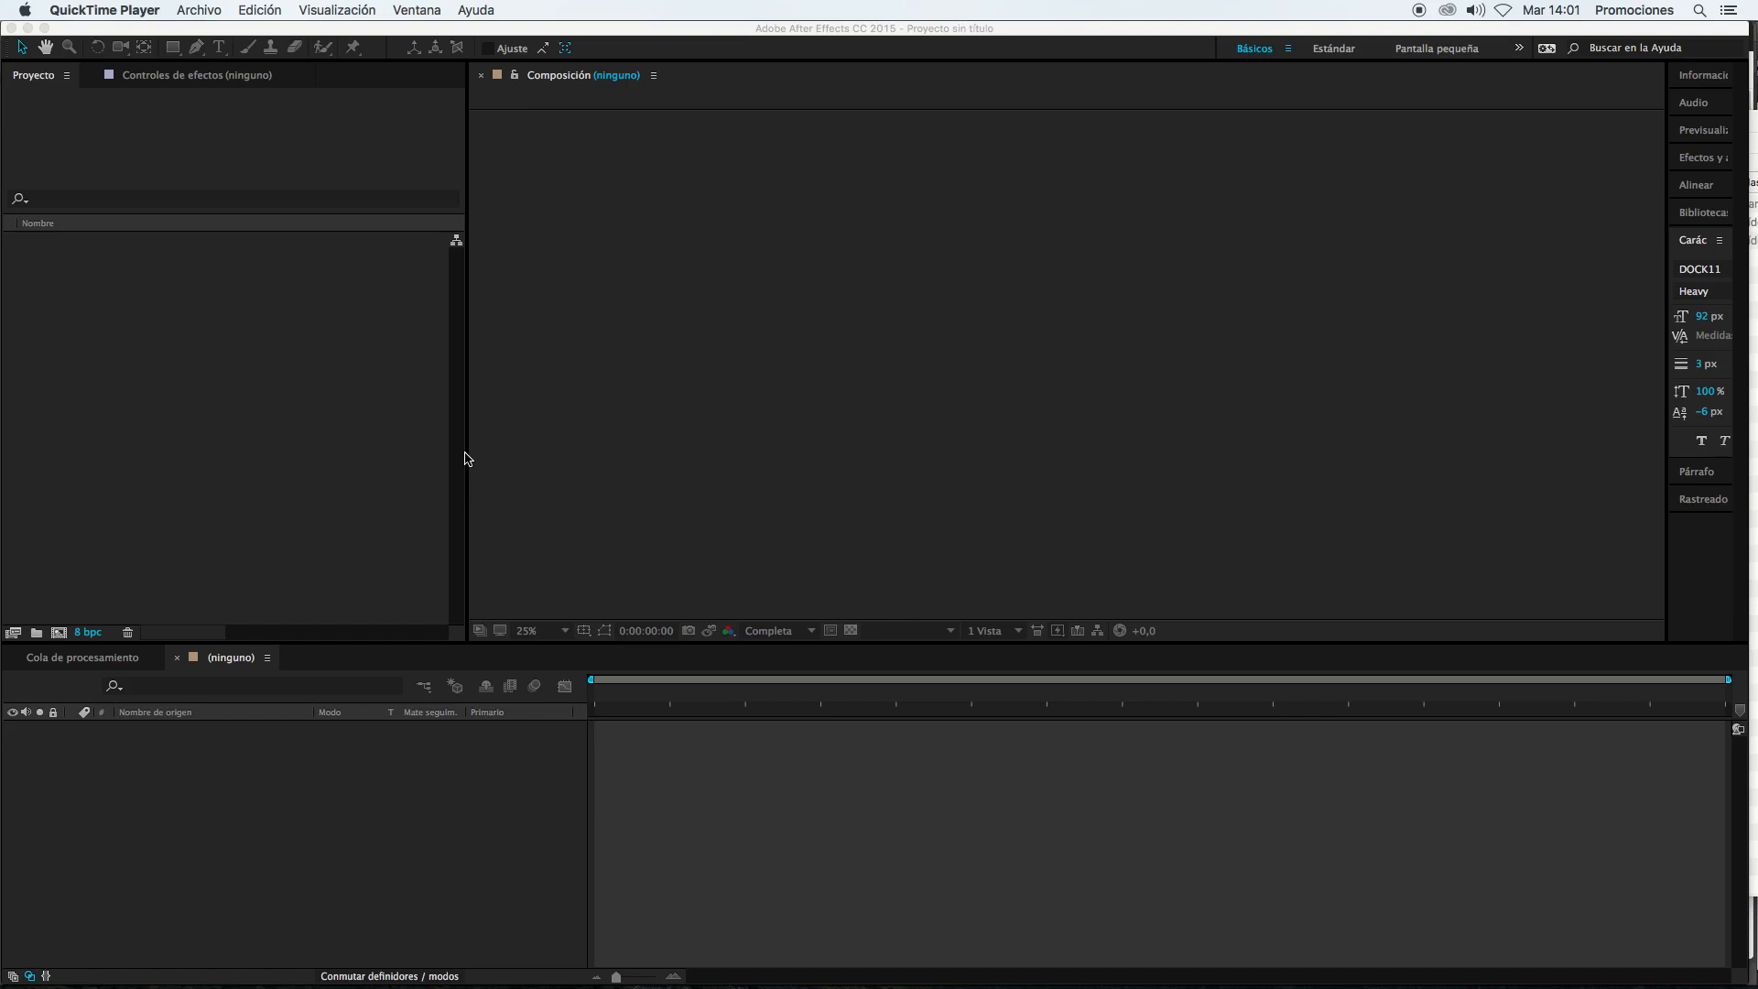
# Step: Switch to Finder and preview True Detective Season 1 Opening Credits - HBO.mp4, pausing on the early shots that blend portraits with landscapes
pyautogui.press('super+Tab')
pyautogui.click(748, 443)
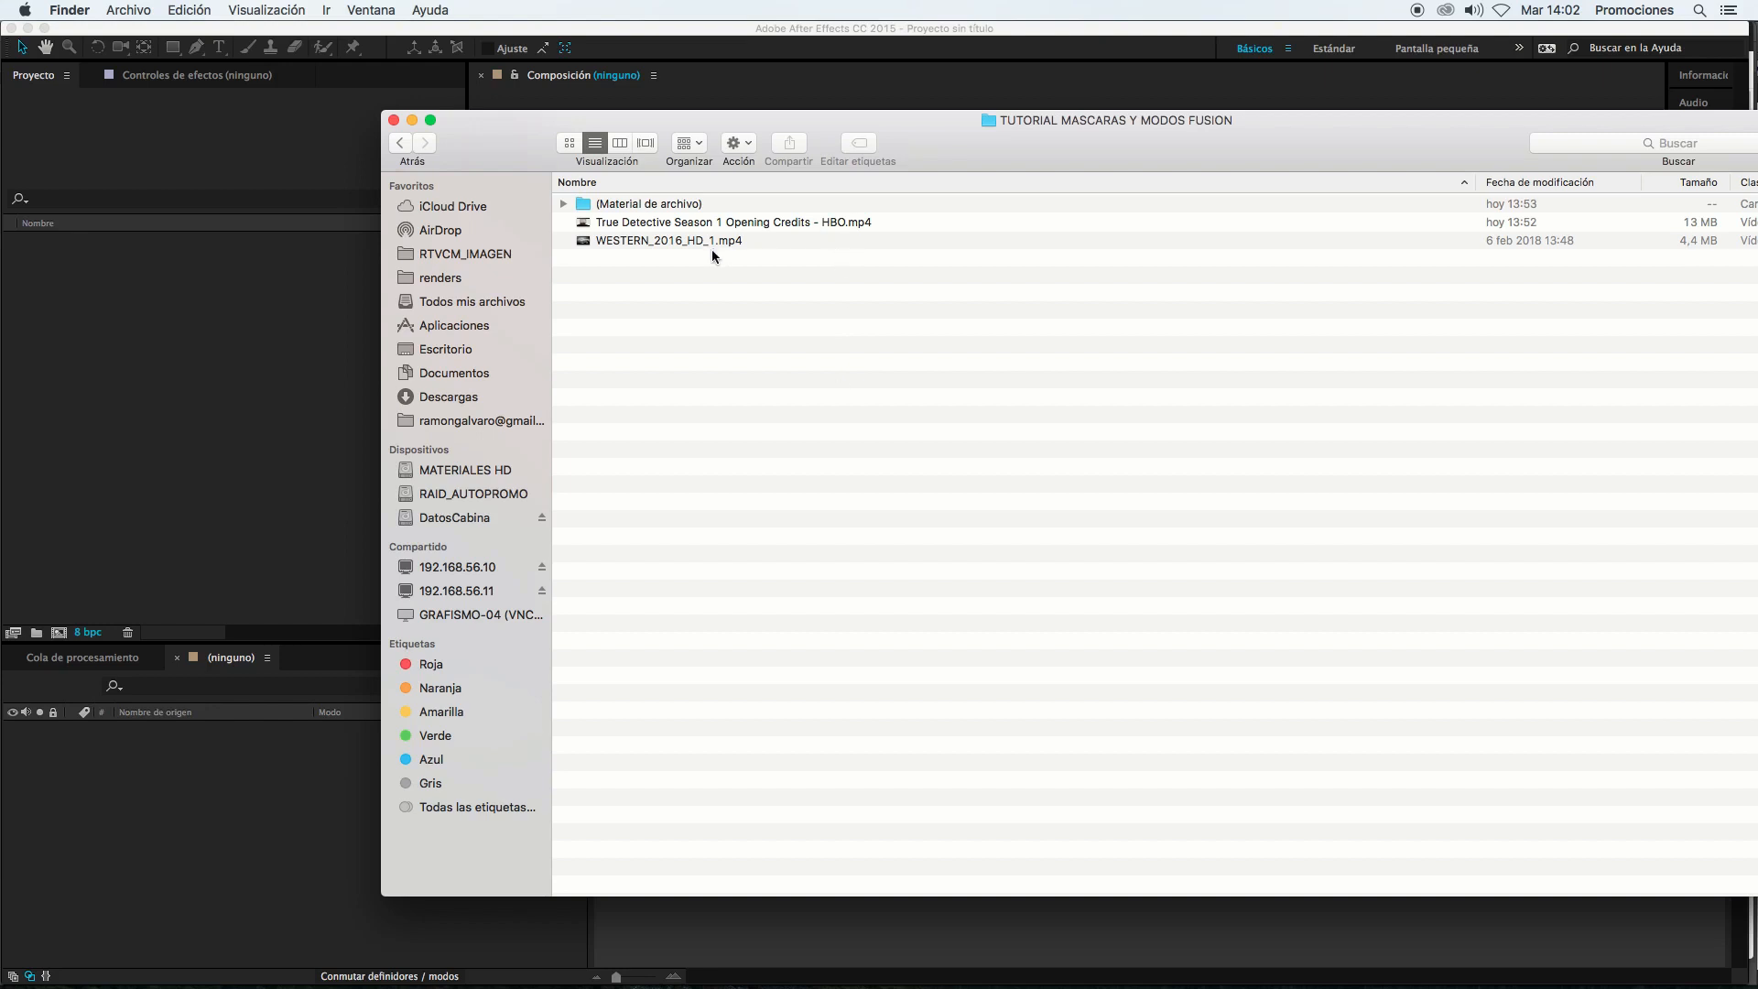
pyautogui.click(753, 219)
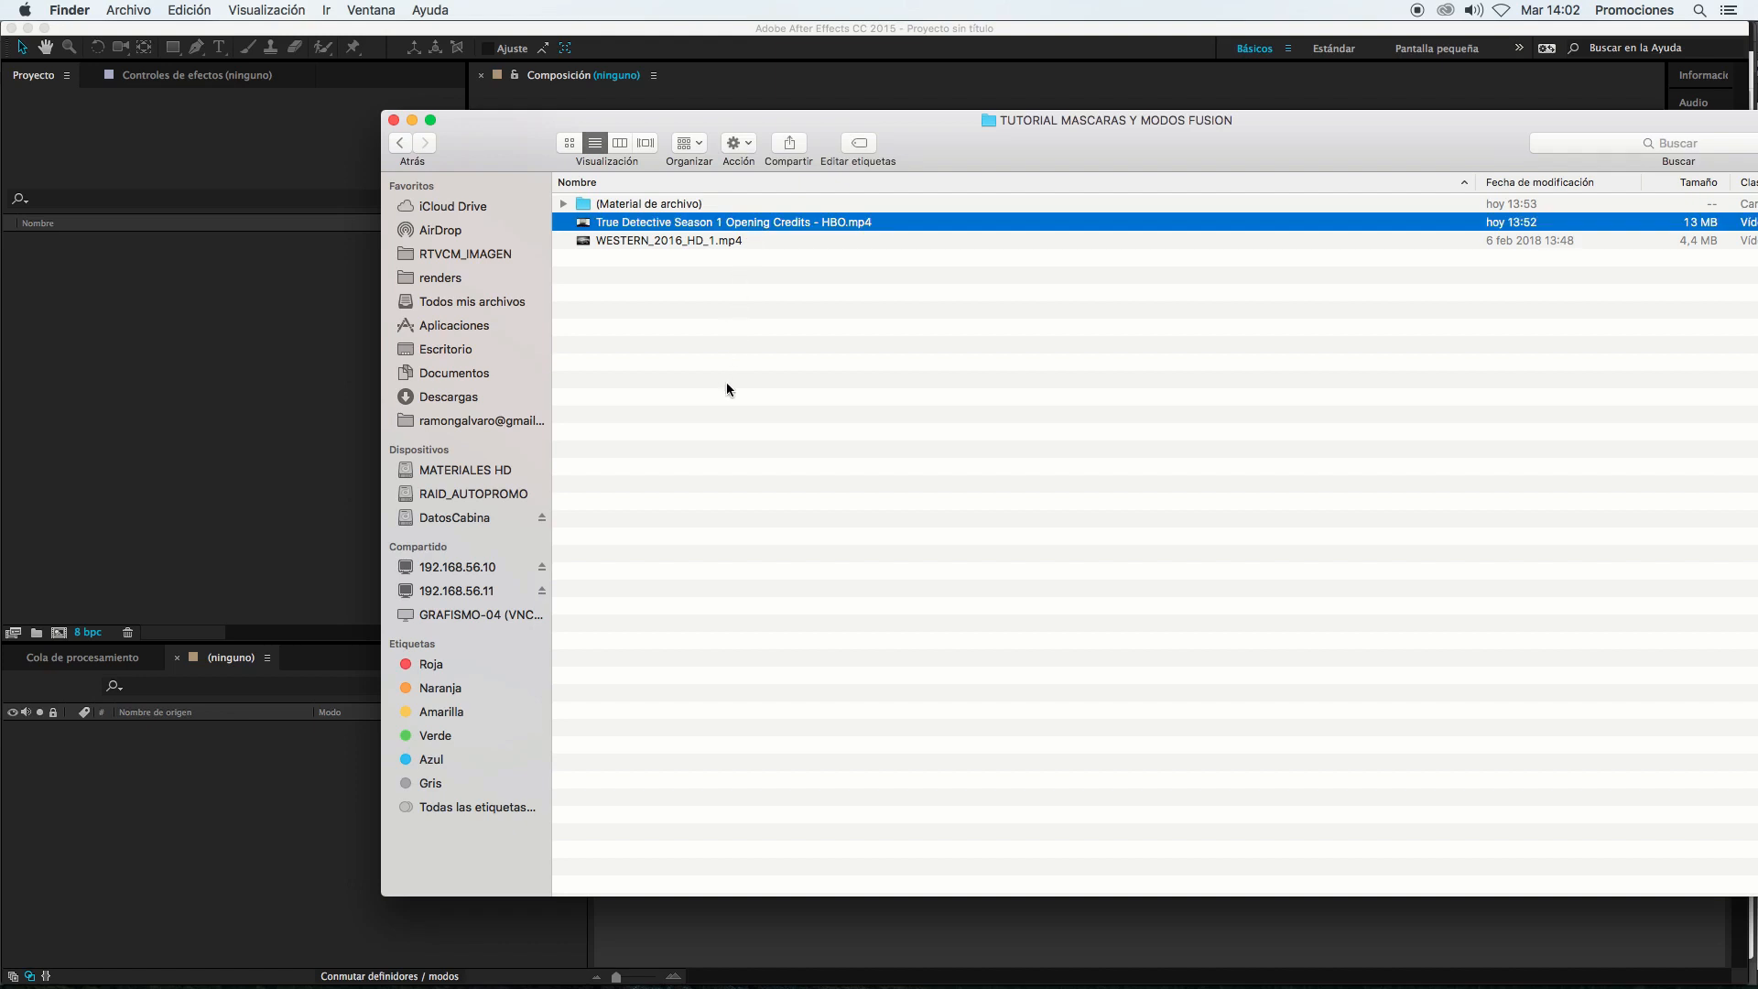
pyautogui.press('space')
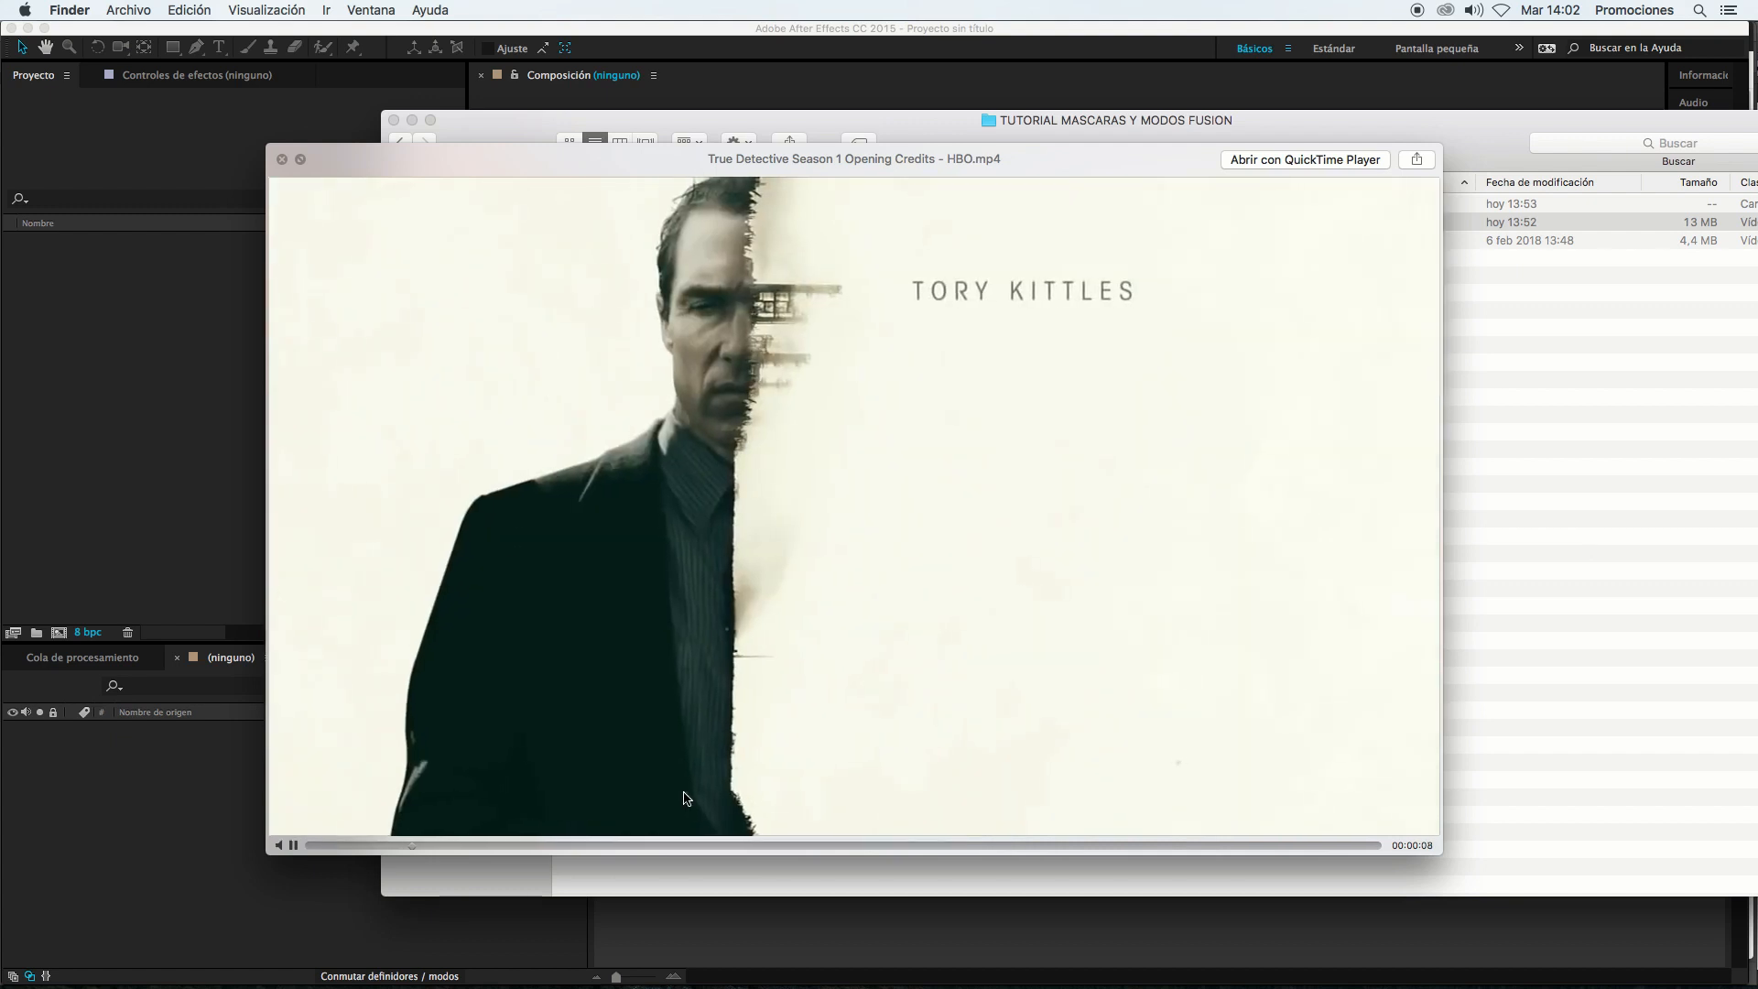
pyautogui.click(294, 846)
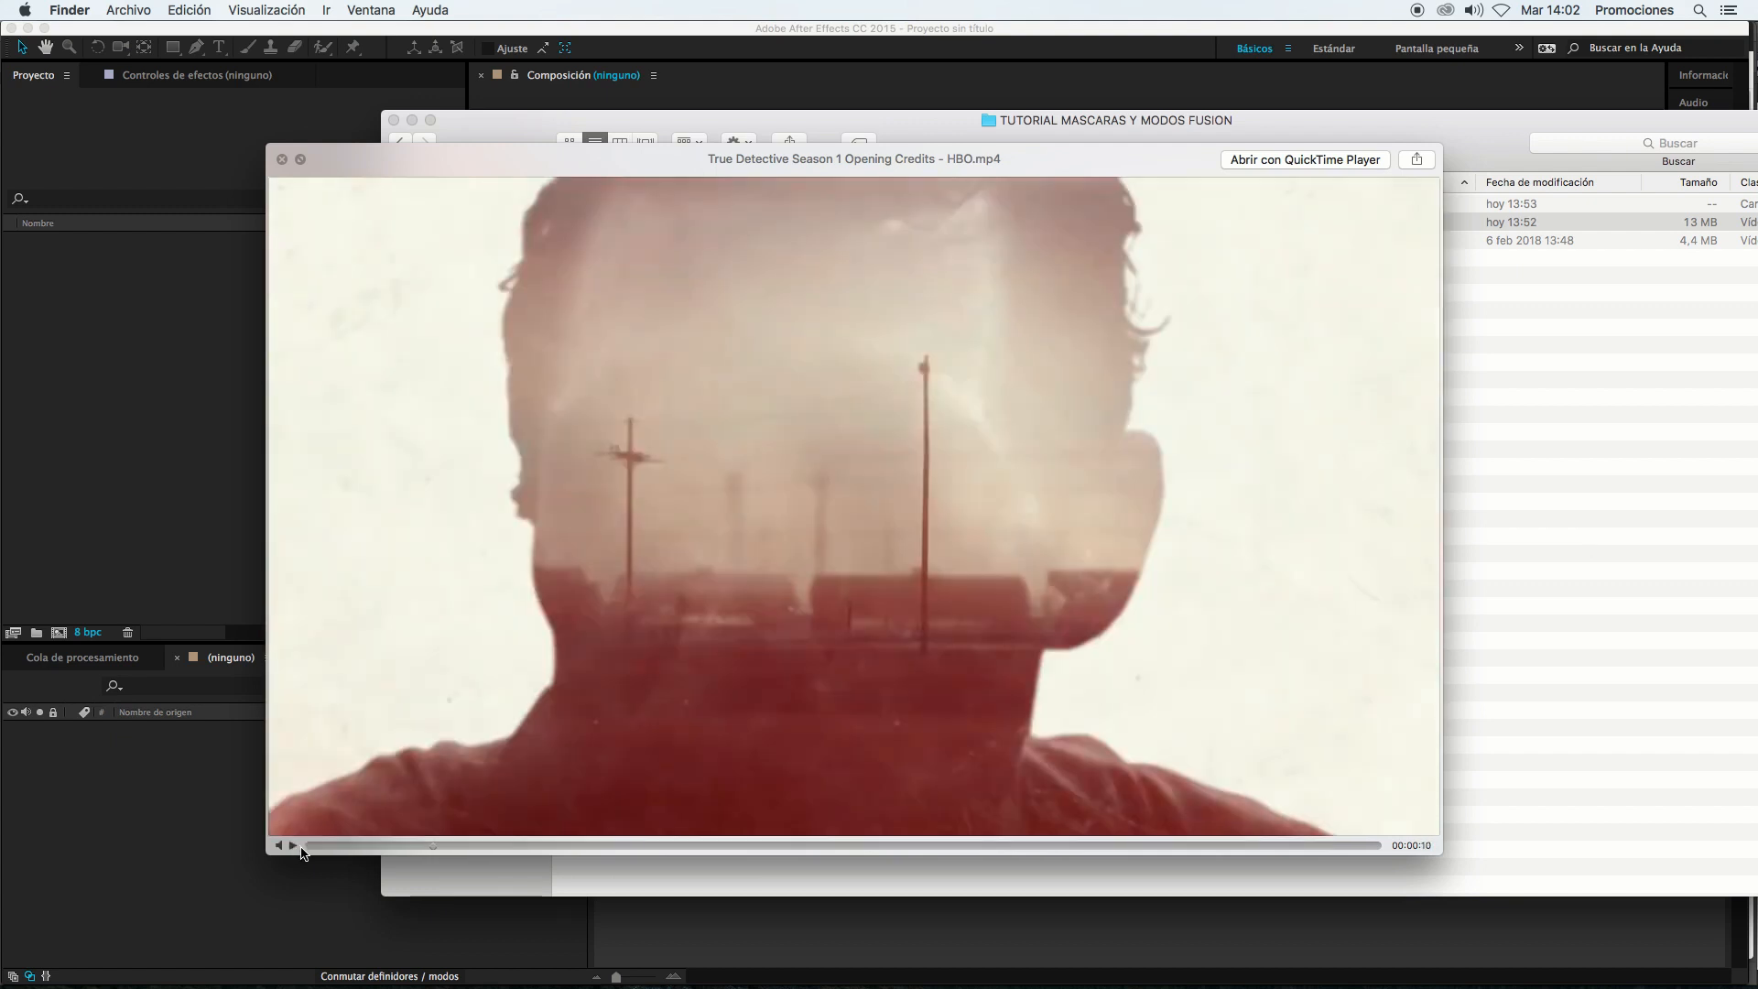
pyautogui.moveTo(428, 845); pyautogui.dragTo(412, 845)
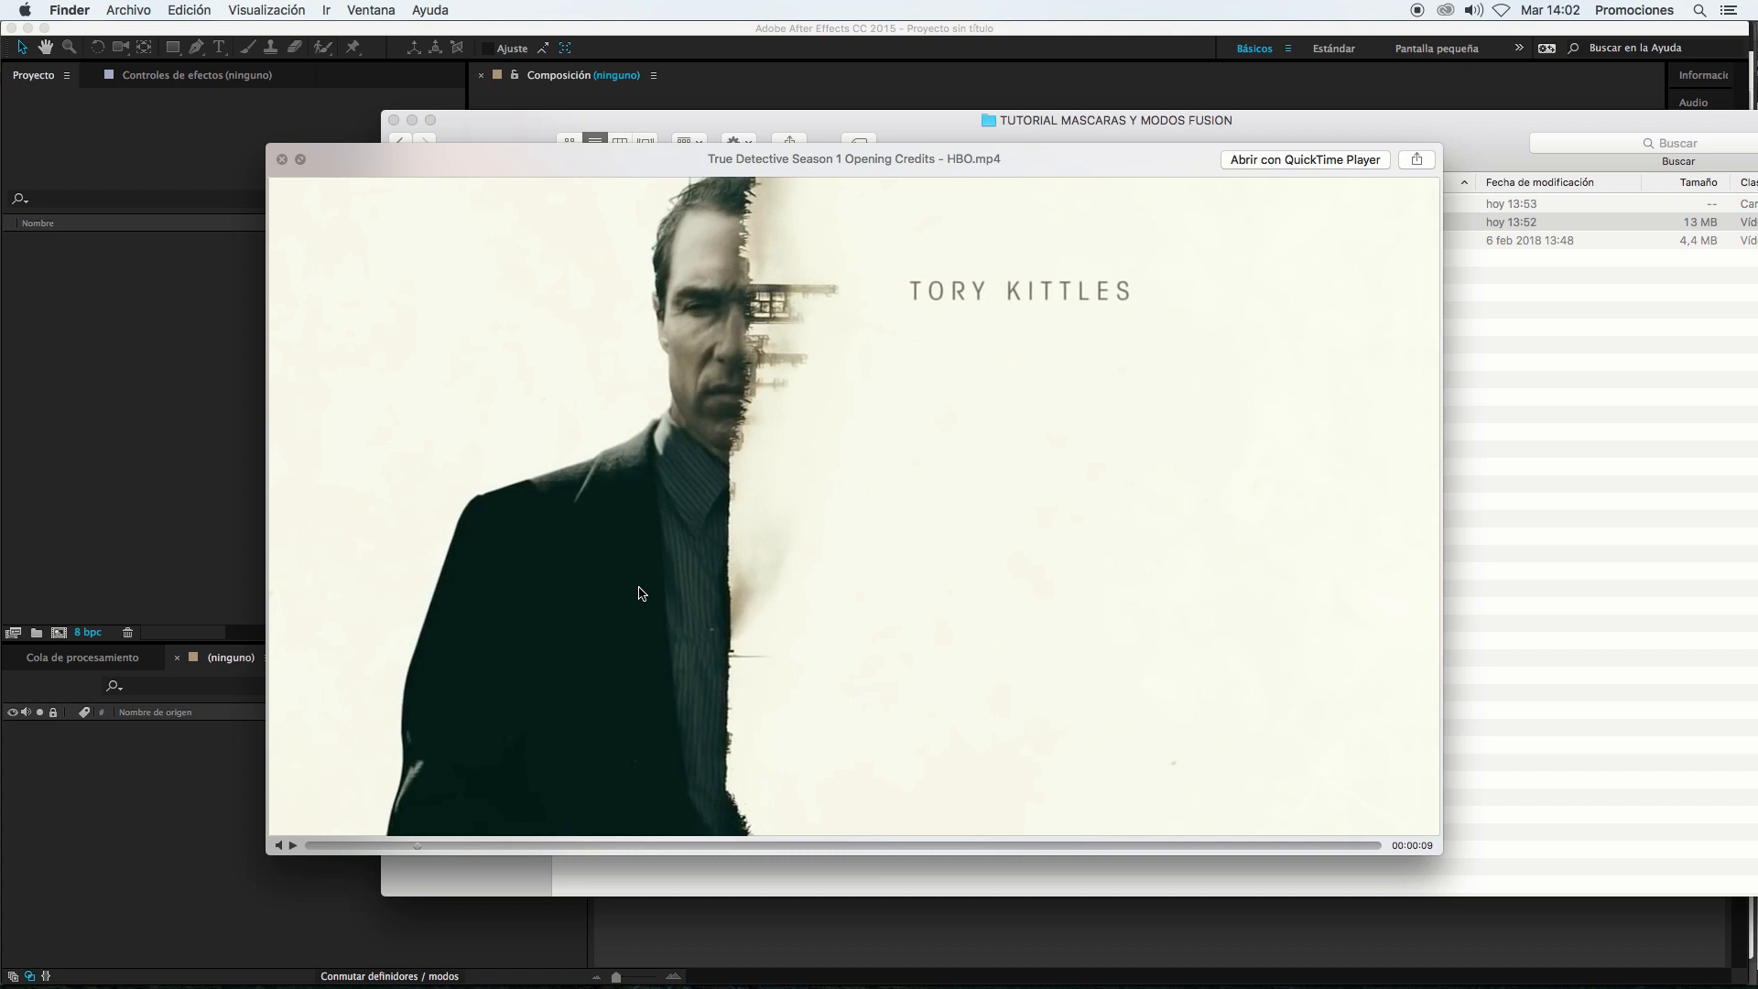
pyautogui.click(294, 845)
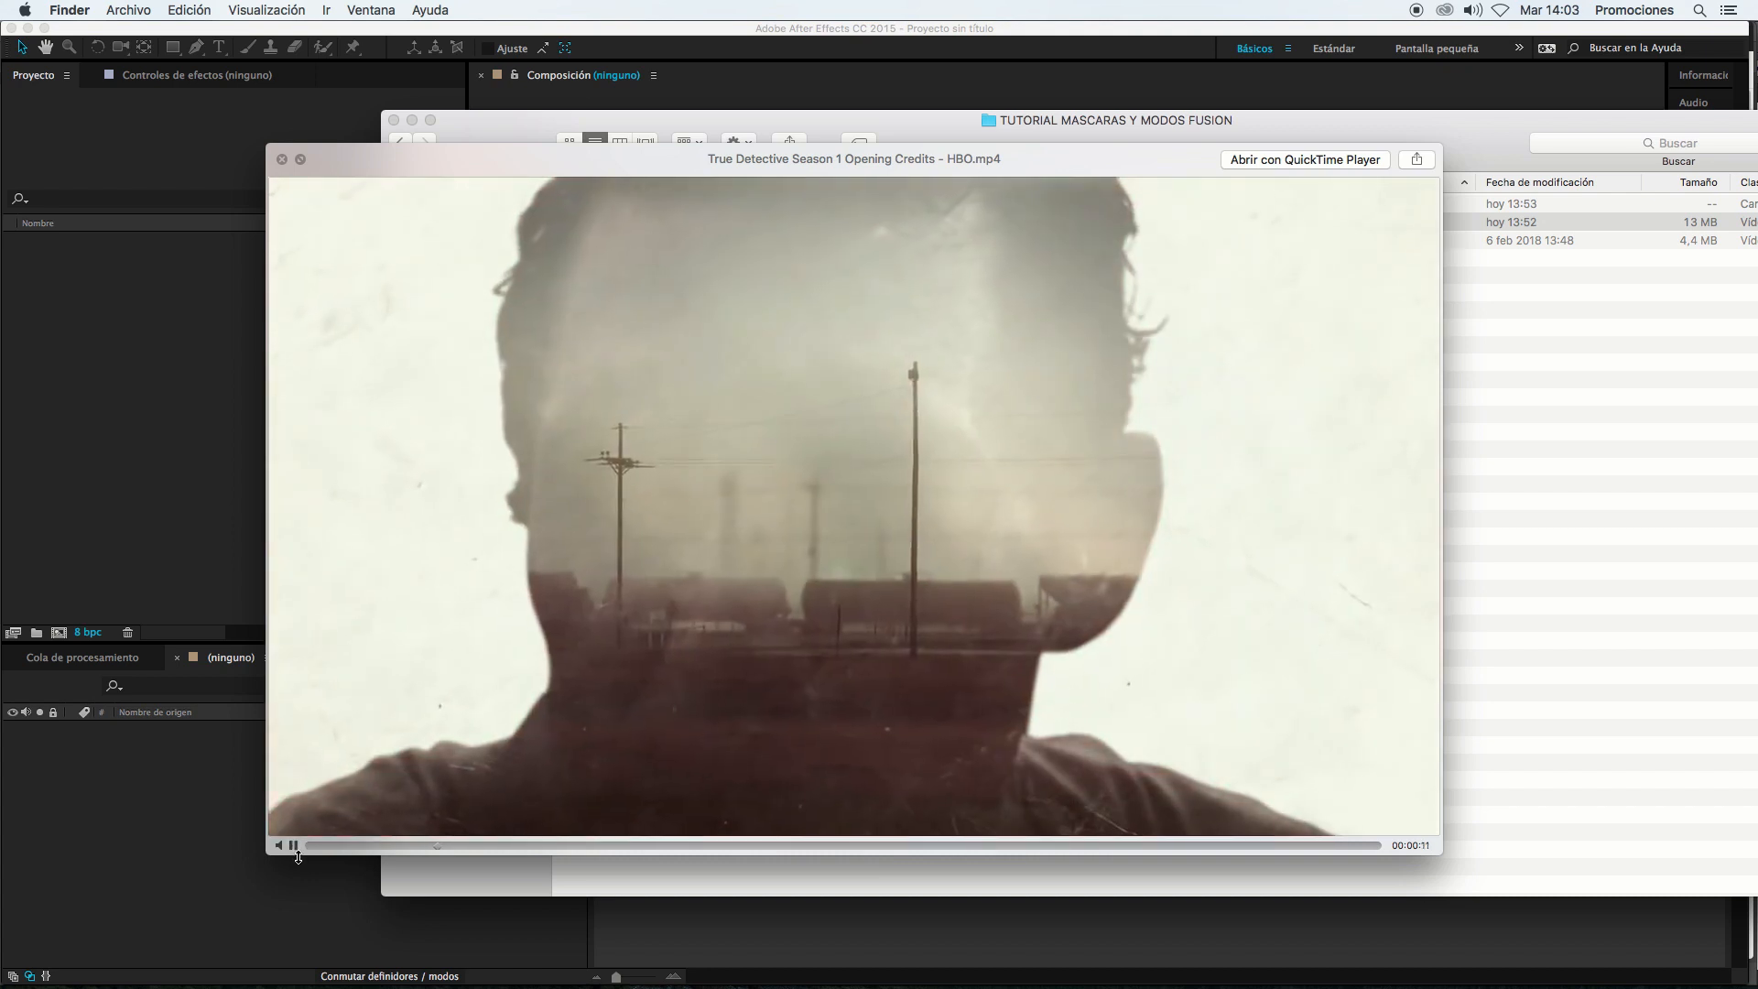
pyautogui.click(294, 847)
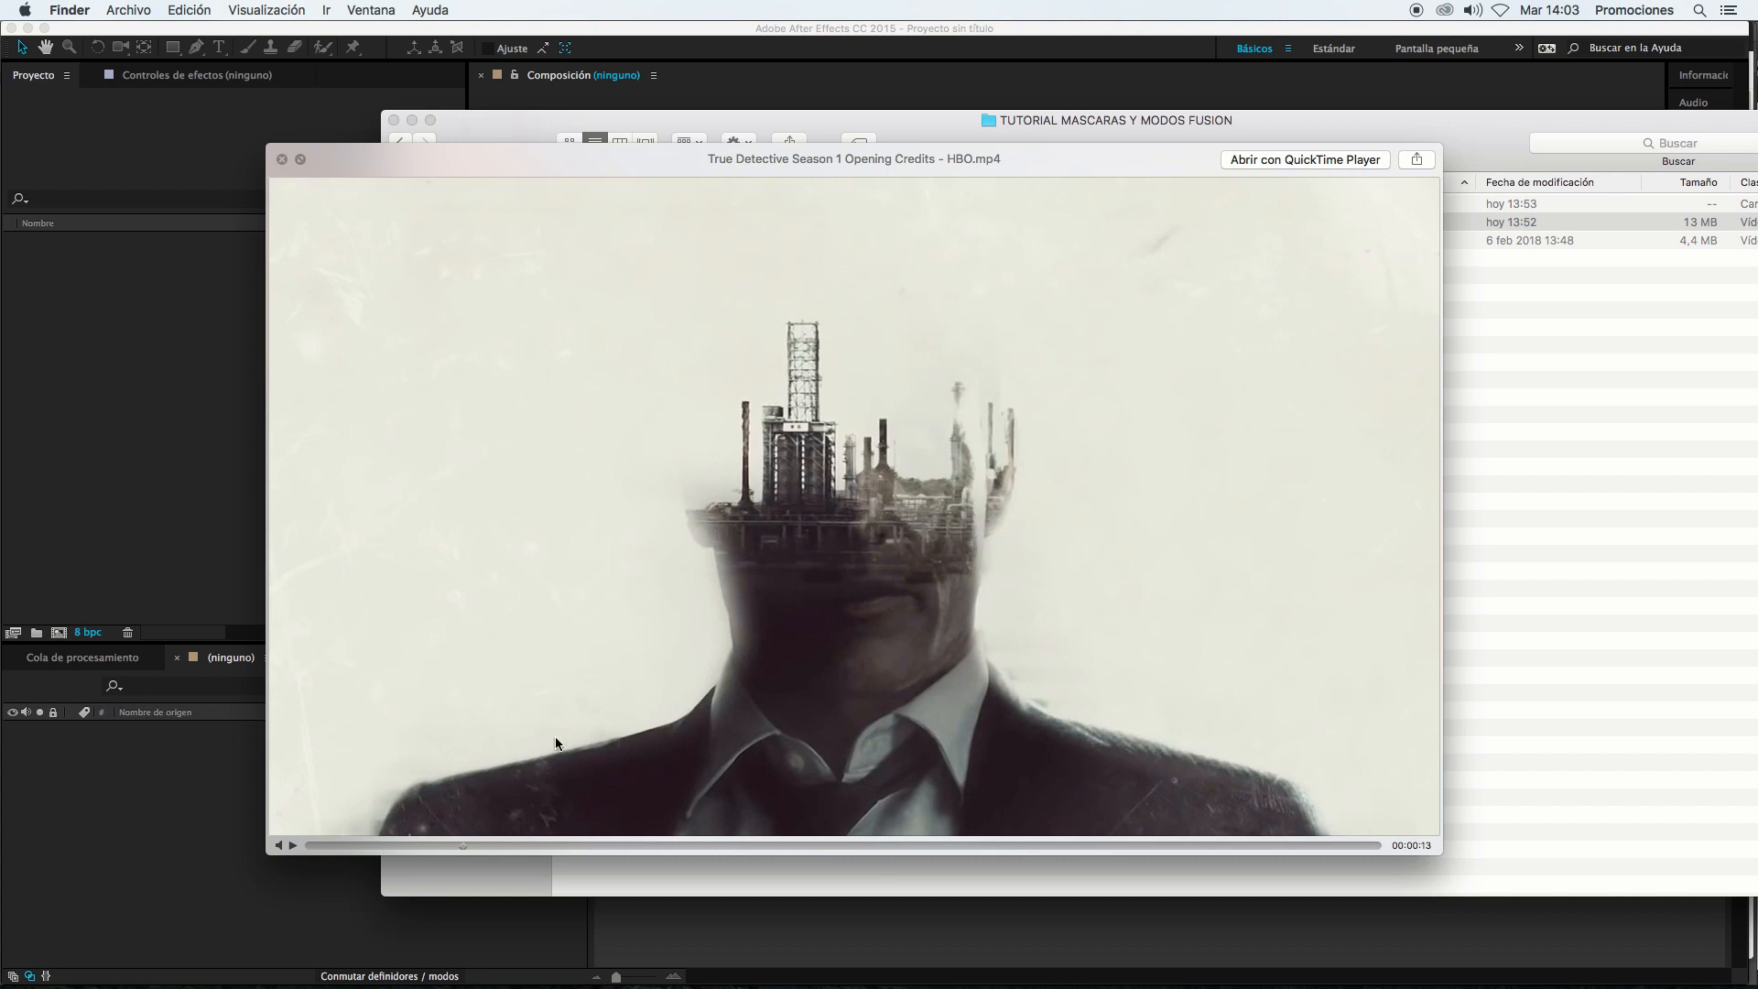
# Step: Examine more double-exposure shots in the True Detective credits, skipping ahead through the video, and close the preview
pyautogui.click(293, 846)
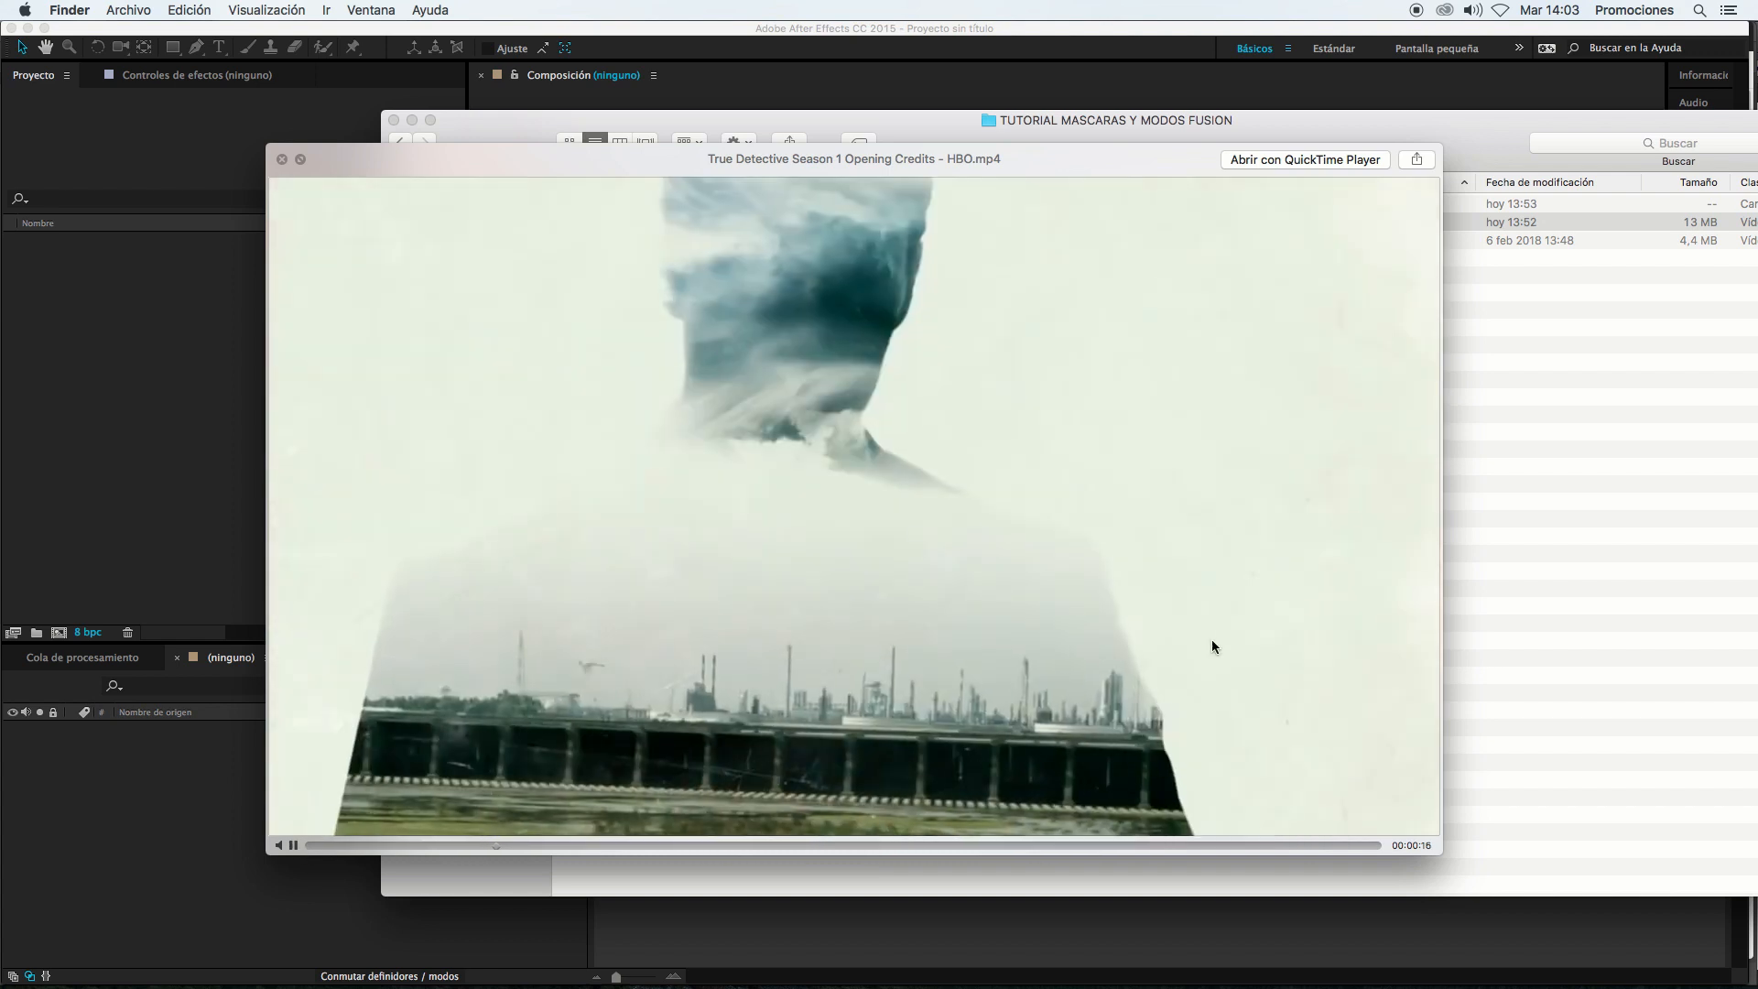
pyautogui.click(293, 848)
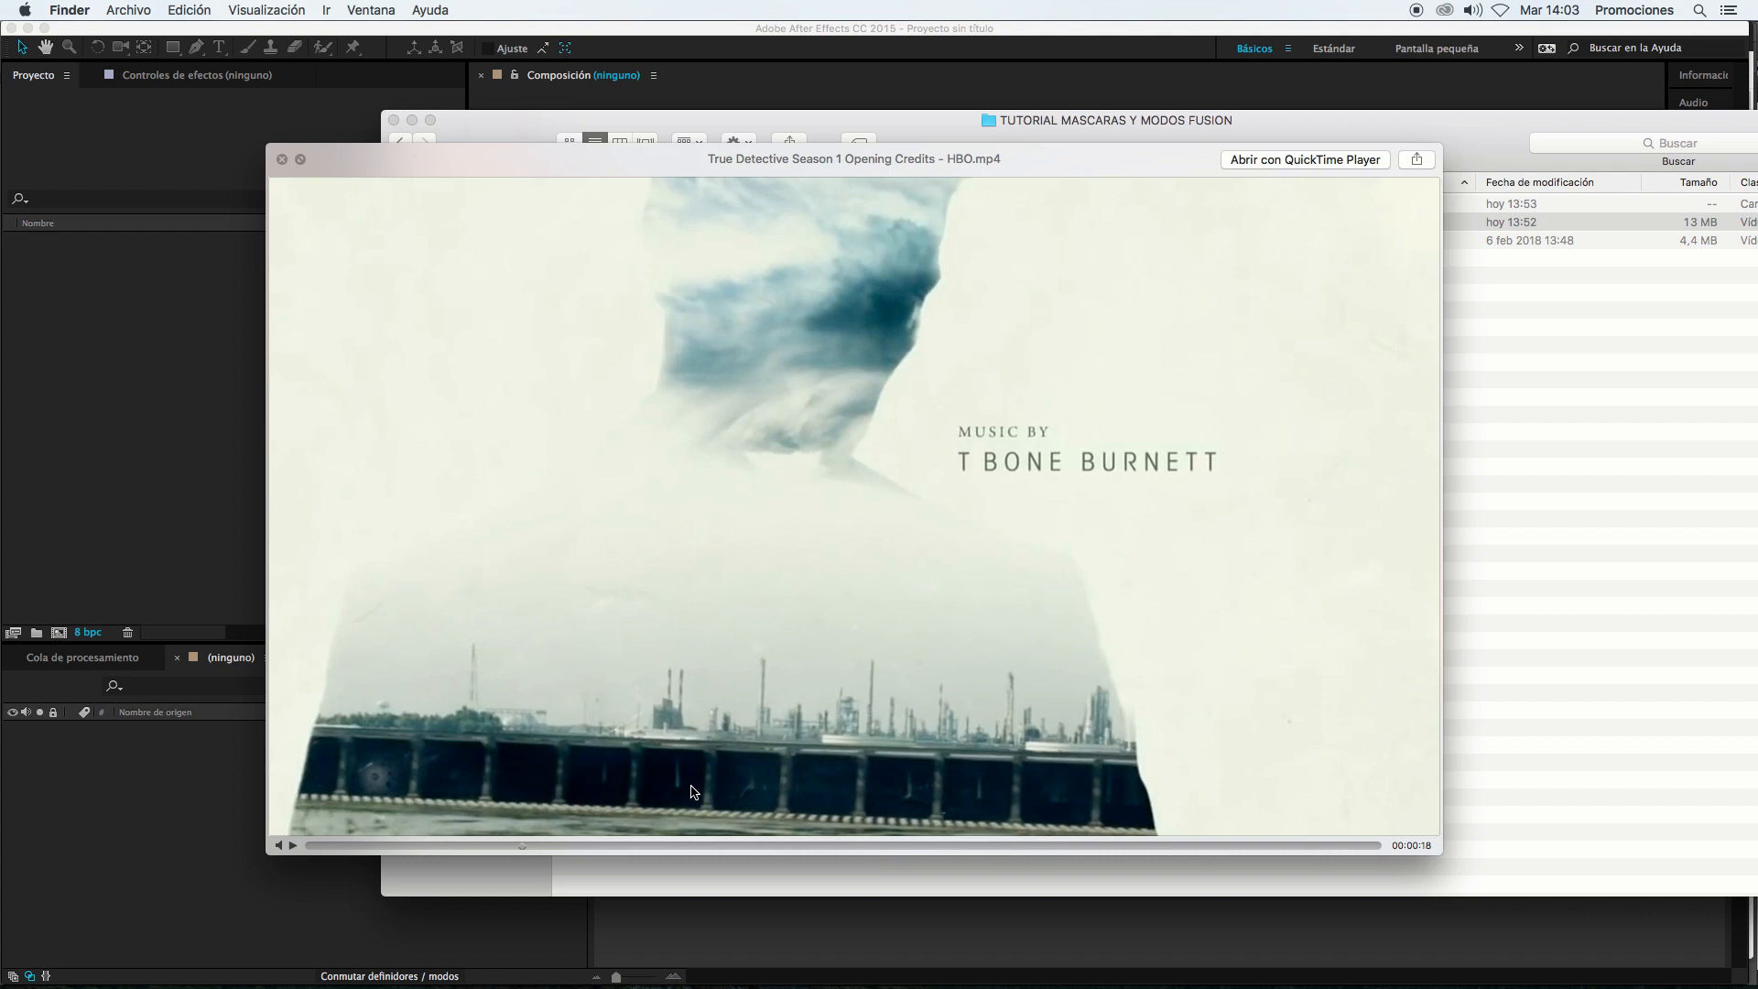
pyautogui.click(293, 845)
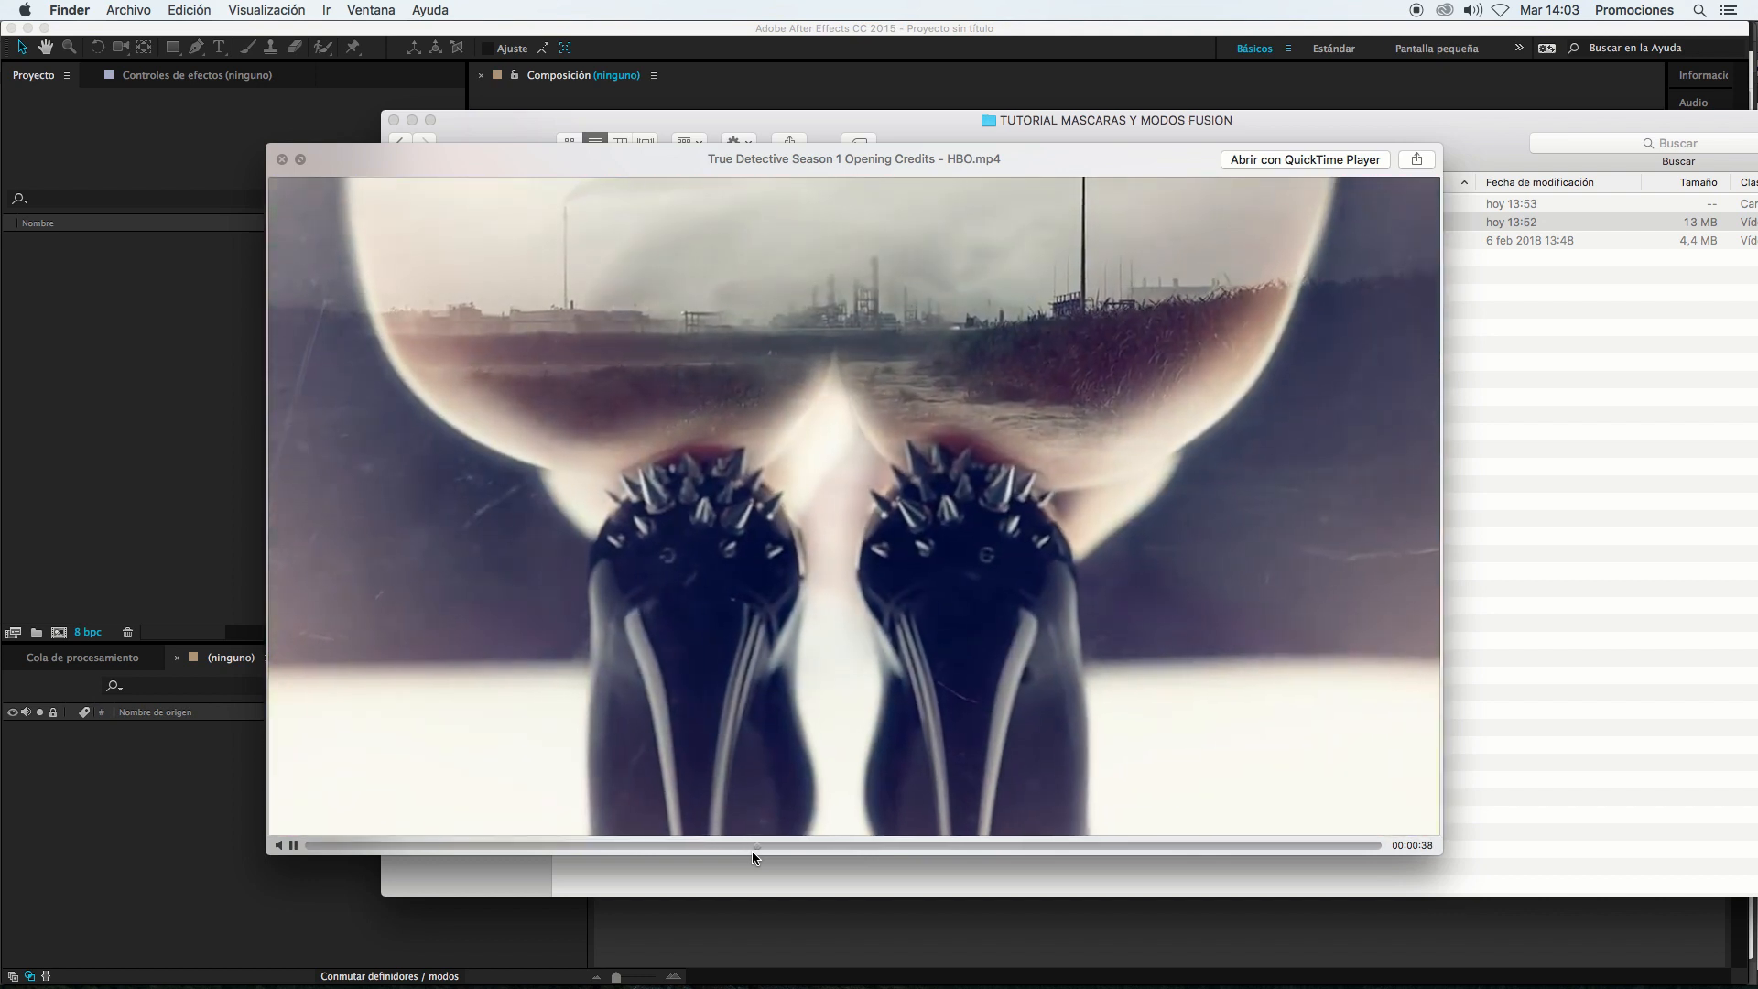
pyautogui.click(293, 845)
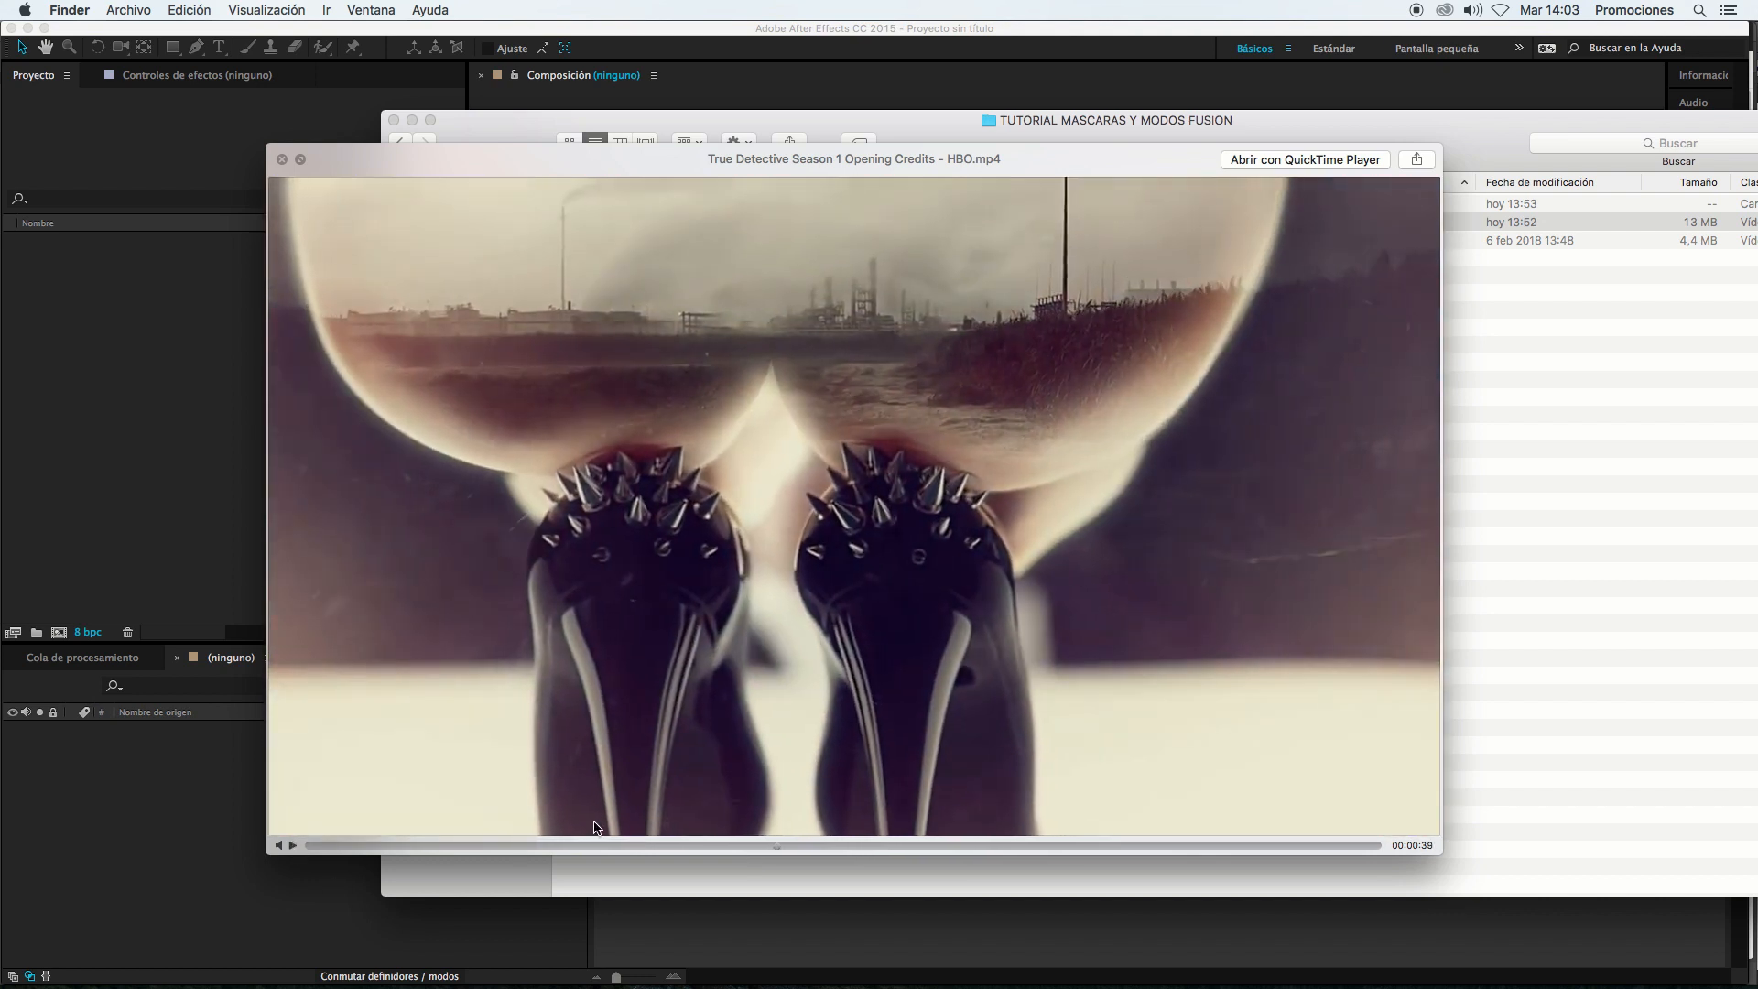
pyautogui.moveTo(891, 843); pyautogui.dragTo(992, 845)
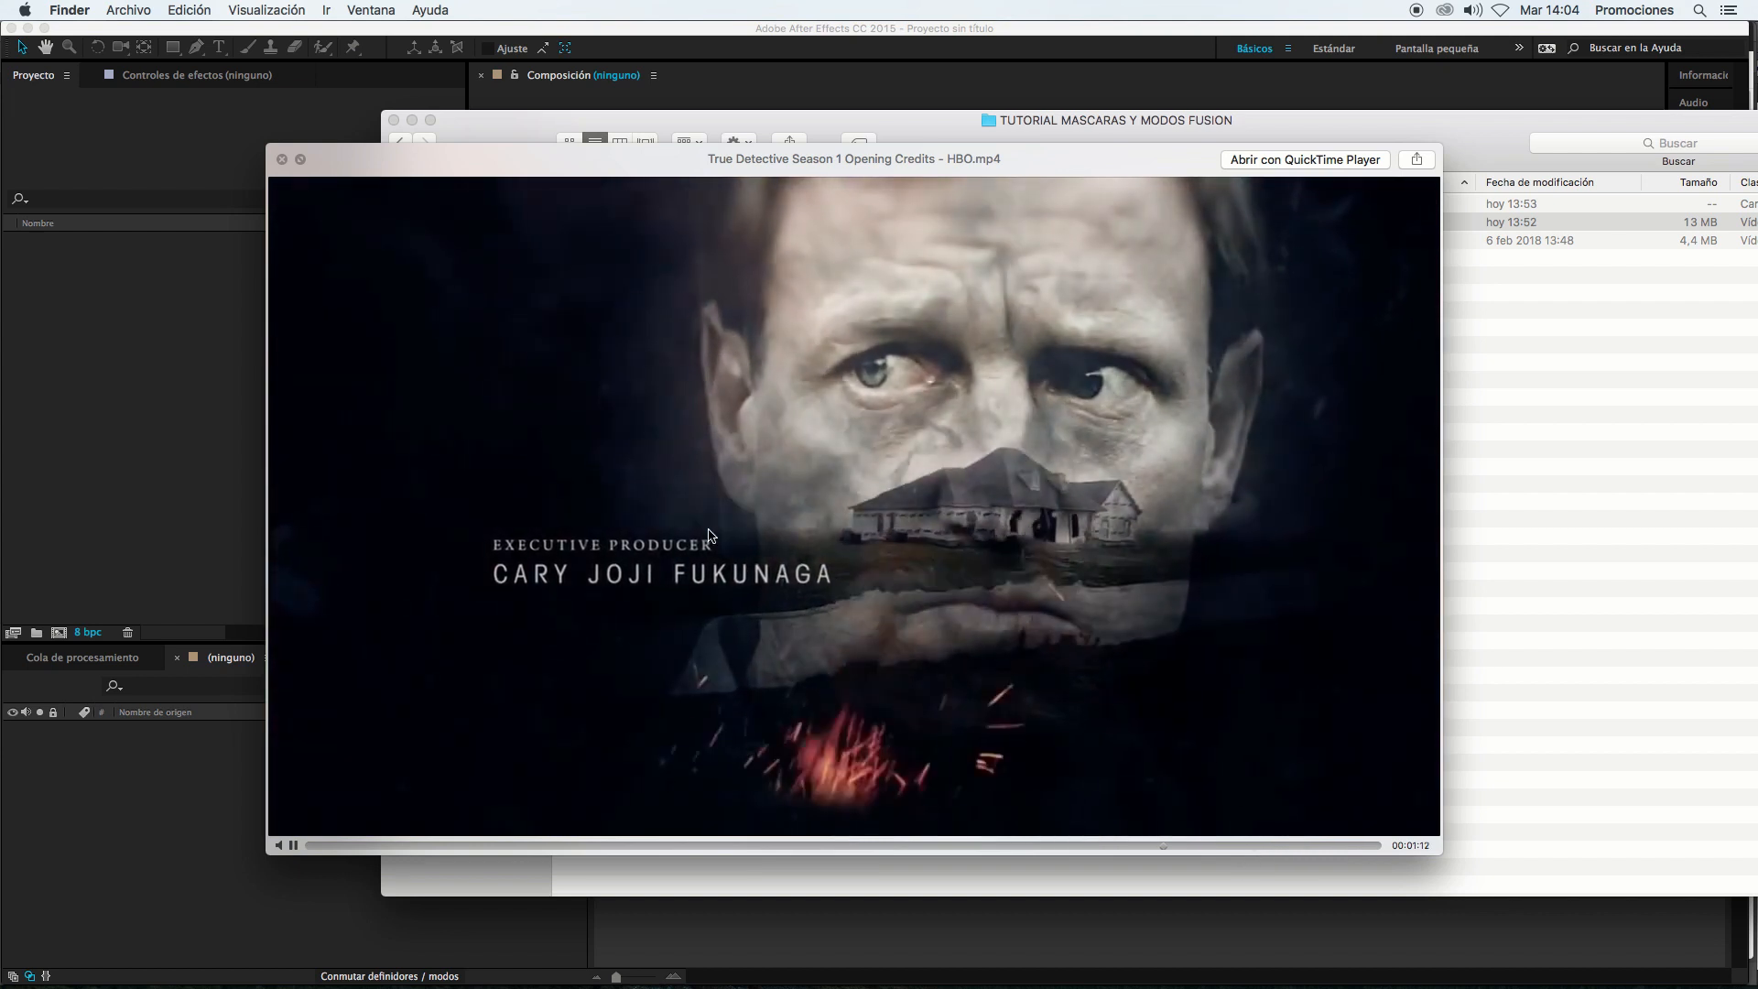
pyautogui.press('space')
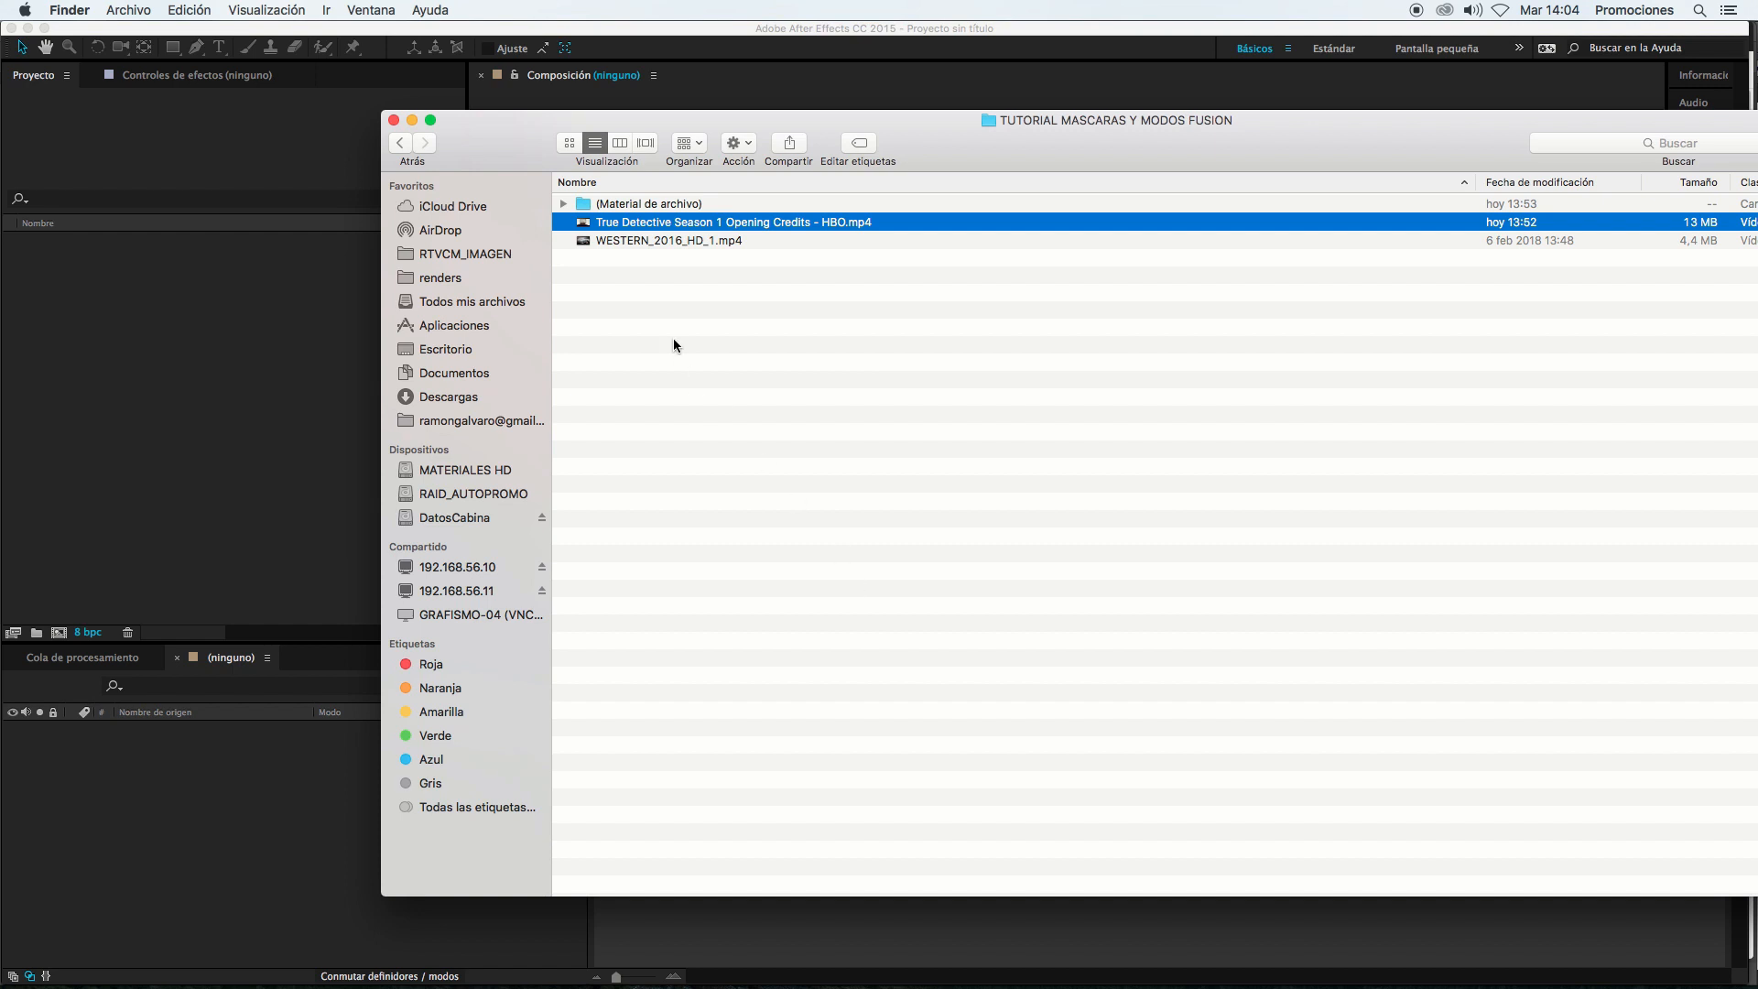
# Step: Preview WESTERN_2016_HD_1.mp4 in an enlarged window and watch the promo
pyautogui.click(685, 265)
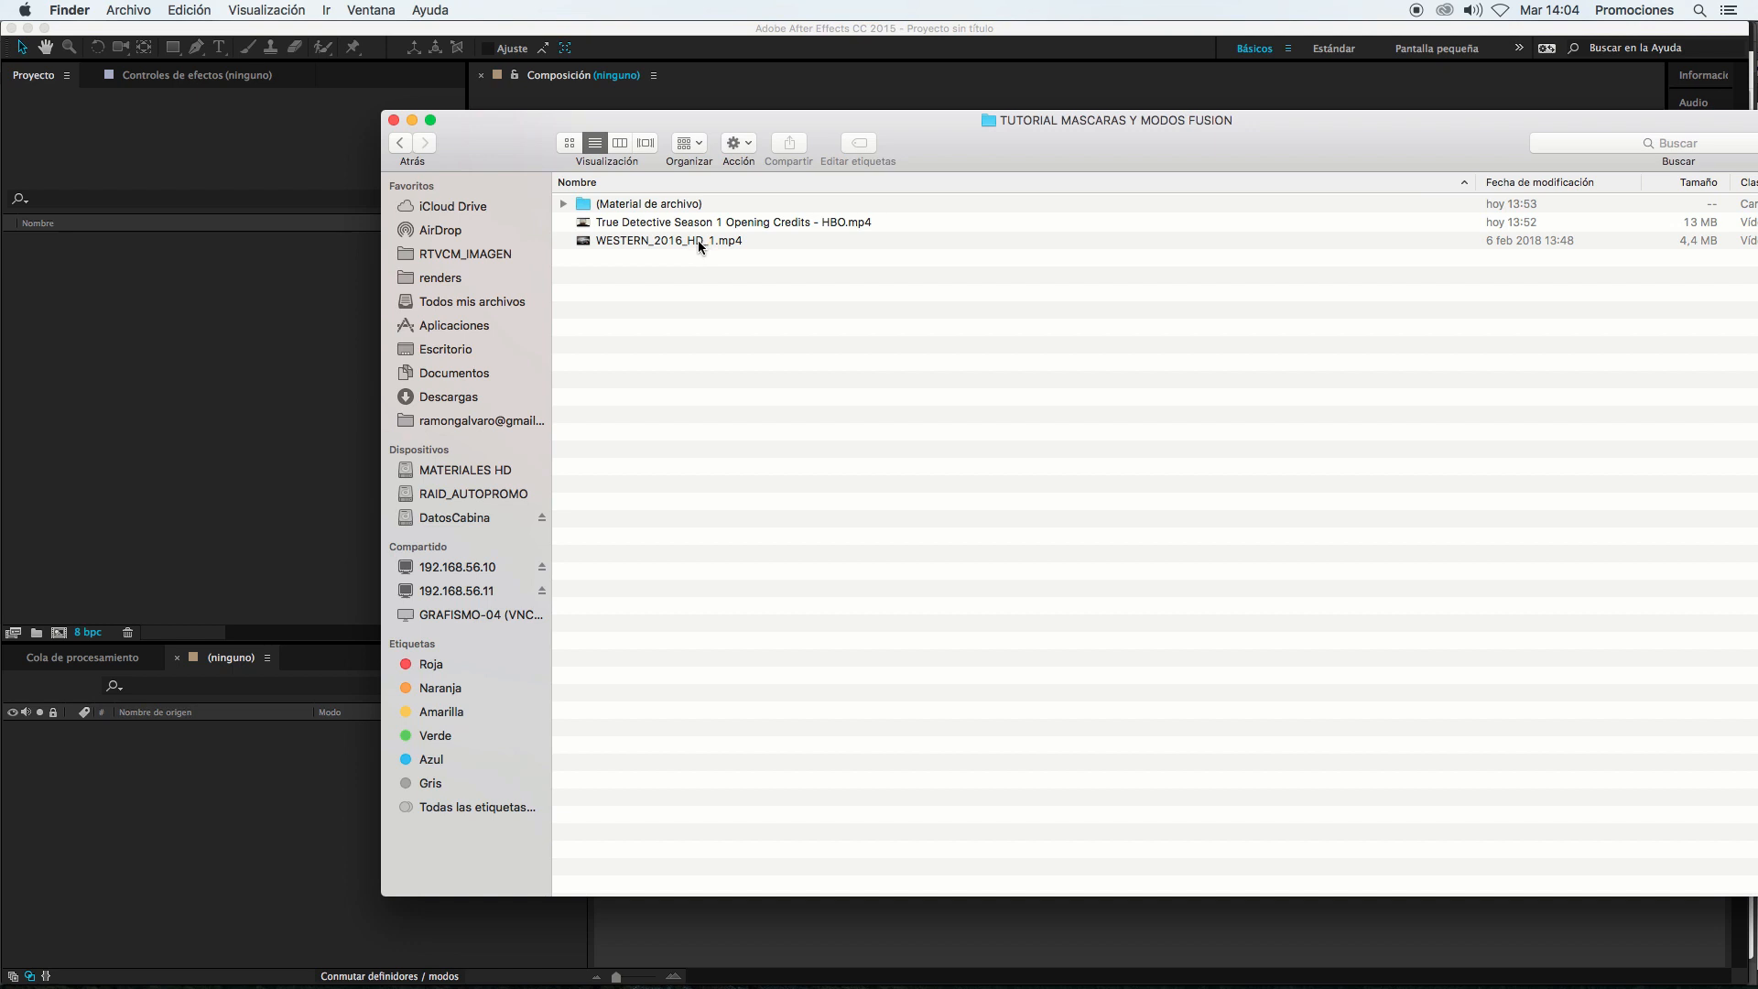
pyautogui.click(700, 239)
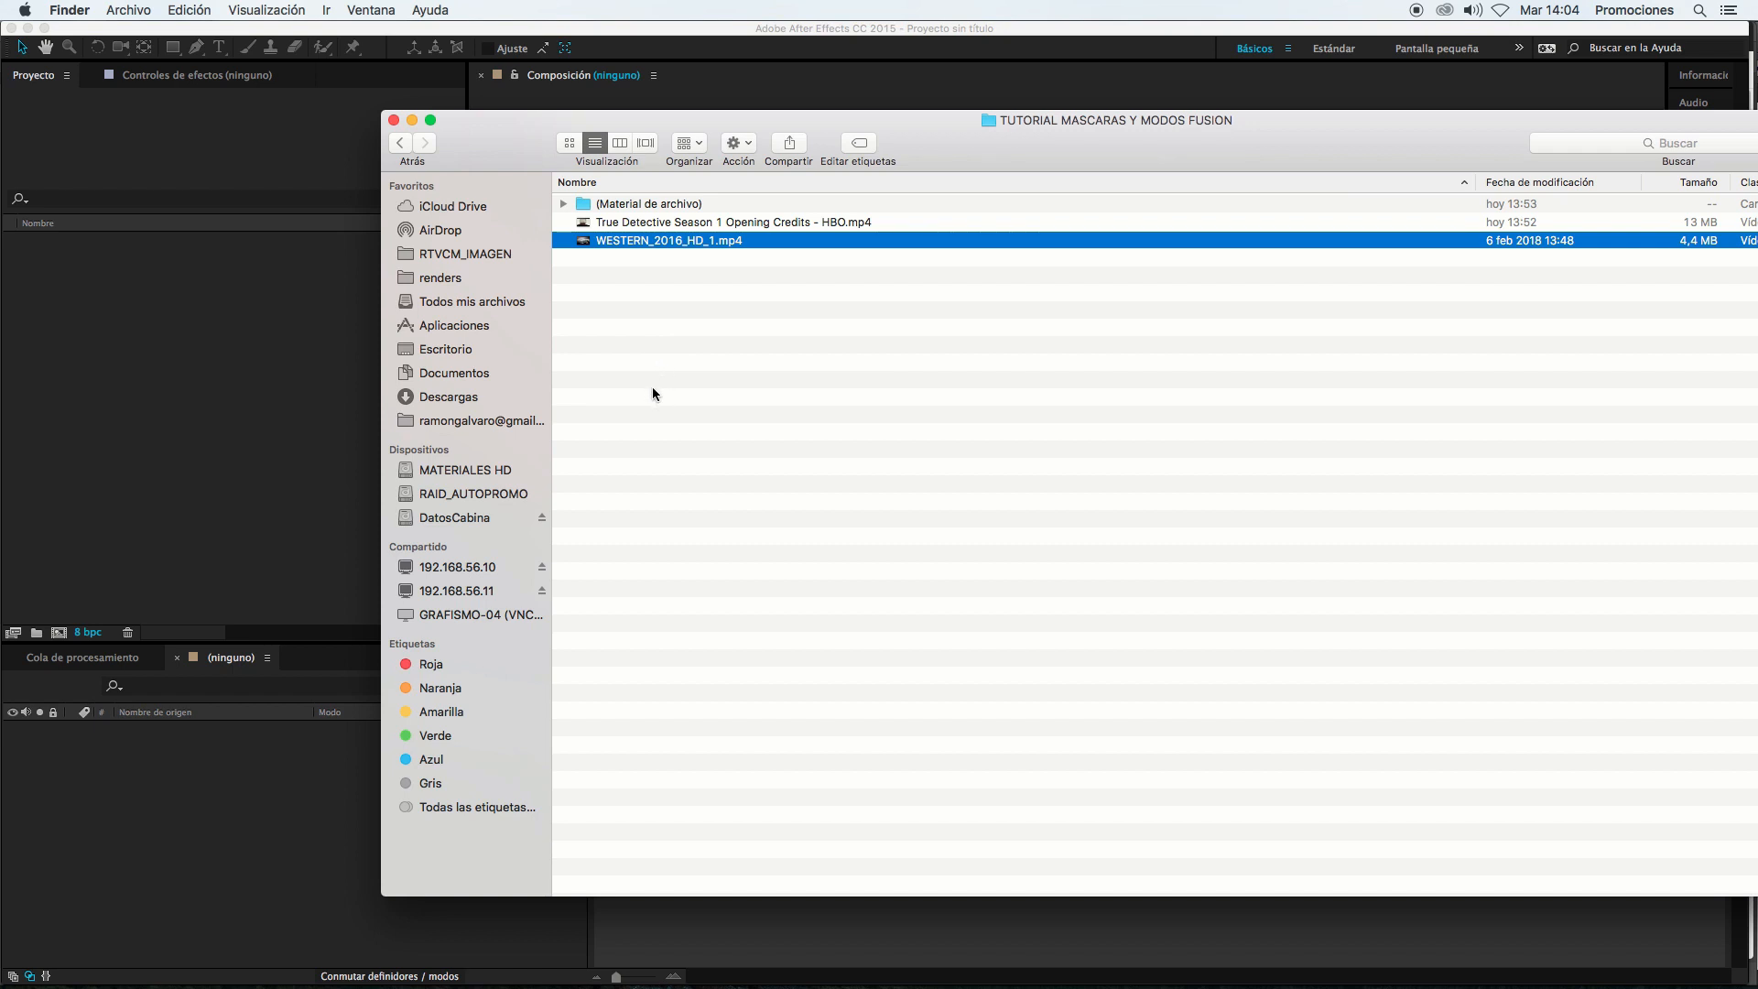
pyautogui.press('space')
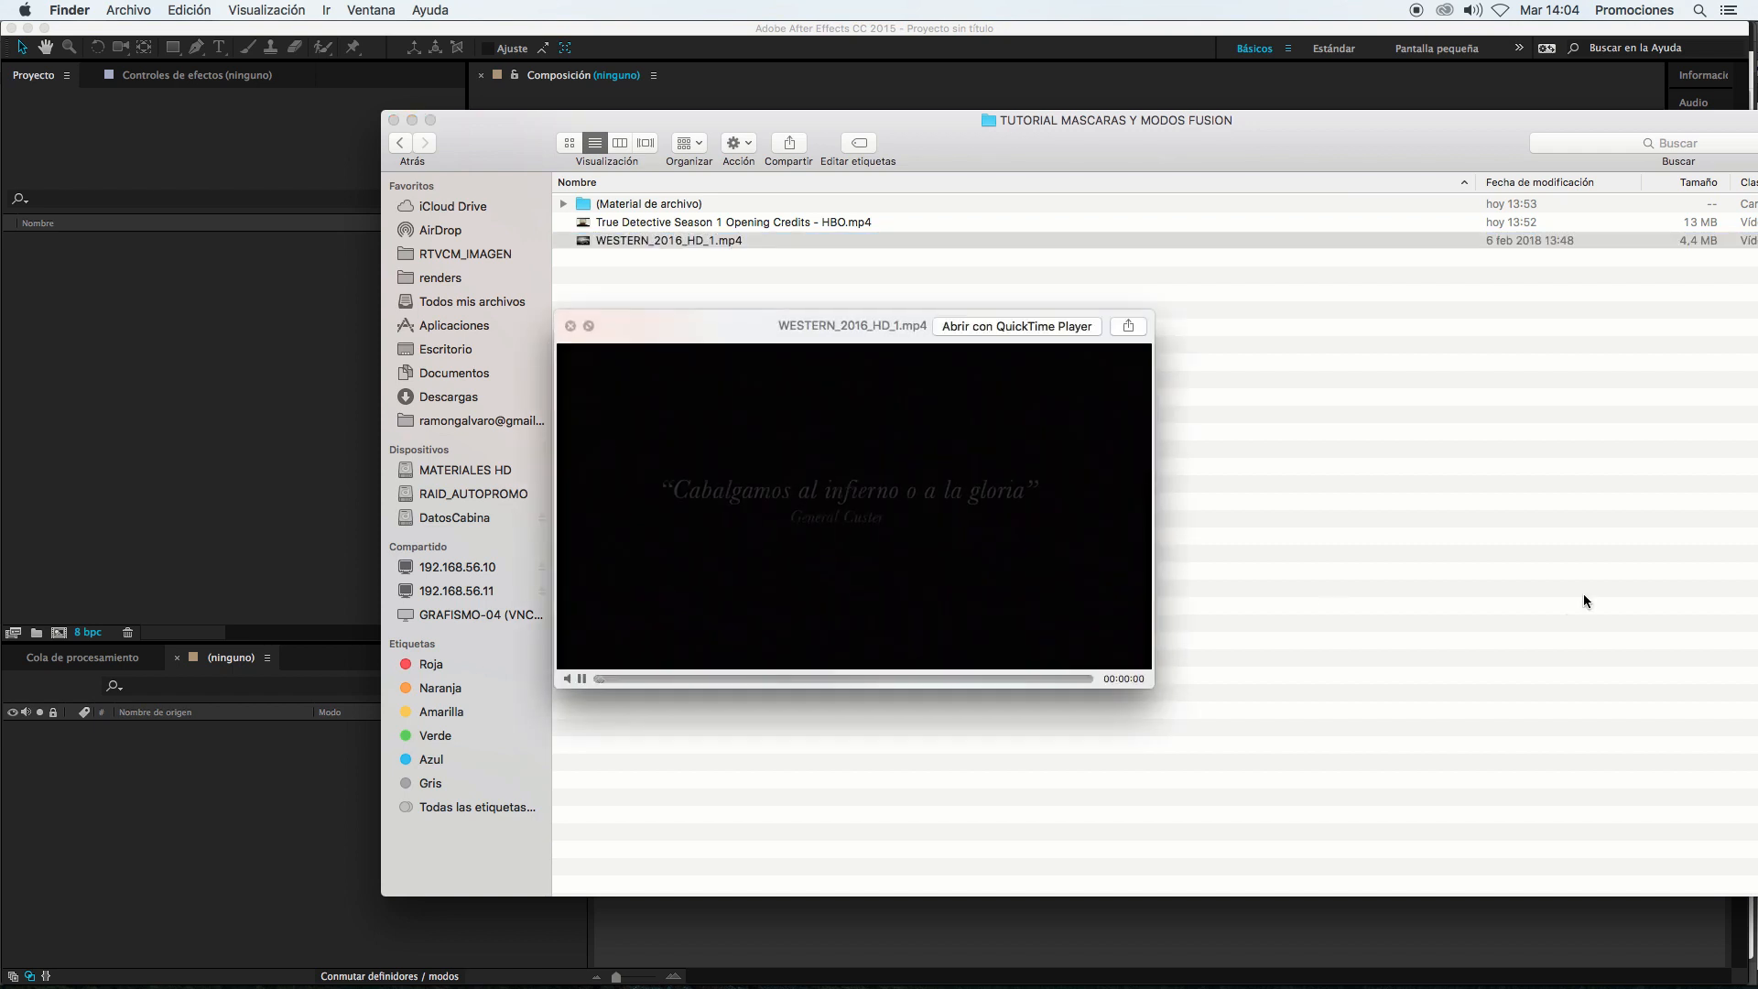
pyautogui.moveTo(1156, 689); pyautogui.dragTo(1445, 947)
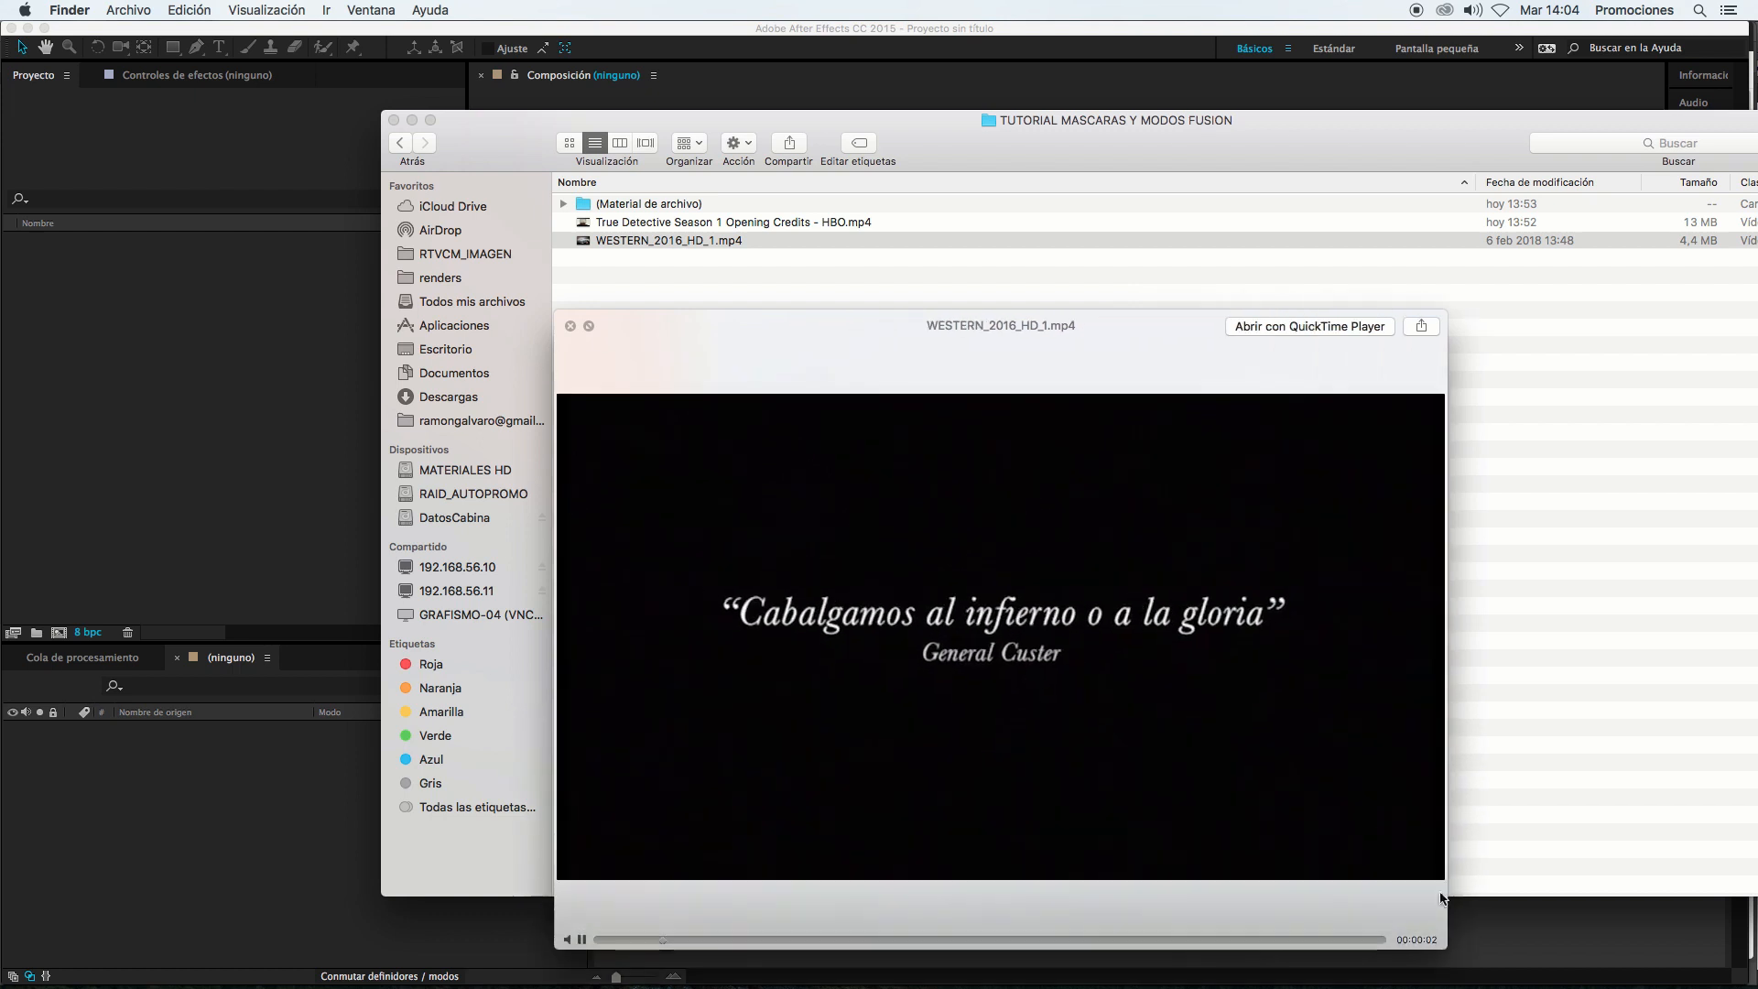
pyautogui.moveTo(1038, 349); pyautogui.dragTo(644, 51)
pyautogui.moveTo(1092, 671); pyautogui.dragTo(1454, 887)
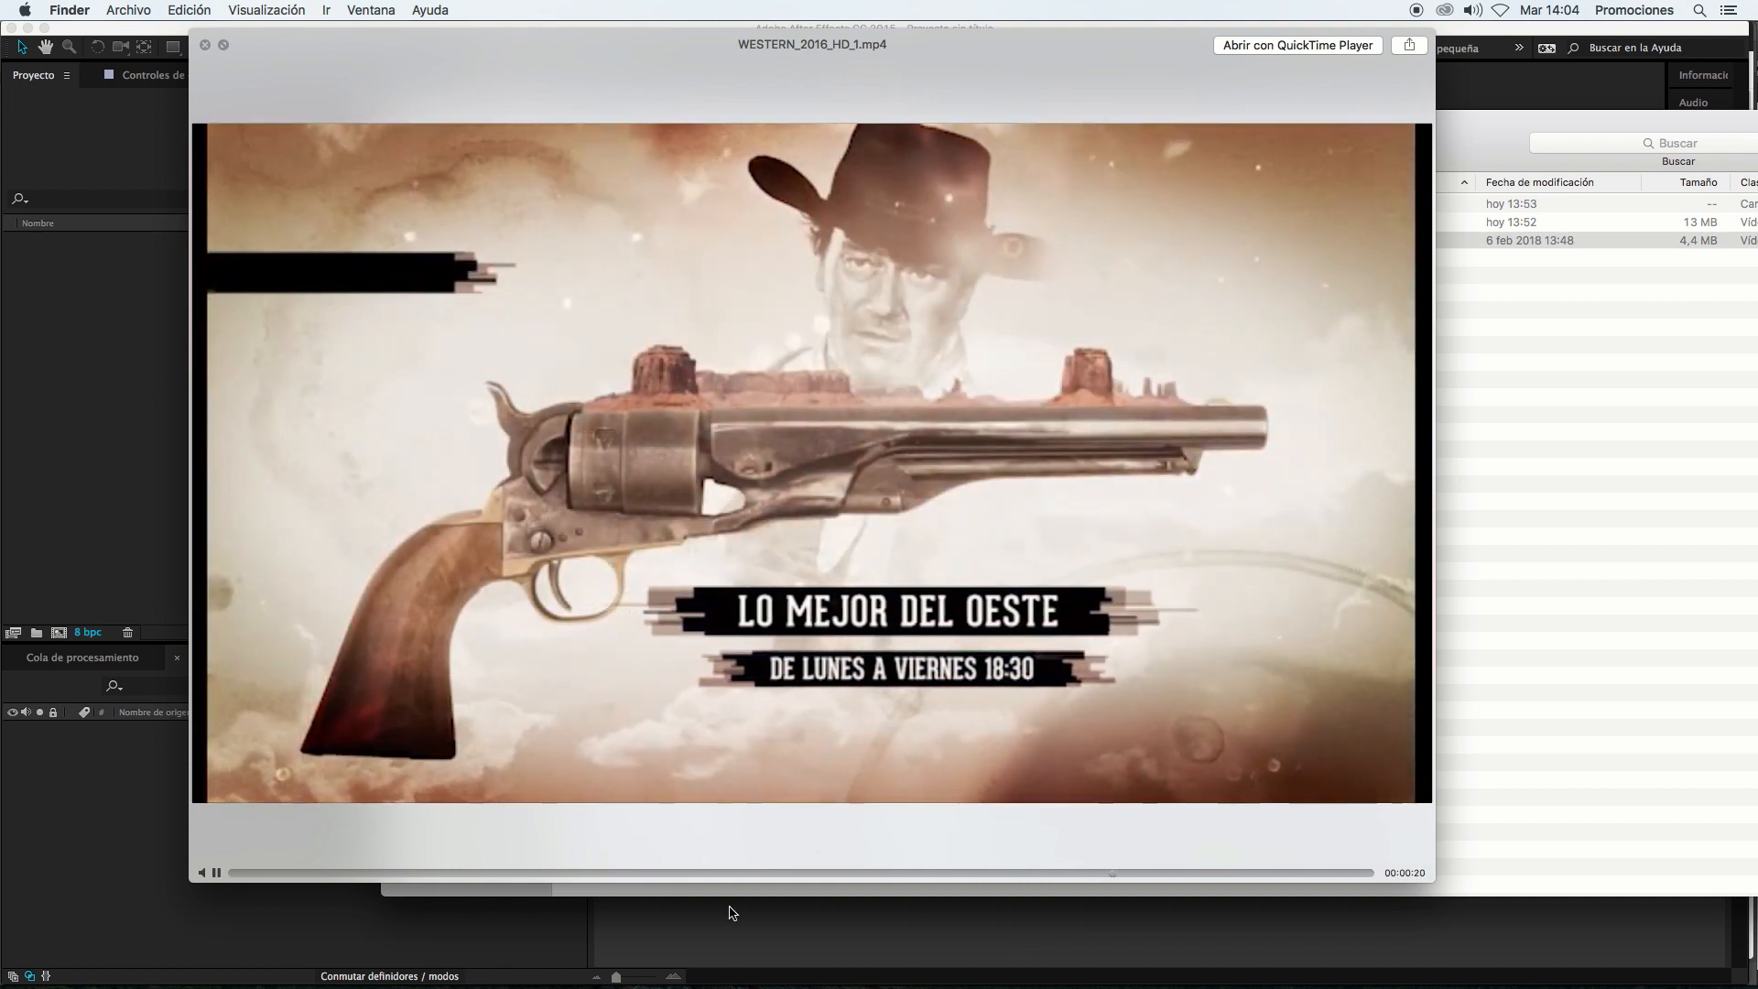
# Step: Examine the horse and cowboy shots of the western promo for how landscapes are blended into the silhouettes, and close the preview
pyautogui.click(656, 872)
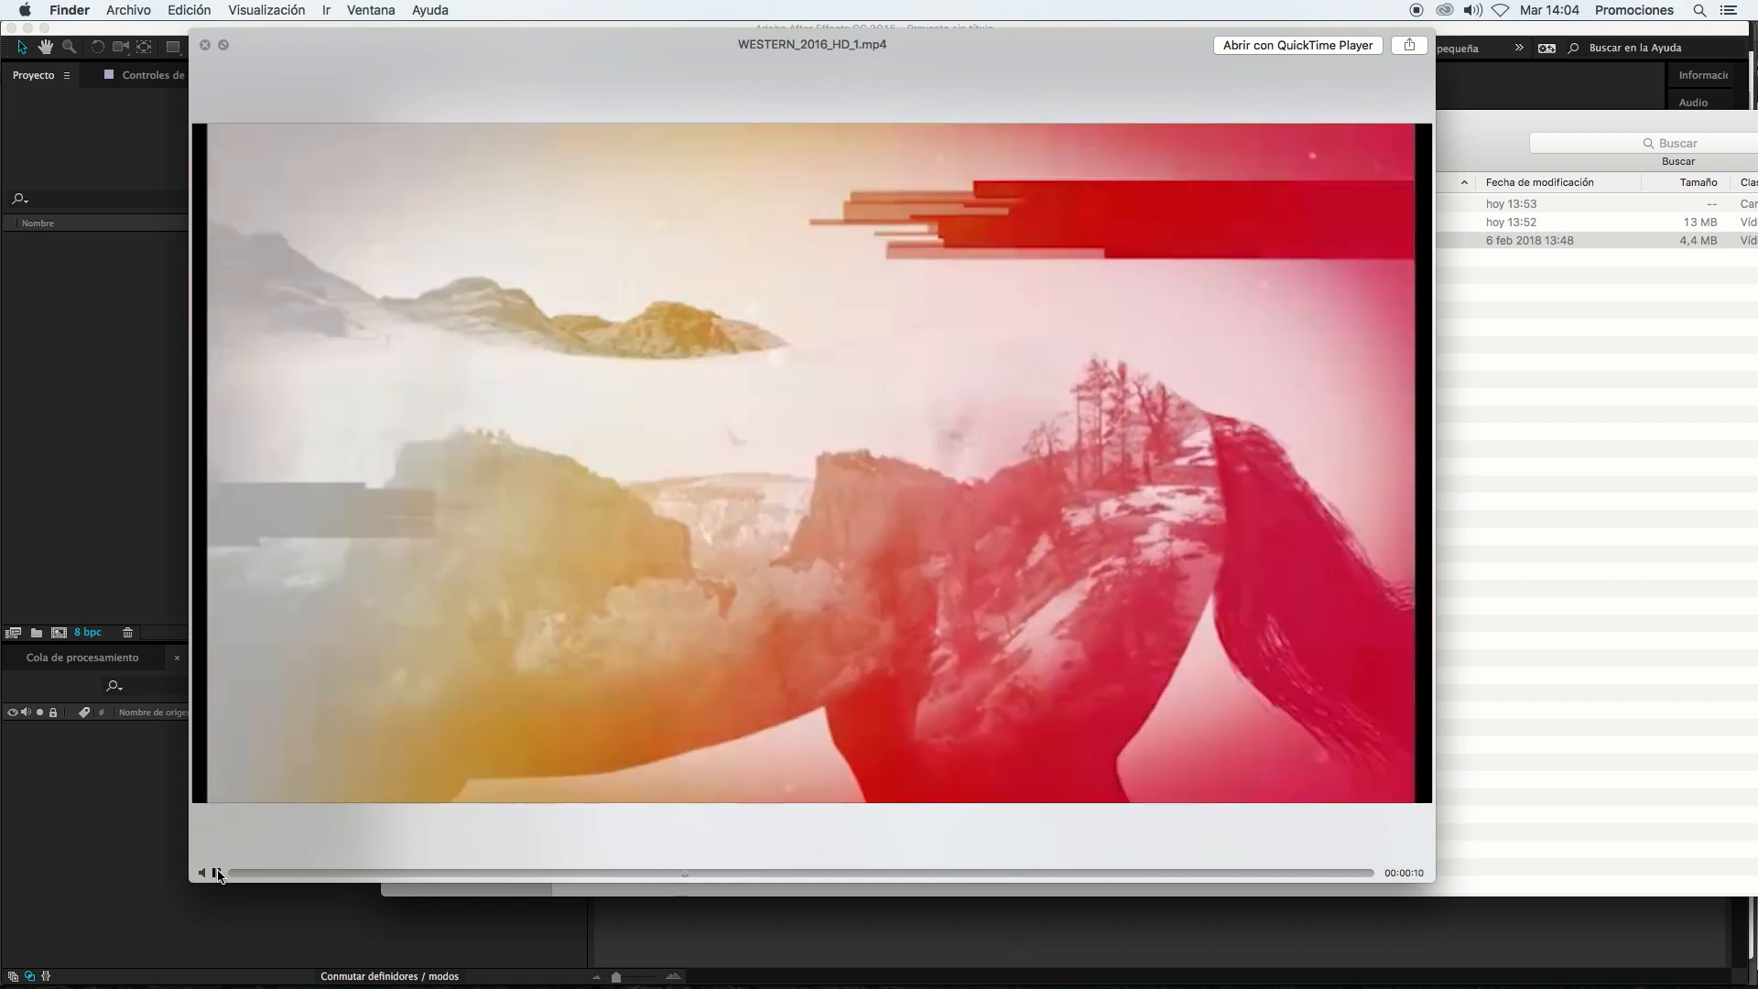
pyautogui.click(216, 872)
pyautogui.click(647, 872)
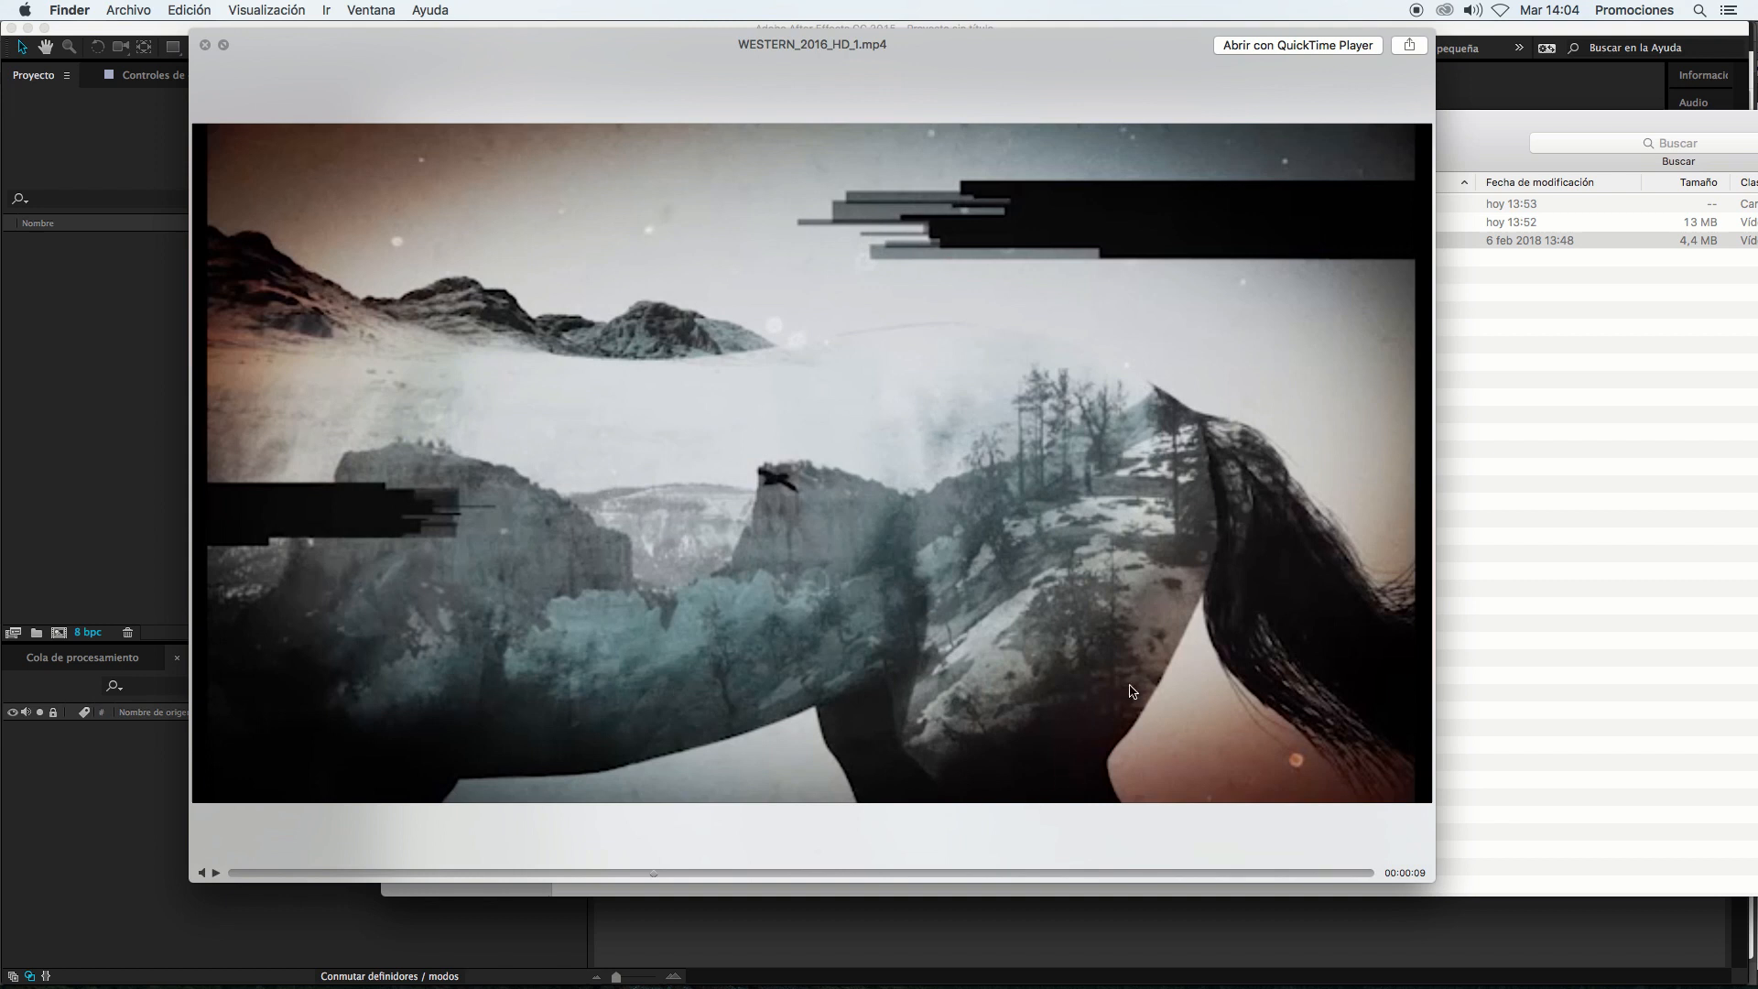
pyautogui.click(217, 875)
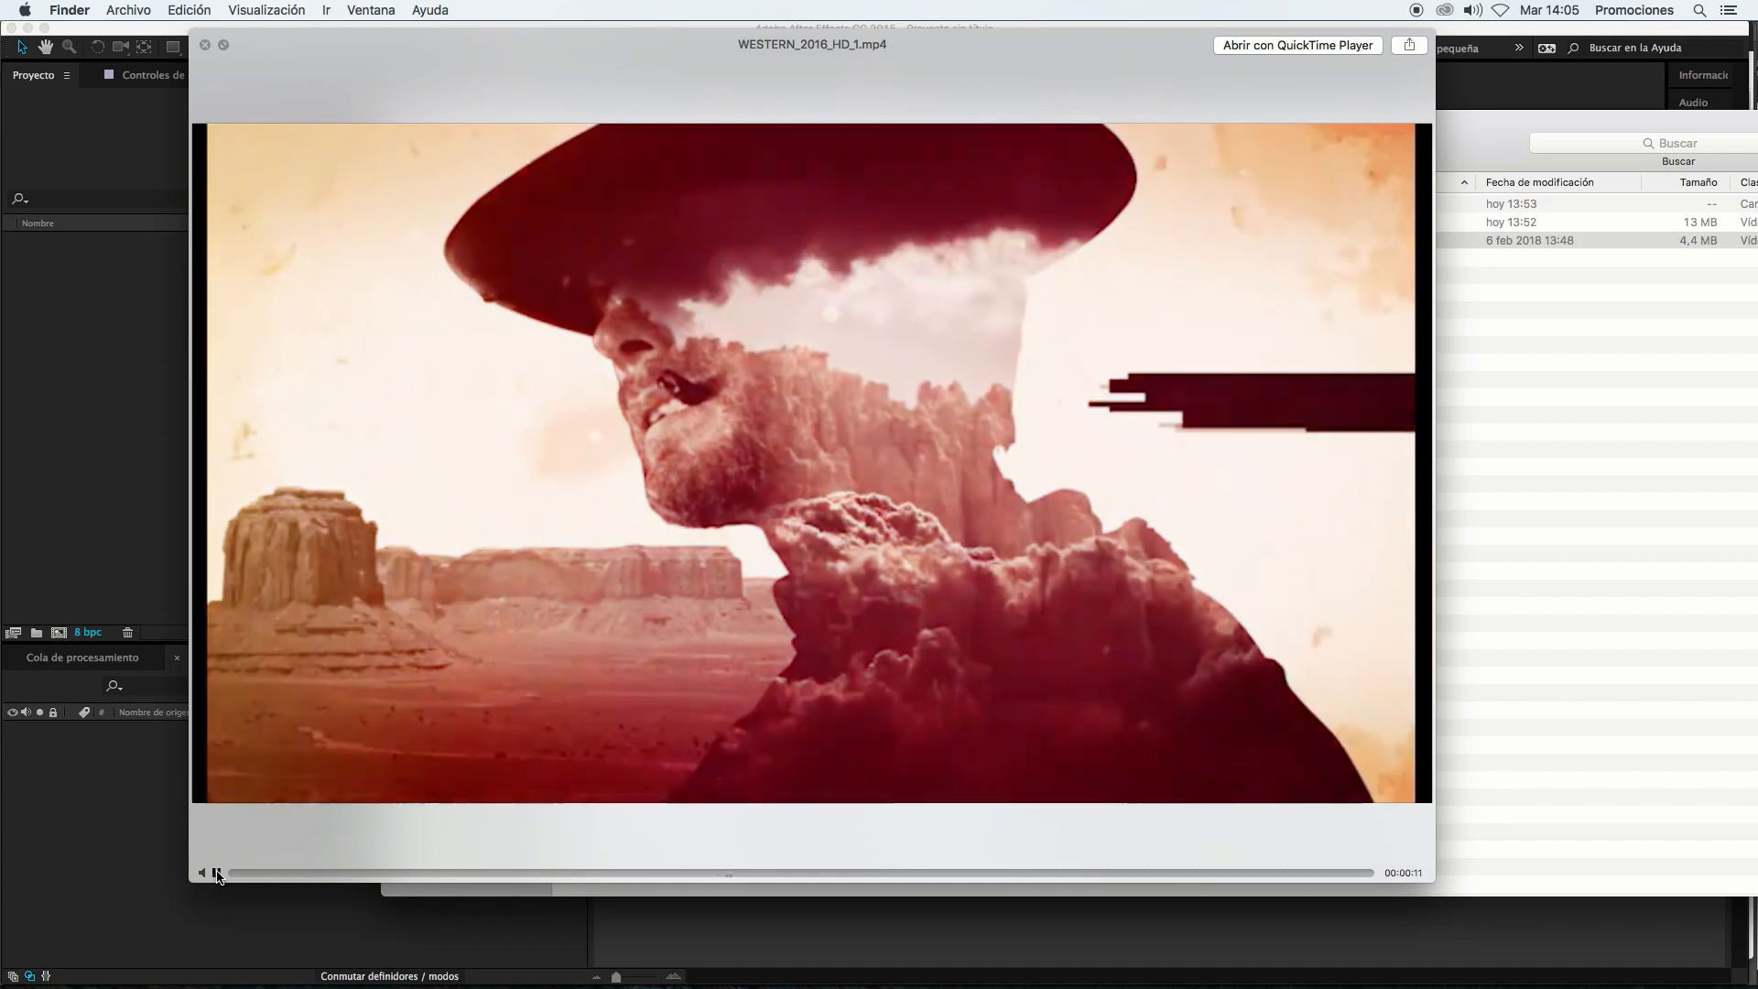
pyautogui.click(217, 875)
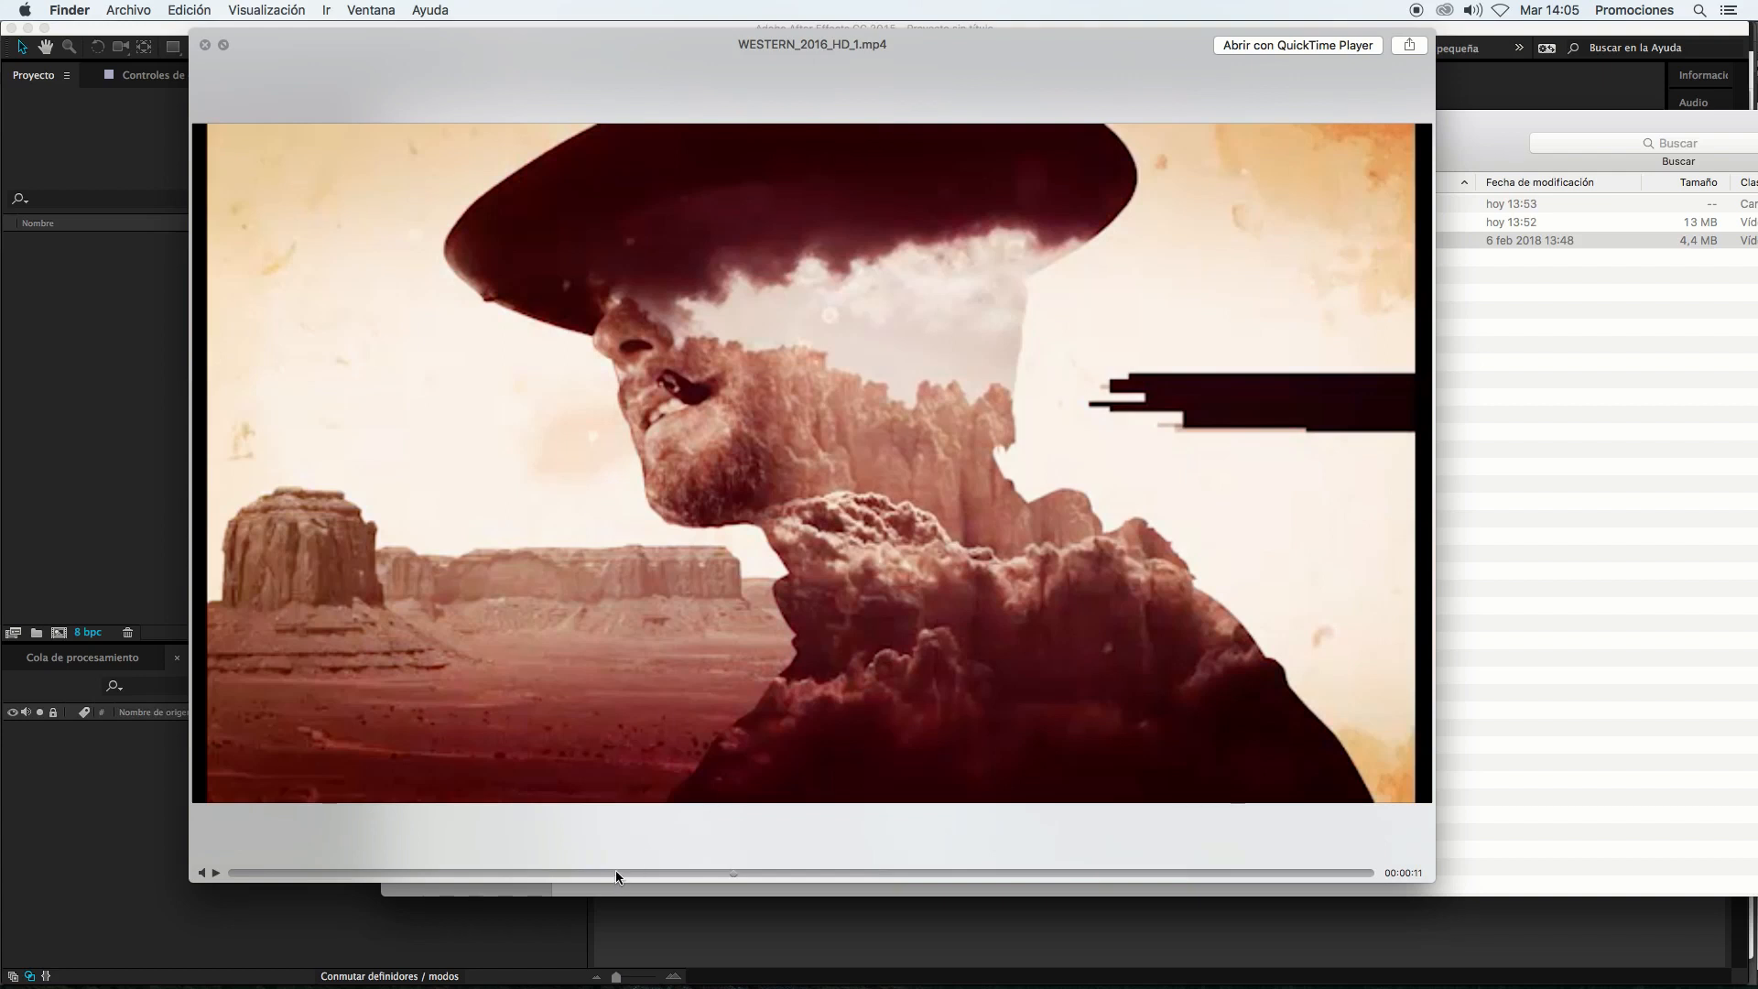
pyautogui.click(588, 873)
pyautogui.moveTo(588, 872)
pyautogui.mouseDown()
pyautogui.moveTo(546, 872)
pyautogui.moveTo(628, 867)
pyautogui.moveTo(566, 868)
pyautogui.moveTo(585, 876)
pyautogui.mouseUp()
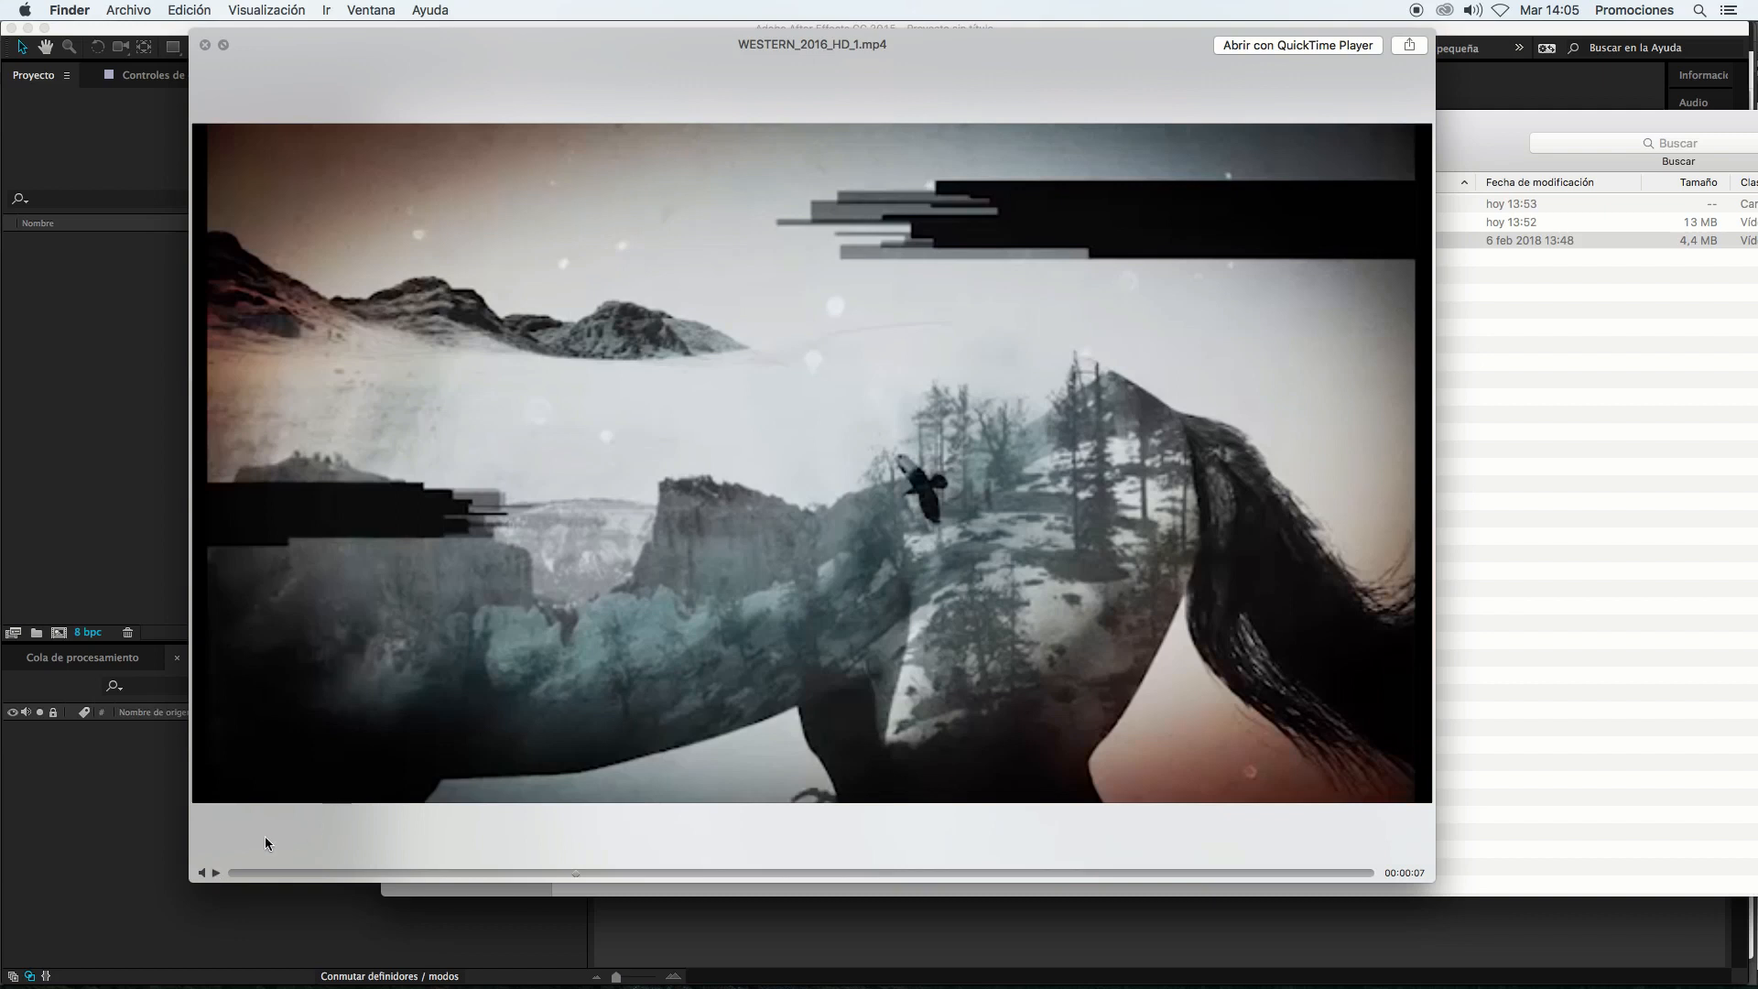
pyautogui.click(218, 876)
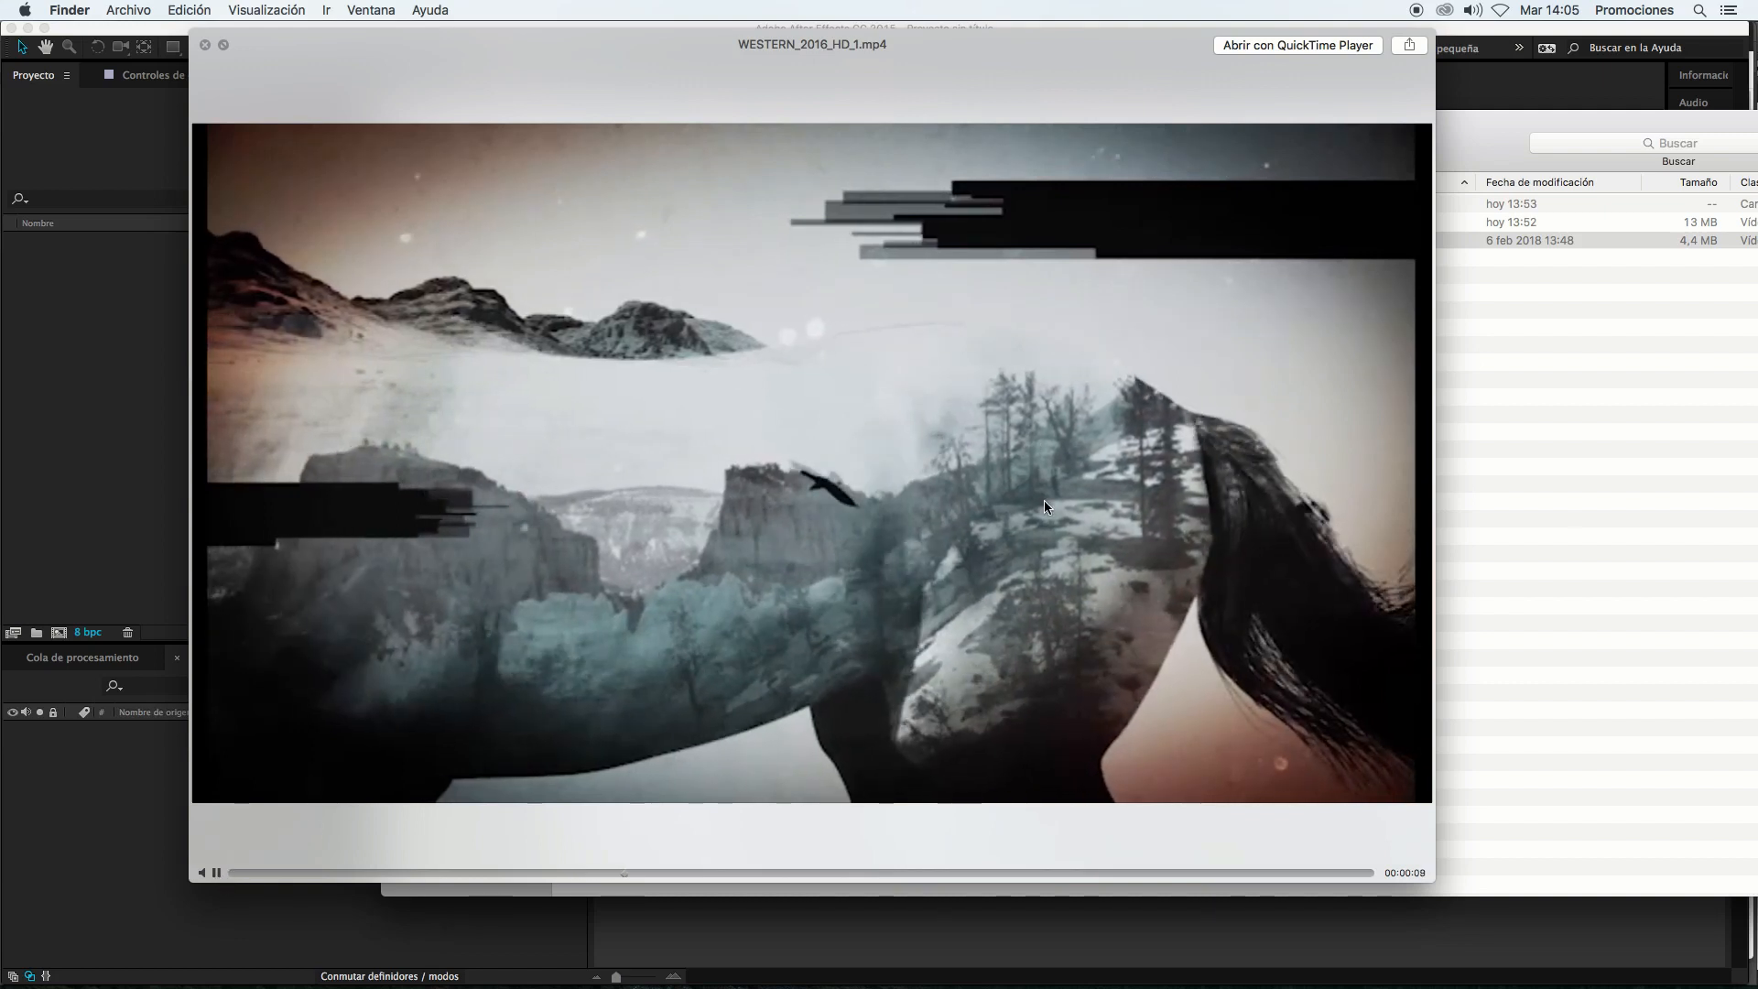
pyautogui.click(940, 870)
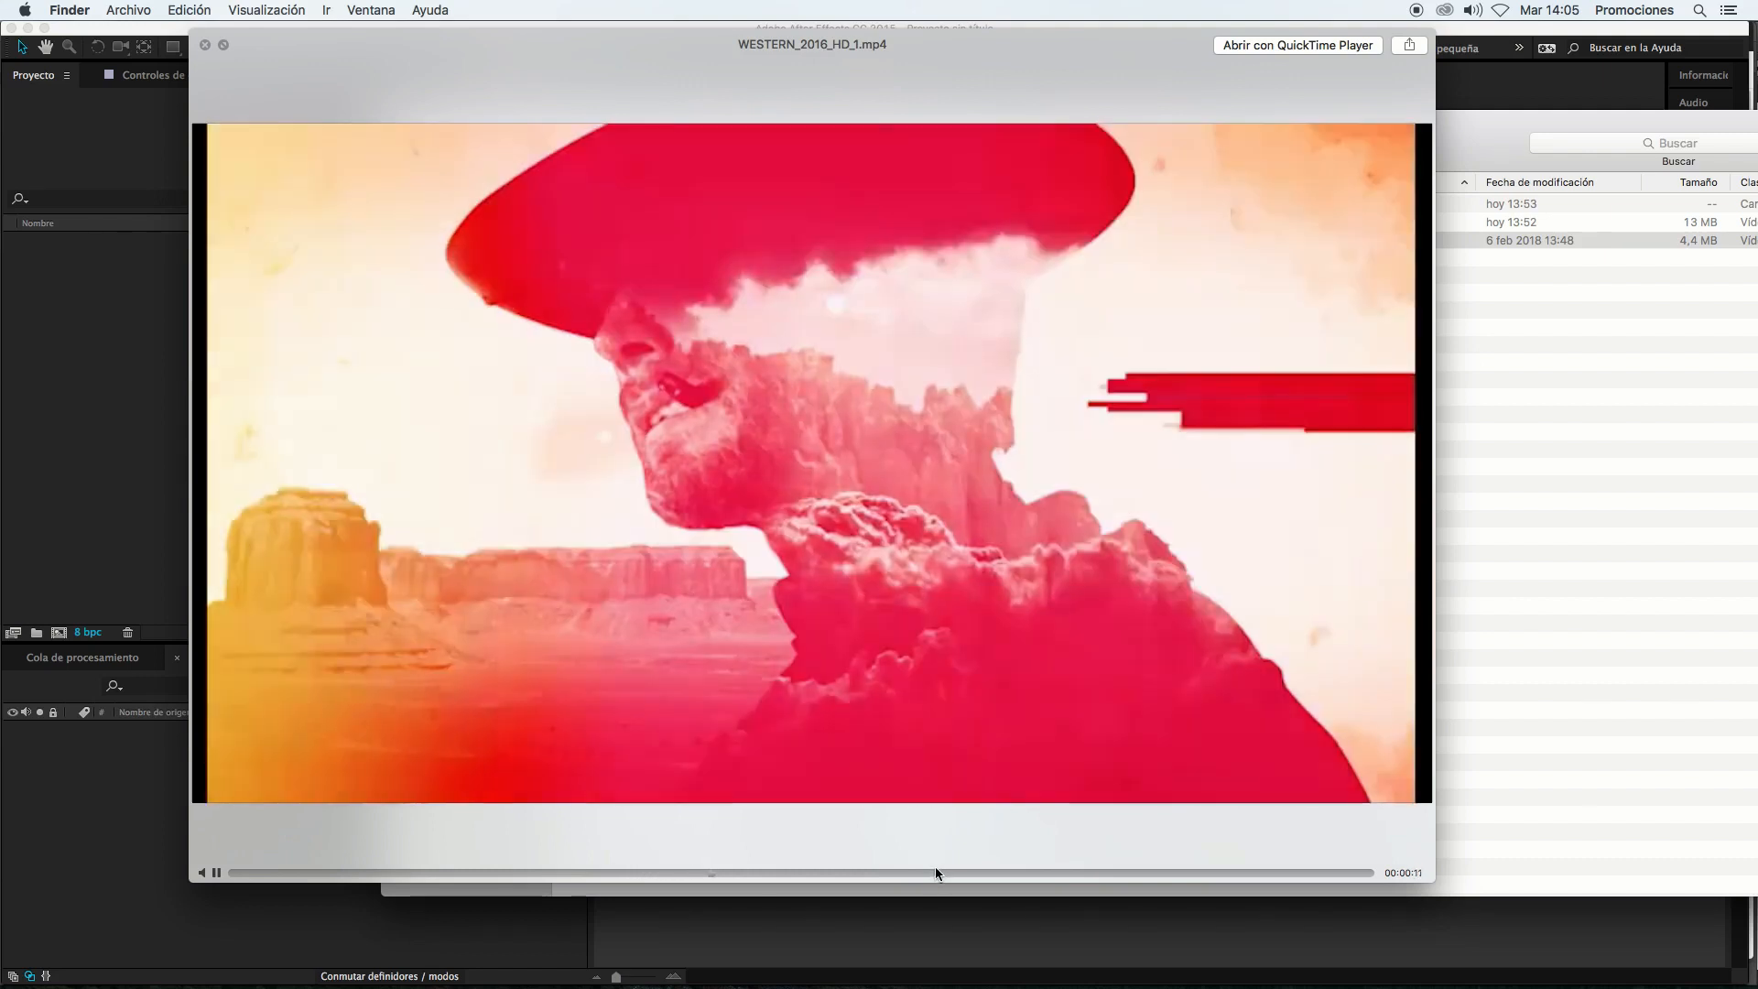
pyautogui.press('space')
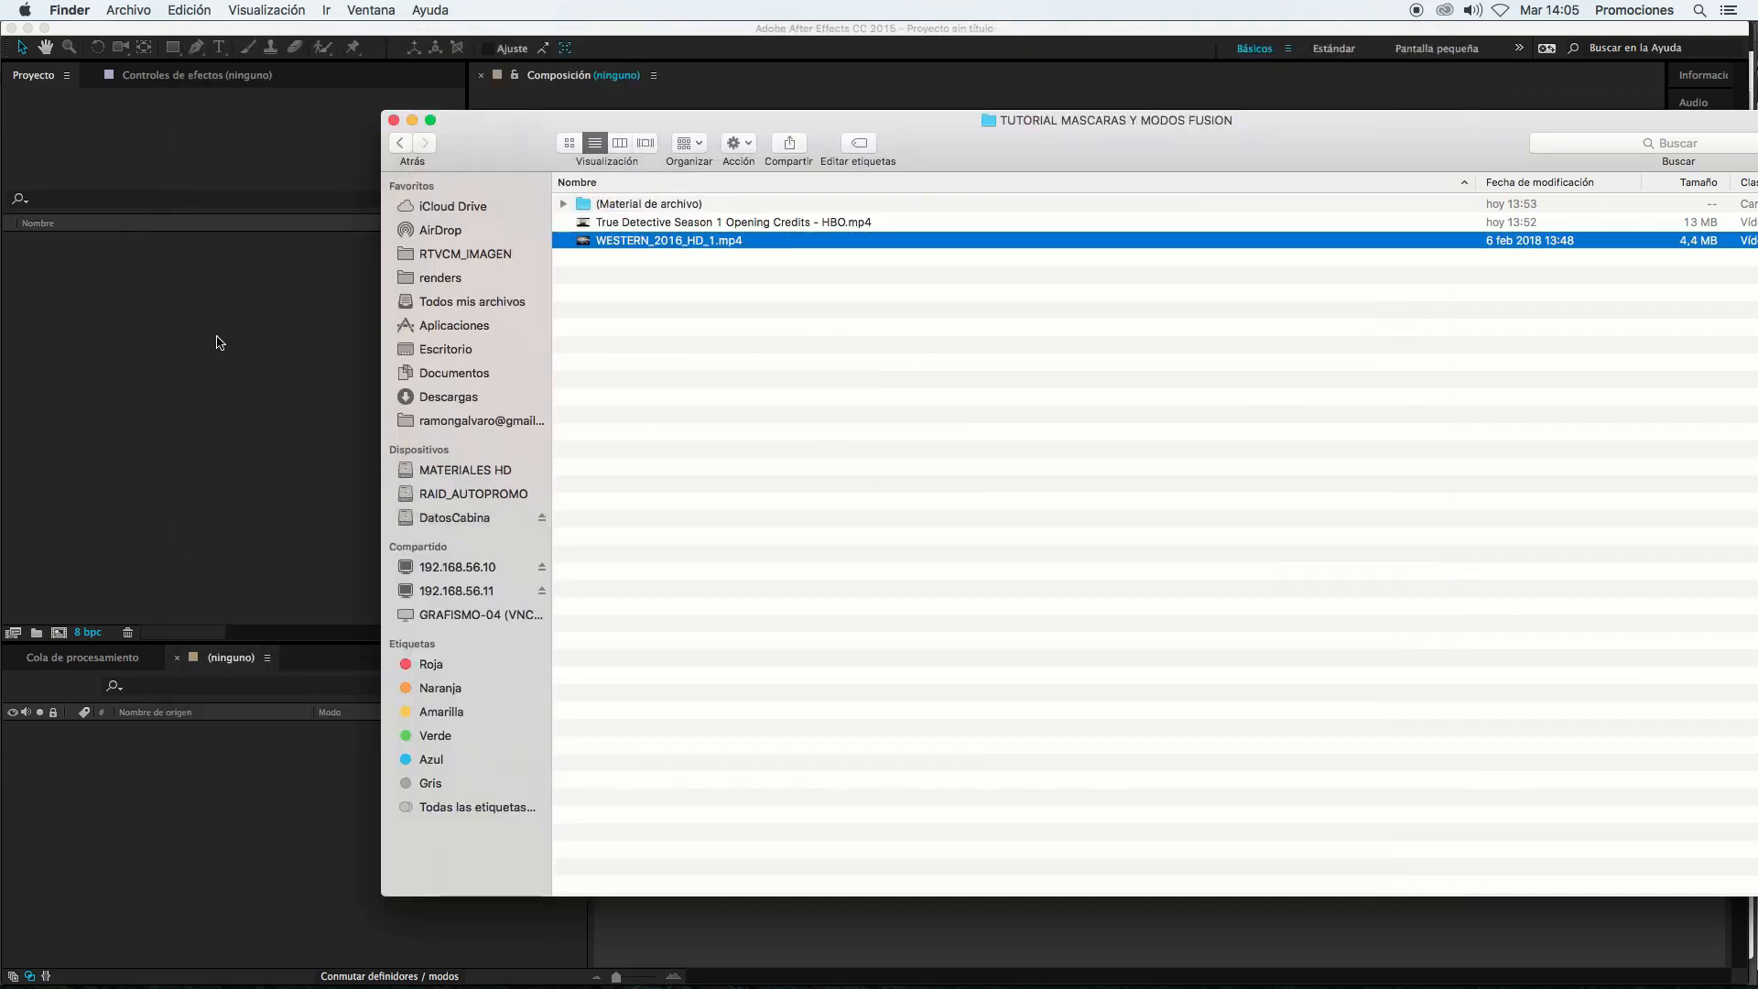
# Step: Switch to After Effects and import textura papel.jpg from RECURSOS IMAGENES, inside the (Material de archivo) folder of TUTORIAL MASCARAS Y MODOS FUSION on MATERIALES HD
pyautogui.click(223, 341)
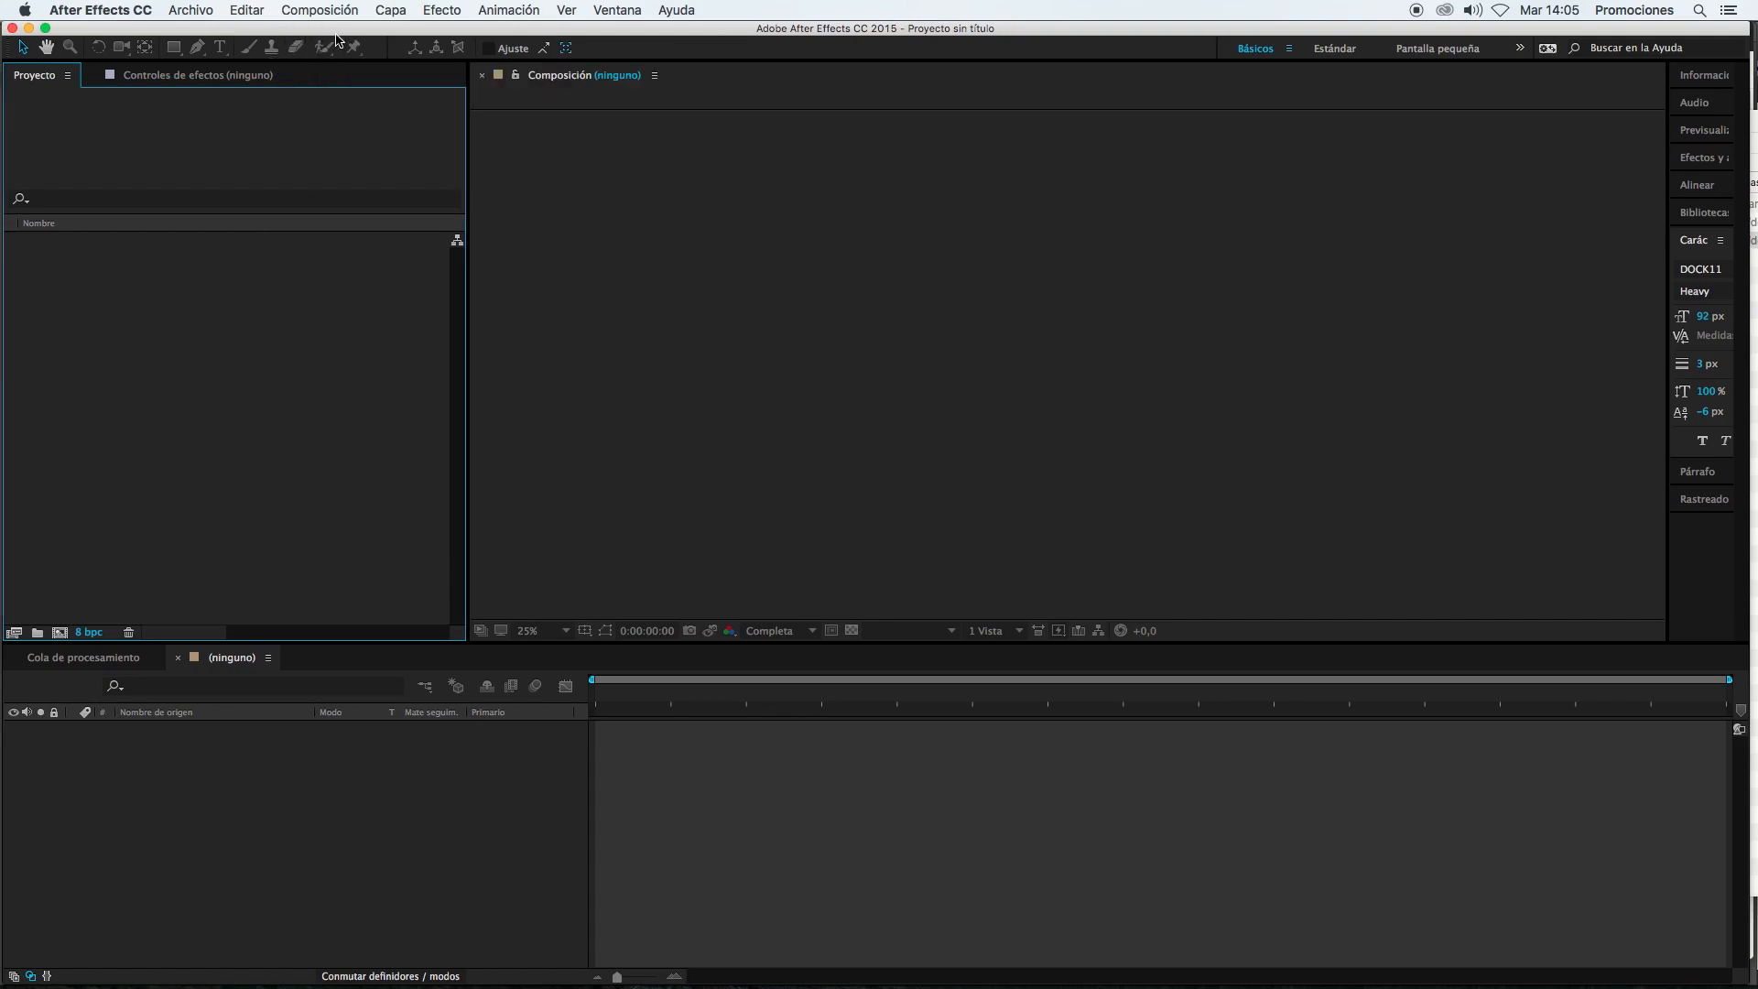
pyautogui.rightClick(253, 307)
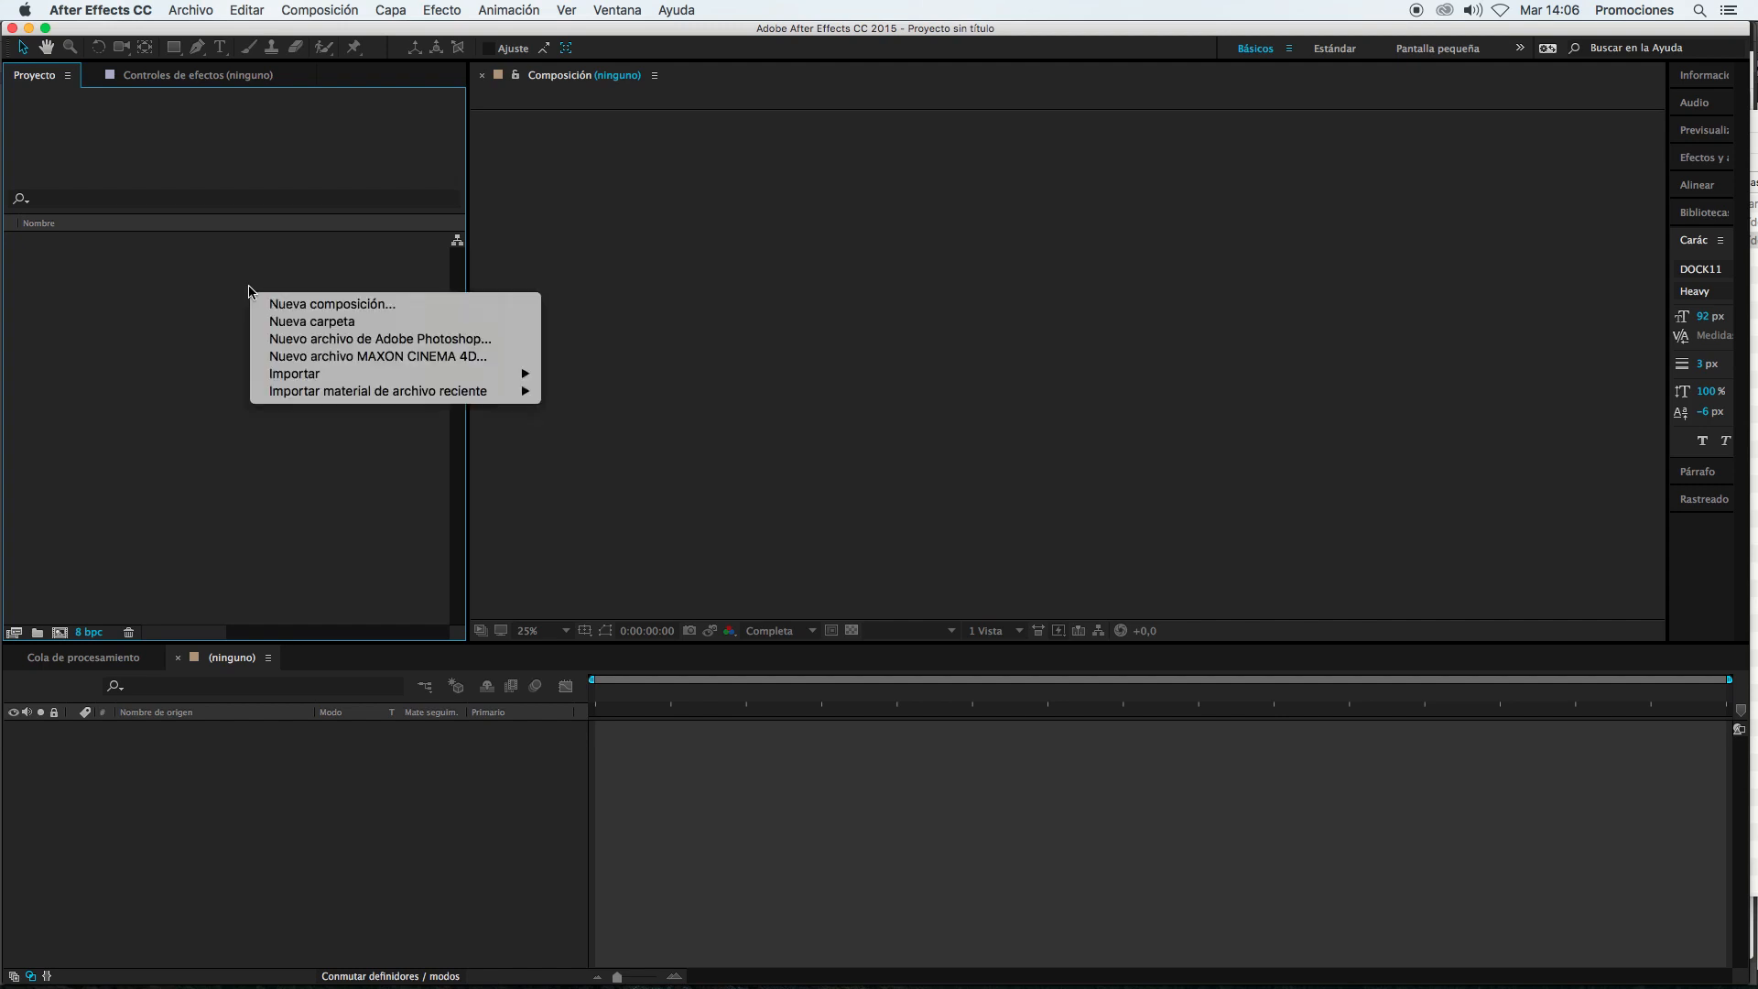
pyautogui.click(580, 381)
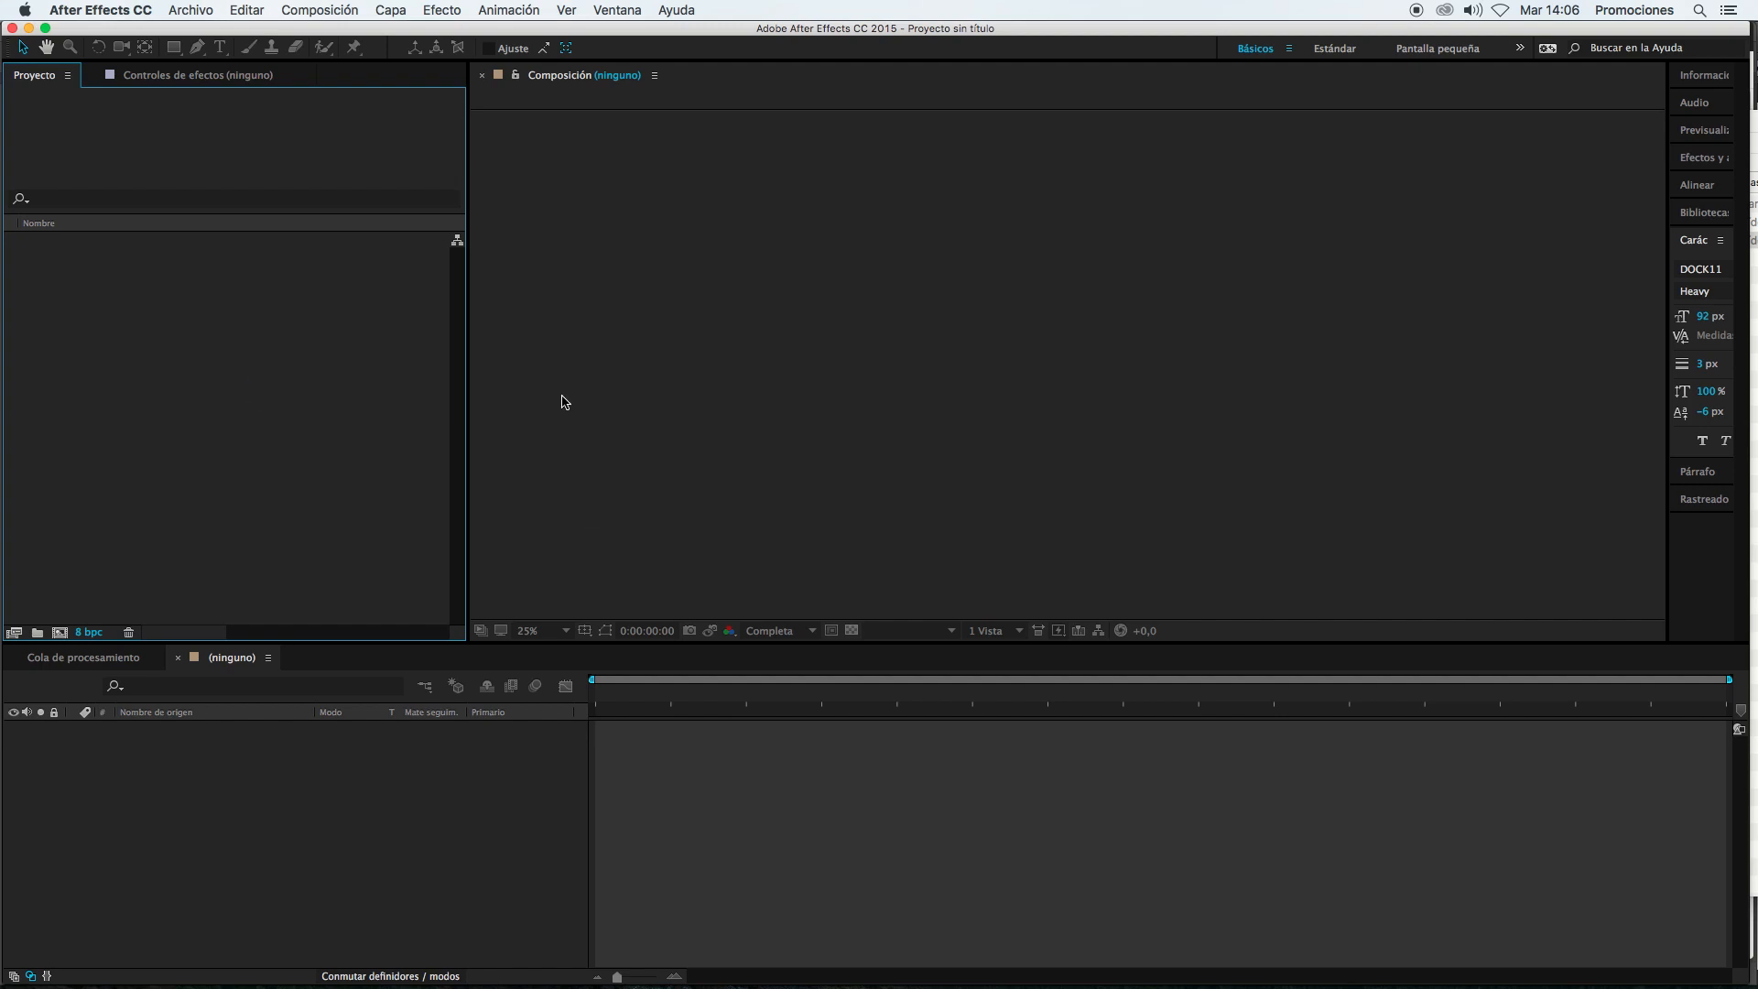
pyautogui.click(639, 412)
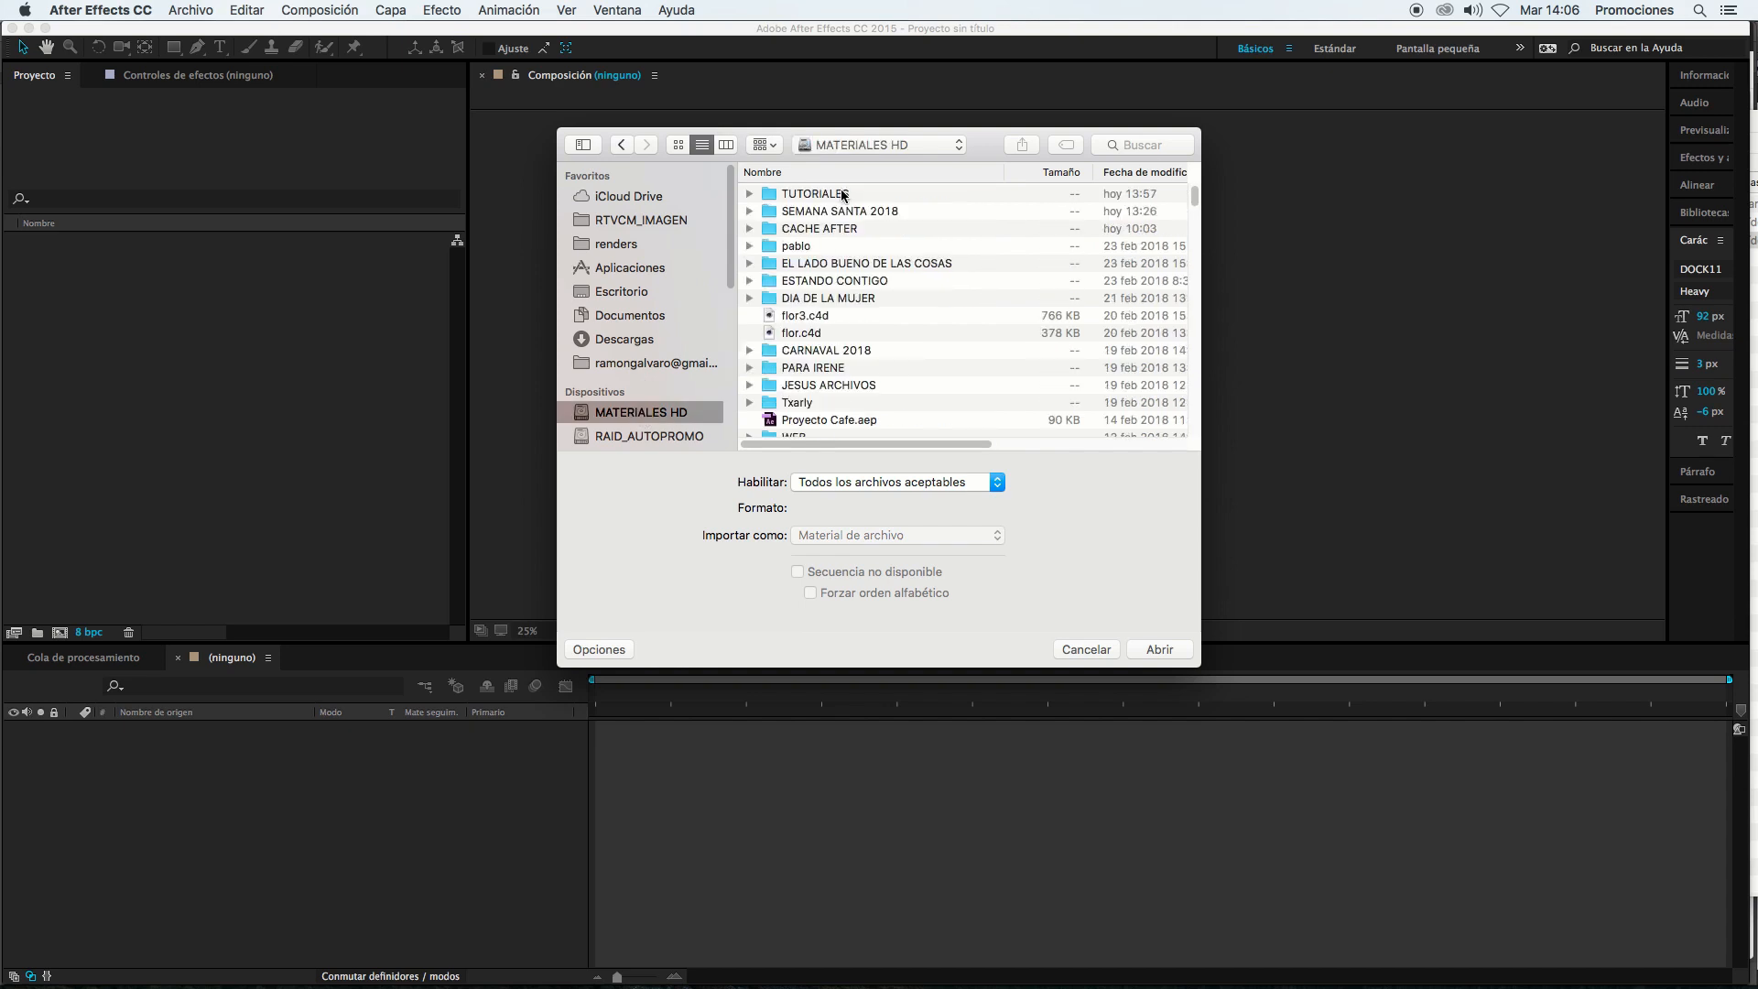
pyautogui.doubleClick(835, 194)
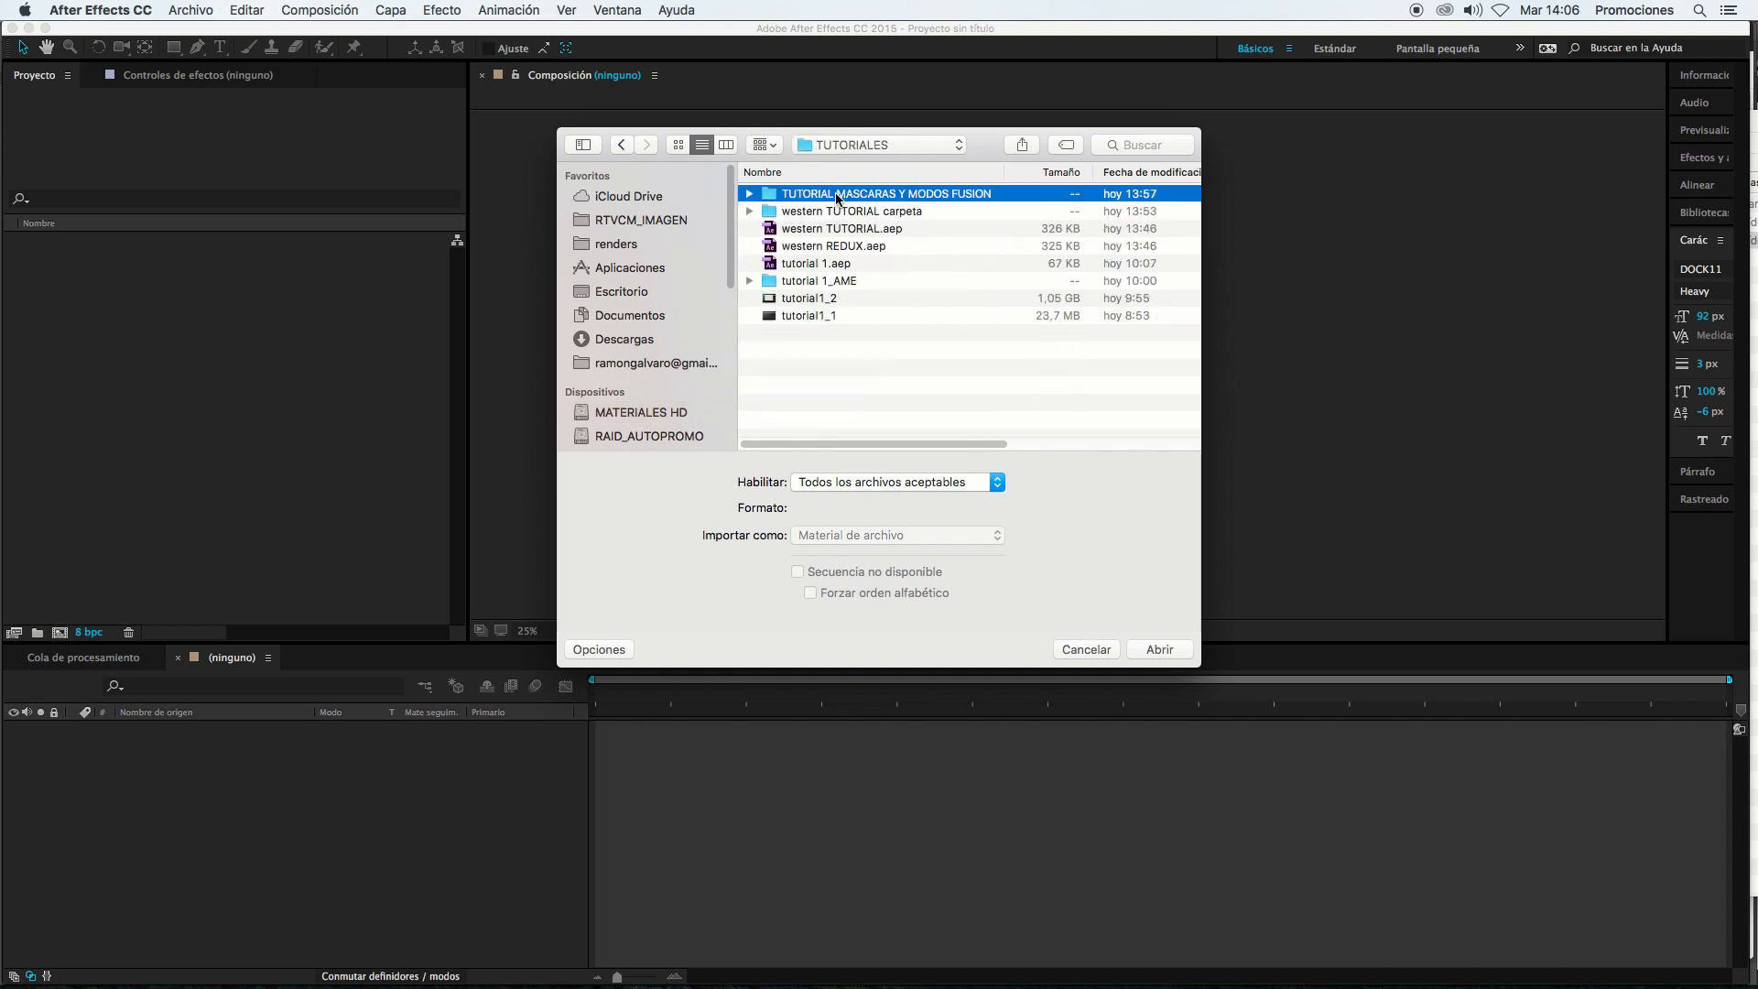
pyautogui.doubleClick(835, 194)
pyautogui.doubleClick(835, 195)
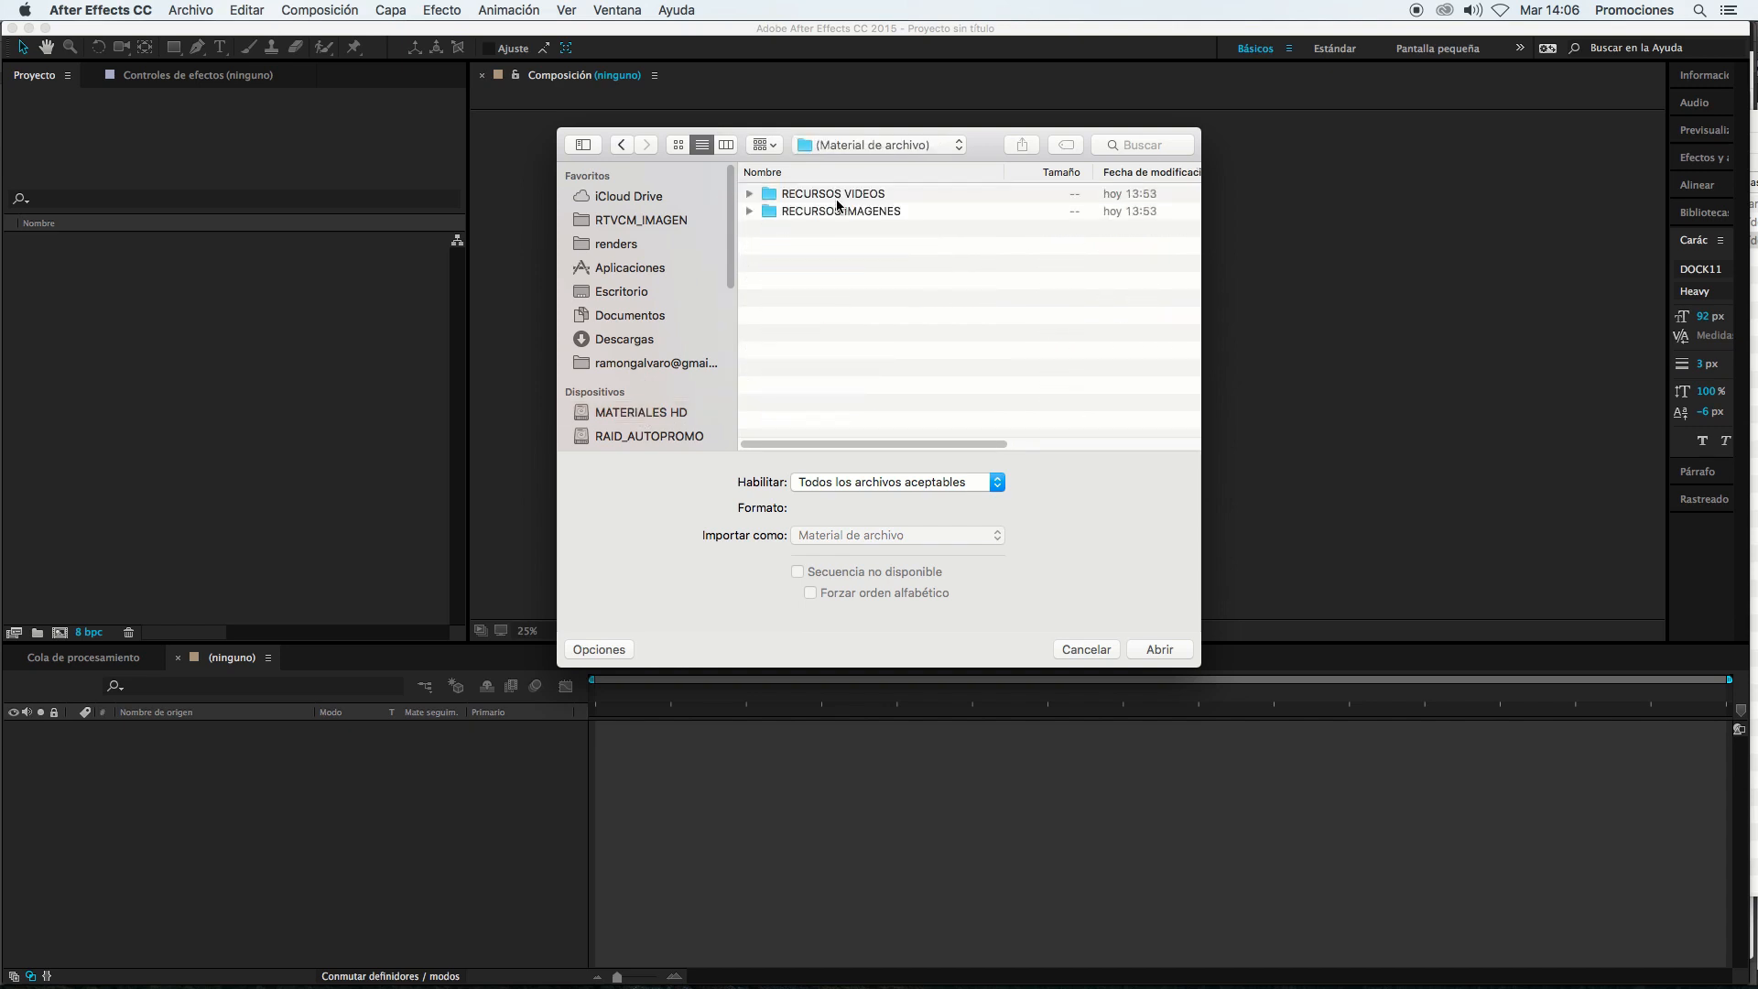
pyautogui.click(840, 211)
pyautogui.doubleClick(841, 213)
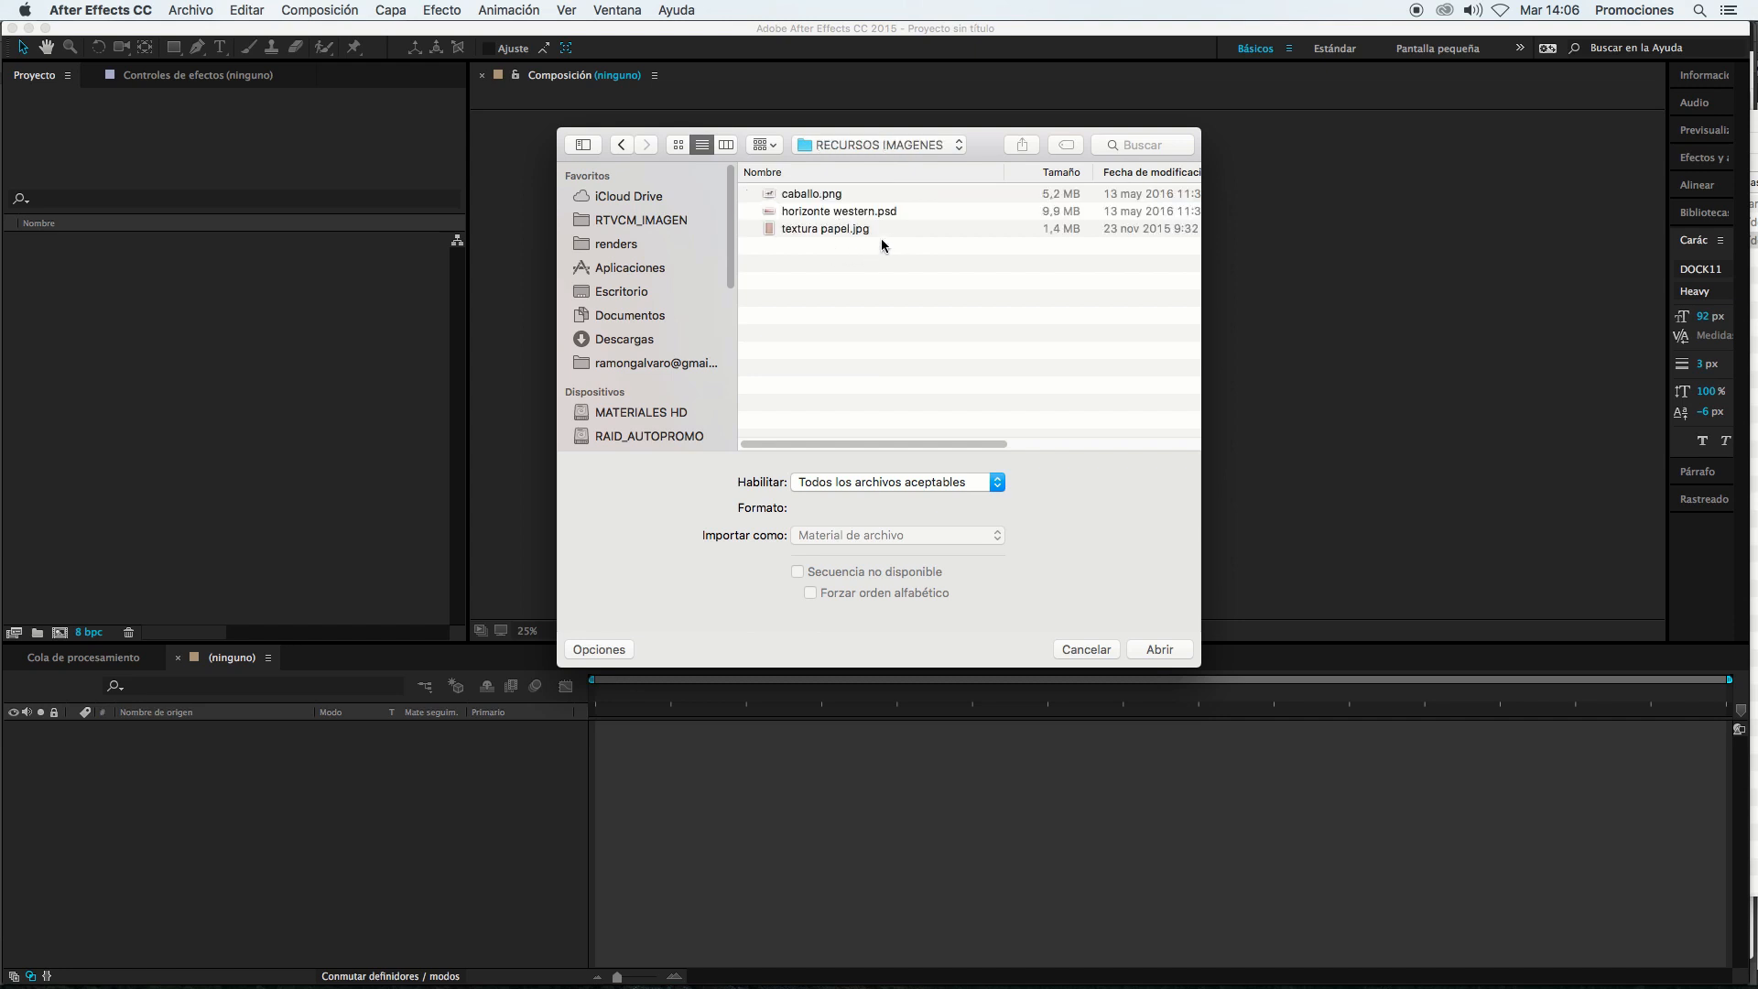
pyautogui.click(832, 230)
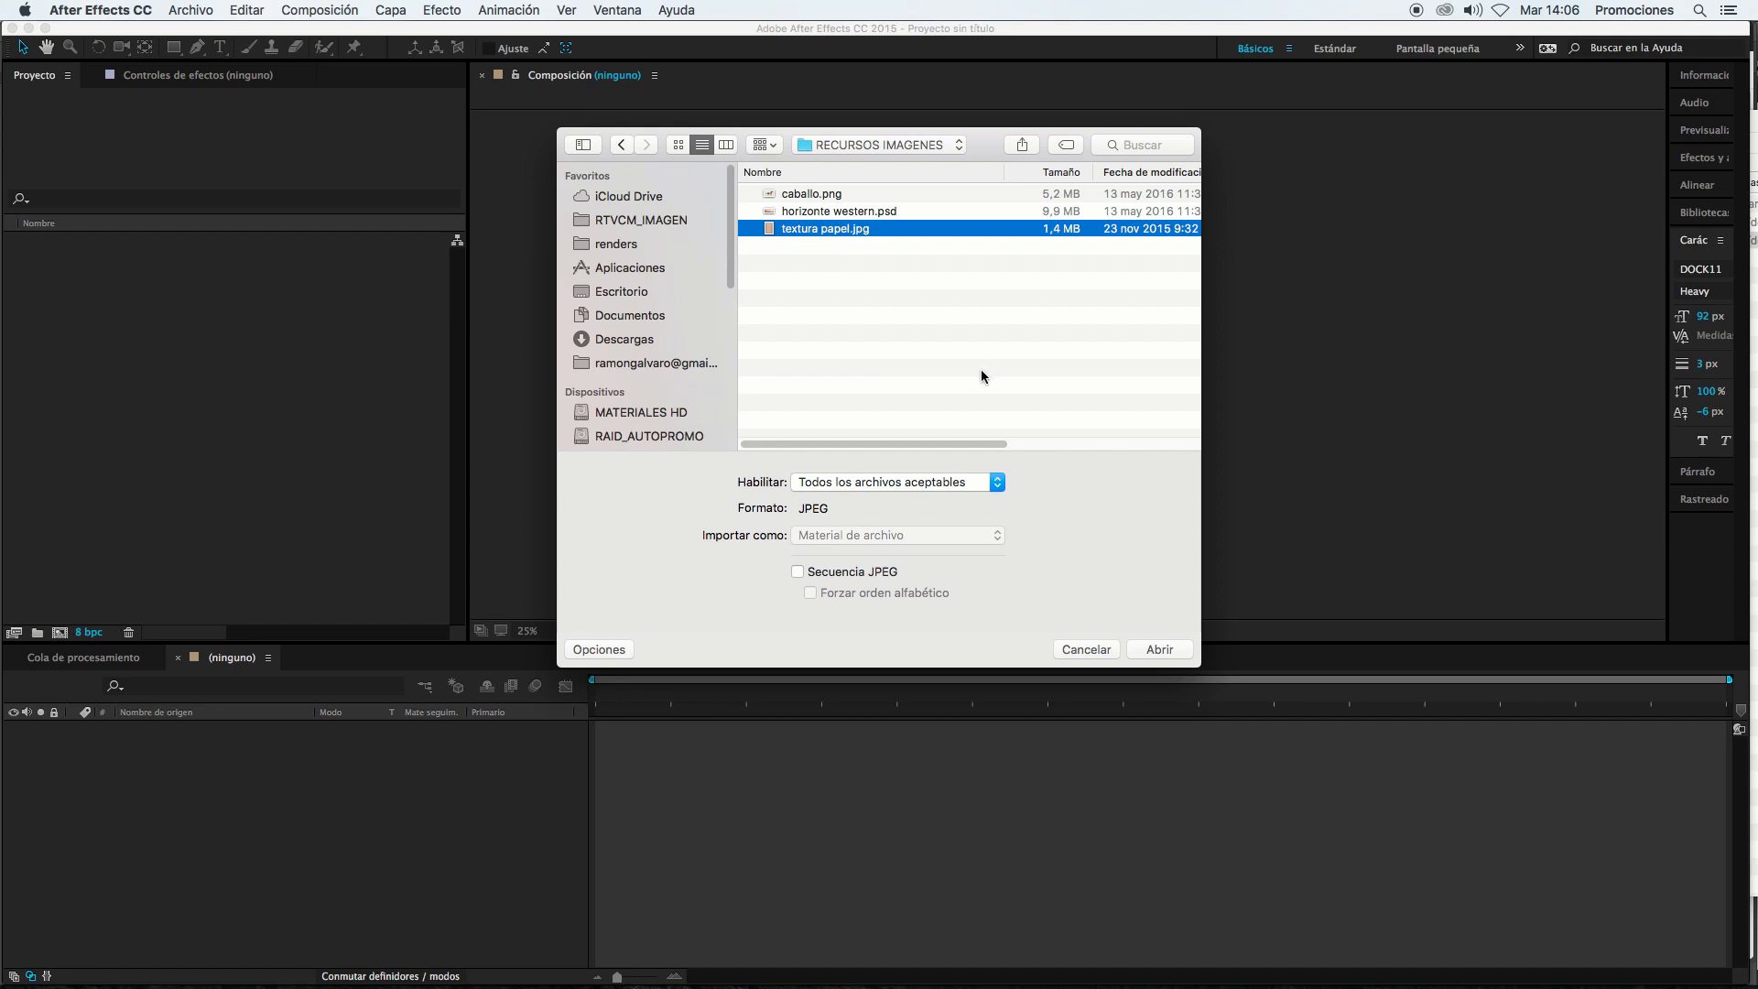
pyautogui.click(1160, 649)
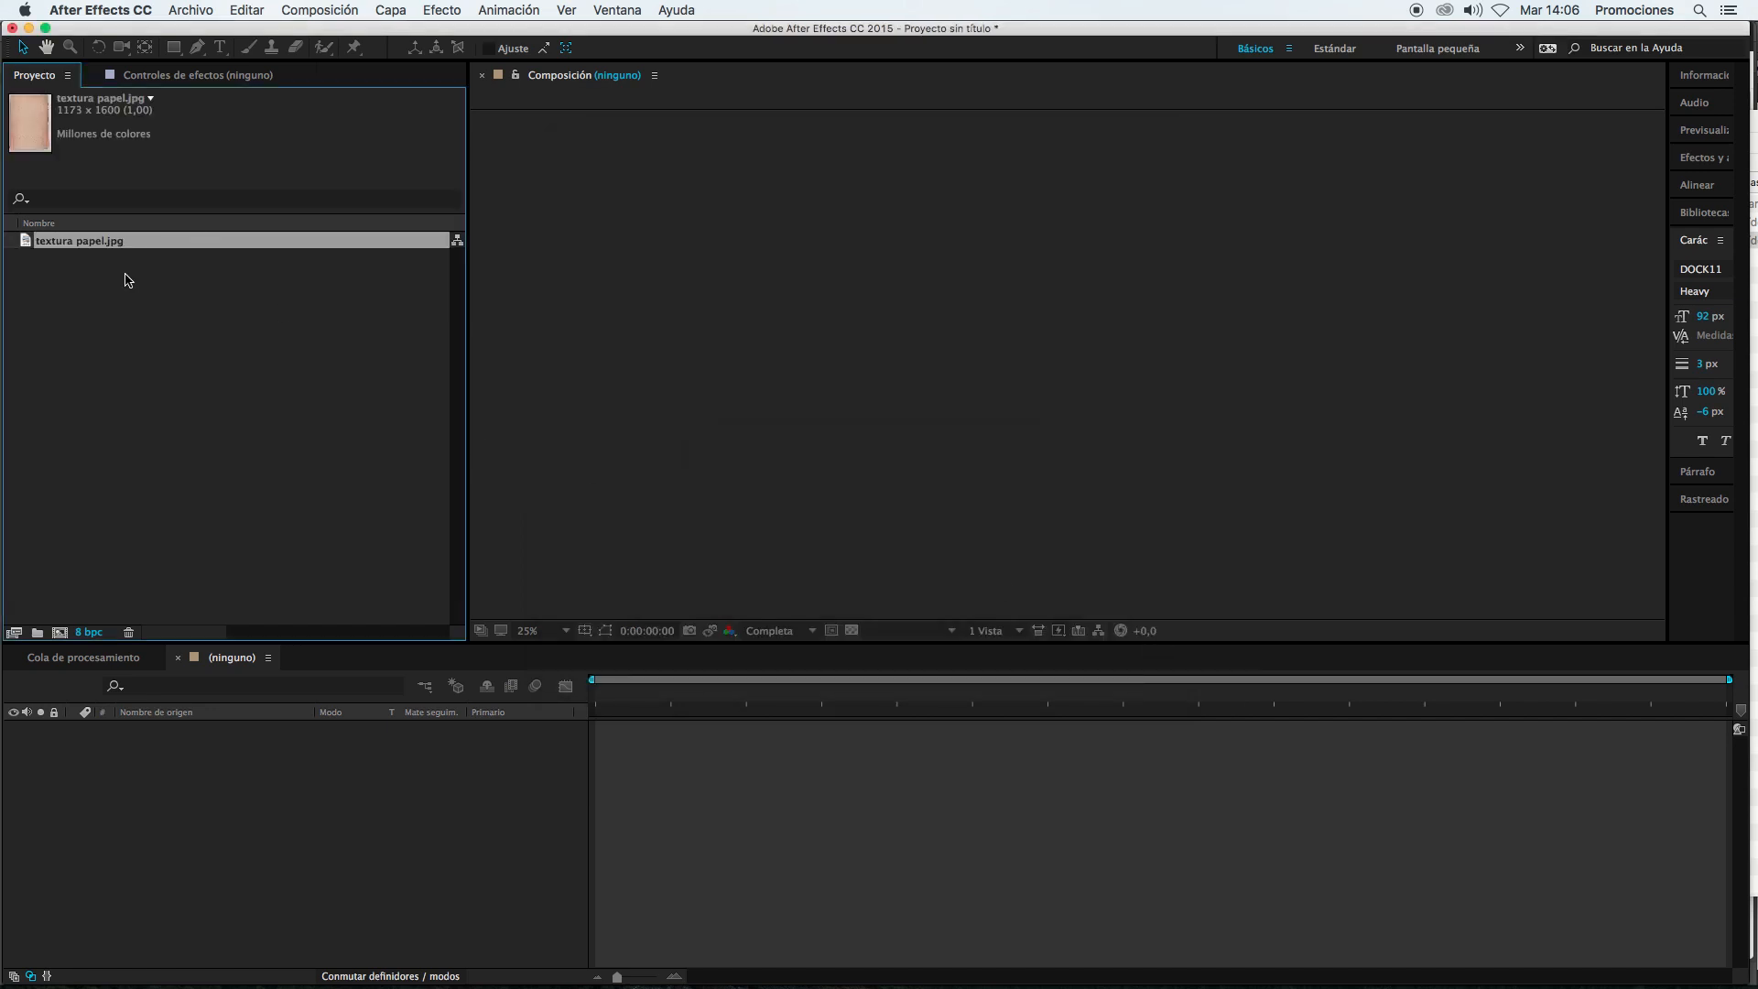
# Step: Create a 1050 x 576 px composition at 25 fps, lasting 0:00:16:02, with the background color set to black
pyautogui.click(129, 280)
pyautogui.click(132, 241)
pyautogui.click(325, 10)
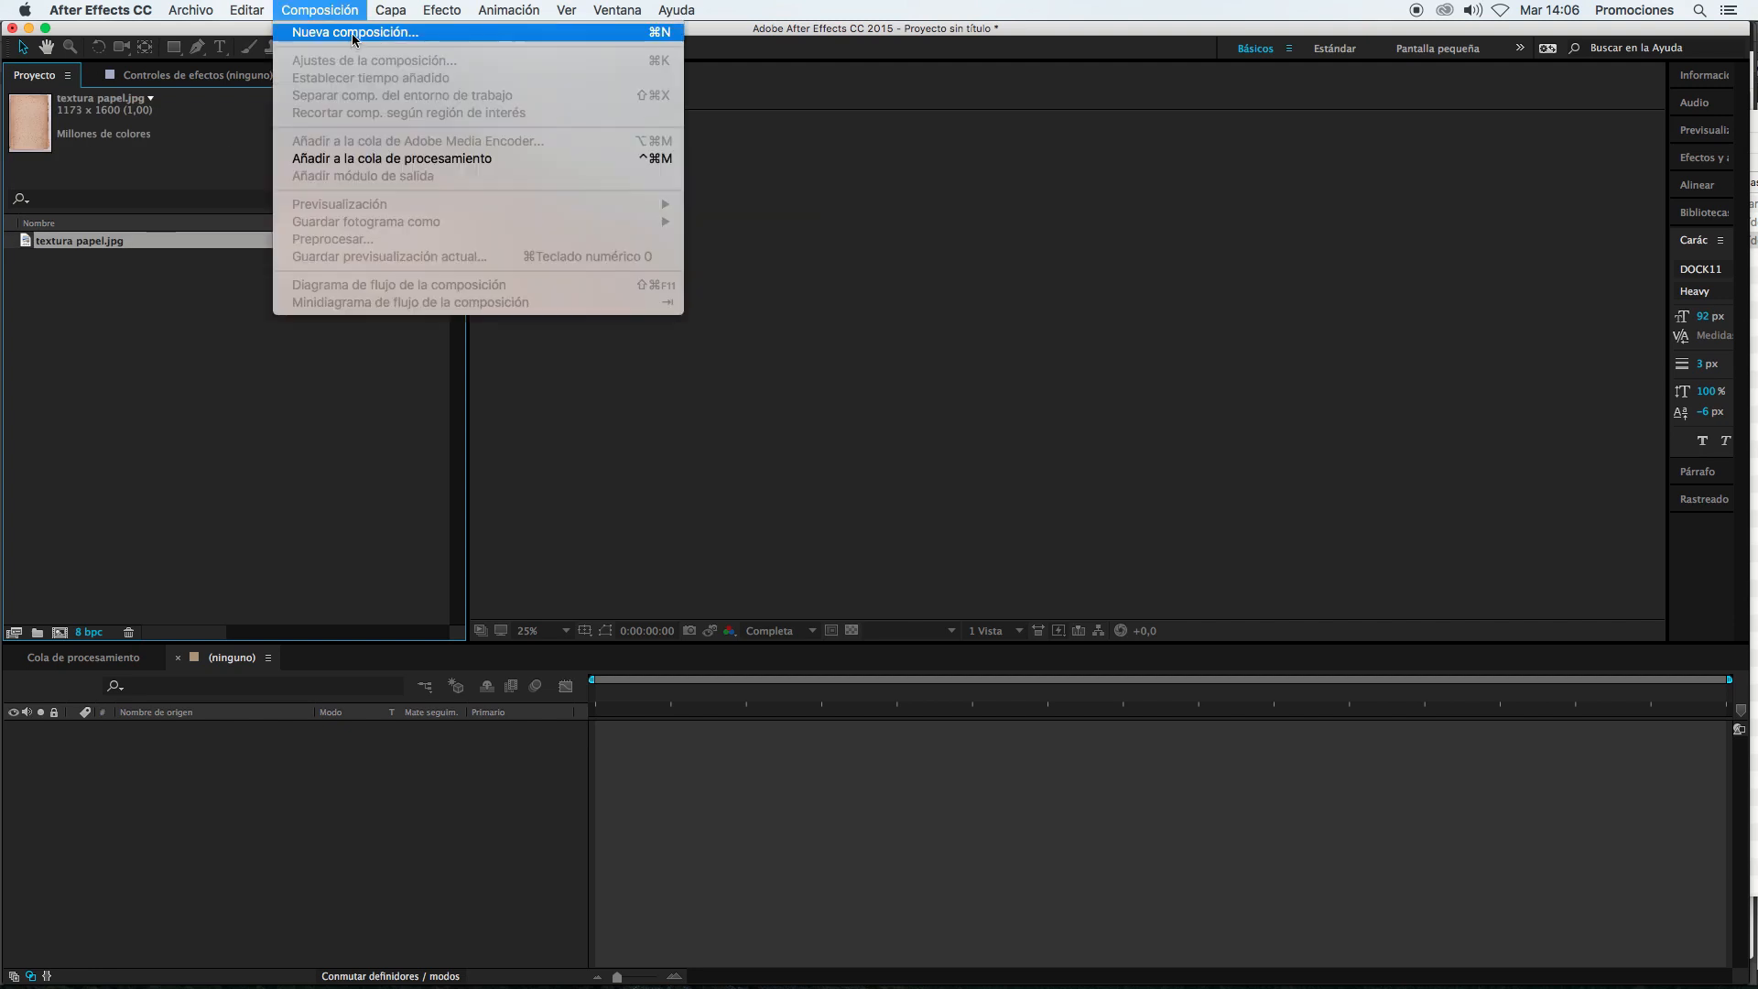
pyautogui.click(353, 34)
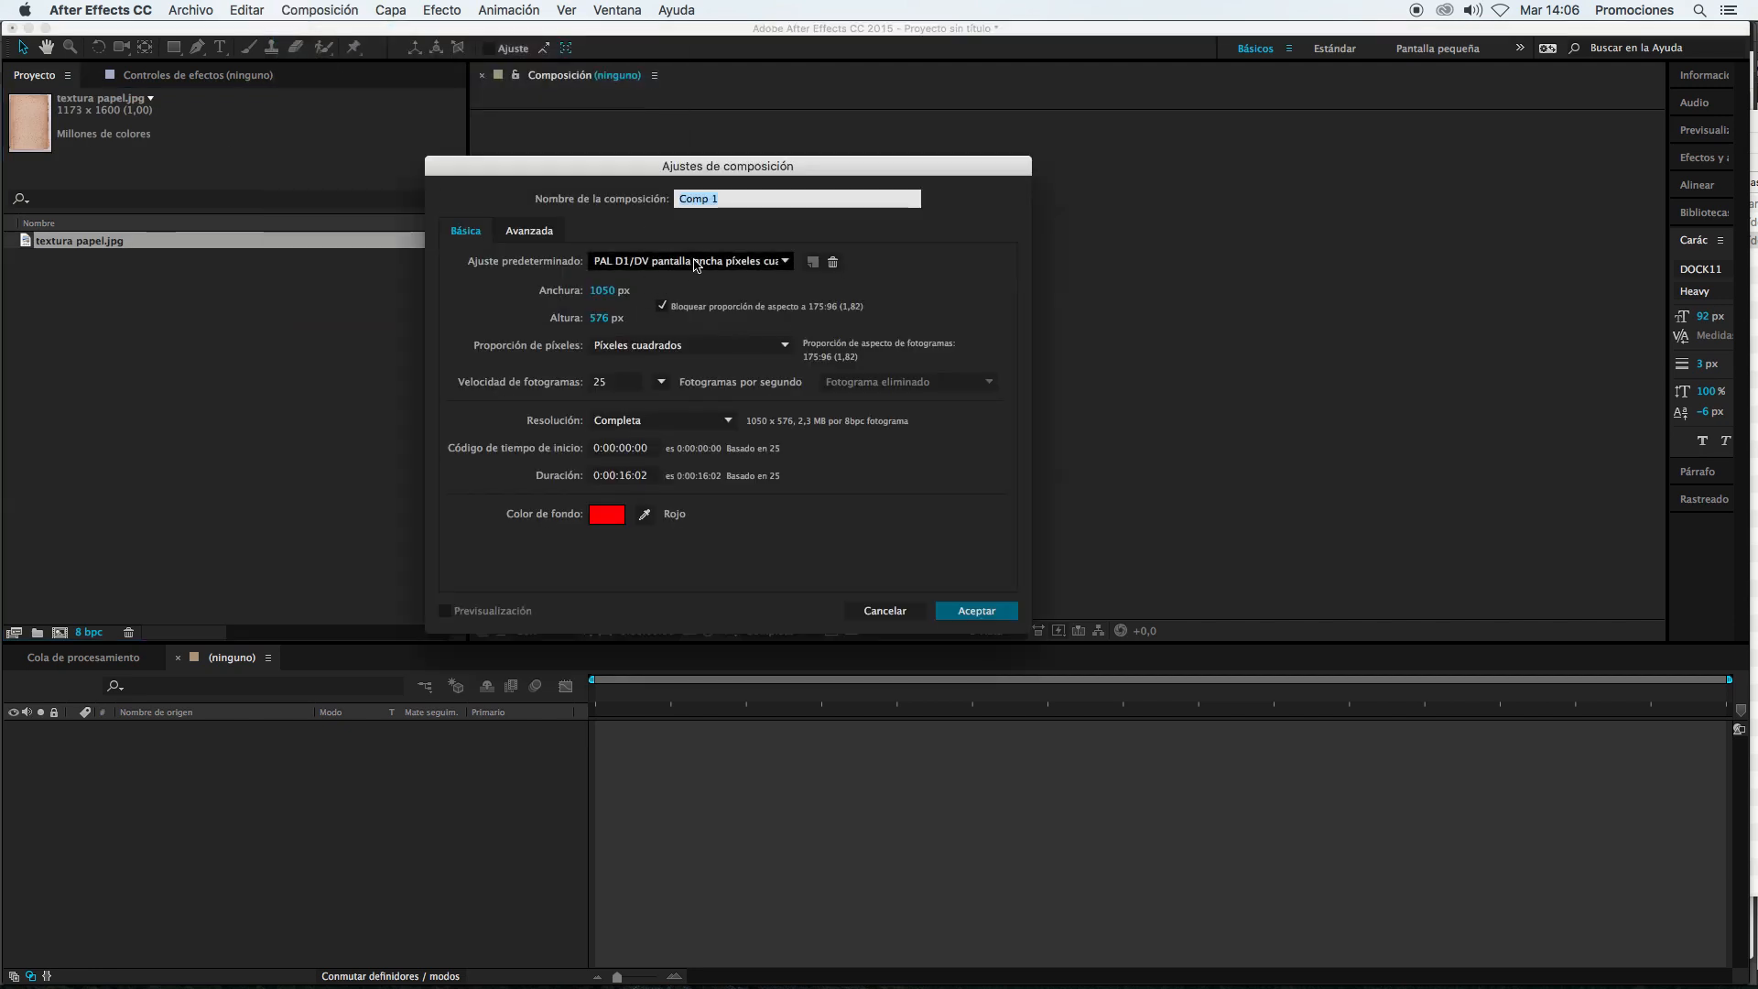
pyautogui.click(606, 513)
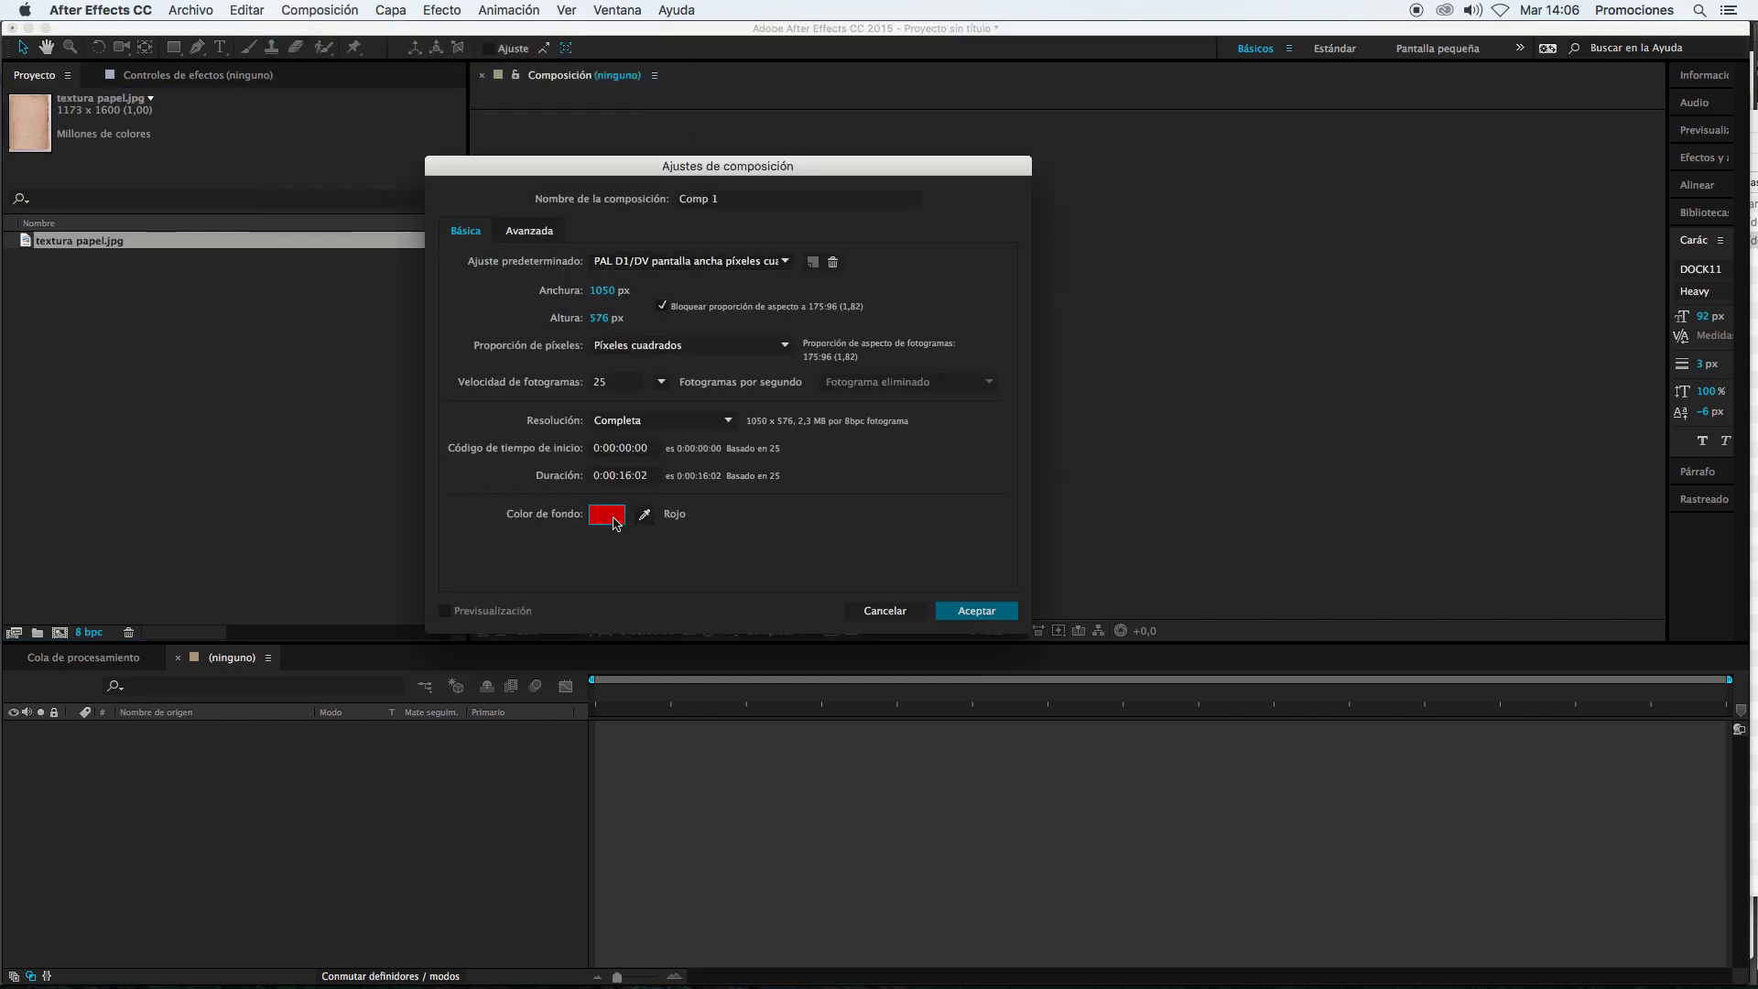
pyautogui.click(340, 737)
pyautogui.click(519, 512)
pyautogui.click(989, 617)
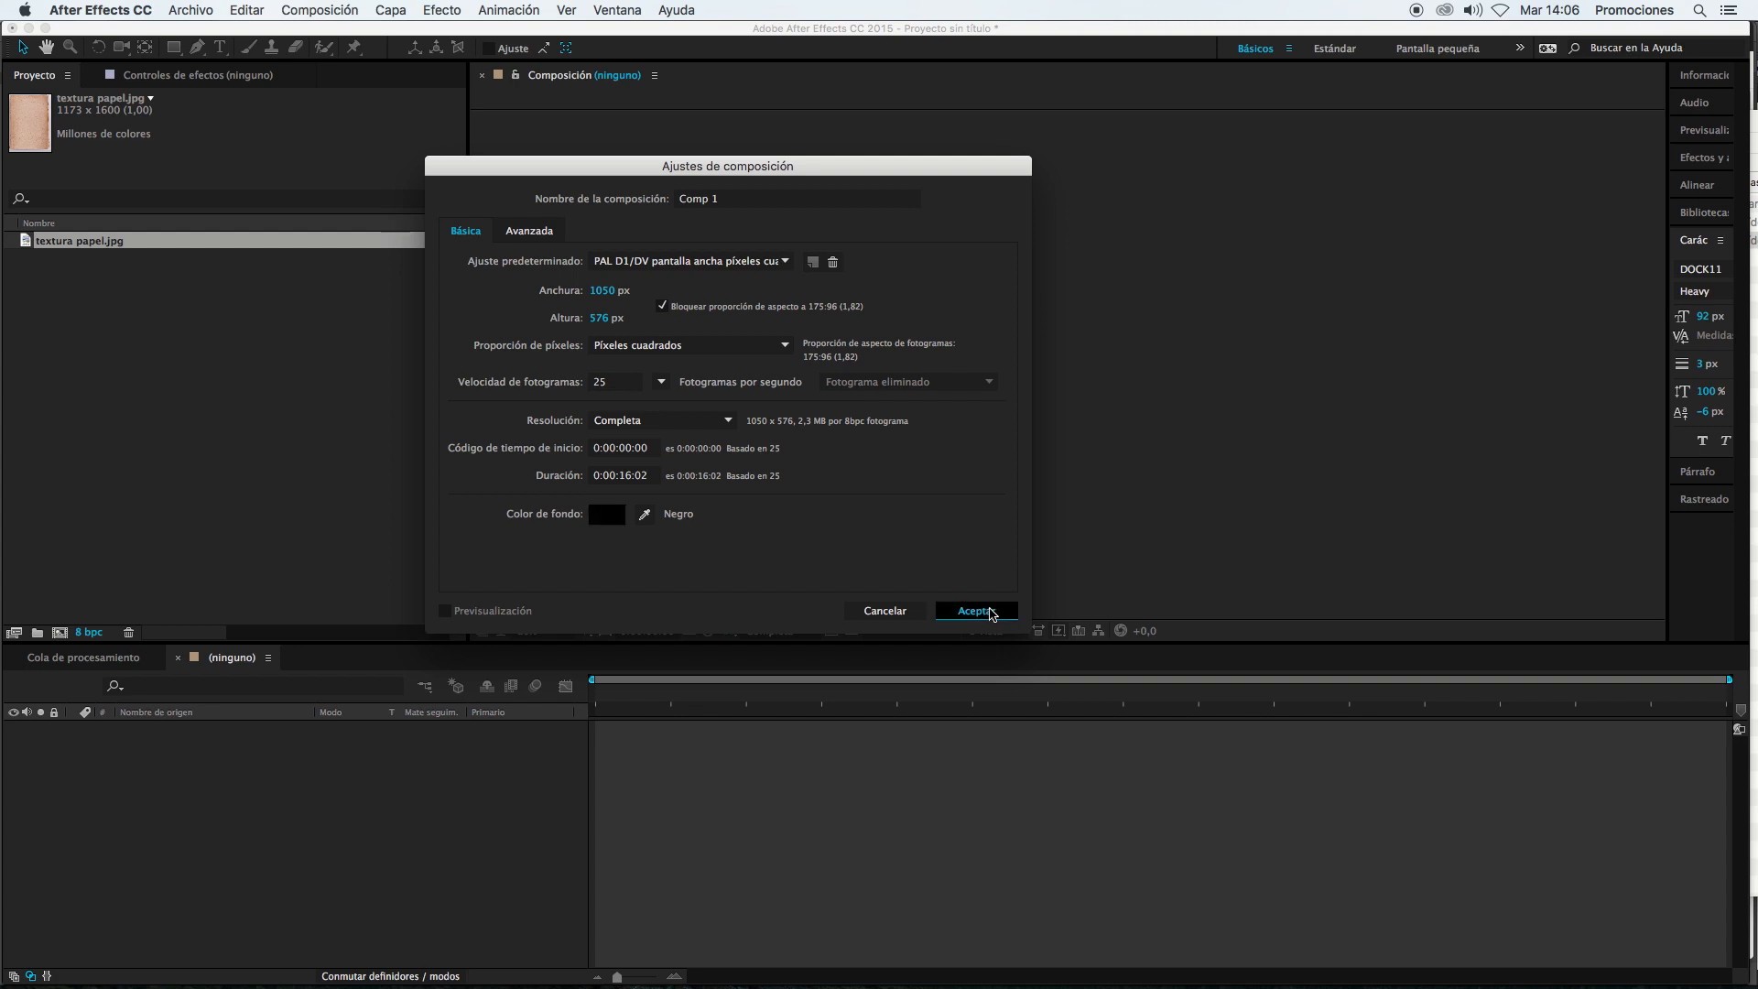
# Step: Turn off the transparency grid in the Comp 1 view so the black background is displayed
pyautogui.press('.')
pyautogui.press('.')
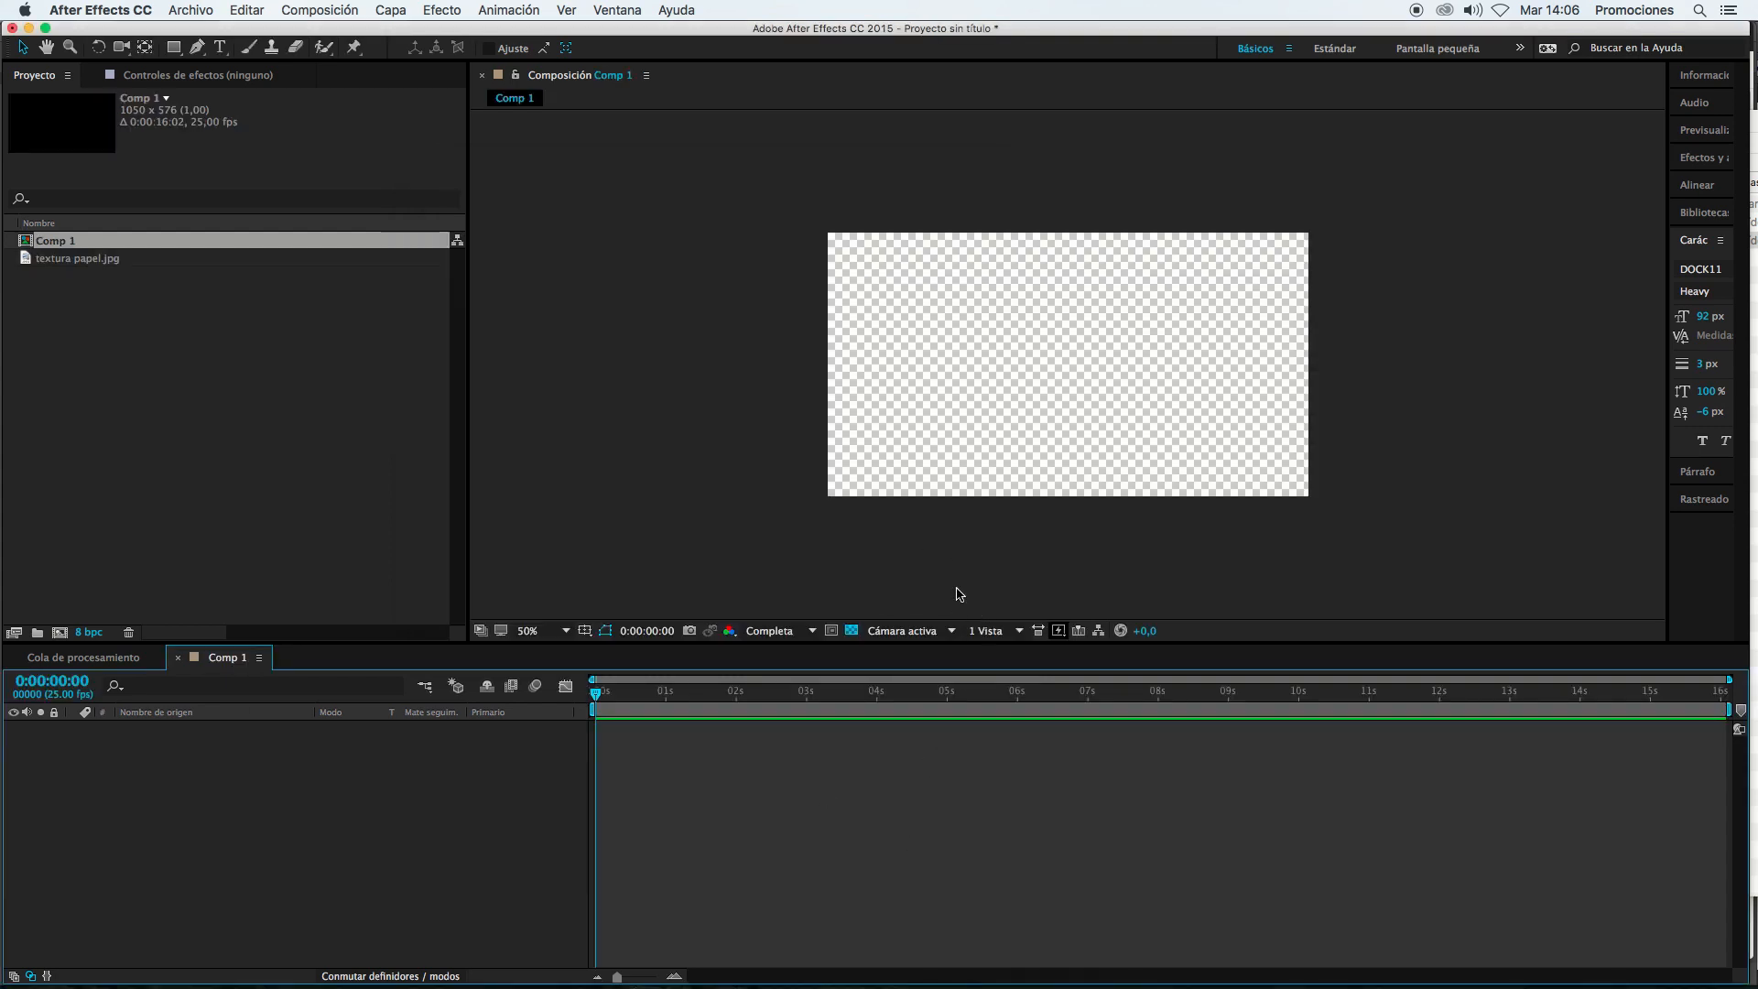
pyautogui.press(',')
pyautogui.click(852, 631)
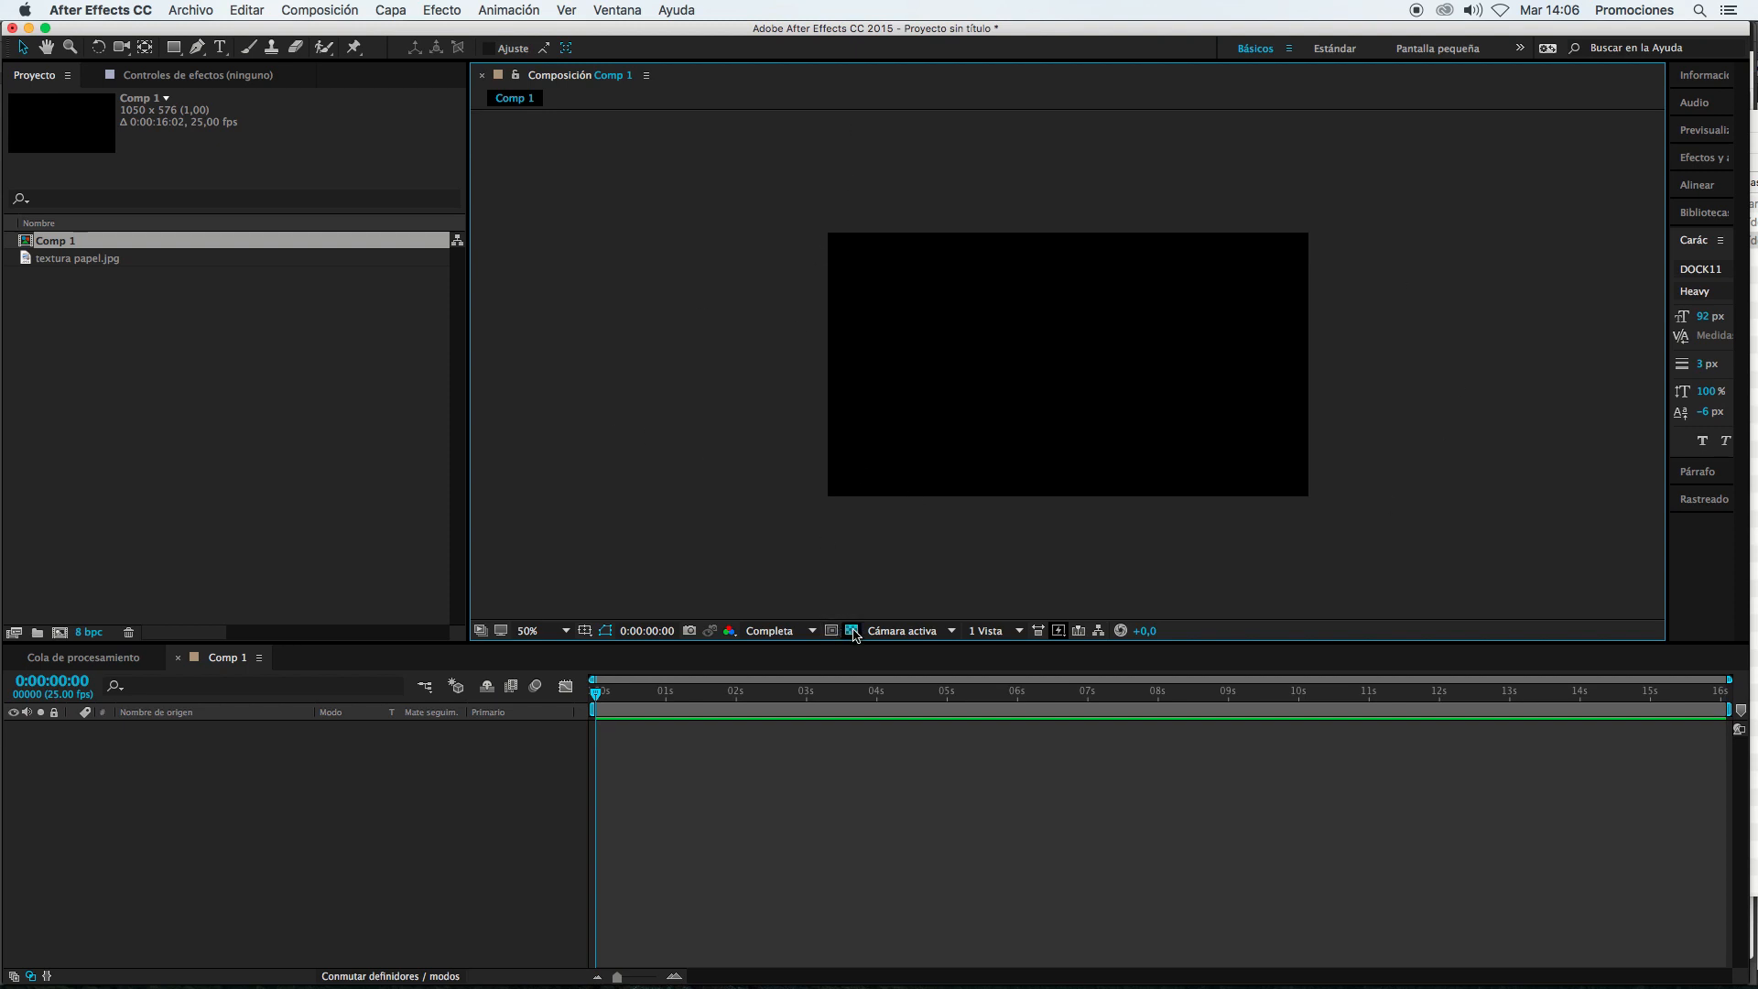
pyautogui.click(852, 631)
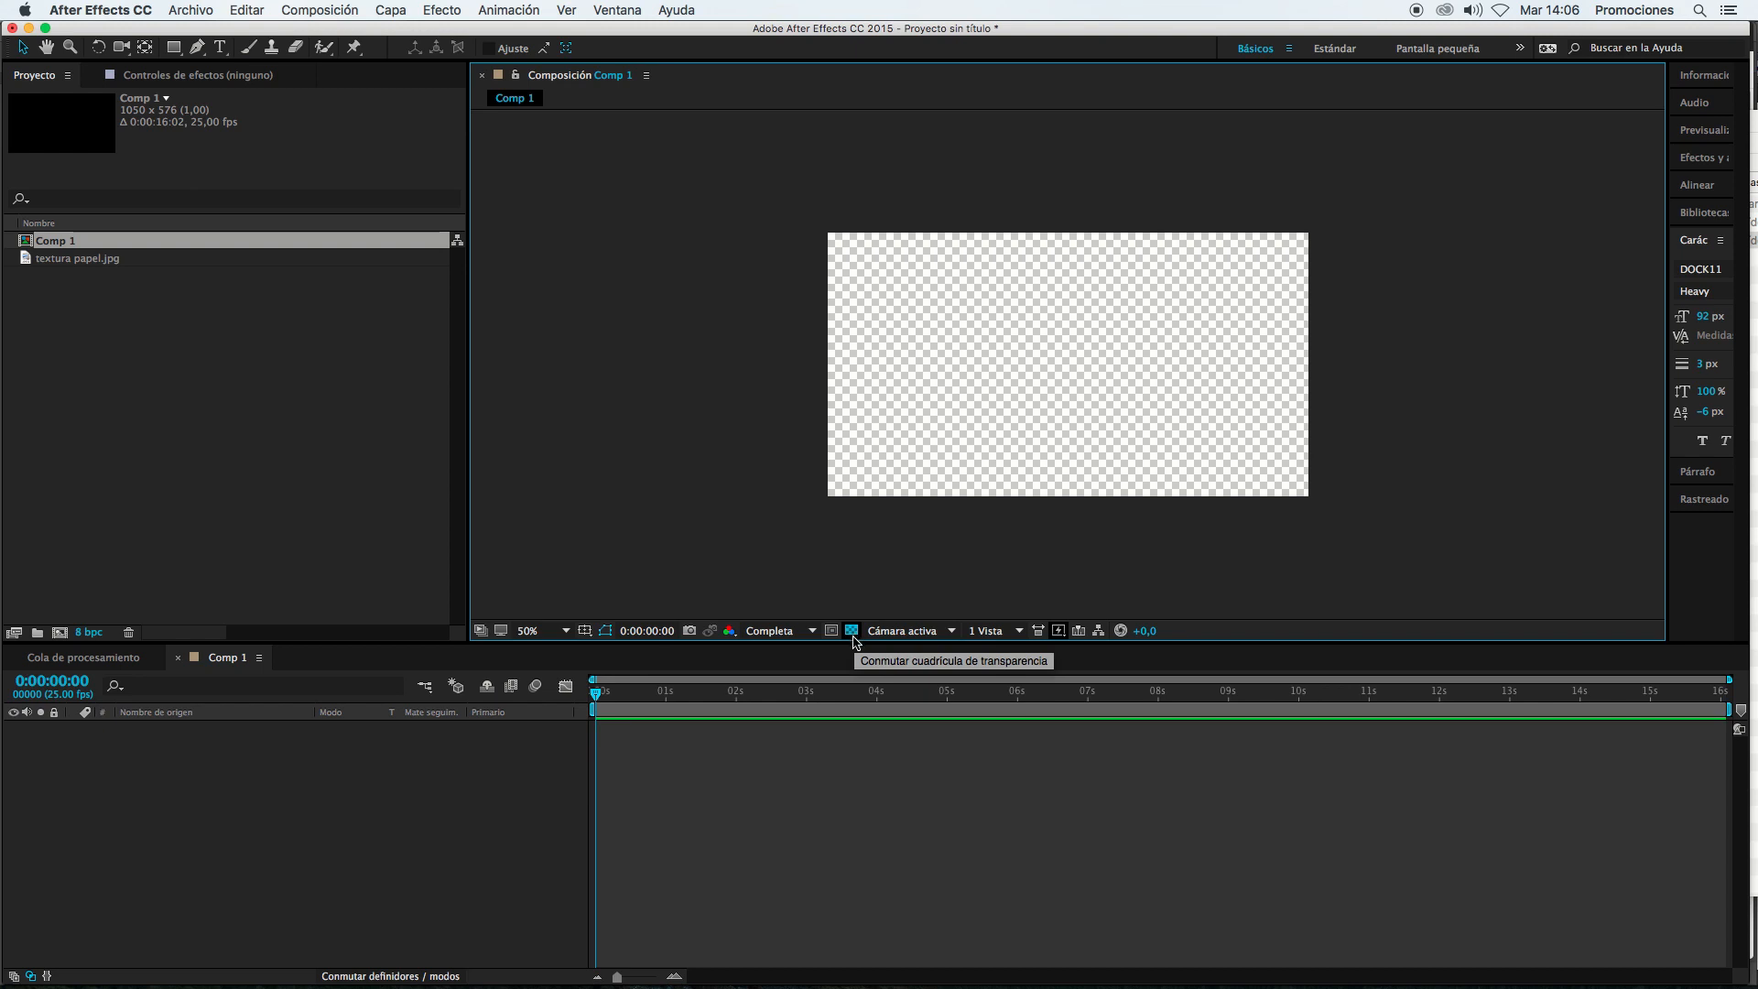
pyautogui.click(851, 631)
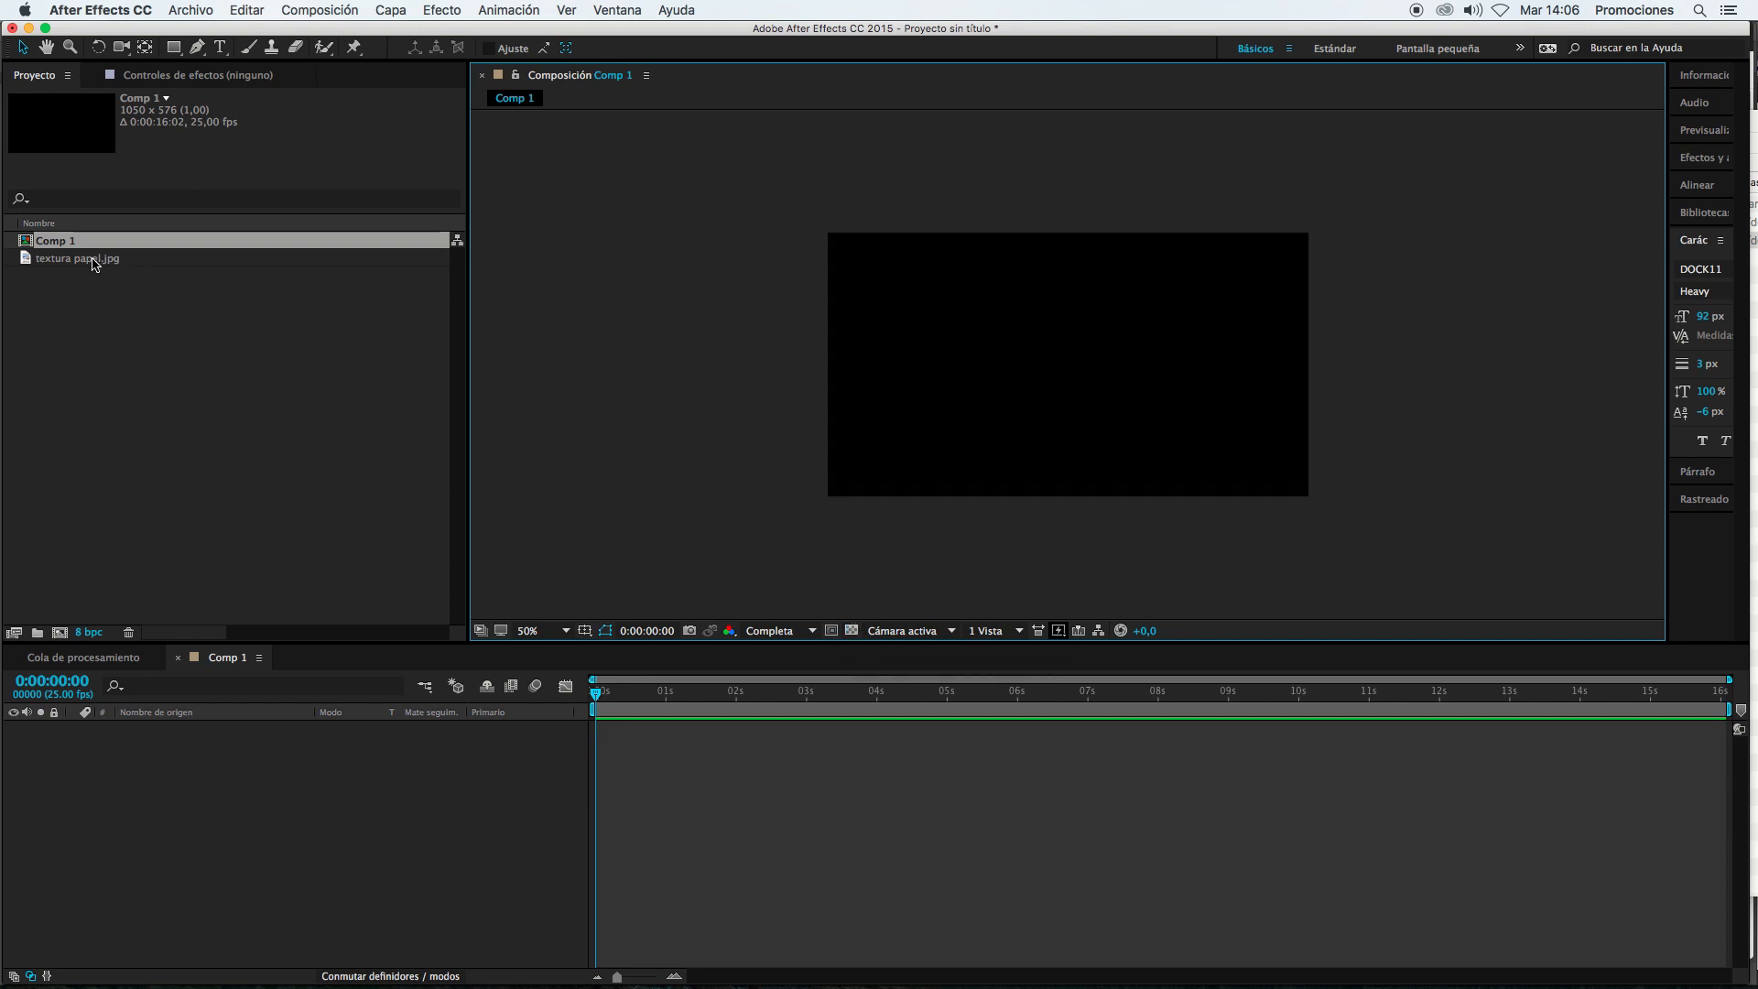
# Step: Add textura papel.jpg to Comp 1 as a layer and enlarge the composition viewer by shrinking the timeline area
pyautogui.moveTo(95, 264); pyautogui.dragTo(219, 774)
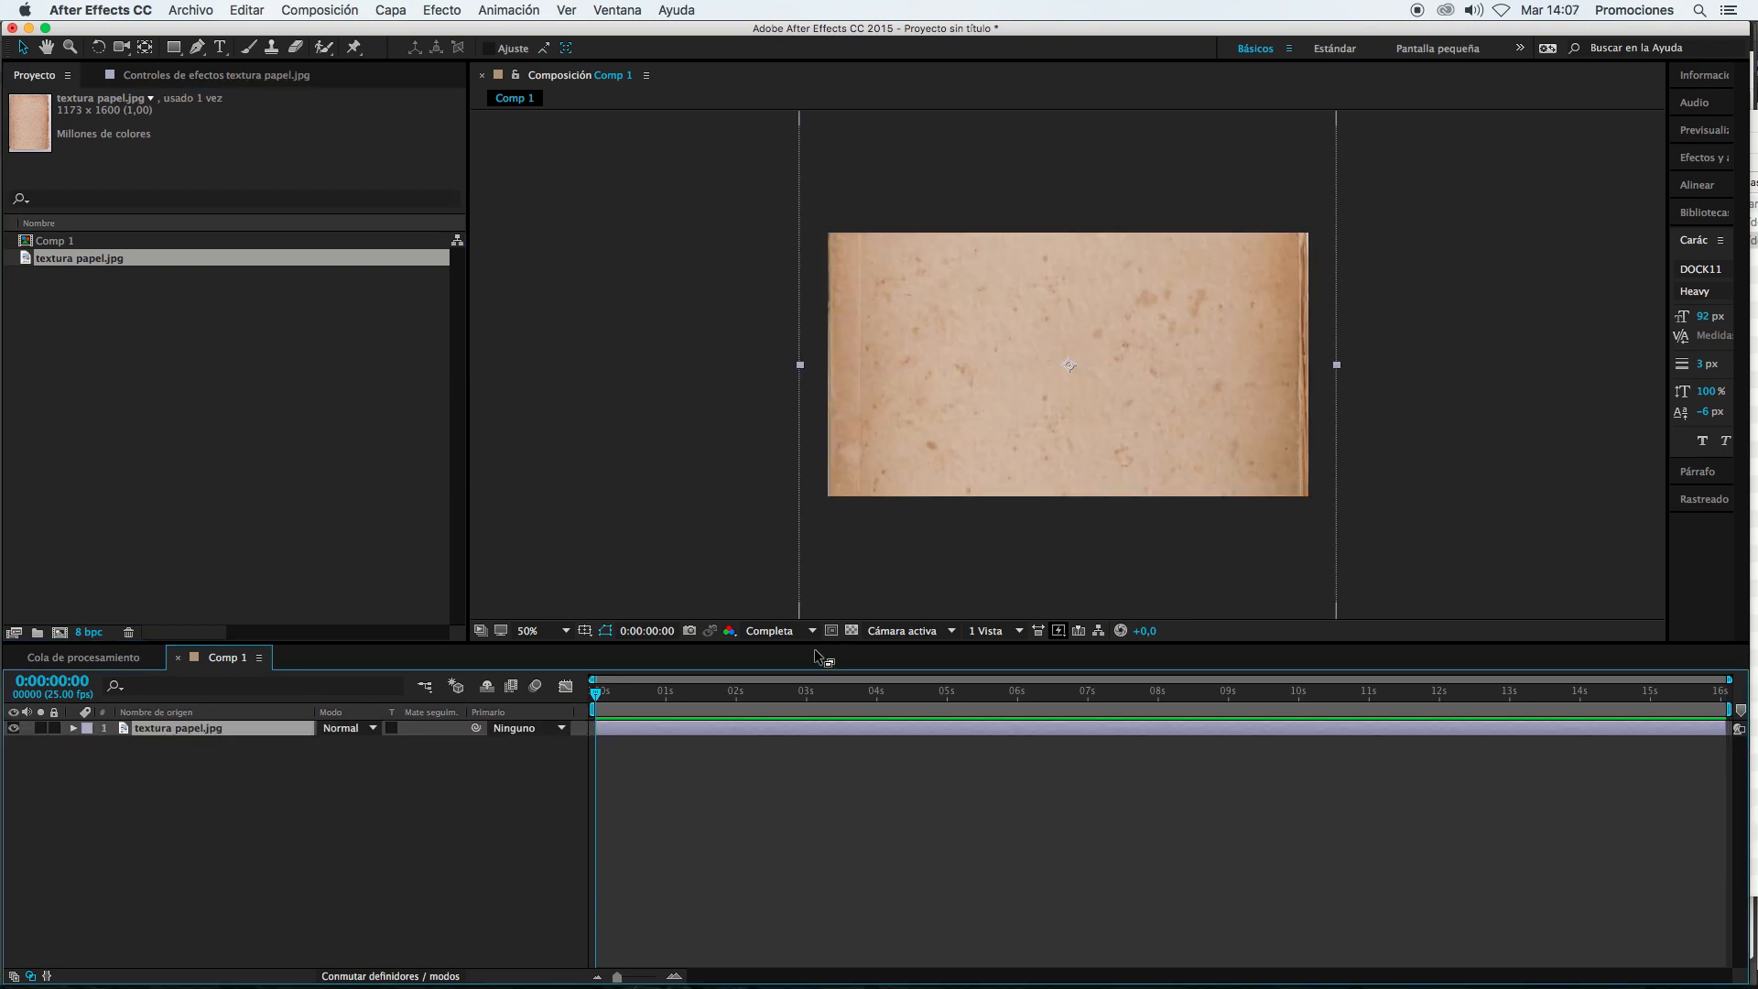
pyautogui.moveTo(818, 643); pyautogui.dragTo(818, 722)
pyautogui.click(824, 872)
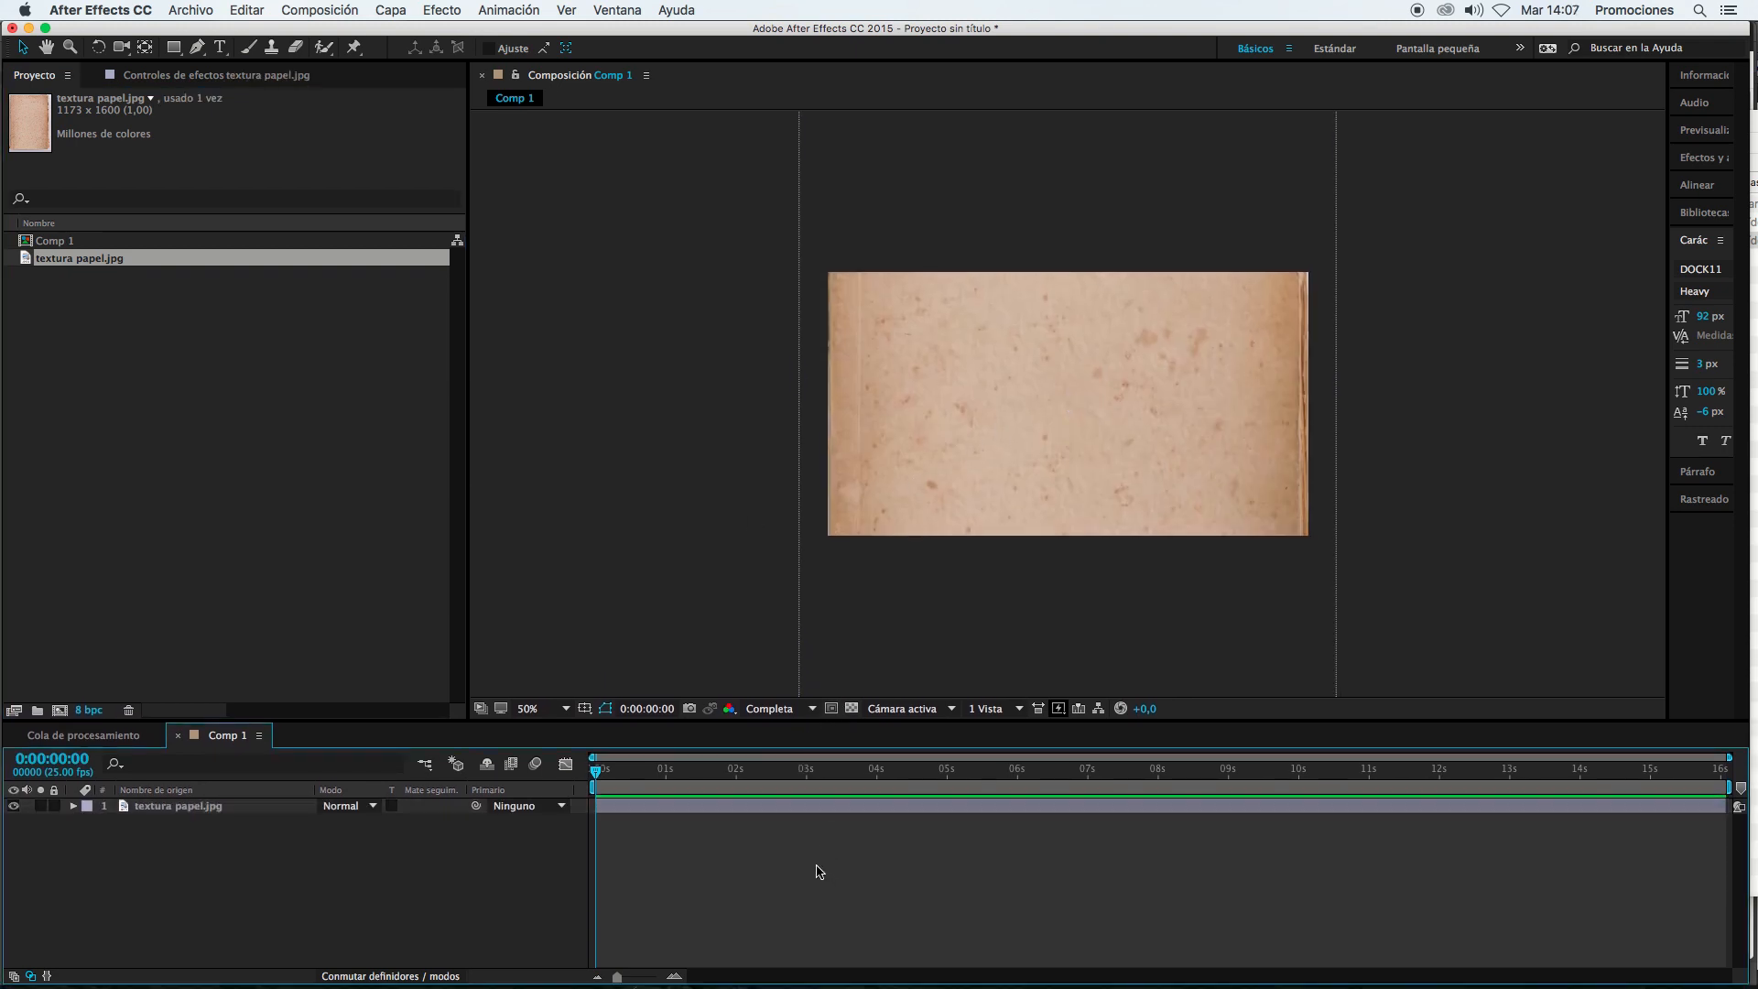
pyautogui.press('/')
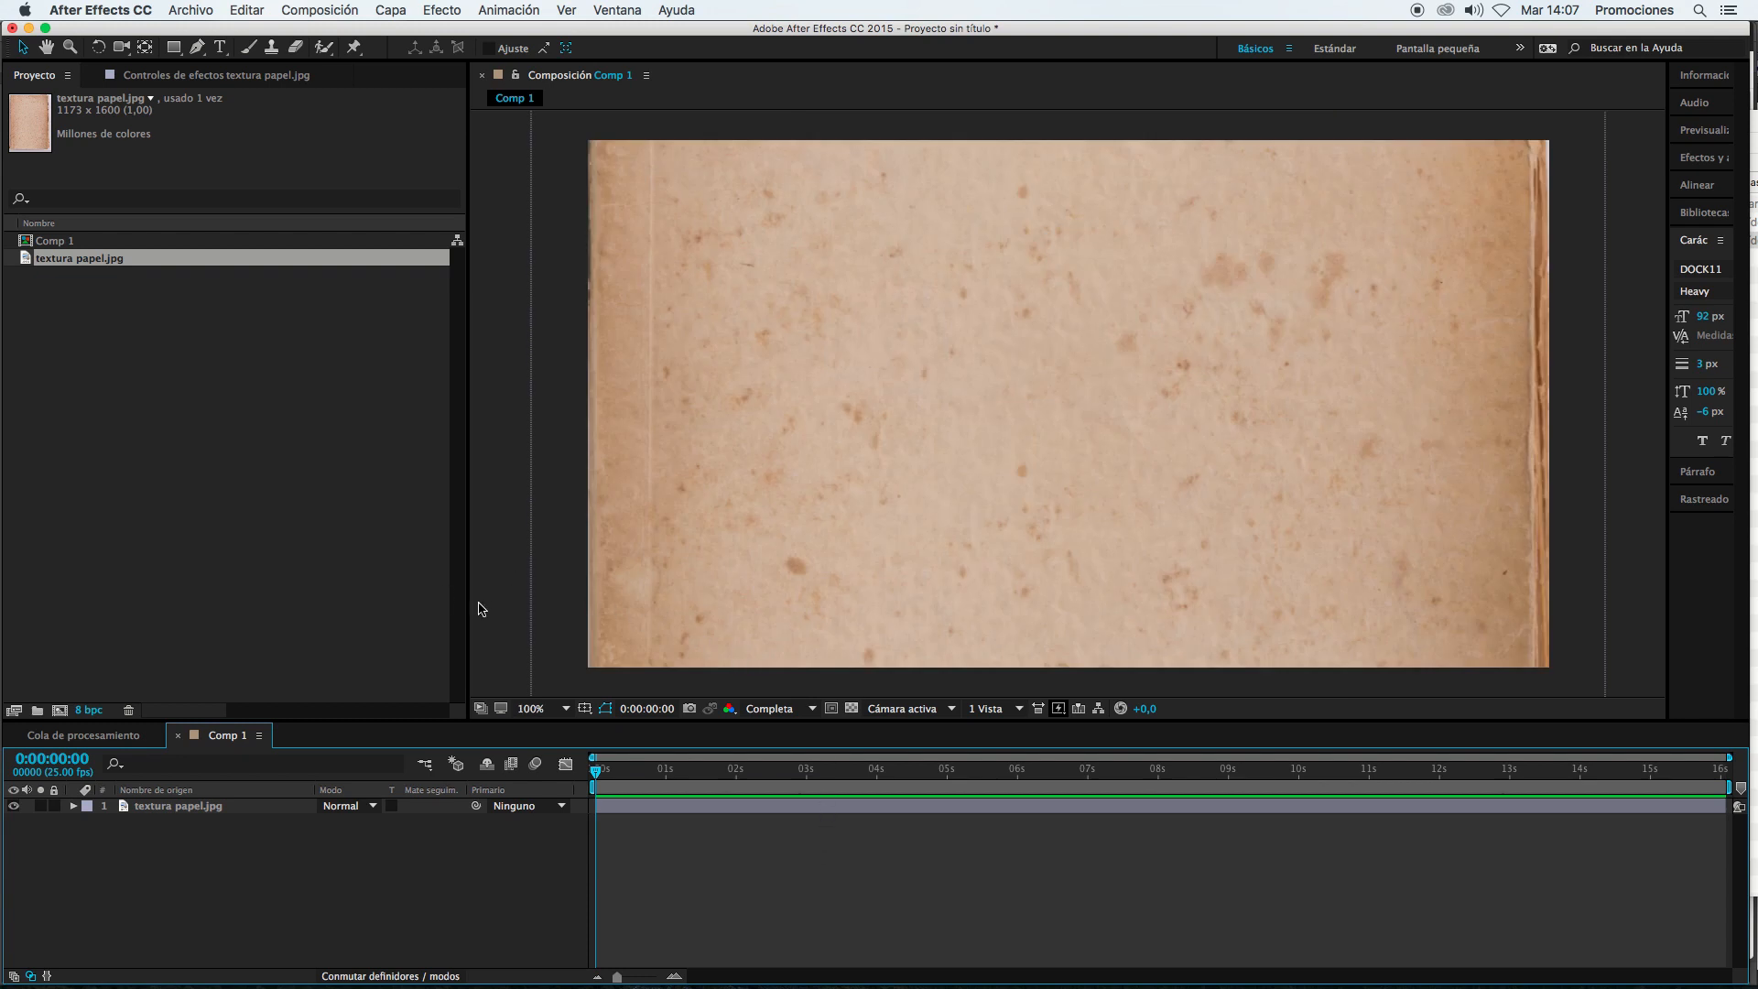
pyautogui.click(216, 810)
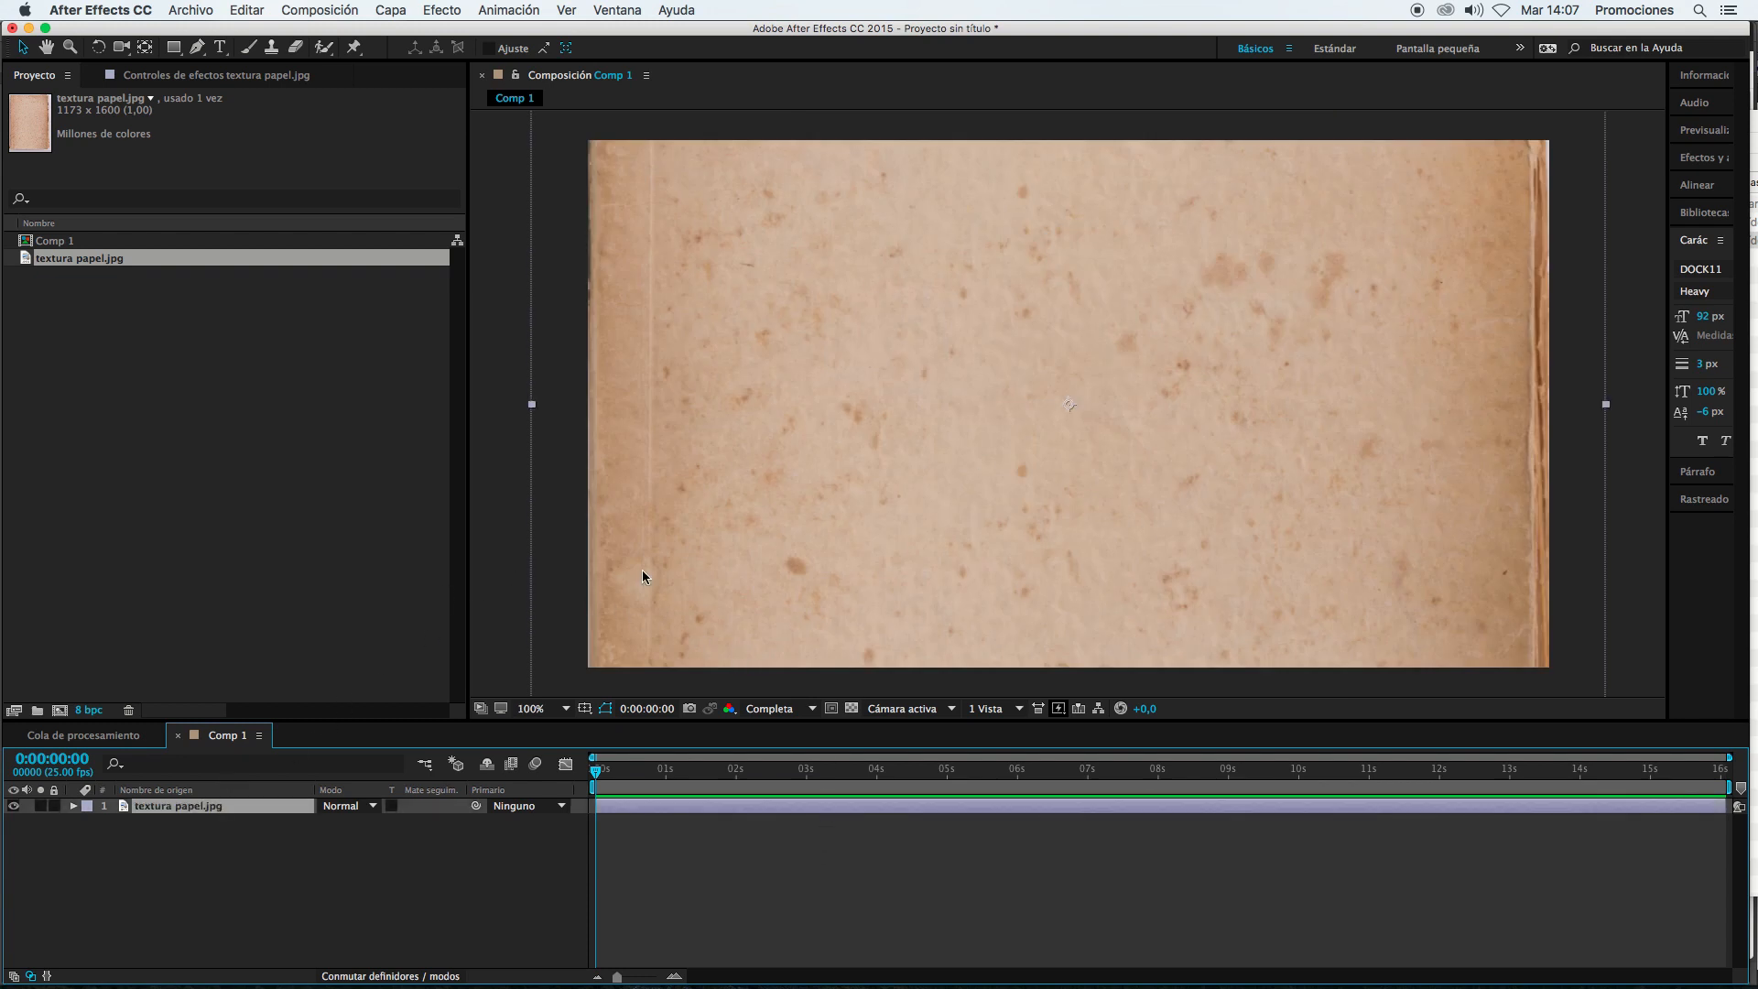
# Step: Import grand canyon.mp4 from the RECURSOS VIDEOS folder inside (Material de archivo)
pyautogui.doubleClick(199, 418)
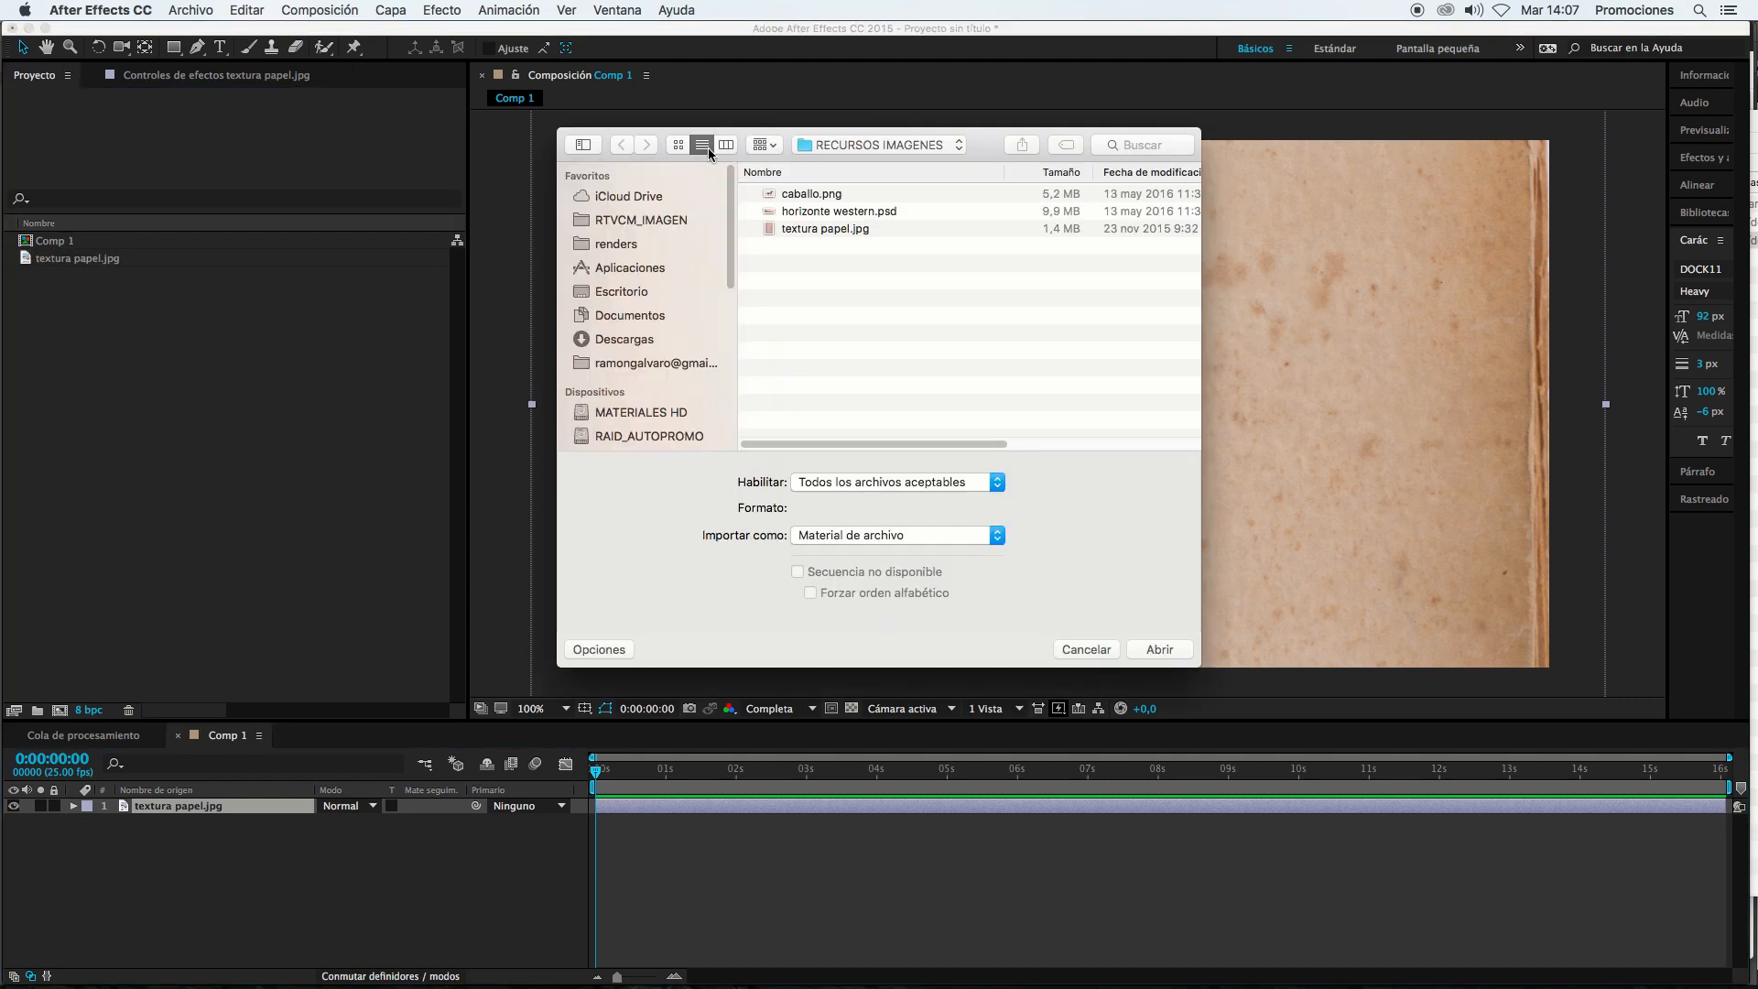
pyautogui.click(884, 153)
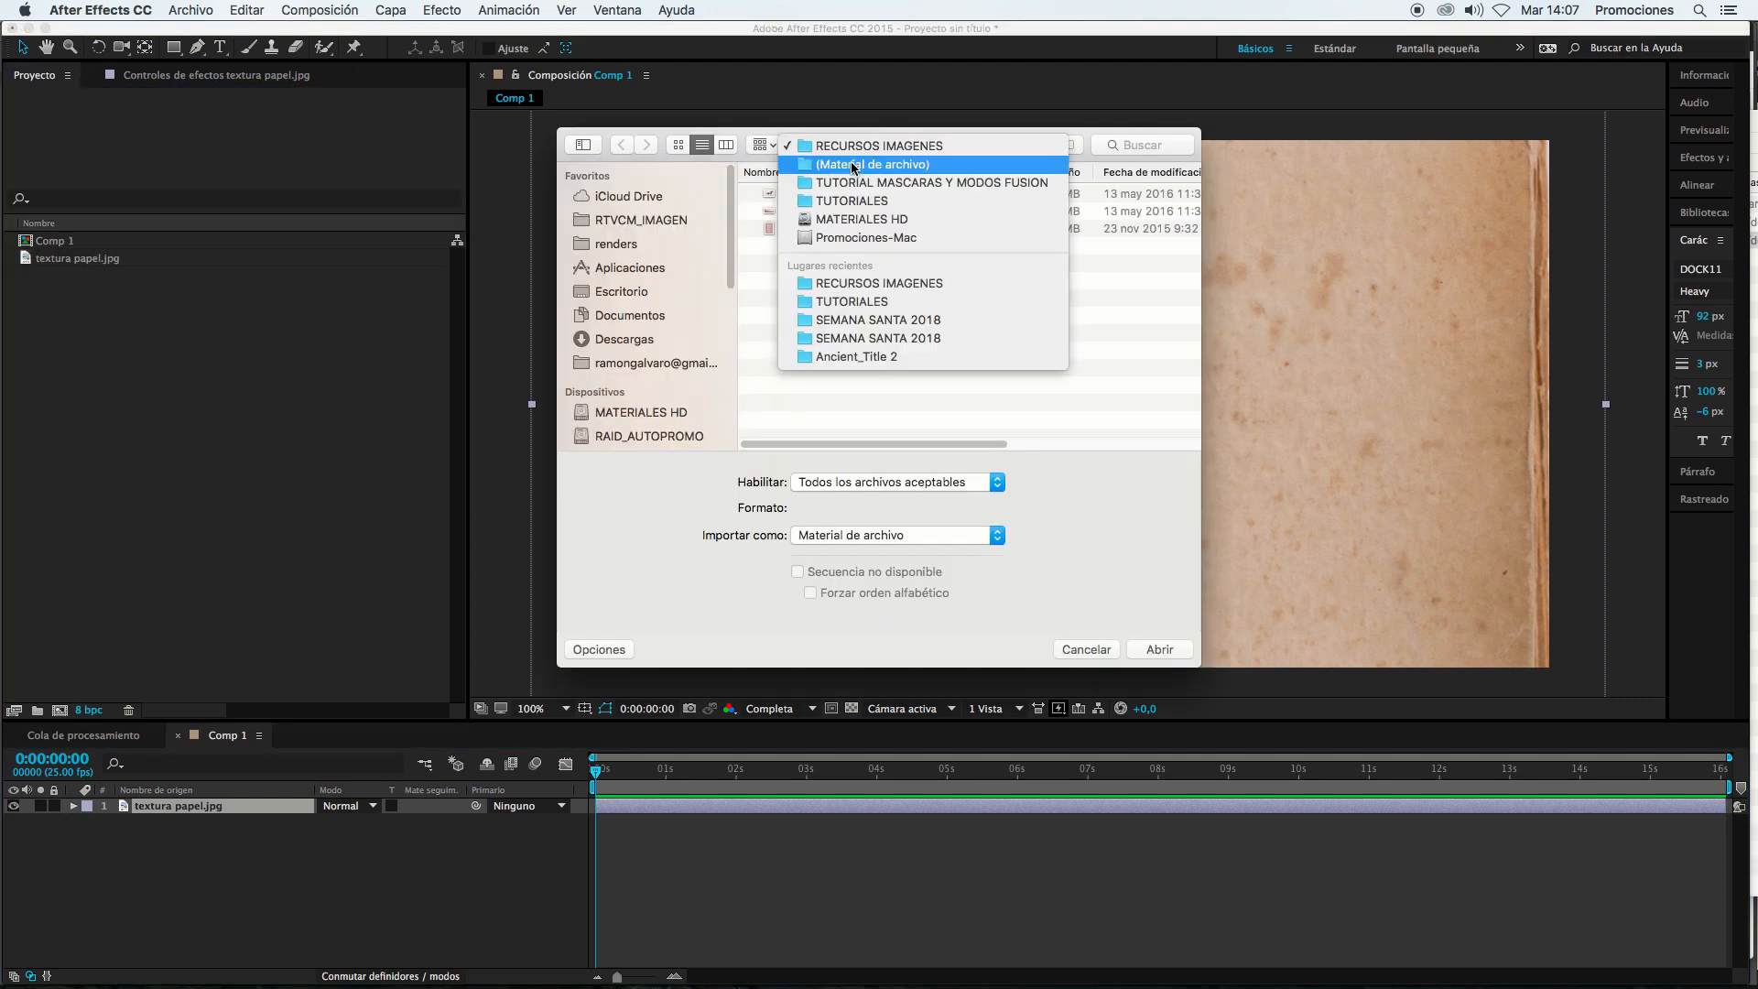
pyautogui.click(885, 162)
pyautogui.click(816, 207)
pyautogui.doubleClick(818, 195)
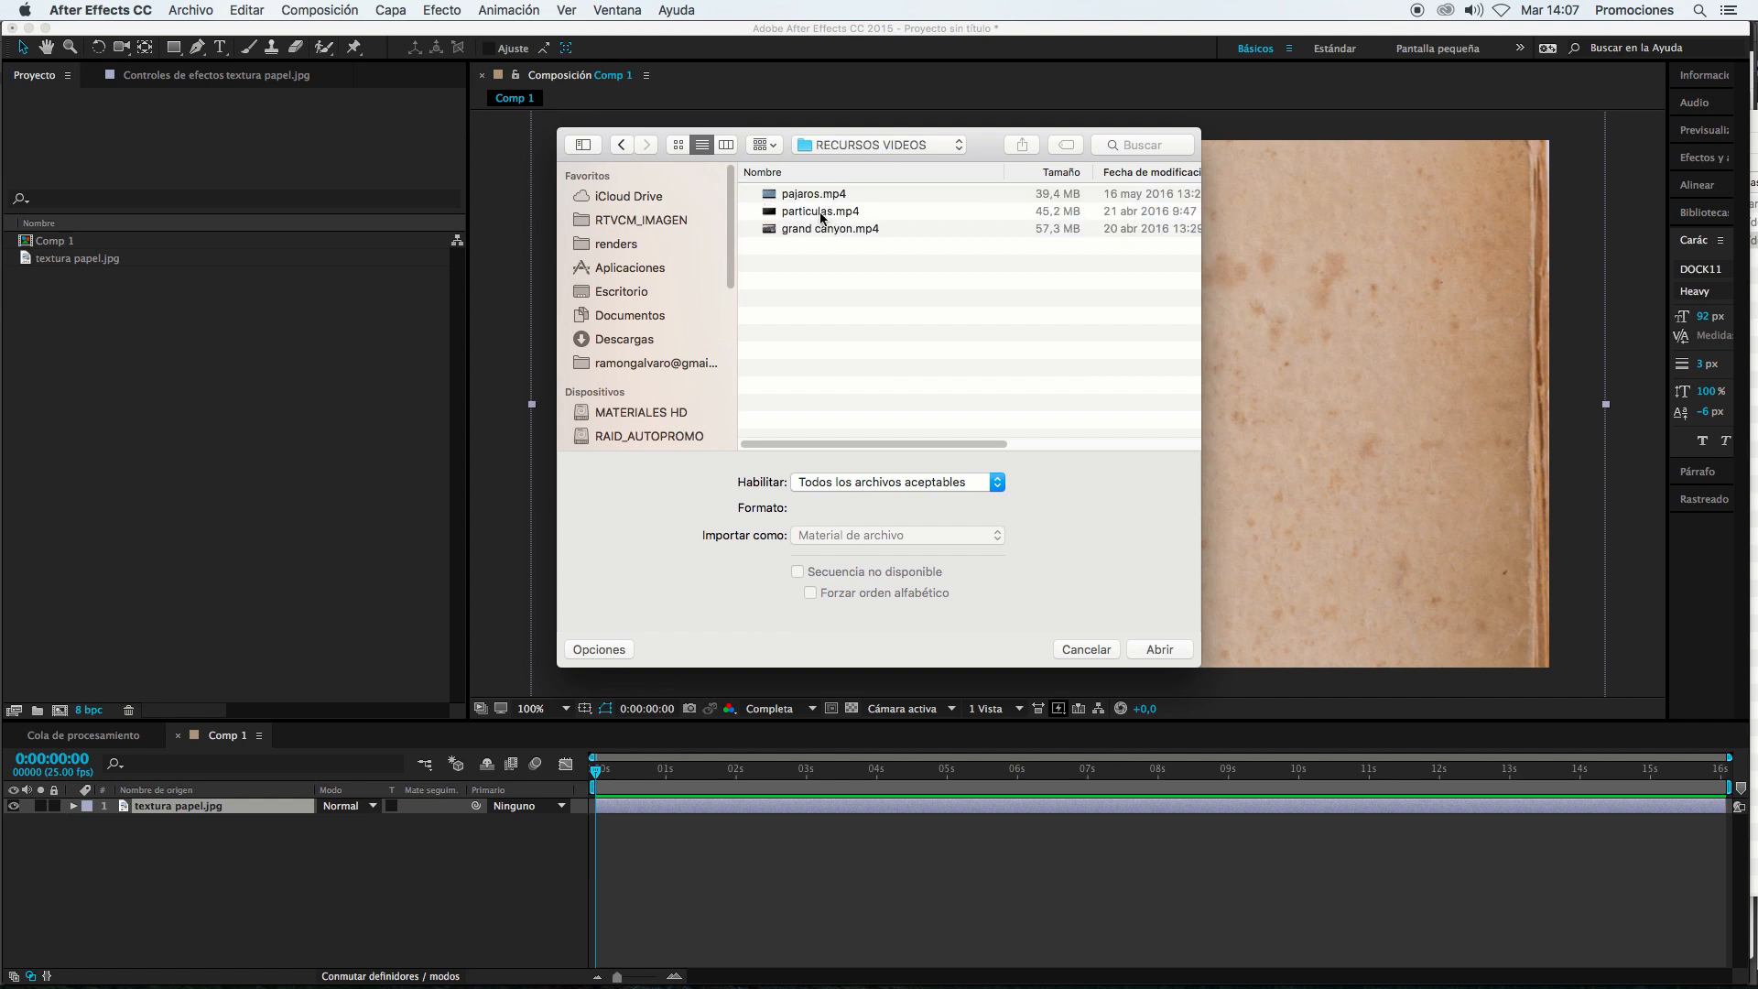
pyautogui.click(827, 231)
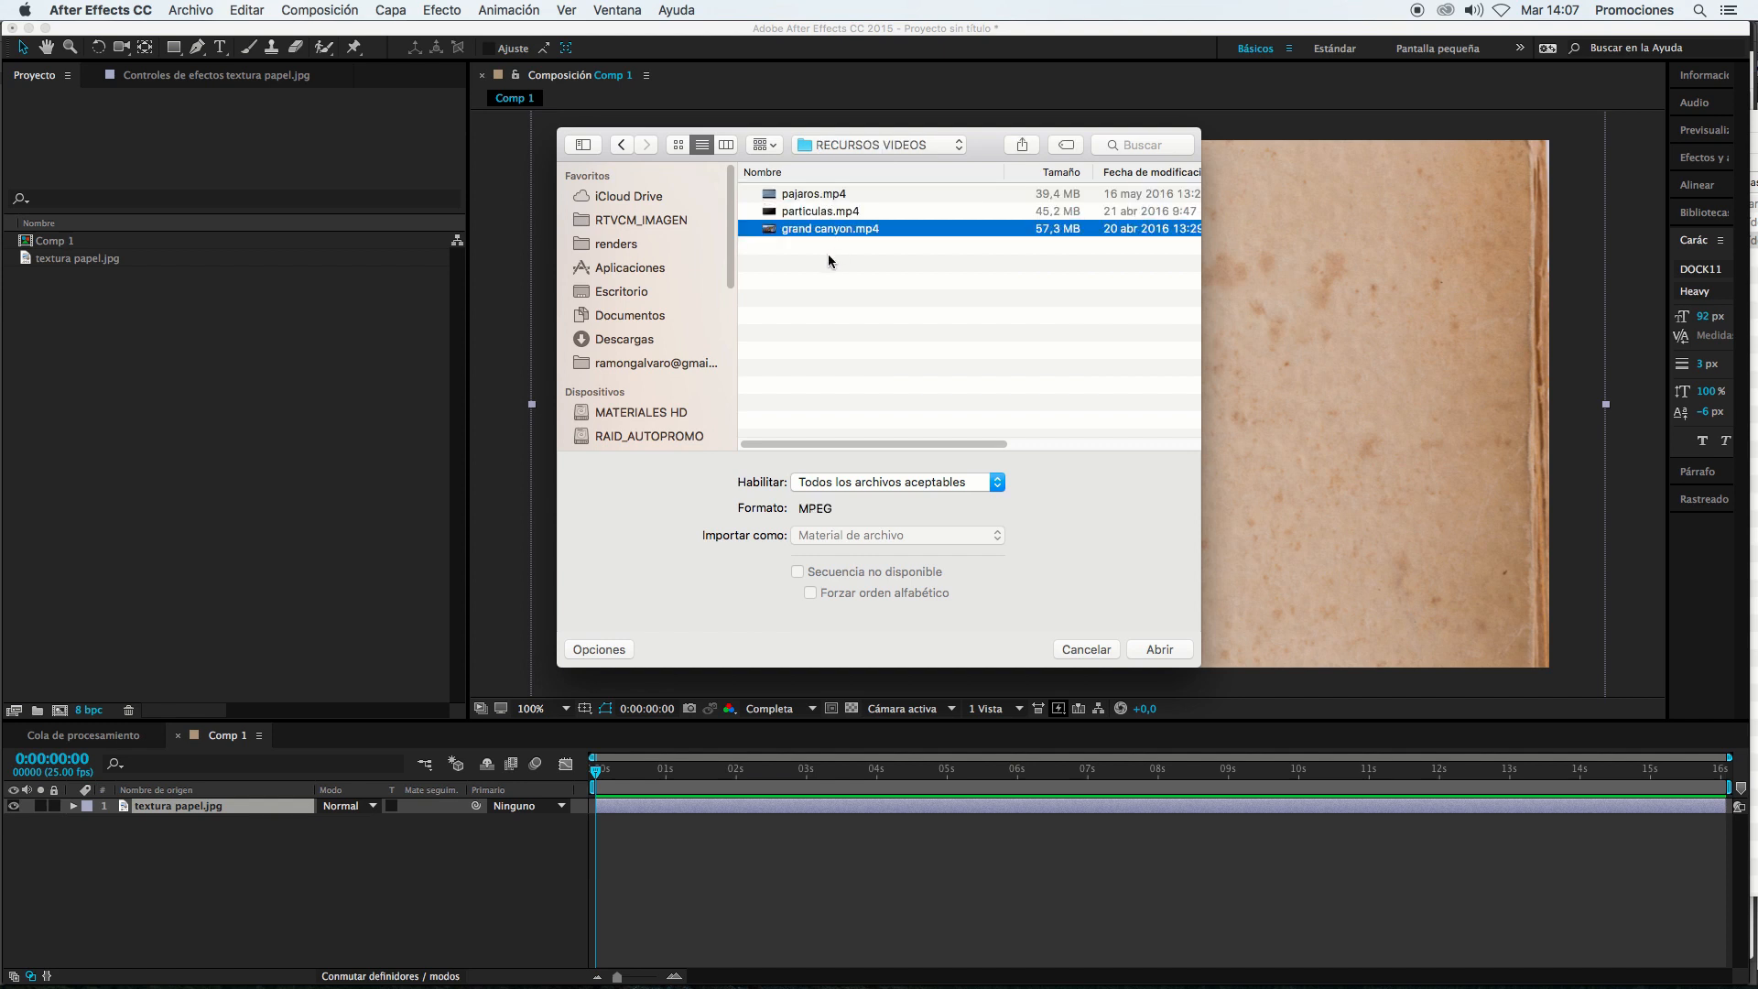
pyautogui.click(1161, 650)
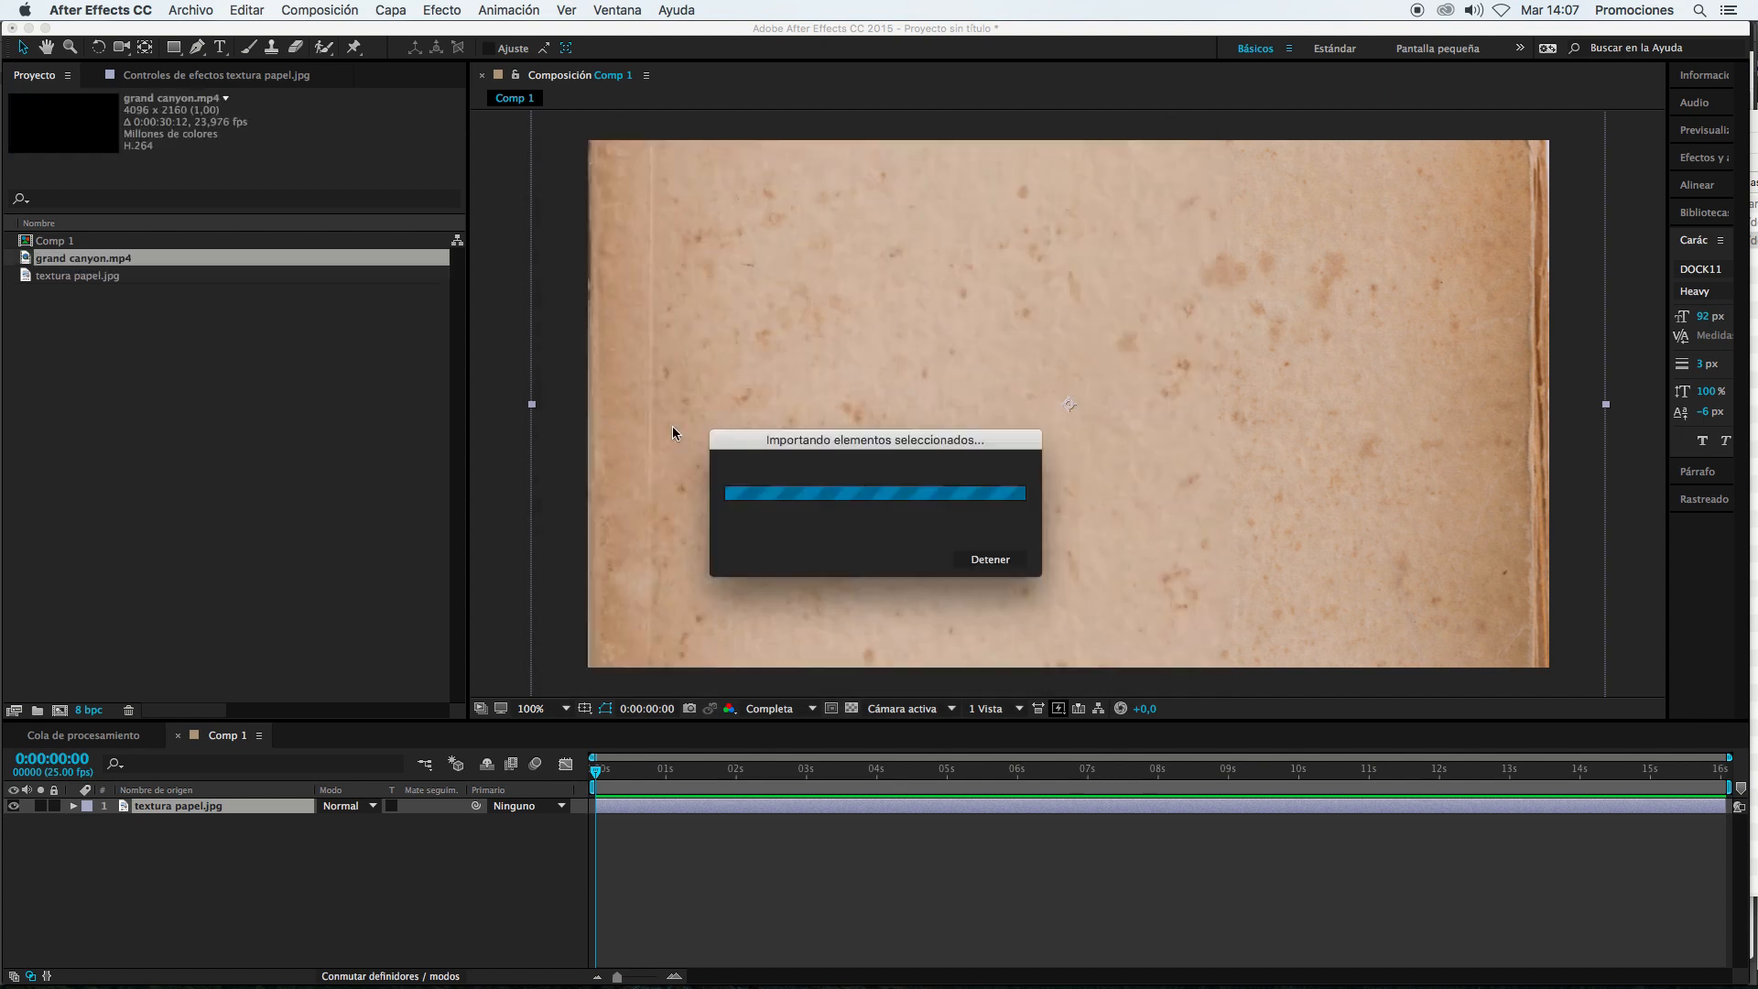
# Step: Open the grand canyon.mp4 footage and scrub through it to examine its shots
pyautogui.doubleClick(97, 265)
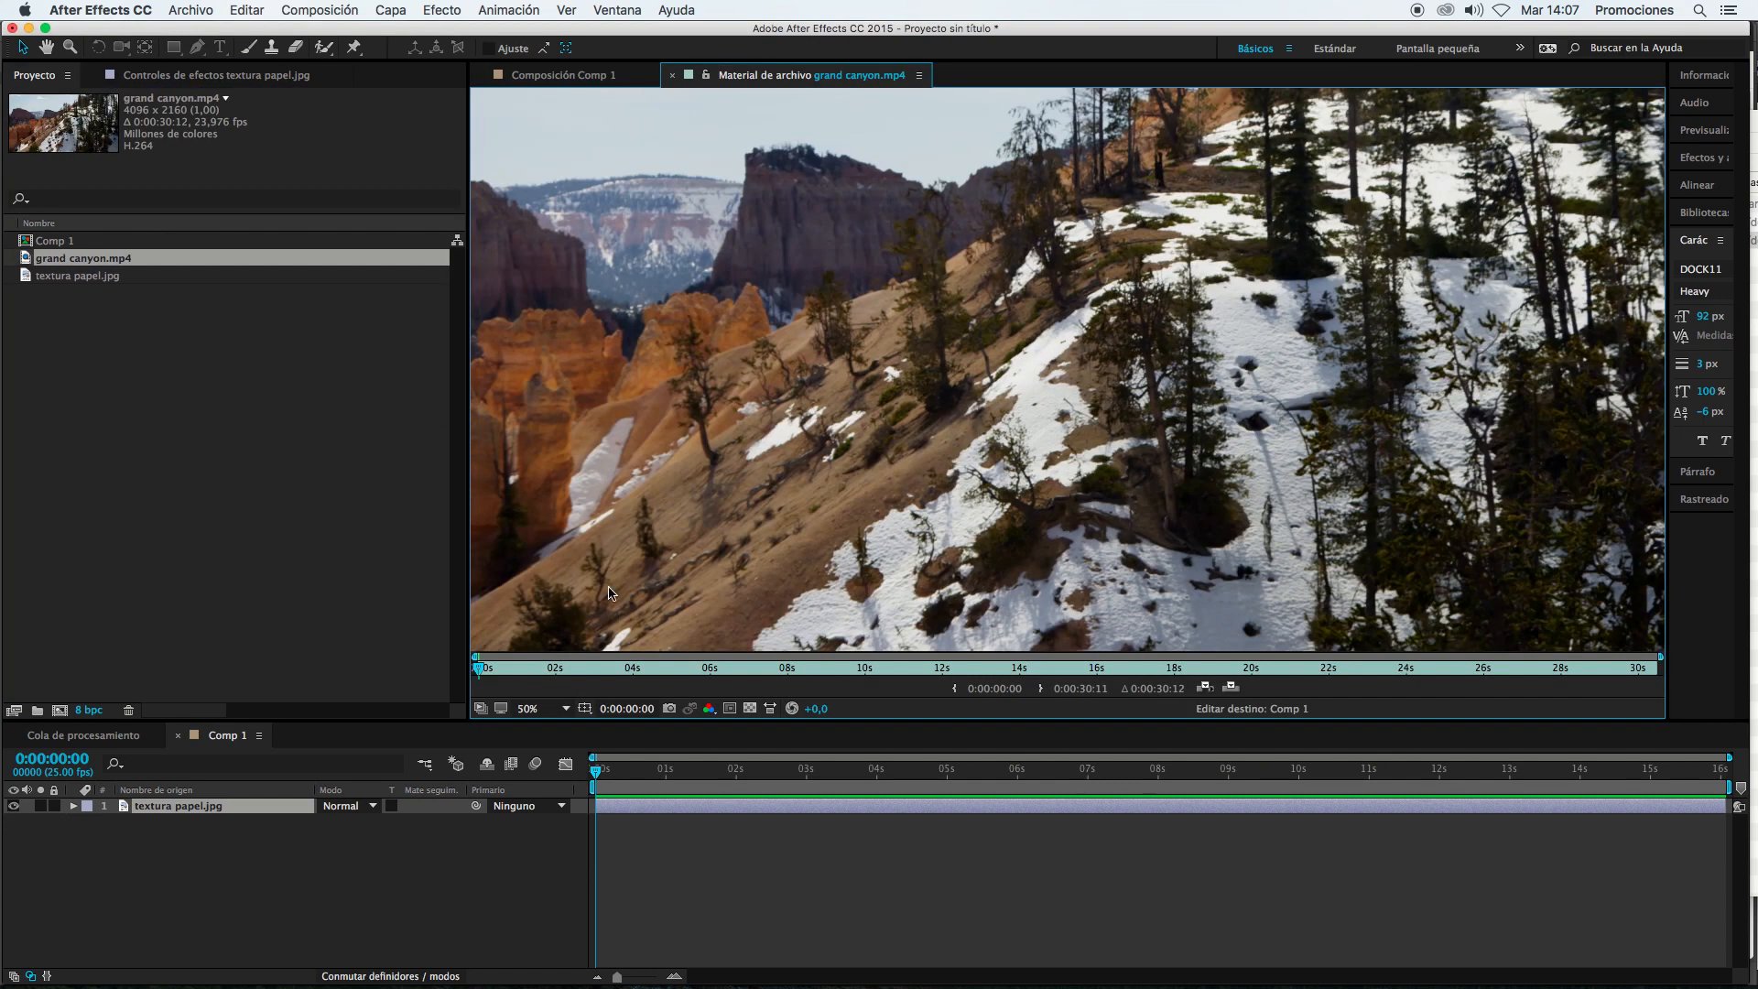
pyautogui.click(750, 668)
pyautogui.moveTo(775, 689); pyautogui.dragTo(644, 678)
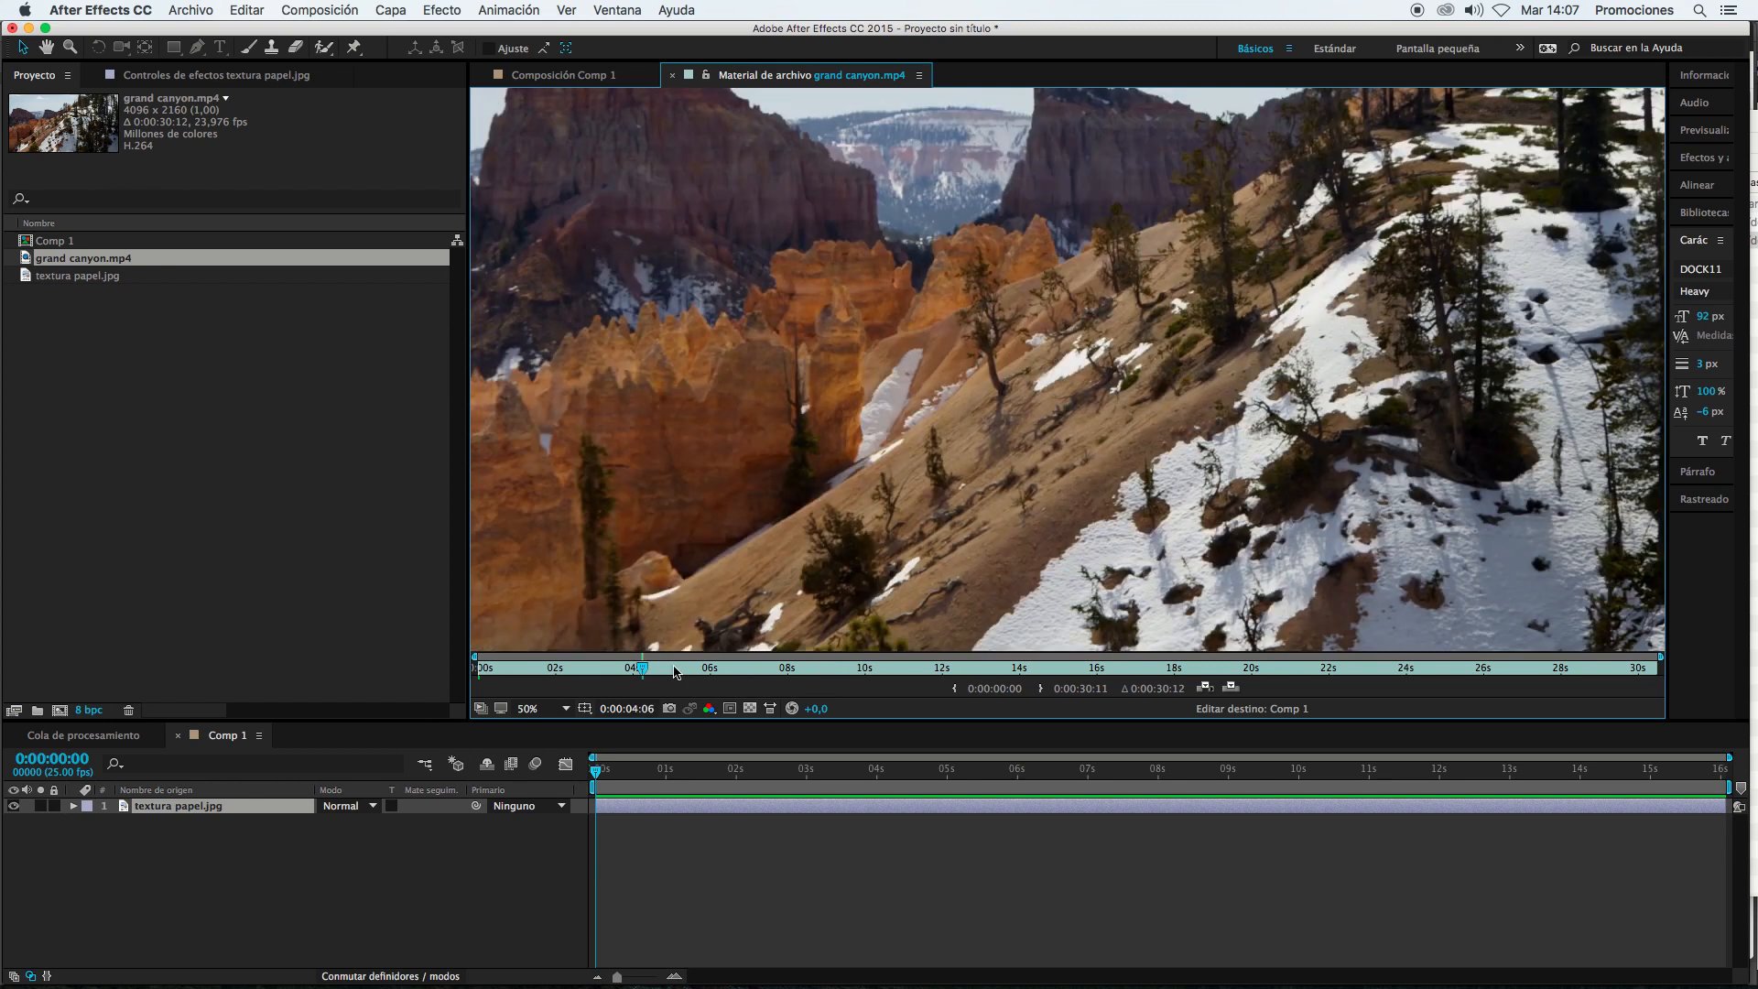
pyautogui.scroll(-2, 708, 609)
pyautogui.moveTo(968, 668); pyautogui.dragTo(1399, 701)
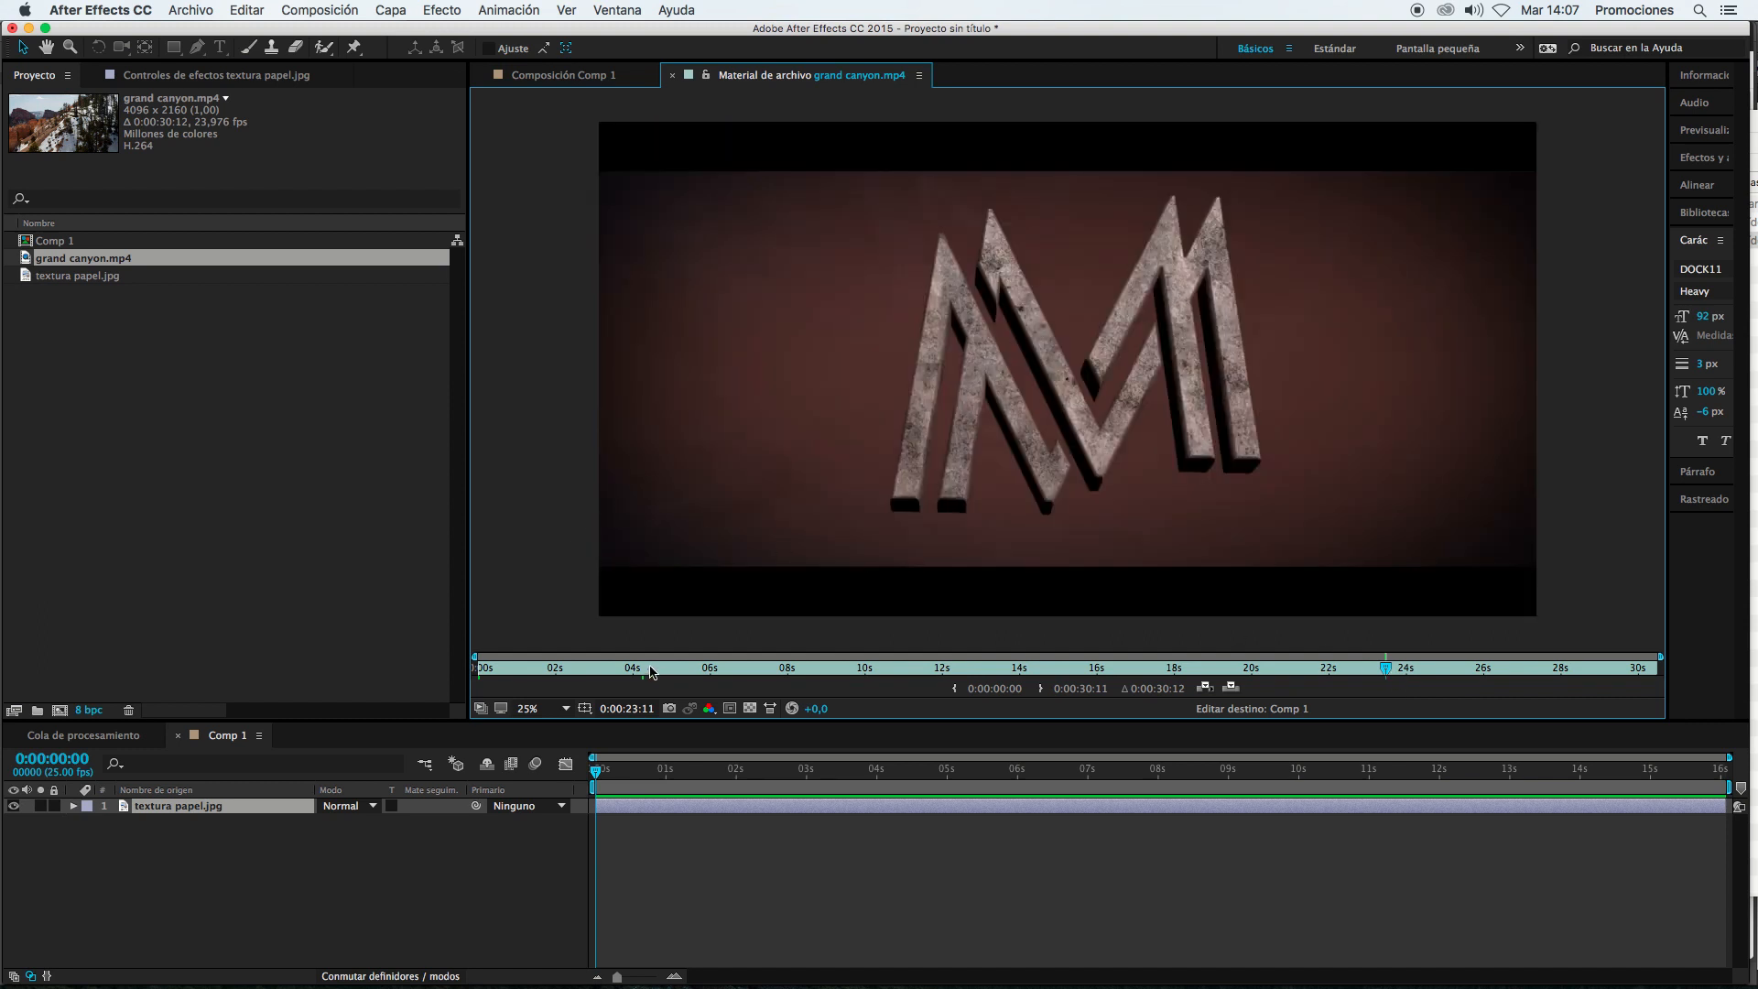
pyautogui.moveTo(662, 676); pyautogui.dragTo(885, 667)
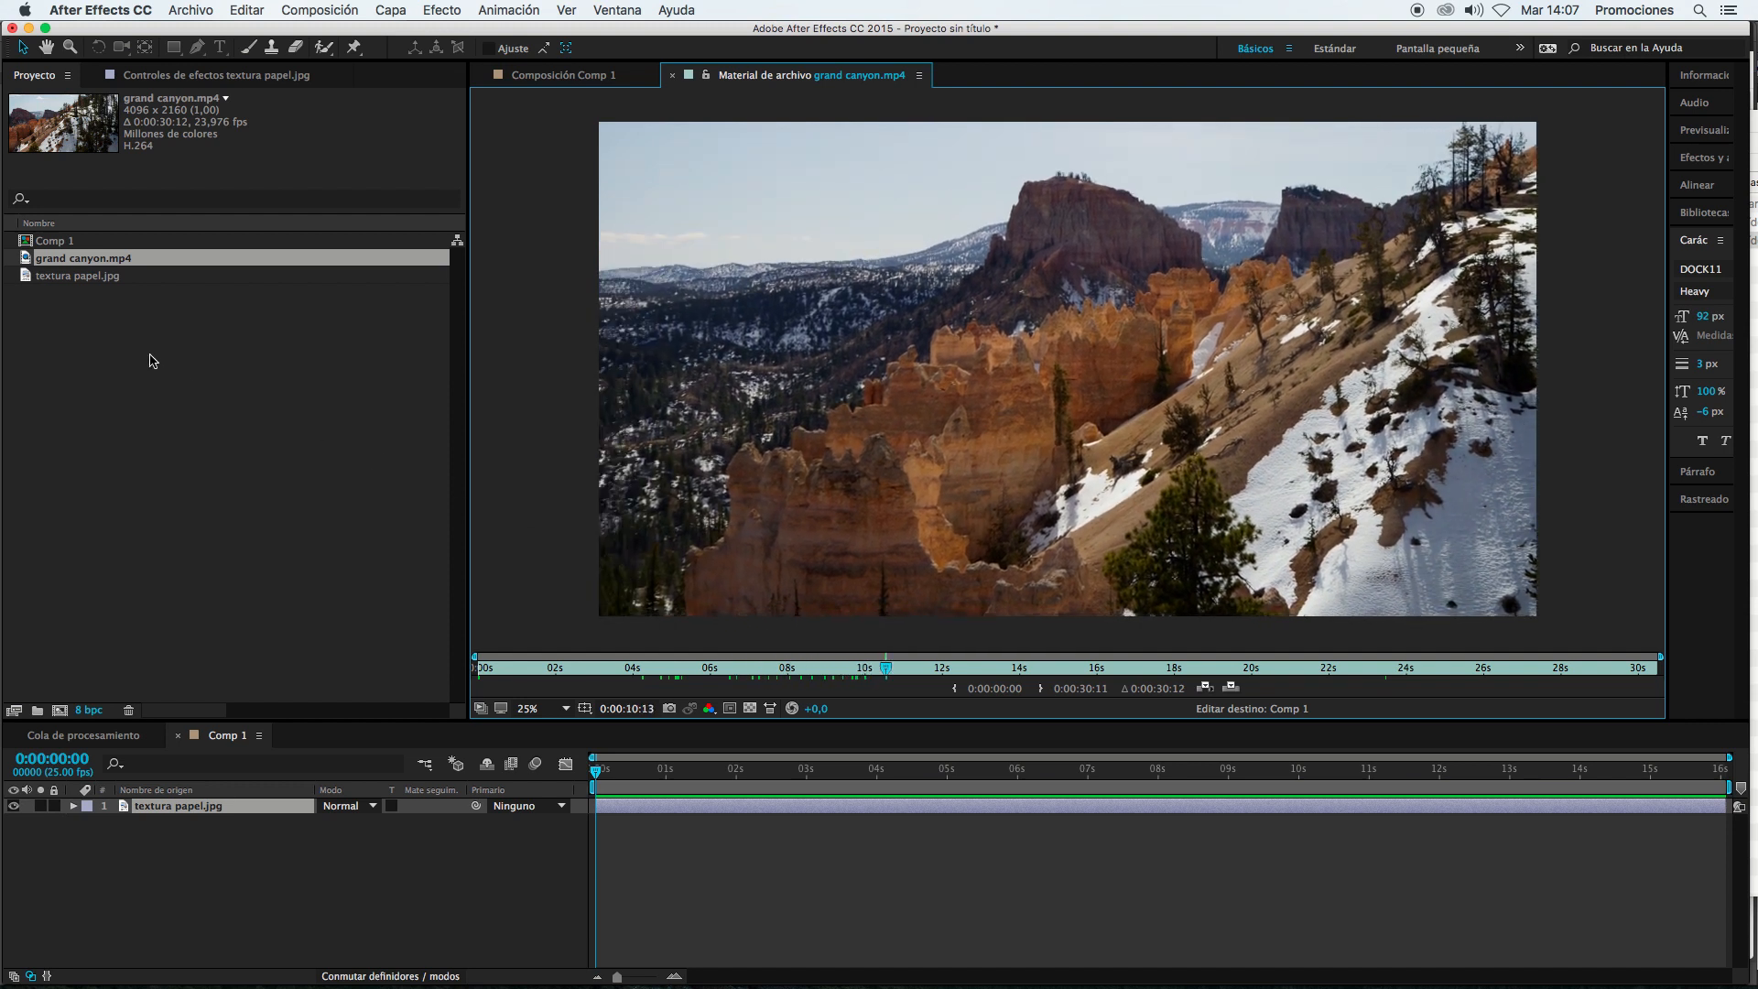
# Step: Place grand canyon.mp4 below the paper texture in Comp 1 and scale it to 27%, hiding the texture while scaling
pyautogui.click(150, 364)
pyautogui.moveTo(98, 266); pyautogui.dragTo(210, 842)
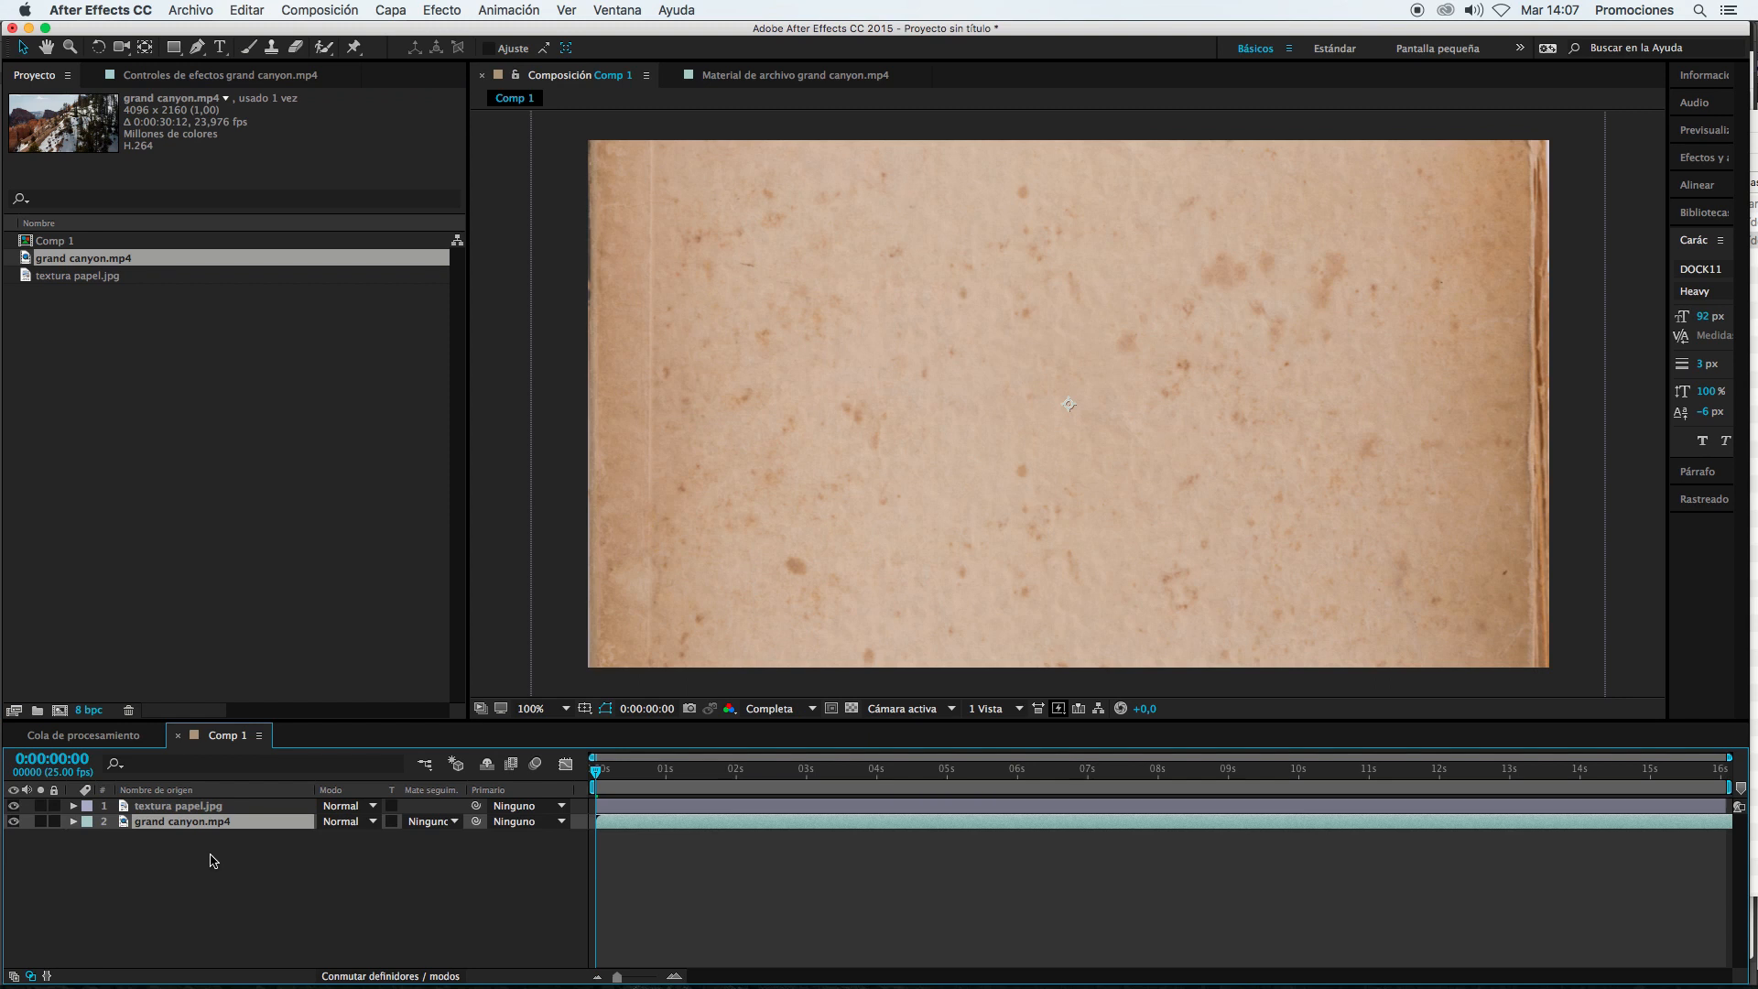
pyautogui.click(13, 806)
pyautogui.press('s')
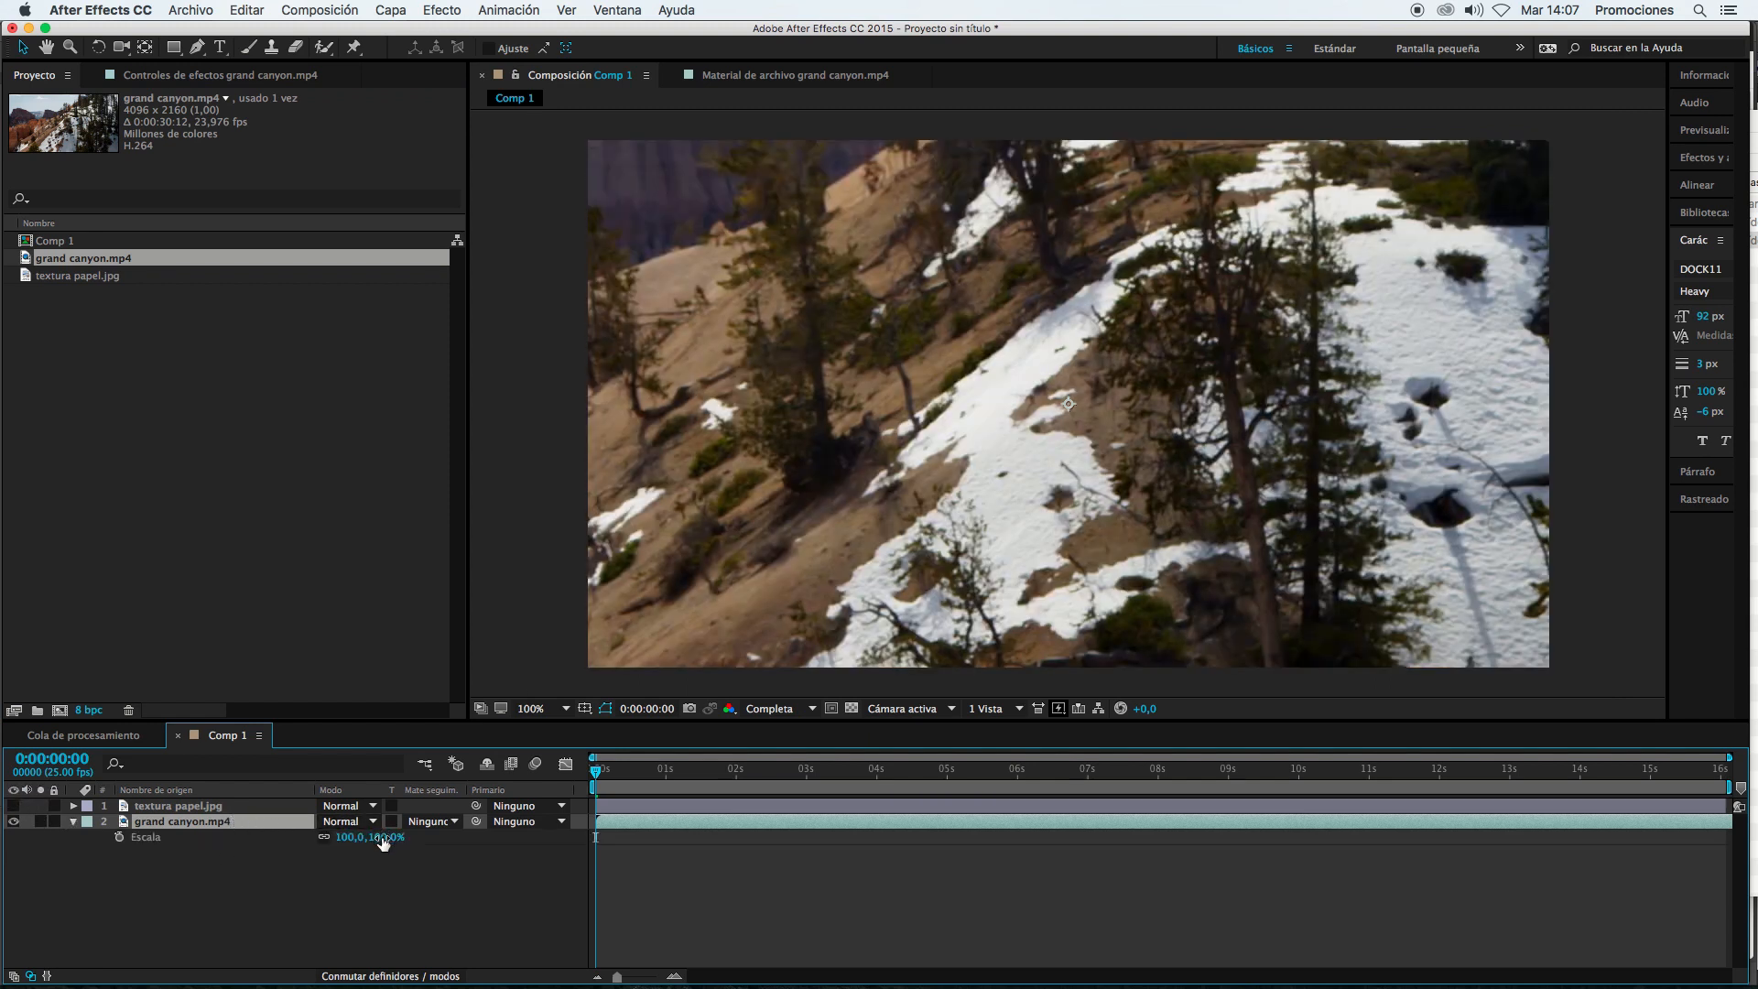
pyautogui.moveTo(367, 837); pyautogui.dragTo(317, 838)
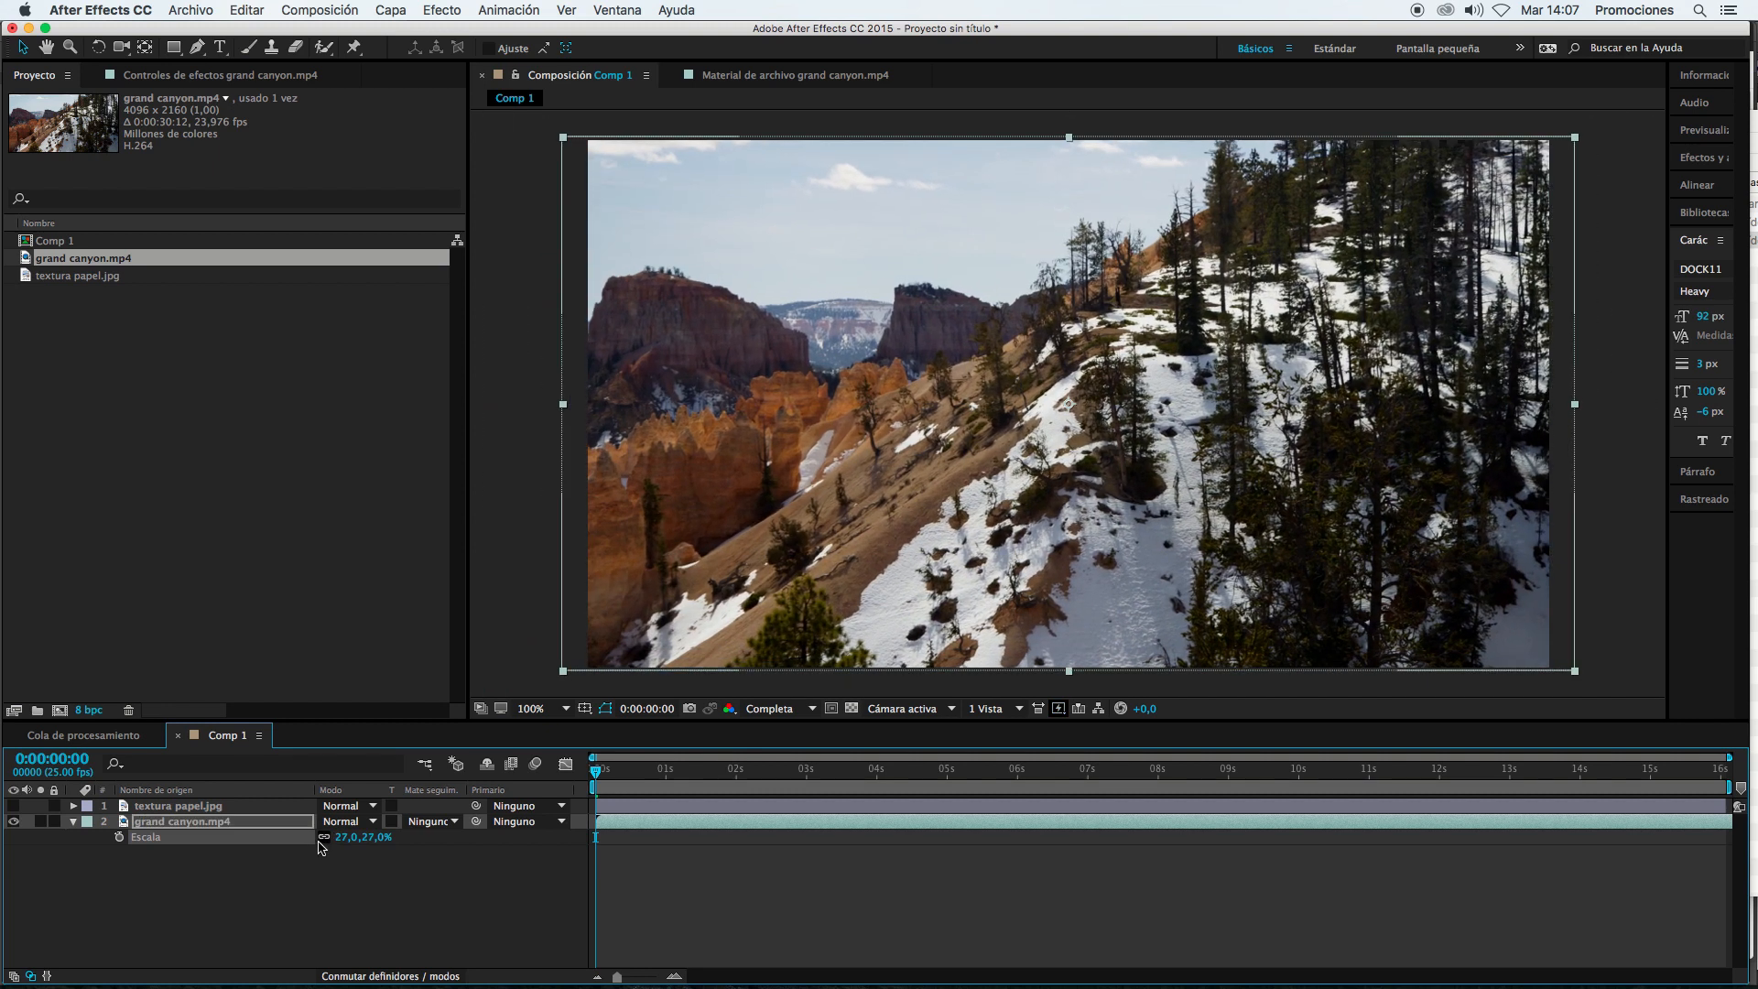
pyautogui.click(13, 806)
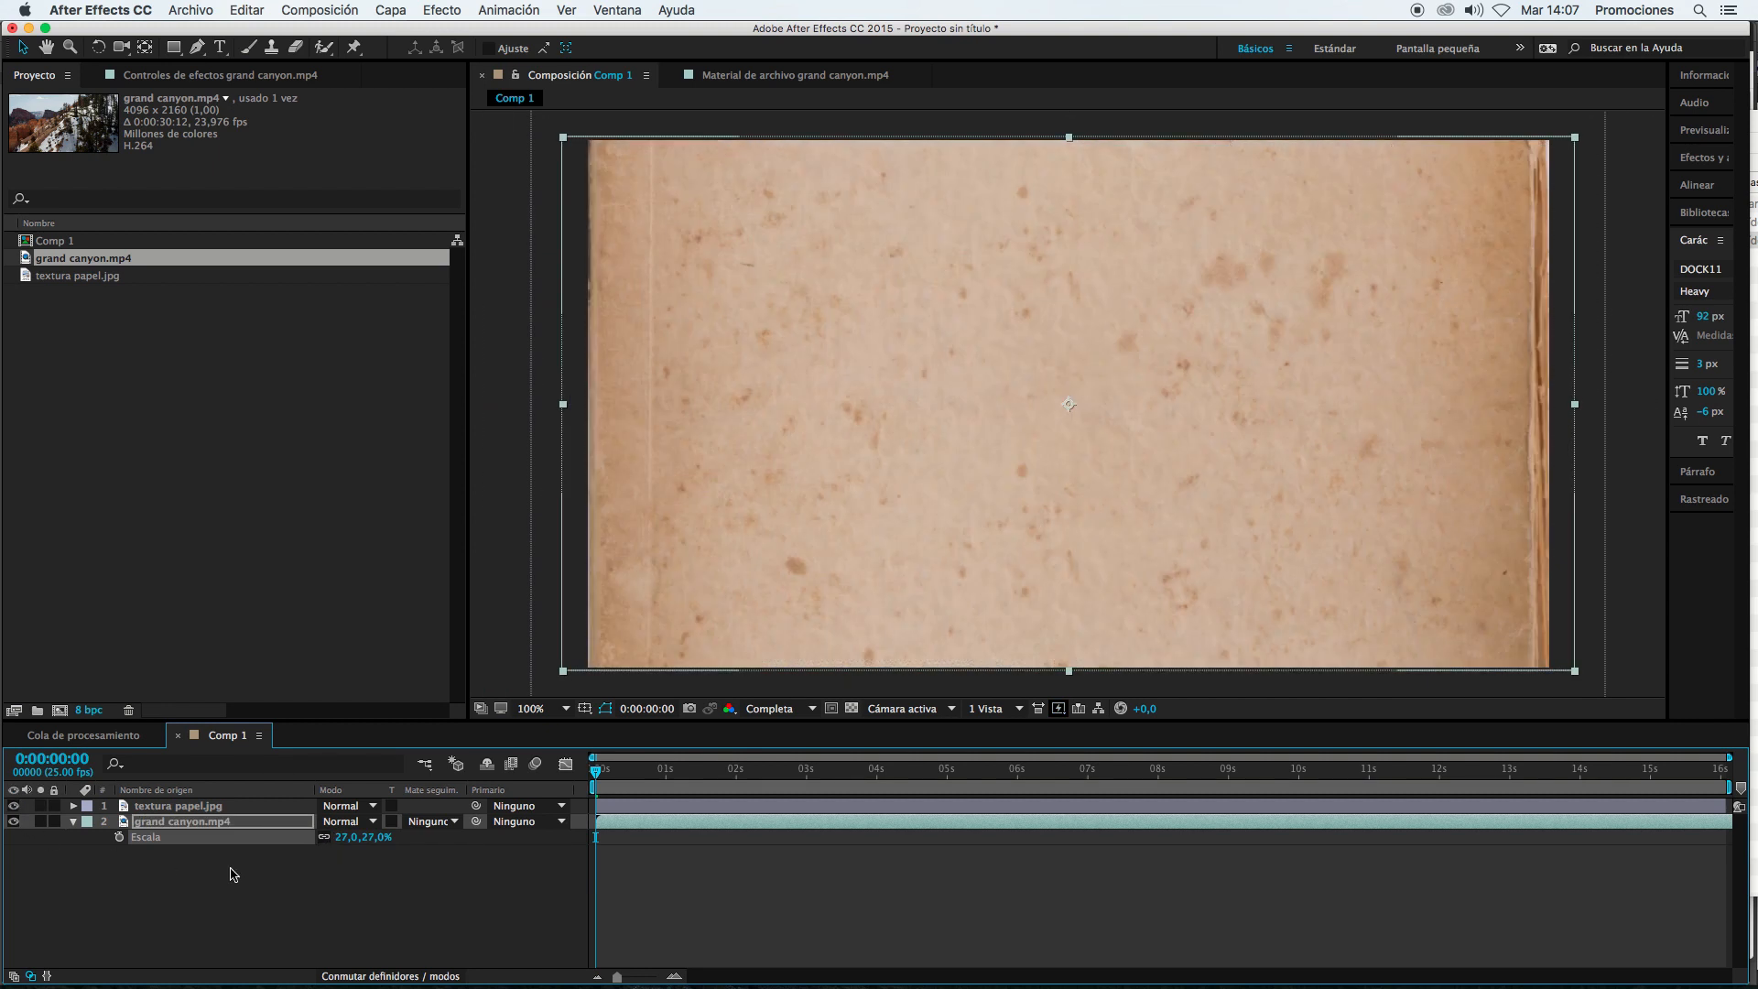
pyautogui.click(228, 870)
pyautogui.click(75, 821)
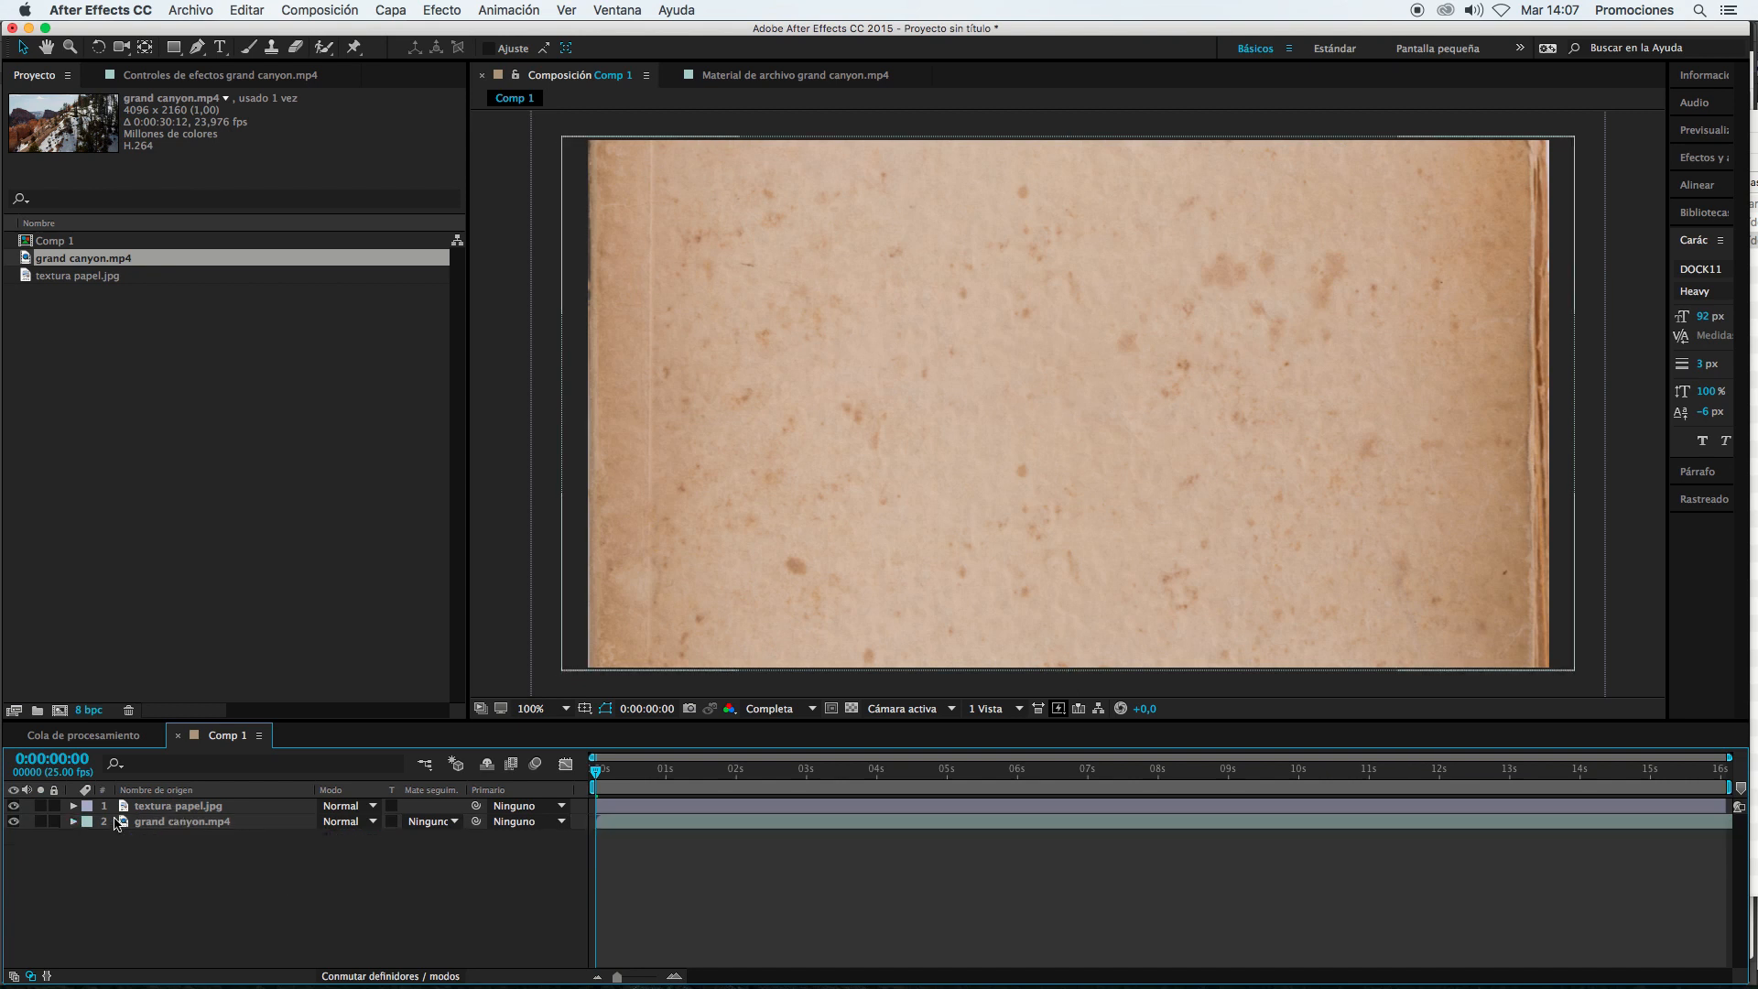
pyautogui.click(179, 807)
pyautogui.click(183, 823)
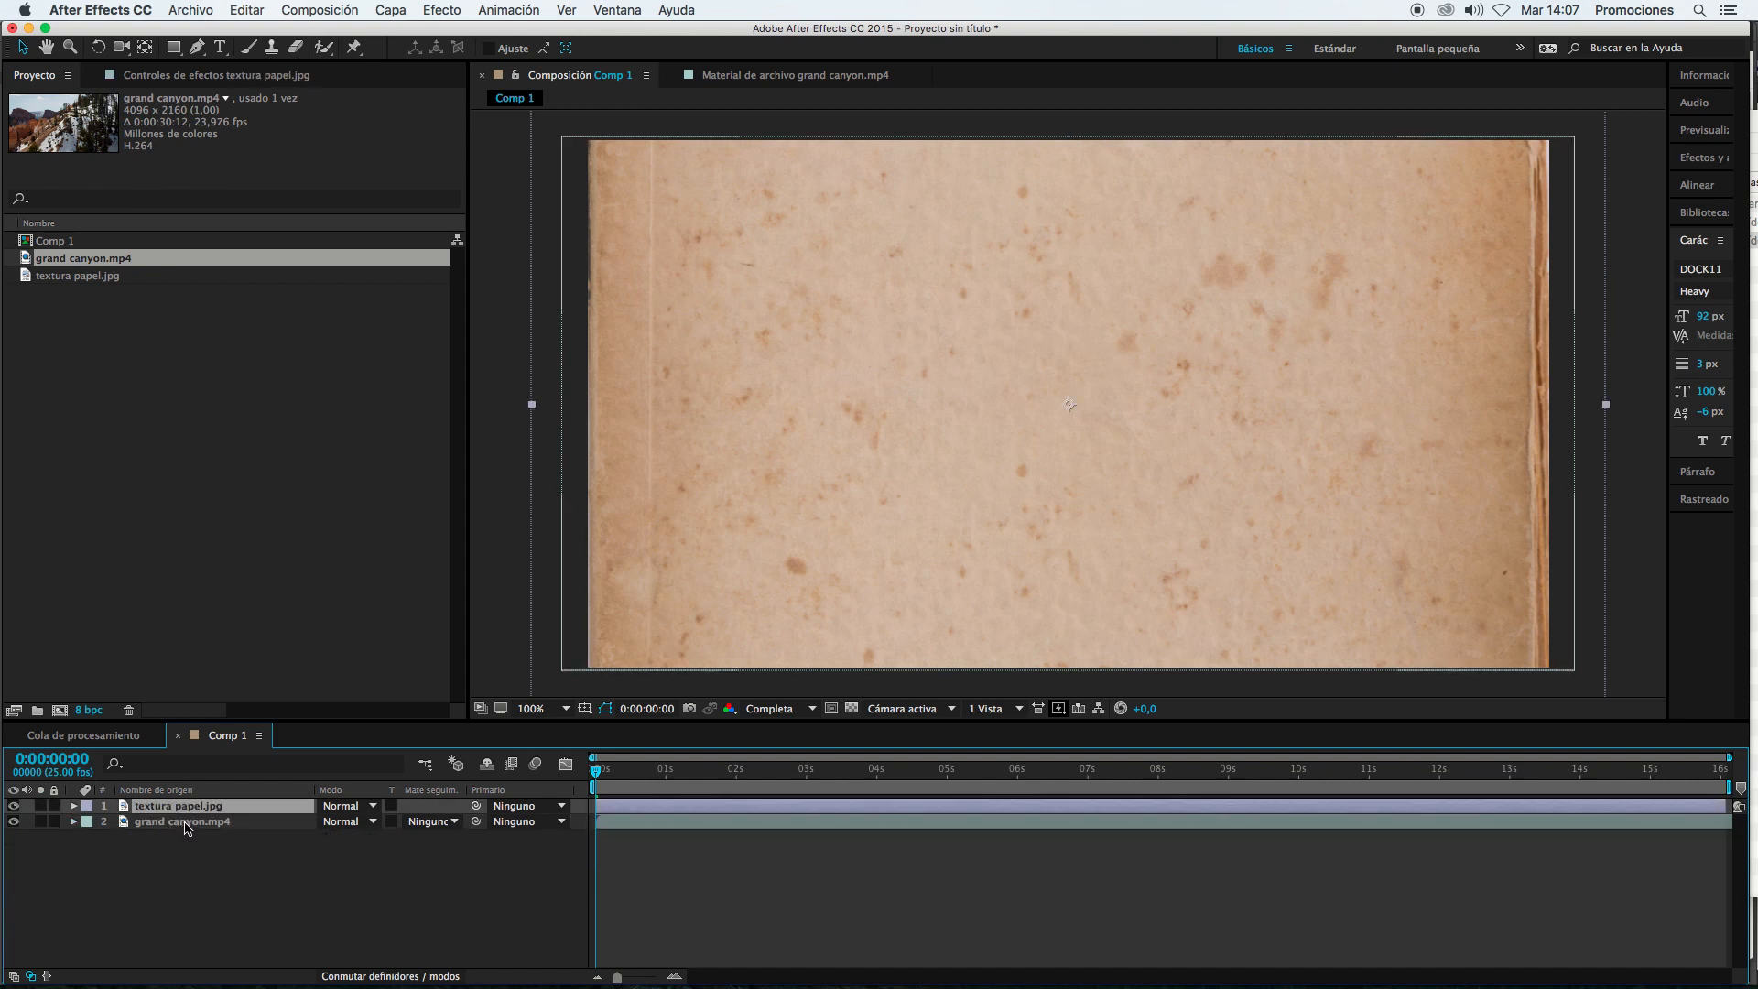
pyautogui.click(184, 807)
pyautogui.click(246, 826)
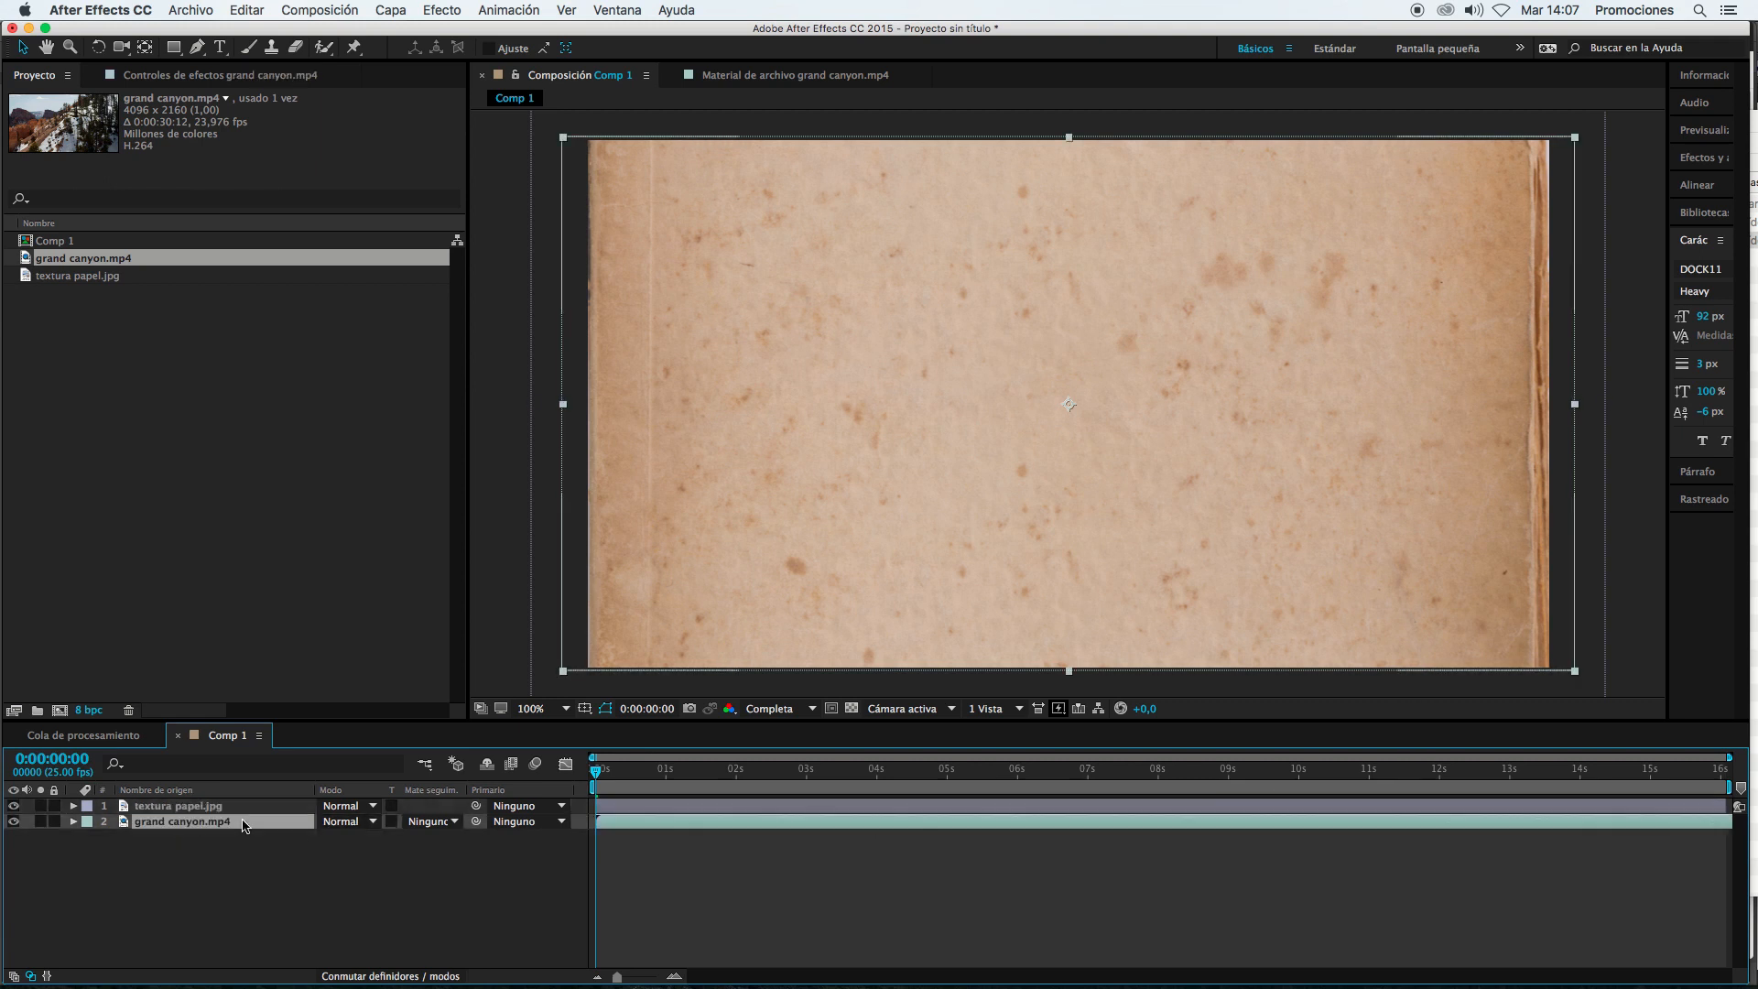
pyautogui.click(249, 806)
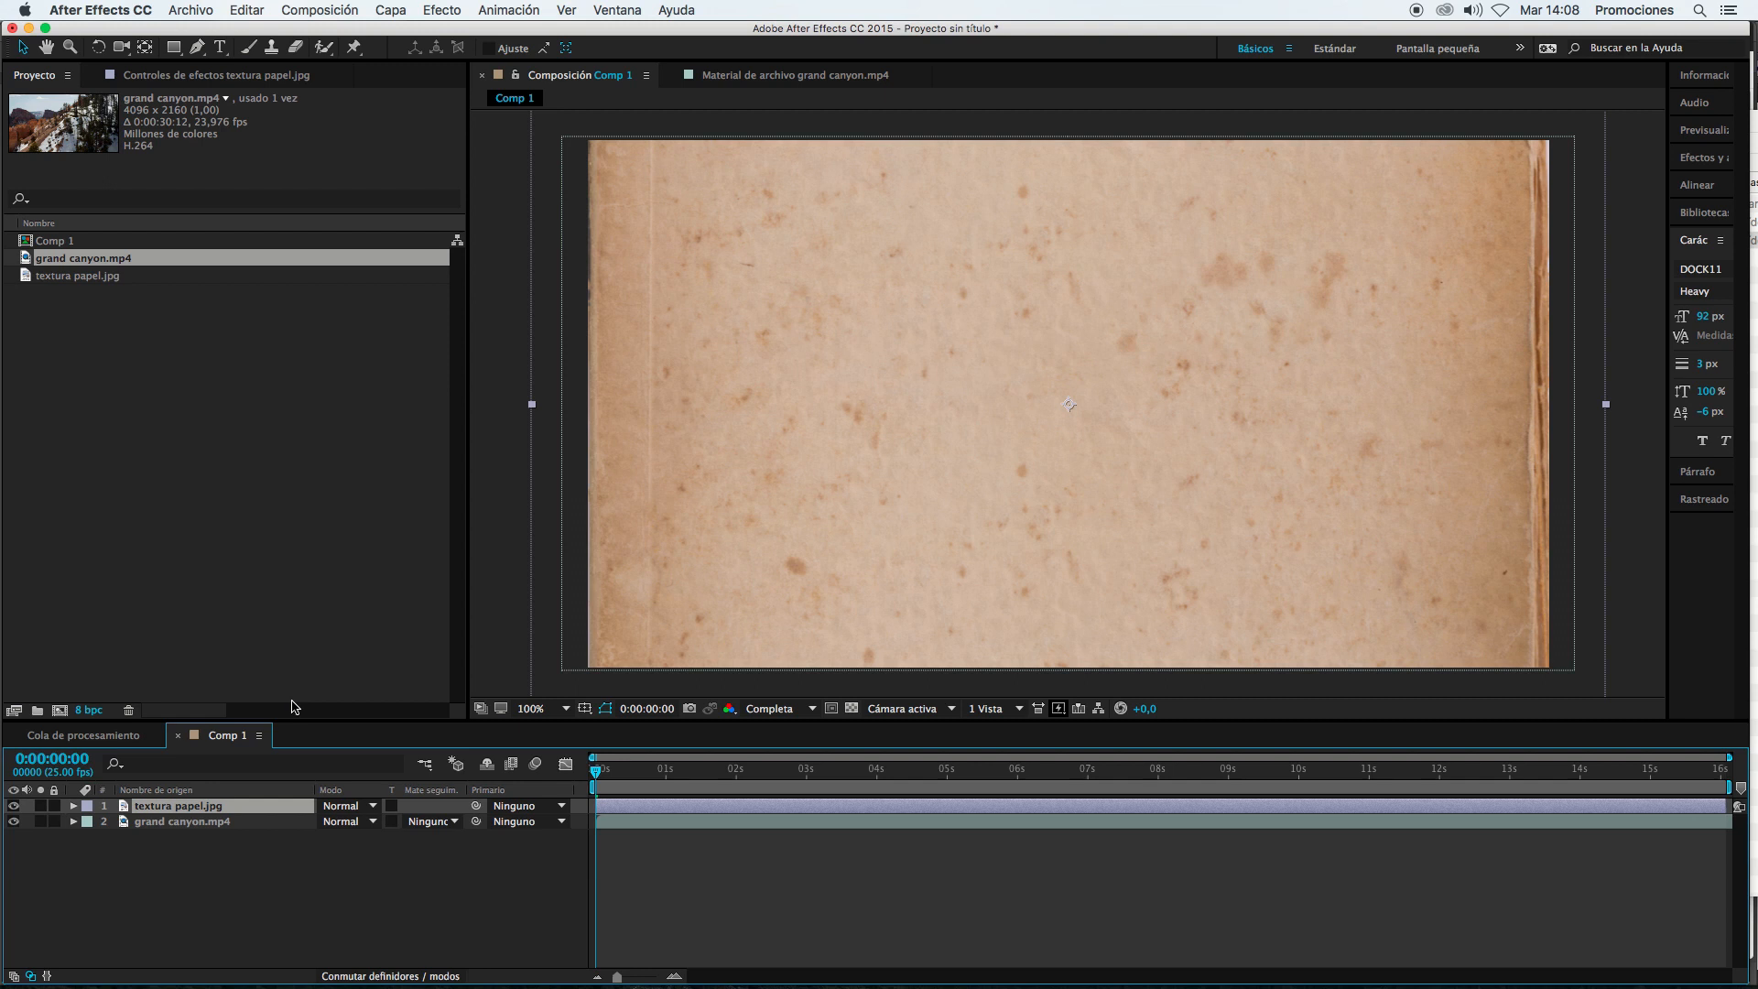
pyautogui.click(157, 823)
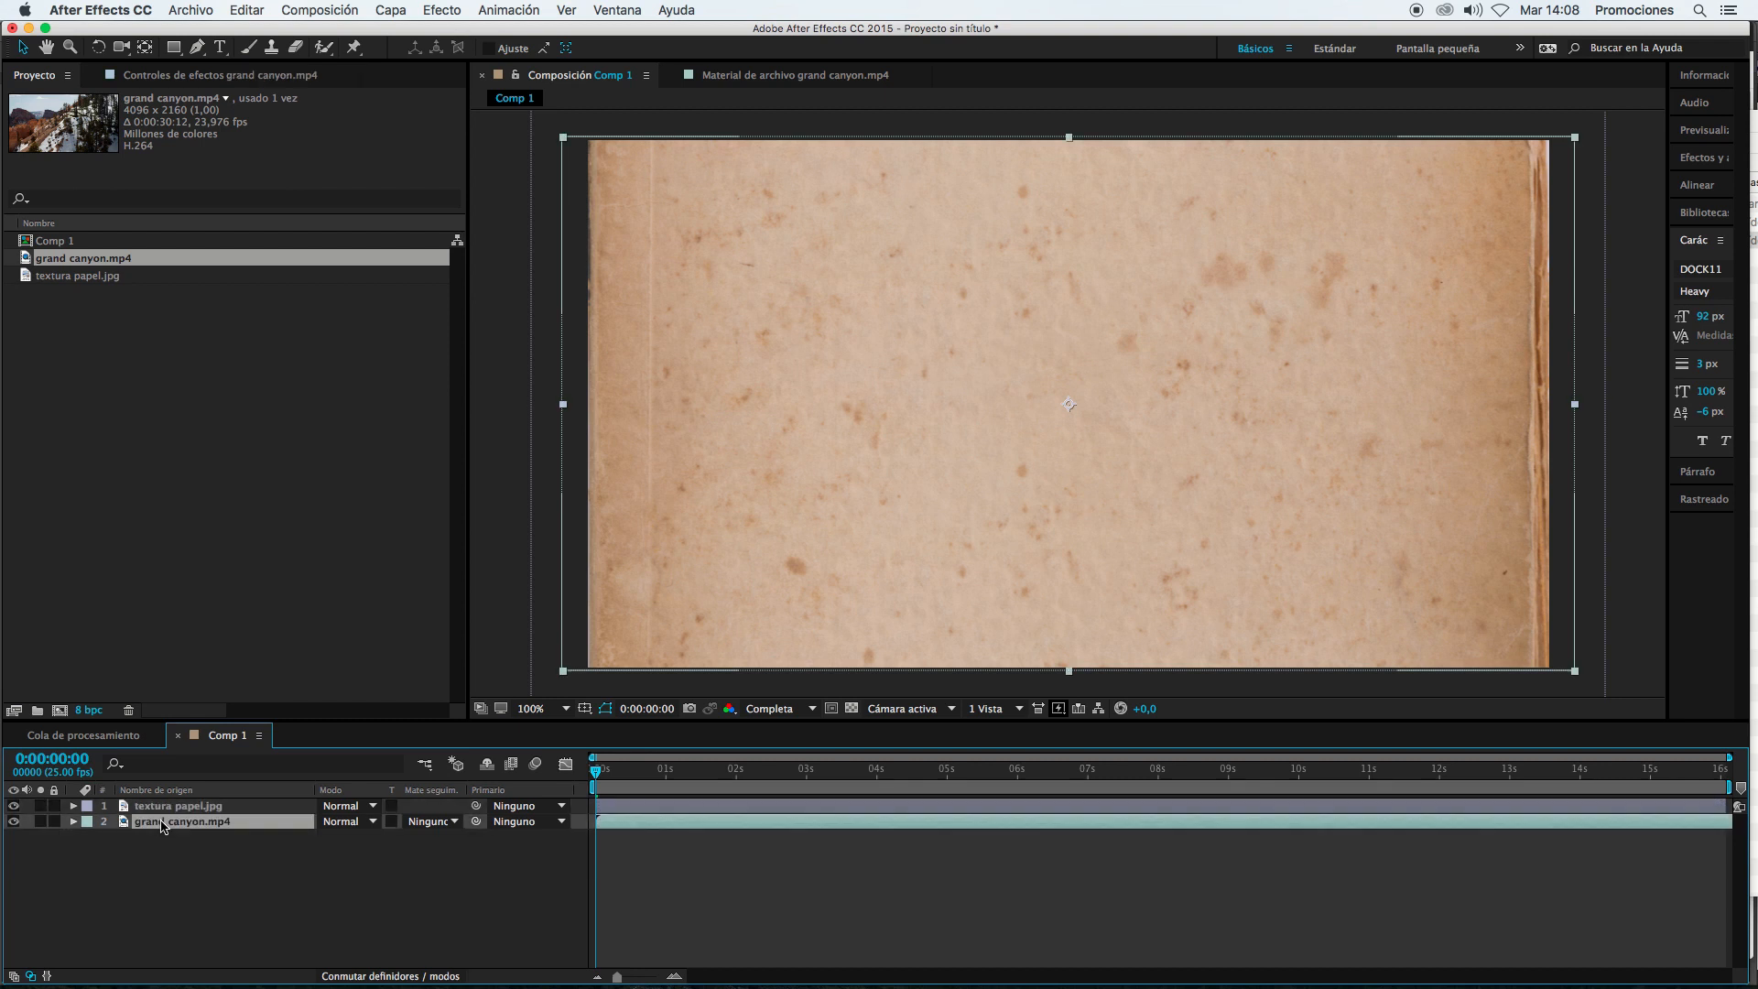
# Step: Target the textura papel.jpg layer in Comp 1 for masking and choose the Ellipse shape tool
pyautogui.click(164, 807)
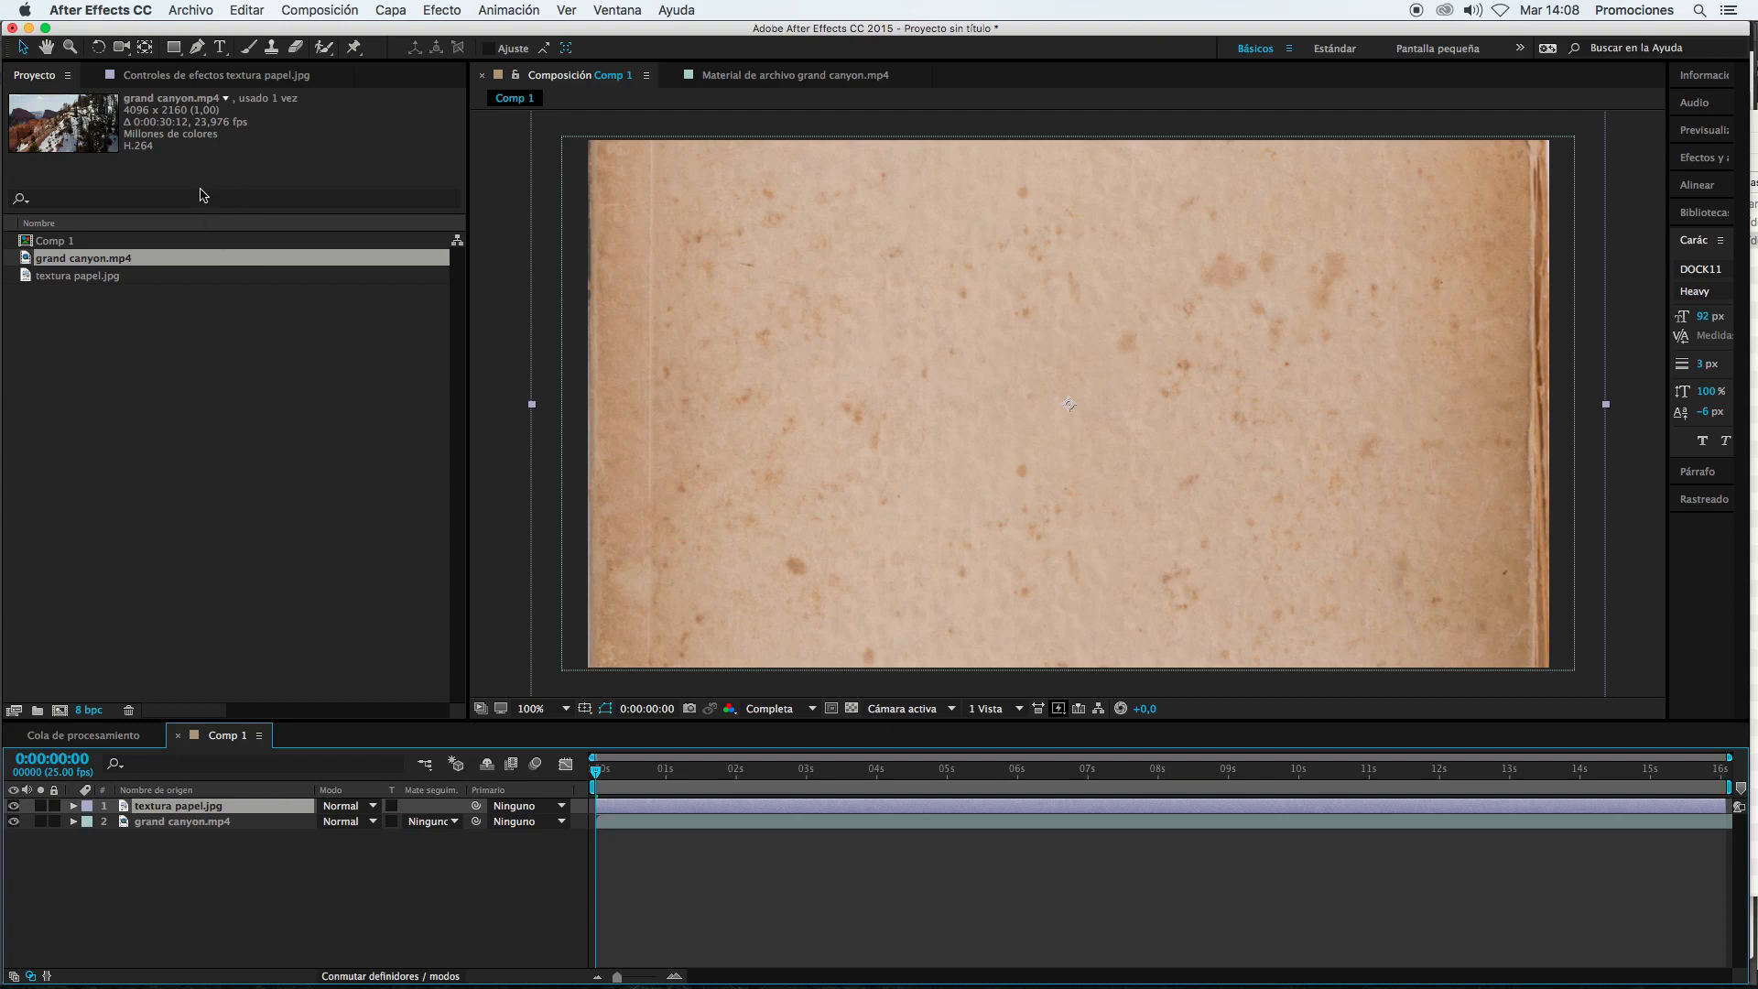
pyautogui.click(173, 47)
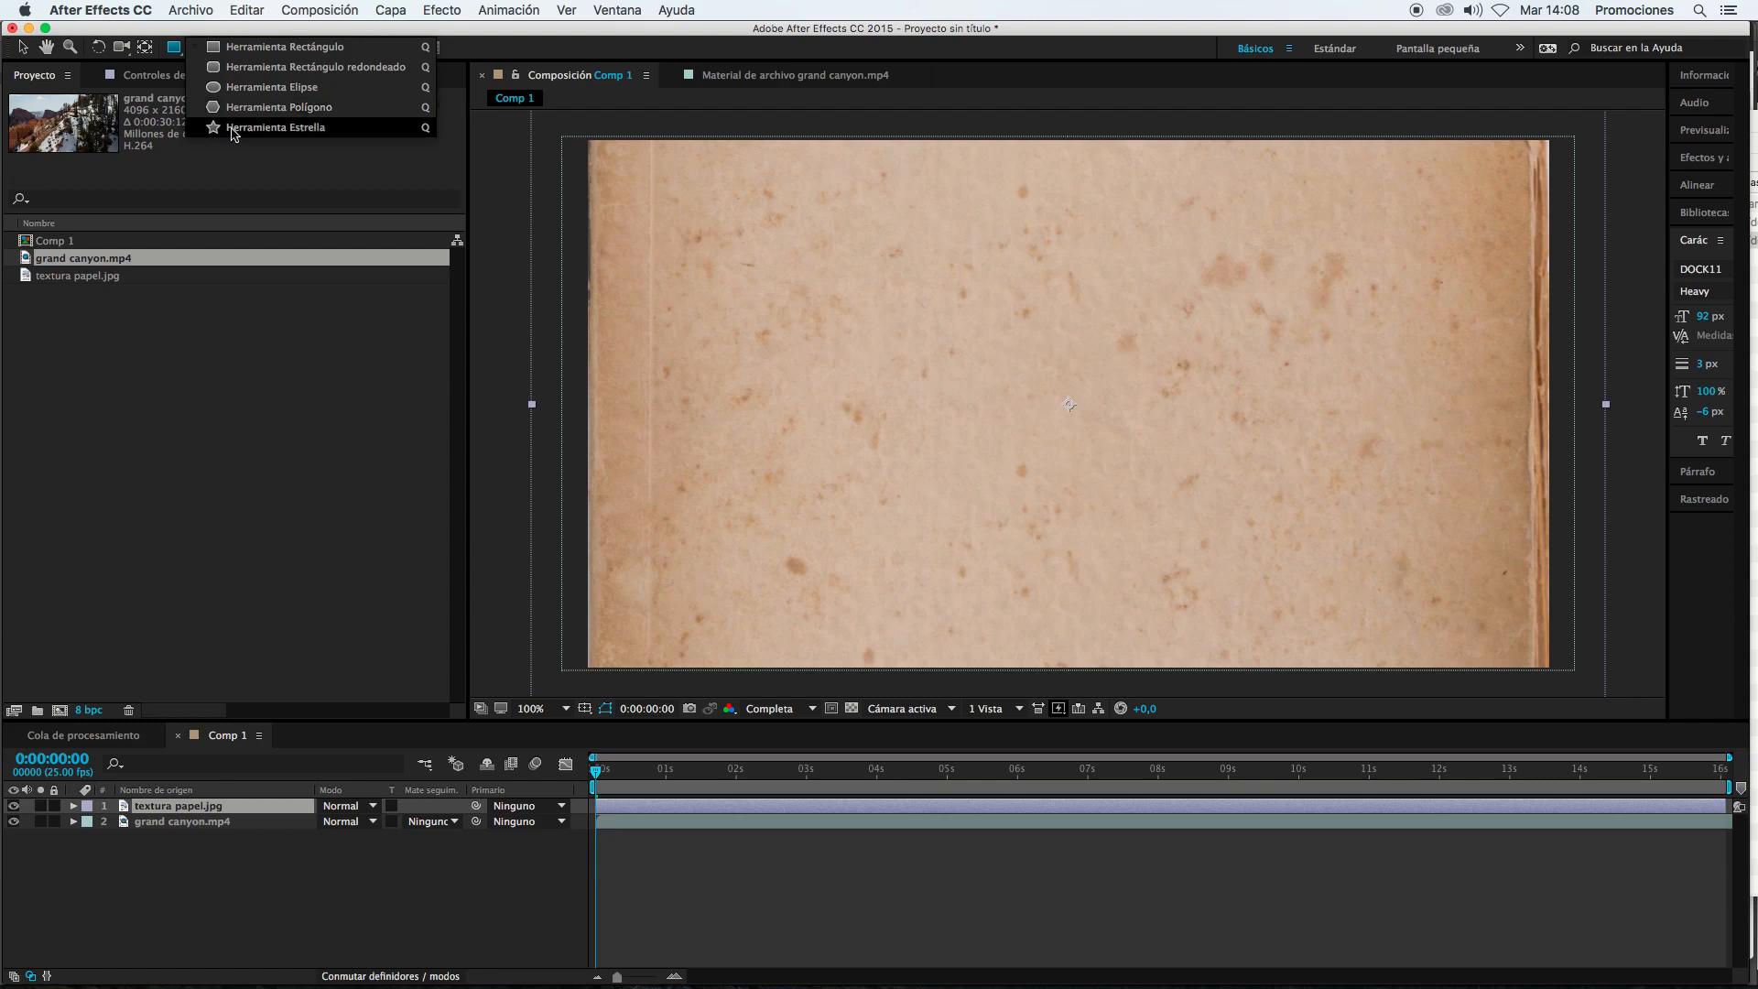
pyautogui.click(174, 48)
pyautogui.click(198, 47)
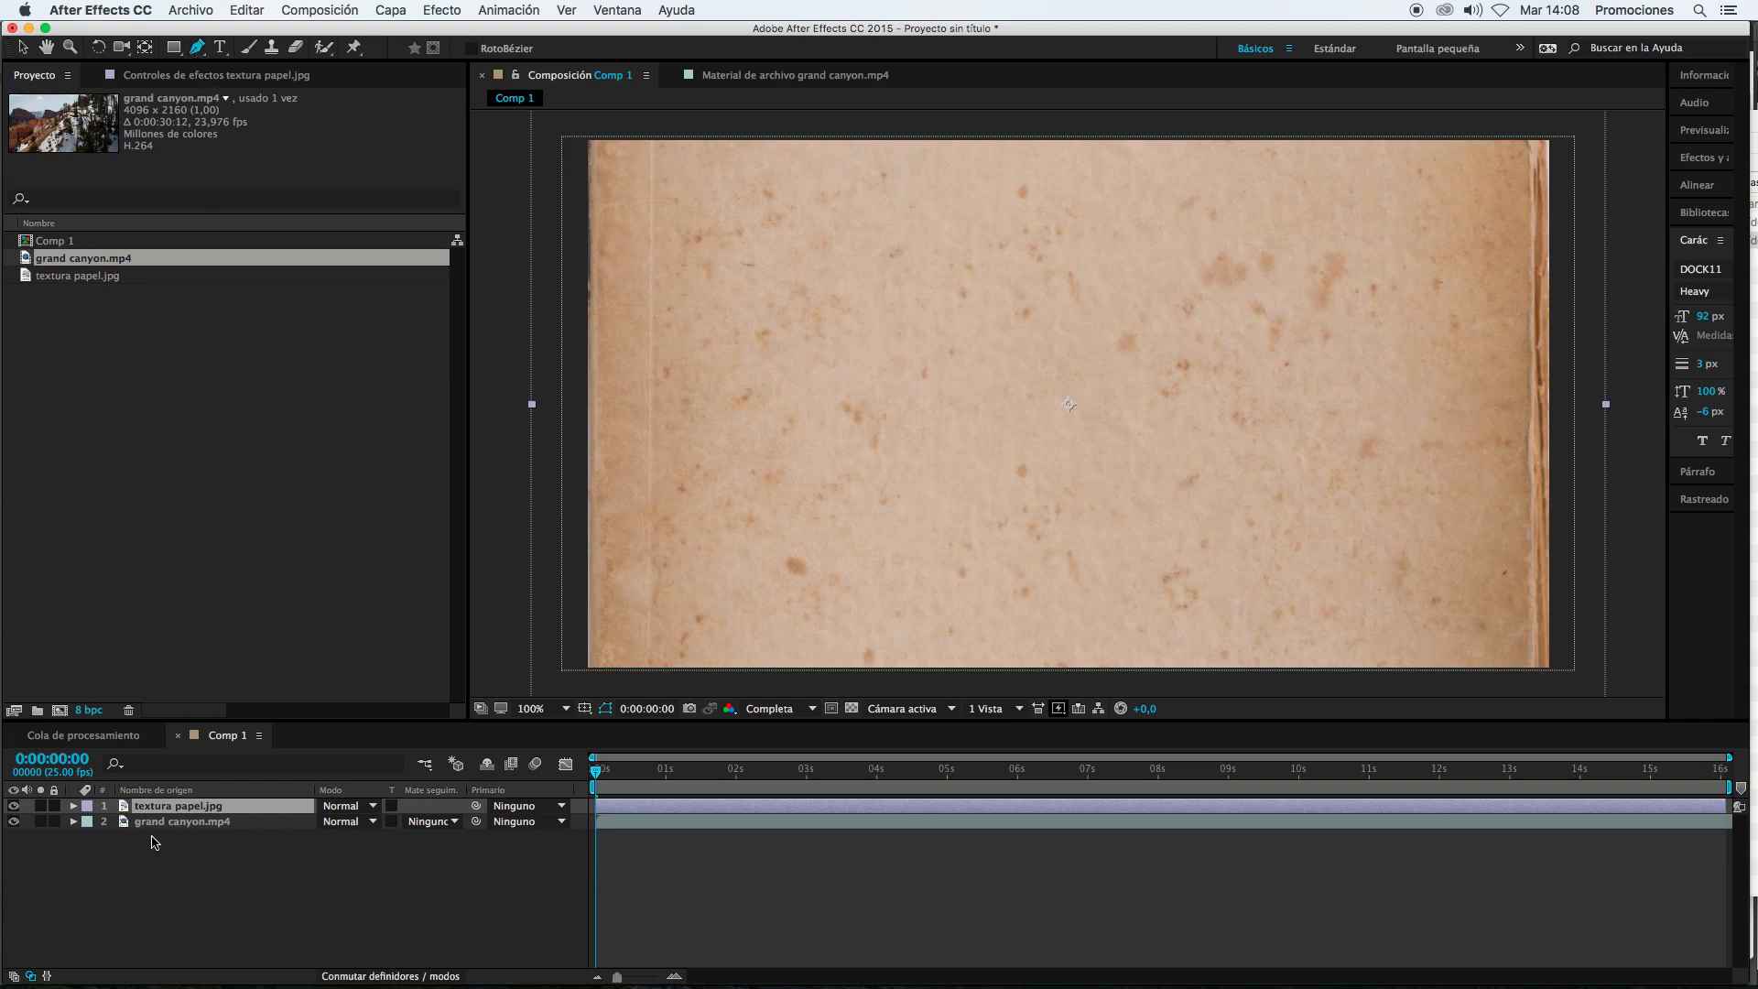
pyautogui.press('q')
pyautogui.click(177, 53)
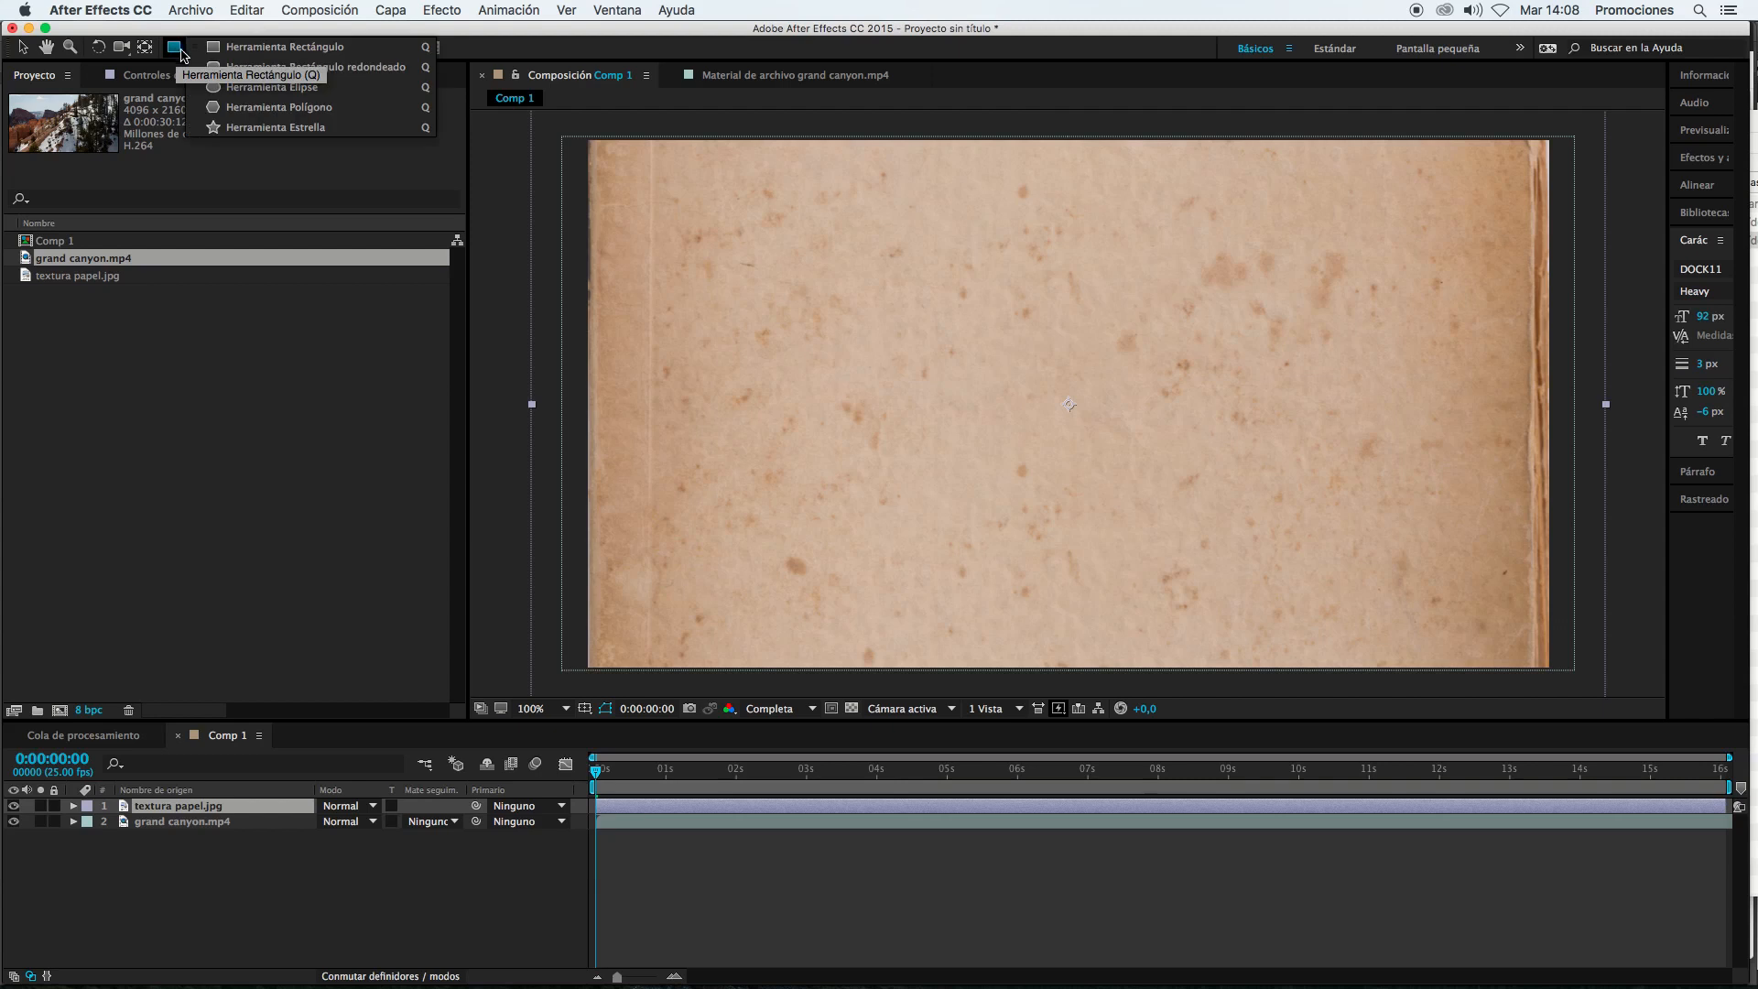
pyautogui.click(293, 96)
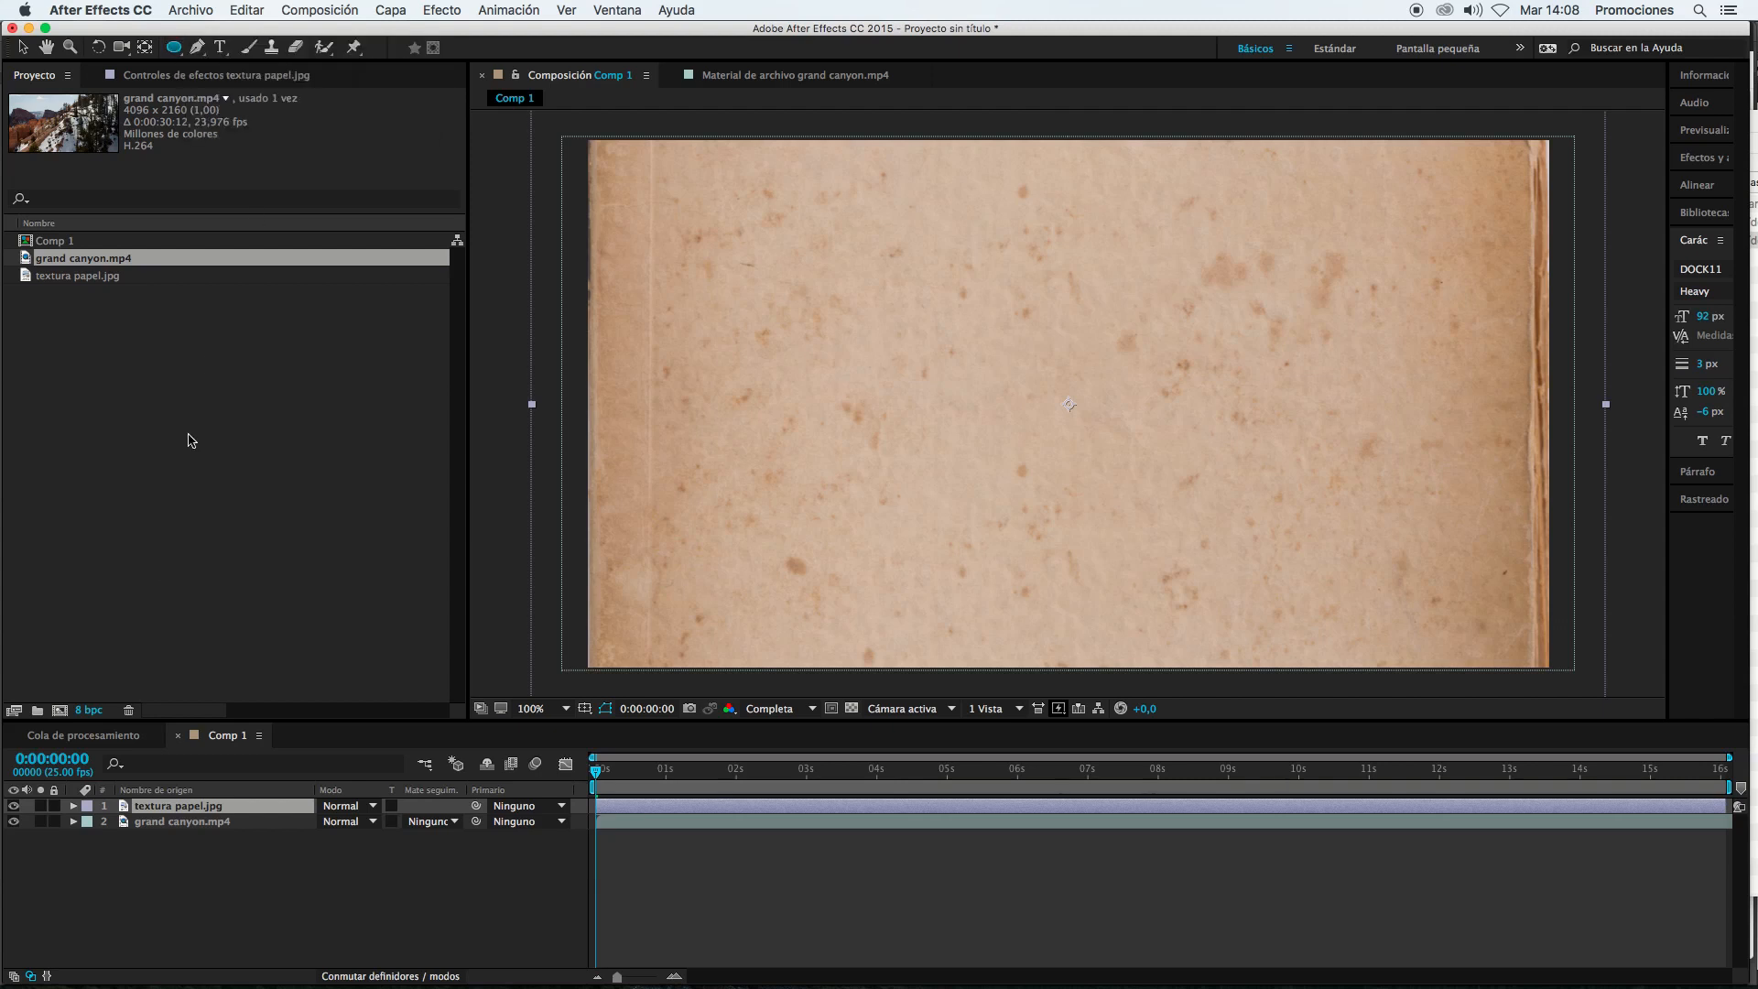
# Step: Draw a circular mask on the textura papel.jpg layer near the middle of the frame and deselect the layer
pyautogui.click(174, 851)
pyautogui.click(180, 822)
pyautogui.click(180, 805)
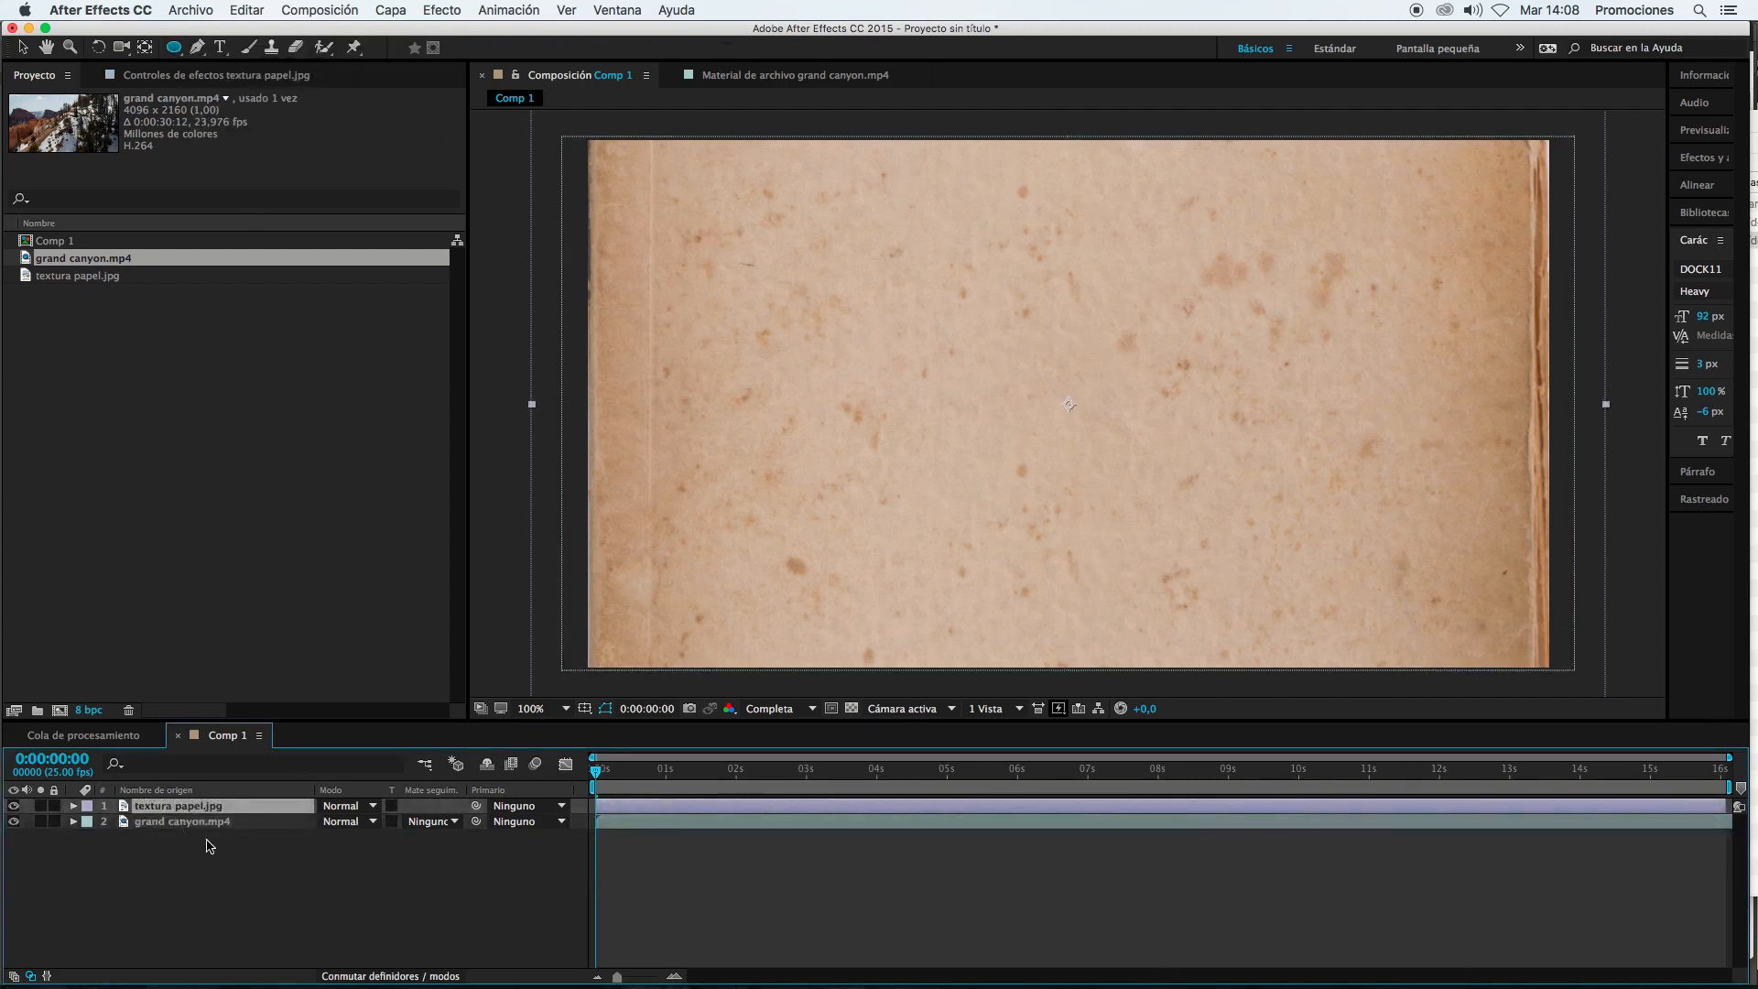
pyautogui.click(174, 897)
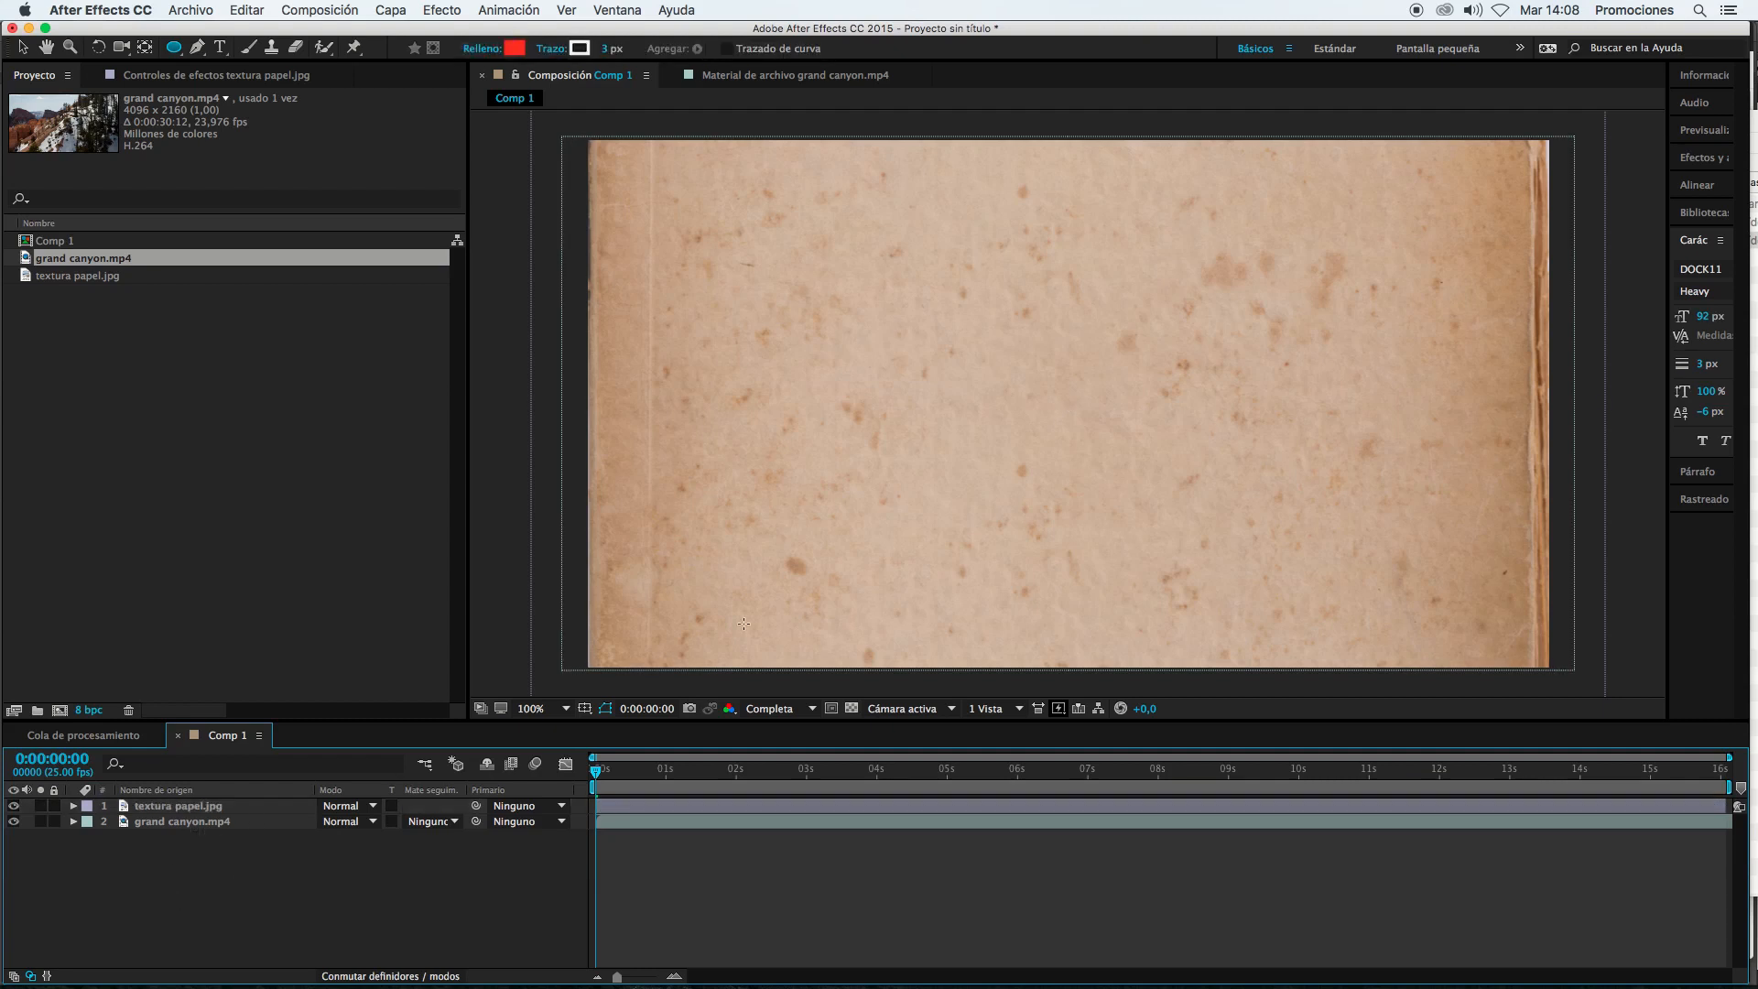
pyautogui.click(190, 808)
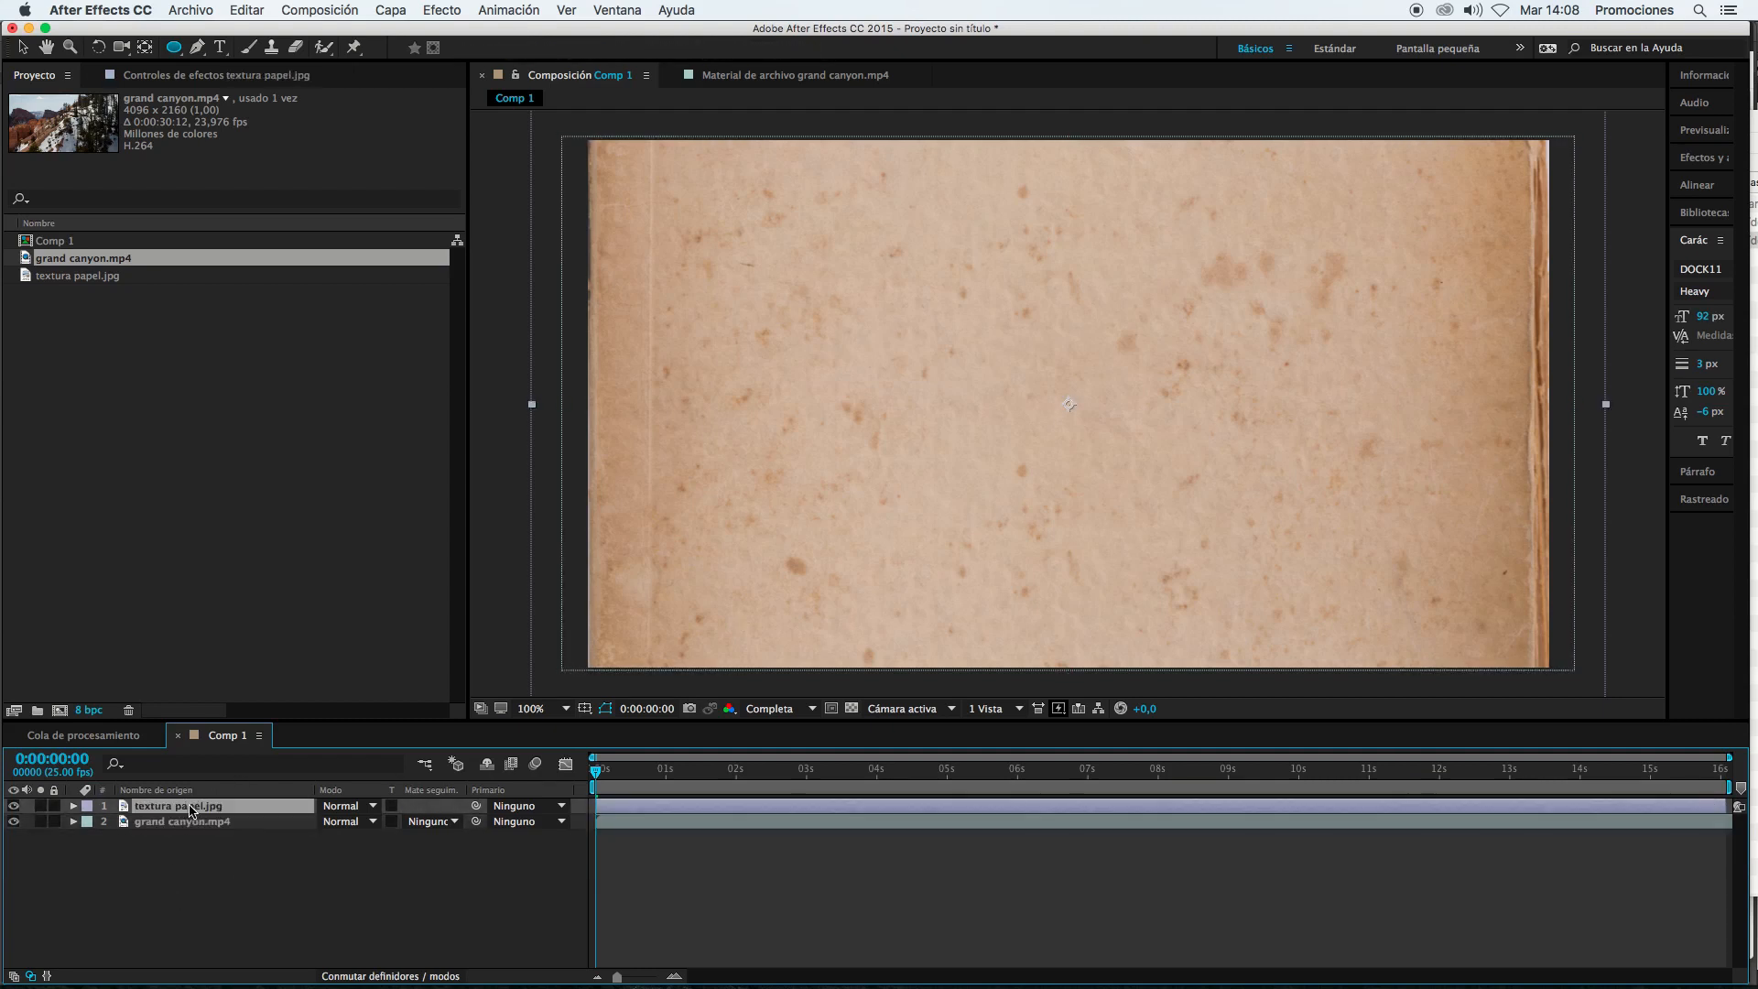
pyautogui.click(172, 52)
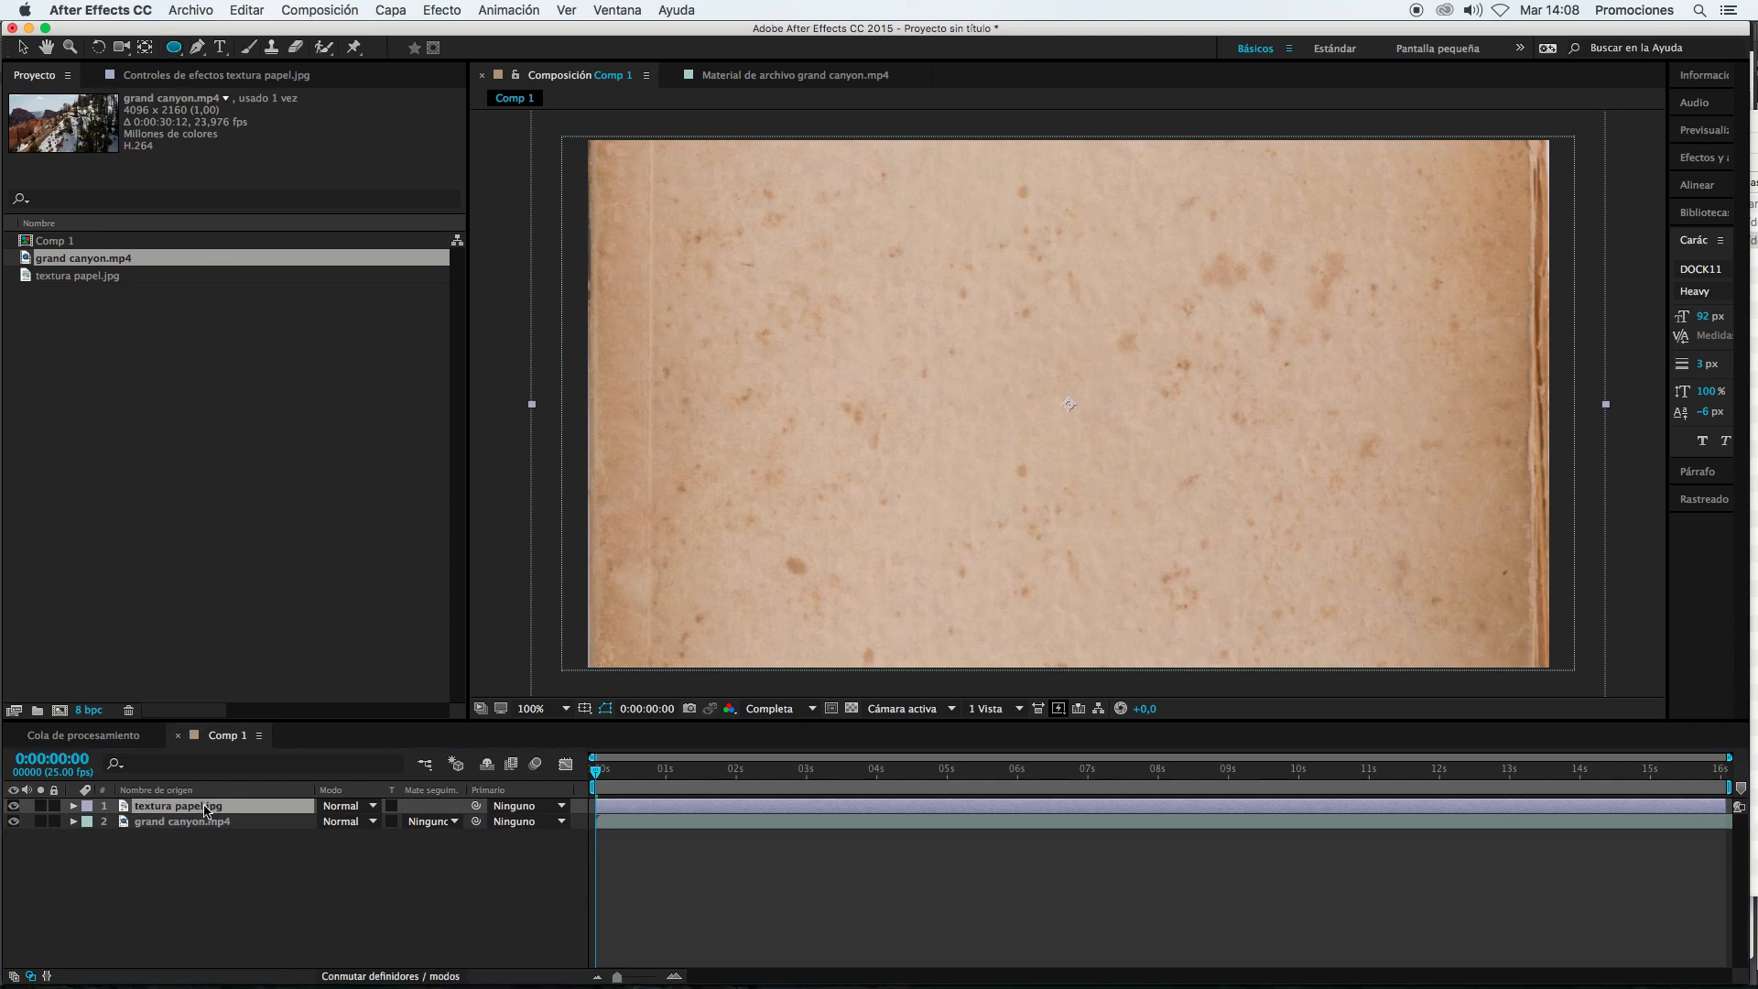
pyautogui.moveTo(814, 241)
pyautogui.mouseDown()
pyautogui.moveTo(1163, 572)
pyautogui.moveTo(1090, 499)
pyautogui.moveTo(1150, 549)
pyautogui.moveTo(1158, 575)
pyautogui.moveTo(1112, 575)
pyautogui.moveTo(1151, 673)
pyautogui.moveTo(1032, 458)
pyautogui.moveTo(1138, 577)
pyautogui.moveTo(1083, 509)
pyautogui.mouseUp()
pyautogui.moveTo(1044, 385); pyautogui.dragTo(1134, 590)
pyautogui.click(839, 929)
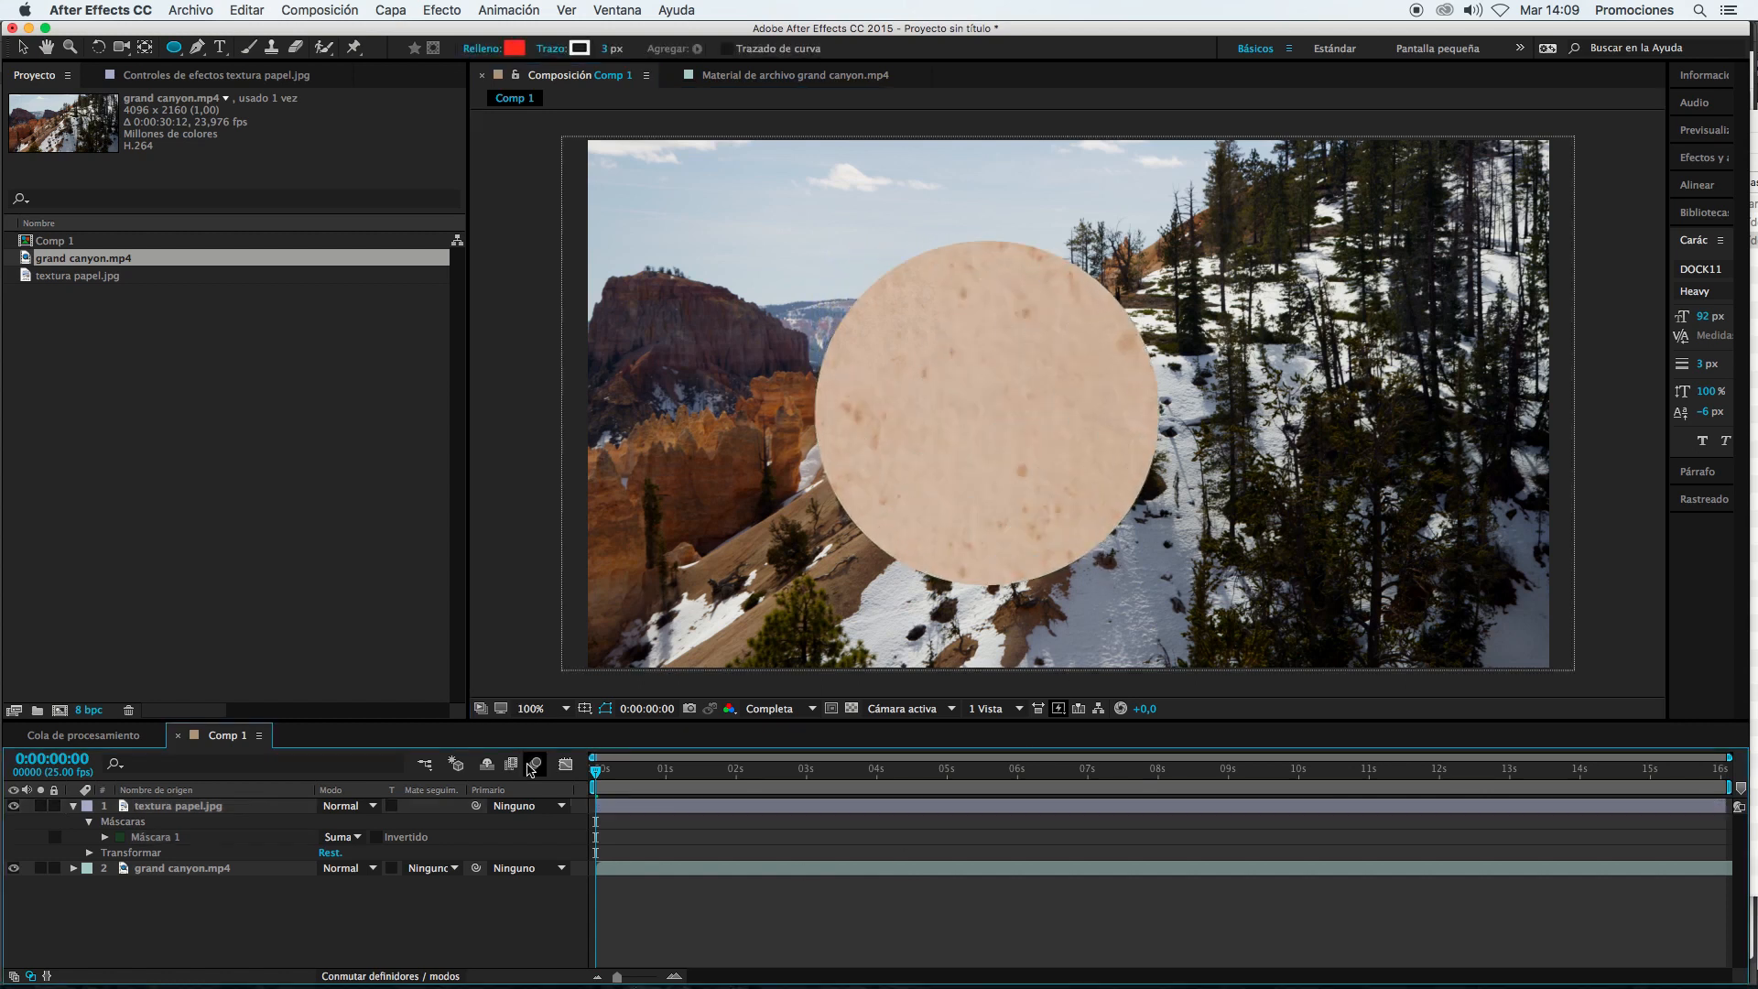
# Step: Move the masked textura papel.jpg layer slightly up and to the right, to about position 544, 267
pyautogui.click(201, 806)
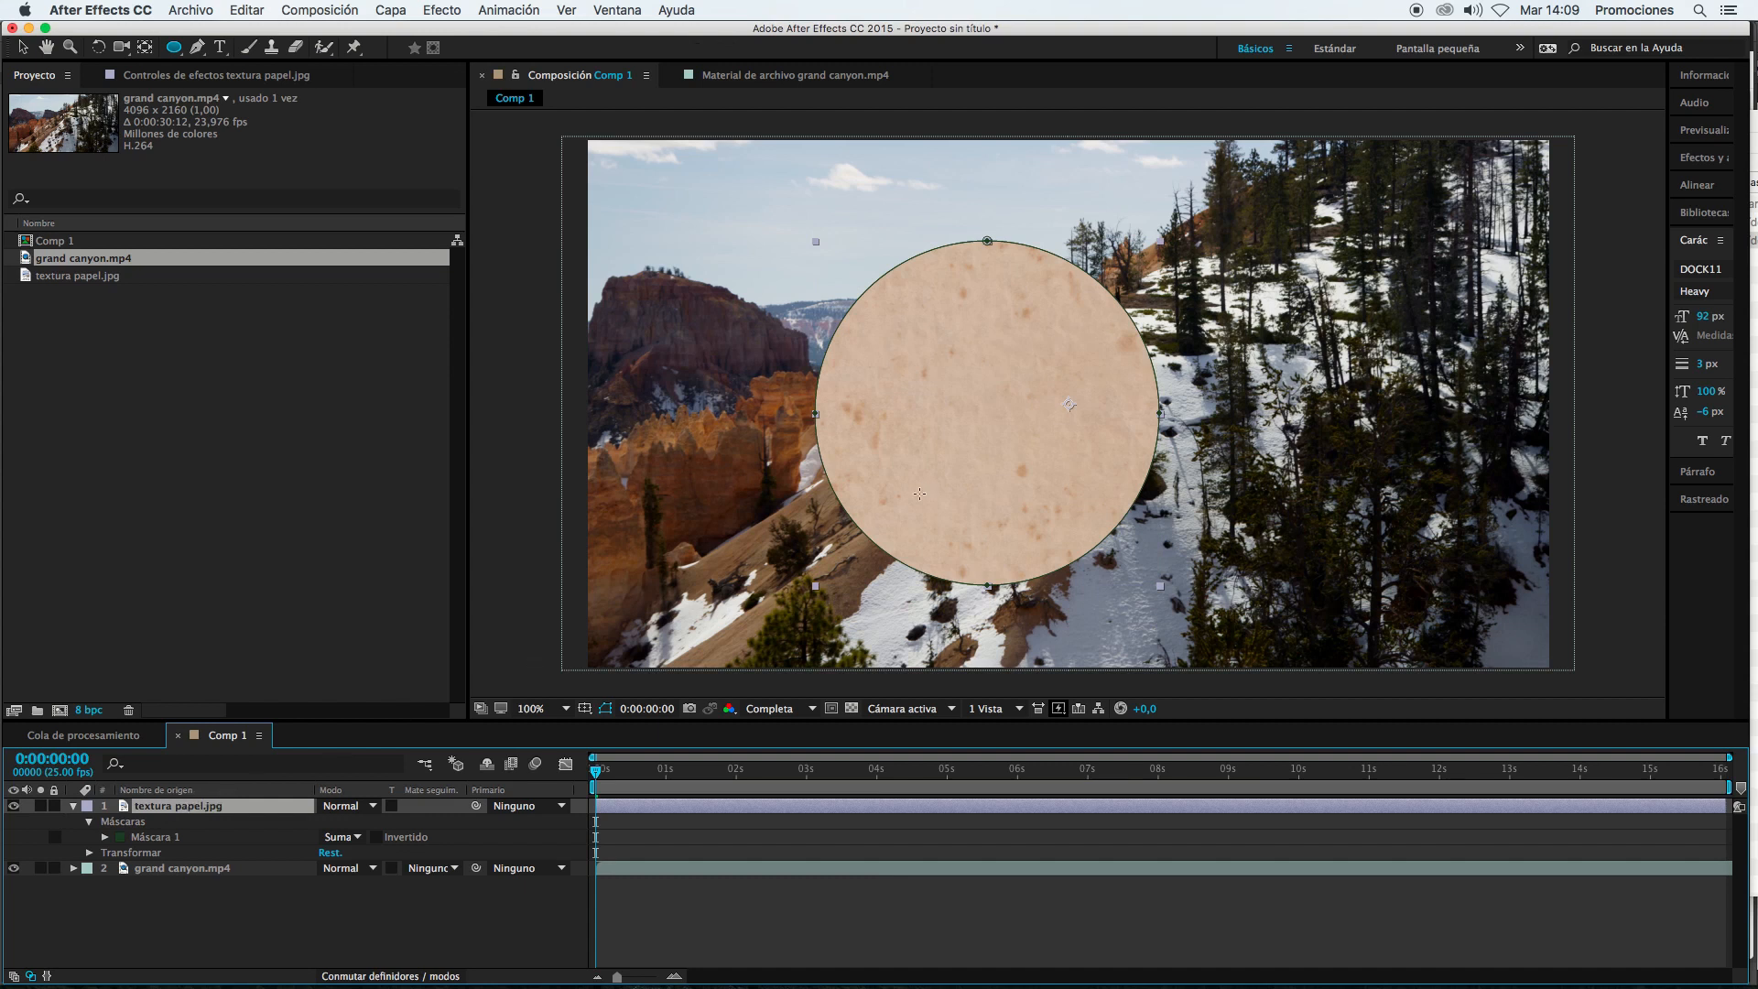
pyautogui.click(73, 806)
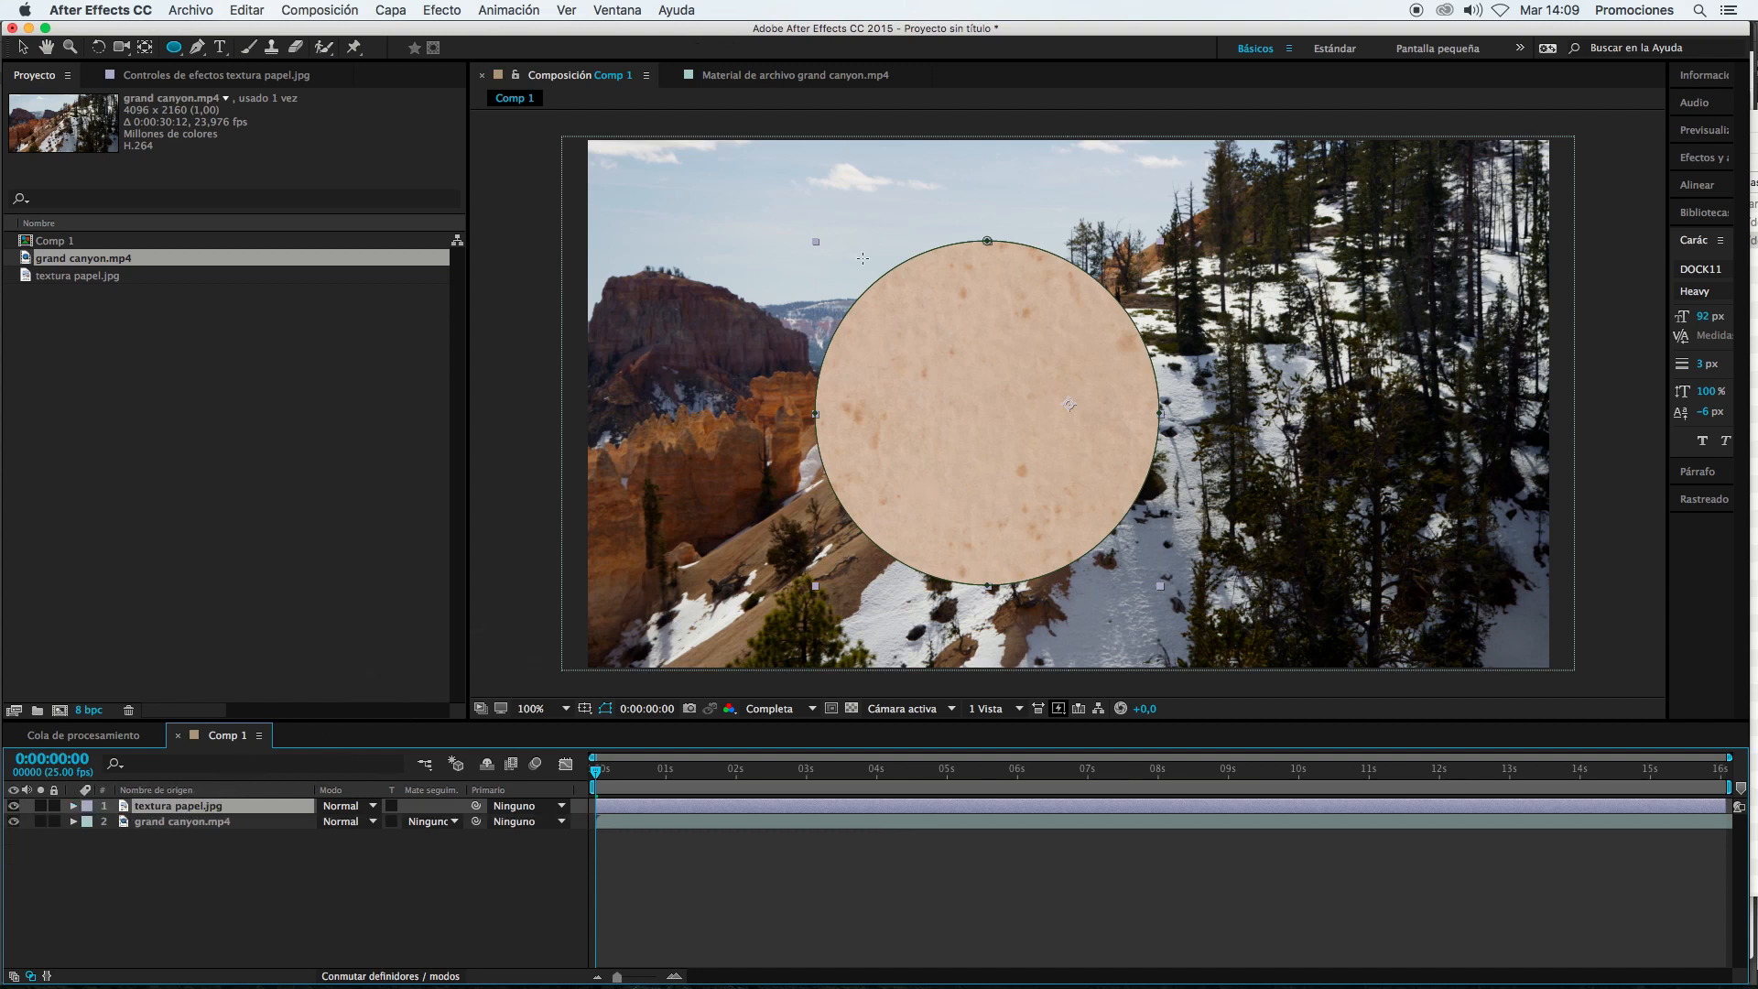
pyautogui.click(23, 46)
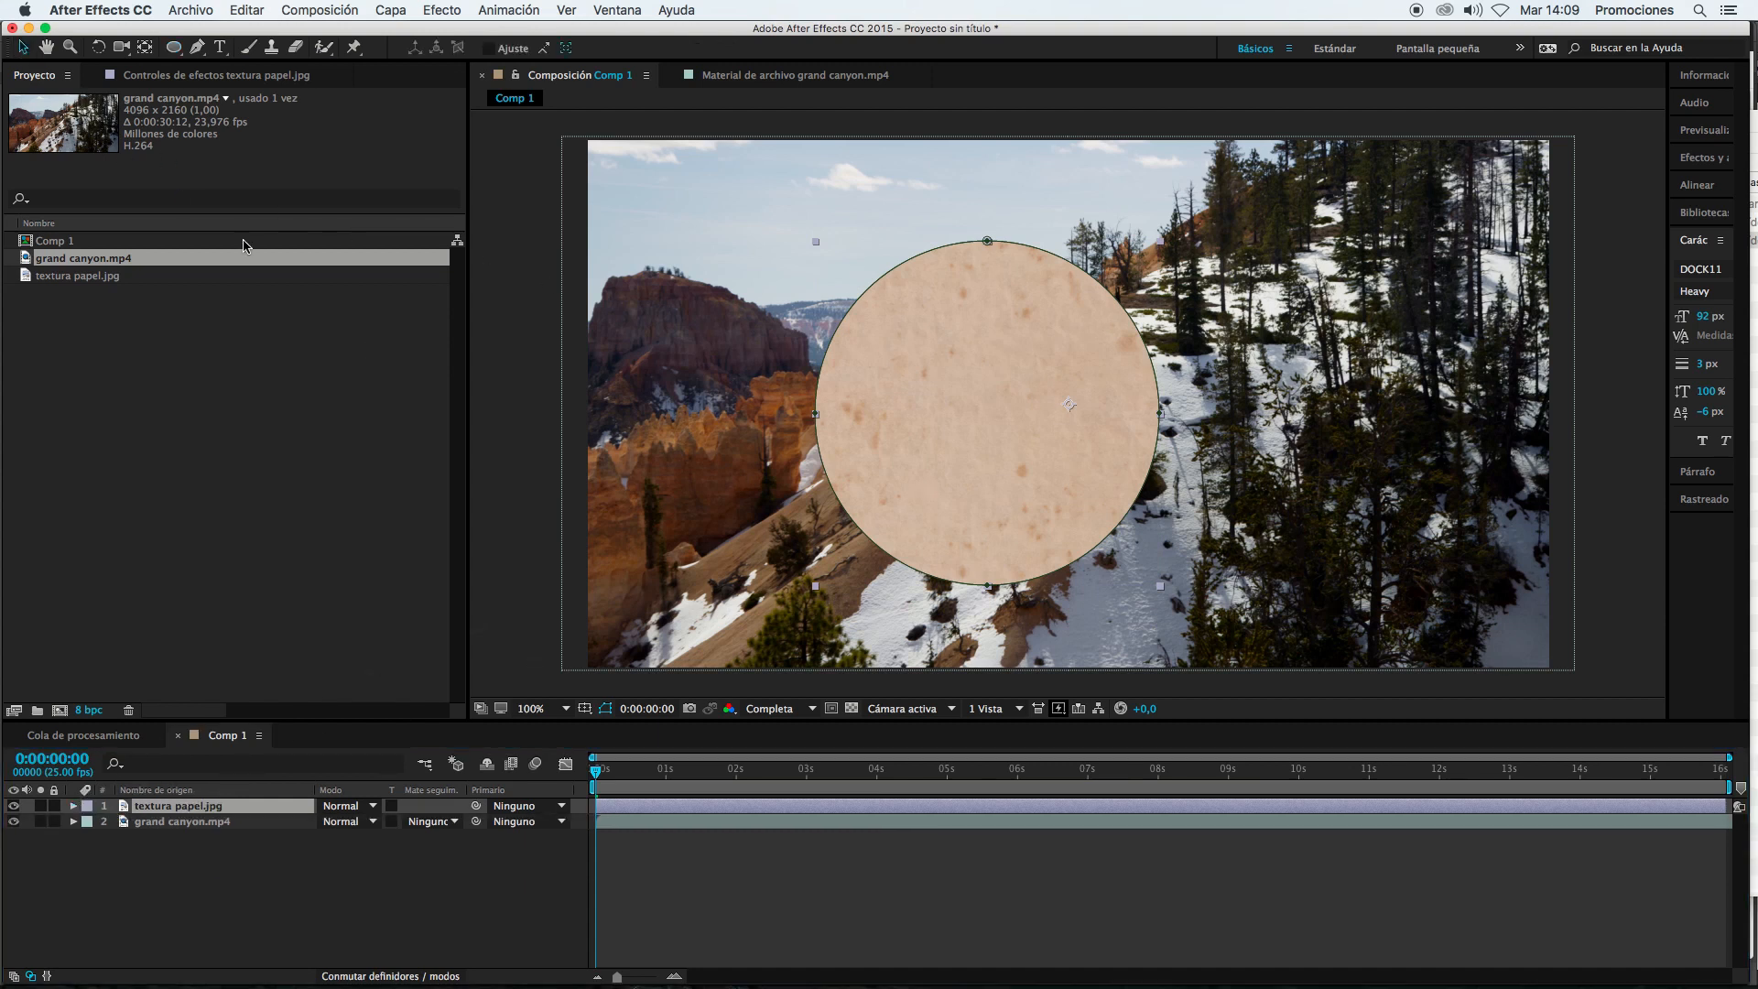
pyautogui.click(234, 869)
pyautogui.click(209, 812)
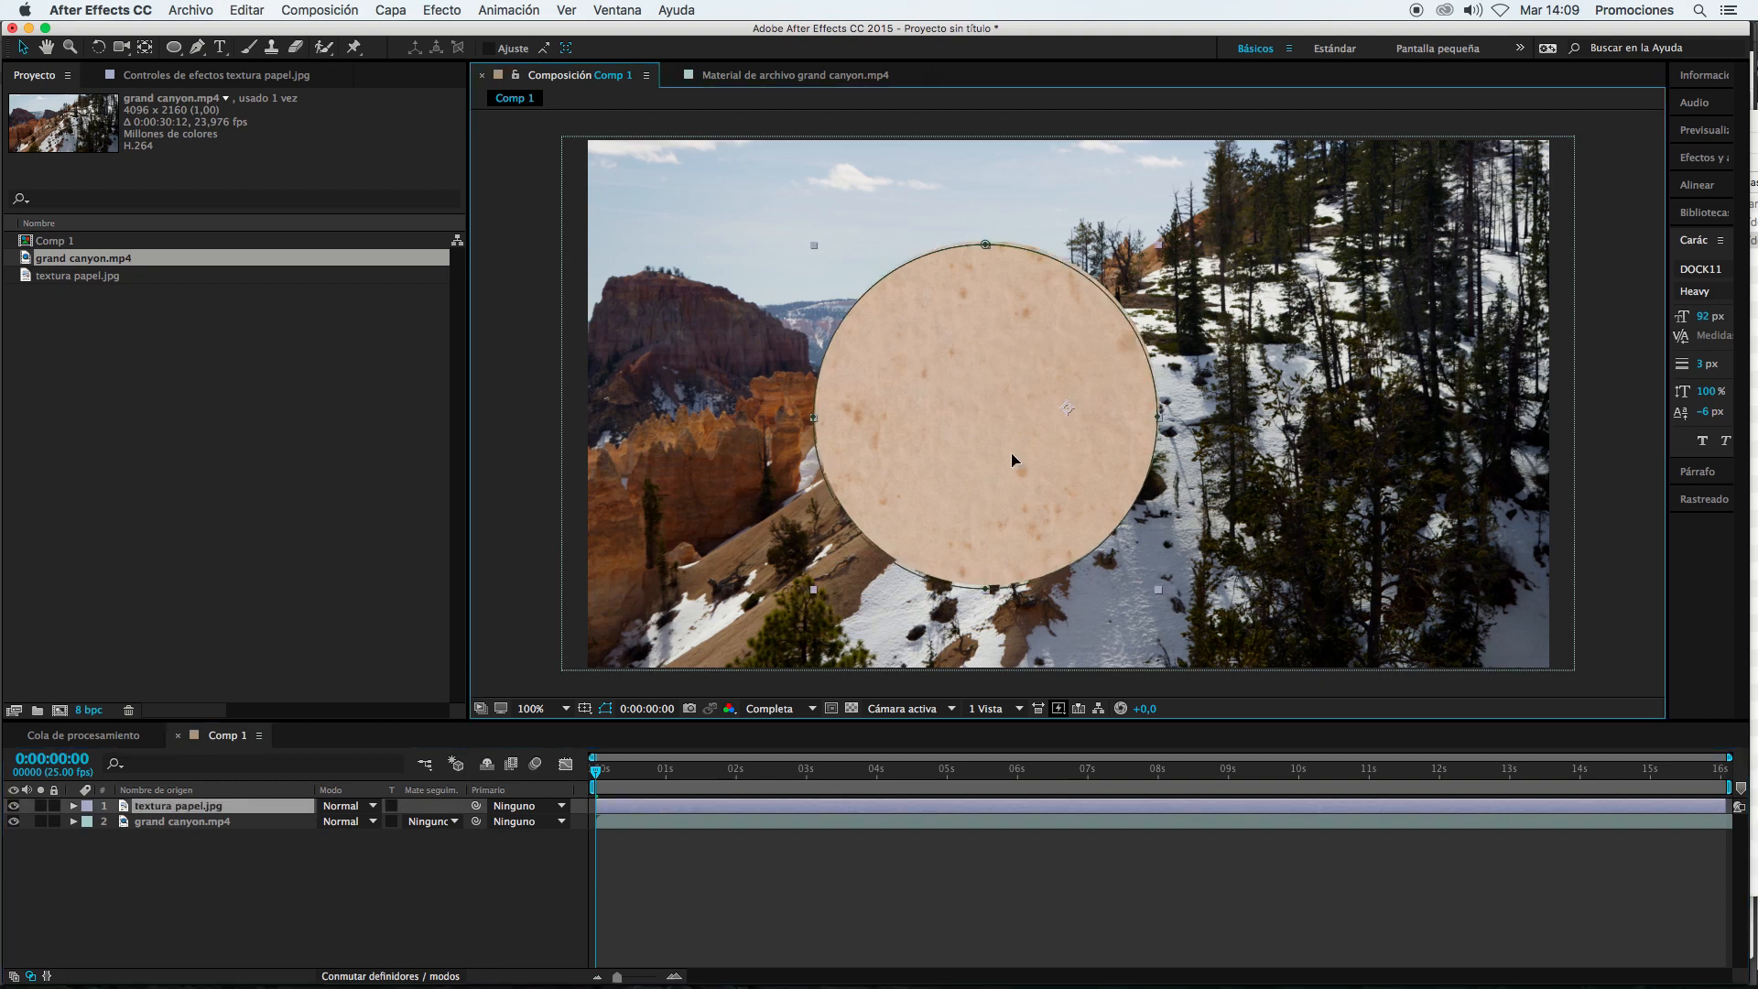
pyautogui.moveTo(1016, 459); pyautogui.dragTo(1053, 425)
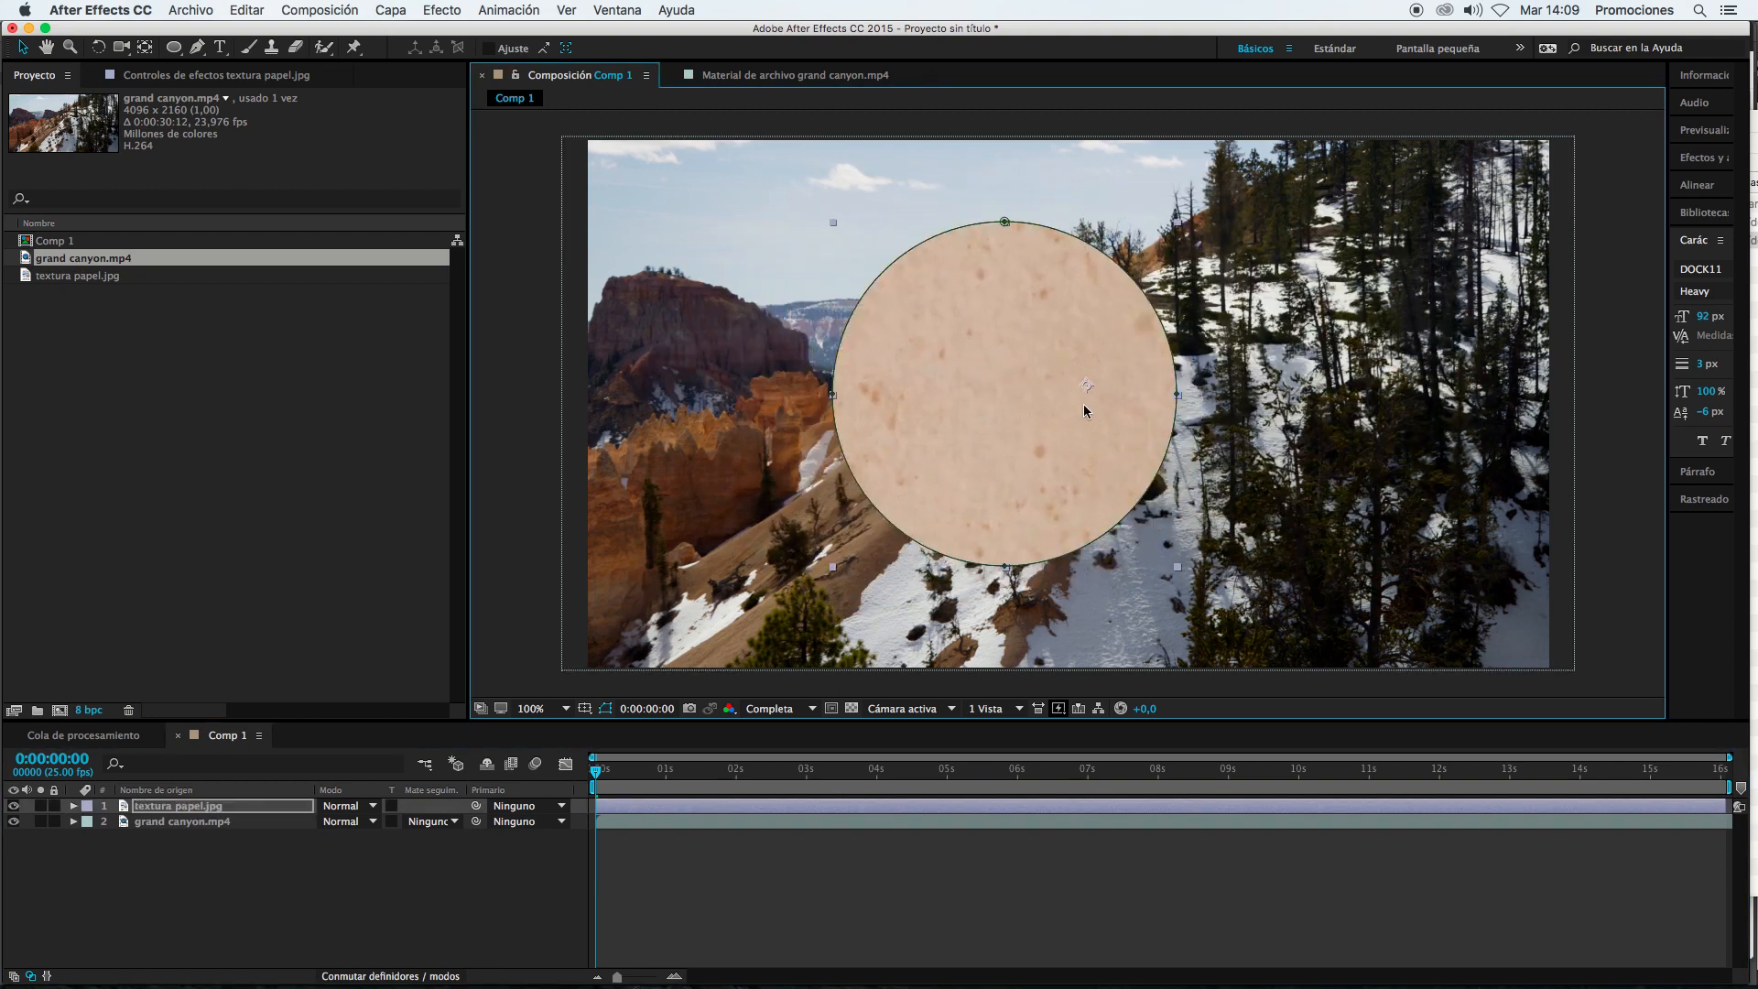
# Step: Look over the paper layer's Transform properties, then expand and select Máscara 1 with the timeline area enlarged
pyautogui.click(74, 807)
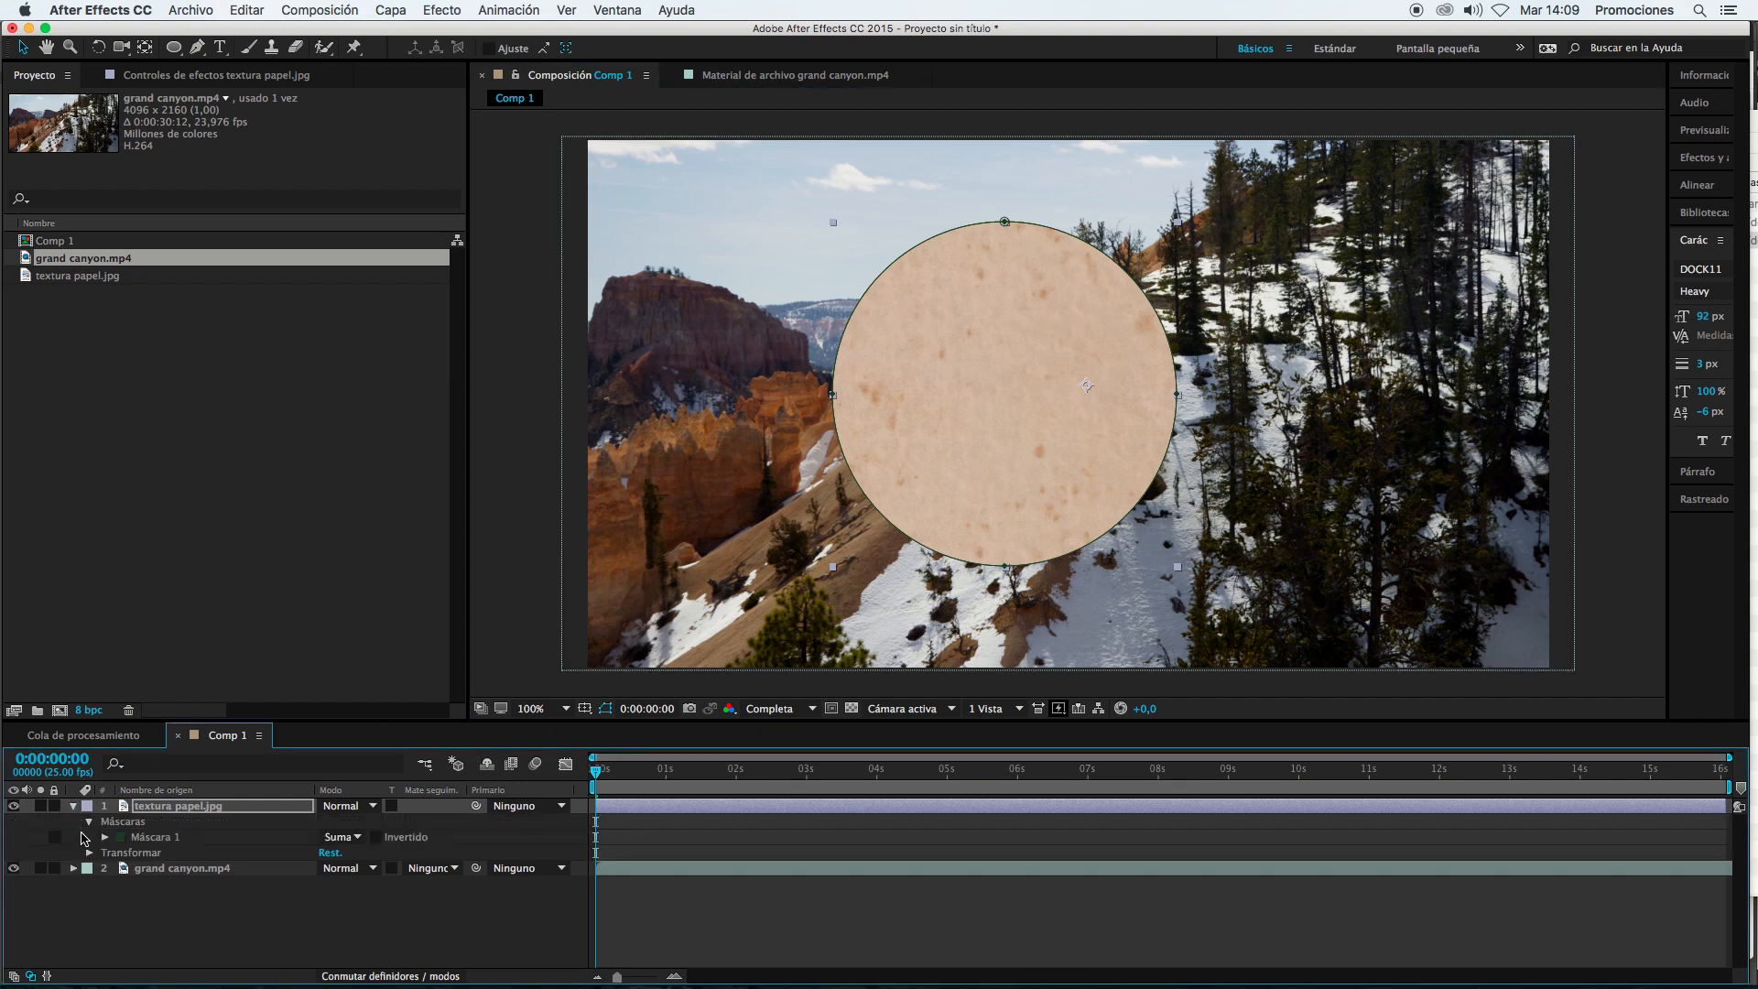
pyautogui.click(90, 823)
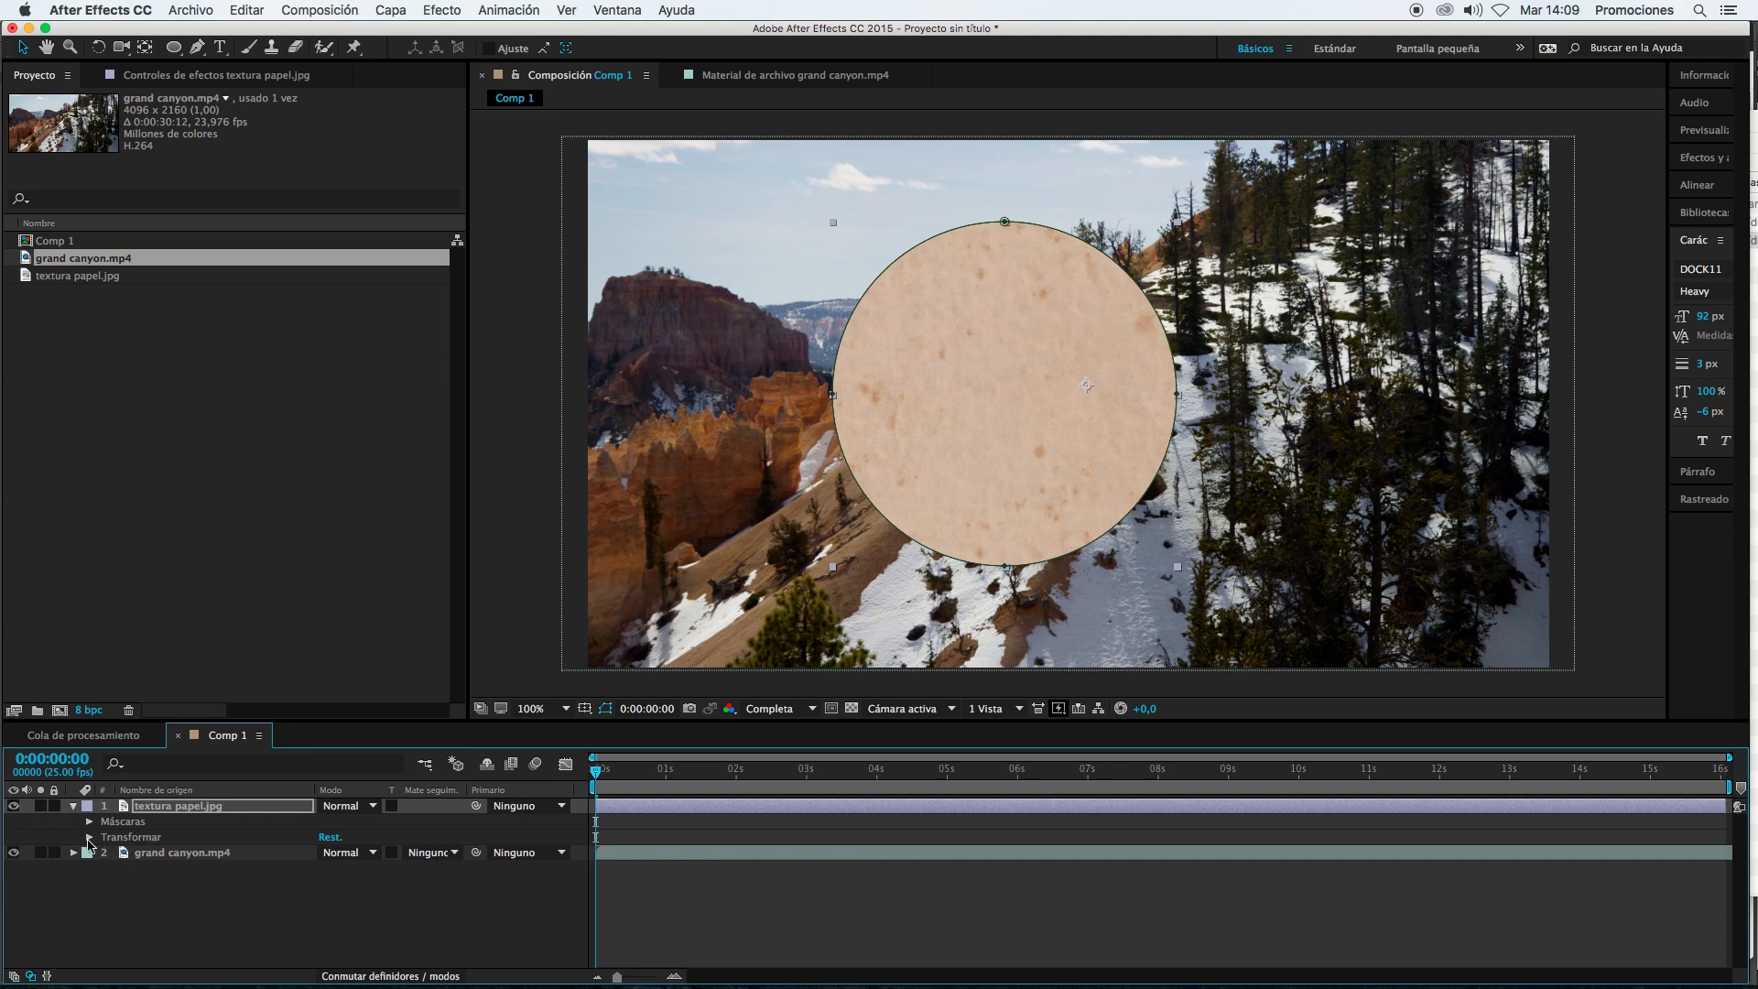
pyautogui.click(89, 837)
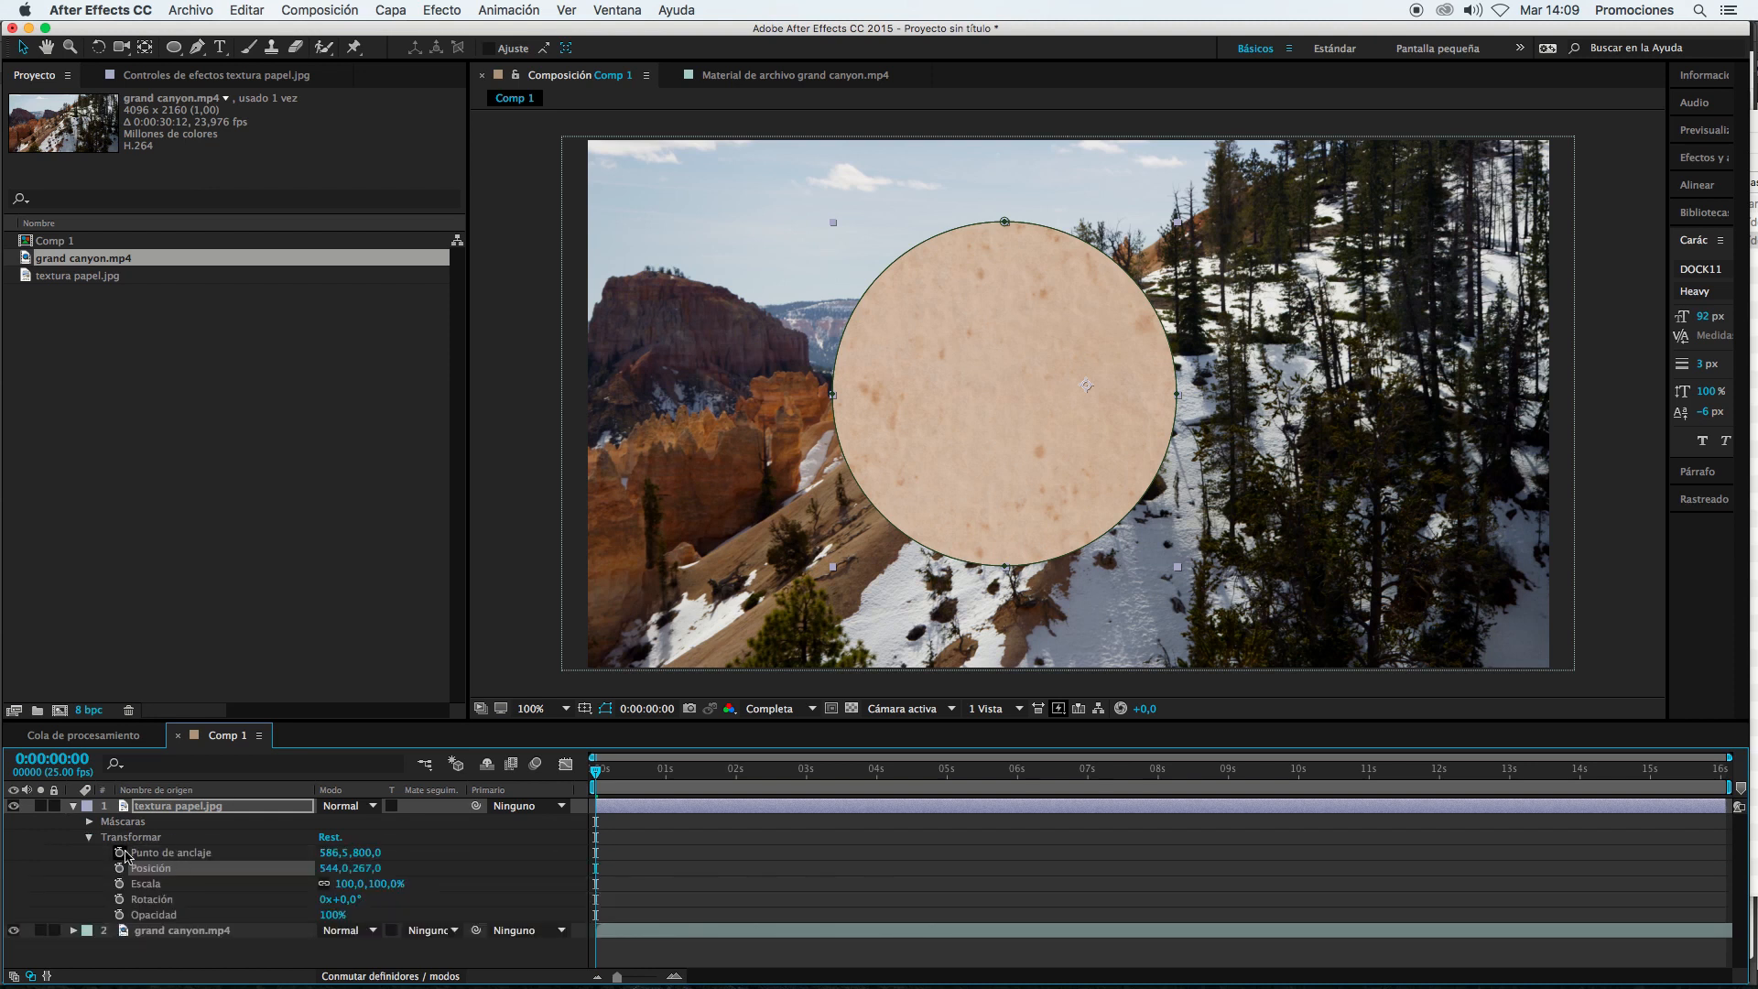
pyautogui.click(89, 837)
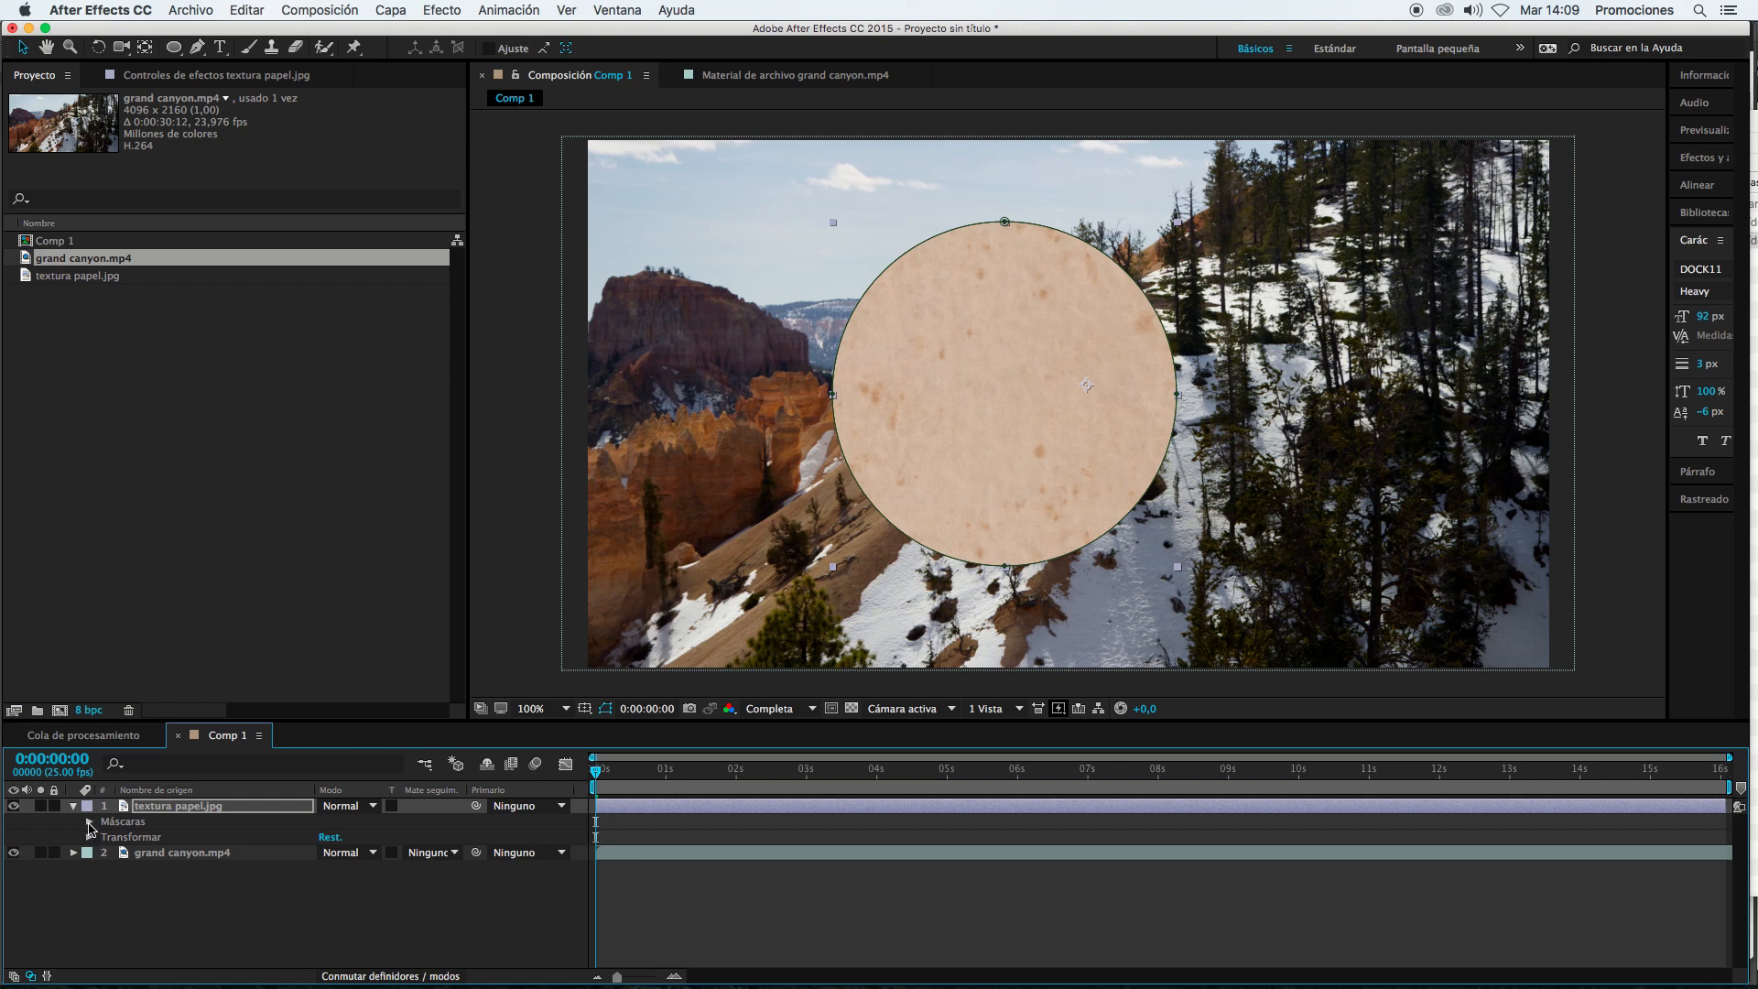
pyautogui.click(89, 823)
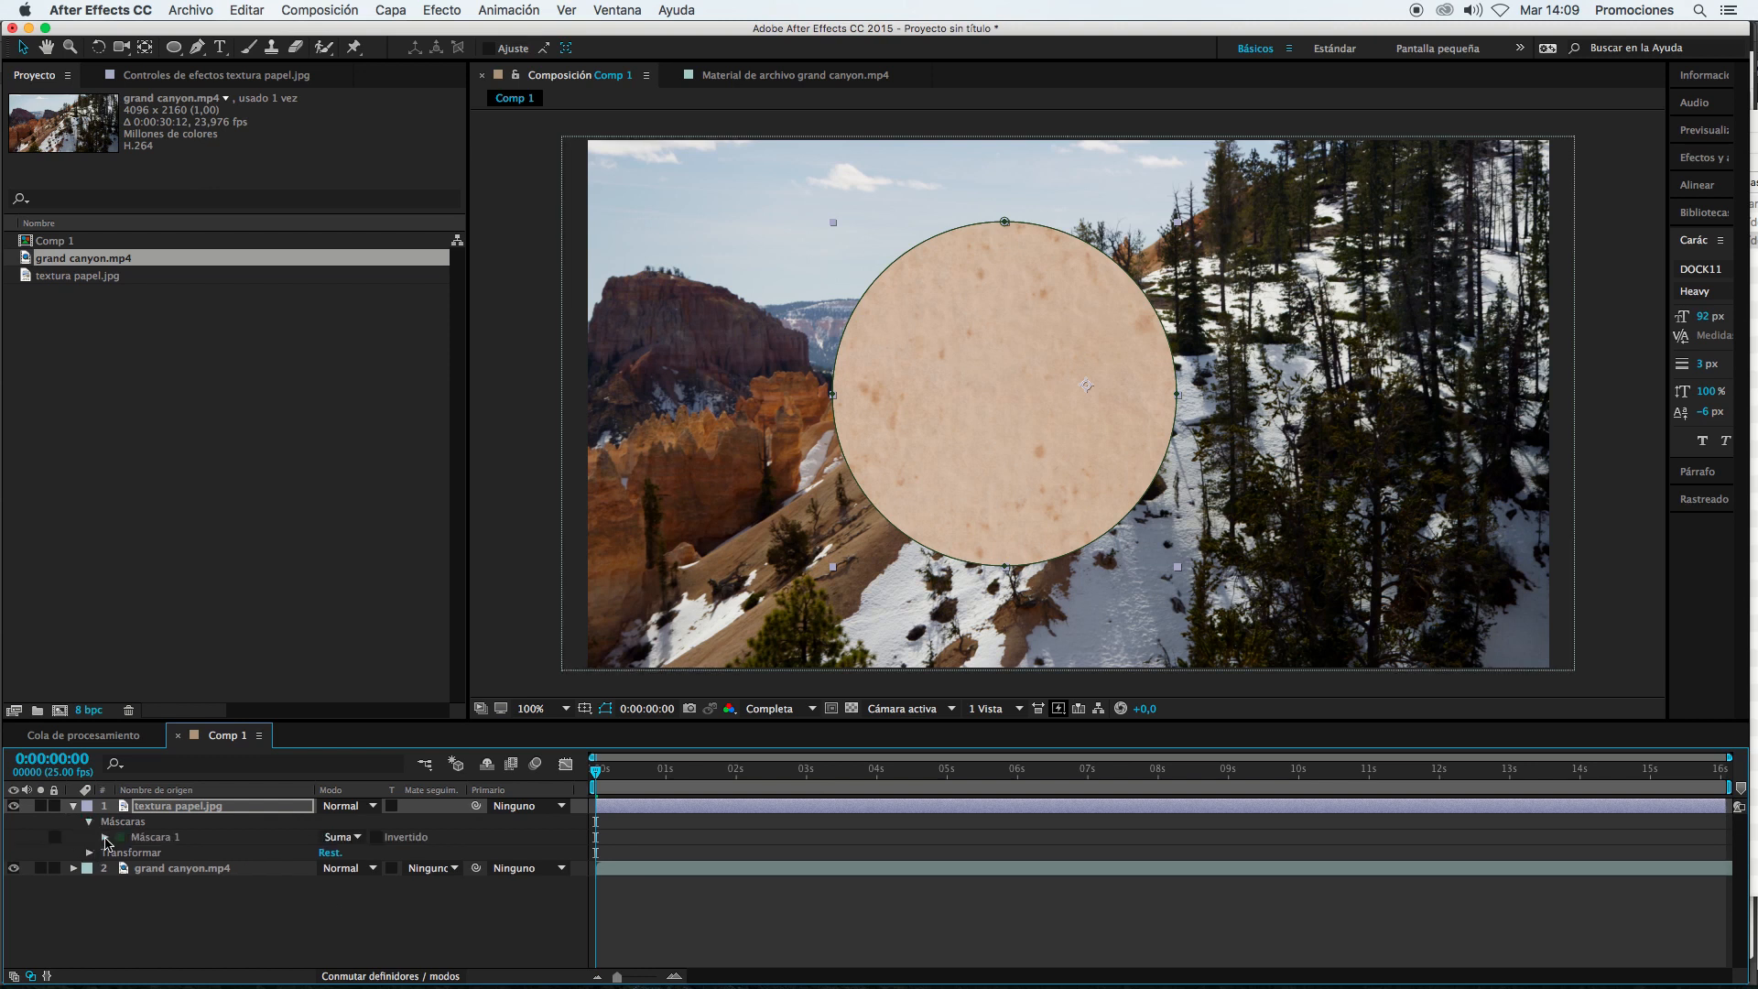
pyautogui.click(106, 838)
pyautogui.moveTo(285, 720); pyautogui.dragTo(286, 675)
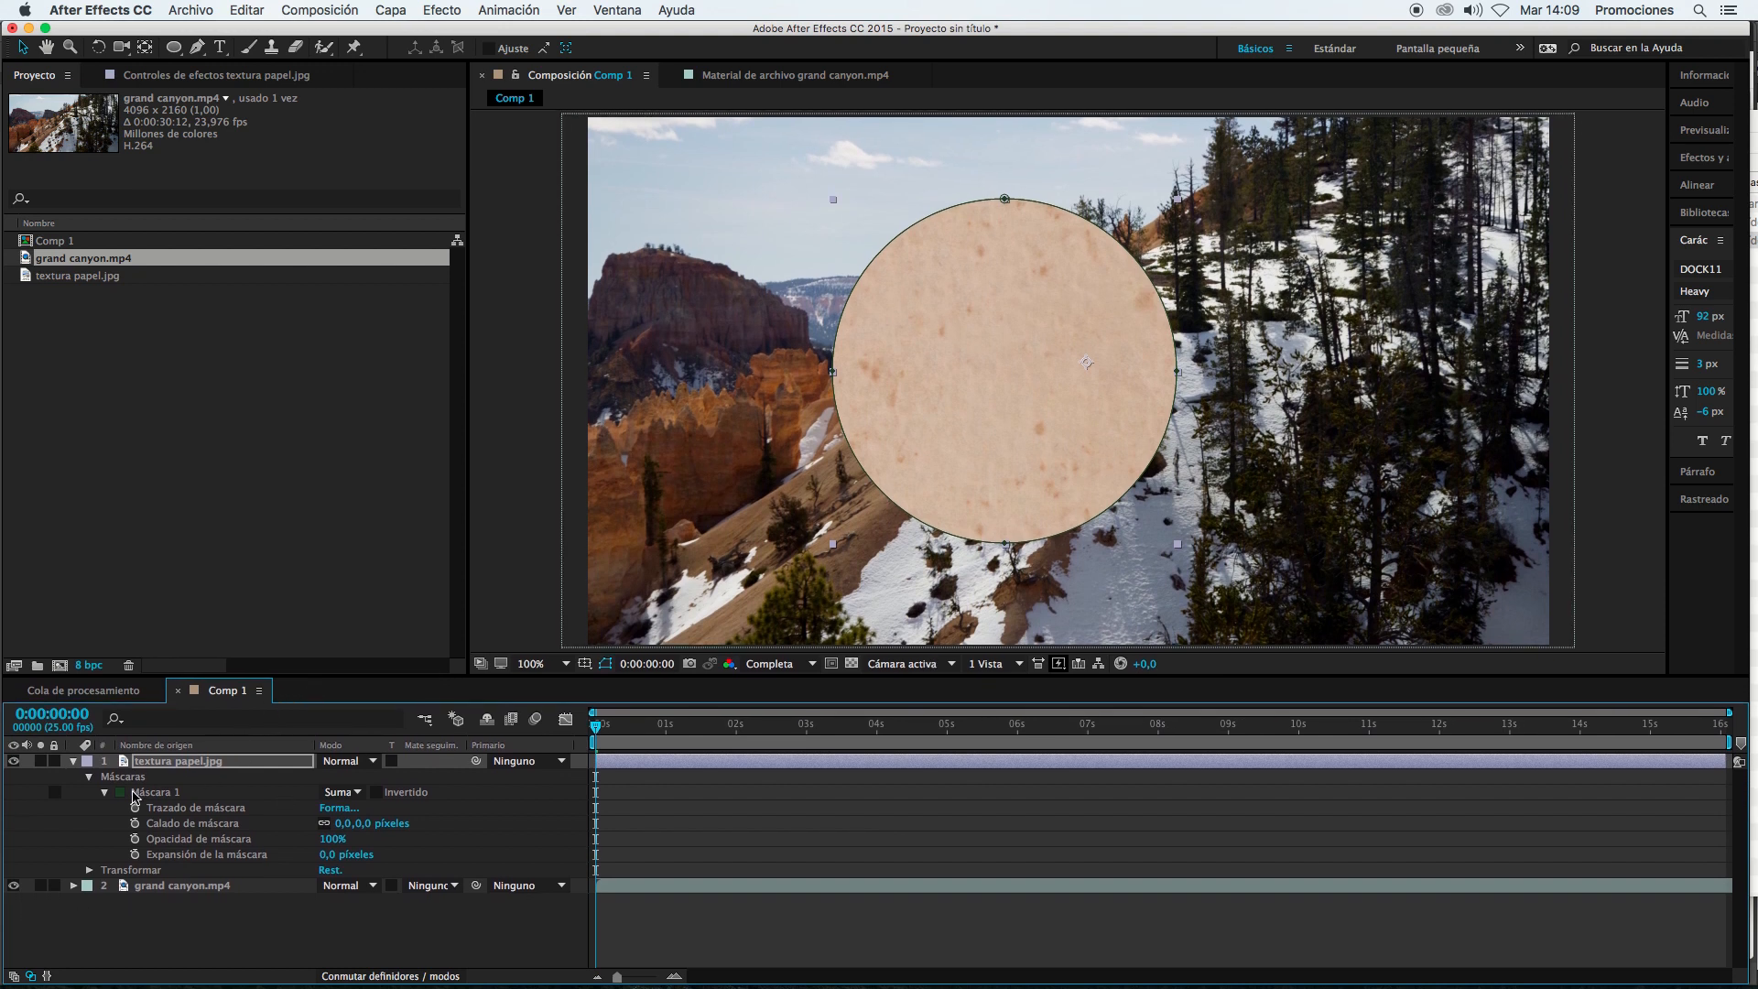
pyautogui.click(157, 792)
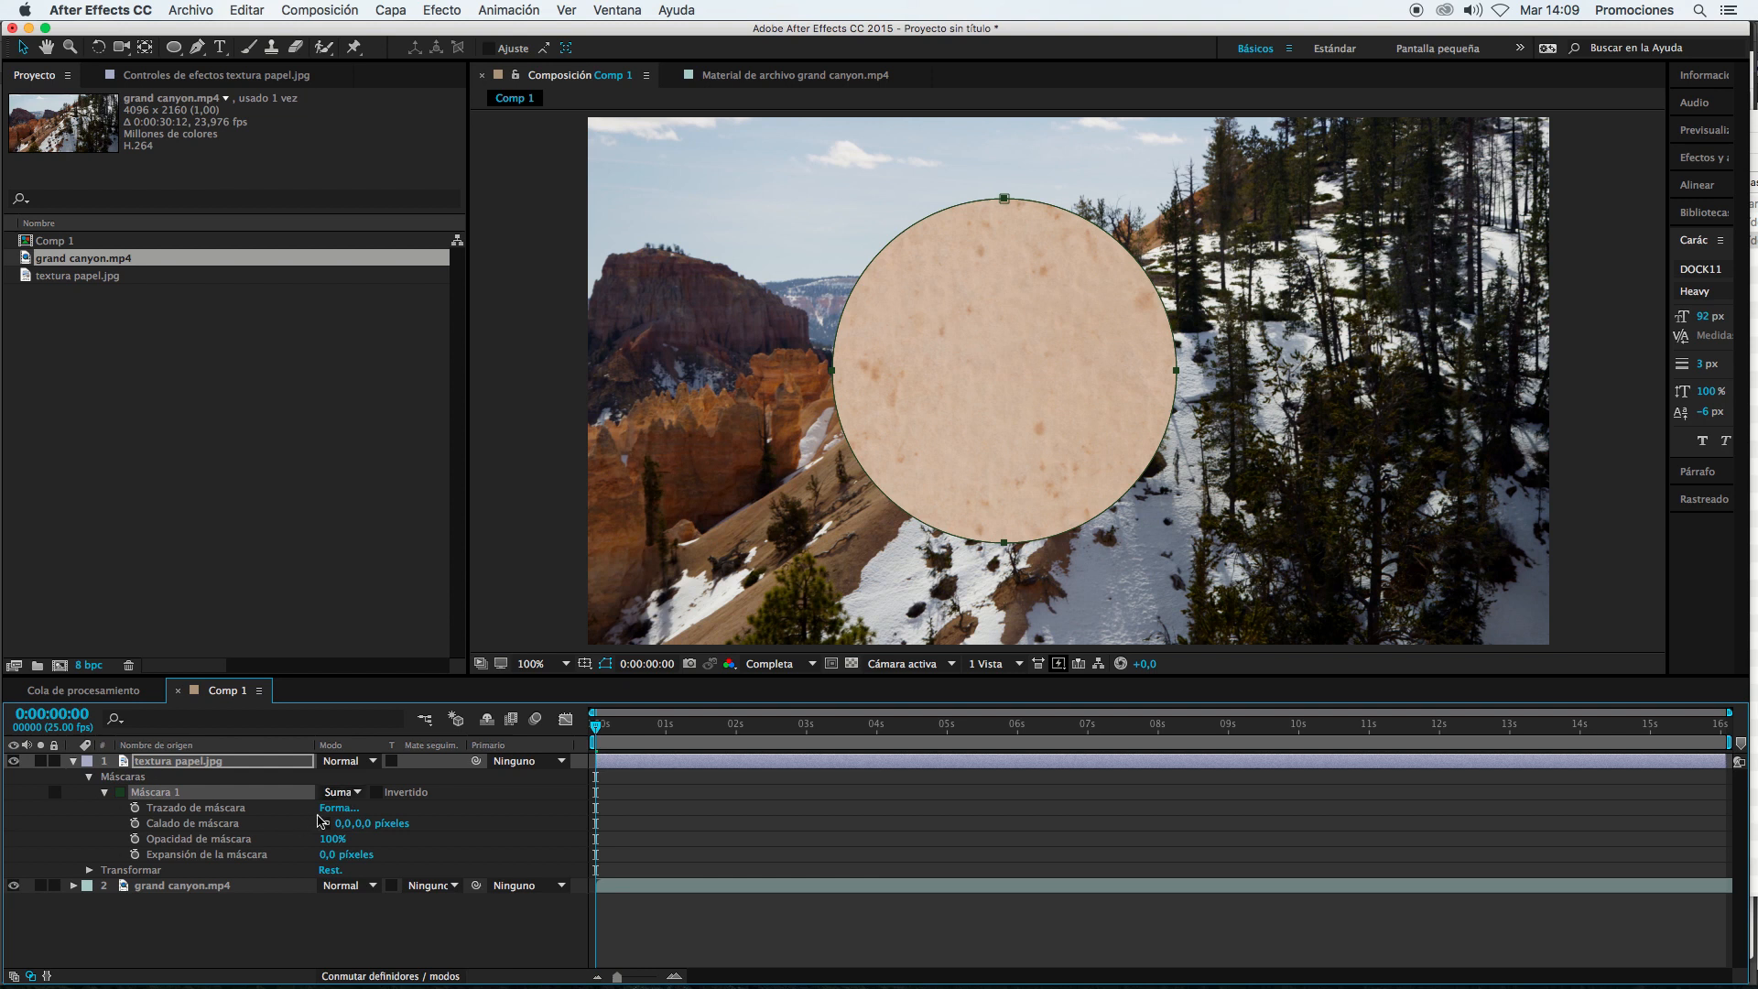
# Step: Try the Restar mode on Máscara 1, review the other mask modes, and set it back to Sumar
pyautogui.click(348, 793)
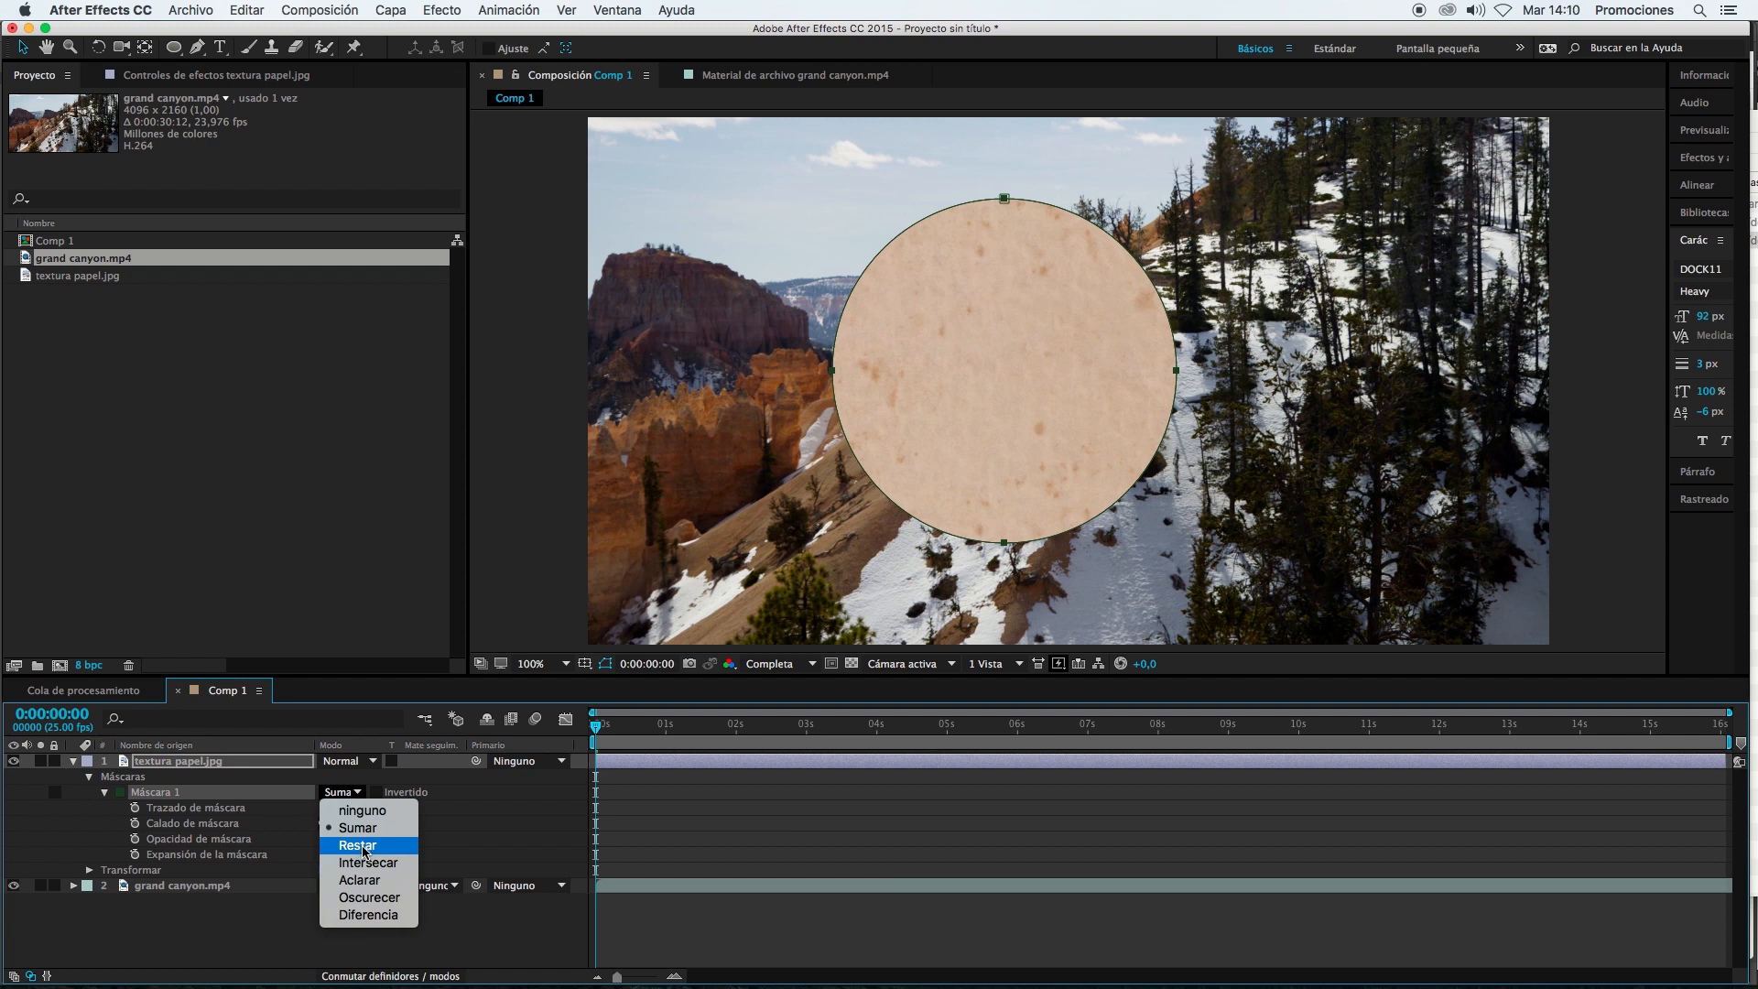
pyautogui.click(360, 846)
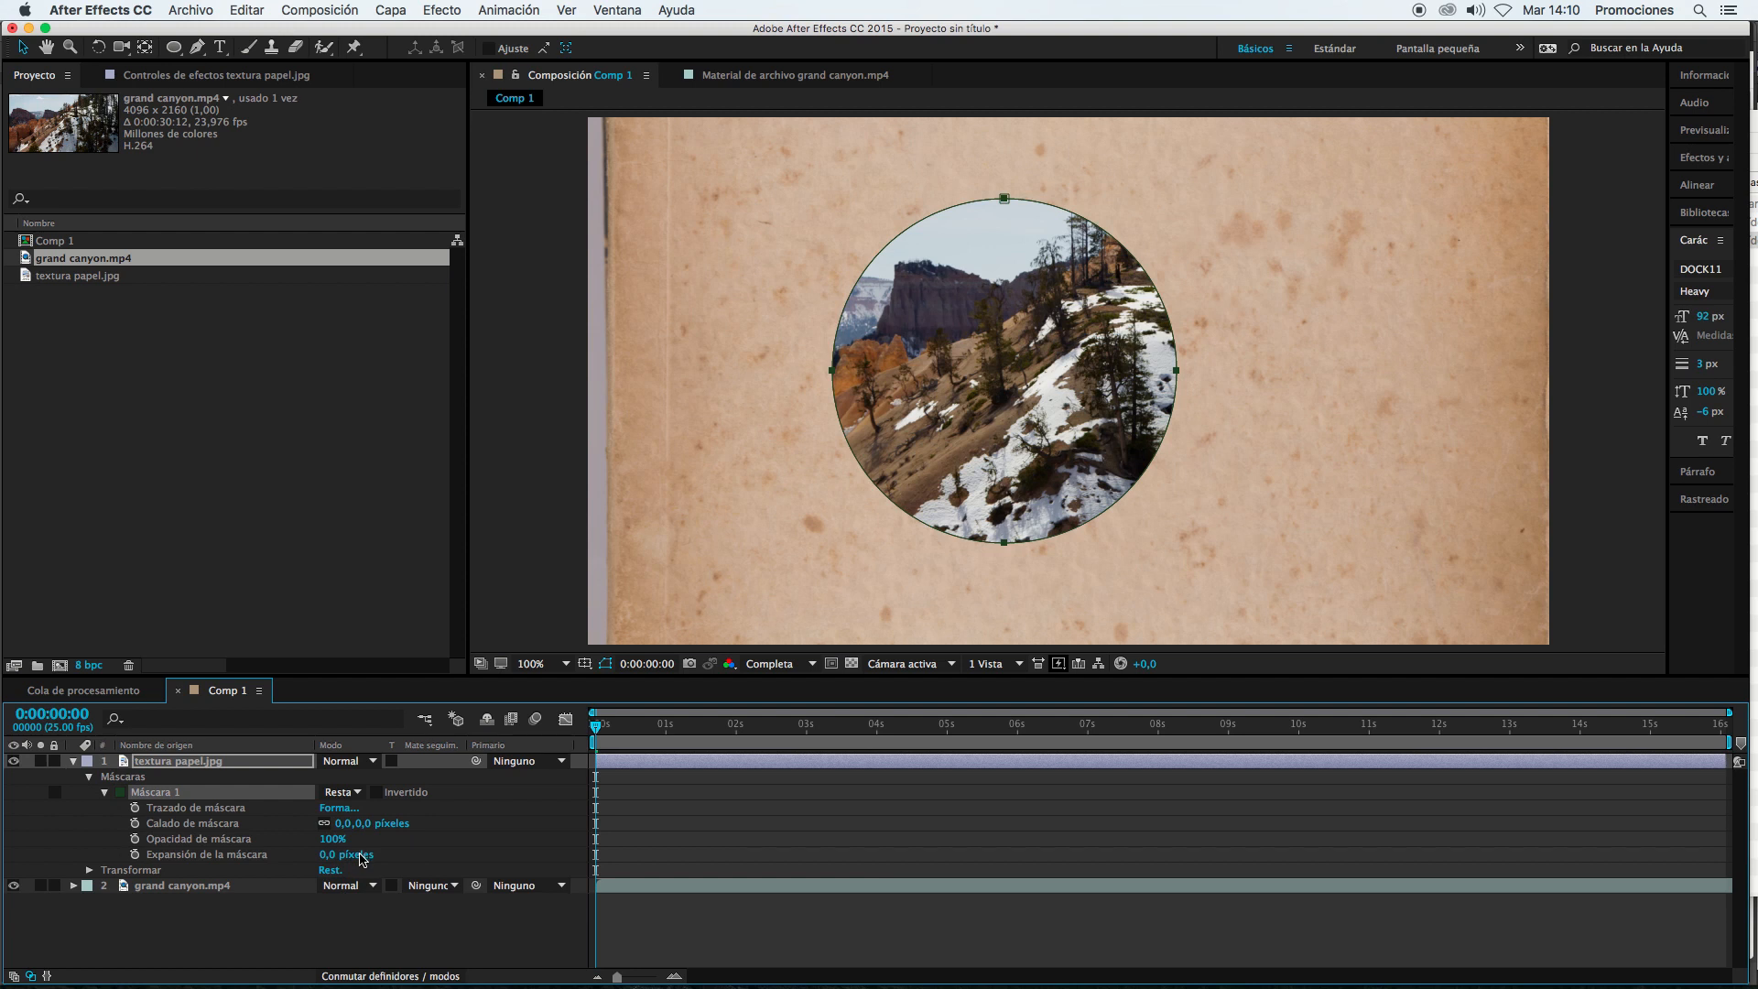
pyautogui.click(356, 793)
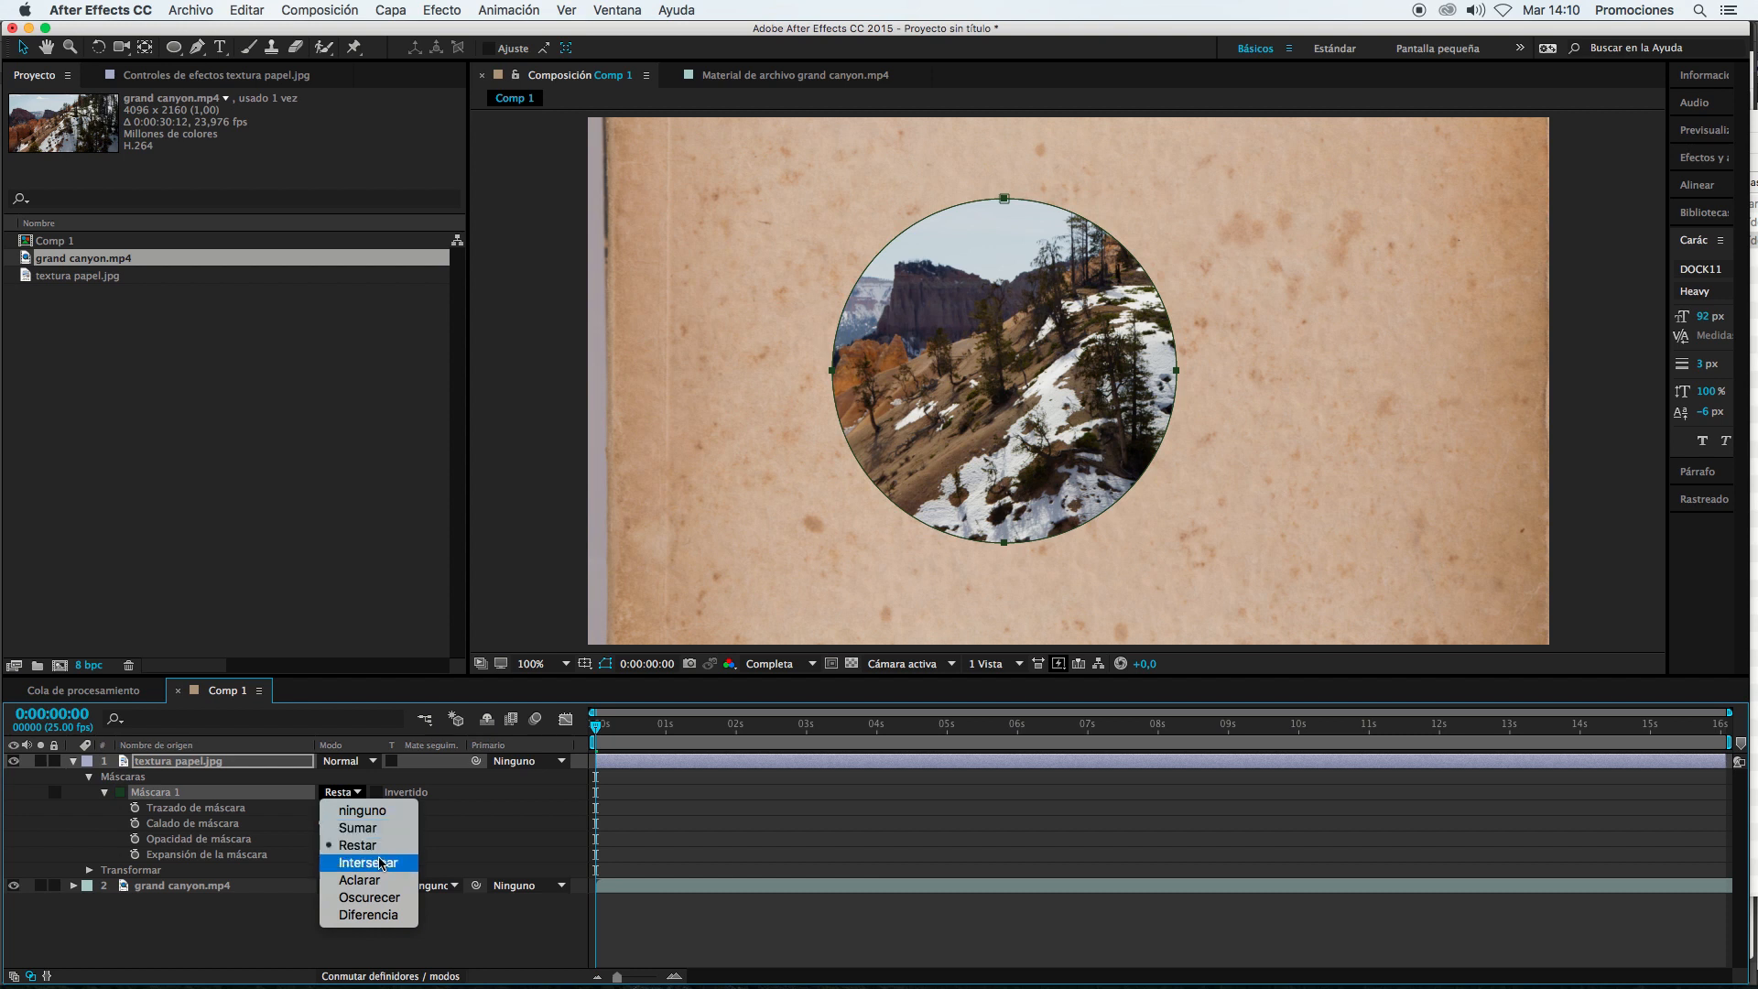
pyautogui.click(605, 827)
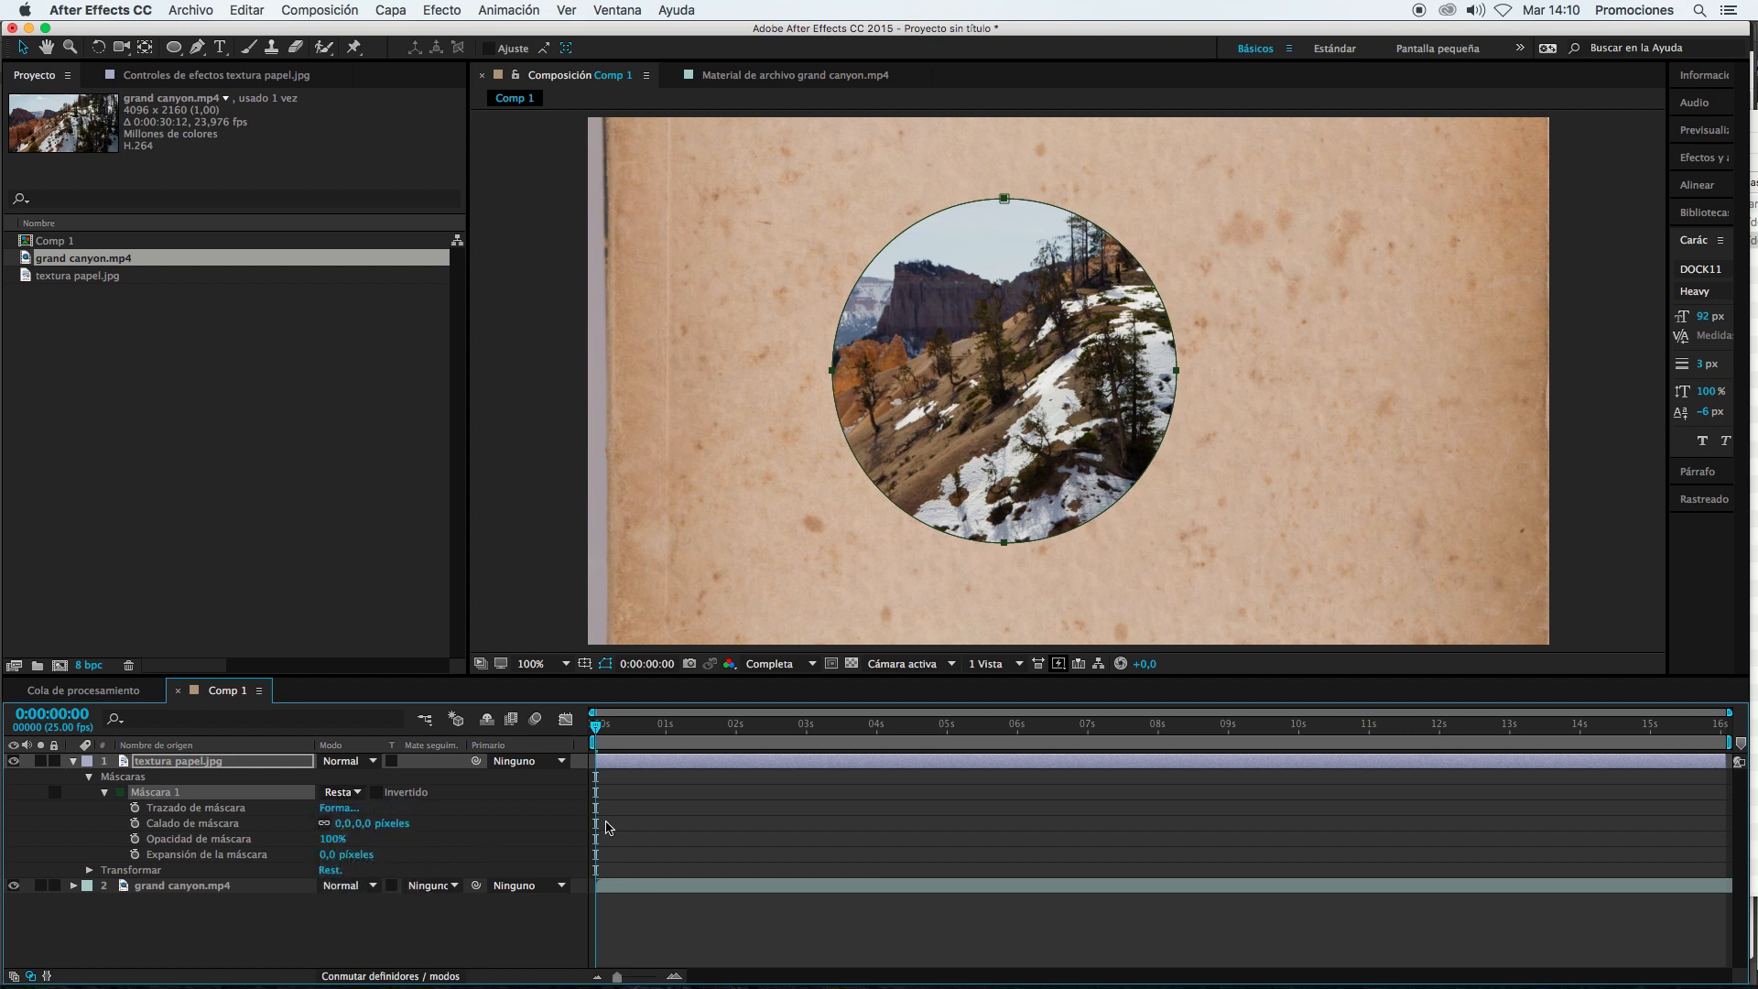
pyautogui.click(342, 792)
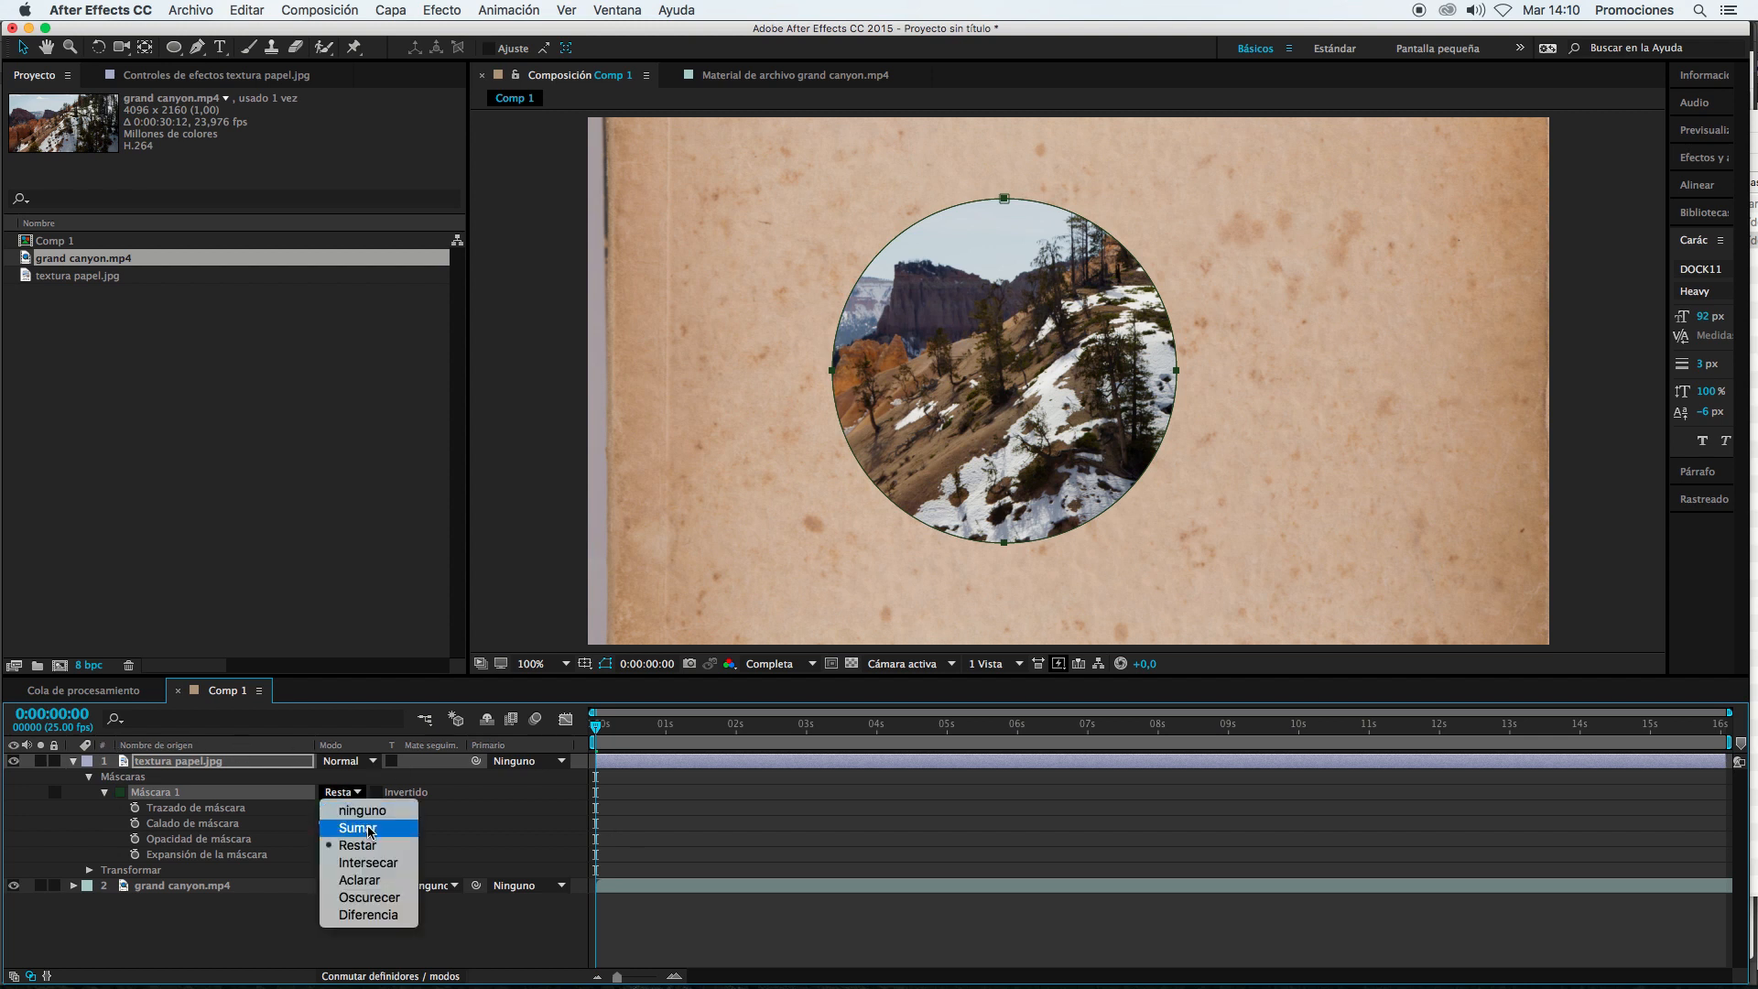
pyautogui.click(374, 830)
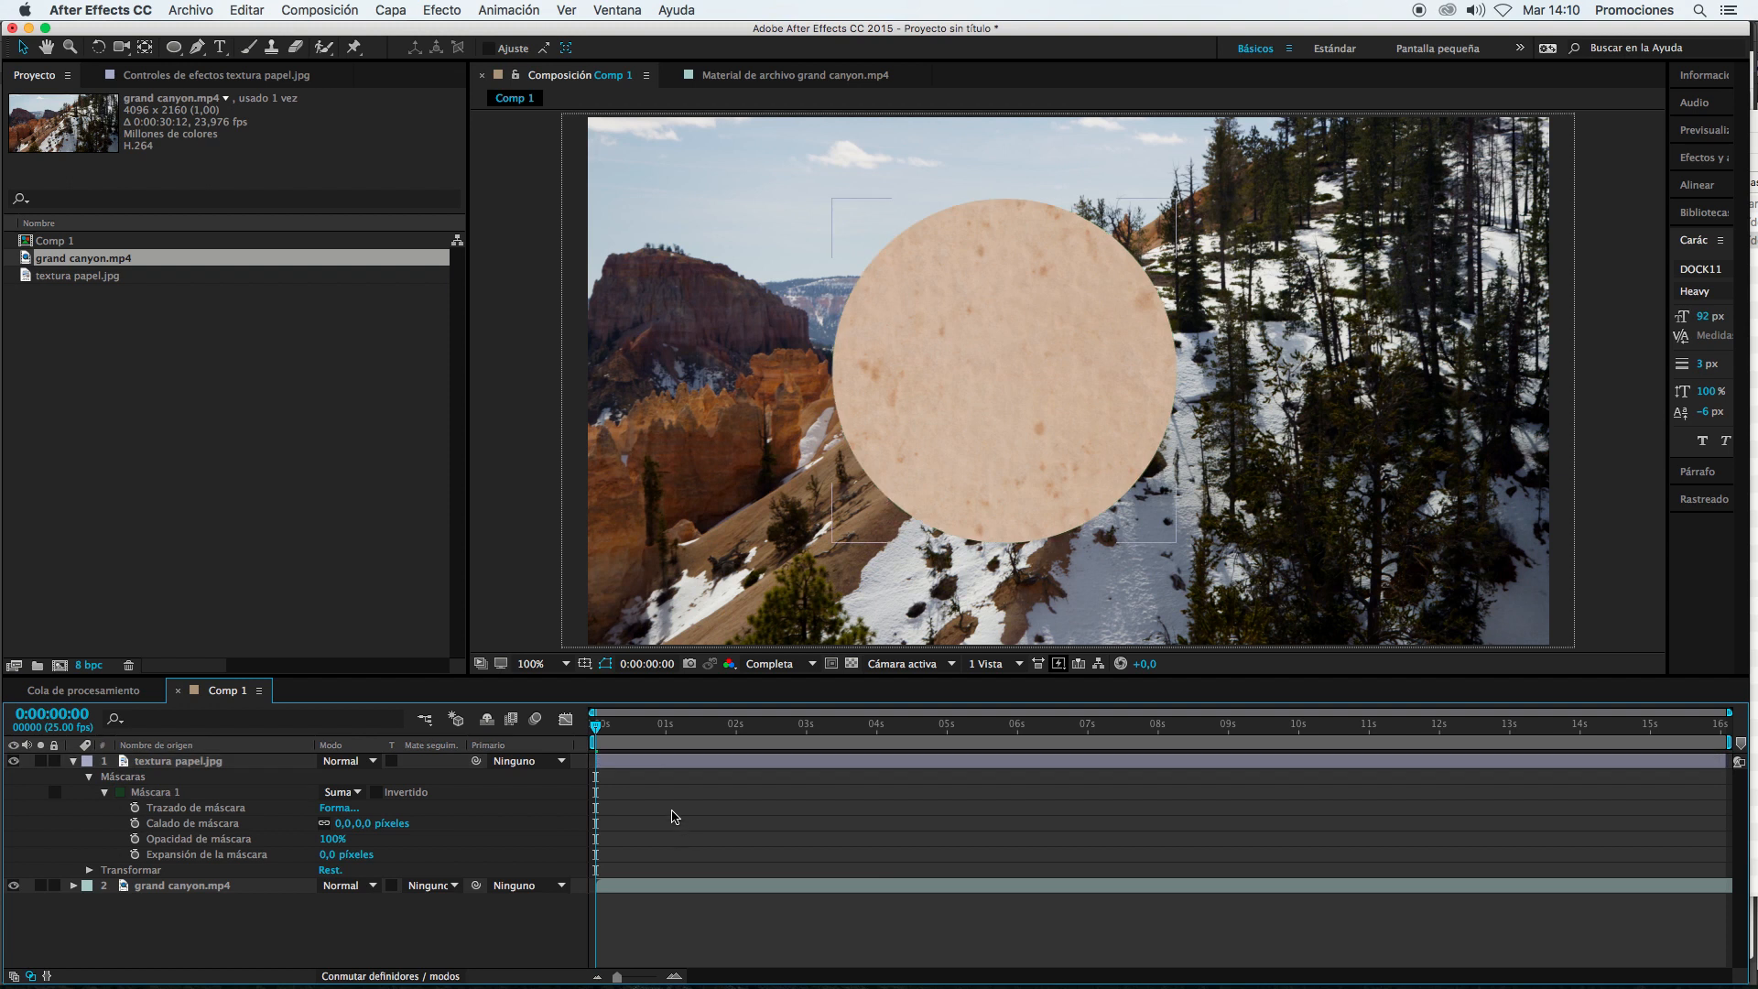
# Step: Scale the masked paper layer to 52% and move the circle to the lower-right corner of the canyon footage
pyautogui.moveTo(1025, 373); pyautogui.dragTo(1332, 410)
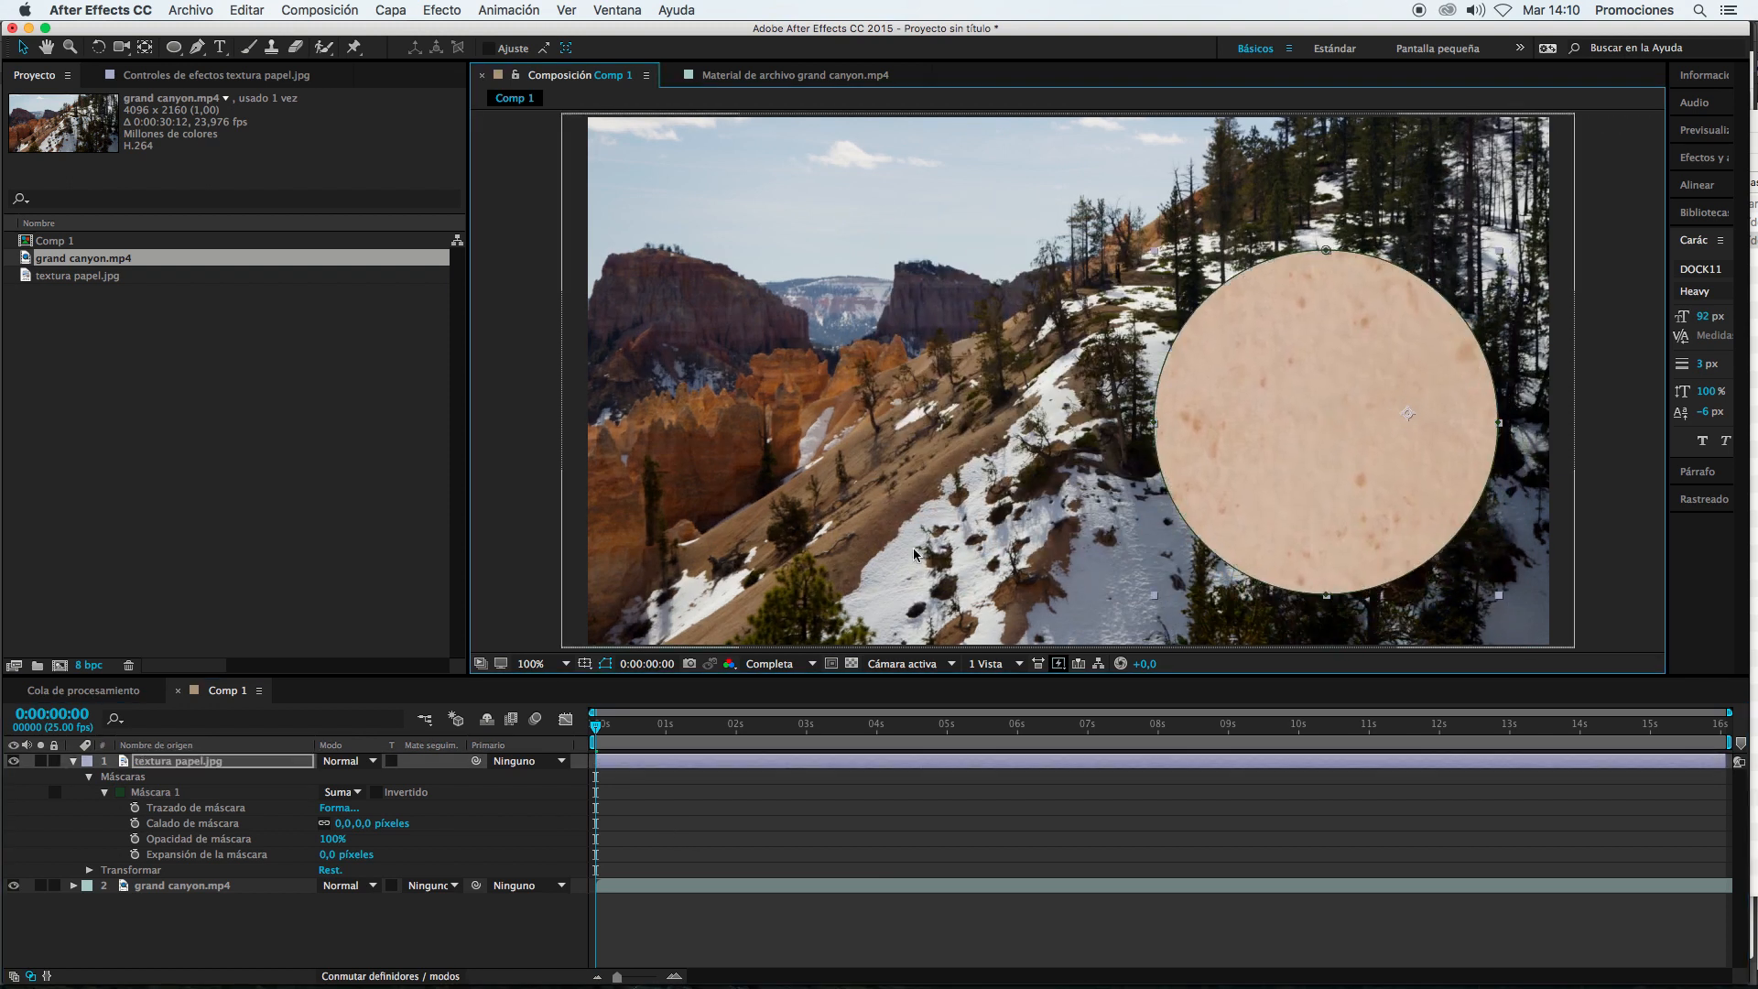
pyautogui.click(217, 763)
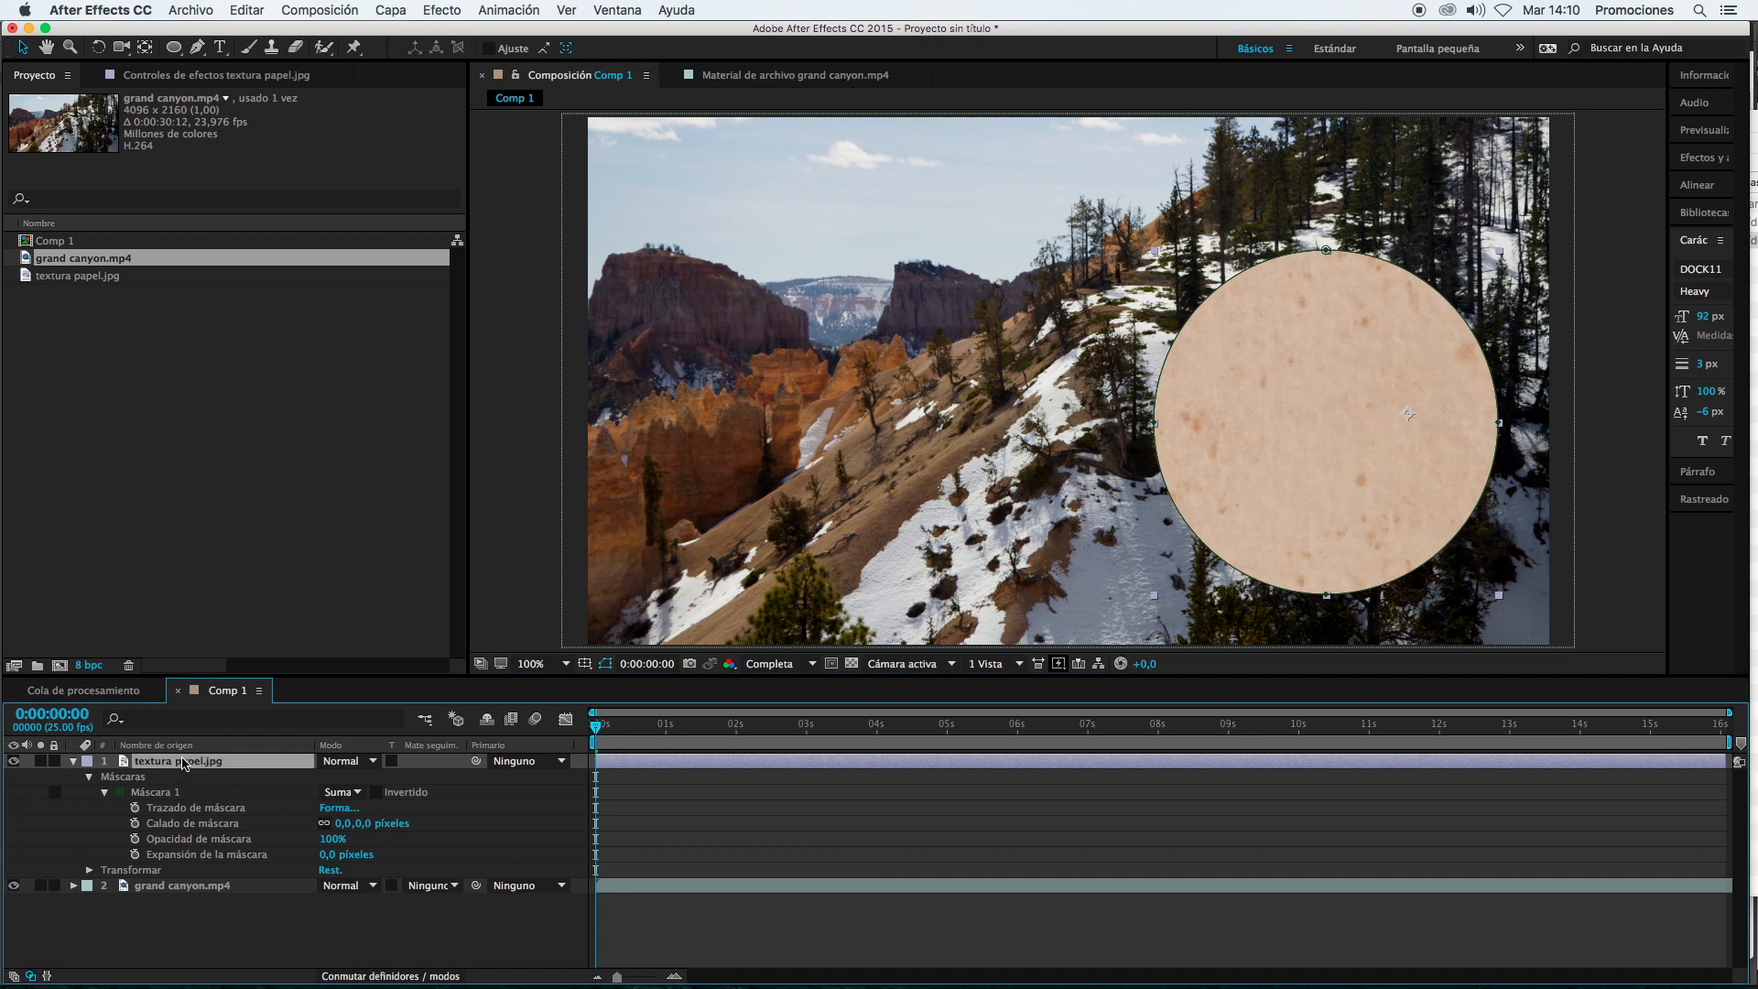
pyautogui.press('s')
pyautogui.moveTo(385, 776); pyautogui.dragTo(340, 778)
pyautogui.moveTo(1388, 451); pyautogui.dragTo(1434, 548)
pyautogui.click(410, 860)
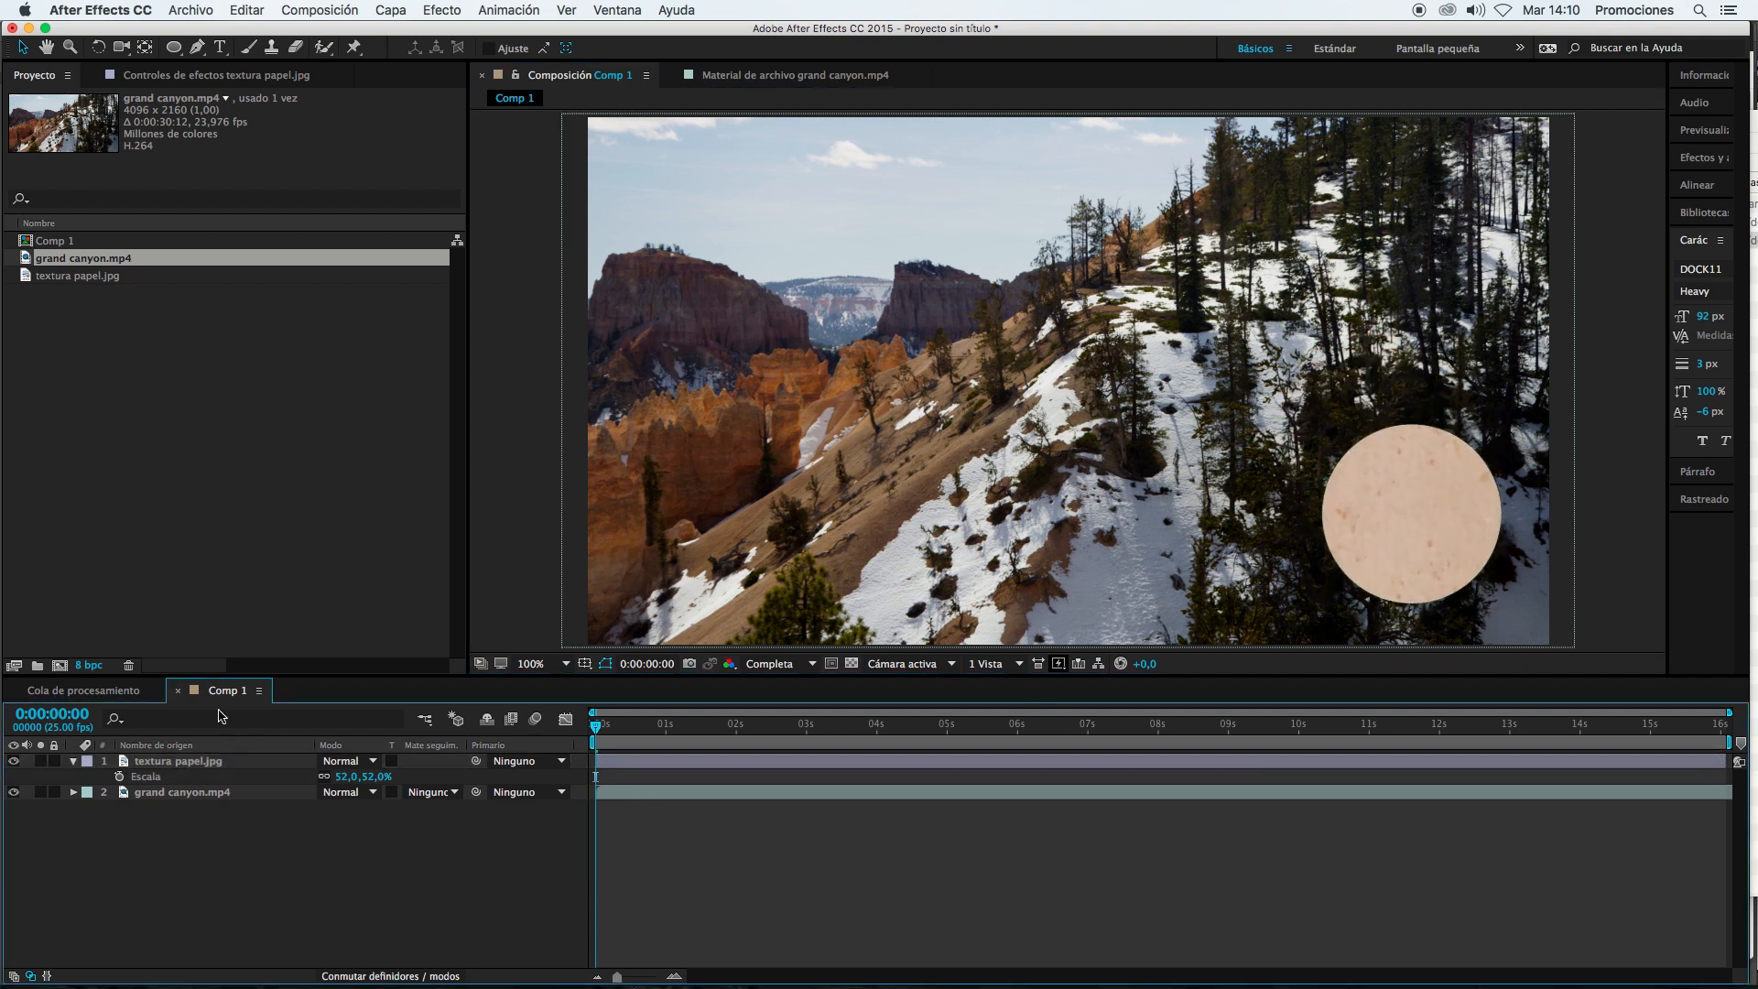
# Step: Set the mask feather (Calado de máscara) of Máscara 1 on the paper layer to 110 pixels
pyautogui.click(74, 761)
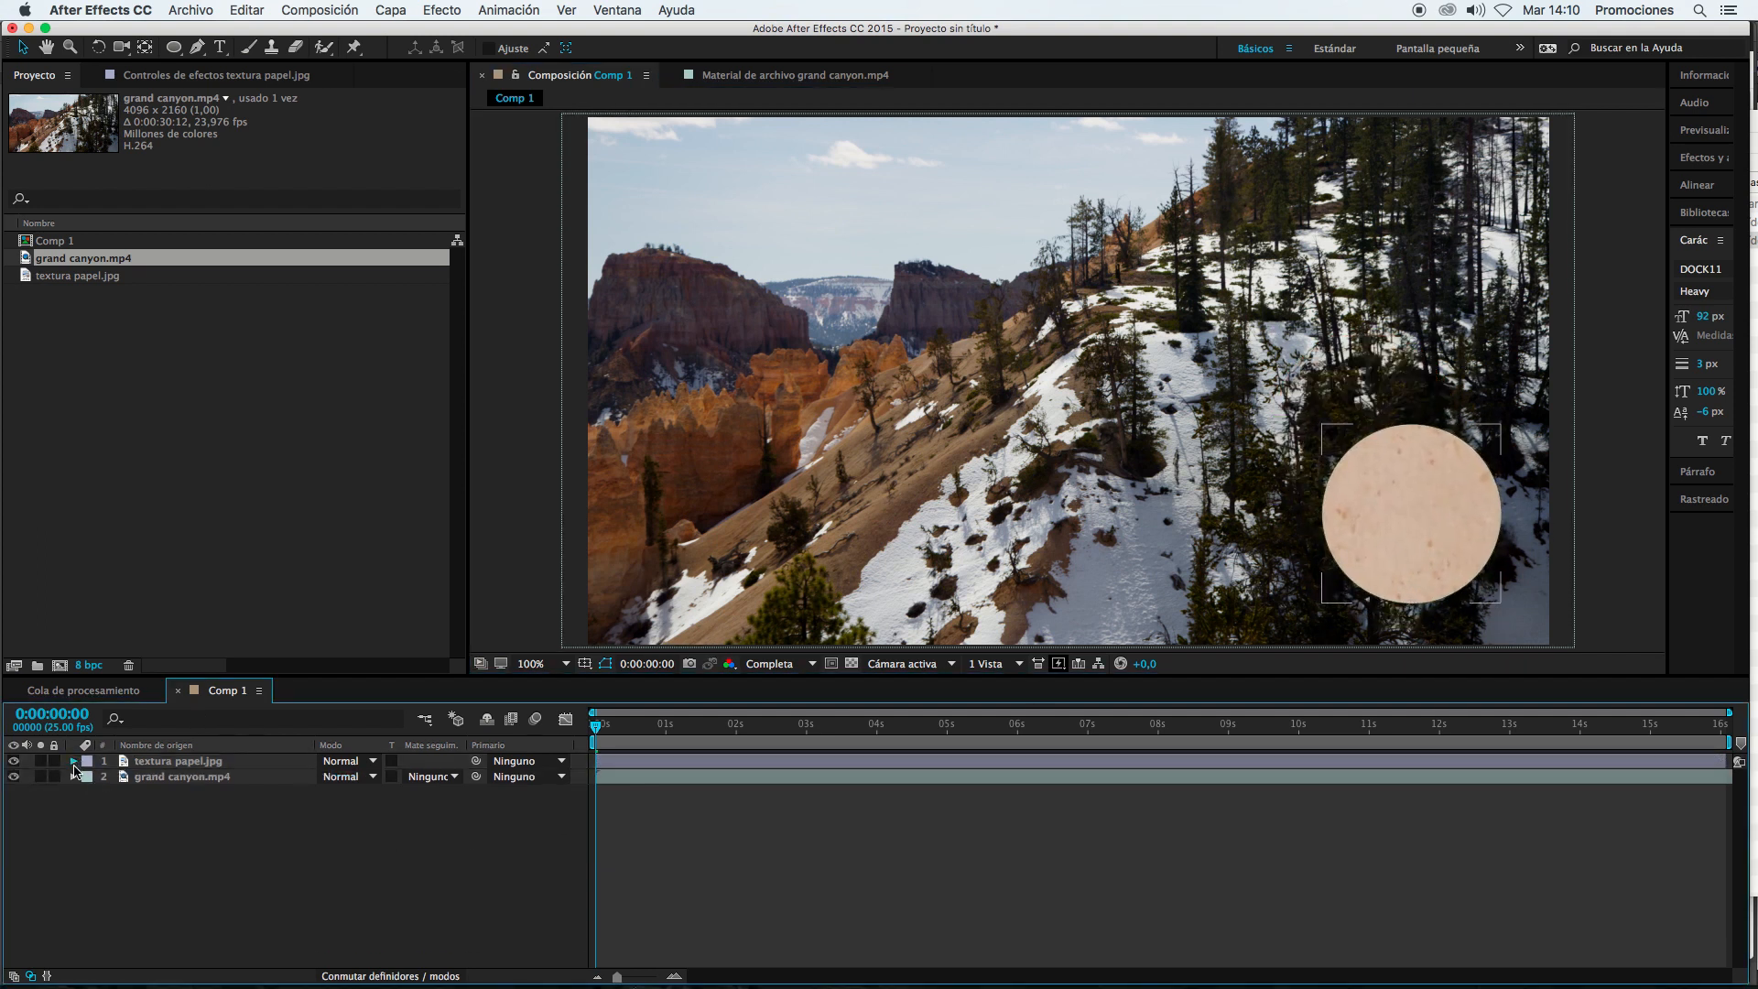
pyautogui.click(73, 762)
pyautogui.click(90, 793)
pyautogui.click(90, 776)
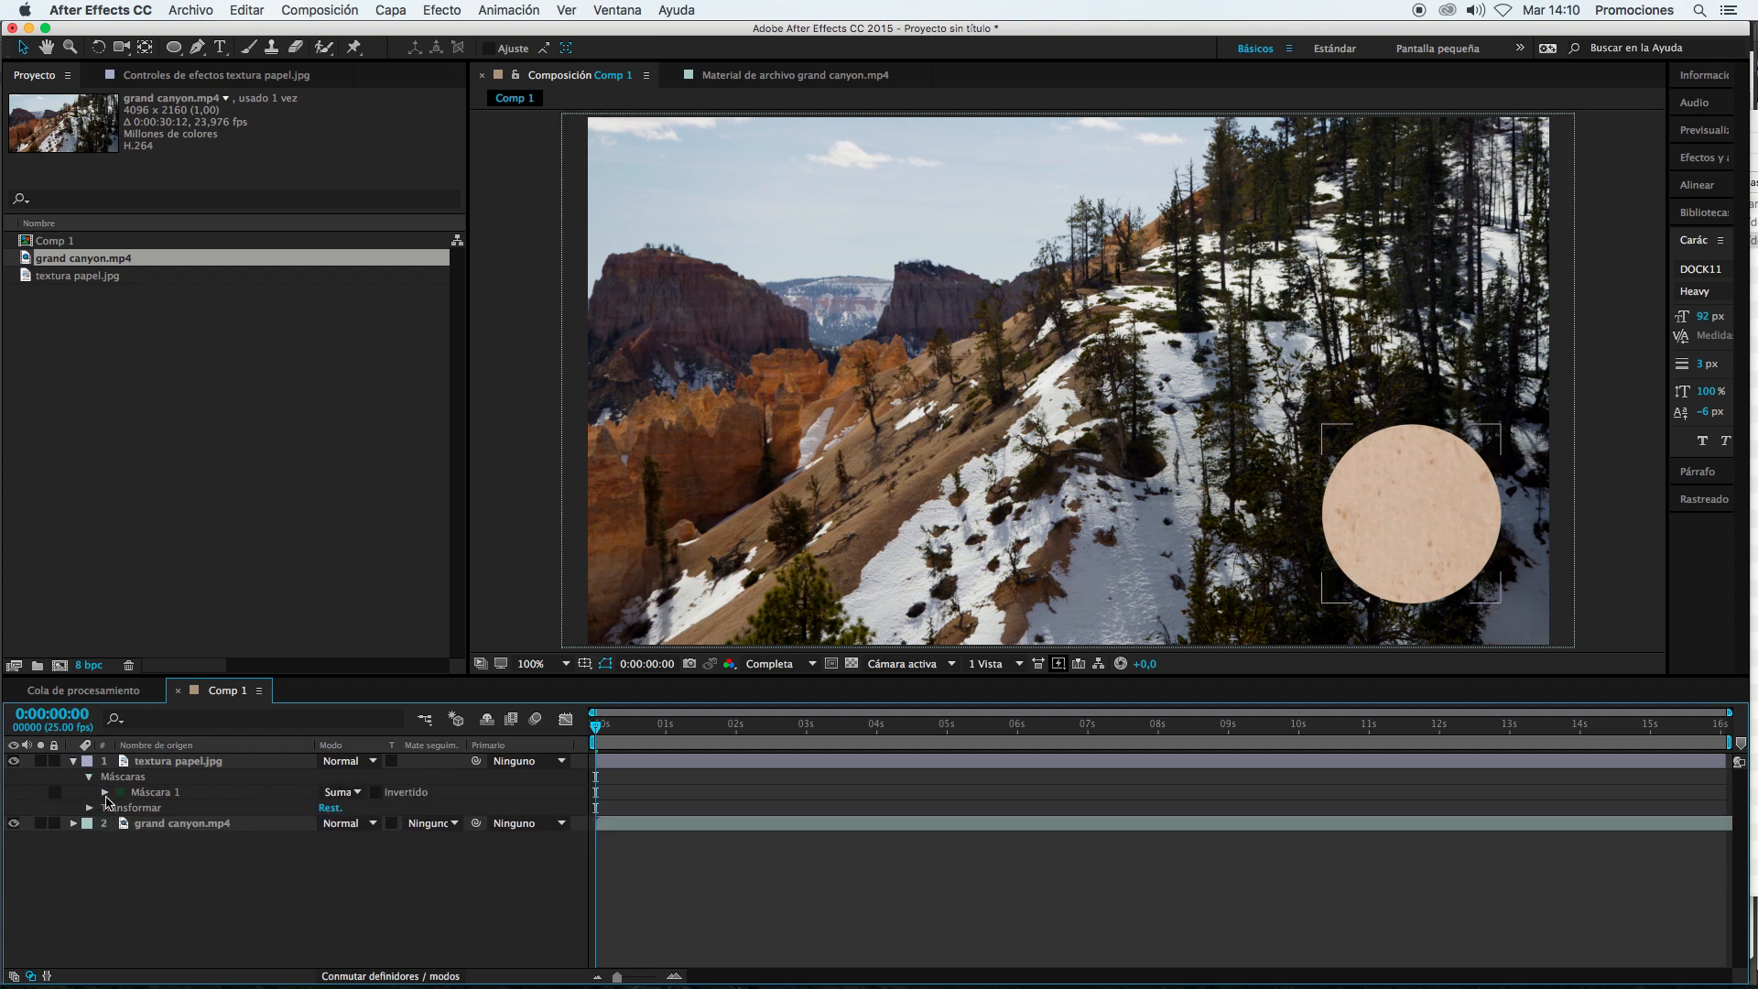
pyautogui.click(106, 792)
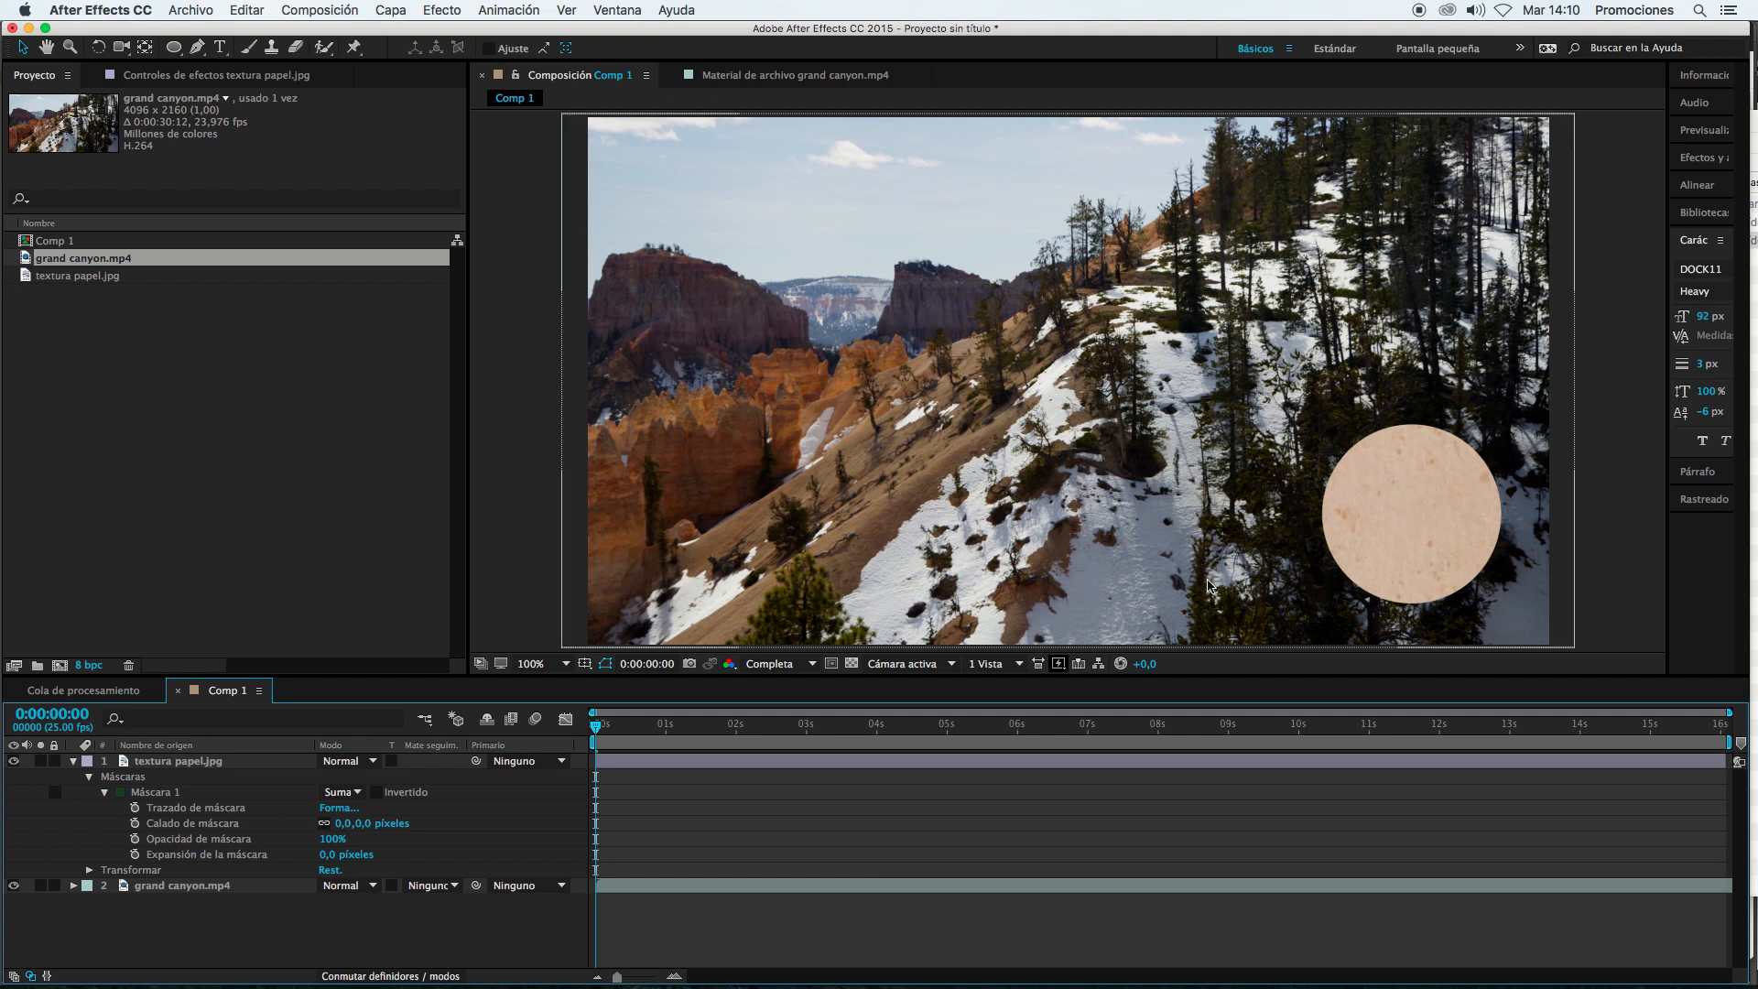
pyautogui.moveTo(359, 823); pyautogui.dragTo(462, 823)
pyautogui.click(1032, 804)
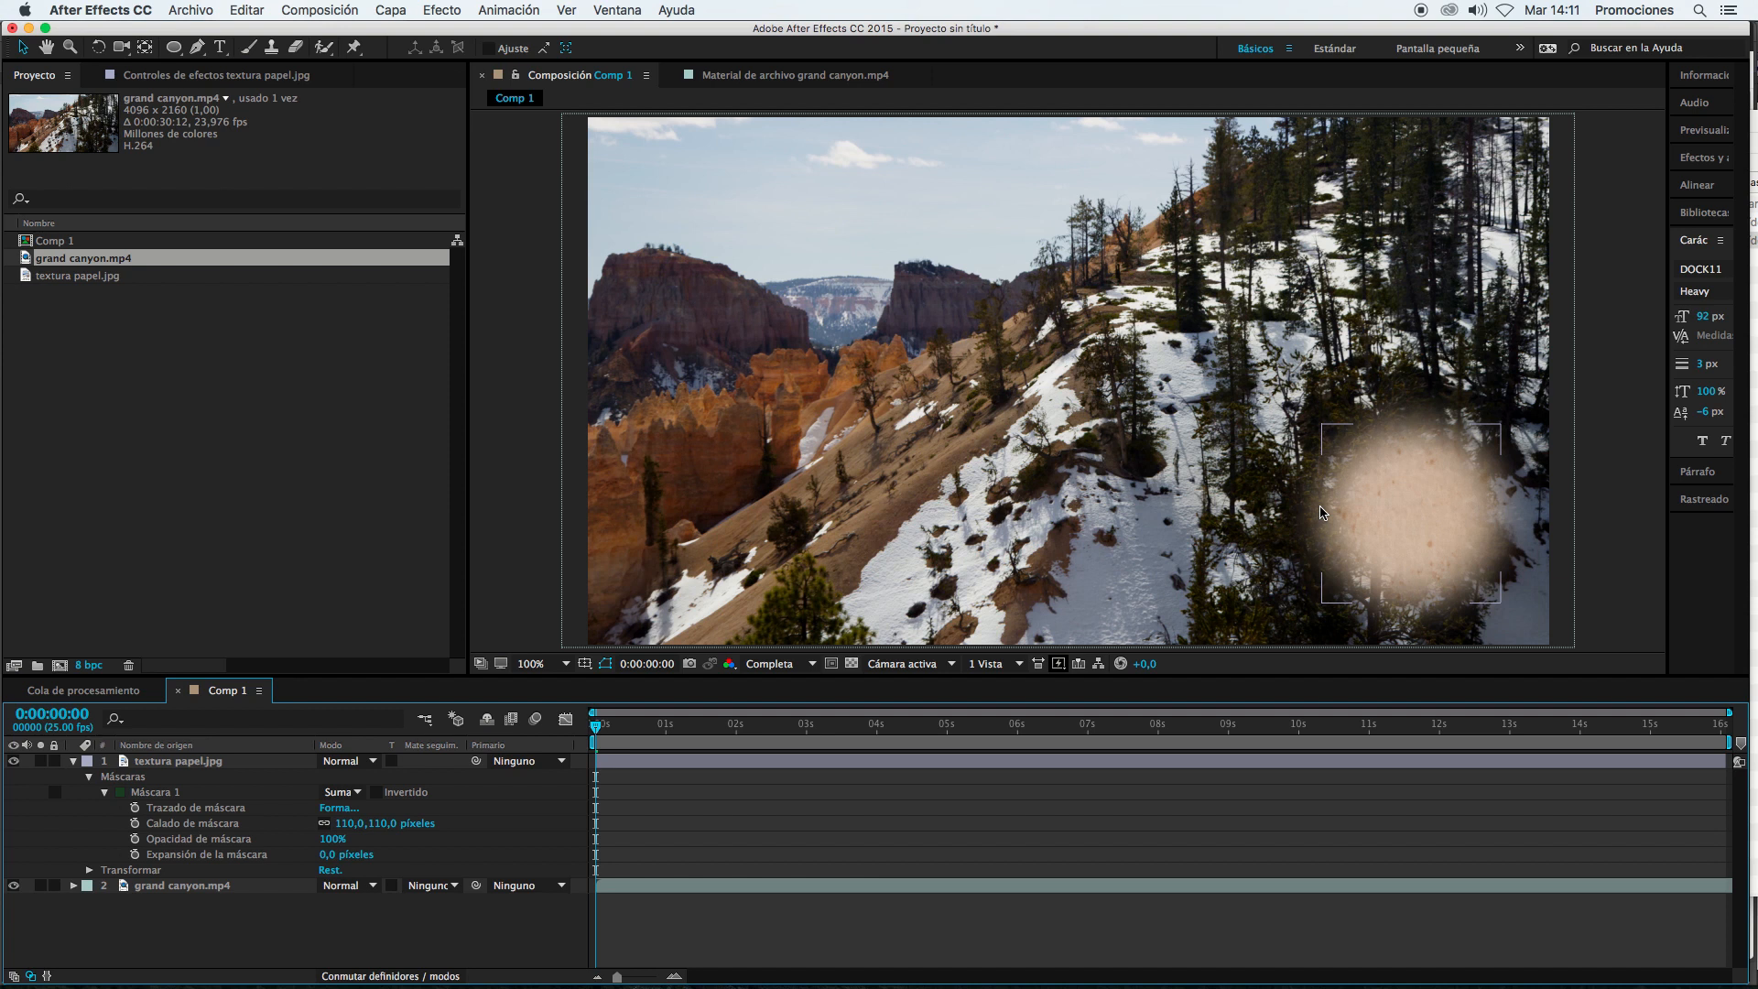
# Step: Reset the mask feather of Máscara 1 to 0 pixels, and try its mask opacity, returning it to 100%
pyautogui.click(224, 923)
pyautogui.moveTo(383, 824); pyautogui.dragTo(174, 835)
pyautogui.click(1001, 827)
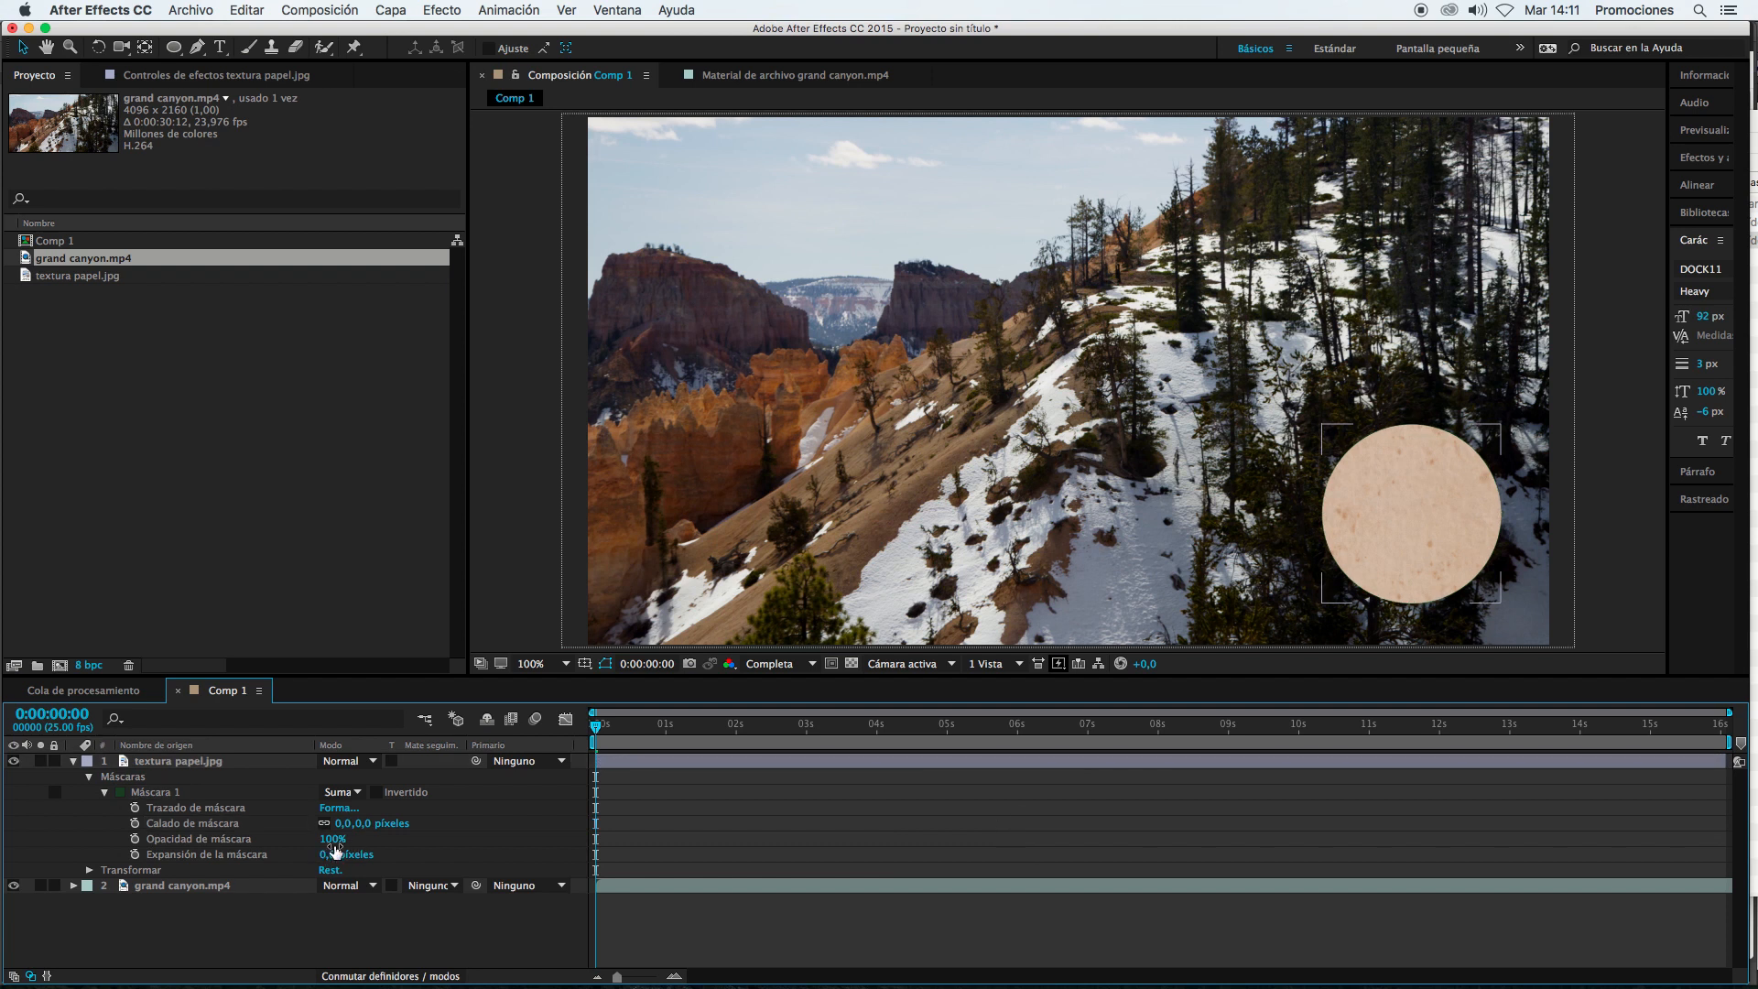
pyautogui.moveTo(330, 839); pyautogui.dragTo(516, 840)
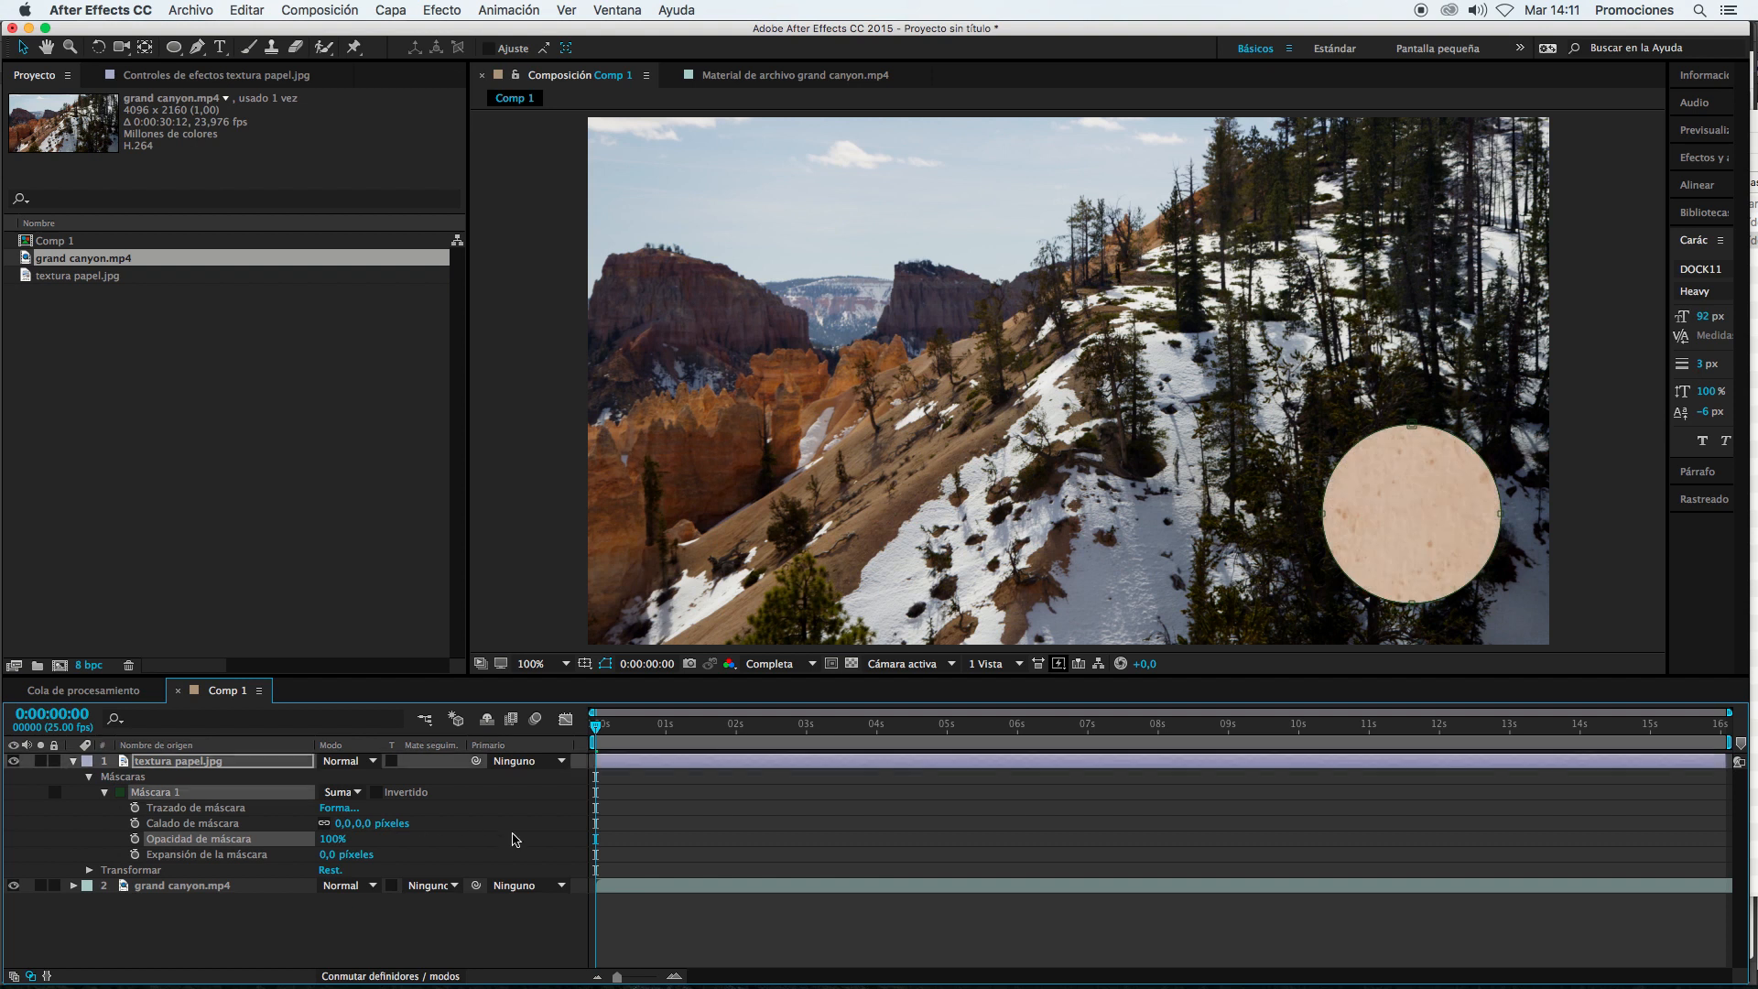
pyautogui.click(641, 846)
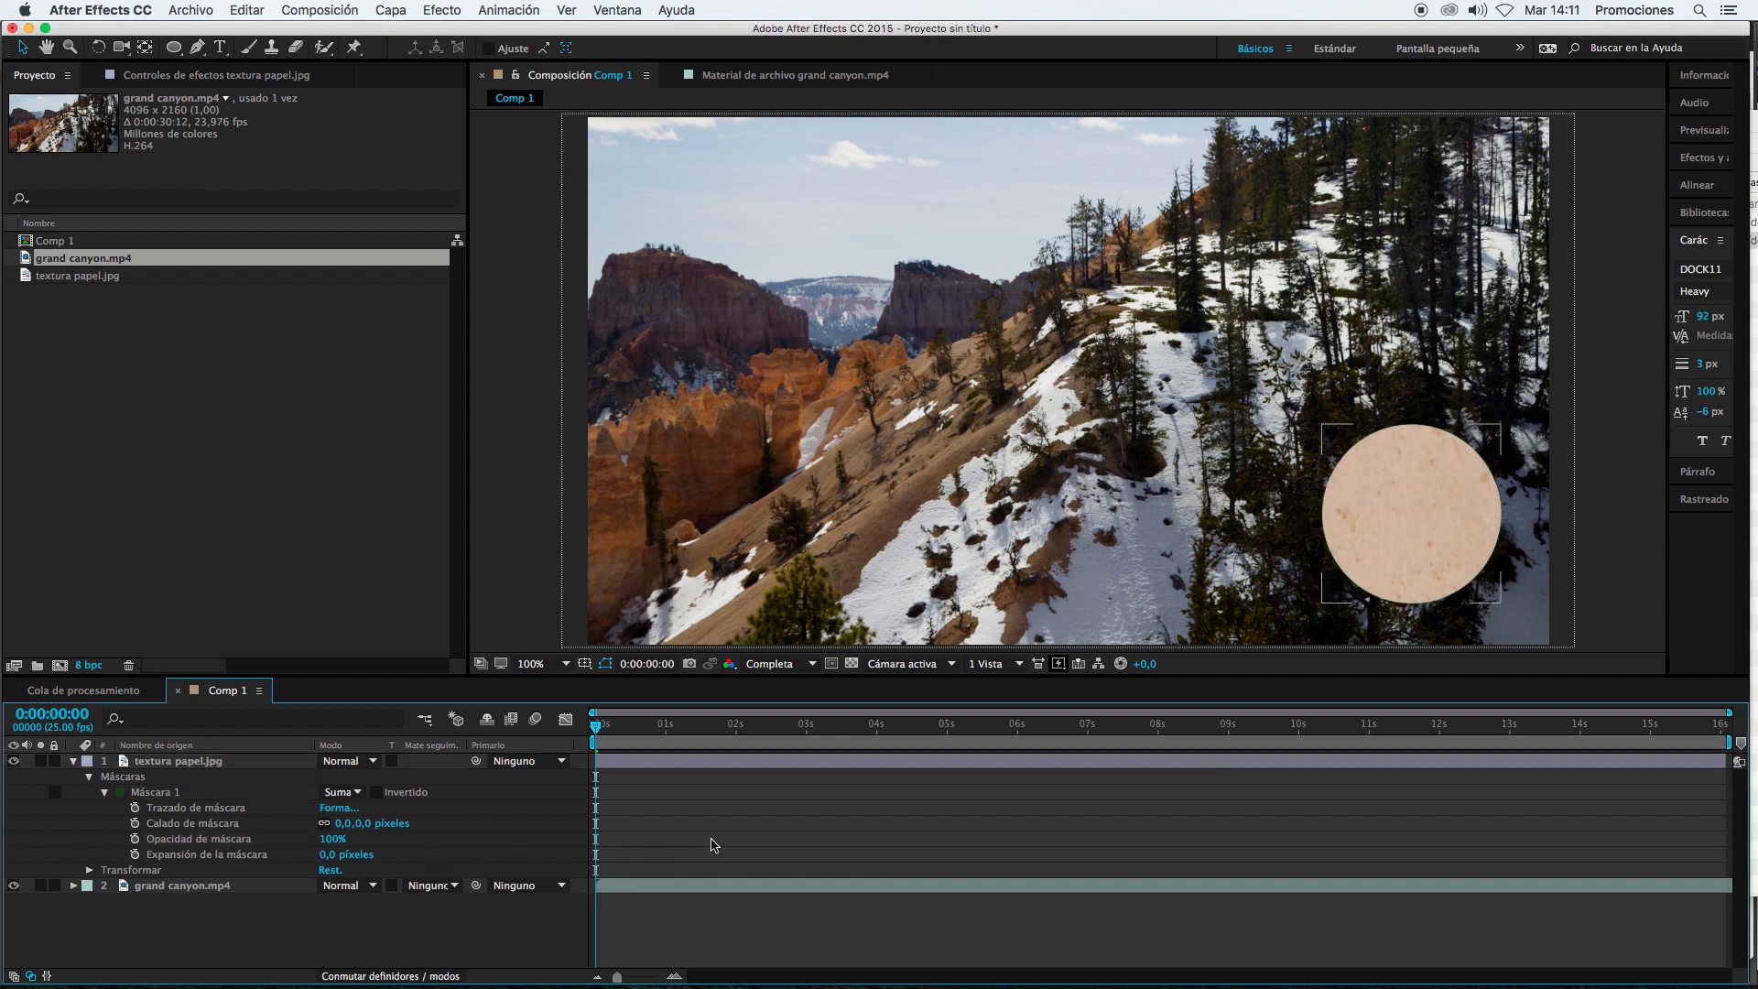
pyautogui.click(178, 797)
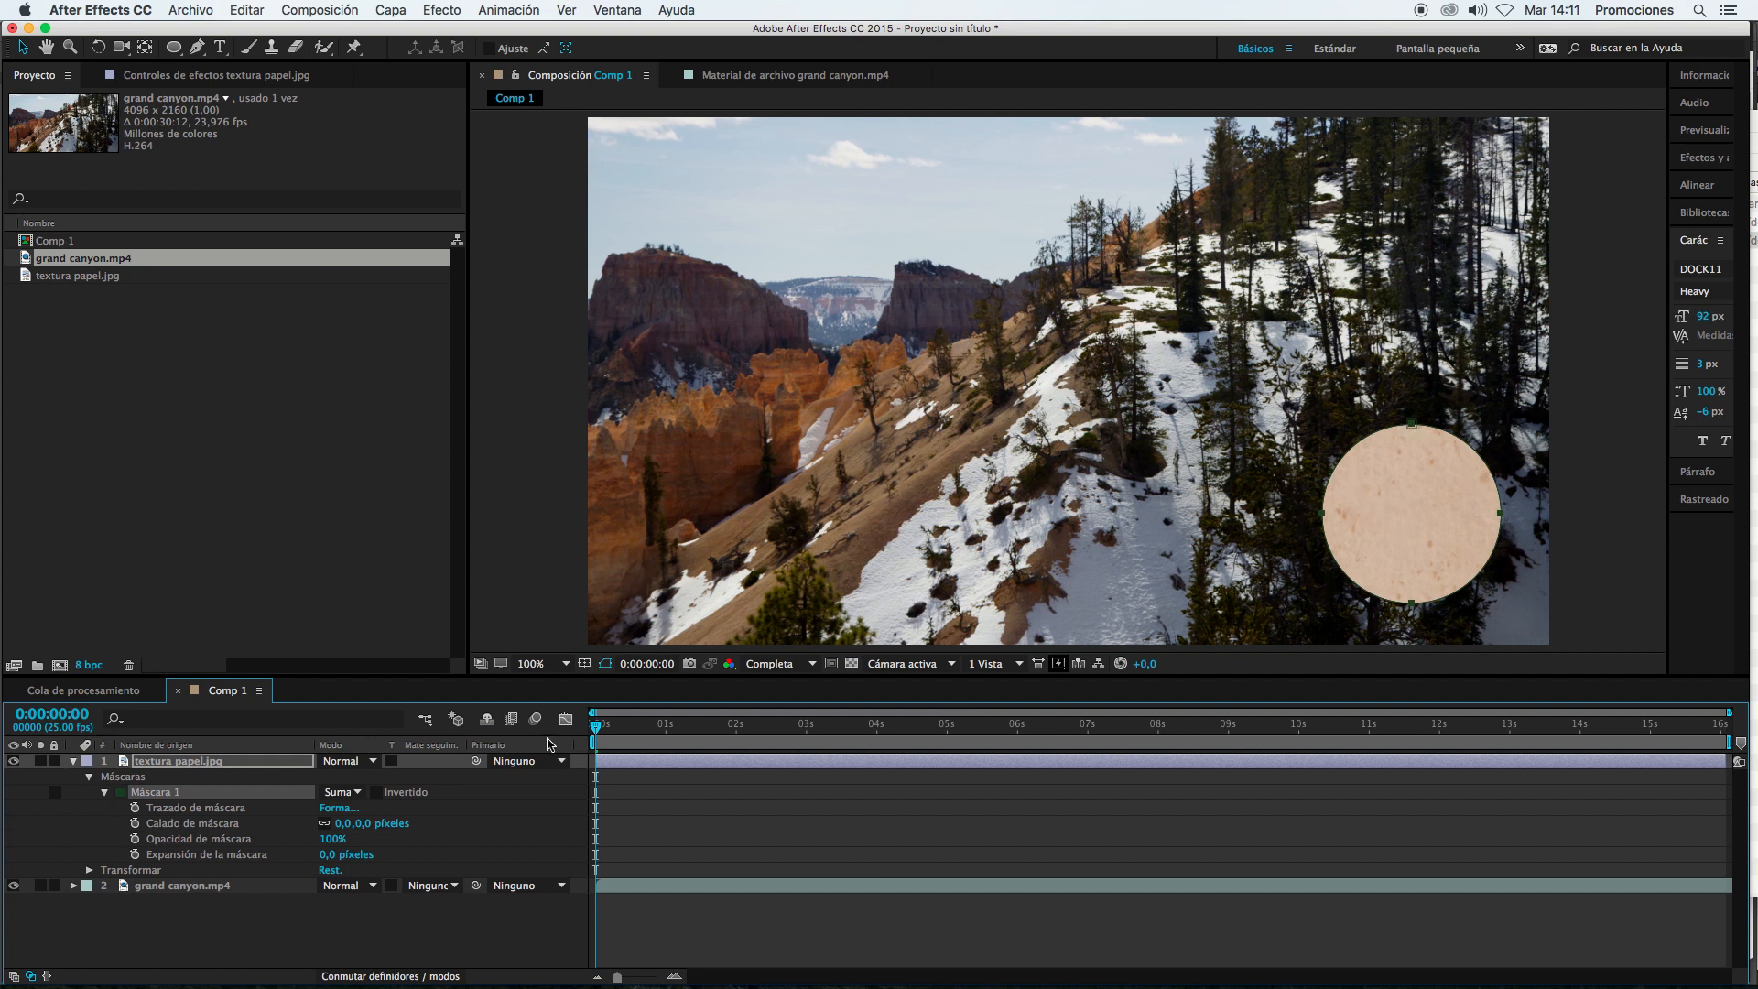
# Step: Scale the masked paper layer to 50%
pyautogui.click(275, 761)
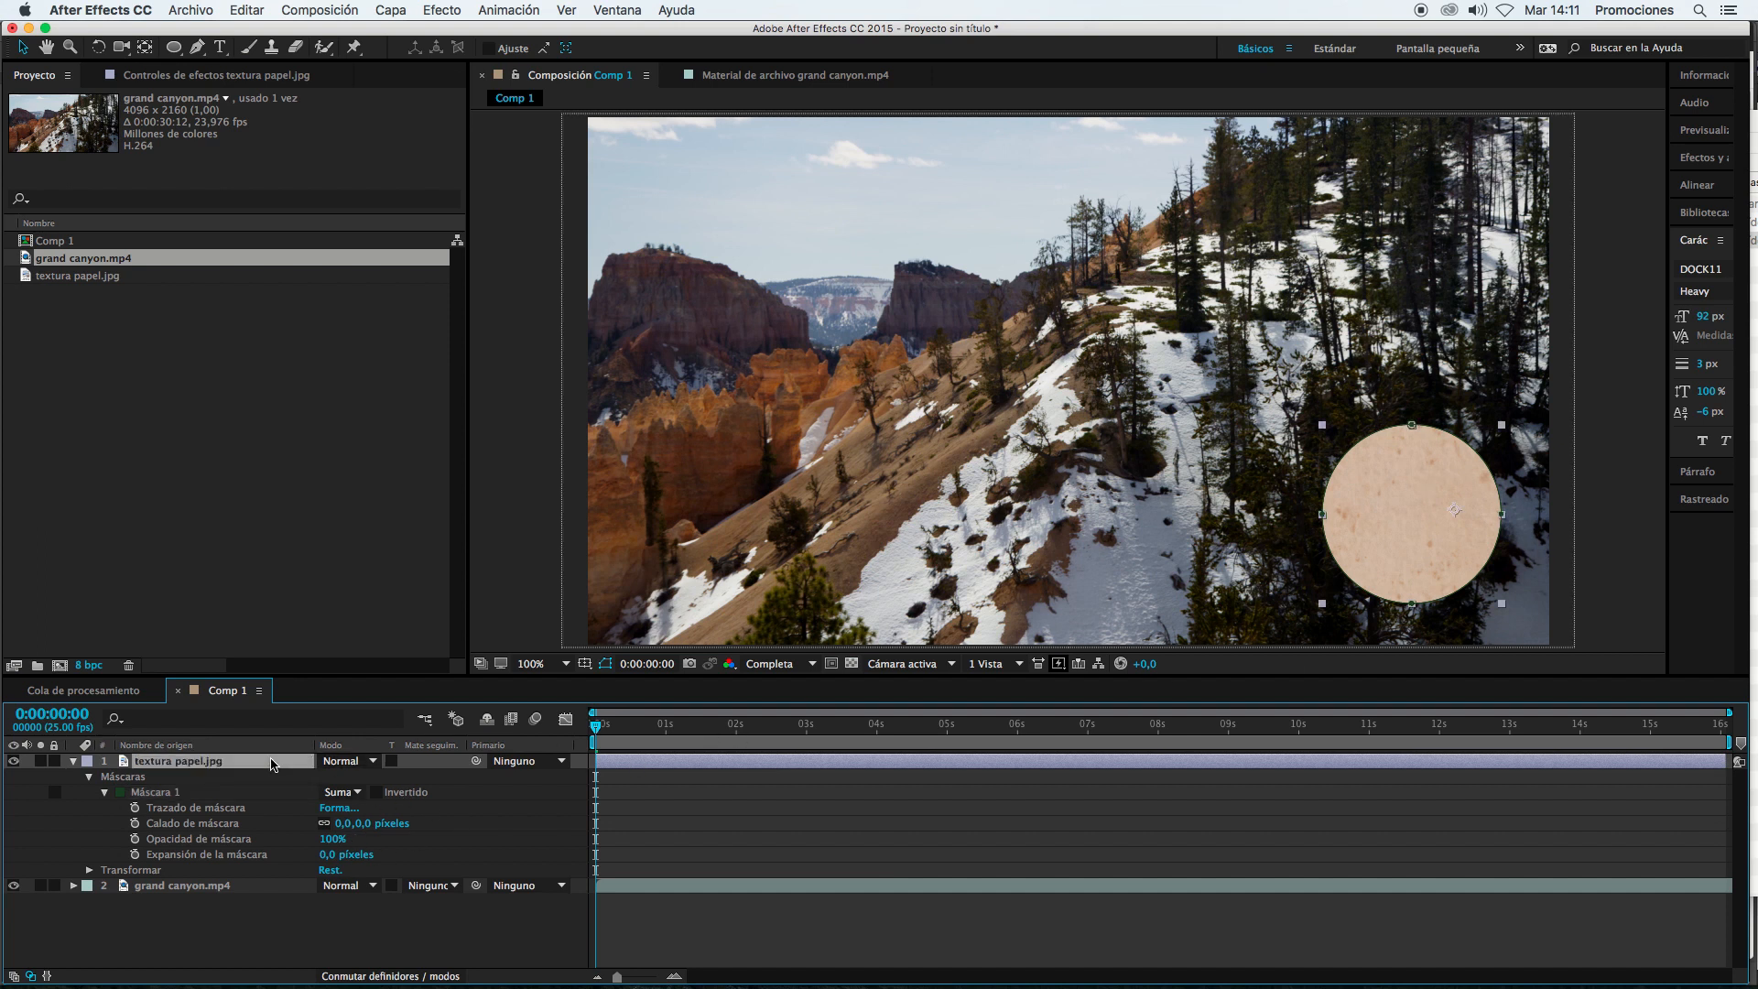
pyautogui.press('s')
pyautogui.moveTo(369, 777); pyautogui.dragTo(389, 779)
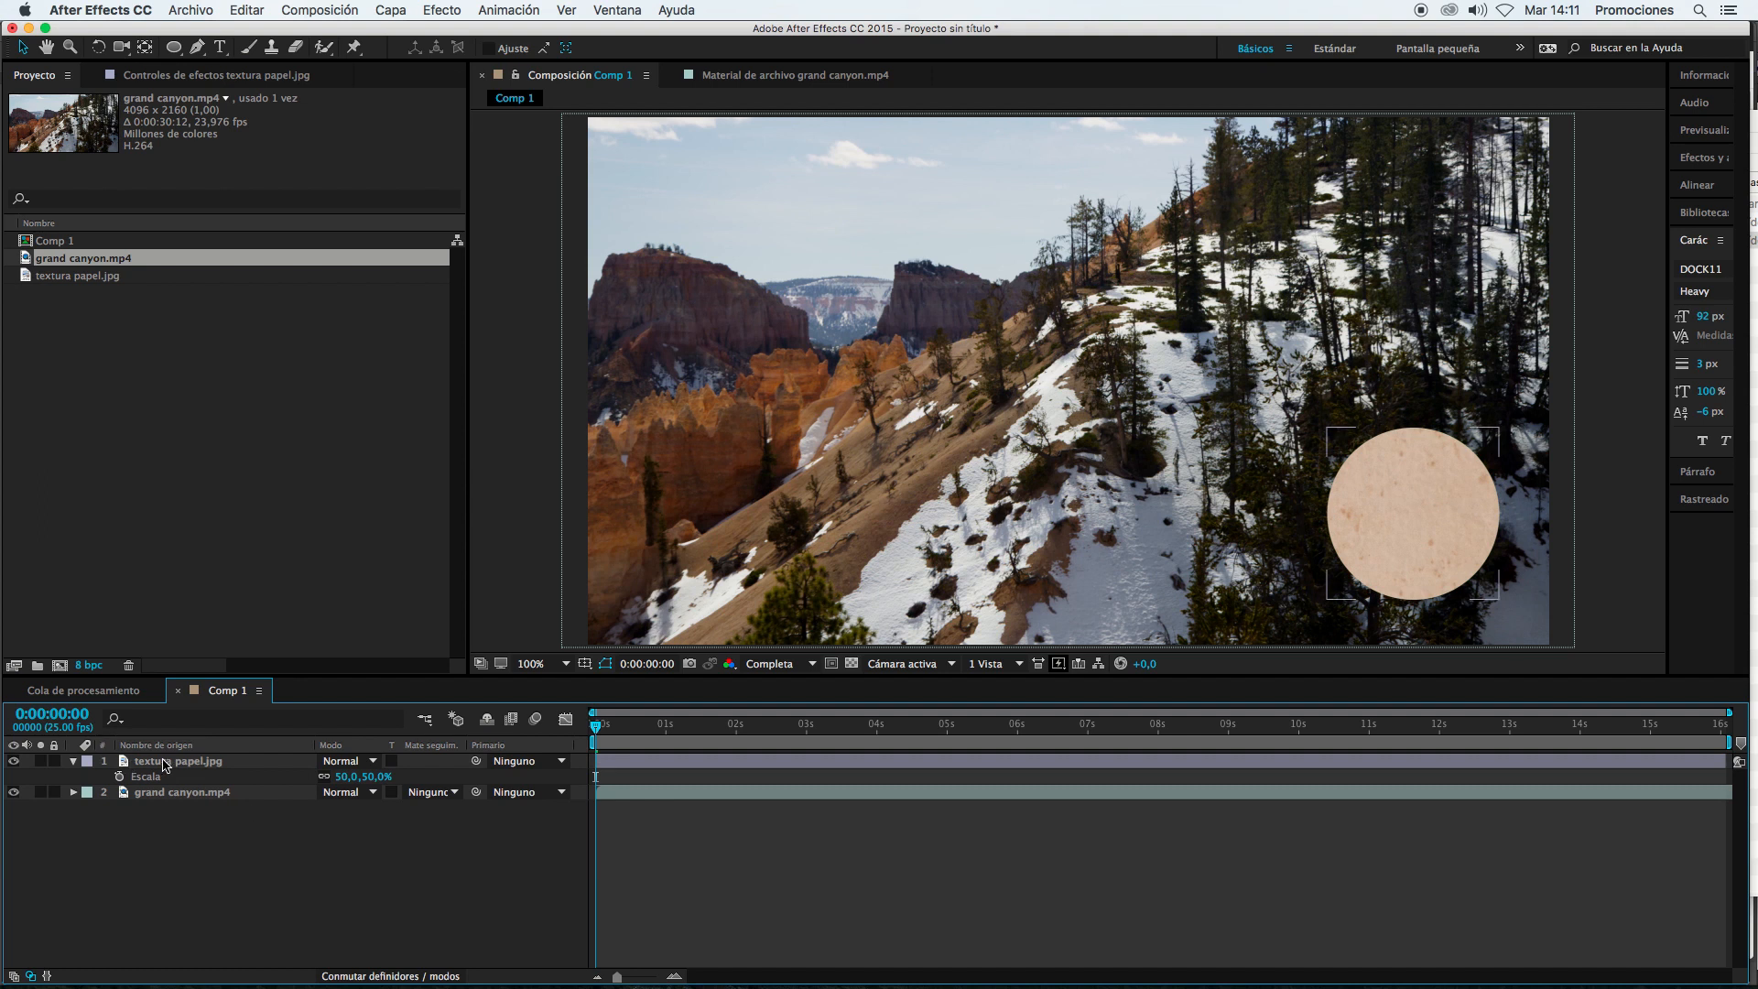
# Step: Reveal the Máscara 1 properties, set the mask expansion to 52 pixels, and try a feather of about 117 pixels before returning it to 0
pyautogui.click(73, 761)
pyautogui.click(74, 761)
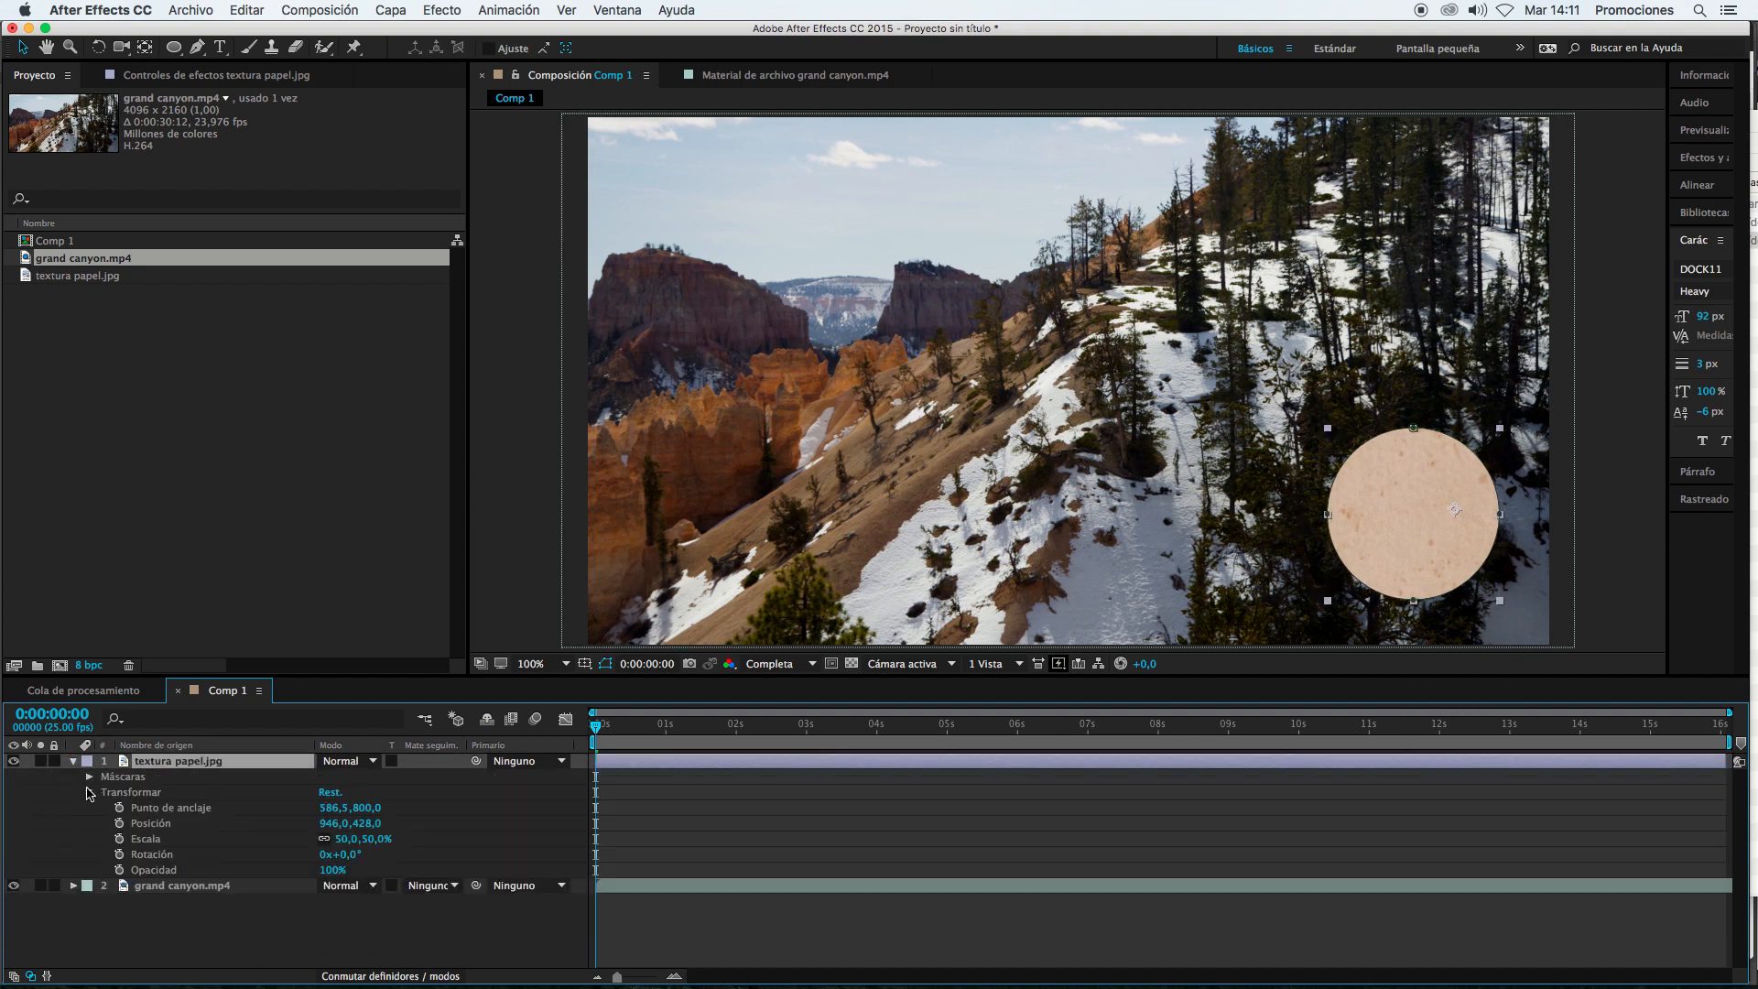
pyautogui.click(89, 792)
pyautogui.click(89, 777)
pyautogui.click(105, 793)
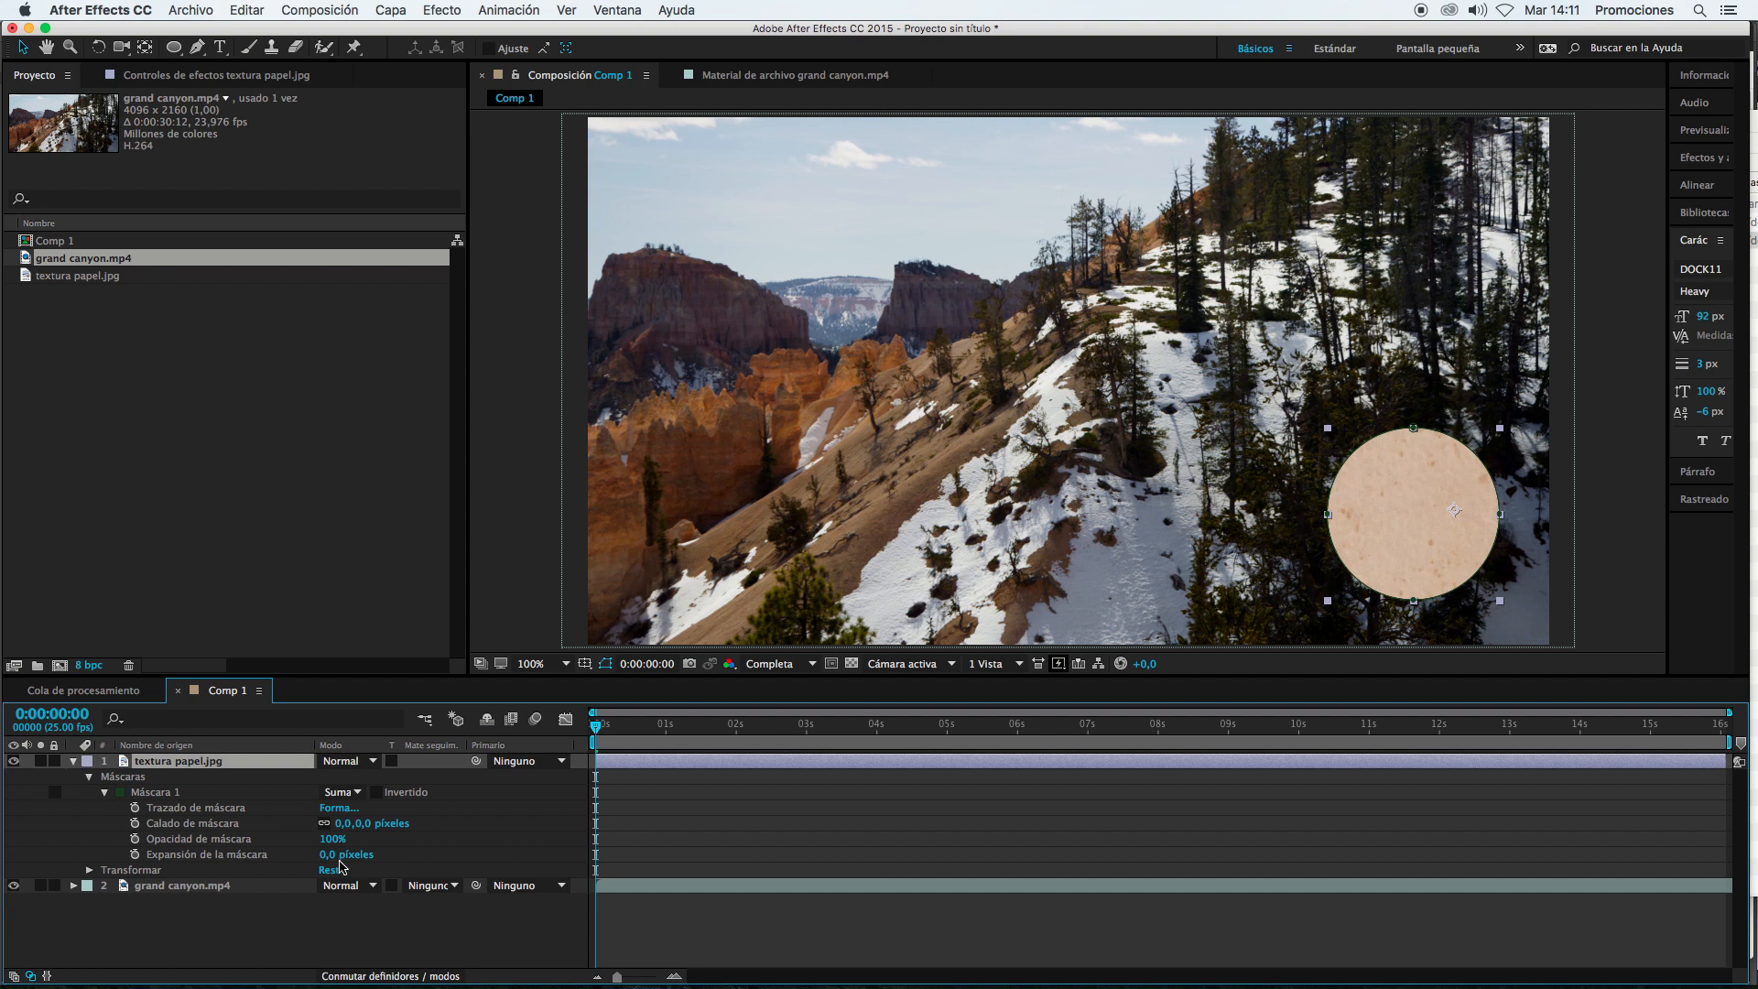
pyautogui.moveTo(331, 856); pyautogui.dragTo(462, 809)
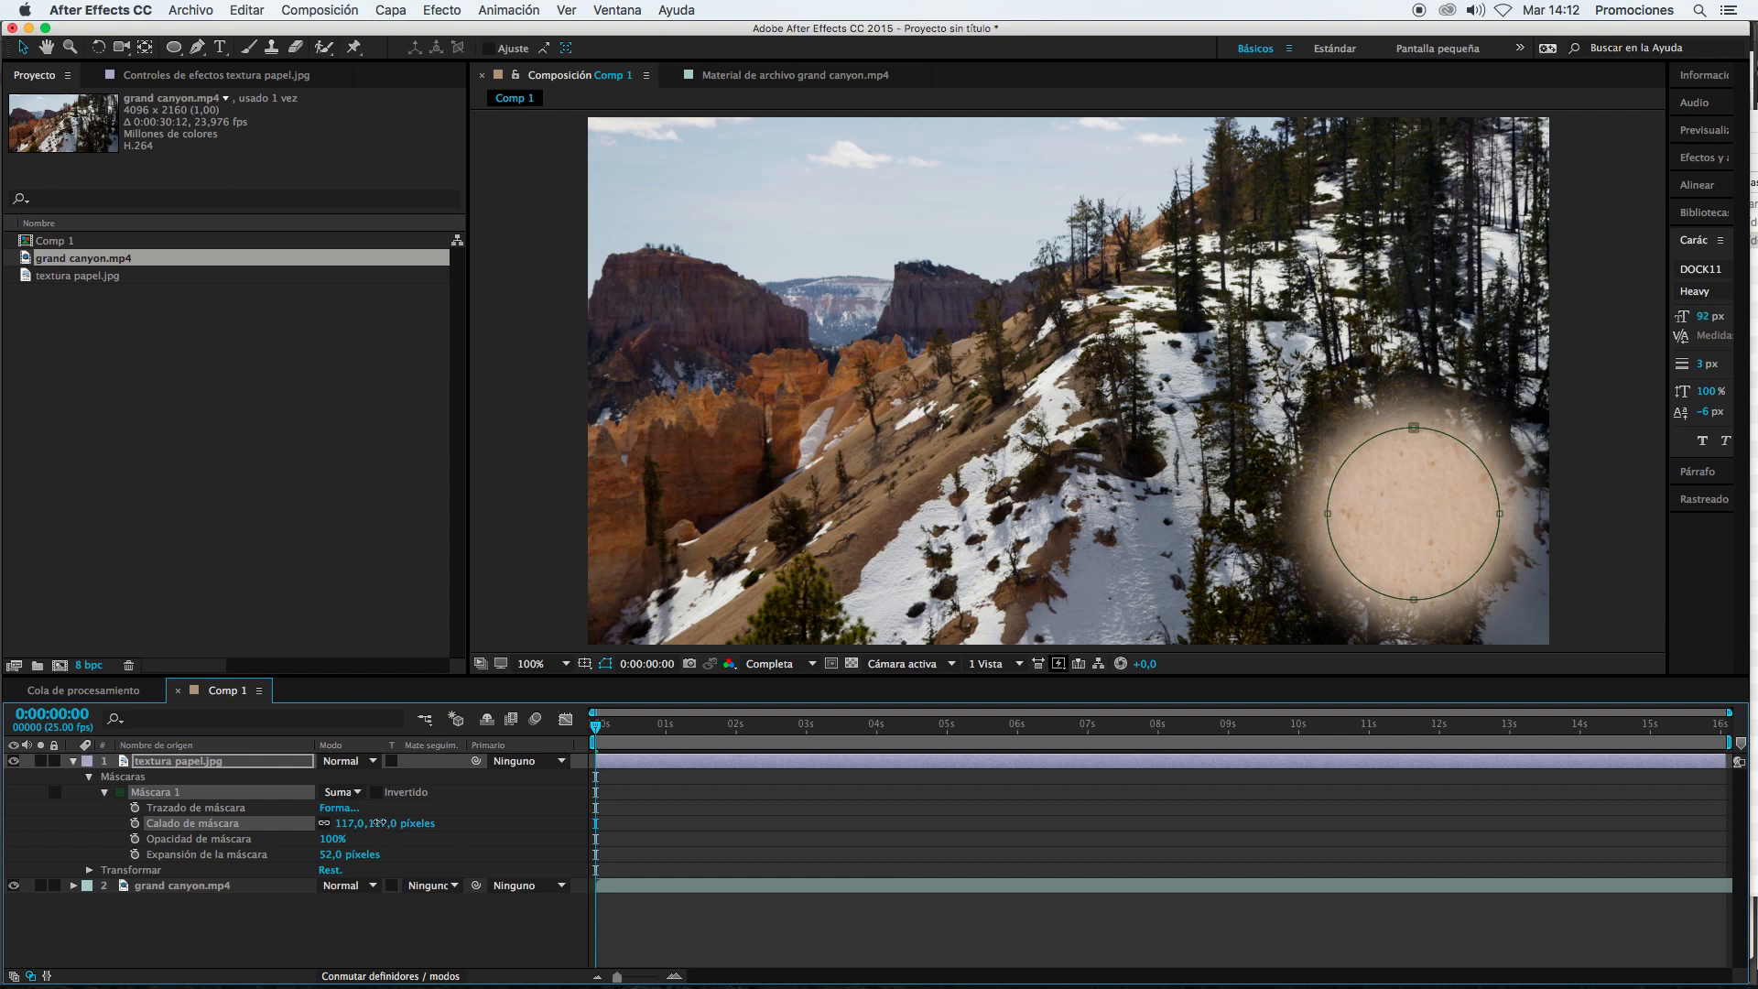
pyautogui.moveTo(387, 826); pyautogui.dragTo(275, 826)
pyautogui.click(852, 813)
# Step: Move the masked paper circle slightly up and to the left over the trees in the canyon footage
pyautogui.click(229, 767)
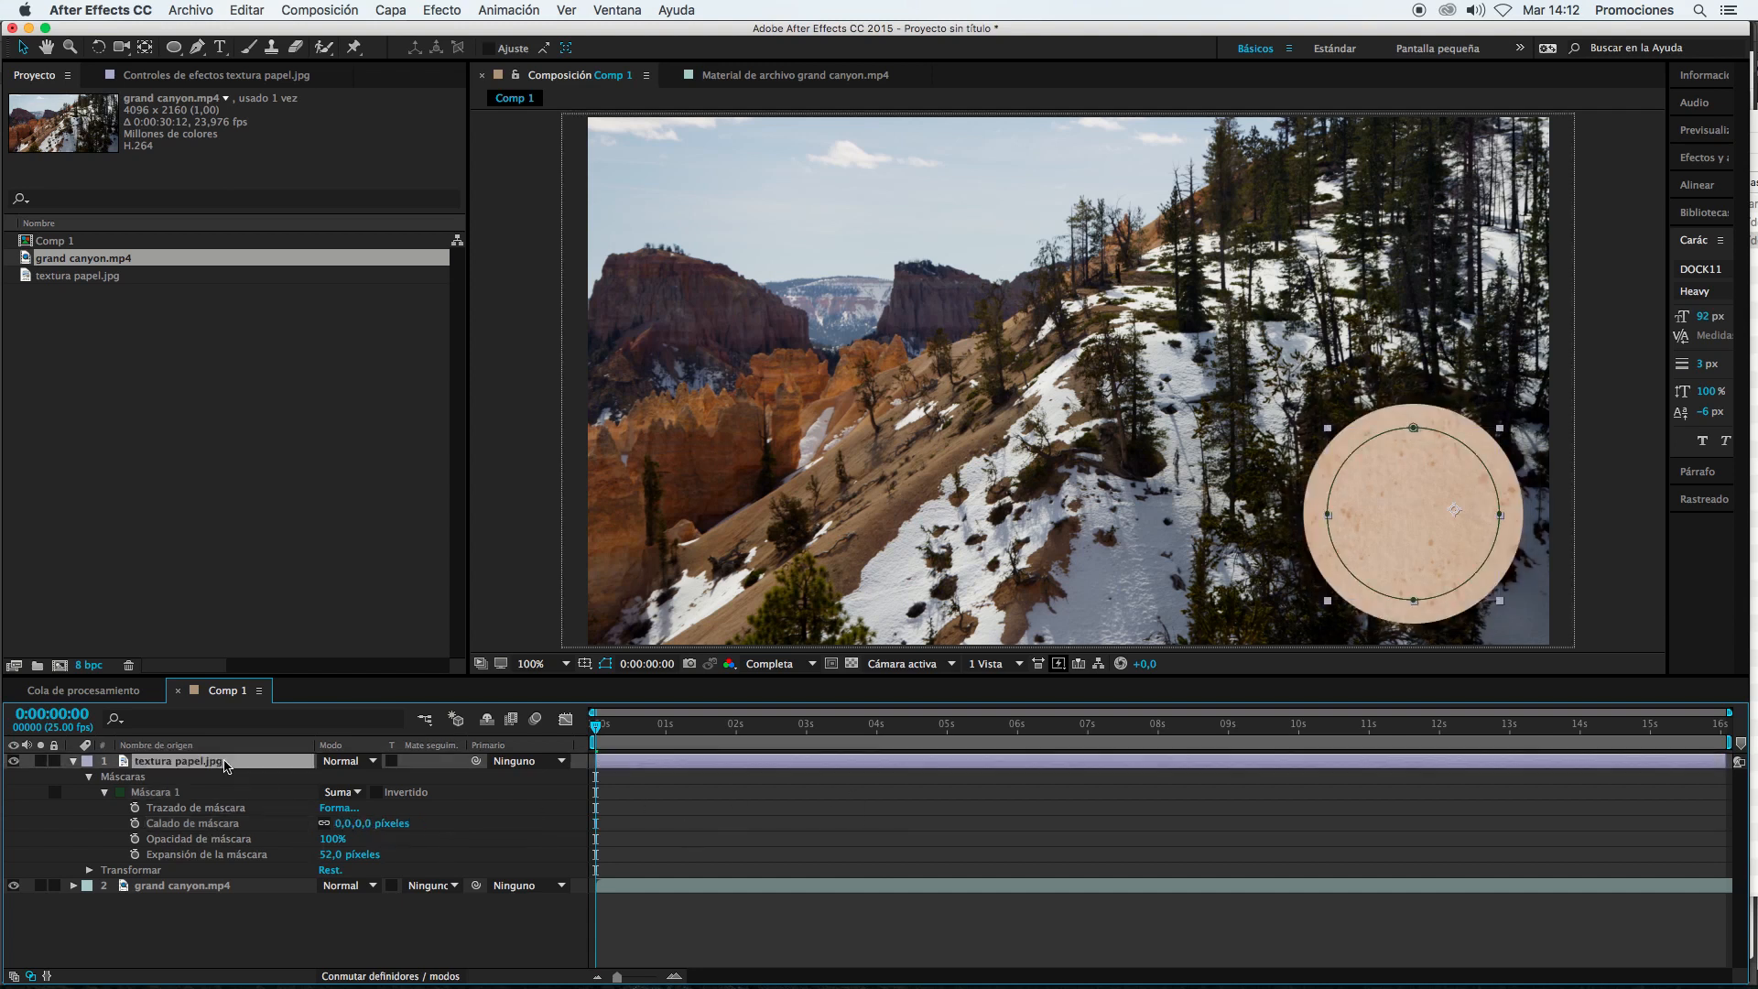
pyautogui.click(1109, 834)
pyautogui.click(203, 767)
pyautogui.moveTo(1423, 515); pyautogui.dragTo(1370, 469)
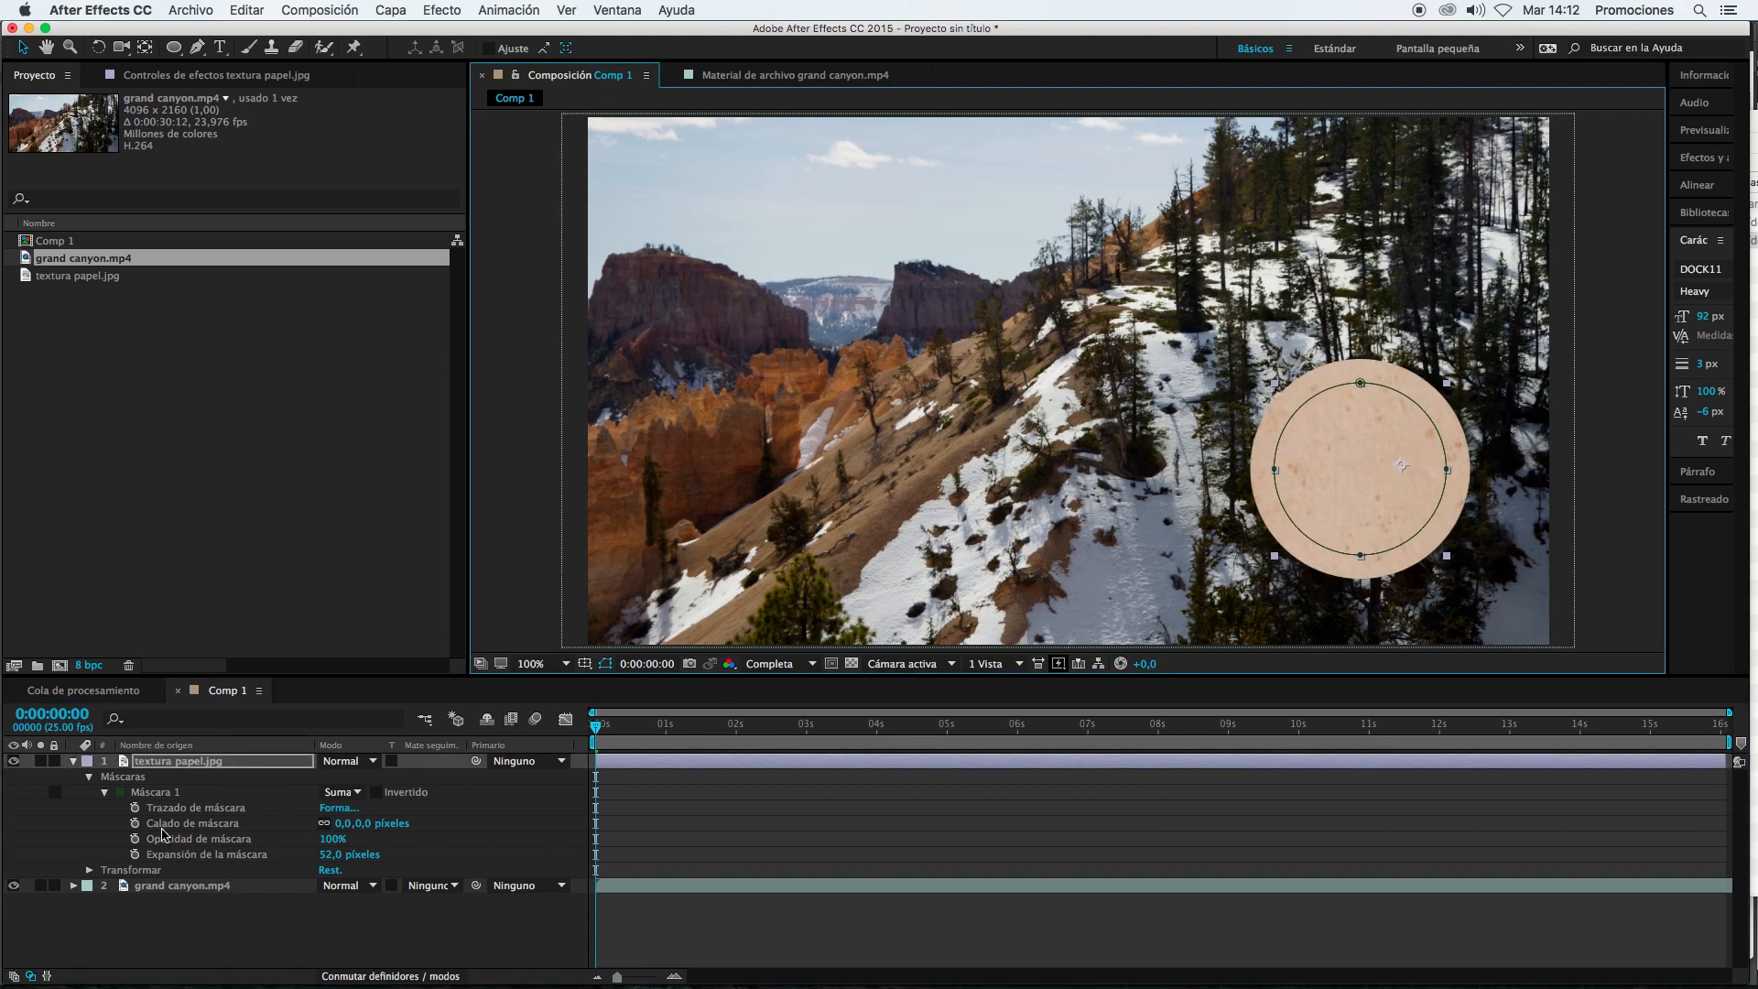
# Step: Delete Máscara 1 from the paper layer and move the full paper texture toward the middle of the frame, keeping the layer selected
pyautogui.click(164, 793)
pyautogui.press('Delete')
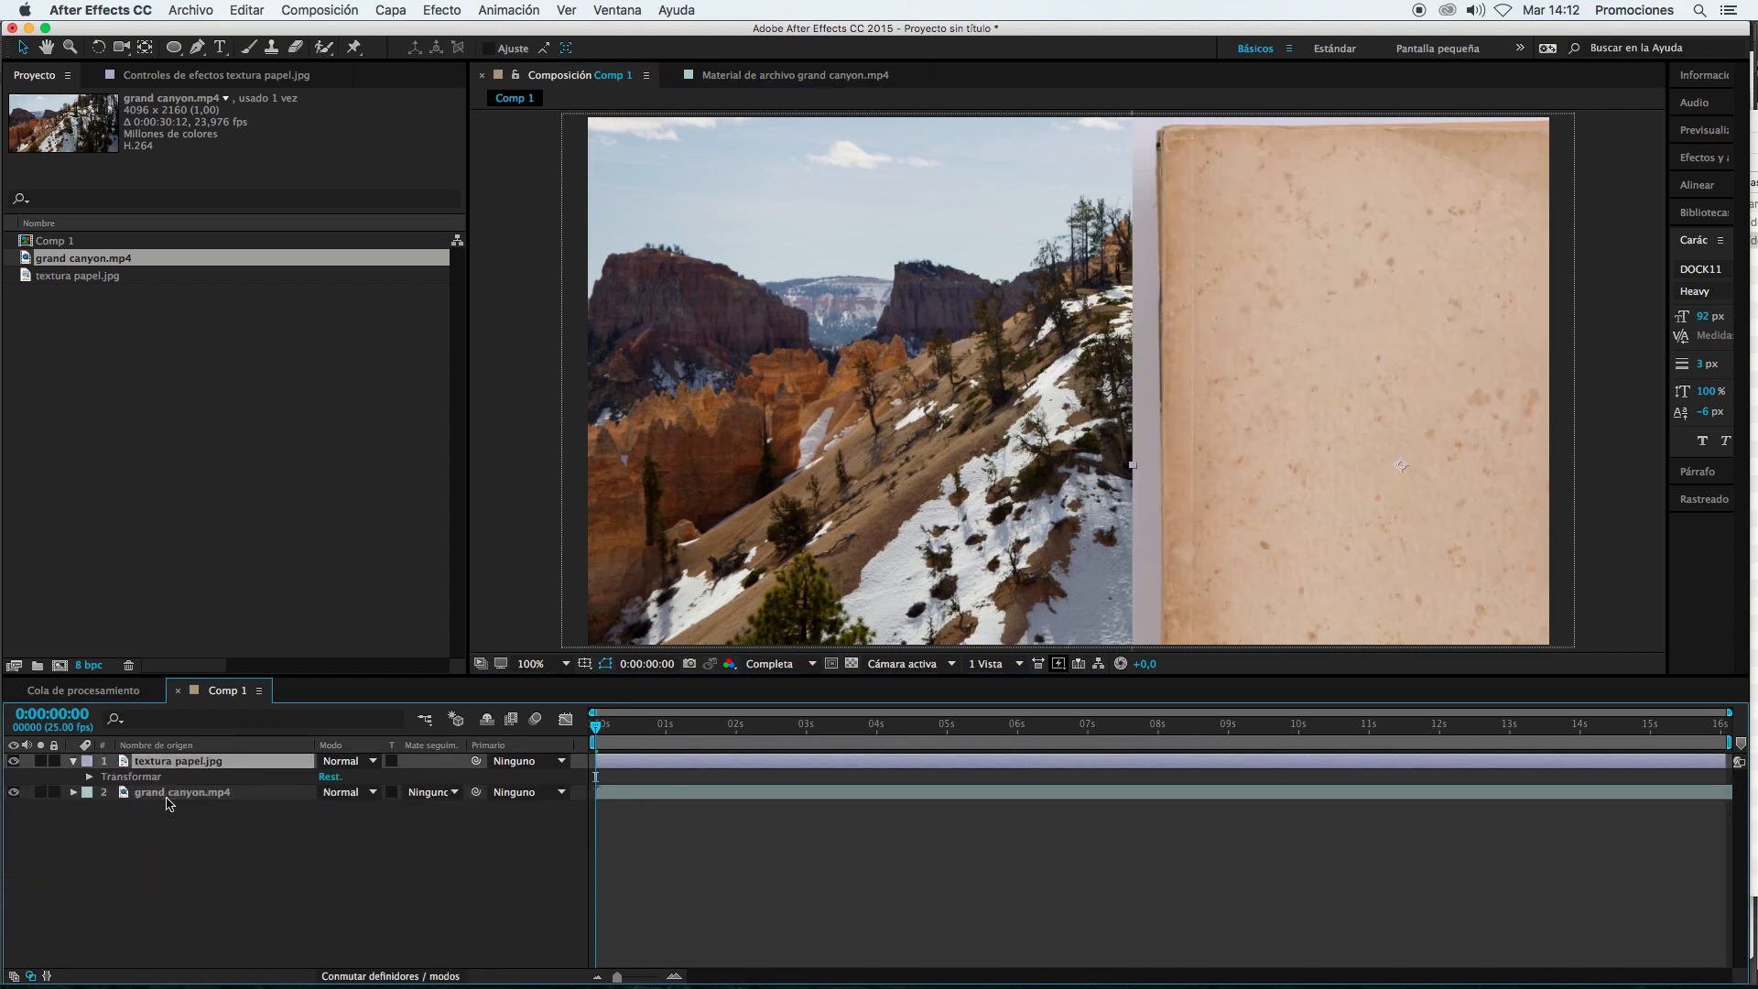
pyautogui.moveTo(1340, 469); pyautogui.dragTo(1104, 357)
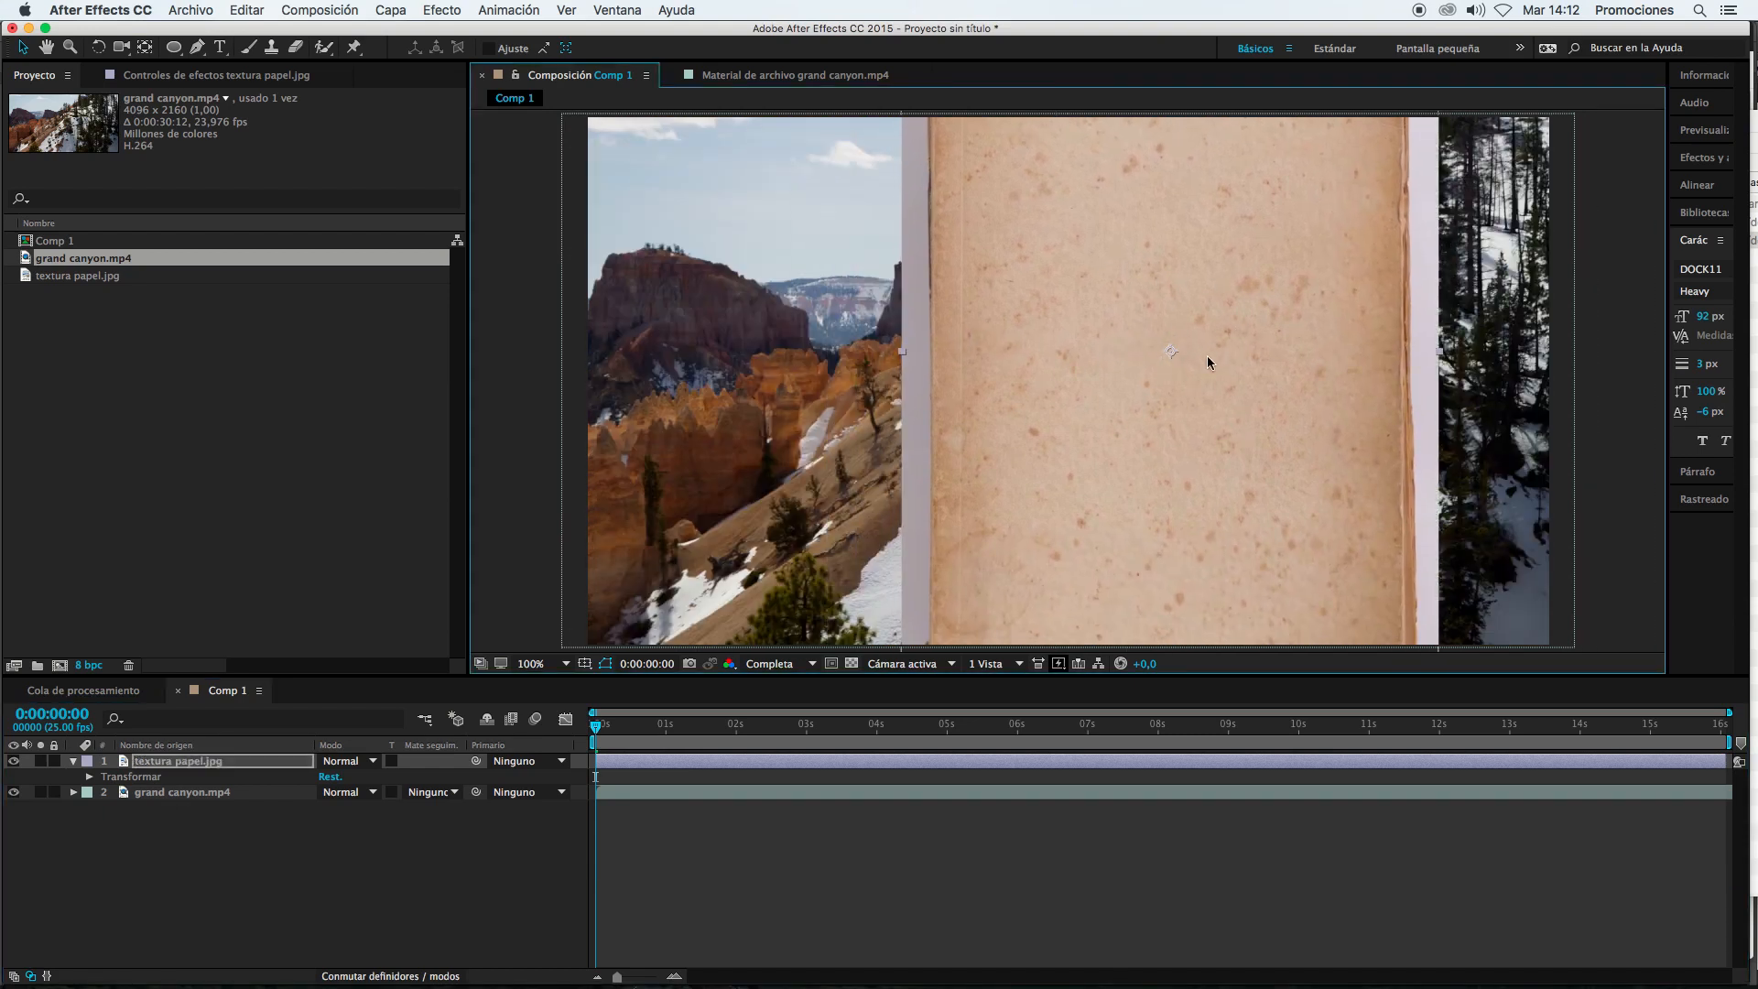
pyautogui.click(195, 766)
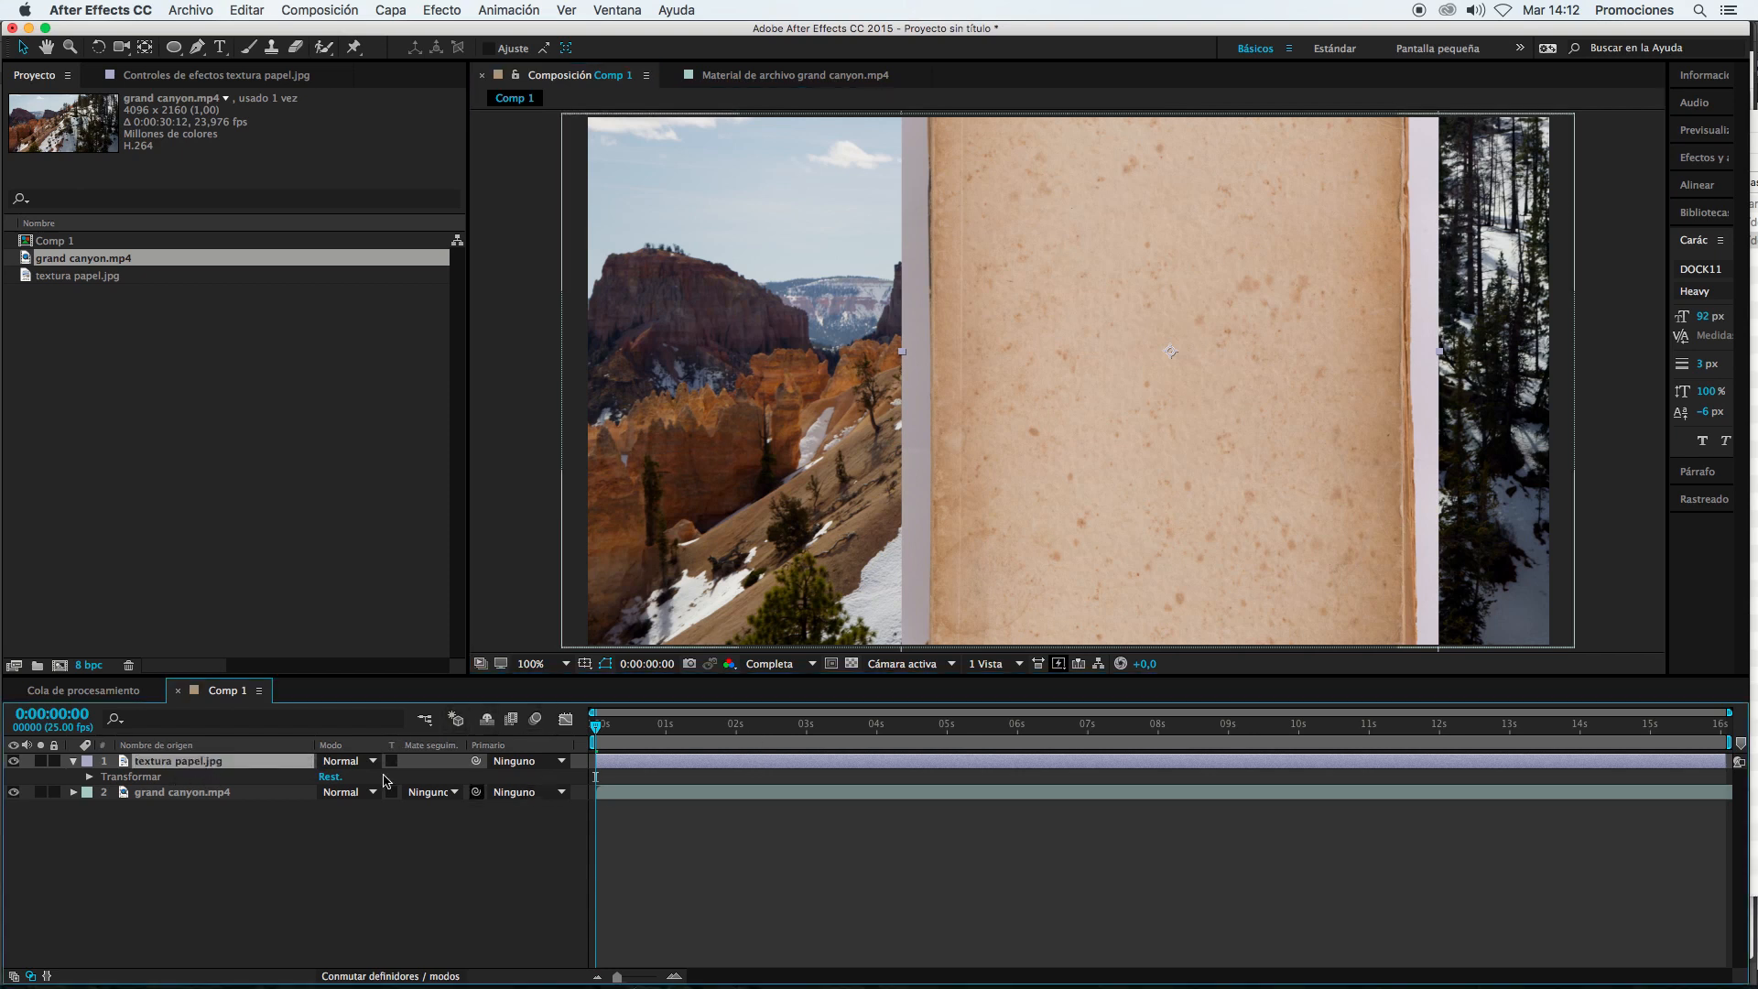
# Step: Try drawing a star-shaped mask with the Star tool (Herramienta Estrella) on the middle of the paper layer, expand its properties, and delete it
pyautogui.click(180, 48)
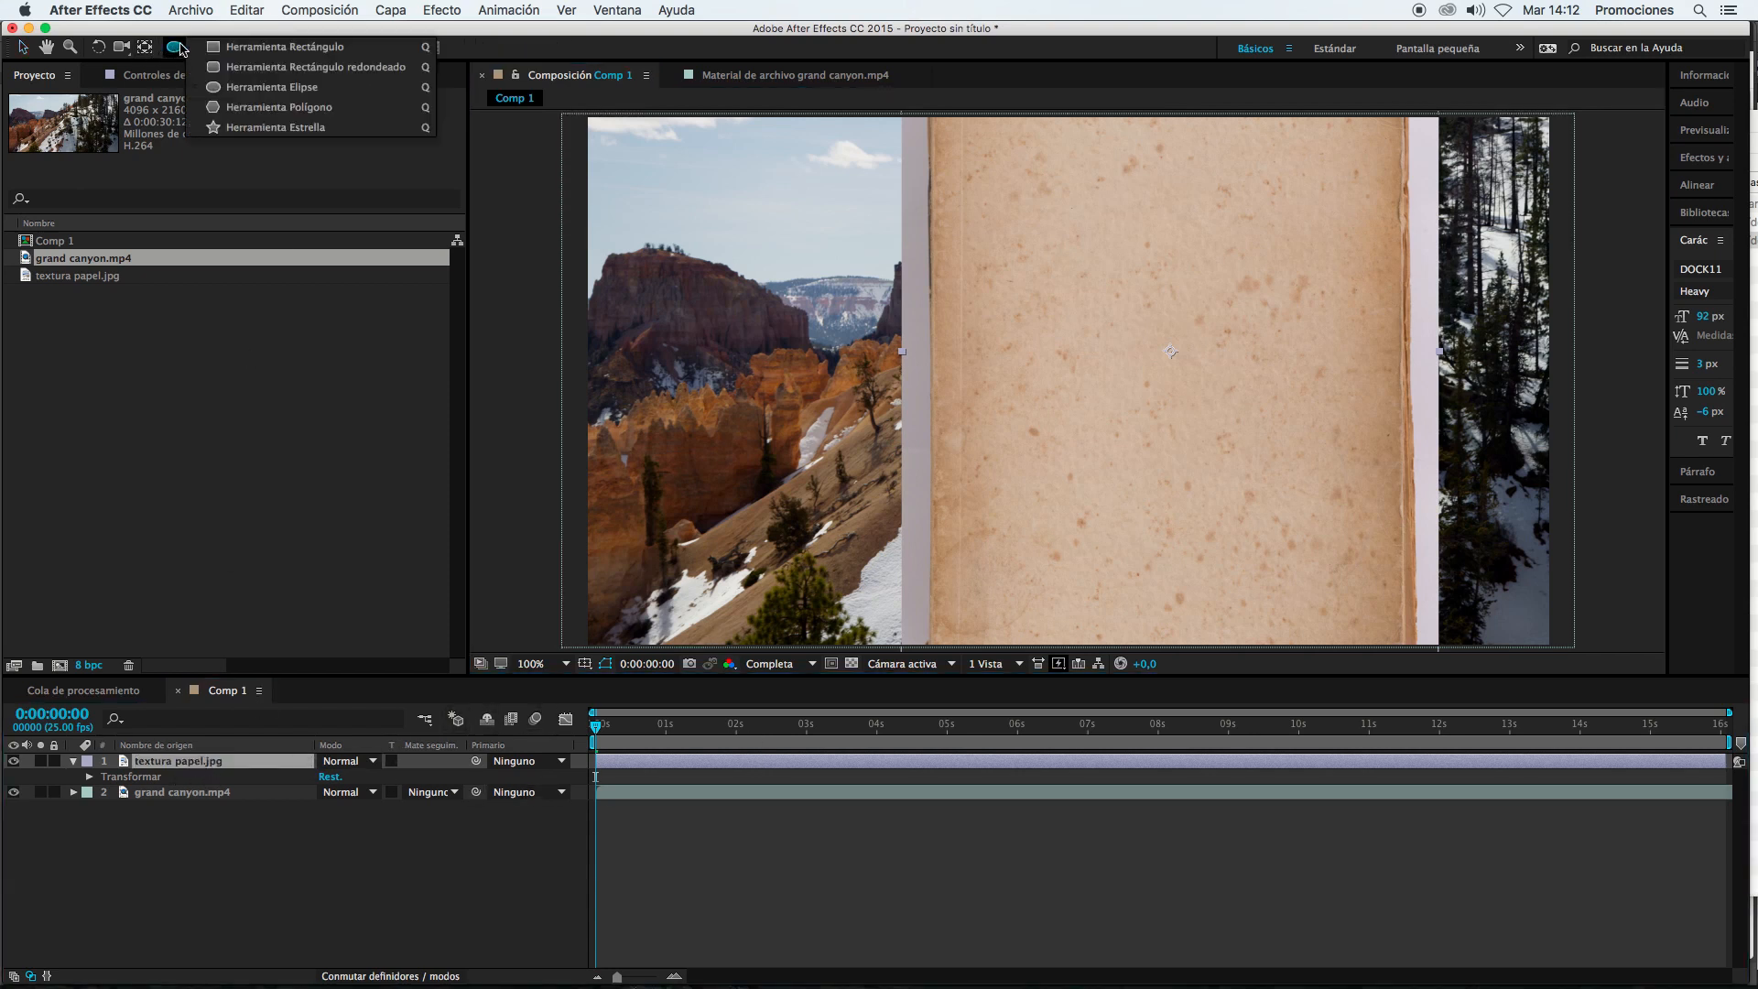
pyautogui.click(240, 129)
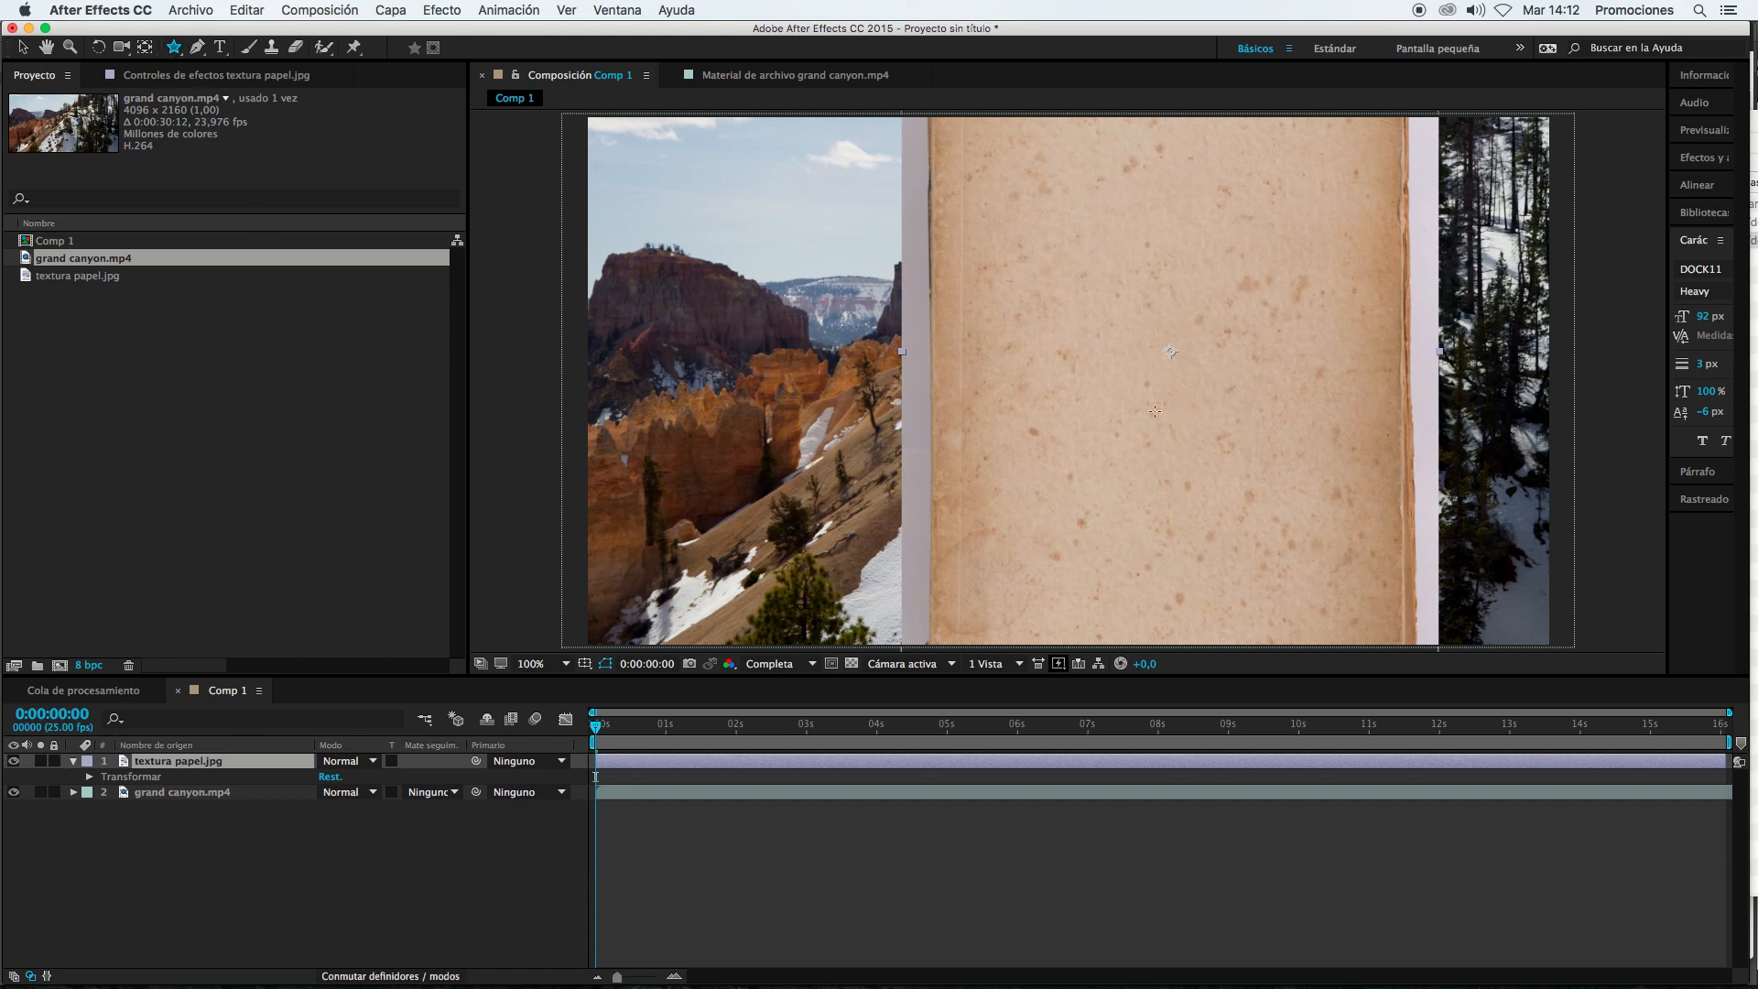
pyautogui.moveTo(1146, 409); pyautogui.dragTo(1226, 375)
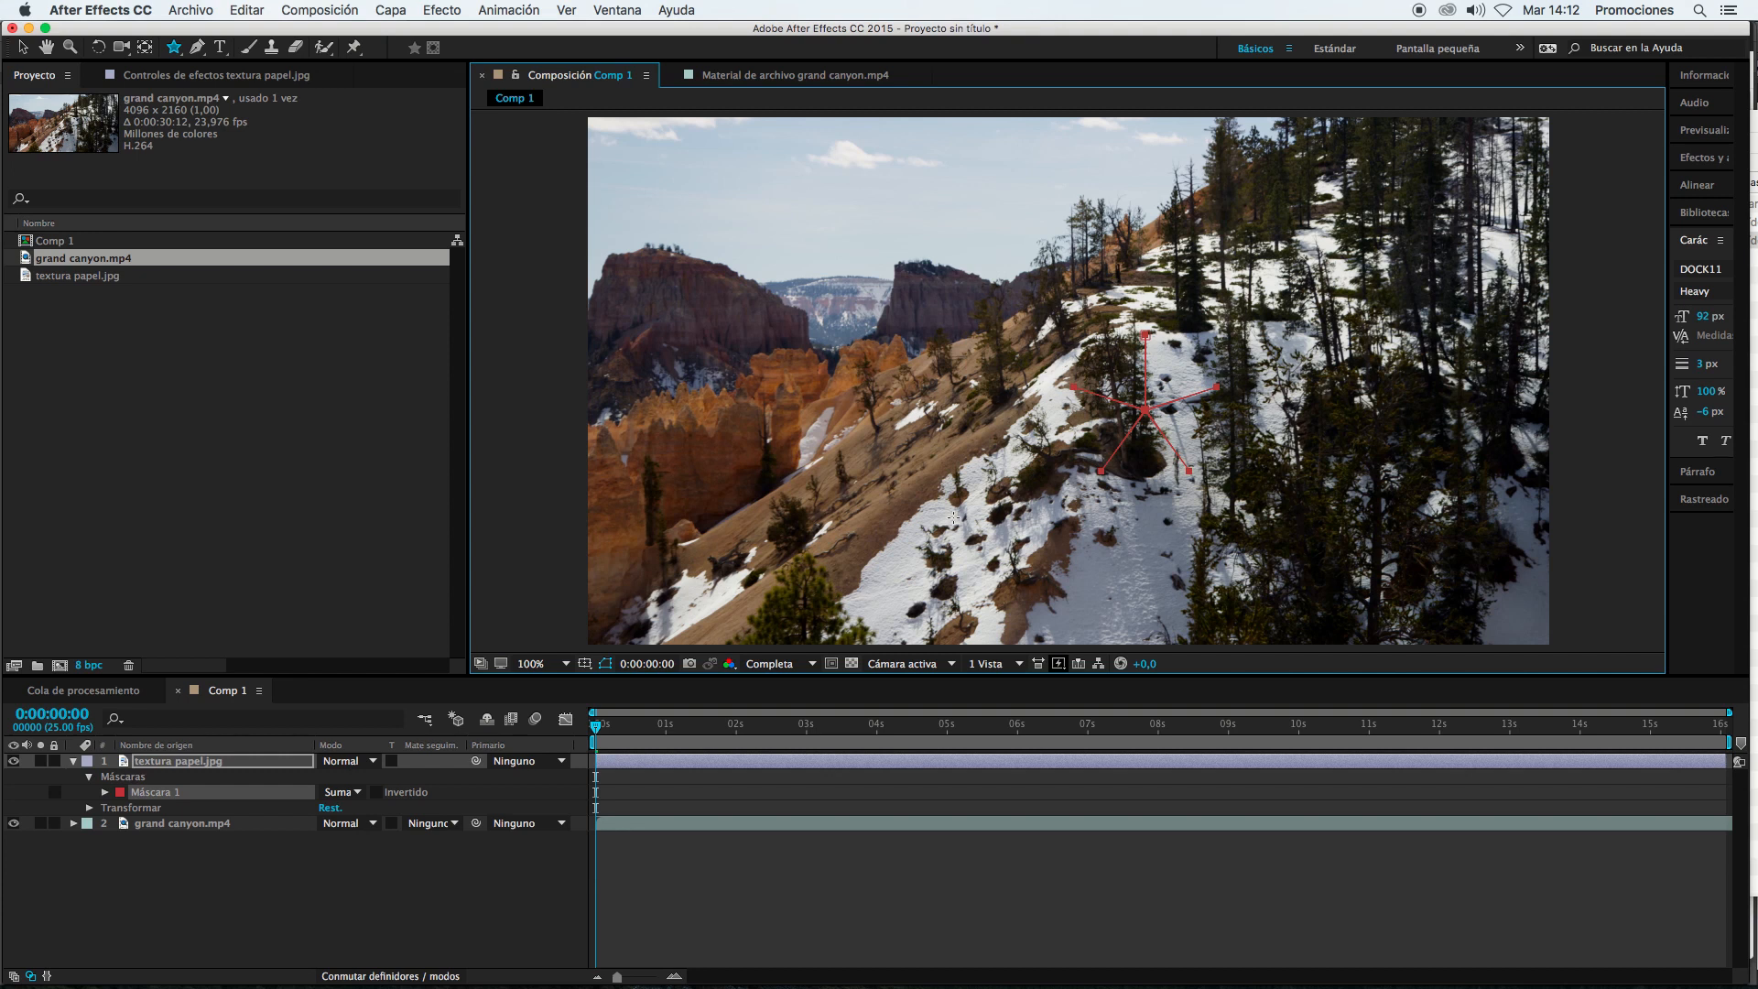
pyautogui.click(105, 793)
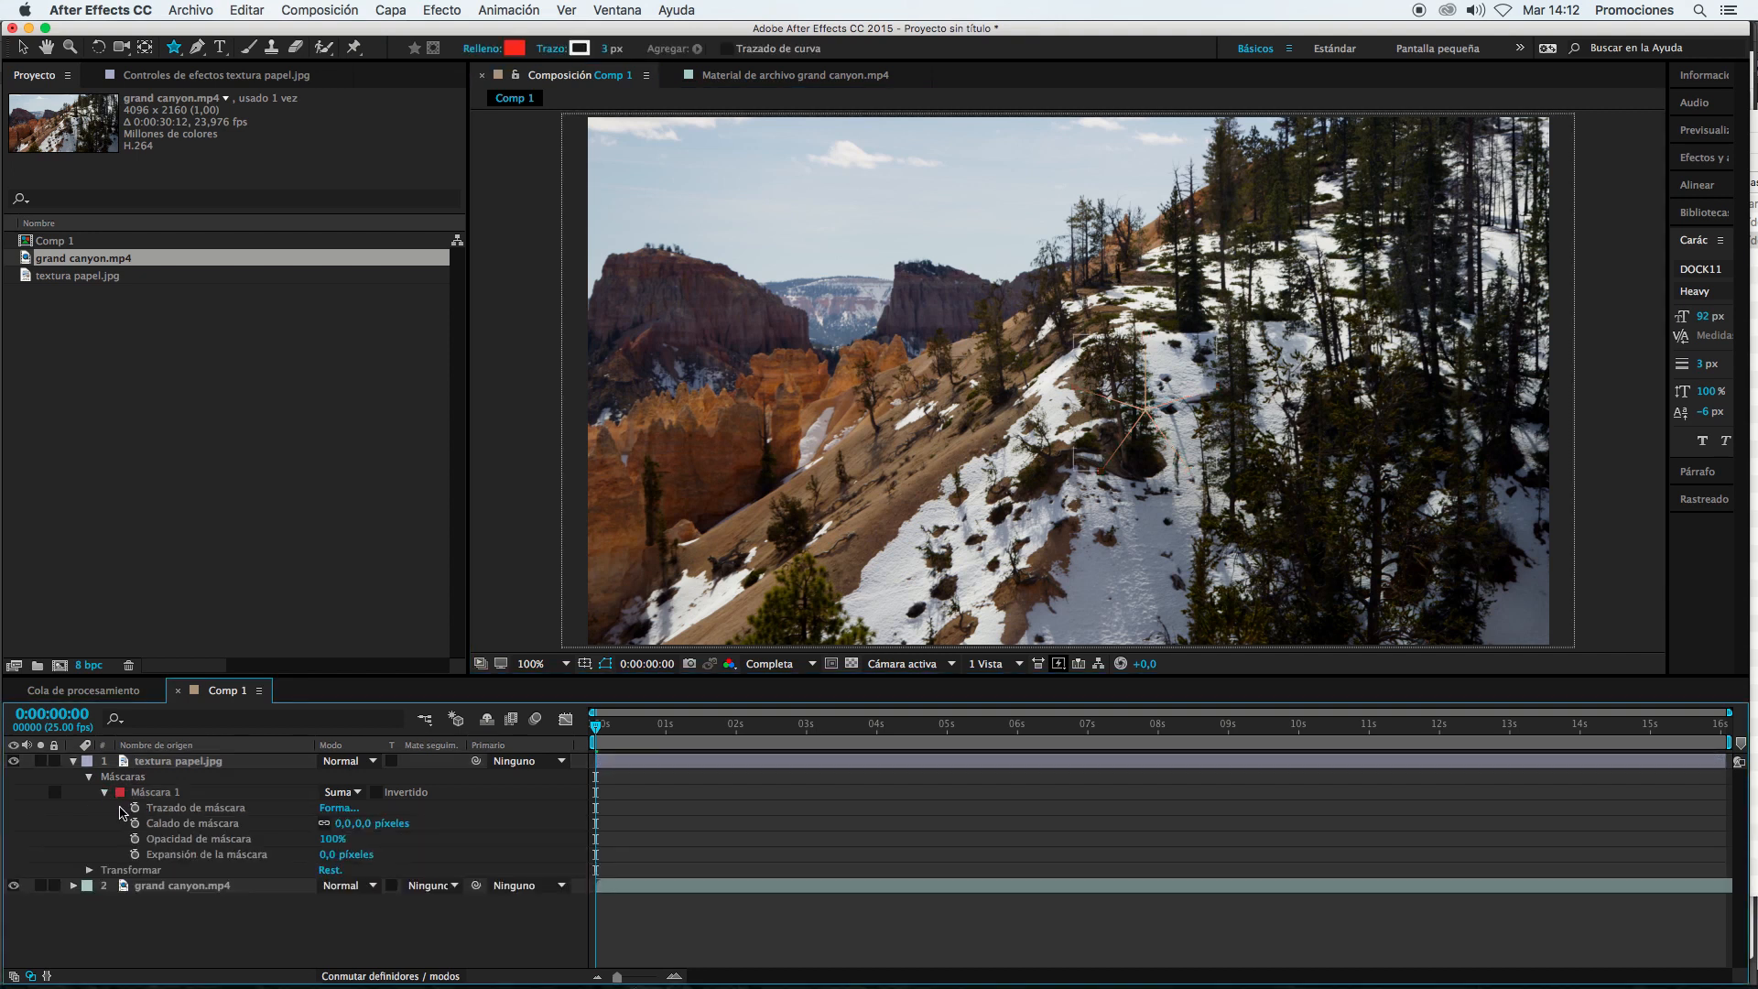
pyautogui.click(106, 796)
pyautogui.click(156, 793)
pyautogui.press('Delete')
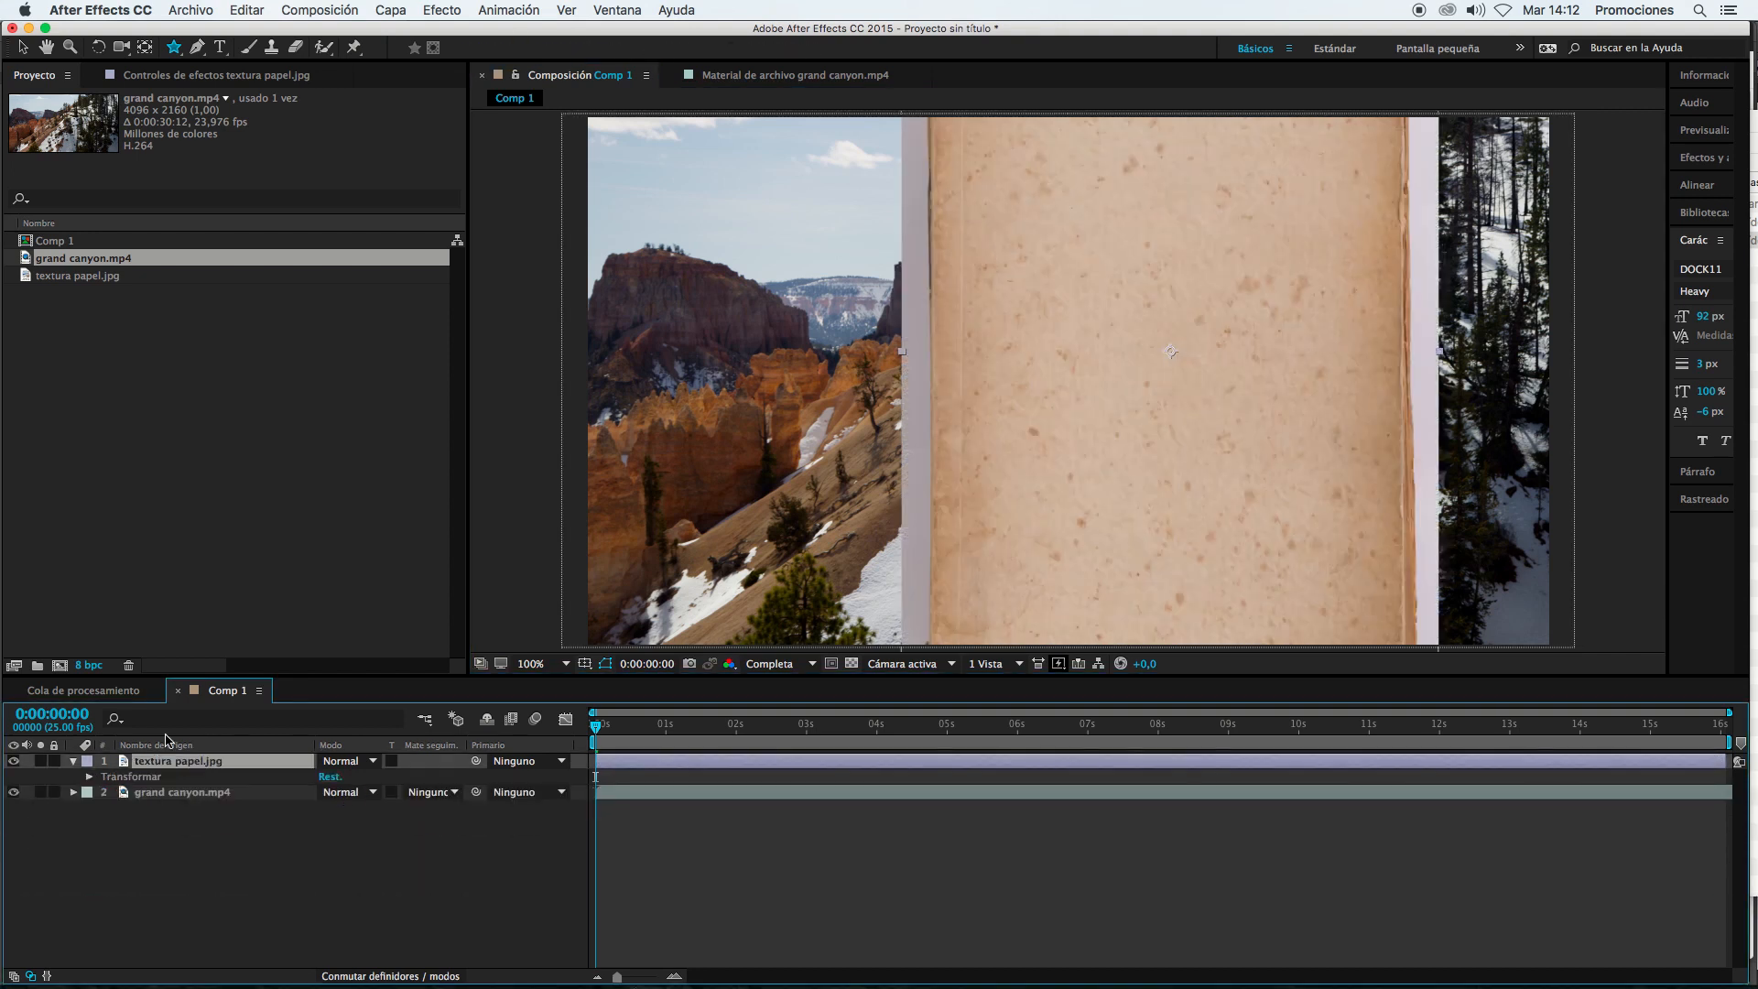
# Step: Try a second, smaller star mask near the centre of the paper texture and delete it
pyautogui.press('super+z')
pyautogui.press('super+shift+z')
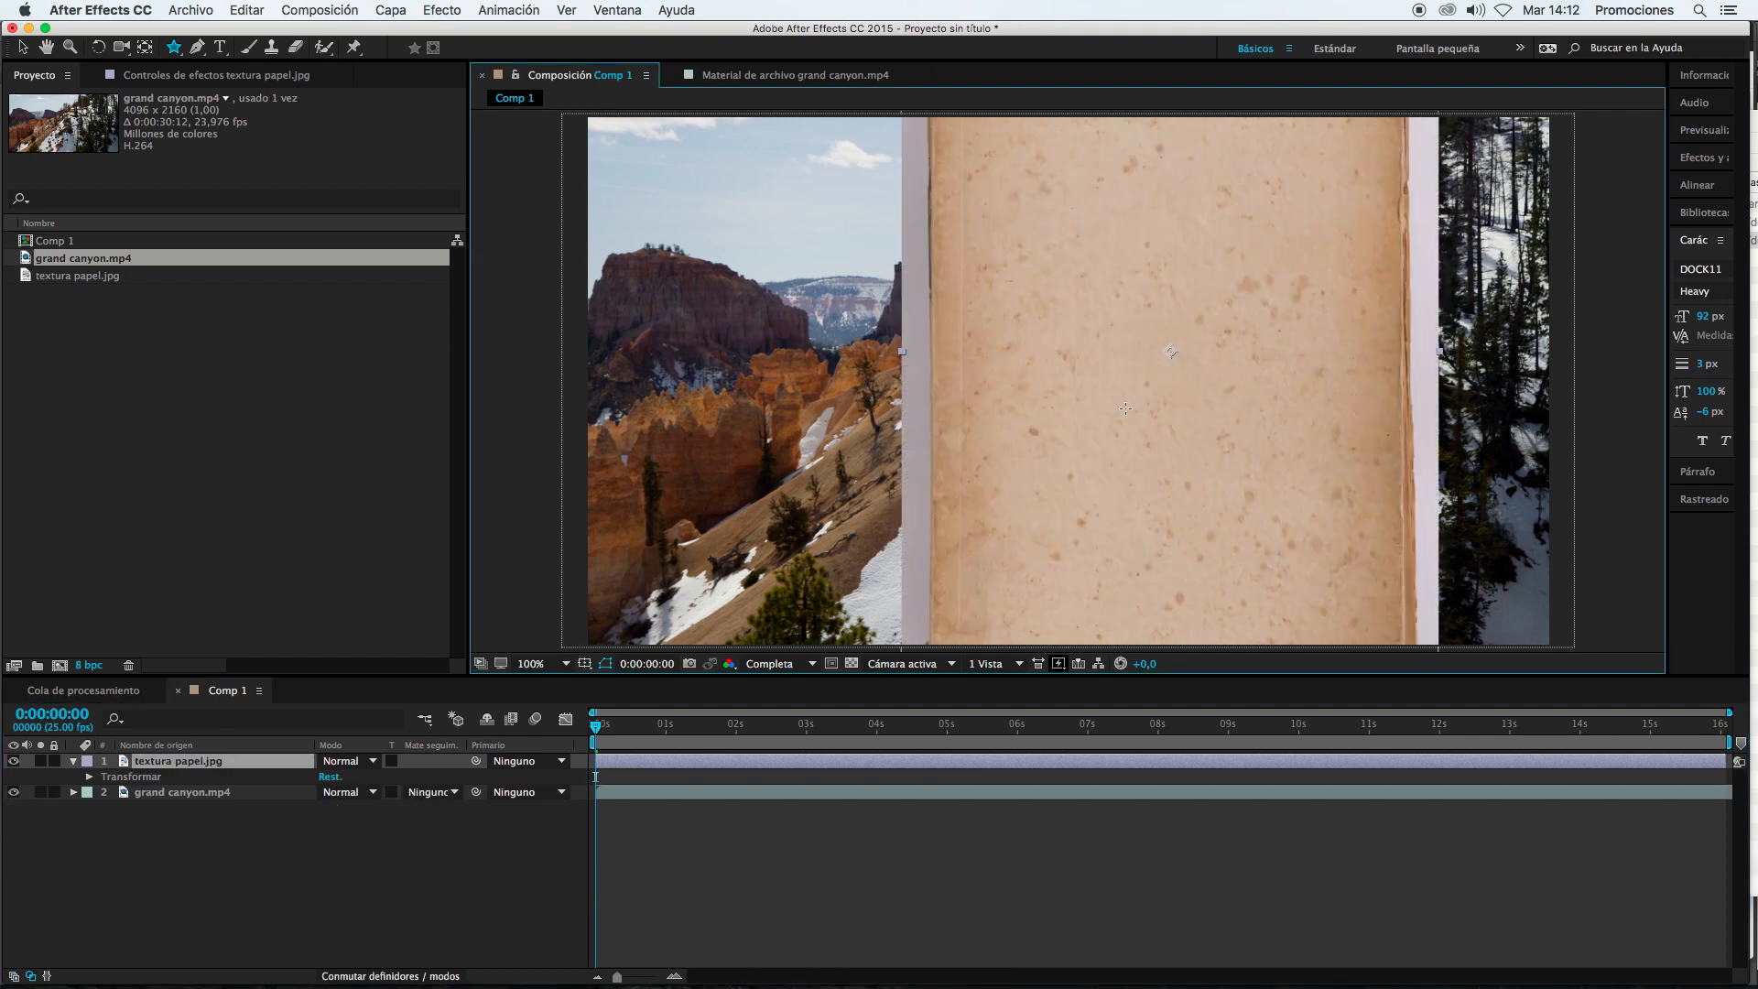
pyautogui.press('super+z')
pyautogui.moveTo(1127, 403)
pyautogui.mouseDown()
pyautogui.moveTo(1170, 369)
pyautogui.moveTo(1139, 381)
pyautogui.mouseUp()
pyautogui.press('capslock')
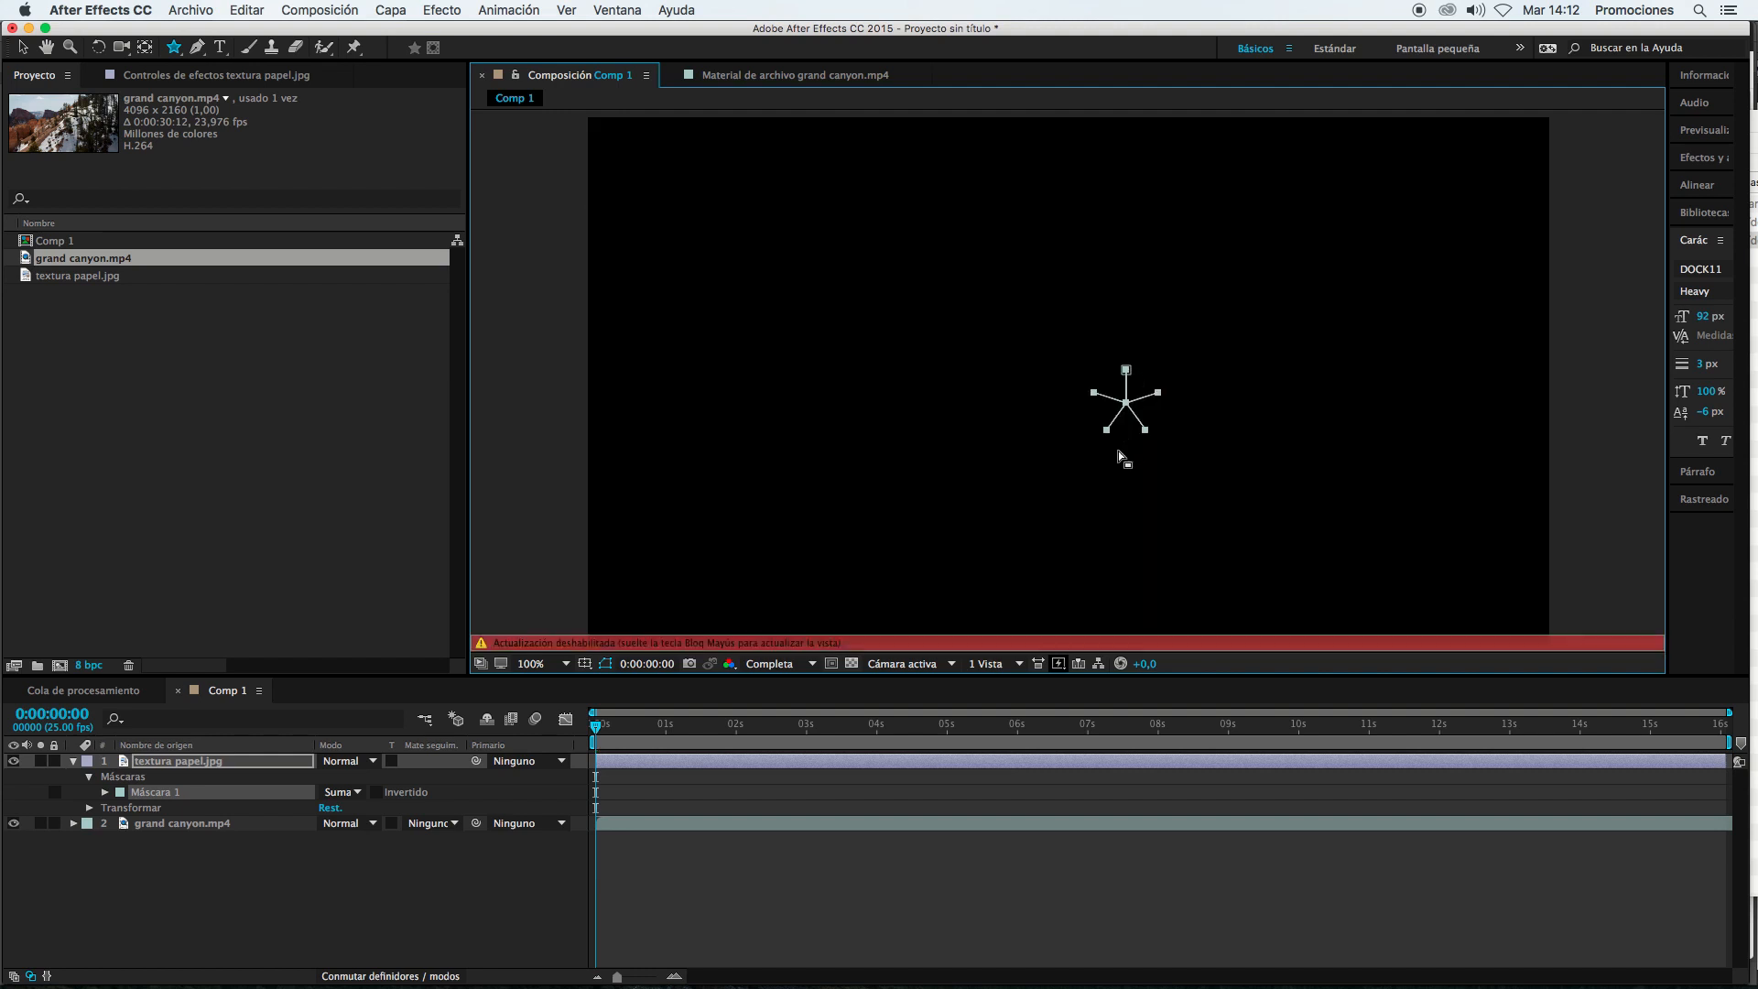
pyautogui.press('Delete')
pyautogui.press('capslock')
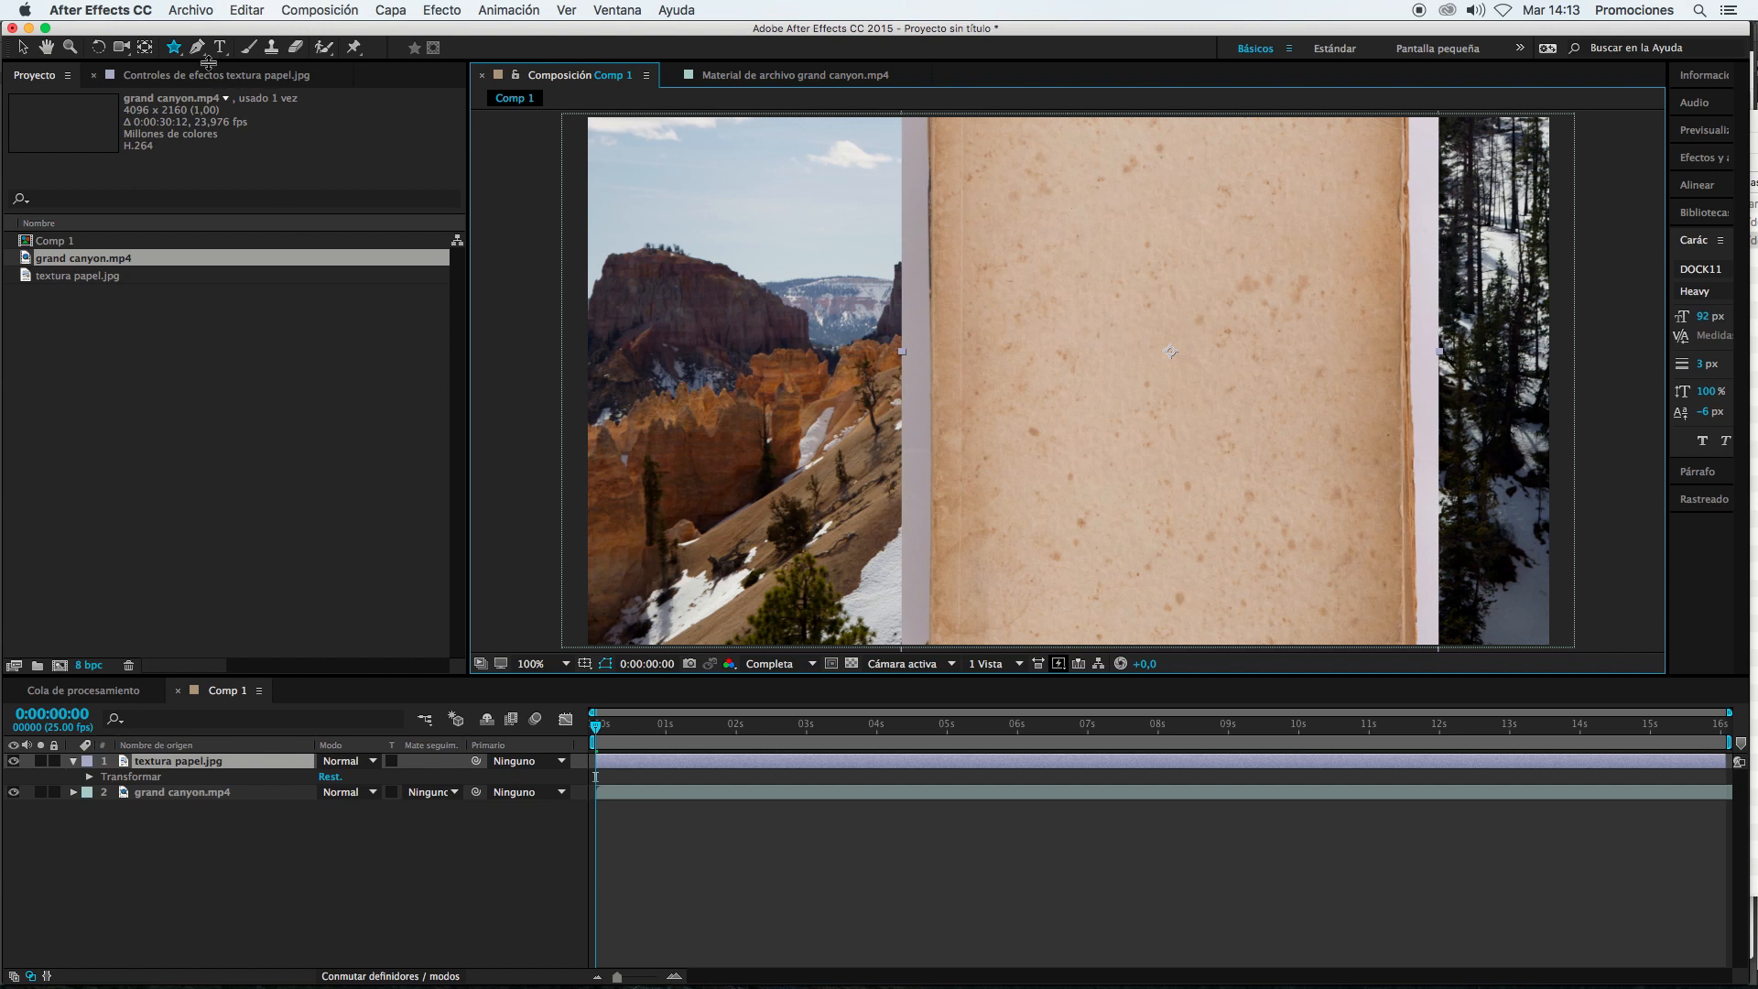
# Step: Mask the paper layer with a large five-pointed star spanning nearly its full width, and expand the properties of Máscara 1
pyautogui.press('super+z')
pyautogui.press('capslock')
pyautogui.press('v')
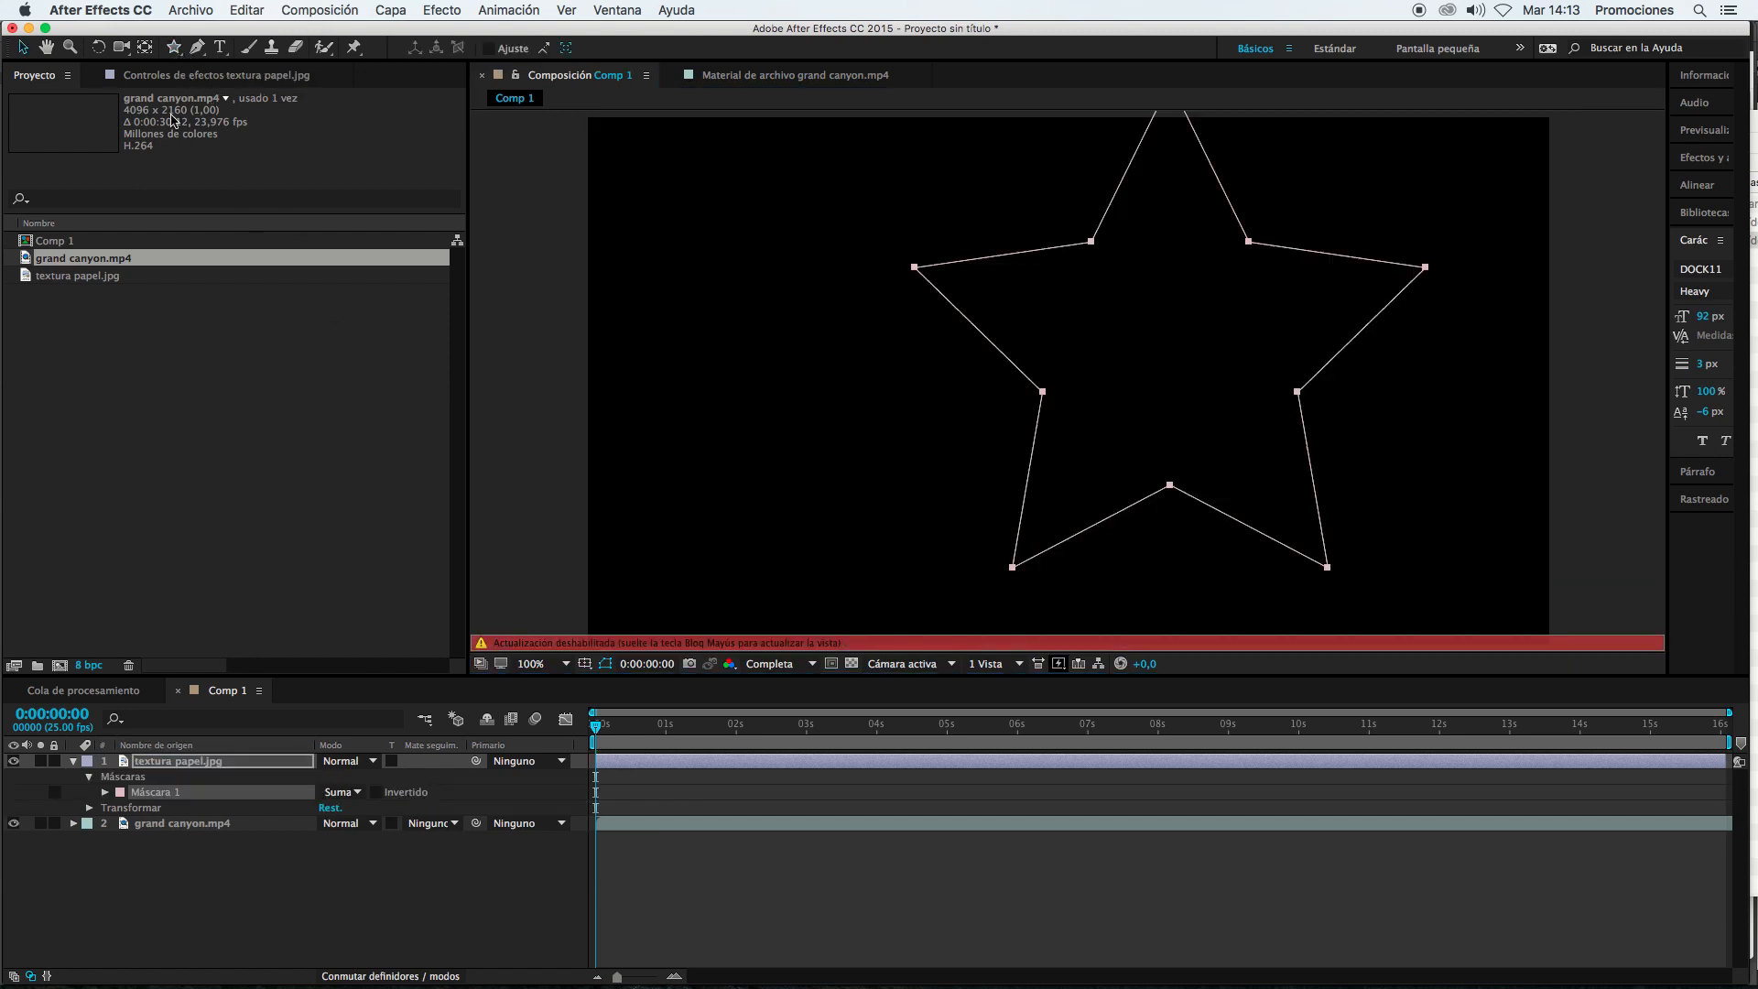
pyautogui.press('capslock')
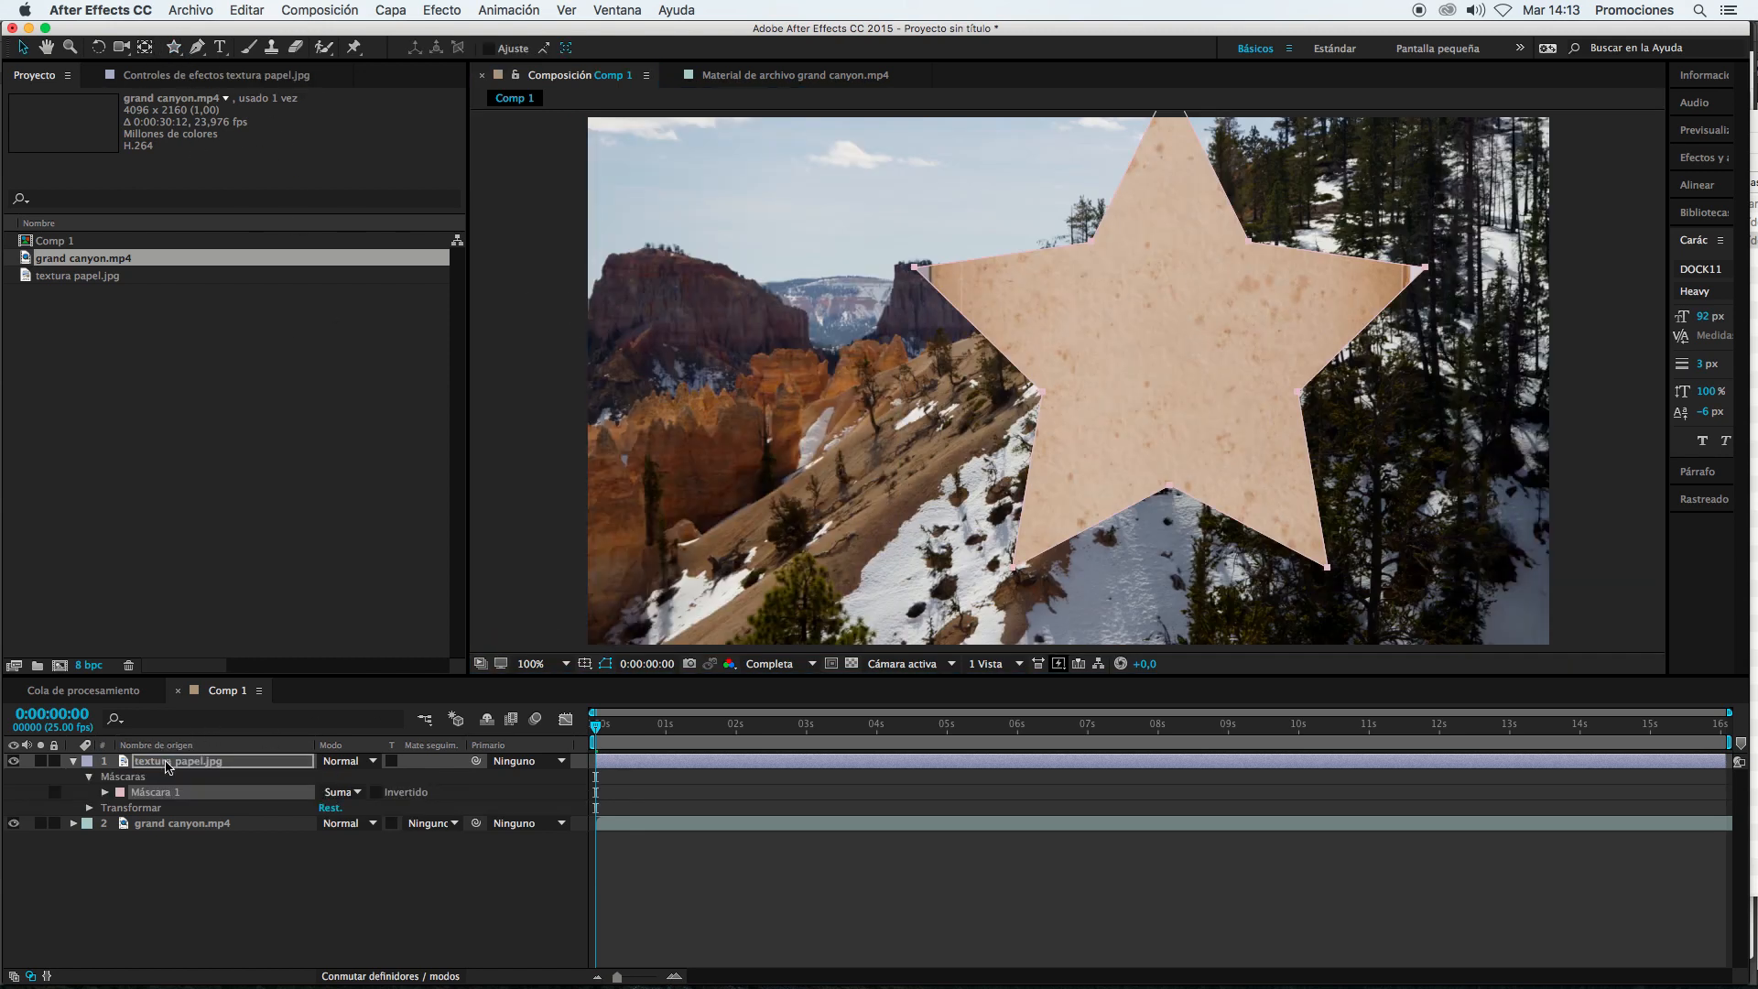
pyautogui.click(1036, 484)
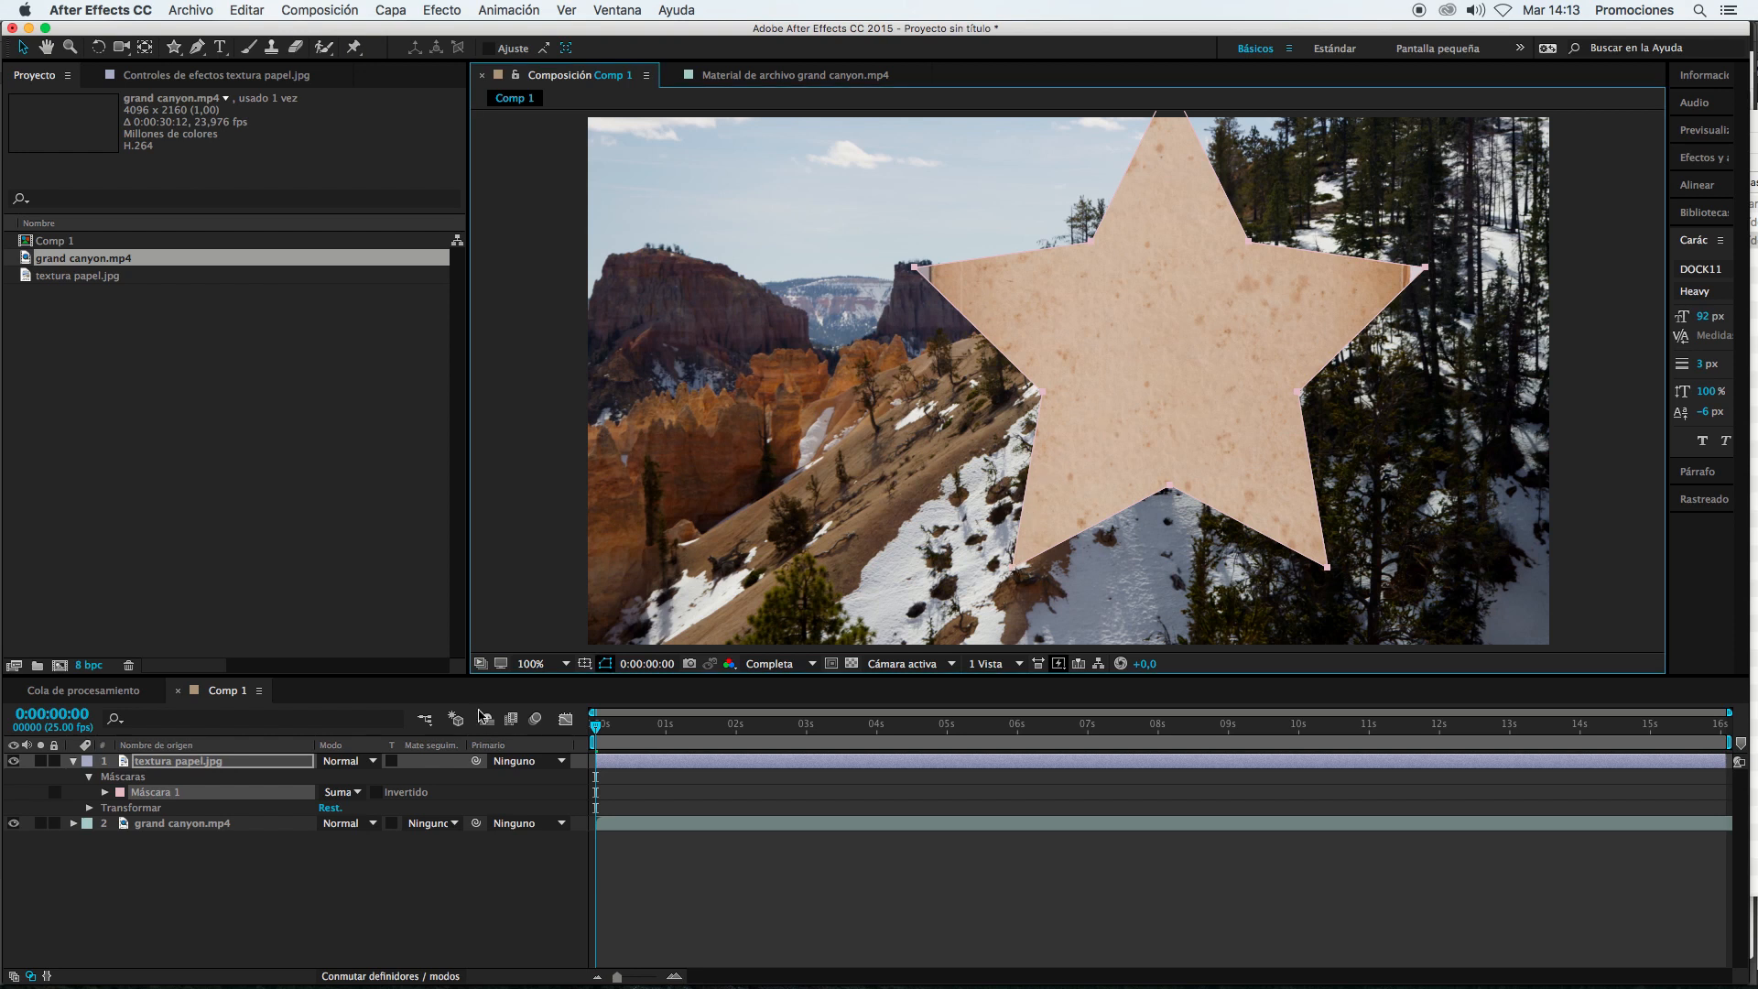
pyautogui.click(106, 792)
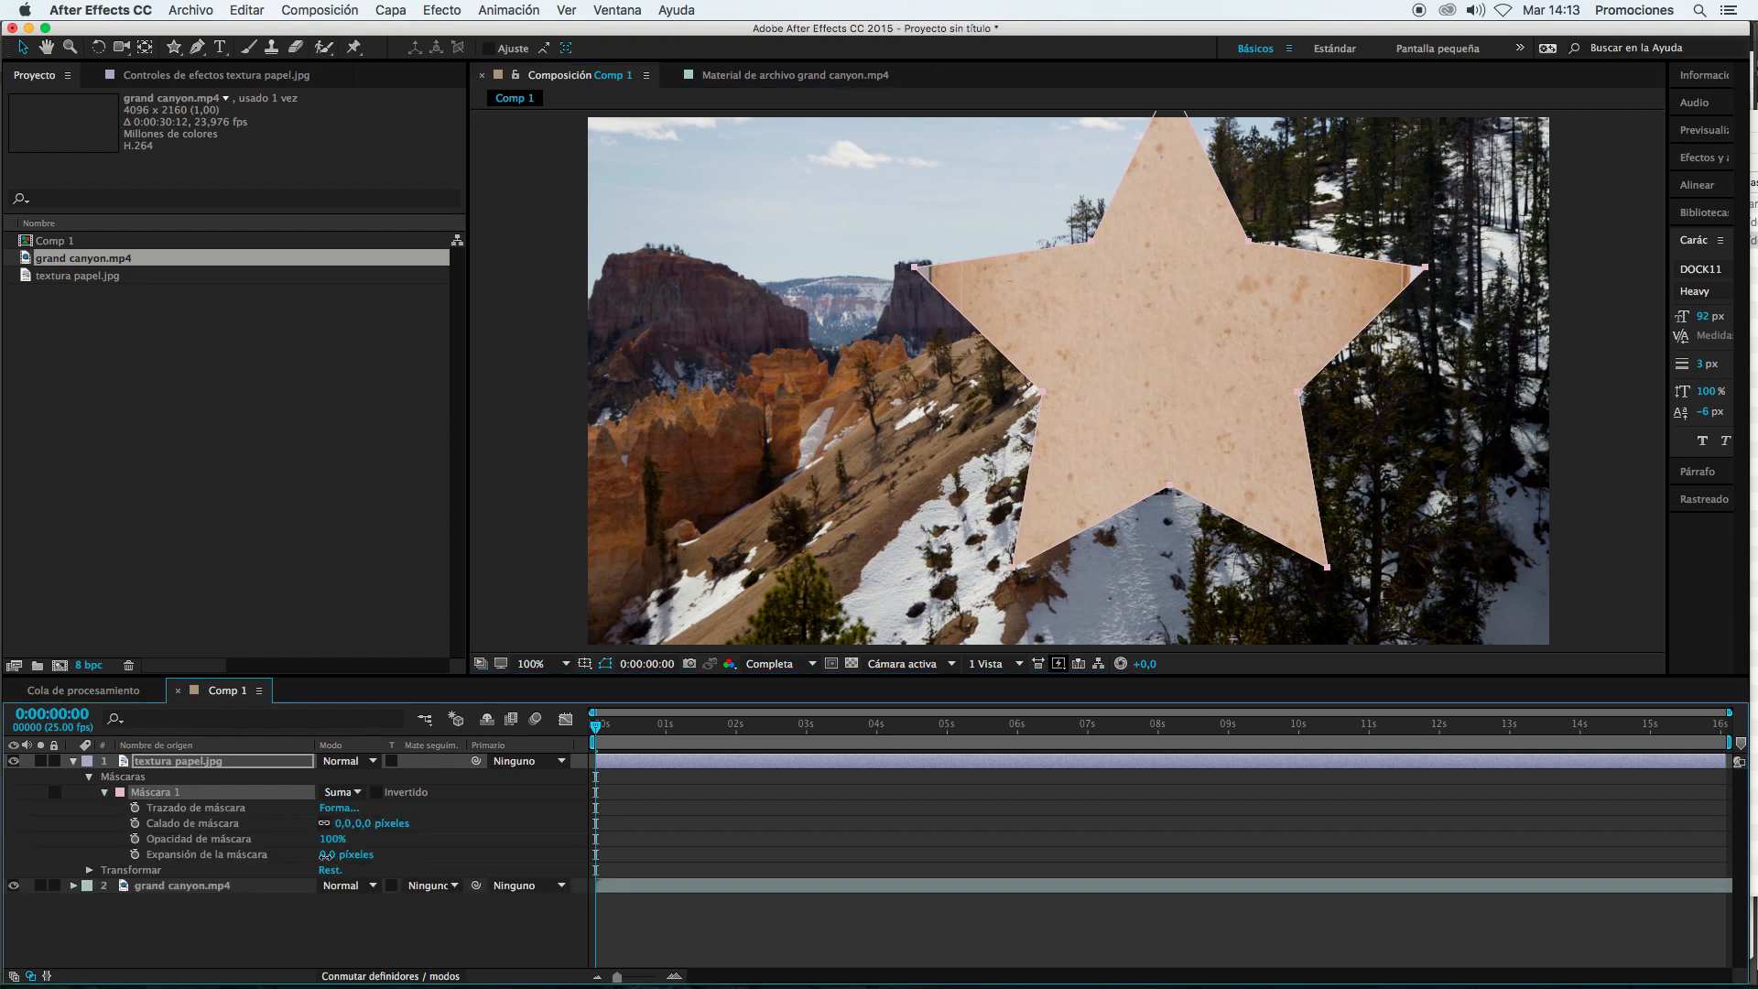
# Step: Try a mask expansion of -50 pixels on the star mask and undo it
pyautogui.moveTo(335, 857); pyautogui.dragTo(470, 815)
pyautogui.press('super+z')
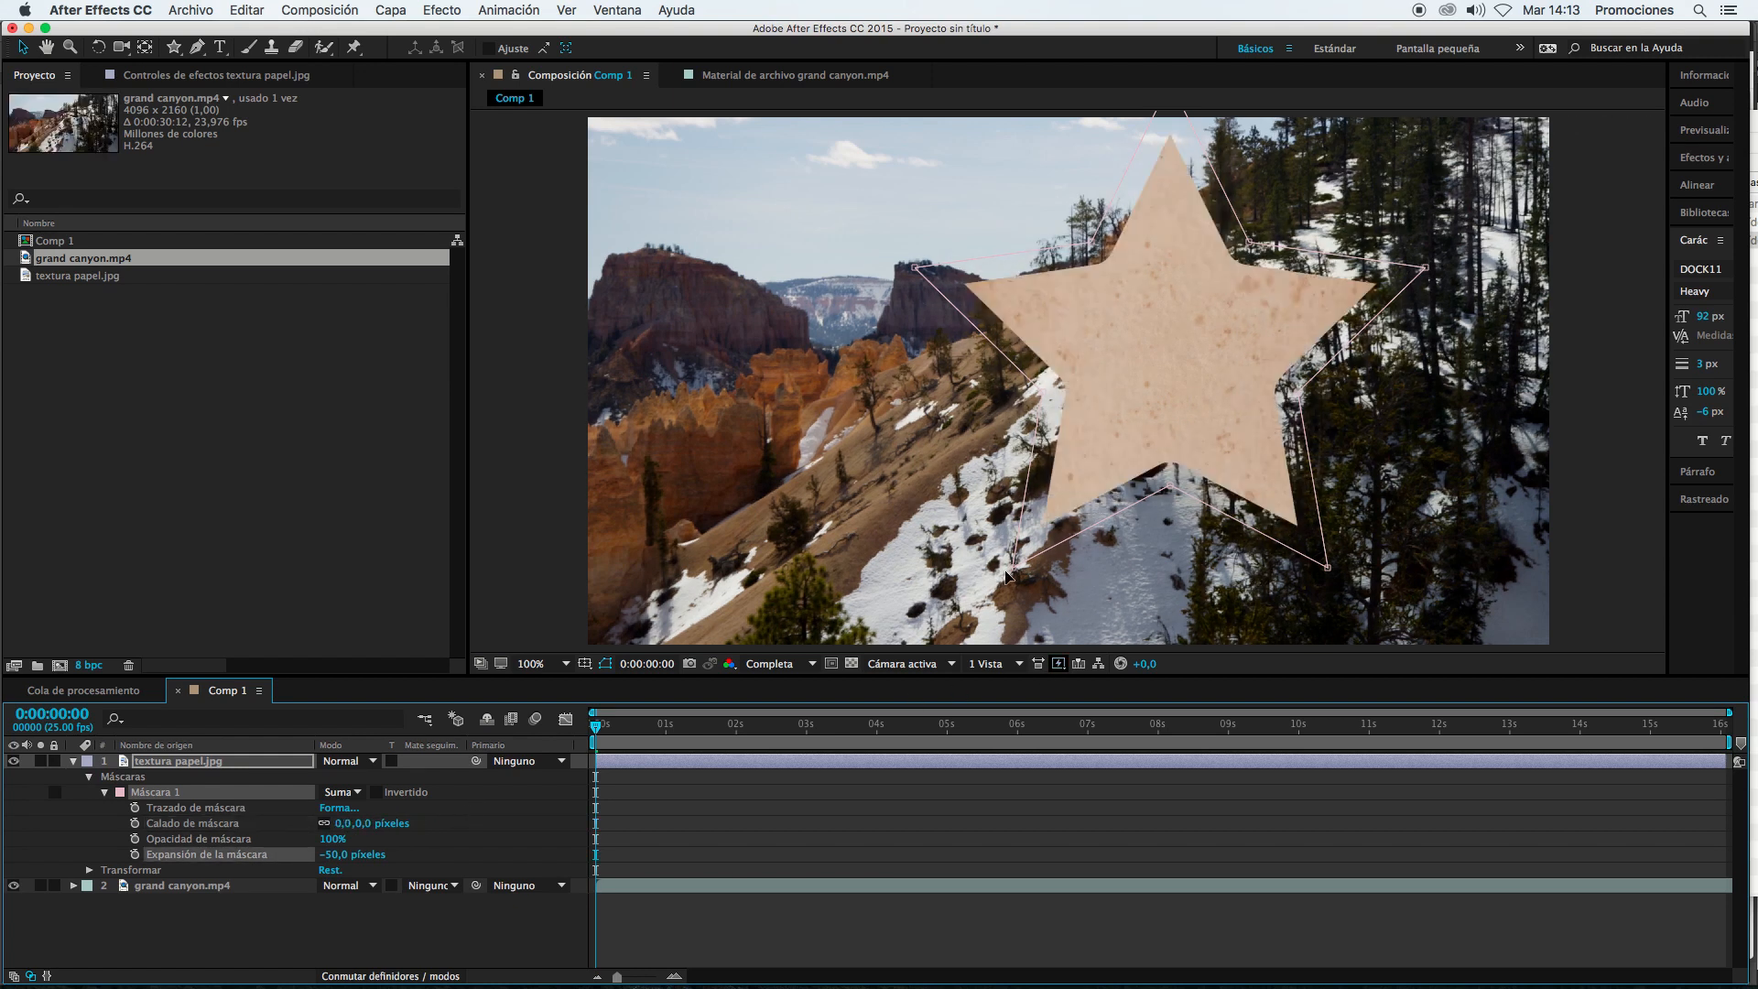
pyautogui.press('super+z')
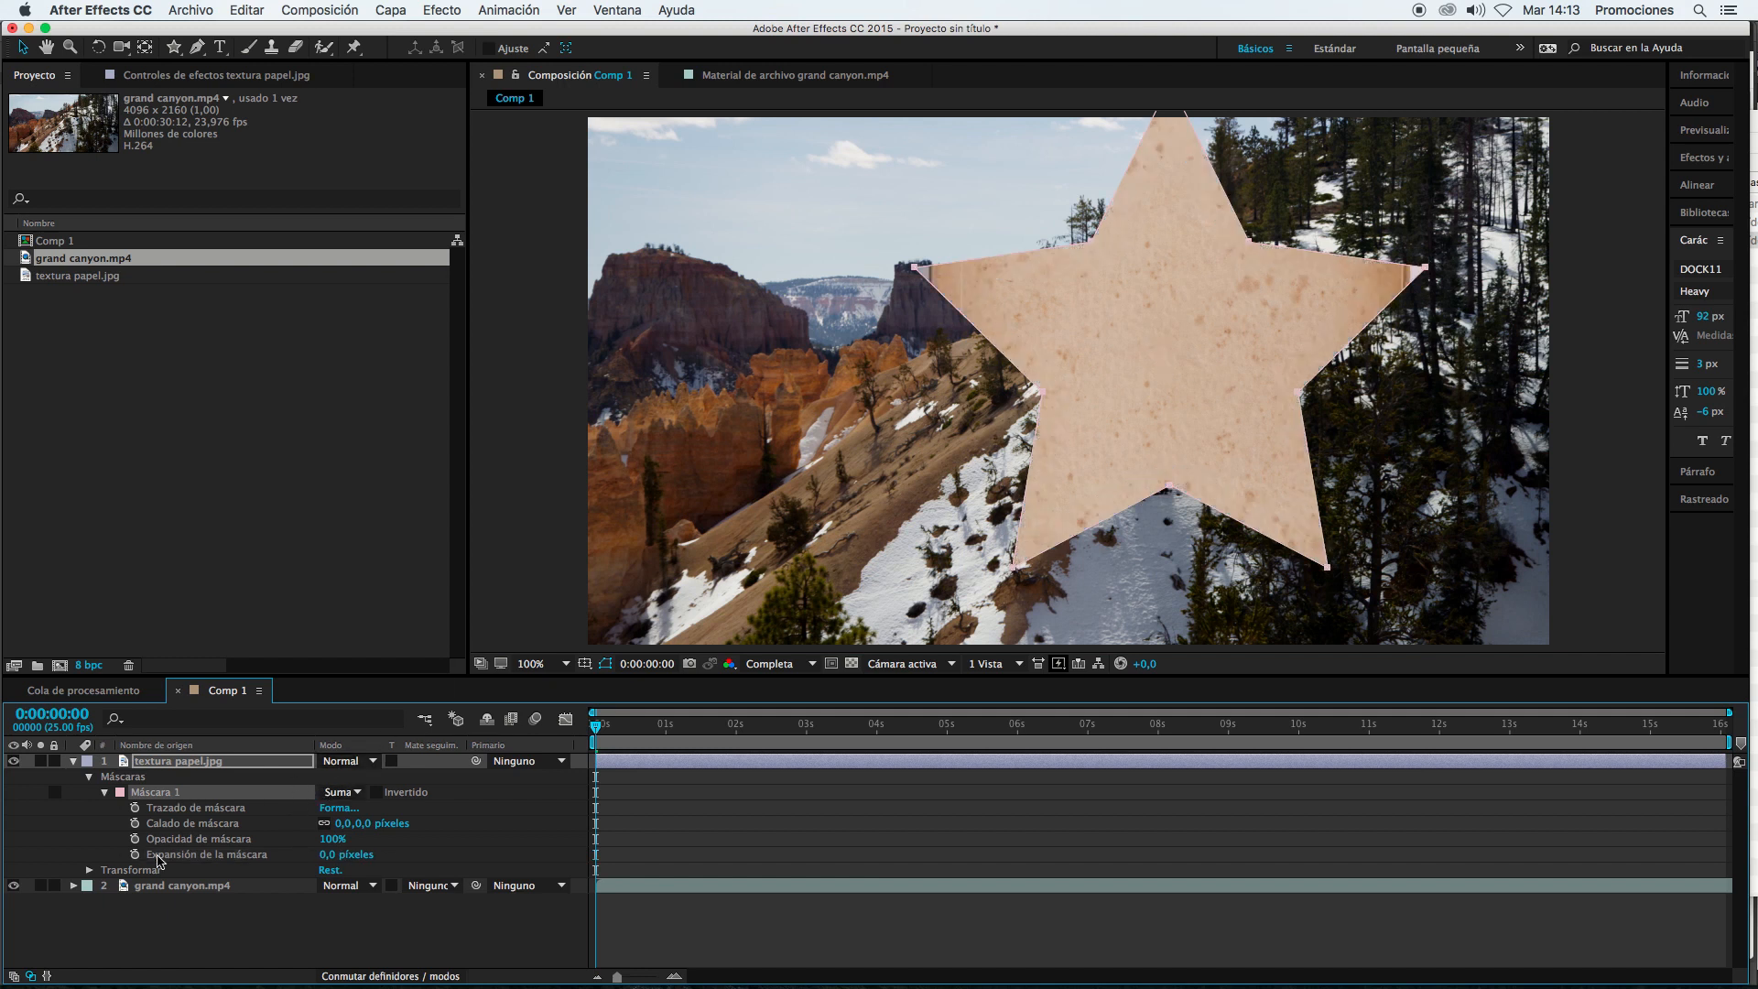
# Step: Move the star-masked paper layer slightly up and to the left, and nudge its mask path right and down across the texture
pyautogui.moveTo(1155, 372); pyautogui.dragTo(894, 538)
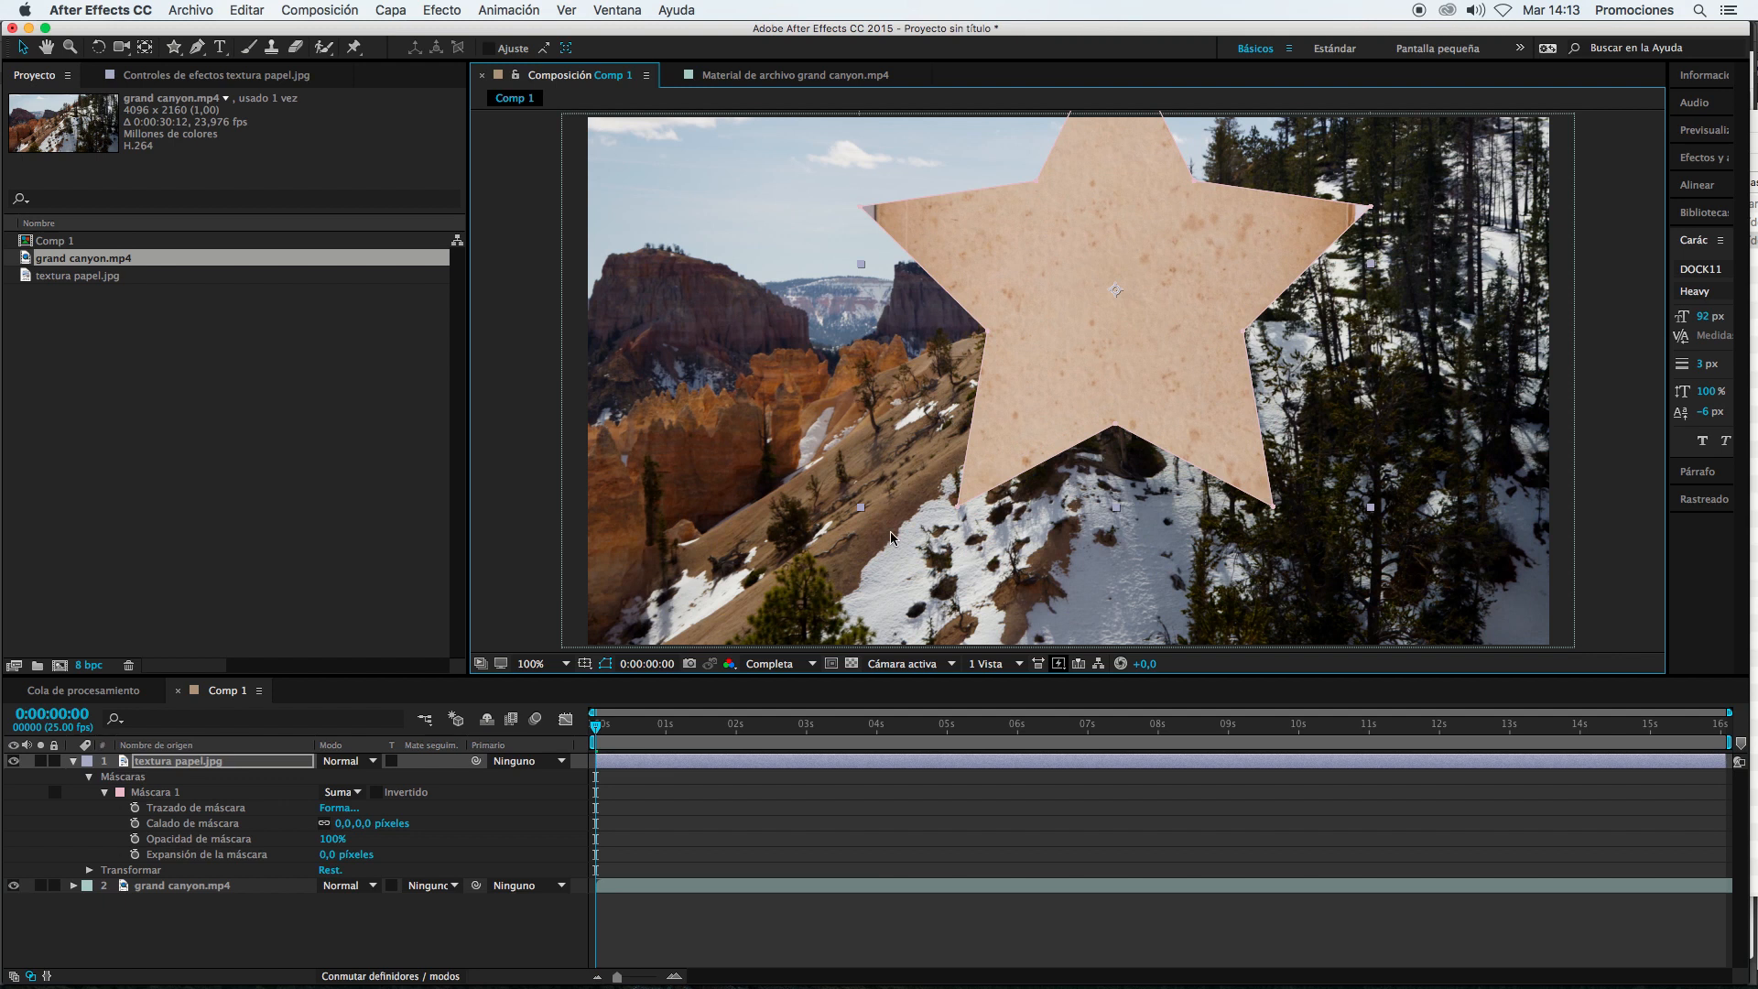
pyautogui.click(231, 808)
pyautogui.hotkey('shift', 'Right')
pyautogui.hotkey('shift', 'Right')
pyautogui.hotkey('shift', 'Down')
pyautogui.hotkey('shift', 'Right')
pyautogui.hotkey('shift', 'Right')
pyautogui.hotkey('shift', 'Down')
pyautogui.hotkey('shift', 'Down')
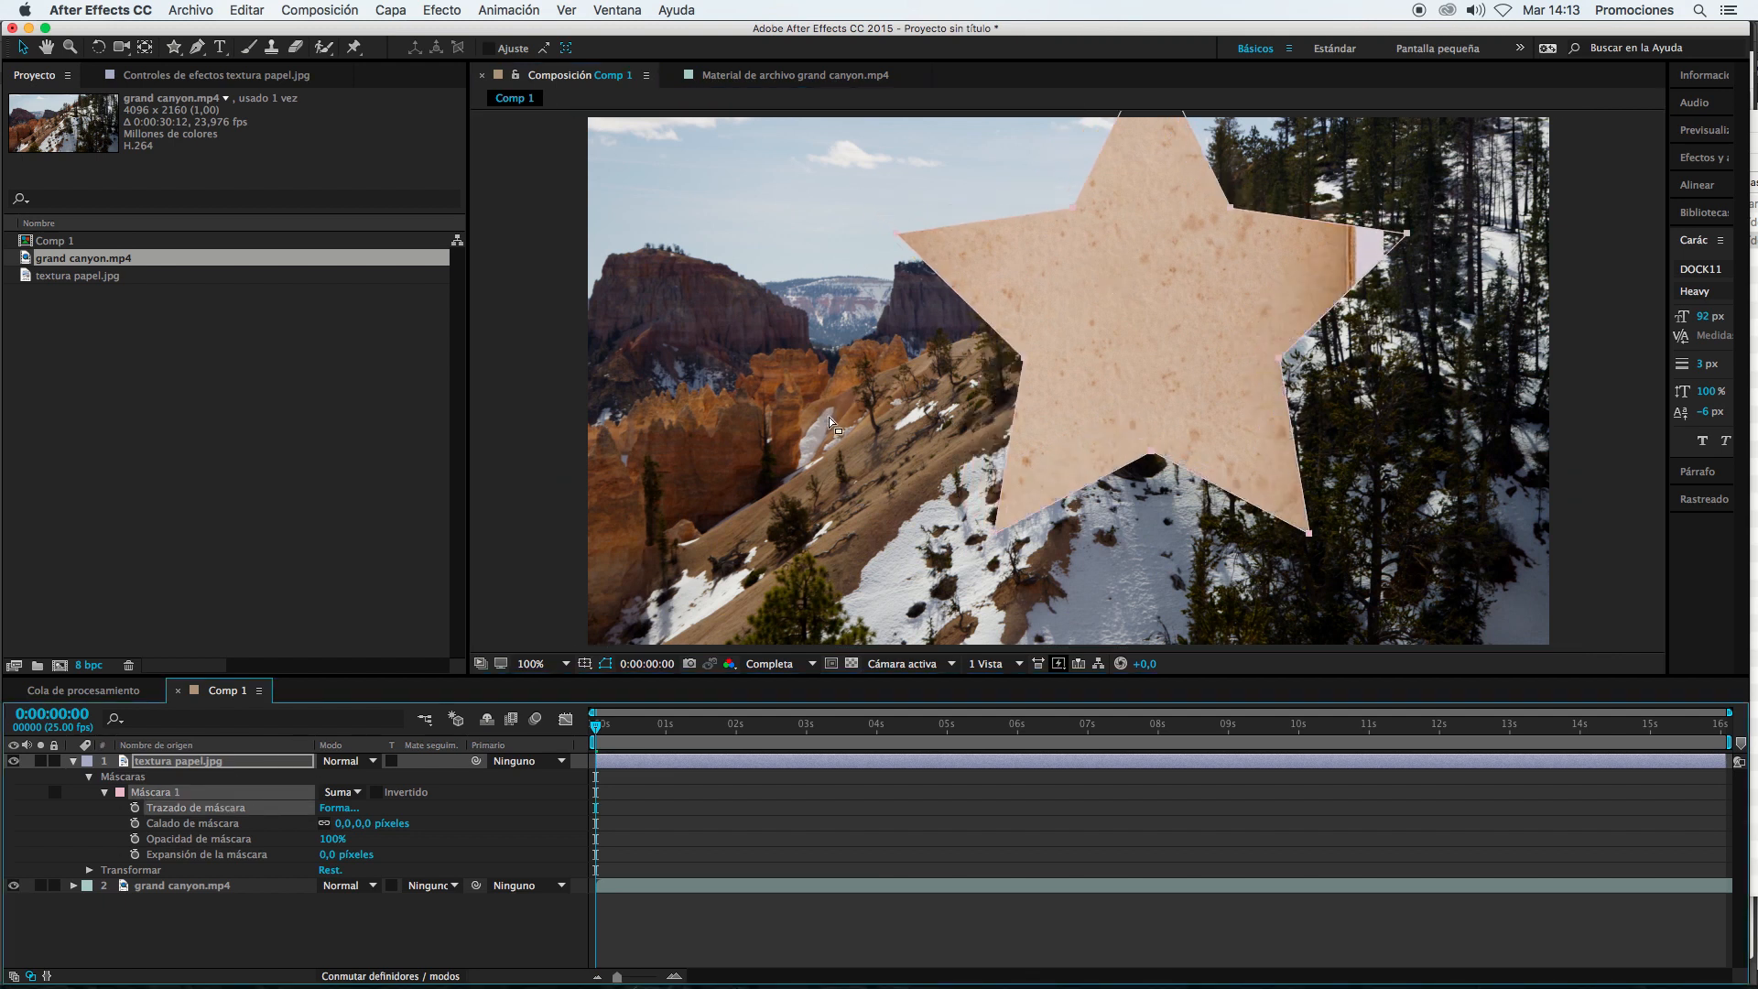
pyautogui.hotkey('shift', 'Right')
pyautogui.hotkey('shift', 'Down')
pyautogui.hotkey('shift', 'Right')
pyautogui.hotkey('shift', 'Down')
pyautogui.hotkey('shift', 'Left')
pyautogui.hotkey('shift', 'Down')
pyautogui.hotkey('shift', 'Left')
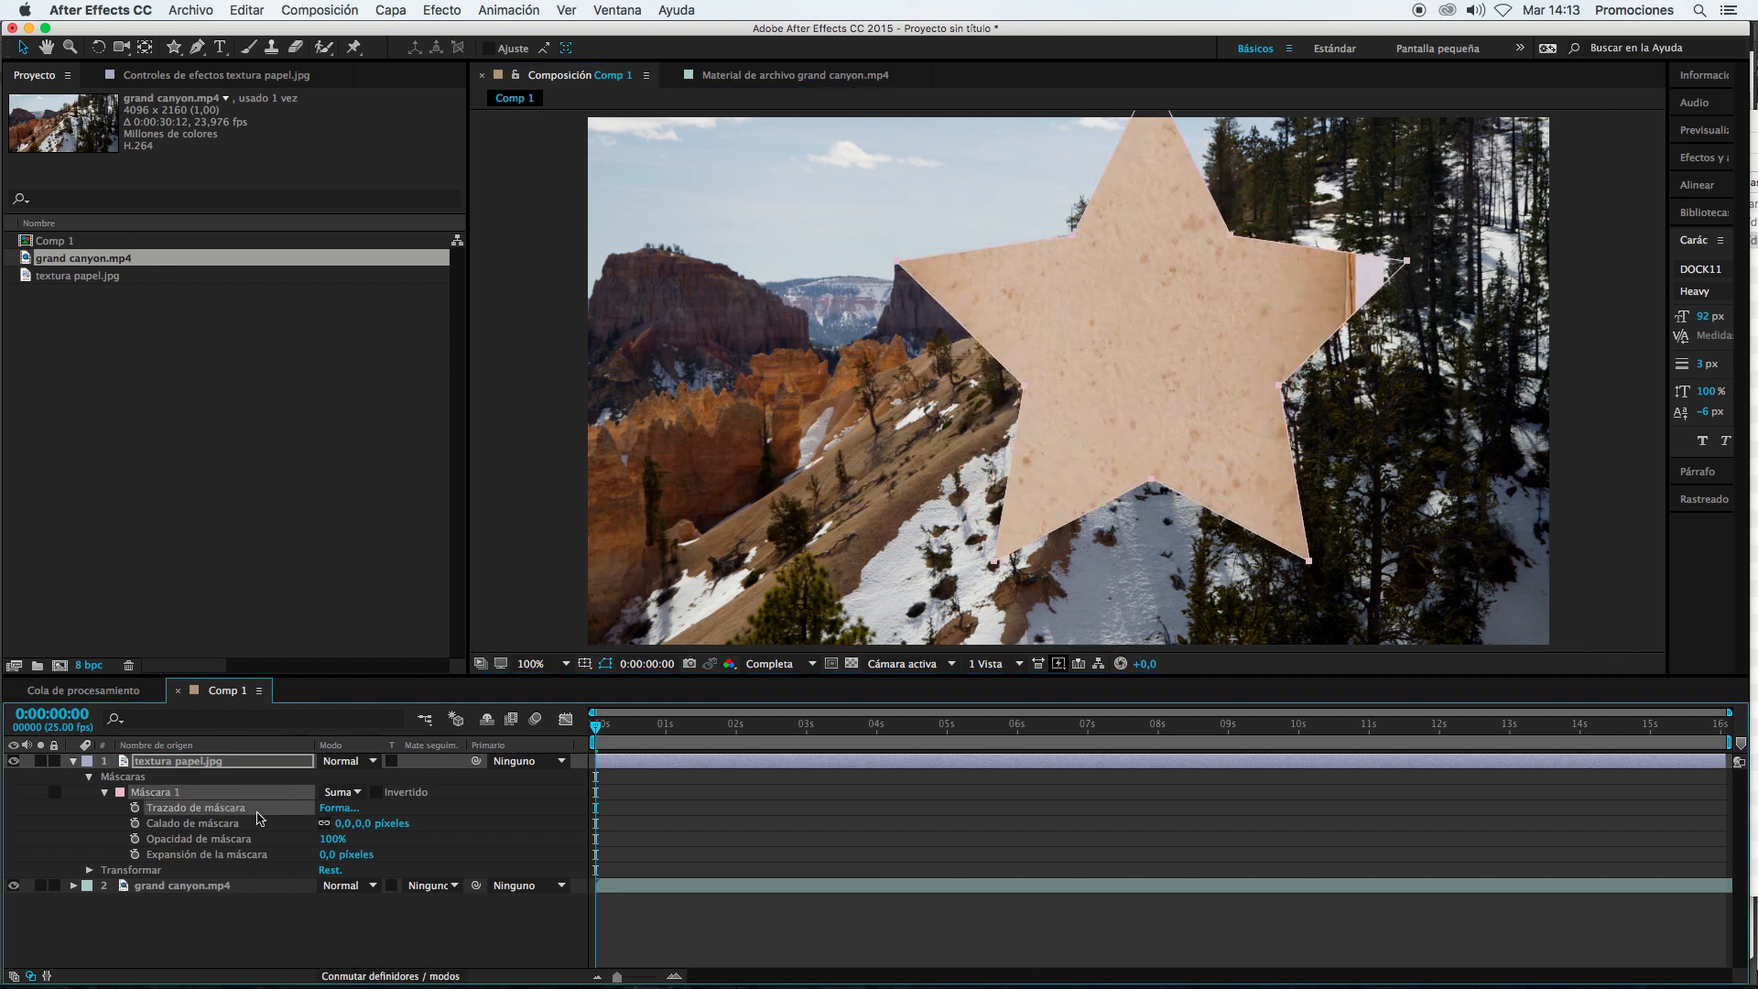
# Step: Nudge Máscara 1 left until one star point passes the paper's left edge, and activate the star mask's free-transform box
pyautogui.click(210, 936)
pyautogui.click(174, 793)
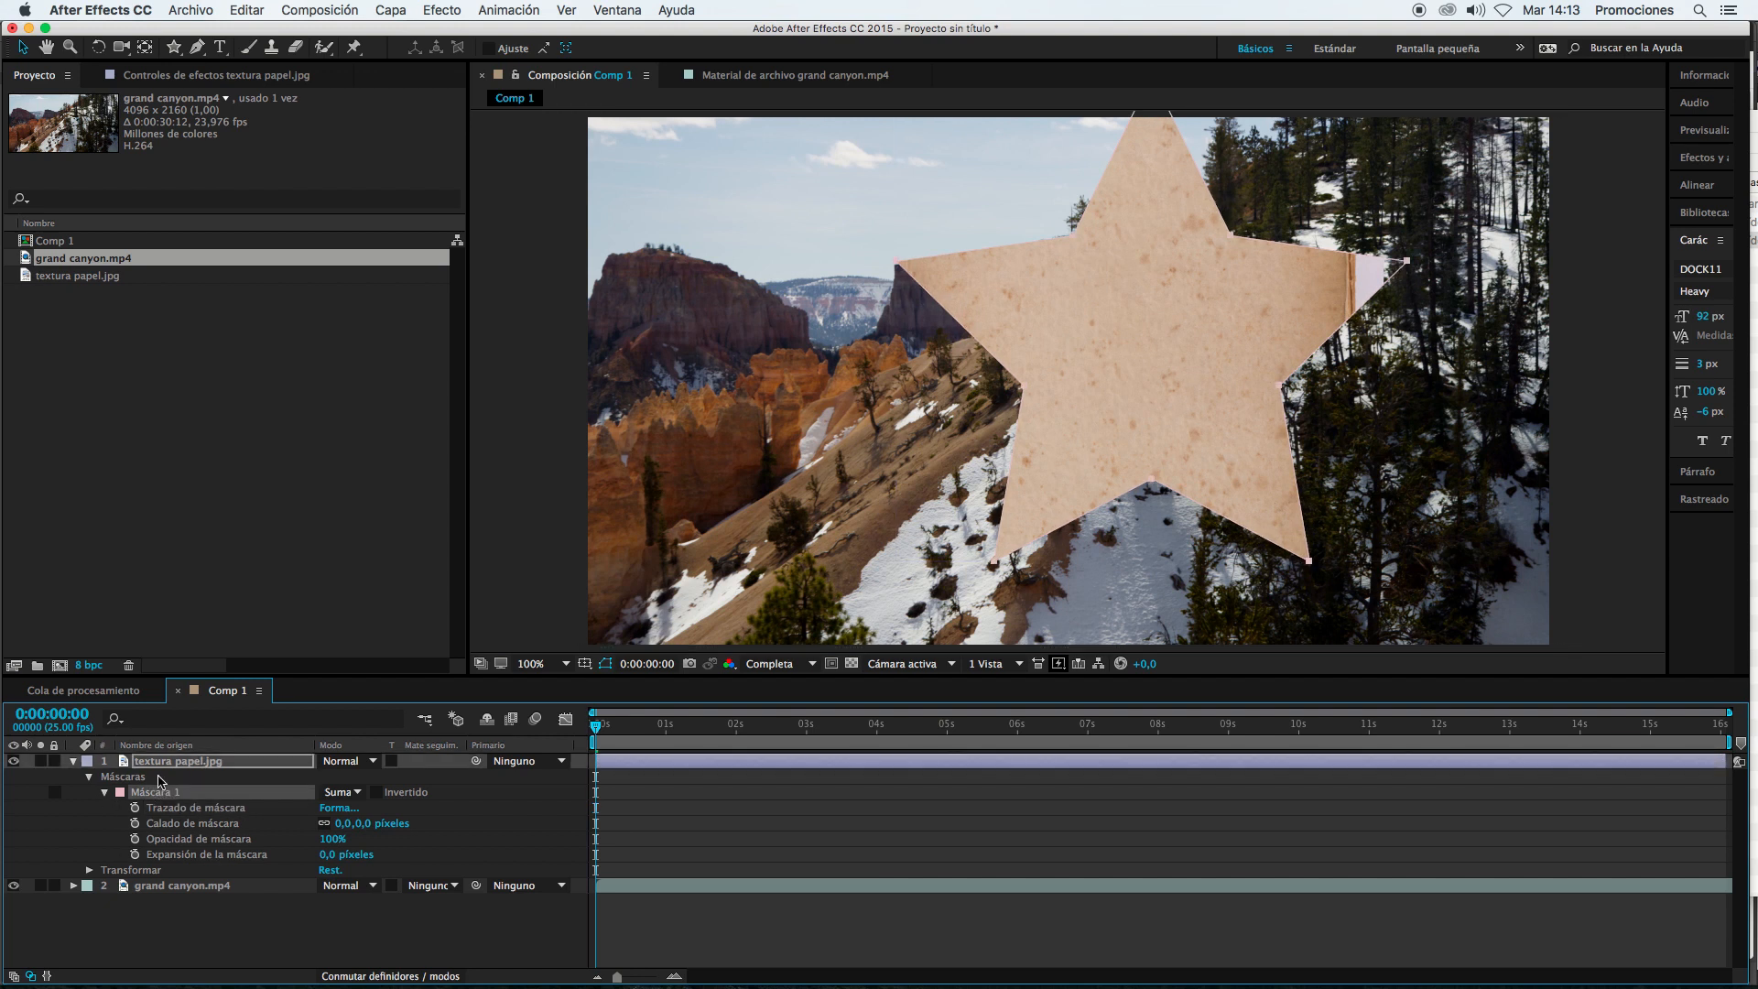
pyautogui.hotkey('shift', 'Left')
pyautogui.hotkey('shift', 'Left')
pyautogui.hotkey('shift', 'Left')
pyautogui.hotkey('shift', 'Left')
pyautogui.hotkey('shift', 'Left')
pyautogui.hotkey('shift', 'Left')
pyautogui.hotkey('shift', 'Left')
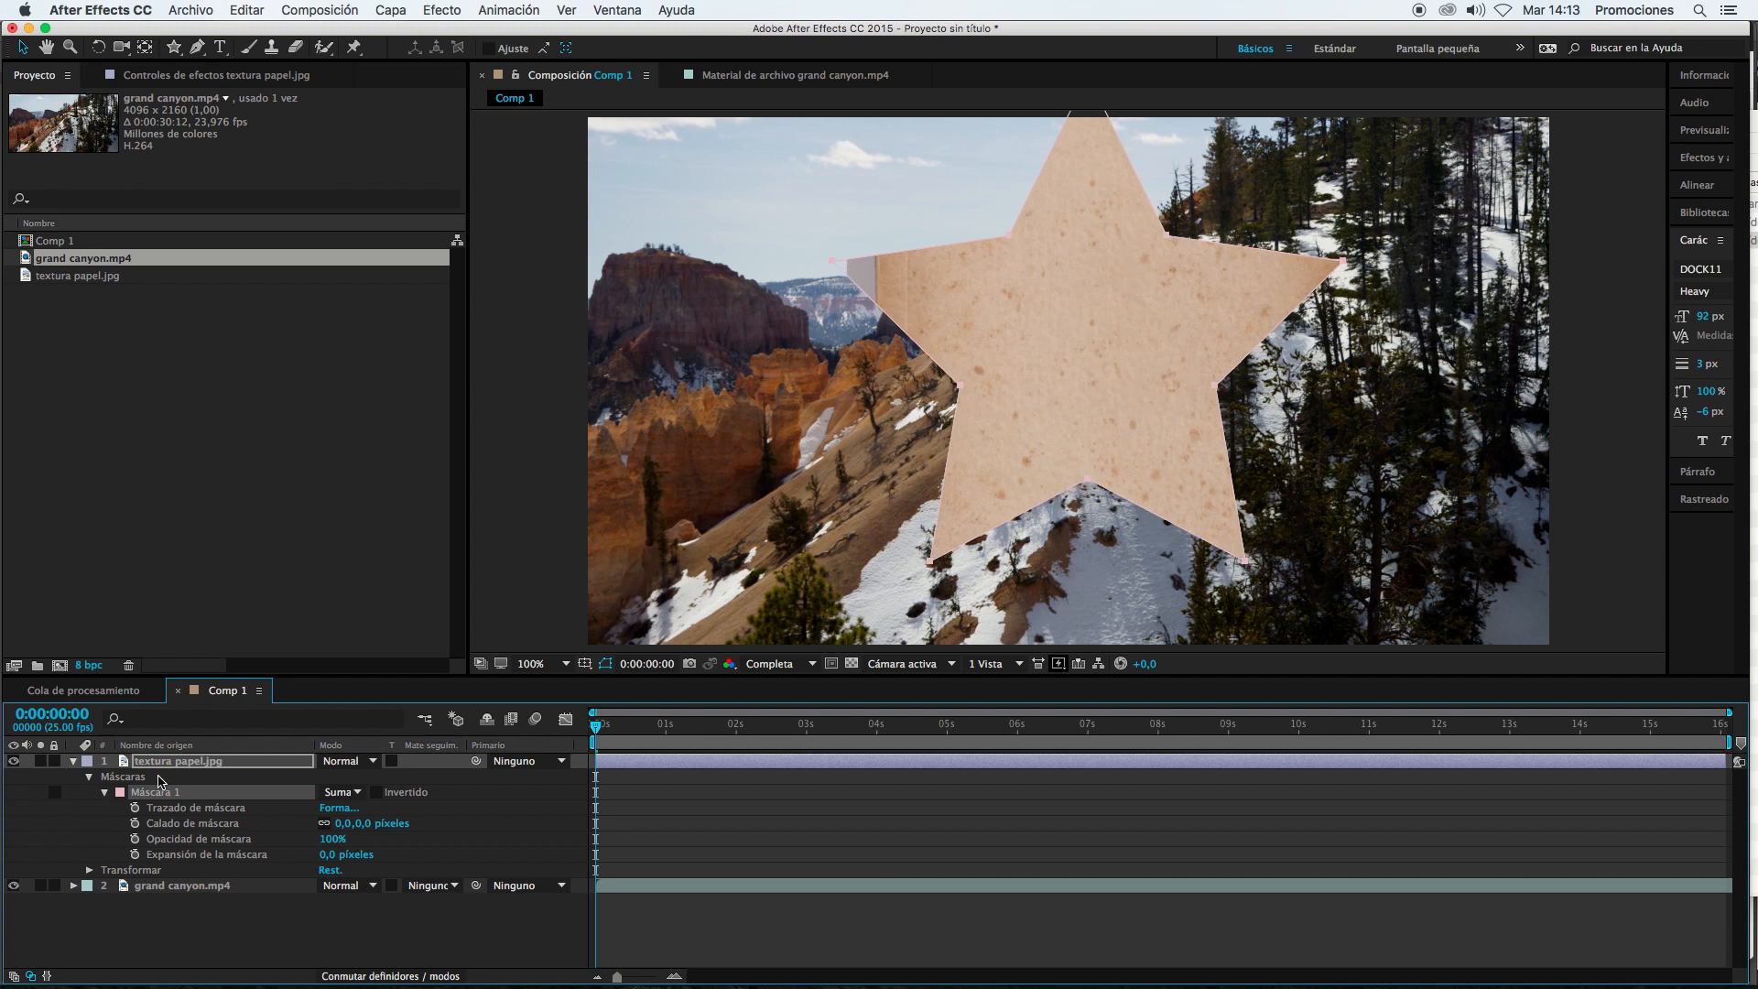
pyautogui.hotkey('shift', 'Left')
pyautogui.hotkey('shift', 'Left')
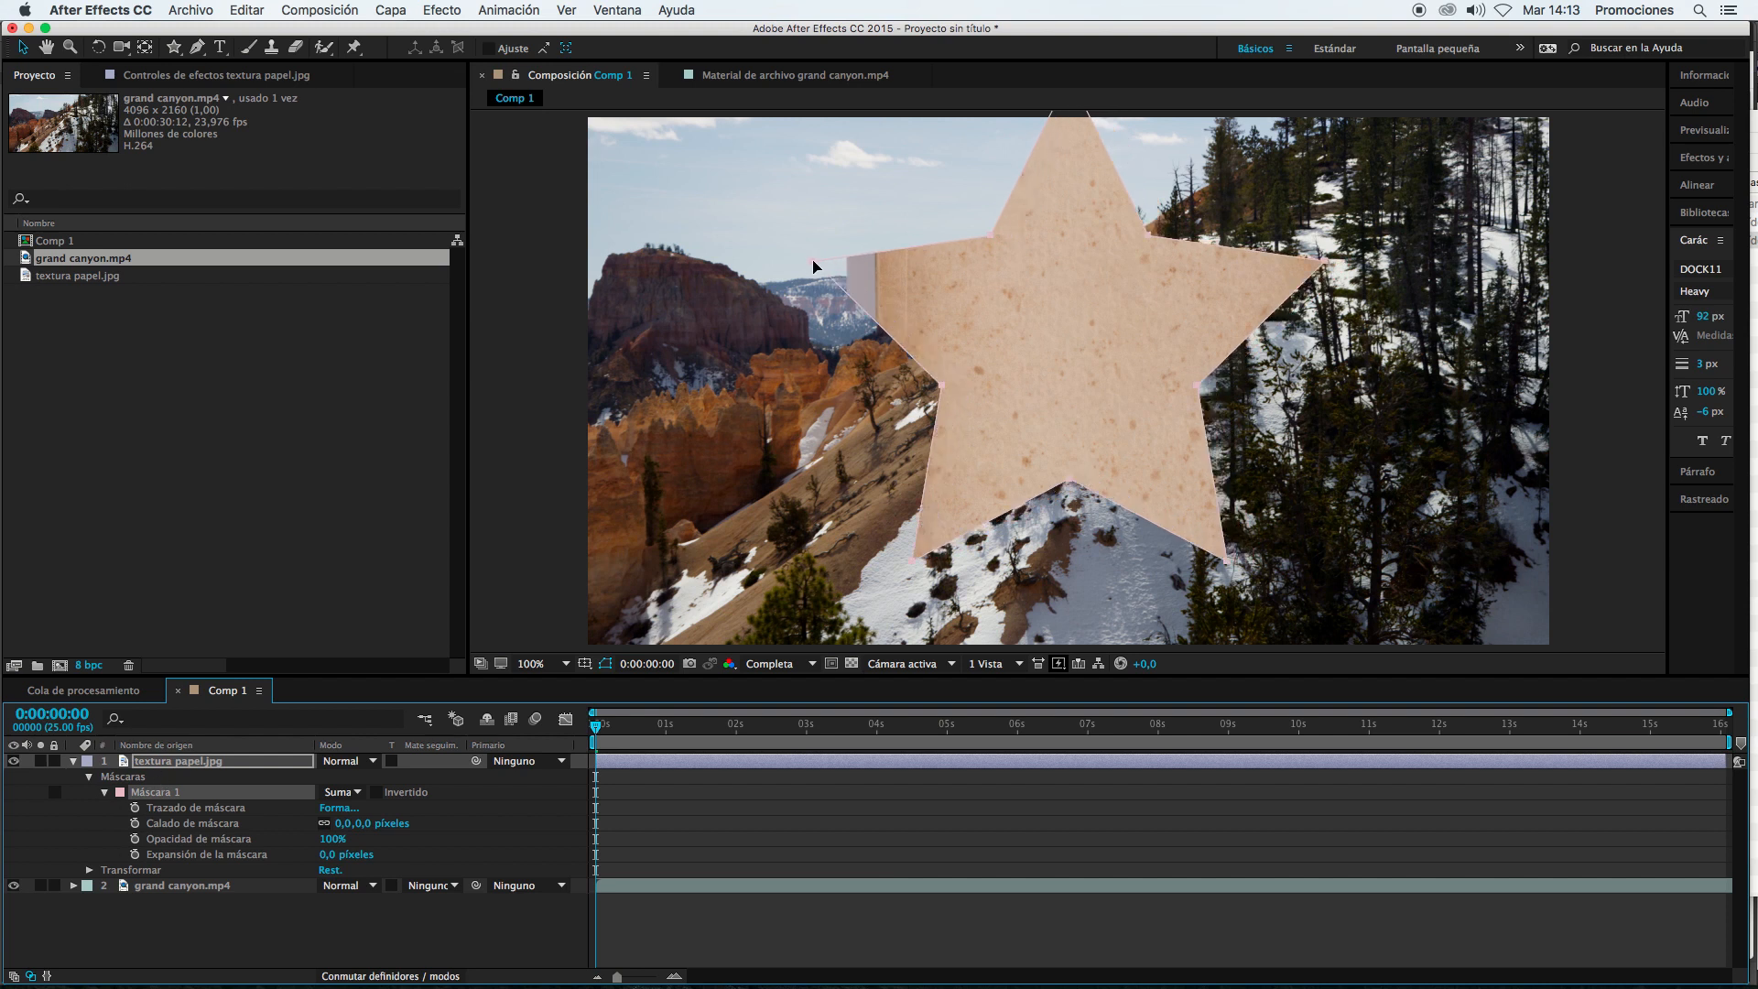
pyautogui.doubleClick(942, 391)
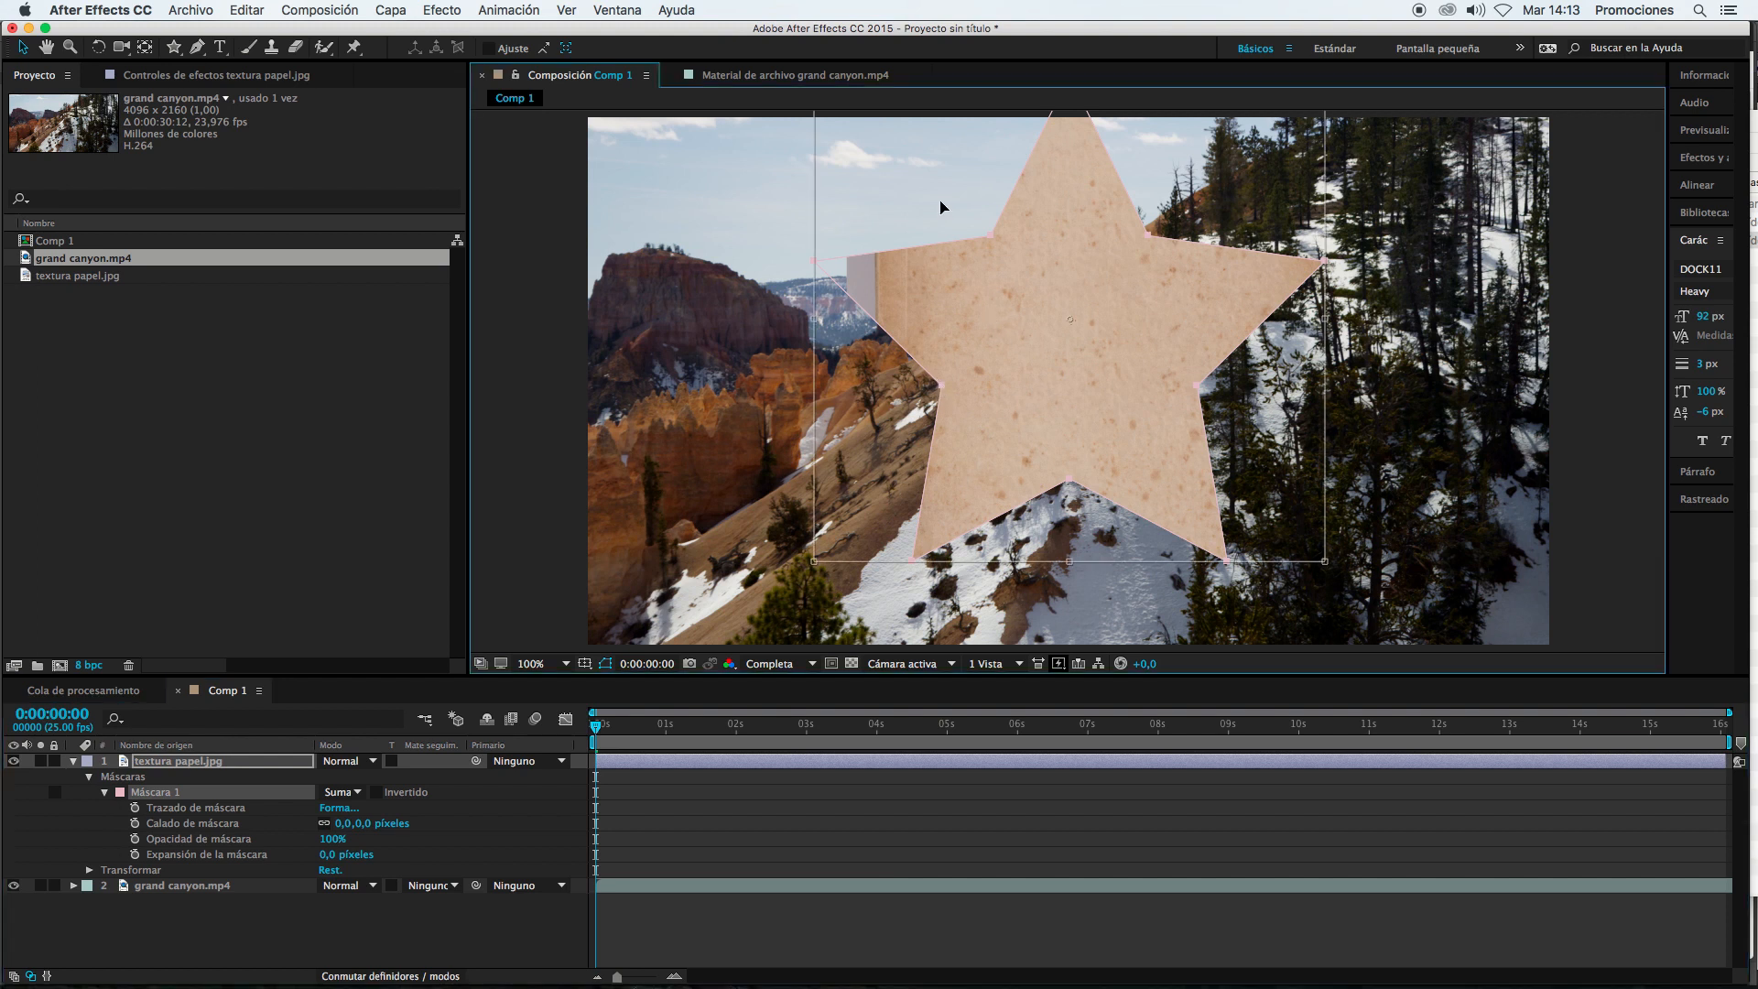
# Step: Shift the star mask right, scale it down to less than half its size, and place it over the lower part of the snowy slope
pyautogui.moveTo(1059, 404); pyautogui.dragTo(1137, 386)
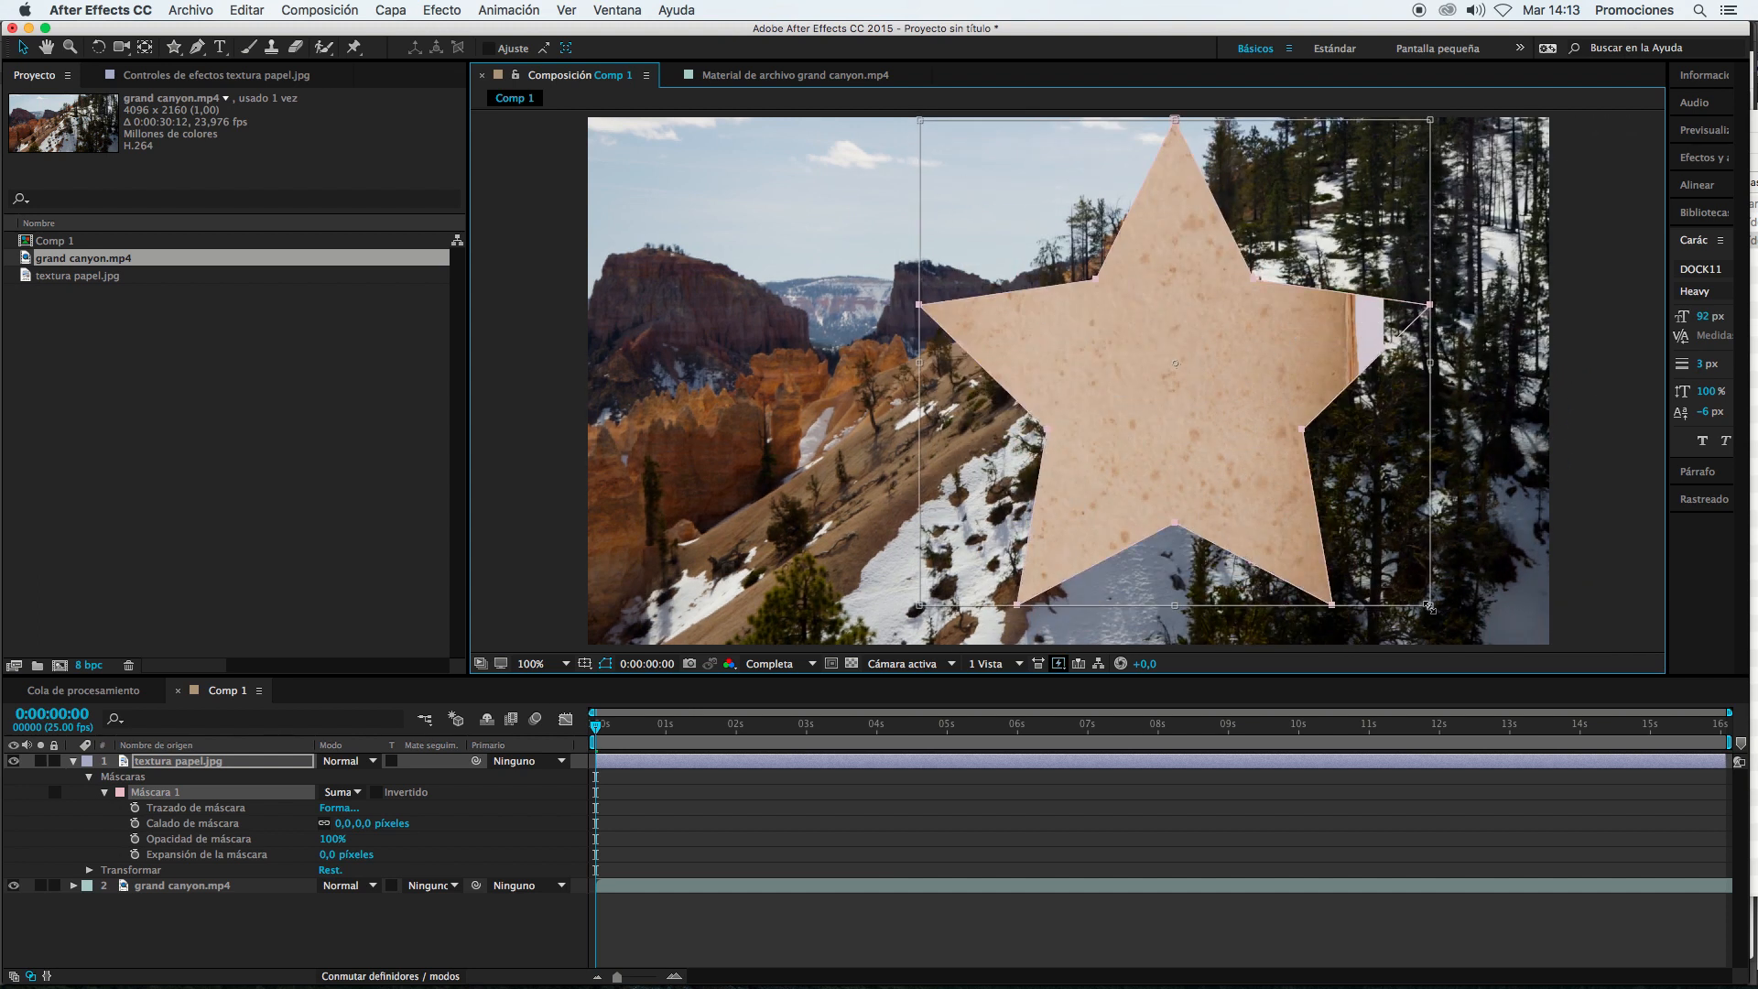
pyautogui.moveTo(1429, 606); pyautogui.dragTo(1136, 325)
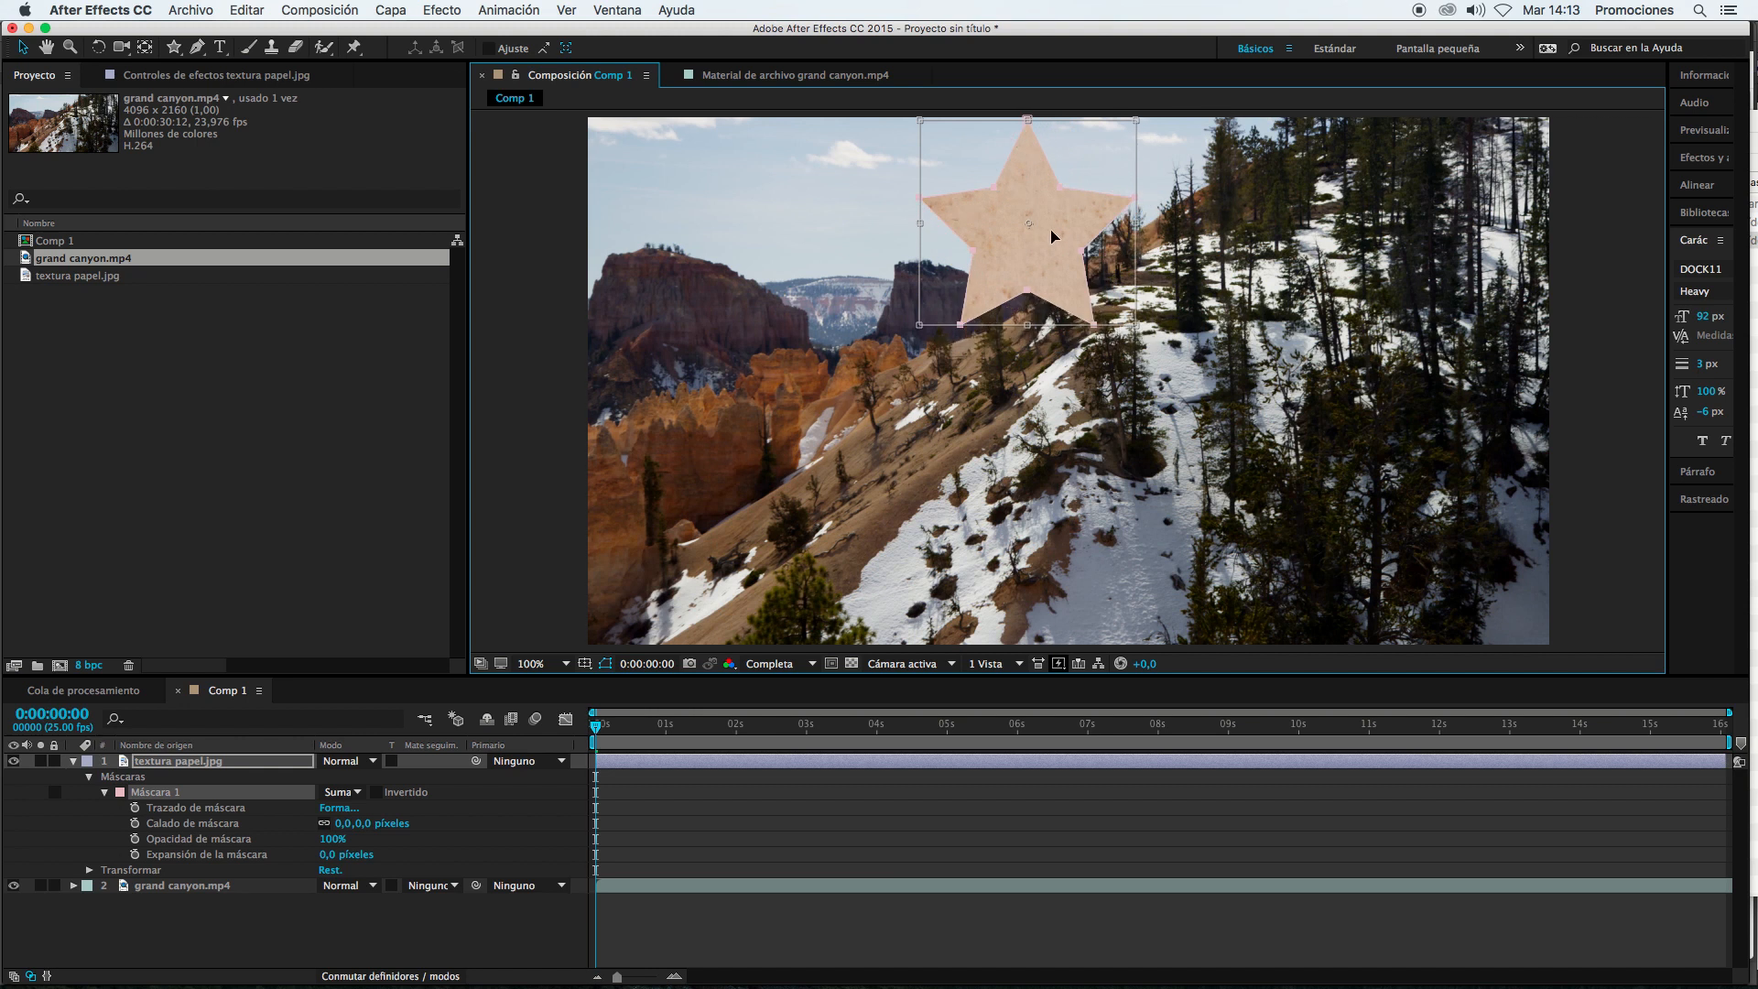
pyautogui.moveTo(1054, 236); pyautogui.dragTo(1255, 512)
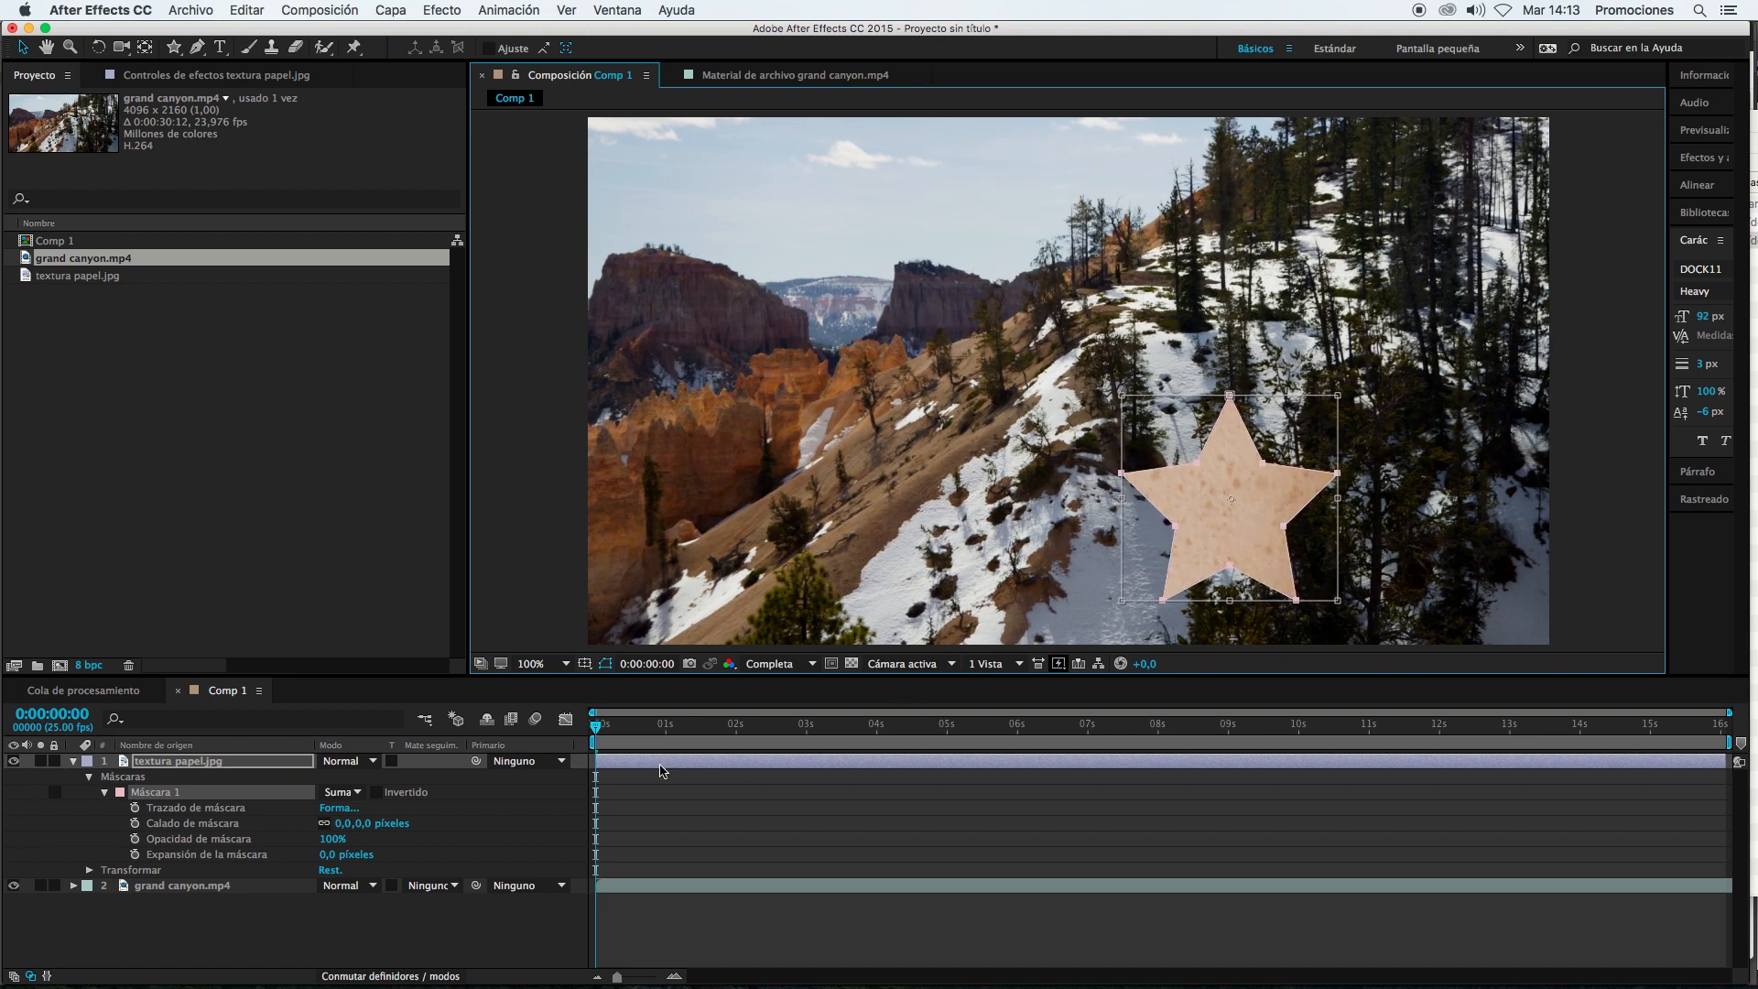
pyautogui.press('Return')
pyautogui.click(669, 810)
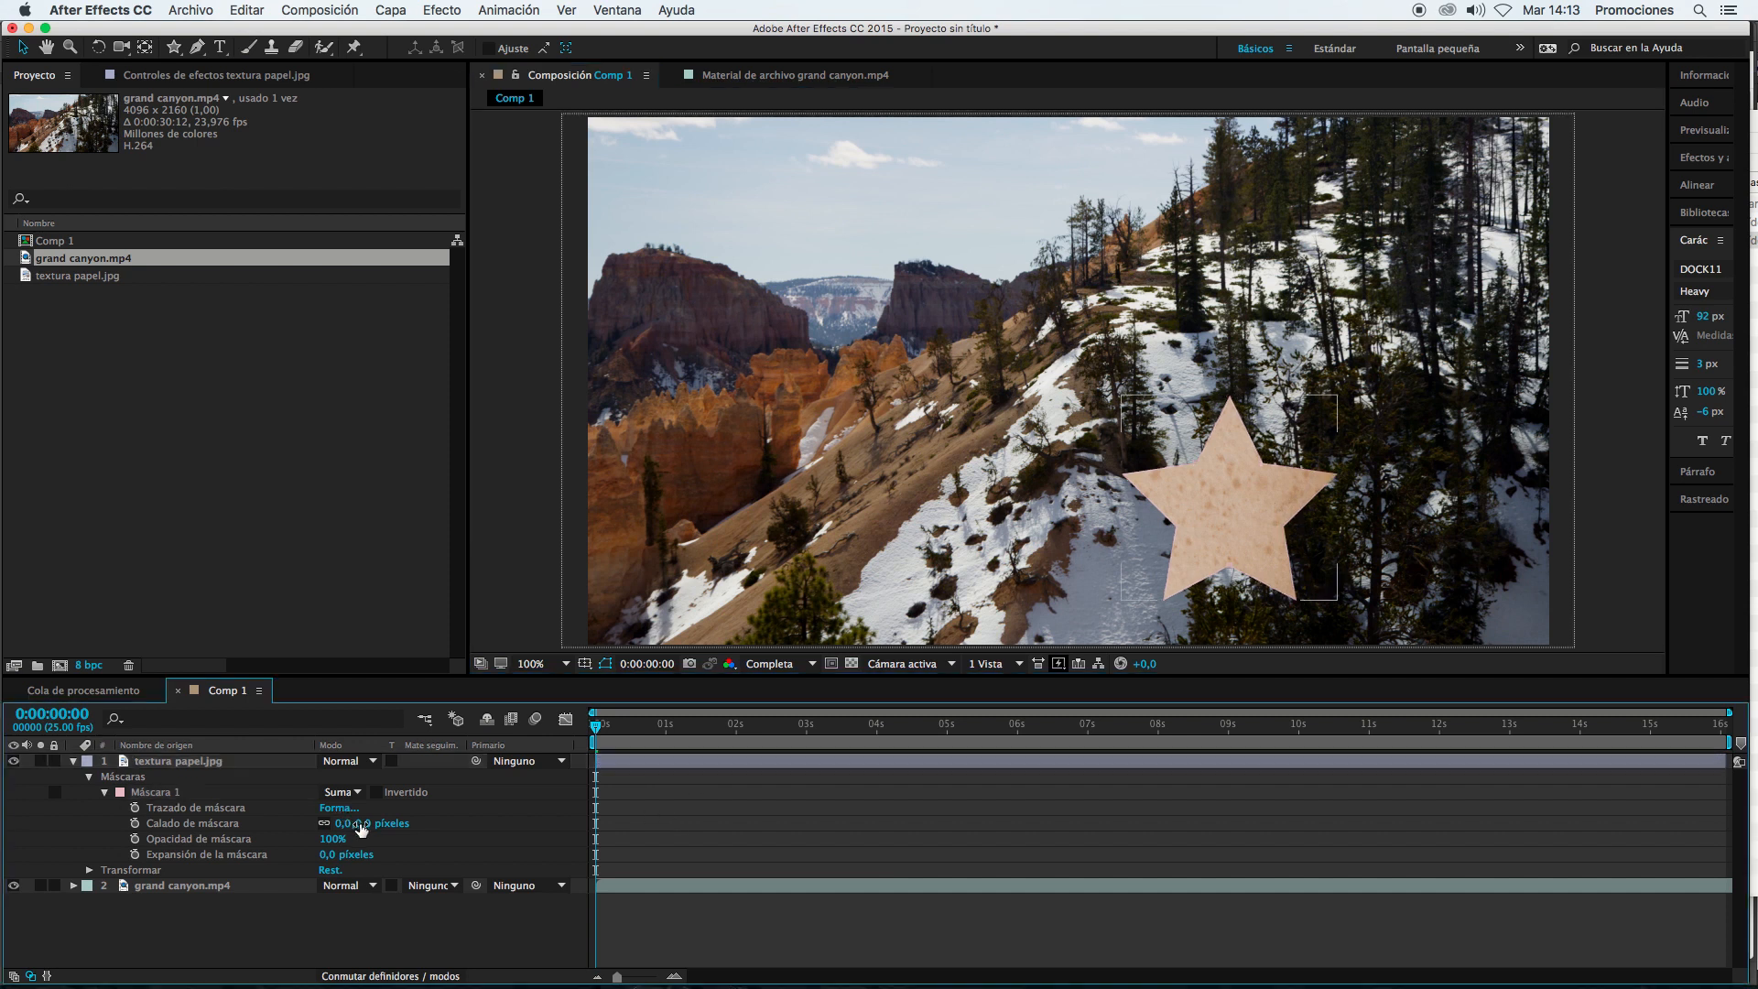
# Step: Rotate the star mask of the paper layer slightly and move it up and left toward the middle of the frame
pyautogui.click(154, 793)
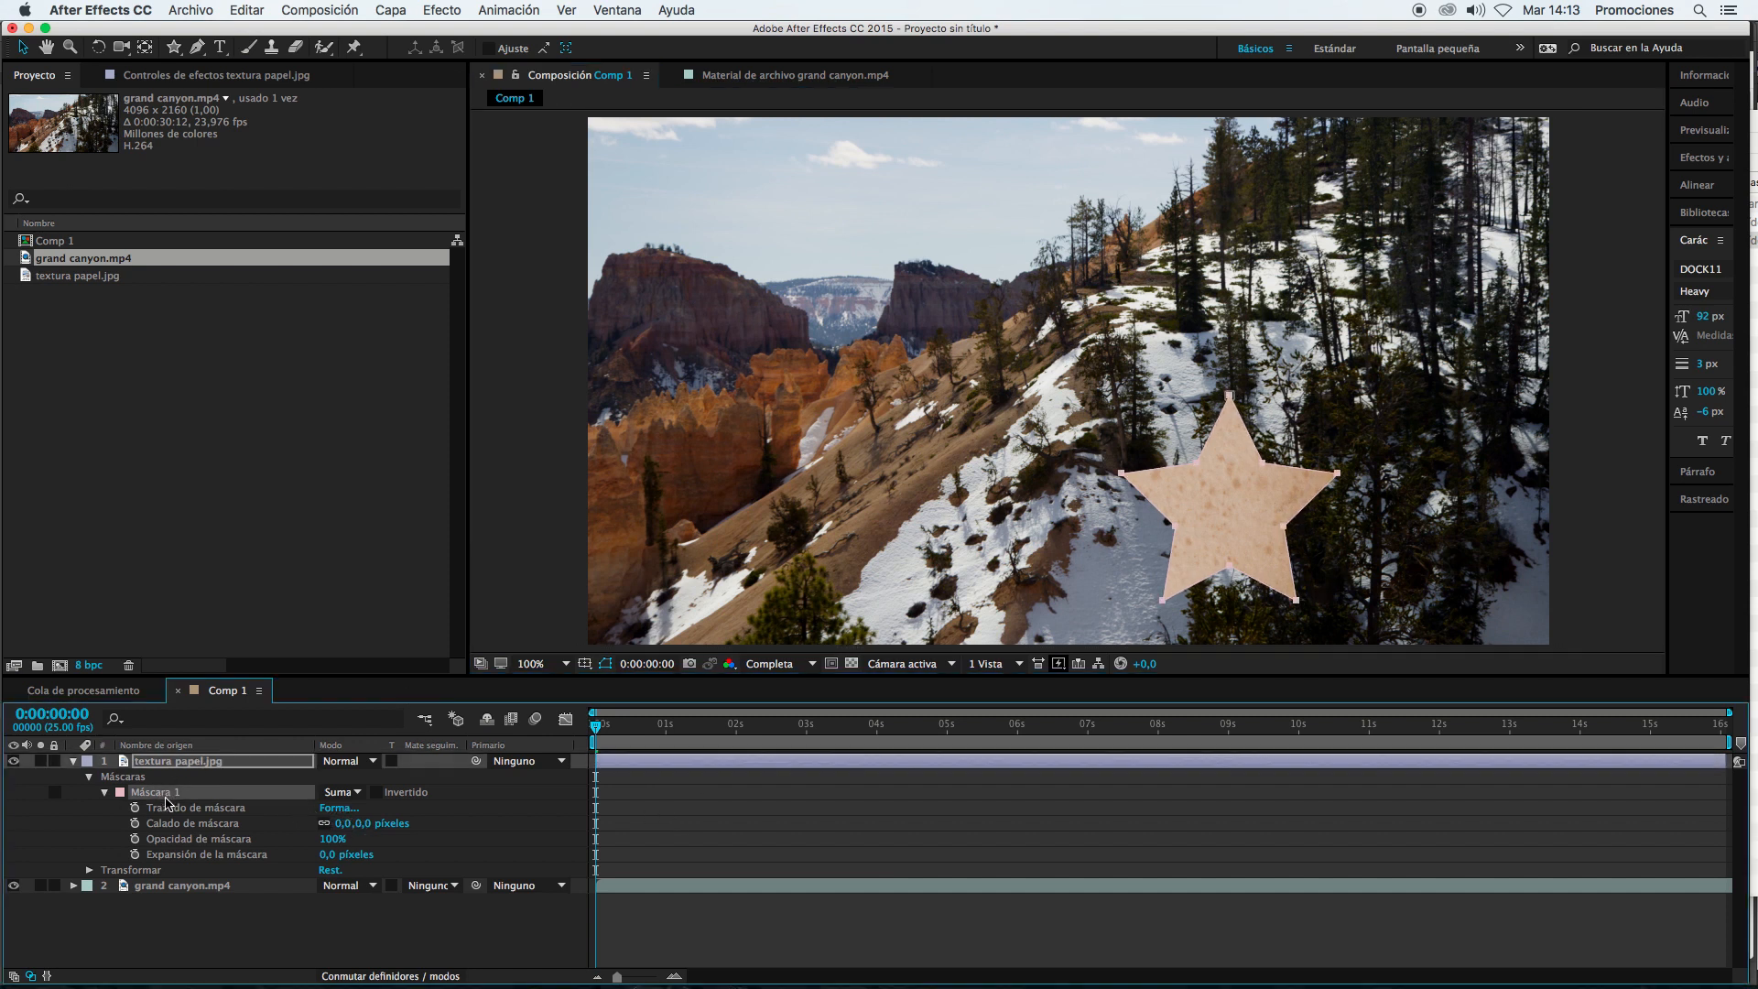
pyautogui.doubleClick(1243, 395)
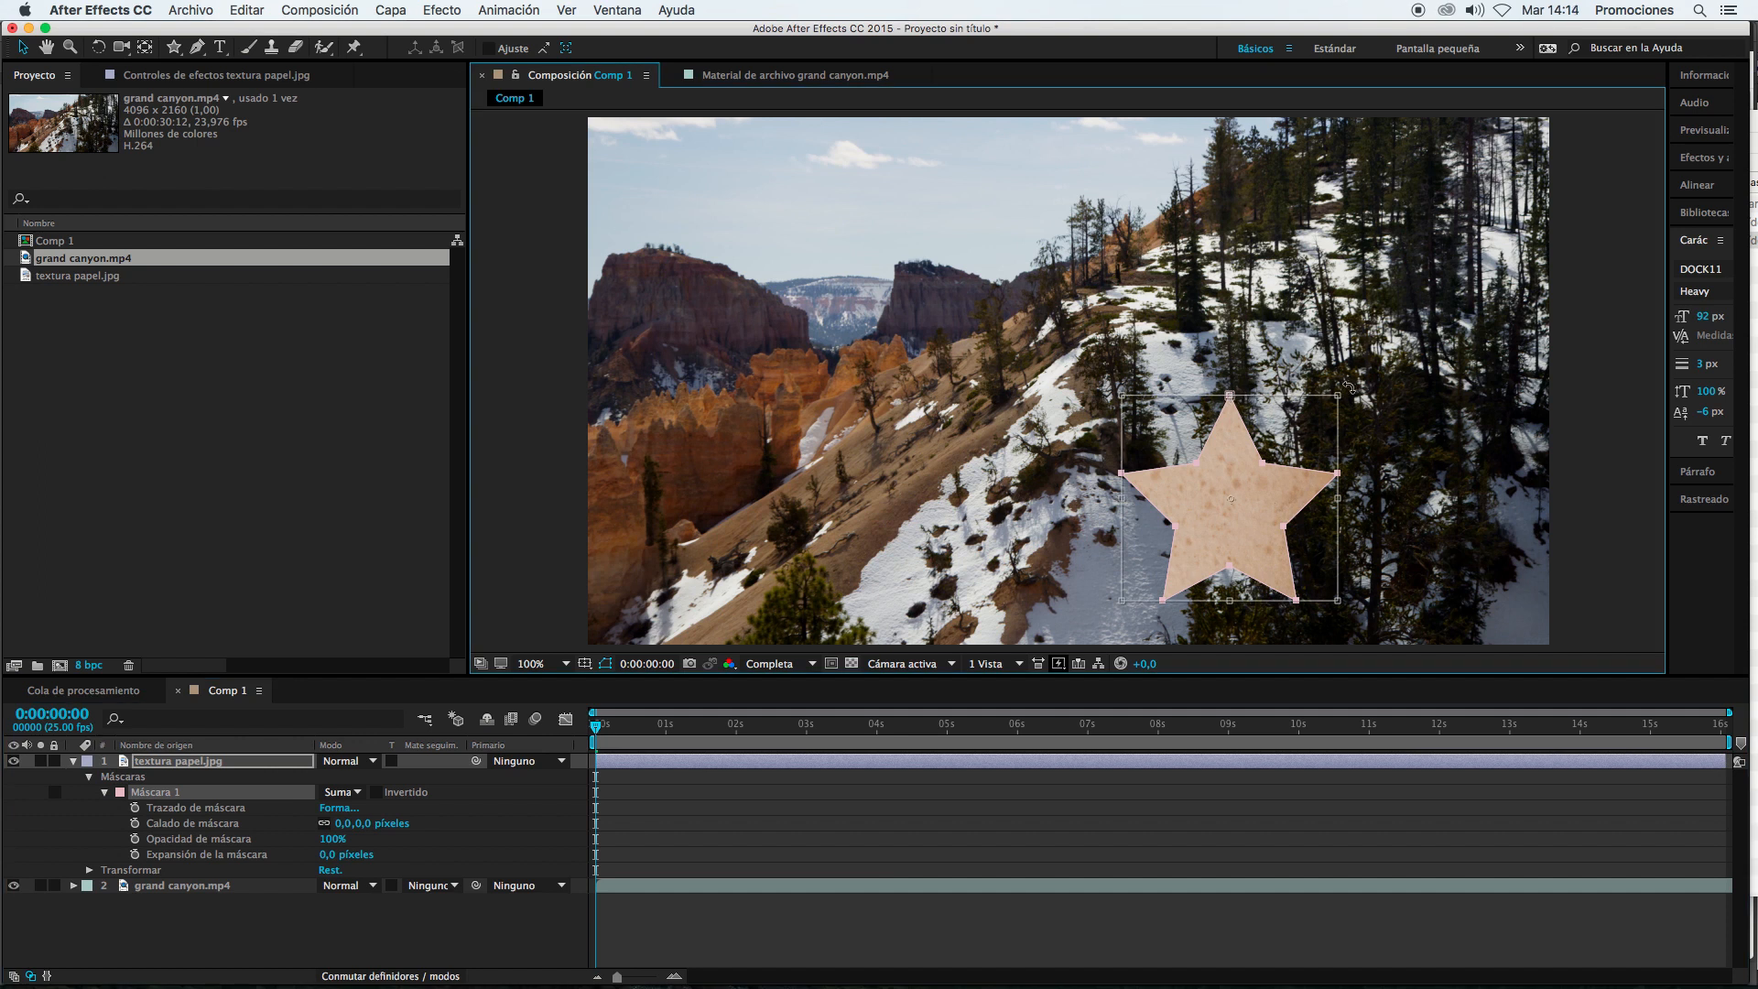
pyautogui.moveTo(1348, 387); pyautogui.dragTo(1374, 435)
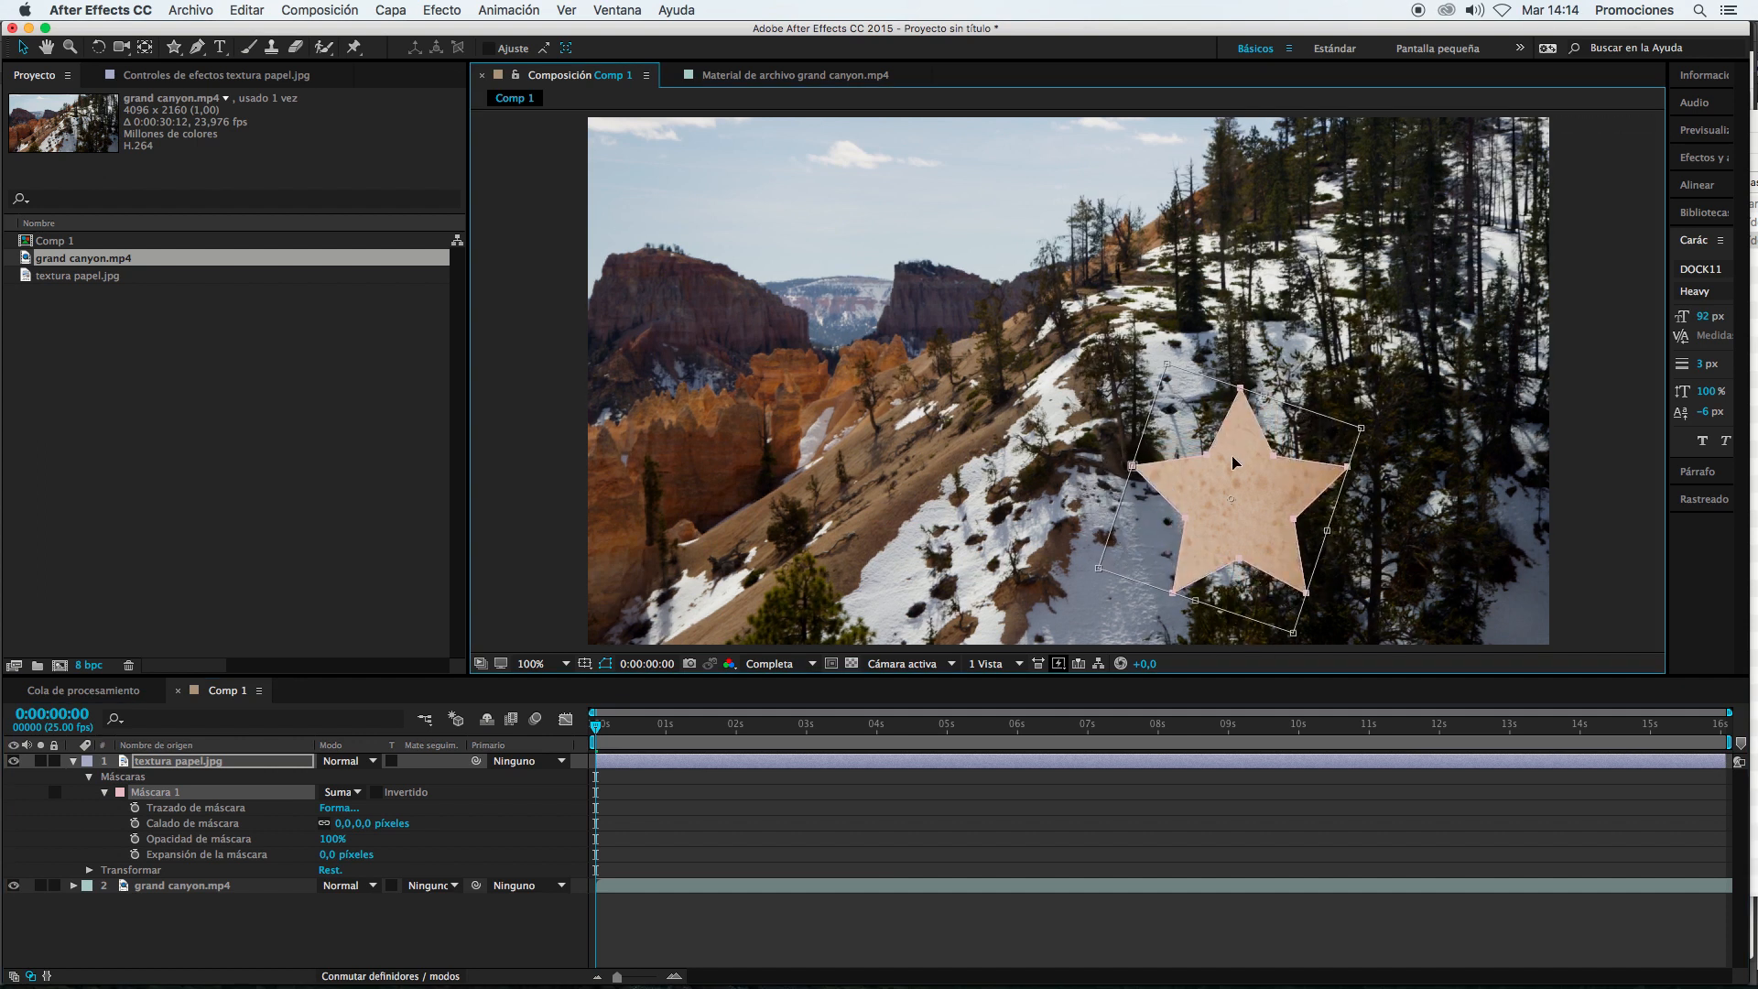
pyautogui.moveTo(1235, 462); pyautogui.dragTo(1120, 365)
pyautogui.press('Return')
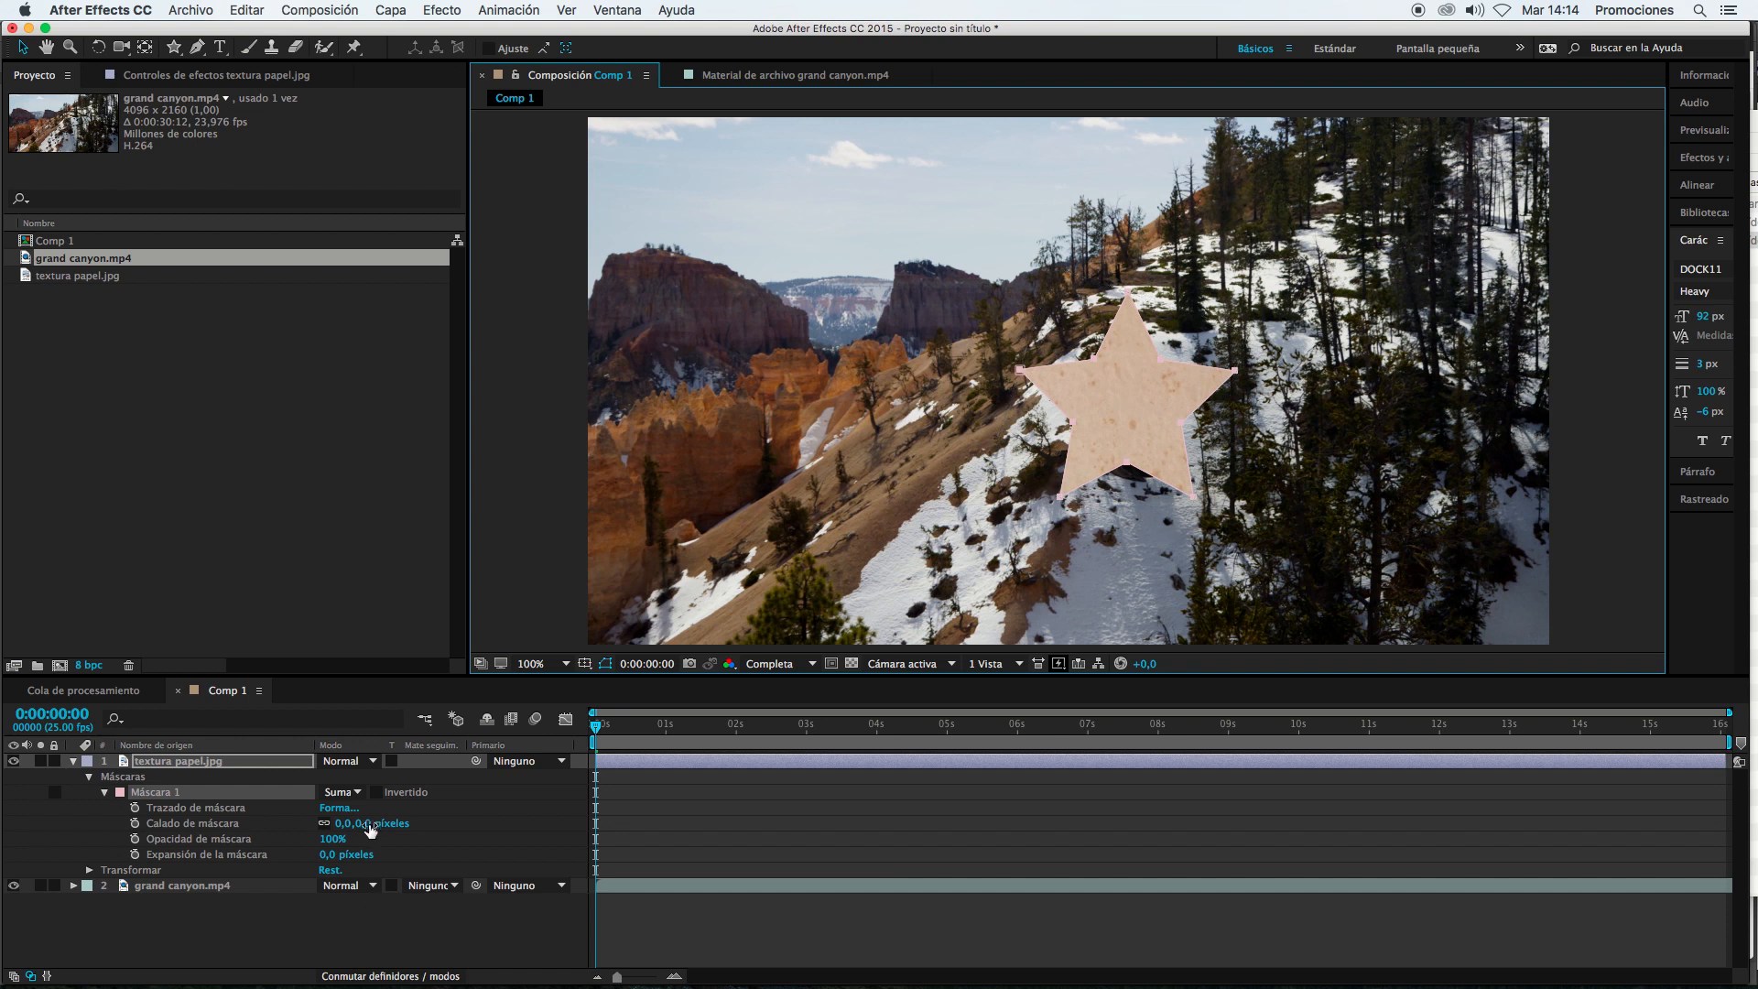
# Step: Feather Máscara 1 by 35 pixels and move the paper layer up and left over the red canyon cliffs
pyautogui.moveTo(370, 828)
pyautogui.mouseDown()
pyautogui.moveTo(426, 816)
pyautogui.moveTo(399, 823)
pyautogui.mouseUp()
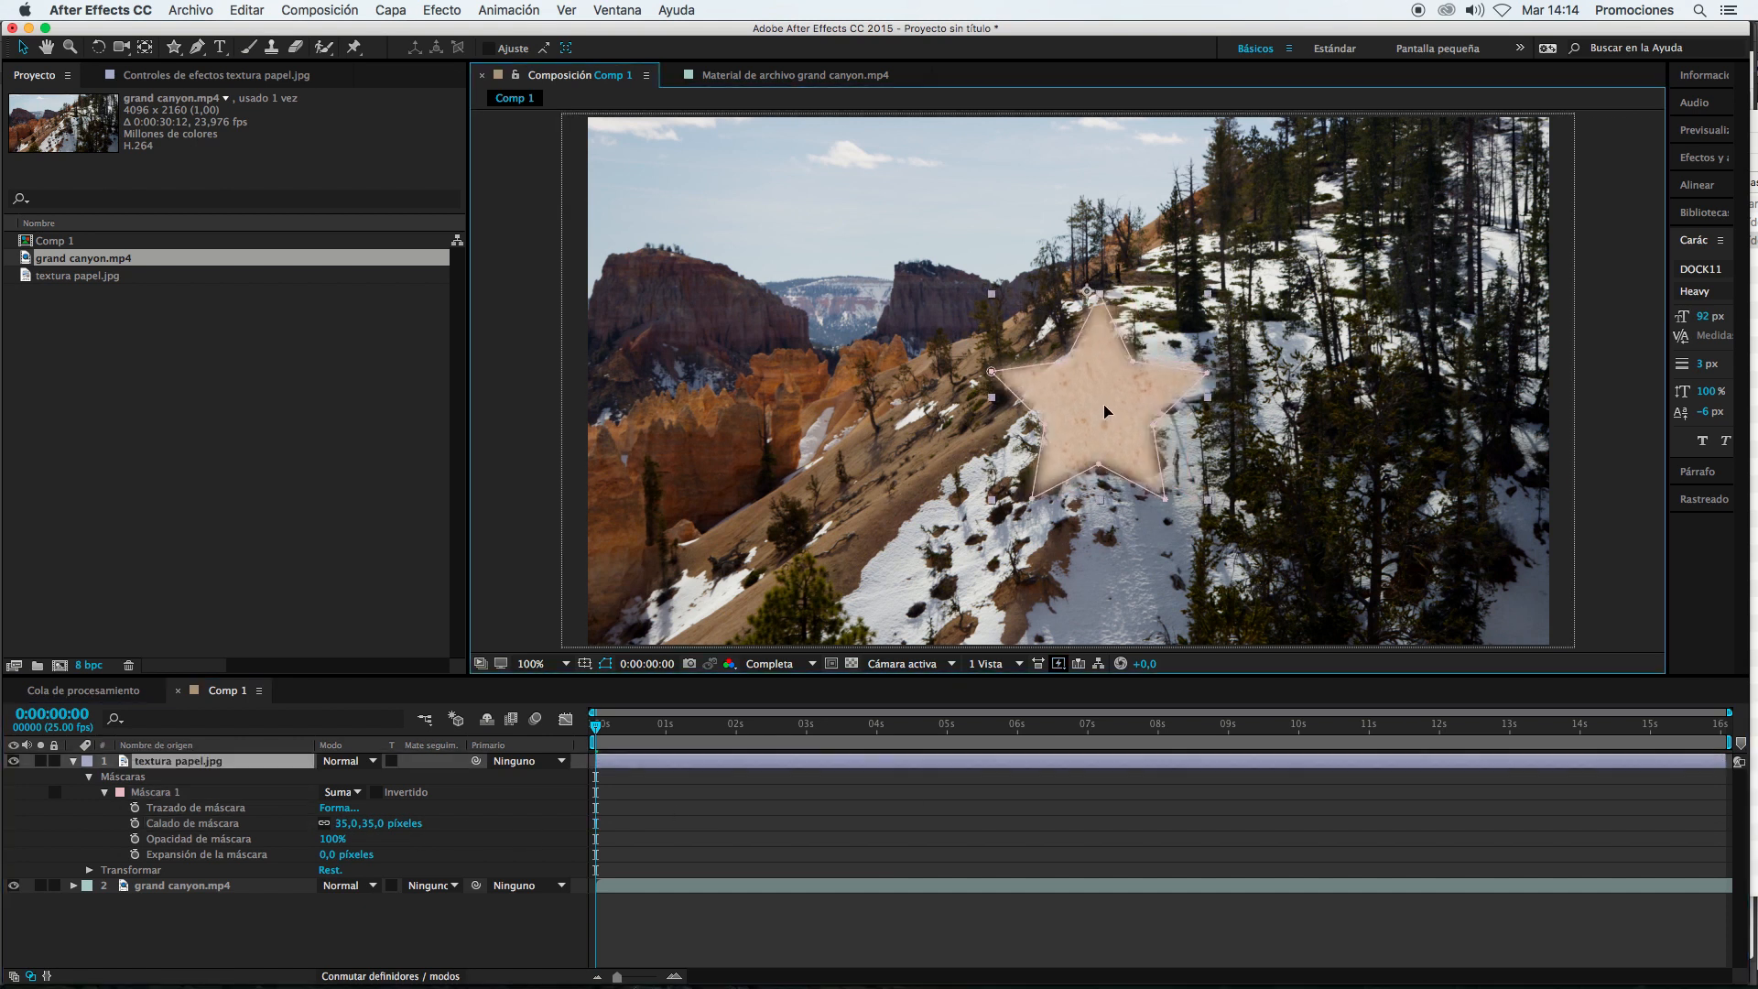
pyautogui.moveTo(1131, 398); pyautogui.dragTo(784, 281)
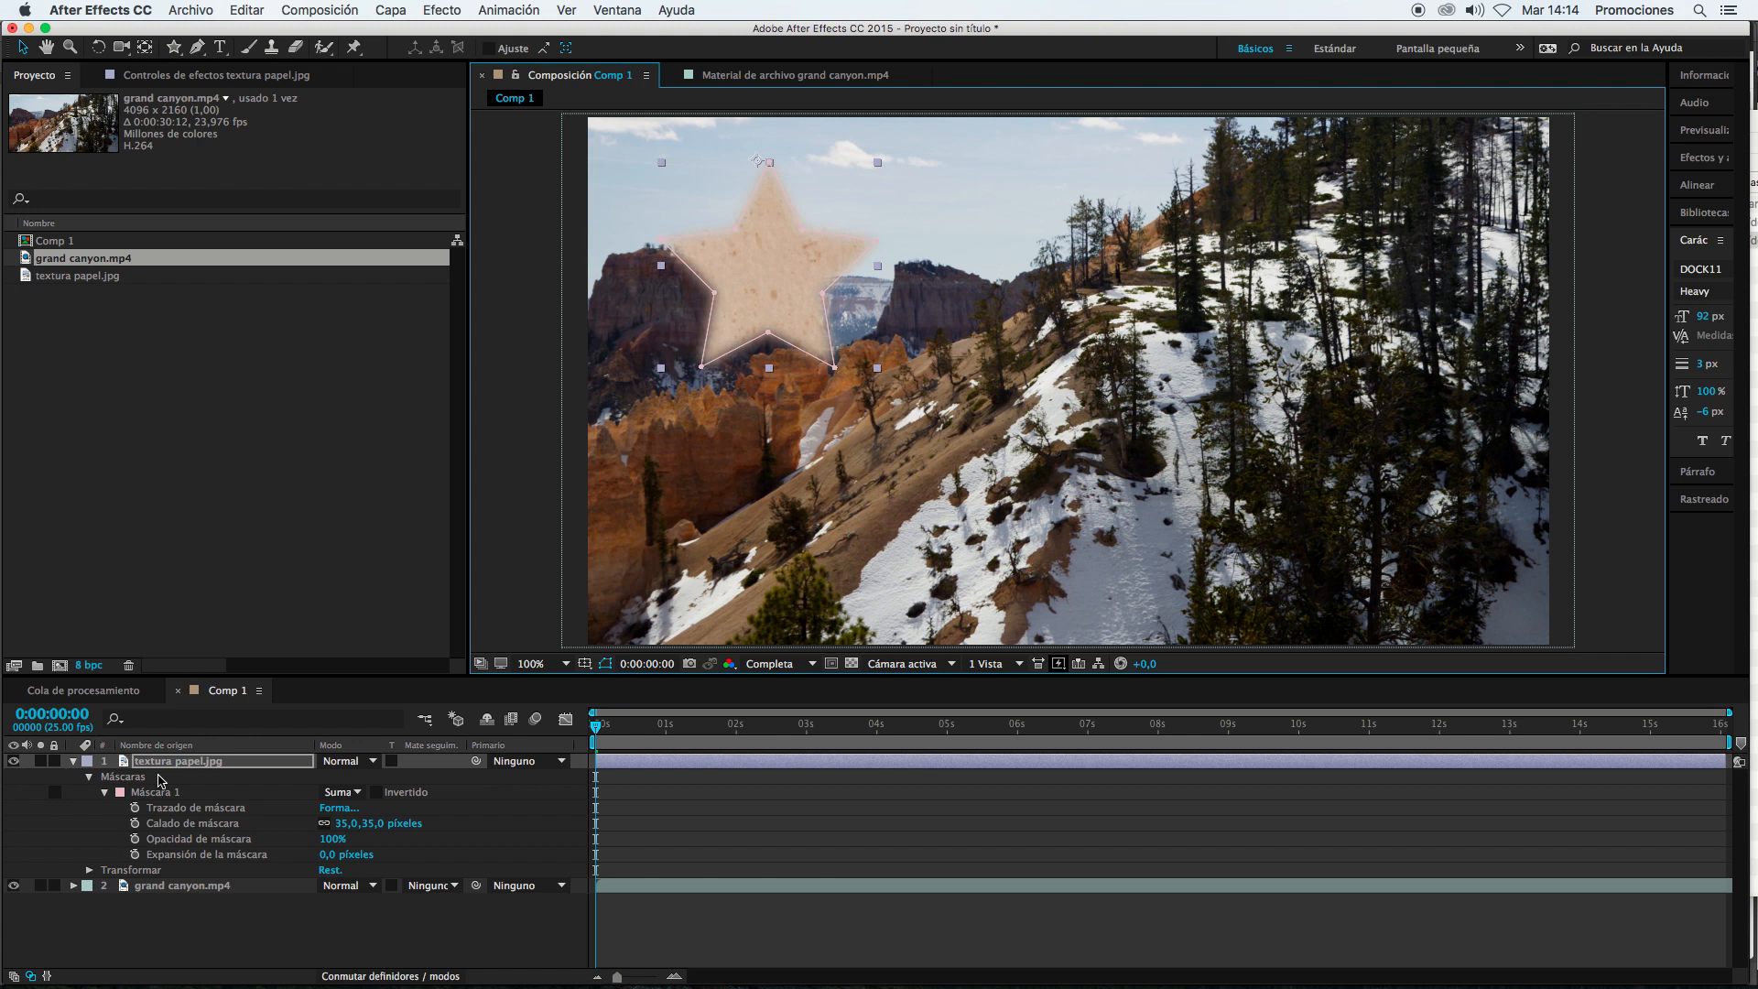
# Step: Delete Máscara 1 from the textura papel.jpg layer and move the paper back to the middle of the frame
pyautogui.click(174, 46)
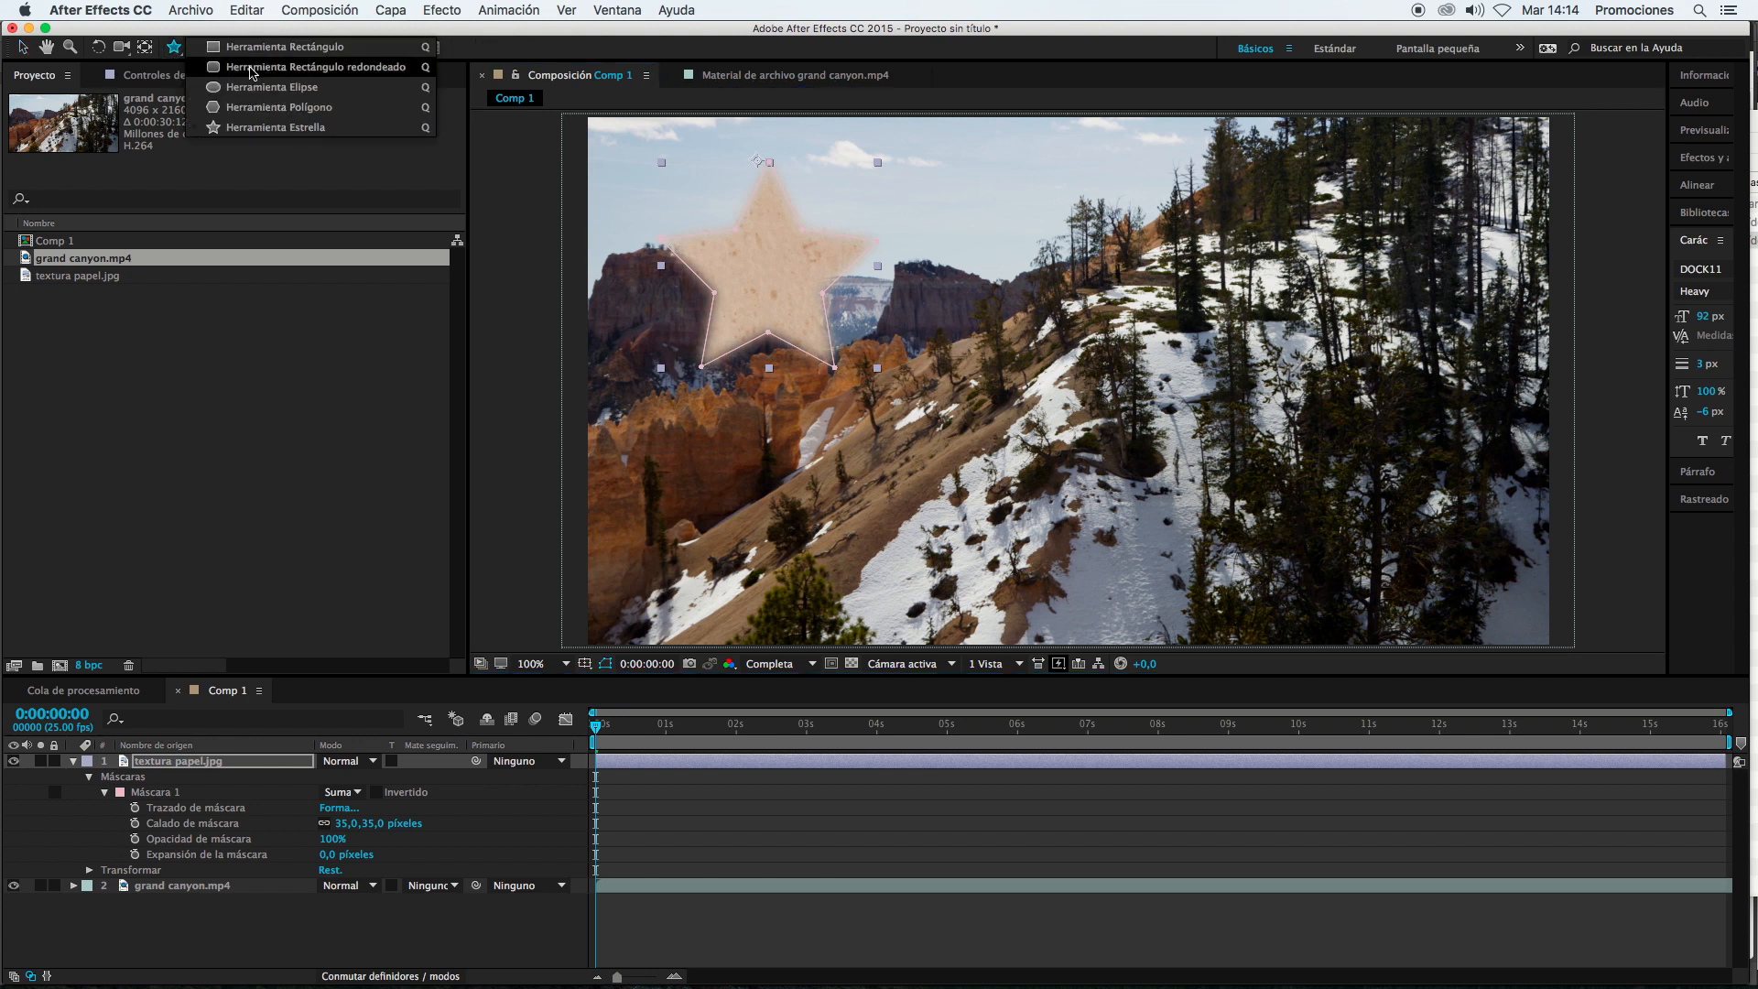
pyautogui.click(158, 793)
pyautogui.press('Delete')
pyautogui.moveTo(777, 319)
pyautogui.mouseDown()
pyautogui.moveTo(807, 377)
pyautogui.moveTo(893, 376)
pyautogui.moveTo(1147, 544)
pyautogui.moveTo(1110, 544)
pyautogui.mouseUp()
pyautogui.press('Delete')
pyautogui.press('v')
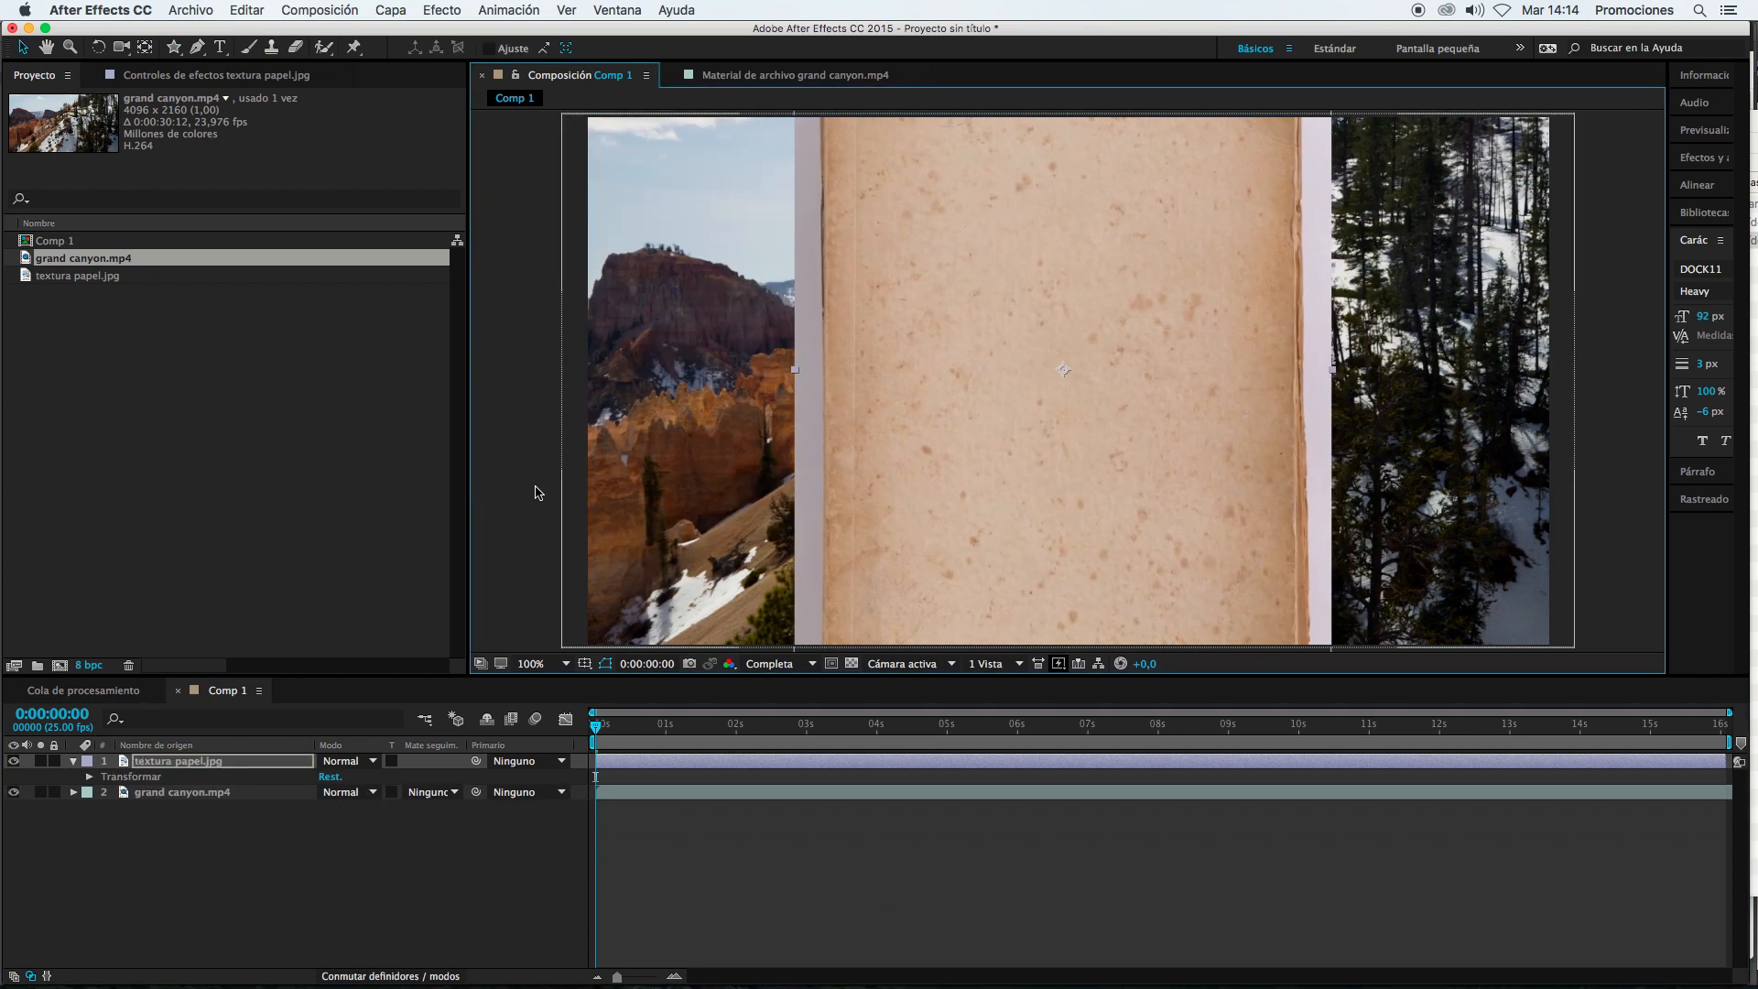
# Step: Mask the paper layer with a small star near the frame's centre and a separate circle below and to its right
pyautogui.click(173, 47)
pyautogui.moveTo(957, 334); pyautogui.dragTo(1014, 418)
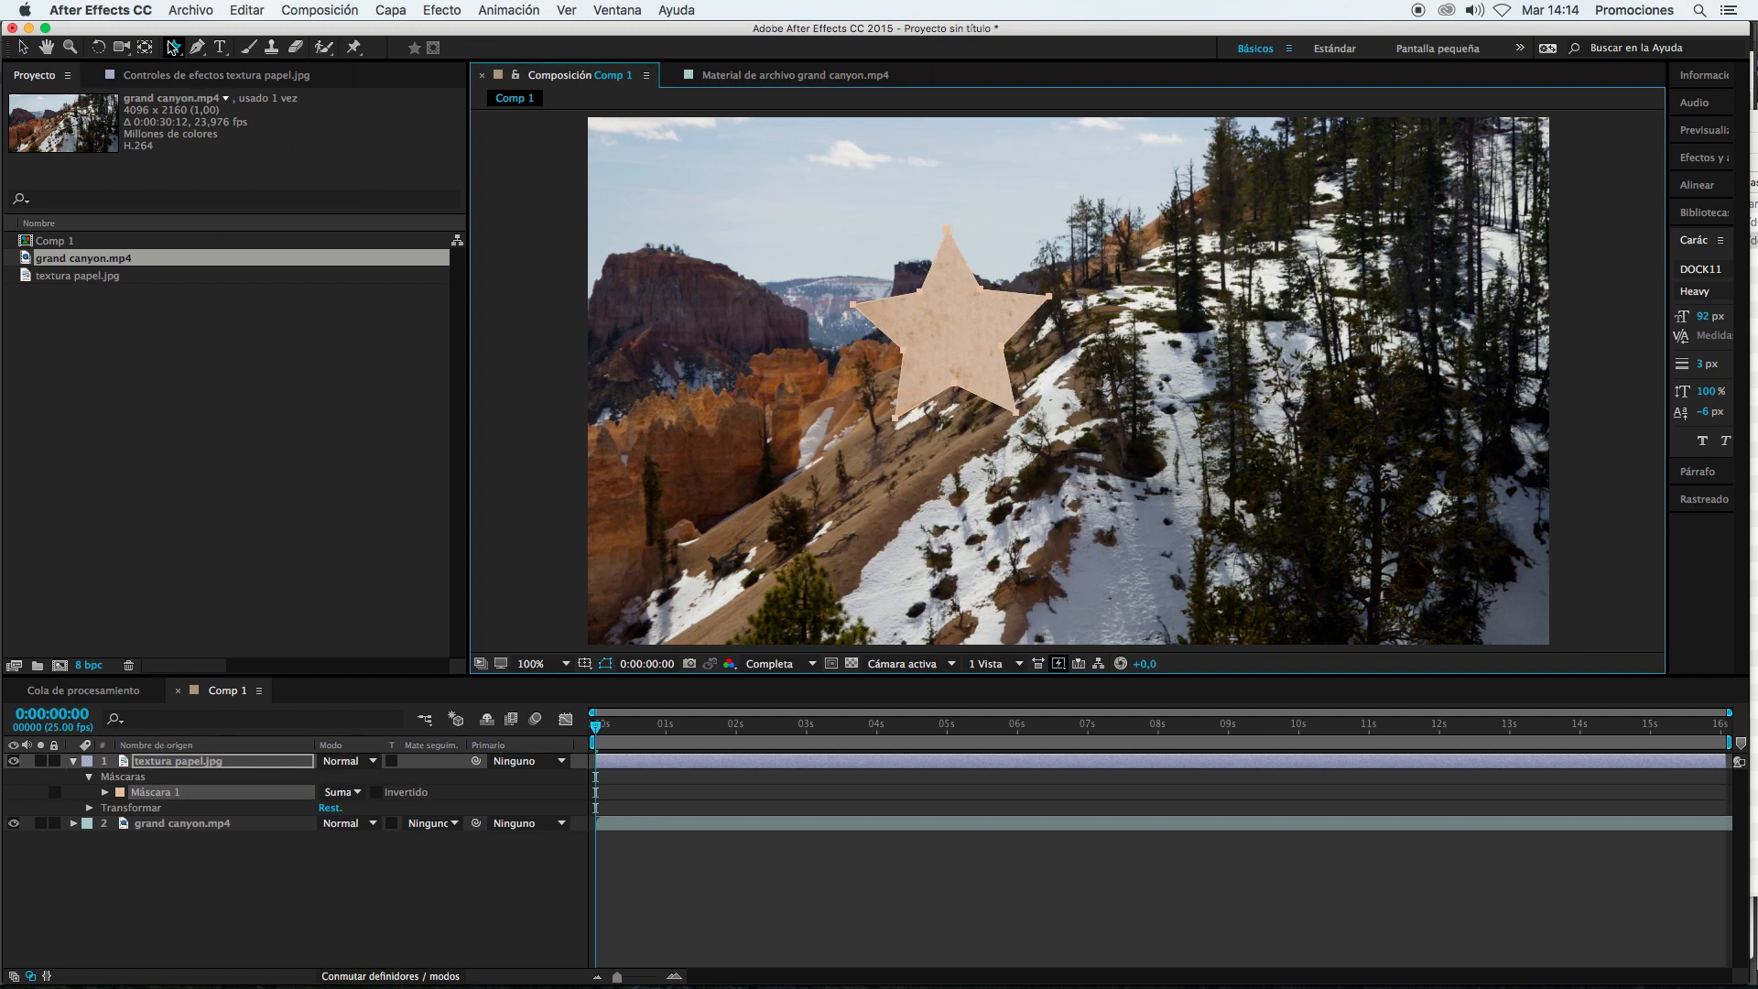
pyautogui.moveTo(173, 47)
pyautogui.mouseDown()
pyautogui.moveTo(219, 92)
pyautogui.moveTo(245, 87)
pyautogui.mouseUp()
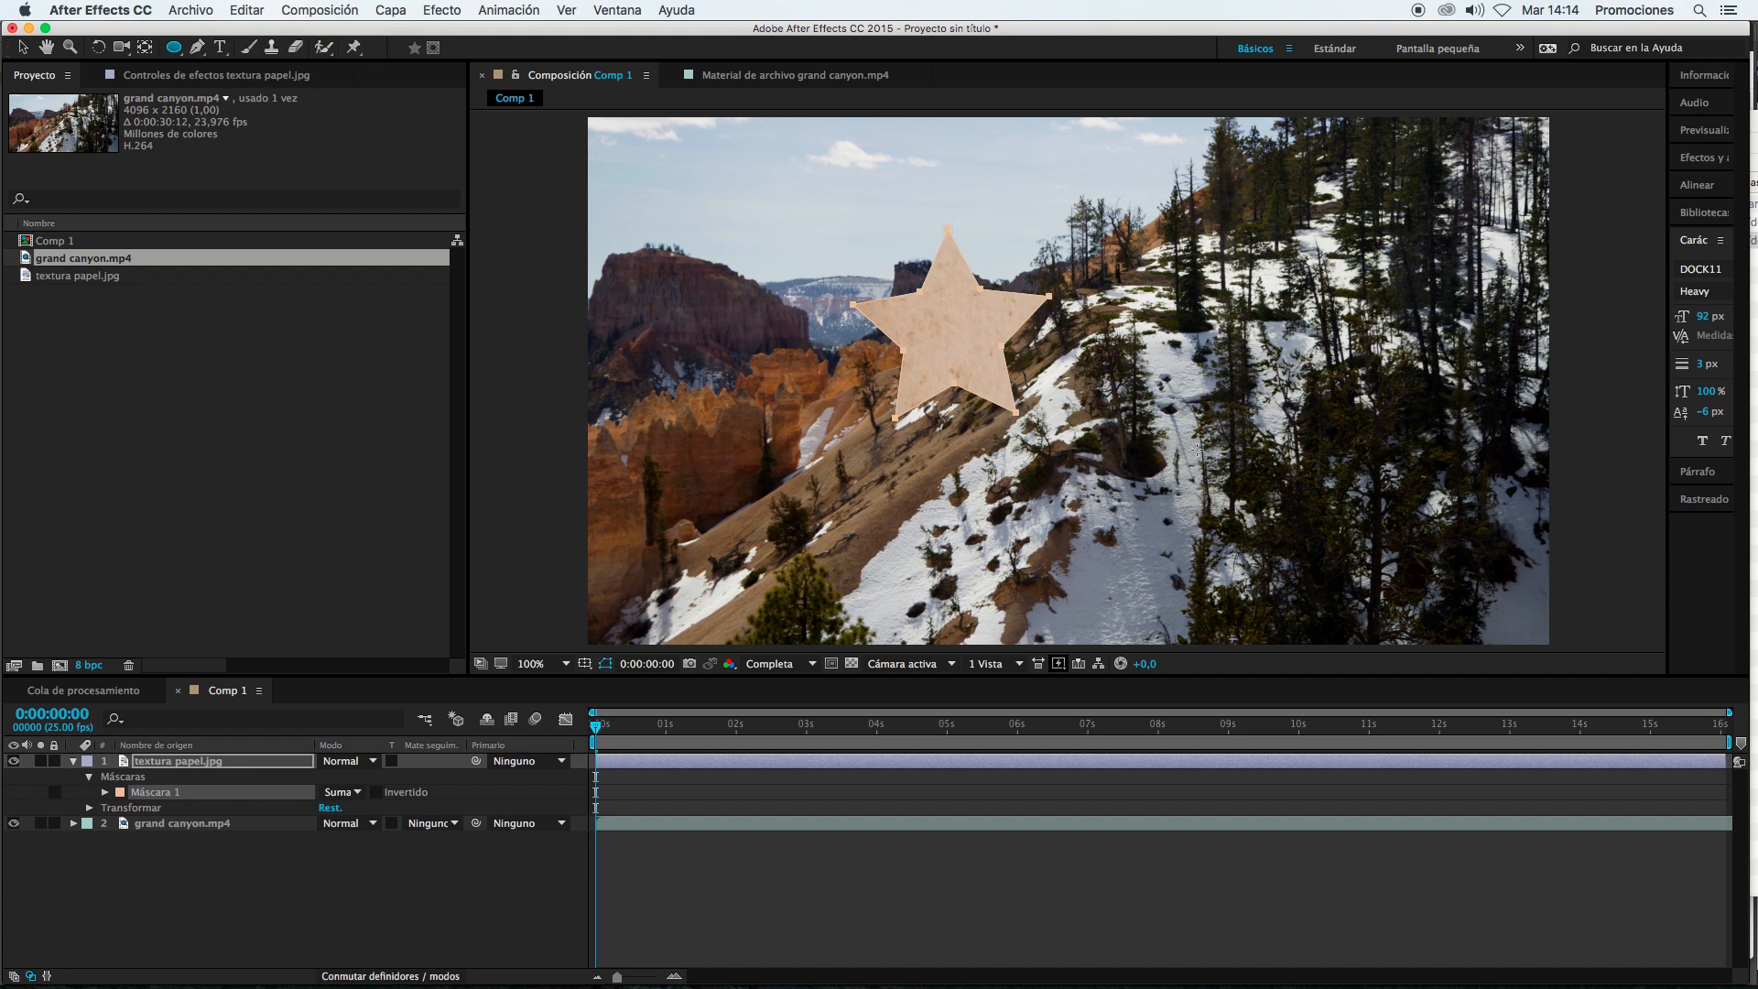
pyautogui.moveTo(1128, 399); pyautogui.dragTo(1271, 544)
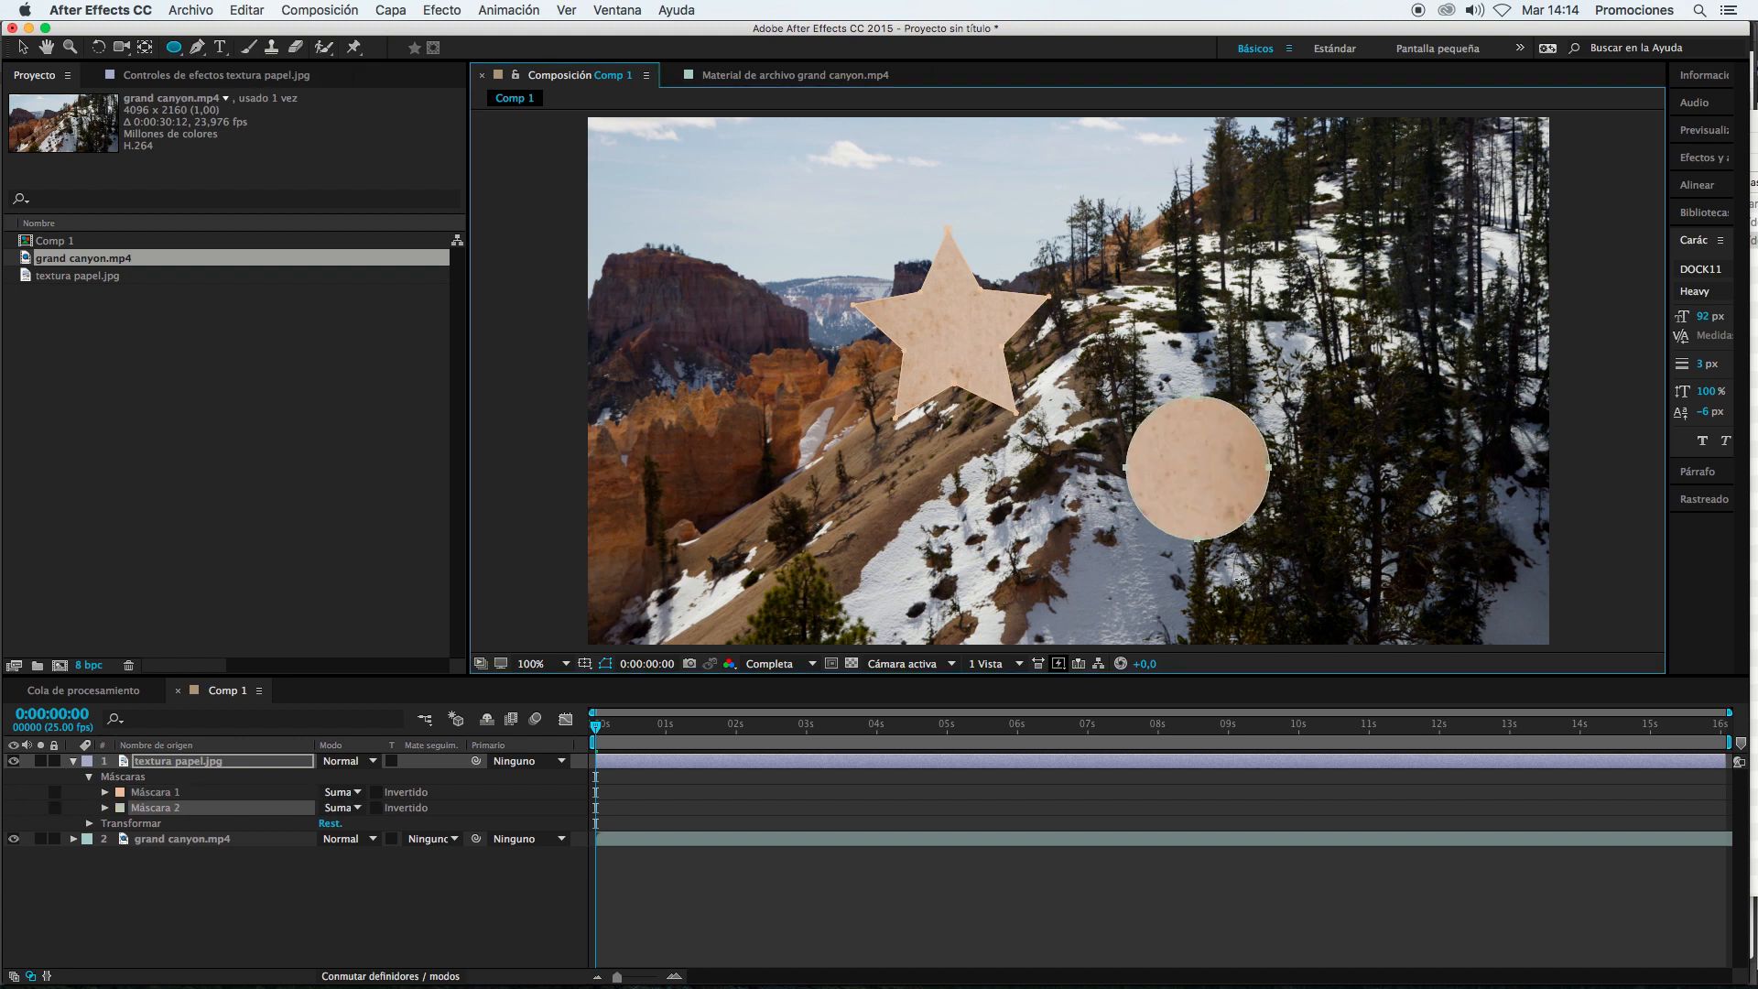
pyautogui.click(916, 952)
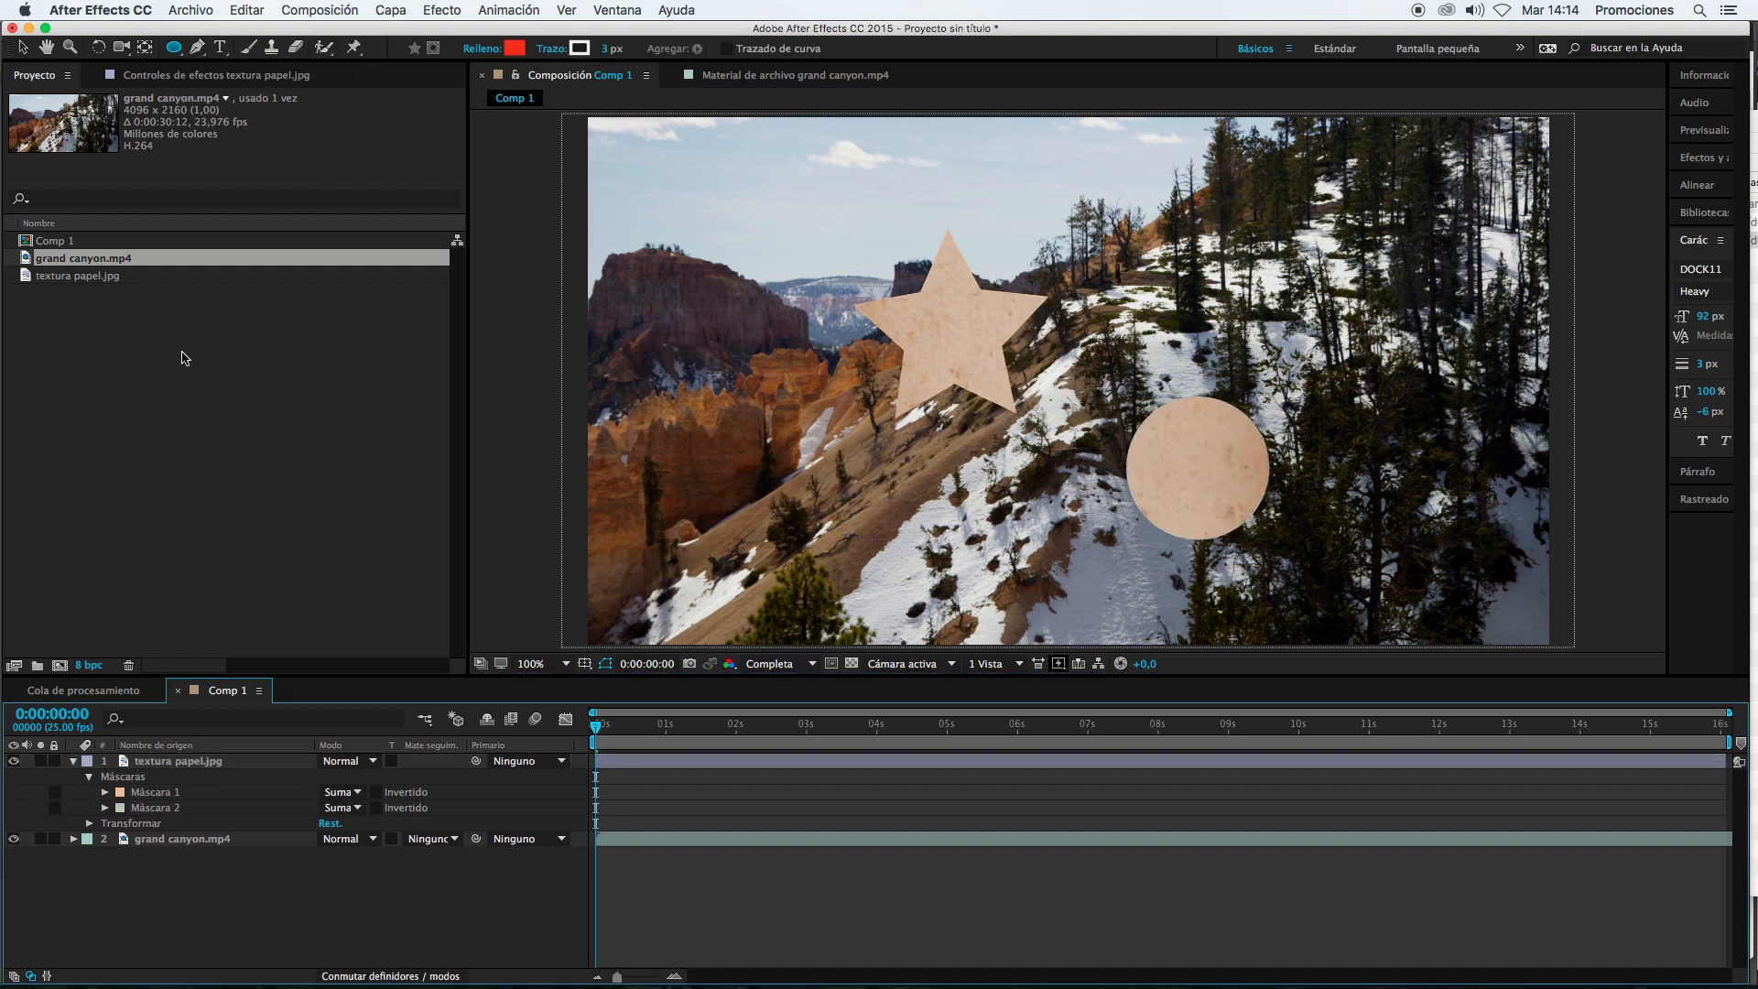
# Step: Add a rectangular mask to the paper layer that overlaps the lower part of the star and the circle's left side
pyautogui.click(179, 761)
pyautogui.moveTo(173, 47); pyautogui.dragTo(233, 45)
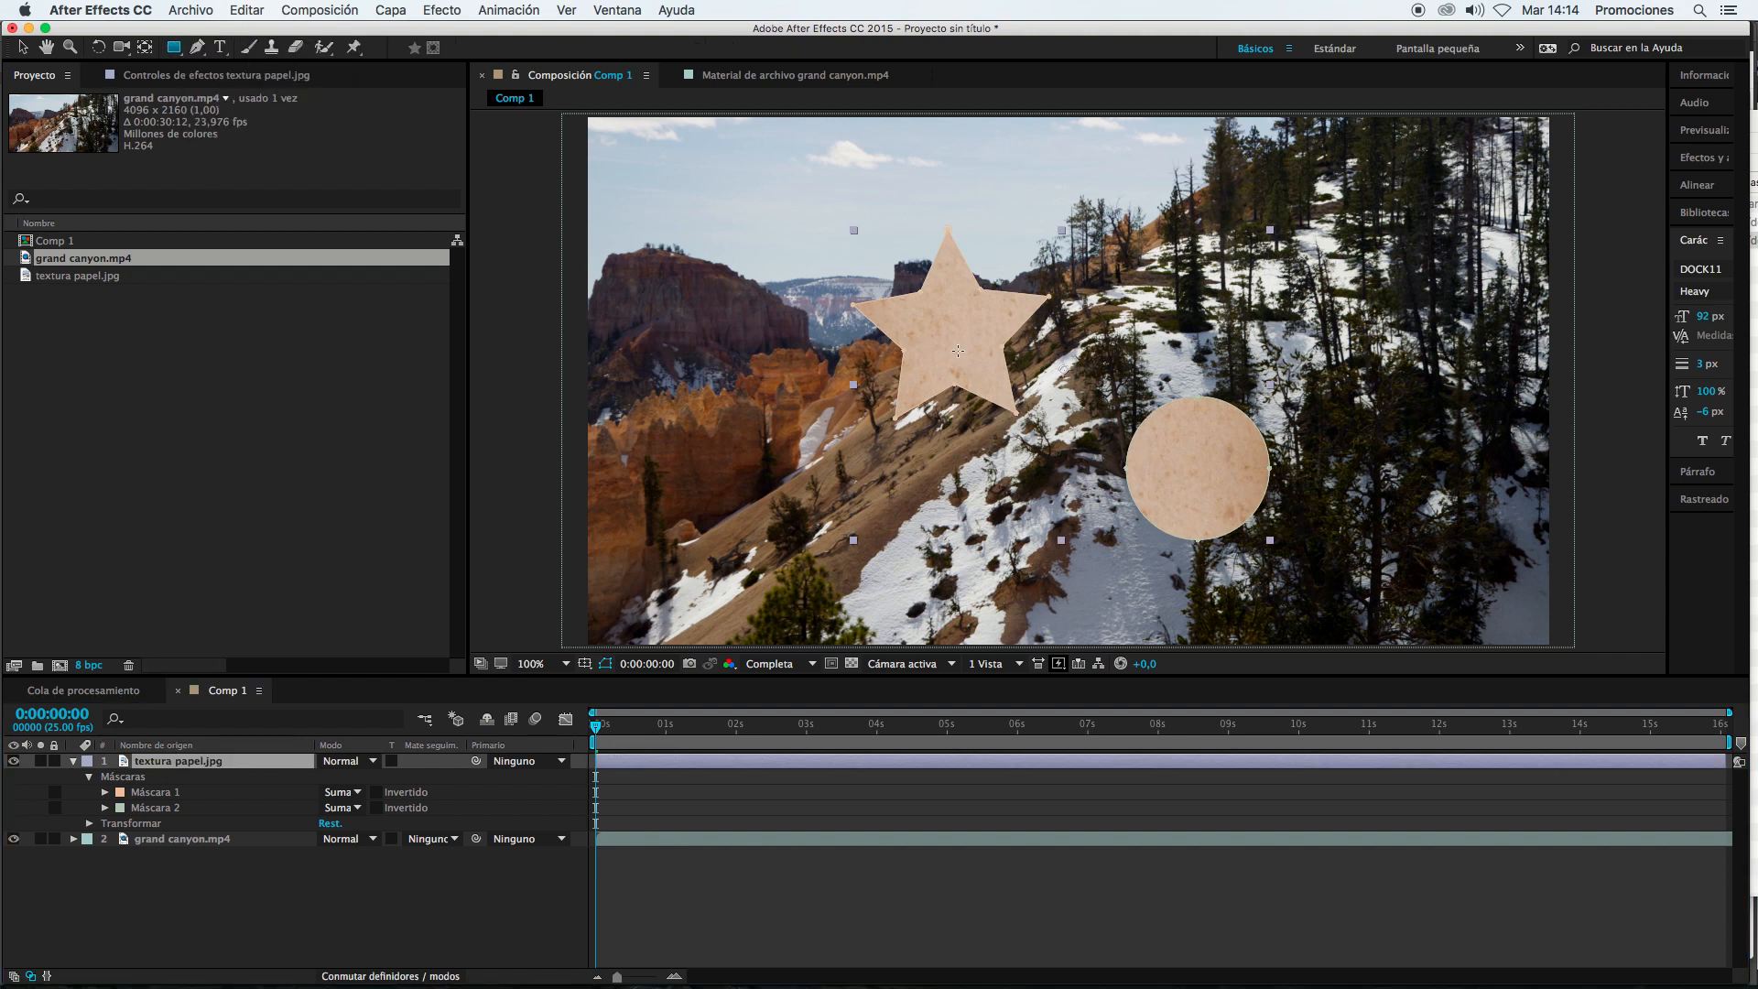
pyautogui.moveTo(957, 343); pyautogui.dragTo(1177, 524)
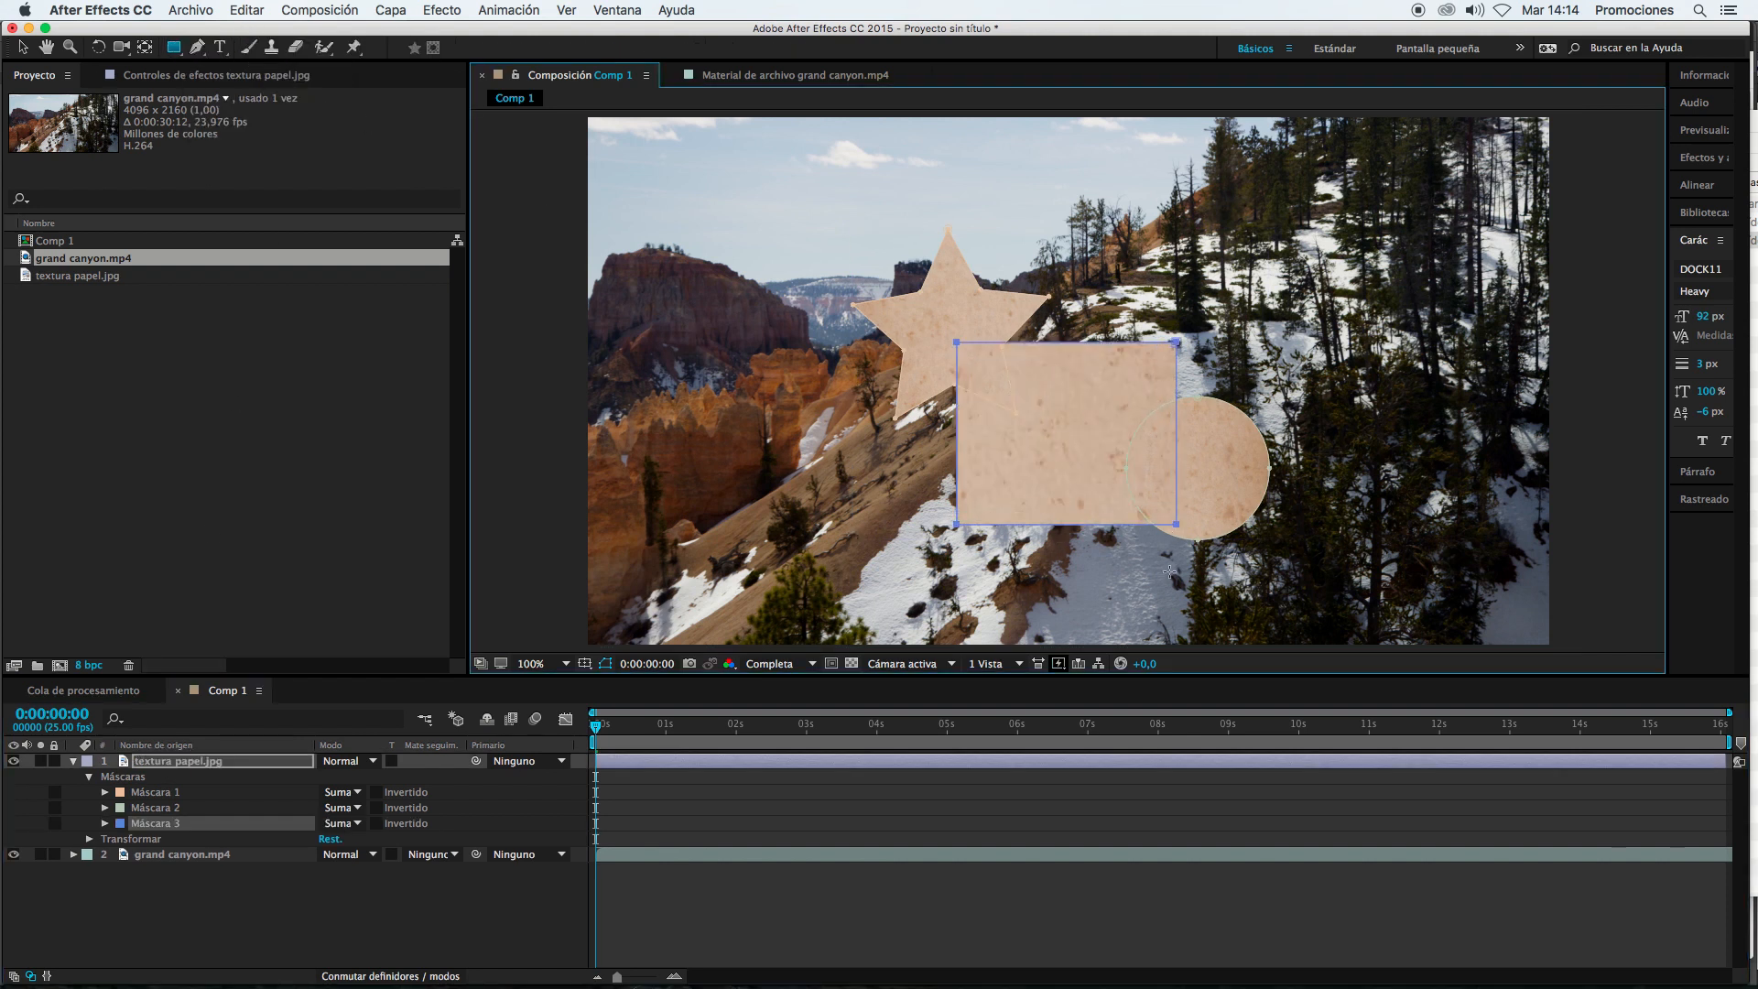
pyautogui.click(295, 959)
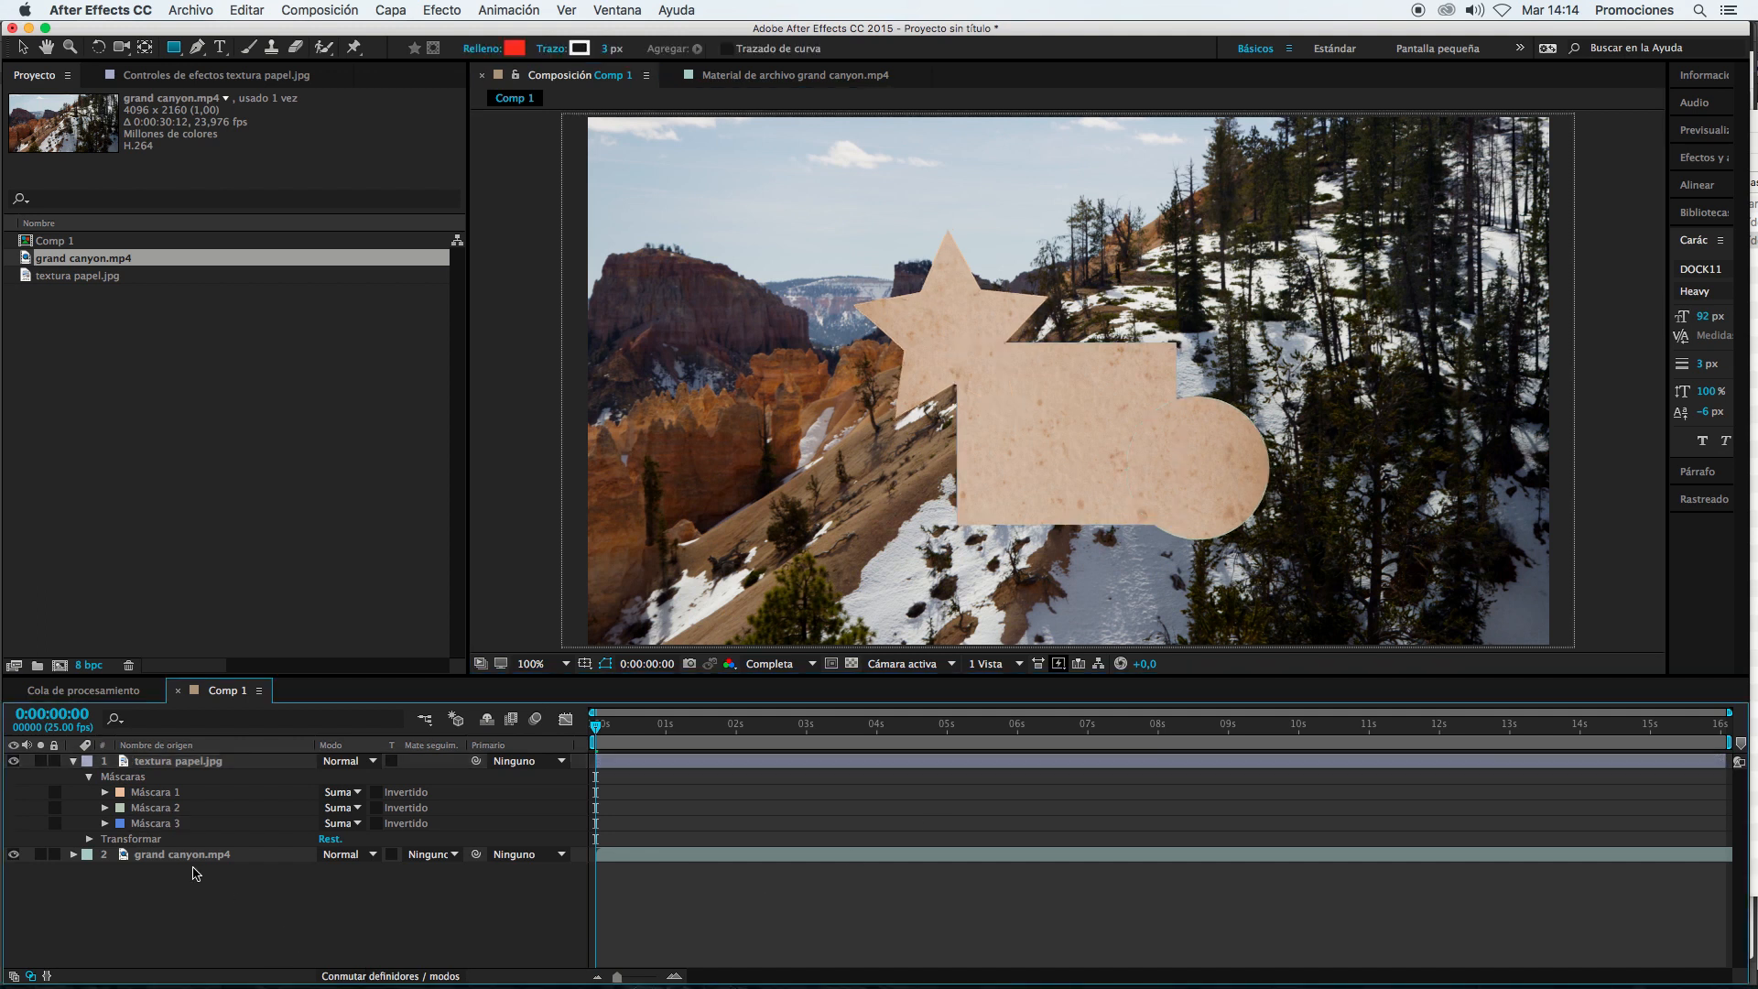
# Step: Reorder the rectangular Máscara 3 above Máscara 2 and set its mask mode to Intersecar
pyautogui.click(149, 795)
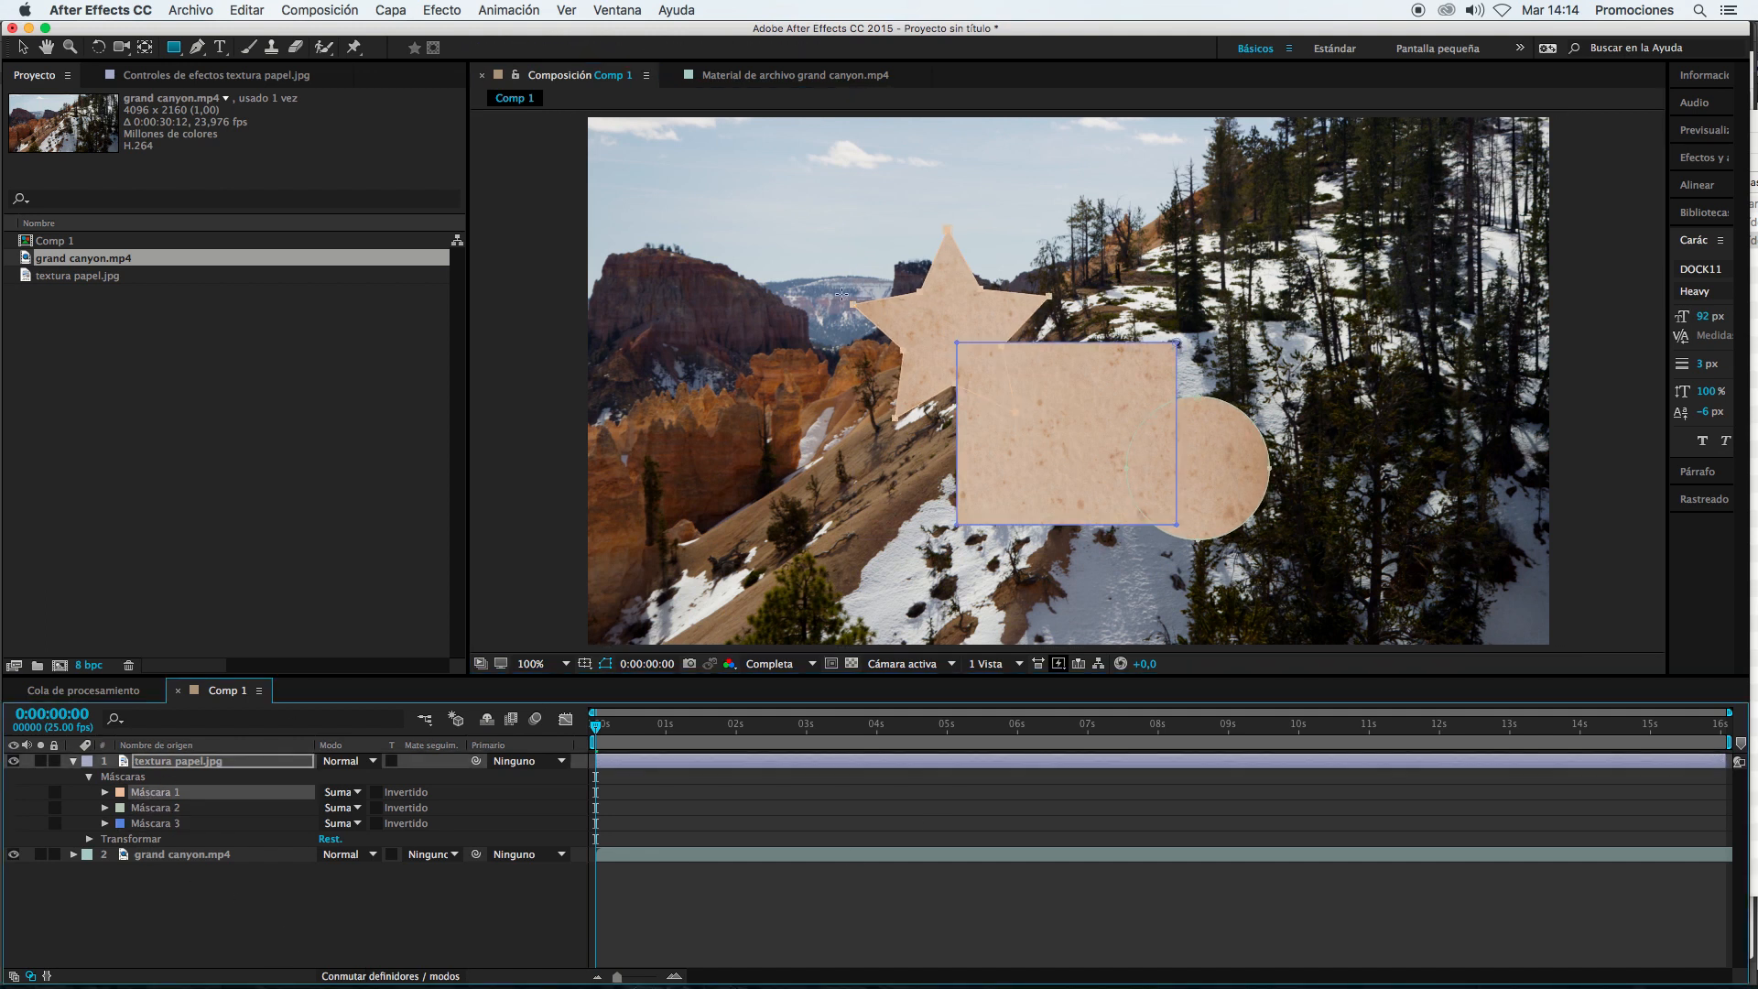
pyautogui.click(150, 809)
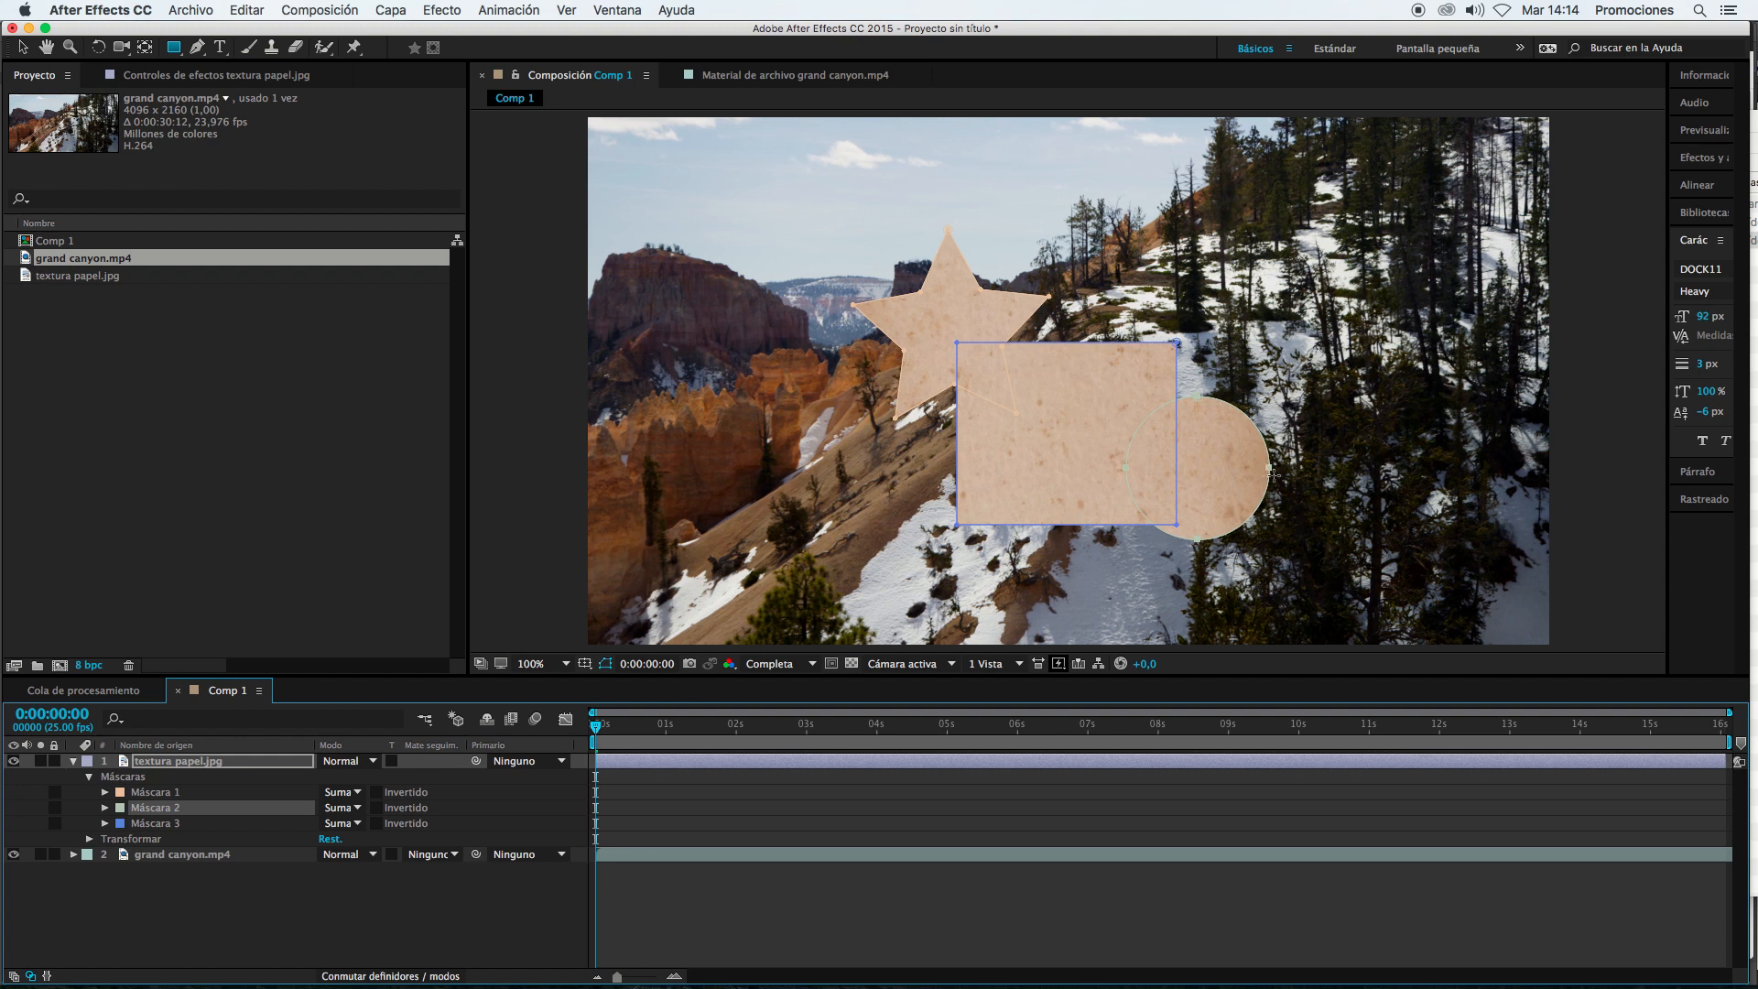
pyautogui.press('v')
pyautogui.click(188, 824)
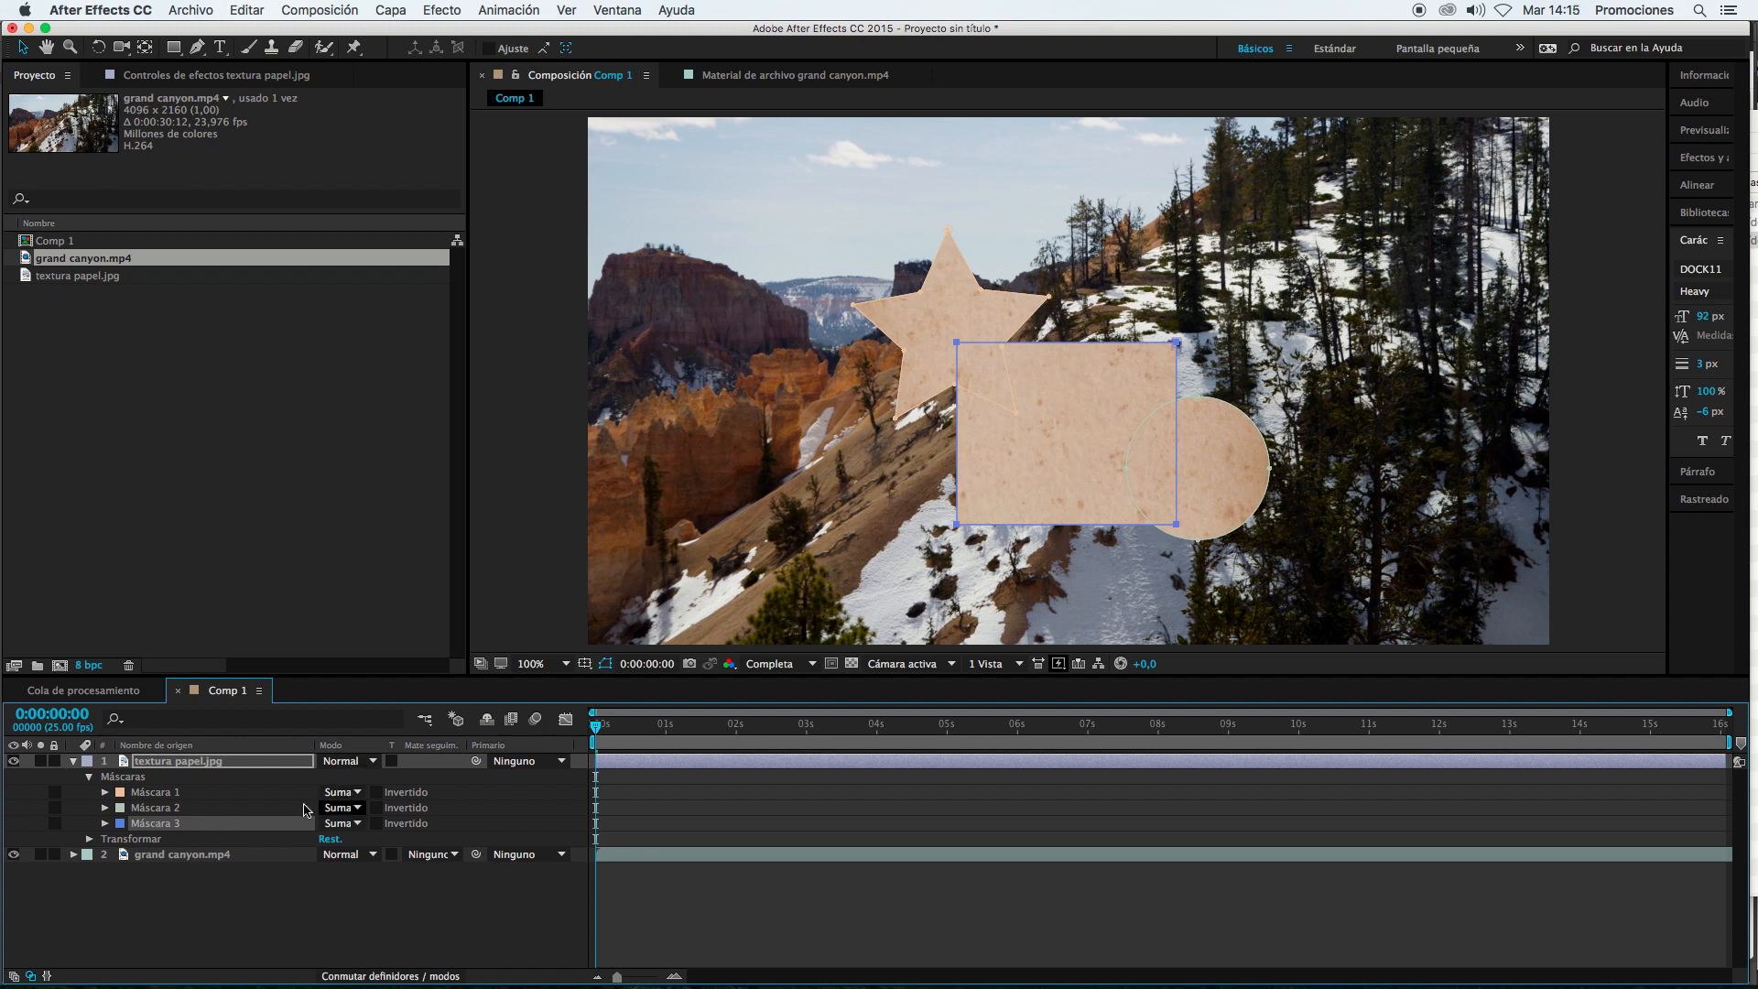
pyautogui.moveTo(171, 827); pyautogui.dragTo(166, 807)
pyautogui.click(342, 807)
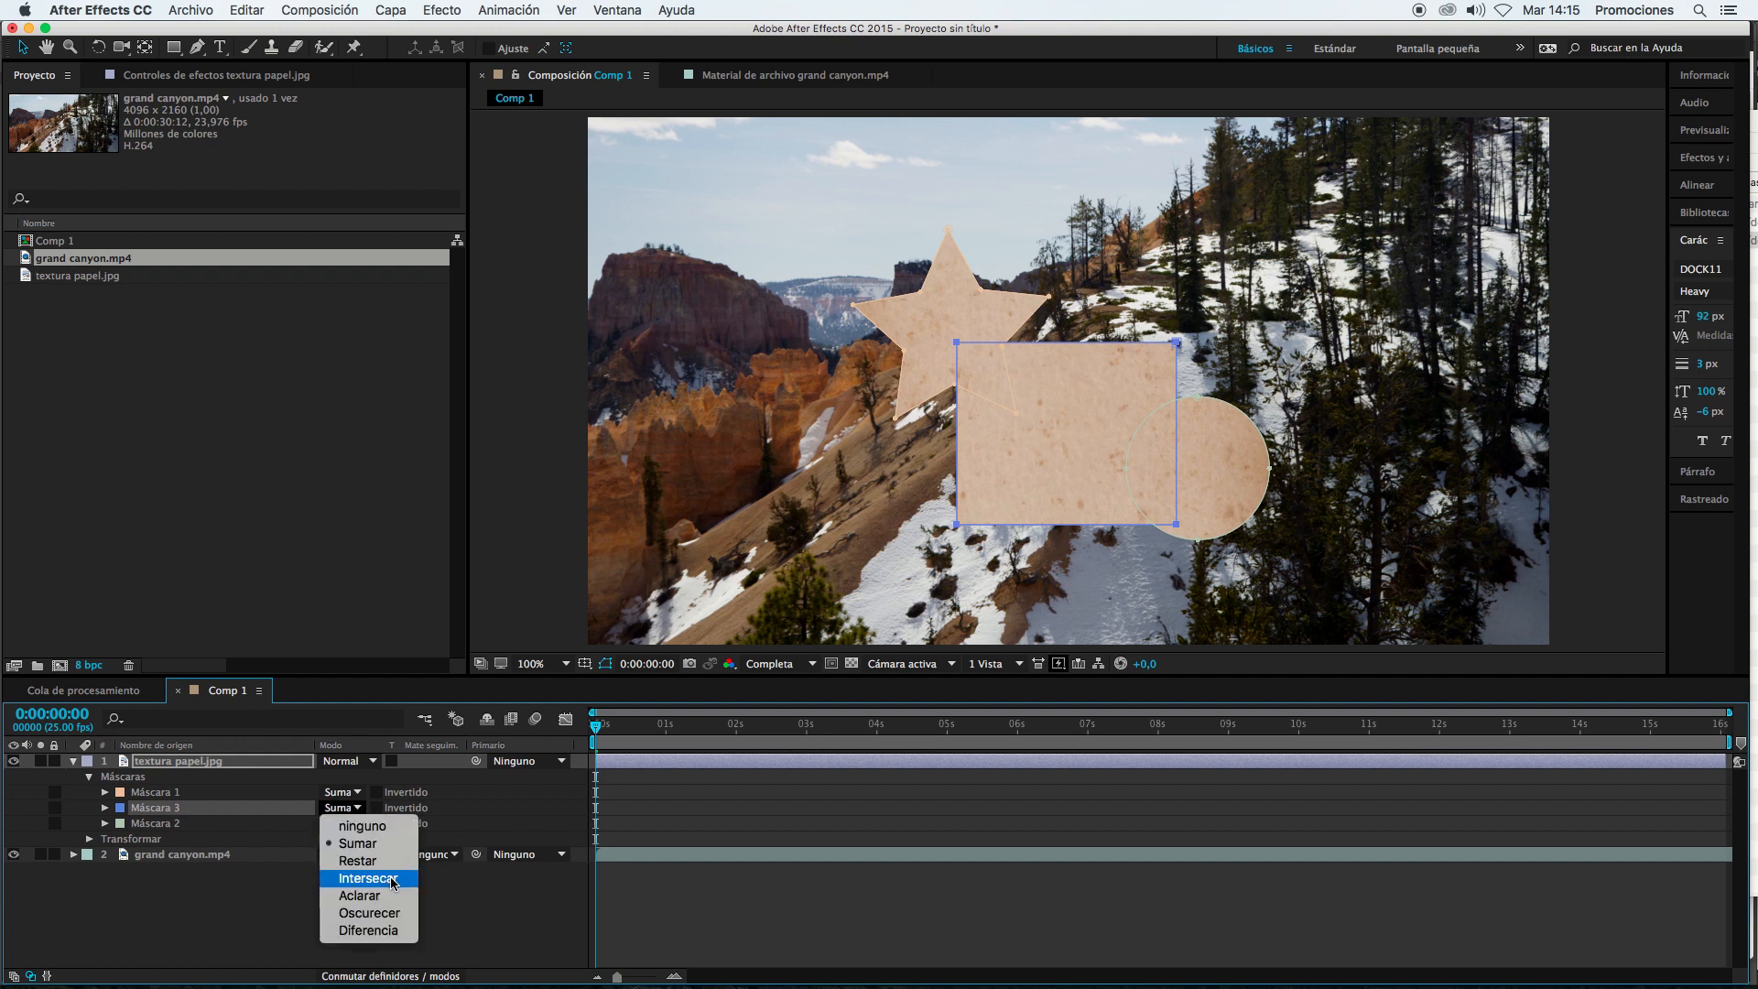
pyautogui.click(392, 881)
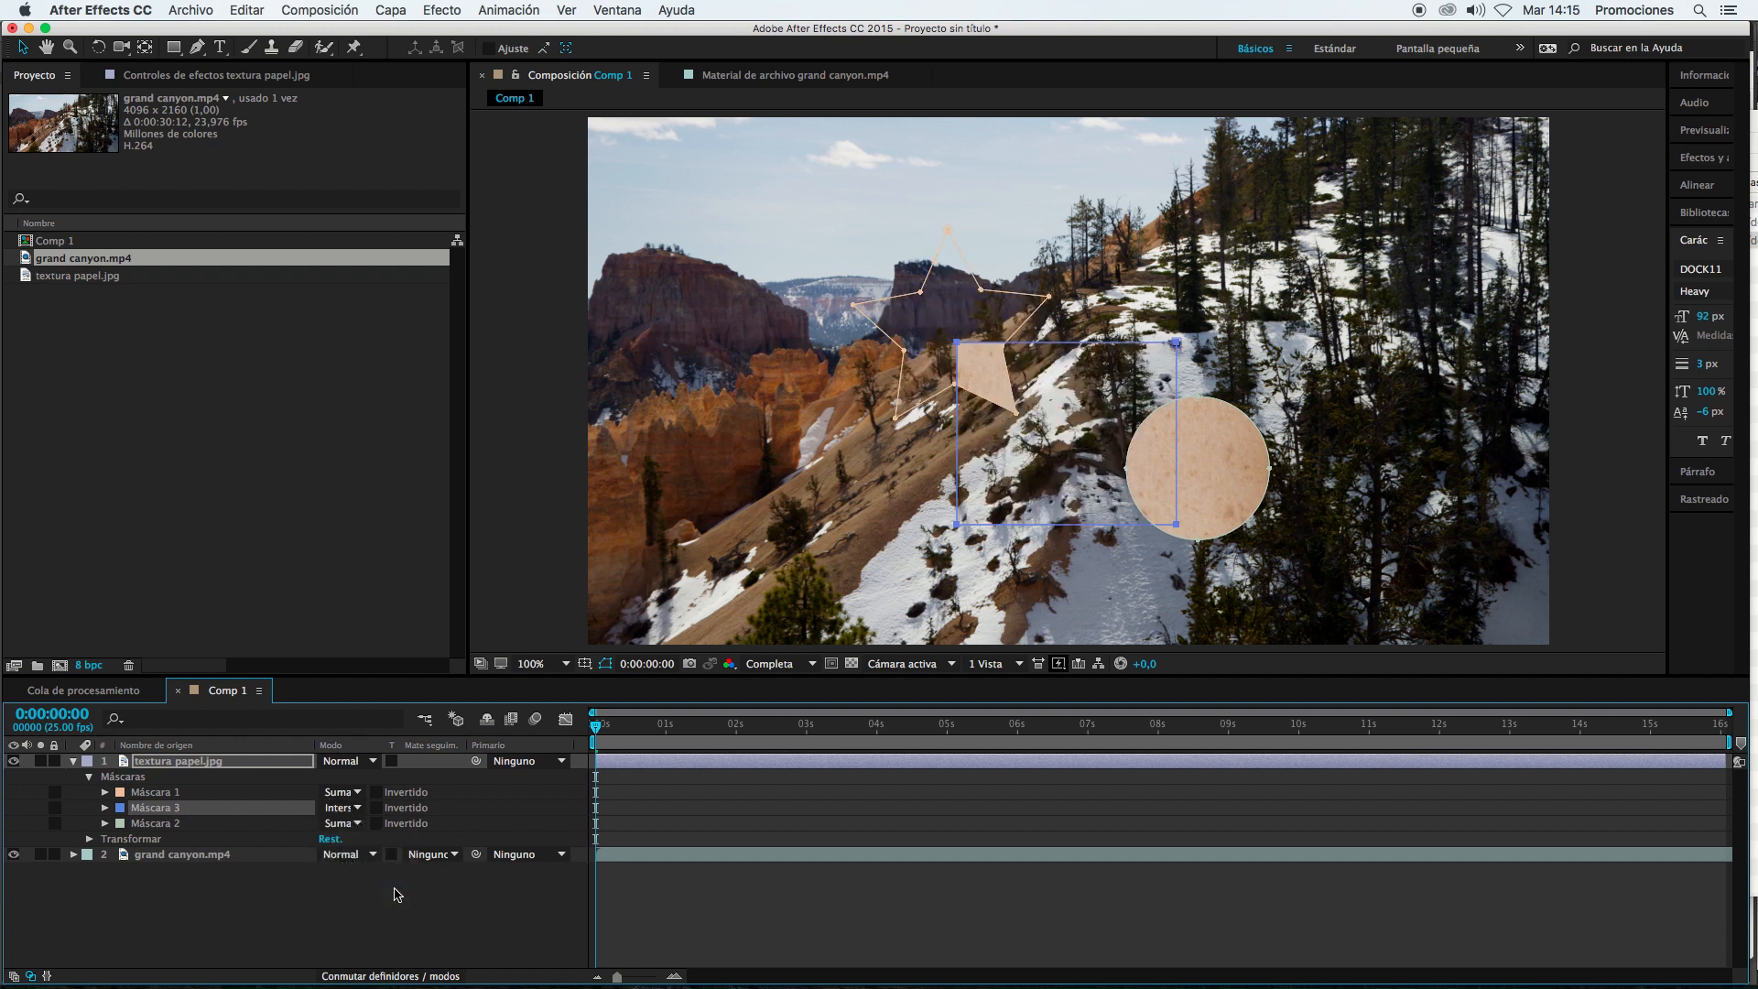
pyautogui.click(163, 823)
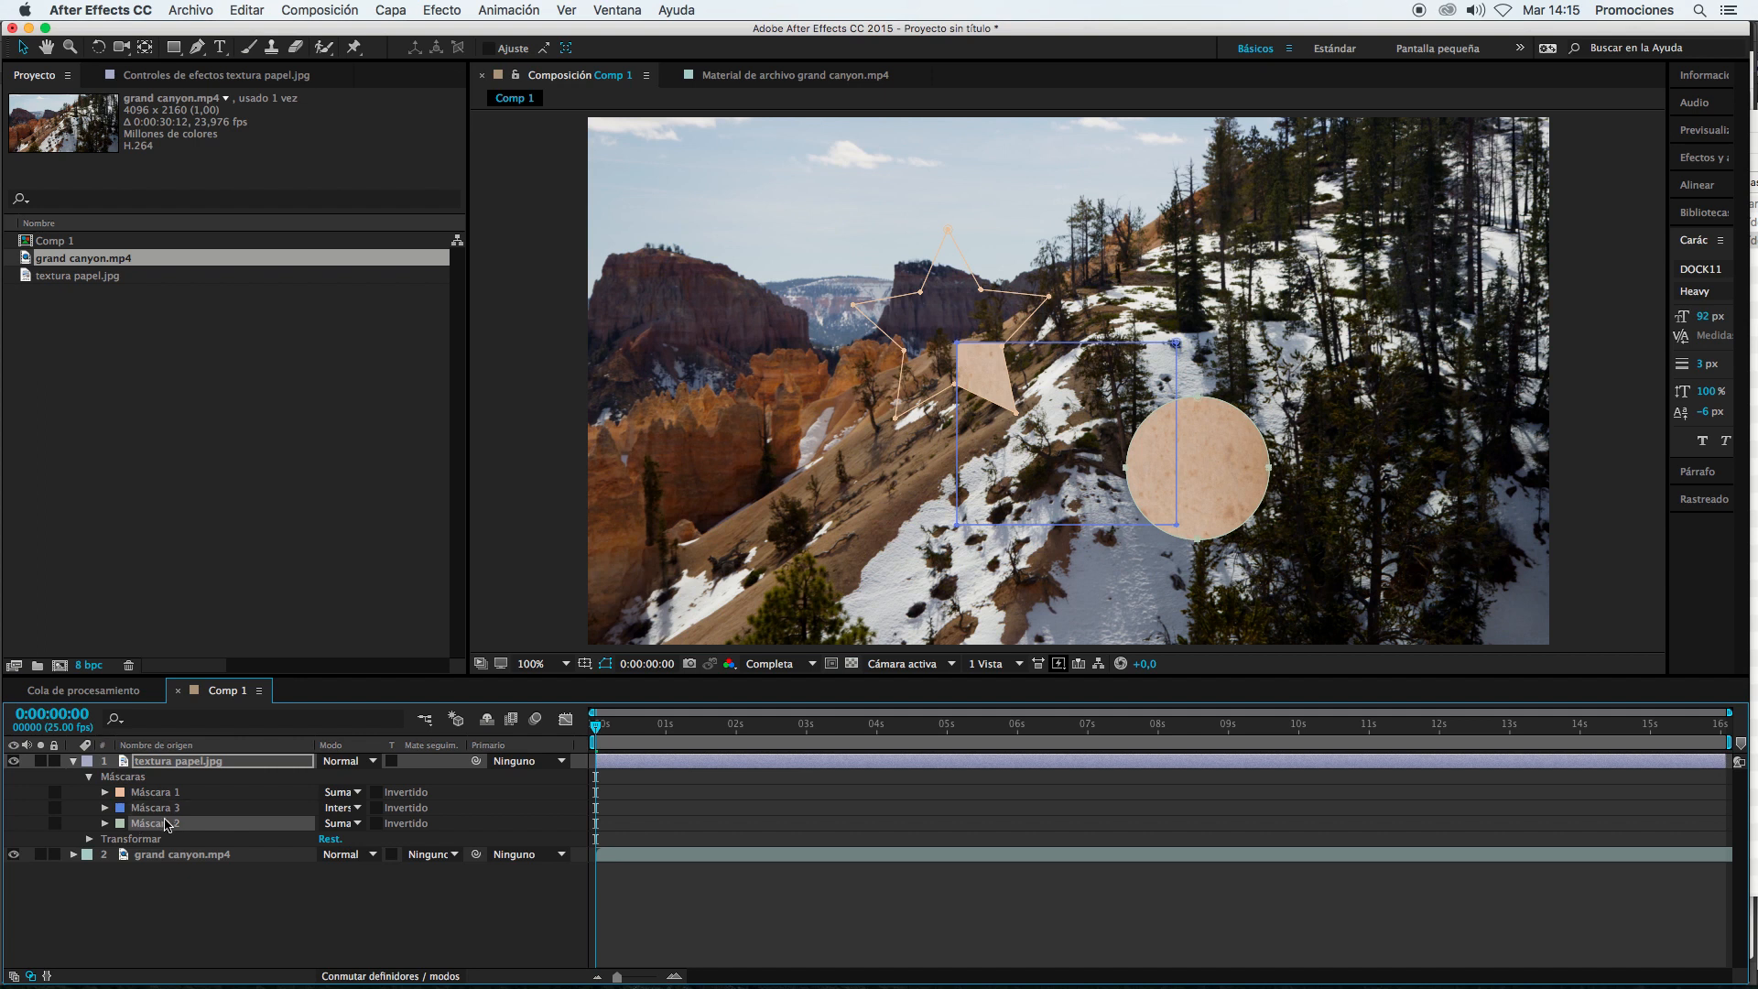
pyautogui.click(166, 808)
pyautogui.click(166, 792)
pyautogui.click(165, 809)
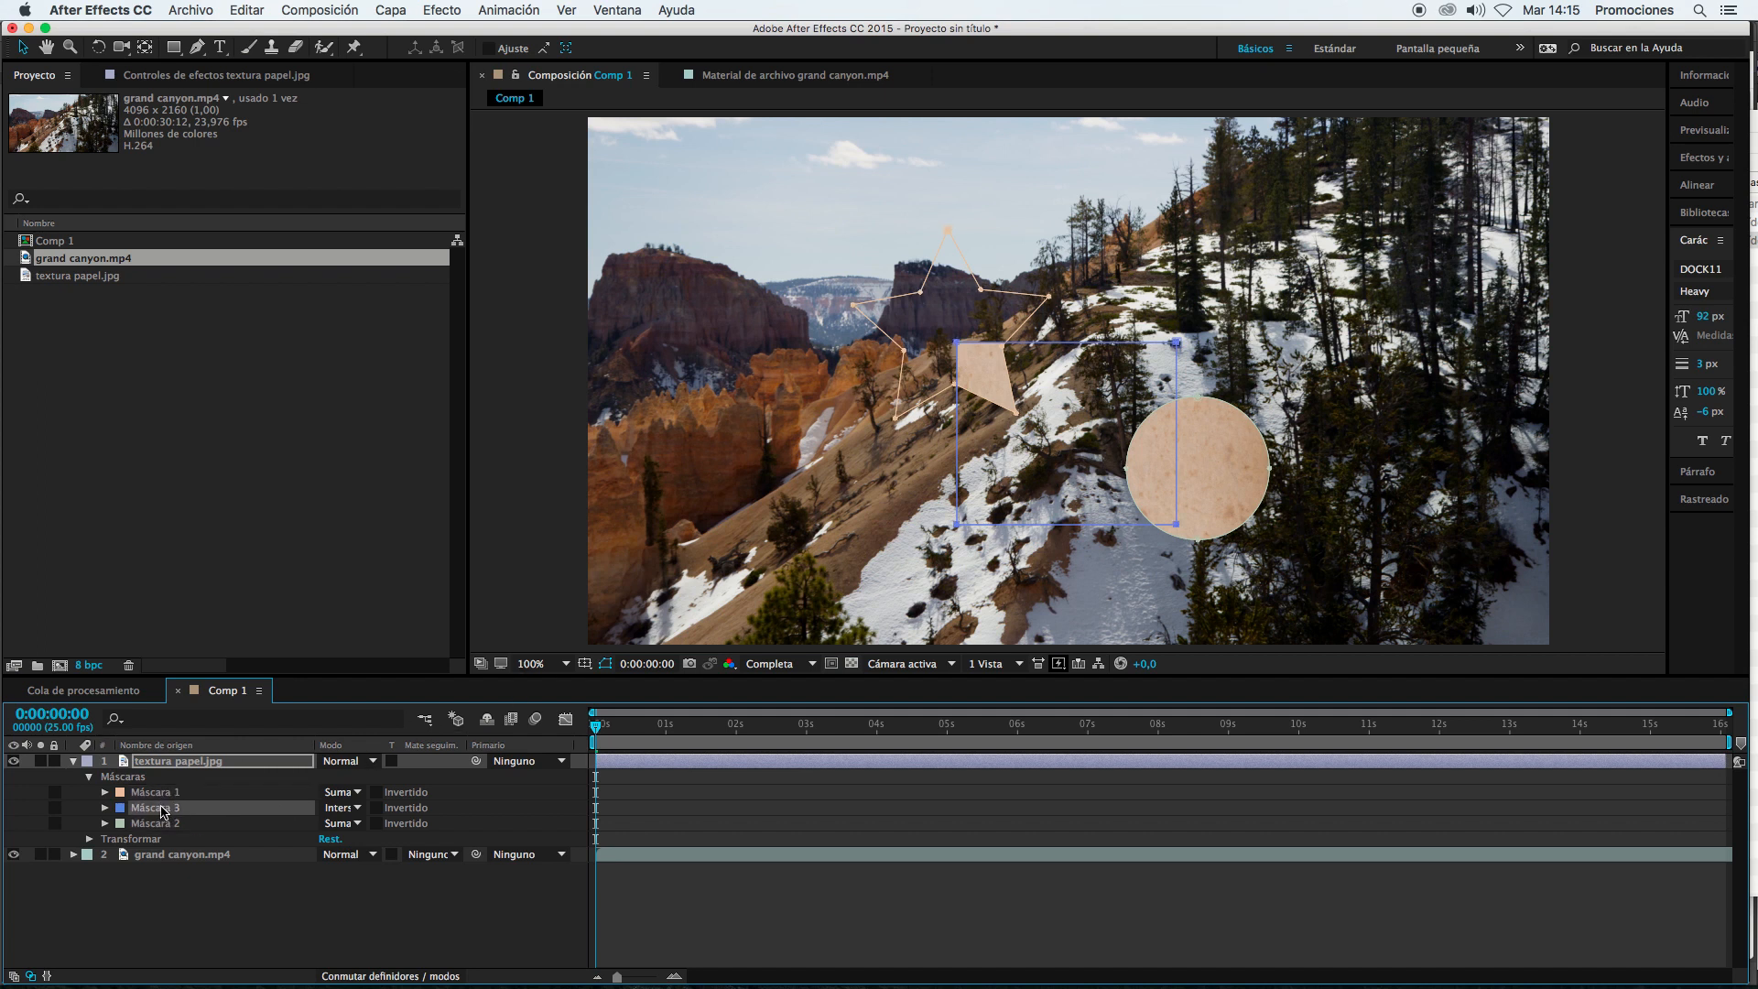
pyautogui.click(163, 794)
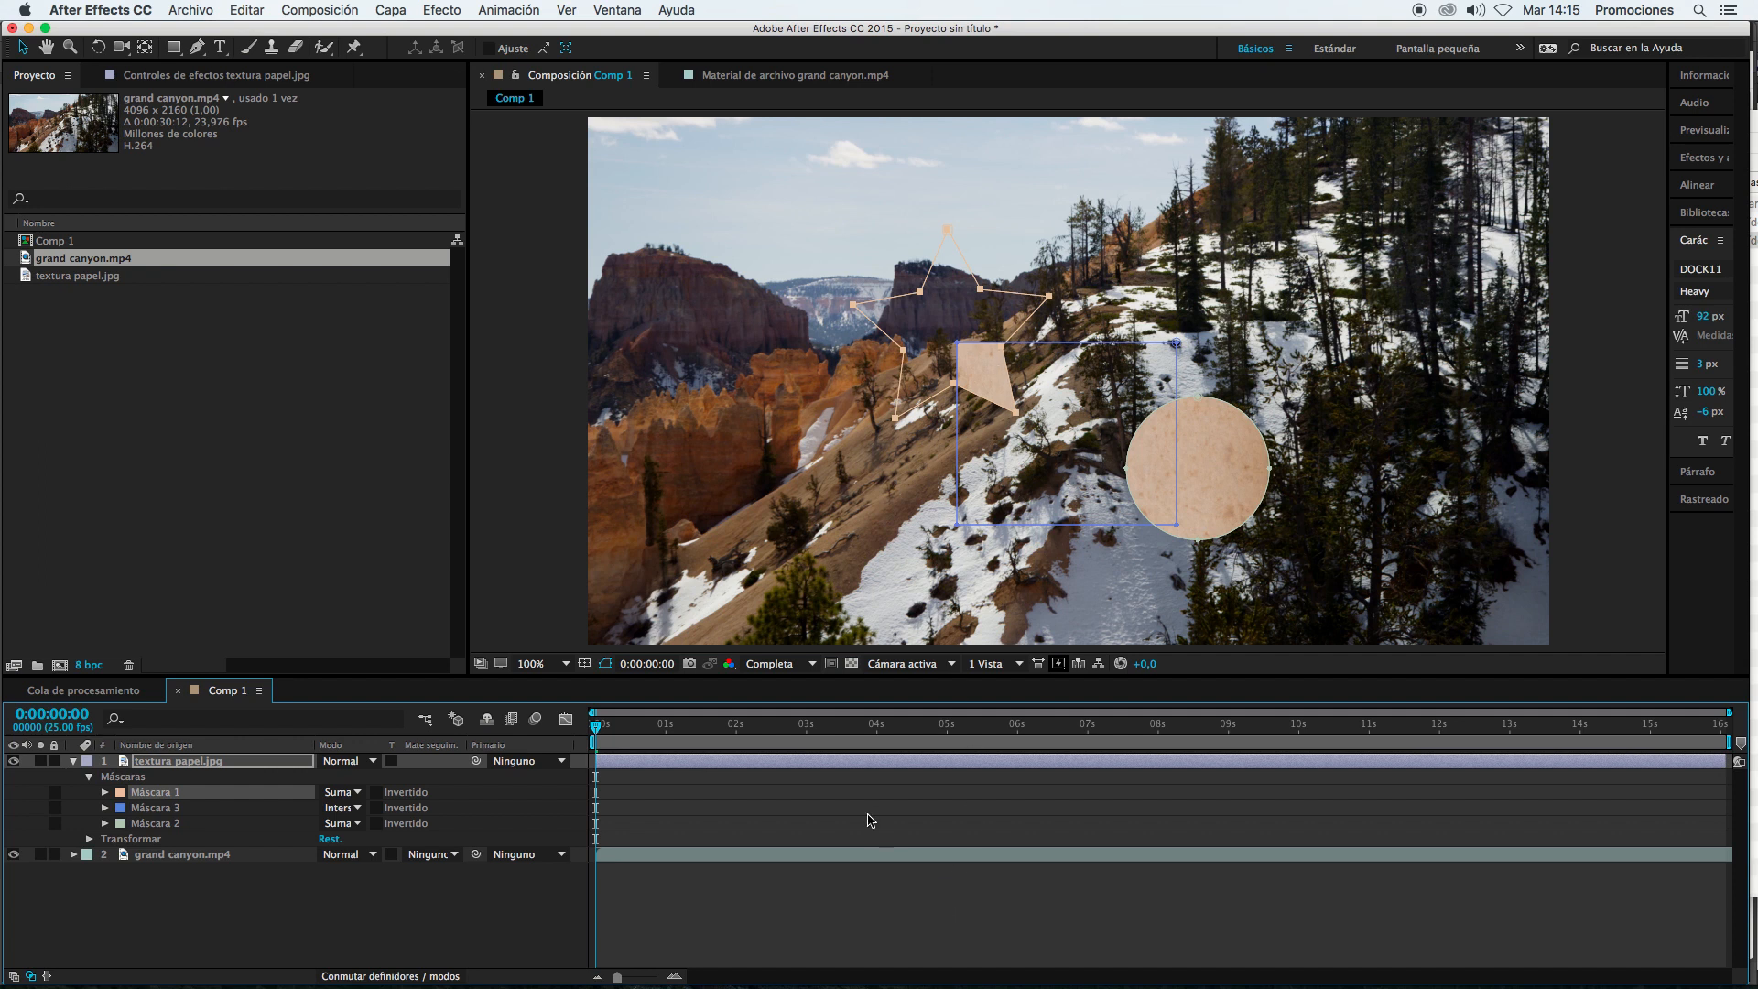
pyautogui.click(874, 762)
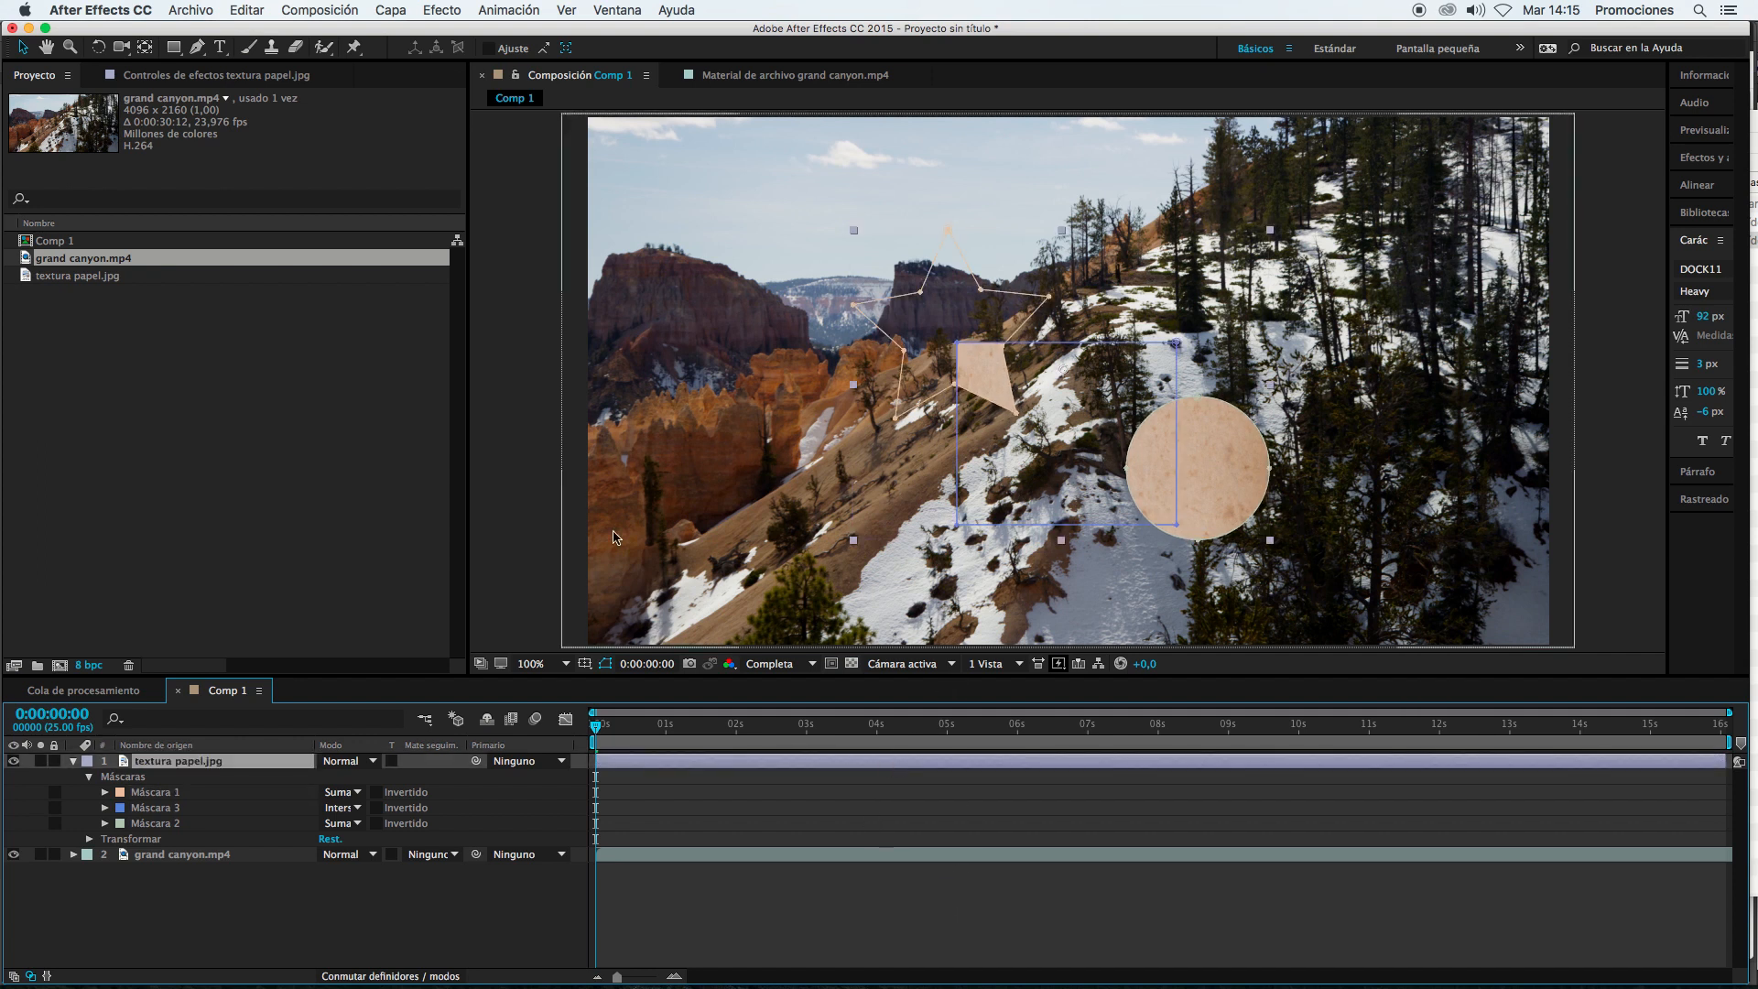
# Step: Delete all three masks from the paper layer and move the layer up until the paper's lower edge is inside the frame
pyautogui.click(163, 798)
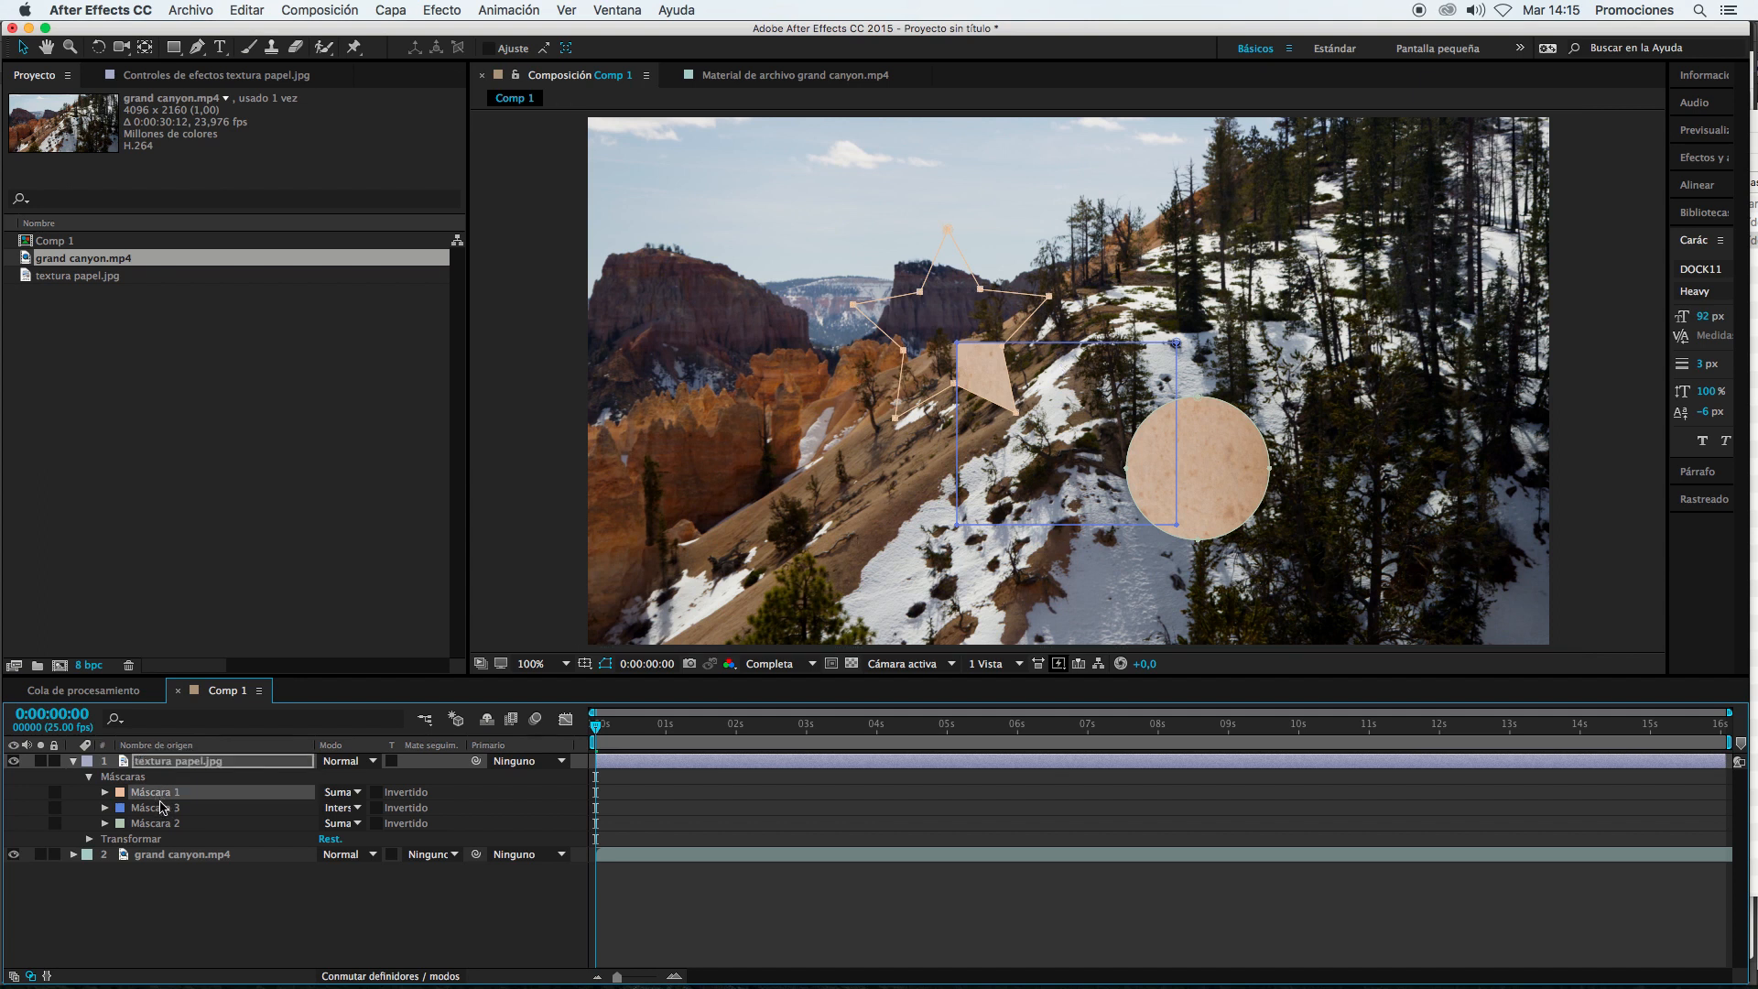
pyautogui.keyDown('shift'); pyautogui.click(162, 823); pyautogui.keyUp('shift')
pyautogui.press('Delete')
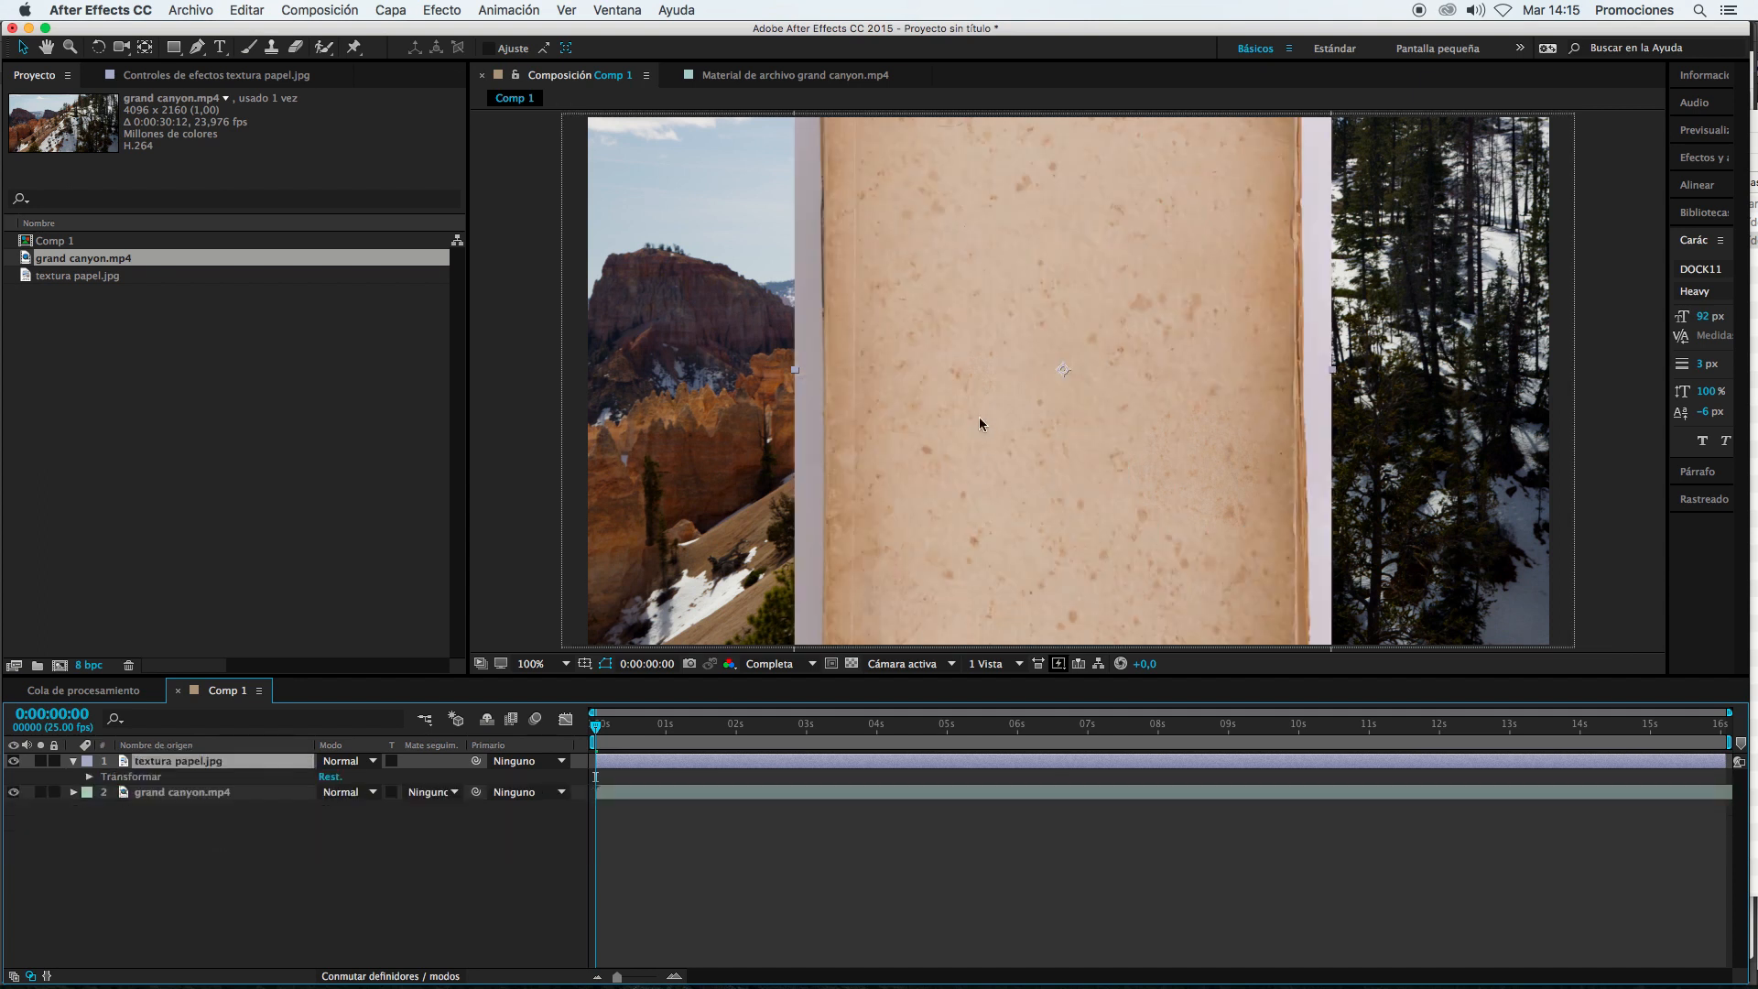
pyautogui.moveTo(979, 419); pyautogui.dragTo(989, 315)
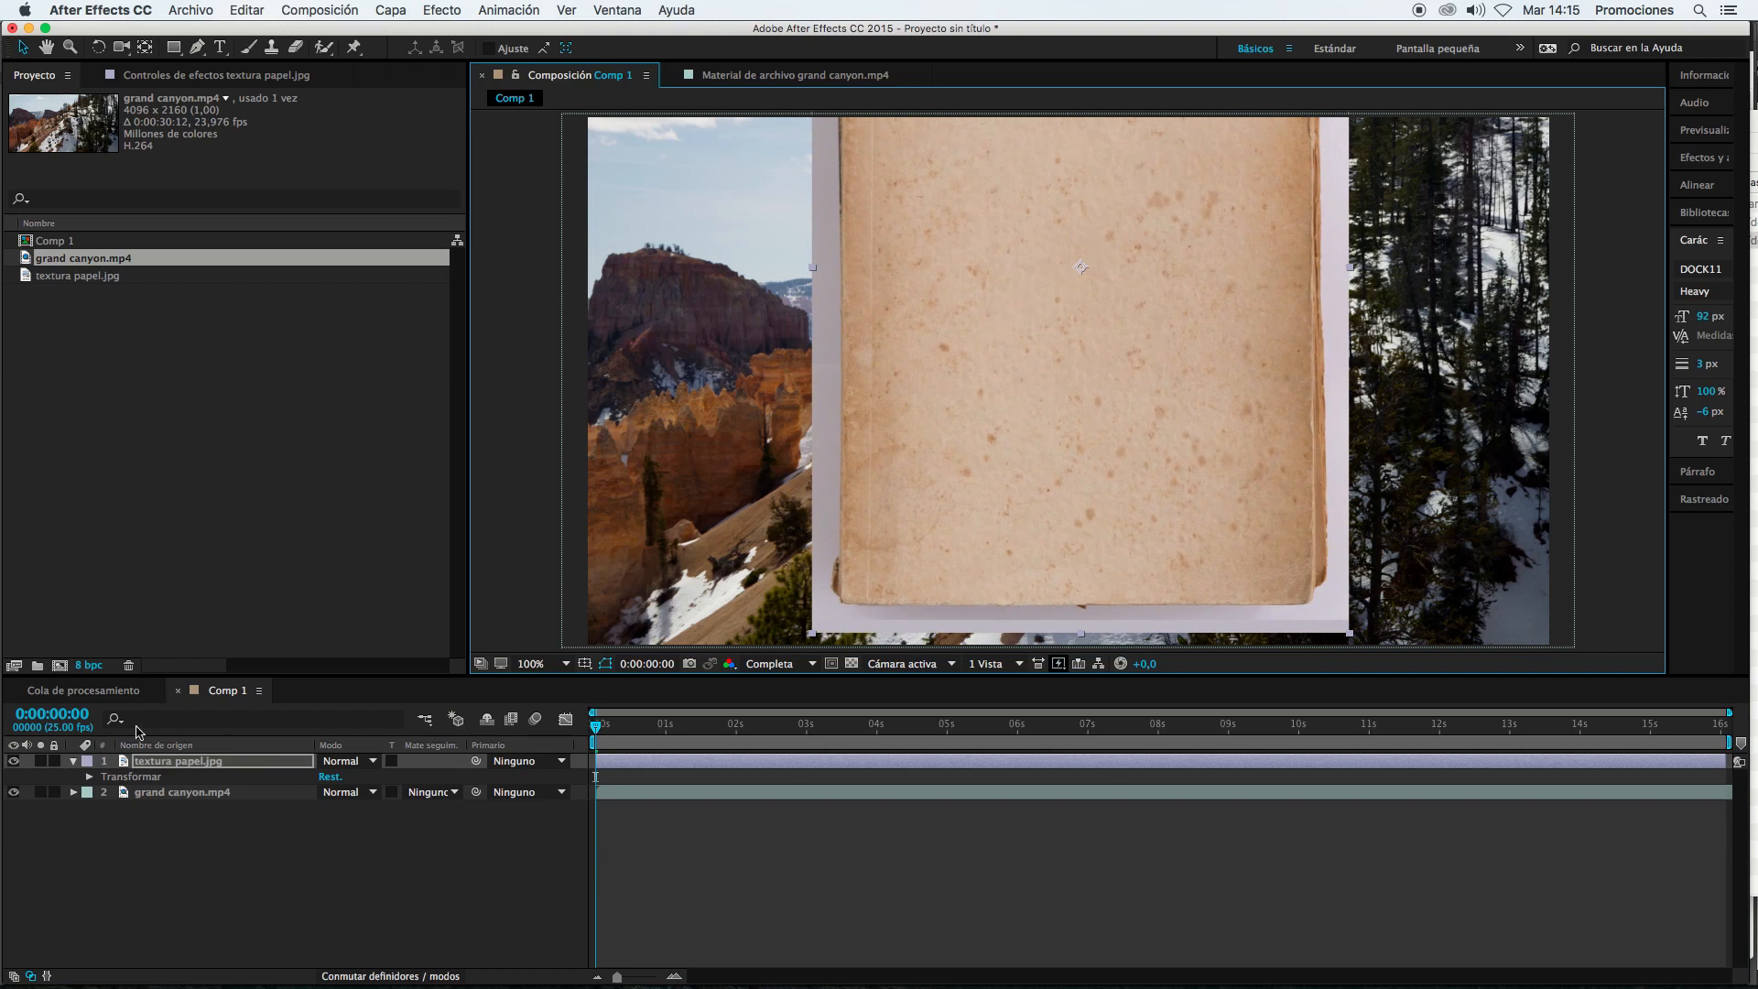
# Step: Draw a closed bean-shaped mask with smooth curves on the paper layer using the Pen tool
pyautogui.click(218, 770)
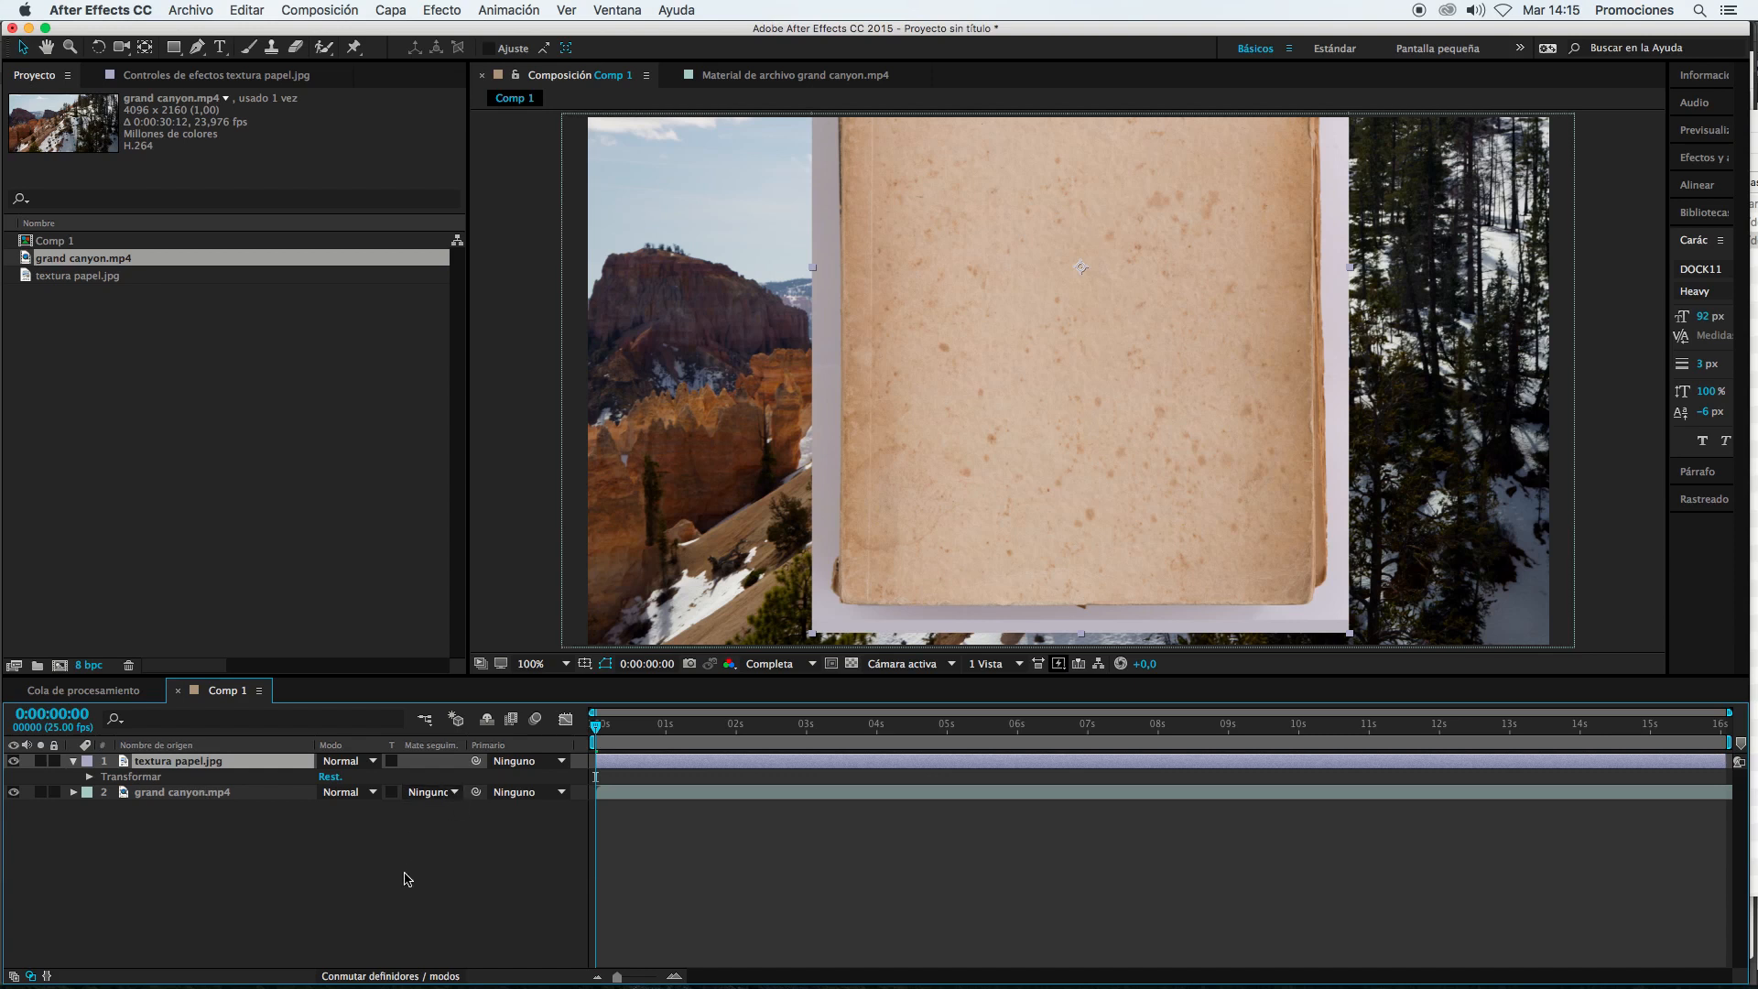
pyautogui.click(159, 795)
pyautogui.click(163, 762)
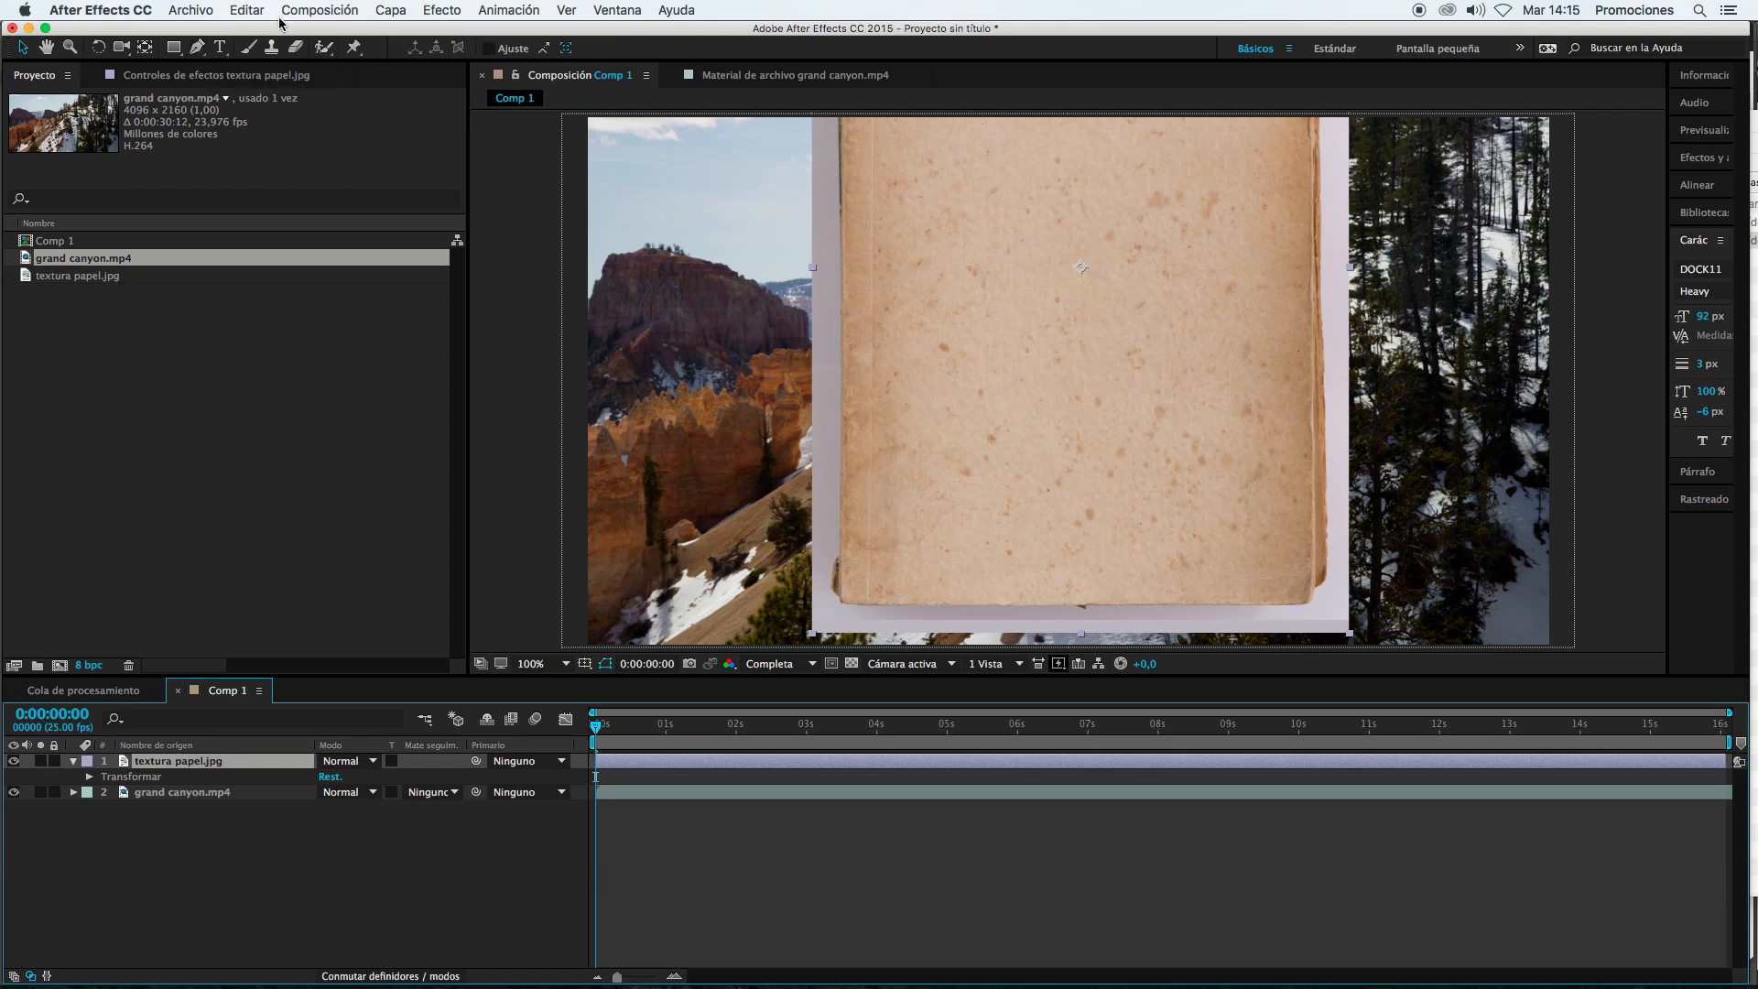
pyautogui.click(198, 48)
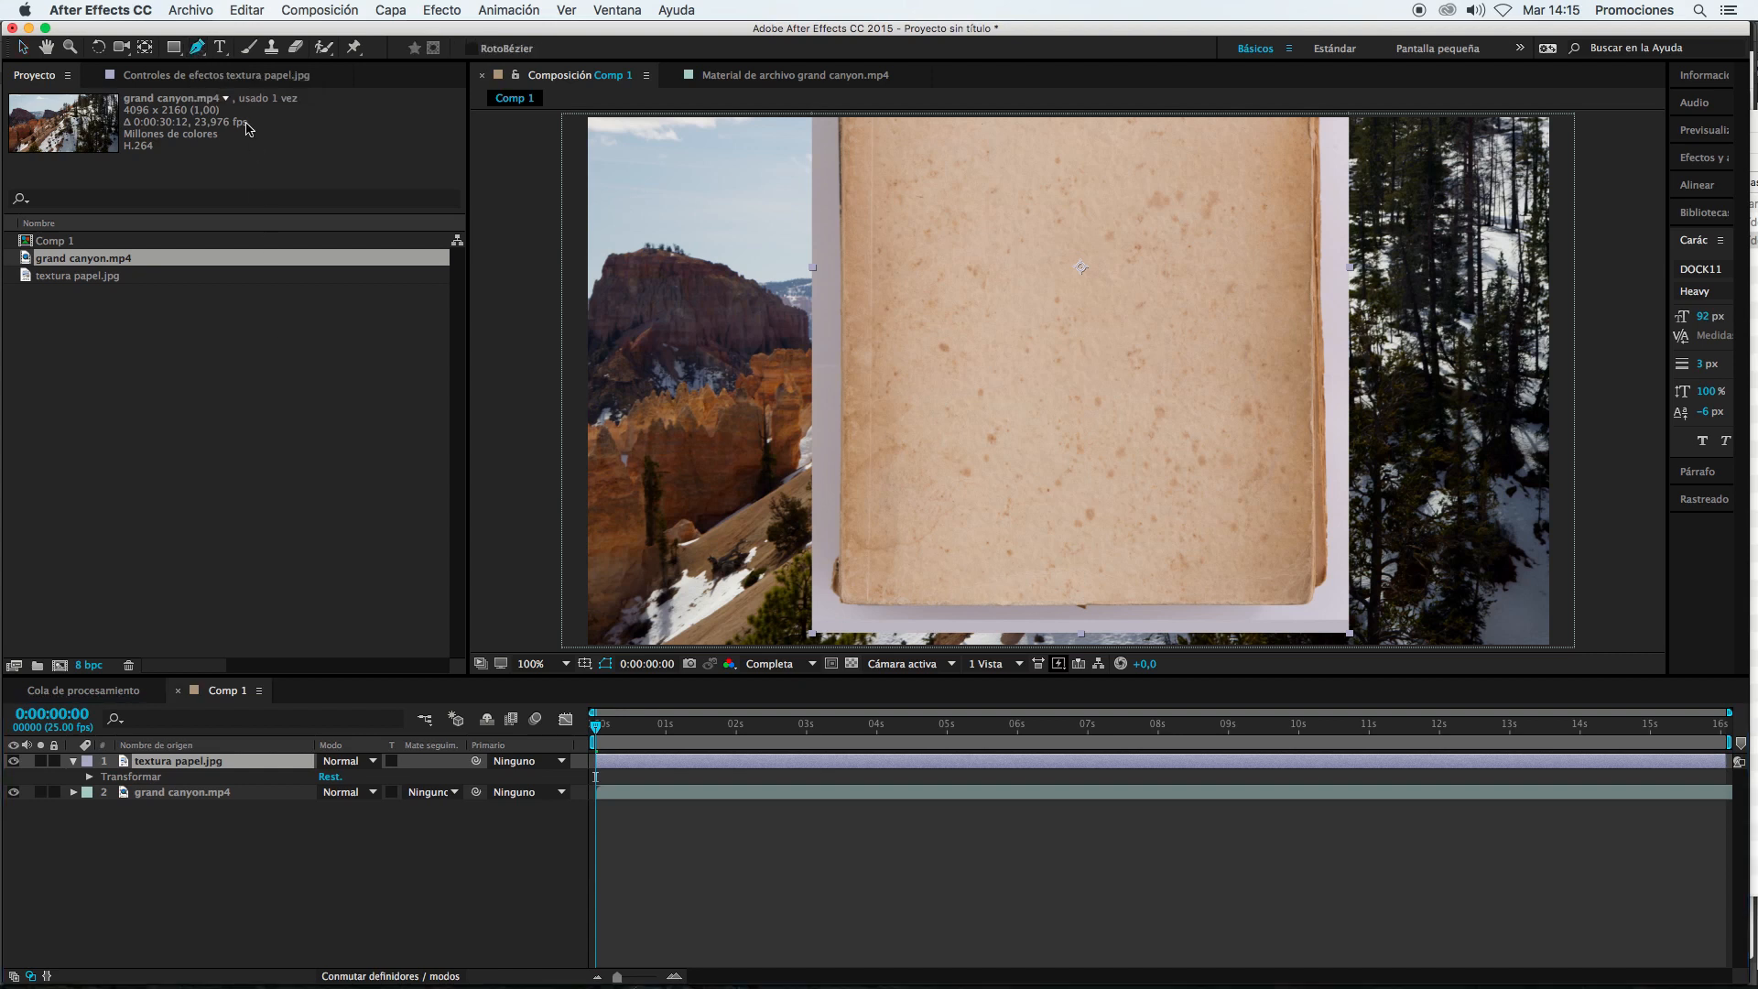
pyautogui.click(194, 761)
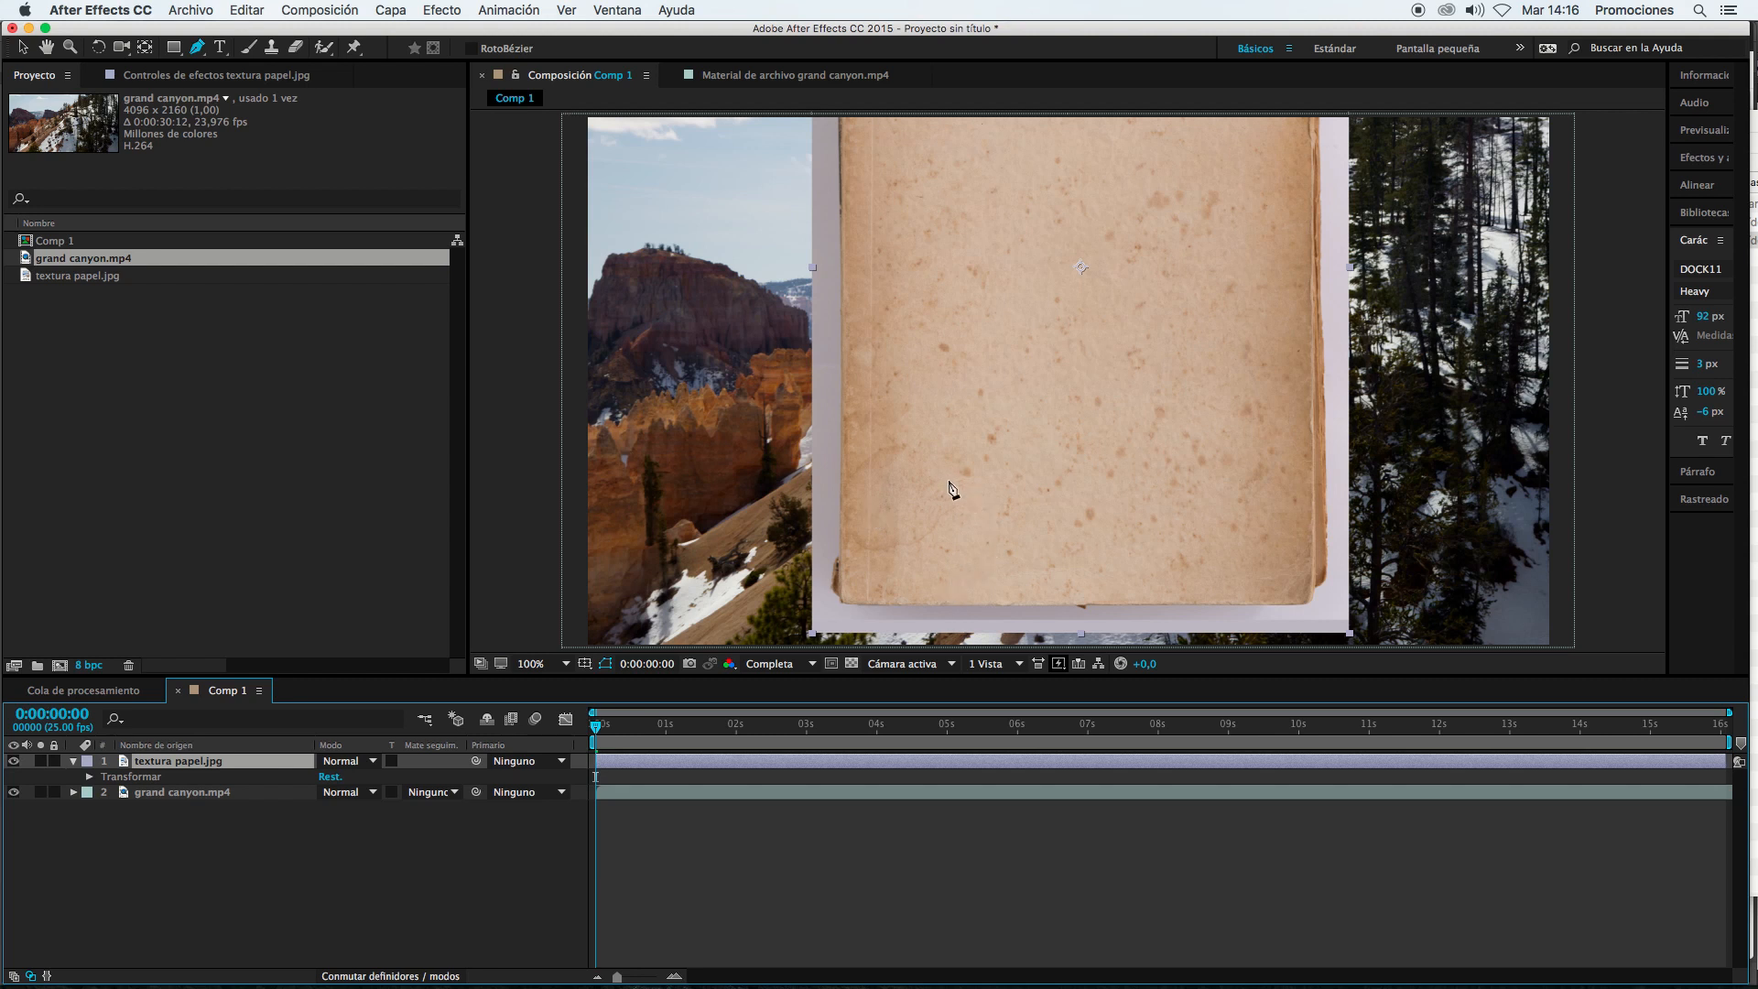
pyautogui.moveTo(960, 472); pyautogui.dragTo(897, 473)
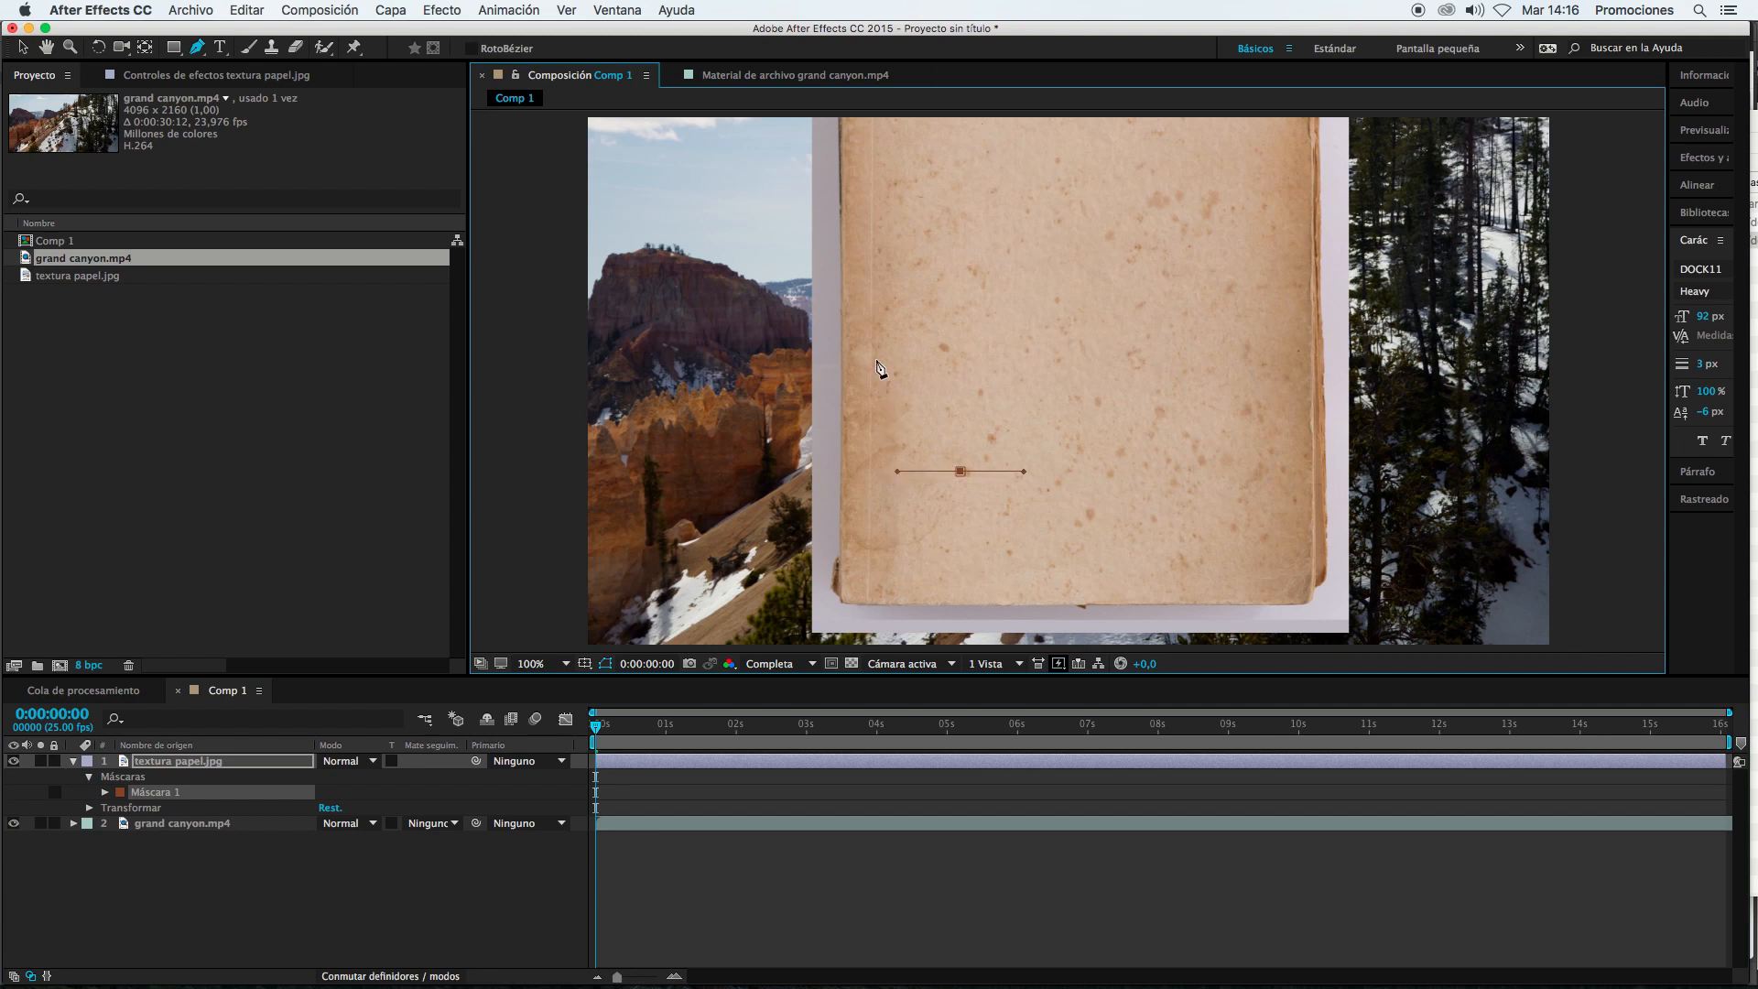
pyautogui.moveTo(880, 352); pyautogui.dragTo(932, 290)
pyautogui.click(1068, 300)
pyautogui.moveTo(1074, 301); pyautogui.dragTo(1125, 243)
pyautogui.moveTo(1172, 170); pyautogui.dragTo(1247, 169)
pyautogui.moveTo(1195, 391); pyautogui.dragTo(1136, 457)
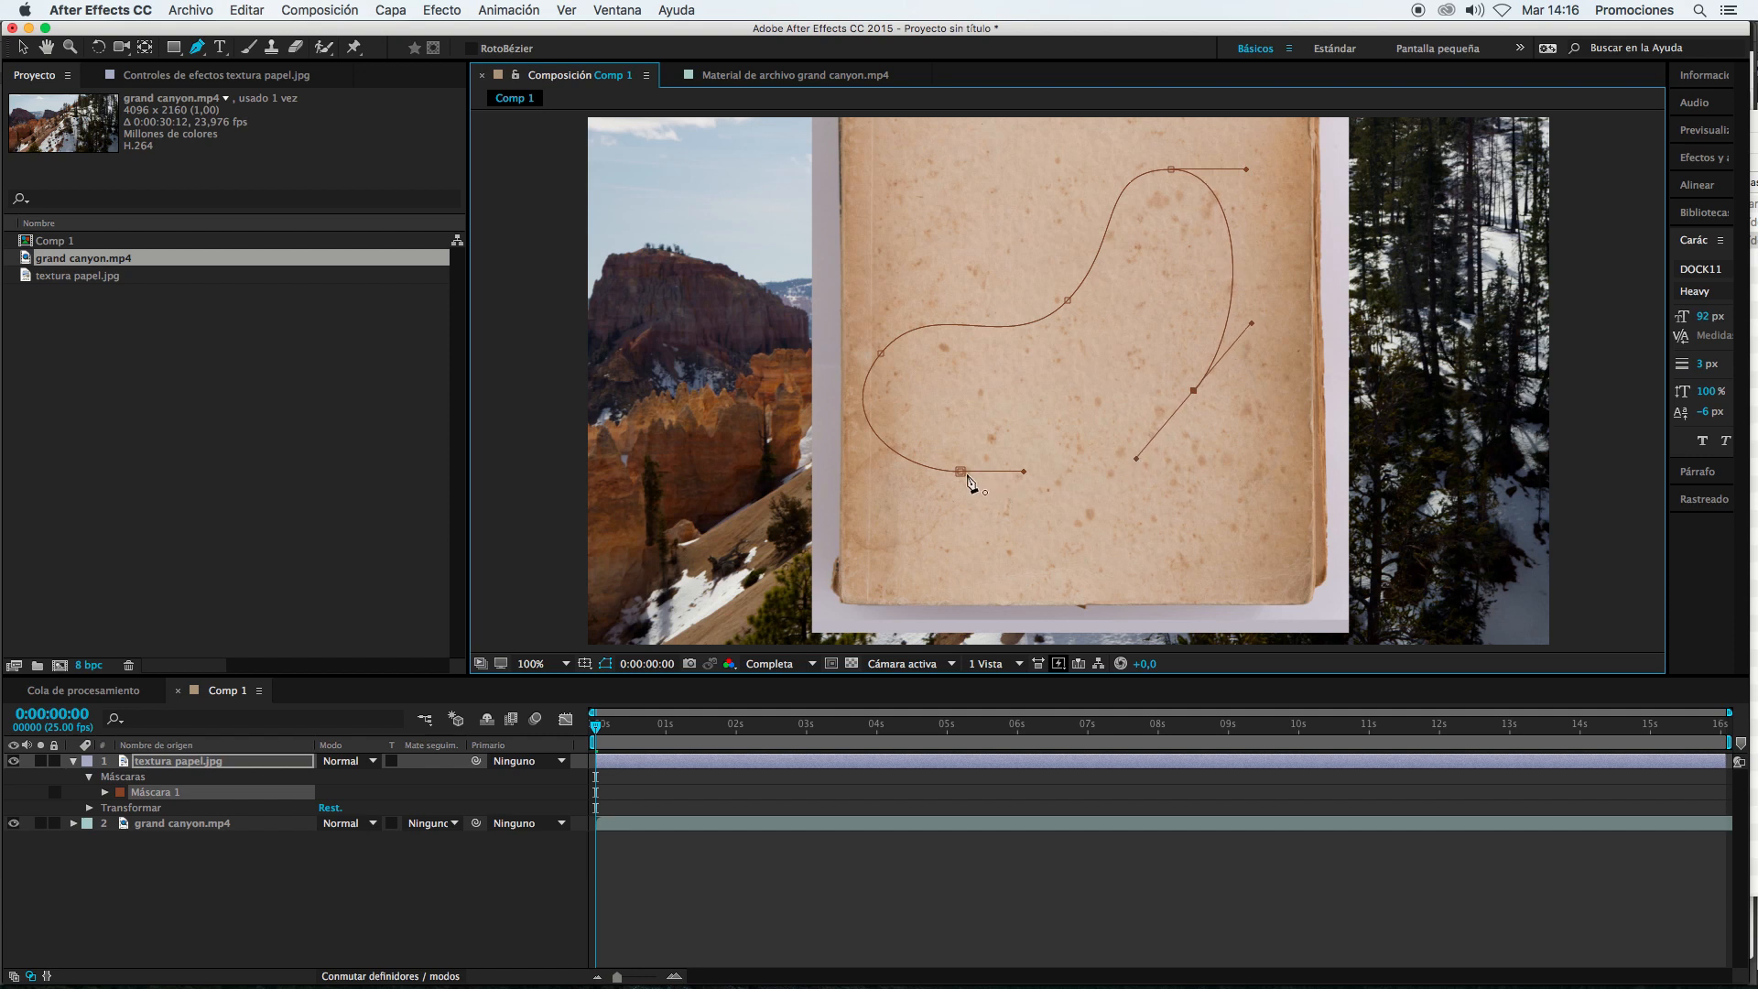
pyautogui.click(960, 472)
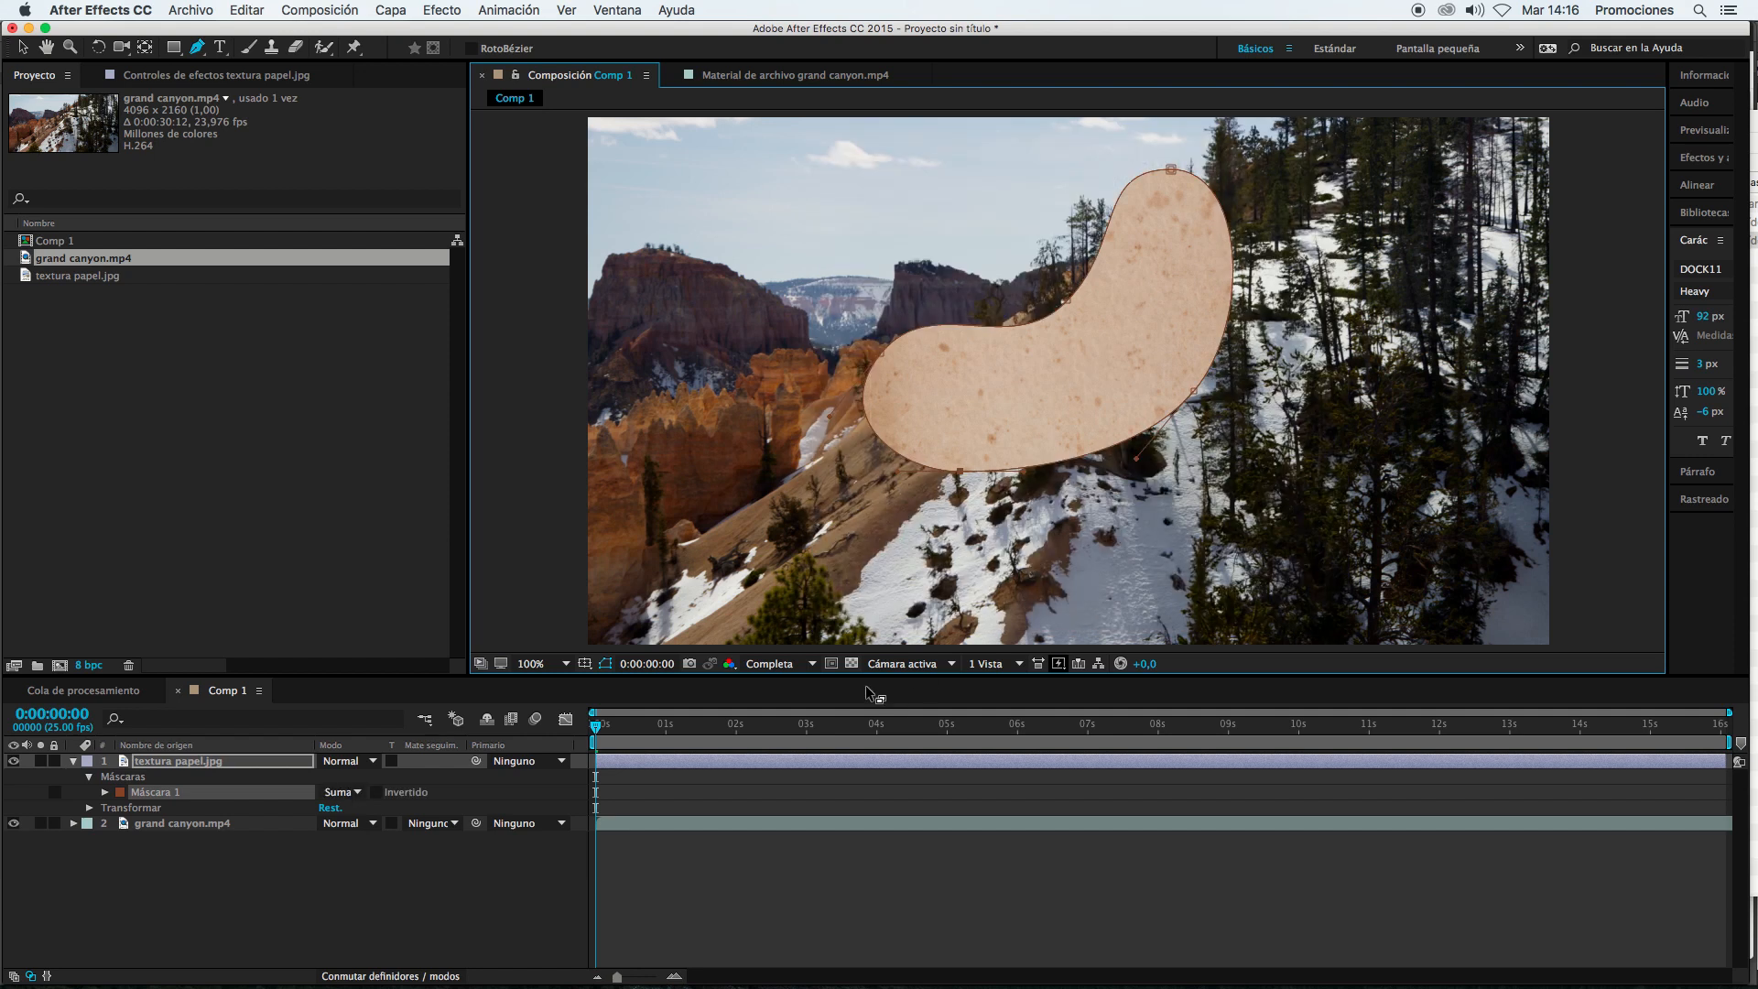
pyautogui.click(243, 895)
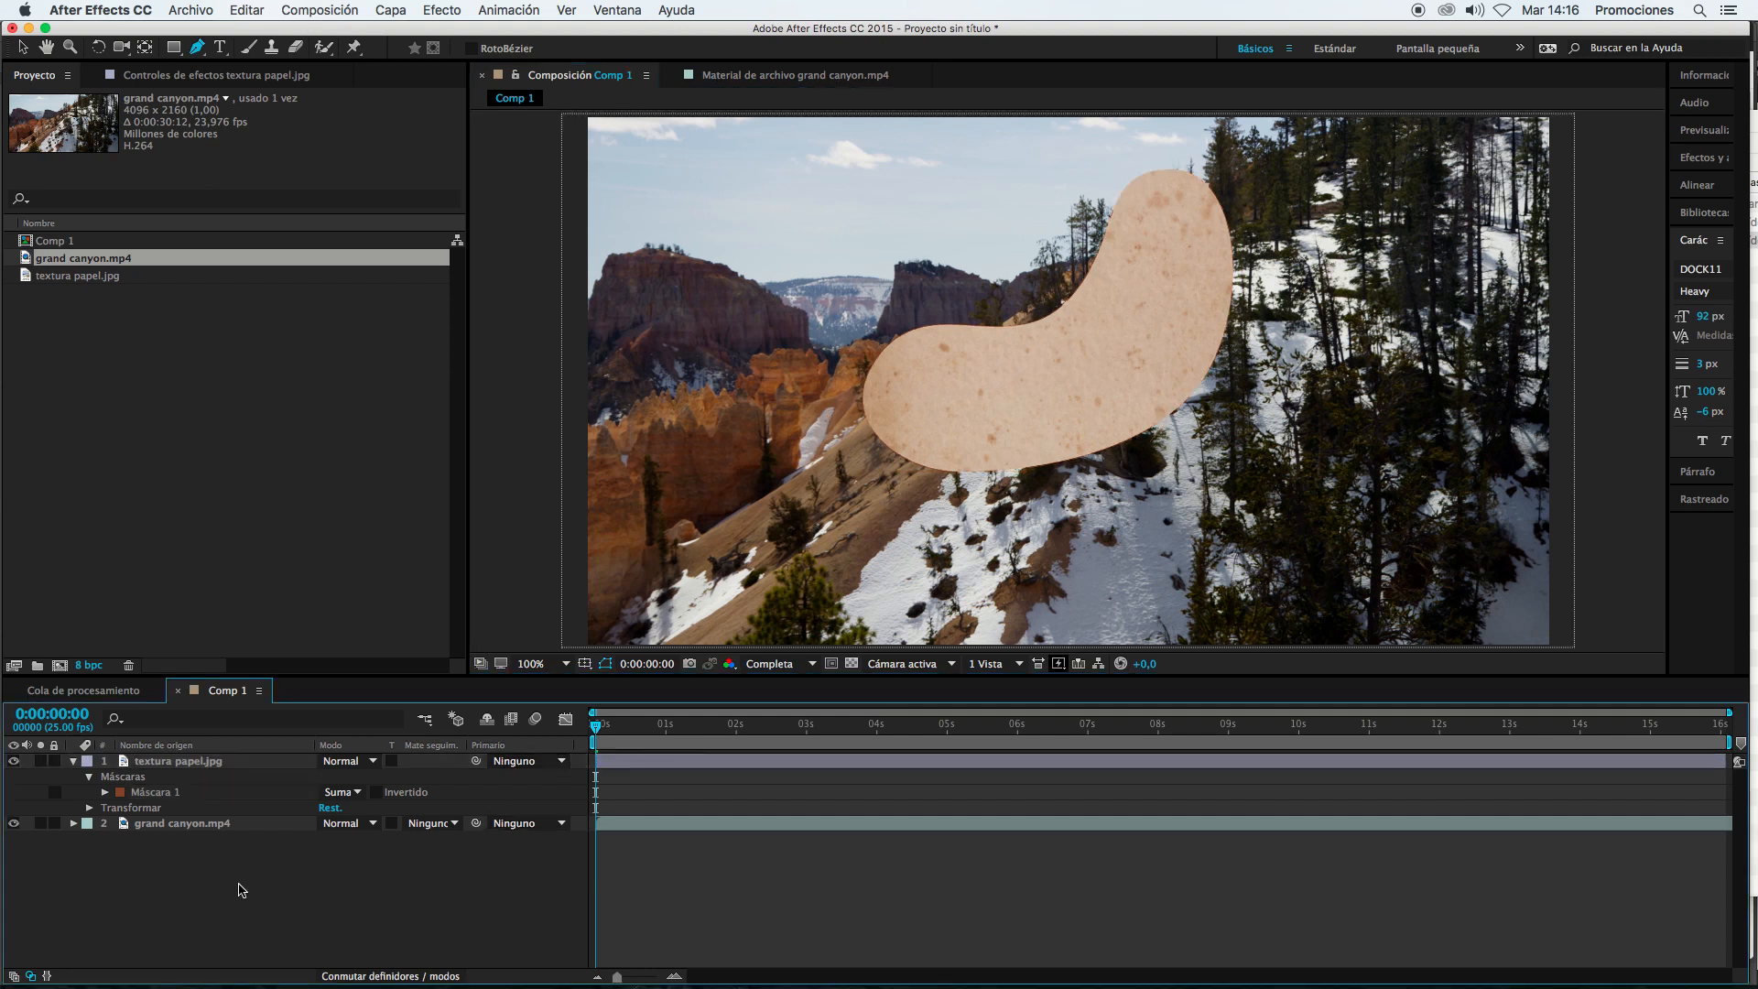
# Step: Replace the bean-shaped mask with a narrow, upright curved mask drawn with the Pen tool on the paper layer
pyautogui.click(163, 793)
pyautogui.press('Delete')
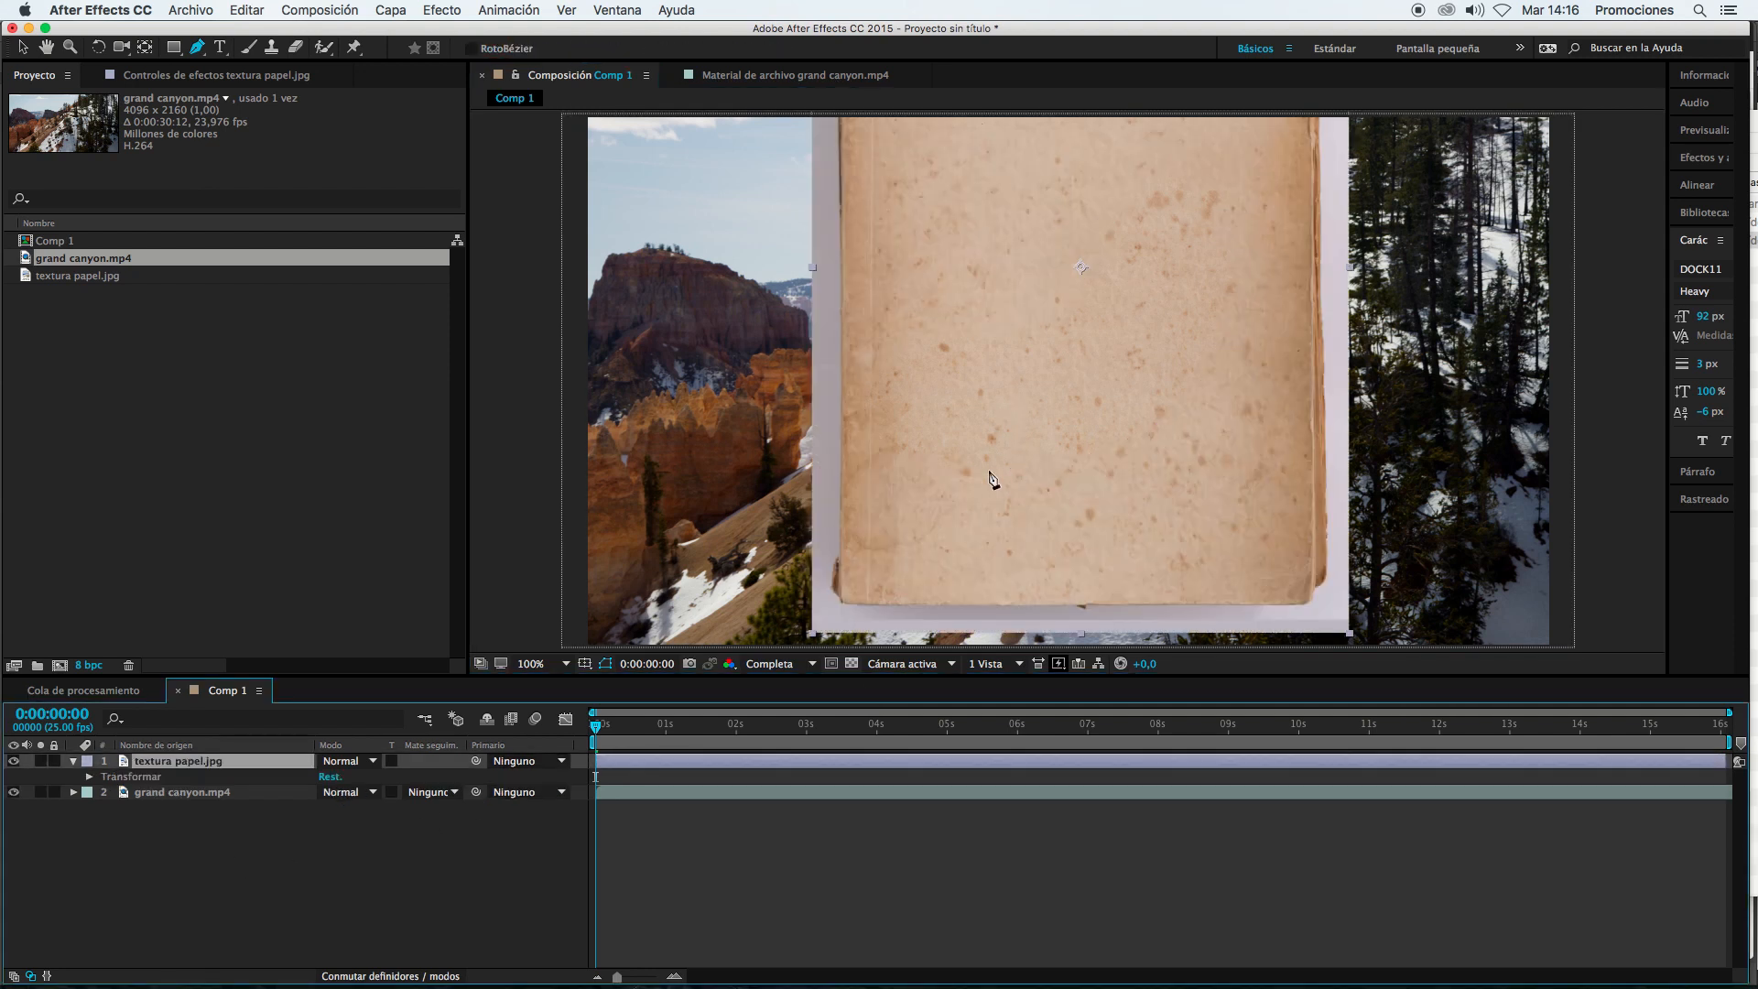
pyautogui.click(966, 507)
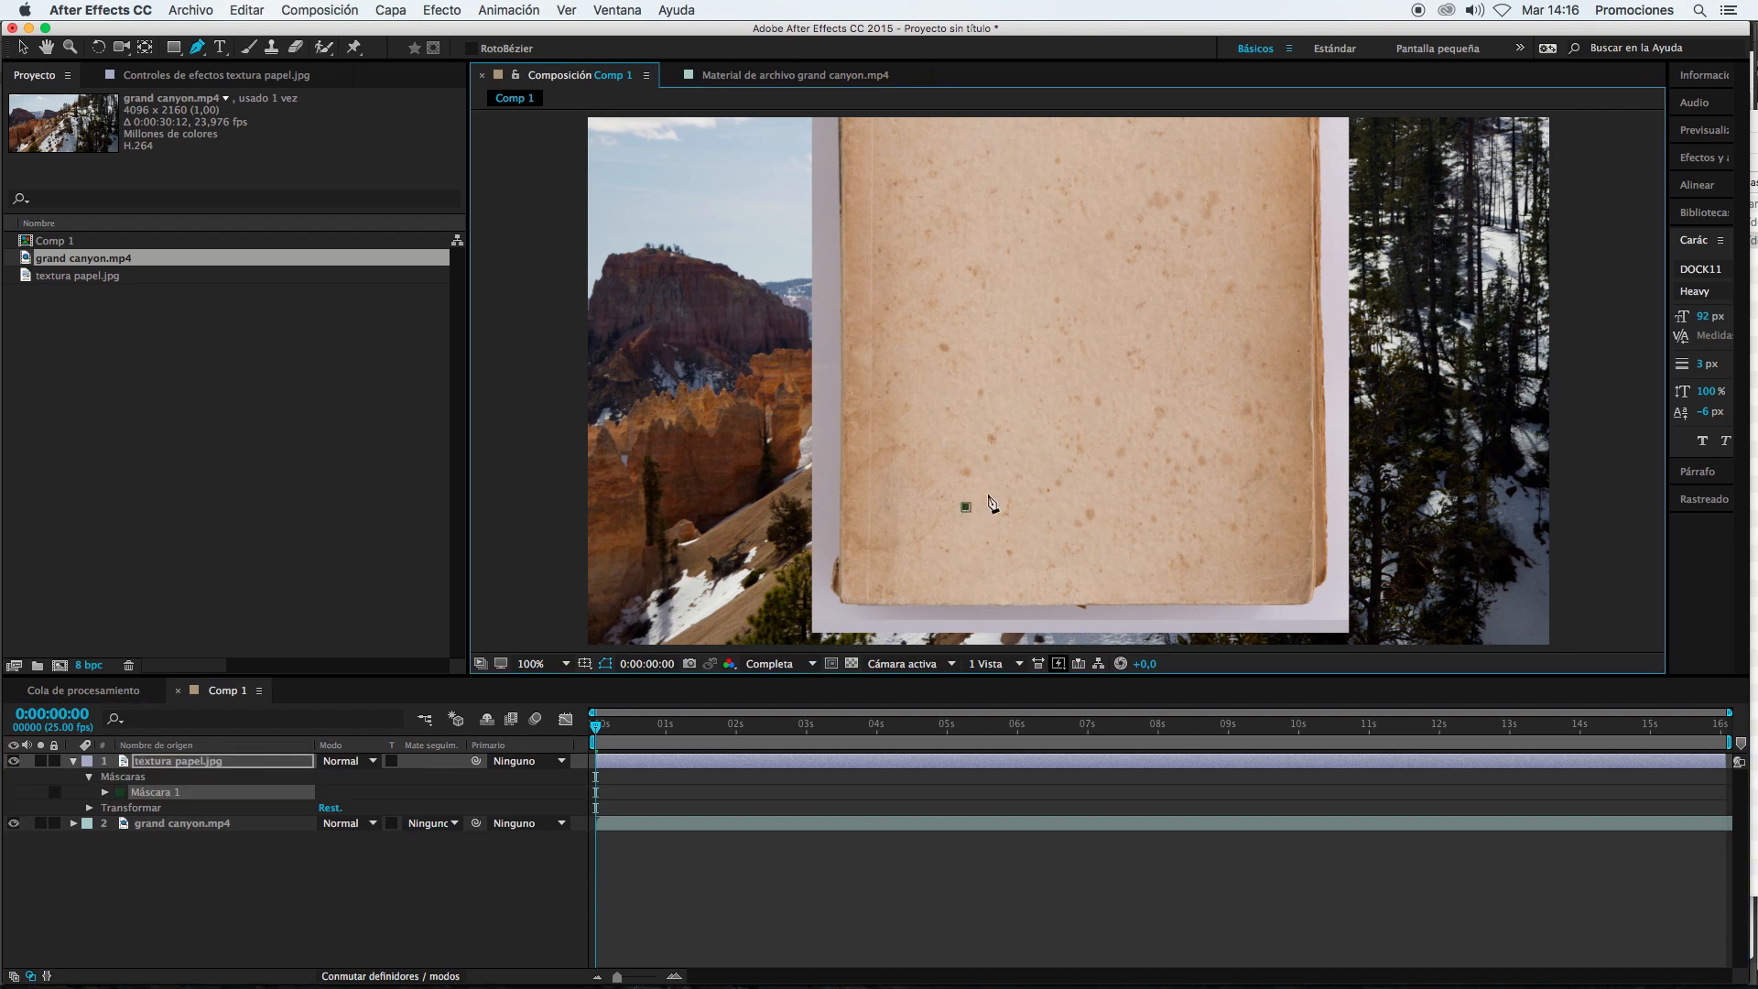
pyautogui.moveTo(993, 425); pyautogui.dragTo(1000, 397)
pyautogui.moveTo(994, 247); pyautogui.dragTo(1013, 163)
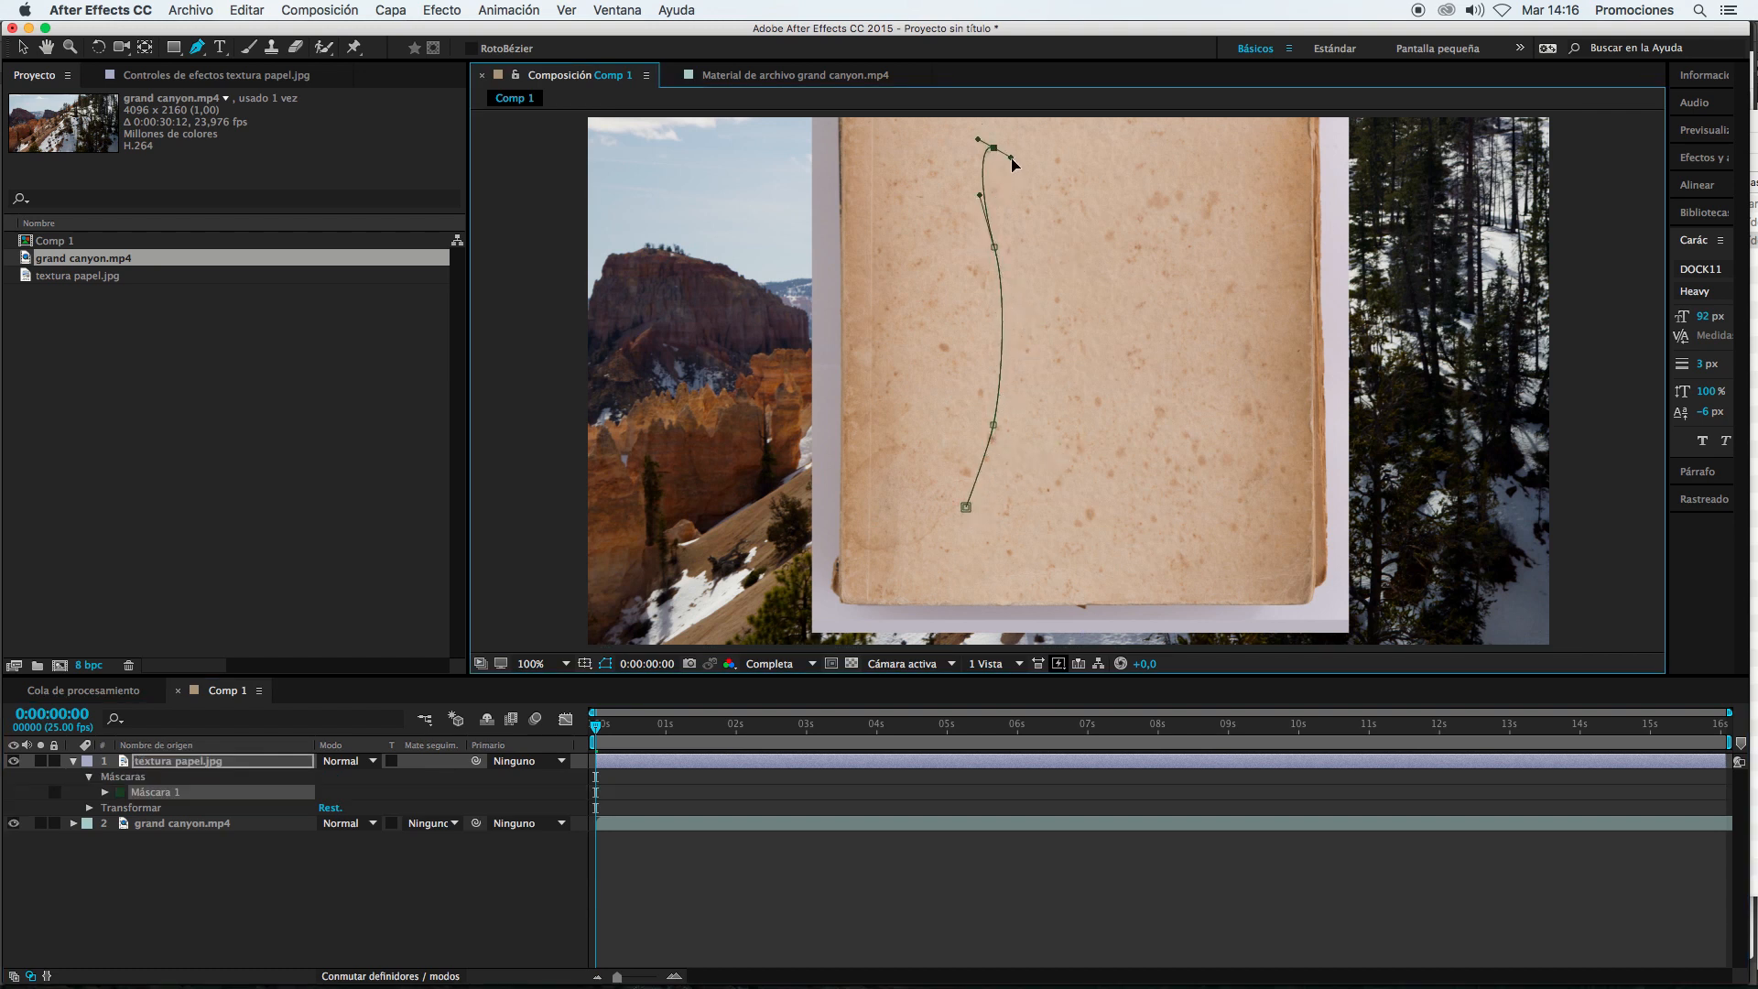
pyautogui.moveTo(1037, 317); pyautogui.dragTo(1034, 415)
pyautogui.click(980, 549)
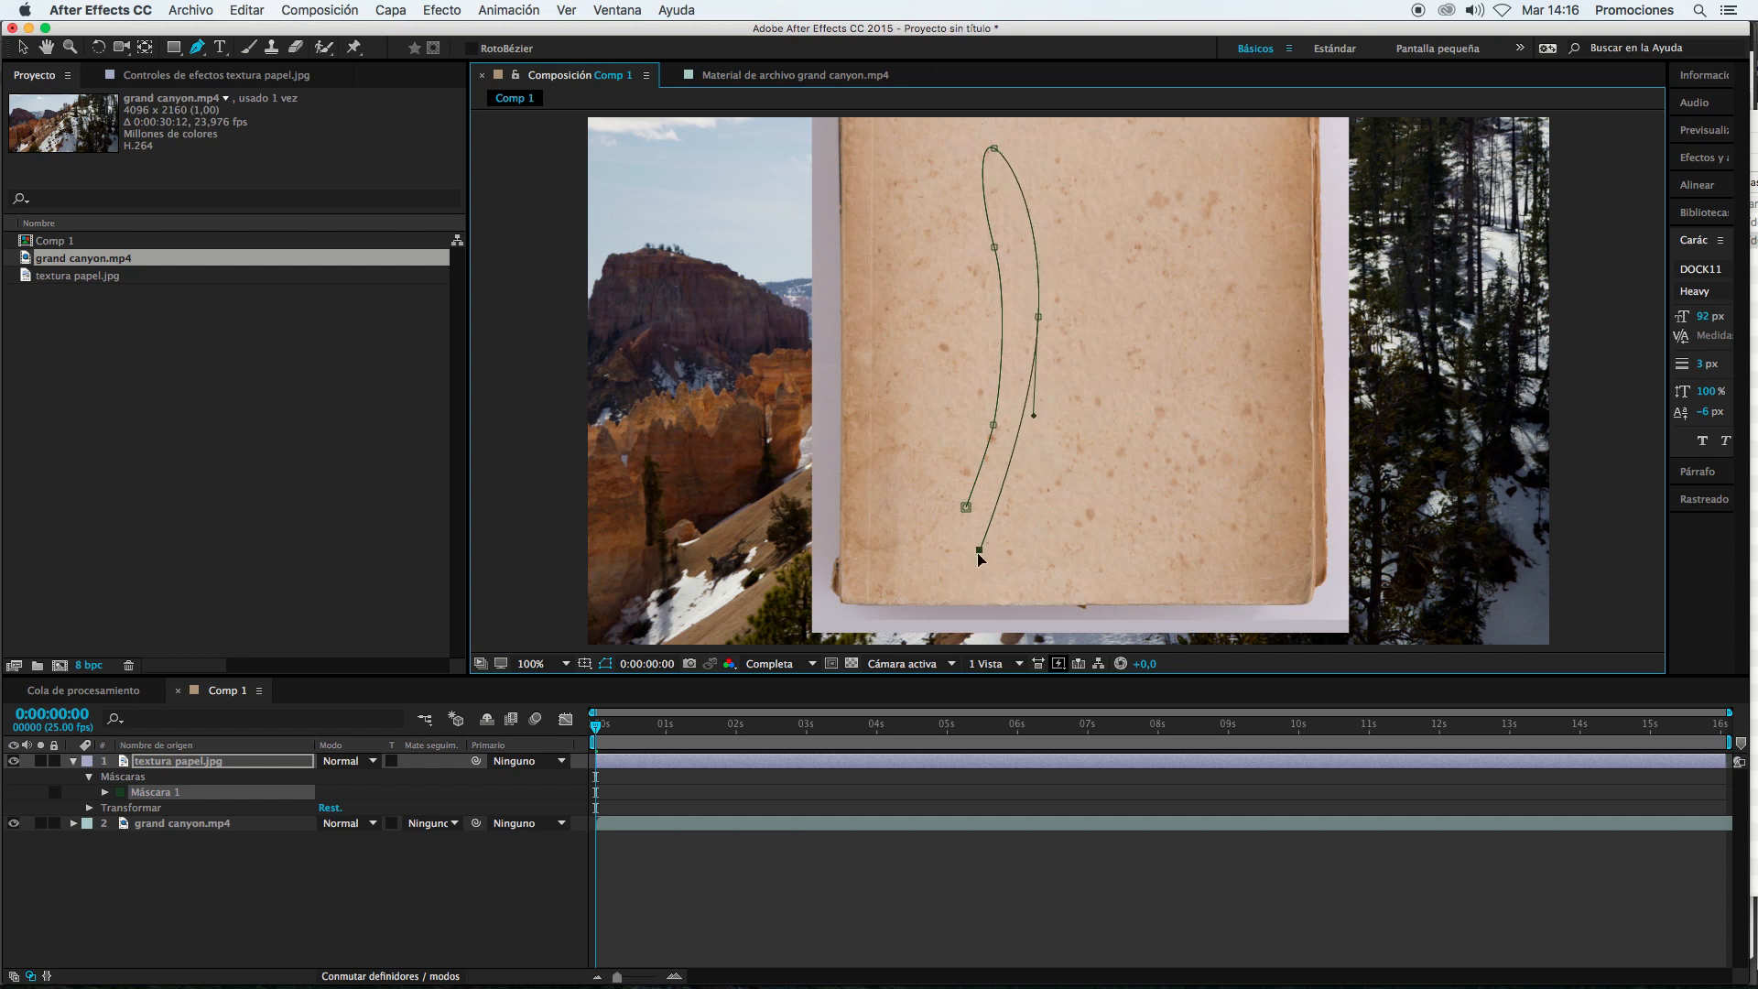
pyautogui.moveTo(978, 554); pyautogui.dragTo(948, 604)
pyautogui.click(930, 550)
pyautogui.click(966, 507)
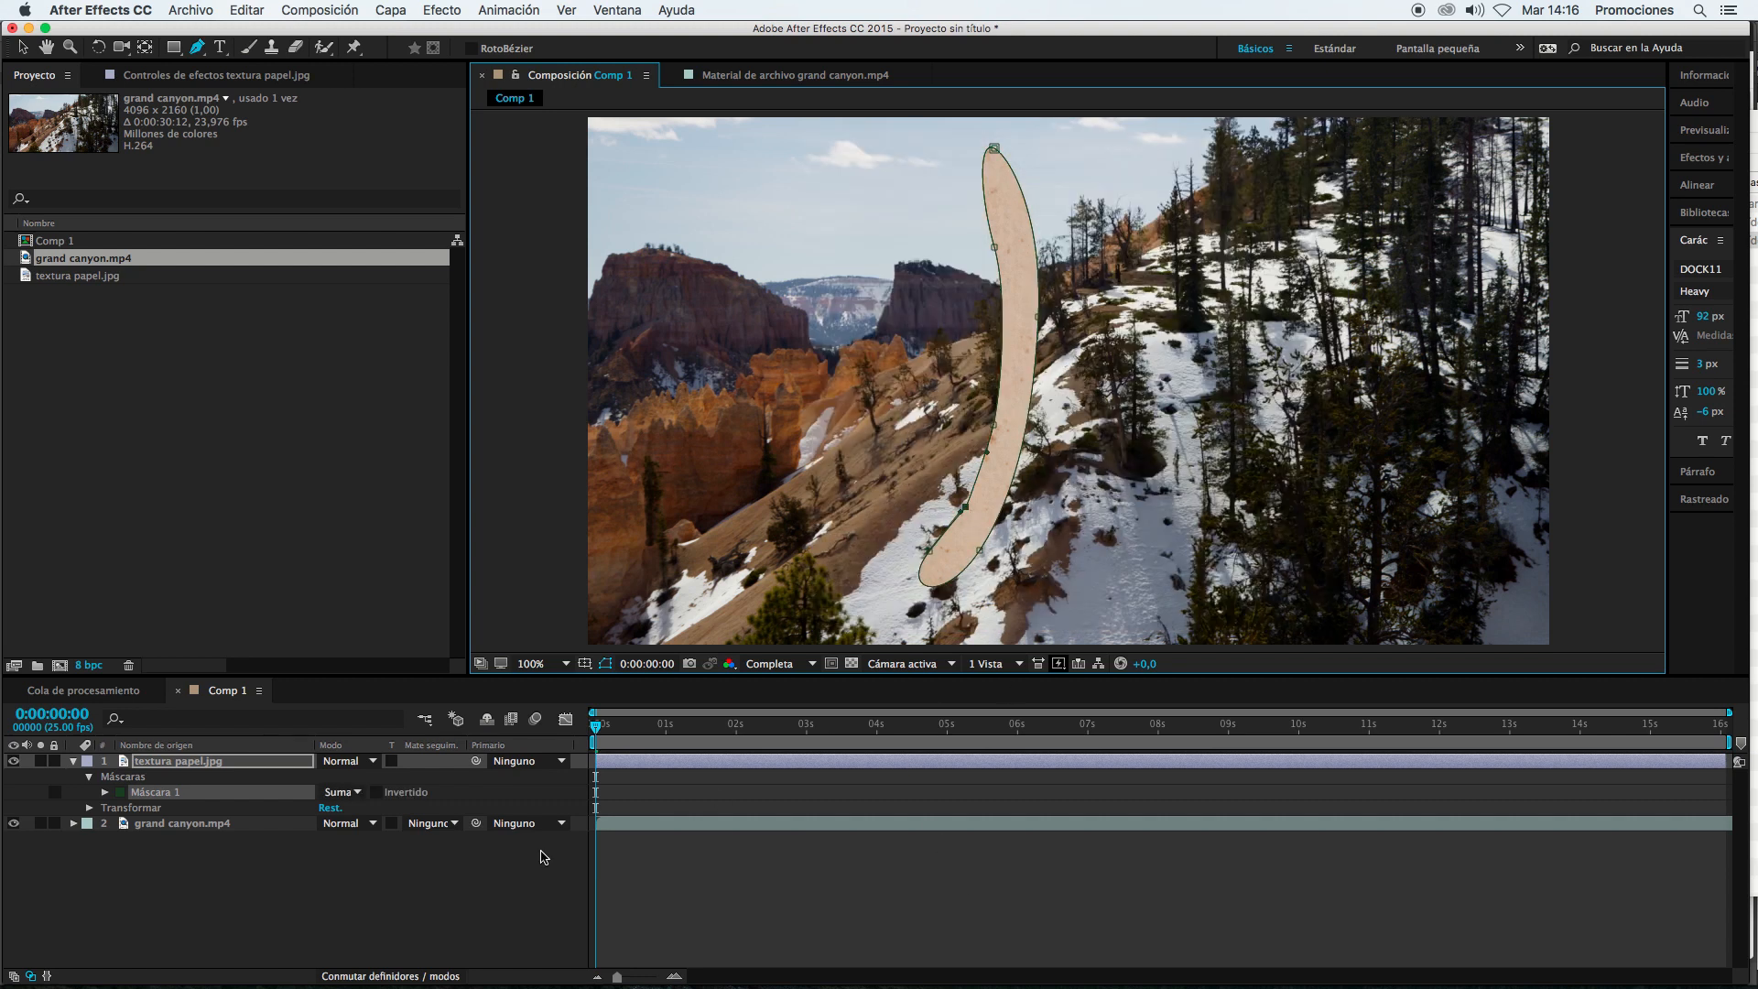
# Step: Set the narrow mask's feather (Calado) to 24 pixels and its expansion to 56 pixels
pyautogui.click(104, 792)
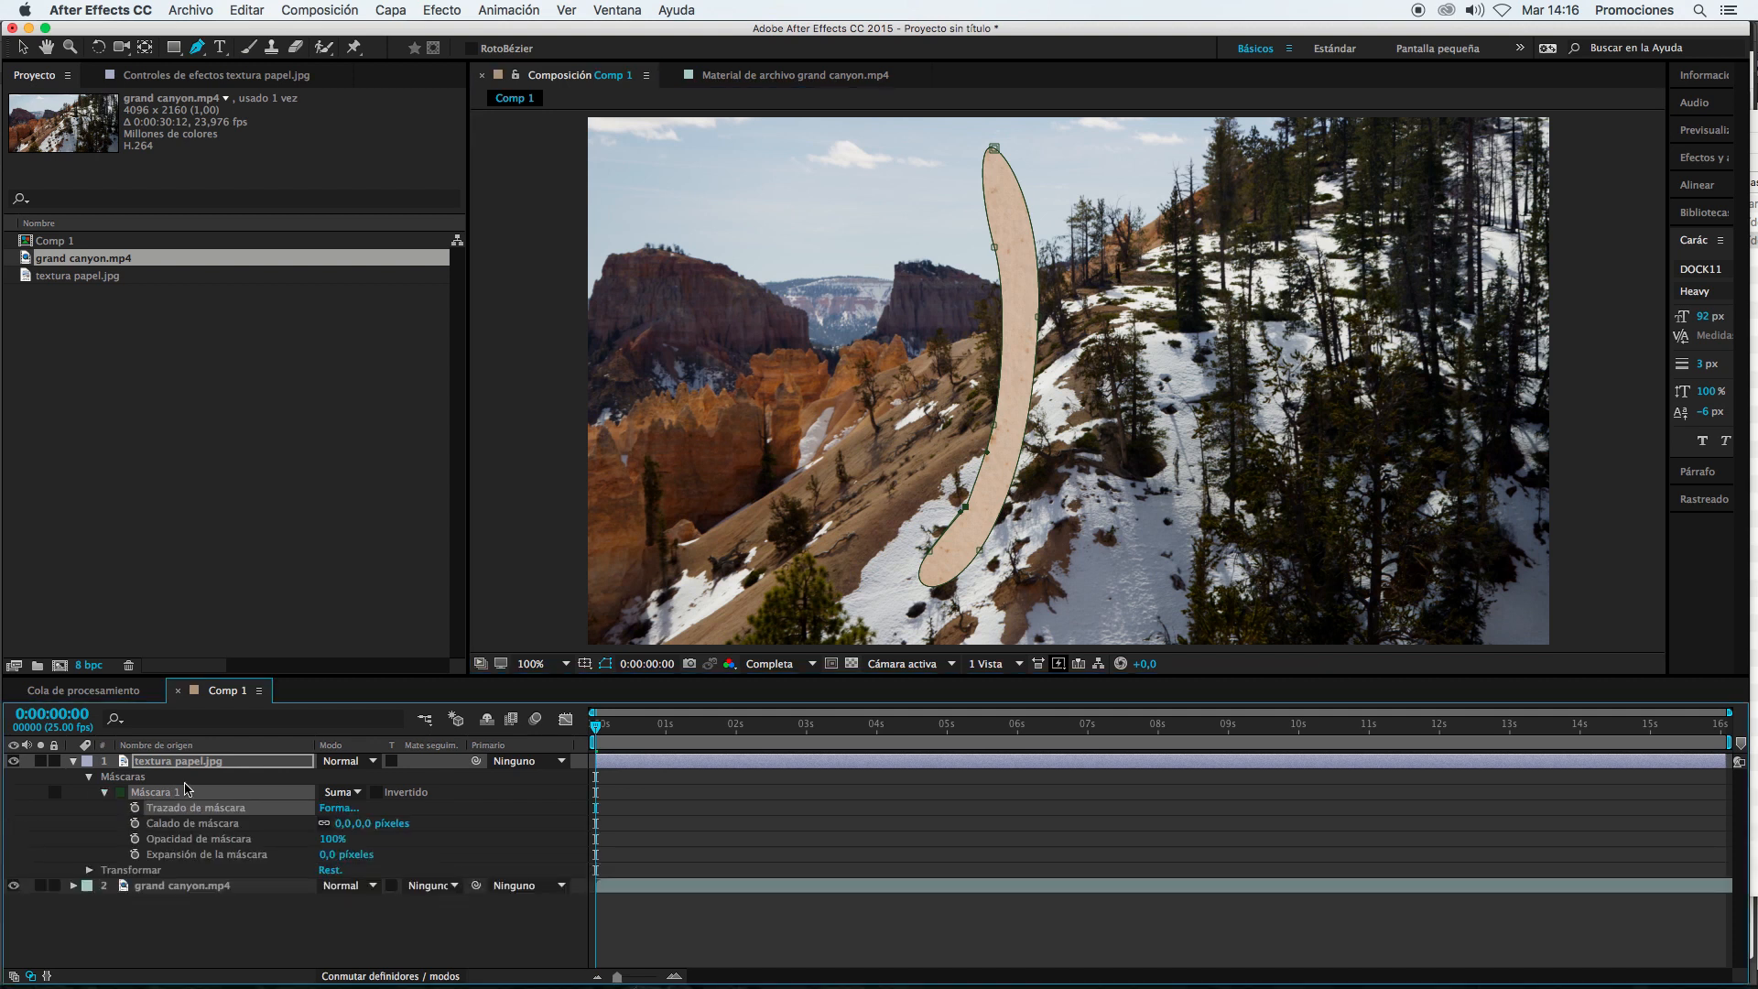
pyautogui.moveTo(359, 824)
pyautogui.mouseDown()
pyautogui.moveTo(415, 808)
pyautogui.moveTo(332, 861)
pyautogui.moveTo(385, 861)
pyautogui.moveTo(260, 871)
pyautogui.moveTo(402, 842)
pyautogui.mouseUp()
pyautogui.click(817, 845)
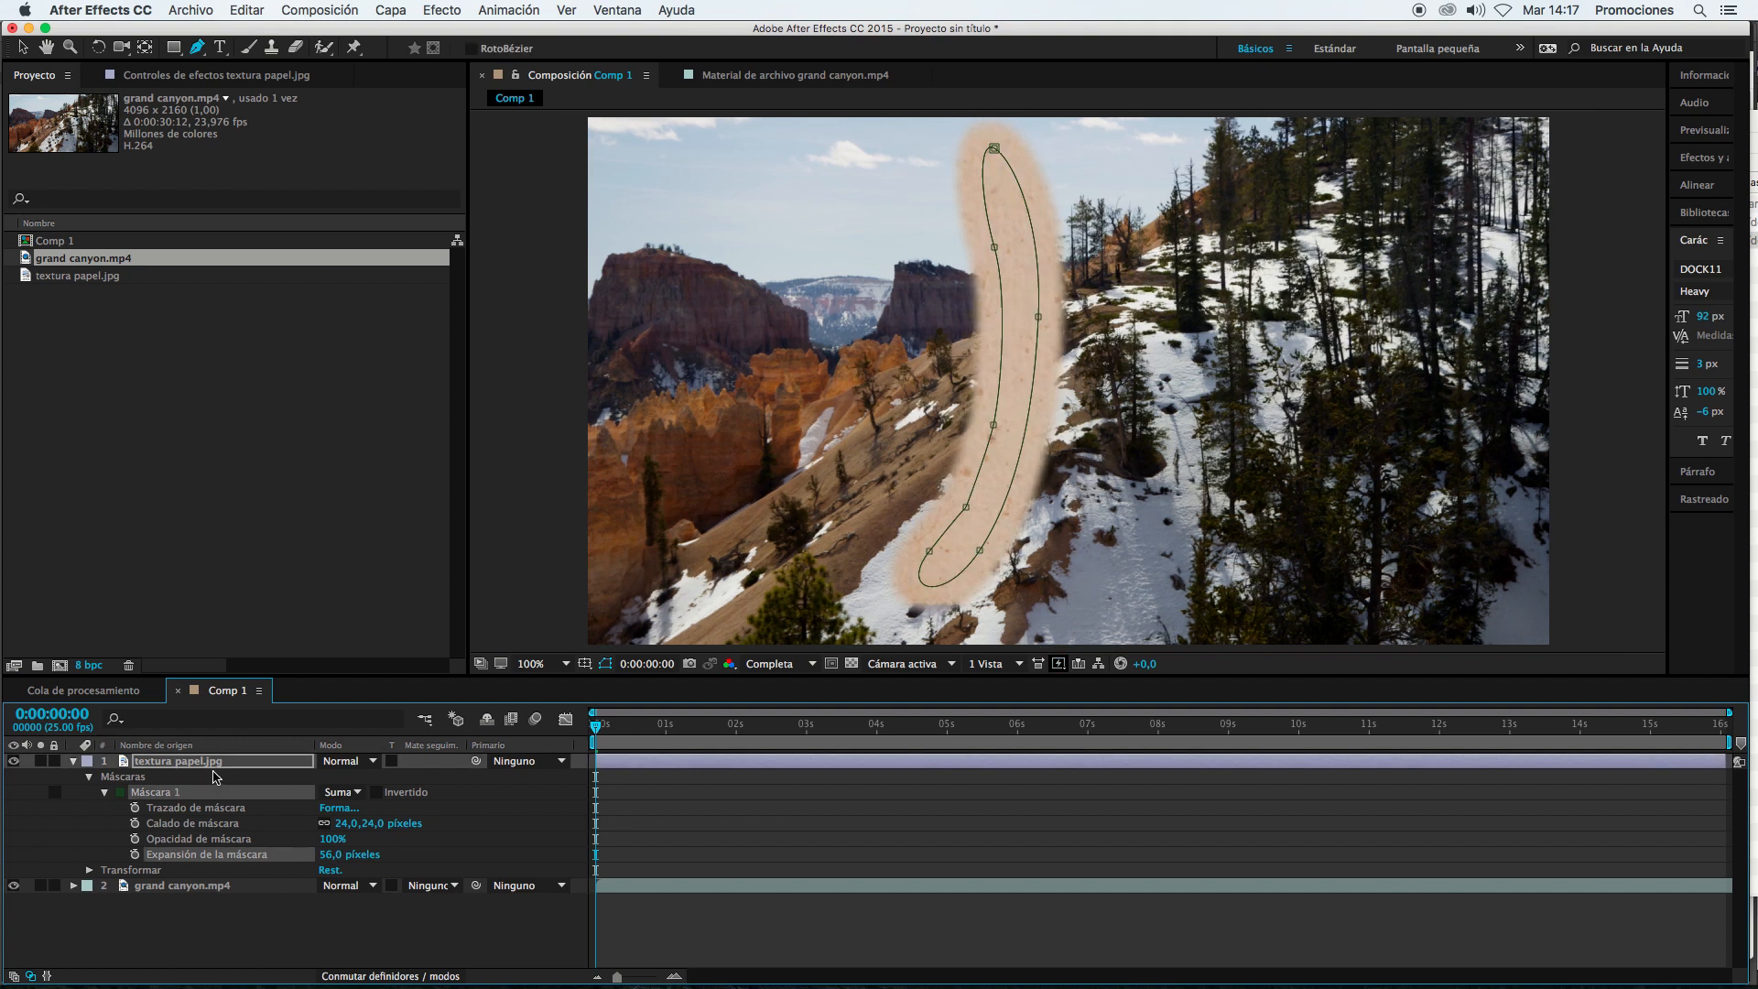
# Step: Delete the paper layer's mask, move the playhead to 0:00:05:09 and remove the paper layer from the composition
pyautogui.press('Delete')
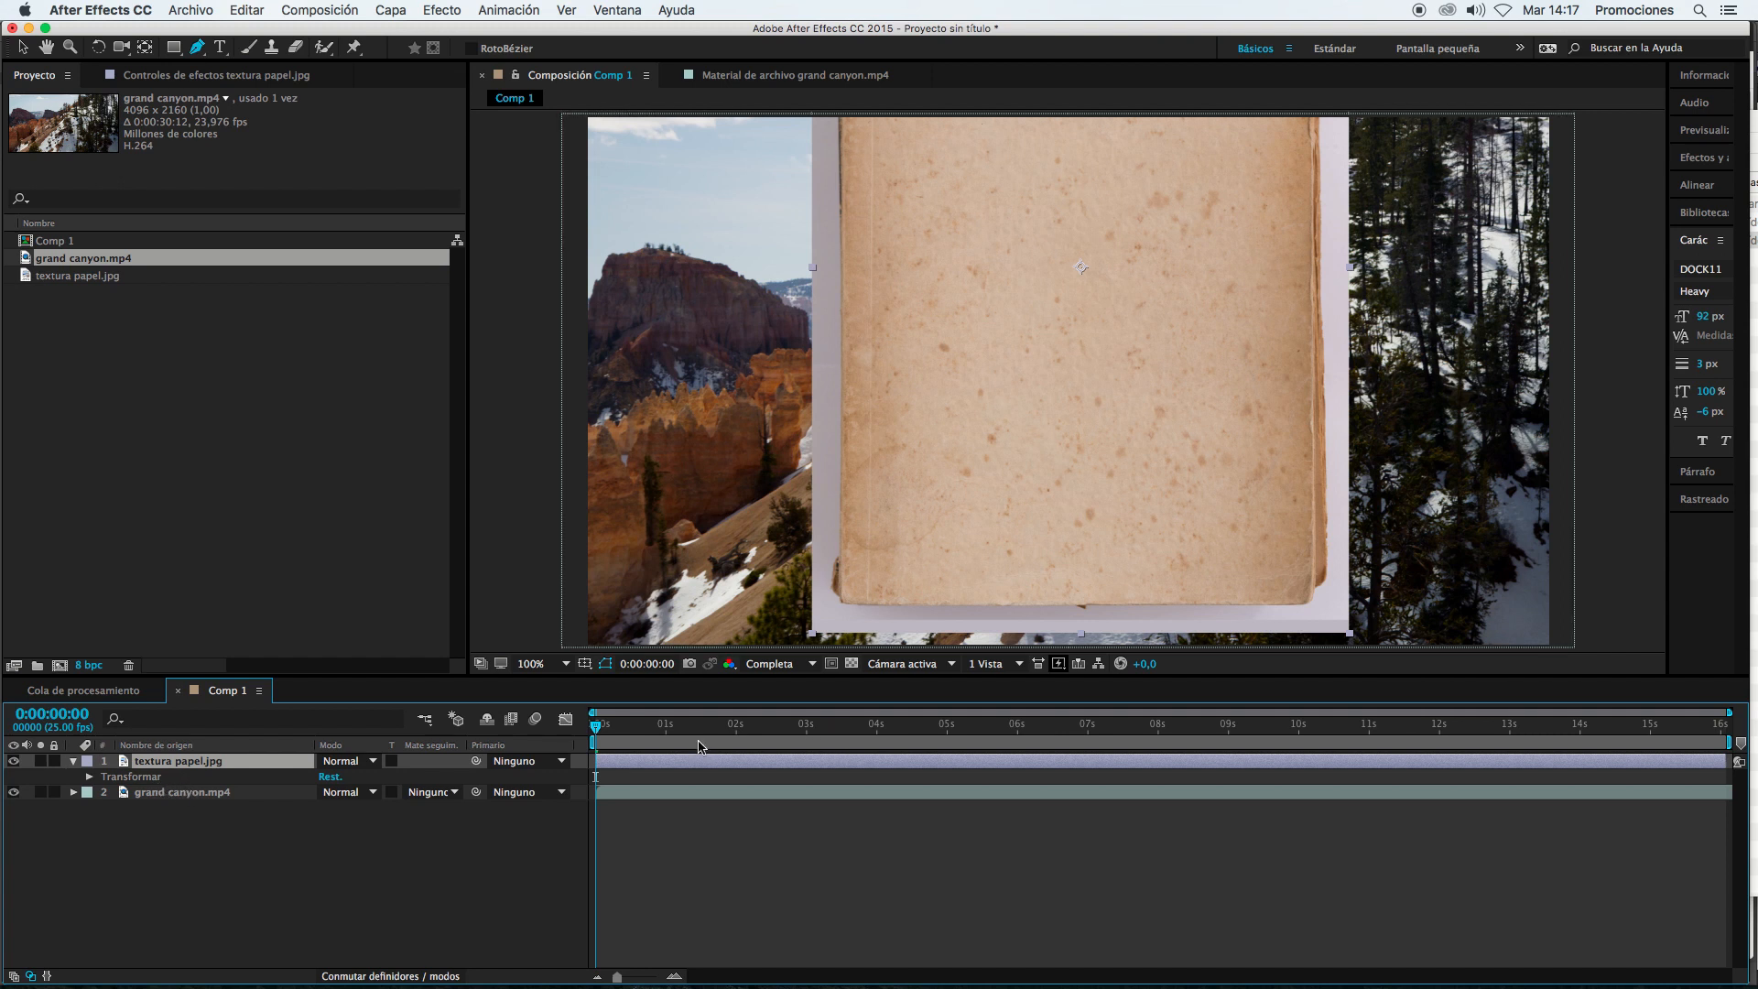
pyautogui.moveTo(723, 740); pyautogui.dragTo(861, 744)
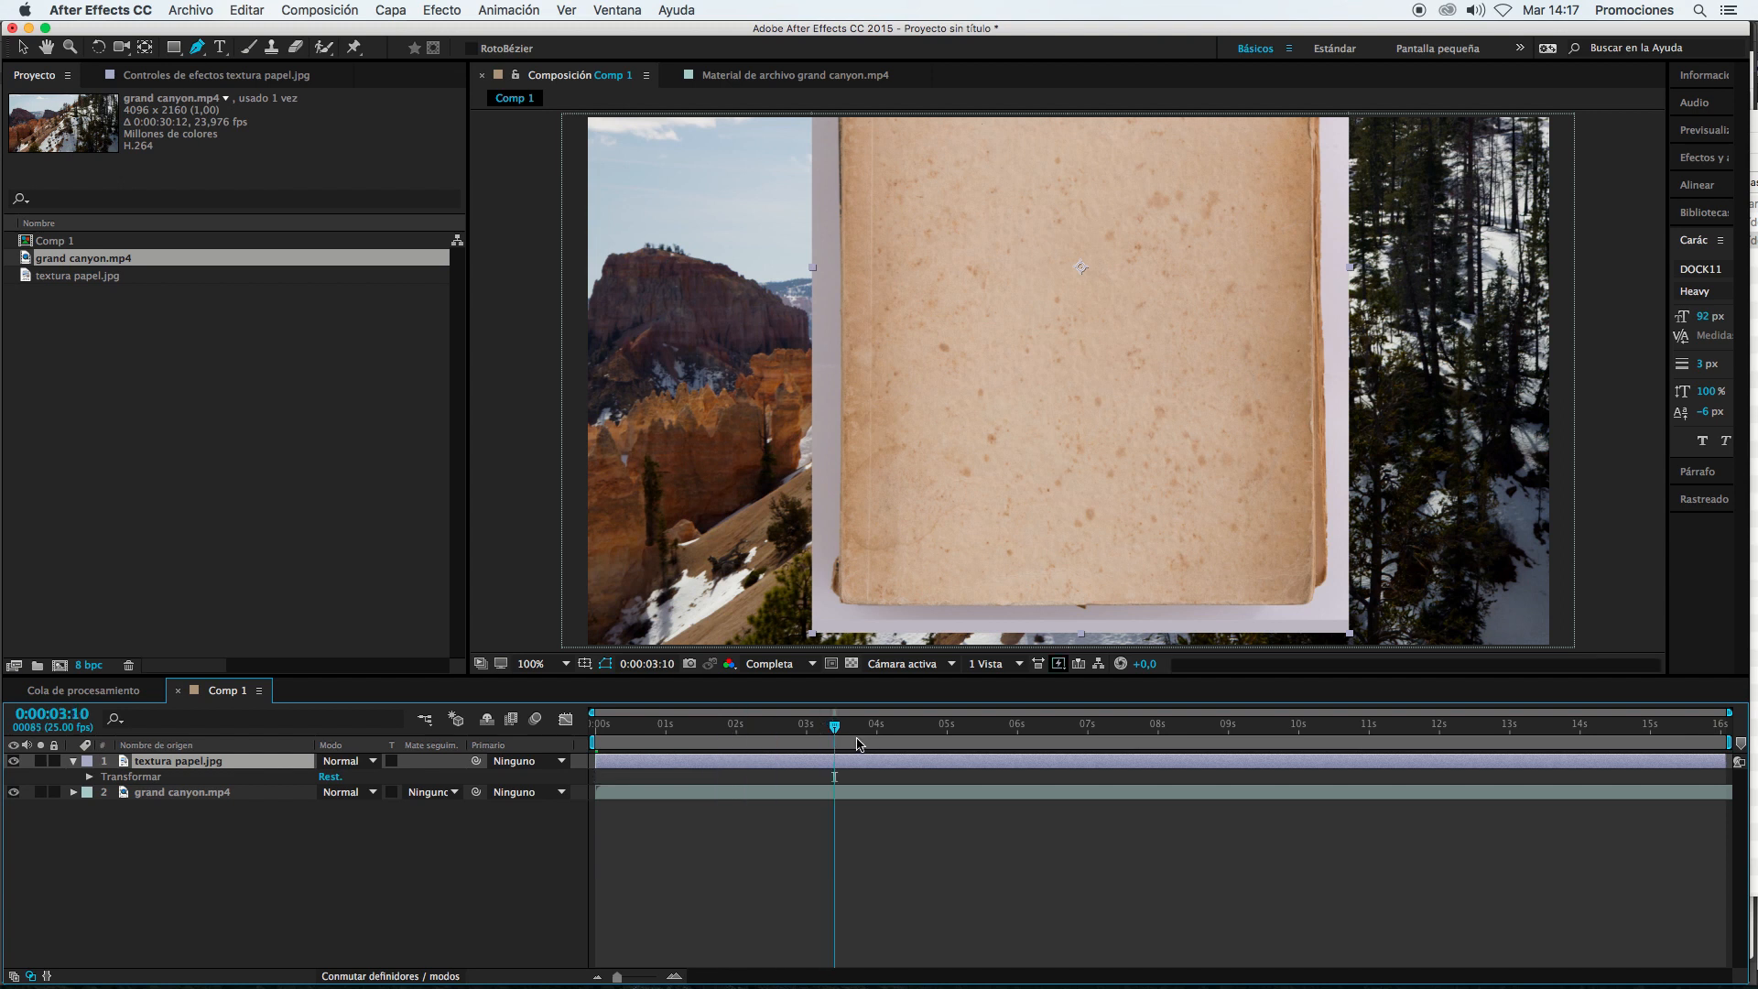
pyautogui.click(921, 730)
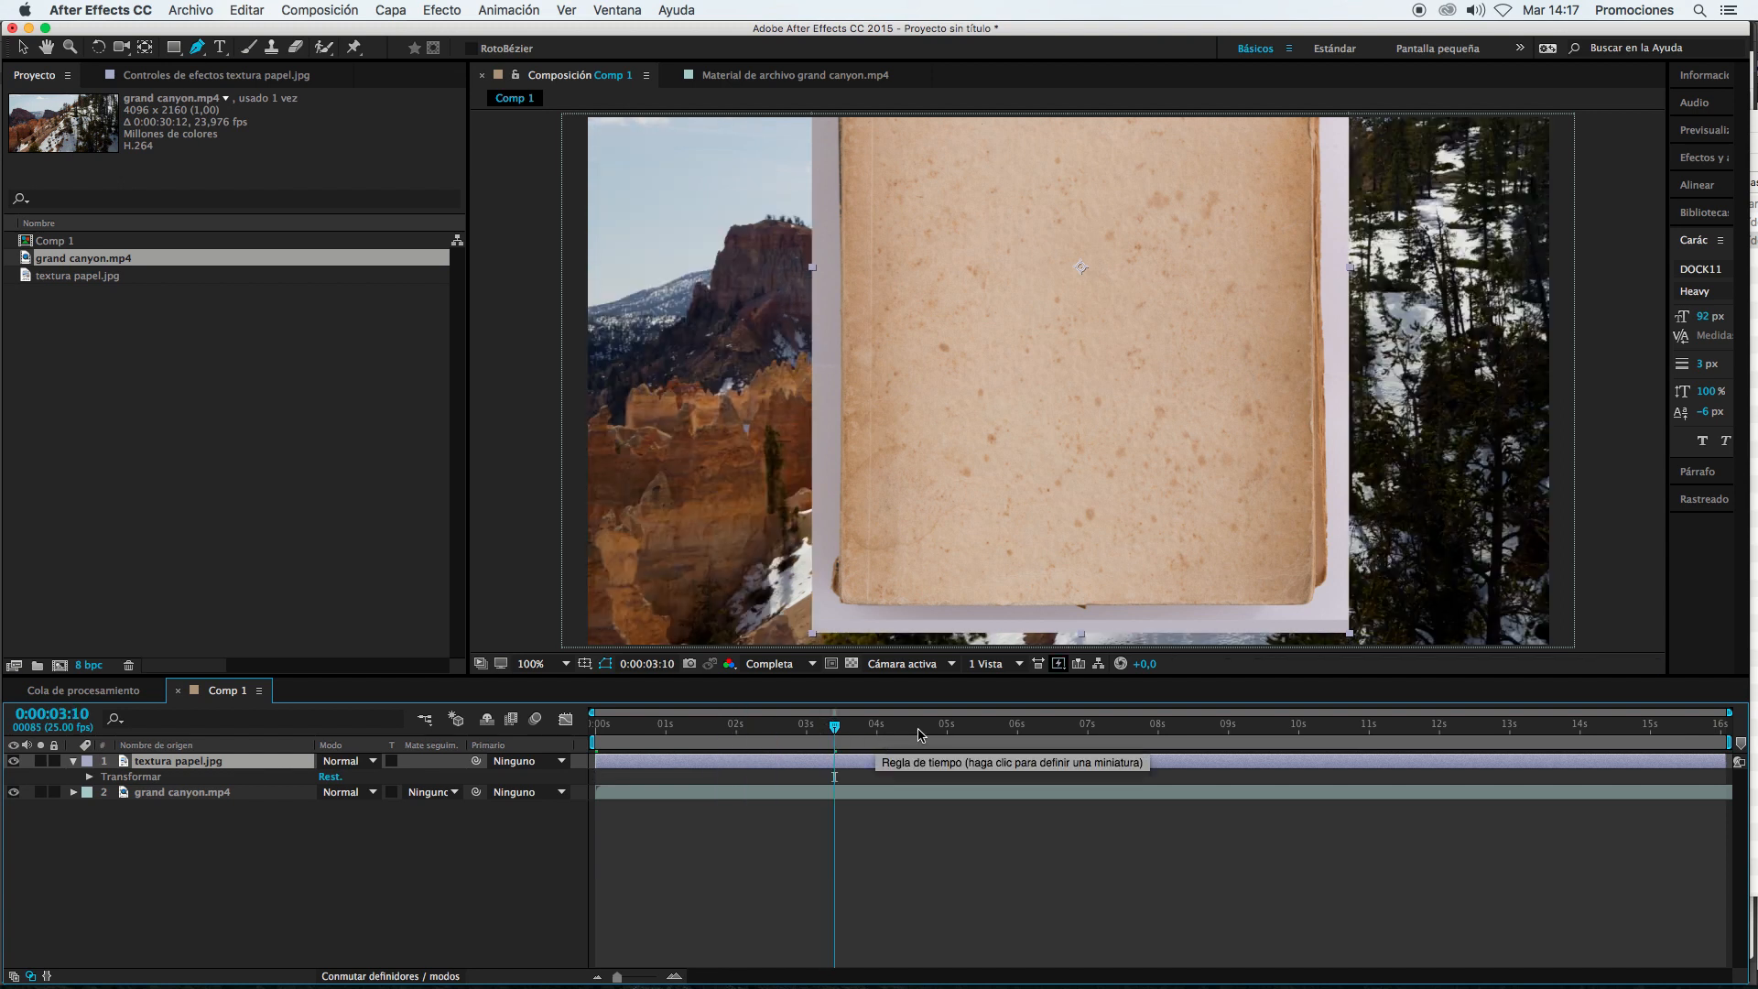
pyautogui.click(972, 730)
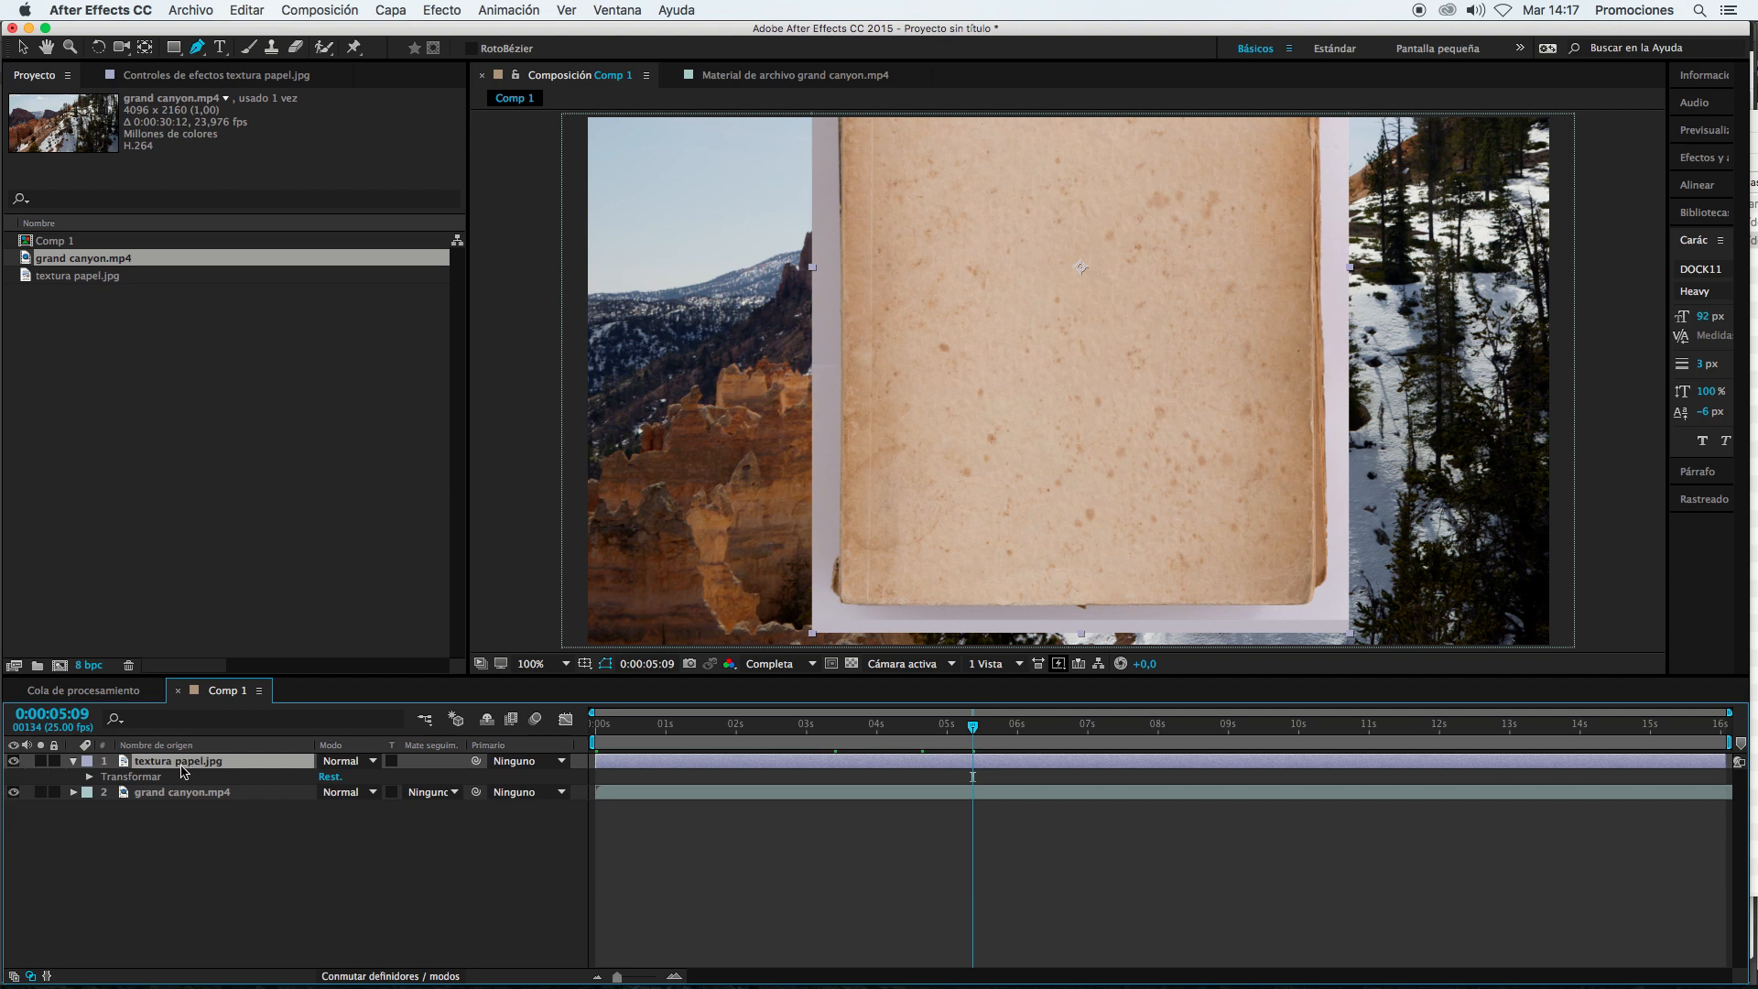
pyautogui.press('Delete')
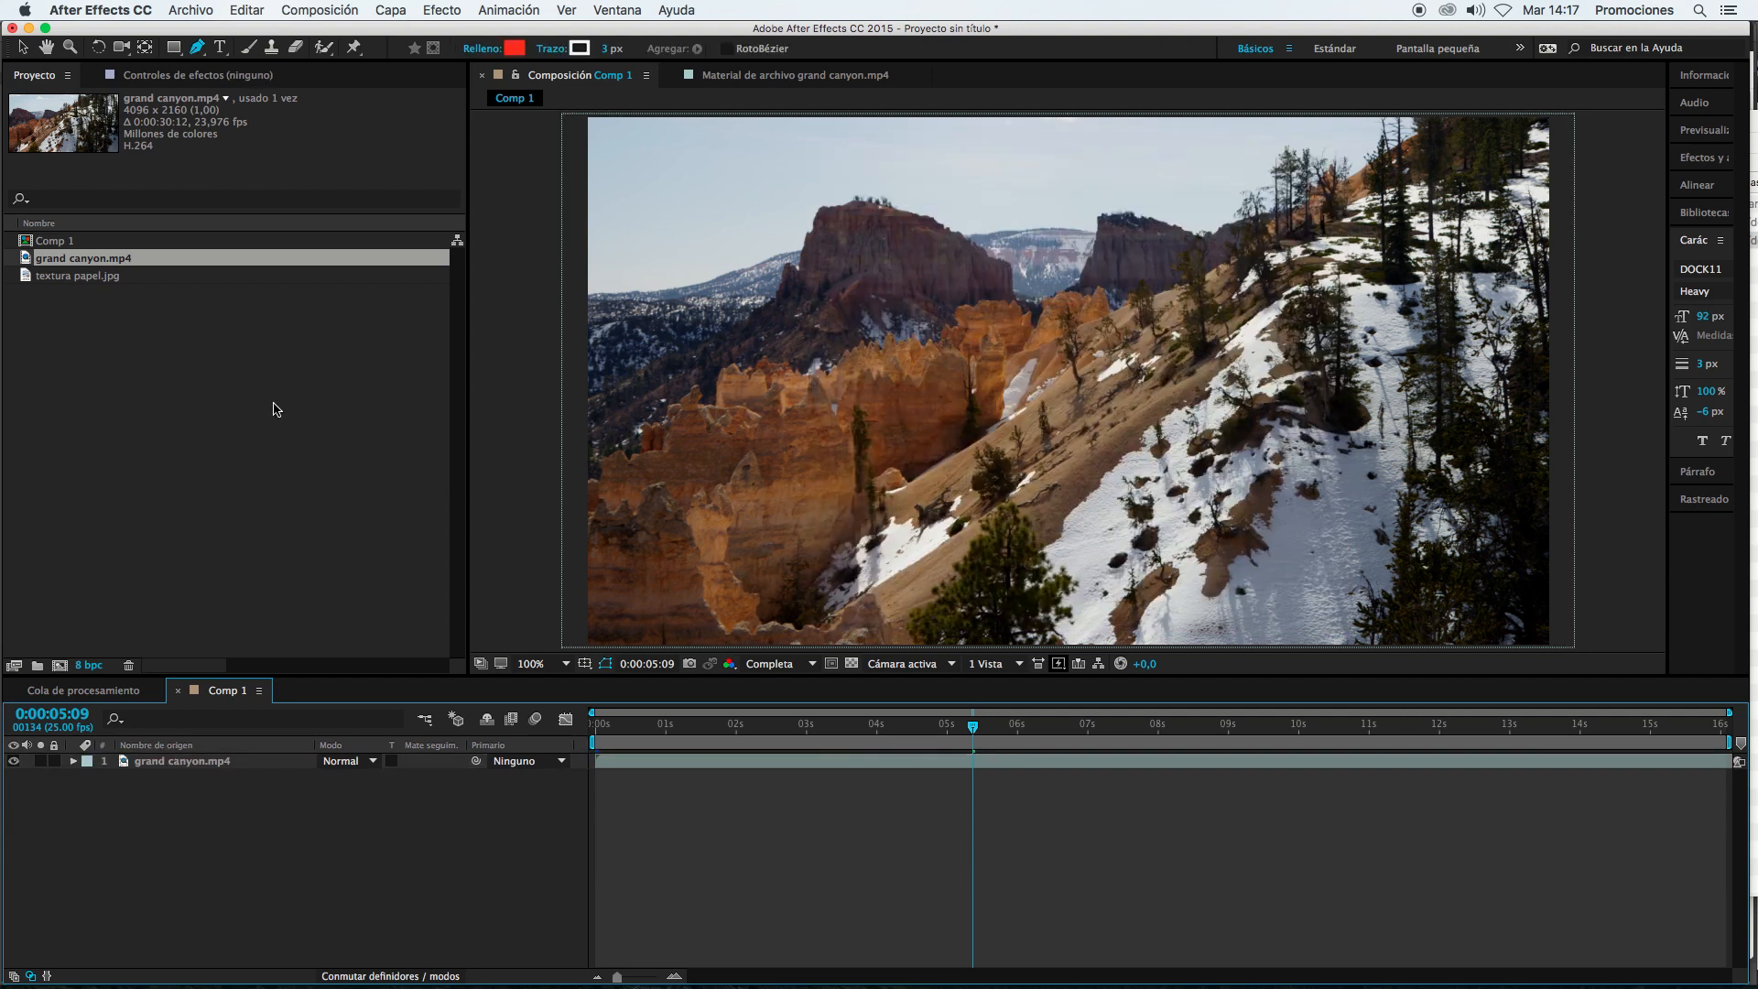
# Step: Import caballo.png from the RECURSOS IMAGENES folder into the project
pyautogui.click(249, 383)
pyautogui.doubleClick(249, 405)
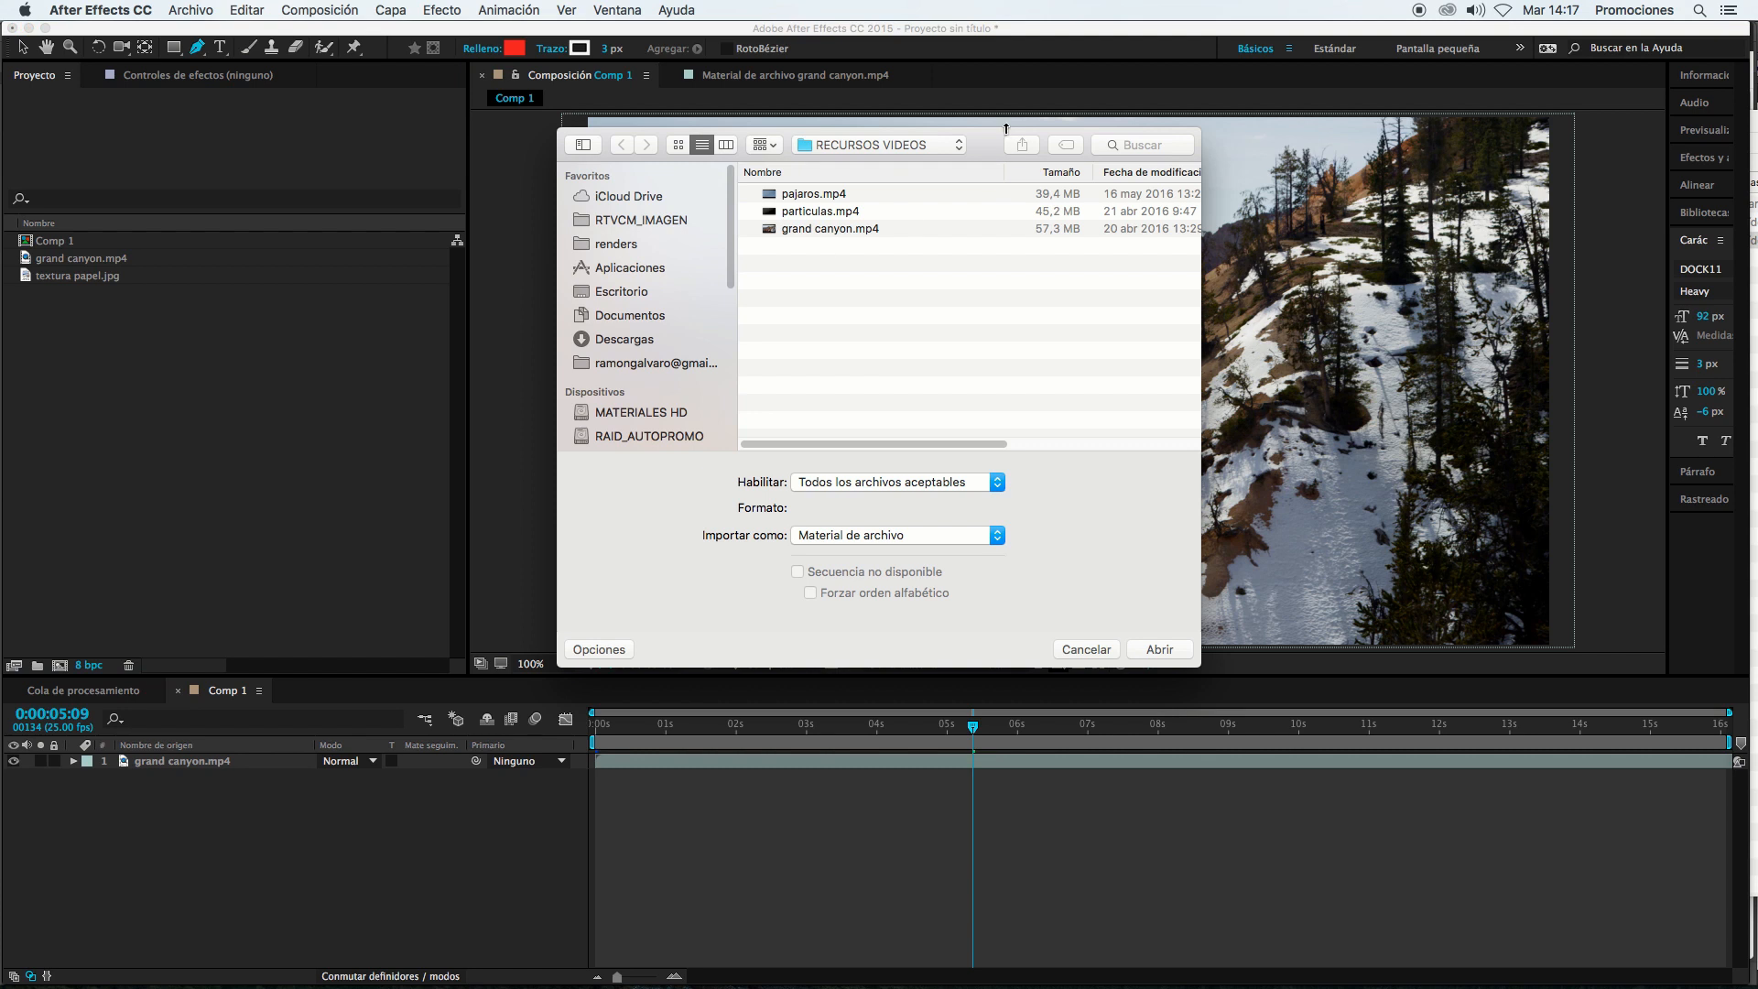
pyautogui.click(879, 145)
pyautogui.click(847, 166)
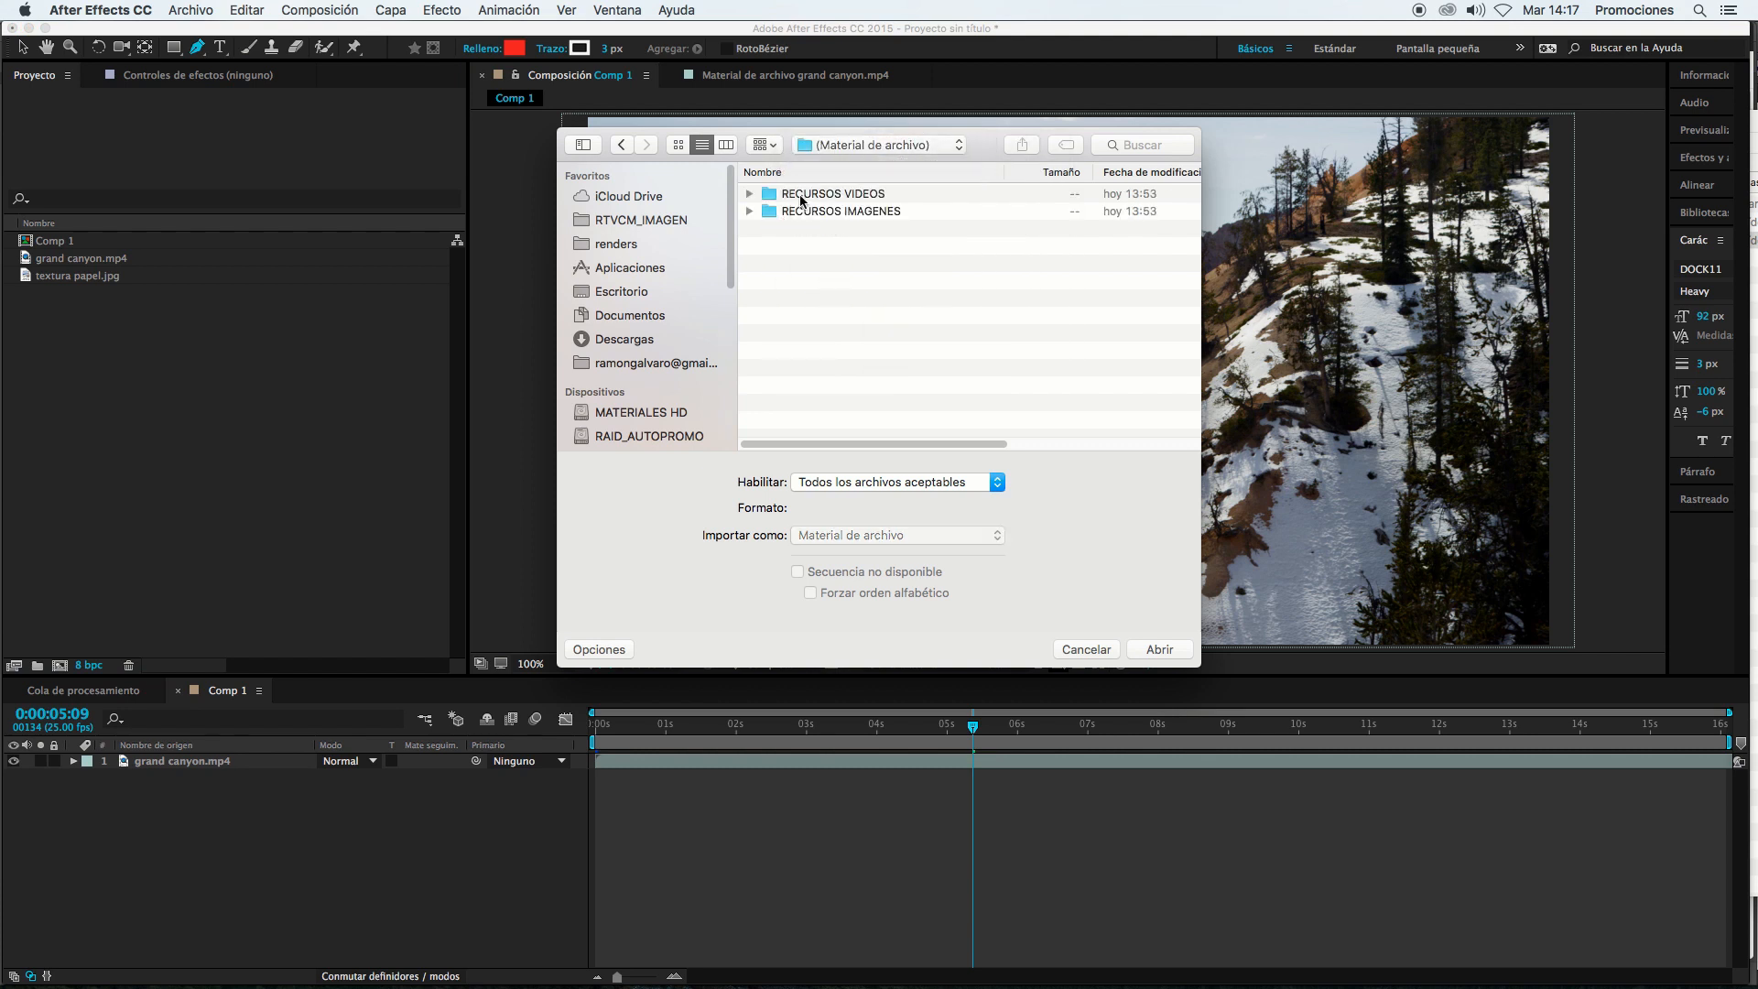
pyautogui.doubleClick(806, 211)
pyautogui.doubleClick(808, 194)
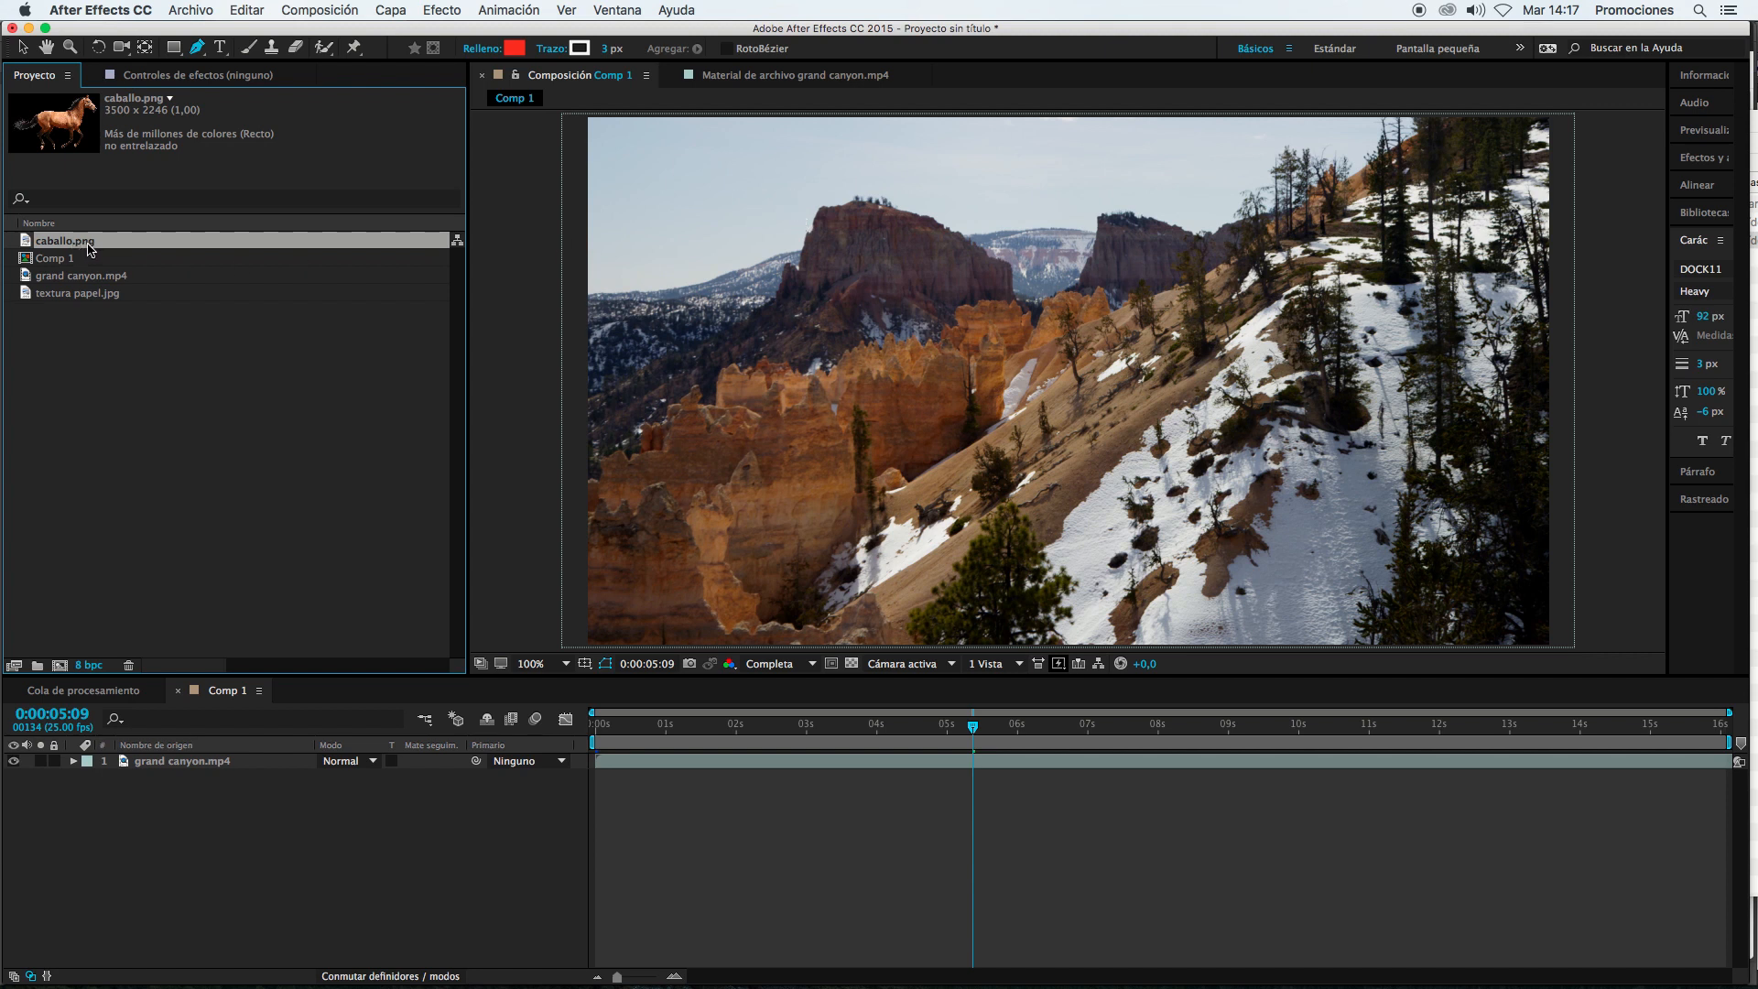
# Step: Add caballo.png above the grand canyon footage in Comp 1 and scale it to 32%
pyautogui.moveTo(88, 246); pyautogui.dragTo(131, 762)
pyautogui.press('s')
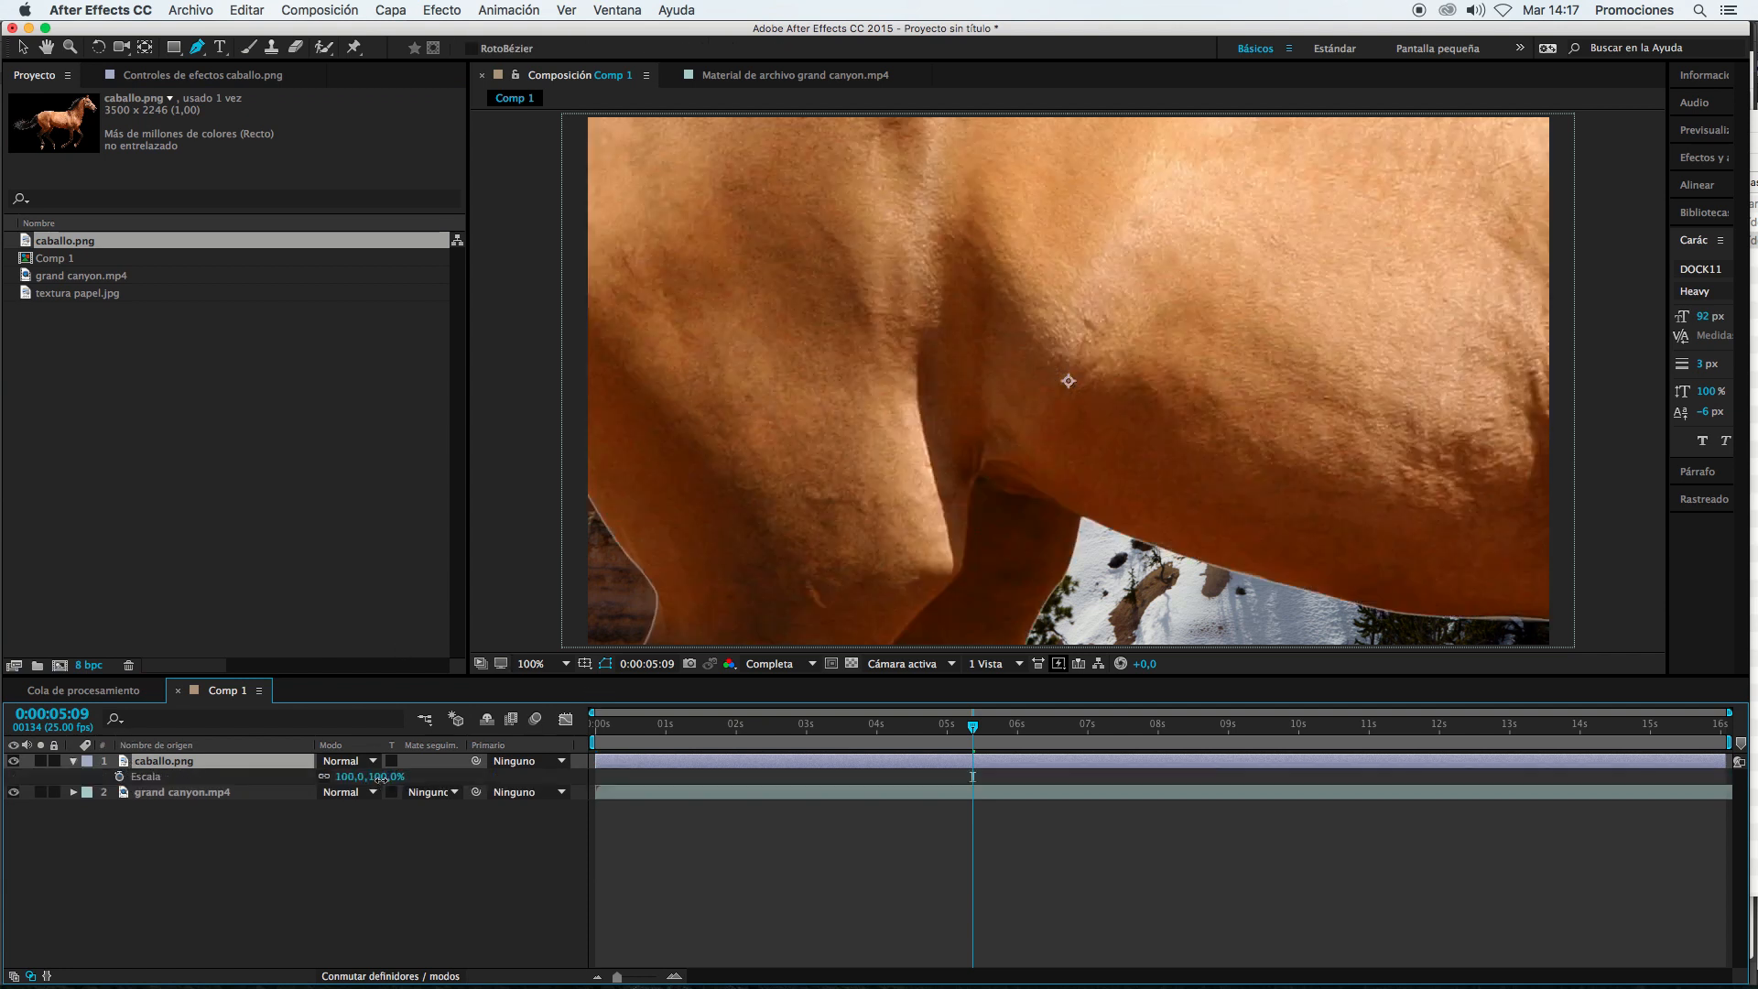
pyautogui.moveTo(381, 779); pyautogui.dragTo(332, 786)
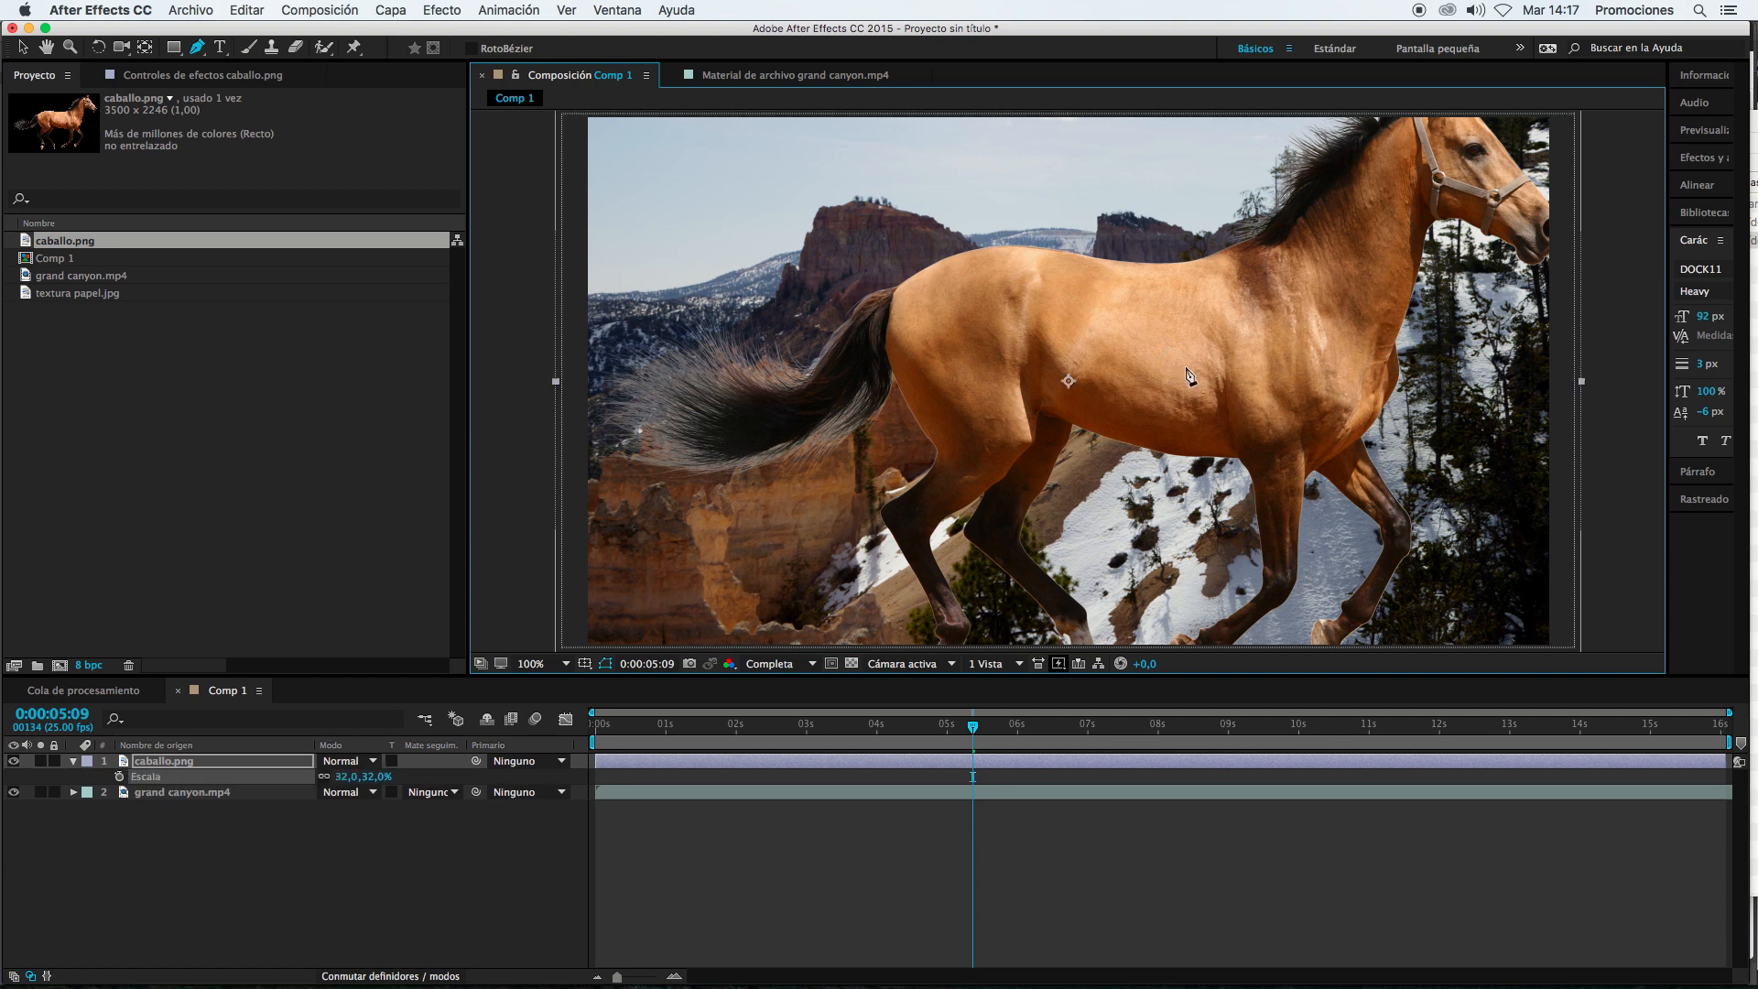
# Step: Move the horse down and to the left until its whole head is in frame, finishing with nudges of 40 px down and 20 px left
pyautogui.press('v')
pyautogui.moveTo(1183, 362); pyautogui.dragTo(964, 427)
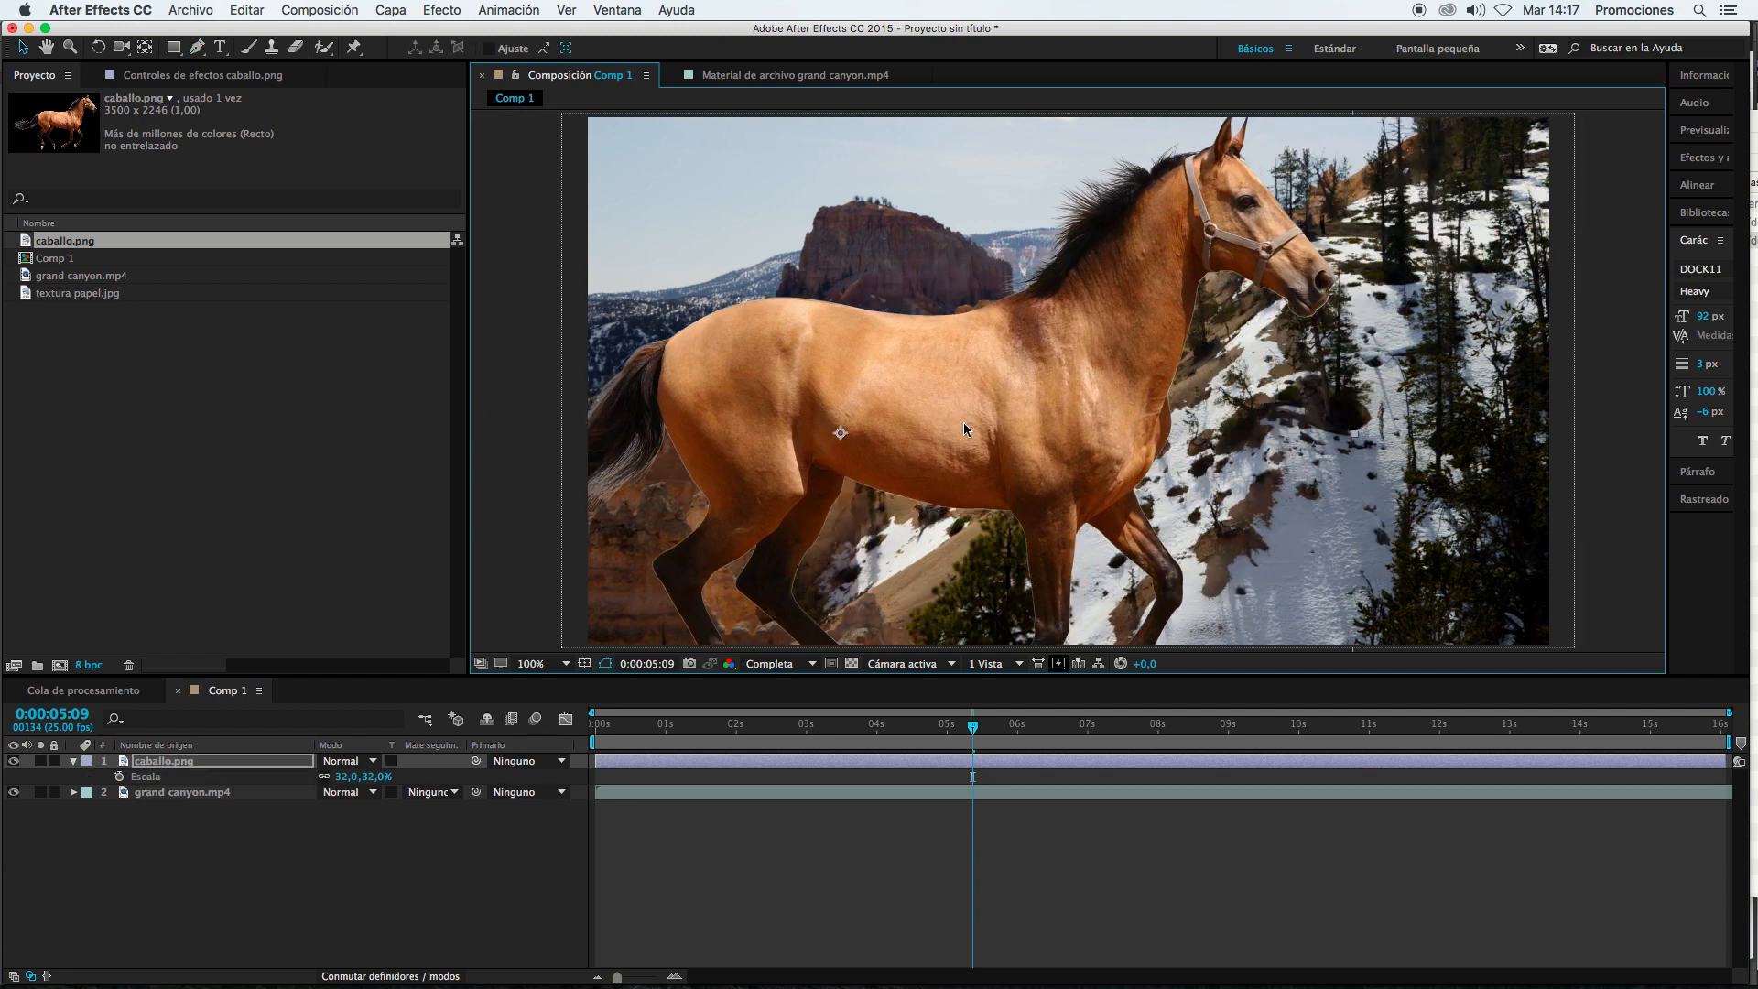
pyautogui.click(197, 47)
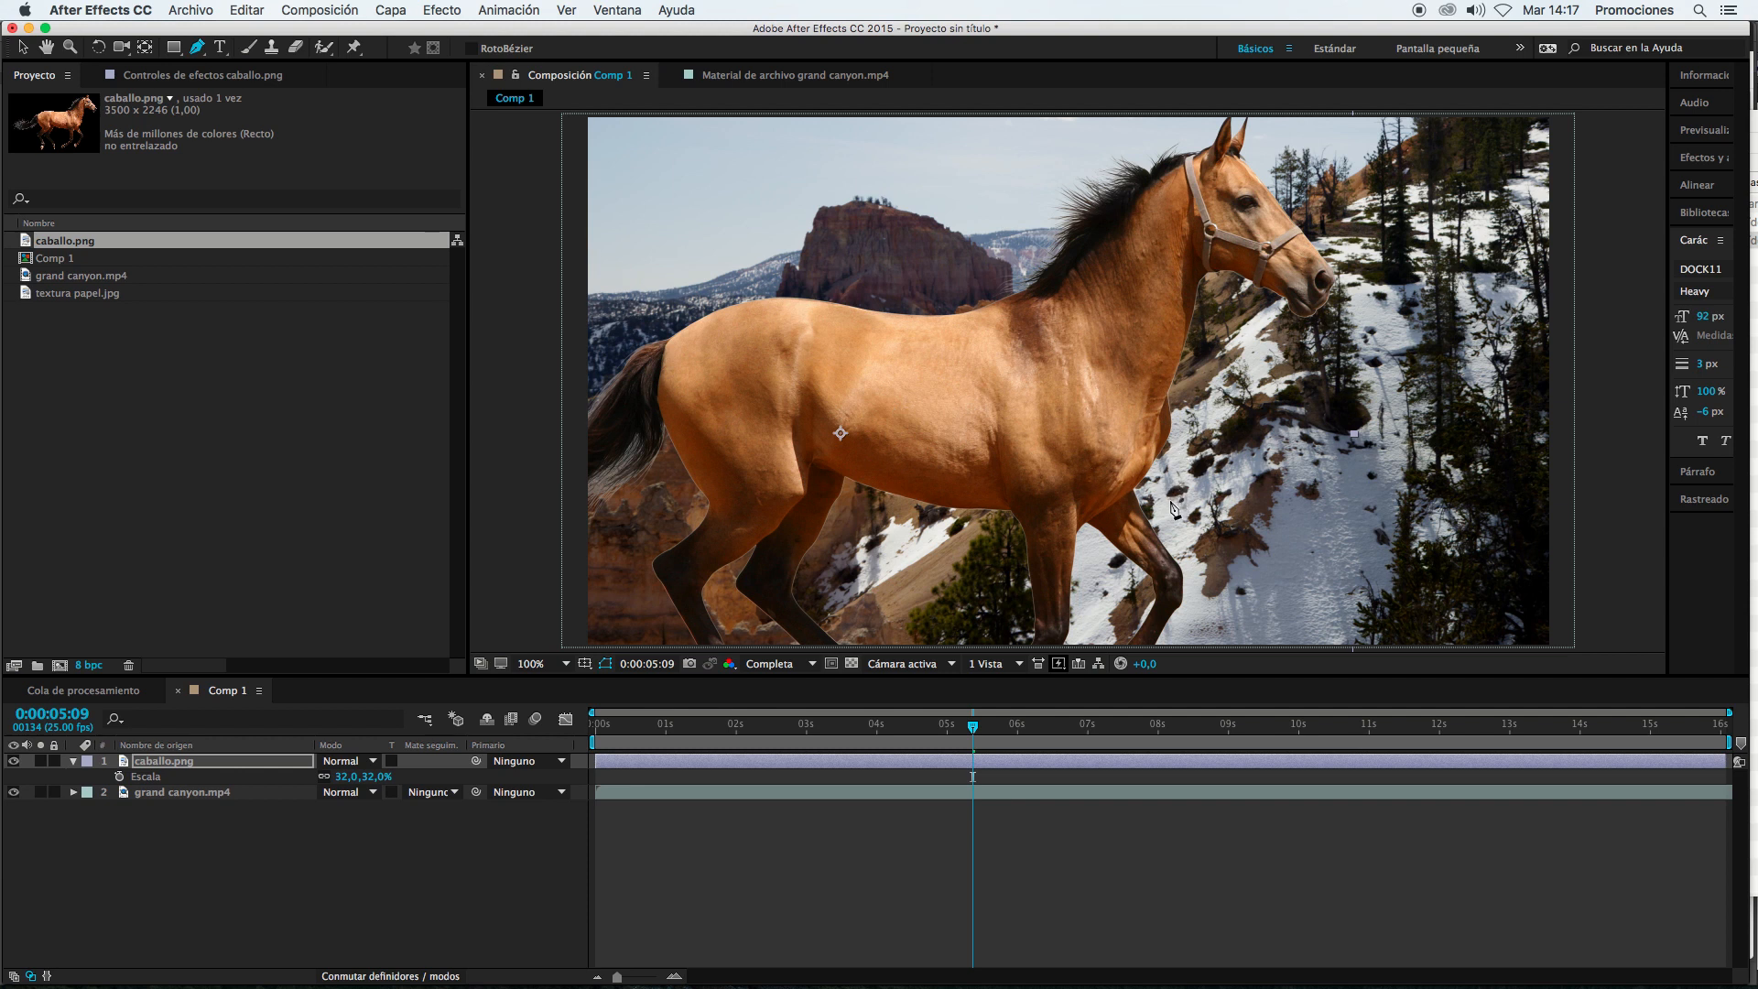
pyautogui.press('v')
pyautogui.click(208, 761)
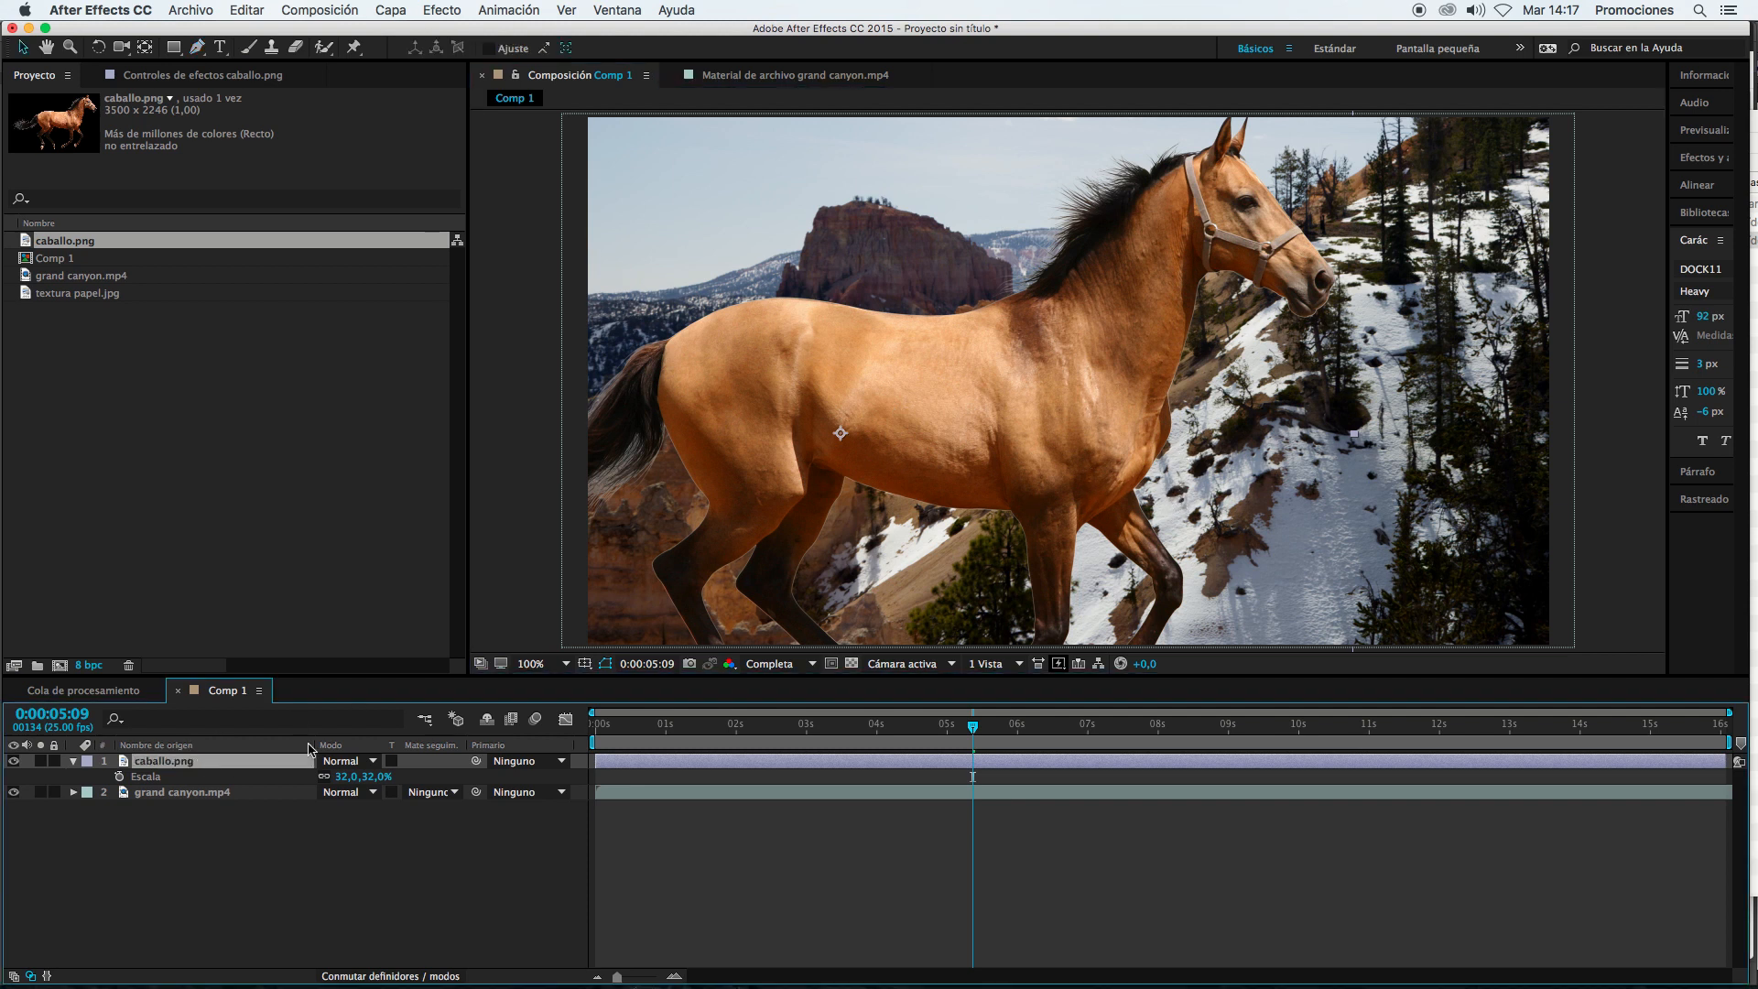
pyautogui.hotkey('shift', 'Down')
pyautogui.hotkey('shift', 'Down')
pyautogui.hotkey('shift', 'Down')
pyautogui.hotkey('shift', 'Down')
pyautogui.hotkey('shift', 'Left')
pyautogui.hotkey('shift', 'Left')
# Step: Draw a closed curved Pen-tool mask around the horse's head and neck, cutting across the base of the neck
pyautogui.click(198, 48)
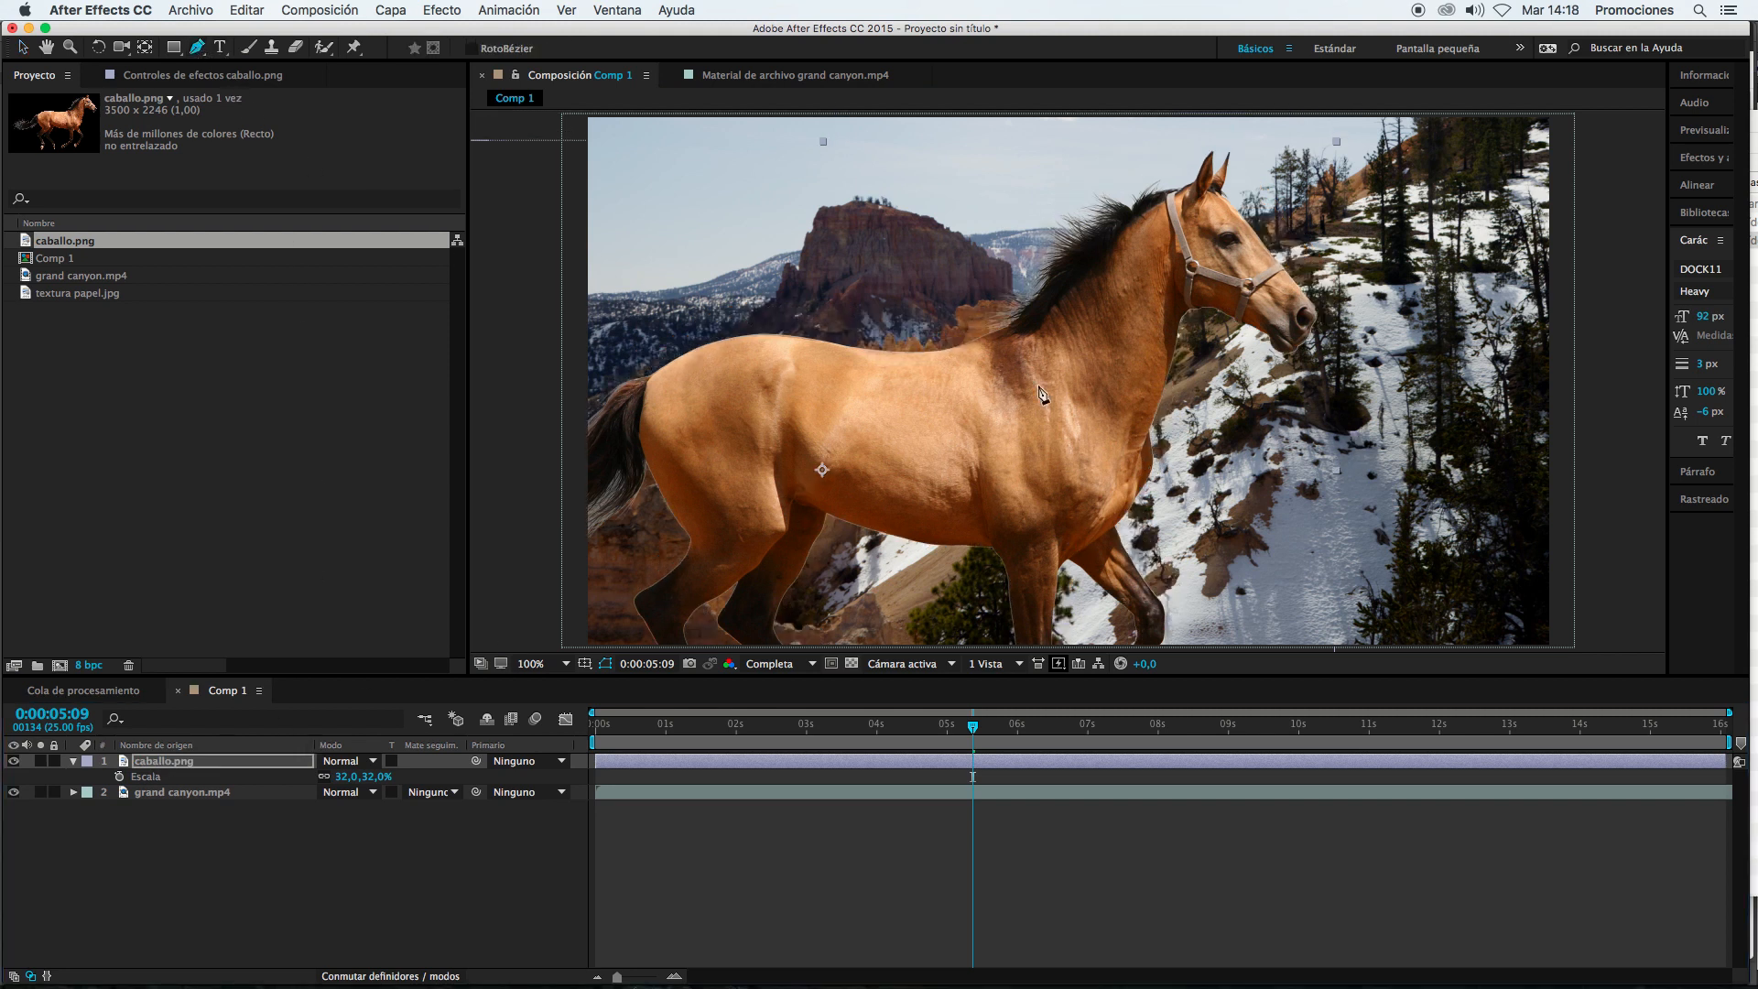
pyautogui.moveTo(1163, 497); pyautogui.dragTo(1167, 479)
pyautogui.moveTo(1098, 379); pyautogui.dragTo(1033, 345)
pyautogui.moveTo(935, 283); pyautogui.dragTo(968, 218)
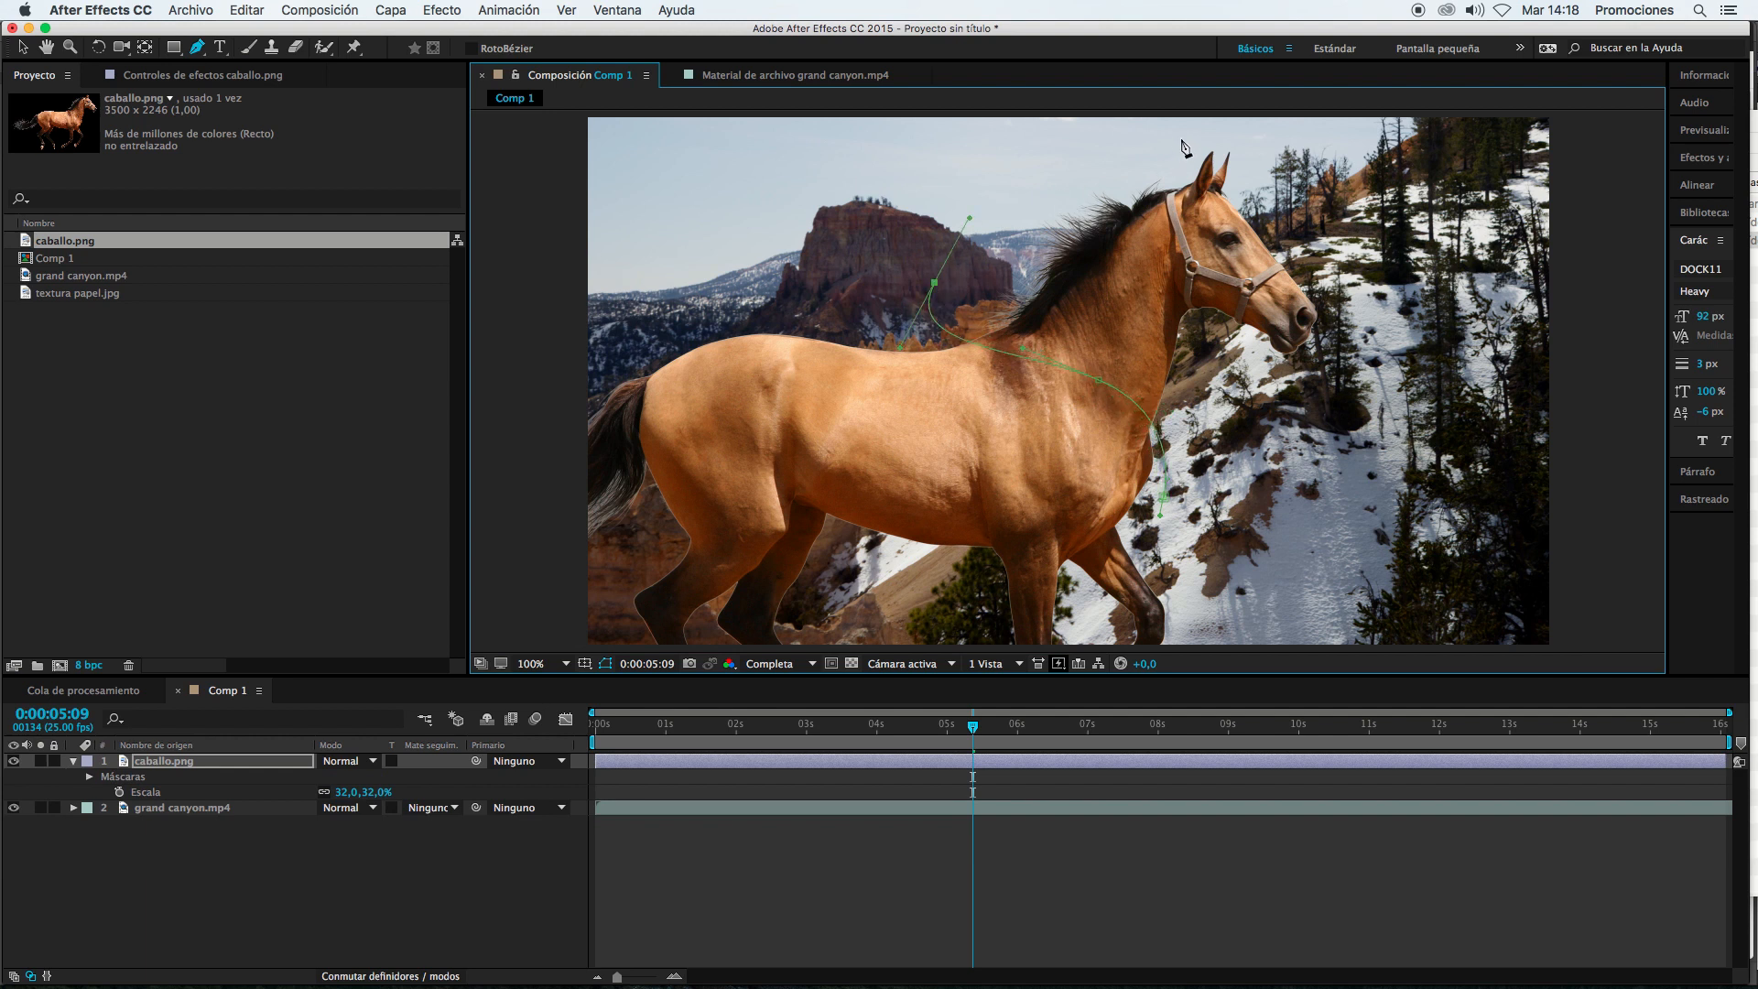
pyautogui.moveTo(1188, 131); pyautogui.dragTo(1274, 132)
pyautogui.moveTo(1399, 200); pyautogui.dragTo(1407, 321)
pyautogui.moveTo(1229, 497); pyautogui.dragTo(1172, 500)
pyautogui.click(1165, 504)
pyautogui.press('v')
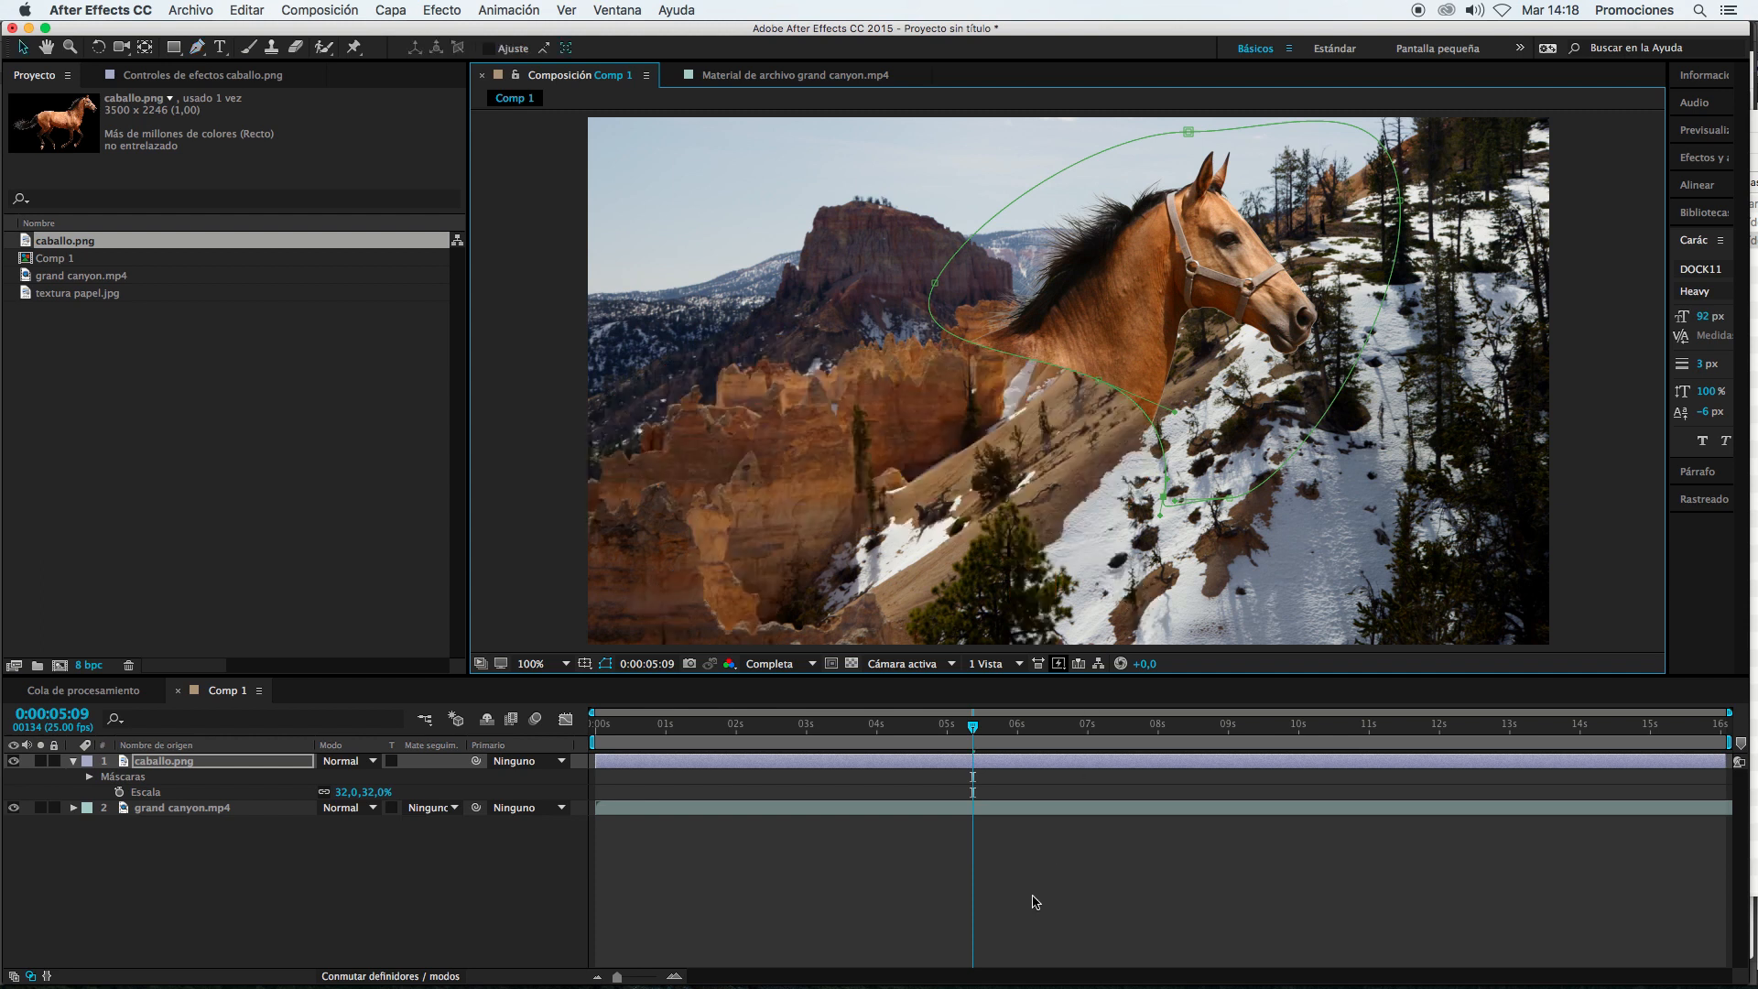
pyautogui.click(1033, 899)
# Step: Move the masked horse head left to the middle of the frame and reshape the mask's lower and left edges around the neck and mane
pyautogui.moveTo(1127, 245); pyautogui.dragTo(952, 259)
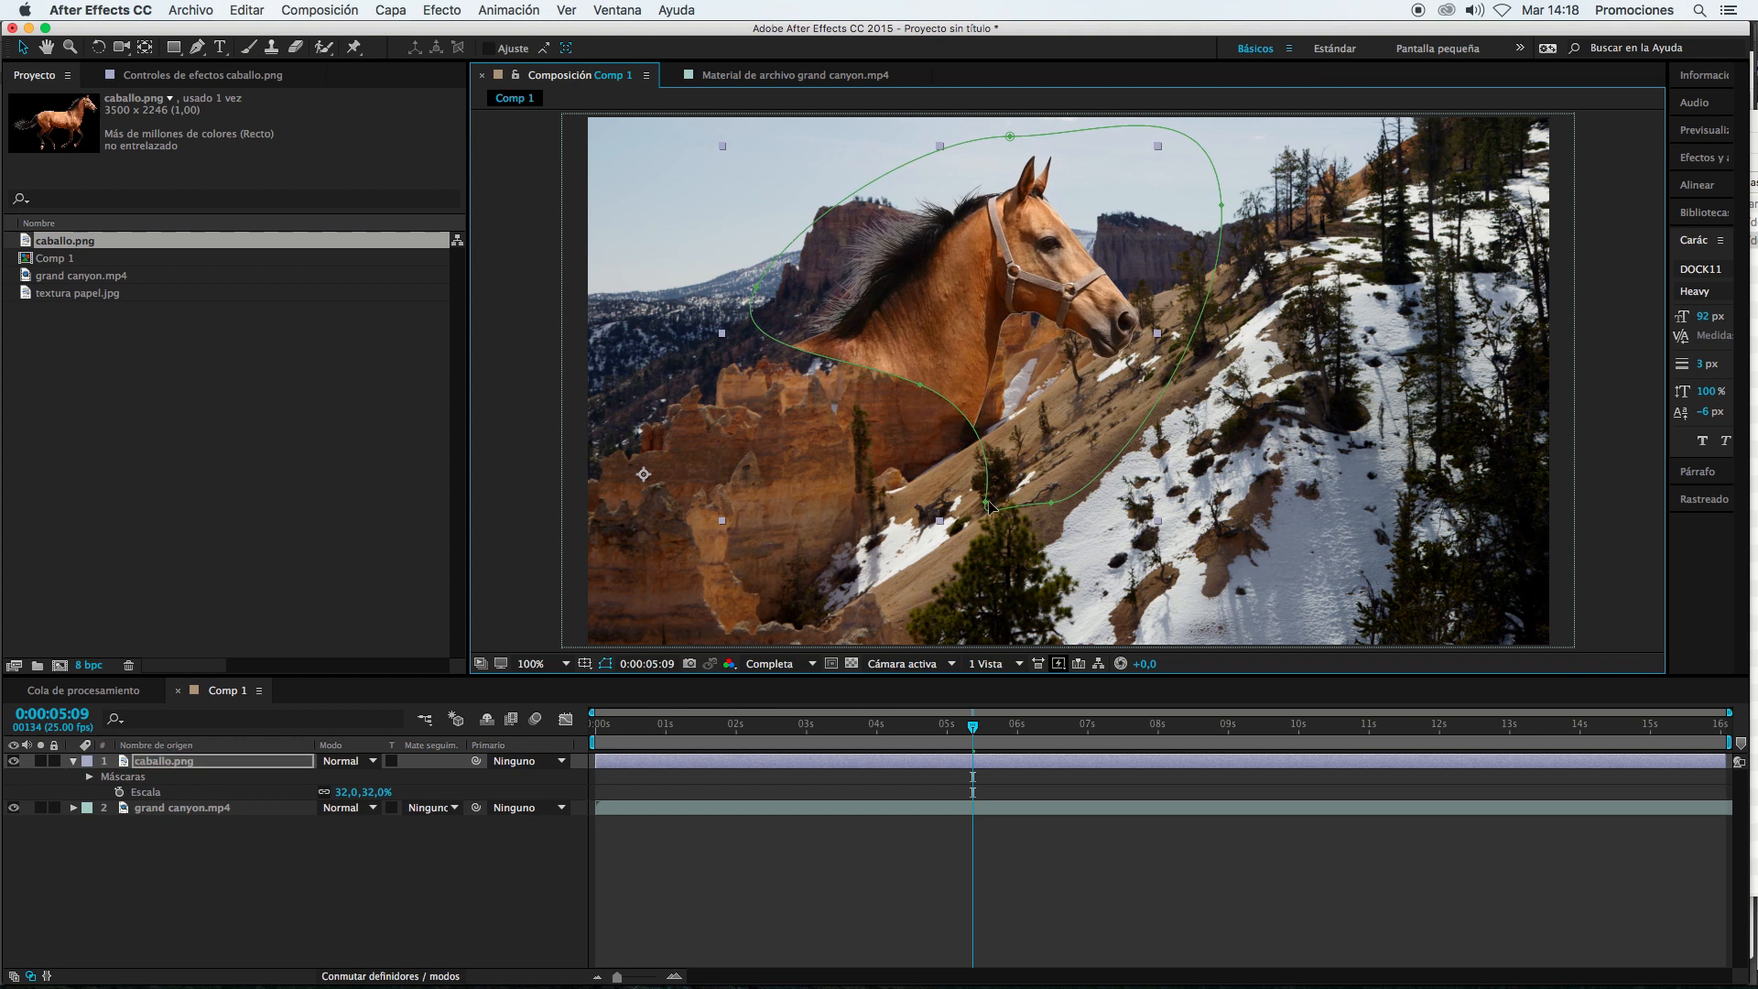
pyautogui.moveTo(921, 385); pyautogui.dragTo(861, 429)
pyautogui.moveTo(989, 484); pyautogui.dragTo(1017, 431)
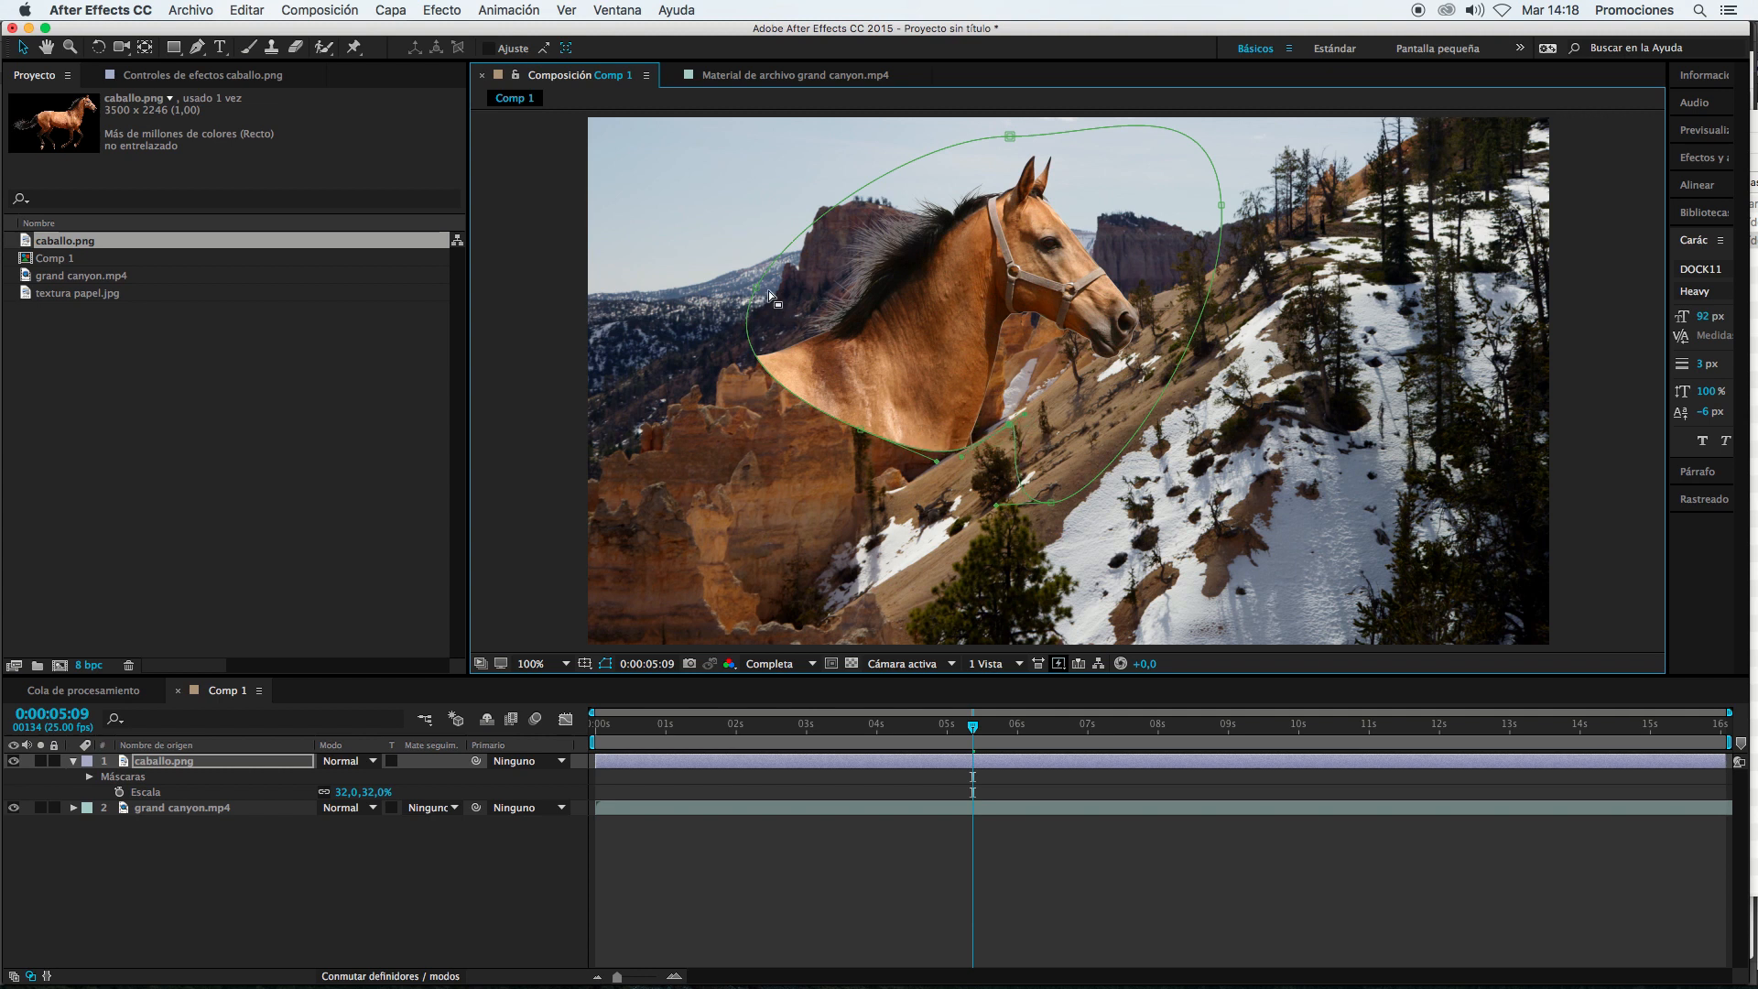
pyautogui.moveTo(776, 263); pyautogui.dragTo(834, 257)
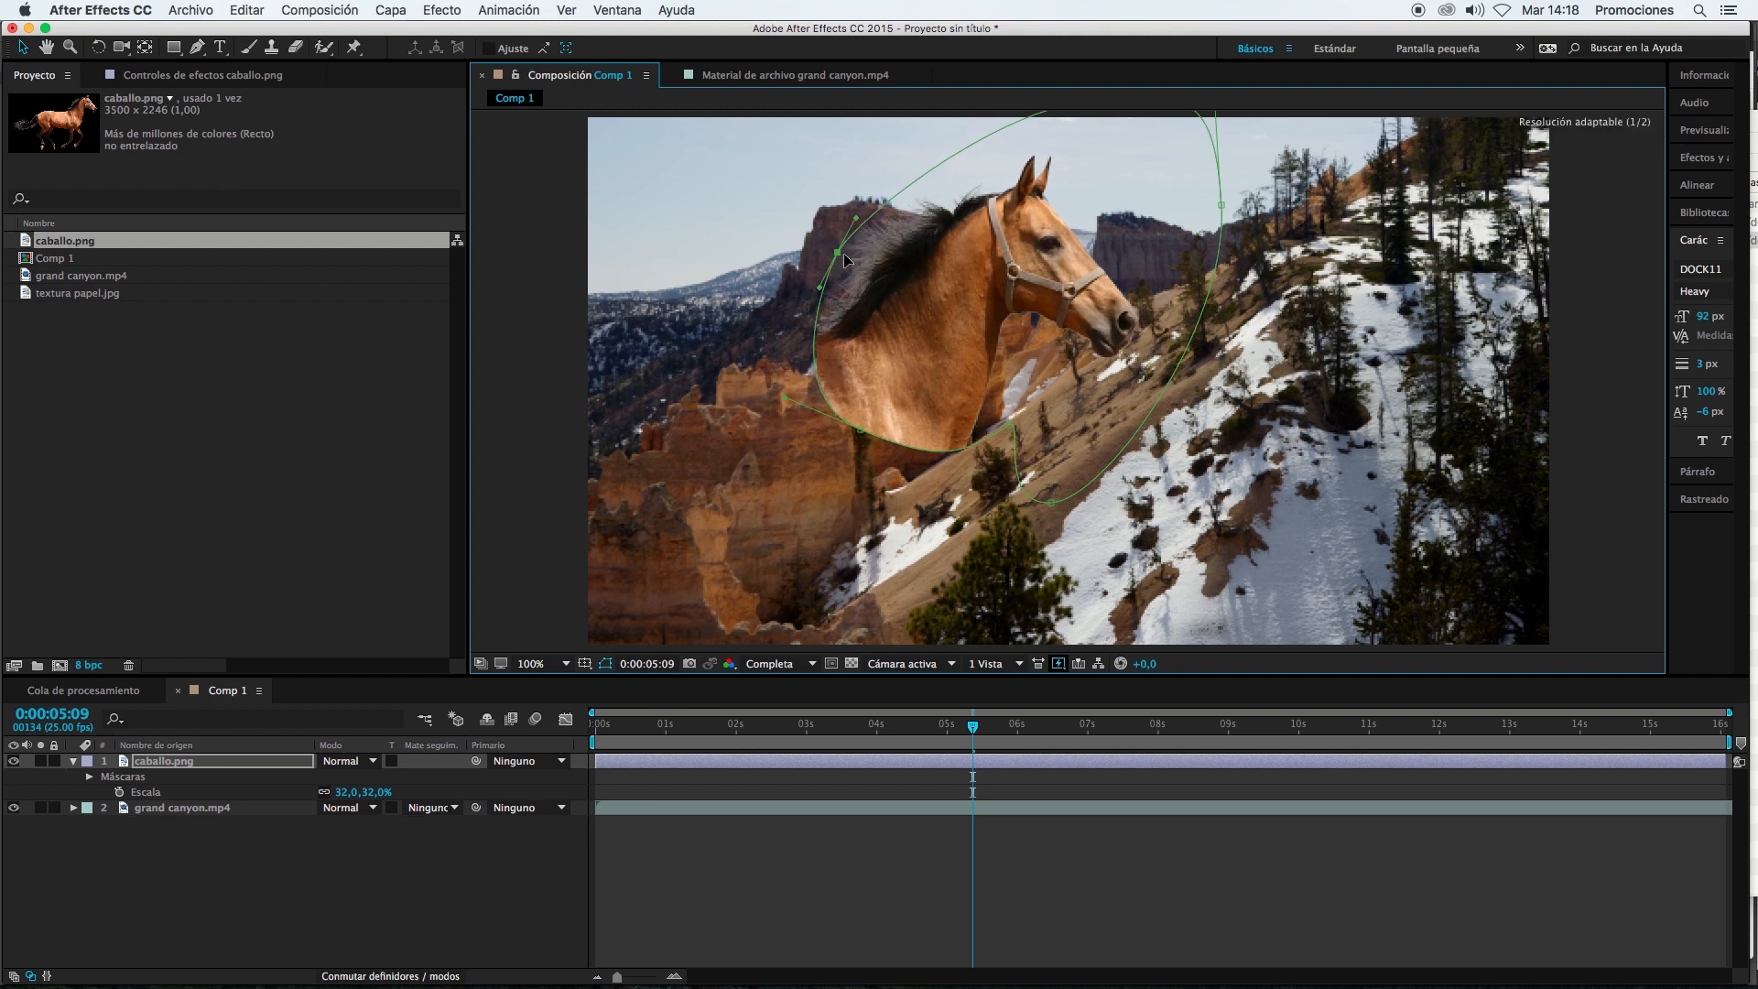
# Step: Feather the mask on the caballo.png layer, settling on 141 pixels so the neck's edge blends into the canyon rocks
pyautogui.click(920, 904)
pyautogui.click(397, 763)
pyautogui.press('f')
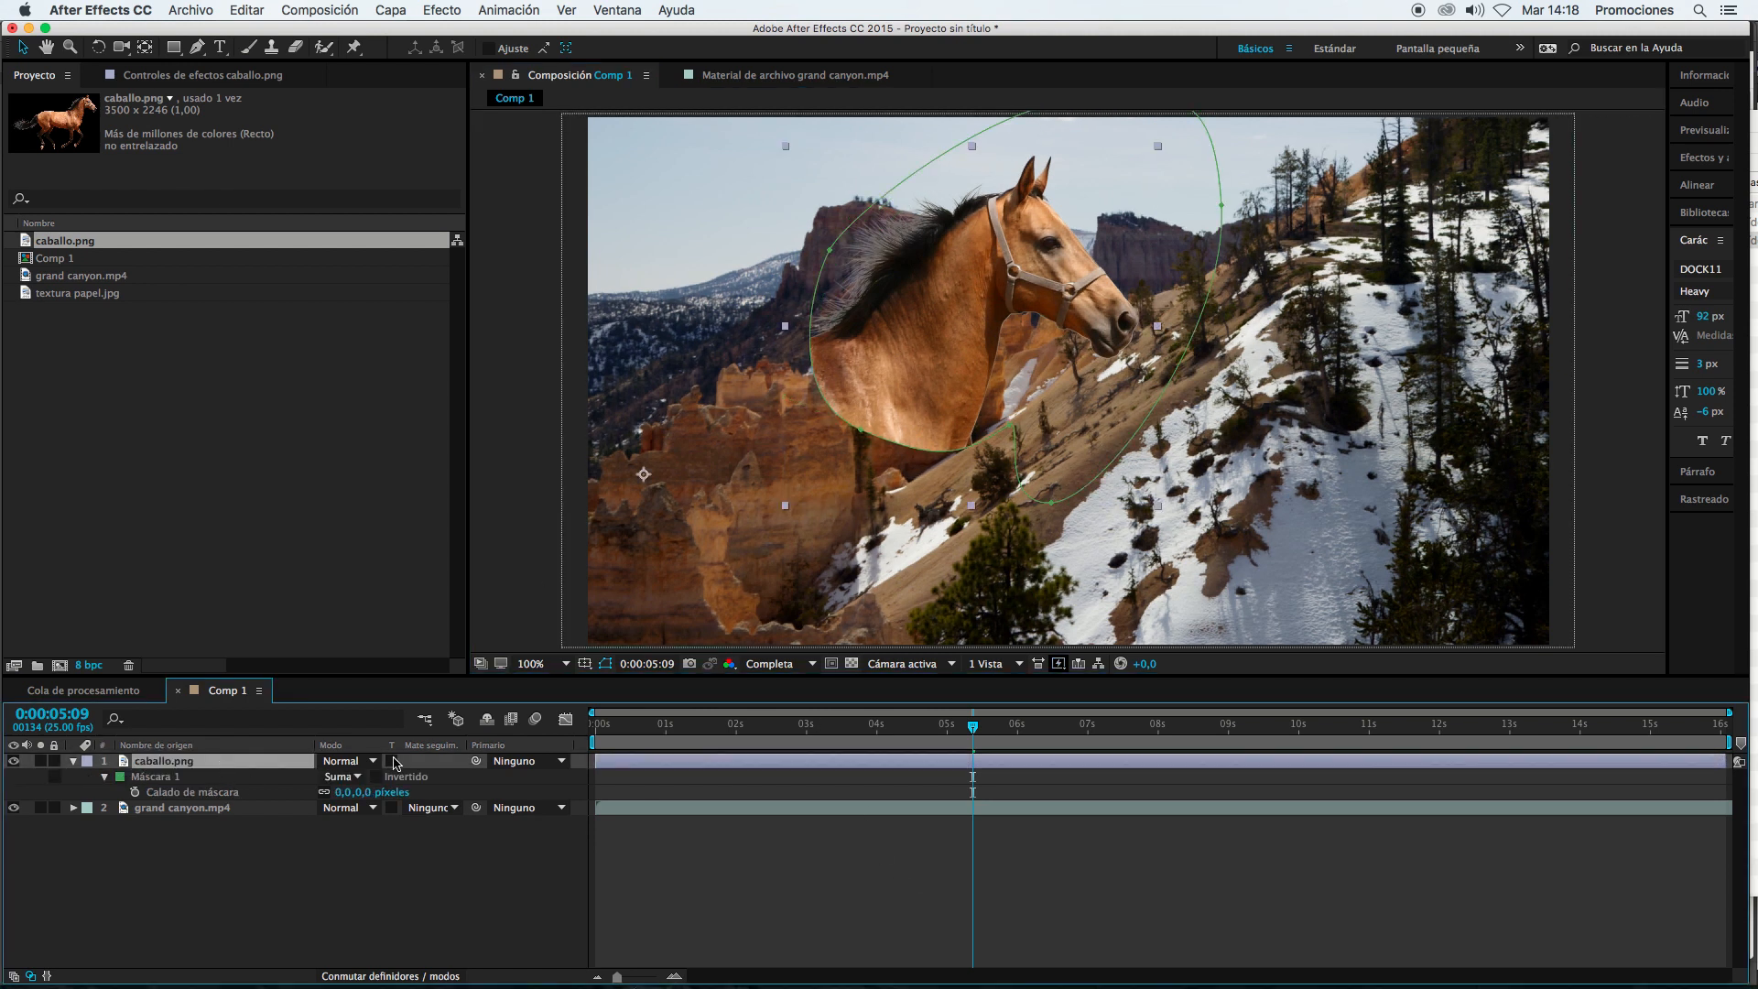
pyautogui.click(105, 776)
pyautogui.click(105, 777)
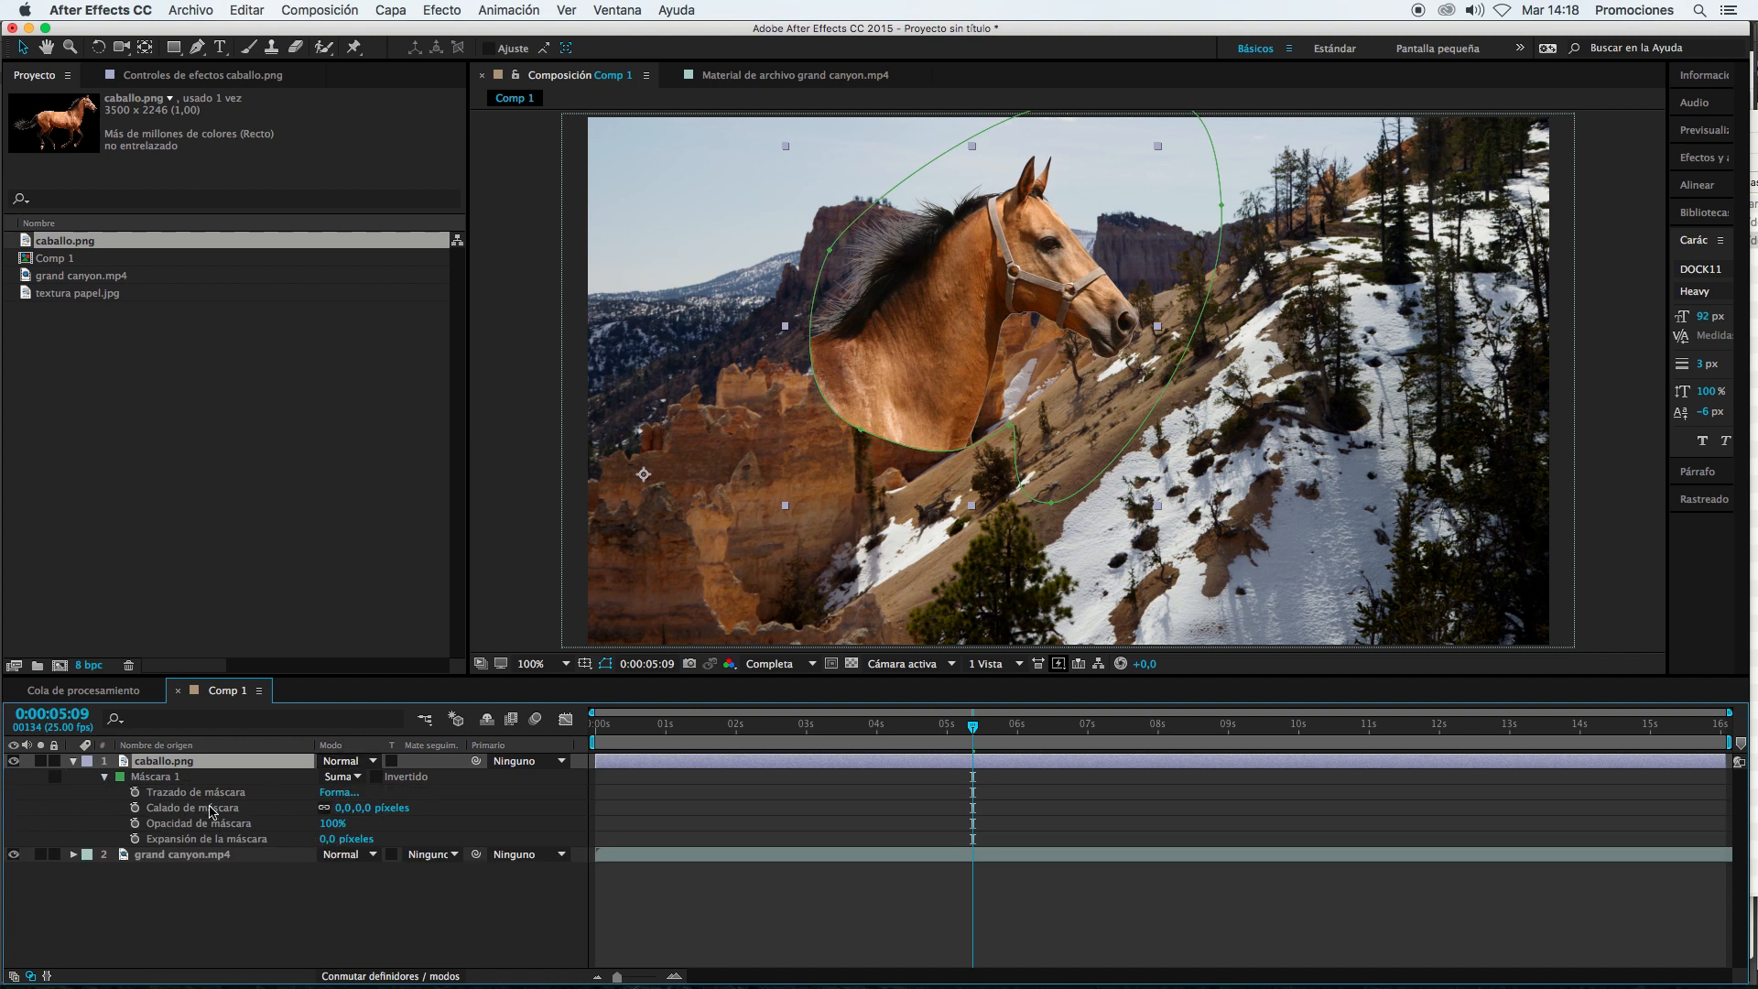
pyautogui.moveTo(366, 807); pyautogui.dragTo(519, 785)
pyautogui.click(831, 744)
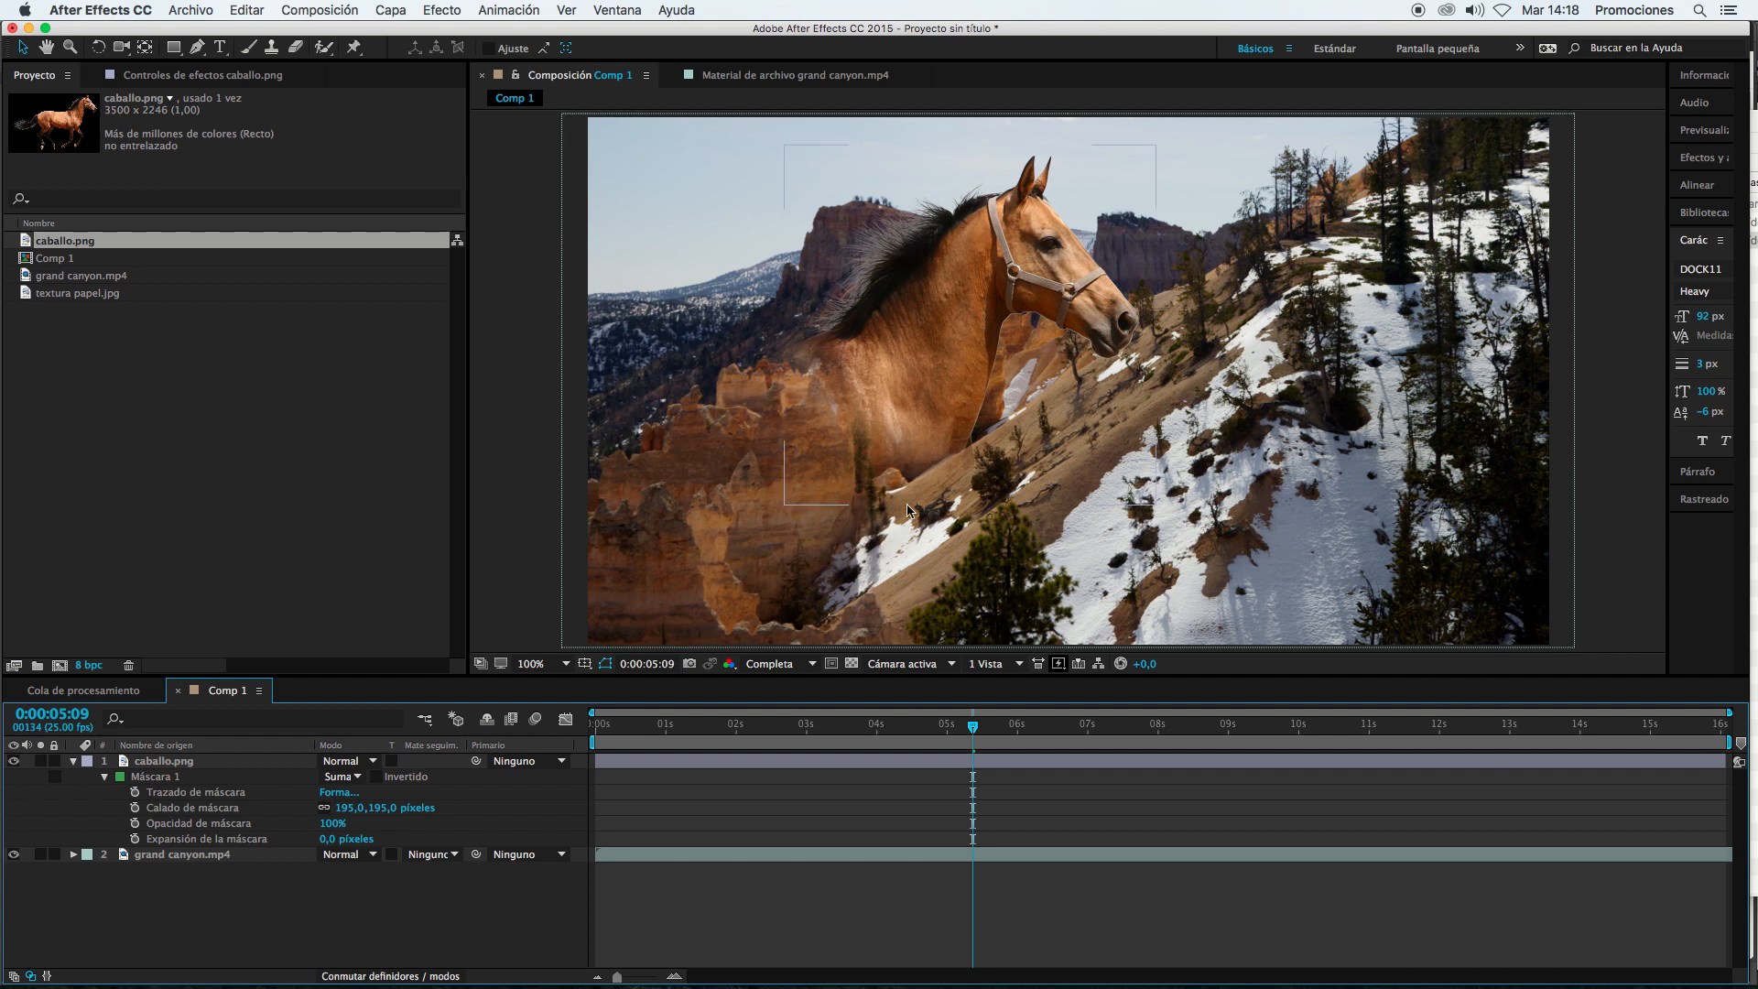
pyautogui.moveTo(379, 810); pyautogui.dragTo(327, 806)
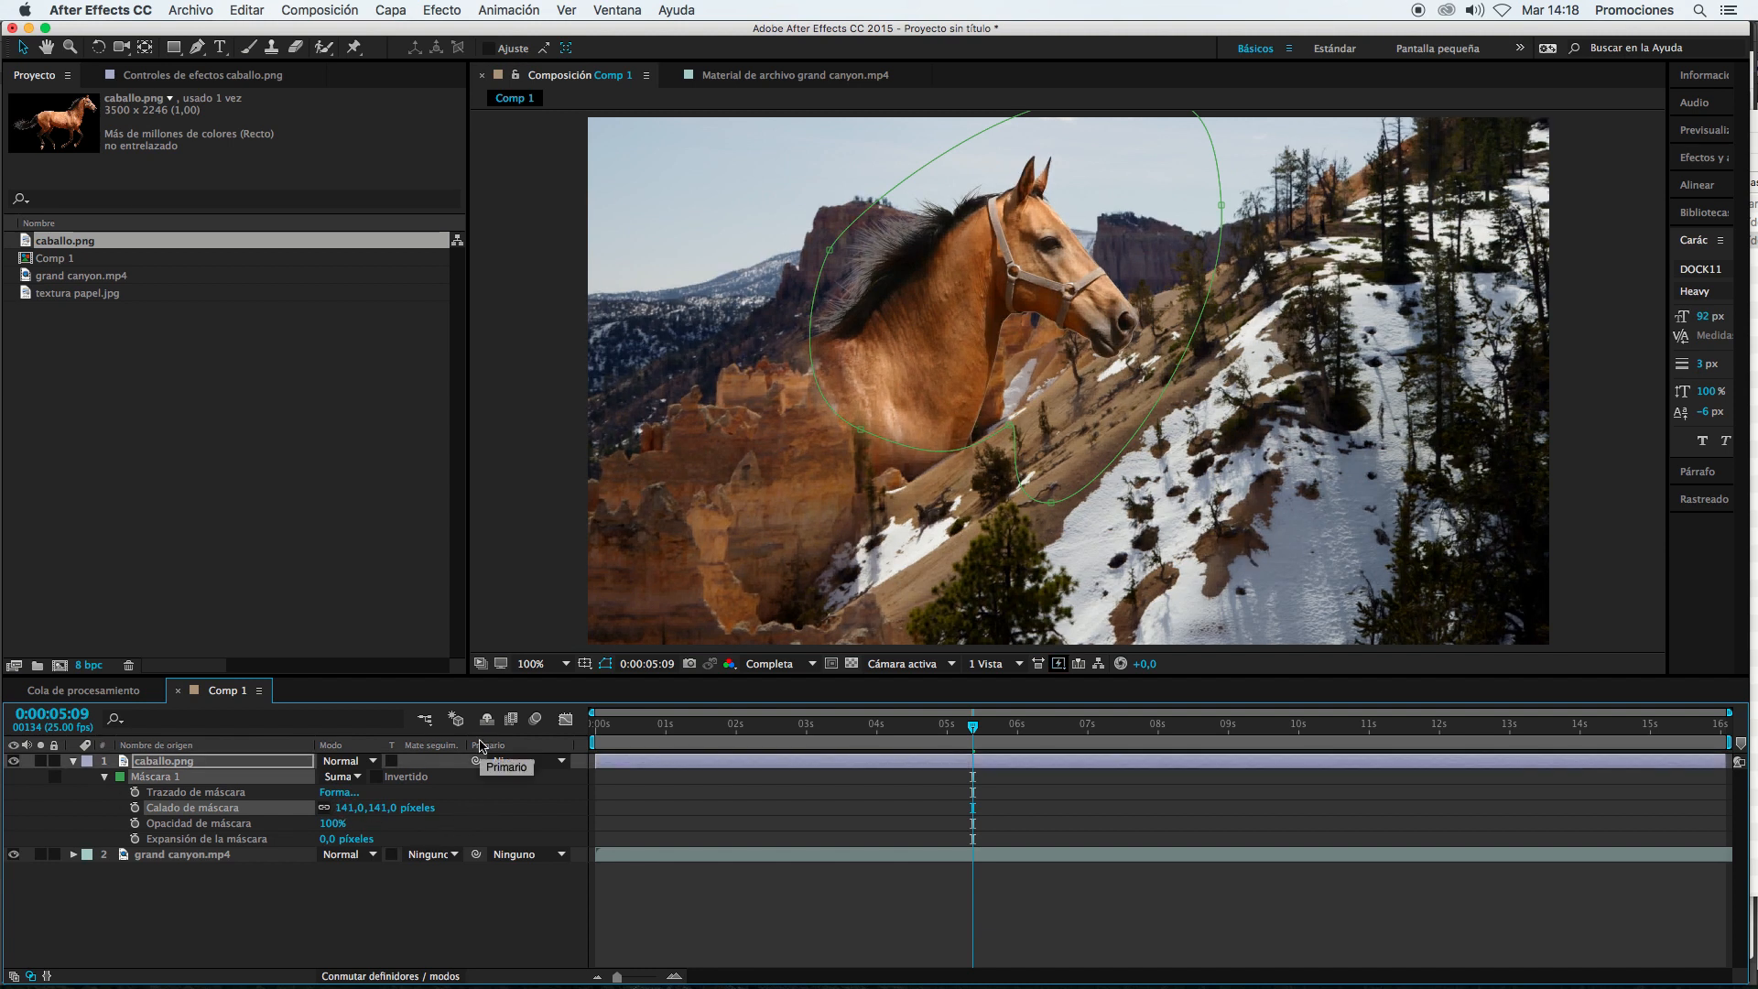
pyautogui.click(839, 787)
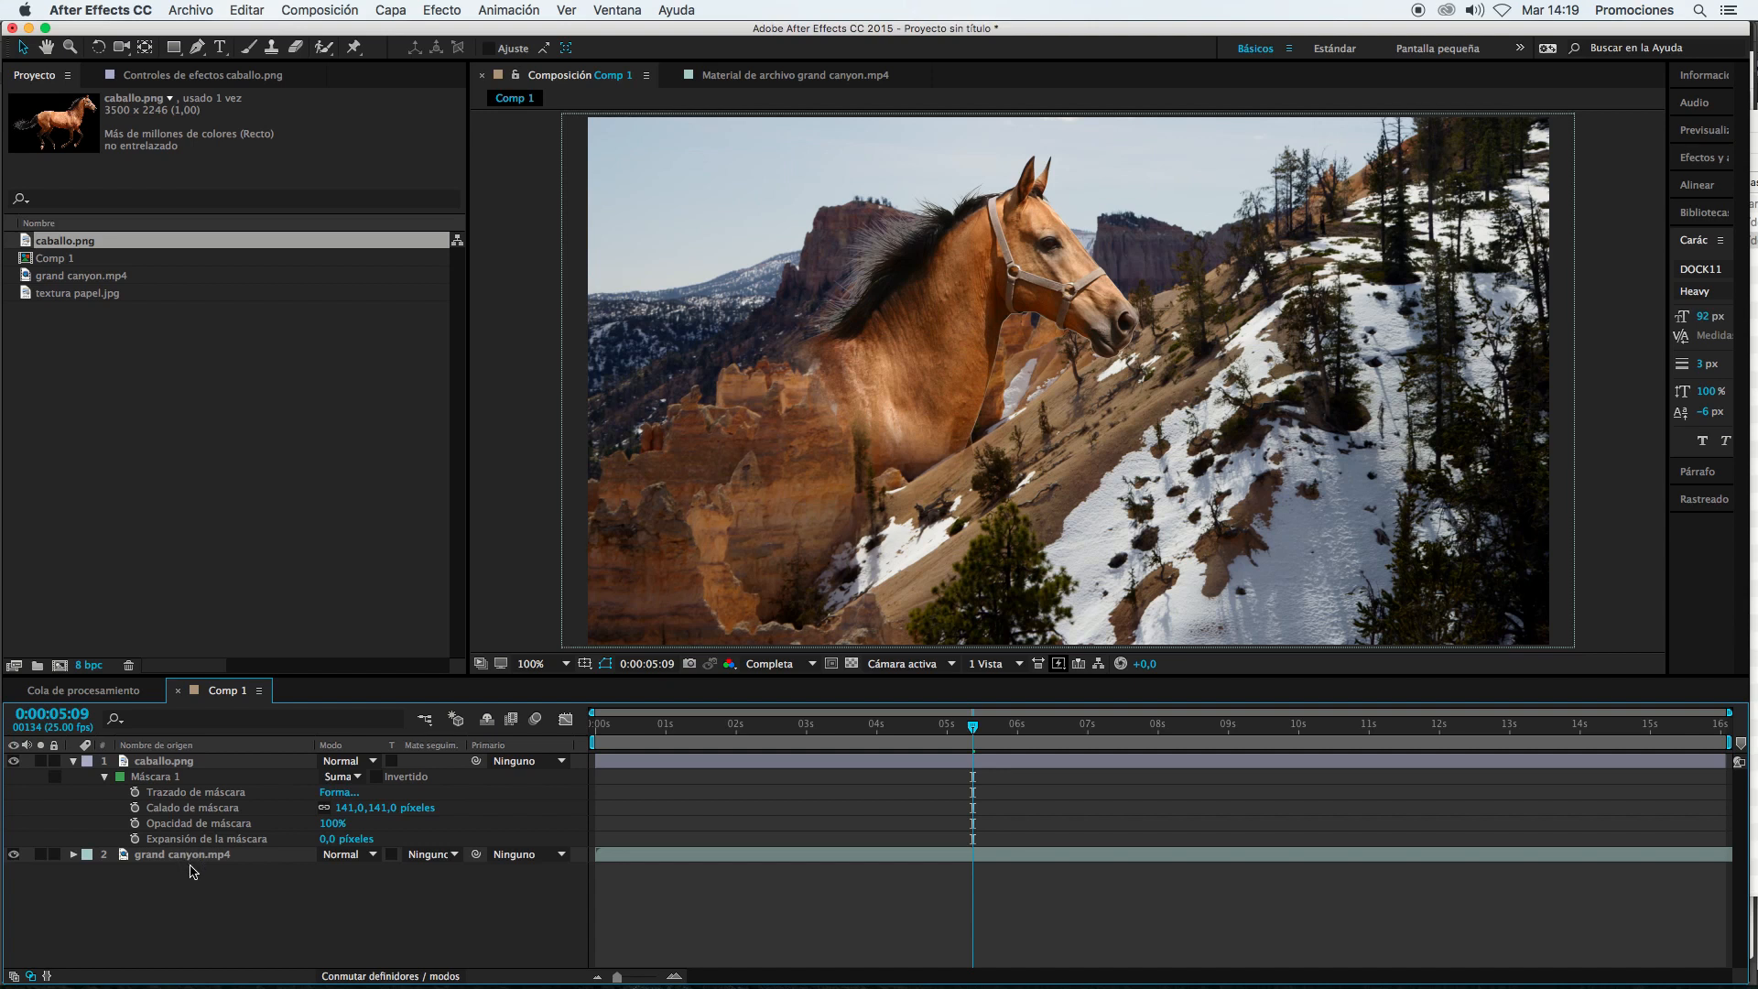
# Step: Delete the masked caballo.png layer from Comp 1
pyautogui.click(188, 765)
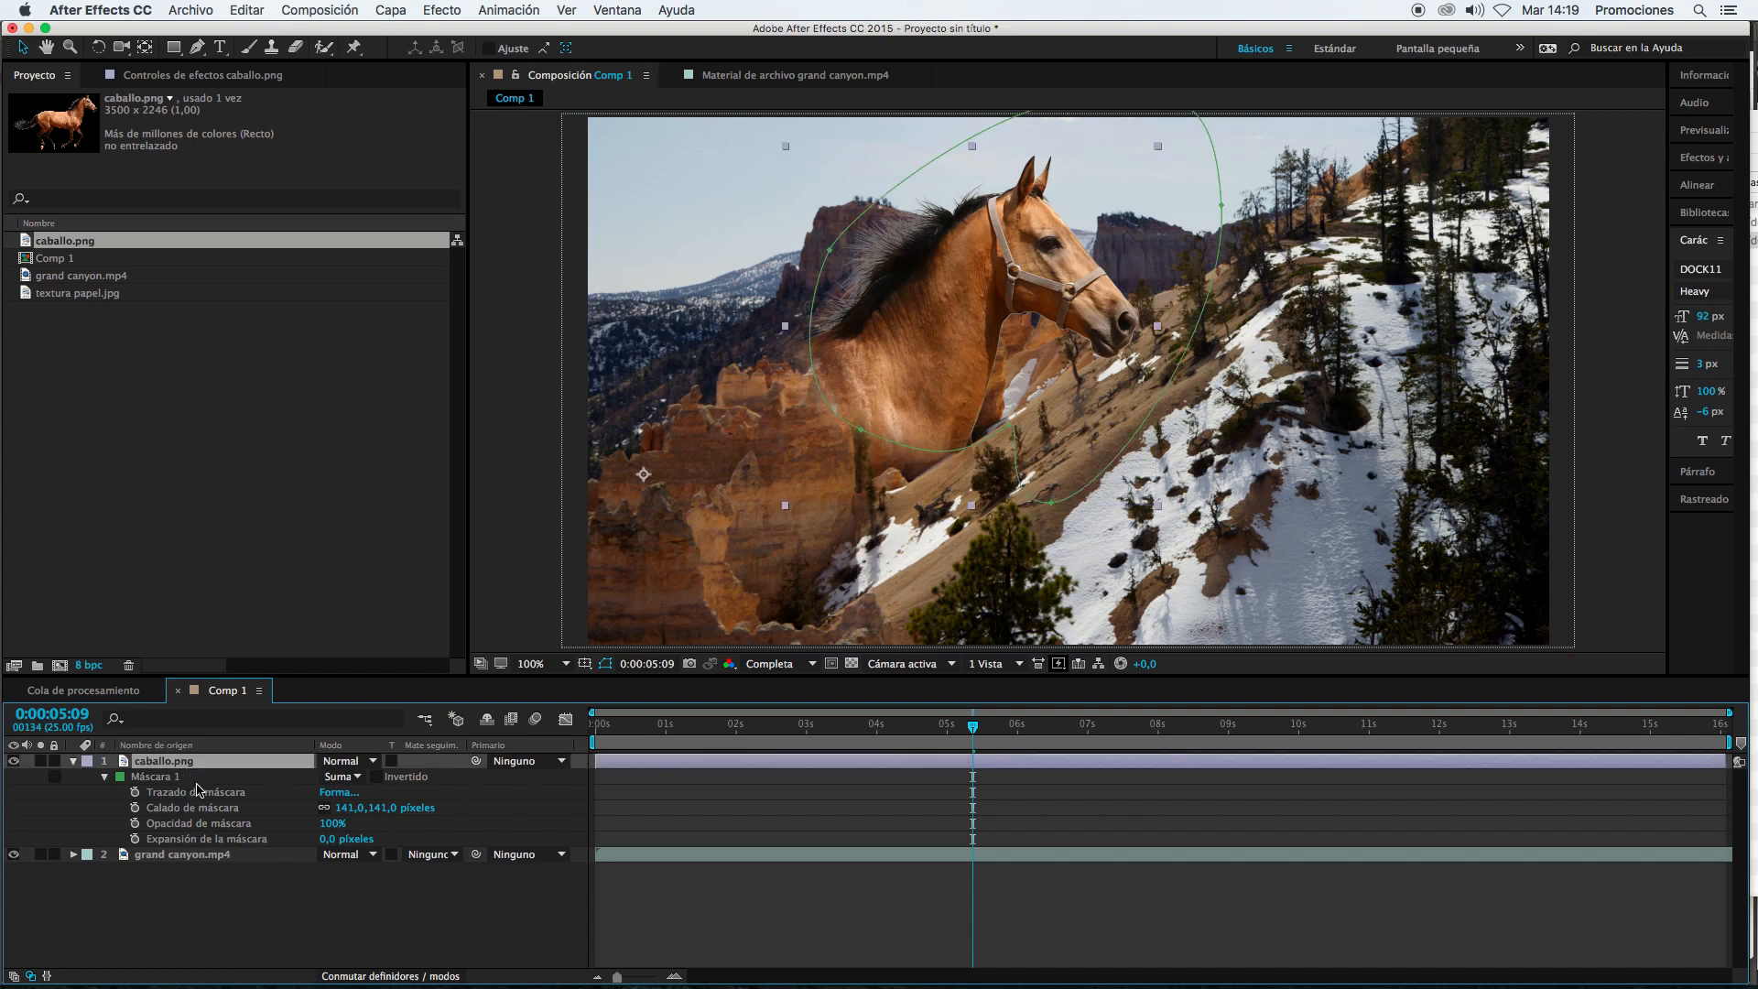
pyautogui.press('Delete')
pyautogui.click(220, 407)
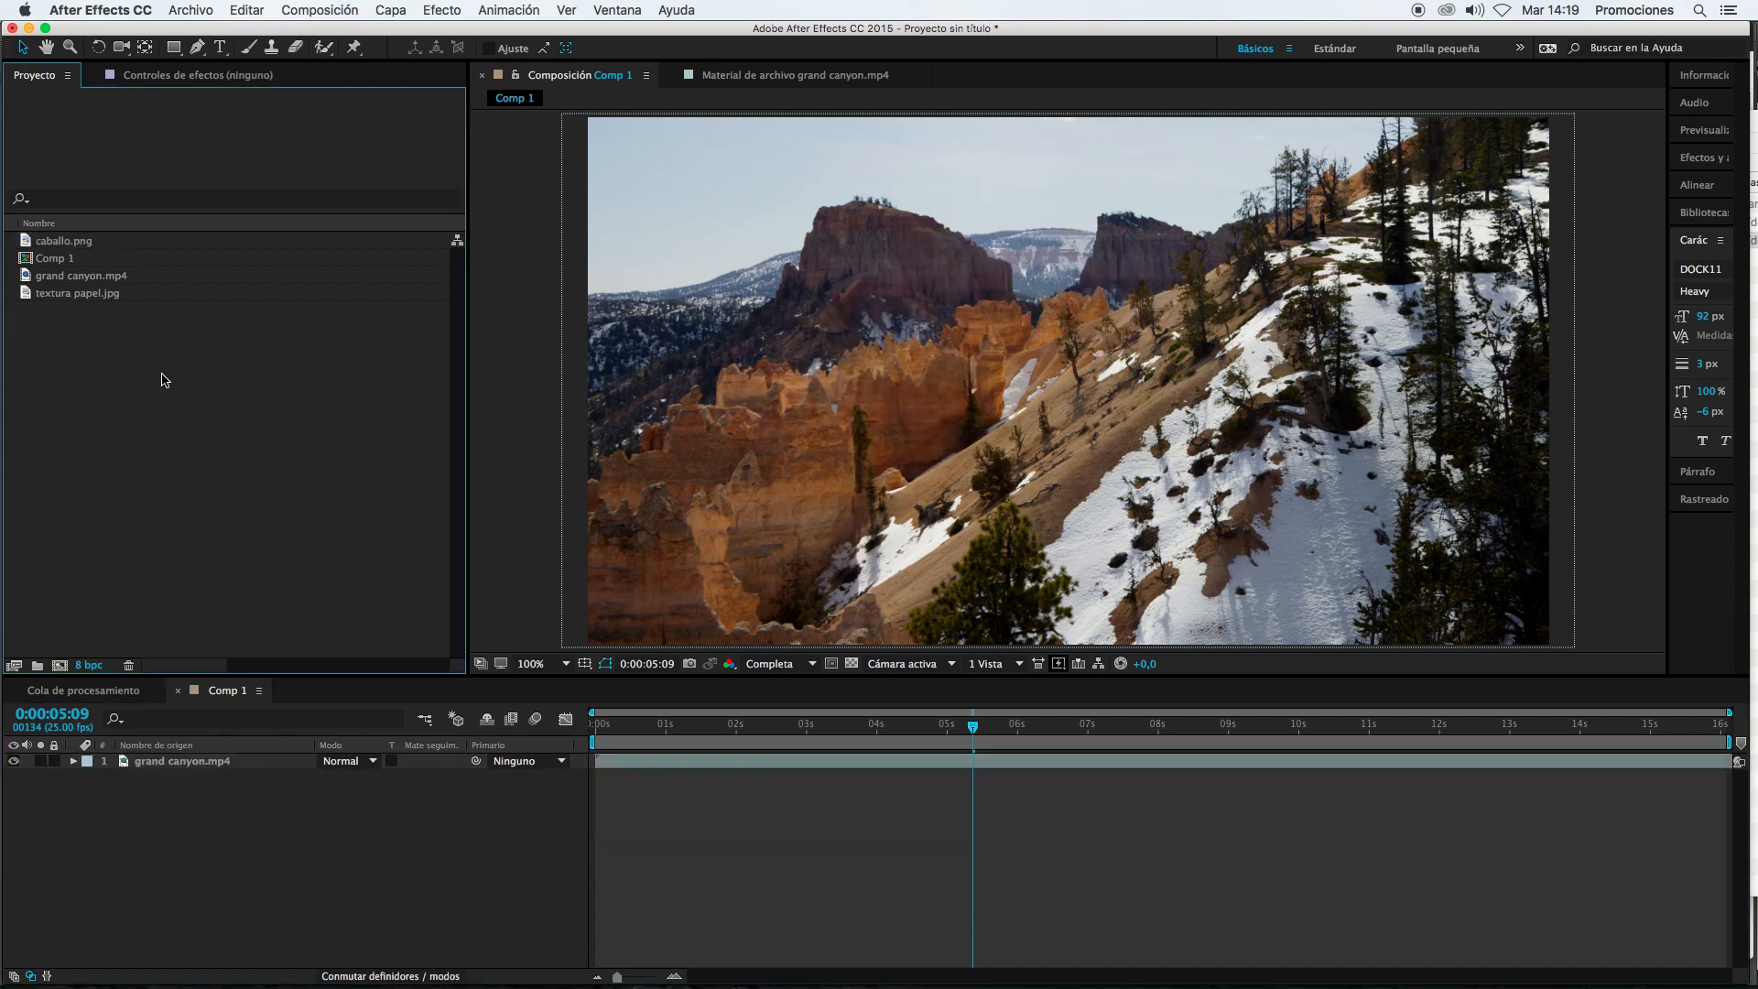
# Step: Add caballo.png above the grand canyon footage in Comp 1, scale it to 24% and position the whole horse in frame
pyautogui.click(62, 241)
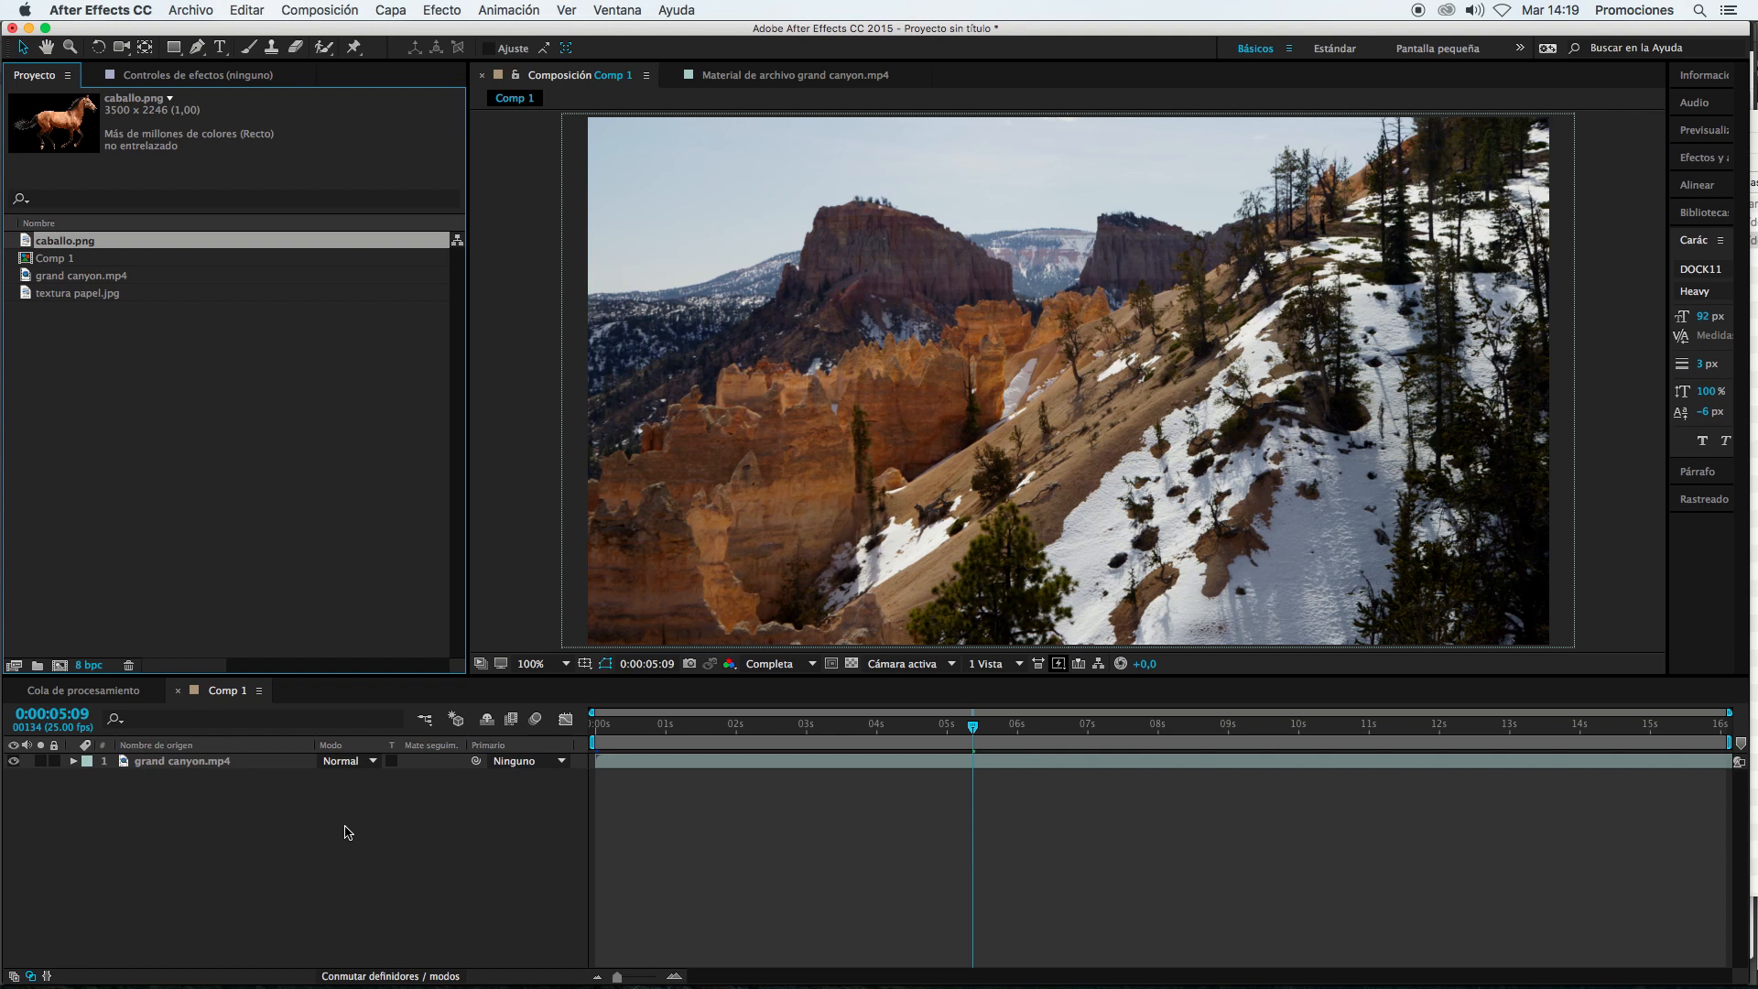
pyautogui.click(137, 797)
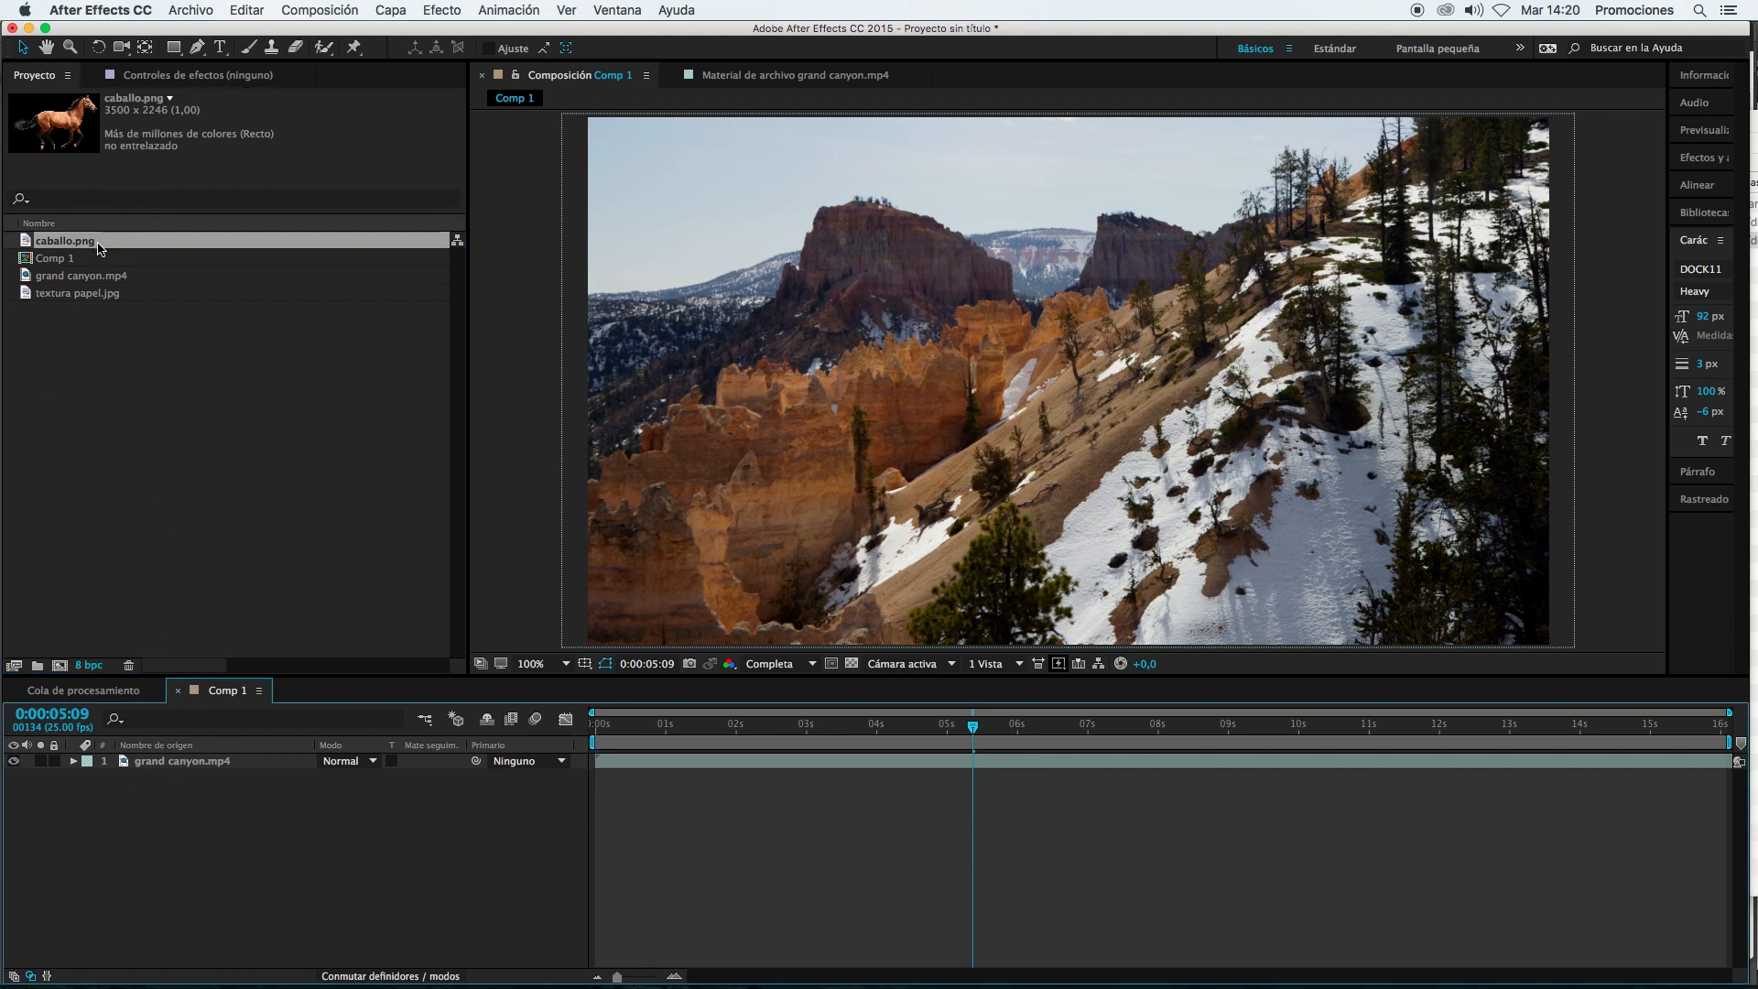
pyautogui.moveTo(103, 247); pyautogui.dragTo(201, 781)
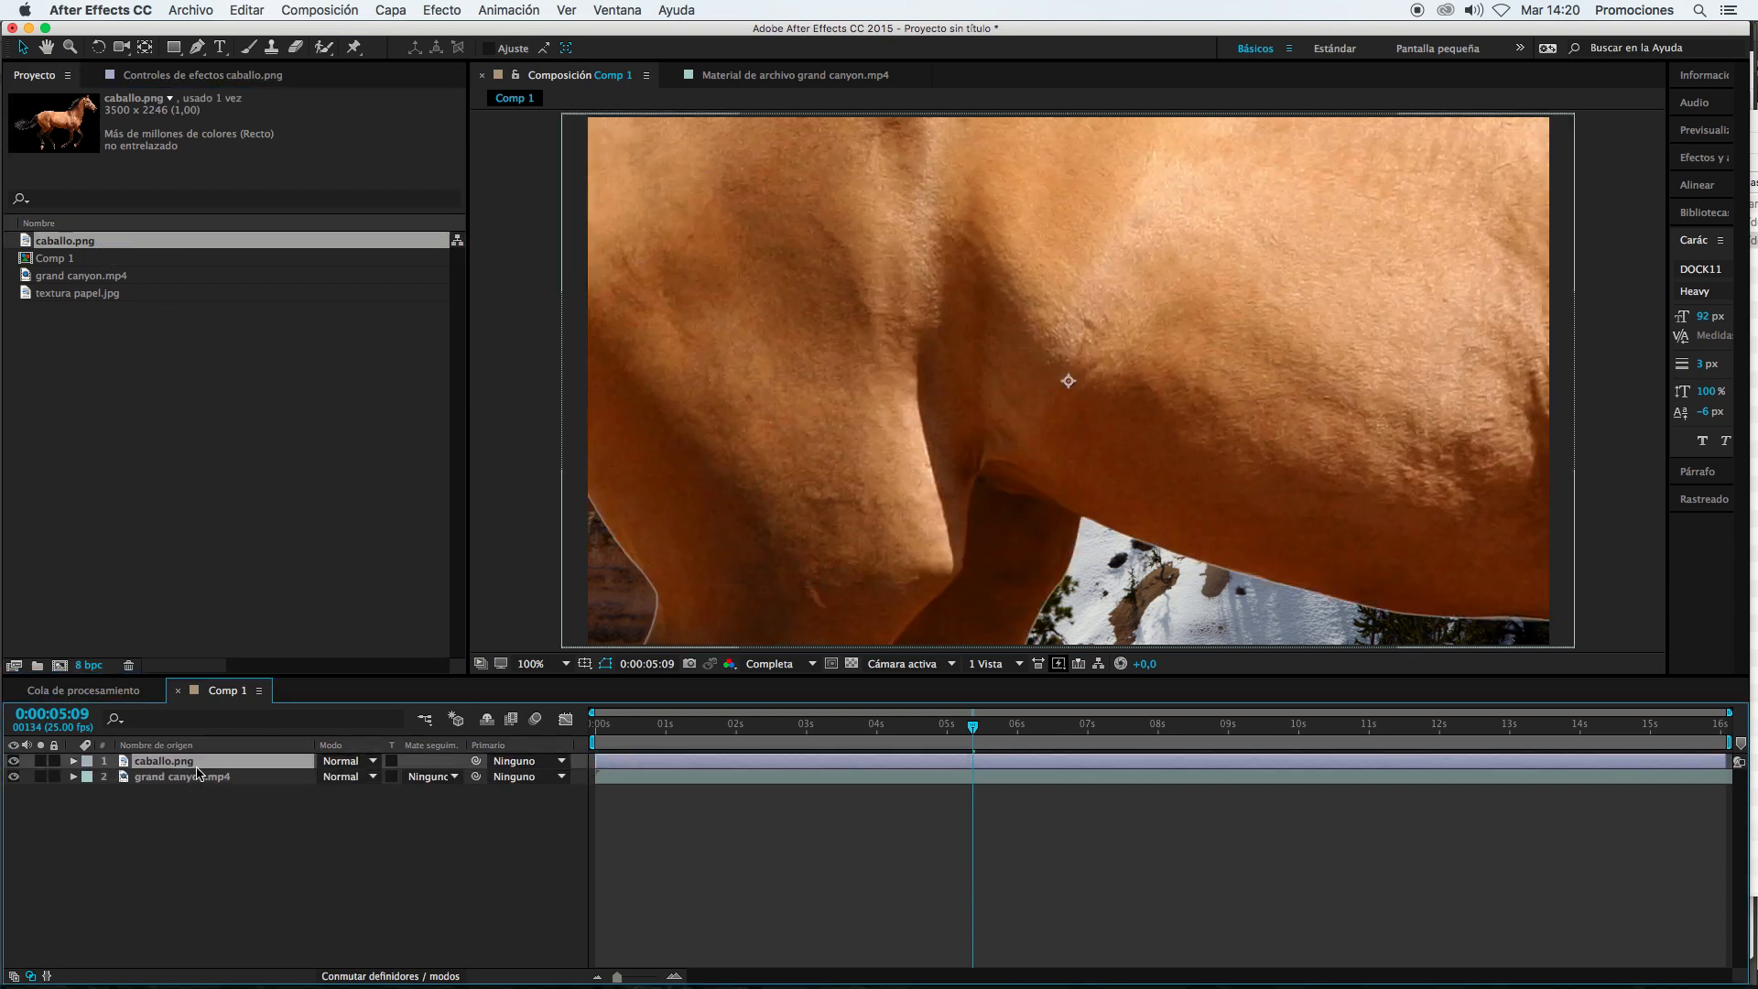
pyautogui.click(183, 777)
pyautogui.click(184, 762)
pyautogui.press('s')
pyautogui.moveTo(357, 777); pyautogui.dragTo(323, 780)
pyautogui.moveTo(1169, 384); pyautogui.dragTo(1133, 408)
pyautogui.click(681, 833)
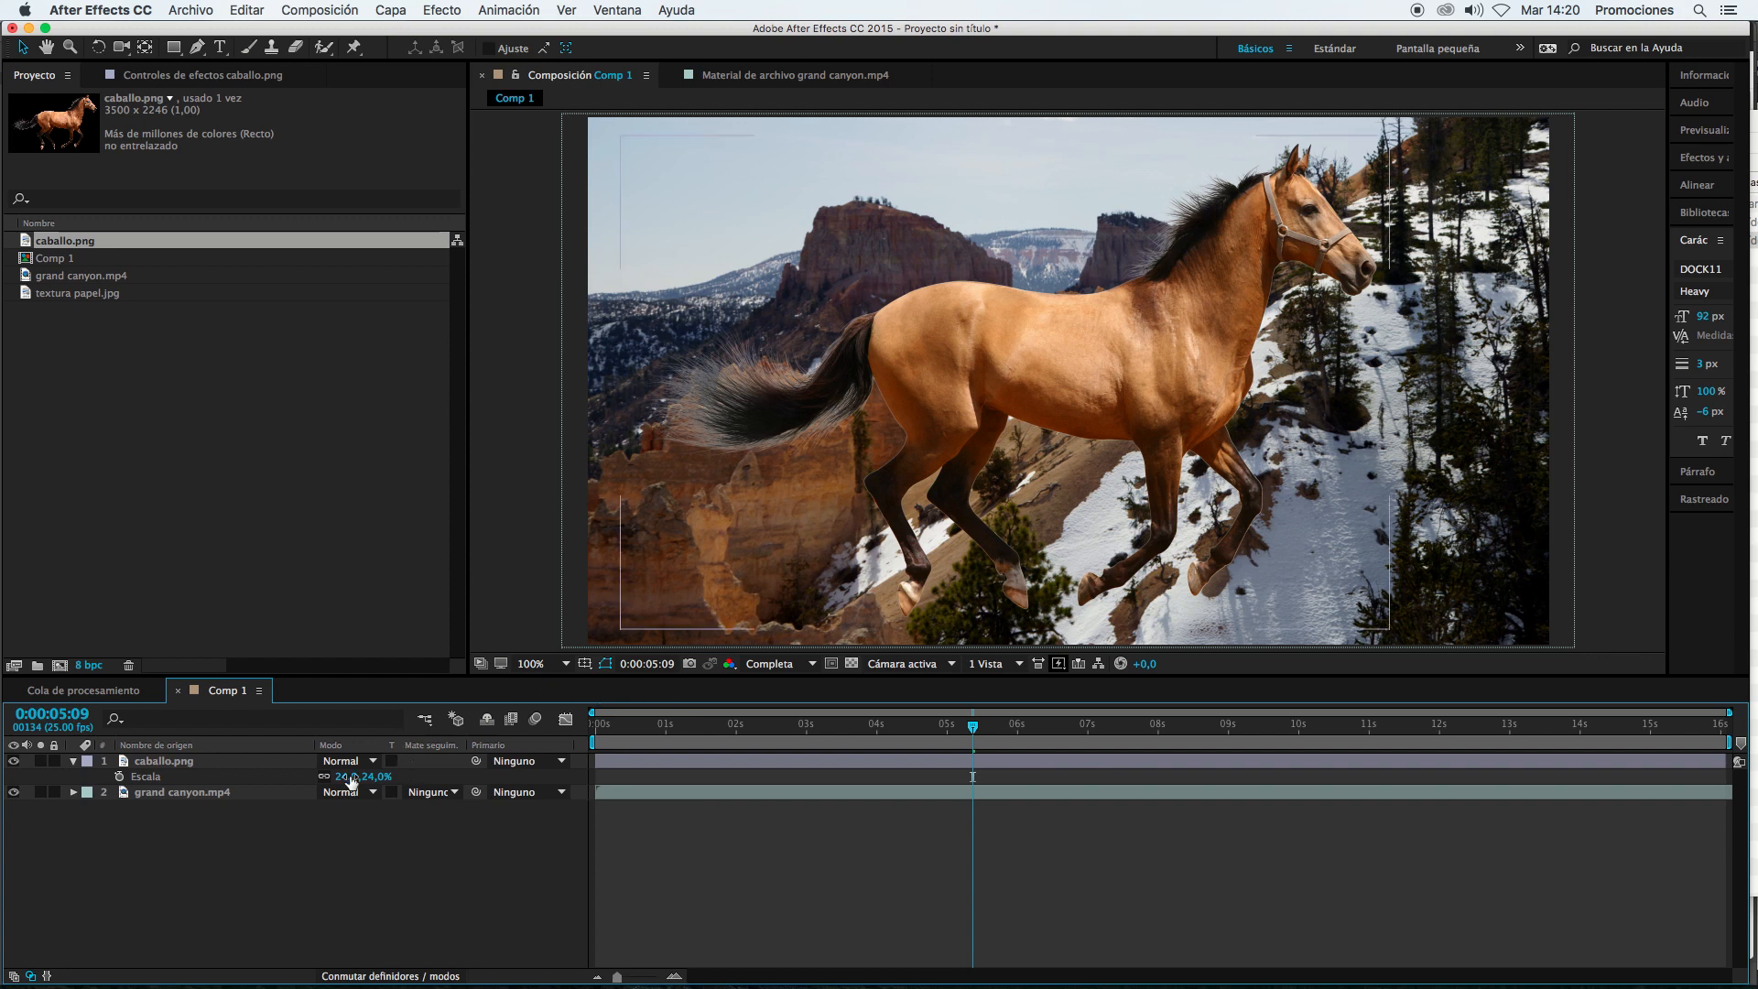
# Step: Set the caballo.png layer's blending mode to Multiplicar
pyautogui.click(173, 766)
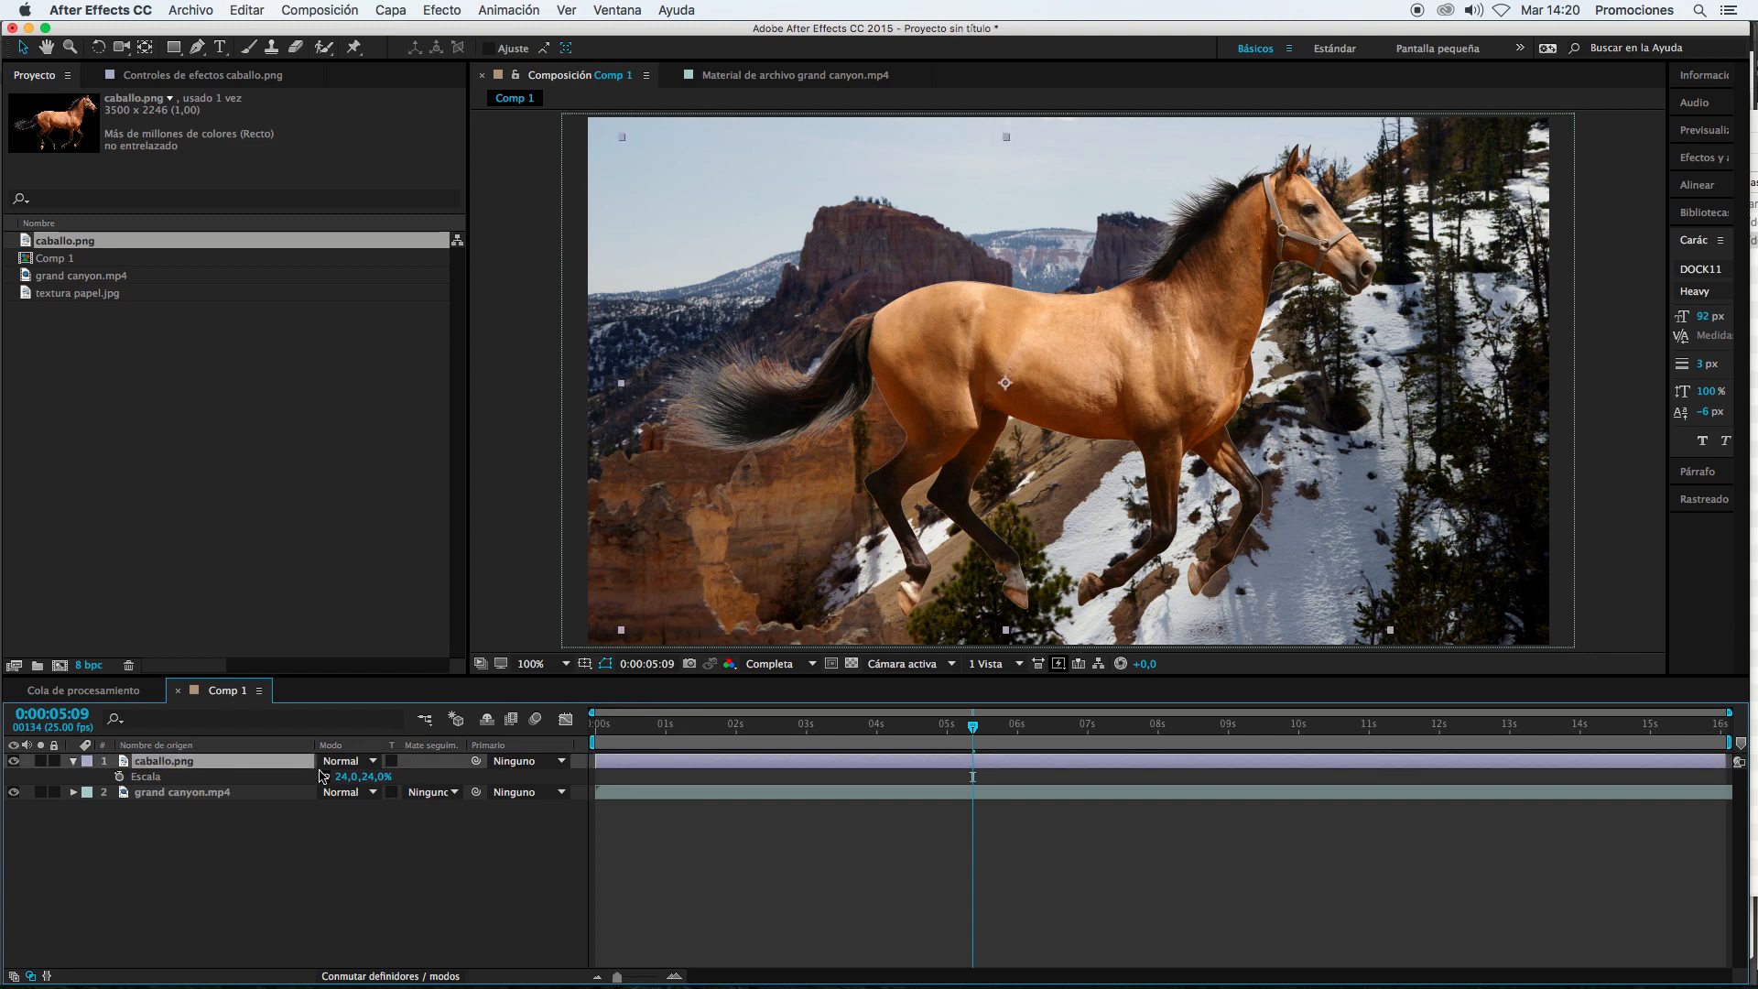
pyautogui.click(366, 761)
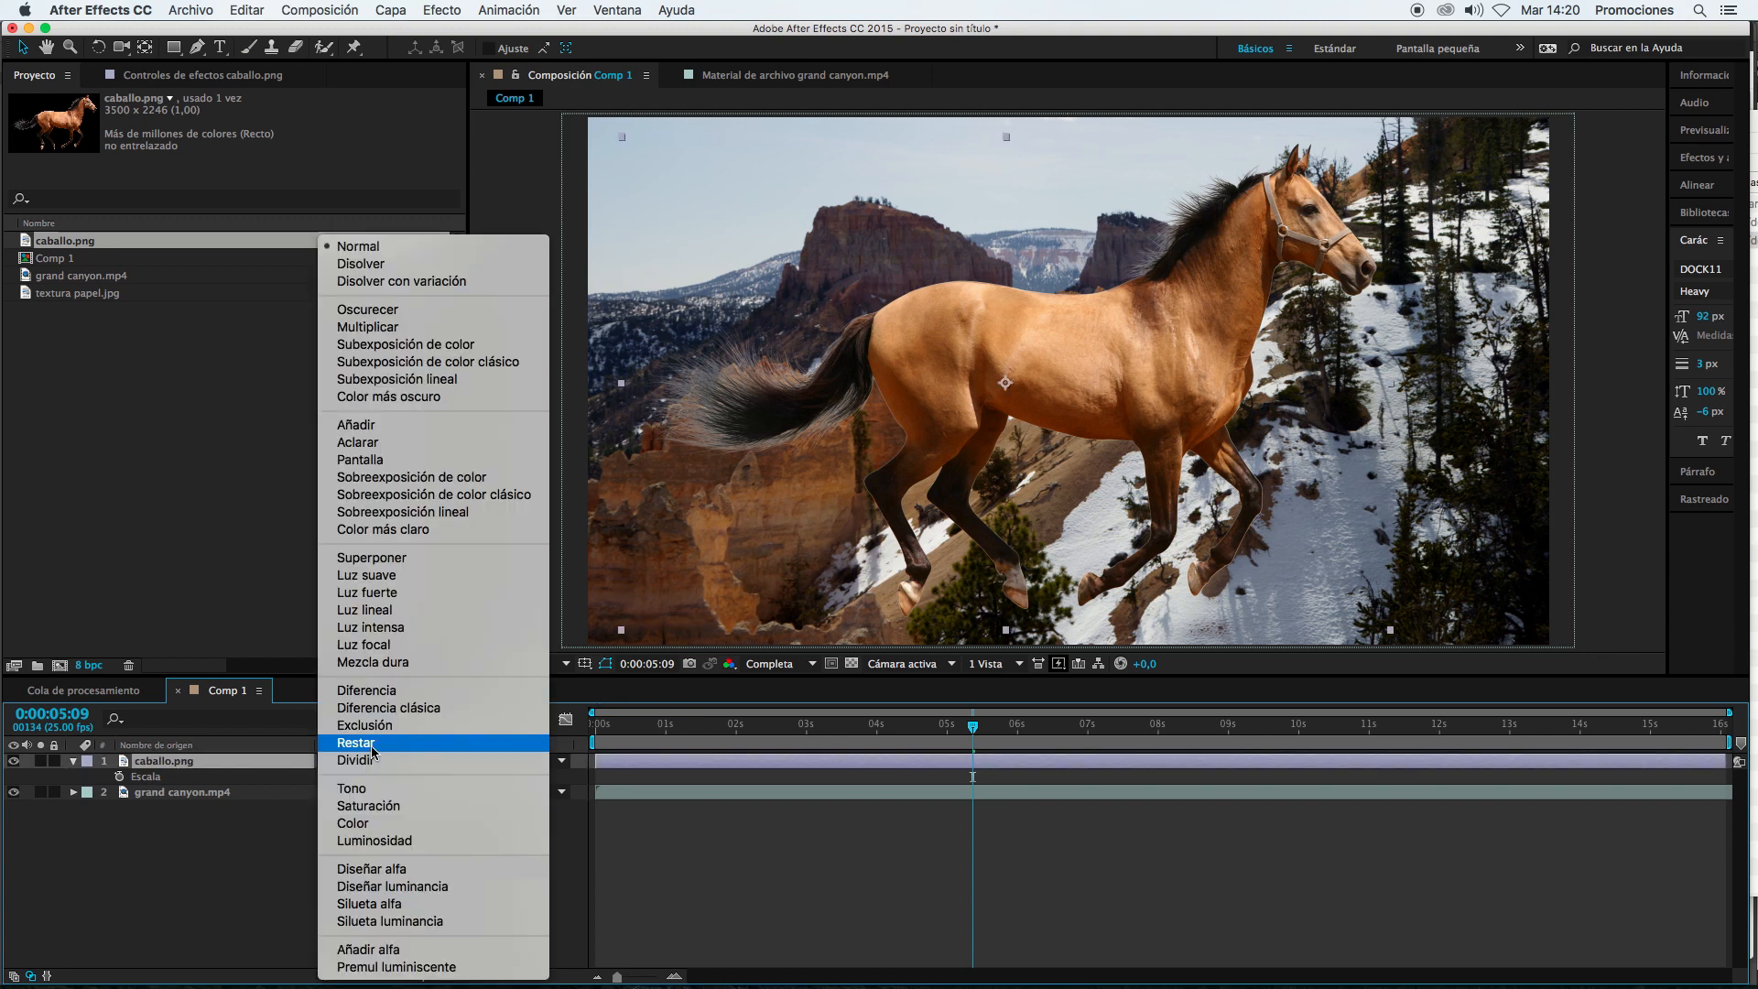
pyautogui.click(1076, 961)
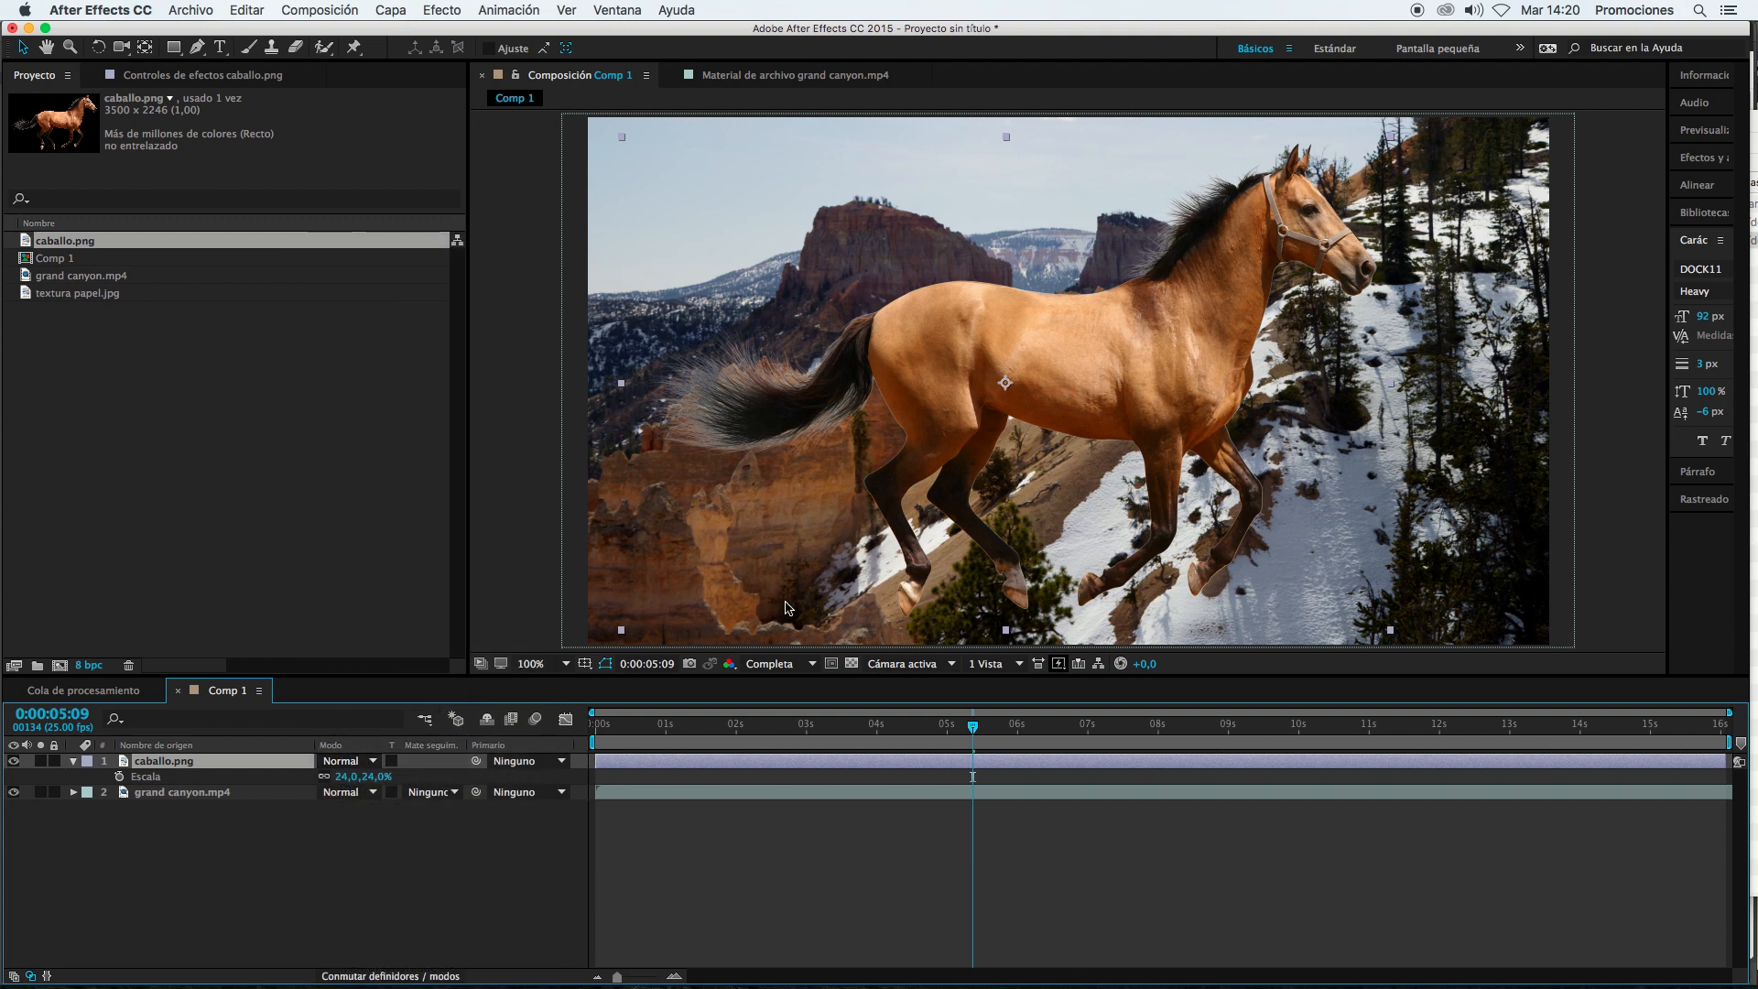
pyautogui.click(354, 765)
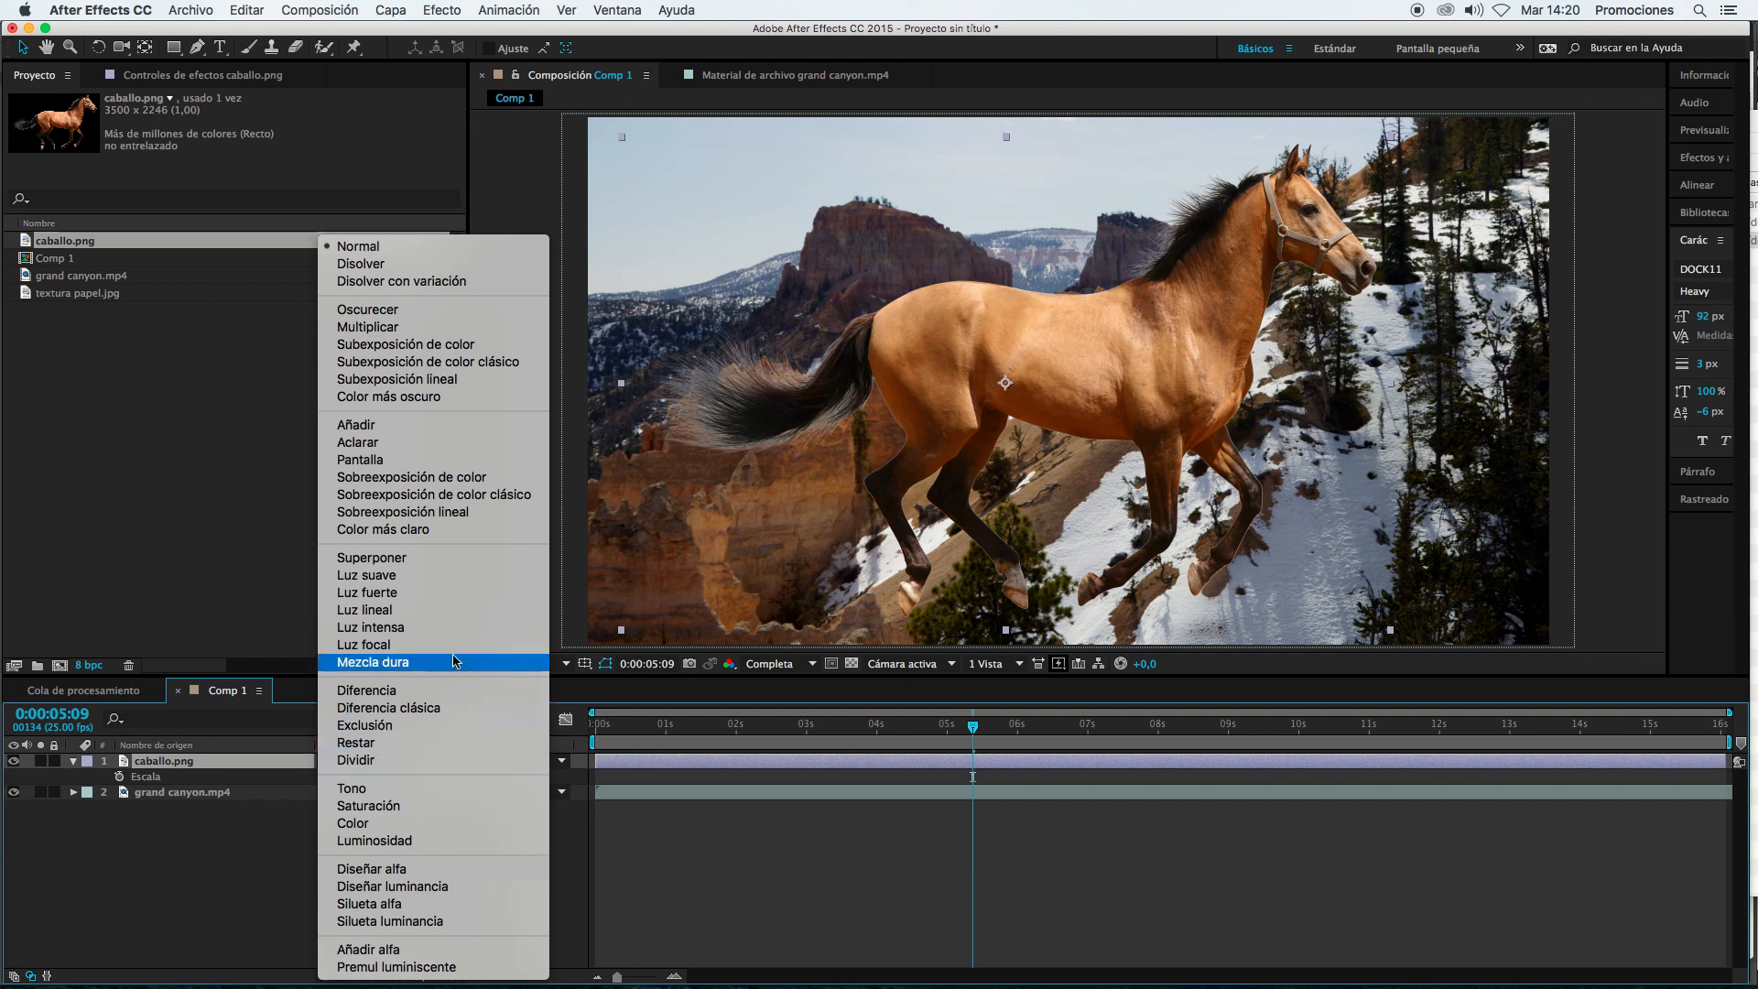
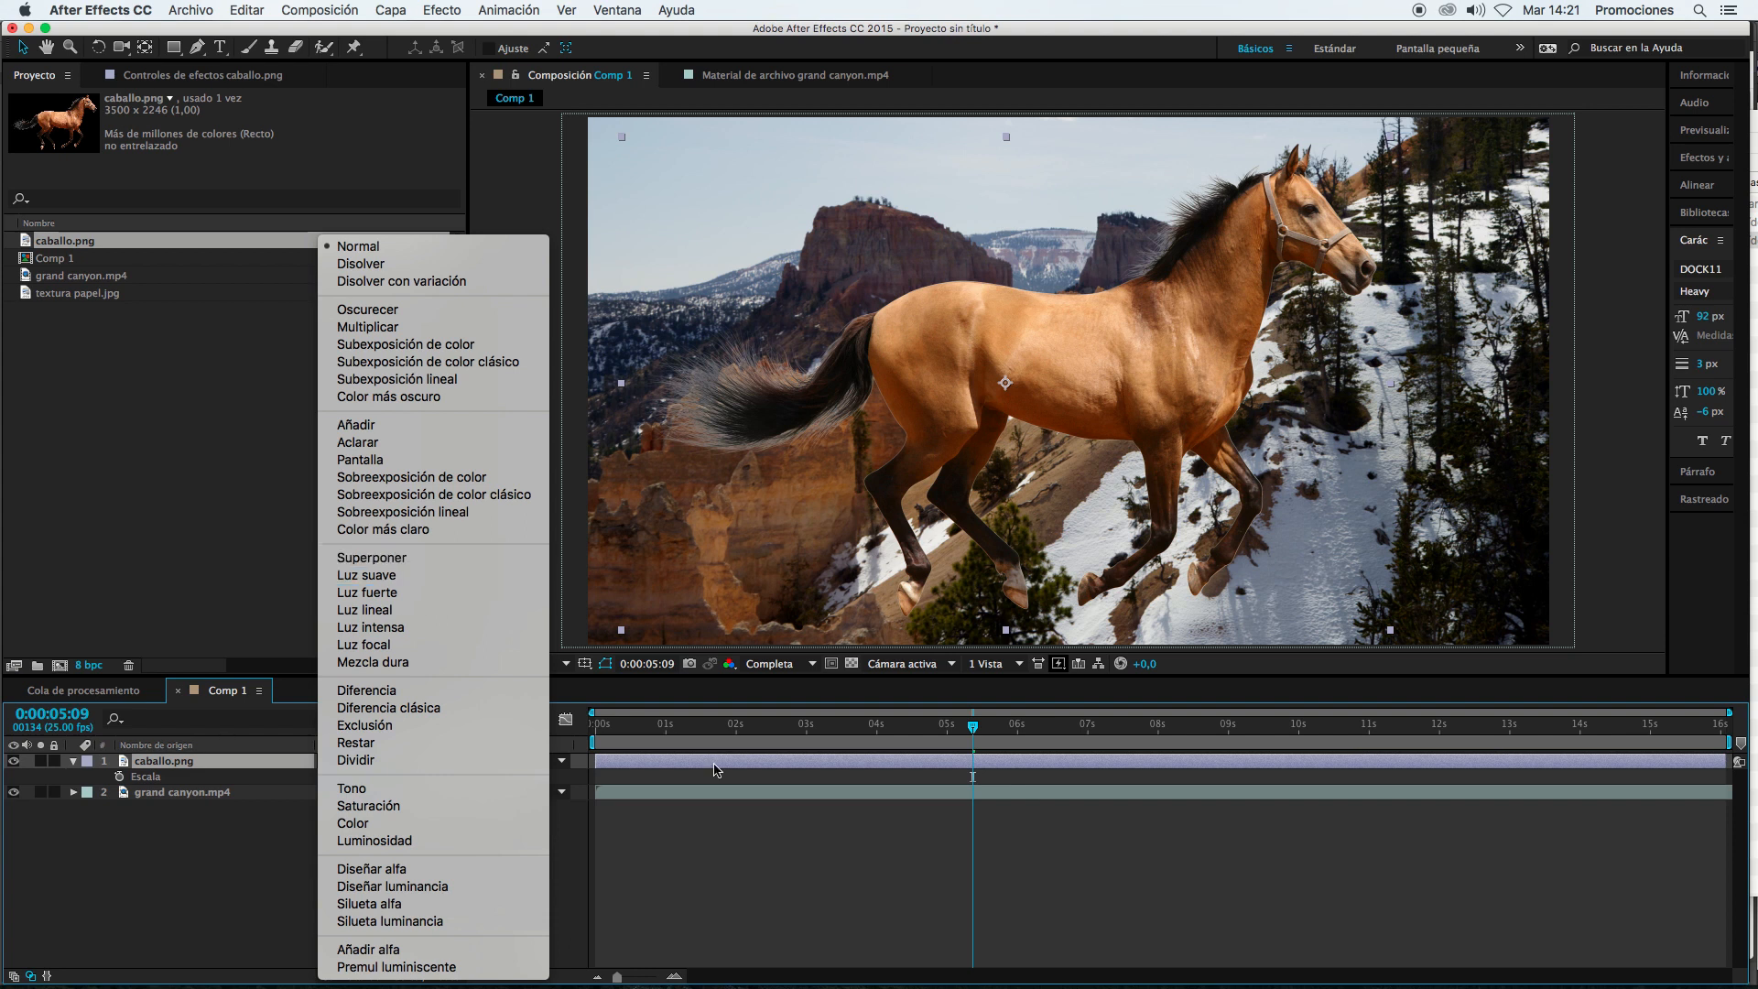
pyautogui.click(273, 824)
pyautogui.click(362, 761)
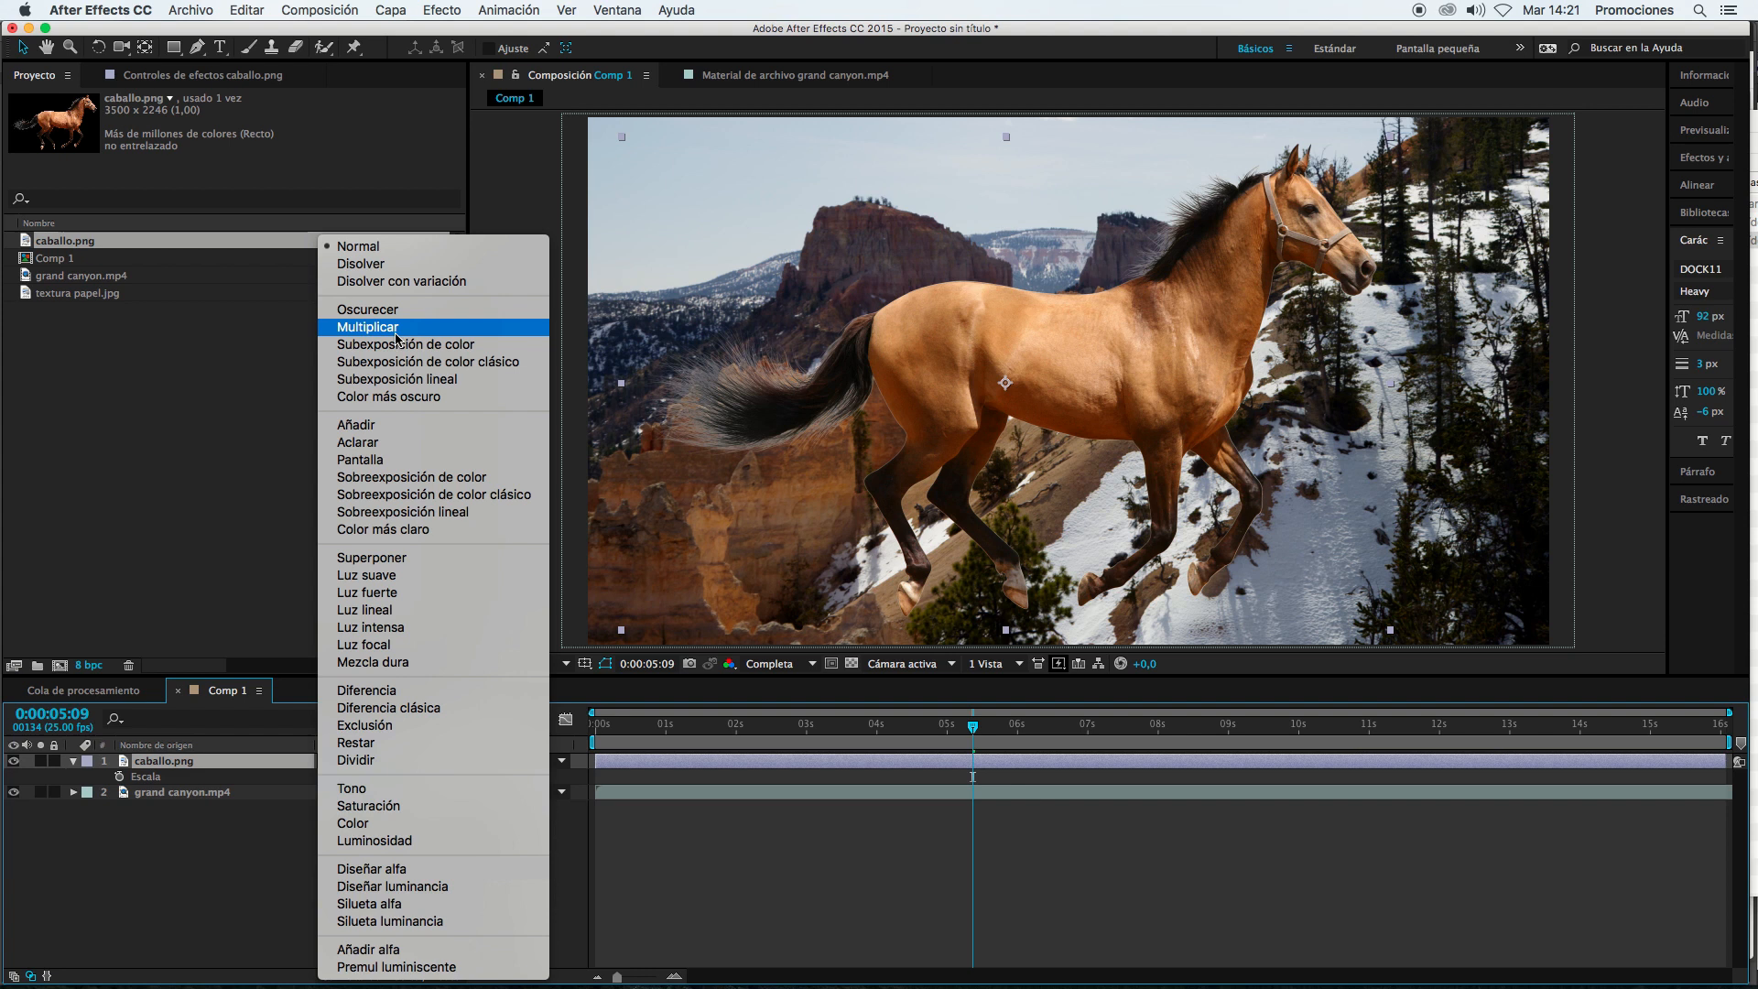
pyautogui.click(396, 334)
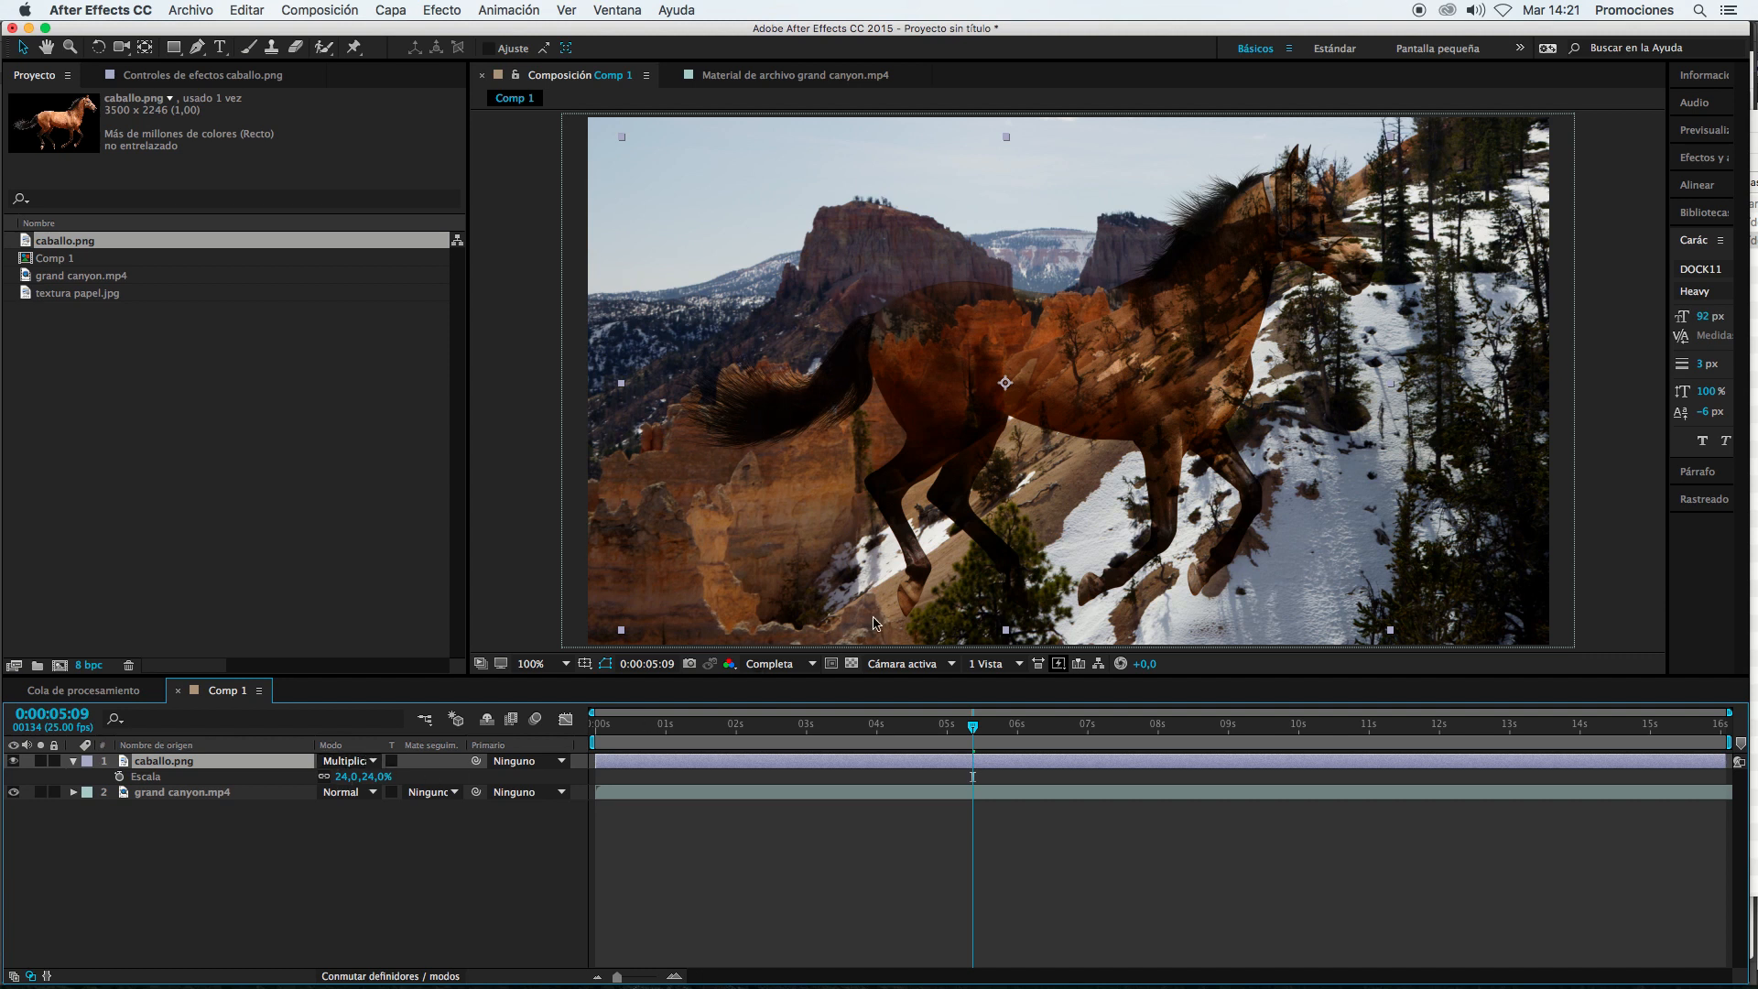
# Step: Shift the multiplied horse over the rocks and the snowy slope, then back to the middle of the frame
pyautogui.moveTo(946, 361); pyautogui.dragTo(902, 375)
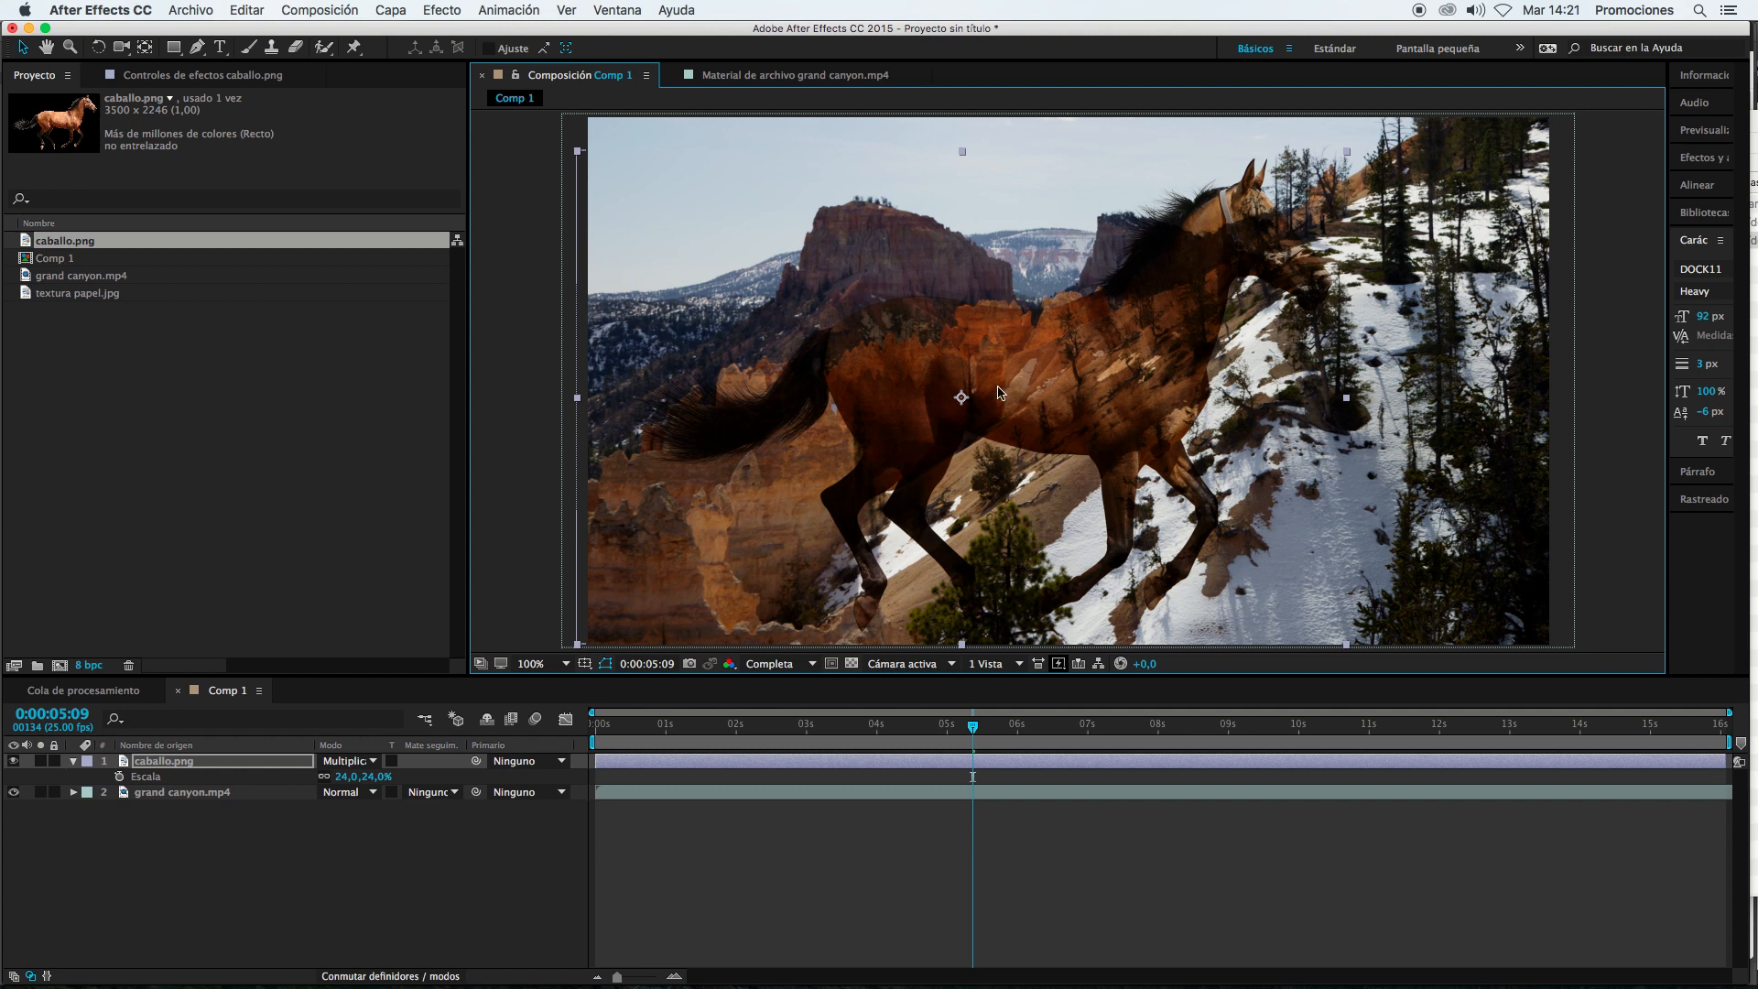
pyautogui.moveTo(1000, 392); pyautogui.dragTo(1029, 357)
pyautogui.moveTo(1184, 545); pyautogui.dragTo(1320, 555)
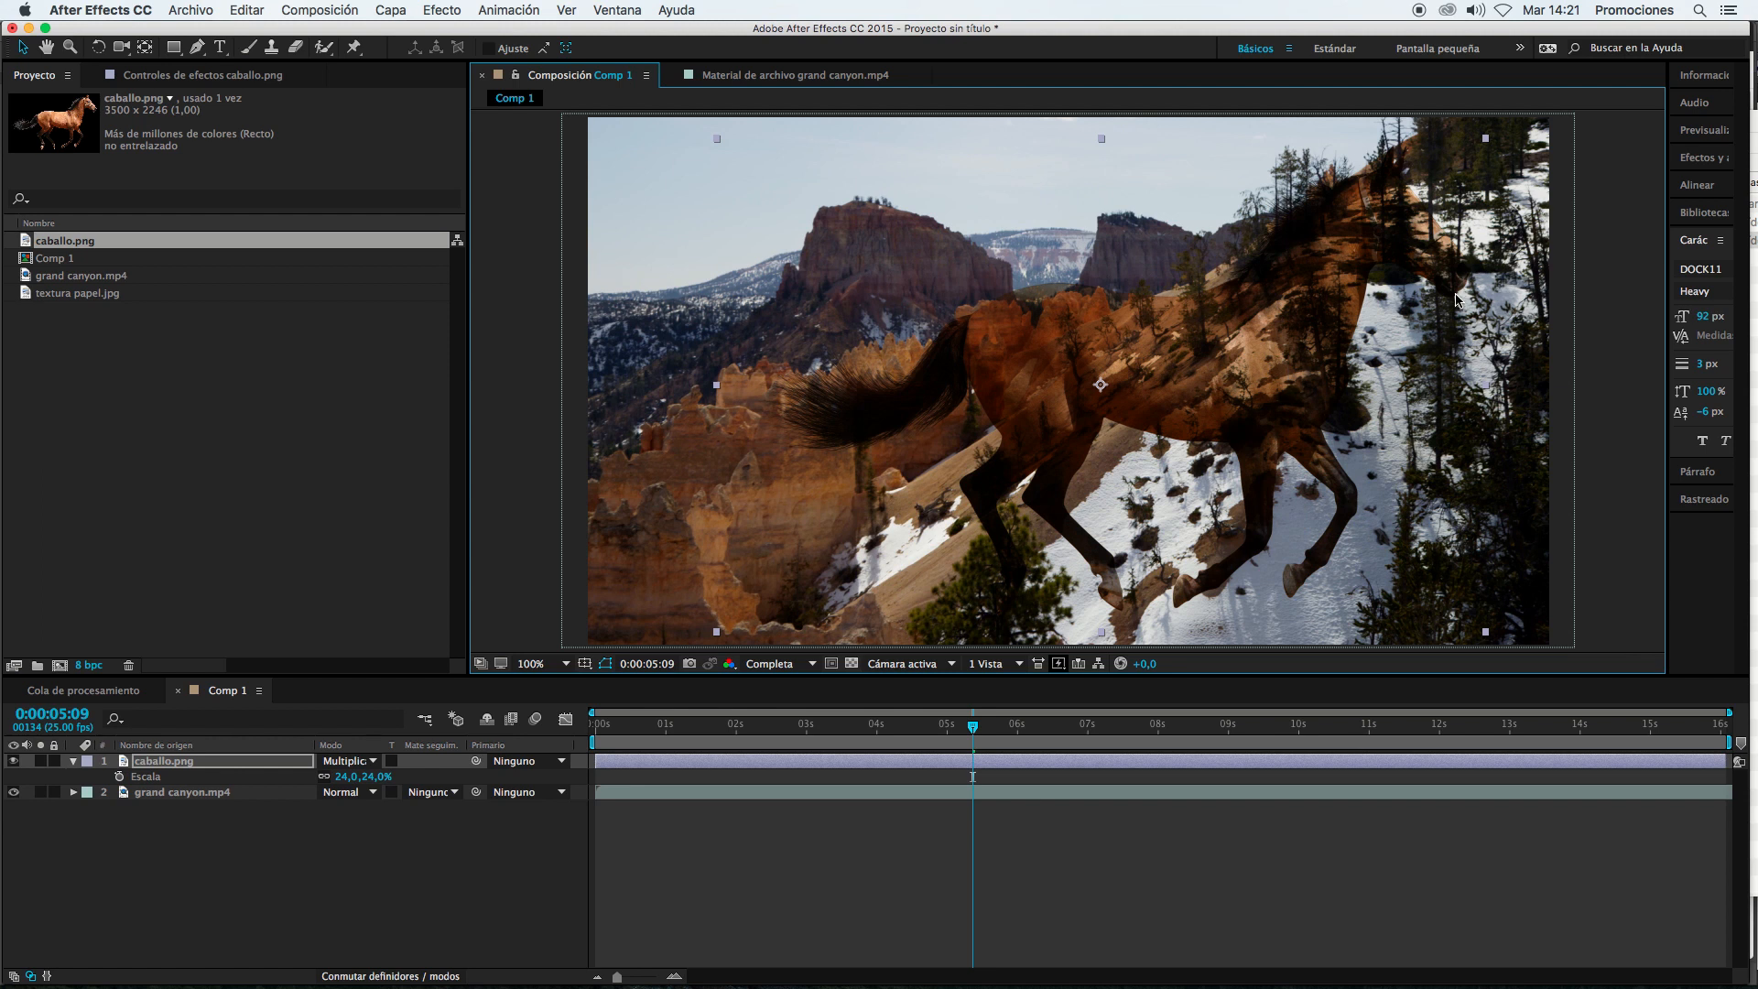
pyautogui.moveTo(1270, 395); pyautogui.dragTo(1160, 404)
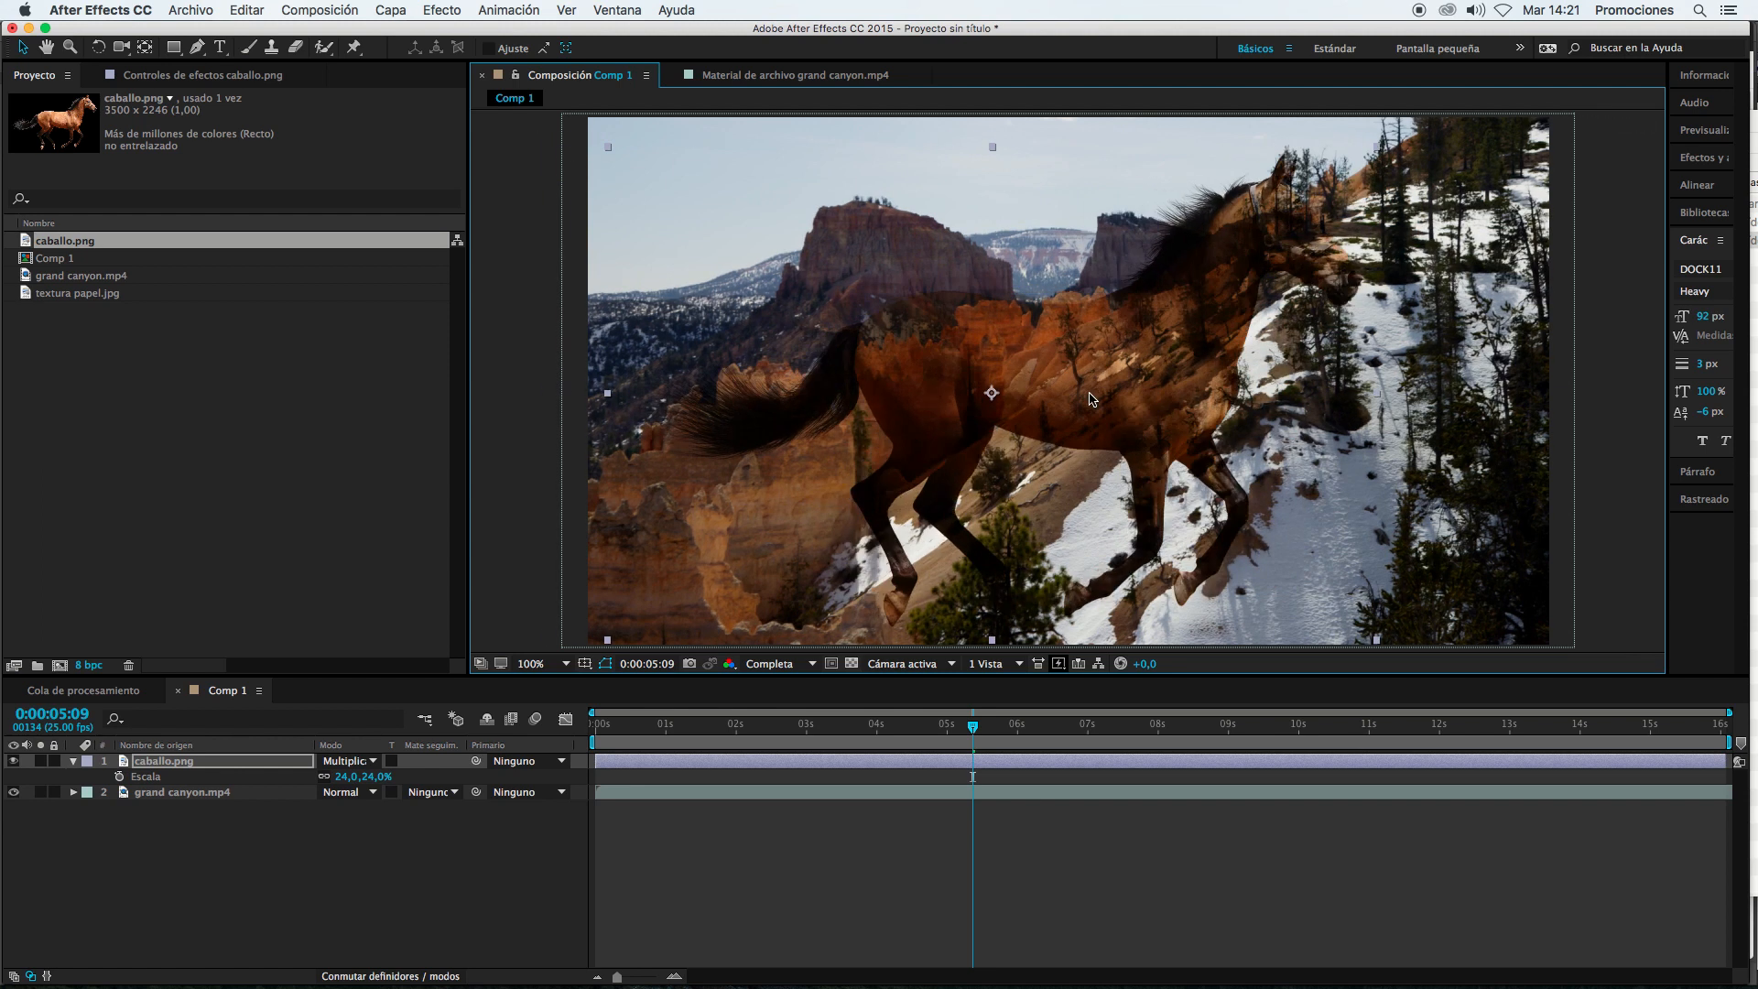
# Step: Switch the horse layer's blending mode to Añadir and shift the horse around over the canyon footage
pyautogui.click(364, 758)
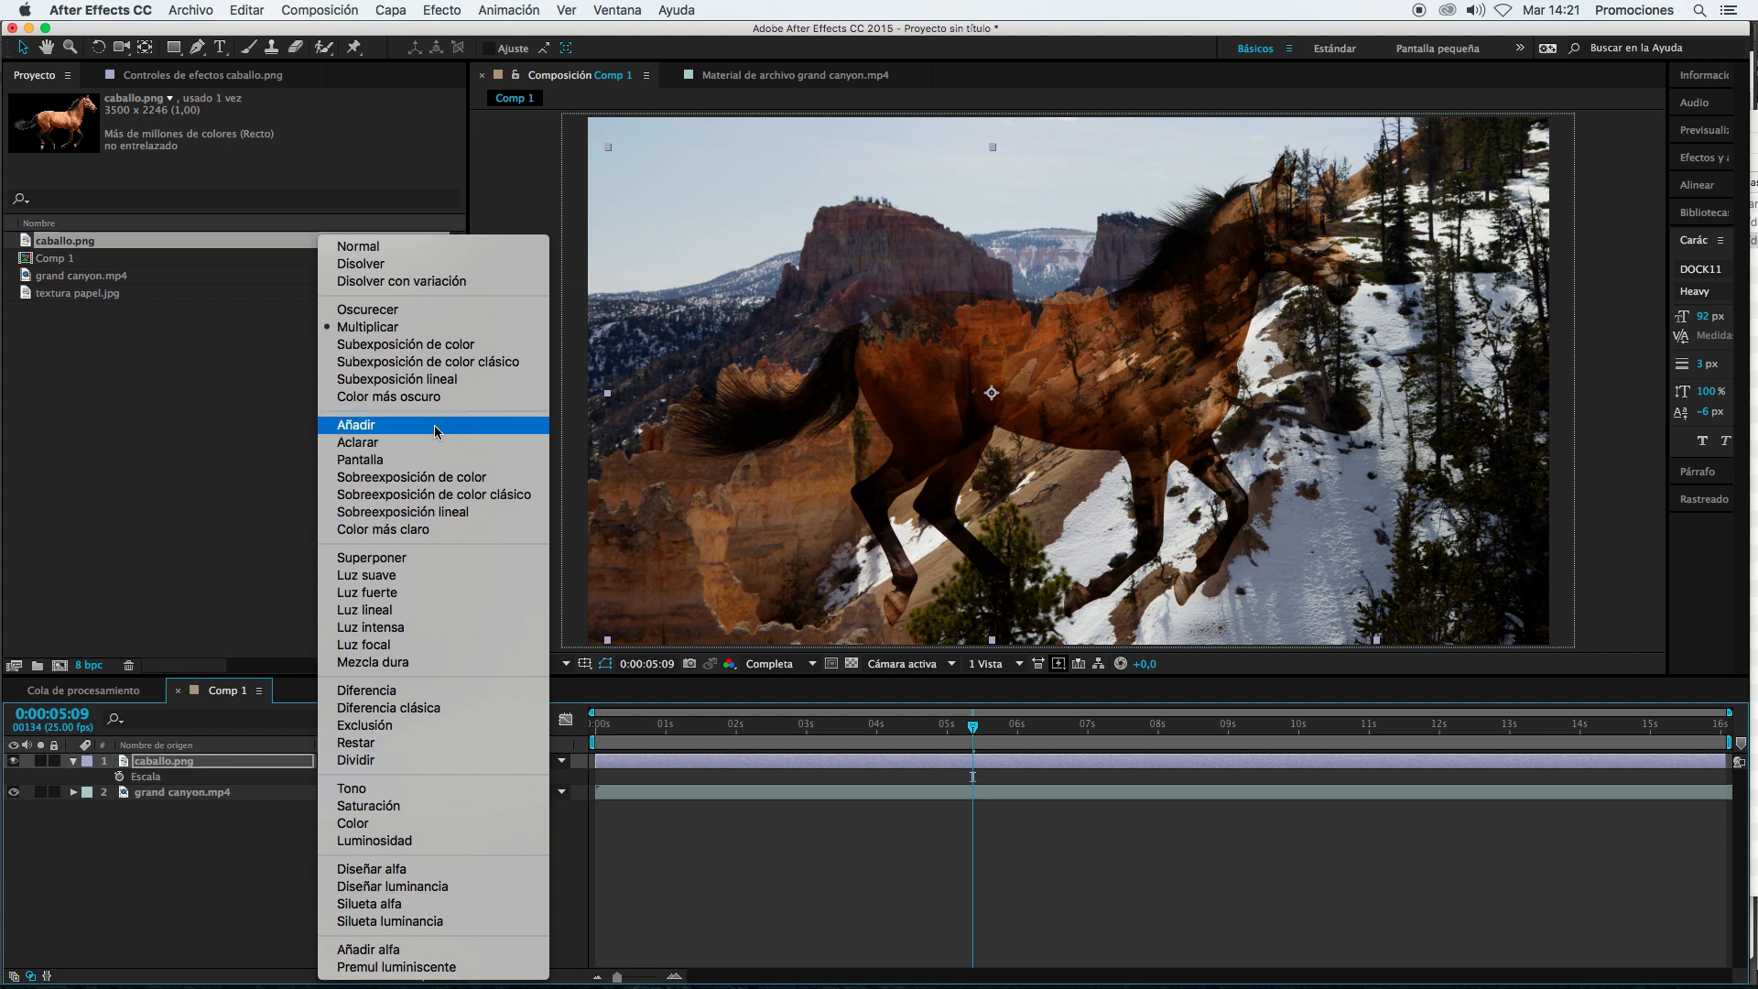
pyautogui.click(380, 425)
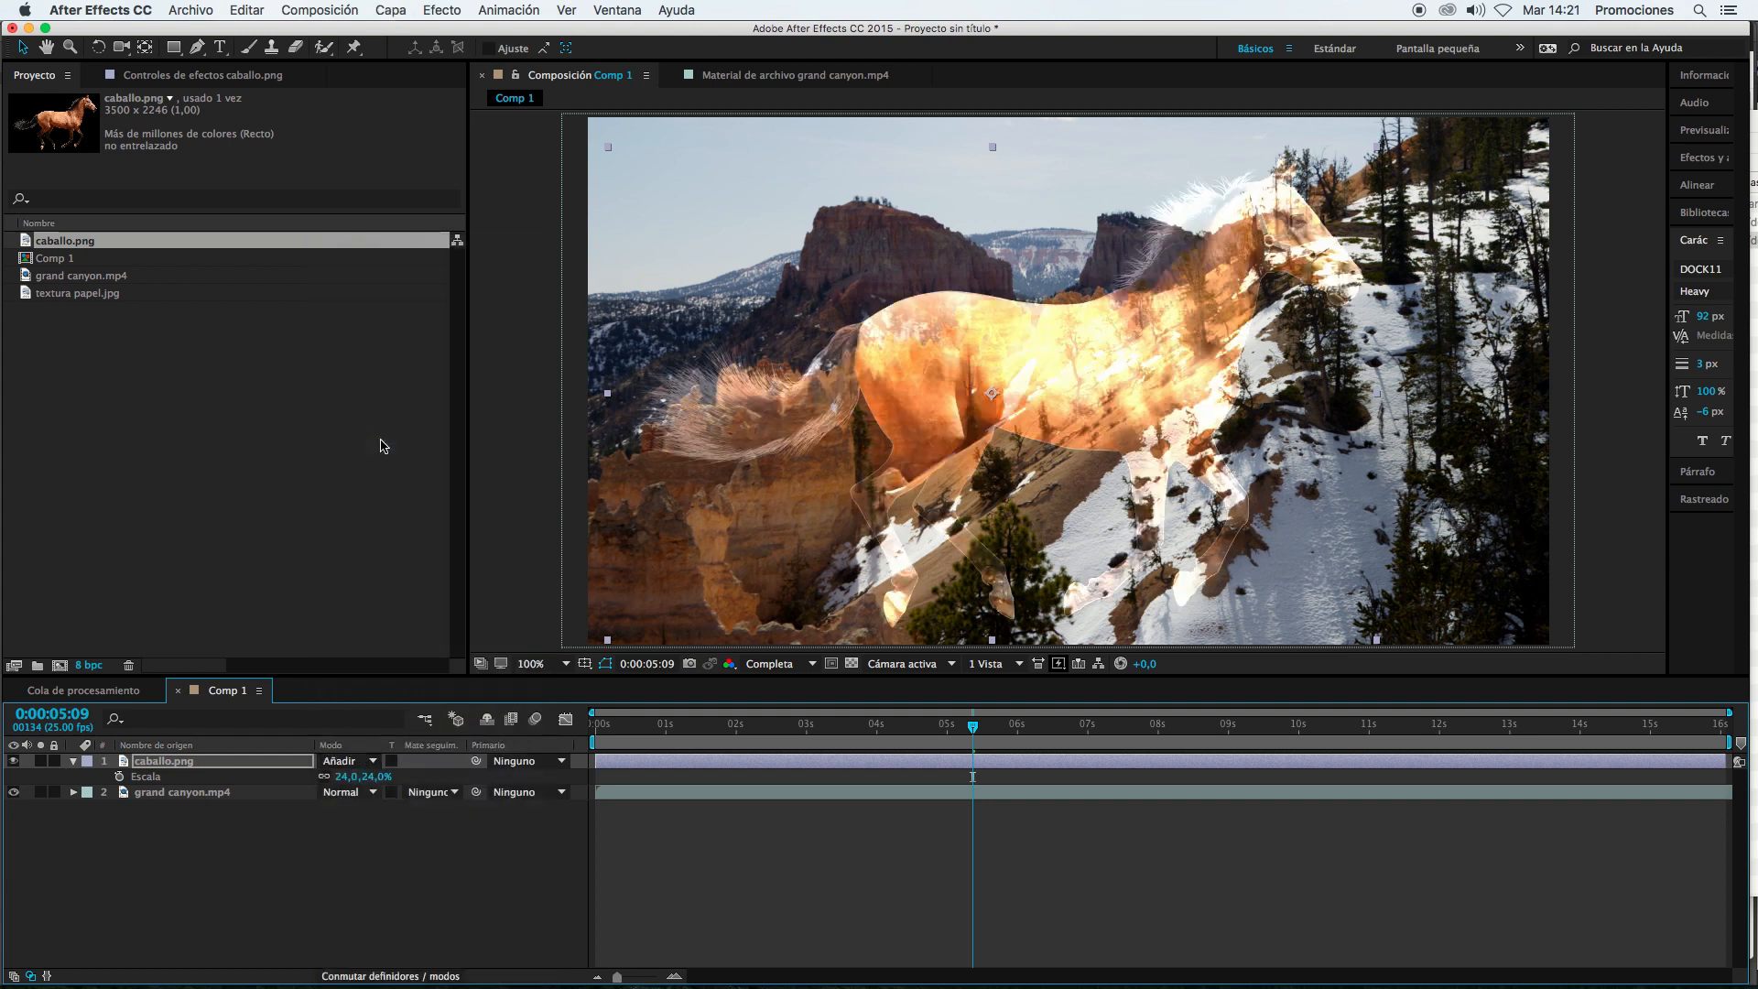
pyautogui.moveTo(1153, 355); pyautogui.dragTo(1058, 365)
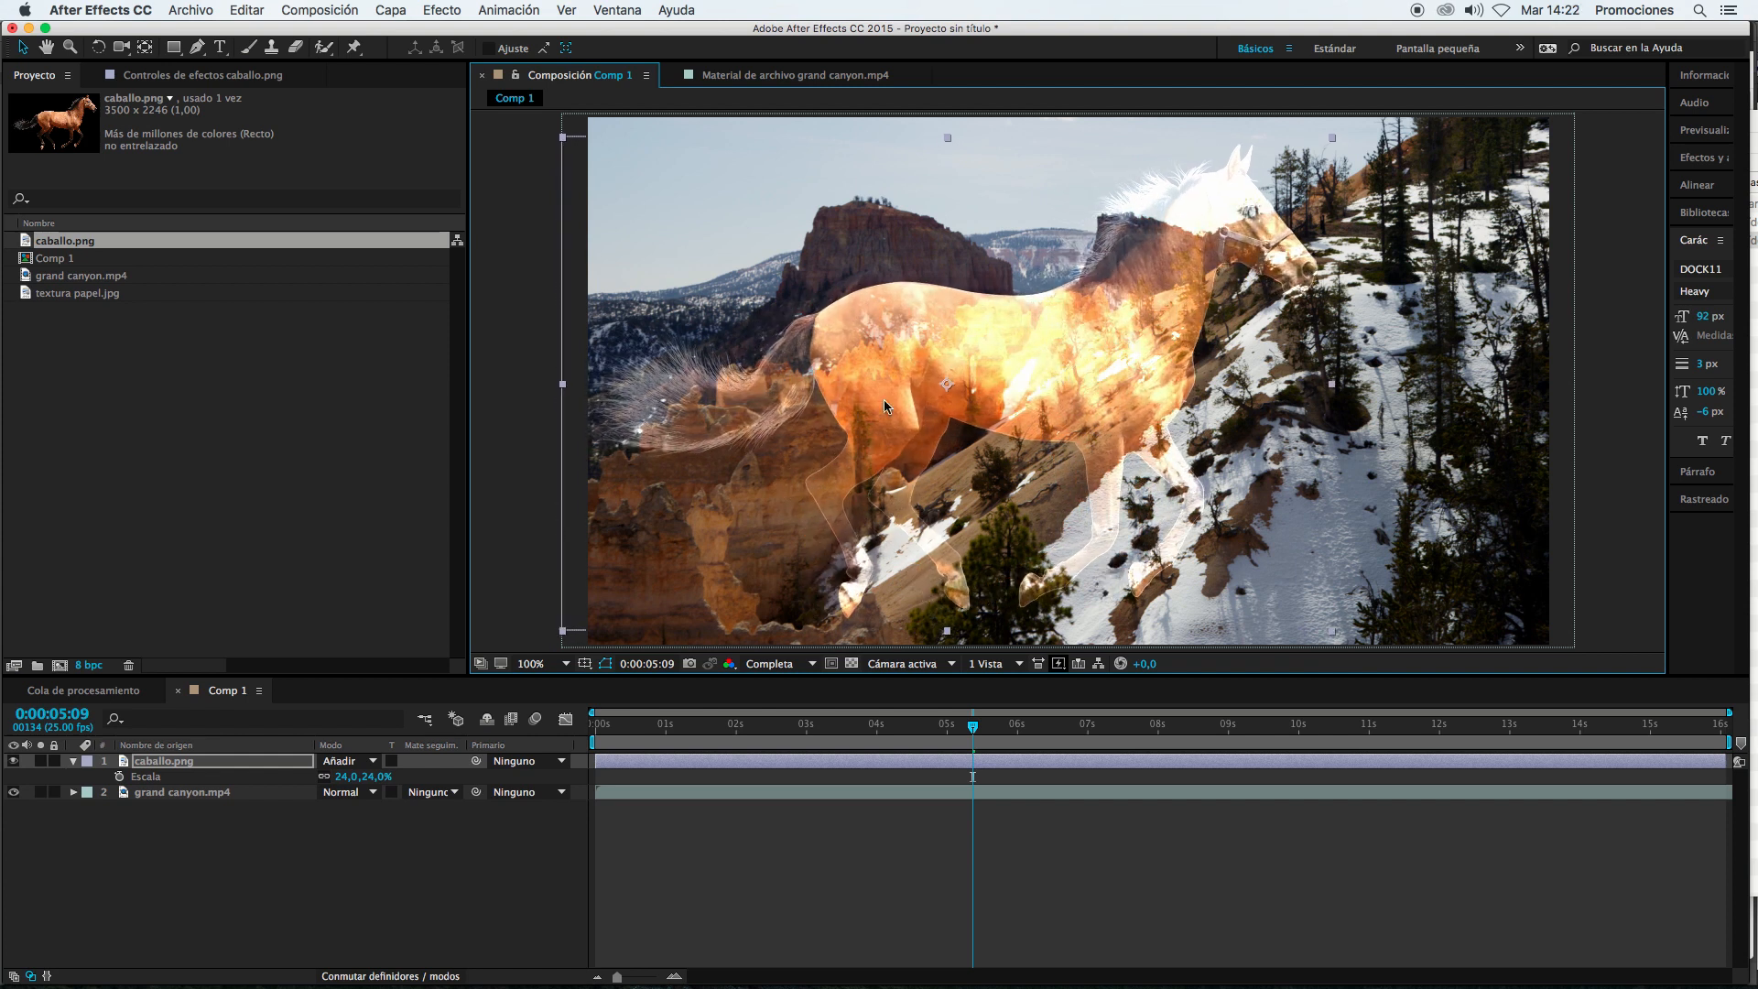
pyautogui.moveTo(1008, 378); pyautogui.dragTo(1145, 311)
# Step: Try the Pantalla blending mode on the horse layer and reposition the horse over the canyon rocks
pyautogui.click(349, 761)
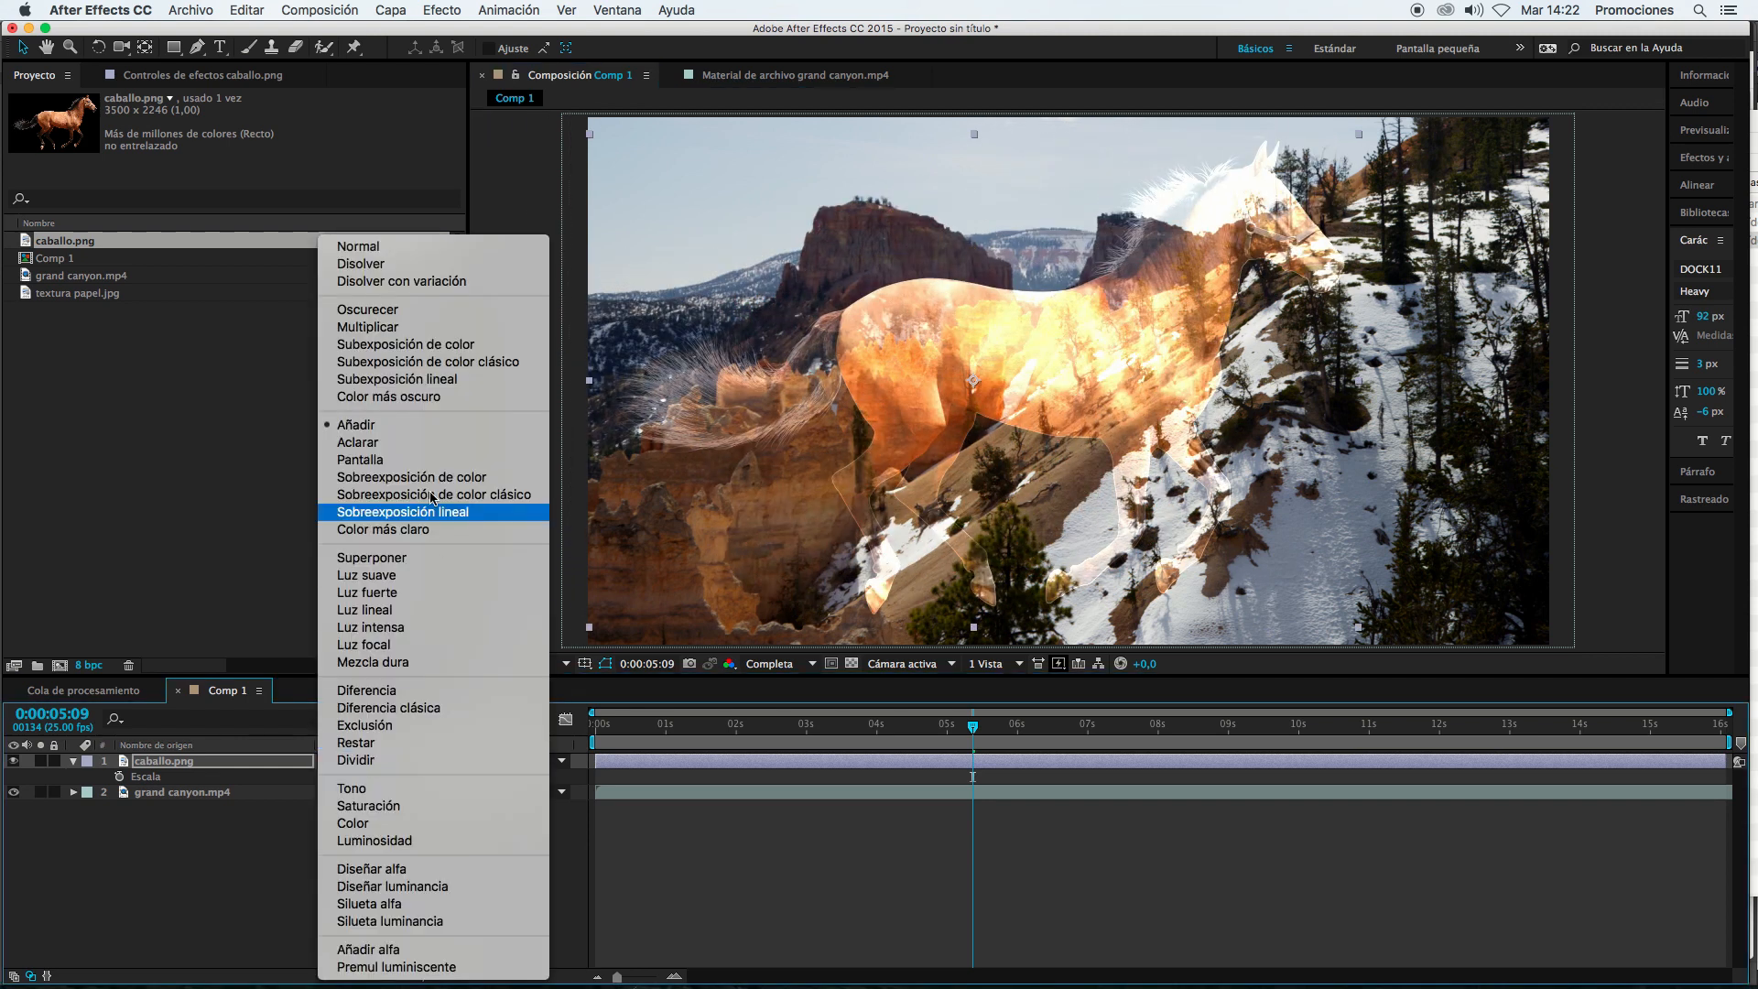
pyautogui.click(394, 460)
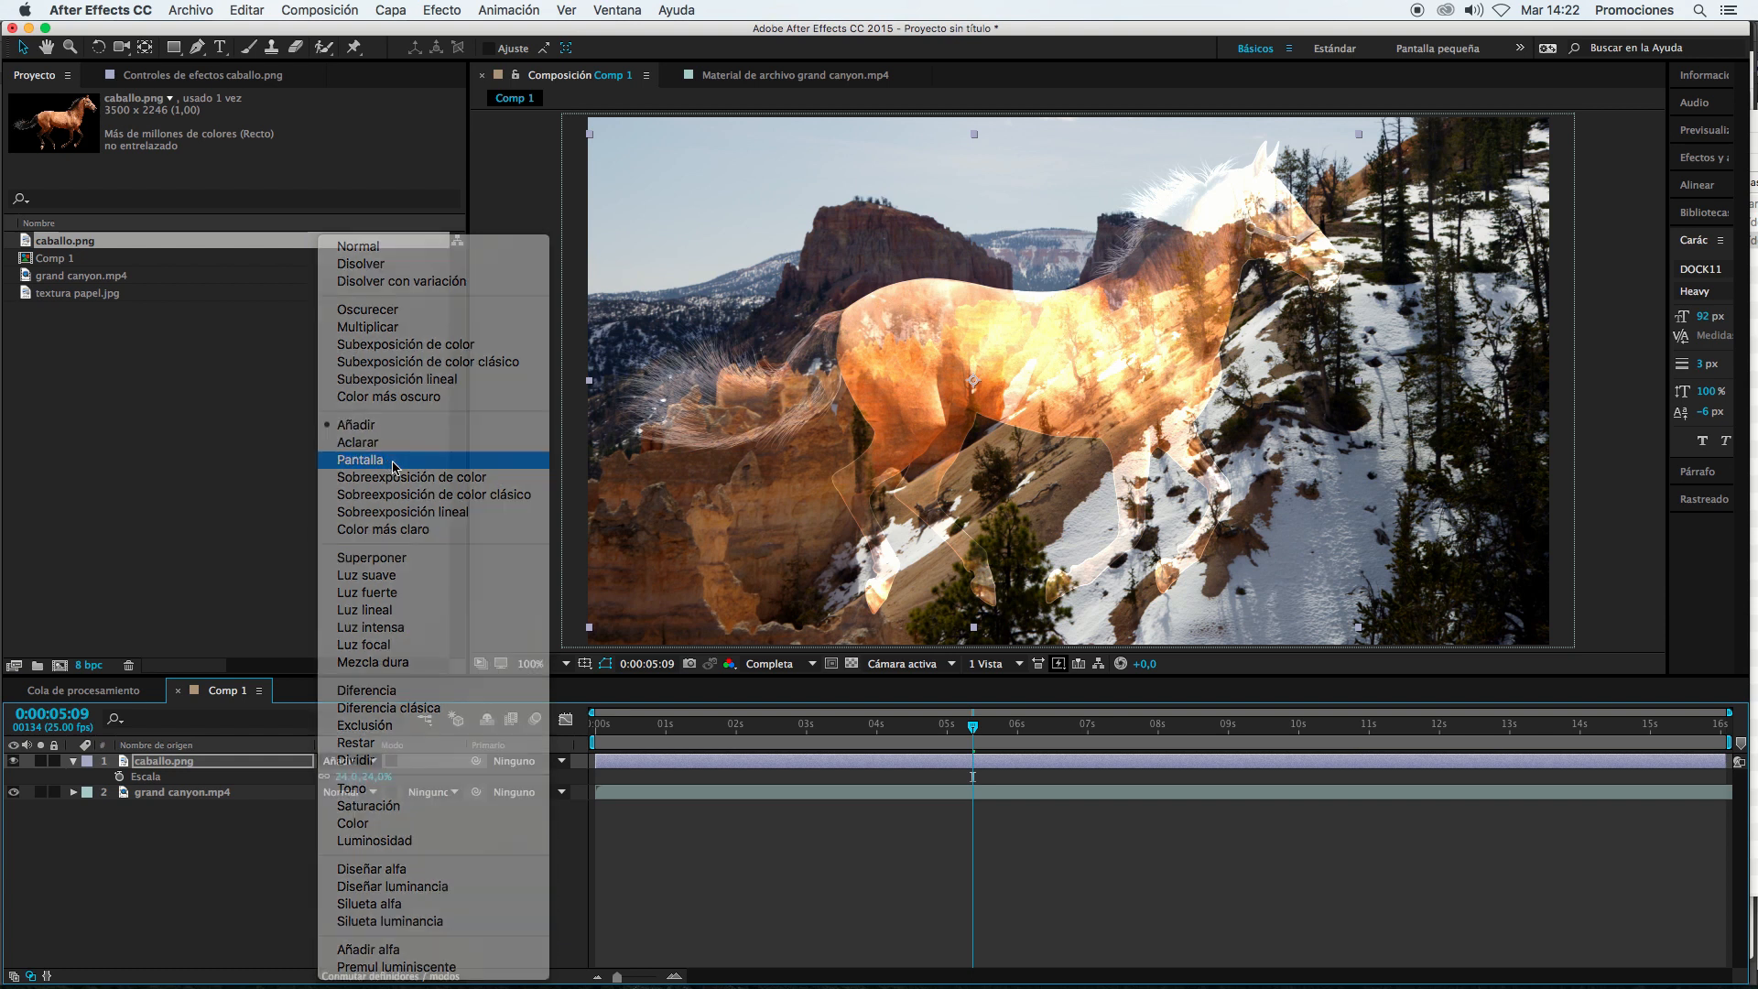
pyautogui.moveTo(1064, 290)
pyautogui.mouseDown()
pyautogui.moveTo(998, 345)
pyautogui.moveTo(981, 326)
pyautogui.moveTo(1047, 283)
pyautogui.mouseUp()
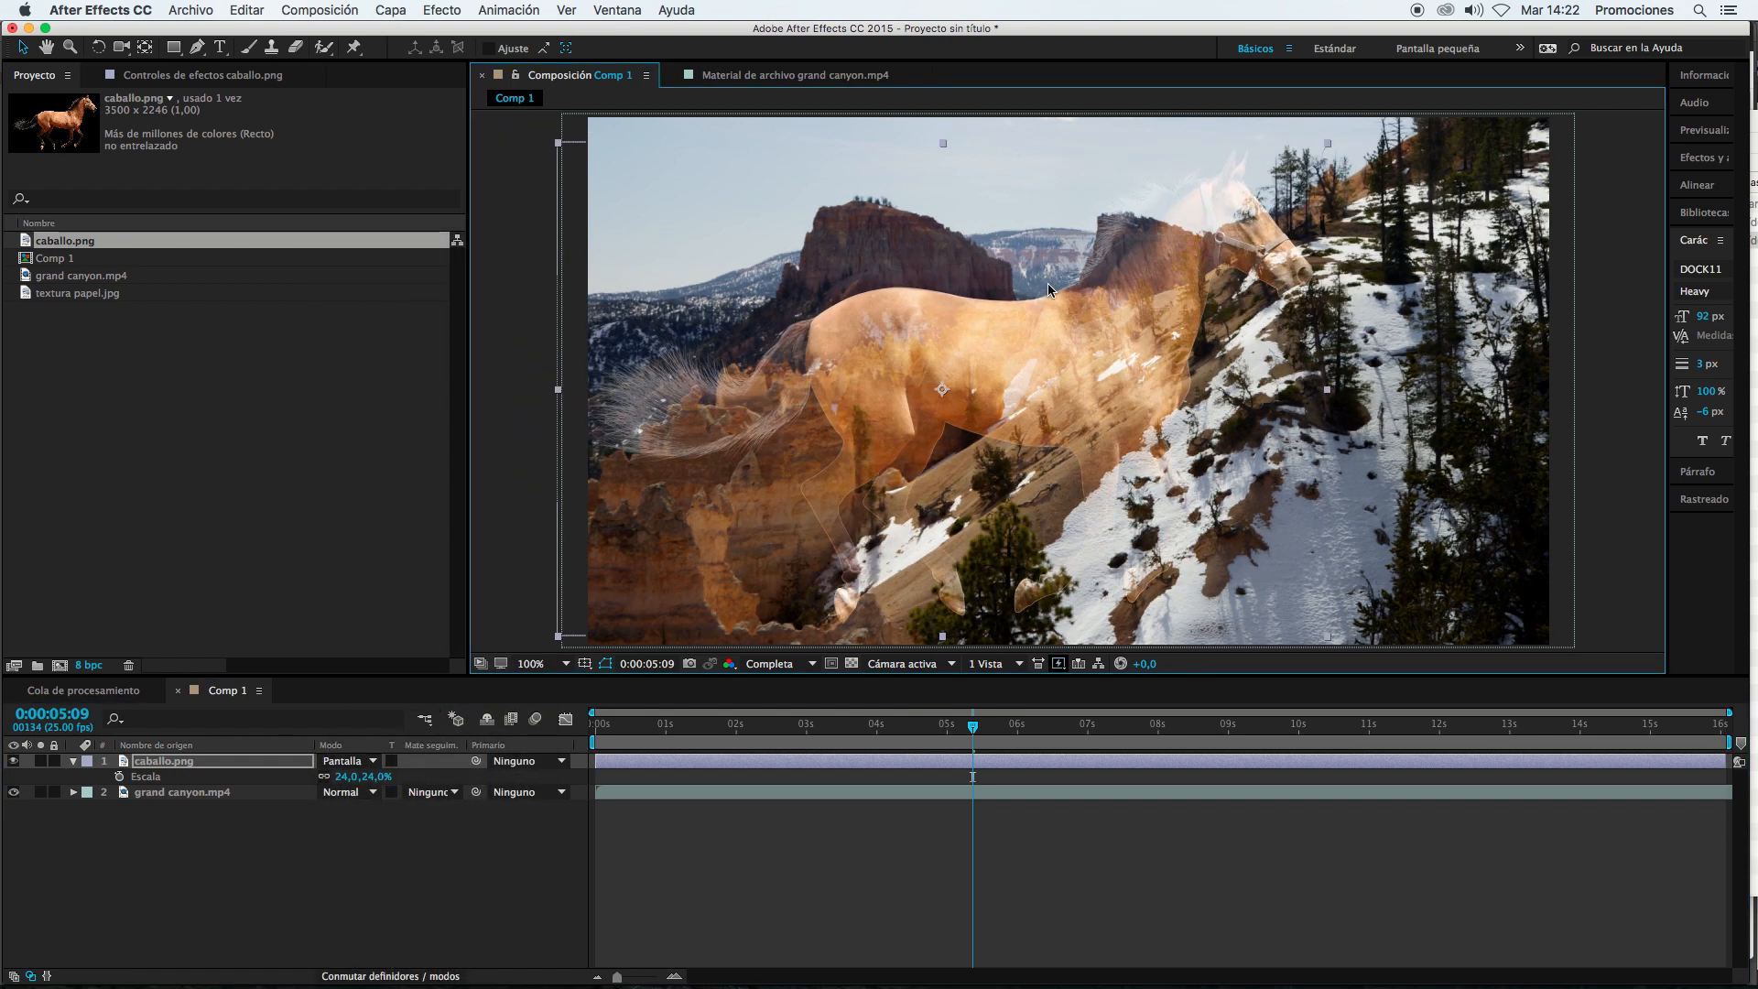
pyautogui.moveTo(905, 349)
pyautogui.mouseDown()
pyautogui.moveTo(974, 361)
pyautogui.moveTo(954, 339)
pyautogui.moveTo(917, 343)
pyautogui.mouseUp()
pyautogui.moveTo(965, 406); pyautogui.dragTo(1044, 394)
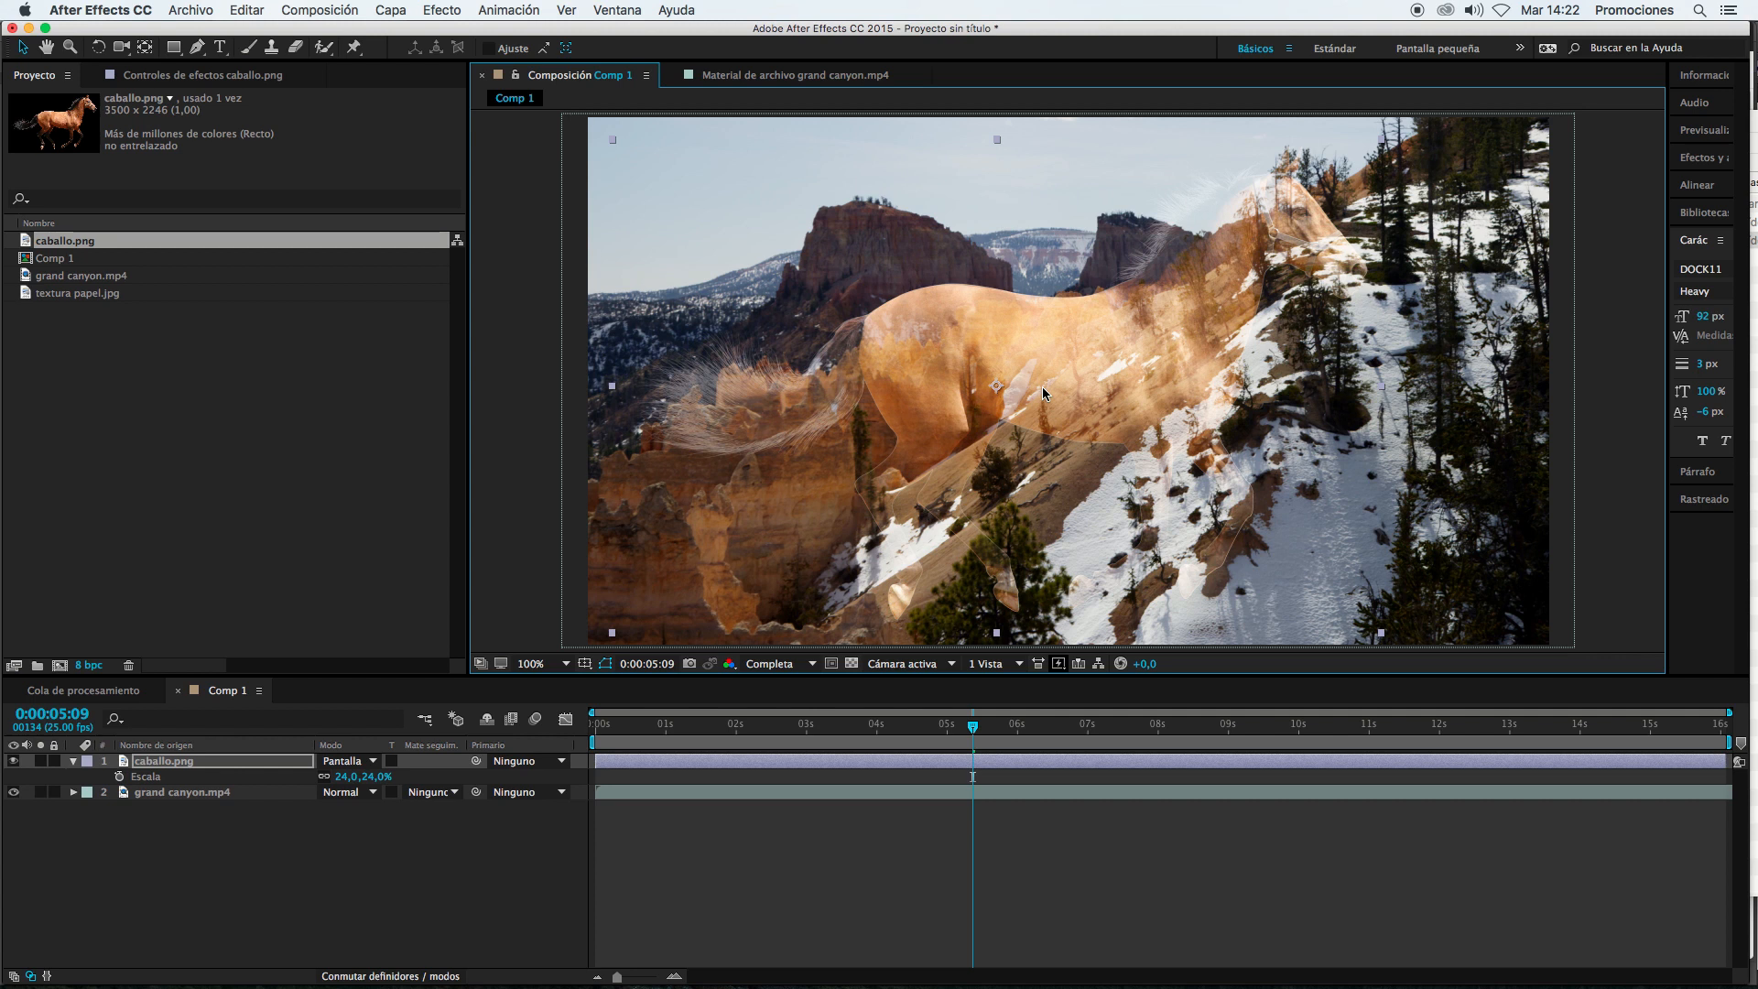
pyautogui.moveTo(1085, 346)
pyautogui.mouseDown()
pyautogui.moveTo(1099, 373)
pyautogui.moveTo(1139, 361)
pyautogui.moveTo(1077, 357)
pyautogui.mouseUp()
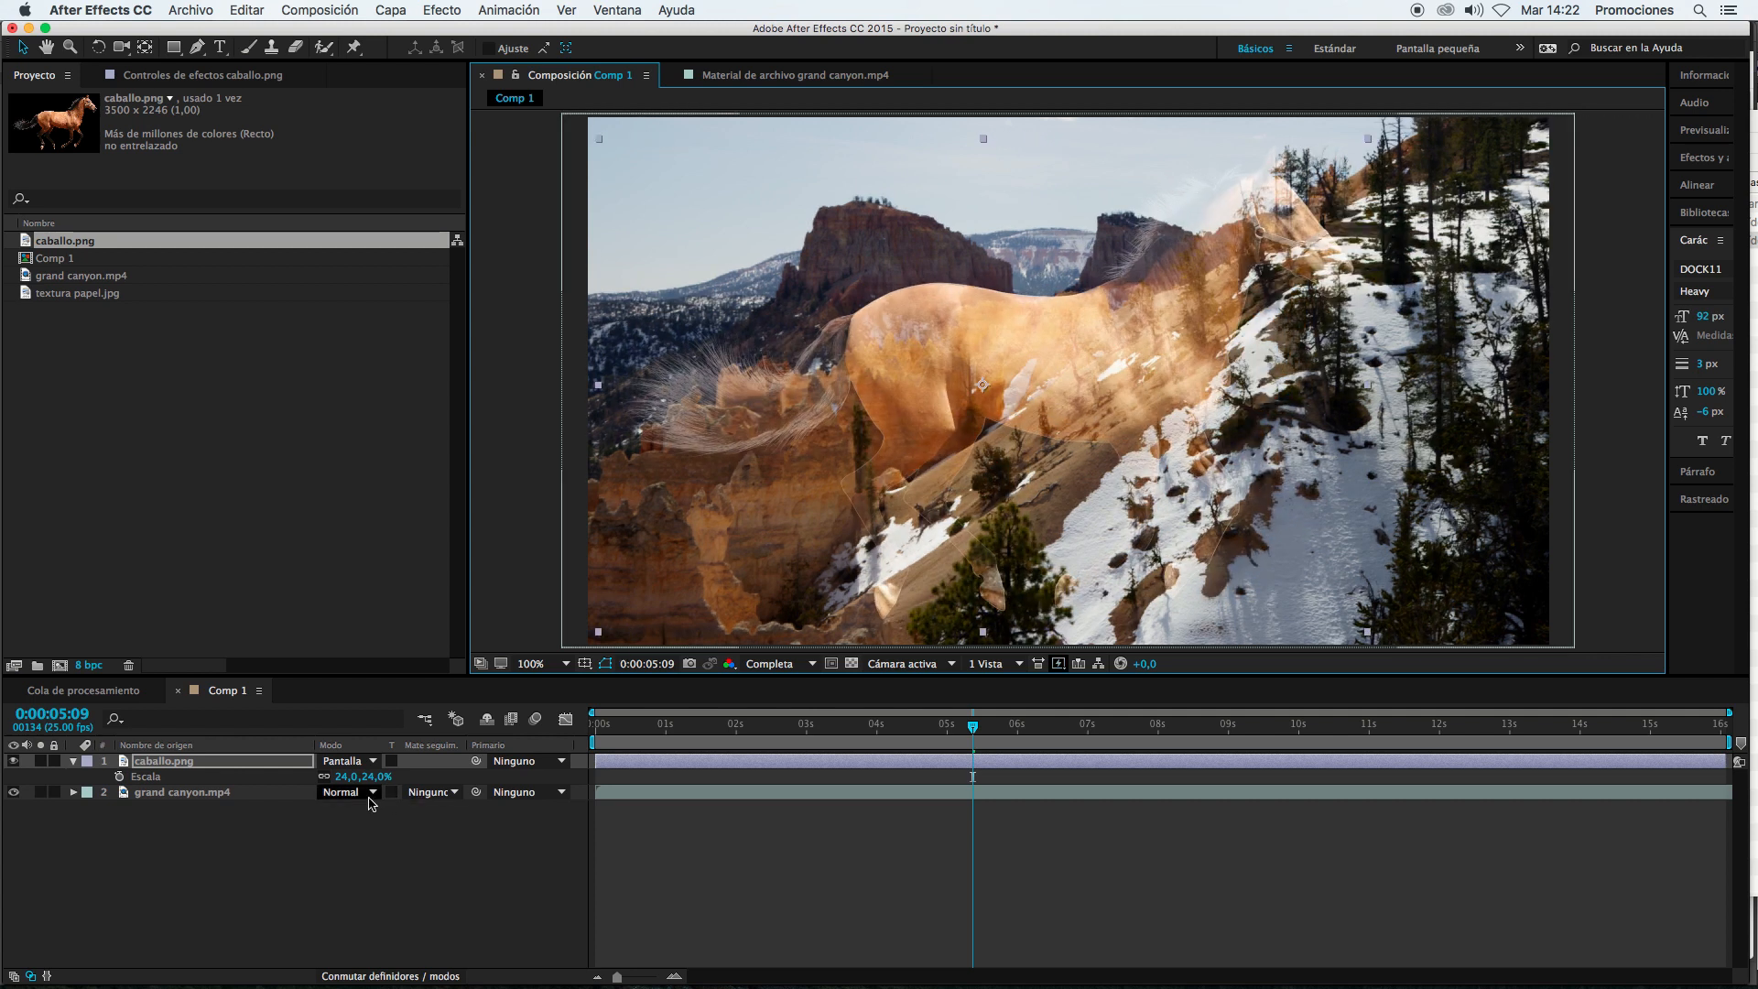
# Step: Try the Superponer blending mode on the horse layer and move the horse slightly over the orange rocks
pyautogui.click(348, 761)
pyautogui.click(377, 561)
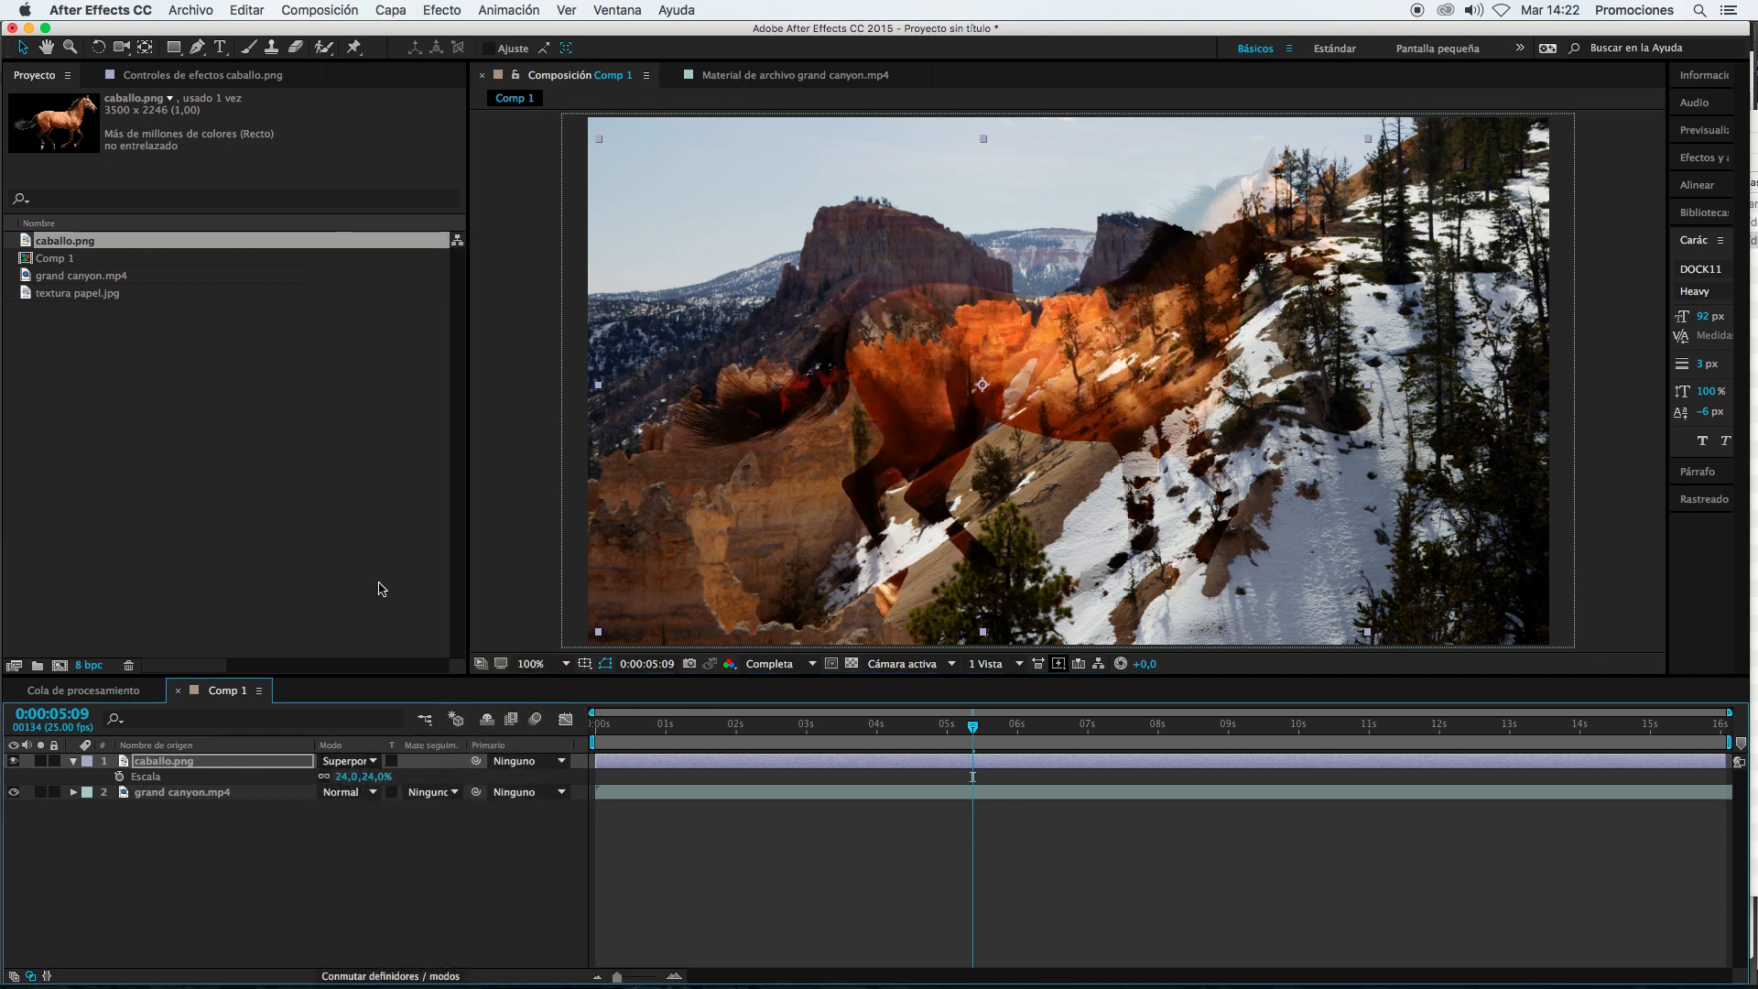
pyautogui.moveTo(1057, 321); pyautogui.dragTo(1050, 329)
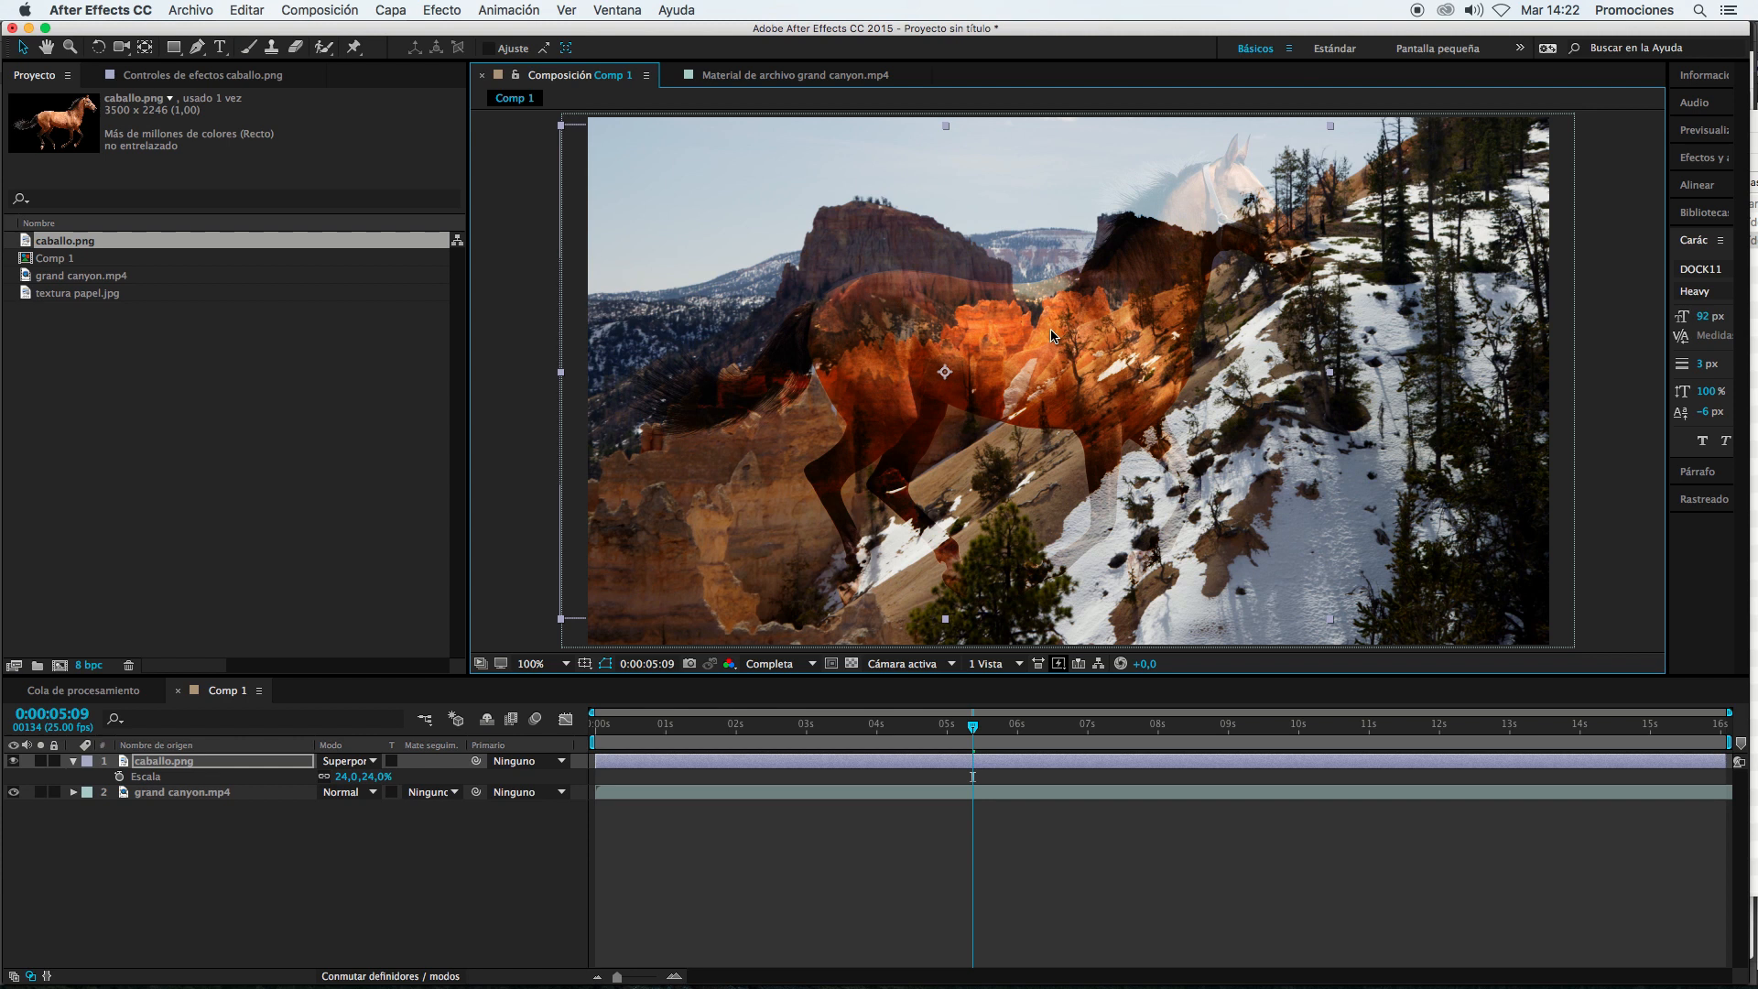
pyautogui.moveTo(963, 382); pyautogui.dragTo(998, 393)
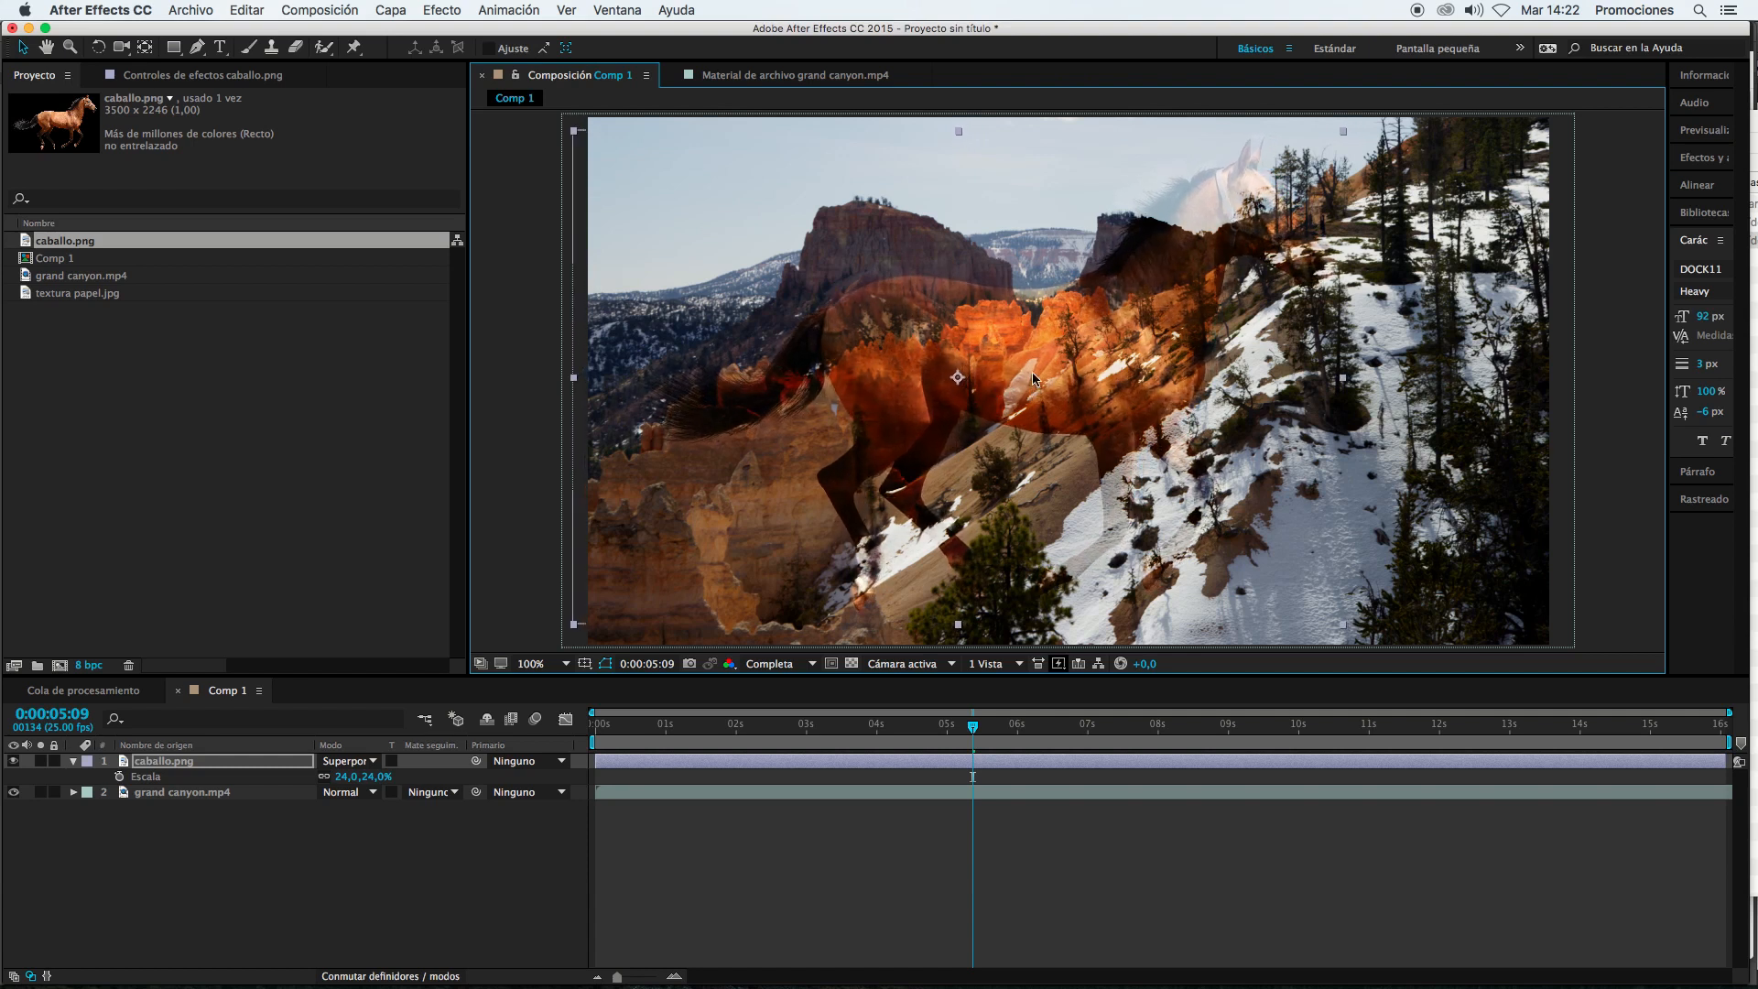
# Step: Apply the Tono blending mode to the horse layer and move the horse slightly up and to the right
pyautogui.click(375, 761)
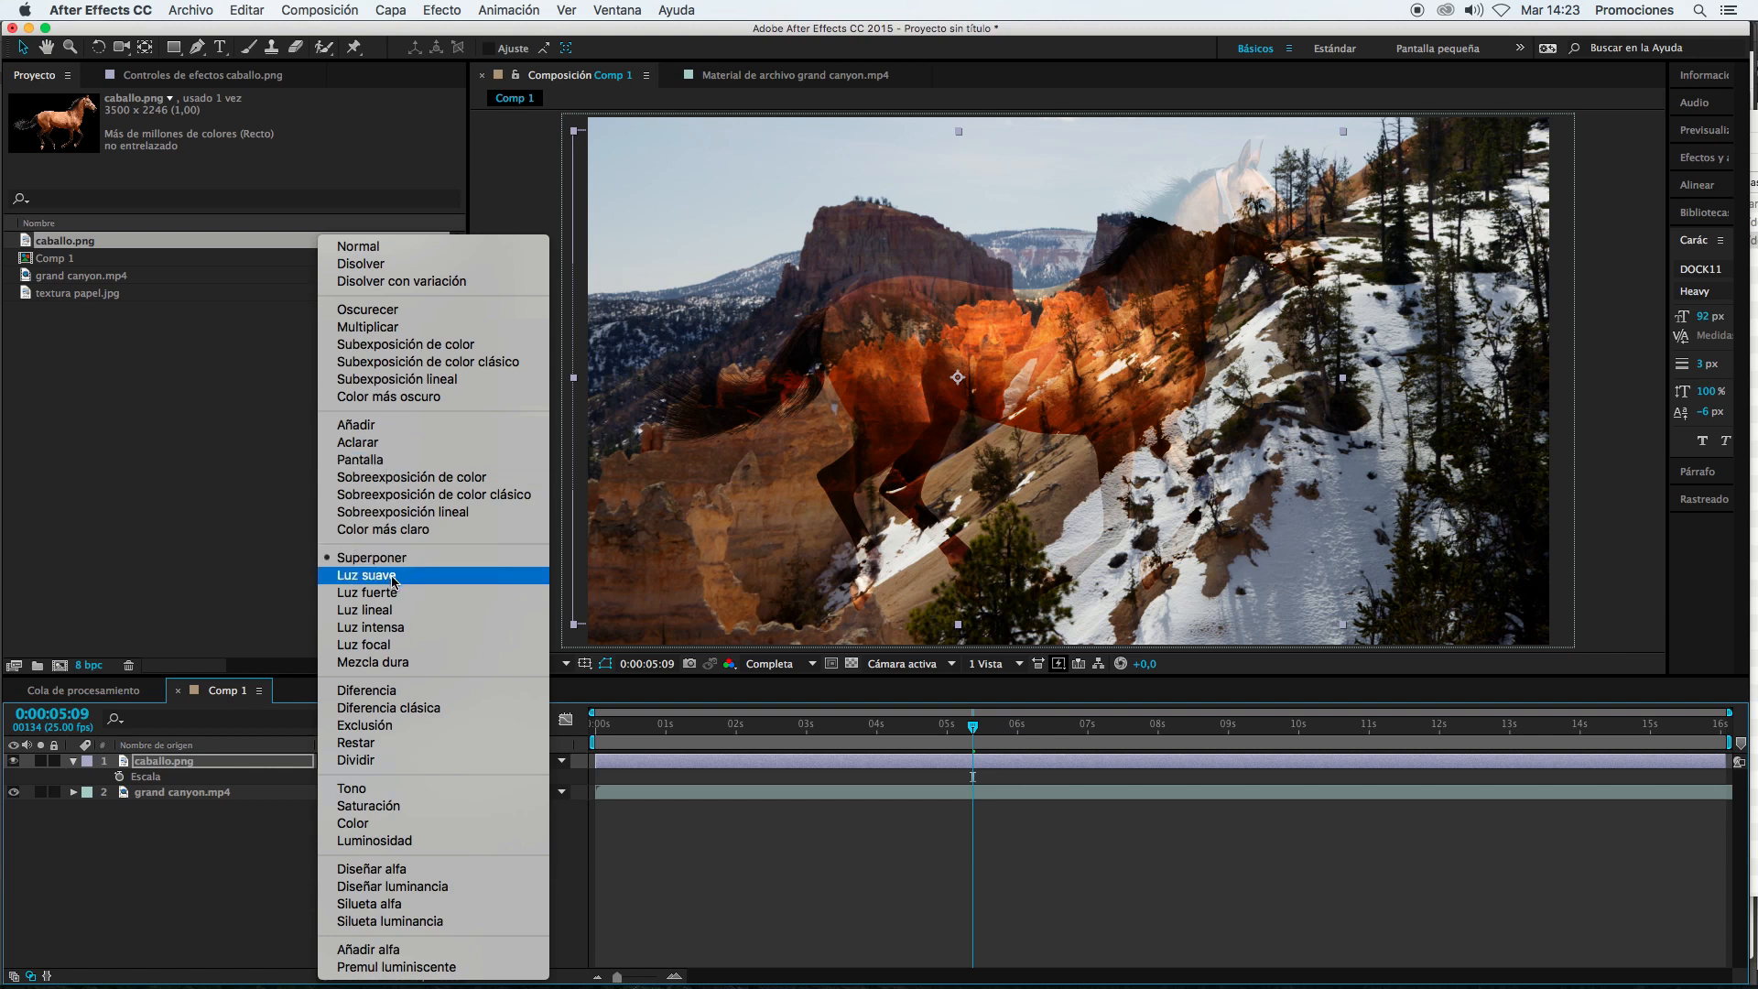
pyautogui.click(400, 788)
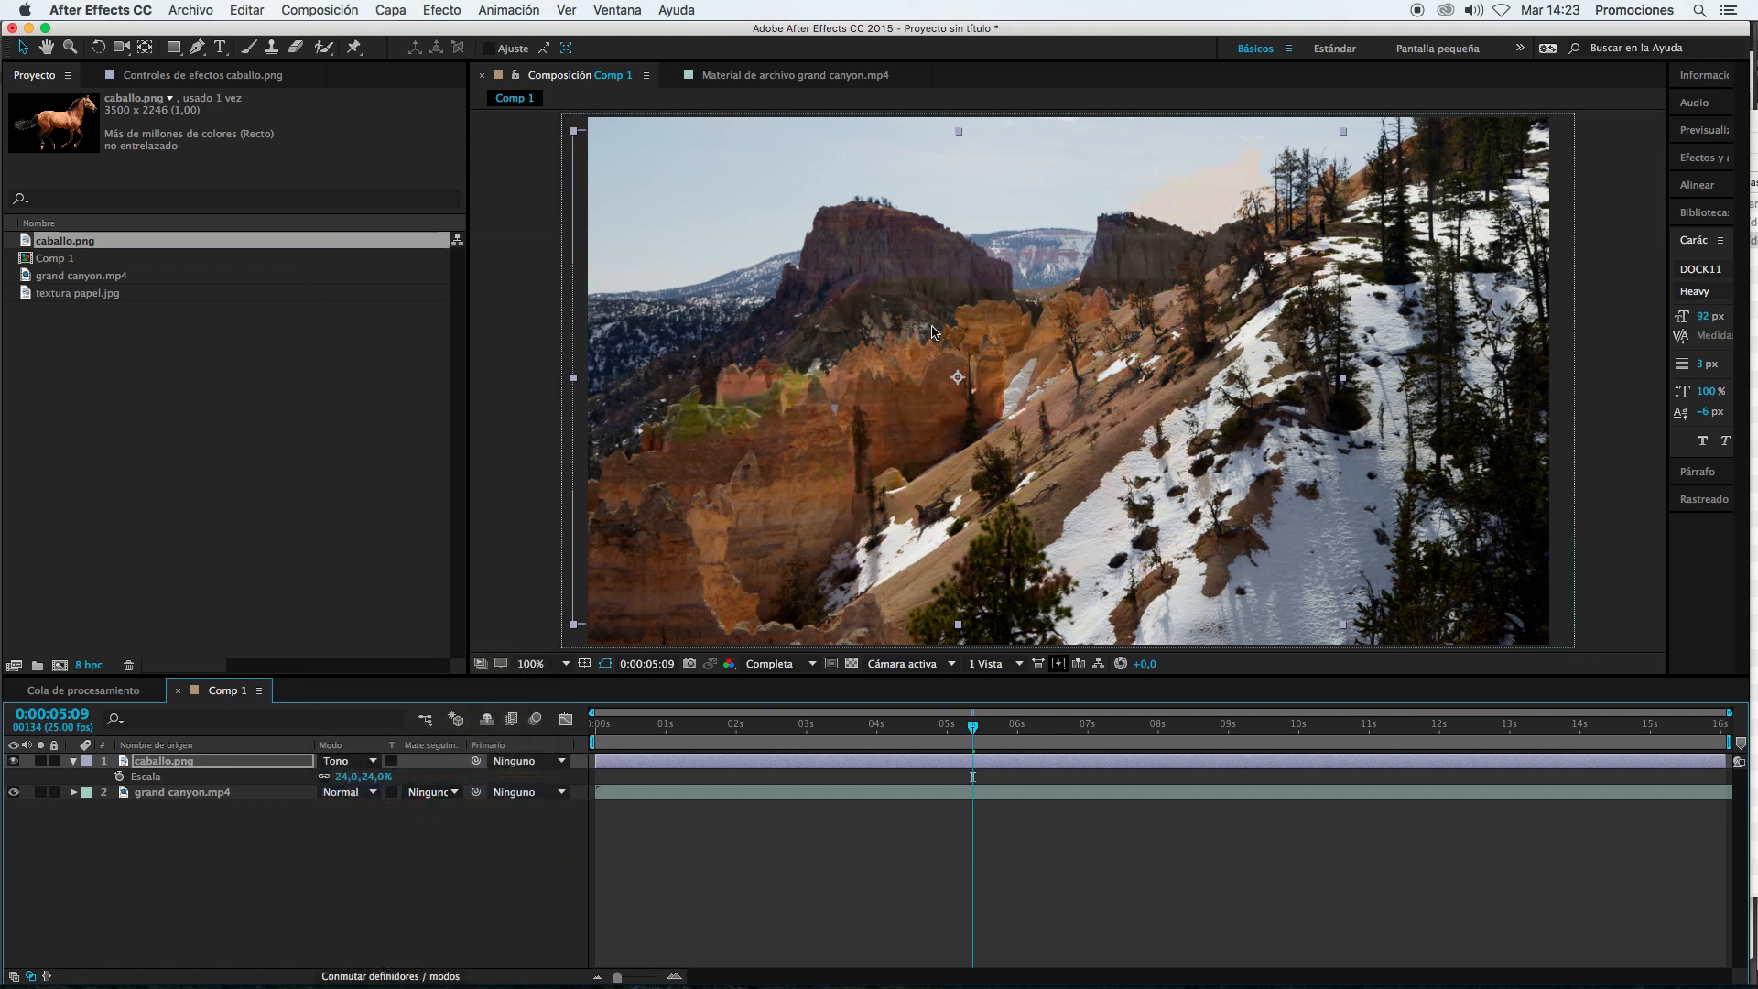
pyautogui.moveTo(934, 332); pyautogui.dragTo(966, 312)
# Step: Try the Saturación blending mode on the horse layer and move the horse slightly down and to the left
pyautogui.click(365, 761)
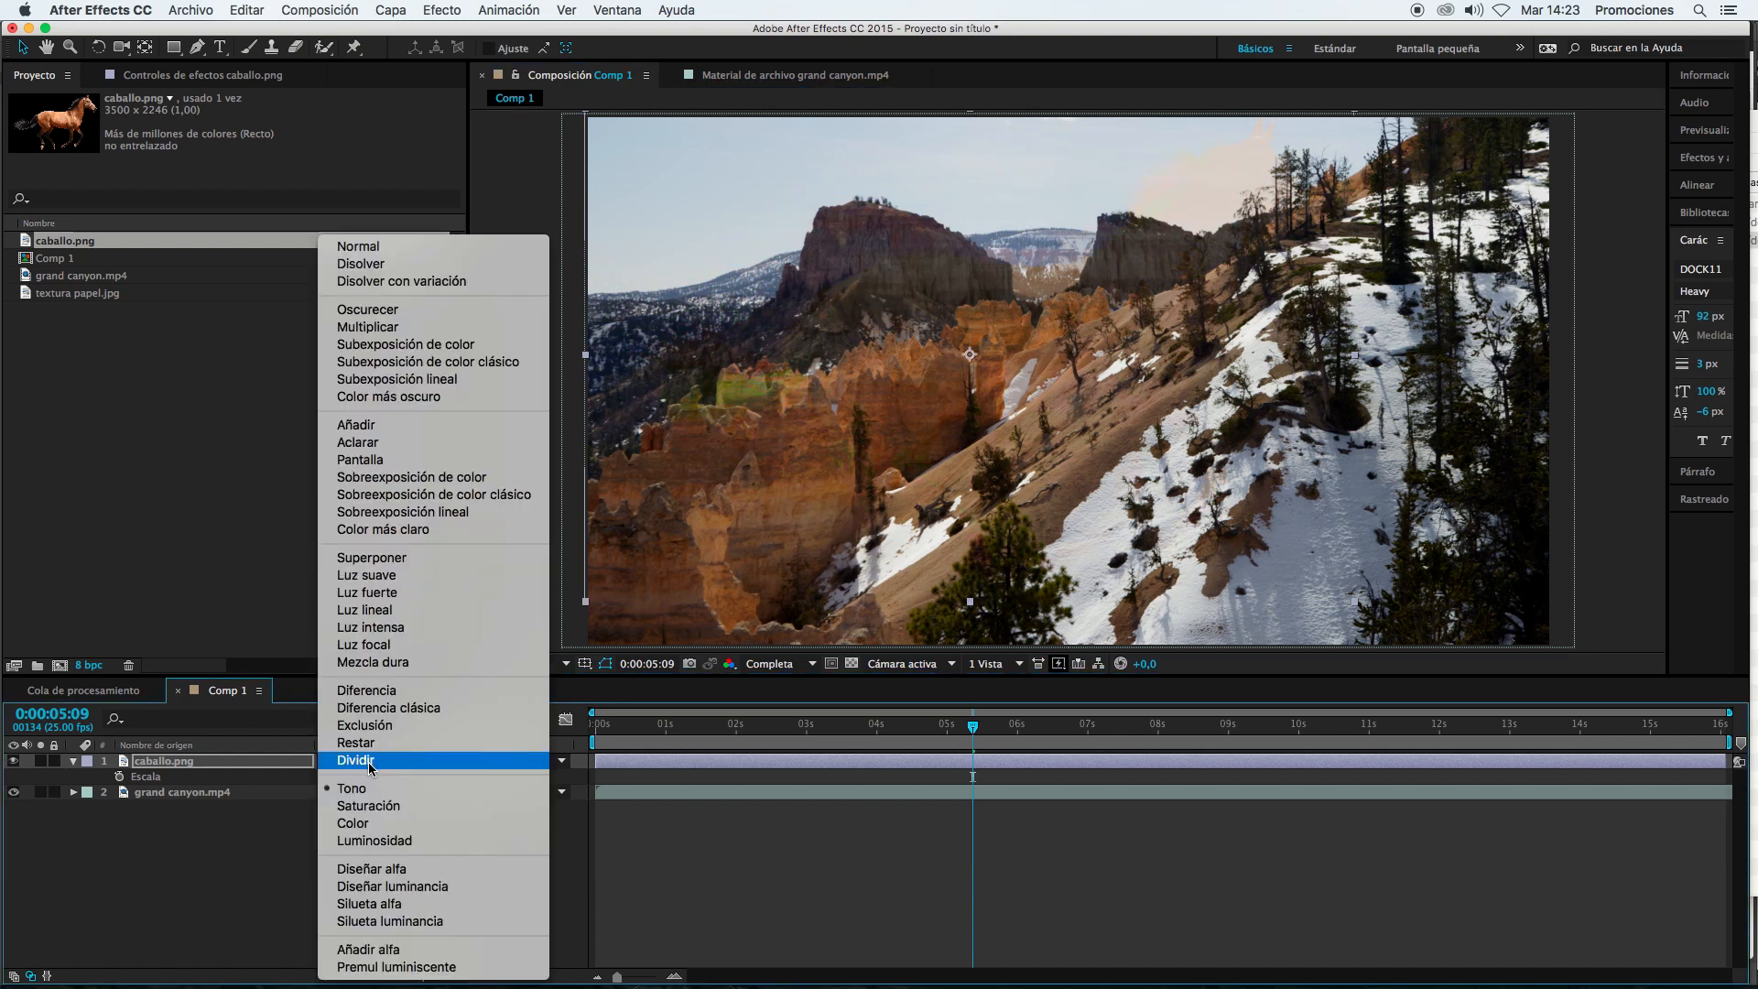
pyautogui.click(378, 806)
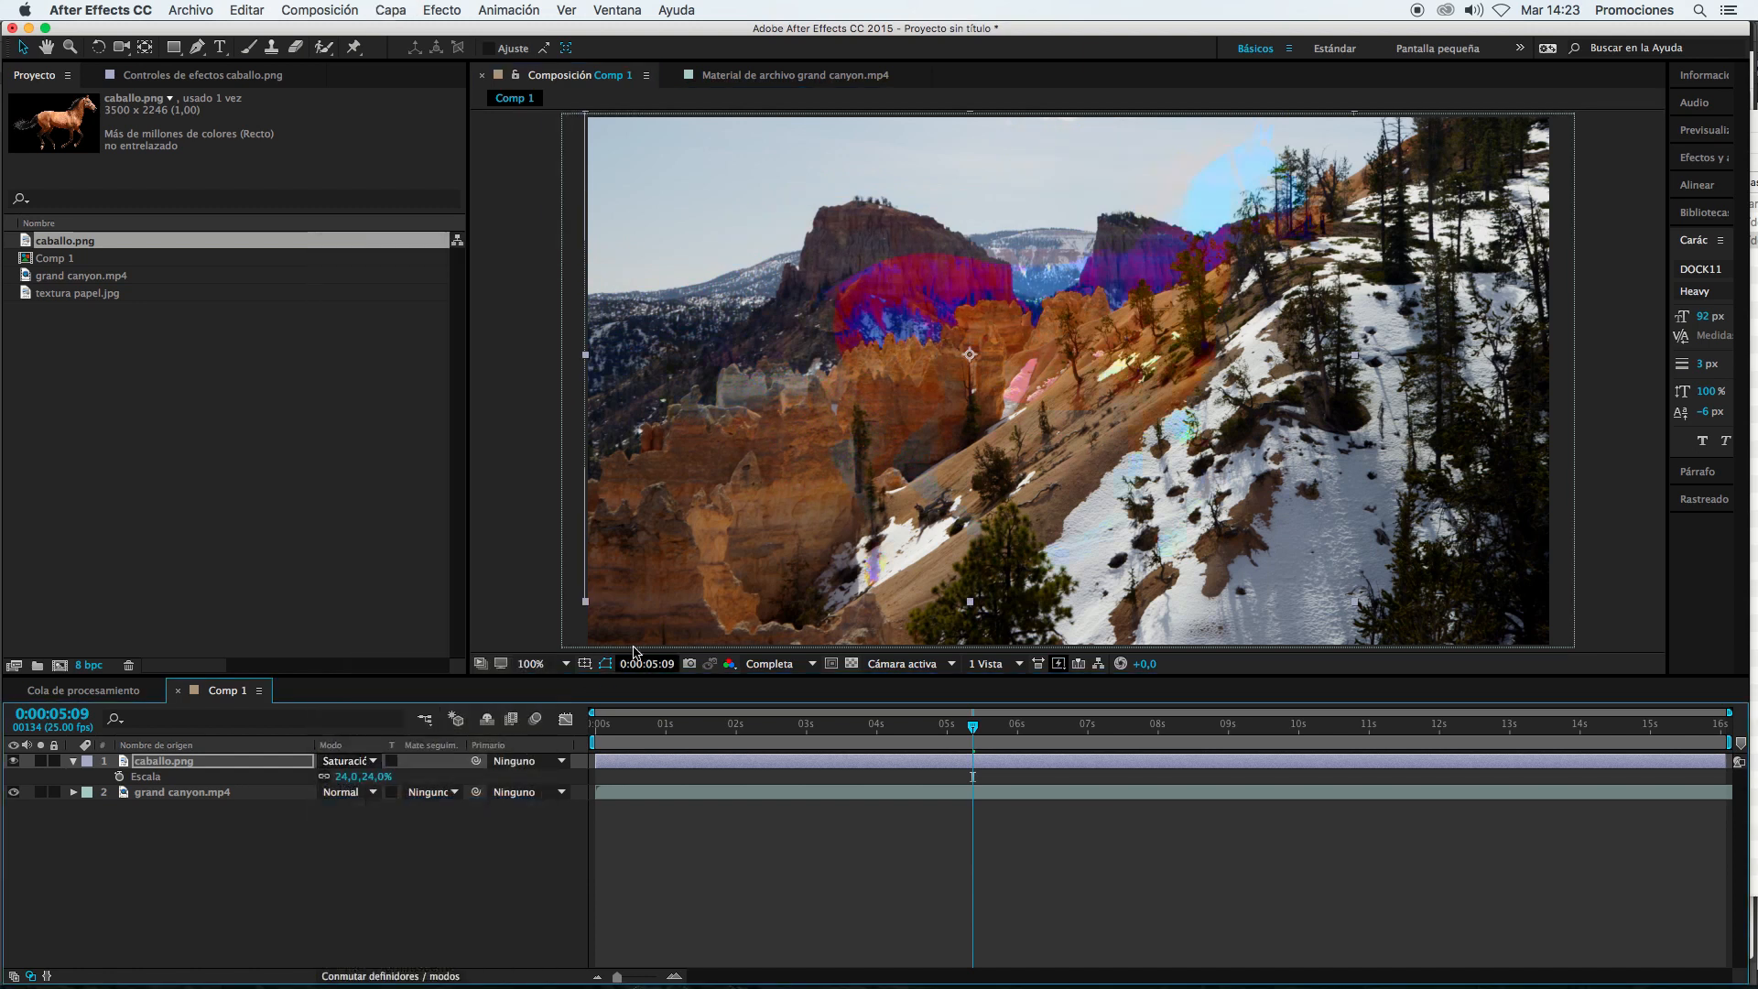
pyautogui.moveTo(933, 287); pyautogui.dragTo(910, 329)
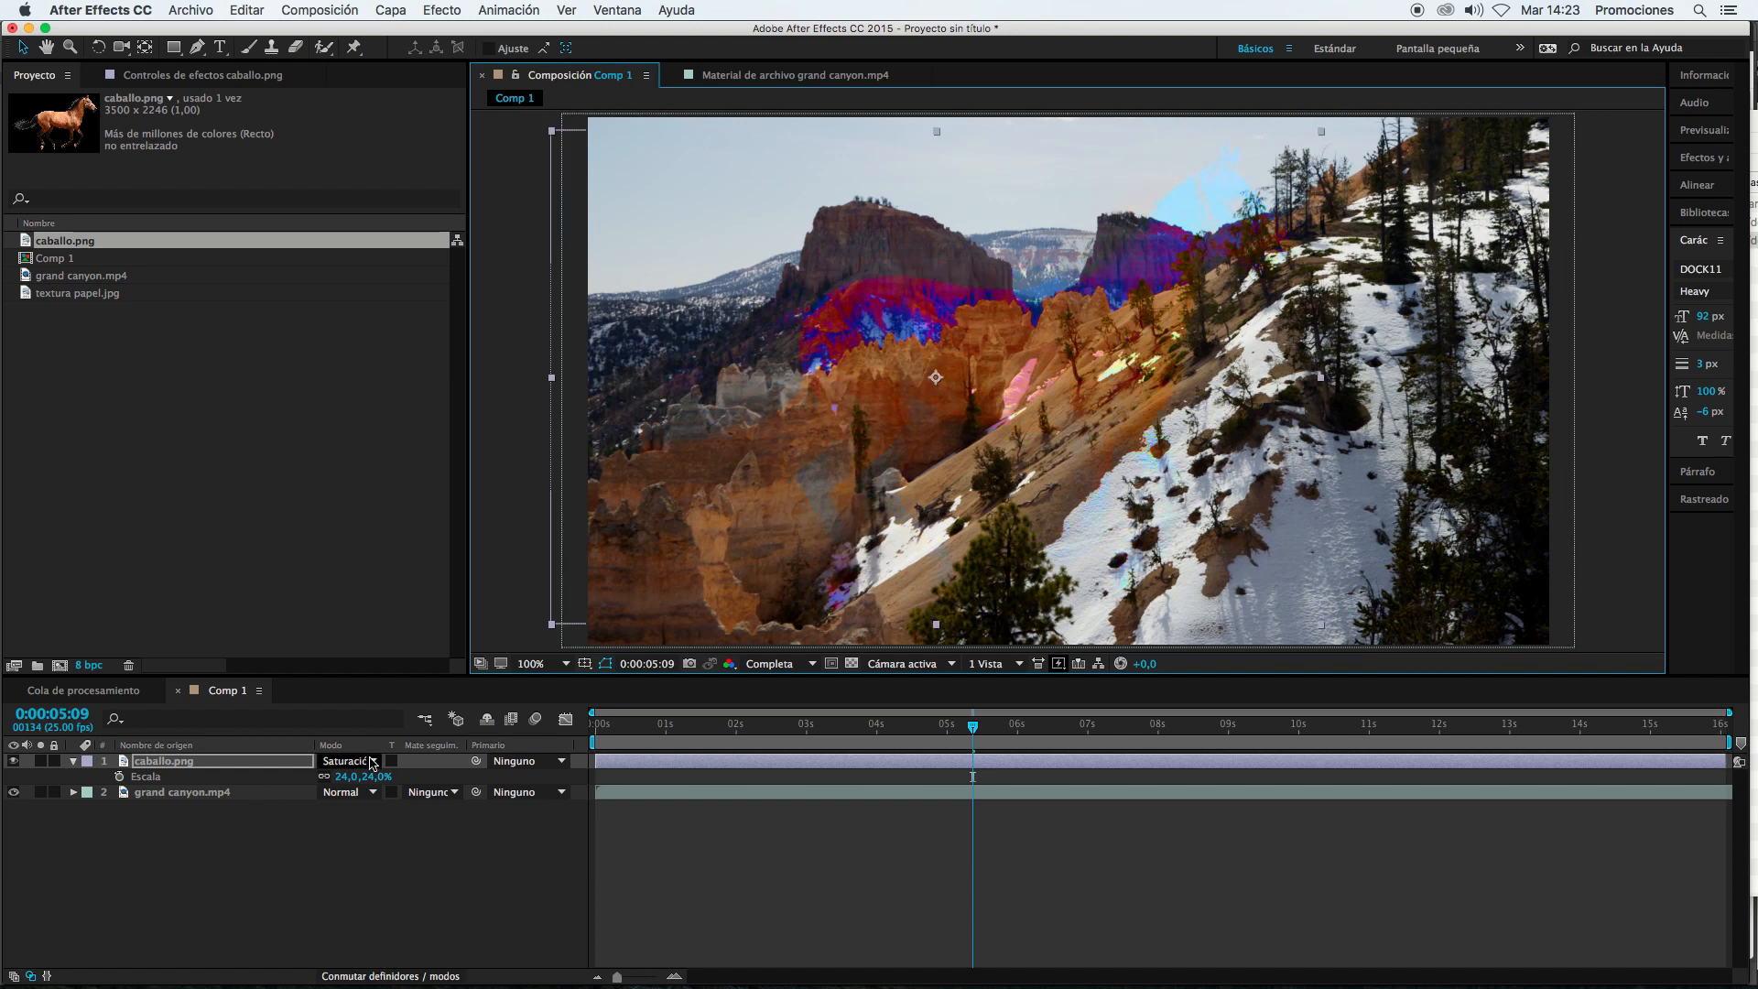
# Step: Try the Luminosidad blending mode on the horse layer, moving the horse over the snowy slope and back over the rocks
pyautogui.click(371, 762)
pyautogui.click(403, 841)
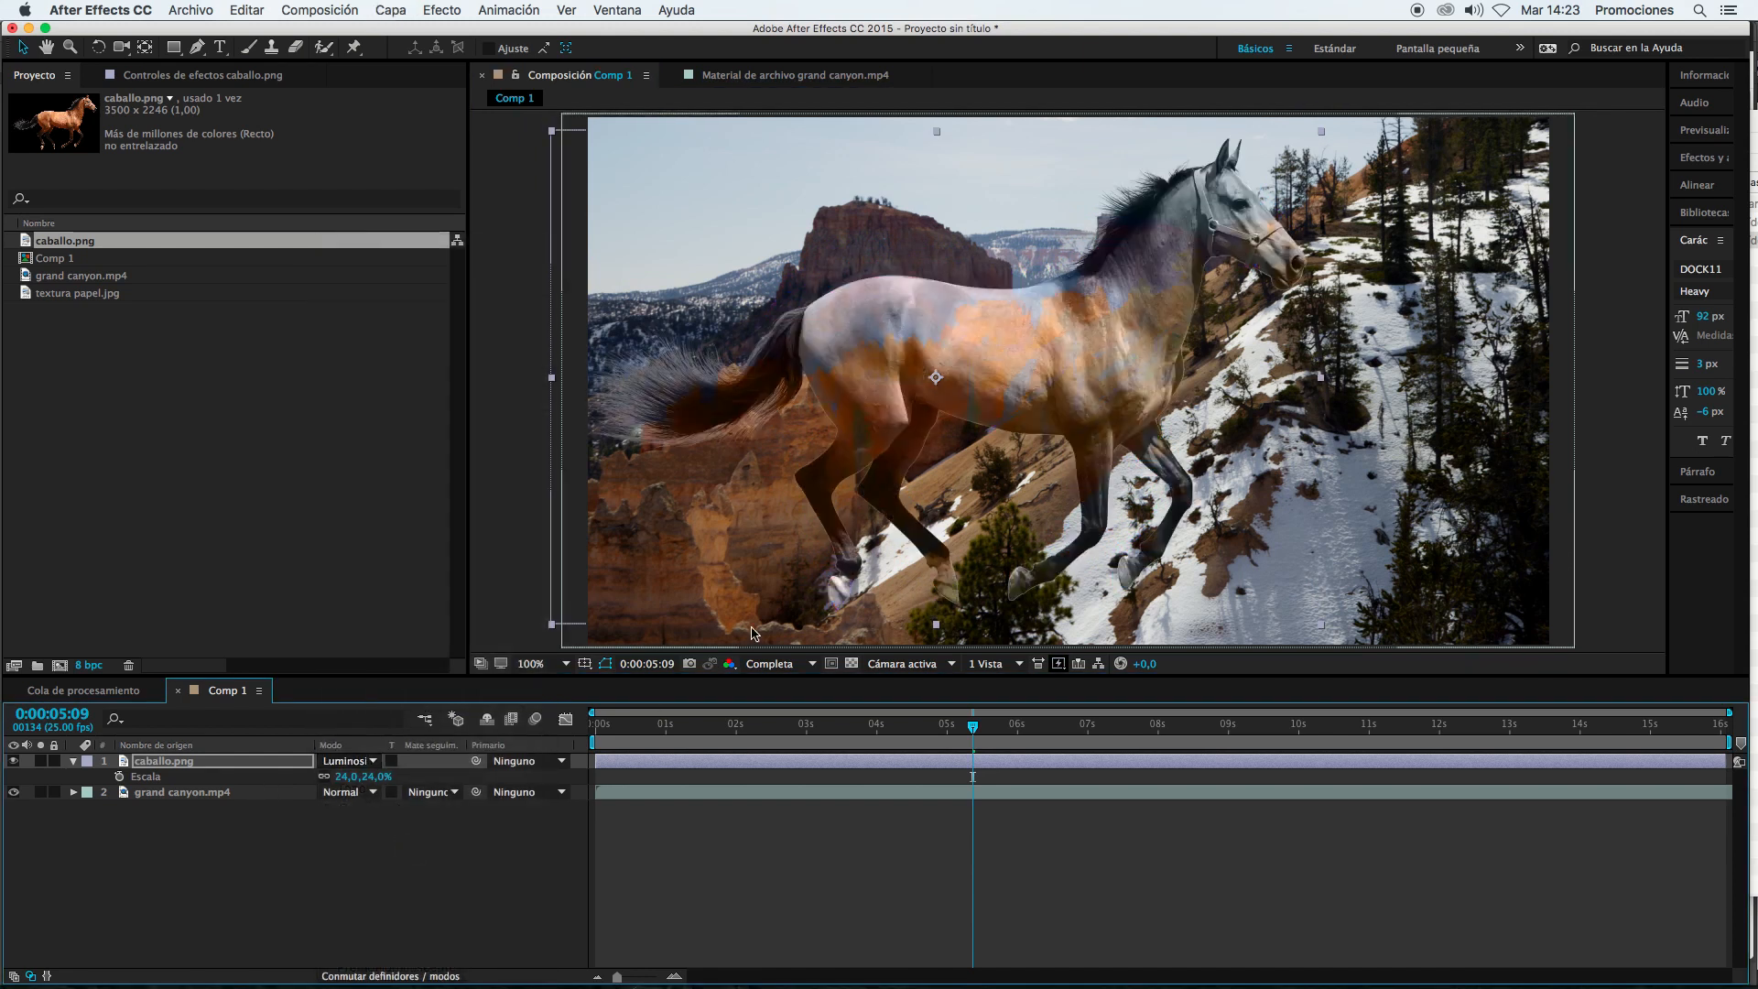
pyautogui.moveTo(892, 357); pyautogui.dragTo(926, 338)
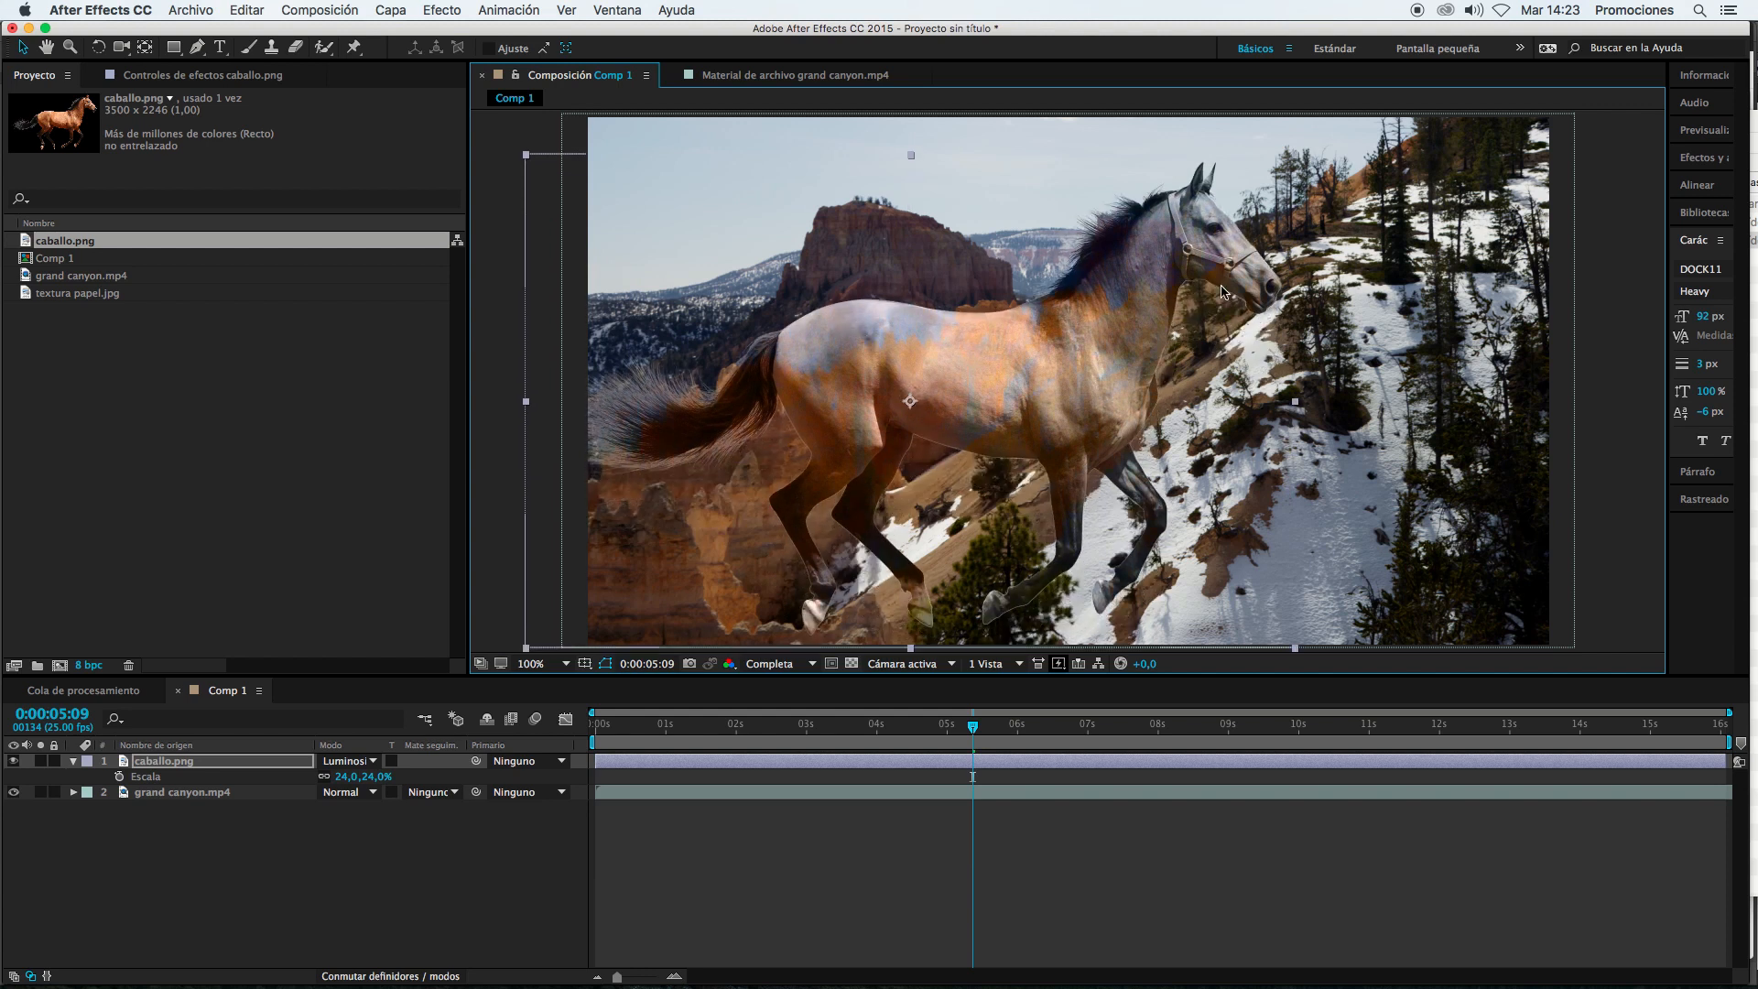
pyautogui.moveTo(1119, 414); pyautogui.dragTo(1262, 386)
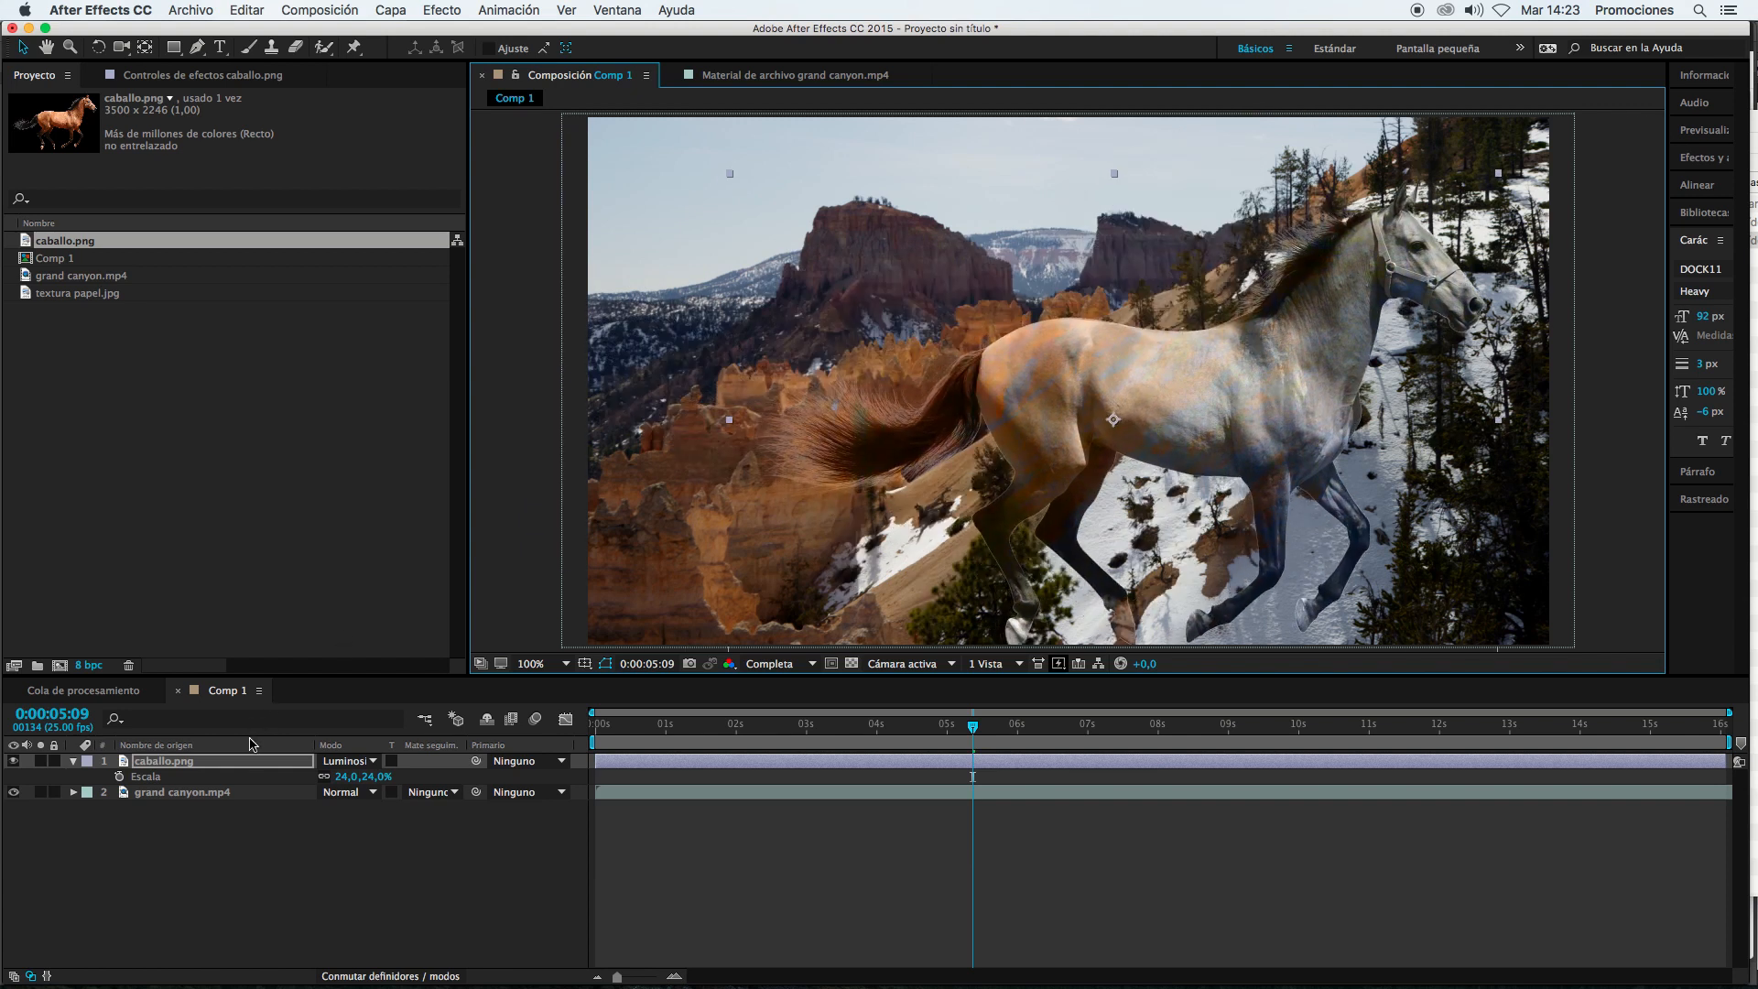
pyautogui.click(224, 792)
pyautogui.click(219, 766)
pyautogui.moveTo(1179, 389); pyautogui.dragTo(958, 304)
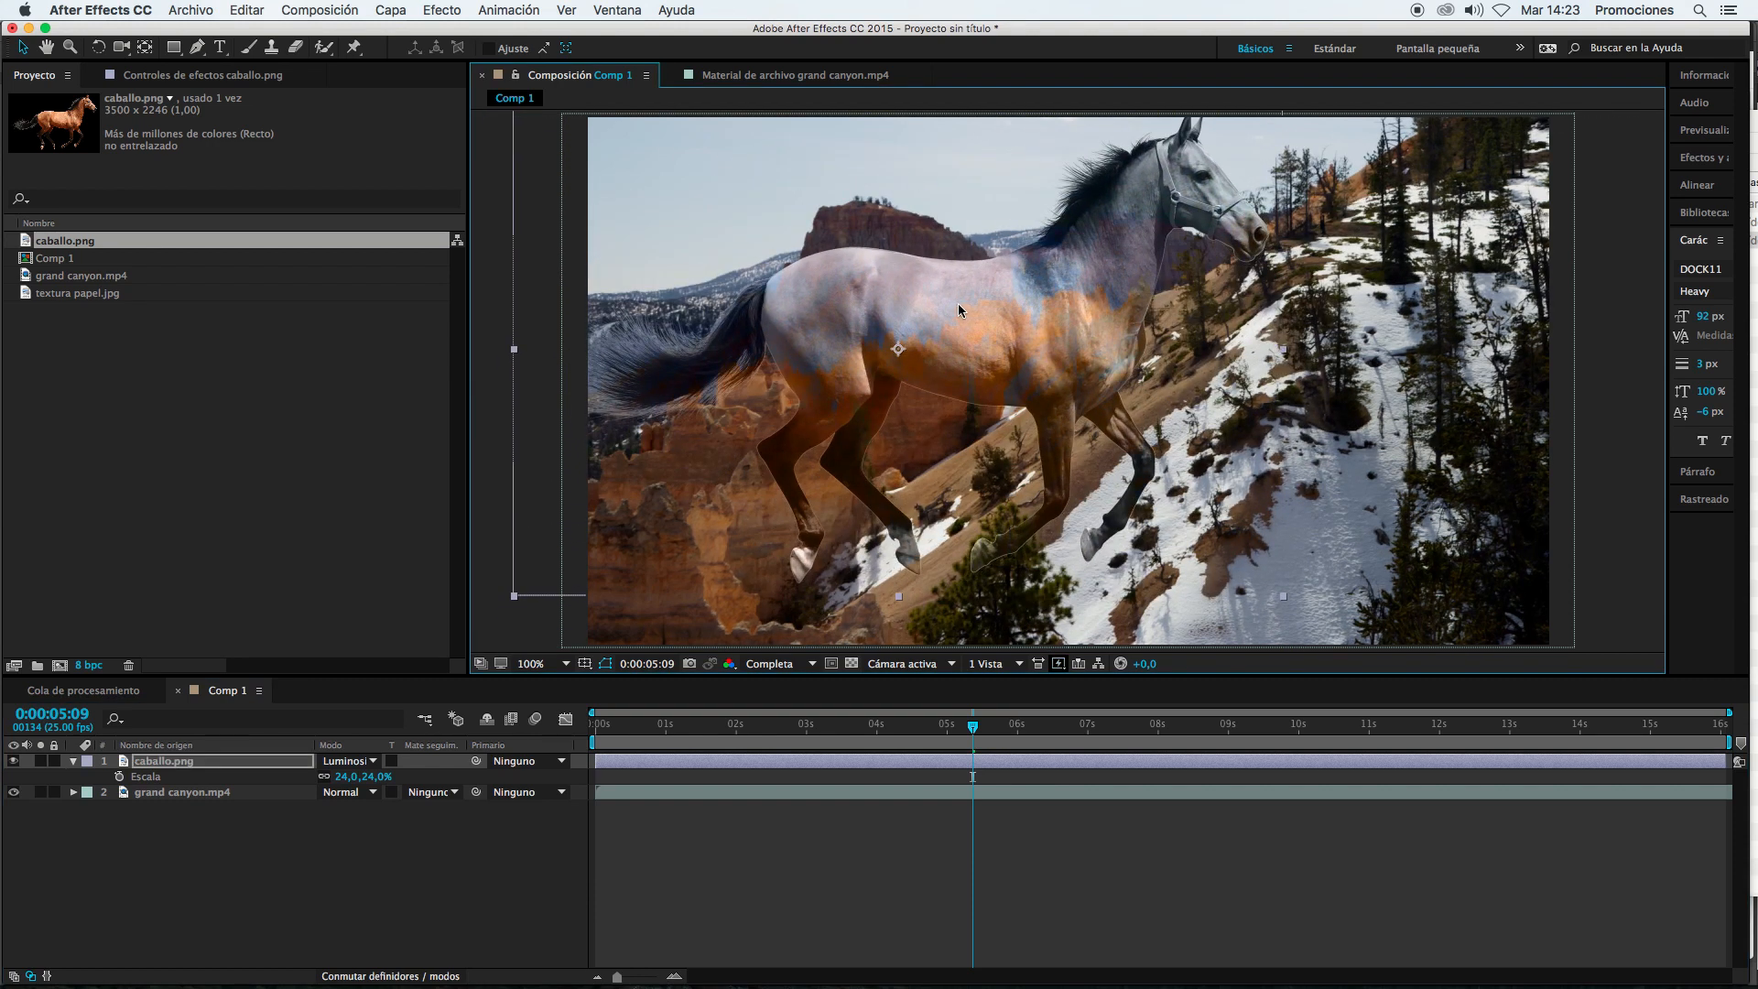
# Step: Try the Diferencia and Subexposición de color blending modes on the horse layer, shifting the horse to the right
pyautogui.click(371, 762)
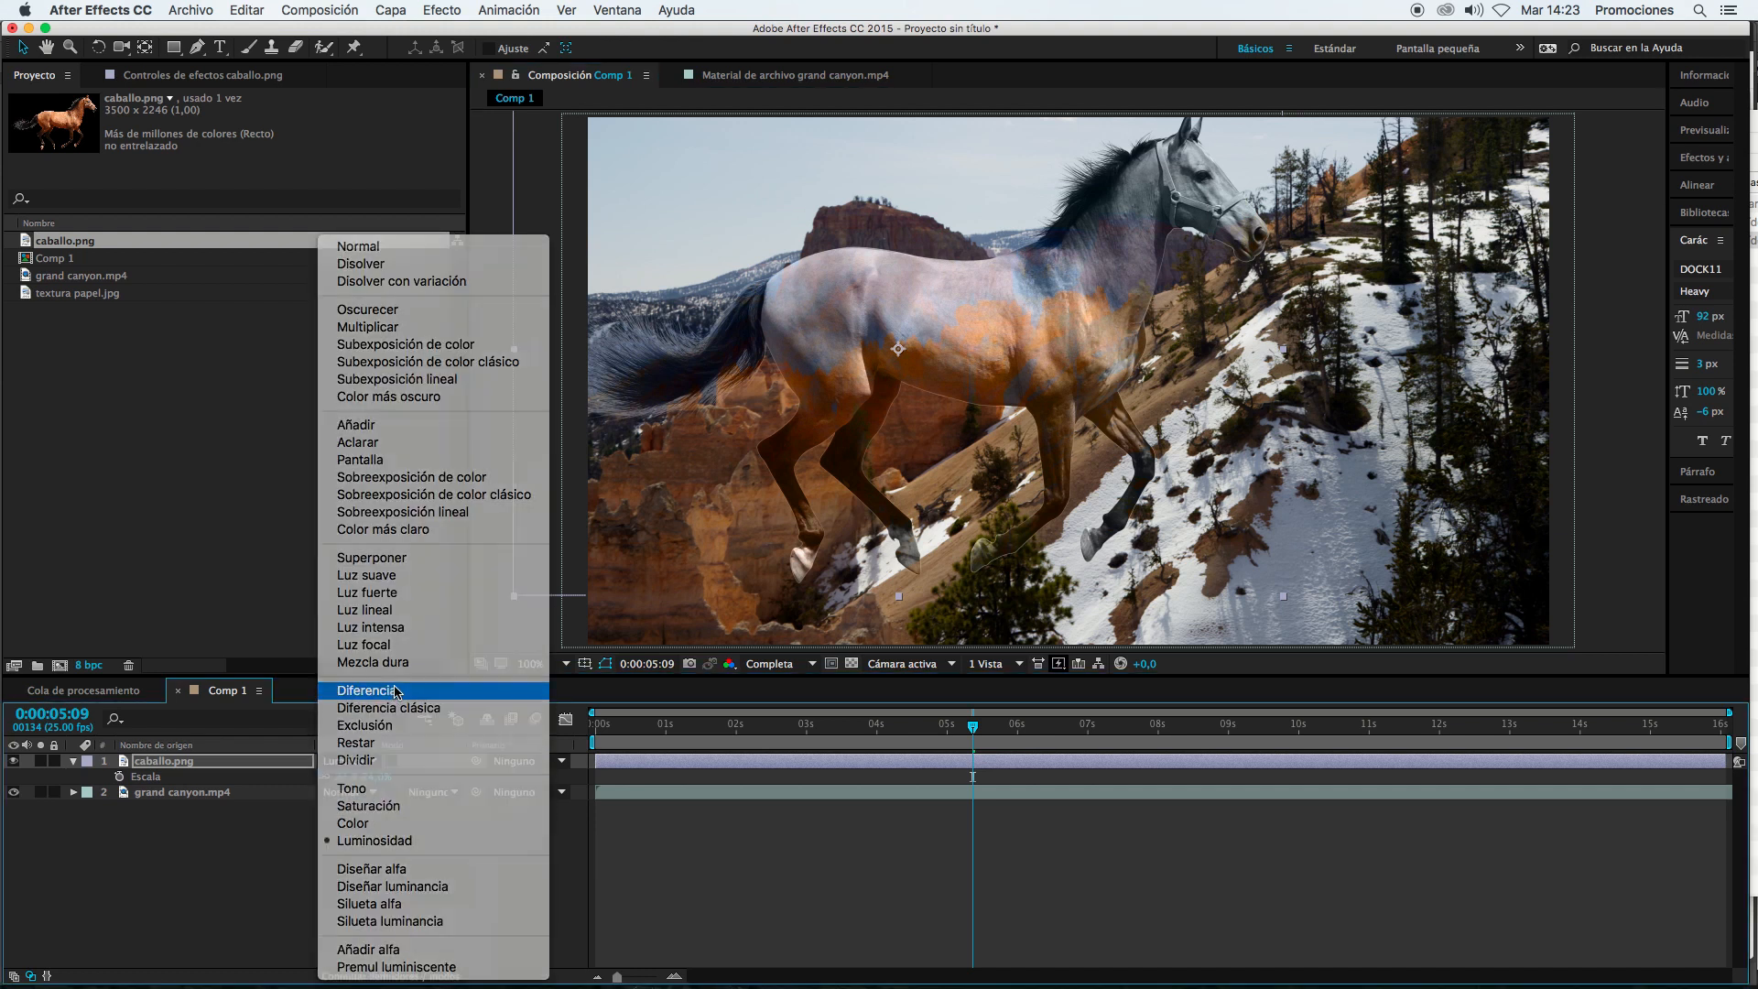
pyautogui.click(396, 692)
pyautogui.moveTo(1040, 282); pyautogui.dragTo(1154, 299)
pyautogui.click(348, 761)
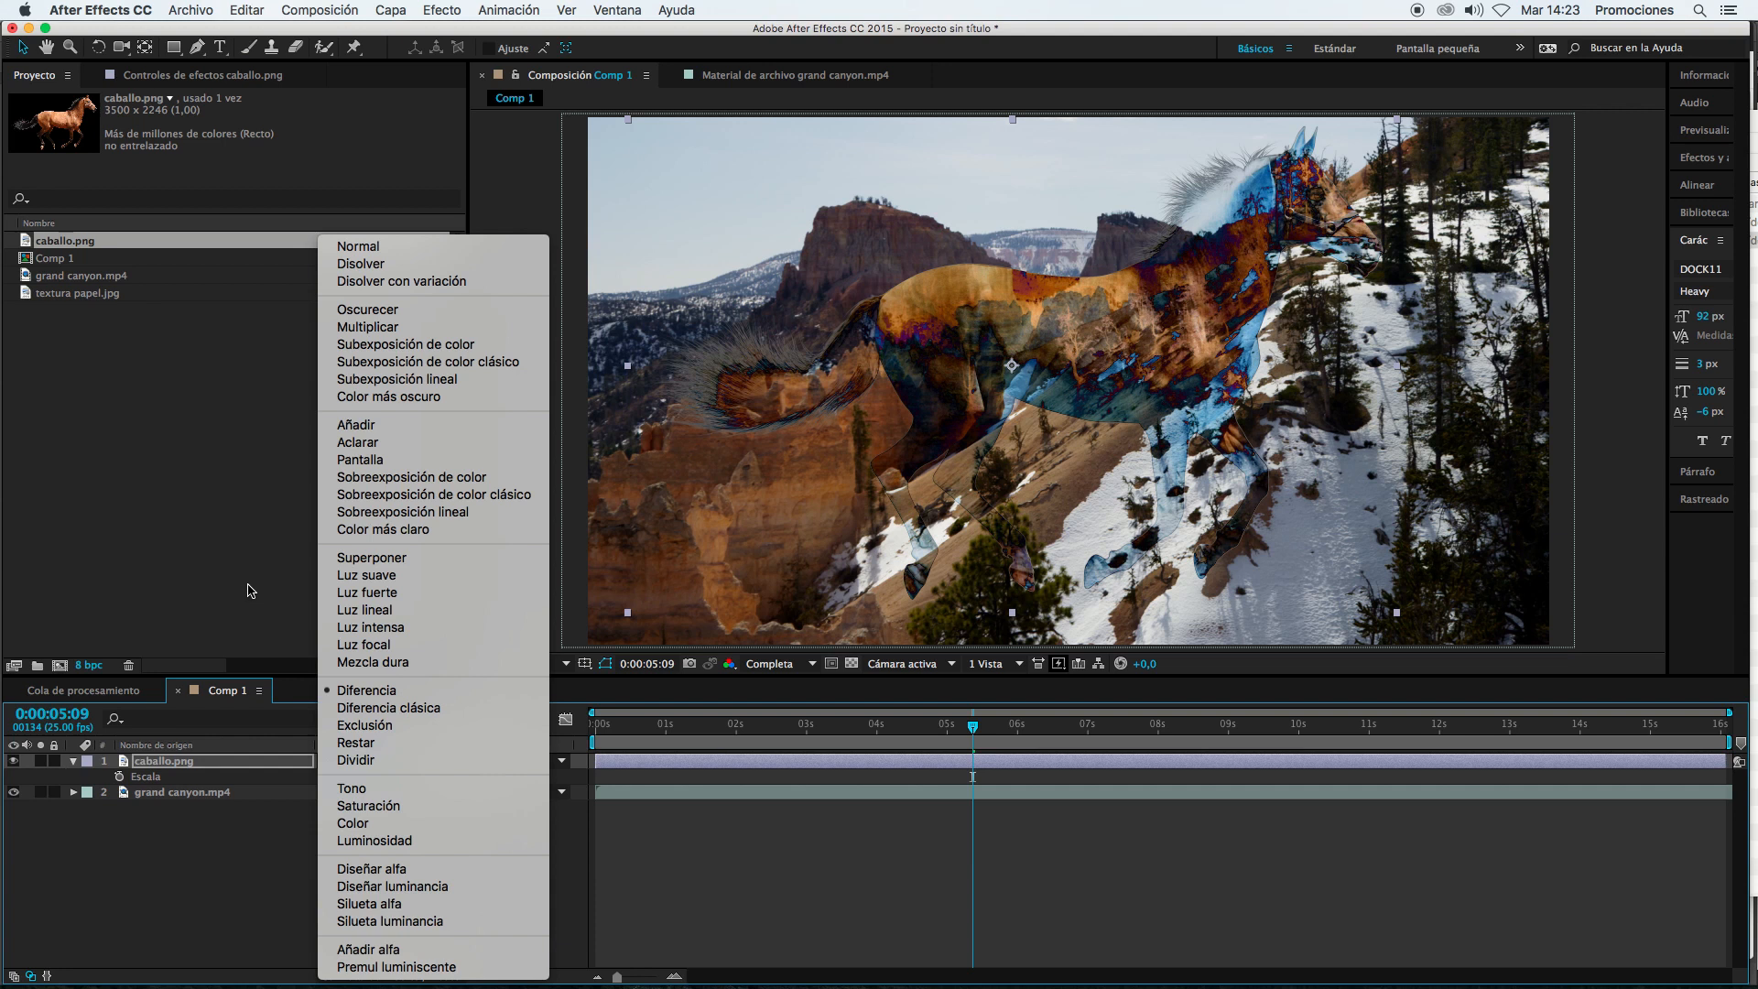
pyautogui.click(189, 836)
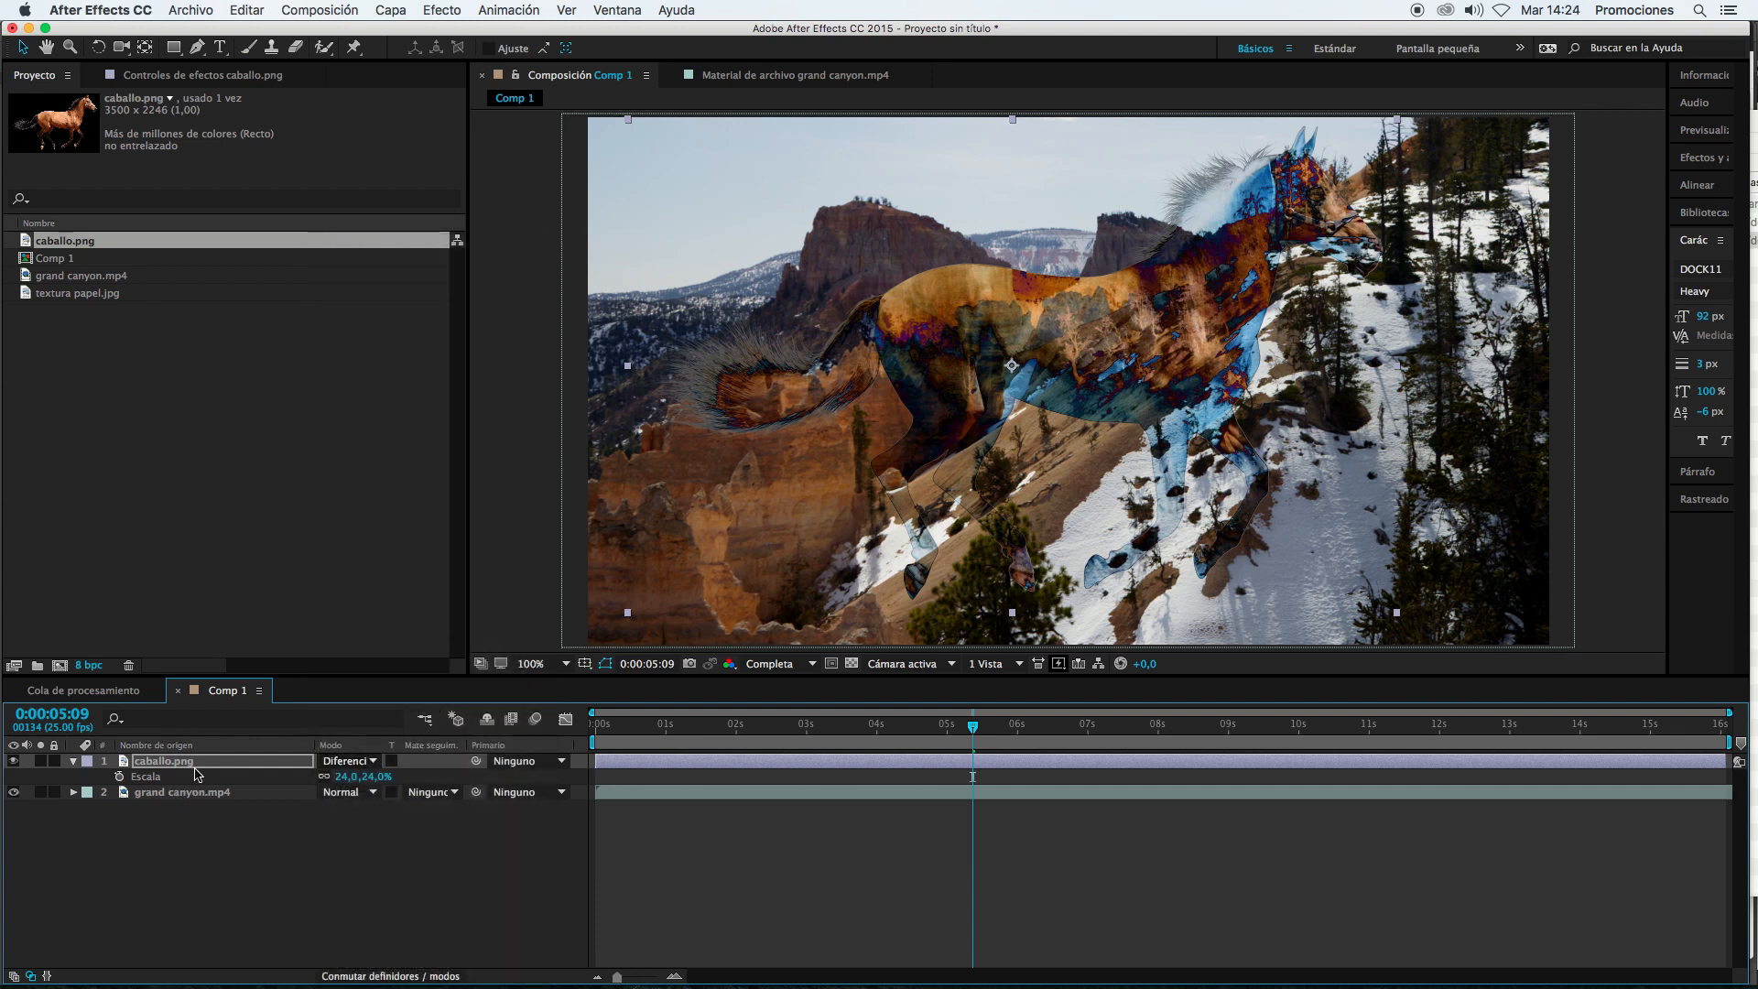
pyautogui.click(366, 763)
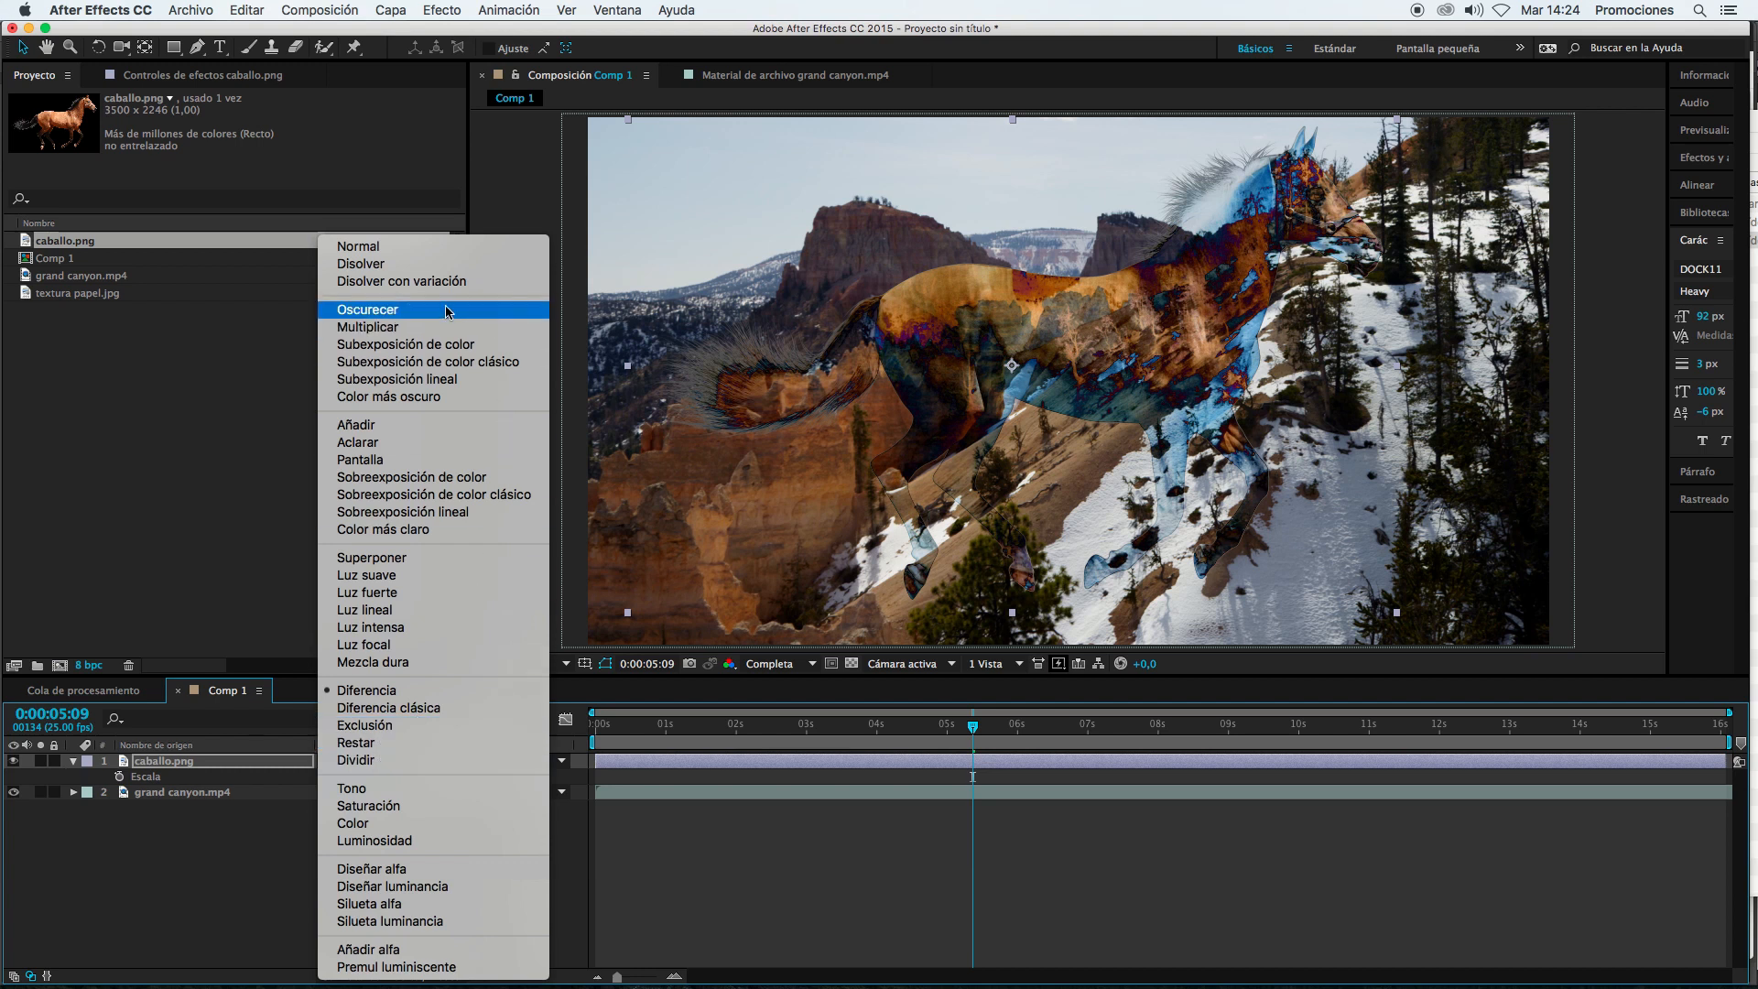
pyautogui.click(407, 363)
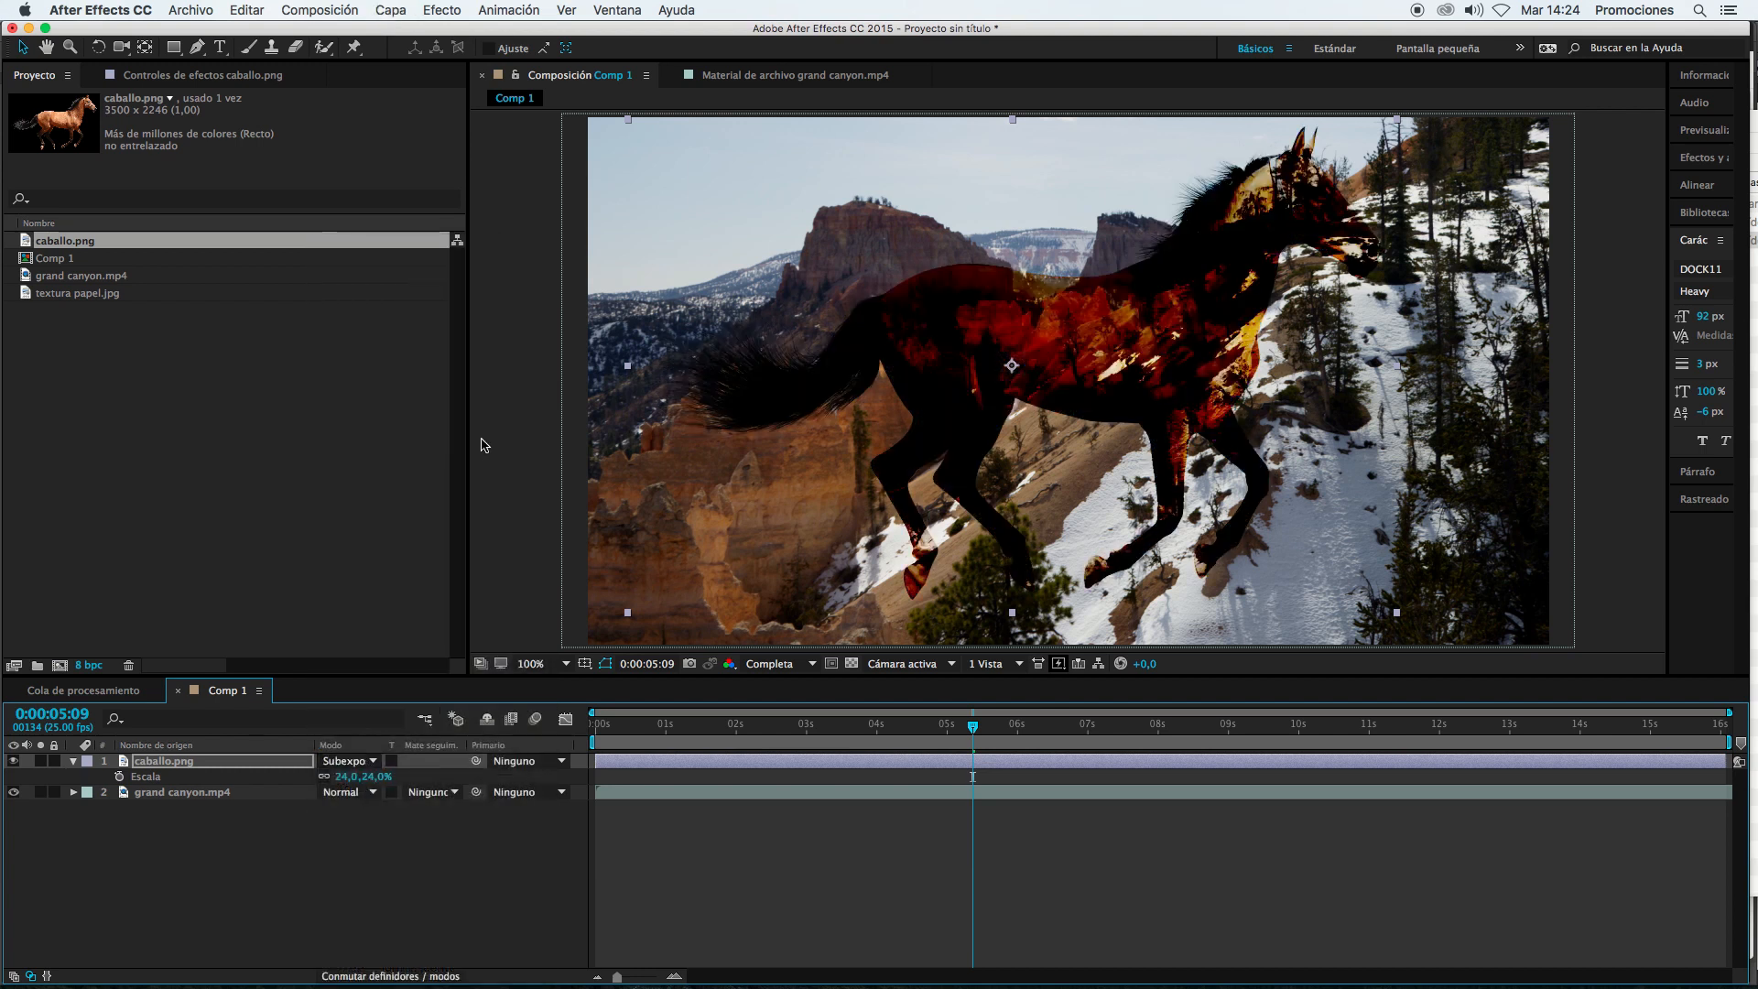
# Step: Return the horse layer's blending mode to Normal and move the horse slightly down and to the left
pyautogui.click(345, 762)
pyautogui.click(365, 246)
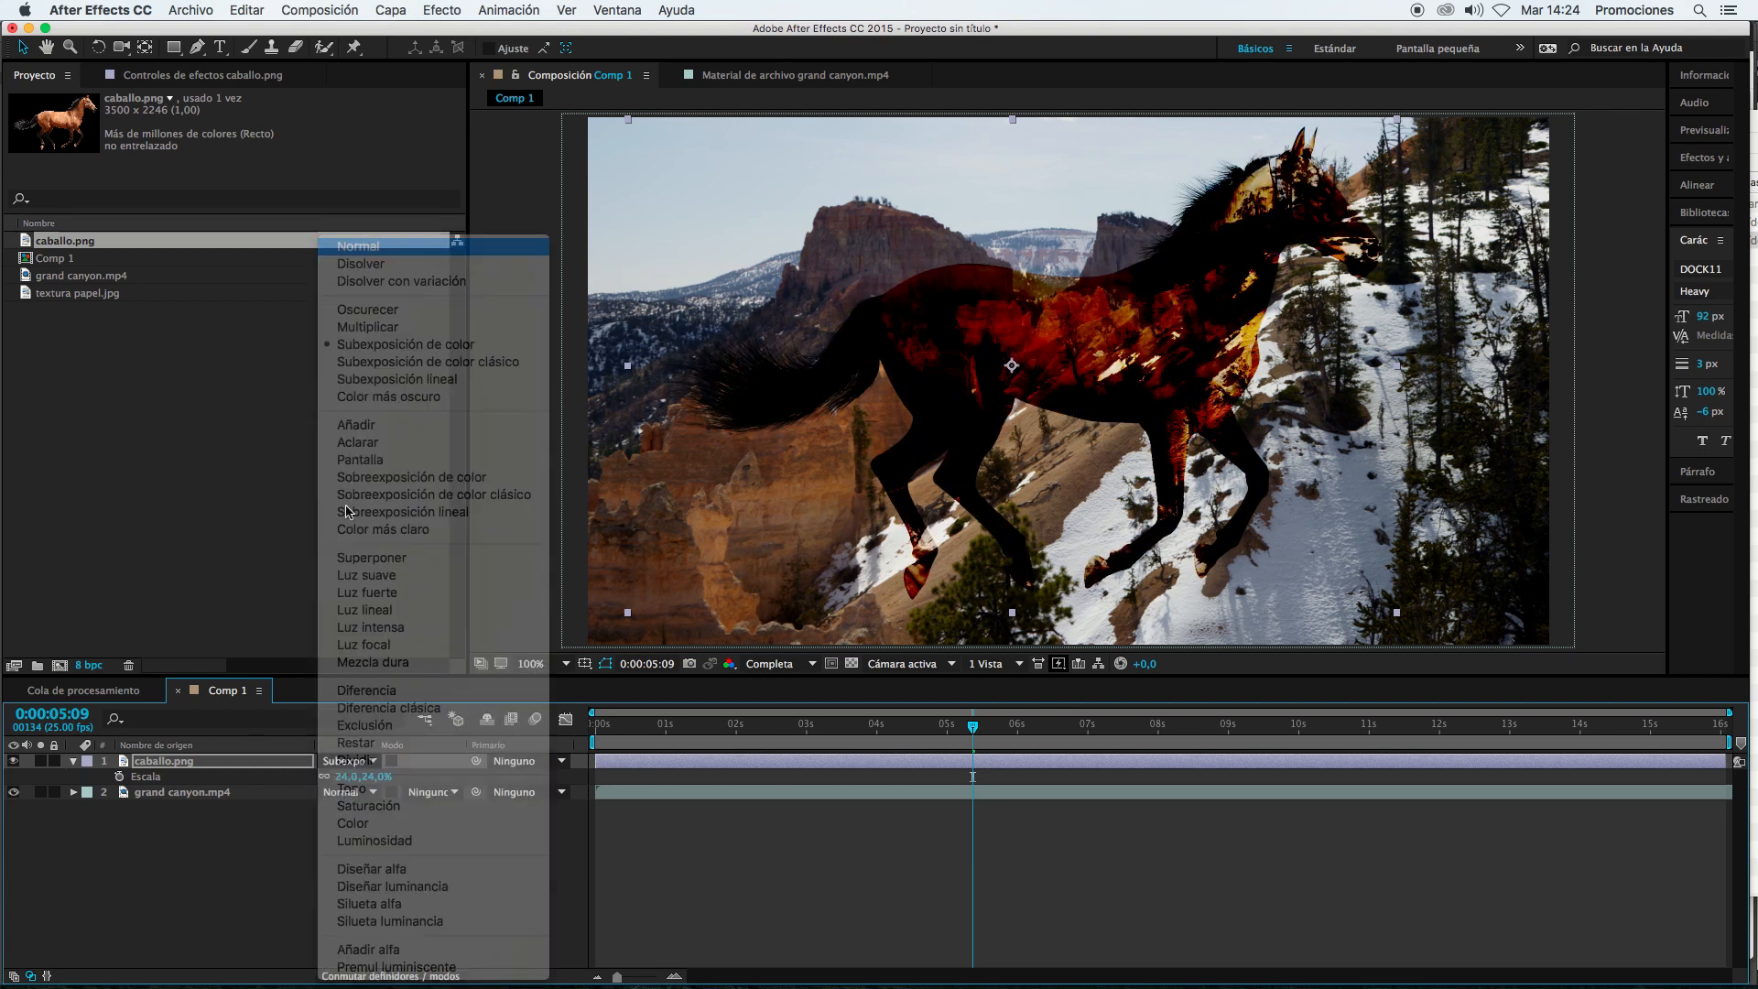
pyautogui.click(346, 762)
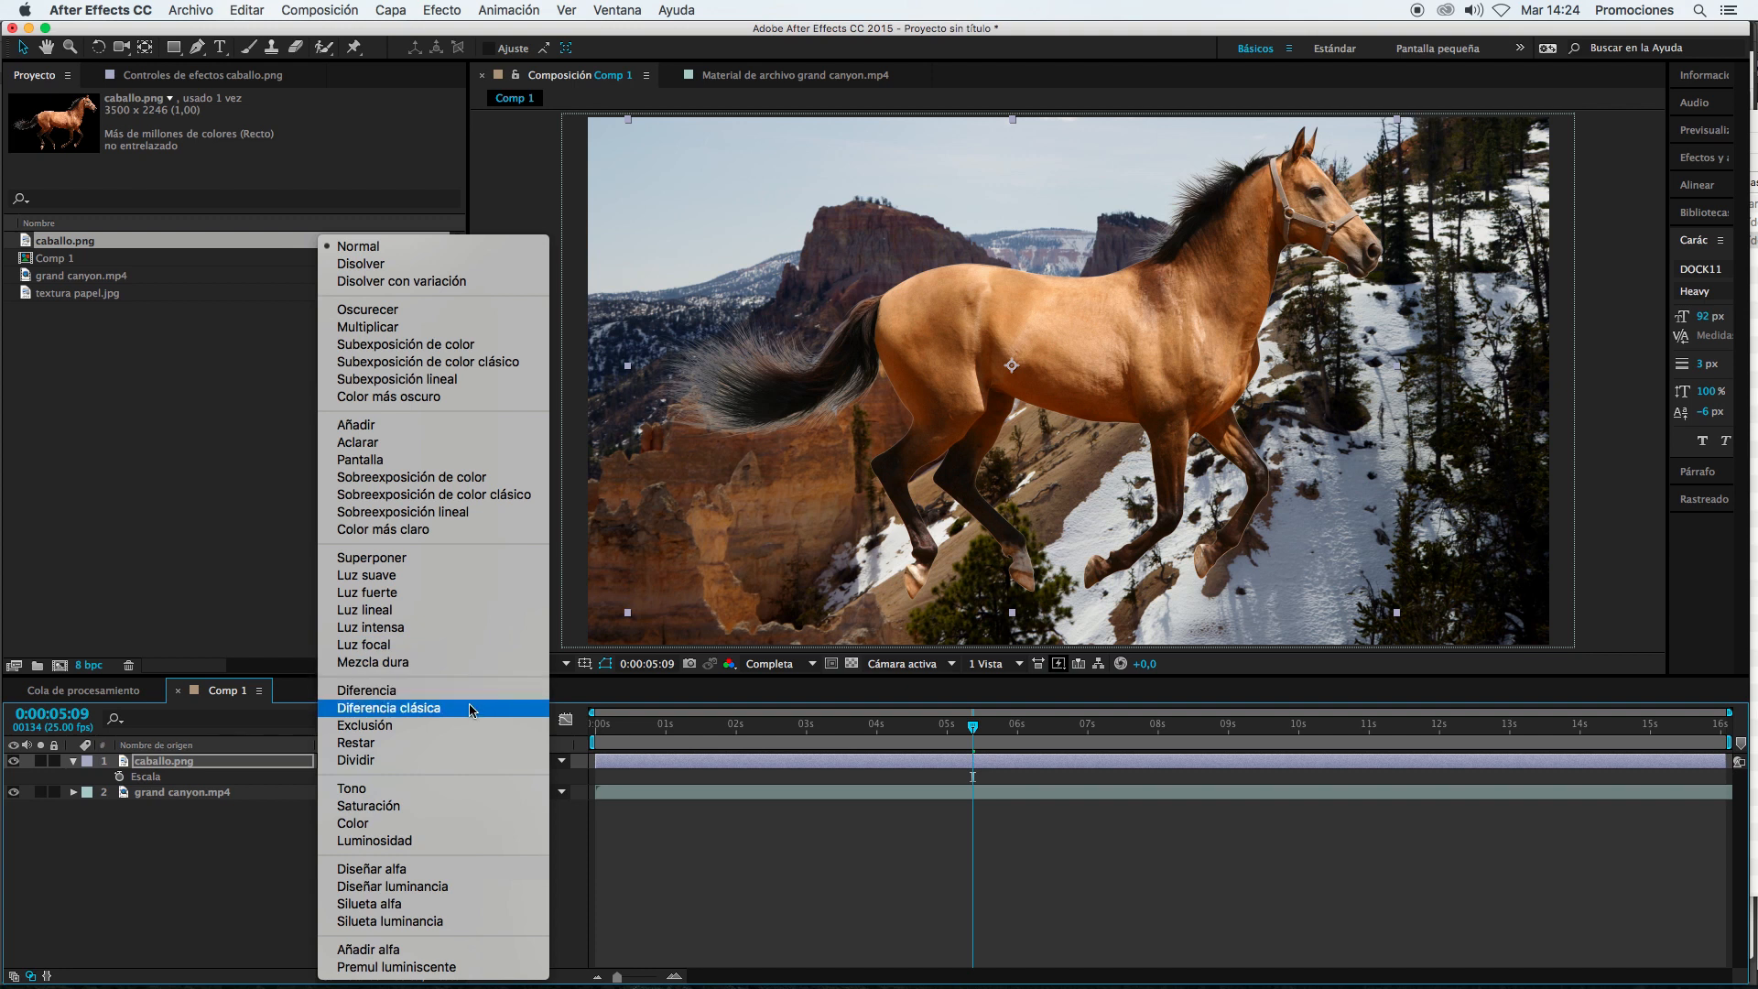
pyautogui.click(210, 866)
pyautogui.moveTo(971, 334); pyautogui.dragTo(897, 357)
pyautogui.click(275, 870)
# Step: Draw a red circle with a 0 px stroke over the horse's chest as a new shape layer
pyautogui.click(174, 46)
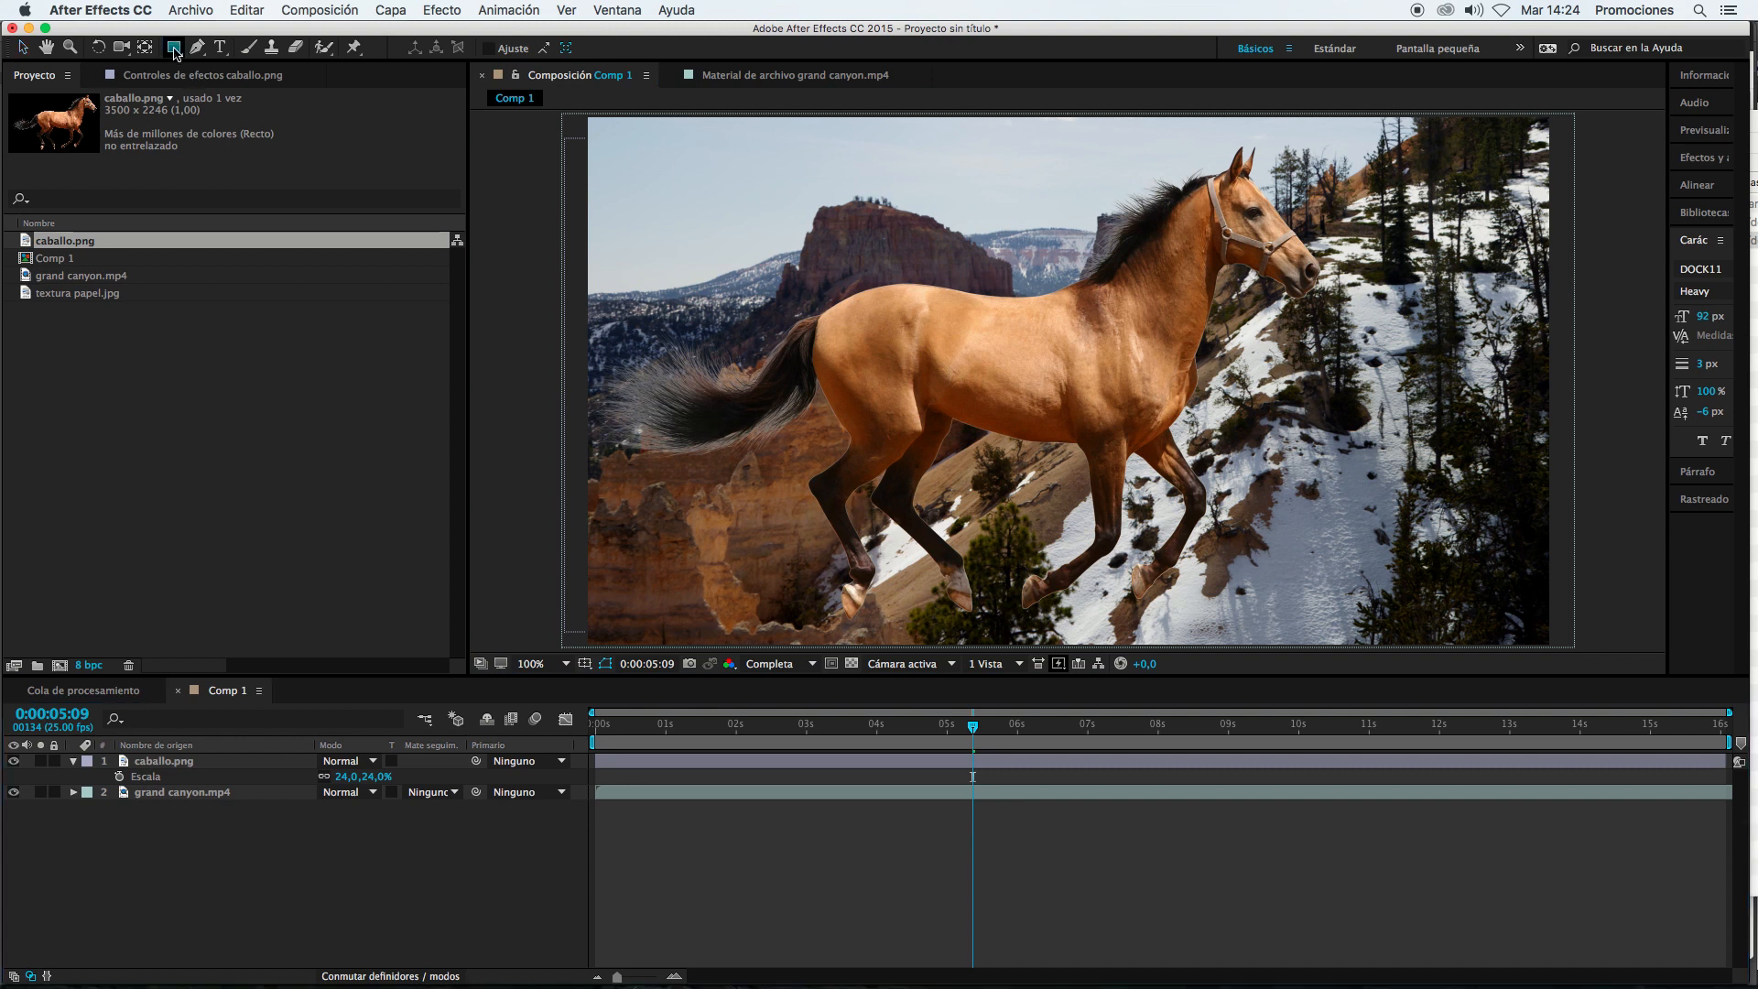
pyautogui.moveTo(175, 53); pyautogui.dragTo(229, 88)
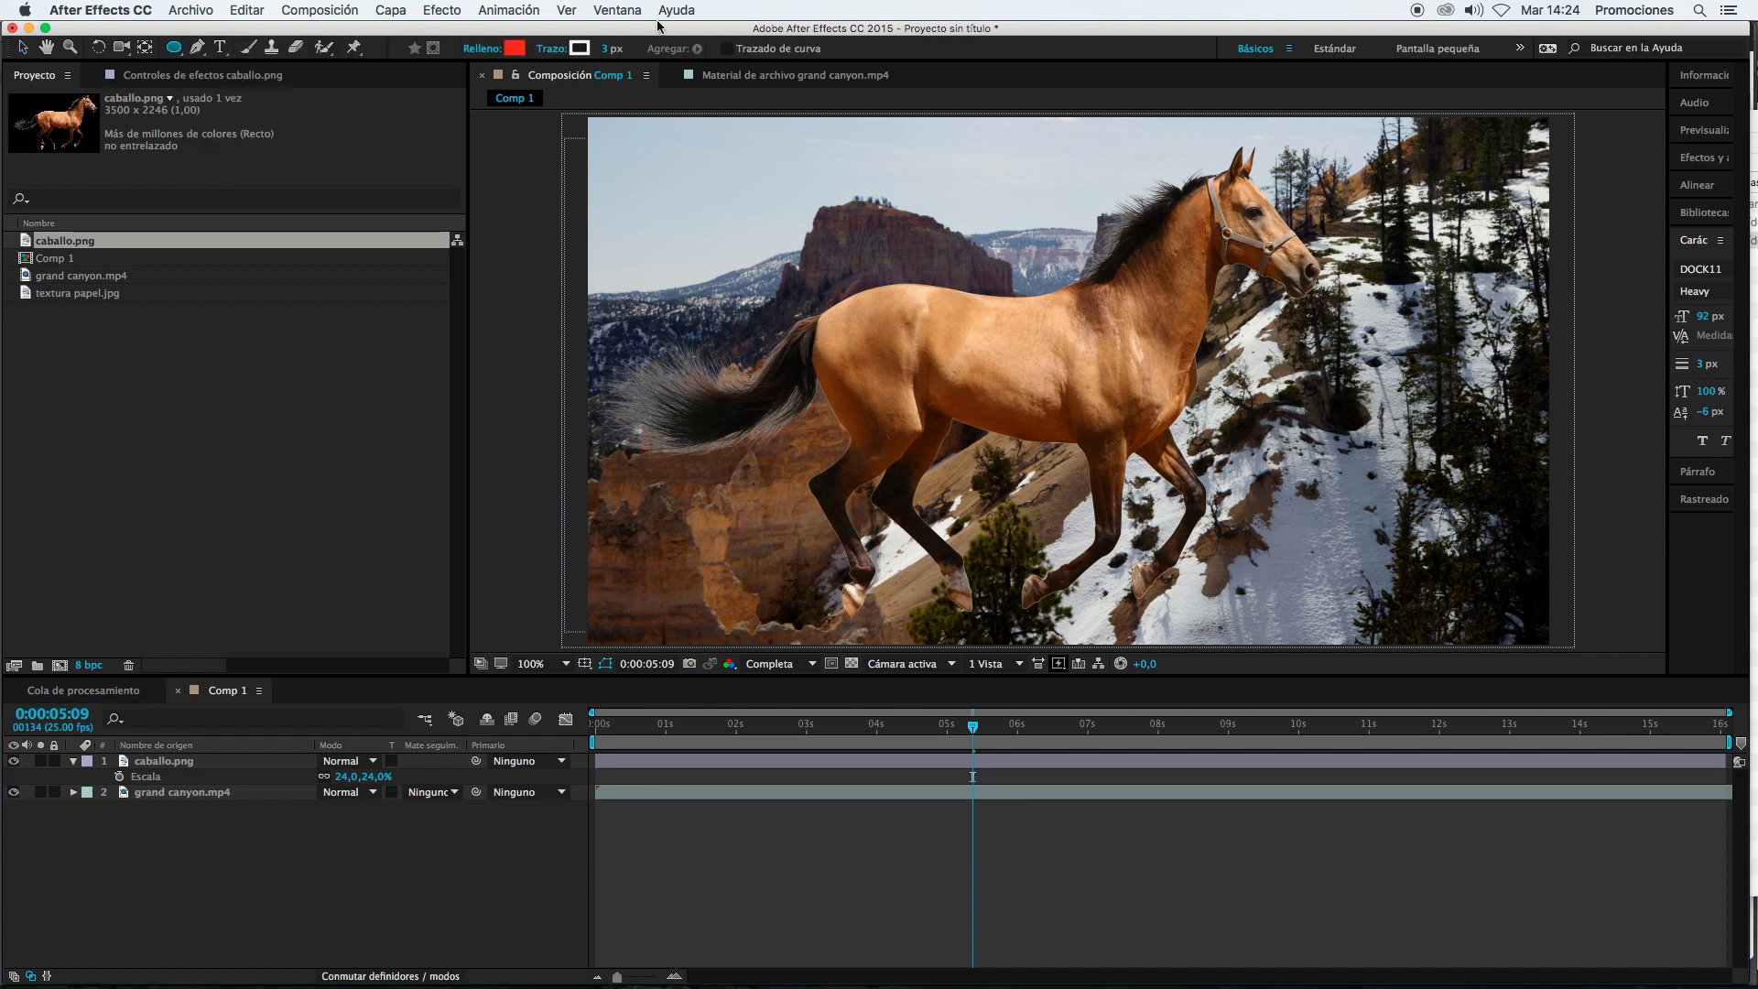
pyautogui.click(851, 949)
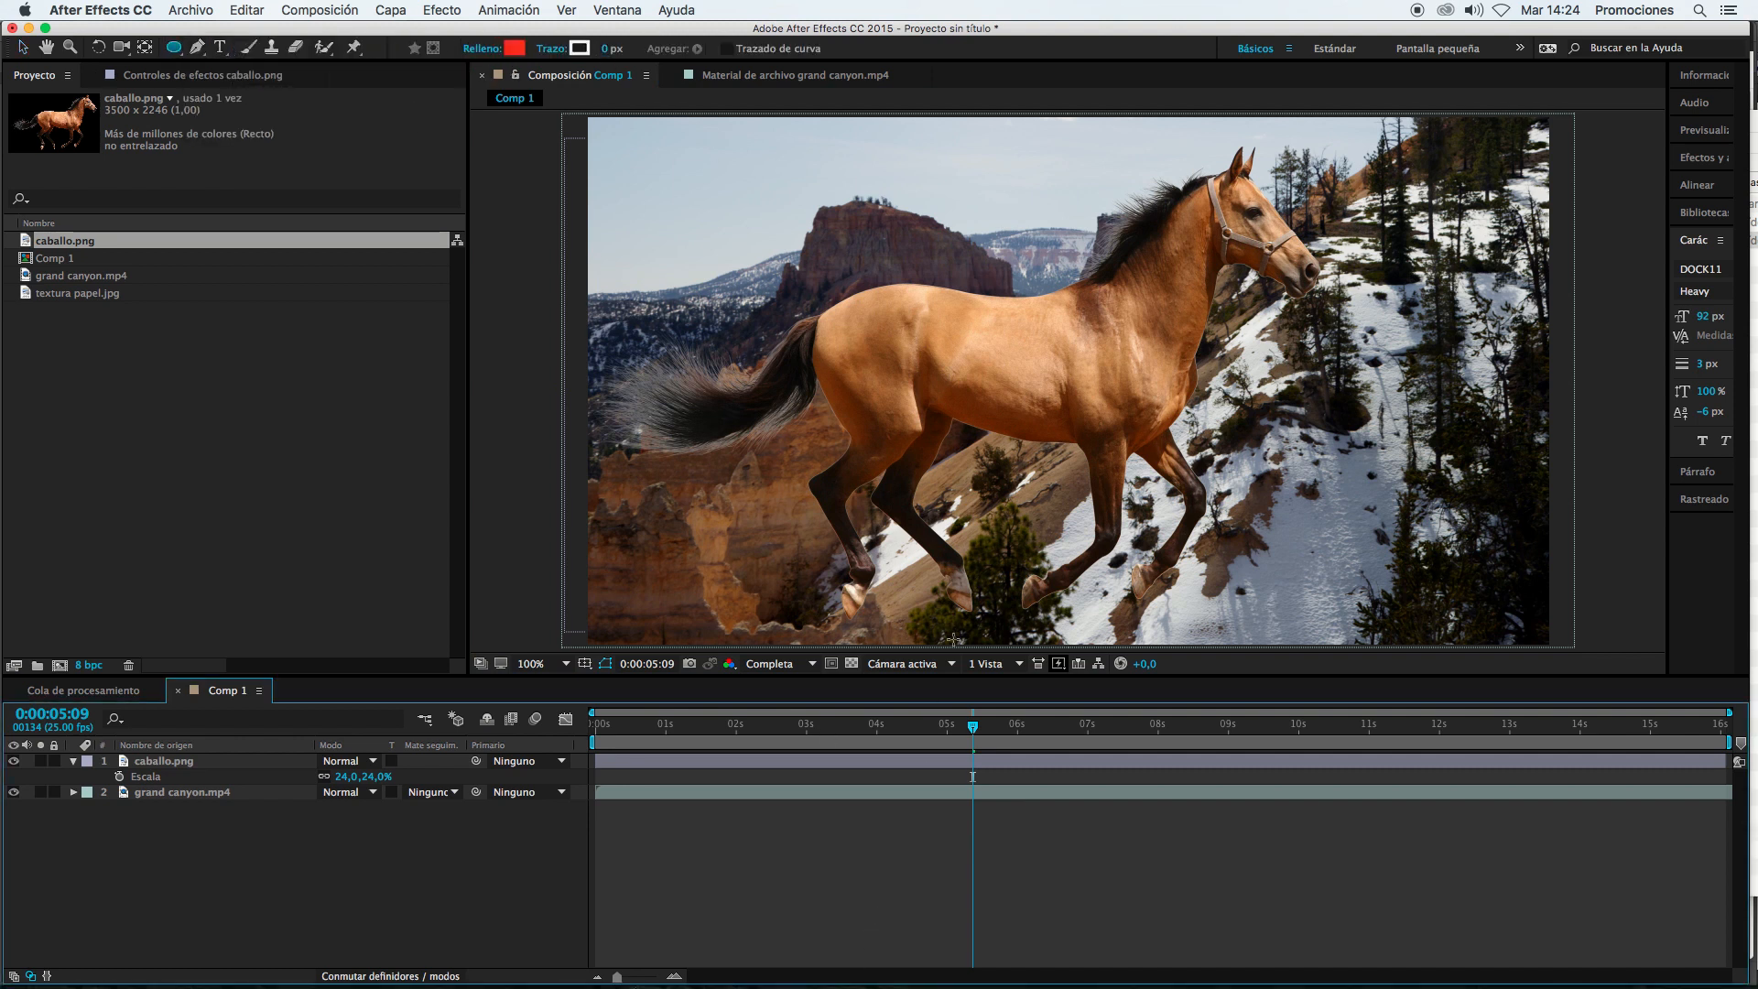
pyautogui.moveTo(985, 217)
pyautogui.mouseDown()
pyautogui.moveTo(1279, 501)
pyautogui.moveTo(1264, 495)
pyautogui.mouseUp()
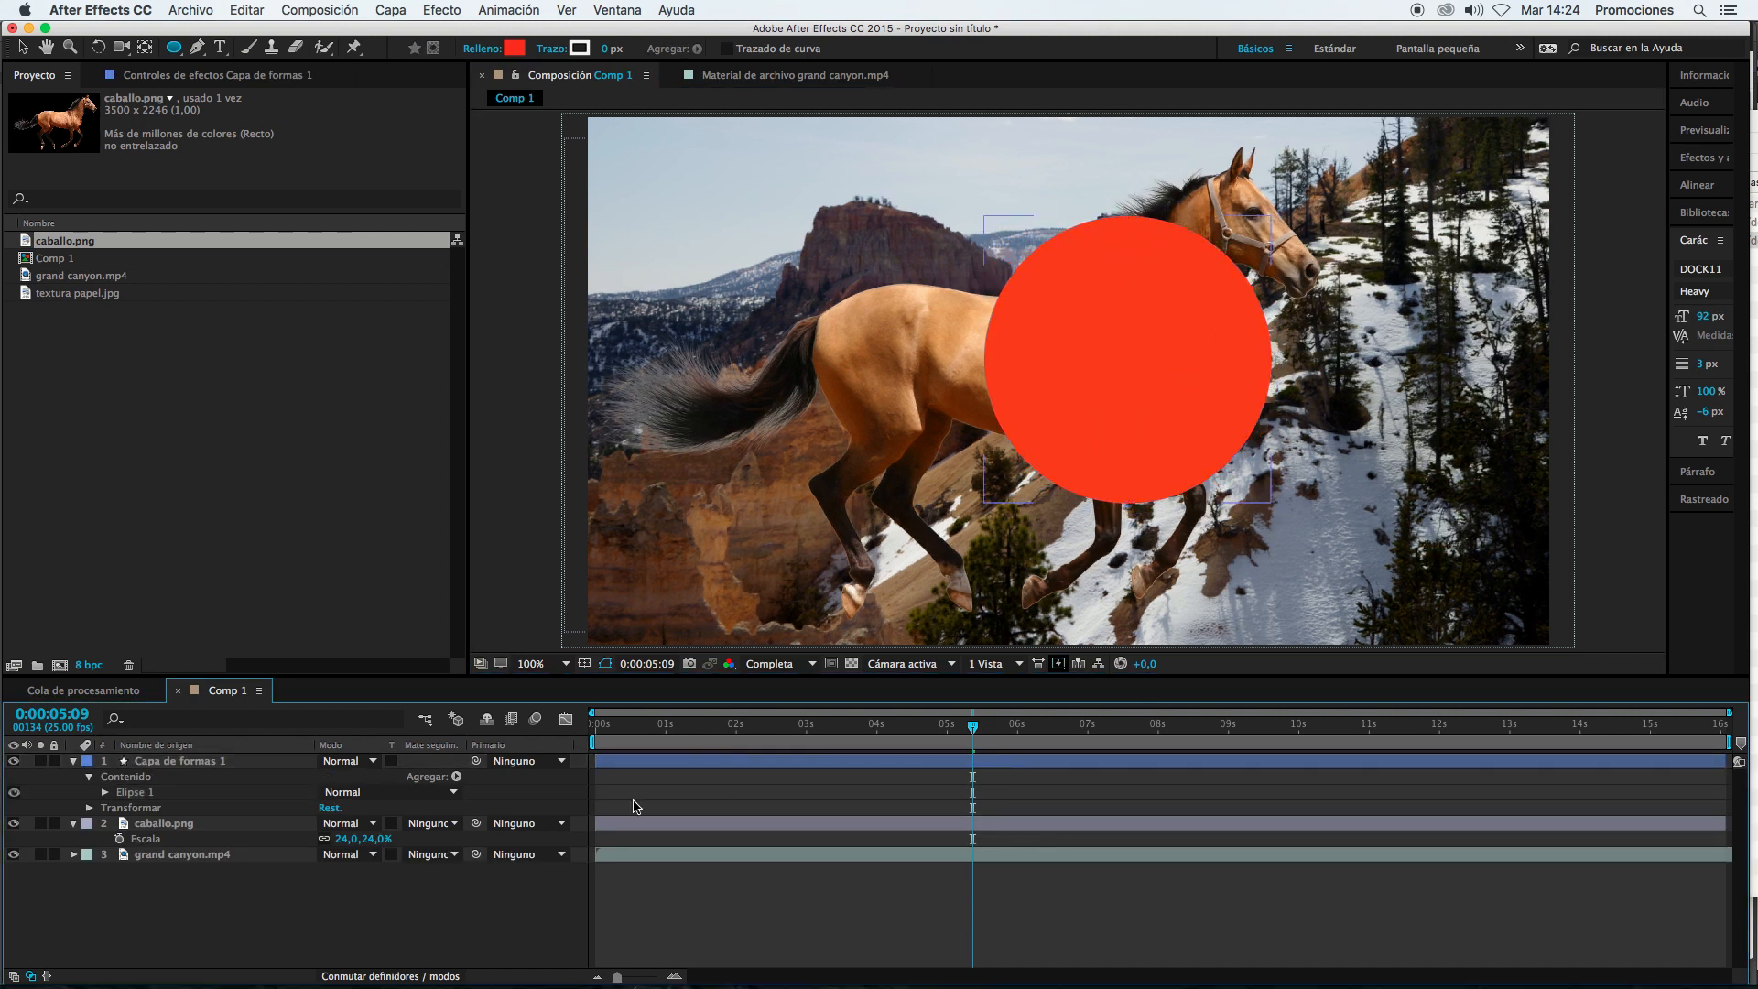
# Step: Set the red circle layer's blending mode to Multiplicar and move the circle over the horse's head
pyautogui.click(189, 763)
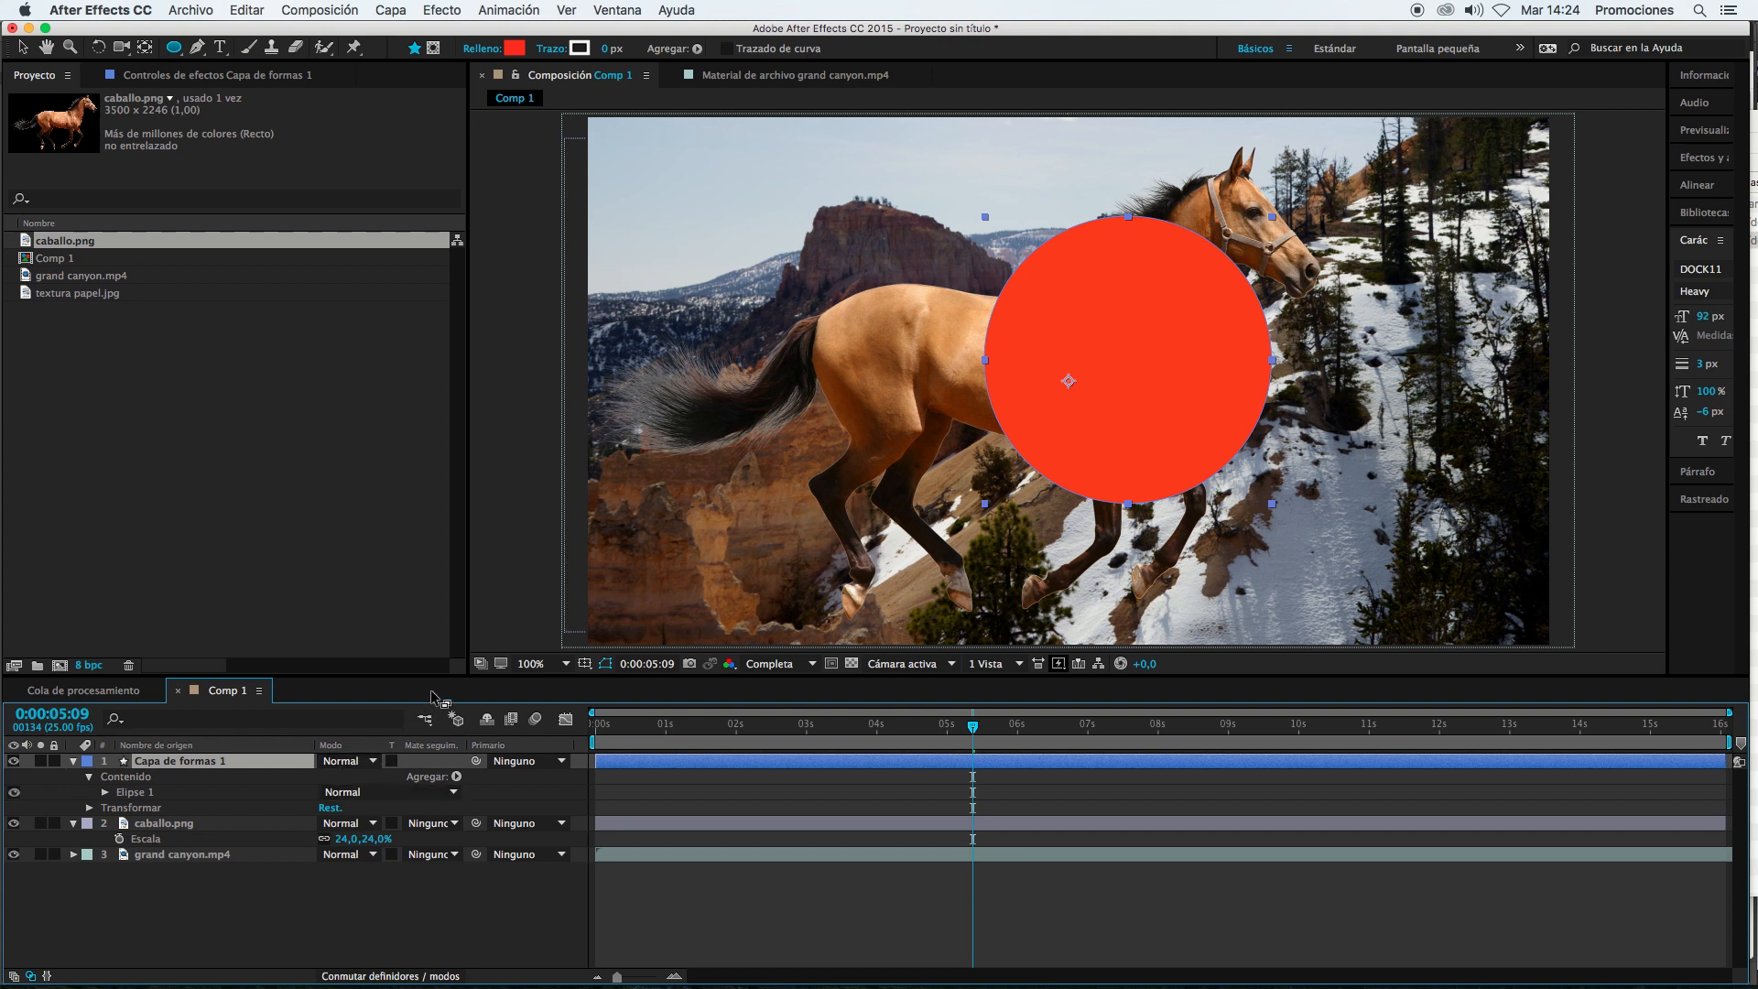
pyautogui.click(358, 764)
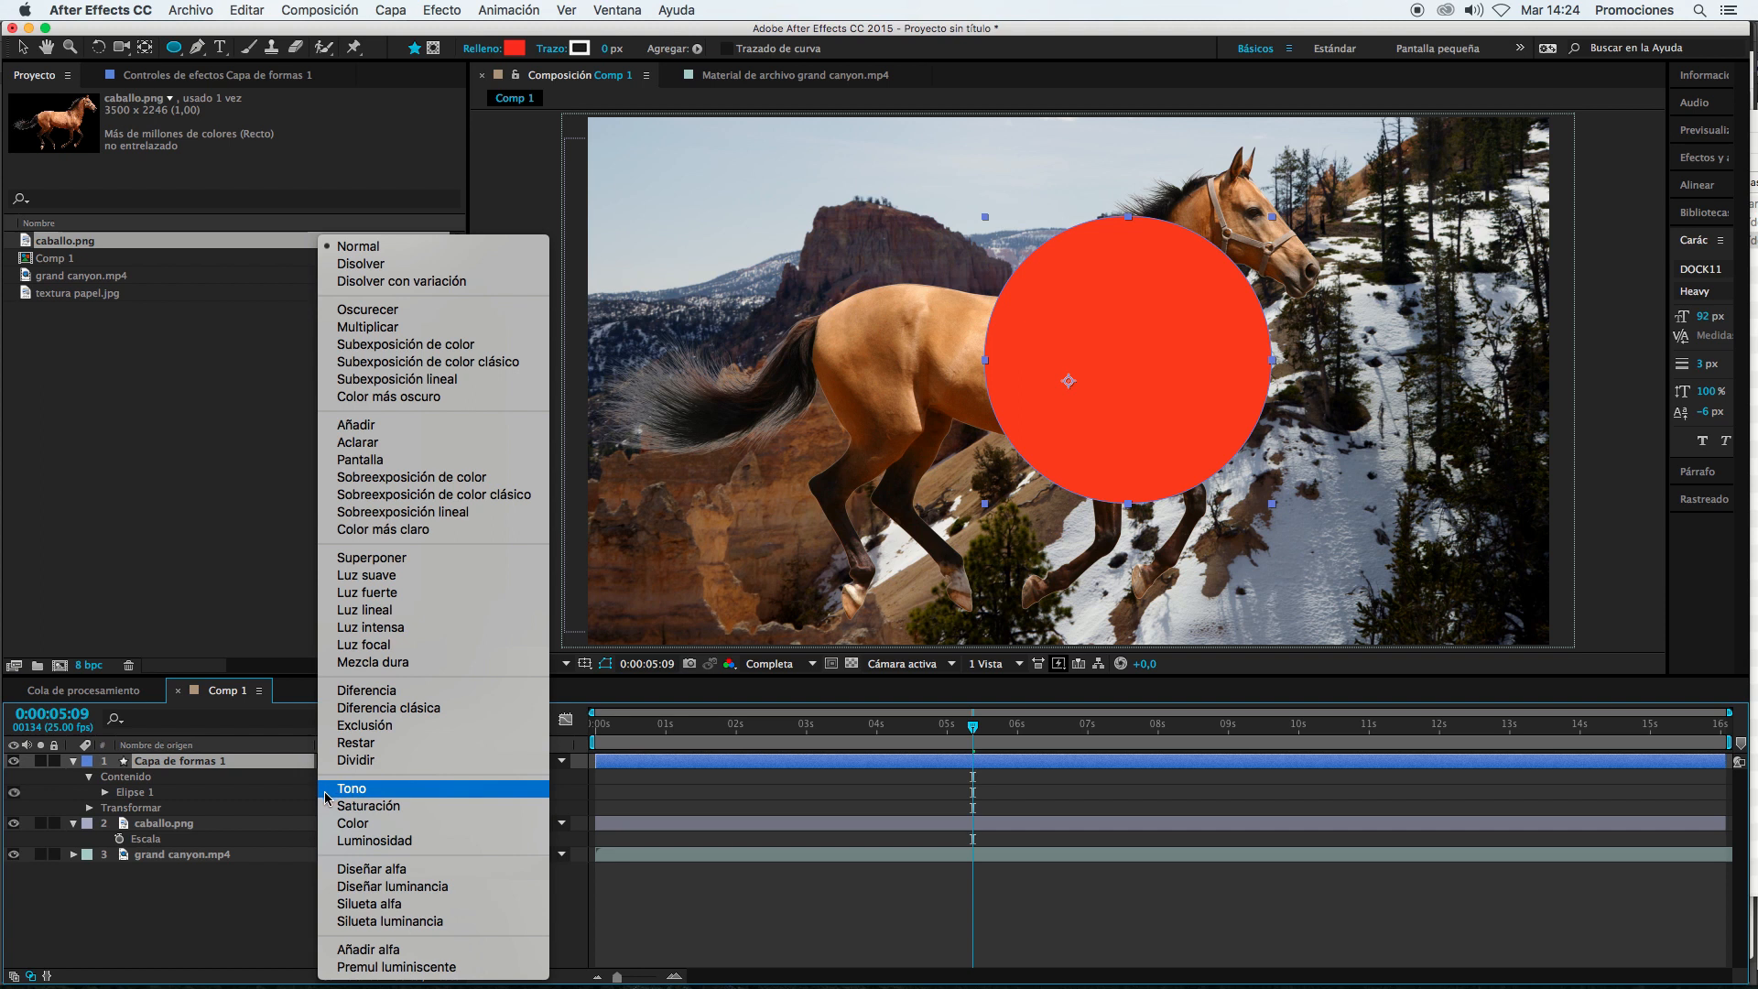
pyautogui.click(367, 327)
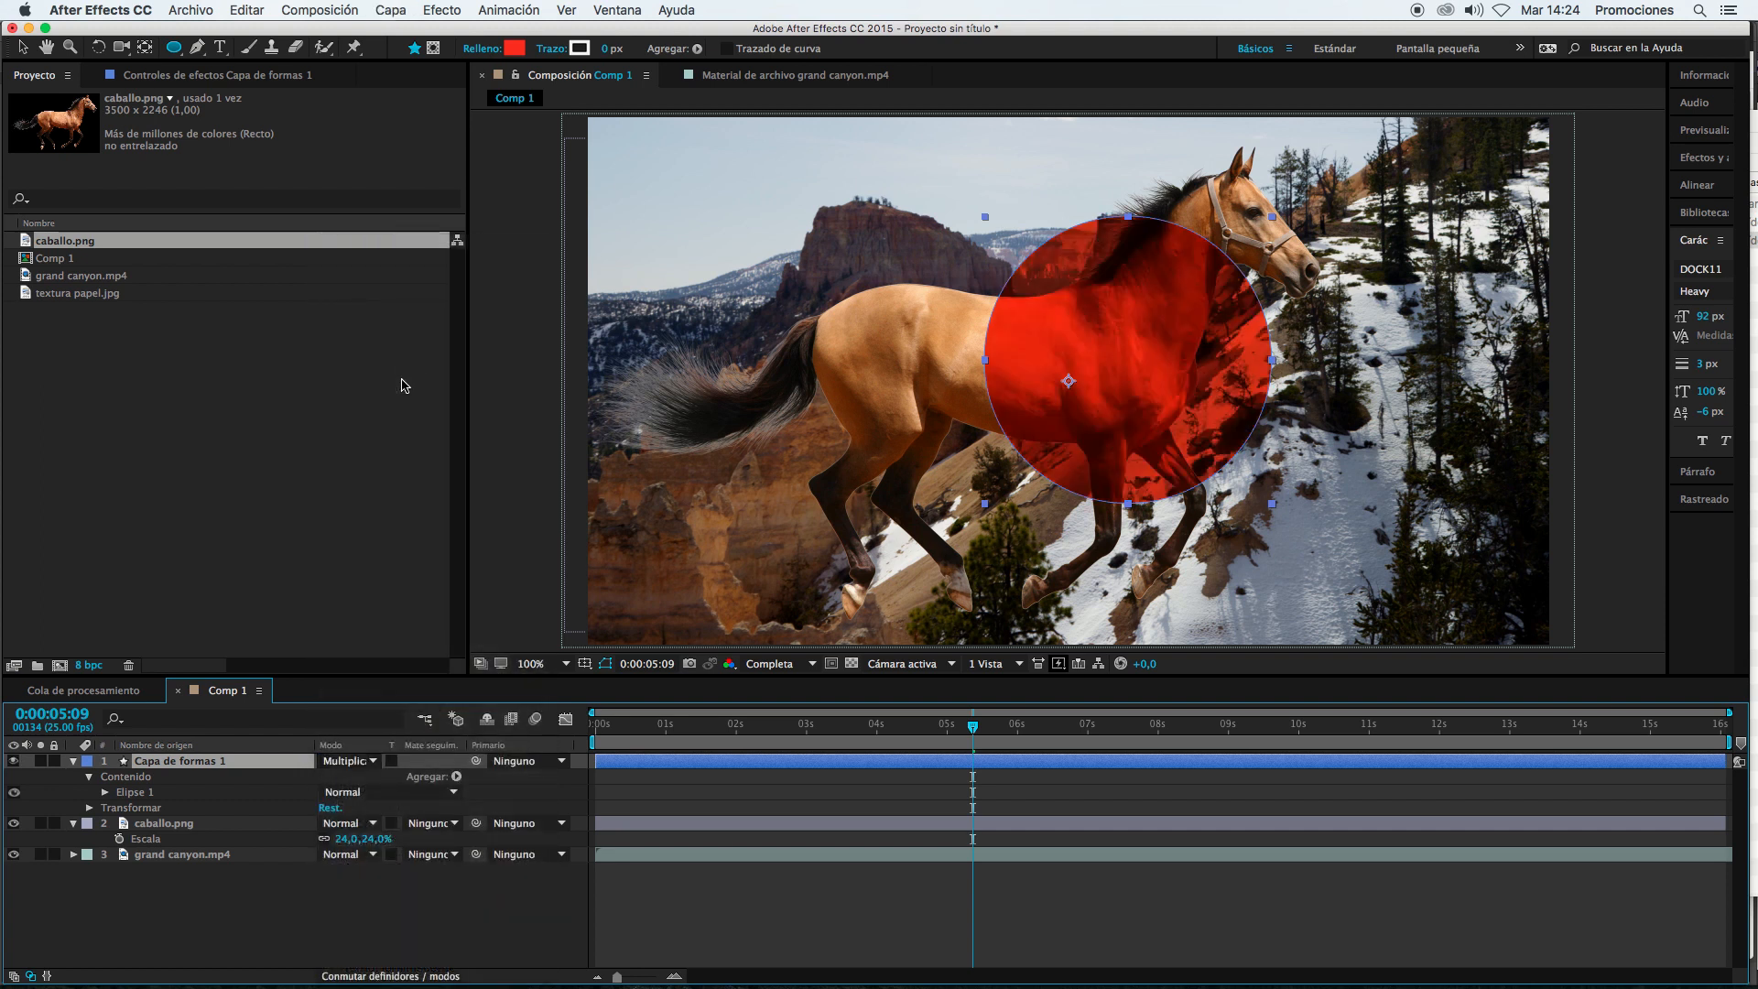
pyautogui.click(895, 942)
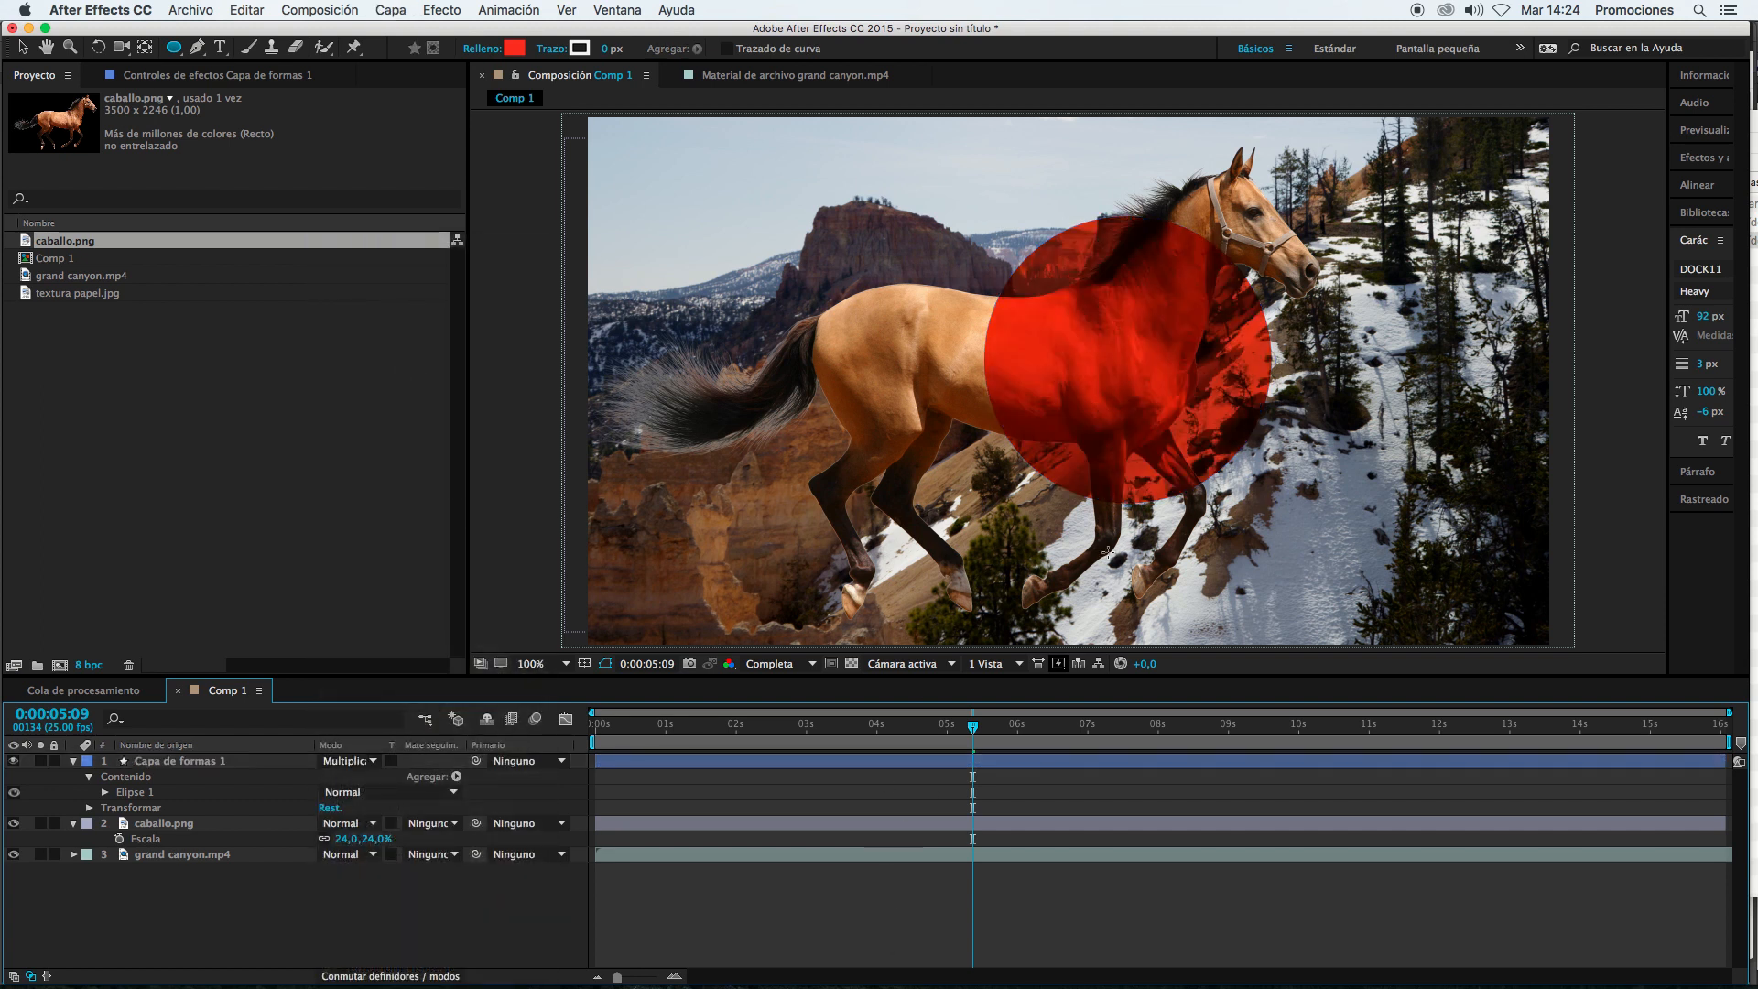
pyautogui.press('v')
pyautogui.moveTo(1116, 416); pyautogui.dragTo(1209, 314)
pyautogui.click(1060, 920)
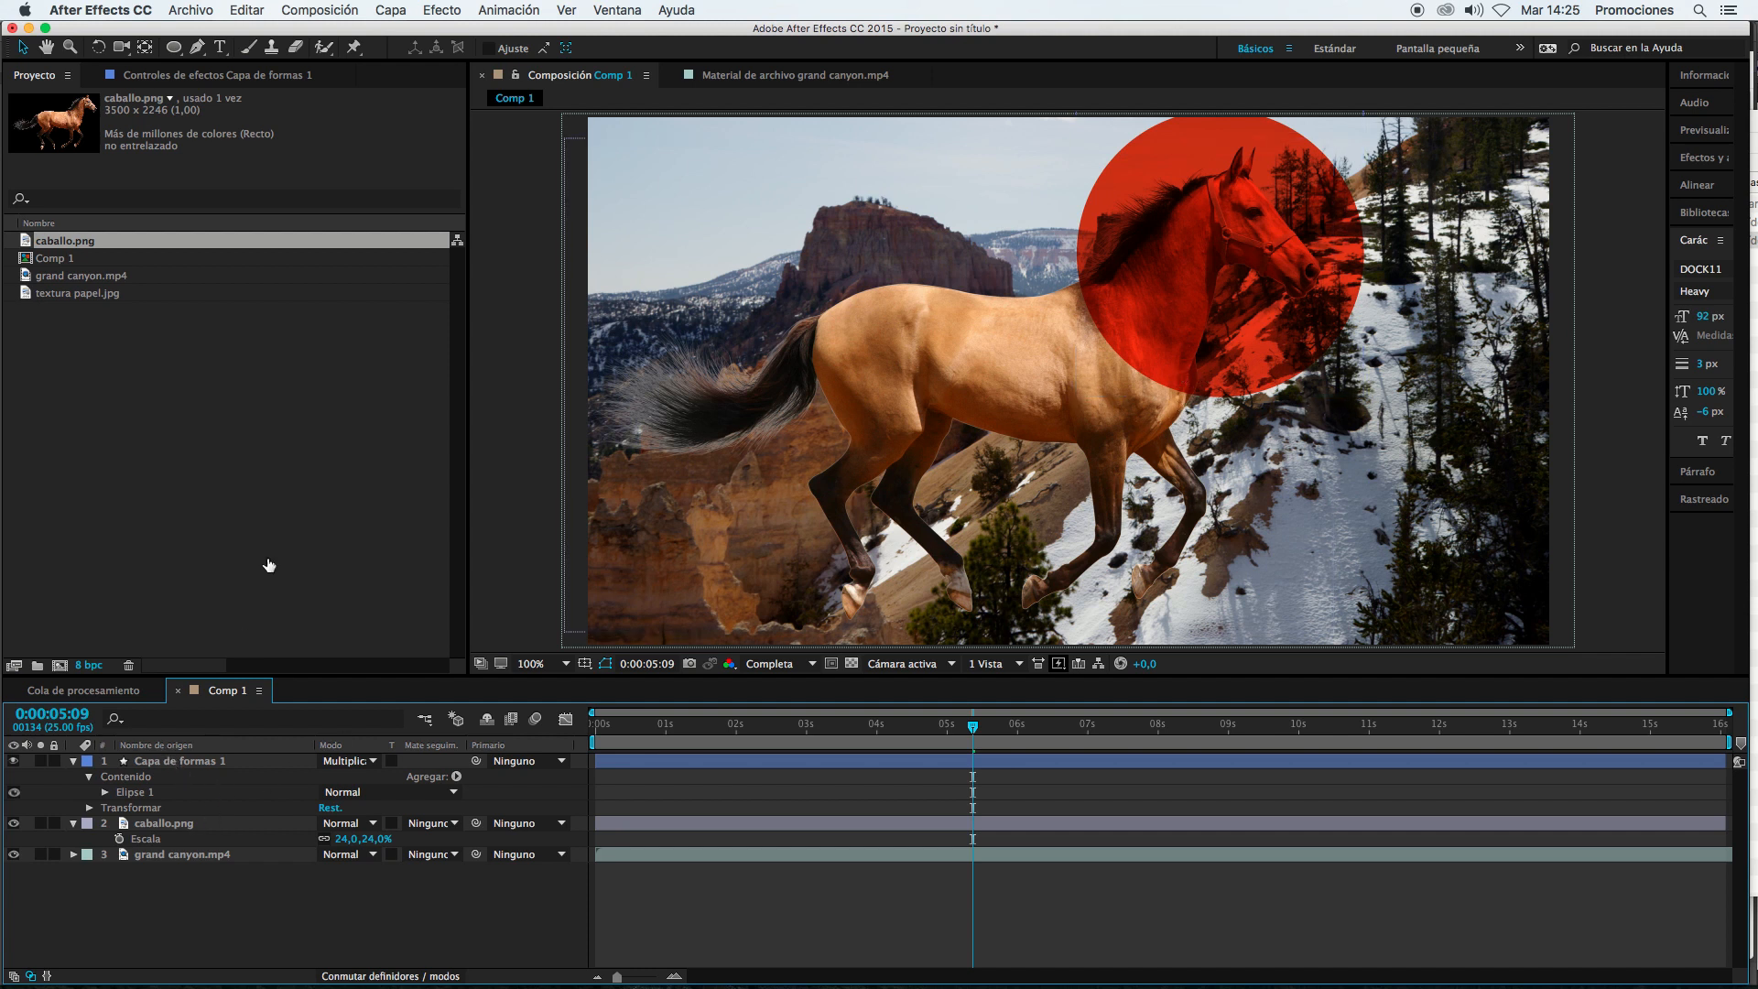
# Step: Draw a star with green fill 1CFC36 over the rocks below the horse's tail as a new shape layer
pyautogui.moveTo(173, 46); pyautogui.dragTo(229, 134)
pyautogui.click(513, 49)
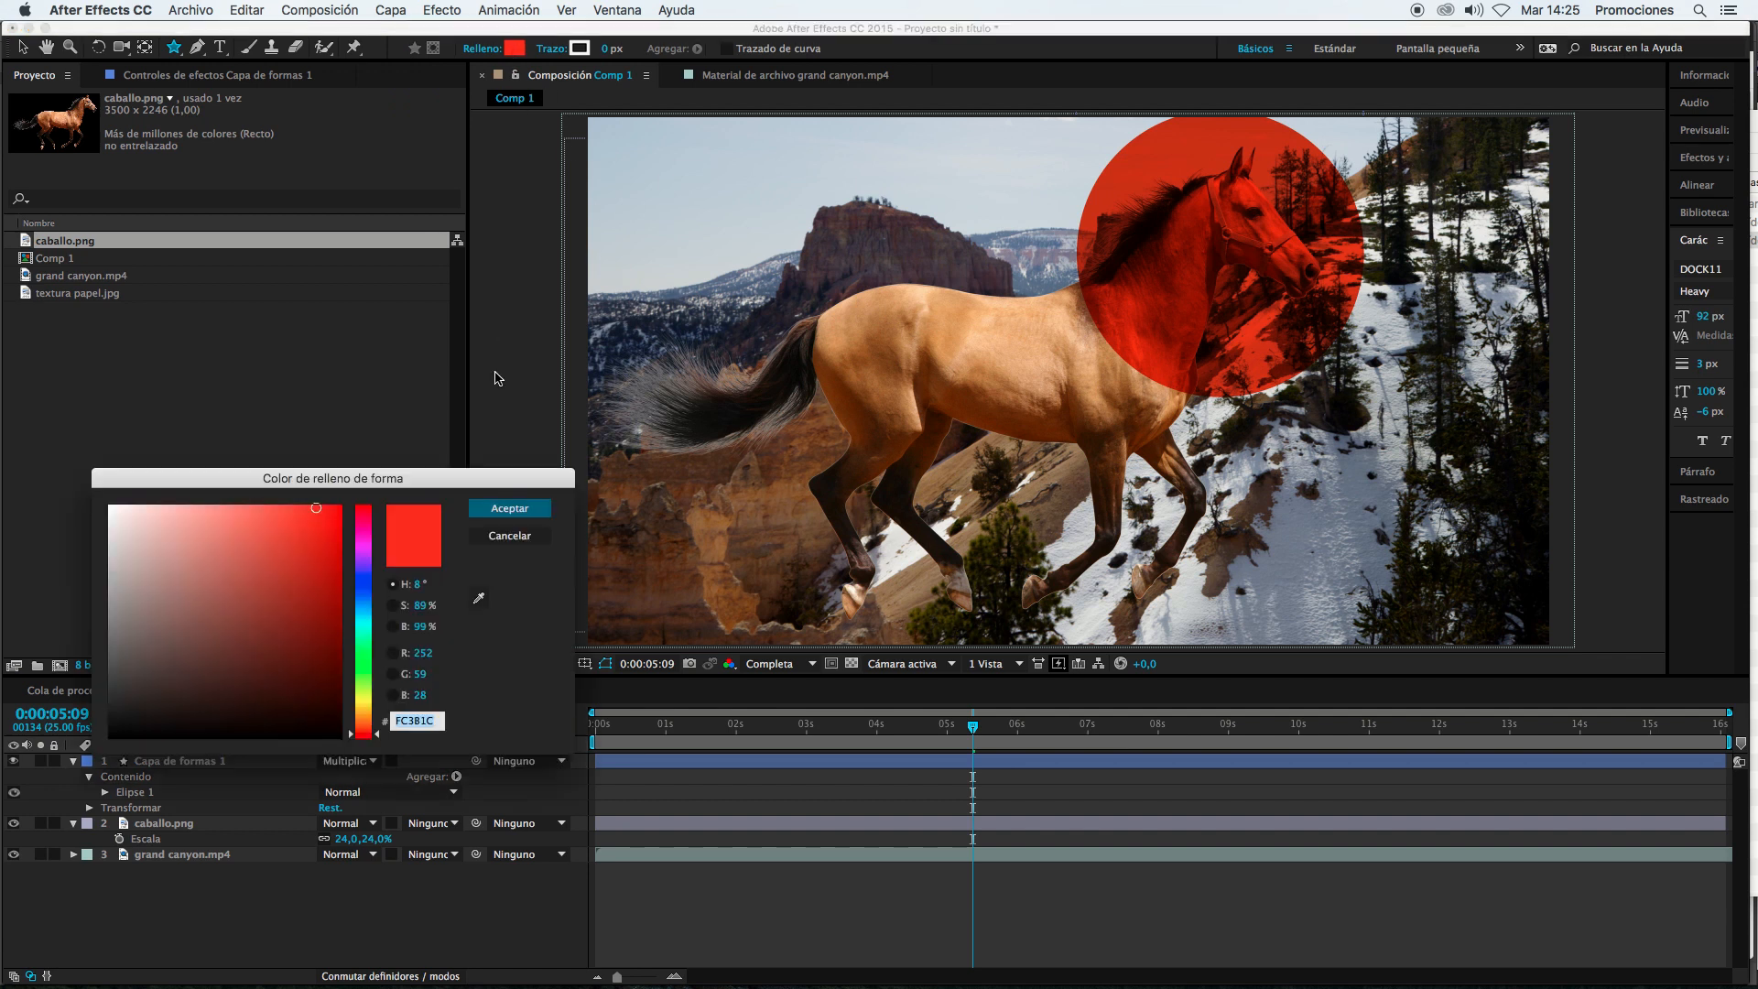
pyautogui.moveTo(357, 671); pyautogui.dragTo(373, 654)
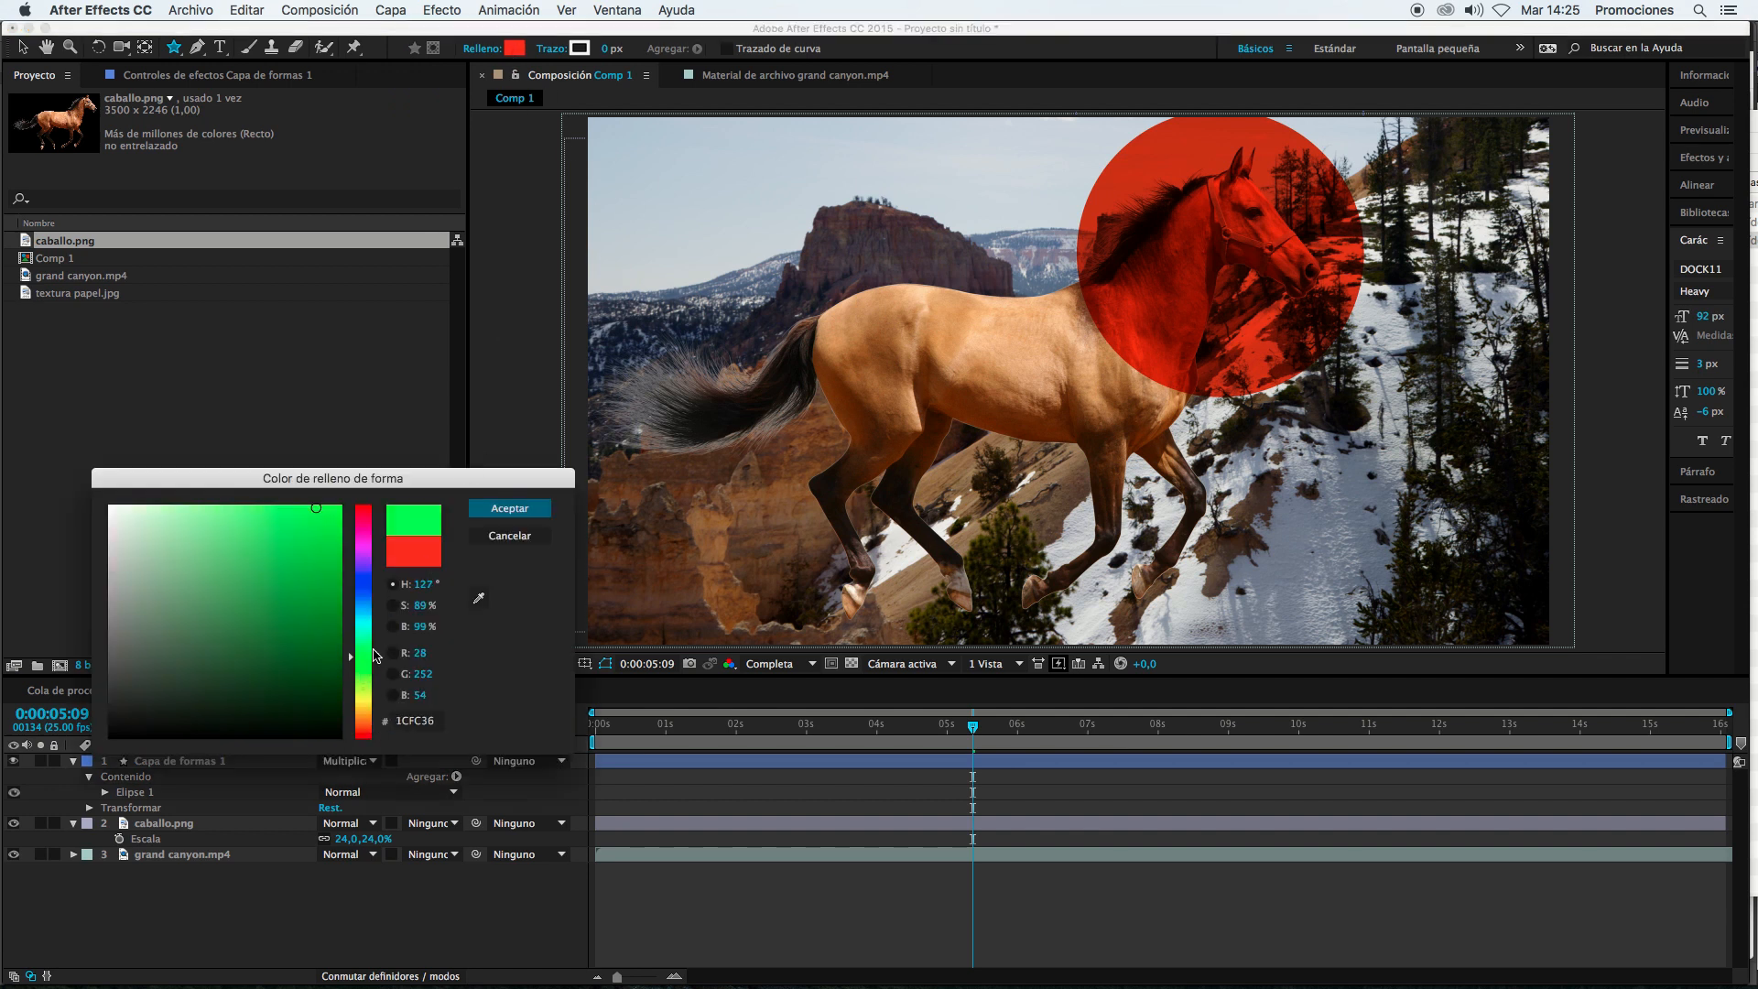
pyautogui.click(529, 506)
pyautogui.moveTo(698, 552); pyautogui.dragTo(602, 583)
# Step: Move the green star up beside the horse's hind legs and set its layer's blending mode to Pantalla
pyautogui.click(192, 761)
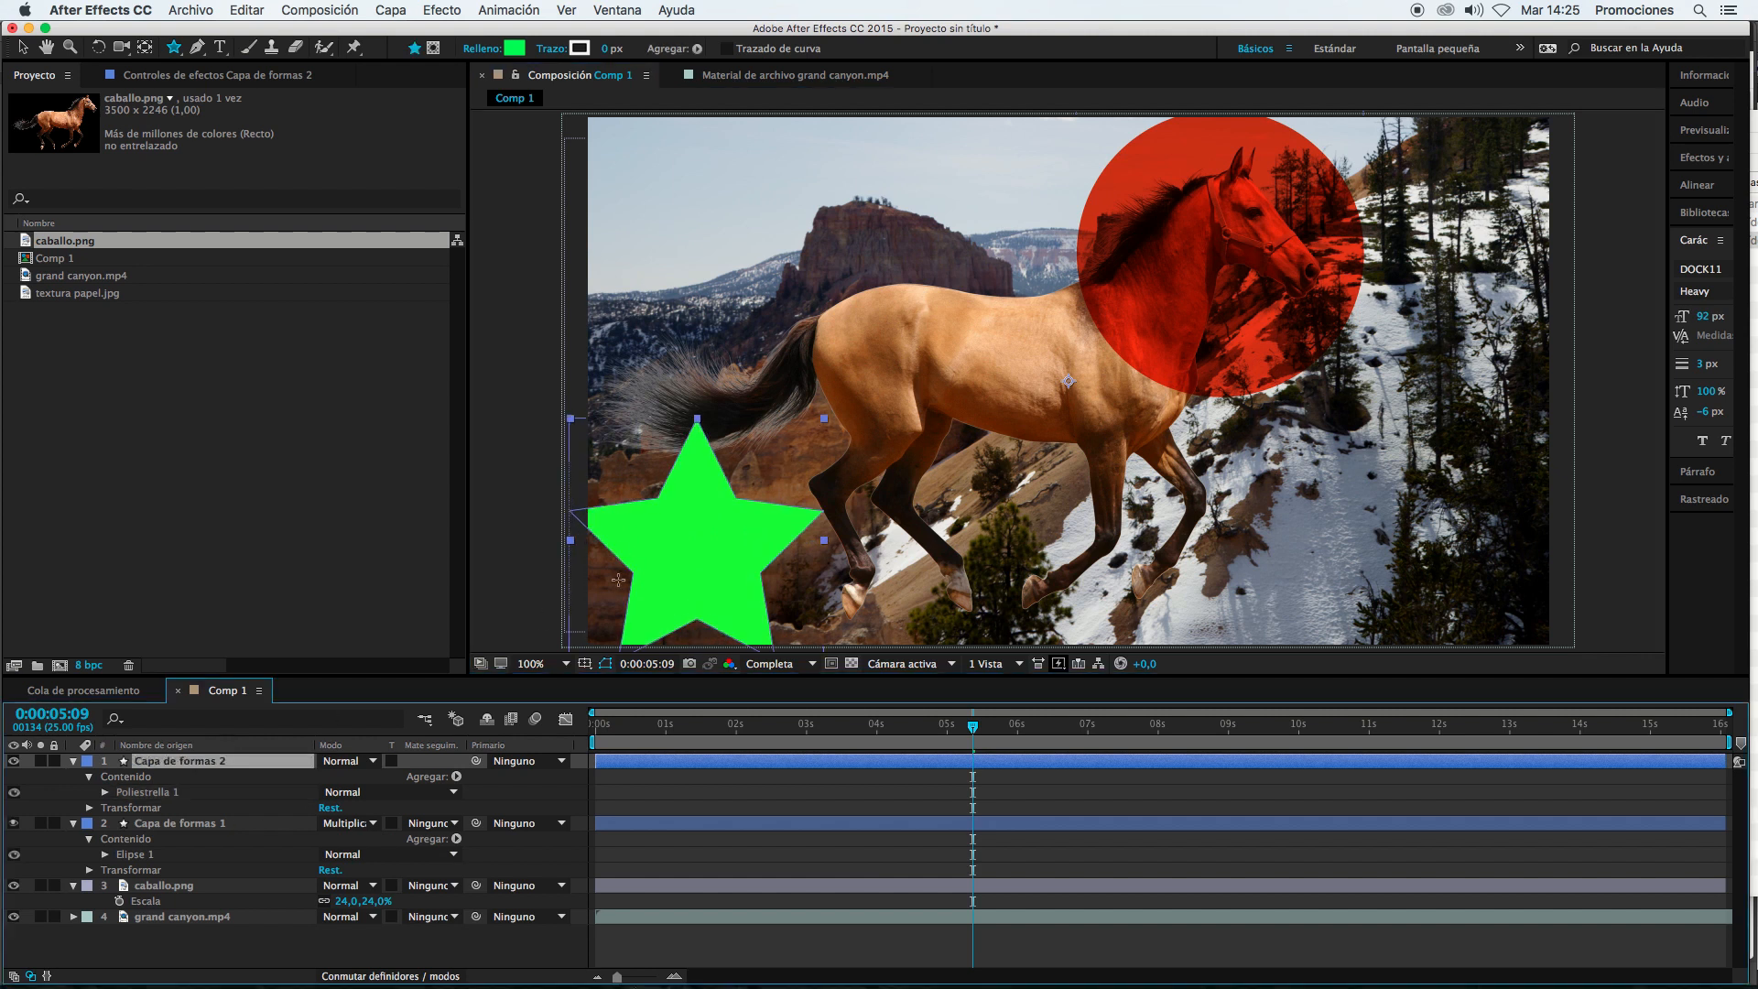
pyautogui.press('v')
pyautogui.moveTo(705, 540); pyautogui.dragTo(787, 471)
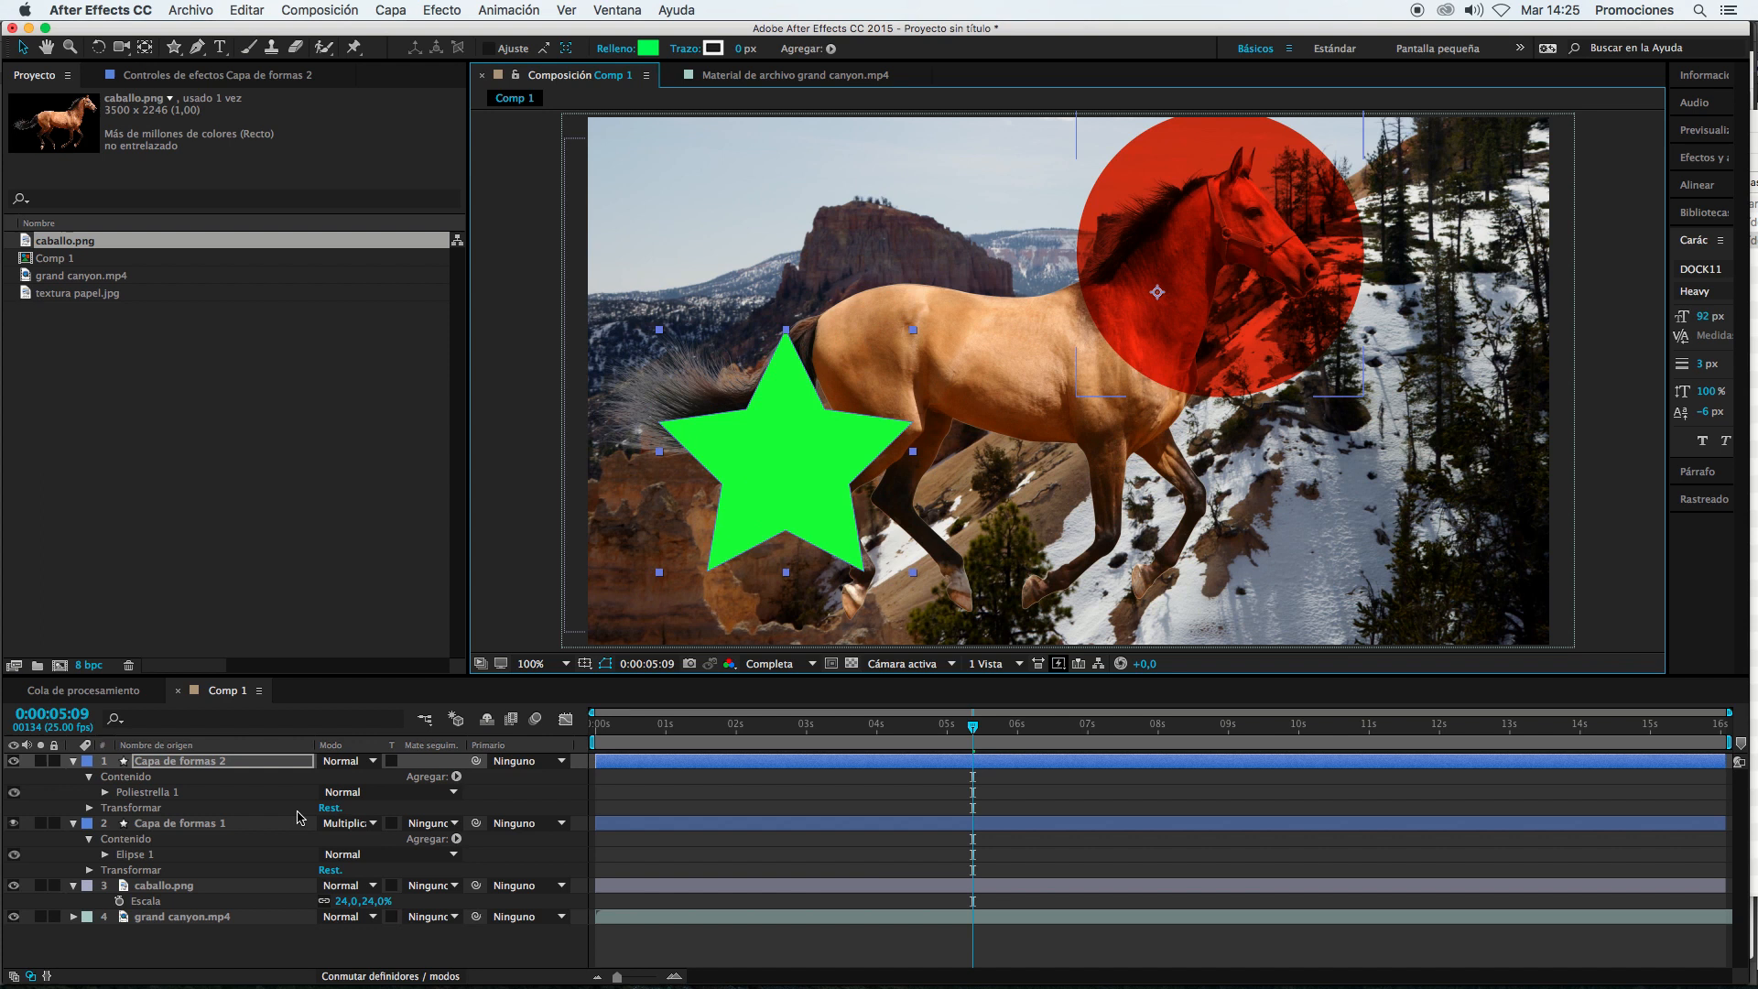
pyautogui.click(348, 761)
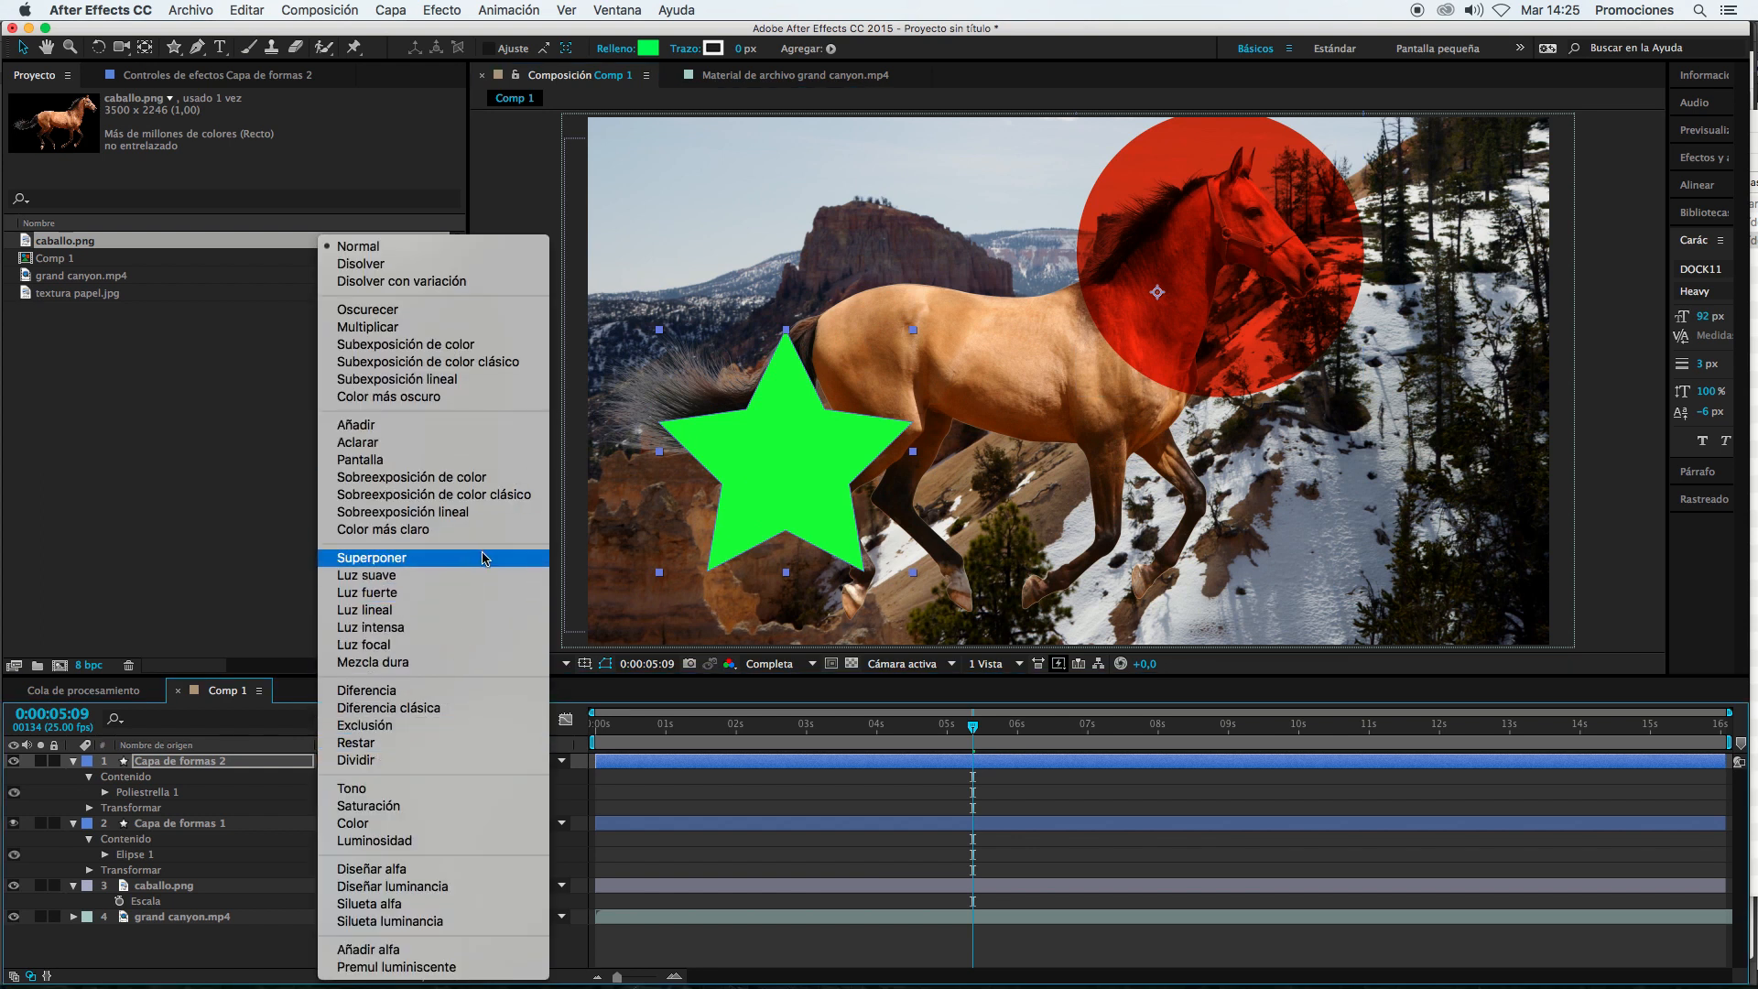
pyautogui.click(412, 465)
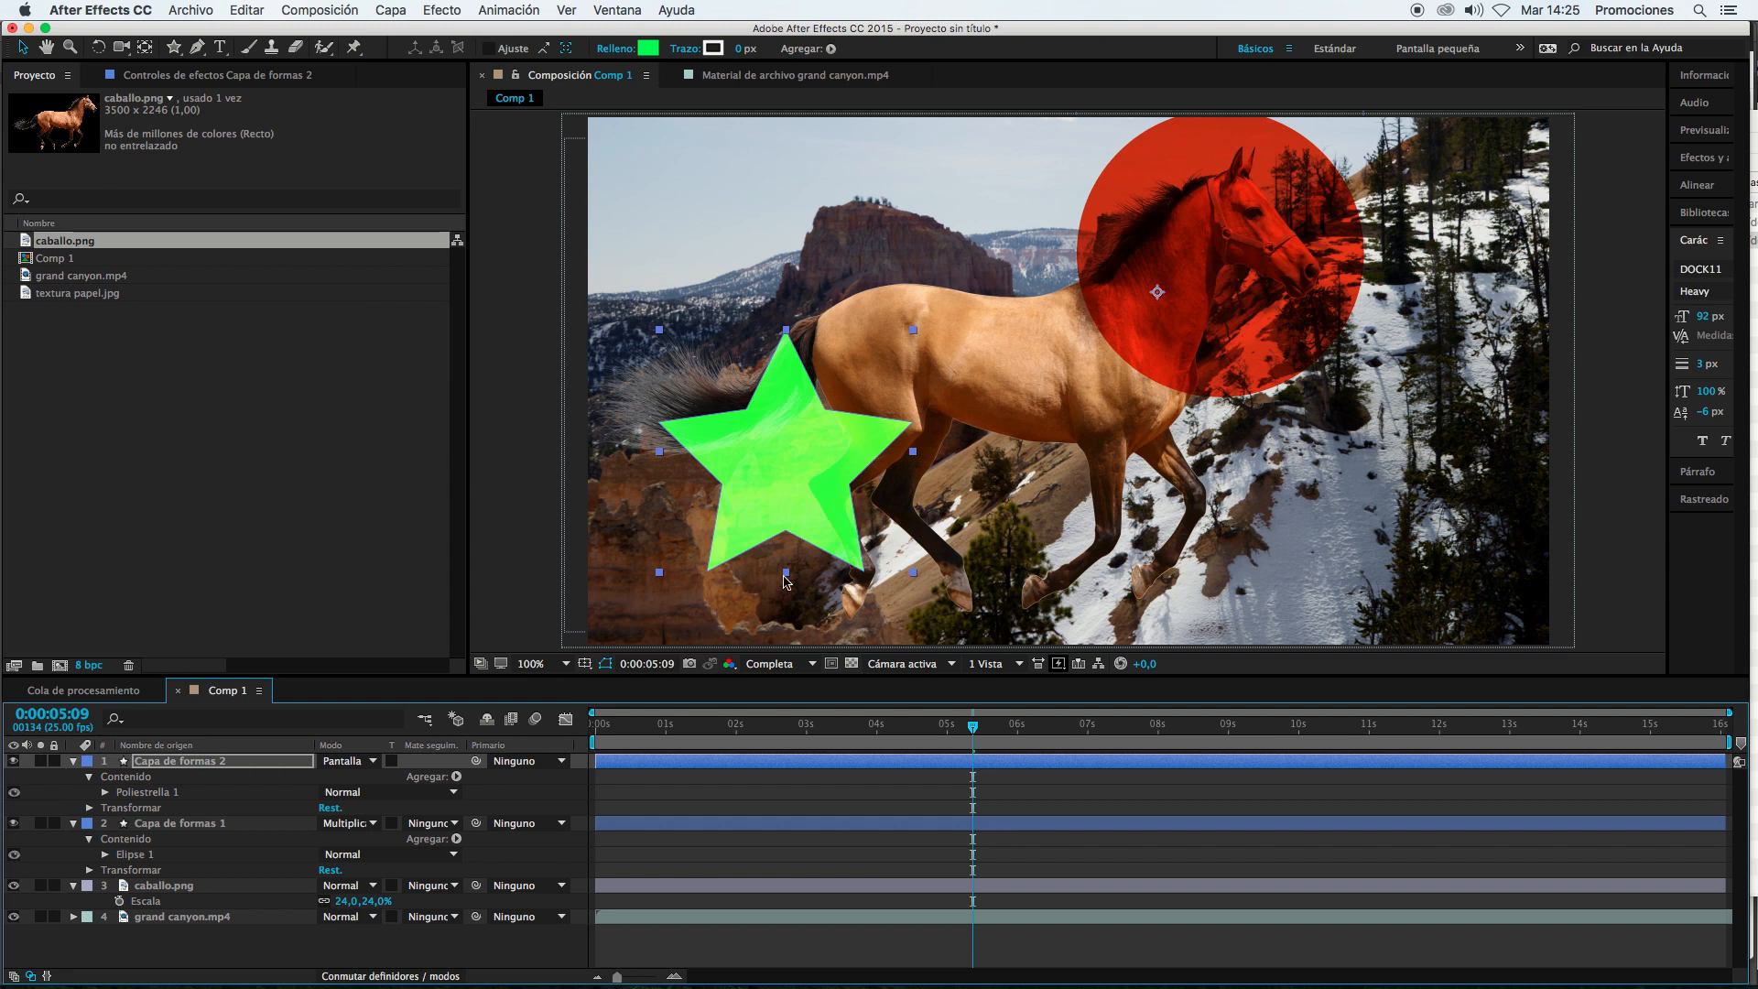
# Step: Move the green star so it overlaps the red circle, and place the circle's layer above the star's layer
pyautogui.click(797, 785)
pyautogui.moveTo(778, 432)
pyautogui.mouseDown()
pyautogui.moveTo(801, 387)
pyautogui.moveTo(878, 349)
pyautogui.moveTo(952, 378)
pyautogui.moveTo(1027, 370)
pyautogui.moveTo(971, 353)
pyautogui.moveTo(1118, 346)
pyautogui.moveTo(1169, 367)
pyautogui.mouseUp()
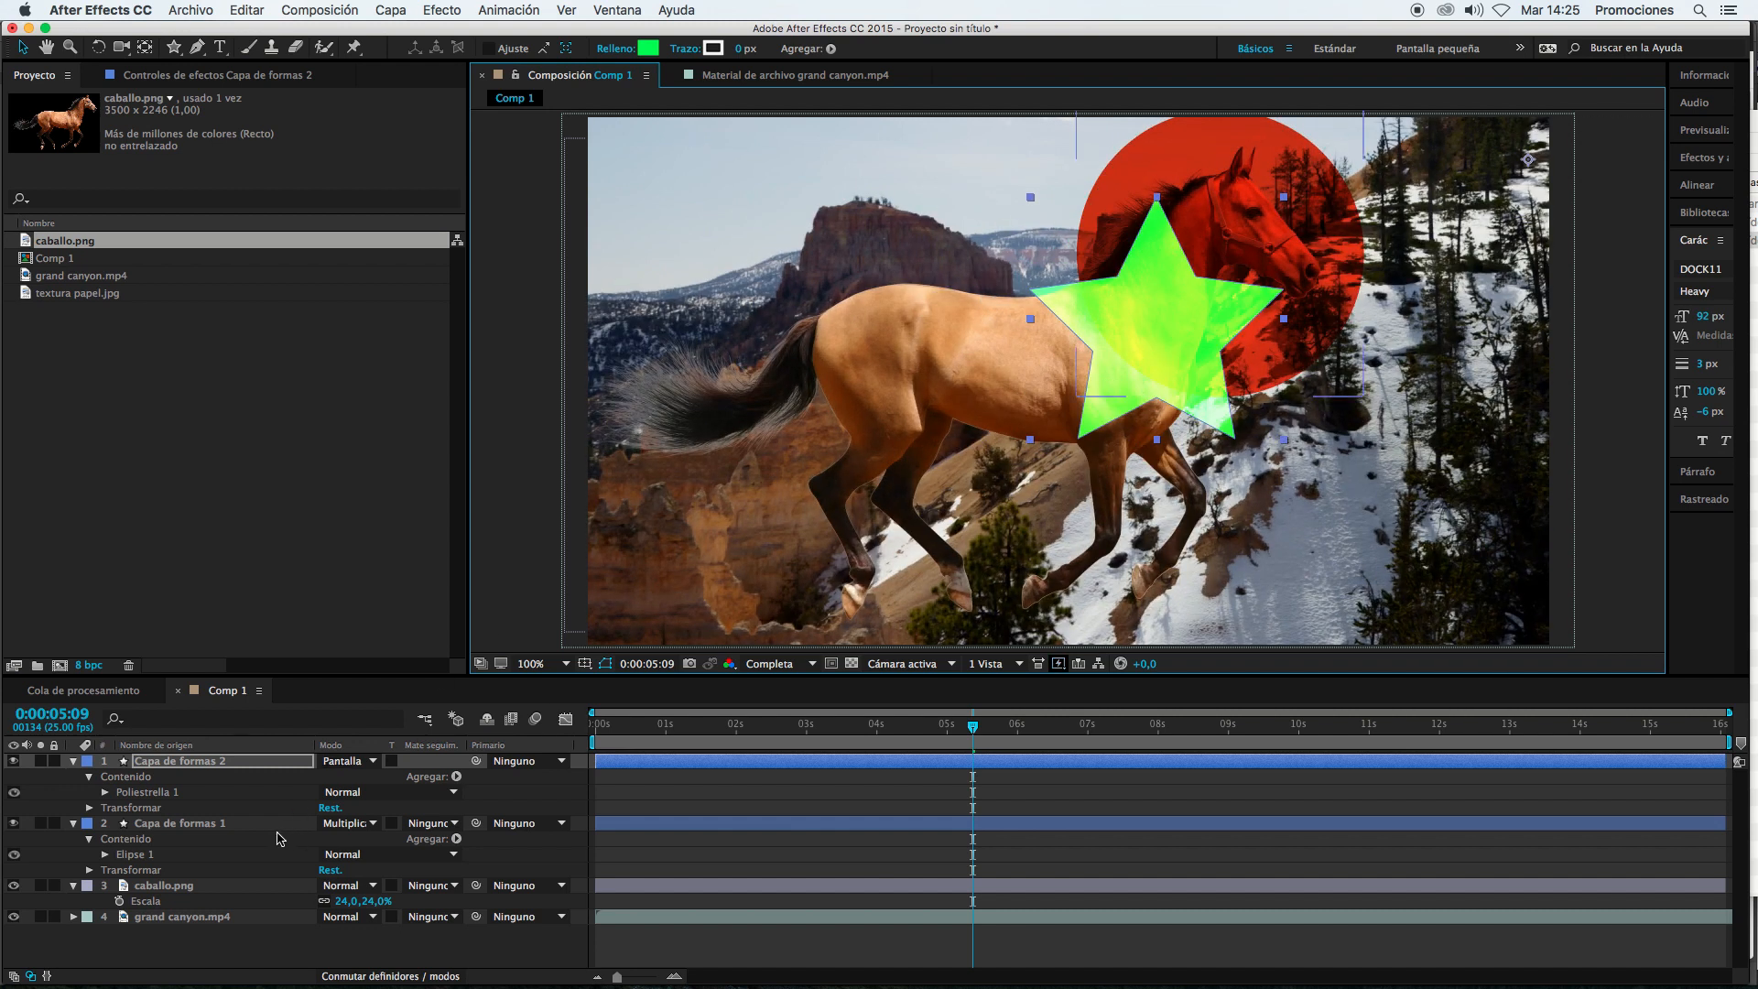
pyautogui.click(230, 821)
pyautogui.click(229, 760)
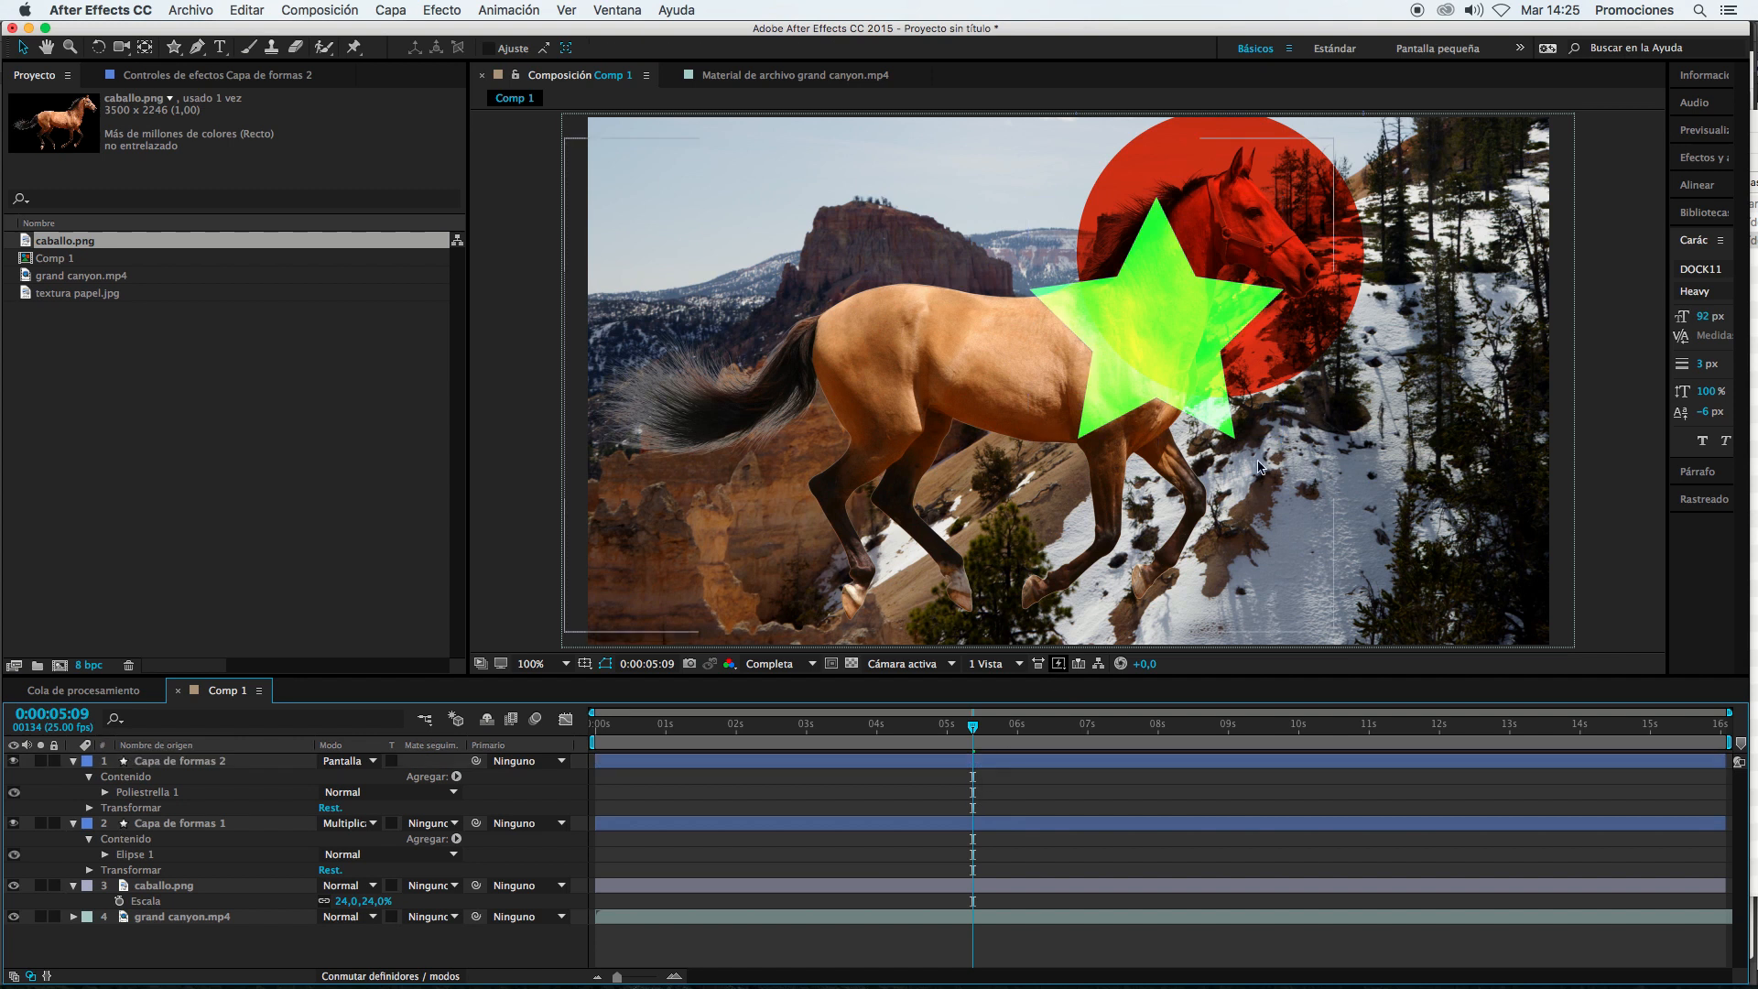
pyautogui.moveTo(222, 825); pyautogui.dragTo(224, 773)
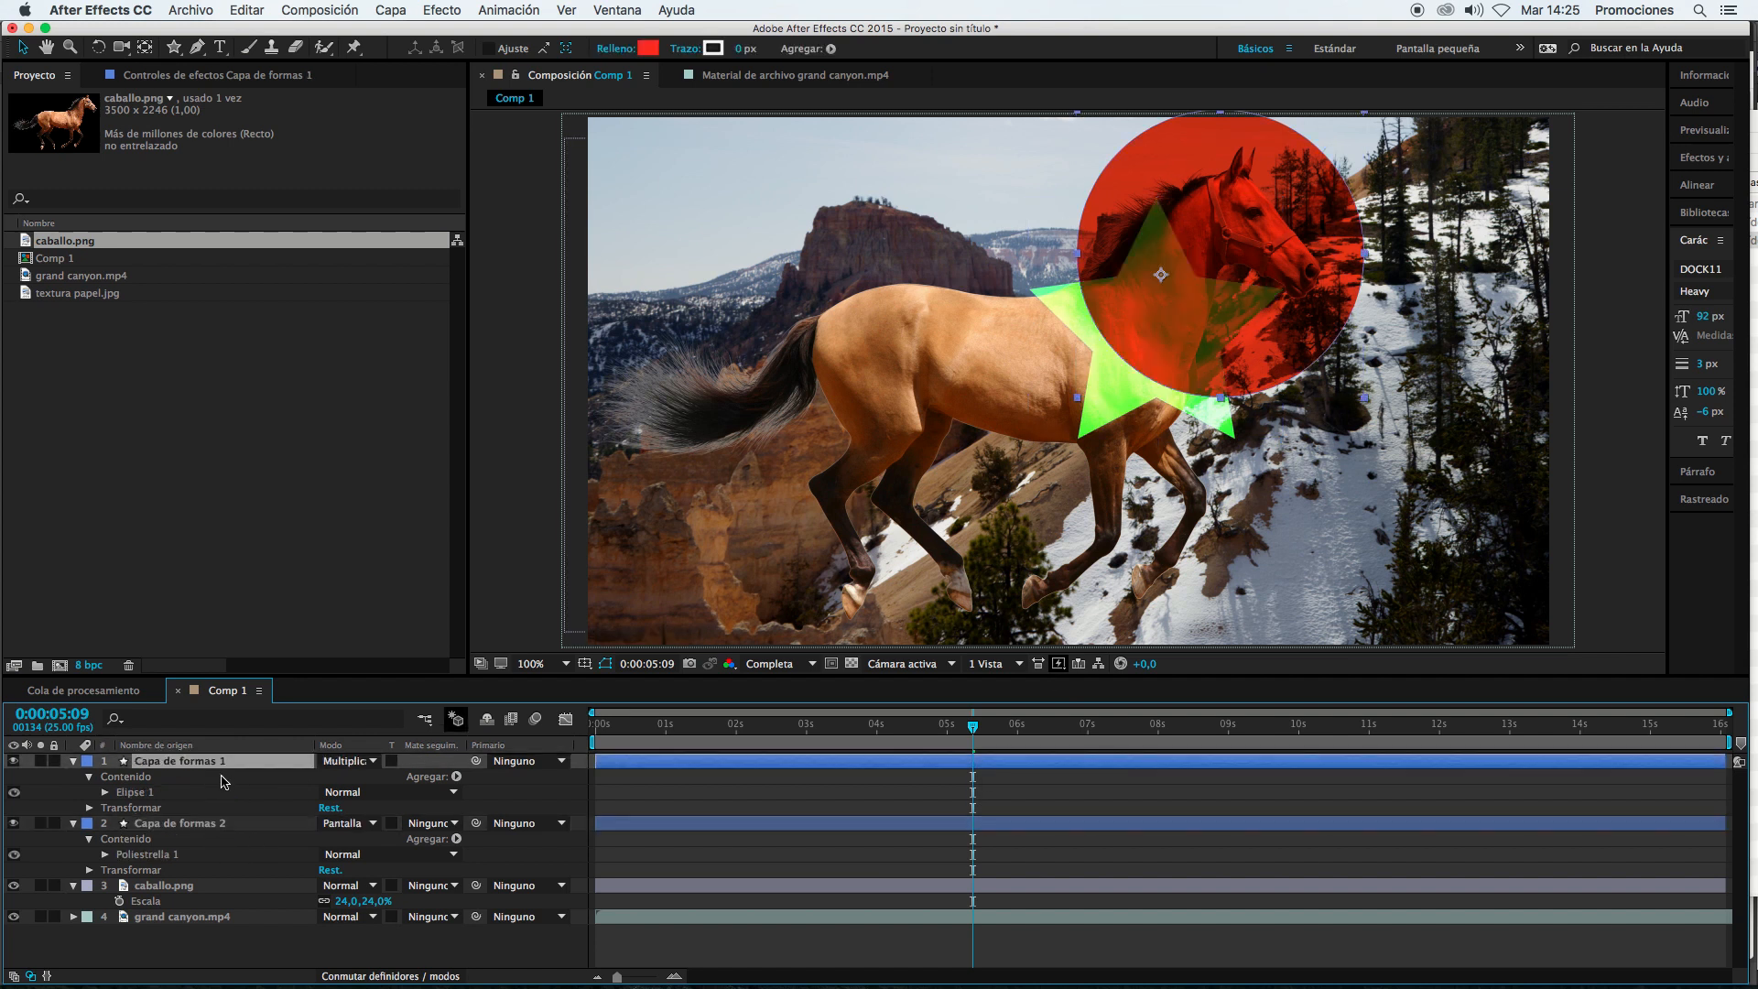
pyautogui.click(783, 808)
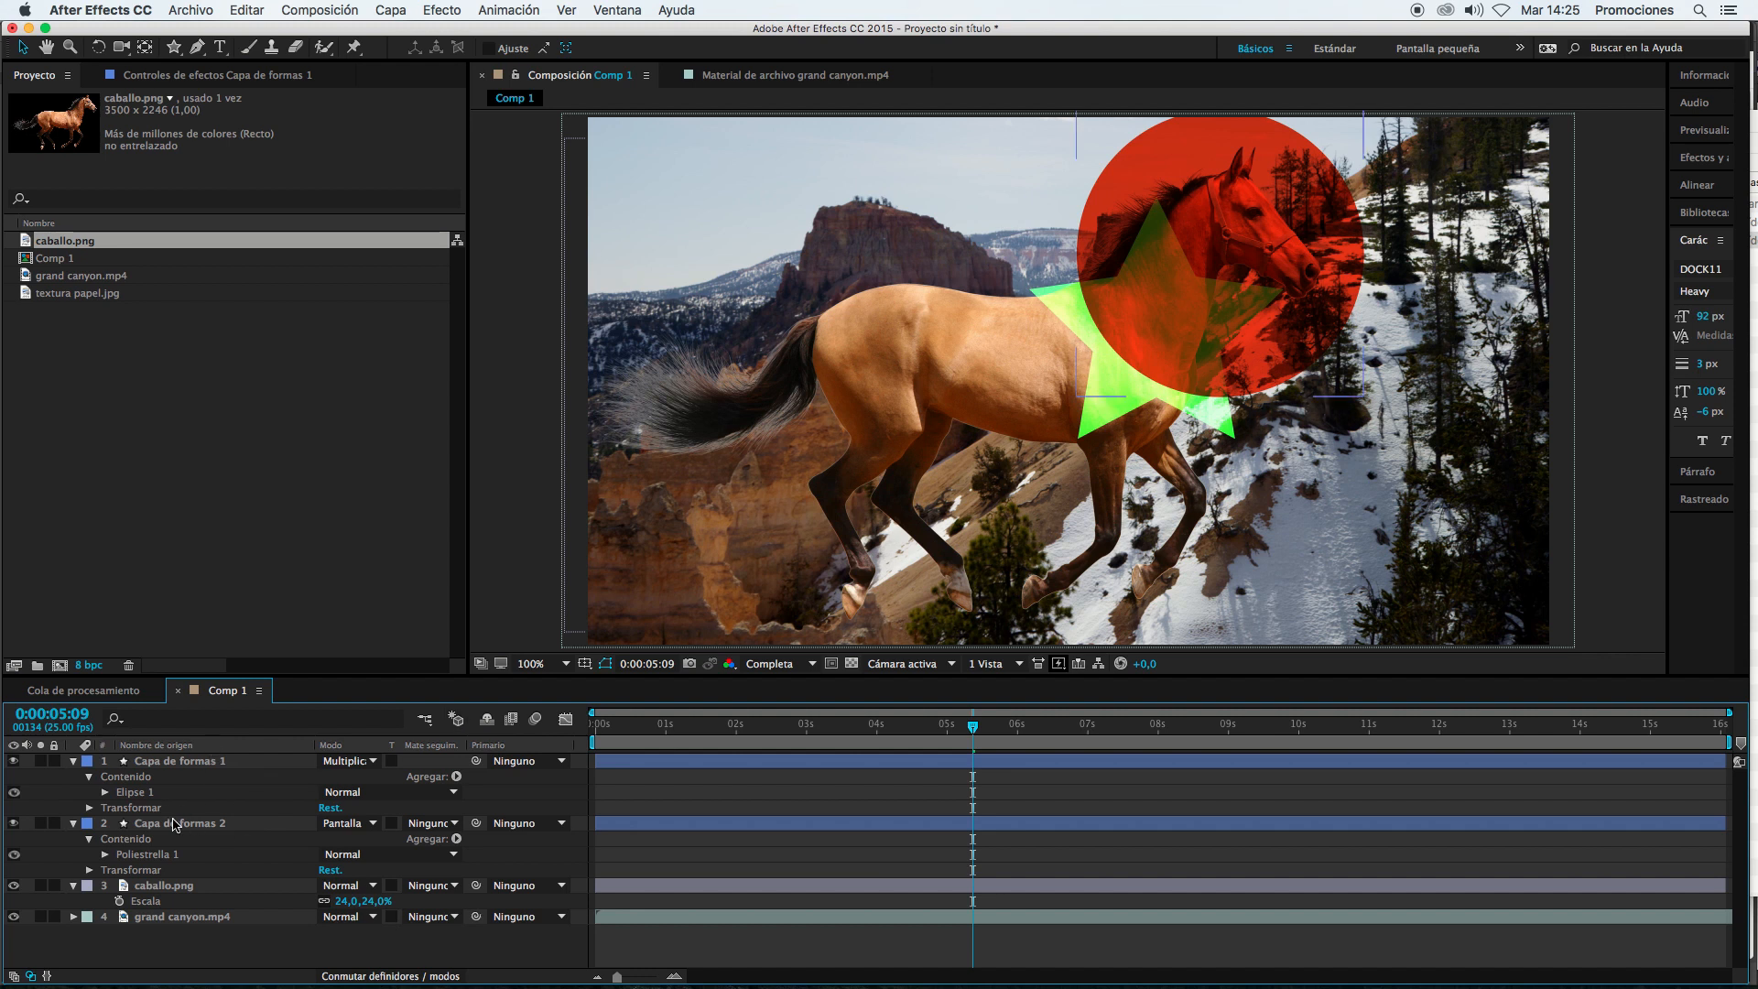
# Step: Try placing the star layer above the circle layer, and undo the reordering
pyautogui.moveTo(178, 825); pyautogui.dragTo(348, 768)
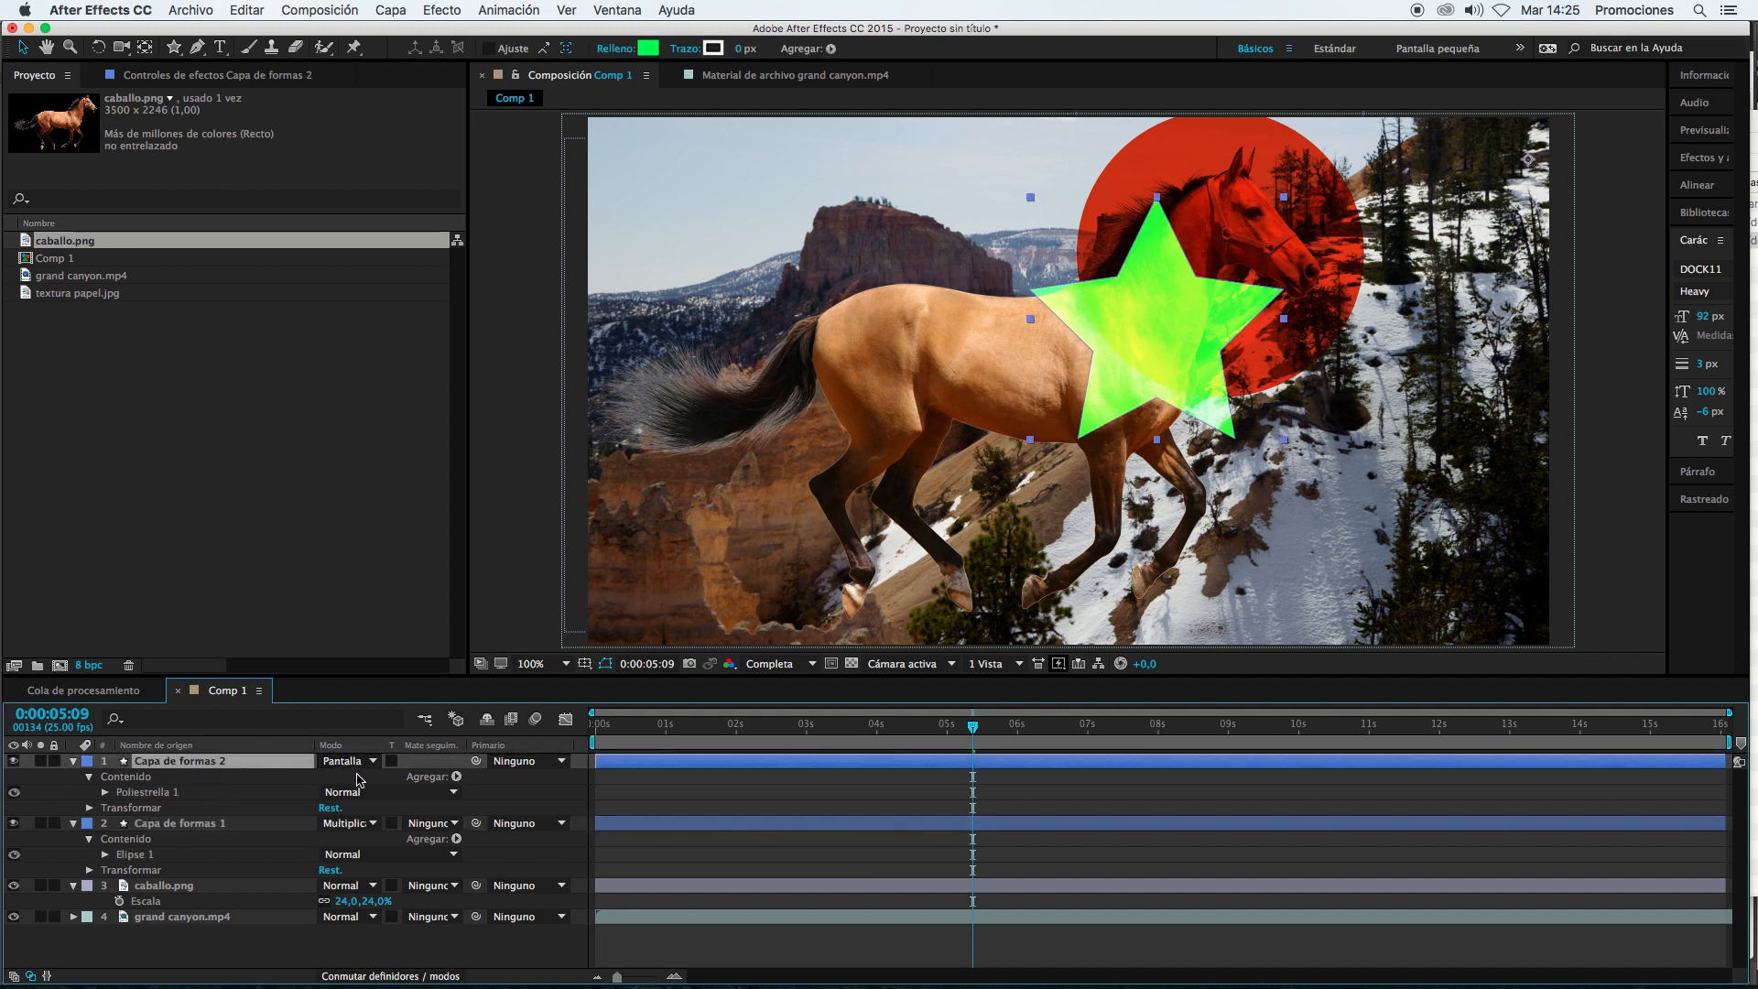
pyautogui.hotkey('ctrl', 'z')
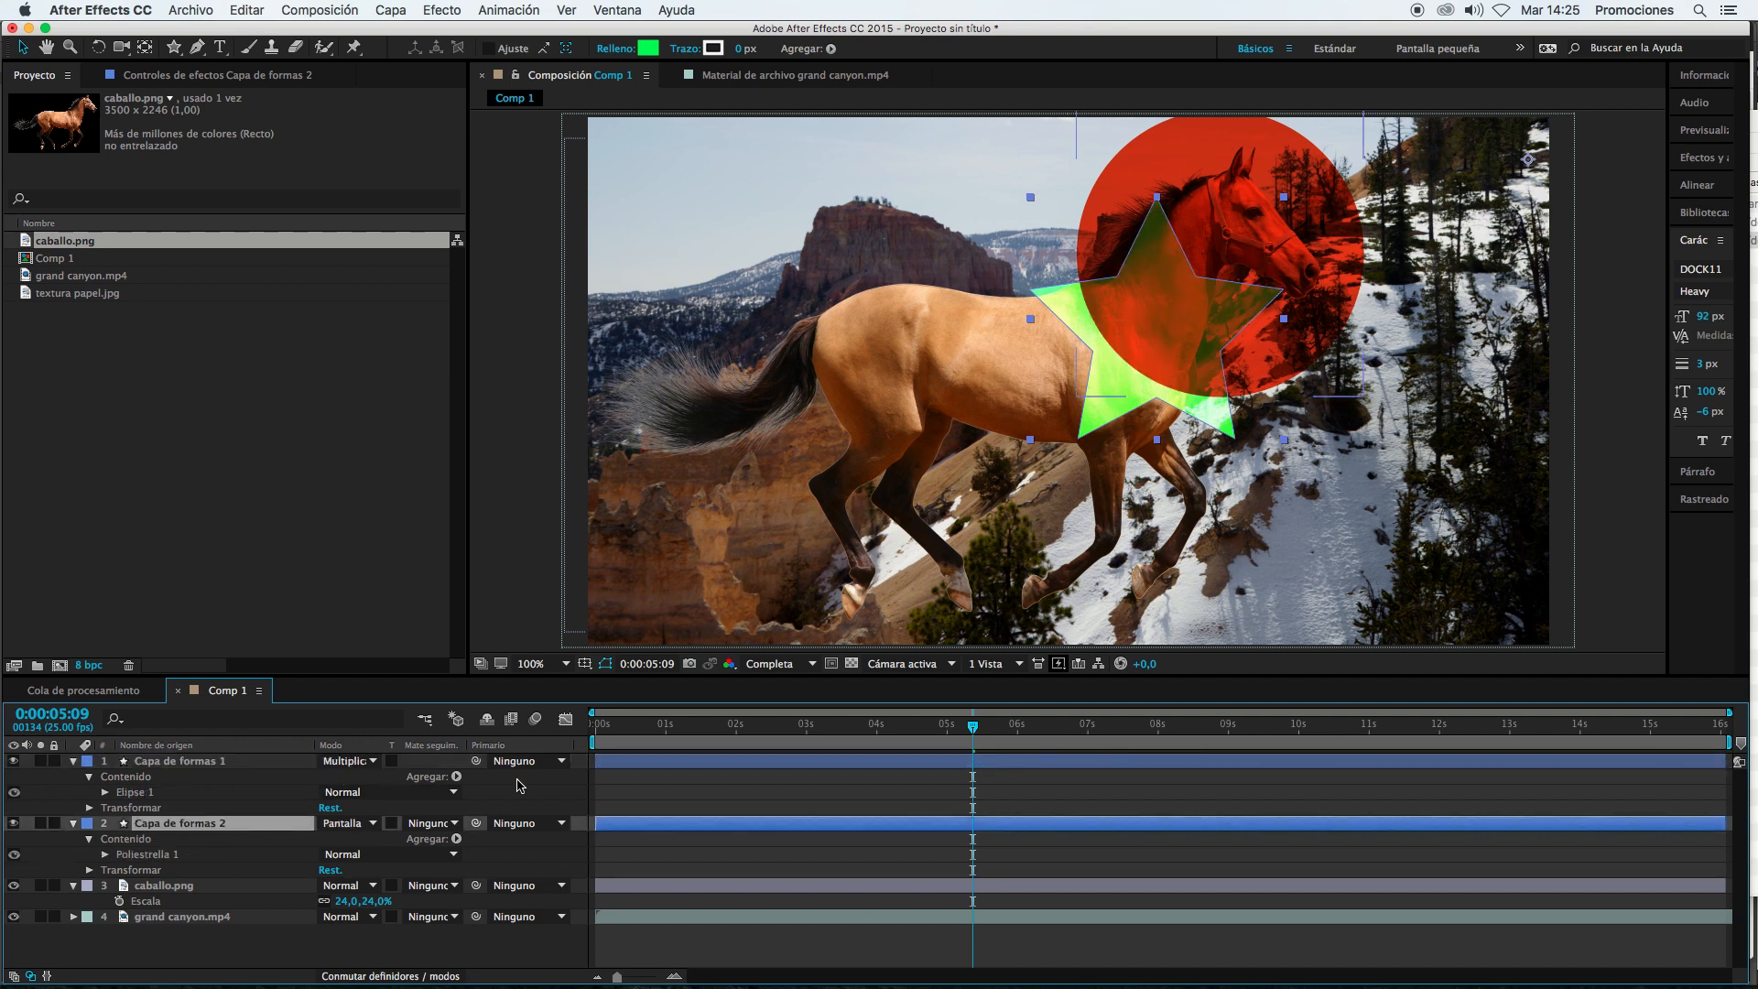
pyautogui.click(943, 792)
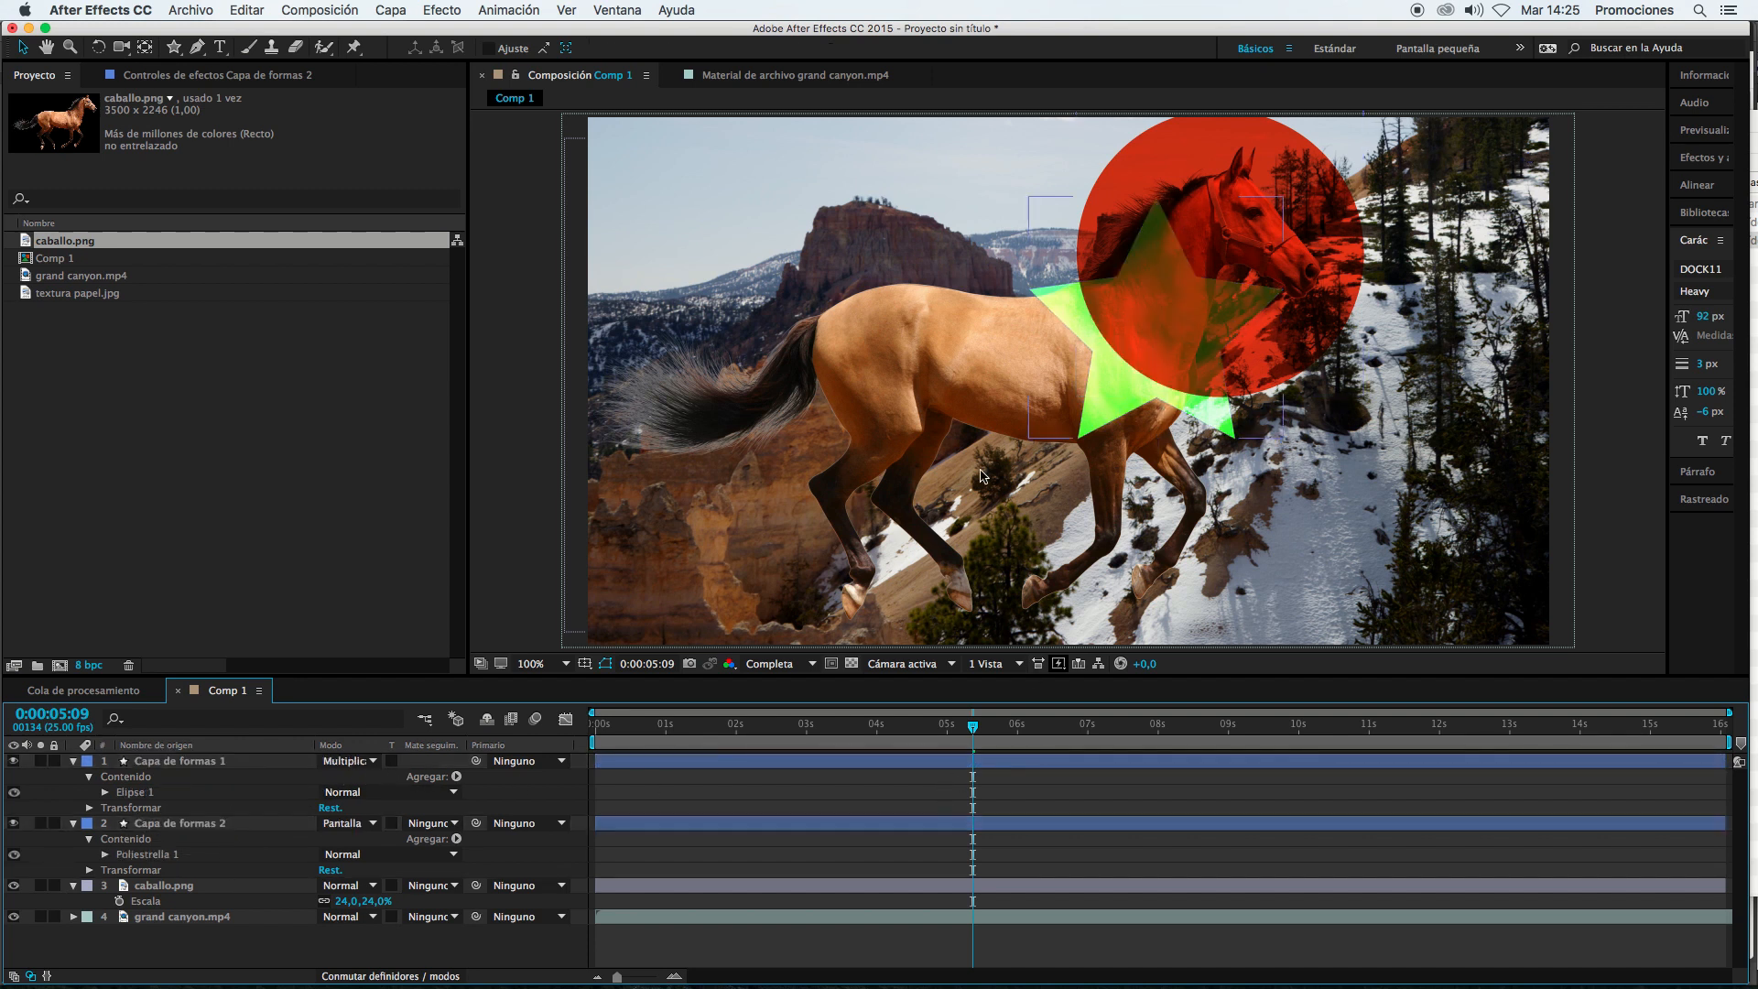
# Step: Delete the red circle's shape layer from the composition
pyautogui.click(199, 763)
pyautogui.press('Delete')
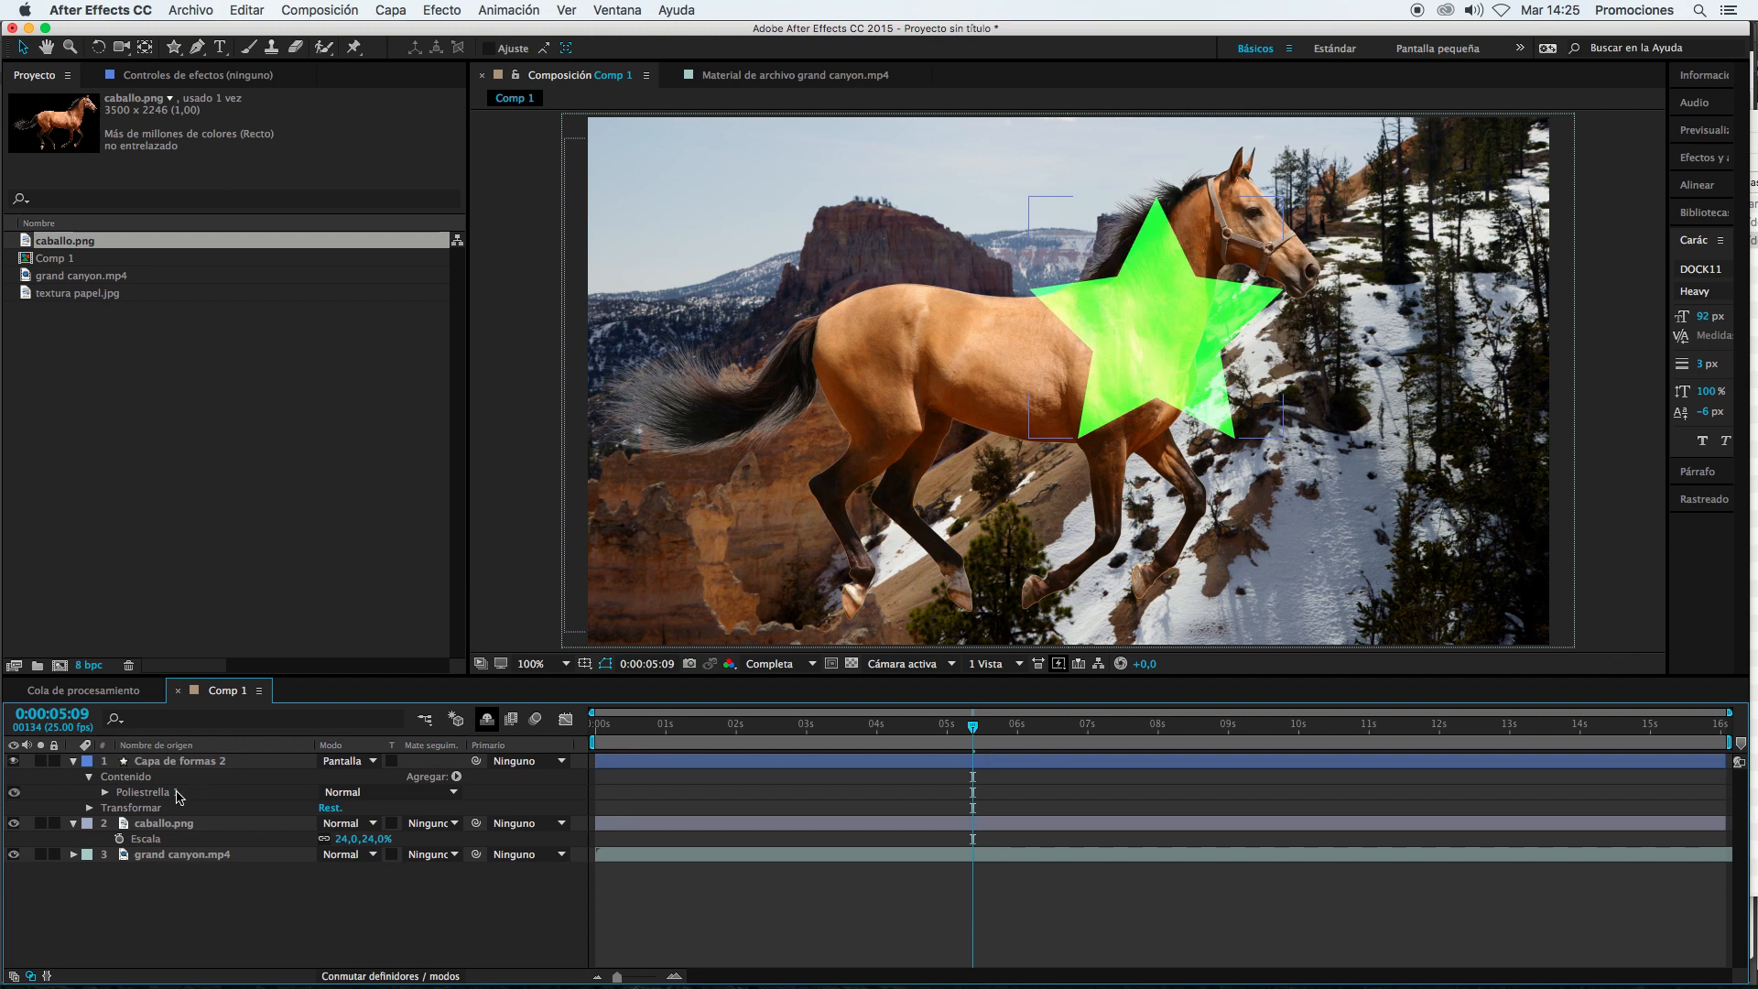
# Step: Delete the green star shape layer and shrink the timeline area to give the composition preview more height
pyautogui.click(185, 762)
pyautogui.press('Delete')
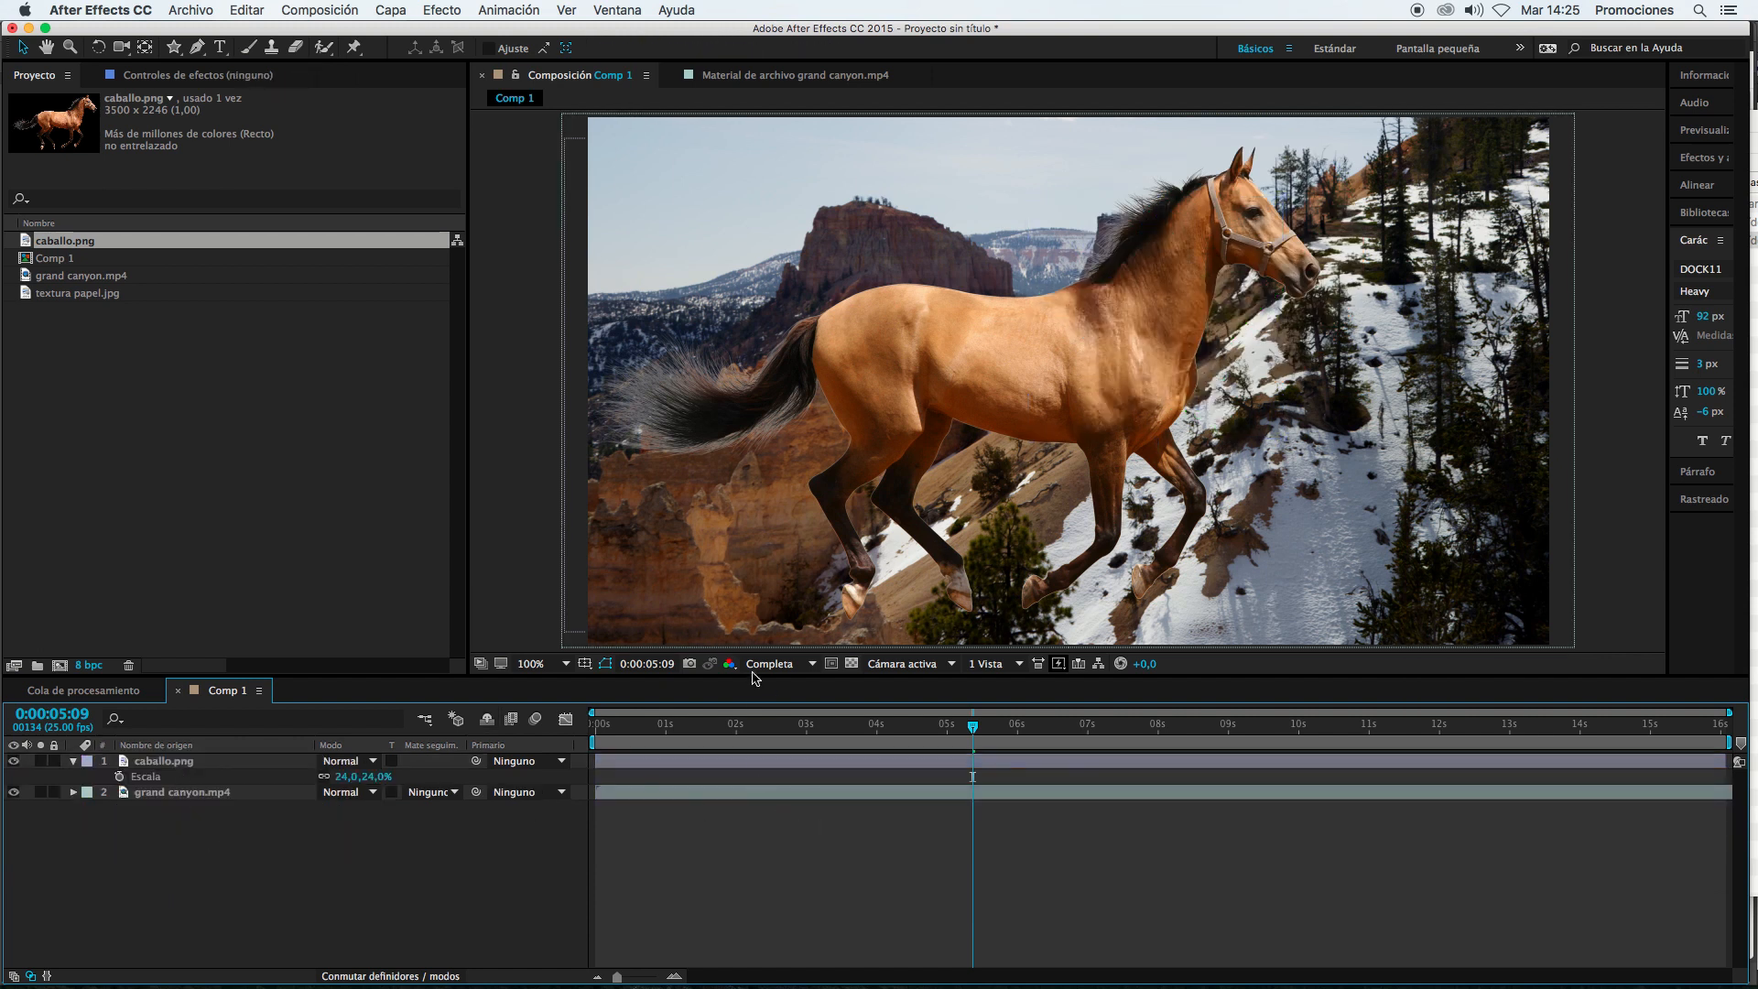
pyautogui.moveTo(751, 679); pyautogui.dragTo(745, 721)
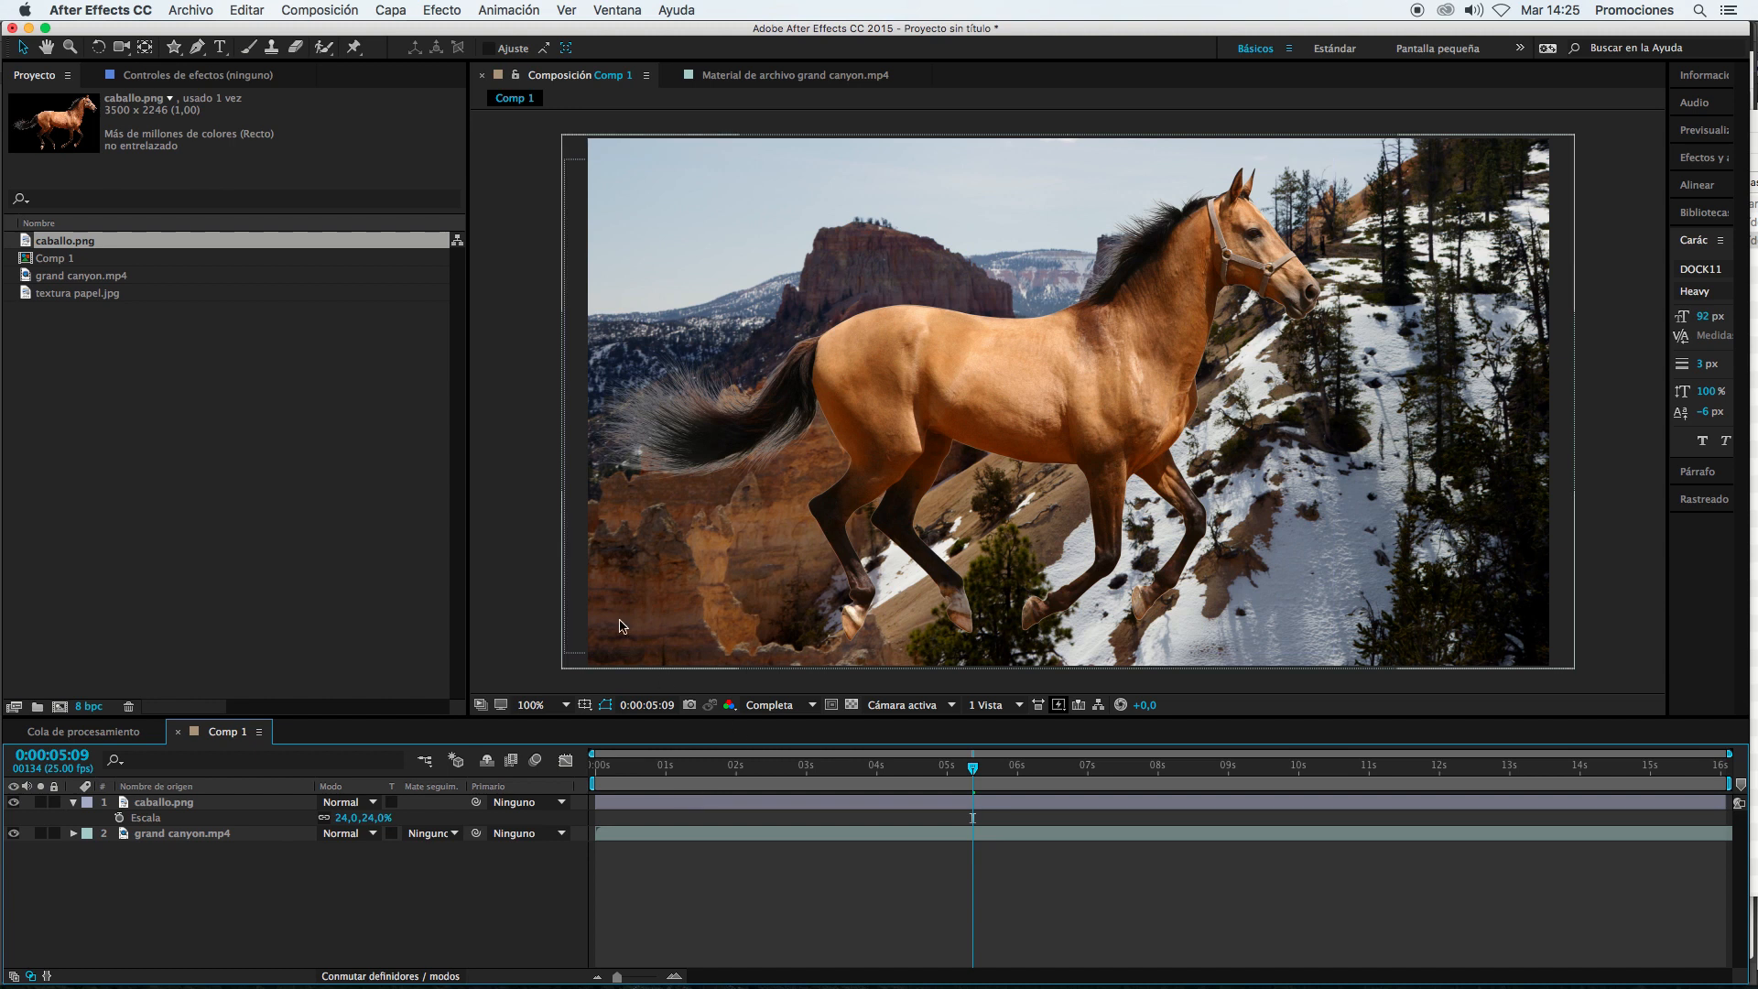
# Step: Activate the Rectangle tool and set its fill colour to bright blue, 076BFF
pyautogui.click(173, 47)
pyautogui.click(220, 47)
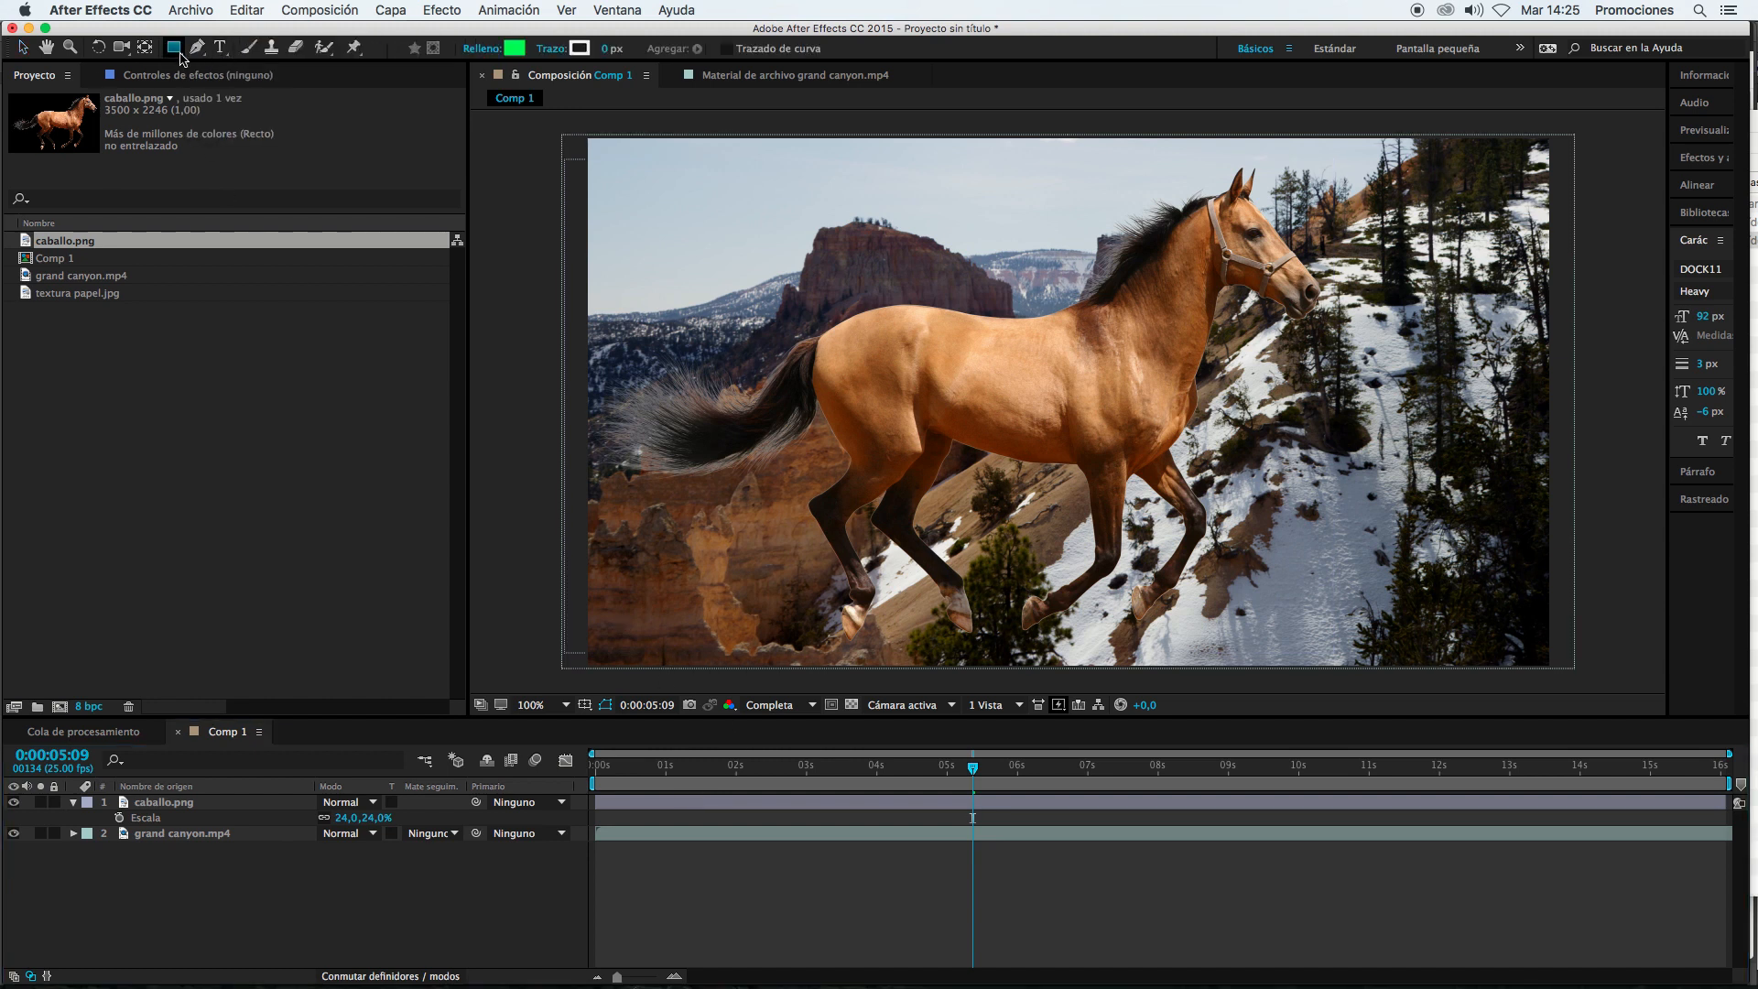
pyautogui.click(524, 48)
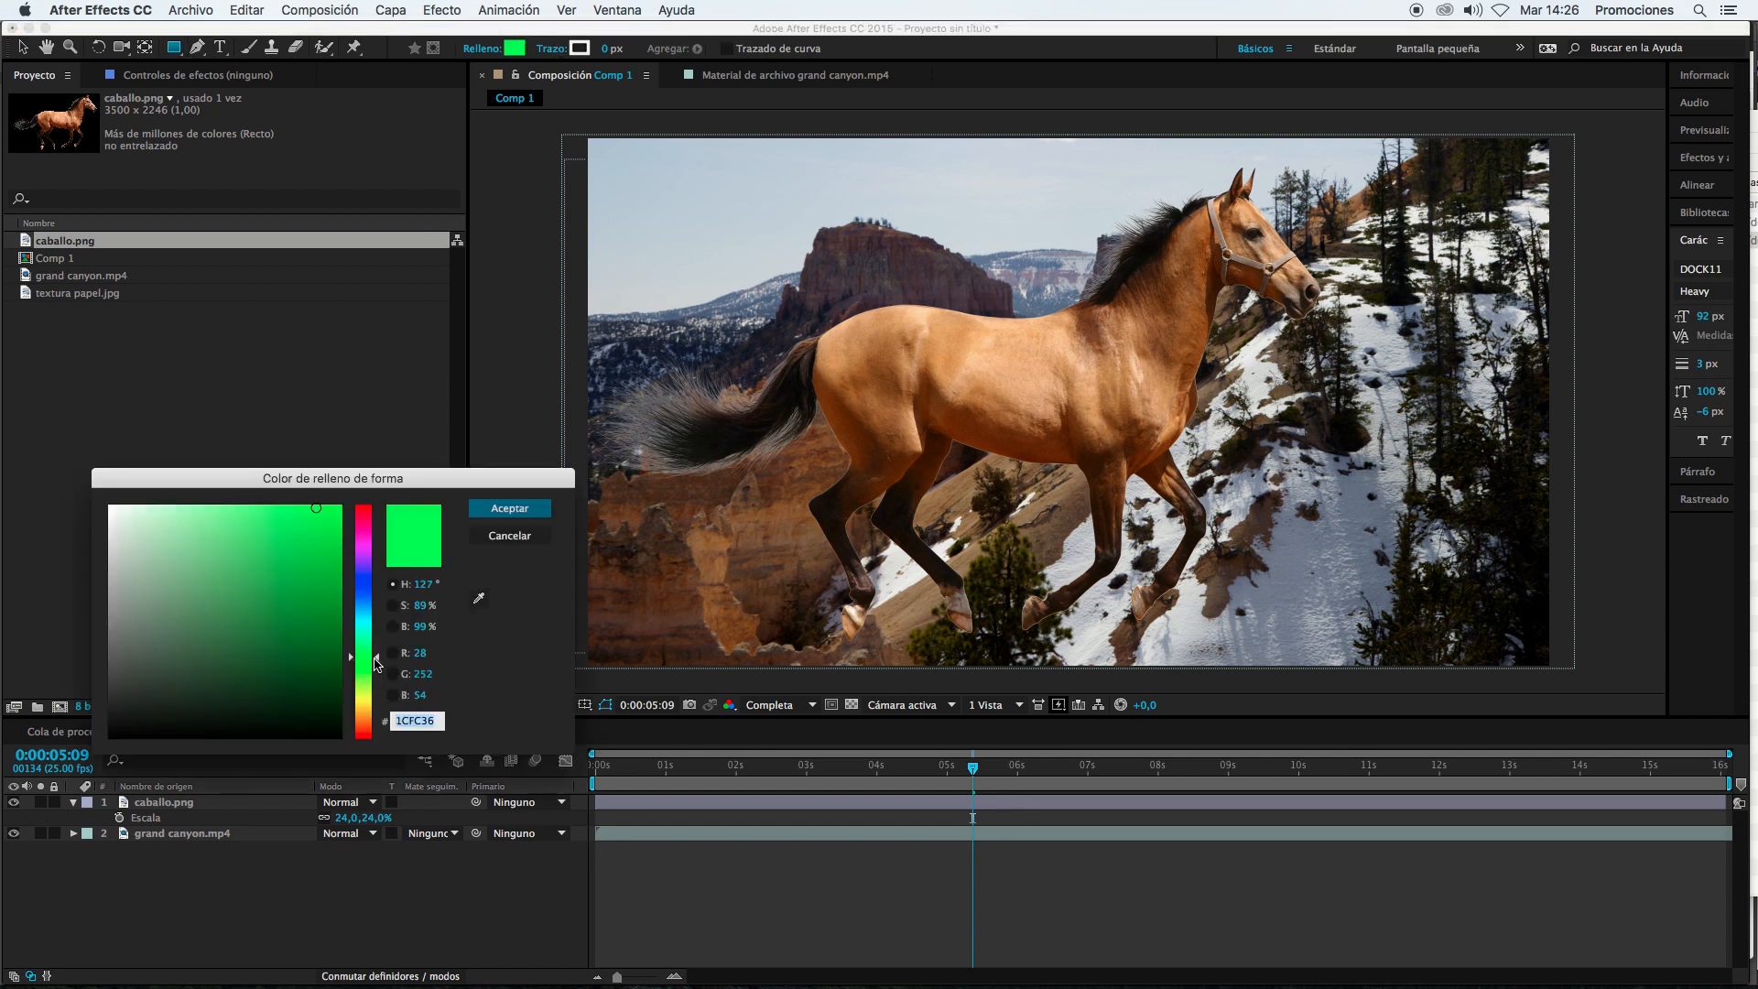
pyautogui.moveTo(375, 663); pyautogui.dragTo(377, 715)
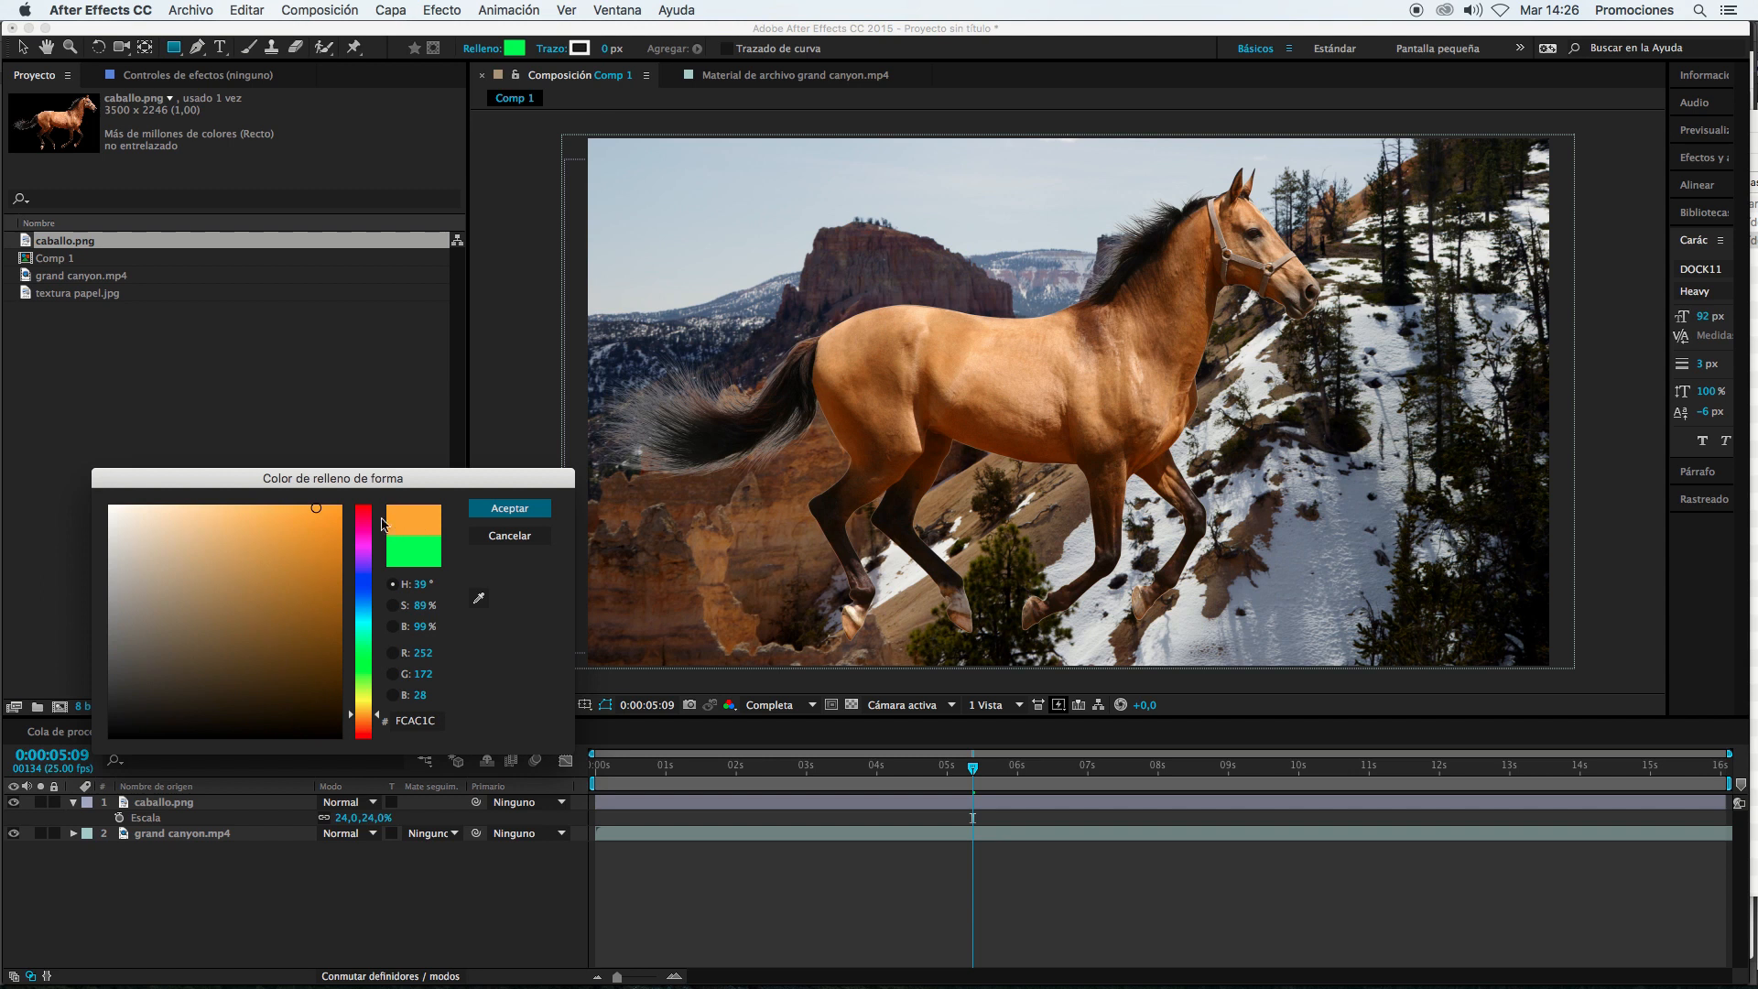
pyautogui.moveTo(335, 519); pyautogui.dragTo(337, 497)
pyautogui.click(371, 566)
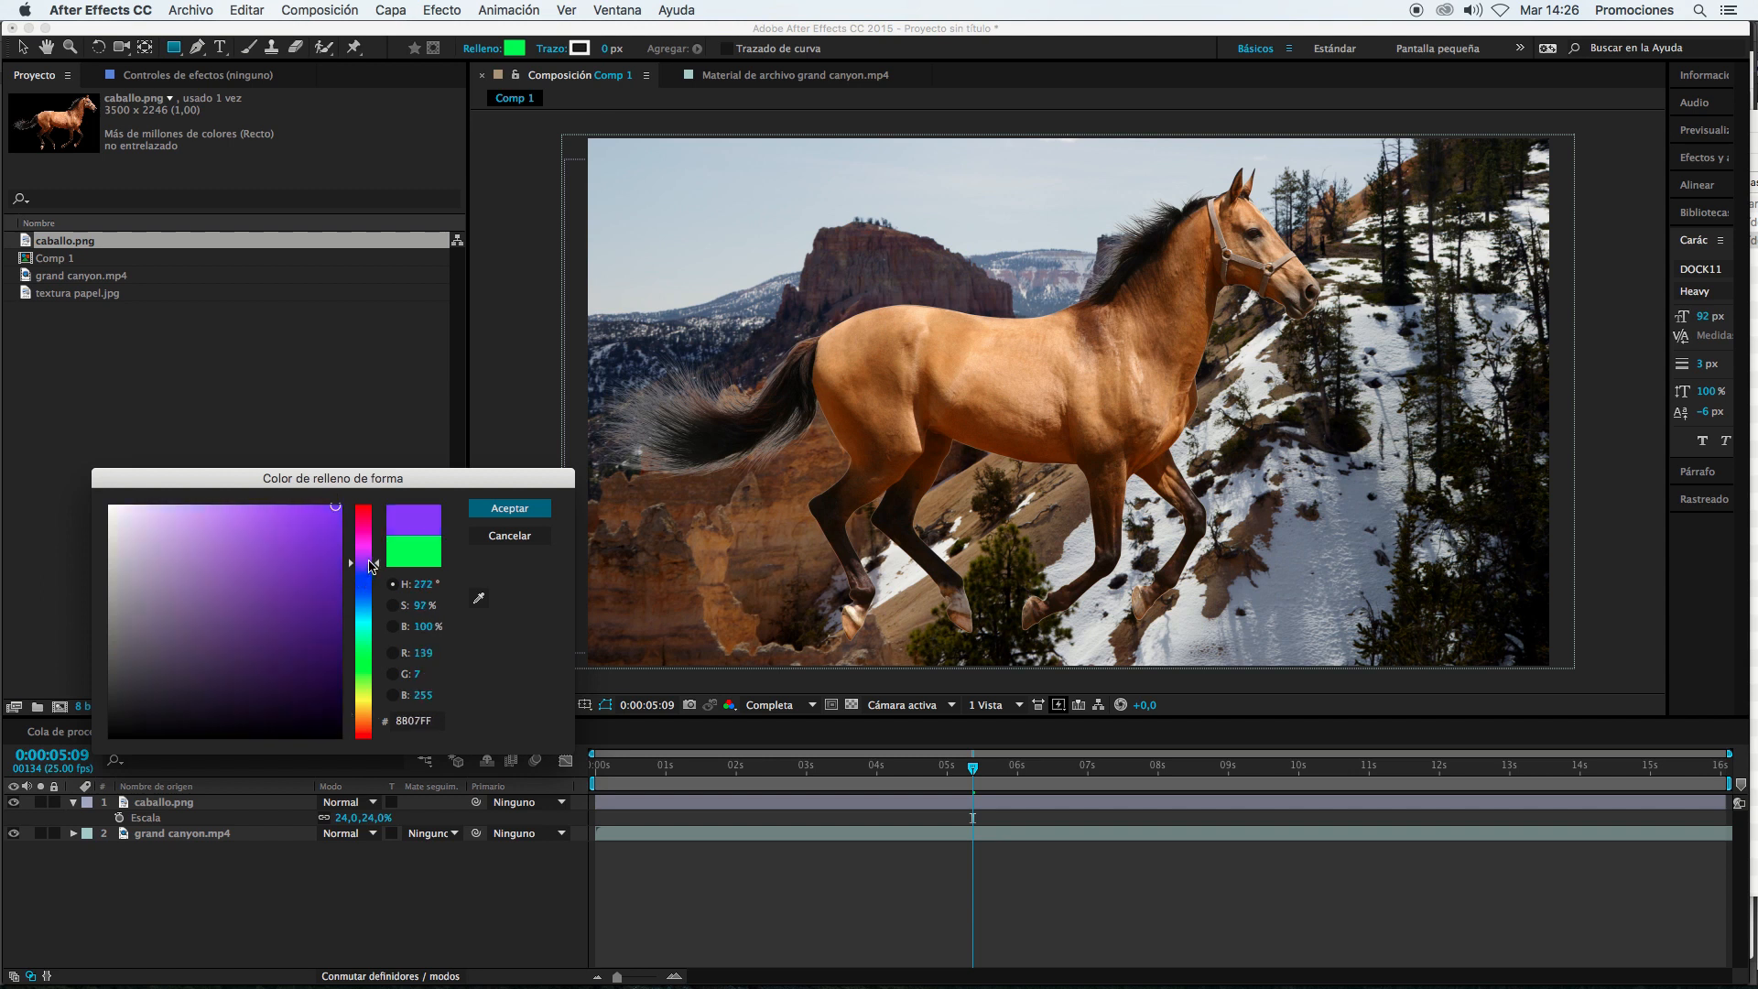
pyautogui.moveTo(373, 559); pyautogui.dragTo(374, 601)
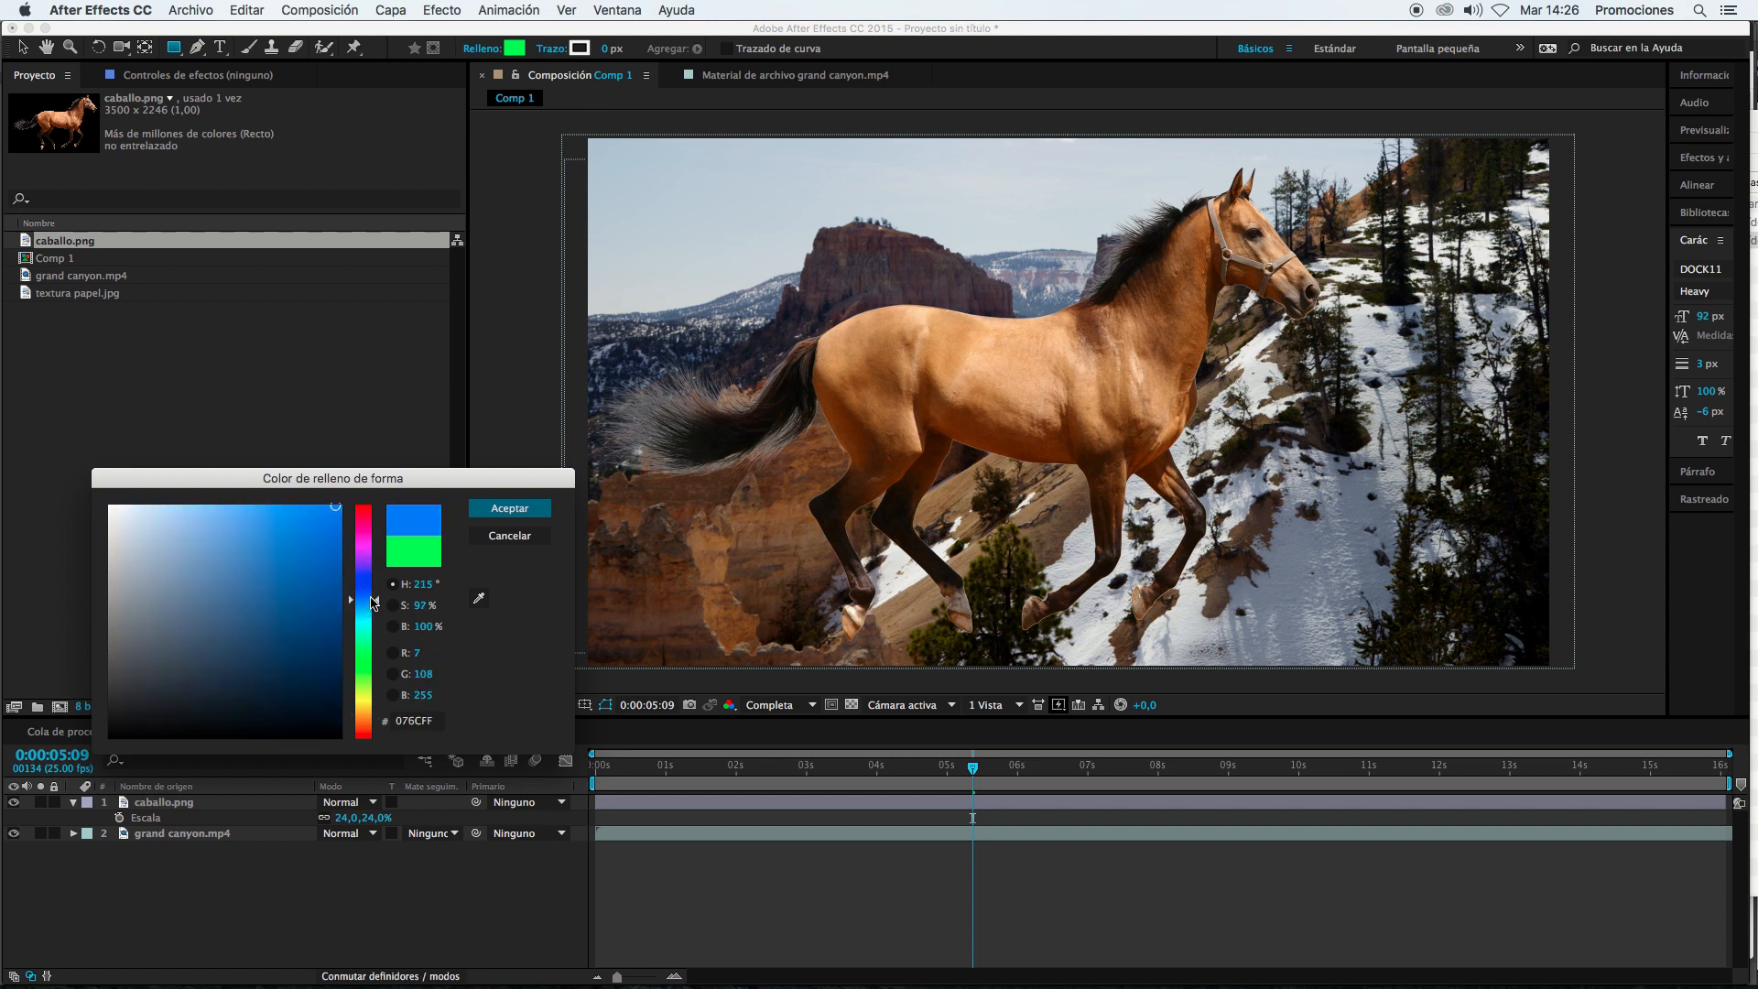
pyautogui.press('Return')
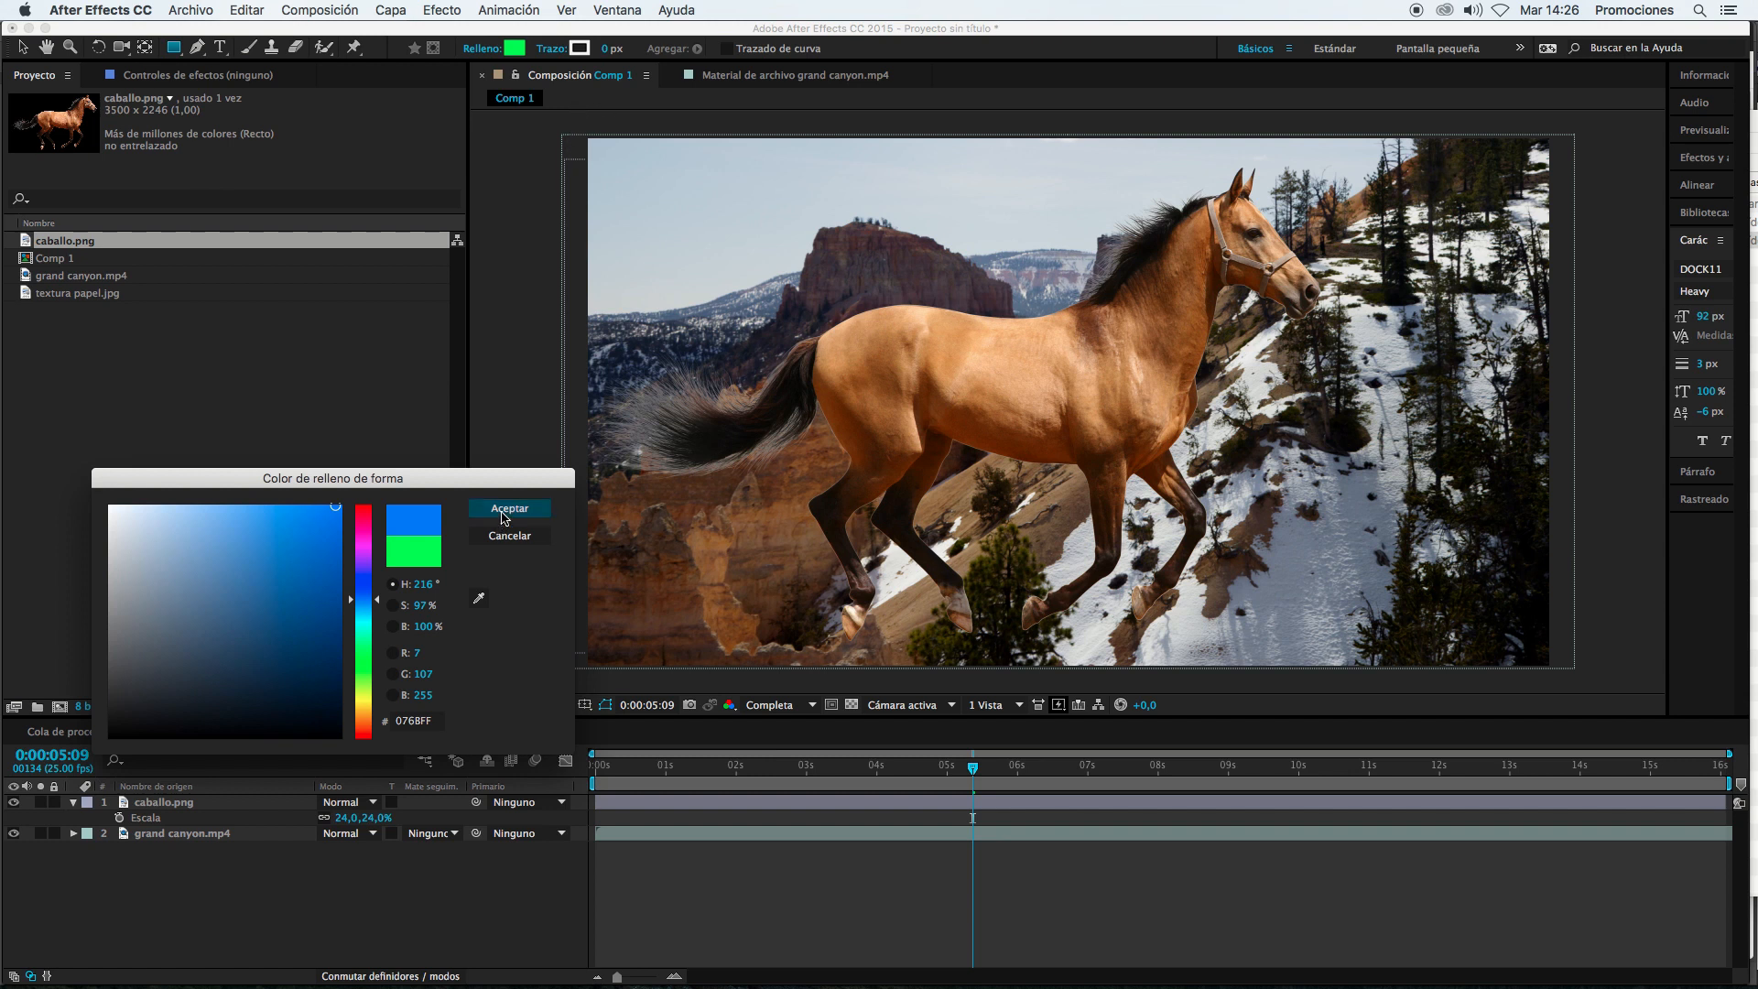
# Step: Draw a blue rectangle covering the whole frame and set its layer's blend mode to Multiplicar
pyautogui.moveTo(572, 125); pyautogui.dragTo(1575, 680)
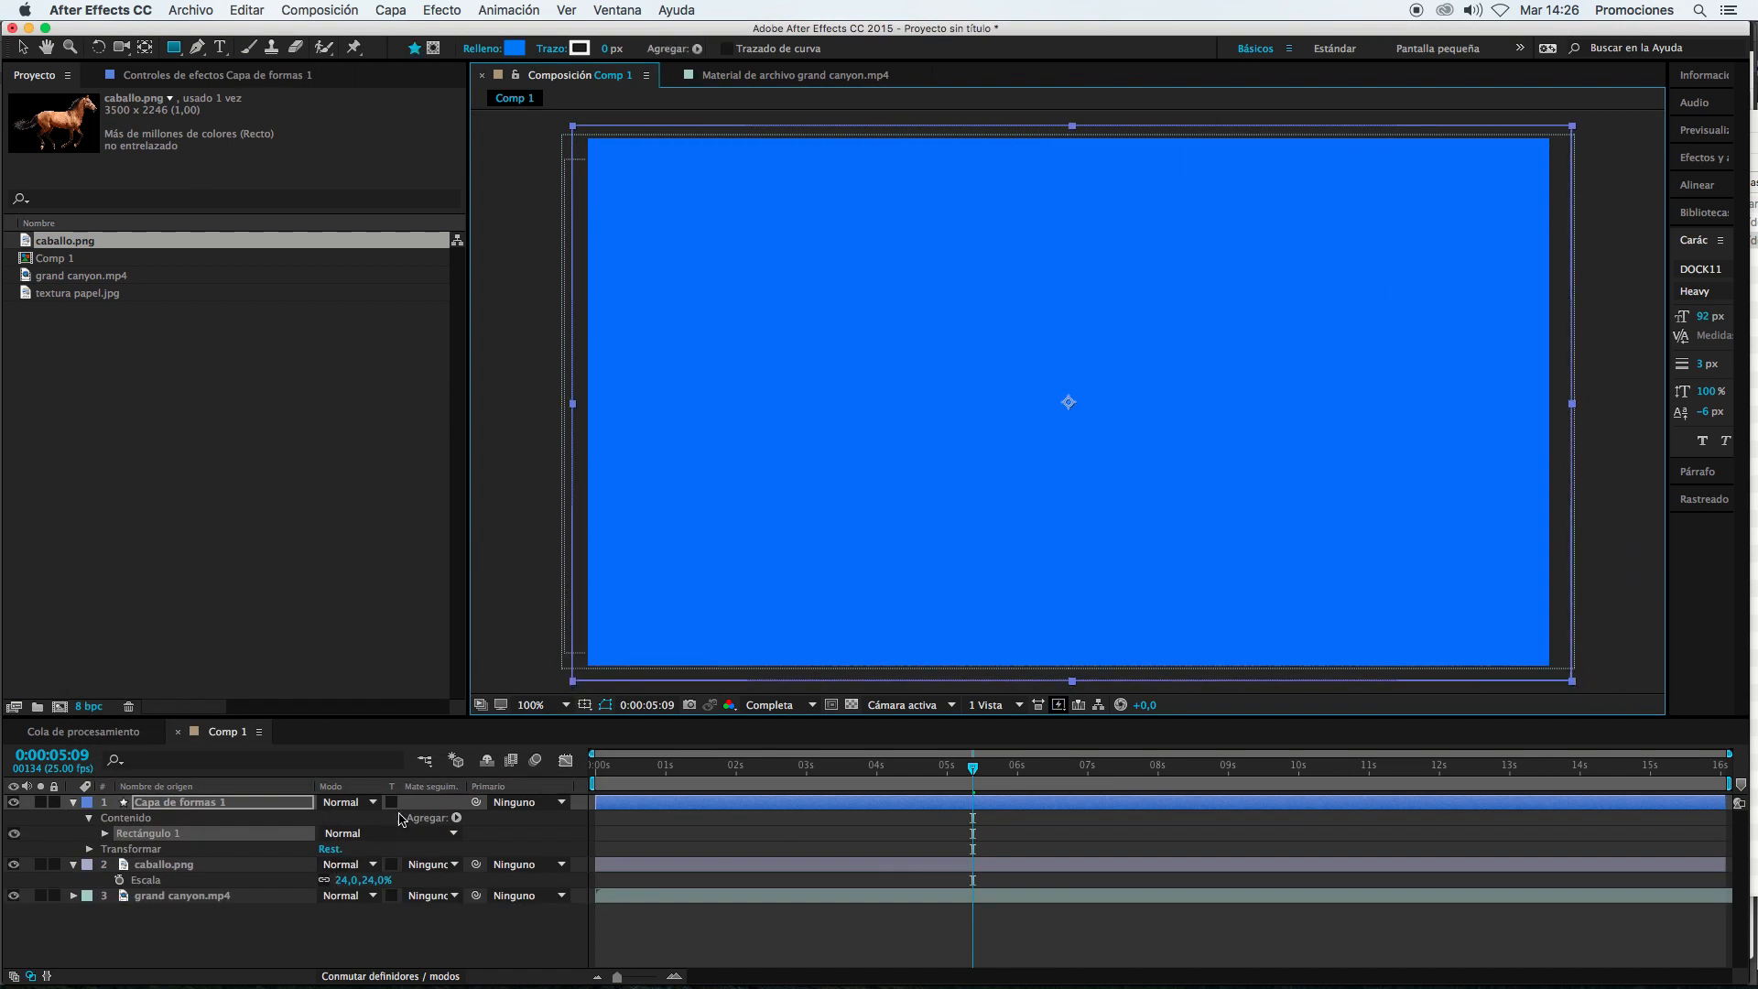
pyautogui.click(353, 802)
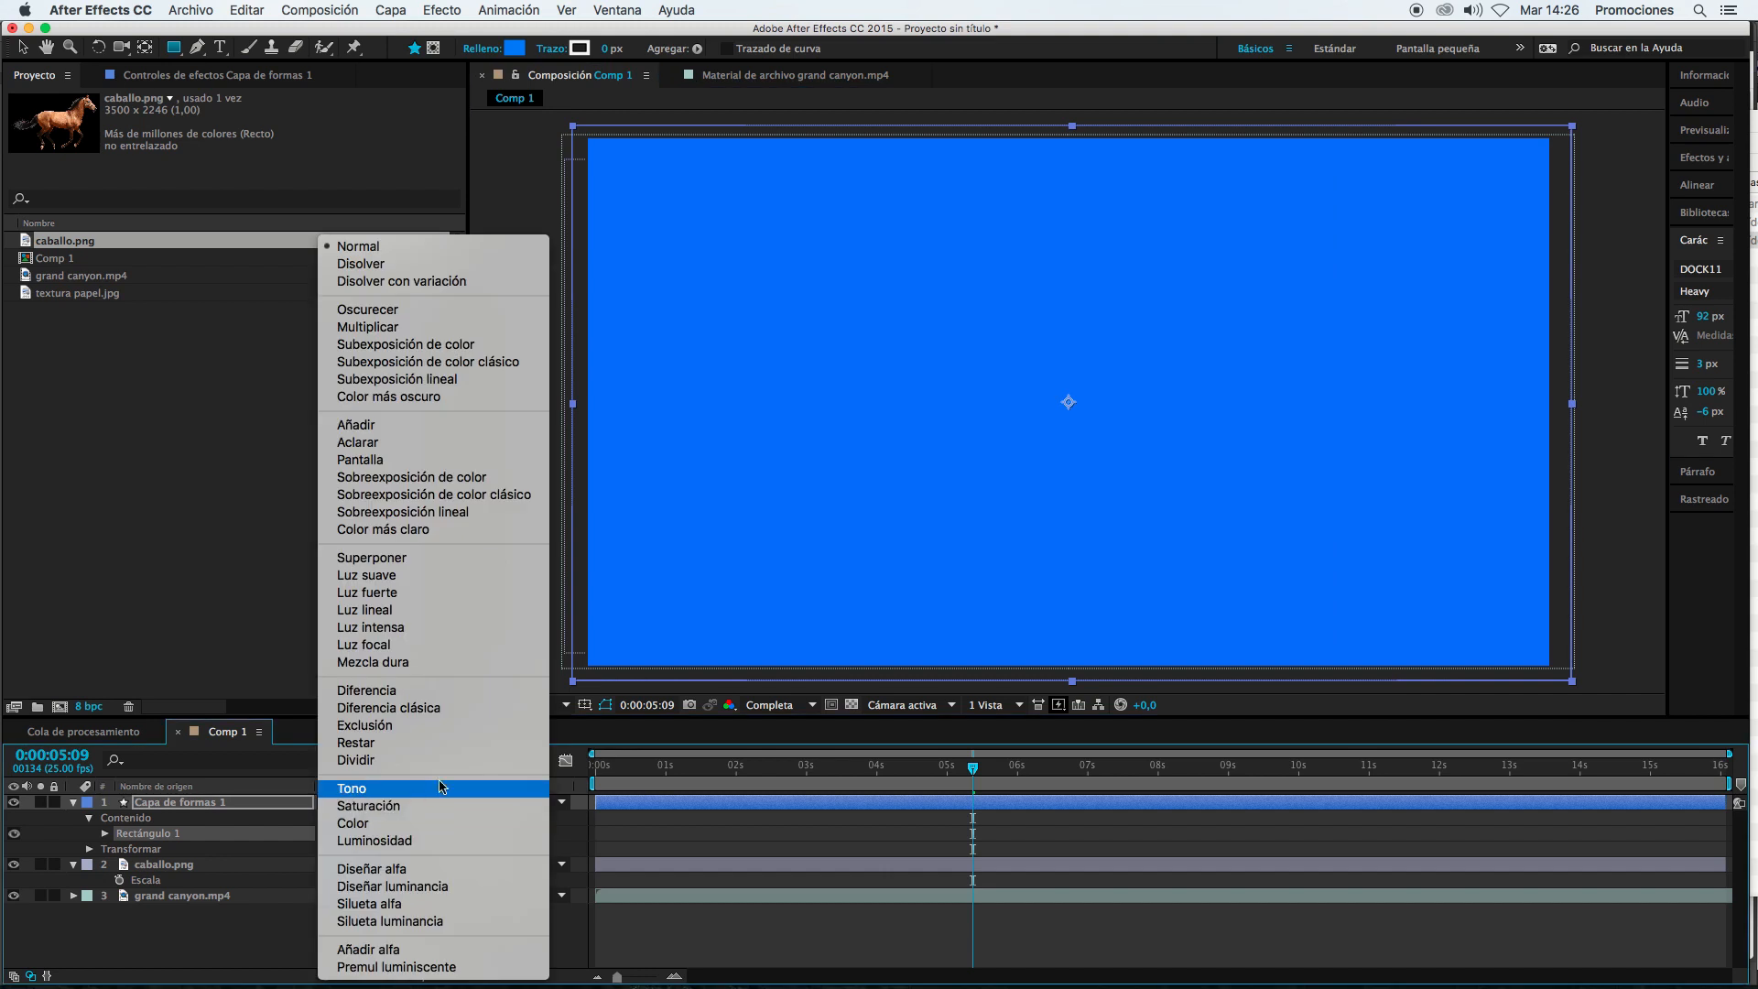
pyautogui.click(389, 329)
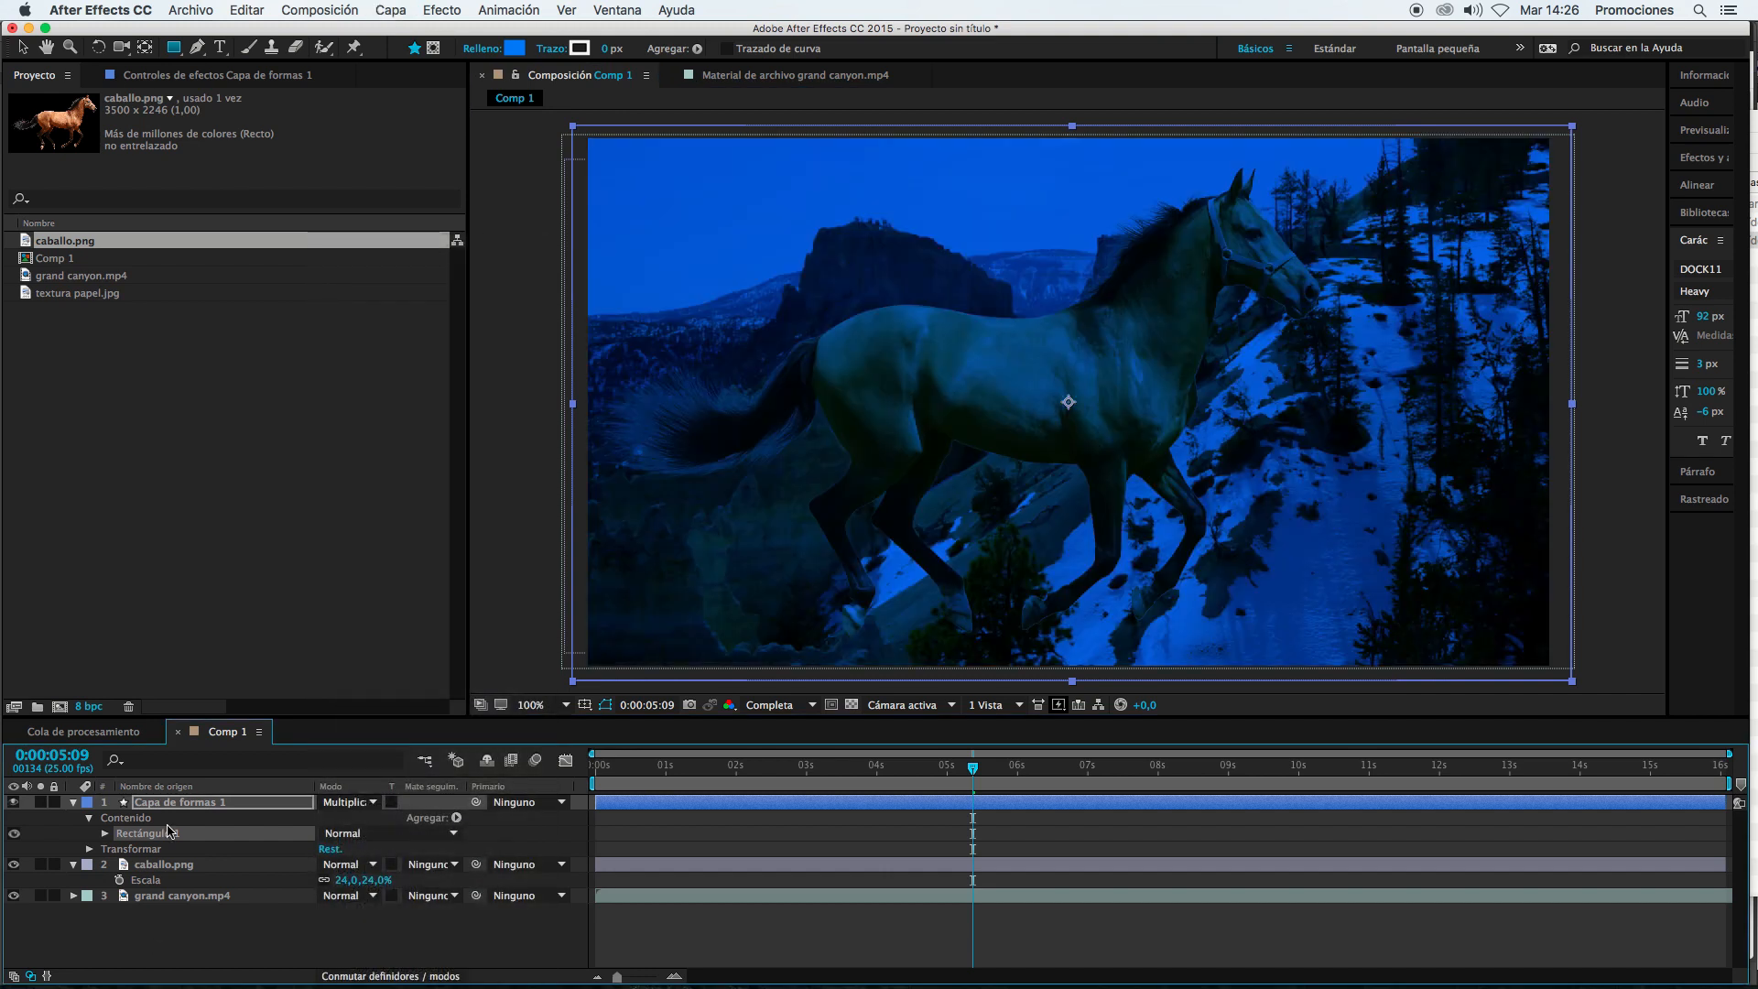
# Step: Try the Pantalla and Superponer blend modes on the blue rectangle layer
pyautogui.click(354, 804)
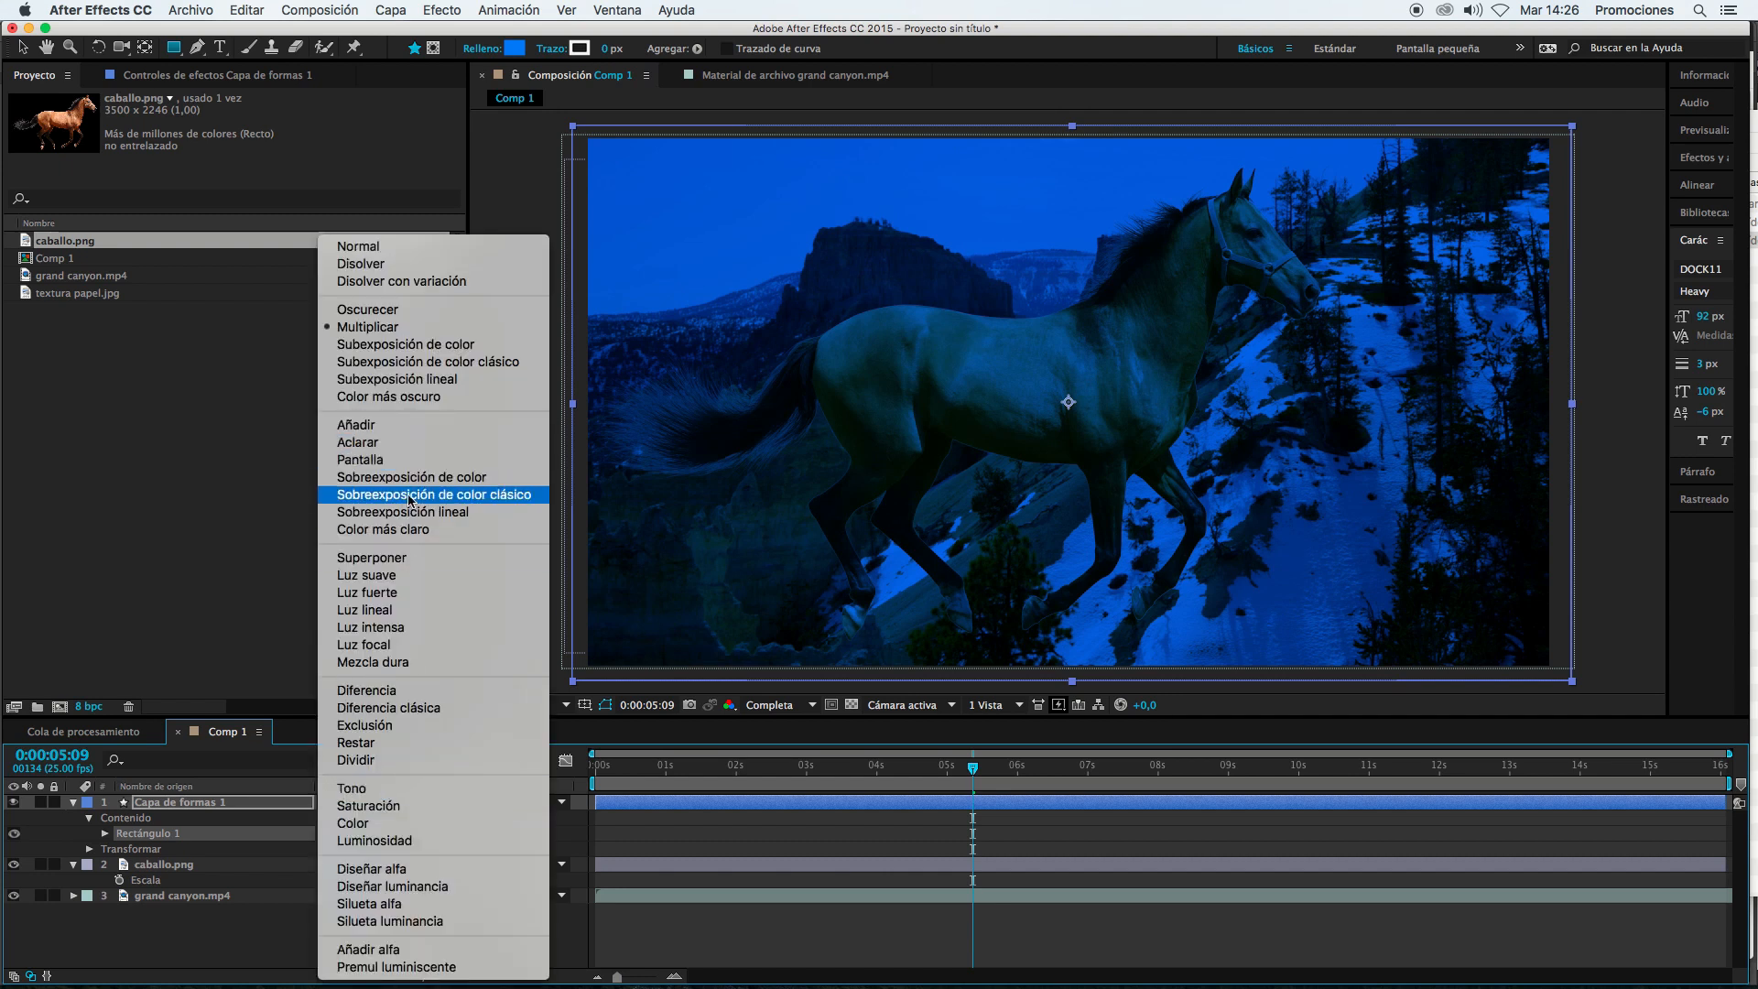
pyautogui.click(384, 460)
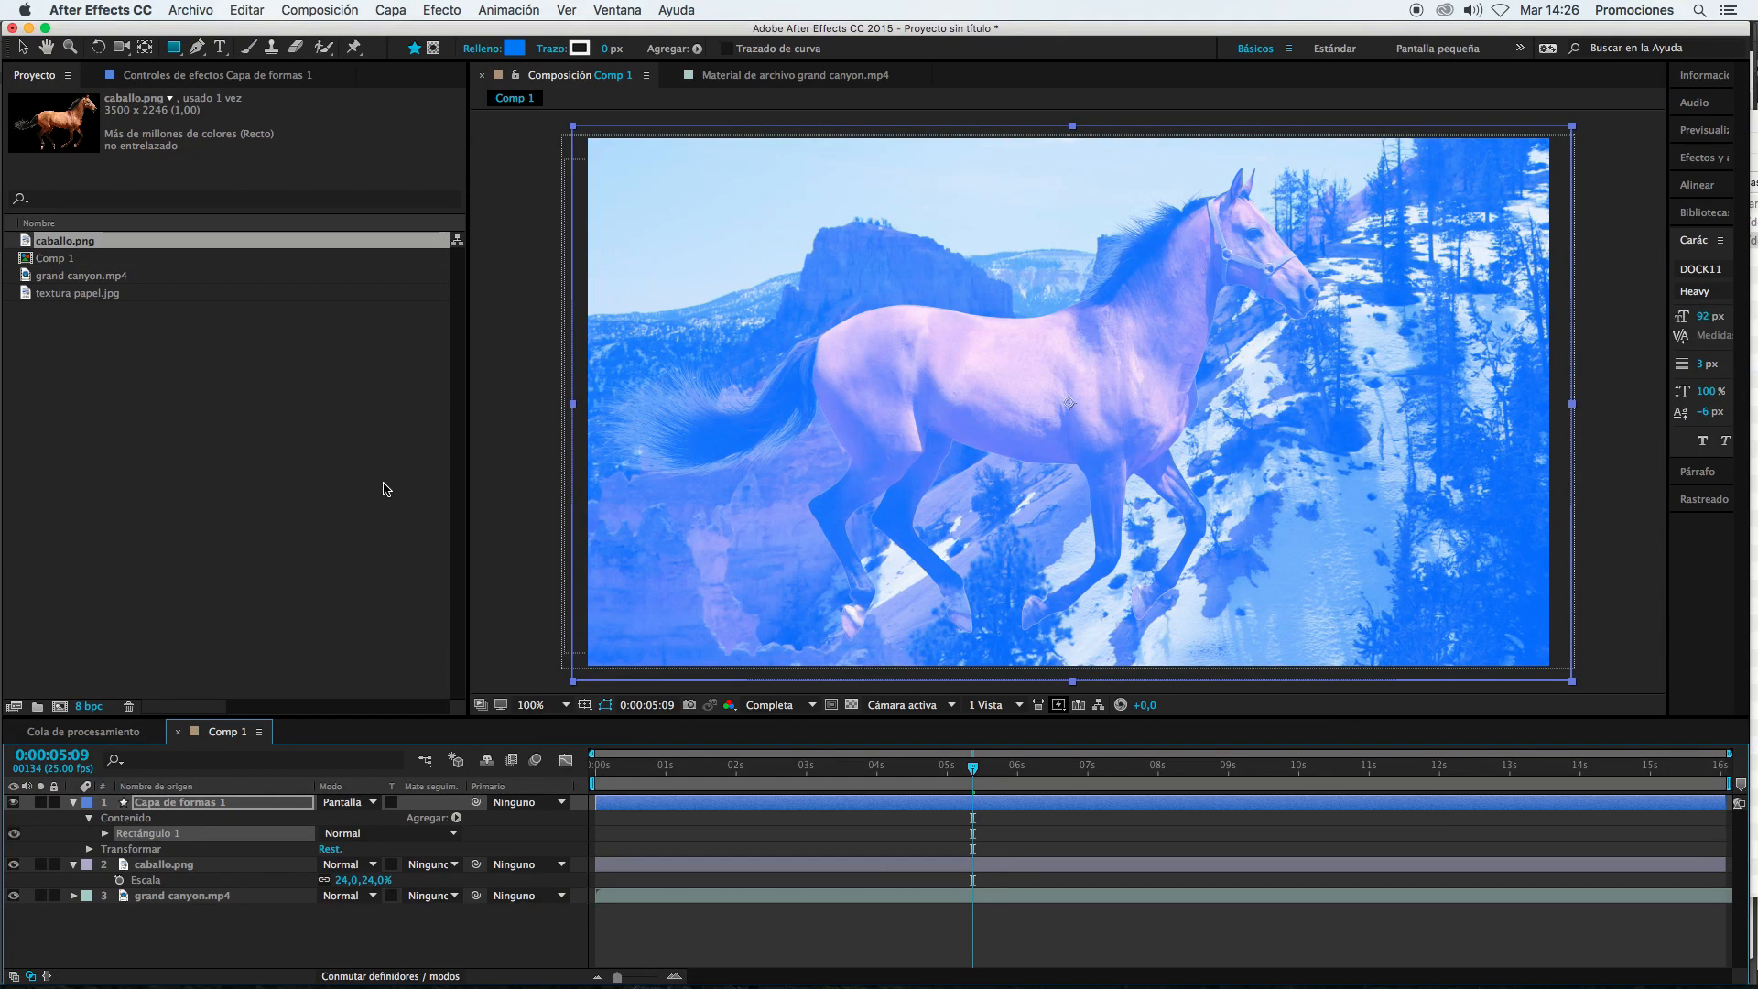
pyautogui.click(348, 802)
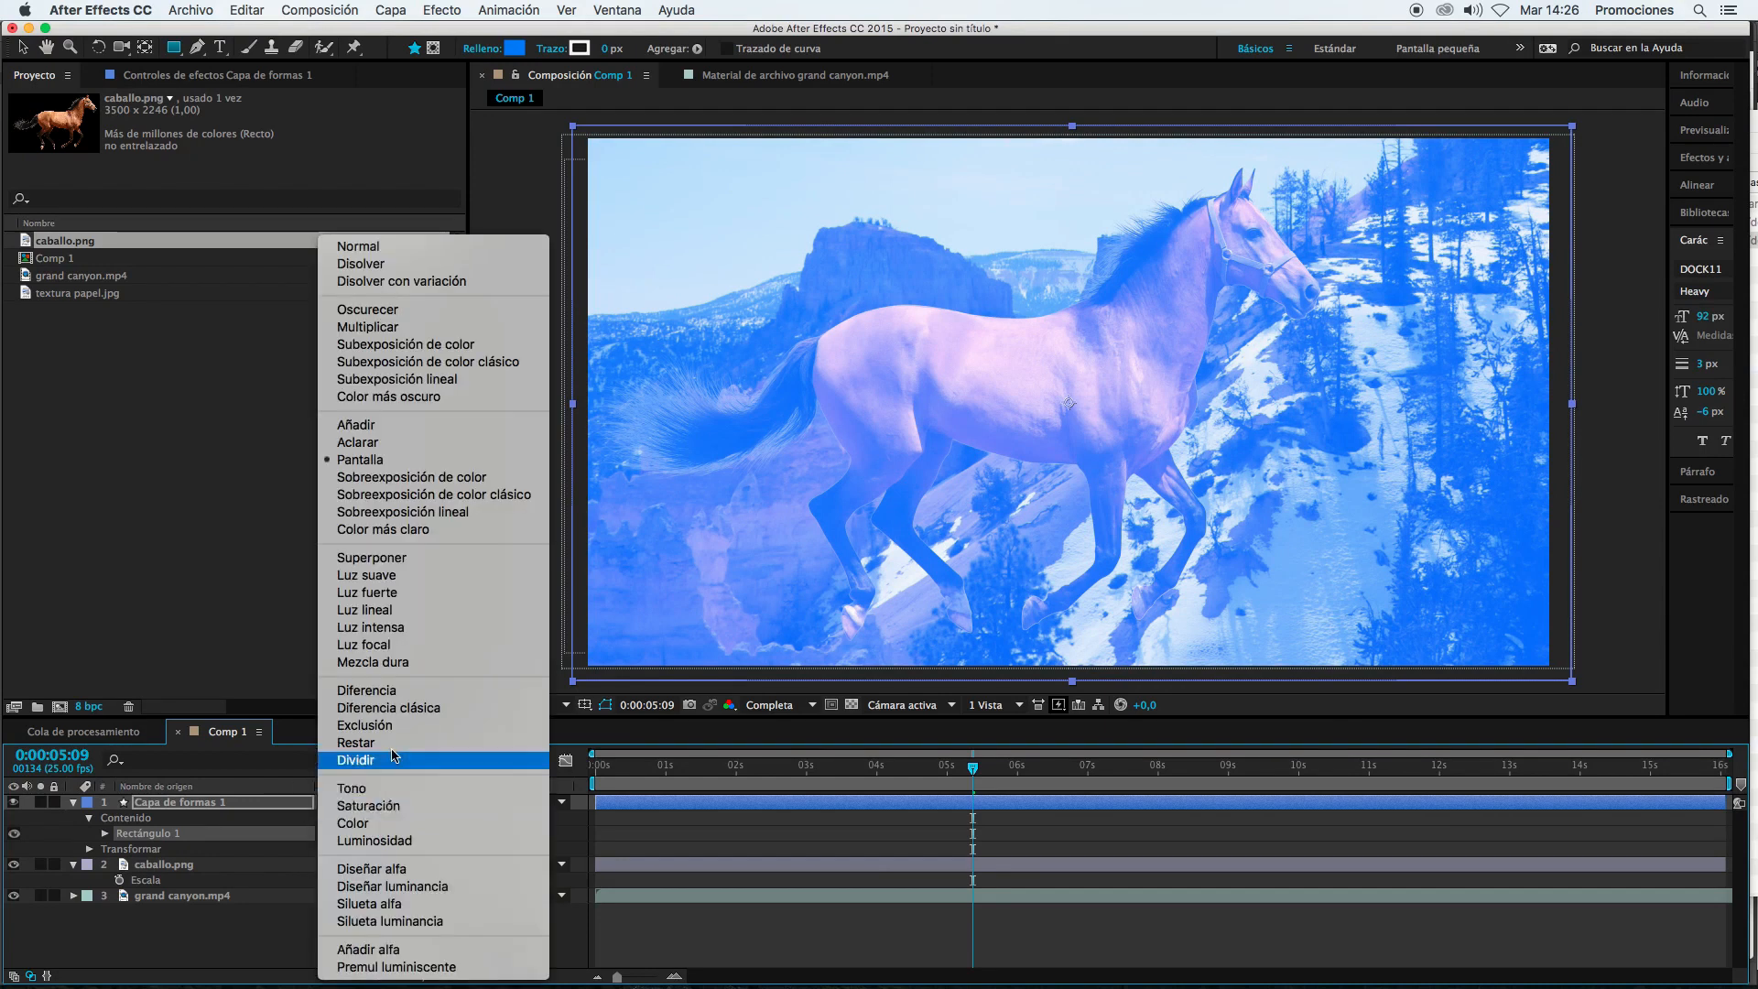
pyautogui.click(414, 559)
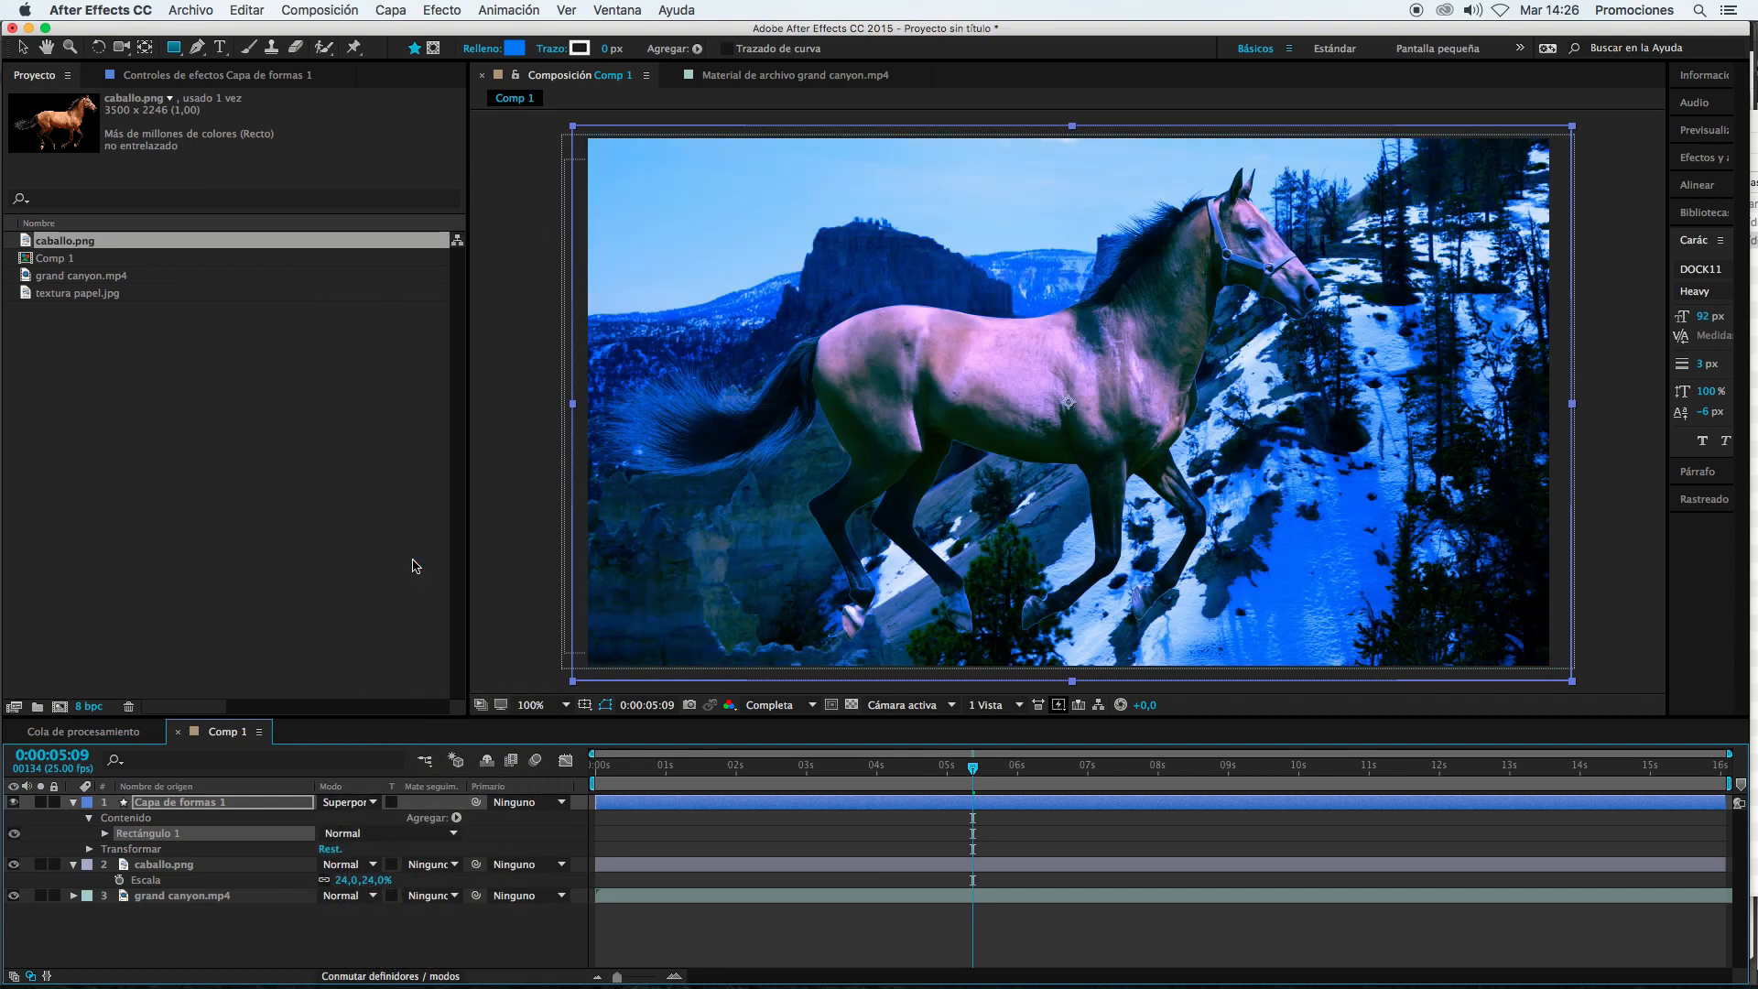
# Step: Delete the blue rectangle layer and the caballo.png layer, keeping only the grand canyon.mp4 footage
pyautogui.click(692, 823)
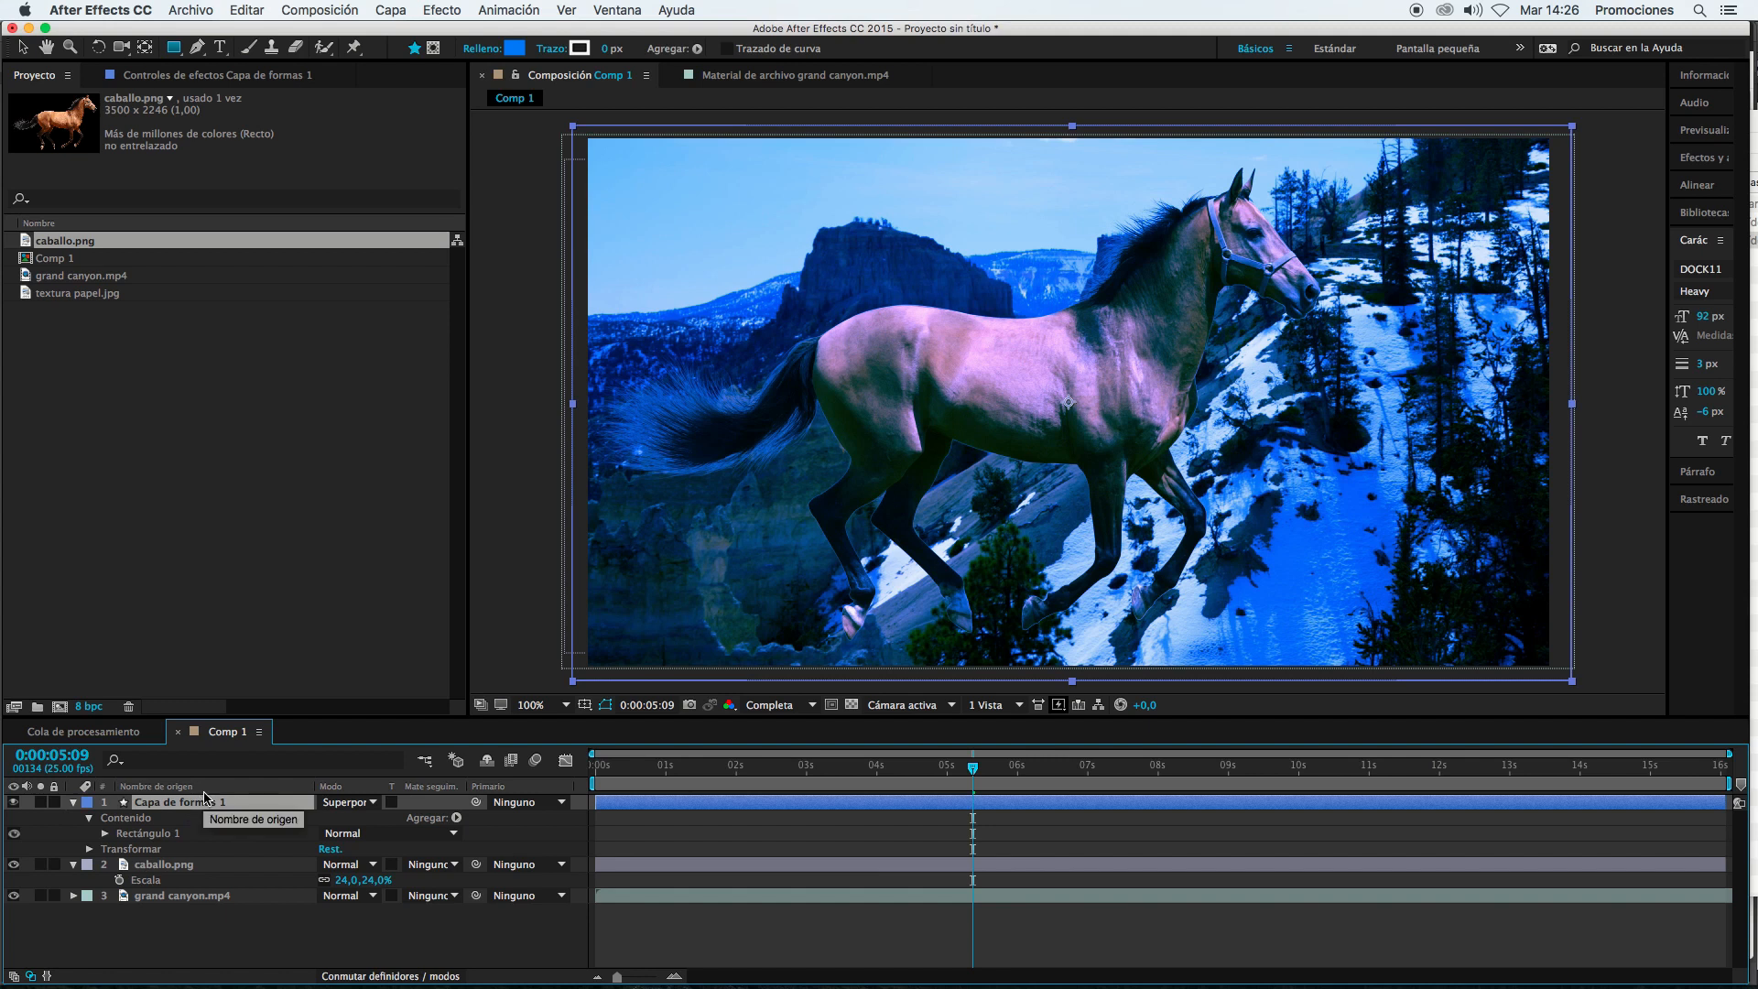
pyautogui.press('Delete')
pyautogui.click(203, 803)
pyautogui.press('Delete')
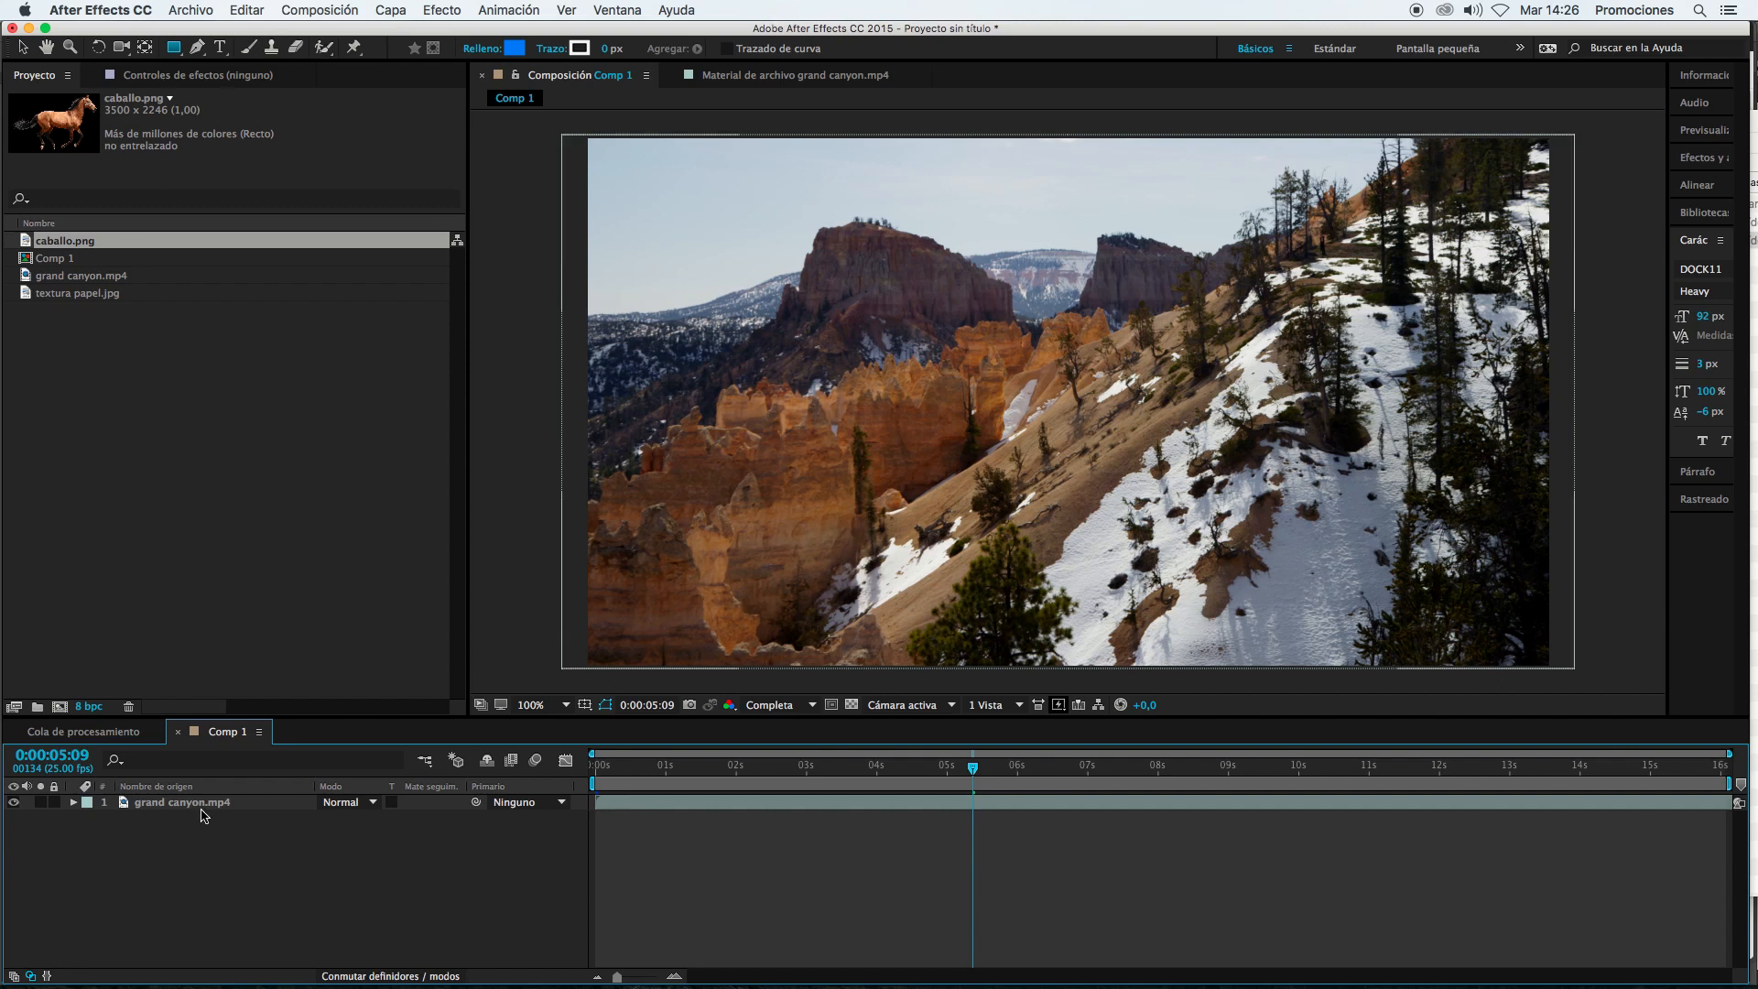
# Step: Set the shape fill to red, FF0707, and draw a rectangle covering the whole frame
pyautogui.click(513, 48)
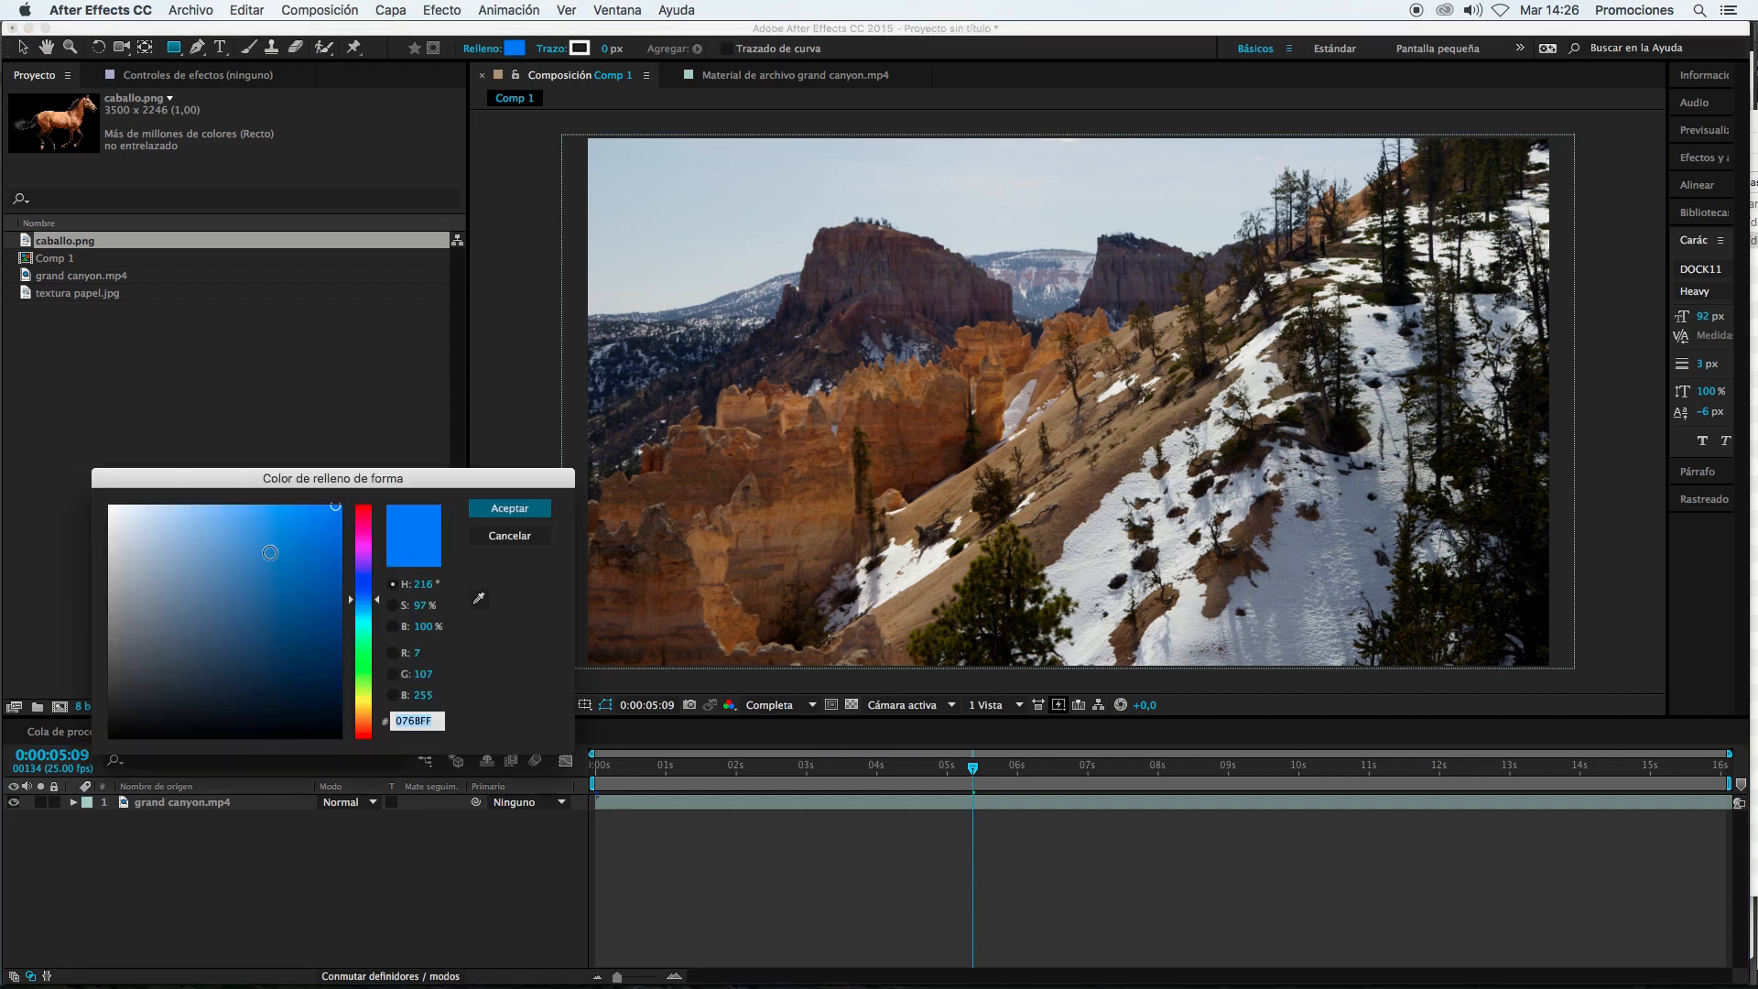
pyautogui.click(370, 502)
pyautogui.press('Return')
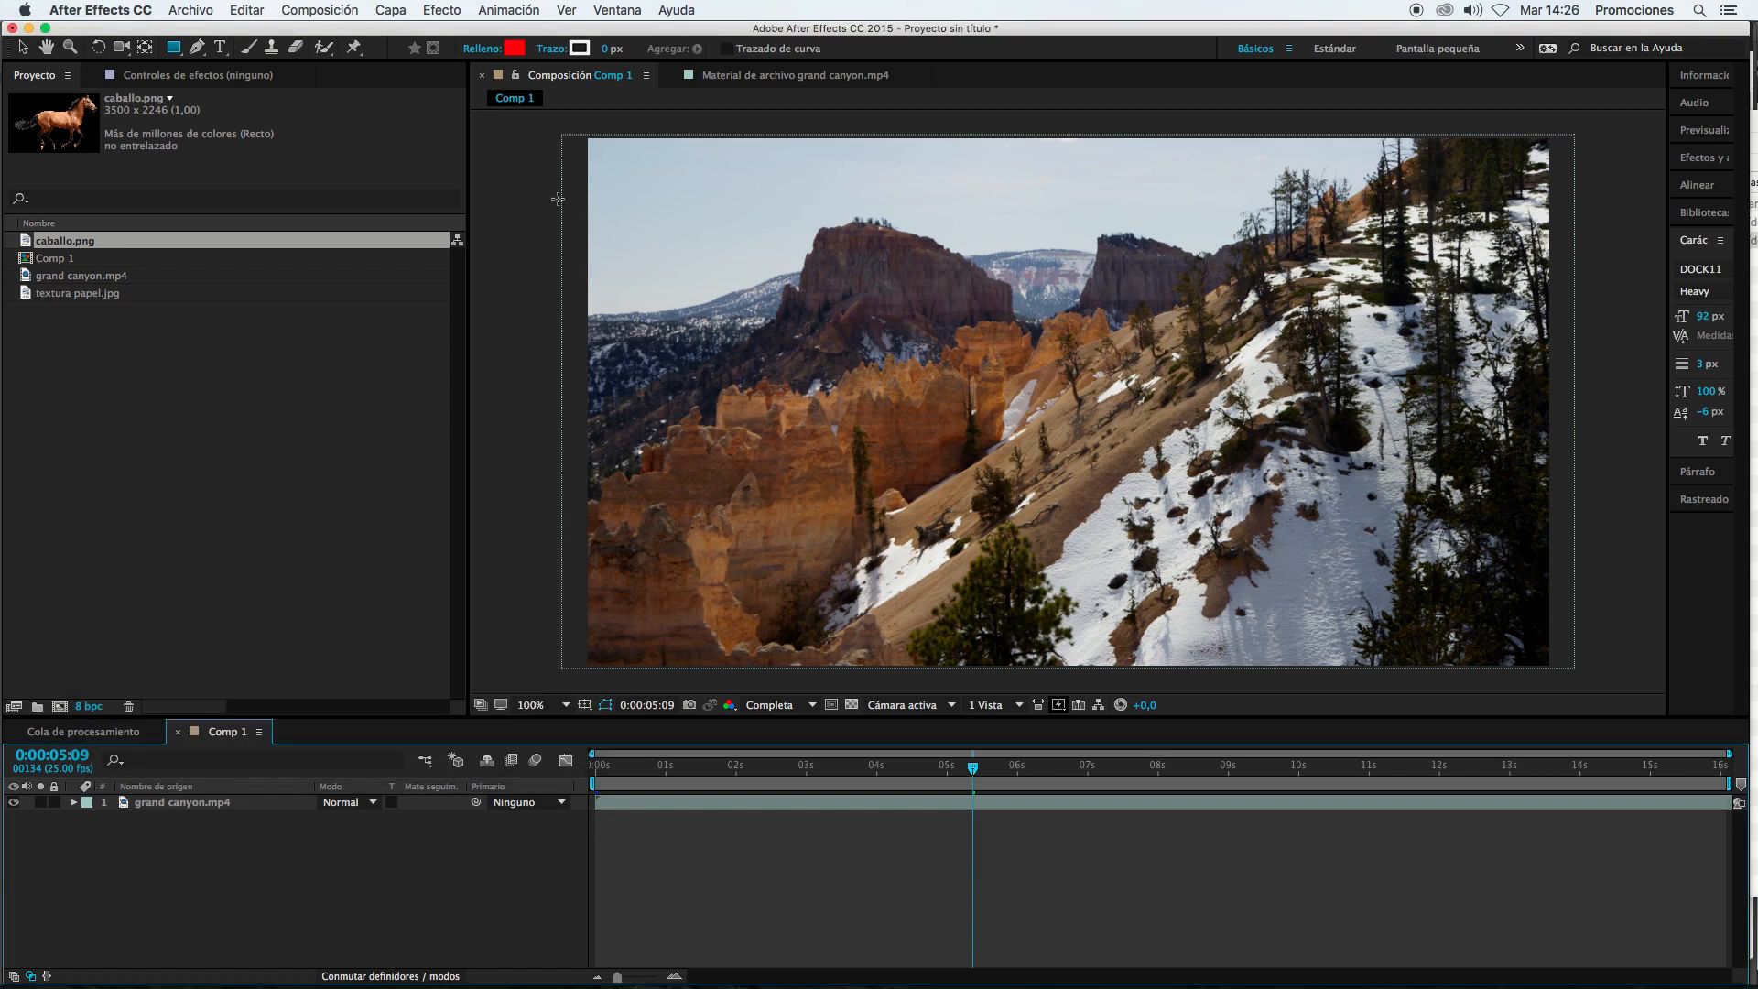
pyautogui.moveTo(556, 123); pyautogui.dragTo(1596, 696)
# Step: Set the red rectangle layer's blend mode to Multiplicar and go to 0:00:03:24 in the composition
pyautogui.click(344, 802)
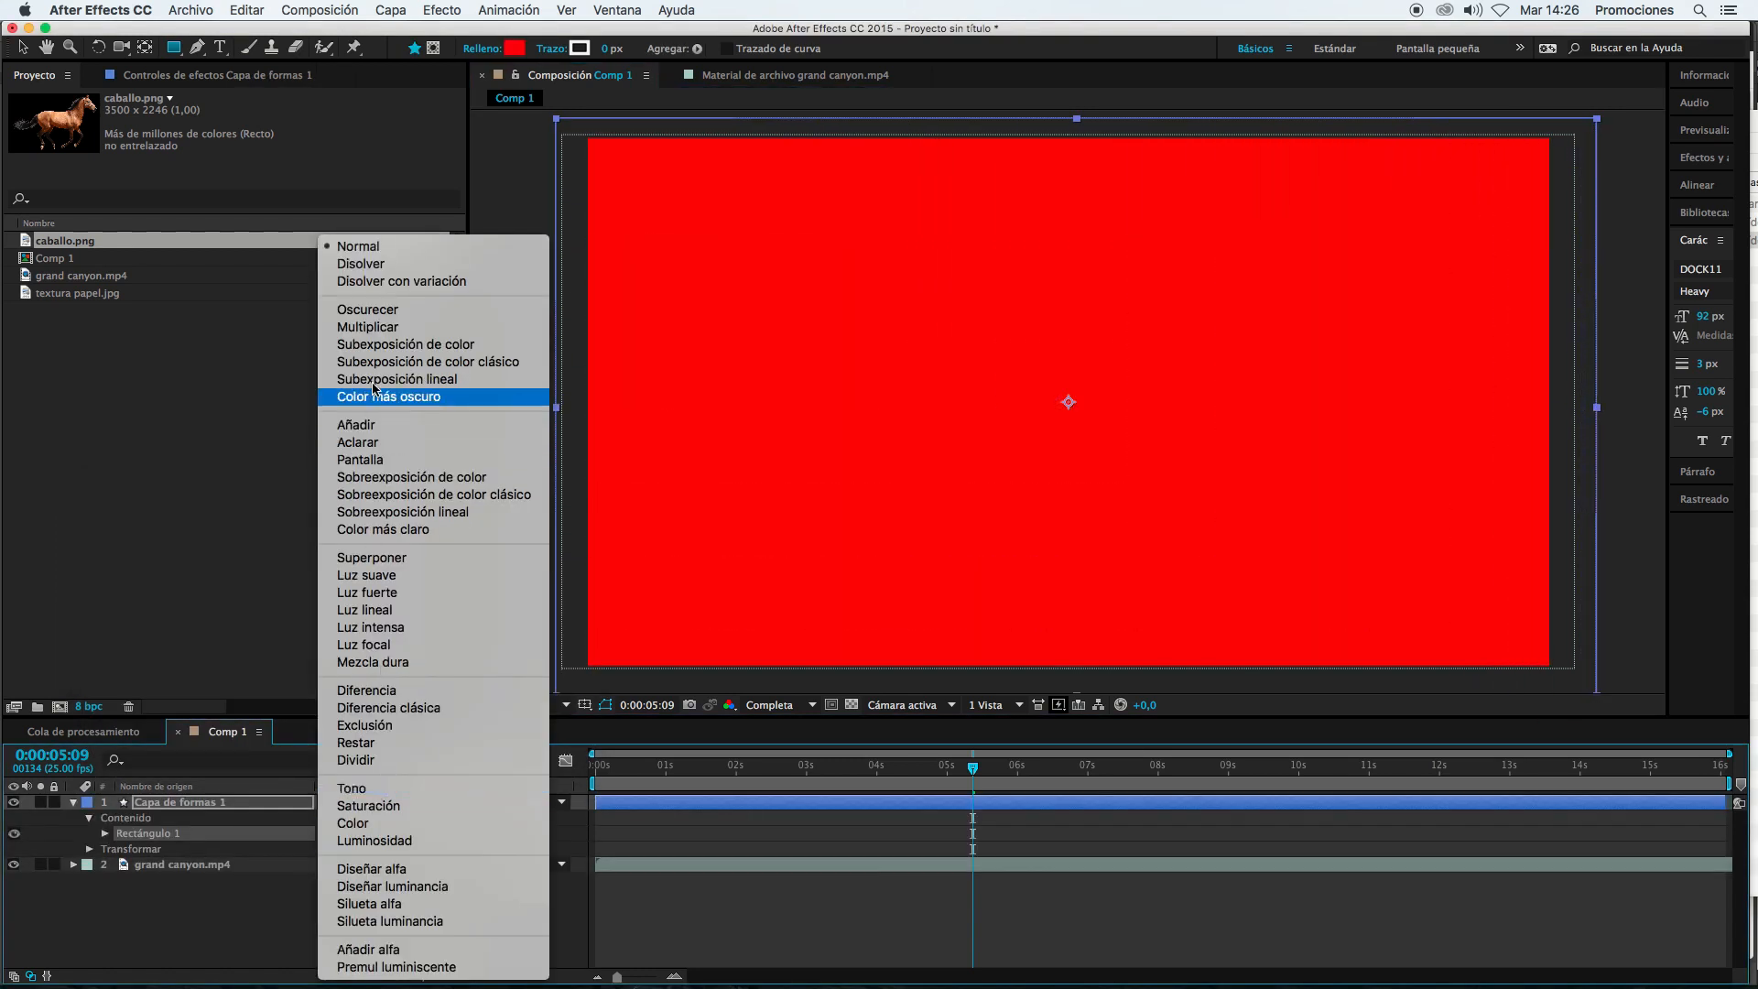
pyautogui.click(398, 332)
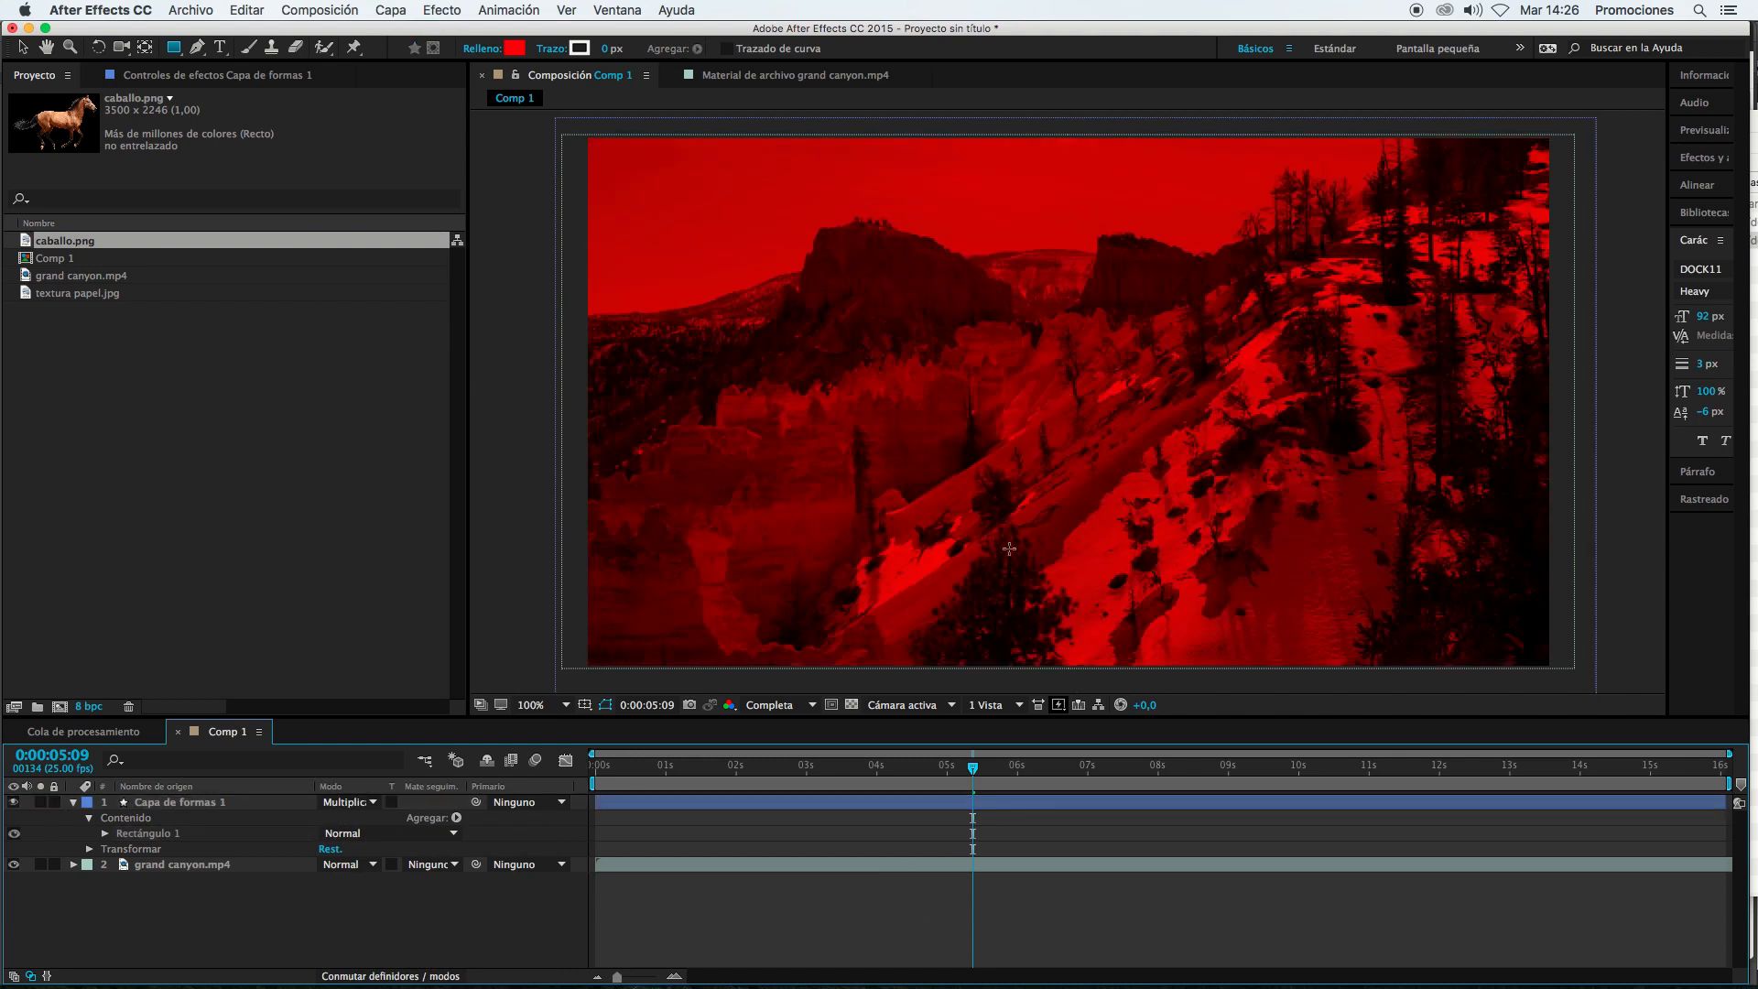
pyautogui.click(874, 765)
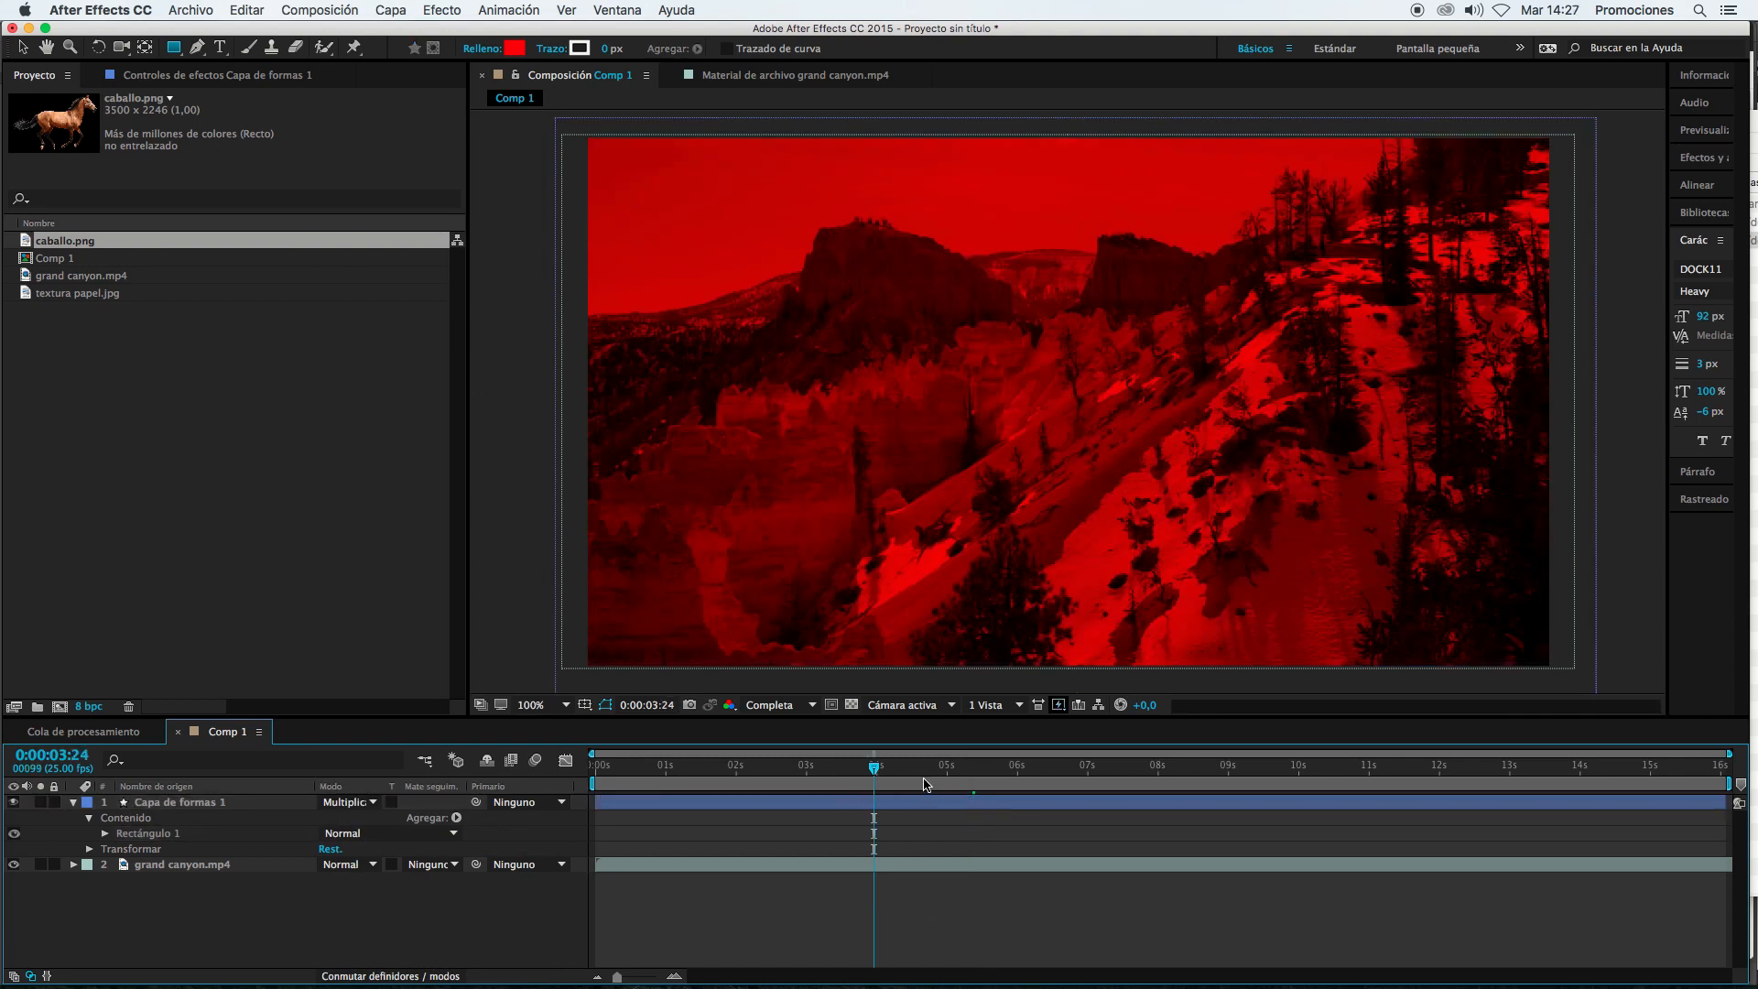
# Step: Try Oscurecer, Subexposición de color, Subexposición lineal and Subexposición de color clásico as blend modes on the red rectangle layer
pyautogui.click(211, 803)
pyautogui.click(344, 802)
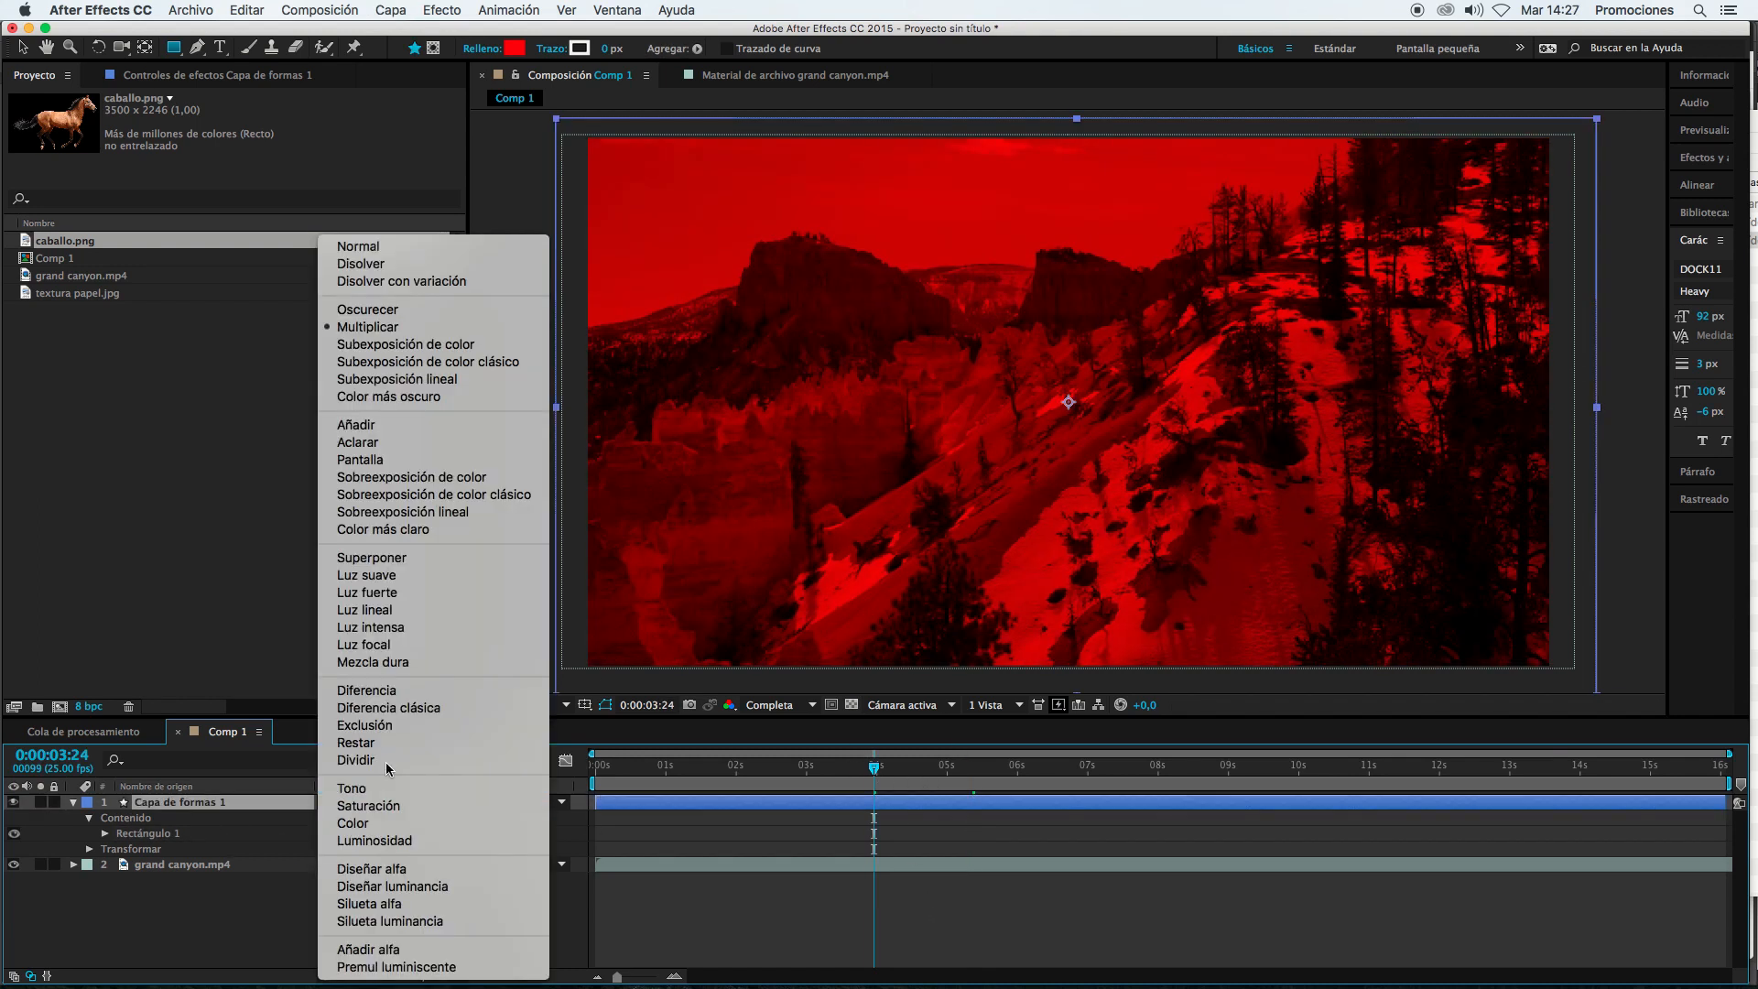
pyautogui.click(398, 311)
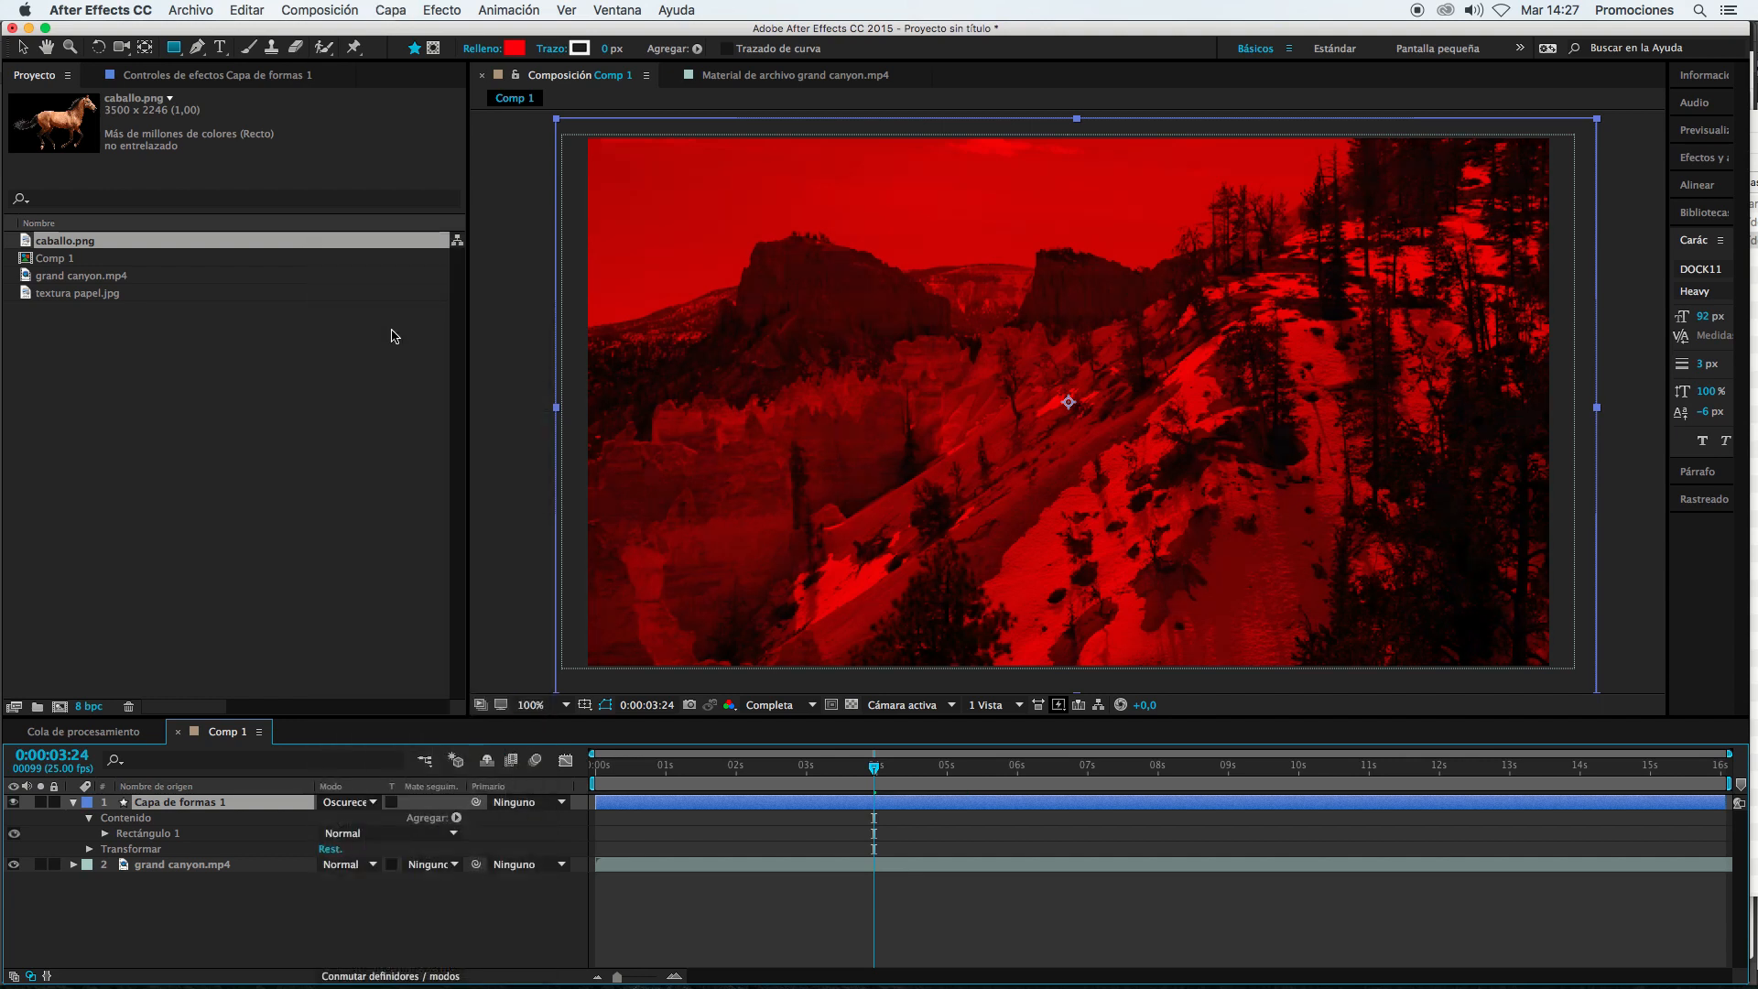
pyautogui.click(374, 802)
pyautogui.click(394, 344)
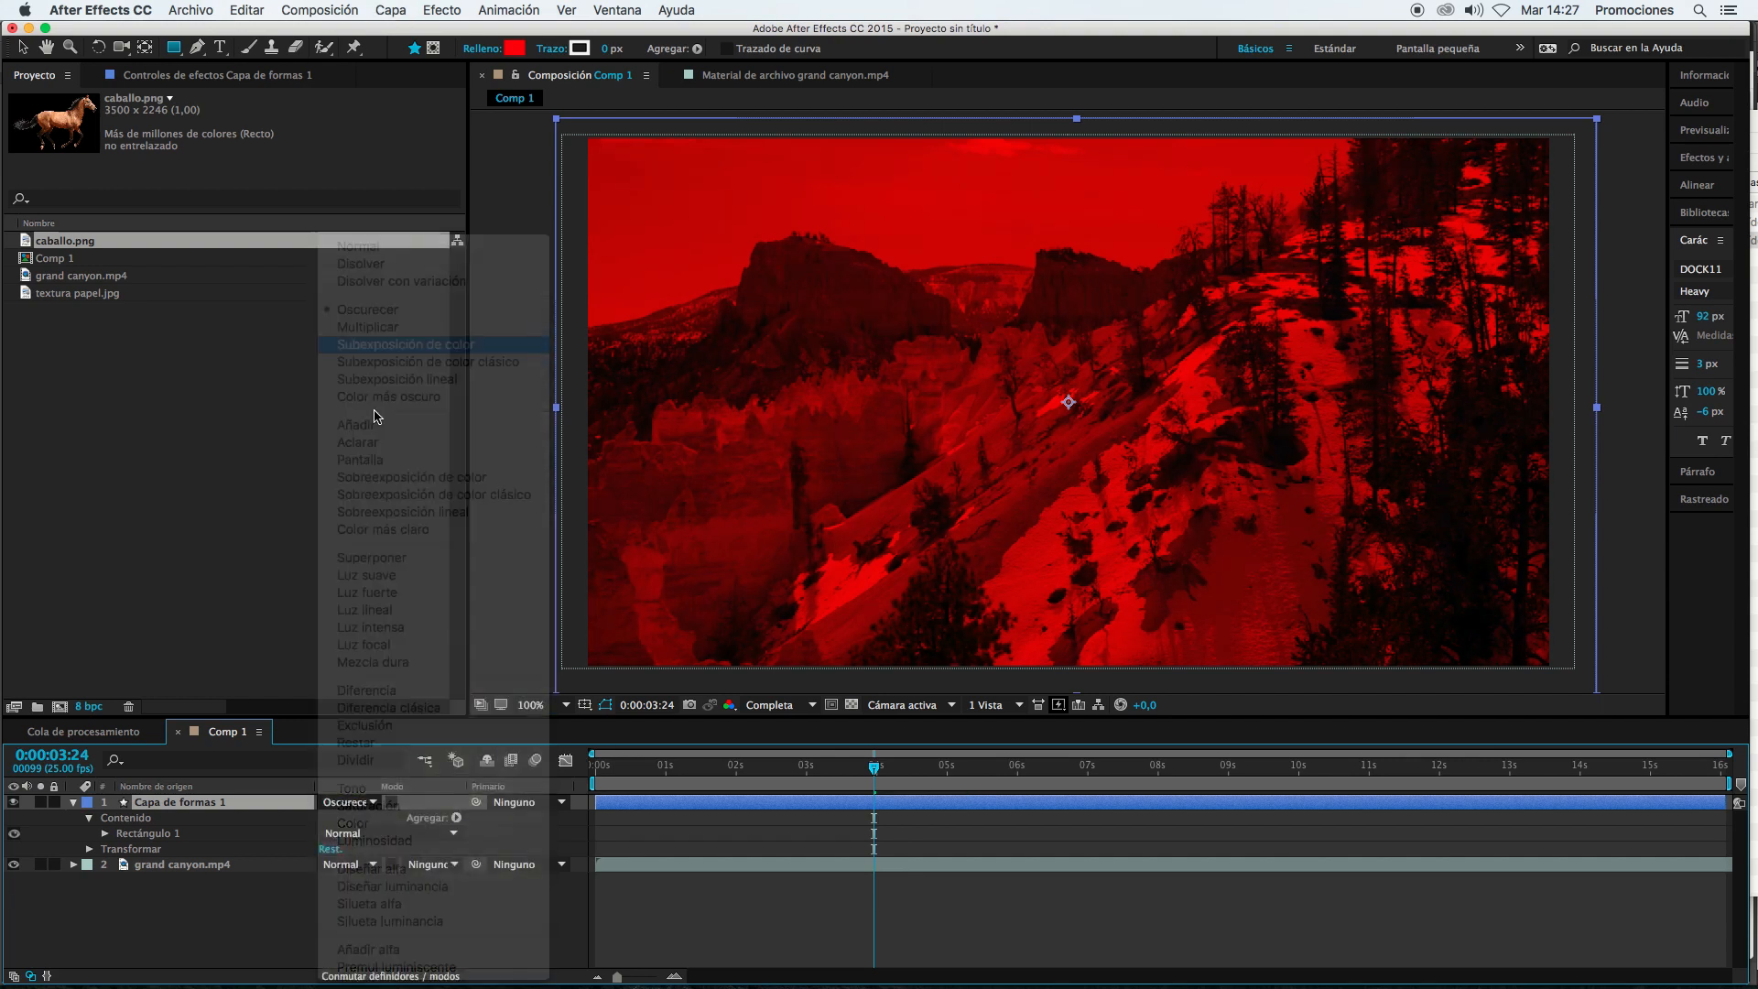
pyautogui.click(357, 802)
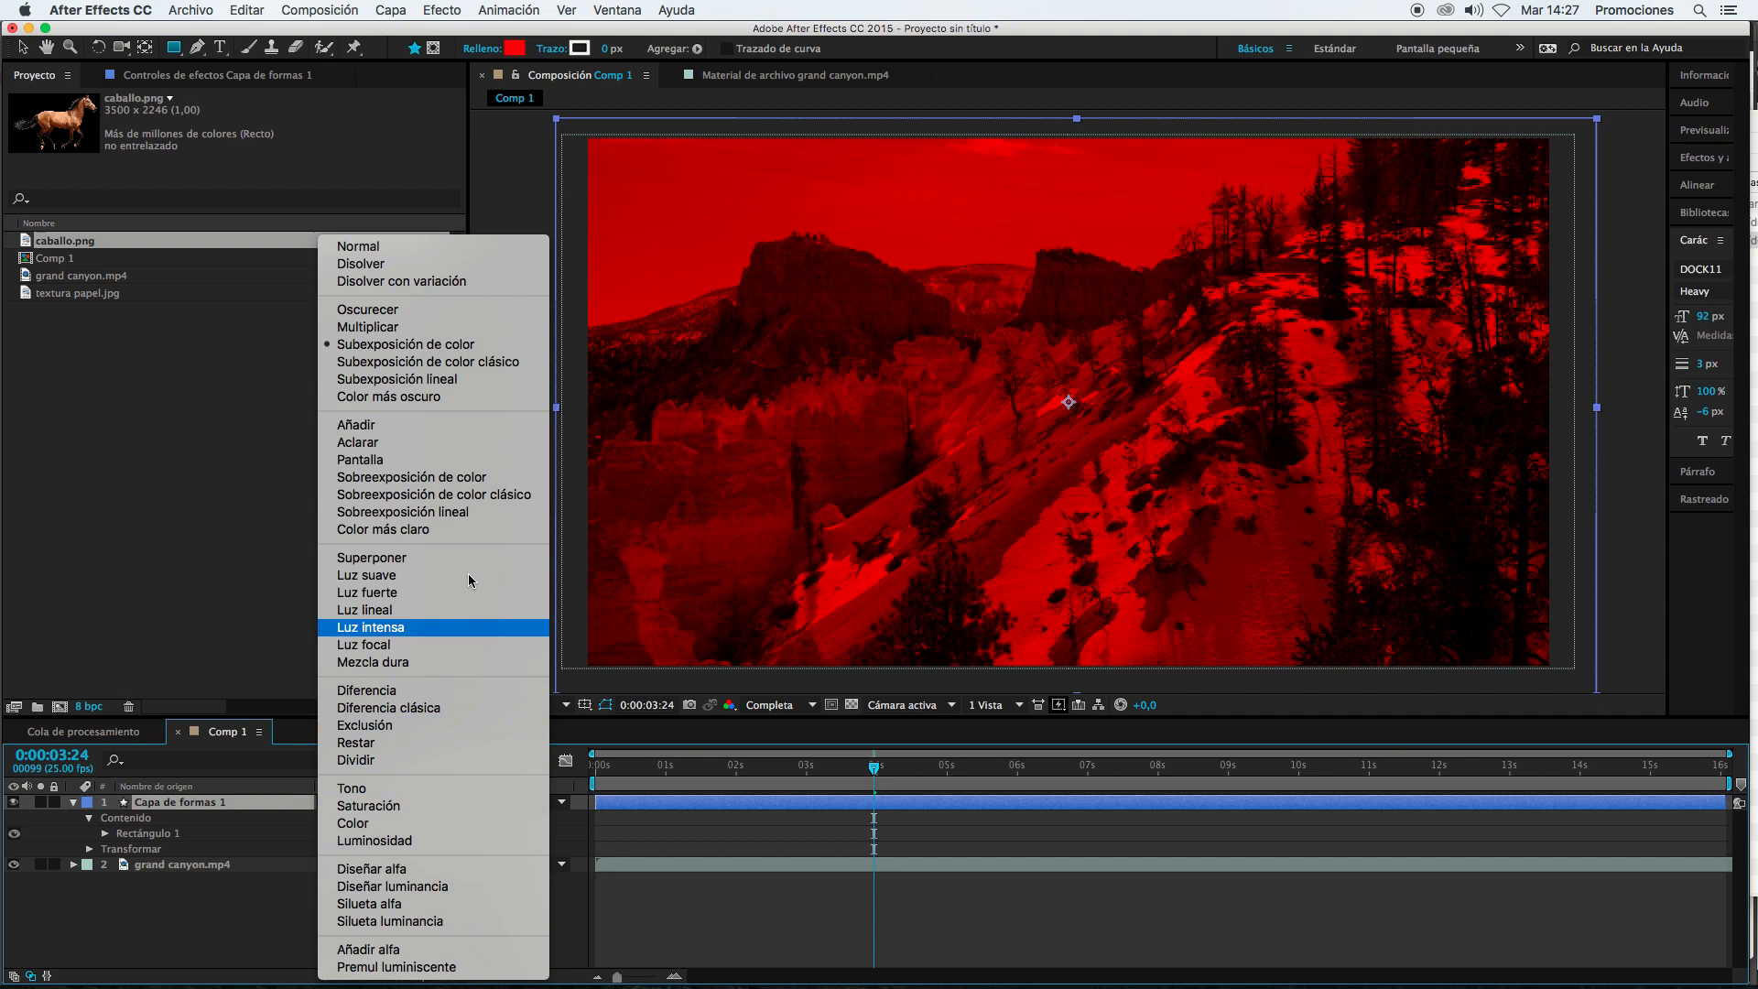
pyautogui.click(424, 379)
pyautogui.click(367, 802)
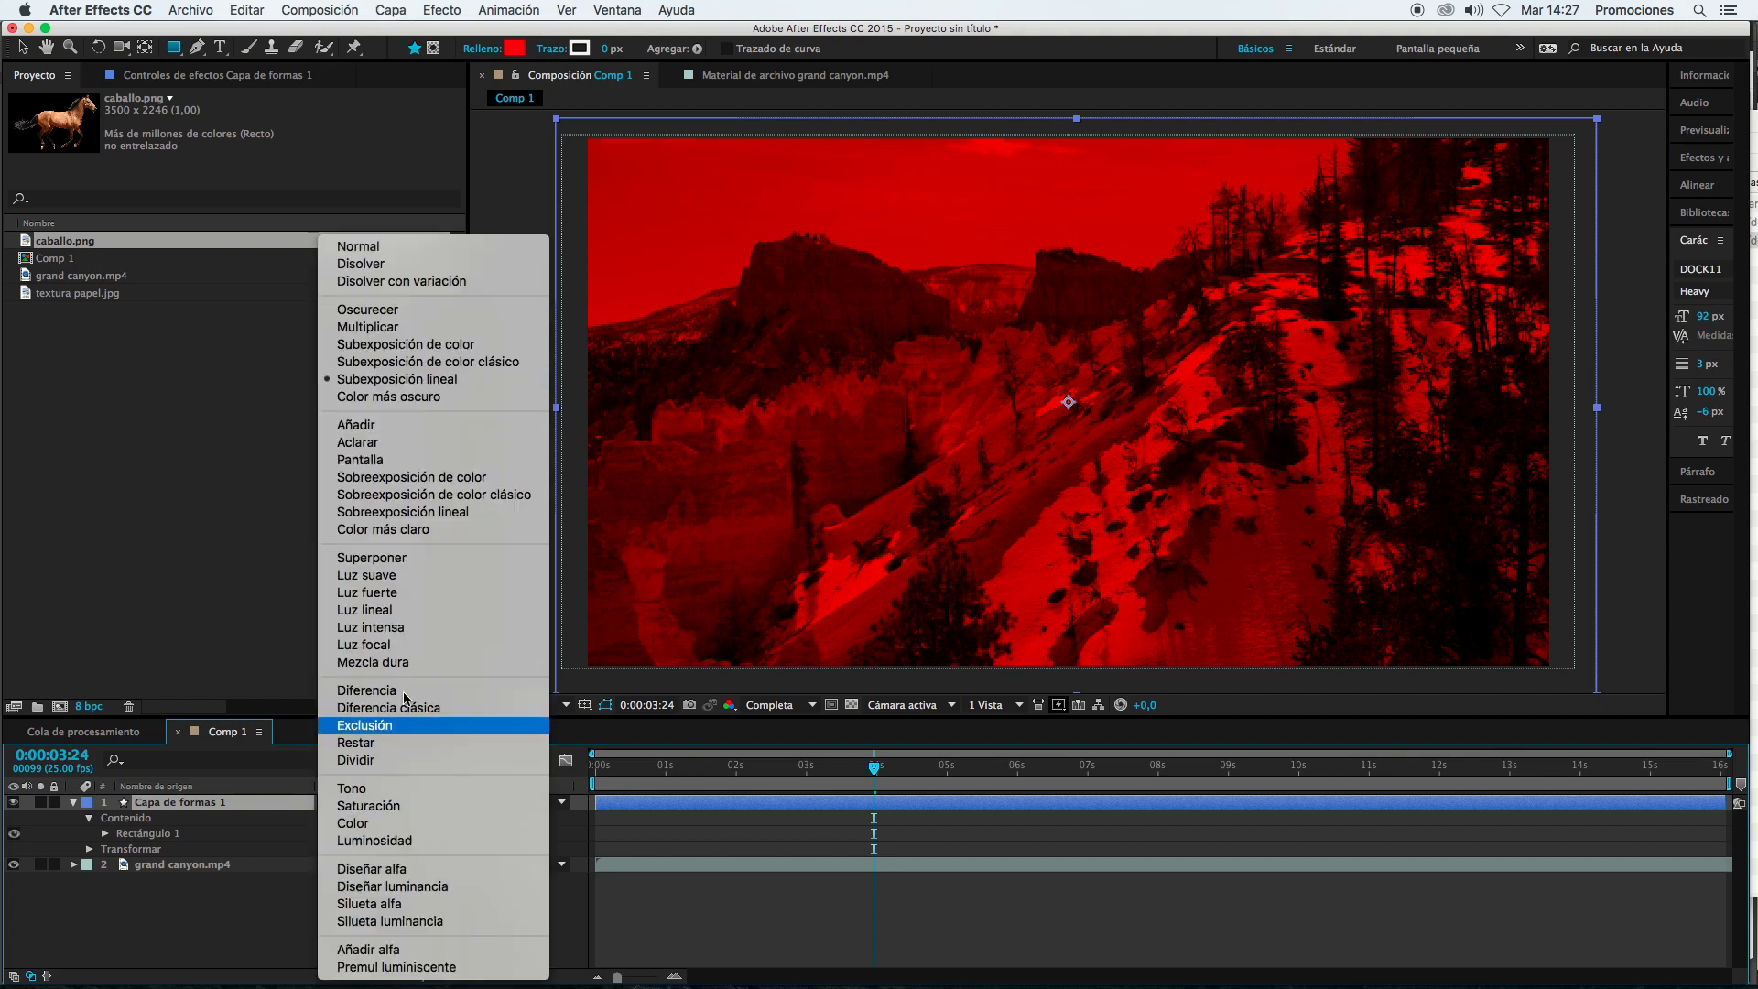
pyautogui.click(434, 363)
# Step: Try the Superponer and Añadir blend modes on the red rectangle layer, and return it to Multiplicar
pyautogui.click(371, 802)
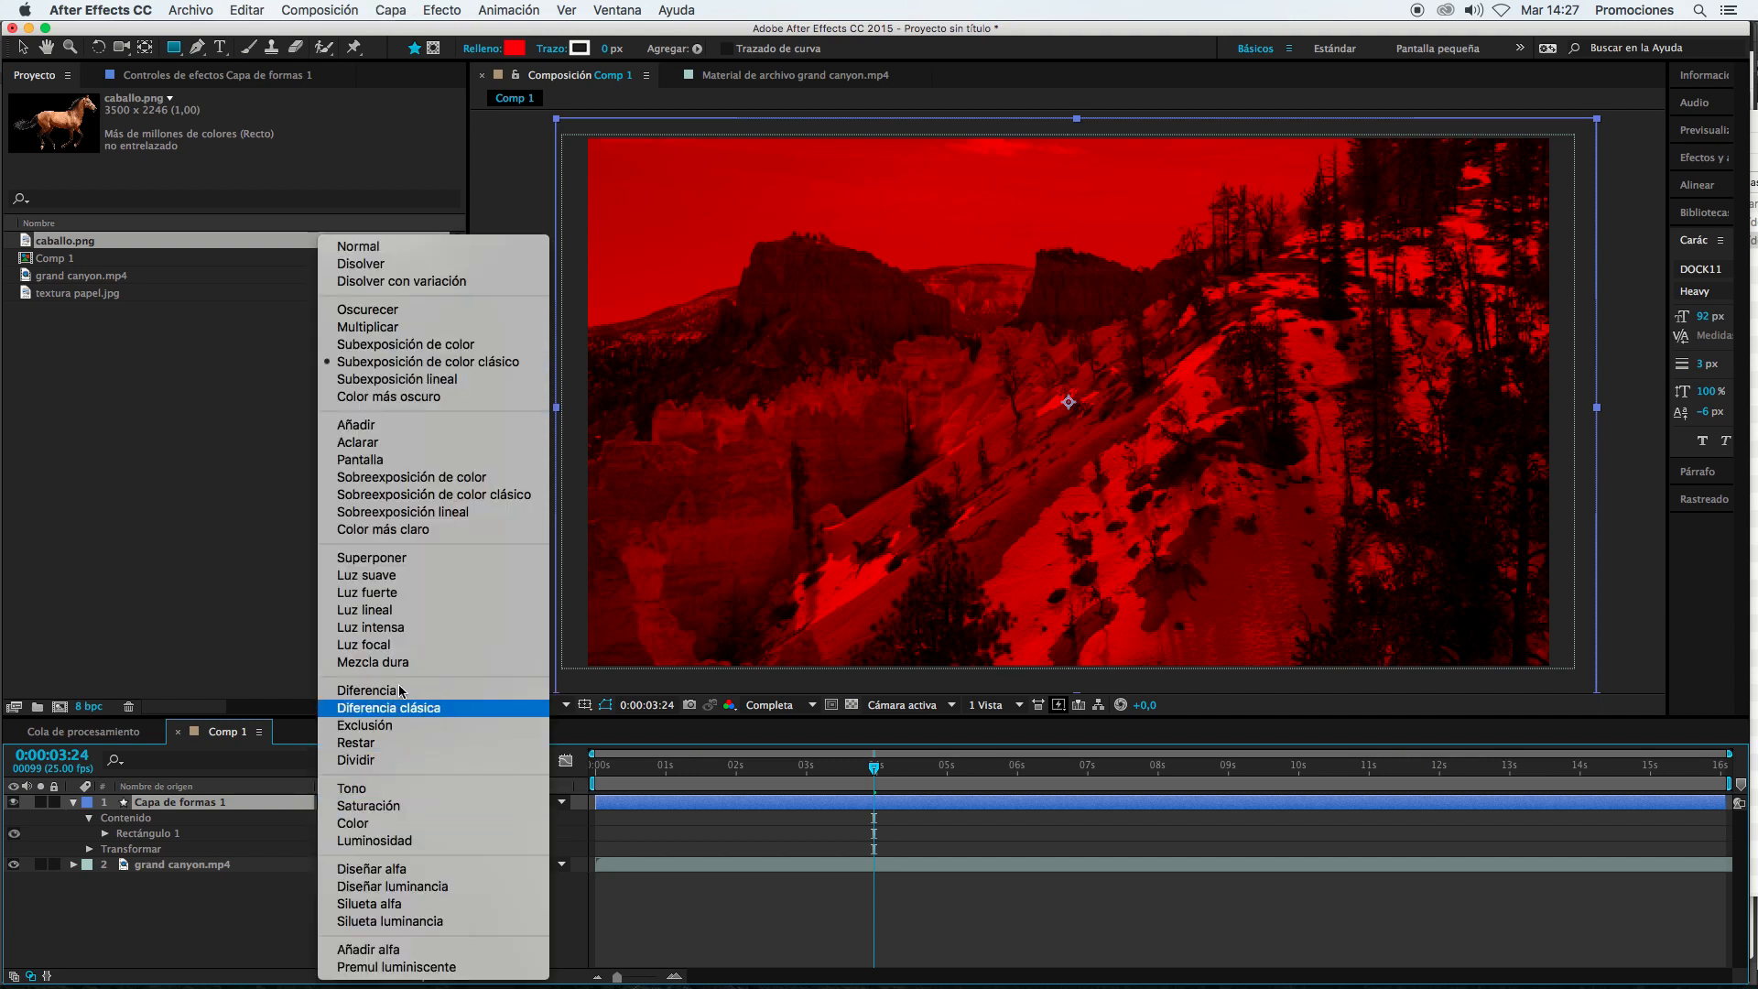
pyautogui.click(380, 558)
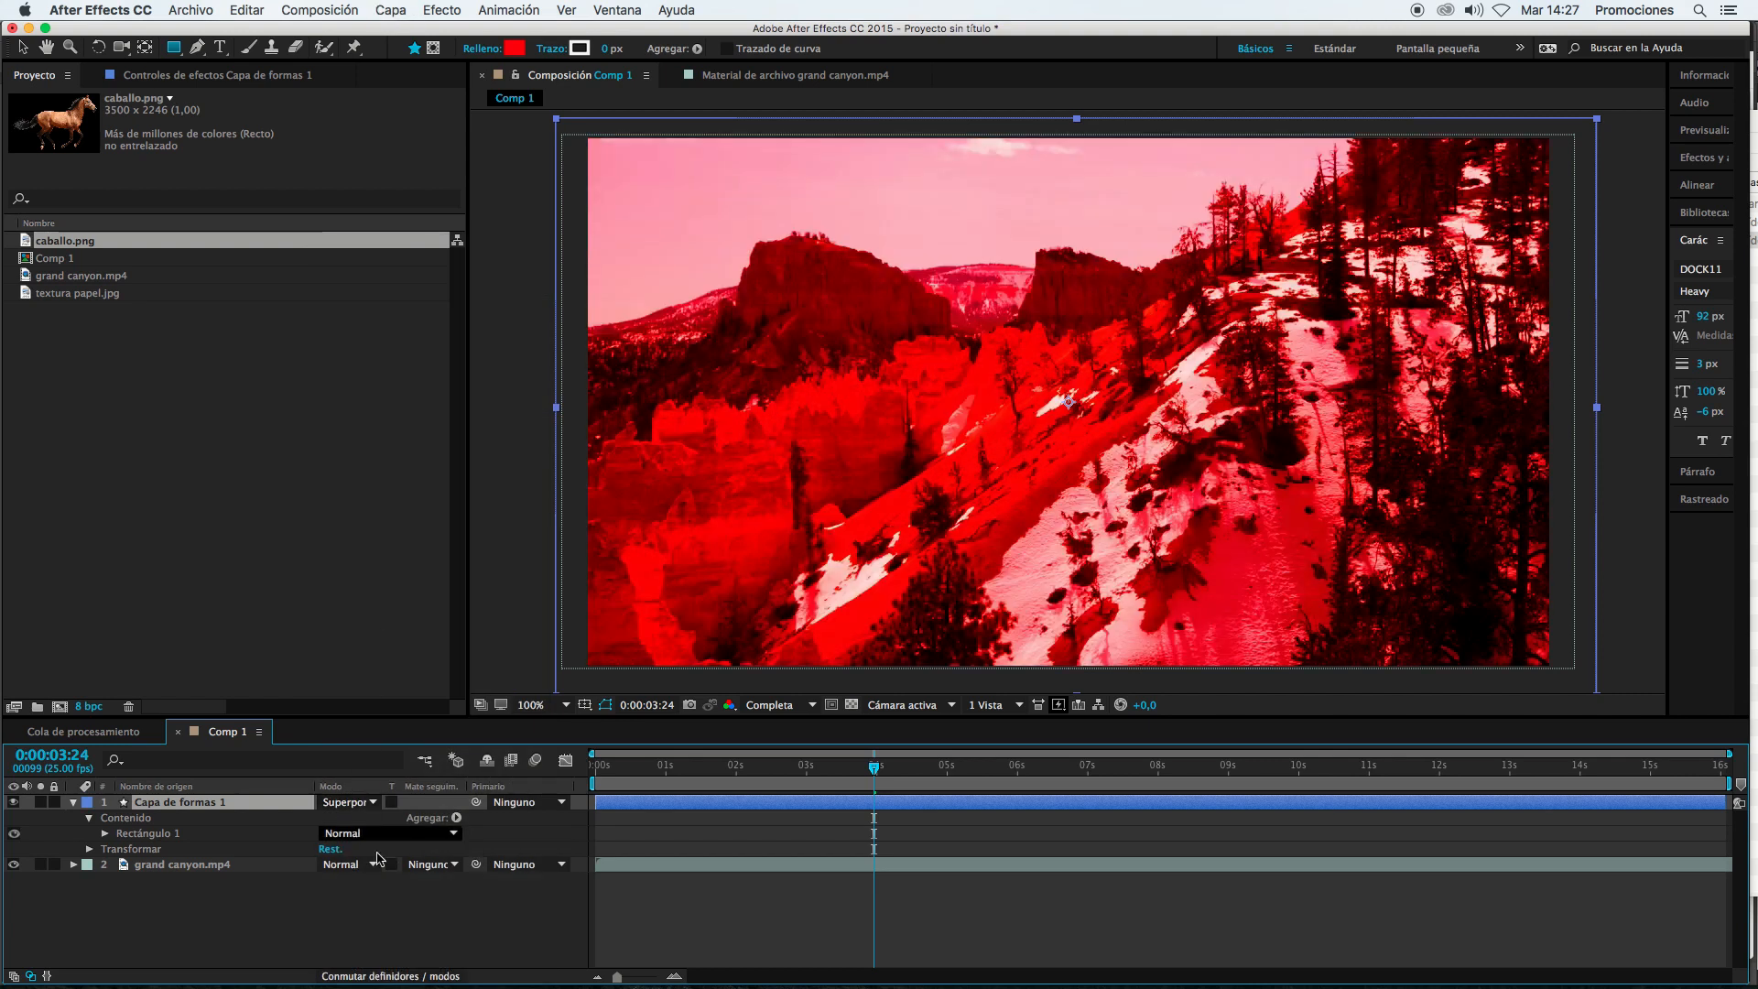
pyautogui.click(366, 802)
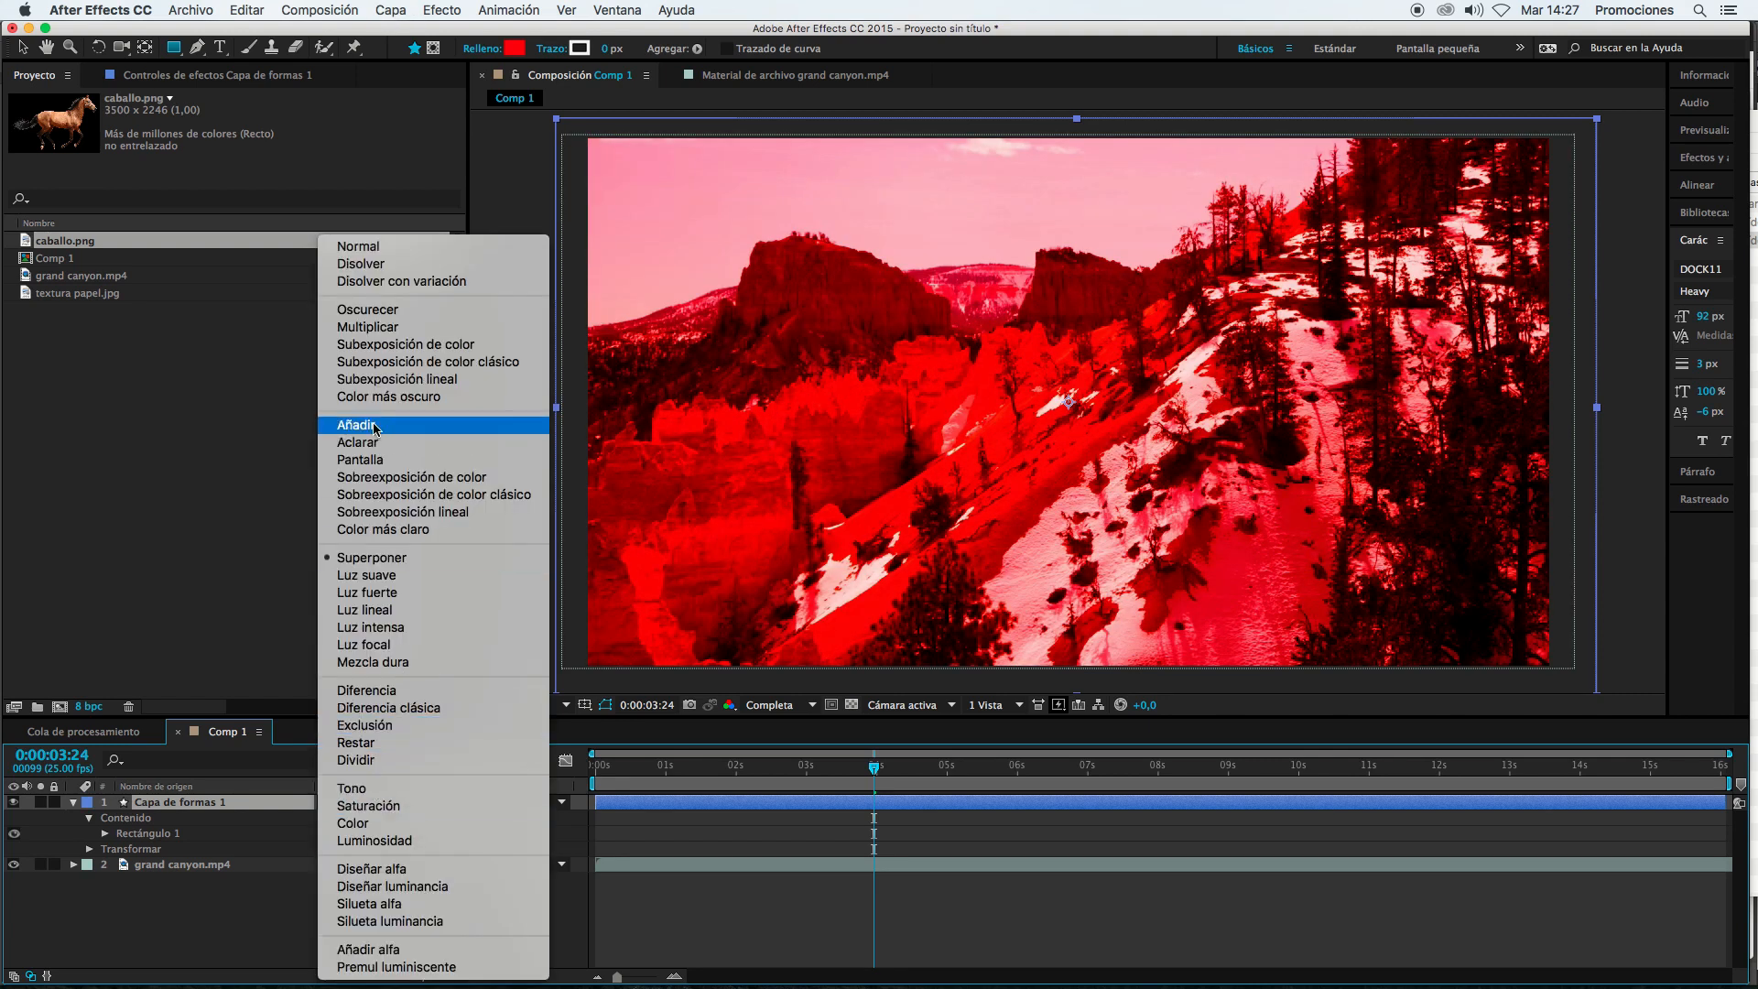
pyautogui.press('Escape')
pyautogui.click(335, 802)
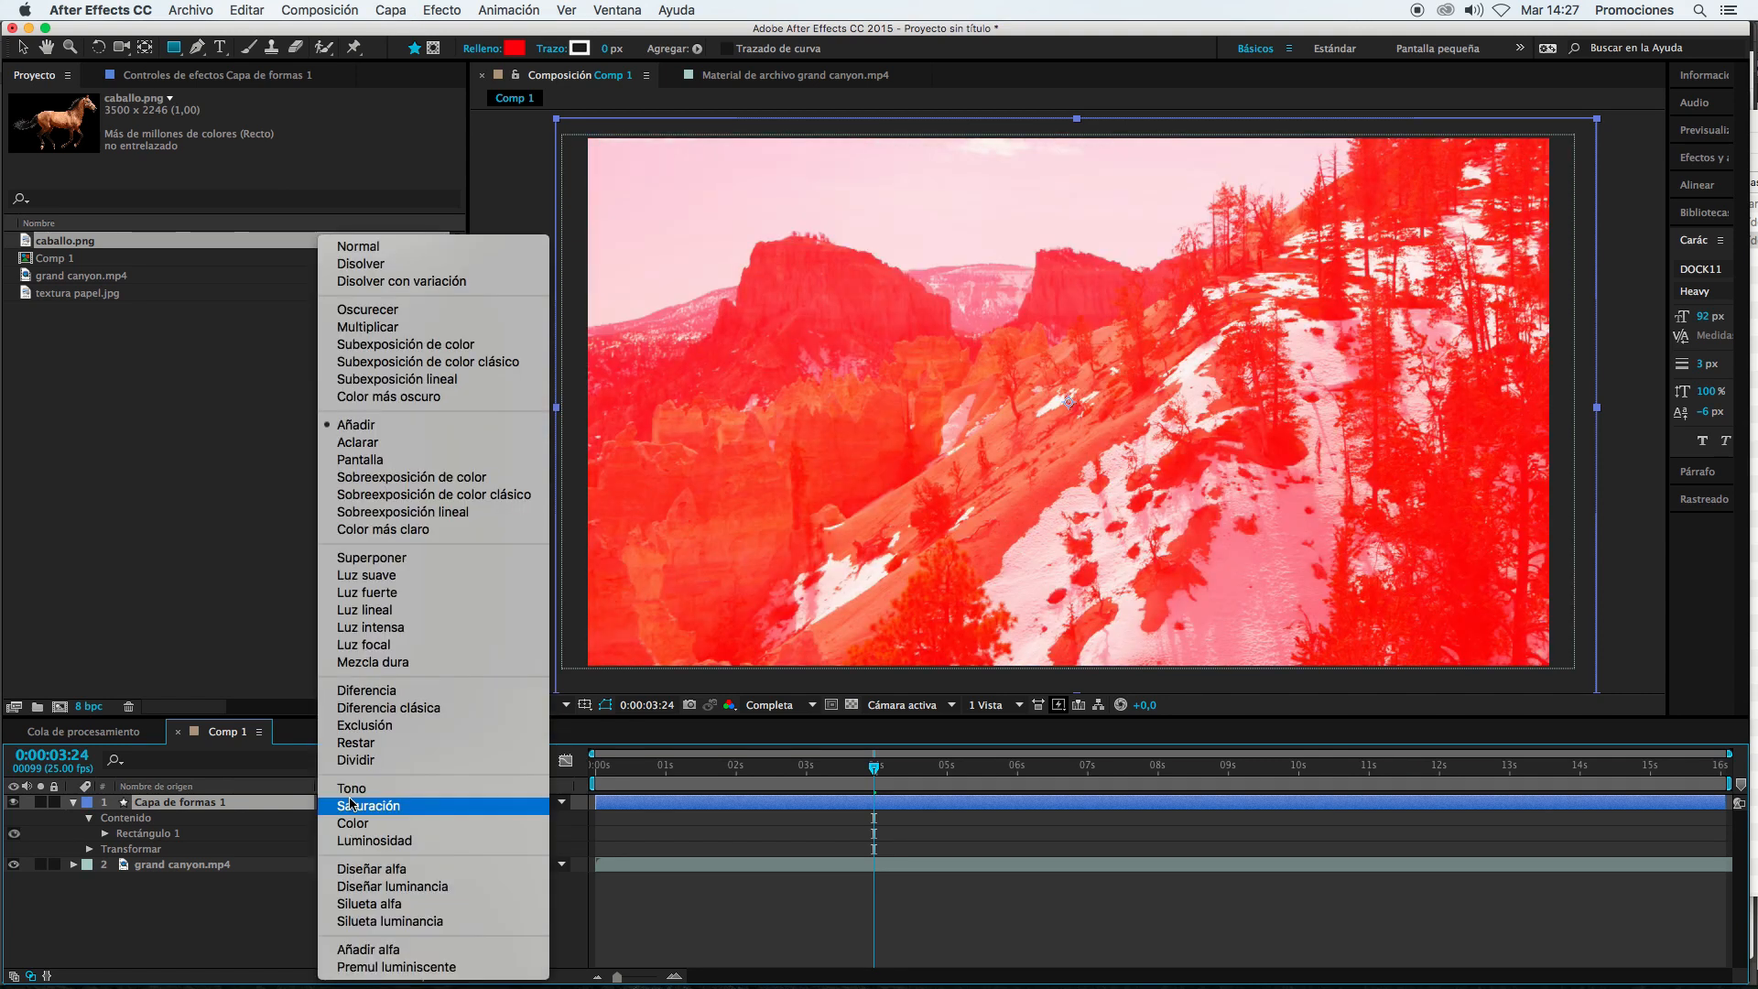
pyautogui.click(366, 326)
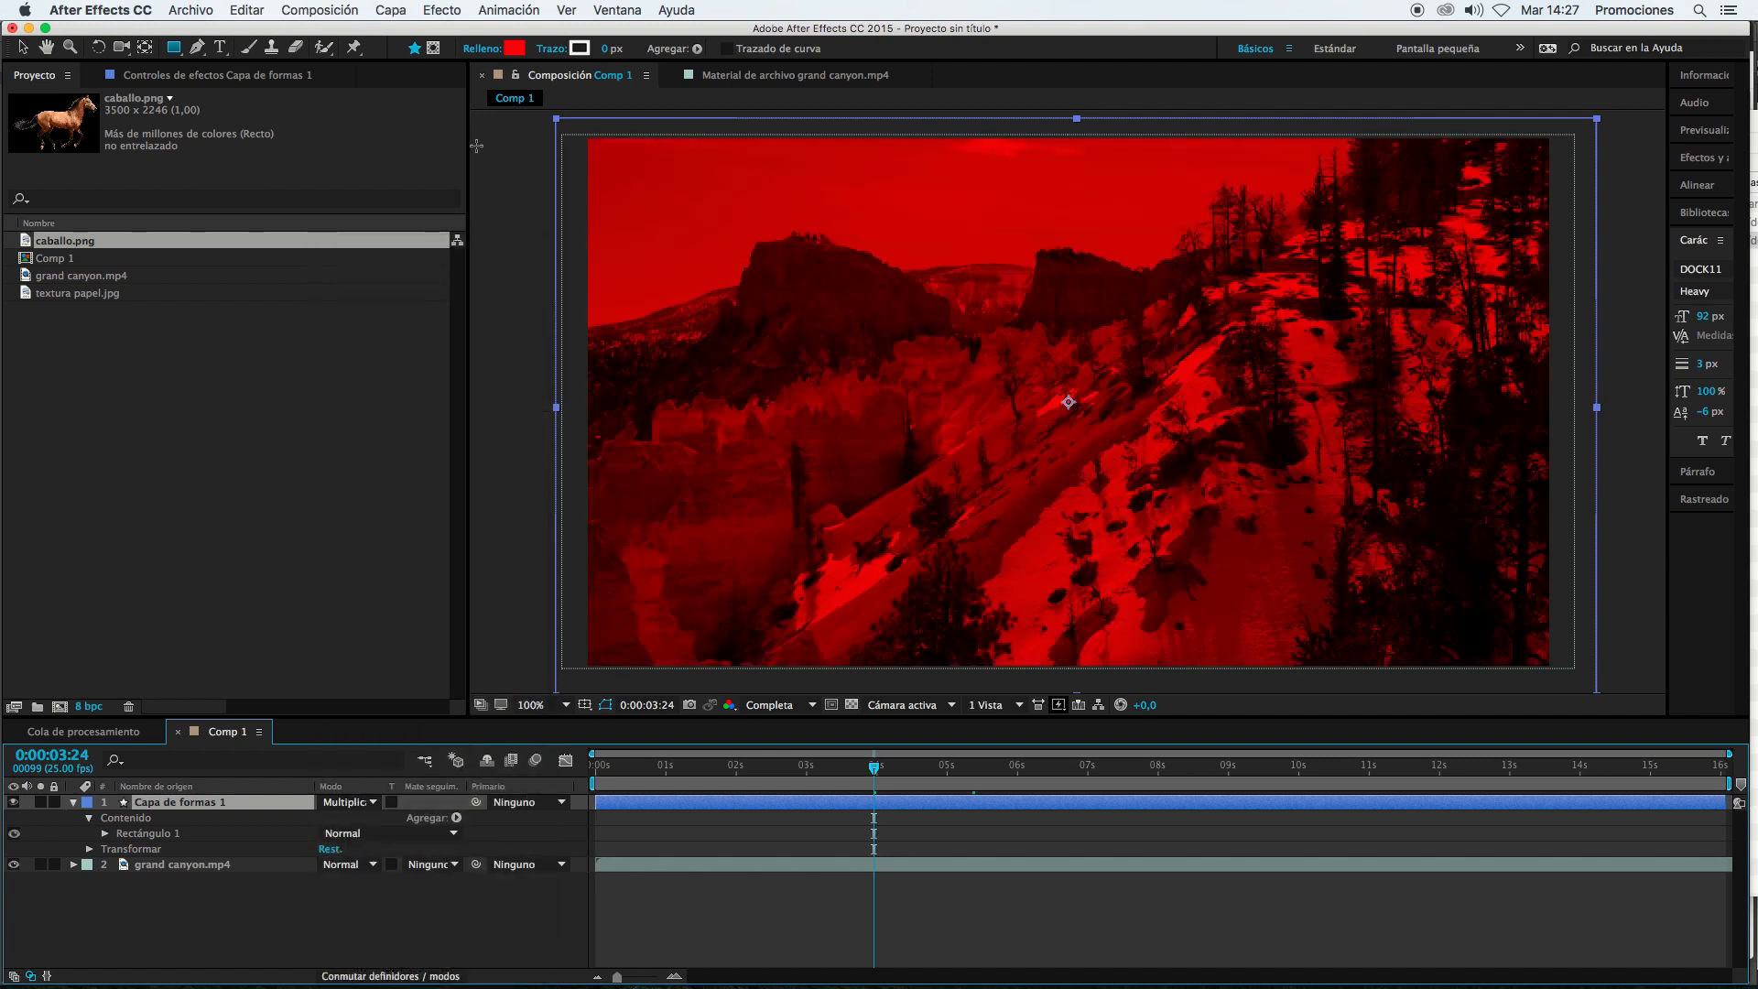
# Step: Darken the rectangle's fill colour to deep red, 9A0000
pyautogui.click(516, 48)
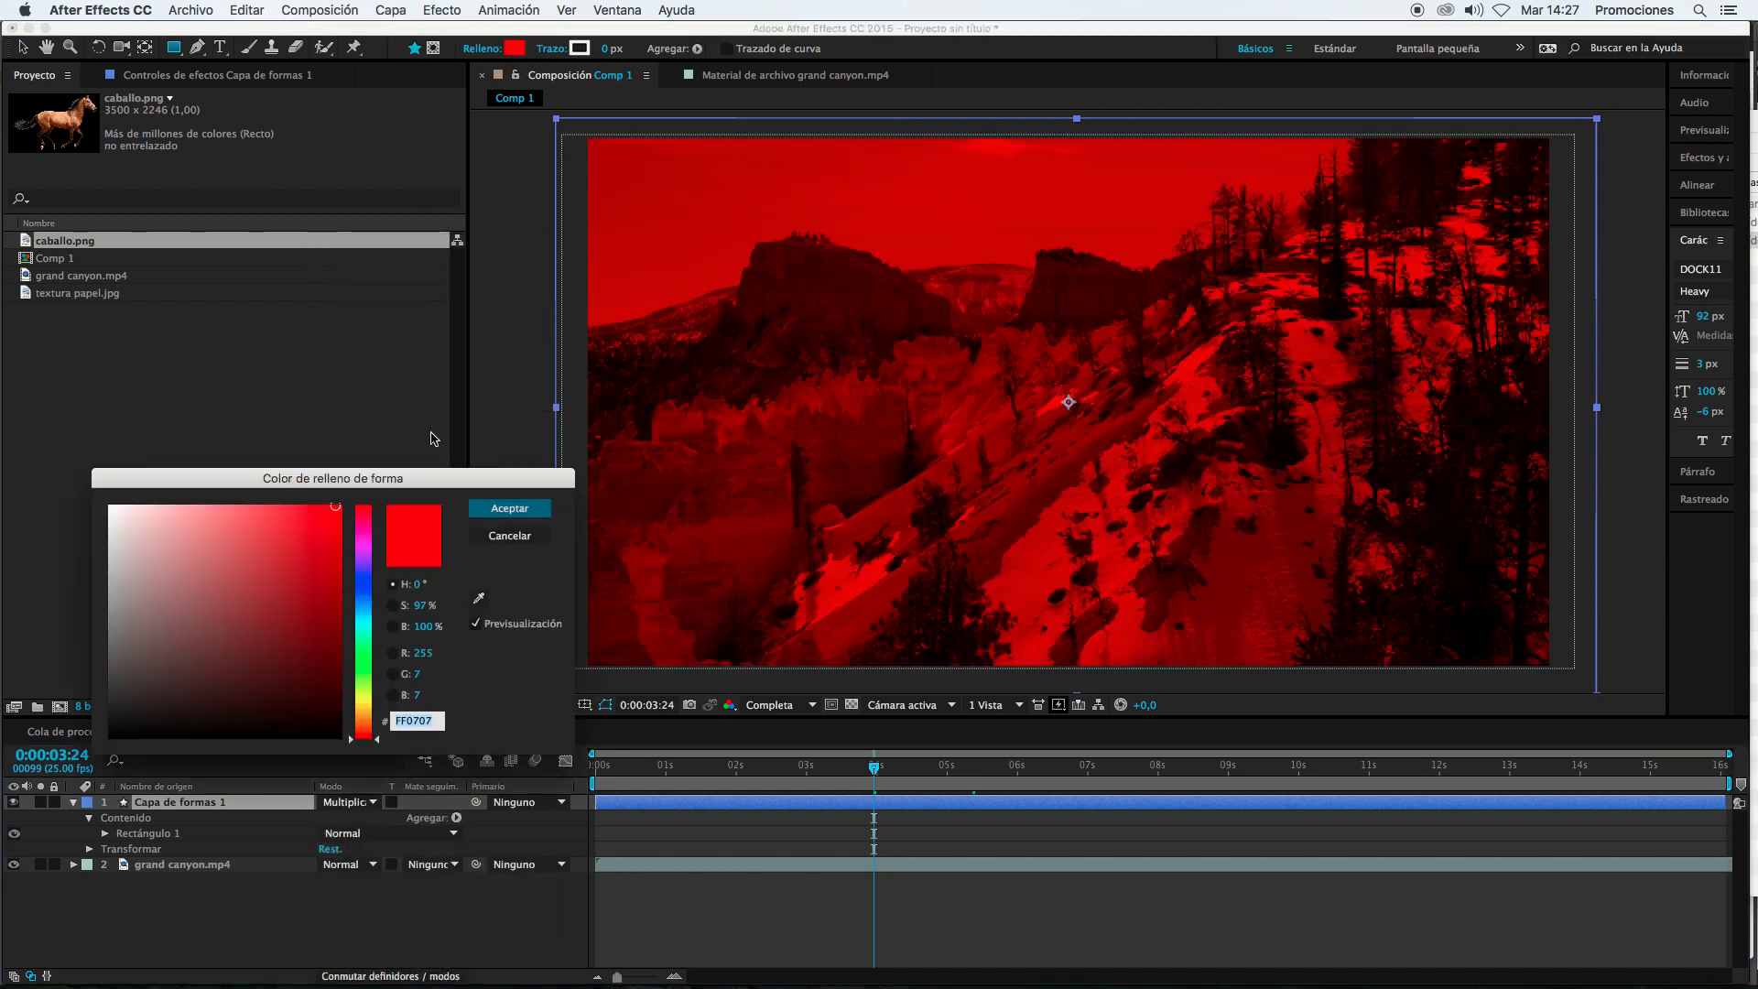
pyautogui.moveTo(325, 625); pyautogui.dragTo(371, 597)
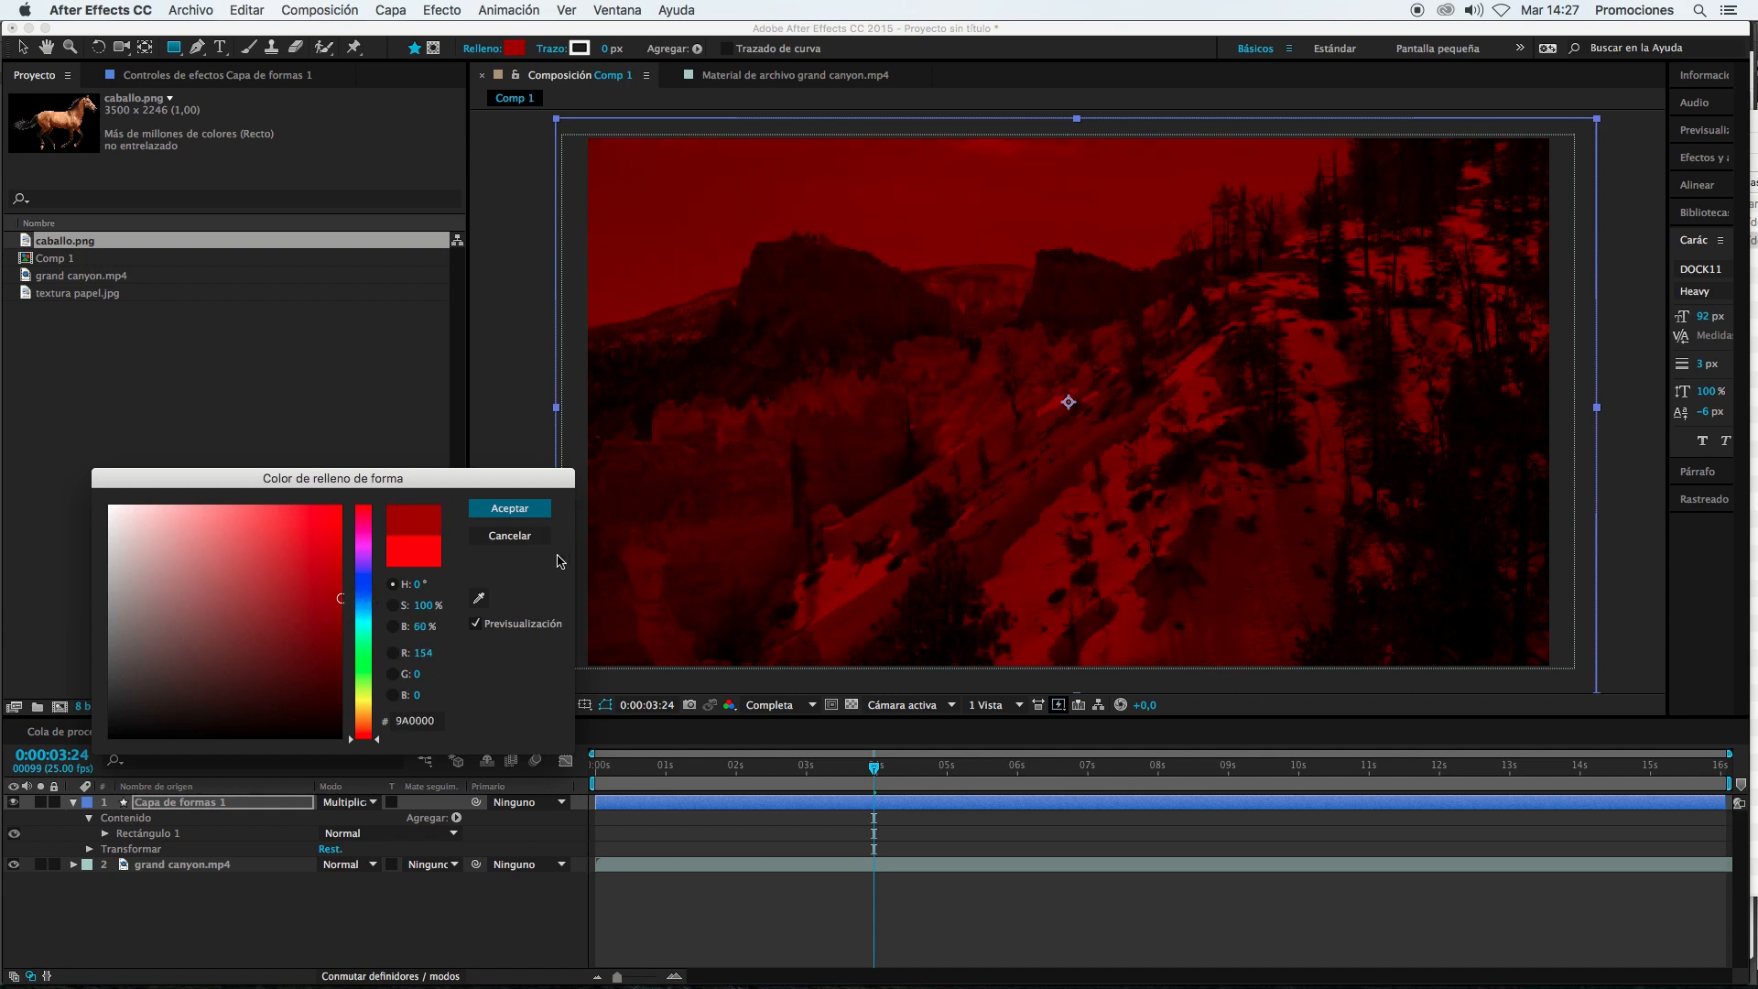
pyautogui.click(545, 514)
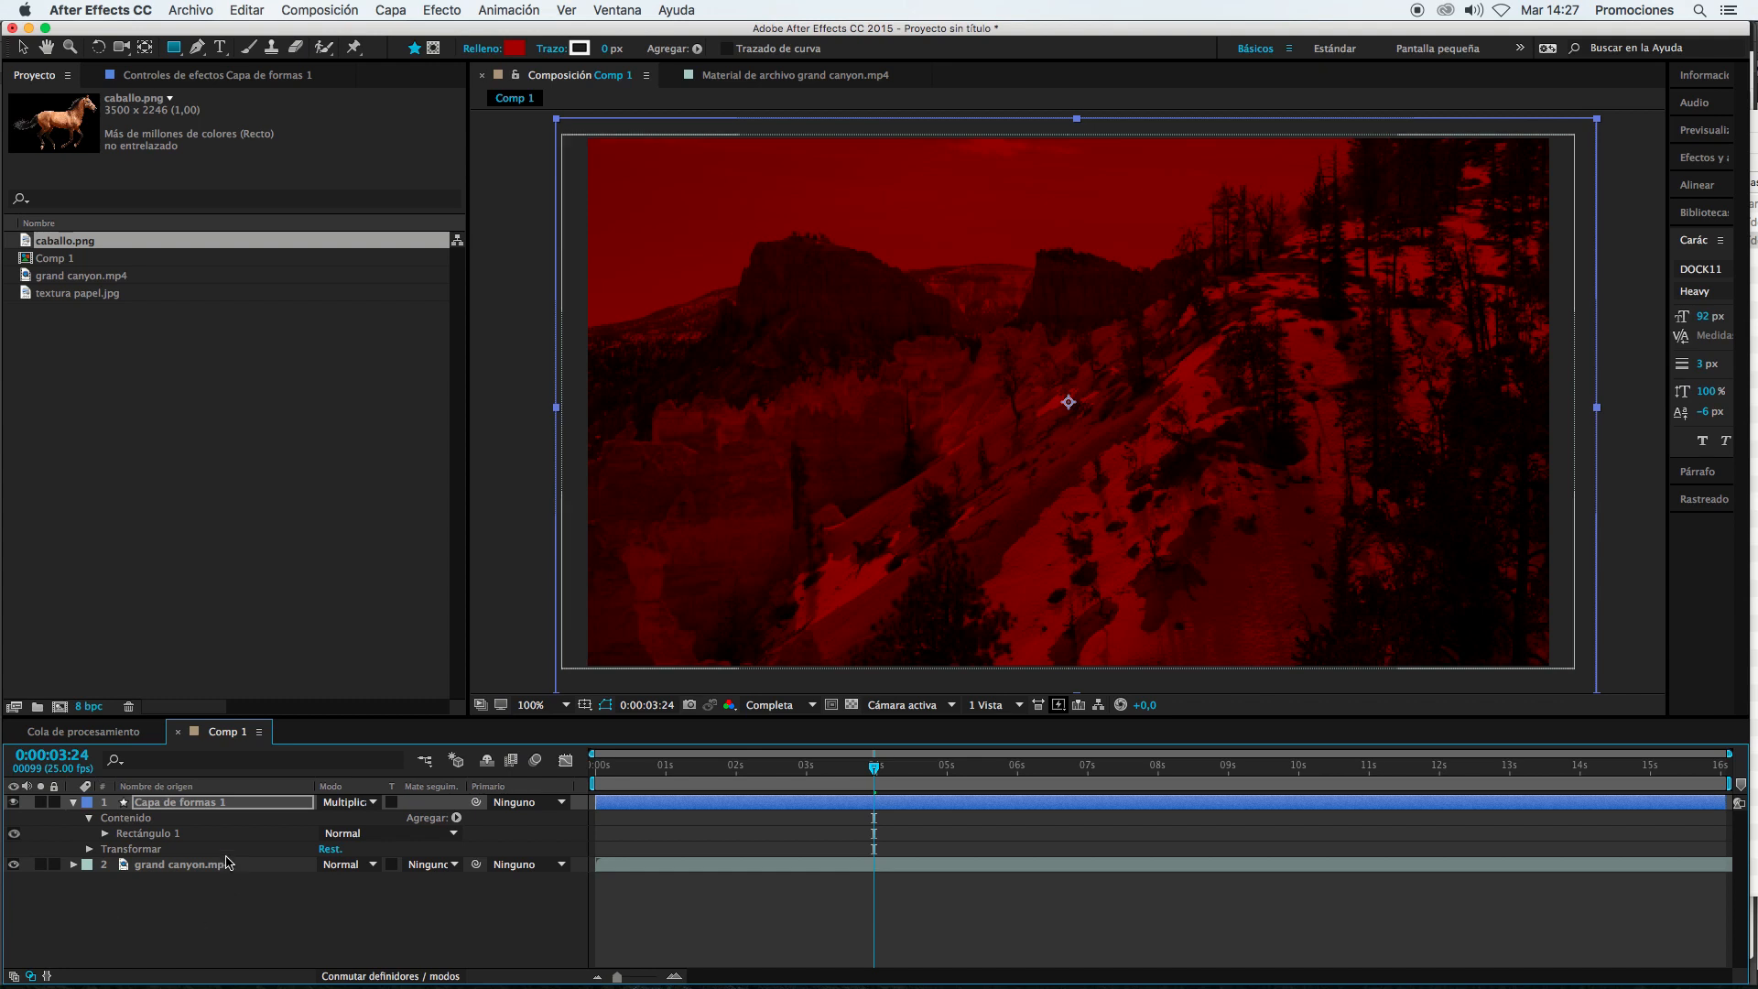
# Step: Try drawing an ellipse shape inside the red rectangle layer, and delete it
pyautogui.click(191, 804)
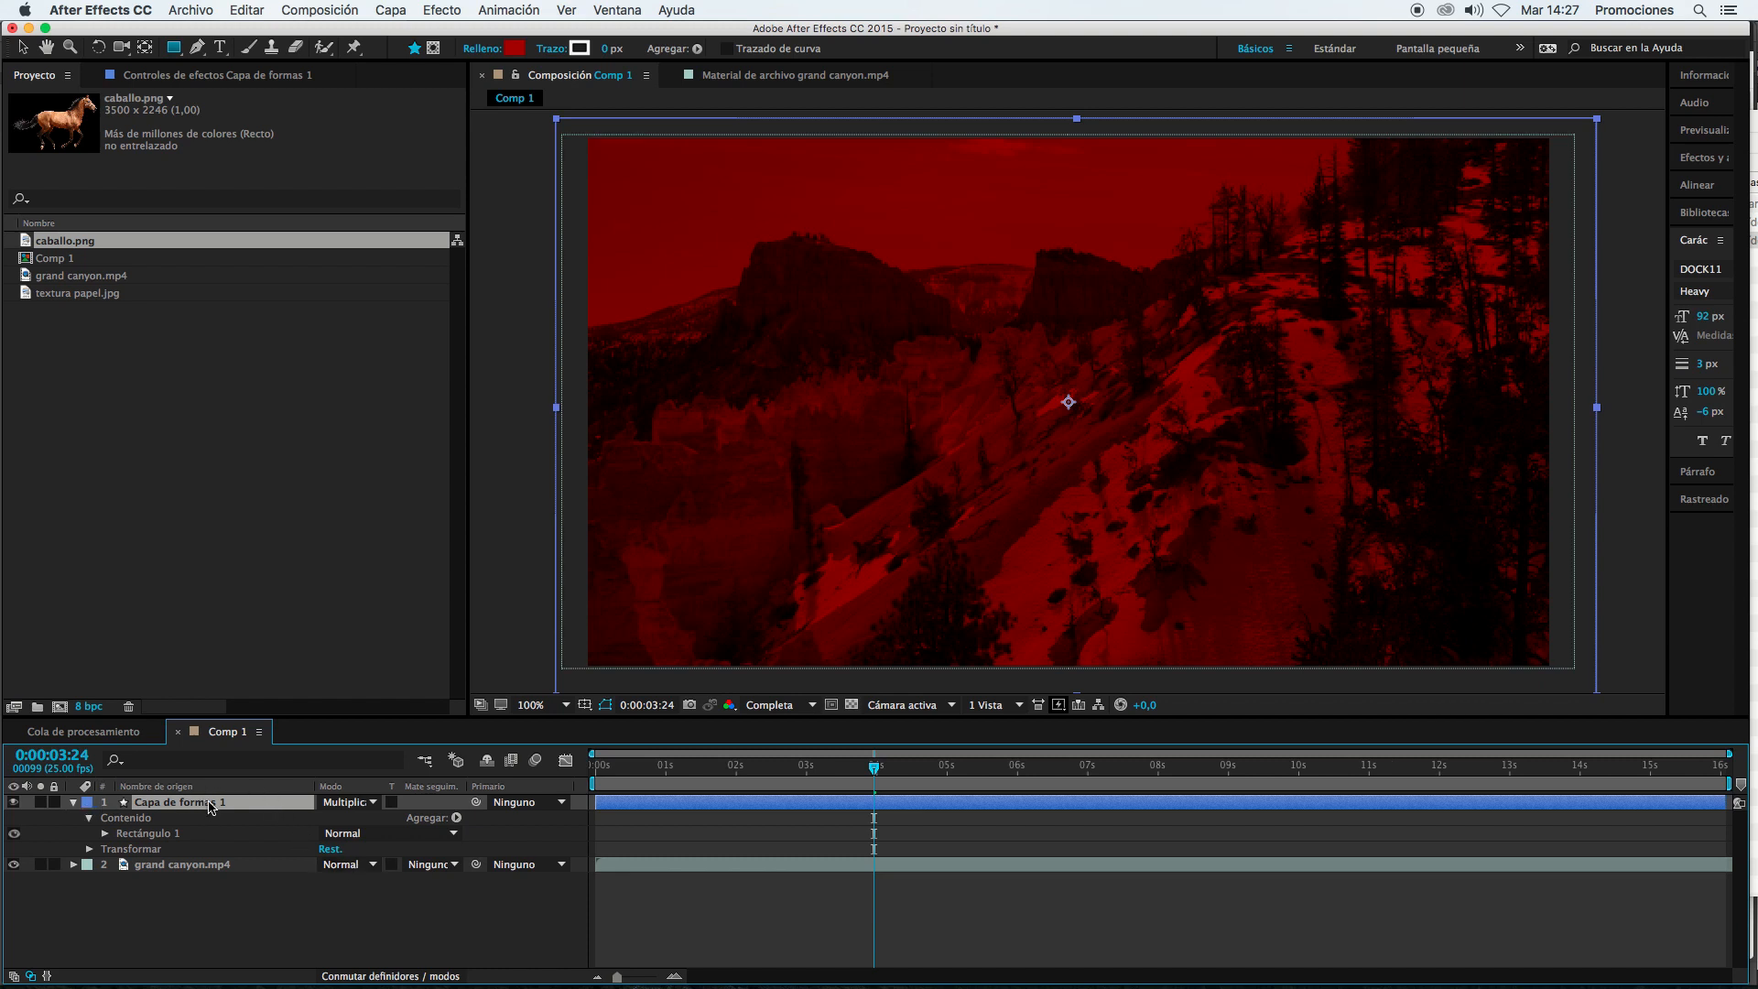
pyautogui.moveTo(174, 48); pyautogui.dragTo(222, 92)
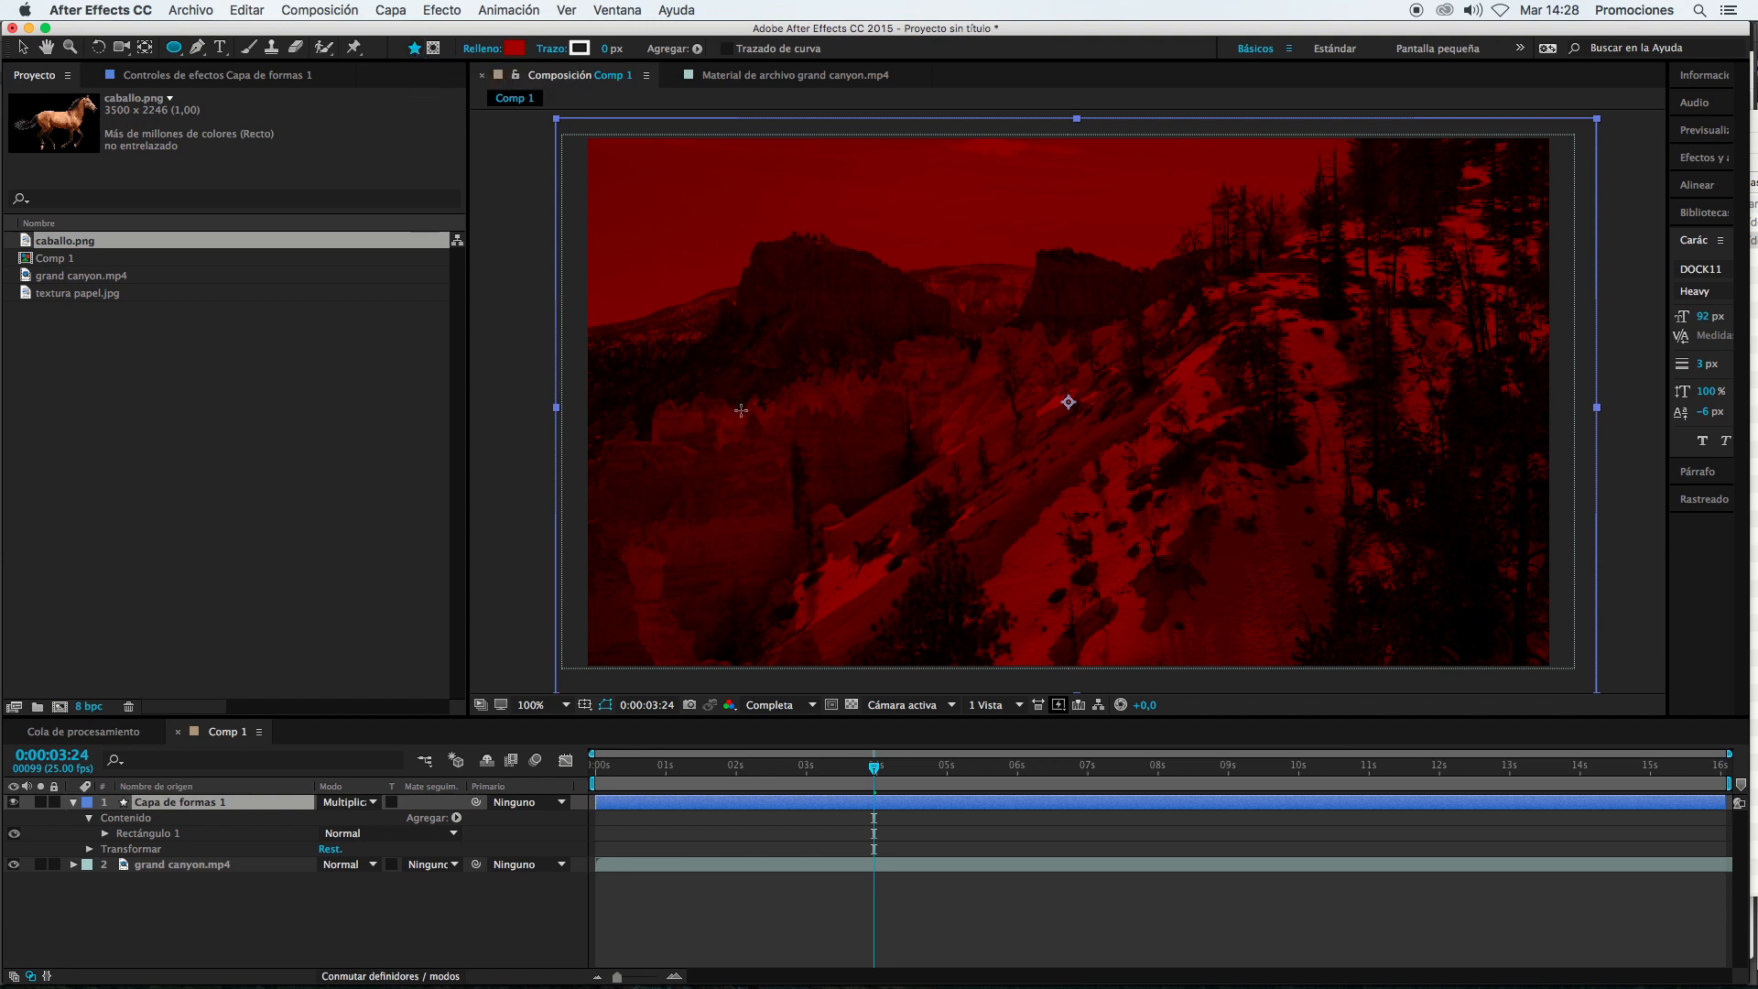
pyautogui.moveTo(741, 410); pyautogui.dragTo(995, 645)
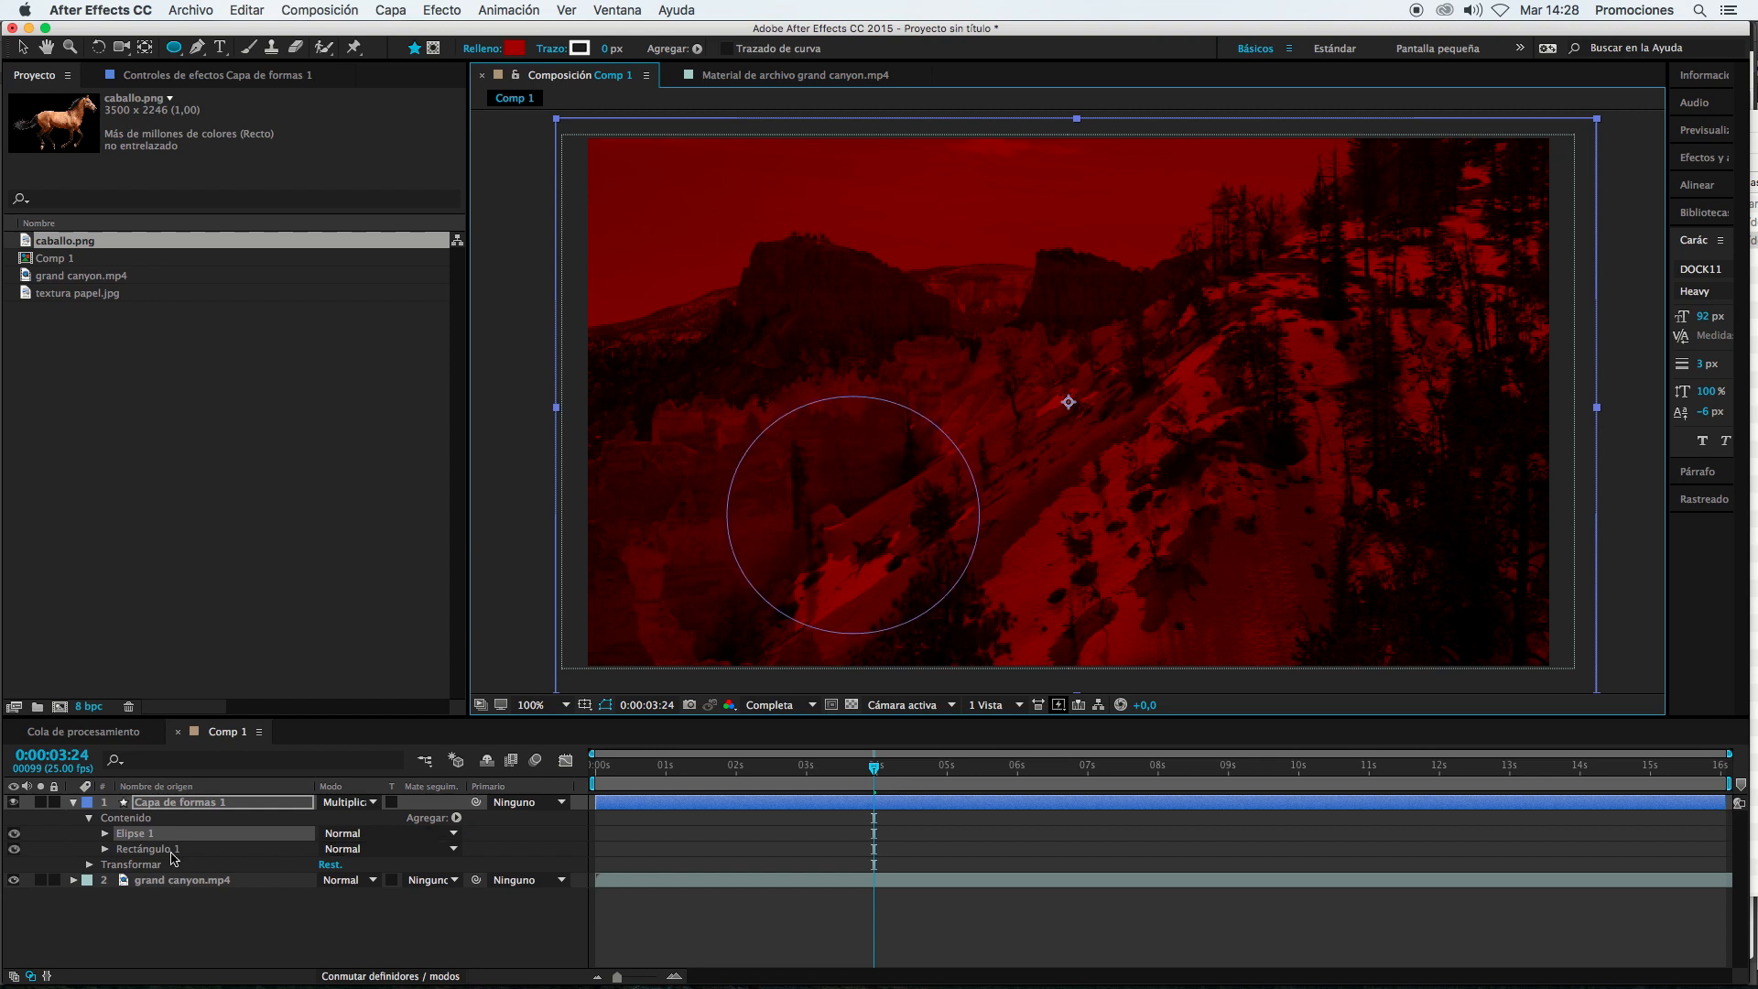
pyautogui.click(142, 839)
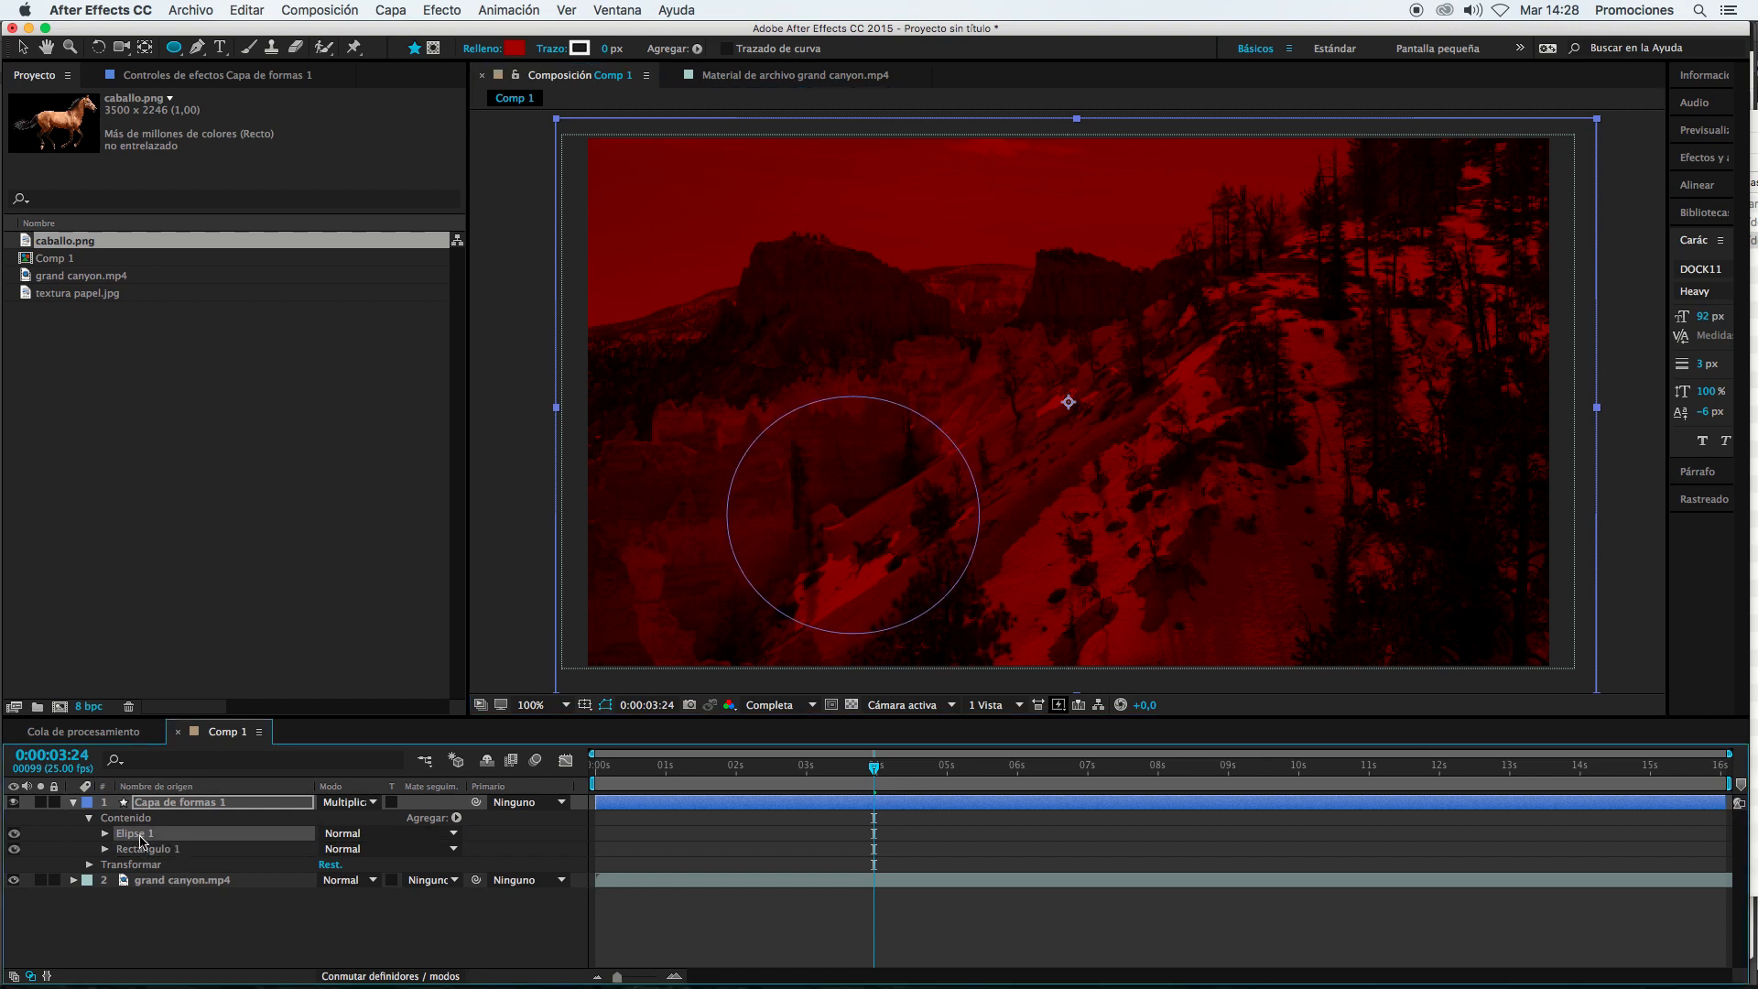
pyautogui.press('Delete')
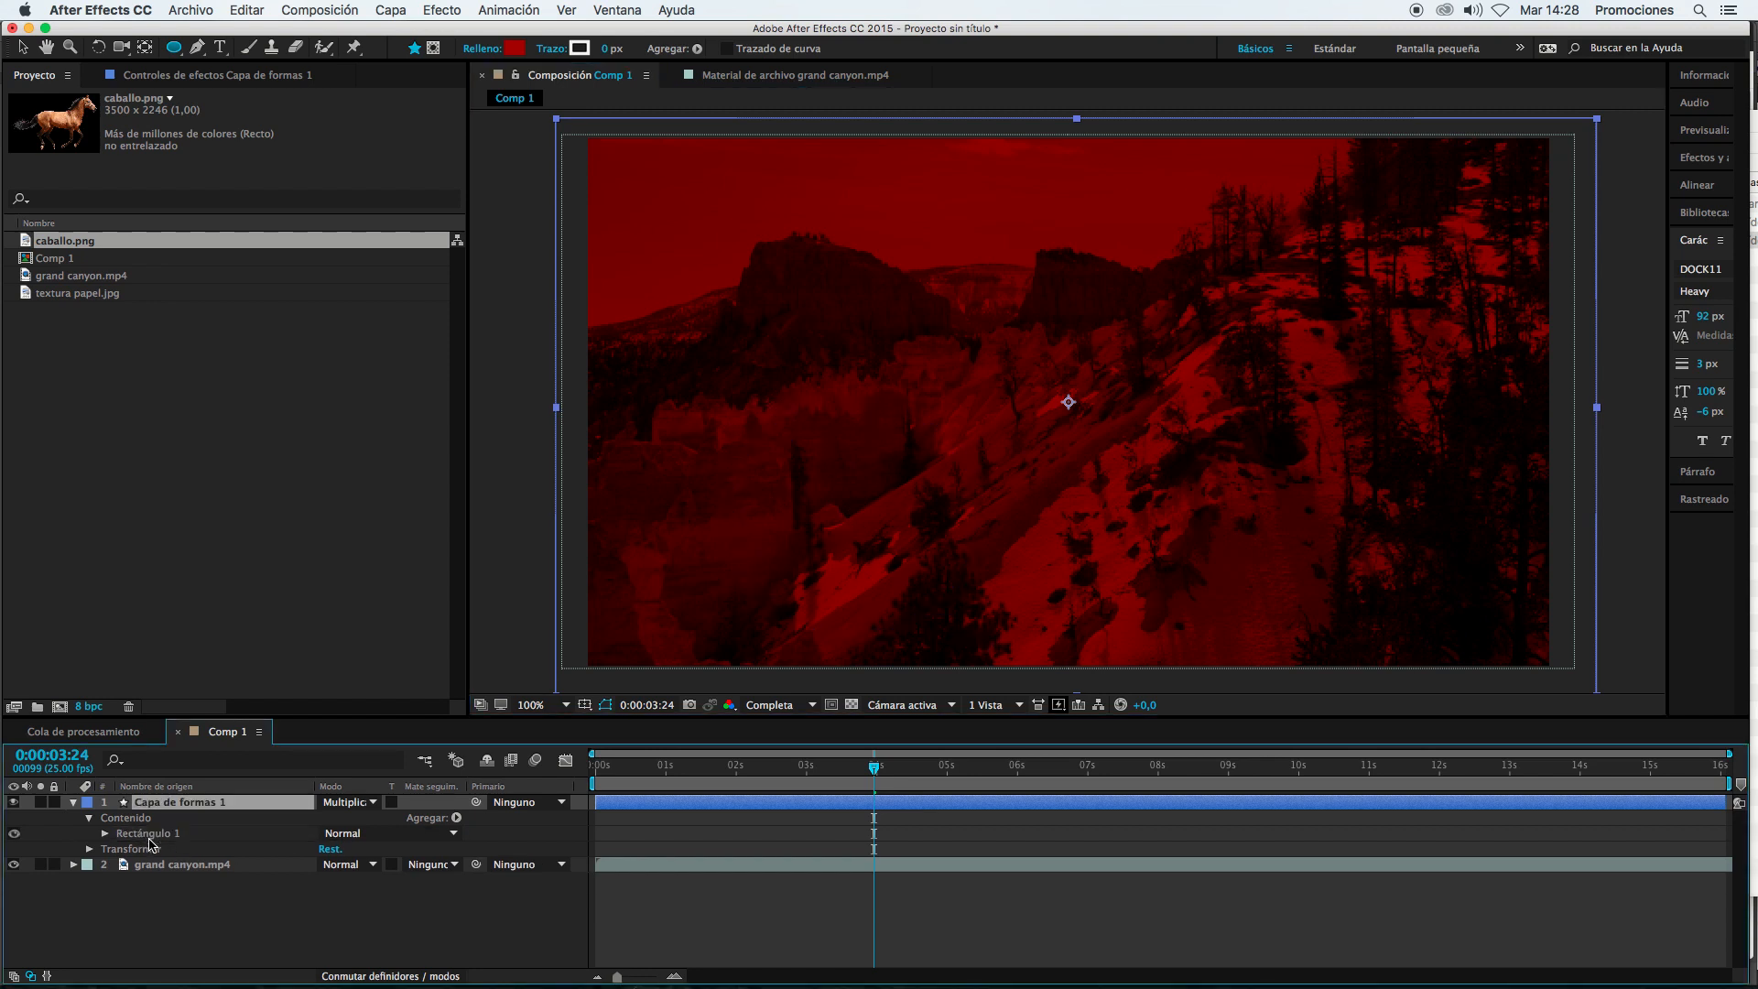
# Step: Draw a large circular mask on the red rectangle layer, centred in the frame and slightly taller than it
pyautogui.click(434, 49)
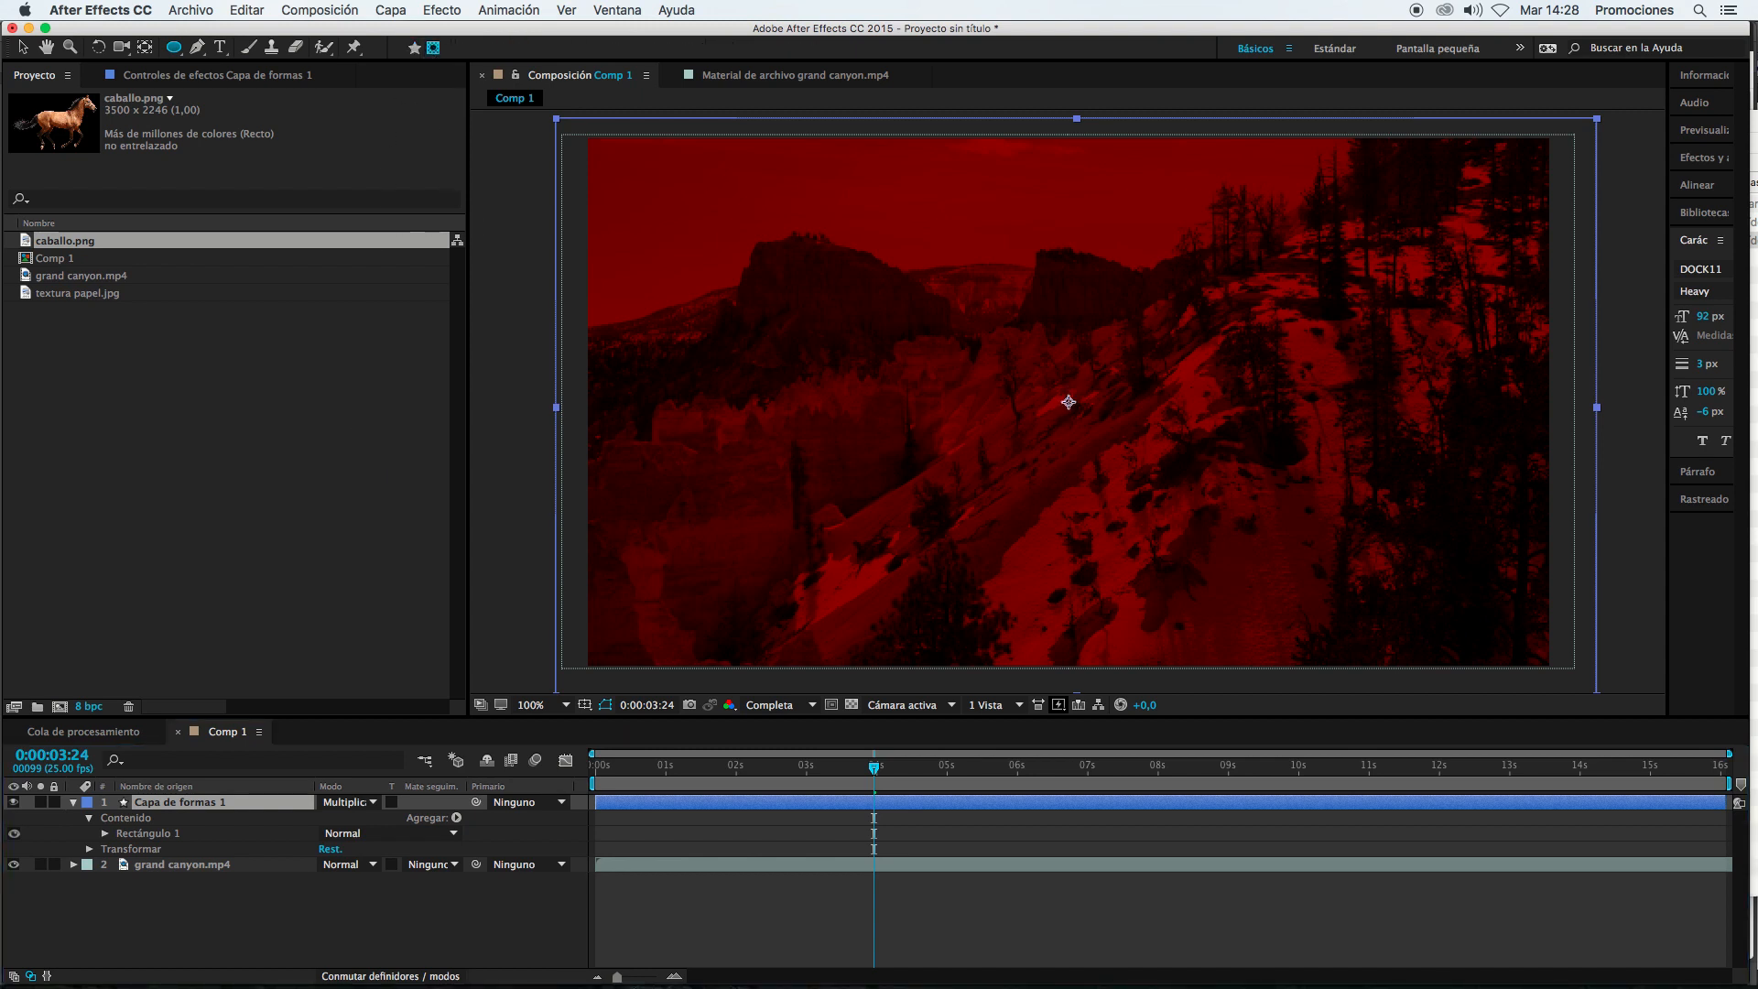
pyautogui.moveTo(1069, 402); pyautogui.dragTo(1355, 114)
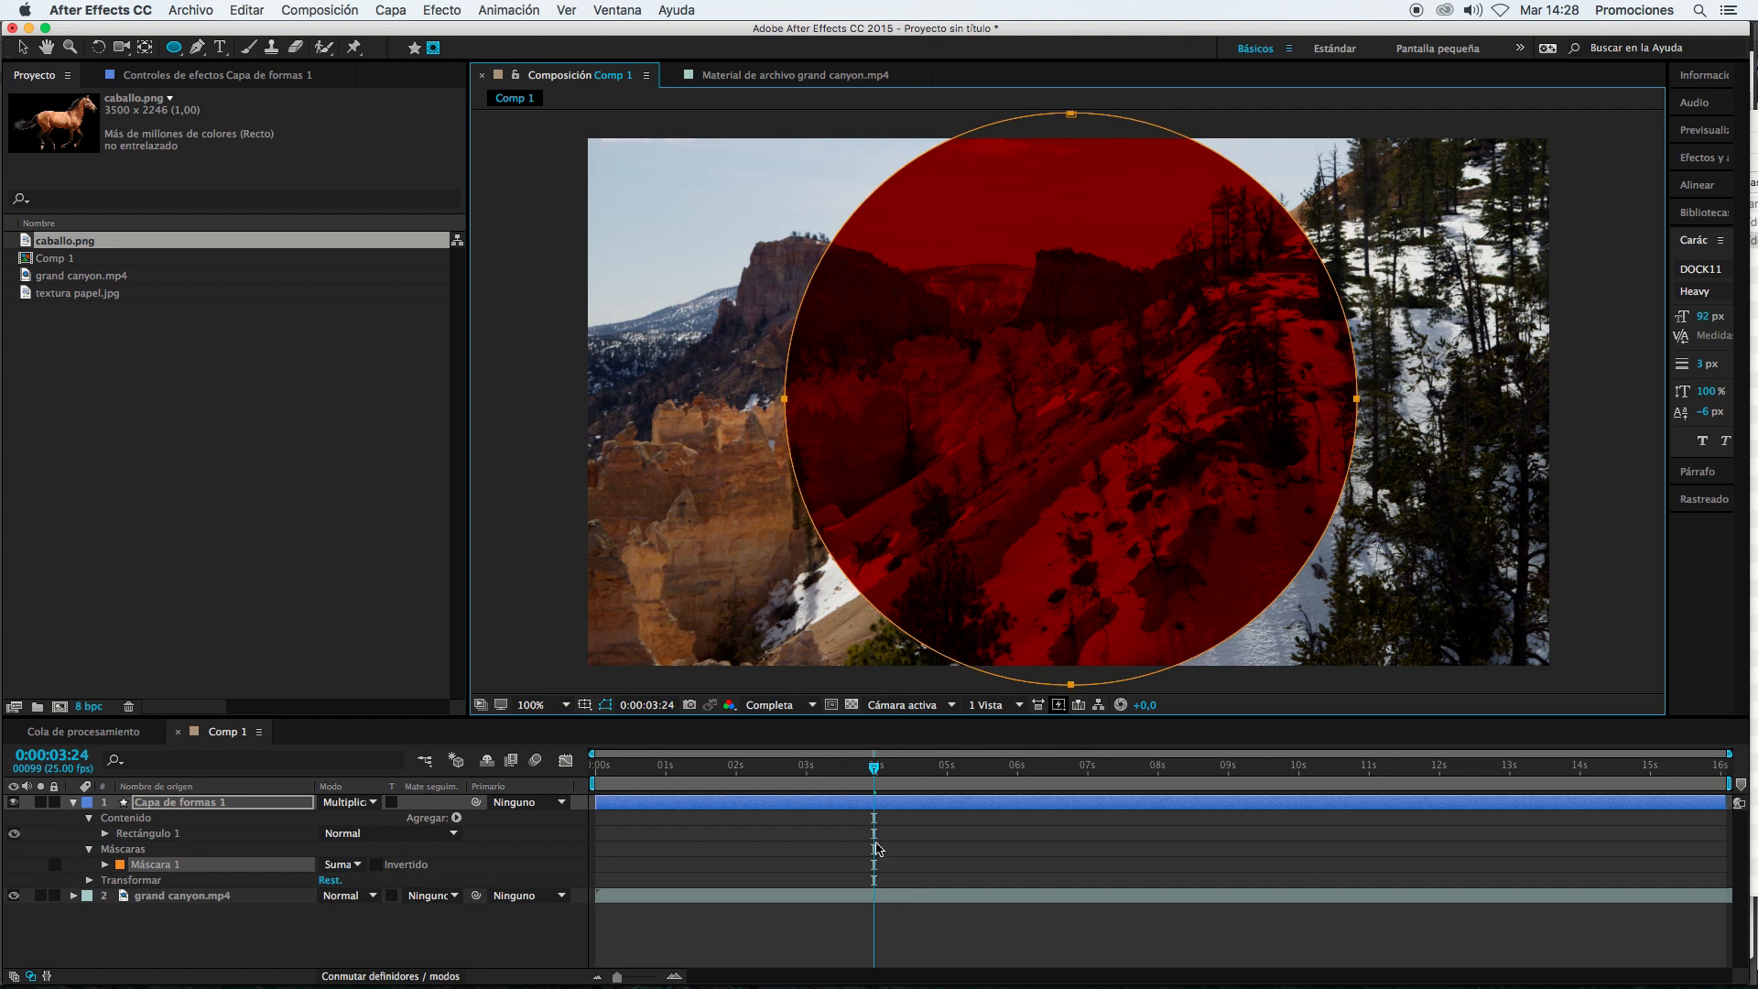
pyautogui.click(314, 925)
pyautogui.click(153, 866)
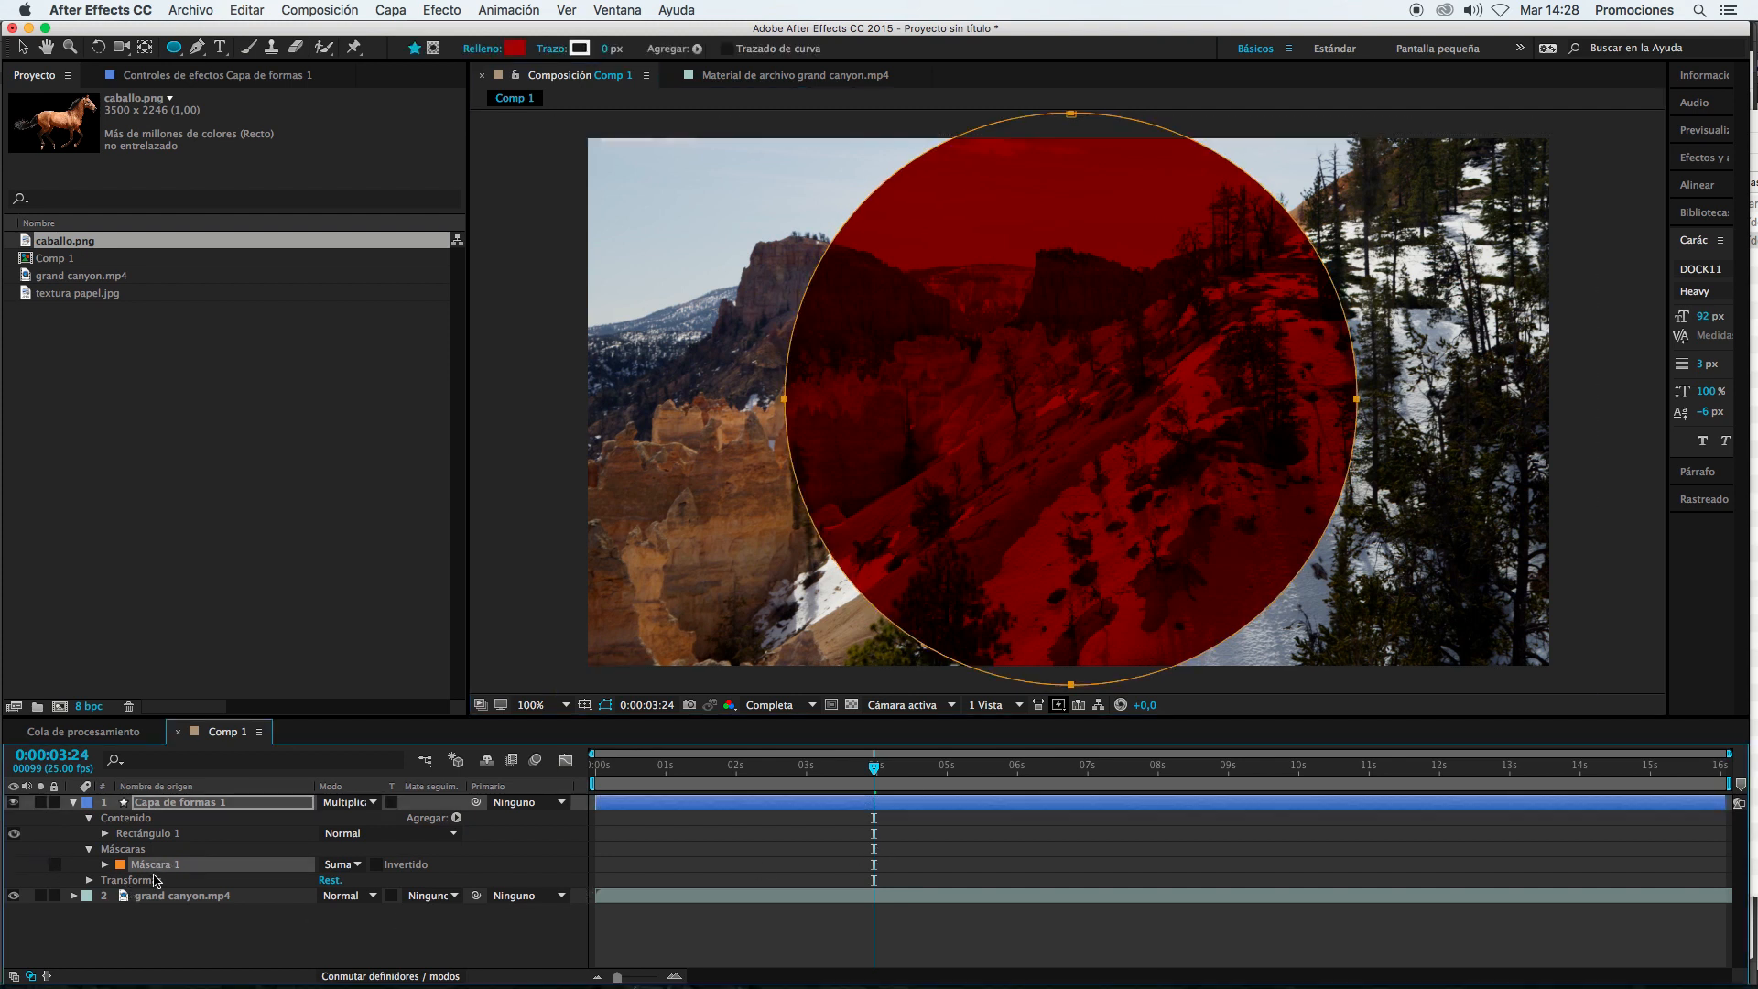
# Step: Try the Ninguno mode on the circular mask, and set the mask mode to Restar
pyautogui.click(340, 865)
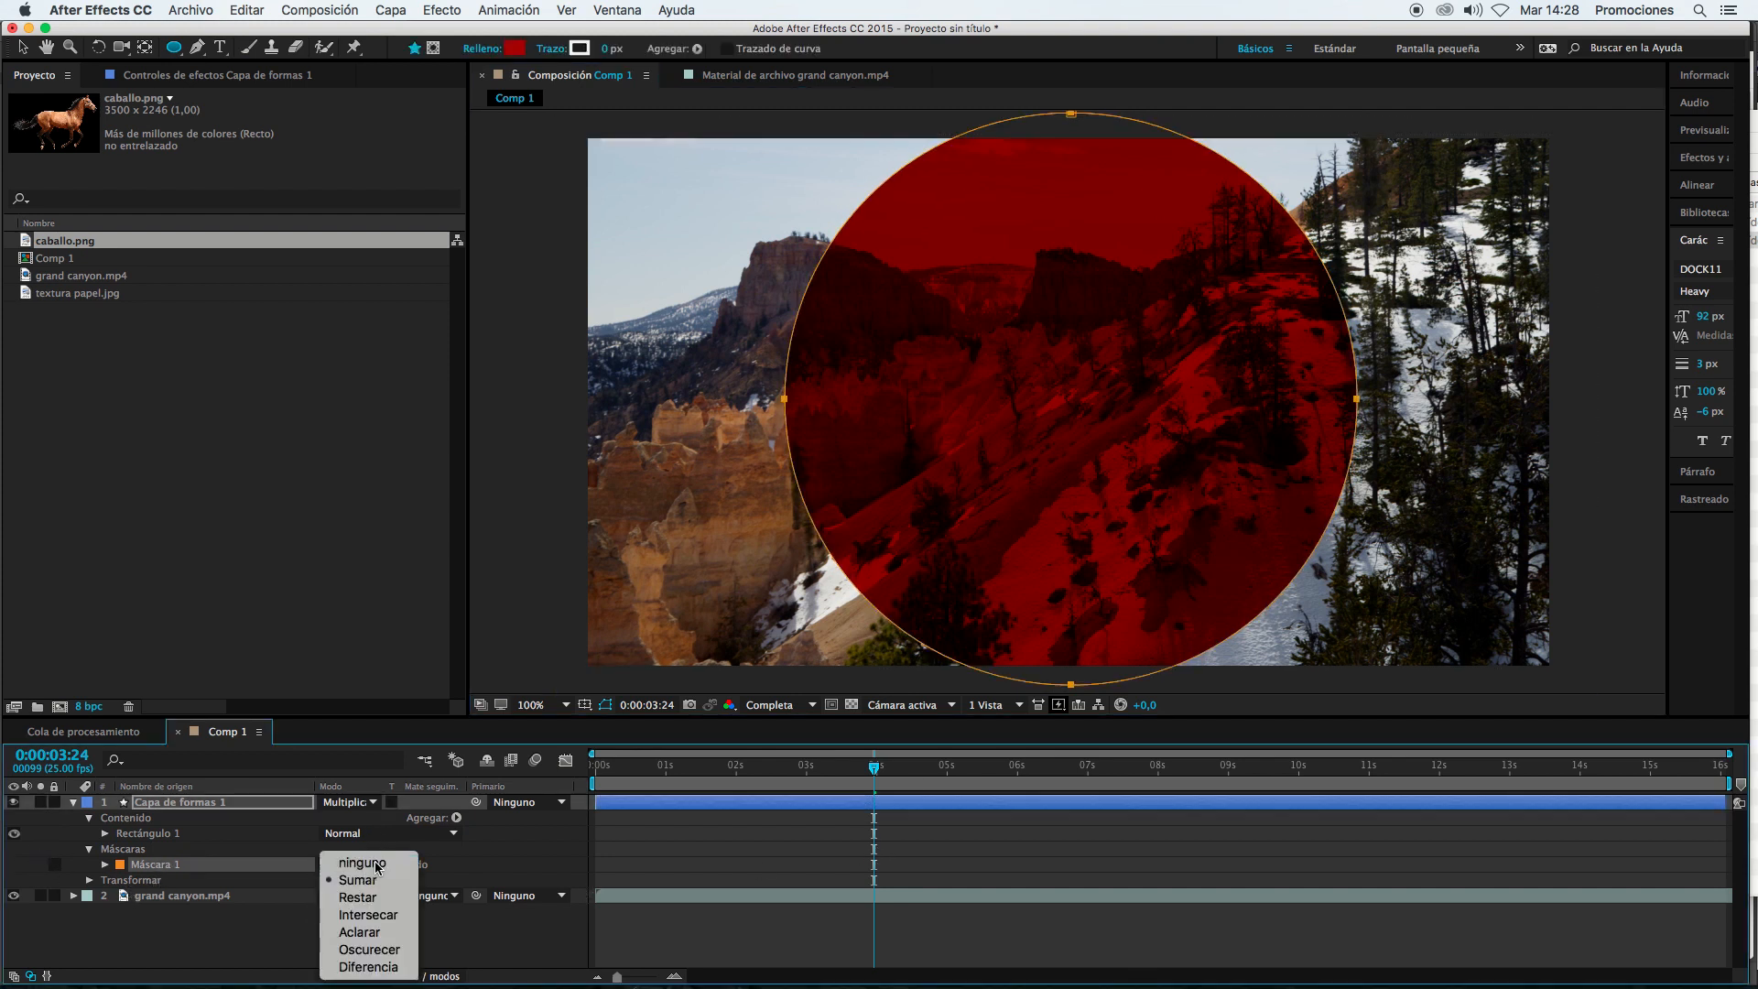
pyautogui.click(347, 849)
pyautogui.click(797, 844)
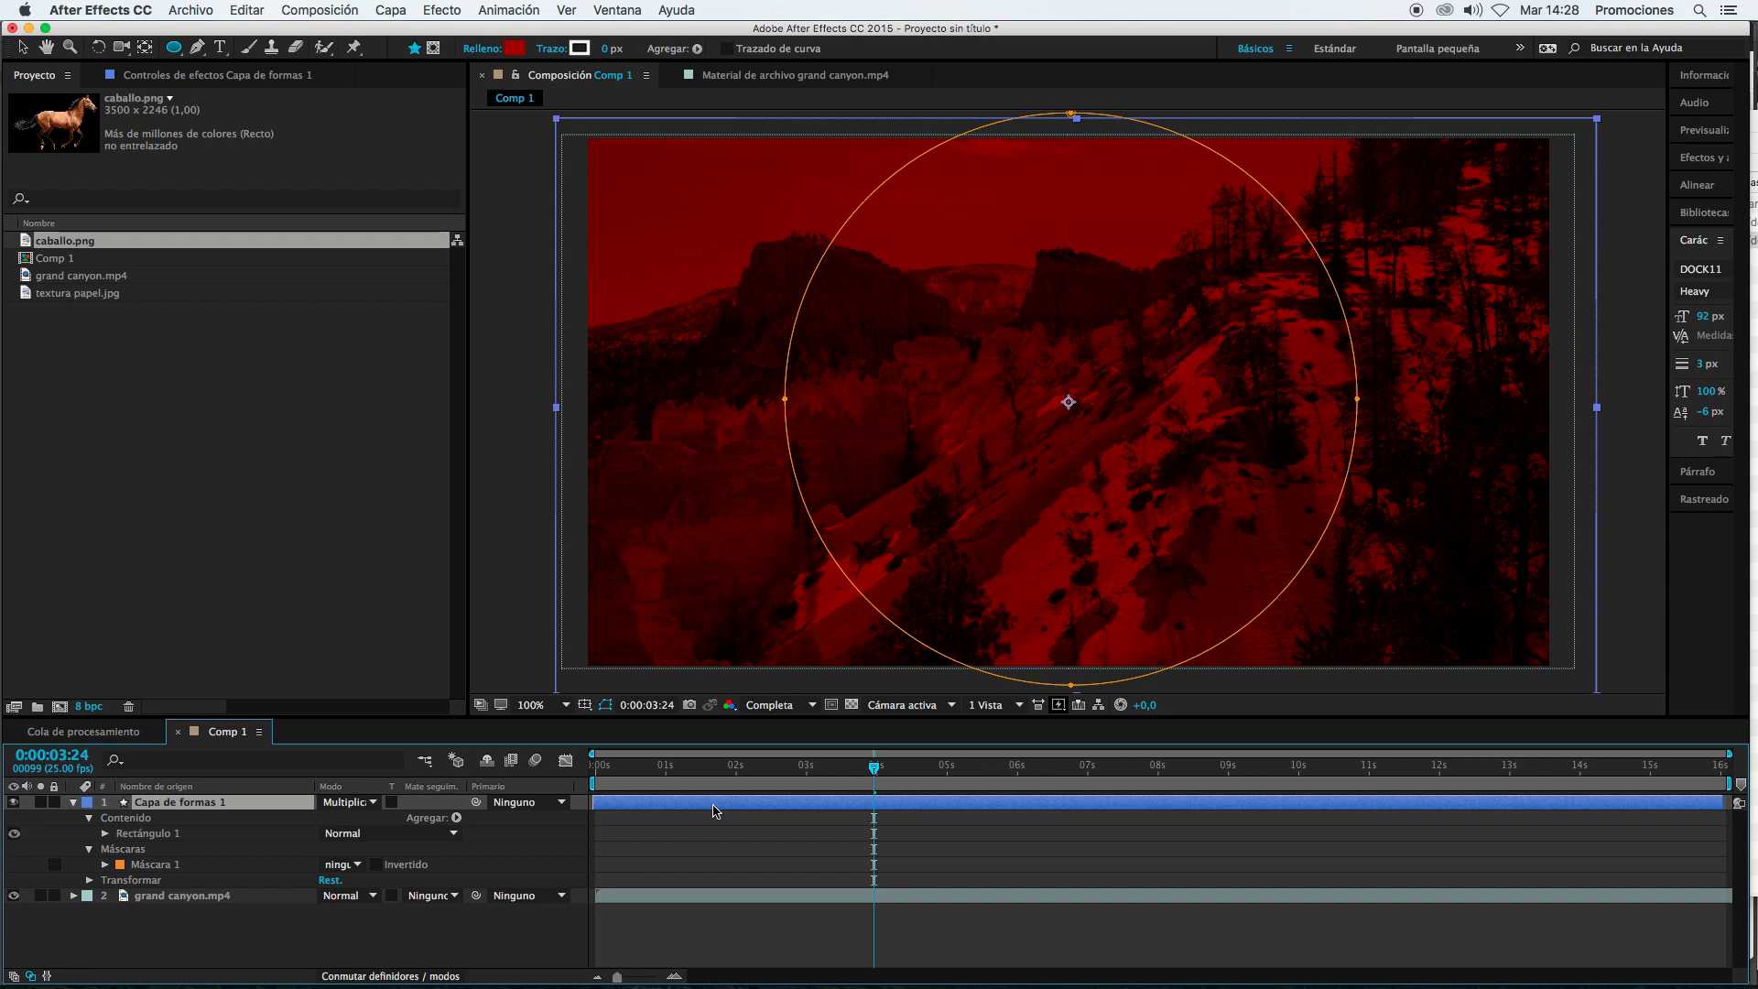
pyautogui.click(728, 835)
pyautogui.click(220, 868)
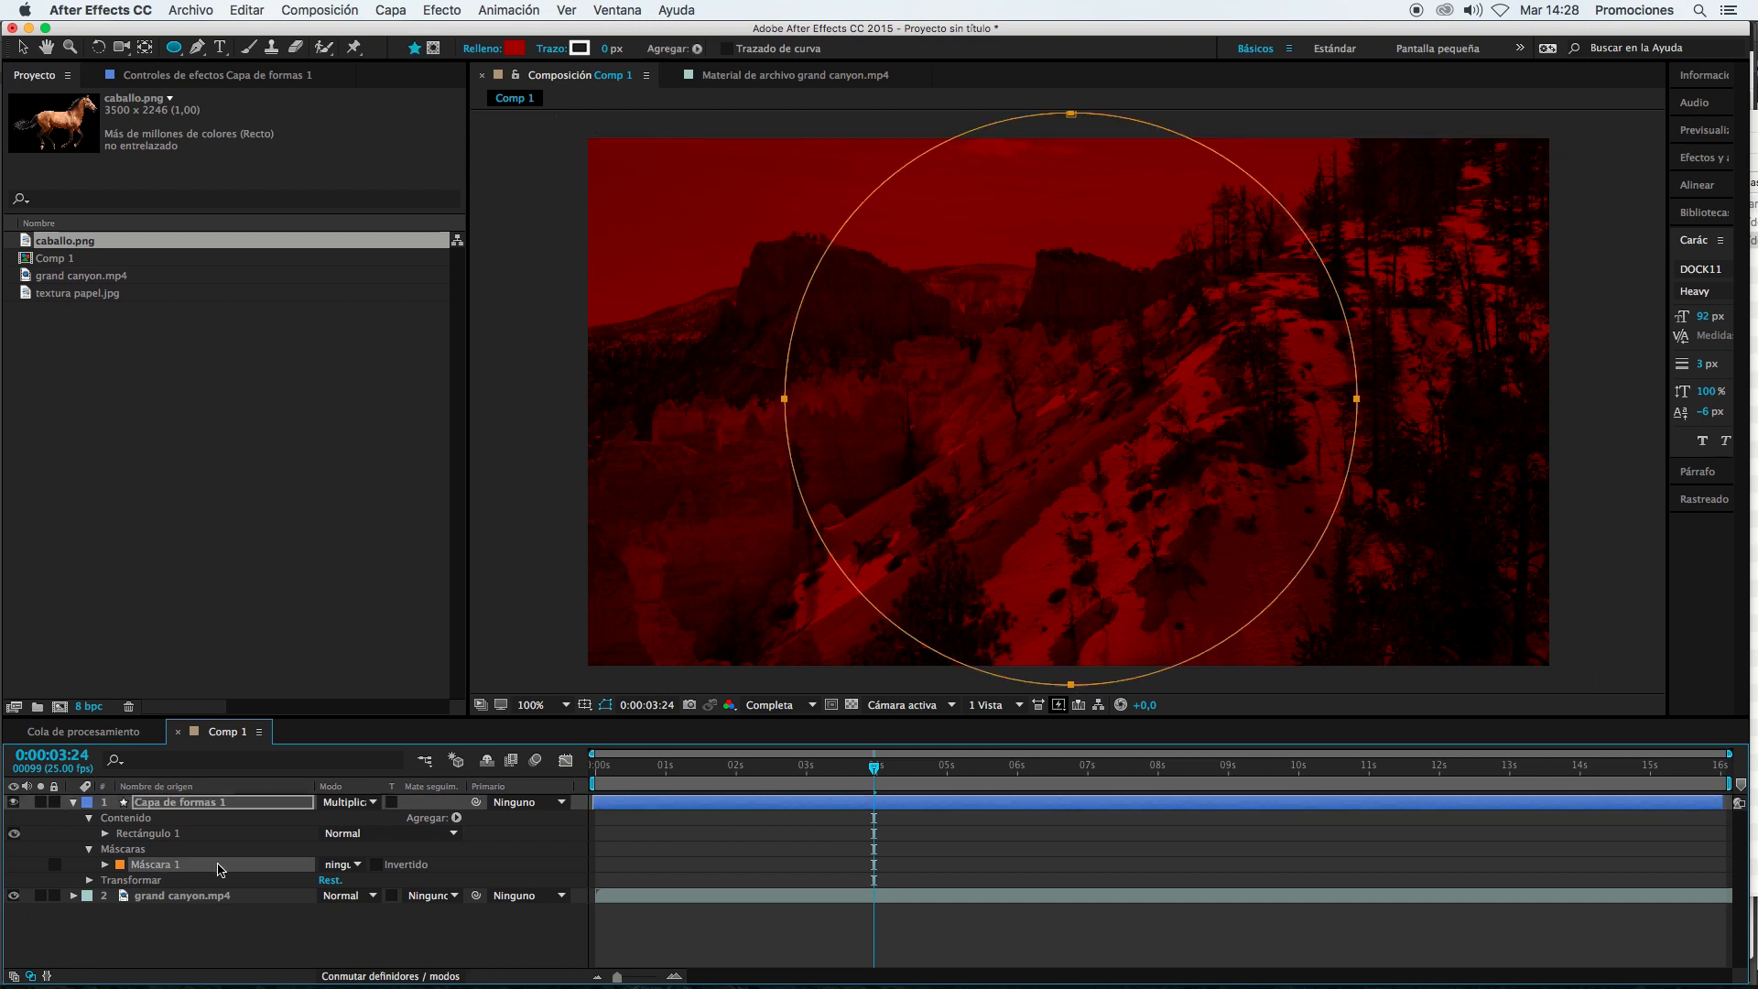
pyautogui.click(341, 864)
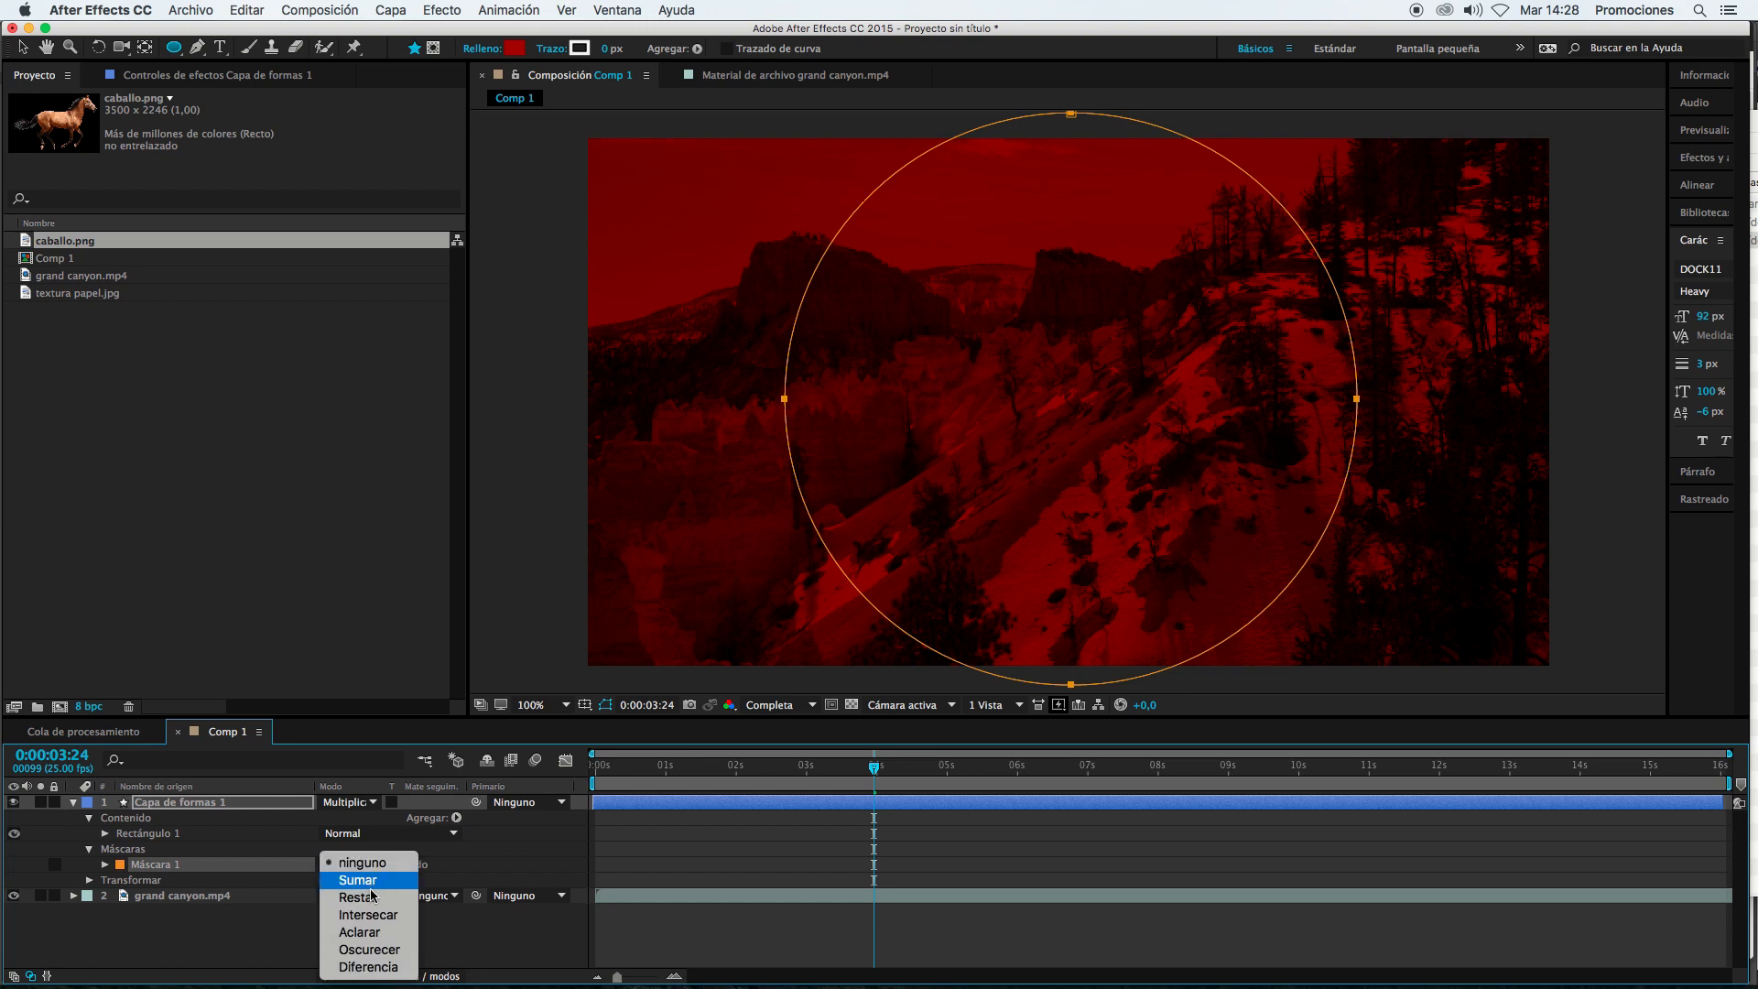
pyautogui.click(358, 898)
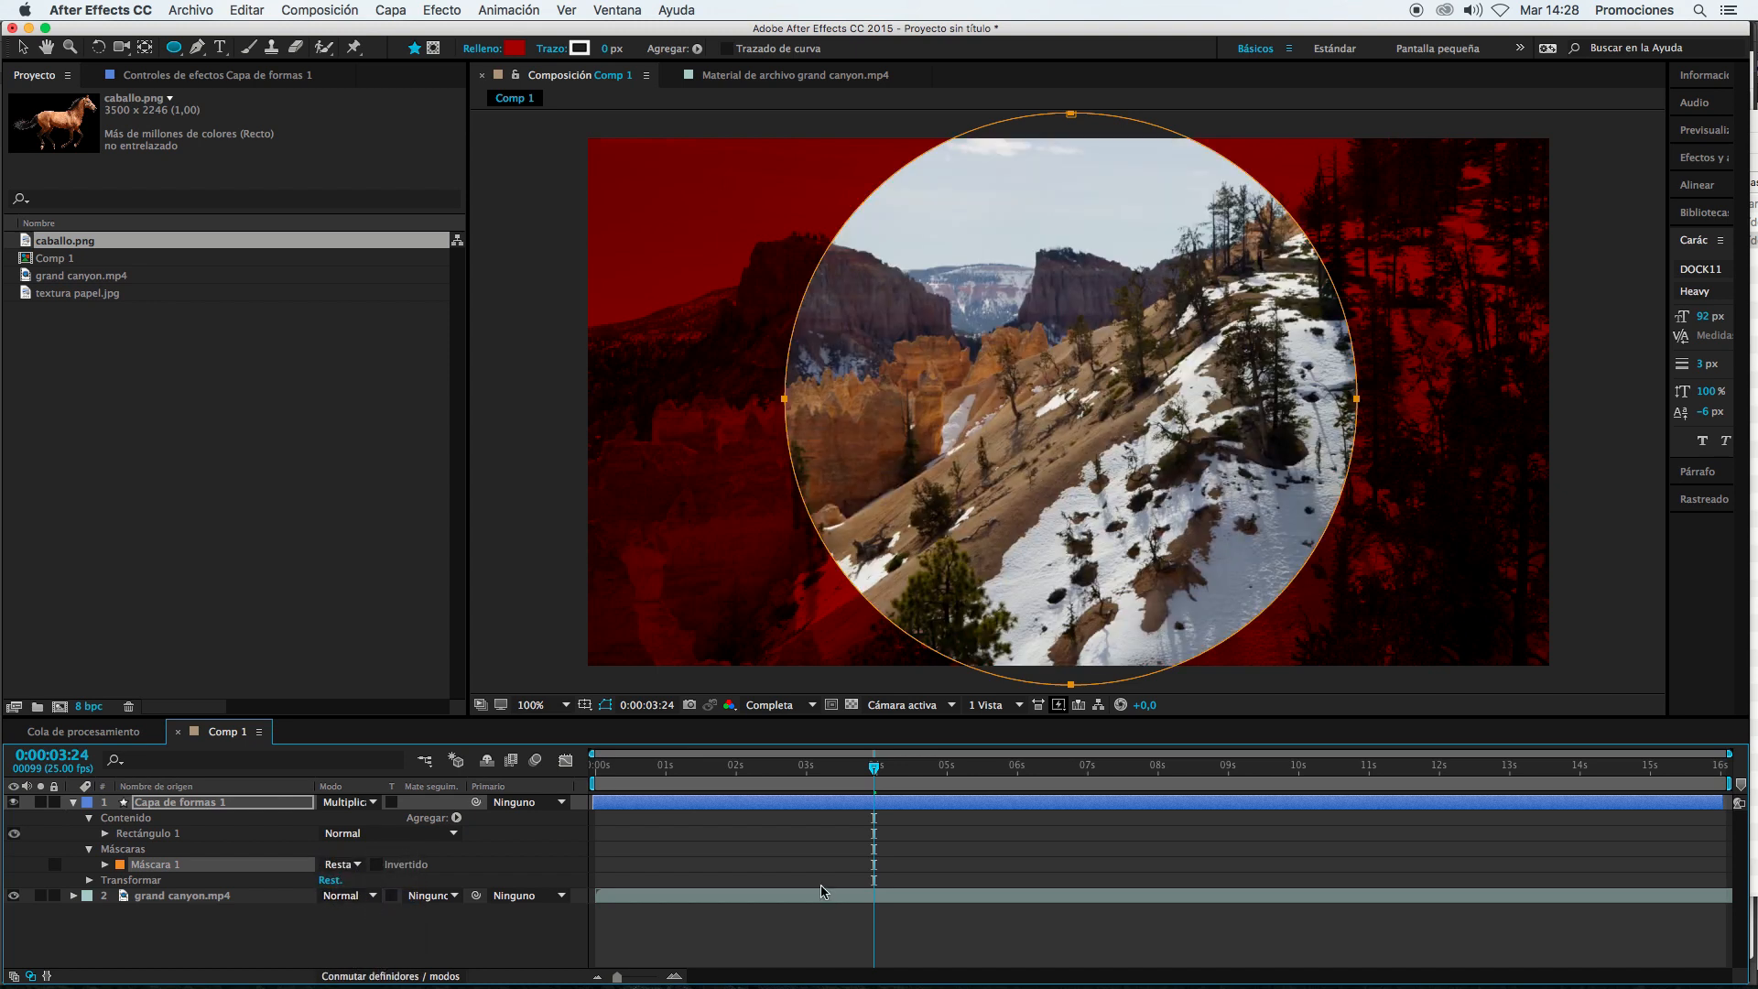
pyautogui.click(802, 868)
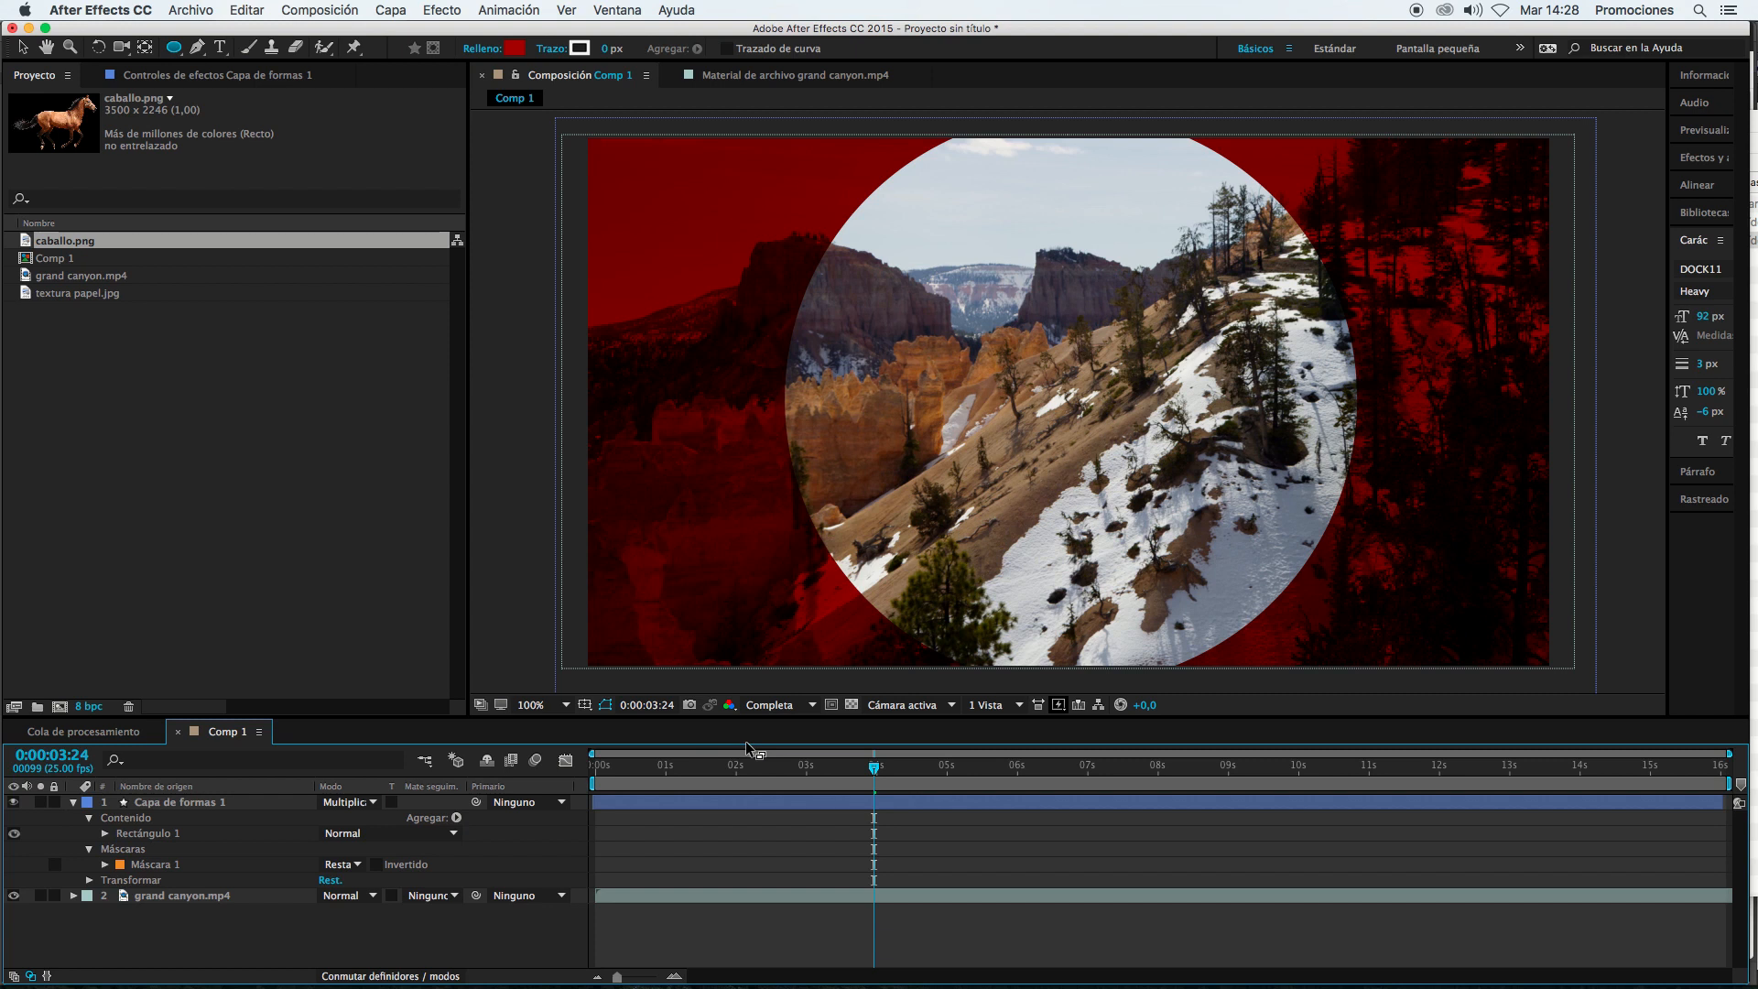
# Step: Set the circular mask's feather to 188 pixels and its expansion to 54 pixels
pyautogui.click(174, 864)
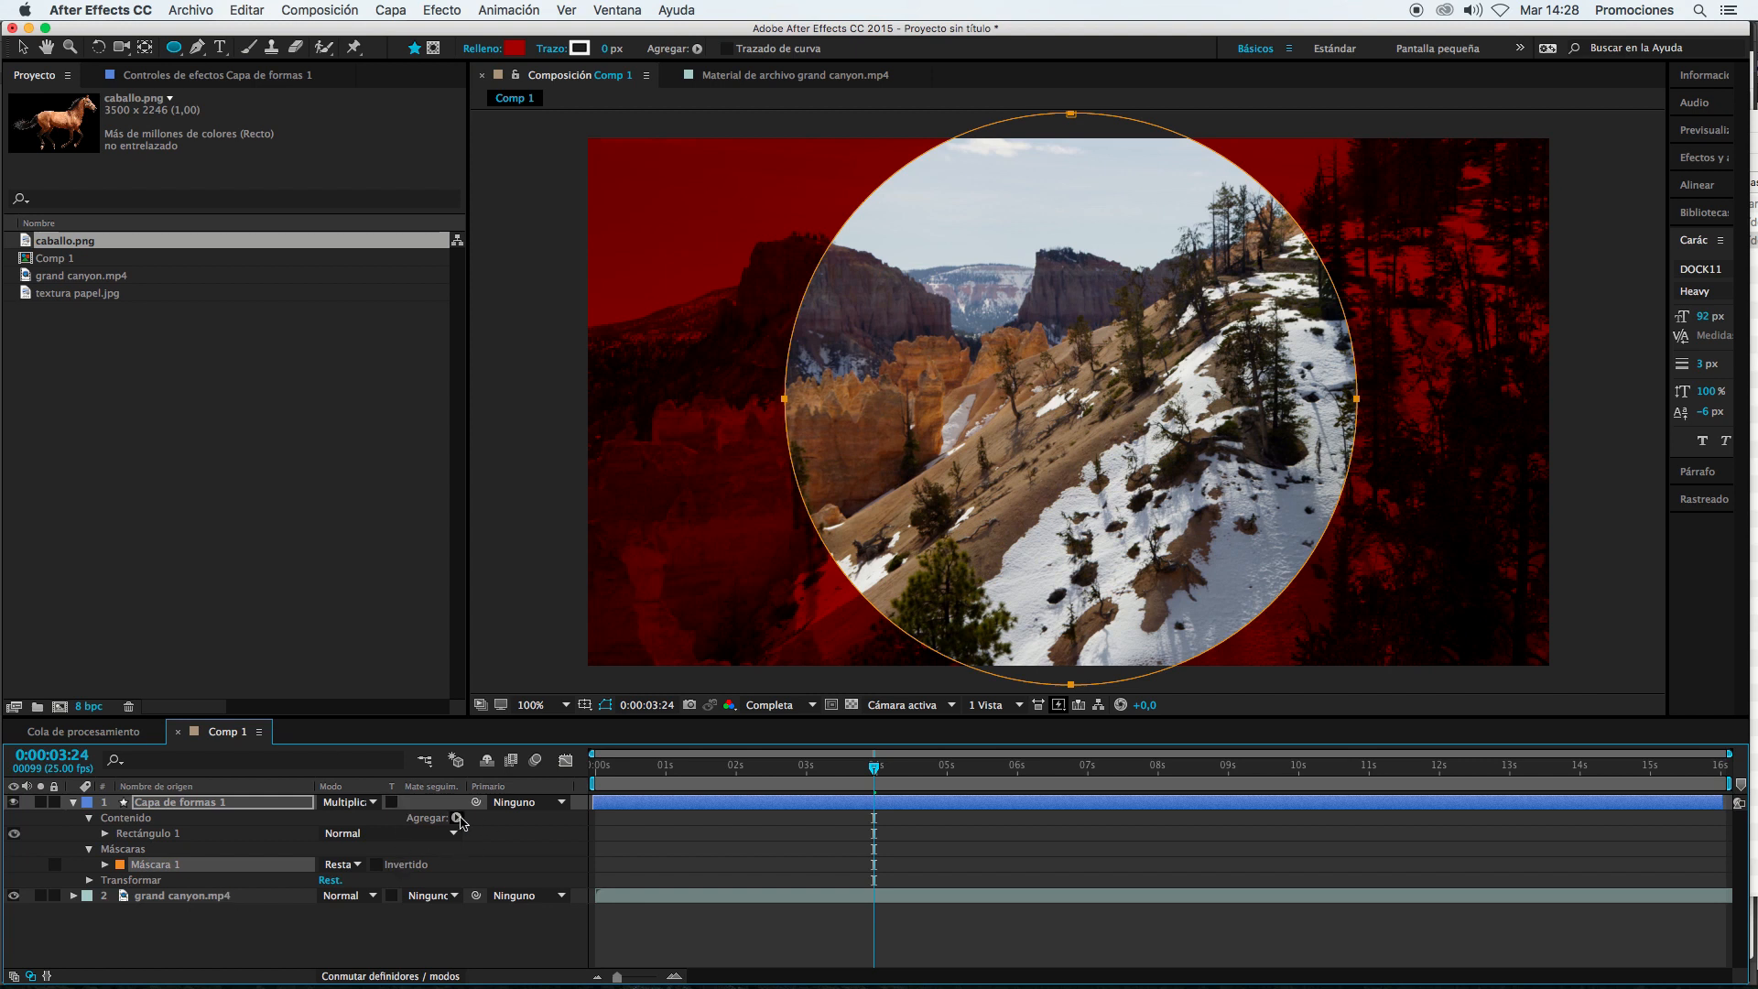
pyautogui.click(106, 865)
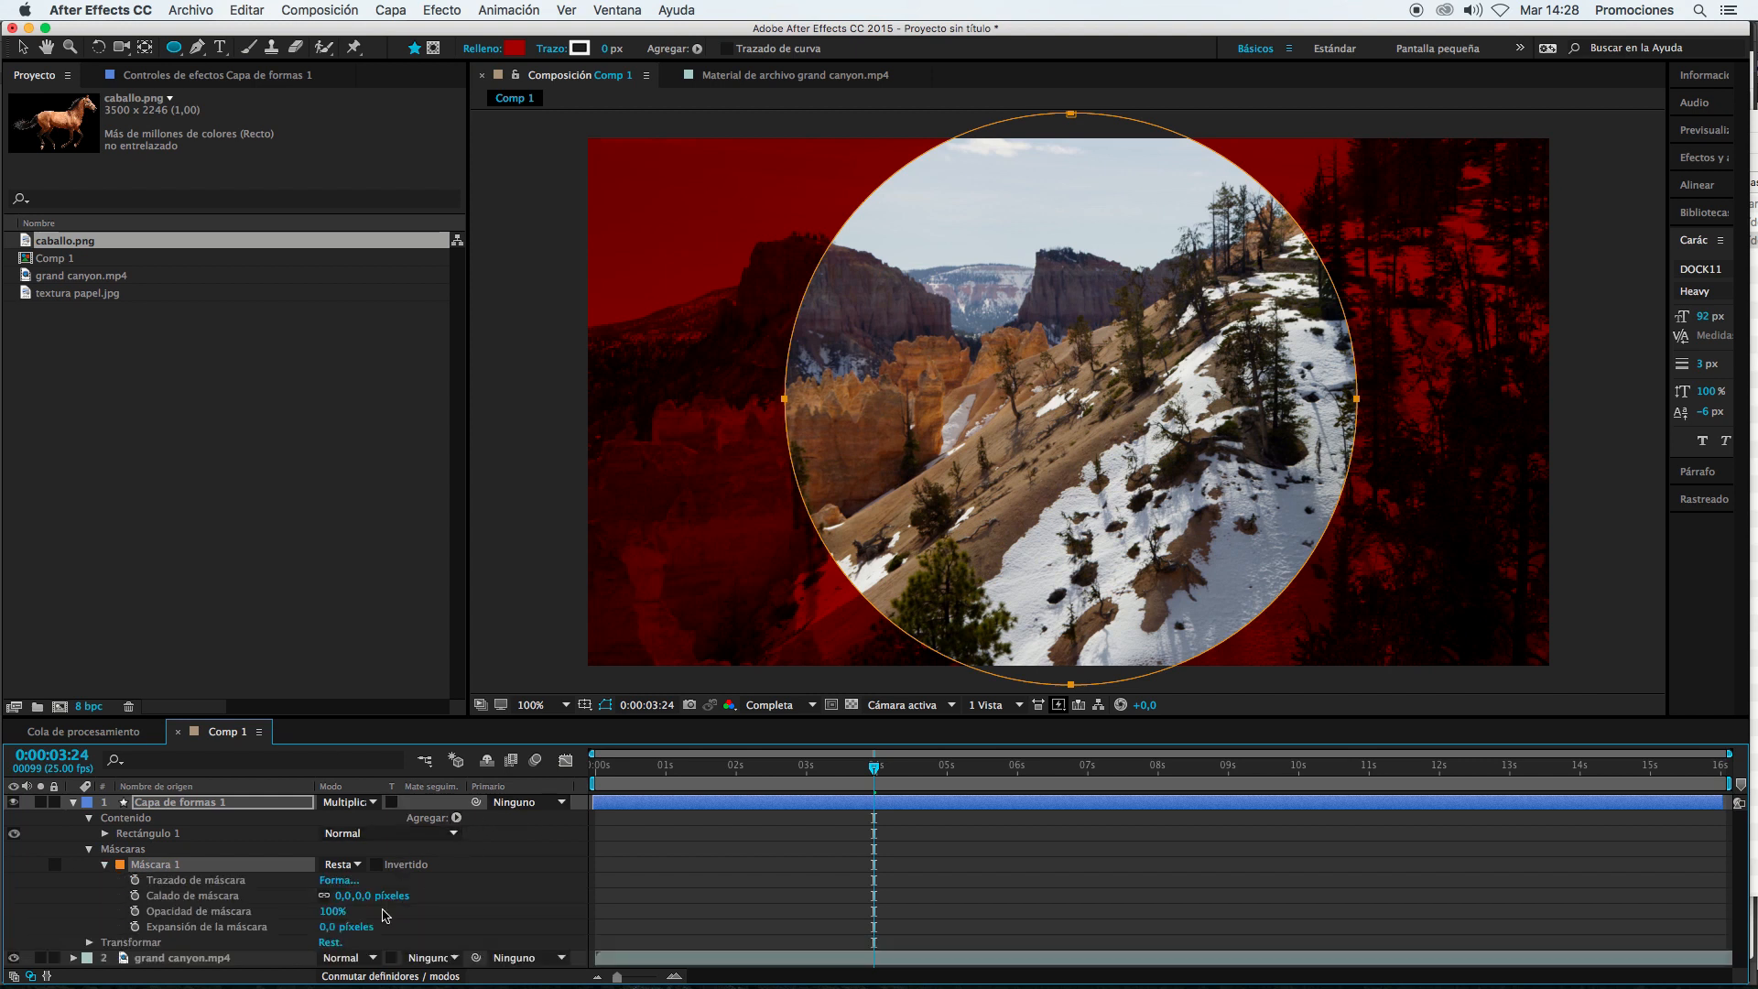
pyautogui.moveTo(360, 895); pyautogui.dragTo(519, 875)
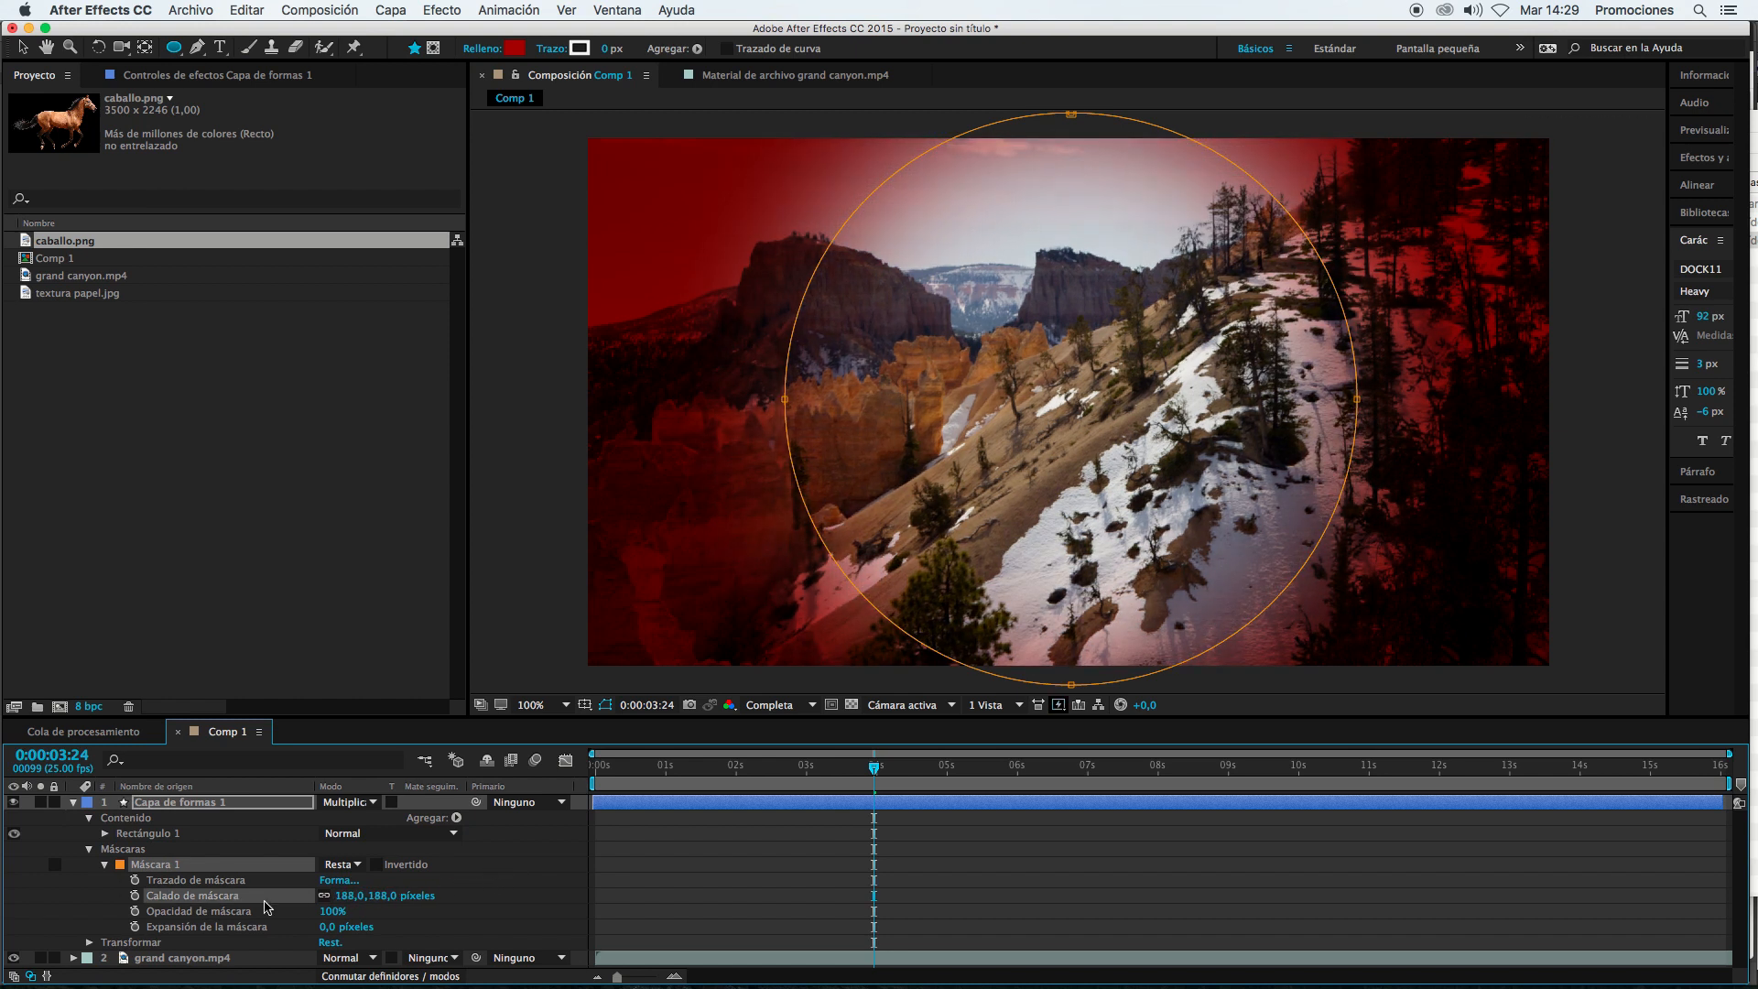
pyautogui.moveTo(340, 926); pyautogui.dragTo(424, 908)
pyautogui.click(855, 886)
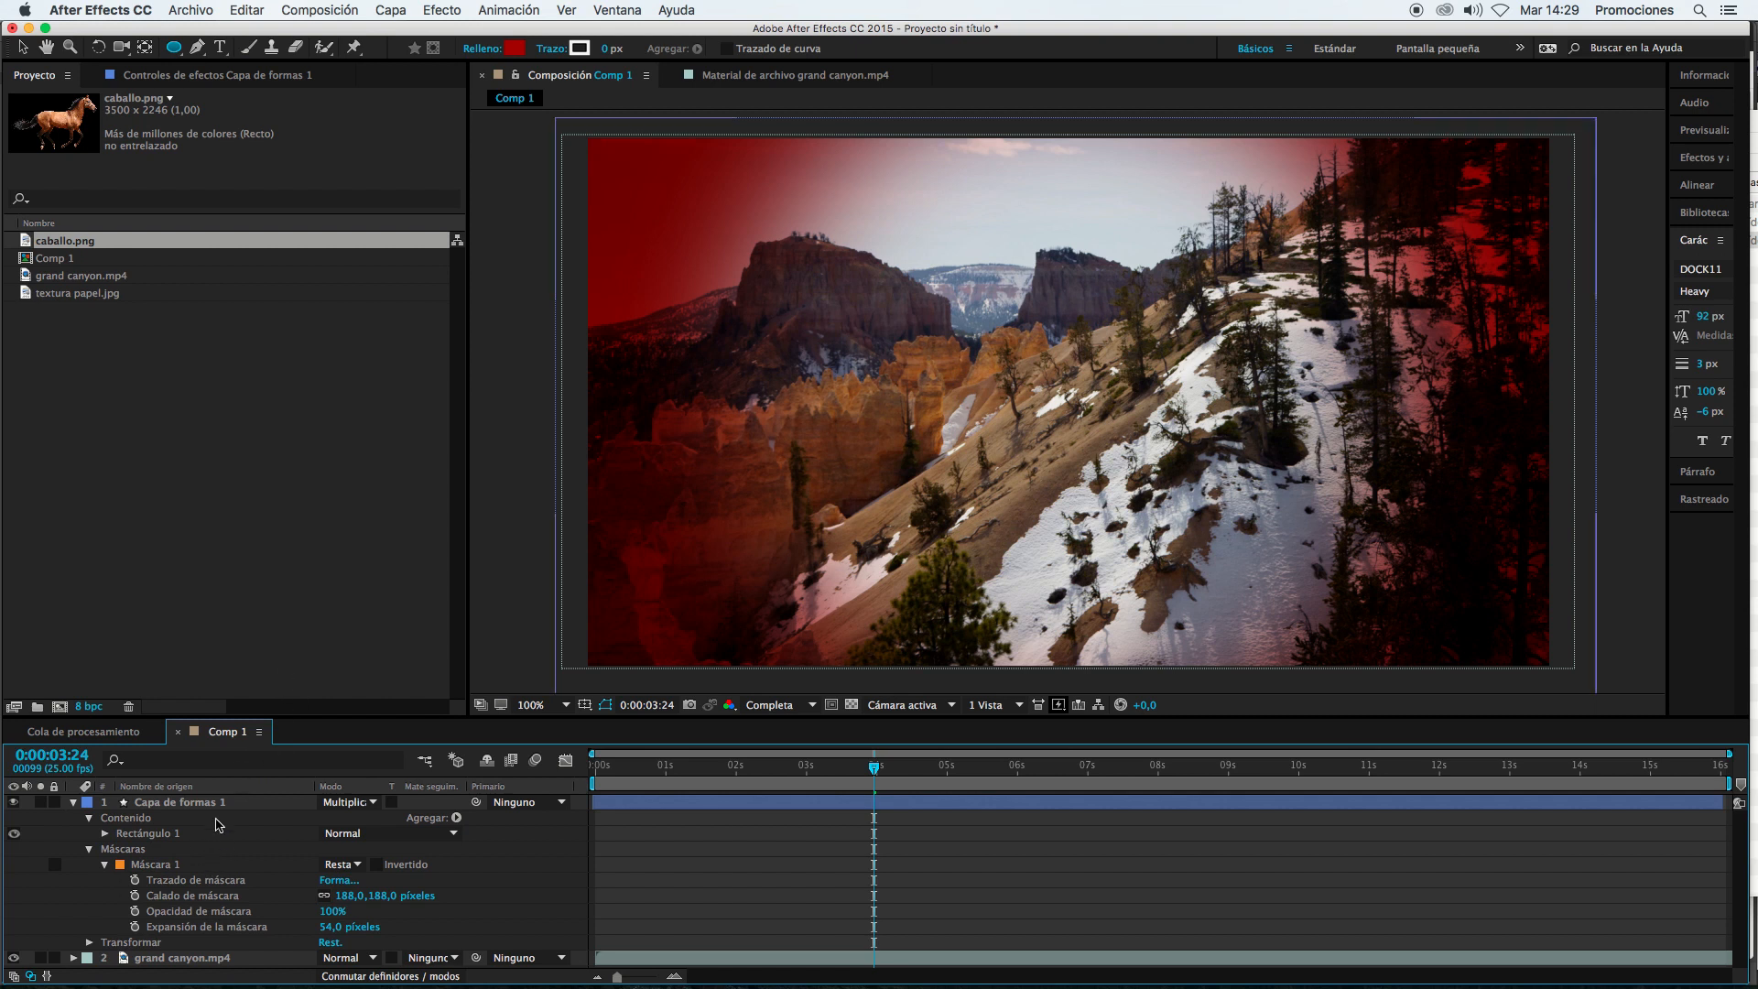
# Step: Delete the circular mask and rename the red shape layer FILTRO ROJO, collapsing its properties
pyautogui.click(171, 868)
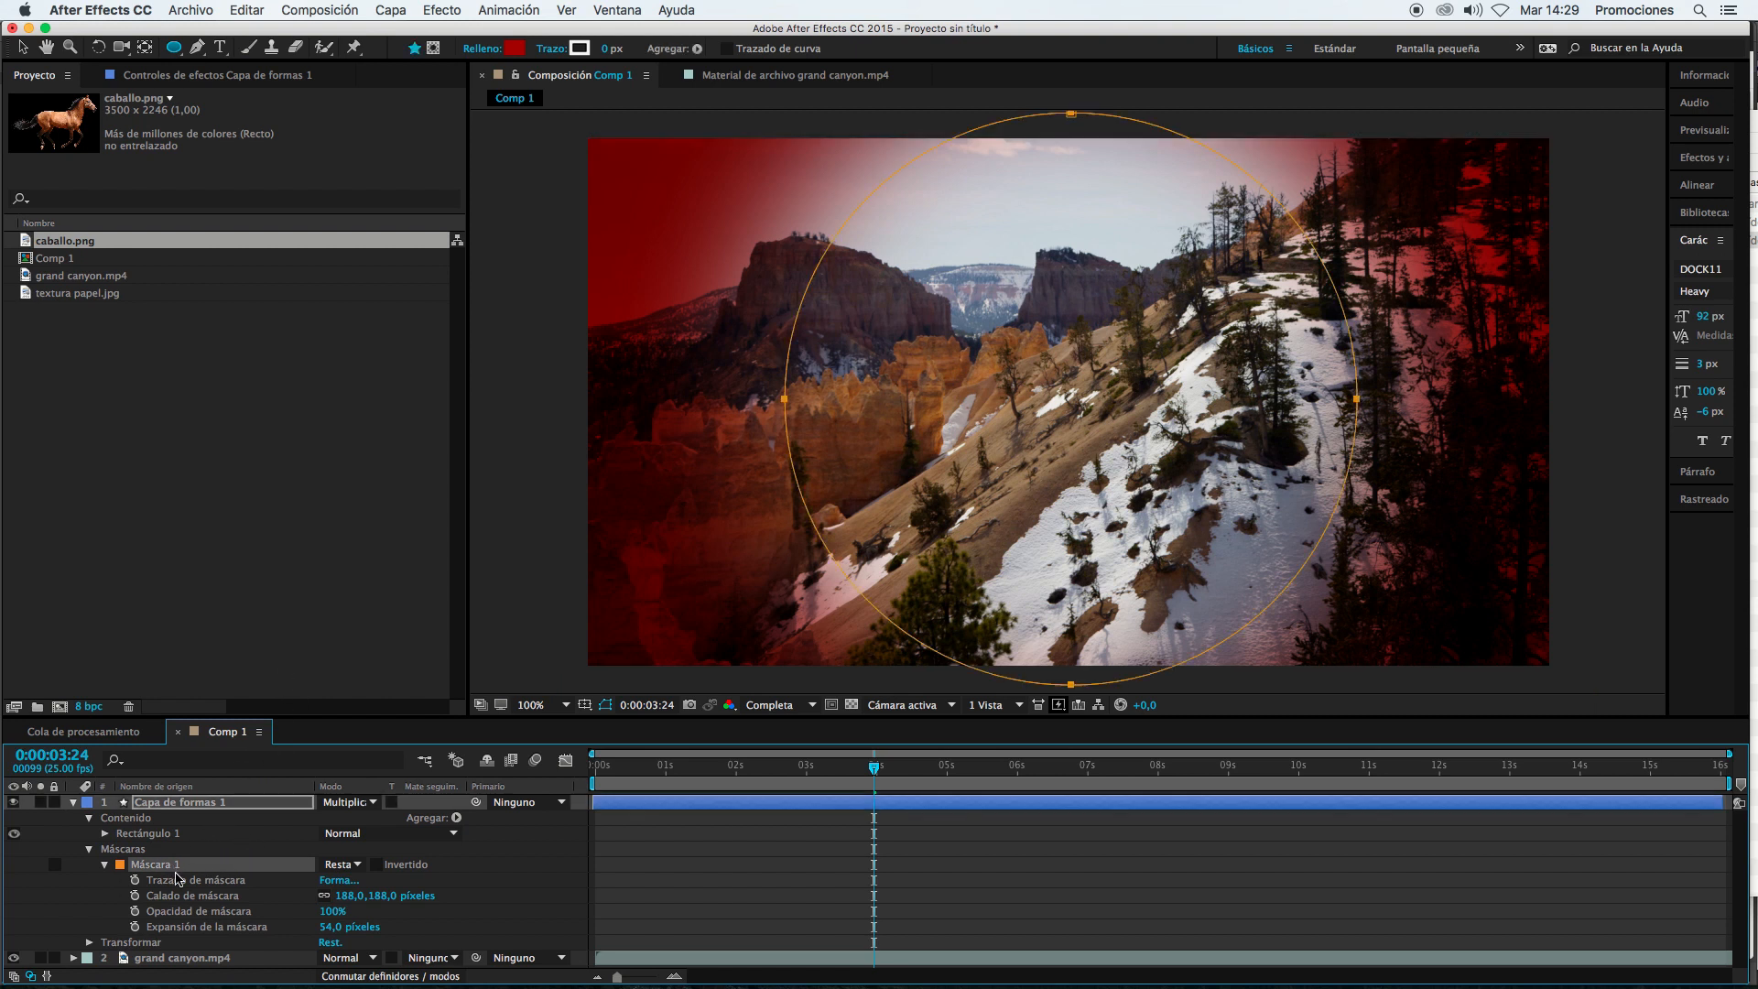
pyautogui.press('Delete')
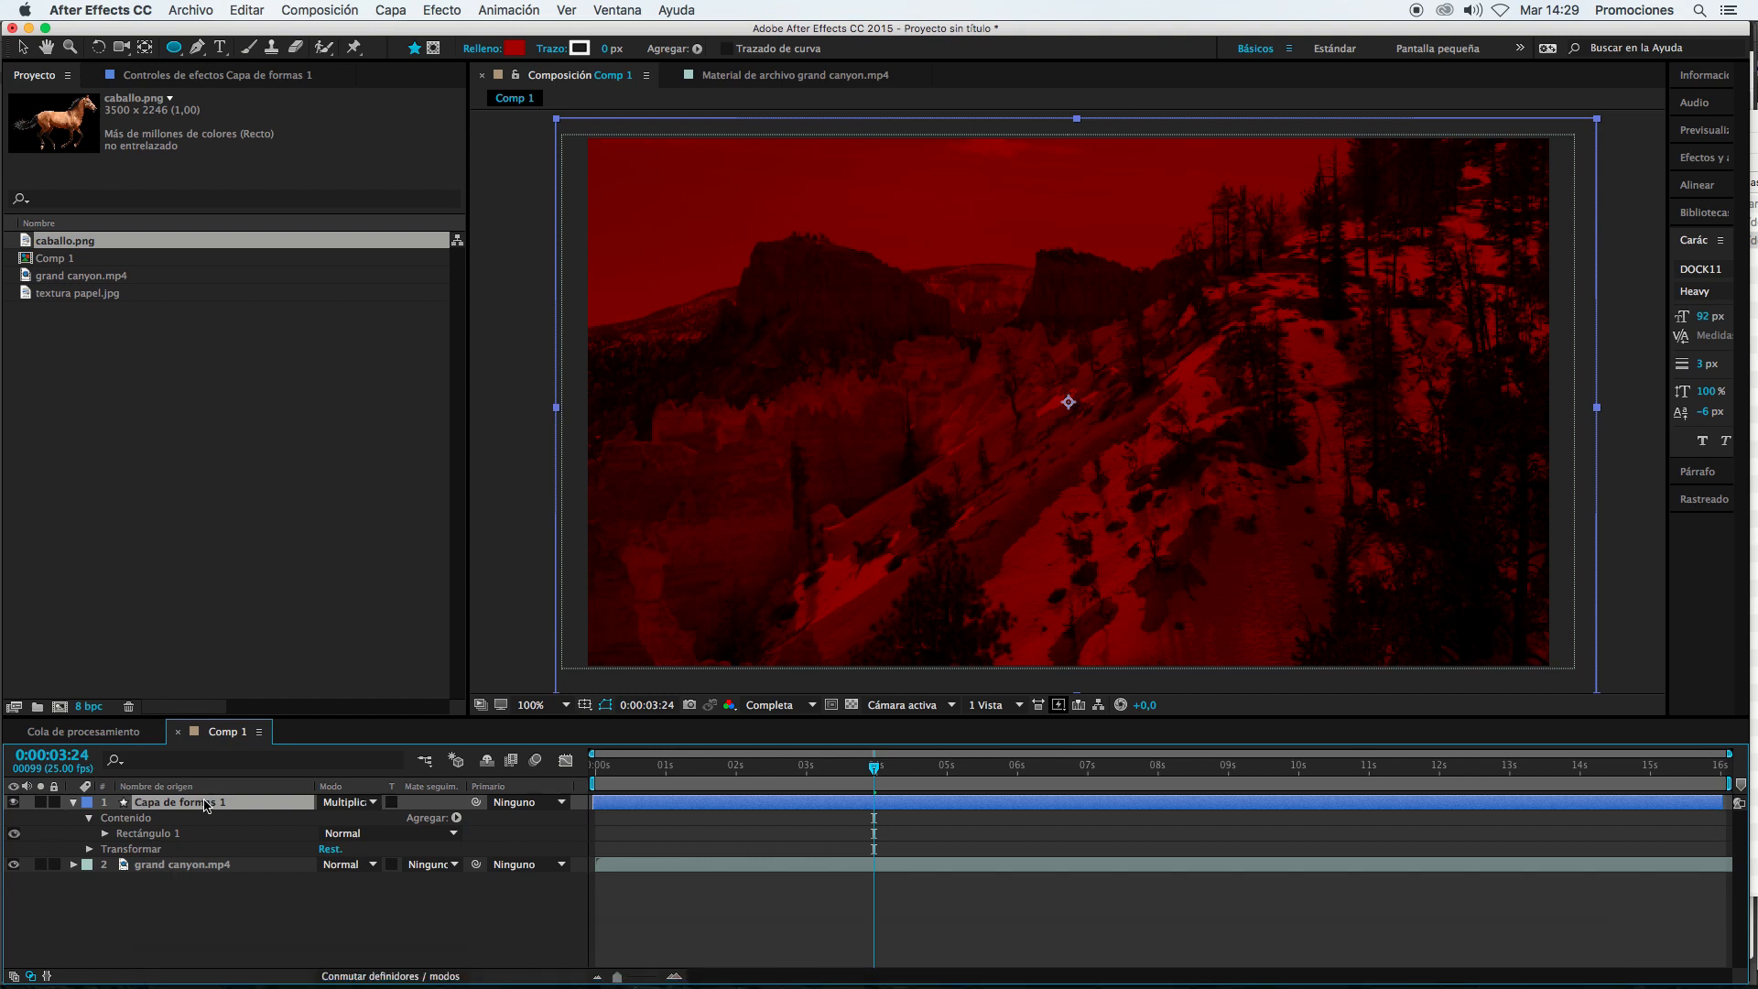
pyautogui.press('Return')
pyautogui.write('FILTRO')
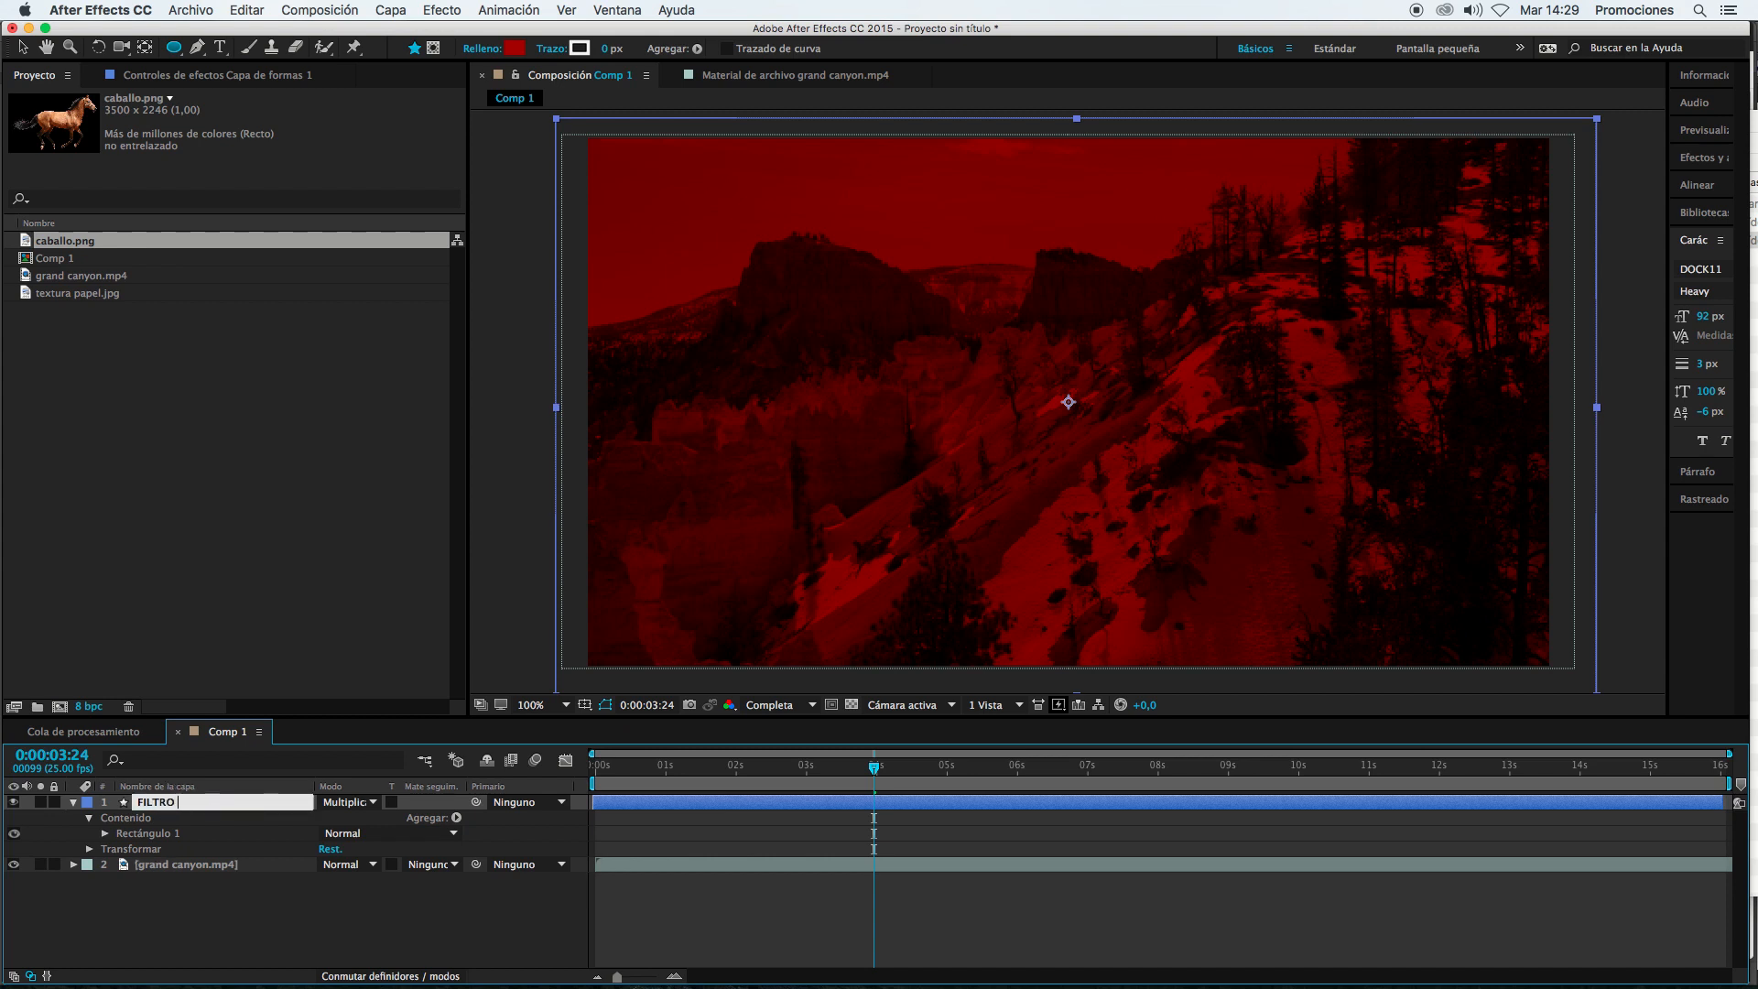
pyautogui.write(' ROJO')
pyautogui.click(183, 890)
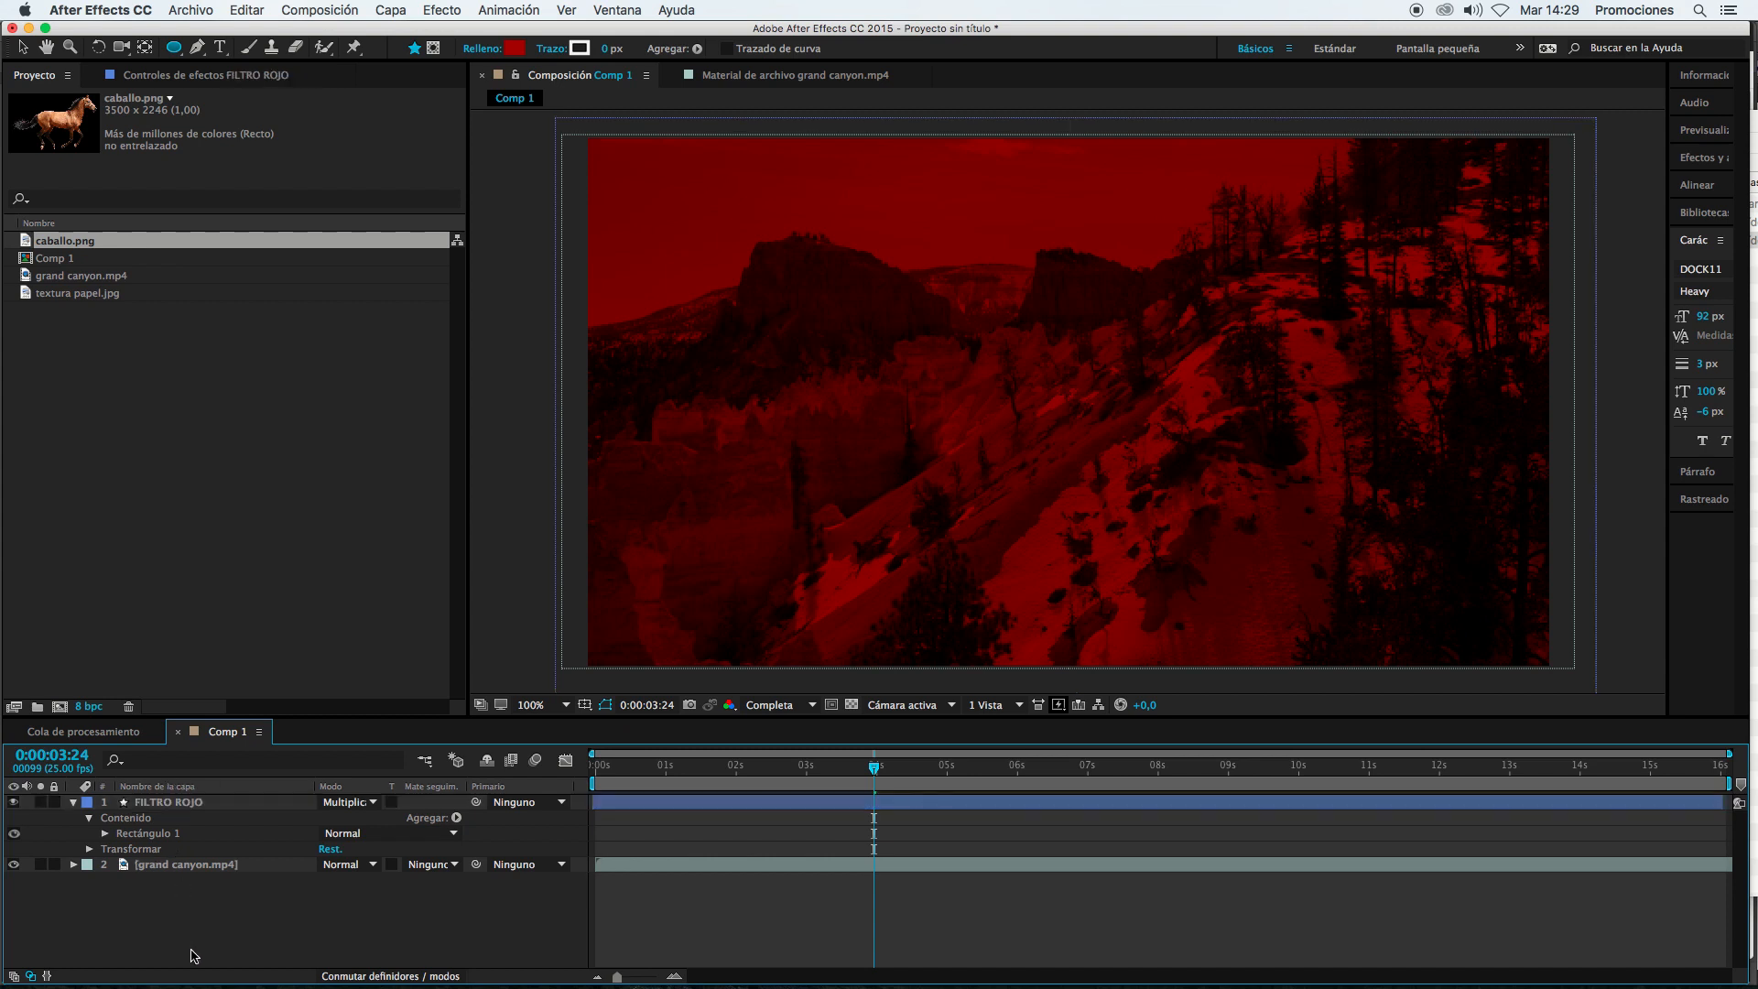
pyautogui.click(74, 802)
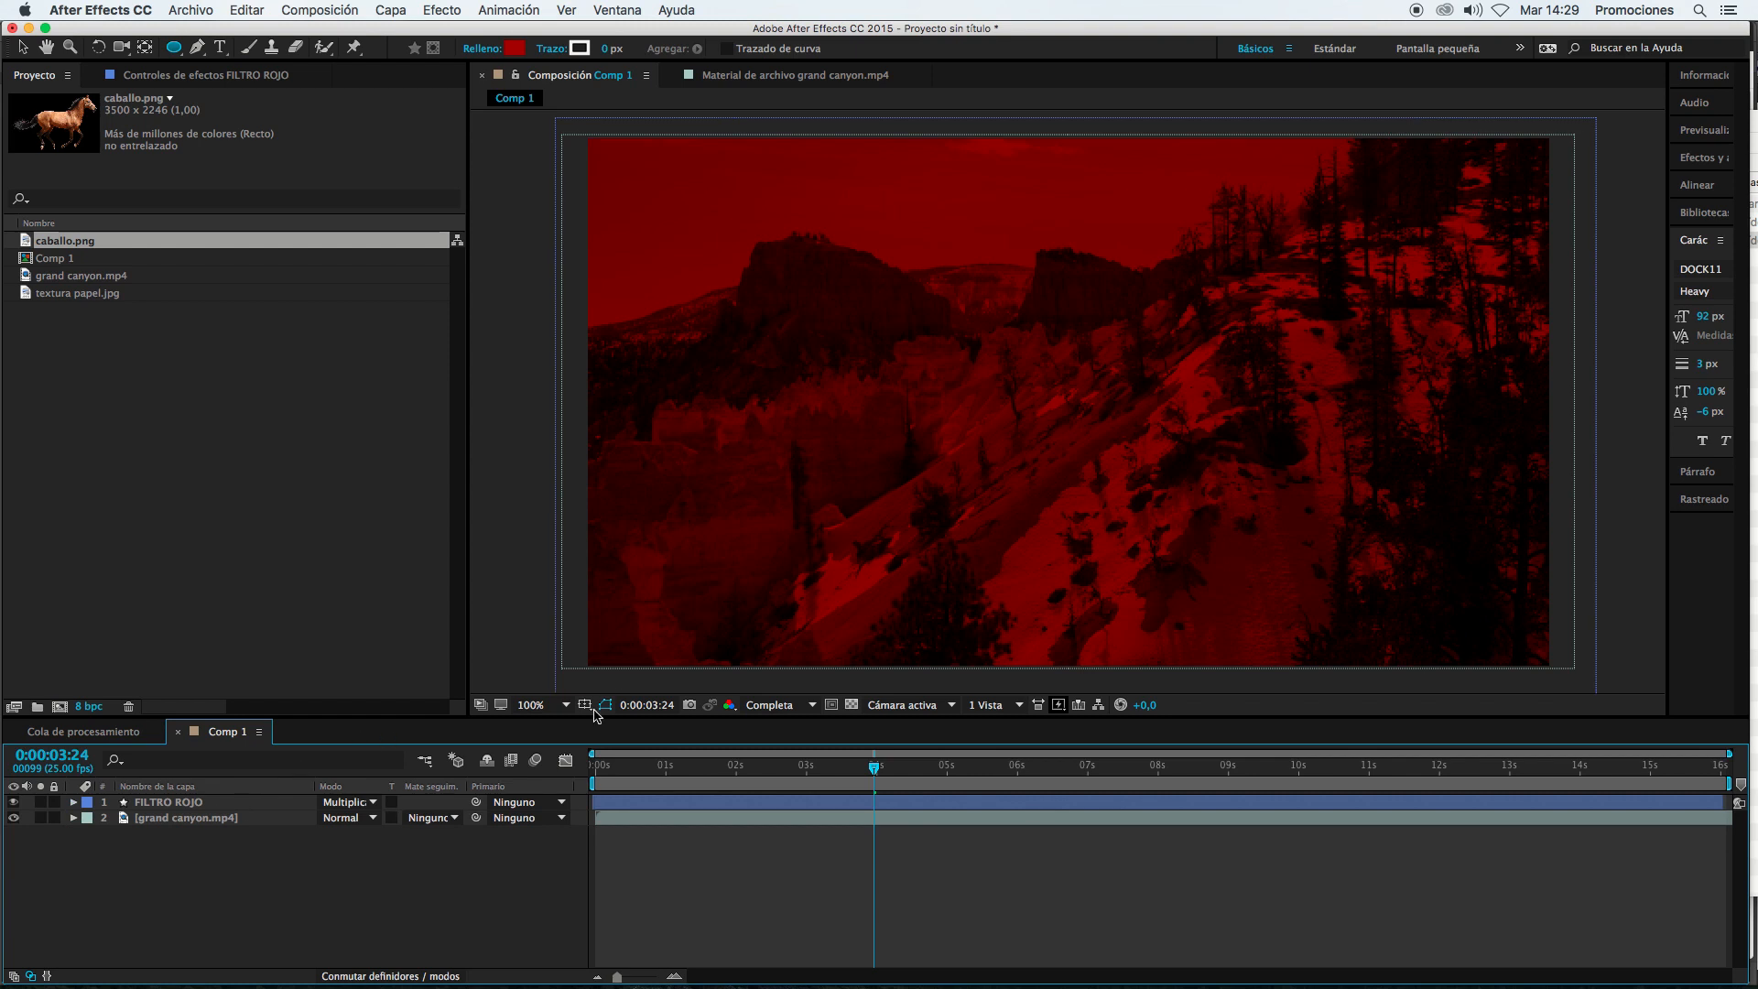
# Step: Set the current time to 0:00:01:22 and change the FILTRO ROJO layer's label colour to Rojo
pyautogui.moveTo(768, 776); pyautogui.dragTo(725, 777)
pyautogui.click(169, 802)
pyautogui.click(87, 803)
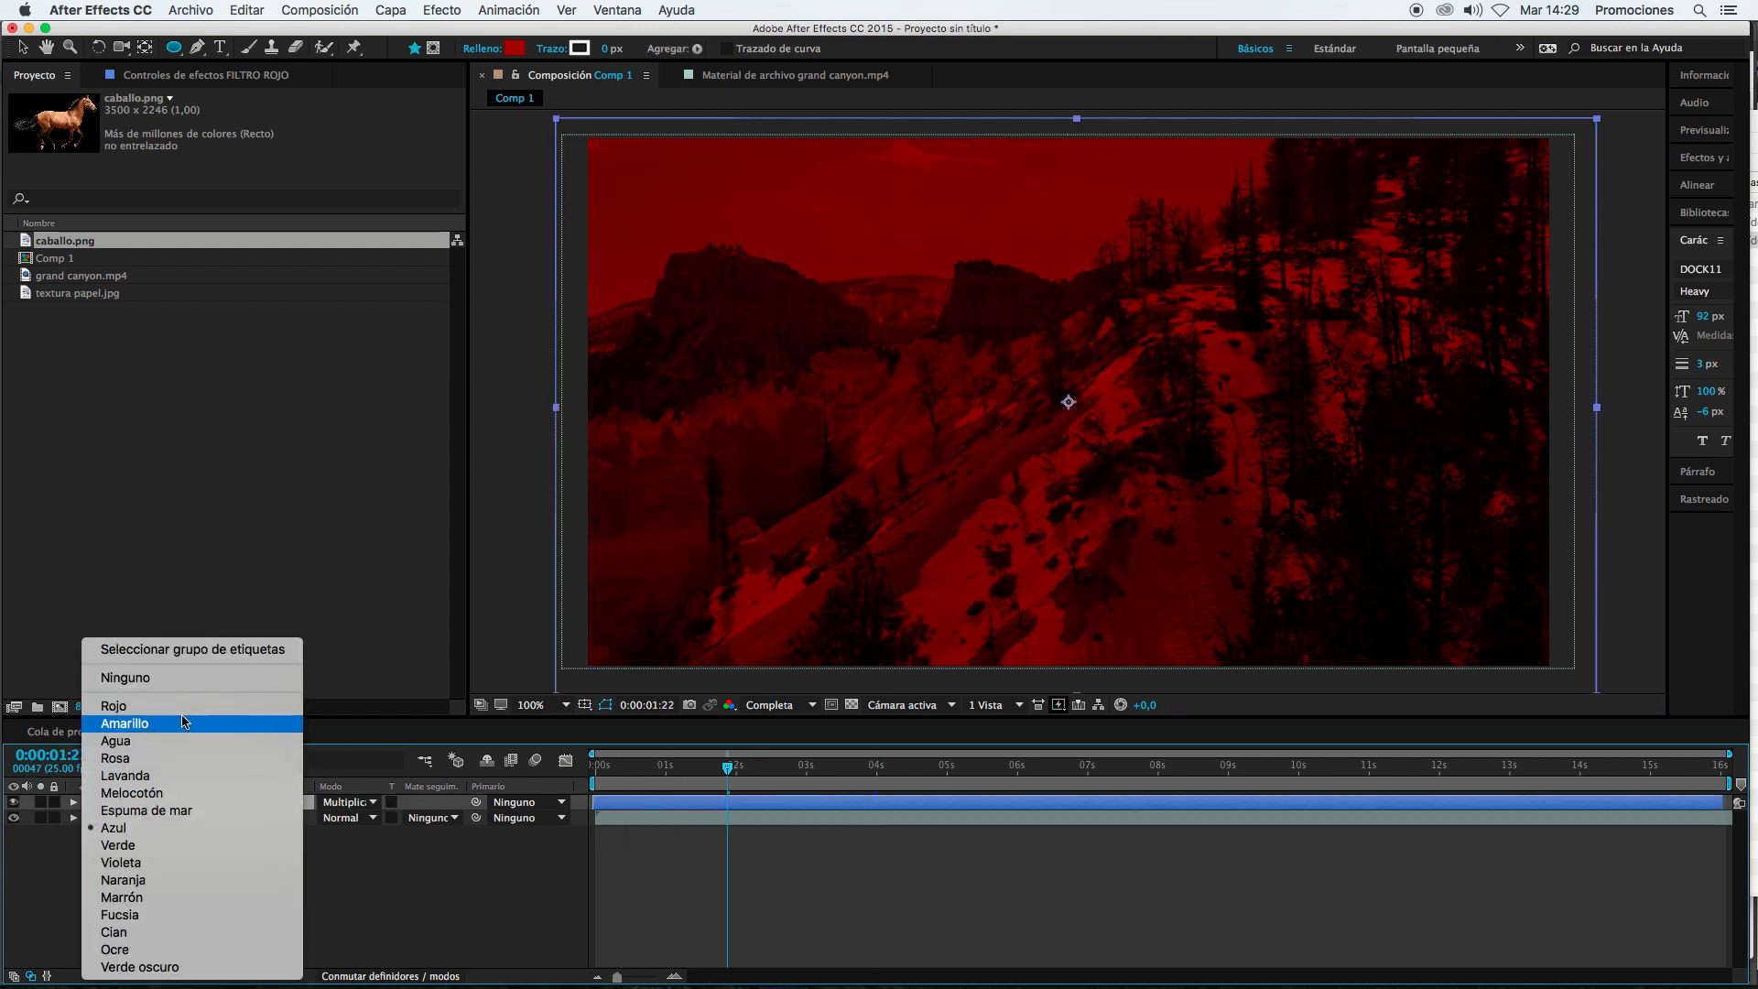
pyautogui.click(112, 706)
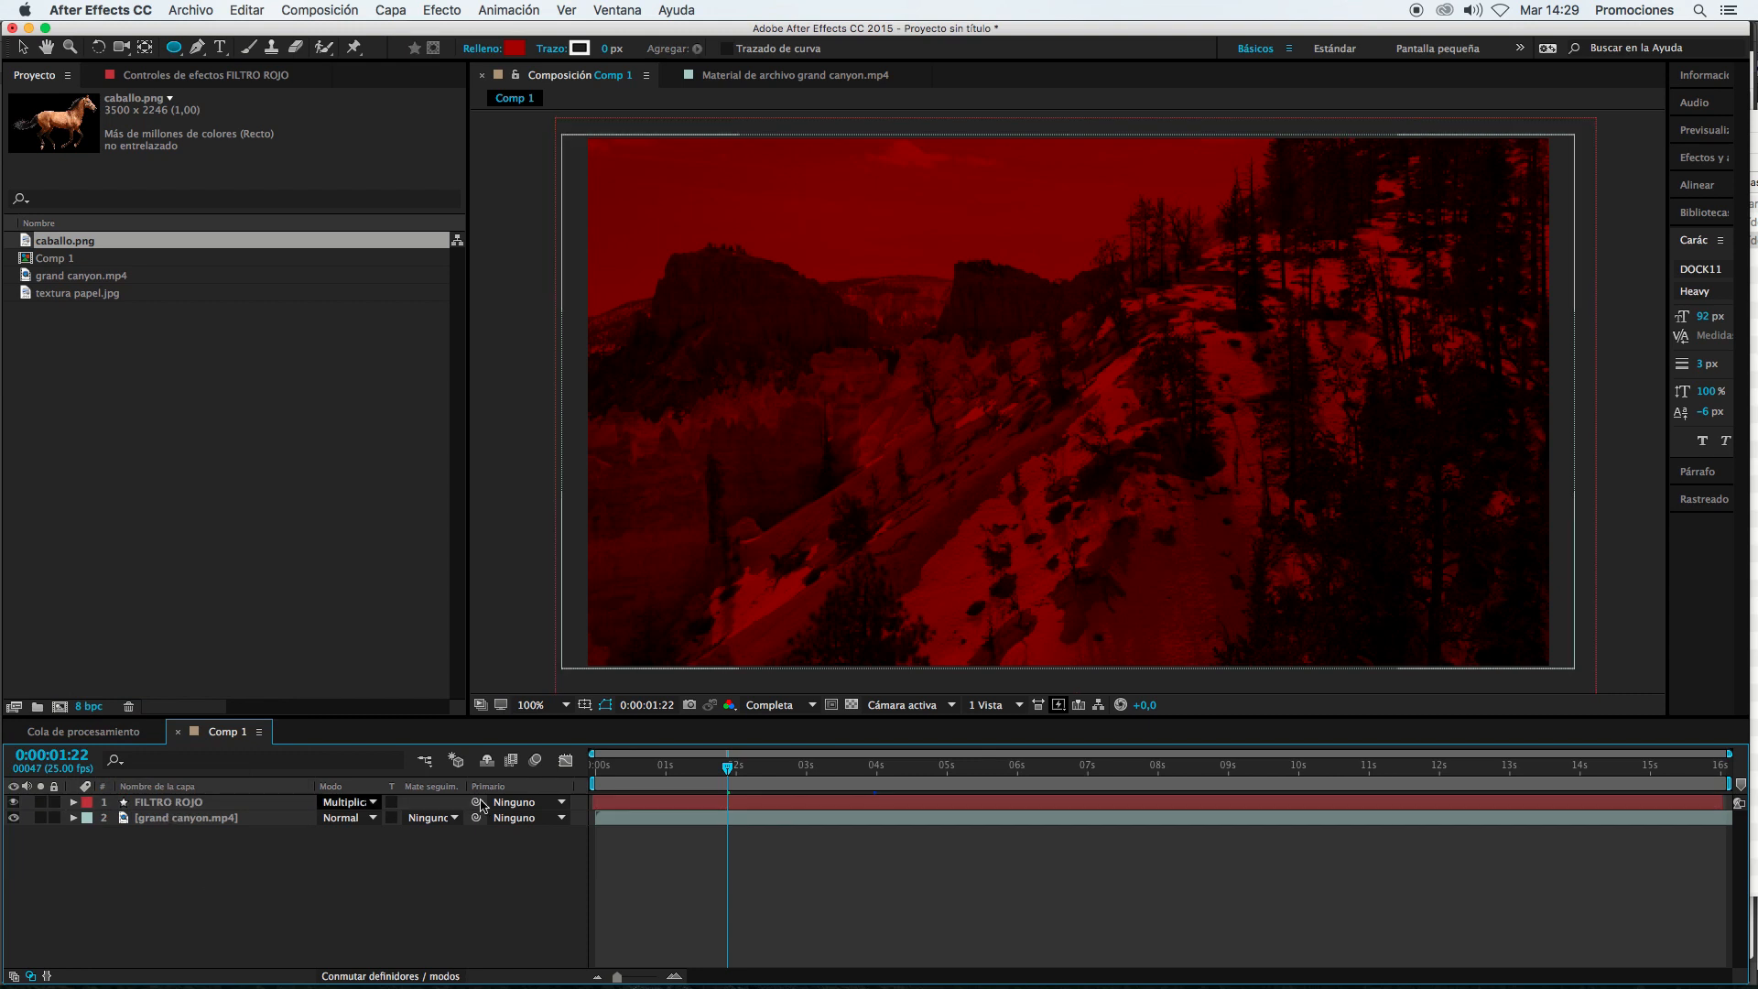
# Step: Look at the red-tinted footage at 0:00:08:12, and go back to 0:00:06:06
pyautogui.moveTo(730, 777); pyautogui.dragTo(1192, 777)
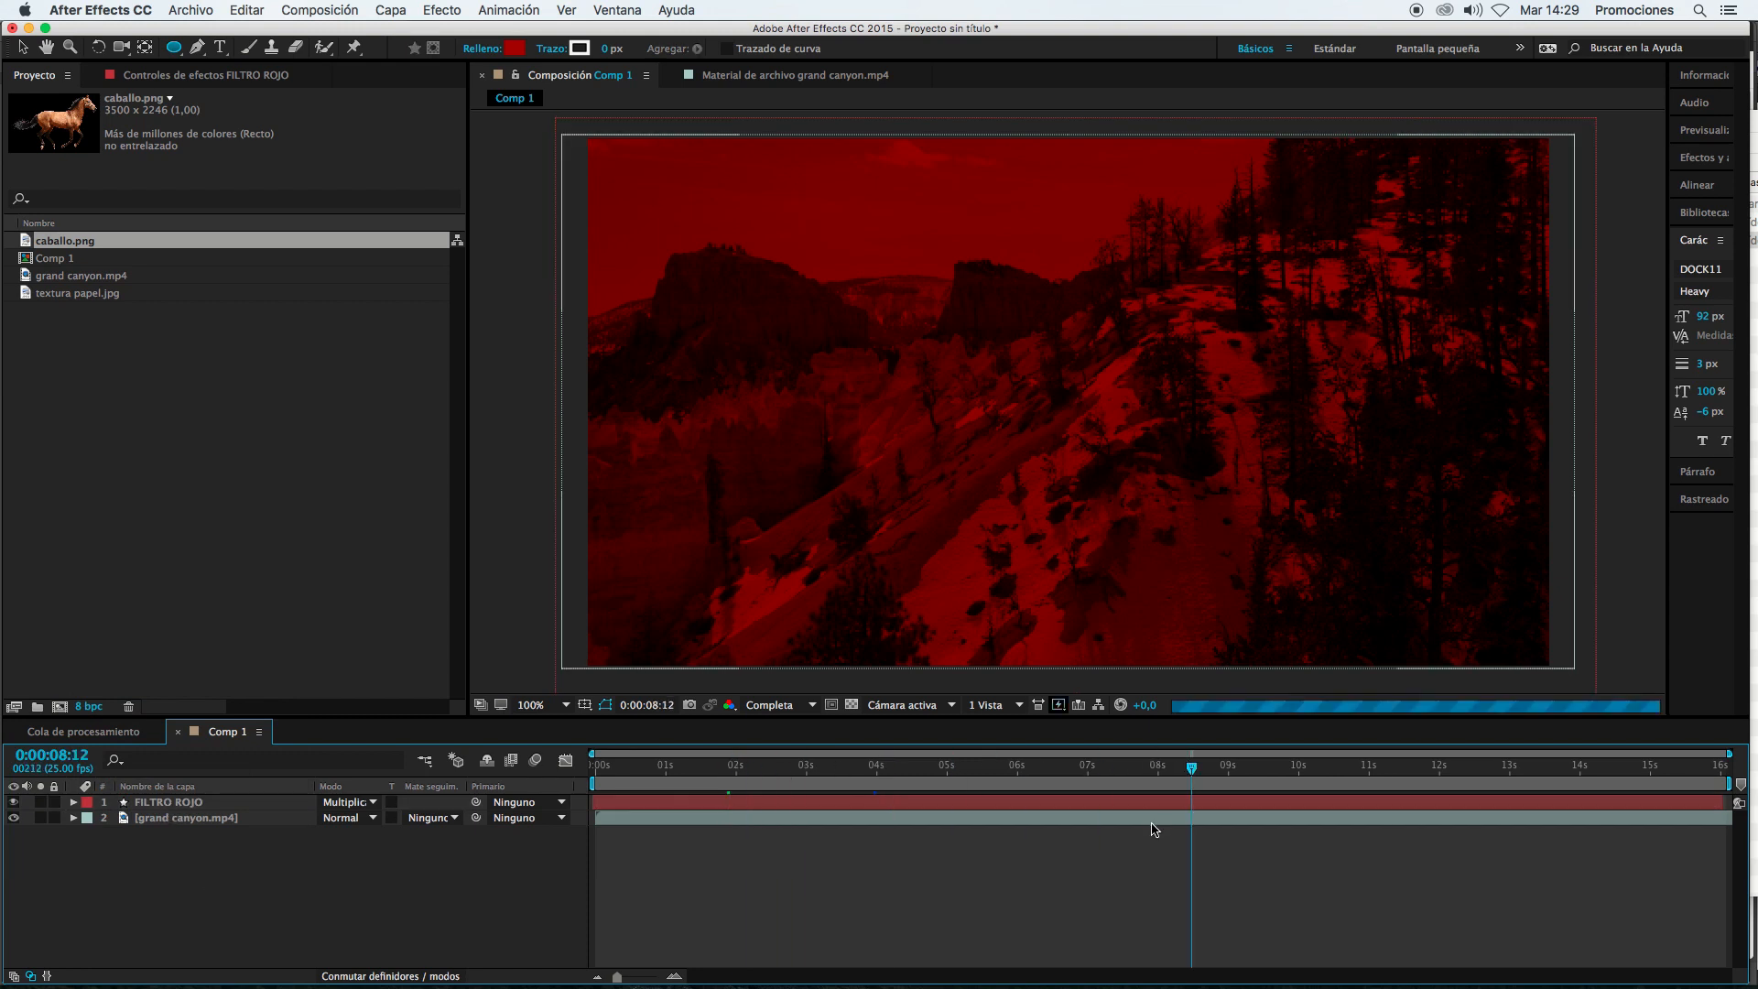
pyautogui.click(1139, 769)
pyautogui.click(1034, 769)
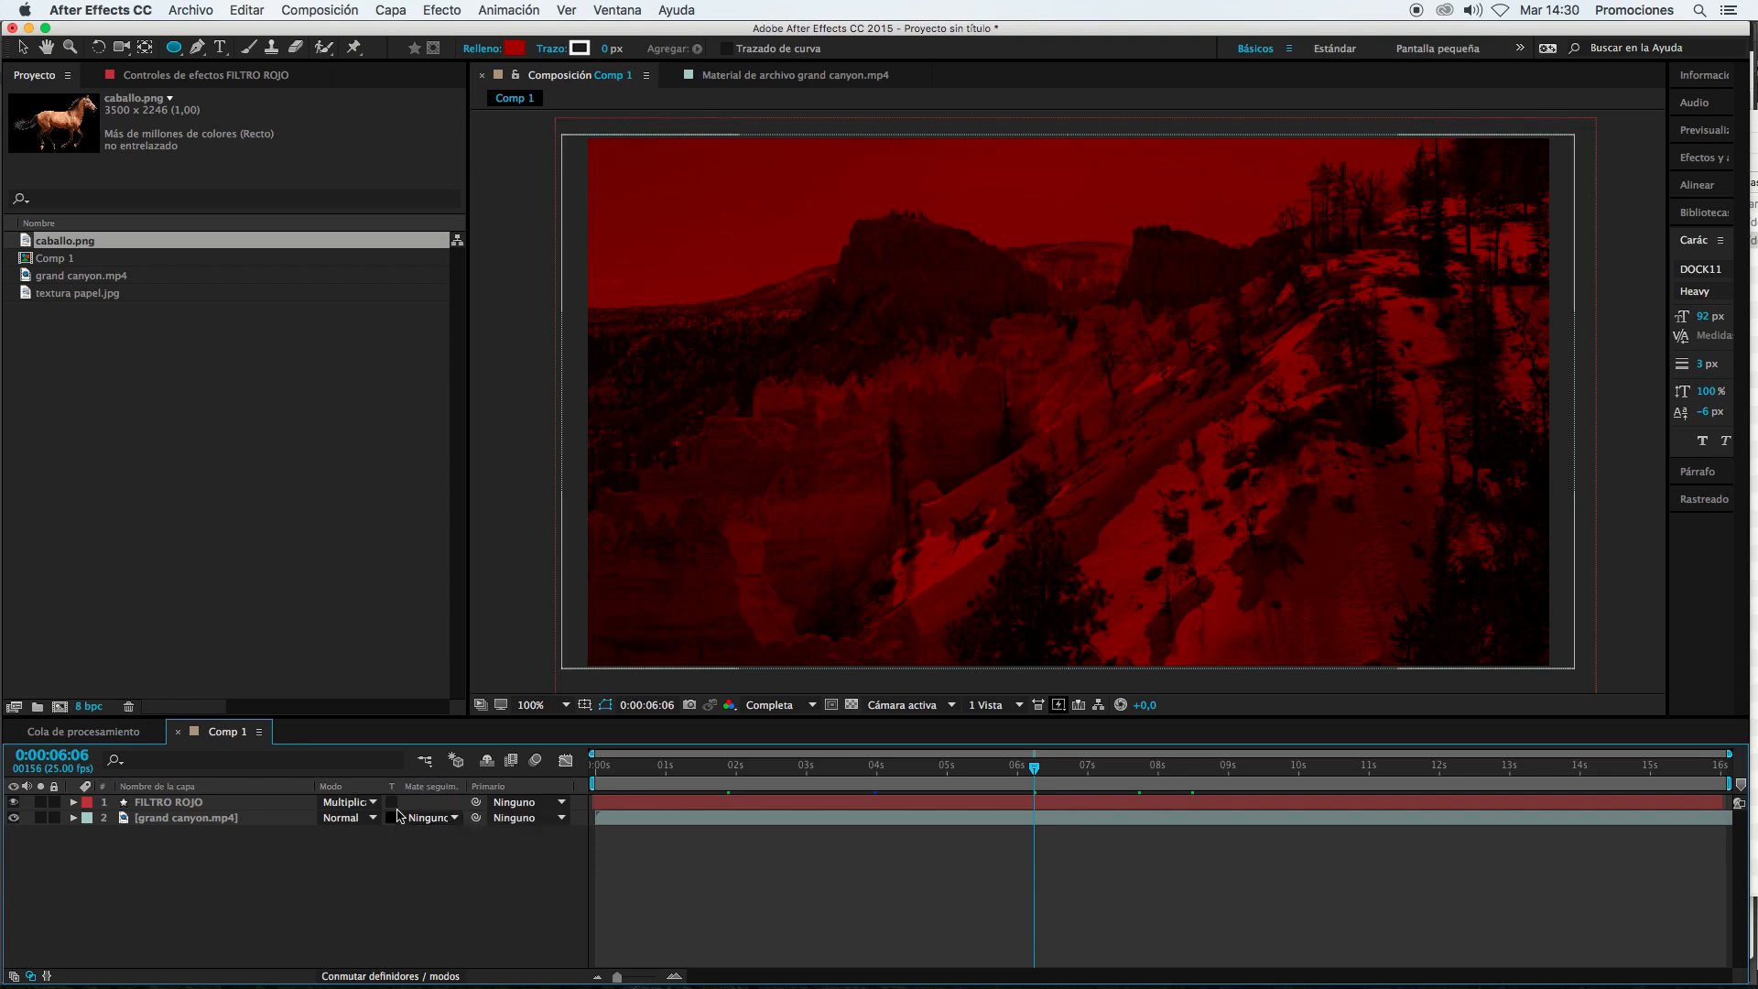
# Step: Place caballo.png between the FILTRO ROJO and grand canyon.mp4 layers and scale it to 20%
pyautogui.click(134, 410)
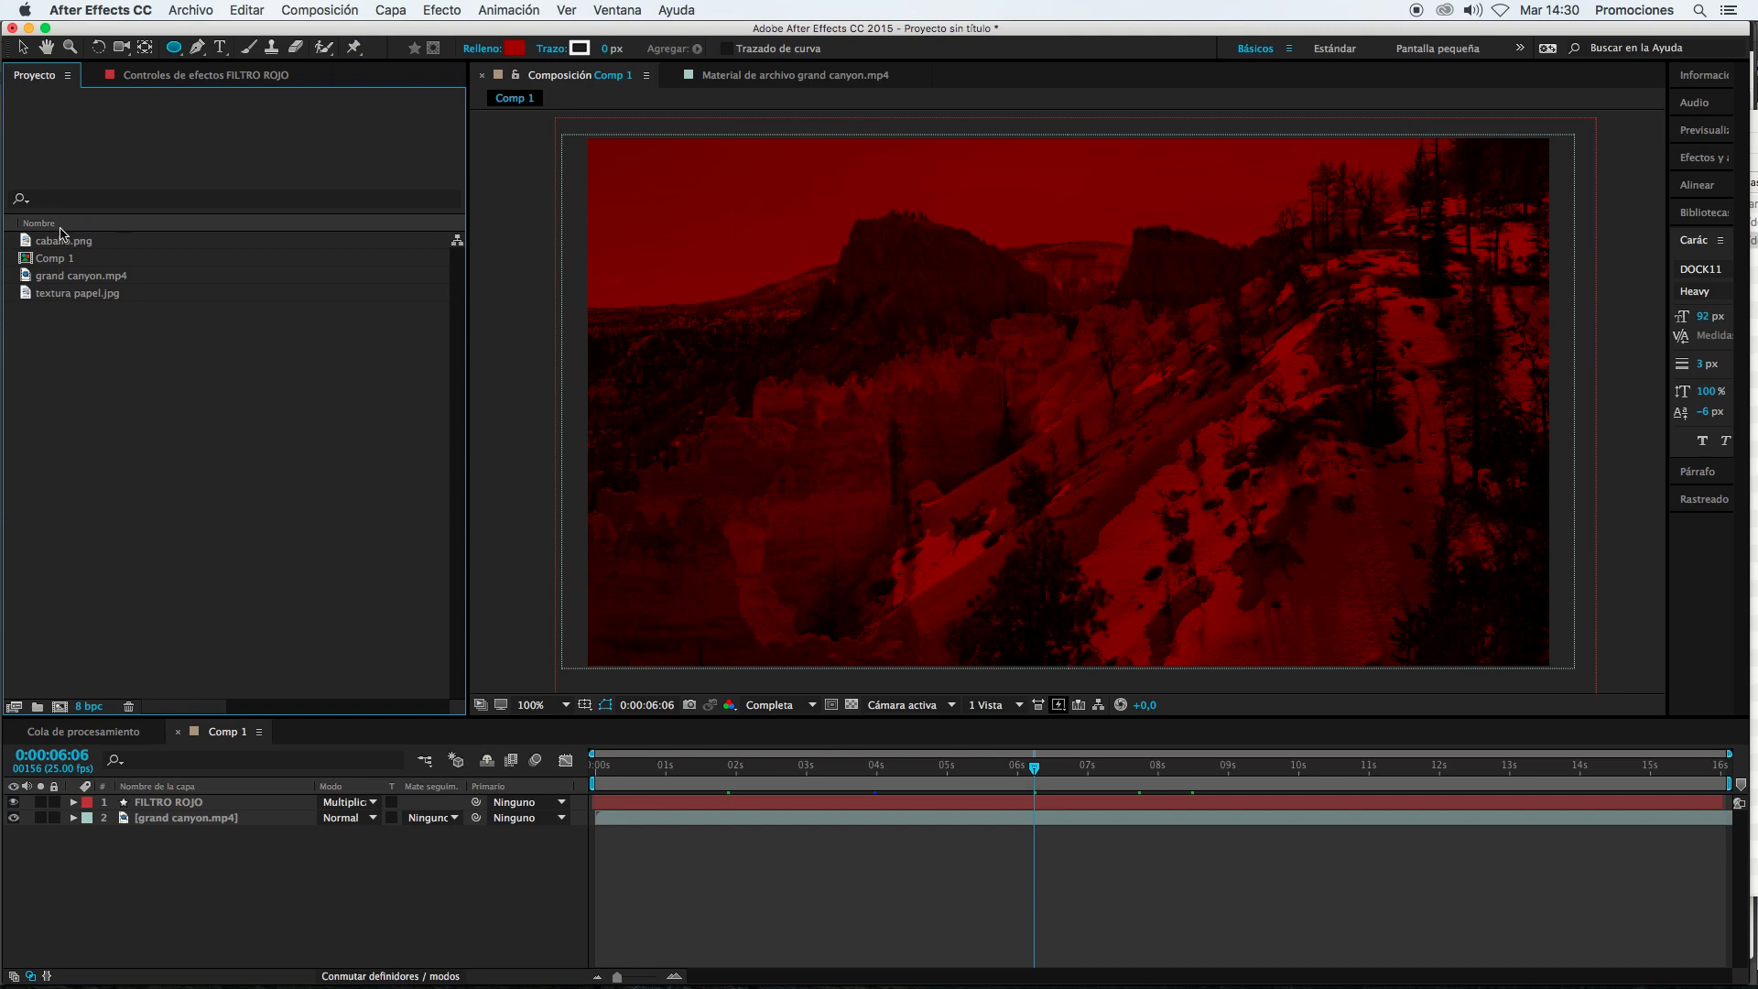
pyautogui.moveTo(71, 240); pyautogui.dragTo(236, 820)
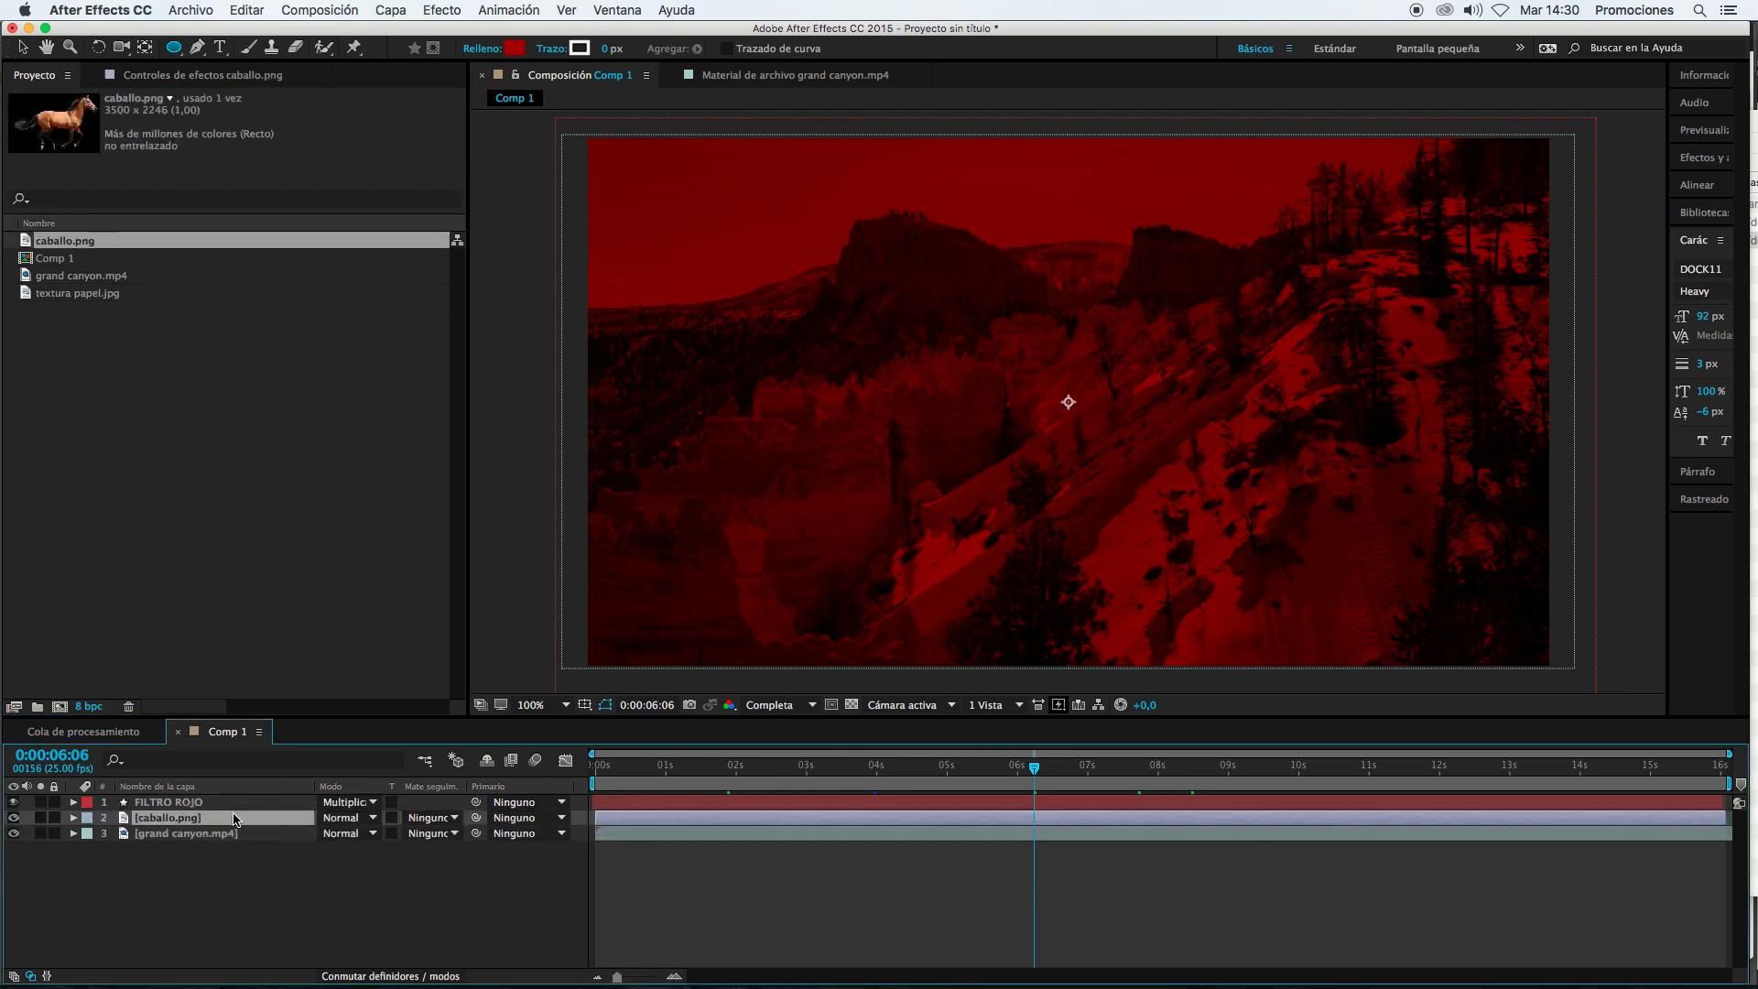
pyautogui.press('s')
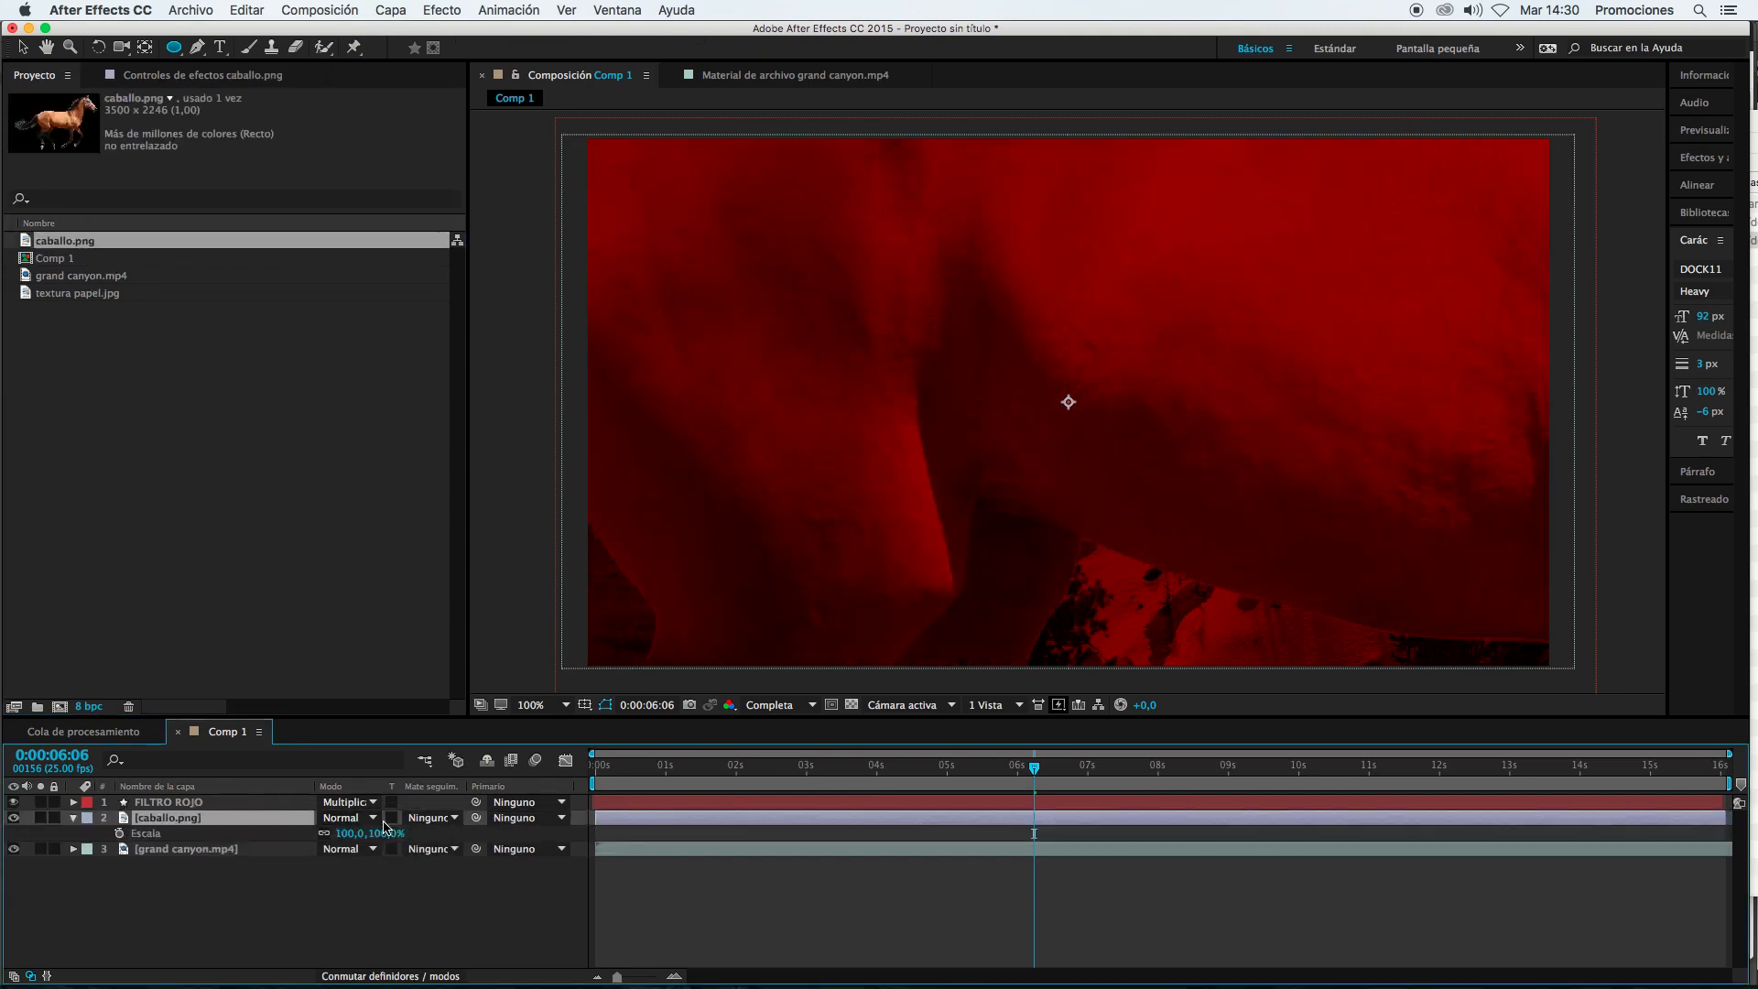
pyautogui.moveTo(386, 834); pyautogui.dragTo(316, 833)
# Step: Delete the FILTRO ROJO layer from the composition
pyautogui.click(162, 803)
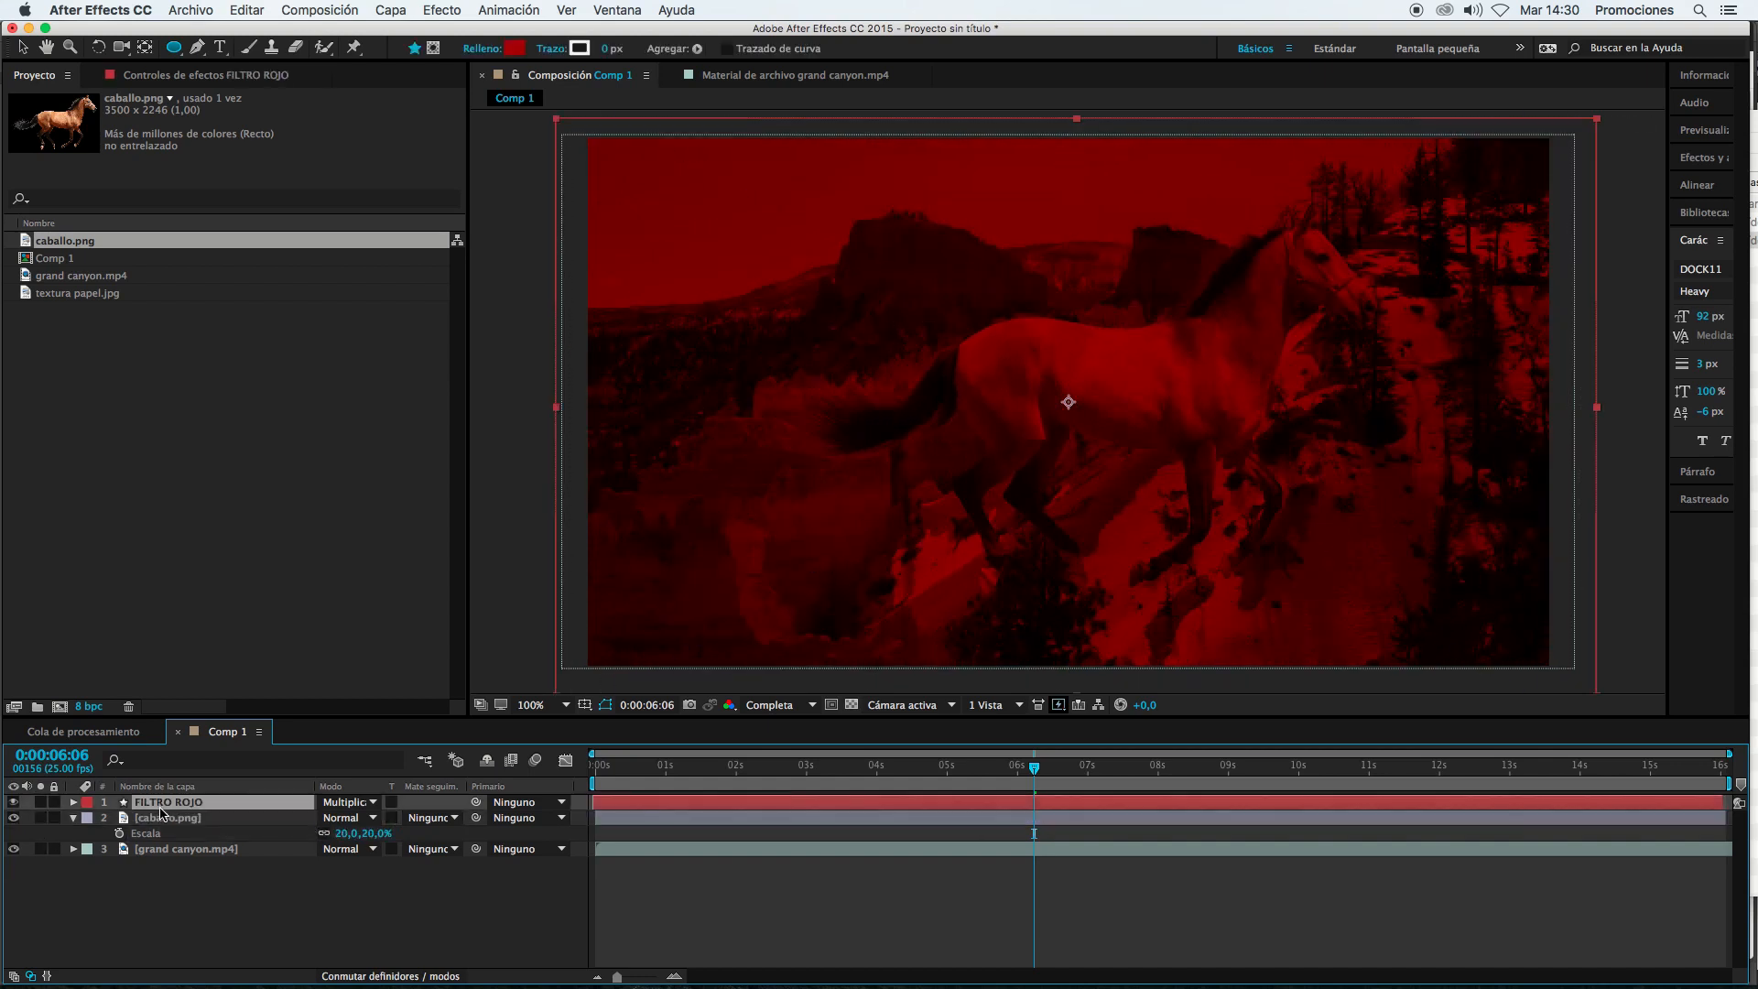
pyautogui.press('Delete')
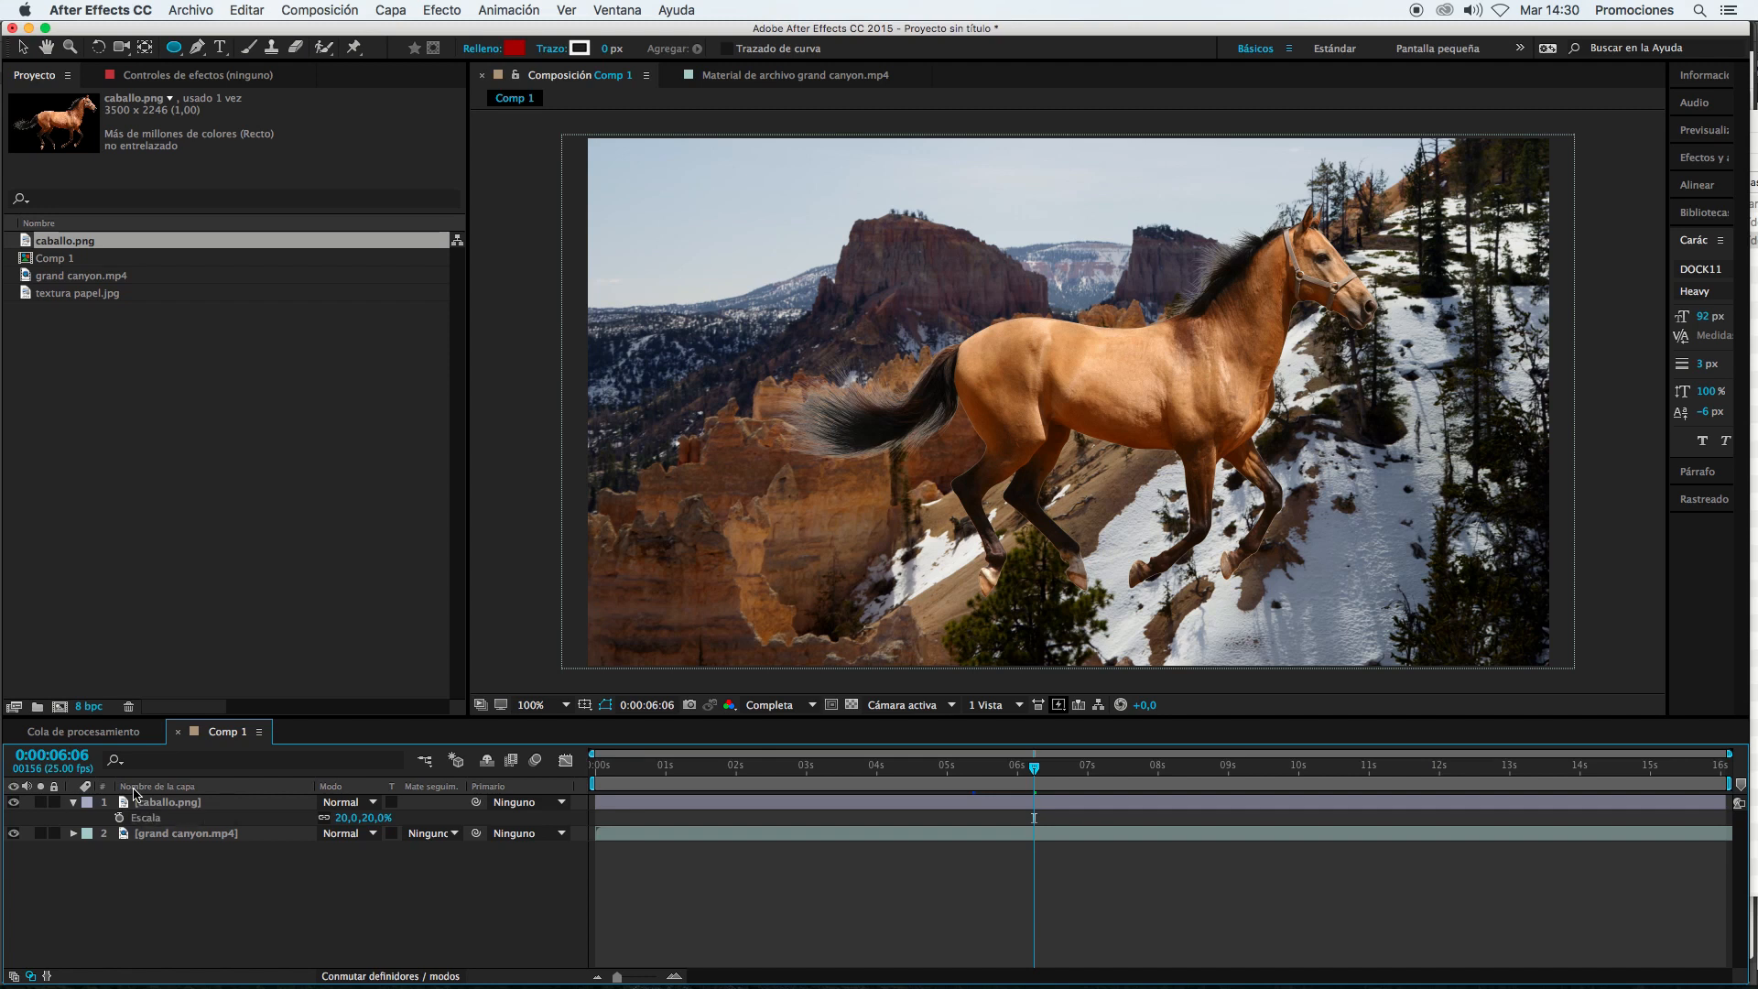
pyautogui.click(377, 804)
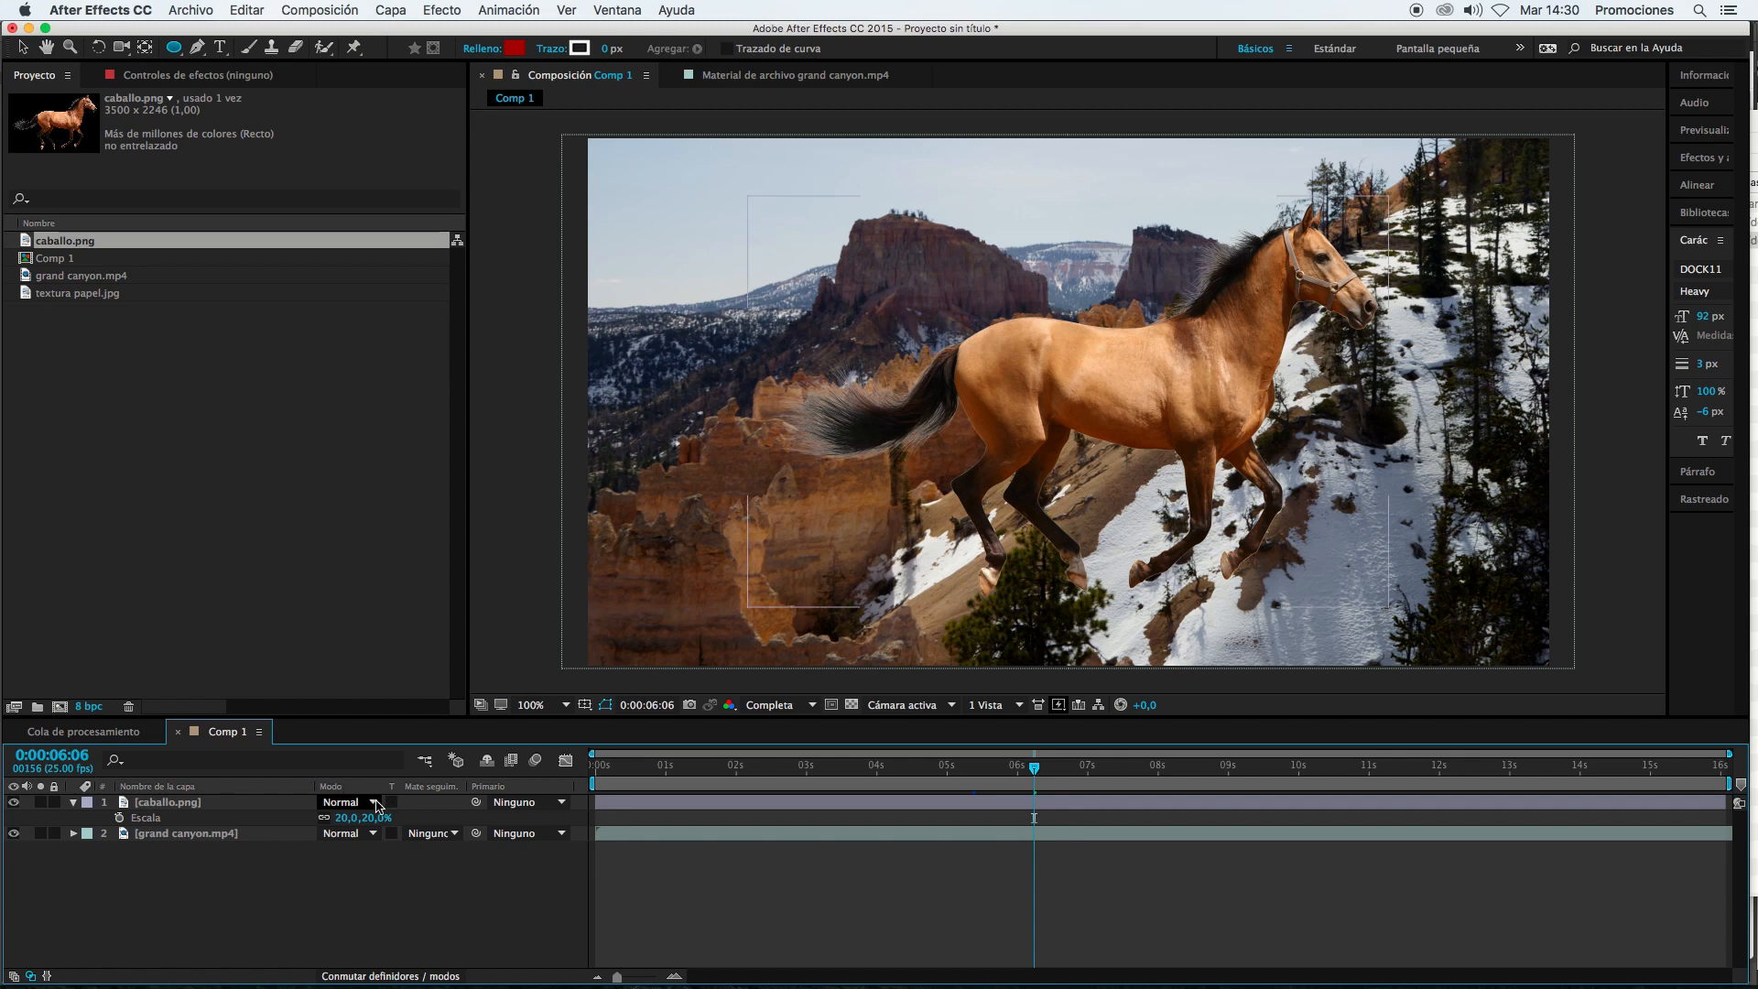
# Step: Add textura papel.jpg to the composition beneath the grand canyon.mp4 layer
pyautogui.moveTo(71, 293); pyautogui.dragTo(178, 920)
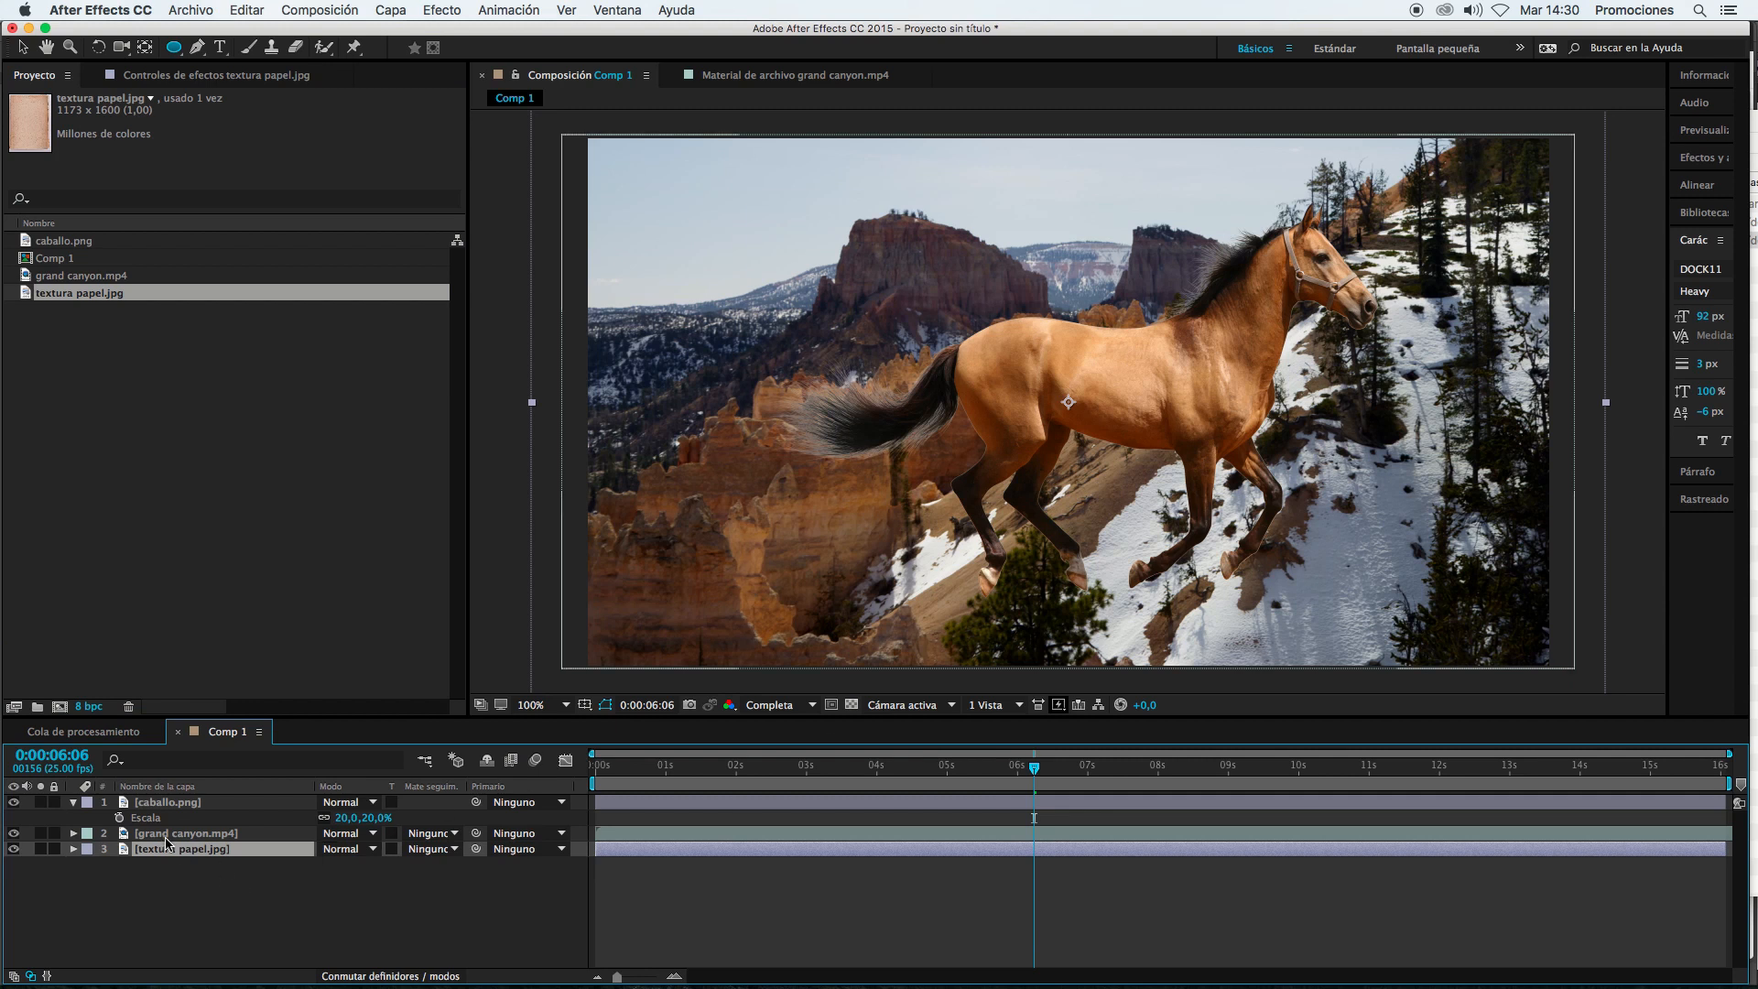
pyautogui.moveTo(13, 835); pyautogui.dragTo(16, 804)
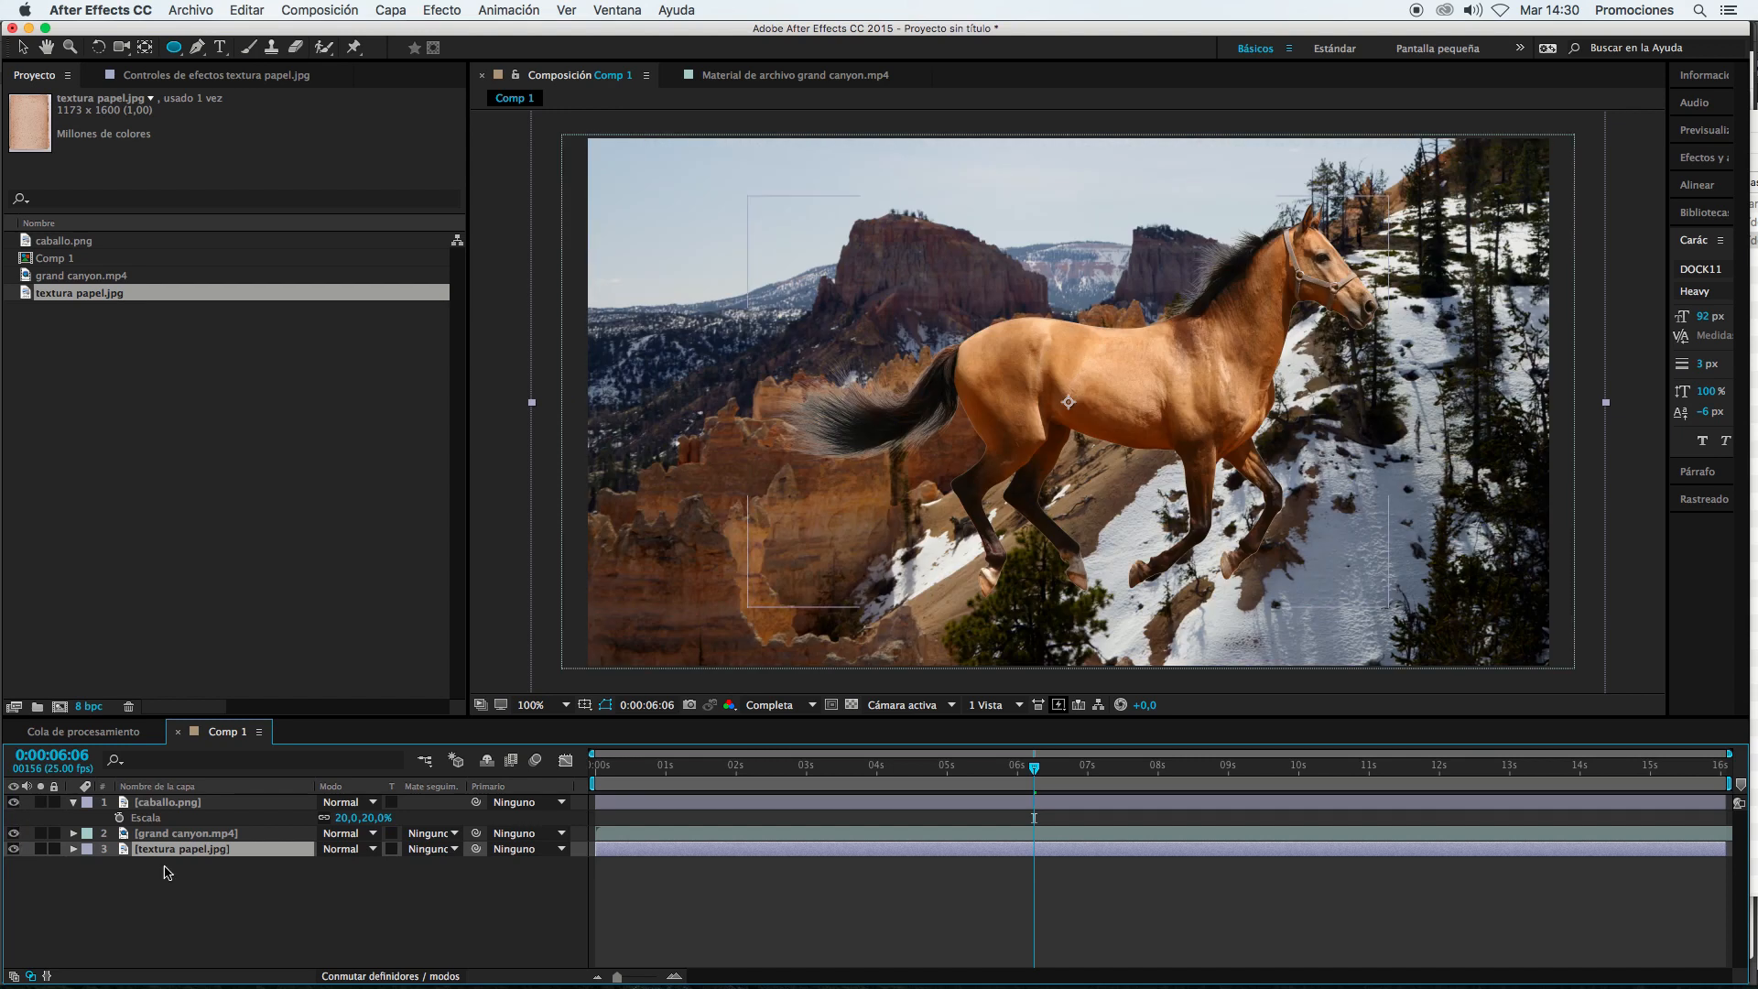
# Step: Collapse the caballo.png layer's properties and select the grand canyon.mp4 layer
pyautogui.click(207, 834)
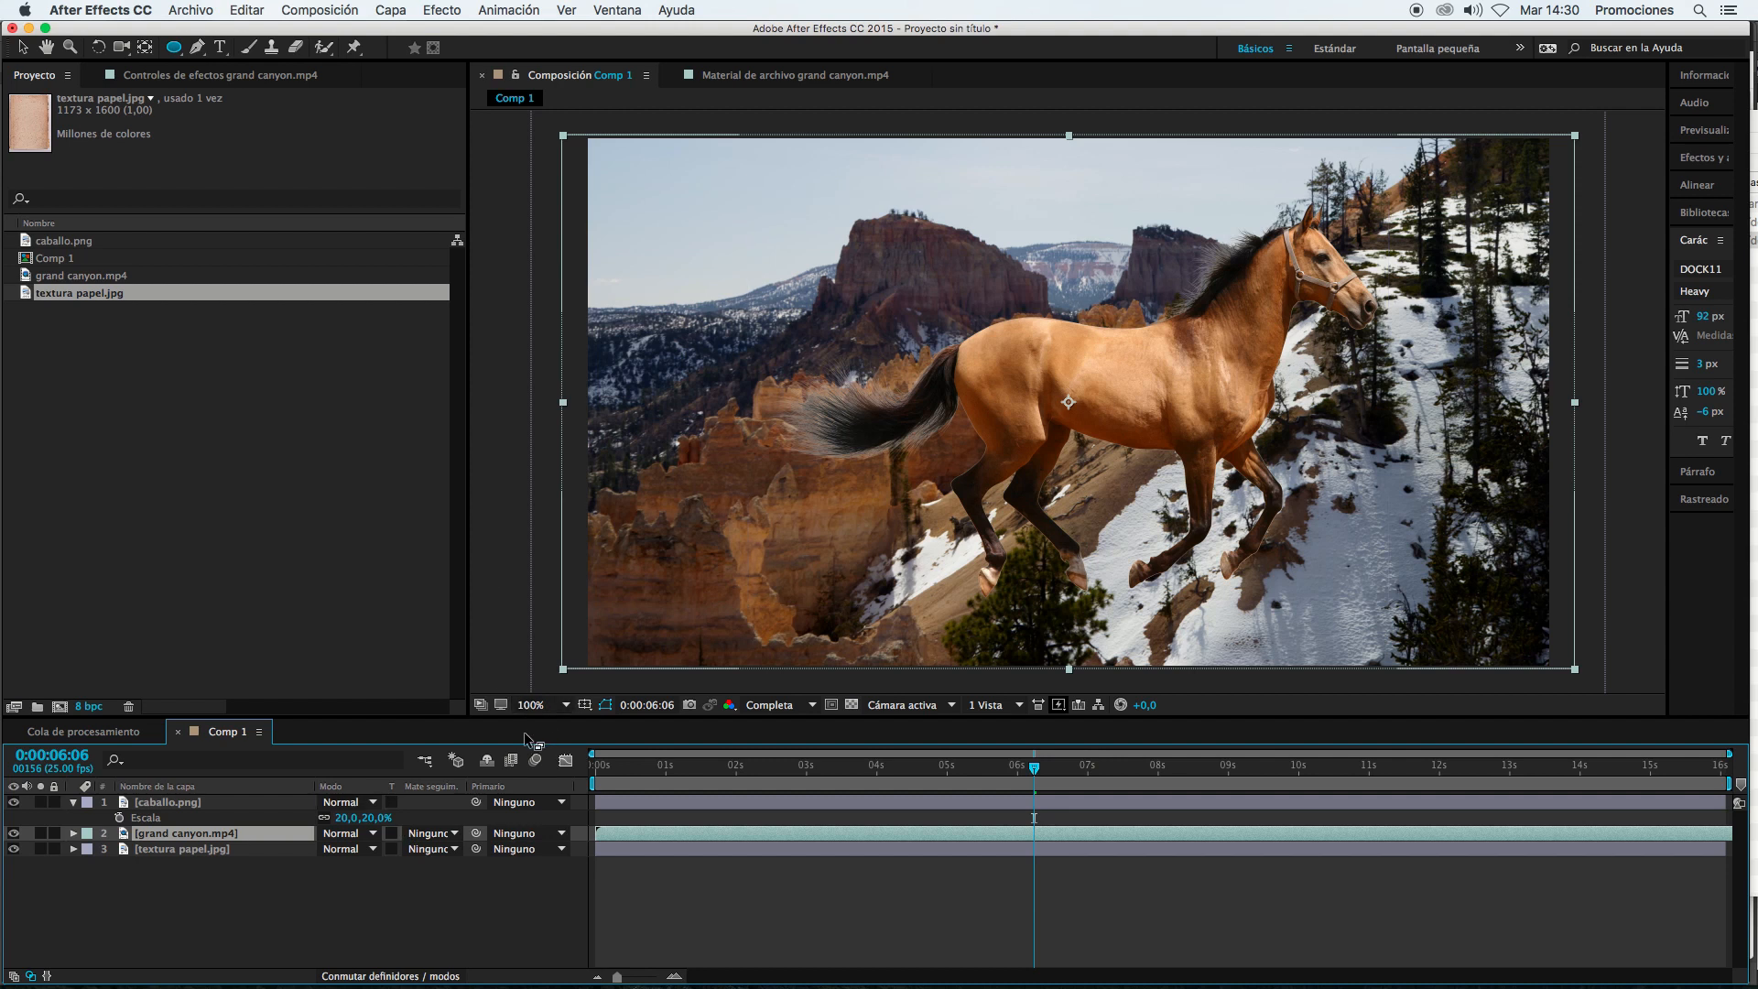
pyautogui.click(73, 802)
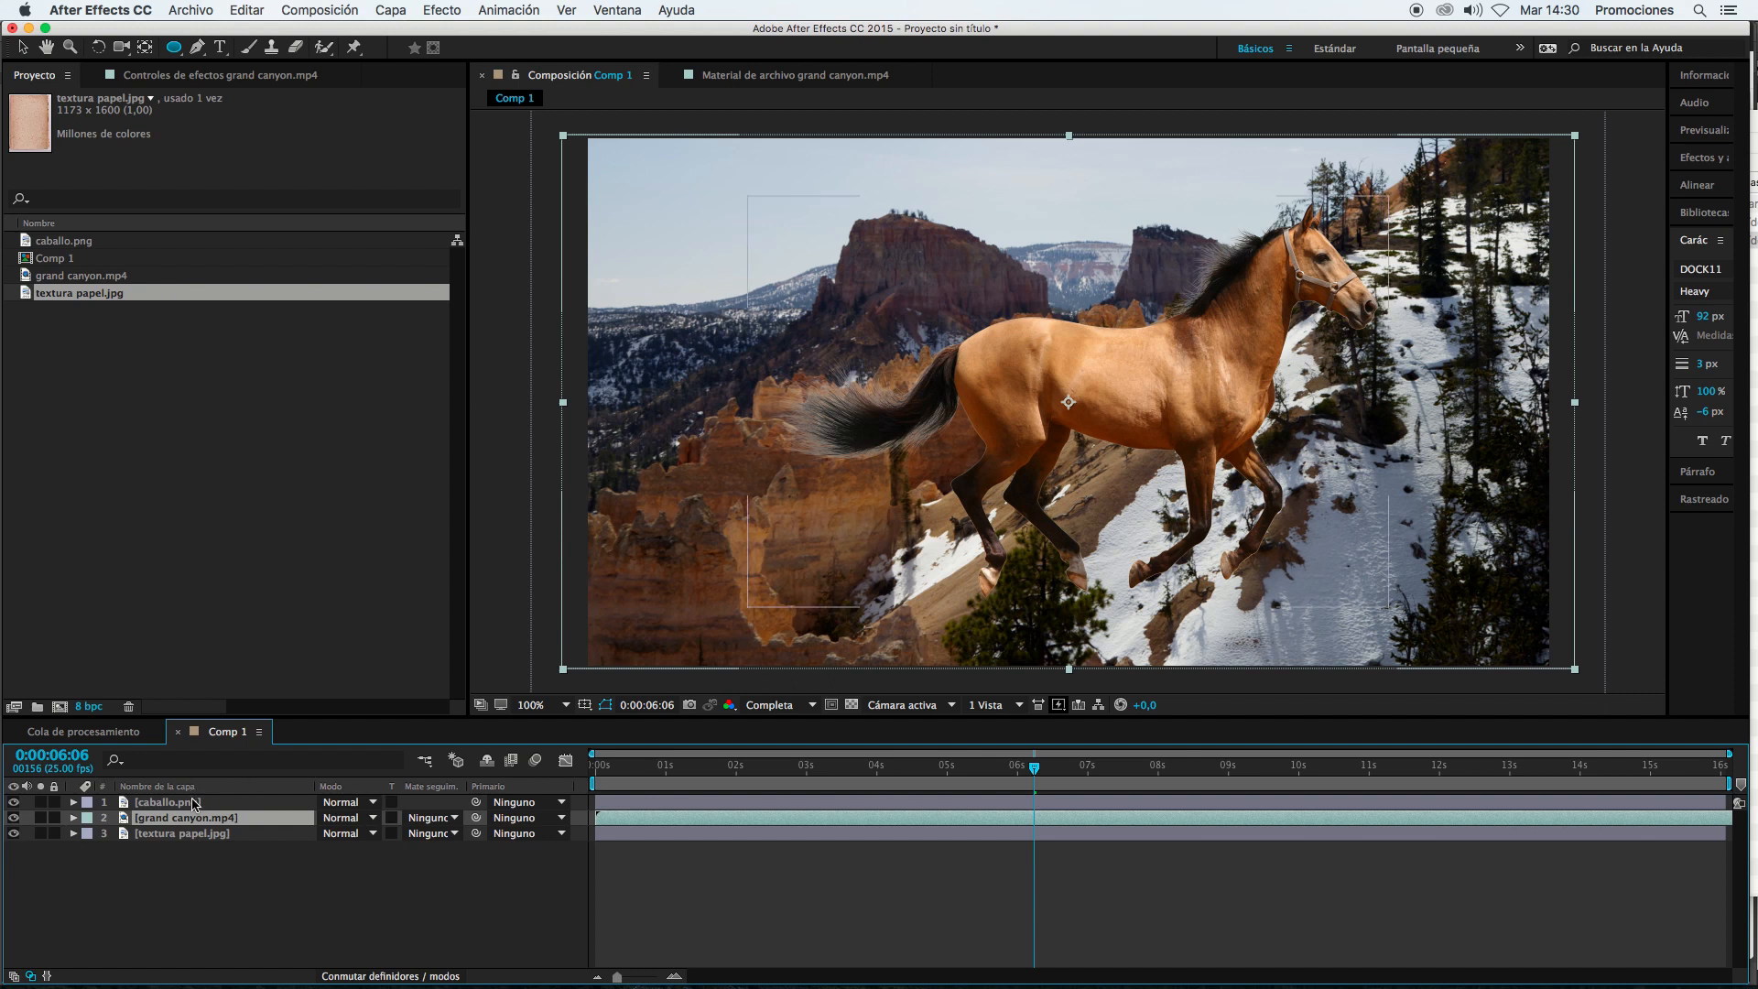
pyautogui.click(198, 835)
pyautogui.click(200, 819)
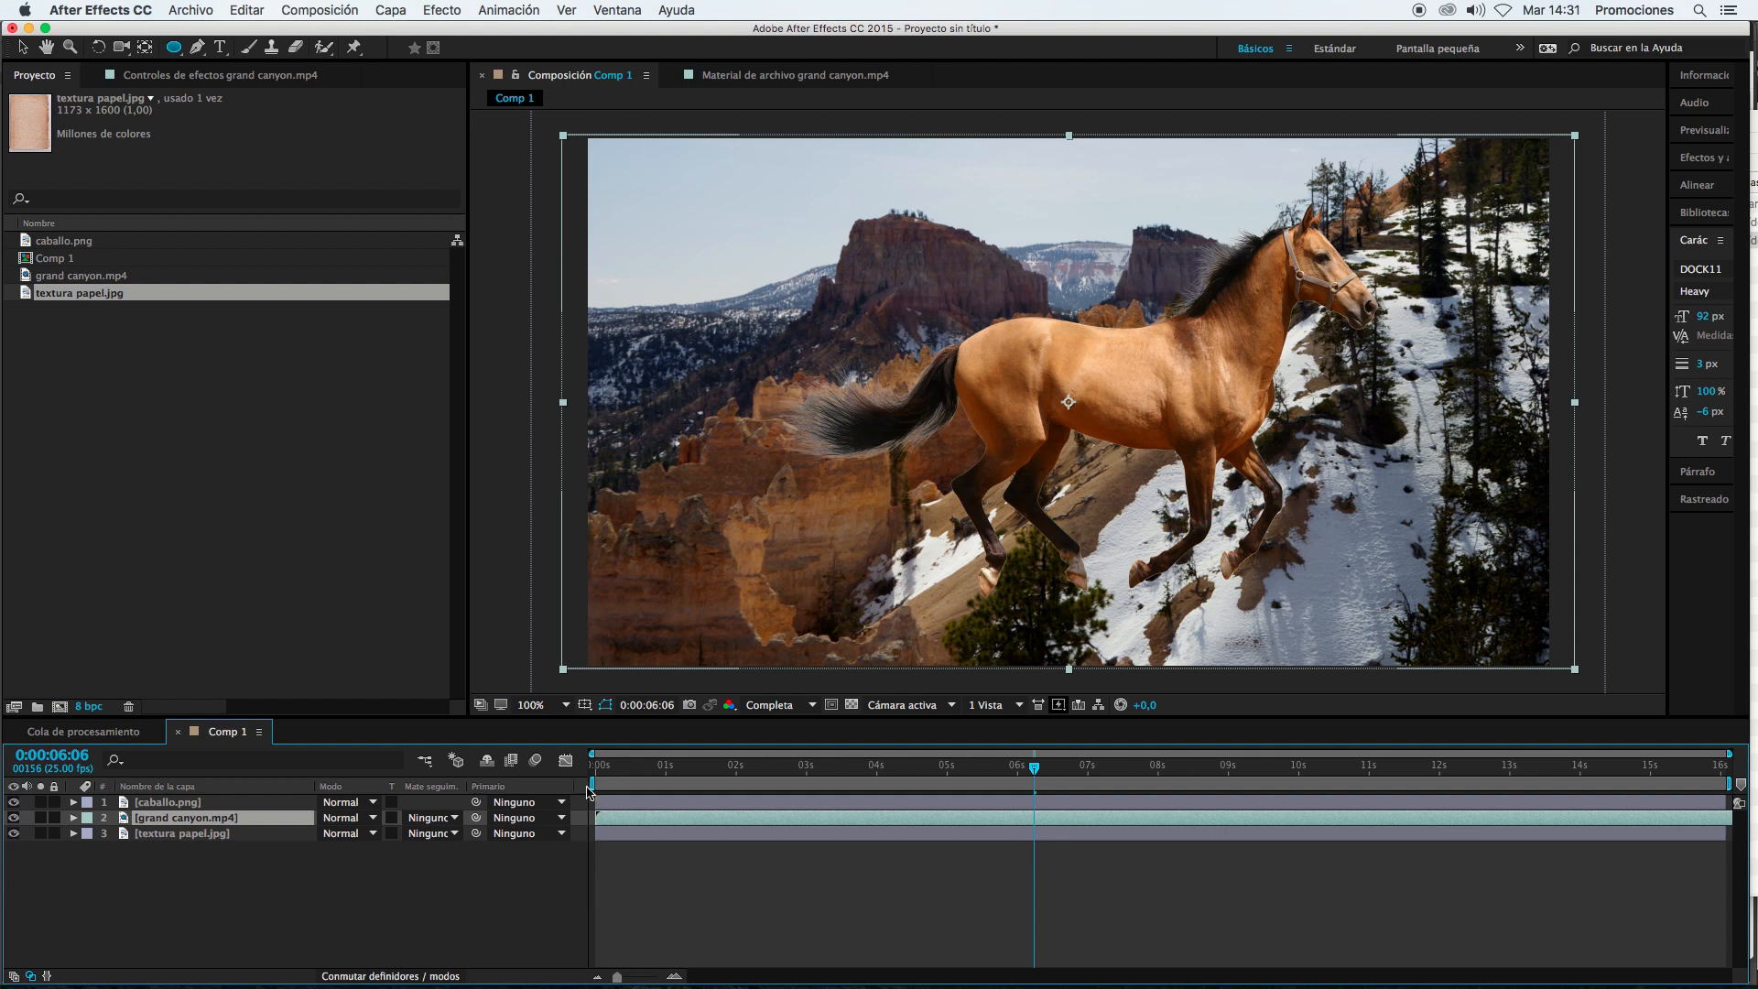
# Step: Review the track matte options offered for the grand canyon.mp4 layer
pyautogui.click(443, 820)
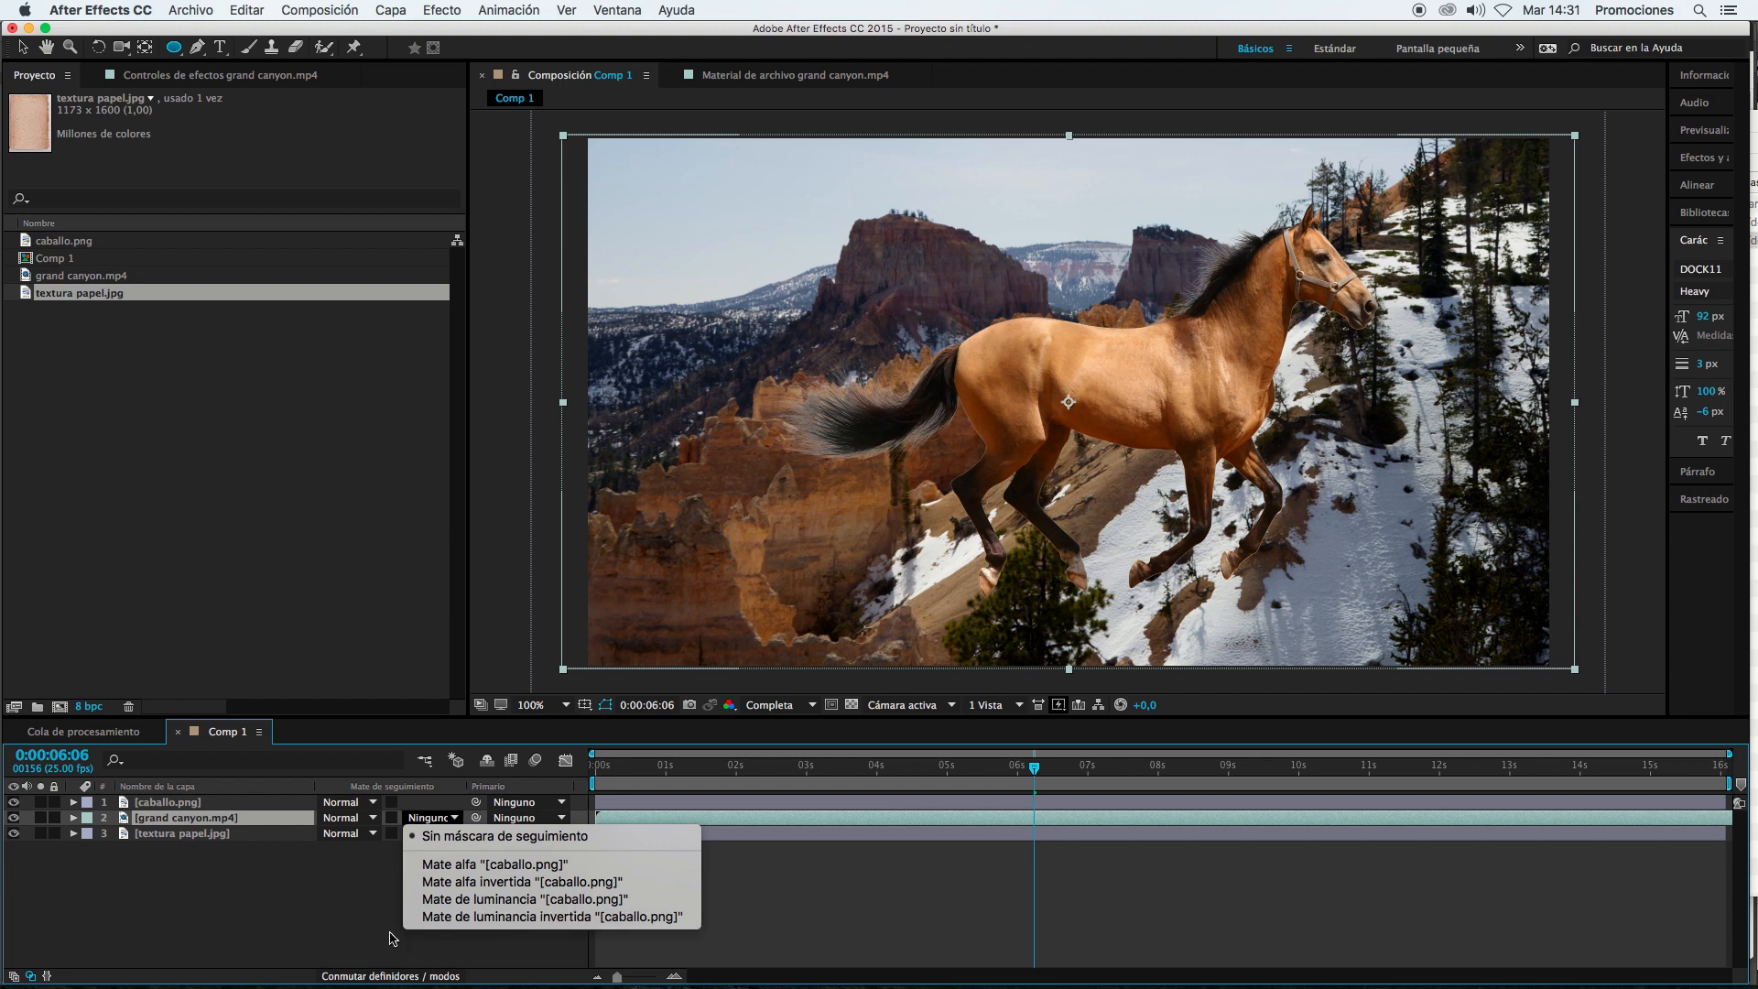
pyautogui.click(278, 915)
pyautogui.click(173, 887)
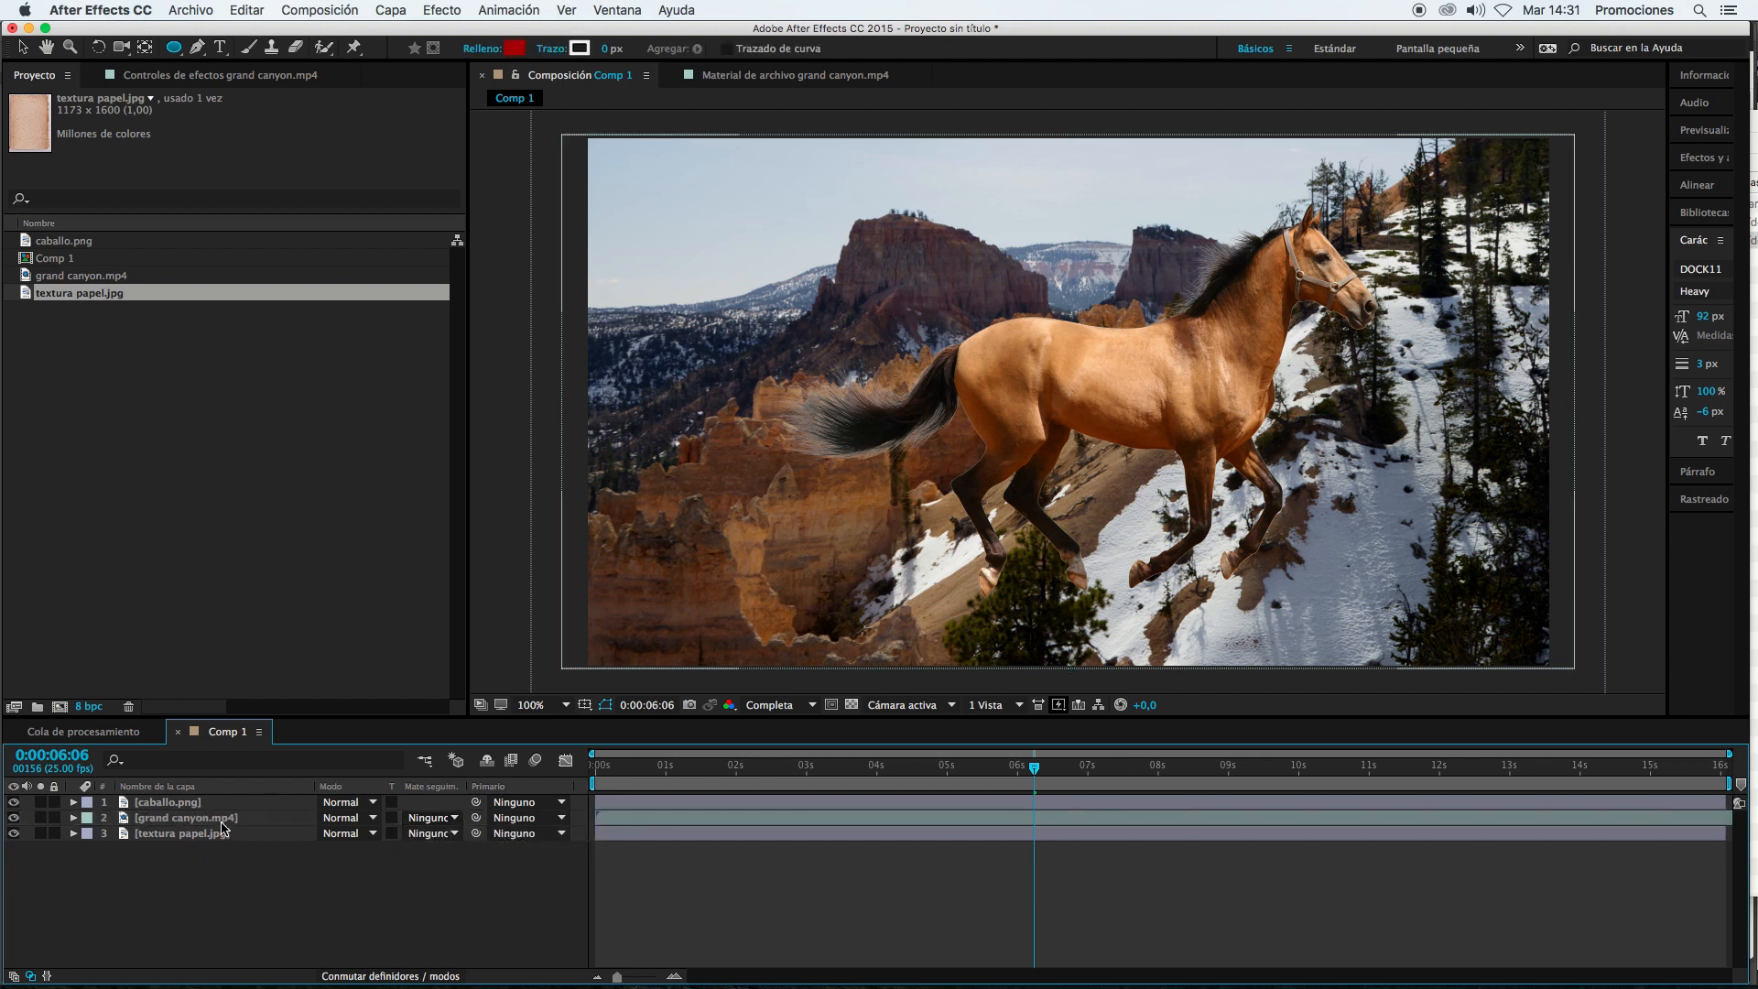
pyautogui.click(230, 822)
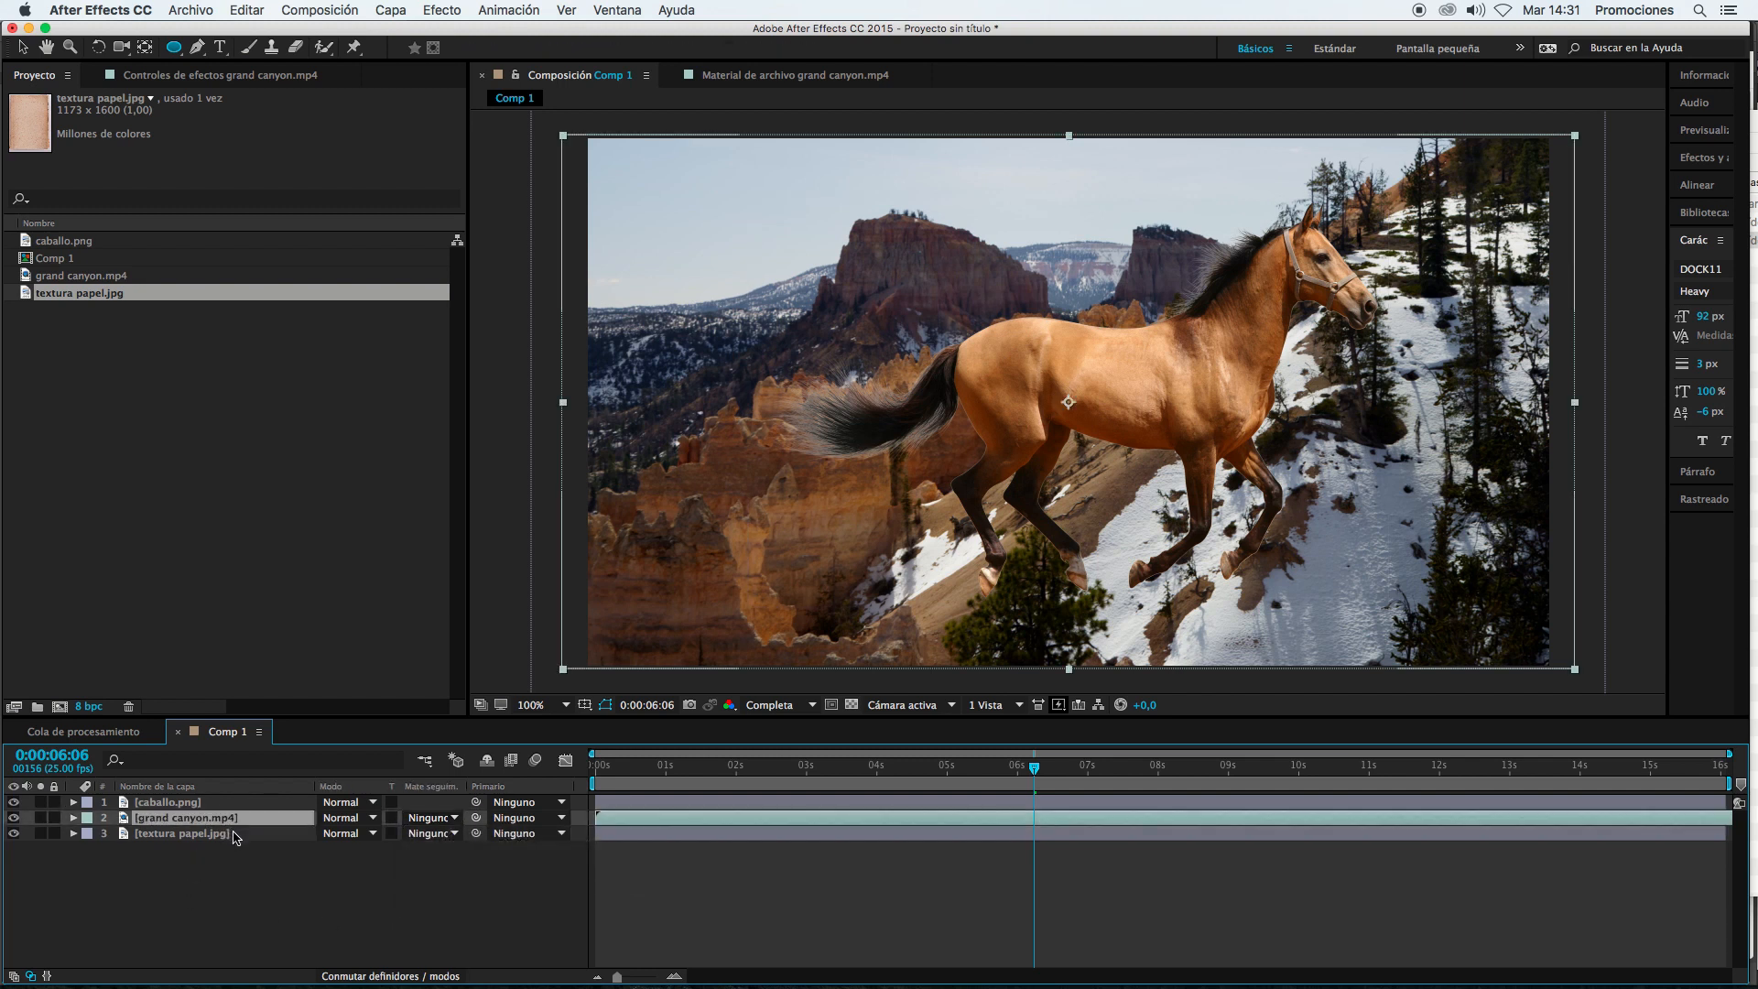
pyautogui.click(449, 818)
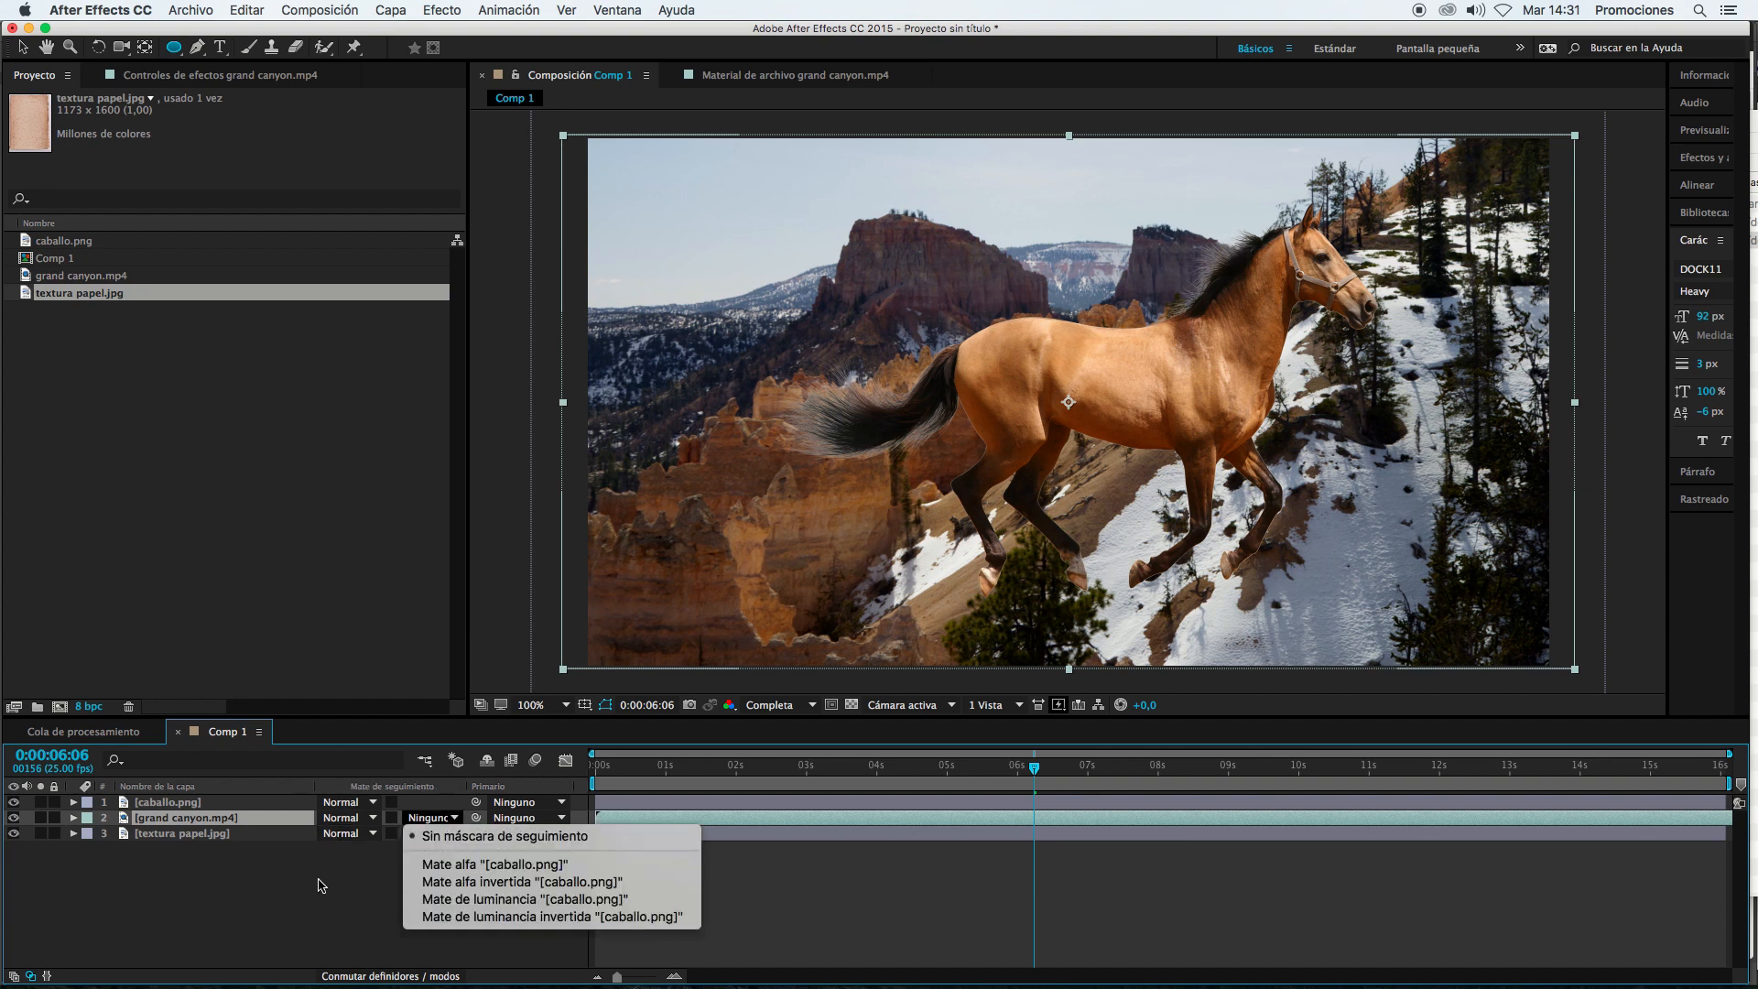
pyautogui.click(229, 857)
# Step: Compare the track matte options of the textura papel.jpg layer with those of grand canyon.mp4
pyautogui.click(224, 834)
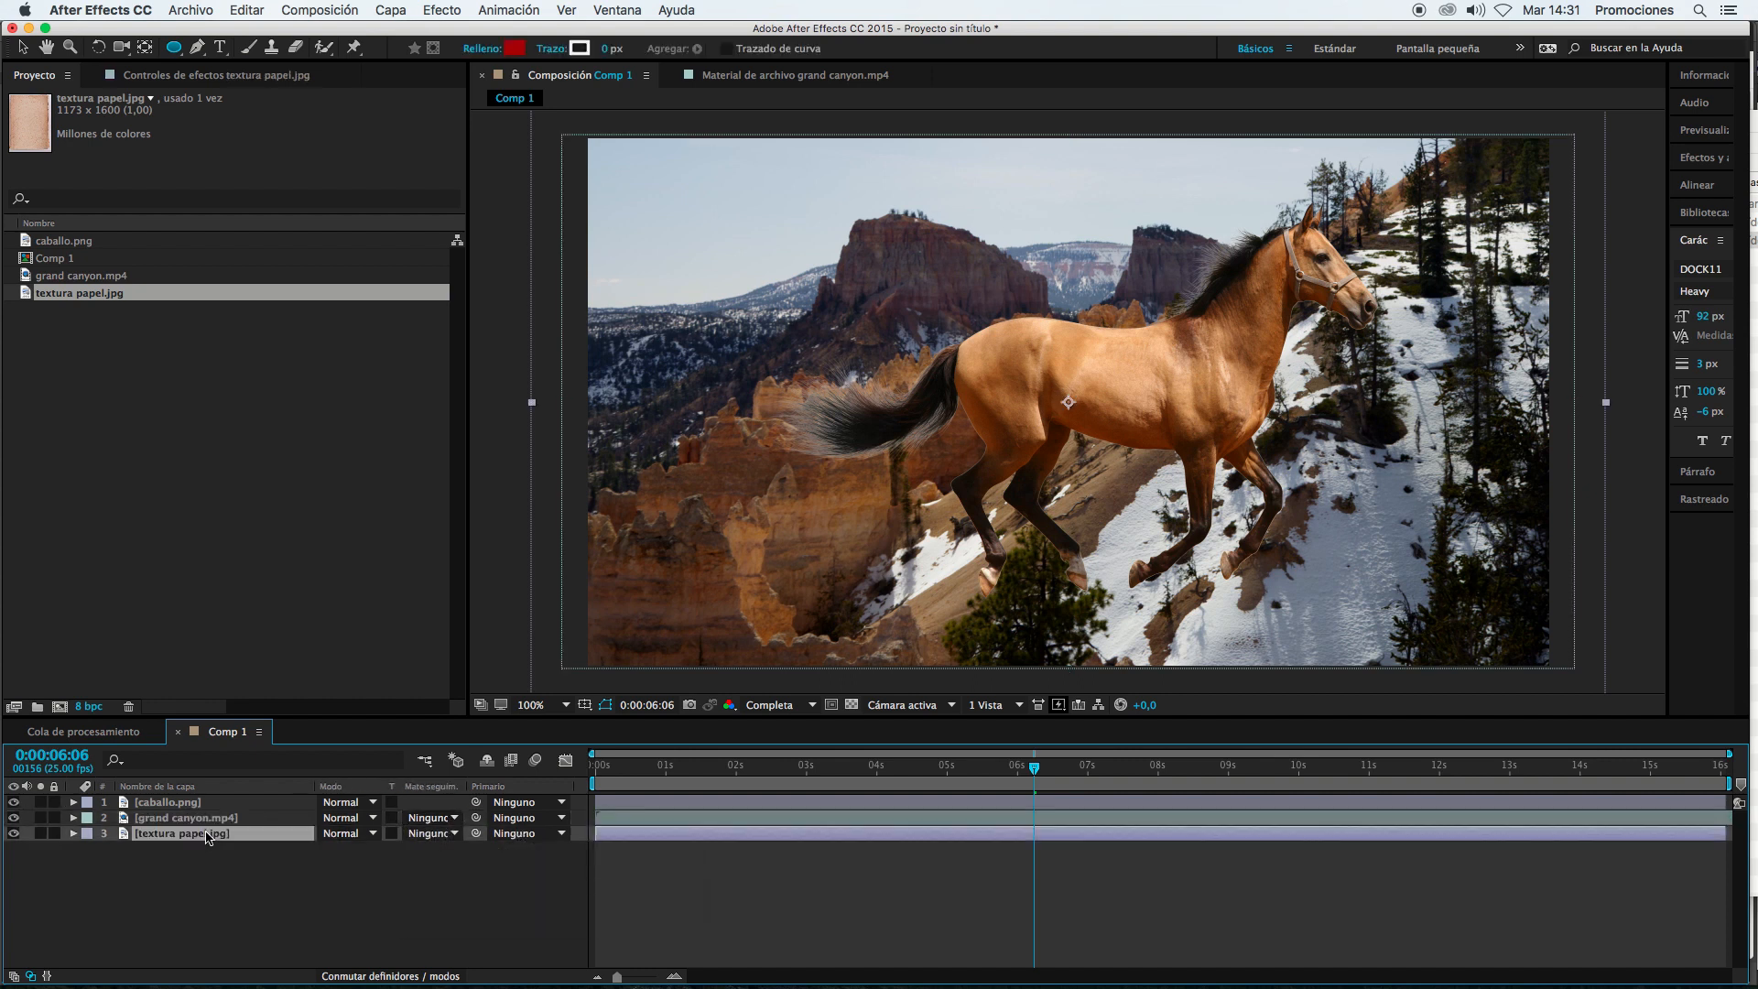
pyautogui.click(442, 833)
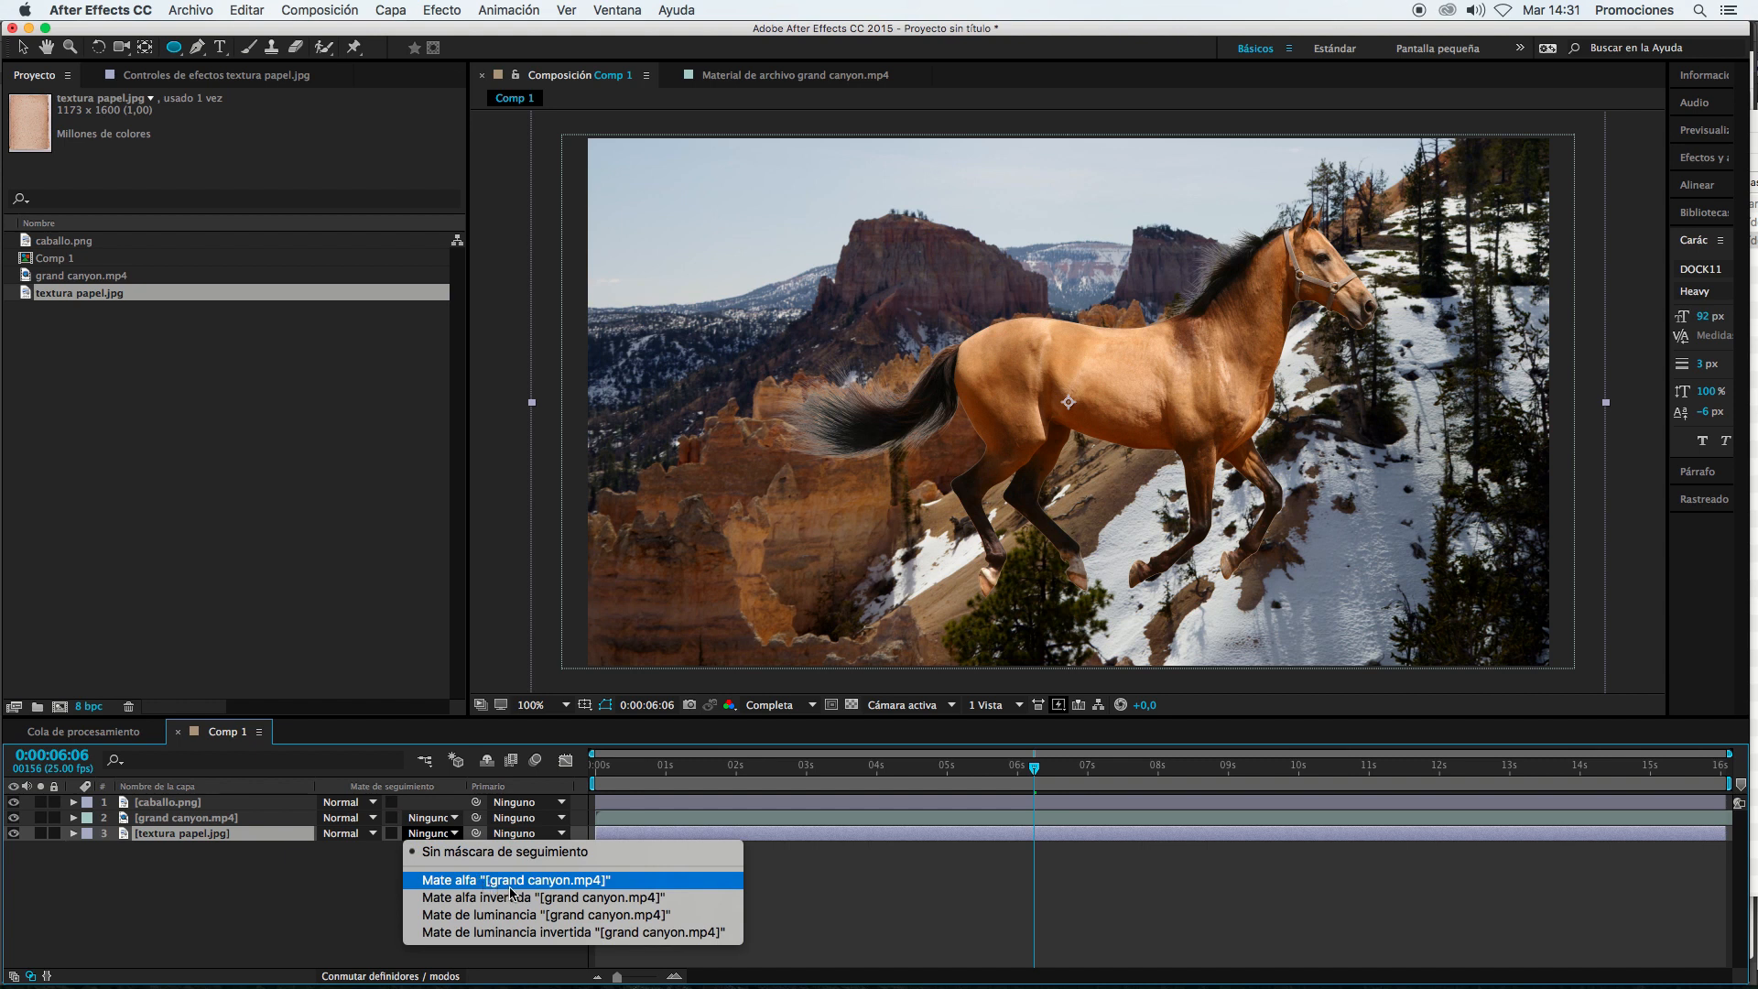
pyautogui.click(279, 862)
pyautogui.click(223, 819)
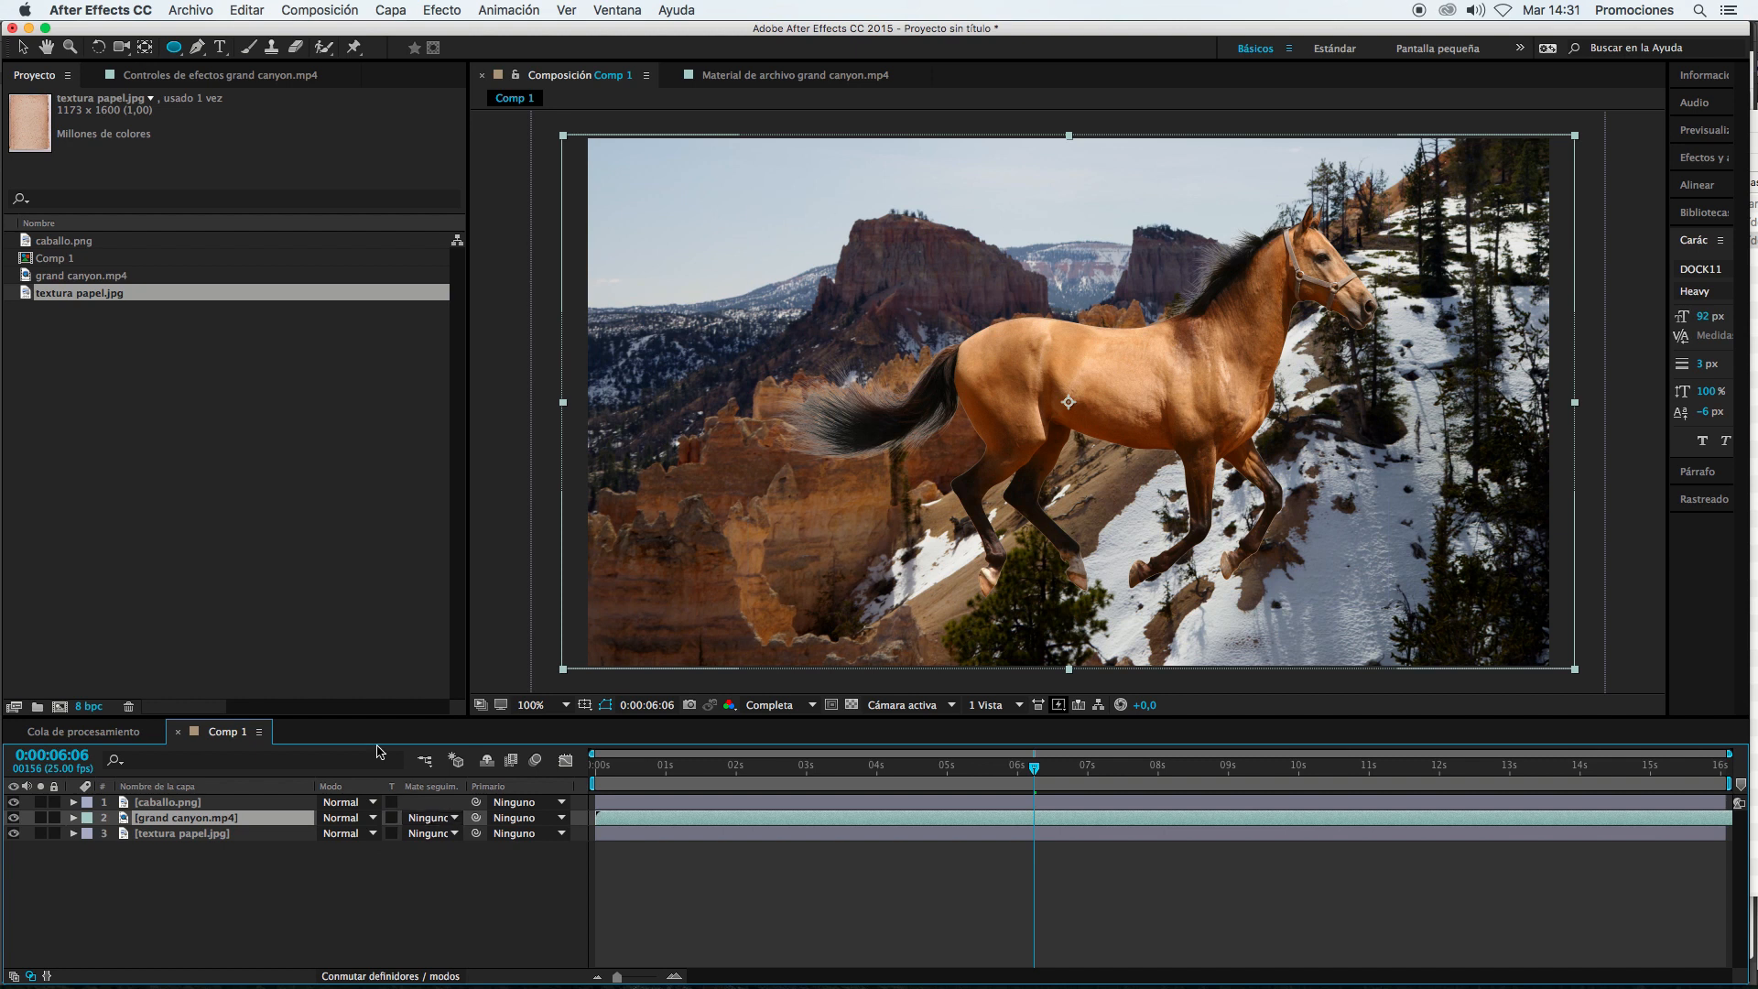
pyautogui.click(430, 817)
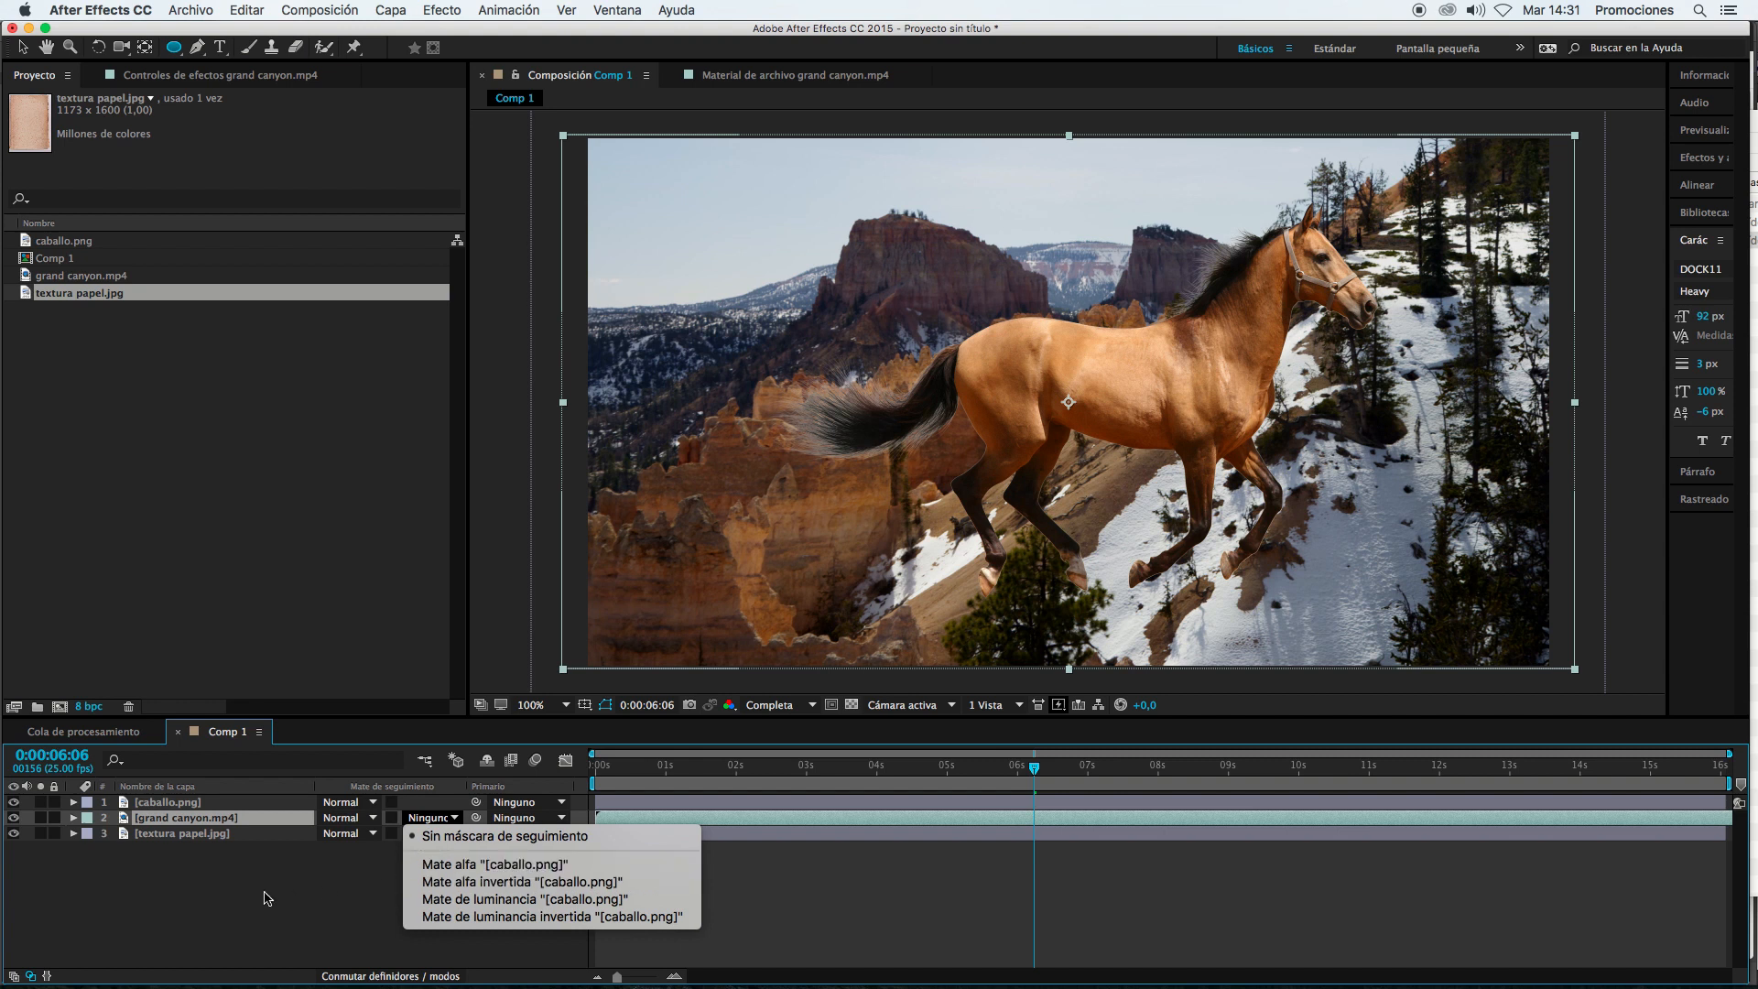
pyautogui.click(236, 866)
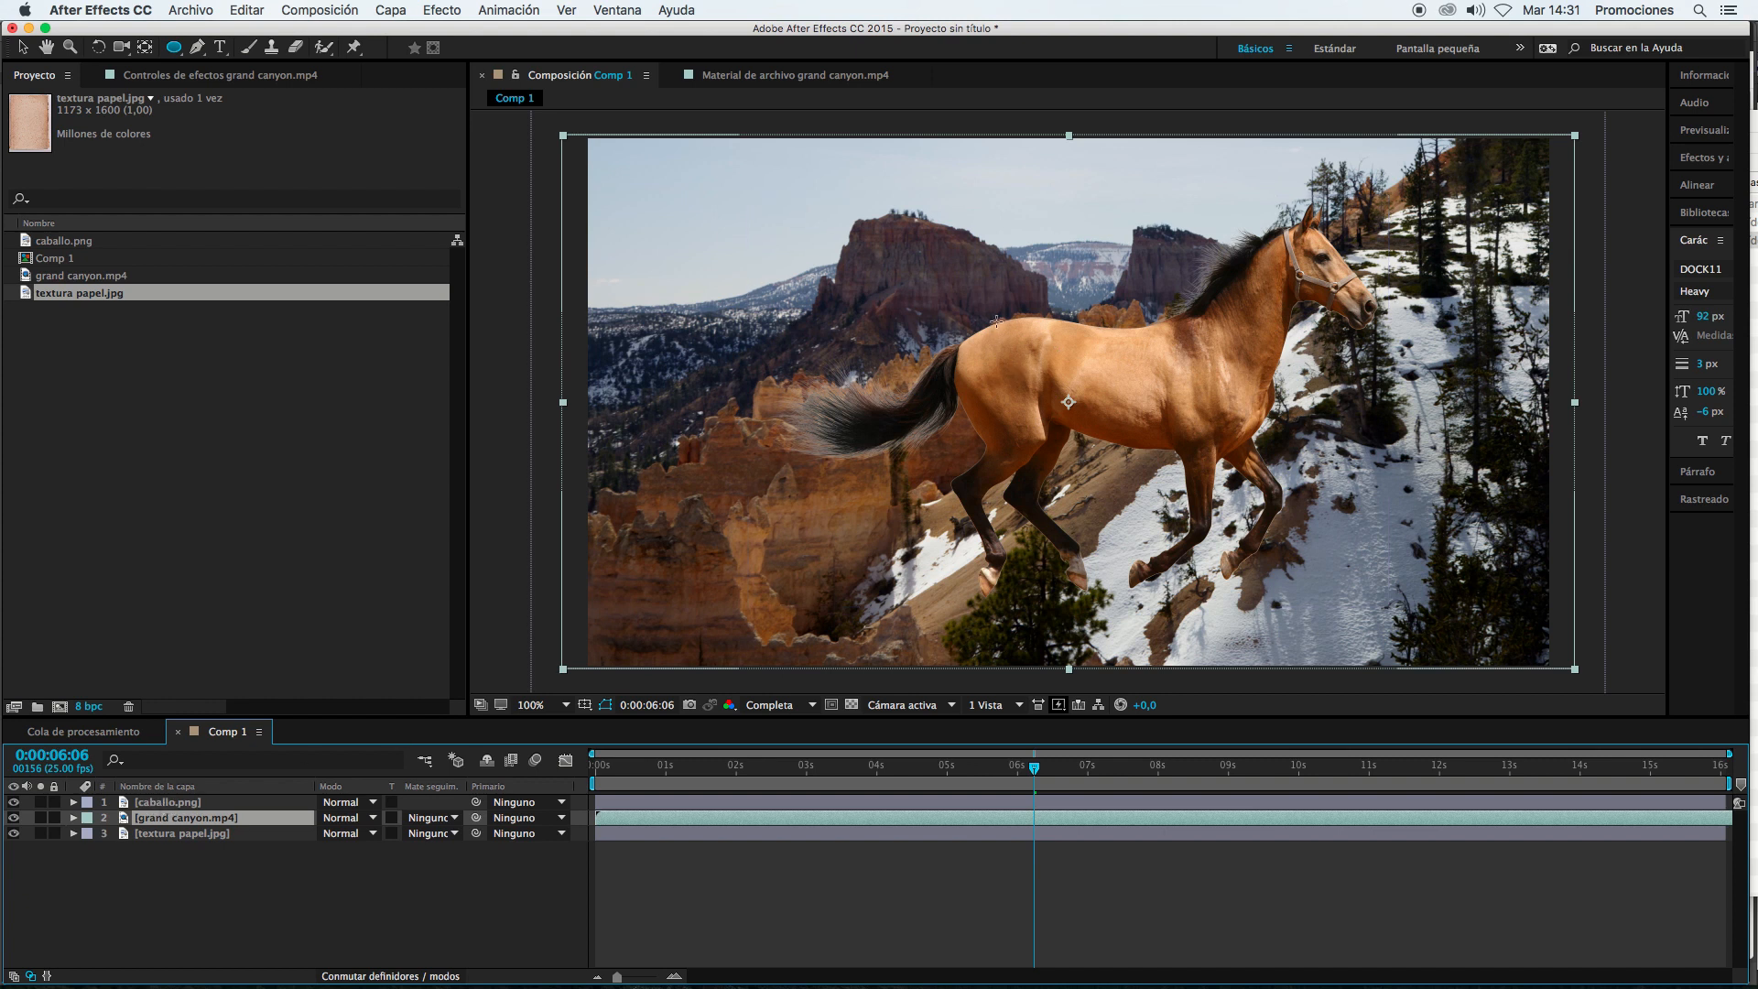
# Step: Set the track matte of the grand canyon.mp4 layer to Mate alfa "[caballo.png]"
pyautogui.click(431, 817)
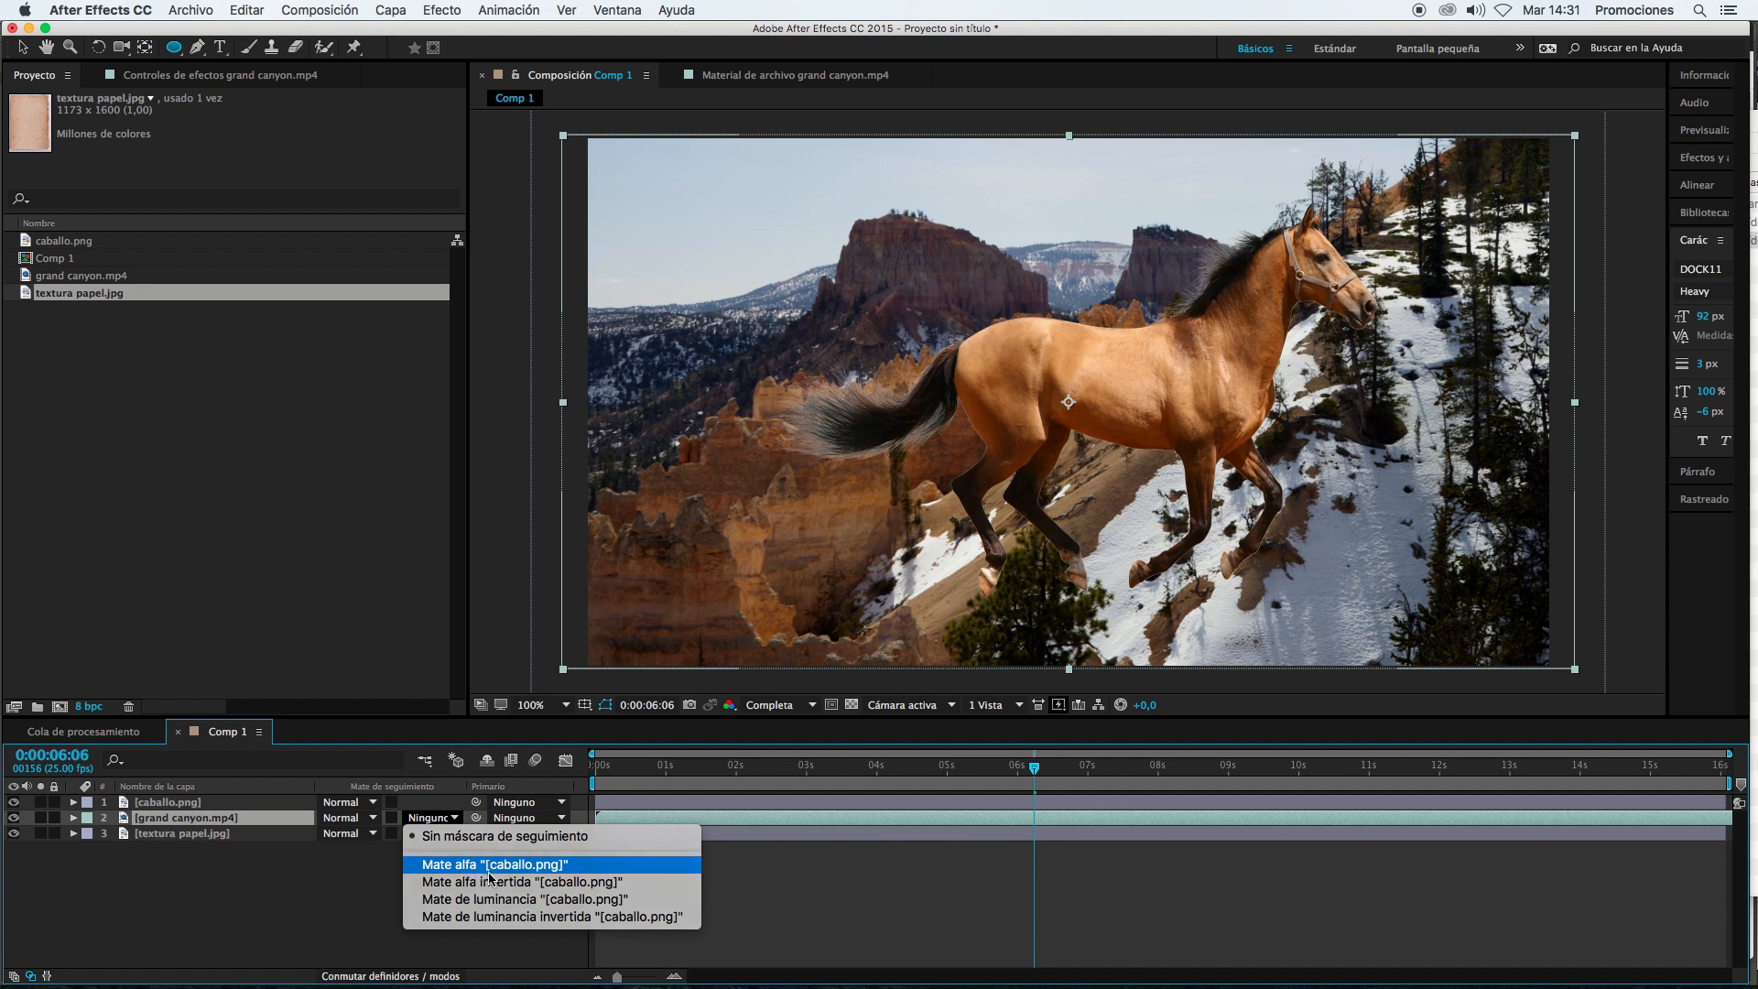
pyautogui.click(486, 867)
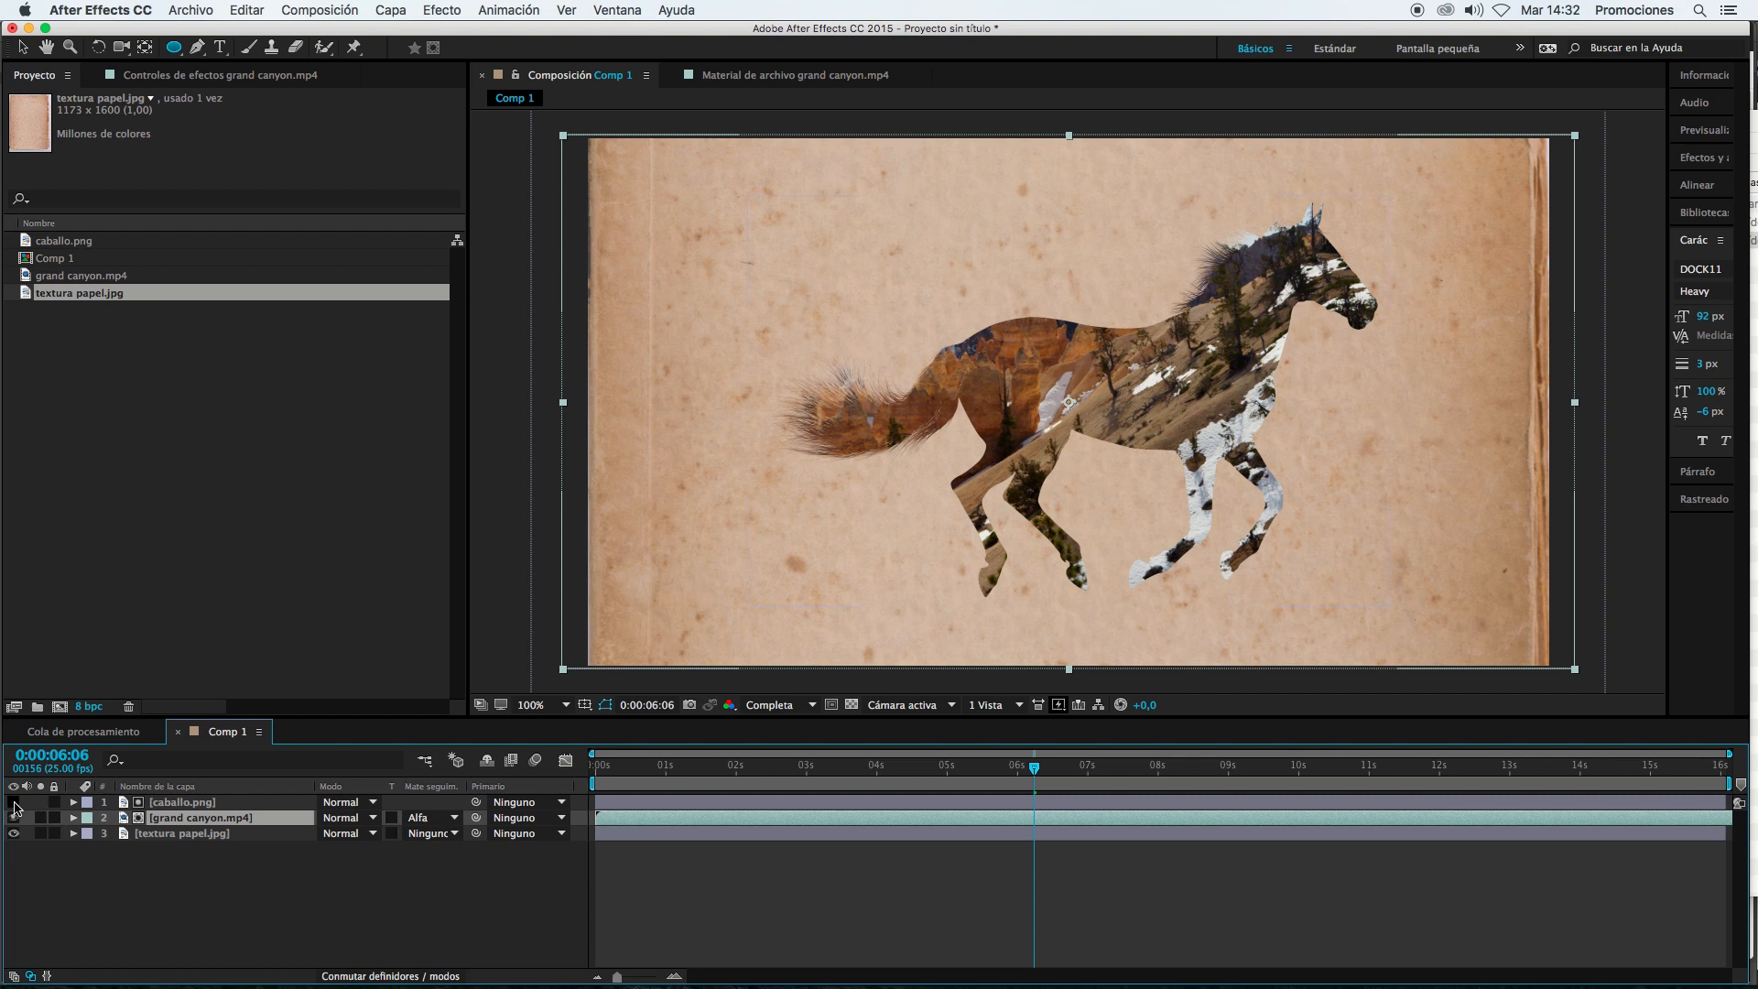
pyautogui.click(194, 804)
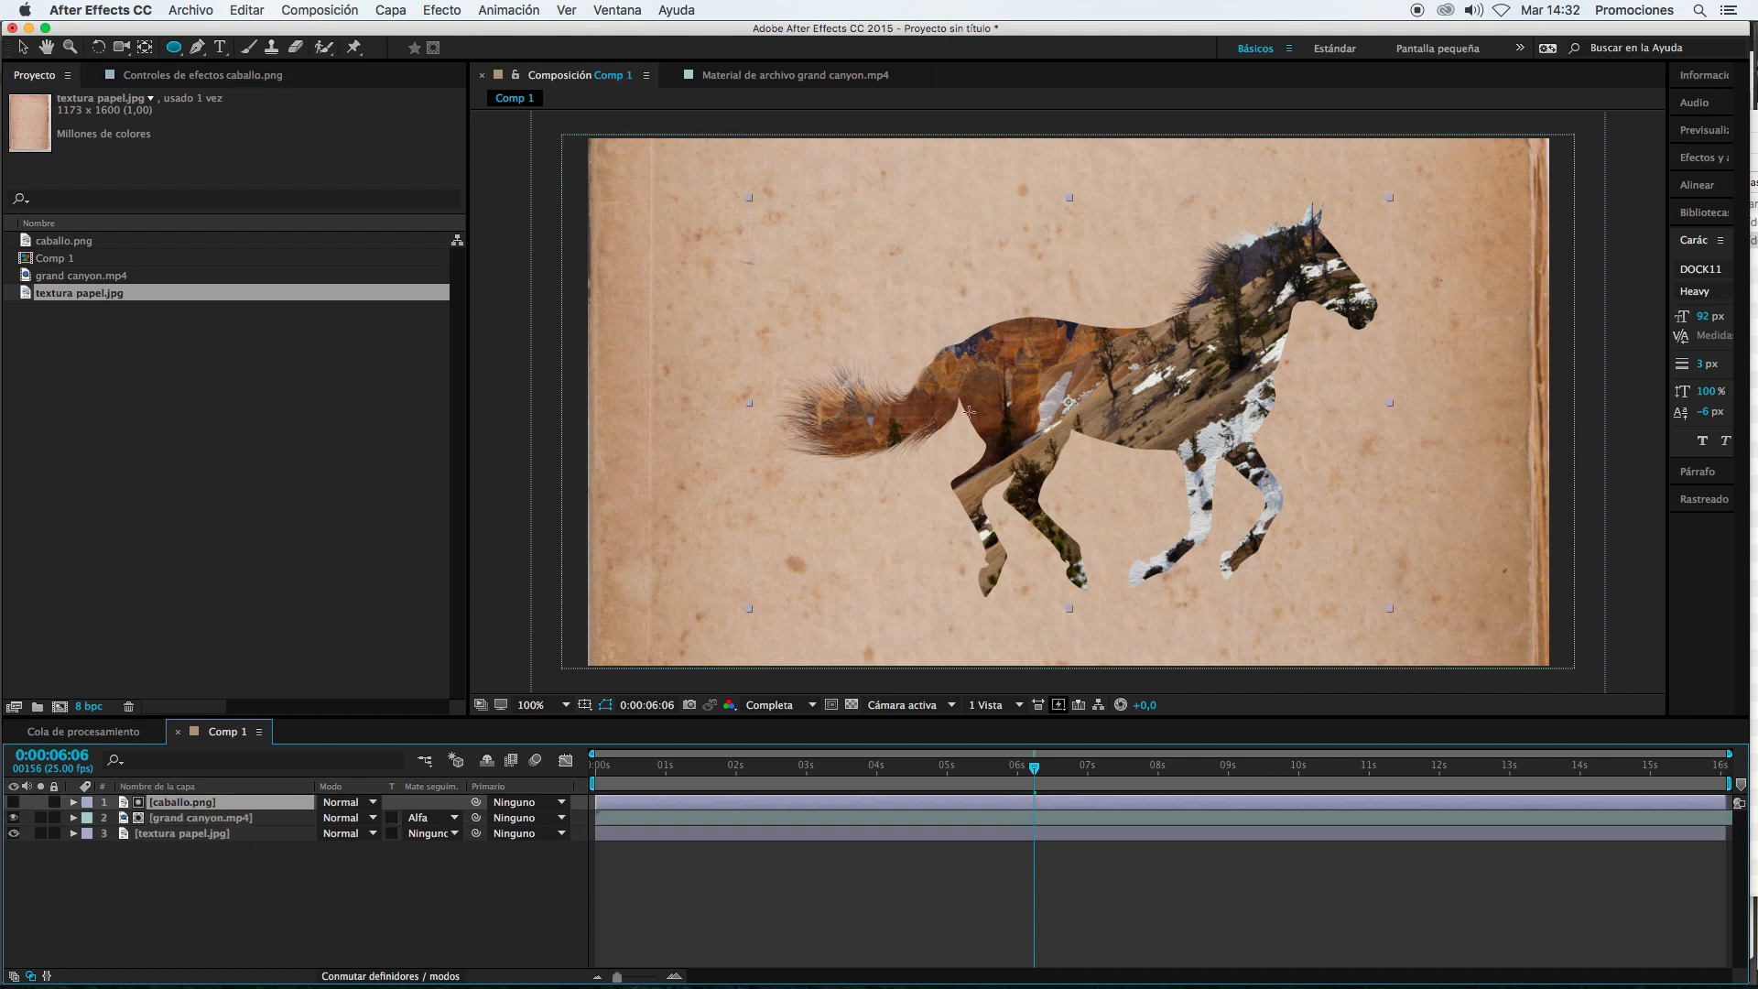
pyautogui.click(217, 822)
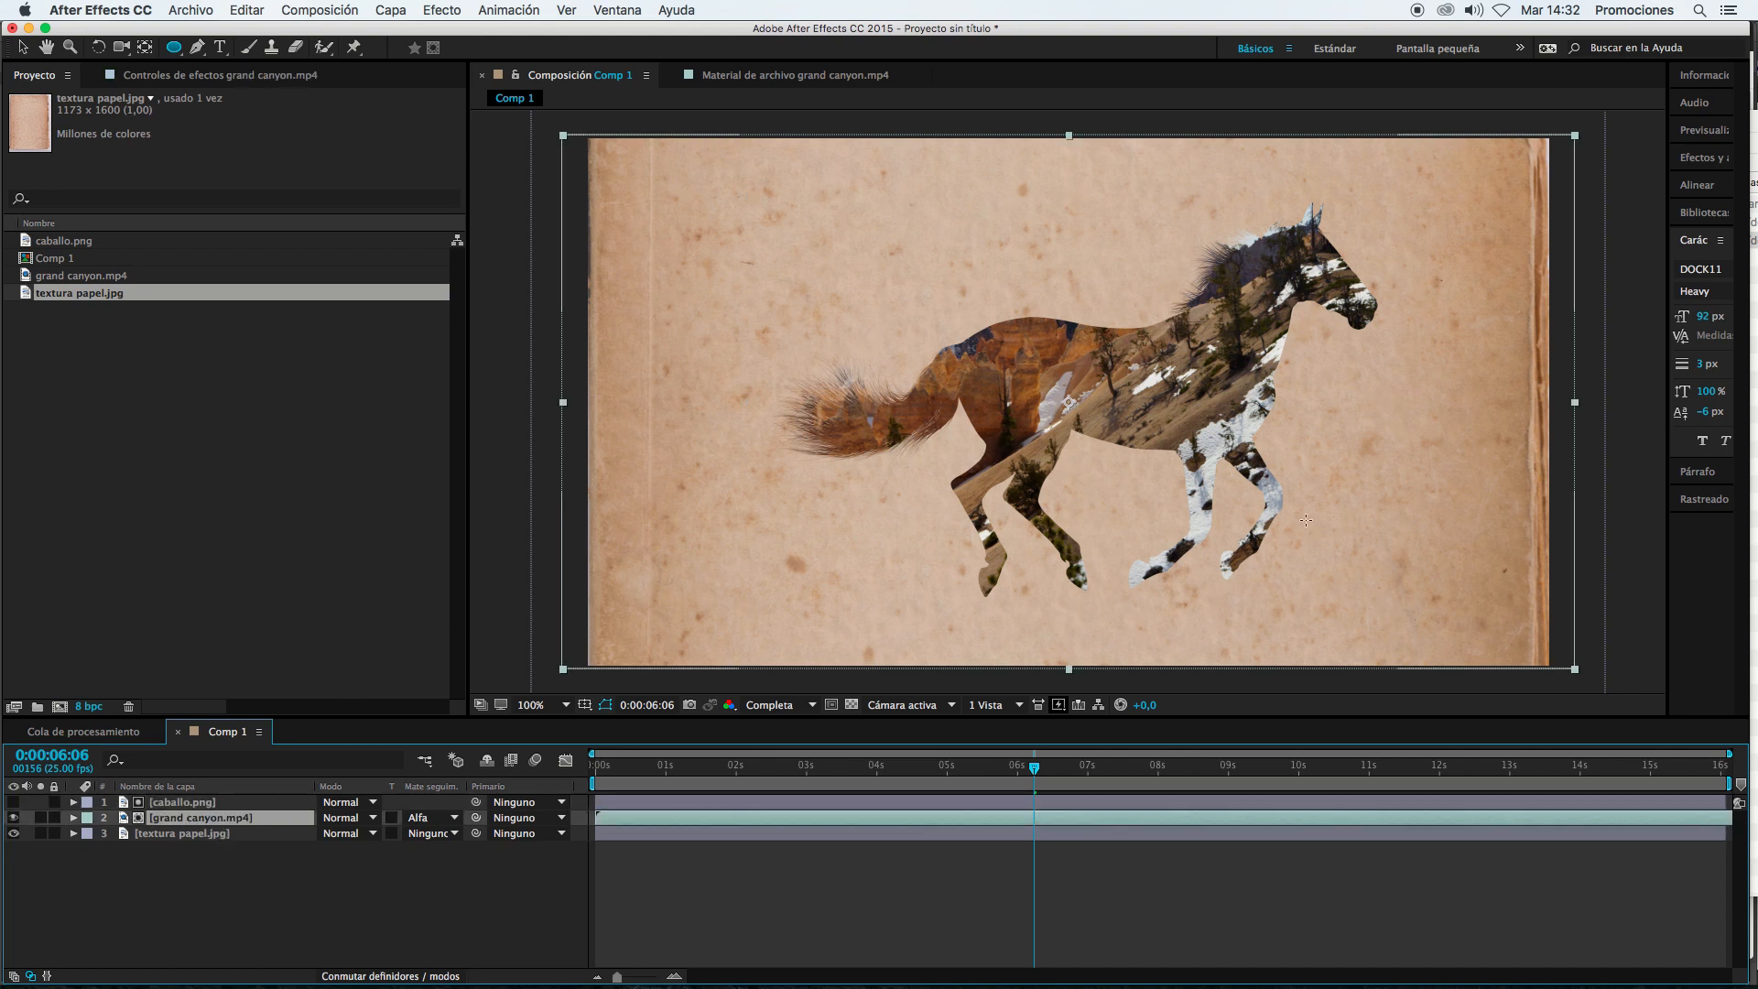
# Step: Shift the caballo.png matte to the left over the paper texture and select the grand canyon.mp4 layer
pyautogui.click(236, 802)
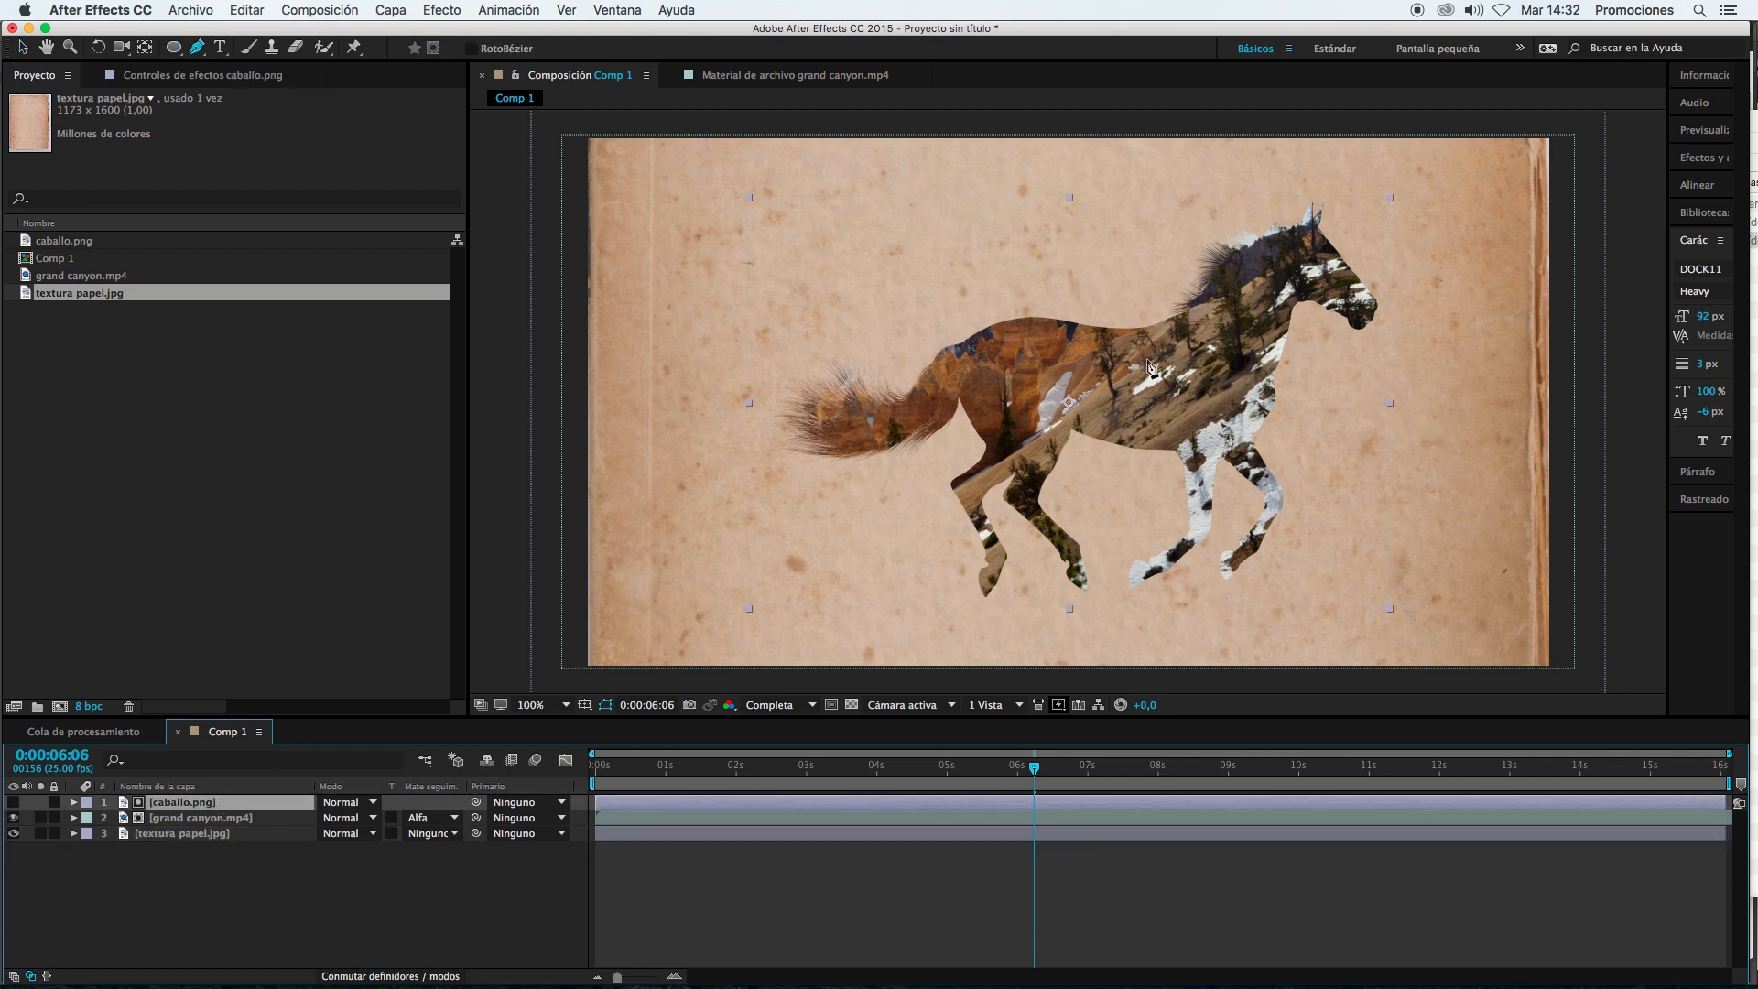
pyautogui.moveTo(1154, 364); pyautogui.dragTo(996, 392)
pyautogui.click(234, 827)
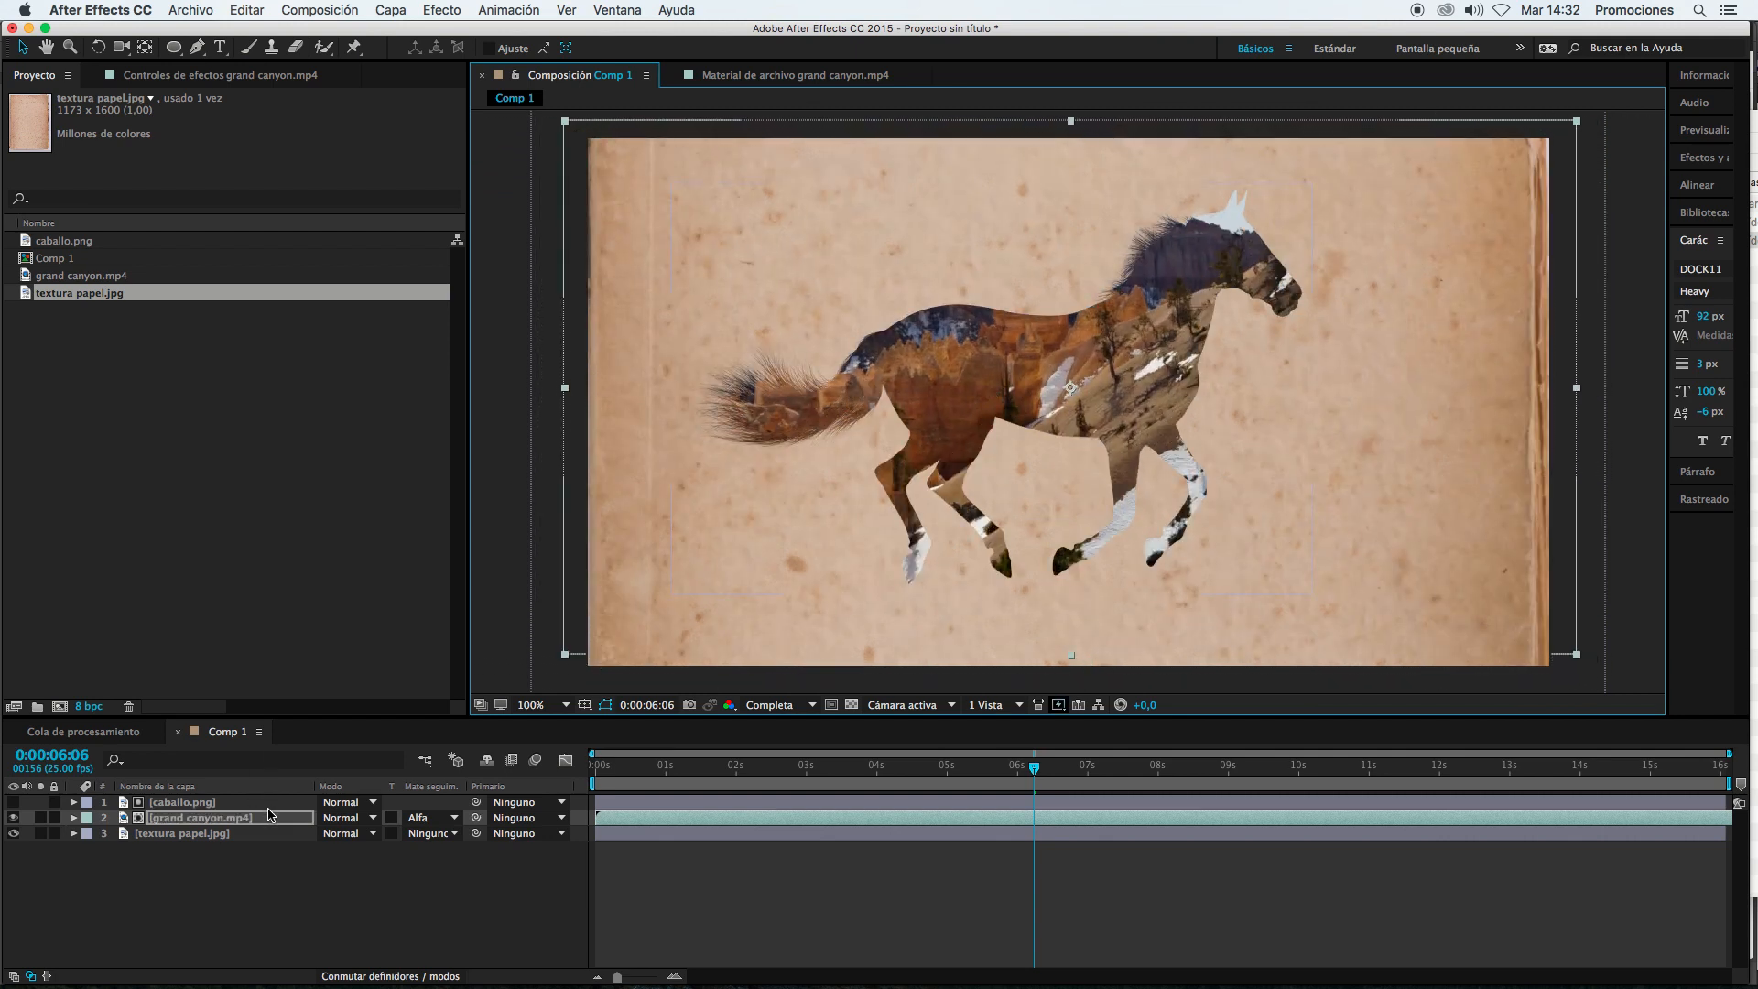
# Step: Review the track matte options of grand canyon.mp4 and the caballo.png layer that they refer to
pyautogui.click(428, 818)
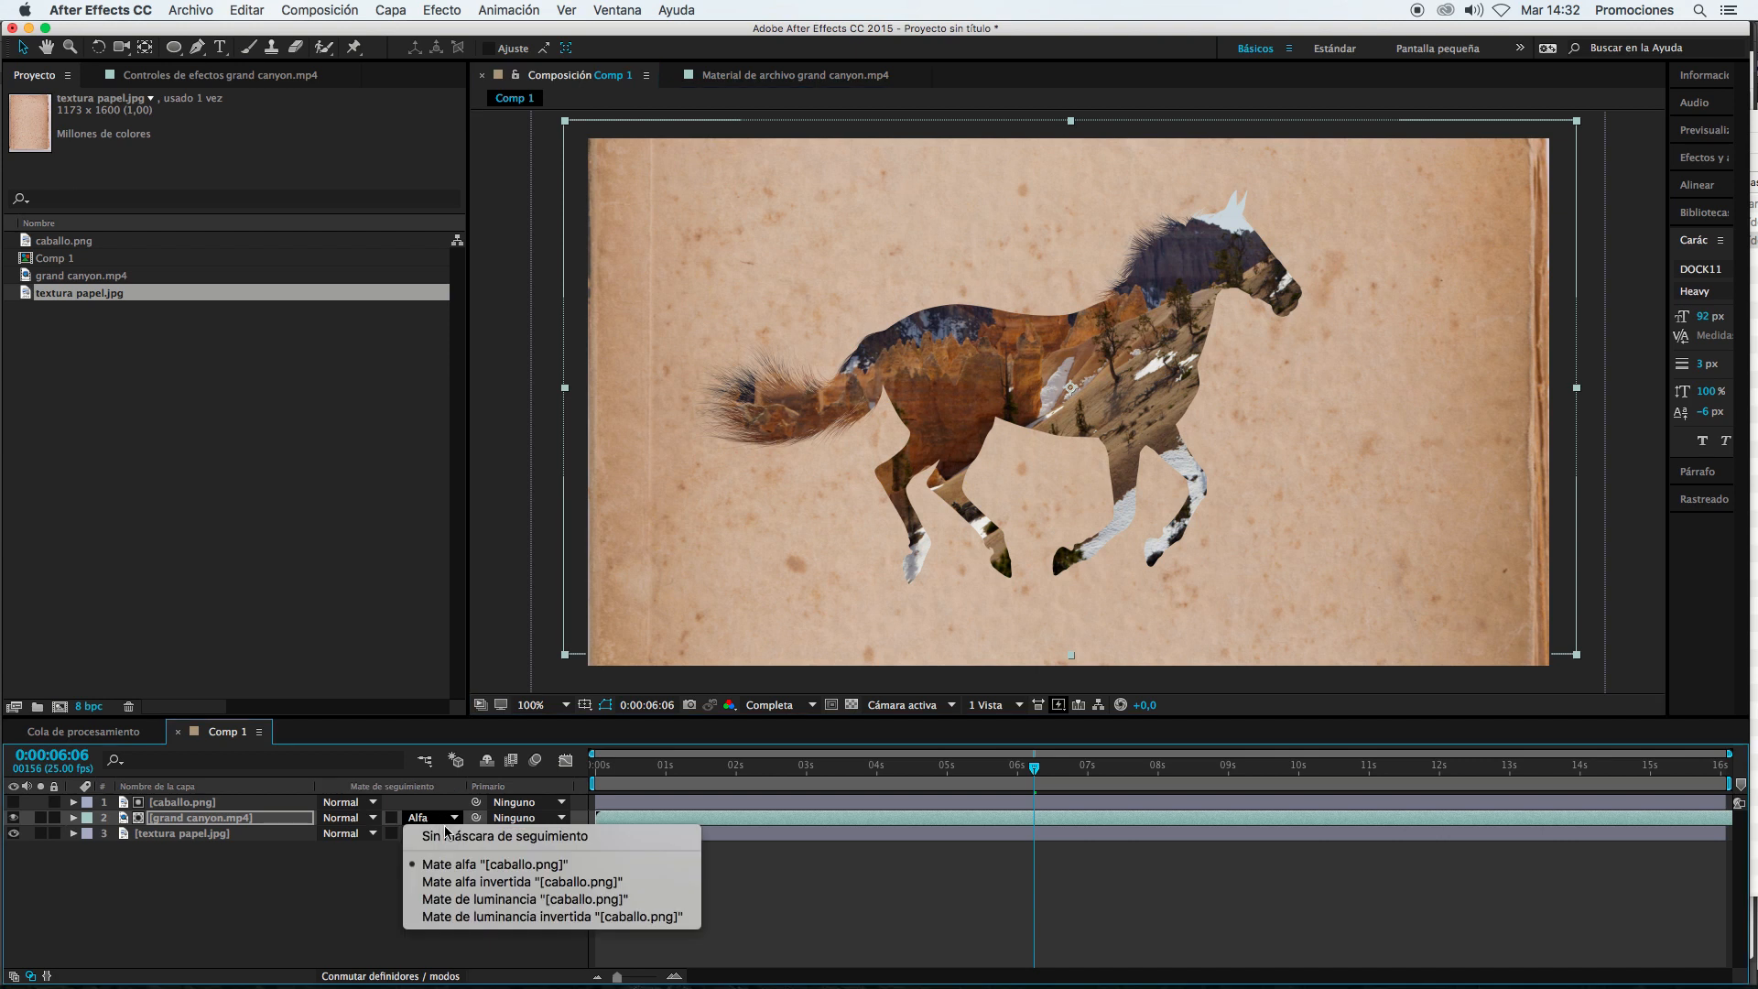
pyautogui.click(197, 859)
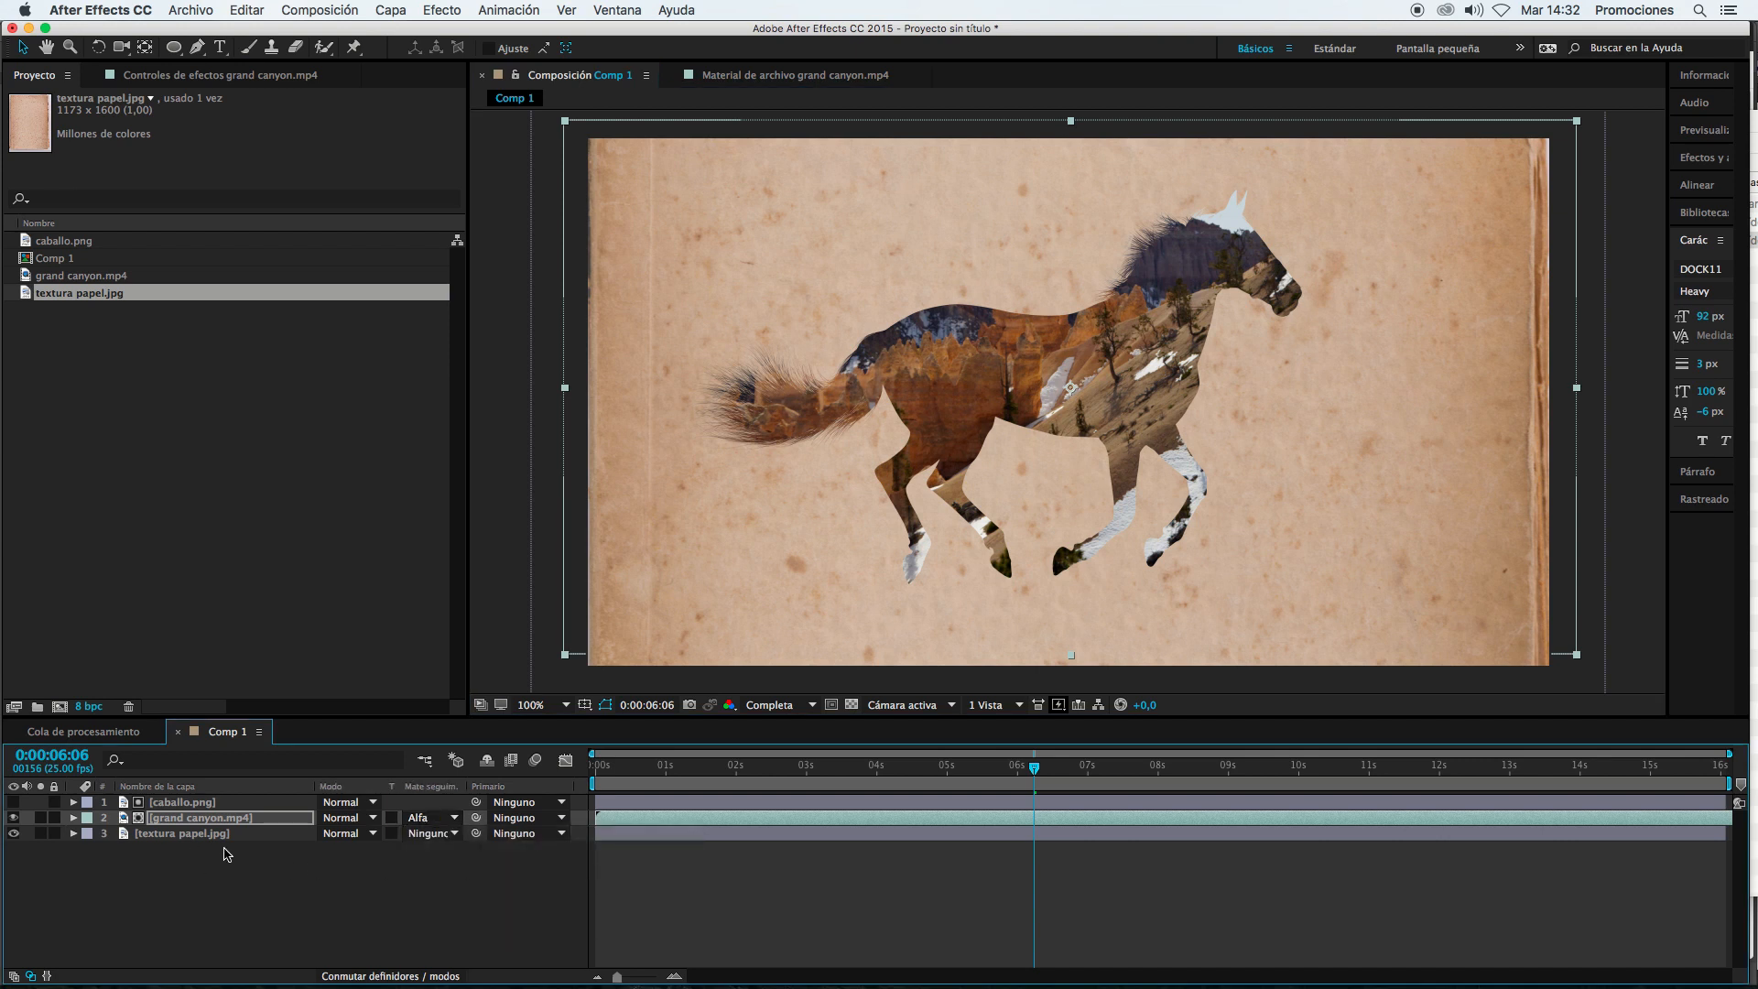
pyautogui.click(199, 821)
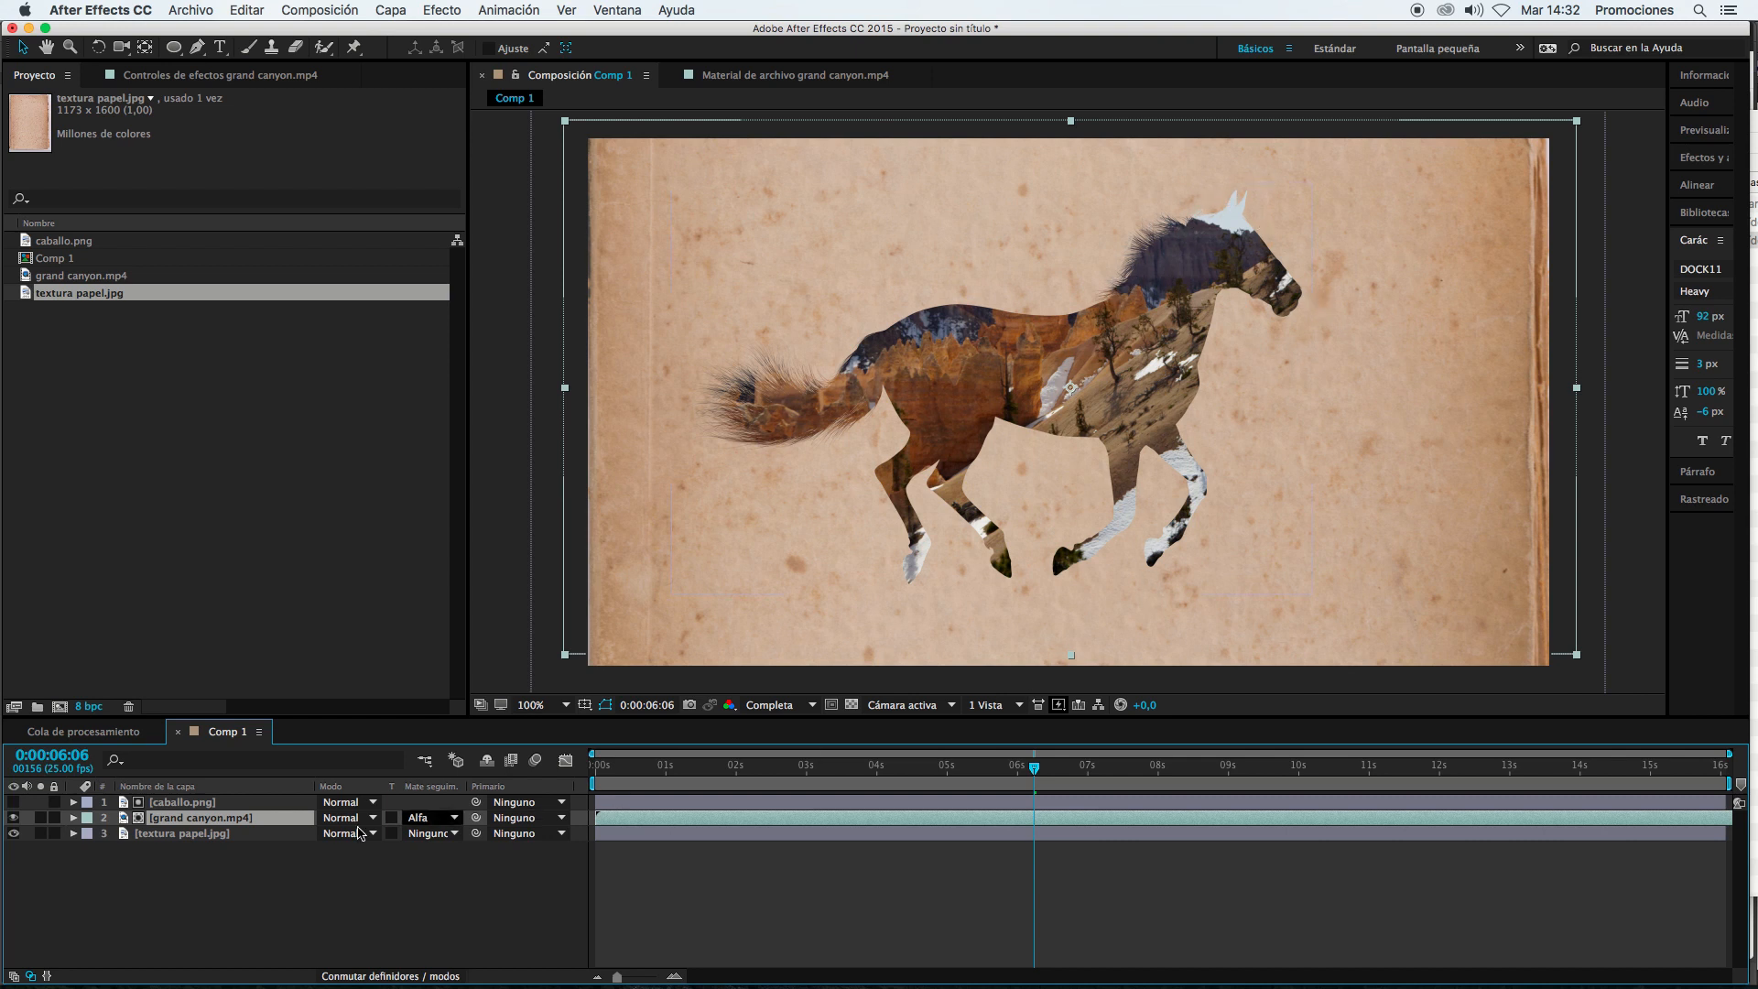
pyautogui.click(174, 802)
pyautogui.click(429, 817)
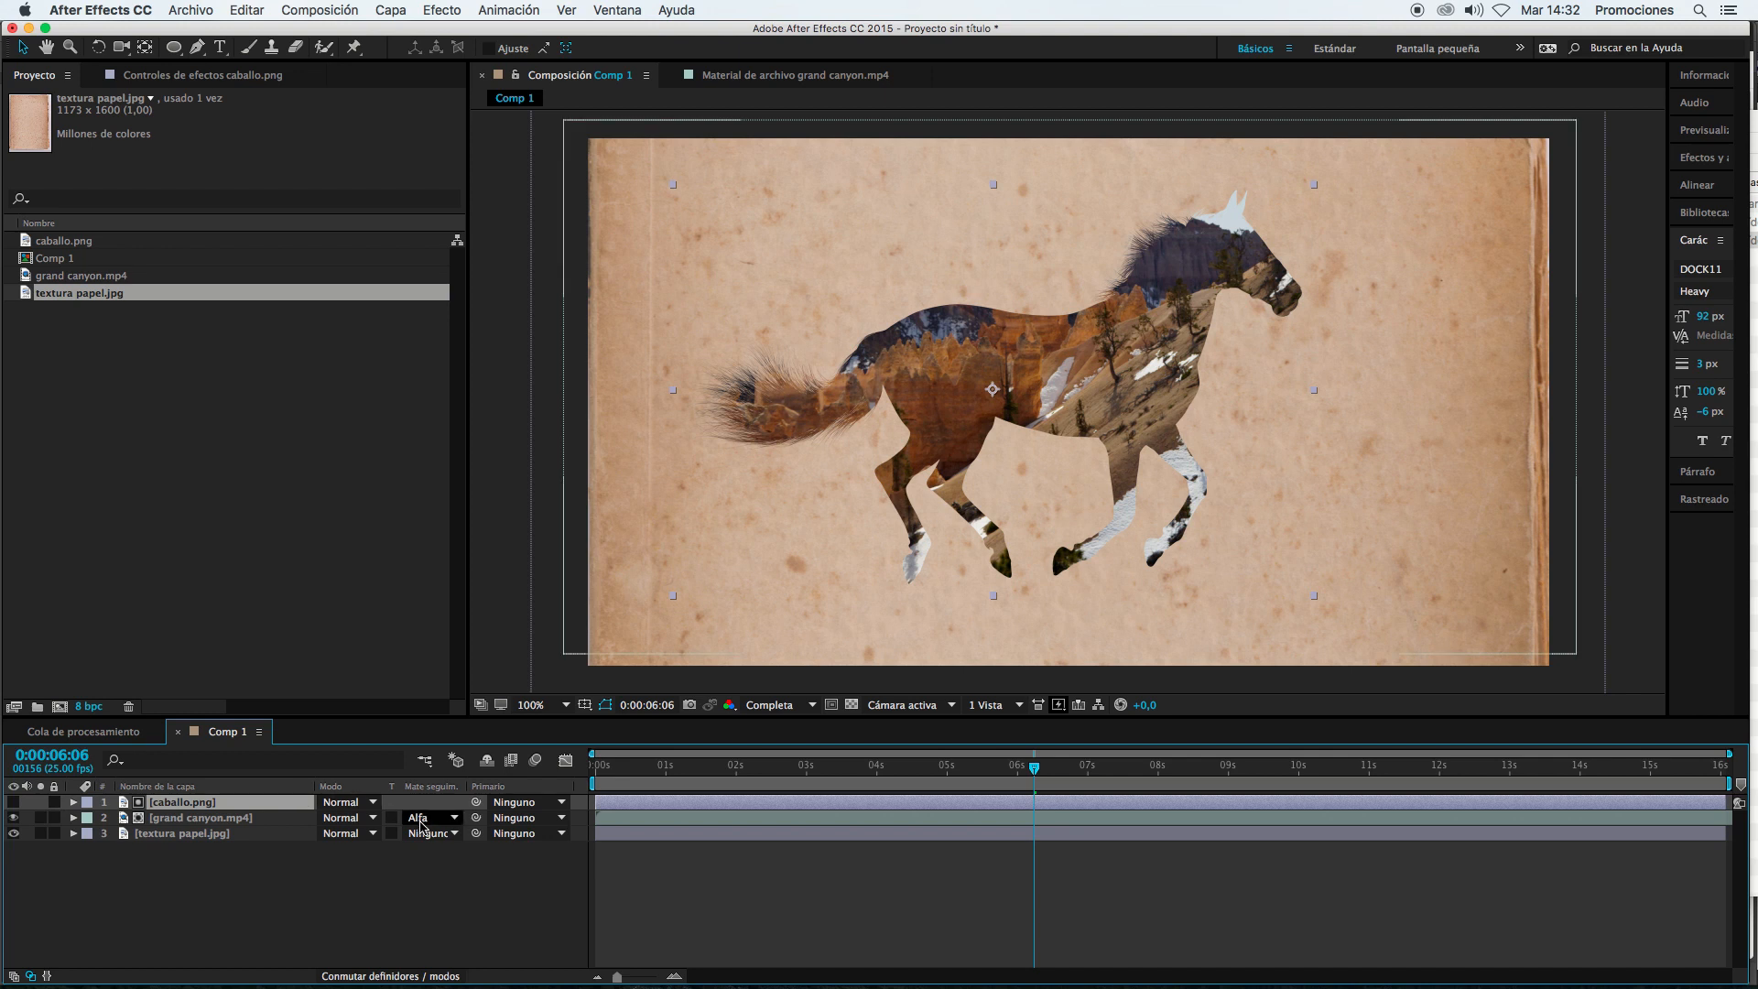
pyautogui.click(290, 916)
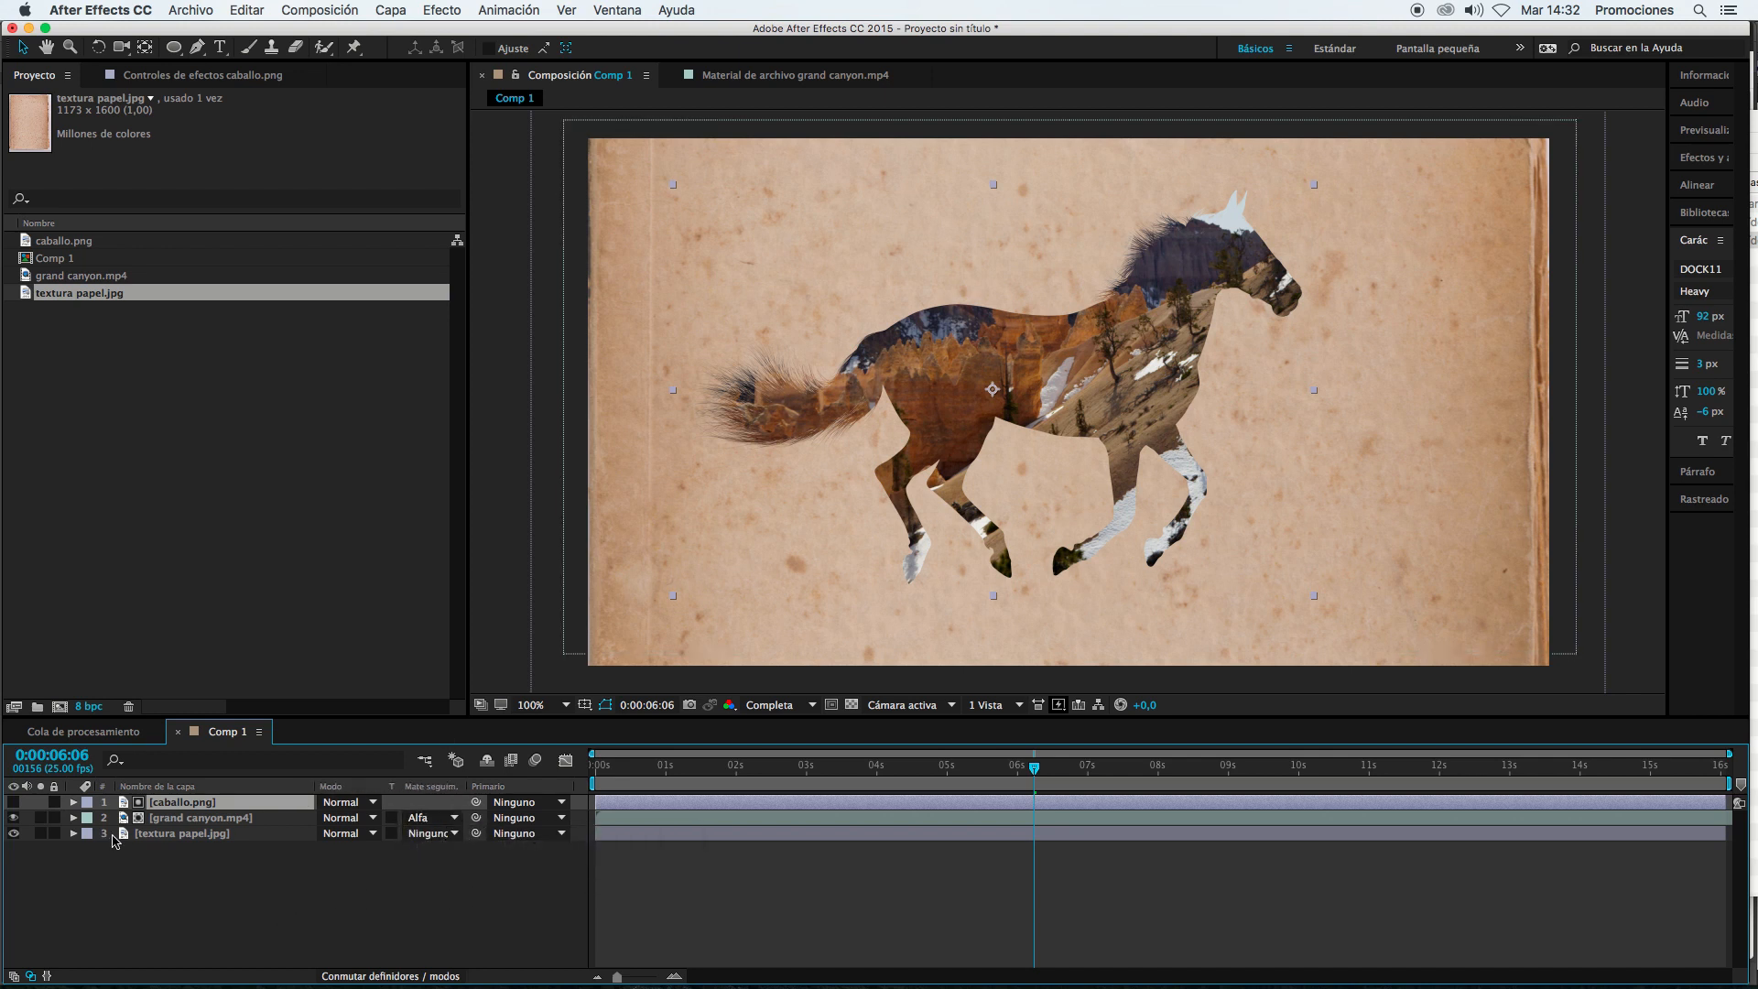
# Step: Change the track matte of grand canyon.mp4 to Mate alfa invertida "[caballo.png]" and keep that layer selected
pyautogui.click(455, 819)
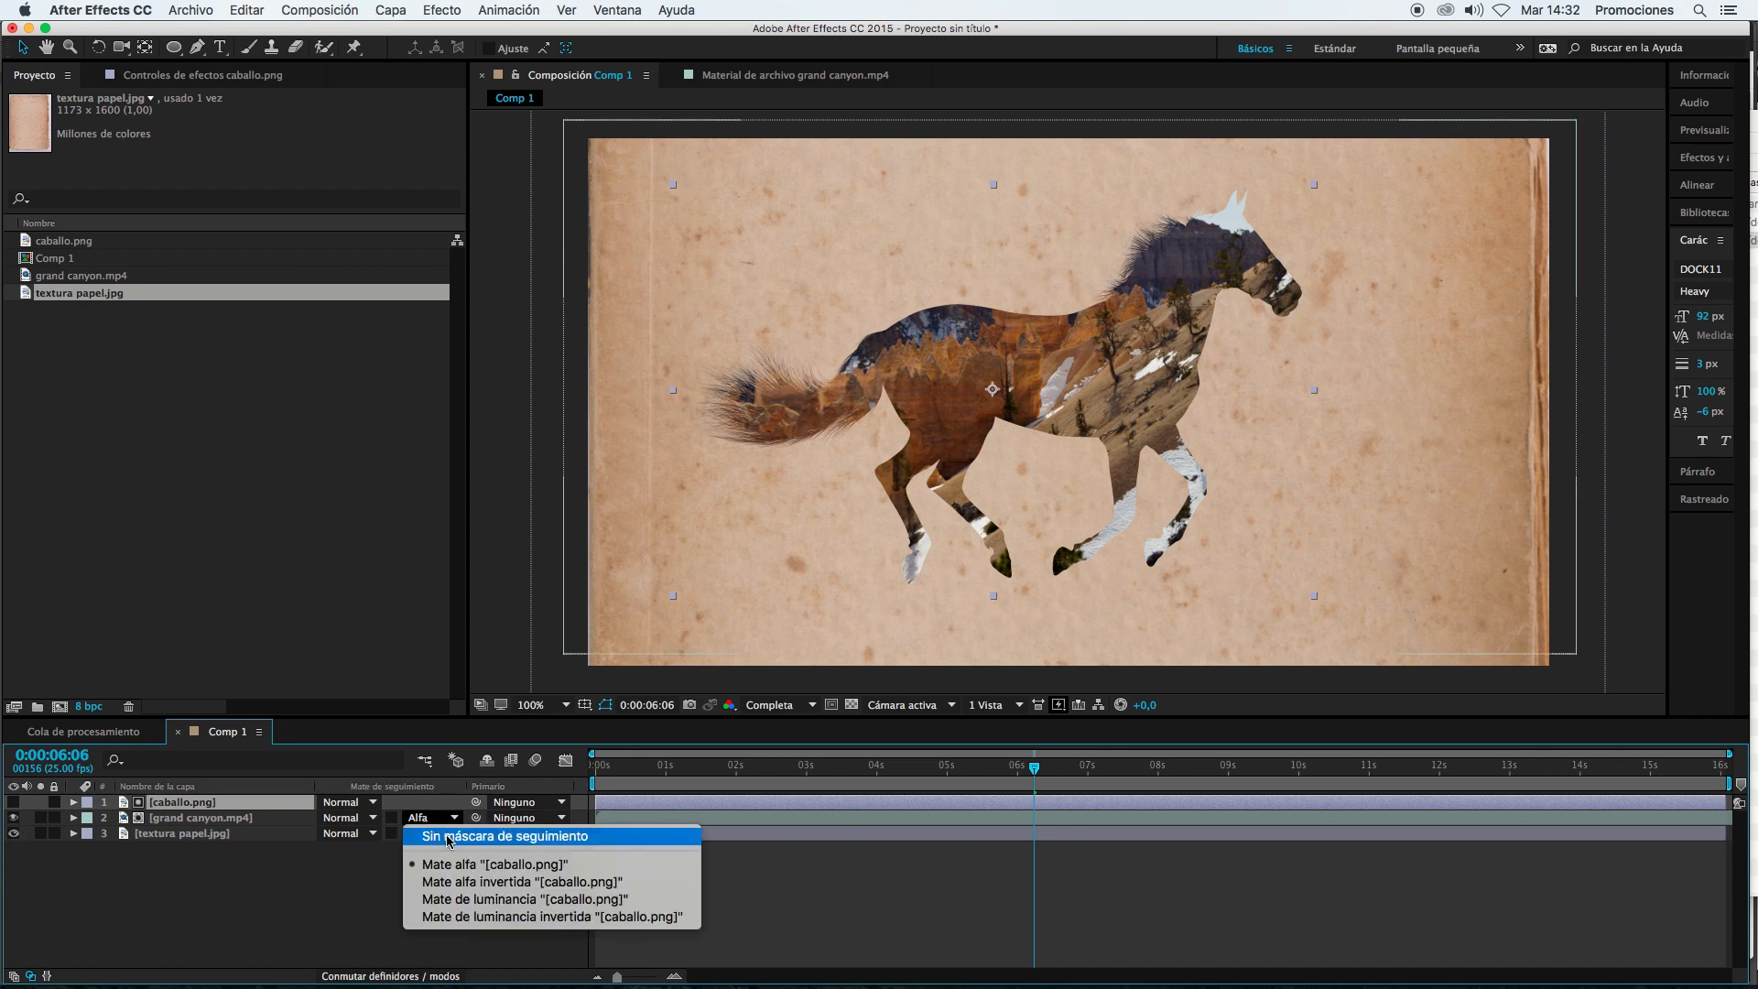
pyautogui.click(492, 884)
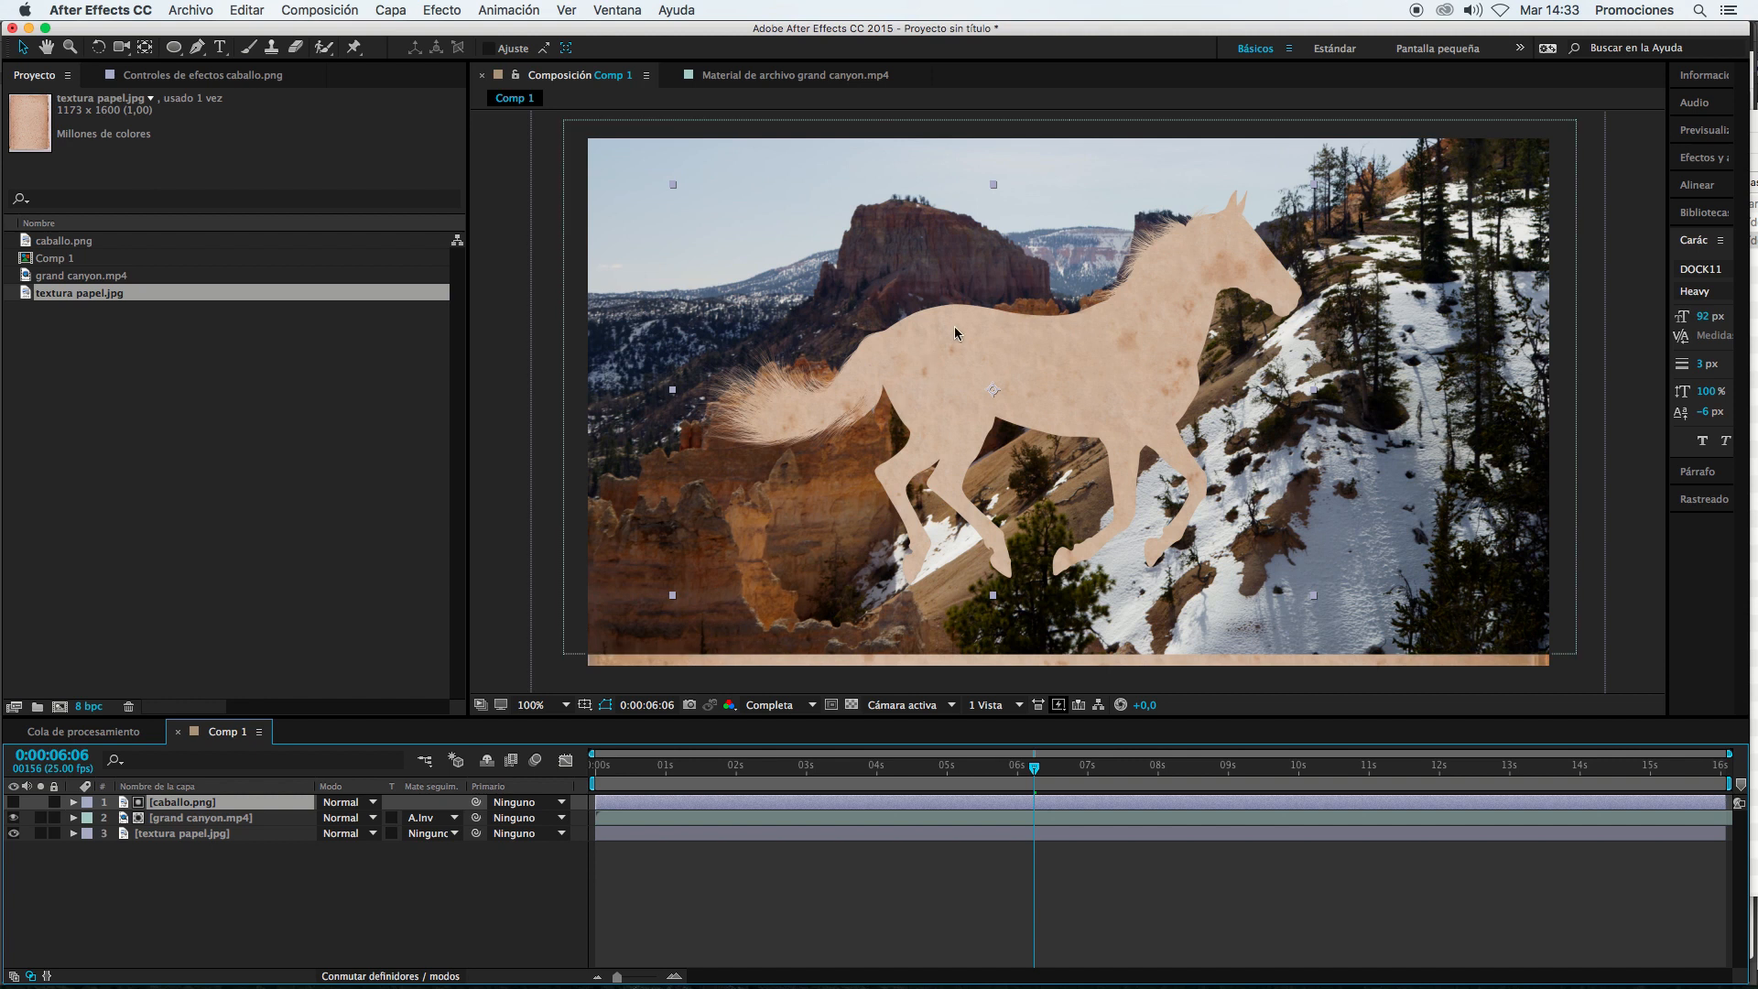
pyautogui.click(194, 818)
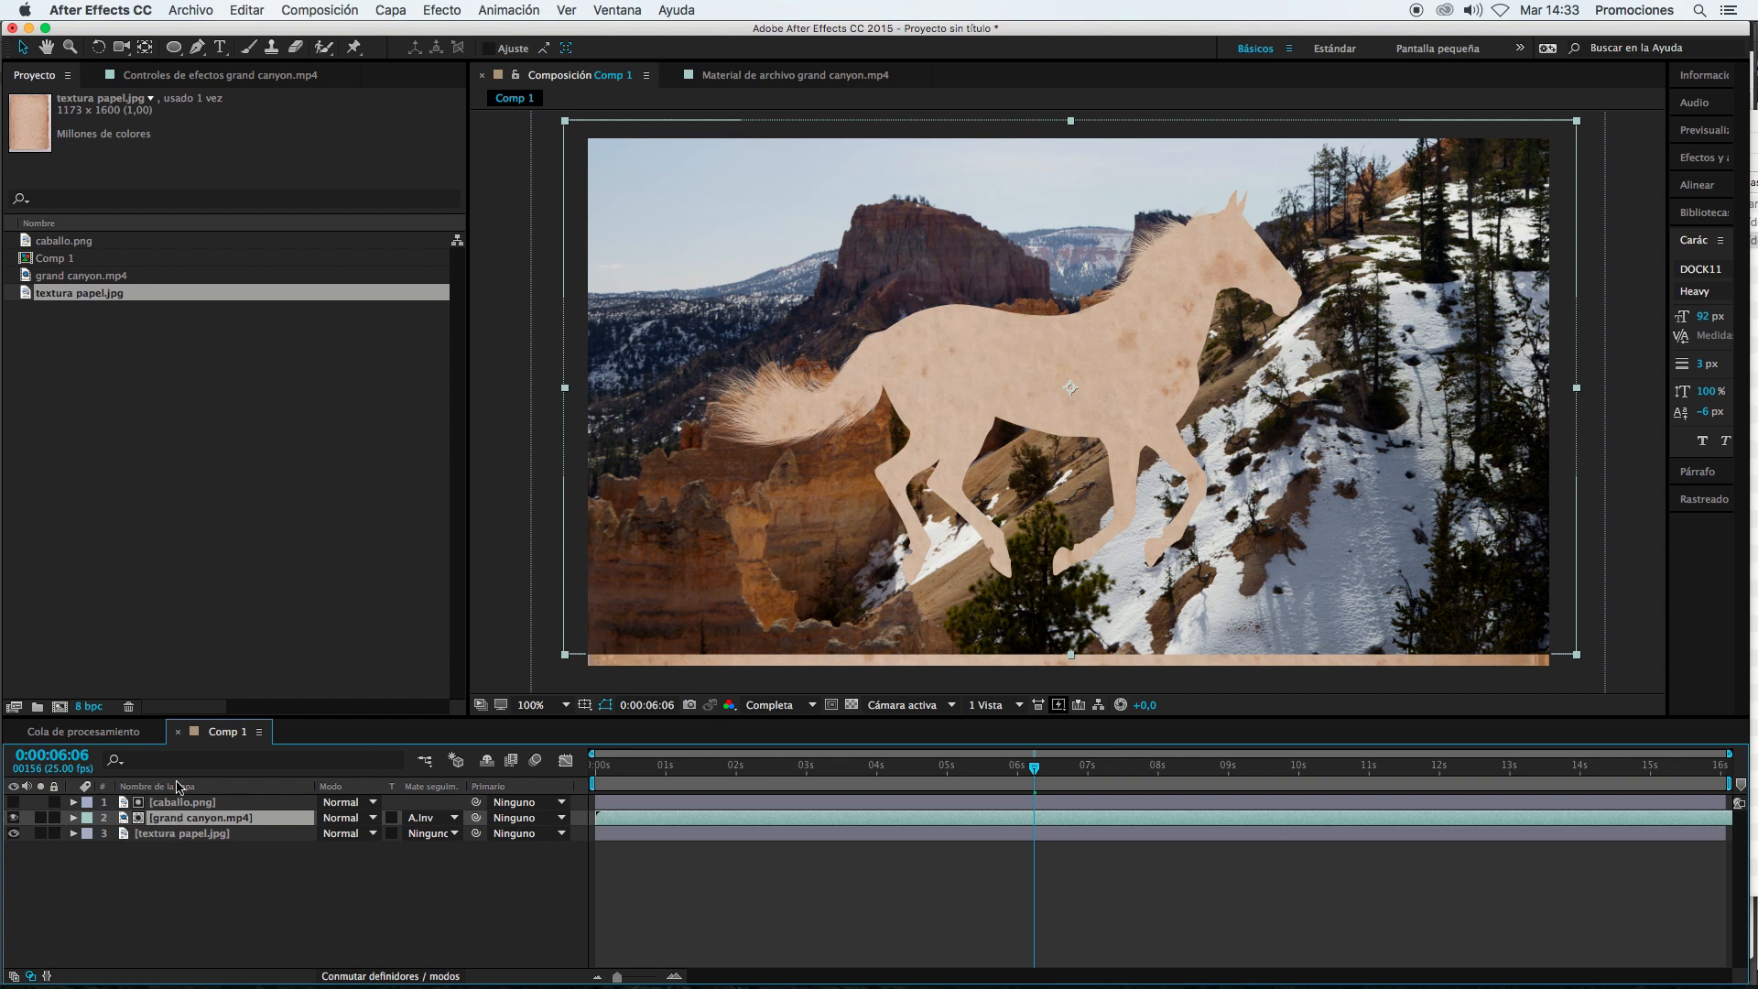
pyautogui.click(233, 804)
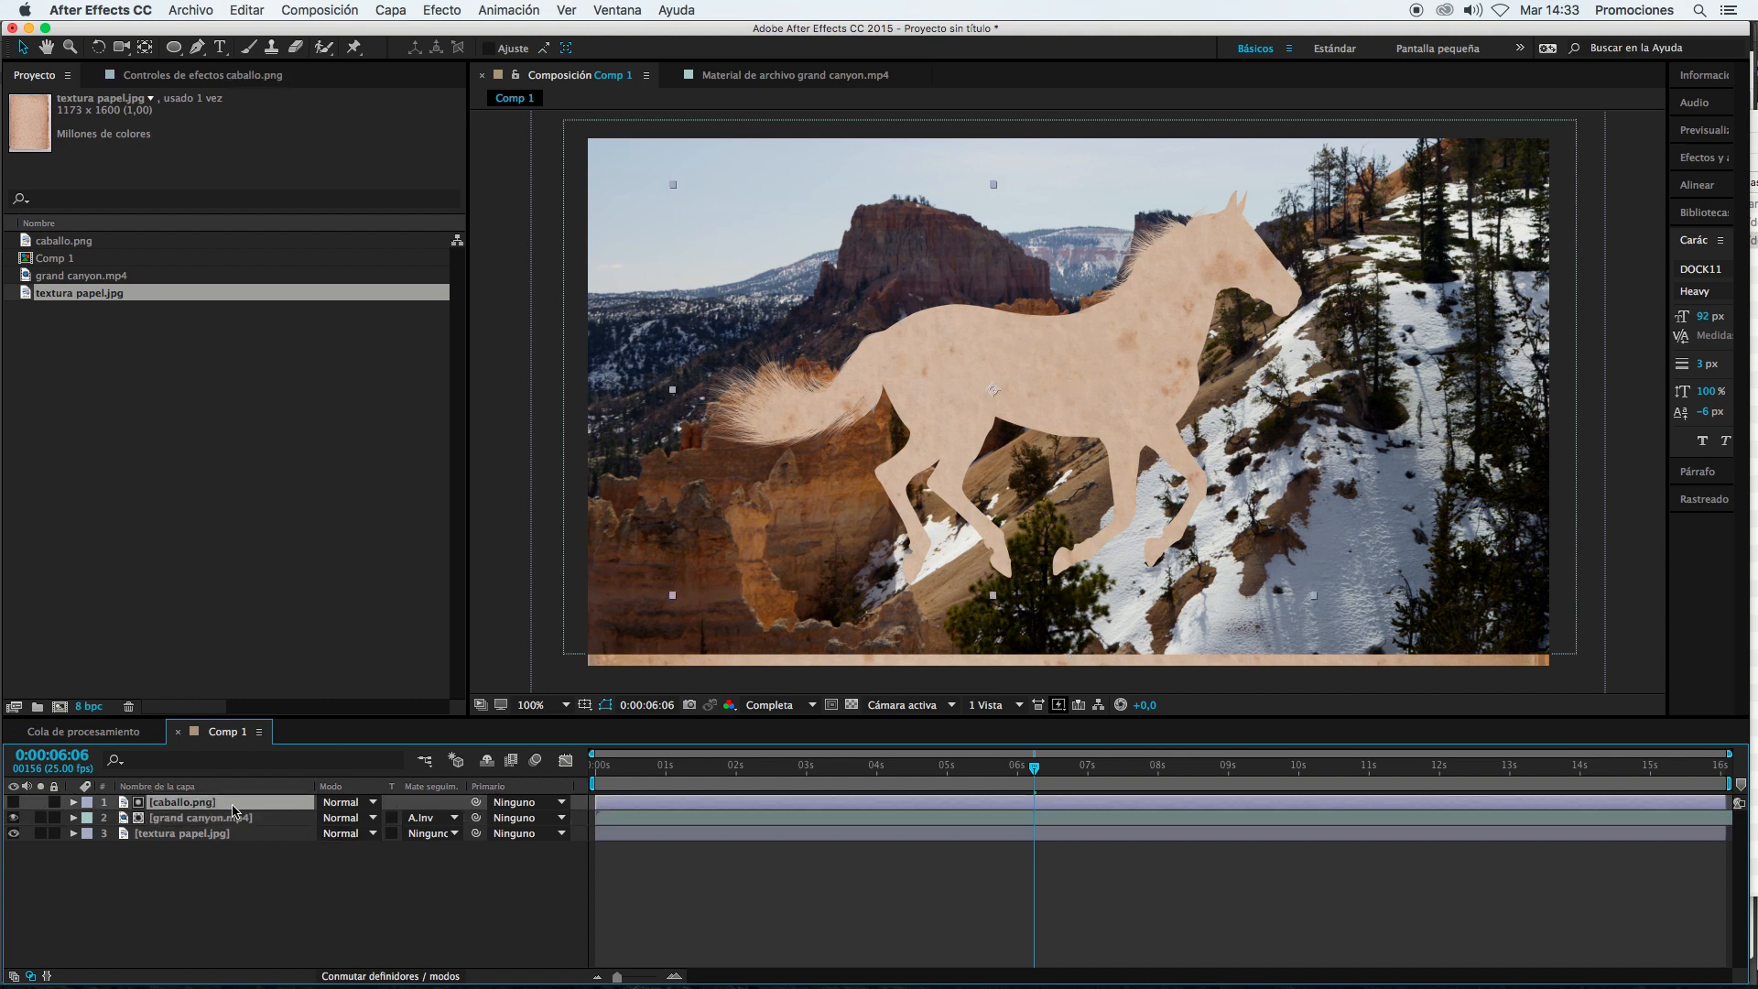
pyautogui.click(243, 817)
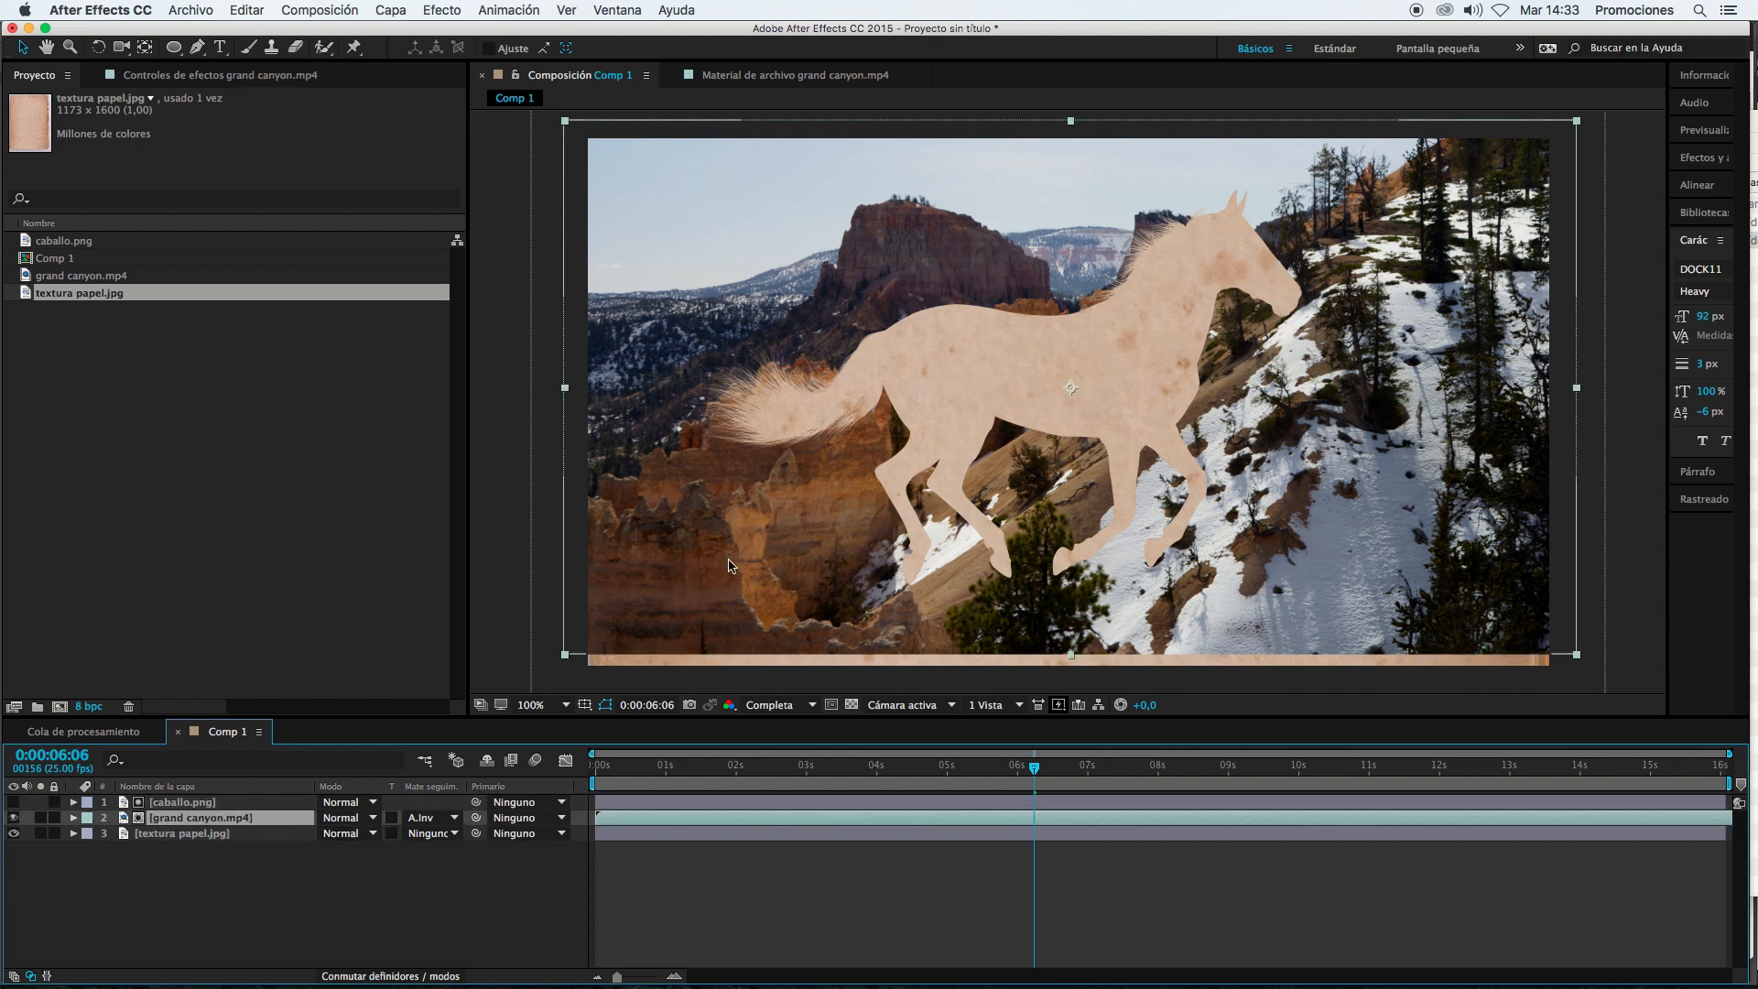
# Step: Move the grand canyon.mp4 footage down over the exposed paper strip and scale it to 28%
pyautogui.moveTo(743, 545); pyautogui.dragTo(700, 584)
pyautogui.moveTo(612, 524); pyautogui.dragTo(753, 559)
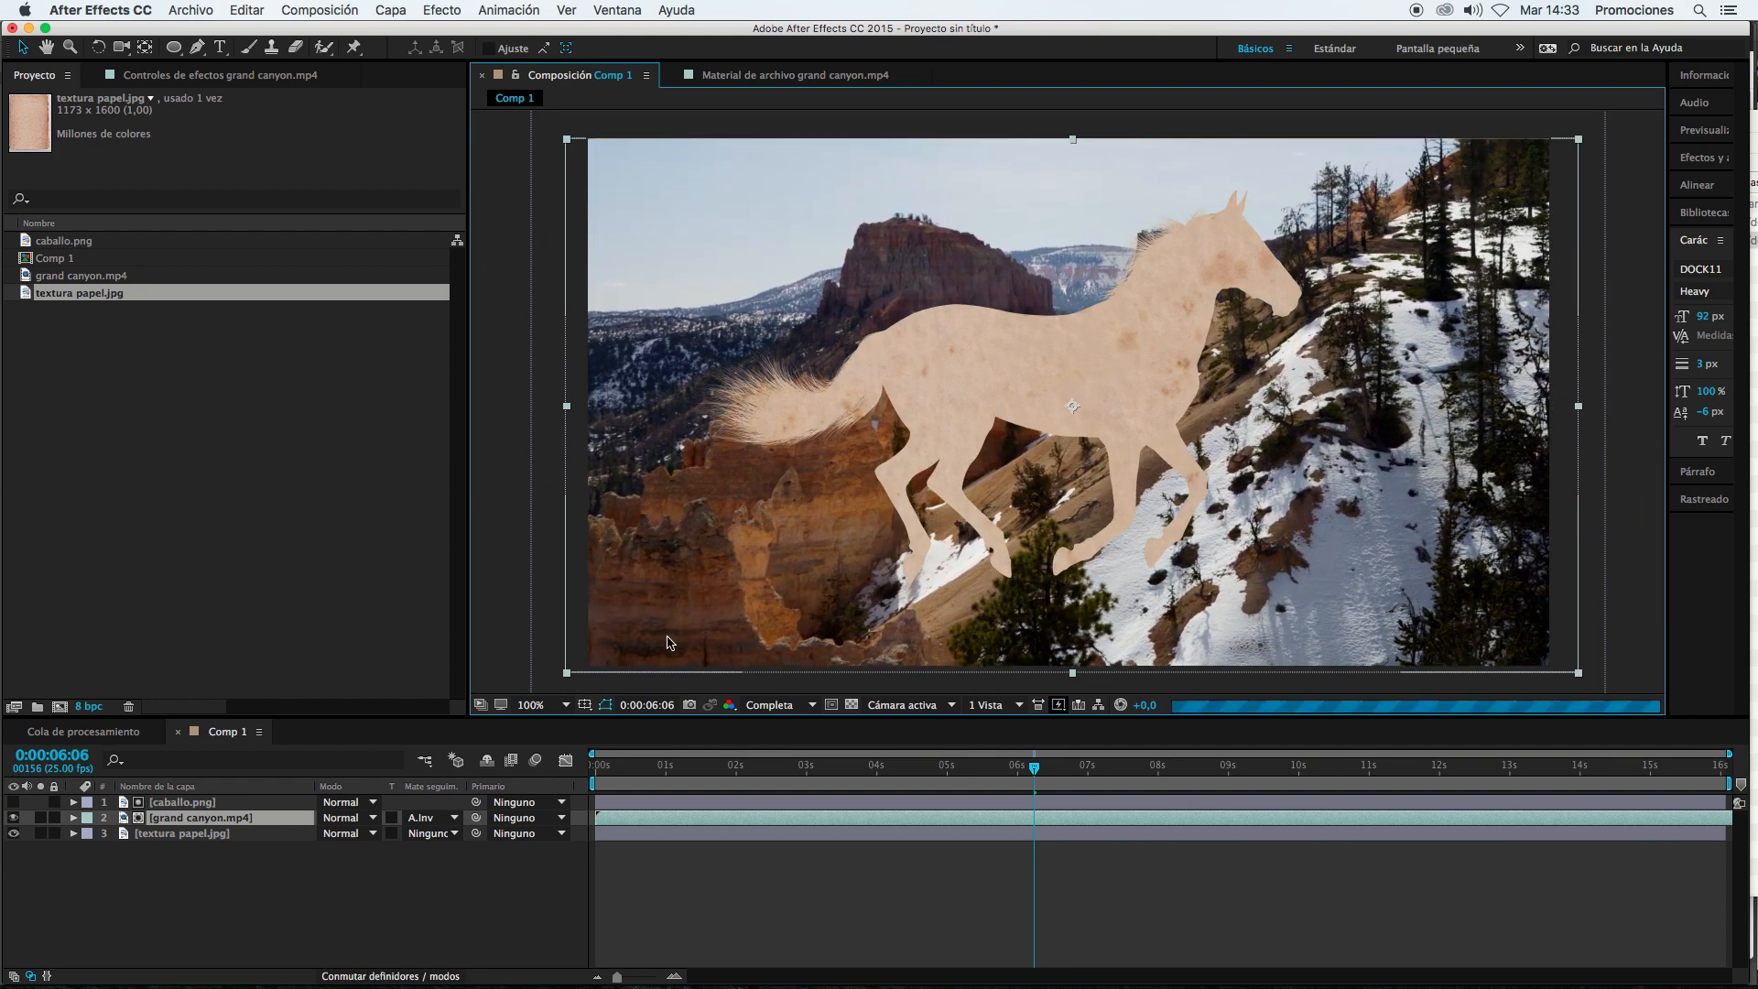
pyautogui.press('s')
pyautogui.moveTo(378, 836); pyautogui.dragTo(392, 855)
pyautogui.click(719, 949)
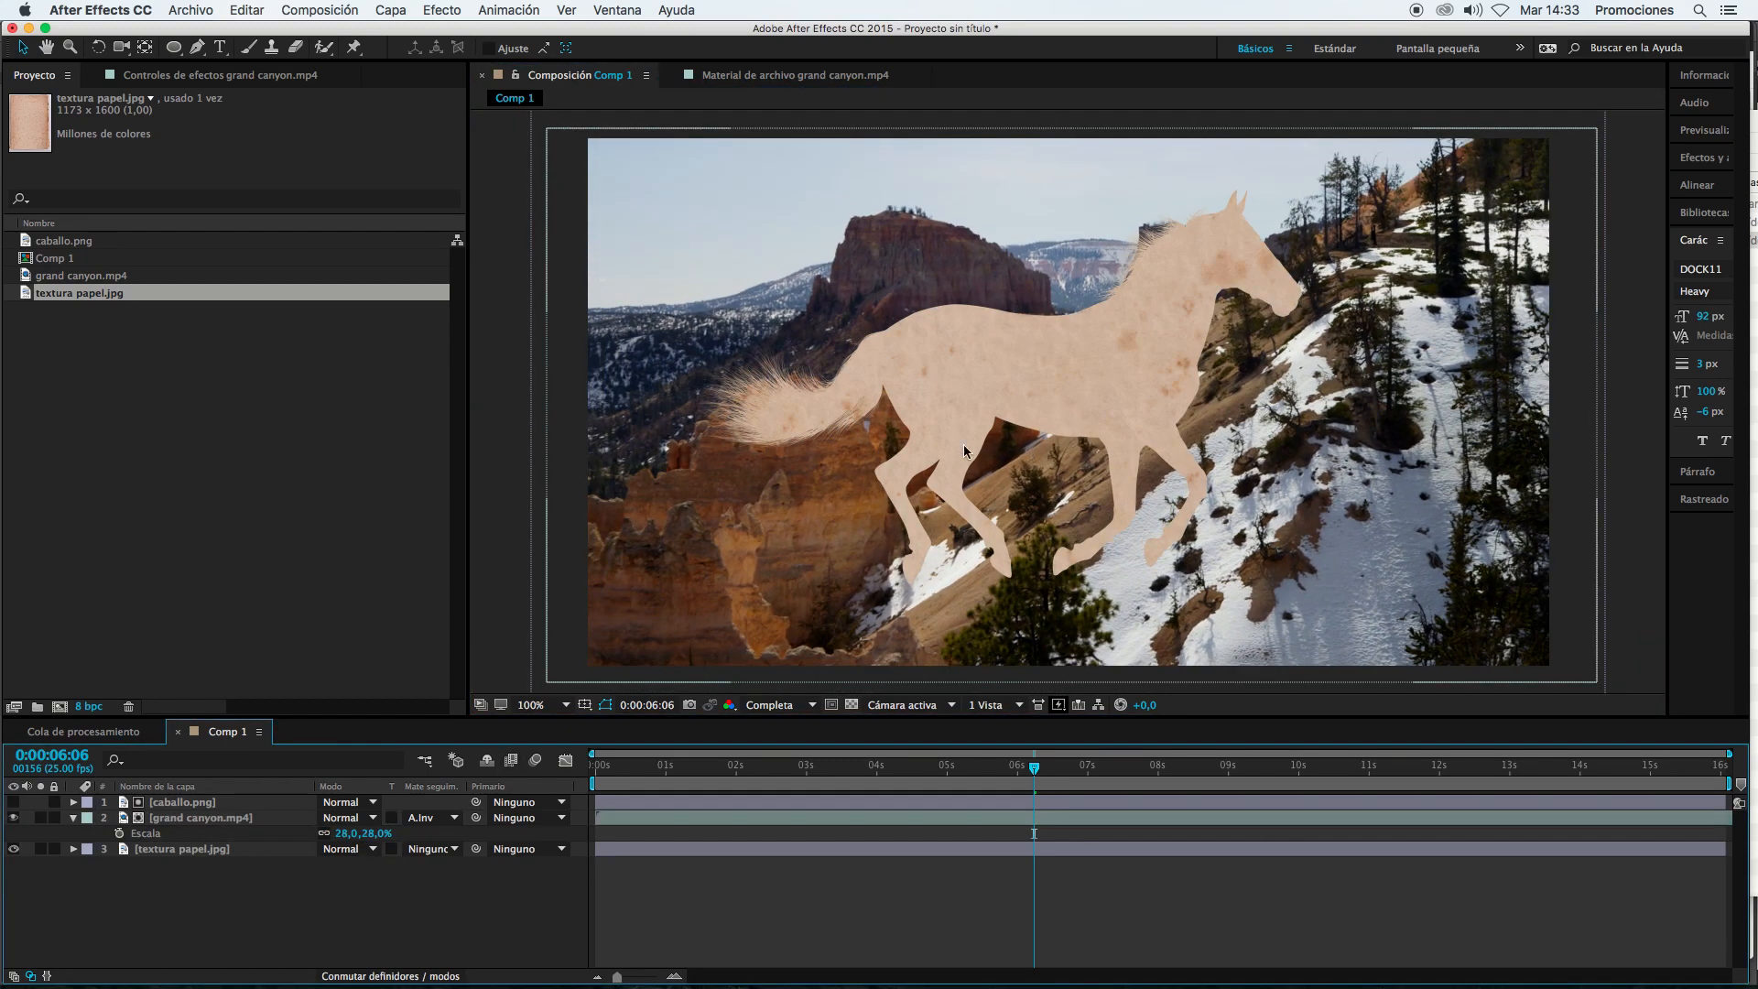
pyautogui.click(74, 818)
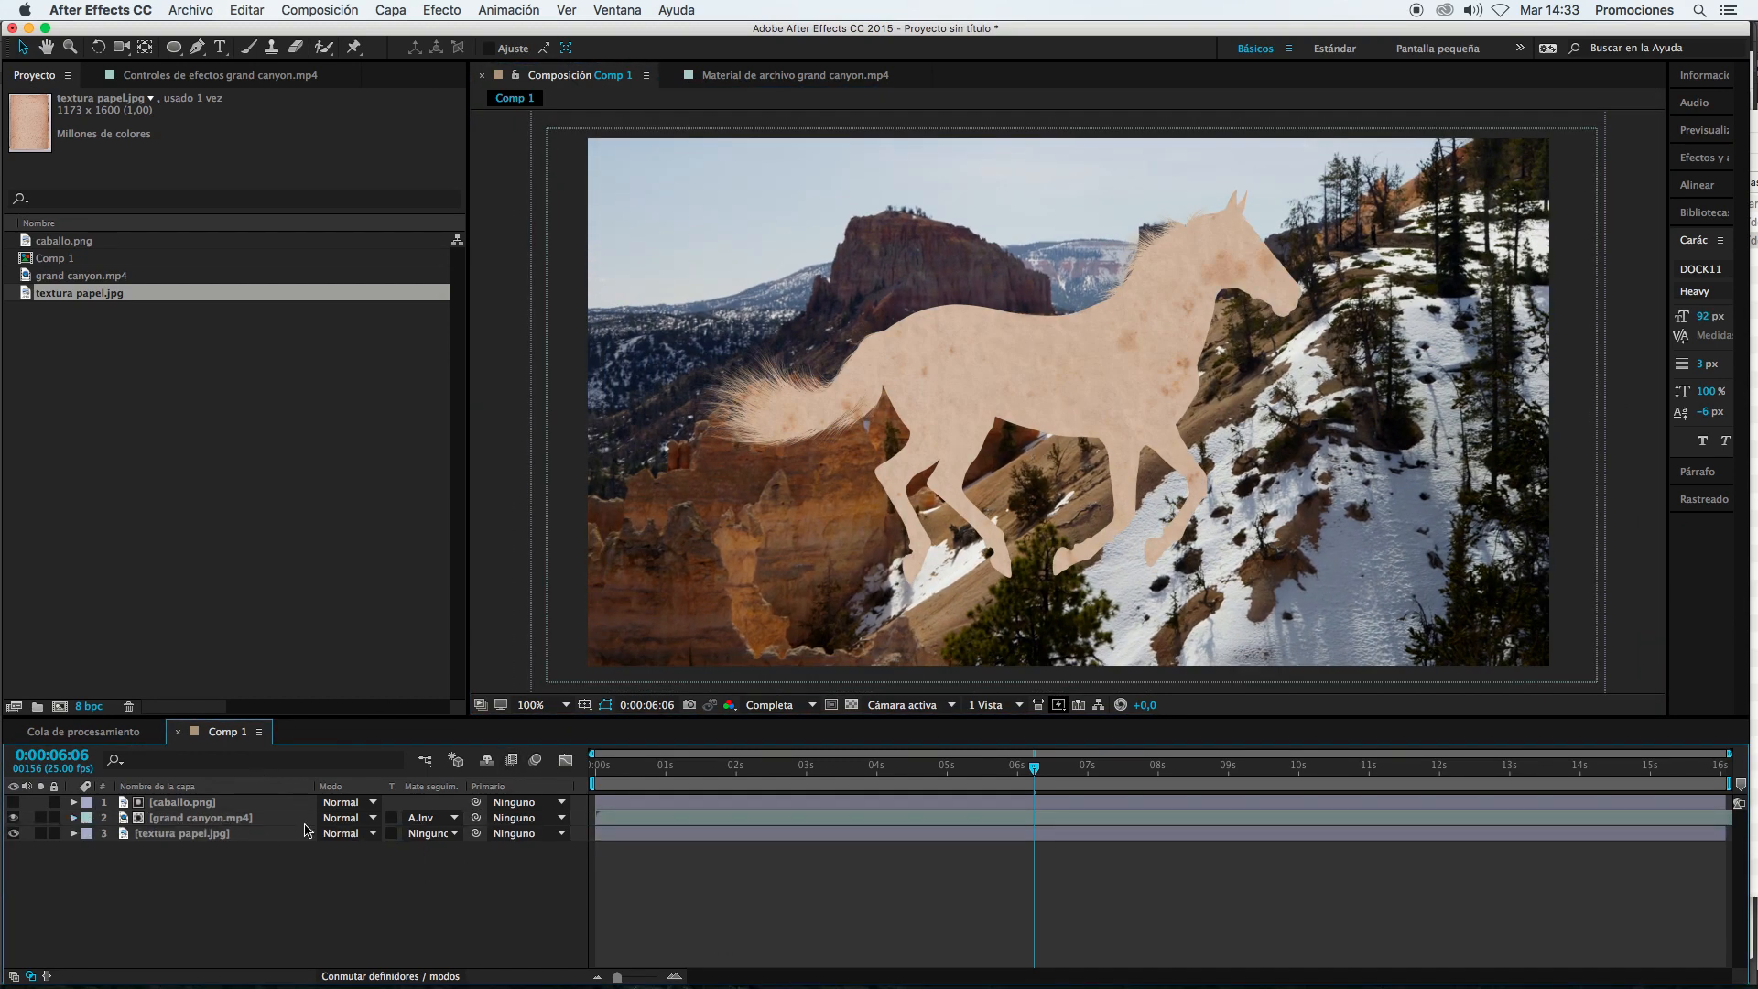
# Step: Switch the track matte of grand canyon.mp4 to Mate alfa and back to Mate alfa invertida to compare them
pyautogui.click(433, 834)
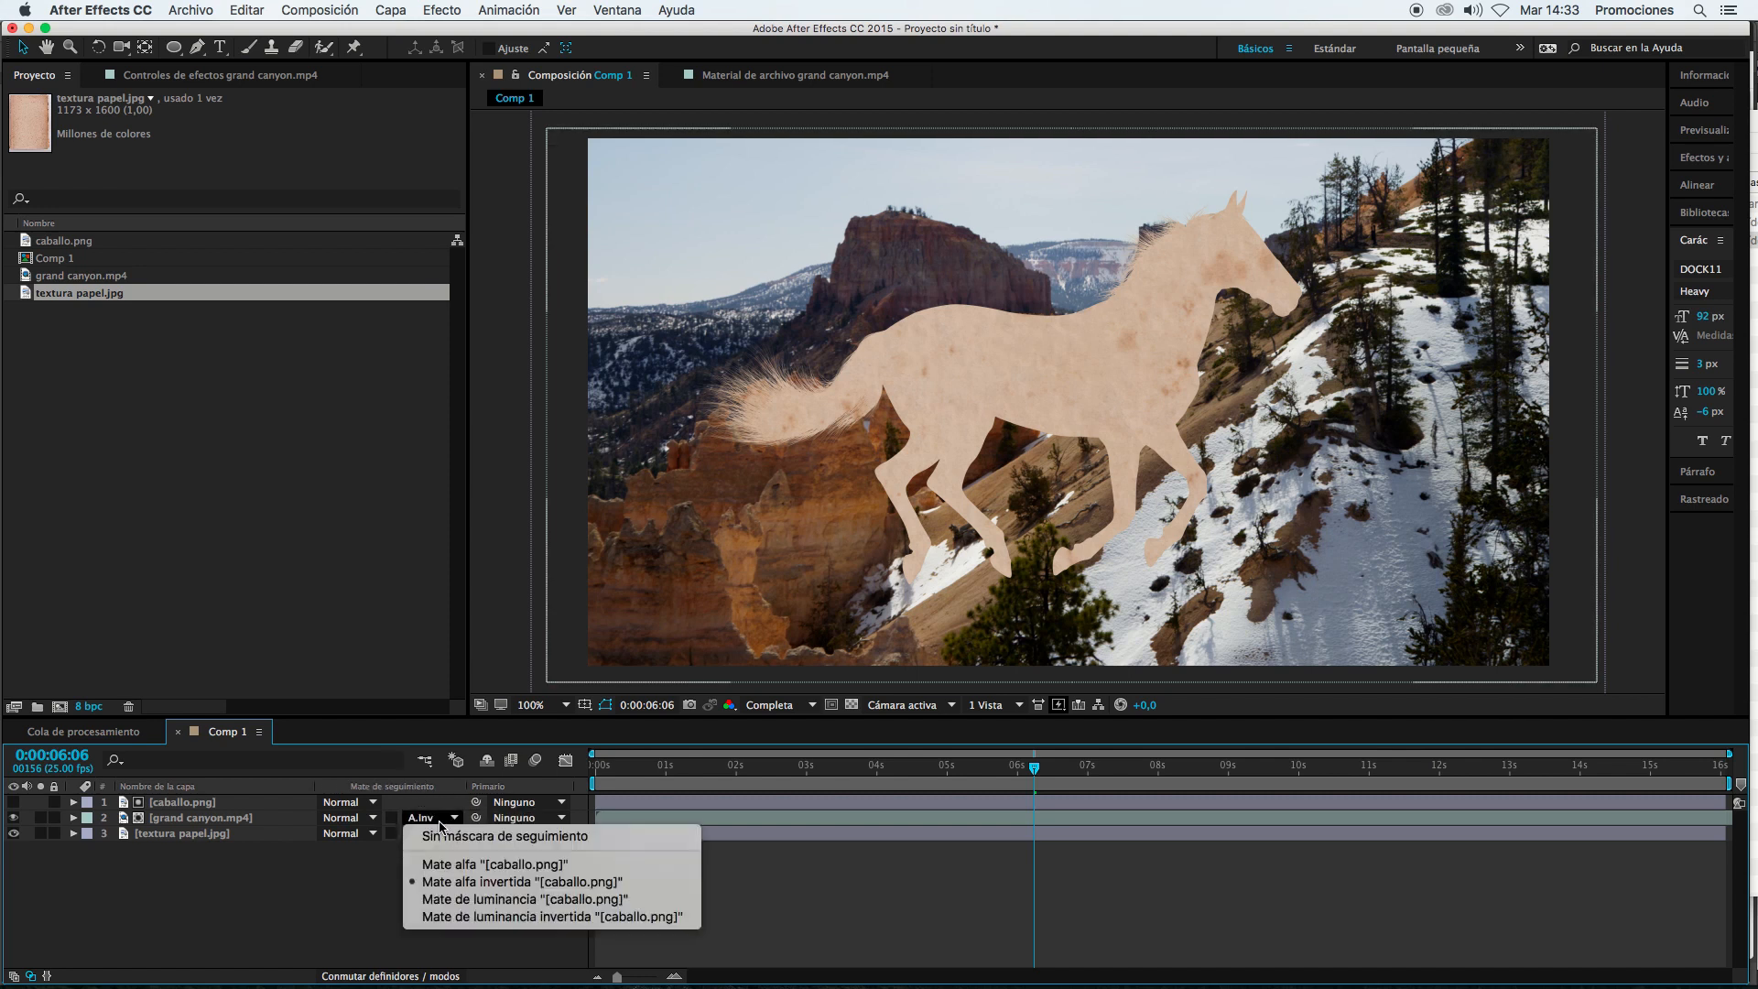
pyautogui.click(455, 864)
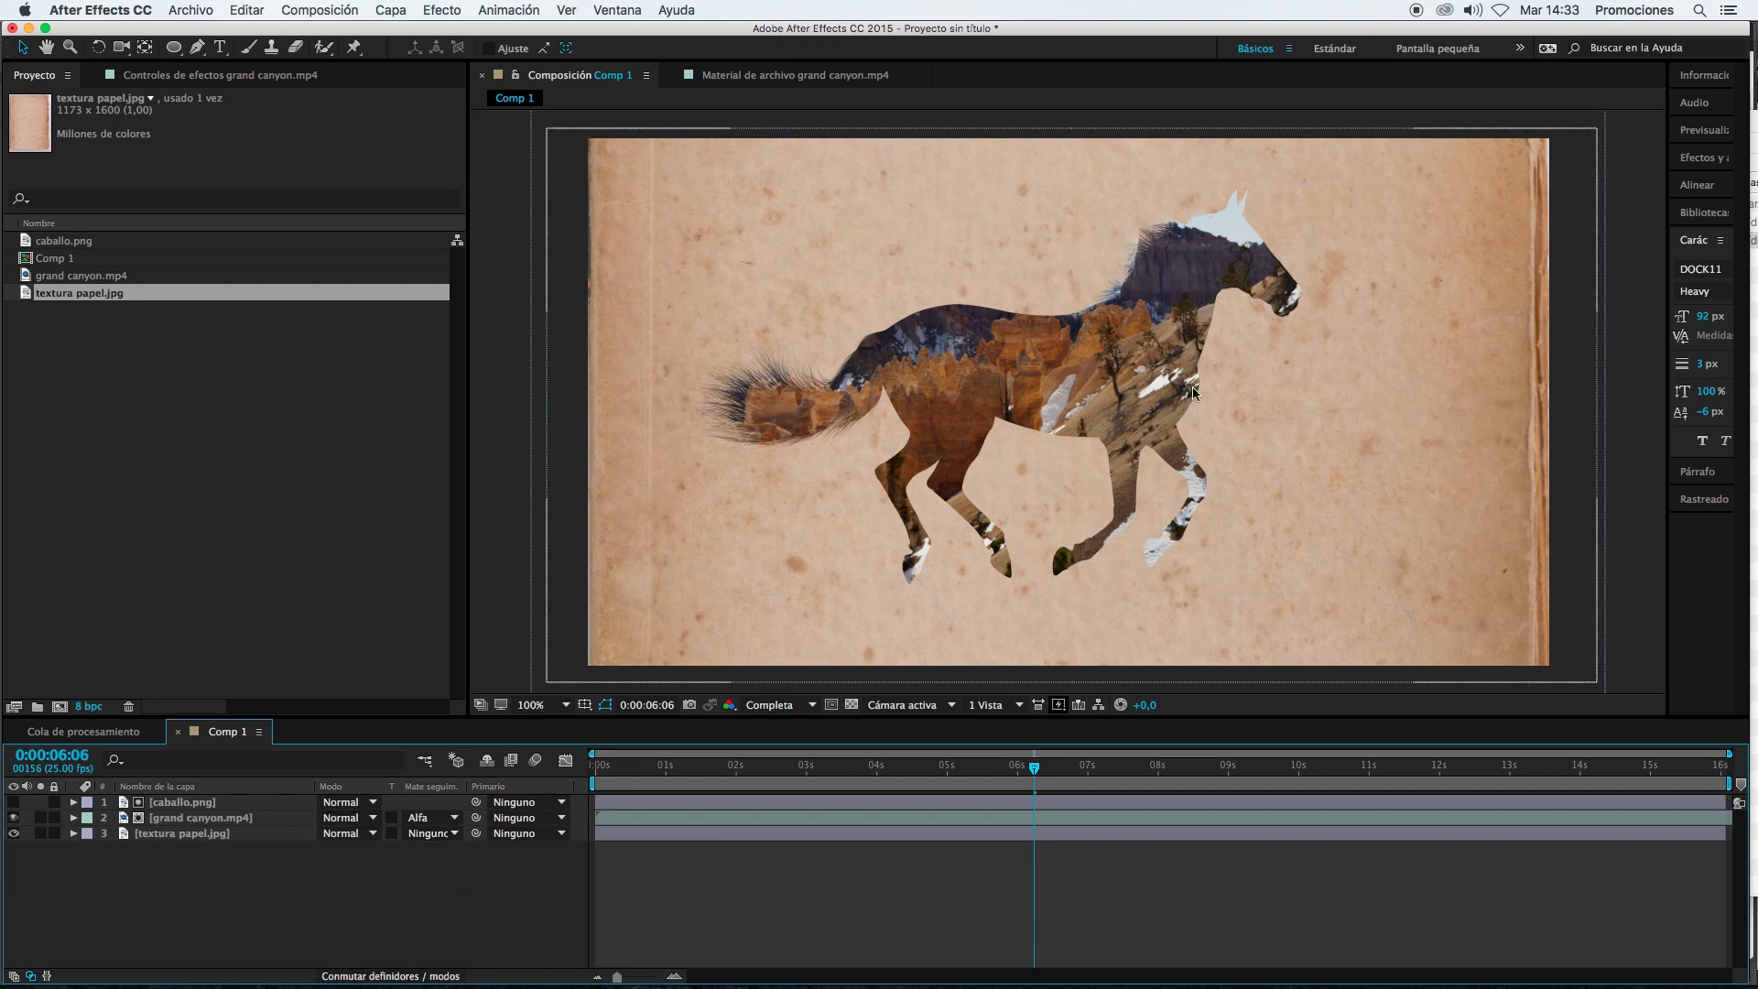
pyautogui.click(440, 818)
pyautogui.click(467, 882)
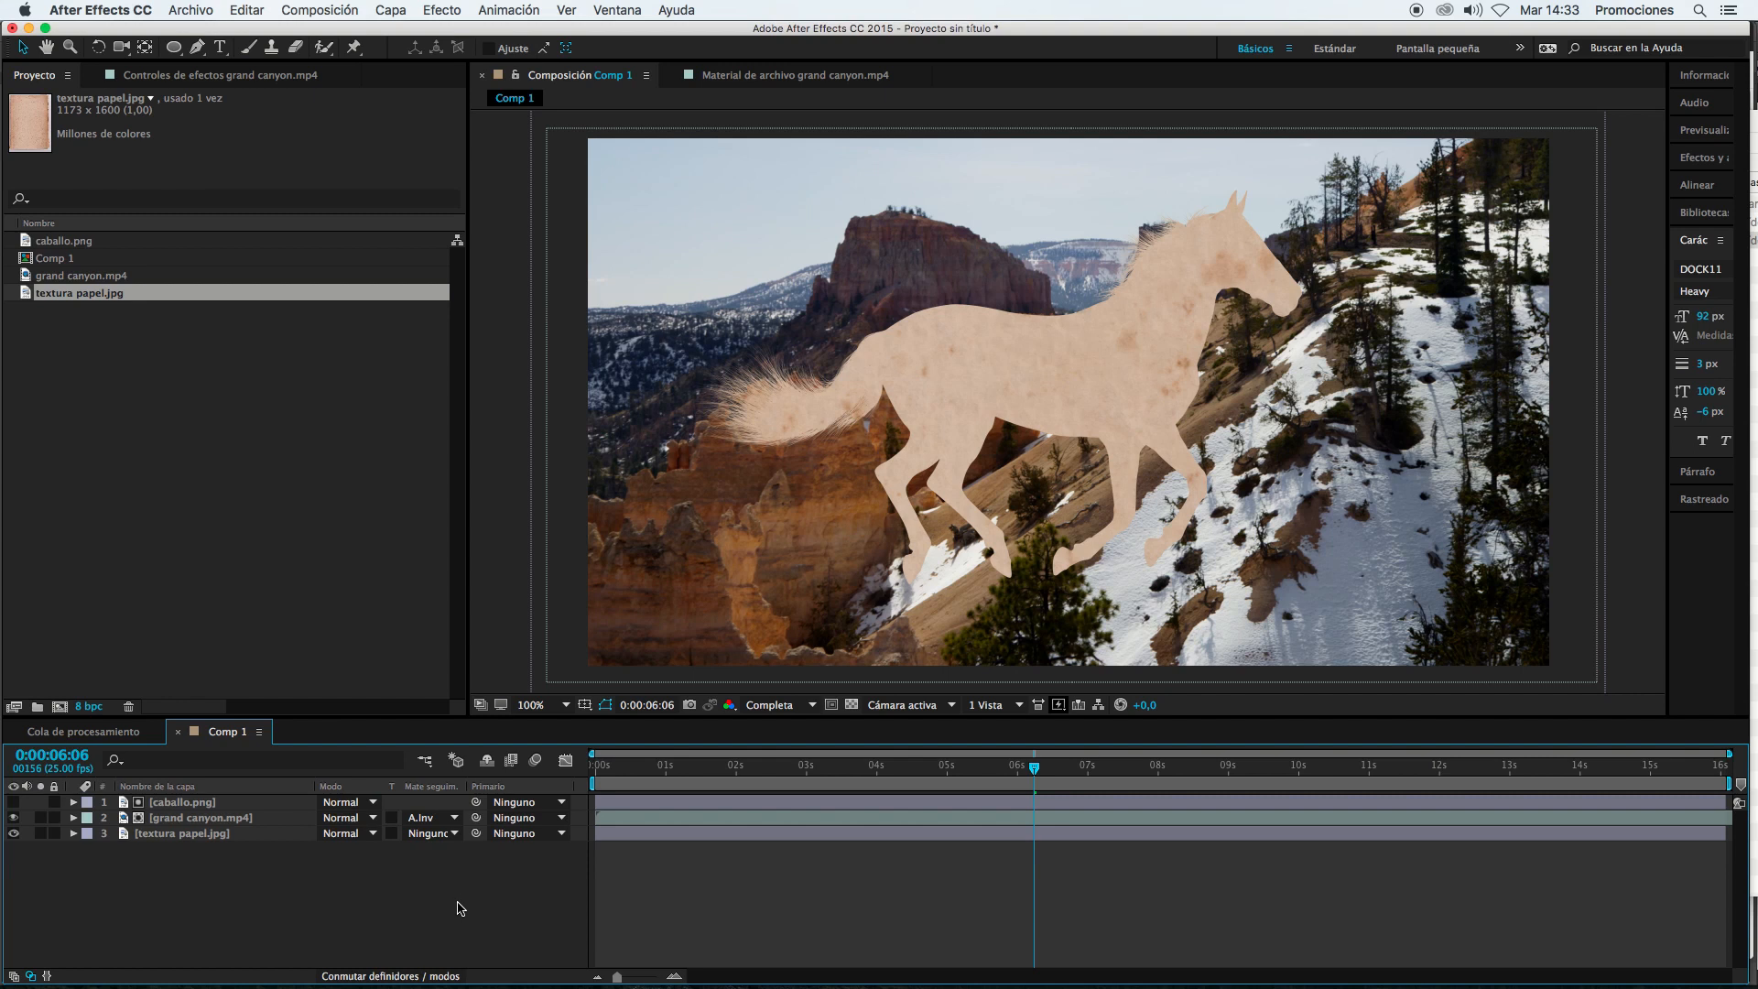
pyautogui.click(438, 820)
pyautogui.click(467, 882)
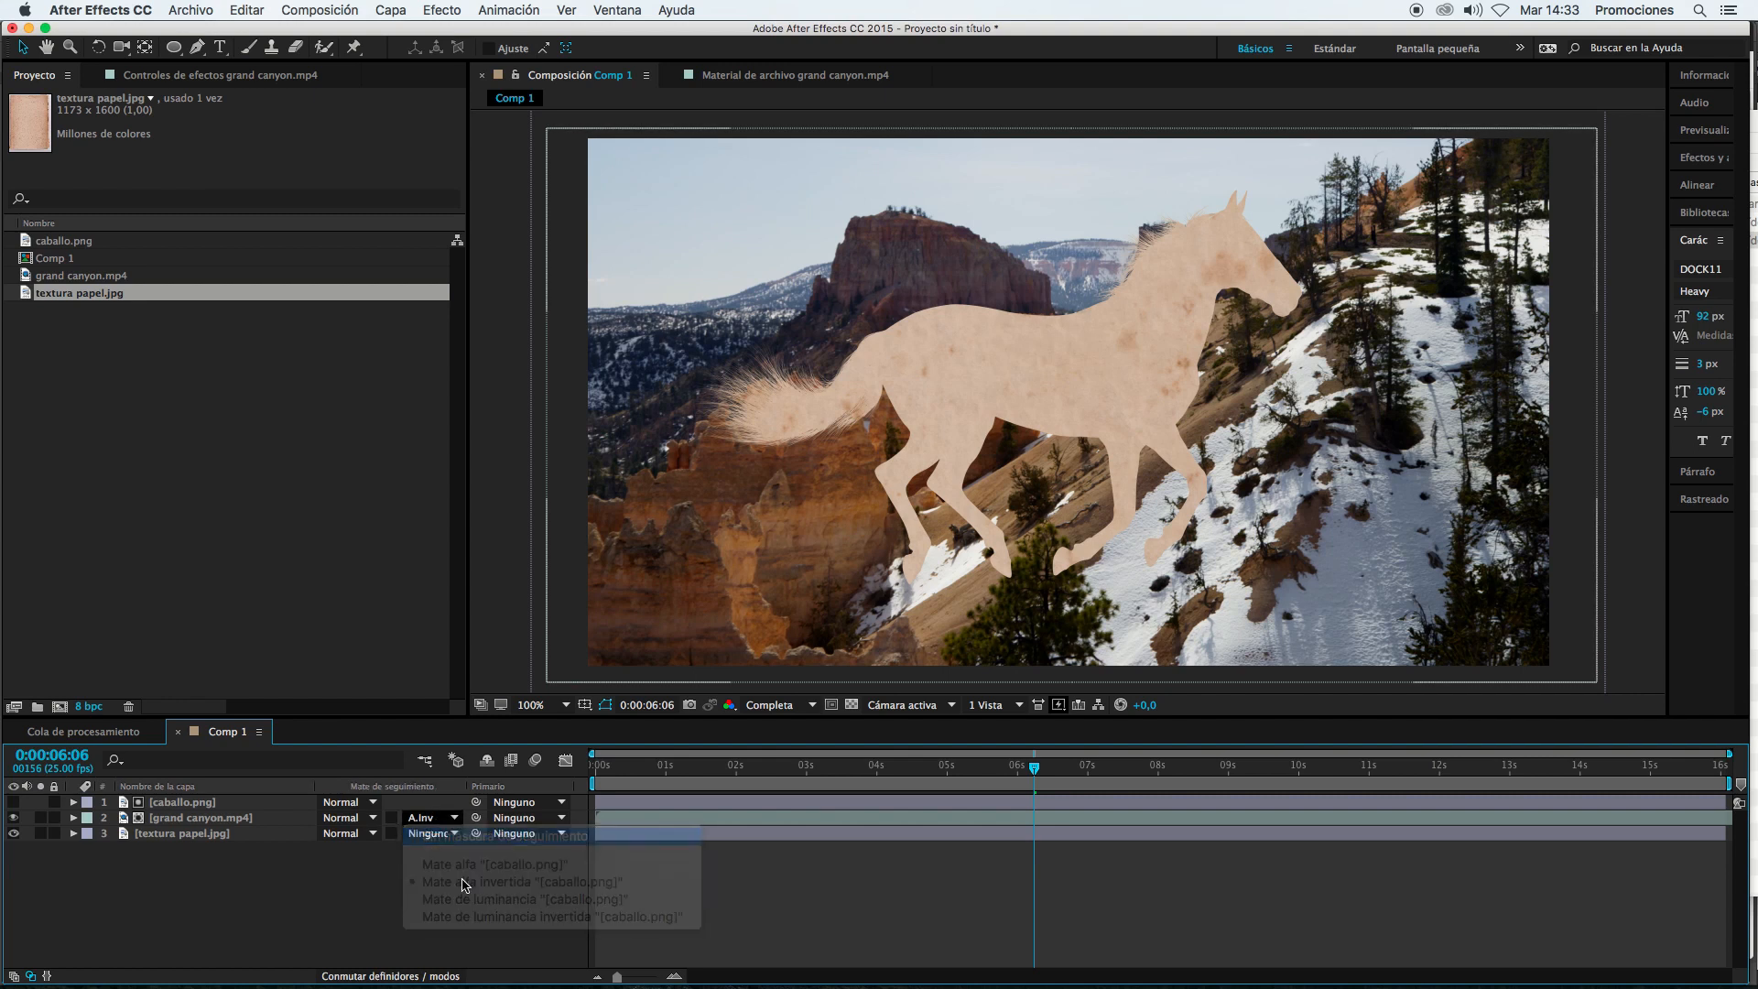
# Step: Remove the track matte from grand canyon.mp4, show caballo.png again and shift the horse slightly left and up in the frame
pyautogui.click(13, 803)
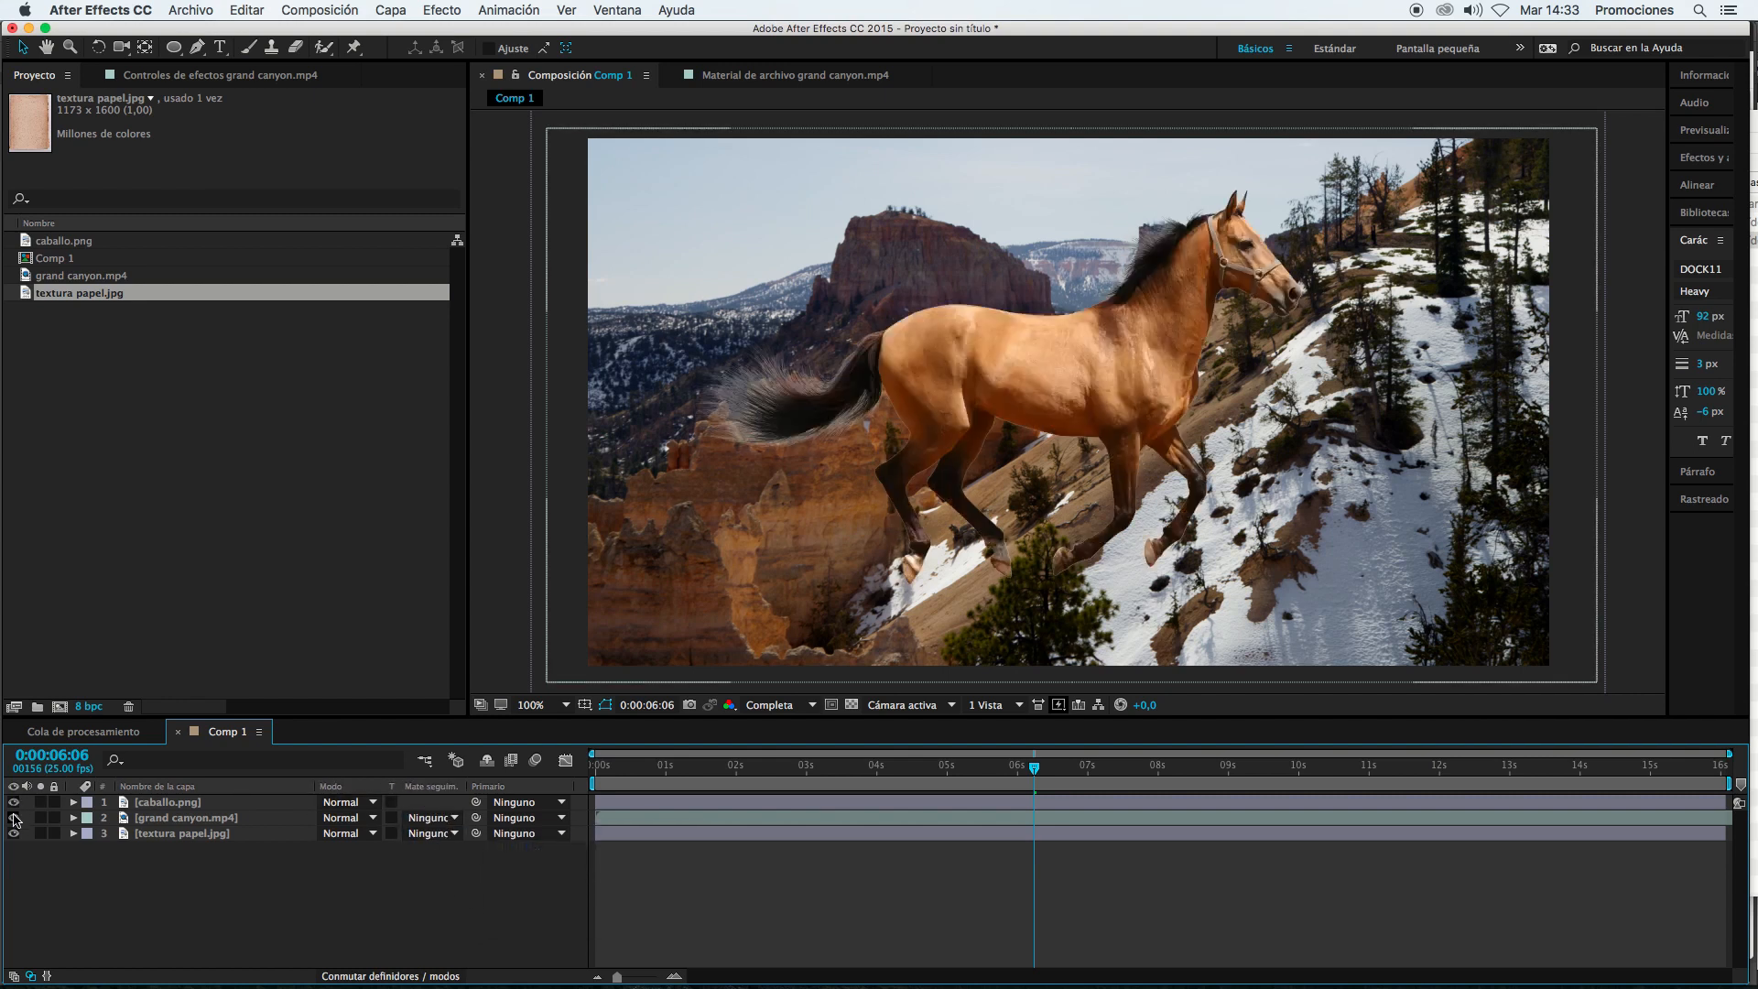
pyautogui.moveTo(1062, 359); pyautogui.dragTo(1059, 401)
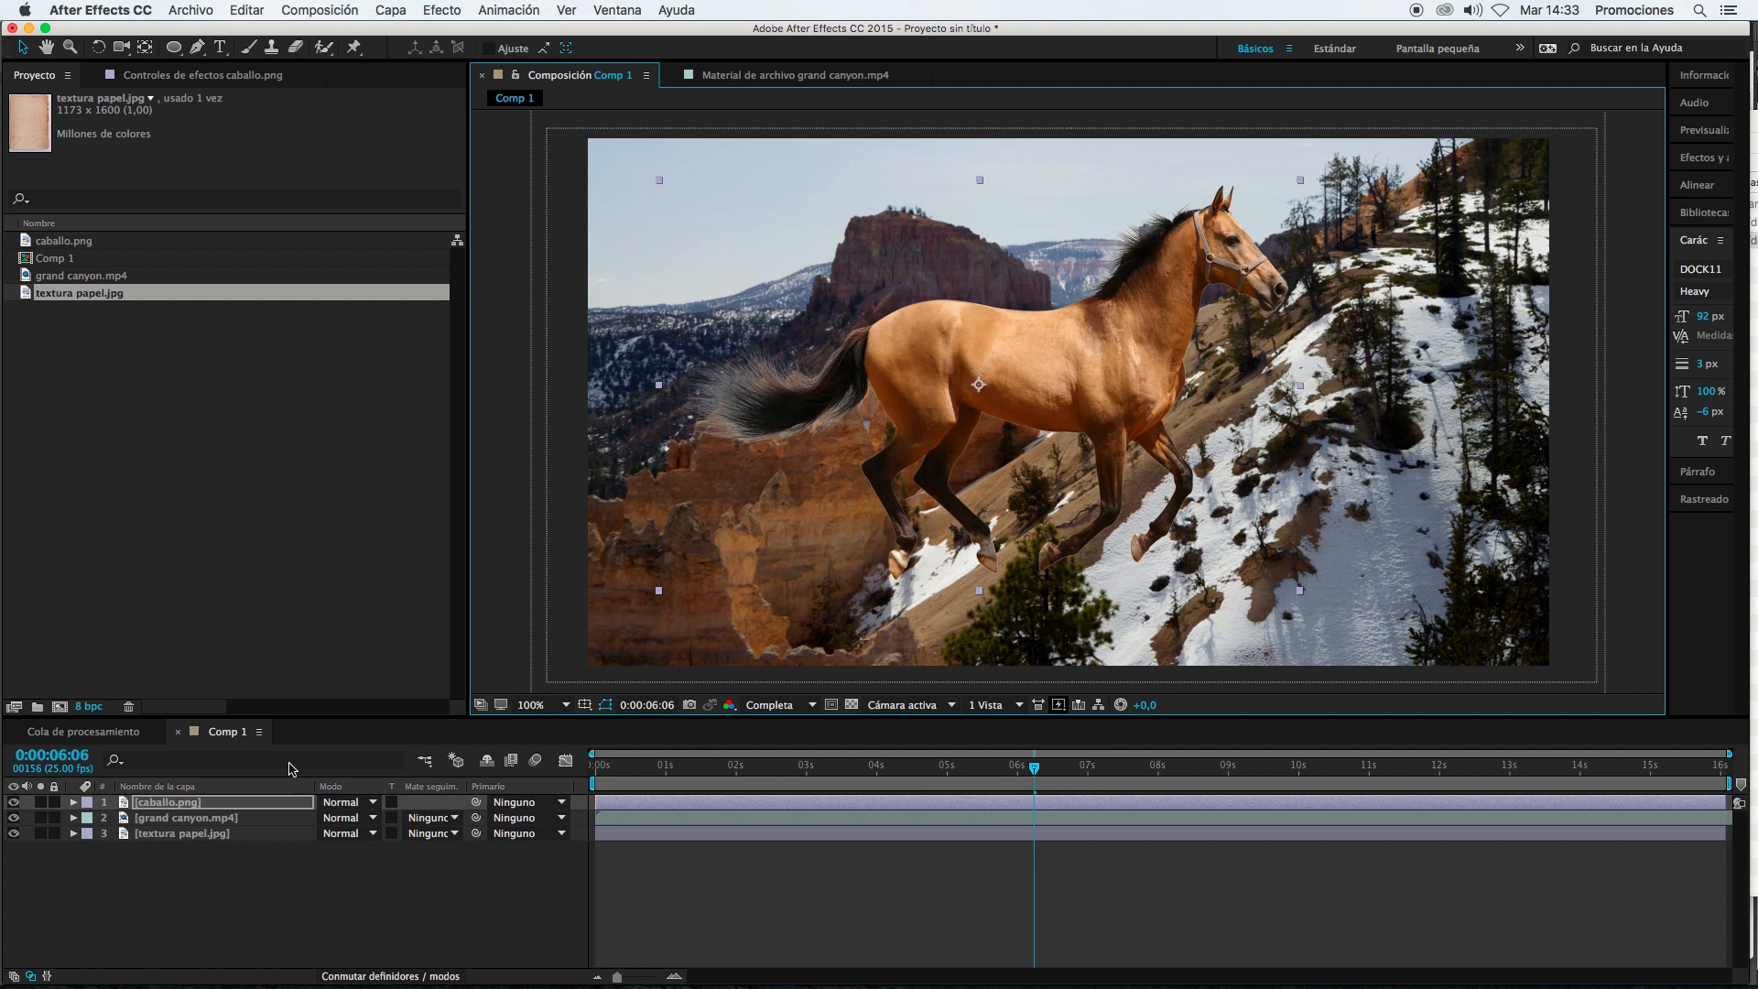
# Step: Review the luminance options among the track mattes of grand canyon.mp4 and the caballo.png layer they refer to
pyautogui.click(183, 817)
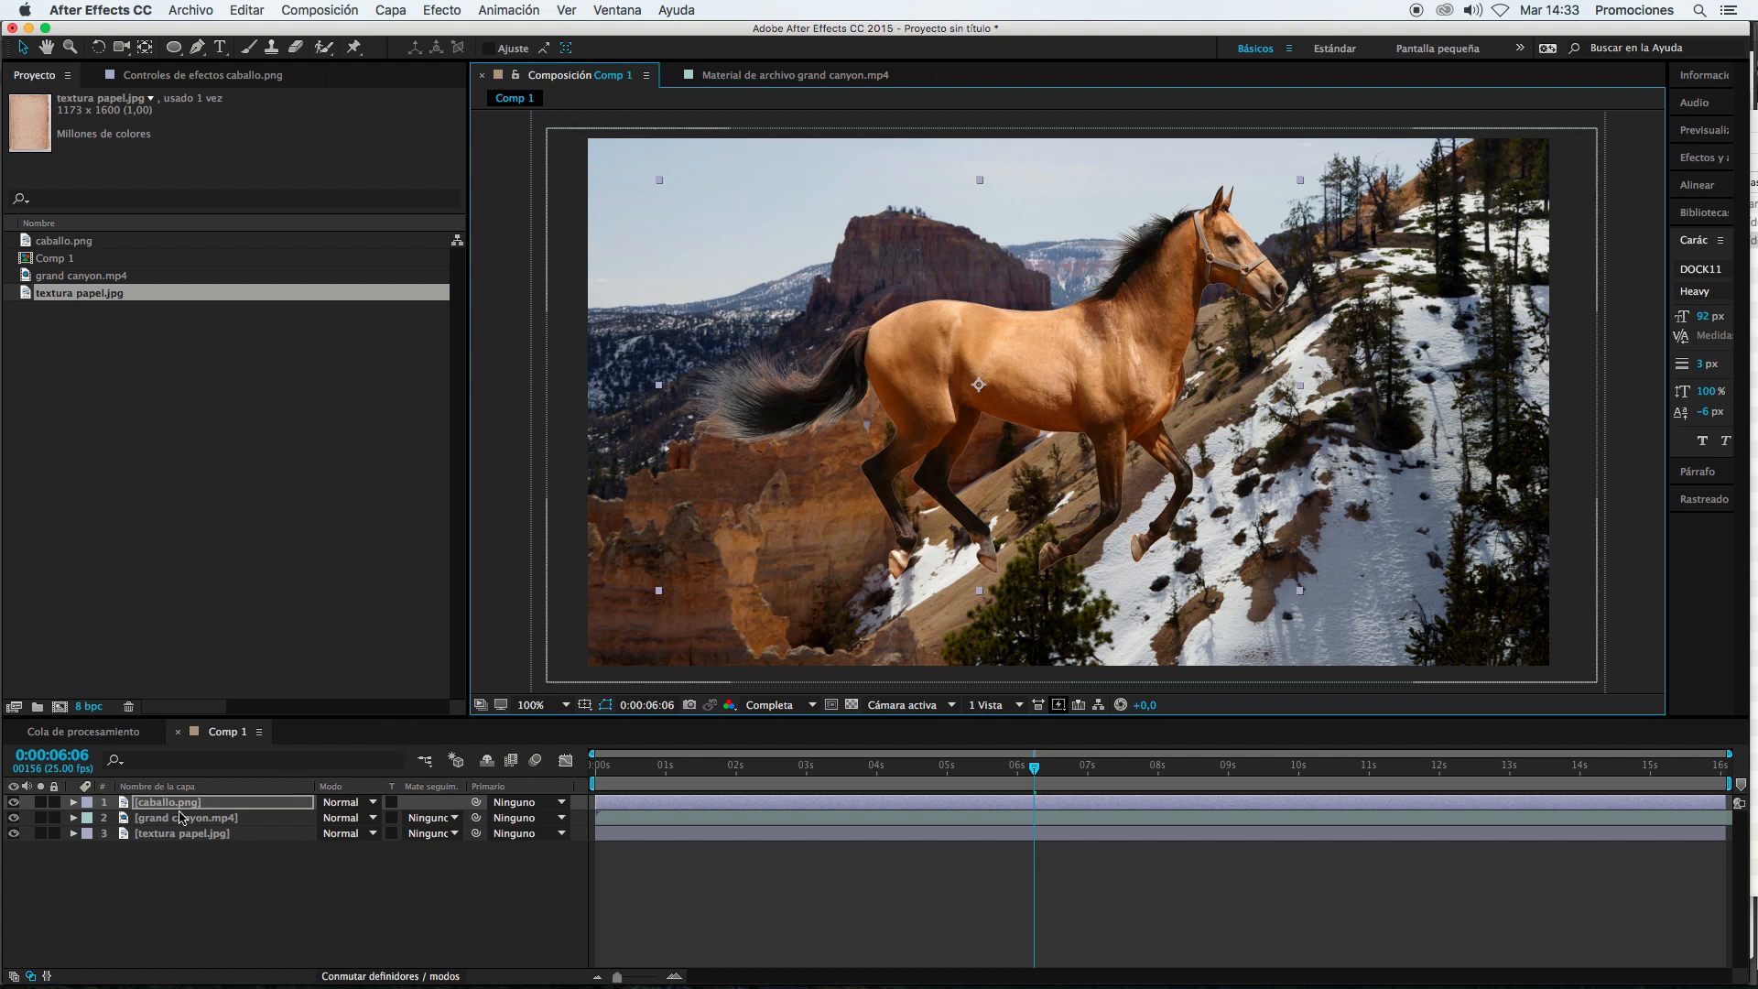
pyautogui.click(431, 818)
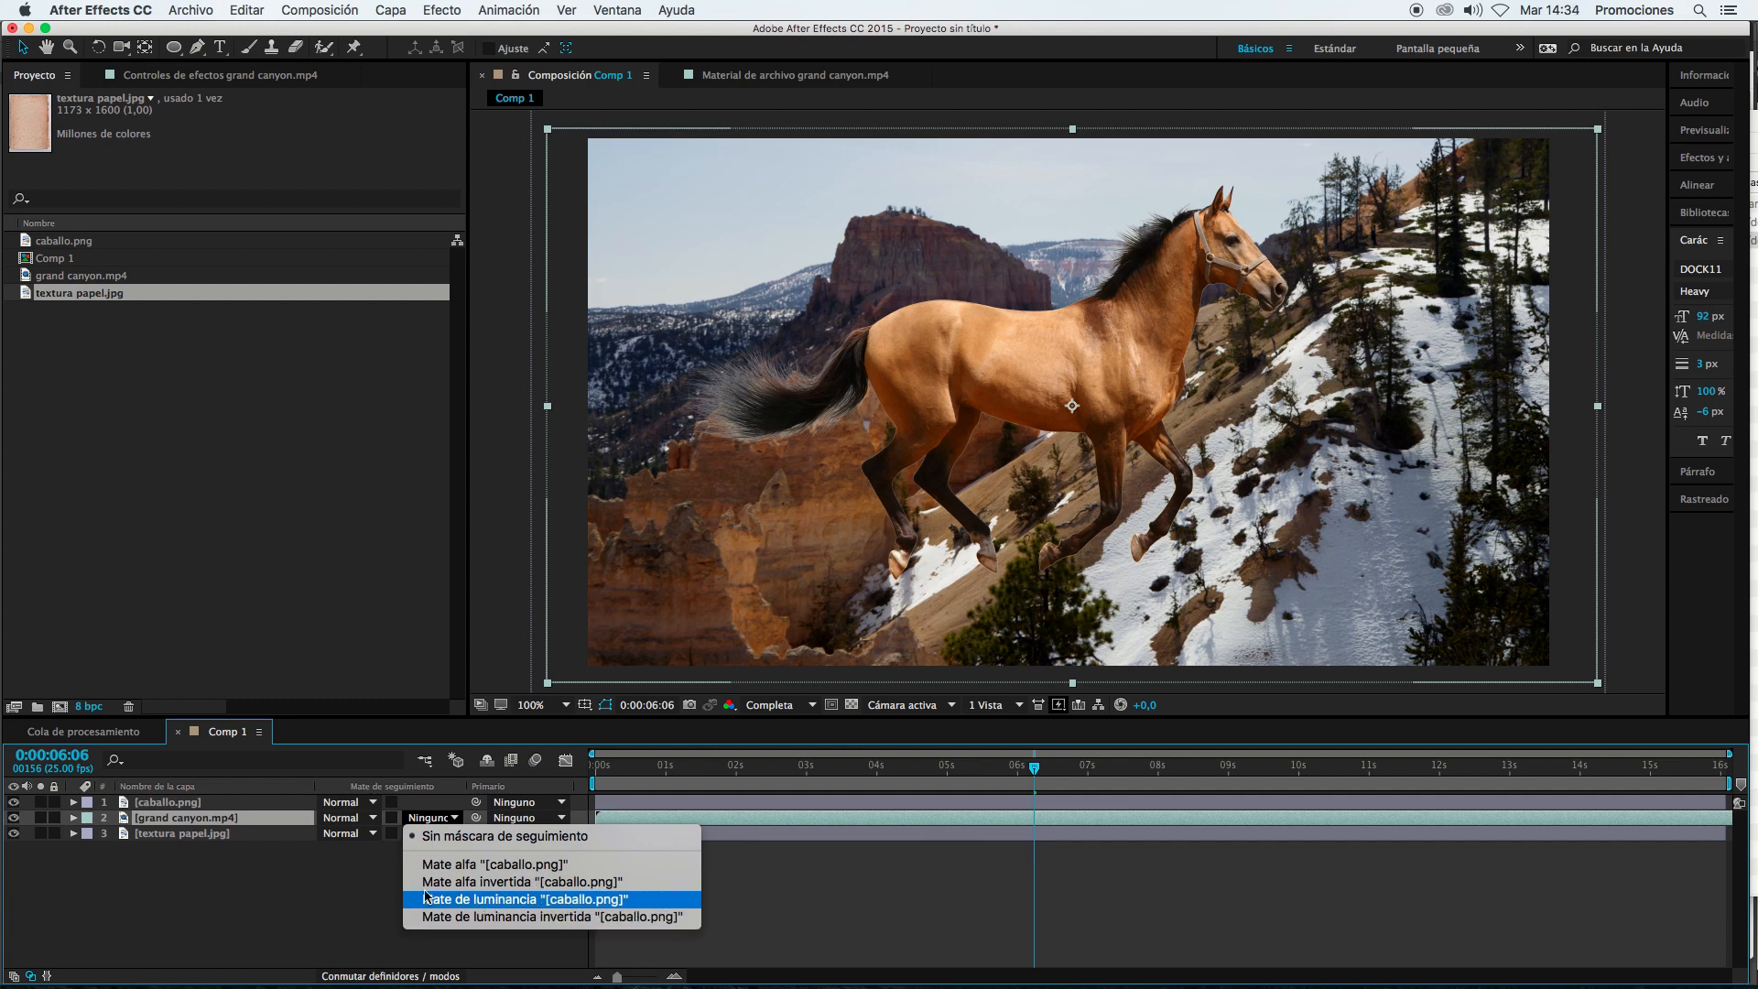
pyautogui.click(270, 911)
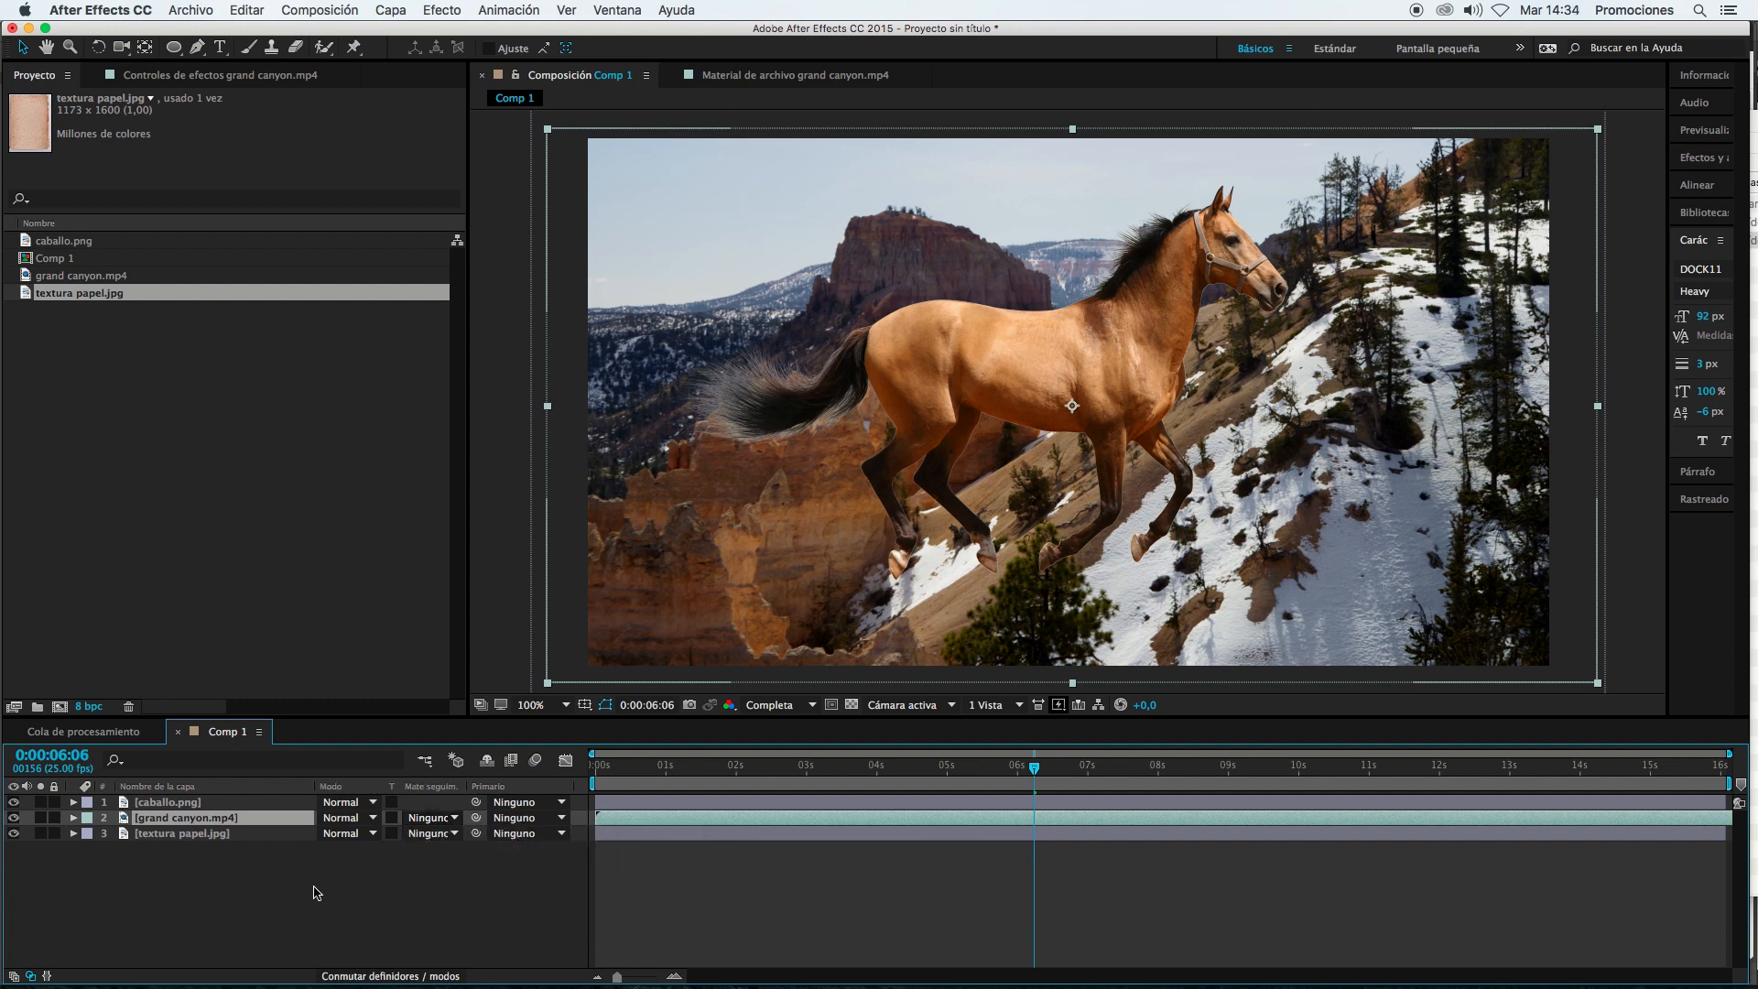
pyautogui.click(444, 820)
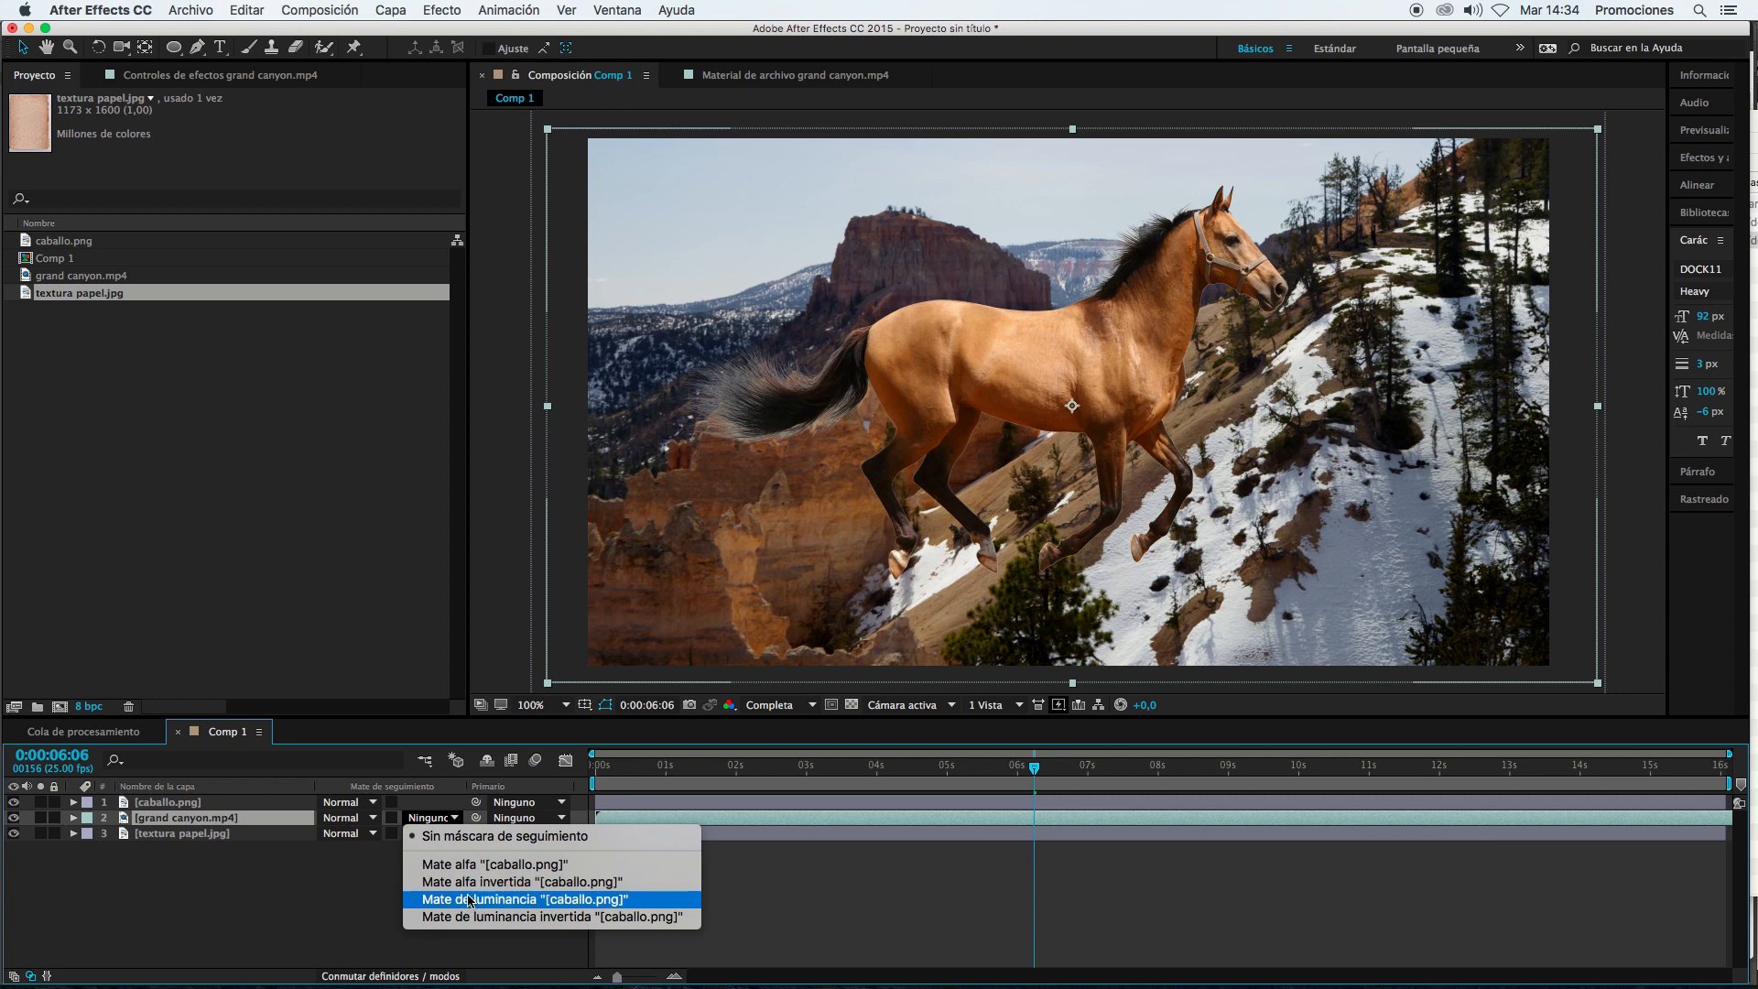
pyautogui.click(225, 806)
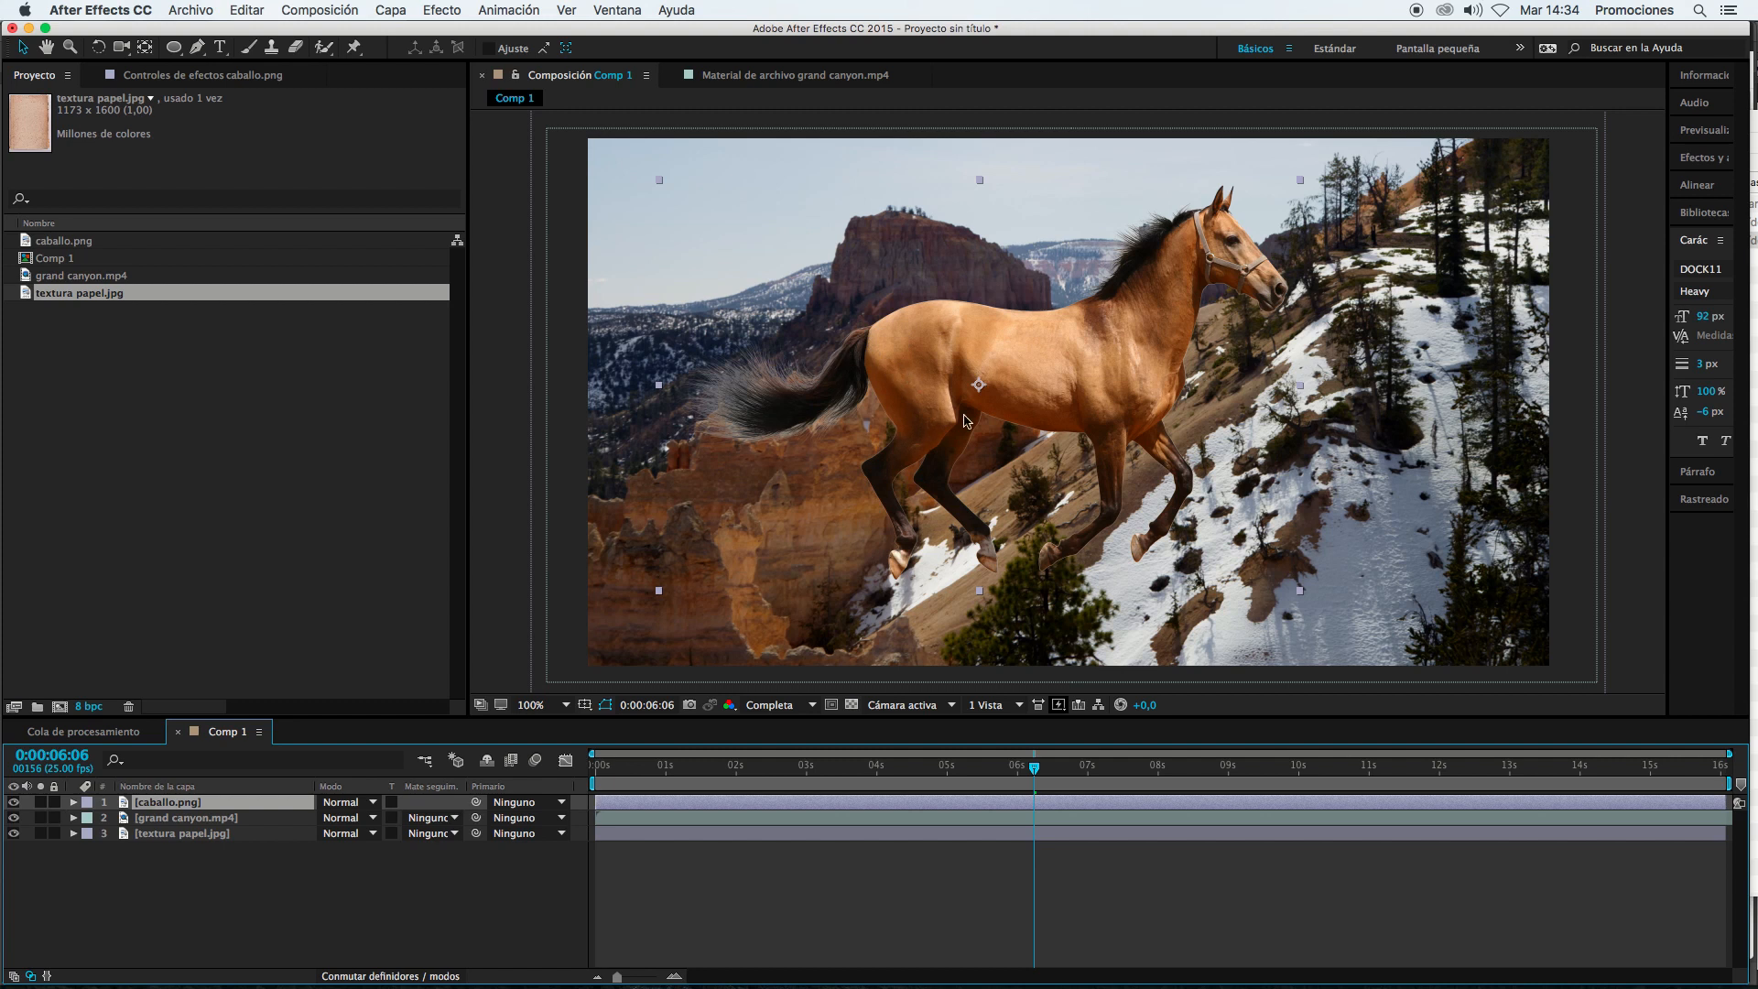
pyautogui.click(430, 817)
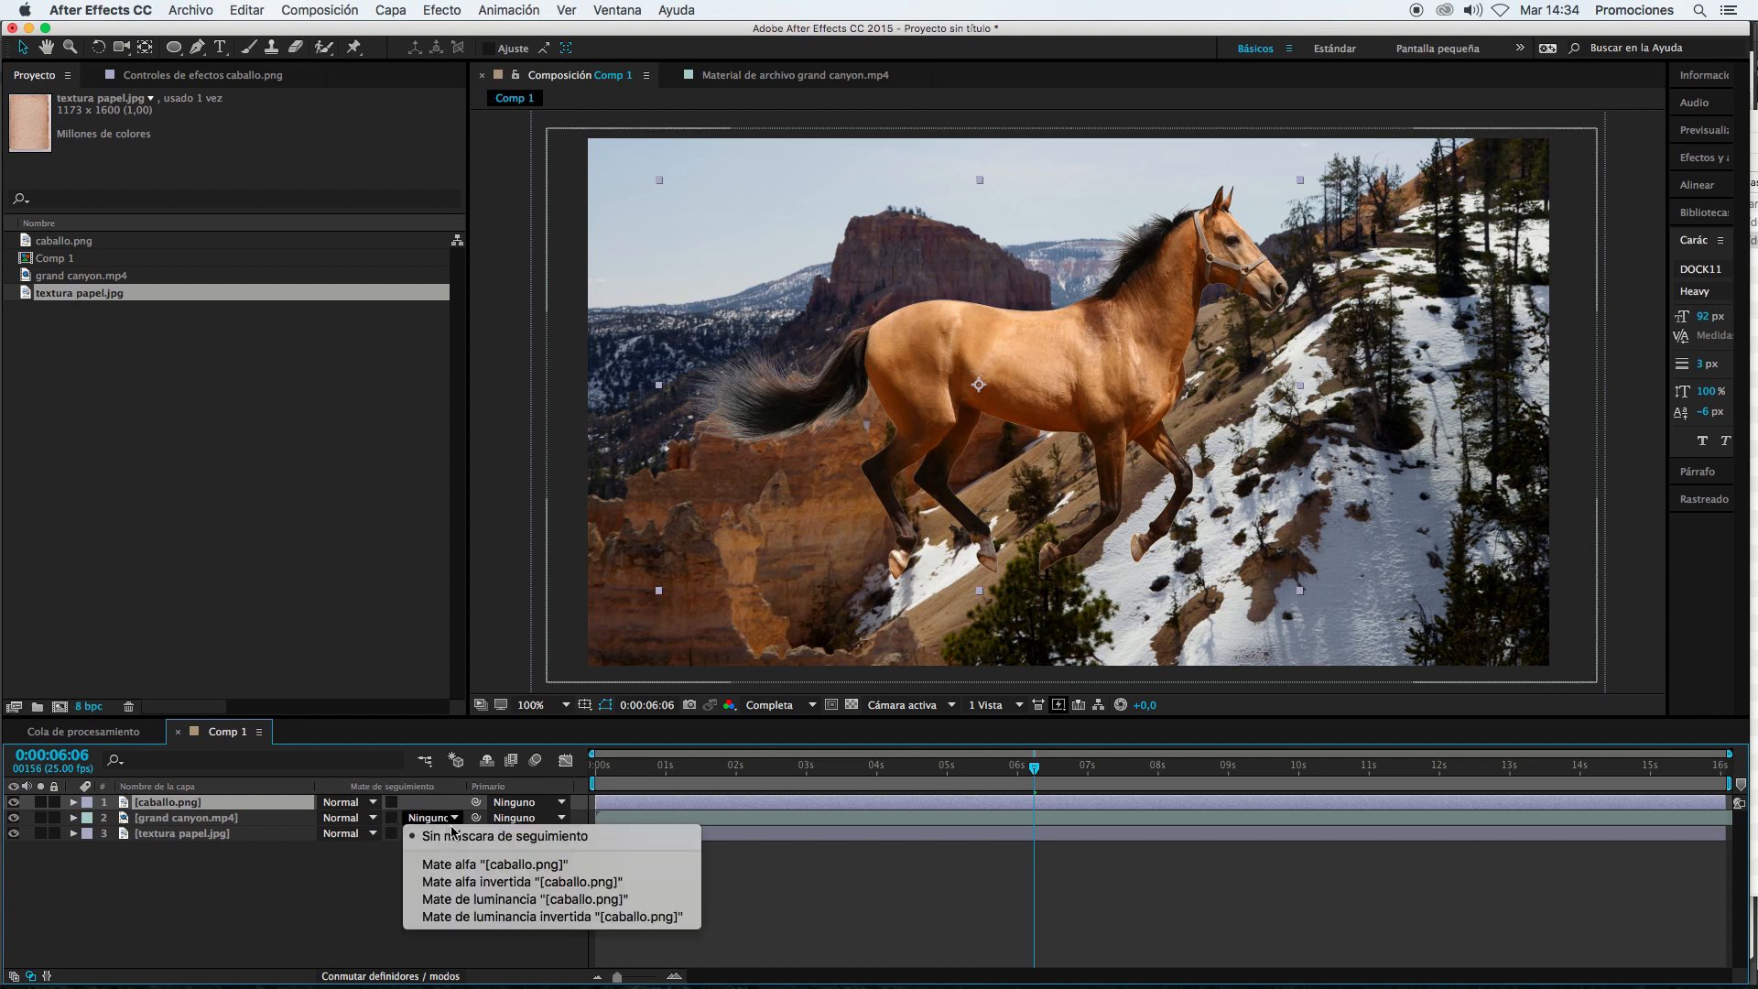
pyautogui.click(383, 911)
pyautogui.click(206, 817)
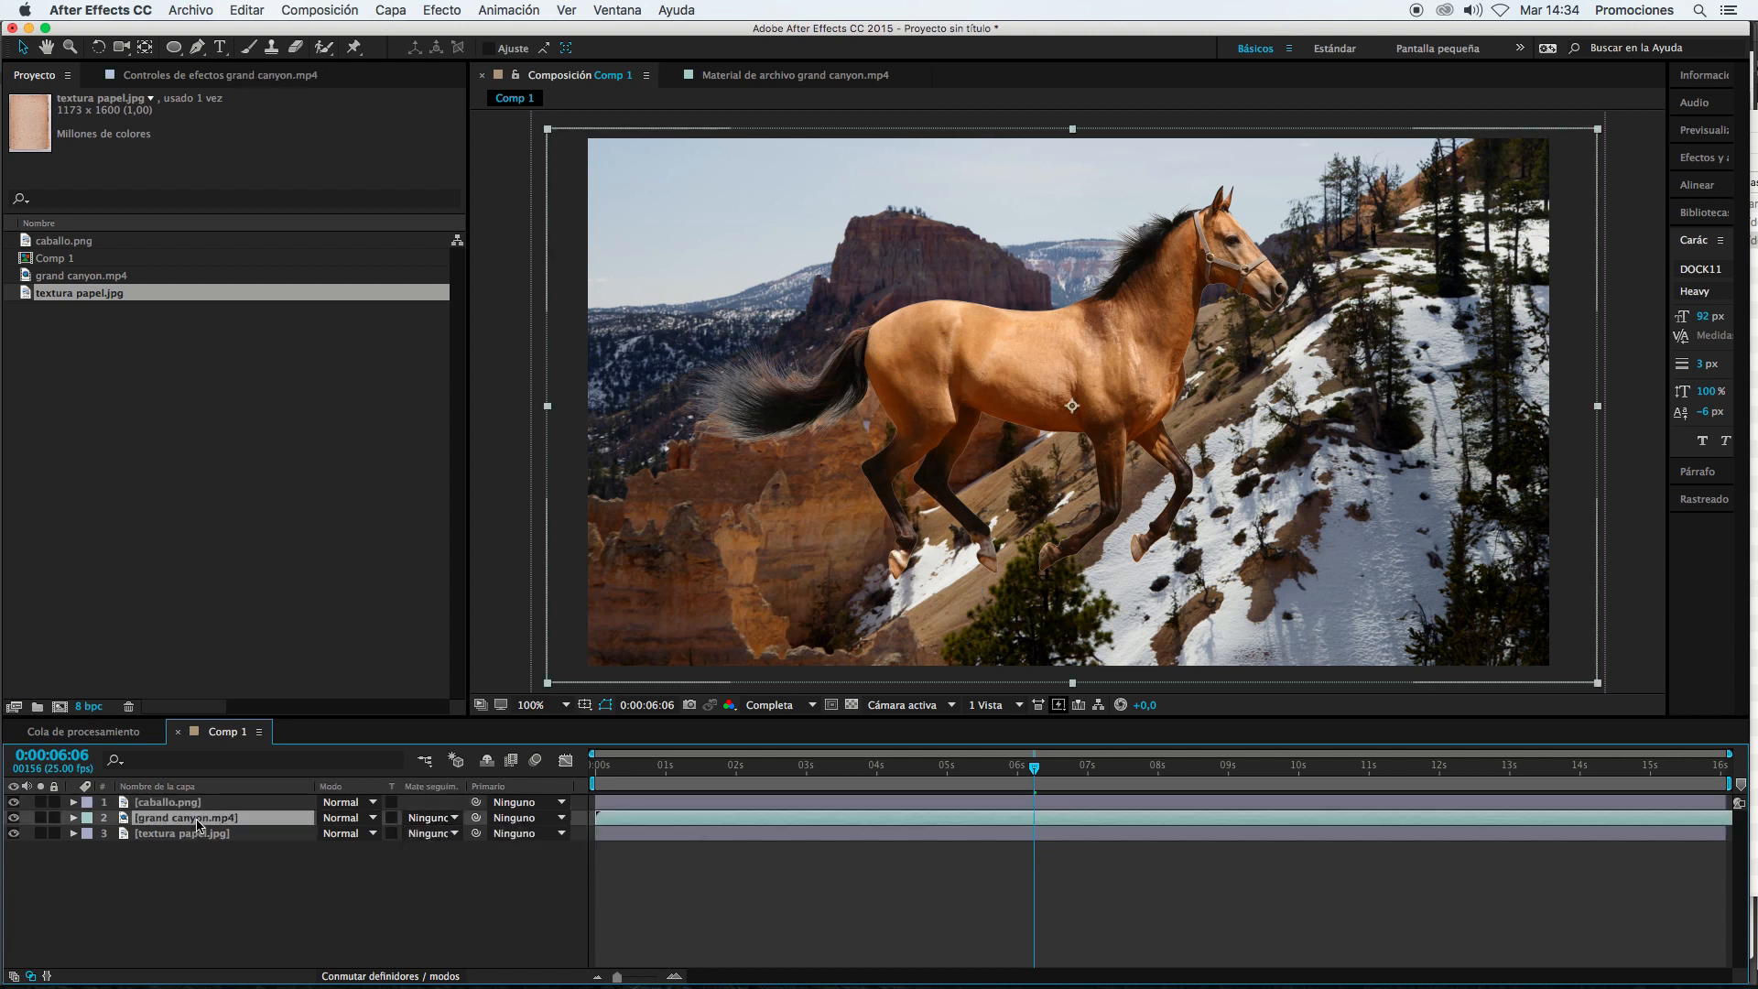
pyautogui.click(453, 818)
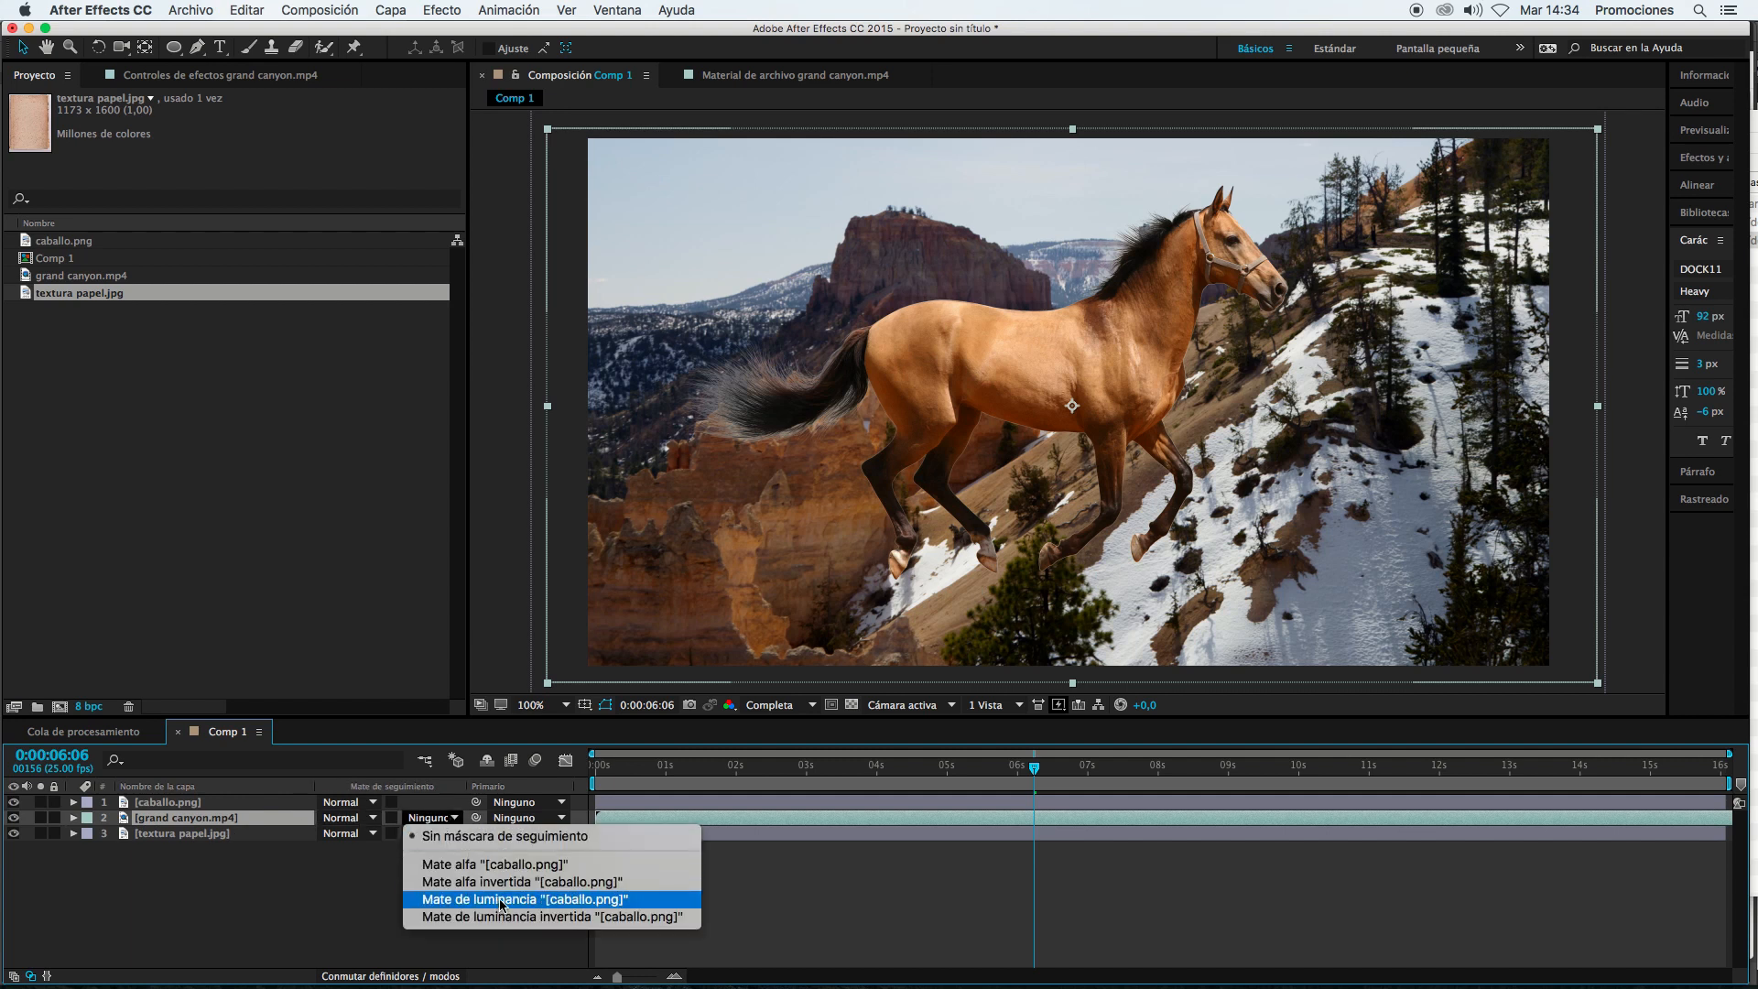
pyautogui.click(276, 899)
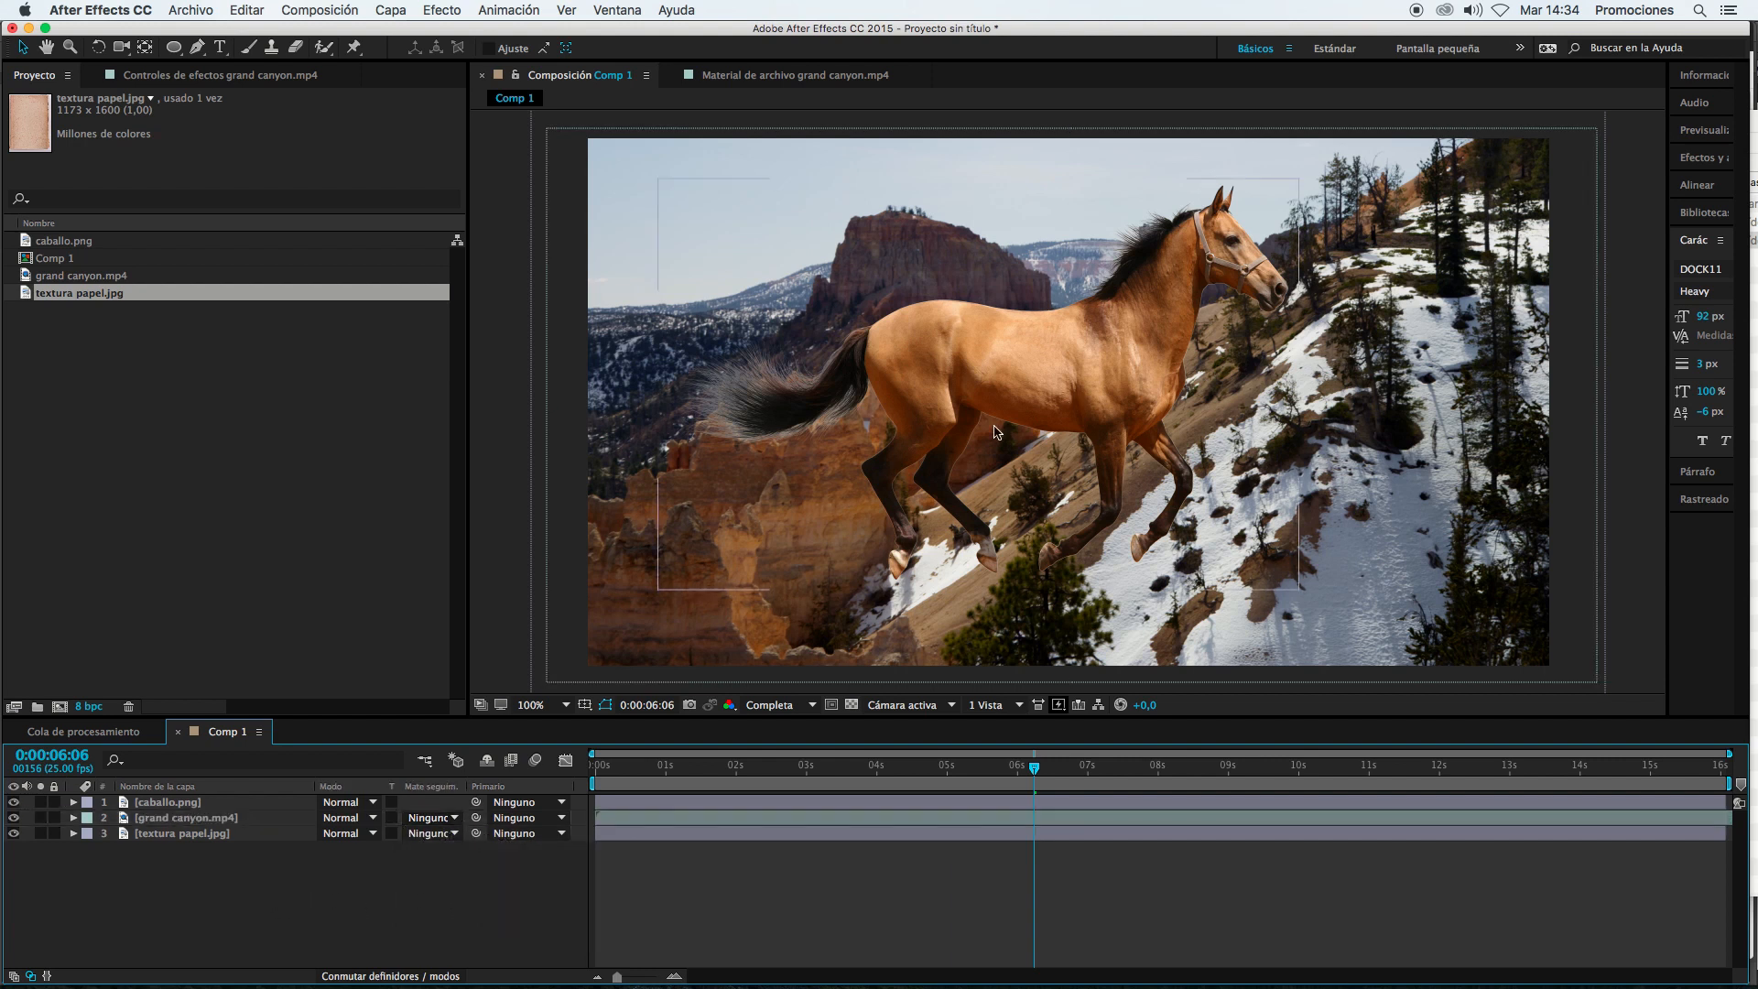
# Step: Set the track matte of grand canyon.mp4 to Mate de luminancia "[caballo.png]" and show the horse layer temporarily to compare
pyautogui.click(430, 818)
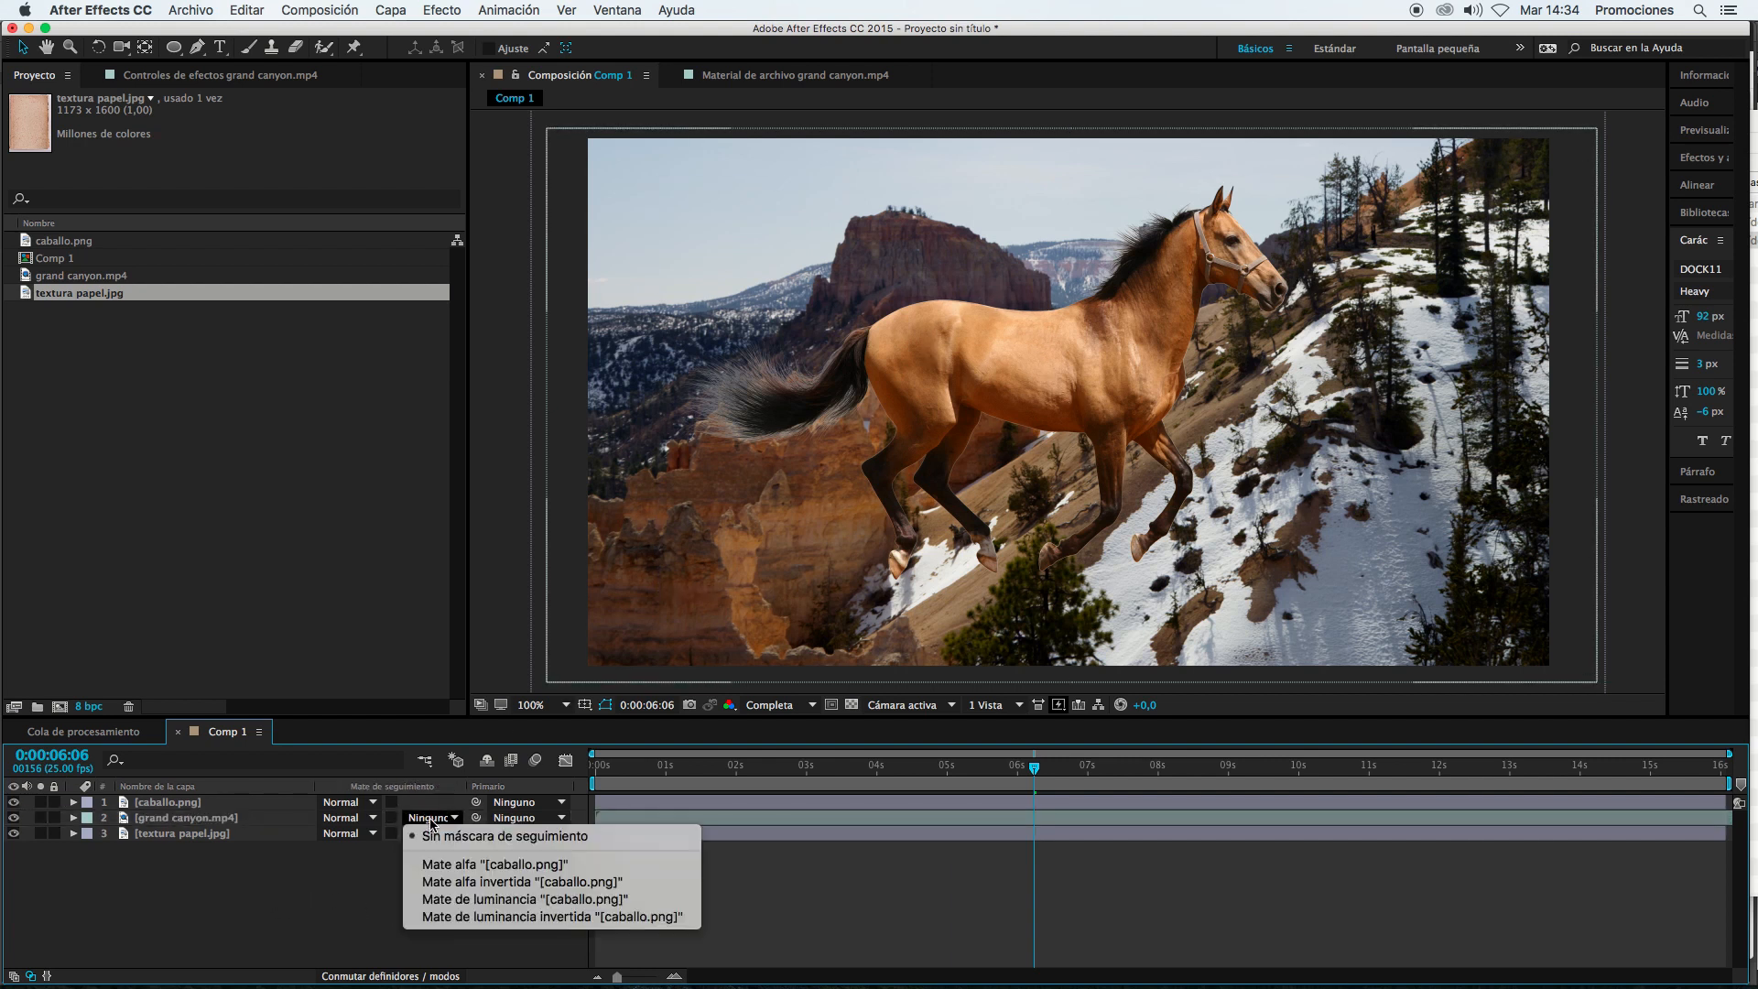
pyautogui.click(477, 903)
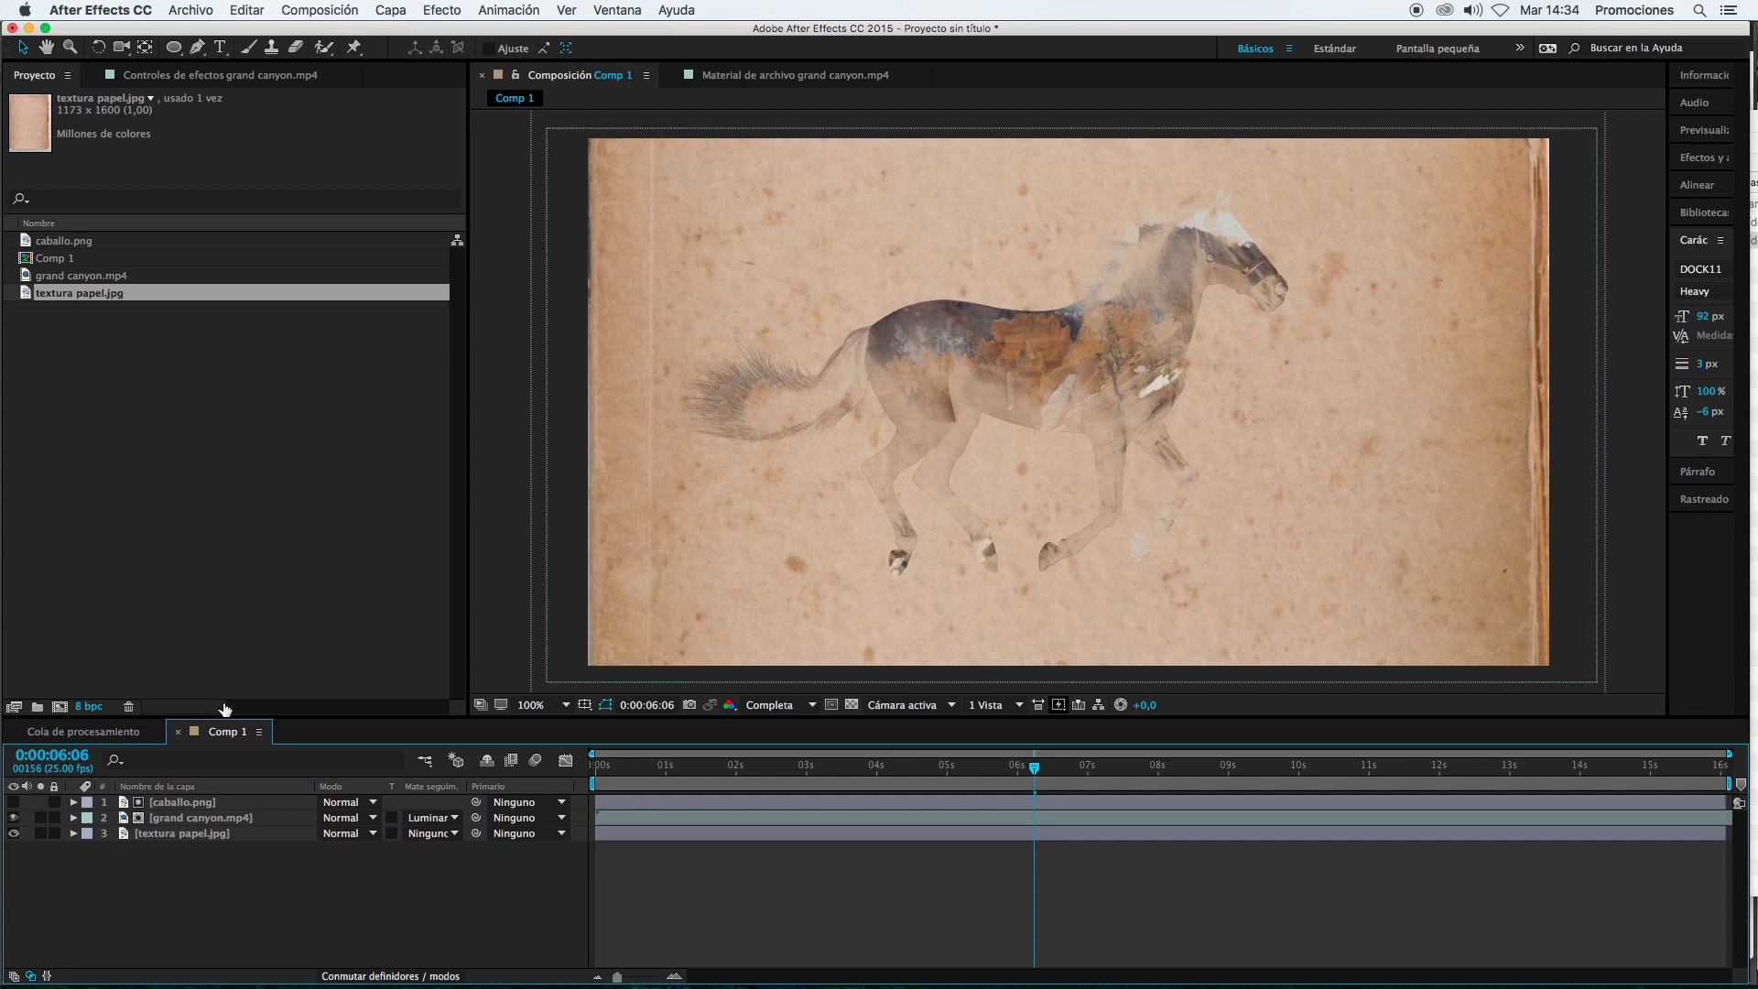
pyautogui.click(13, 802)
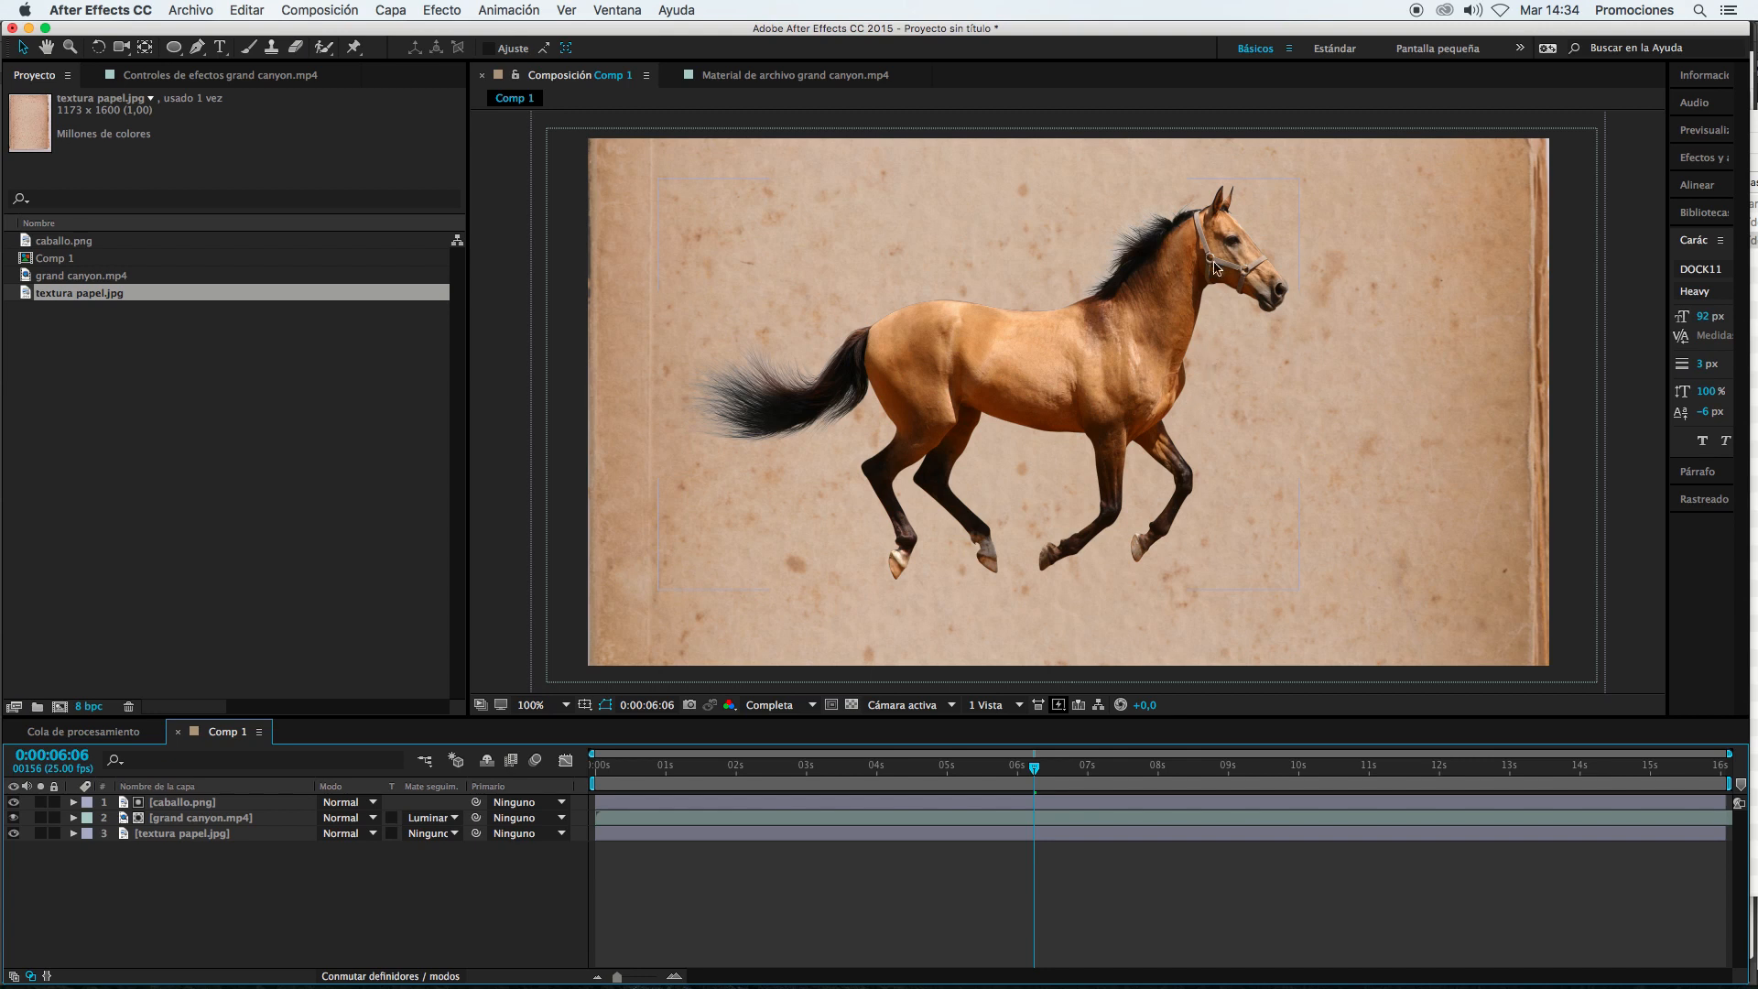
pyautogui.click(192, 822)
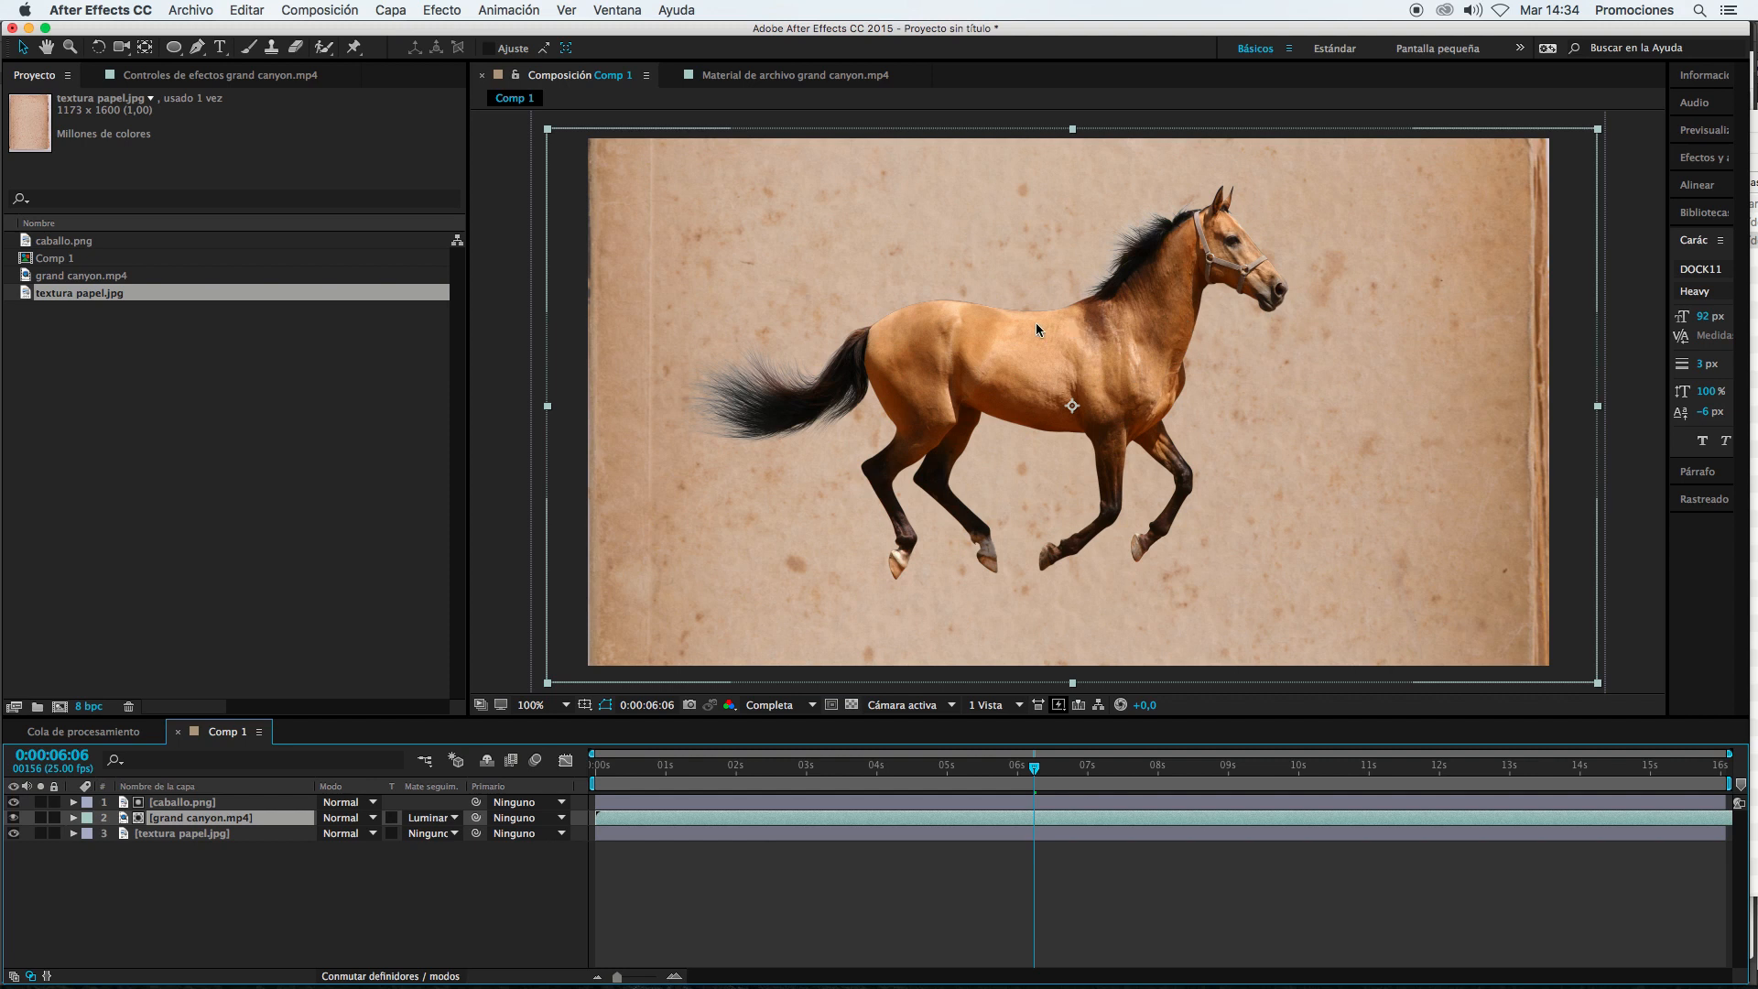
pyautogui.click(13, 803)
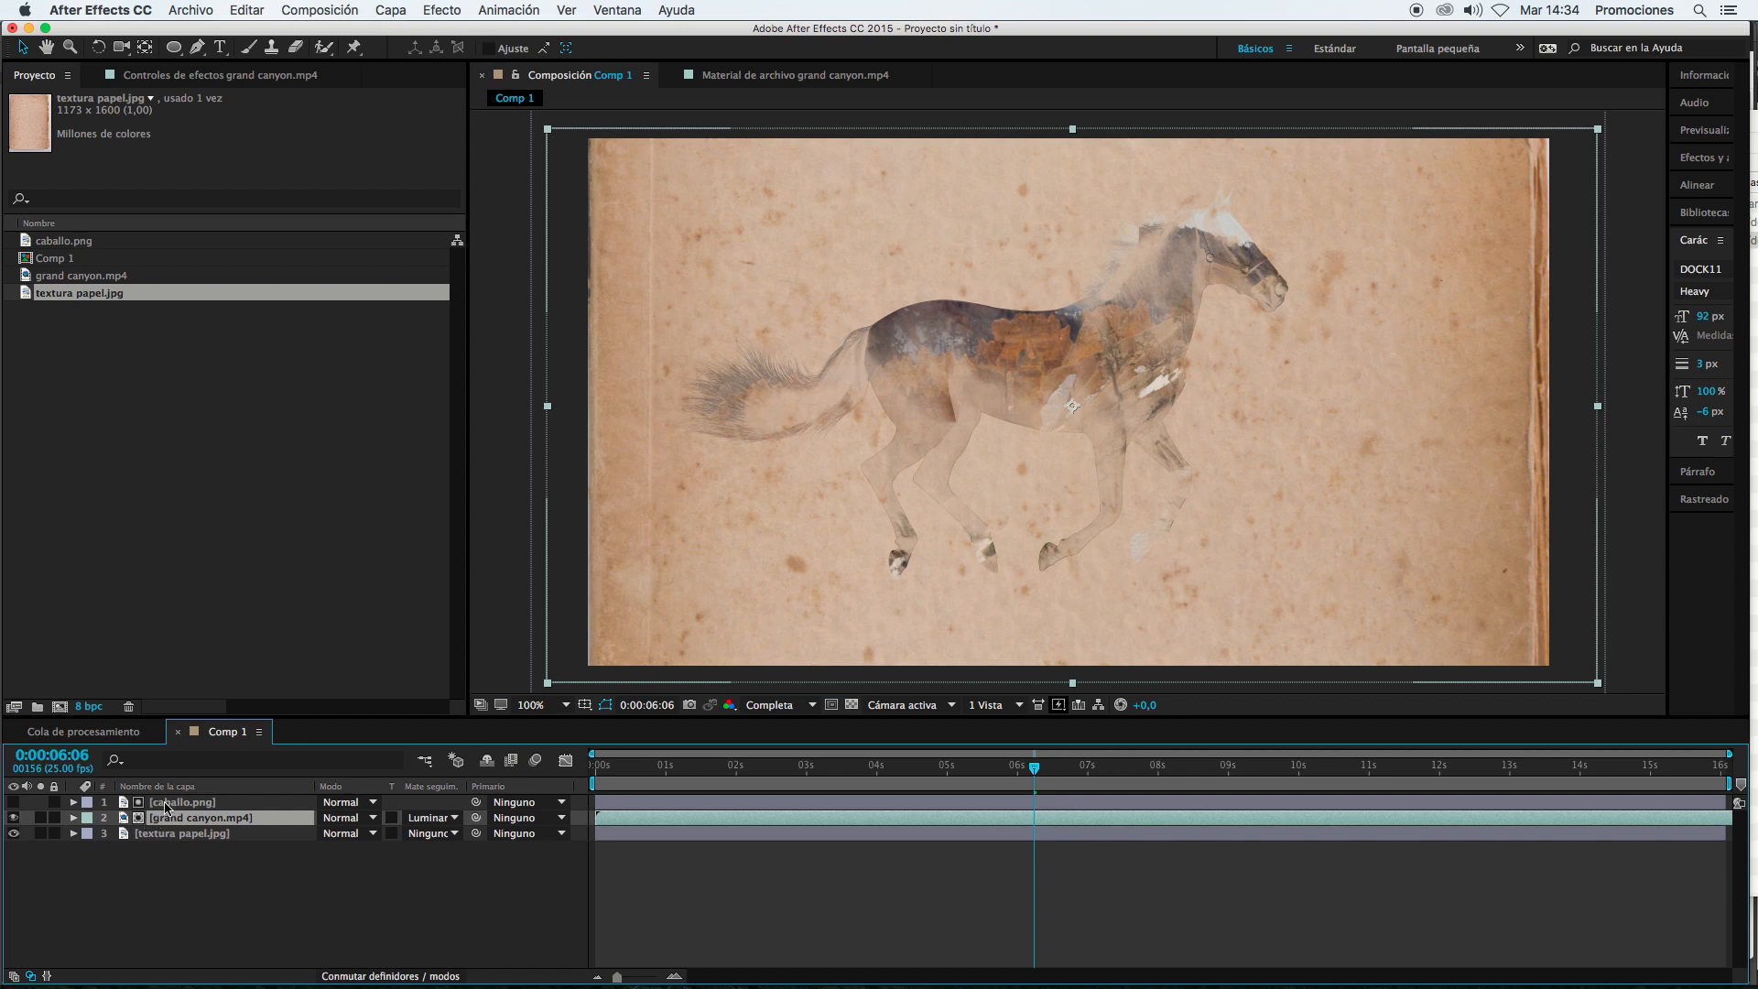
# Step: Nudge the grand canyon.mp4 footage slightly up inside the horse matte and compare it with the original caballo.png by toggling that layer's visibility
pyautogui.moveTo(1021, 340)
pyautogui.mouseDown()
pyautogui.moveTo(1009, 349)
pyautogui.moveTo(1022, 334)
pyautogui.mouseUp()
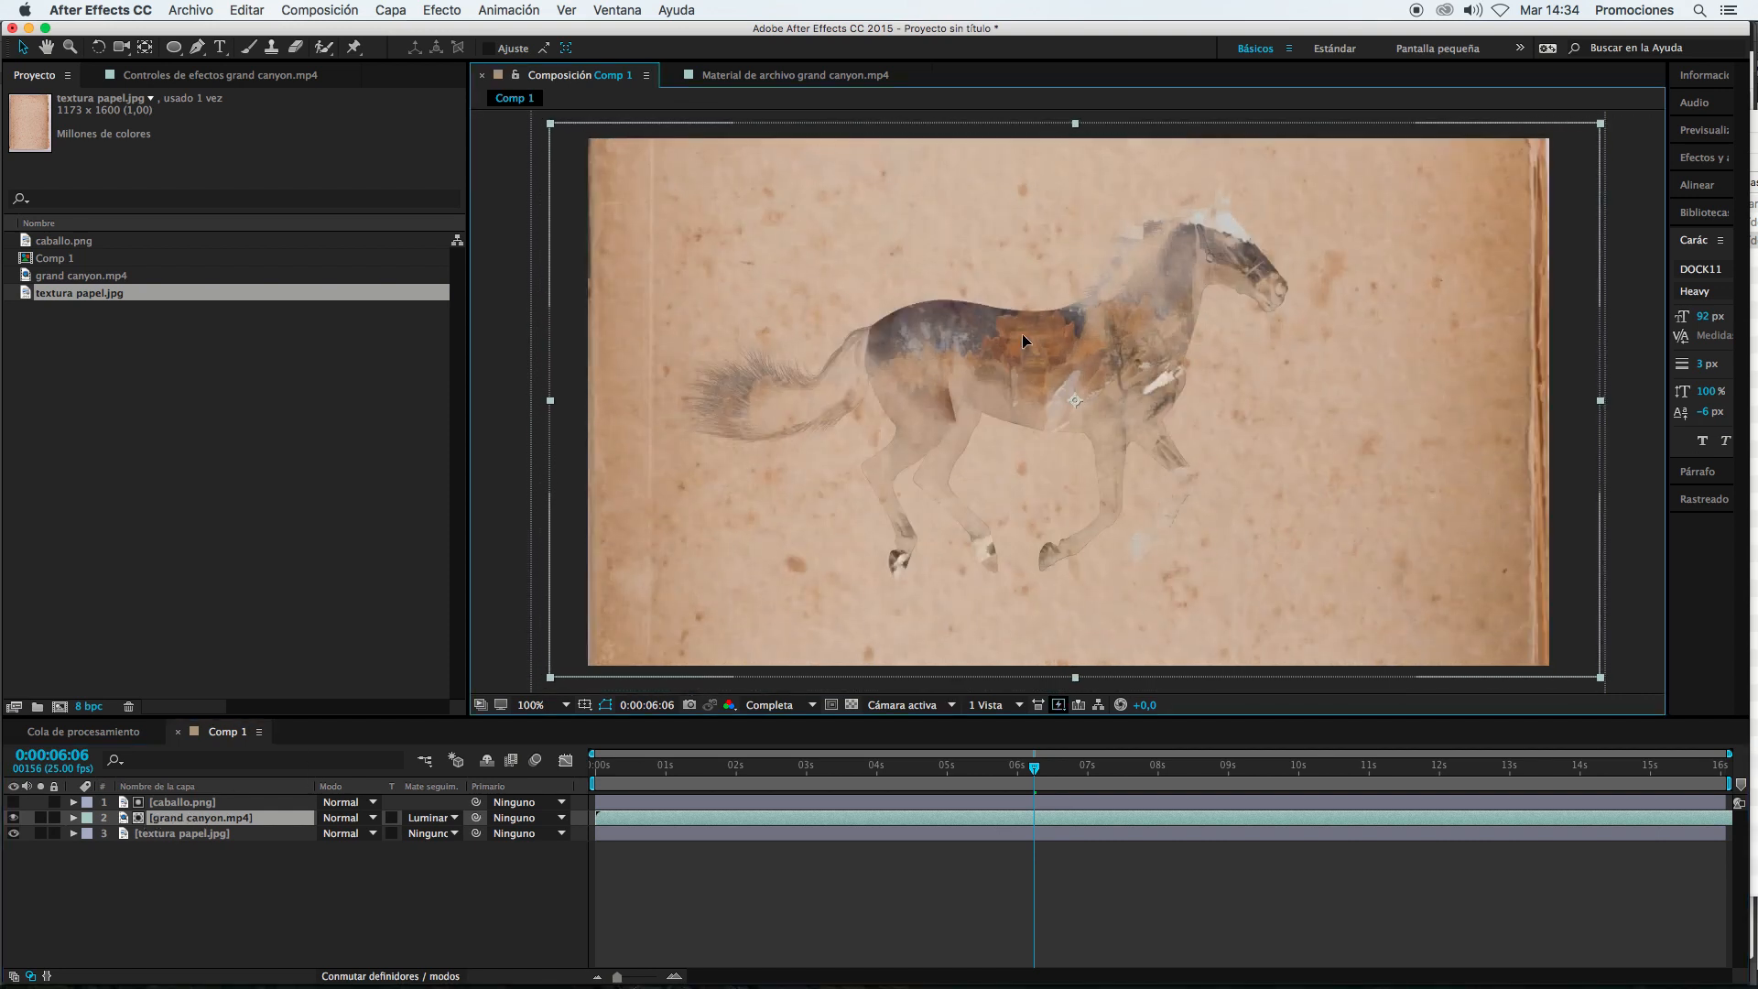
pyautogui.click(14, 802)
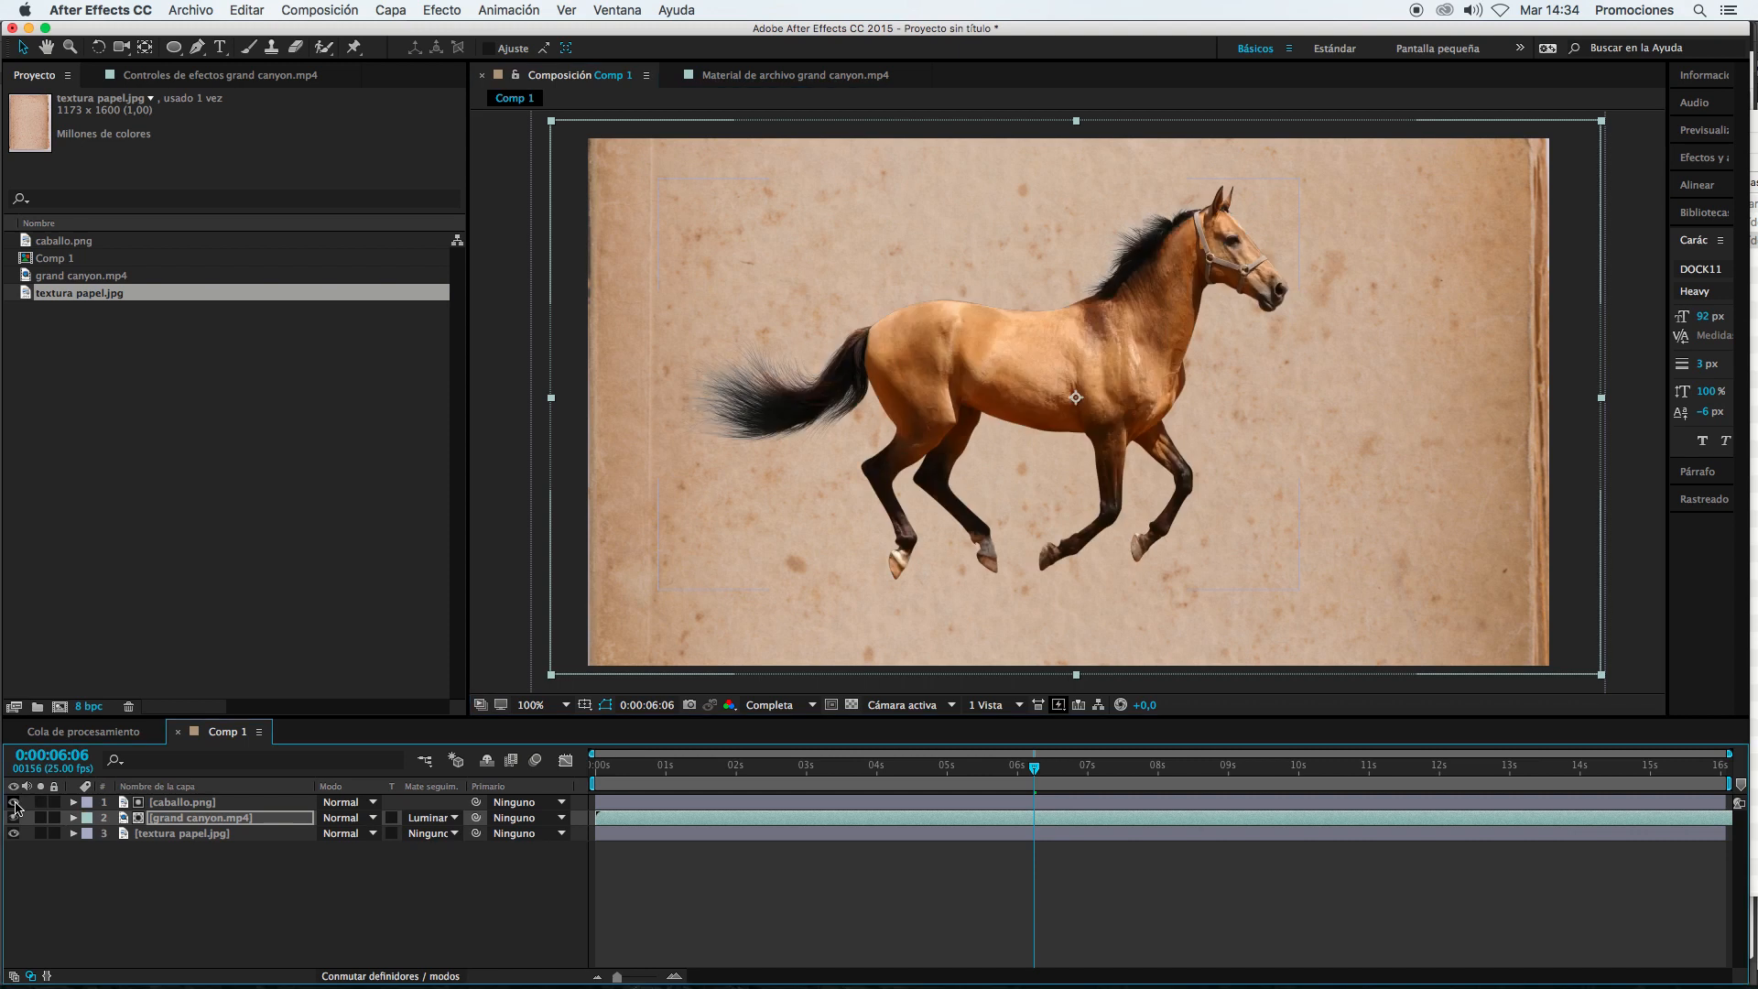
pyautogui.click(14, 802)
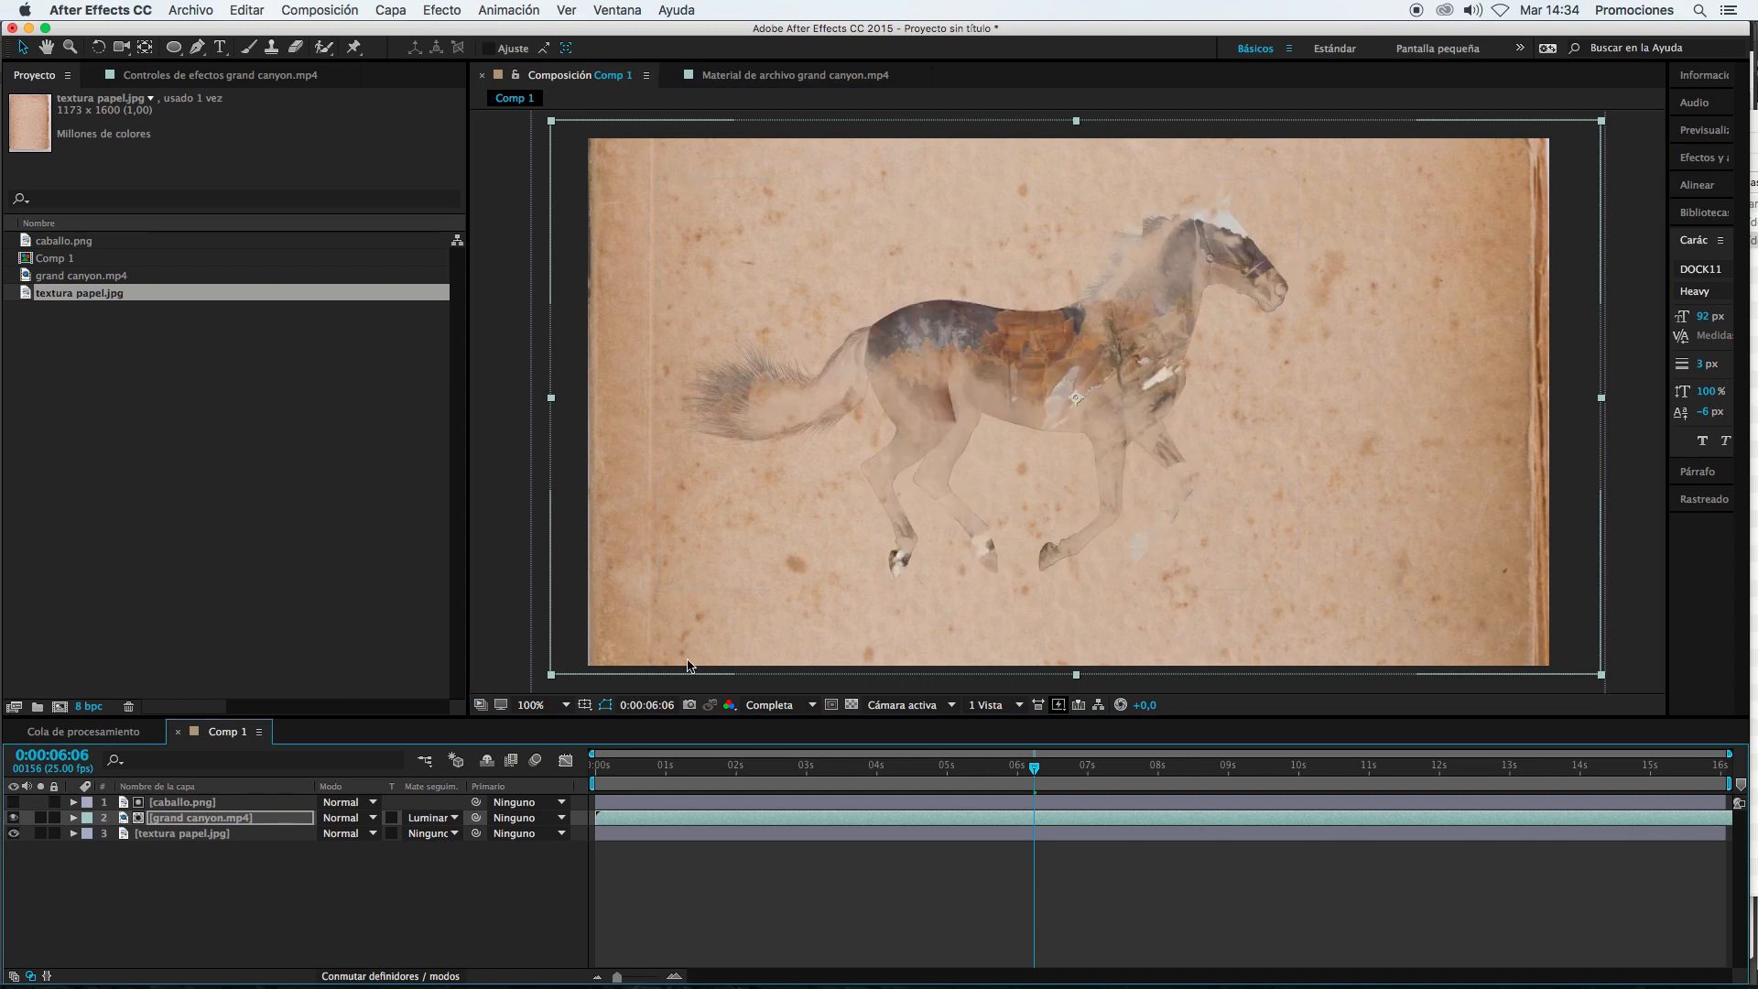
# Step: Change the track matte of grand canyon.mp4 to Mate de luminancia invertida "[caballo.png]" and nudge the footage slightly down
pyautogui.click(202, 834)
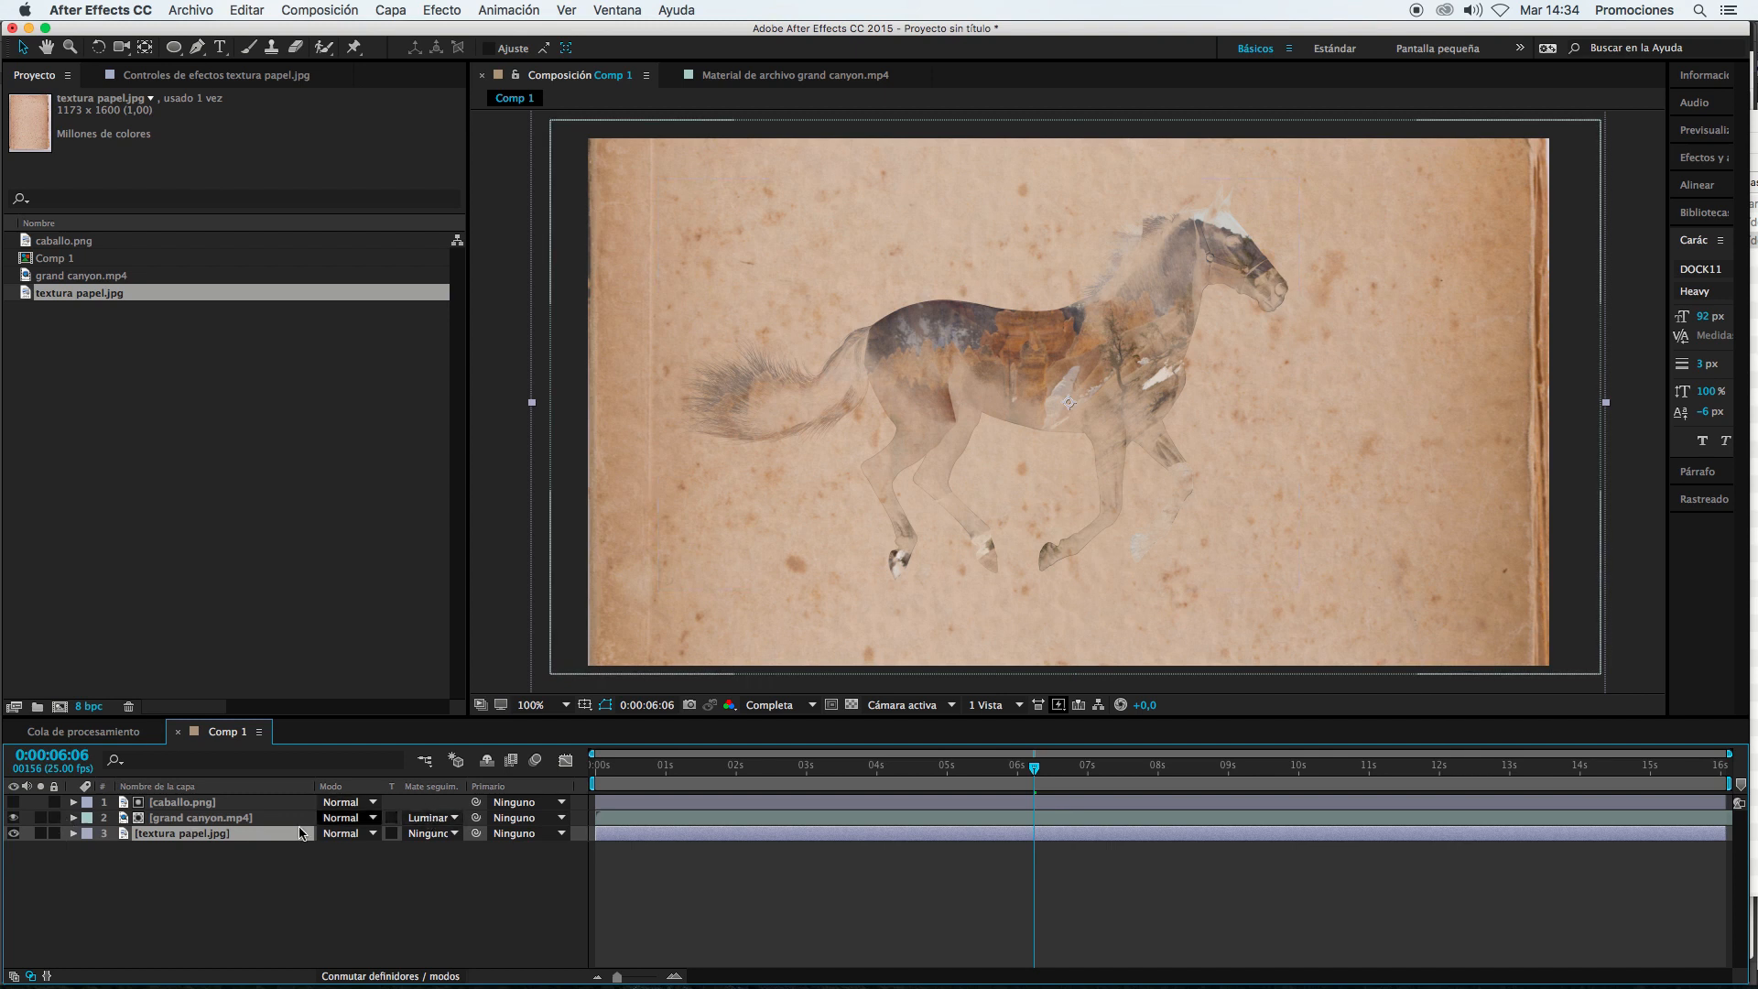
pyautogui.click(218, 818)
pyautogui.click(431, 818)
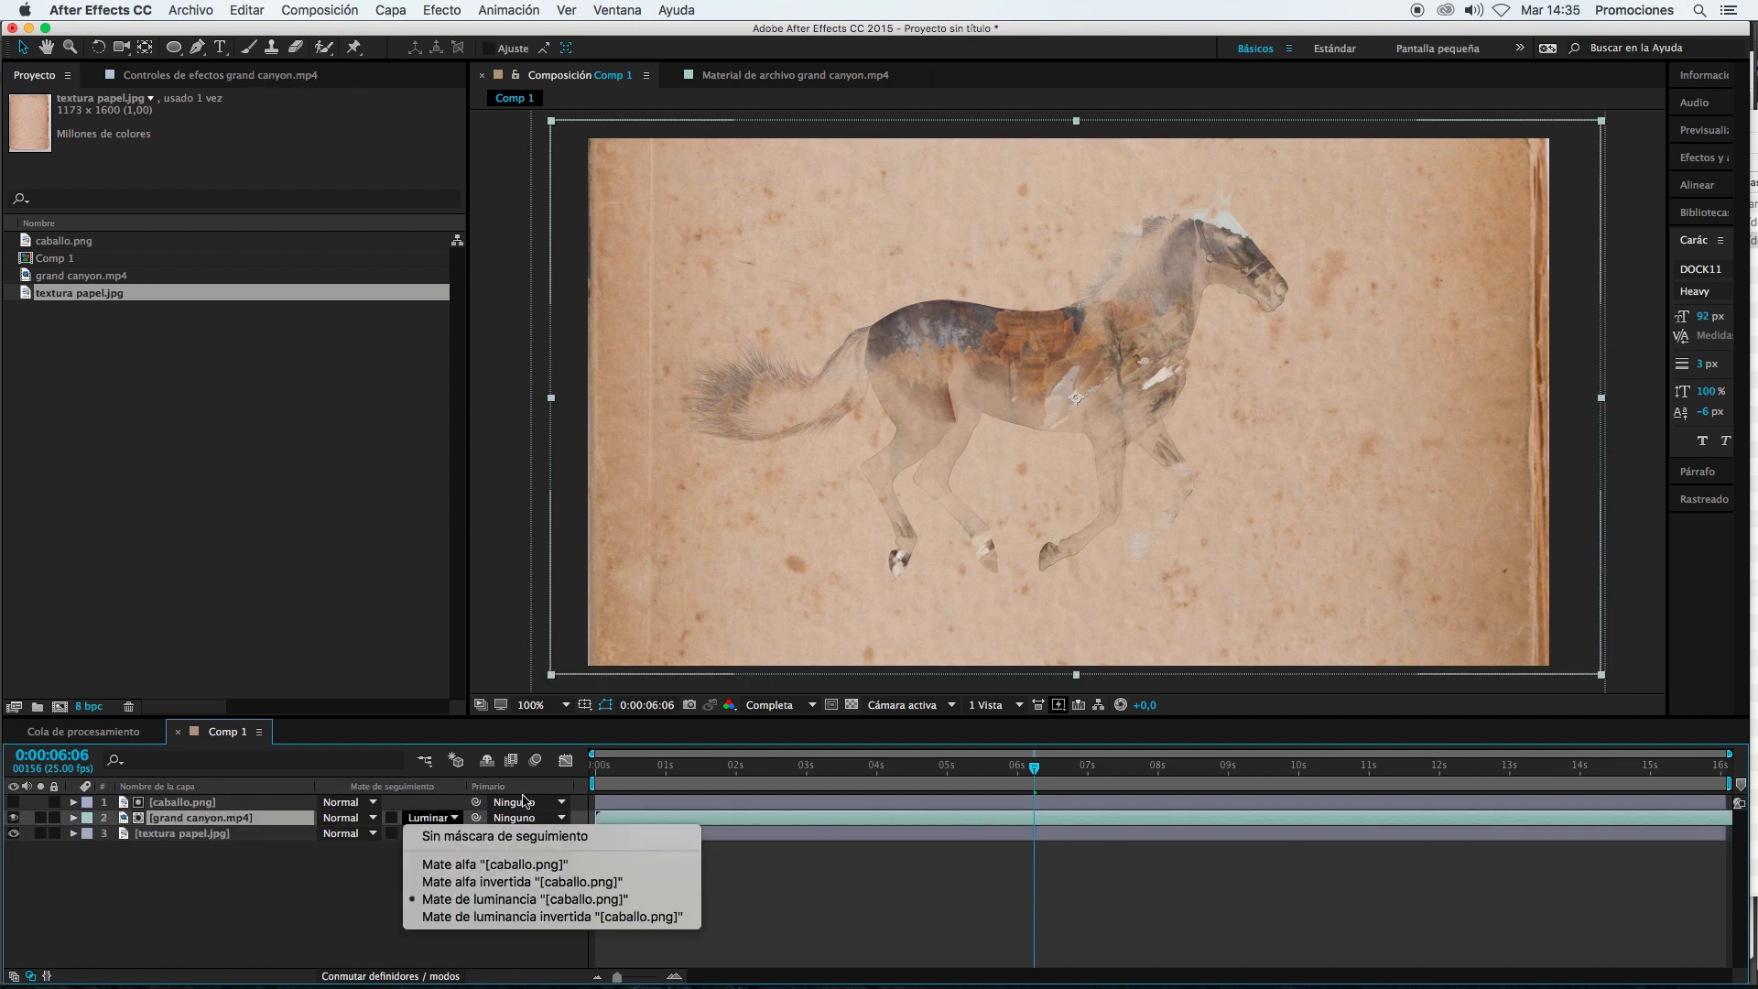
pyautogui.click(566, 916)
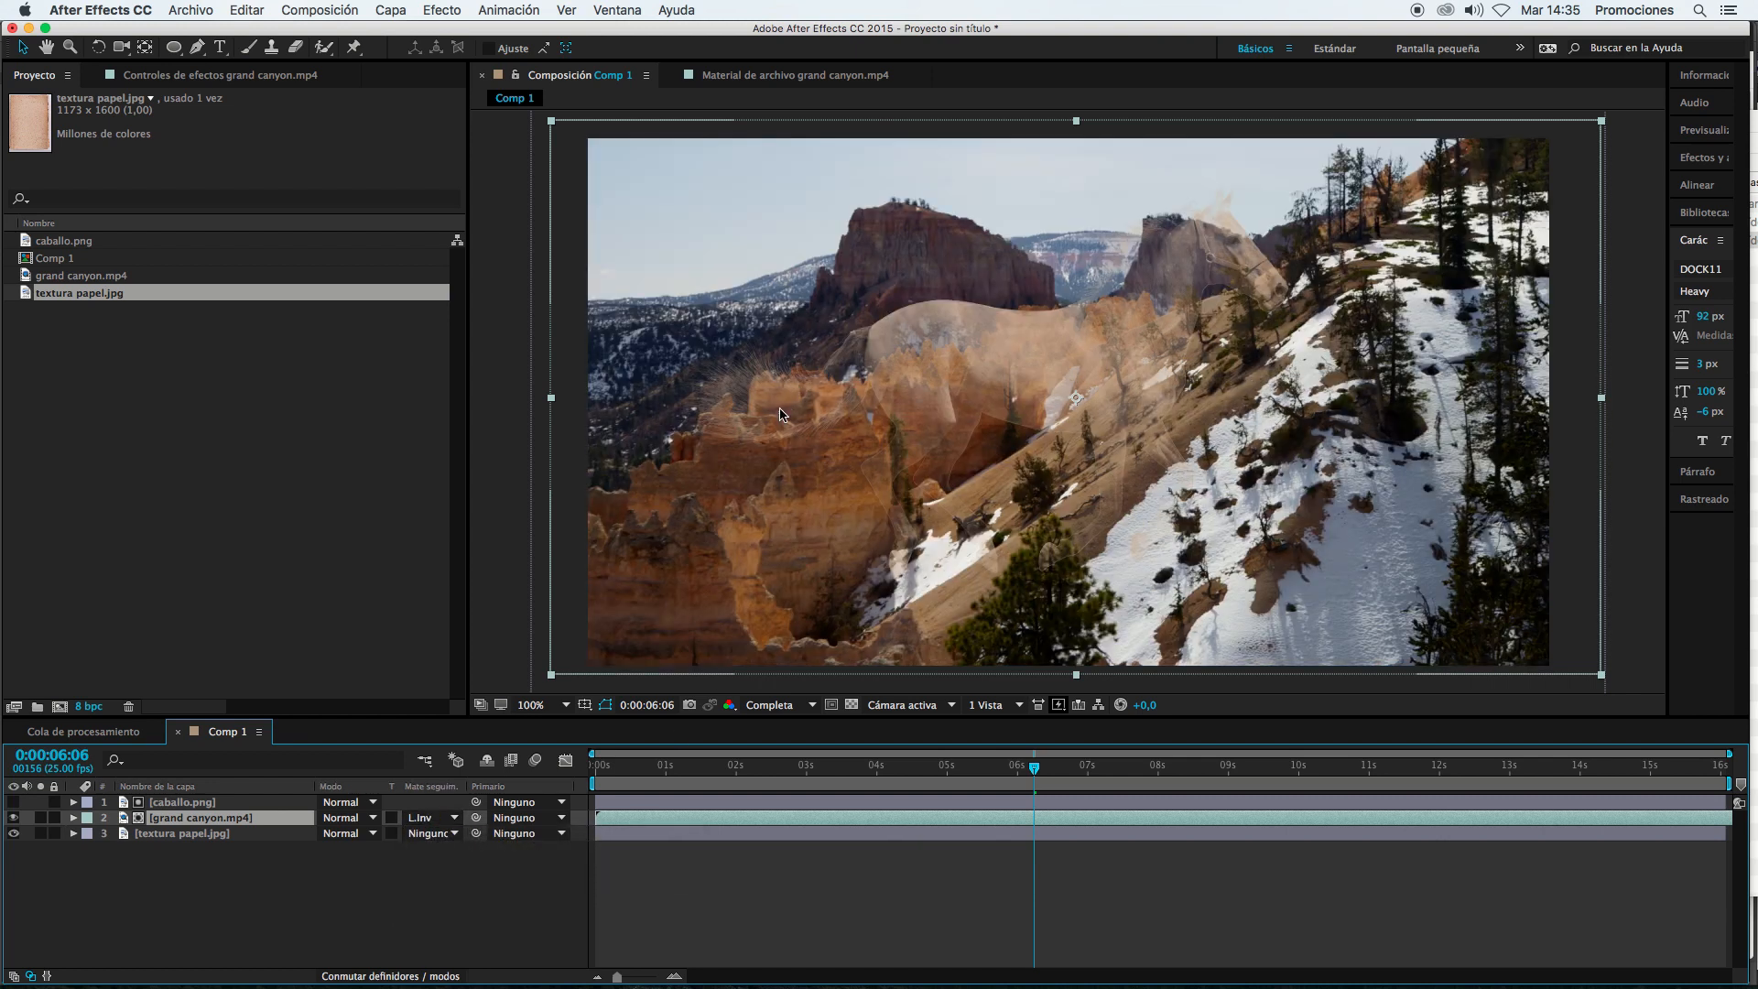
pyautogui.click(794, 404)
pyautogui.moveTo(794, 404); pyautogui.dragTo(791, 407)
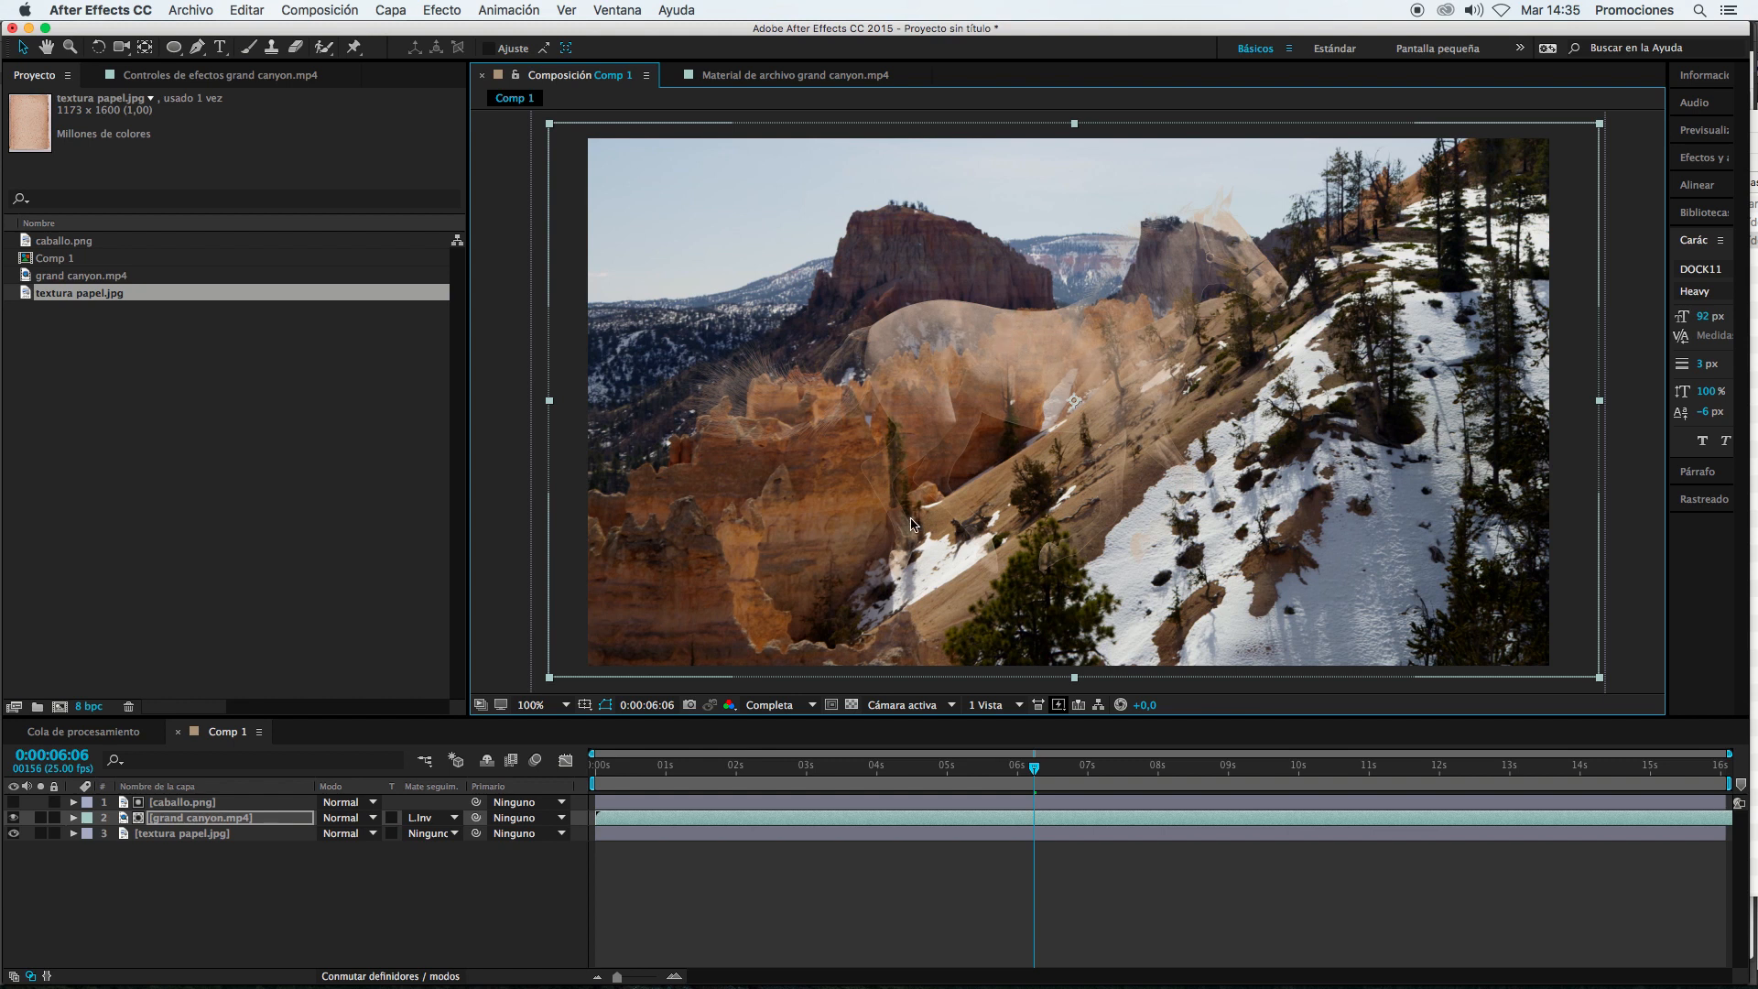
# Step: Return the track matte of grand canyon.mp4 to Mate de luminancia "[caballo.png]" and leave all layers deselected
pyautogui.click(429, 818)
pyautogui.click(446, 900)
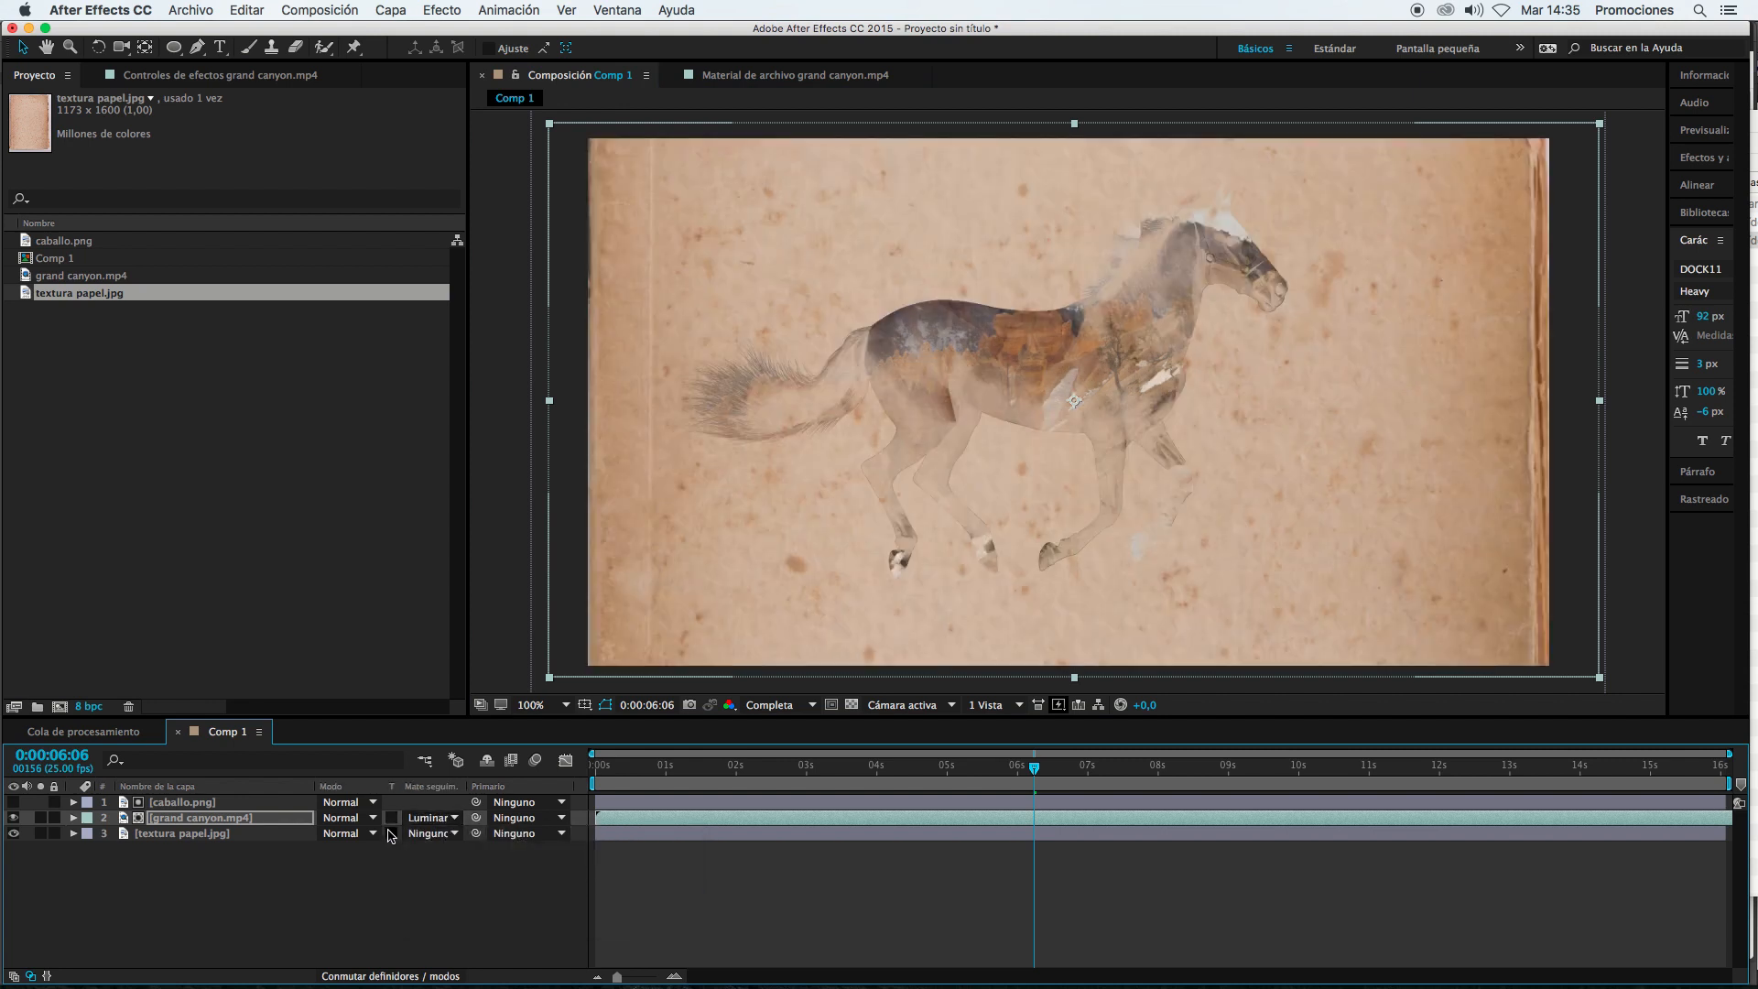
pyautogui.click(218, 836)
pyautogui.click(230, 817)
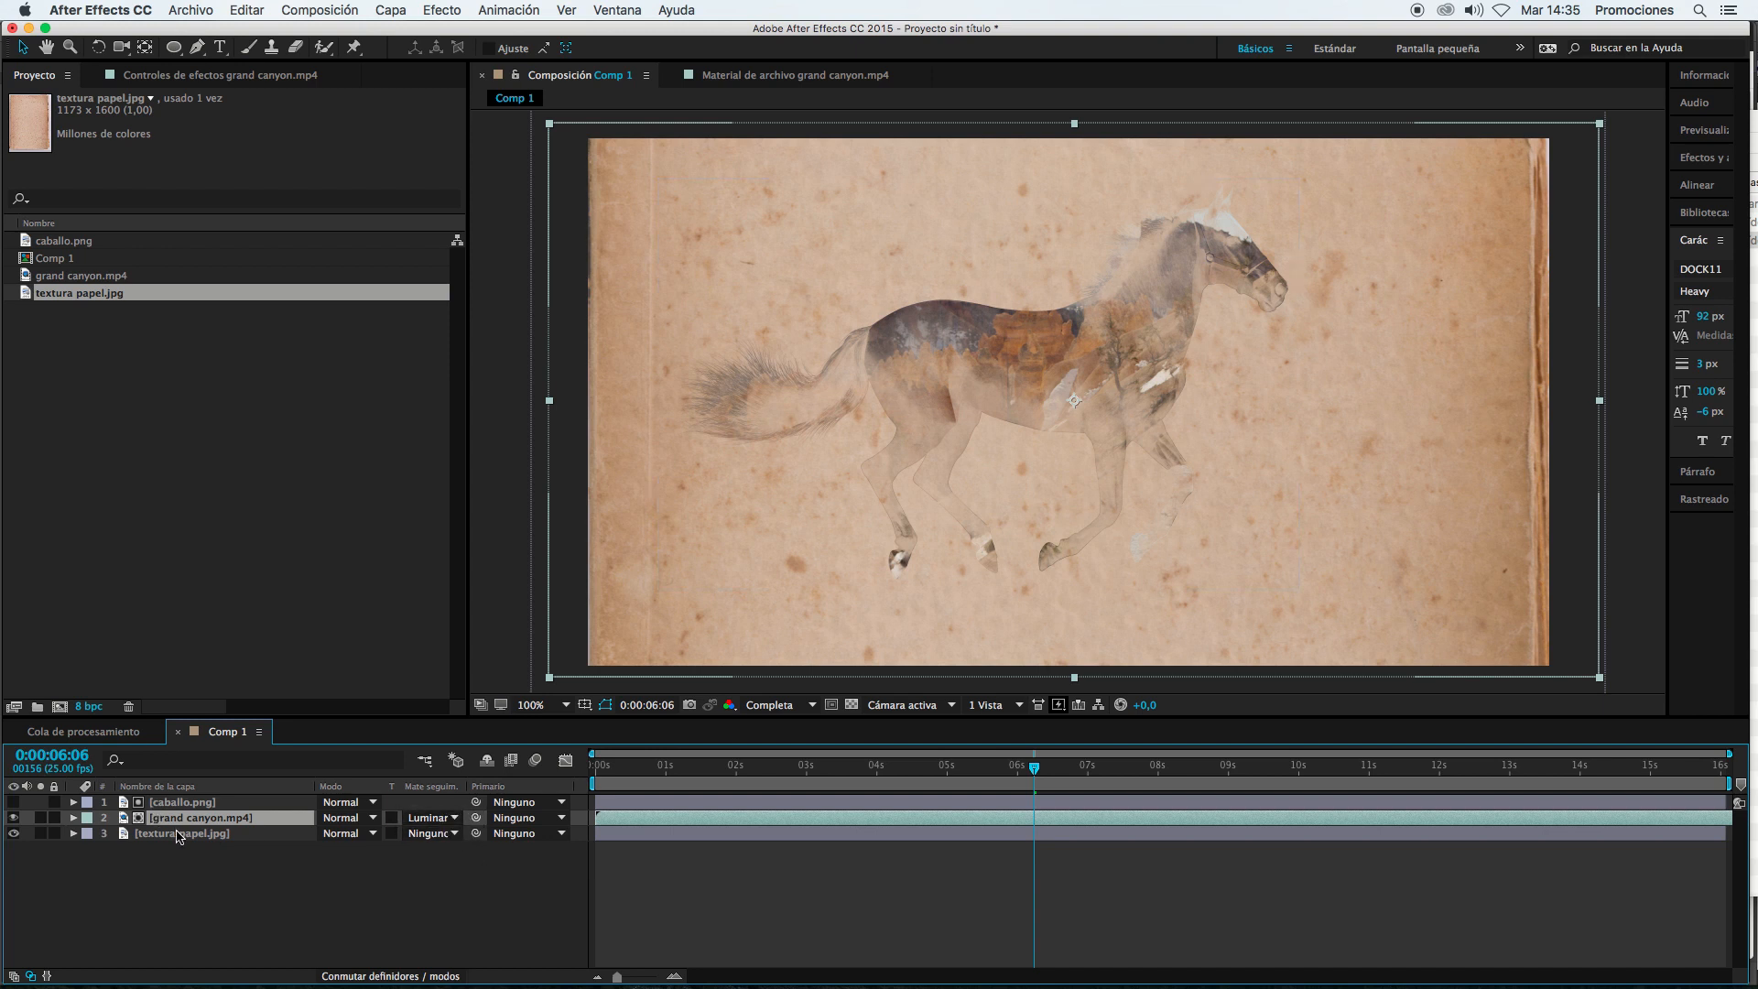
pyautogui.click(214, 861)
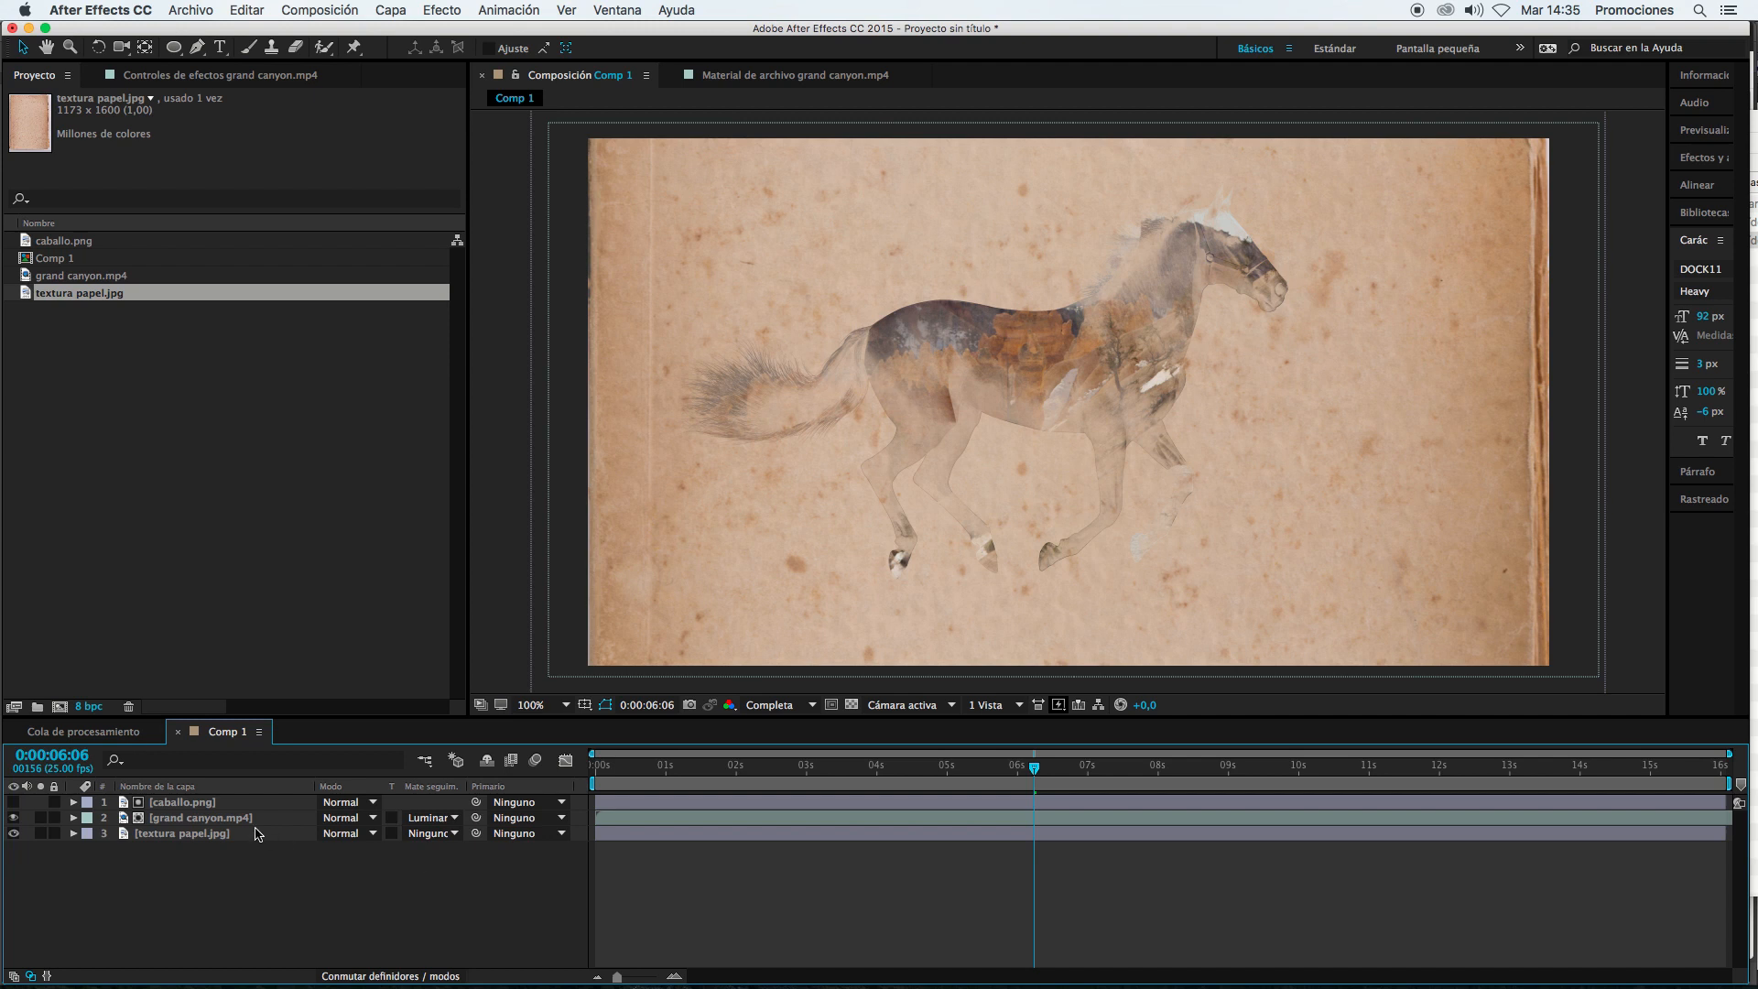
# Step: Delete the caballo.png, grand canyon.mp4 and textura papel.jpg layers from Comp 1
pyautogui.click(205, 805)
pyautogui.keyDown('shift'); pyautogui.click(210, 835); pyautogui.keyUp('shift')
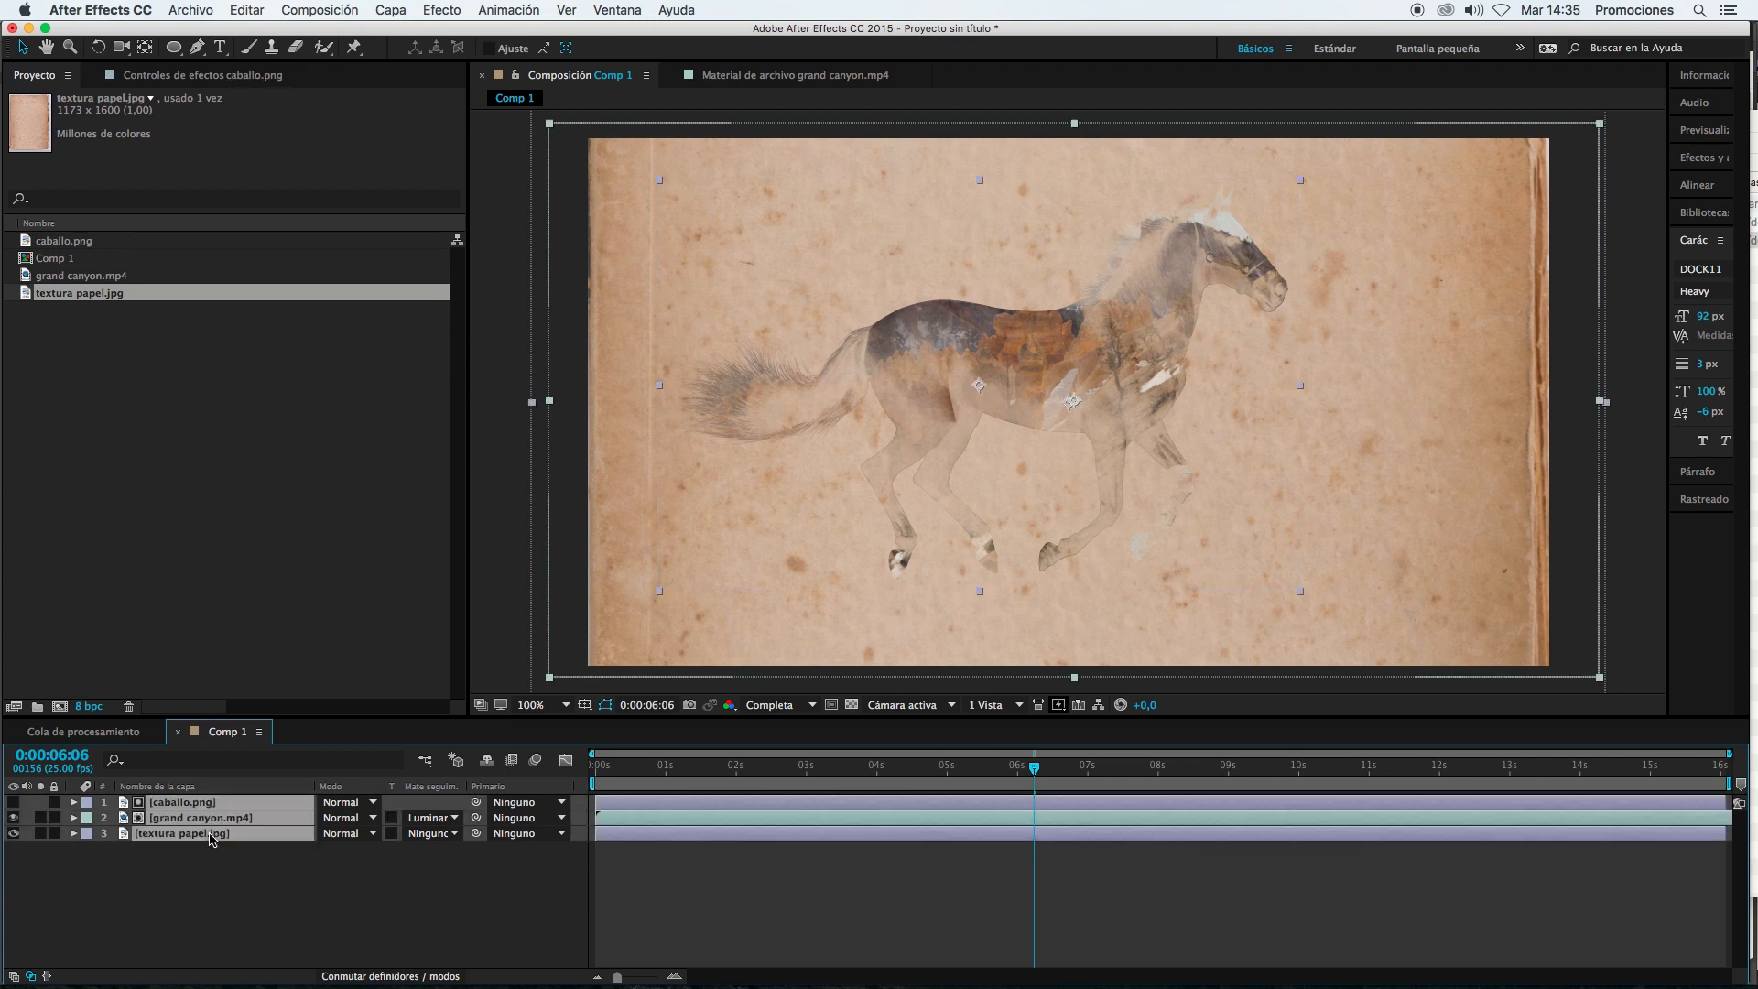
pyautogui.press('Delete')
pyautogui.click(75, 244)
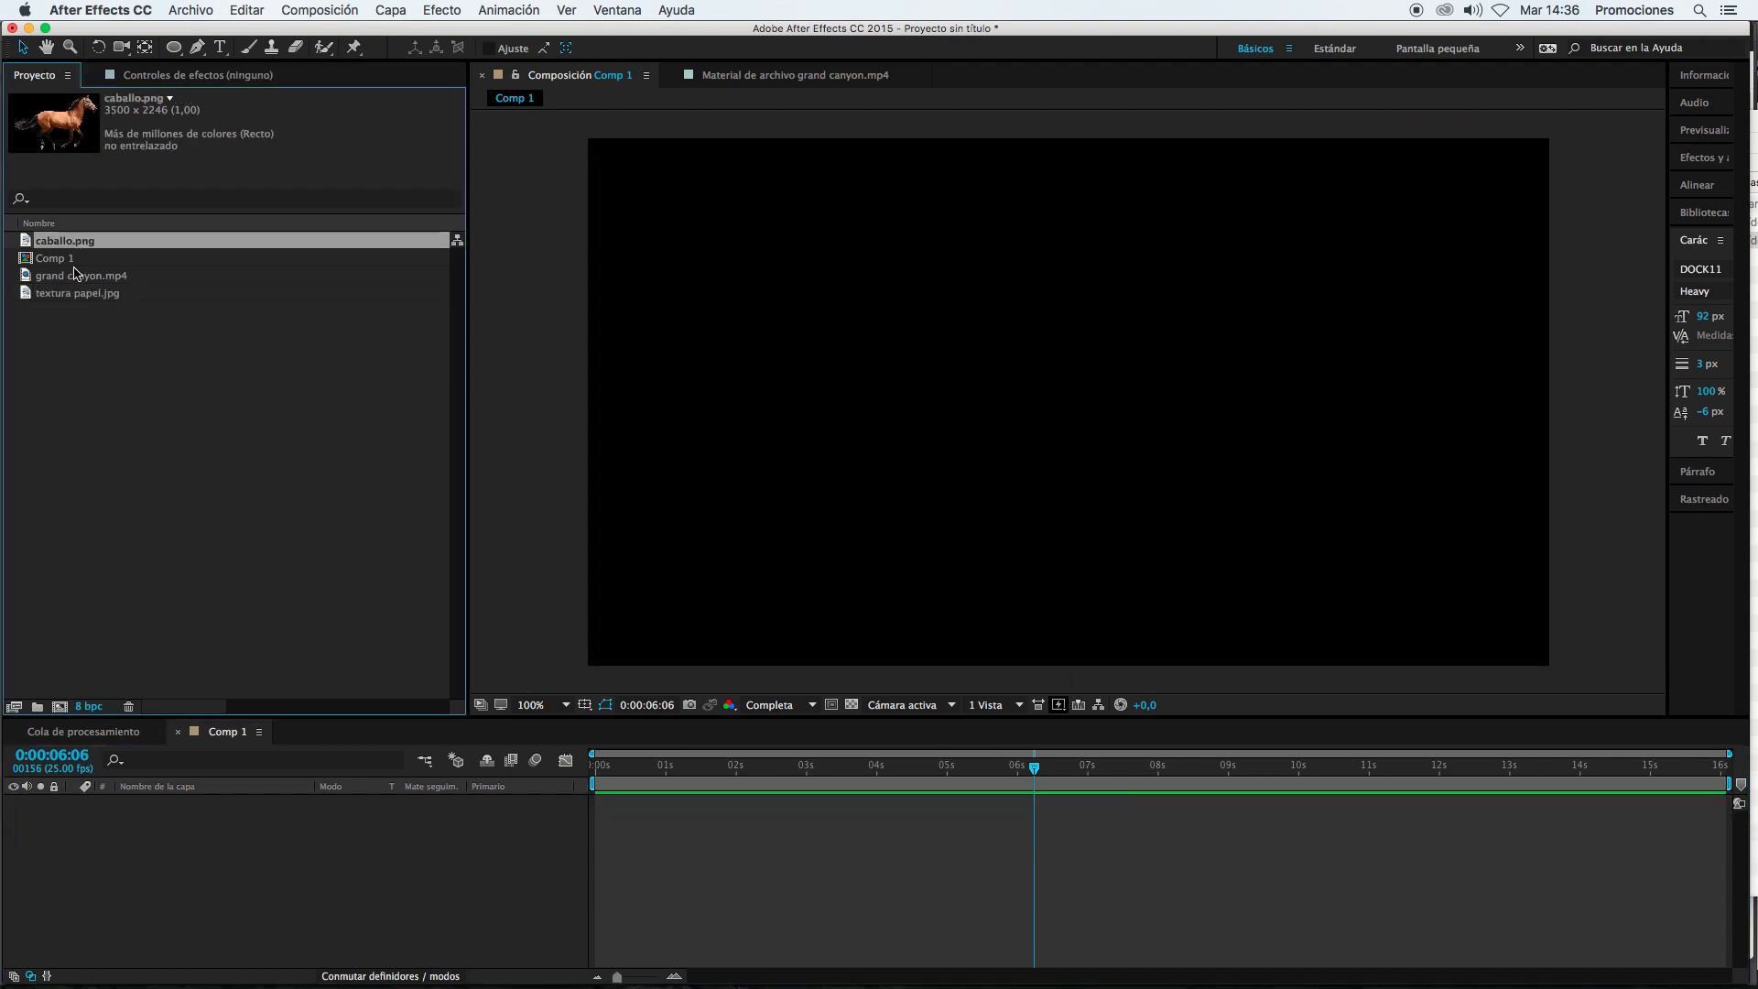
pyautogui.click(71, 297)
pyautogui.keyDown('shift'); pyautogui.click(75, 276); pyautogui.keyUp('shift')
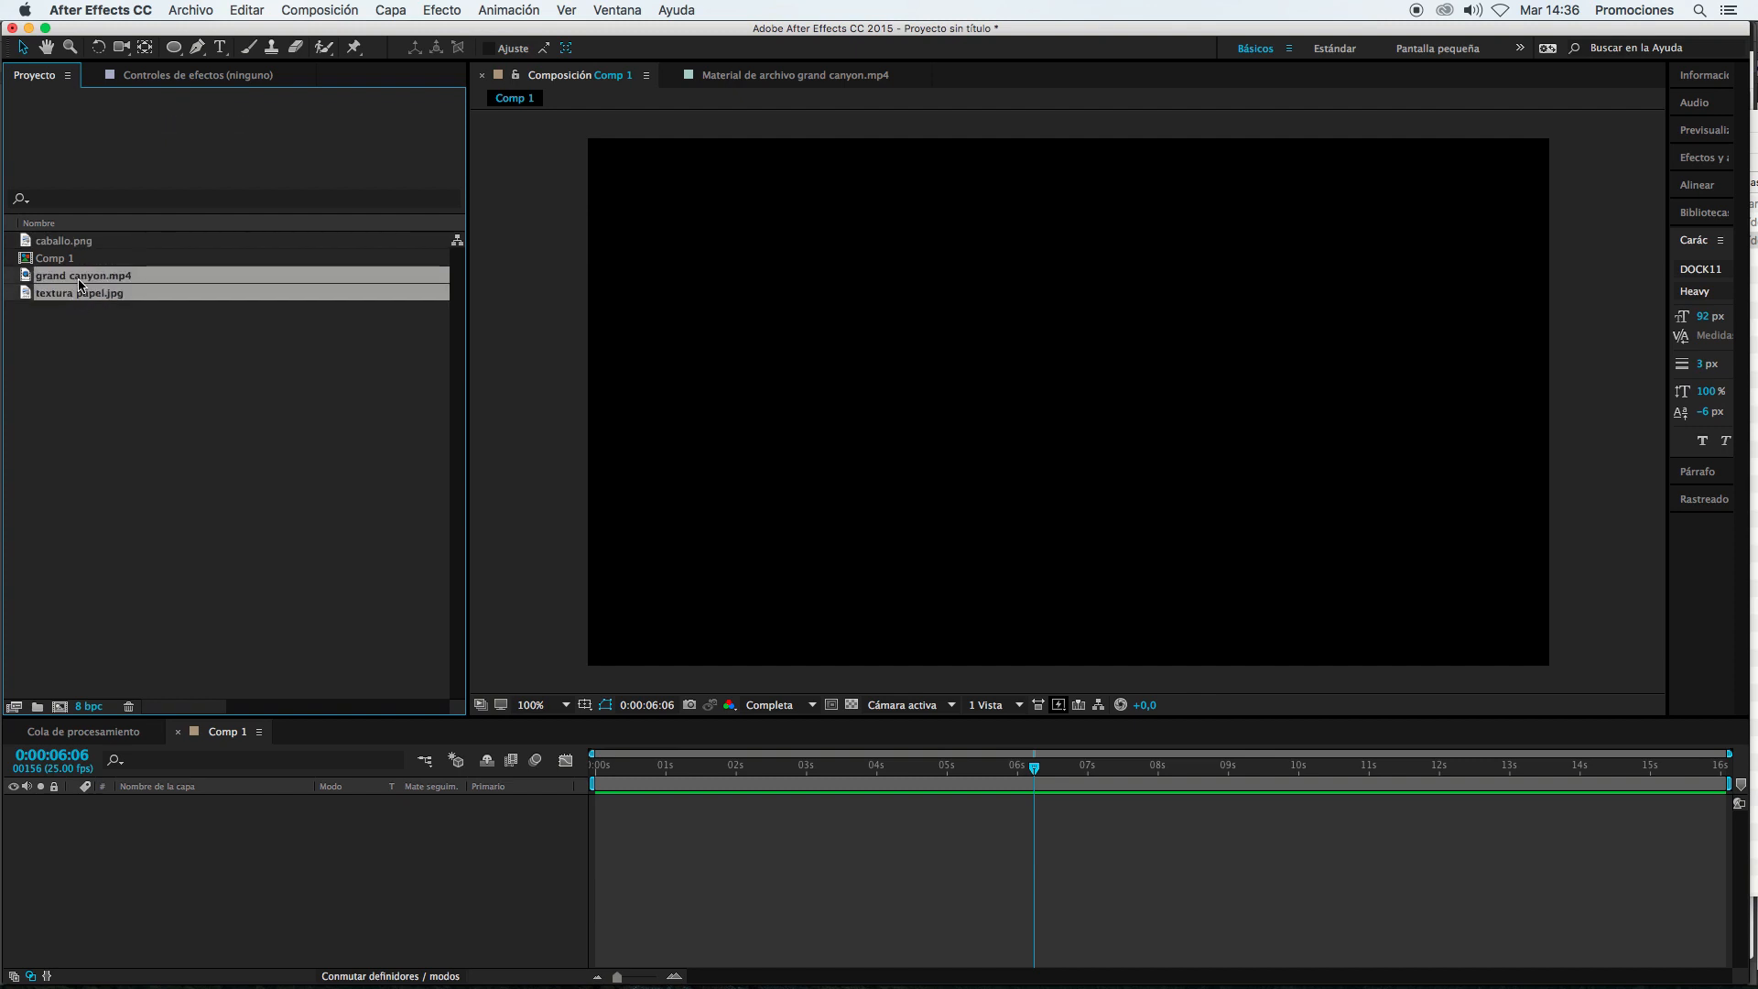
pyautogui.click(90, 348)
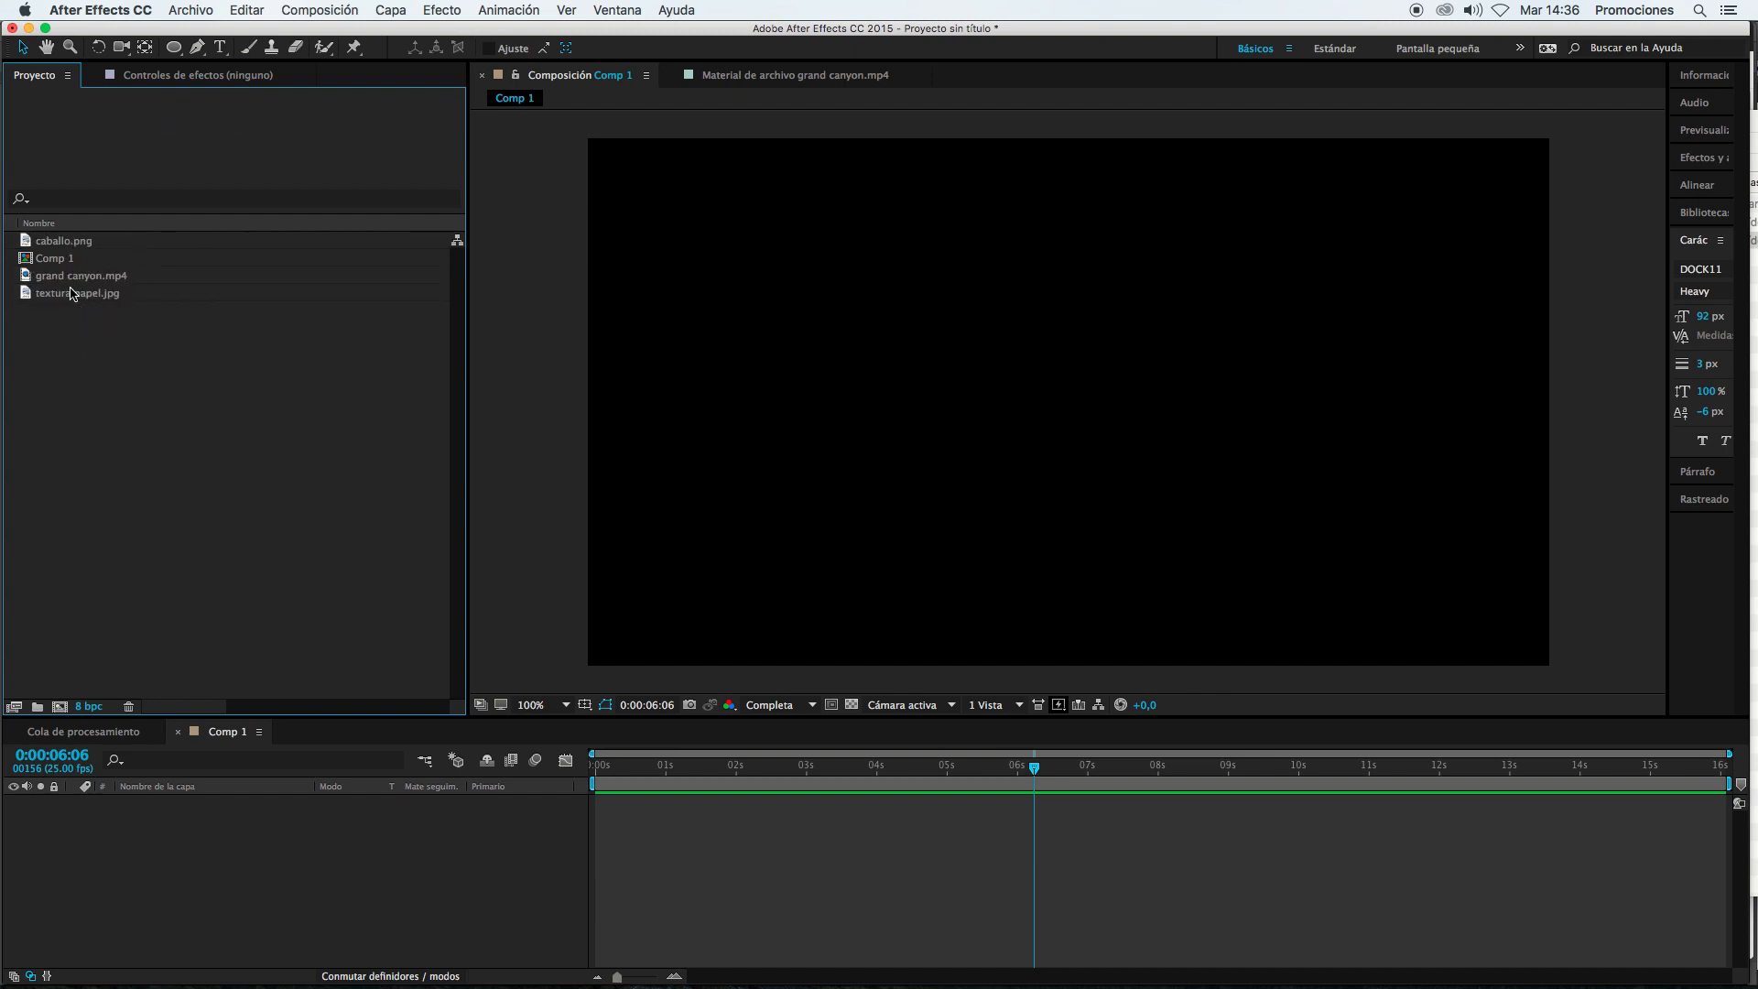
# Step: Import horizonte western.psd from the RECURSOS IMAGENES folder as Composición, with Estilo de capa editables as the layer option
pyautogui.doubleClick(89, 385)
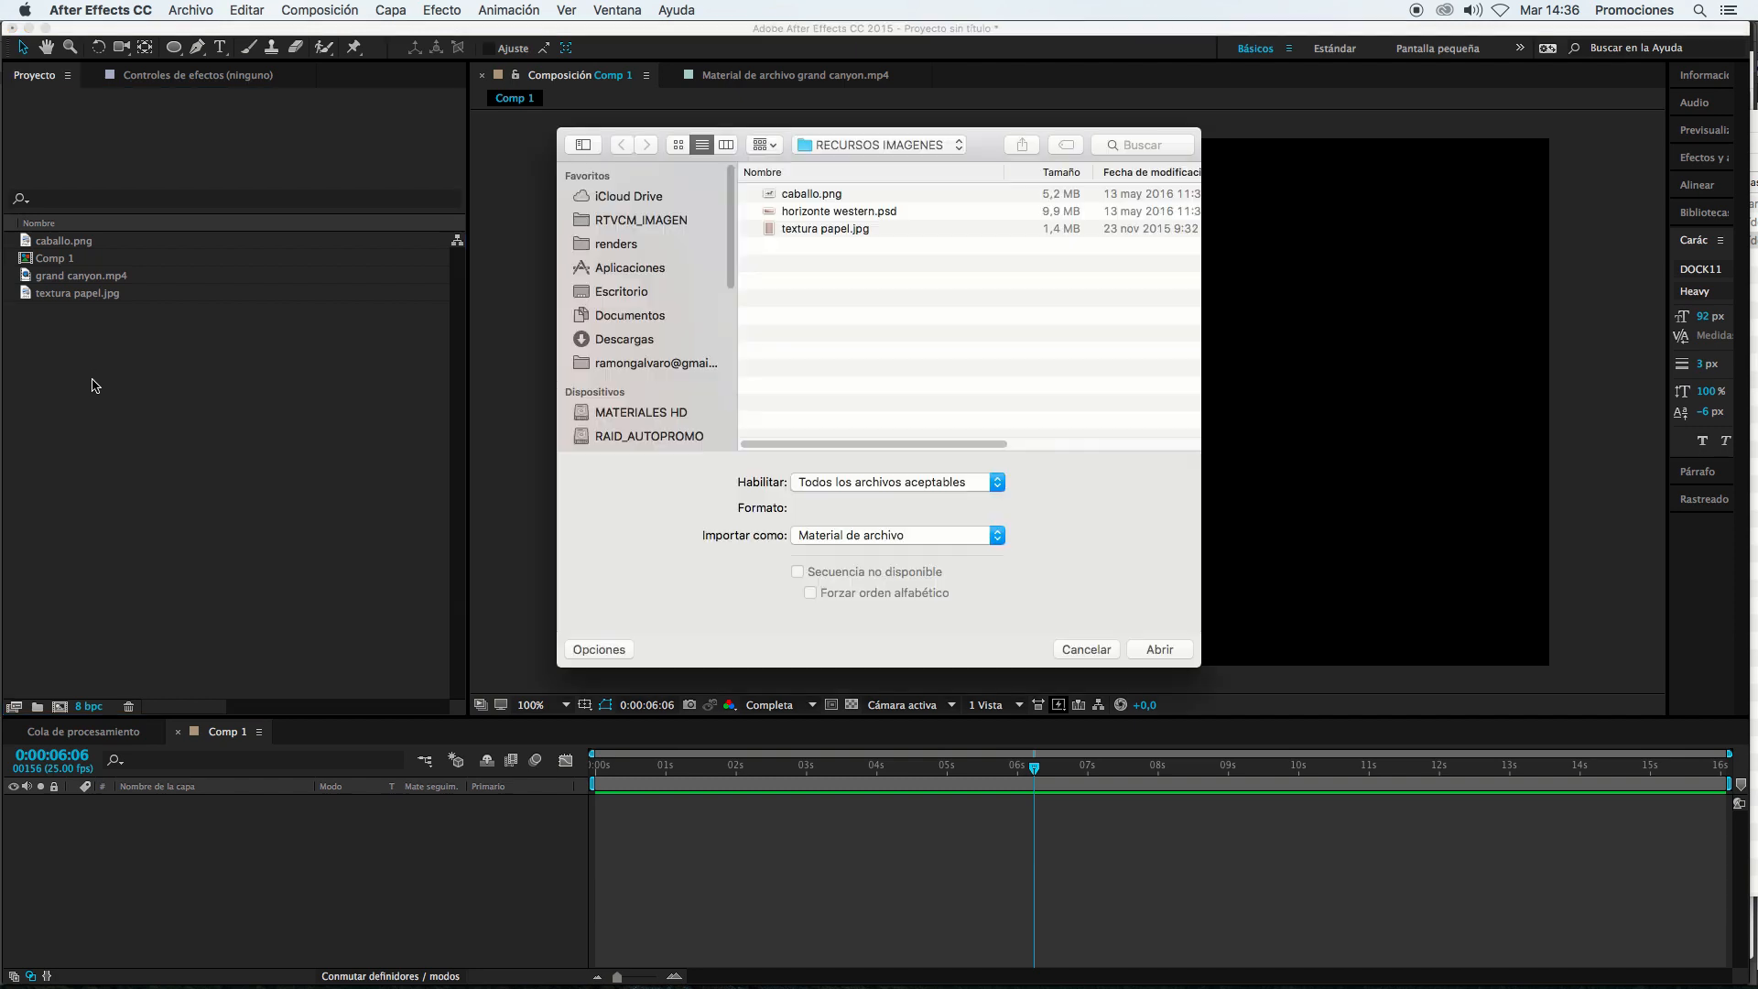
pyautogui.click(852, 216)
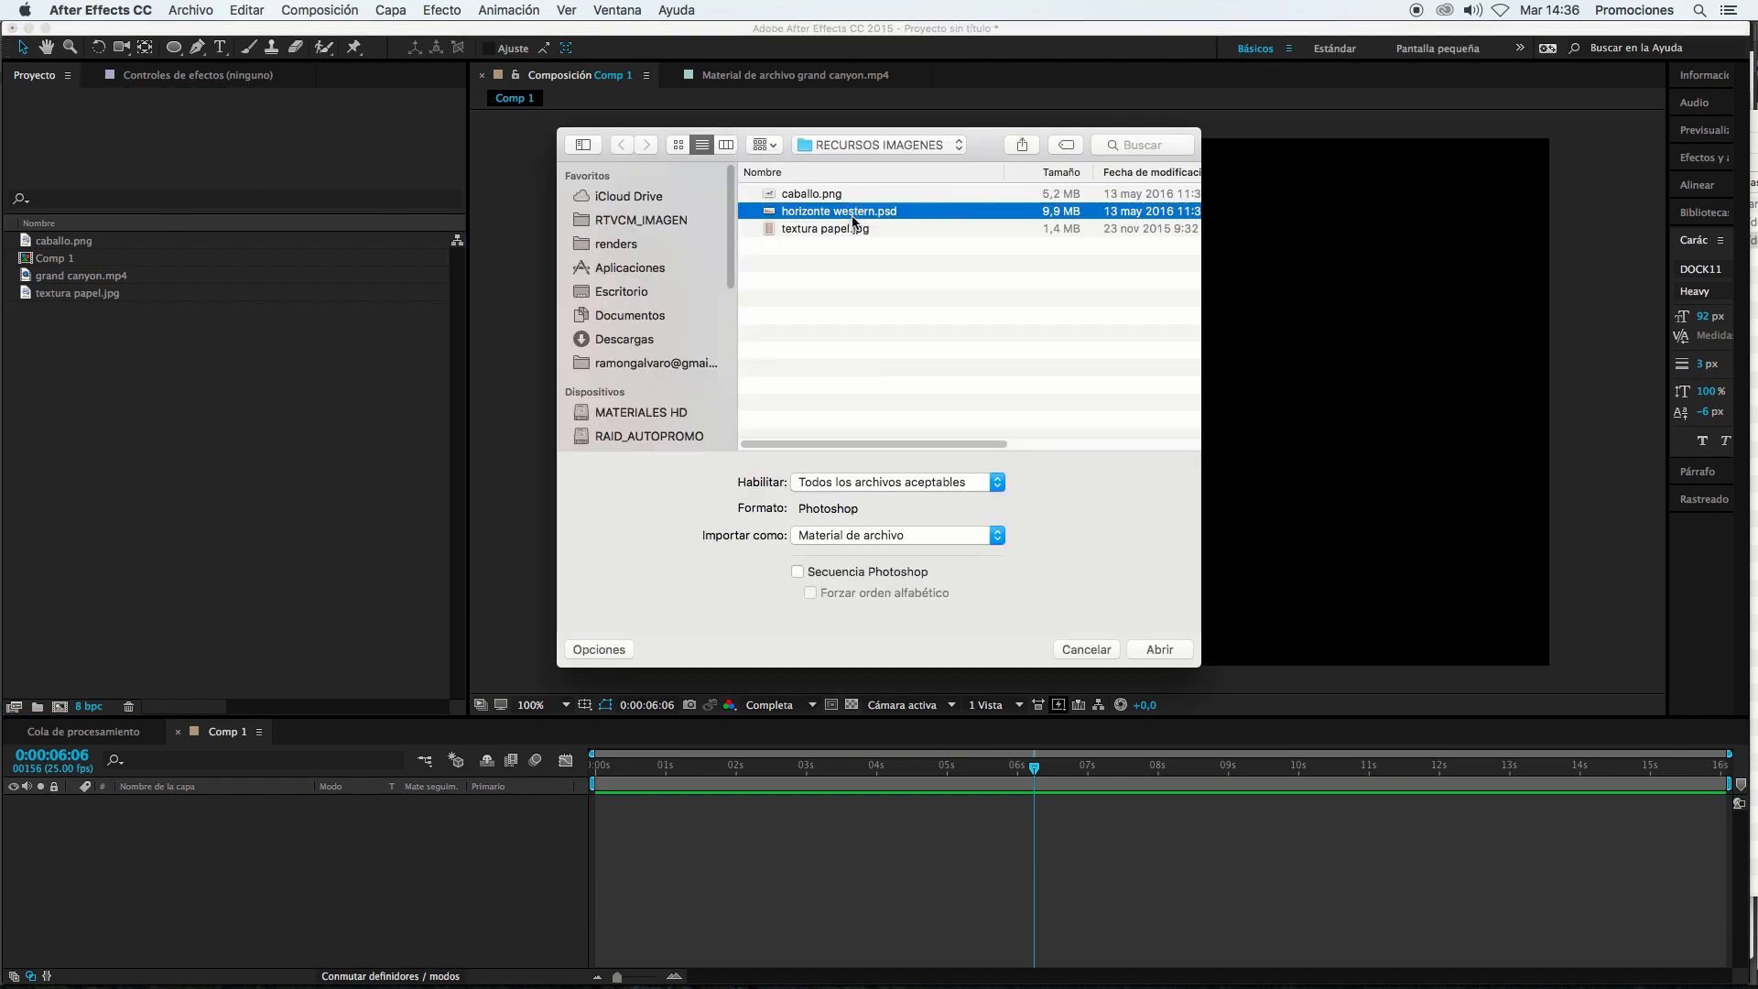
pyautogui.click(942, 534)
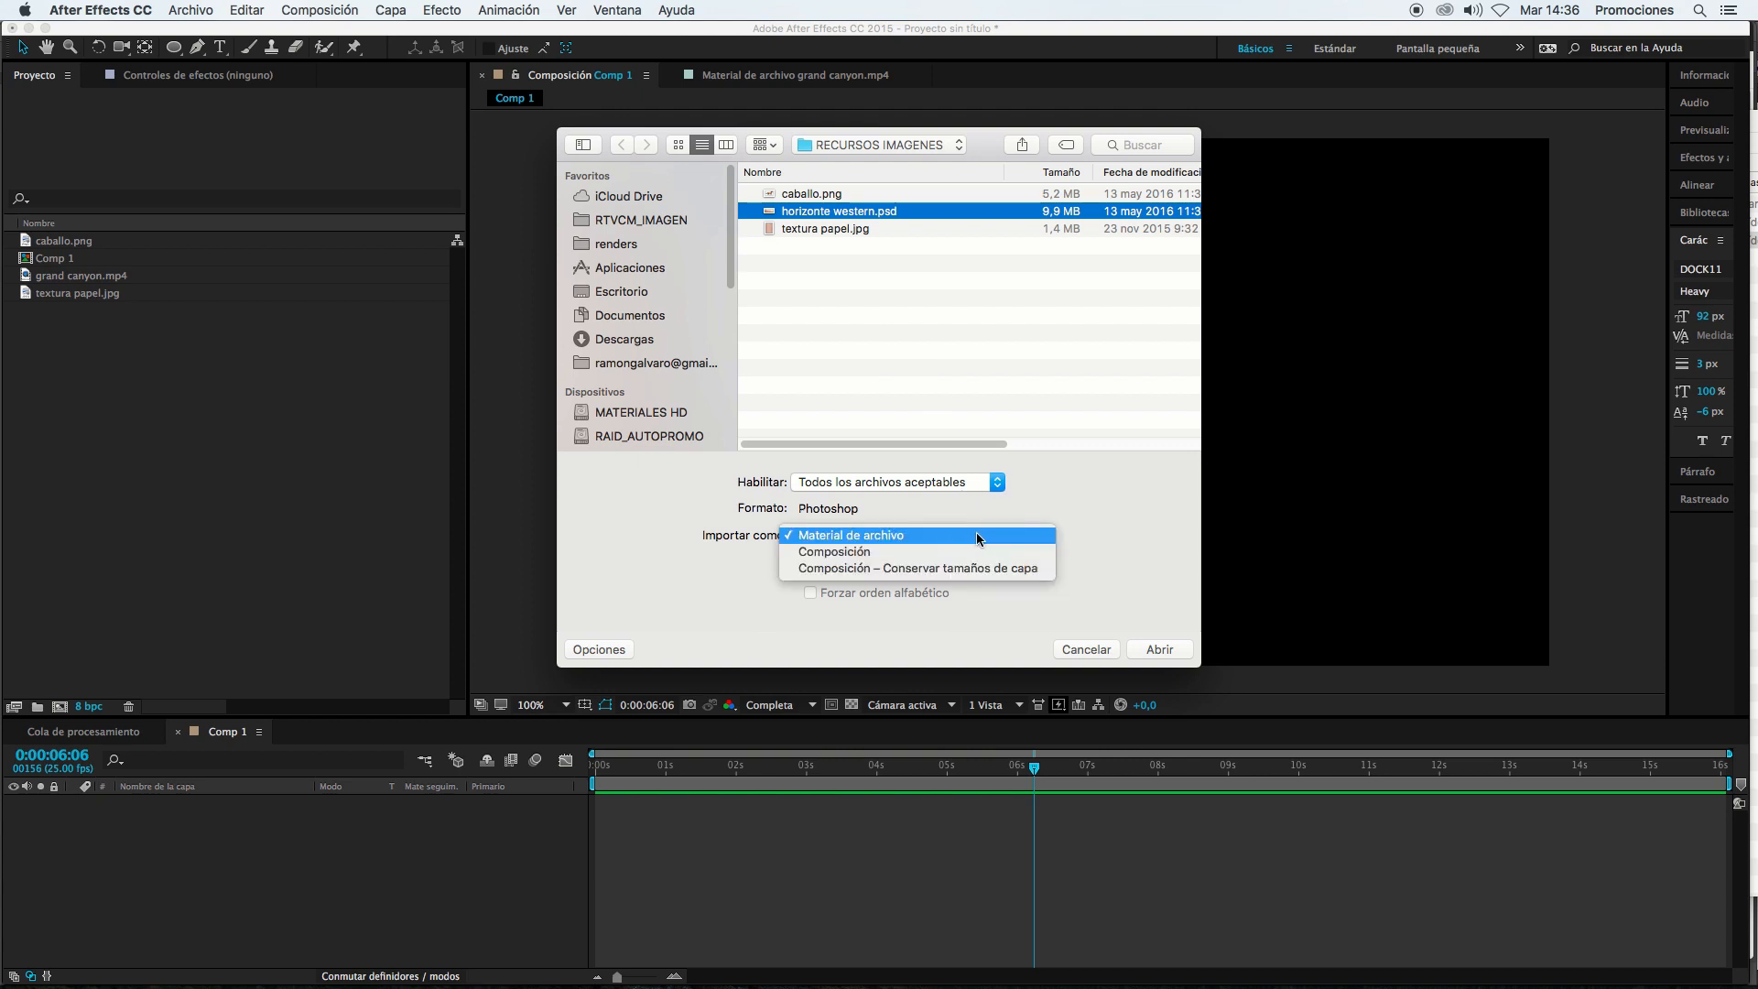
pyautogui.click(907, 550)
pyautogui.click(1160, 650)
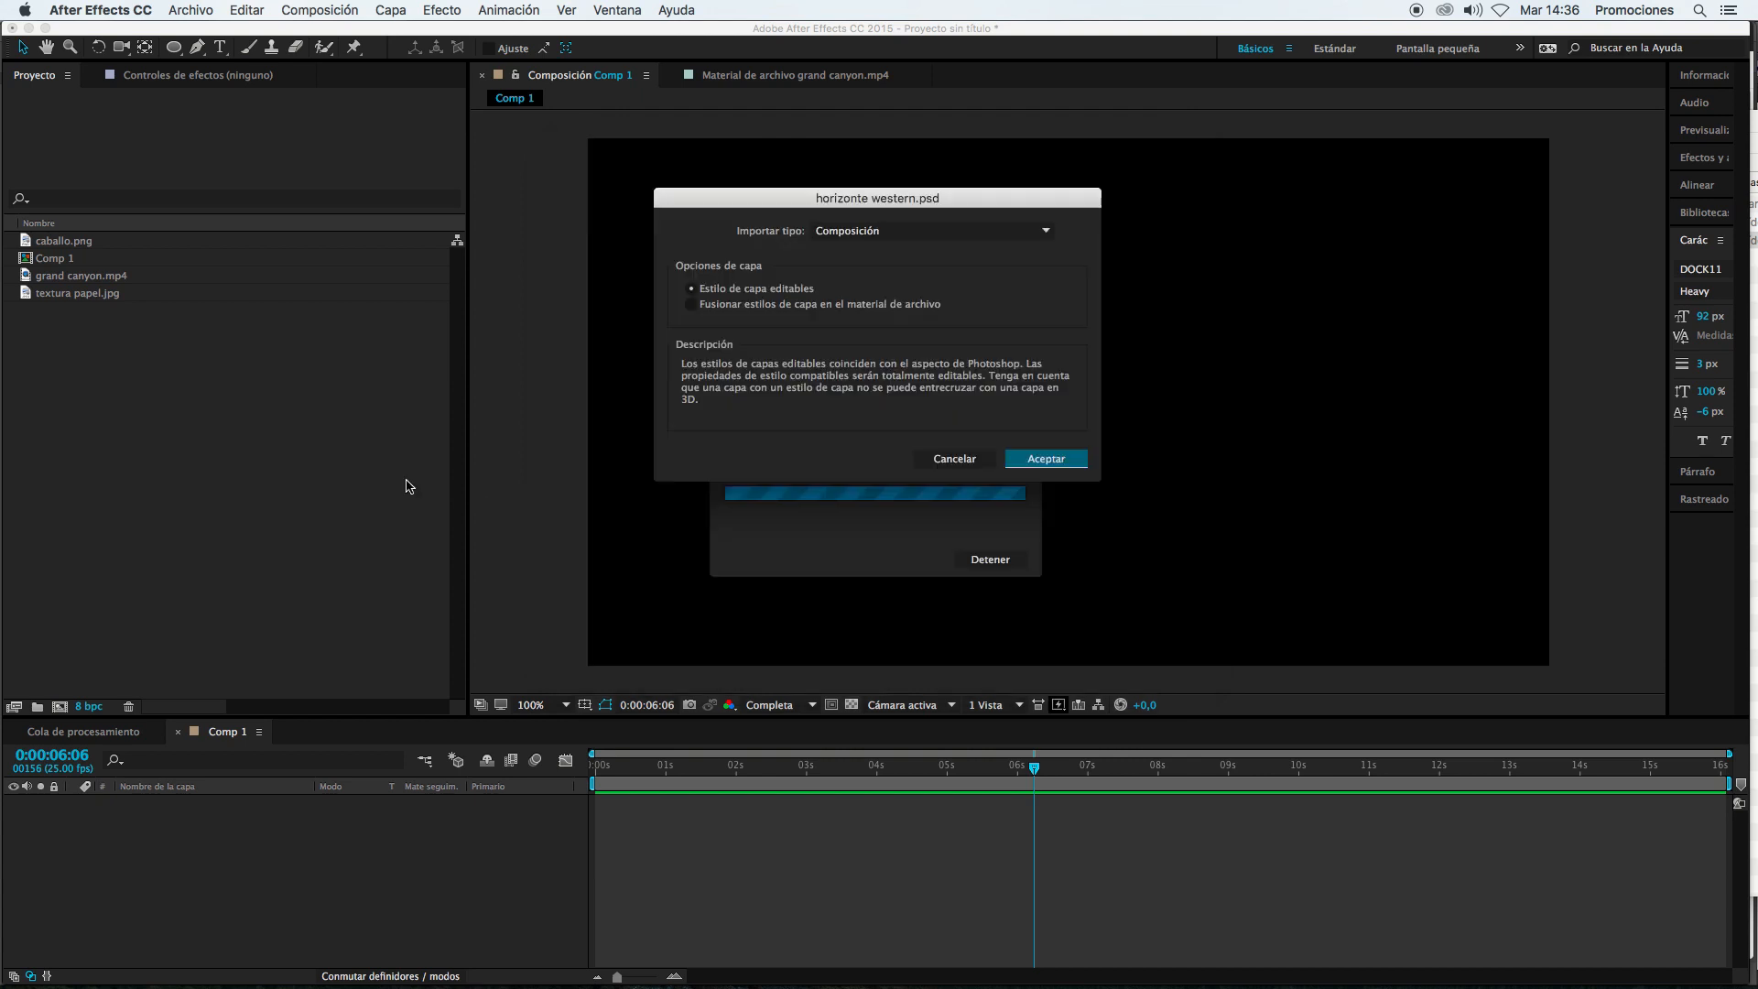
pyautogui.click(1047, 459)
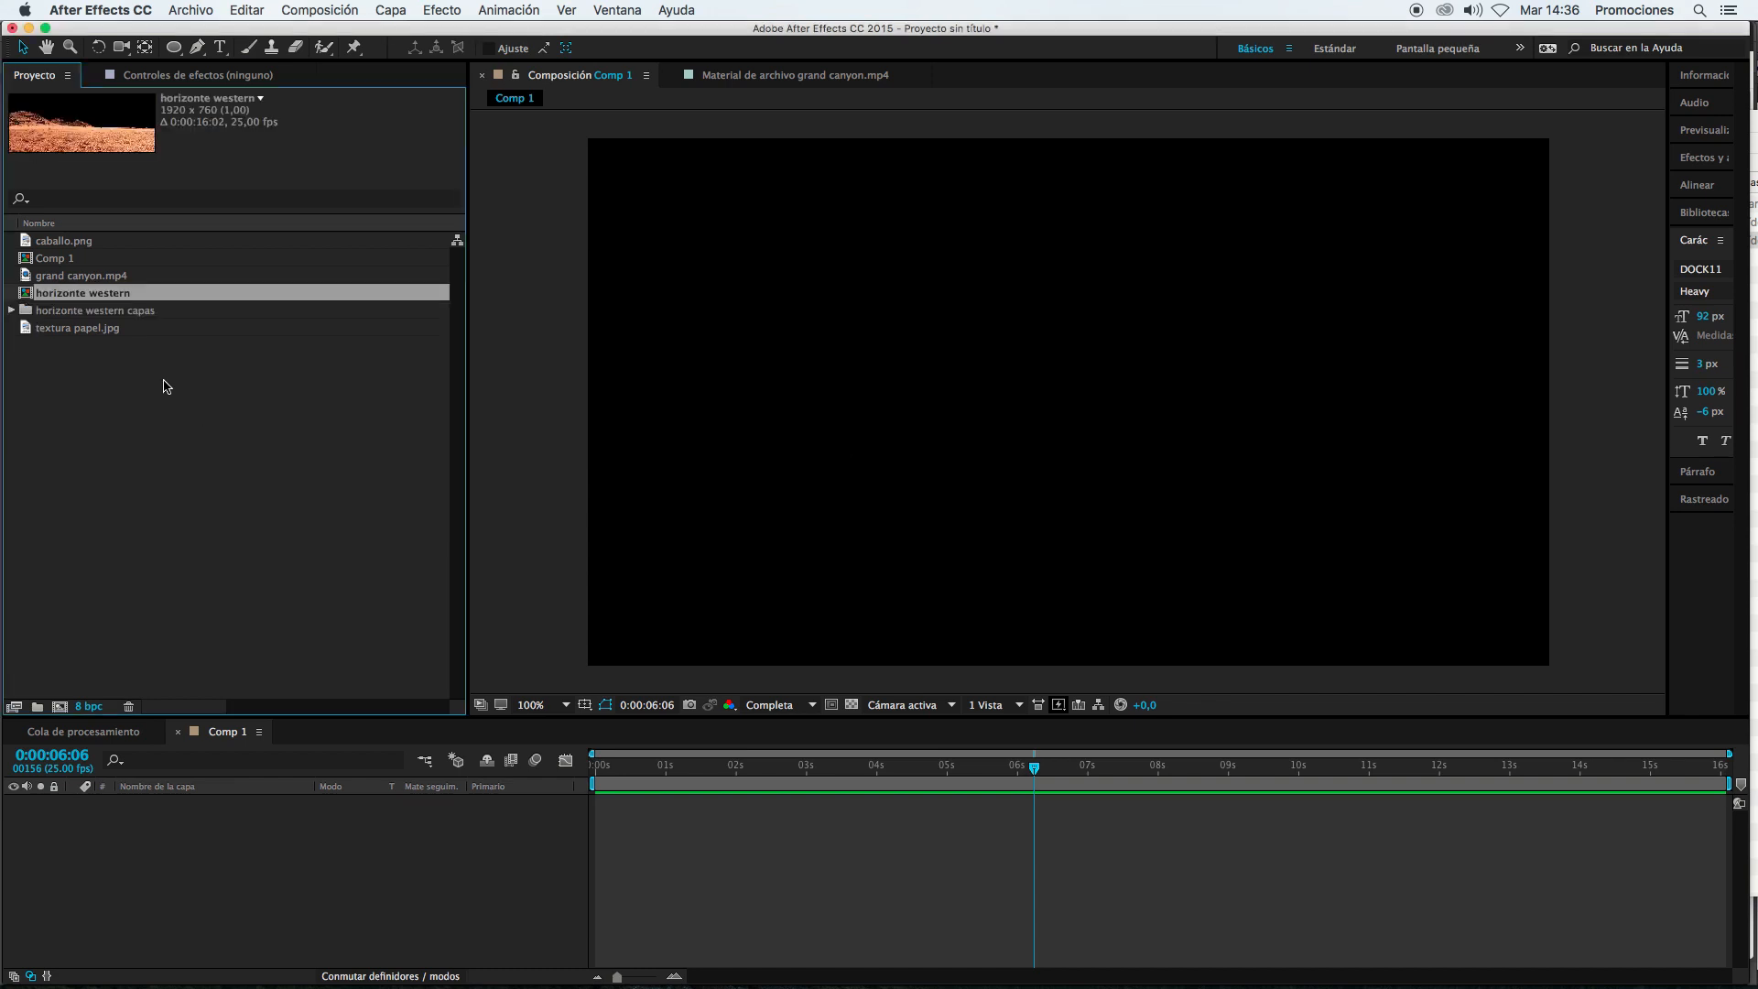
# Step: Import pajaros.mp4 and particulas.mp4 from the RECURSOS VIDEOS folder into the project
pyautogui.click(107, 385)
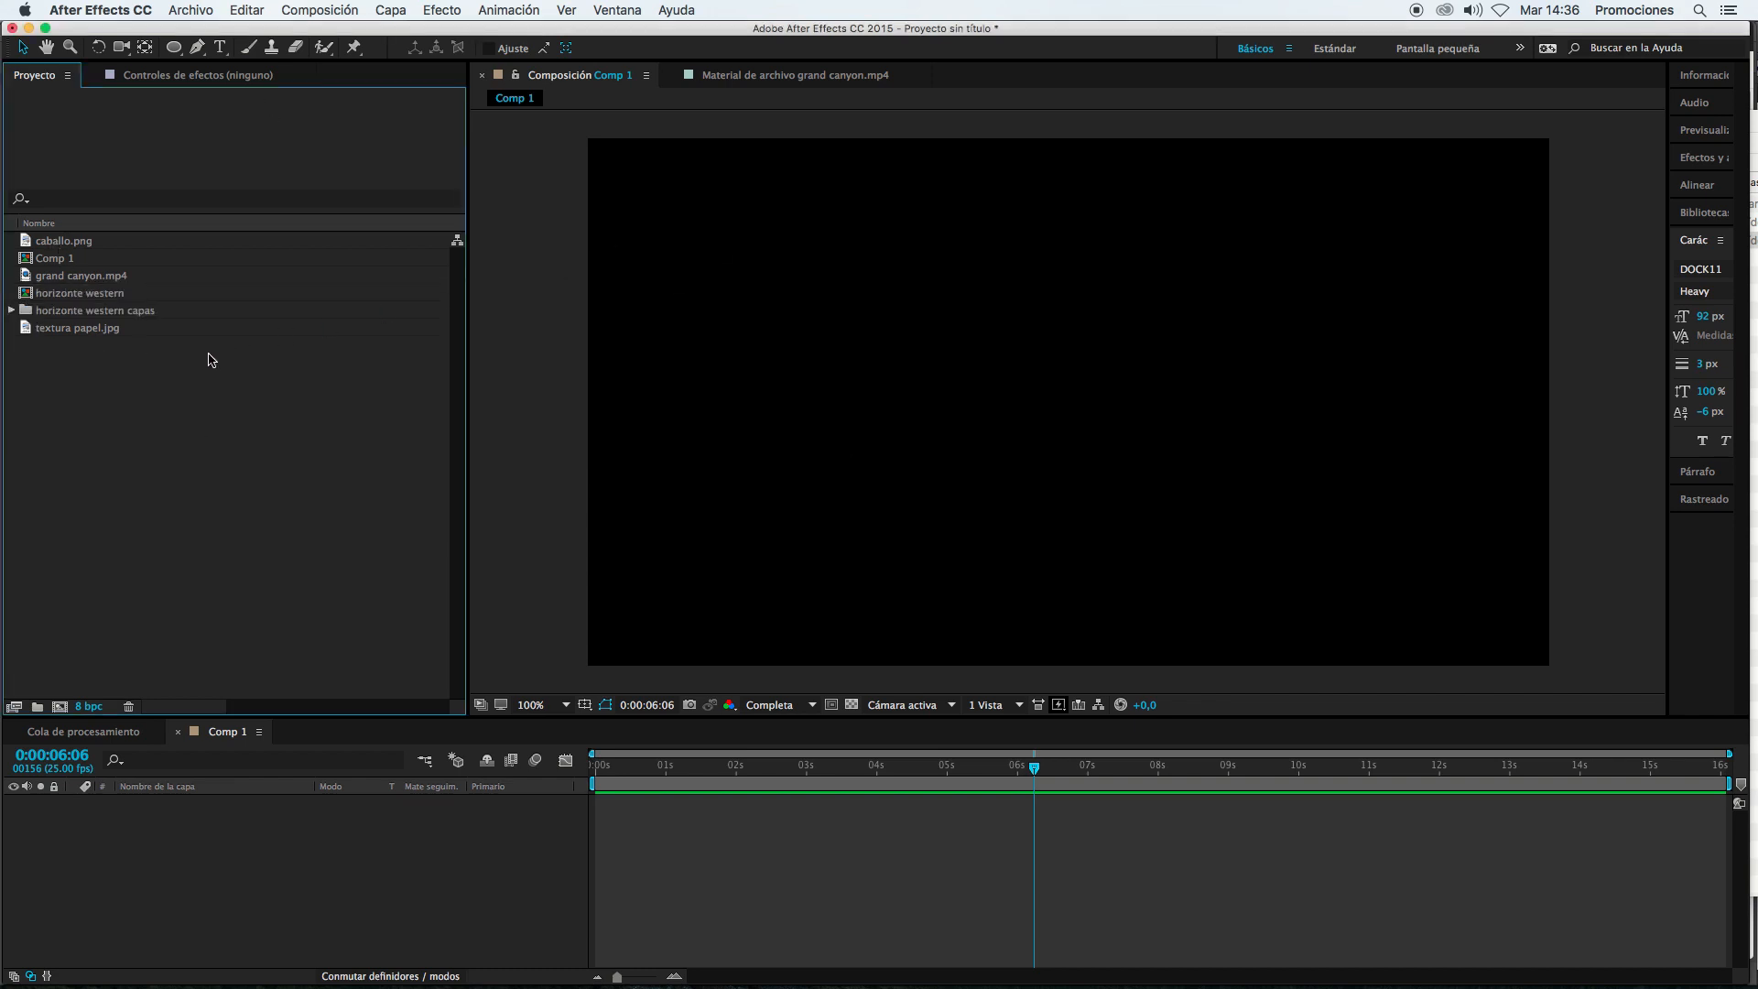
pyautogui.click(53, 266)
pyautogui.doubleClick(83, 431)
pyautogui.click(866, 145)
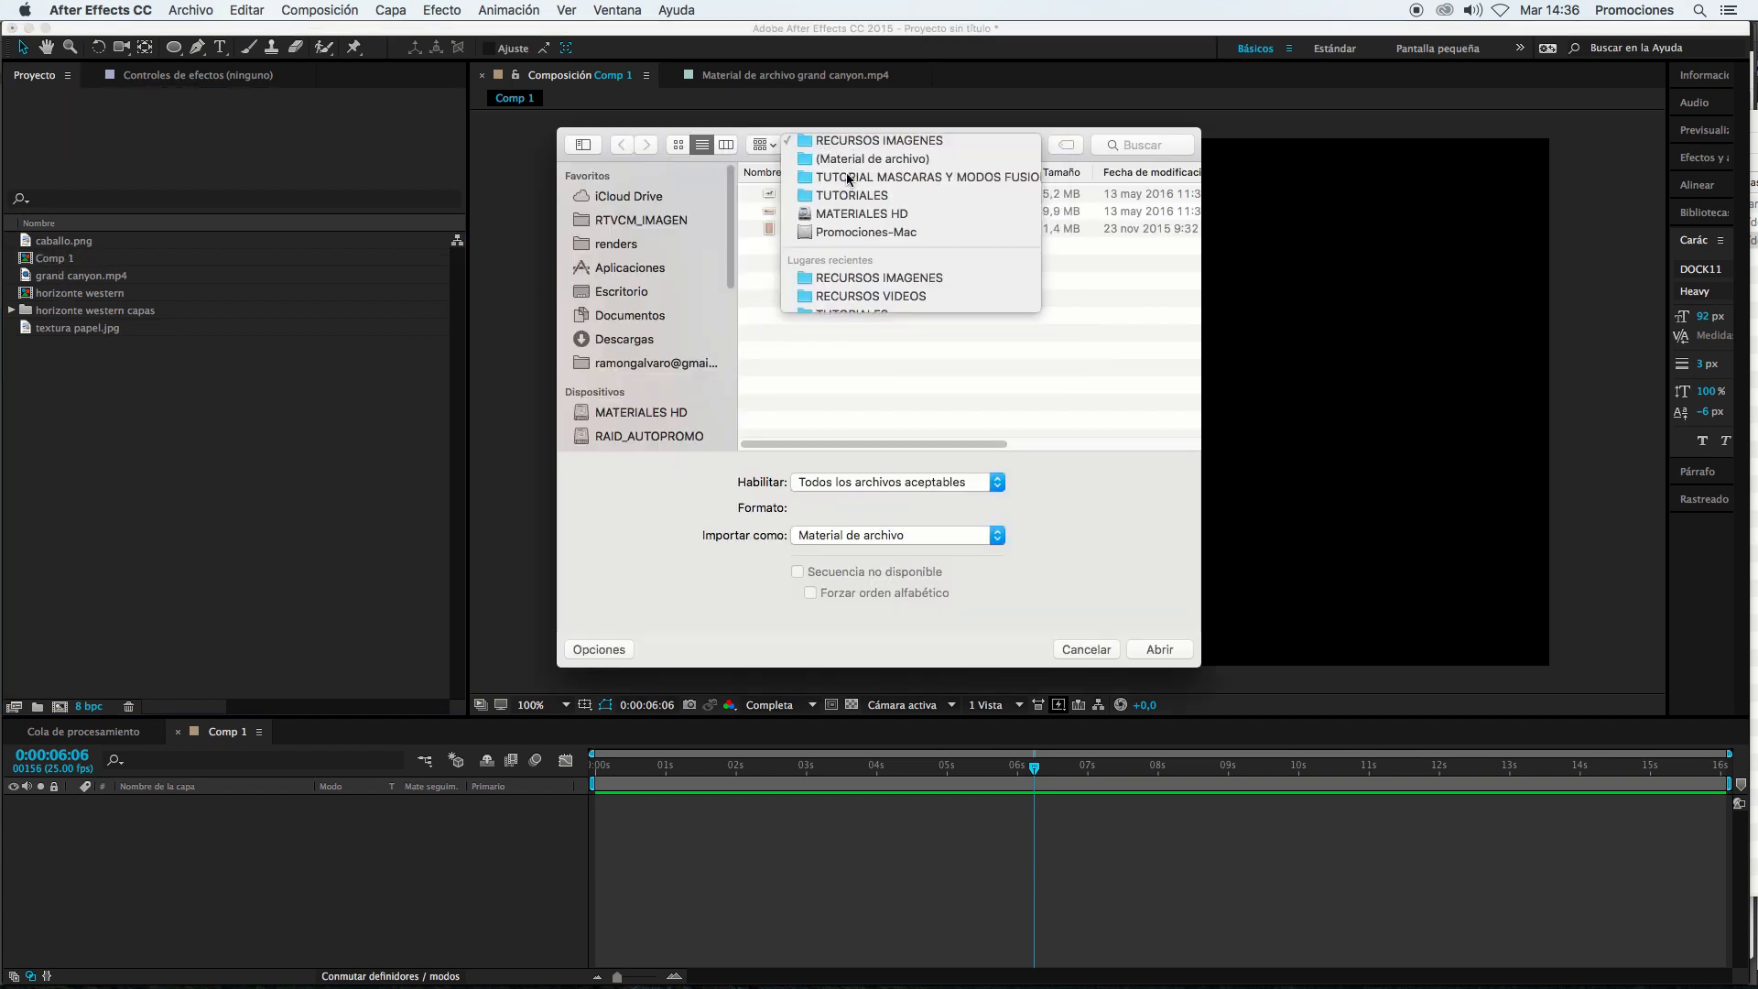
pyautogui.click(852, 177)
pyautogui.click(828, 195)
pyautogui.doubleClick(828, 197)
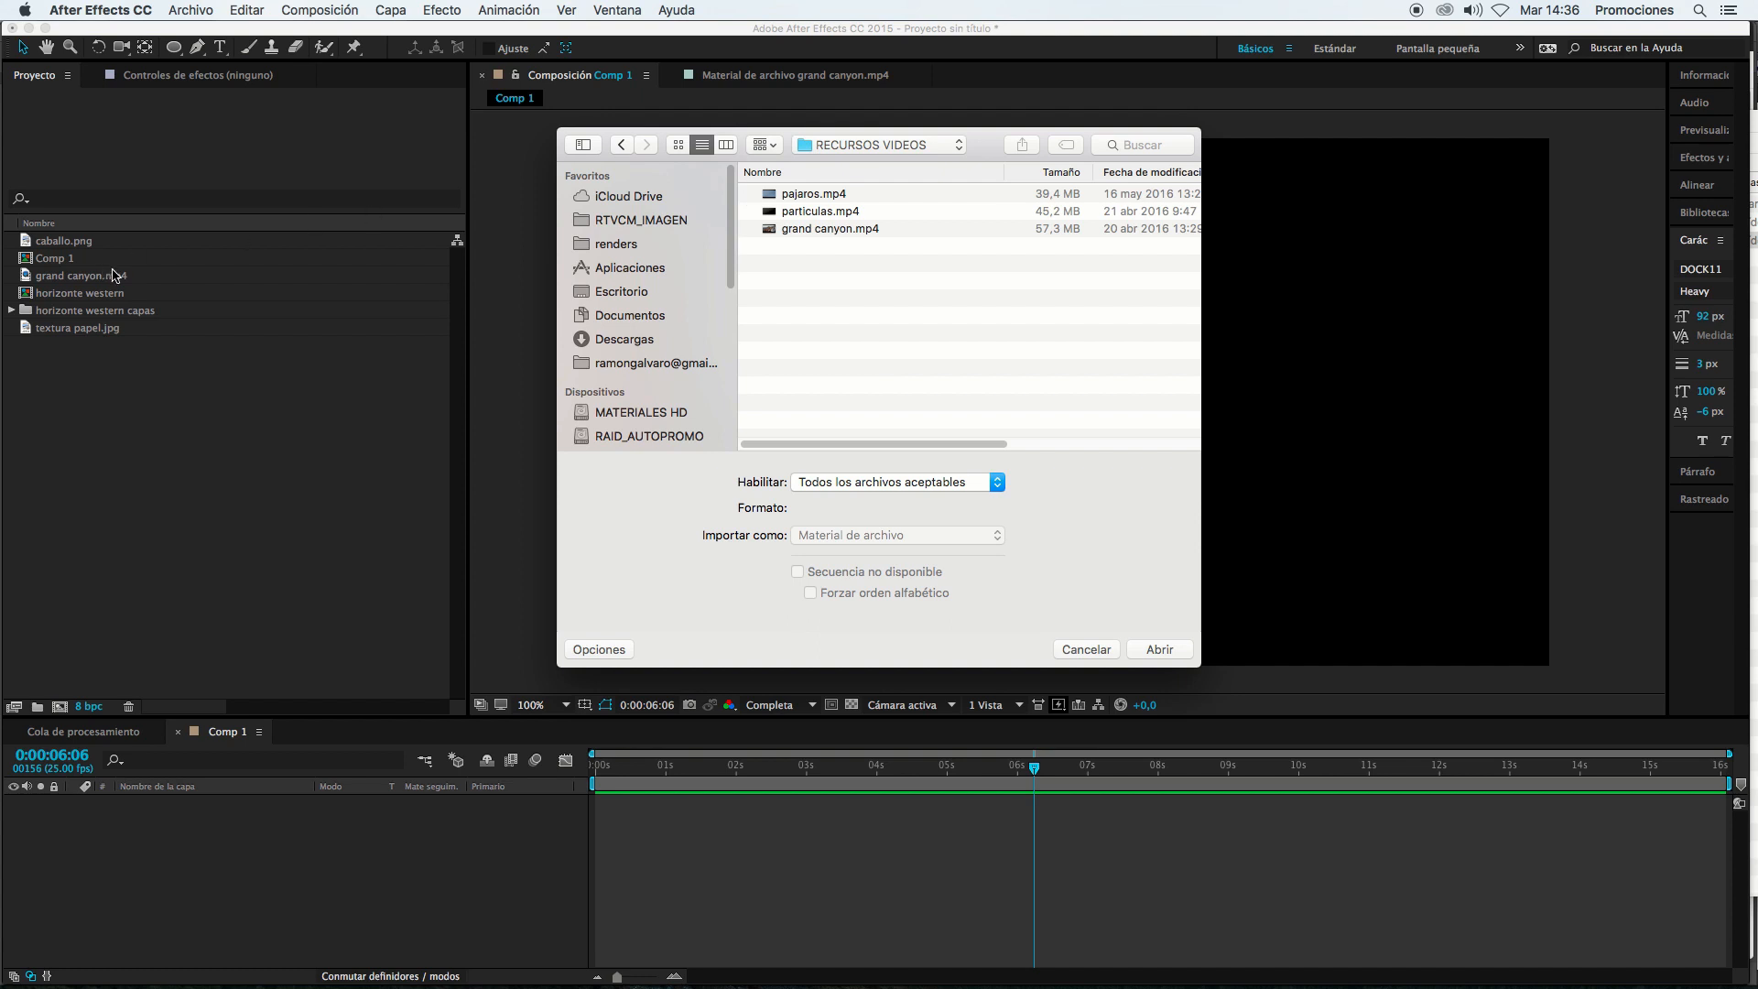
pyautogui.click(813, 195)
pyautogui.keyDown('shift'); pyautogui.click(817, 215); pyautogui.keyUp('shift')
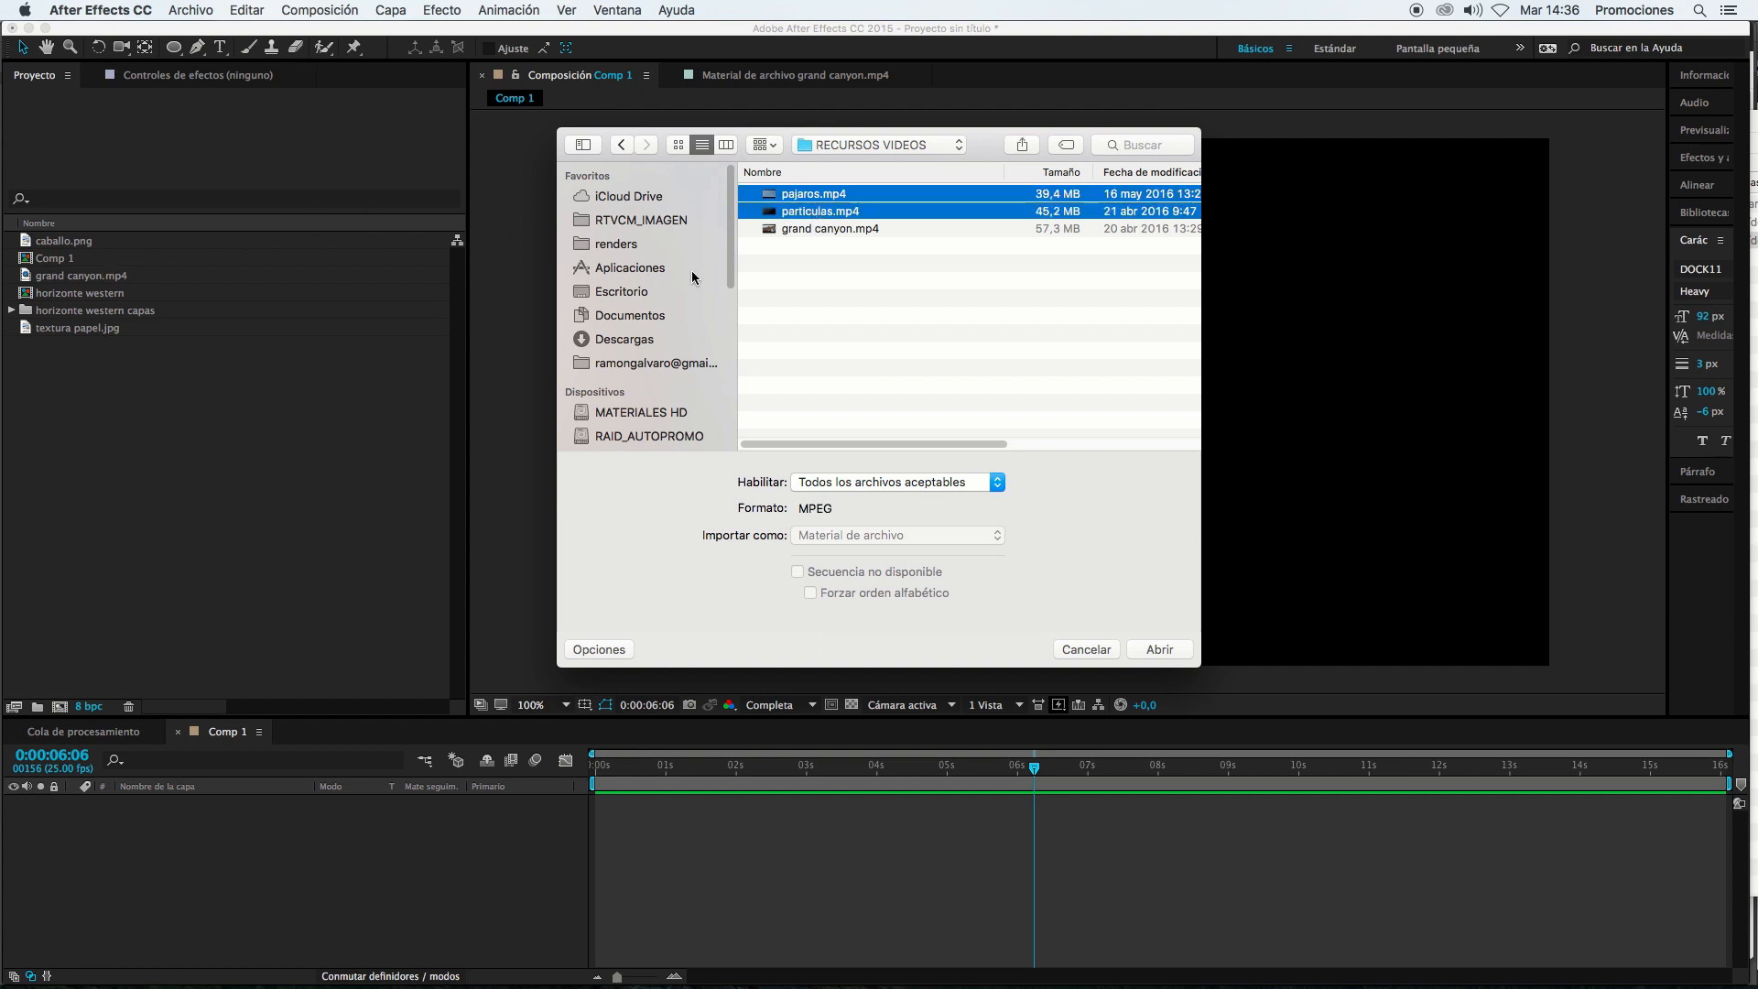
pyautogui.press('Return')
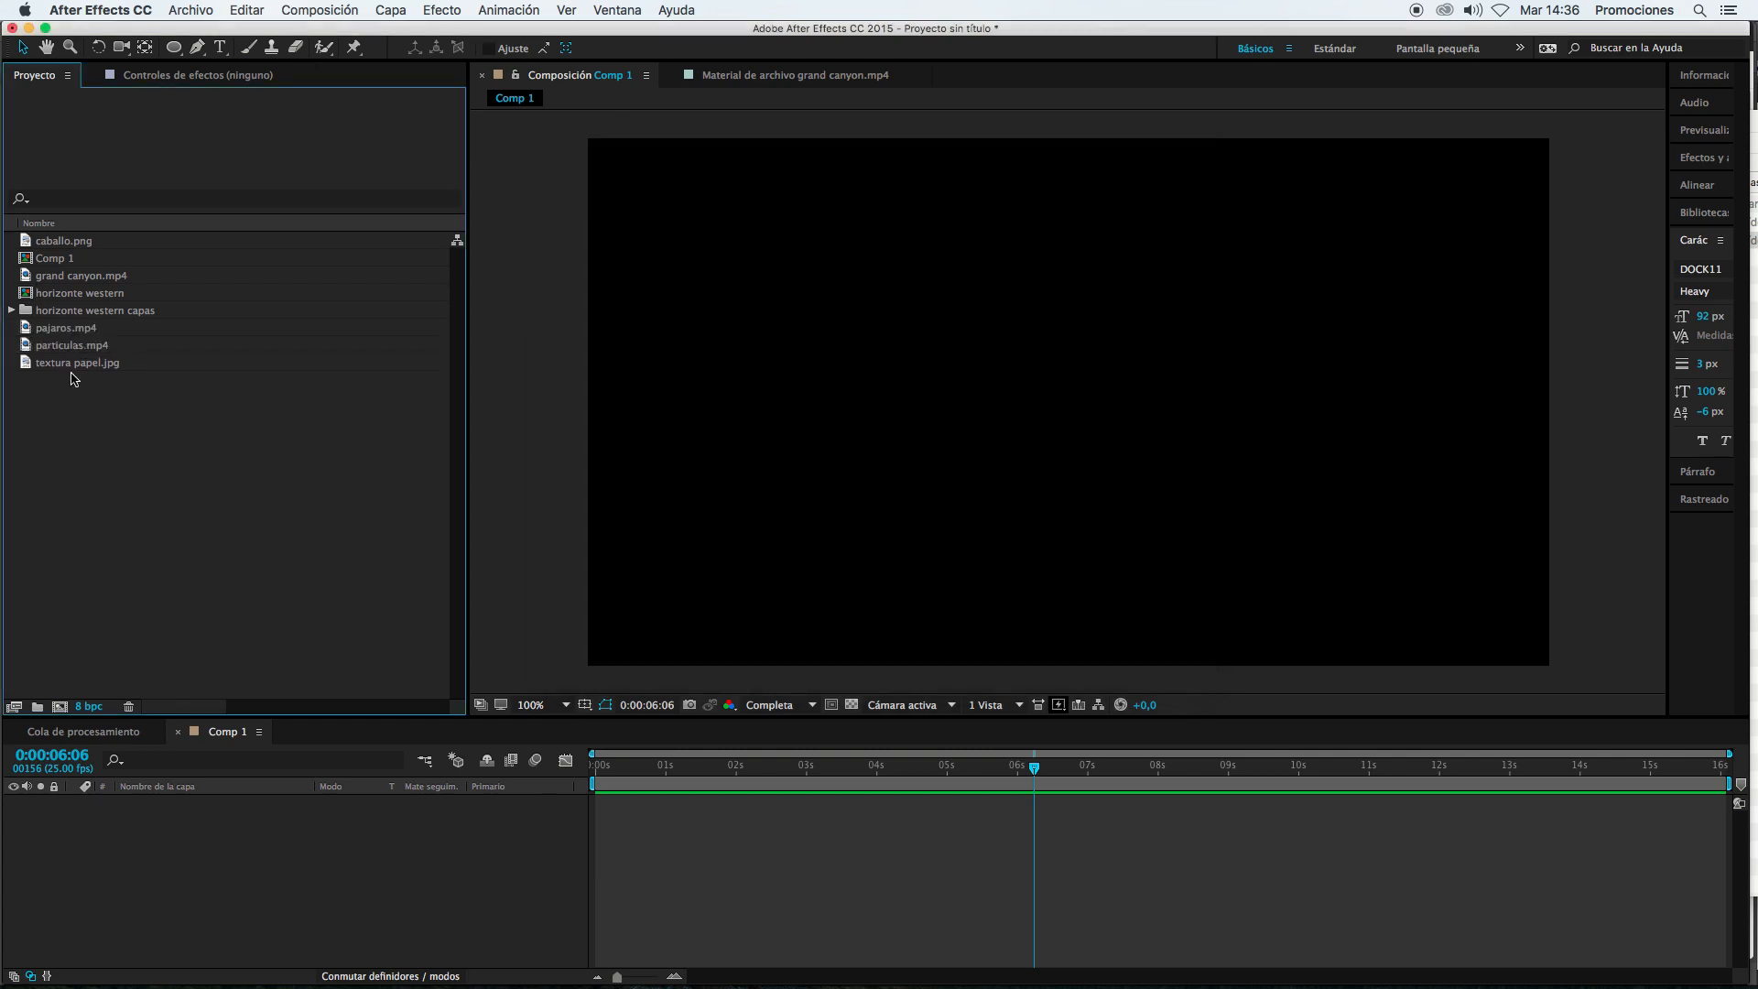
# Step: Rename the composition Comp 1 as COMPOSICION WESTERN
pyautogui.click(53, 263)
pyautogui.press('Return')
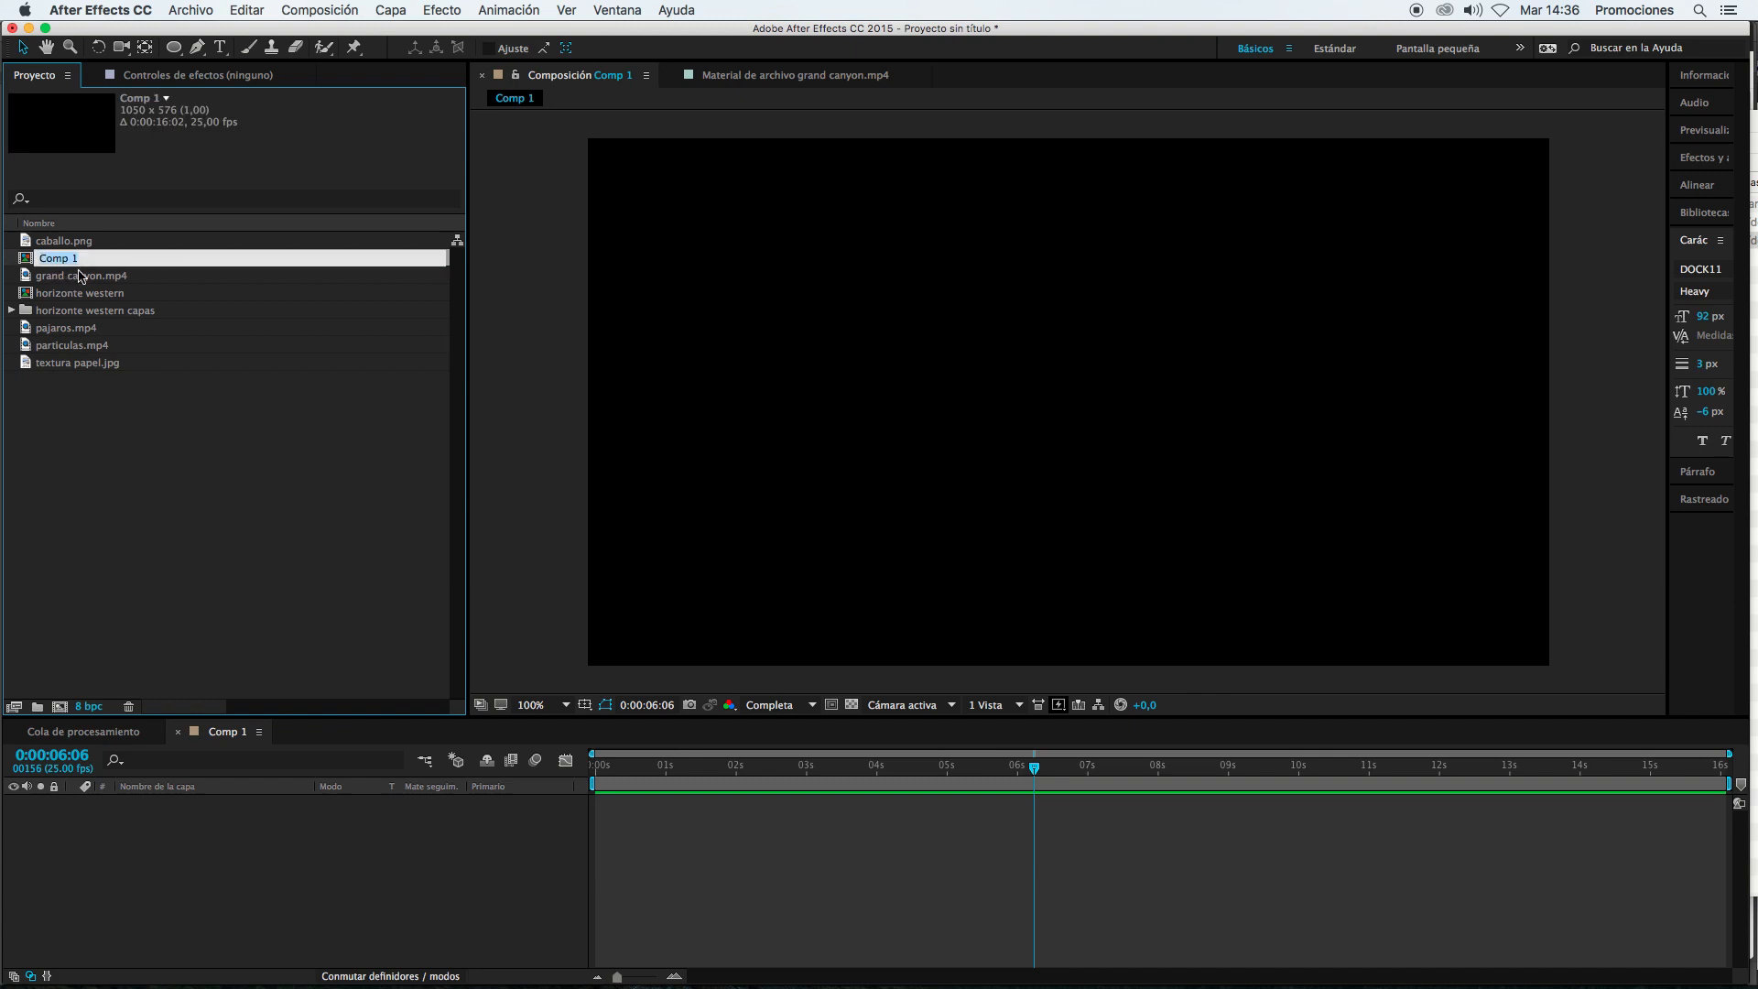
pyautogui.write('COMPOSICION WESTERN')
pyautogui.press('Return')
pyautogui.click(215, 499)
# Step: Create a project folder named MATERIAL
pyautogui.click(38, 707)
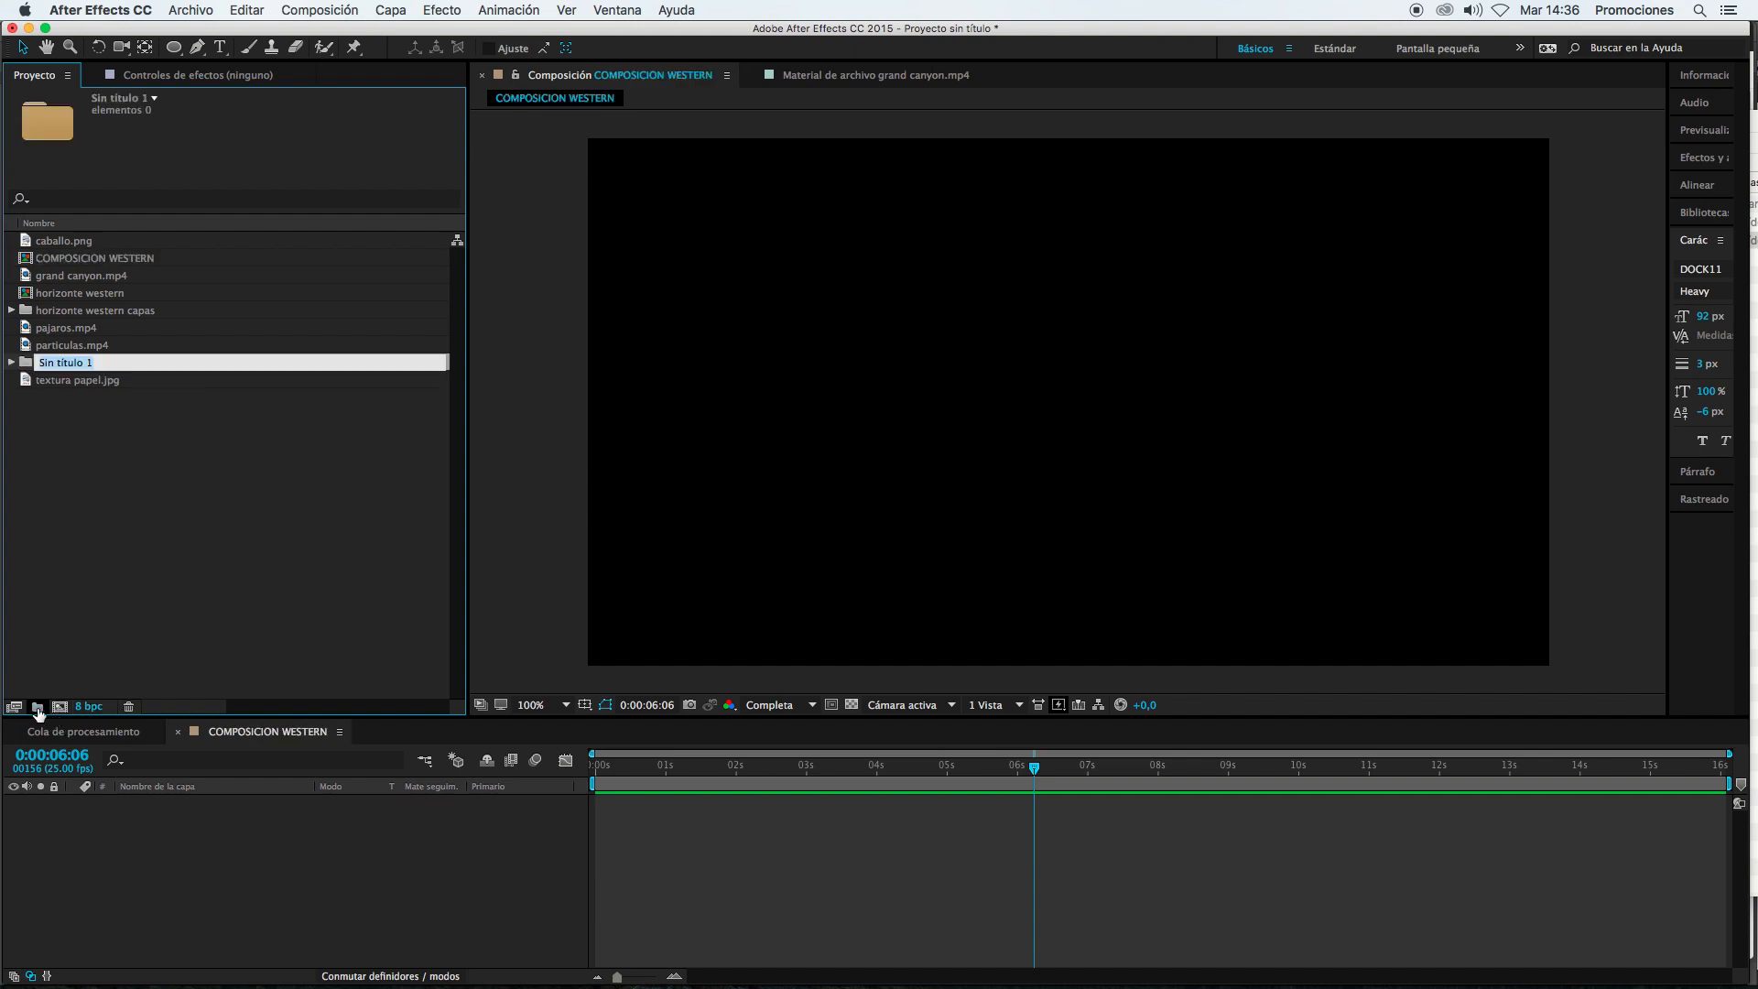
pyautogui.write('MATERIAL')
pyautogui.click(114, 491)
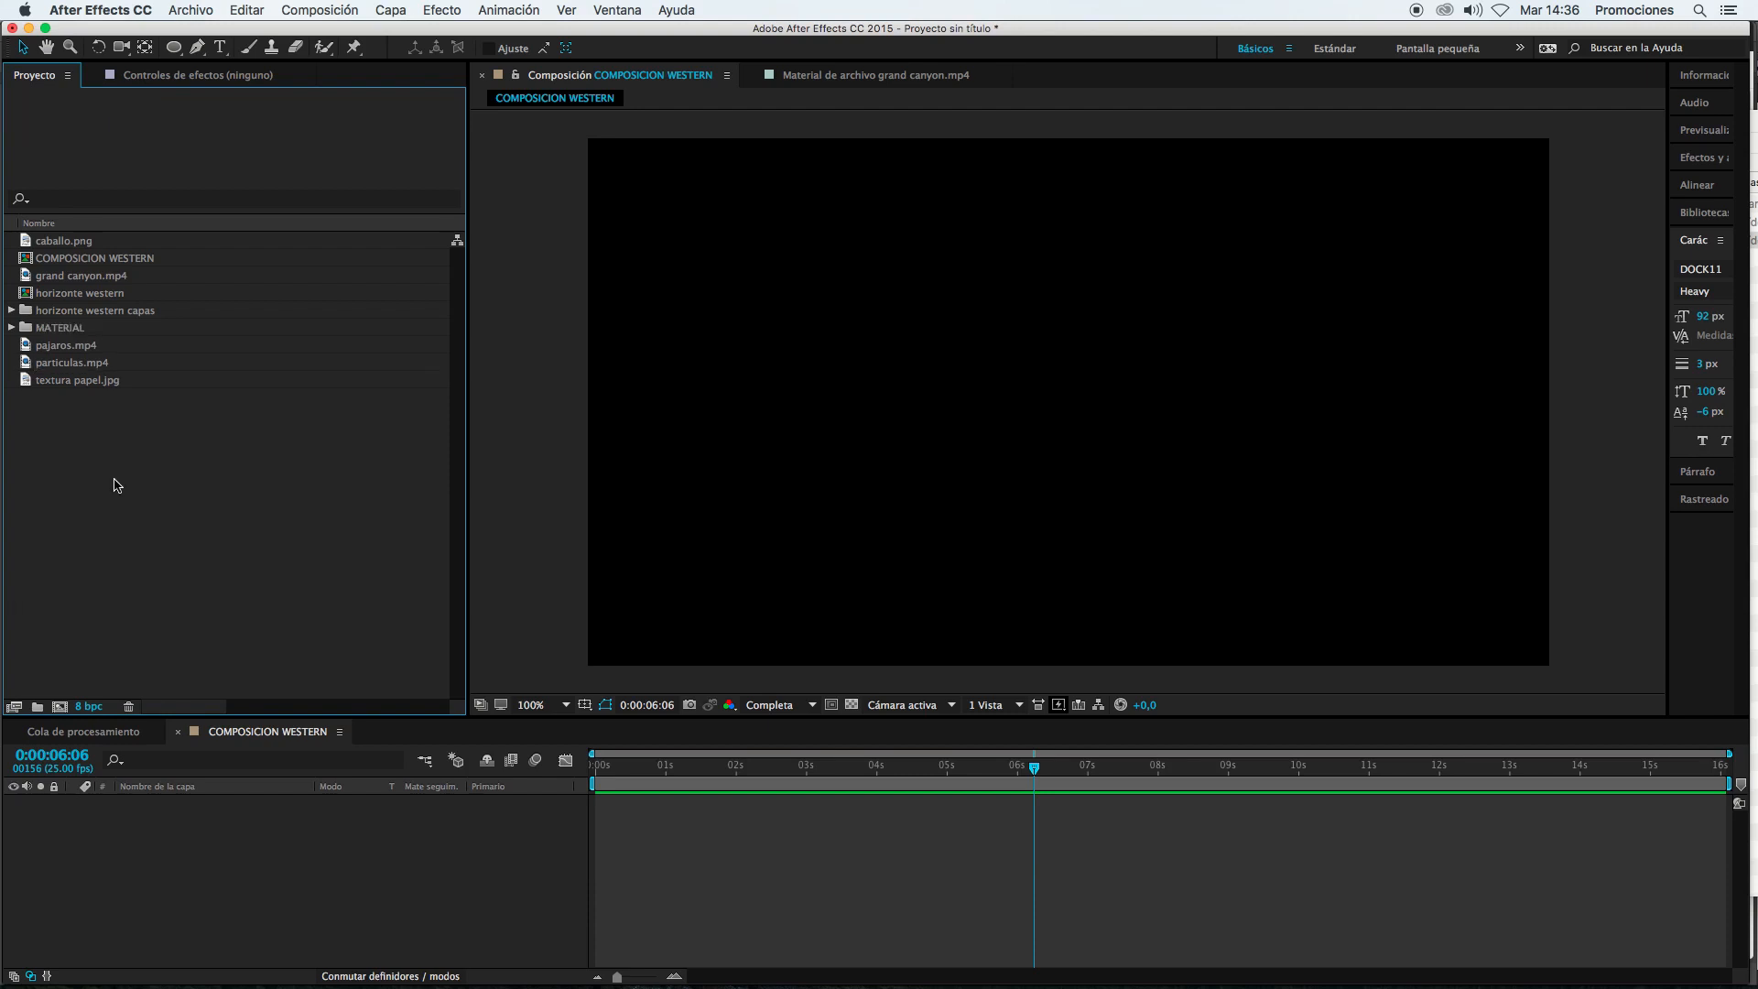
# Step: Move all the footage, the horizonte western composition and its layers folder into the MATERIAL folder, leaving COMPOSICION WESTERN outside
pyautogui.click(78, 380)
pyautogui.keyDown('shift'); pyautogui.click(69, 349); pyautogui.keyUp('shift')
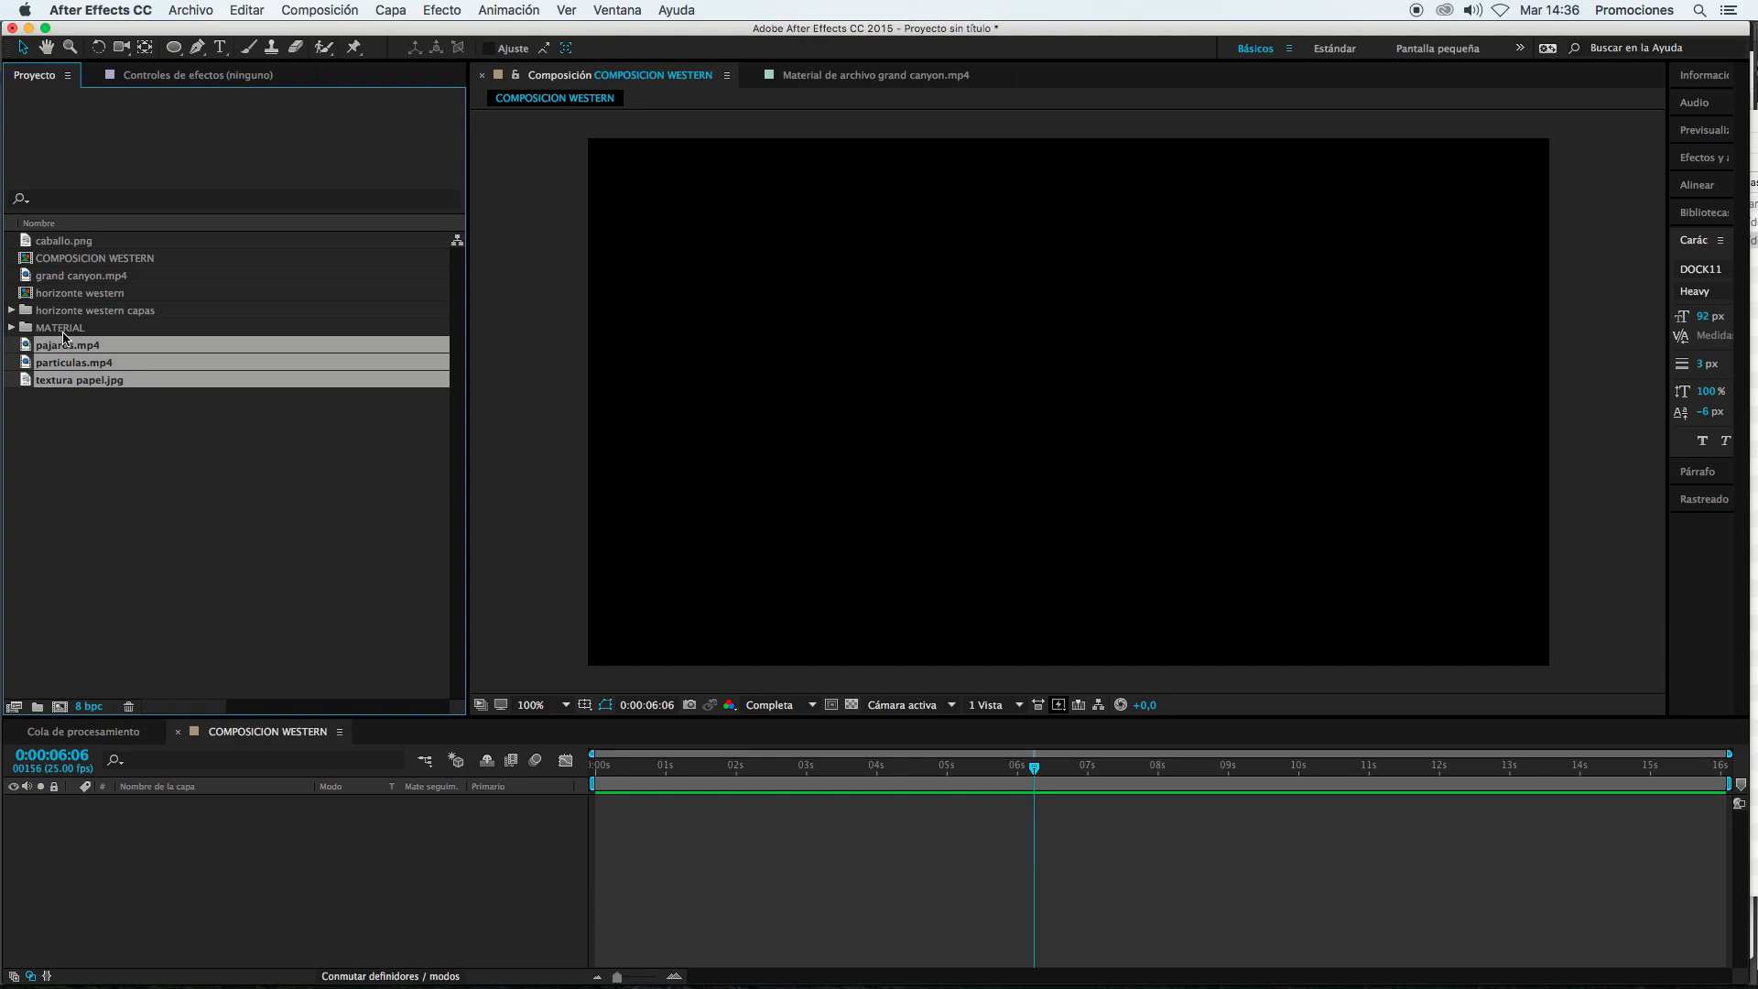
pyautogui.moveTo(68, 352); pyautogui.dragTo(68, 328)
pyautogui.click(69, 310)
pyautogui.keyDown('shift'); pyautogui.click(64, 288); pyautogui.keyUp('shift')
pyautogui.keyDown('shift'); pyautogui.click(66, 275); pyautogui.keyUp('shift')
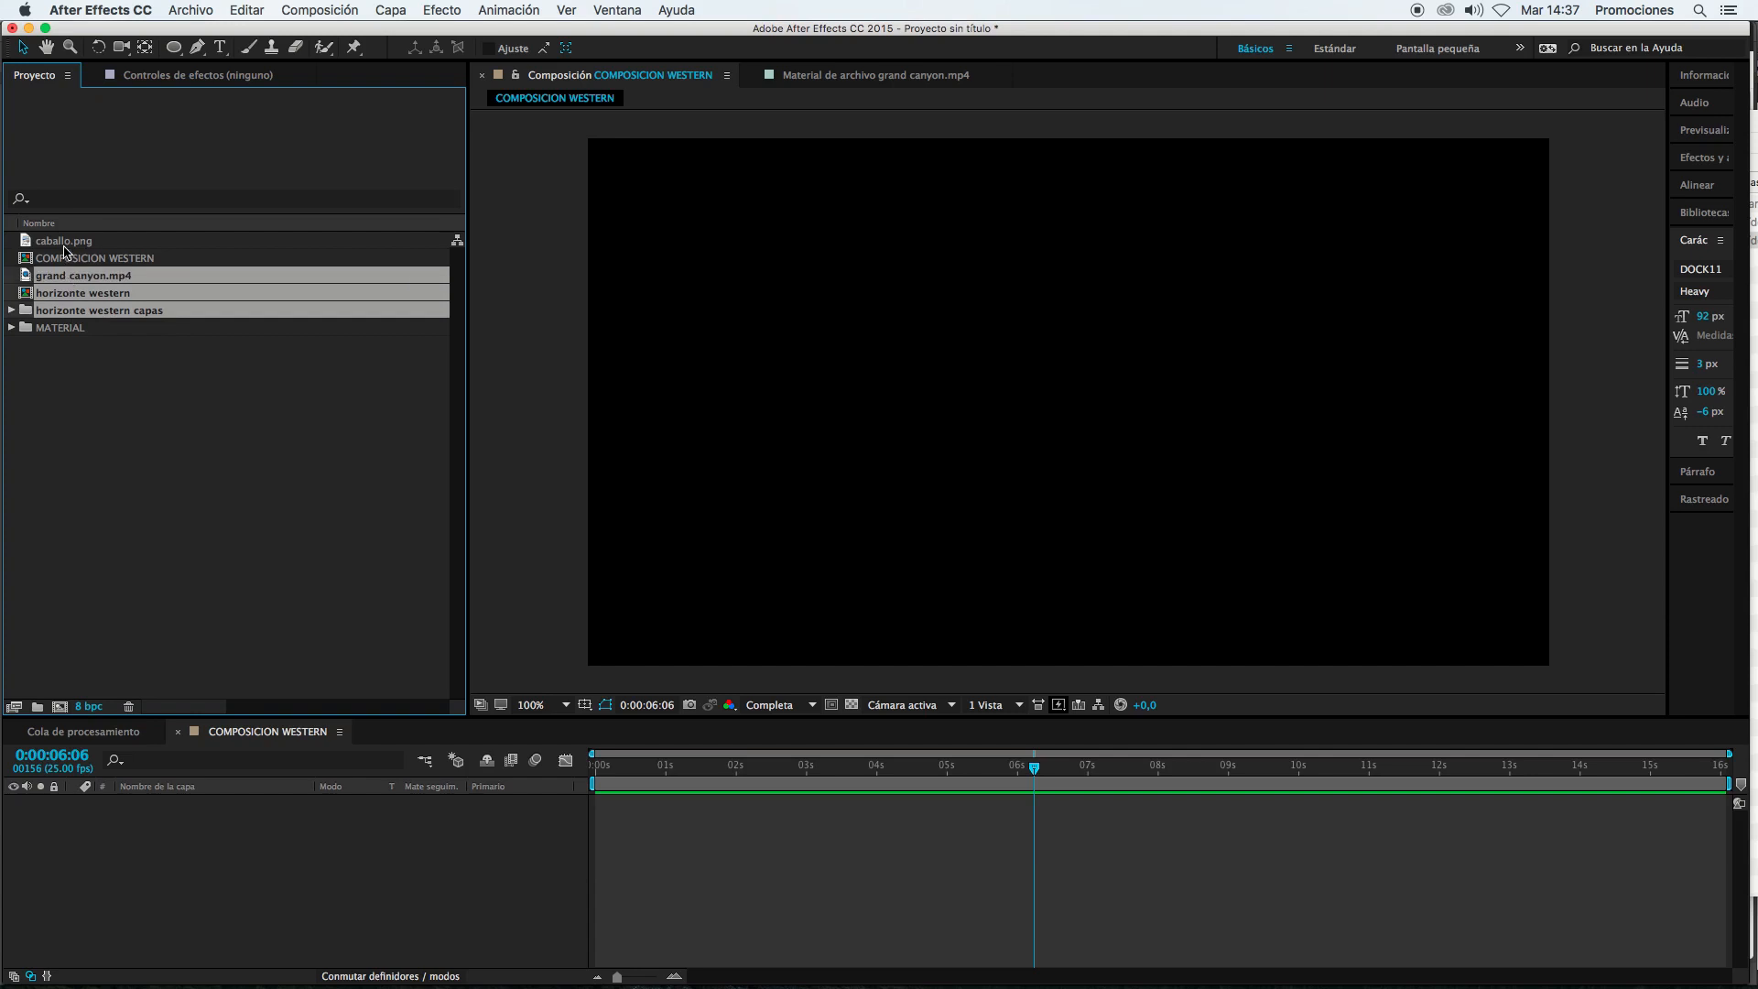
pyautogui.keyDown('super'); pyautogui.click(64, 244); pyautogui.keyUp('super')
pyautogui.moveTo(64, 244); pyautogui.dragTo(67, 330)
# Step: Open COMPOSICION WESTERN with the current time at 0:00:08:09 and check the contents of the MATERIAL folder
pyautogui.doubleClick(104, 242)
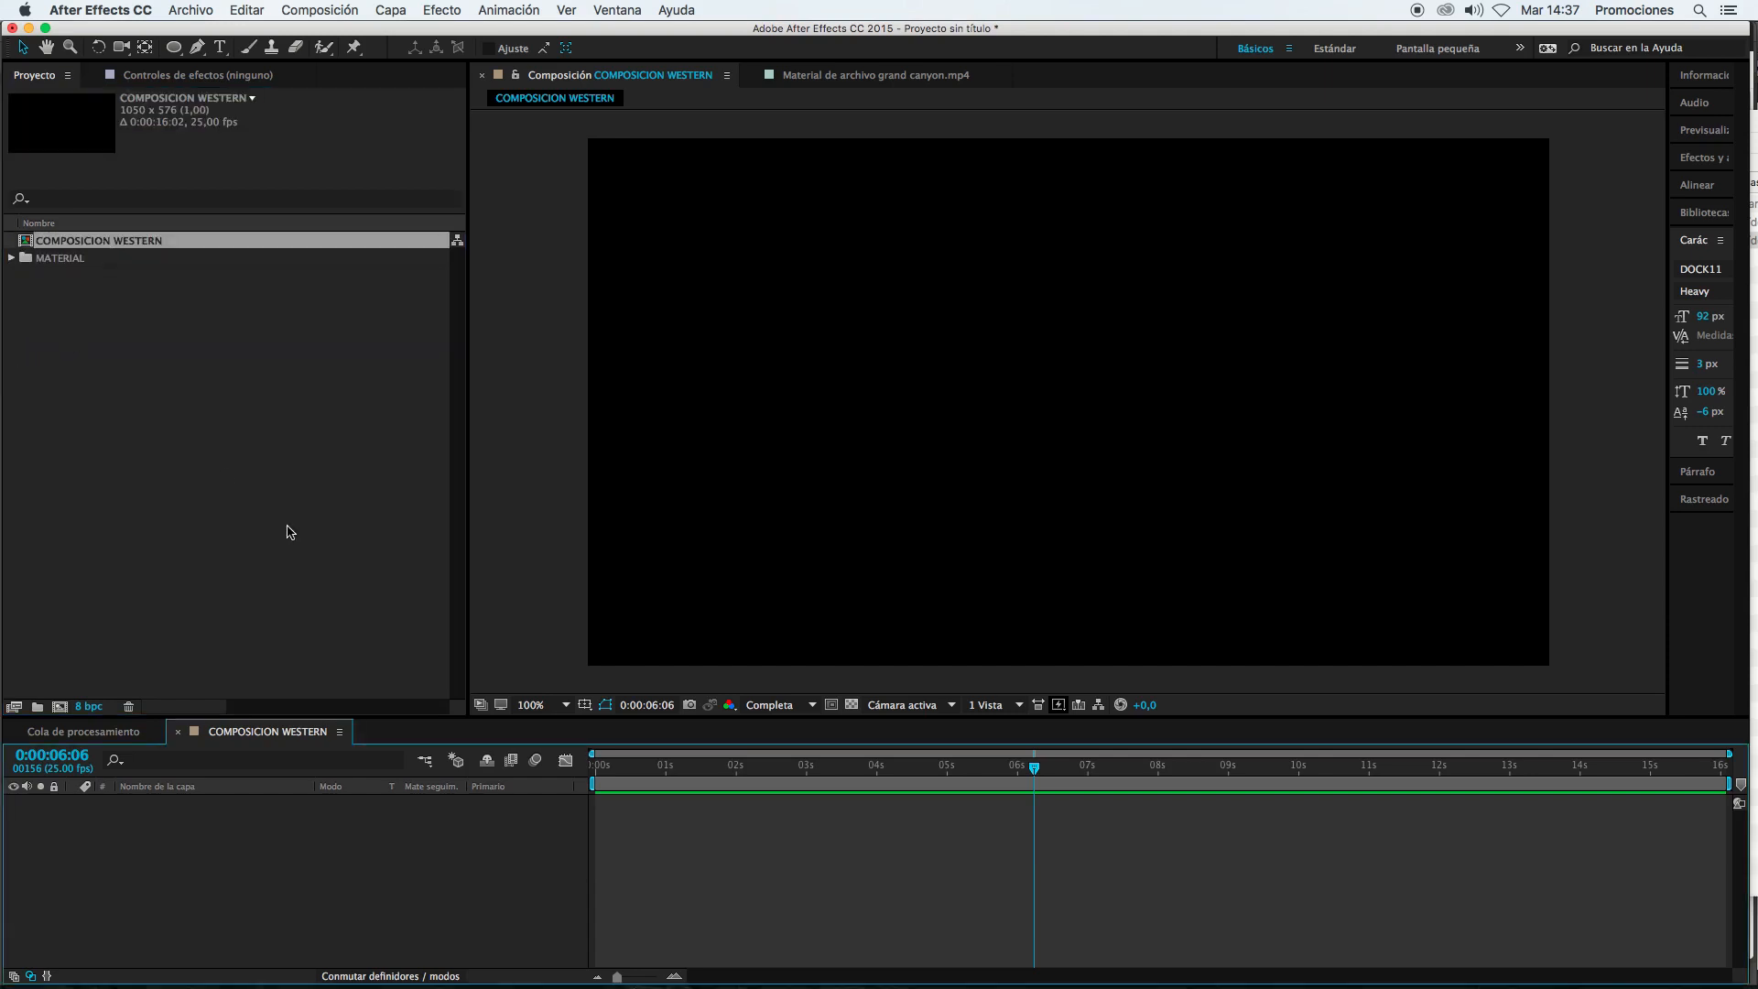
pyautogui.moveTo(690, 765); pyautogui.dragTo(1182, 765)
pyautogui.doubleClick(61, 259)
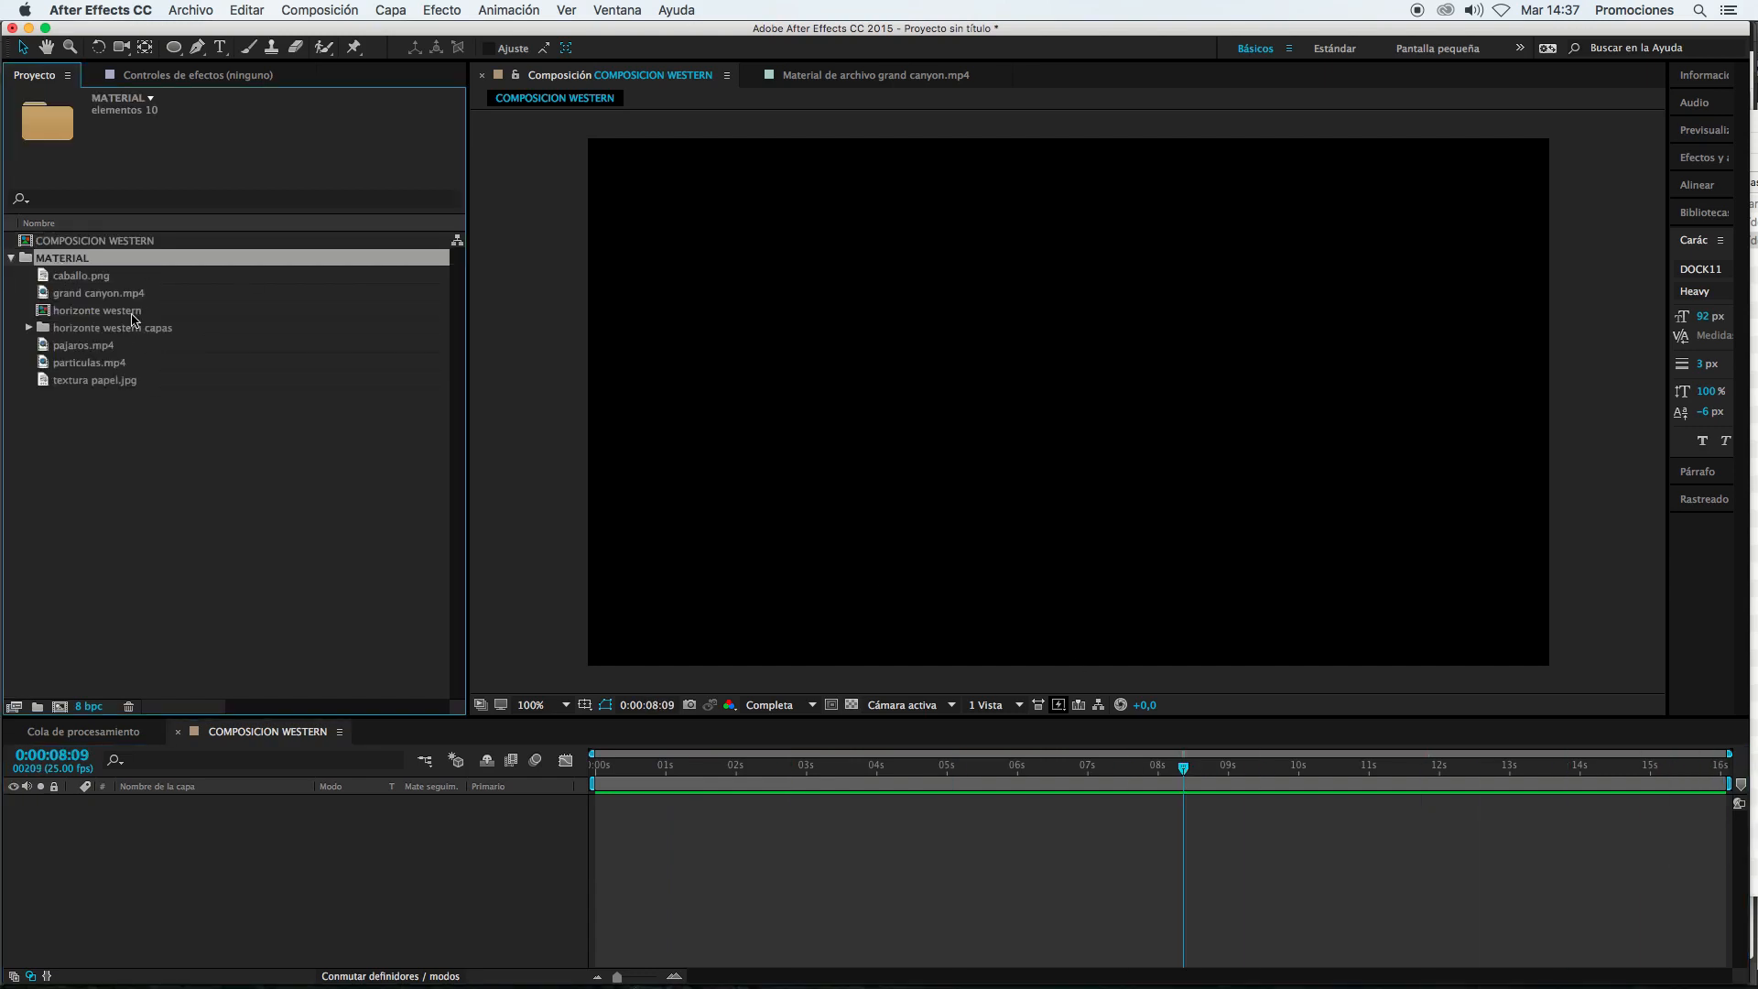
pyautogui.doubleClick(53, 262)
# Step: Switch to Finder, preview the horse scene in WESTERN_2016_HD_1.mp4 as a reference, and return to After Effects
pyautogui.press('super+Tab')
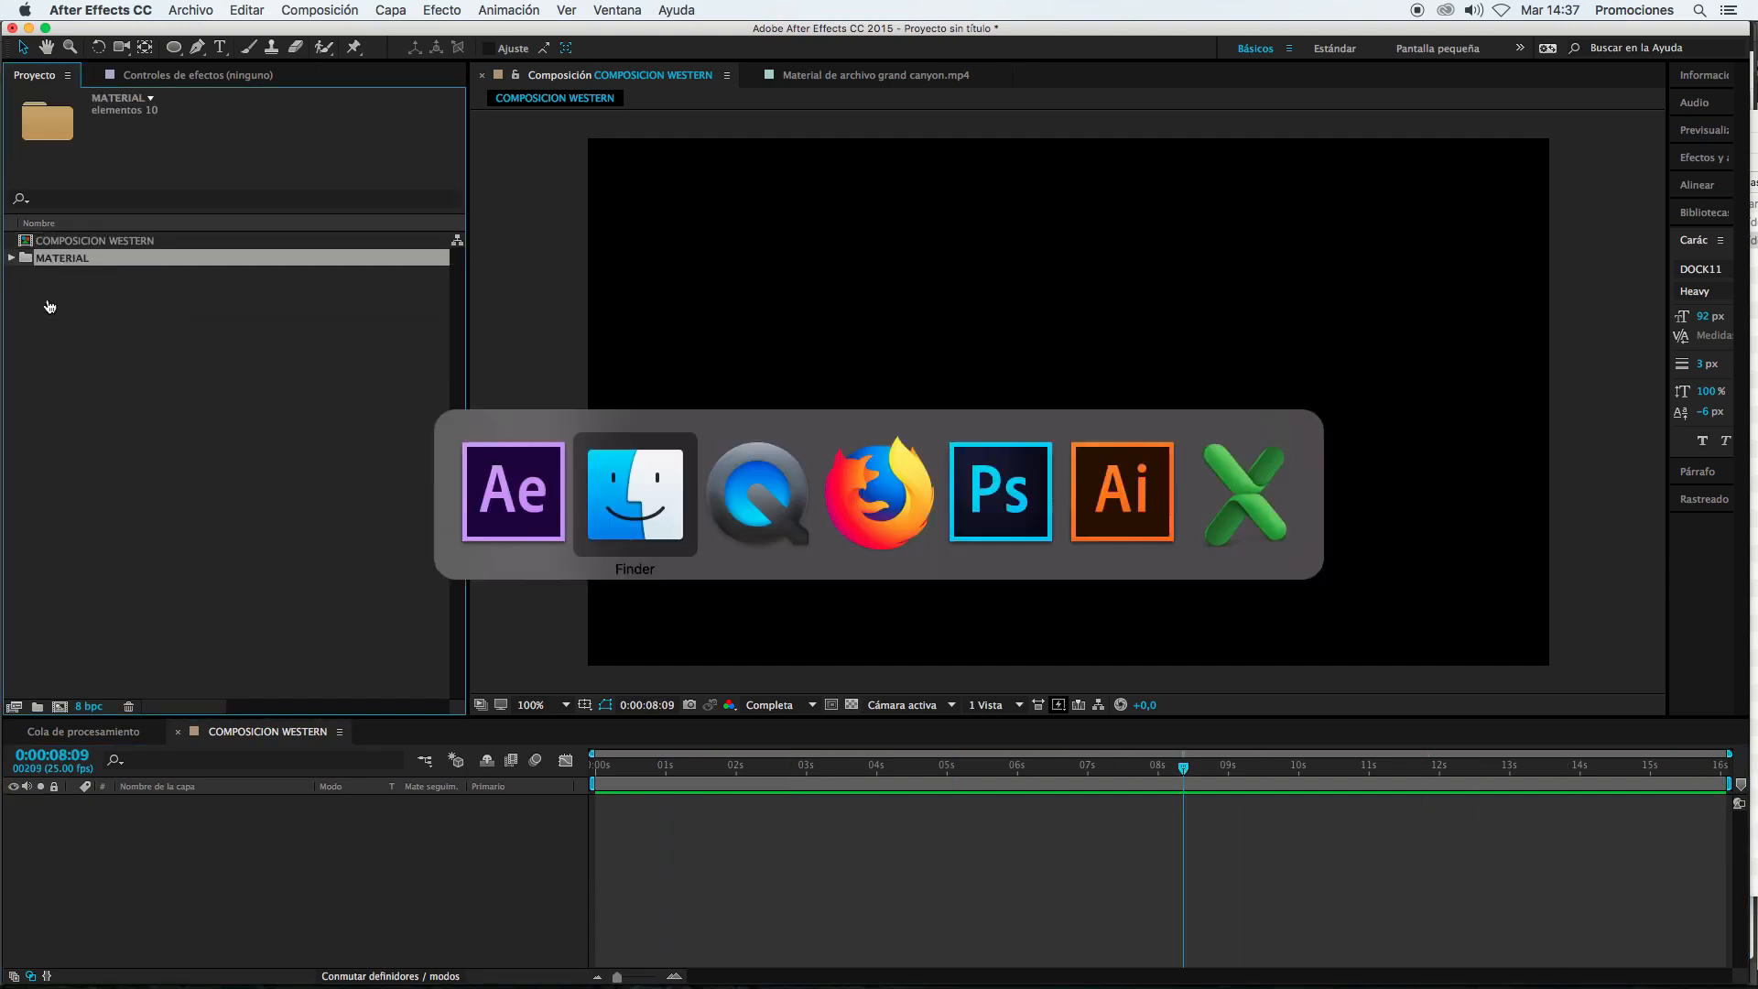
pyautogui.click(621, 514)
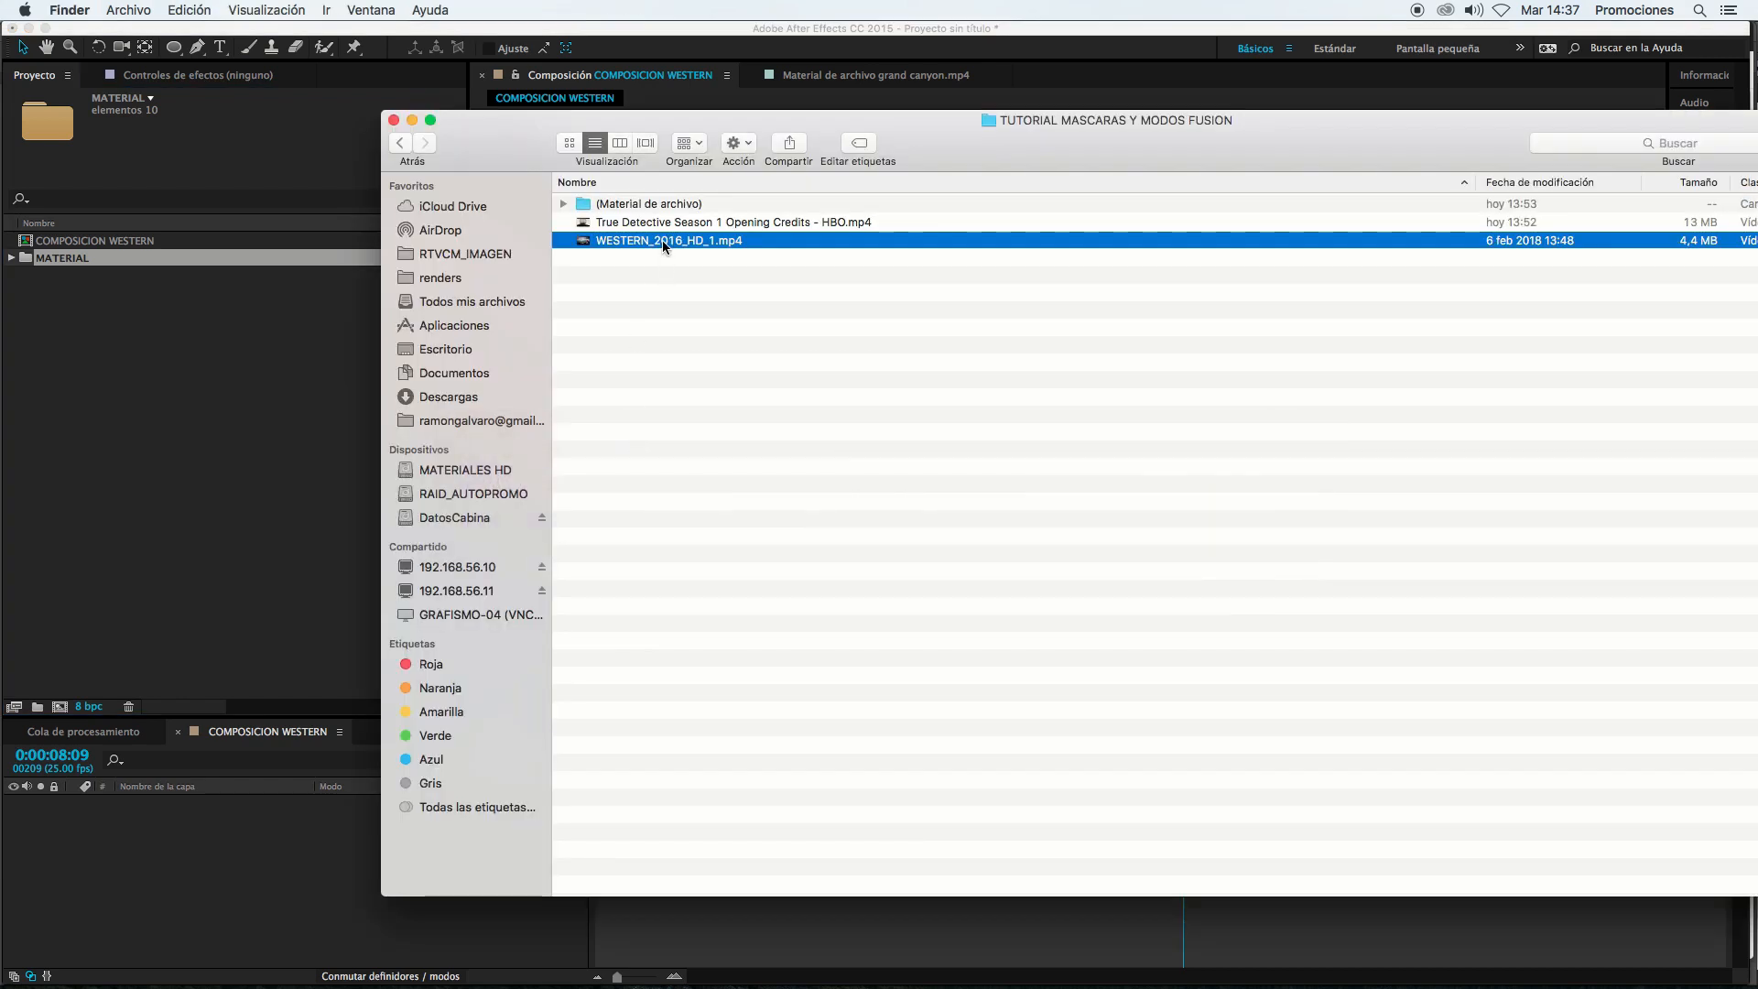
pyautogui.press('space')
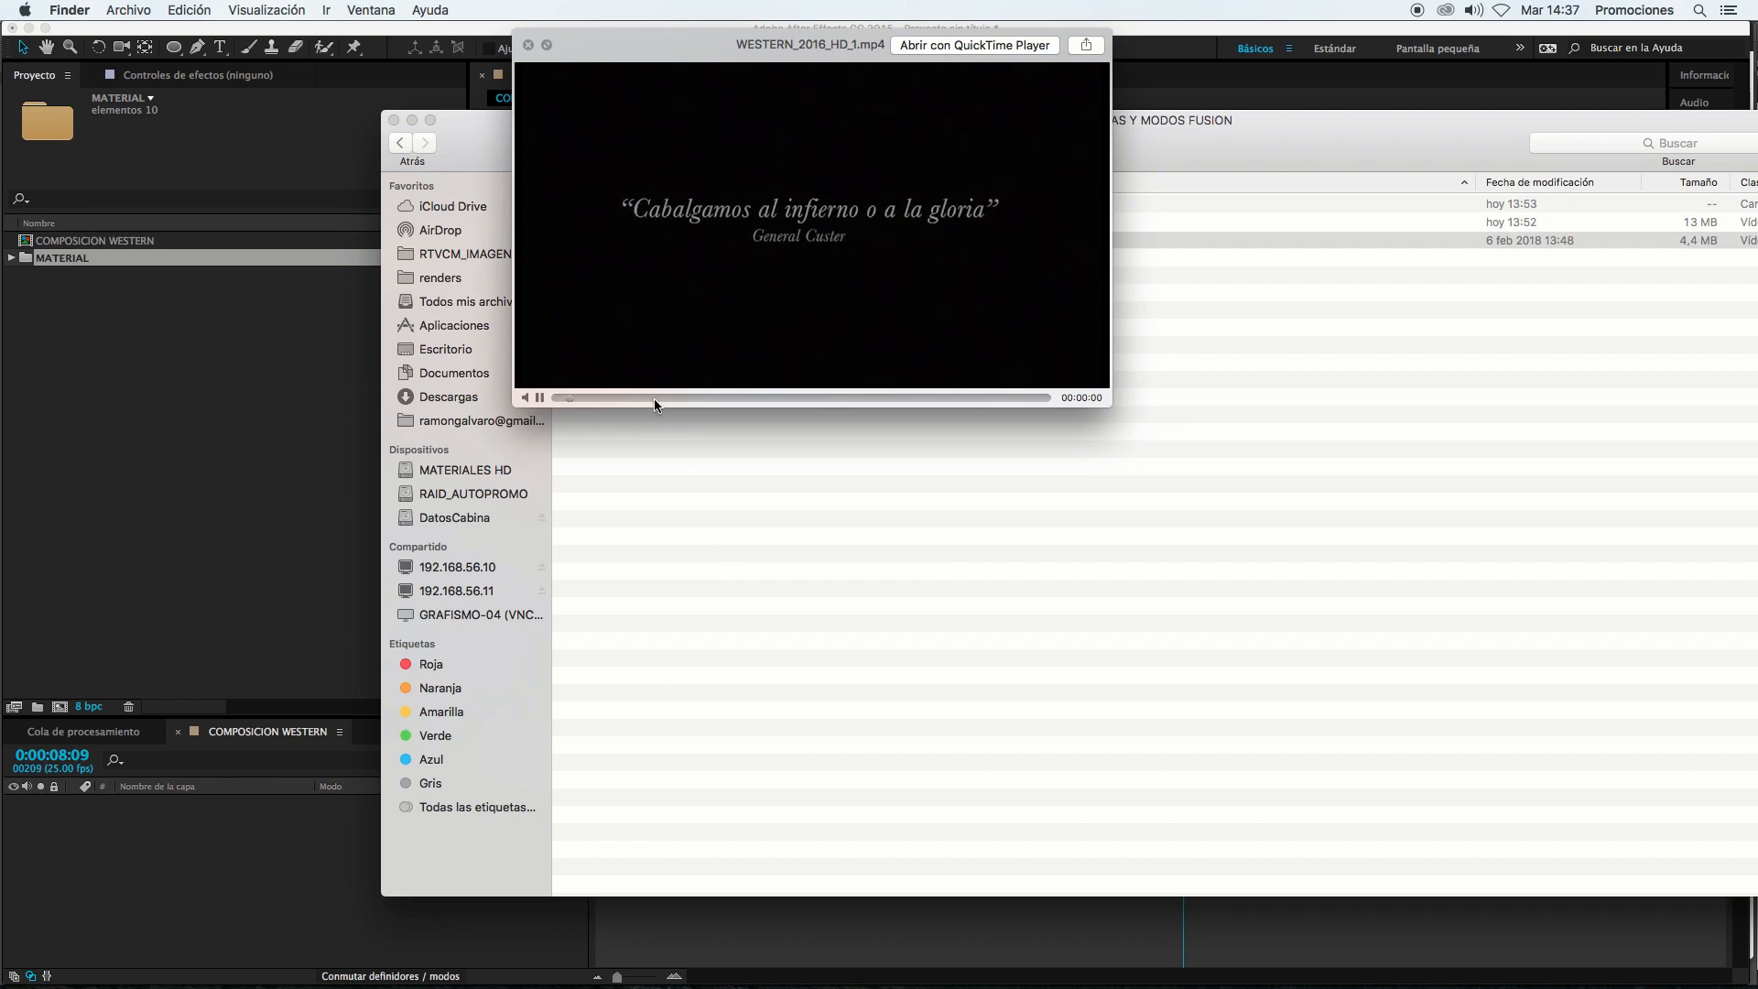
pyautogui.moveTo(658, 395); pyautogui.dragTo(714, 403)
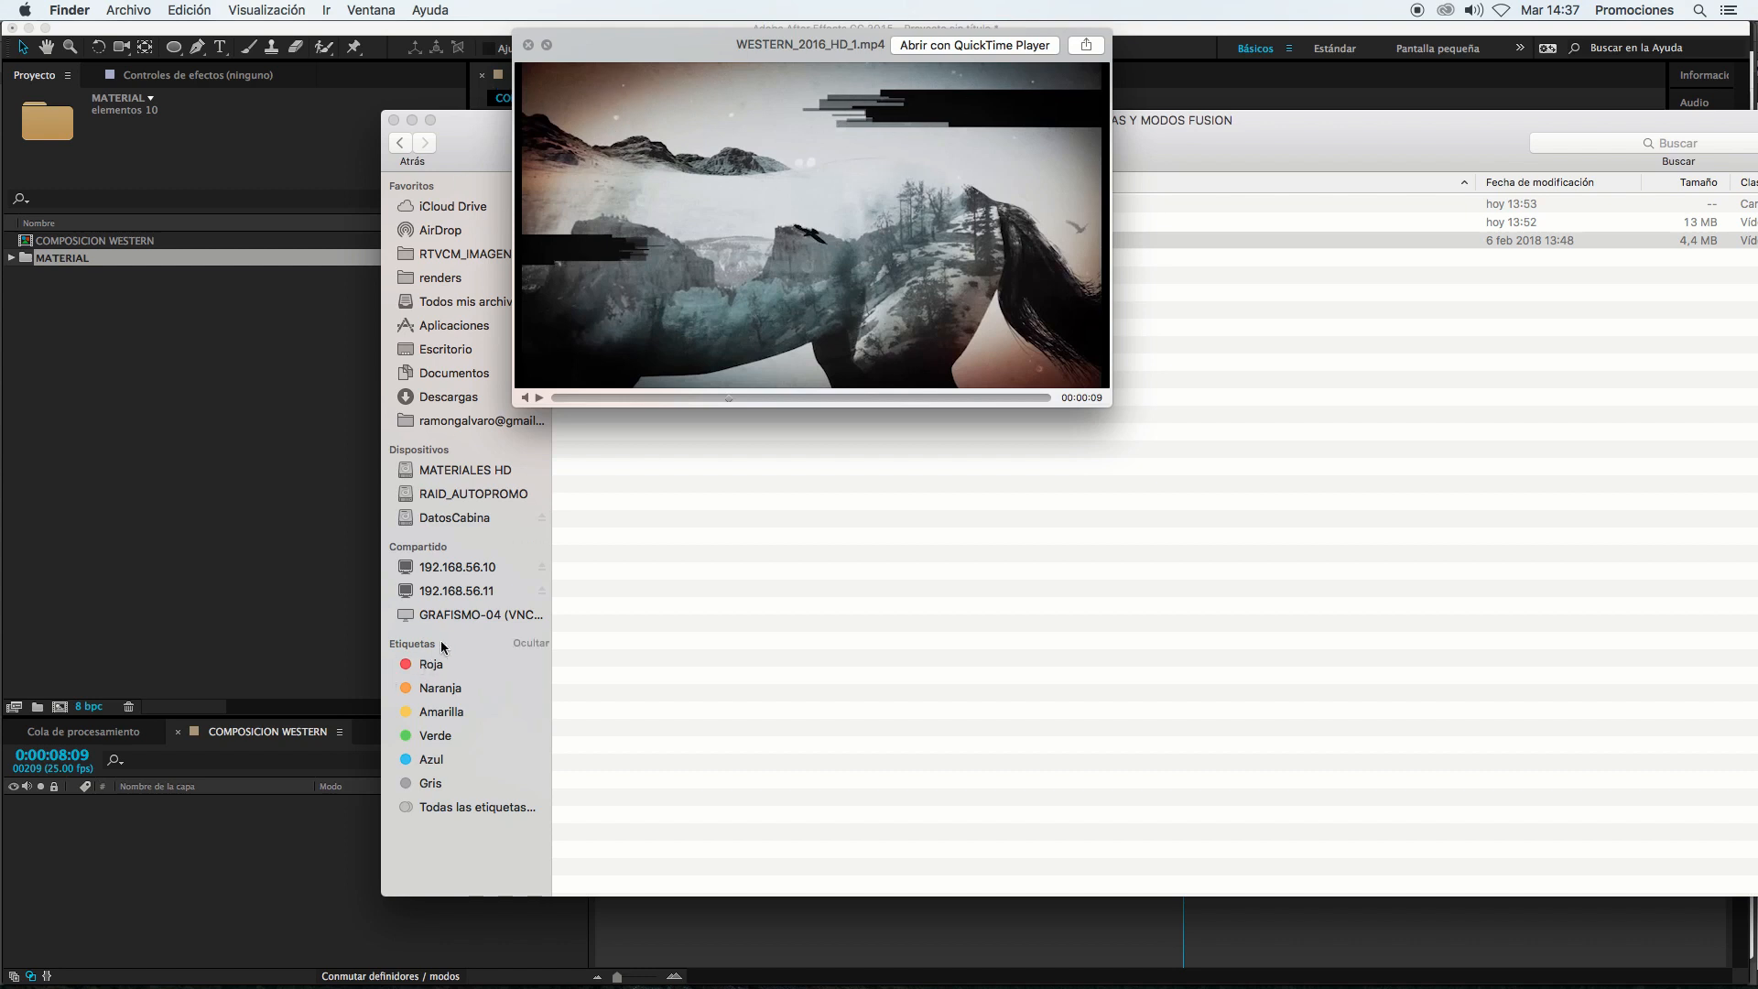
pyautogui.press('space')
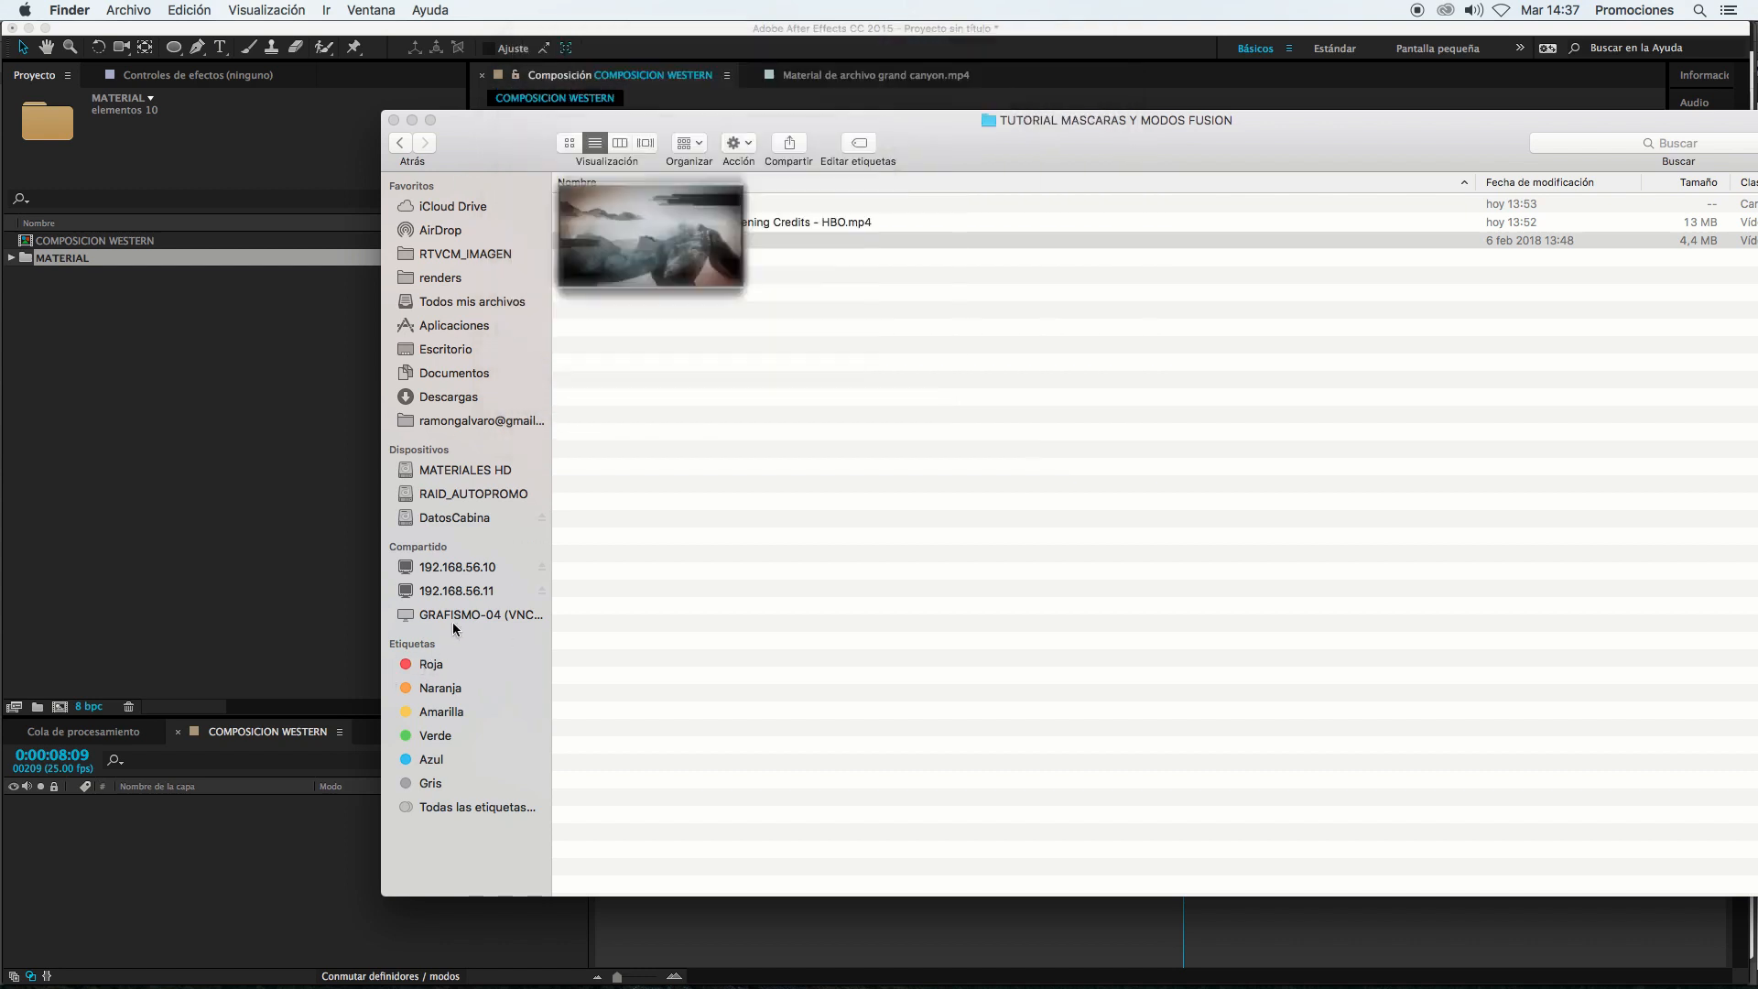
pyautogui.press('space')
pyautogui.moveTo(538, 397); pyautogui.dragTo(704, 408)
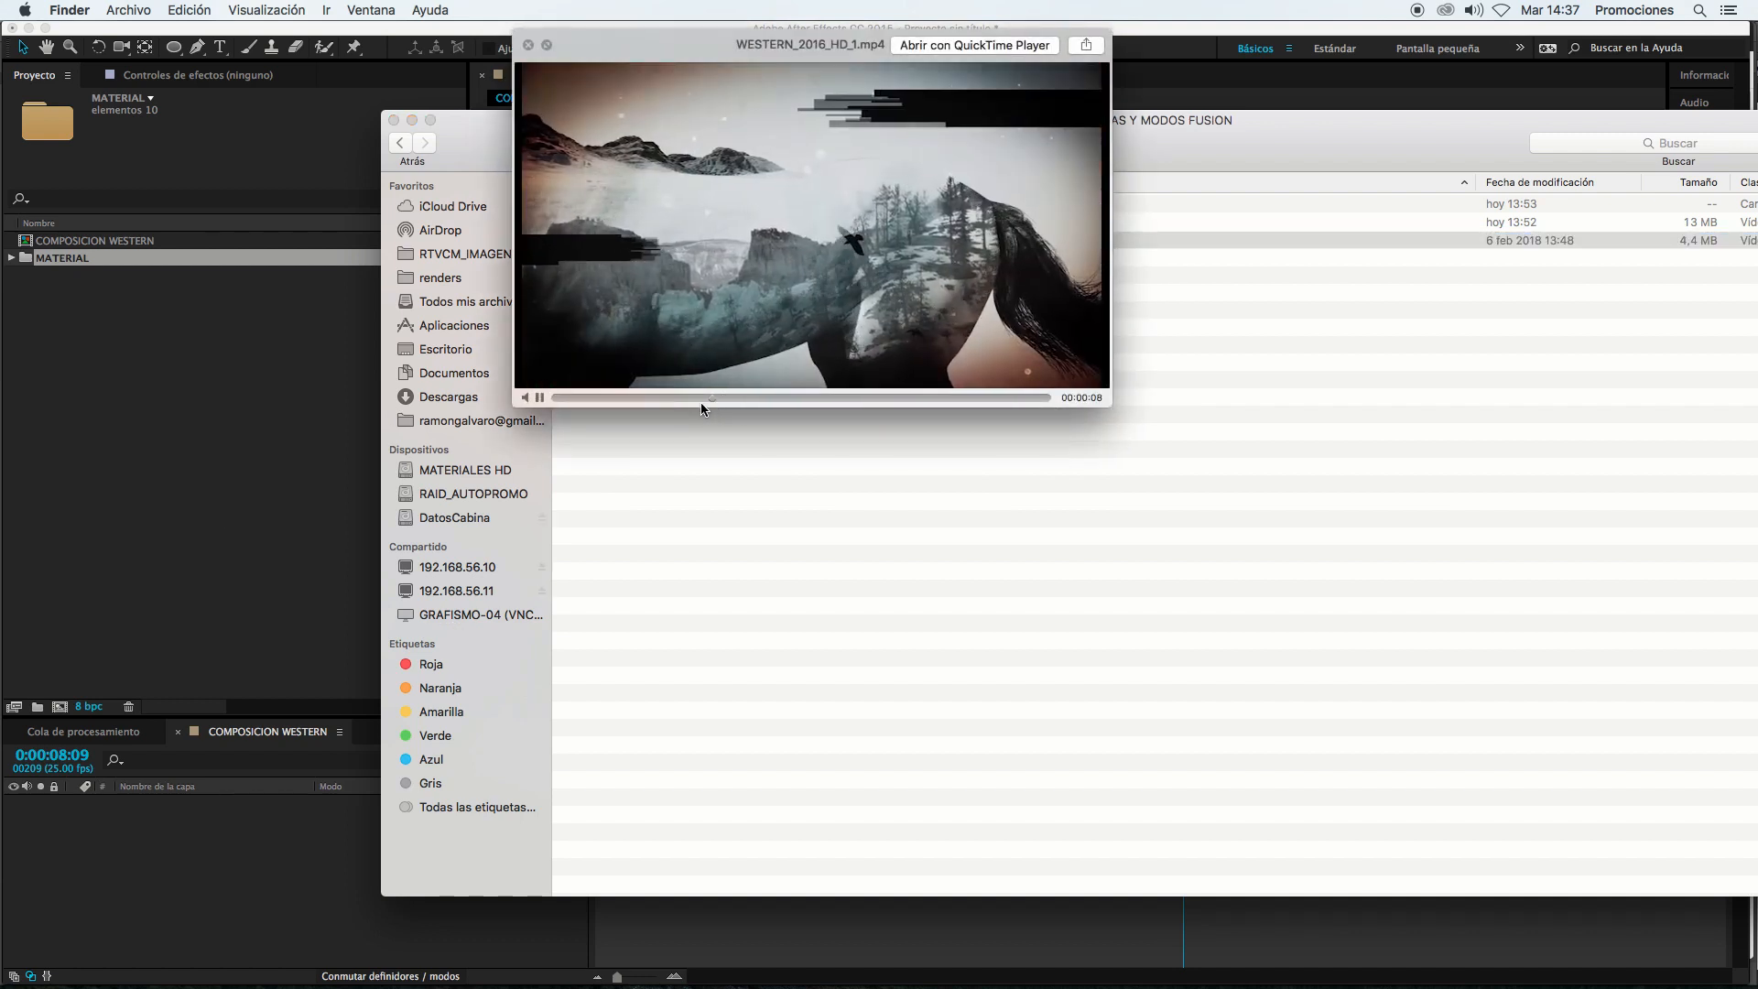
pyautogui.click(538, 398)
pyautogui.click(82, 467)
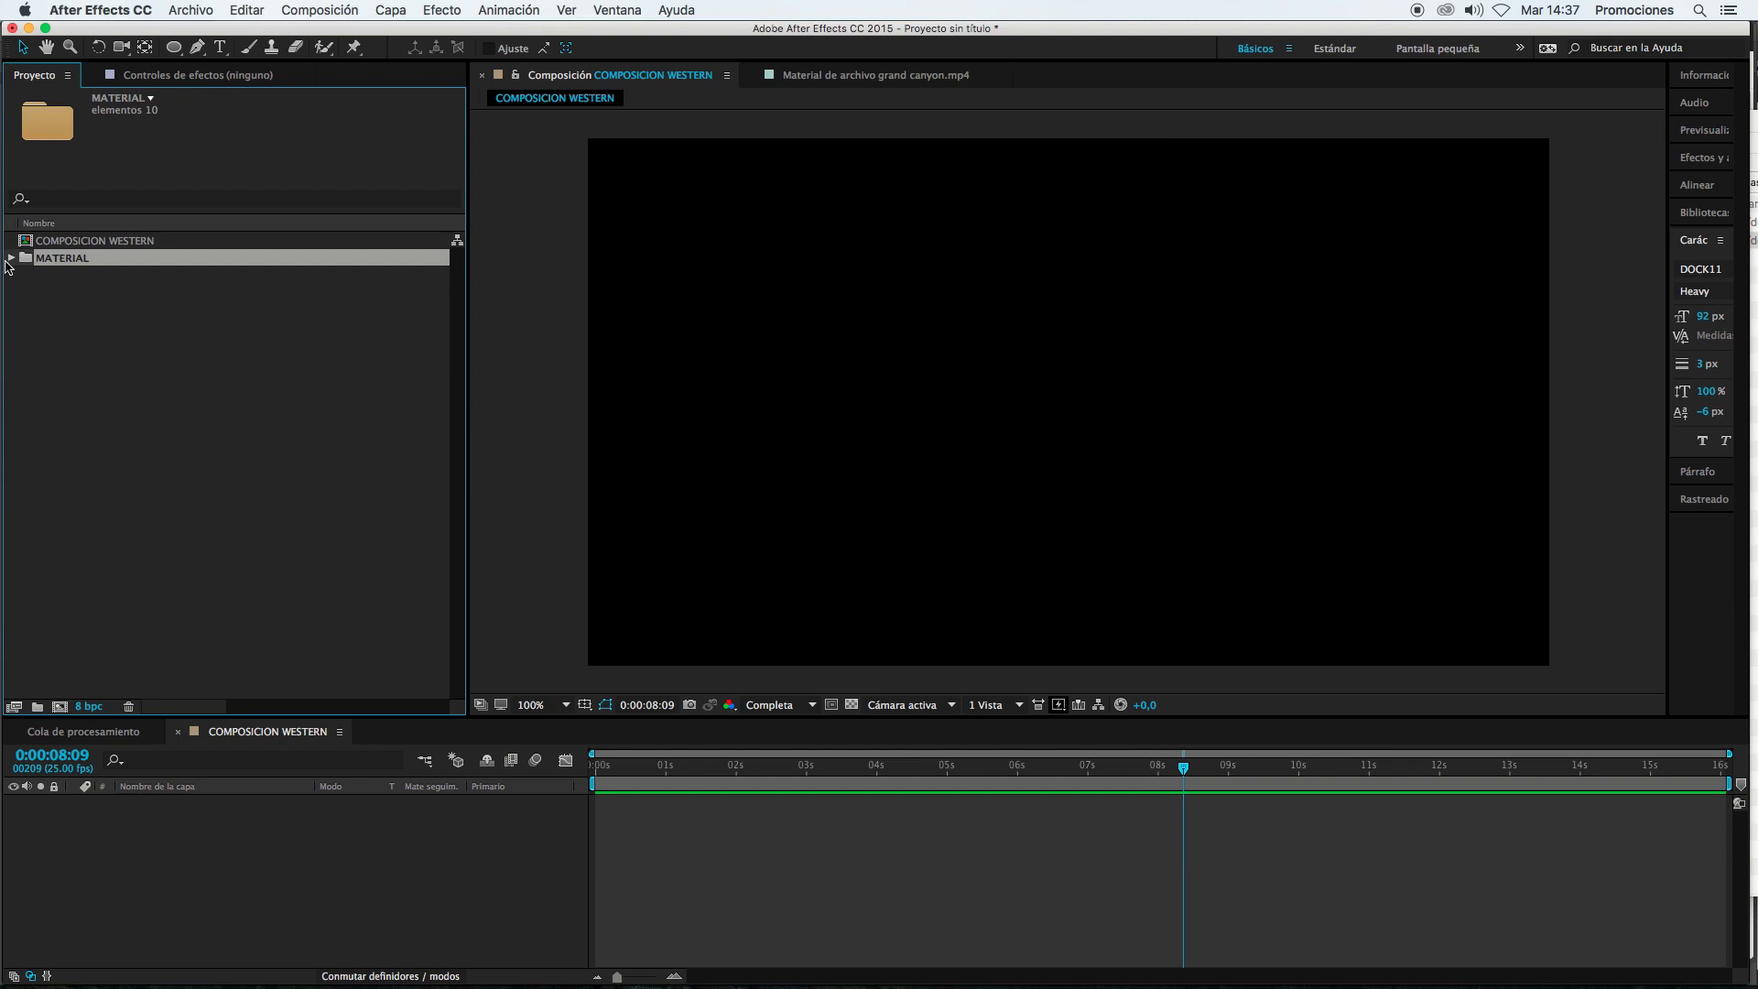
# Step: Add textura papel.jpg from the MATERIAL folder to COMPOSICION WESTERN as a layer
pyautogui.click(9, 259)
pyautogui.click(90, 385)
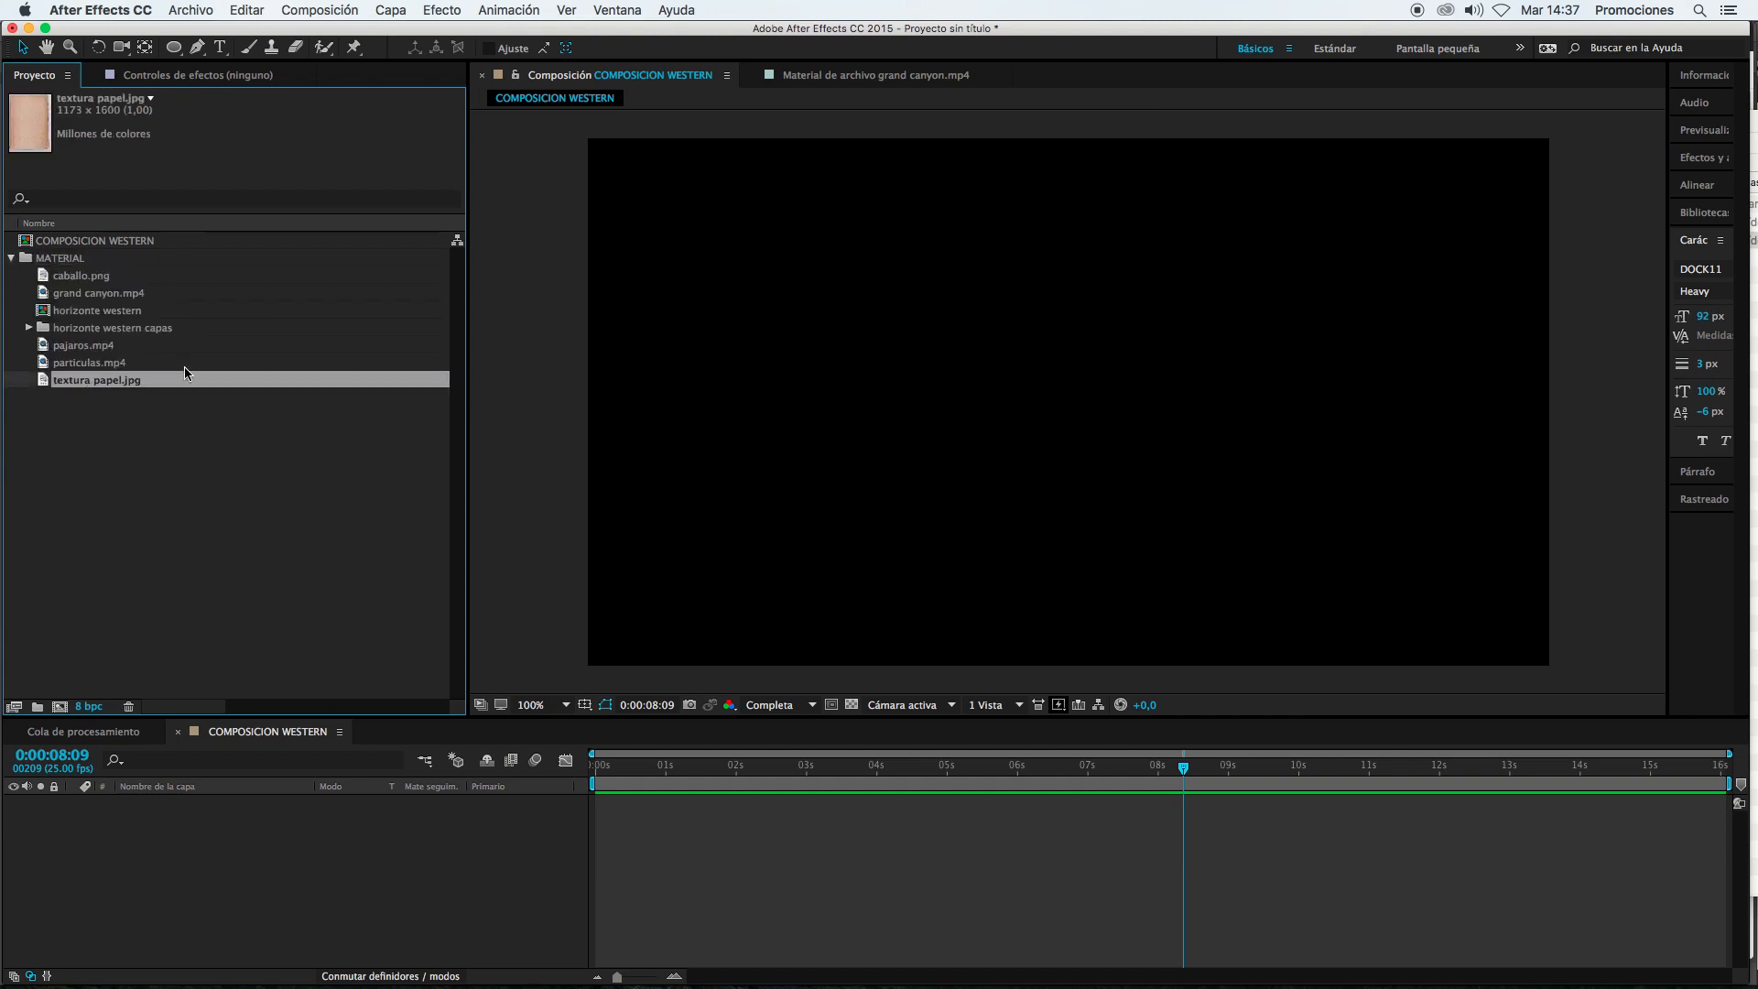
pyautogui.moveTo(126, 398); pyautogui.dragTo(204, 882)
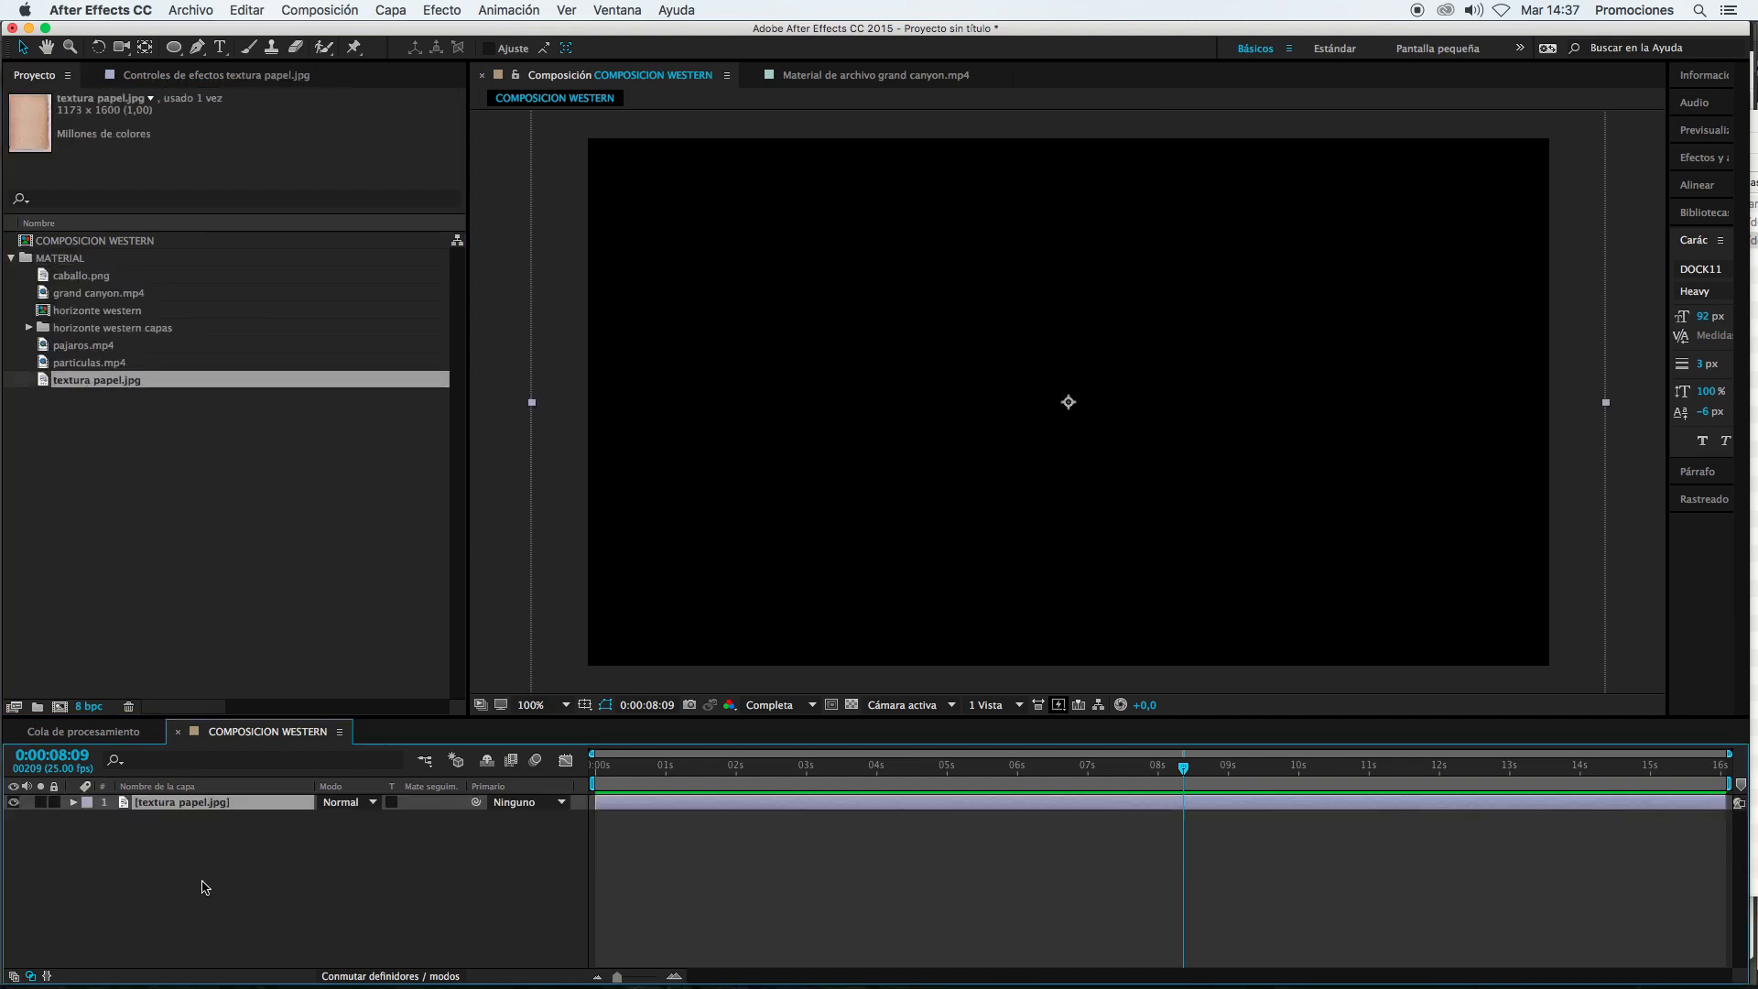
pyautogui.click(861, 872)
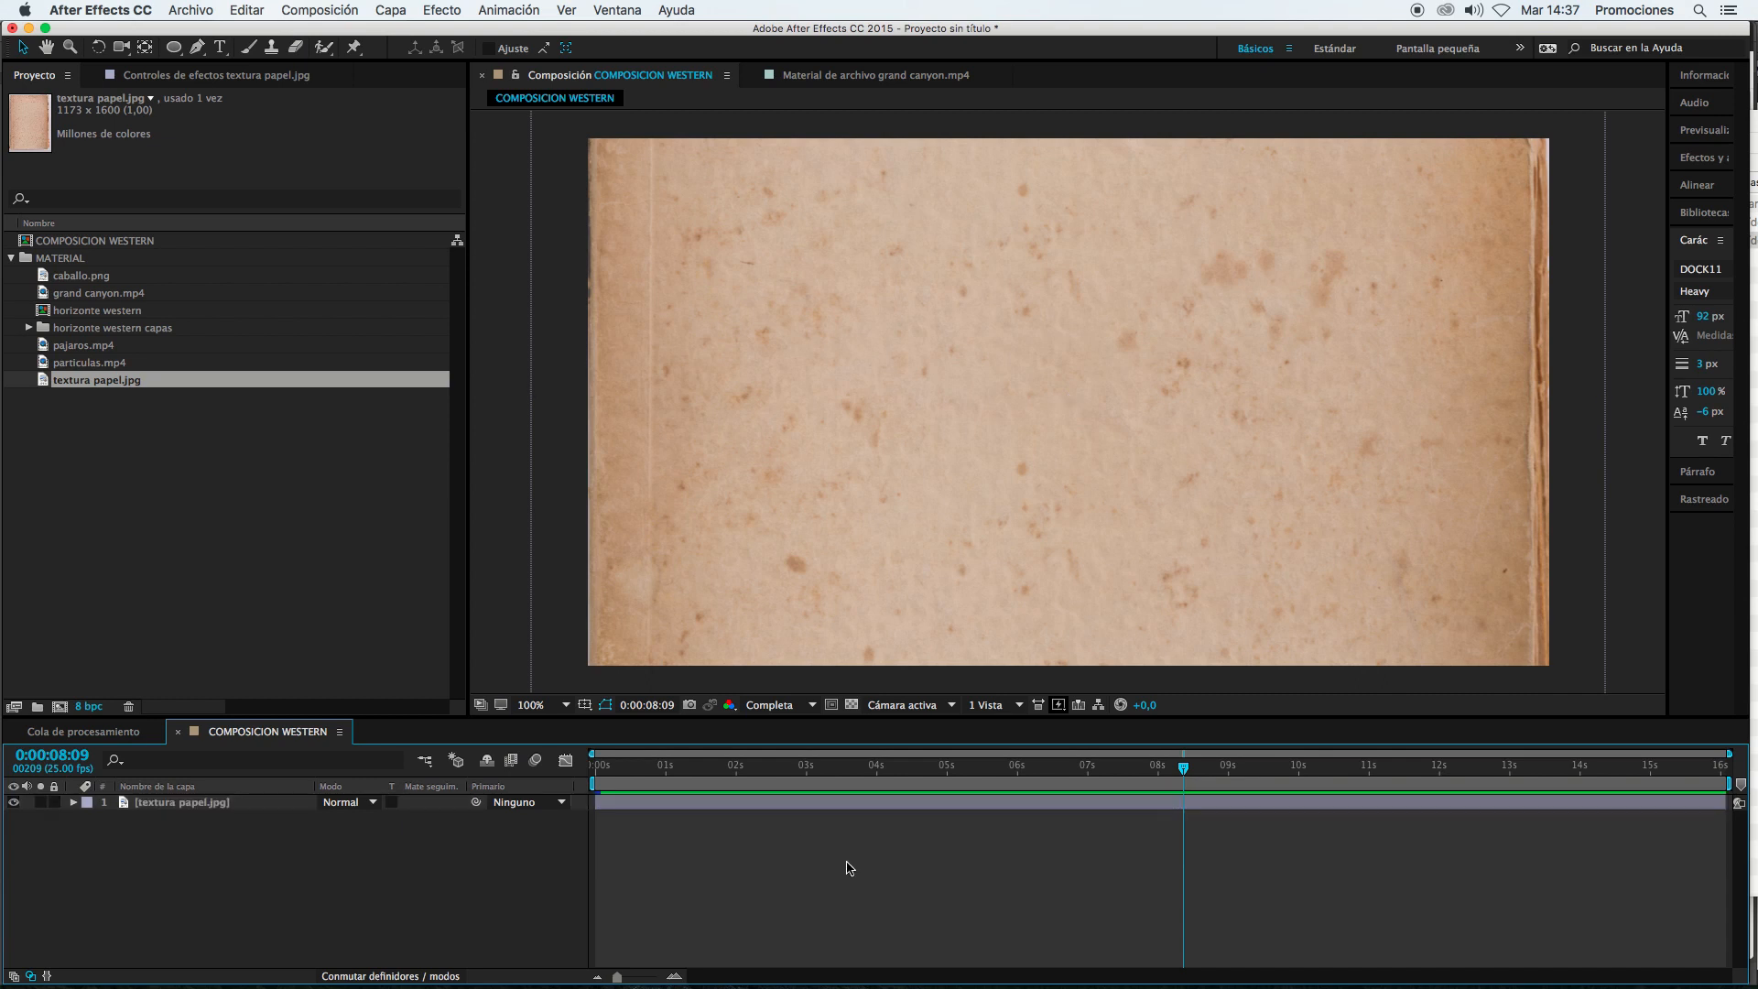
# Step: Scale the textura papel.jpg layer to 32% and set its rotation to 90°
pyautogui.click(192, 806)
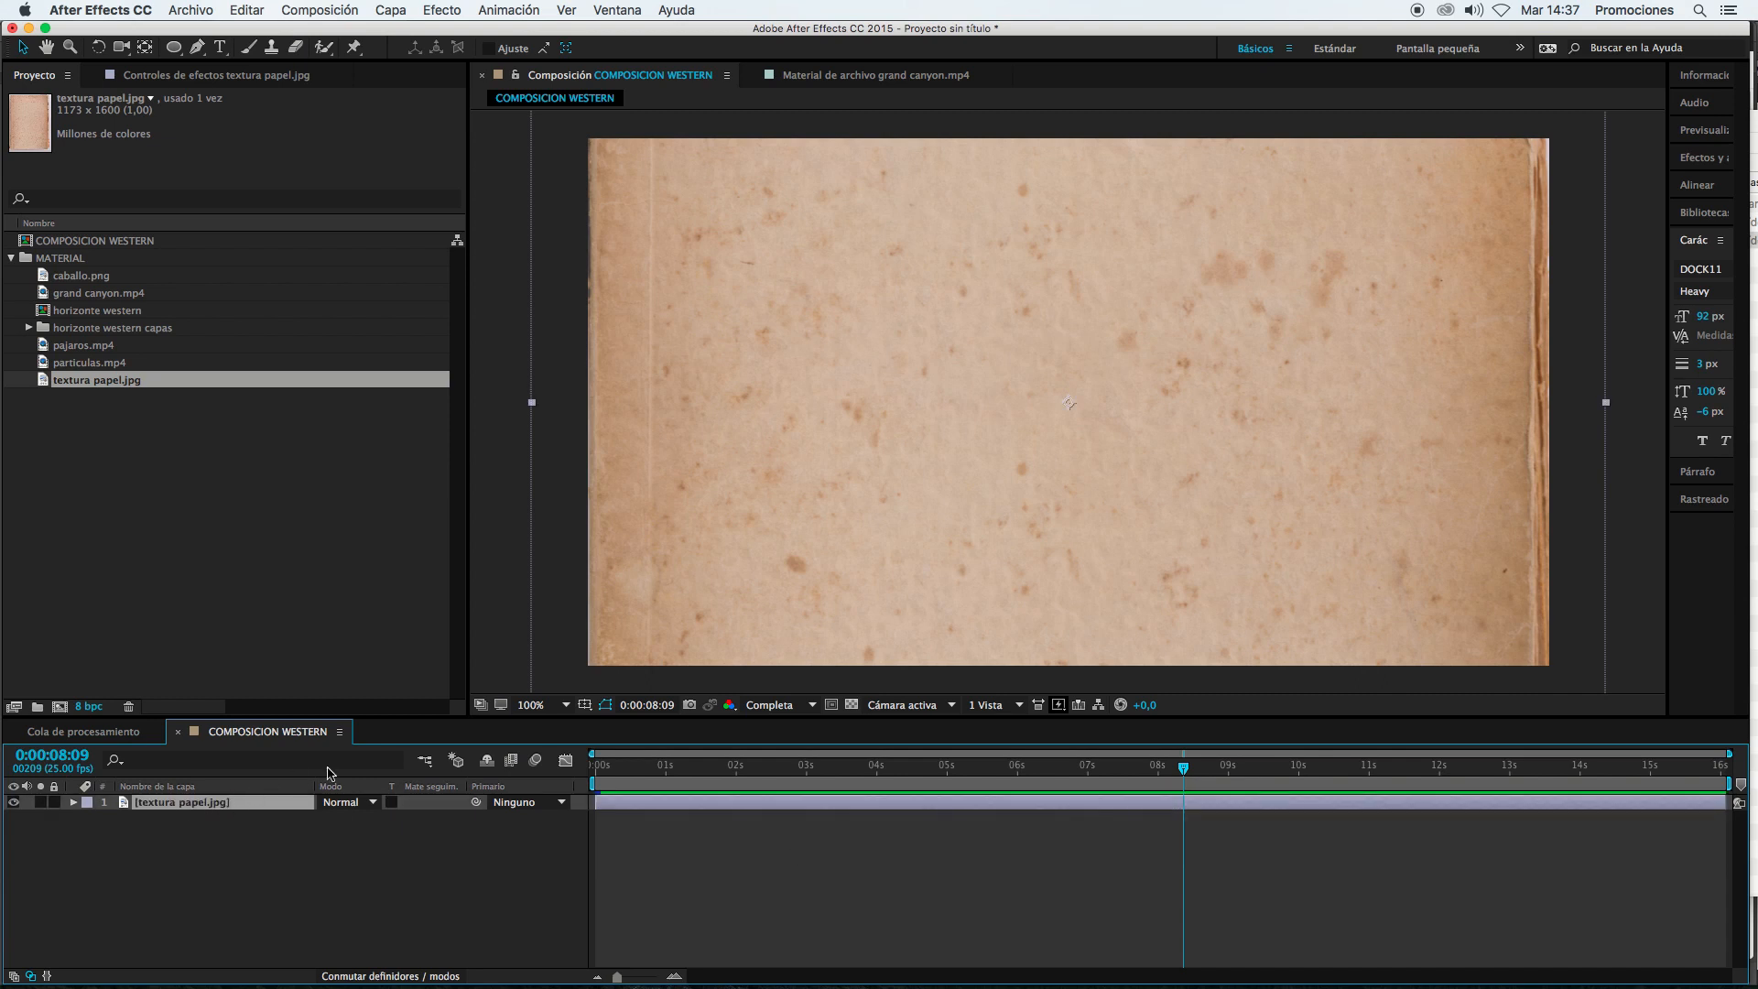
pyautogui.click(73, 803)
pyautogui.click(88, 818)
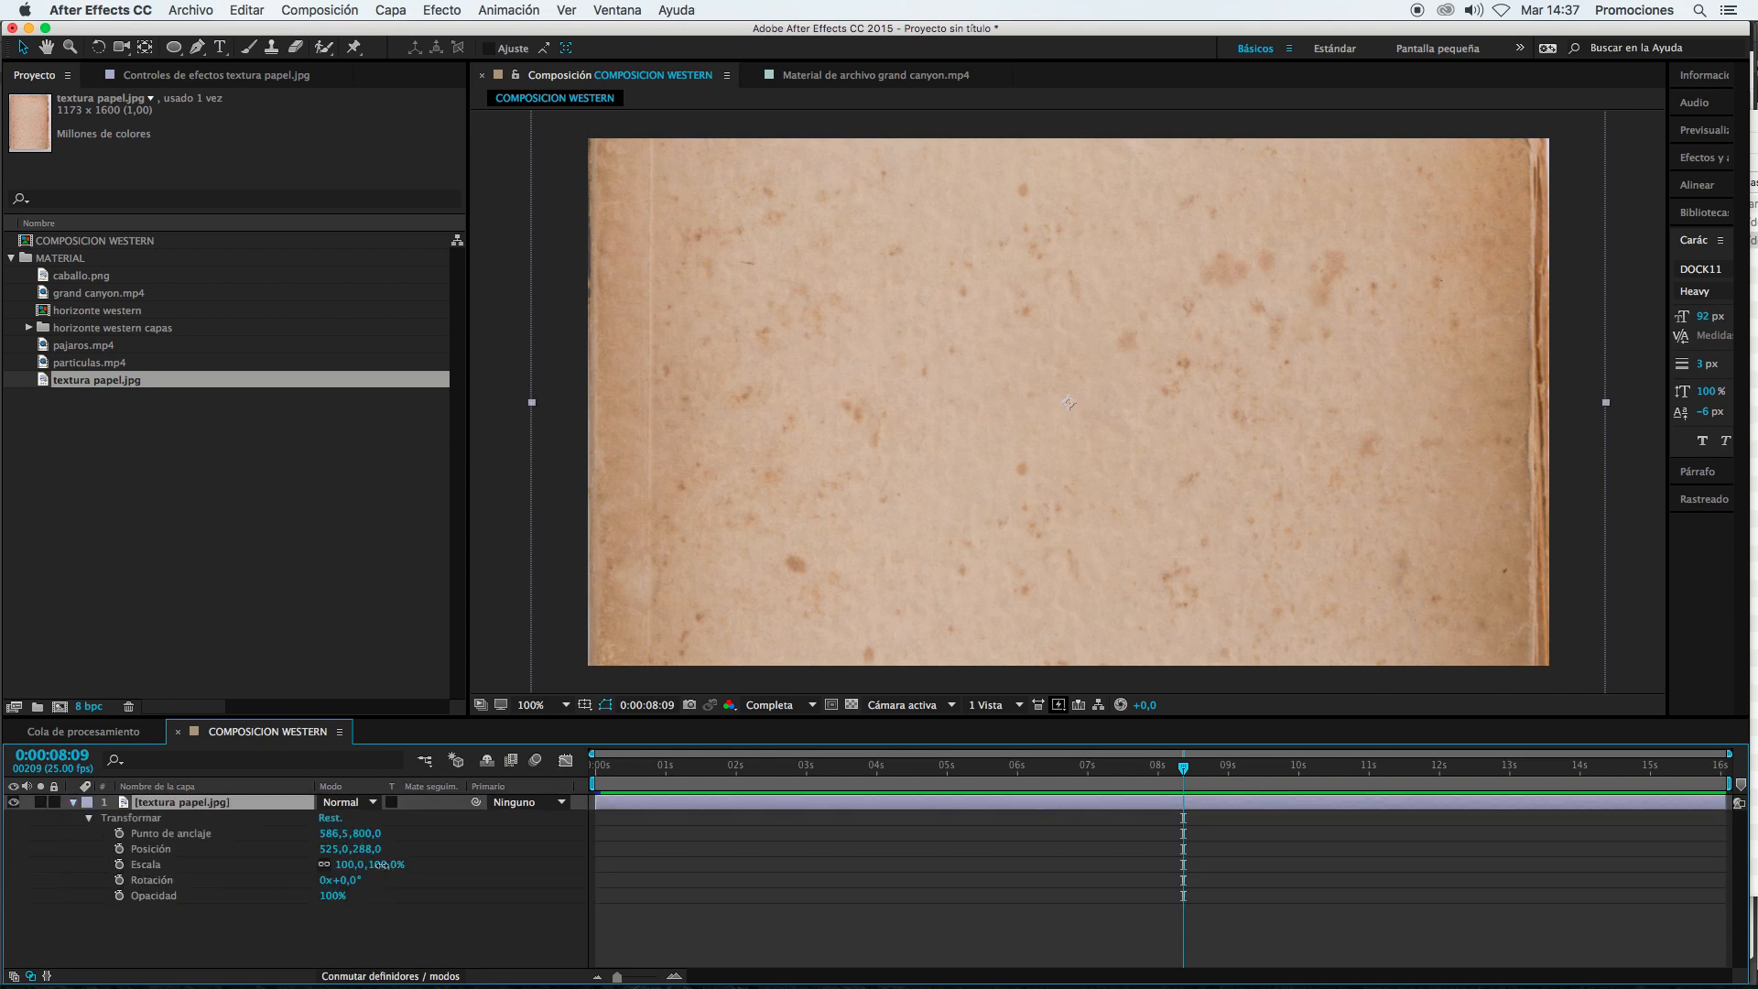
pyautogui.moveTo(383, 866); pyautogui.dragTo(333, 876)
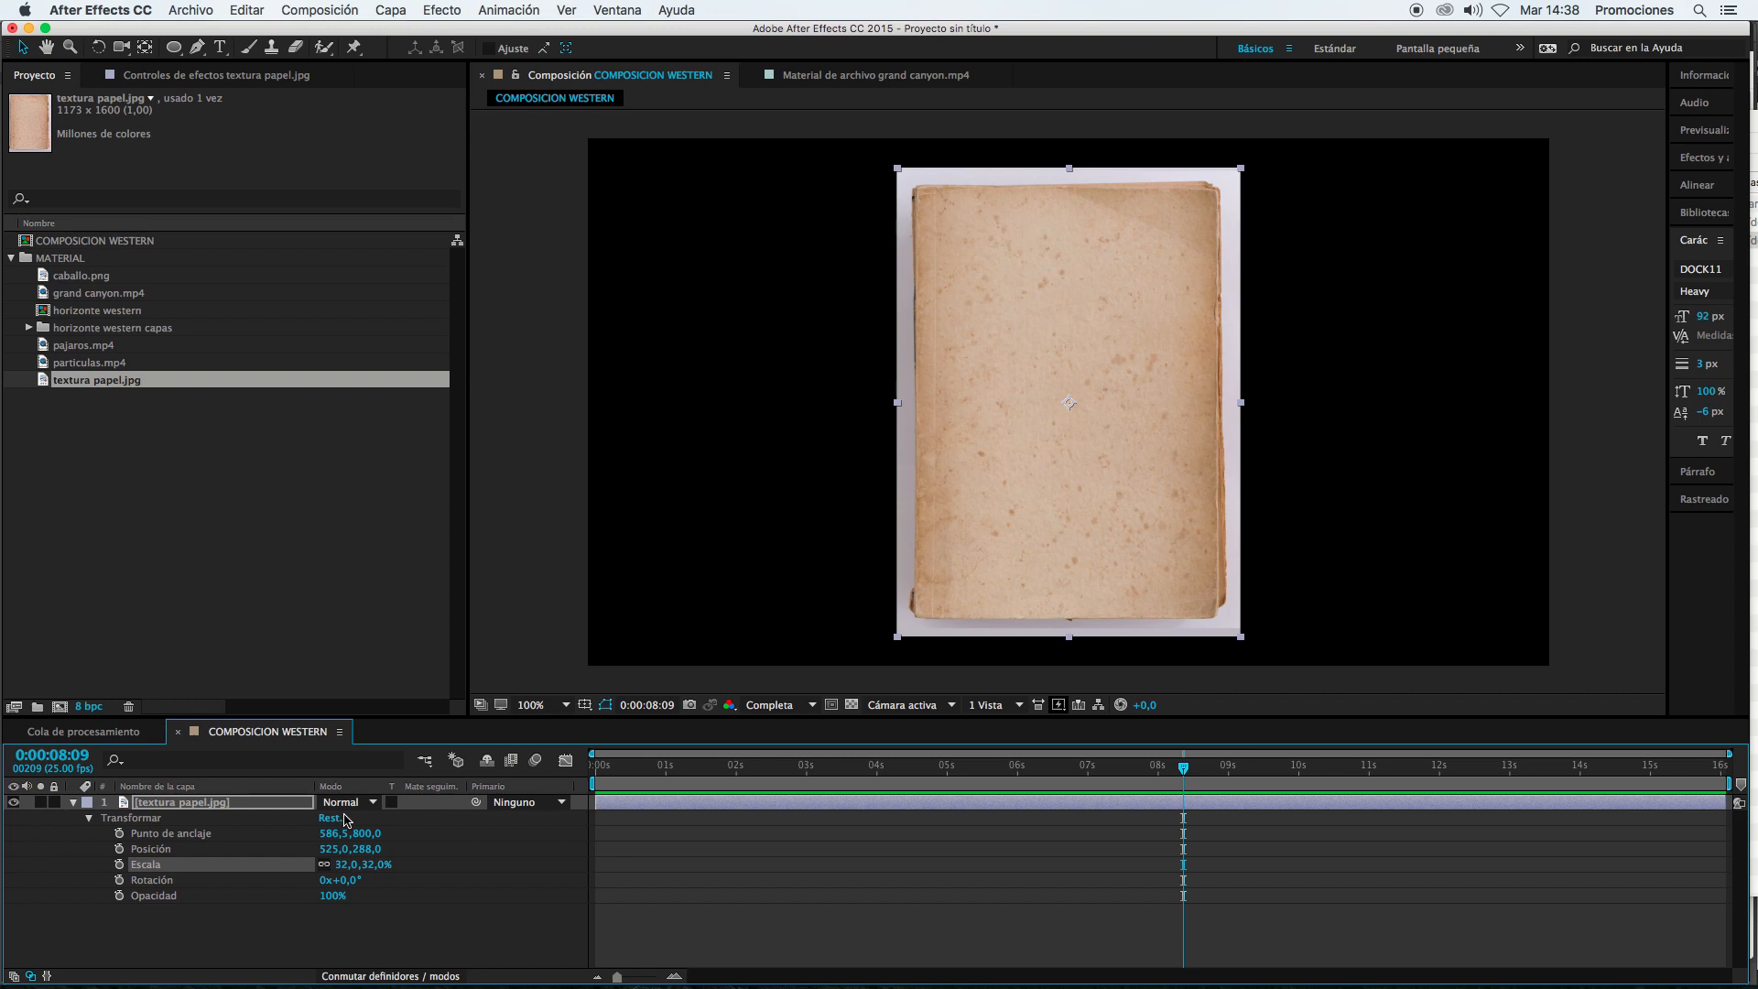
pyautogui.click(348, 880)
pyautogui.write('90')
pyautogui.press('Return')
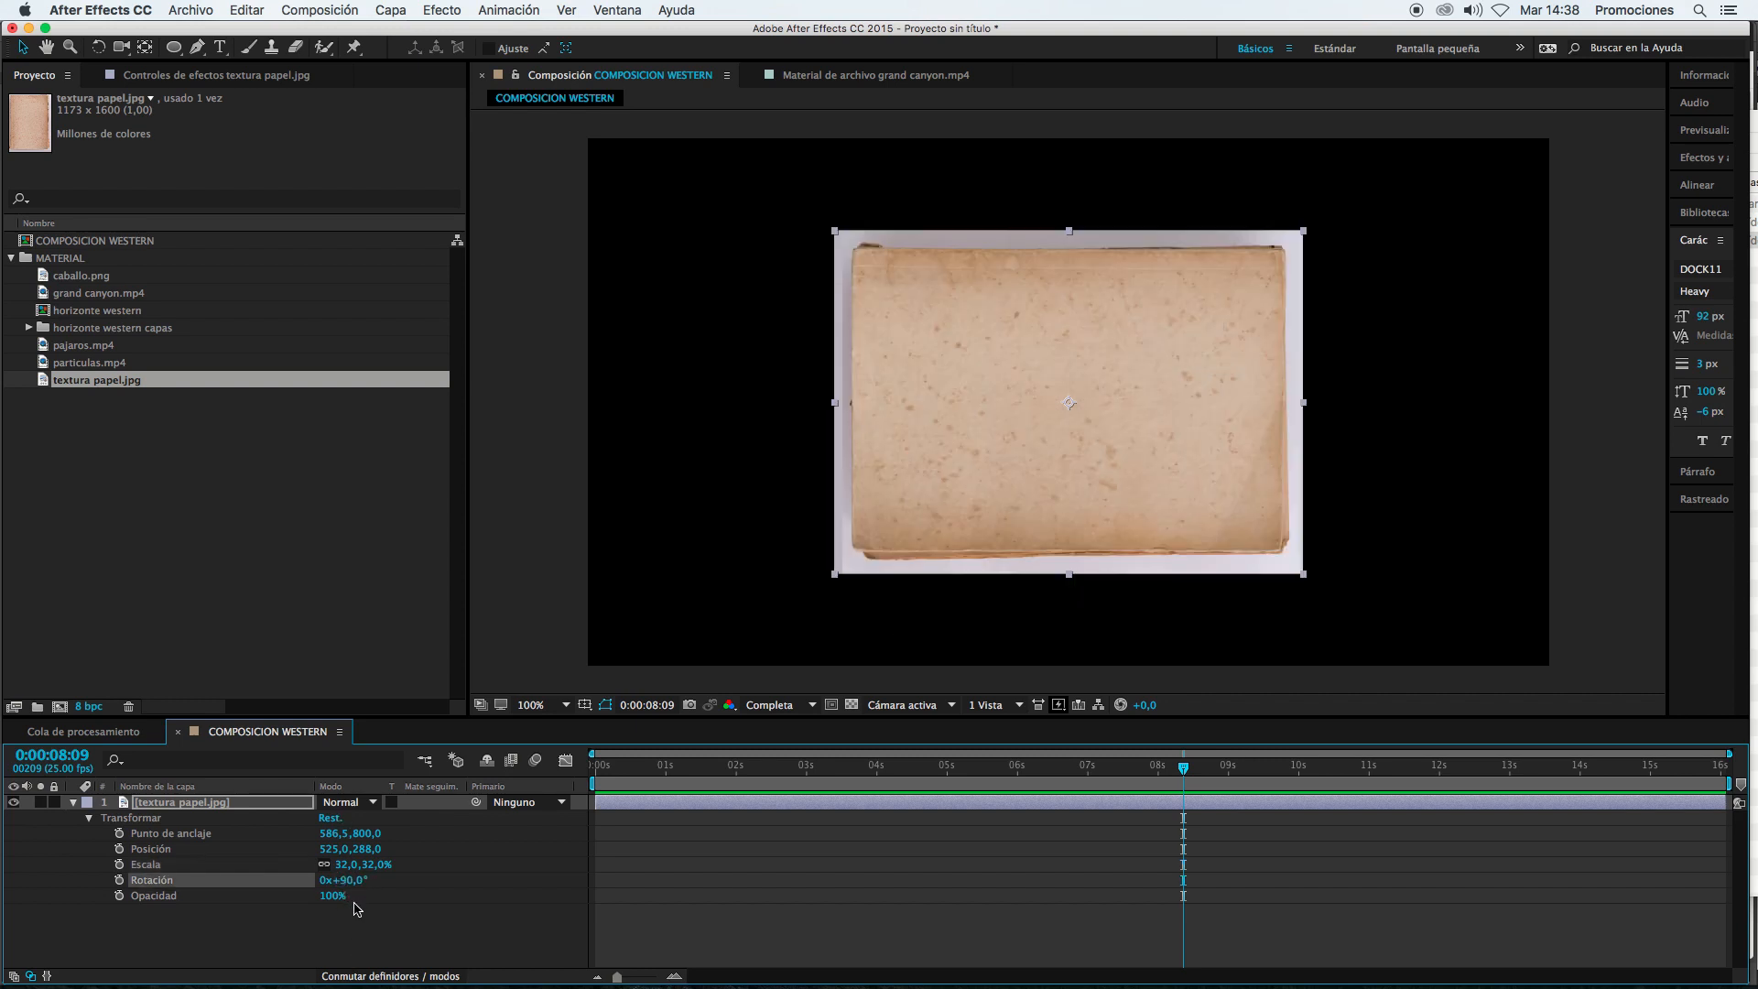
pyautogui.click(470, 957)
# Step: Set the scale of the textura papel.jpg layer to 77% and collapse its properties
pyautogui.moveTo(376, 869); pyautogui.dragTo(407, 857)
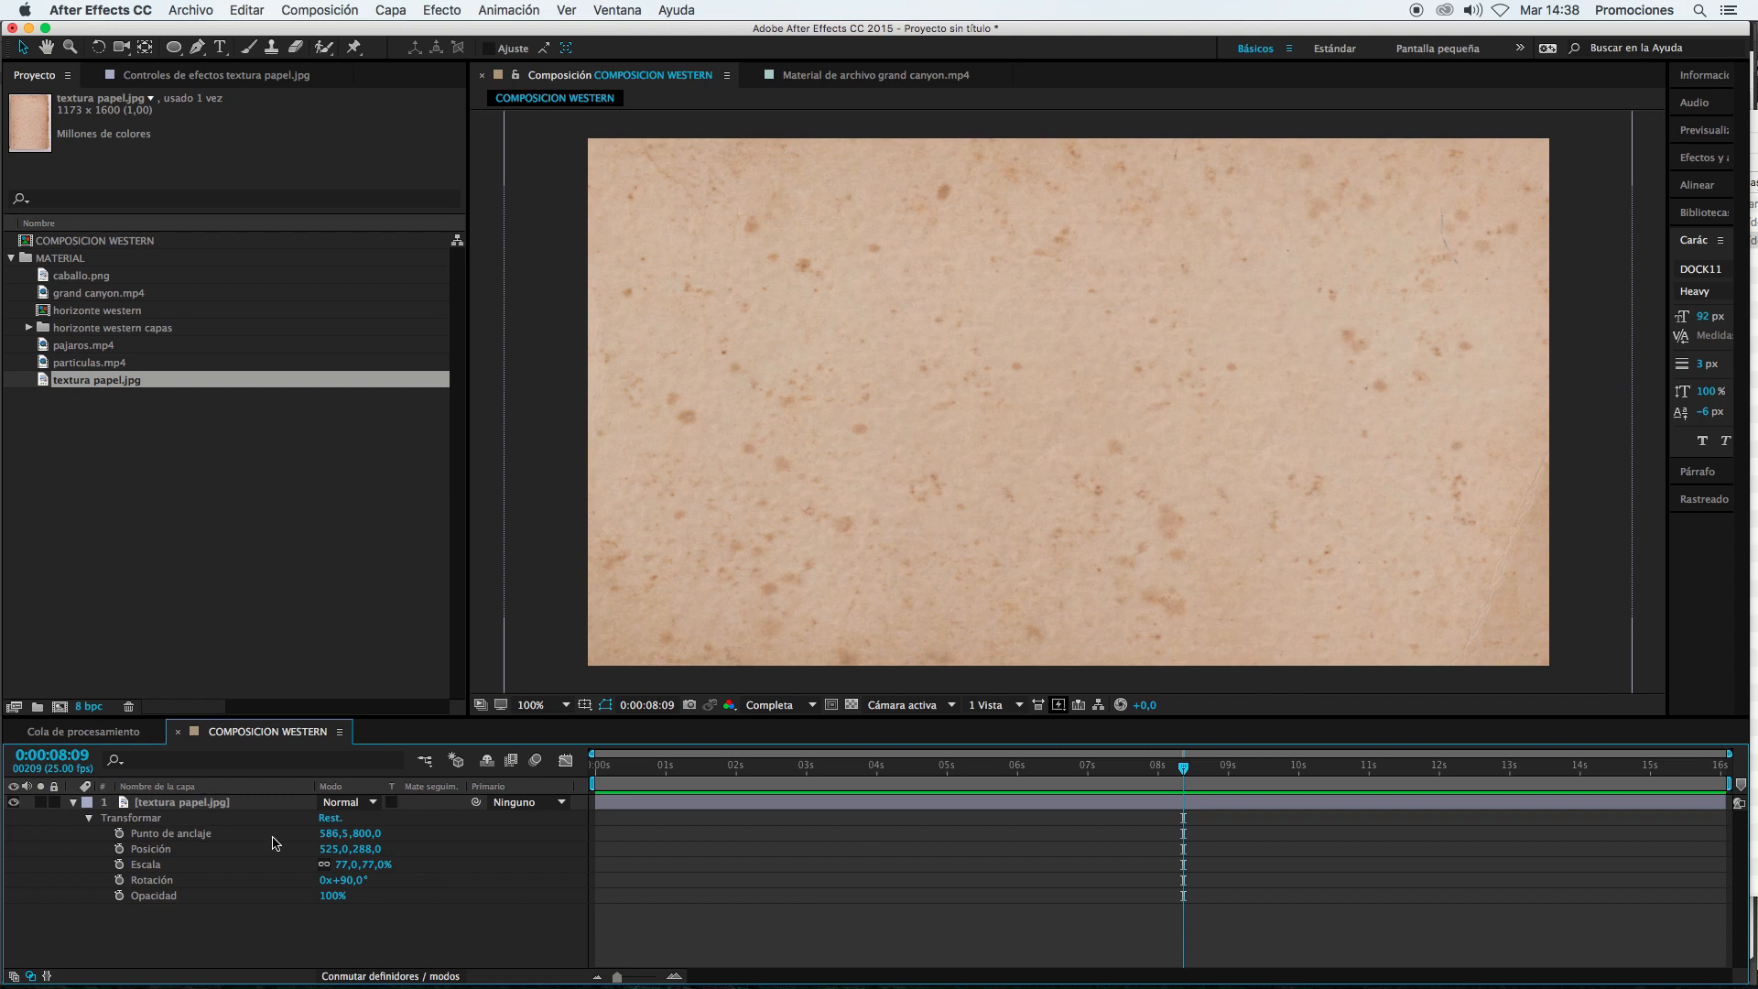
pyautogui.click(191, 804)
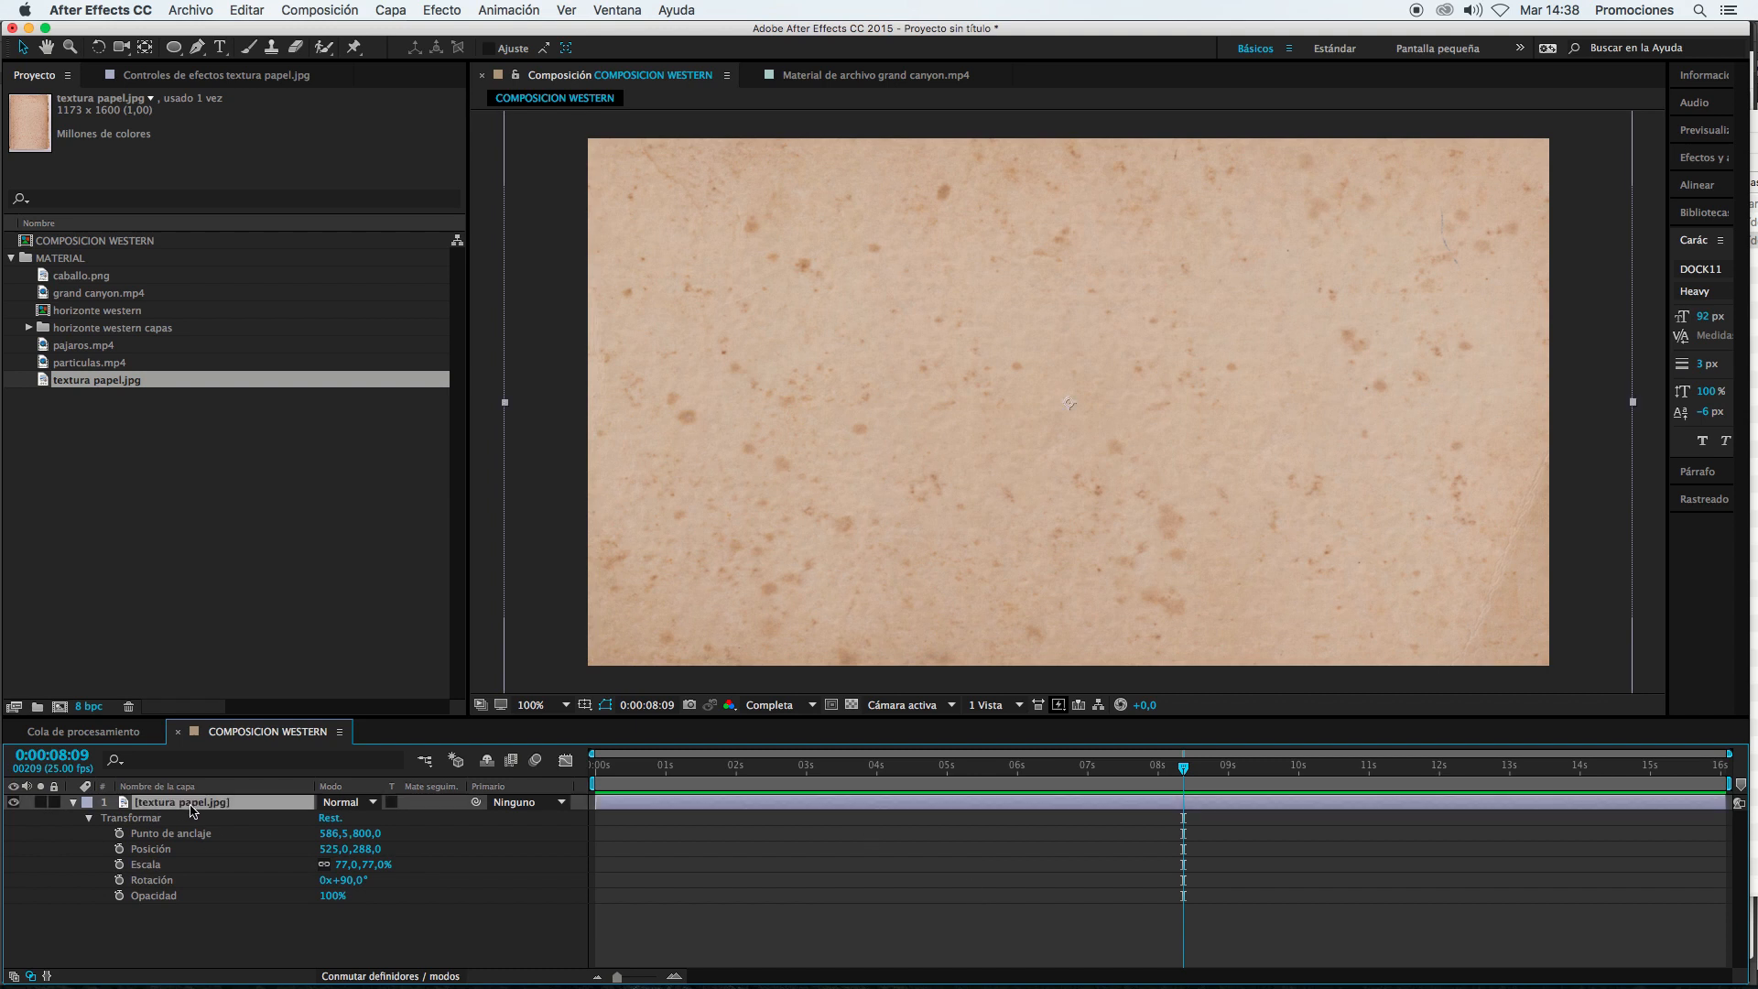
pyautogui.click(74, 803)
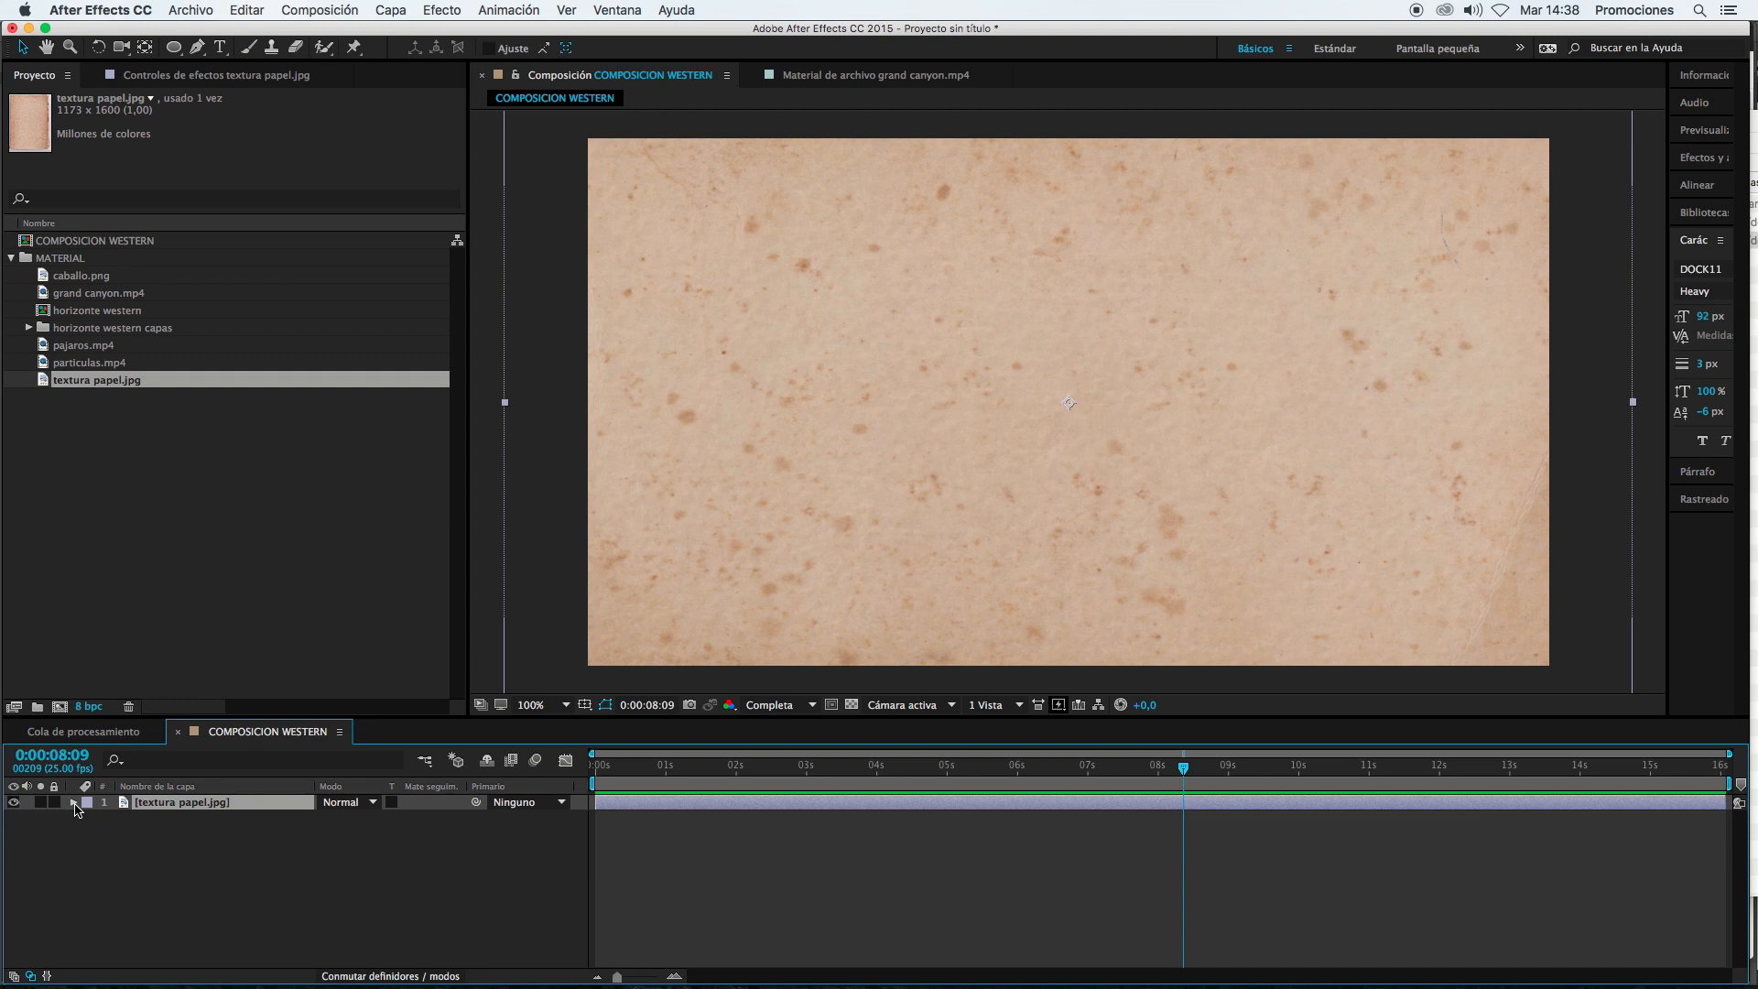
pyautogui.click(310, 885)
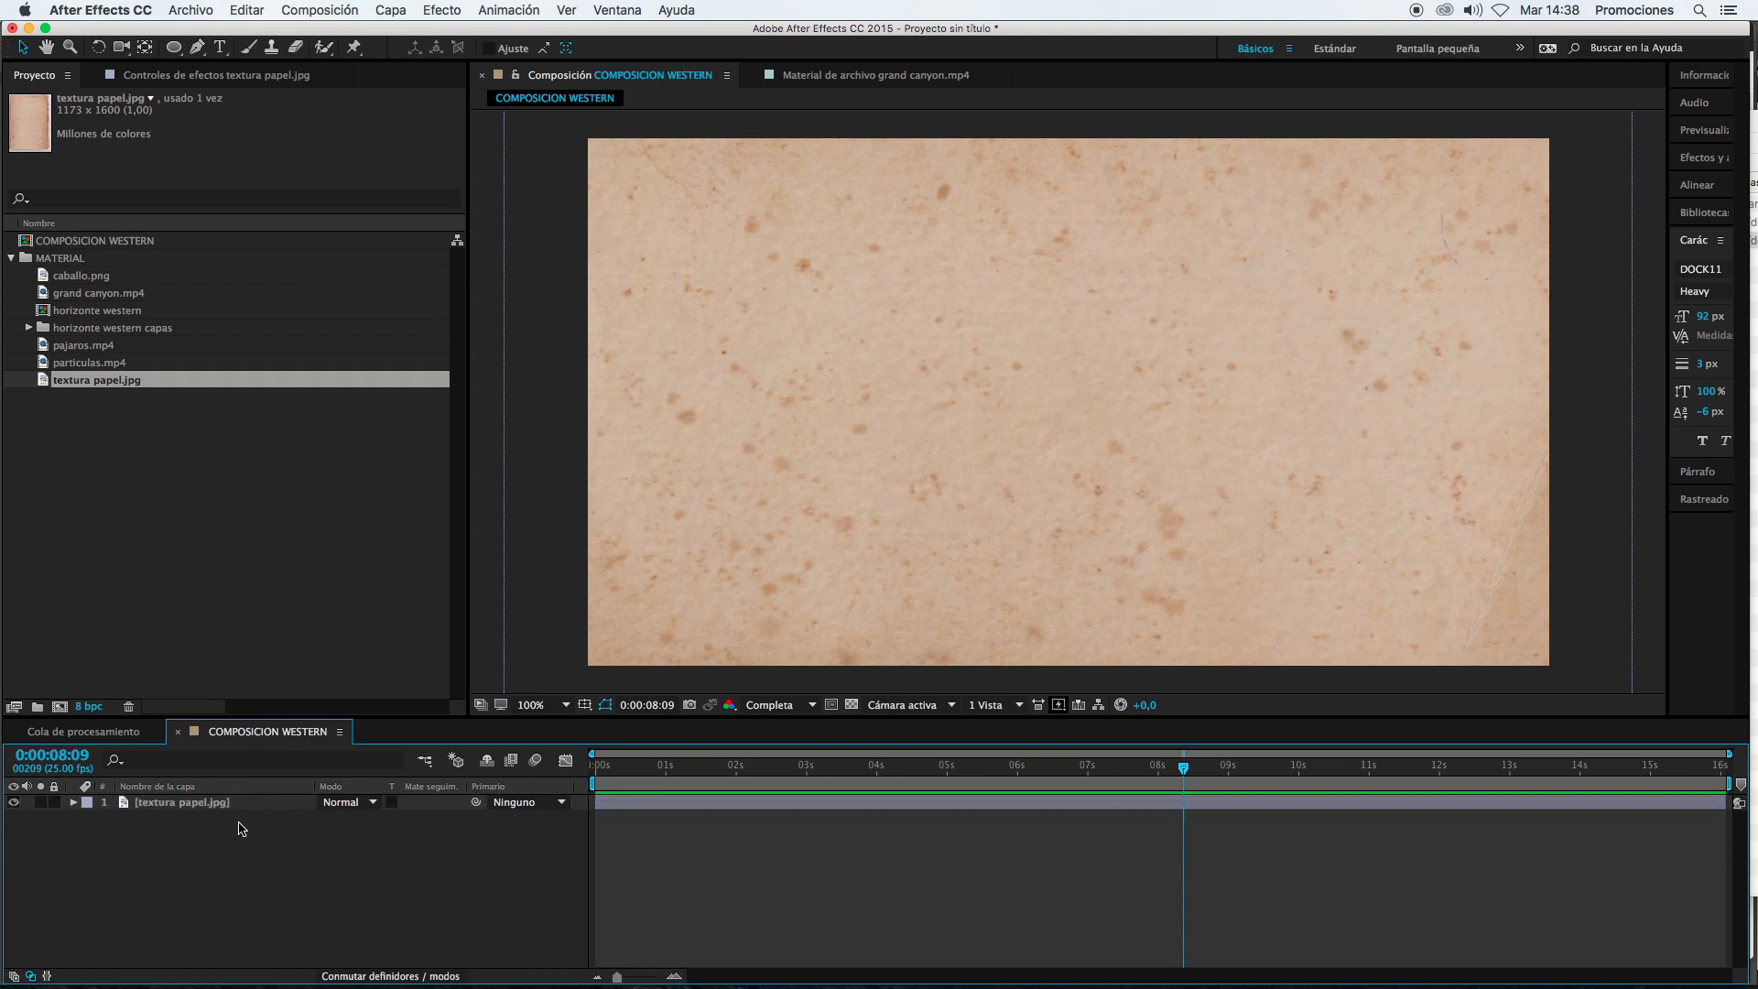
# Step: Set the opacity of the textura papel.jpg layer to 51%
pyautogui.click(211, 803)
pyautogui.press('t')
pyautogui.moveTo(331, 818); pyautogui.dragTo(315, 820)
pyautogui.click(755, 887)
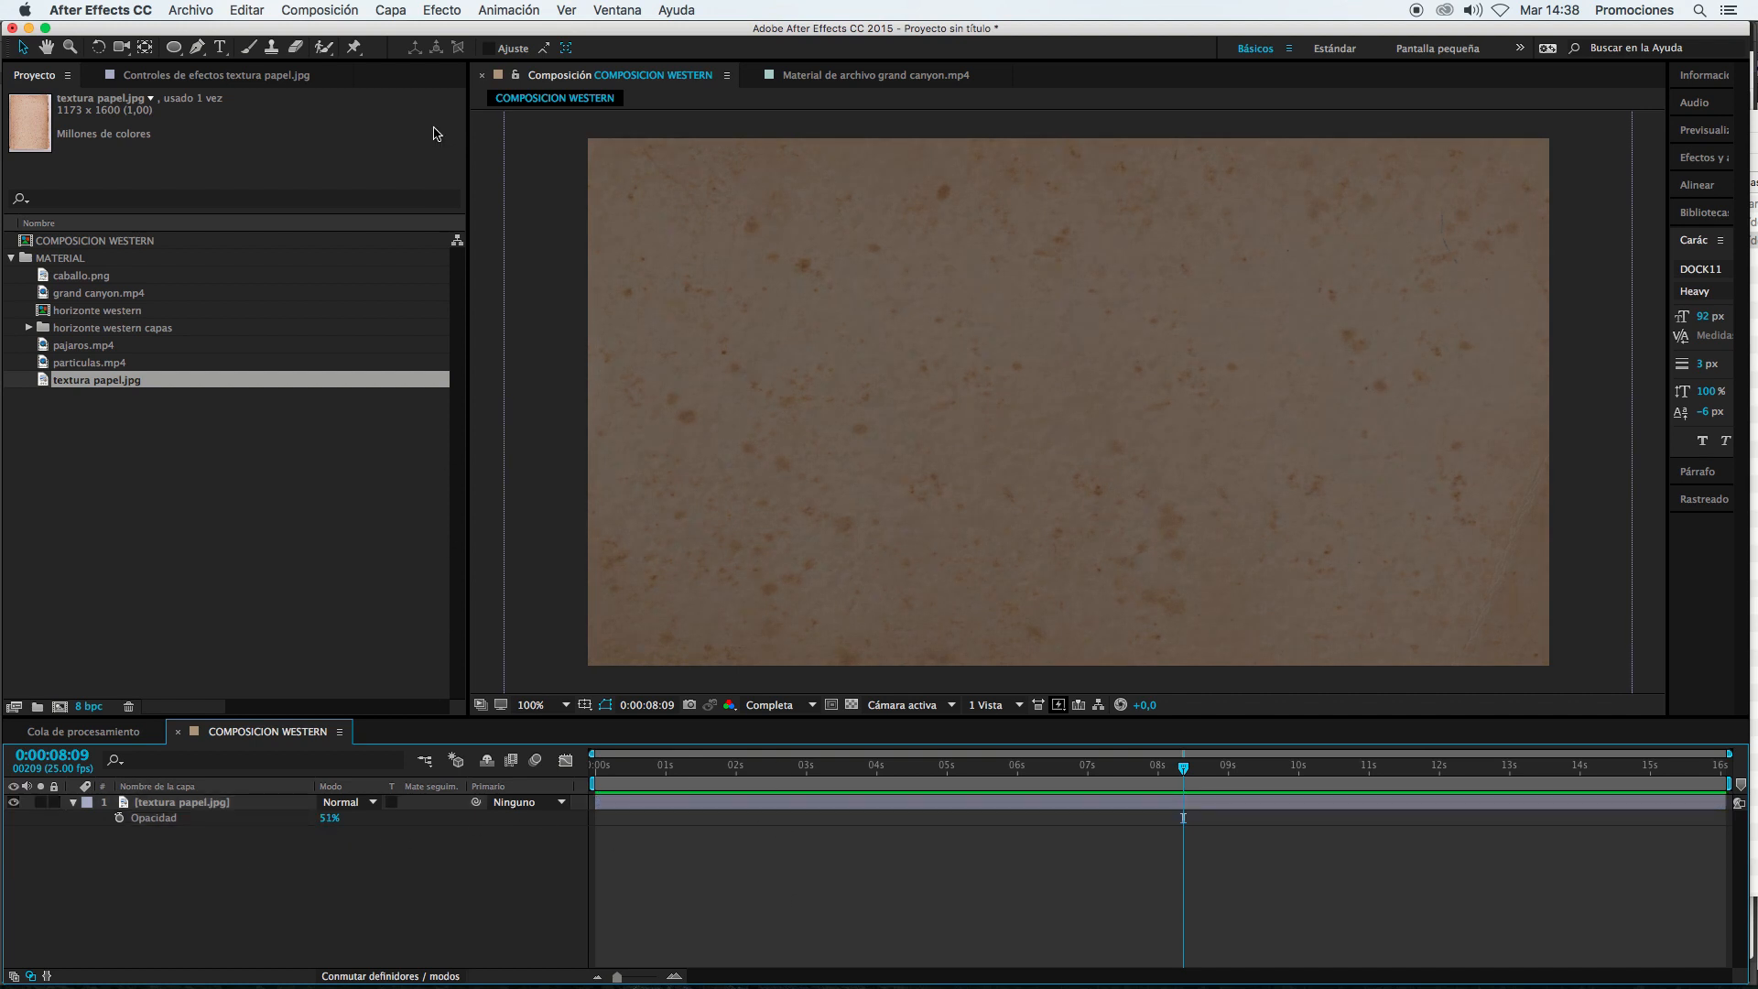
# Step: Create a 1050 x 576 px solid in COMPOSICION WESTERN with the yellow colour ECD595
pyautogui.click(400, 13)
pyautogui.moveTo(405, 31)
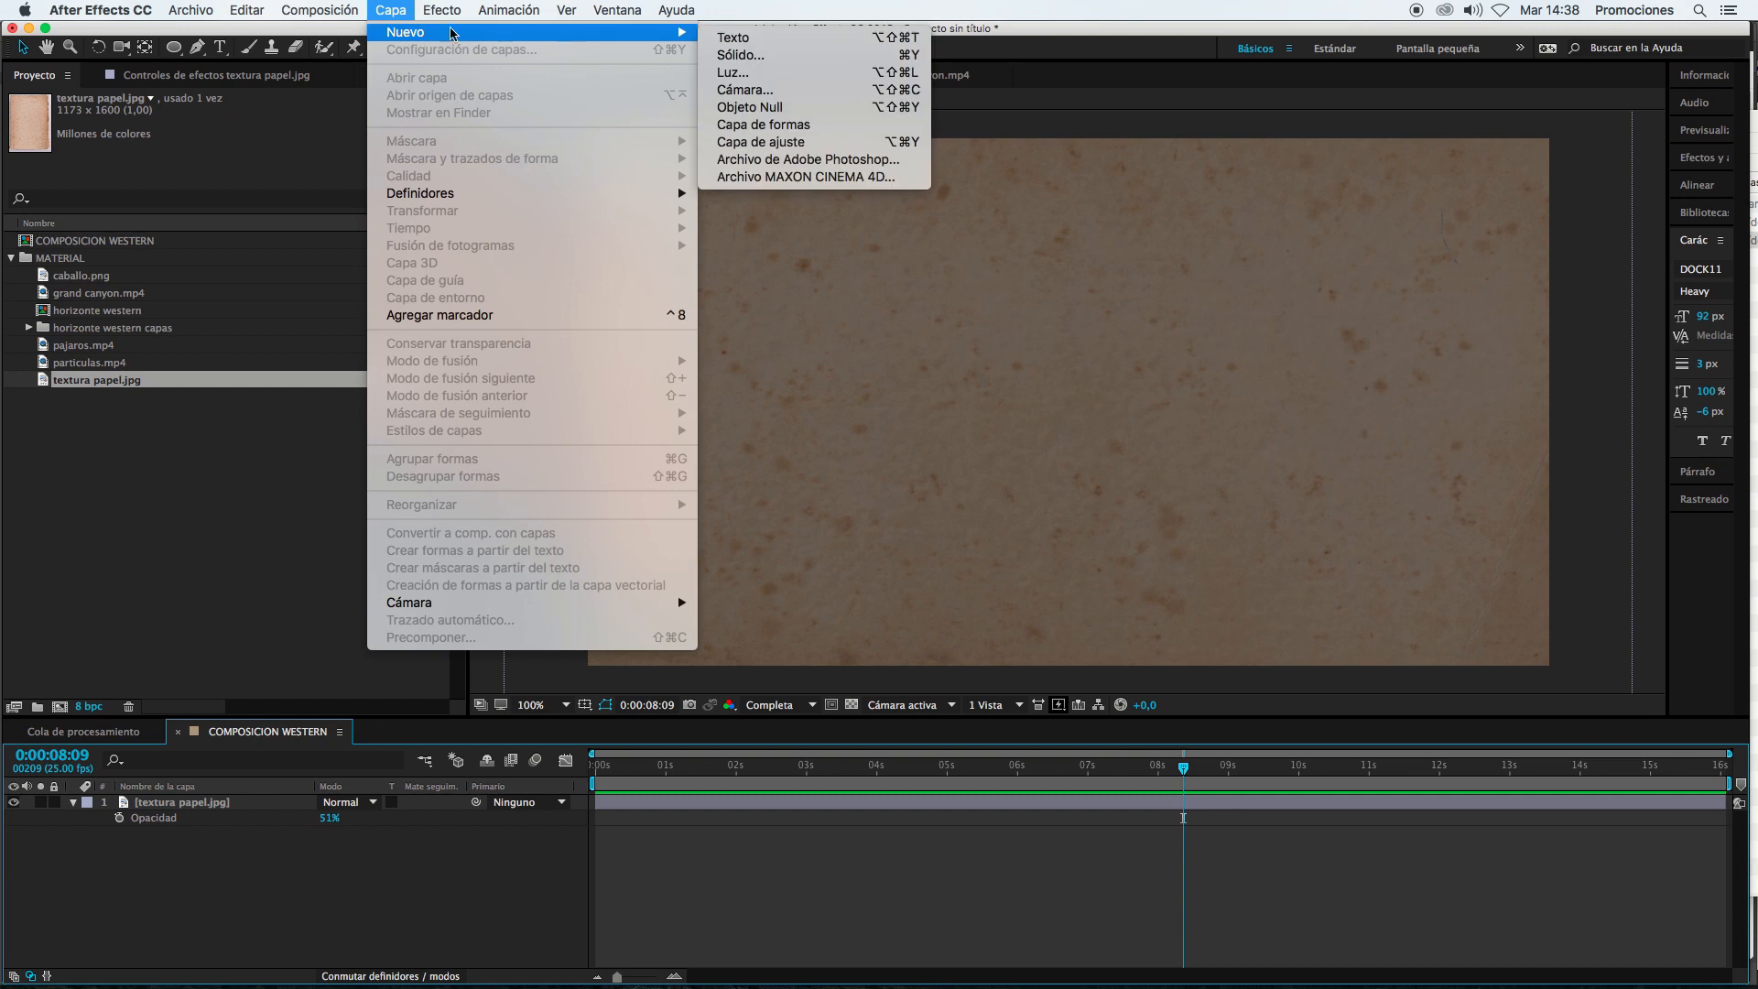
pyautogui.click(741, 55)
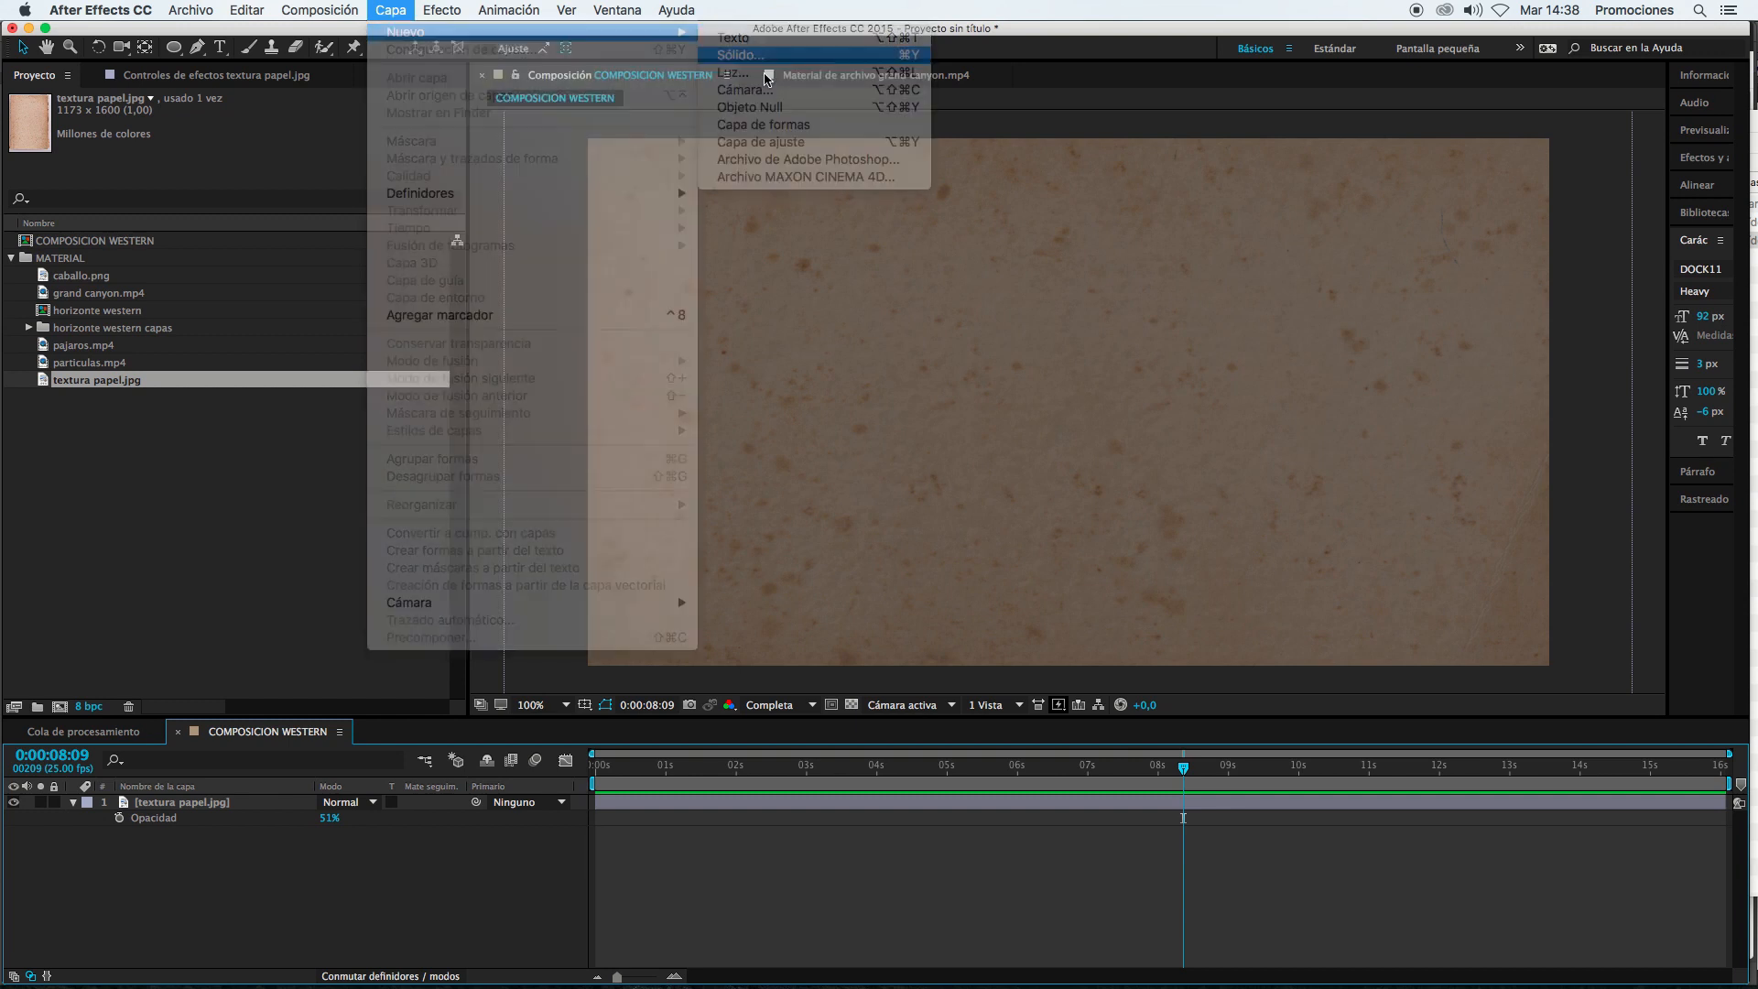
pyautogui.click(529, 424)
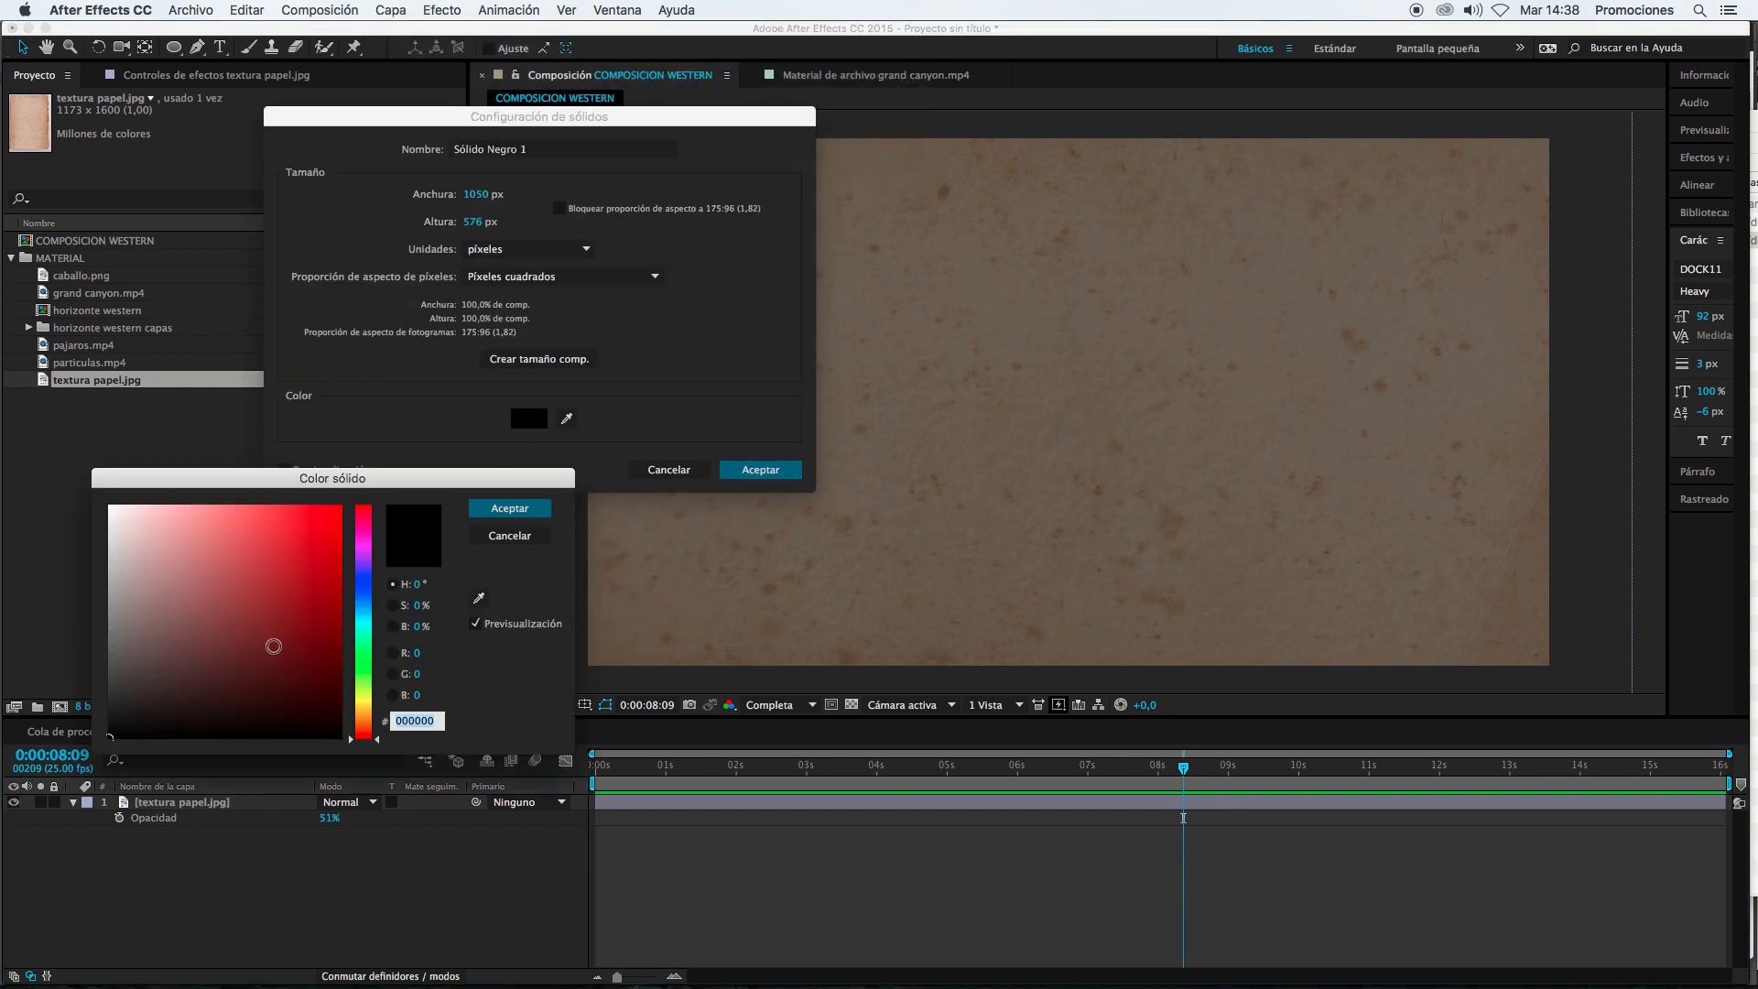
pyautogui.moveTo(367, 722); pyautogui.dragTo(367, 712)
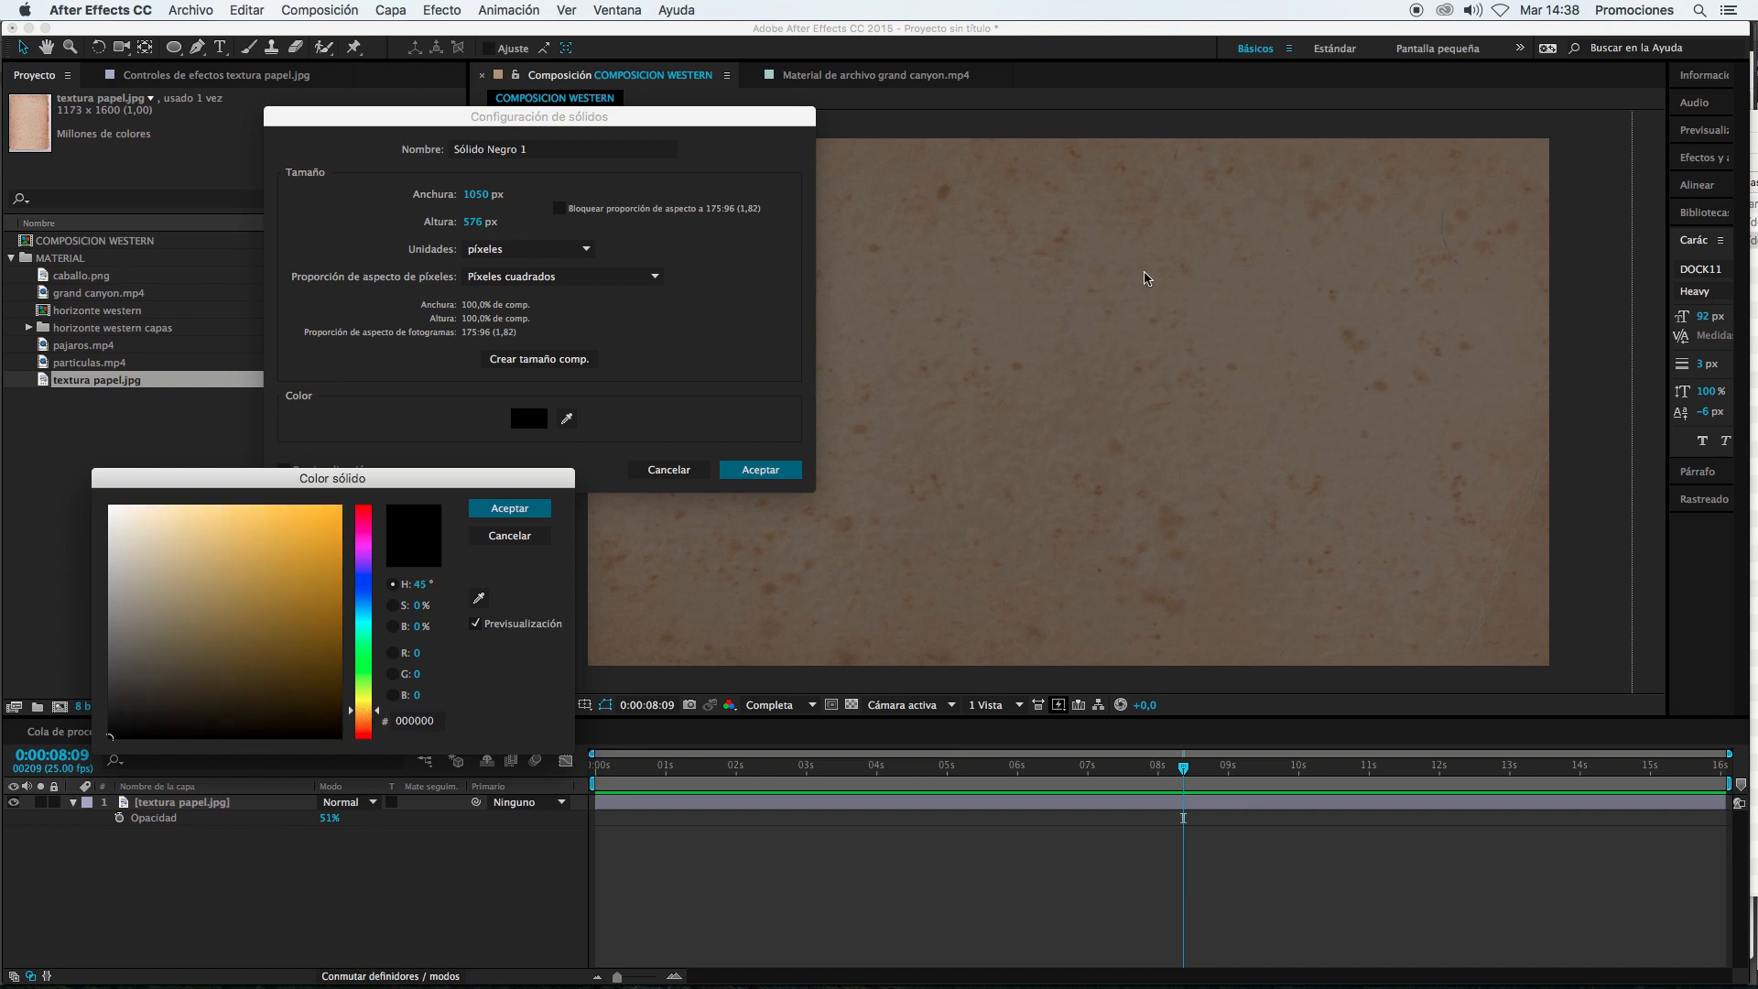
pyautogui.moveTo(223, 588); pyautogui.dragTo(195, 523)
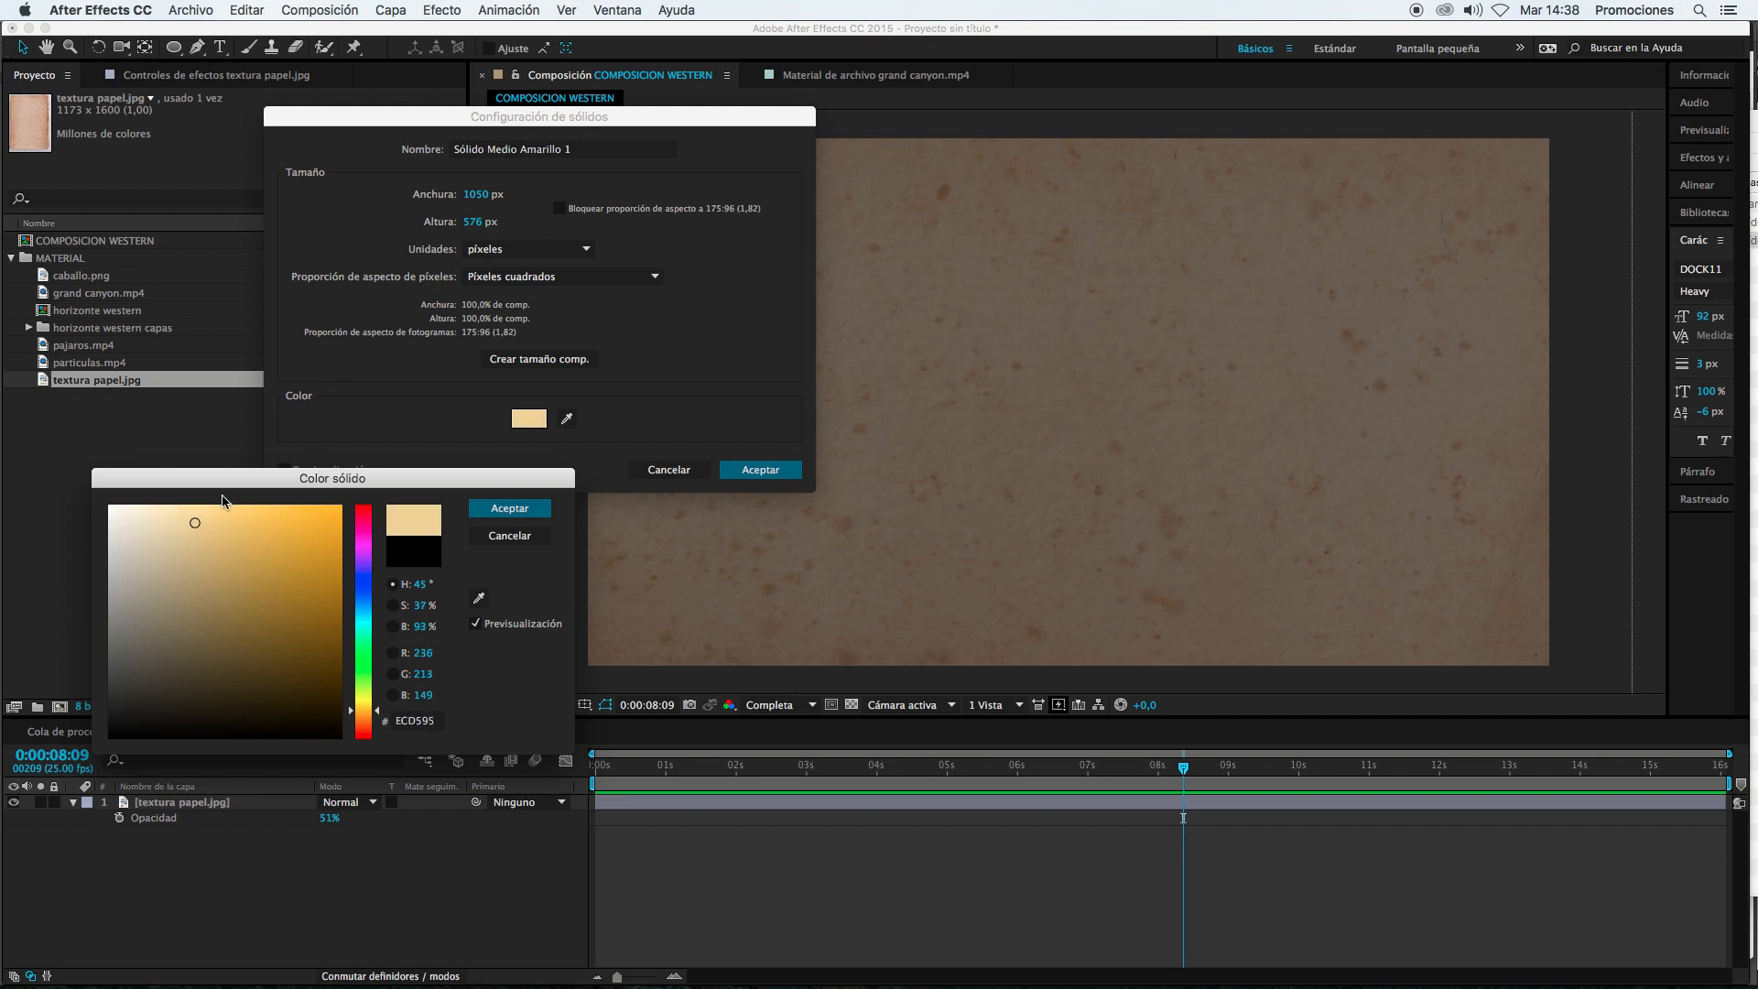
pyautogui.click(509, 509)
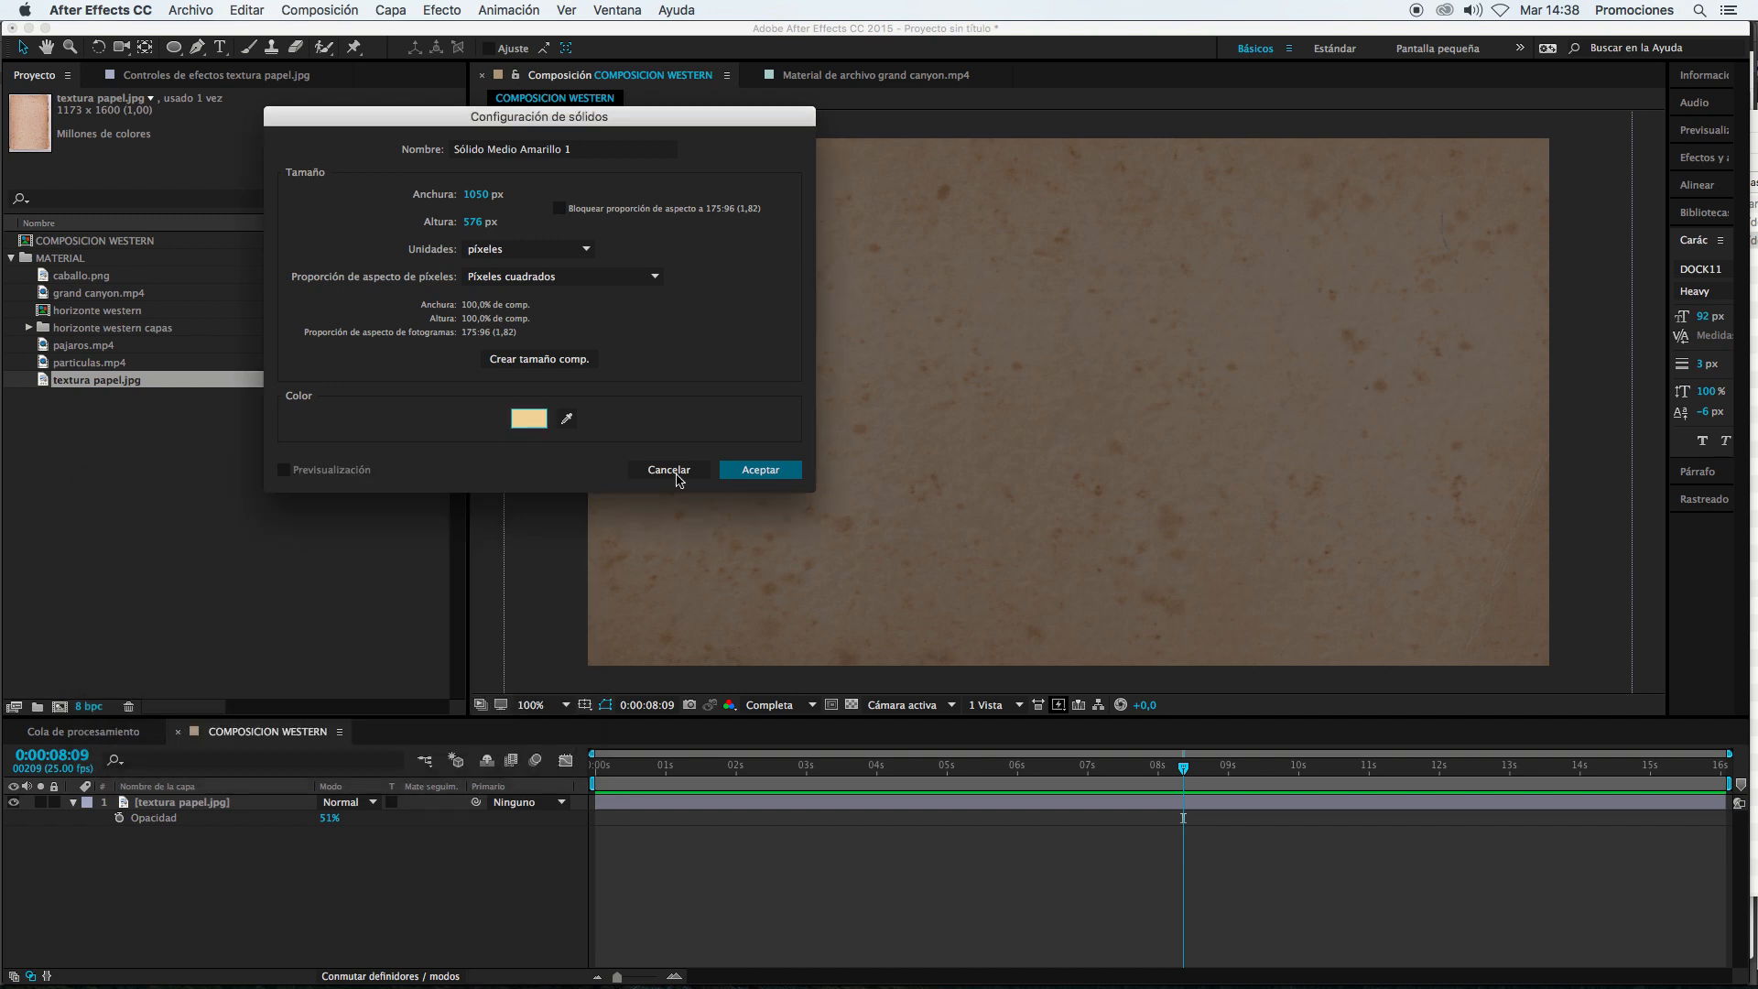
pyautogui.click(767, 473)
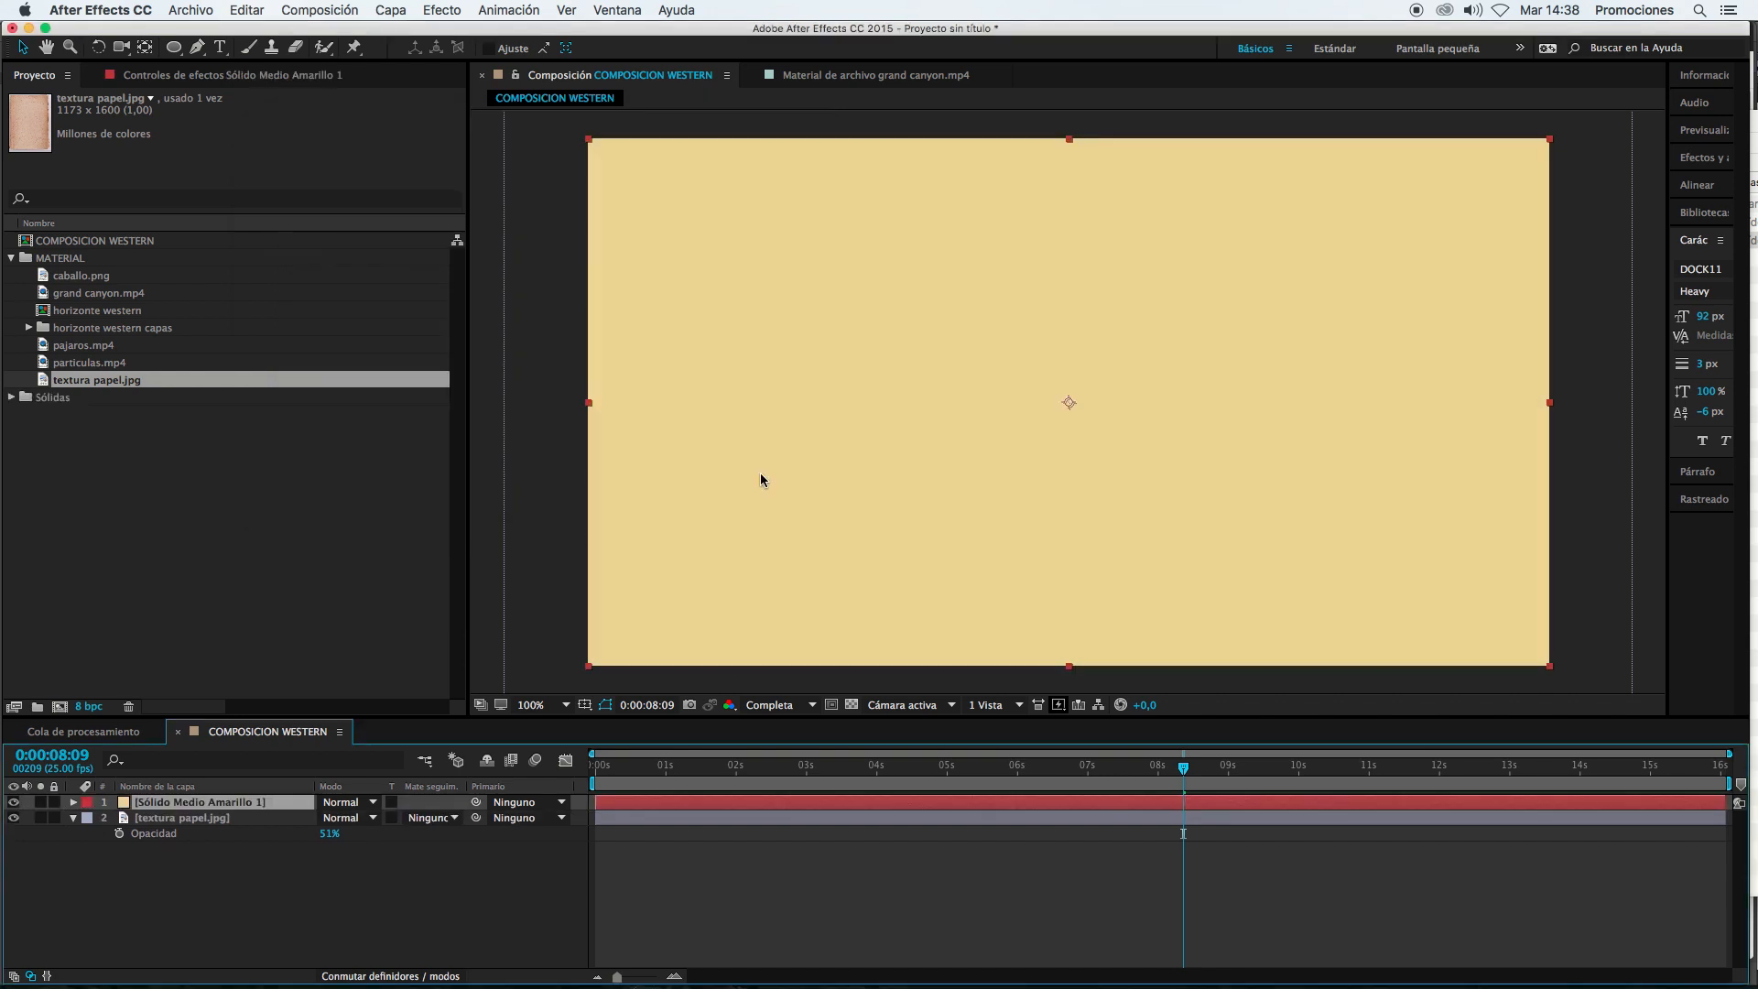
# Step: Move the yellow solid below the textura papel.jpg layer and set the texture's opacity to 35%
pyautogui.moveTo(157, 801); pyautogui.dragTo(160, 881)
pyautogui.click(218, 808)
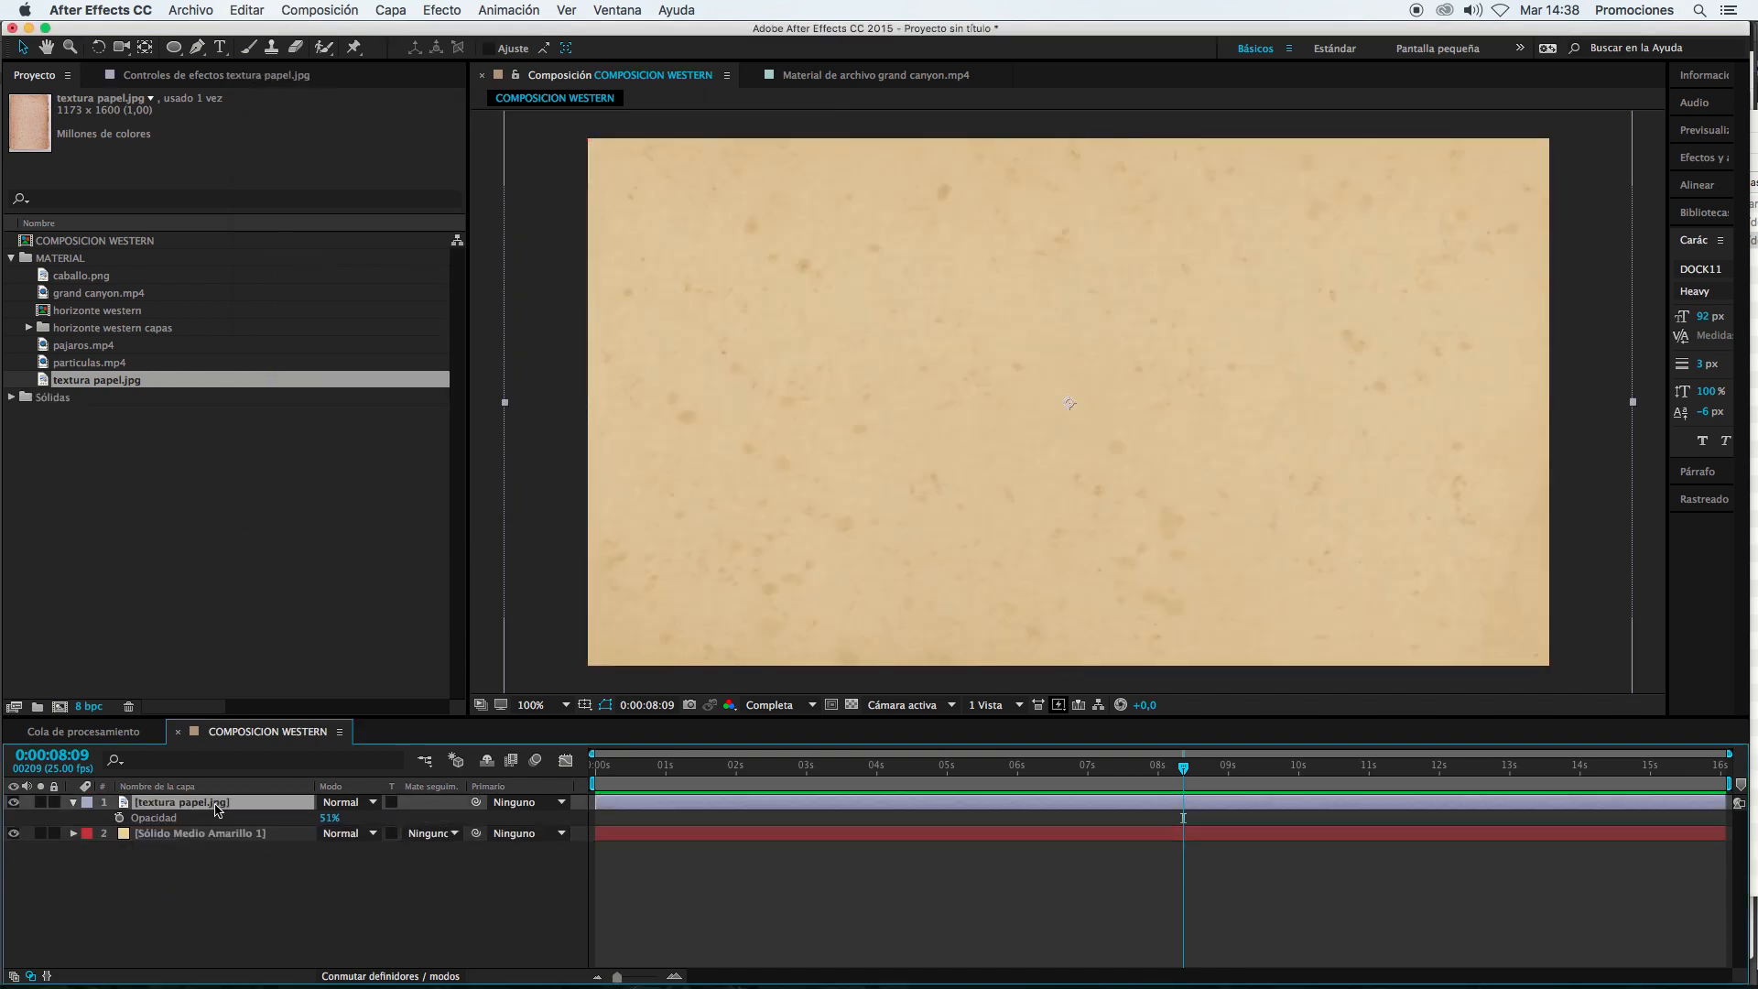
pyautogui.moveTo(321, 817)
pyautogui.mouseDown()
pyautogui.moveTo(355, 827)
pyautogui.moveTo(311, 823)
pyautogui.mouseUp()
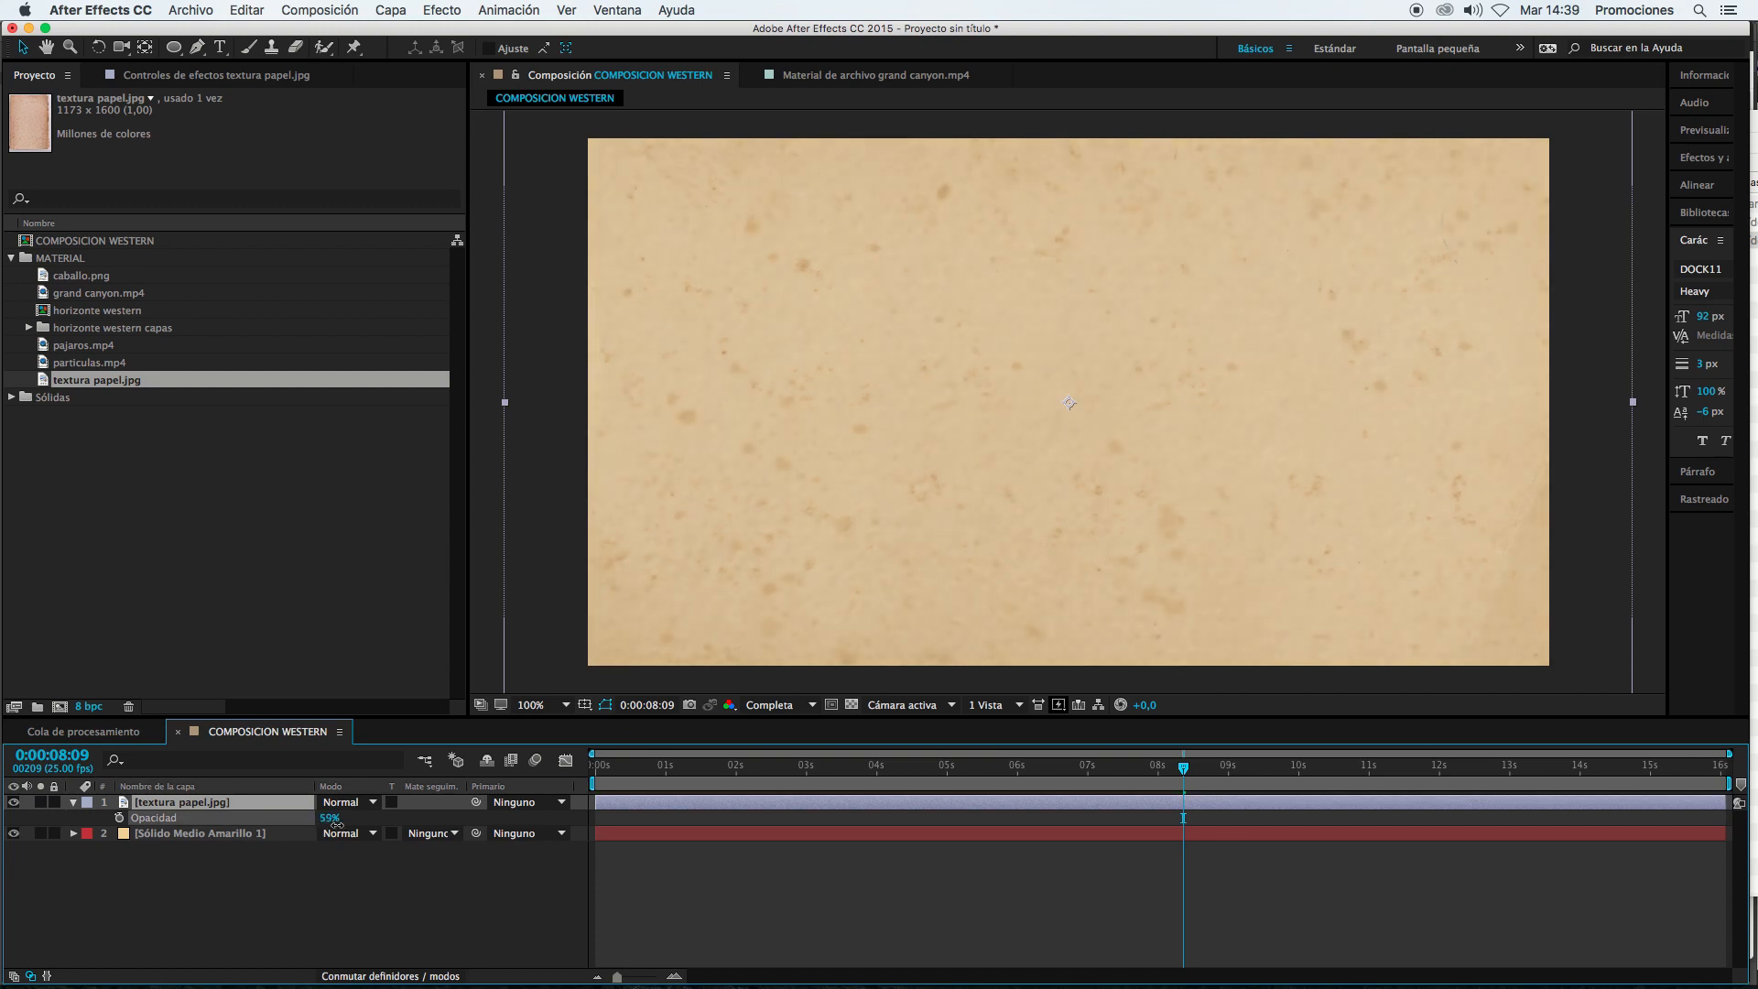
pyautogui.moveTo(318, 827); pyautogui.dragTo(314, 827)
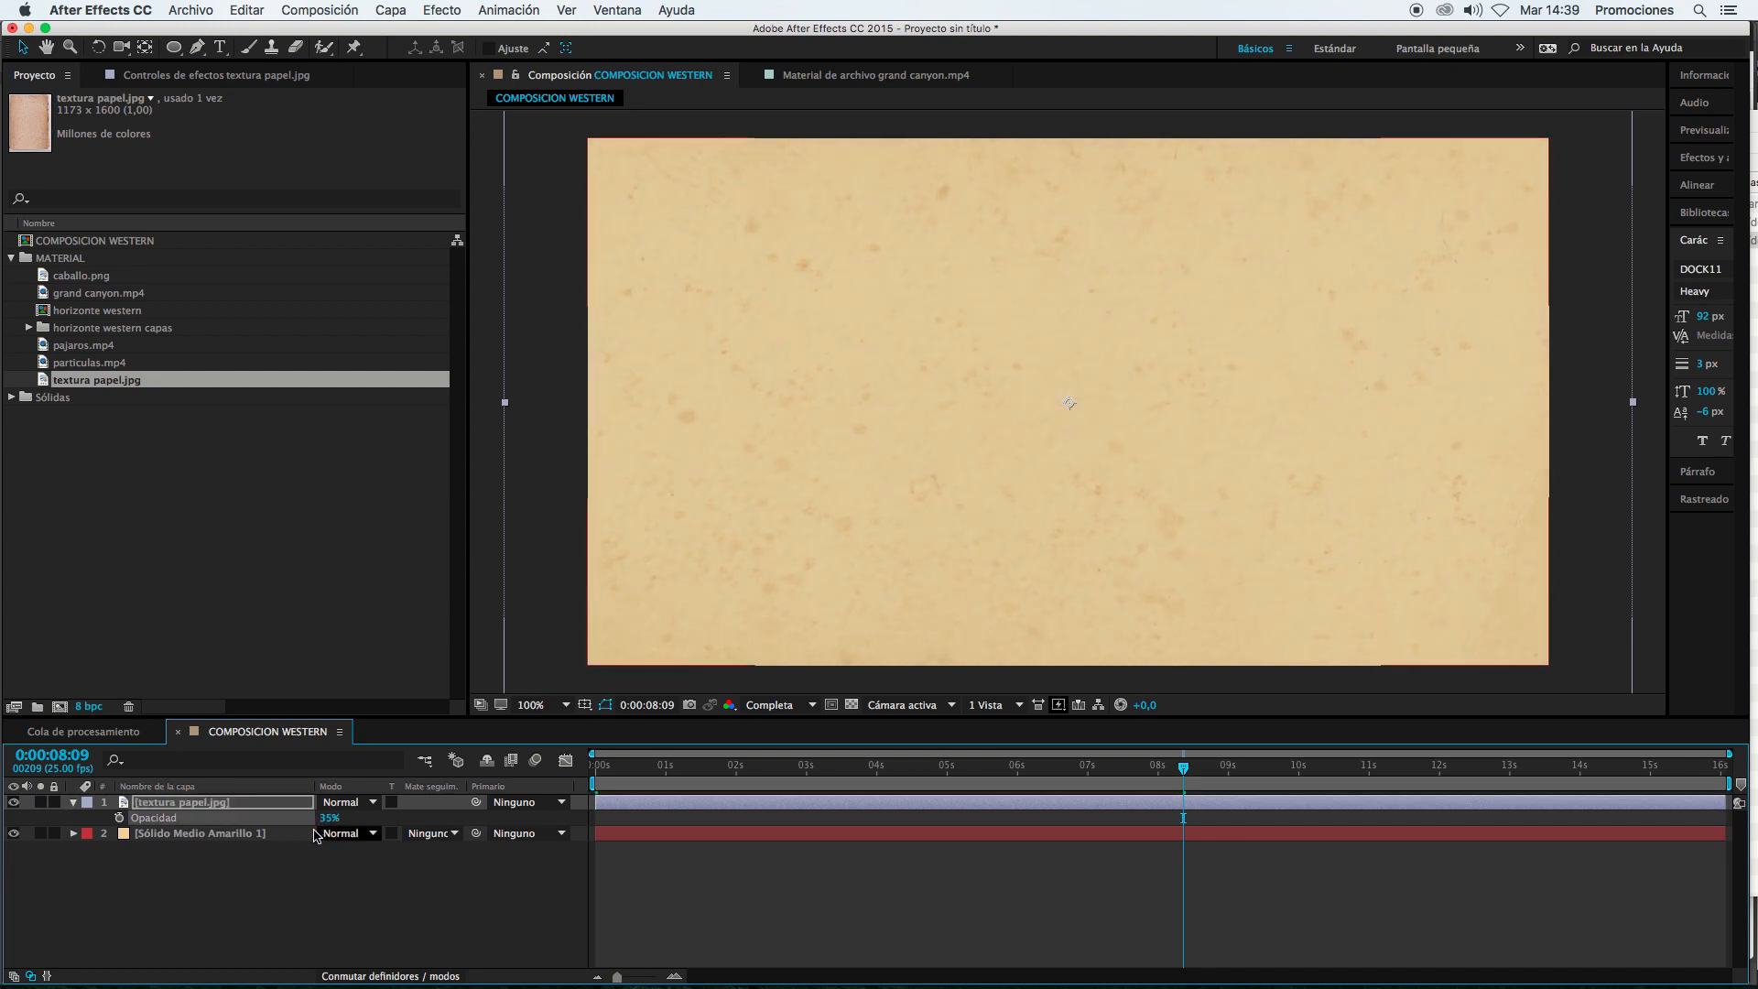
# Step: Change the solid layer's colour to the paler yellow EBE0C2
pyautogui.click(217, 839)
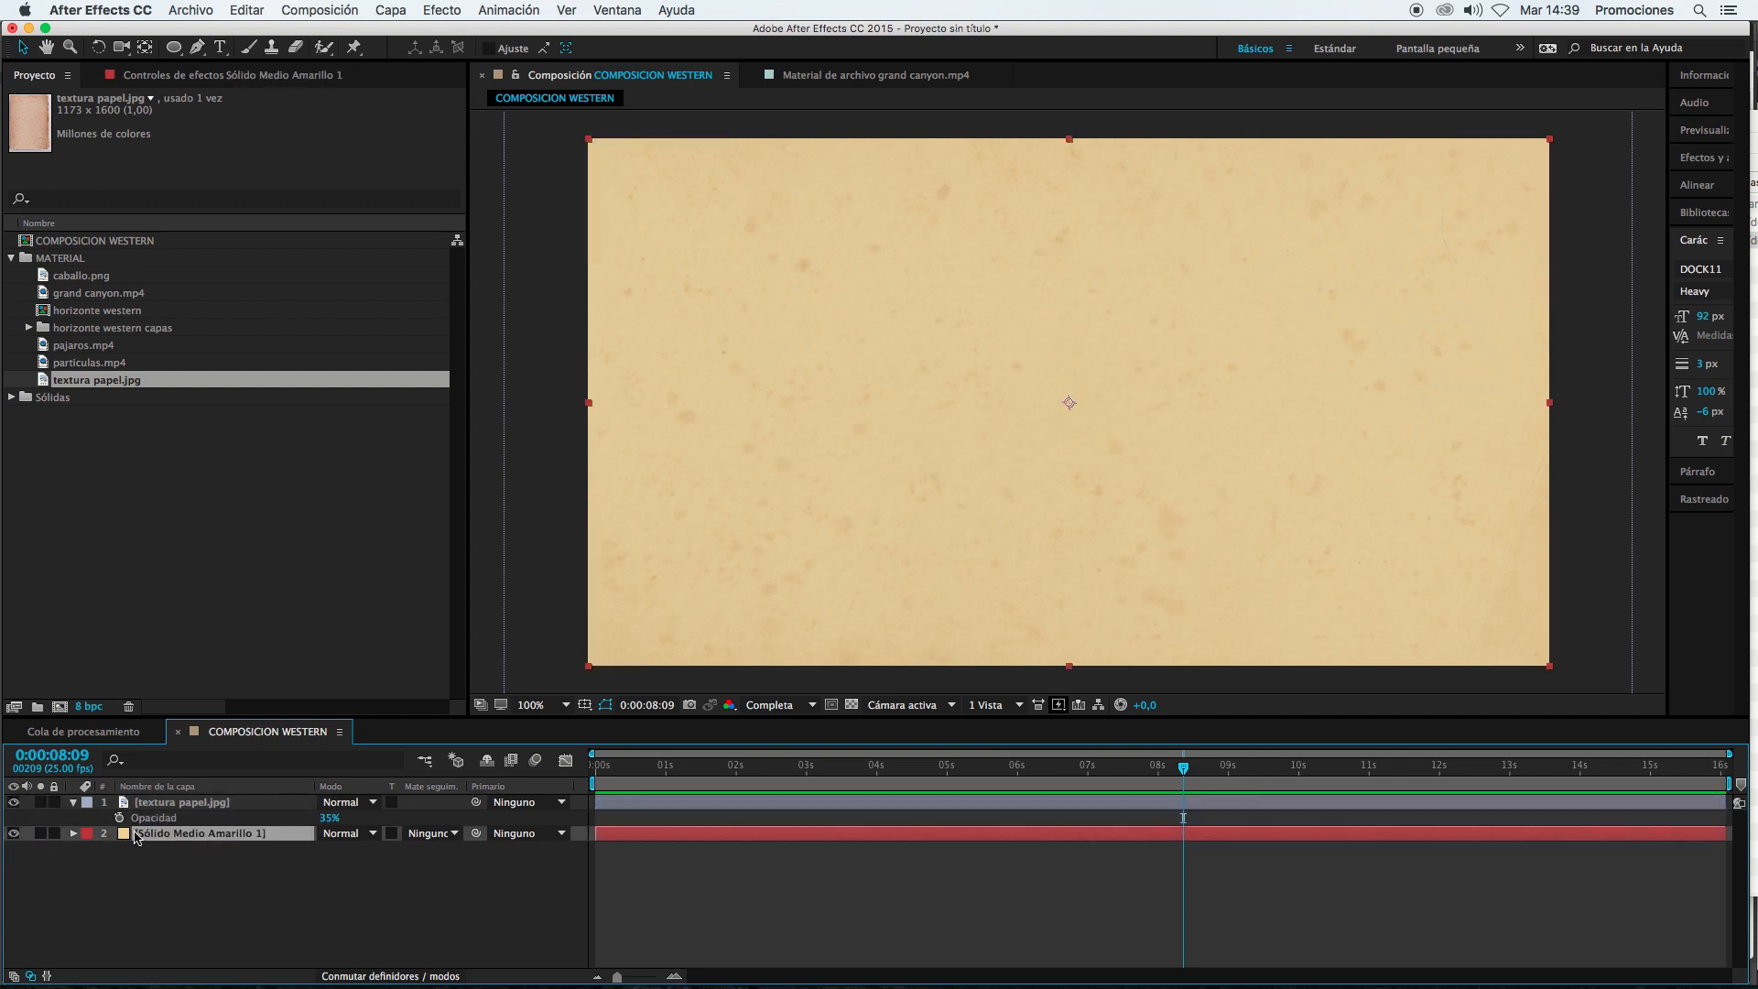
pyautogui.doubleClick(127, 837)
pyautogui.click(632, 76)
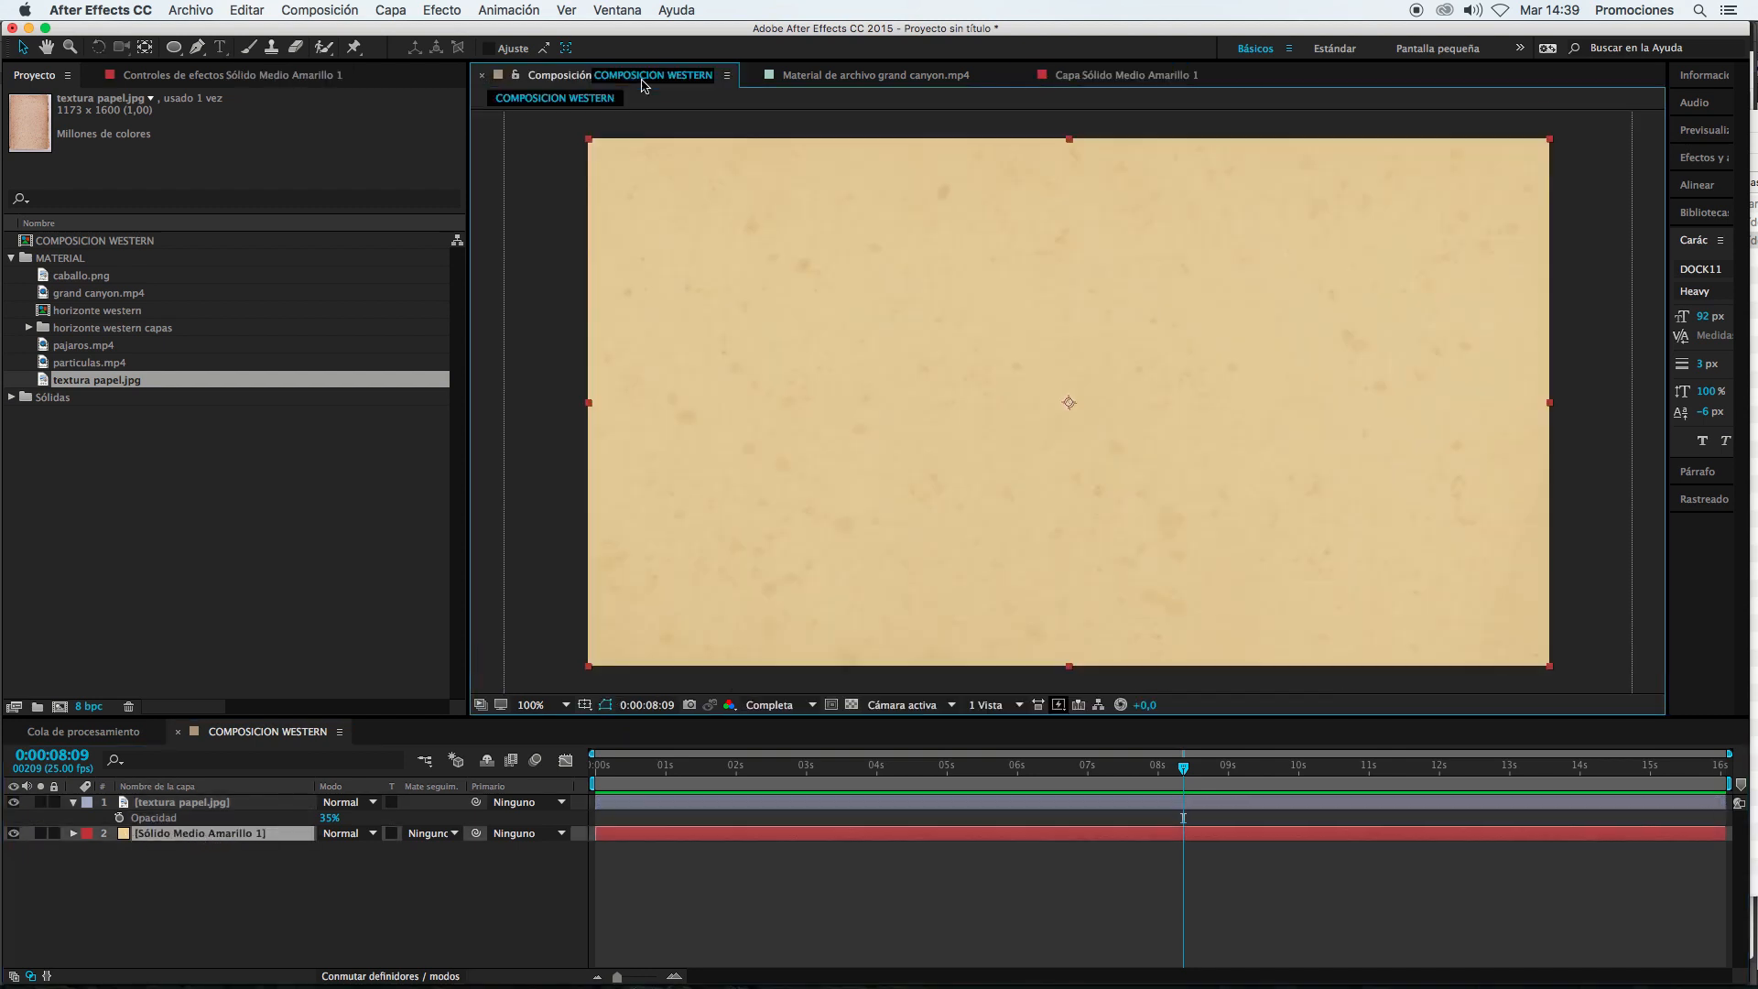
pyautogui.click(391, 10)
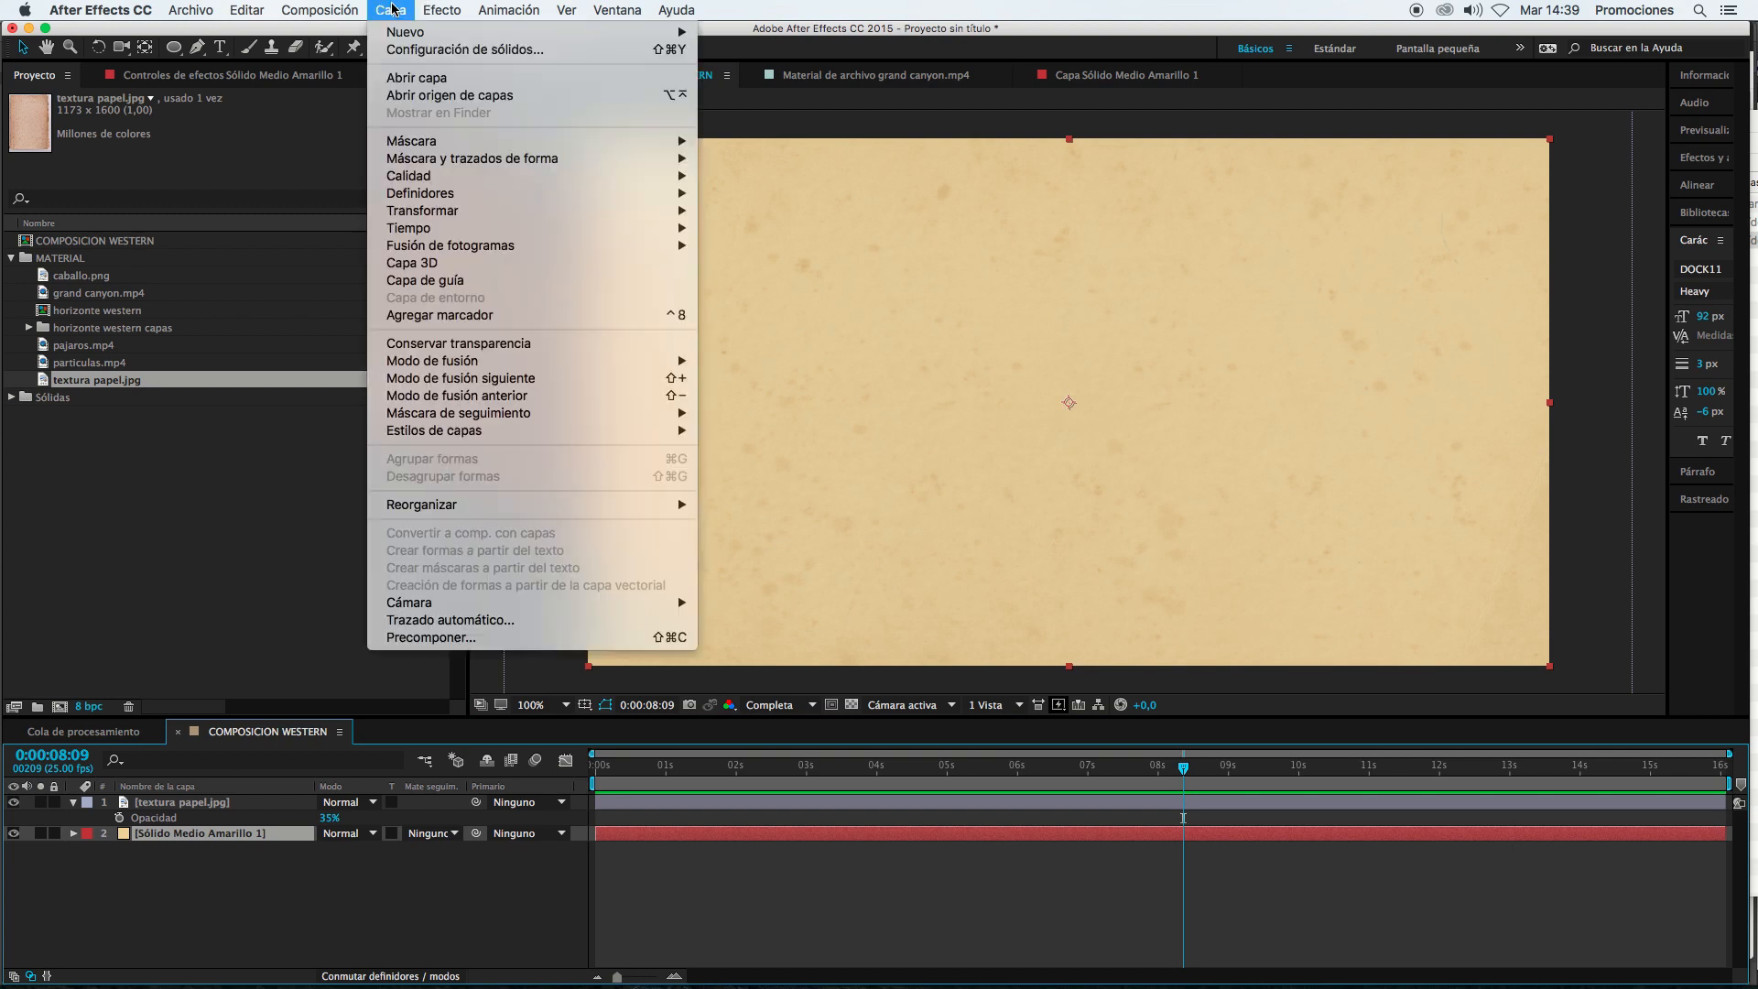
pyautogui.moveTo(401, 33)
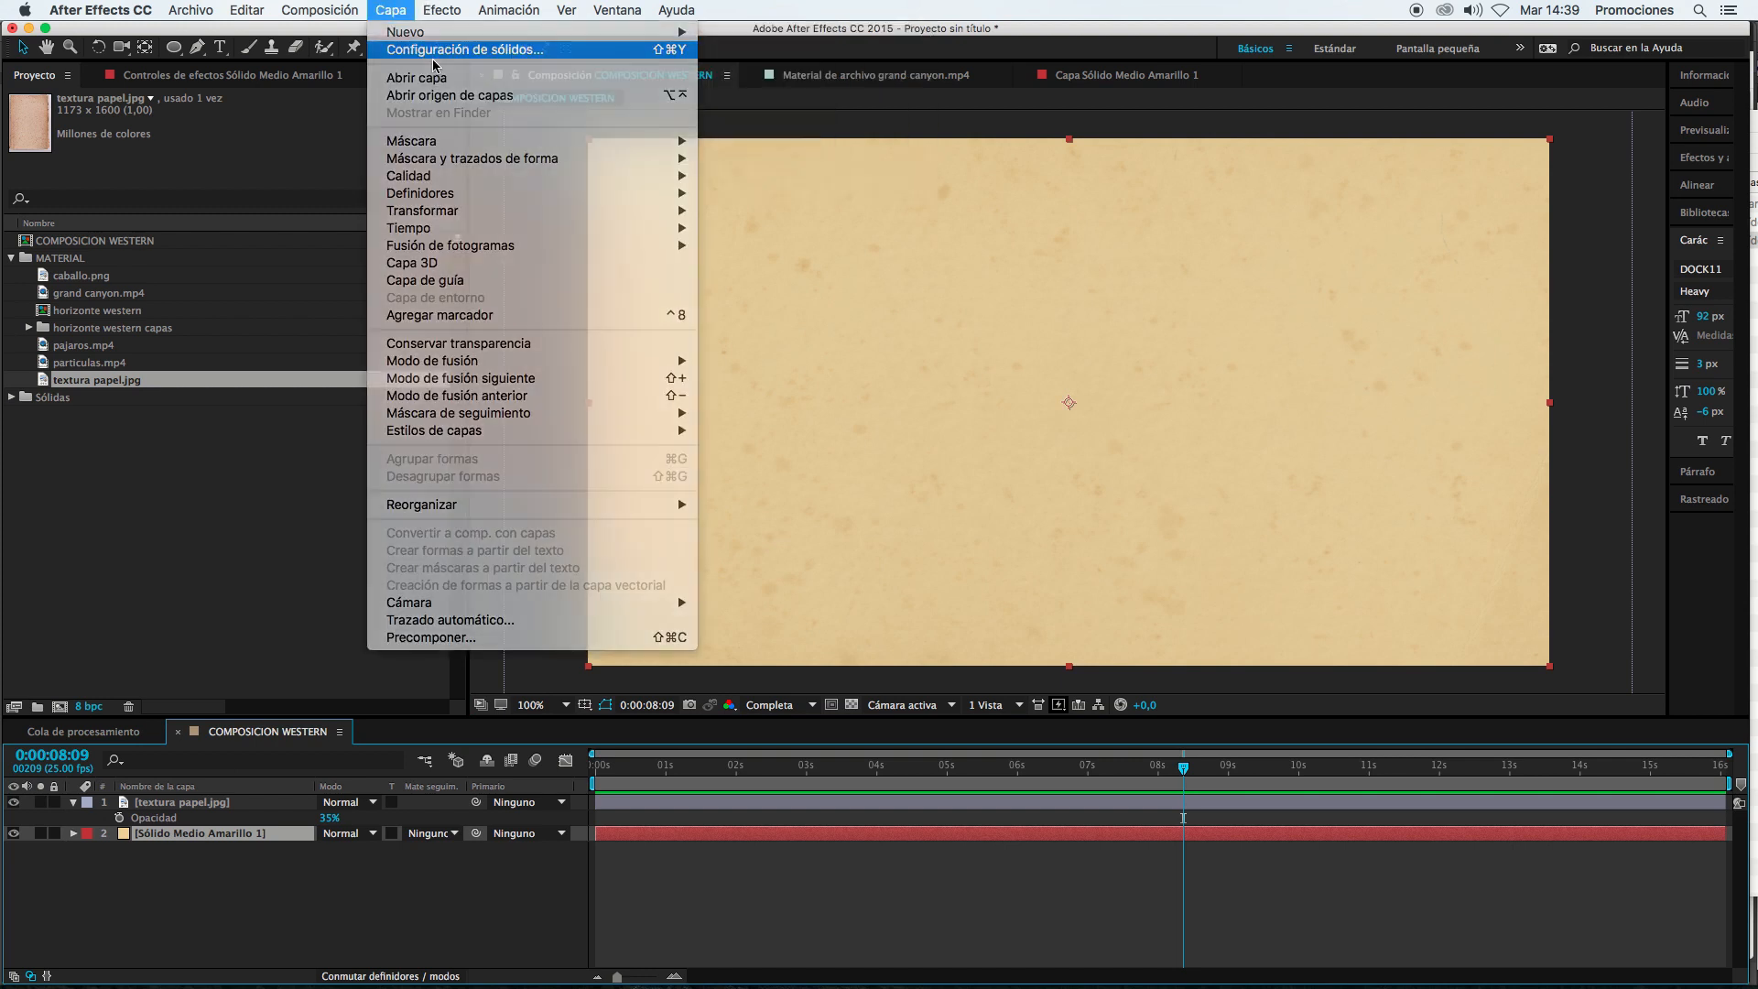
pyautogui.click(427, 53)
pyautogui.click(295, 615)
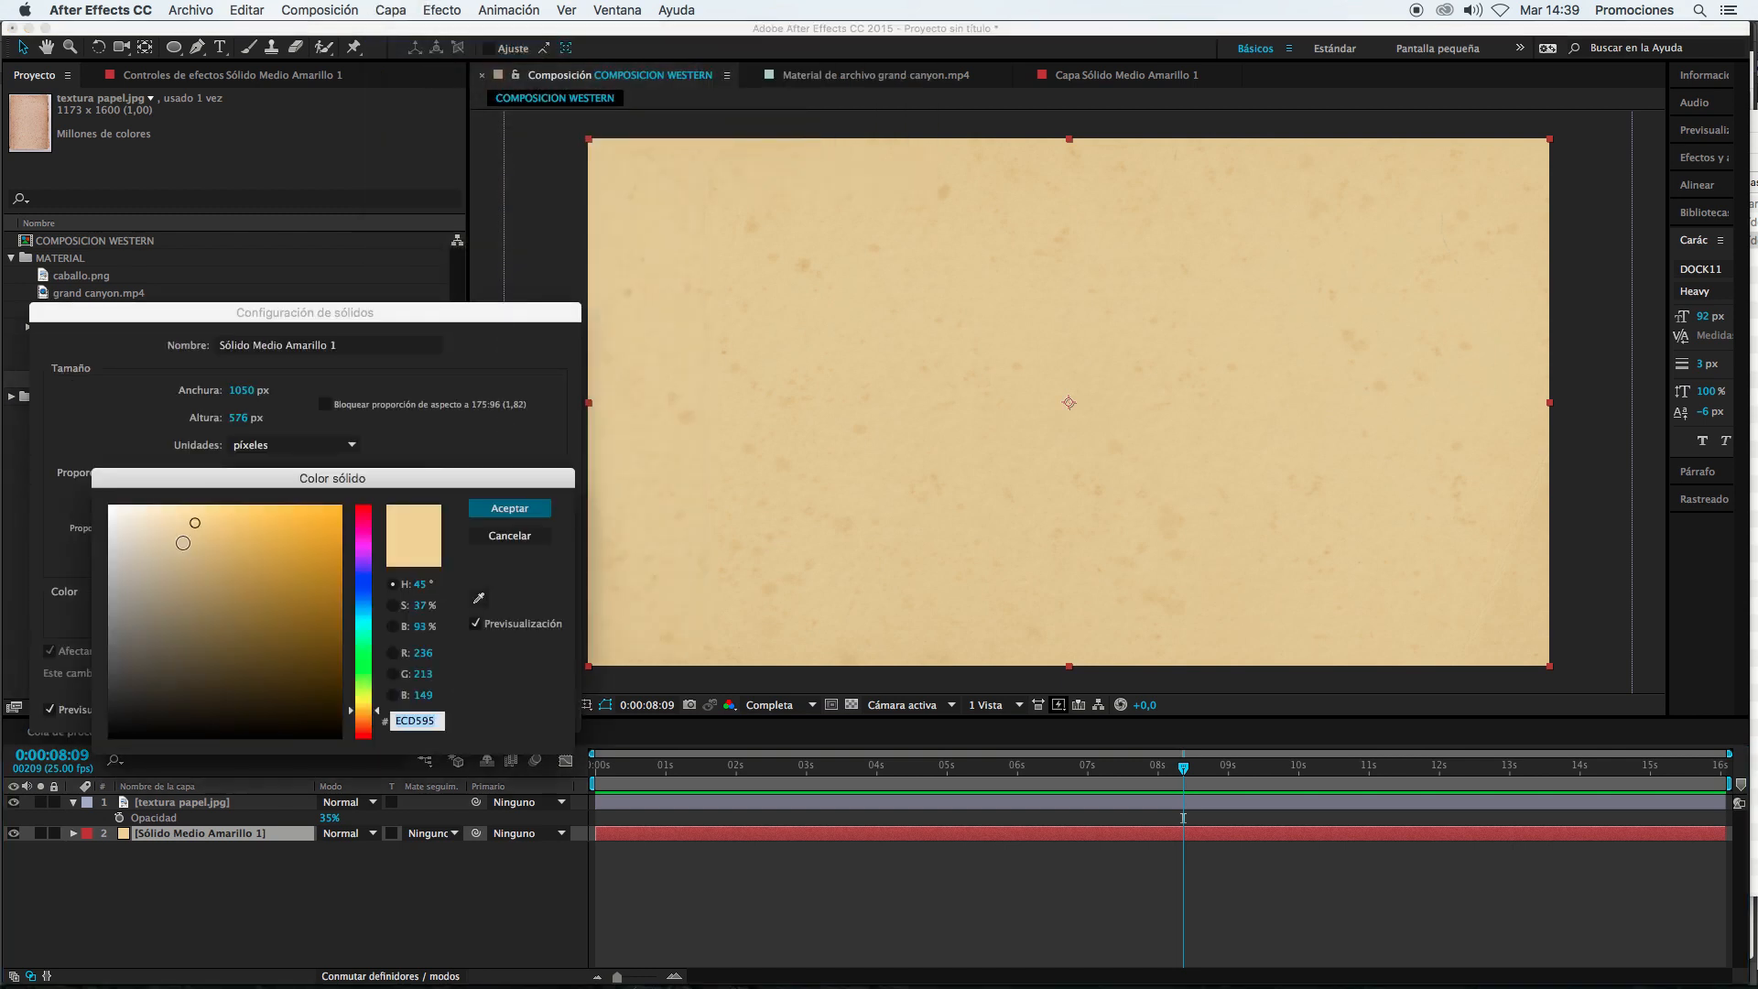
pyautogui.click(164, 522)
pyautogui.moveTo(158, 523)
pyautogui.mouseDown()
pyautogui.moveTo(190, 564)
pyautogui.moveTo(153, 527)
pyautogui.mouseUp()
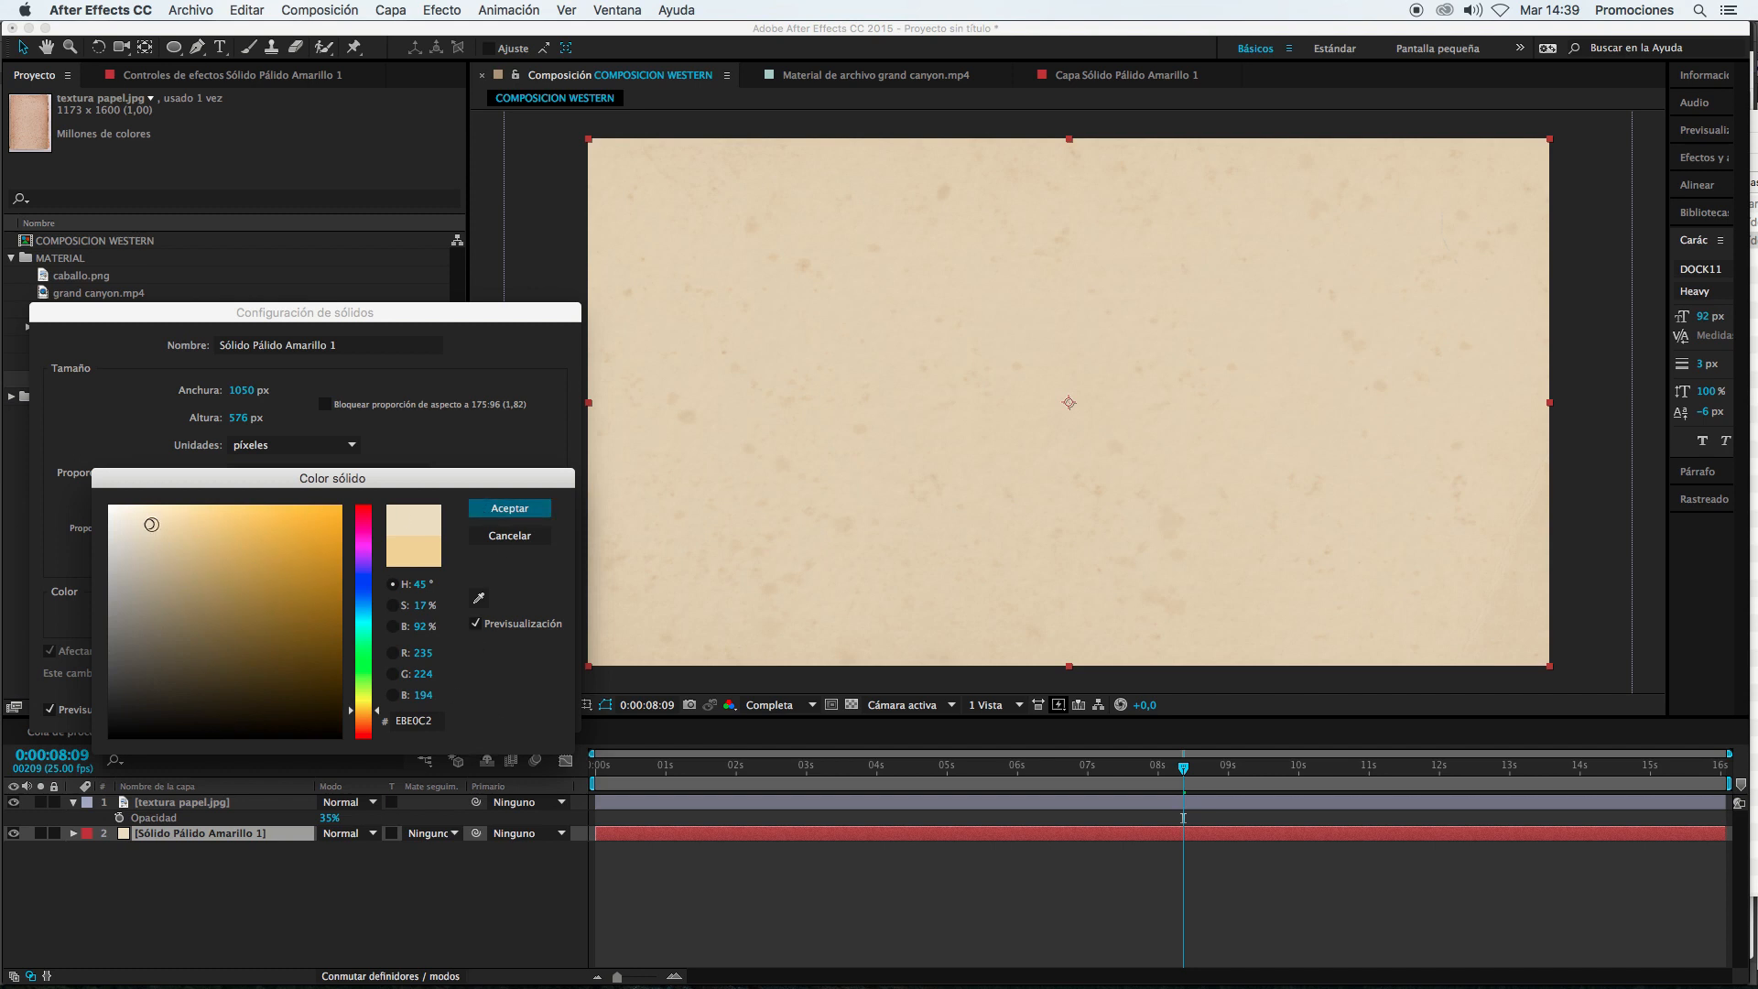
pyautogui.click(519, 510)
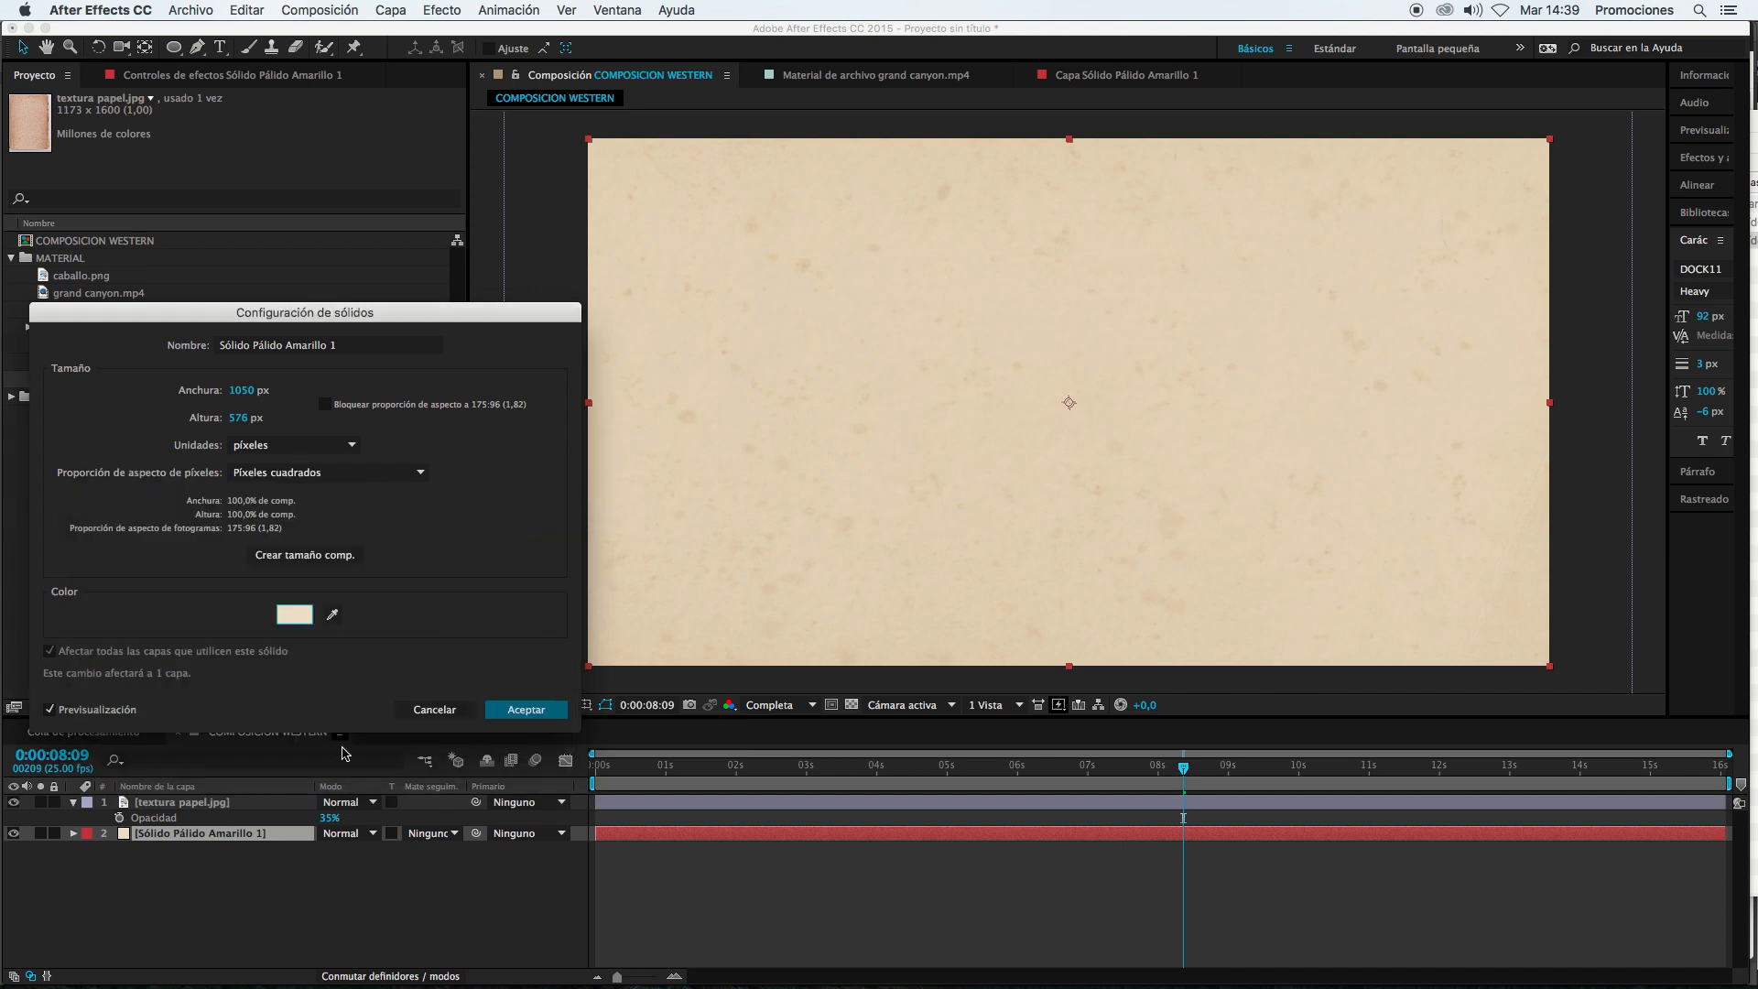
pyautogui.click(526, 713)
# Step: Show only the opacity property of the textura papel.jpg layer and set it to 100%
pyautogui.click(186, 804)
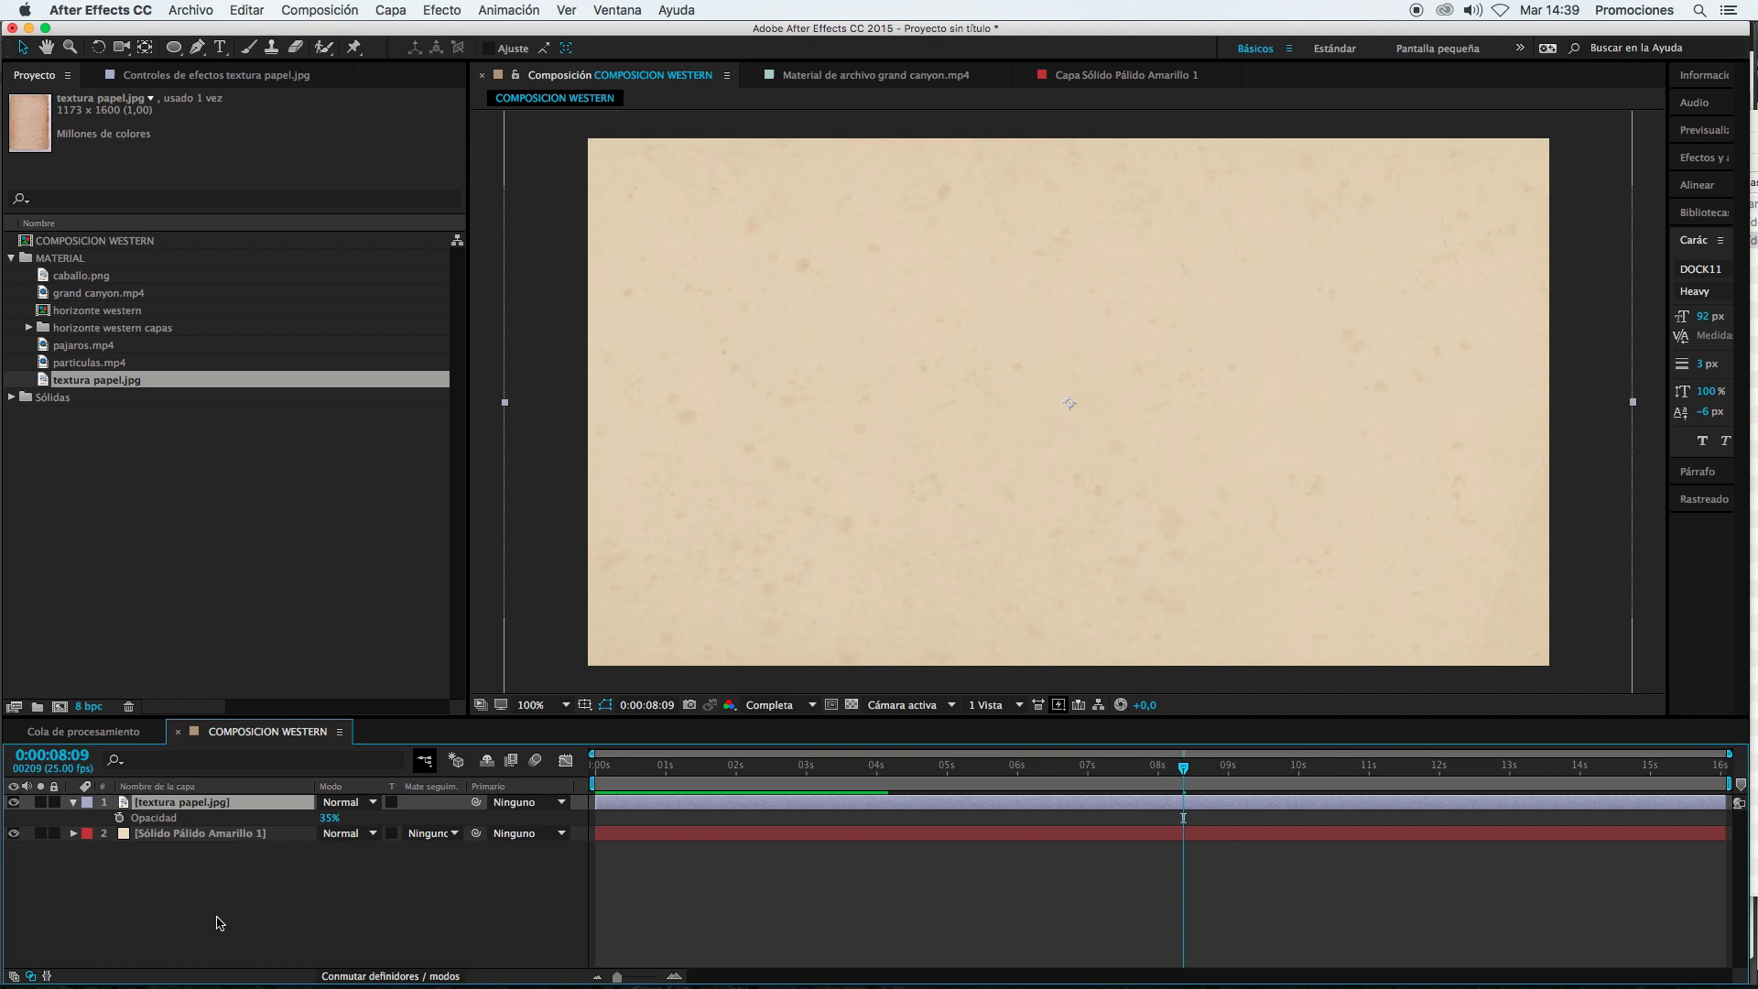
pyautogui.click(72, 804)
pyautogui.click(73, 804)
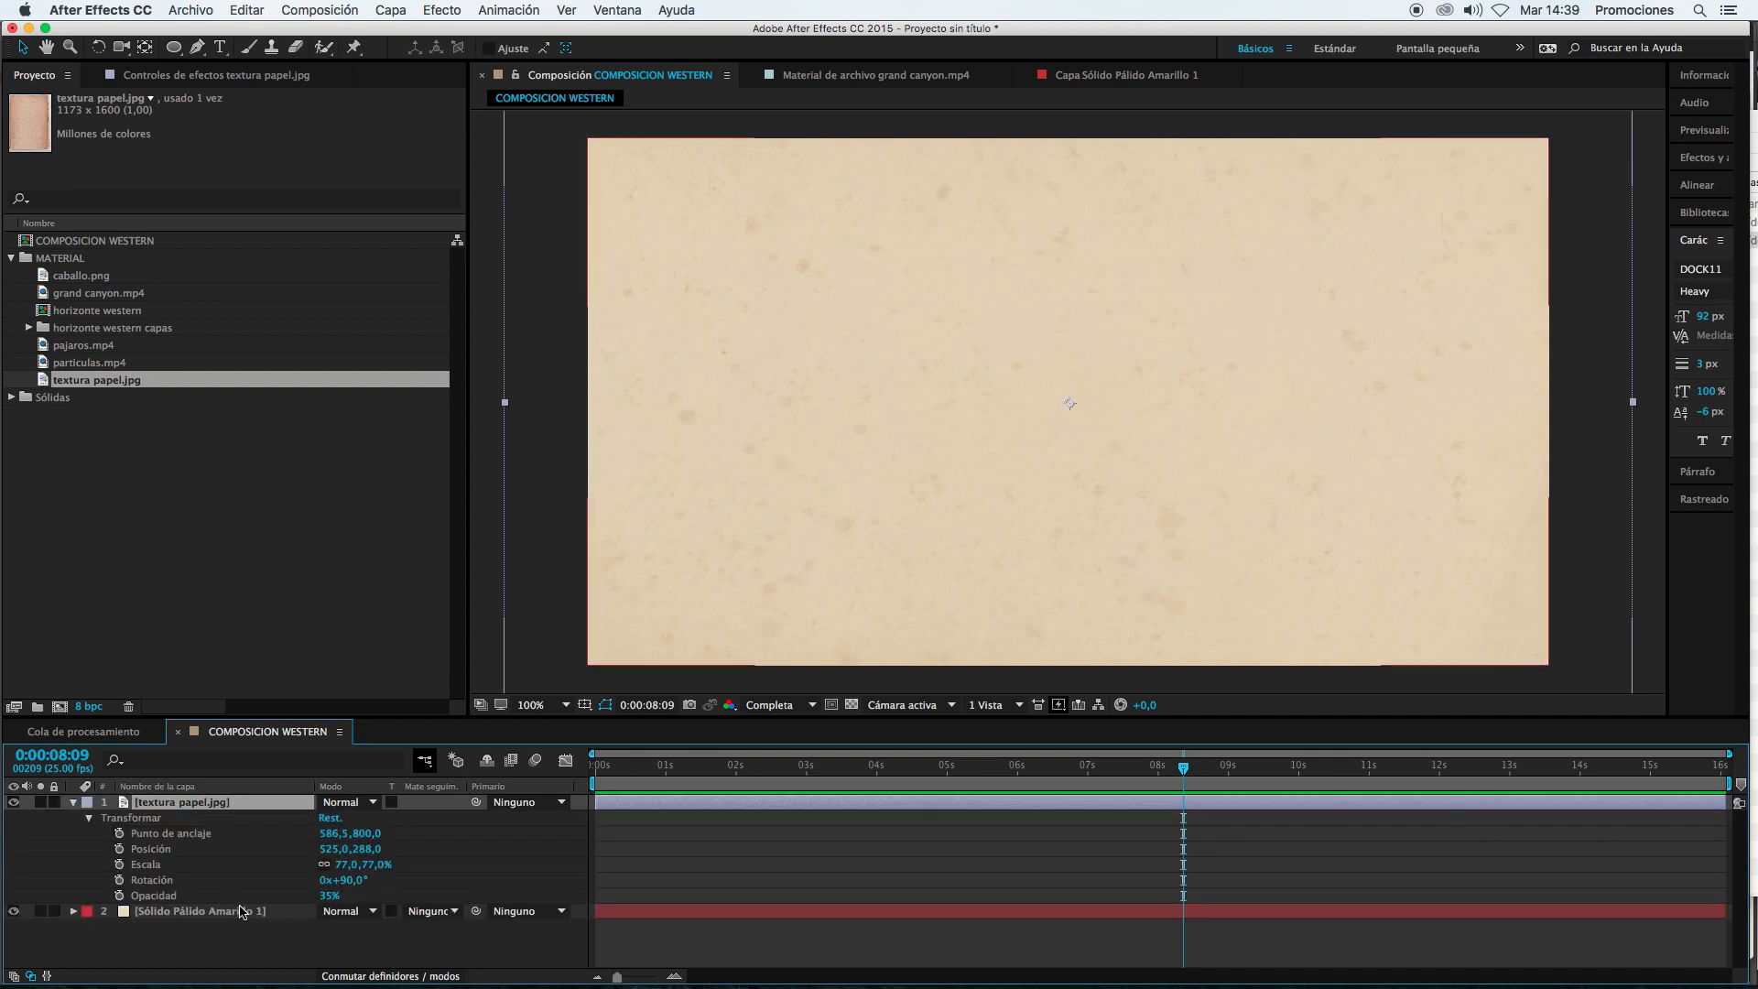
pyautogui.click(88, 818)
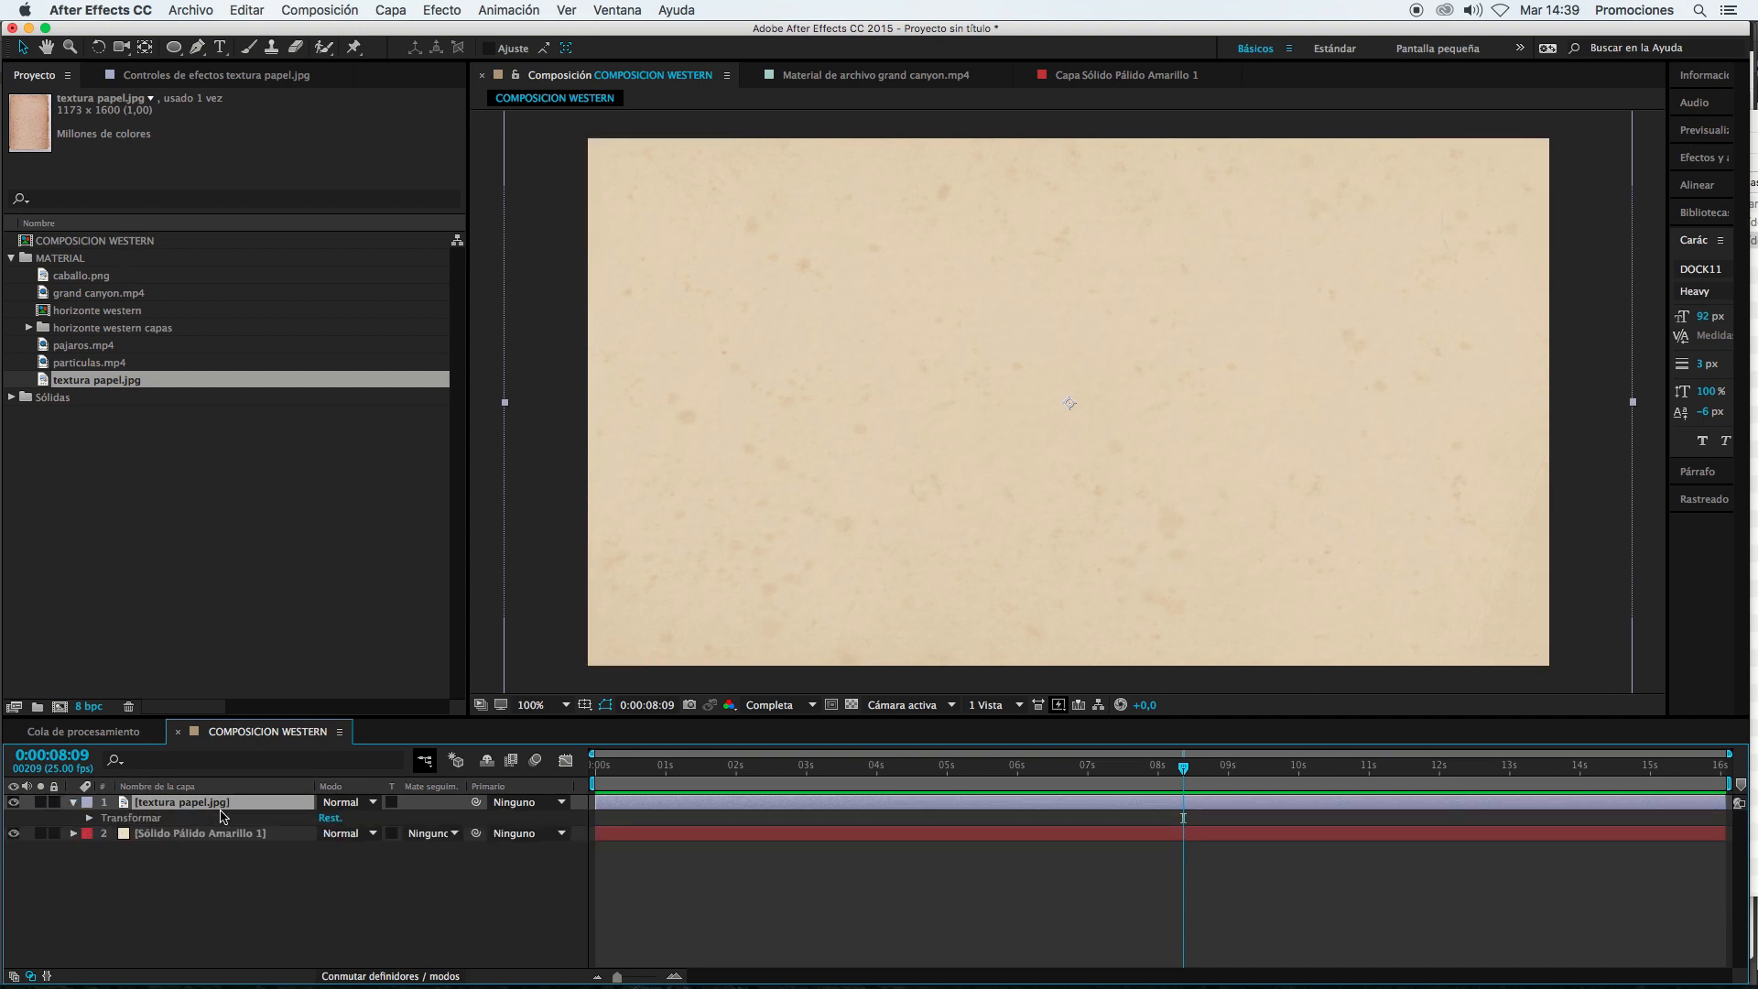
pyautogui.click(328, 925)
pyautogui.click(271, 810)
pyautogui.press('t')
pyautogui.moveTo(331, 825); pyautogui.dragTo(675, 832)
pyautogui.click(675, 889)
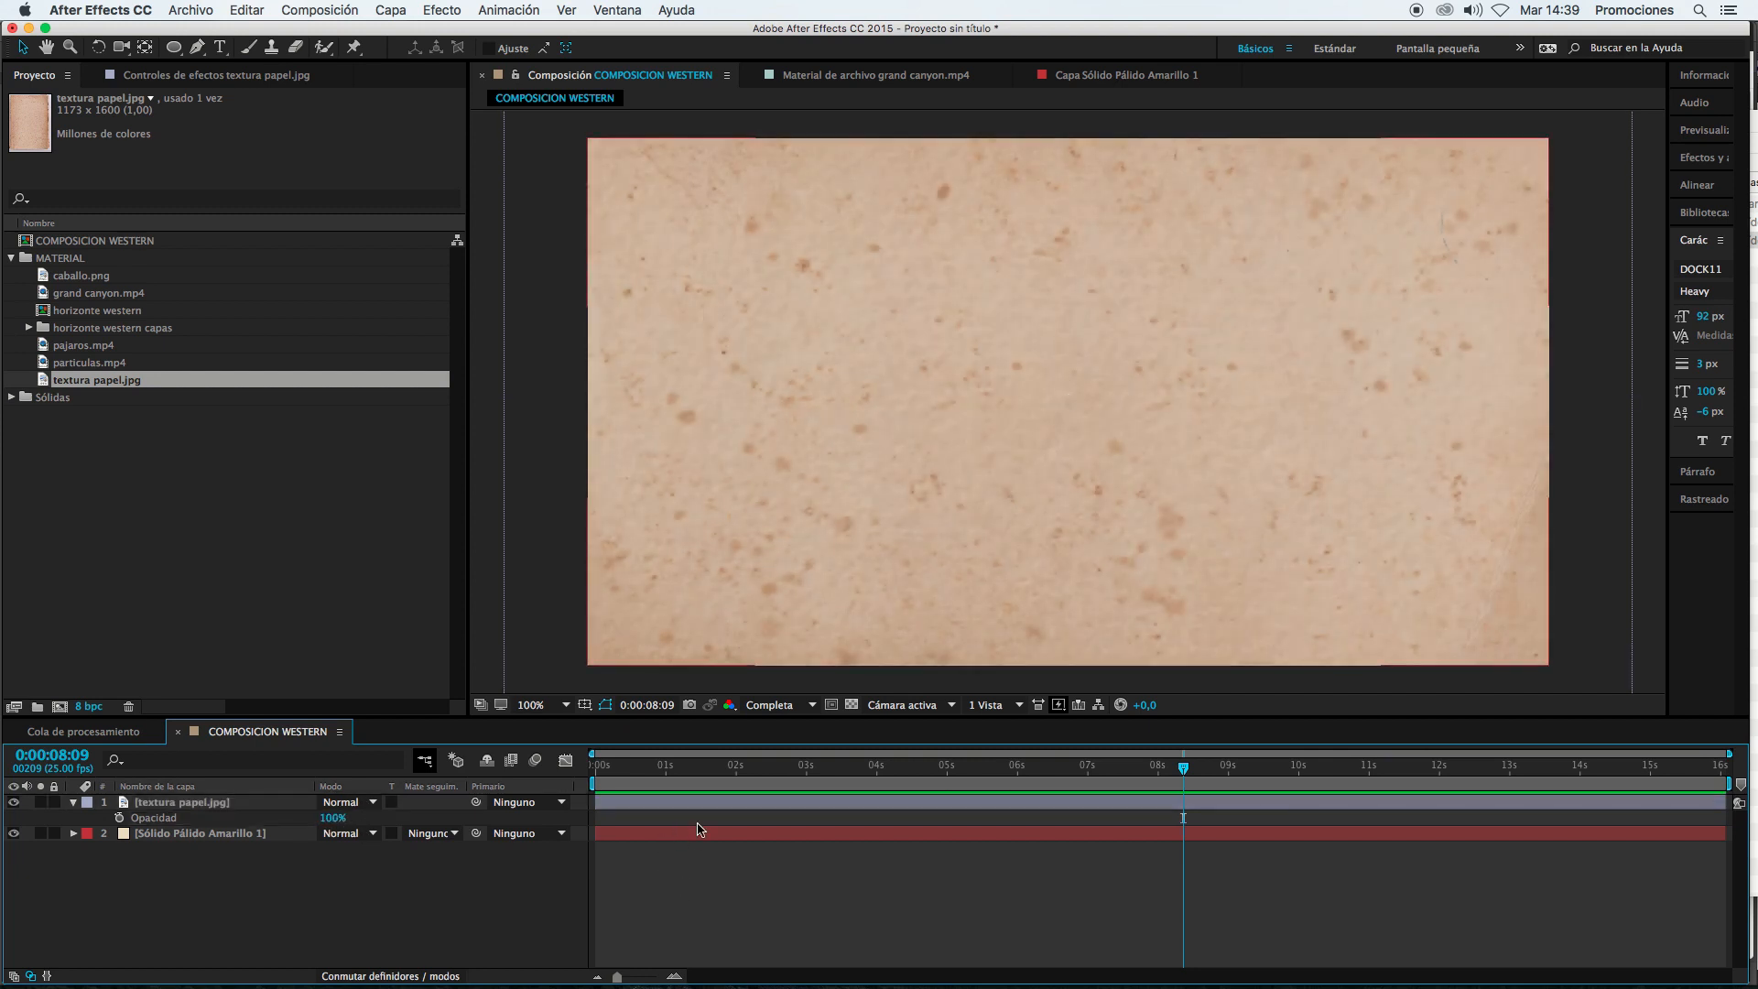
# Step: Try the Superponer blending mode on the textura papel.jpg layer, settle on Multiplicar and set its opacity to 49%
pyautogui.click(353, 804)
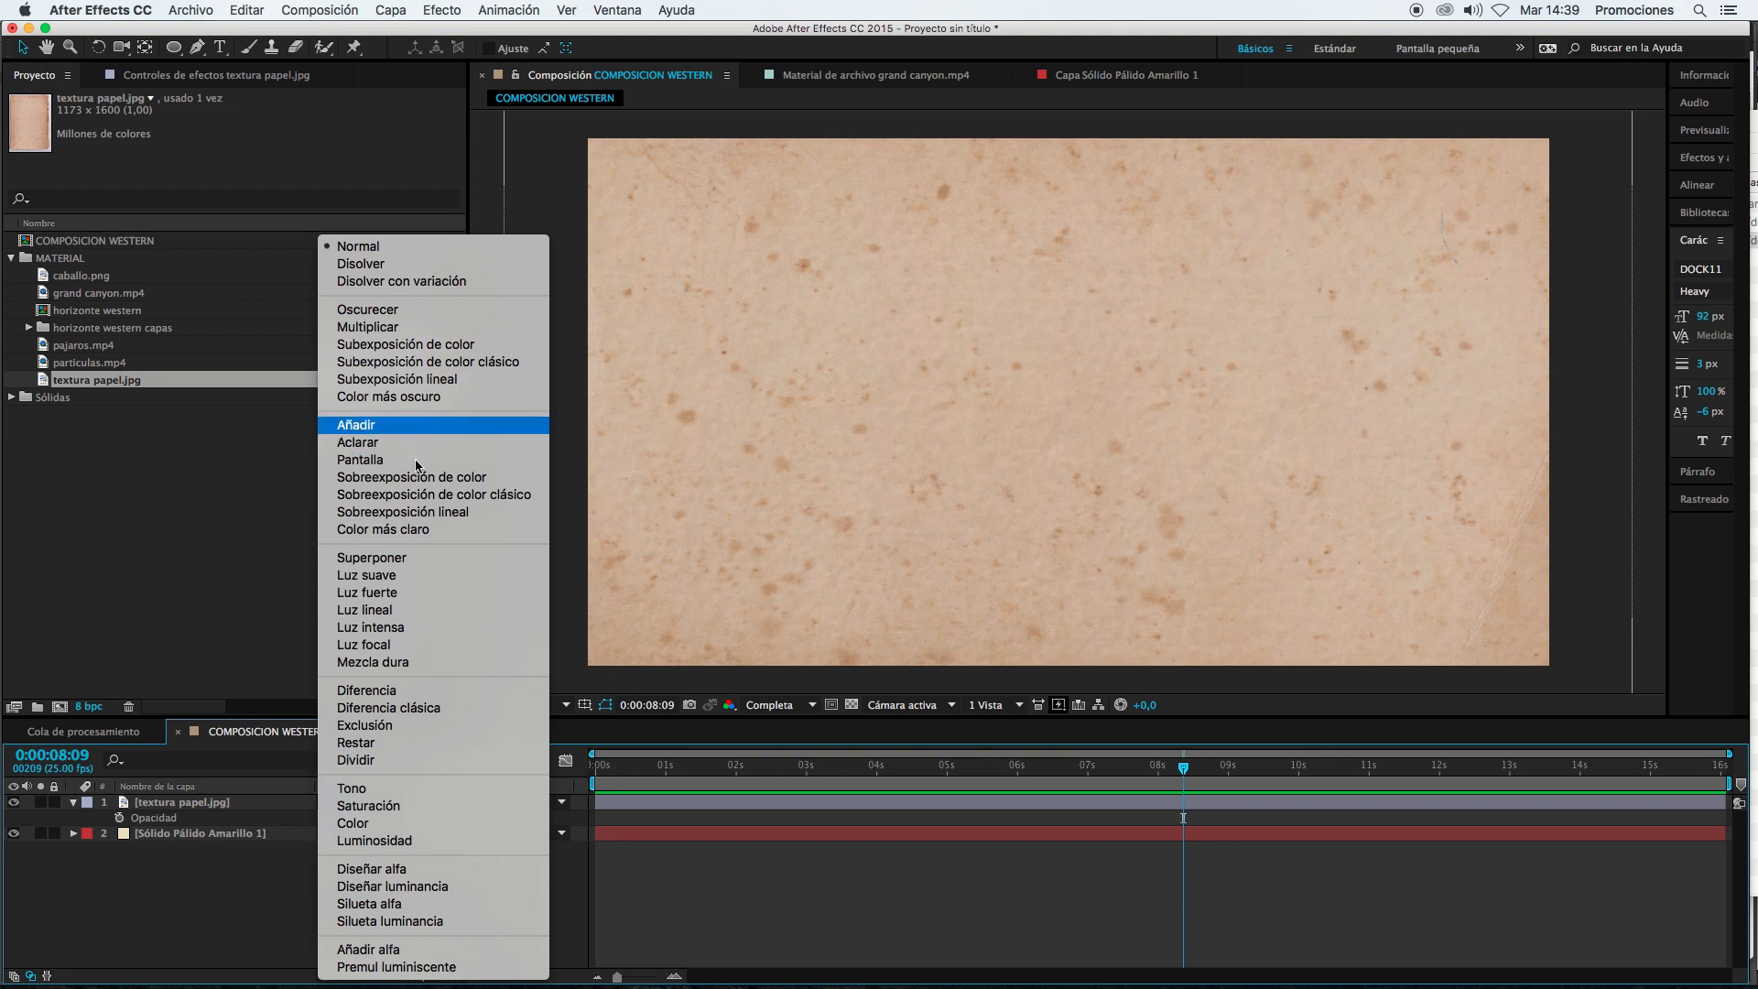
pyautogui.click(387, 558)
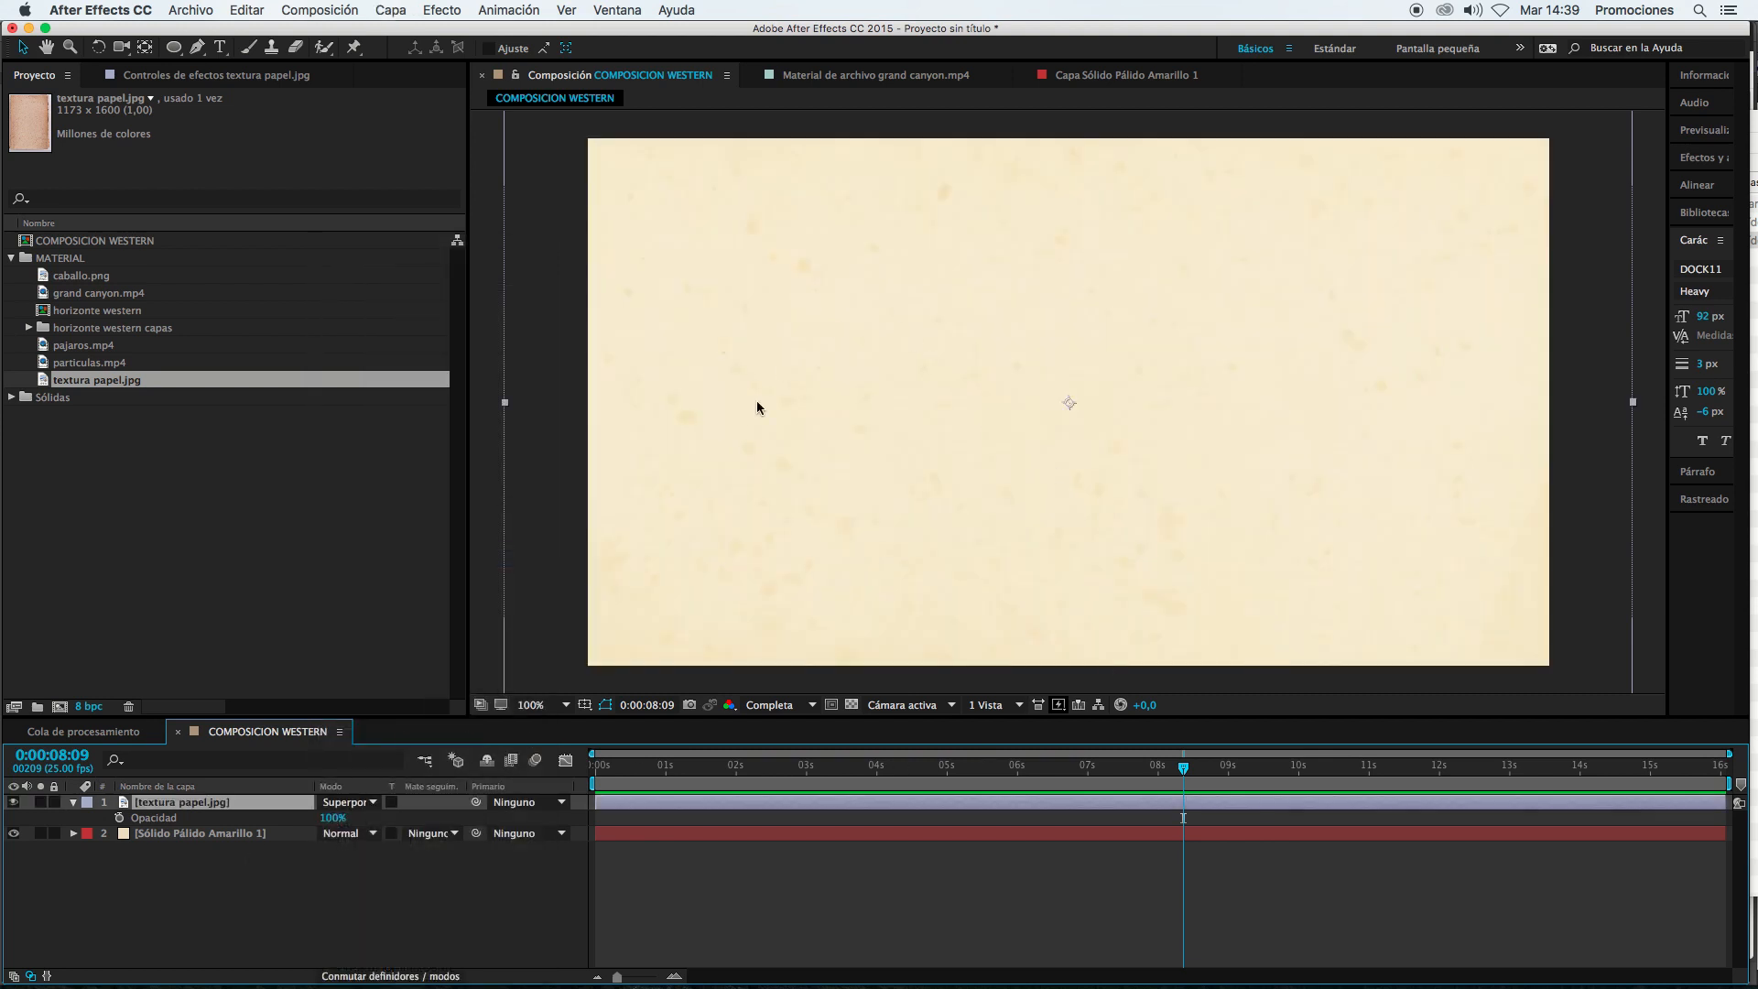
pyautogui.click(346, 802)
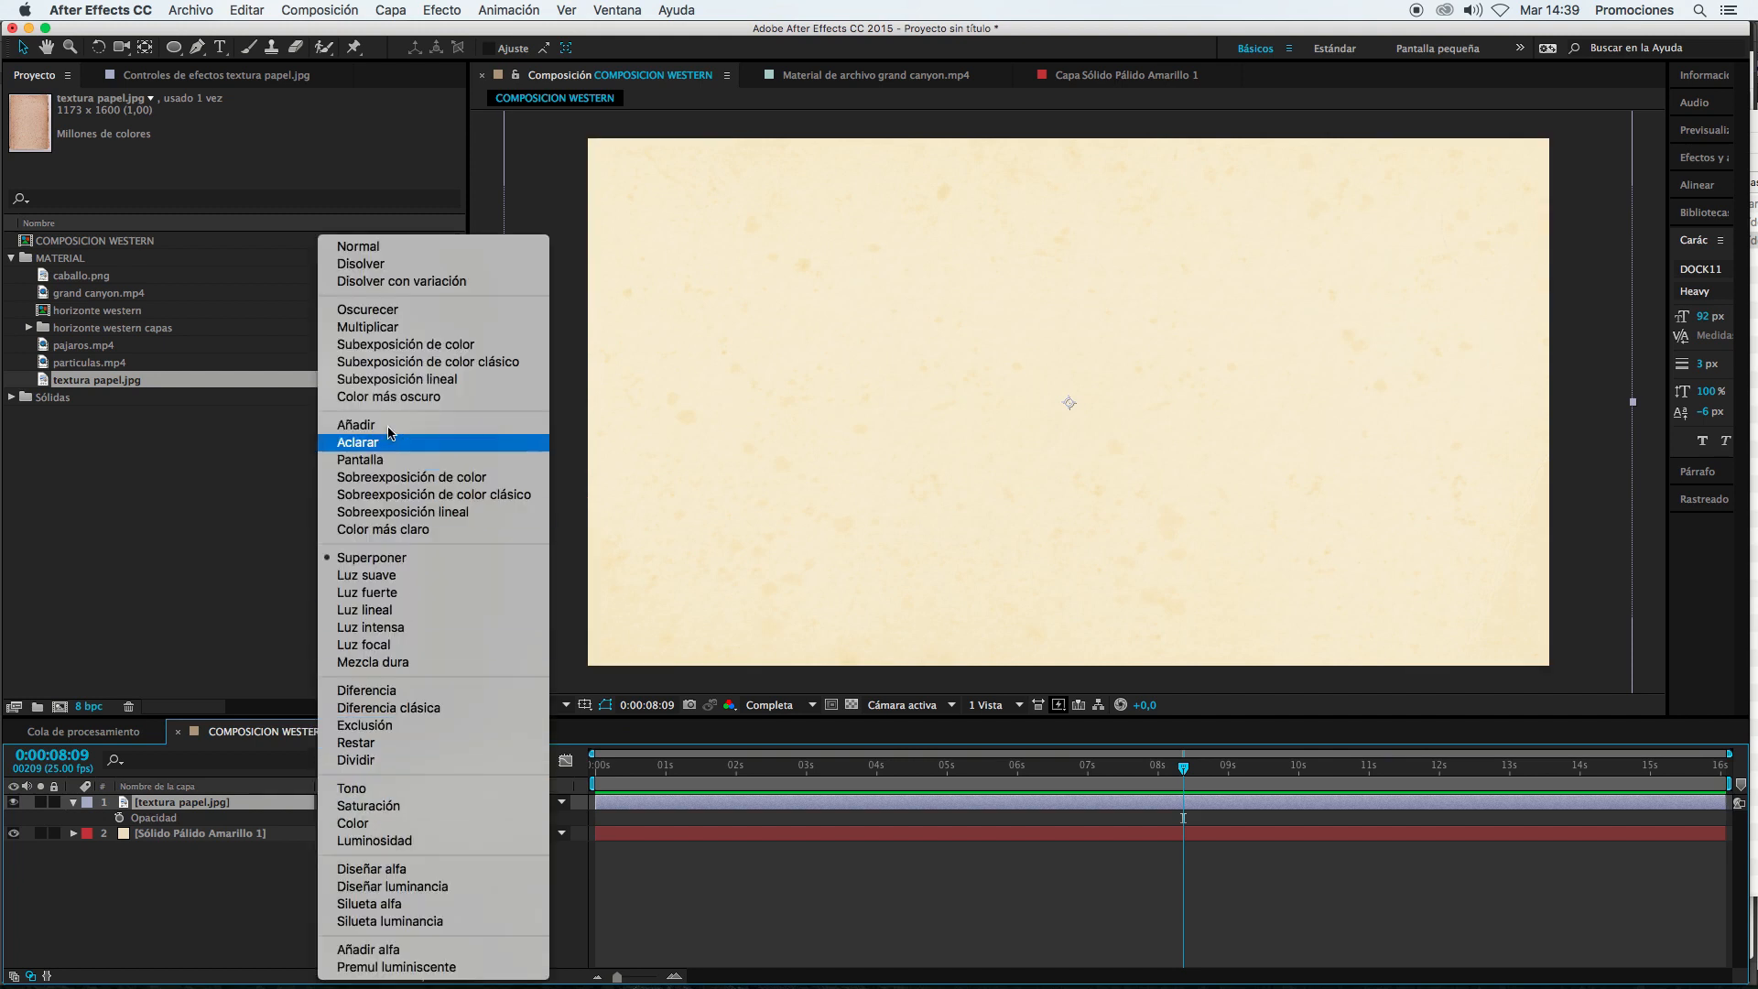
pyautogui.click(366, 328)
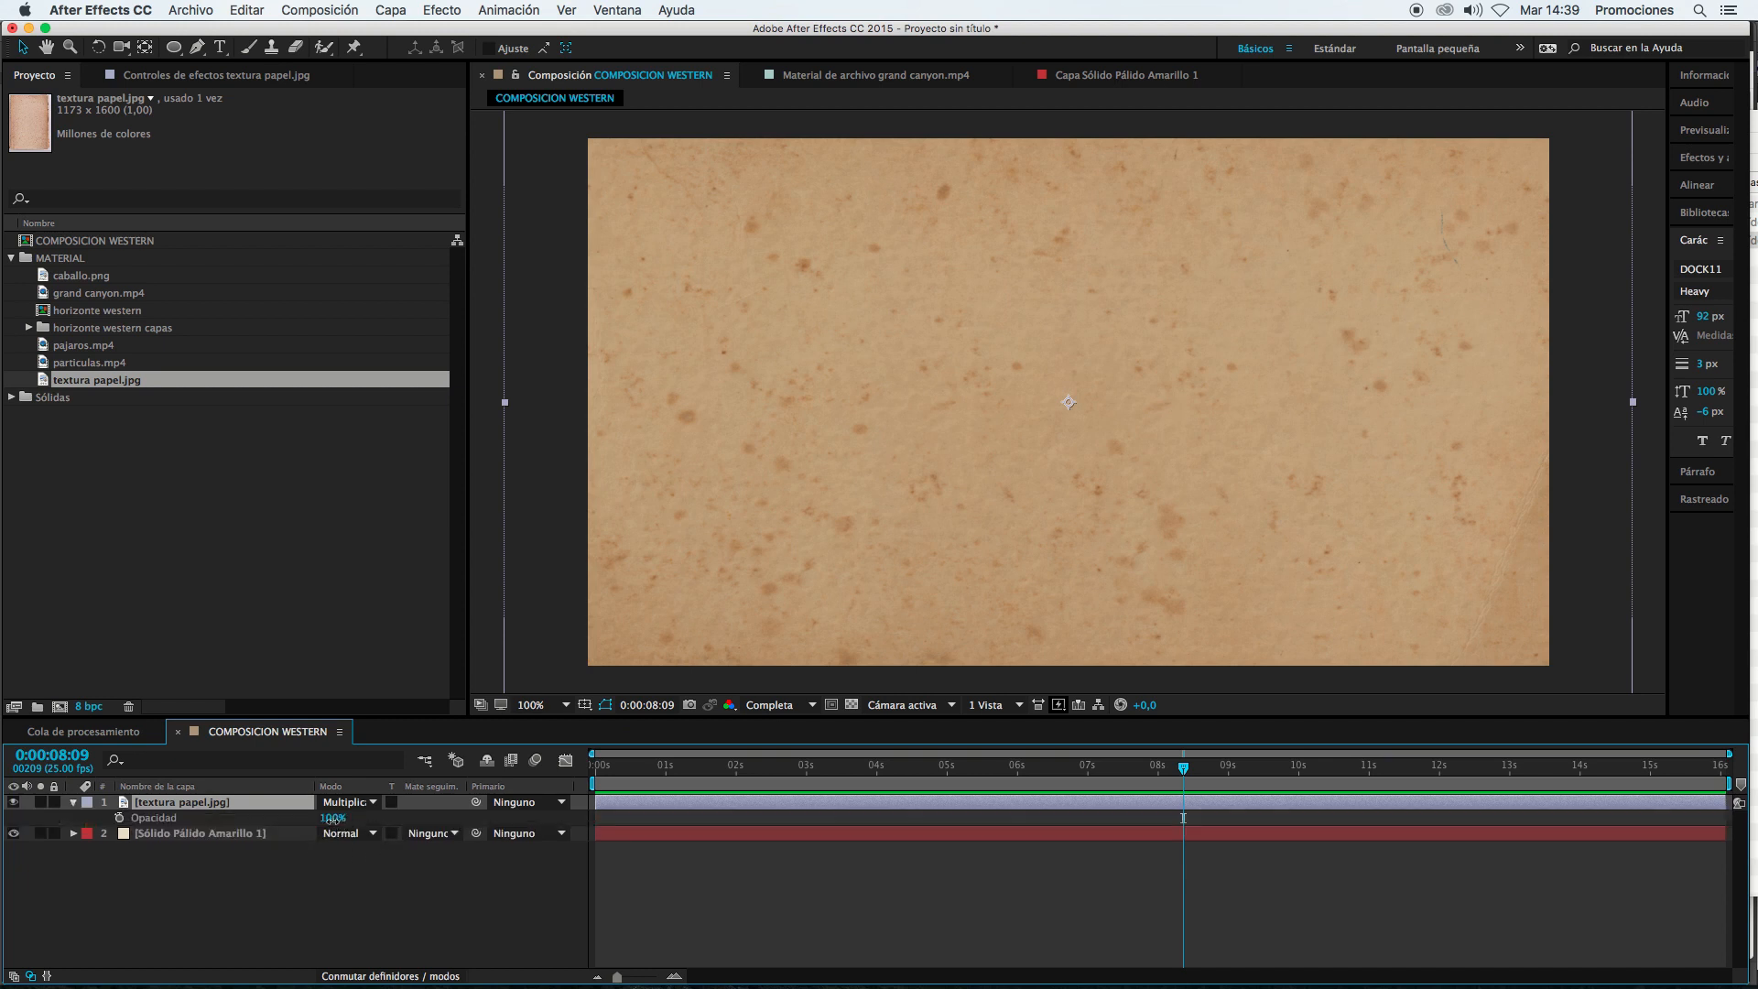
pyautogui.moveTo(333, 817); pyautogui.dragTo(292, 826)
pyautogui.click(883, 894)
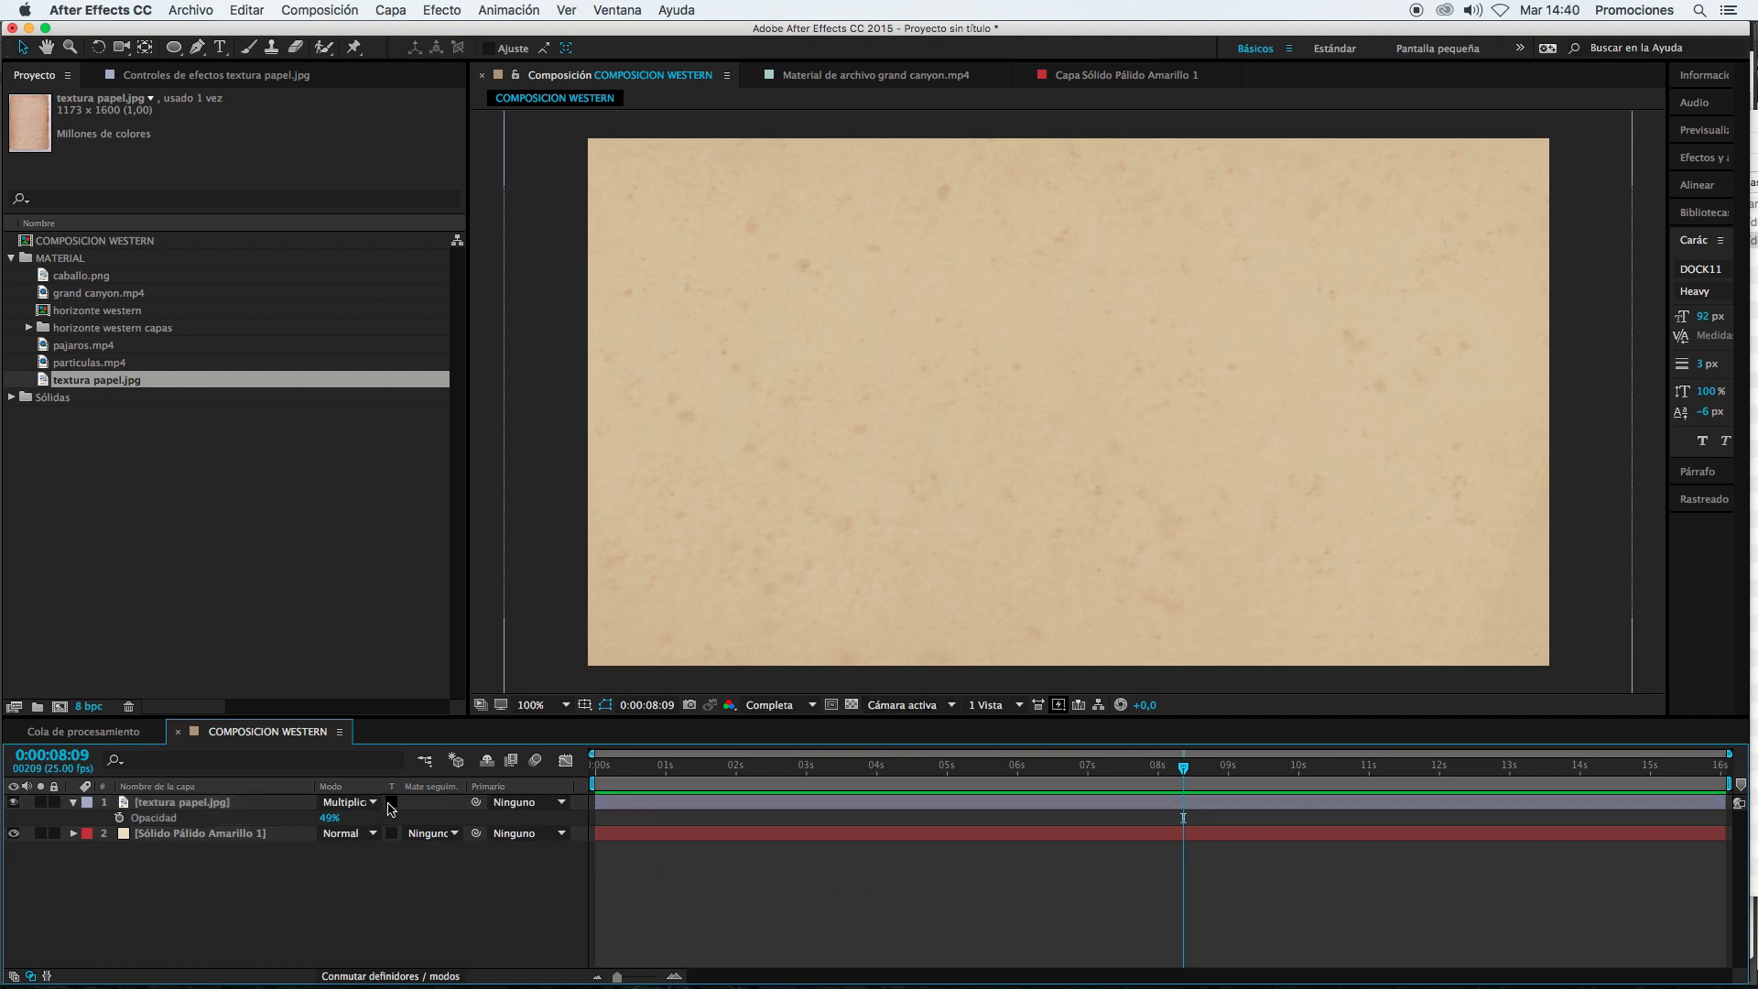
# Step: Change the solid layer's colour to a soft pale orange with a hue of 31°
pyautogui.click(224, 834)
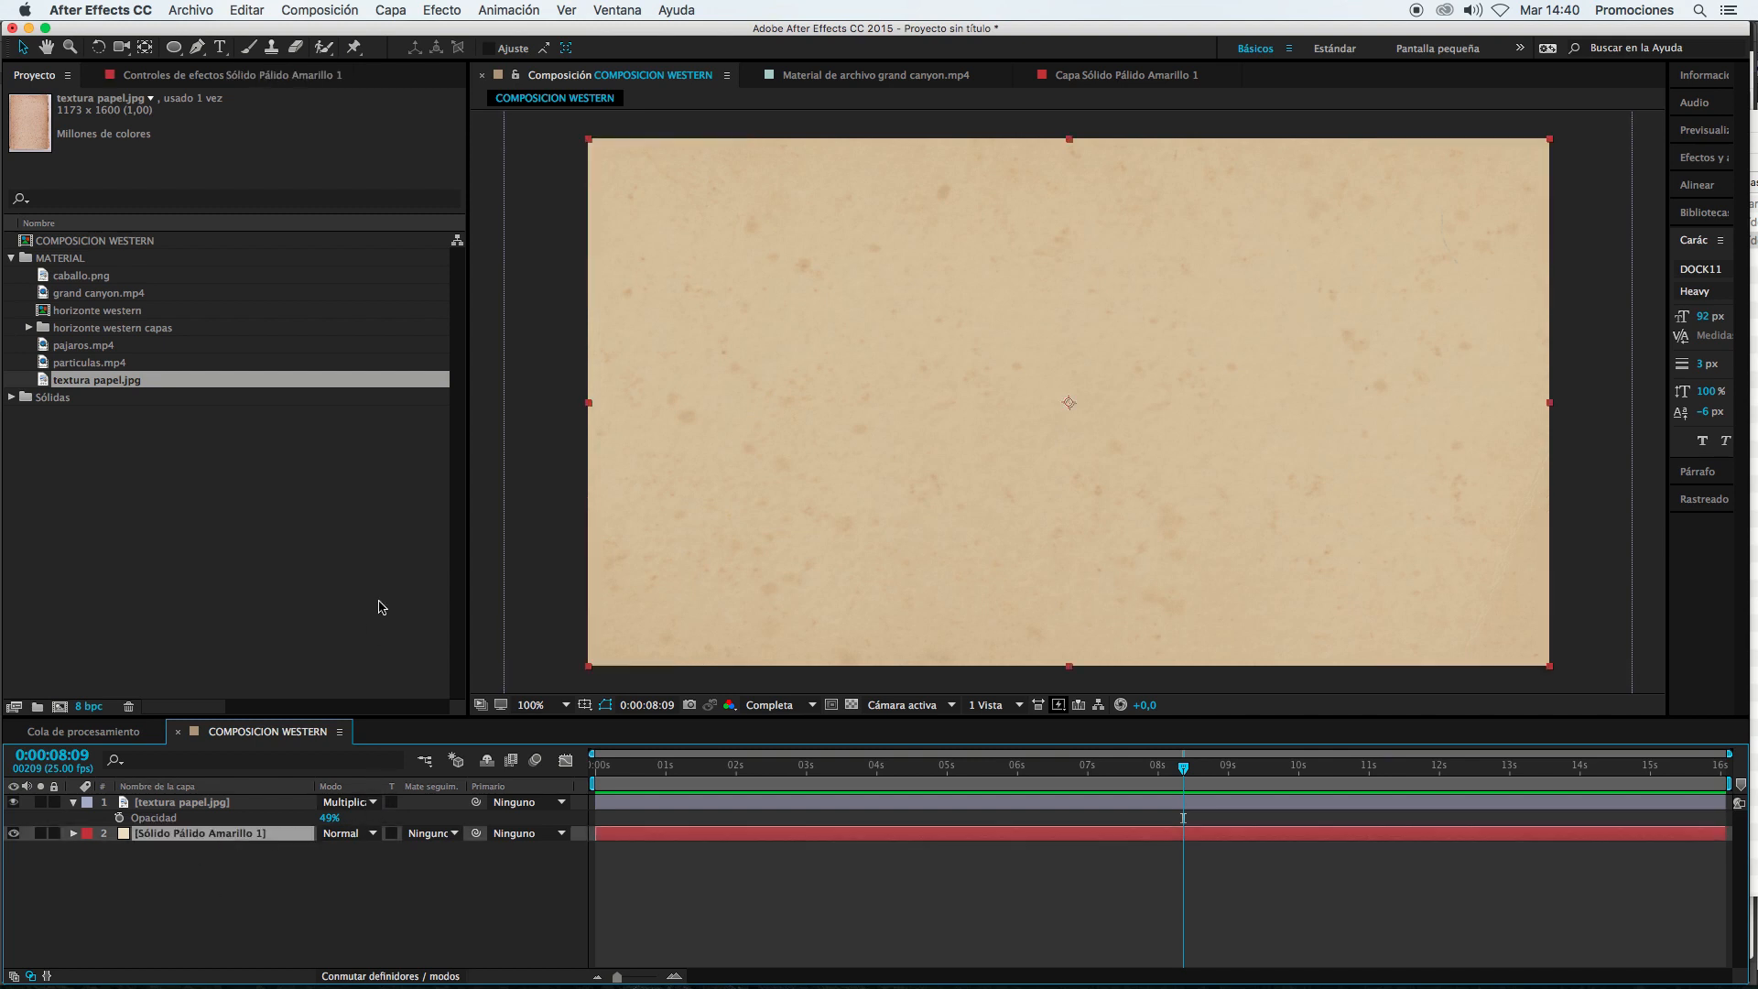
pyautogui.click(391, 11)
pyautogui.click(414, 52)
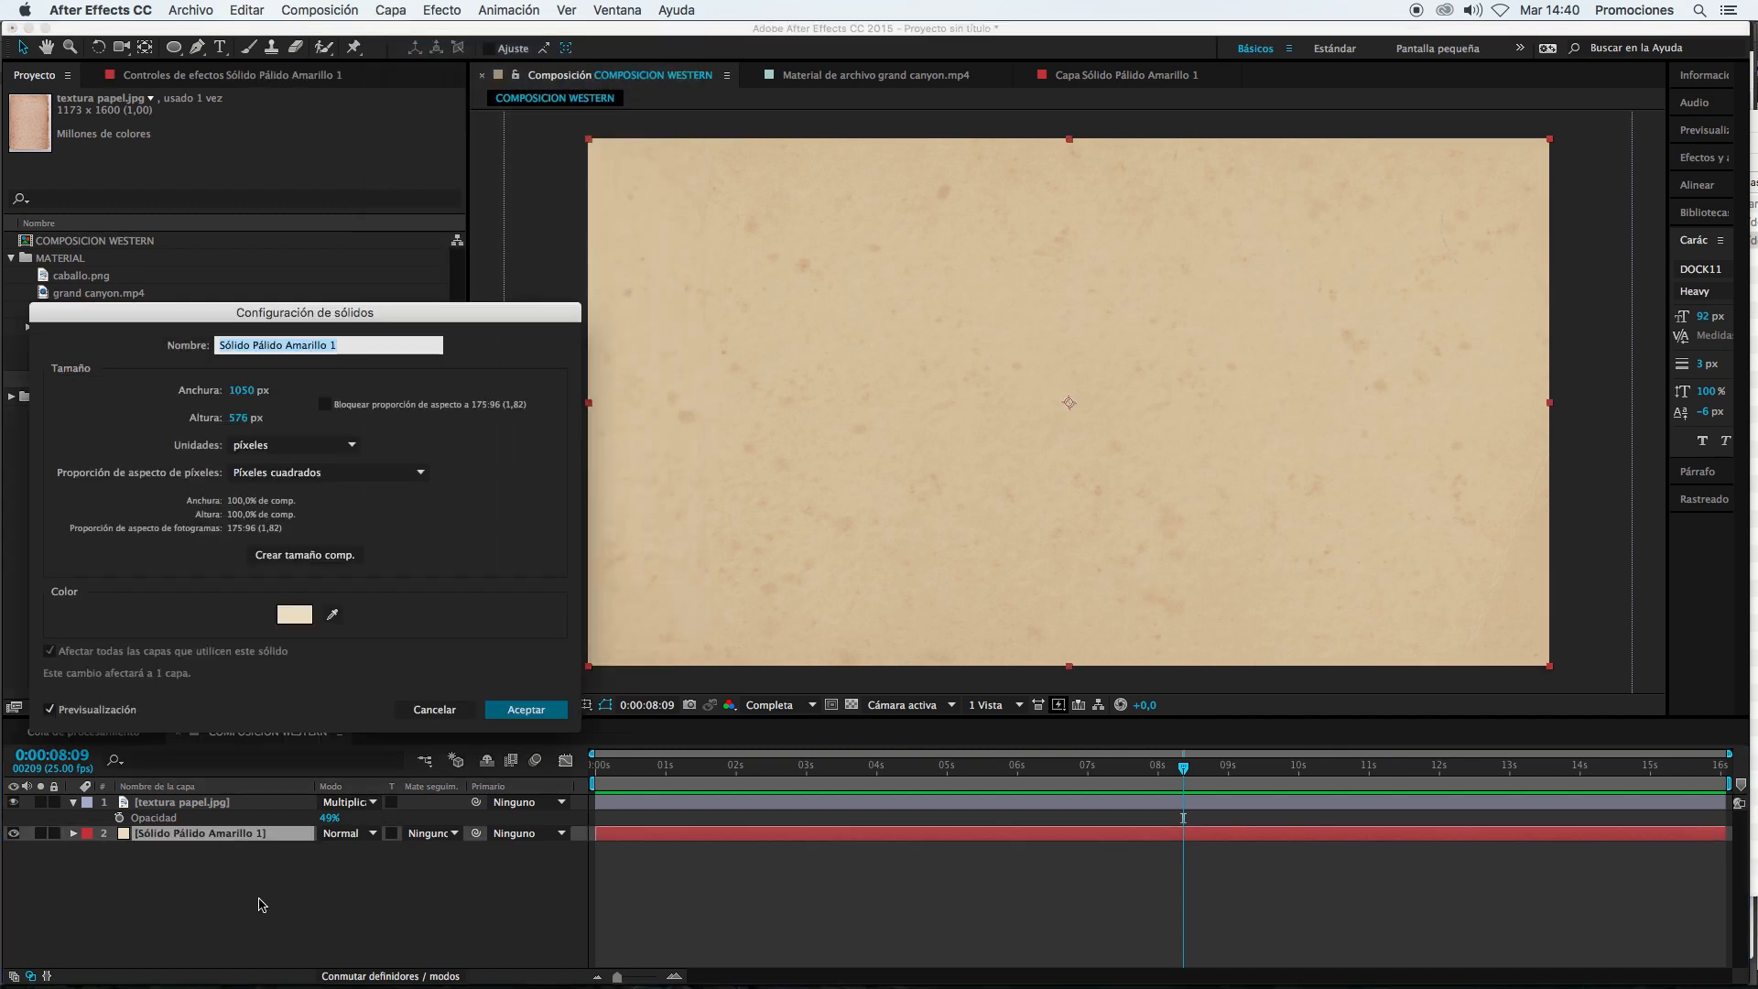
pyautogui.click(294, 615)
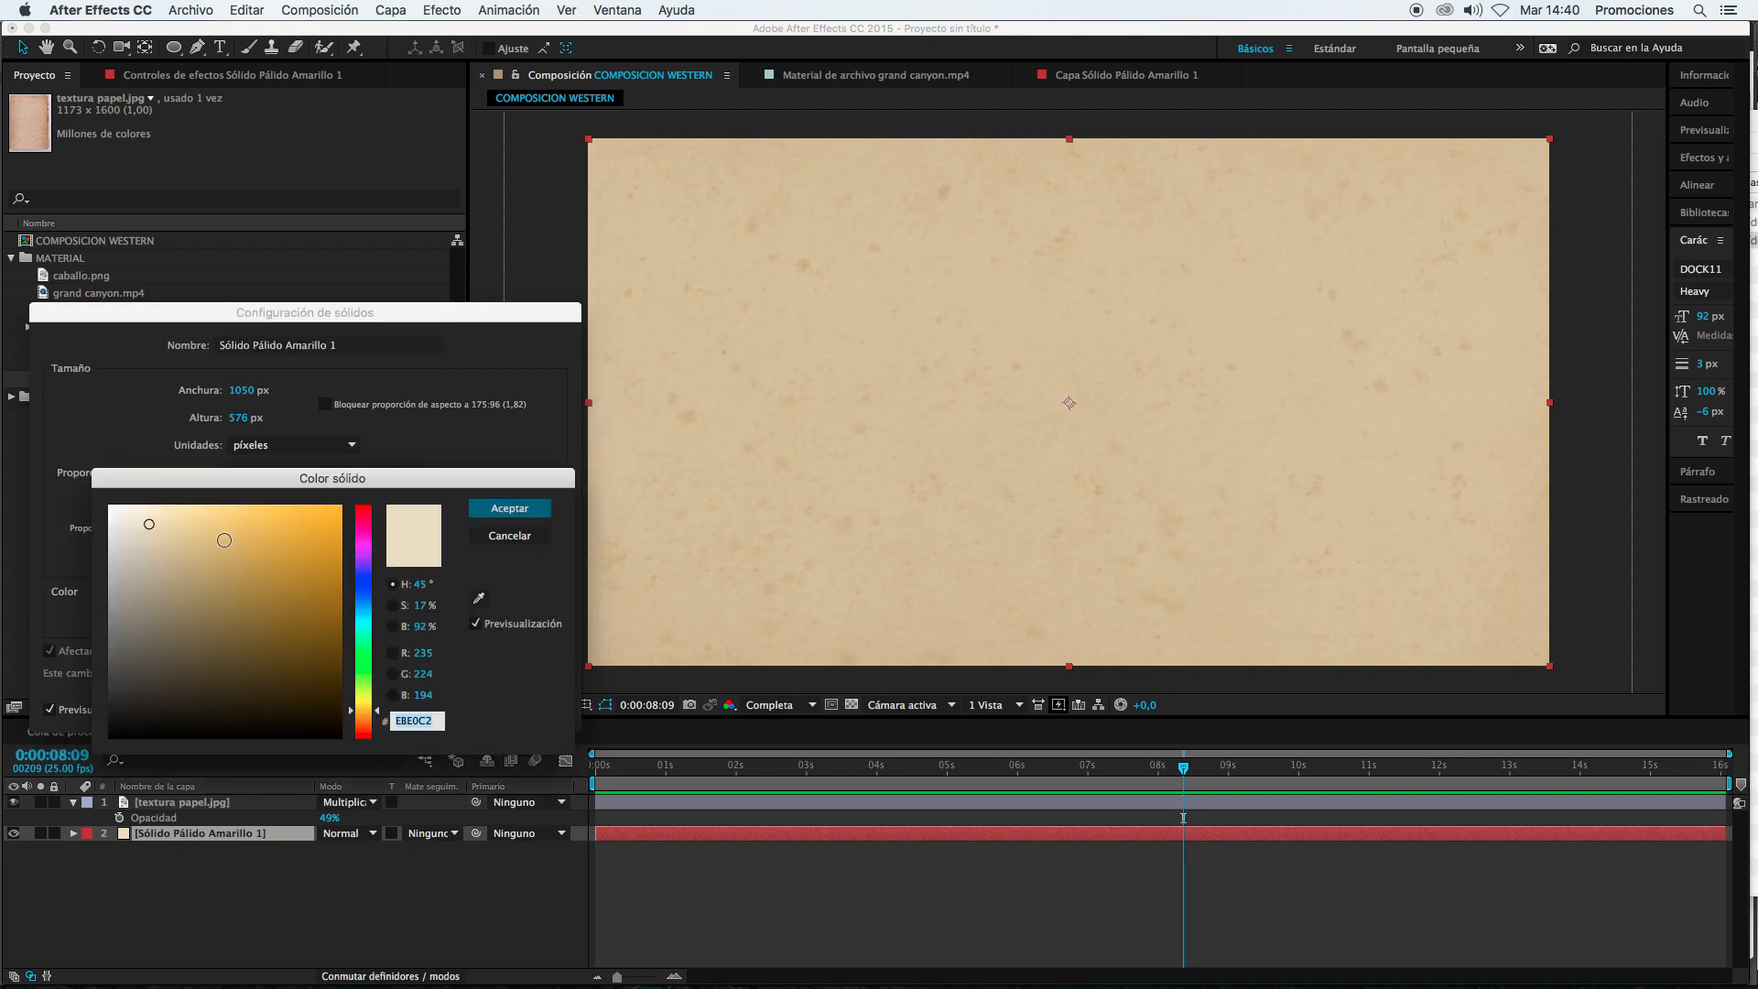
pyautogui.moveTo(377, 712); pyautogui.dragTo(378, 720)
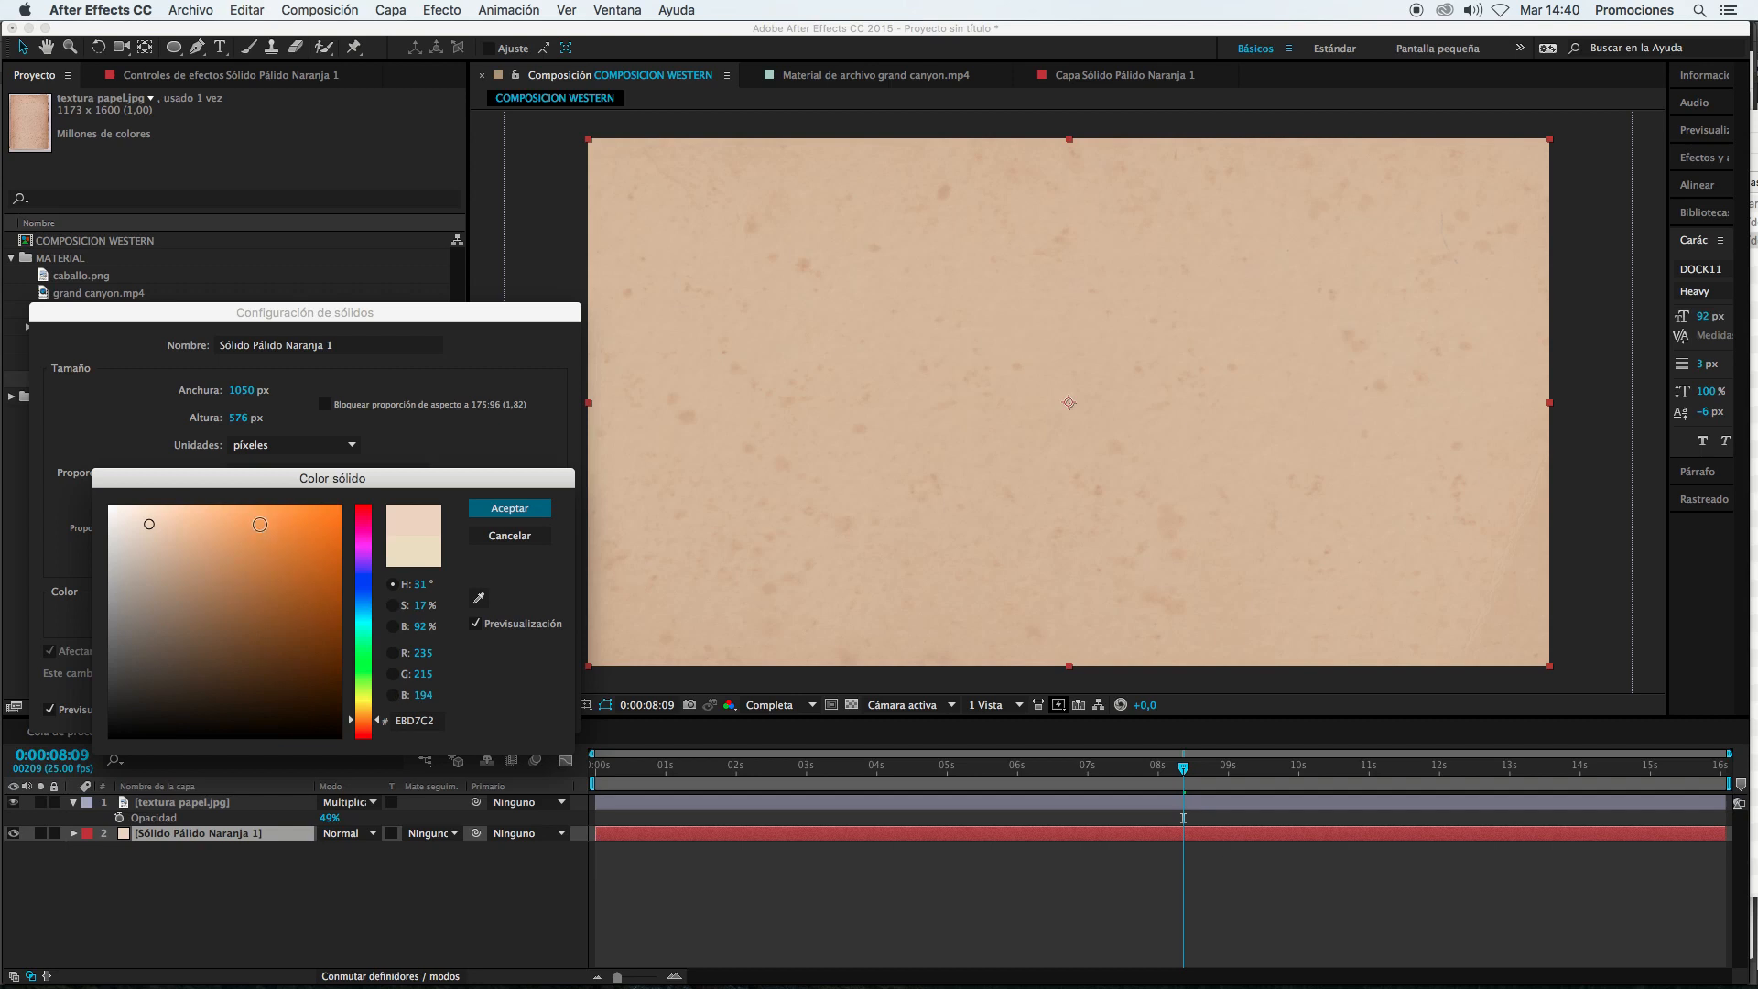
pyautogui.moveTo(260, 524); pyautogui.dragTo(203, 503)
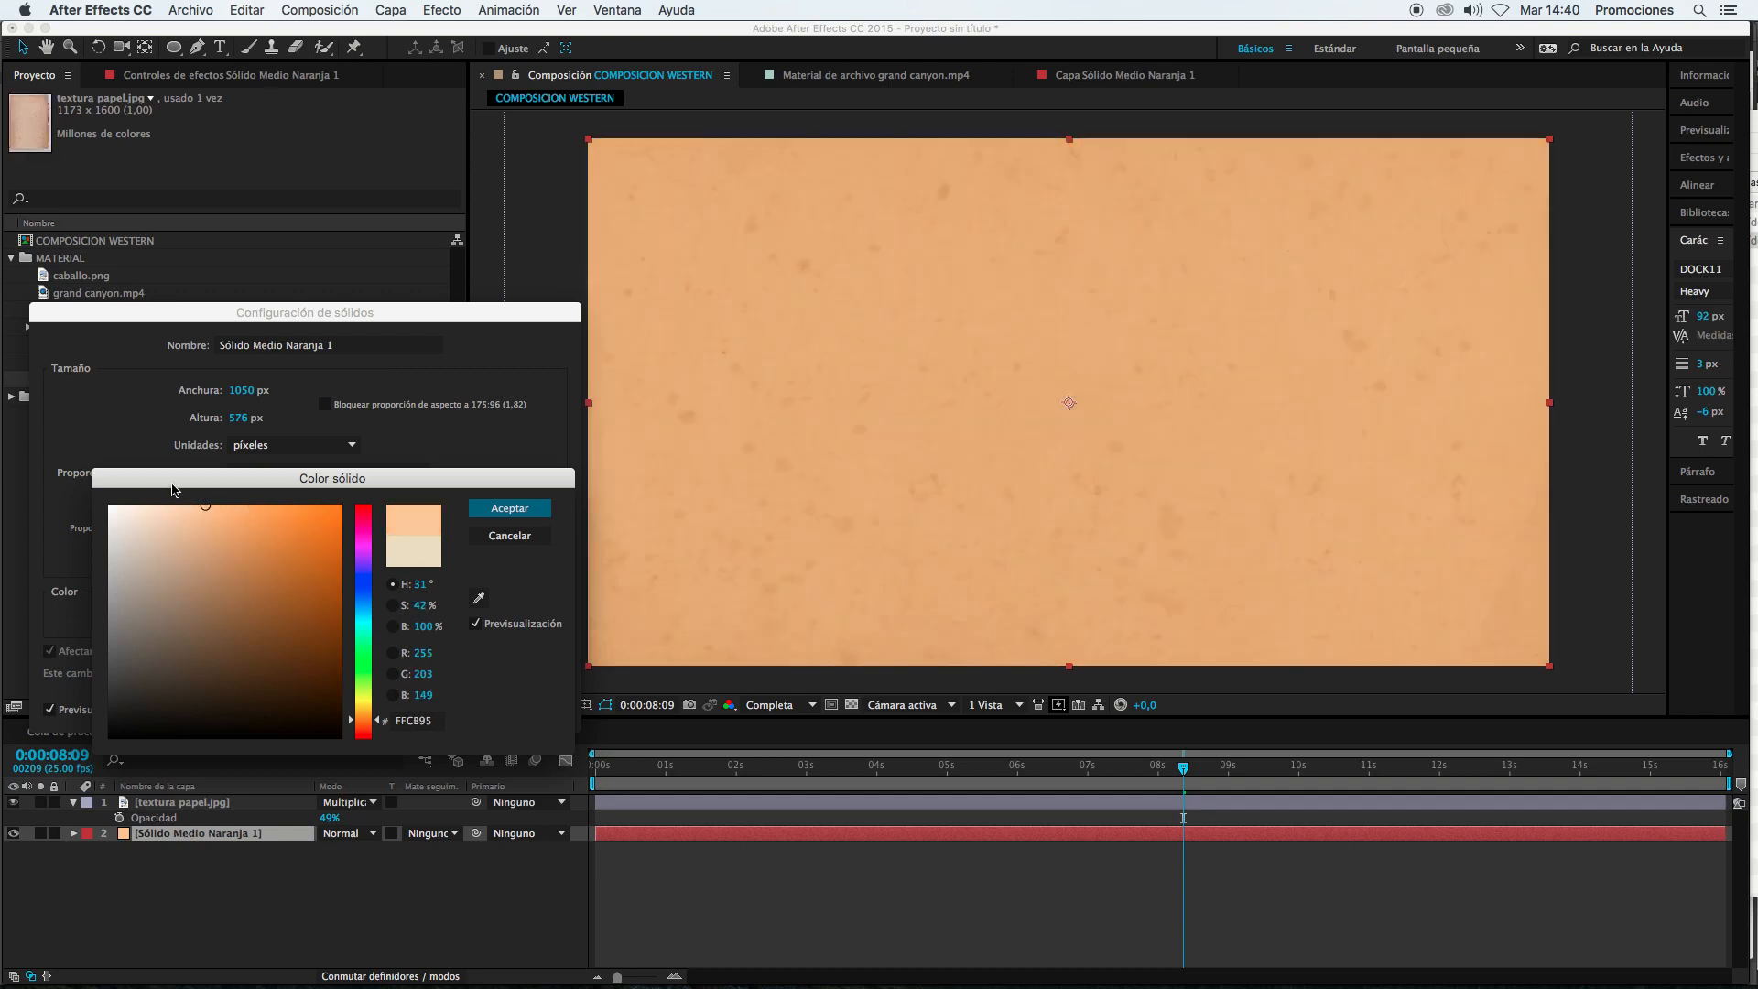
pyautogui.moveTo(212, 622); pyautogui.dragTo(173, 509)
pyautogui.click(476, 514)
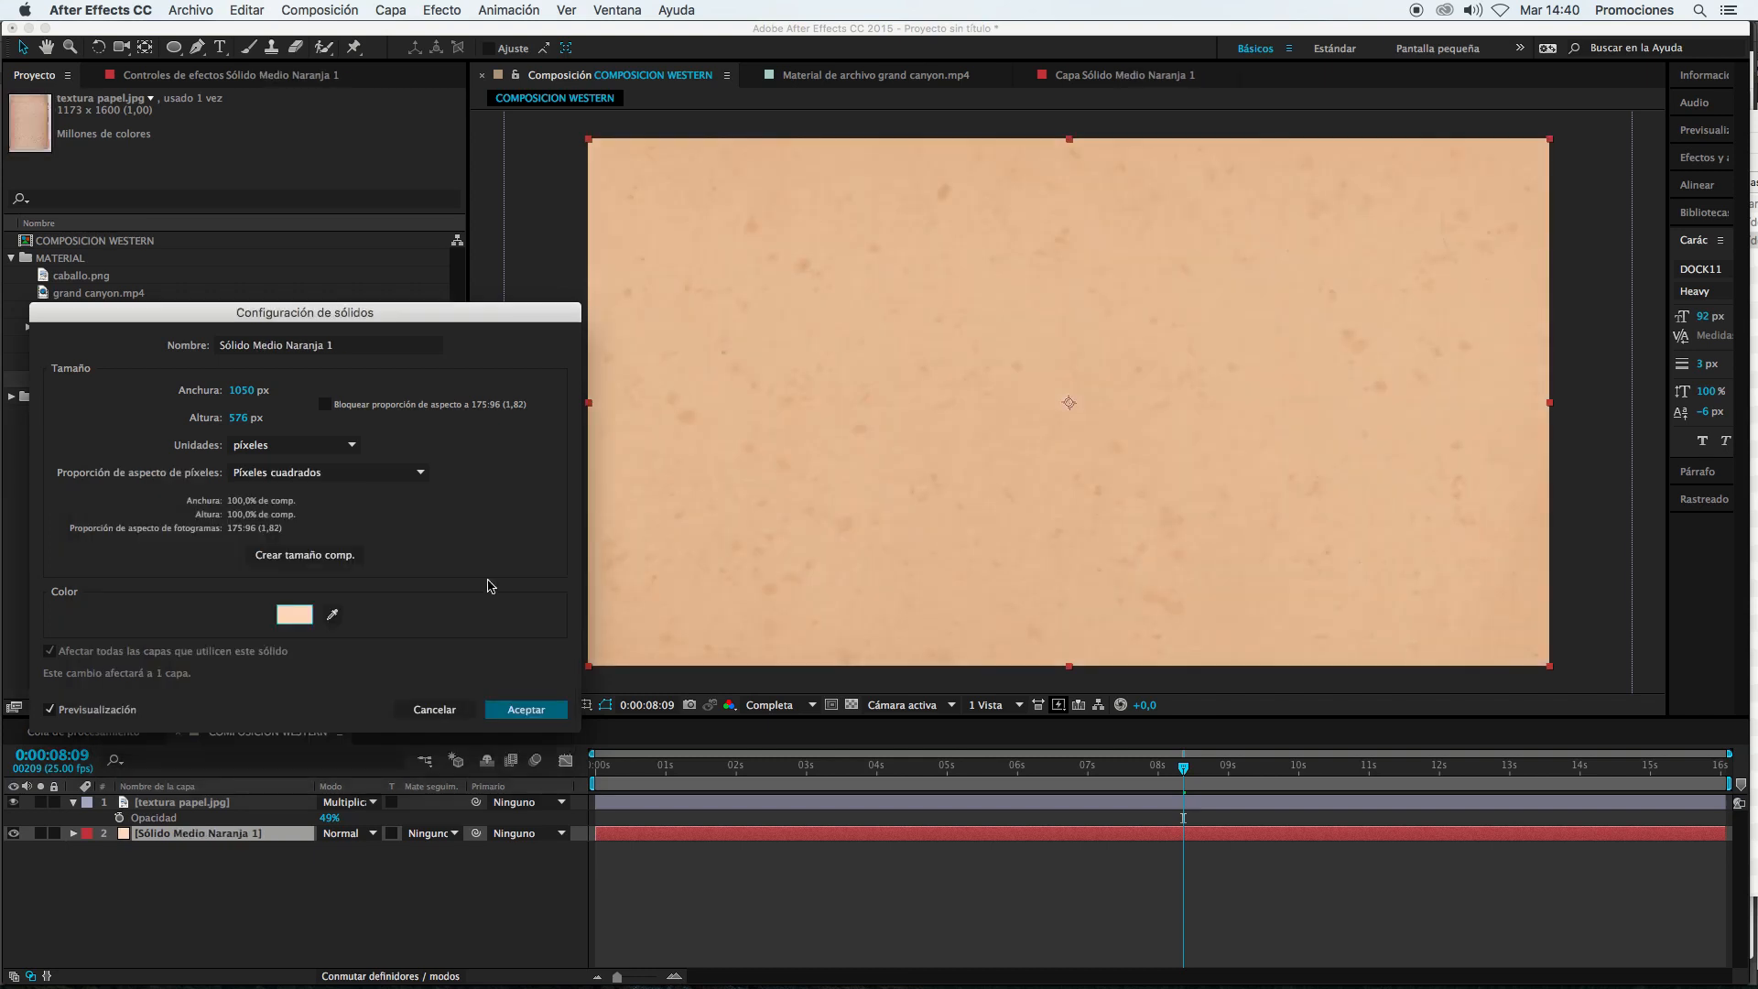
pyautogui.click(522, 712)
# Step: Set the opacity of the textura papel.jpg layer to 40% and clear the layer and project selections
pyautogui.moveTo(330, 818); pyautogui.dragTo(353, 882)
pyautogui.click(711, 932)
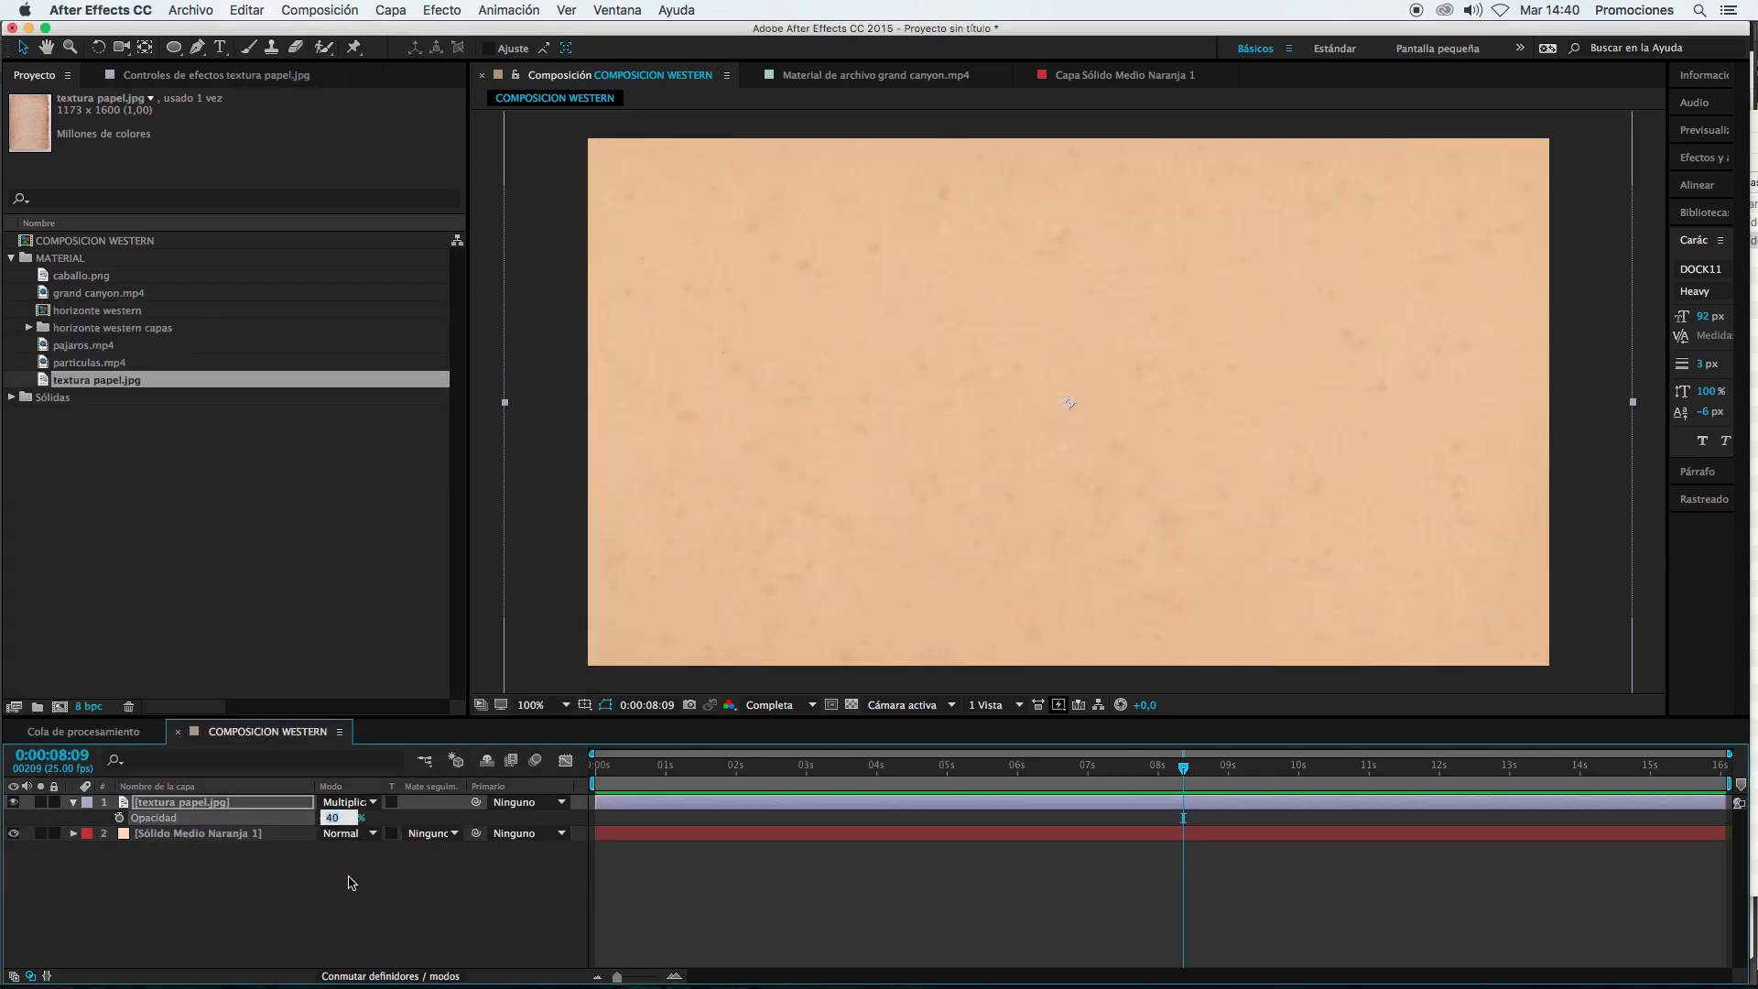
pyautogui.click(770, 911)
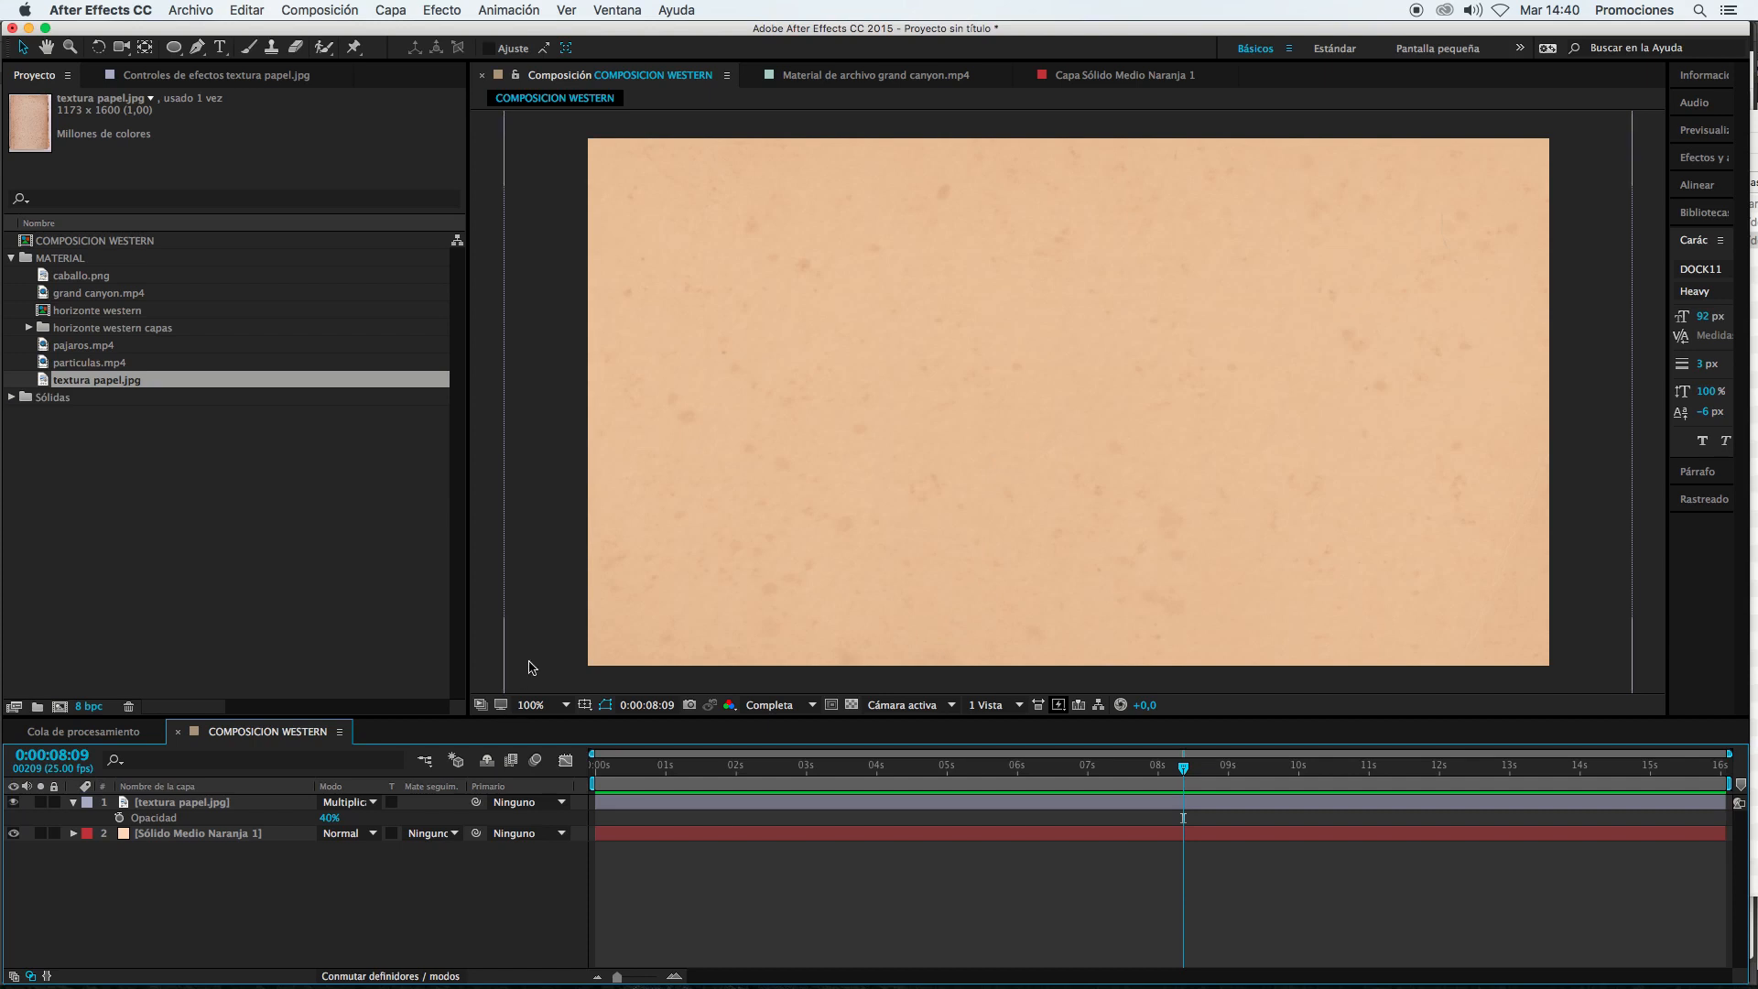
pyautogui.click(60, 501)
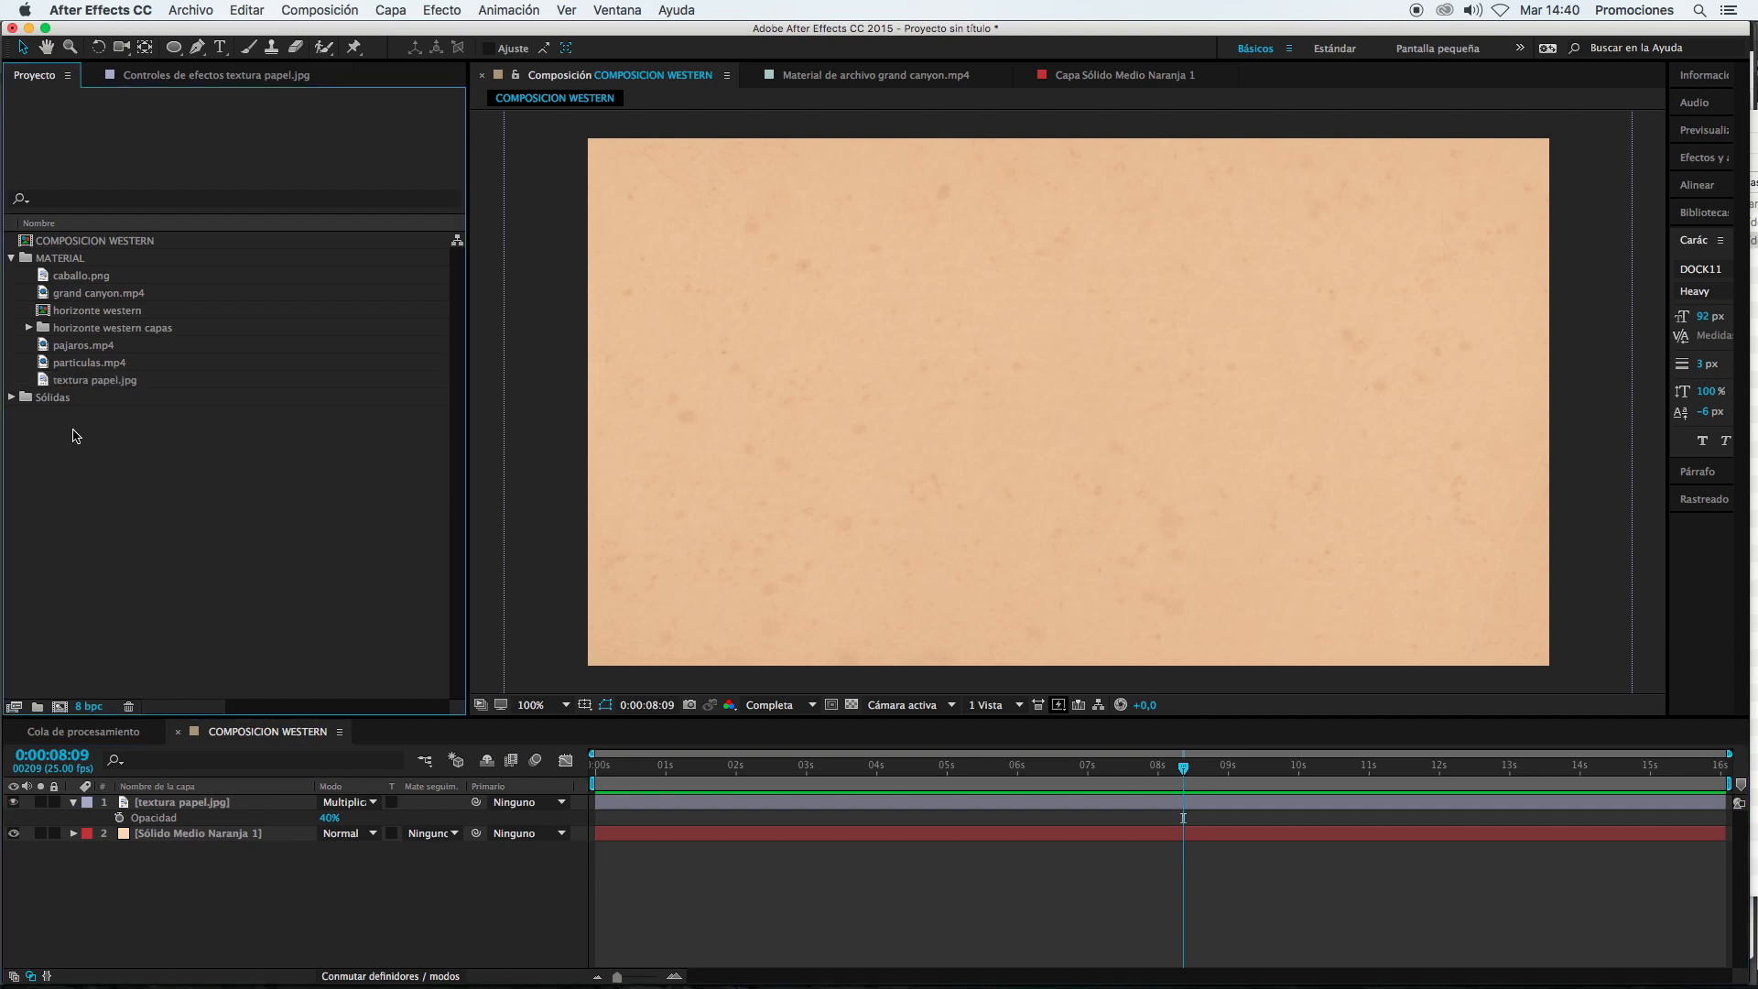
# Step: Add caballo.png as the top layer of COMPOSICION WESTERN, scale it to 46% and move the horse lower in the frame
pyautogui.click(71, 278)
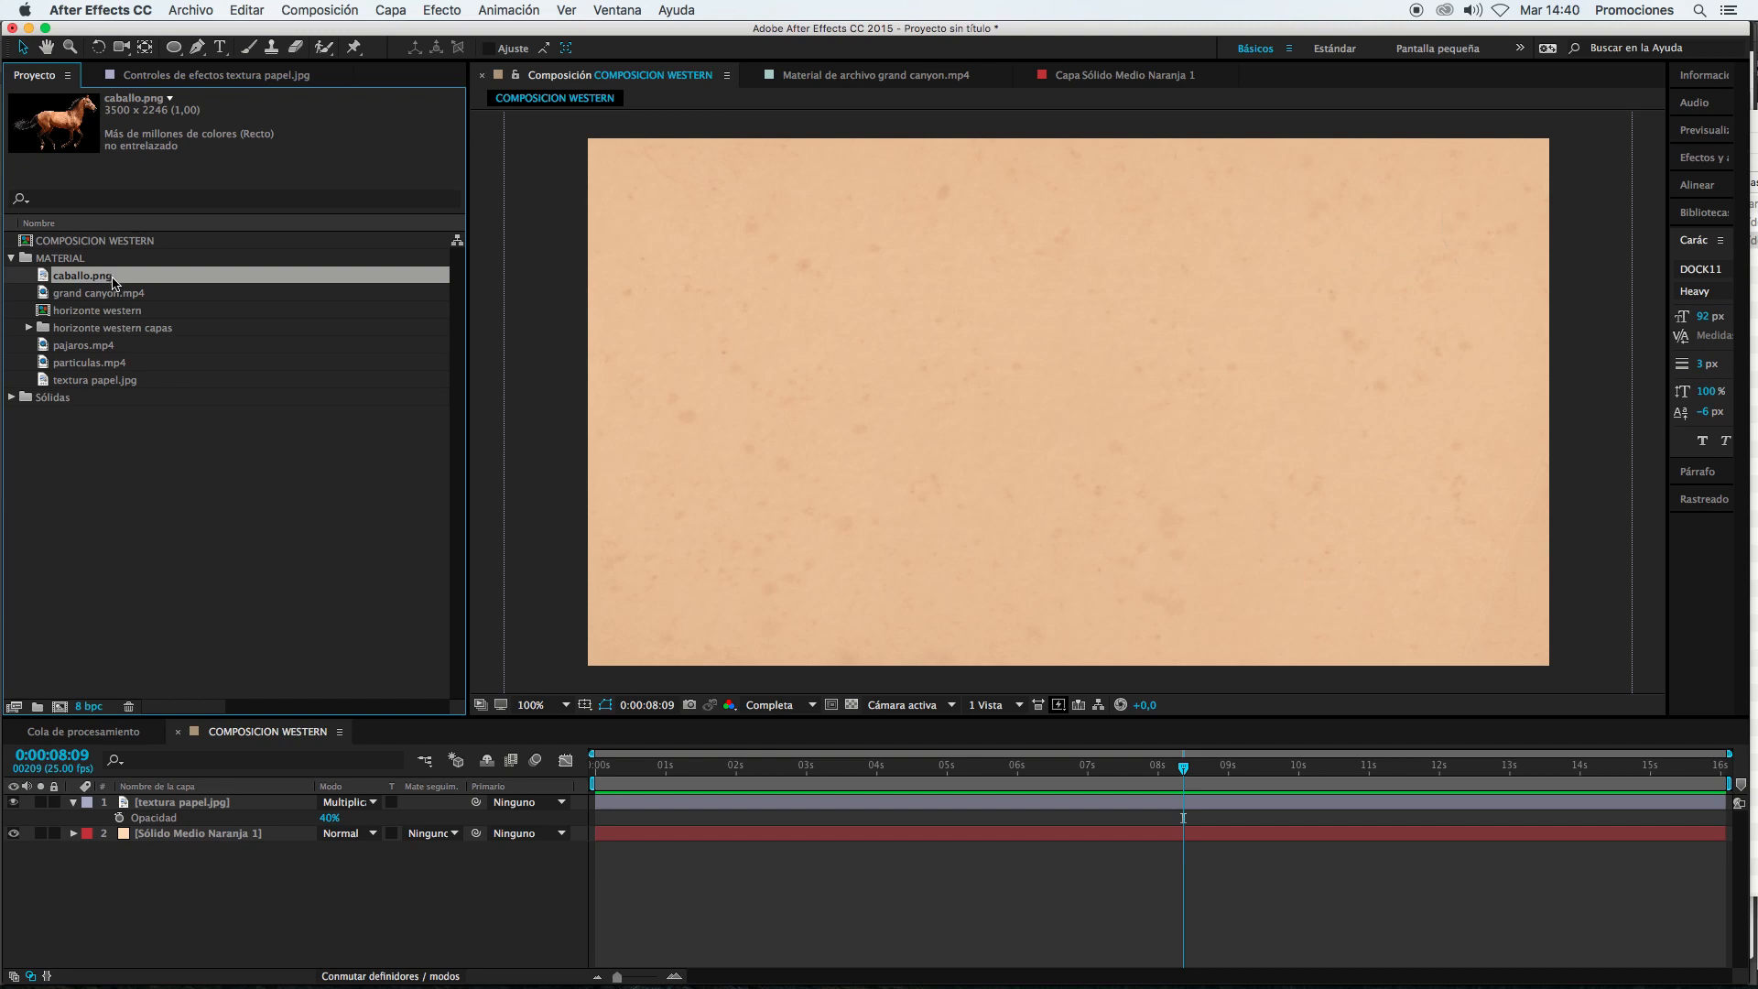
pyautogui.moveTo(114, 283); pyautogui.dragTo(163, 805)
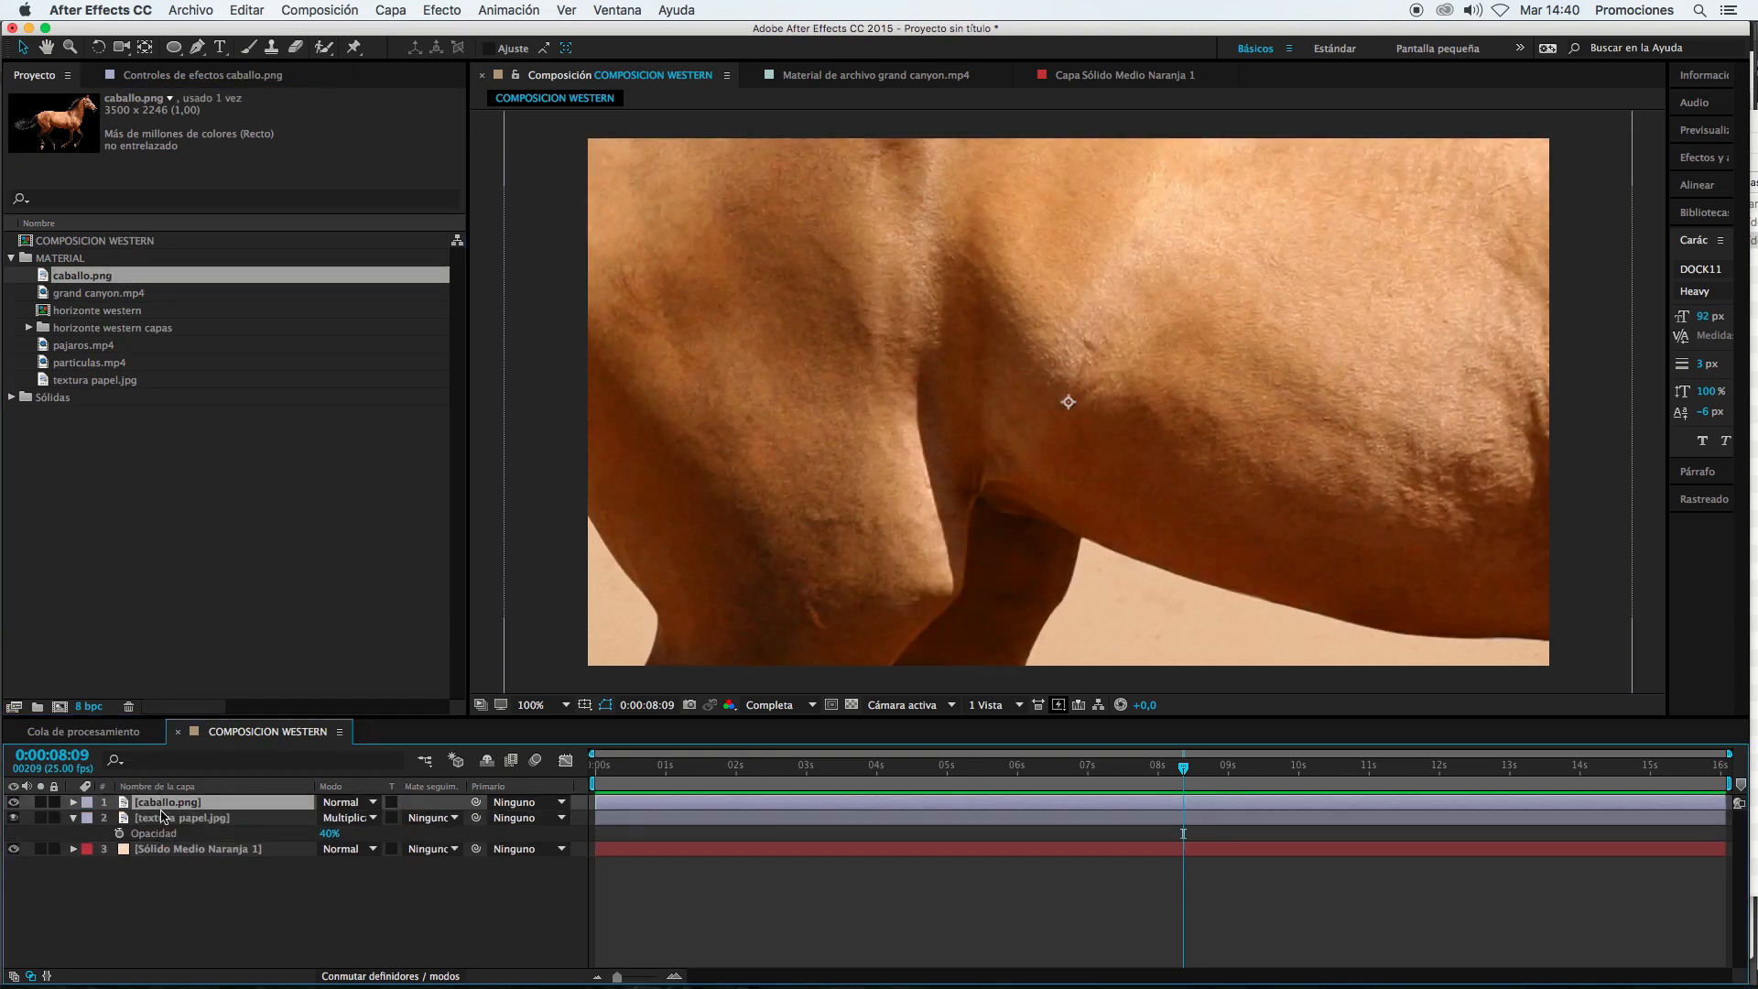
pyautogui.press('s')
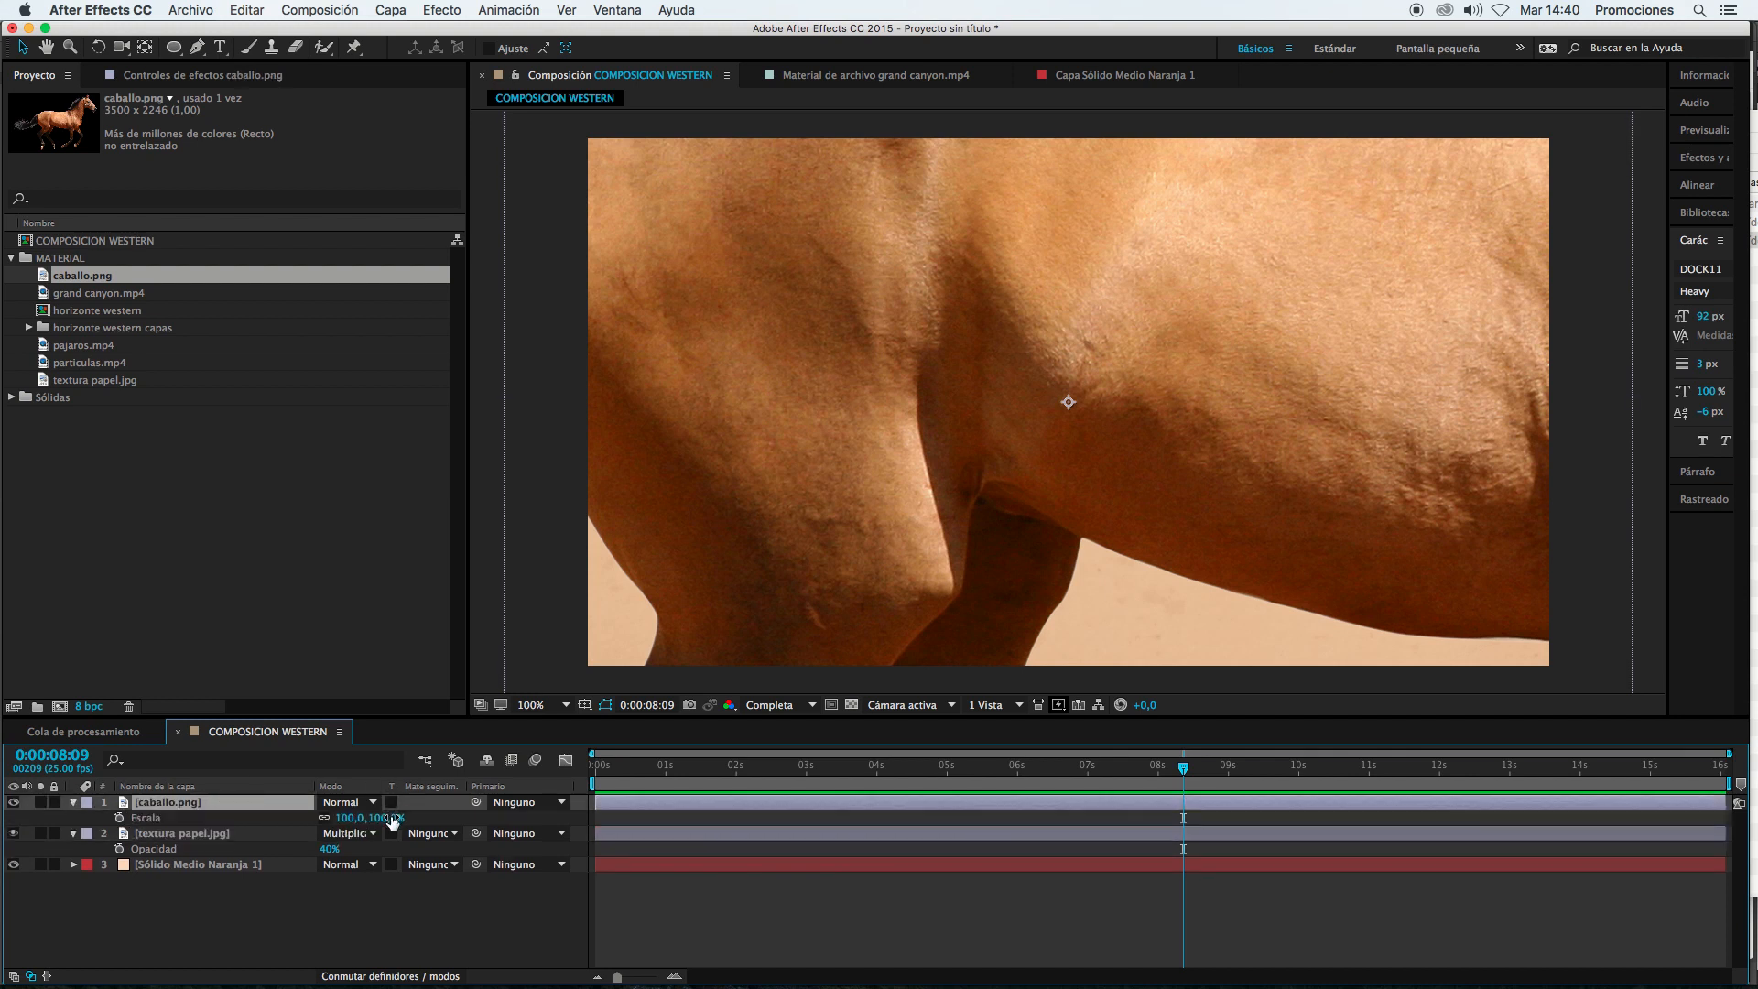
pyautogui.moveTo(391, 820); pyautogui.dragTo(344, 819)
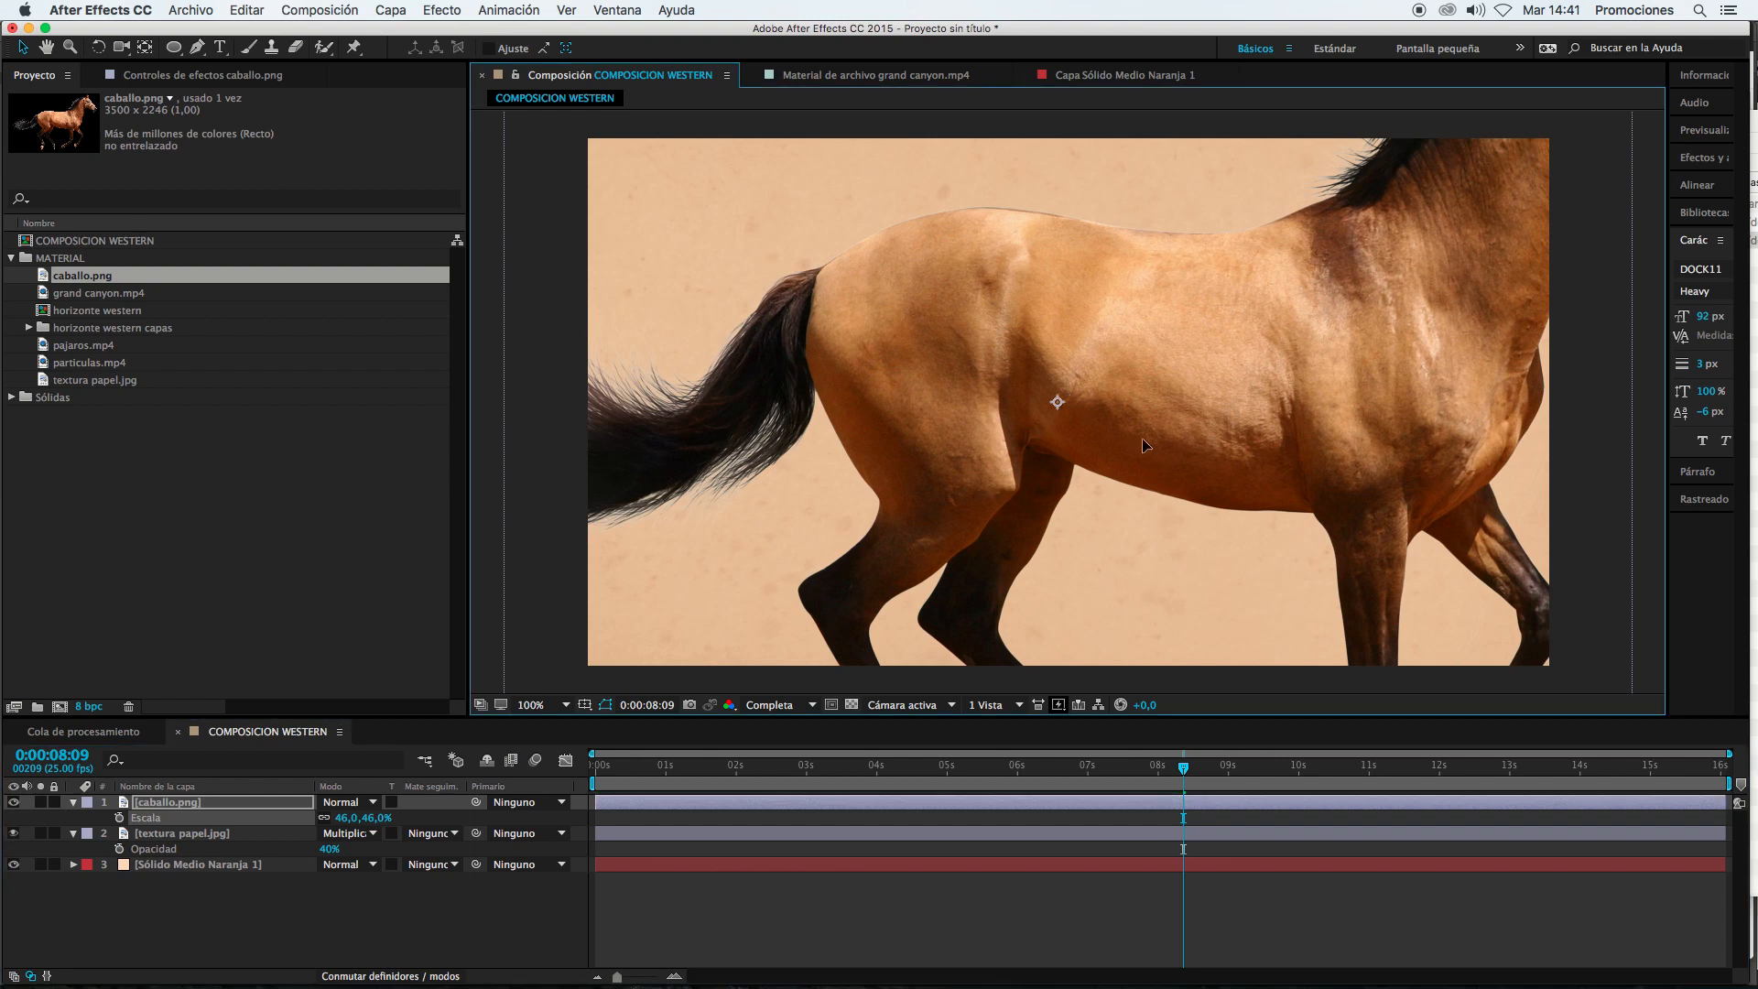
pyautogui.moveTo(1143, 446); pyautogui.dragTo(1171, 497)
# Step: Check the horse's framing against the WESTERN_2016_HD_1.mp4 reference video and set the caballo.png layer's scale to 50%
pyautogui.press('super+Tab')
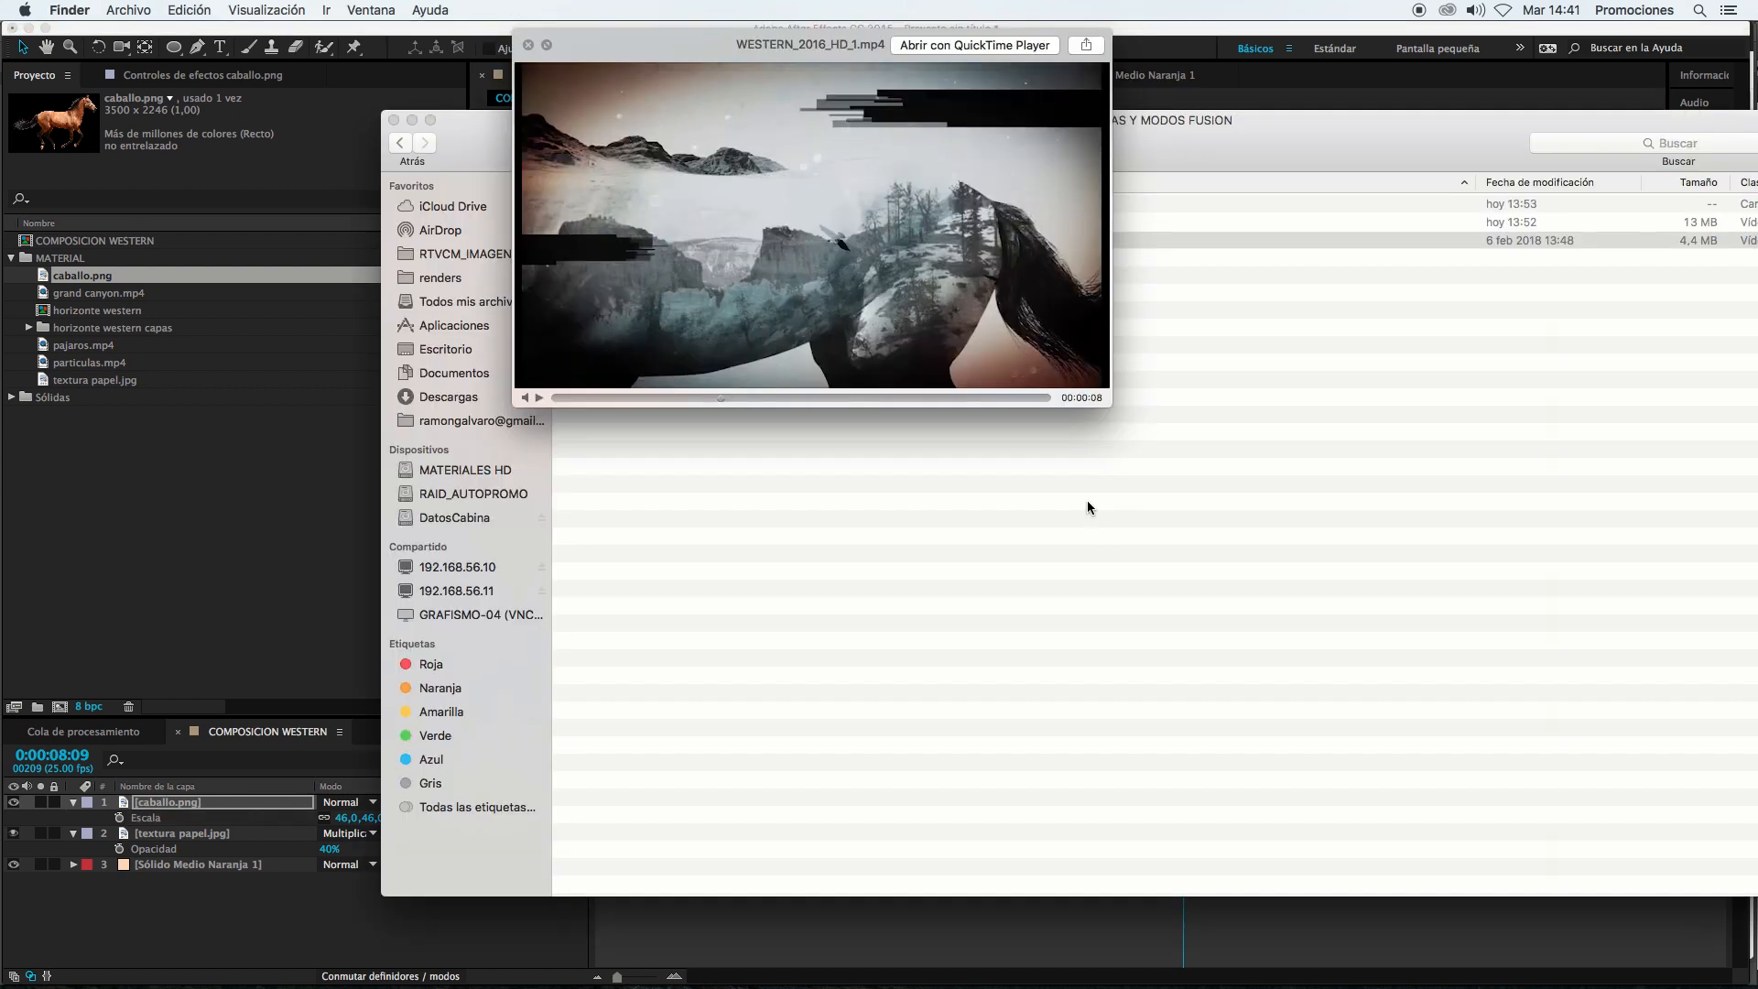
pyautogui.press('super+Tab')
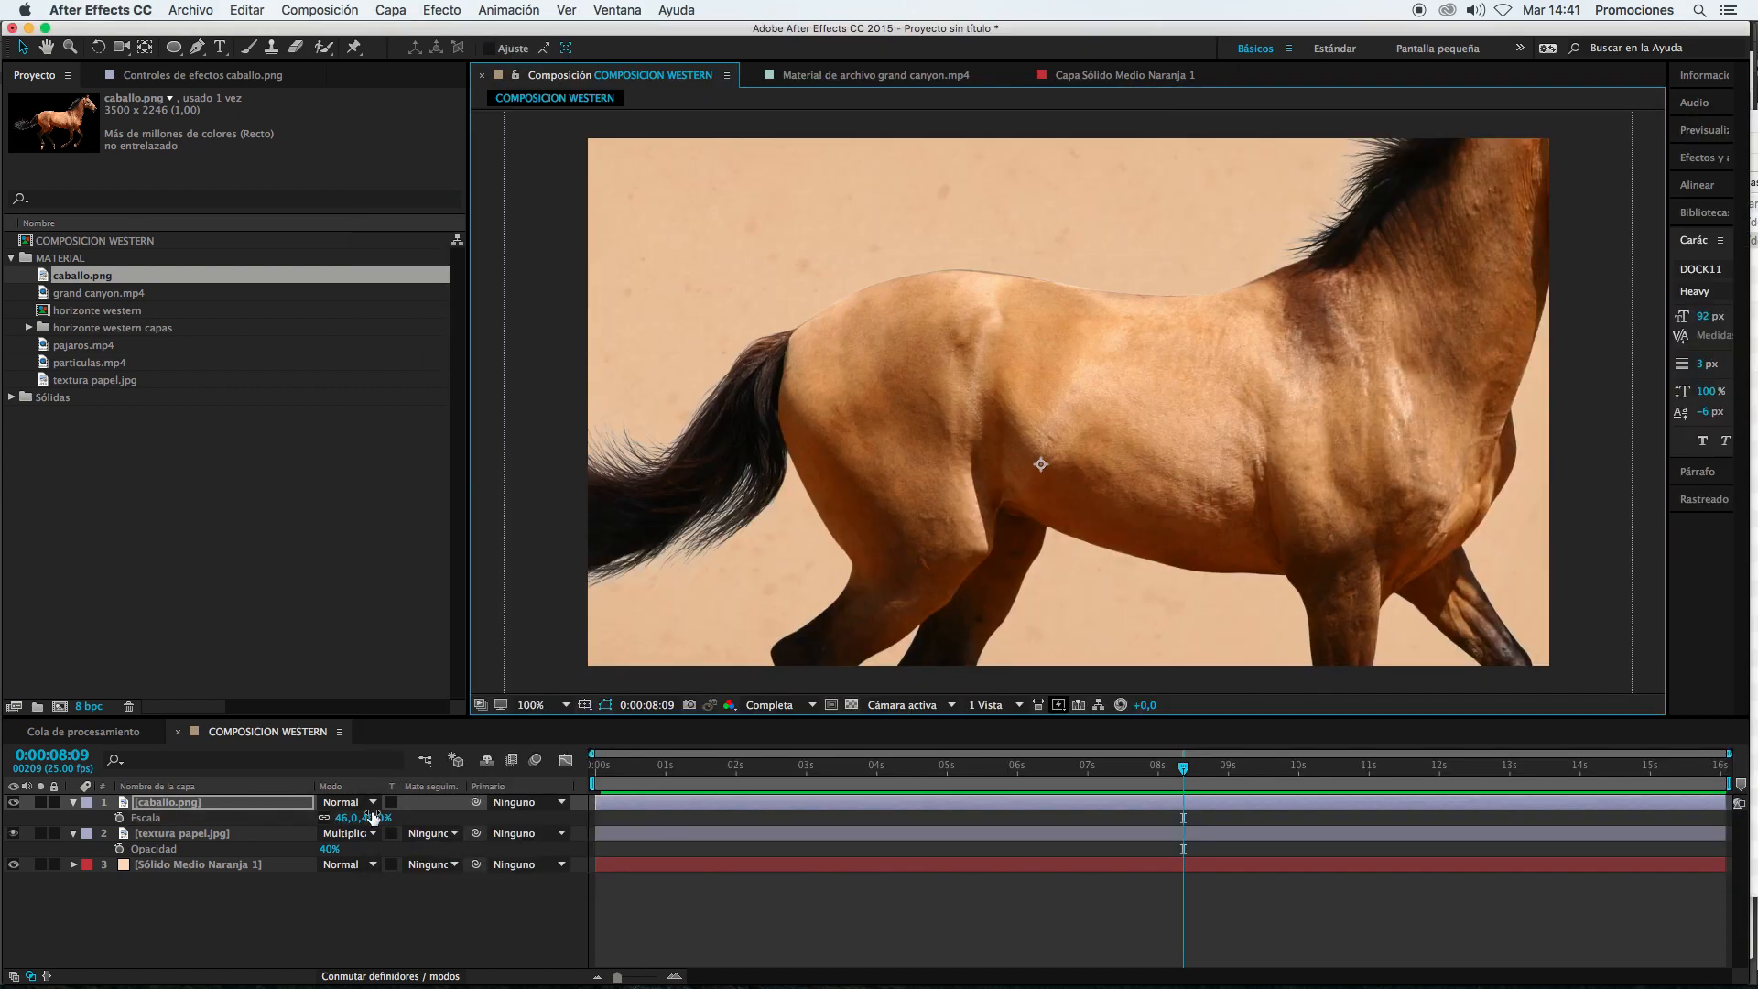
pyautogui.click(376, 818)
pyautogui.press('Up')
pyautogui.press('Up')
pyautogui.press('Up')
pyautogui.press('Up')
pyautogui.press('Up')
pyautogui.press('Up')
pyautogui.press('Up')
pyautogui.press('Up')
pyautogui.press('Down')
pyautogui.press('Down')
pyautogui.press('Down')
pyautogui.press('Down')
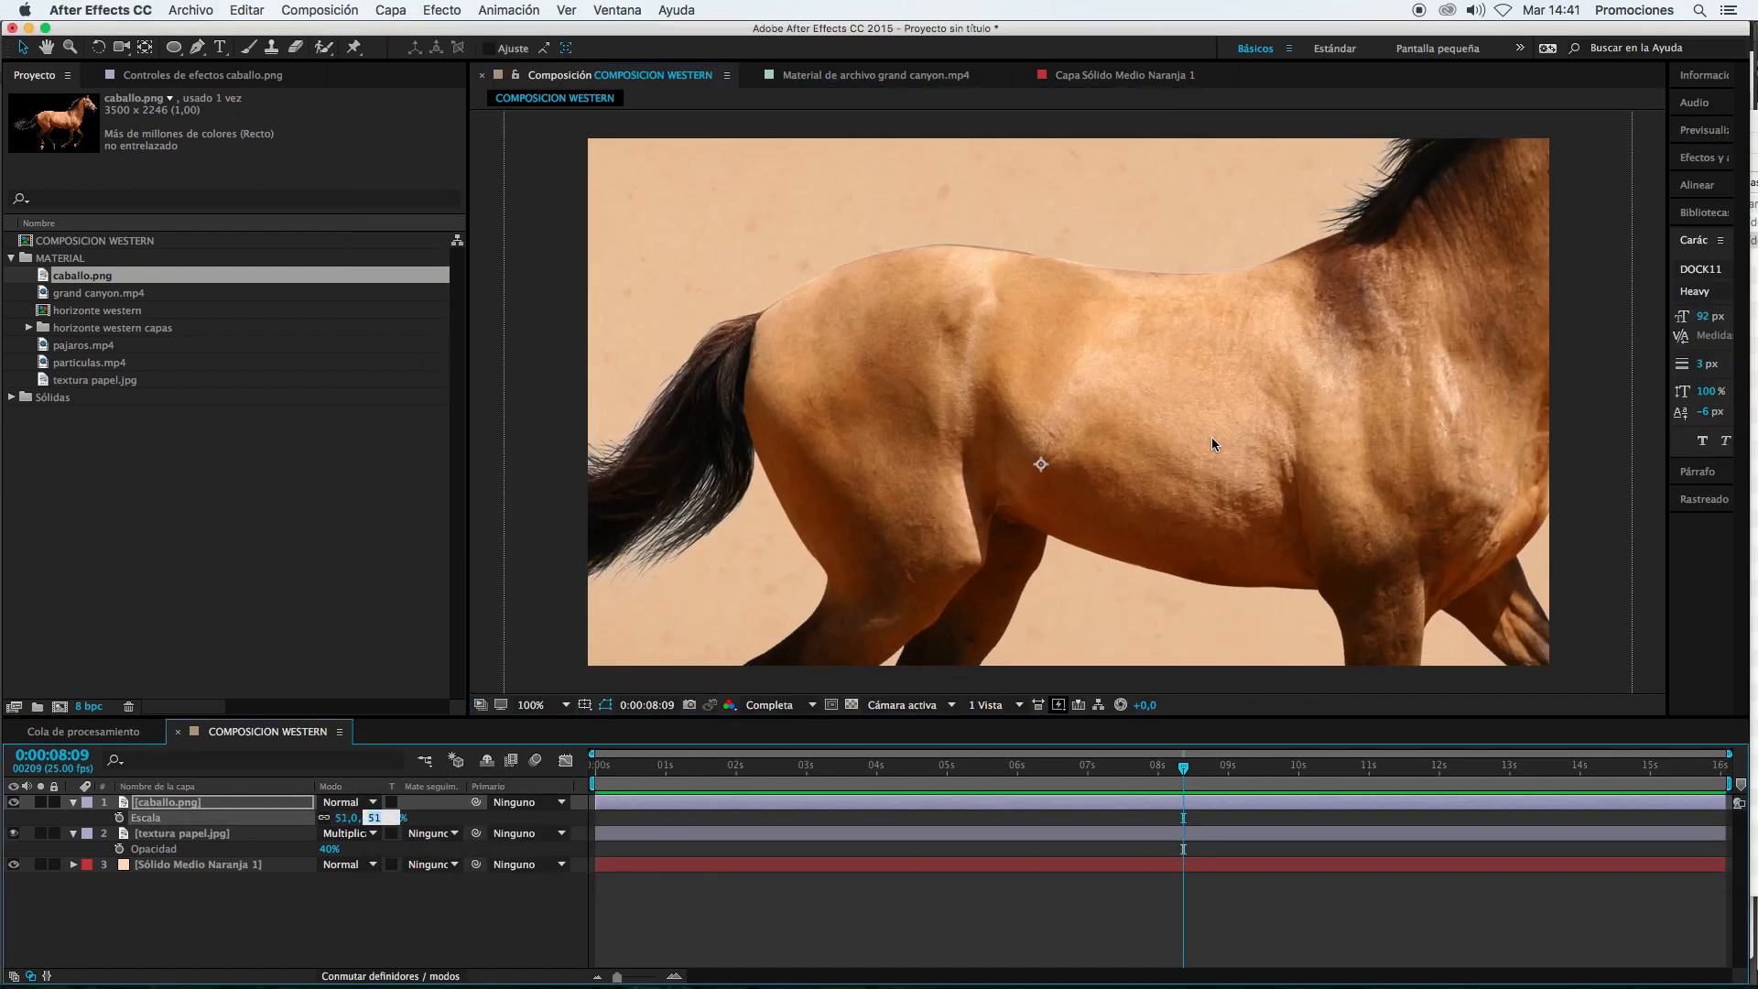
# Step: Reposition the horse so its body fills the lower part of the frame, with the head and hooves out of frame
pyautogui.moveTo(1214, 434); pyautogui.dragTo(1217, 503)
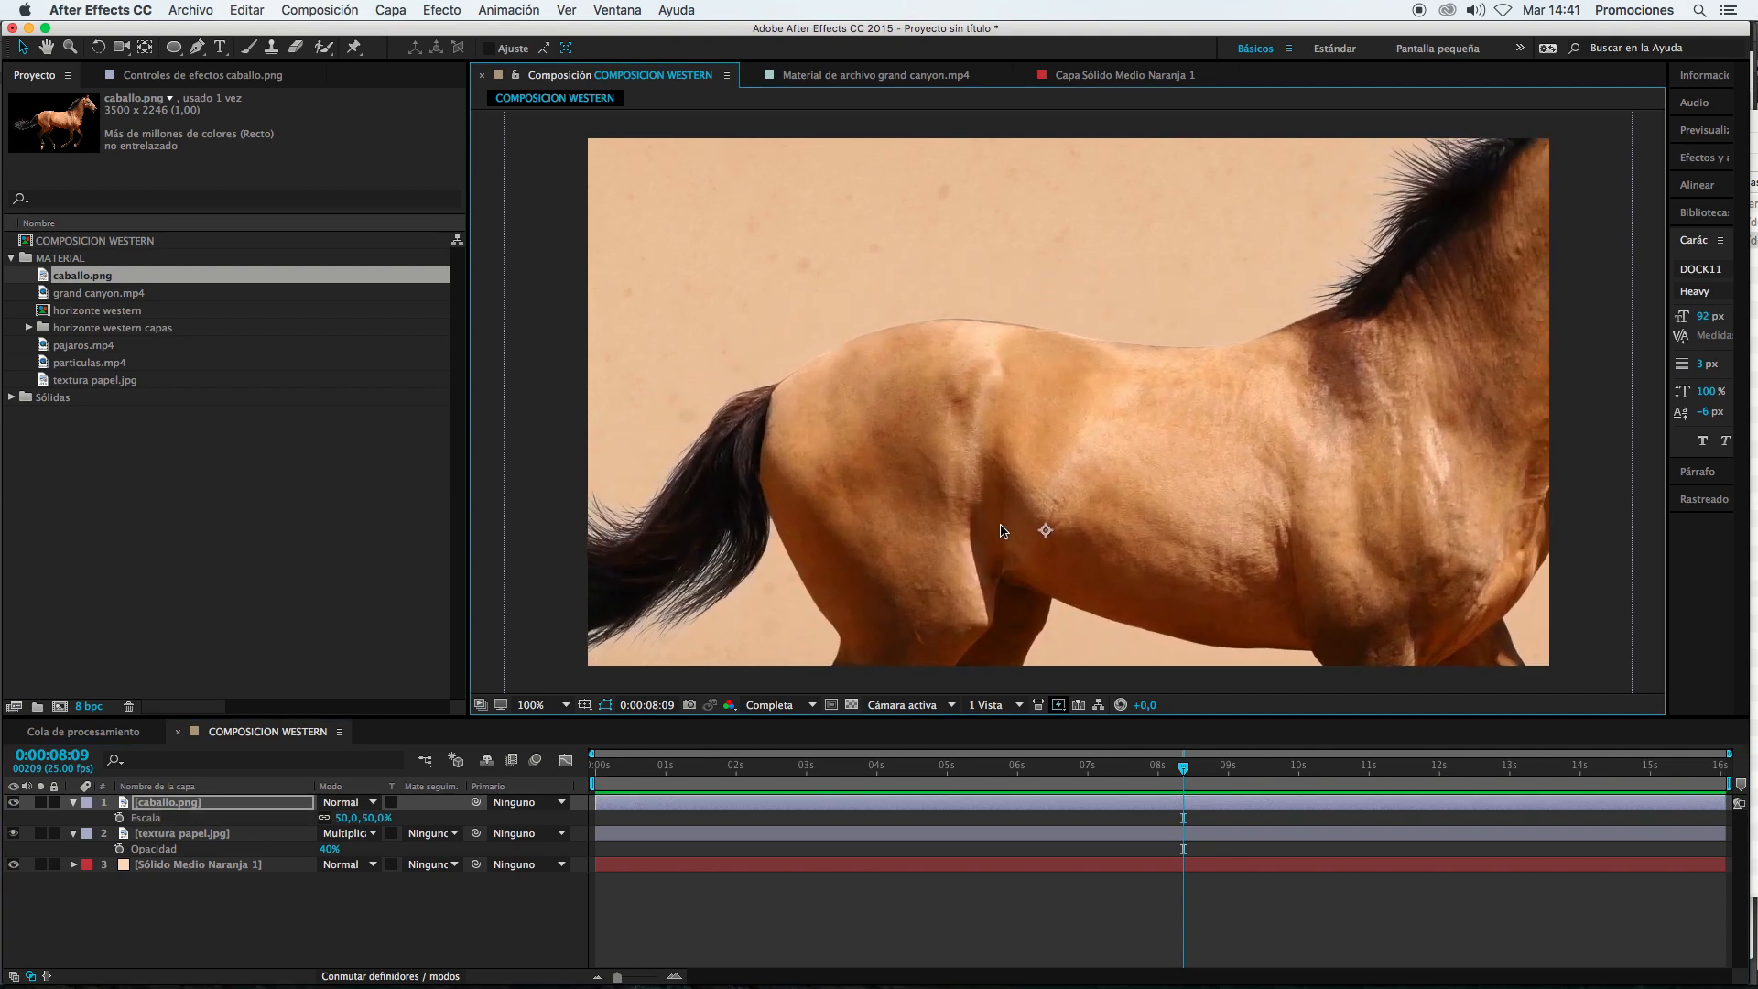
pyautogui.moveTo(1066, 484)
pyautogui.mouseDown()
pyautogui.moveTo(832, 493)
pyautogui.moveTo(1079, 463)
pyautogui.mouseUp()
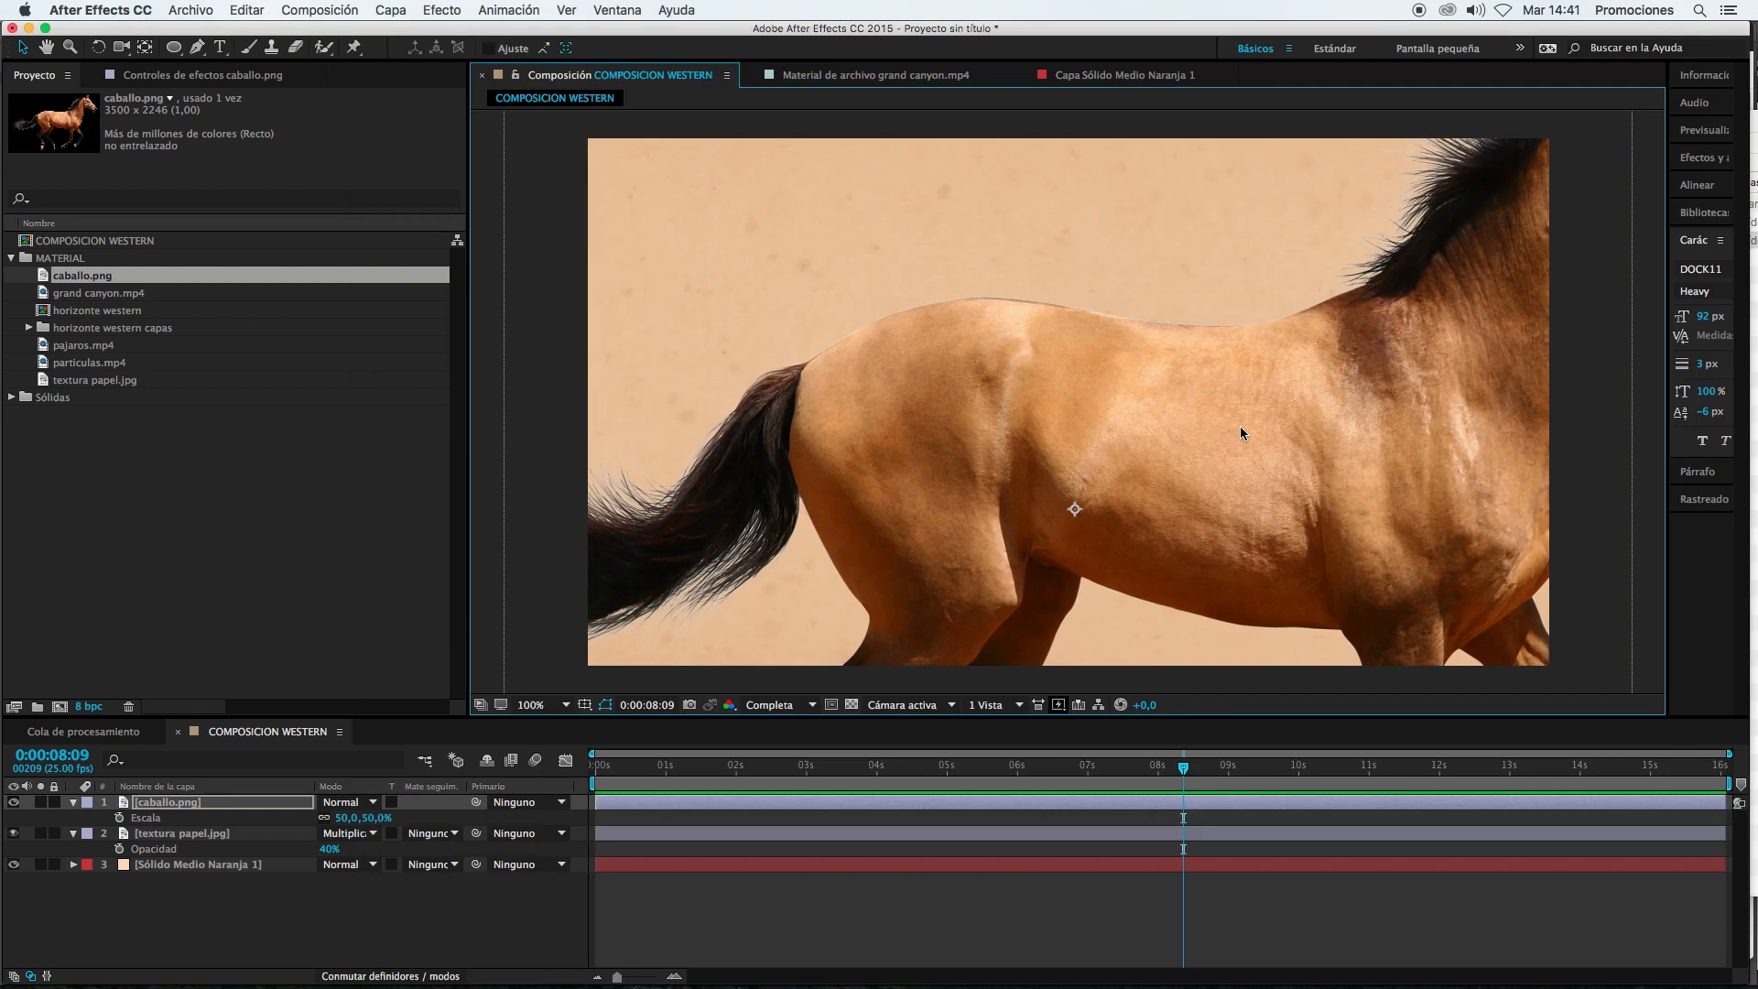
pyautogui.moveTo(1240, 432); pyautogui.dragTo(1140, 437)
pyautogui.moveTo(1140, 437); pyautogui.dragTo(1154, 437)
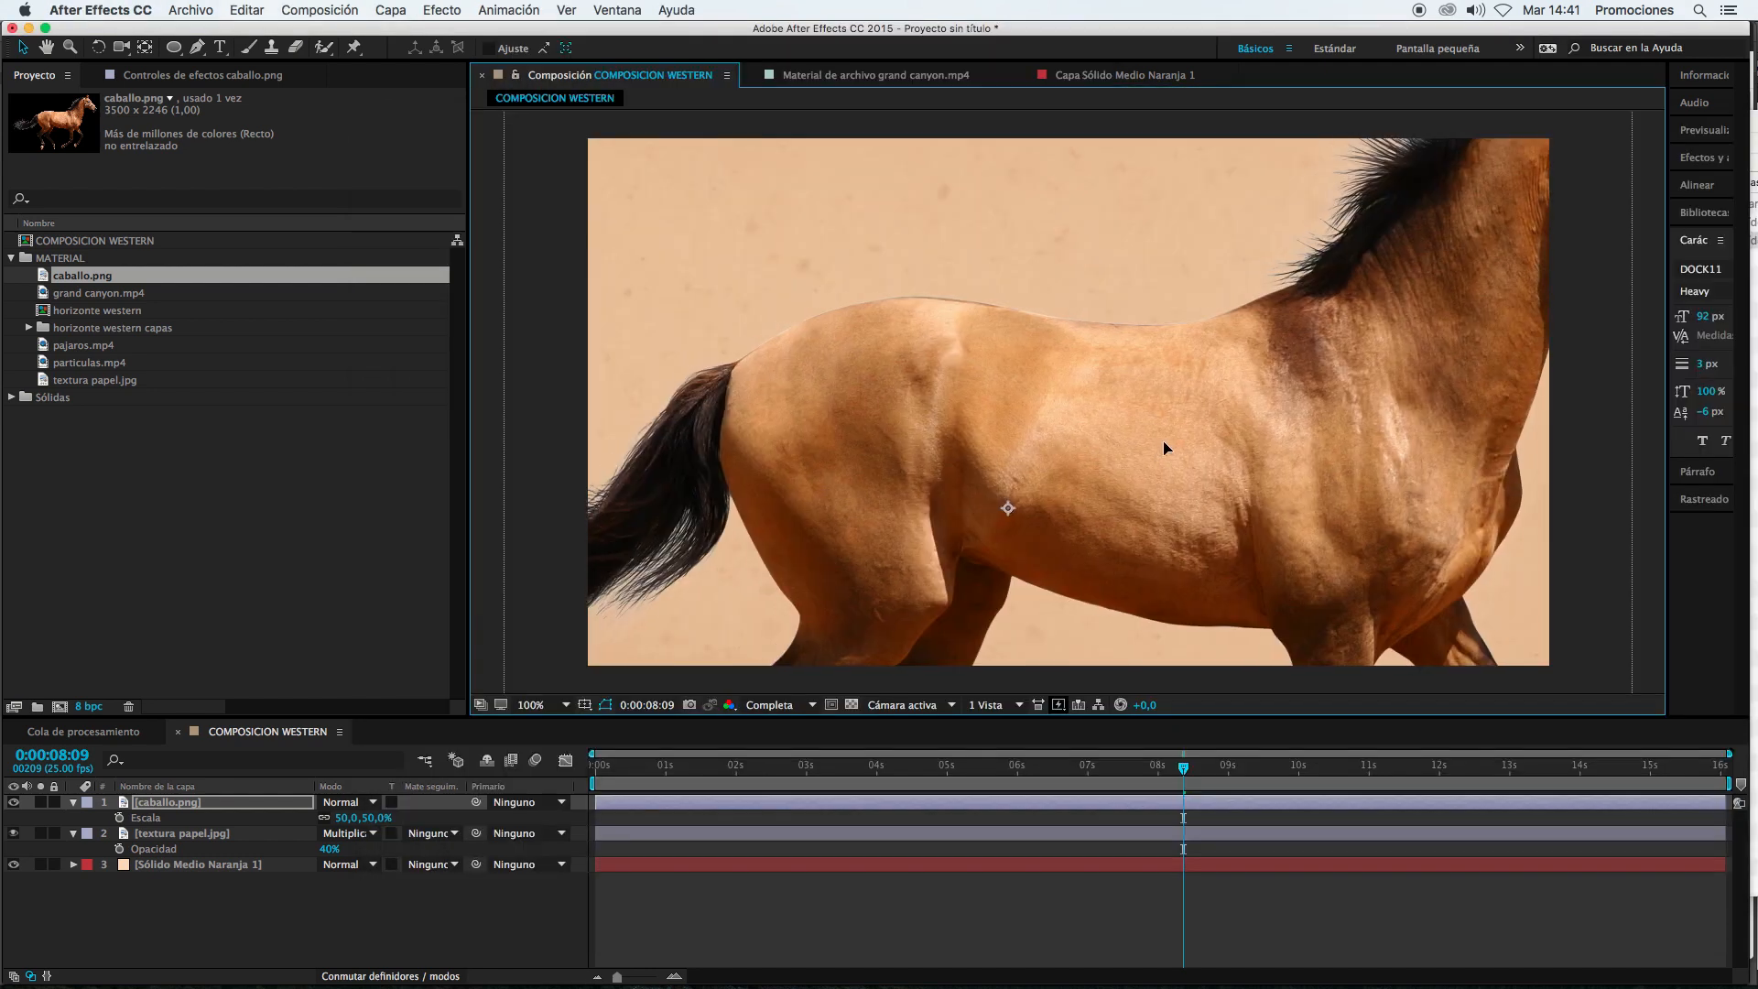
pyautogui.moveTo(1165, 451); pyautogui.dragTo(1175, 440)
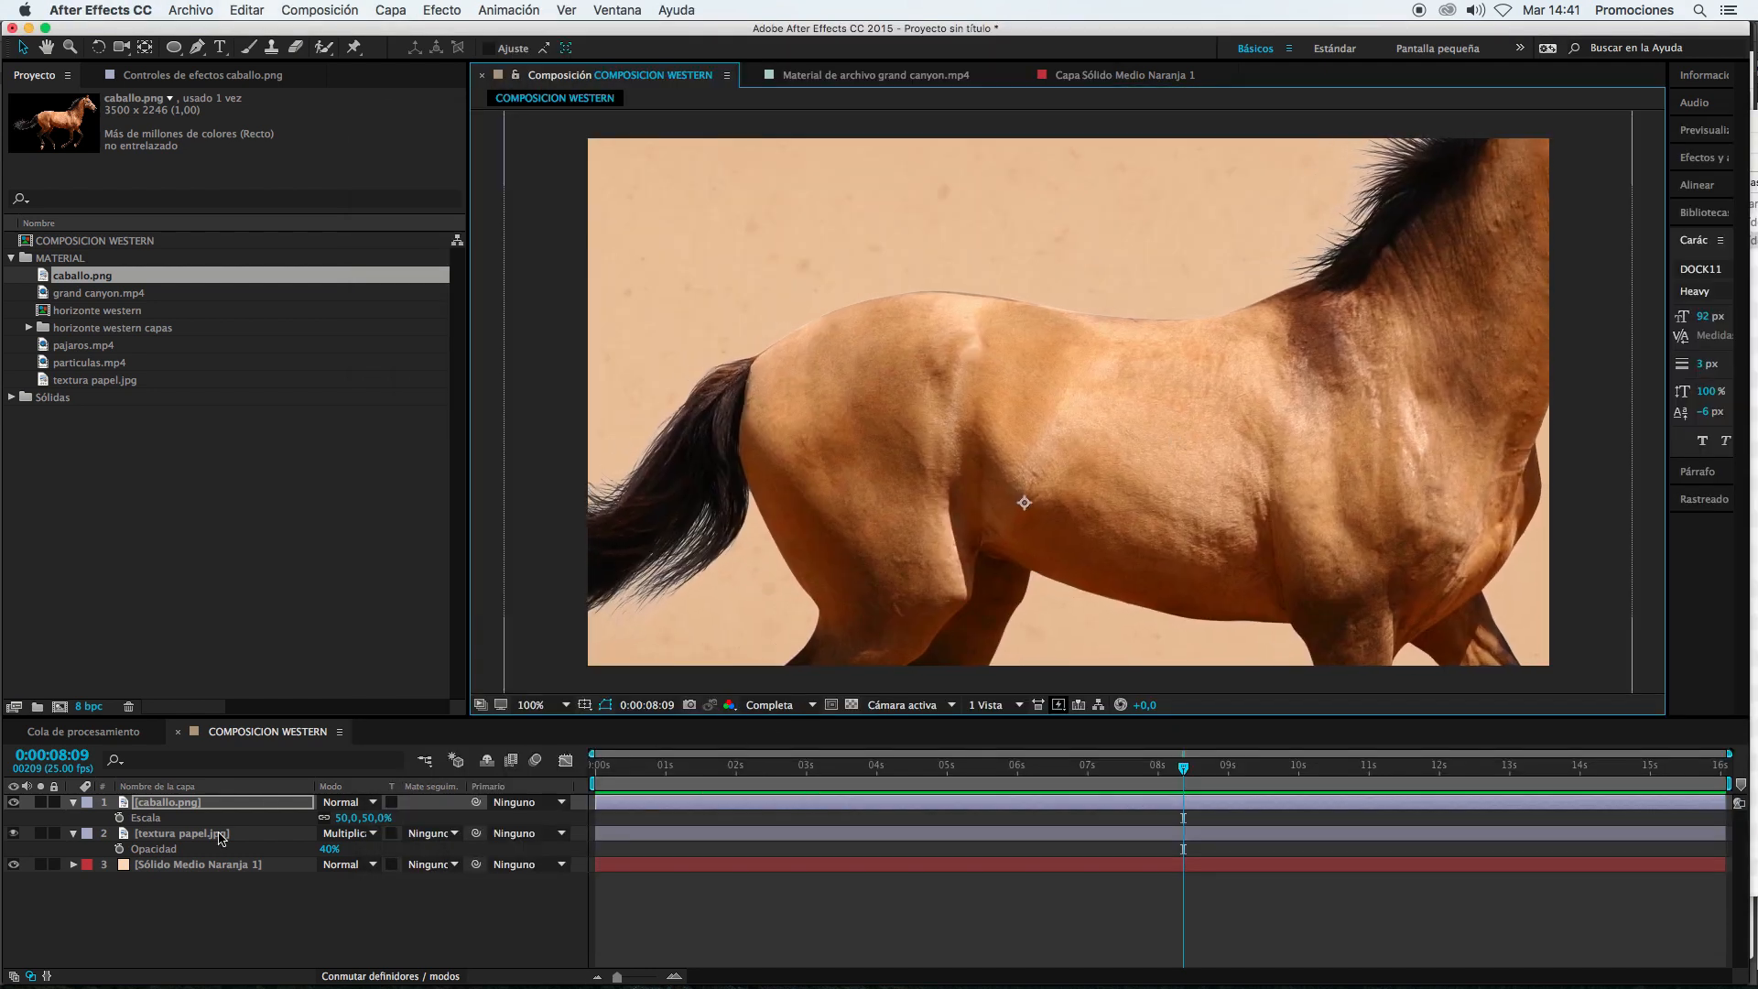
# Step: Start a Pen mask on the caballo.png layer with a smooth curve running just above the horse's rump and back
pyautogui.click(238, 806)
pyautogui.press('g')
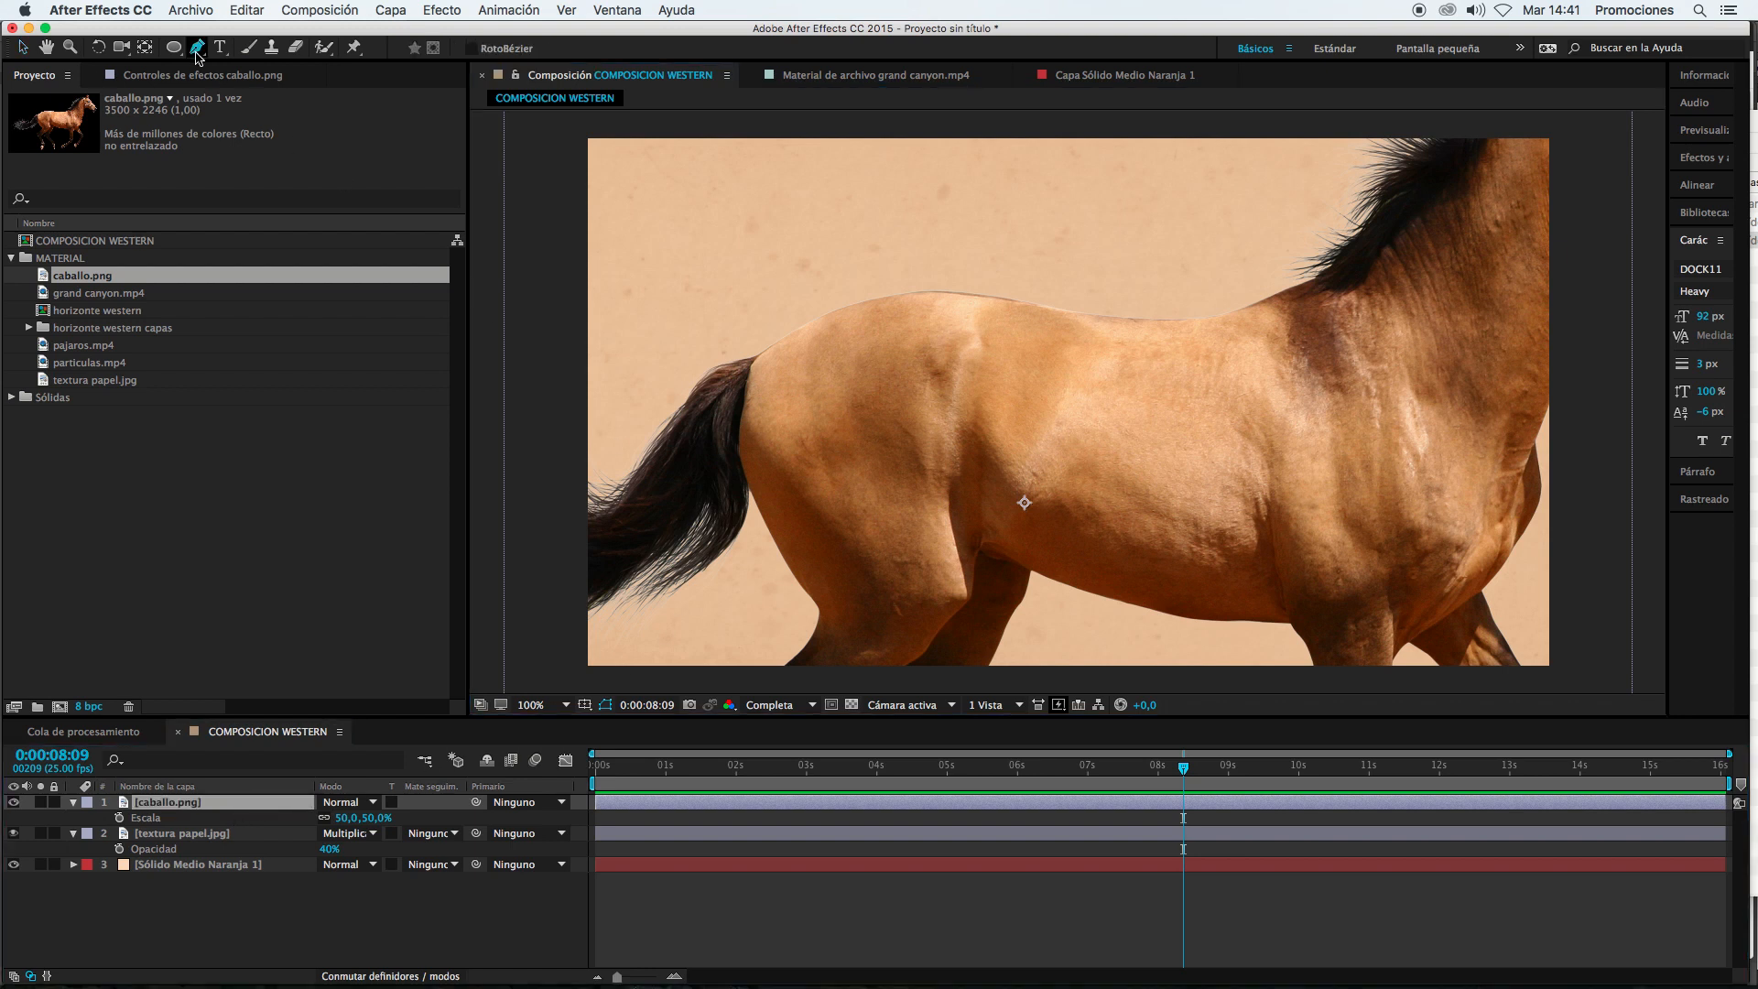
pyautogui.click(173, 835)
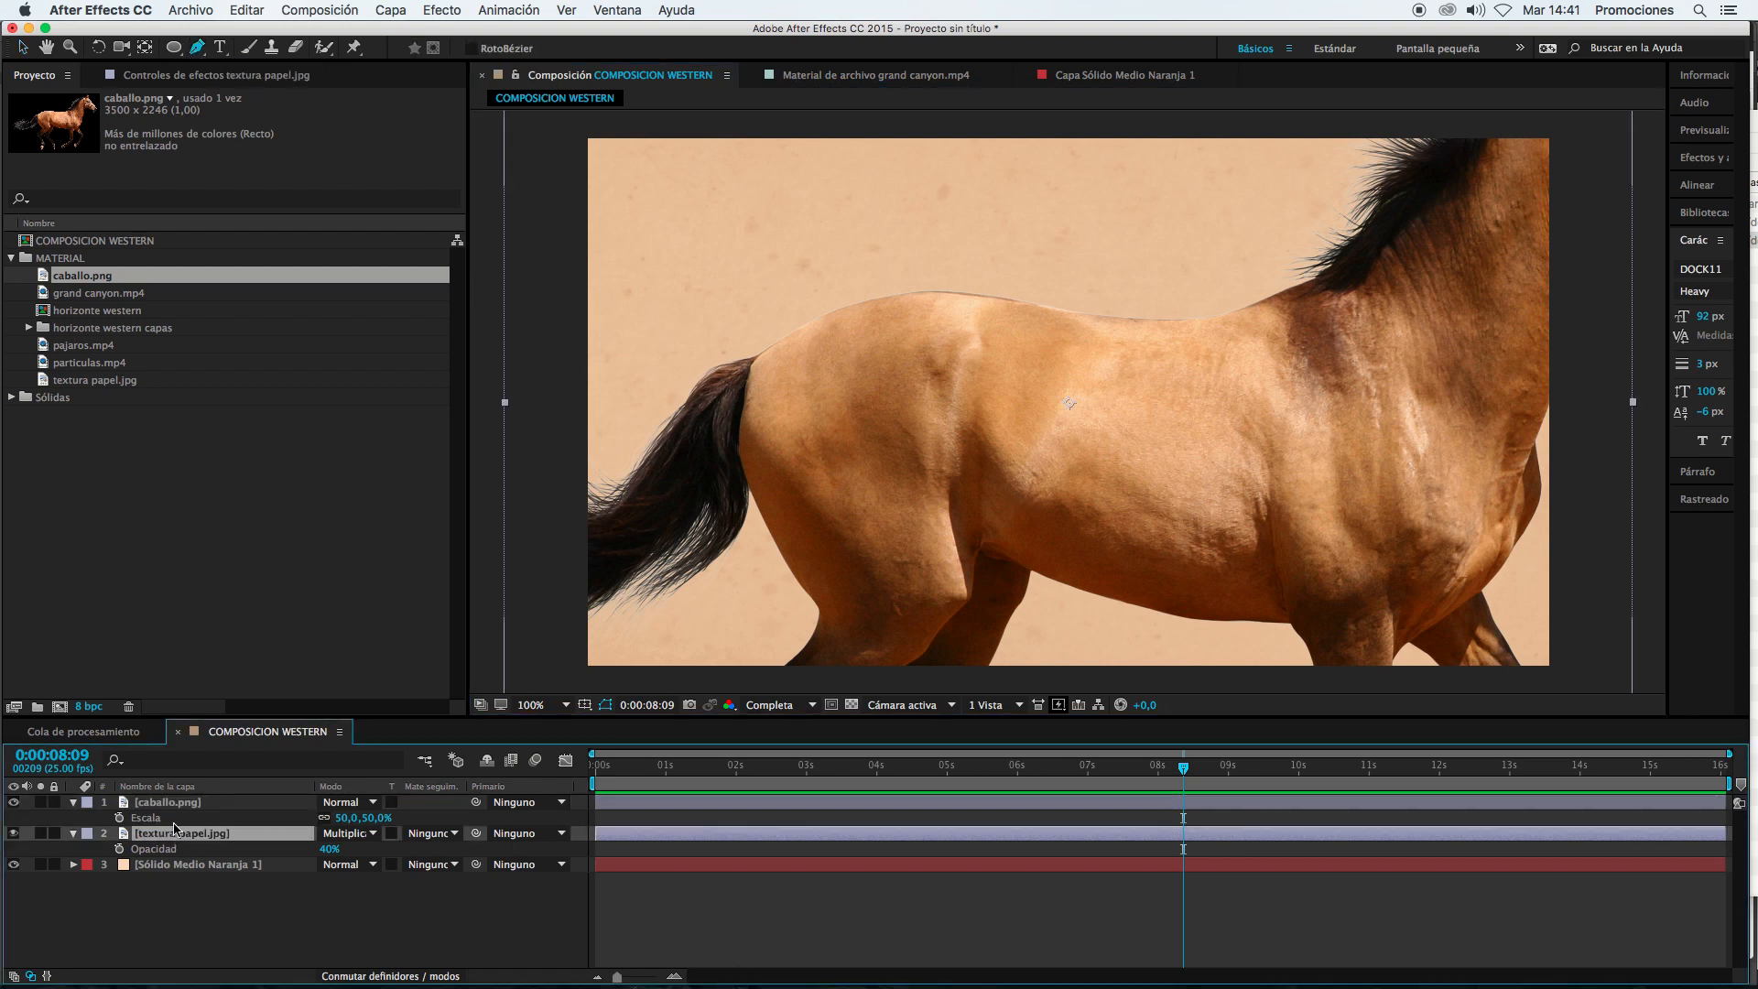
pyautogui.click(172, 805)
pyautogui.click(212, 949)
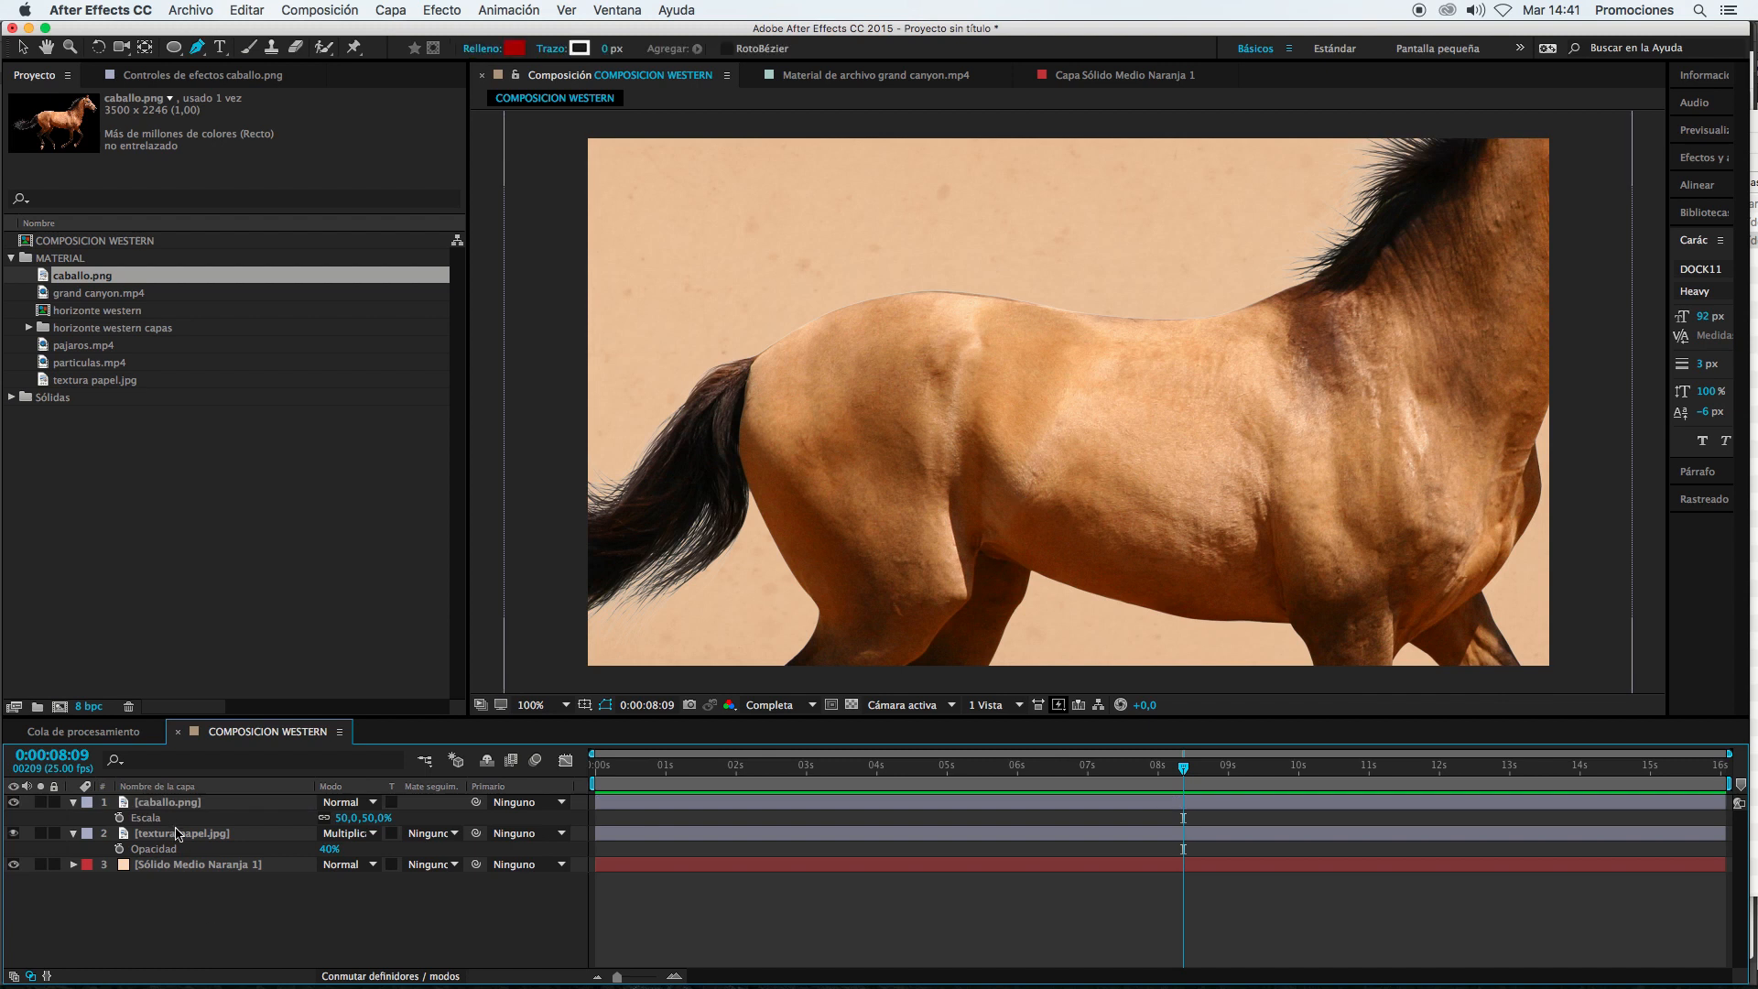
pyautogui.click(194, 800)
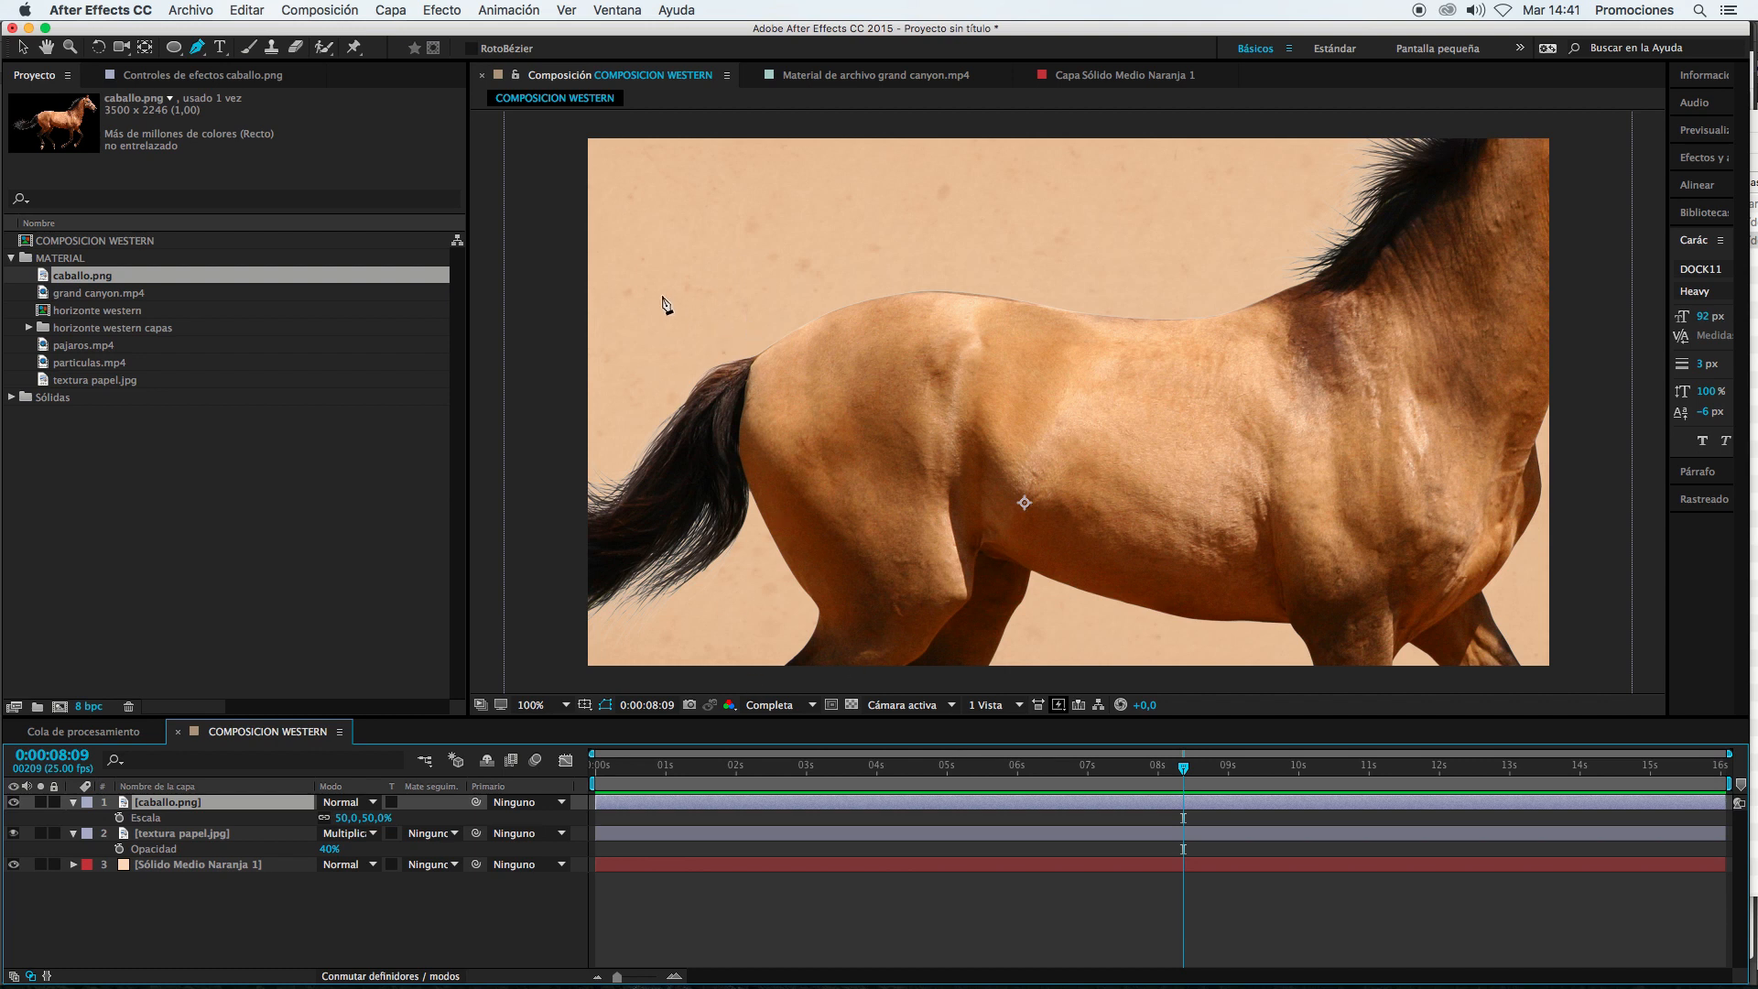
pyautogui.click(641, 303)
pyautogui.click(744, 258)
pyautogui.click(847, 242)
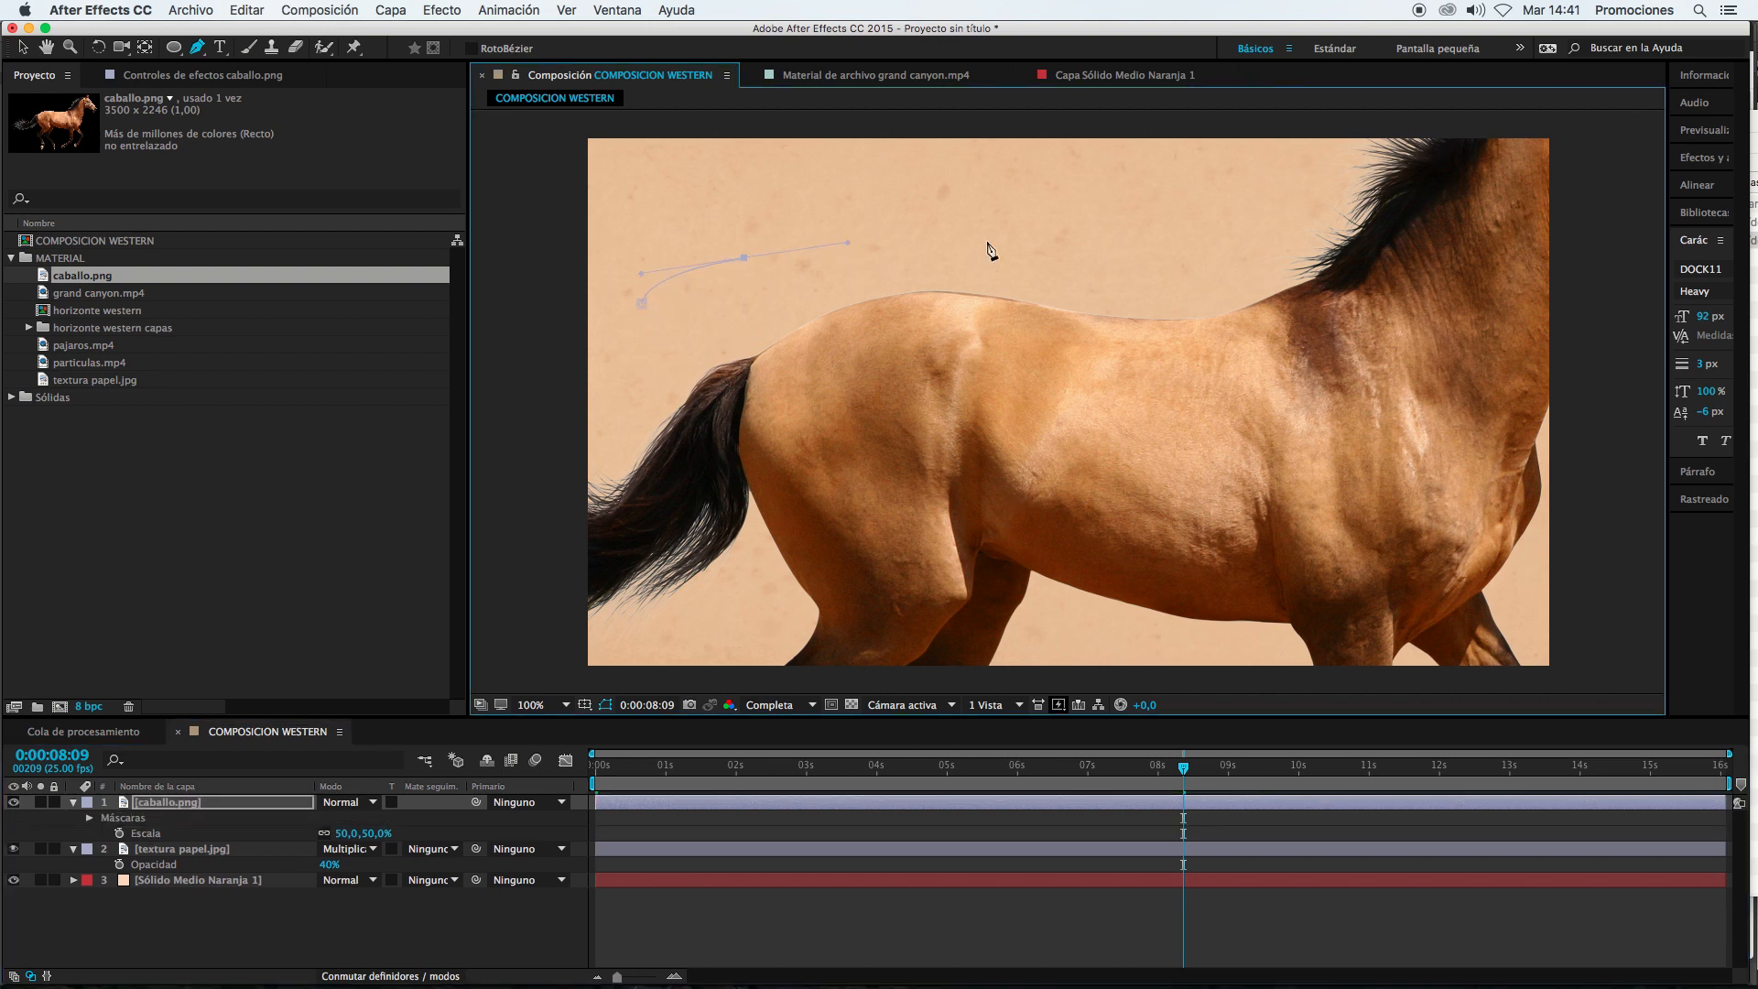
pyautogui.click(979, 251)
pyautogui.click(1050, 263)
pyautogui.click(1124, 273)
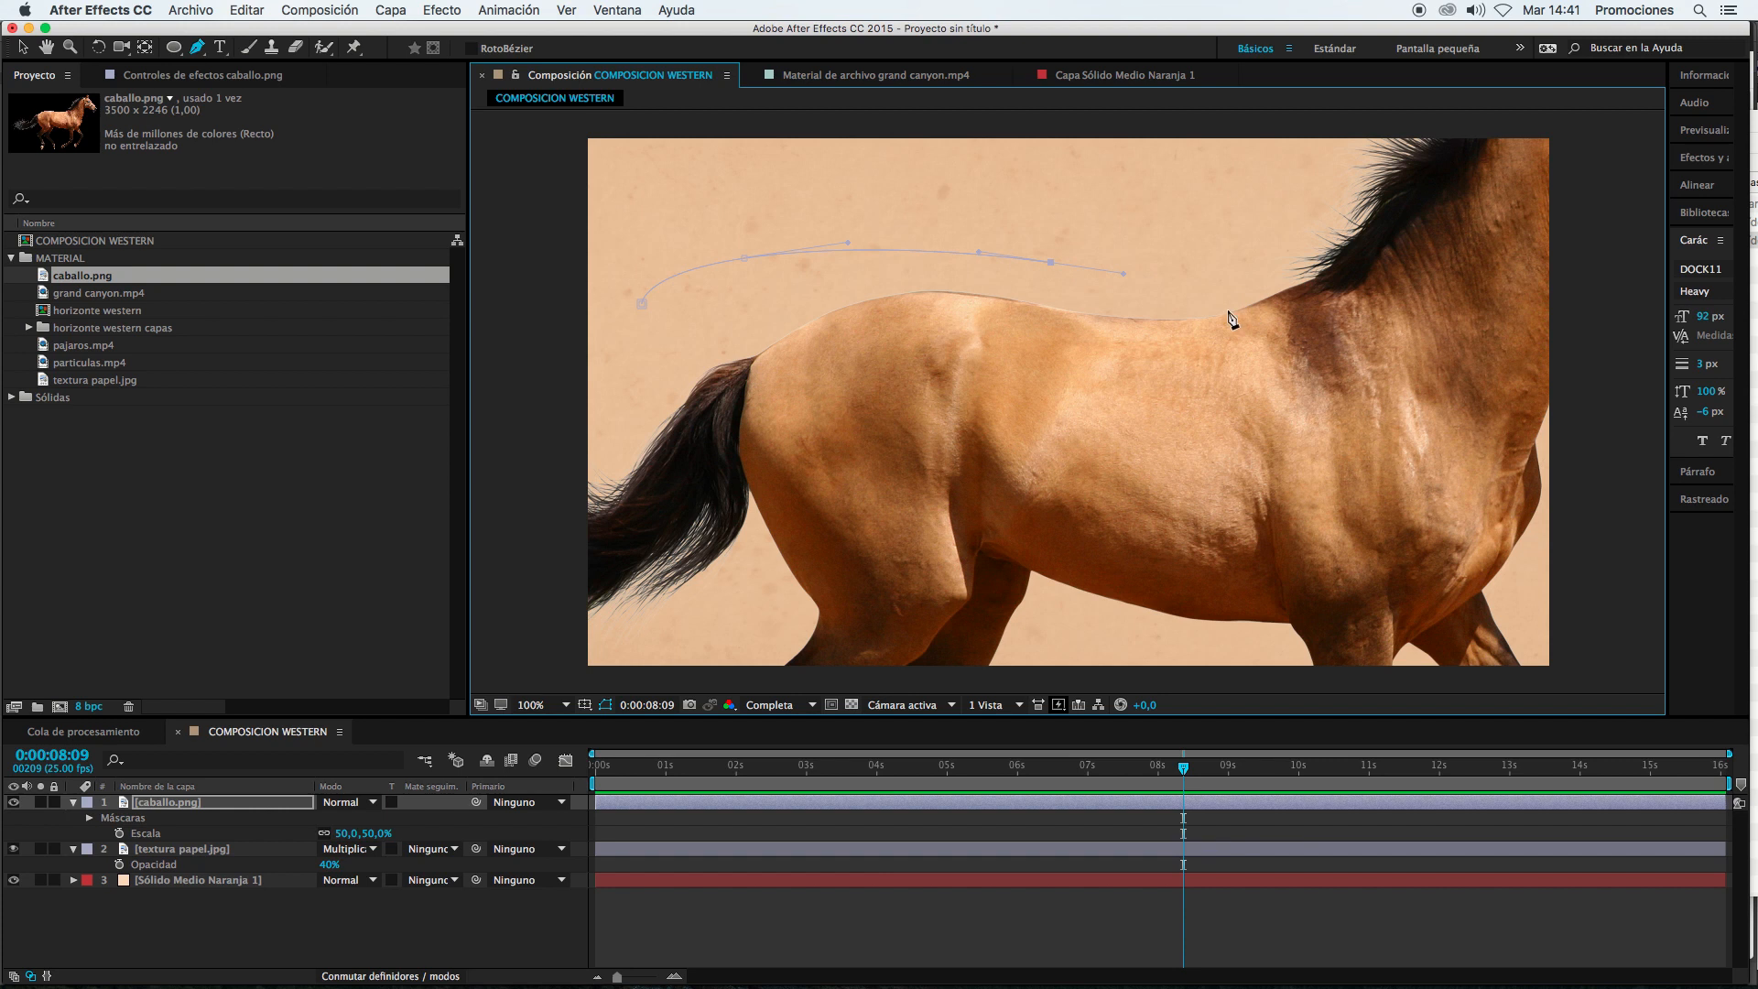
# Step: Continue the mask across the base of the neck, around the outside of the frame, and close it at its starting point
pyautogui.moveTo(1236, 309); pyautogui.dragTo(1255, 313)
pyautogui.moveTo(1498, 291); pyautogui.dragTo(1586, 314)
pyautogui.moveTo(1617, 511); pyautogui.dragTo(1612, 610)
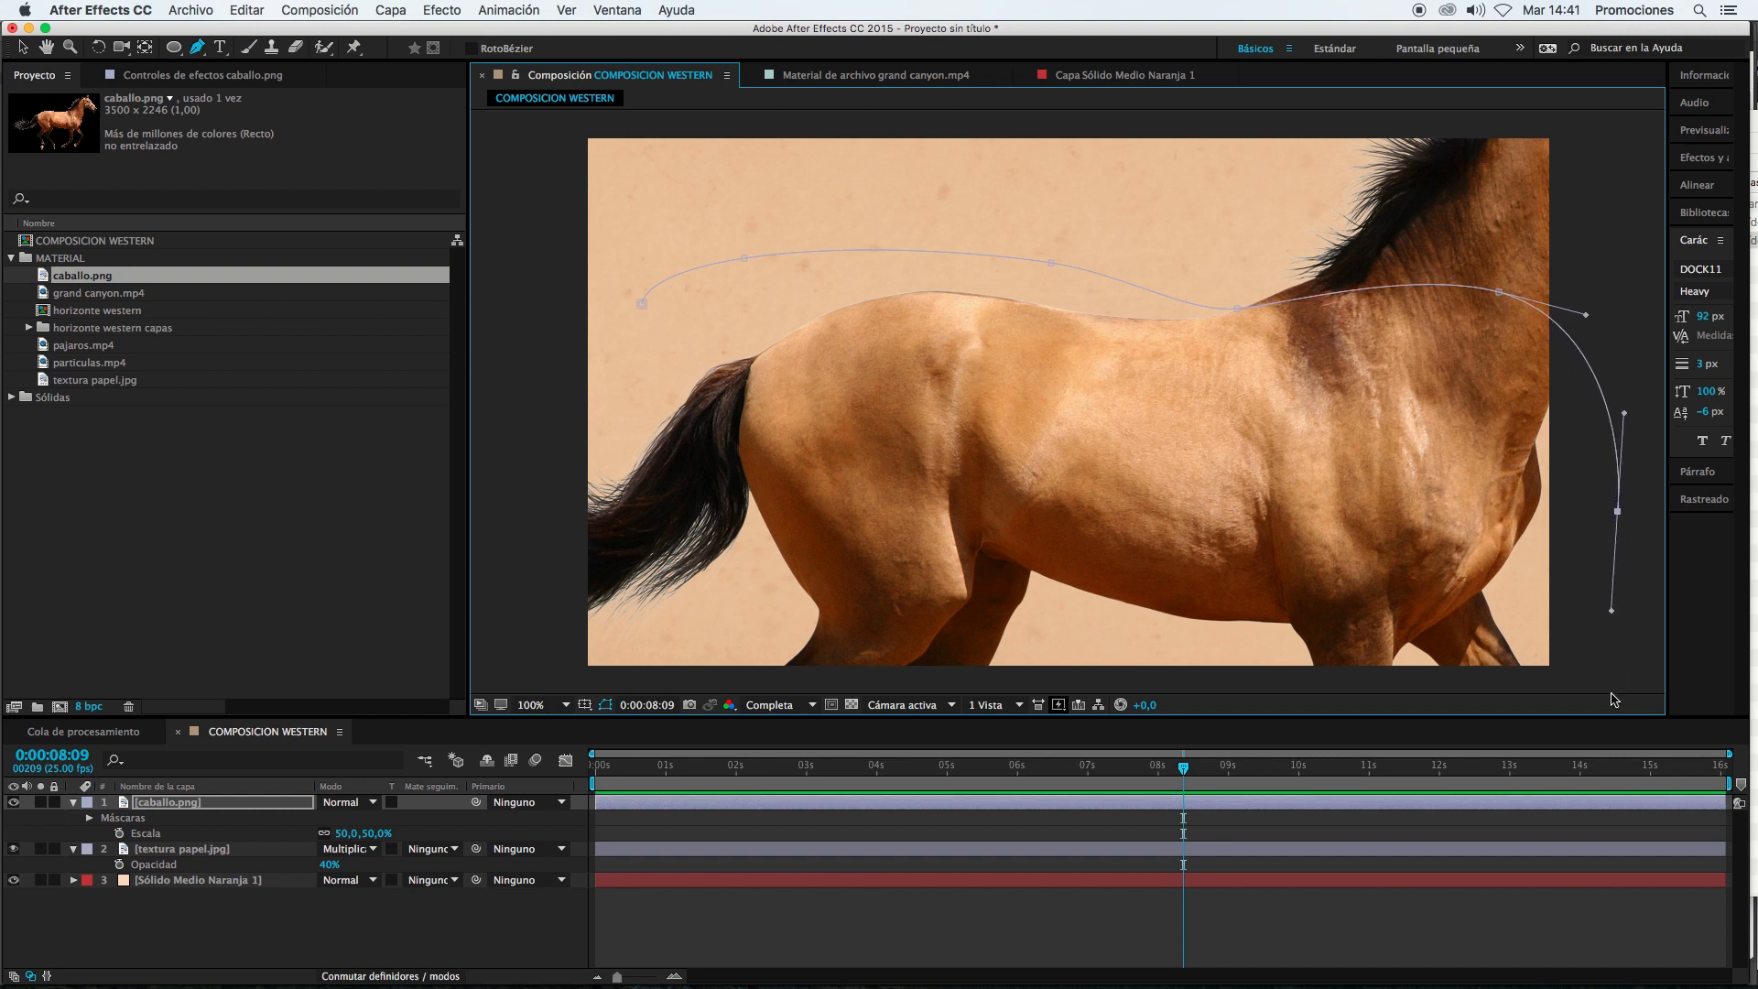
pyautogui.moveTo(1601, 718); pyautogui.dragTo(926, 726)
pyautogui.click(523, 714)
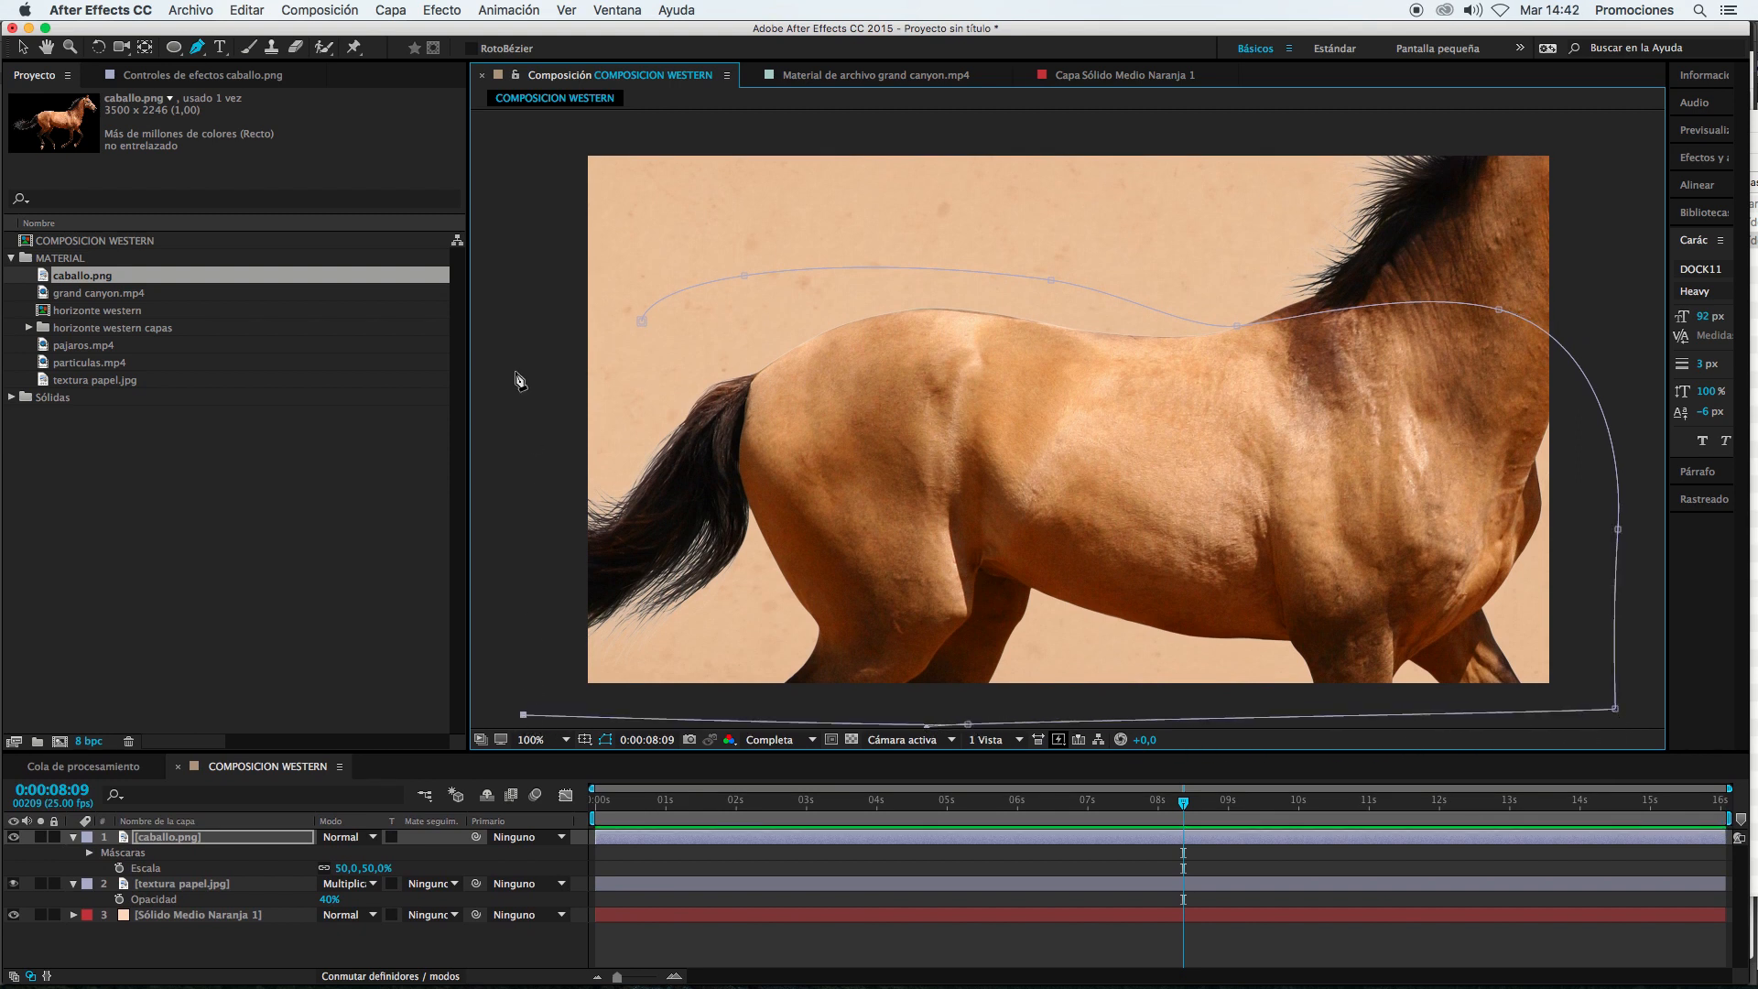
pyautogui.click(510, 344)
pyautogui.click(642, 321)
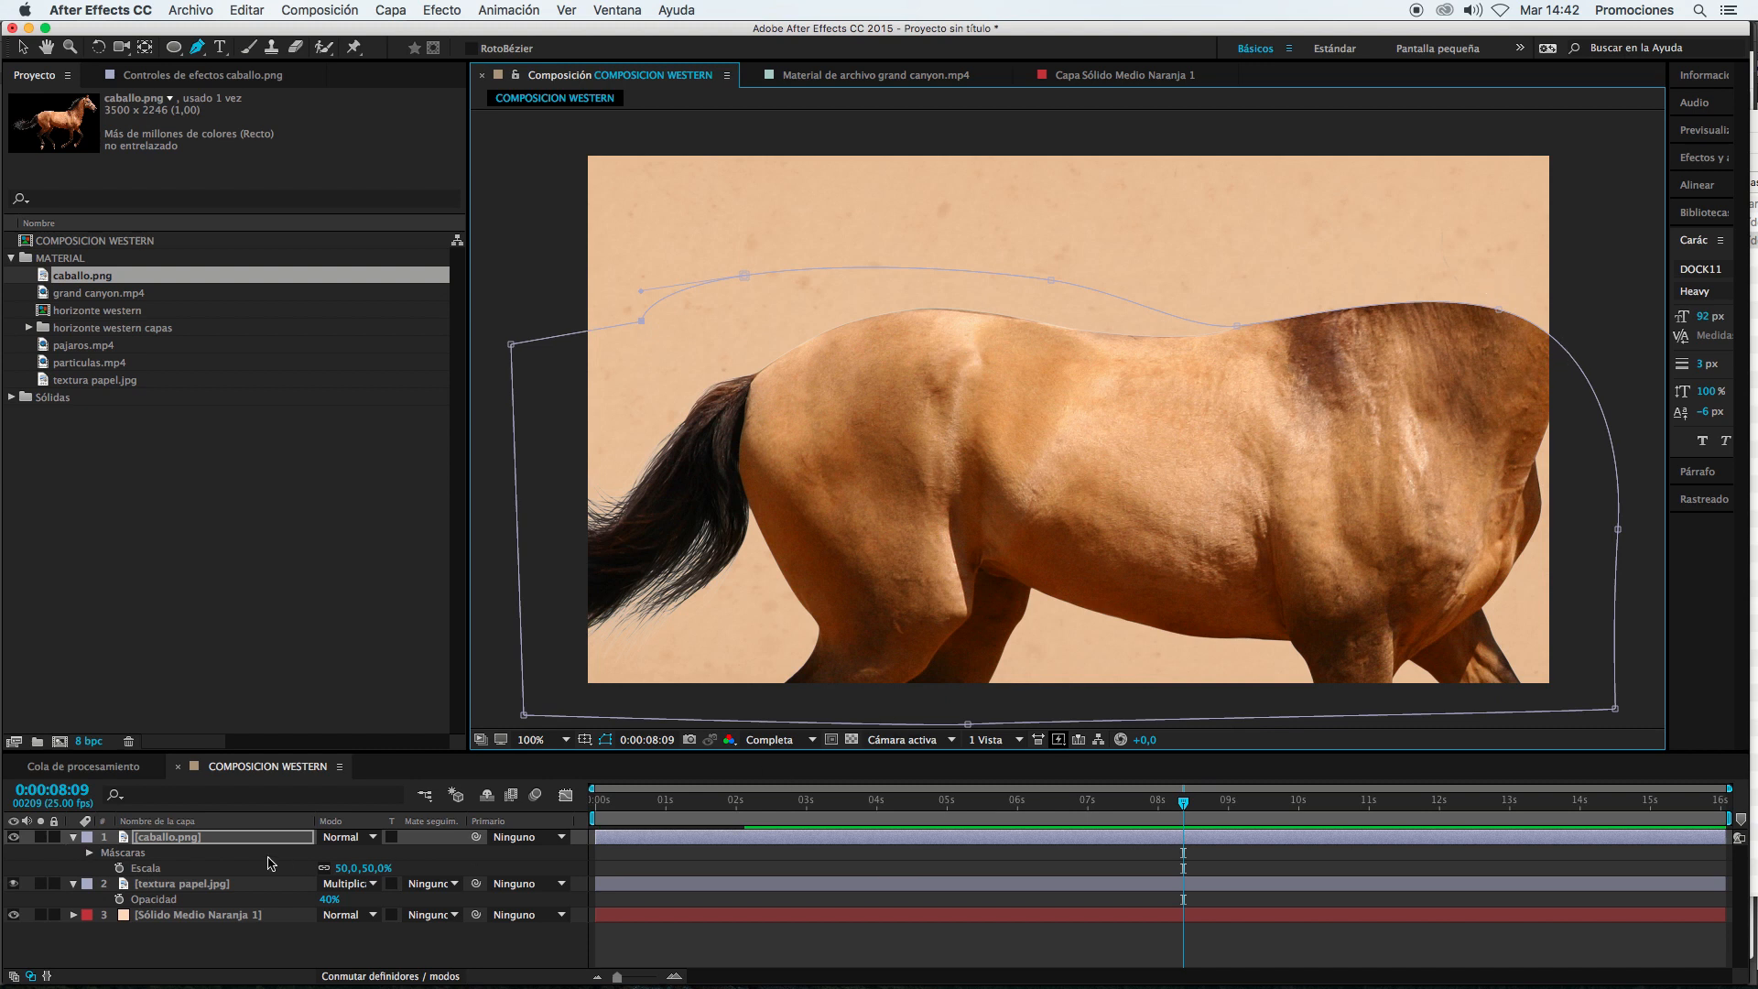
# Step: Expand the properties of Máscara 1 on the caballo.png layer and set its feather to 61 pixels
pyautogui.click(197, 885)
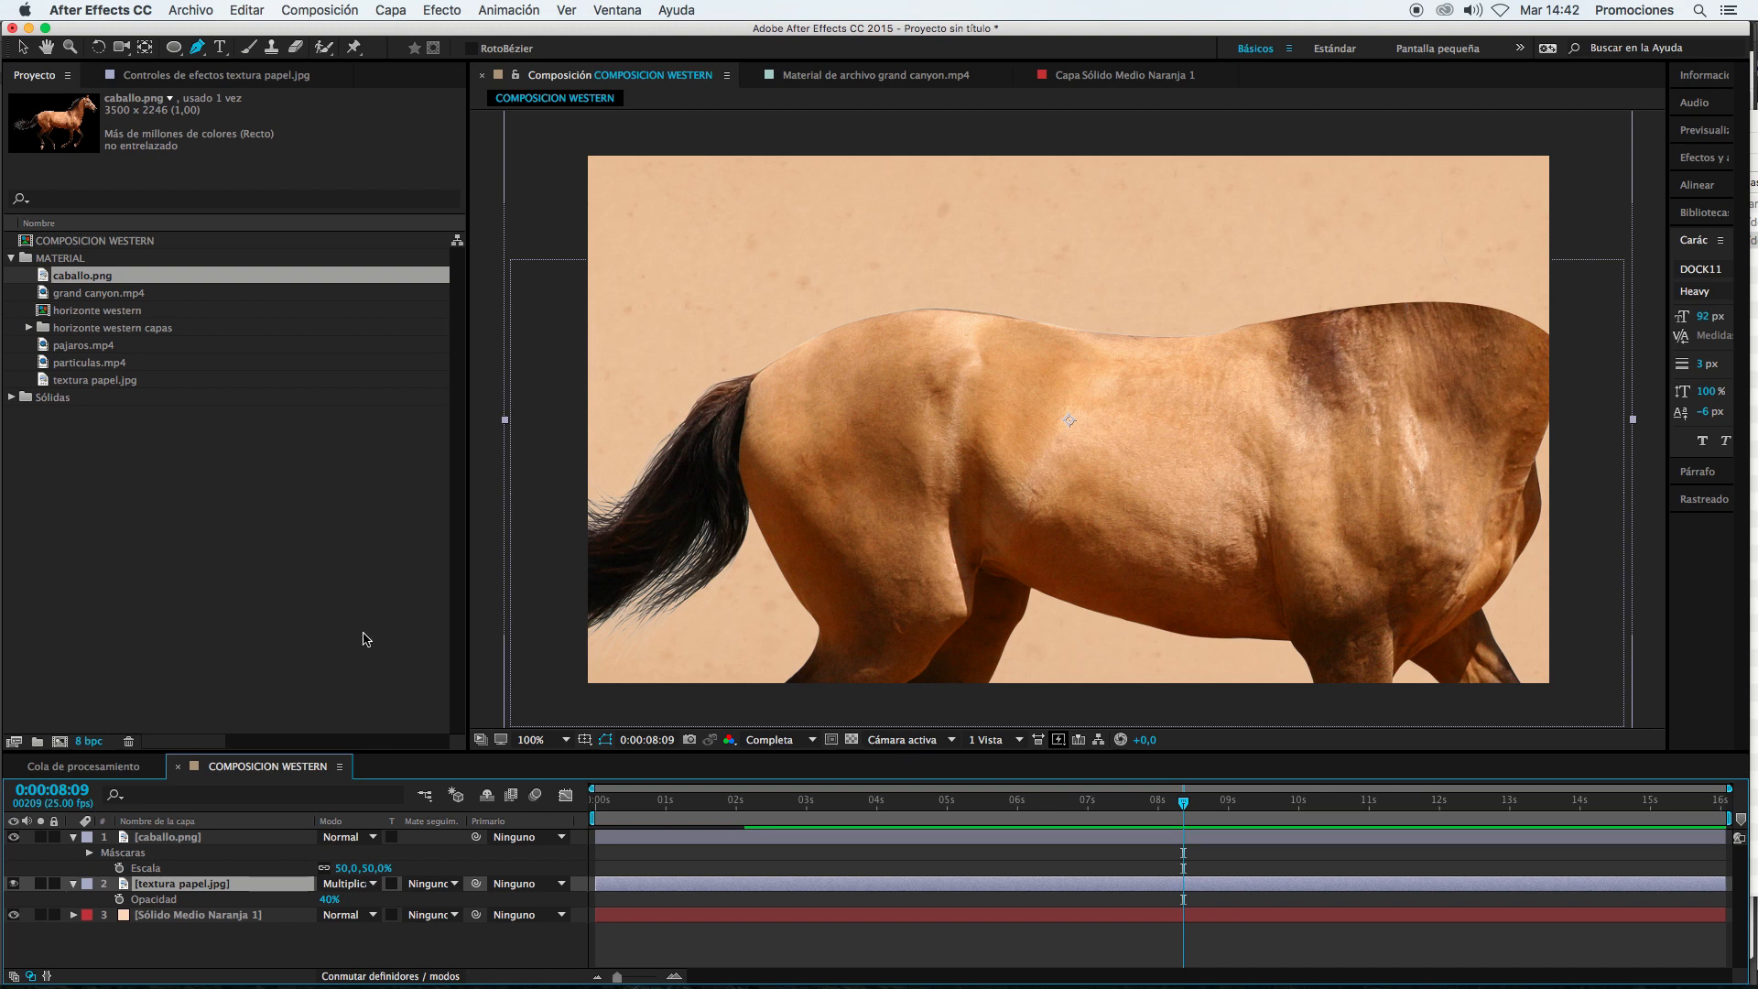
pyautogui.click(210, 838)
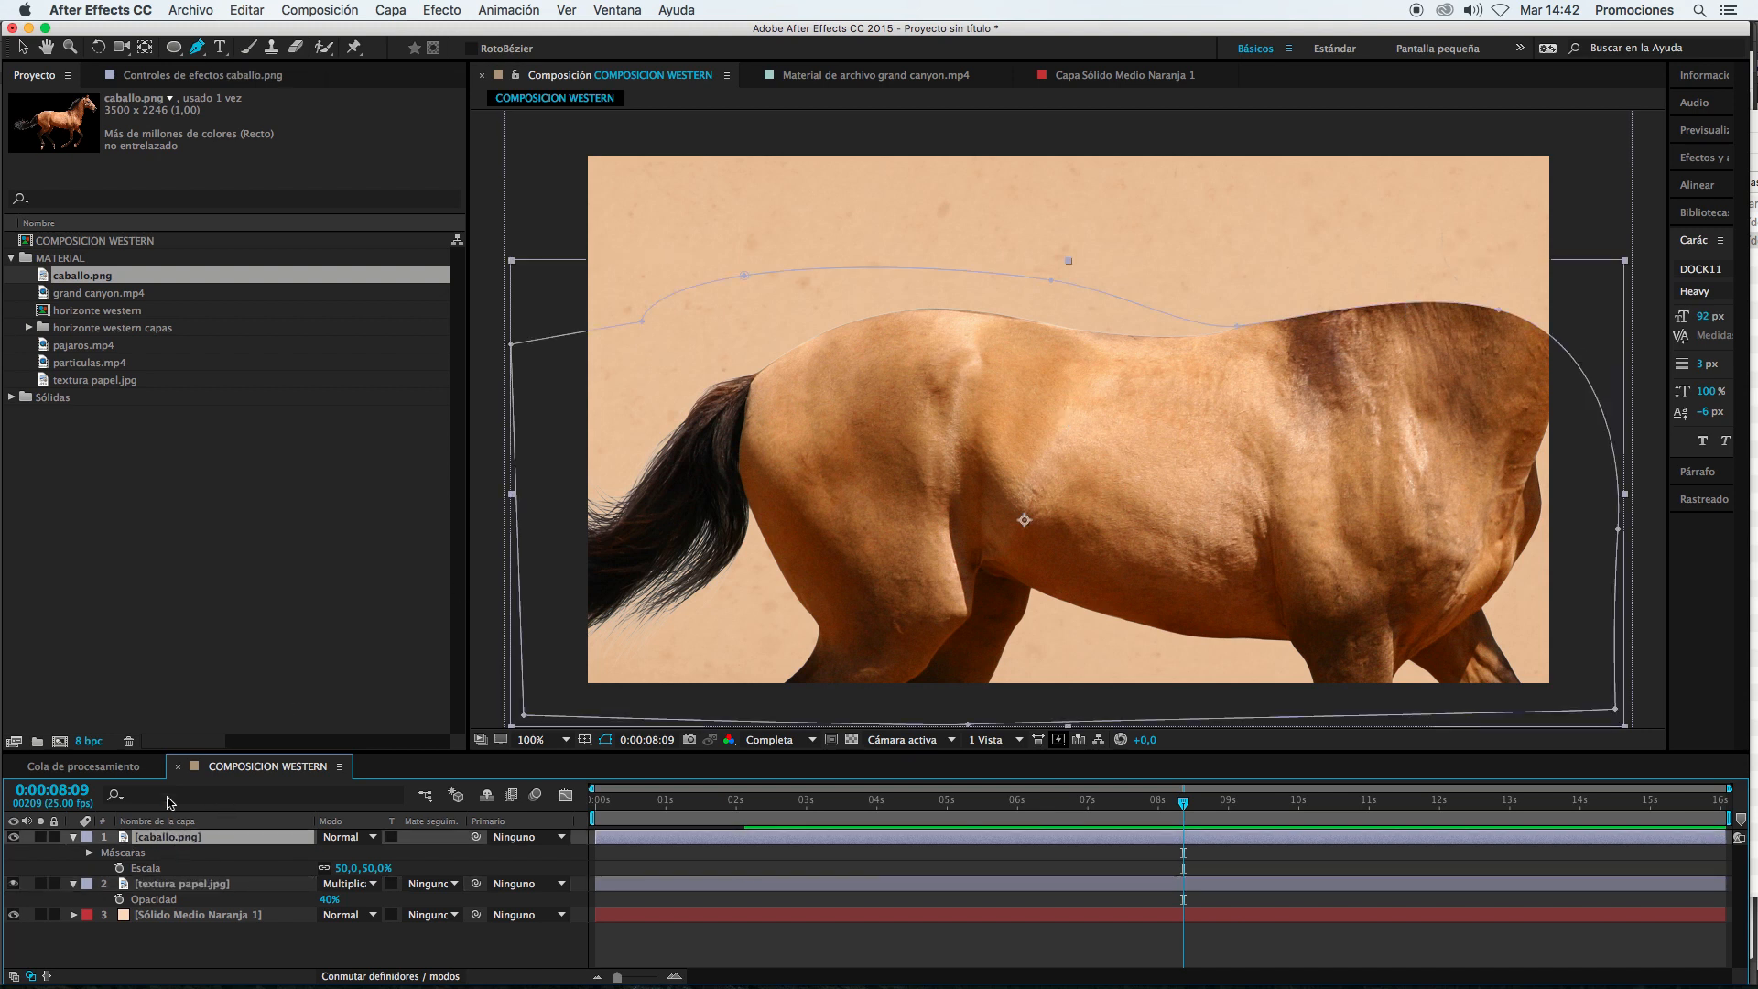
pyautogui.click(90, 853)
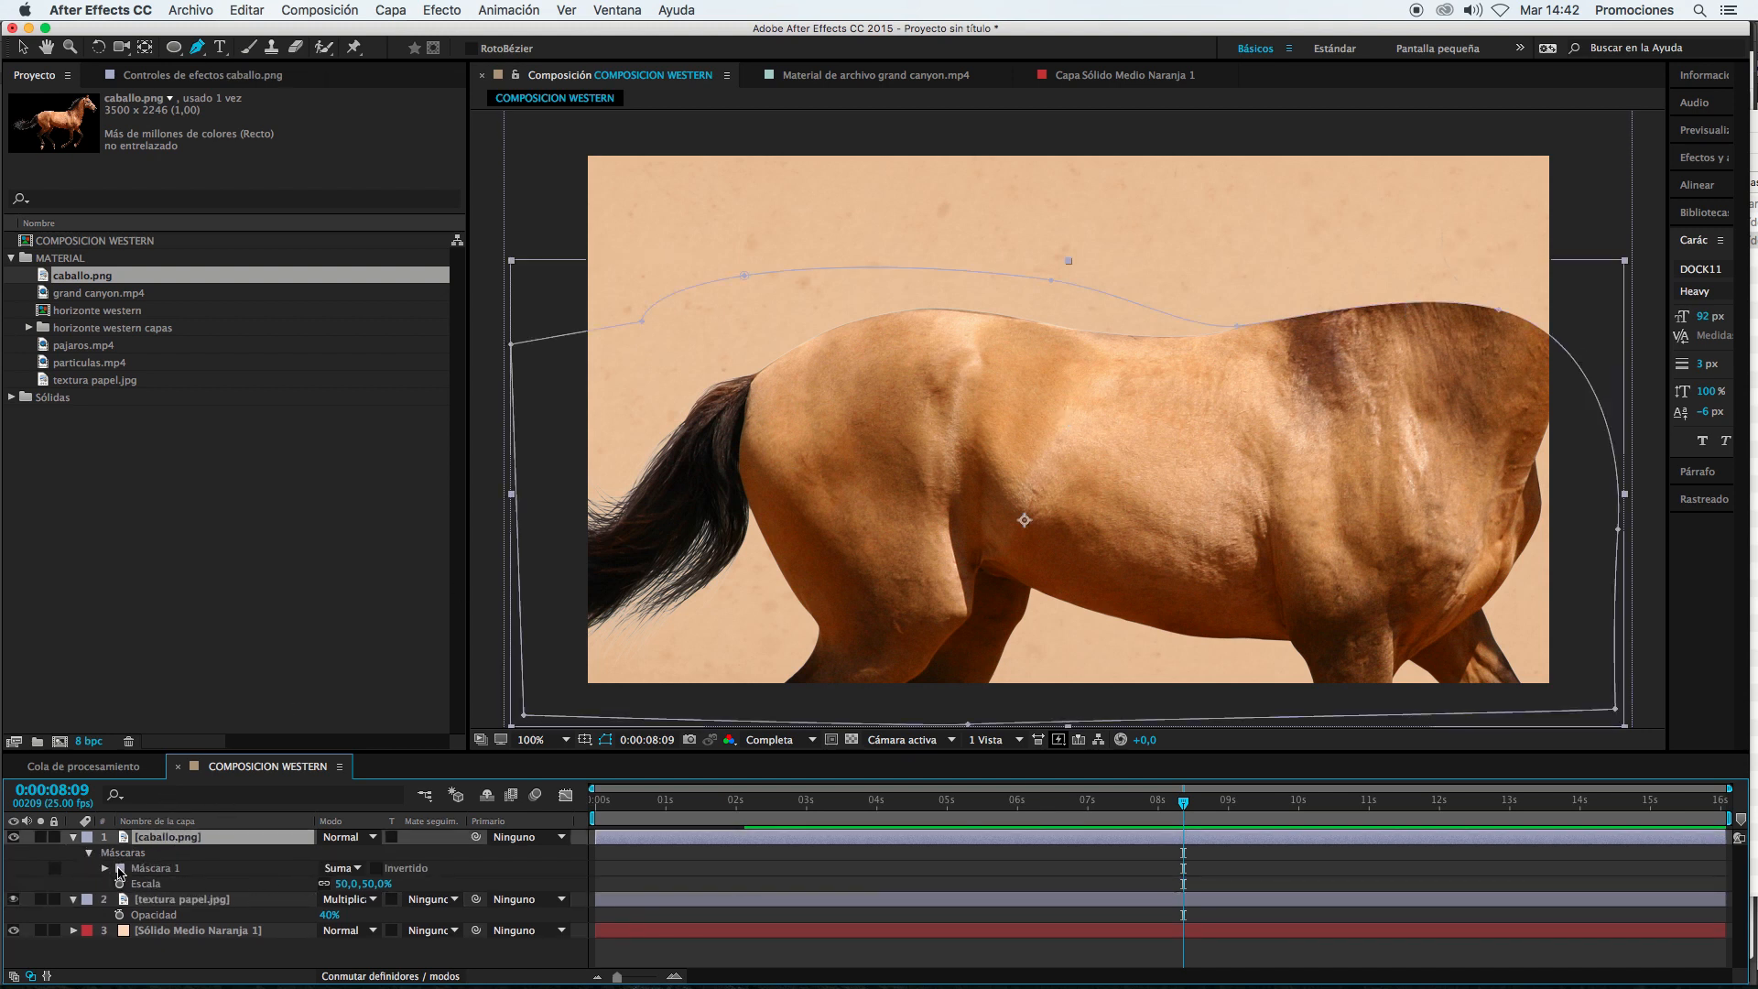
pyautogui.click(105, 869)
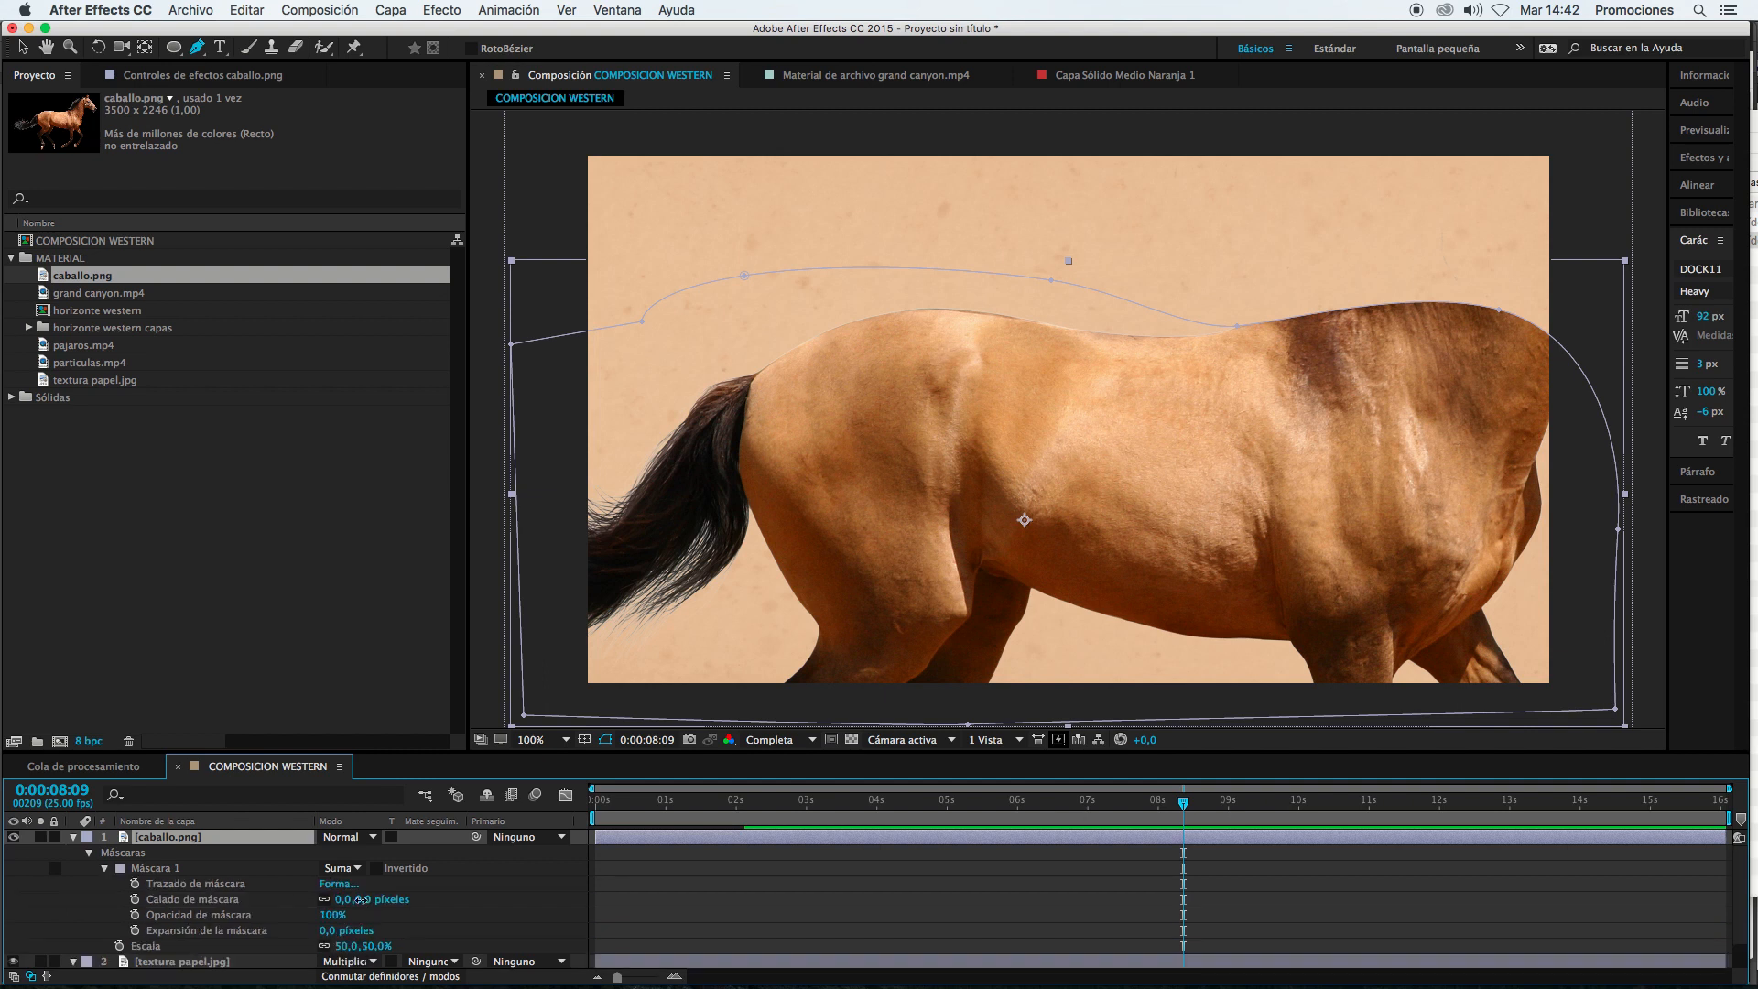
pyautogui.moveTo(360, 900); pyautogui.dragTo(402, 894)
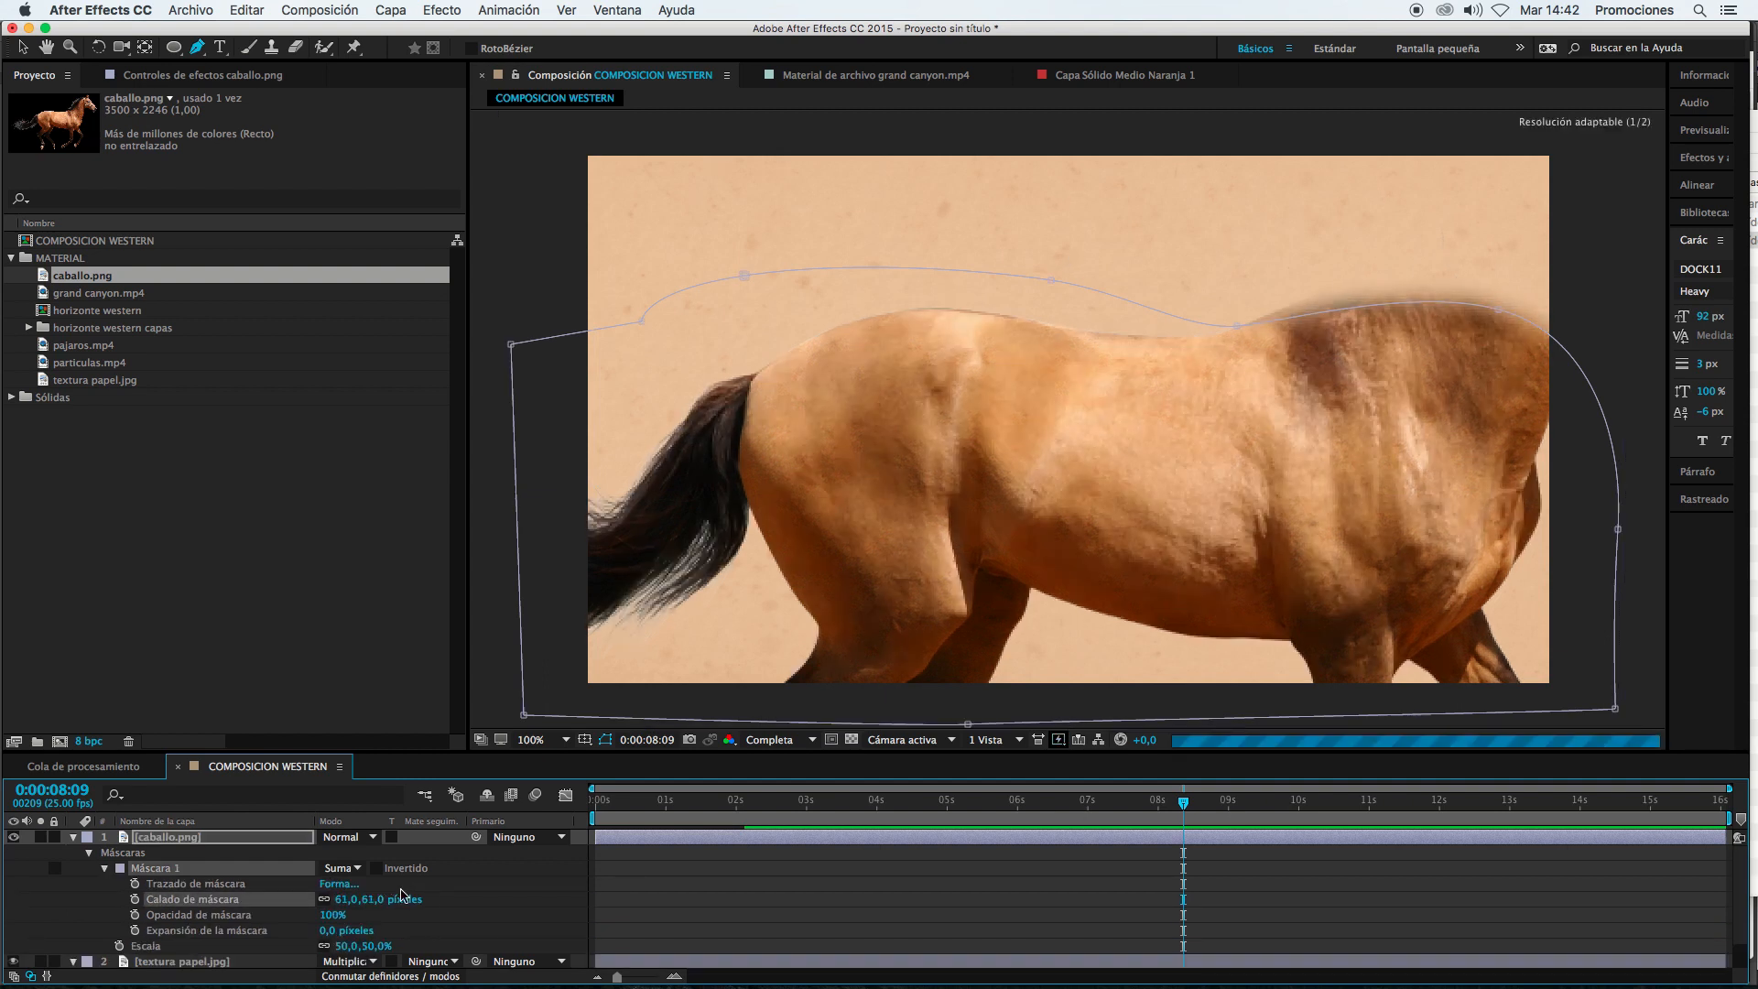
# Step: Reshape the horse mask by moving its neck points lower and inward and its chest-side point to the frame's edge, then deselect the layer
pyautogui.press('v')
pyautogui.moveTo(1237, 326)
pyautogui.mouseDown()
pyautogui.moveTo(1209, 335)
pyautogui.moveTo(1246, 345)
pyautogui.mouseUp()
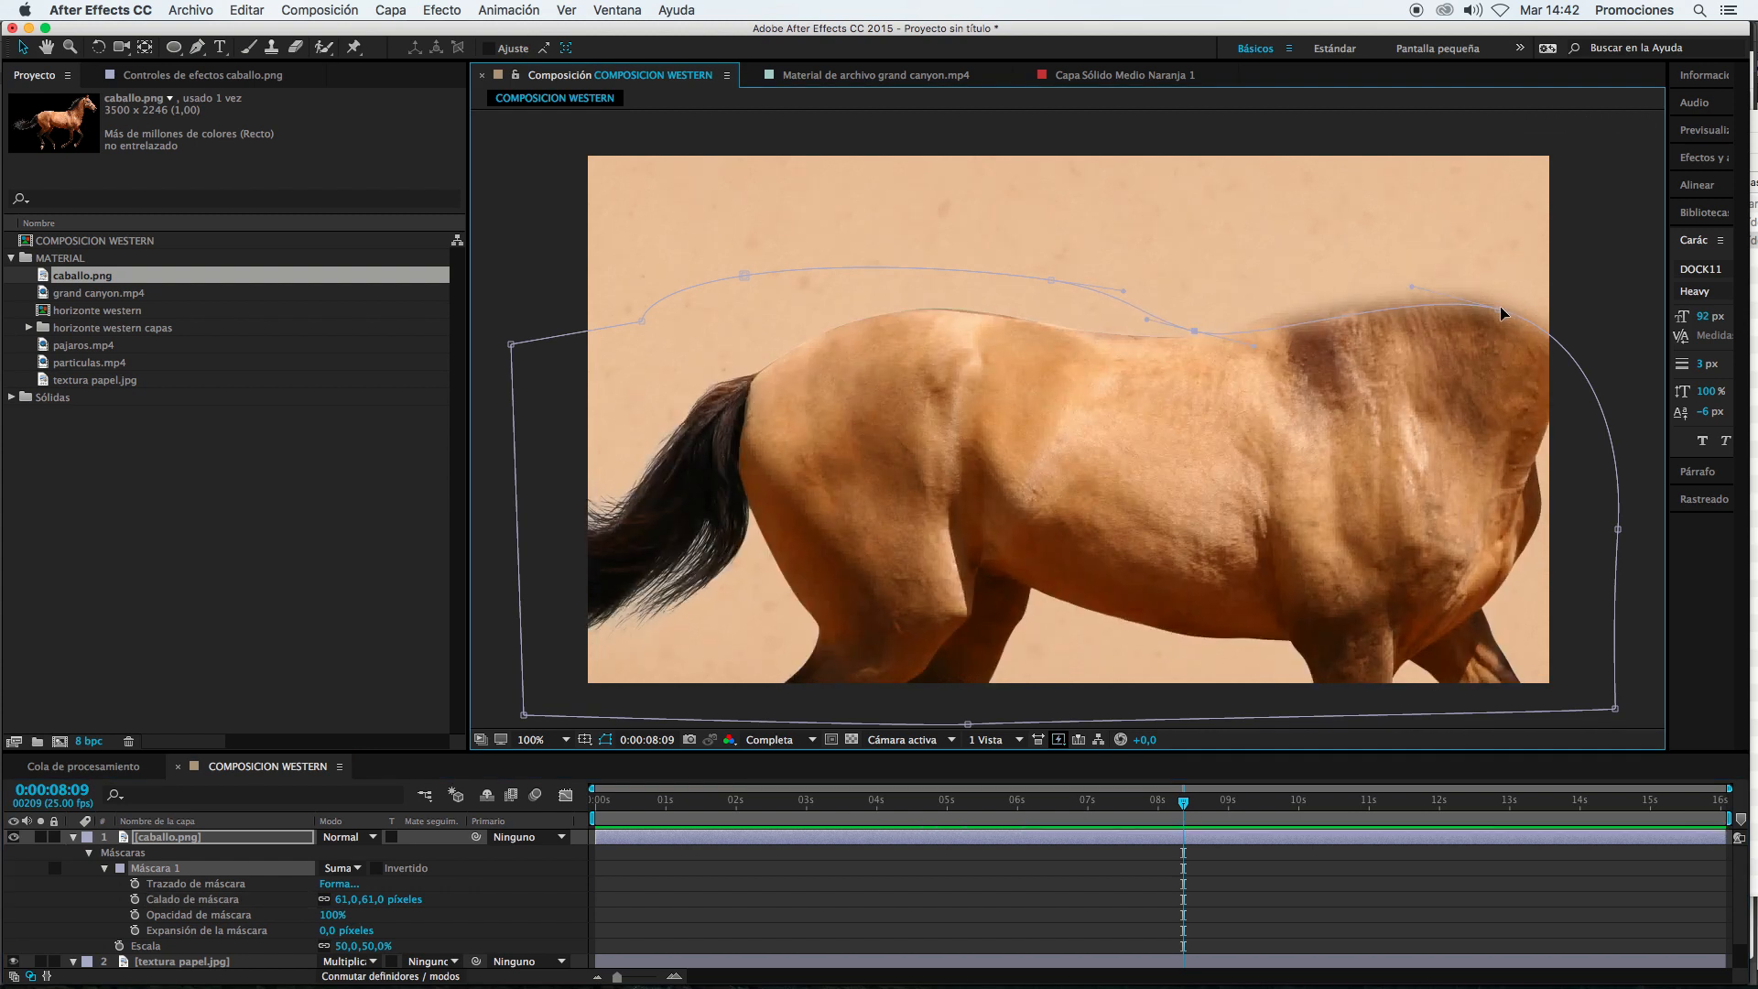
pyautogui.moveTo(1501, 309); pyautogui.dragTo(1428, 344)
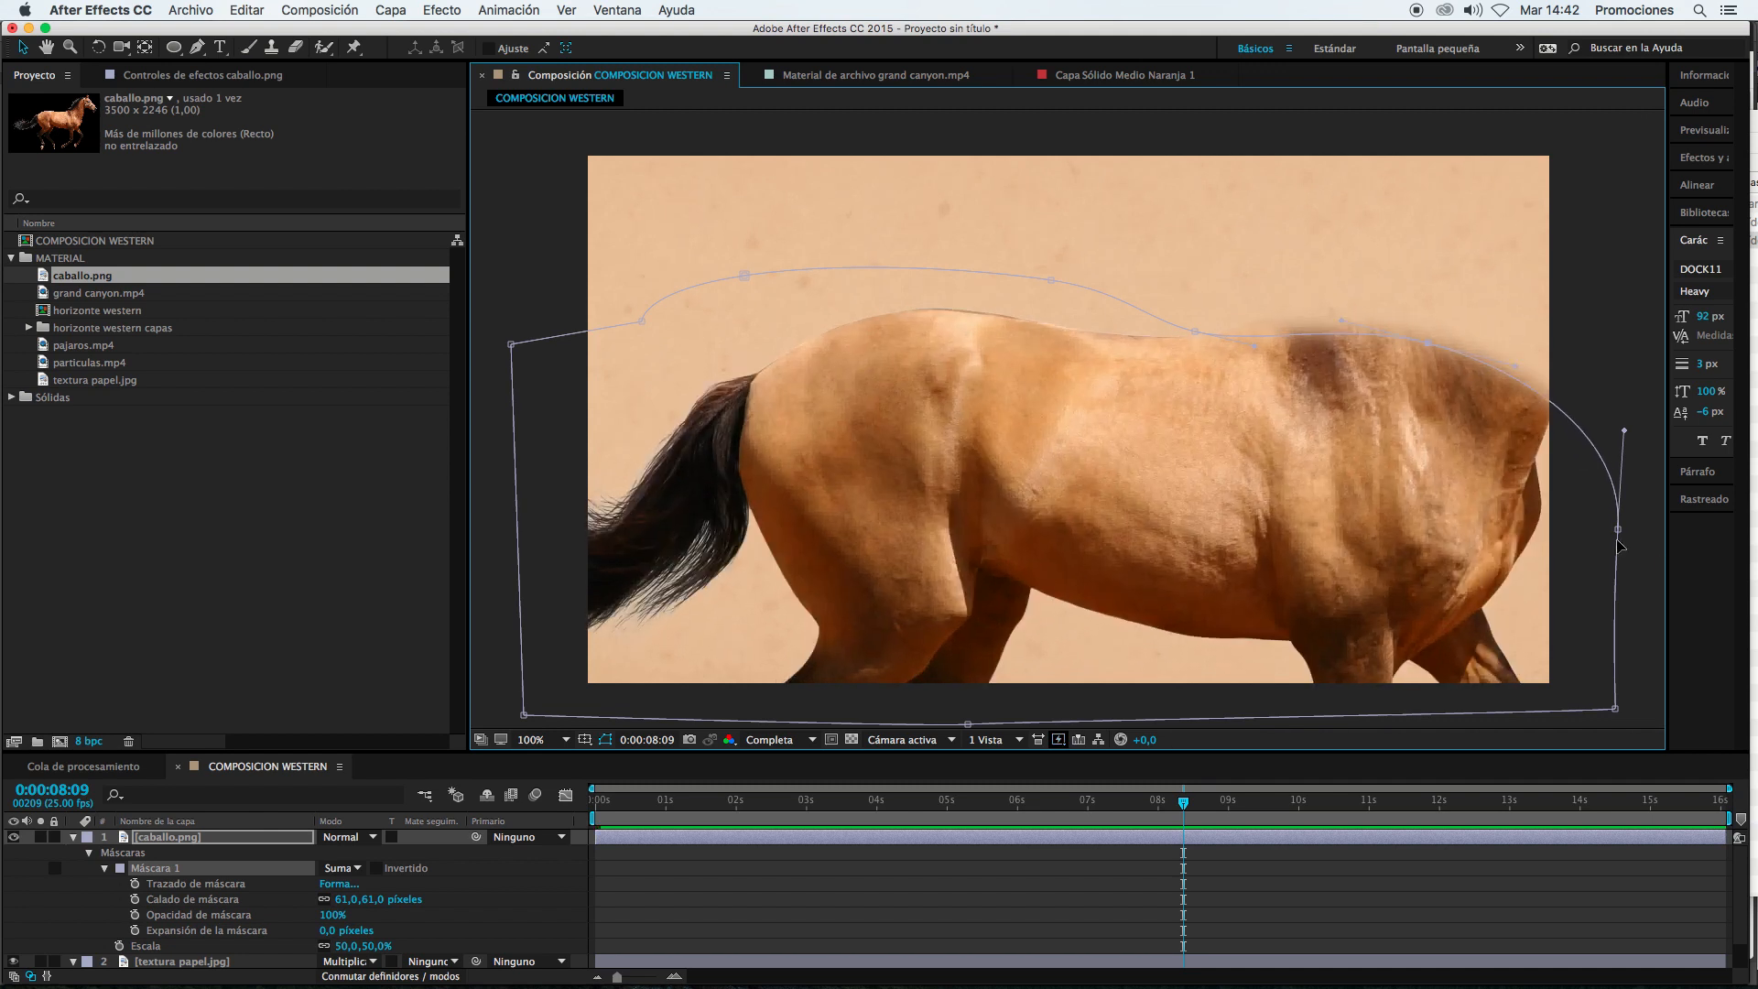
pyautogui.moveTo(1620, 546); pyautogui.dragTo(1546, 554)
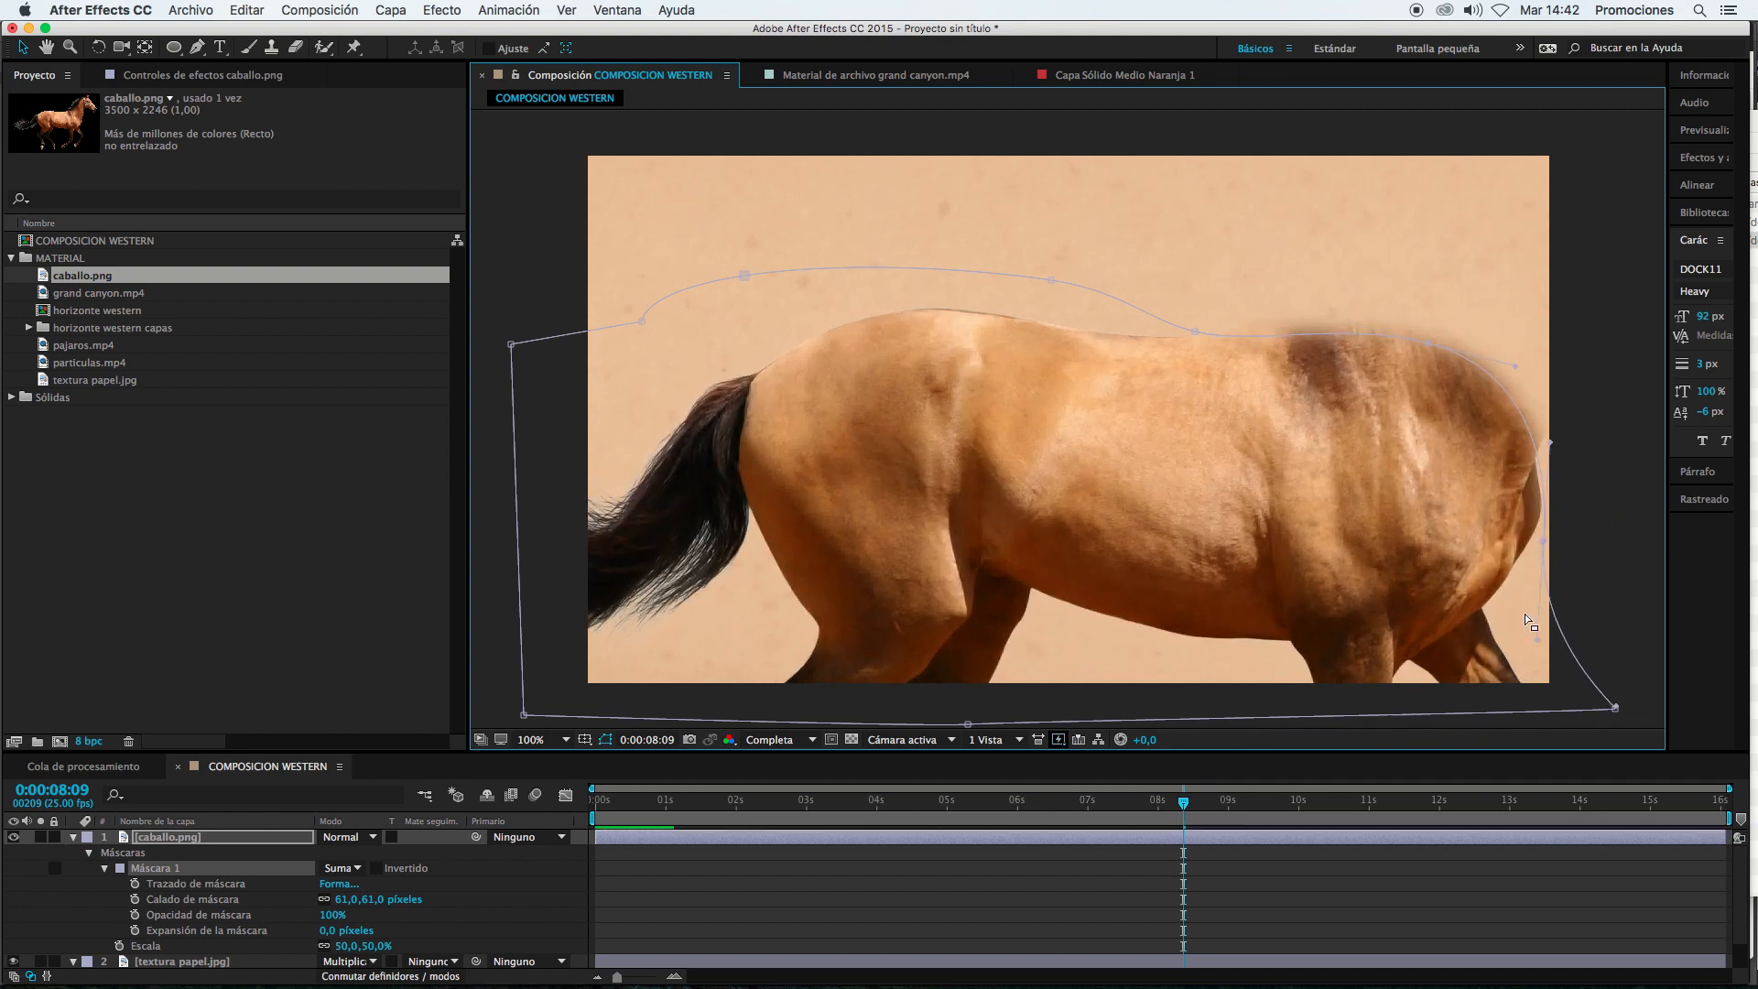
pyautogui.click(1269, 917)
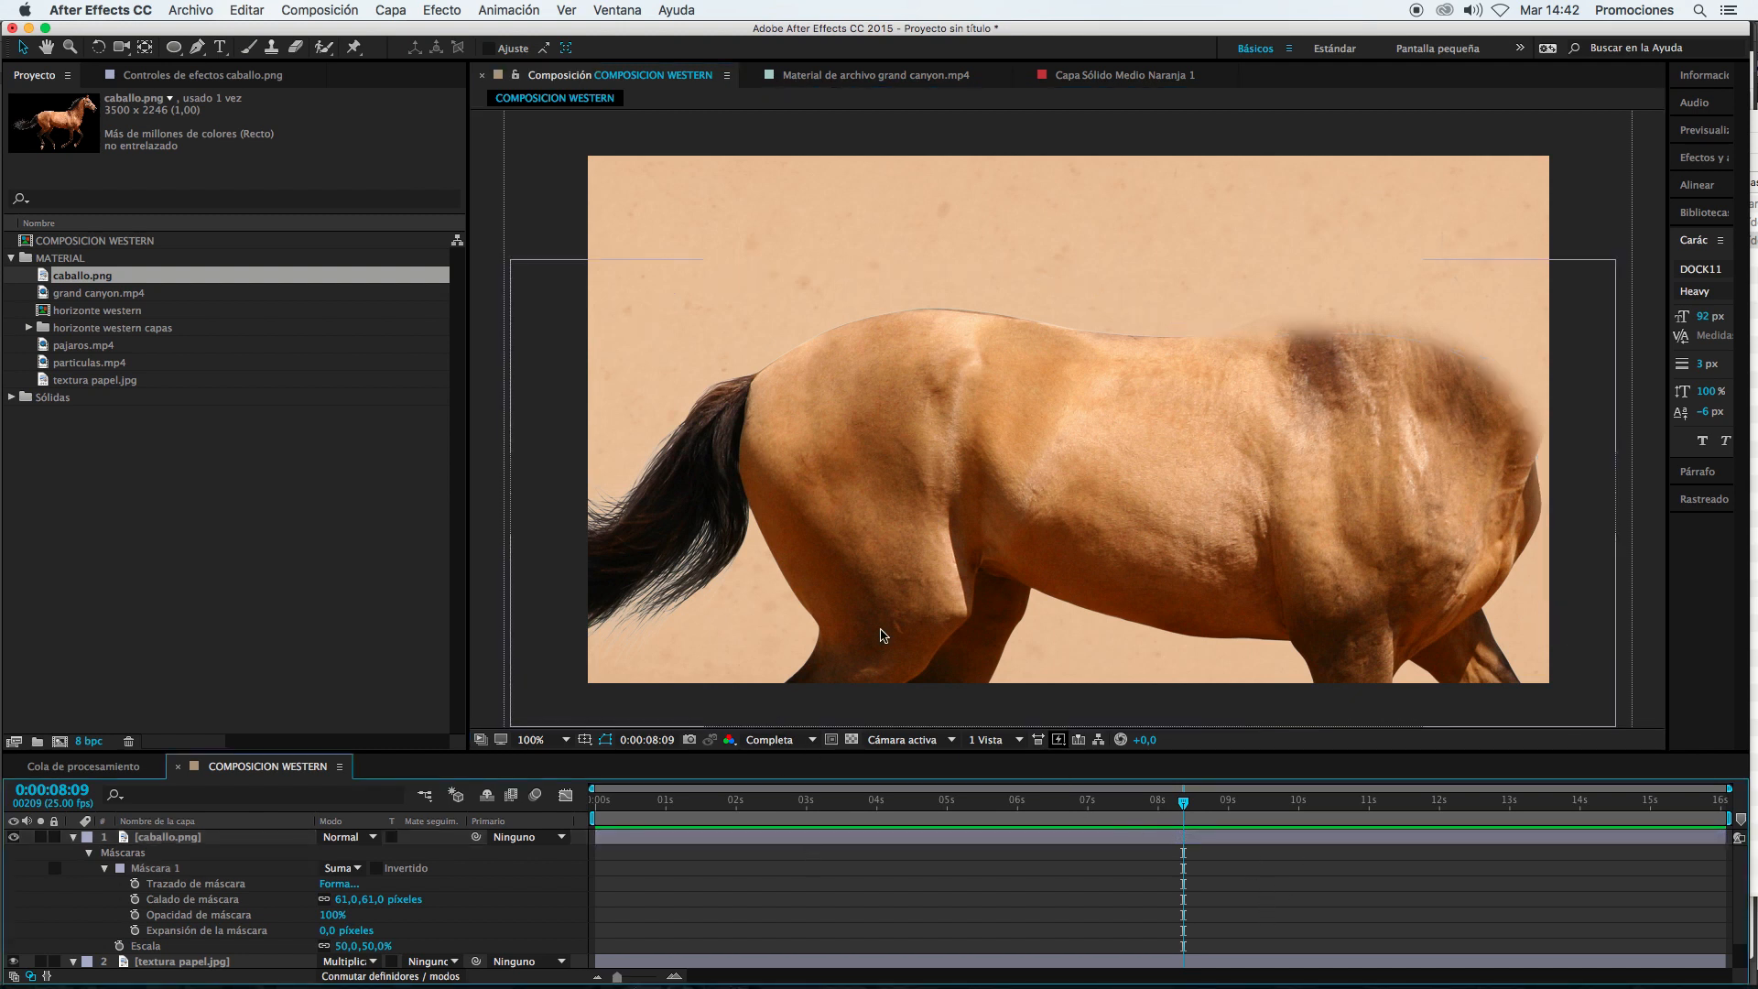
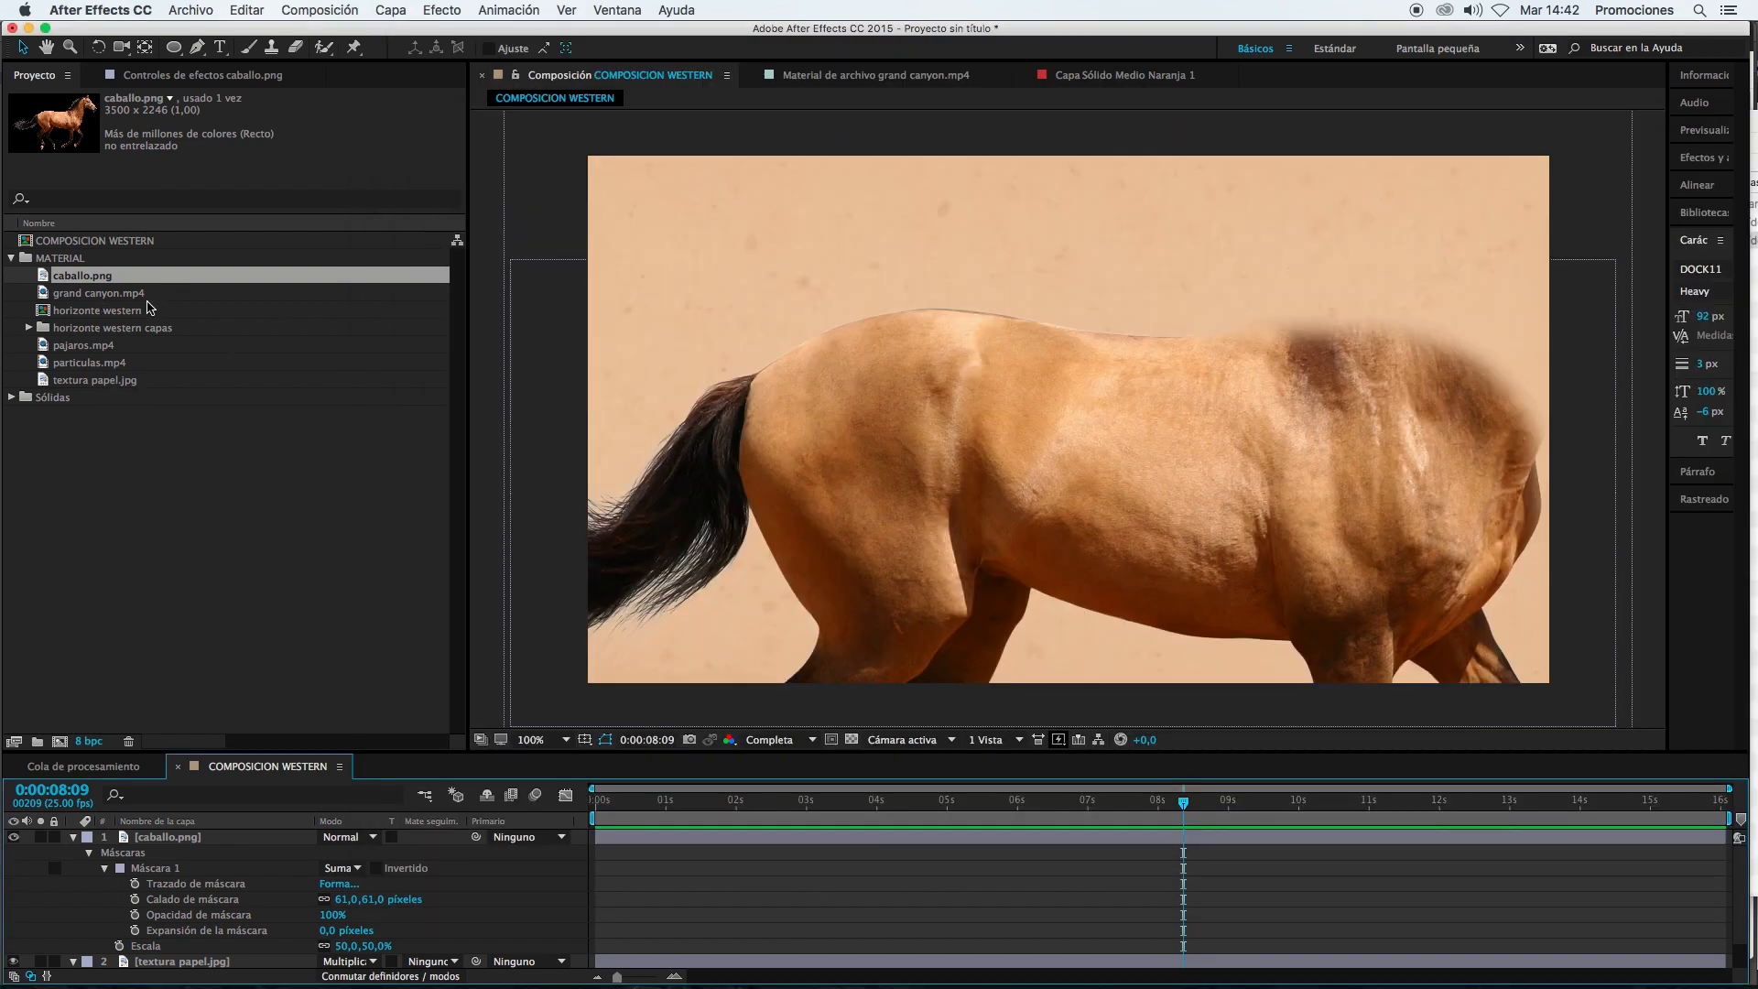
# Step: Preview the Capa 1, Fondo and Forma 1 layers of horizonte western.psd and open the horizonte western composition
pyautogui.click(48, 313)
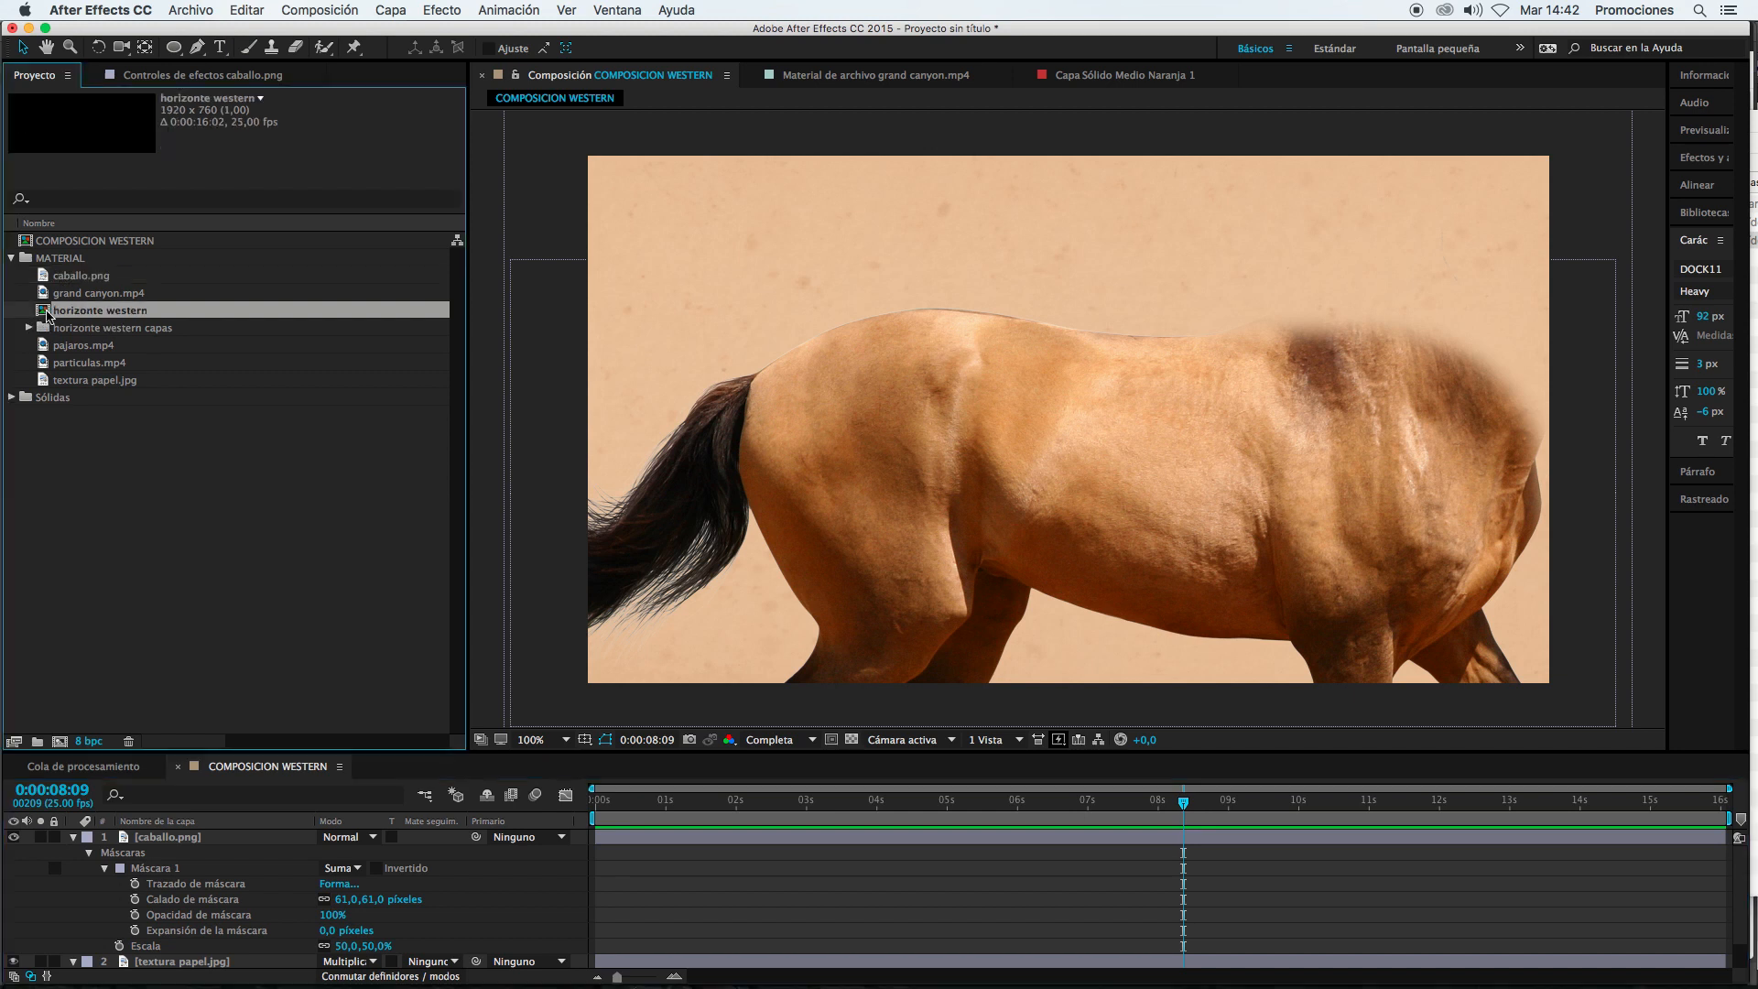
pyautogui.click(29, 328)
pyautogui.click(92, 346)
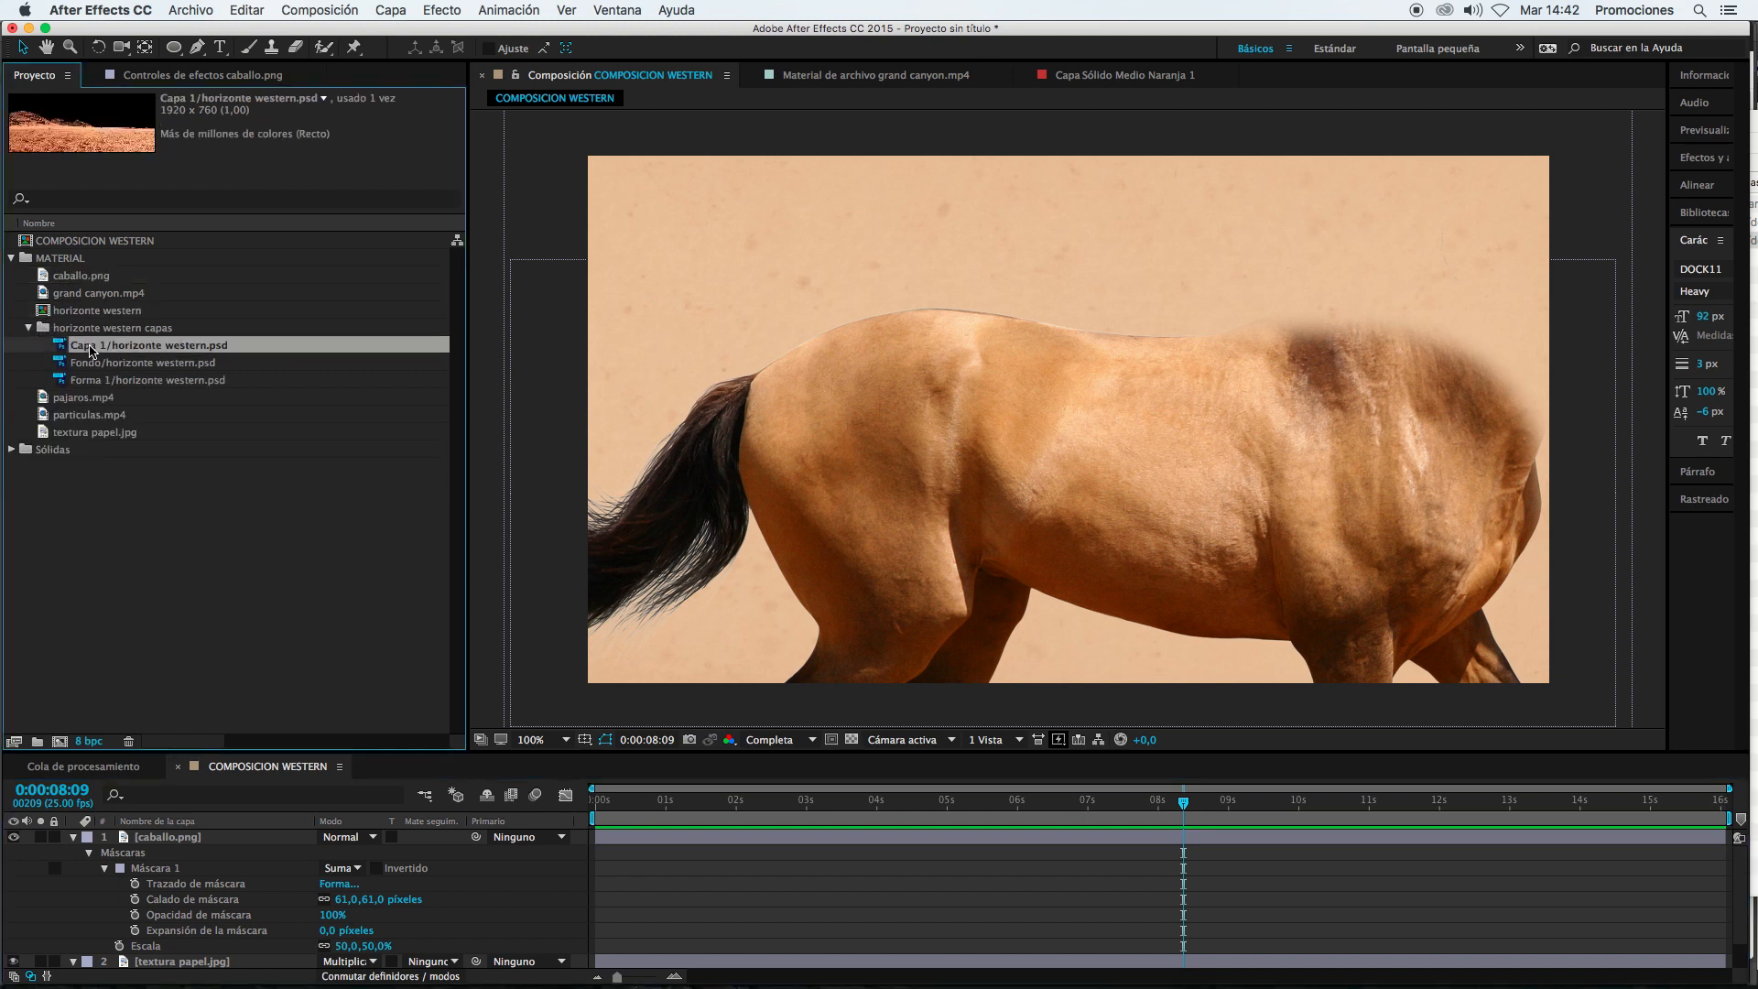
pyautogui.click(107, 363)
pyautogui.click(107, 381)
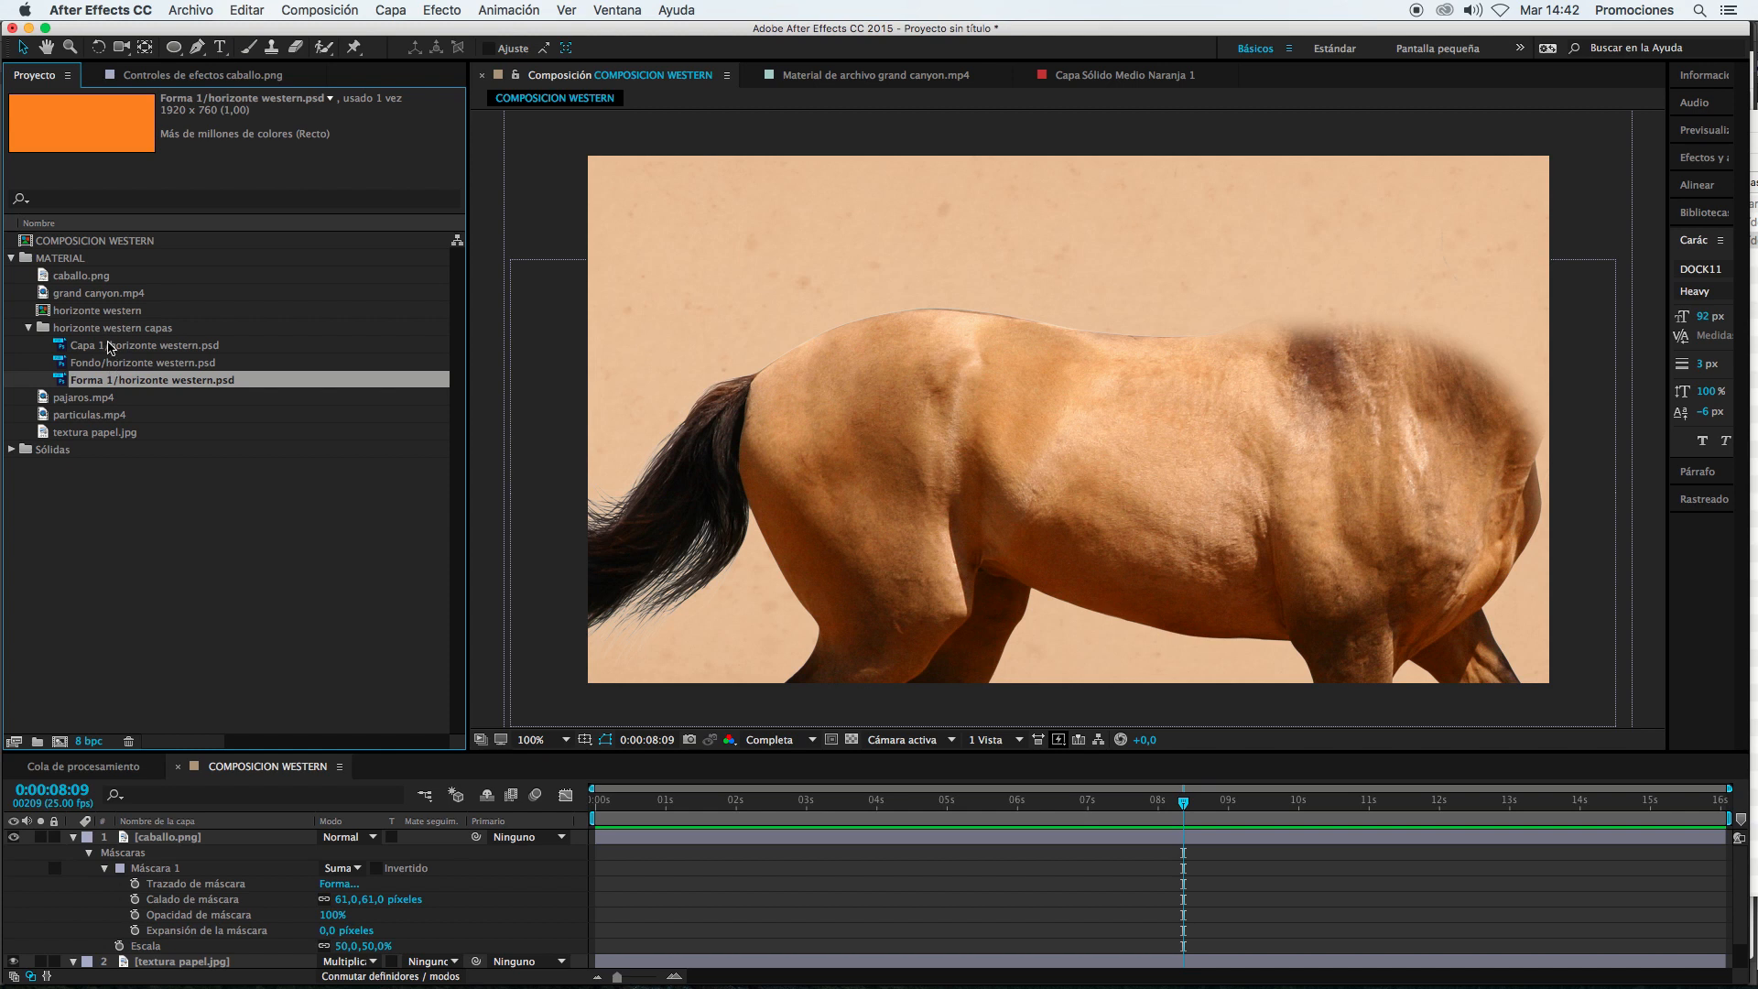
pyautogui.click(109, 347)
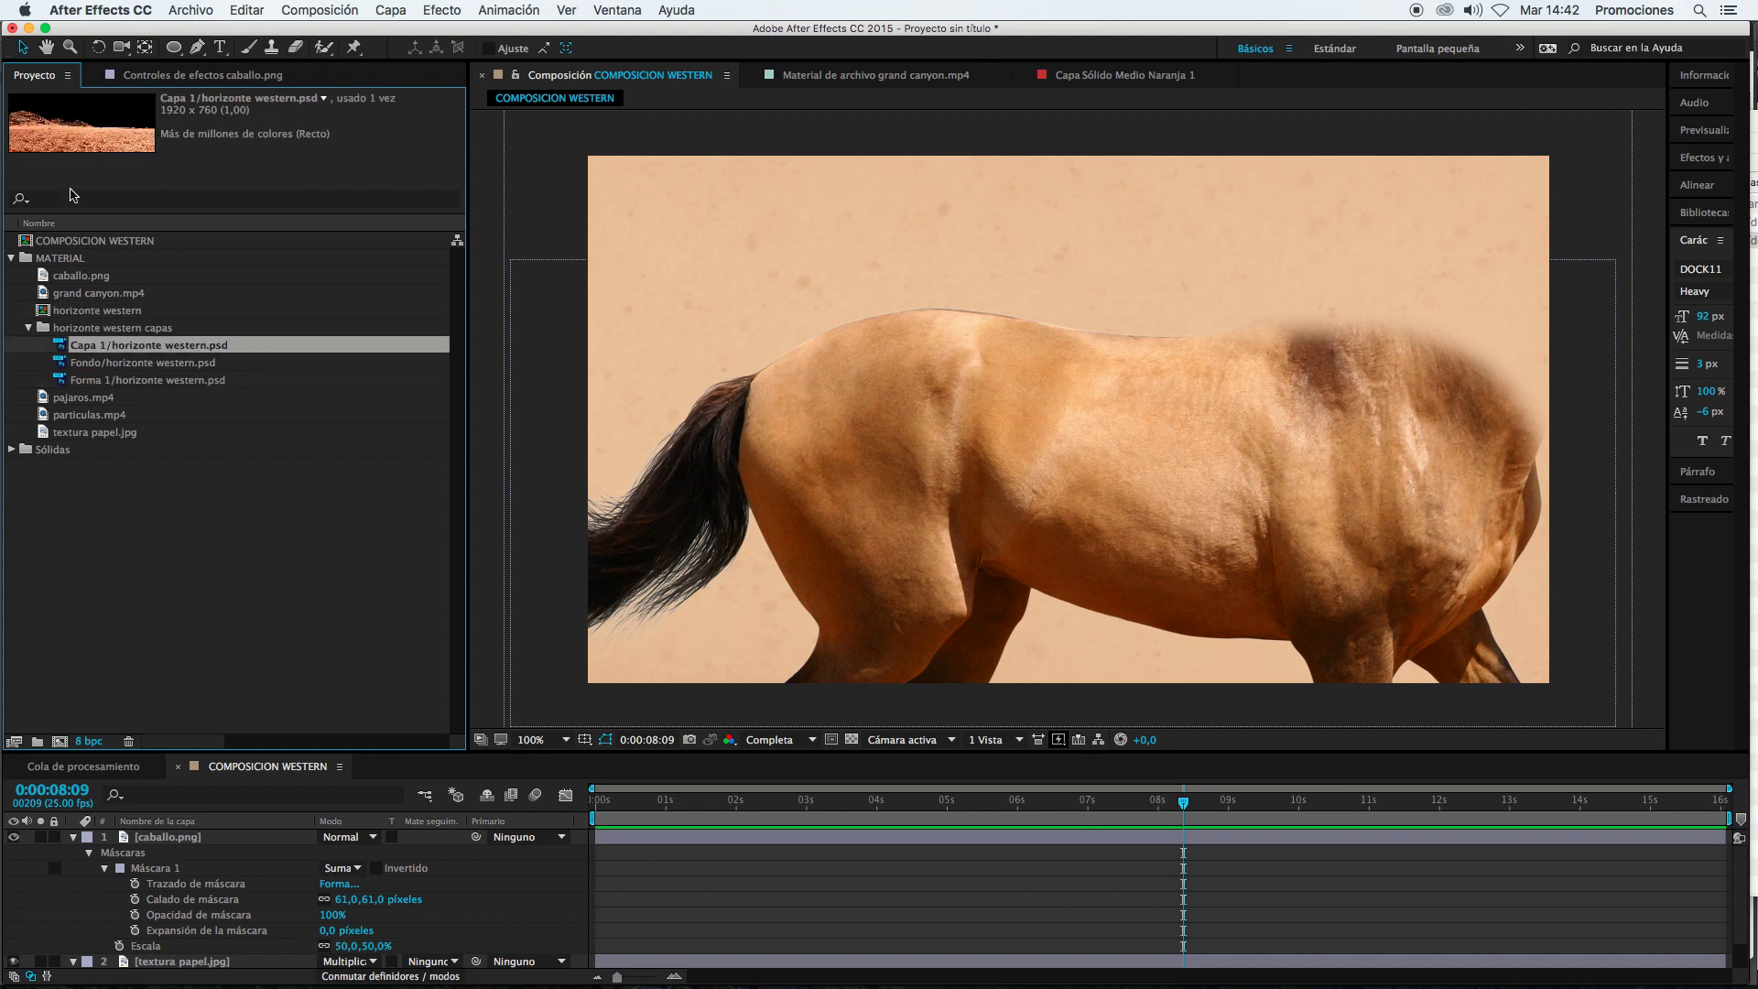
pyautogui.doubleClick(83, 311)
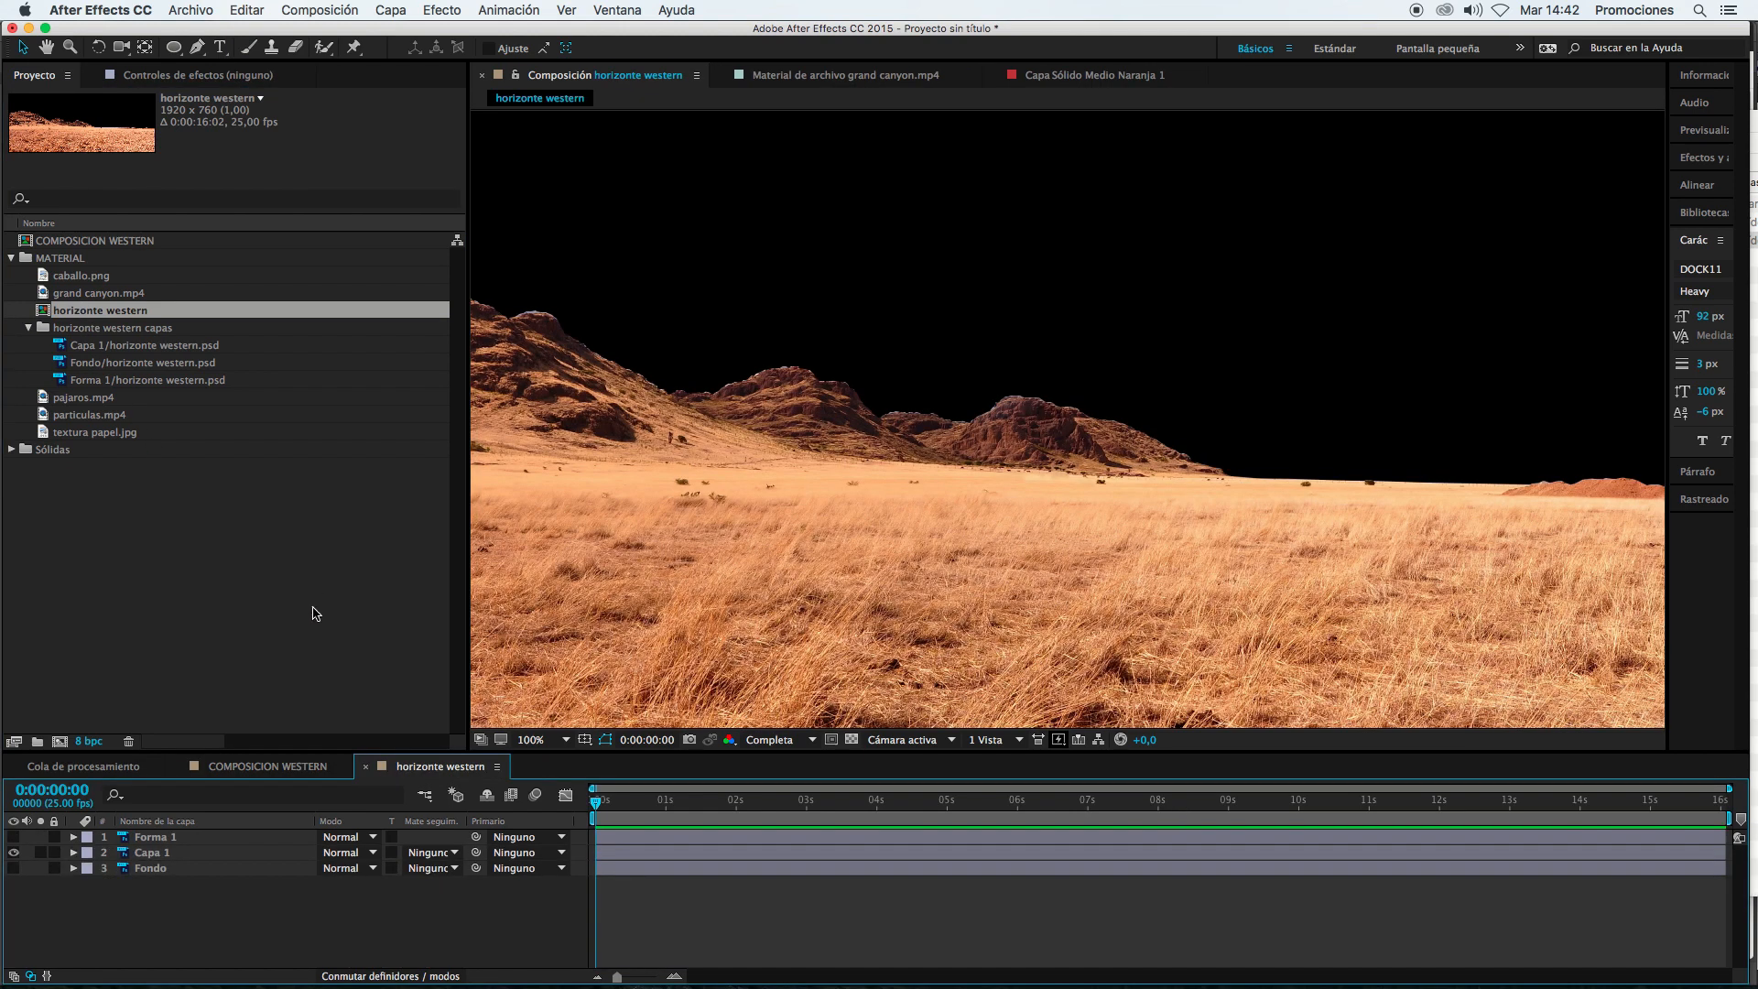
# Step: Close the horizonte western composition, add Capa 1/horizonte western.psd as the top layer of COMPOSICION WESTERN, and collapse the horse and paper layers
pyautogui.click(157, 855)
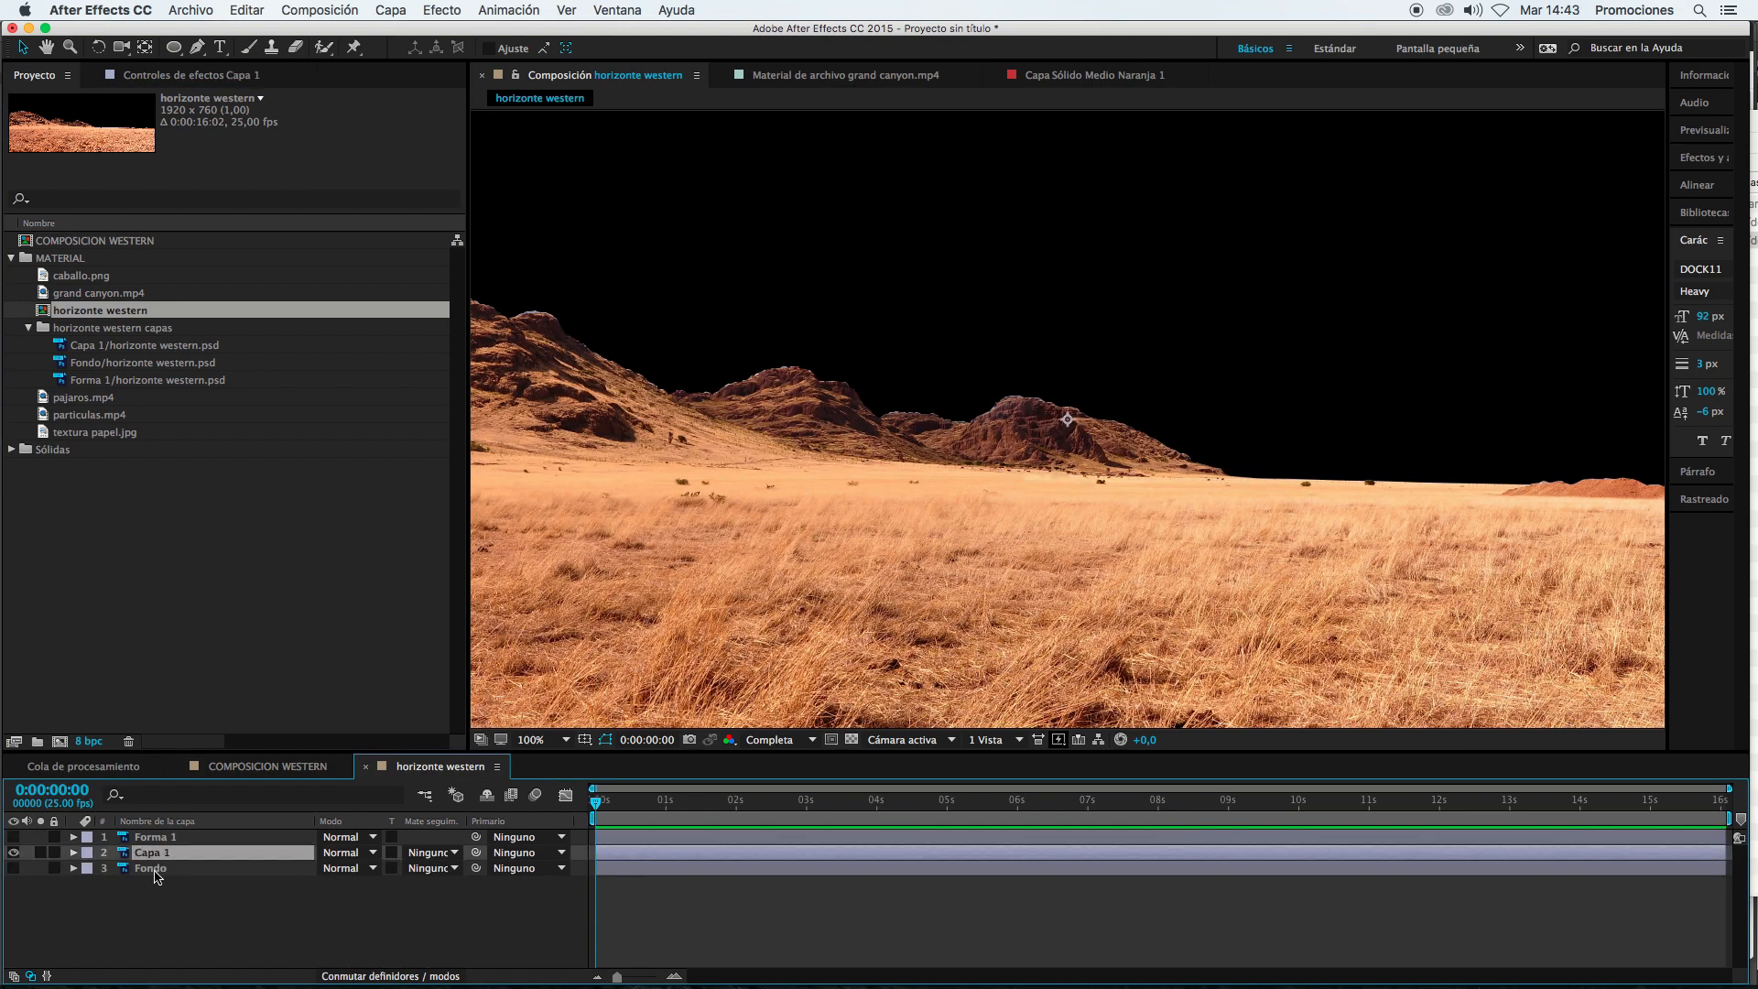
pyautogui.click(114, 346)
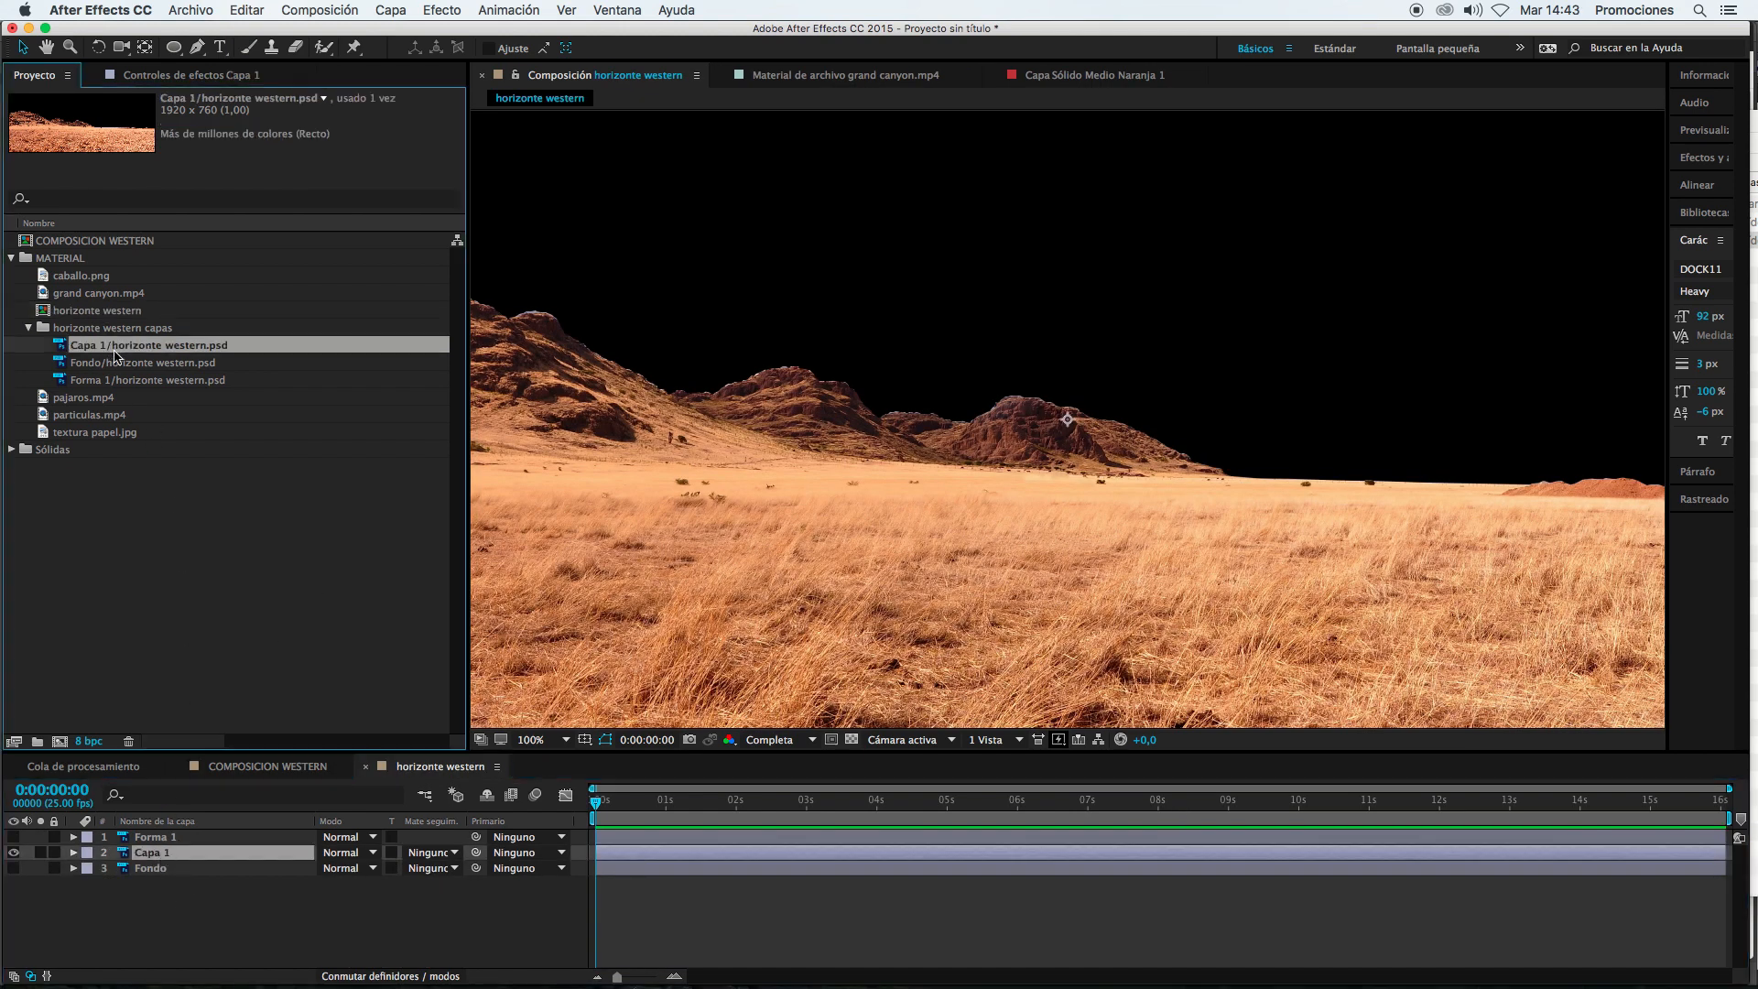
pyautogui.click(279, 774)
pyautogui.click(367, 767)
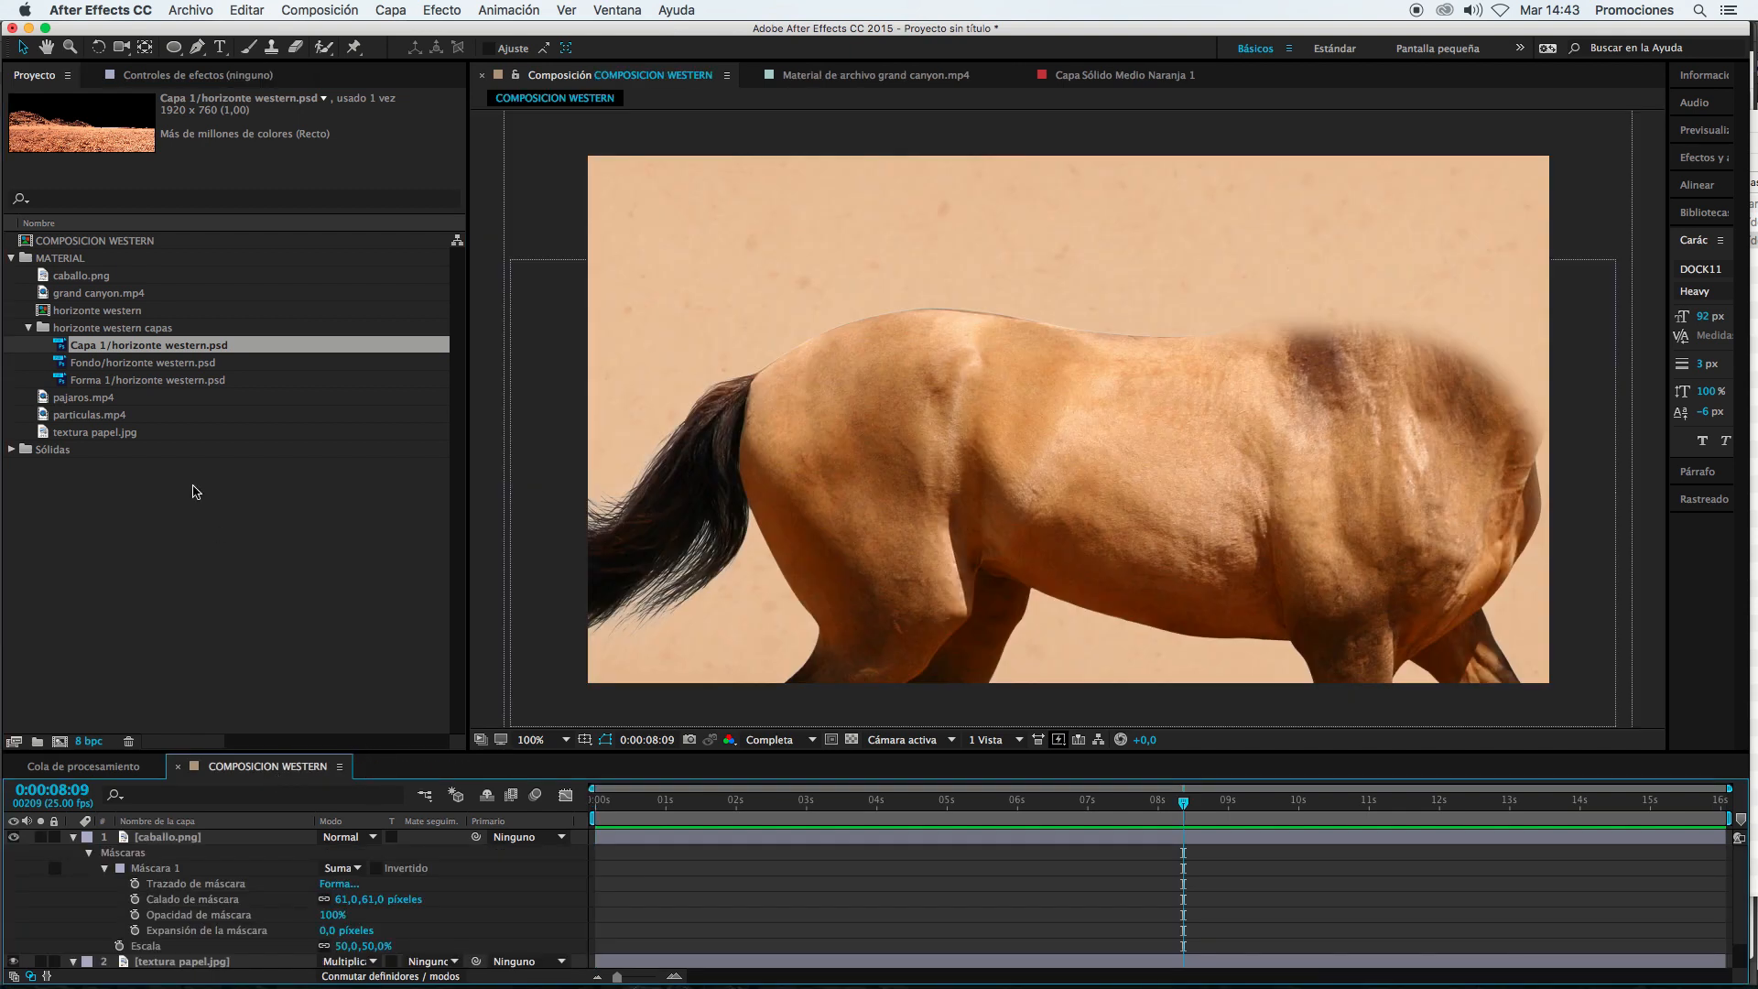
pyautogui.moveTo(117, 352); pyautogui.dragTo(161, 846)
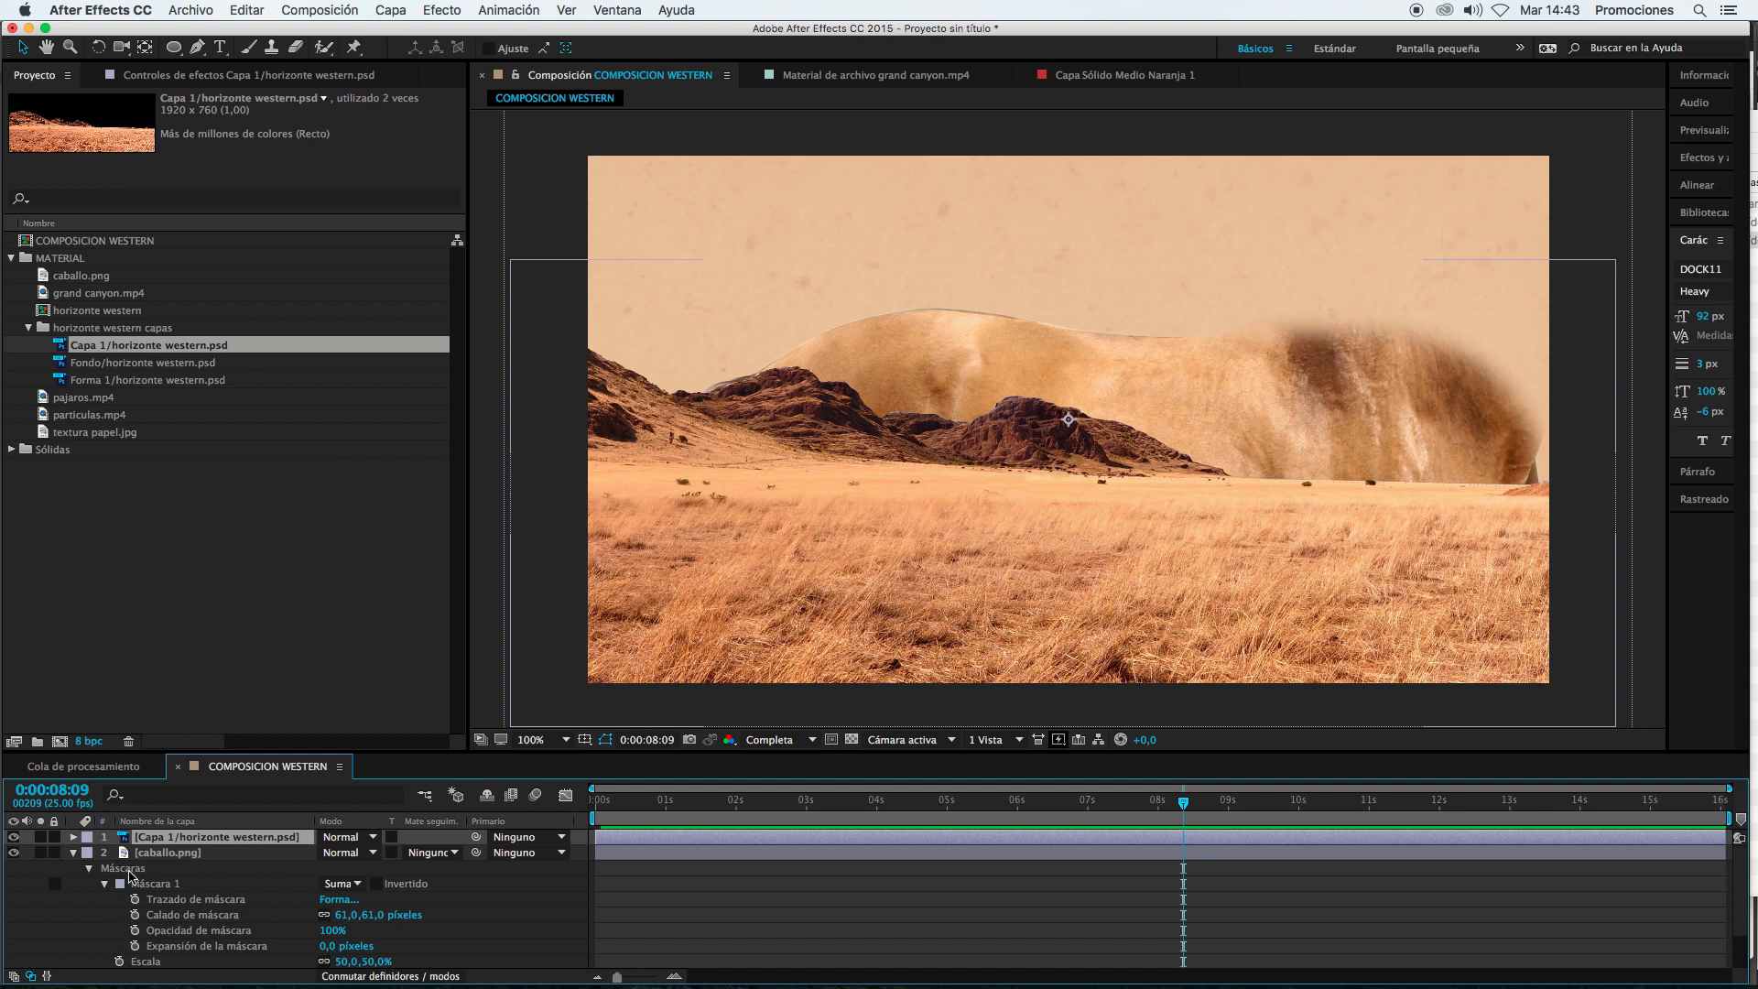
pyautogui.click(74, 852)
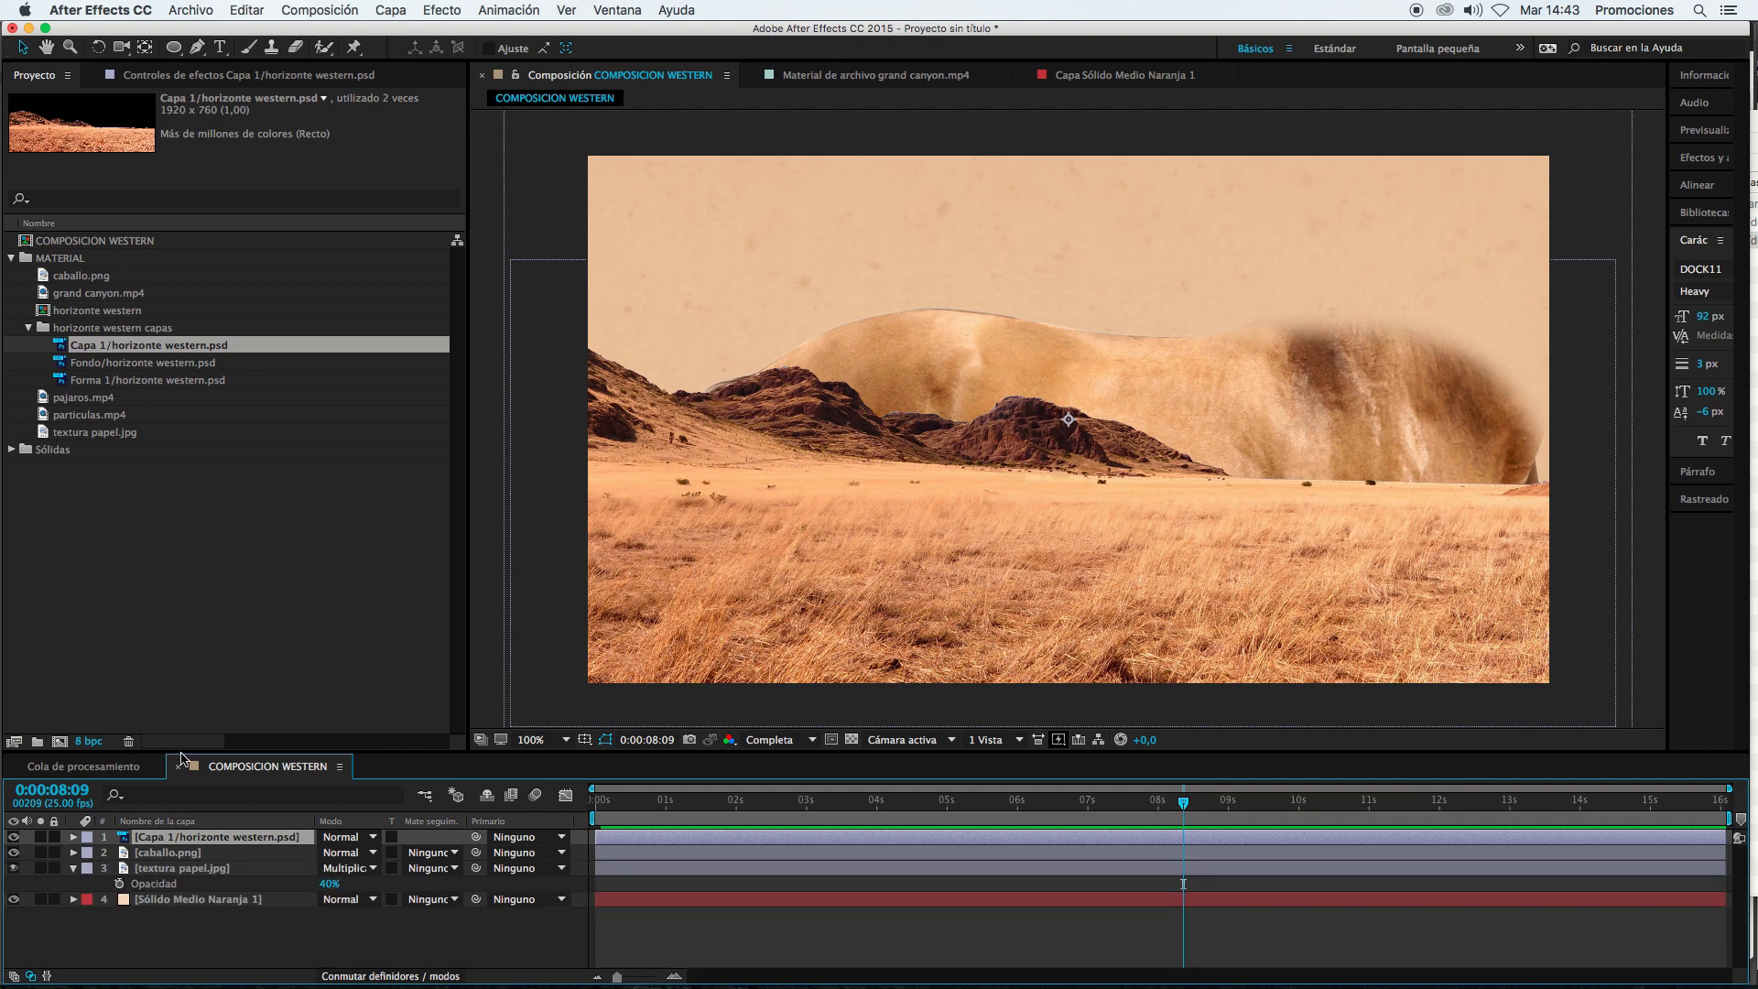
pyautogui.click(73, 868)
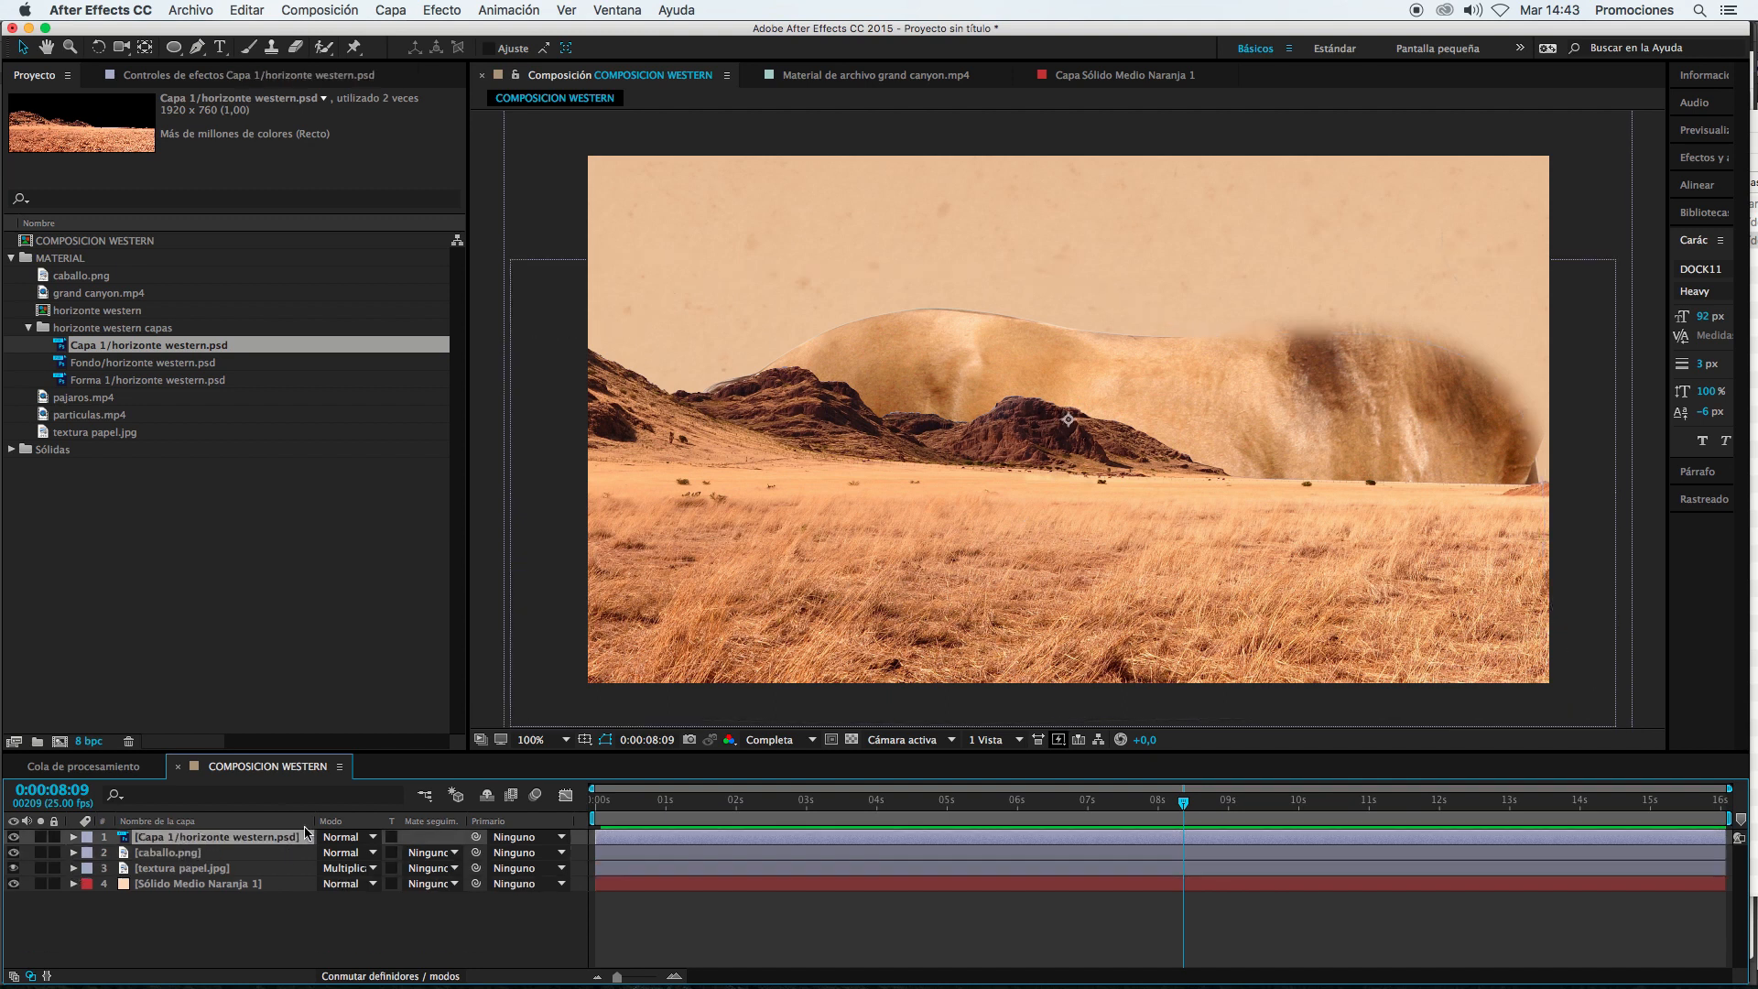
# Step: Scale the Capa 1/horizonte western.psd layer down to 45%, showing only its scale property
pyautogui.press('s')
pyautogui.moveTo(380, 853); pyautogui.dragTo(287, 839)
pyautogui.click(286, 839)
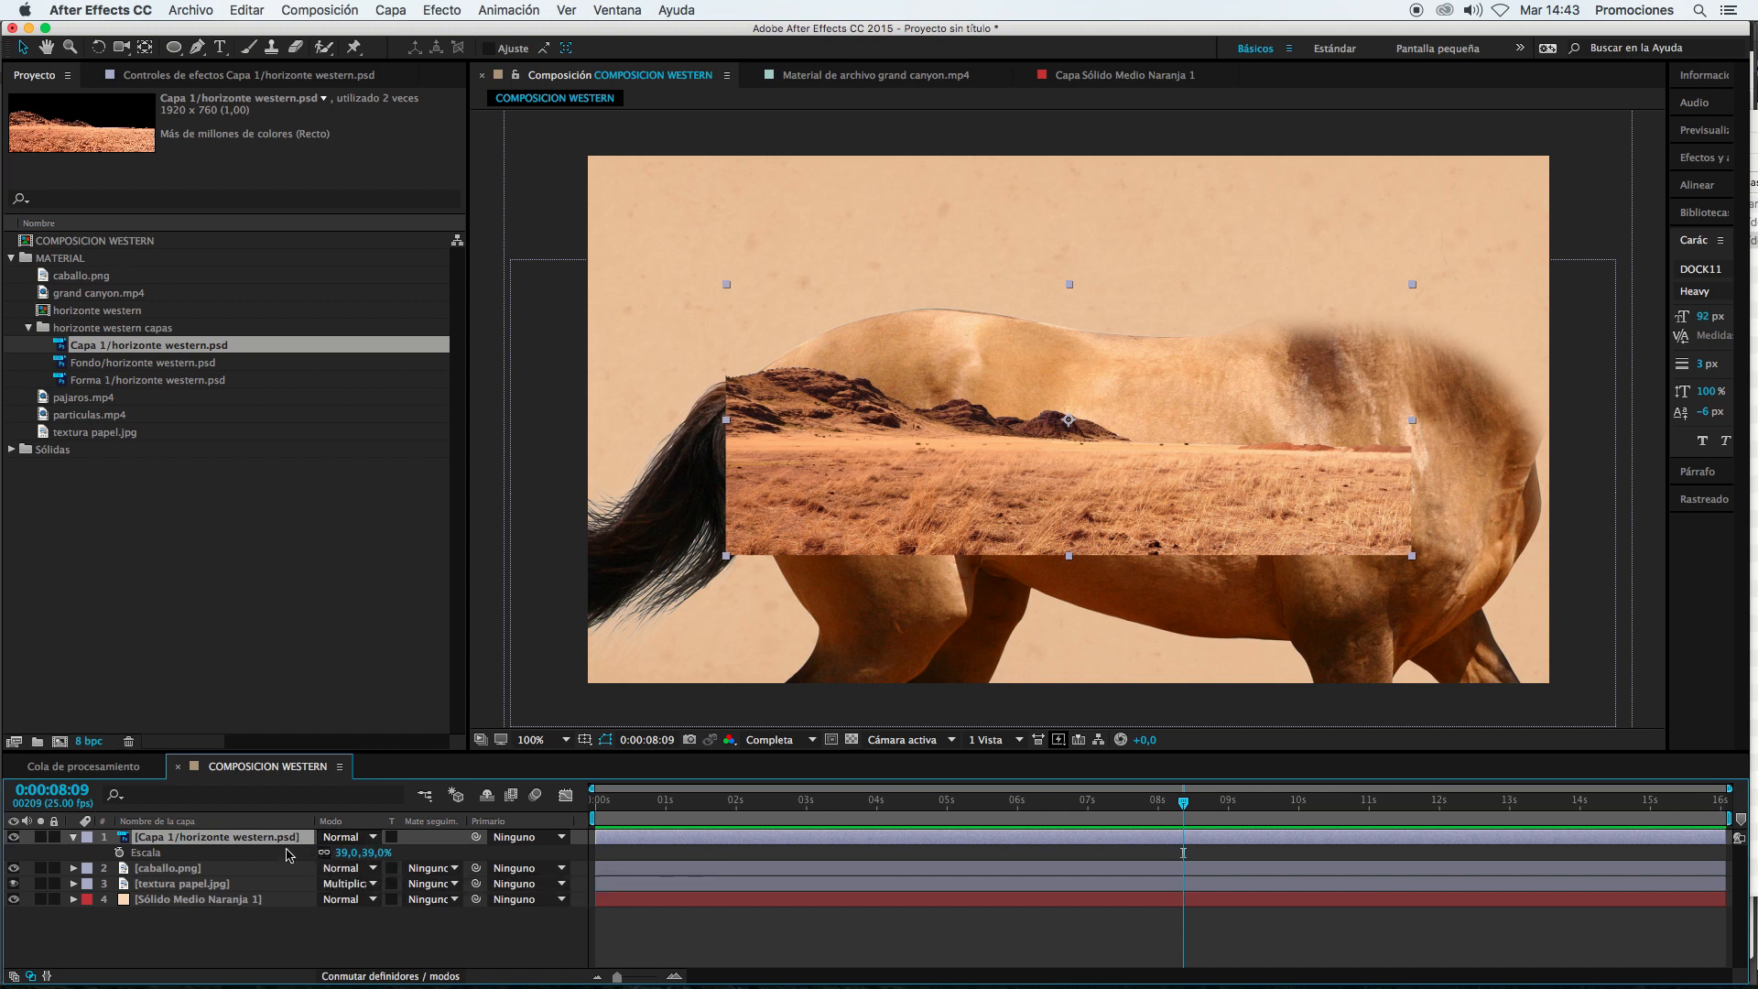
pyautogui.click(74, 839)
pyautogui.click(74, 839)
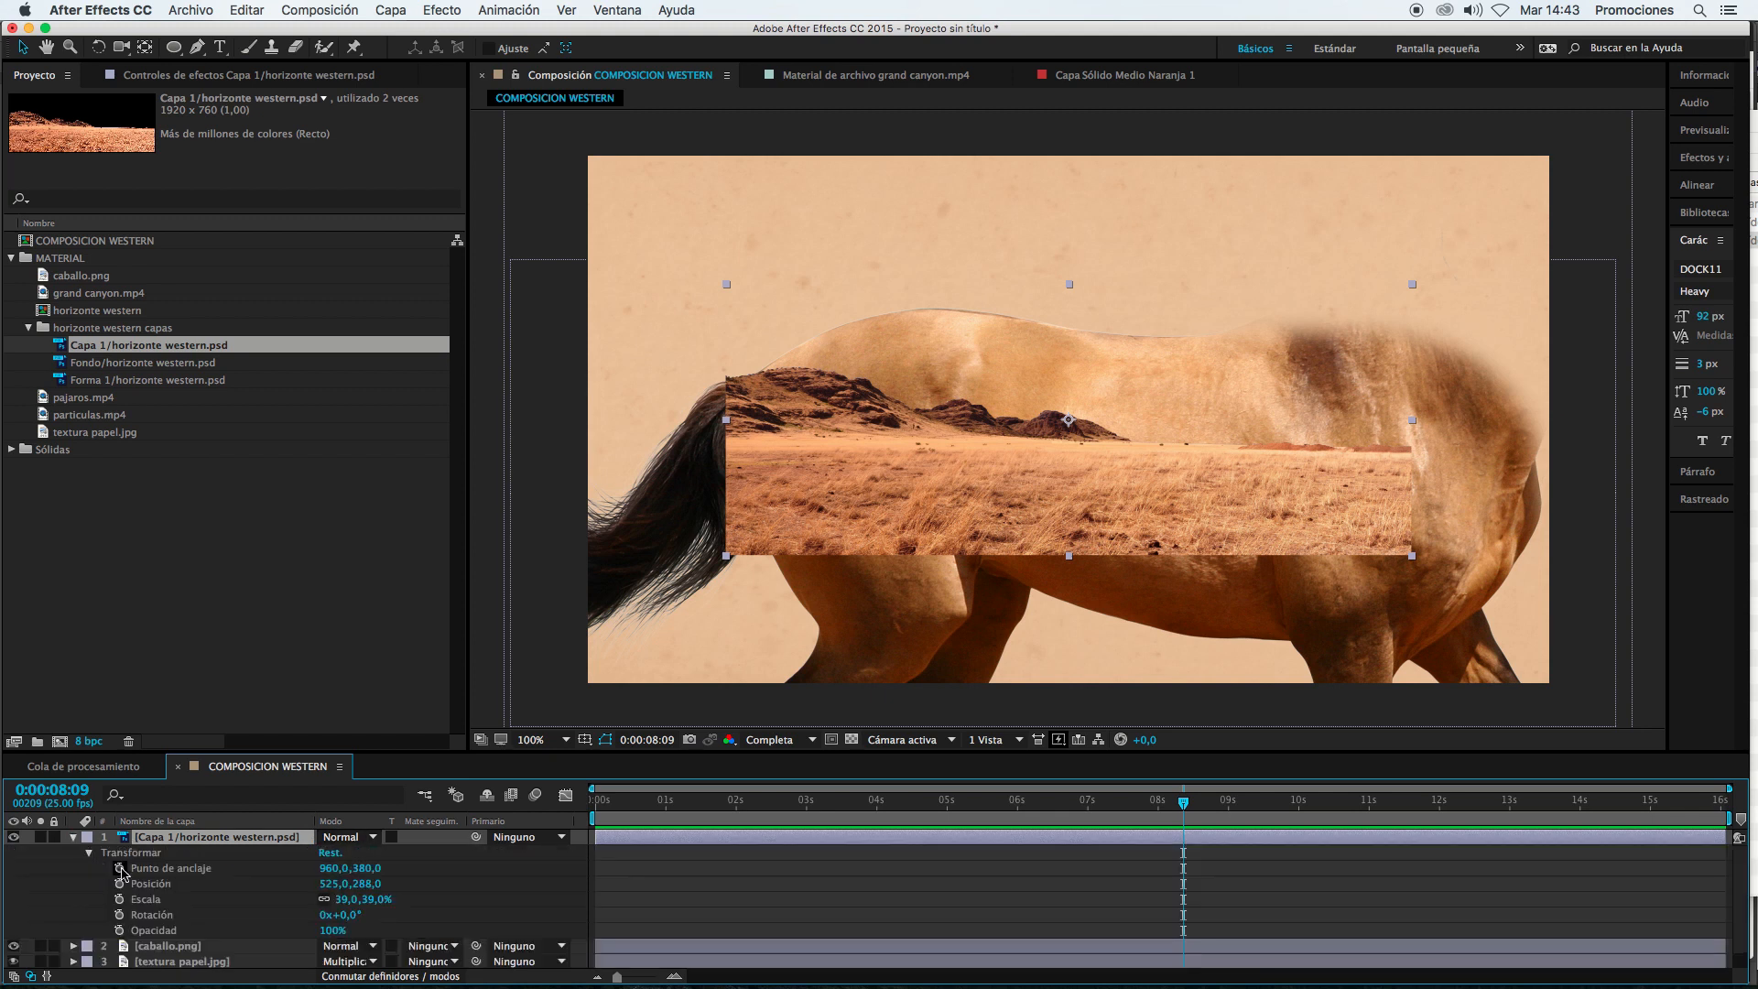
pyautogui.press('s')
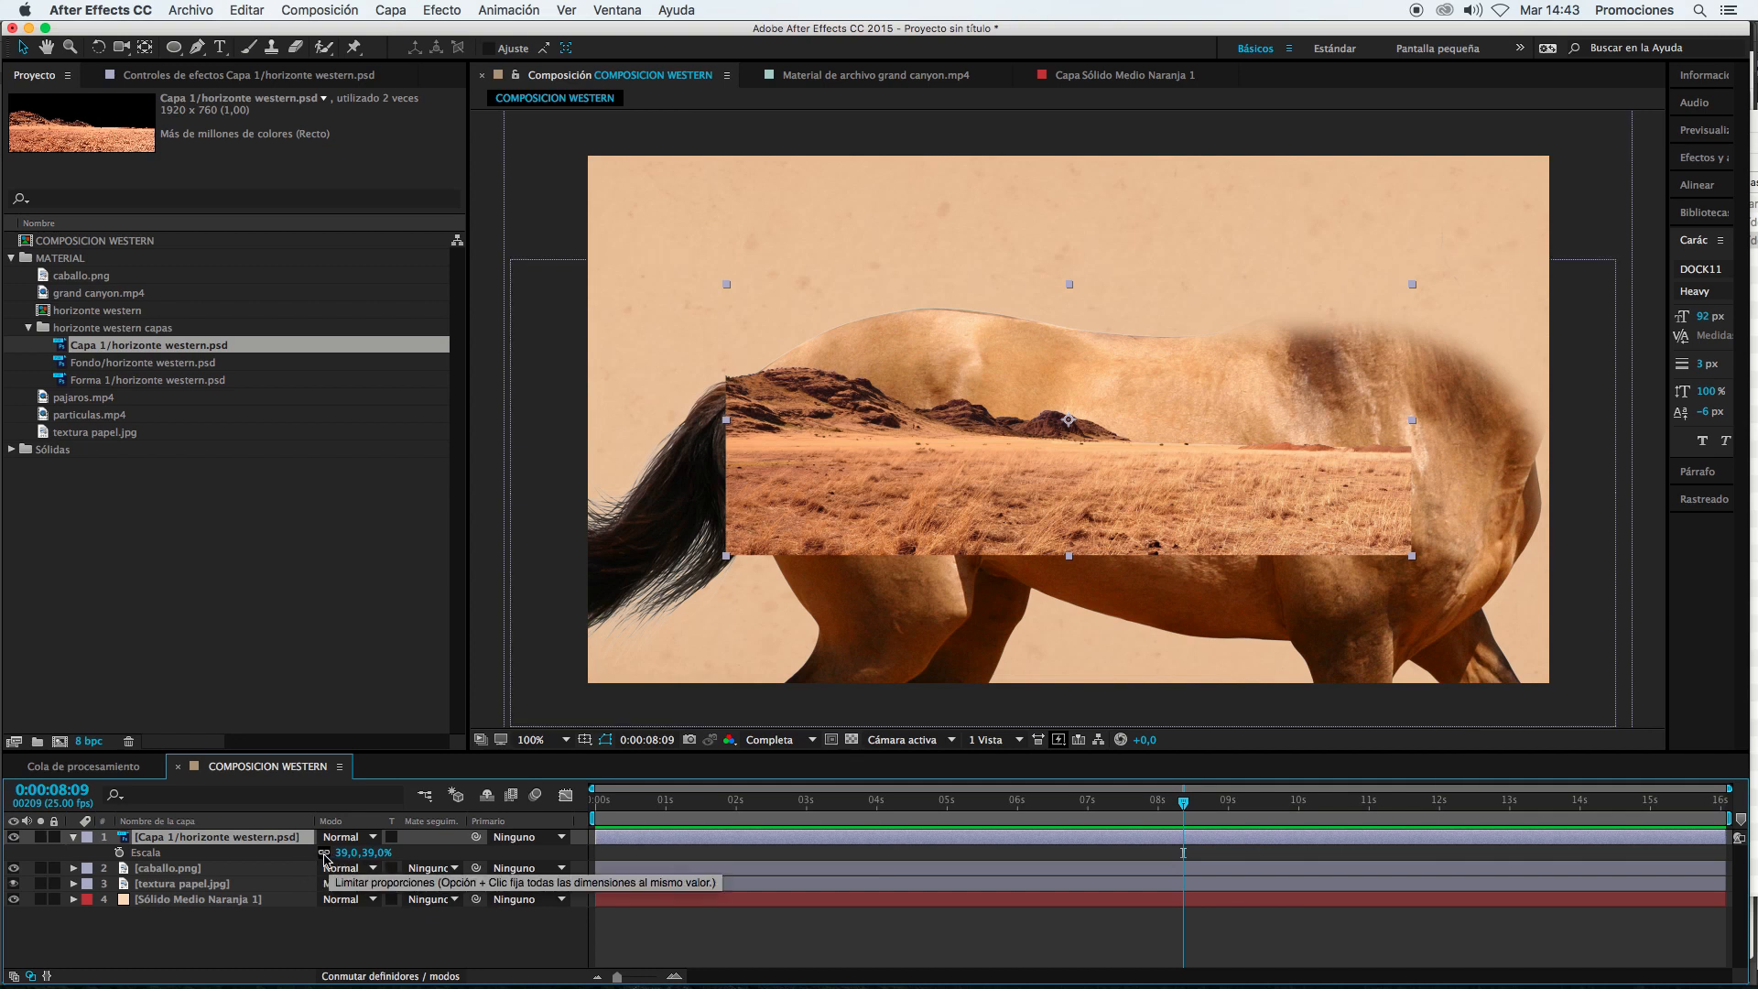
pyautogui.moveTo(327, 855)
pyautogui.mouseDown()
pyautogui.moveTo(307, 853)
pyautogui.moveTo(360, 853)
pyautogui.mouseUp()
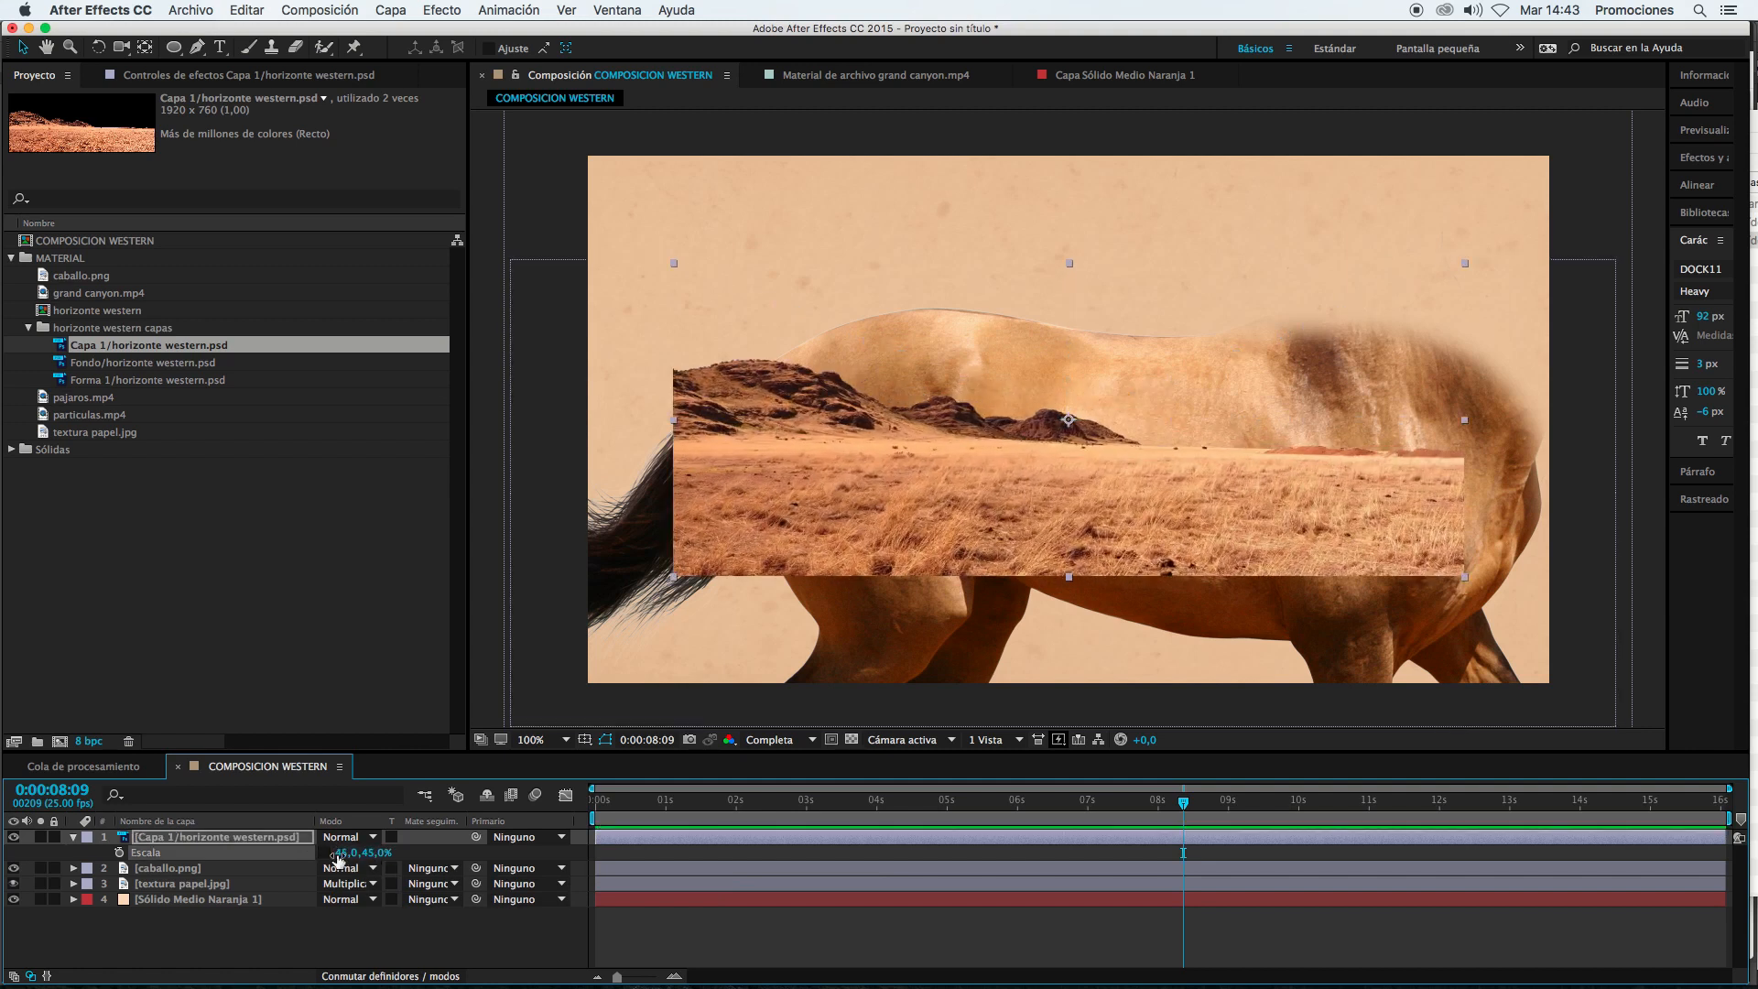
# Step: Flip the landscape layer horizontally with a scale of -45, 45%, relink its proportions, and move its hills above the horse's withers
pyautogui.click(338, 855)
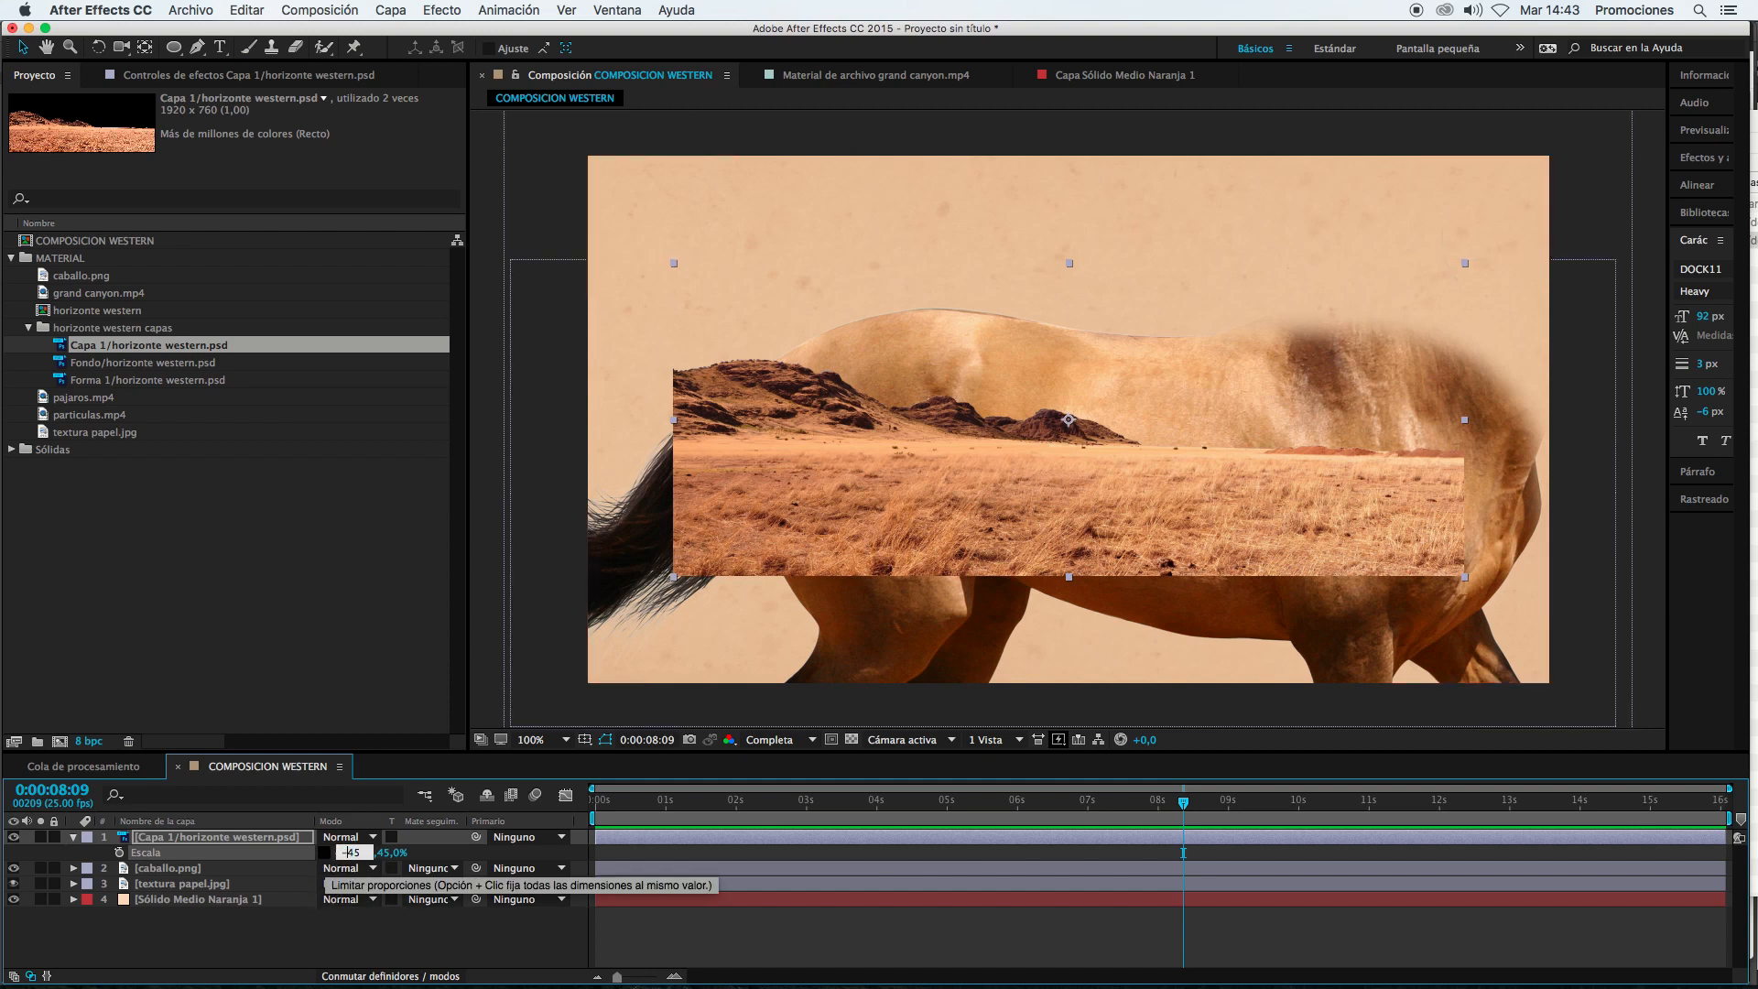
pyautogui.write('-')
pyautogui.press('Return')
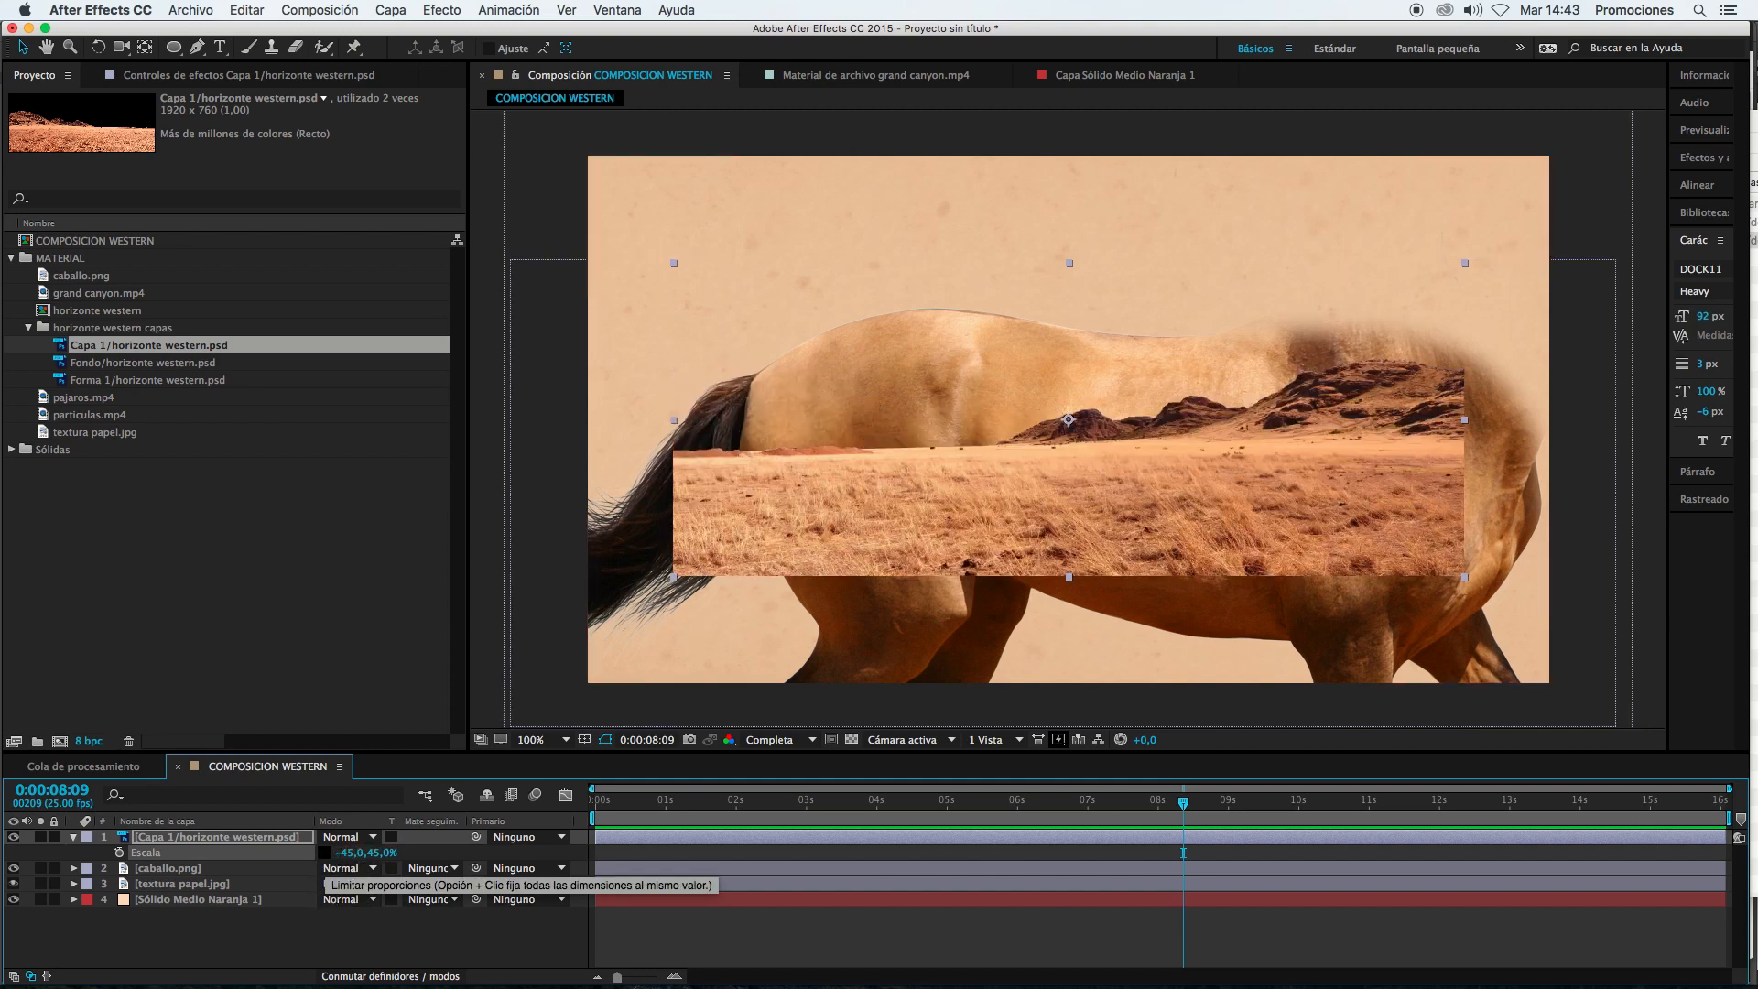
pyautogui.click(324, 854)
pyautogui.moveTo(368, 853)
pyautogui.mouseDown()
pyautogui.moveTo(391, 852)
pyautogui.moveTo(368, 852)
pyautogui.mouseUp()
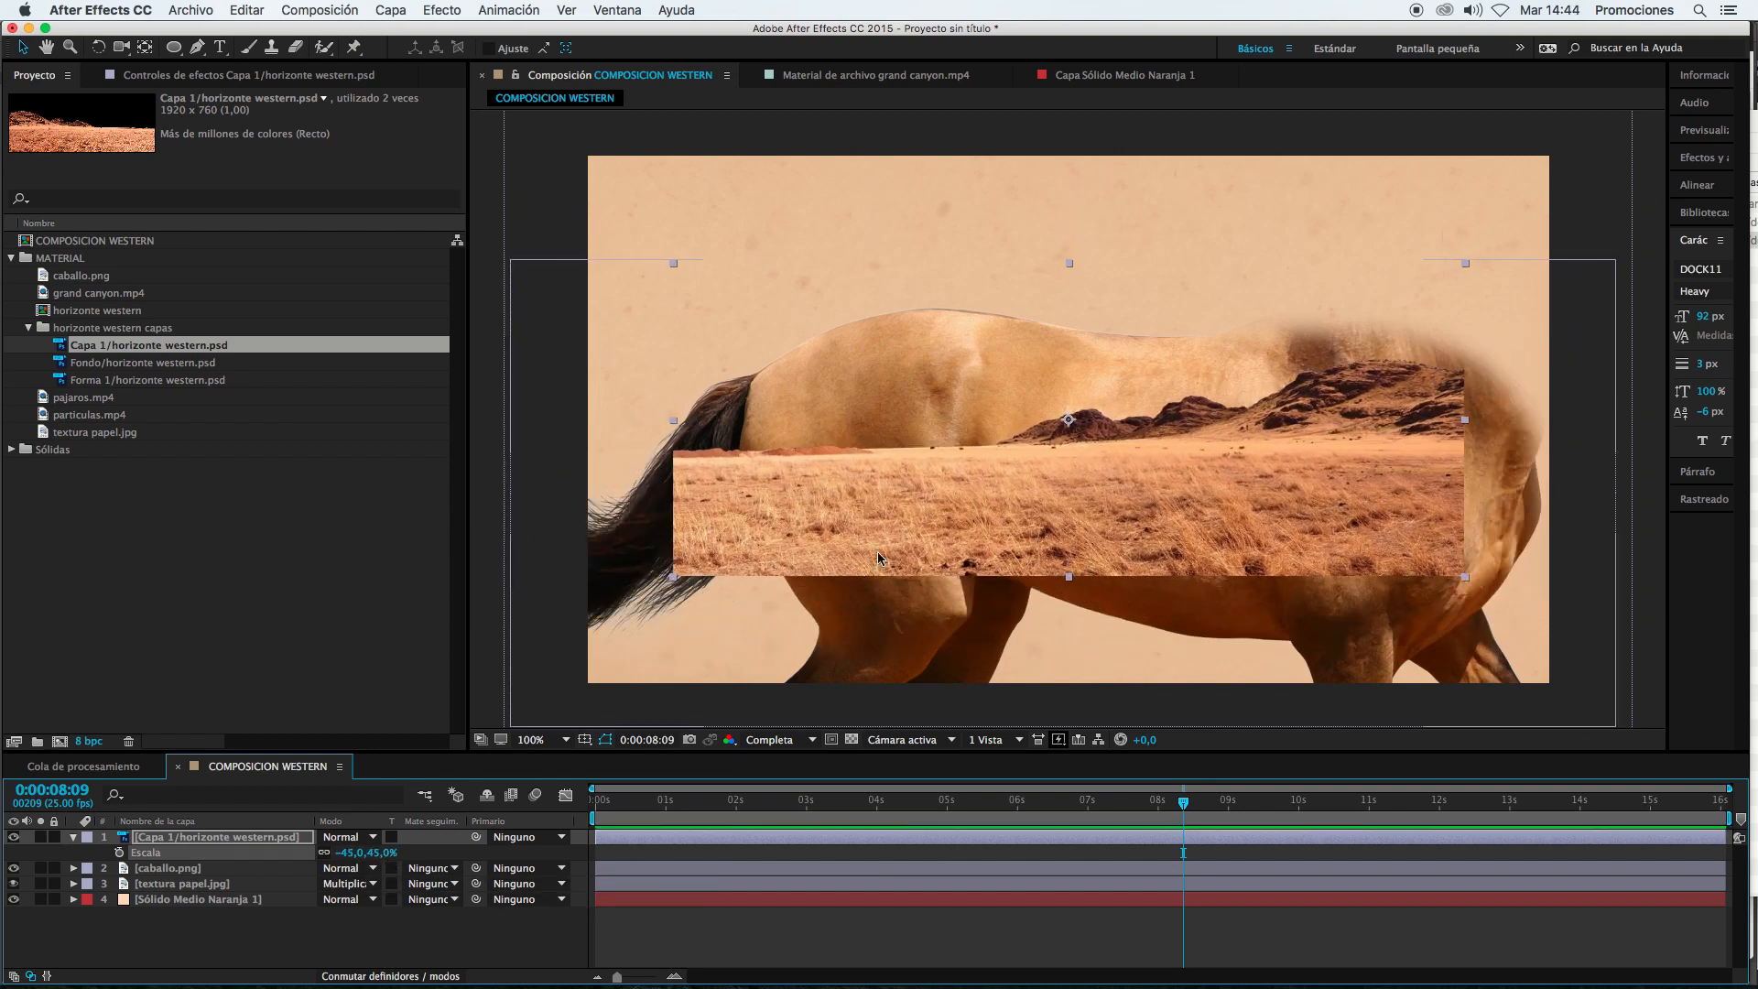
pyautogui.moveTo(969, 479); pyautogui.dragTo(1075, 382)
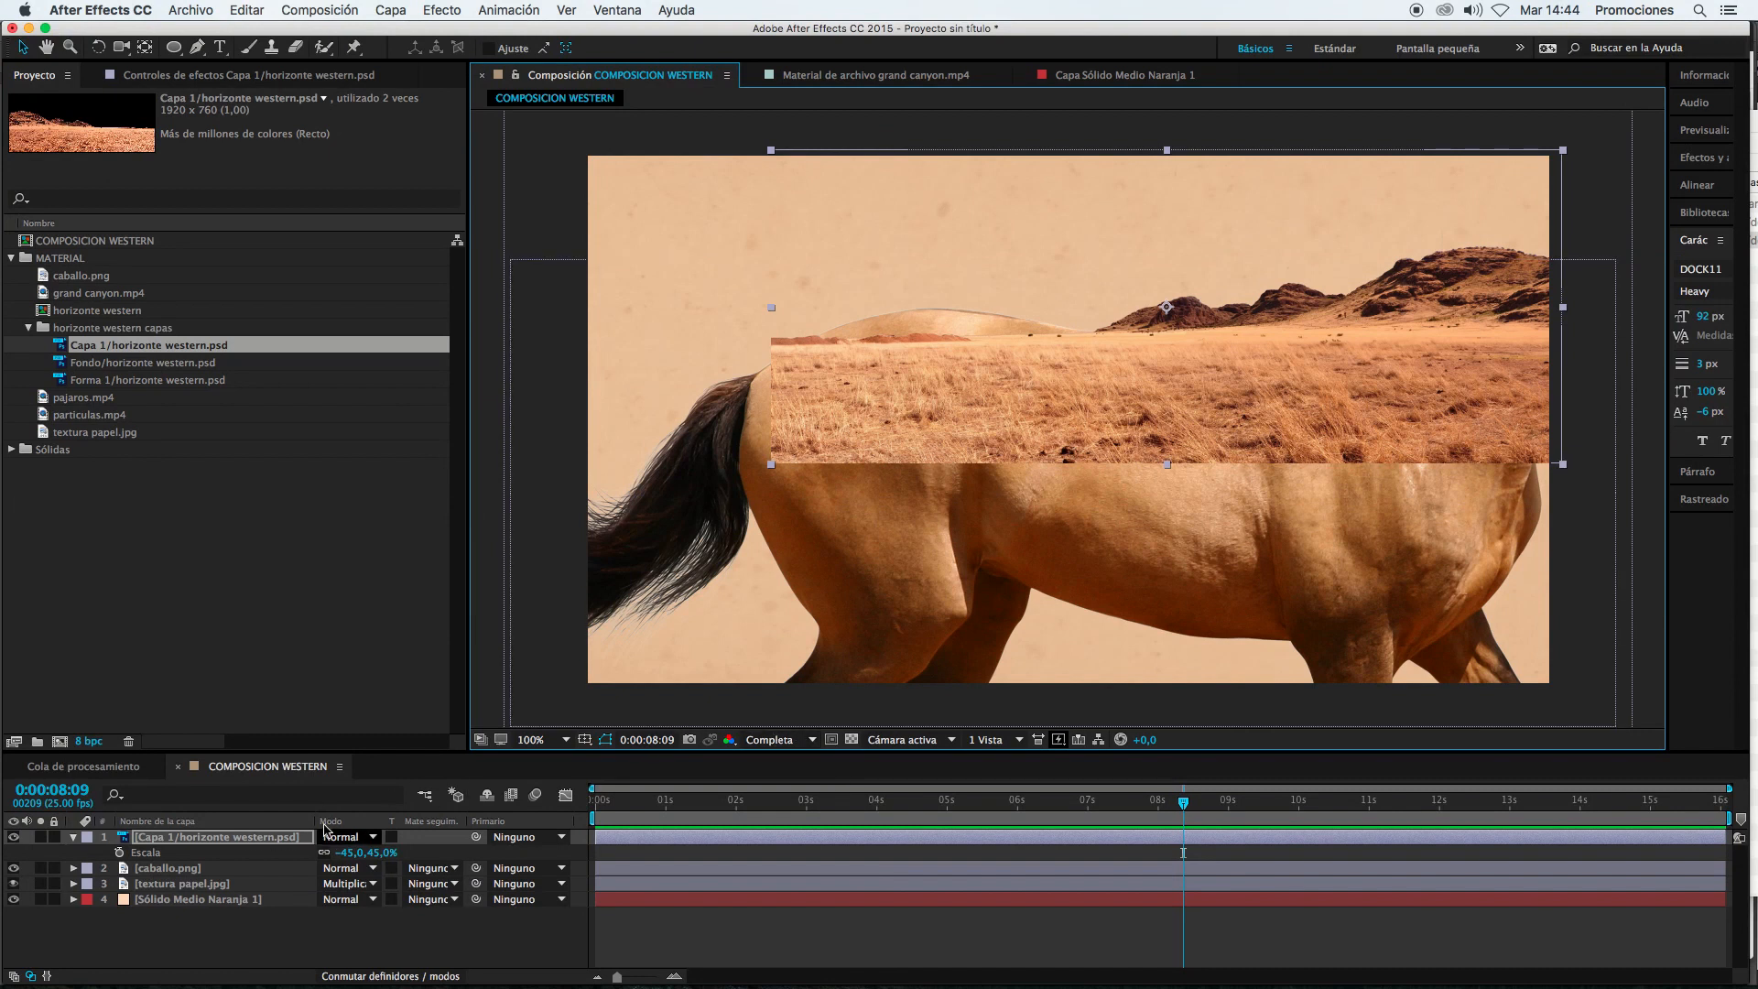
# Step: Start a Pen mask on the landscape layer, tracing the base of the hills along the horse's back
pyautogui.click(197, 47)
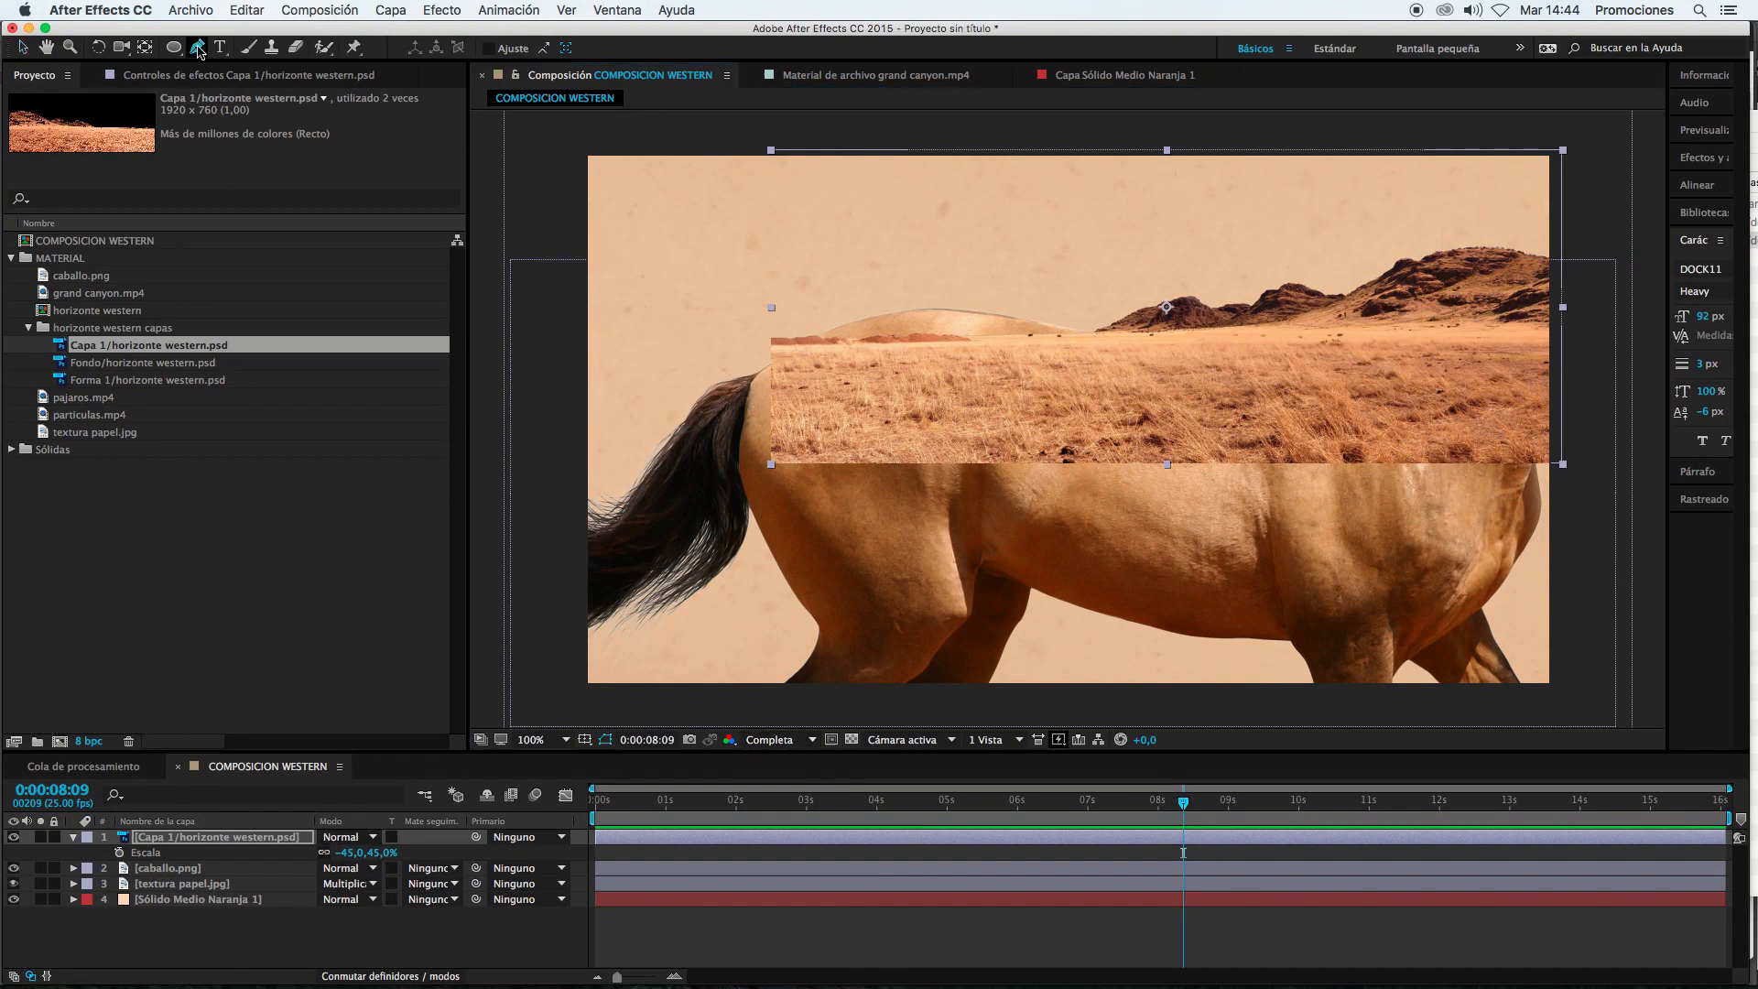
pyautogui.click(182, 869)
pyautogui.click(185, 838)
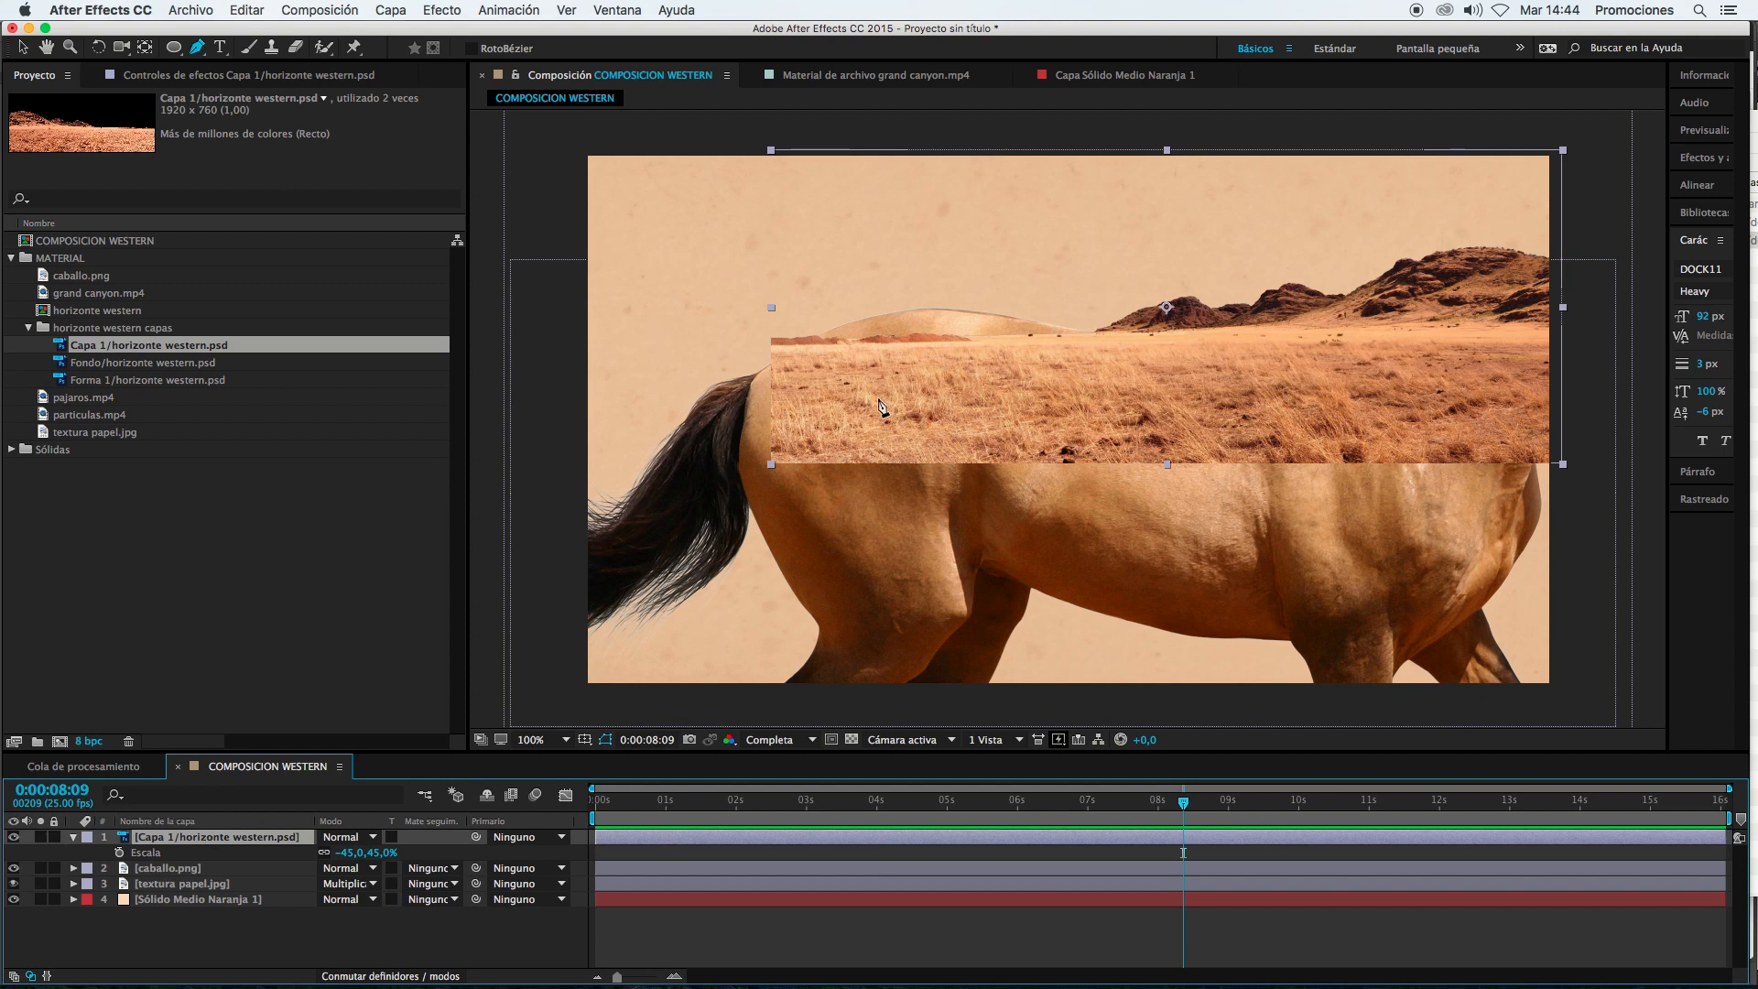
pyautogui.click(1074, 331)
pyautogui.click(1112, 334)
pyautogui.click(1152, 337)
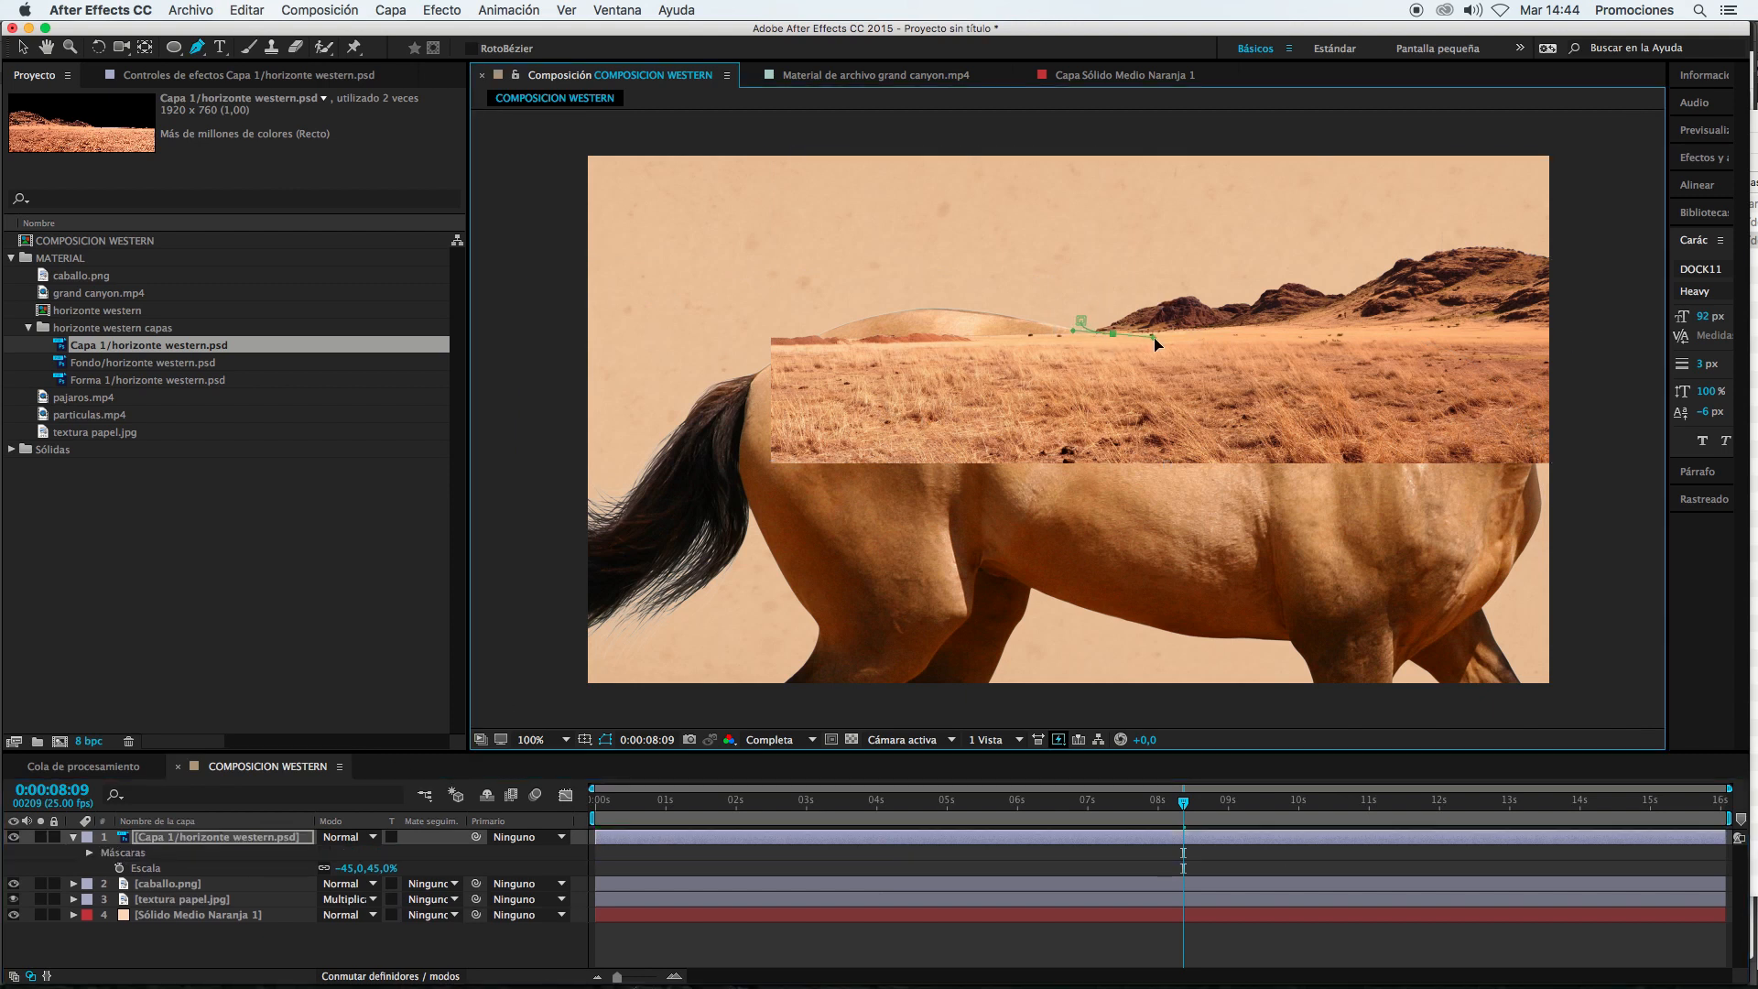
pyautogui.click(1228, 327)
pyautogui.click(1271, 328)
pyautogui.click(1314, 330)
# Step: Curve the landscape mask beyond the frame's edge and over the hills, close it at its starting point, and deselect the layer
pyautogui.moveTo(1371, 329); pyautogui.dragTo(1411, 331)
pyautogui.moveTo(1568, 333); pyautogui.dragTo(1616, 333)
pyautogui.moveTo(1632, 227); pyautogui.dragTo(1624, 172)
pyautogui.moveTo(1548, 136); pyautogui.dragTo(1462, 127)
pyautogui.moveTo(1174, 160); pyautogui.dragTo(1135, 178)
pyautogui.click(1081, 320)
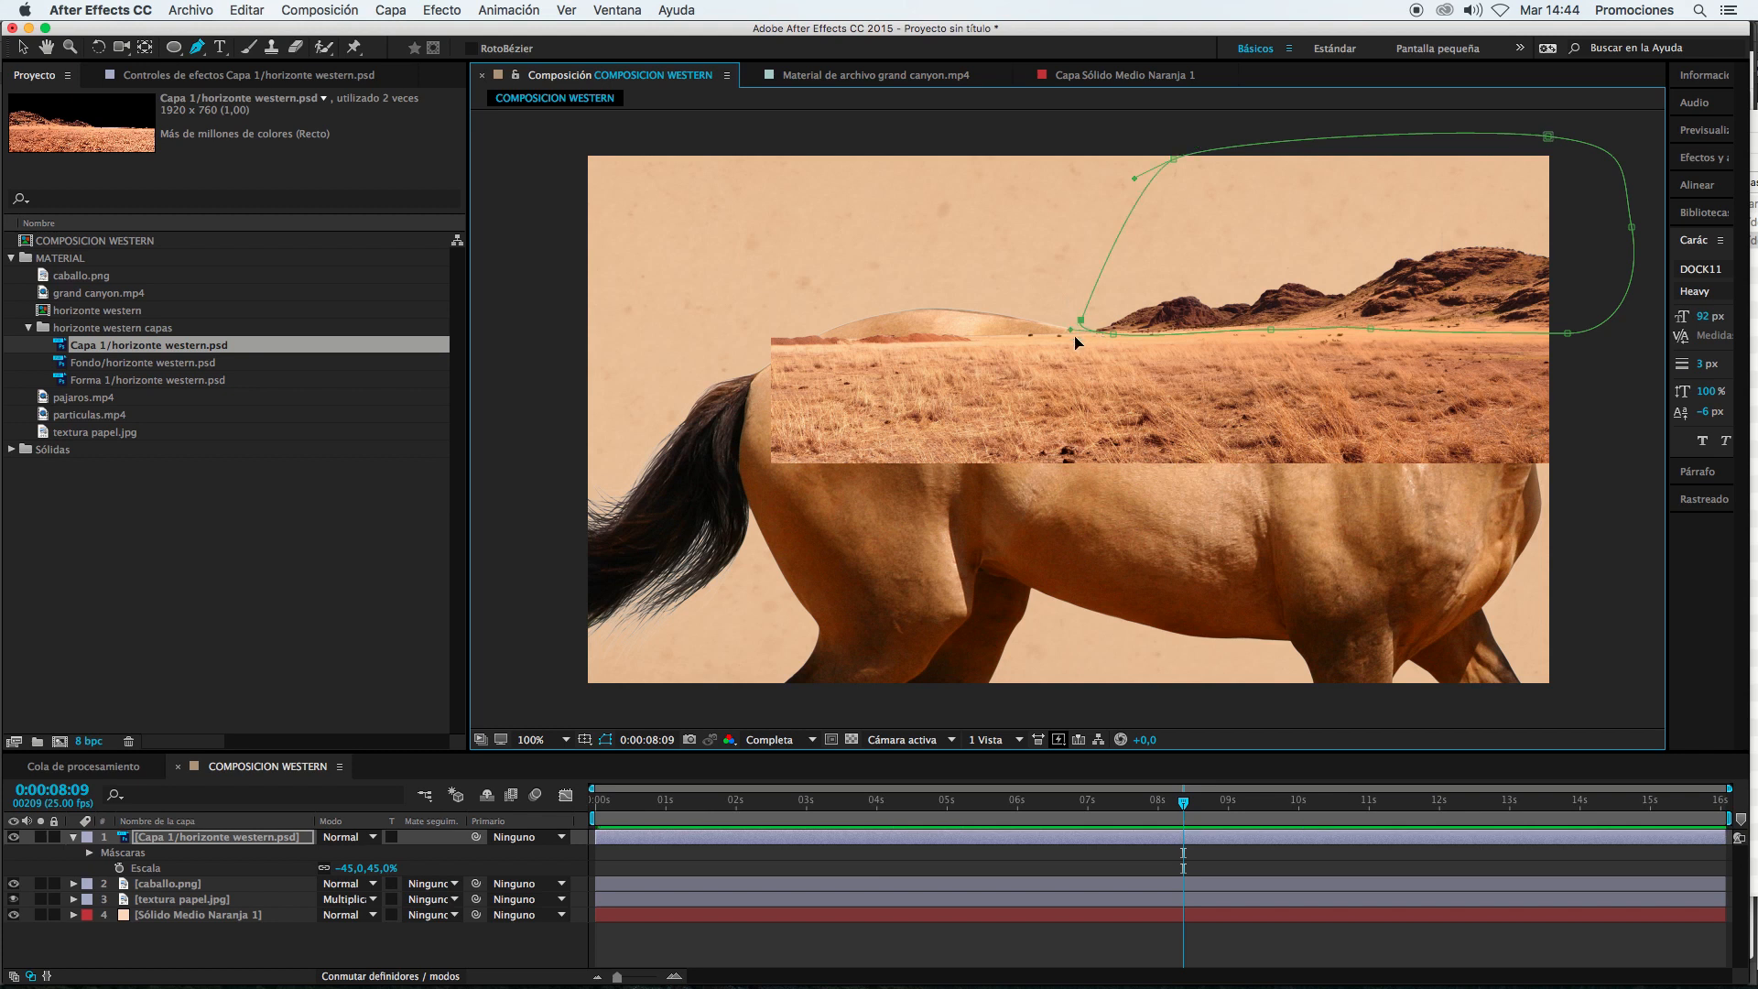
pyautogui.click(1252, 933)
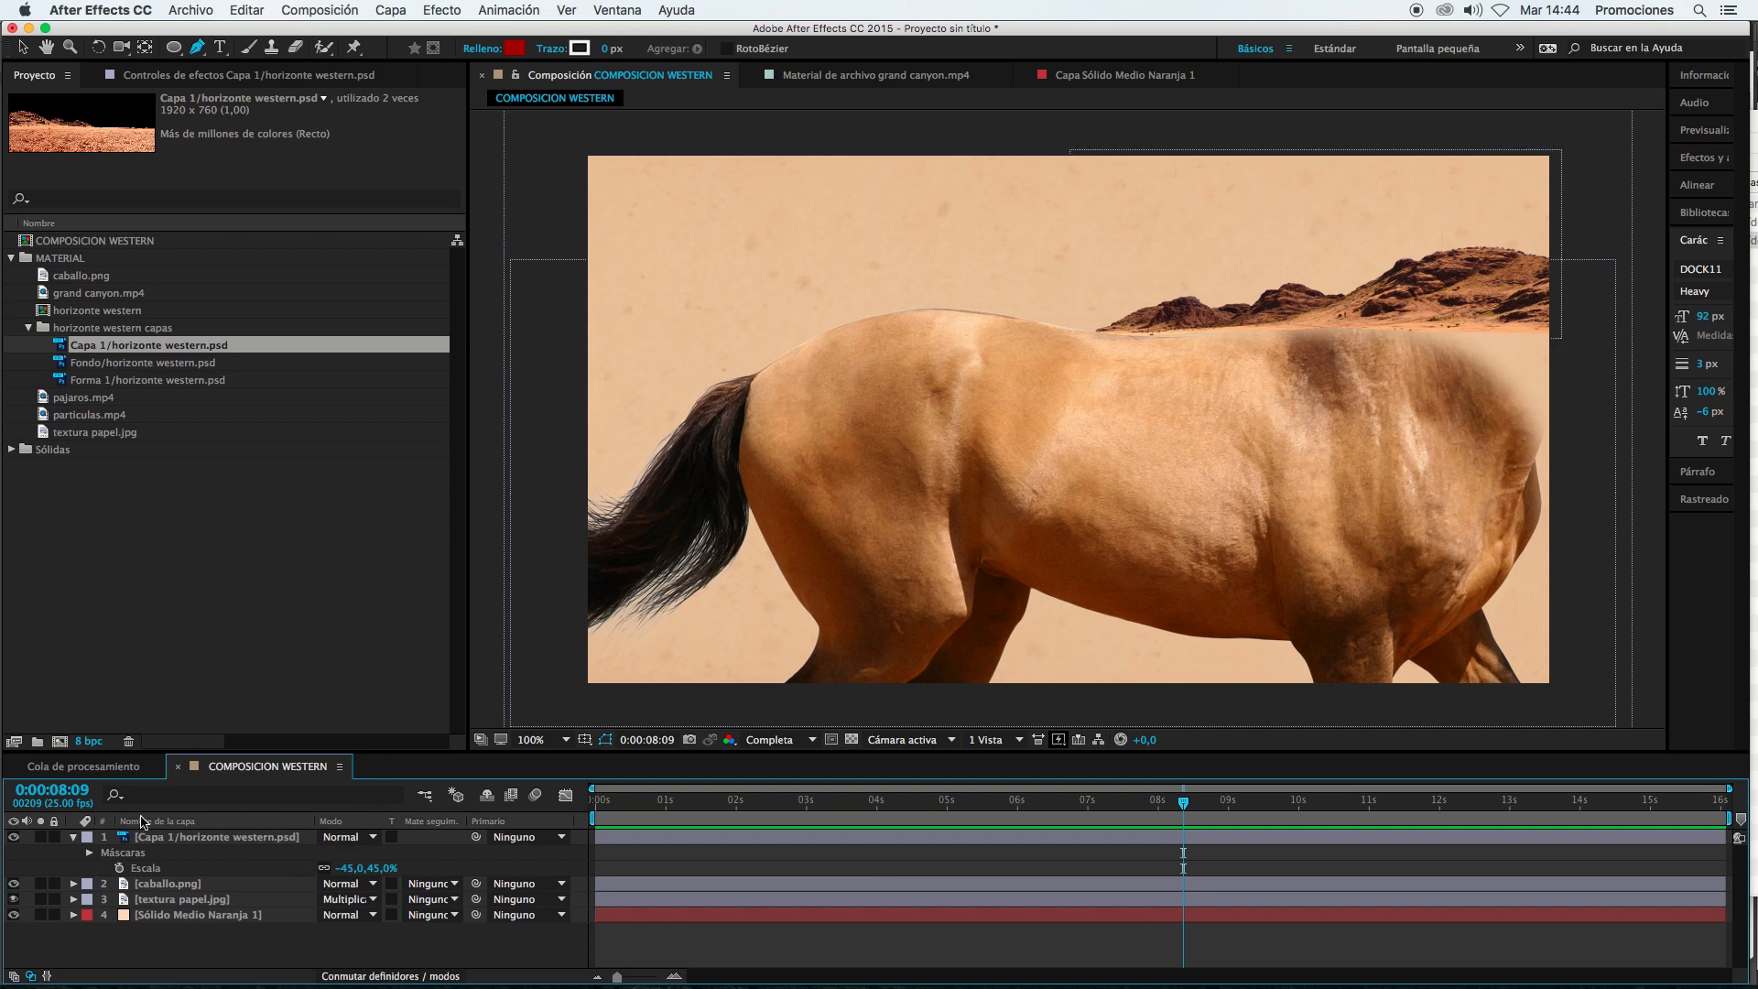
# Step: Shift the caballo.png and Capa 1/horizonte western.psd layers together to the right until the horse's tail is inside the frame, then deselect them
pyautogui.click(179, 885)
pyautogui.click(203, 846)
pyautogui.hotkey('shift', 'Right')
pyautogui.hotkey('shift', 'Right')
pyautogui.hotkey('shift', 'Right')
pyautogui.hotkey('shift', 'Right')
pyautogui.hotkey('shift', 'Right')
pyautogui.hotkey('shift', 'Right')
pyautogui.hotkey('shift', 'Right')
pyautogui.hotkey('shift', 'Right')
pyautogui.hotkey('shift', 'Right')
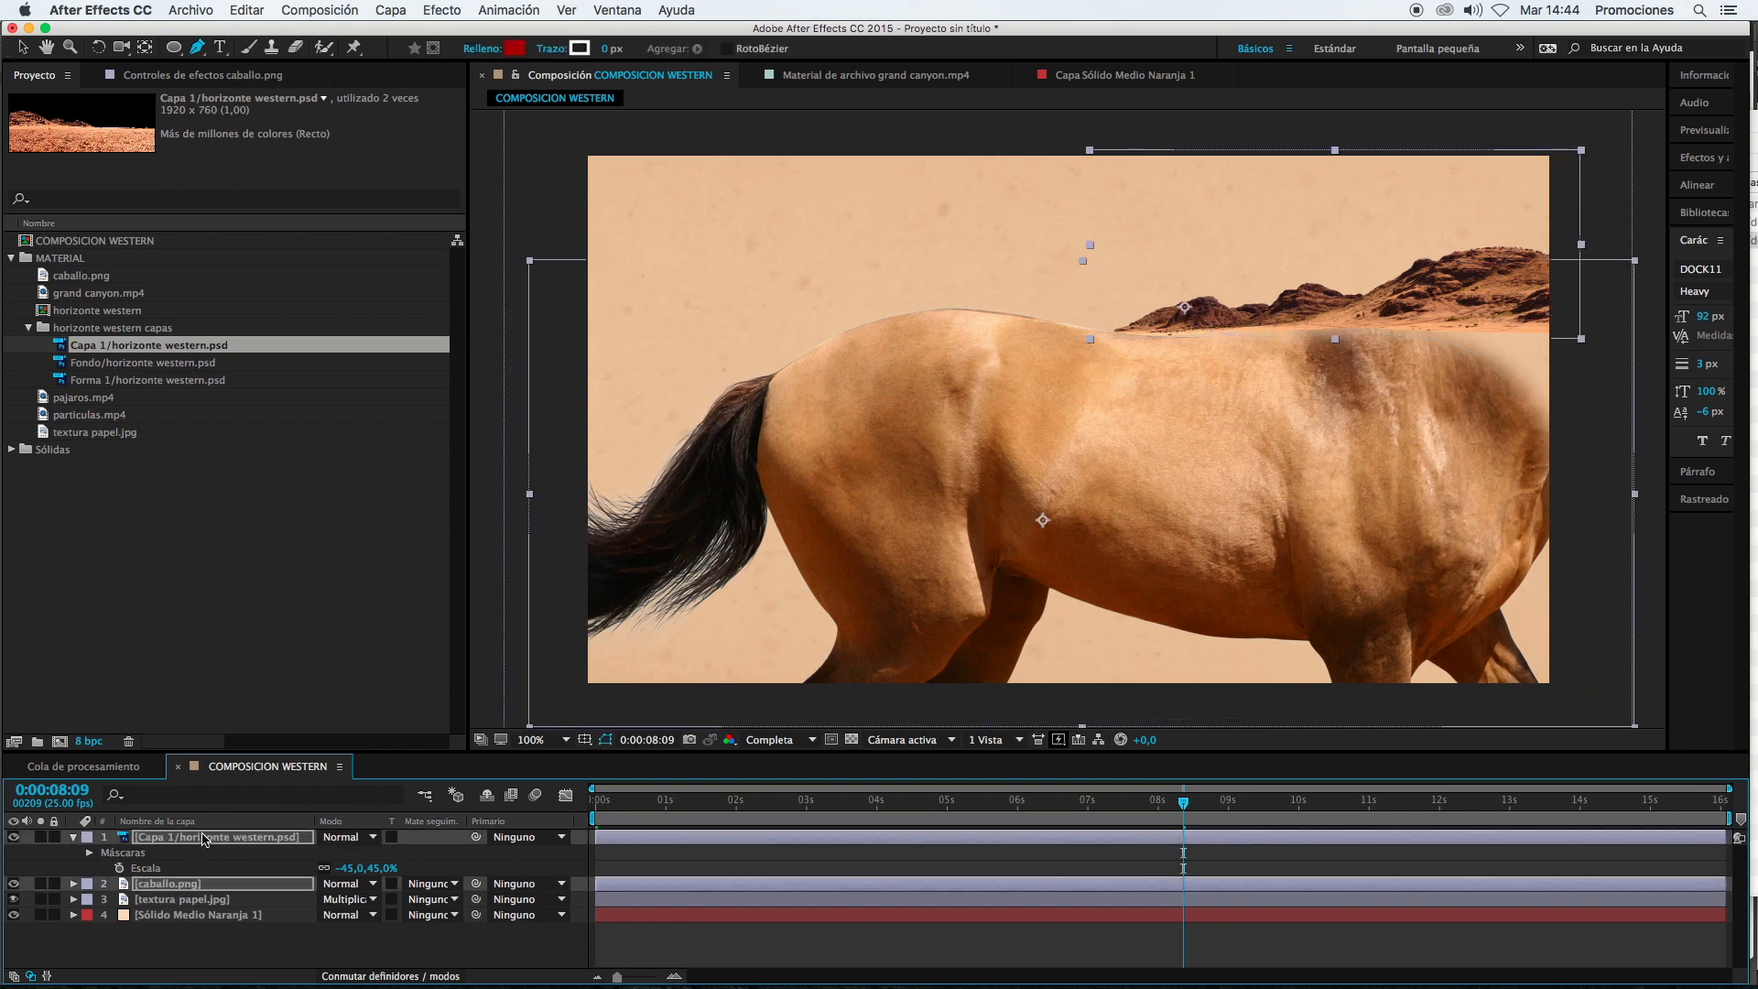
pyautogui.hotkey('shift', 'Right')
pyautogui.hotkey('shift', 'Right')
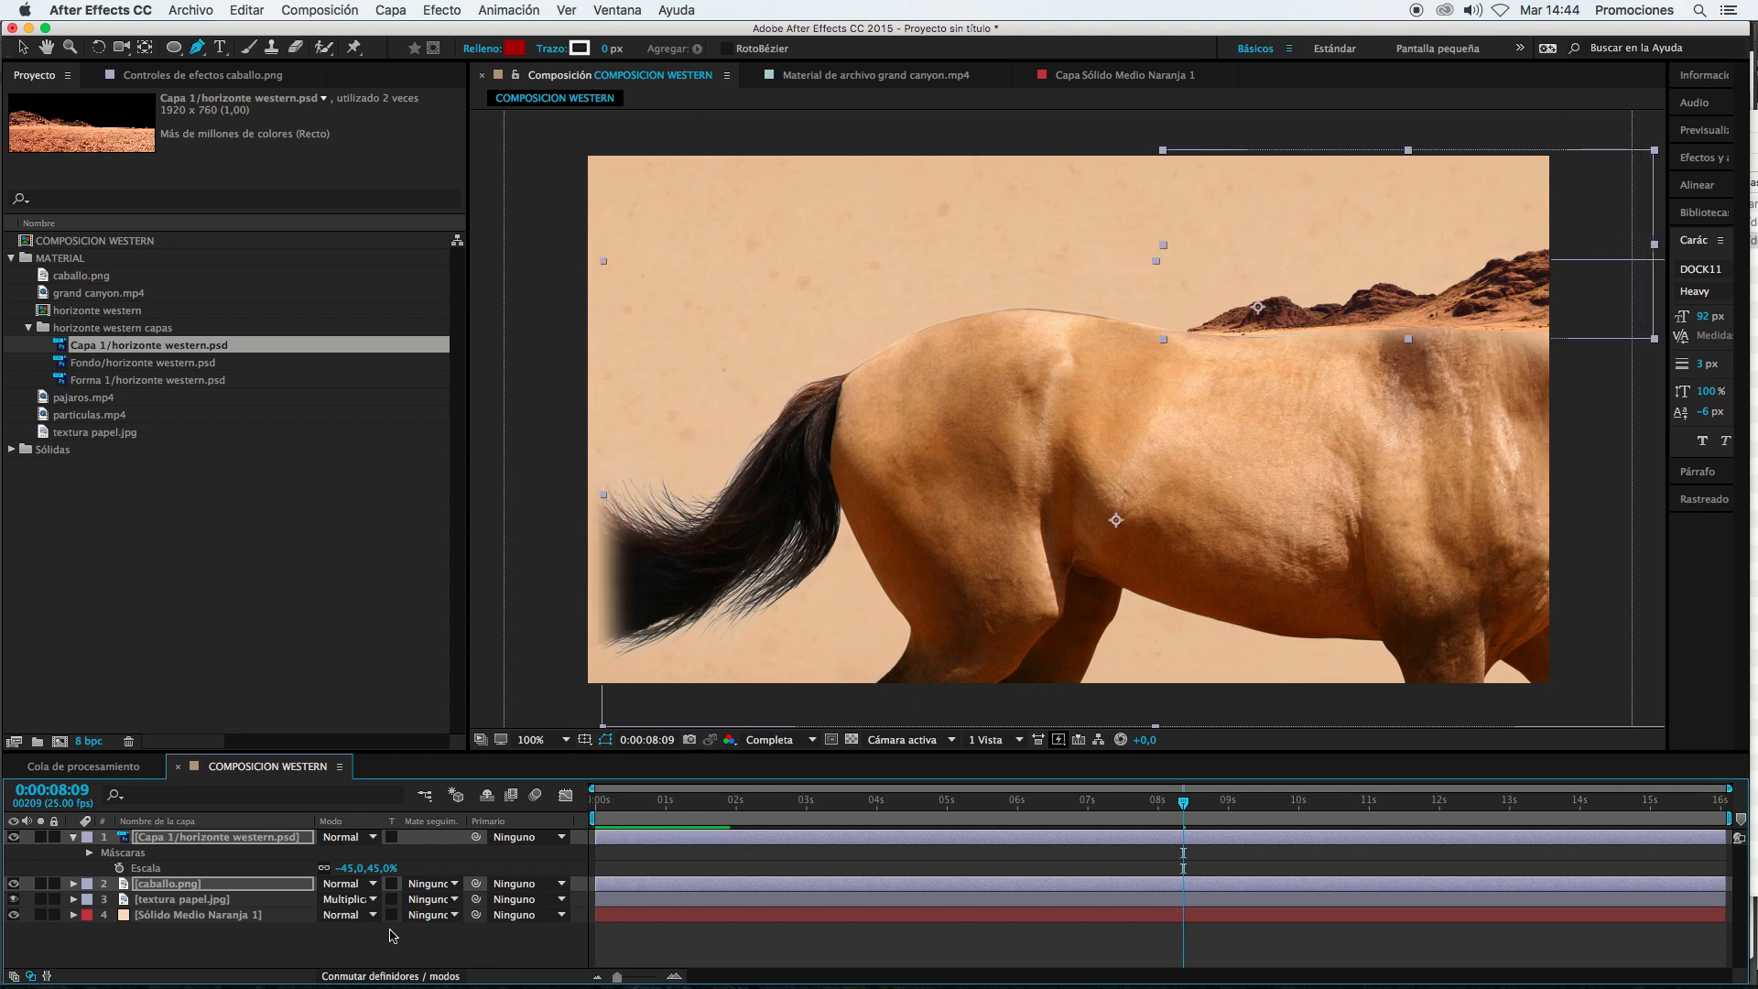
pyautogui.click(547, 857)
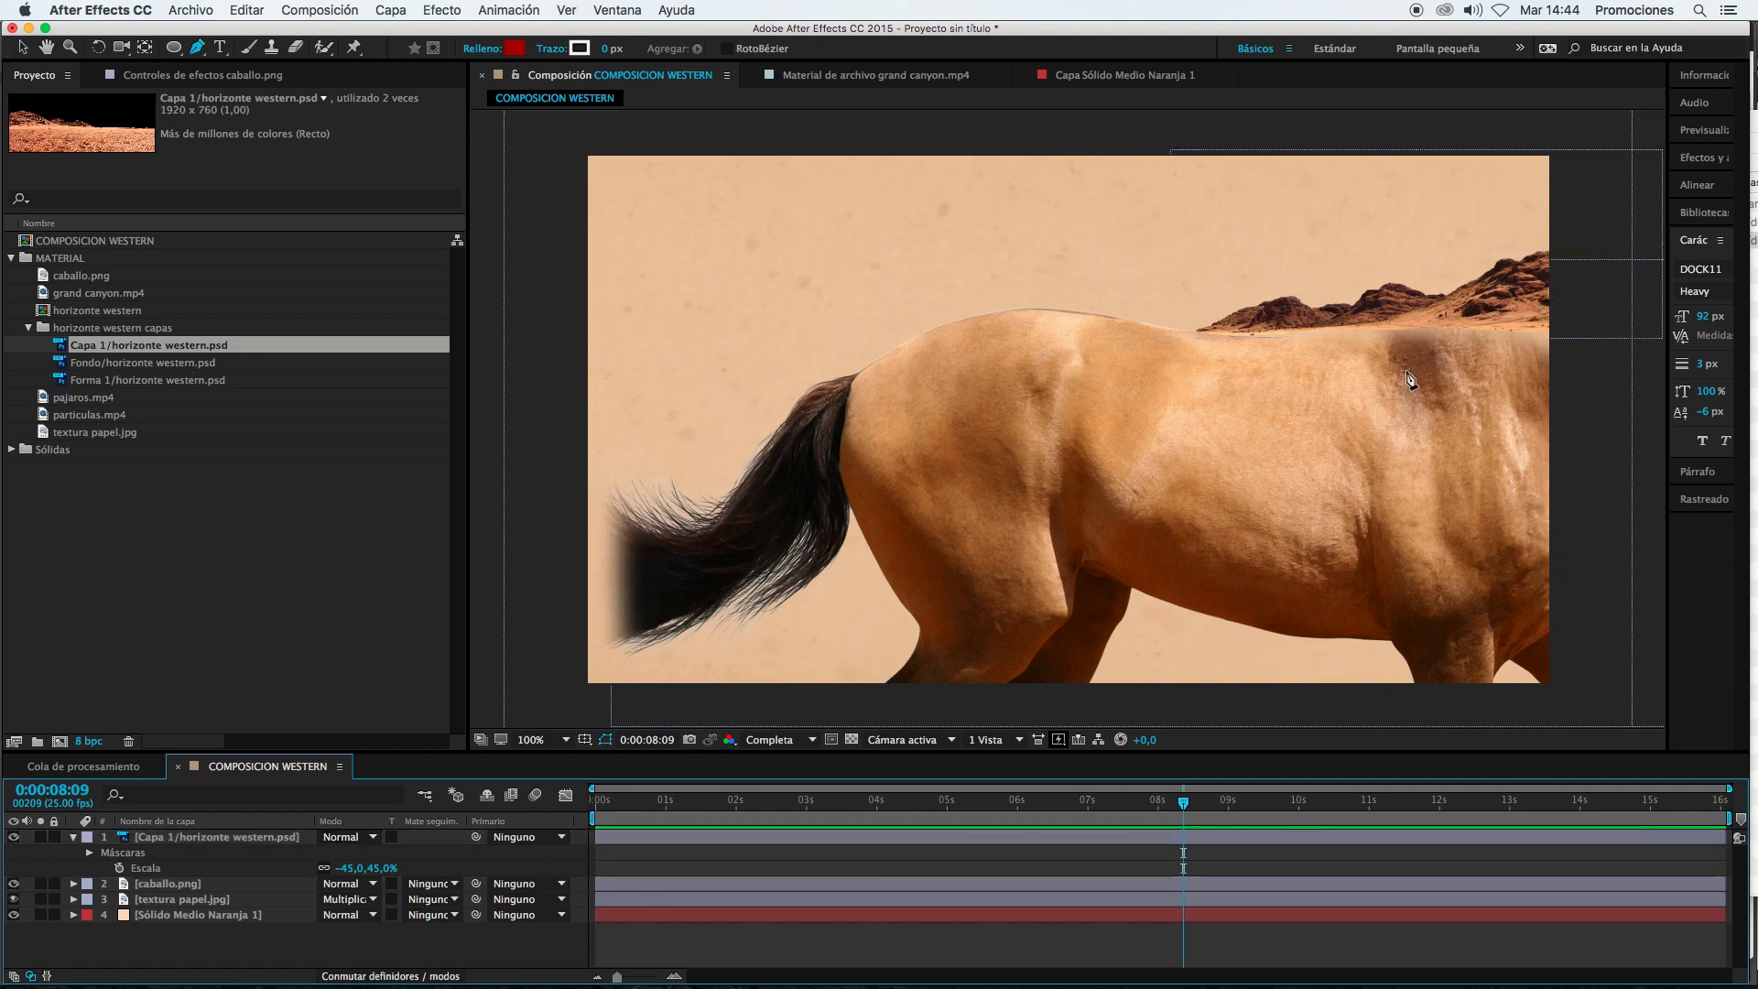
# Step: Scale the landscape layer to -55, 55% and nudge it right so the hills sit along the horse's back, then deselect it
pyautogui.click(386, 869)
pyautogui.hotkey('shift', 'Up')
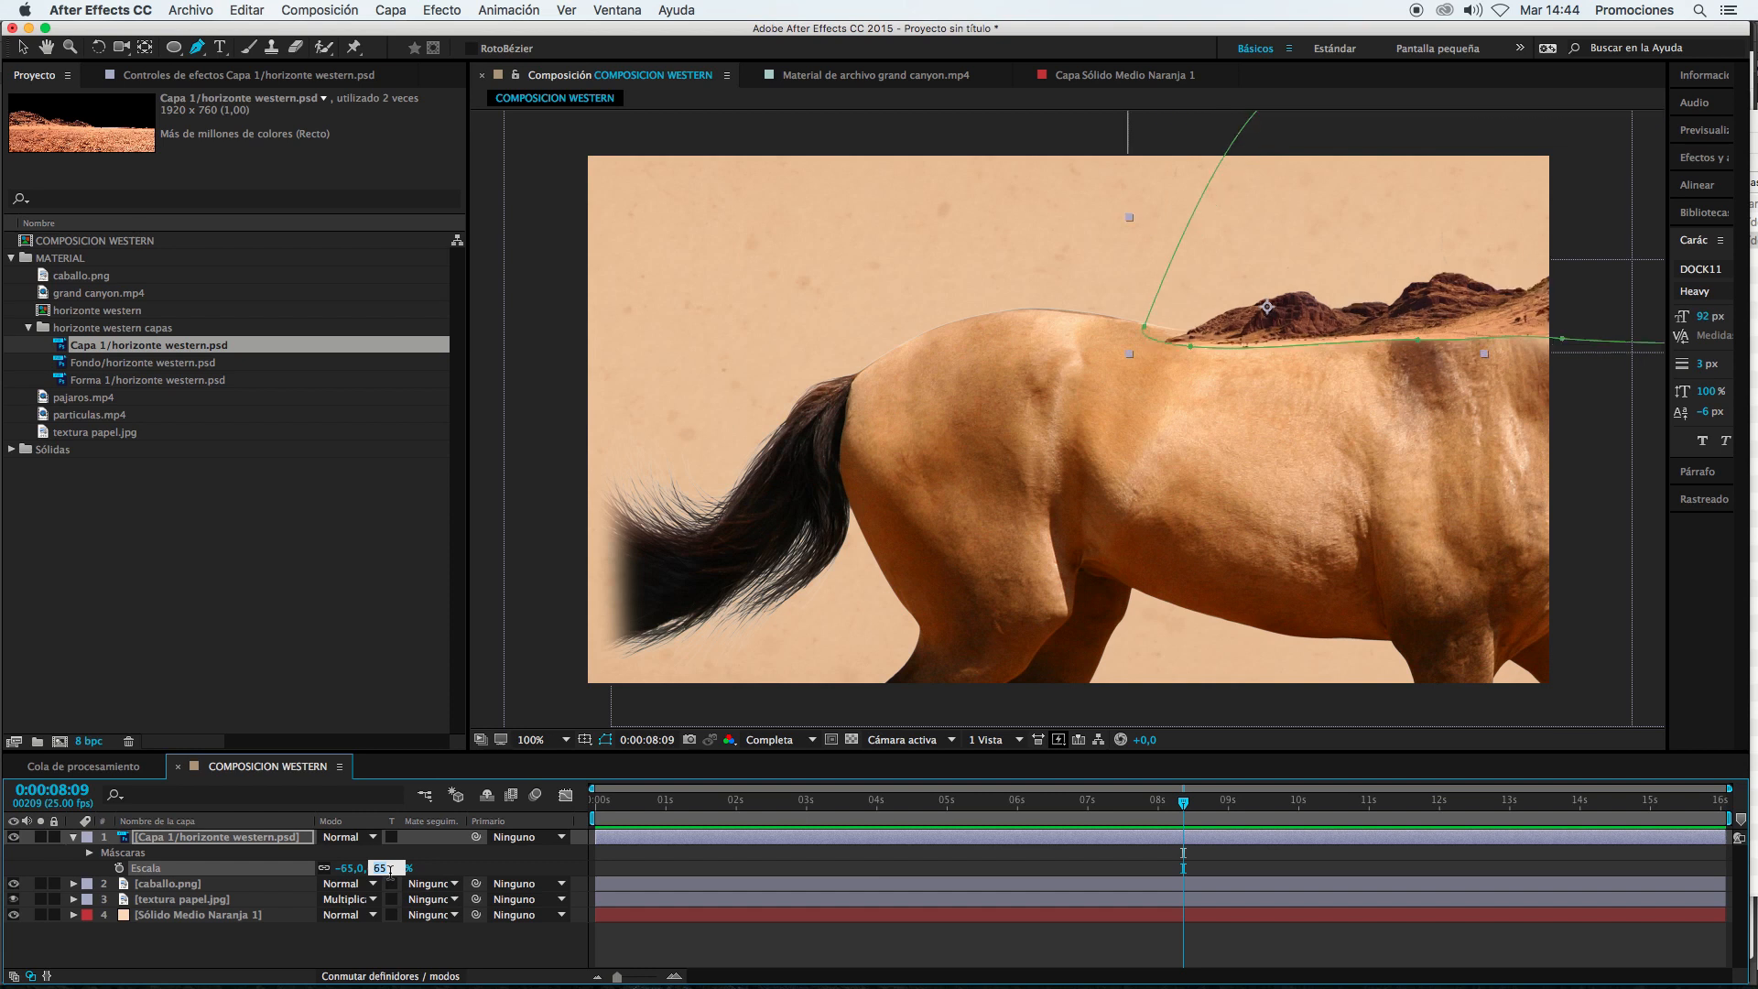
pyautogui.click(272, 843)
pyautogui.hotkey('shift', 'Right')
pyautogui.hotkey('shift', 'Right')
pyautogui.hotkey('shift', 'Right')
pyautogui.hotkey('shift', 'Right')
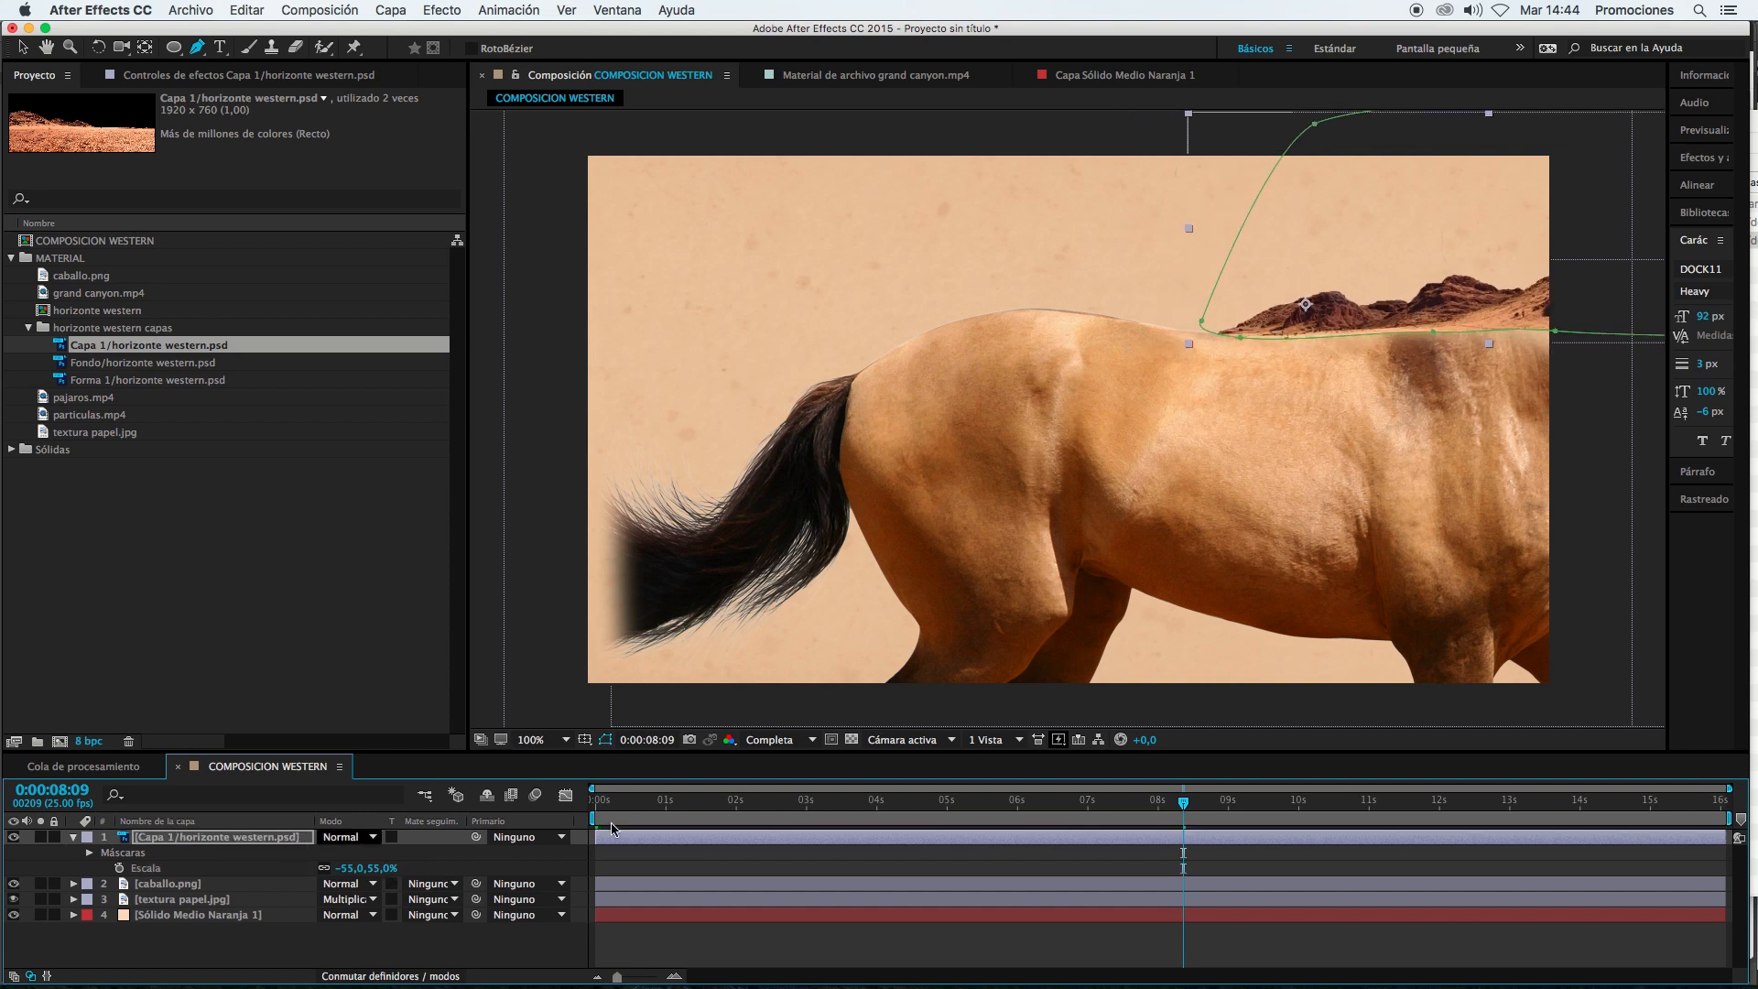
pyautogui.click(985, 946)
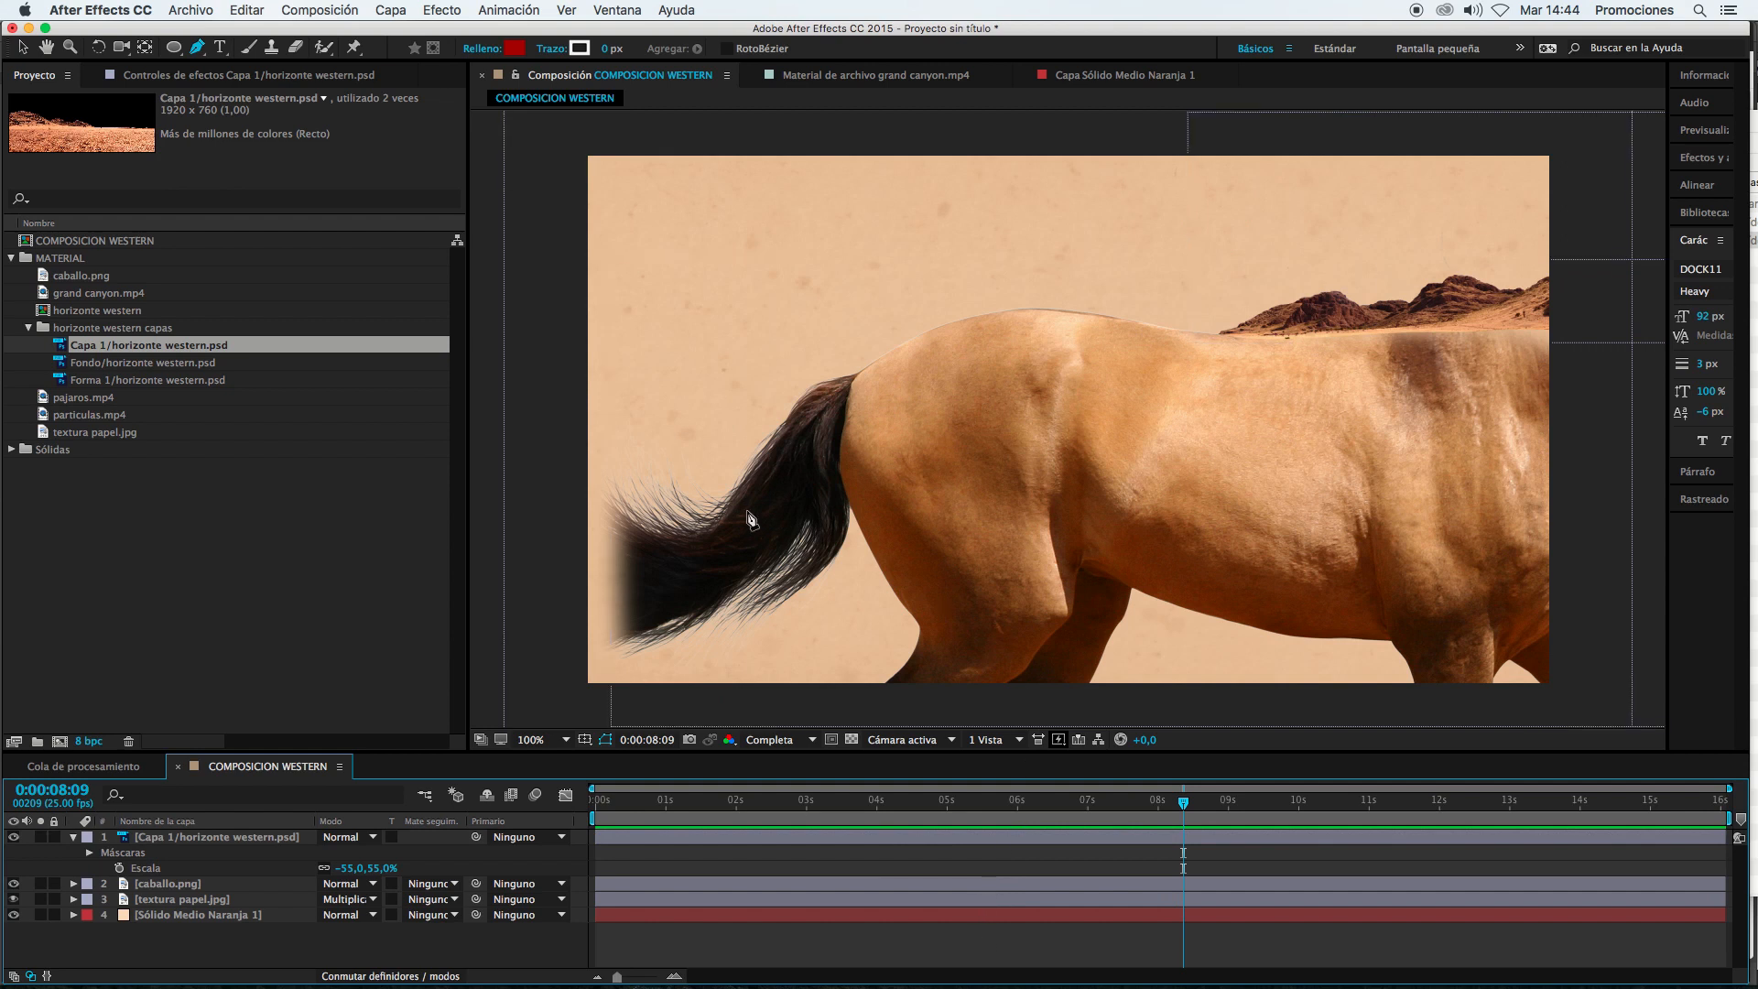
# Step: Move the two tail-side points of the caballo.png mask outward past the frame's edge to uncover the whole tail, then deselect the layer
pyautogui.click(206, 884)
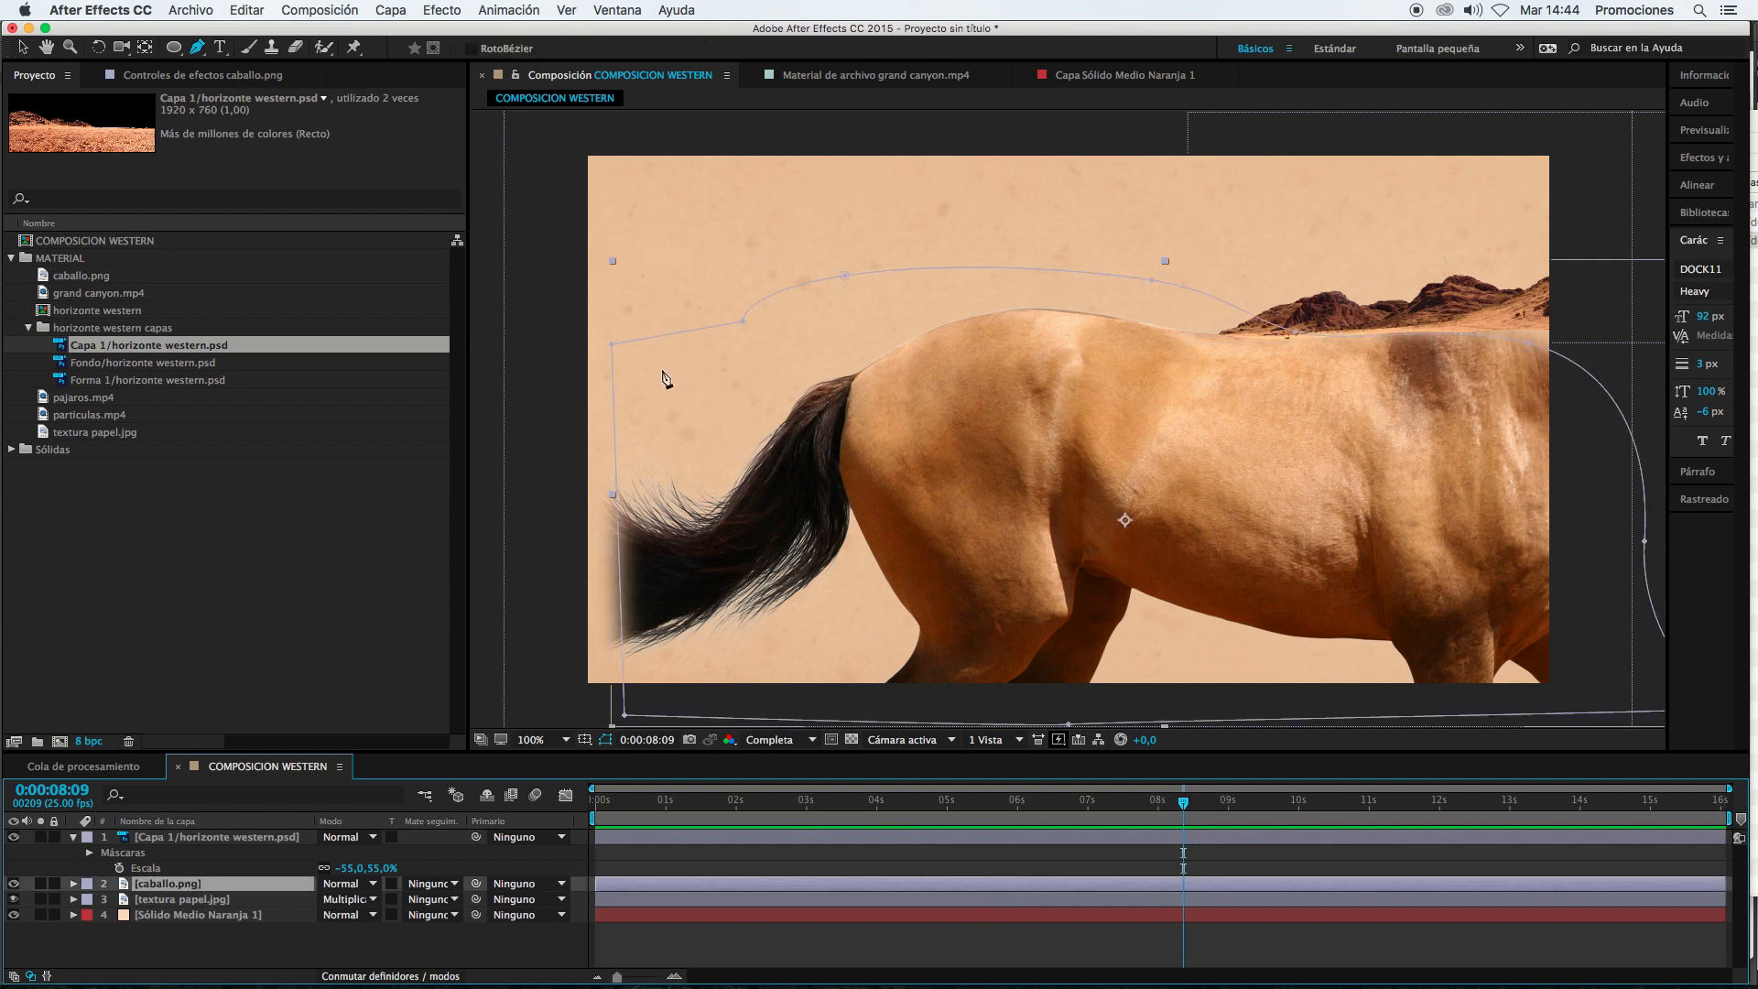
pyautogui.press('v')
pyautogui.moveTo(623, 714); pyautogui.dragTo(503, 730)
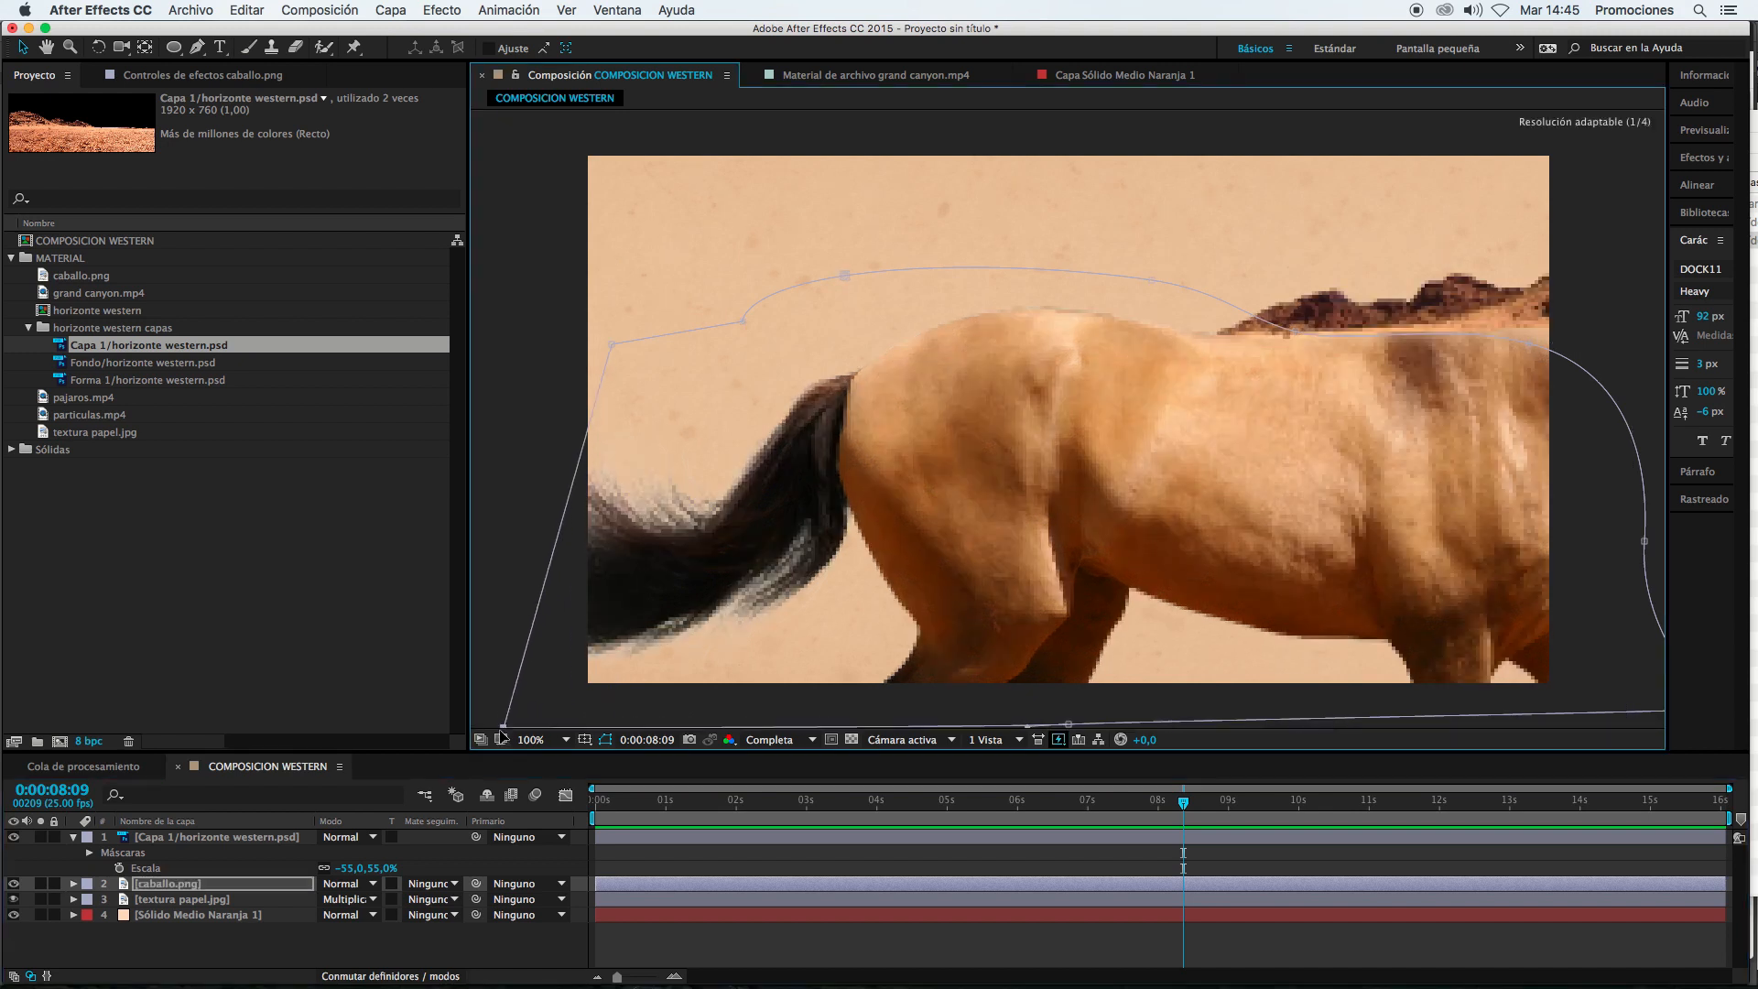
pyautogui.moveTo(612, 344); pyautogui.dragTo(485, 299)
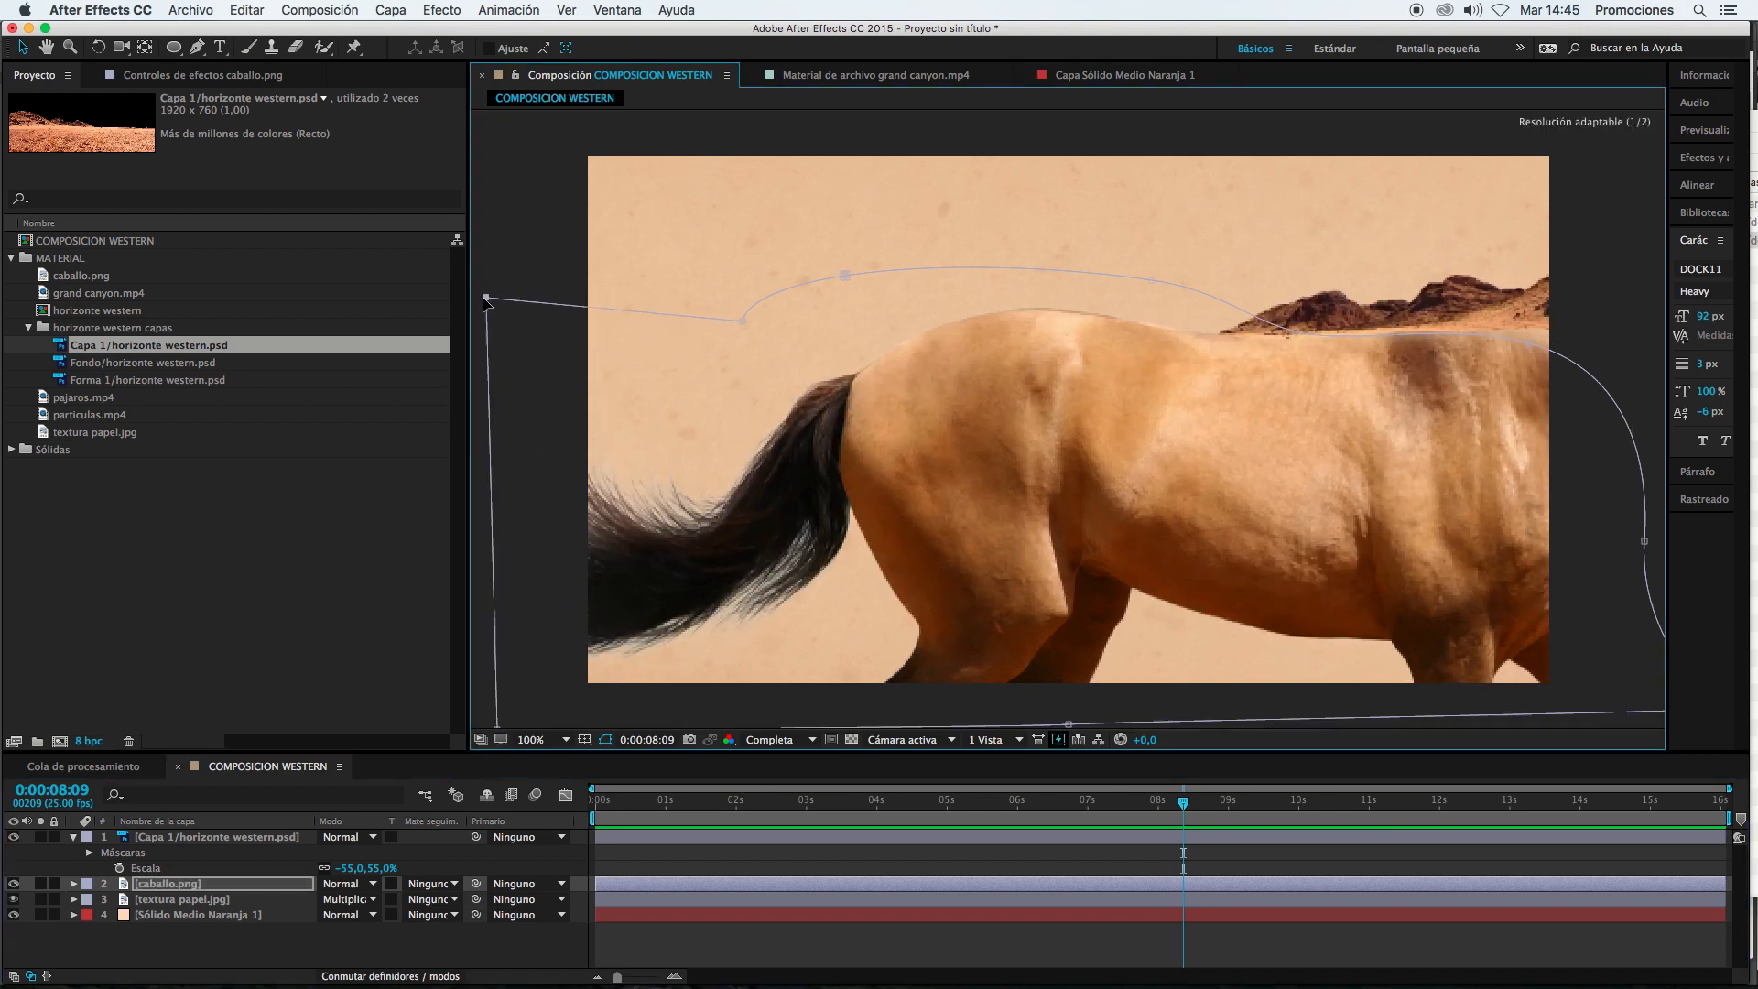
pyautogui.click(181, 885)
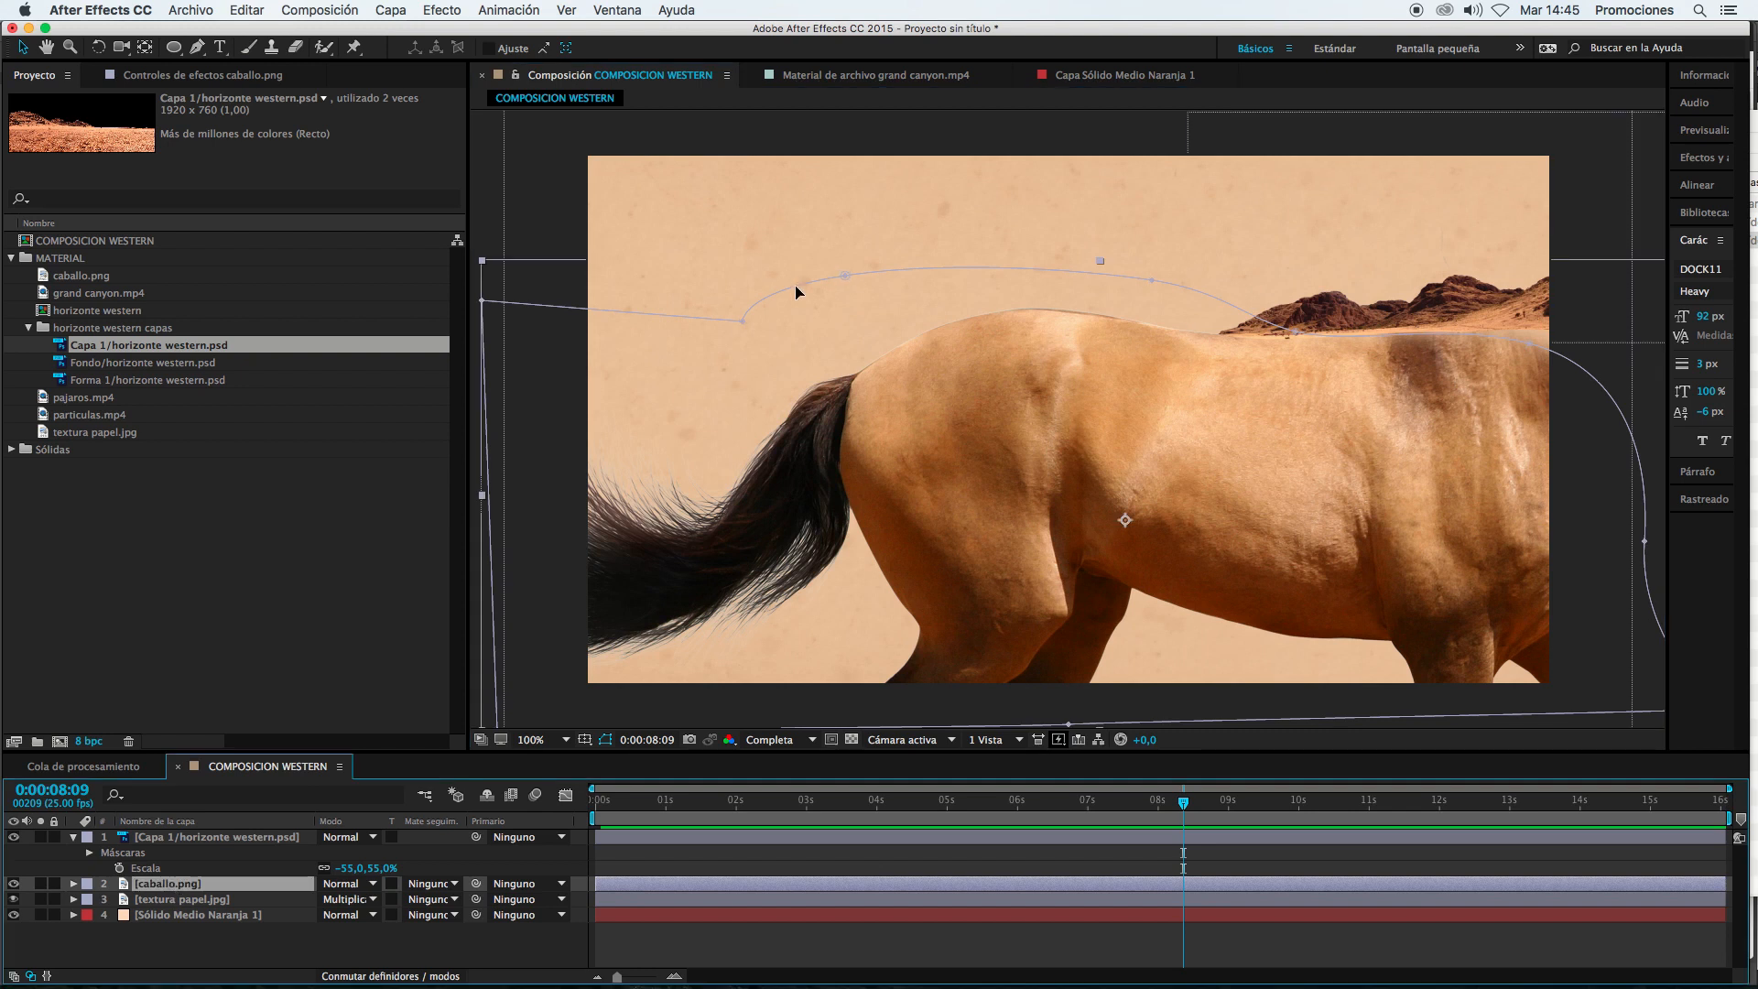
pyautogui.click(731, 948)
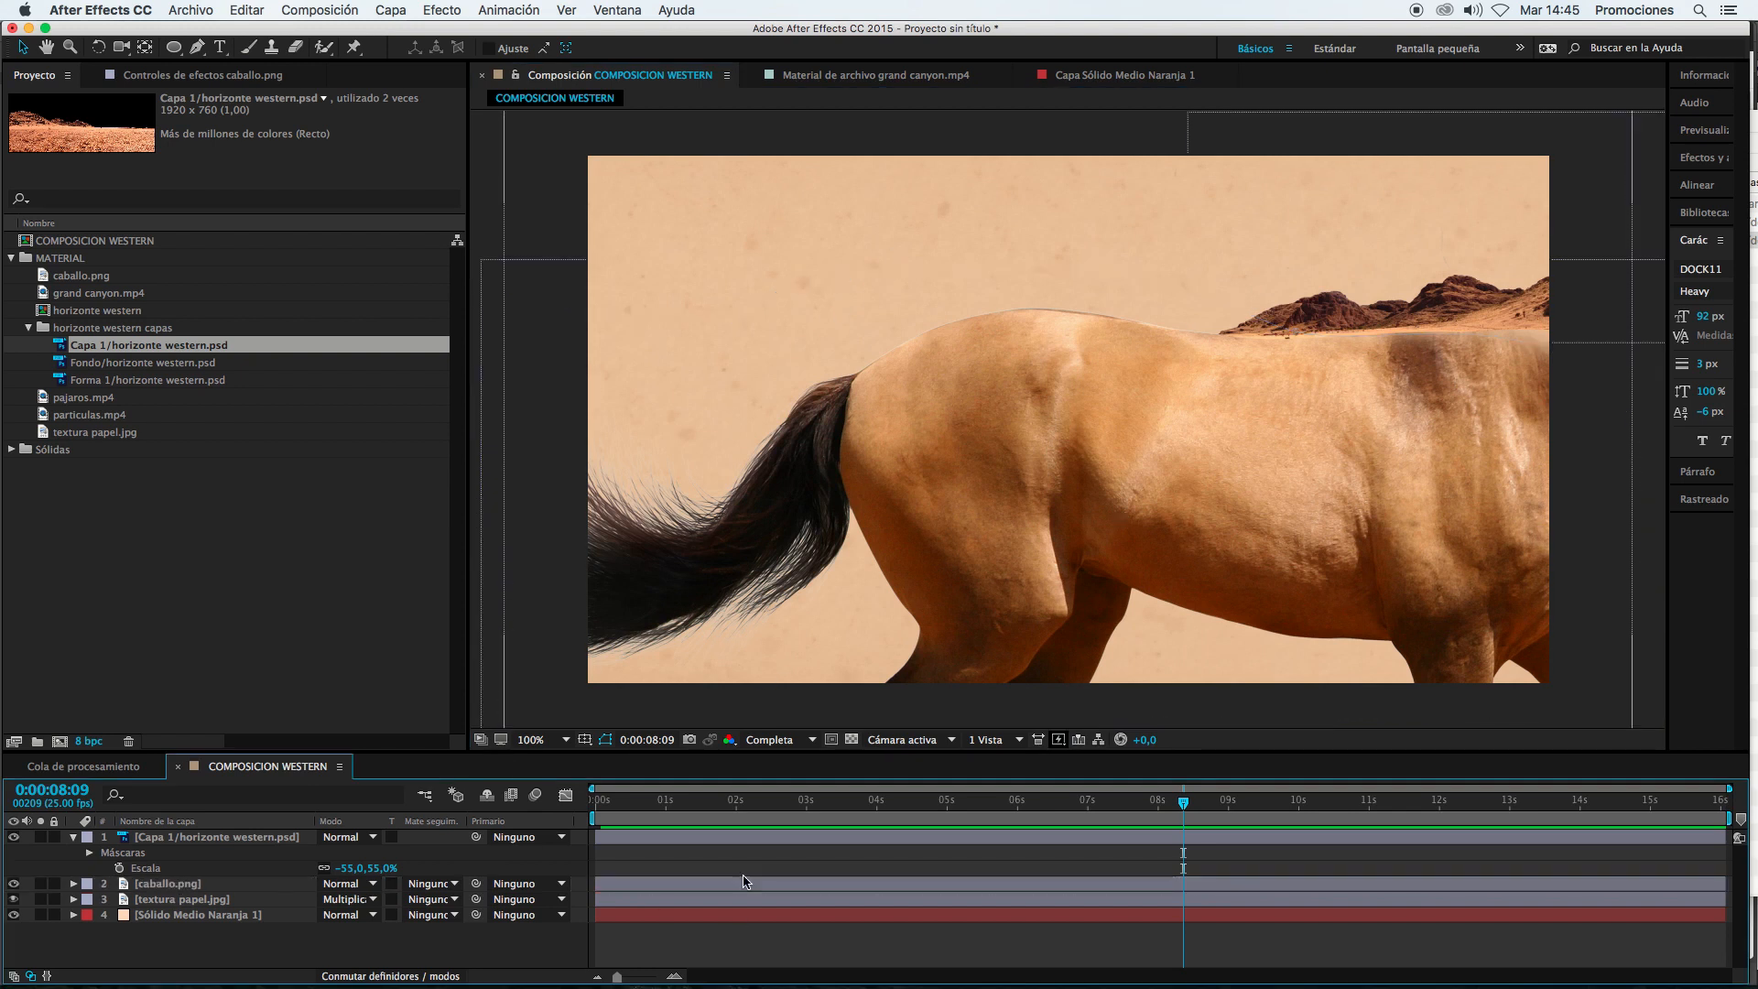
pyautogui.click(271, 837)
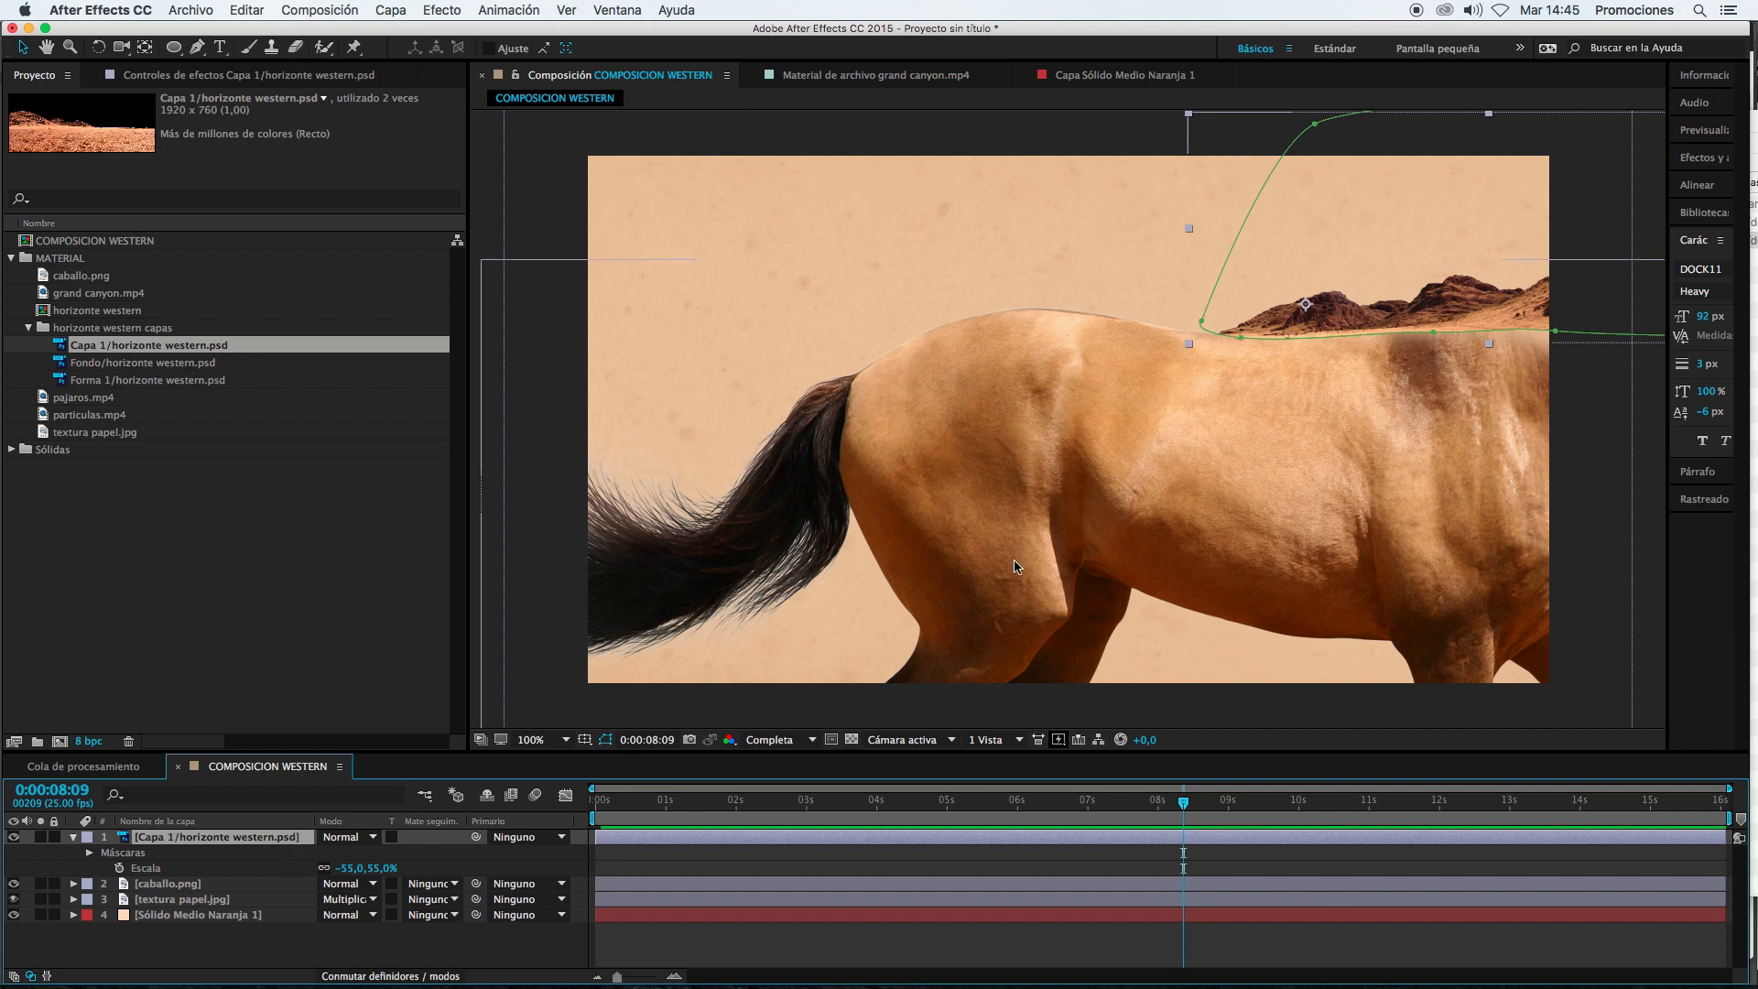
pyautogui.rightClick(874, 309)
pyautogui.press('Escape')
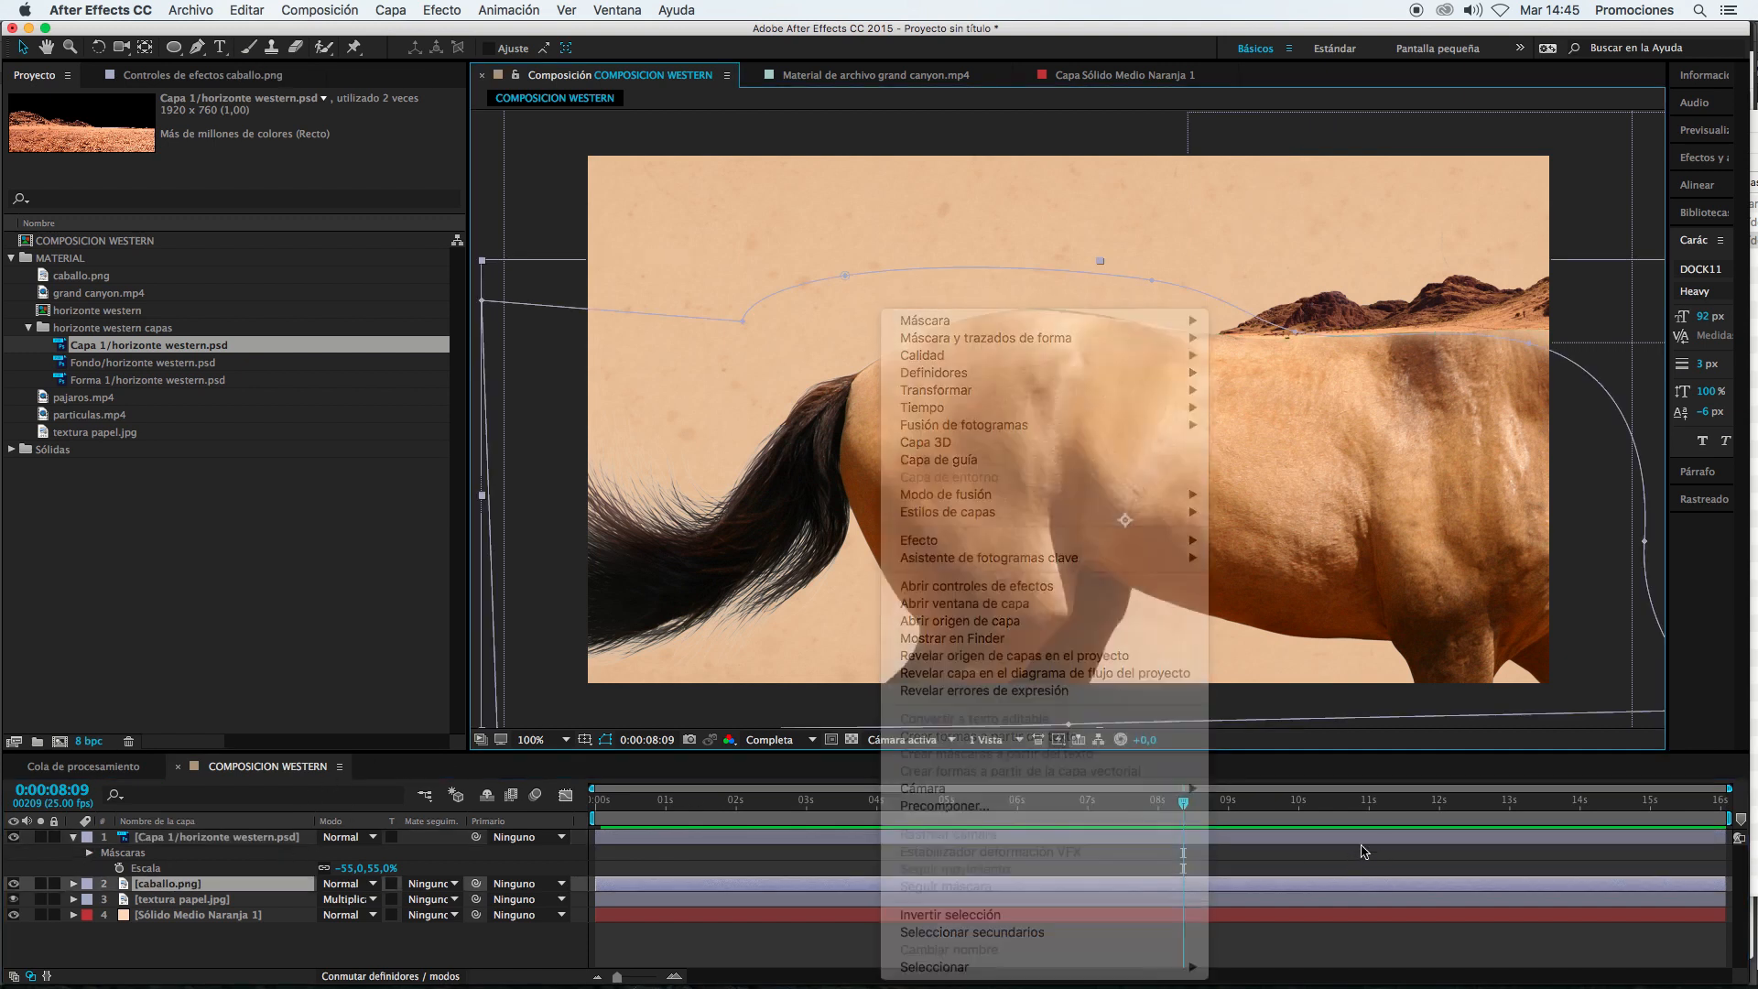
pyautogui.click(1123, 827)
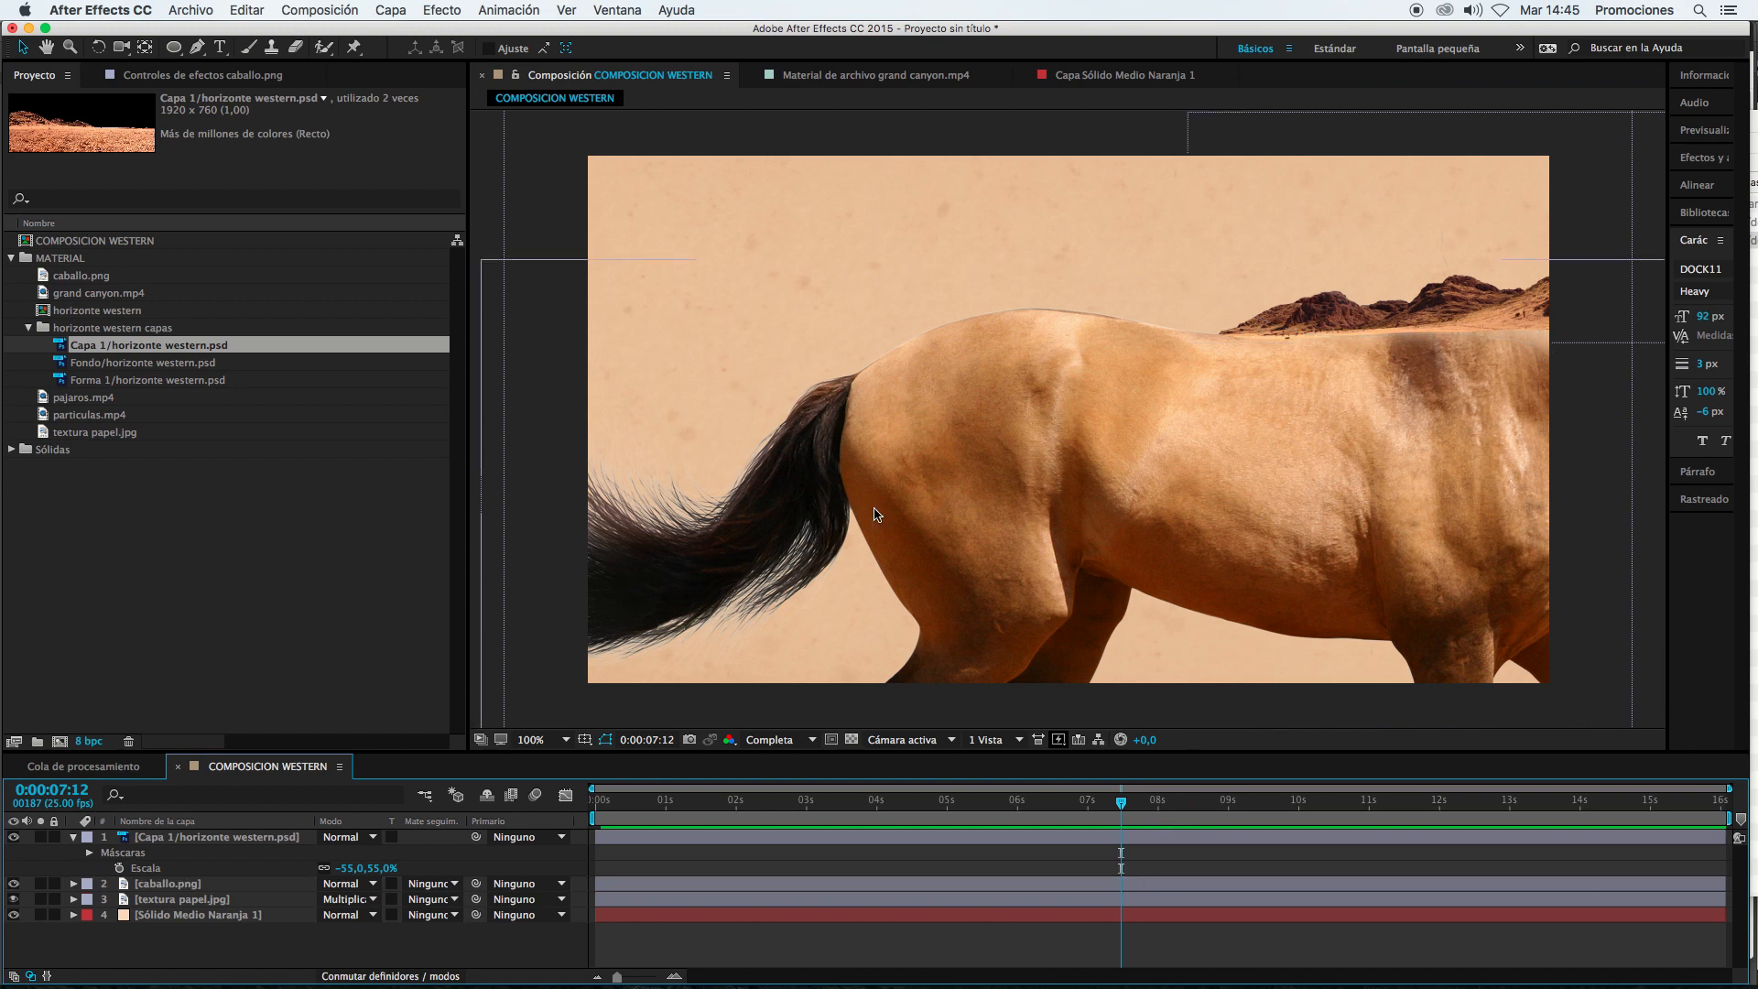
# Step: Expand Máscara 1 of the Capa 1/horizonte western.psd layer and set its mask feather to 82 pixels
pyautogui.click(91, 853)
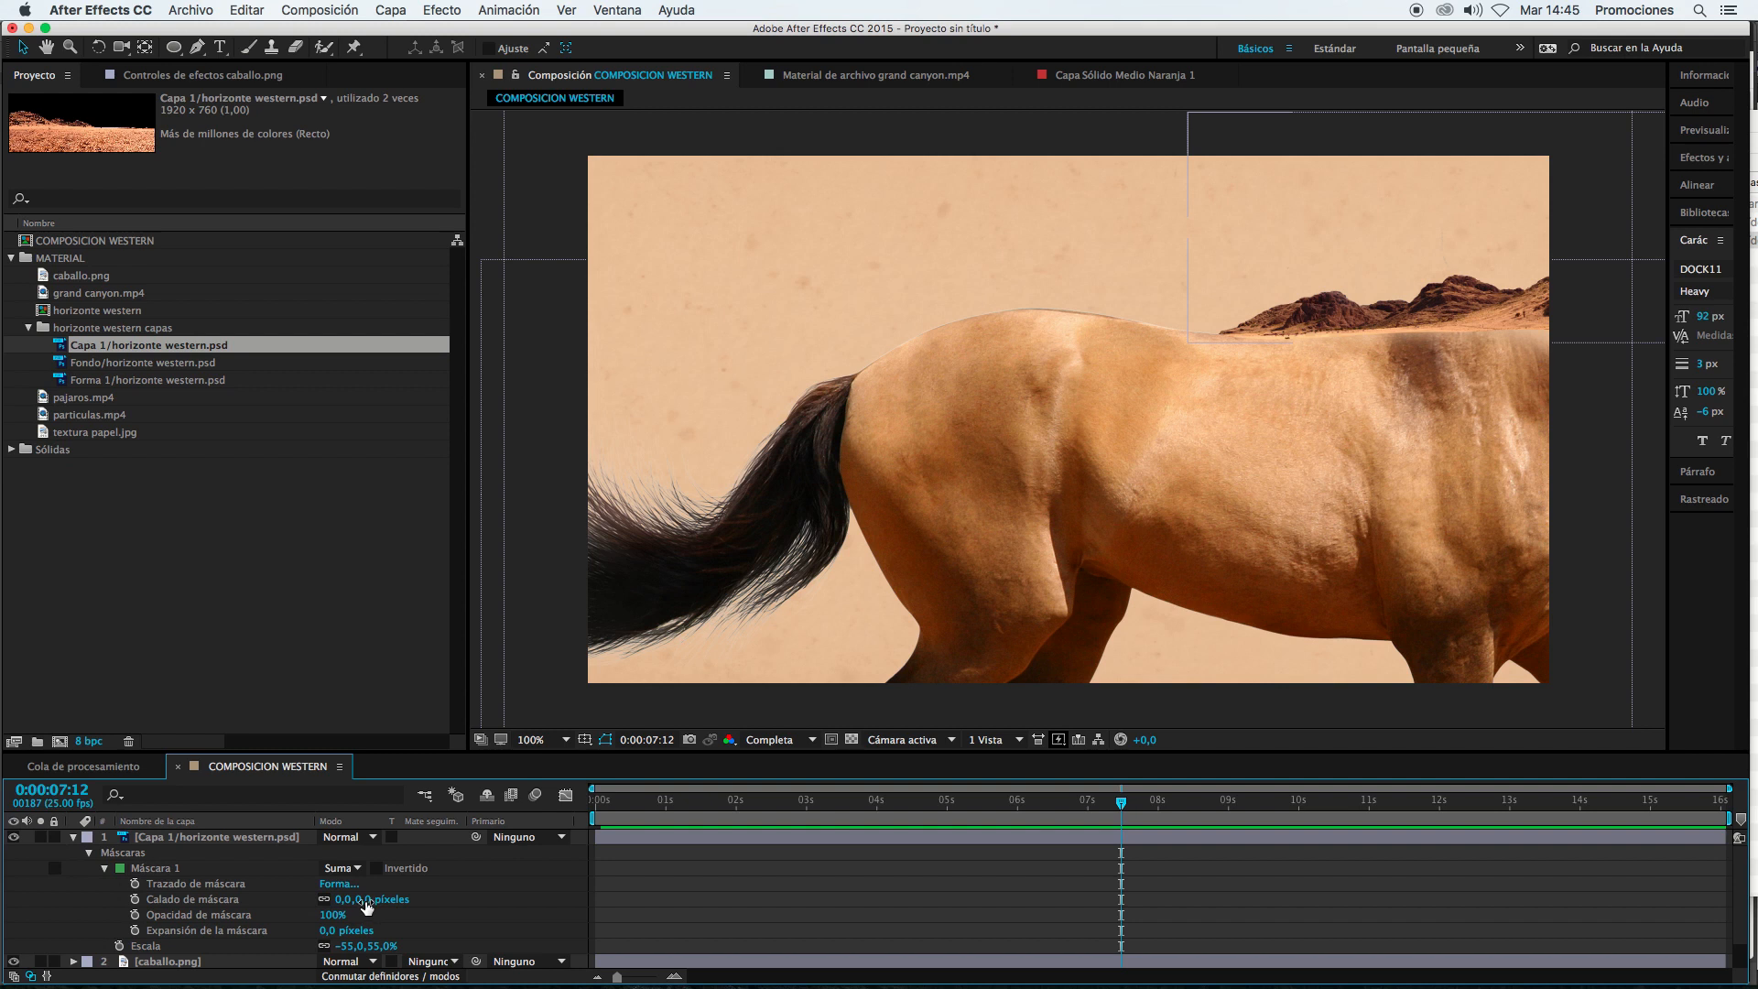
pyautogui.moveTo(367, 905); pyautogui.dragTo(430, 893)
pyautogui.click(1128, 899)
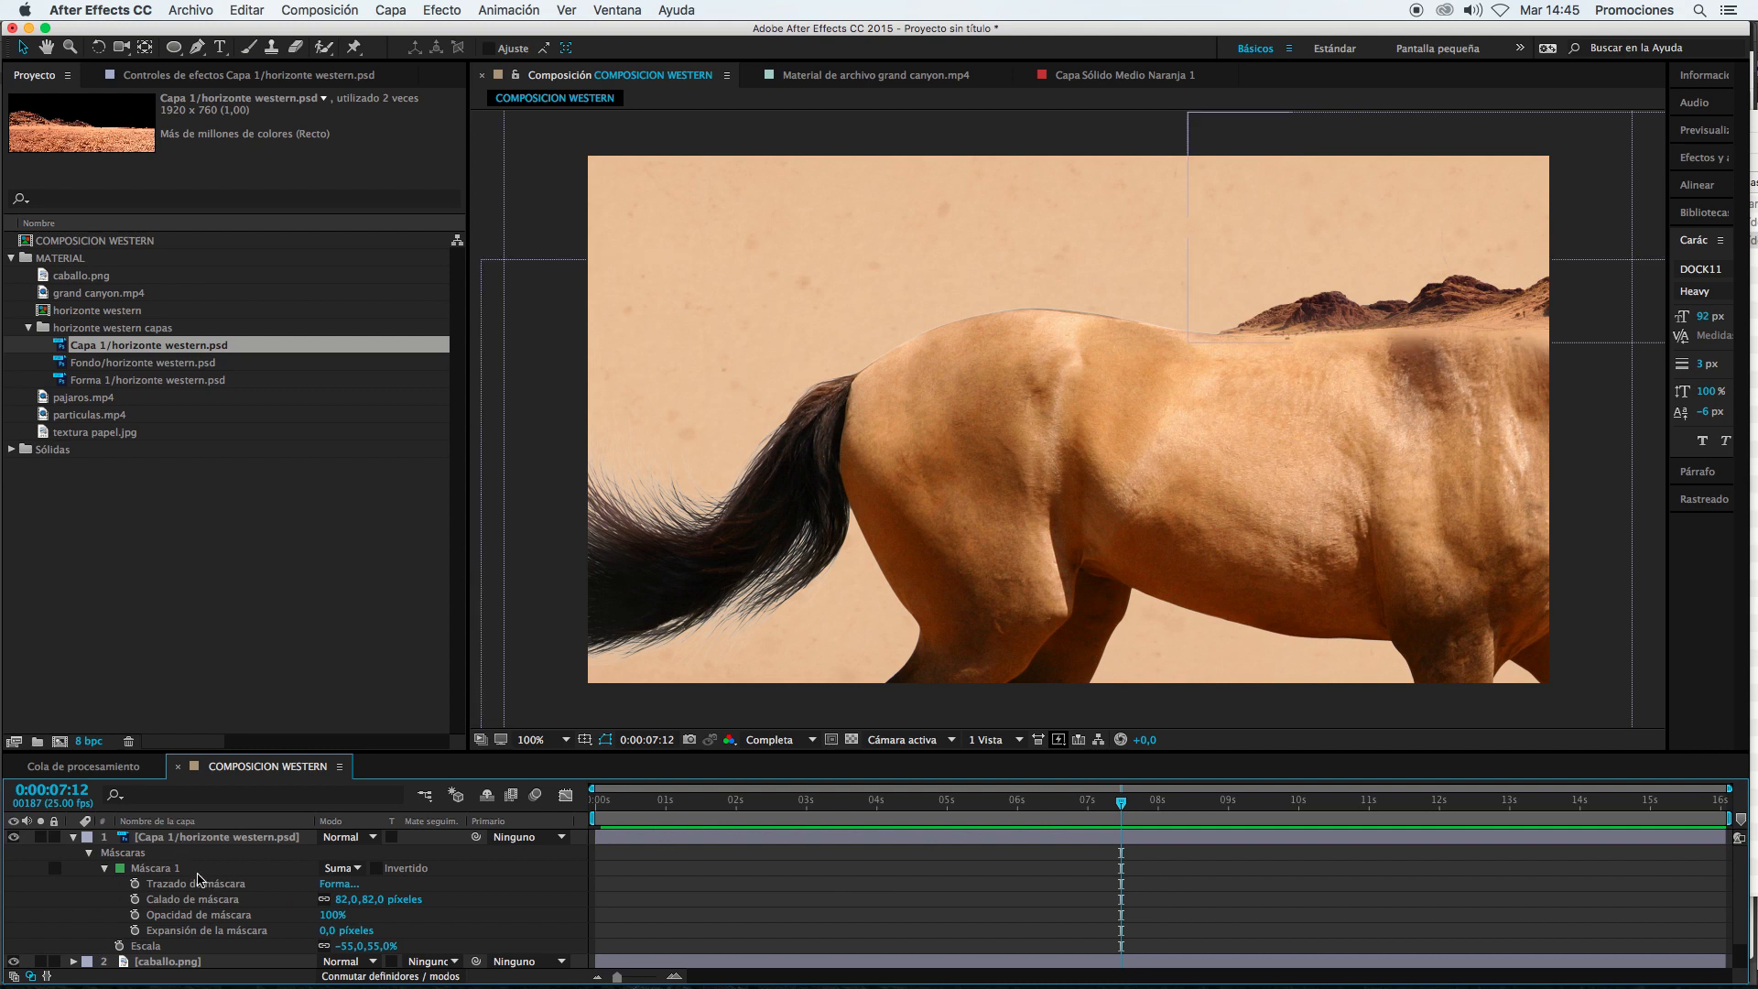
# Step: Reshape Máscara 1 of the horizon layer by moving its lower path points down onto the horse's back
pyautogui.click(154, 868)
pyautogui.click(1235, 345)
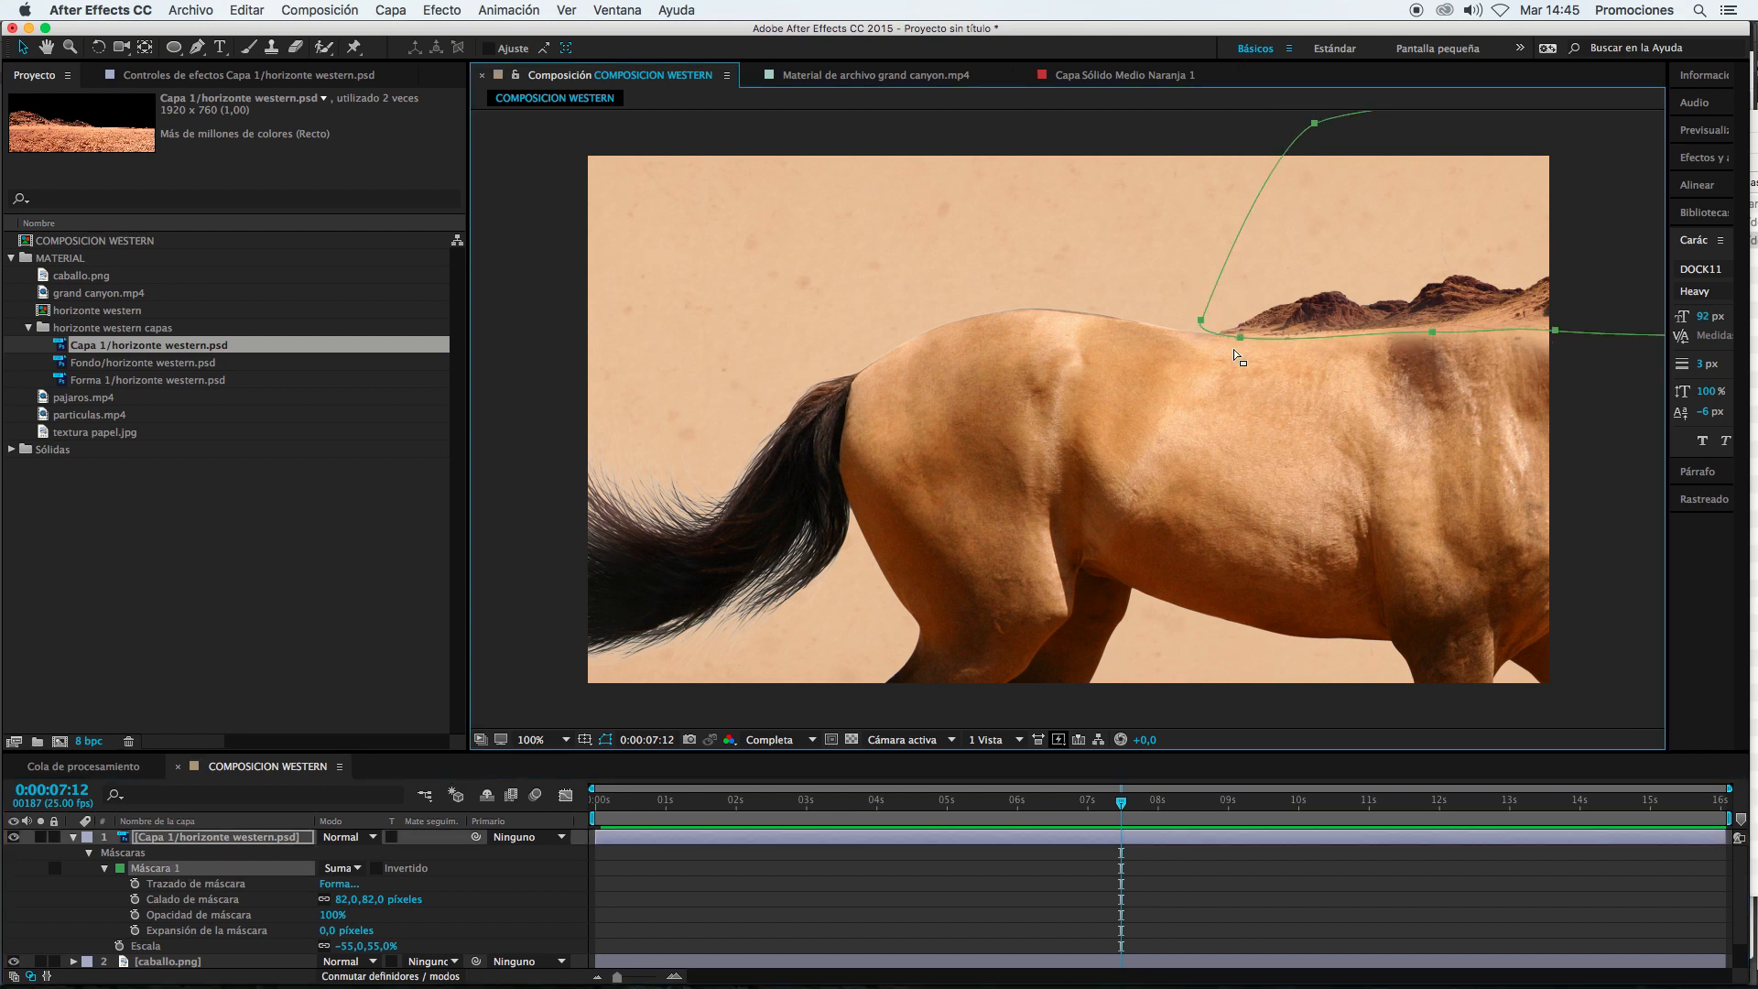
pyautogui.moveTo(1202, 320); pyautogui.dragTo(1226, 352)
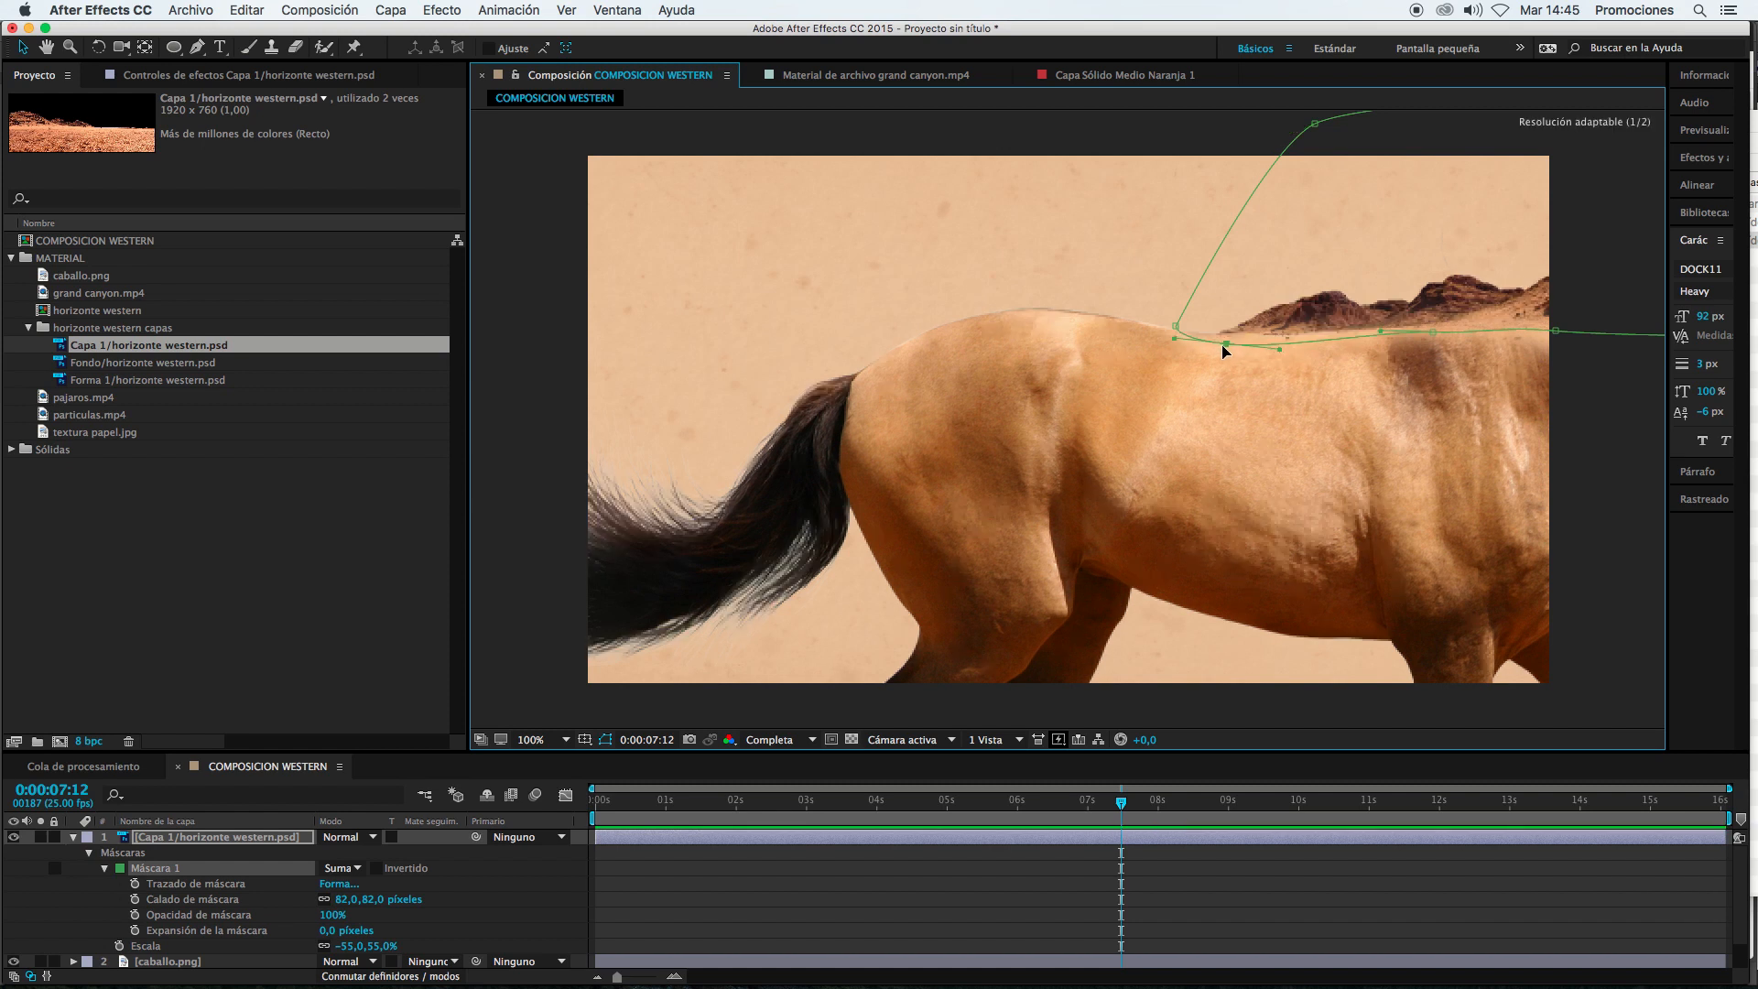
pyautogui.moveTo(1444, 332); pyautogui.dragTo(1443, 353)
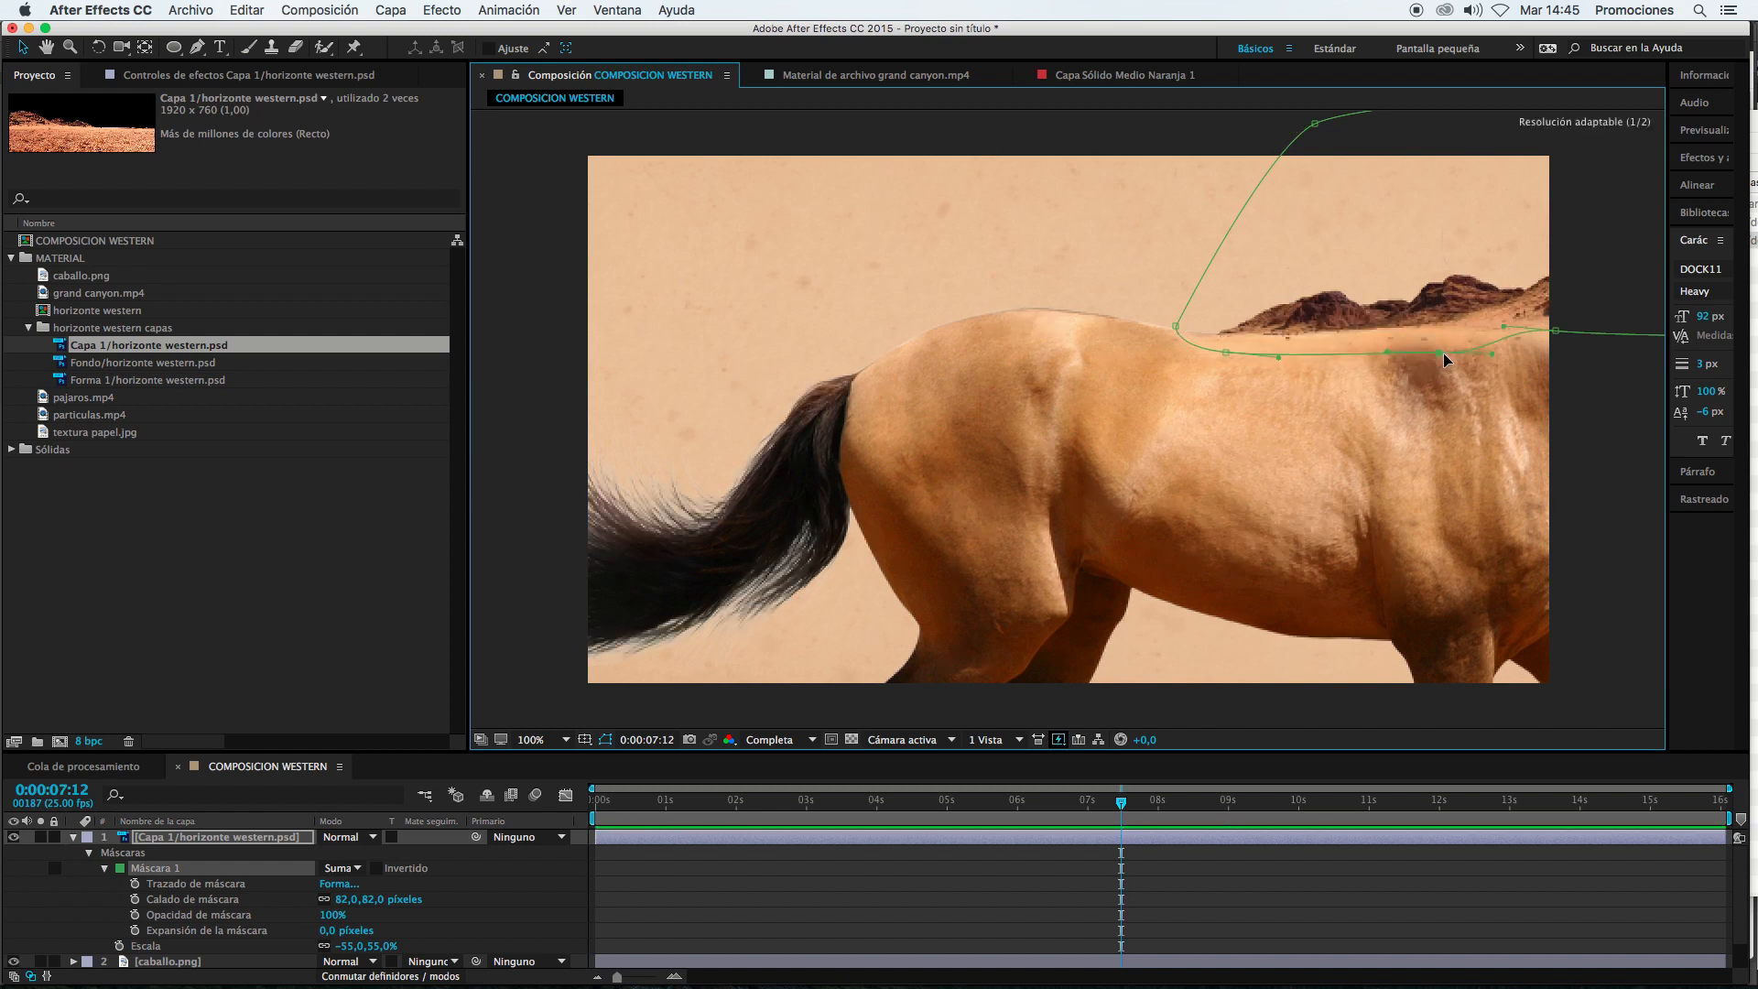
pyautogui.moveTo(1568, 339); pyautogui.dragTo(1572, 360)
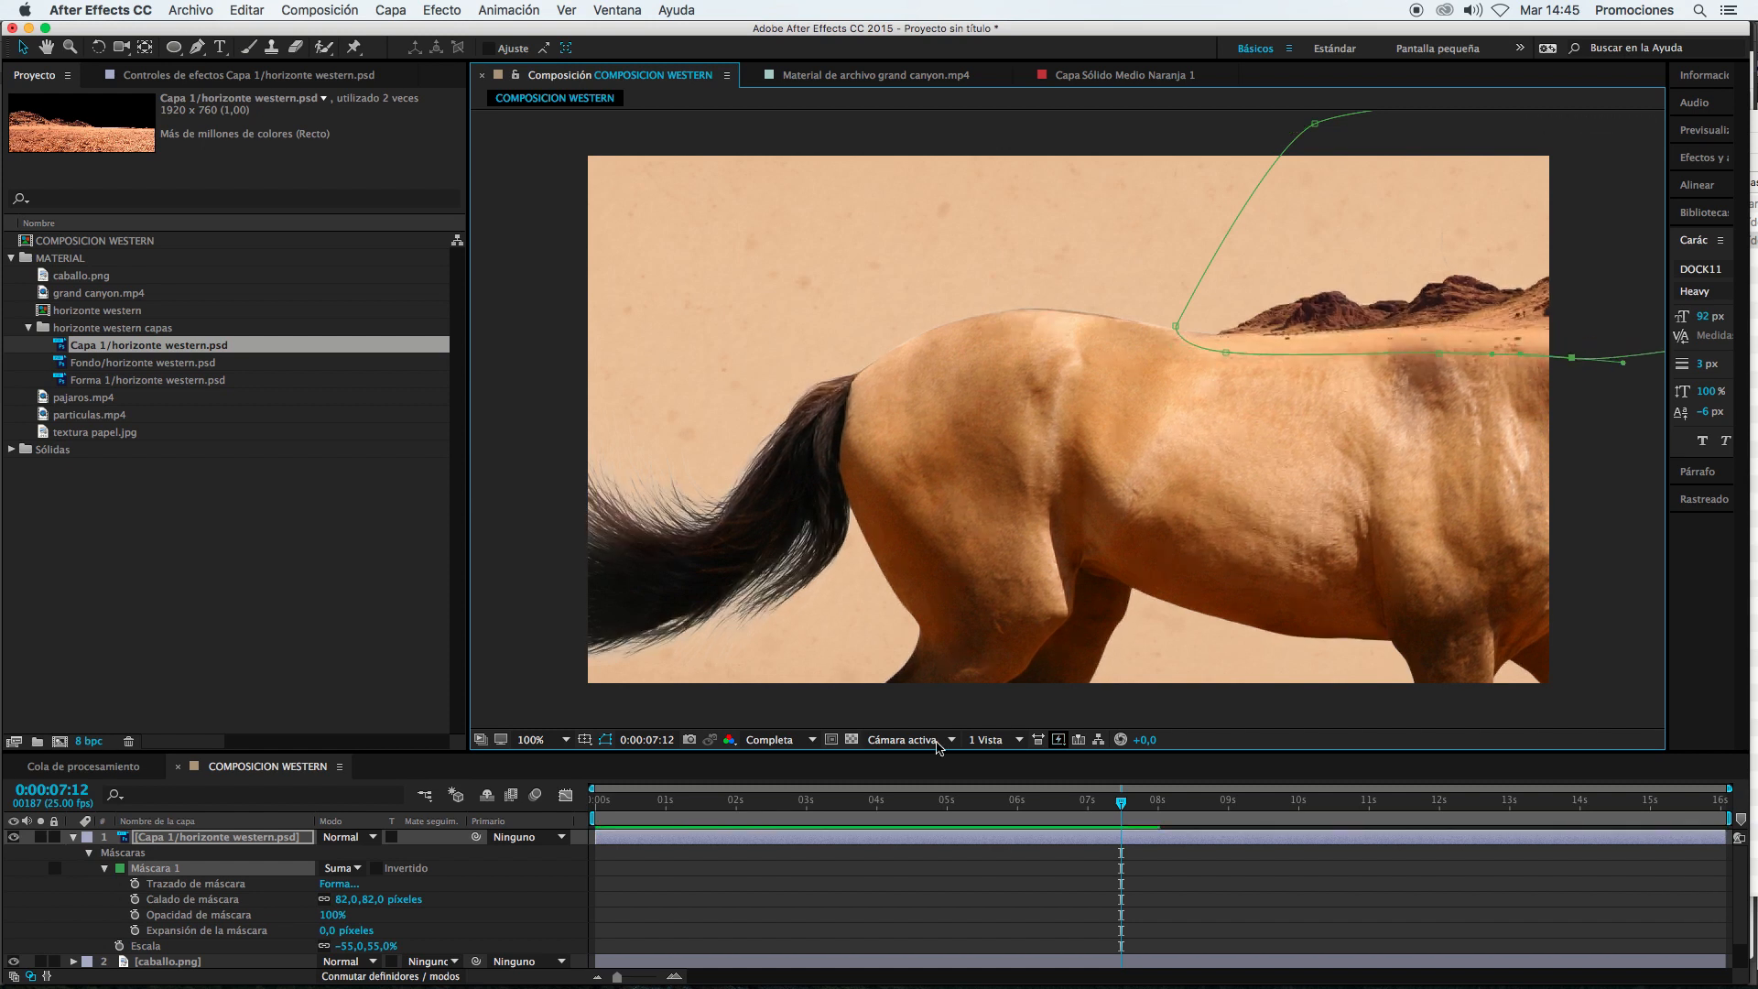
# Step: Set the feather of Máscara 1 to 139 pixels and collapse the horizon layer's properties
pyautogui.click(458, 924)
pyautogui.moveTo(372, 904); pyautogui.dragTo(424, 899)
pyautogui.click(1101, 869)
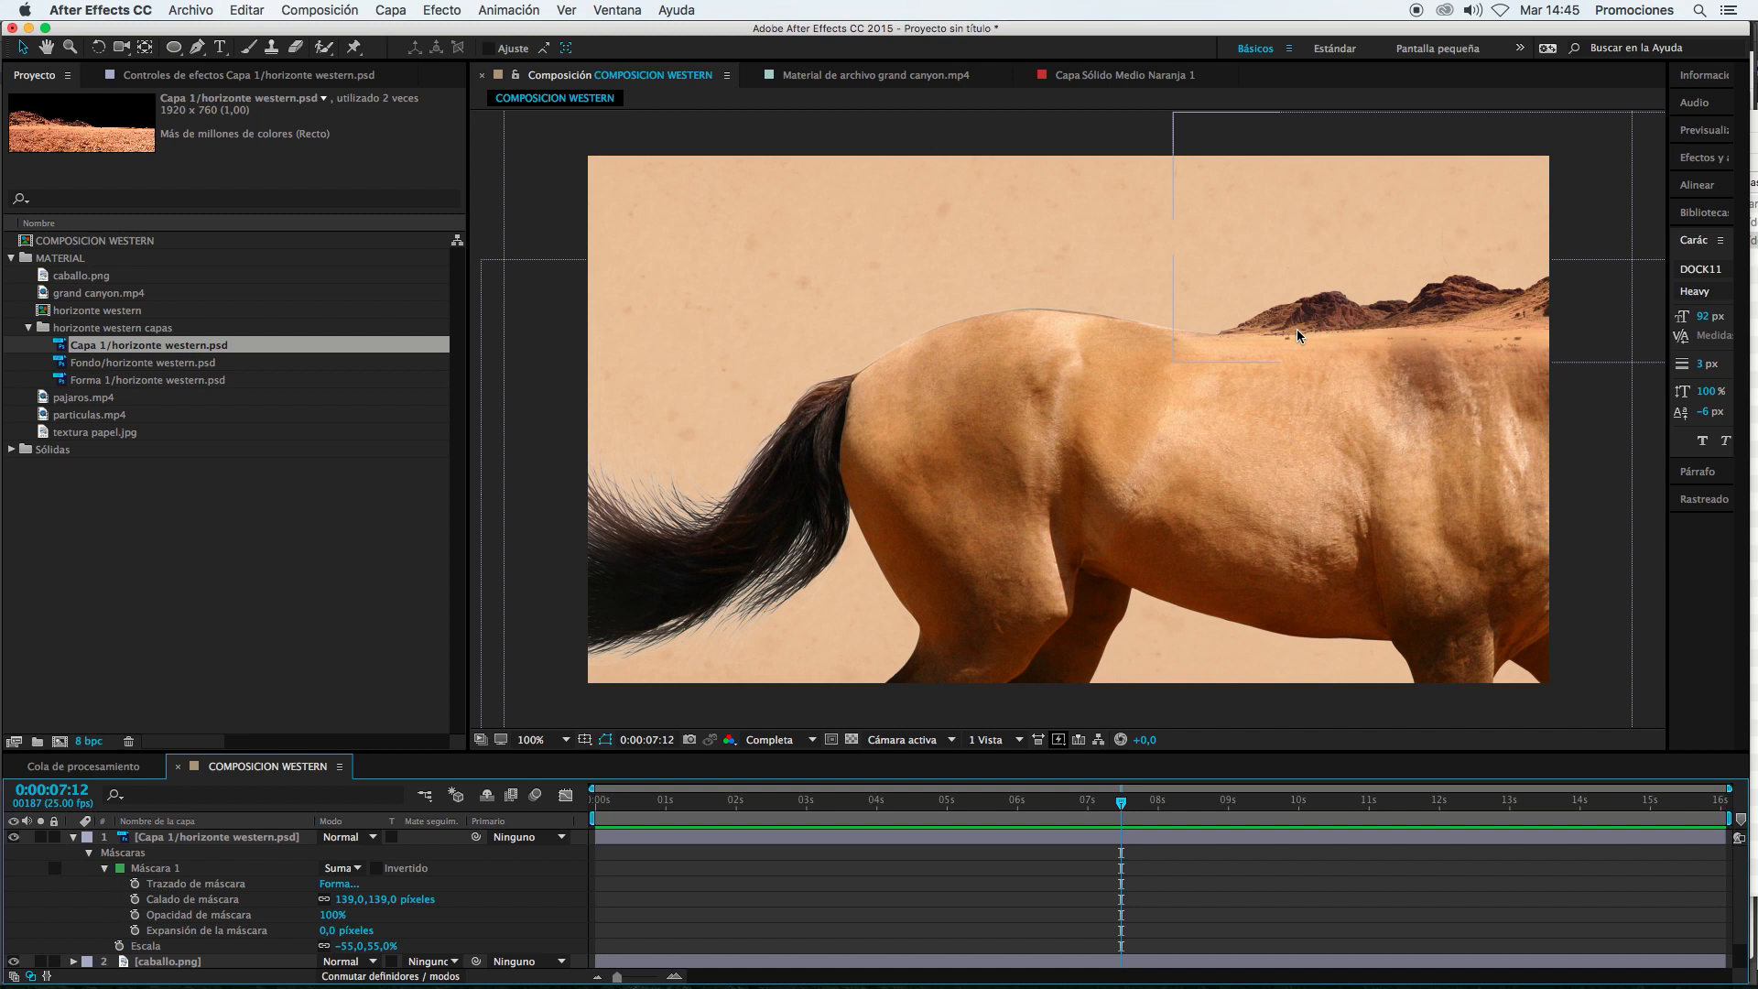
pyautogui.click(73, 837)
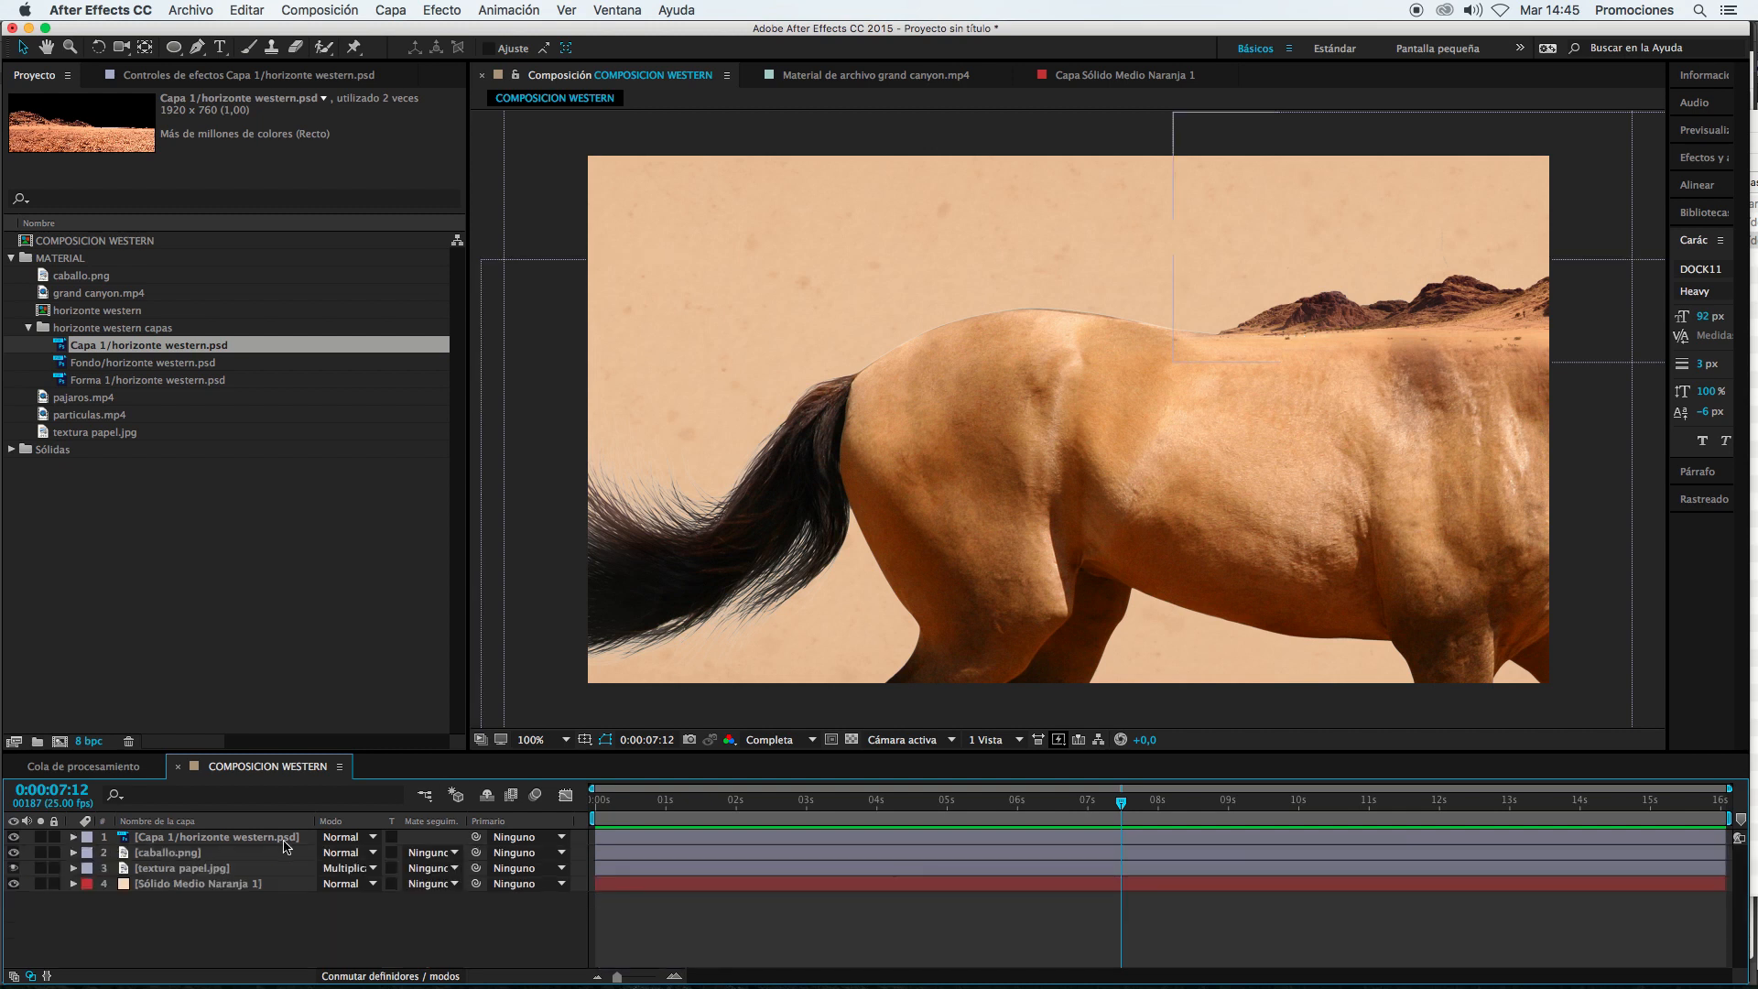
pyautogui.click(214, 853)
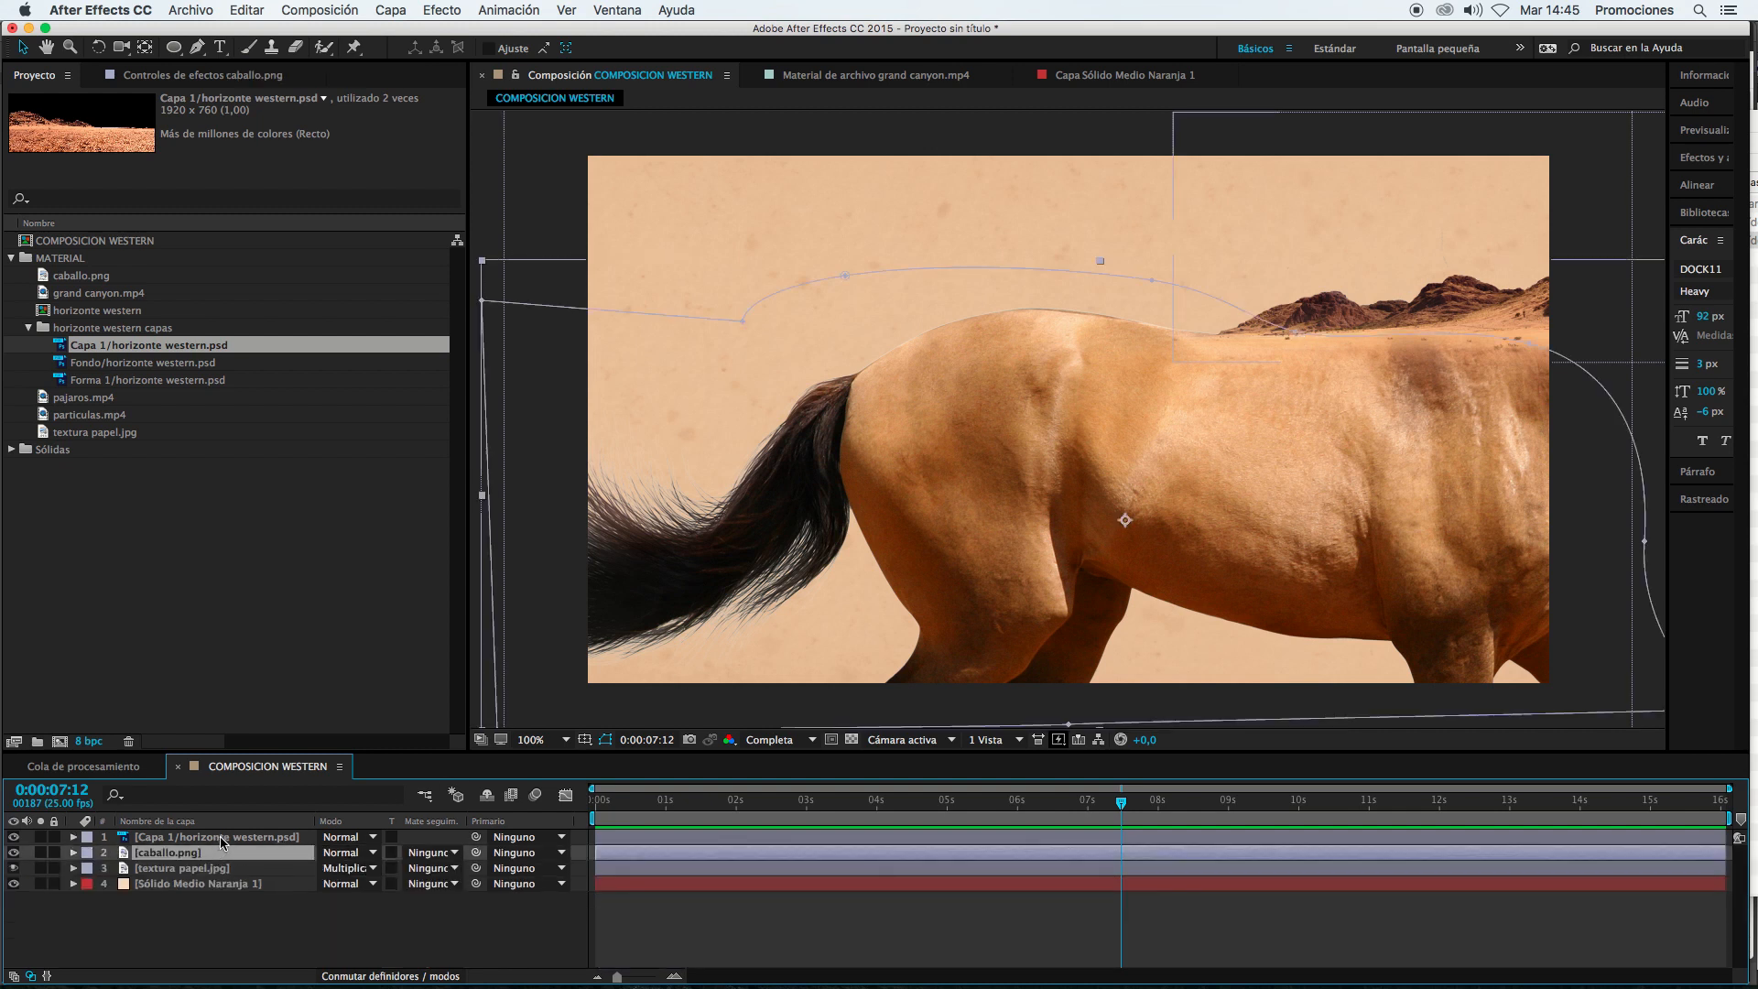
pyautogui.click(219, 837)
pyautogui.click(222, 855)
pyautogui.click(218, 838)
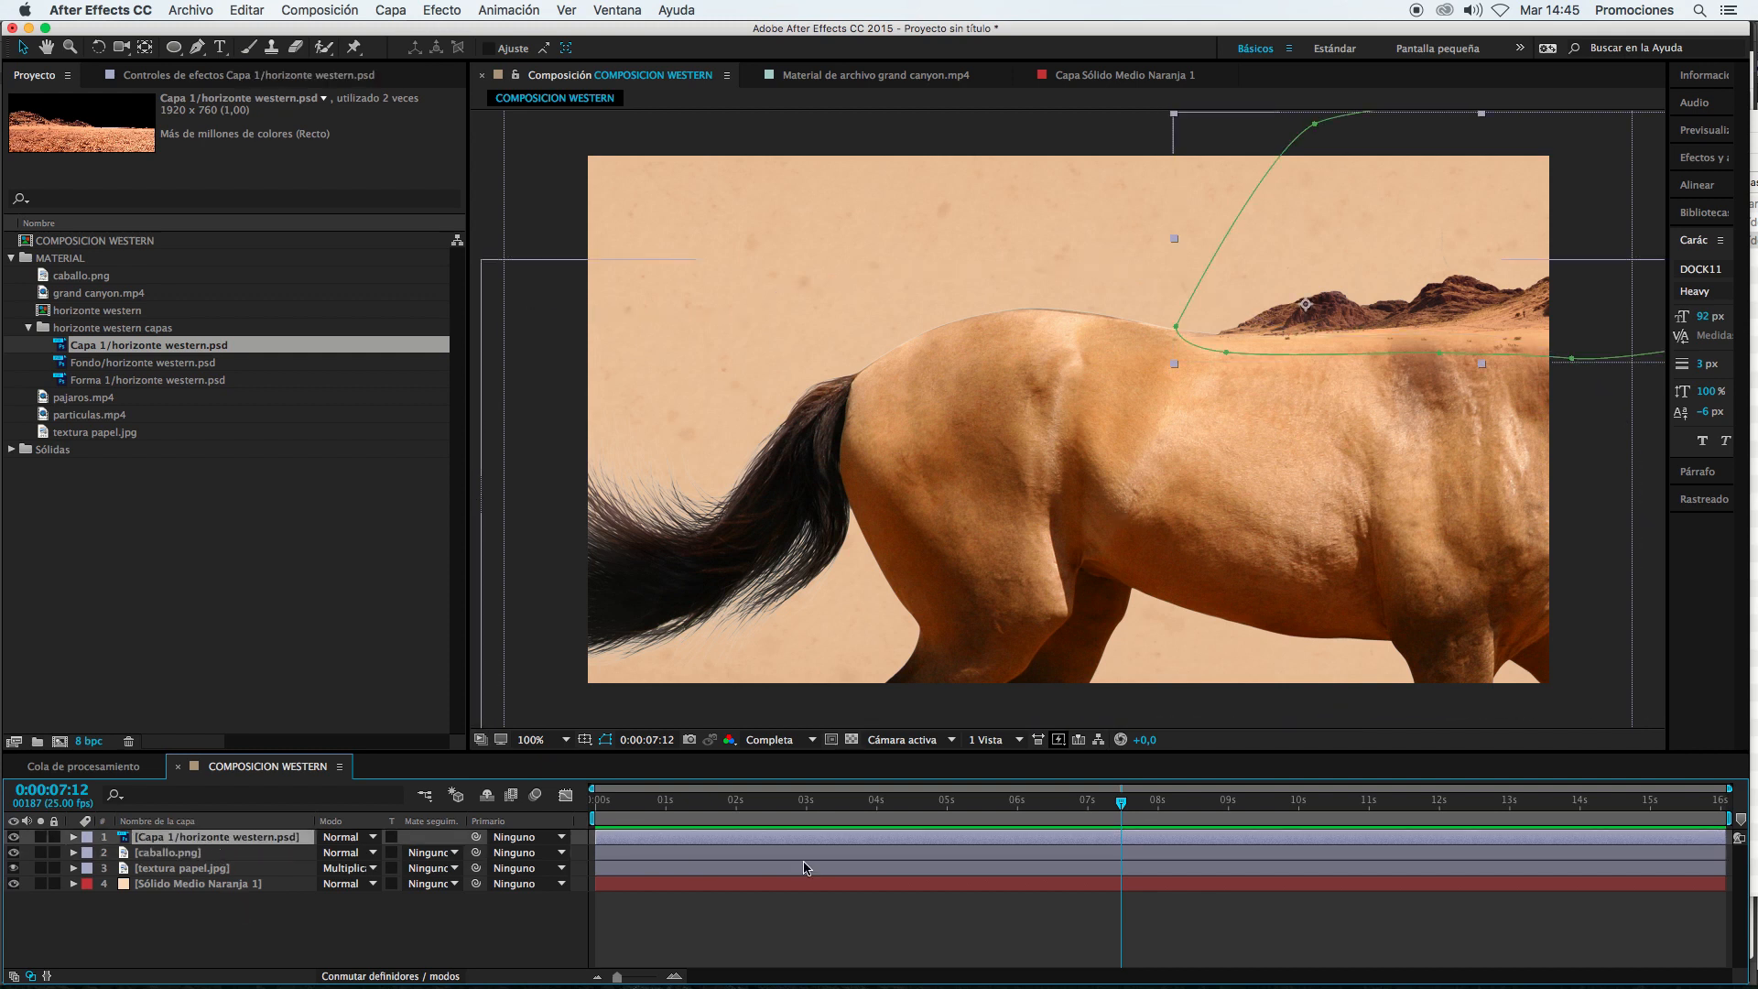
pyautogui.click(925, 912)
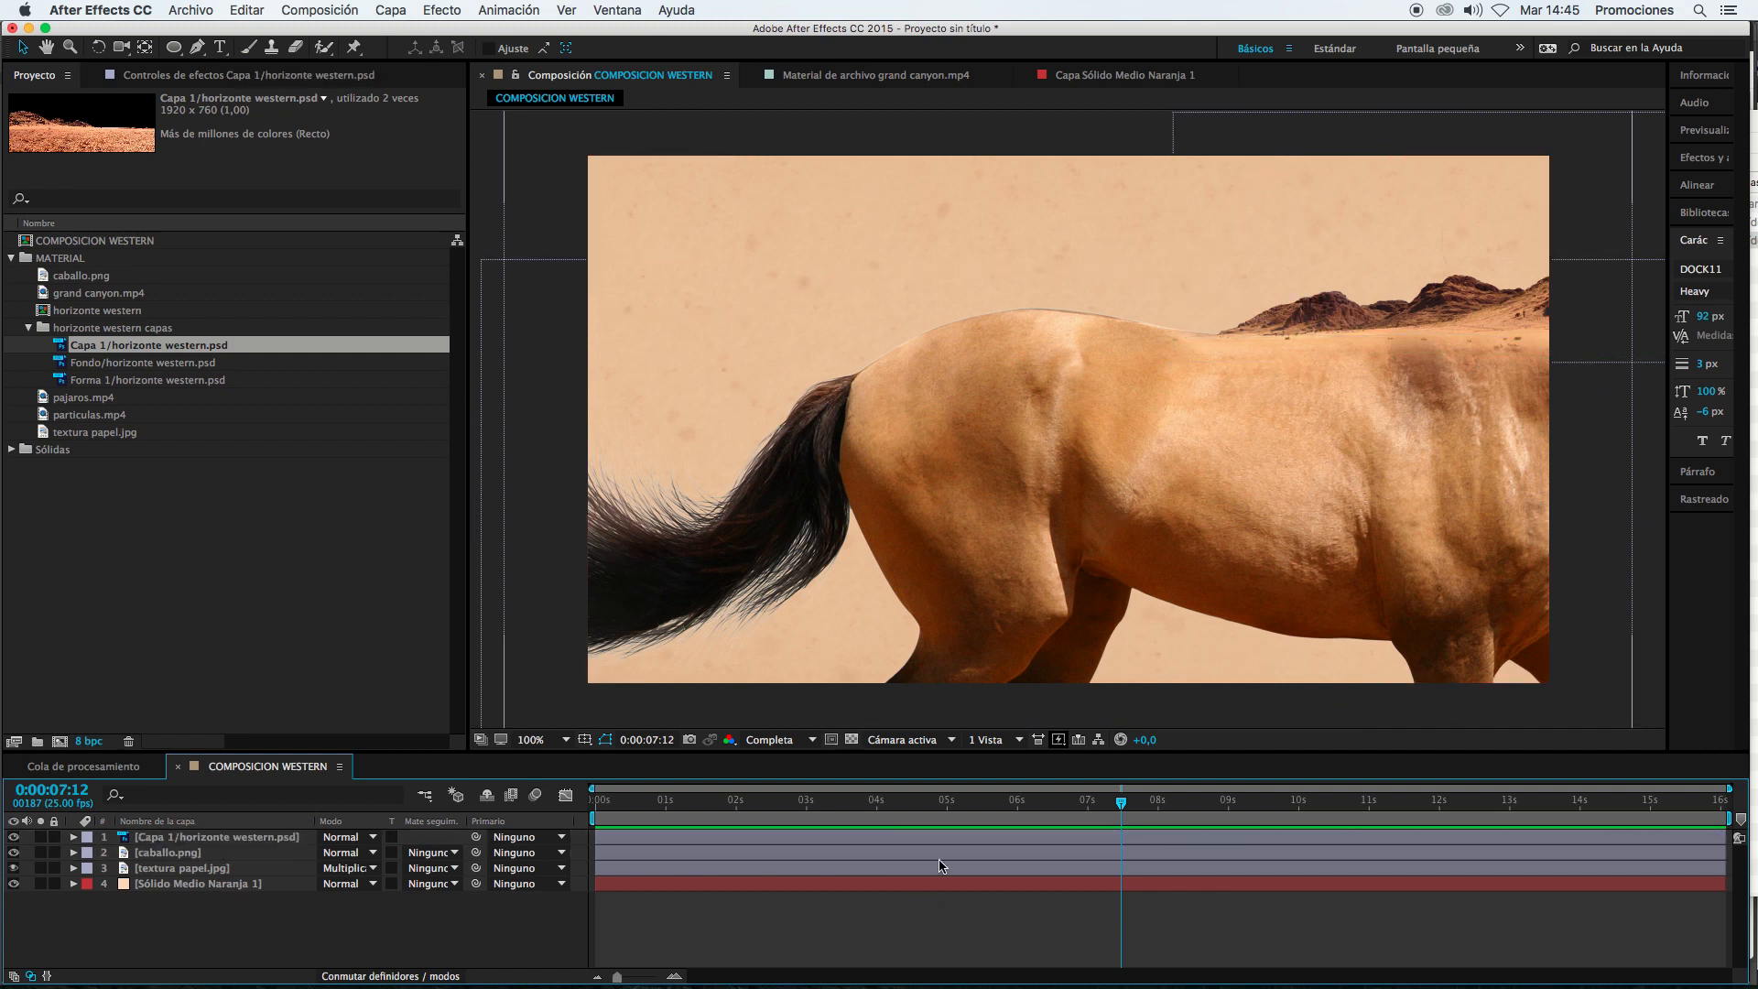
# Step: Move the caballo.png and Capa 1/horizonte western.psd layers together to the left so more of the horizon enters the frame
pyautogui.click(218, 852)
pyautogui.keyDown('shift'); pyautogui.click(213, 838); pyautogui.keyUp('shift')
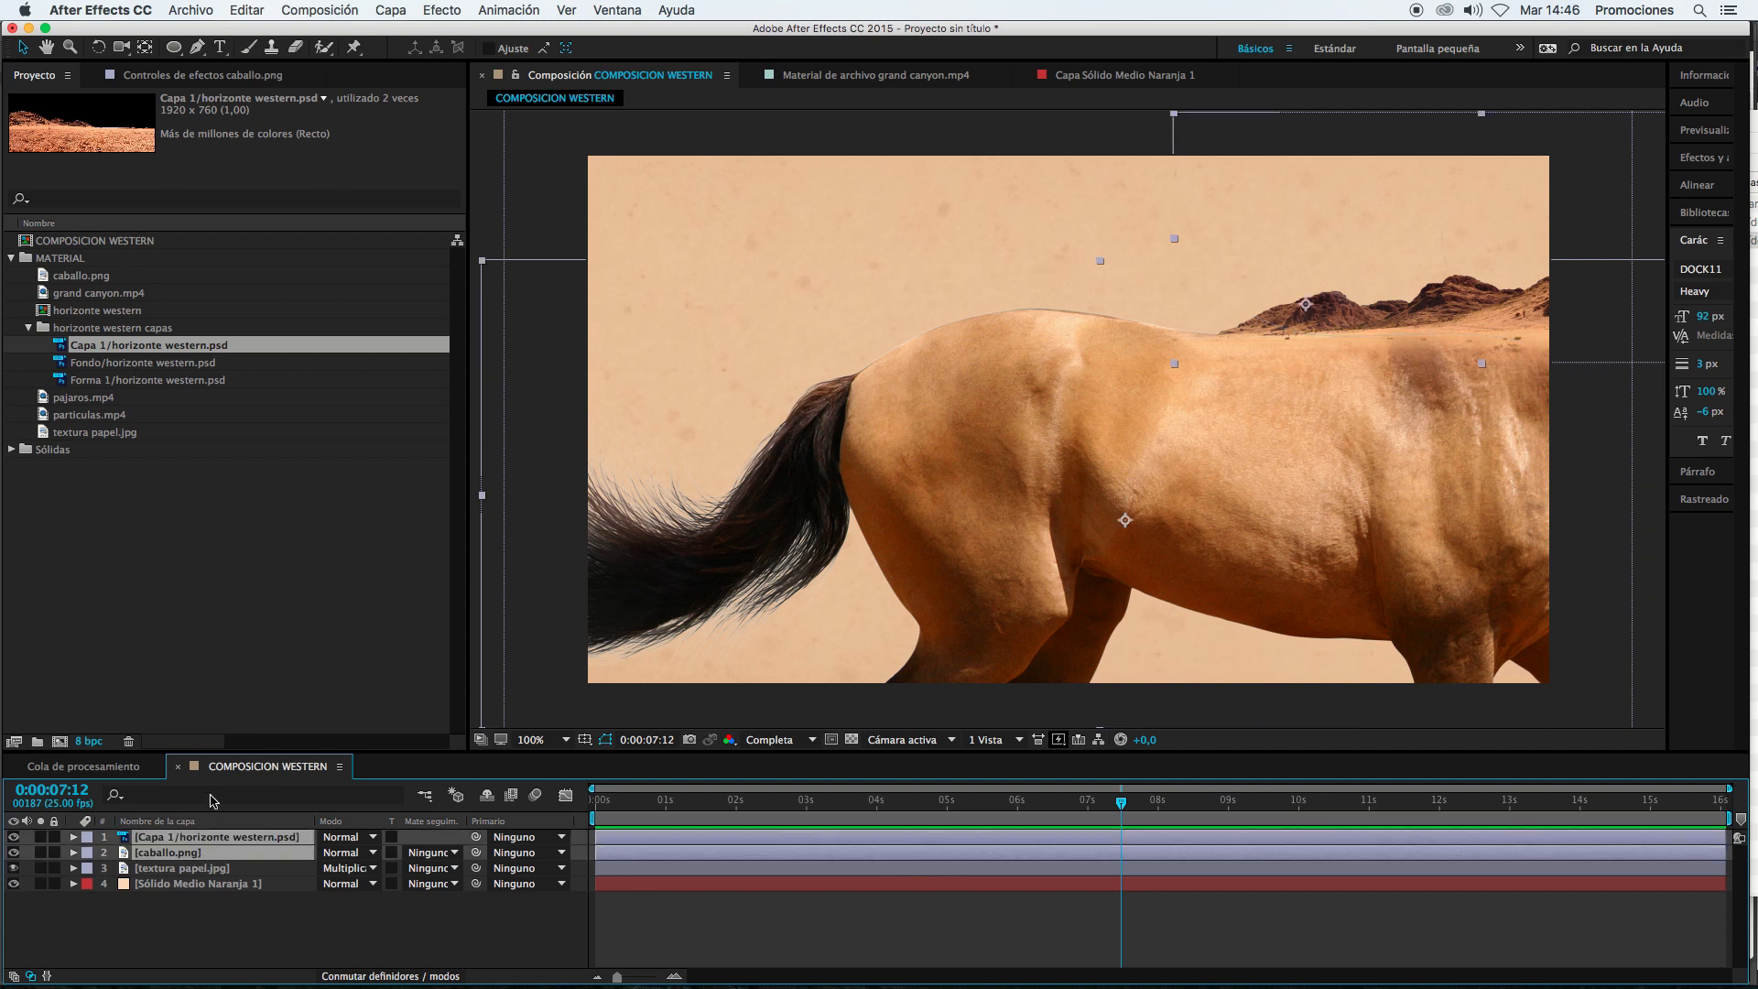
pyautogui.hotkey('shift', 'Left')
pyautogui.hotkey('shift', 'Left')
pyautogui.hotkey('shift', 'Left')
pyautogui.hotkey('shift', 'Left')
pyautogui.hotkey('shift', 'Left')
pyautogui.hotkey('shift', 'Left')
pyautogui.hotkey('shift', 'Left')
pyautogui.hotkey('shift', 'Left')
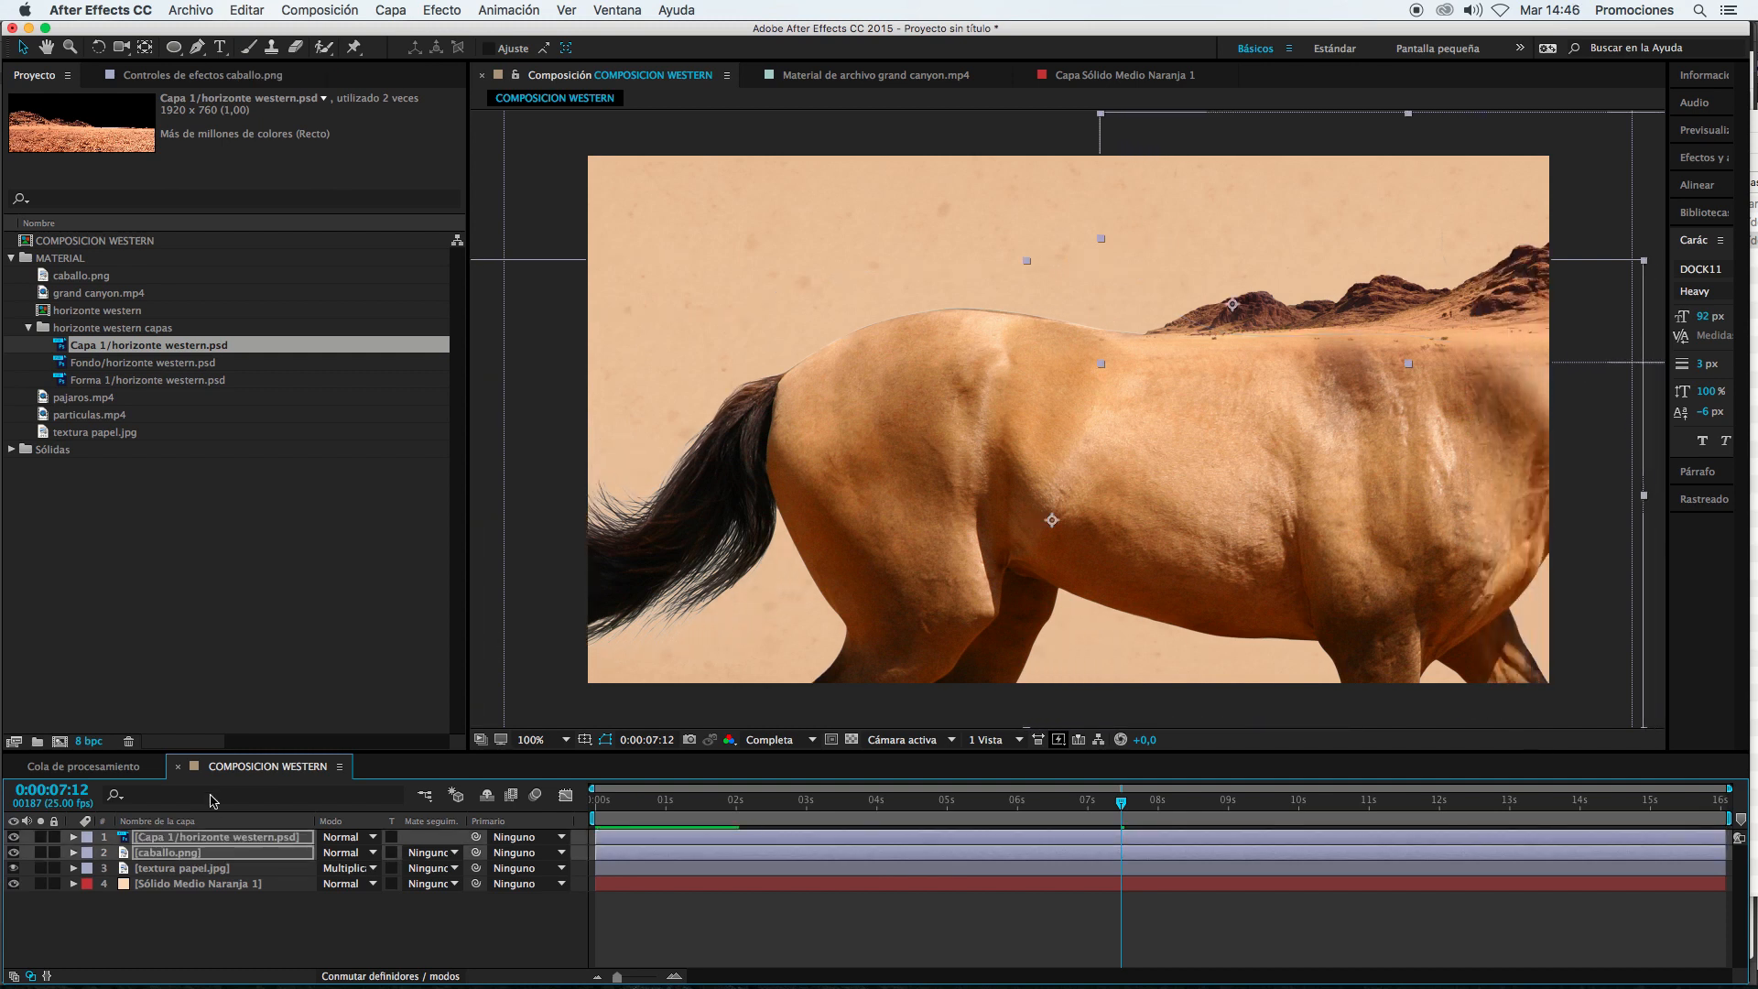
pyautogui.hotkey('shift', 'Right')
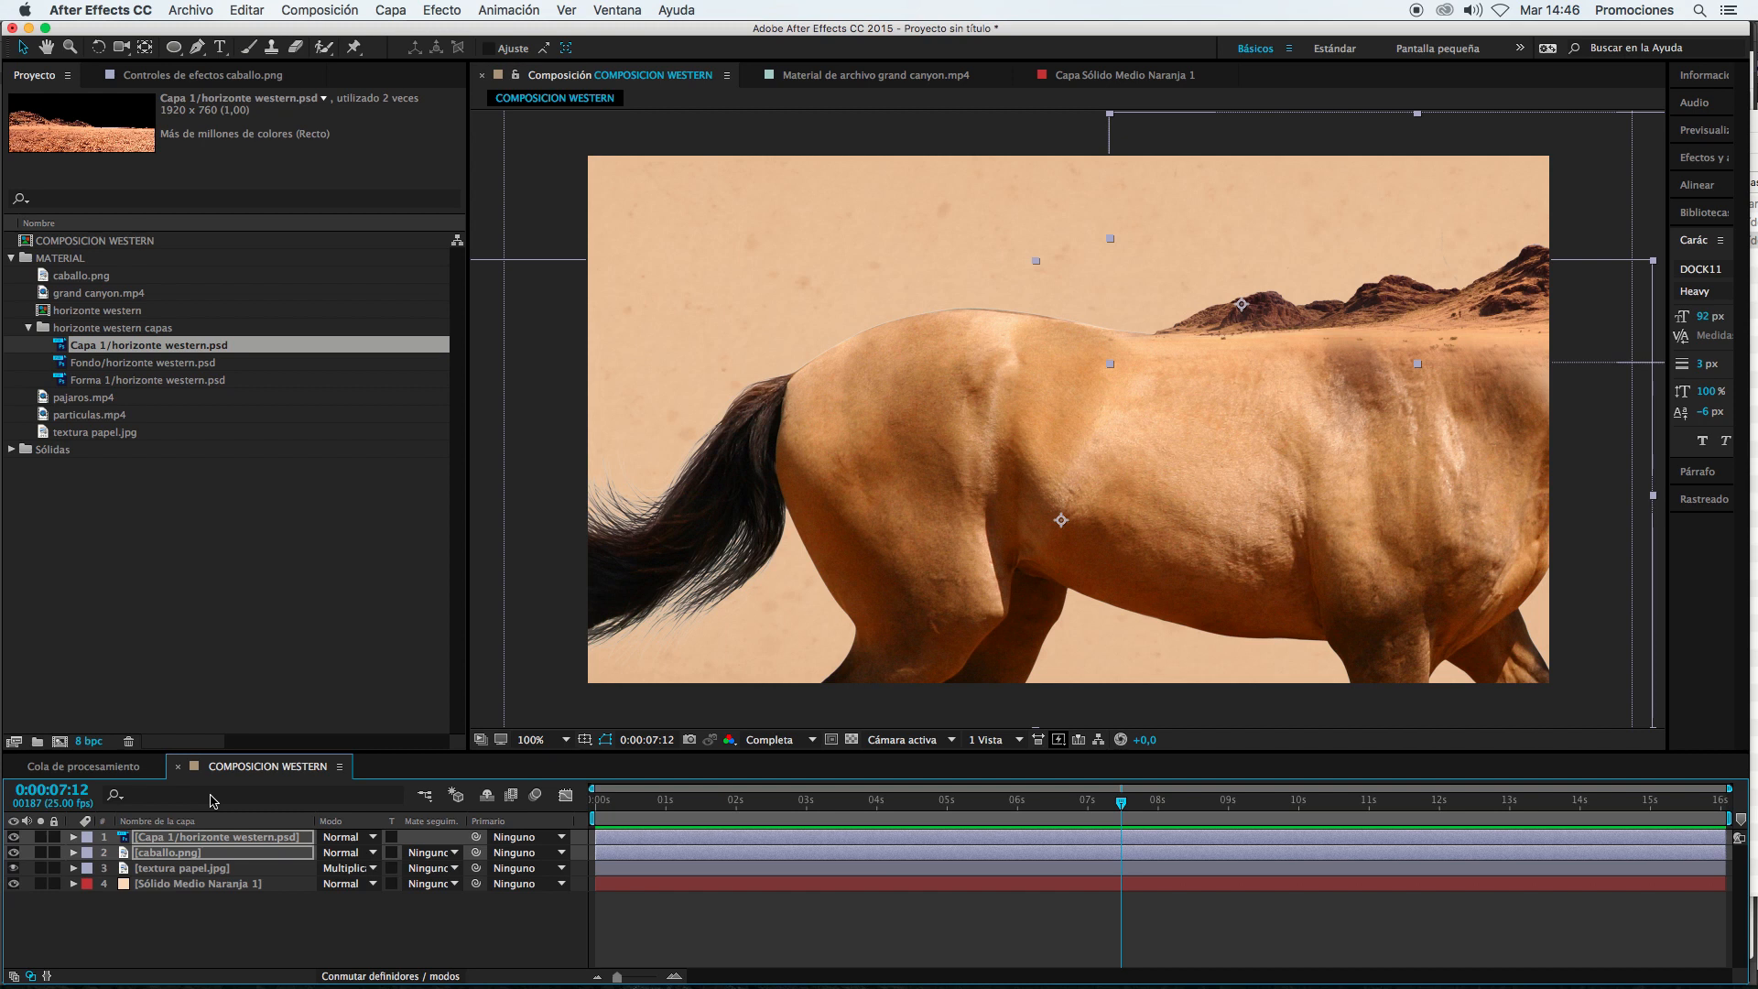
pyautogui.hotkey('shift', 'Right')
pyautogui.hotkey('shift', 'Right')
pyautogui.hotkey('shift', 'Left')
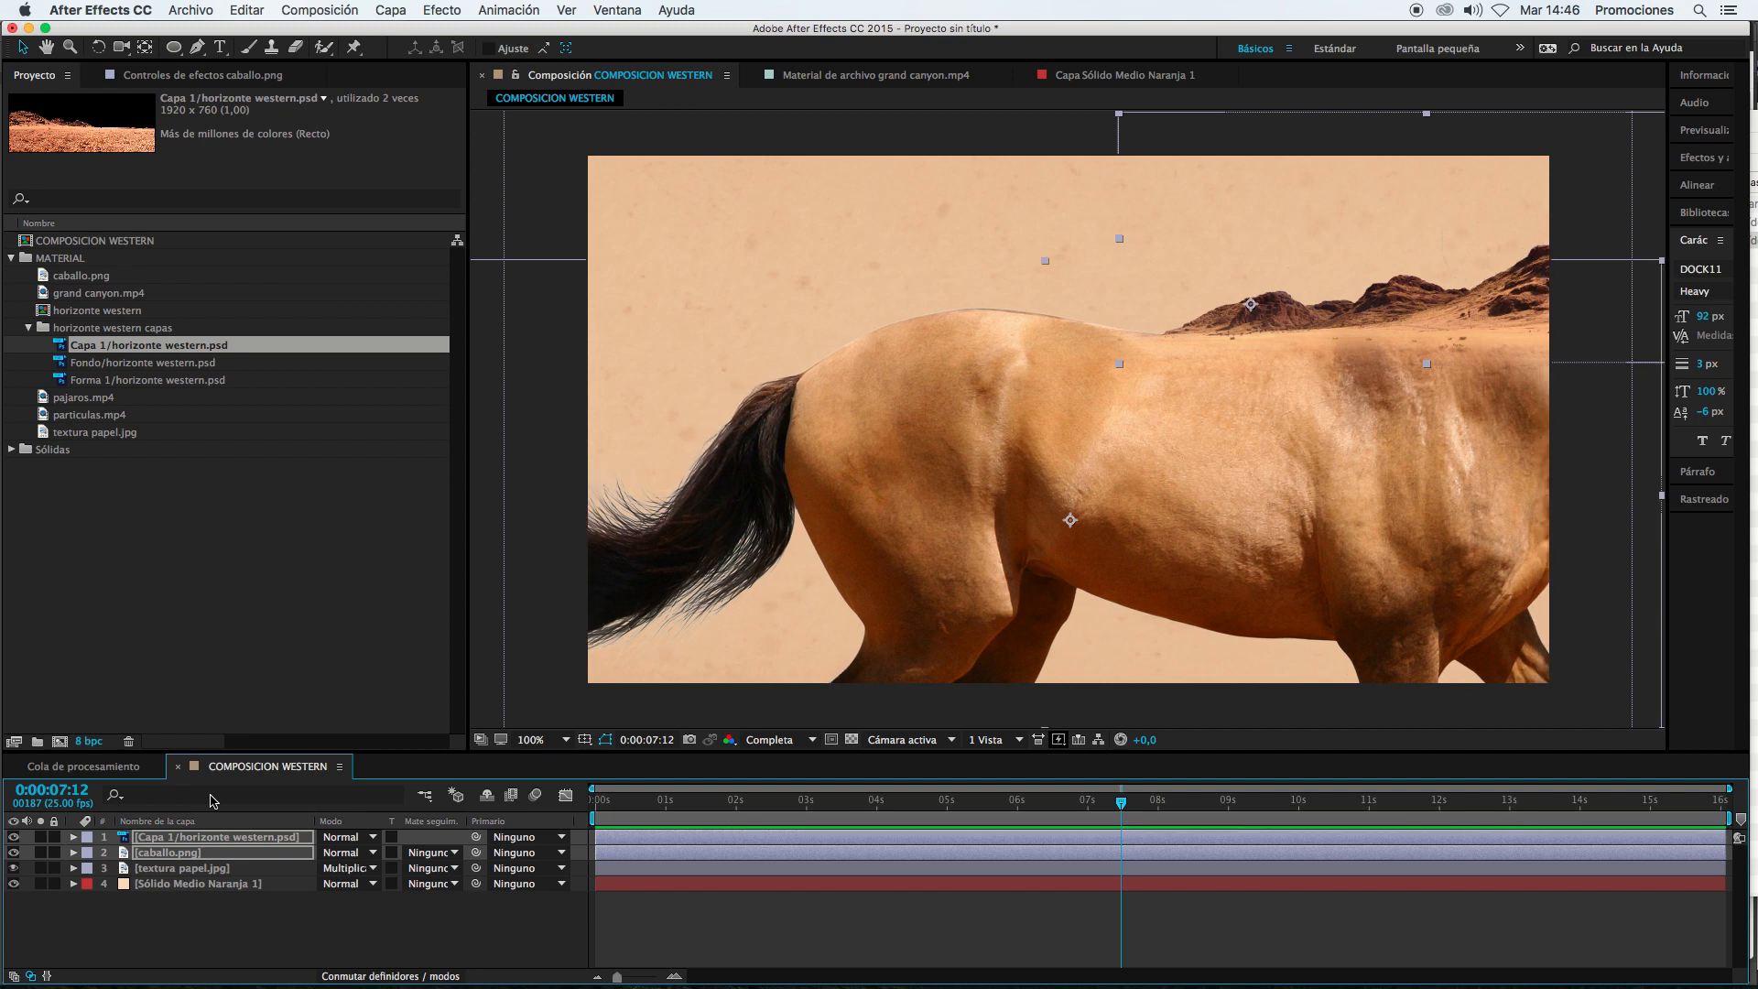
pyautogui.click(996, 925)
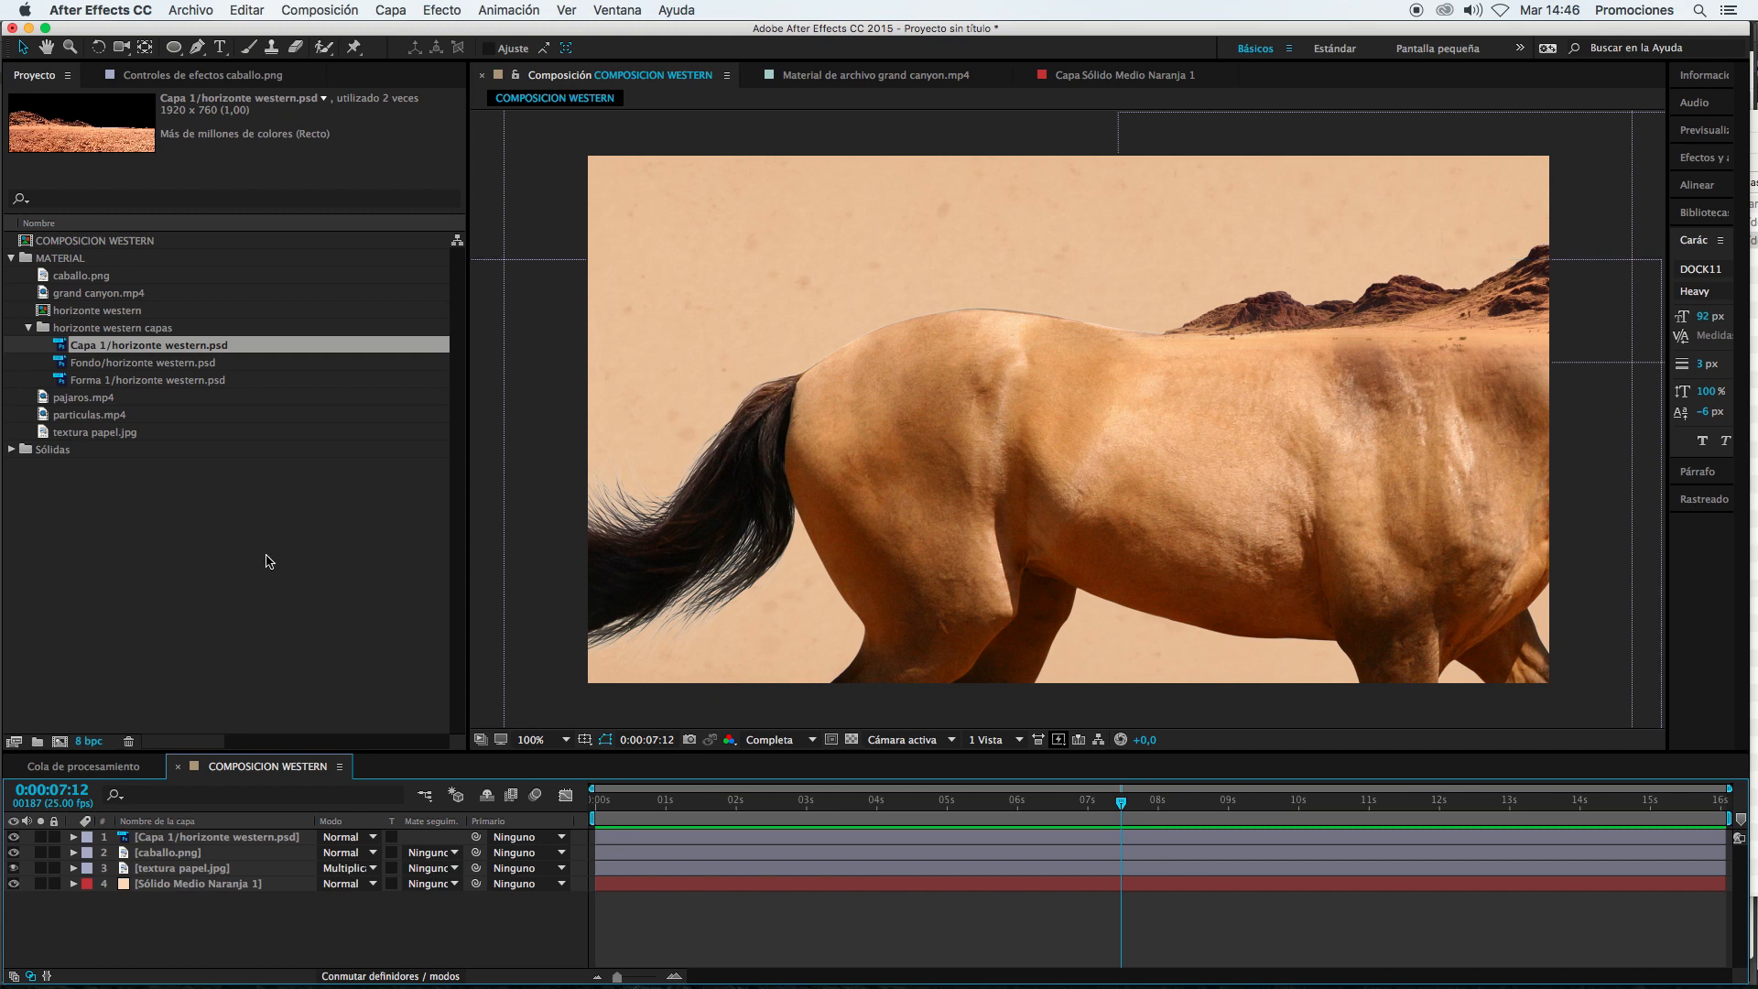
# Step: Collapse the horizonte western capas folder and check the WESTERN_2016_HD_1.mp4 reference preview in Finder
pyautogui.click(29, 328)
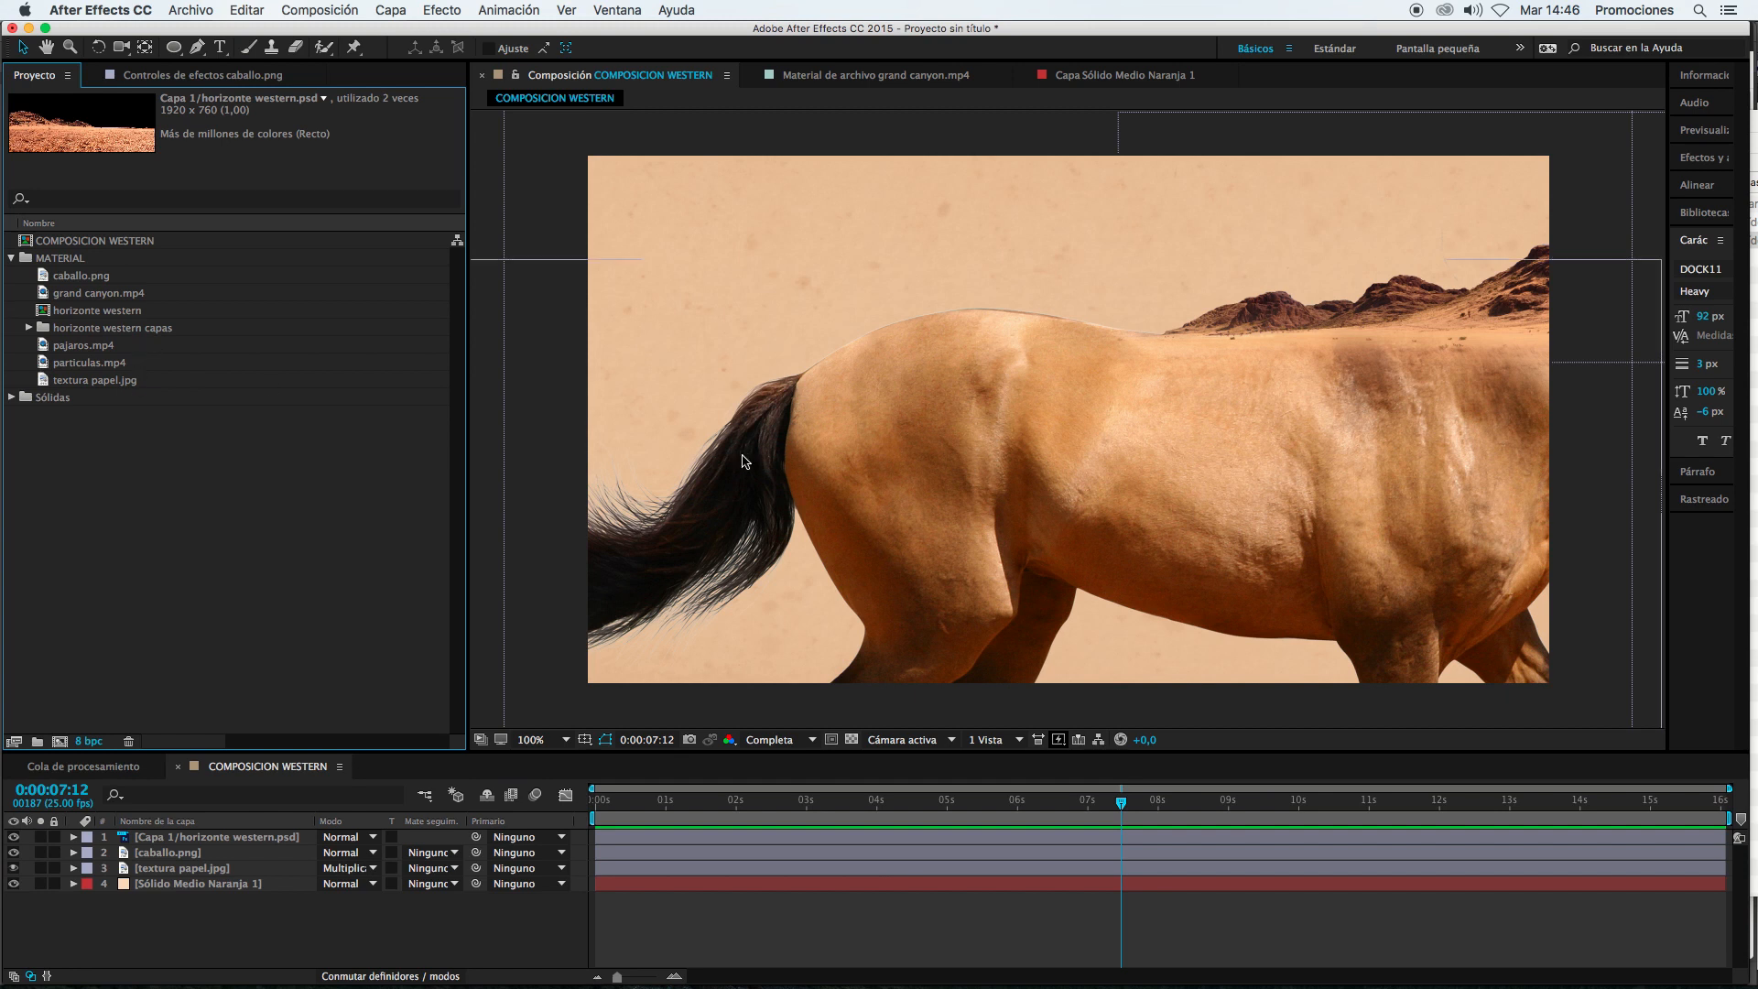
pyautogui.press('super+Tab')
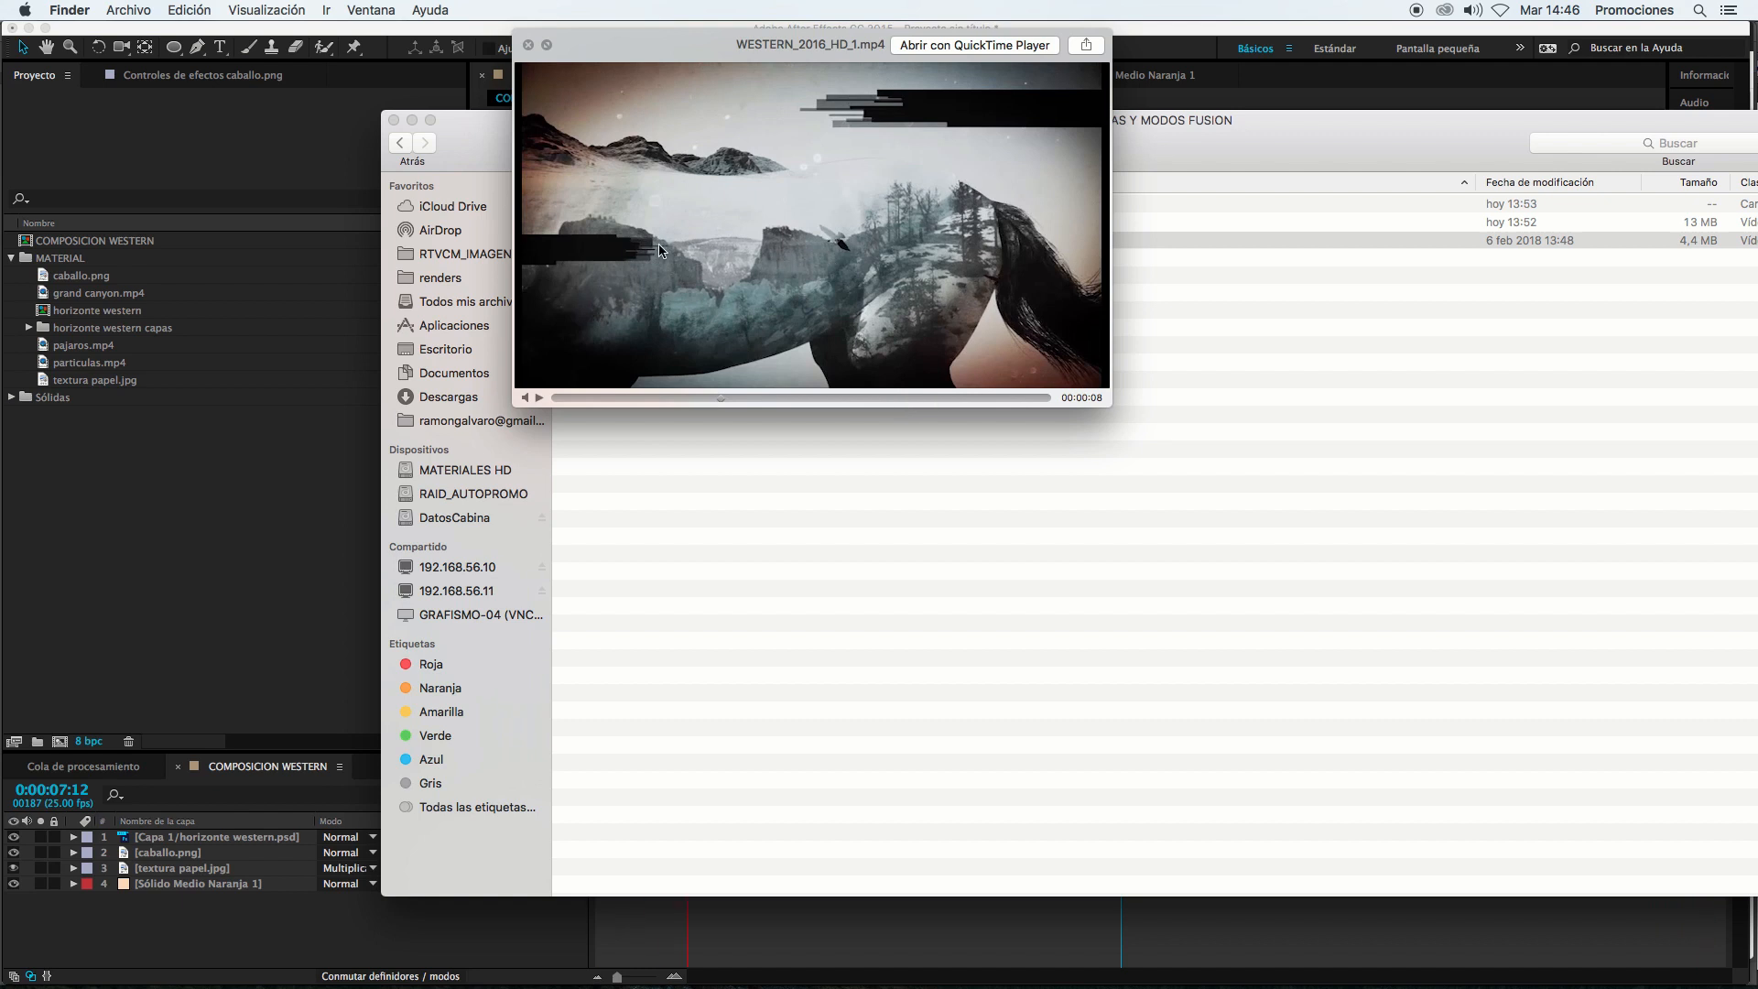
pyautogui.press('super+Tab')
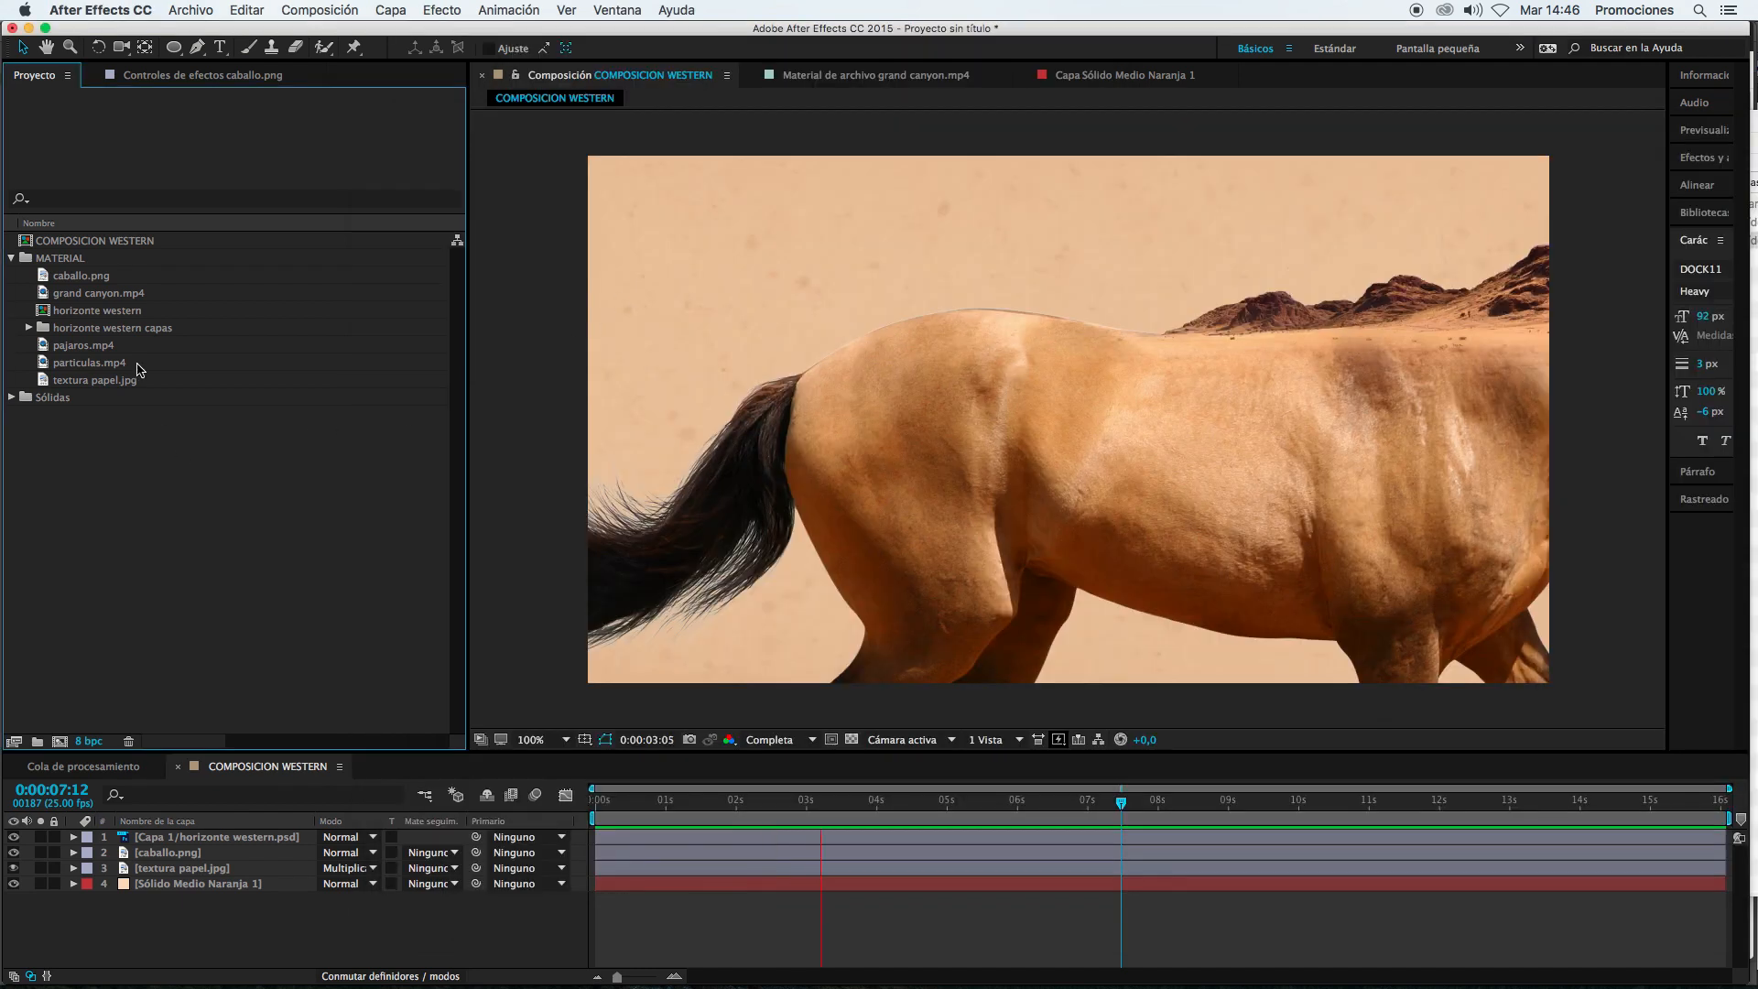
# Step: Add grand canyon.mp4 as the top layer of COMPOSICION WESTERN and scale it to 28%
pyautogui.moveTo(118, 295); pyautogui.dragTo(221, 753)
pyautogui.moveTo(228, 788); pyautogui.dragTo(200, 849)
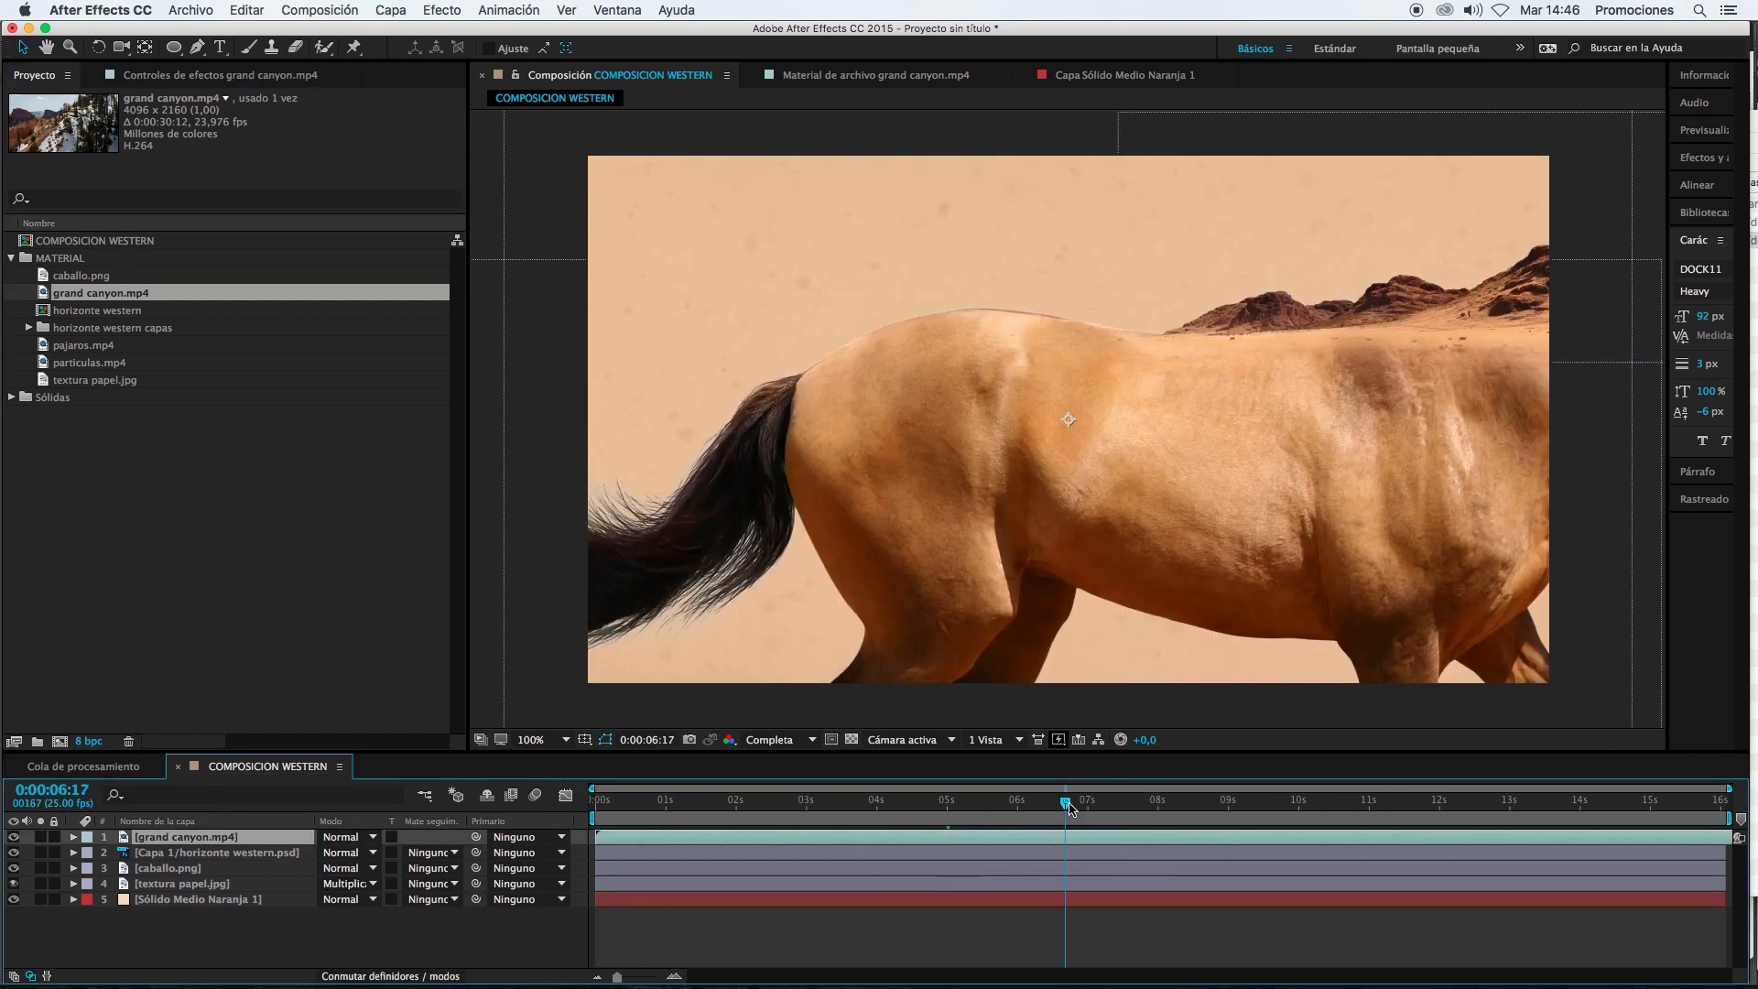
pyautogui.click(1142, 810)
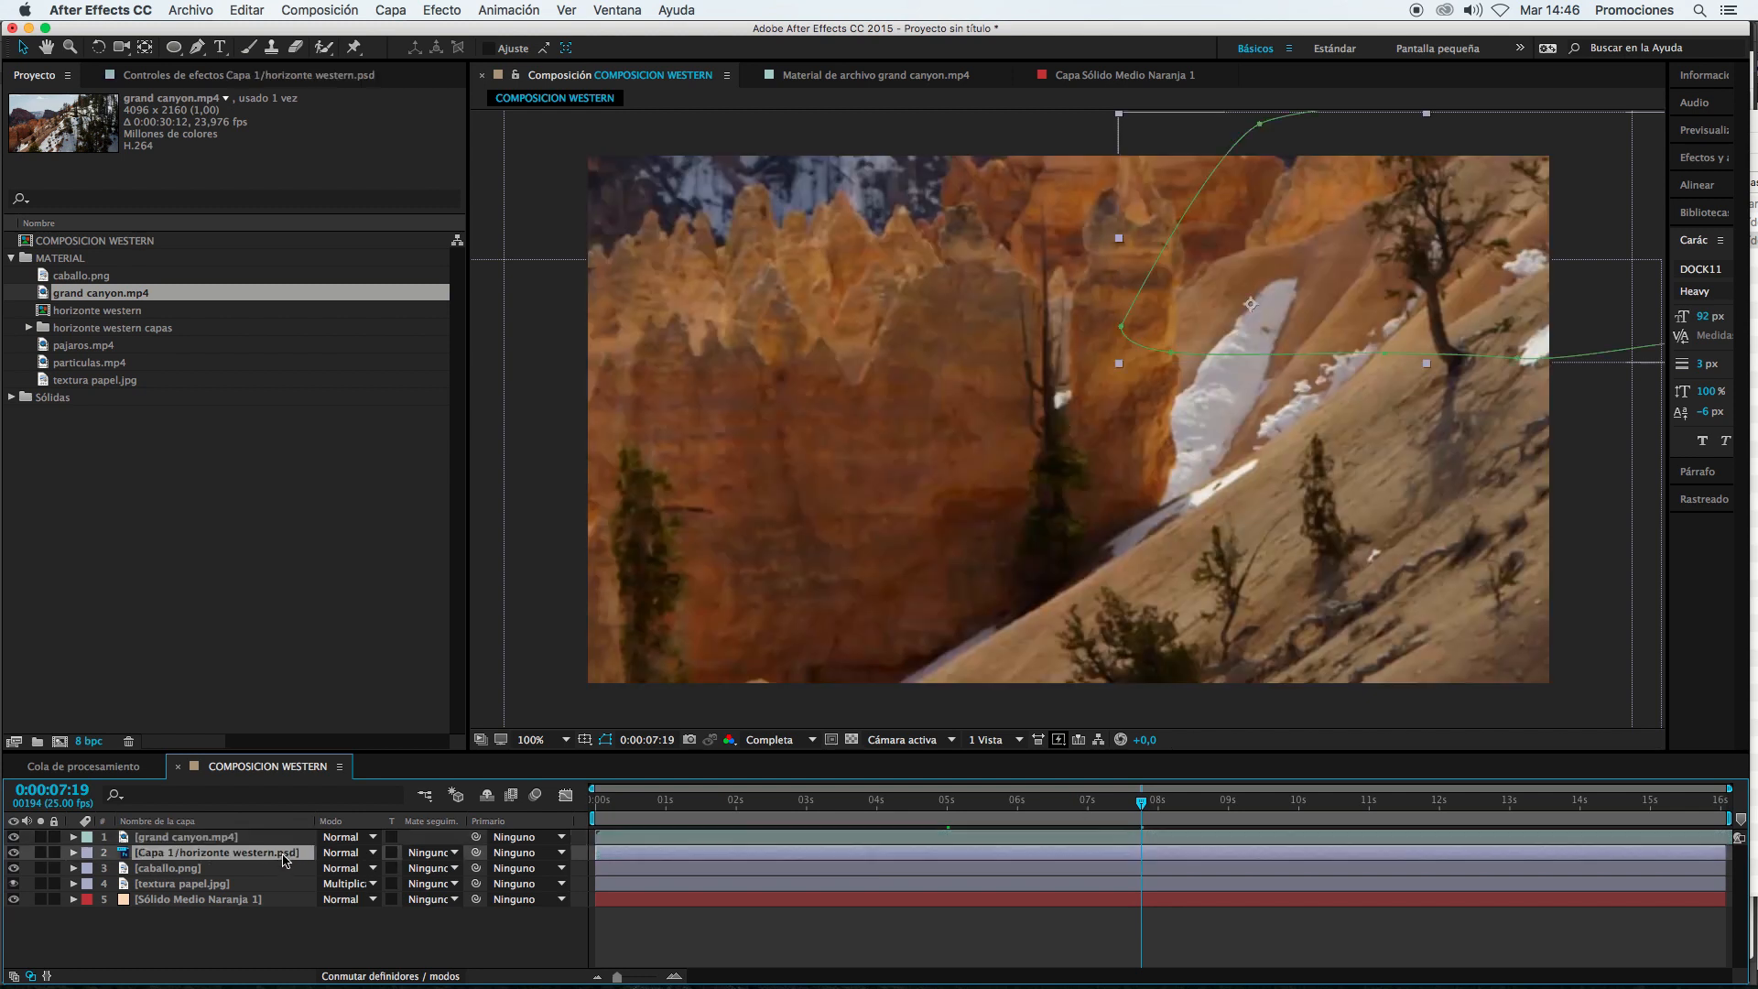
pyautogui.press('s')
pyautogui.moveTo(385, 854); pyautogui.dragTo(339, 859)
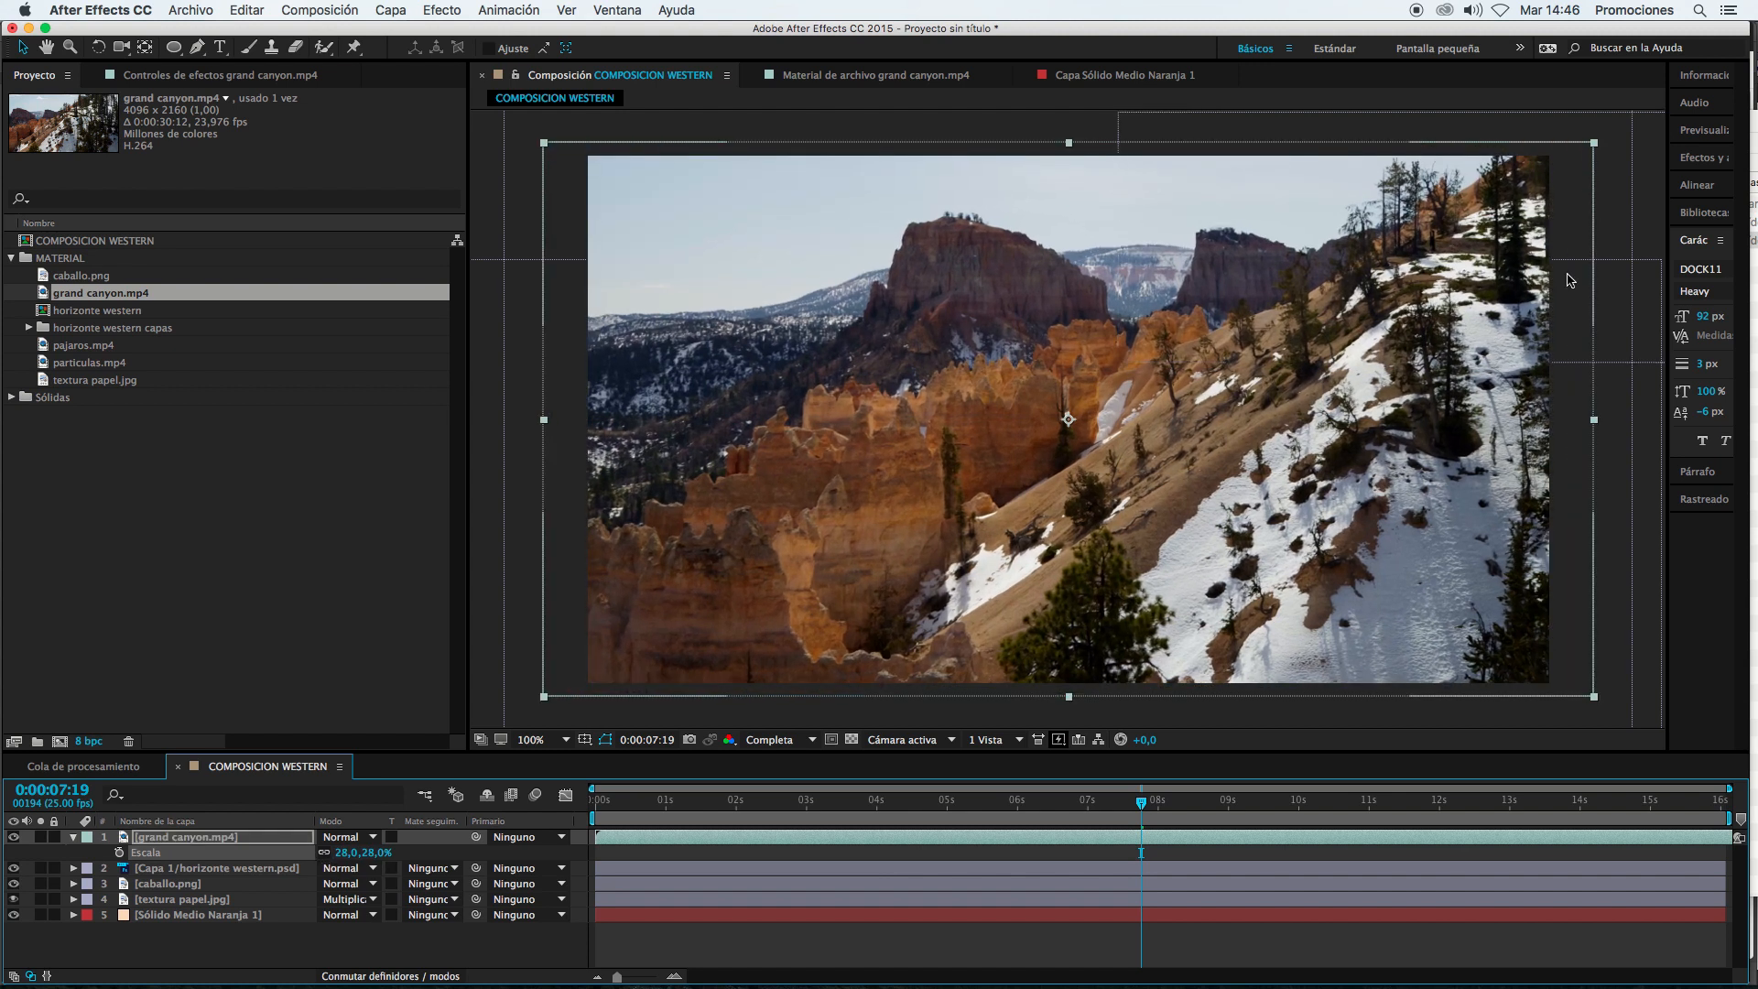
# Step: Hide the grand canyon.mp4 layer, place it directly below caballo.png in the layer order, and show it again
pyautogui.click(13, 837)
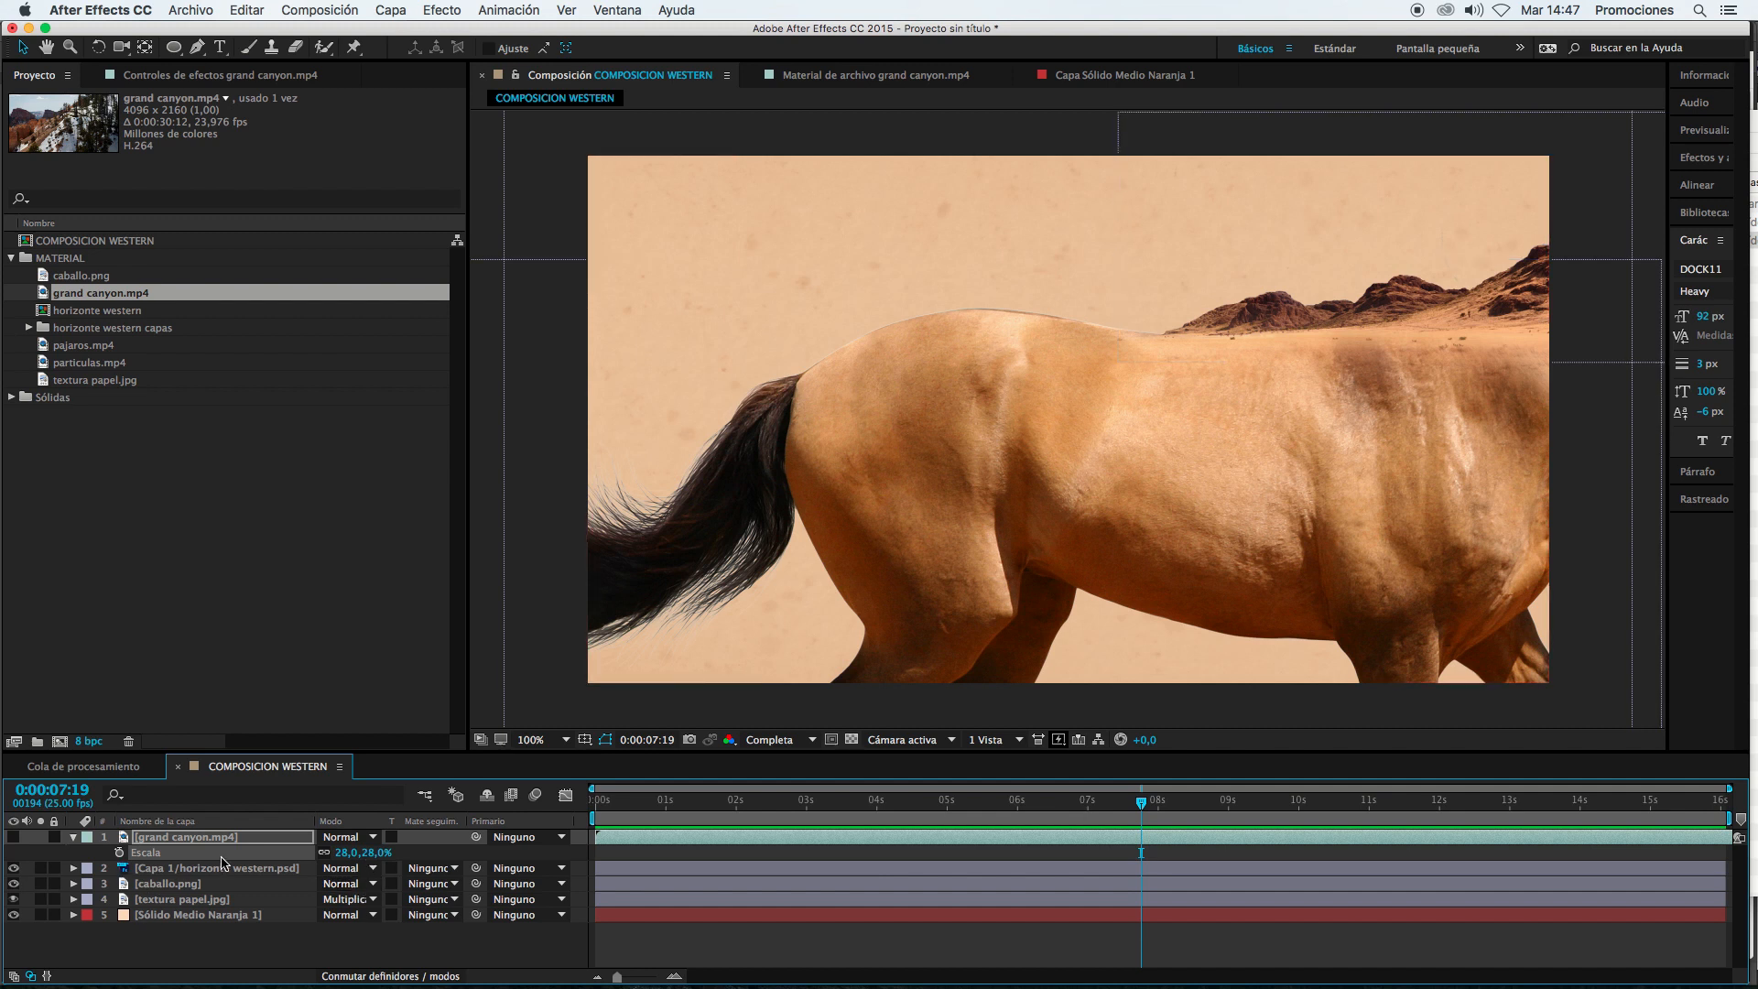
pyautogui.click(174, 838)
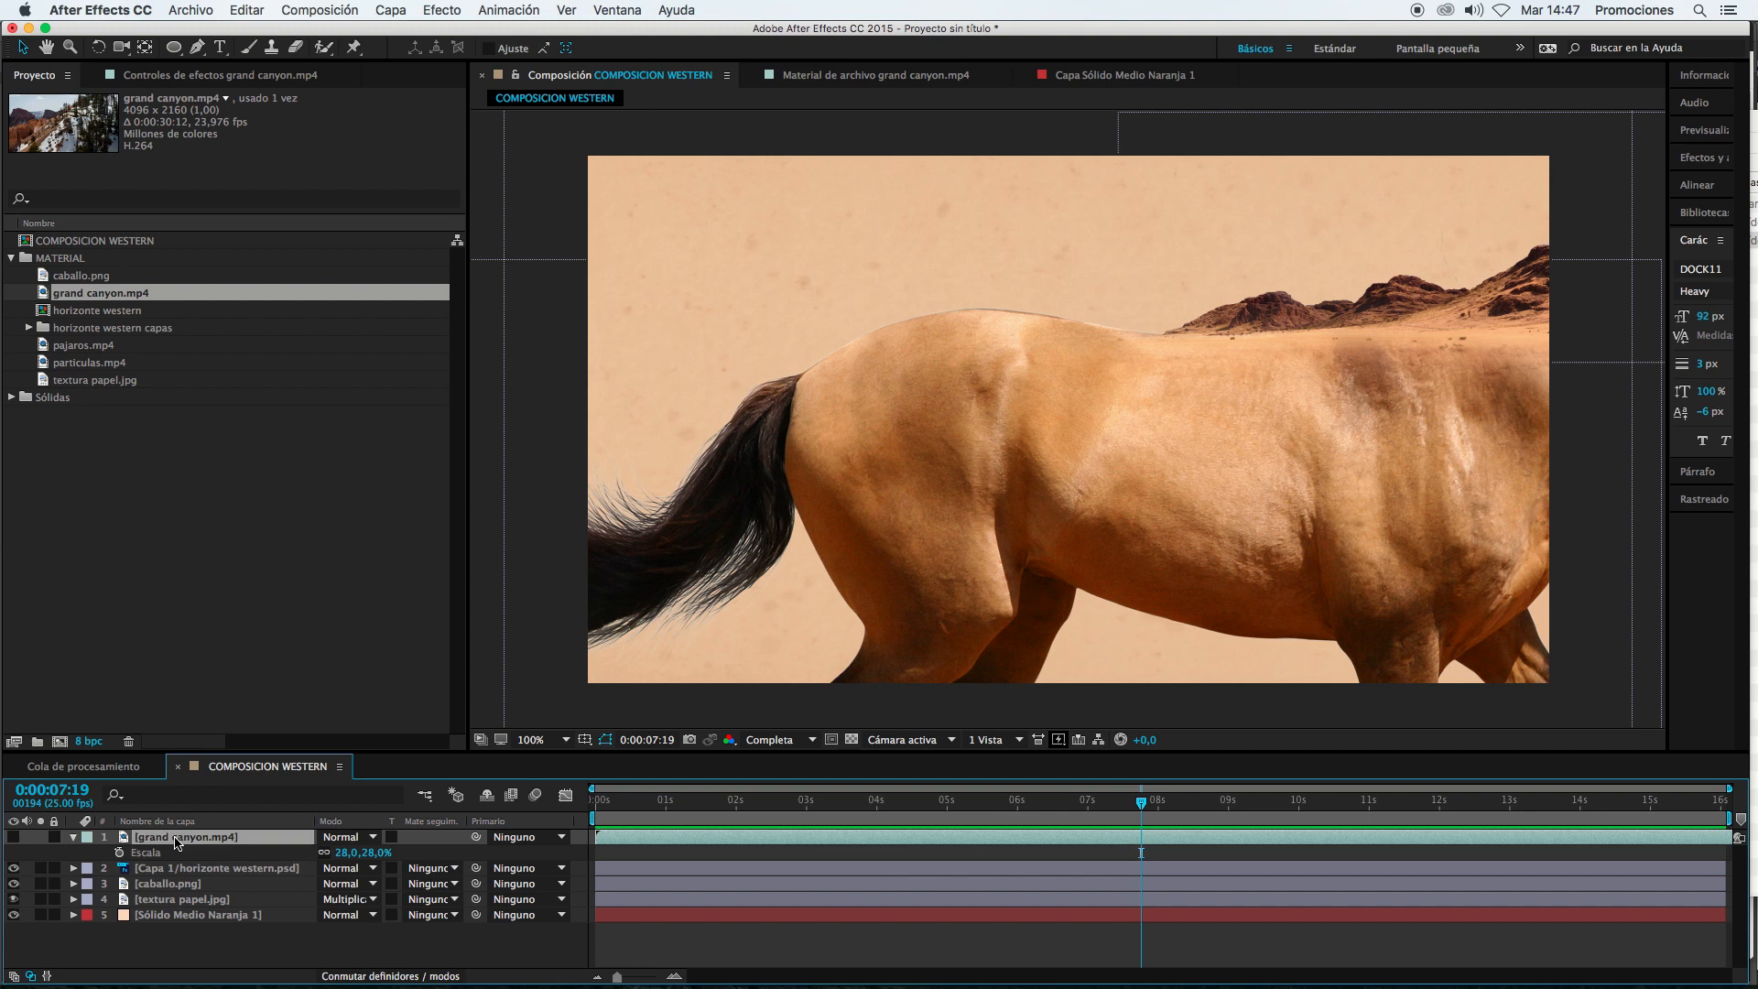
pyautogui.moveTo(177, 861); pyautogui.dragTo(174, 911)
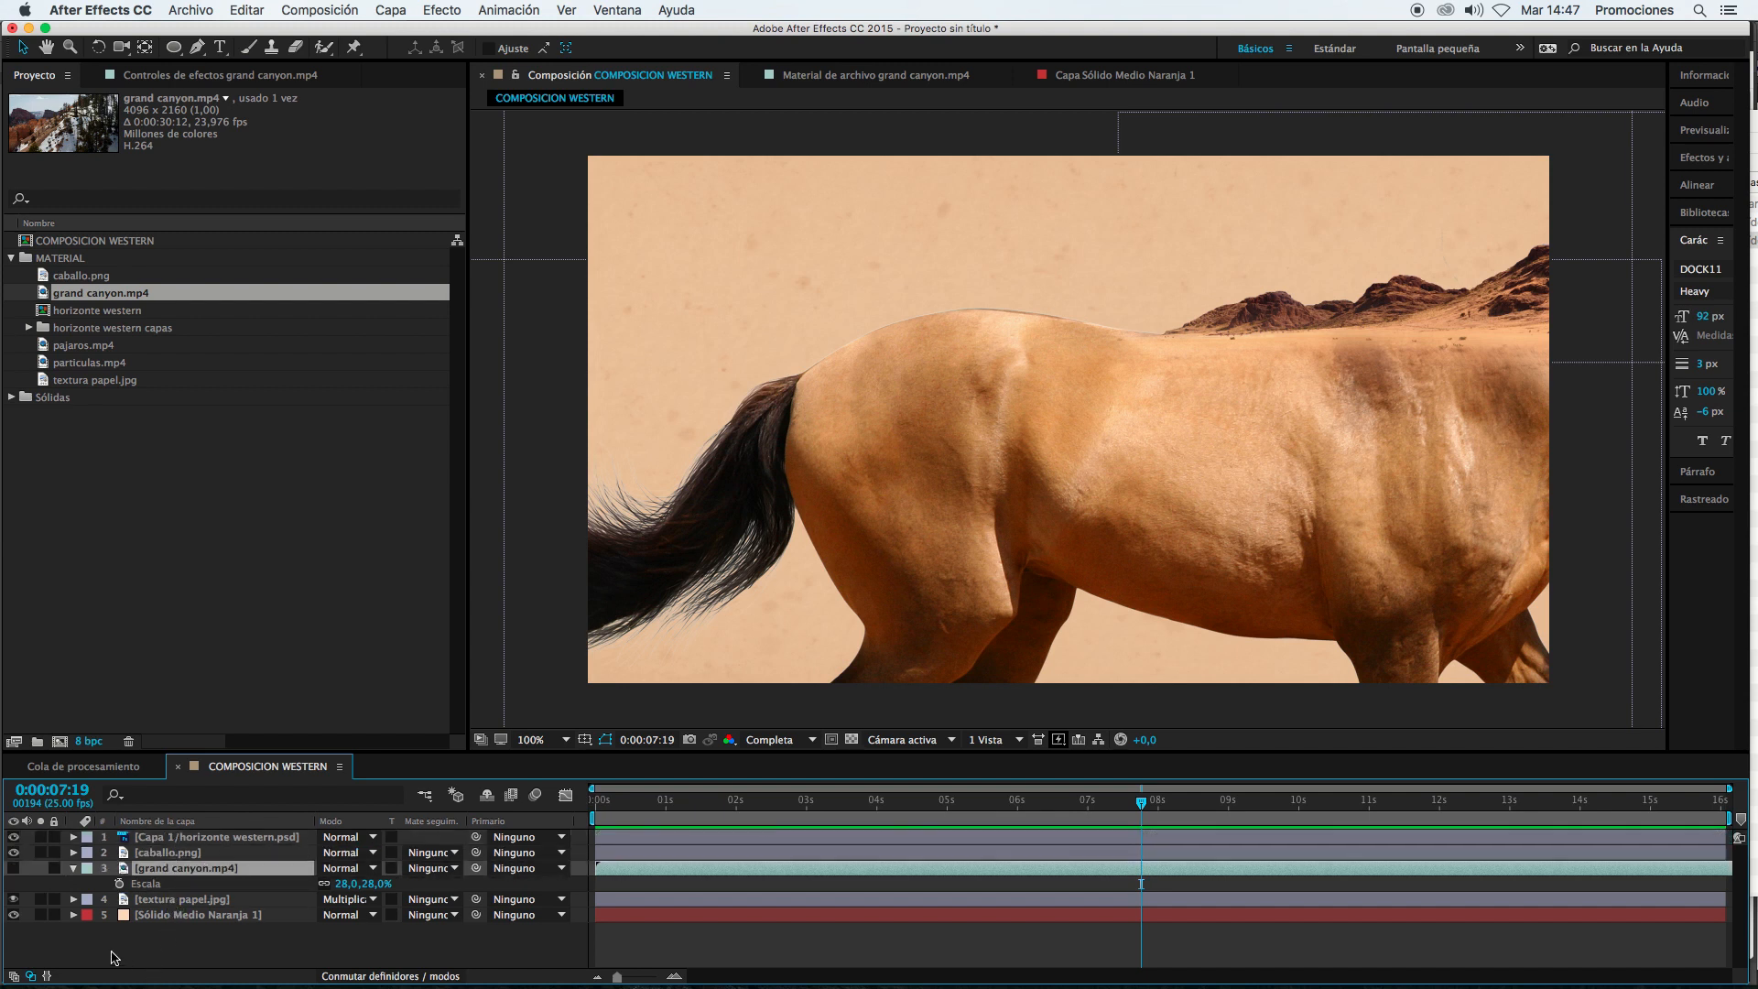
pyautogui.click(13, 868)
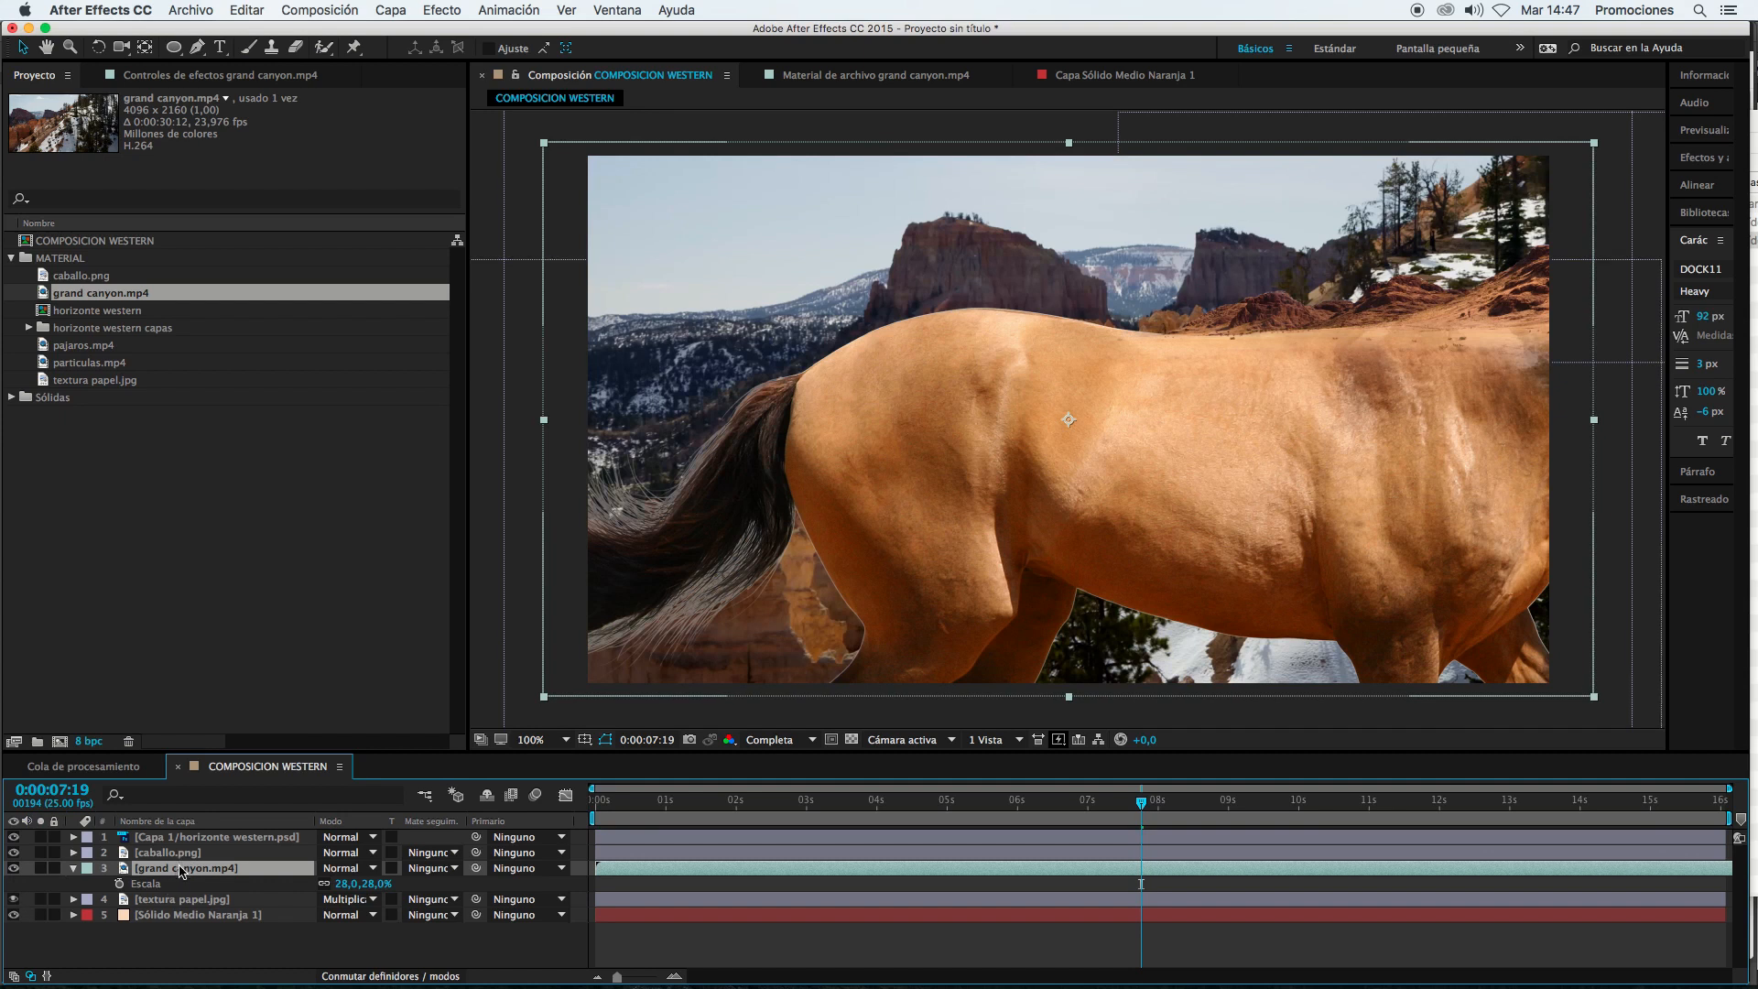
# Step: Collapse the grand canyon.mp4 layer and set its track matte to the alpha of caballo.png
pyautogui.click(73, 868)
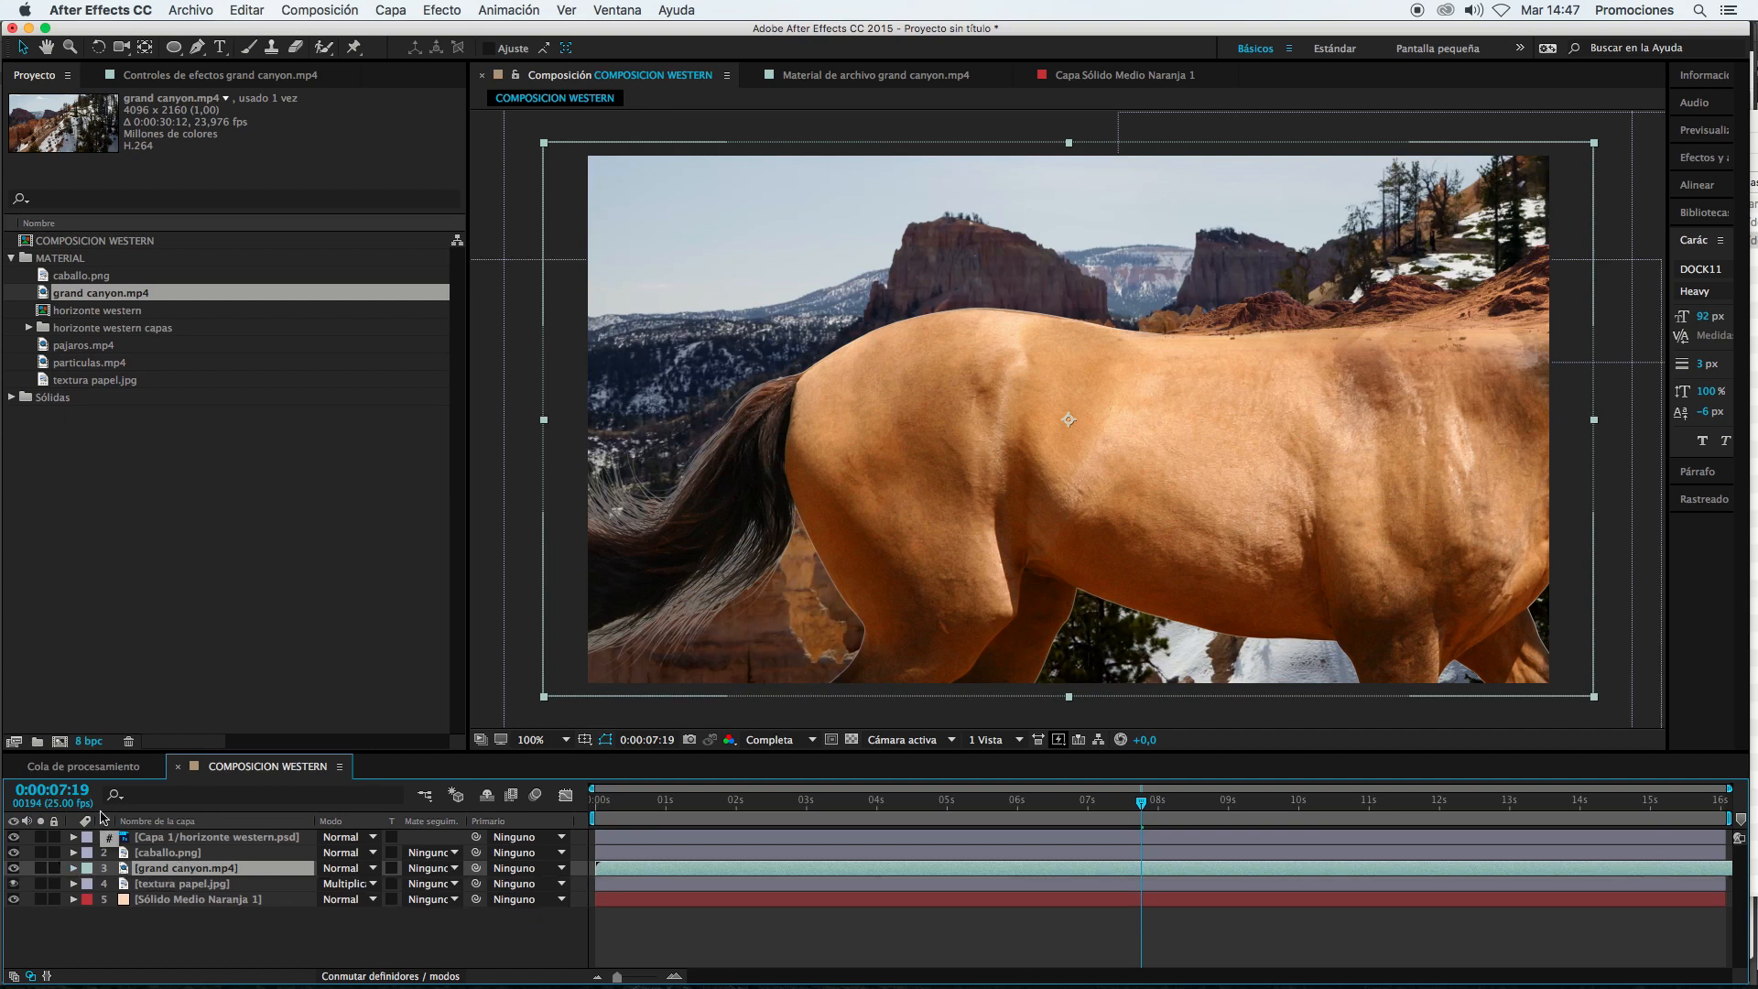
pyautogui.click(448, 870)
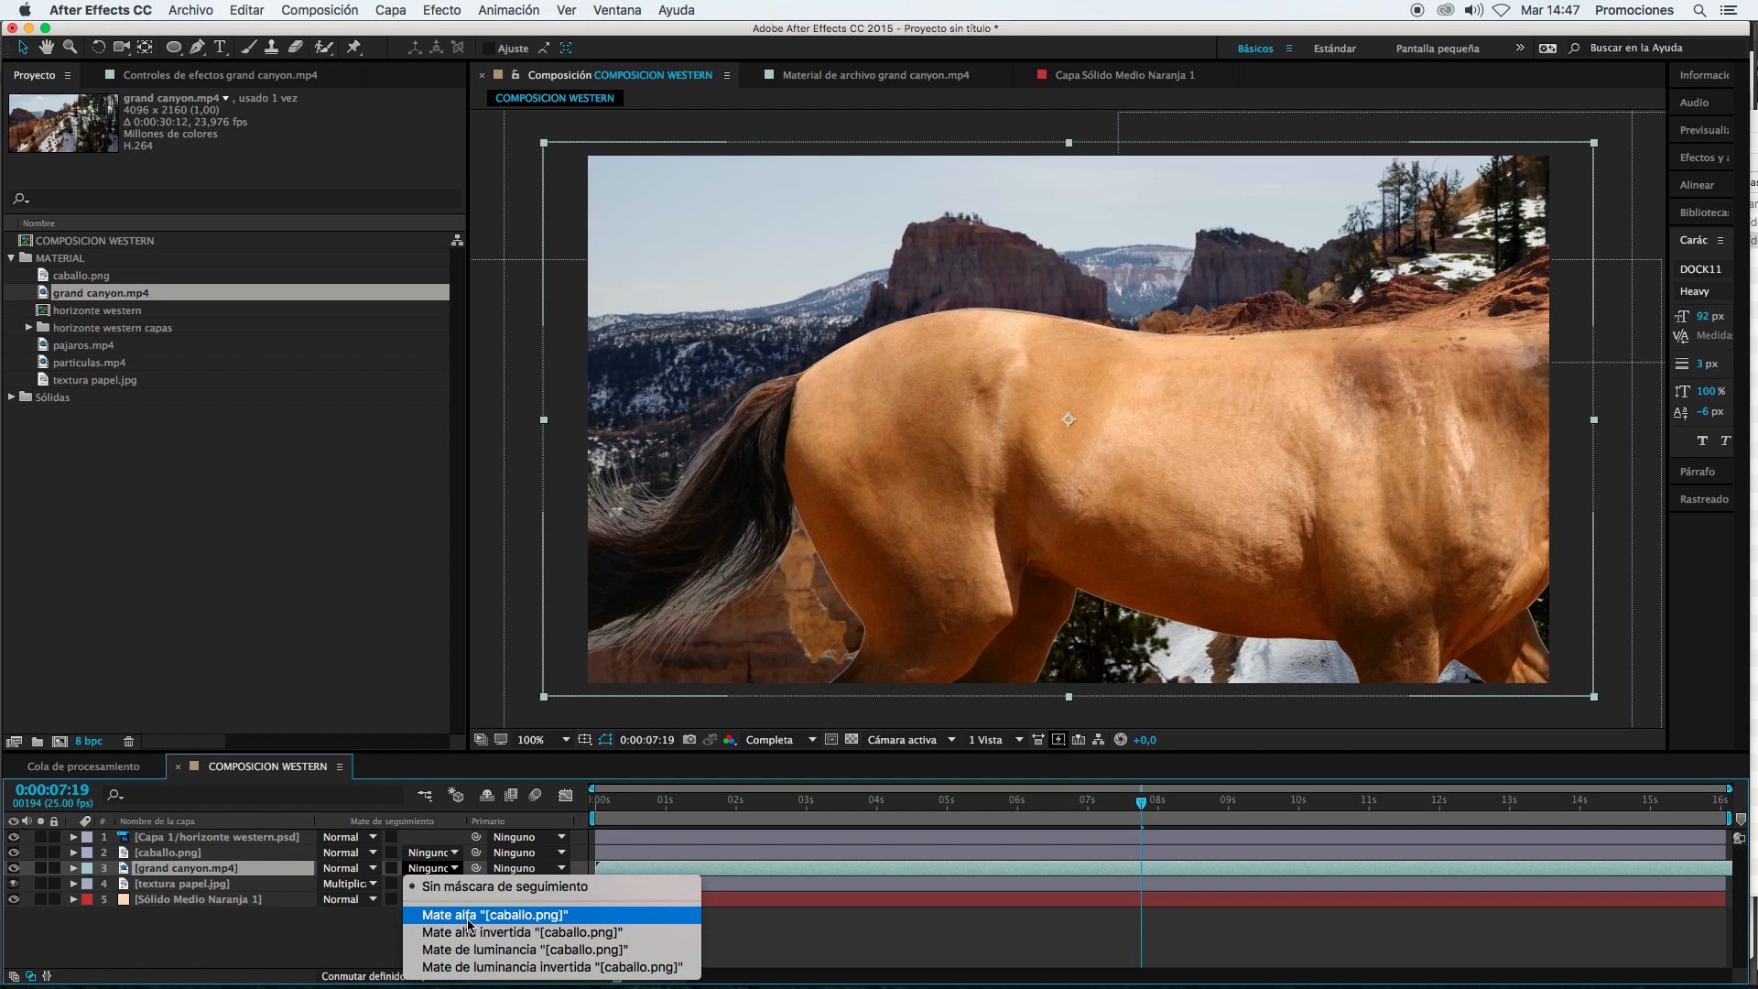
pyautogui.click(471, 916)
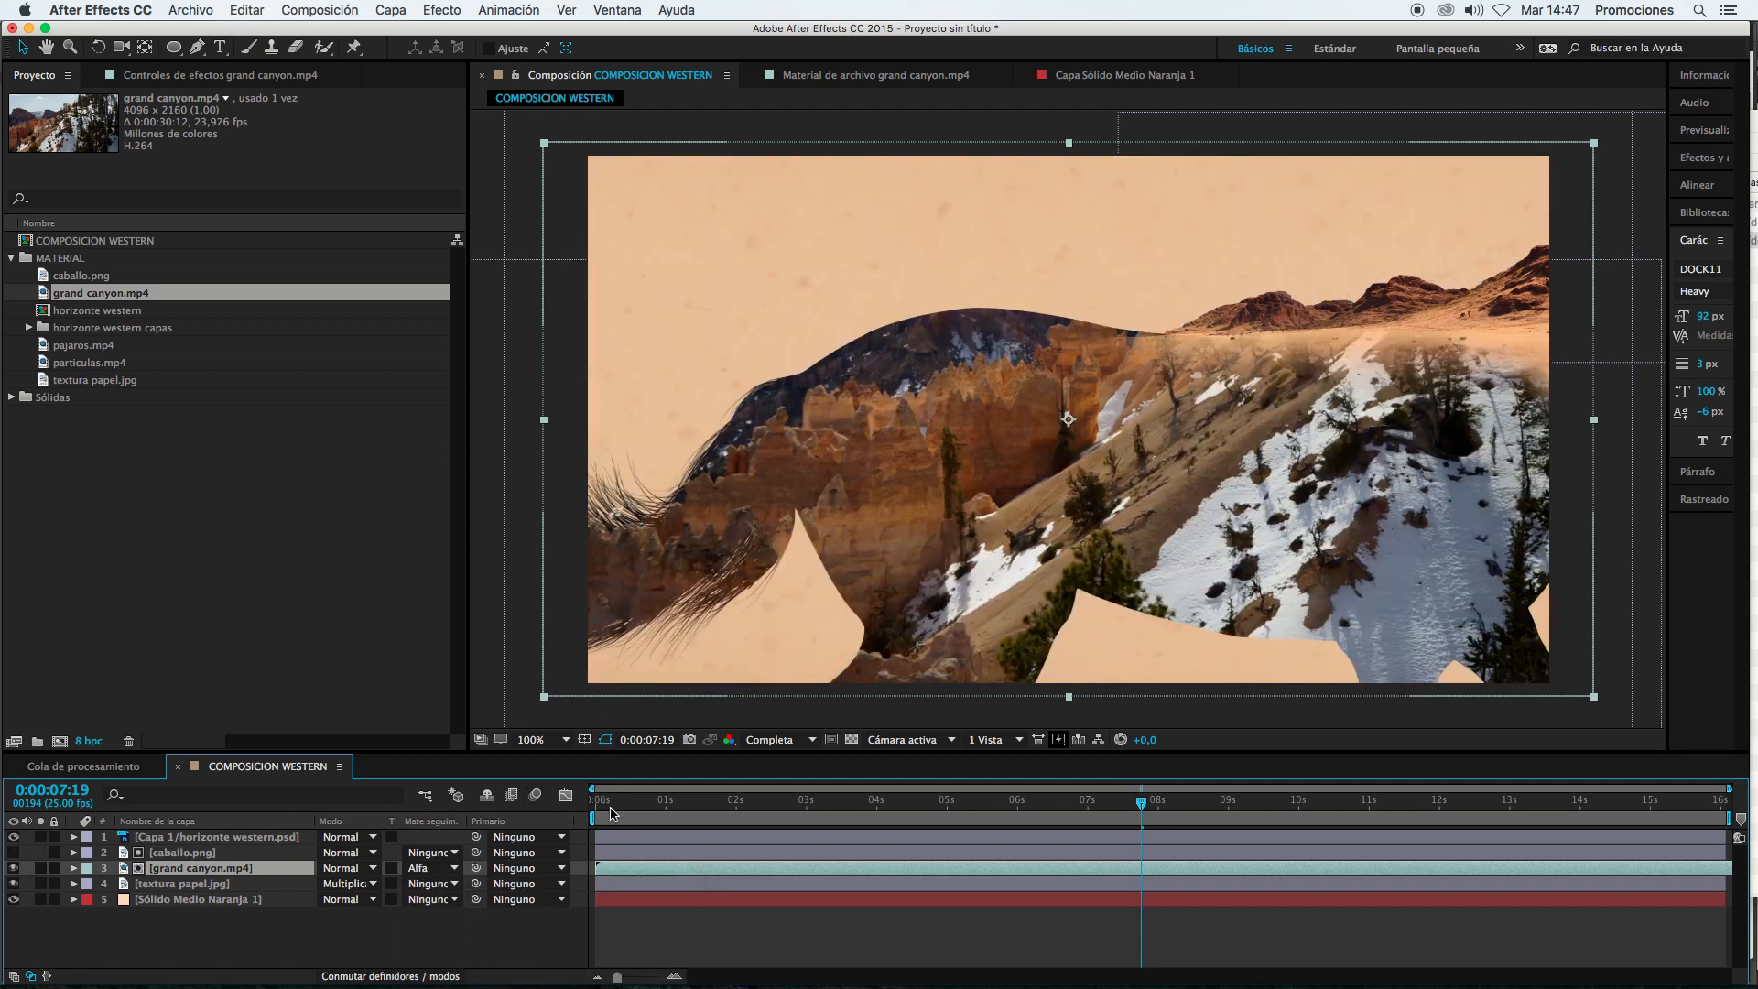
# Step: Shift the grand canyon.mp4 footage slightly to the right and compare it with the WESTERN_2016_HD_1.mp4 reference preview in Finder
pyautogui.press('super+Tab')
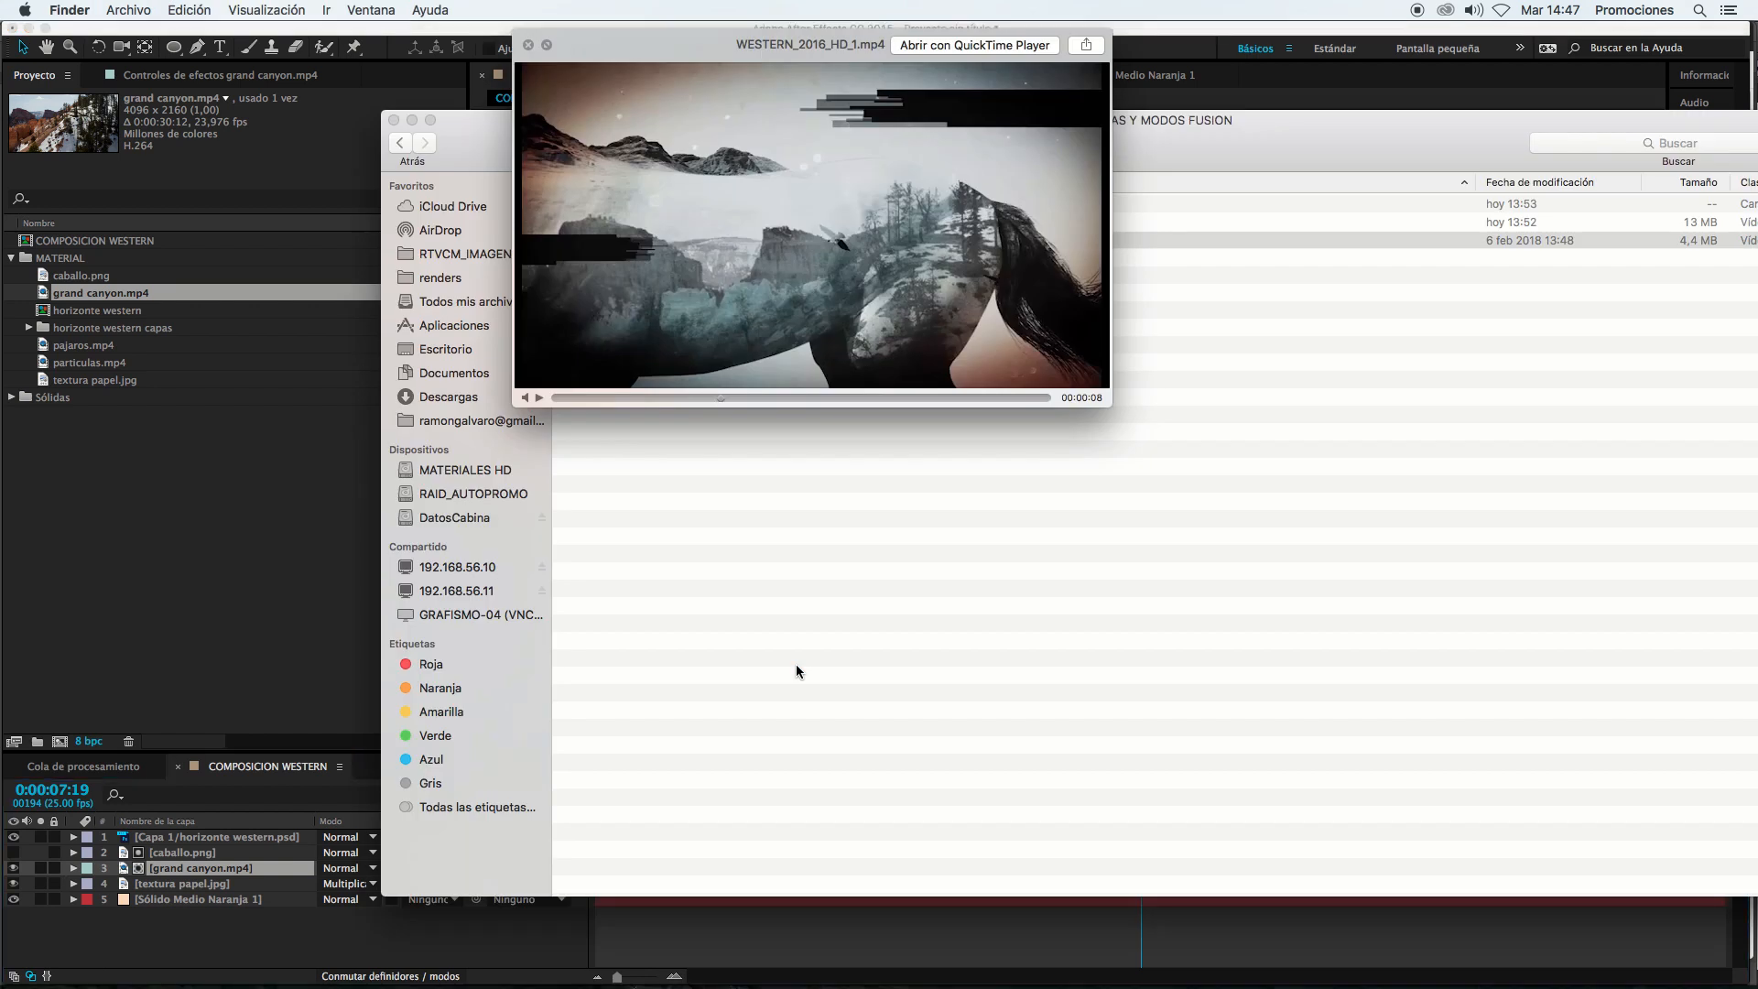
pyautogui.press('super+Tab')
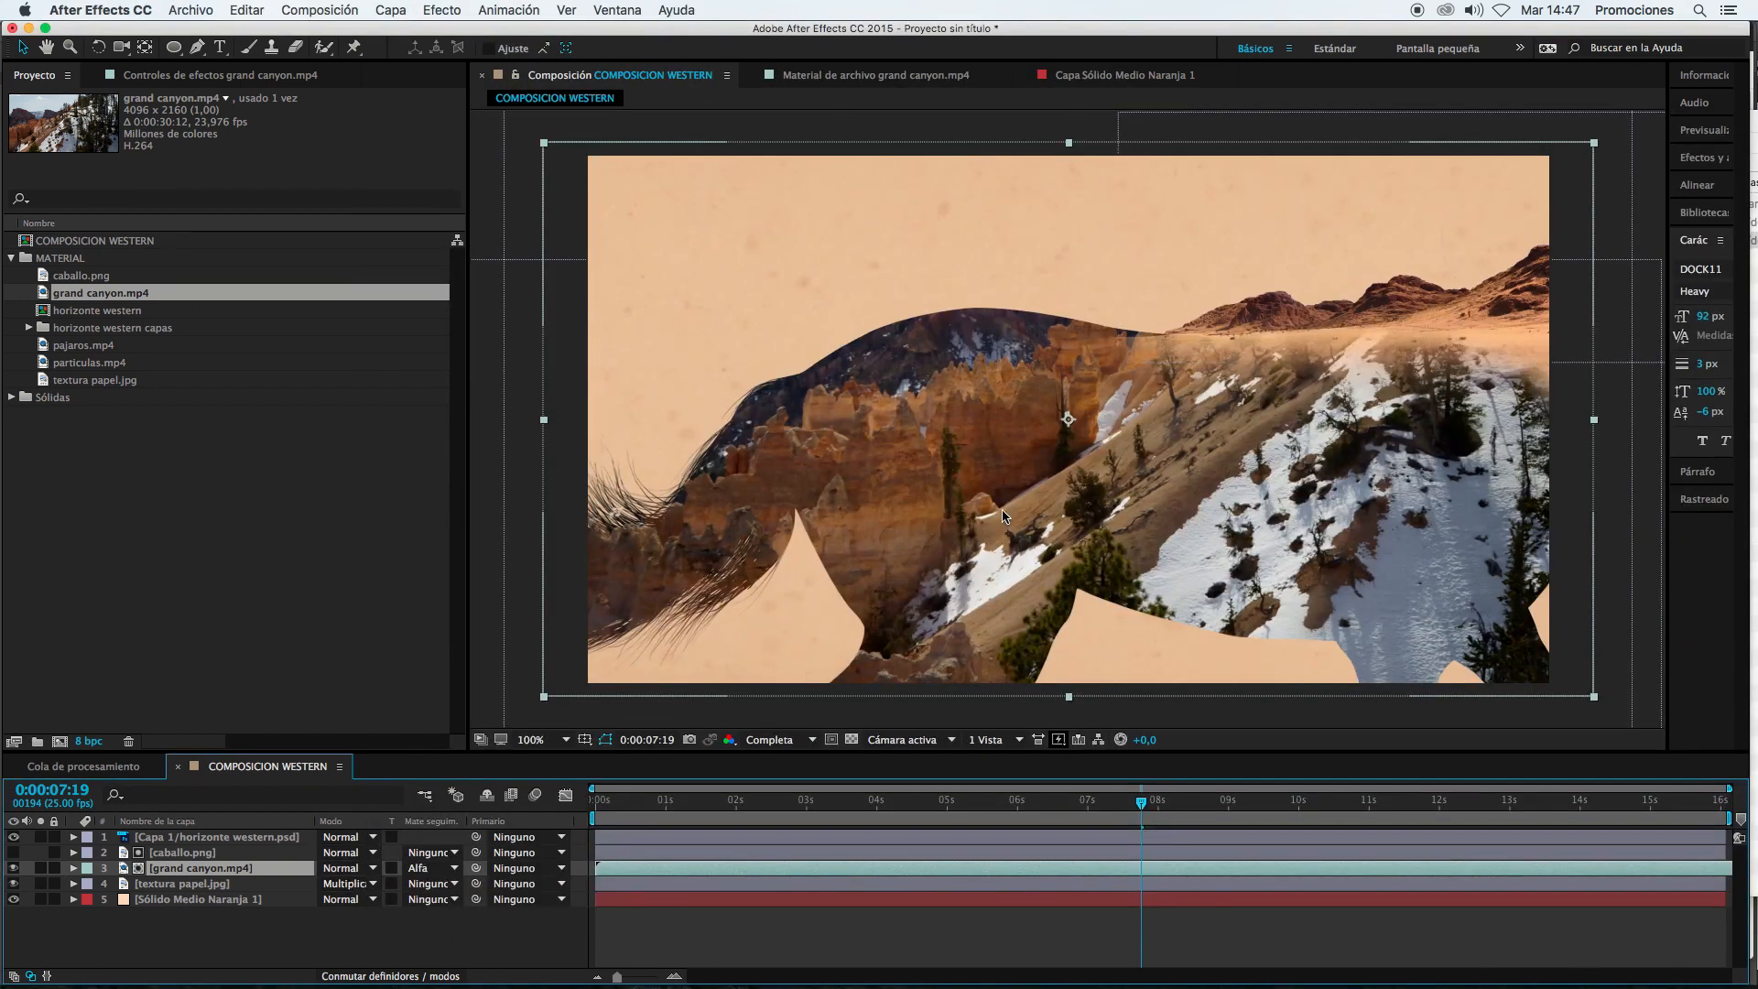
pyautogui.moveTo(1231, 427); pyautogui.dragTo(1269, 431)
pyautogui.press('super+Tab')
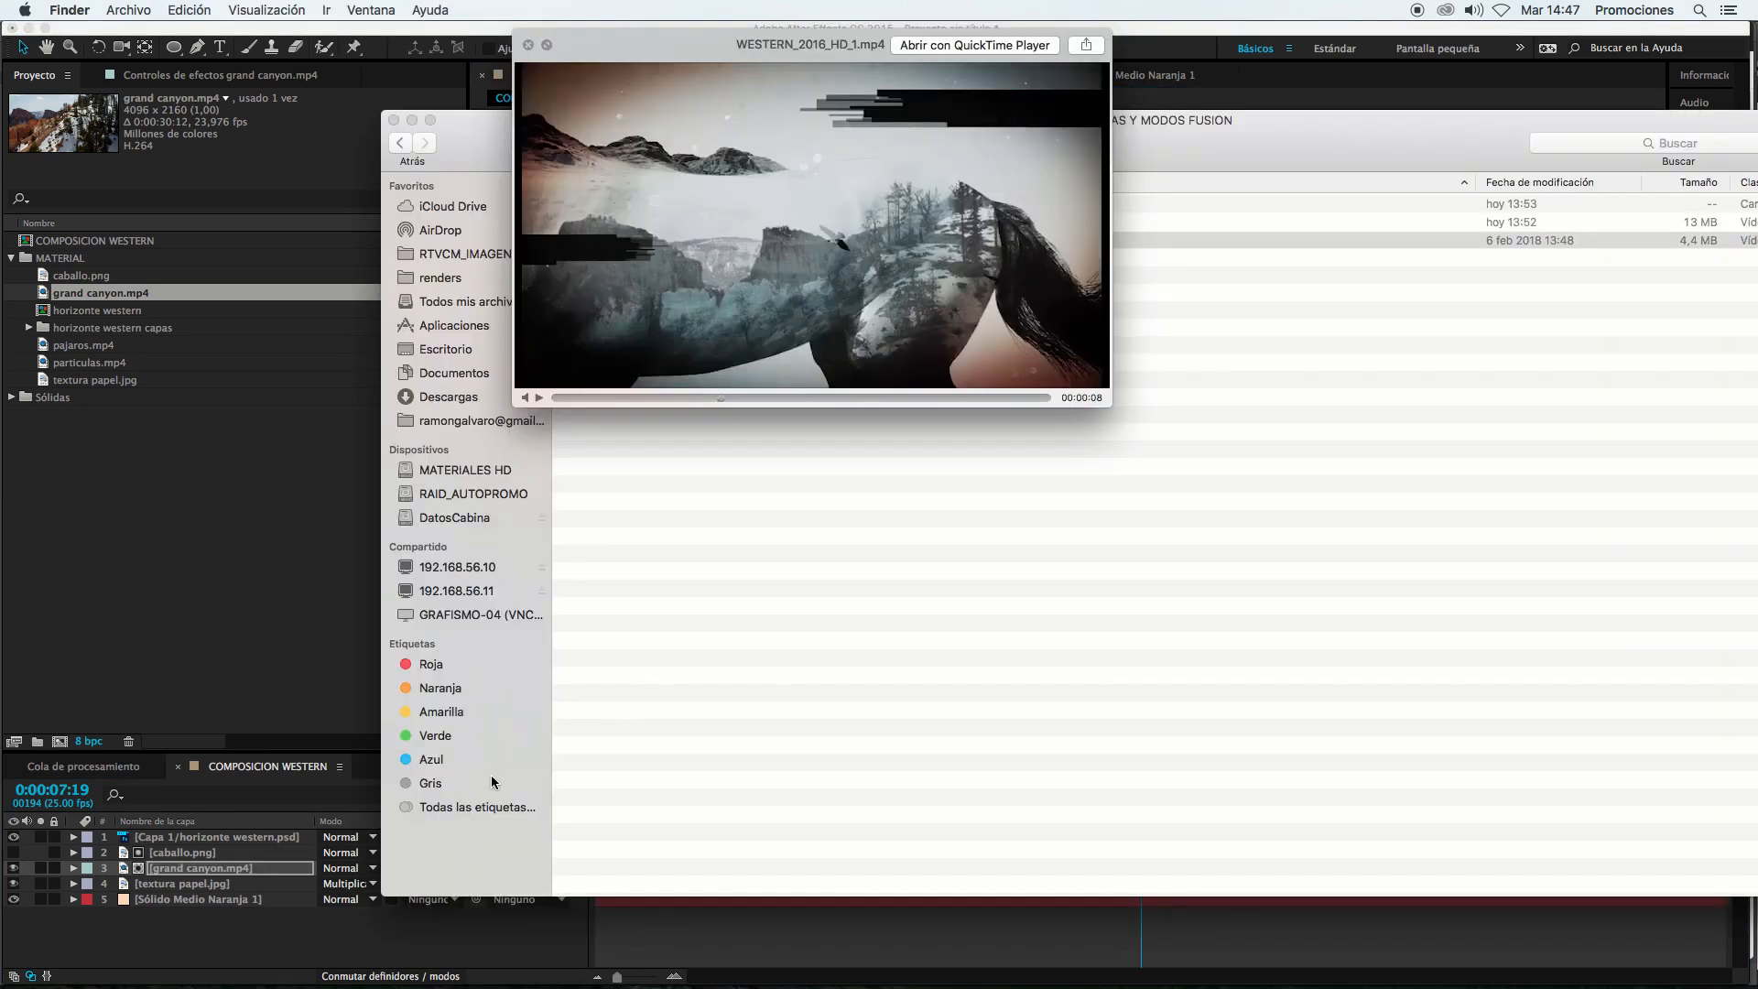
pyautogui.press('super+Tab')
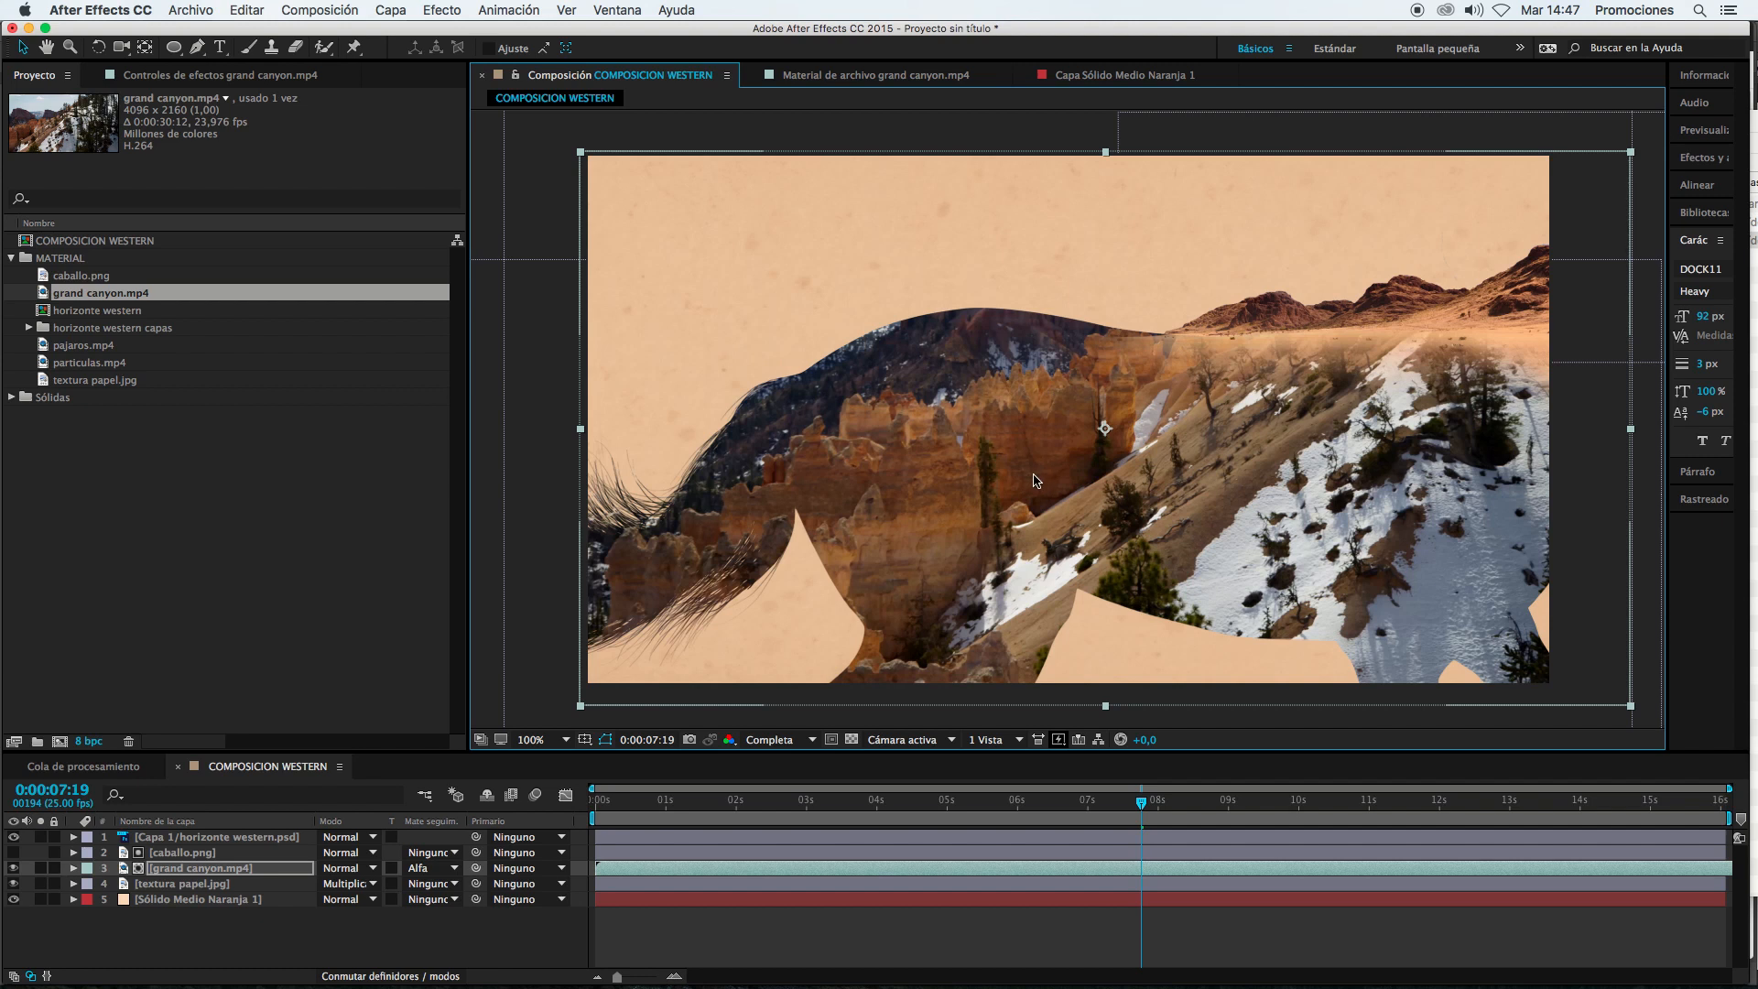
# Step: Try shifting the grand canyon.mp4 layer in time at 0:00:02:19 and undo the shift
pyautogui.click(789, 804)
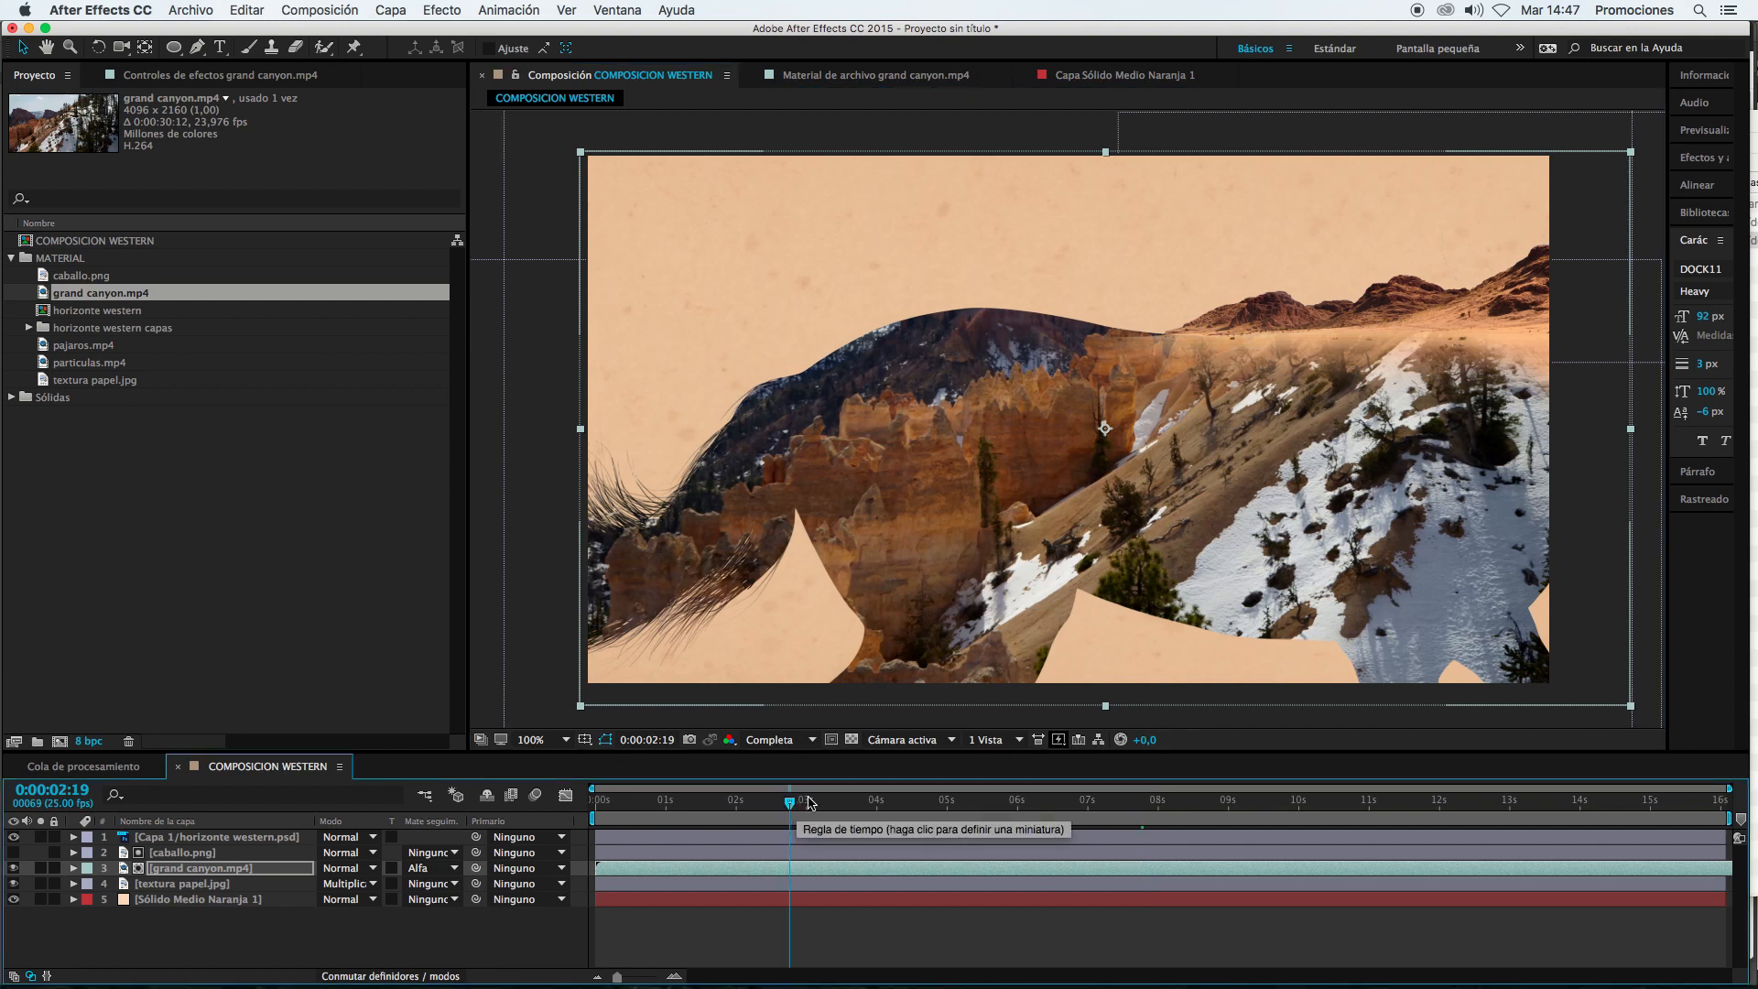
pyautogui.click(1415, 872)
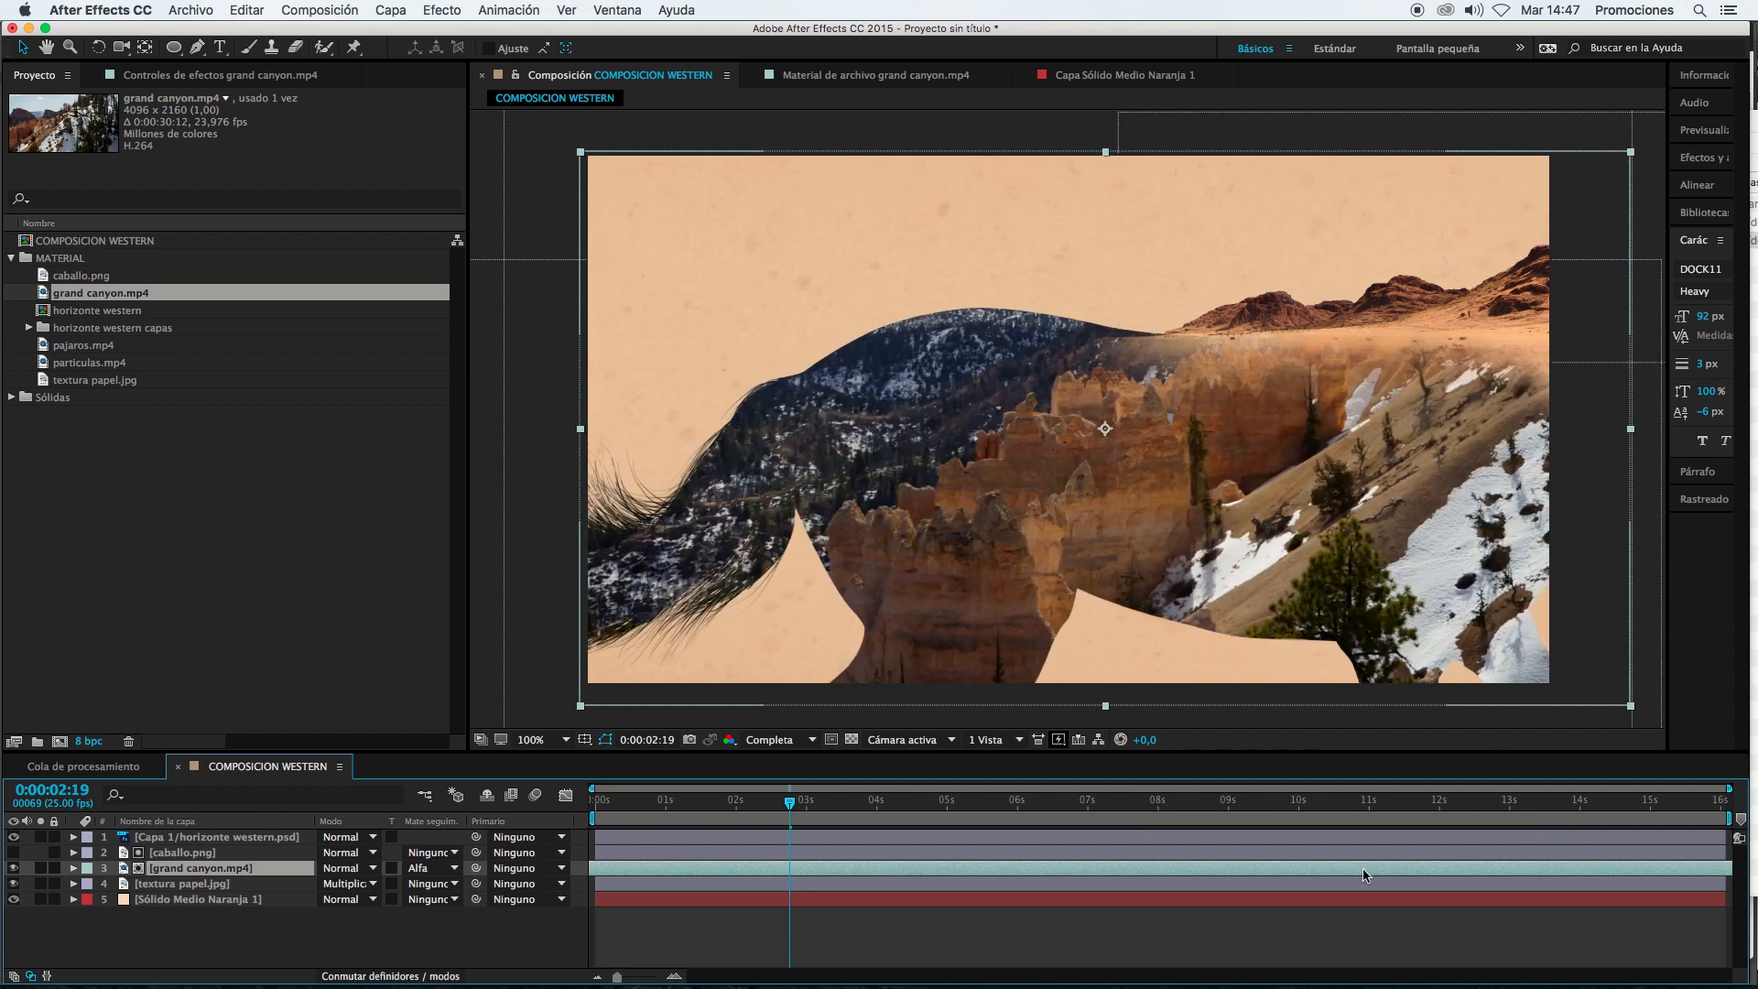
pyautogui.moveTo(1364, 870); pyautogui.dragTo(1462, 839)
pyautogui.press('super+z')
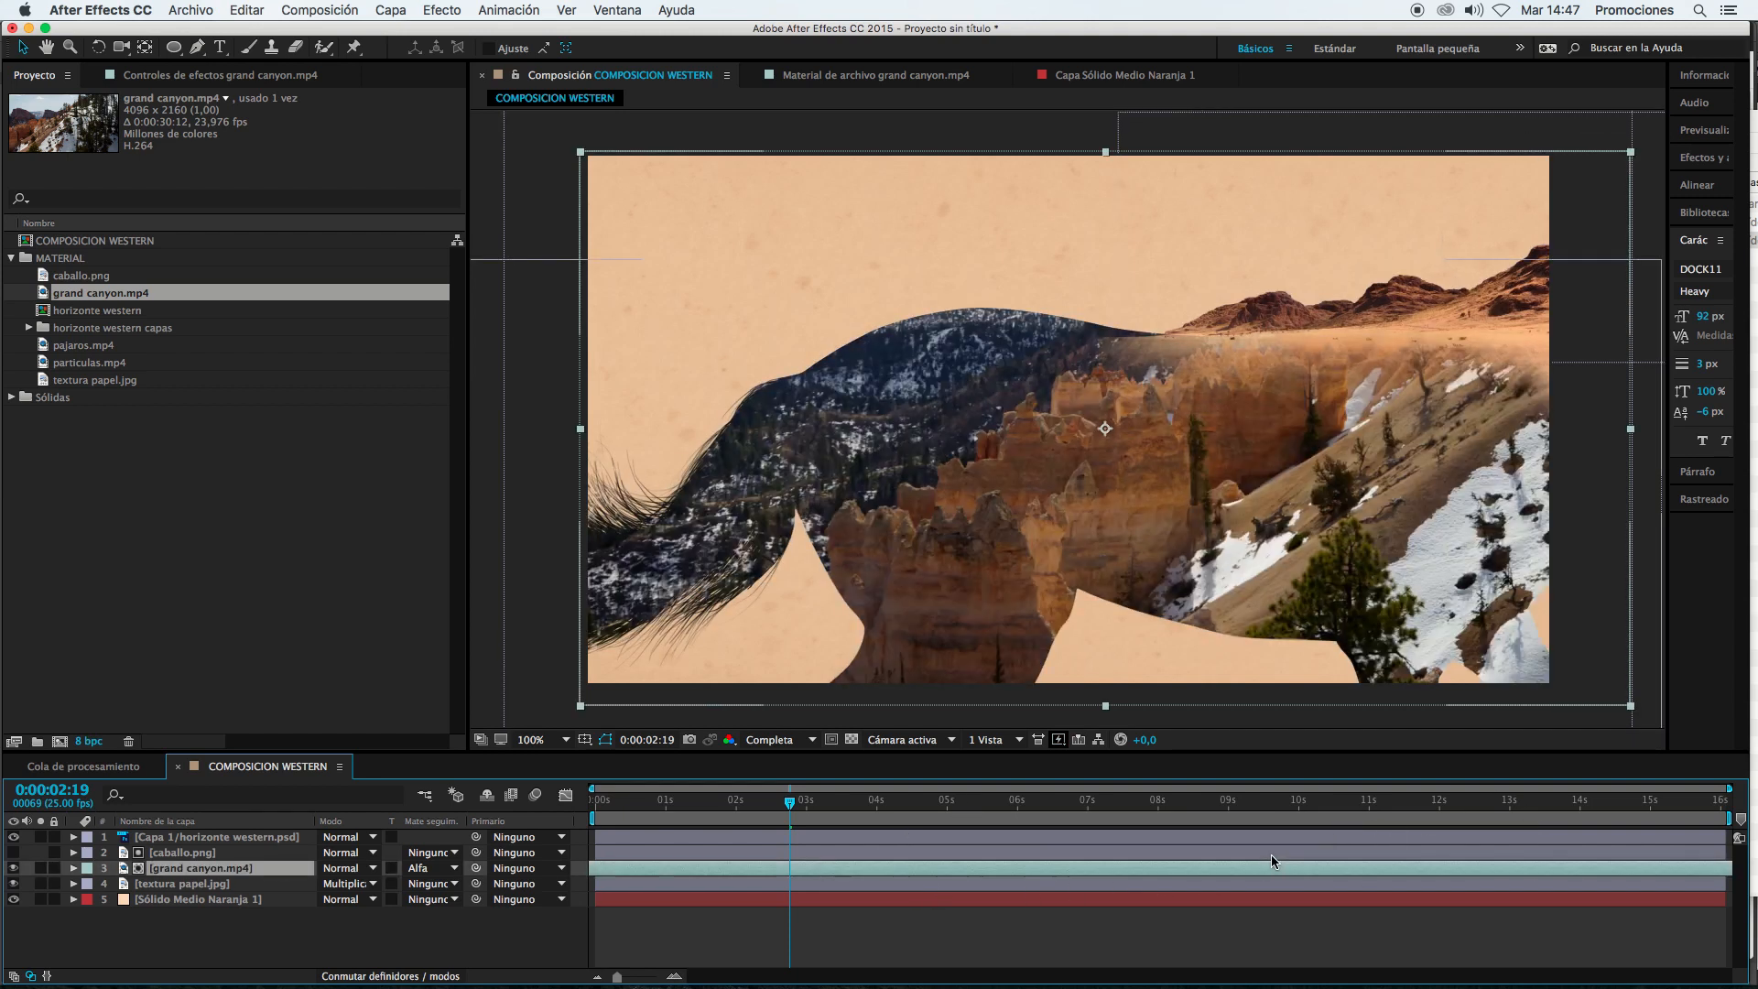
pyautogui.press('super+z')
# Step: Move the grand canyon.mp4 footage lower to match the reference framing and set its blend mode to Multiplicar
pyautogui.moveTo(1023, 503); pyautogui.dragTo(1021, 601)
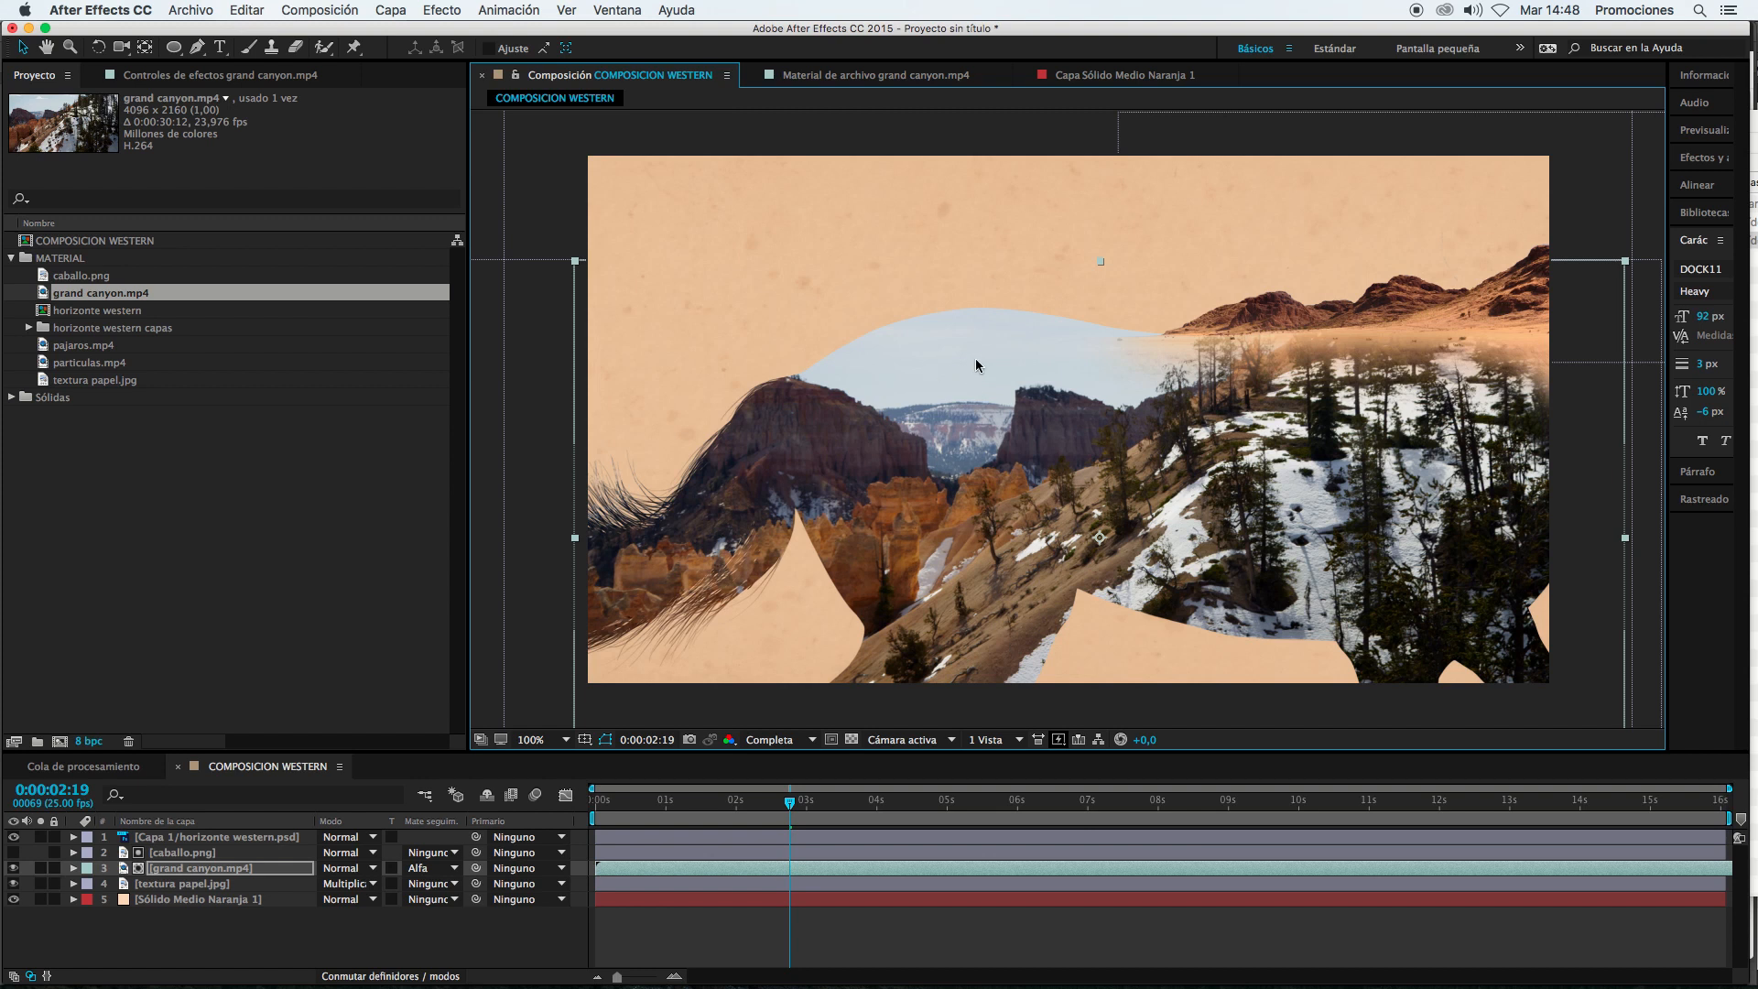
pyautogui.press('super+Tab')
pyautogui.press('super+Tab')
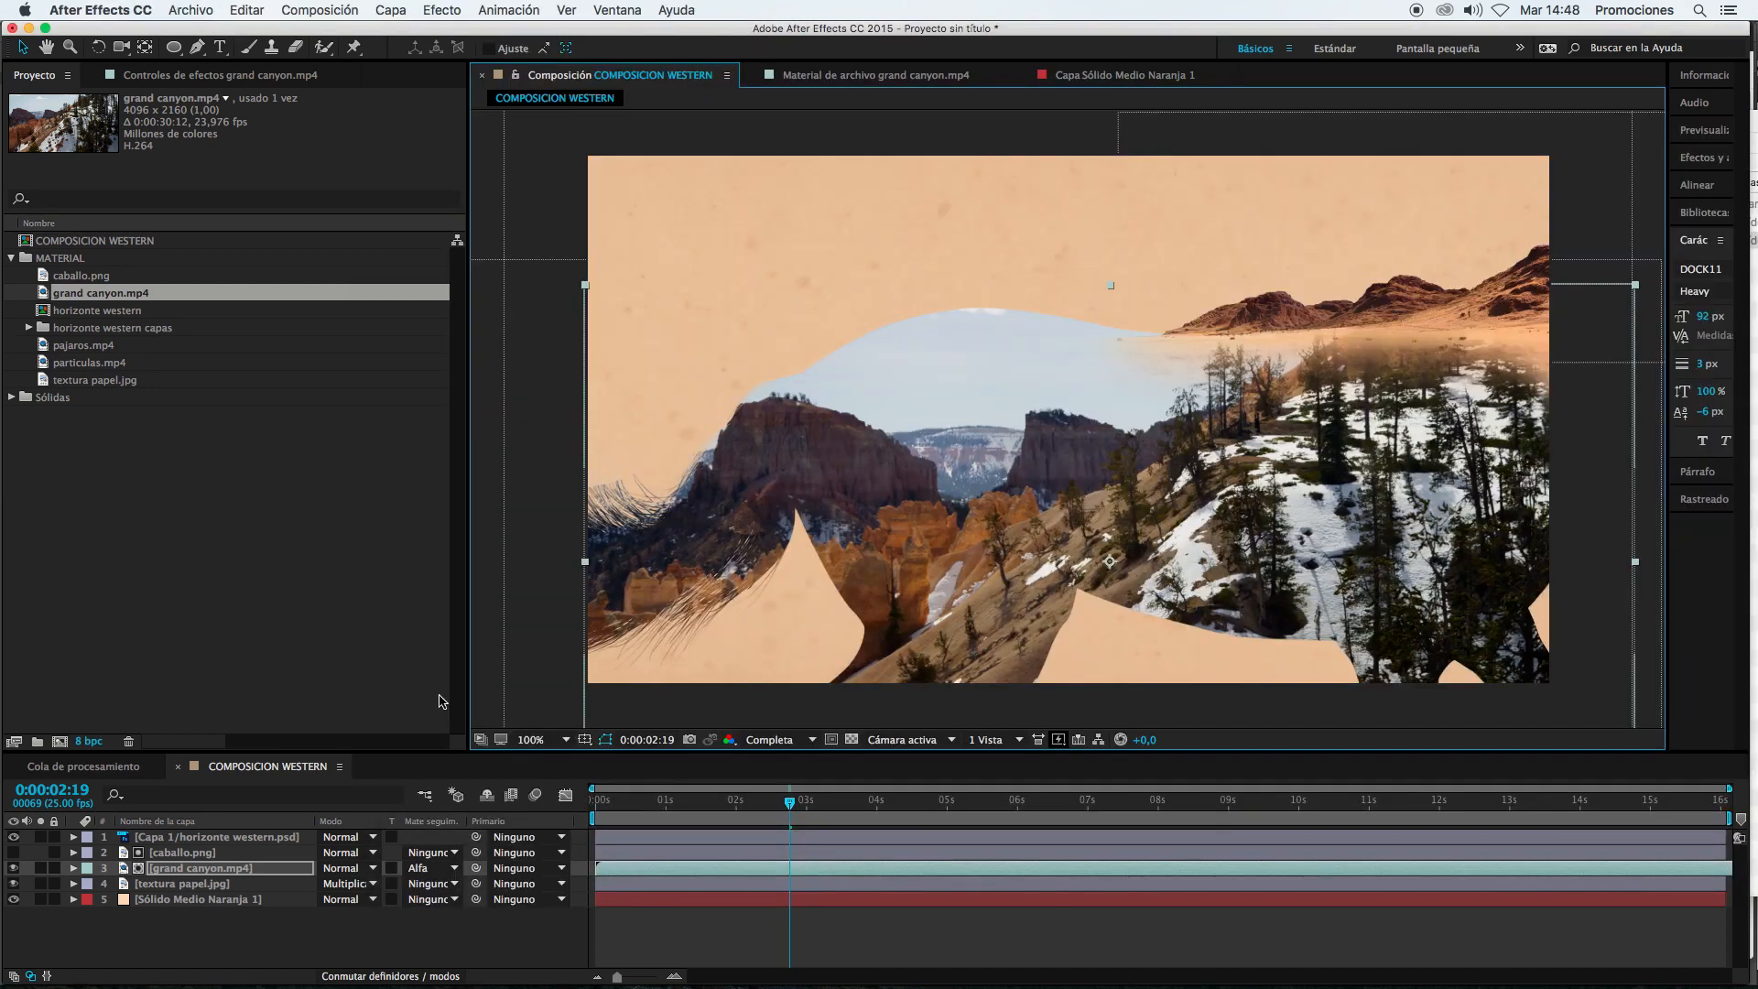
pyautogui.click(345, 868)
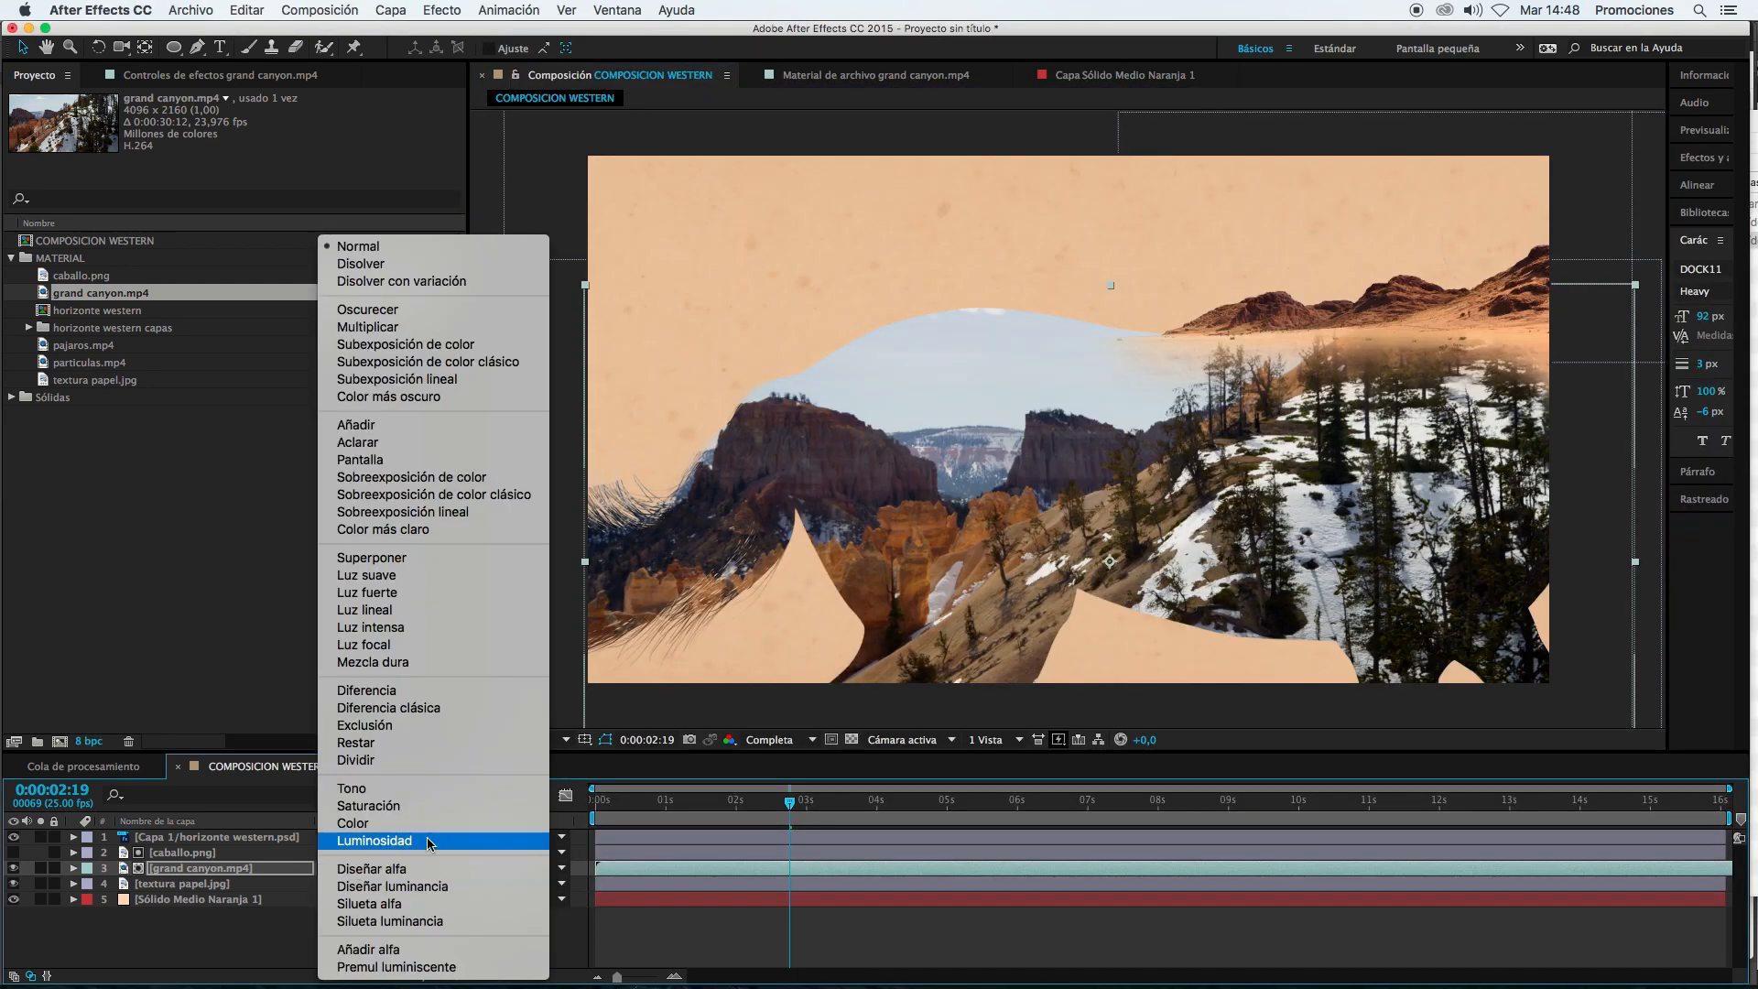
pyautogui.click(426, 327)
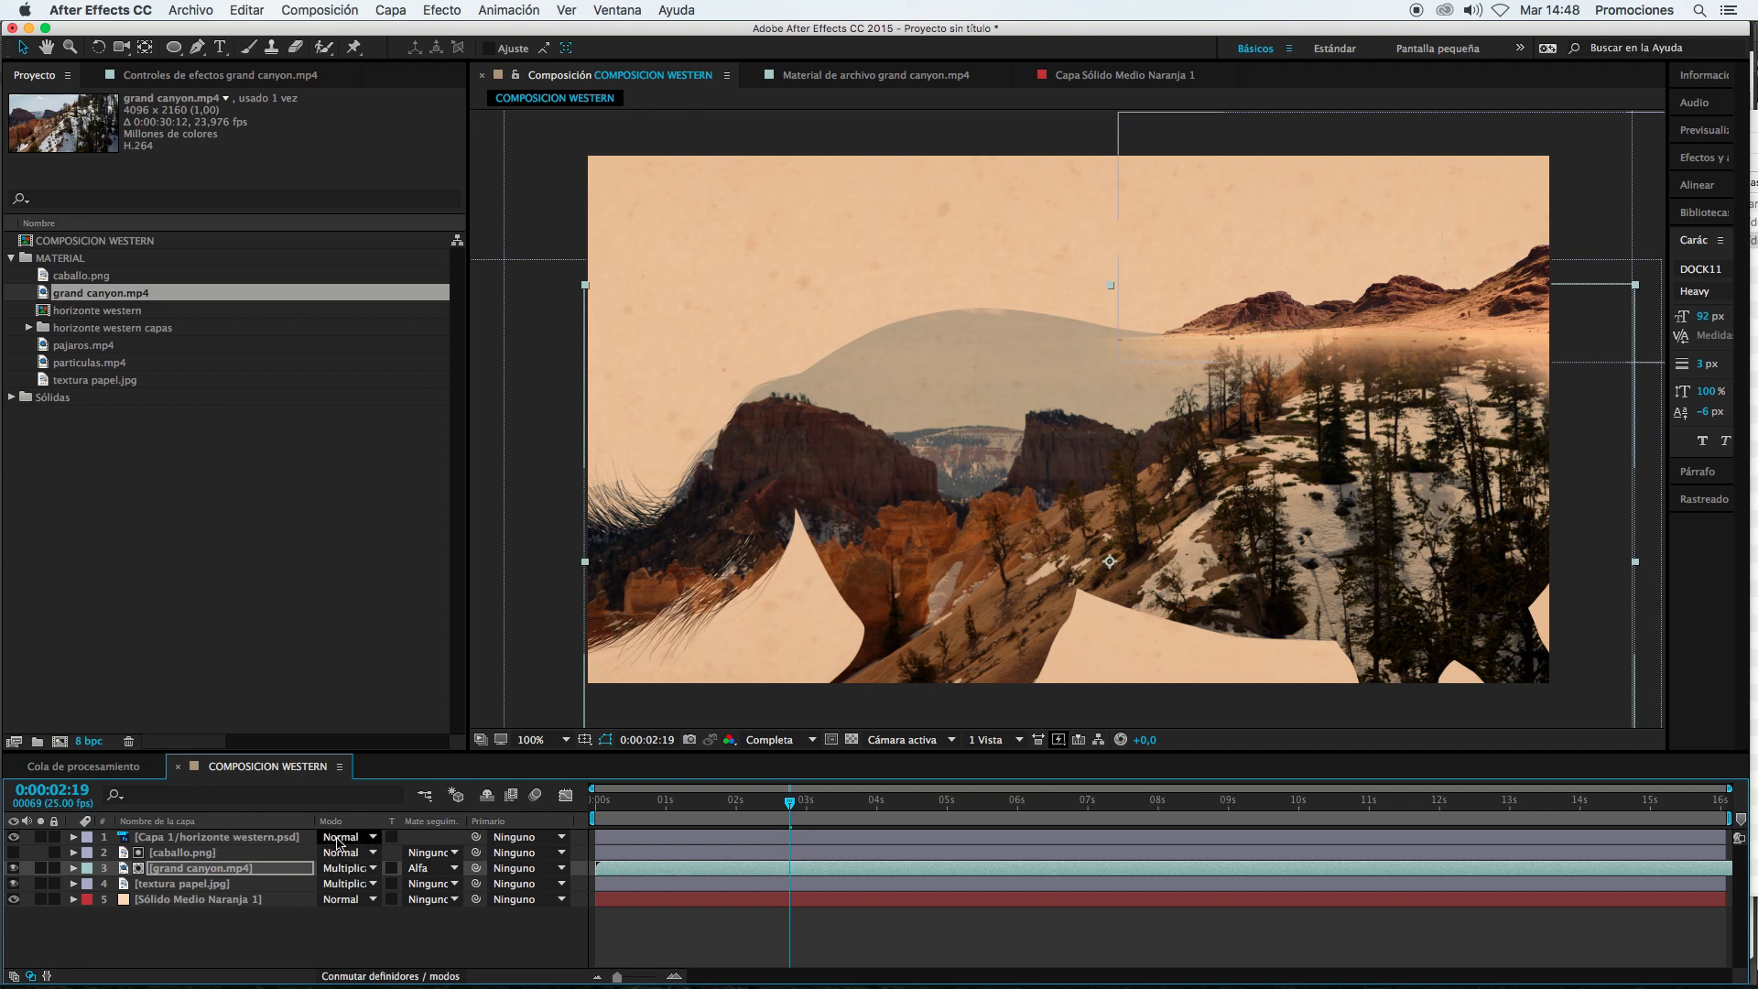
# Step: Try the Superponer blend mode on the grand canyon.mp4 layer and undo it
pyautogui.click(352, 867)
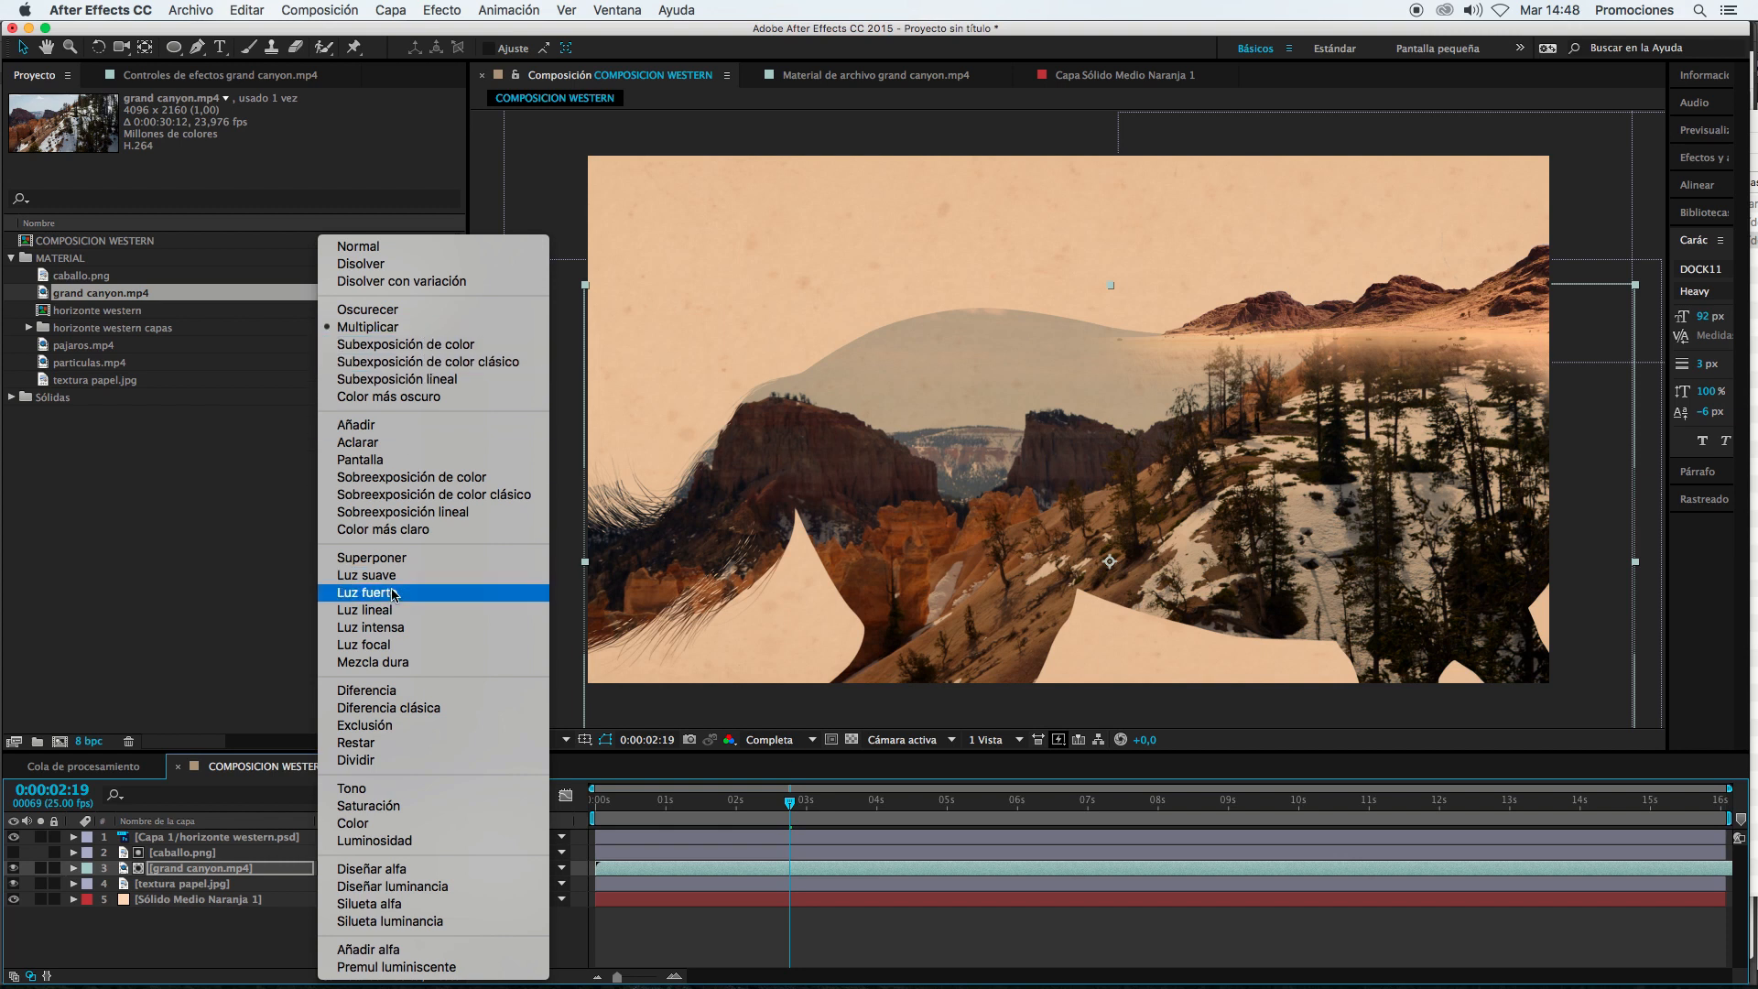
pyautogui.click(394, 559)
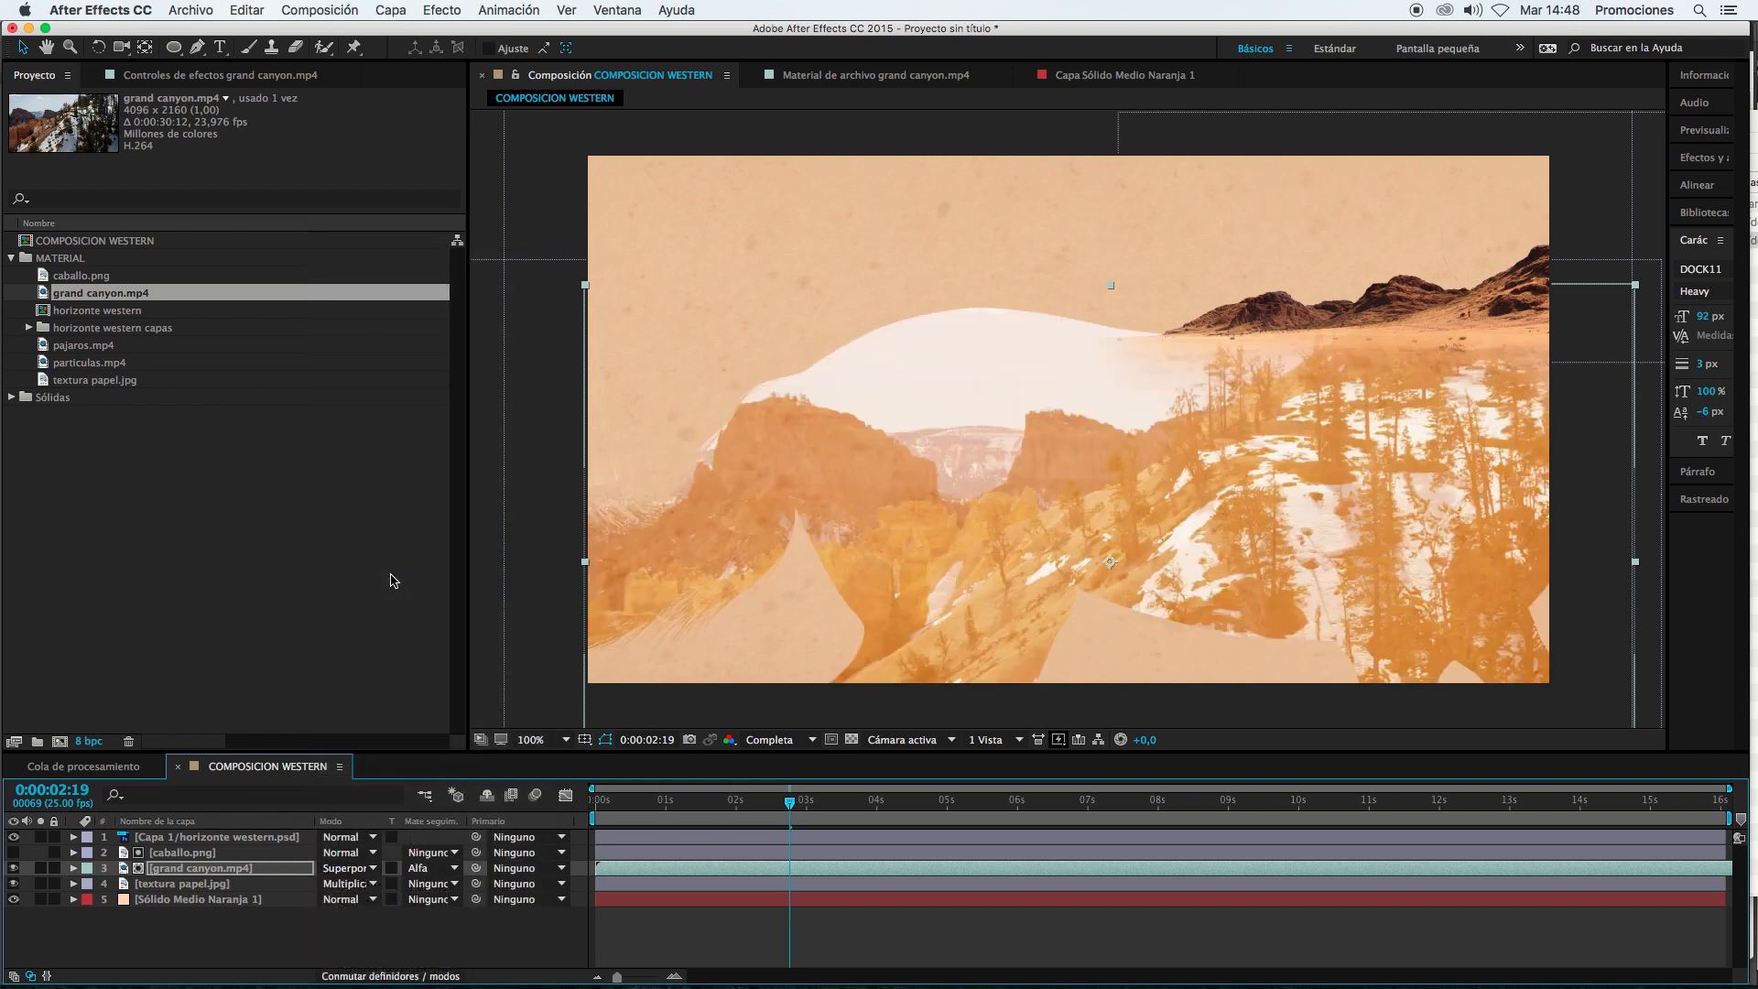
pyautogui.press('super+z')
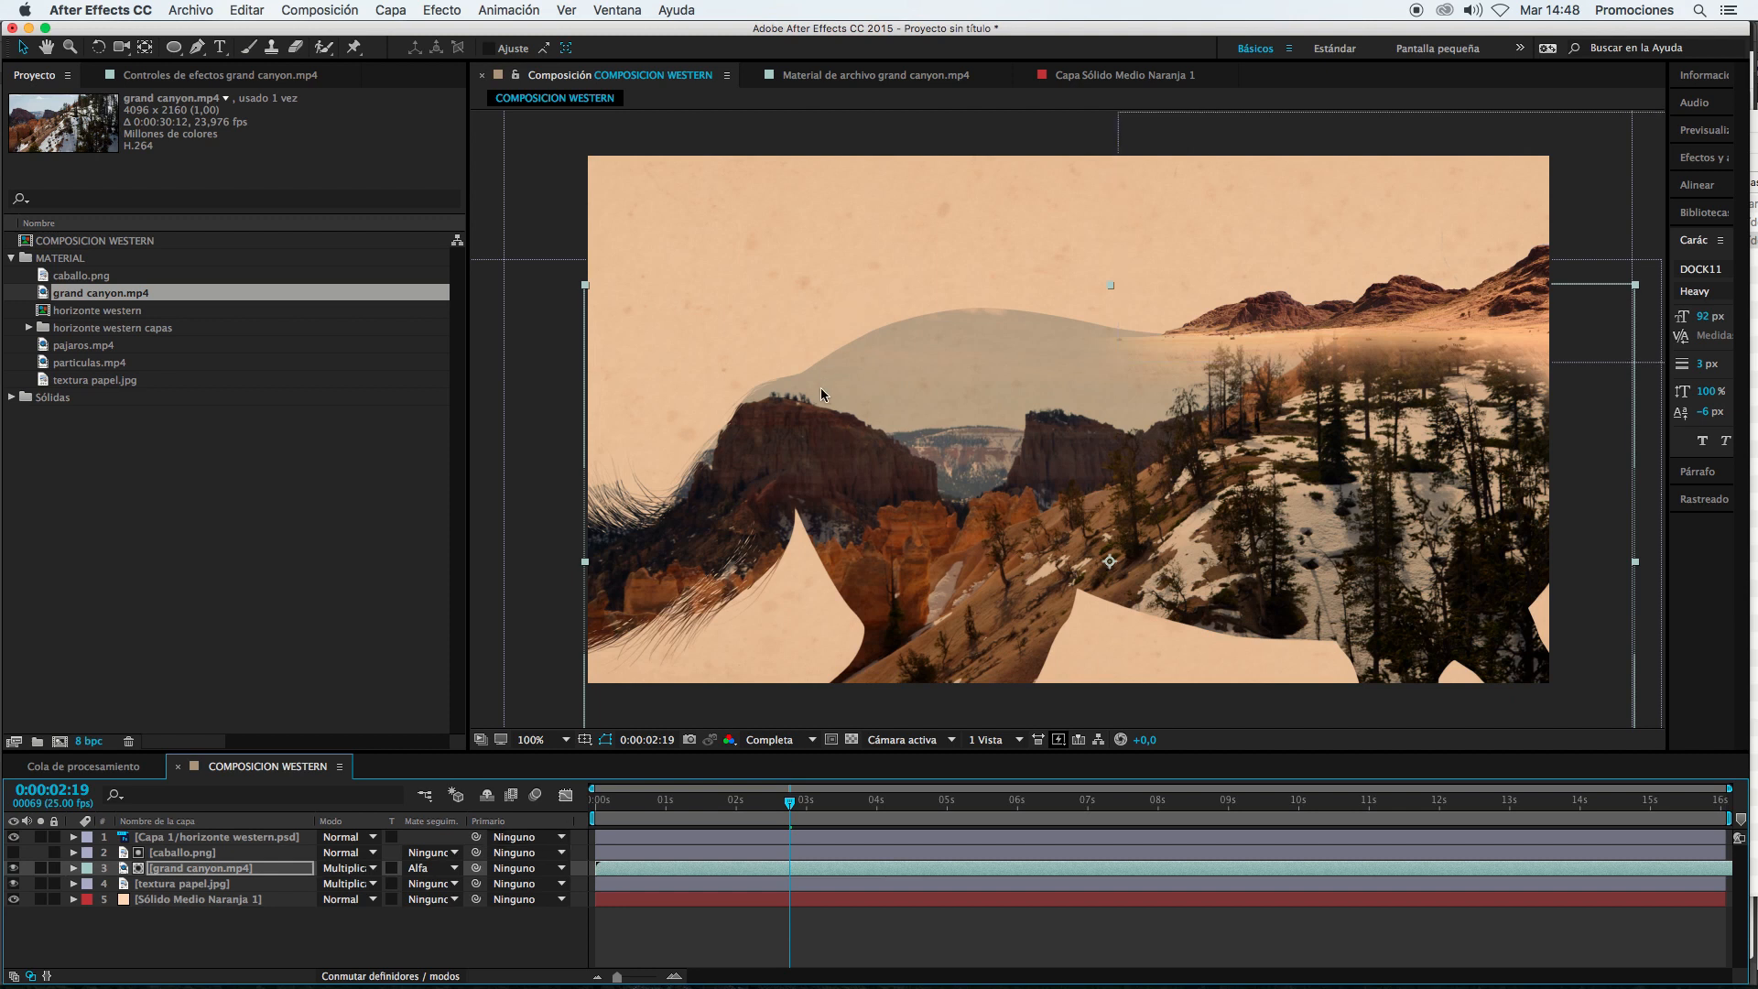
# Step: Check the Finder reference, try a luminance track matte from caballo.png on grand canyon.mp4, and restore the alpha matte
pyautogui.press('super+Tab')
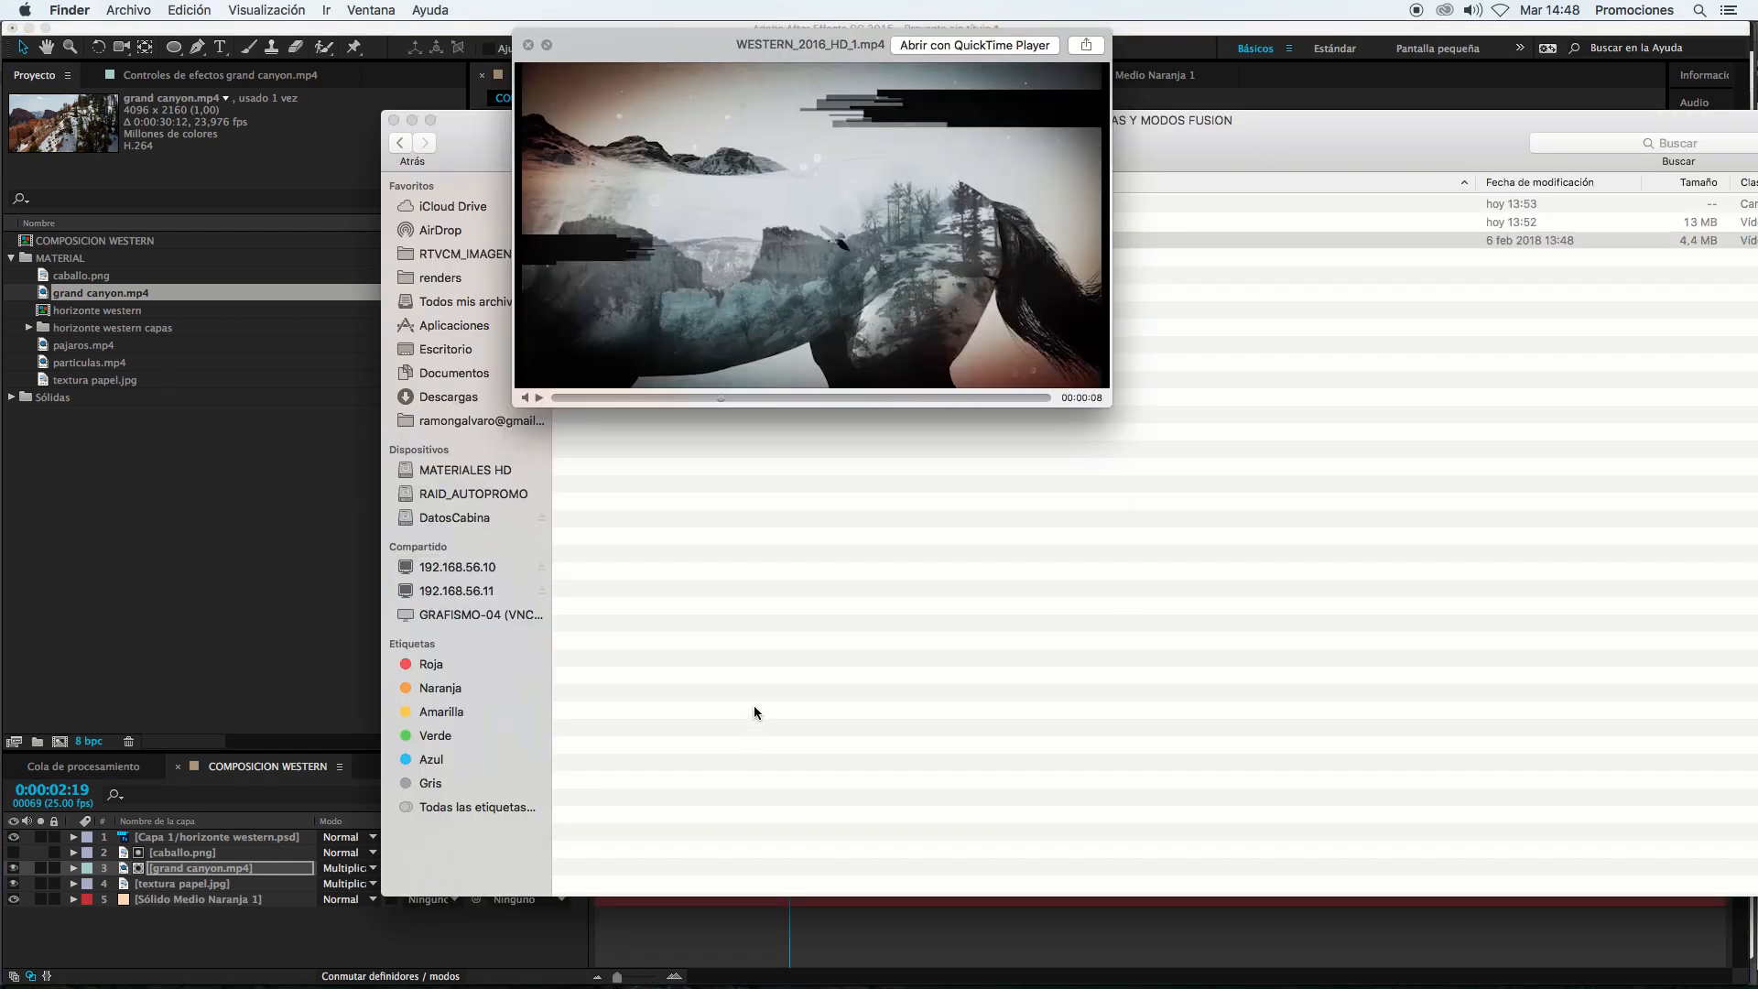
pyautogui.press('super+Tab')
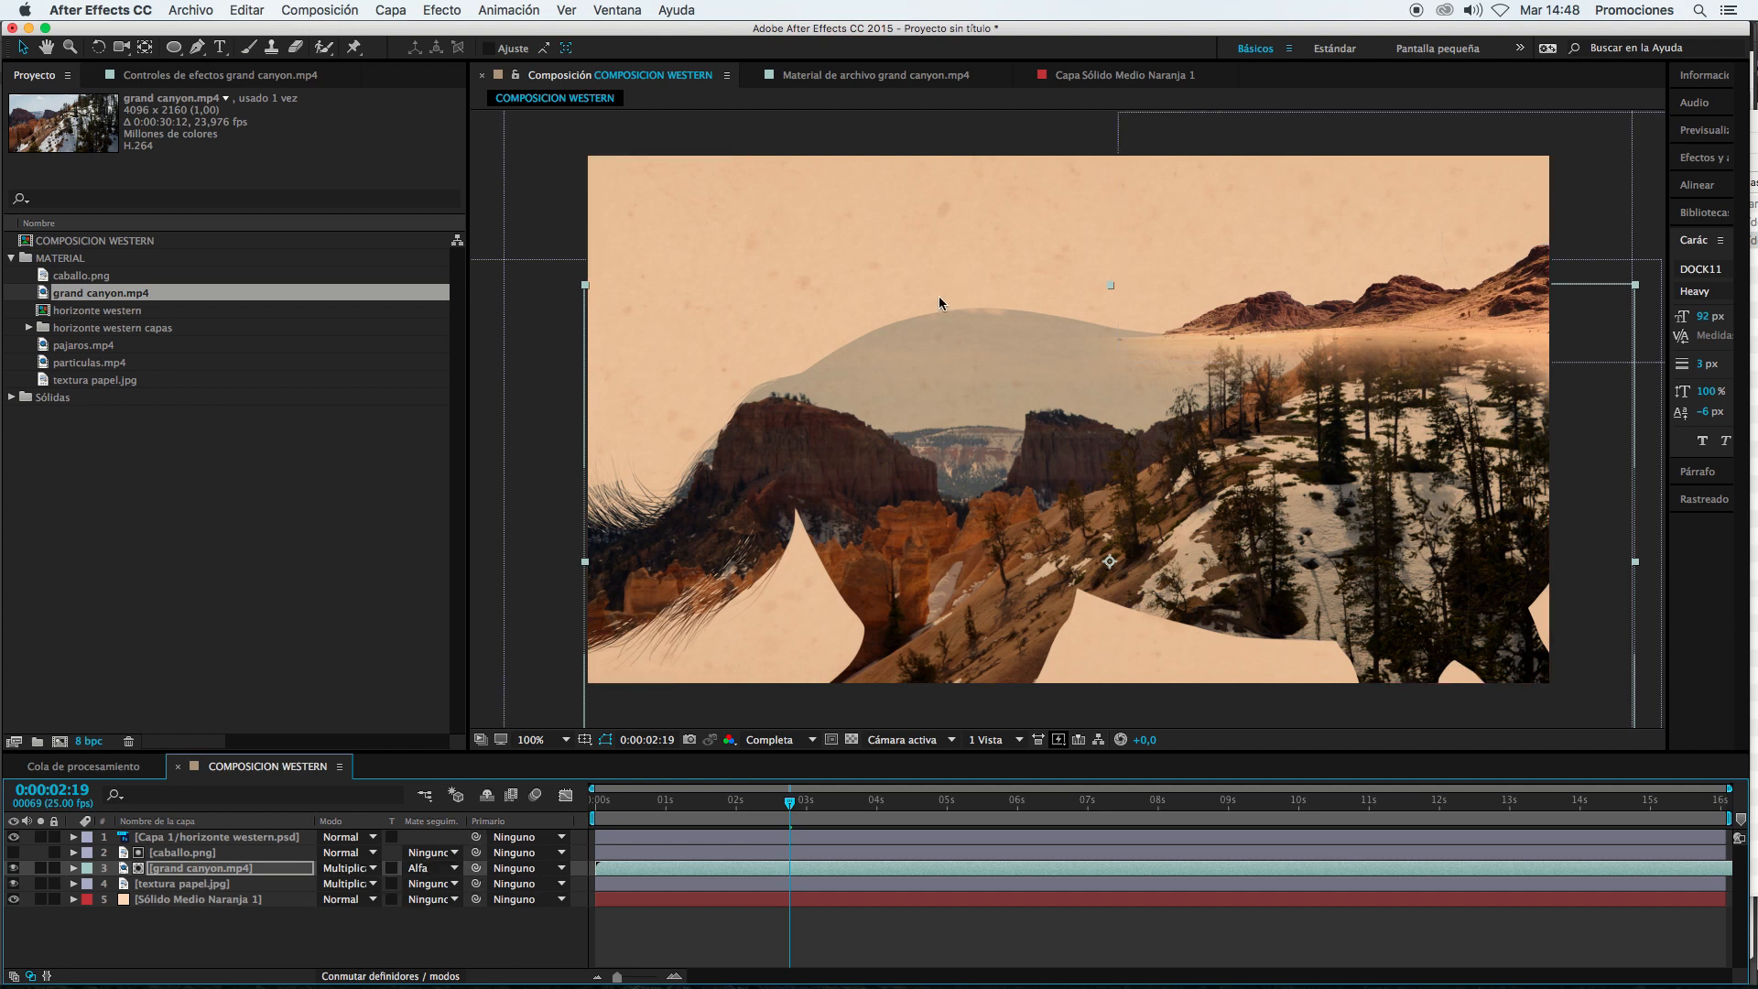
pyautogui.press('super+Tab')
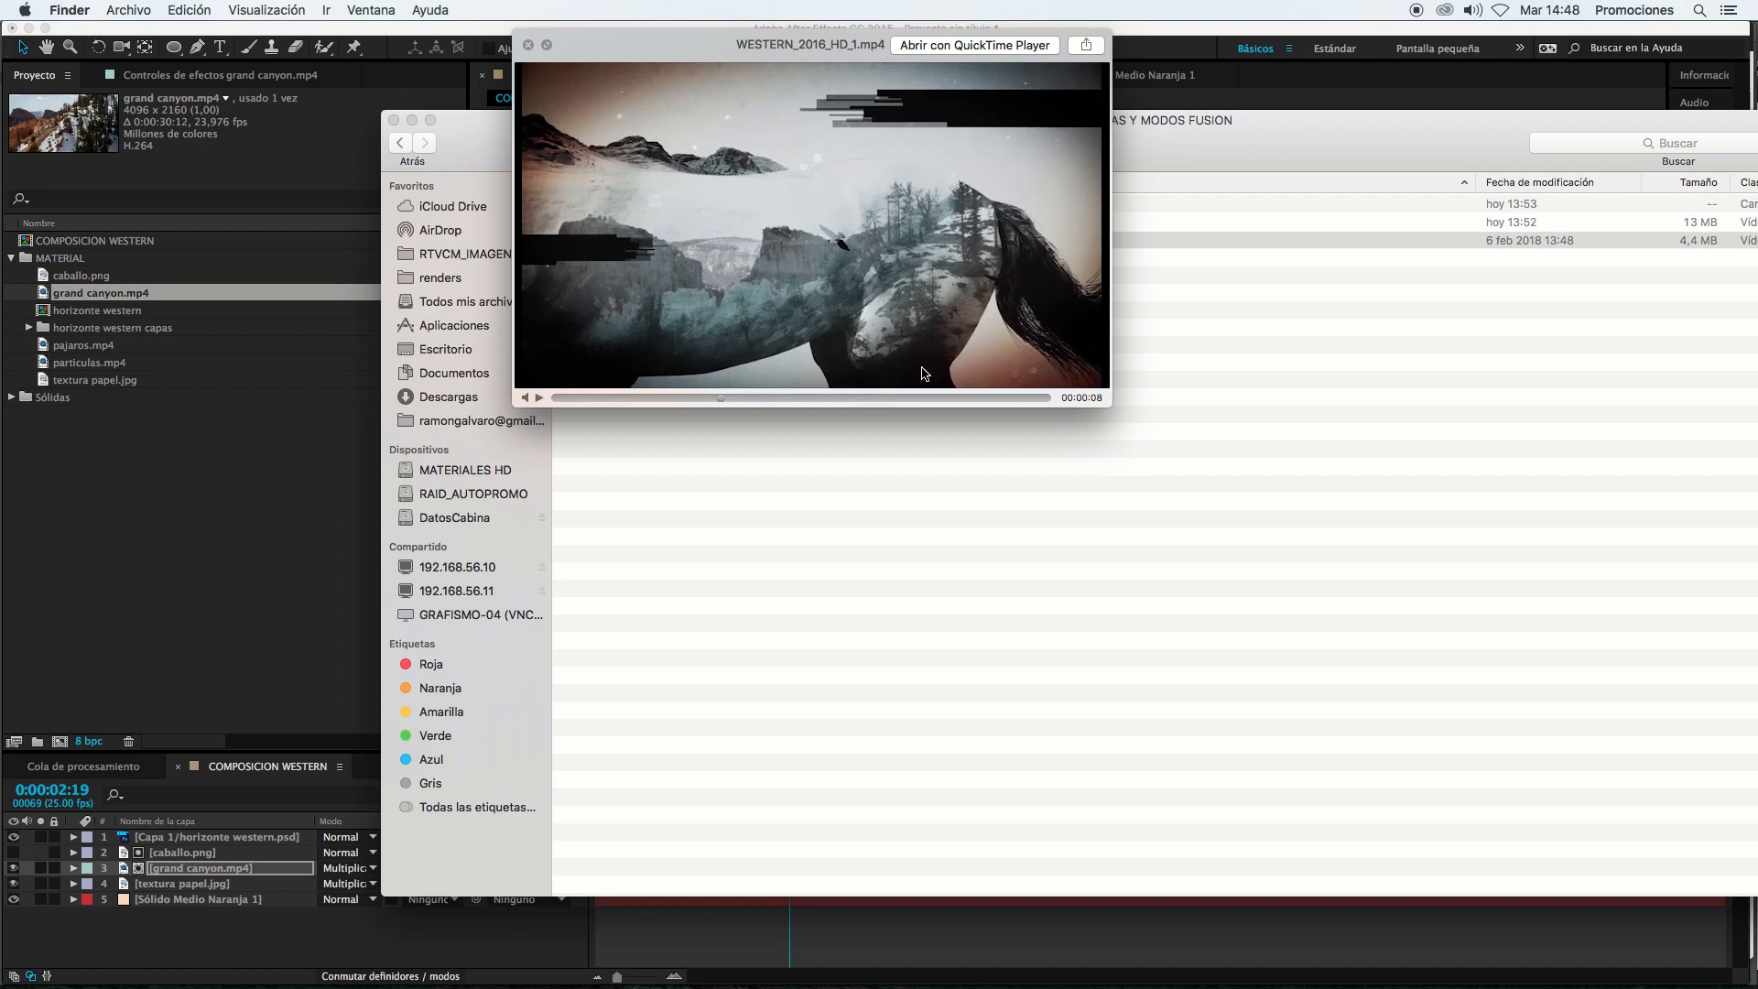
pyautogui.press('super+Tab')
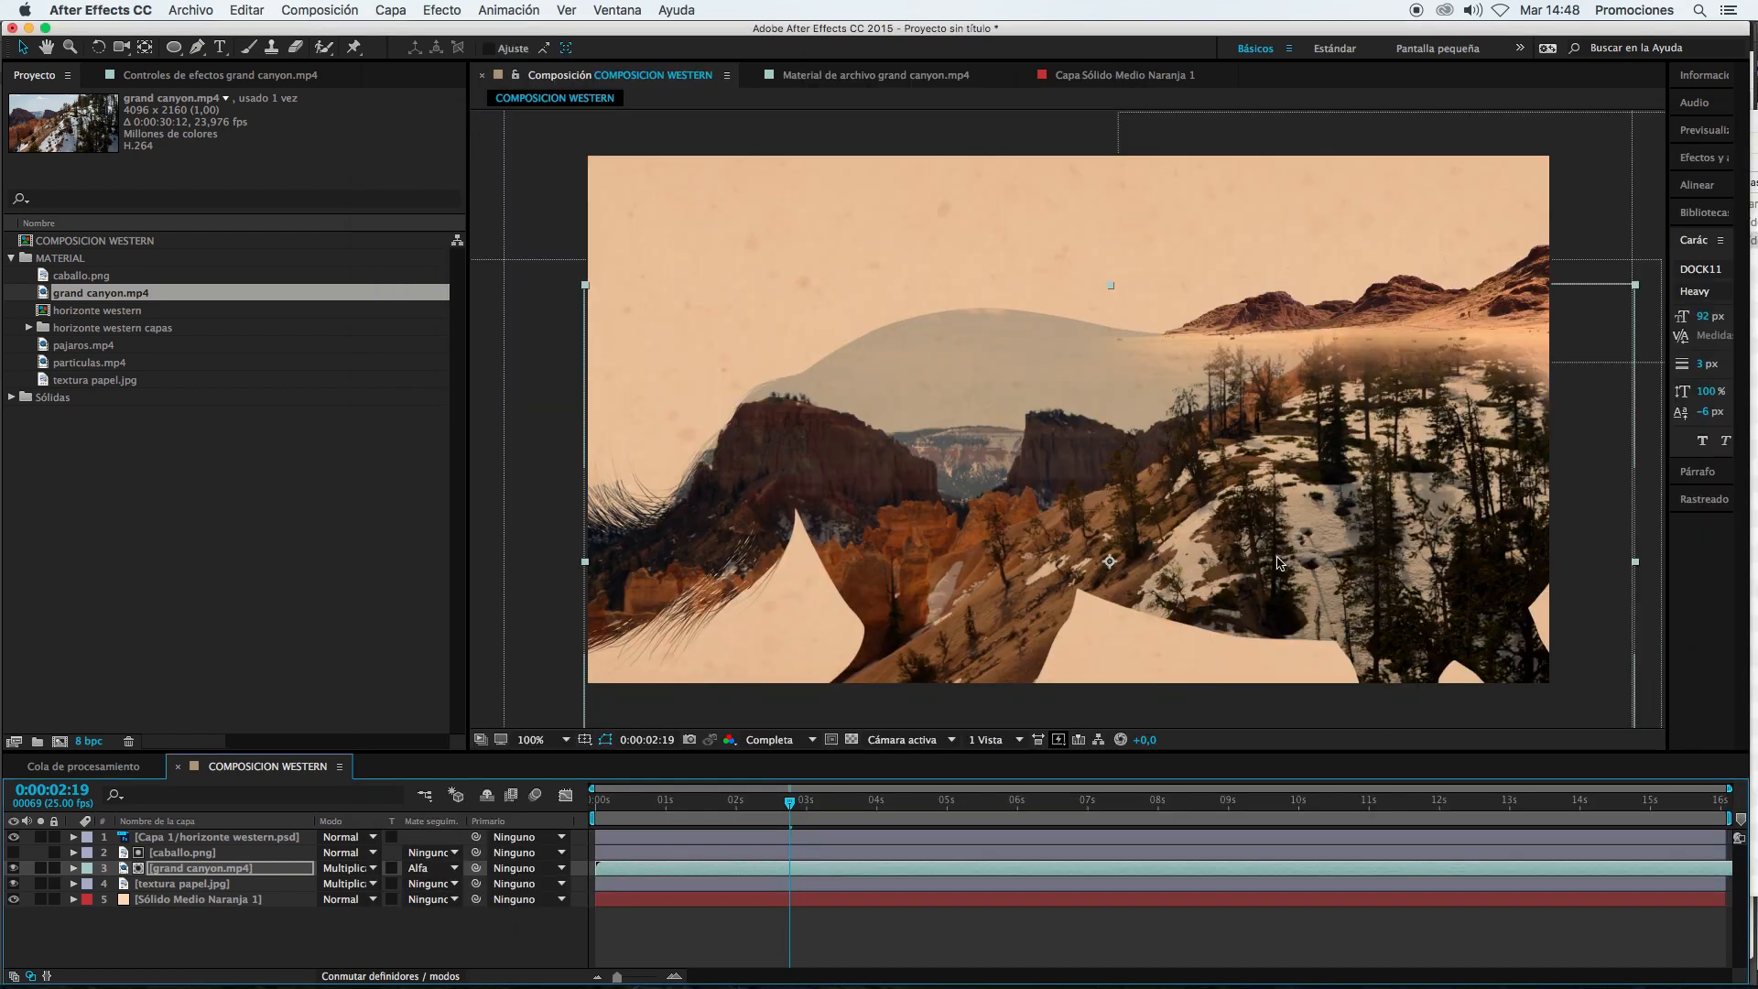
pyautogui.click(438, 872)
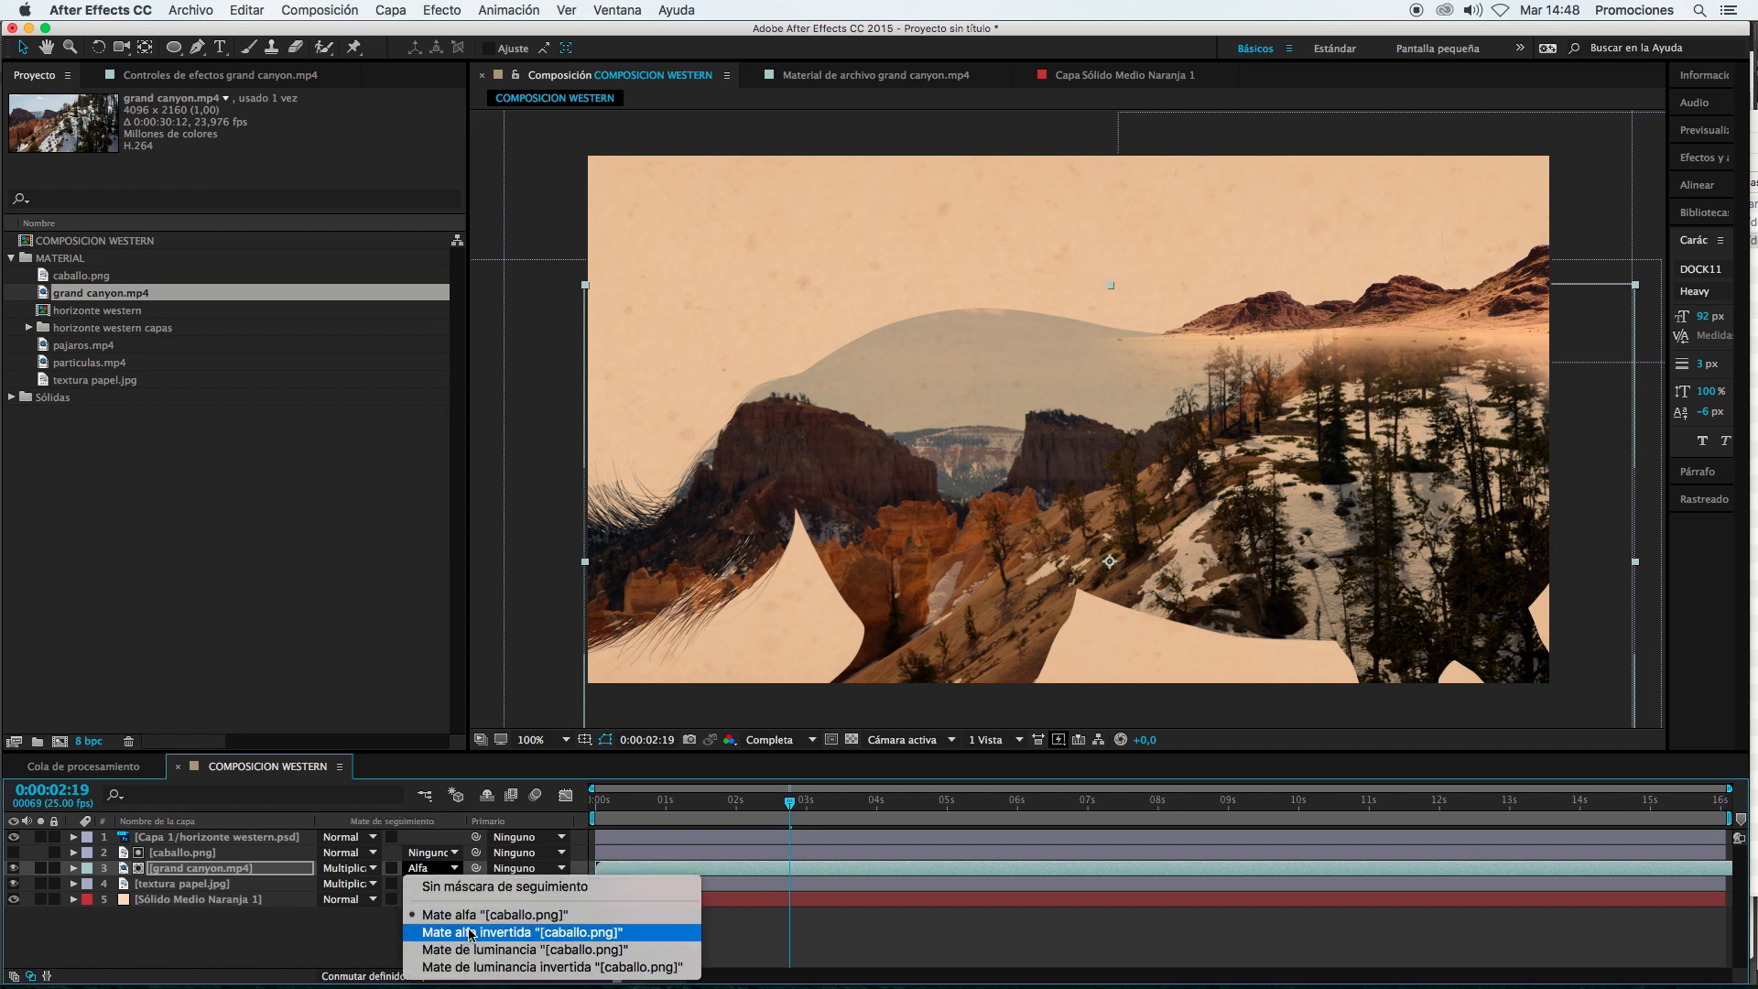
pyautogui.click(491, 953)
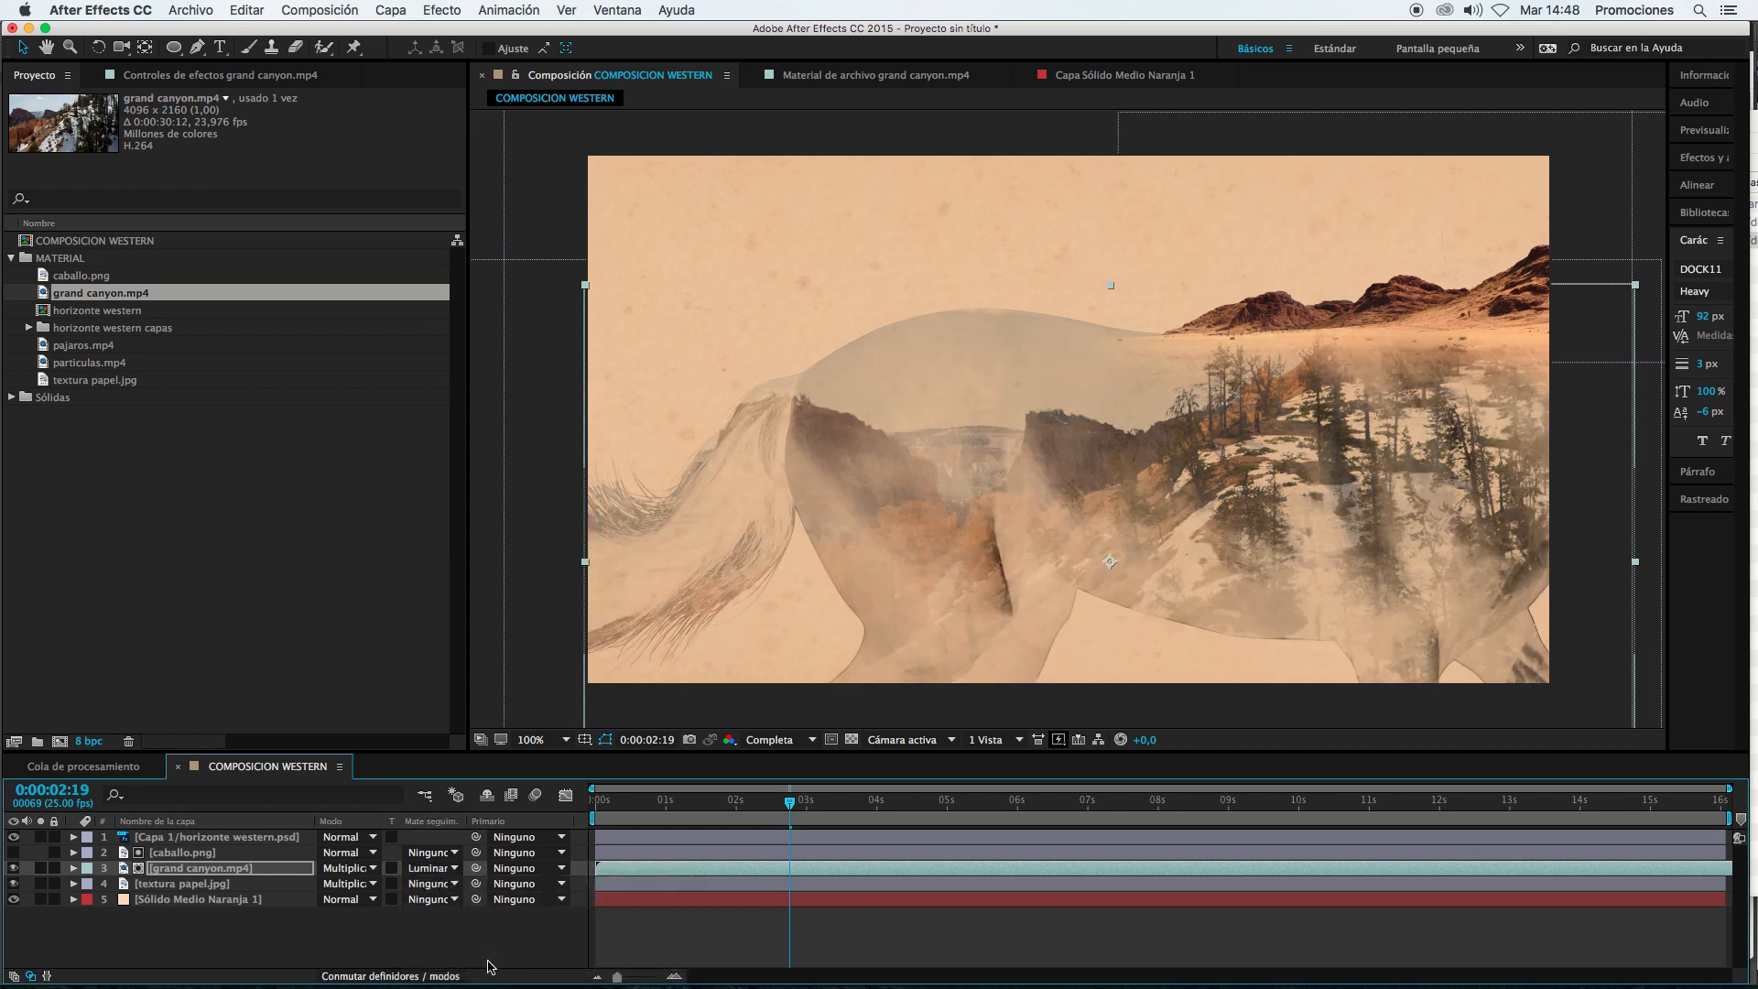
pyautogui.click(431, 869)
pyautogui.click(455, 966)
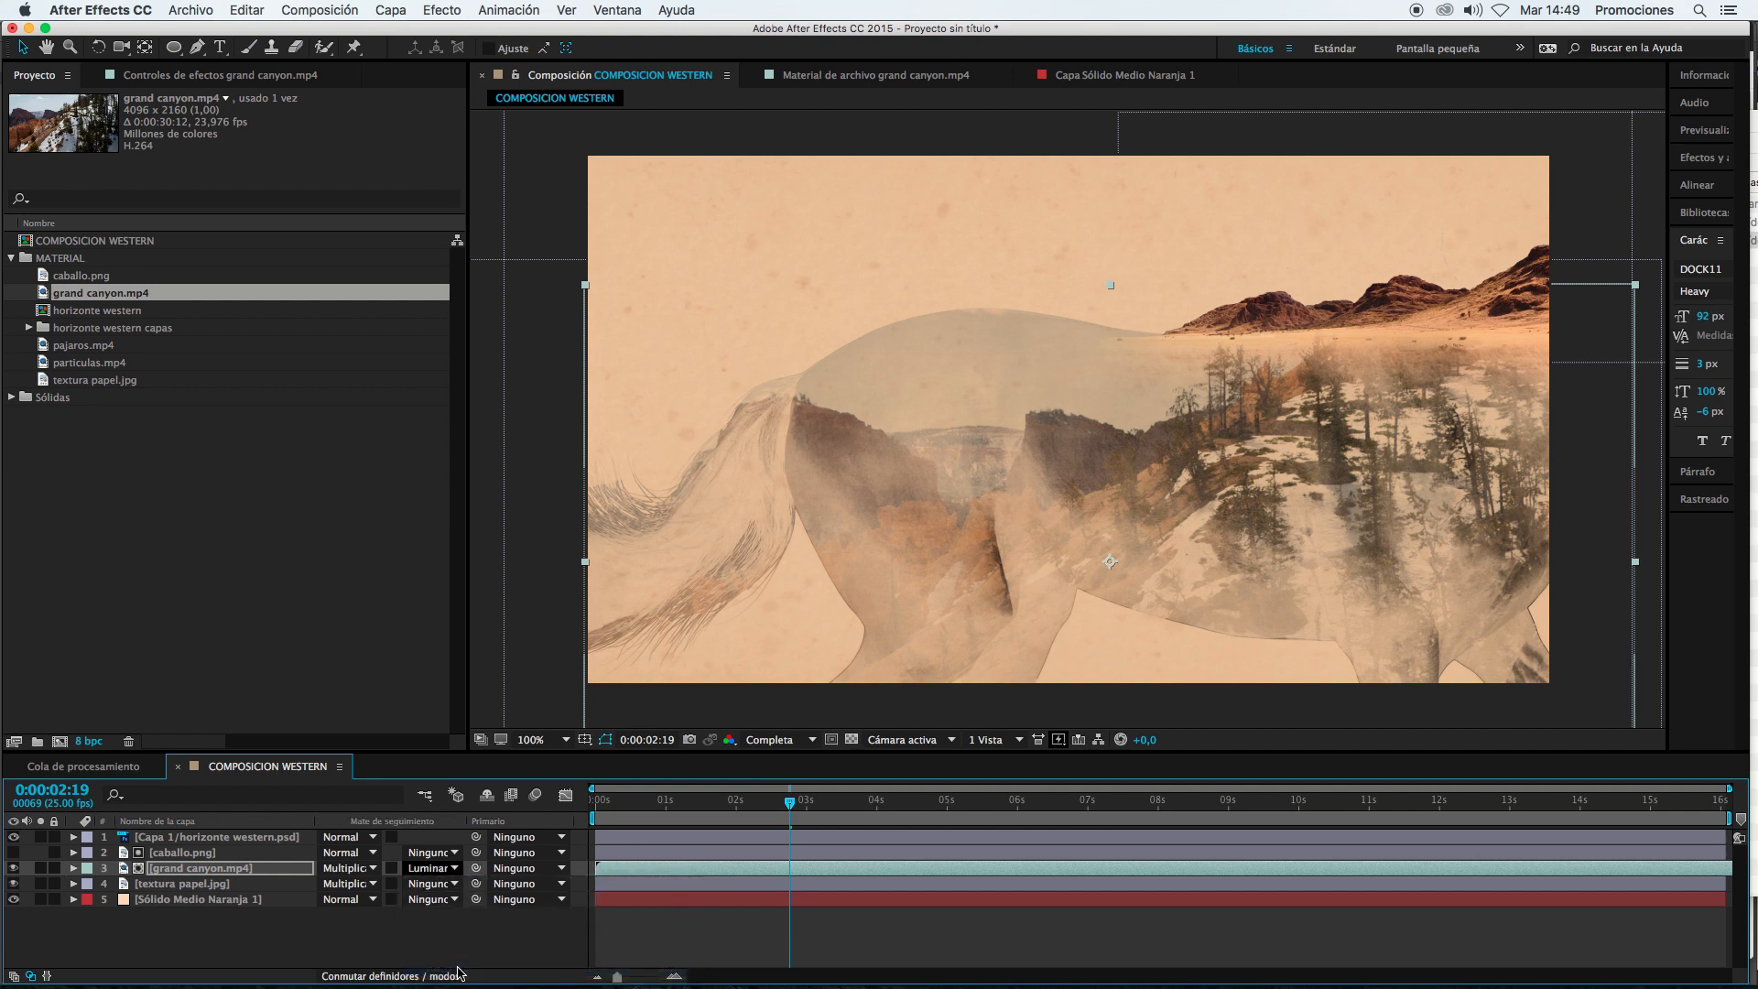
pyautogui.press('super+z')
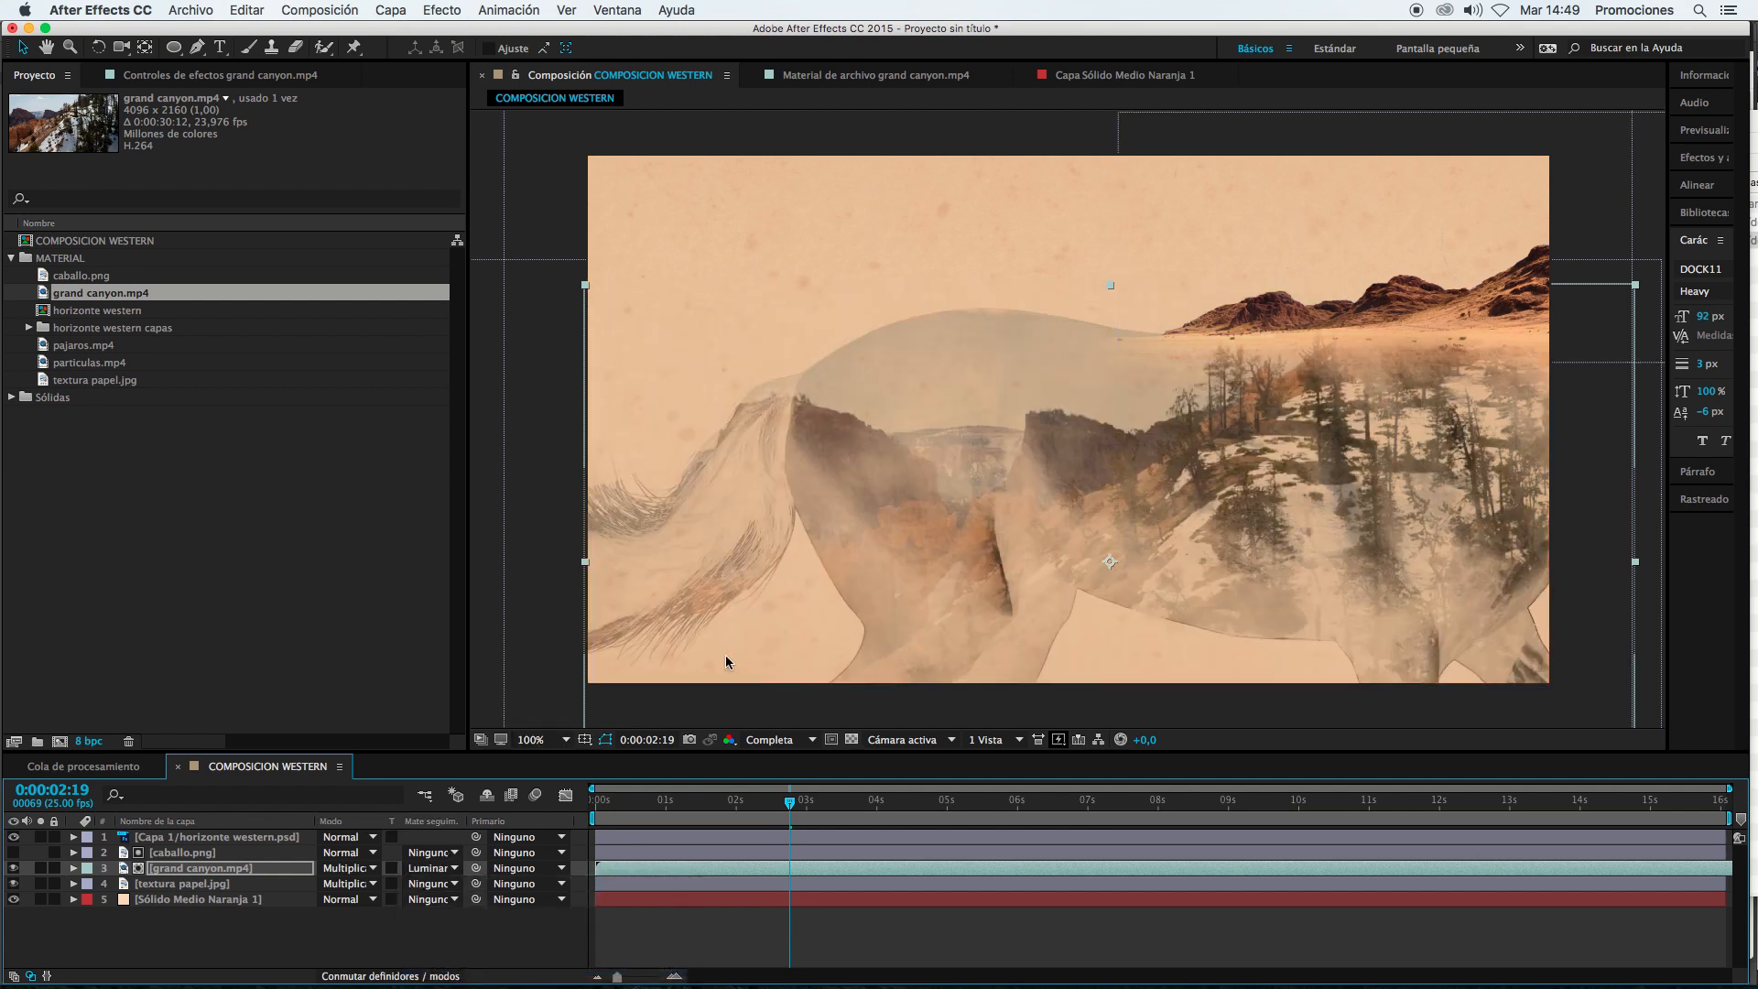
pyautogui.click(430, 868)
pyautogui.click(485, 915)
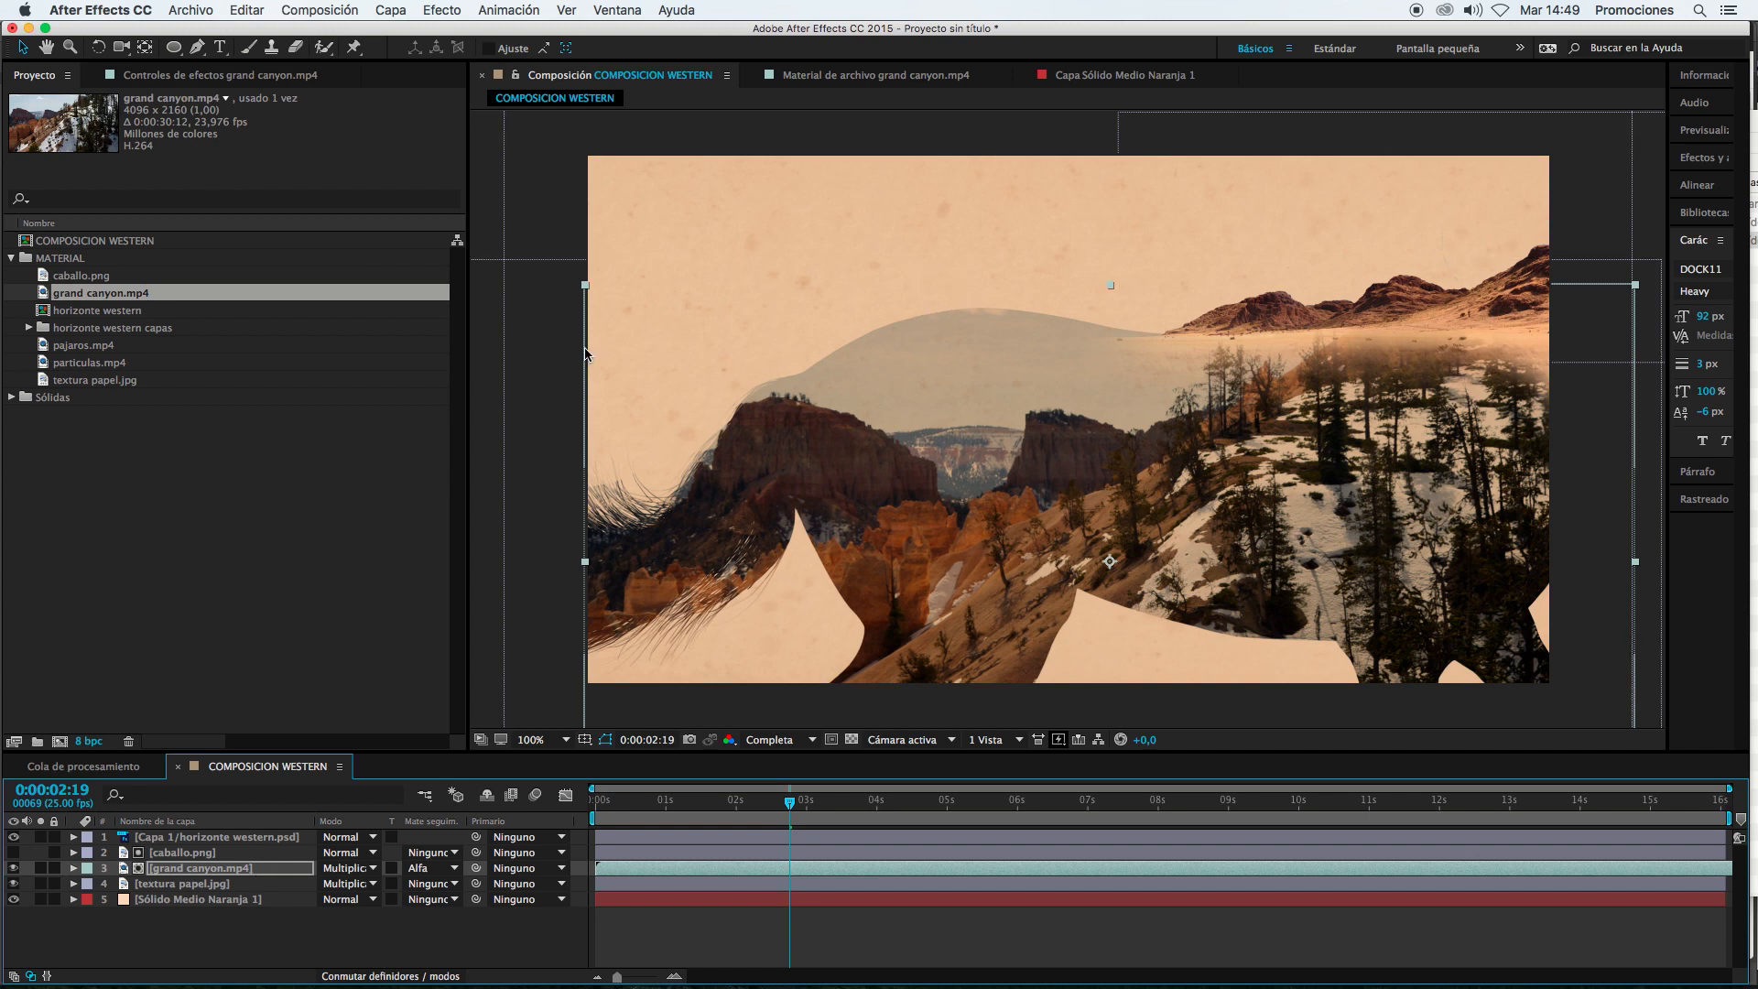
# Step: Draw a rectangular mask on grand canyon.mp4 spanning the full frame width below the horizon, leaving out the footage's sky
pyautogui.click(172, 869)
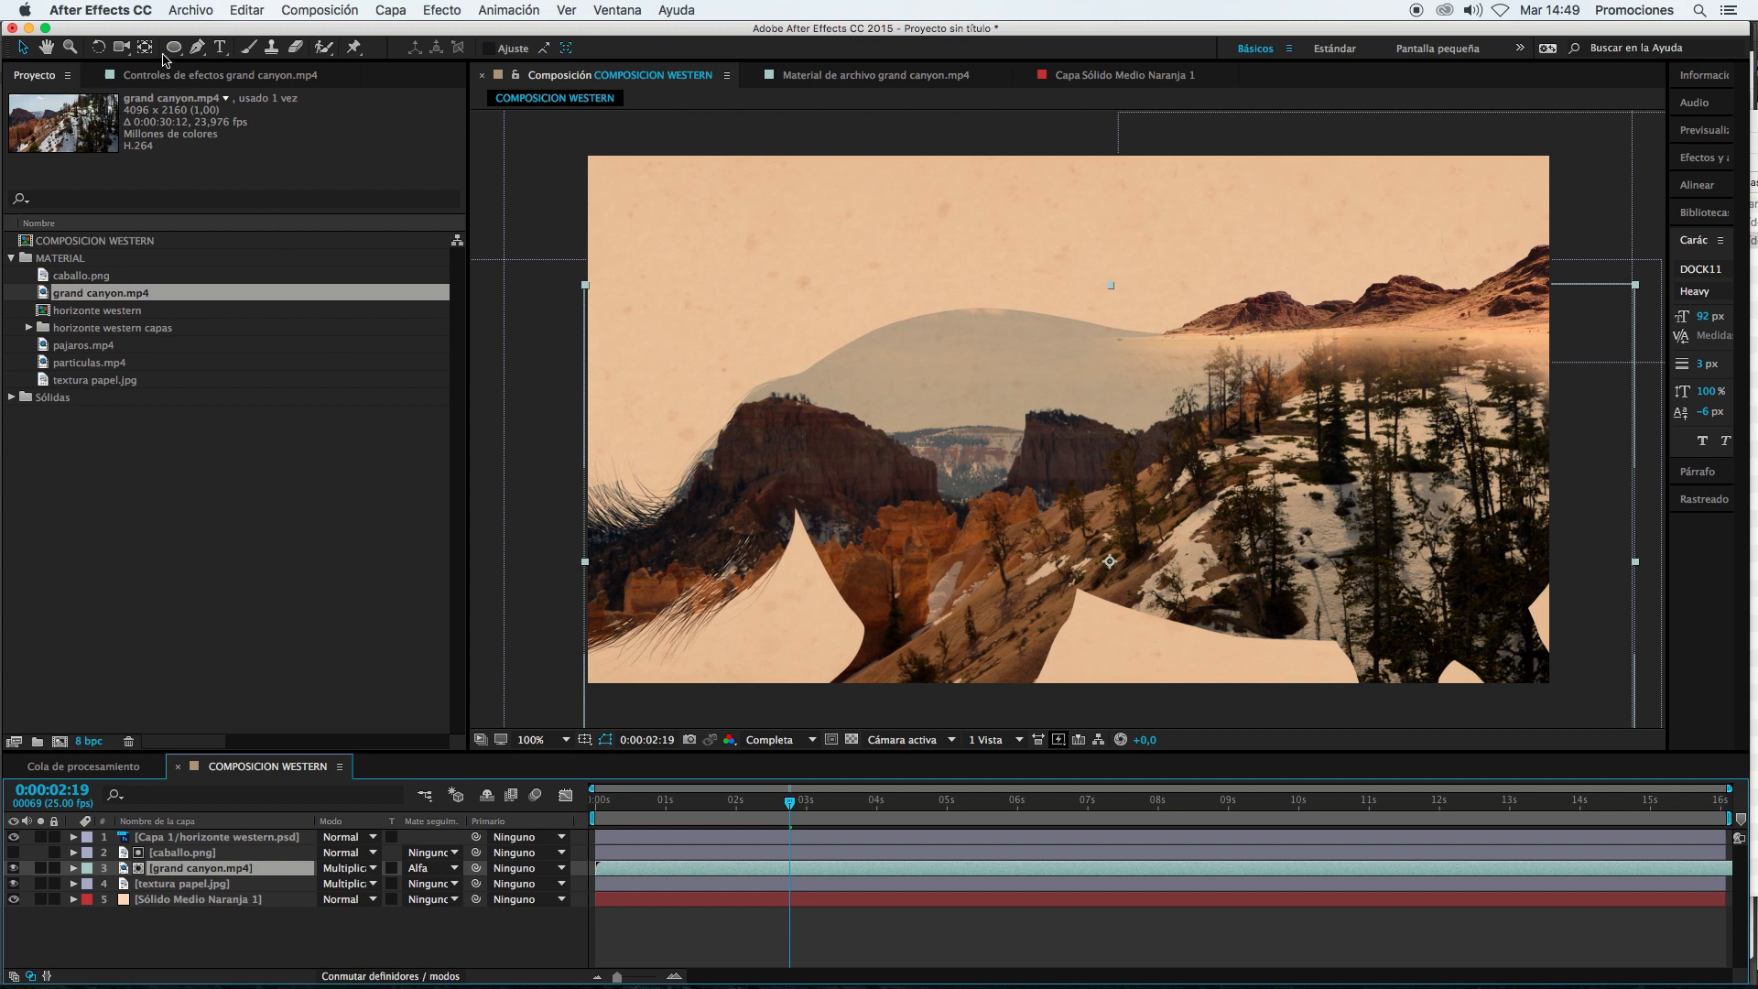
pyautogui.moveTo(173, 46); pyautogui.dragTo(229, 49)
pyautogui.click(204, 870)
pyautogui.press('super+Tab')
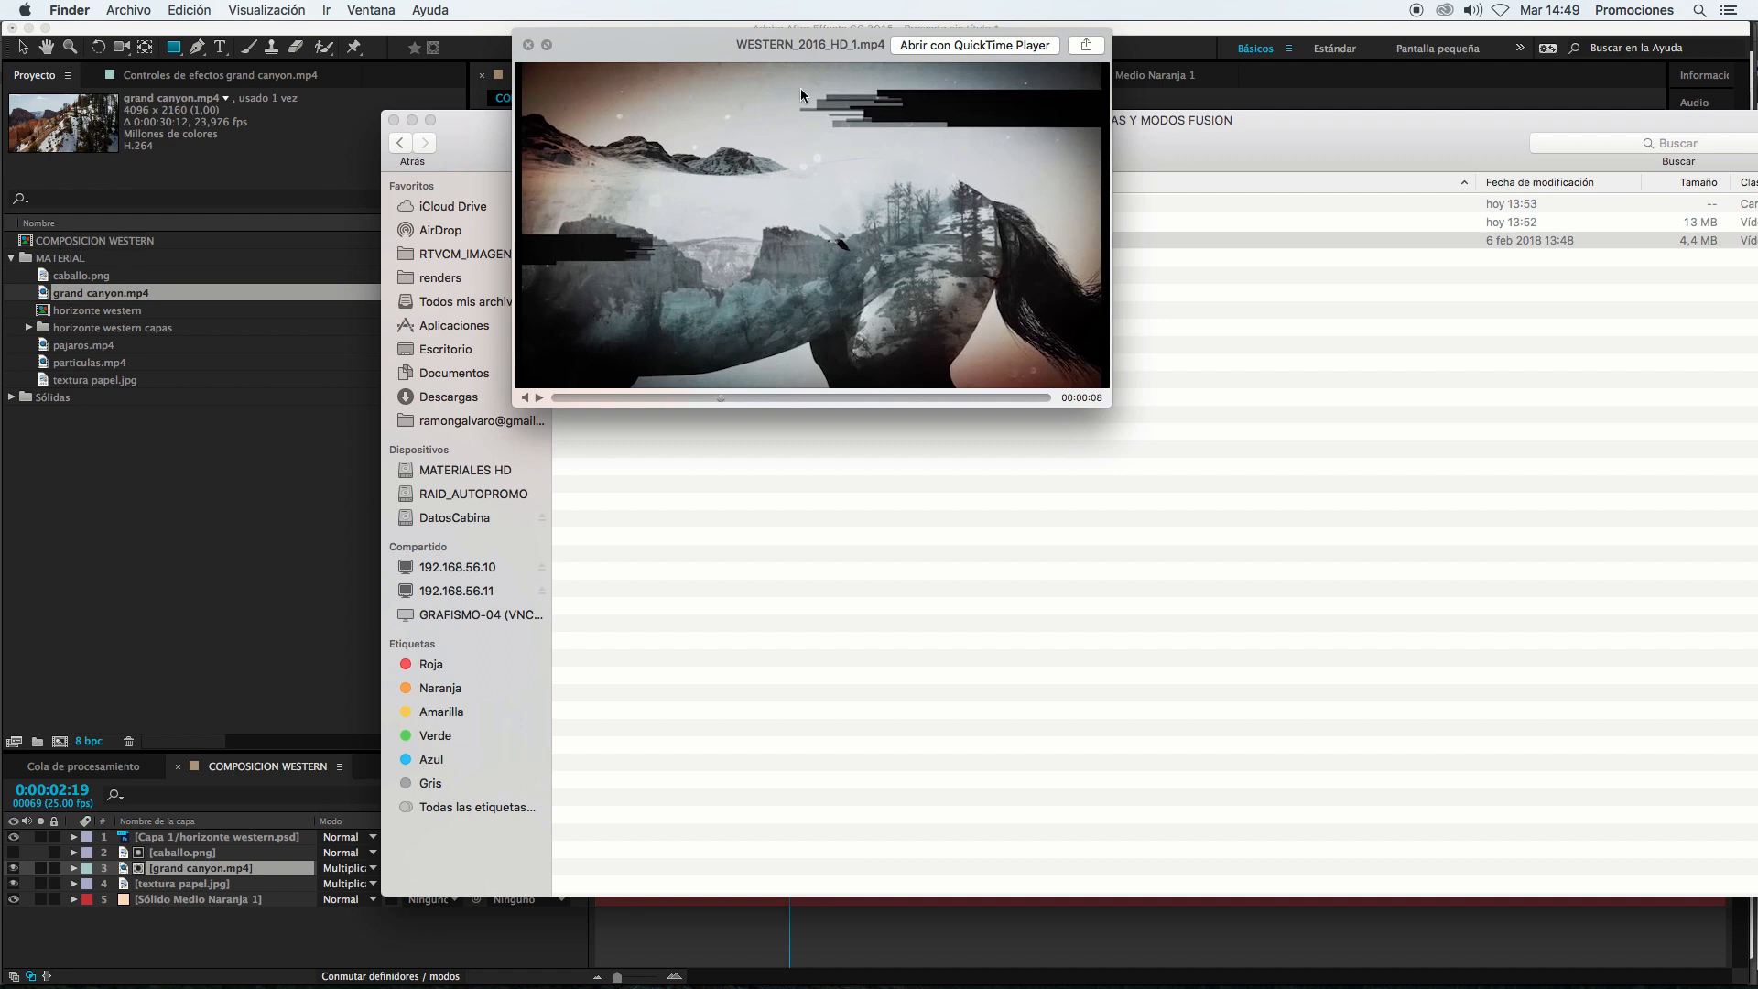
pyautogui.press('super+Tab')
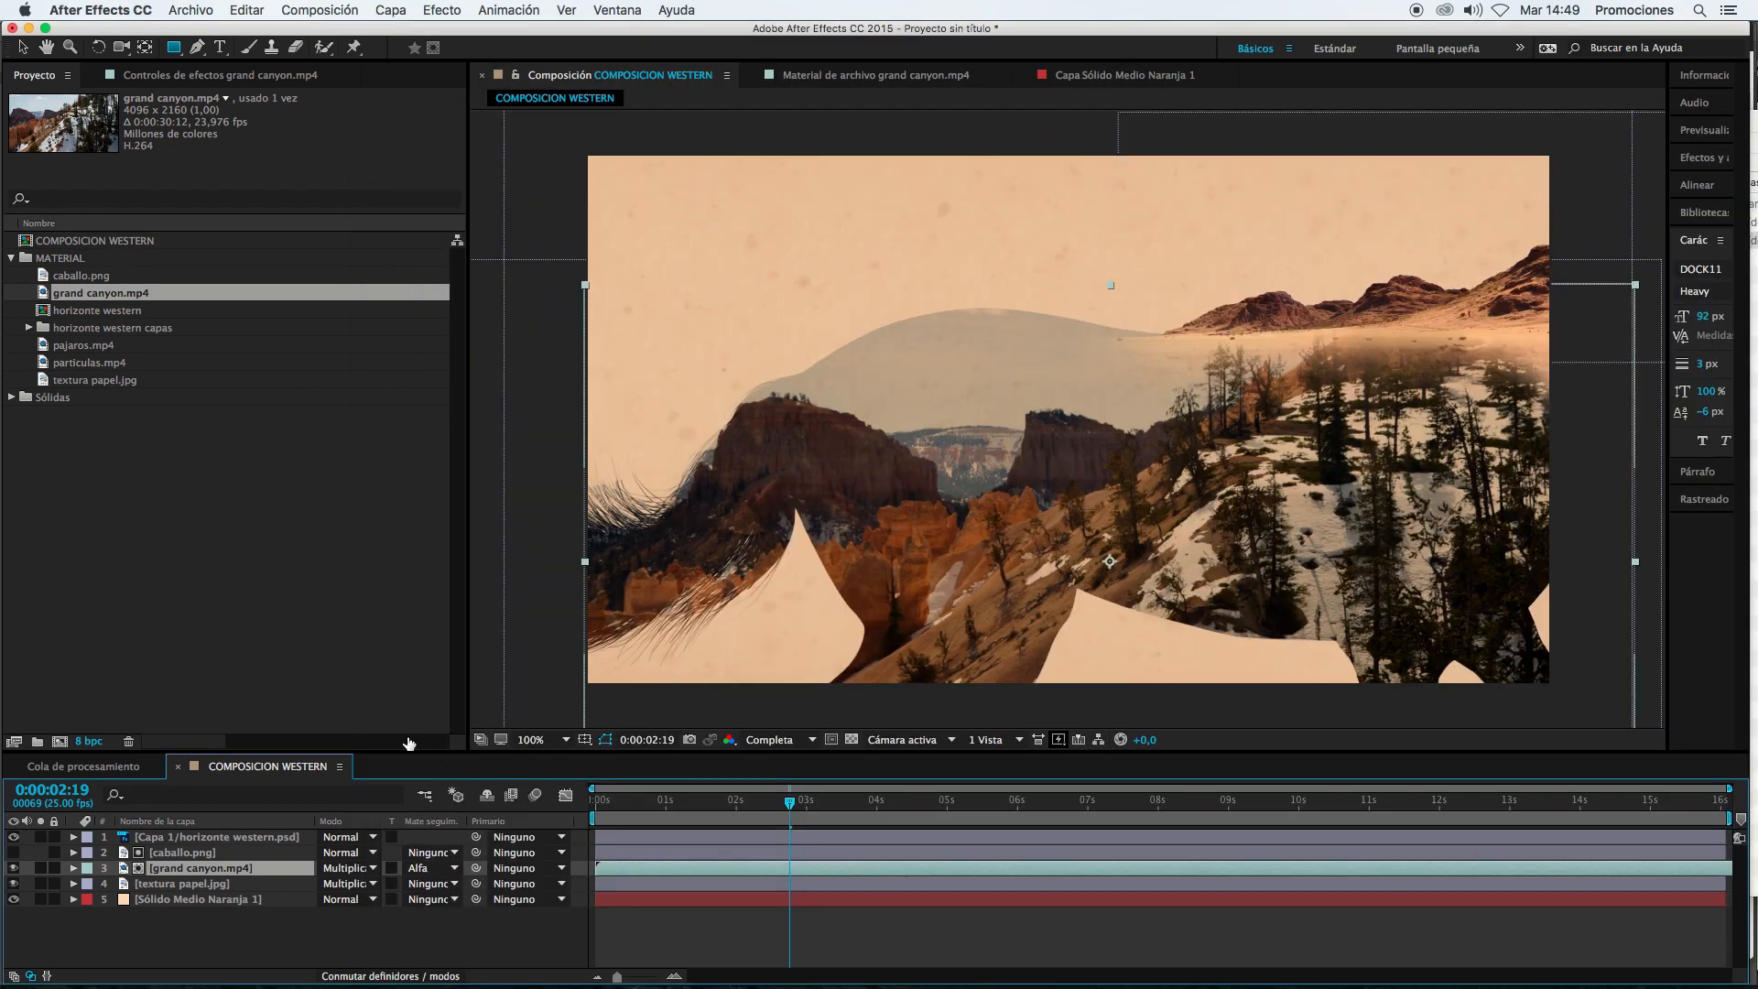
pyautogui.click(160, 885)
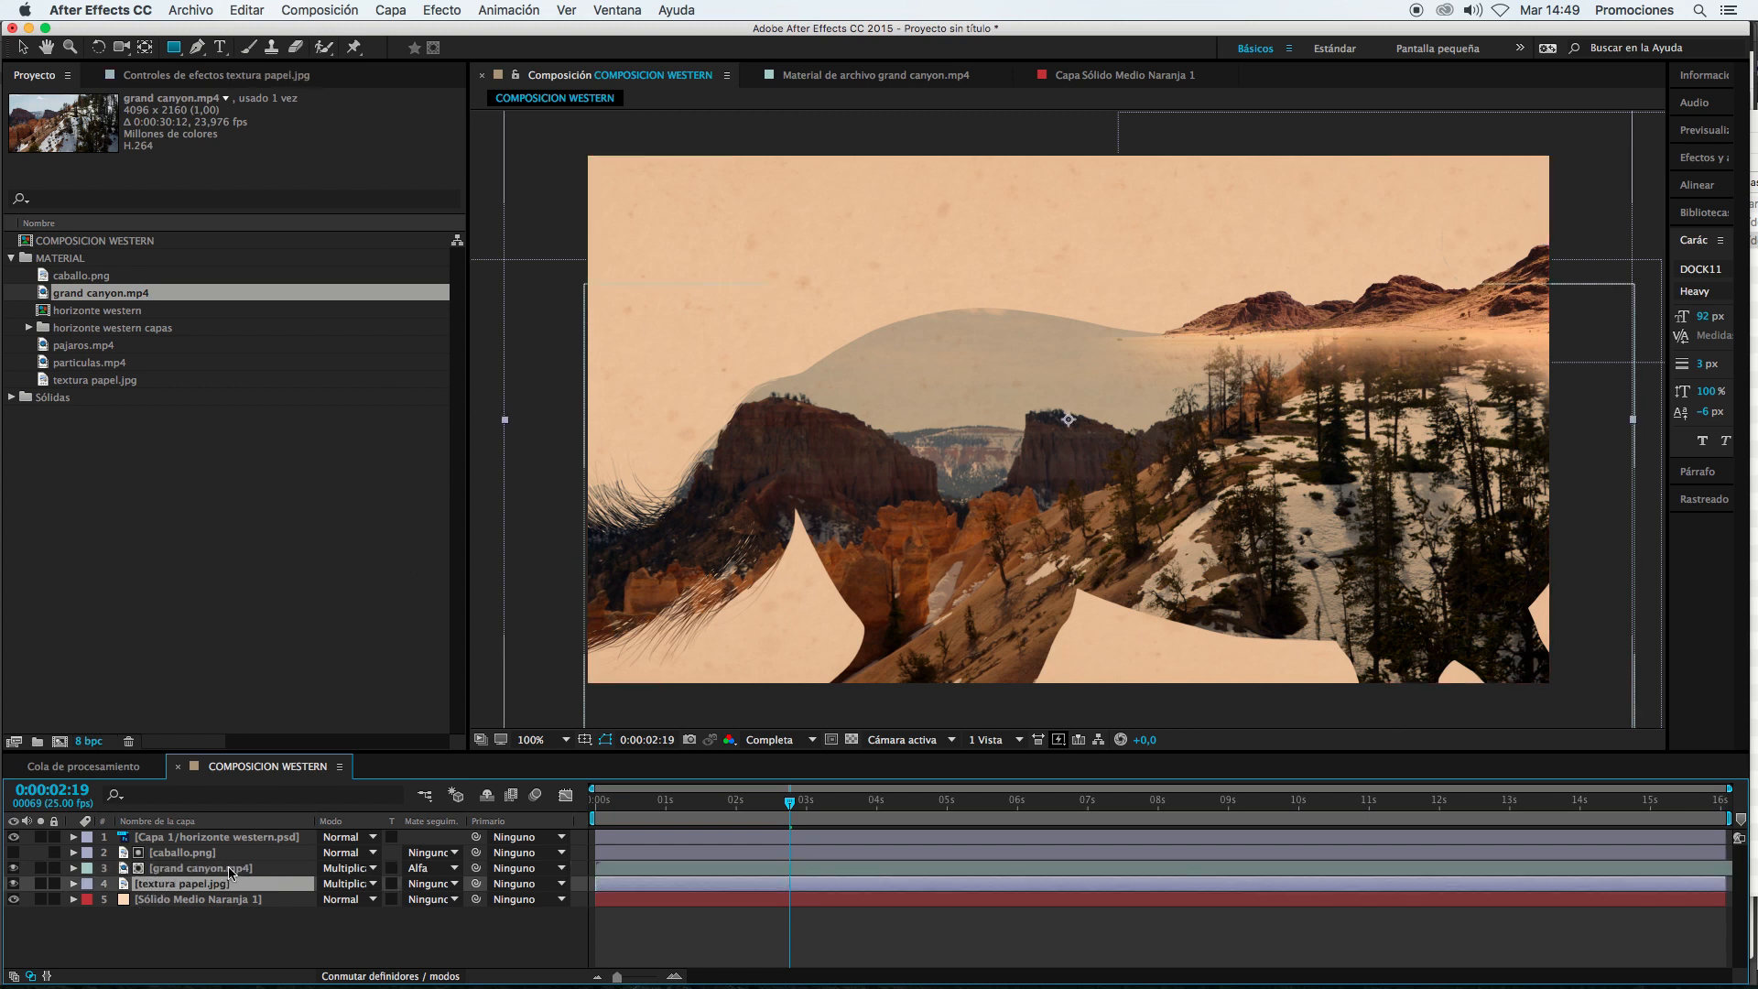
pyautogui.click(219, 870)
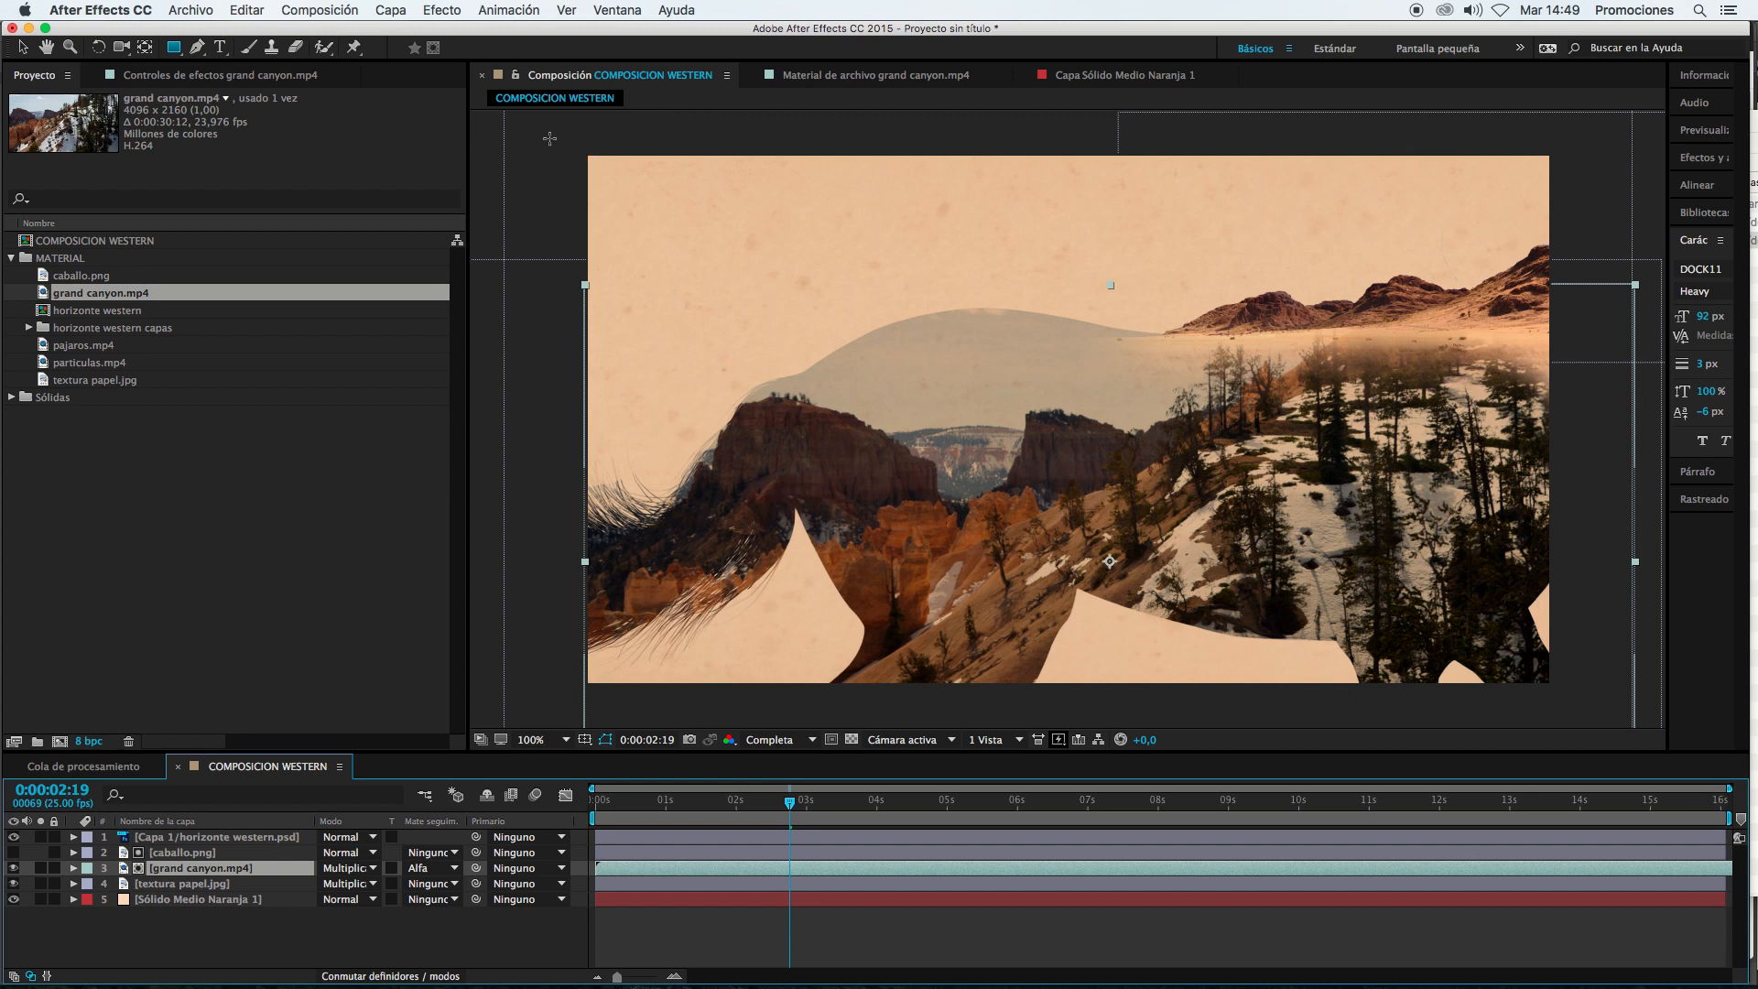
pyautogui.press('s')
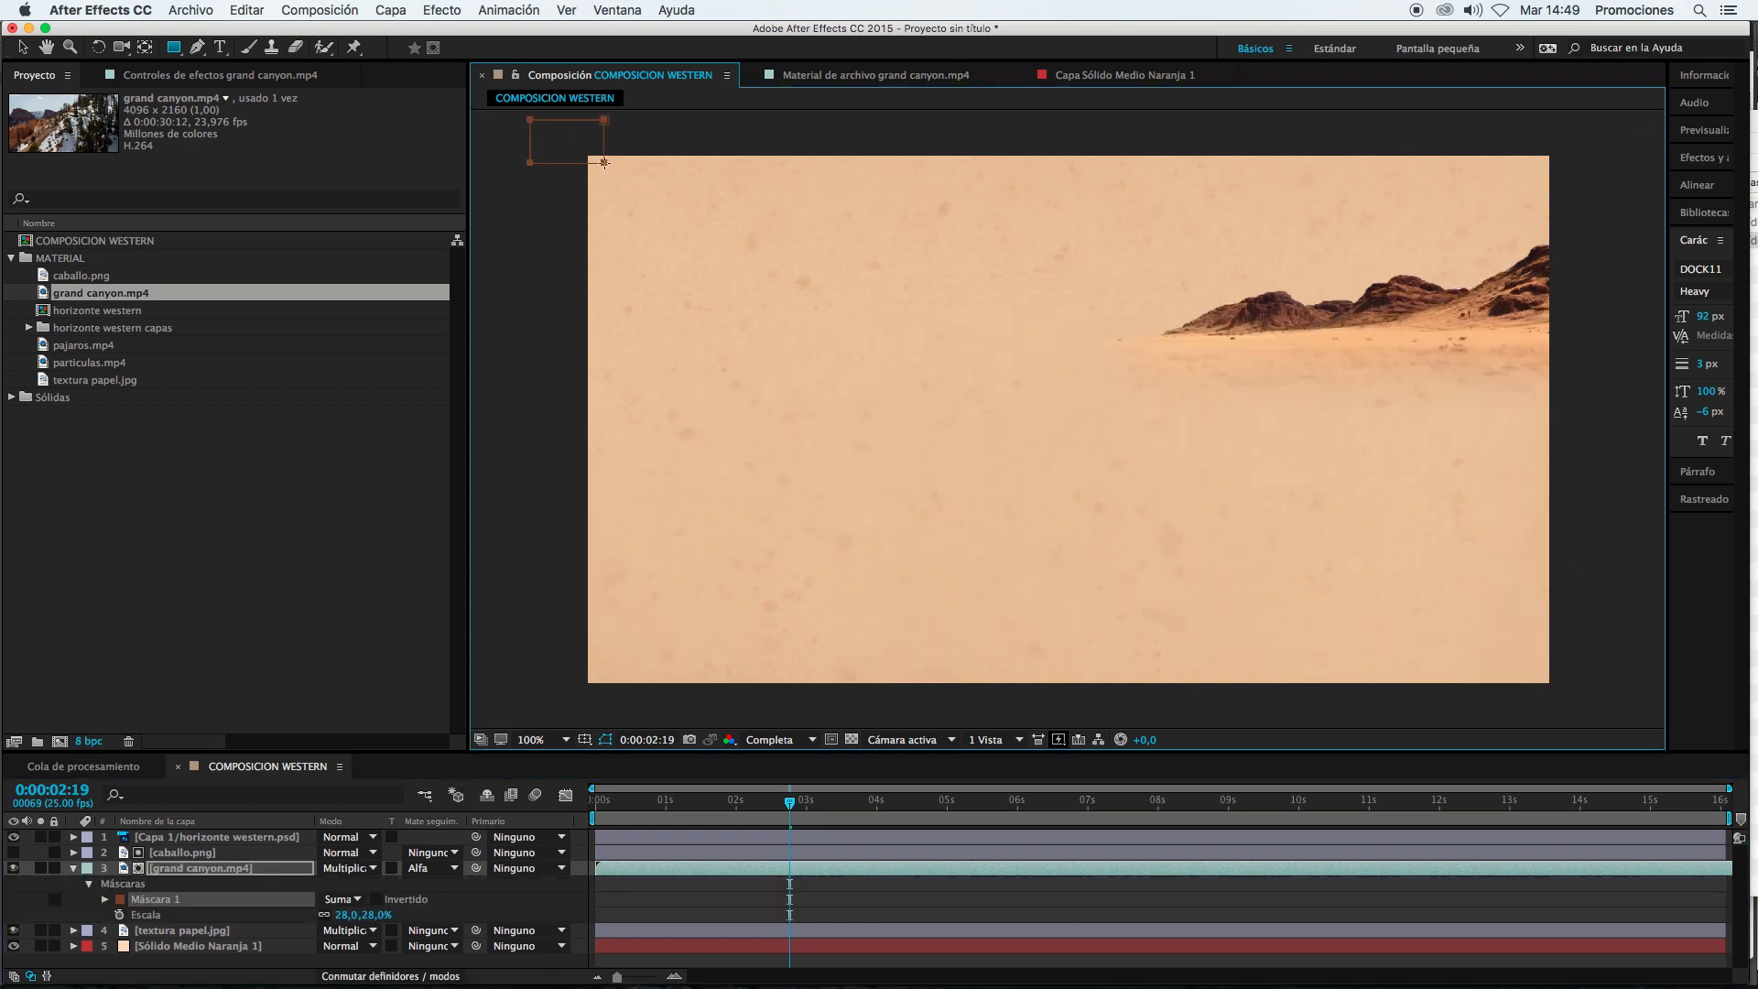
pyautogui.moveTo(517, 723)
pyautogui.mouseDown()
pyautogui.moveTo(1632, 380)
pyautogui.moveTo(1640, 310)
pyautogui.moveTo(1626, 398)
pyautogui.mouseUp()
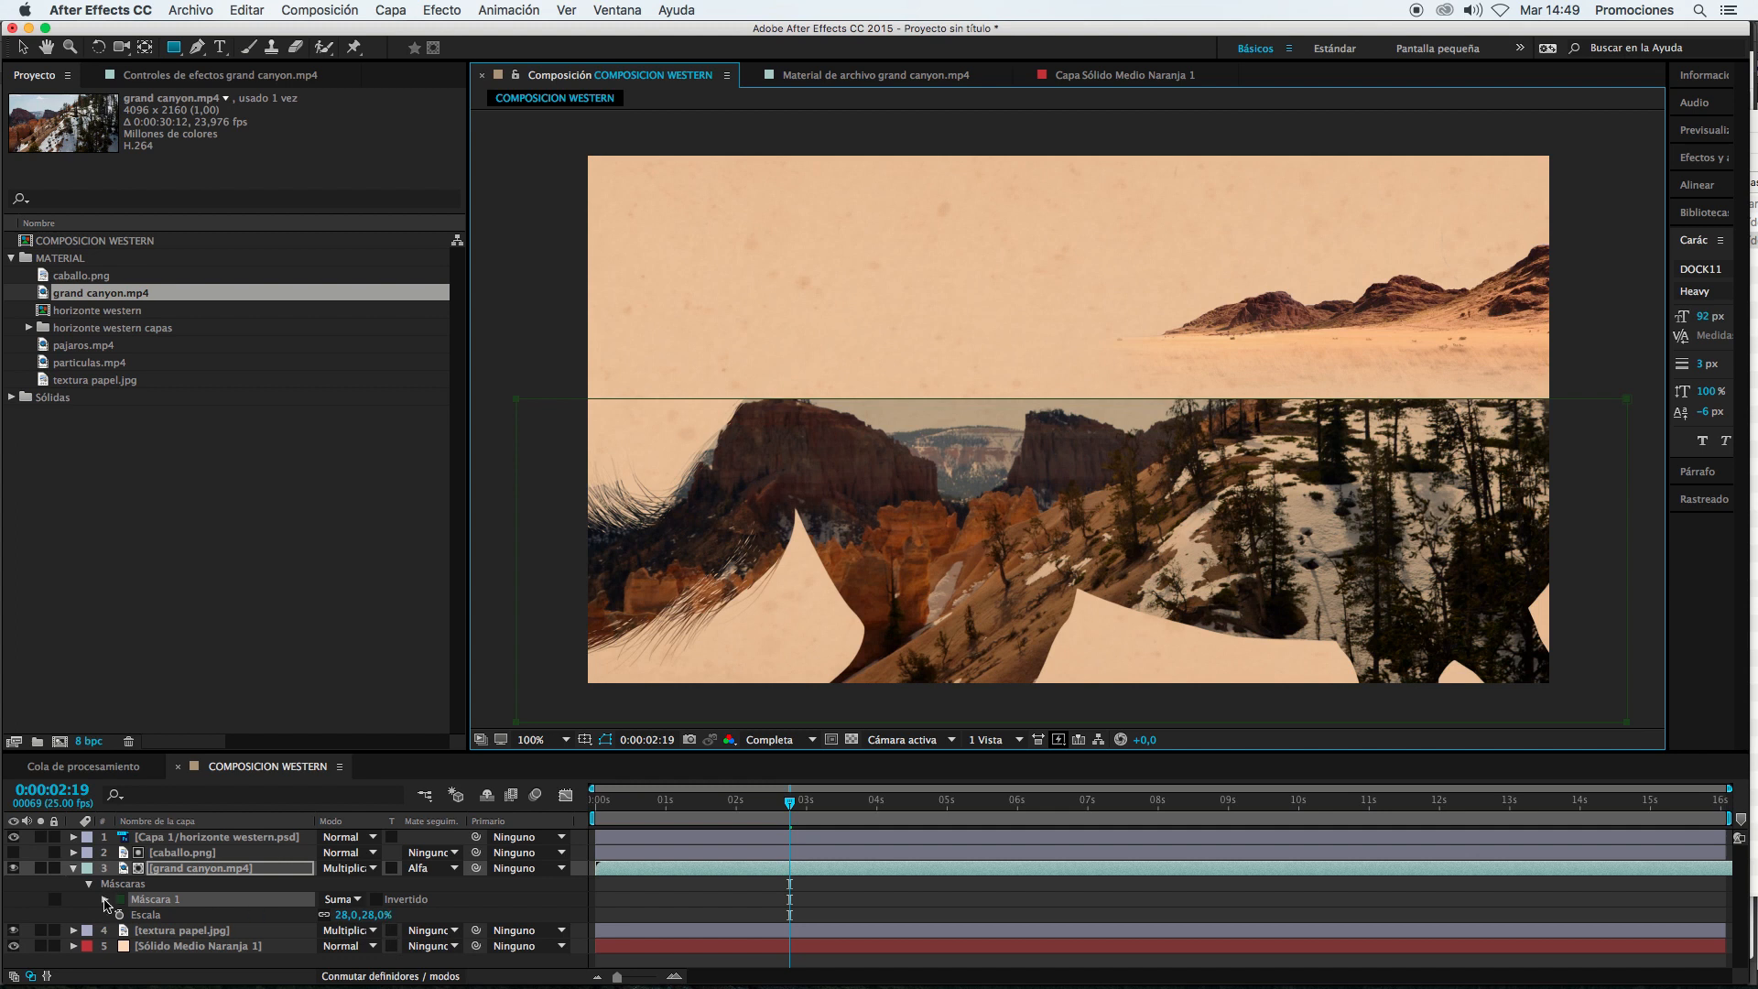
# Step: Feather Máscara 1 of grand canyon.mp4 by 568 pixels and collapse the layer
pyautogui.click(104, 901)
pyautogui.moveTo(364, 933); pyautogui.dragTo(810, 875)
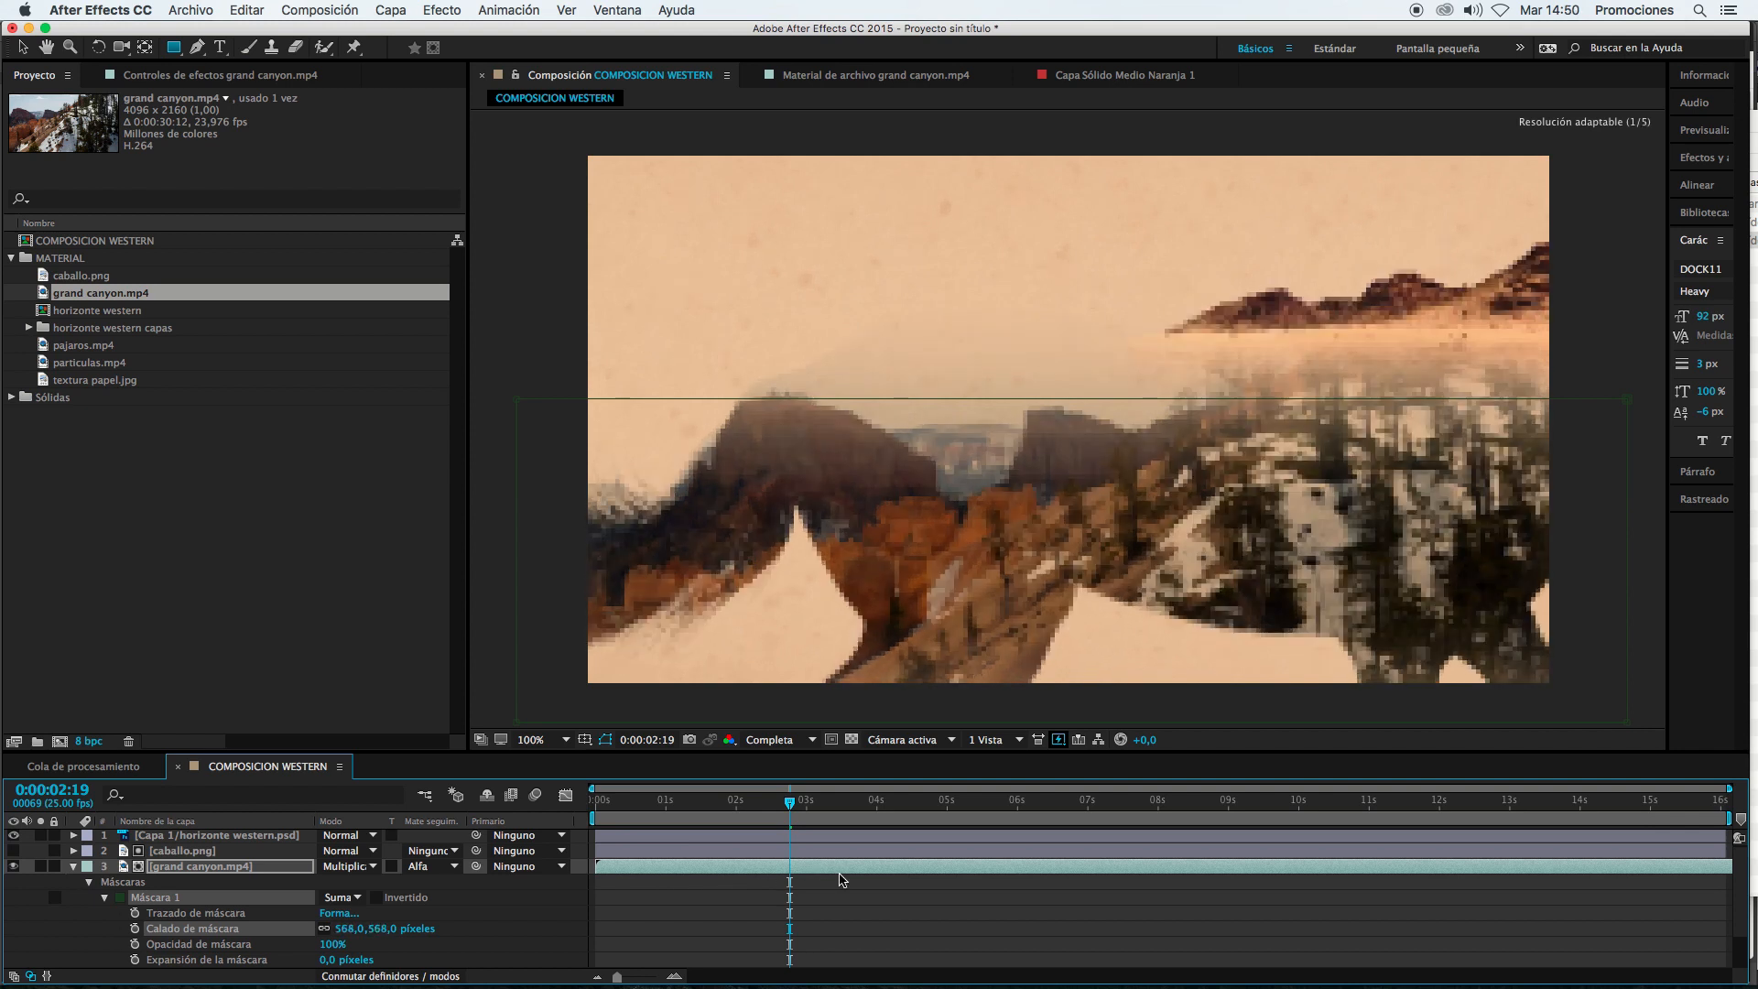
pyautogui.click(1001, 944)
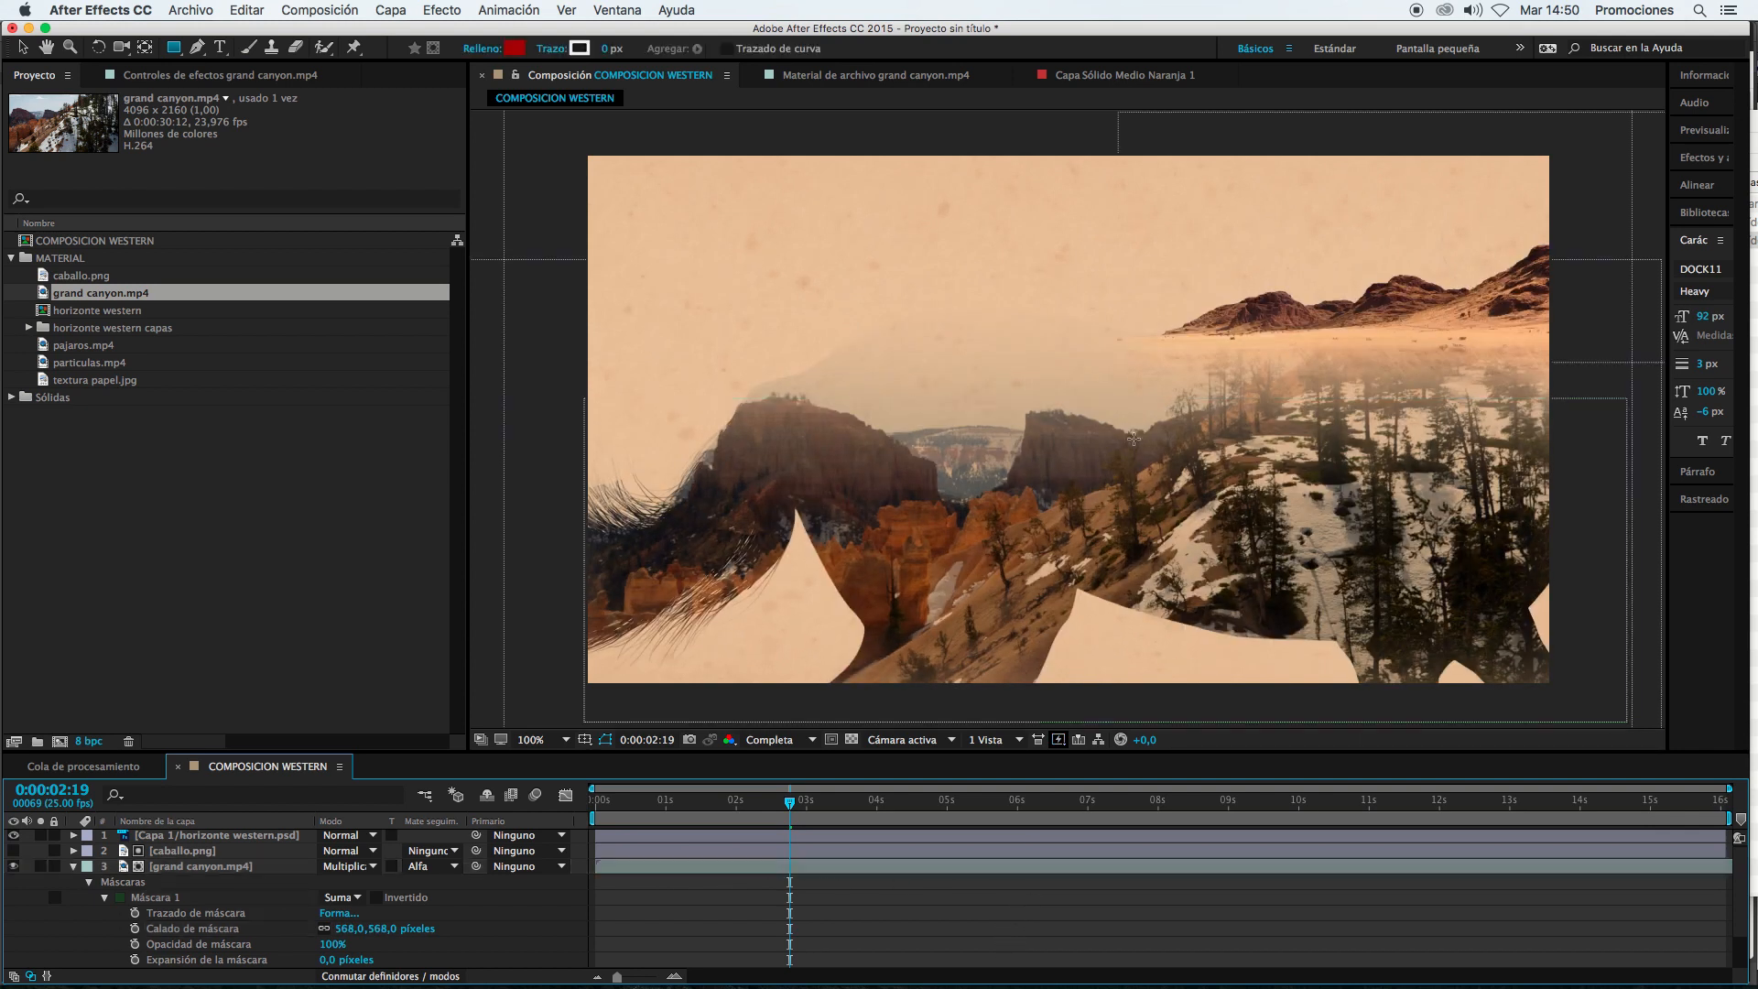
pyautogui.click(74, 866)
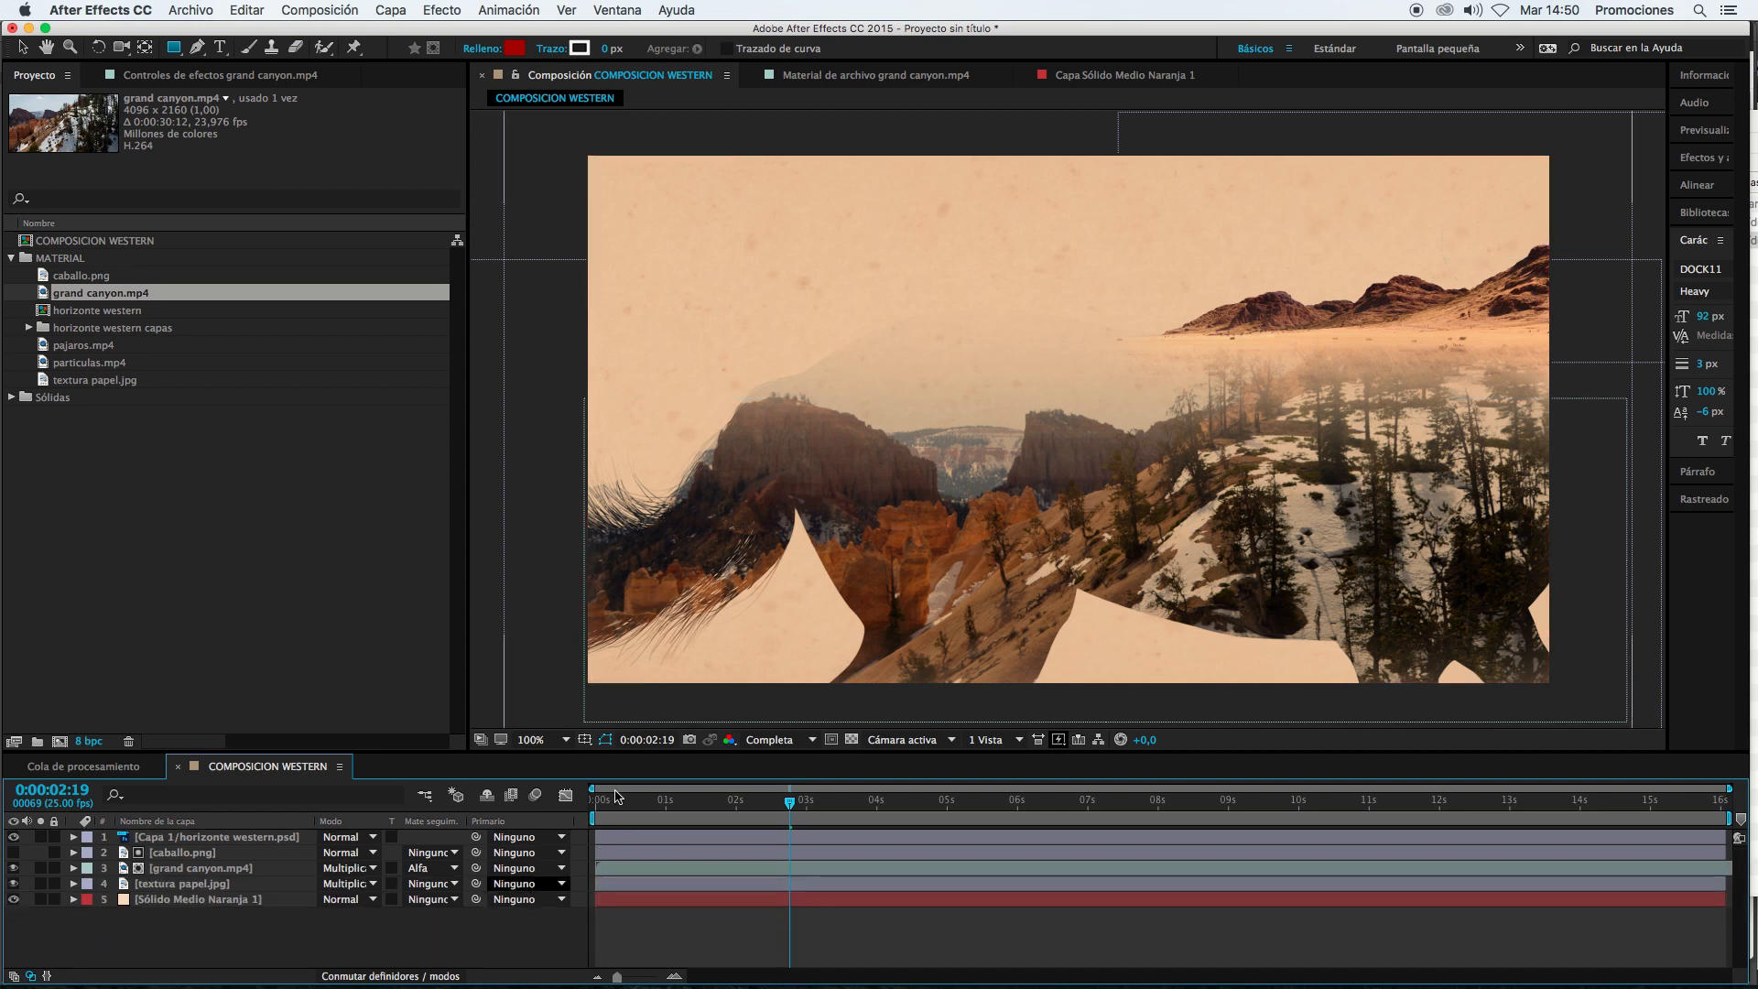
# Step: Preview the feathered canyon footage inside the horse silhouette at several points up to about four seconds
pyautogui.moveTo(694, 806); pyautogui.dragTo(737, 806)
pyautogui.press('space')
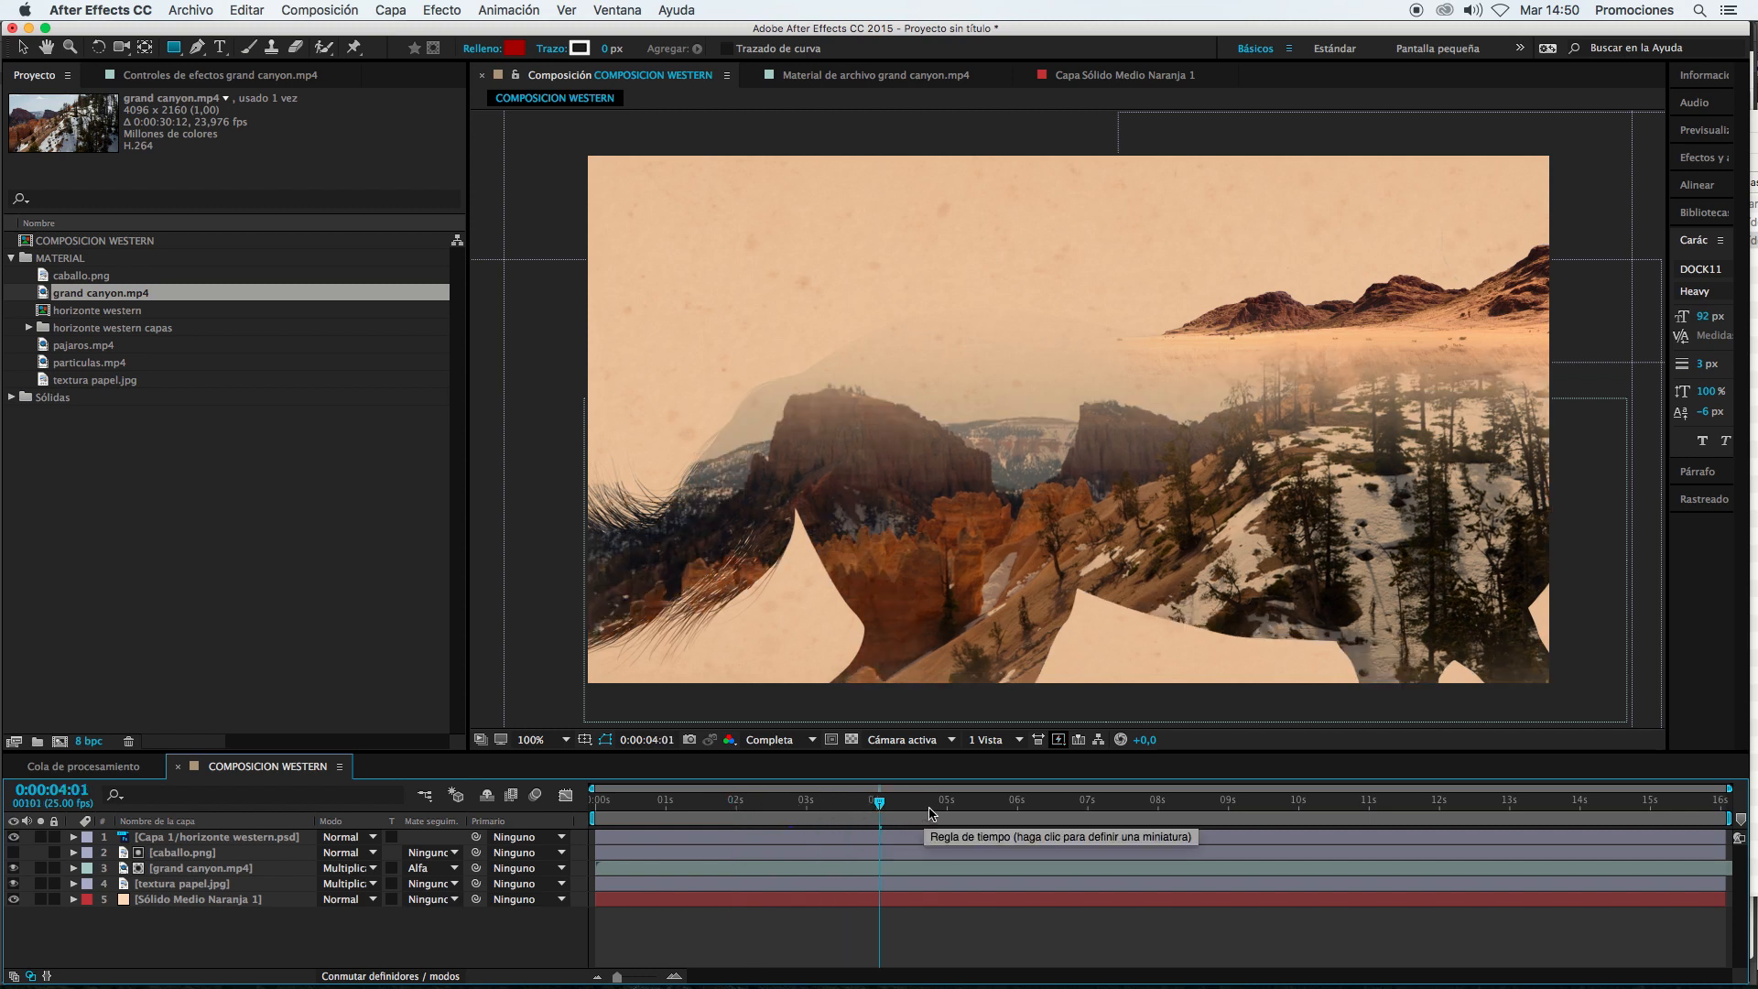
pyautogui.click(801, 808)
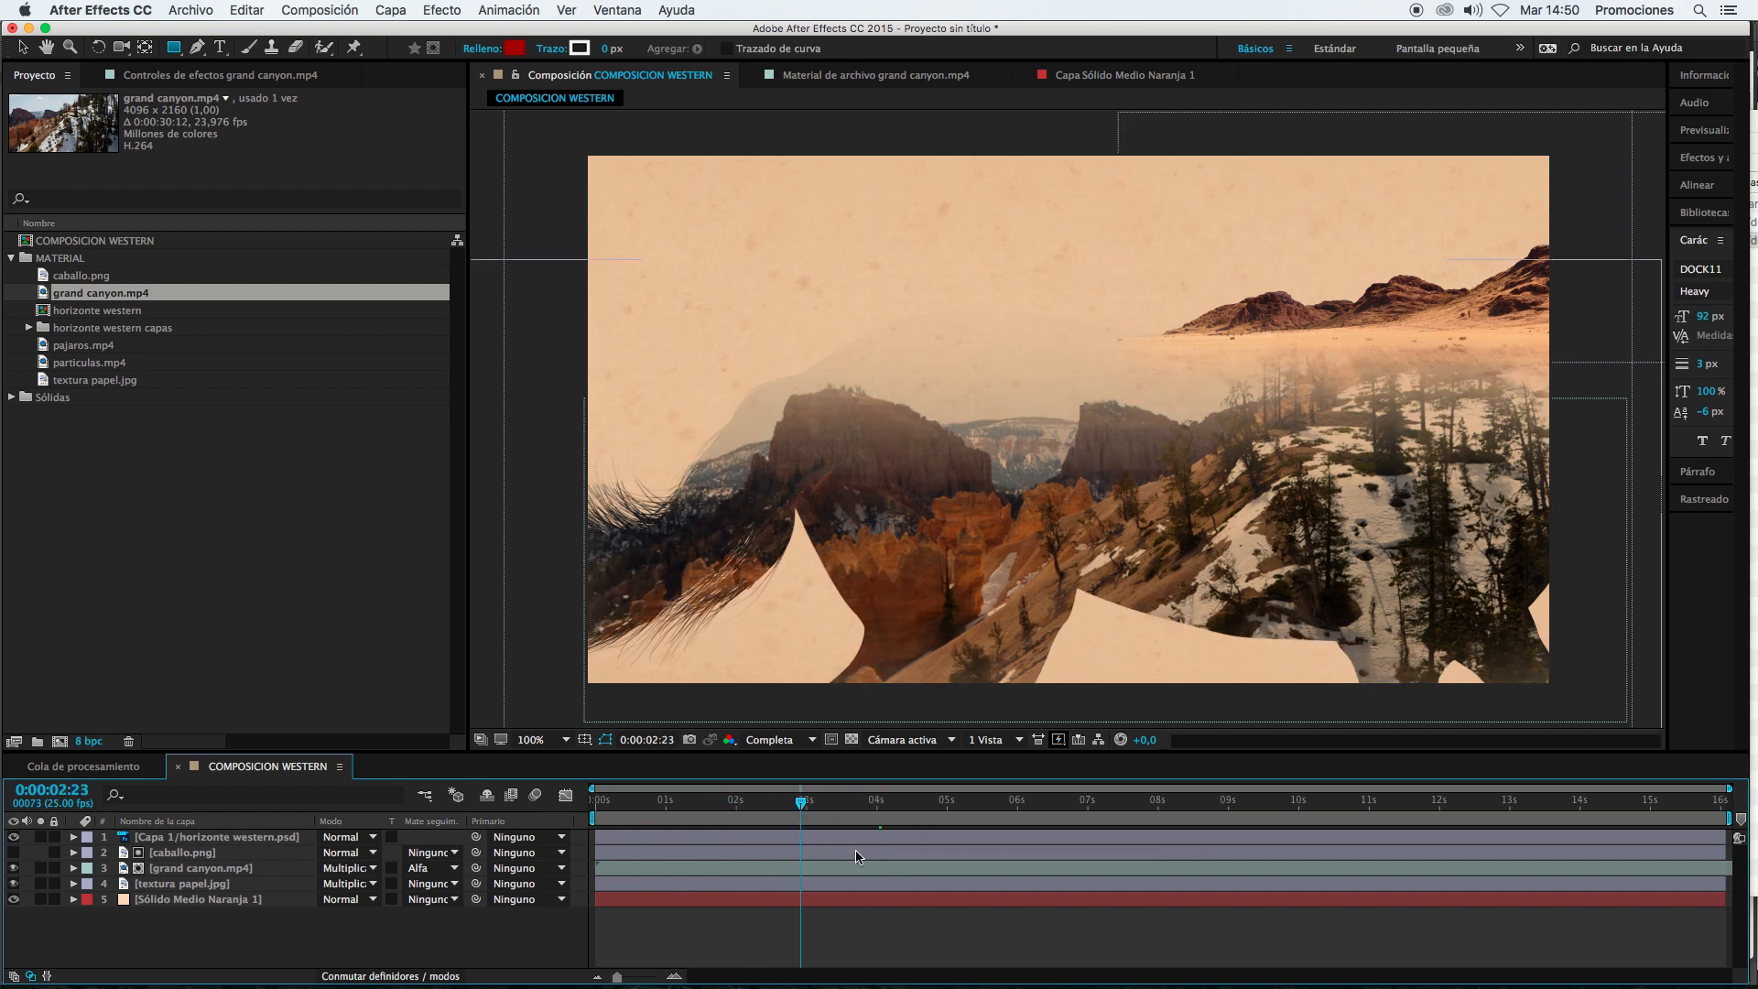
# Step: Add particulas.mp4 as the uppermost layer of COMPOSICION WESTERN and scale it to 35%
pyautogui.moveTo(779, 820); pyautogui.dragTo(728, 814)
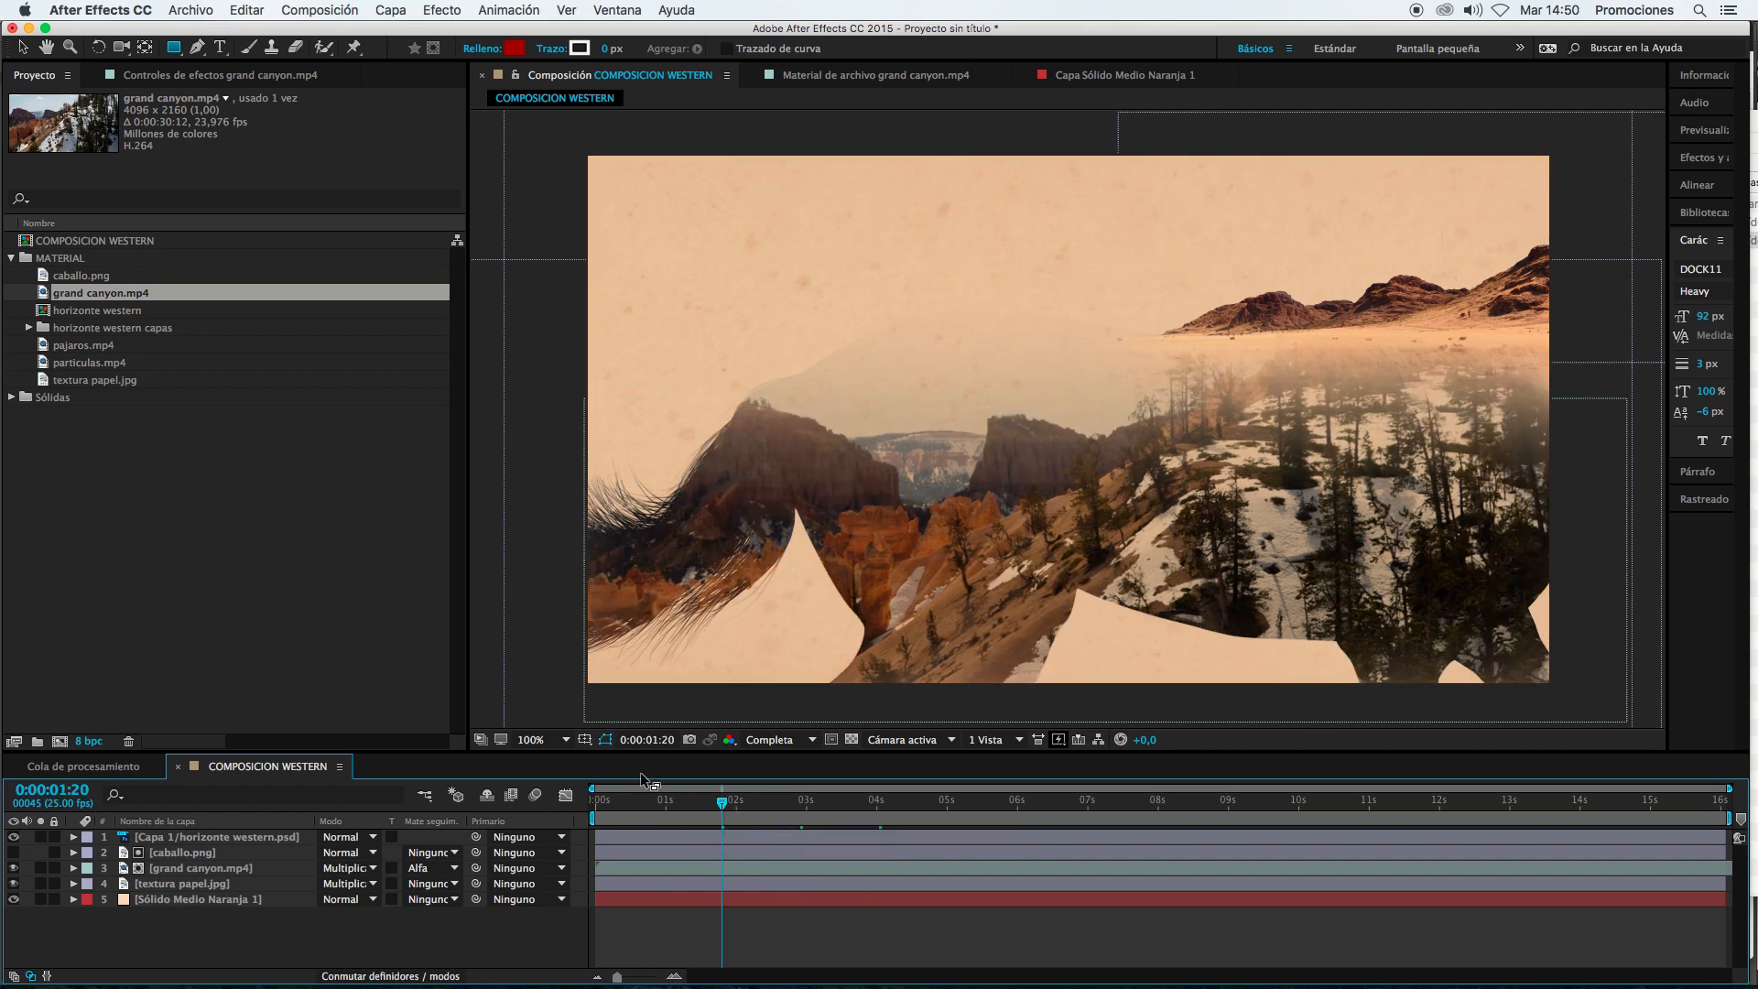
pyautogui.click(101, 364)
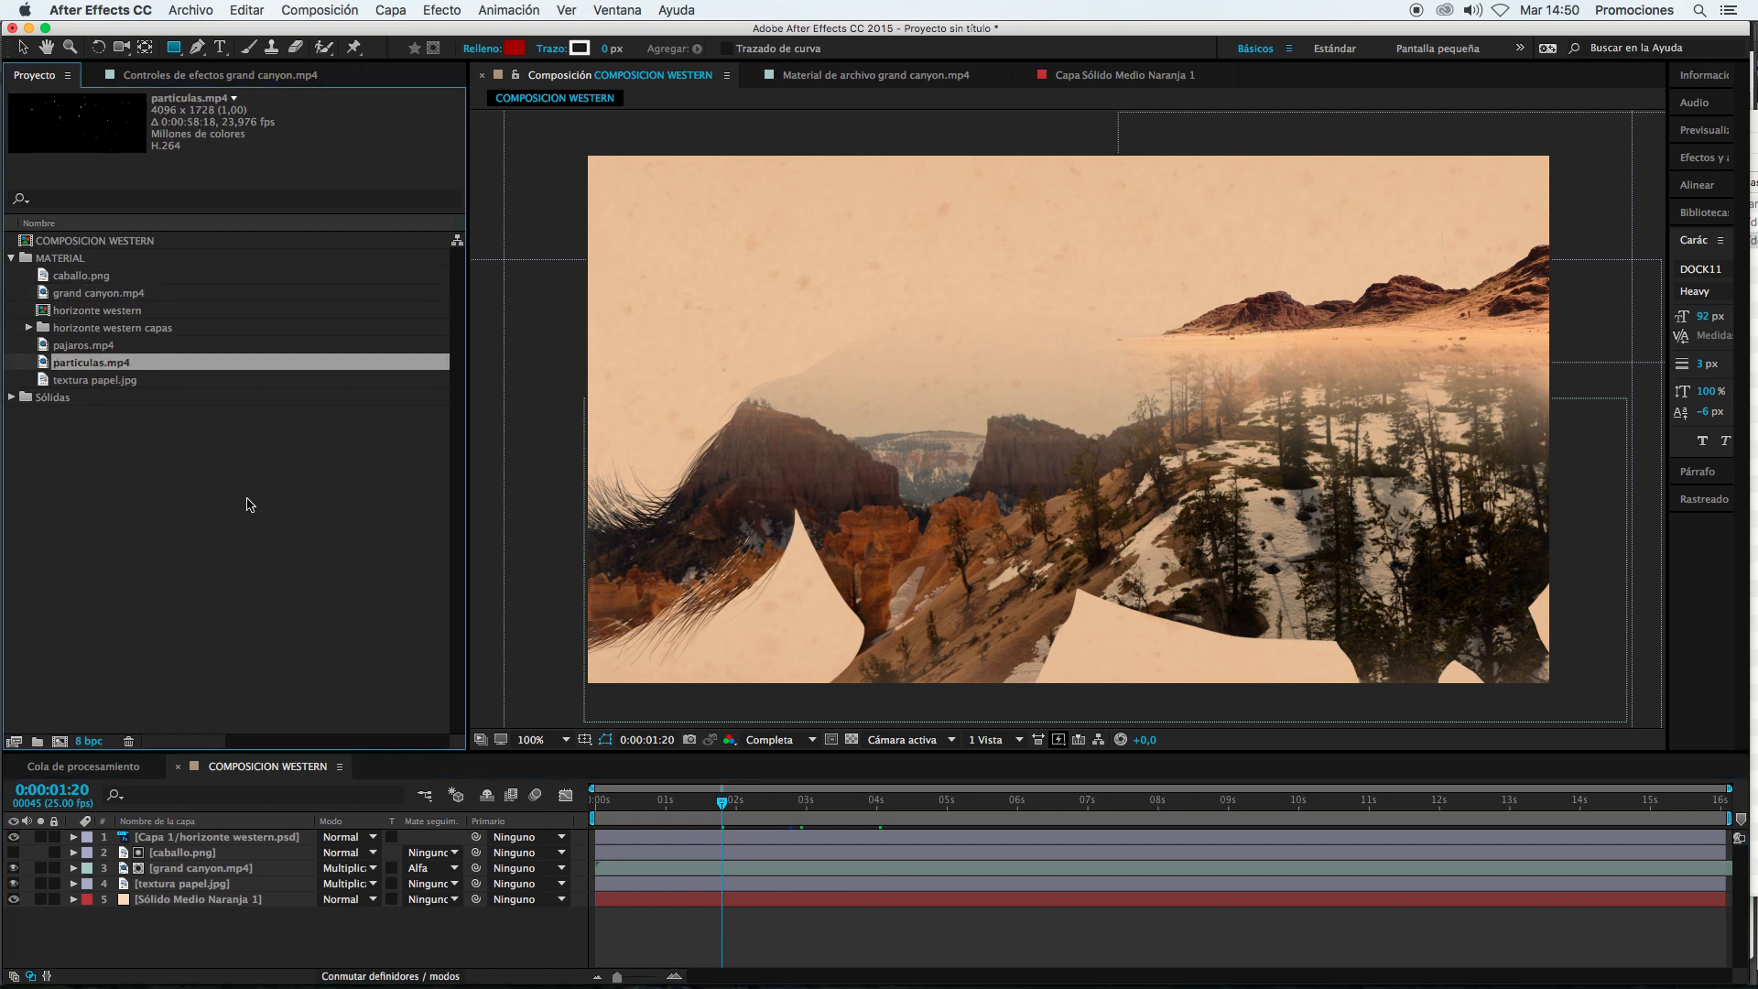
pyautogui.moveTo(111, 364); pyautogui.dragTo(236, 843)
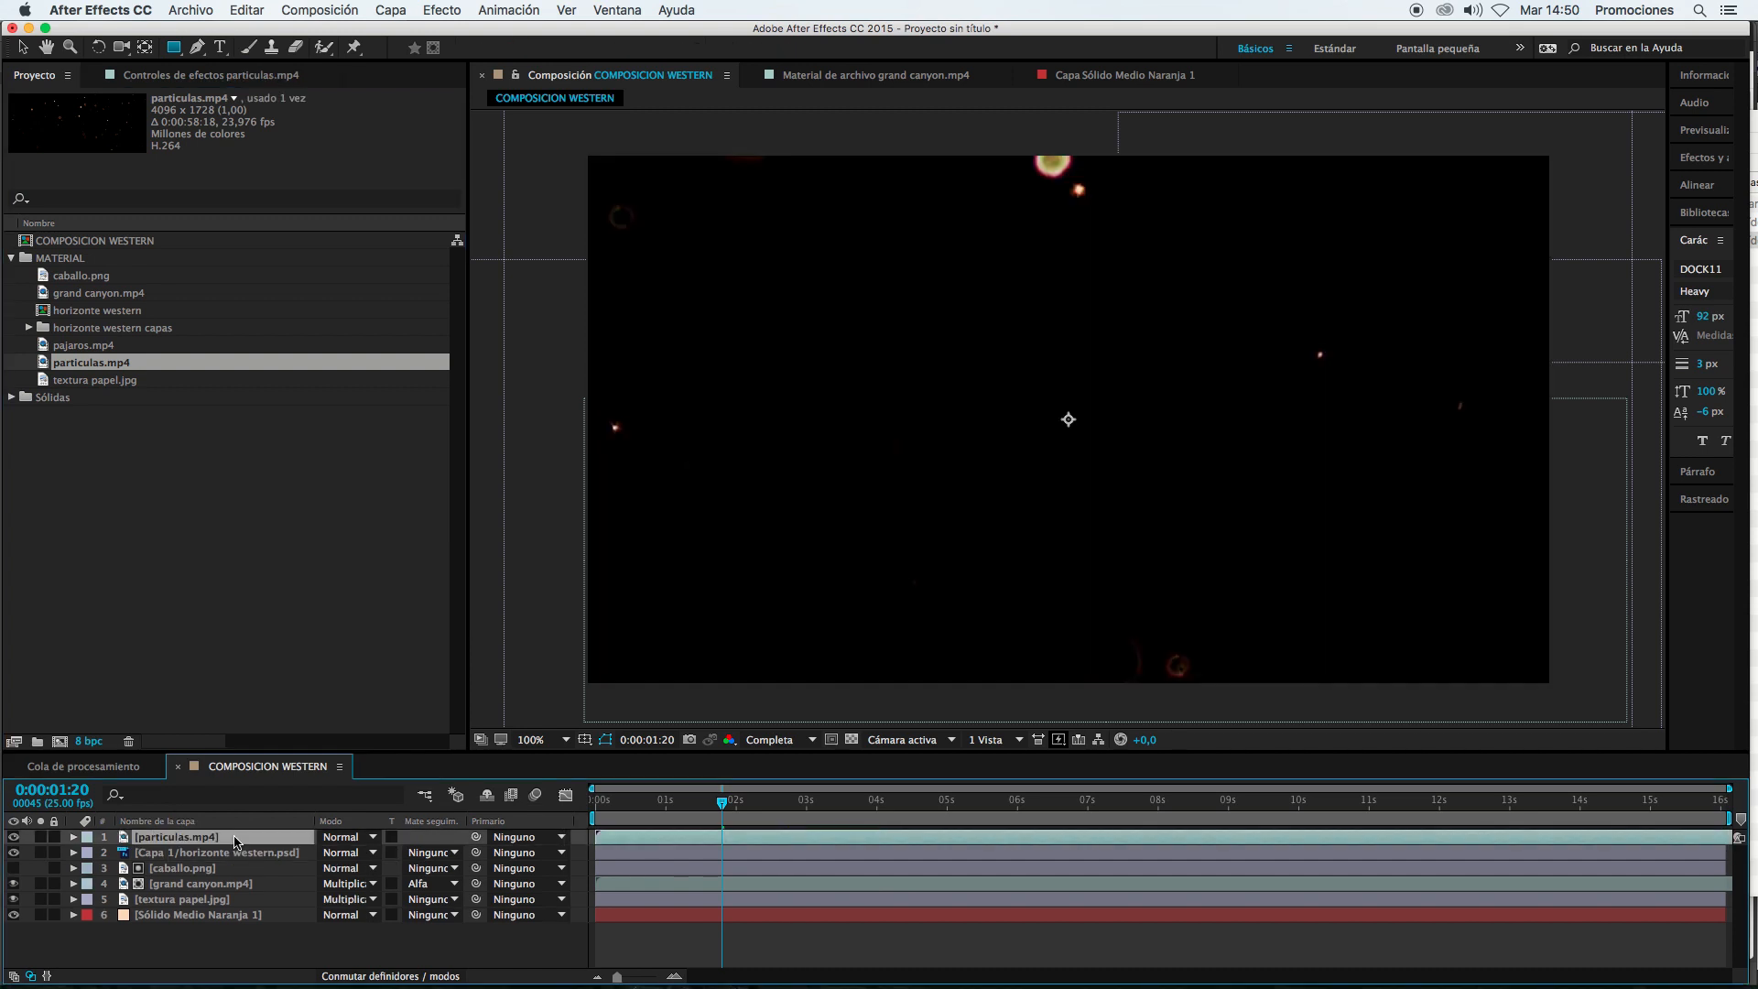
pyautogui.press('s')
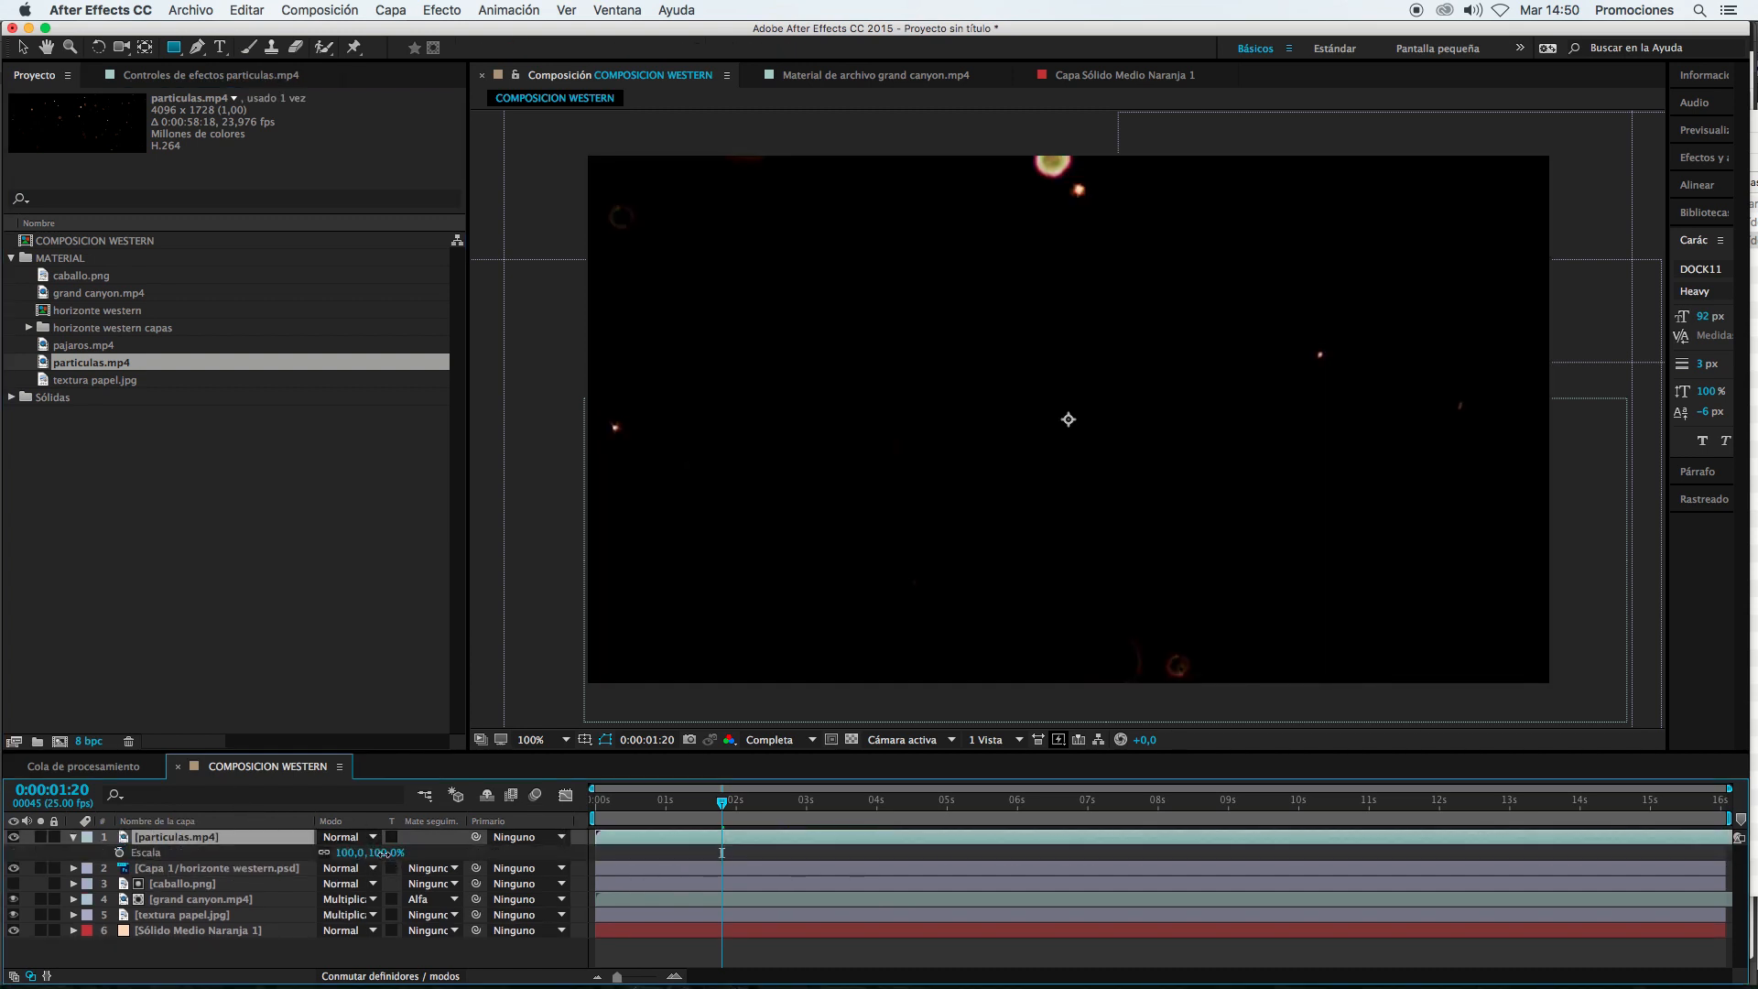
pyautogui.moveTo(365, 853); pyautogui.dragTo(326, 853)
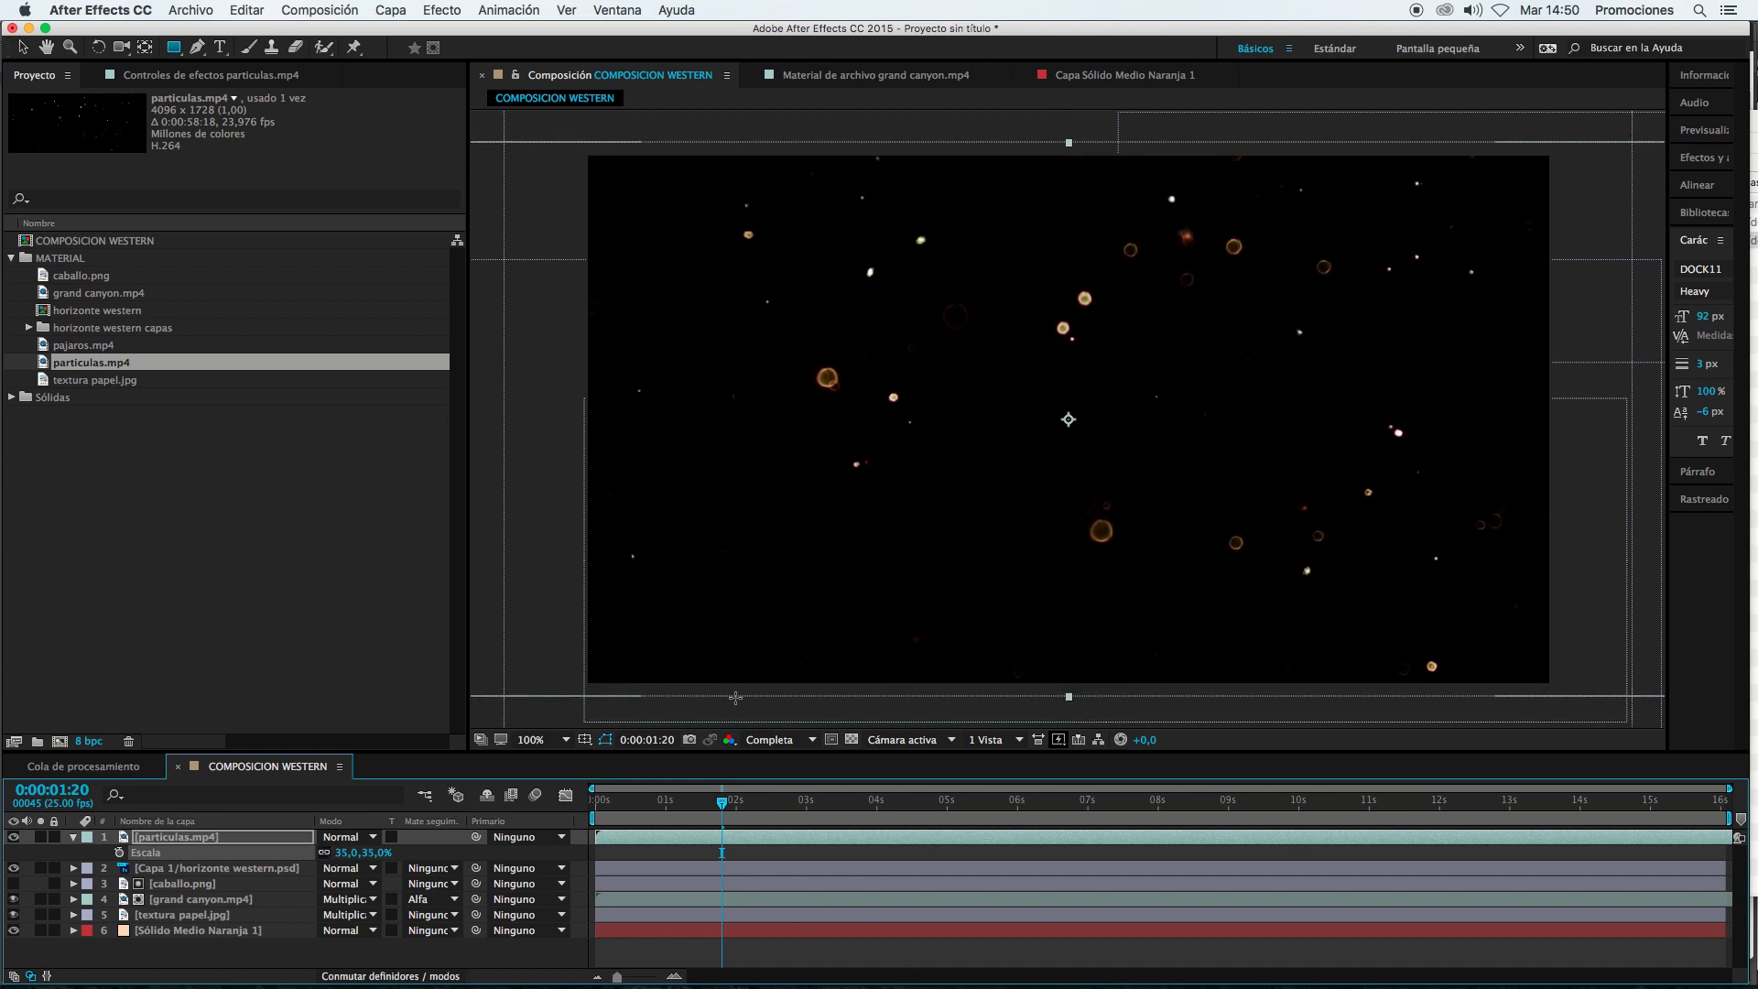
# Step: Preview the scaled particle footage at several points between about two and seven seconds
pyautogui.click(764, 806)
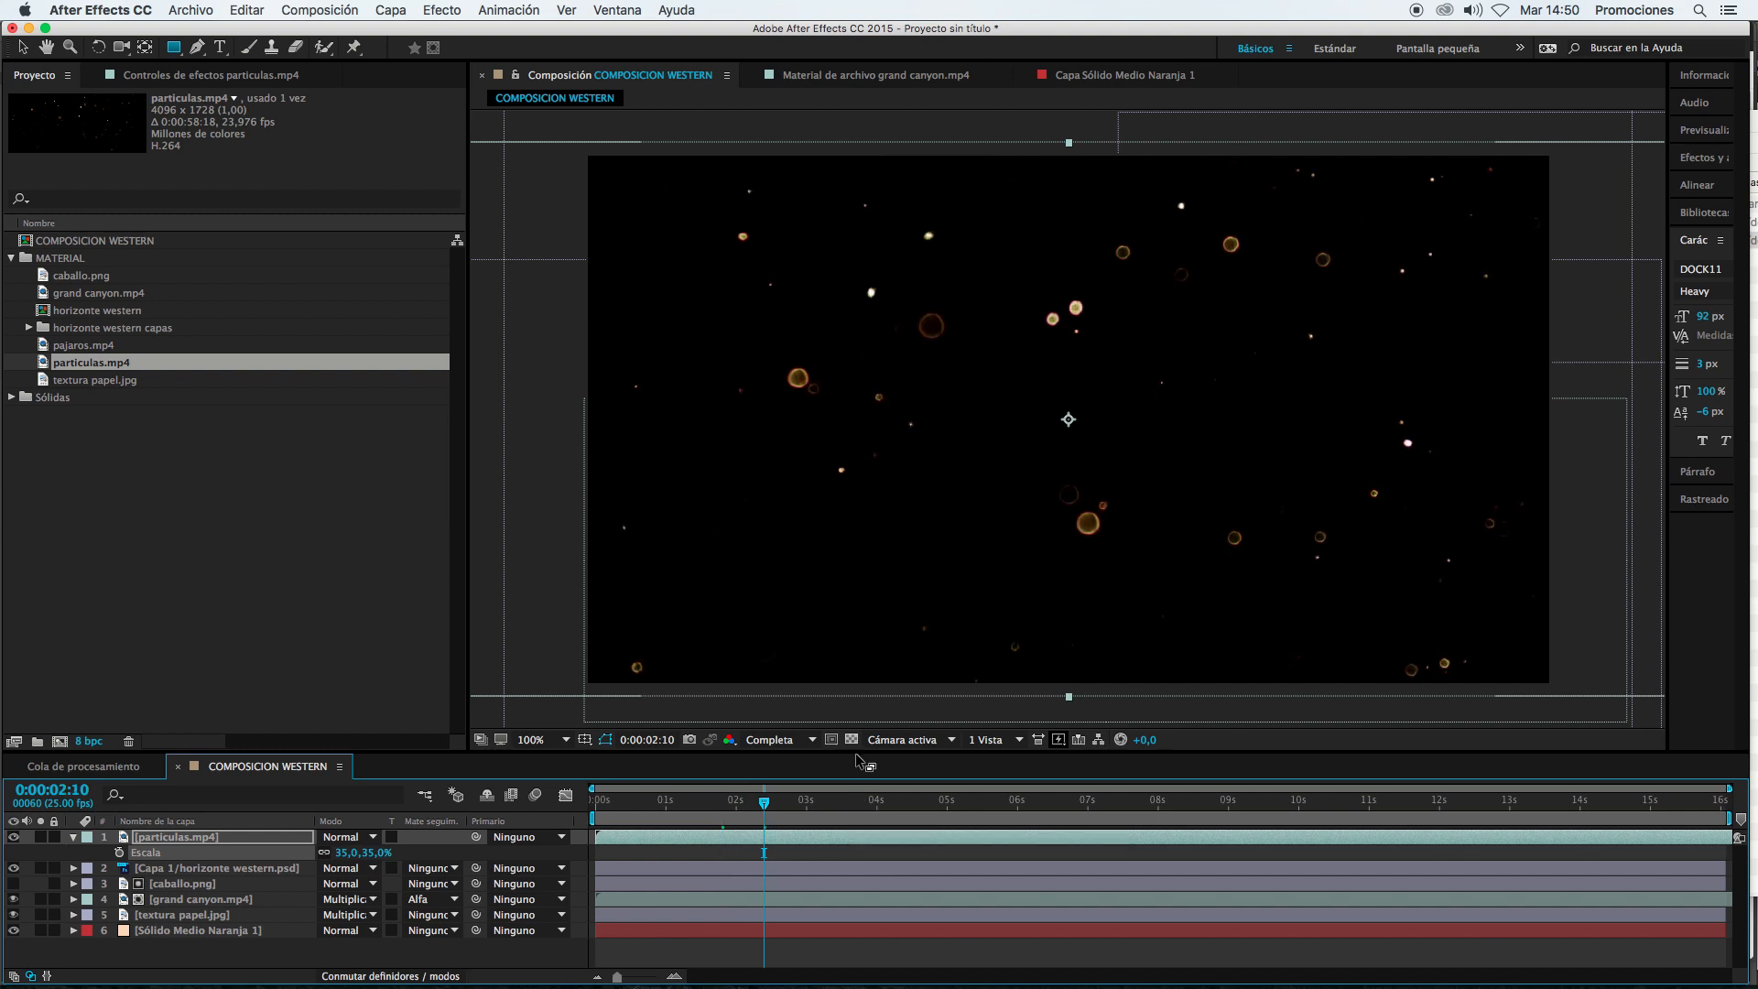
pyautogui.click(824, 808)
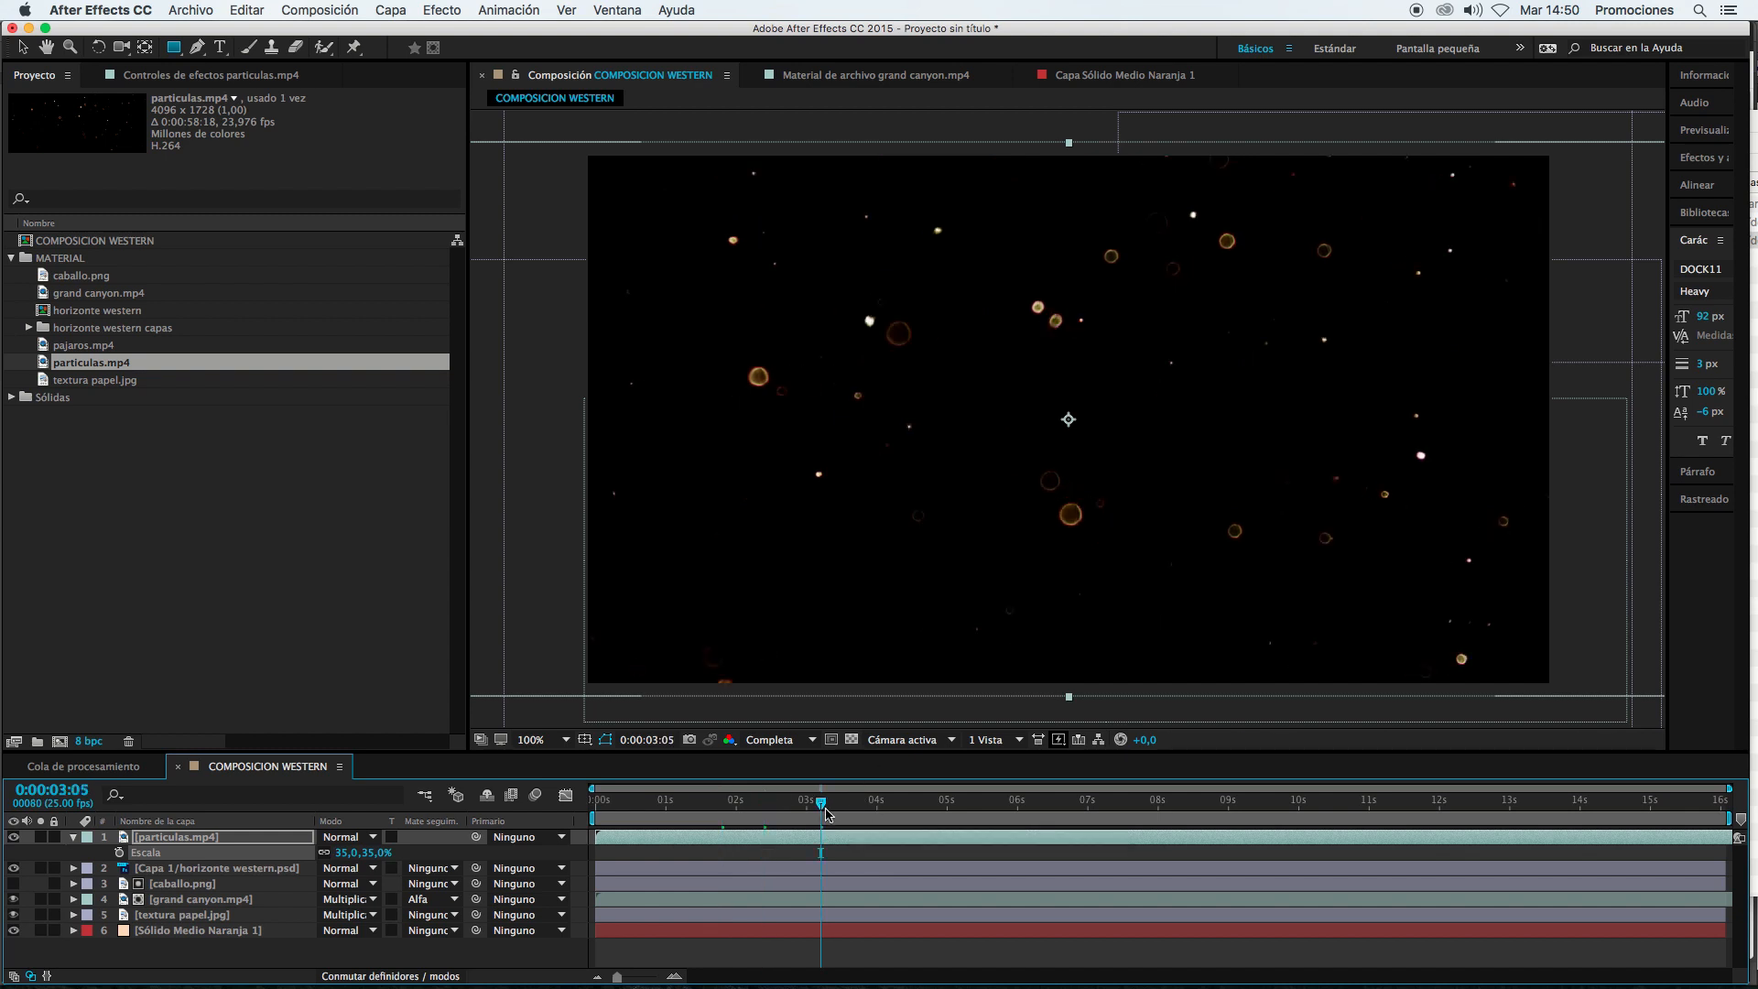
pyautogui.click(866, 806)
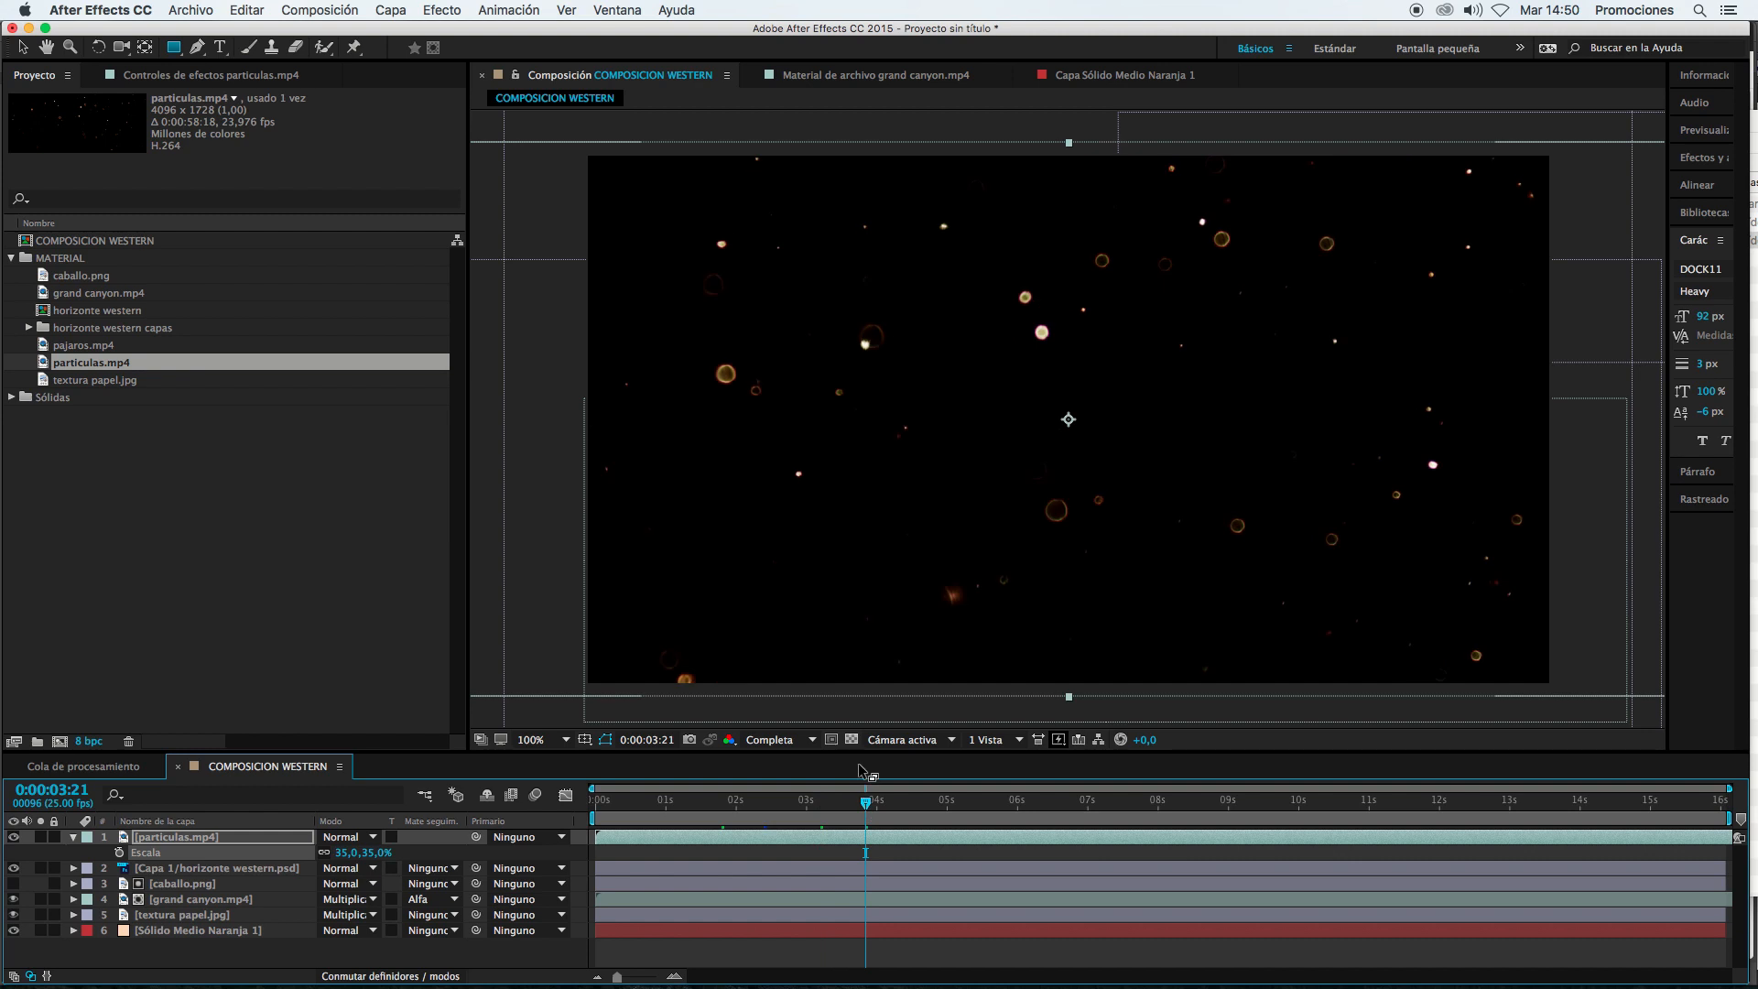
pyautogui.click(958, 804)
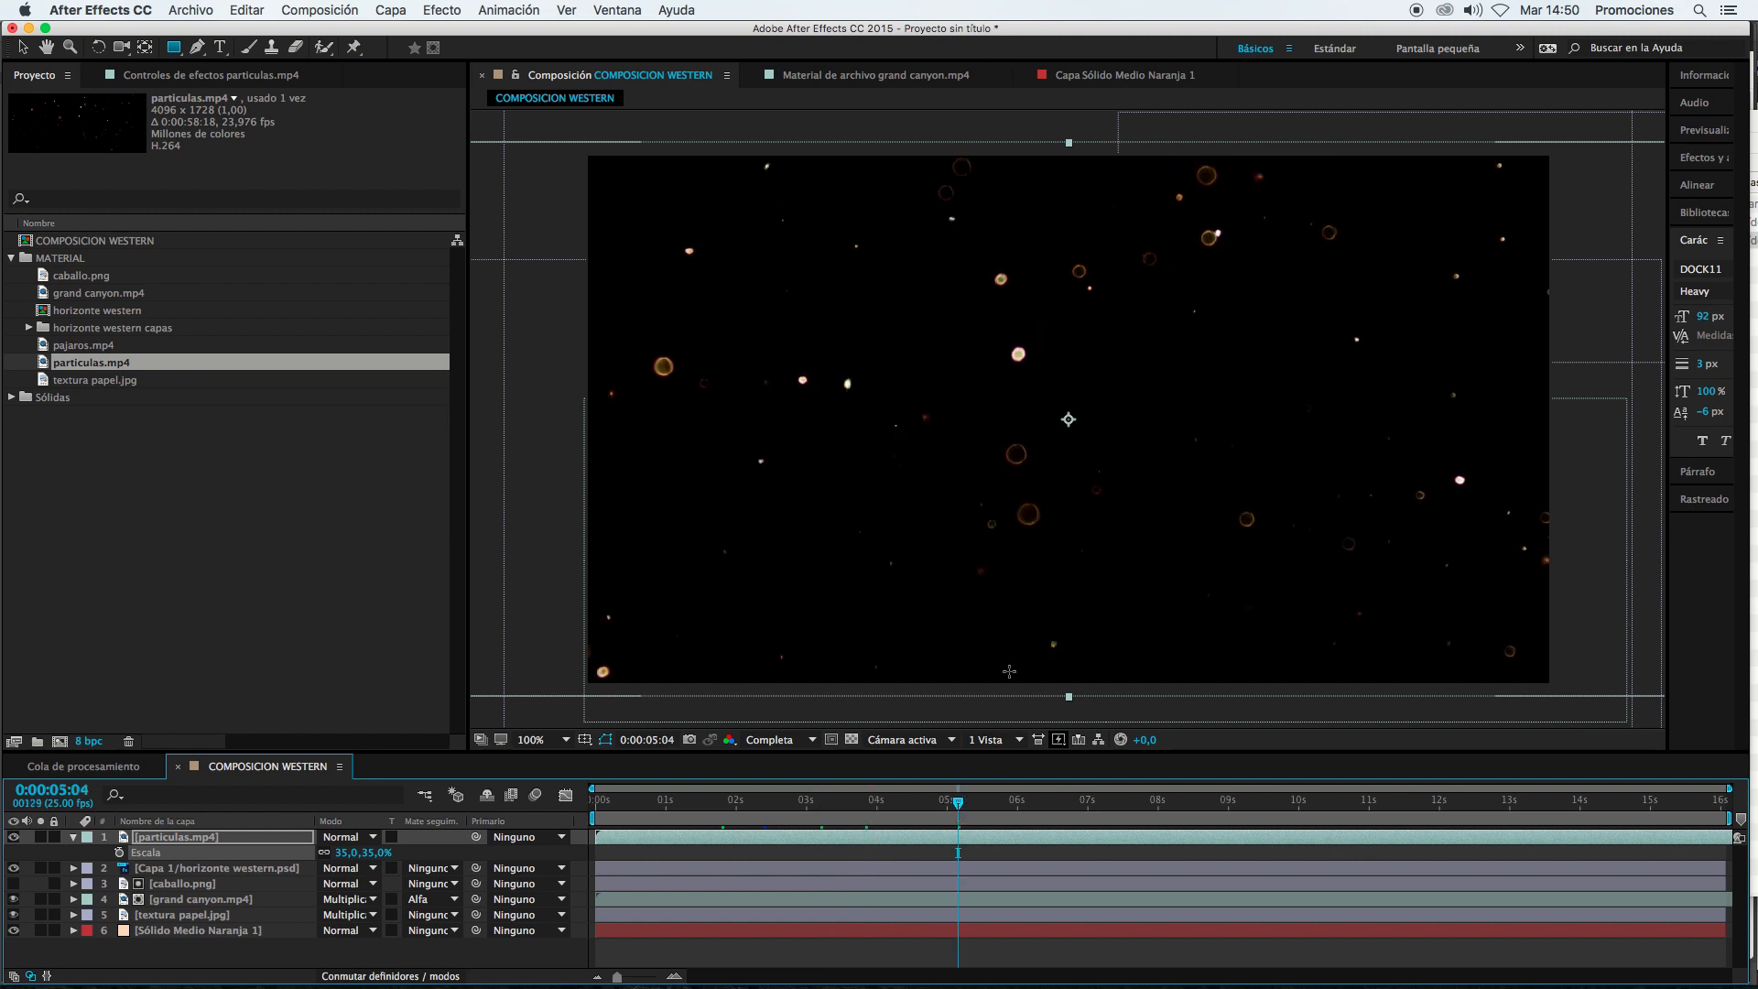
pyautogui.click(1071, 804)
pyautogui.click(1009, 804)
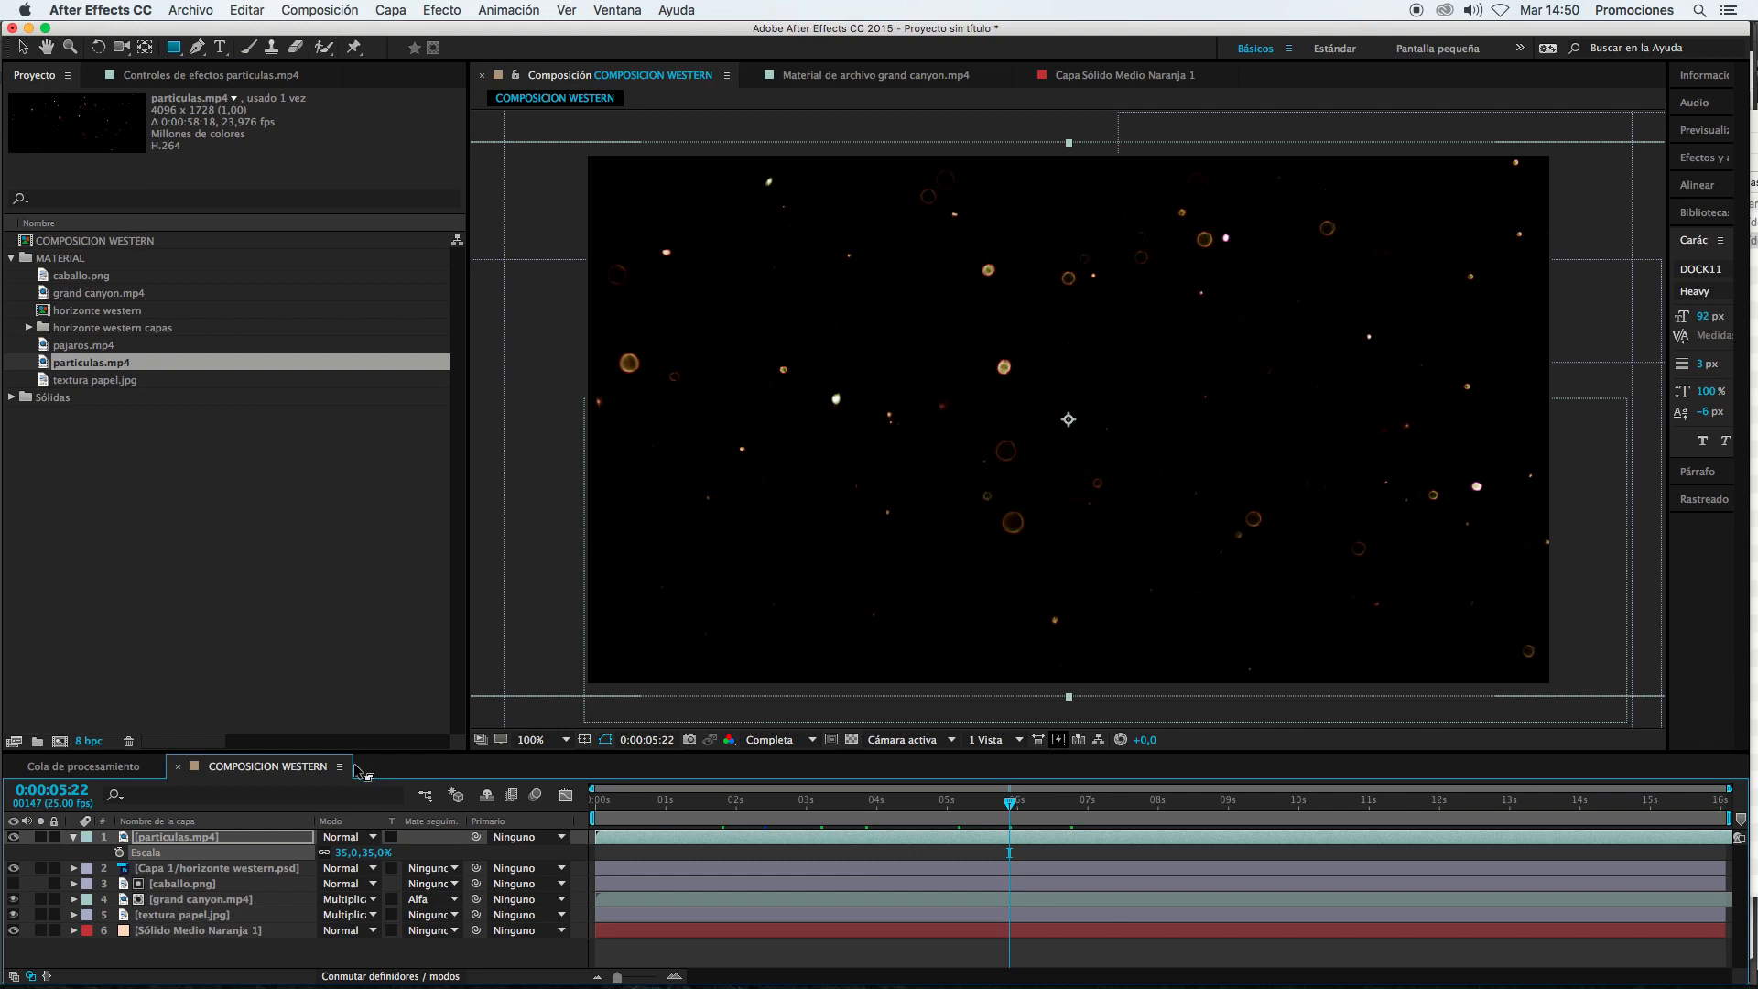
# Step: Compare the Añadir and Pantalla blending modes on particulas.mp4 and settle on Pantalla
pyautogui.click(359, 837)
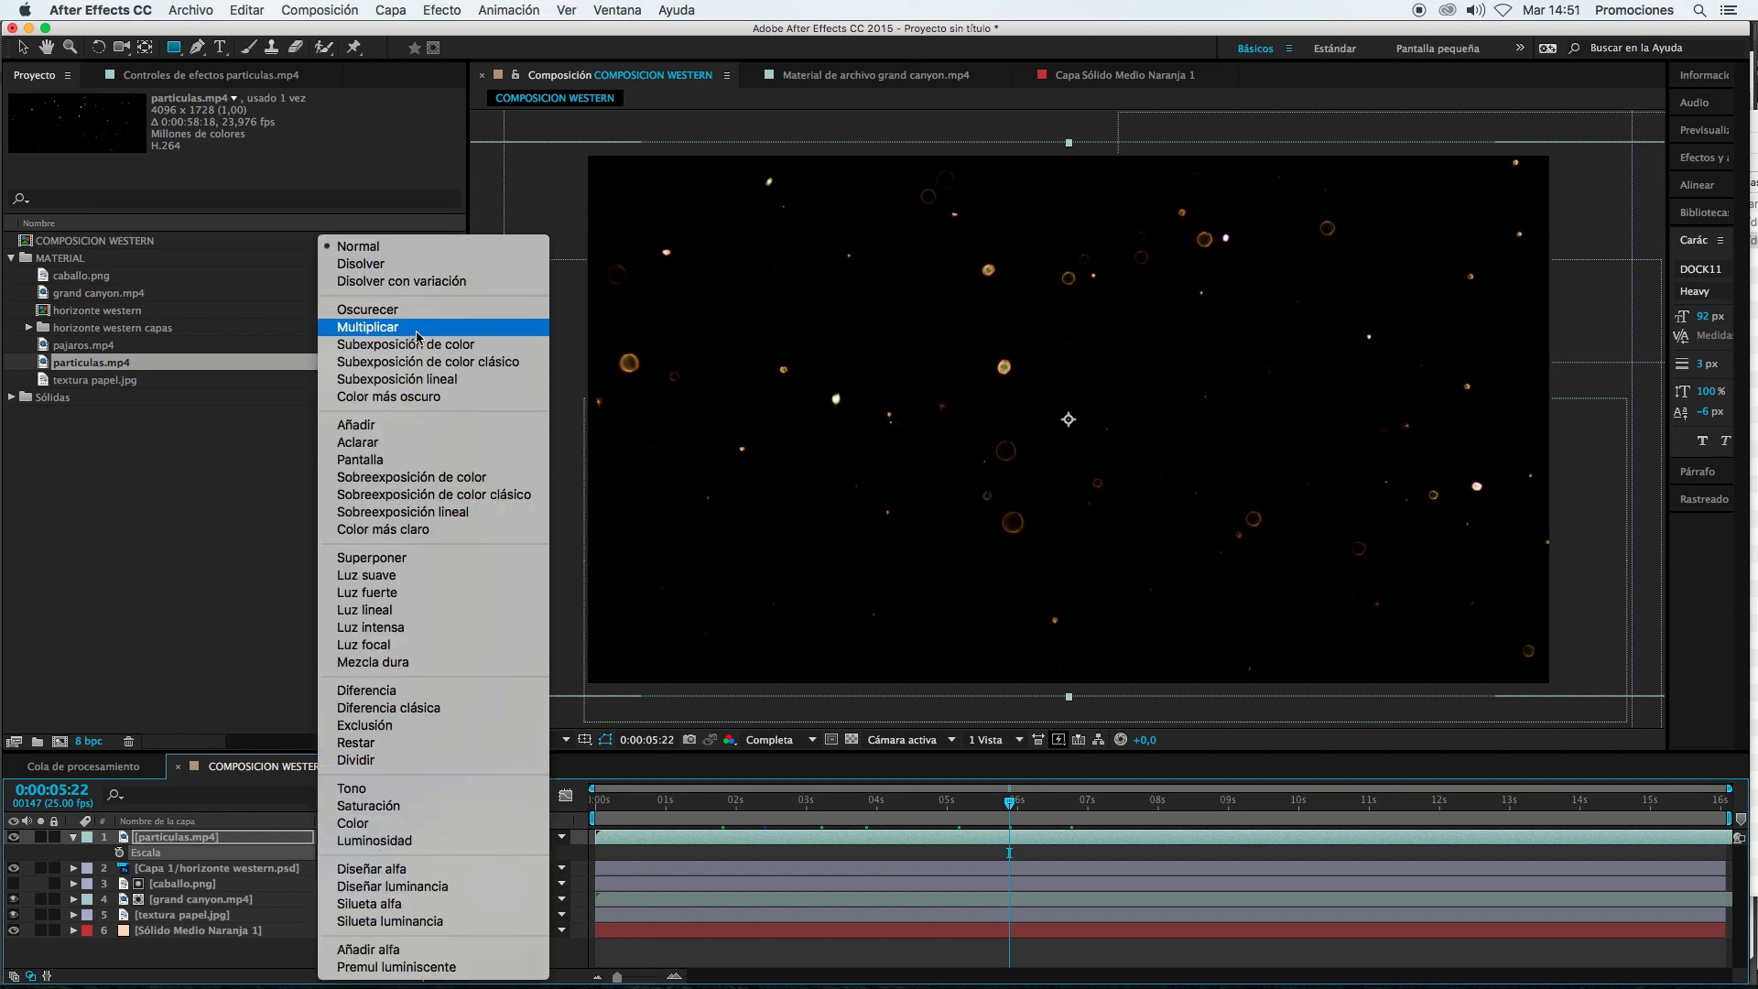
pyautogui.click(434, 427)
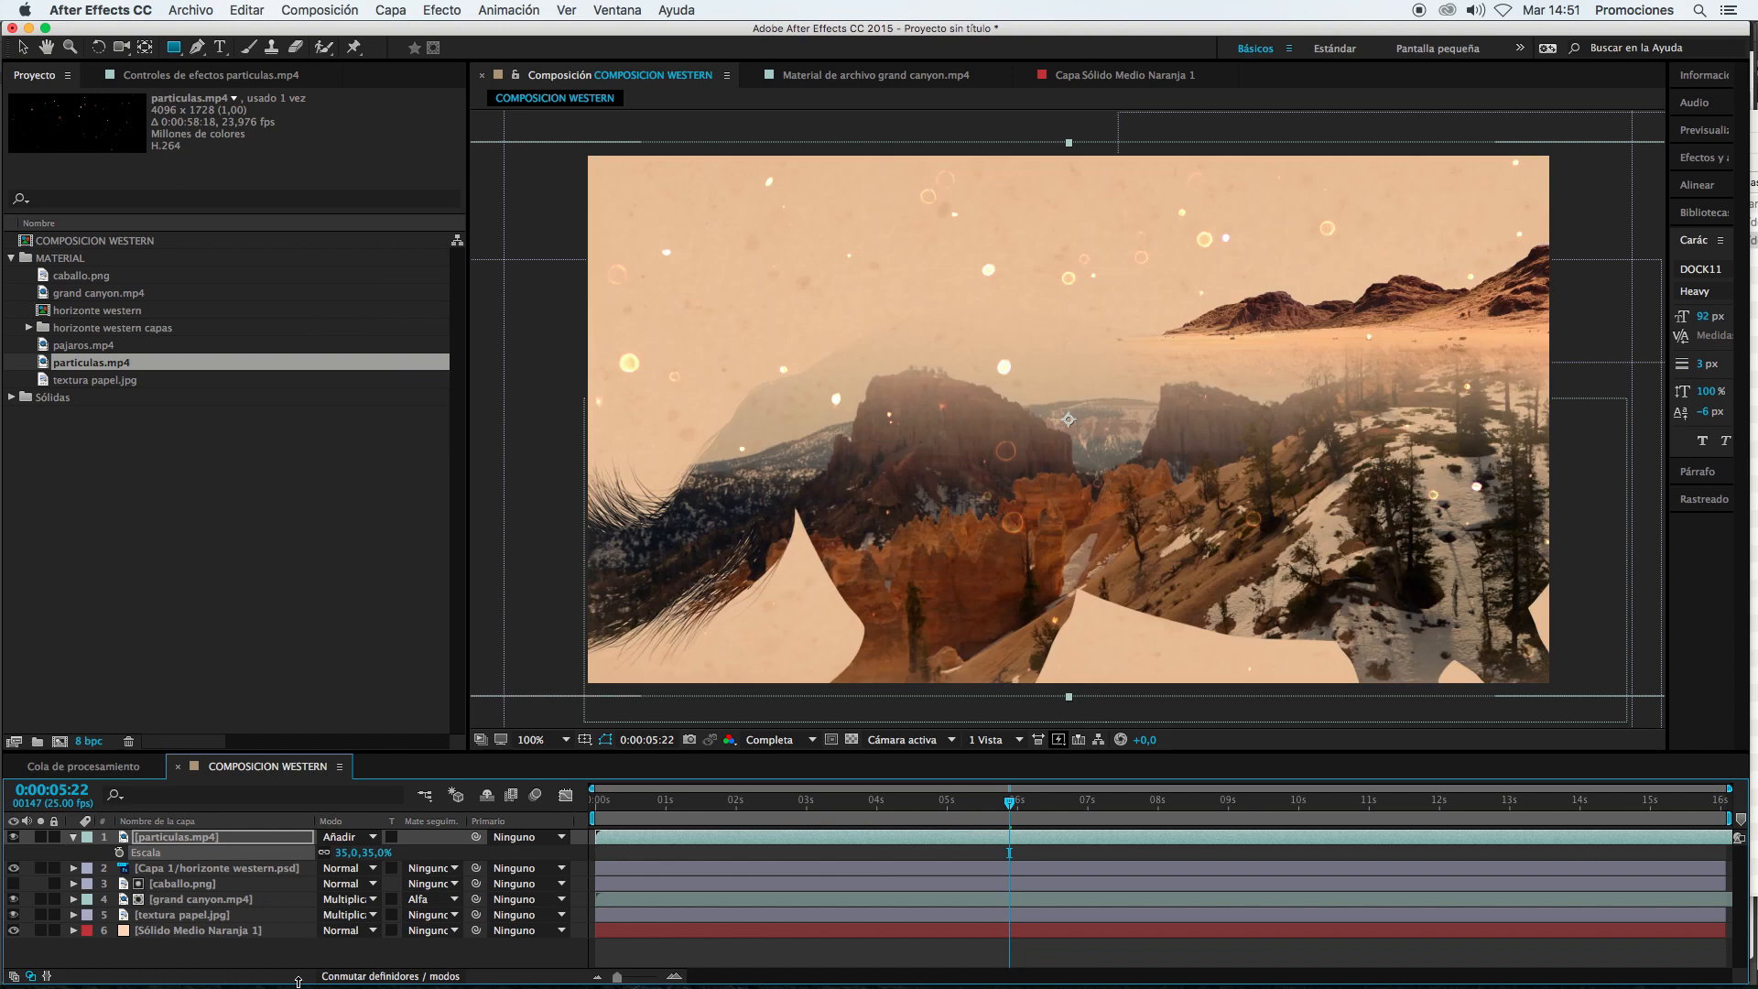
pyautogui.click(353, 832)
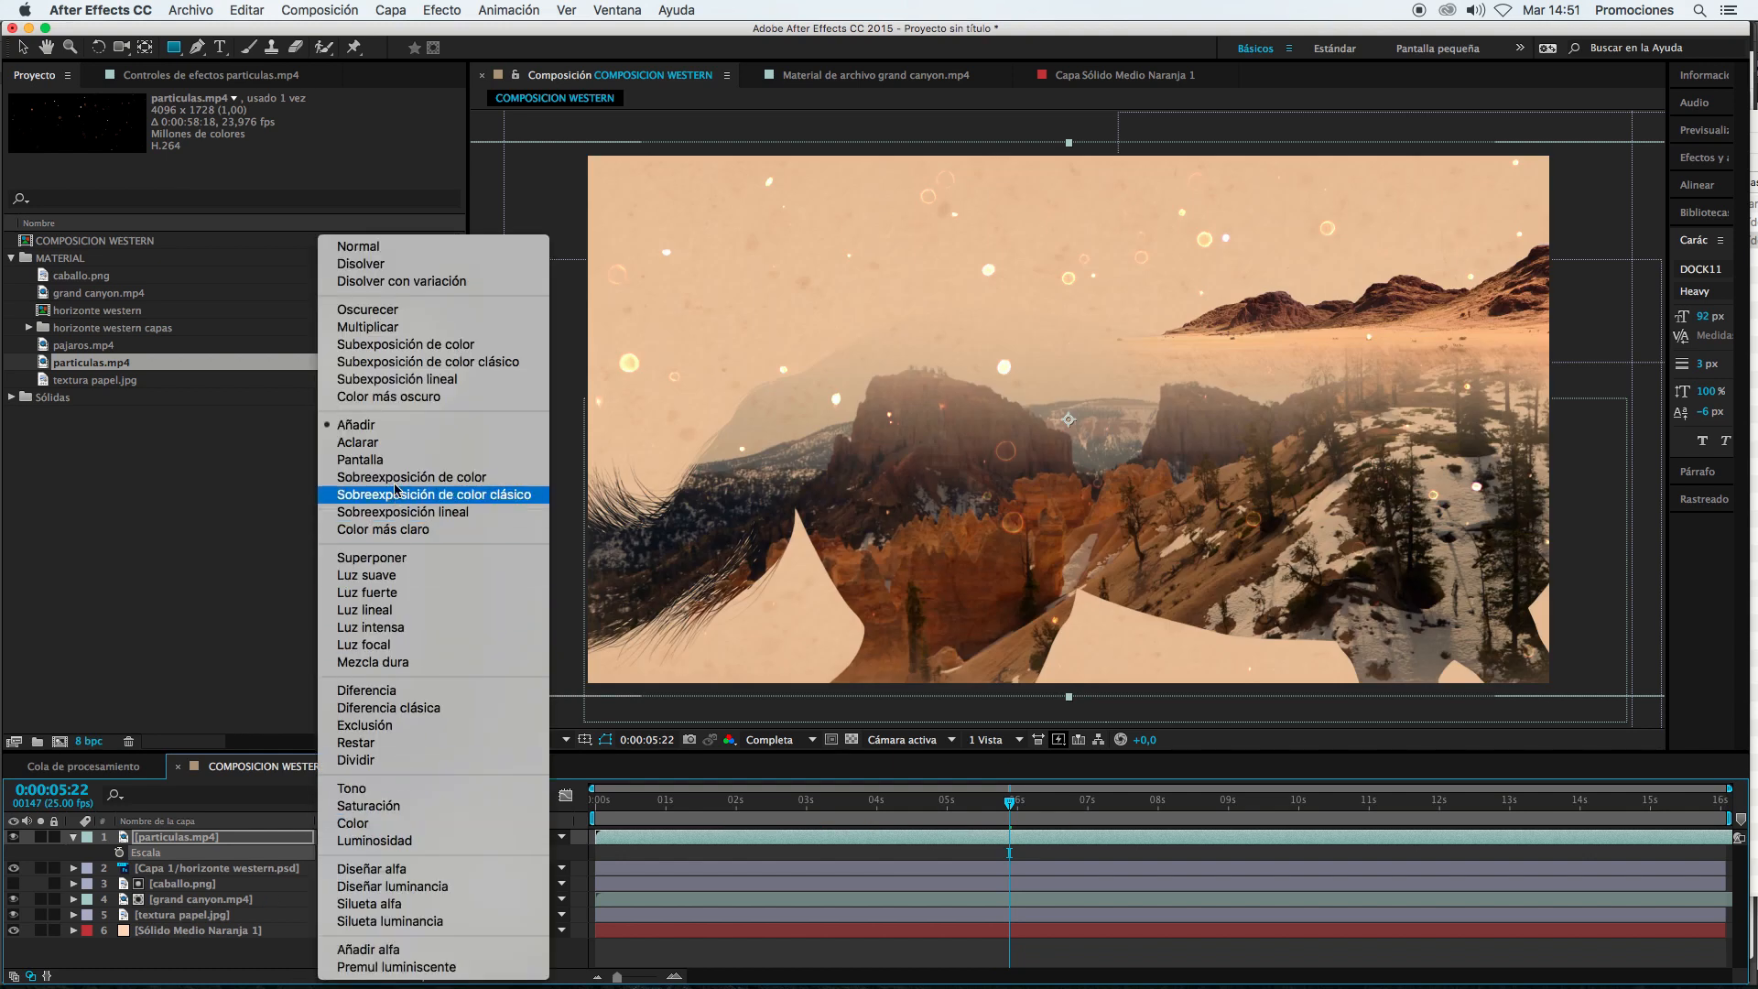
pyautogui.click(385, 474)
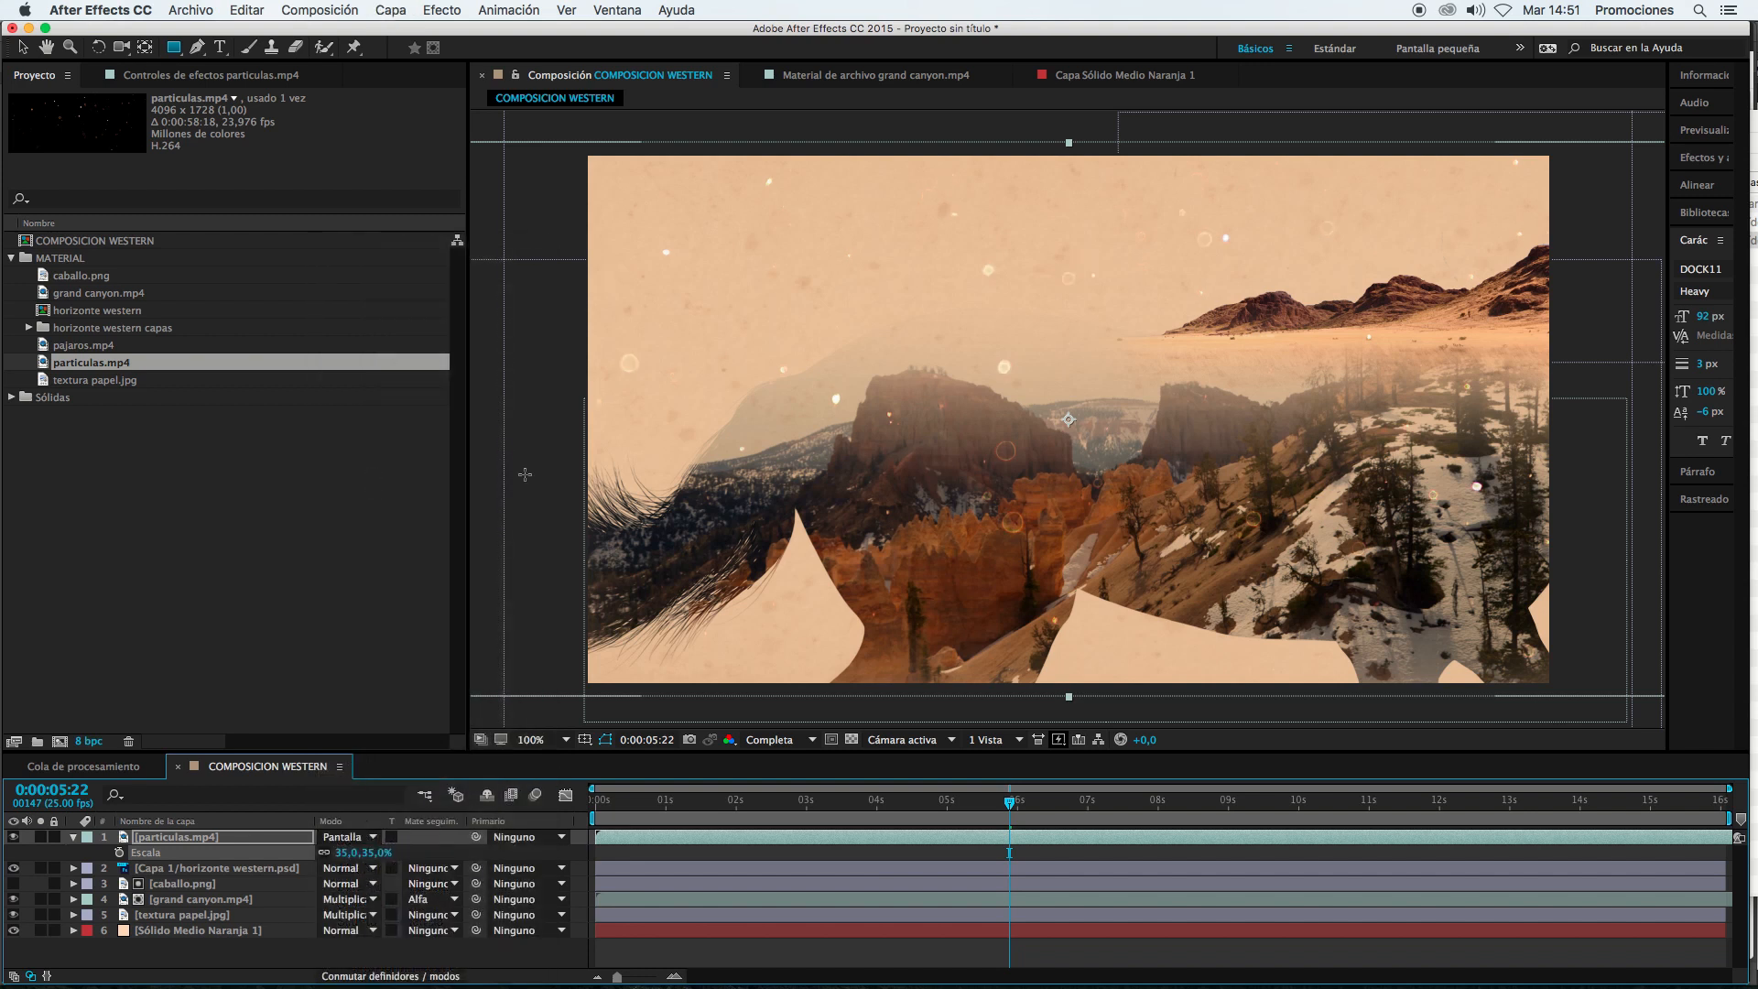
pyautogui.click(375, 847)
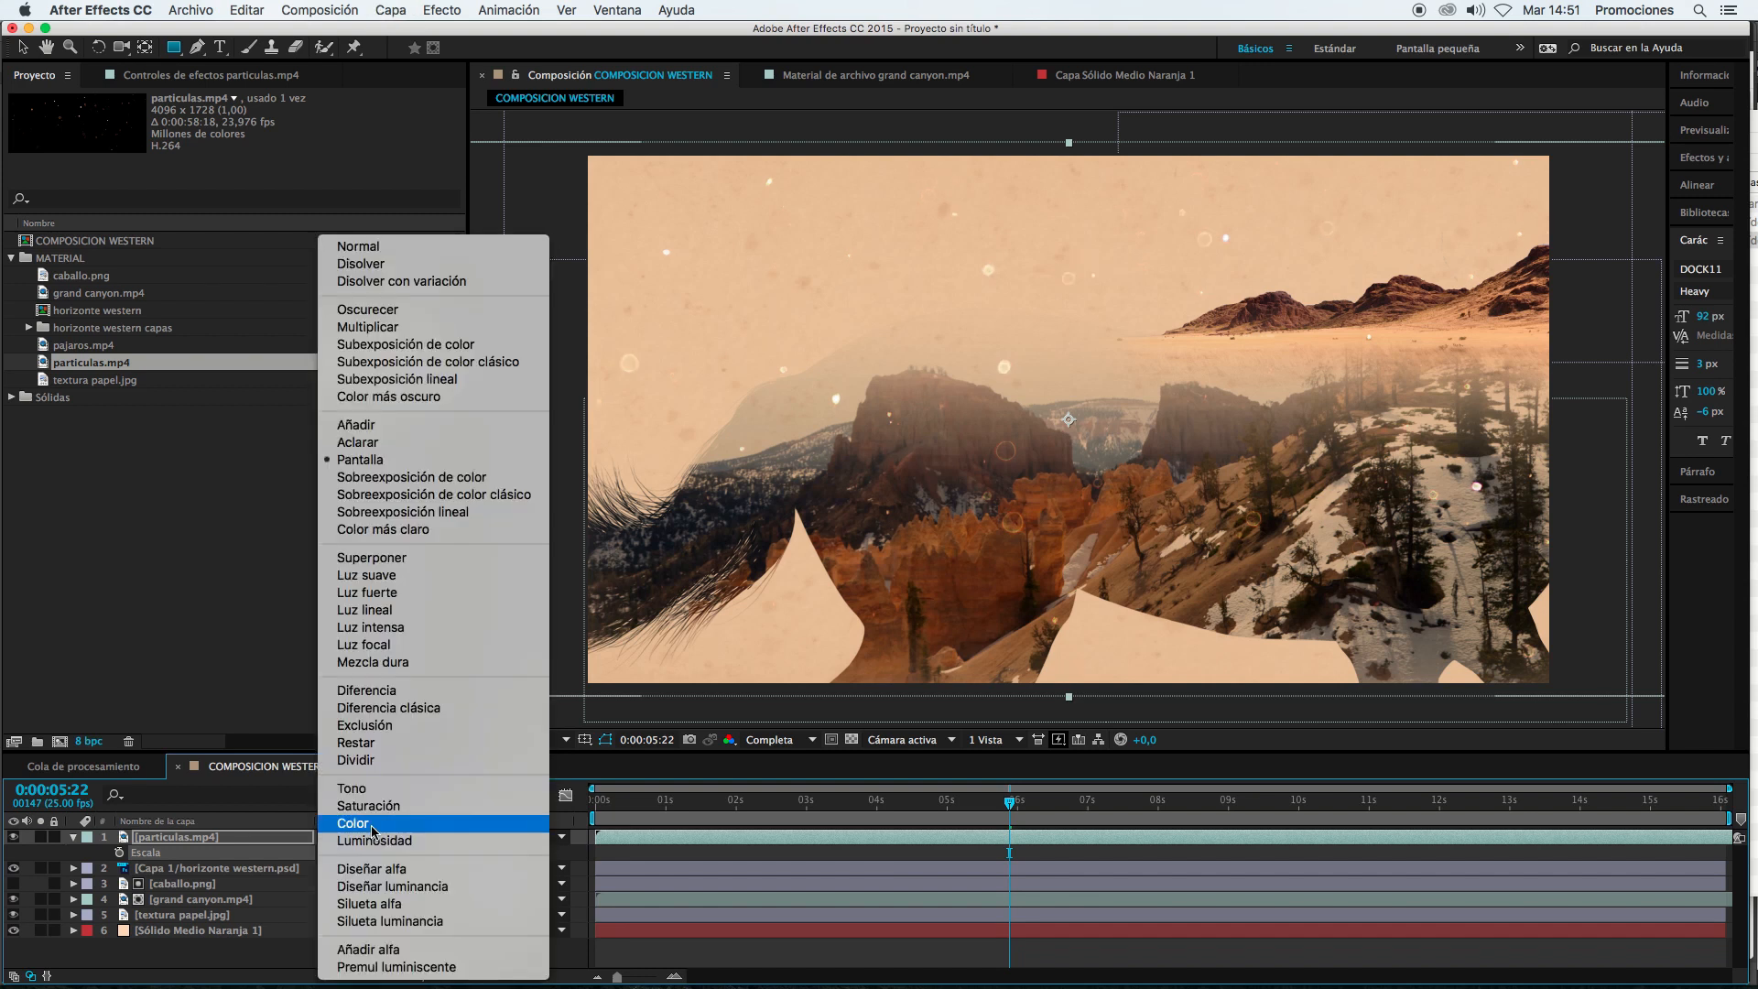
pyautogui.click(384, 427)
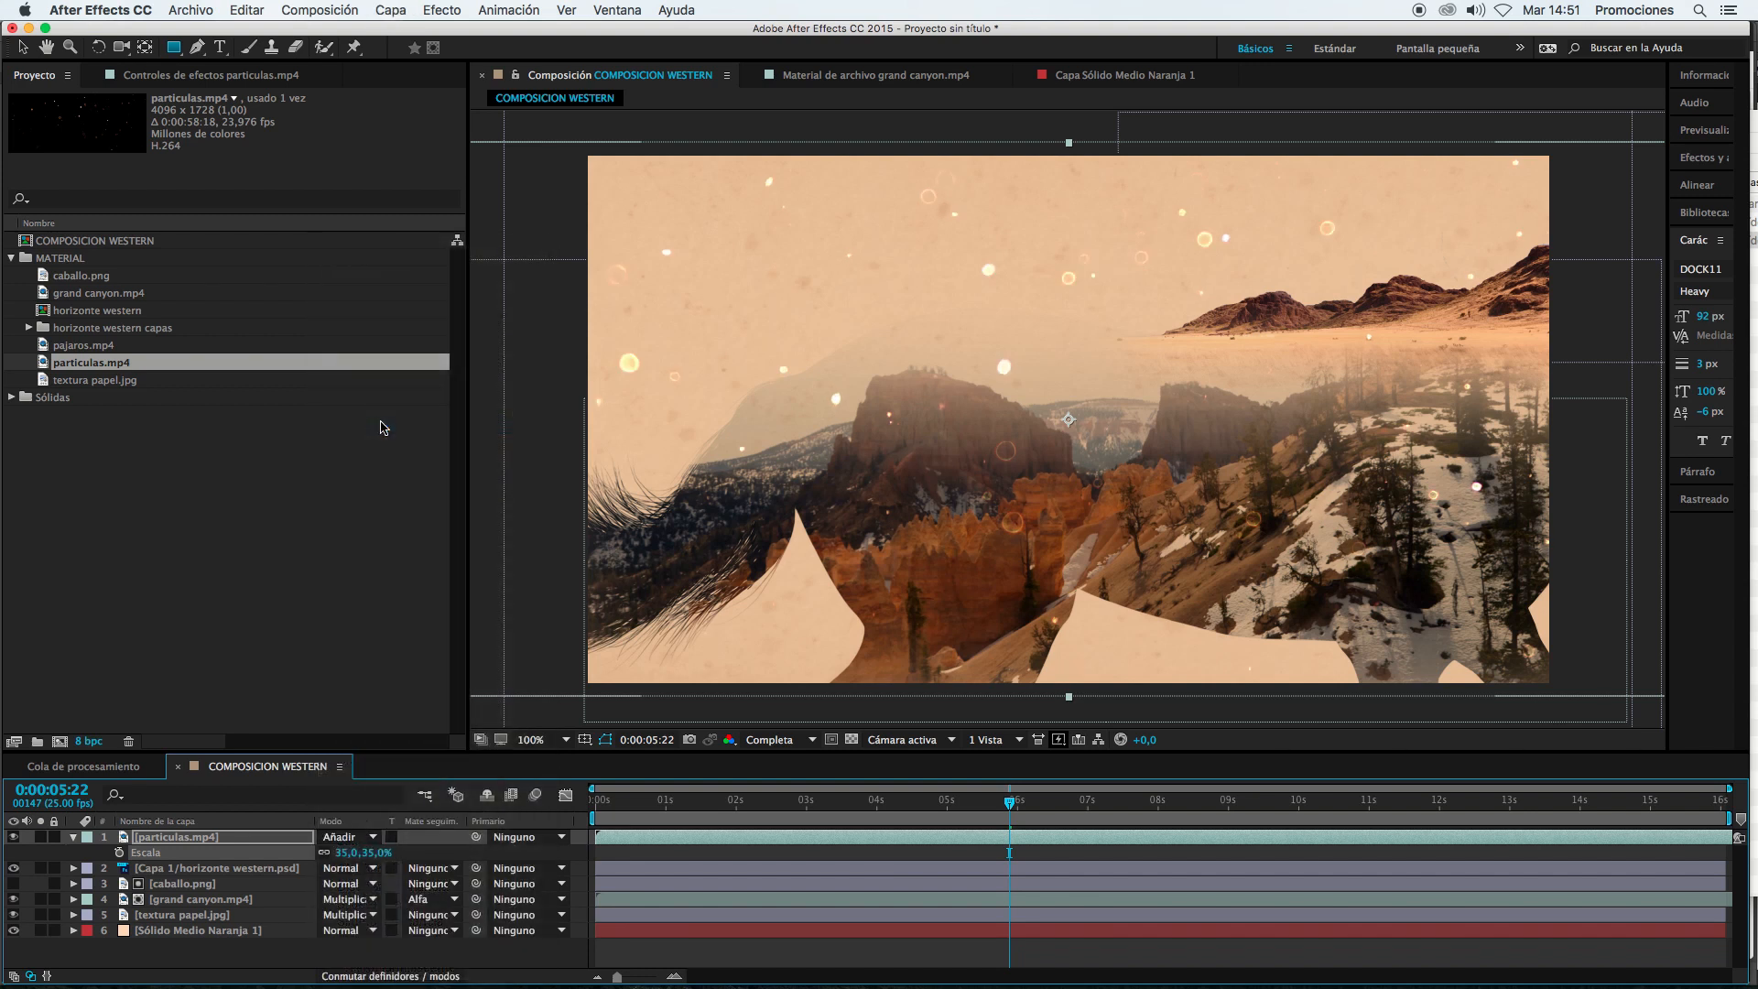
pyautogui.click(337, 835)
pyautogui.click(359, 463)
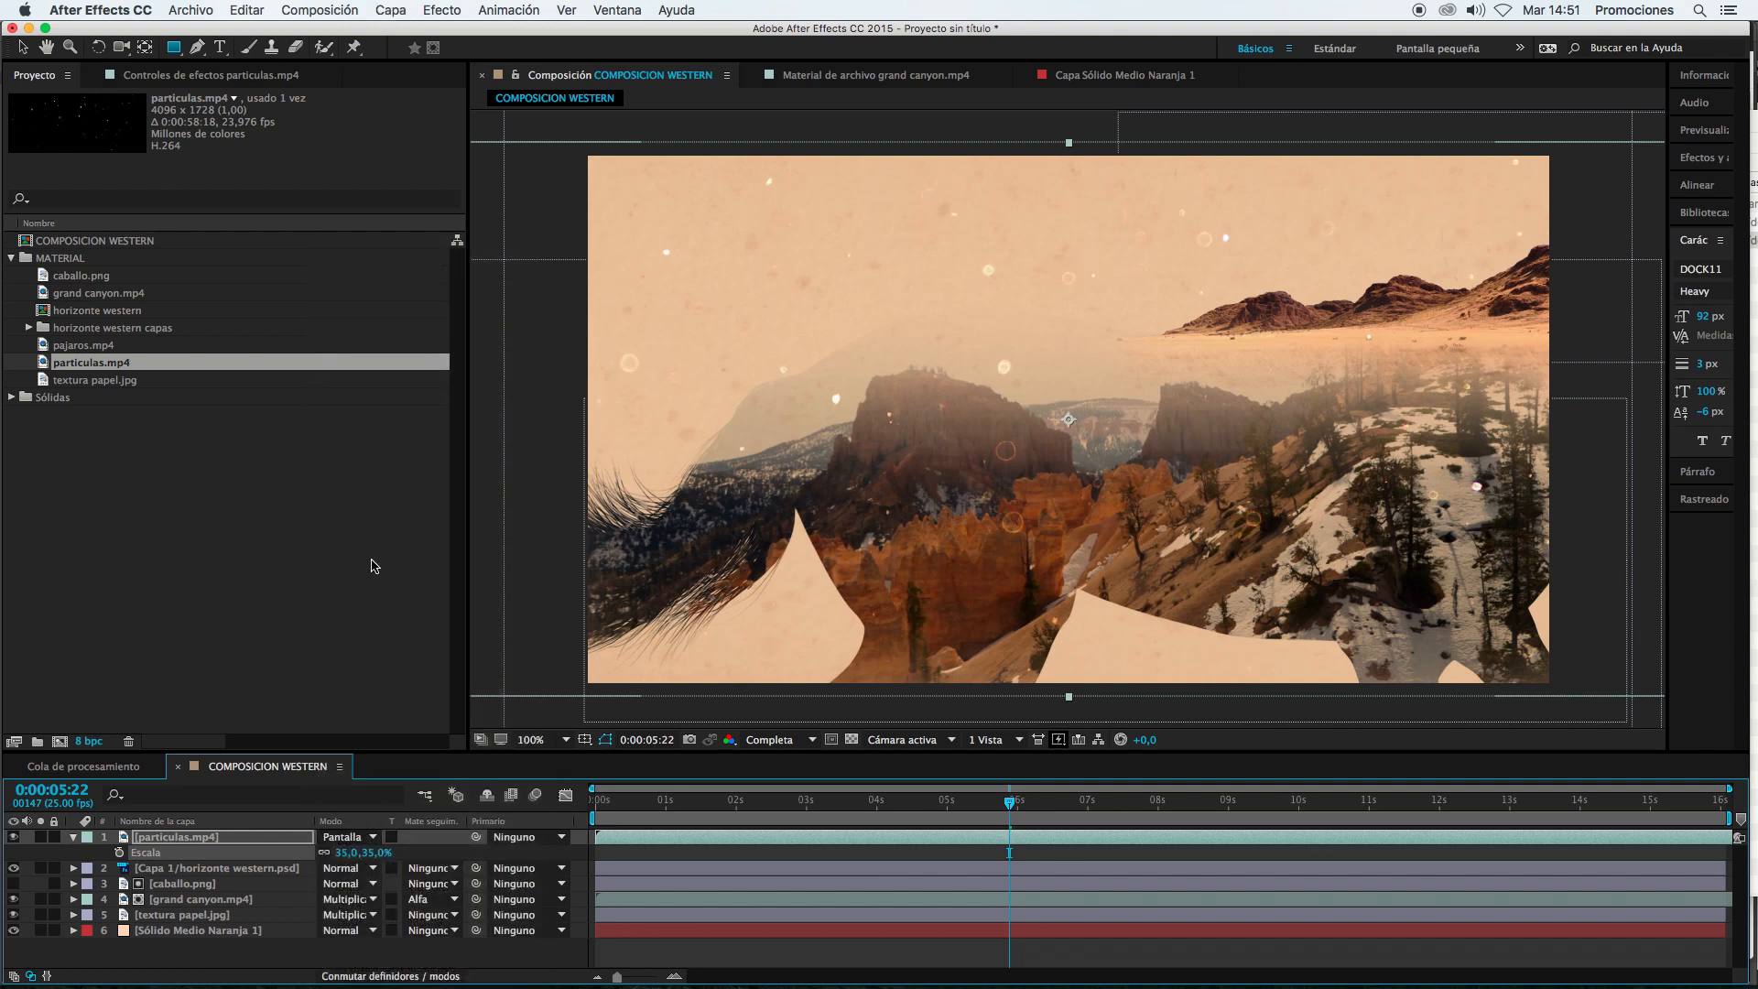
# Step: Lower the opacity of particulas.mp4 to 70% and collapse the layer's properties
pyautogui.press('t')
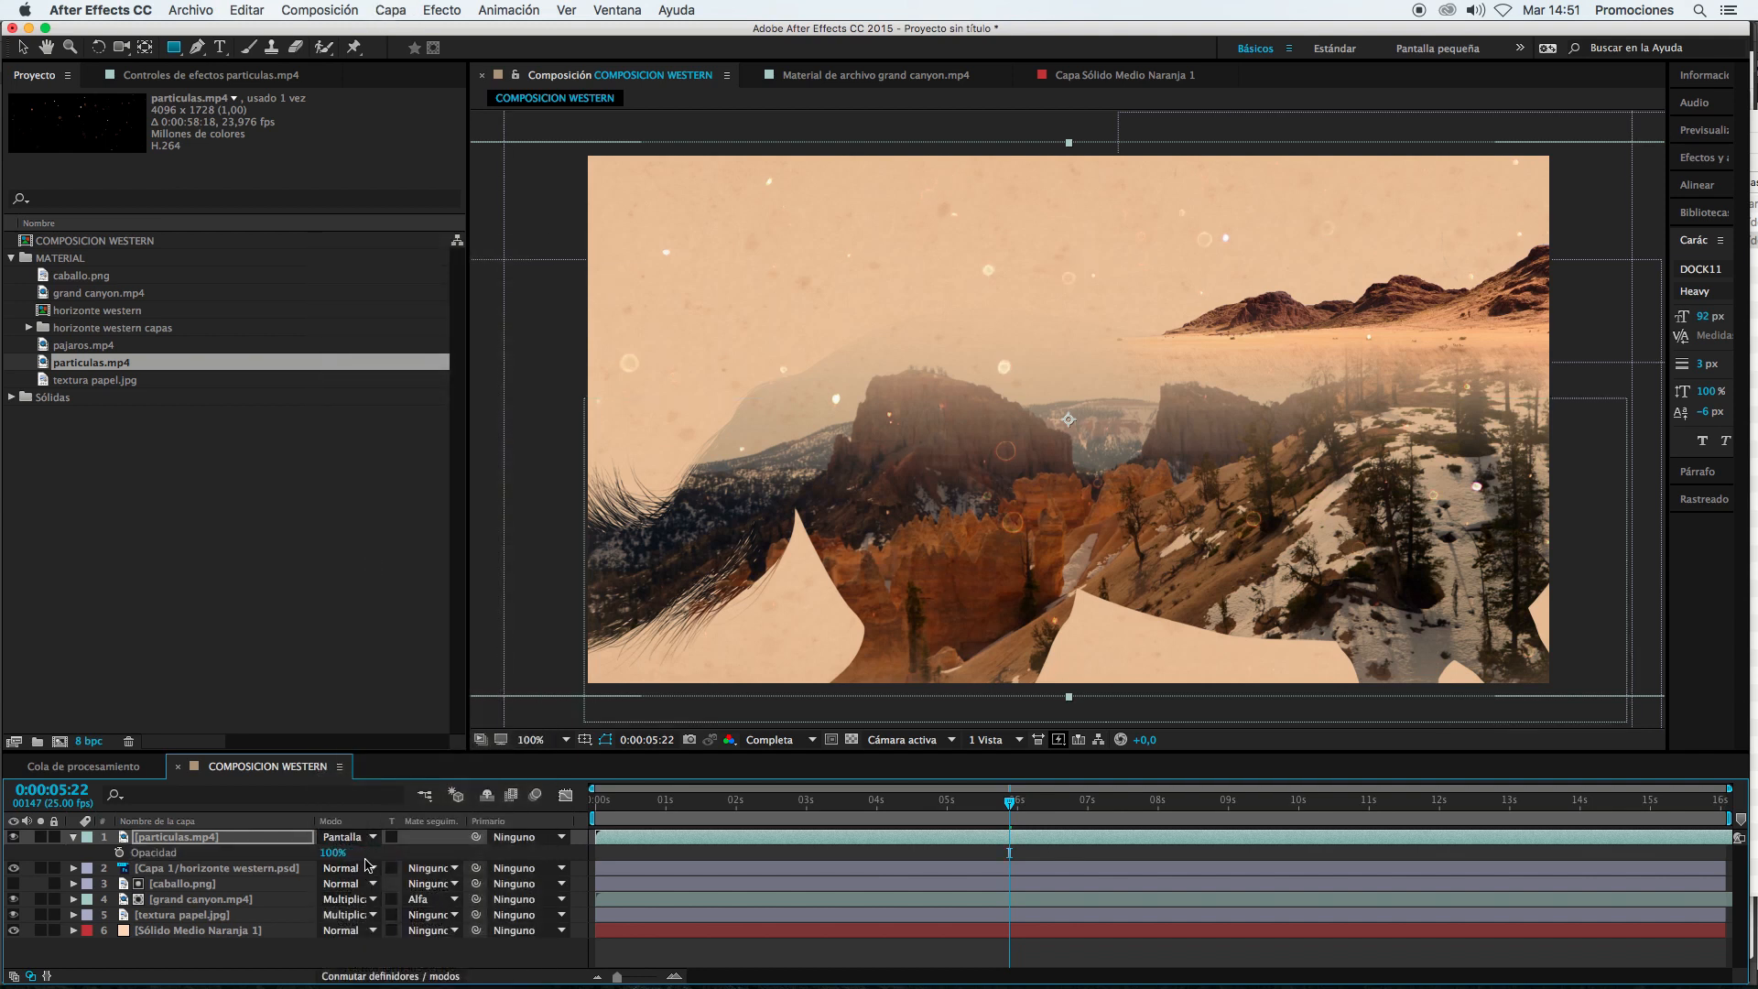
pyautogui.click(336, 854)
pyautogui.write('80')
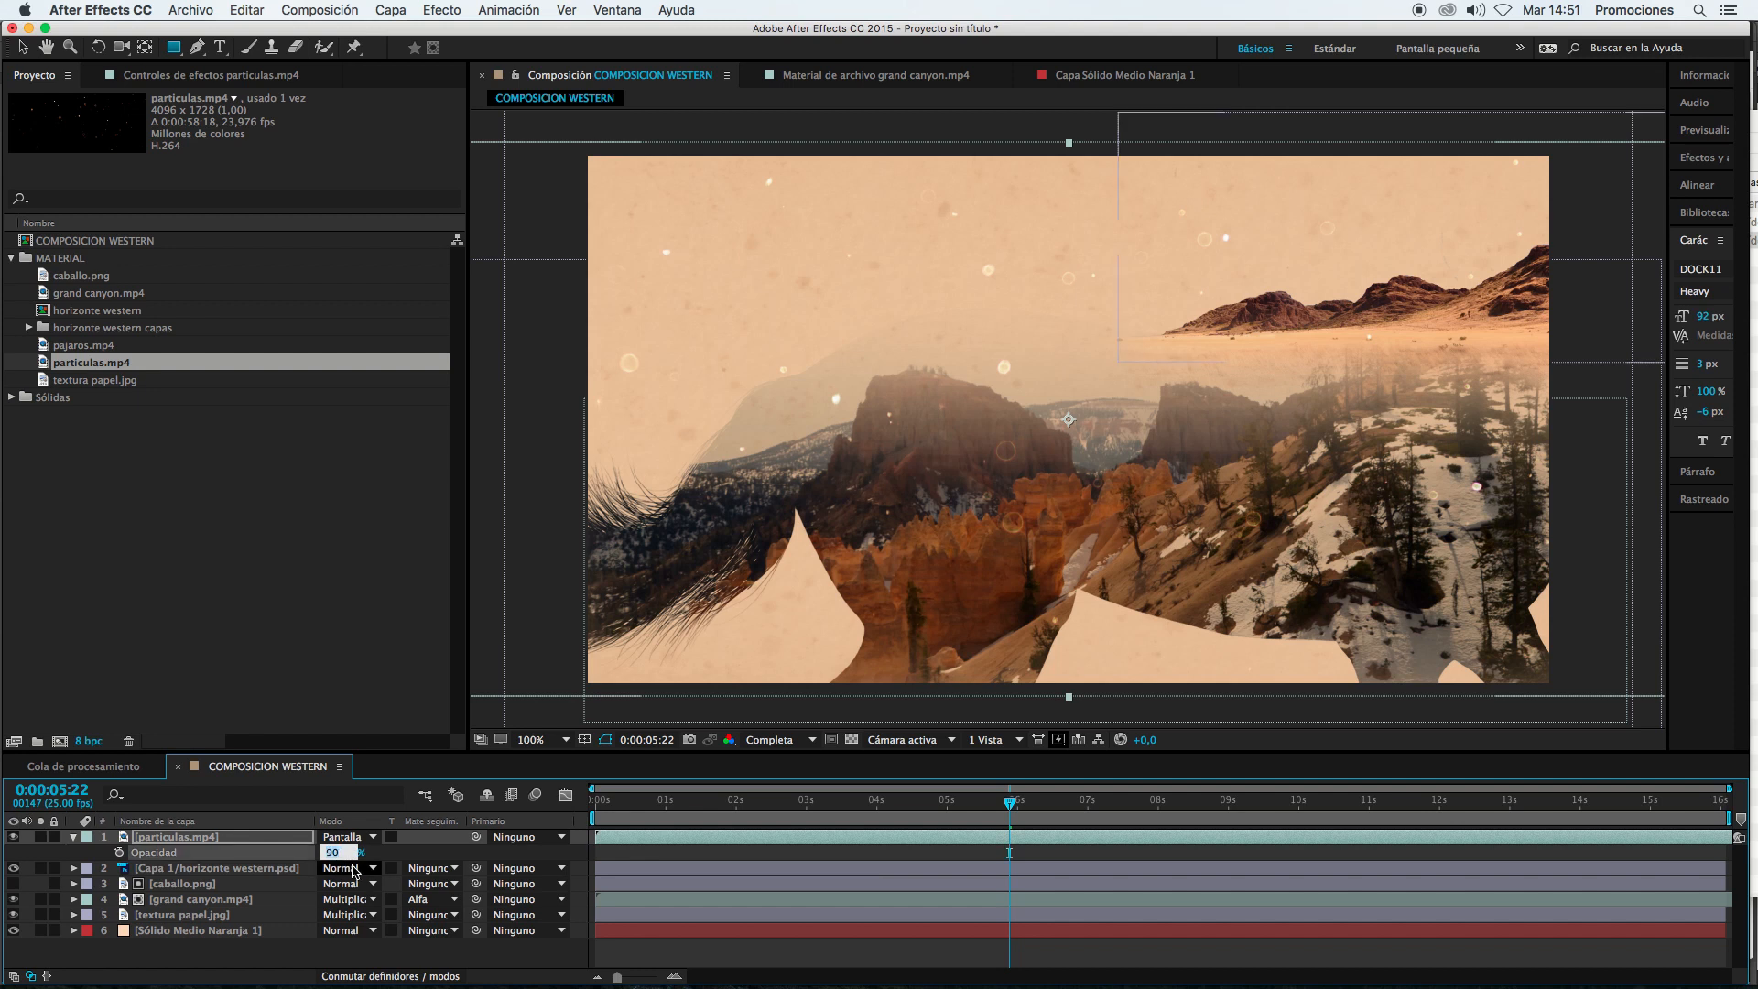
pyautogui.hotkey('shift', 'Down')
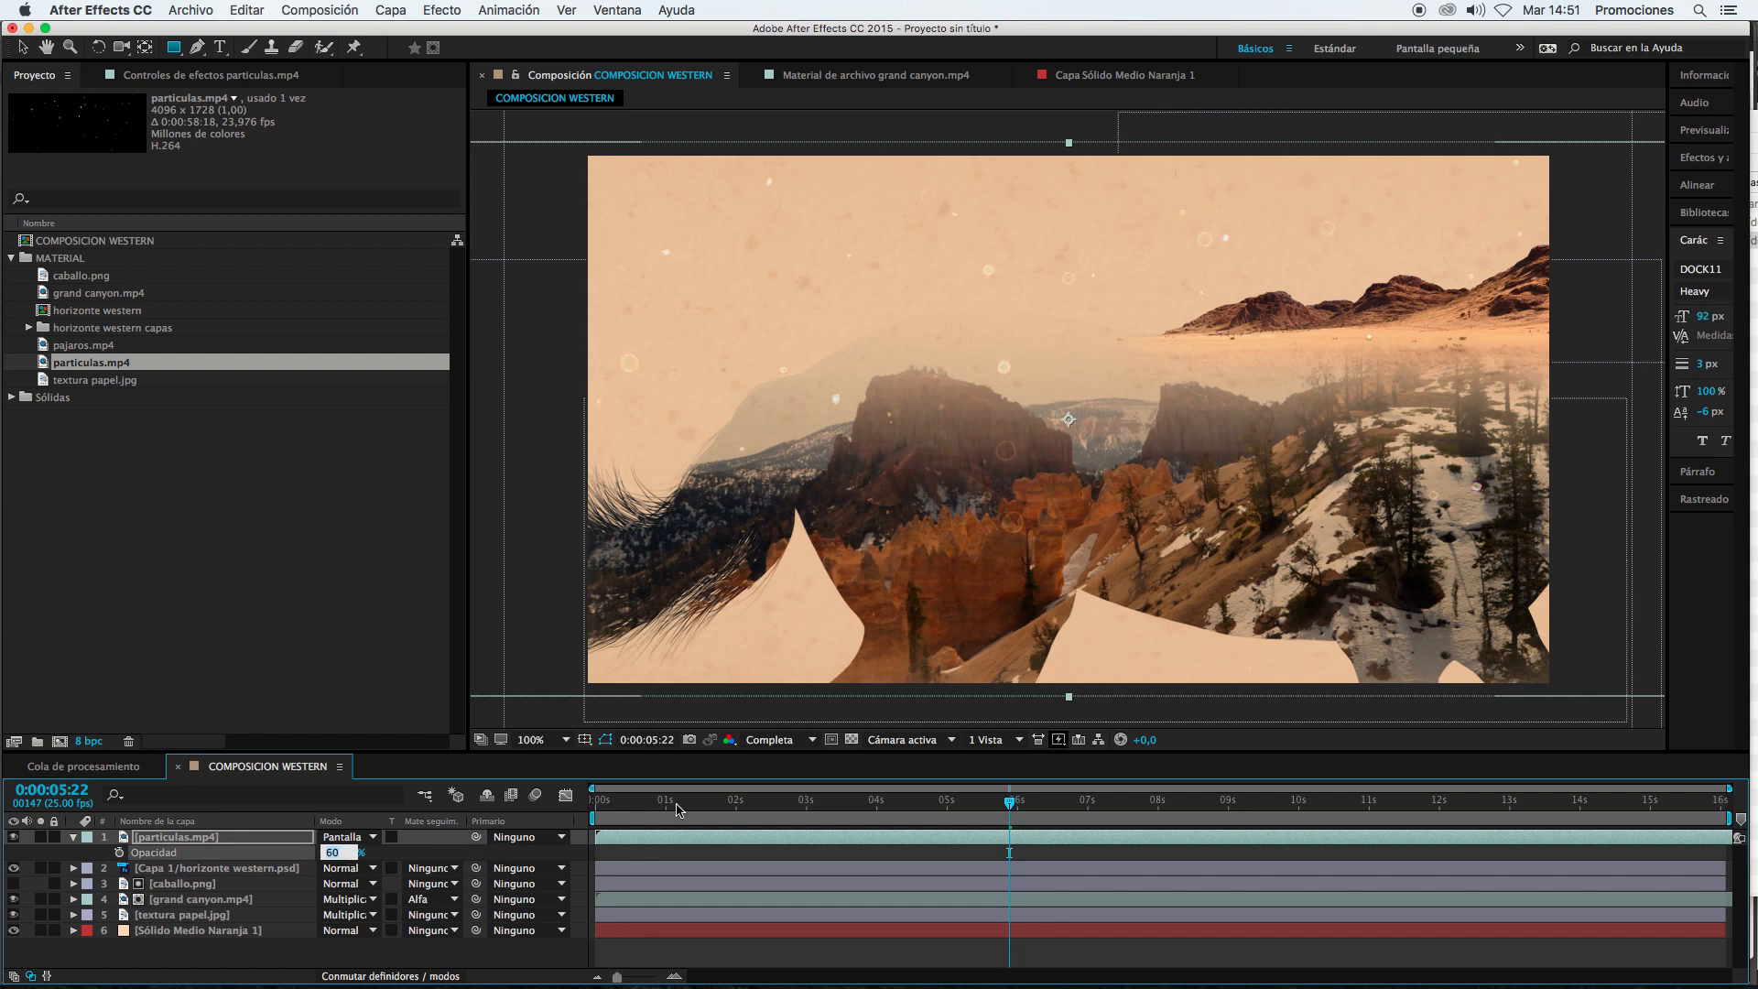
pyautogui.click(613, 854)
pyautogui.click(75, 838)
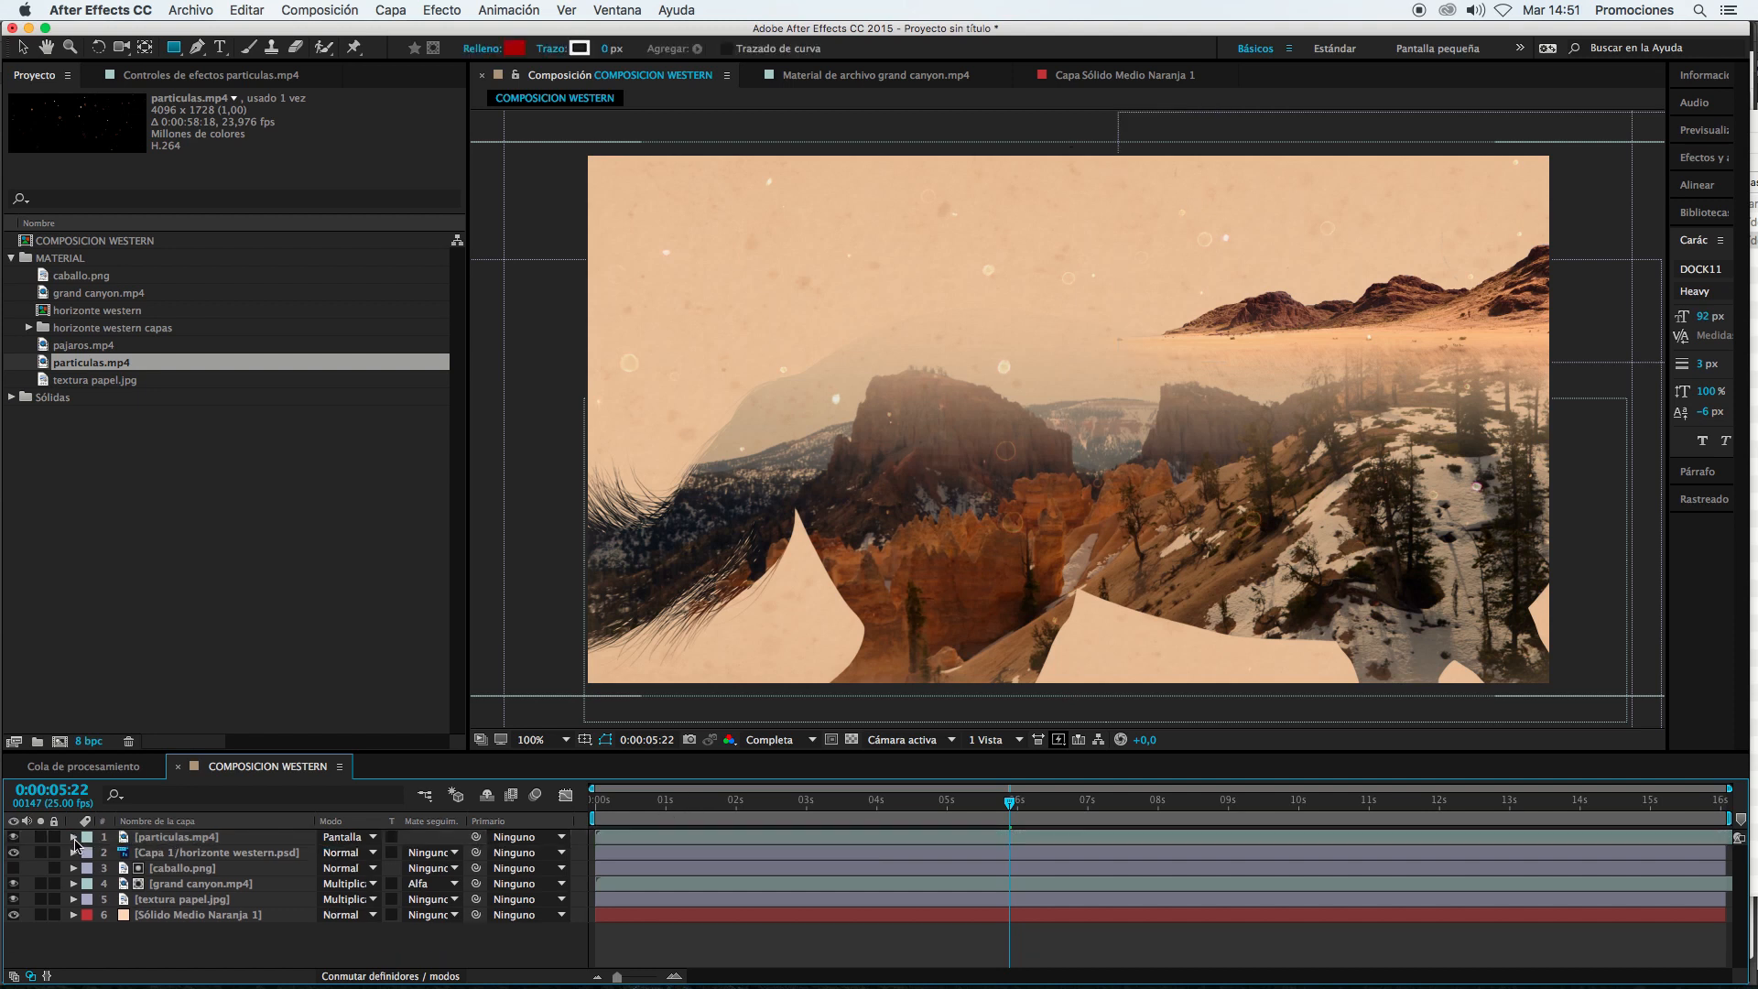
pyautogui.click(75, 837)
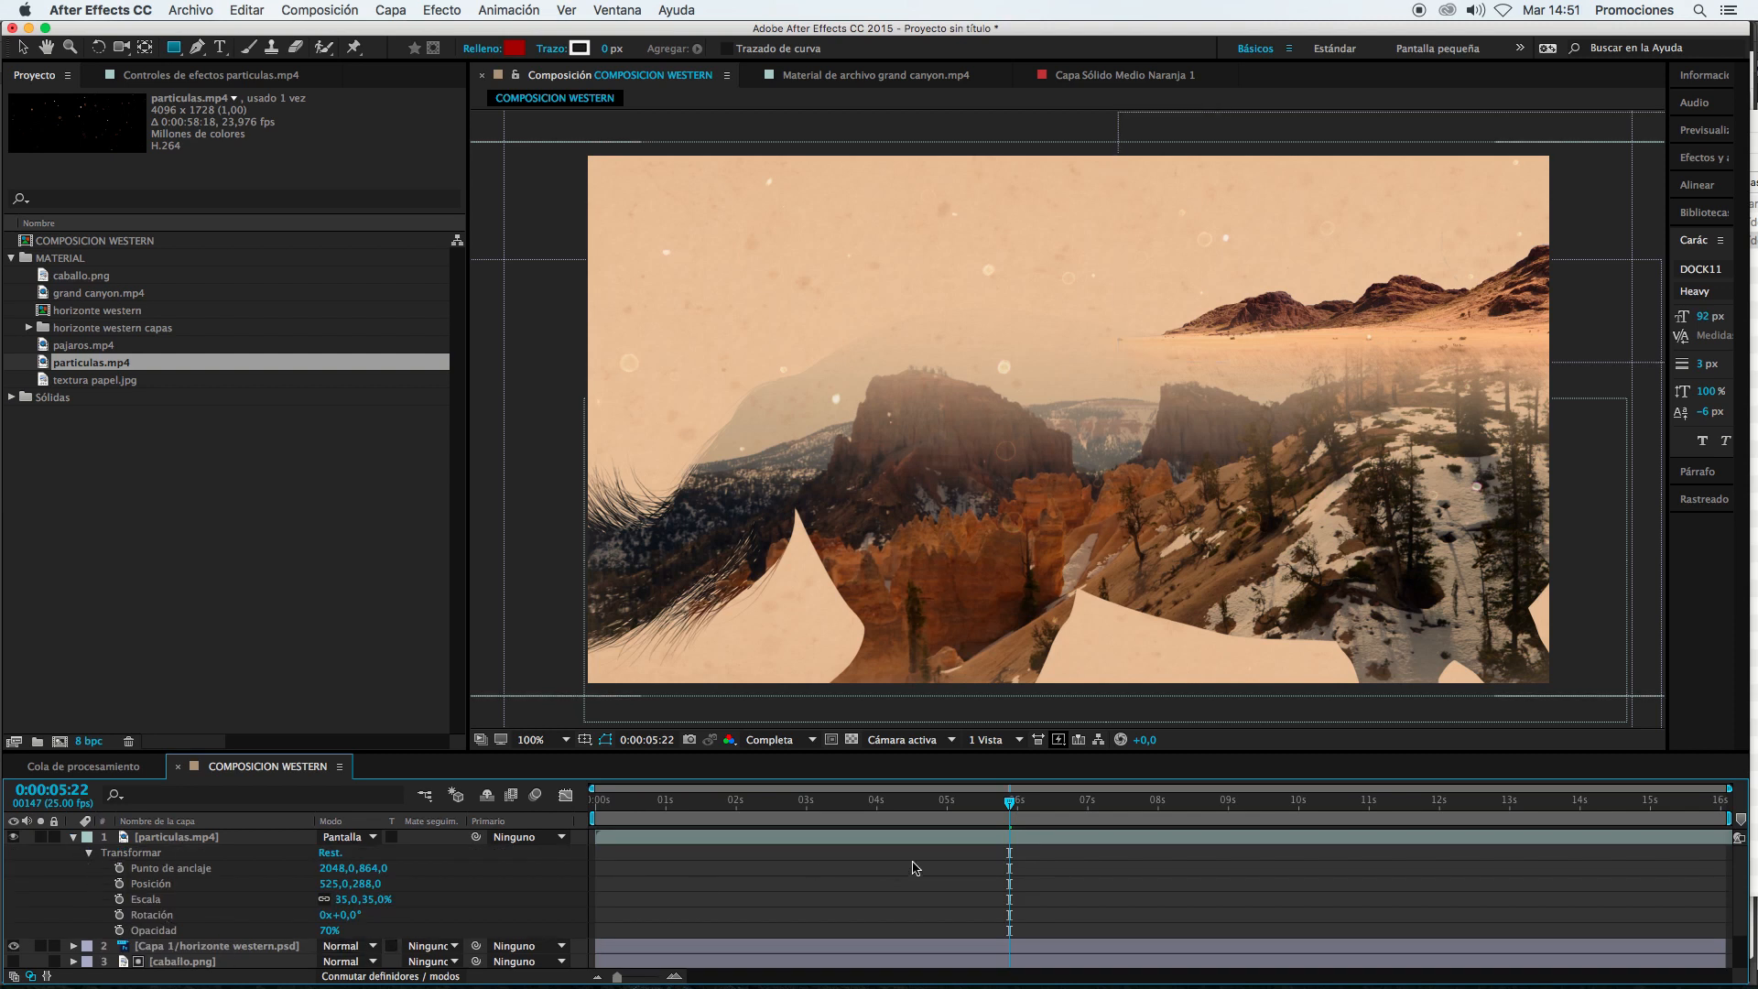
pyautogui.click(72, 838)
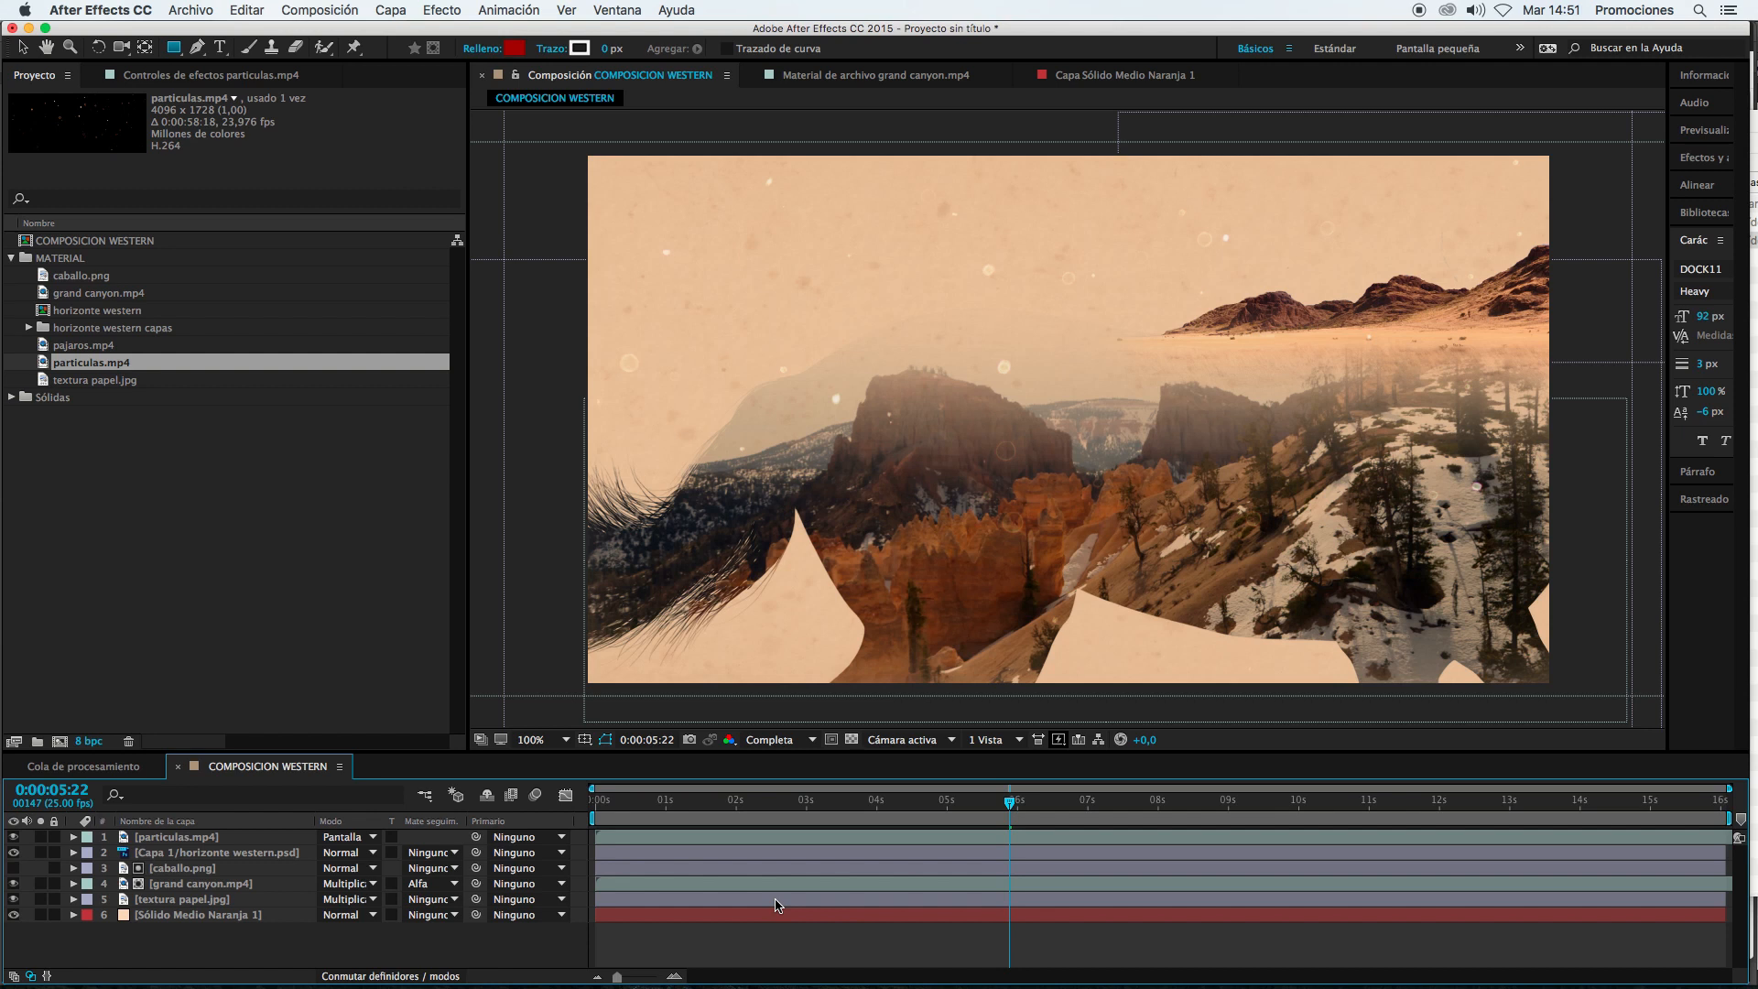
# Step: Compare the composition with the WESTERN_2016_HD_1.mp4 reference preview in Finder and return to After Effects
pyautogui.press('super+Tab')
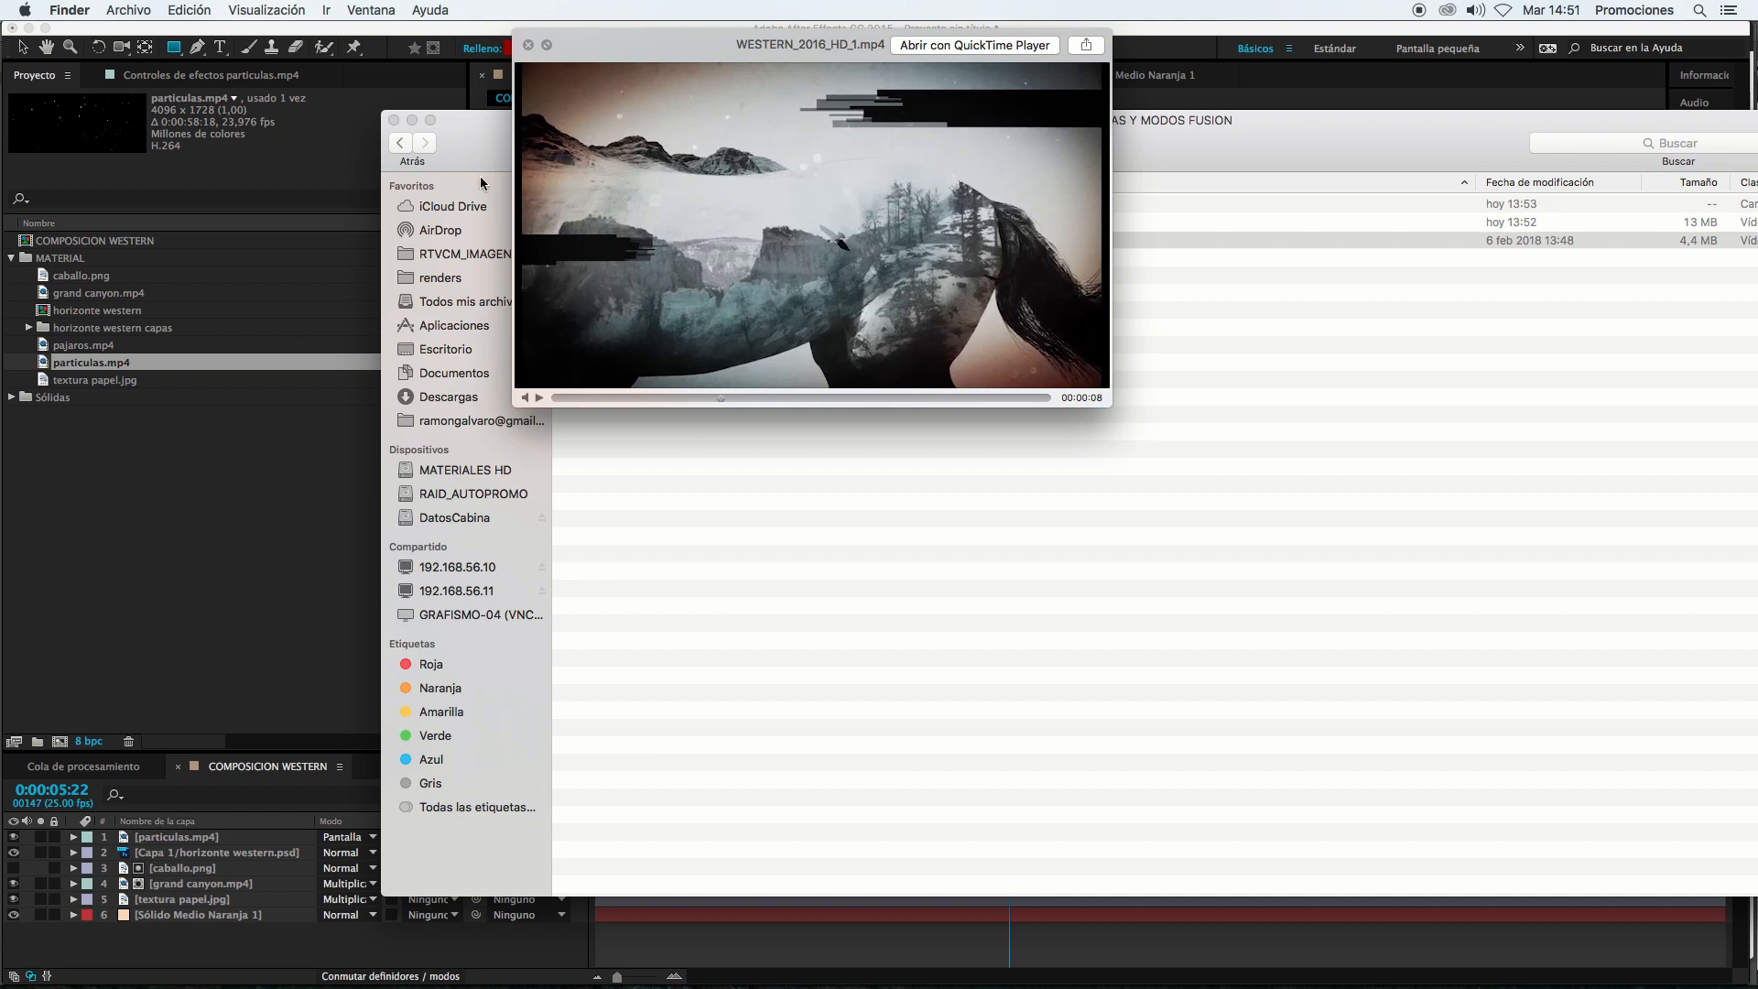
pyautogui.press('super+Tab')
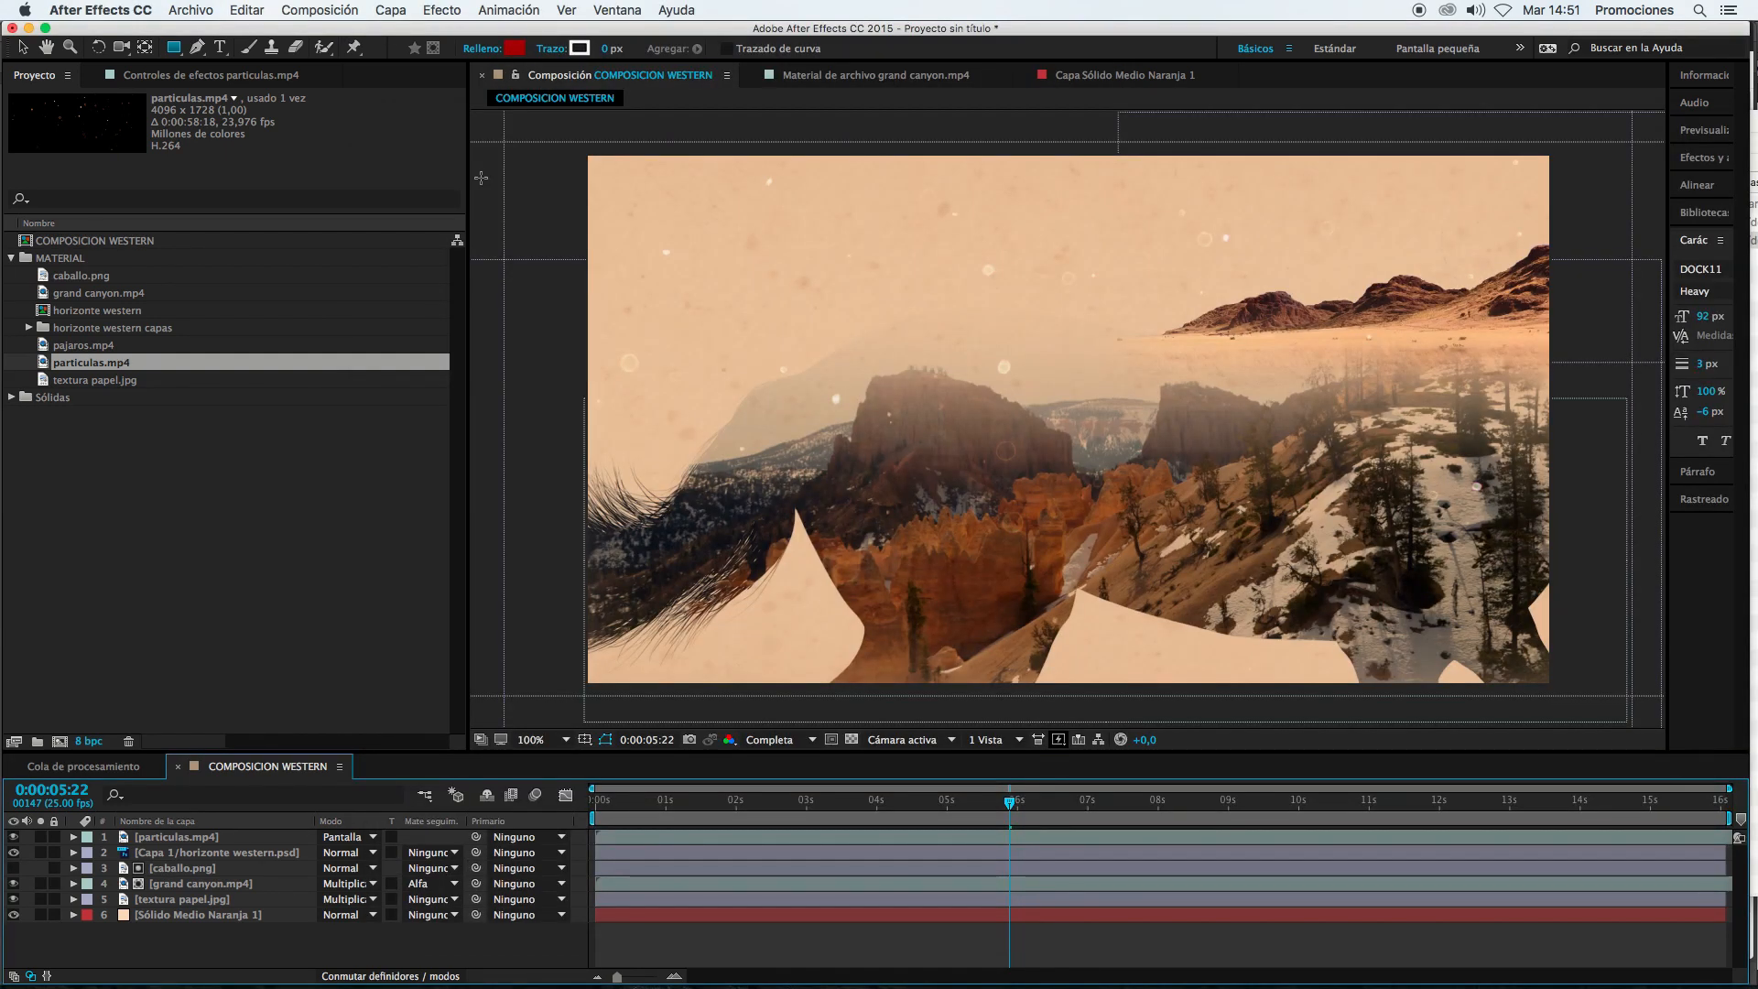
pyautogui.press('super+Tab')
pyautogui.press('super+Tab')
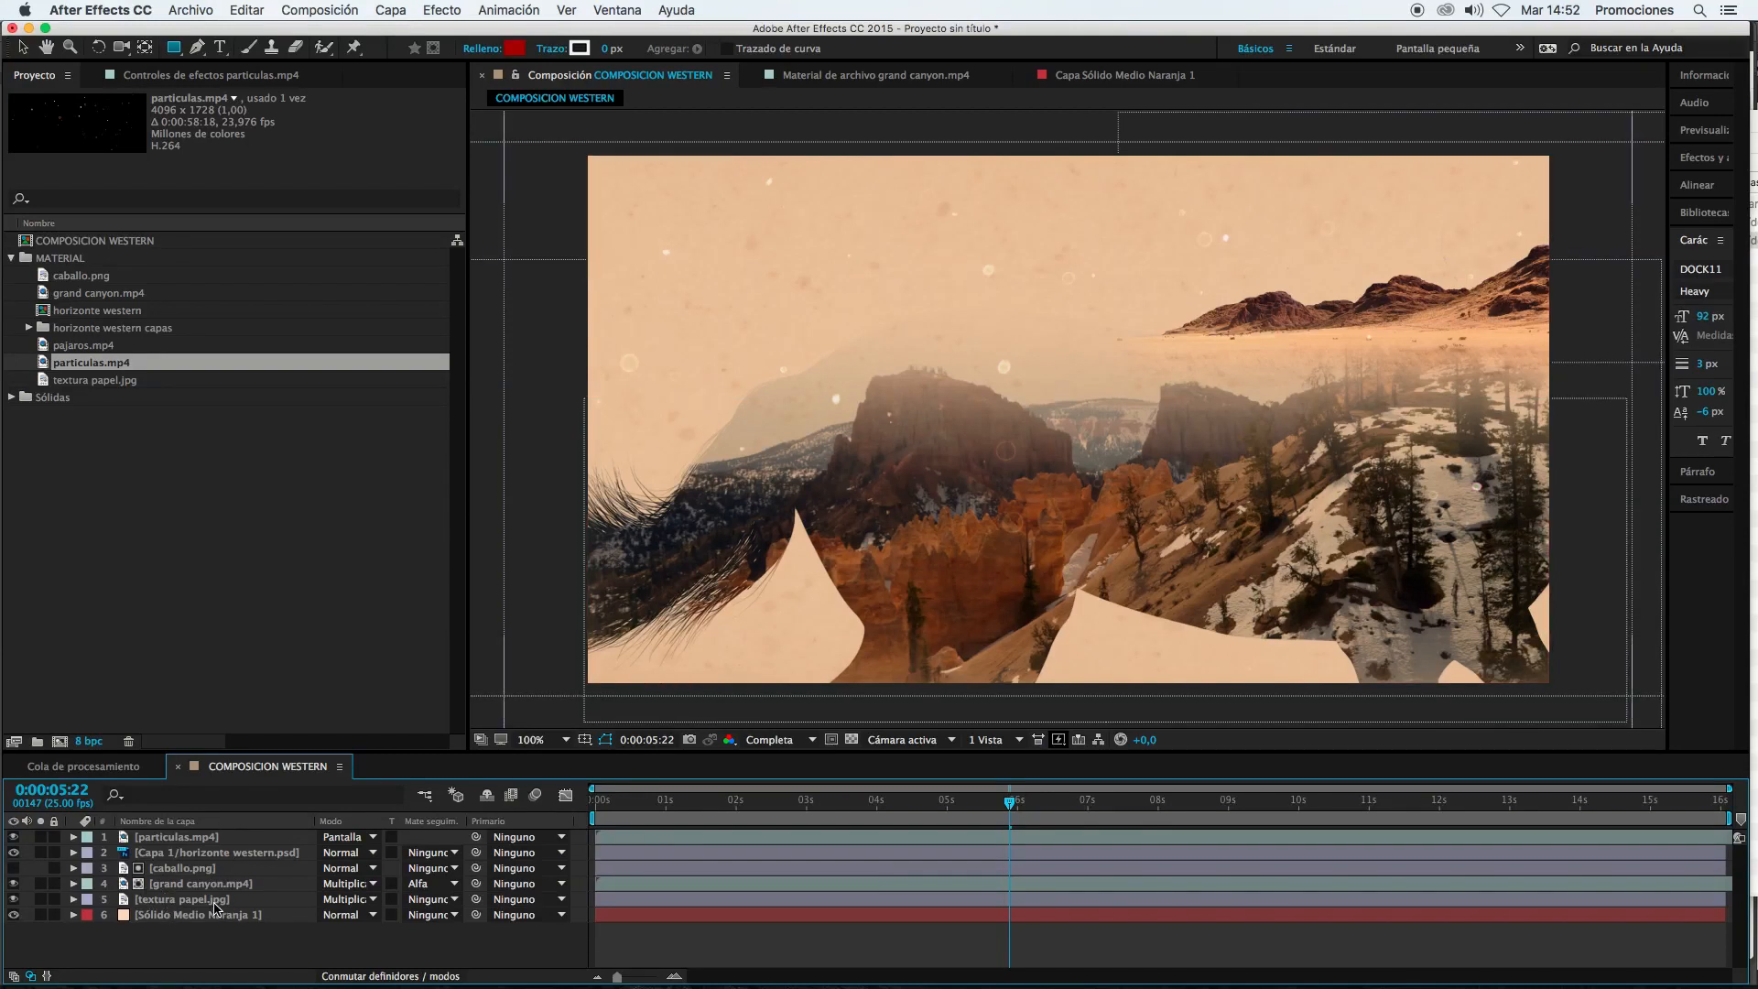
# Step: Duplicate the caballo.png layer and place the copy directly above Capa 1/horizonte western.psd
pyautogui.click(207, 868)
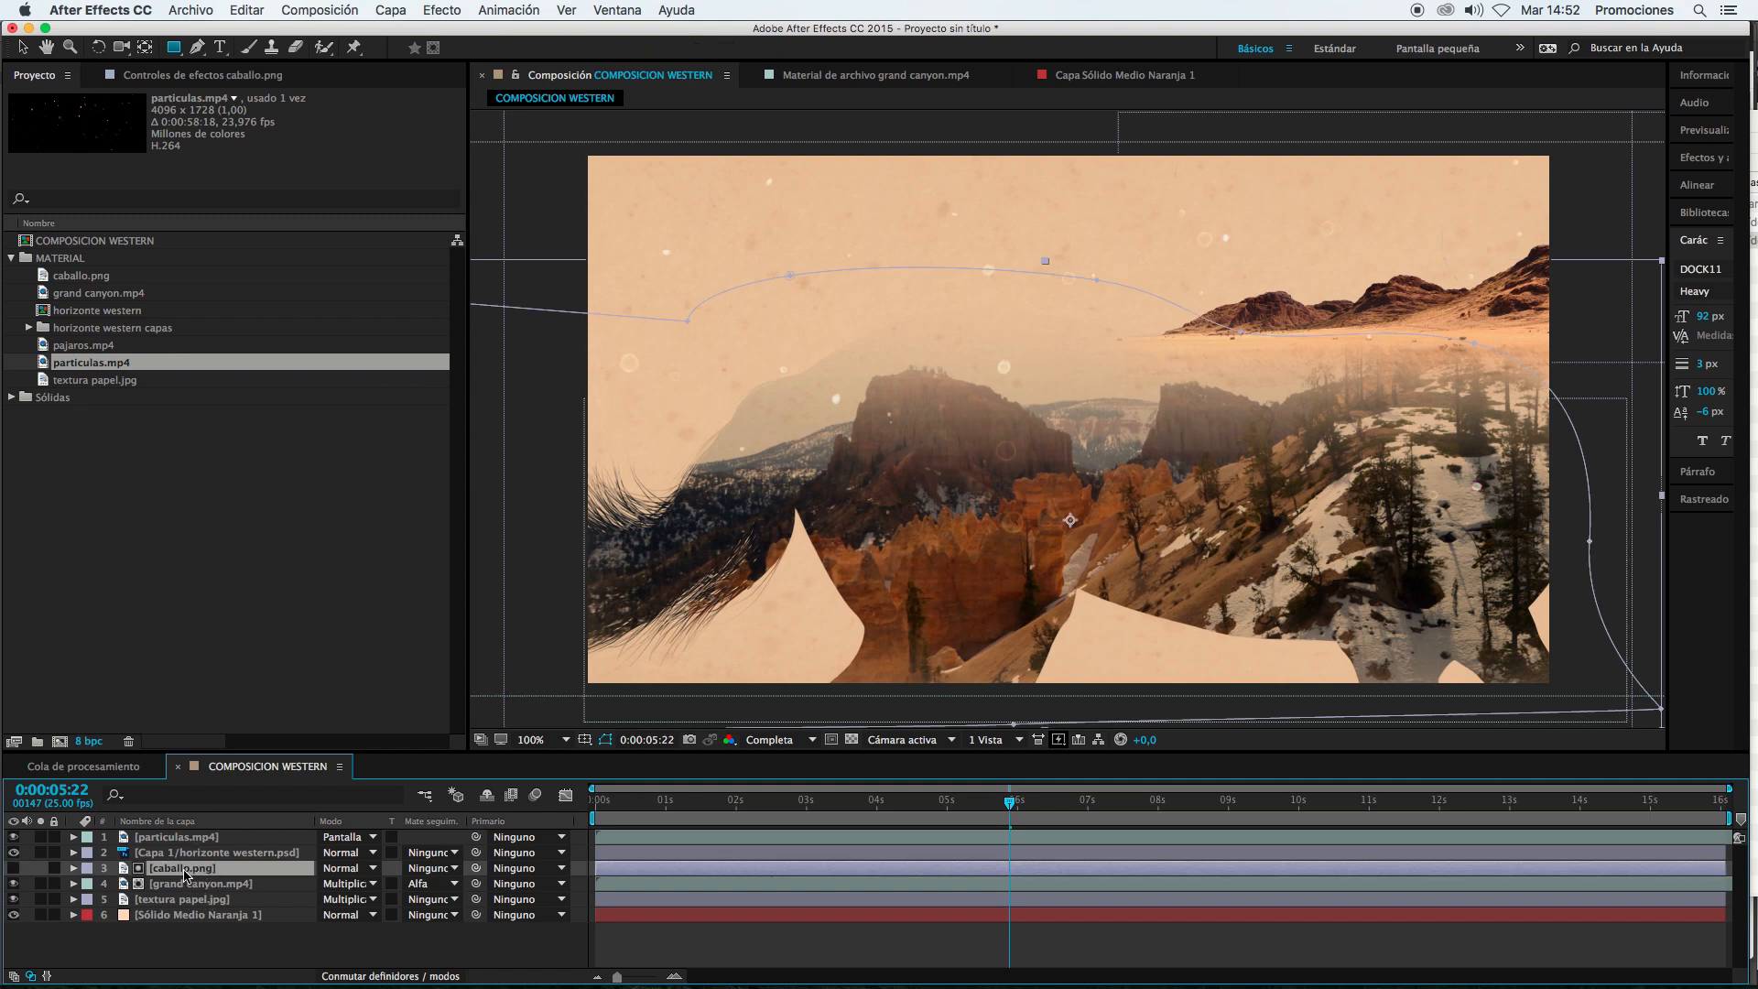
pyautogui.hotkey('ctrl', 'Down')
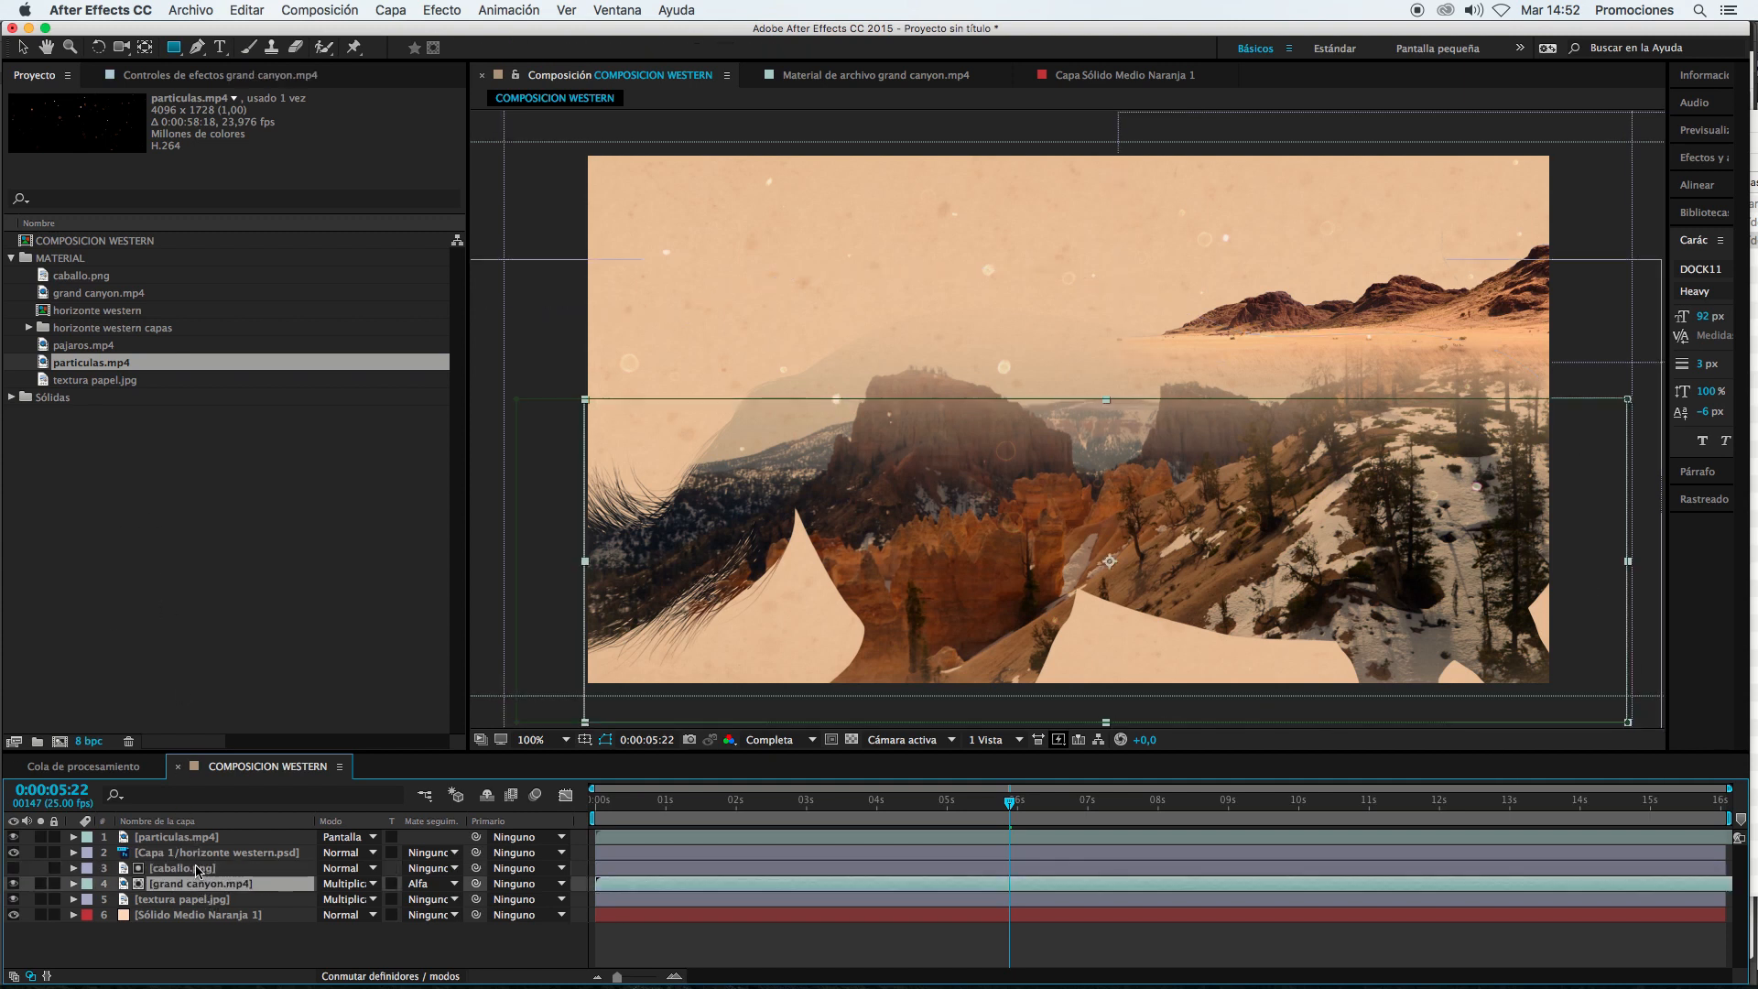
pyautogui.click(195, 869)
pyautogui.hotkey('ctrl', 'd')
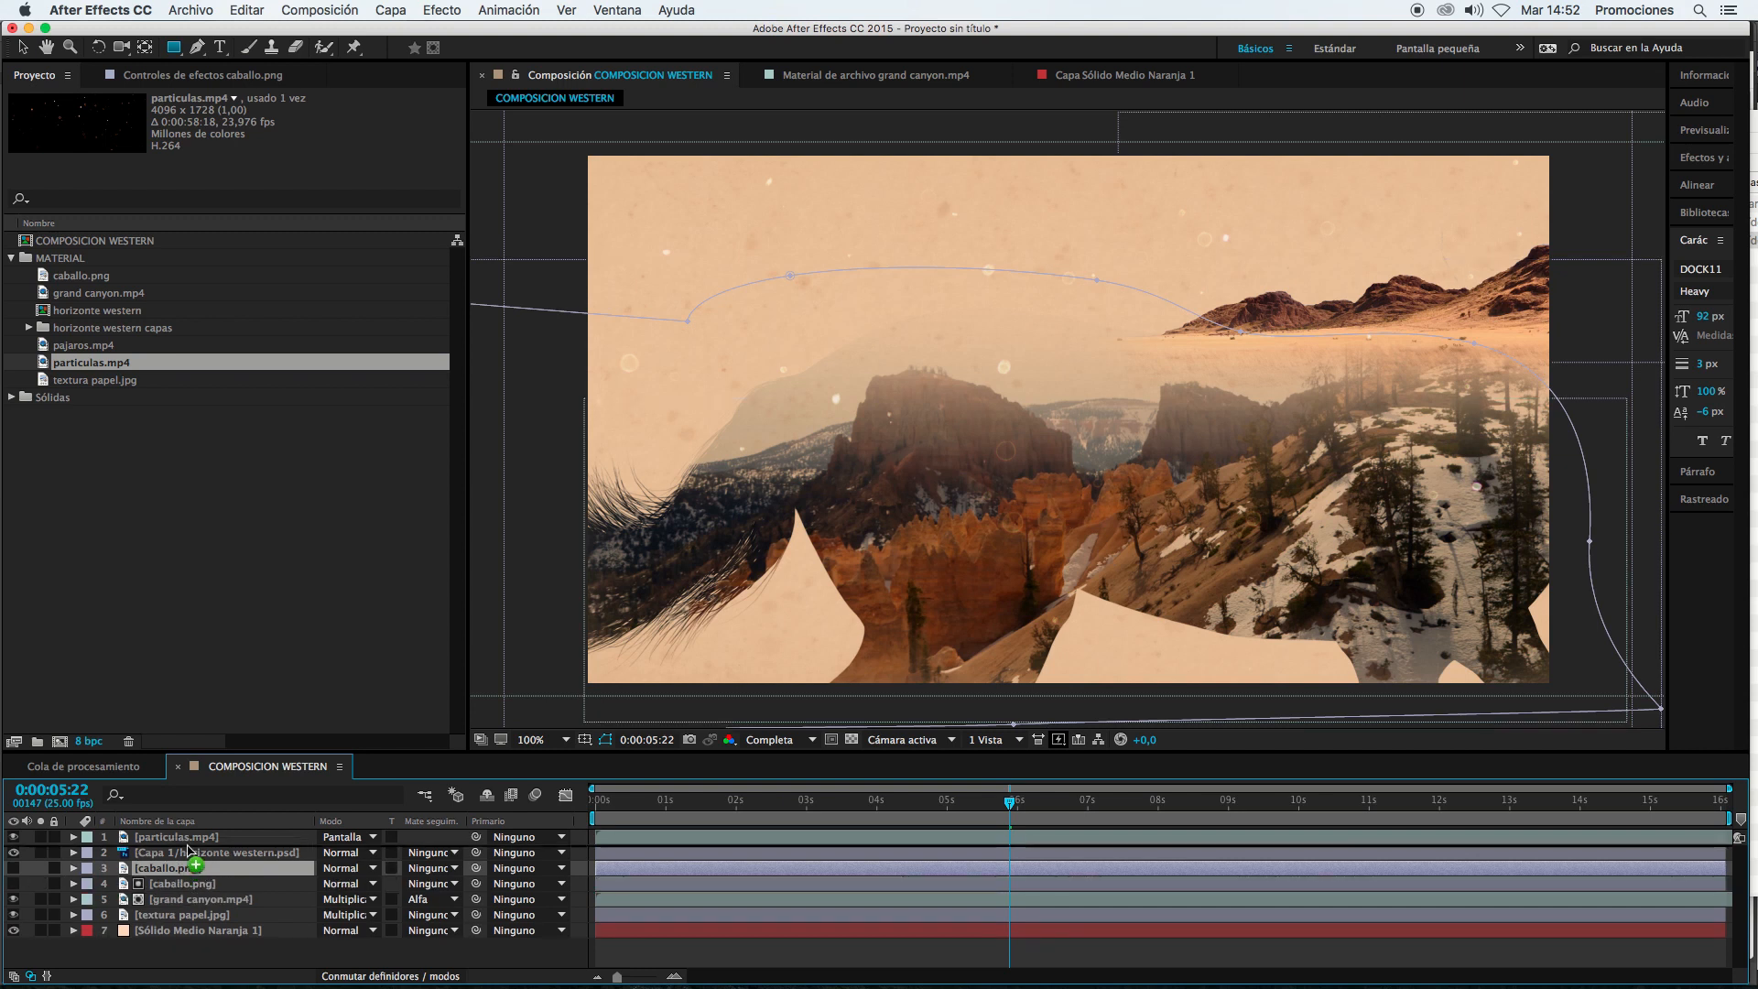
pyautogui.moveTo(188, 847); pyautogui.dragTo(188, 846)
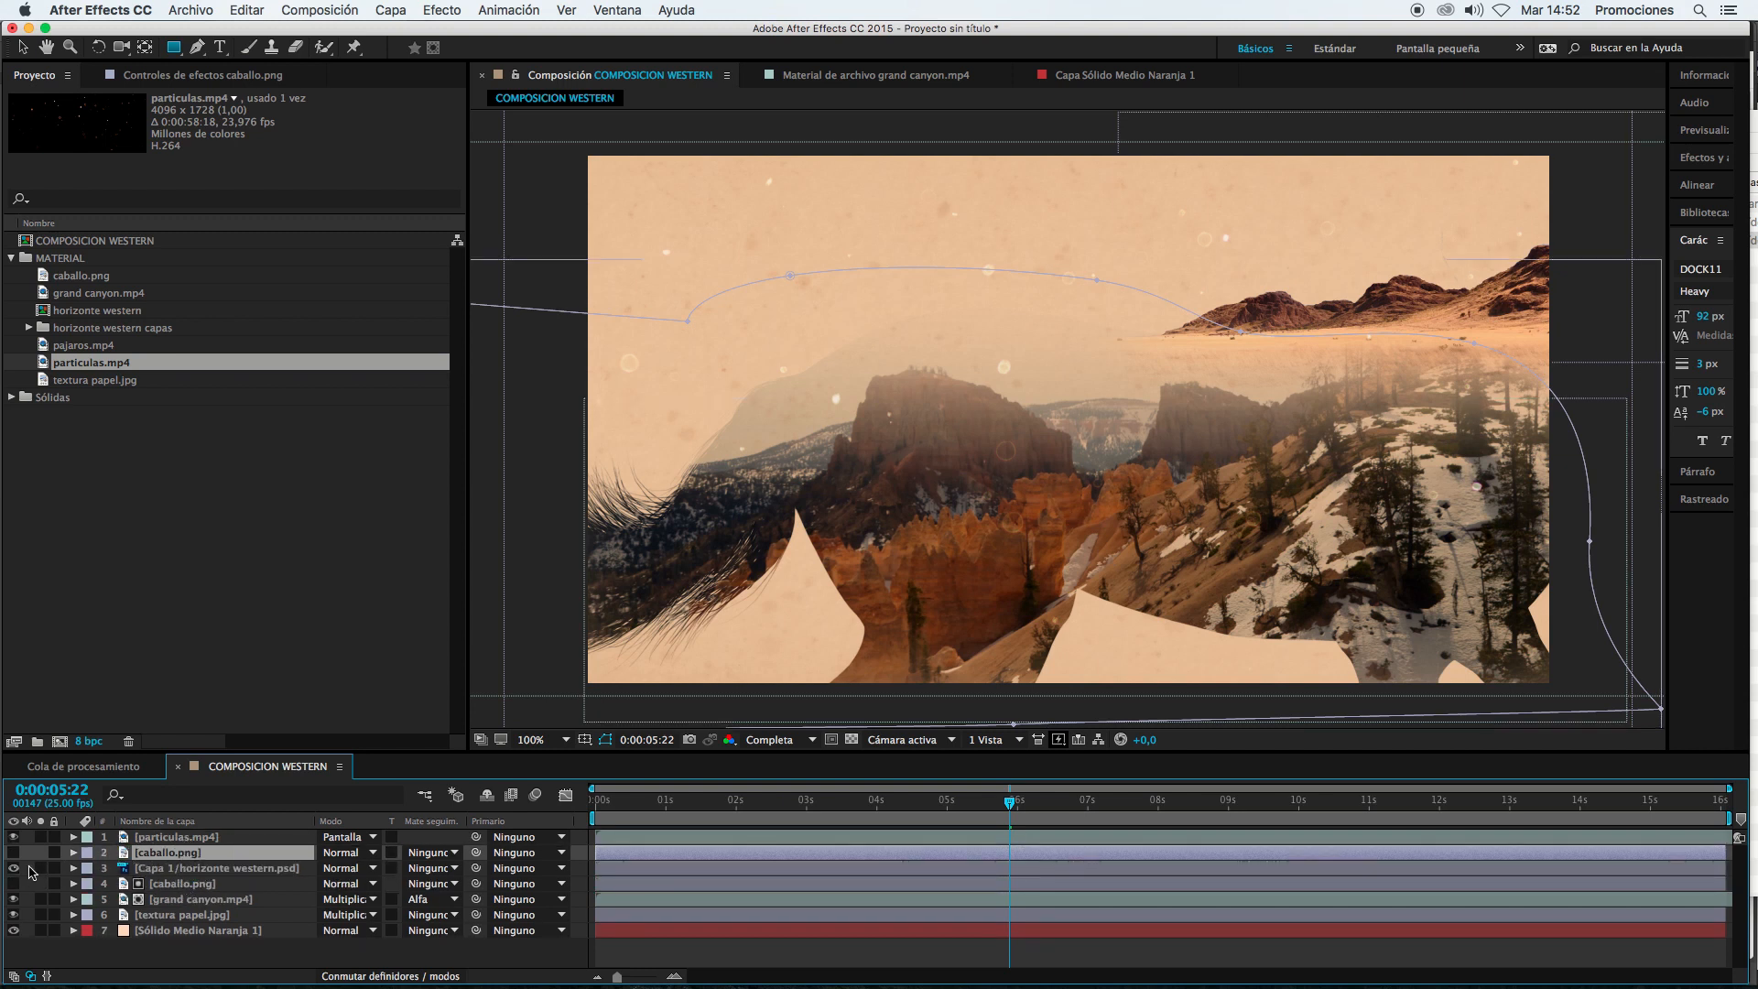
# Step: Turn on the visibility of the duplicated caballo.png layer and delete its mask
pyautogui.click(12, 852)
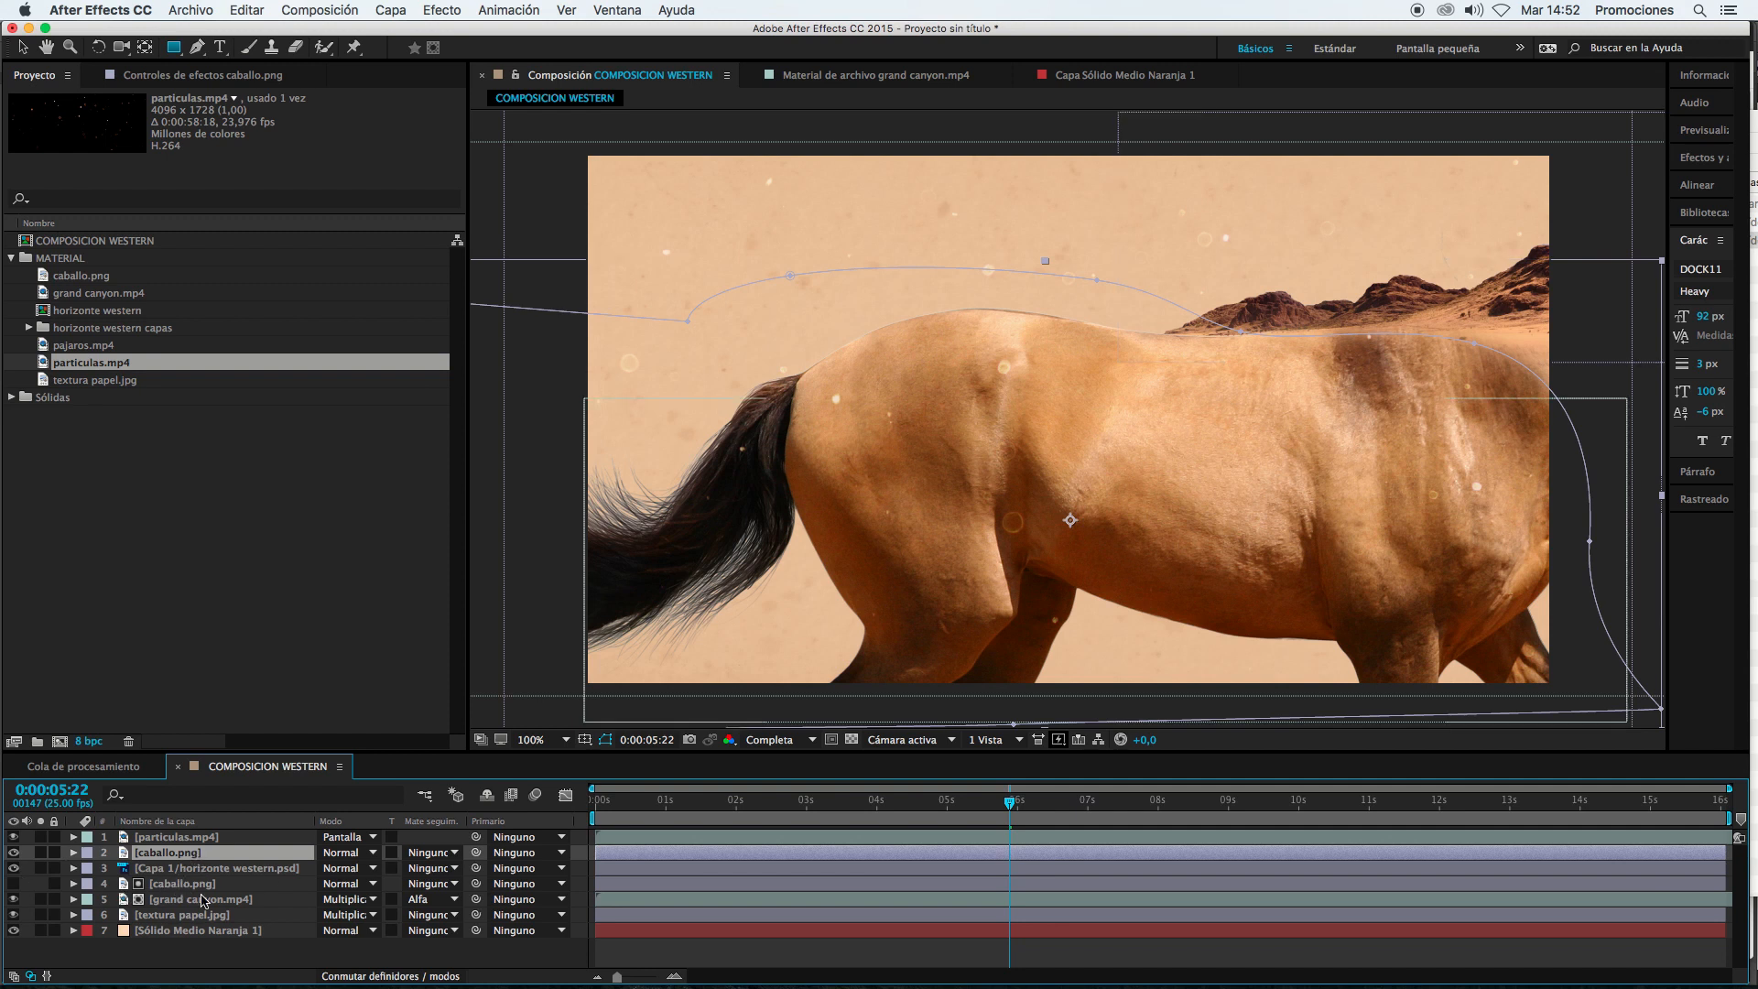
pyautogui.click(13, 852)
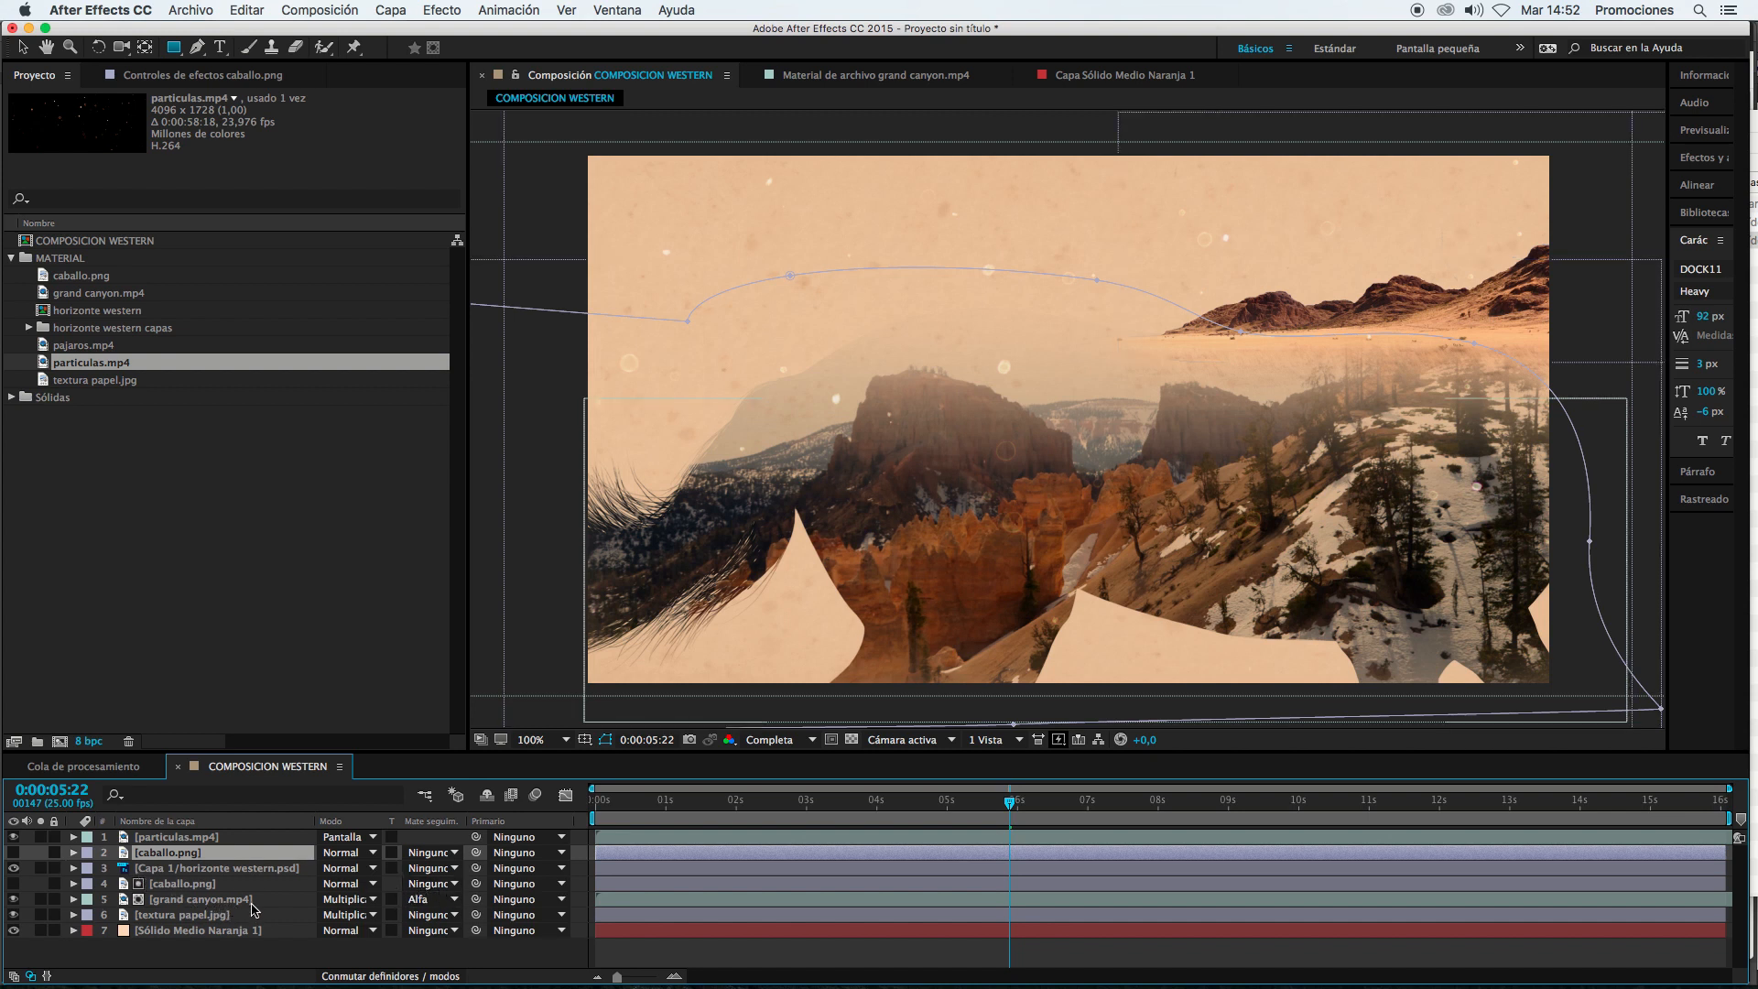
pyautogui.click(13, 852)
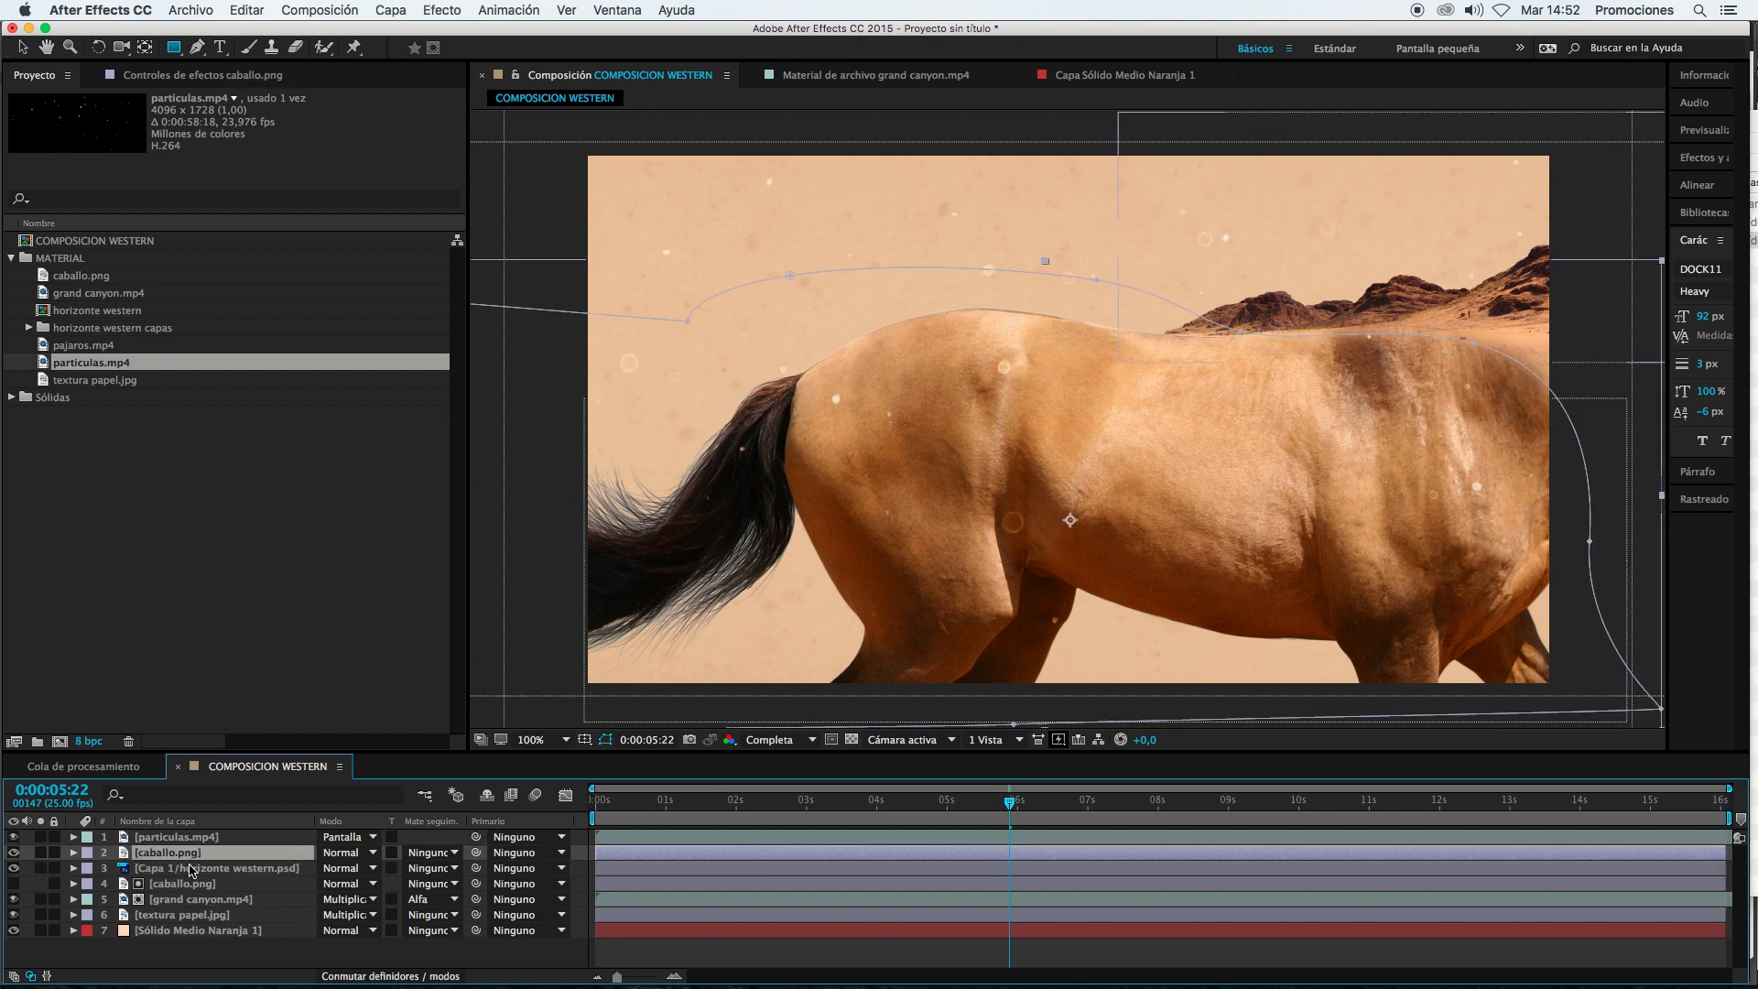
pyautogui.press('m')
pyautogui.press('Delete')
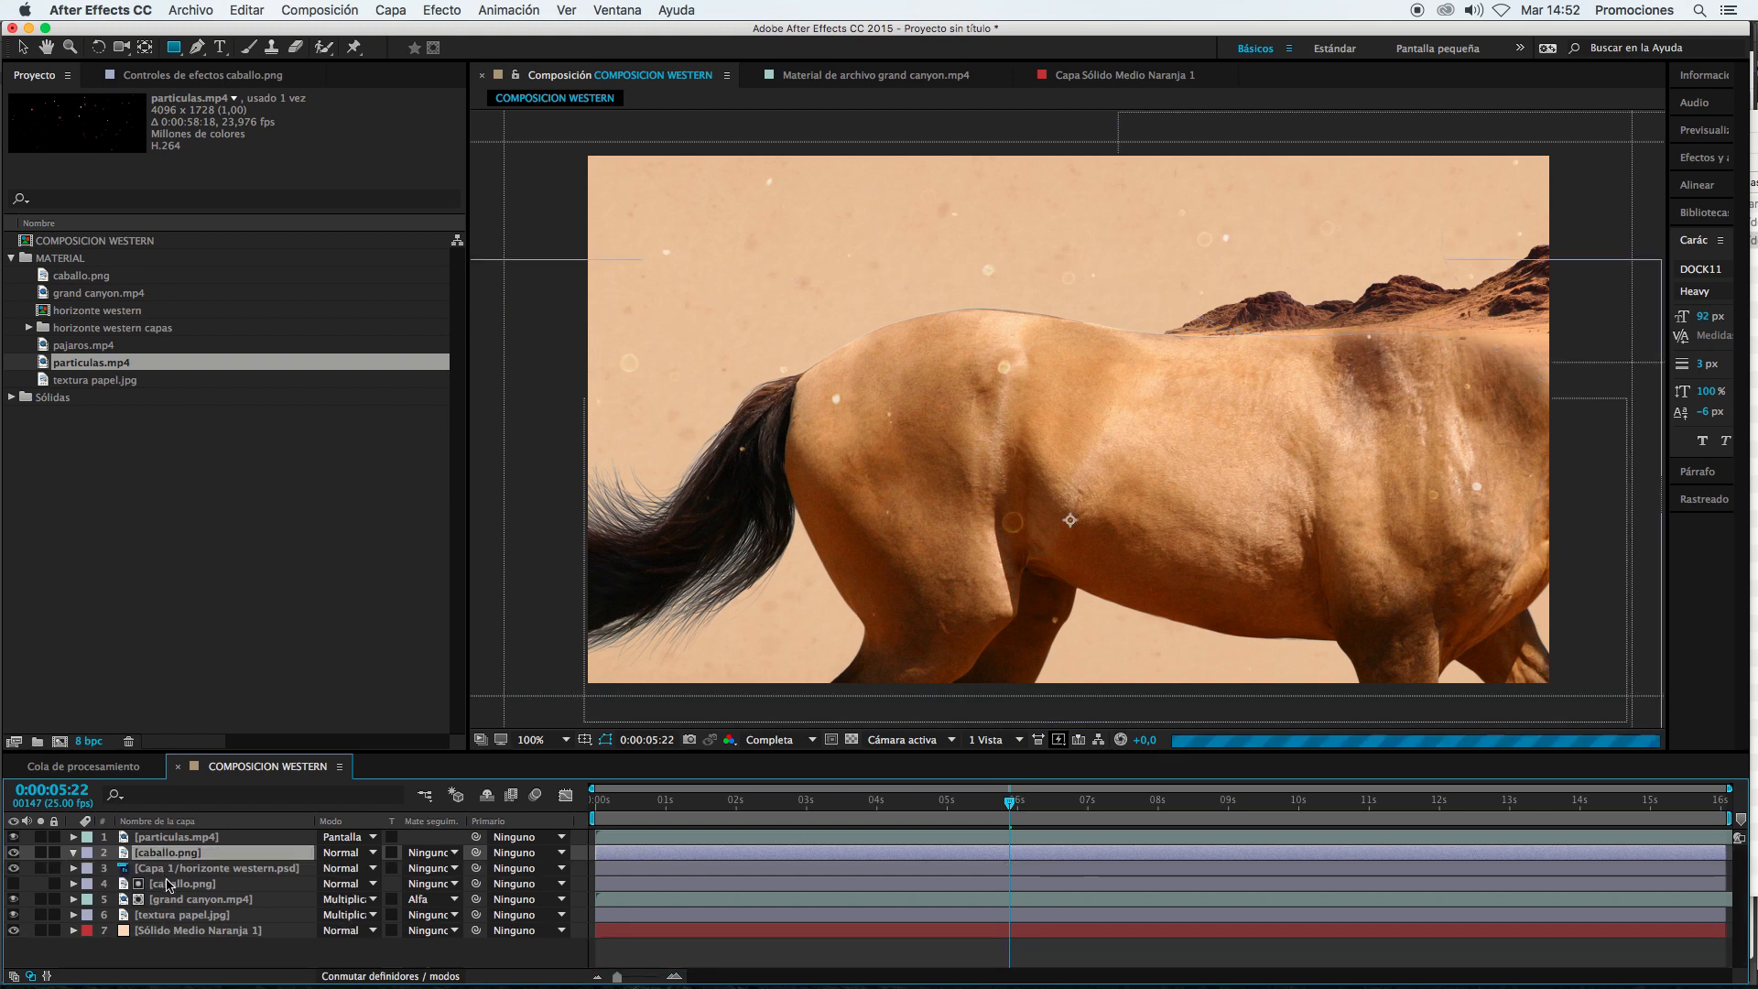
# Step: With the Pen tool, trace a curved mask on the duplicated caballo.png from the tail base down the hindquarters and along the belly to the chest
pyautogui.click(197, 46)
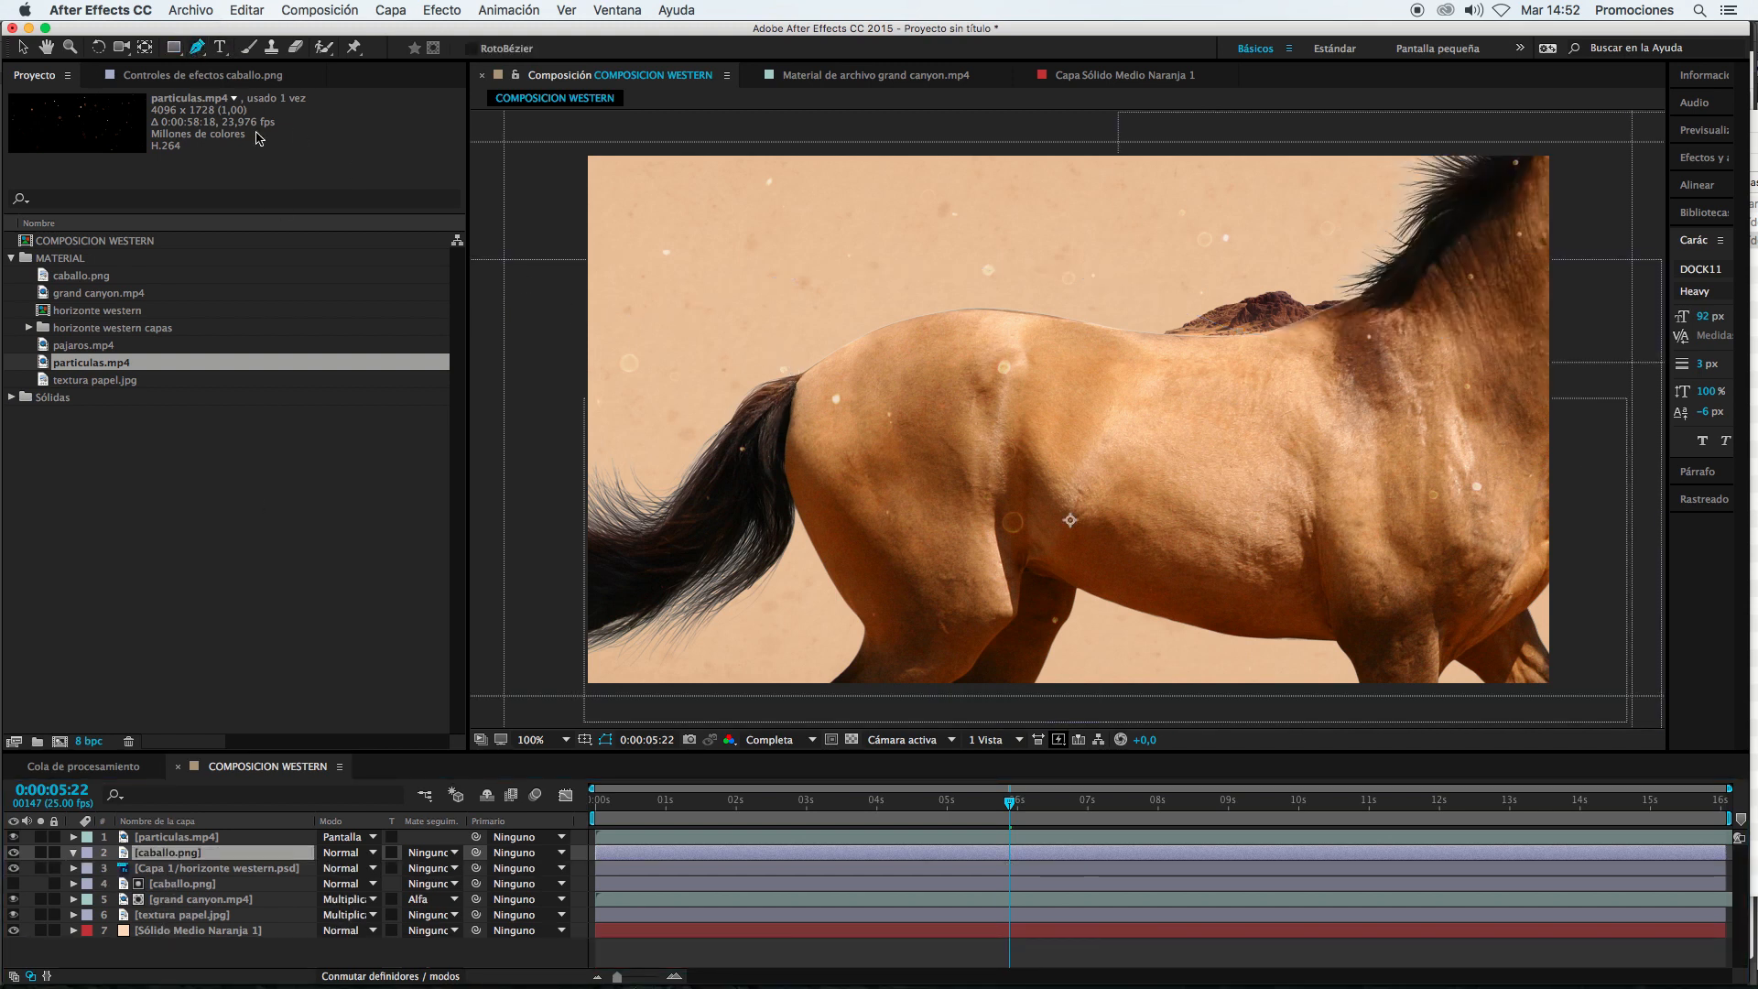
pyautogui.click(811, 353)
pyautogui.click(780, 424)
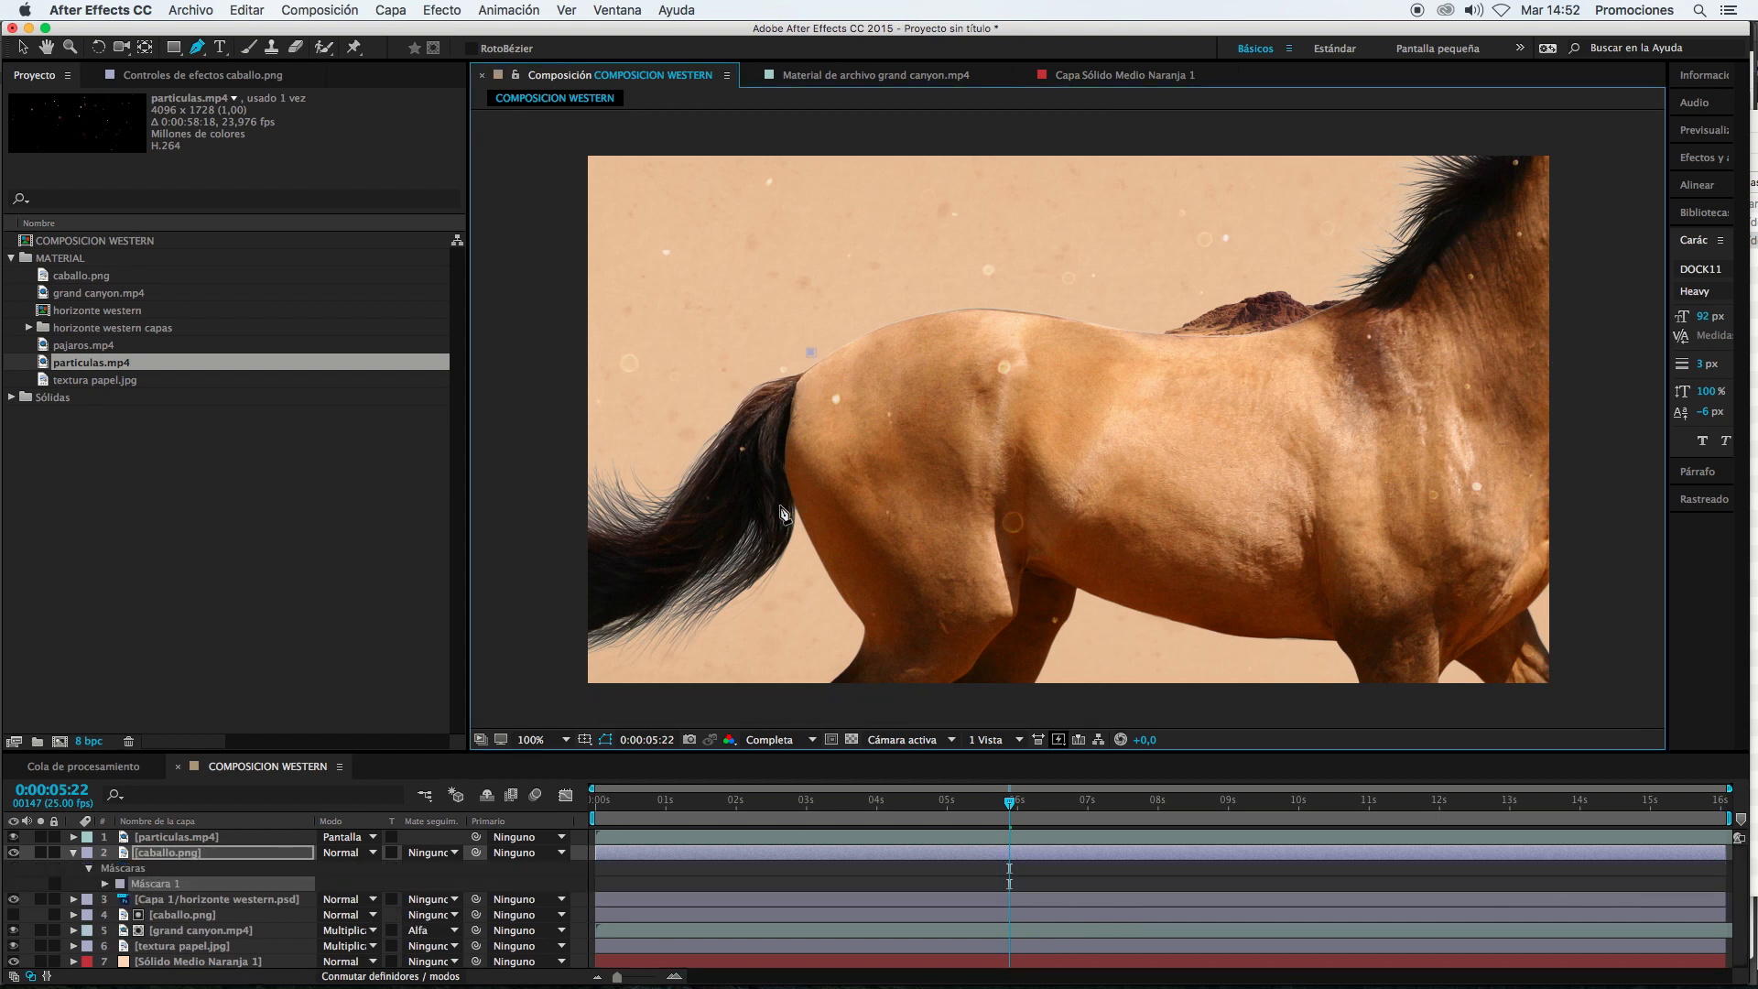
pyautogui.click(803, 530)
pyautogui.click(826, 638)
pyautogui.click(836, 648)
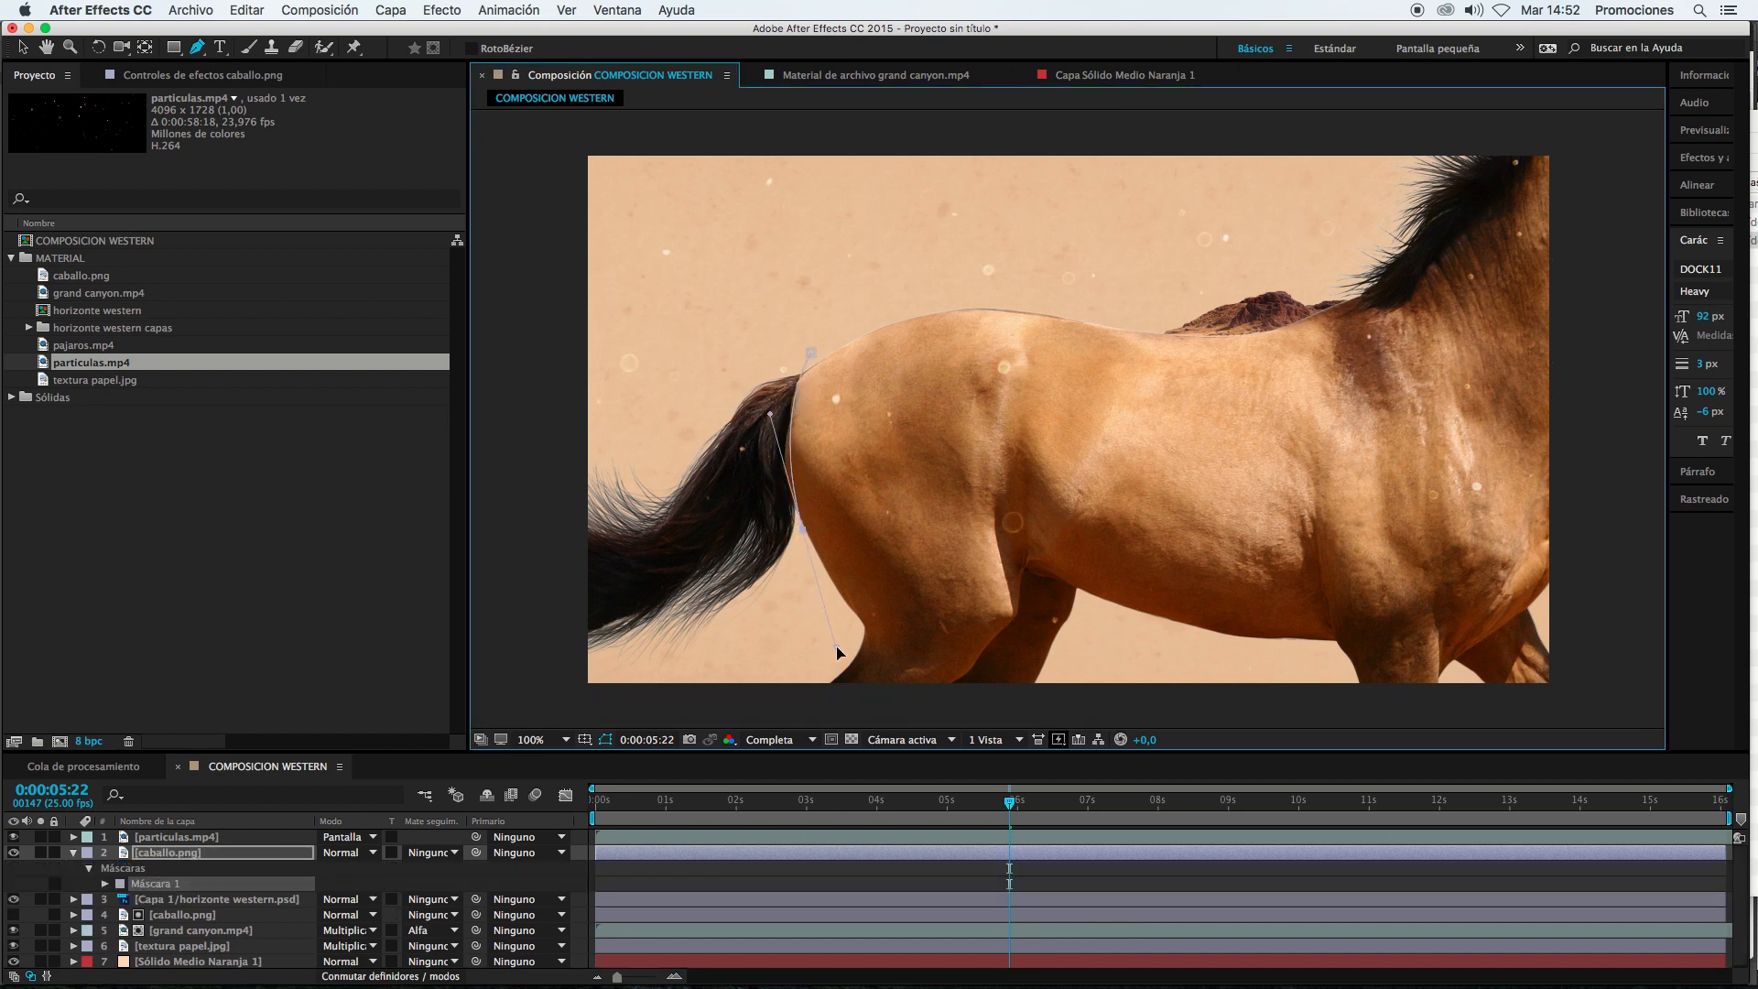
pyautogui.click(908, 611)
pyautogui.click(968, 585)
pyautogui.click(1011, 562)
pyautogui.click(1053, 580)
pyautogui.click(1075, 592)
pyautogui.click(1349, 645)
pyautogui.moveTo(1534, 604); pyautogui.dragTo(1597, 561)
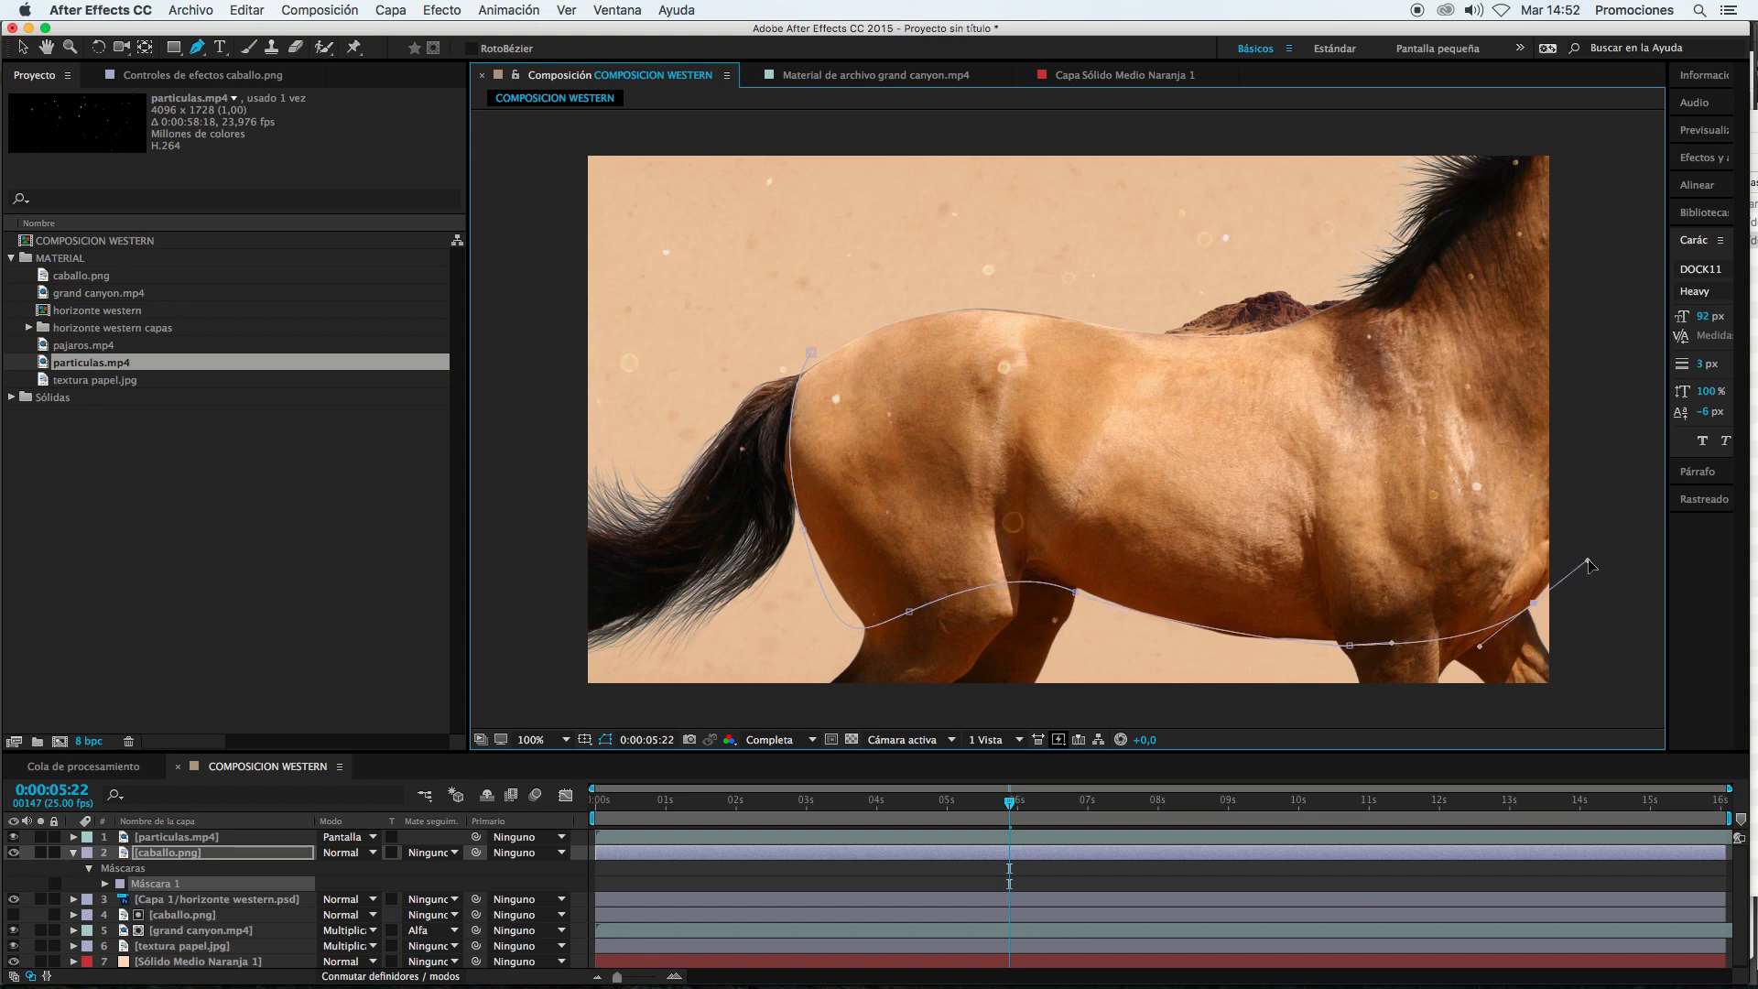
# Step: Close the mask with points outside the frame so it encloses the horse's tail and legs
pyautogui.click(1597, 719)
pyautogui.click(519, 721)
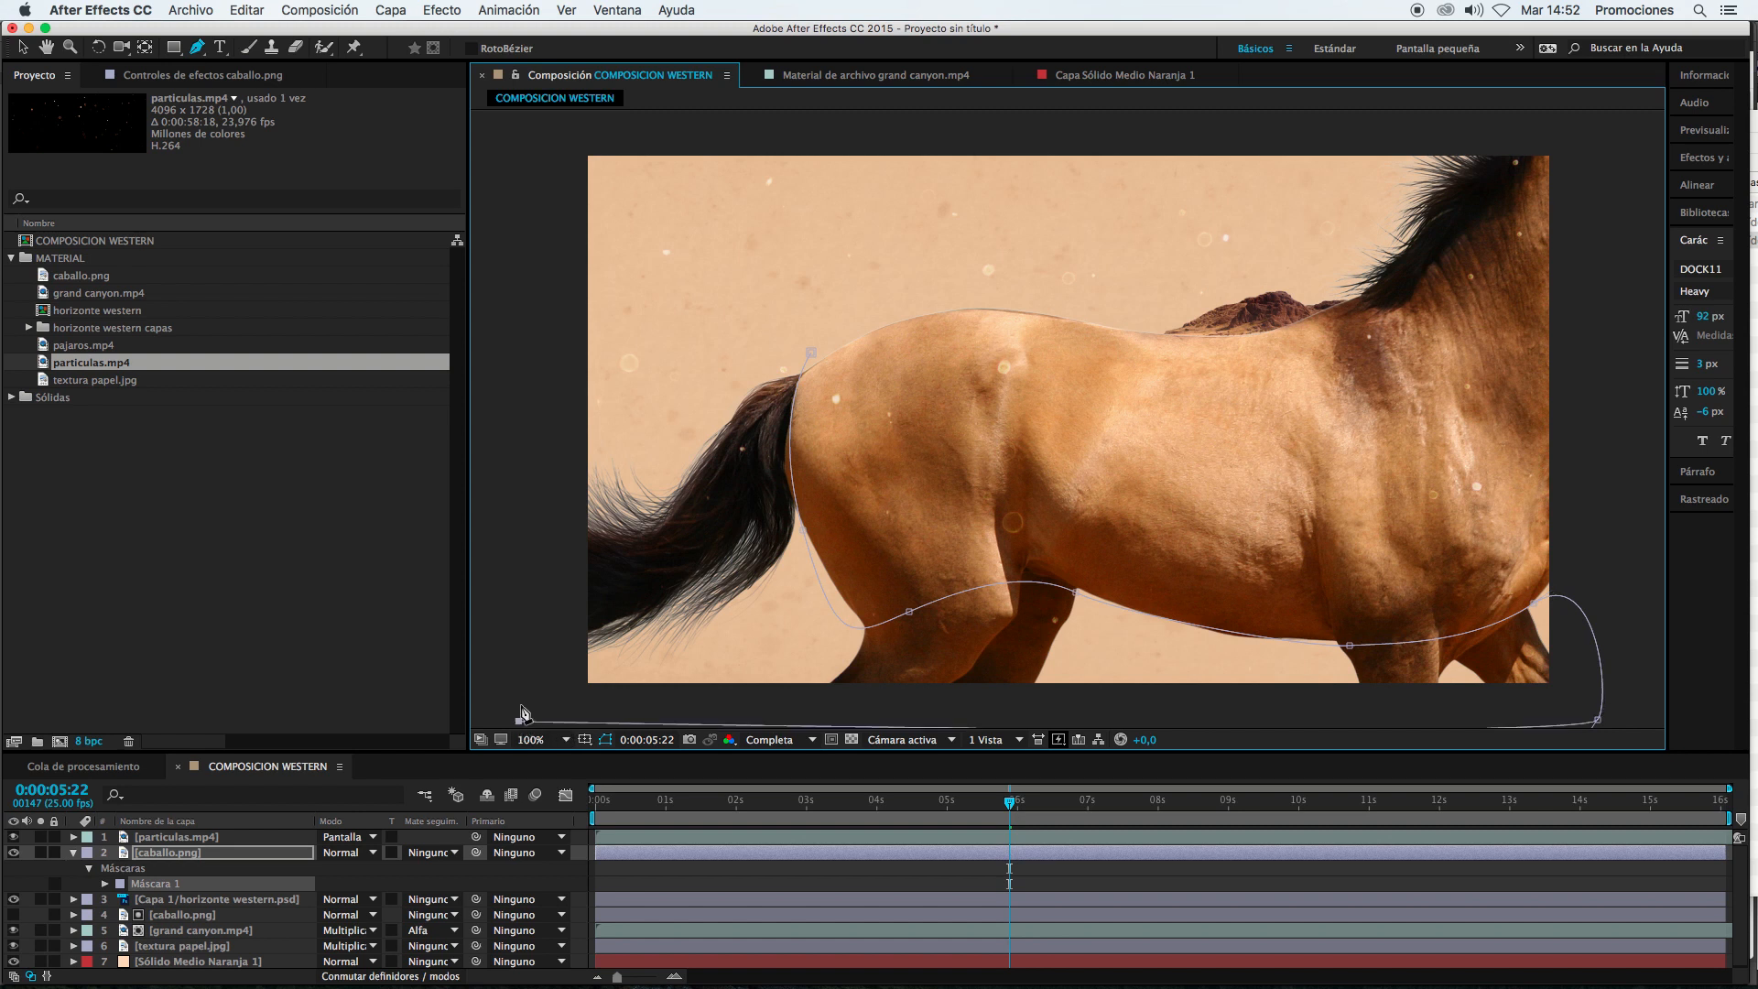
pyautogui.click(511, 286)
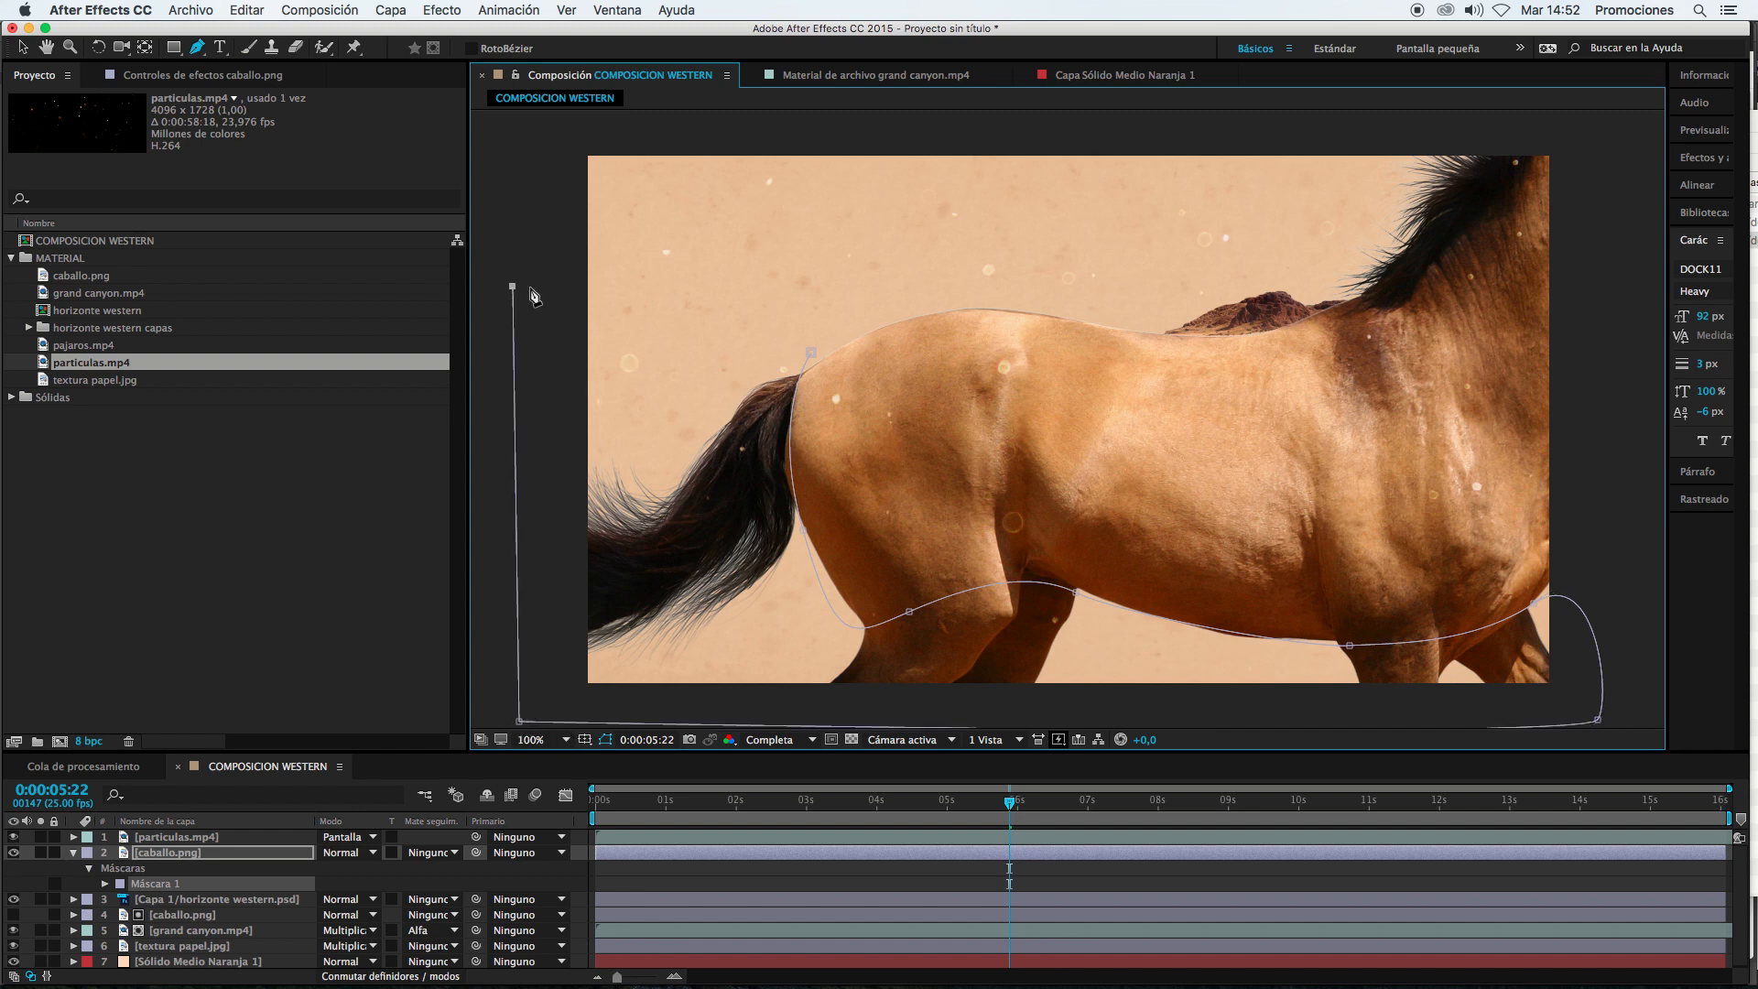
pyautogui.click(811, 354)
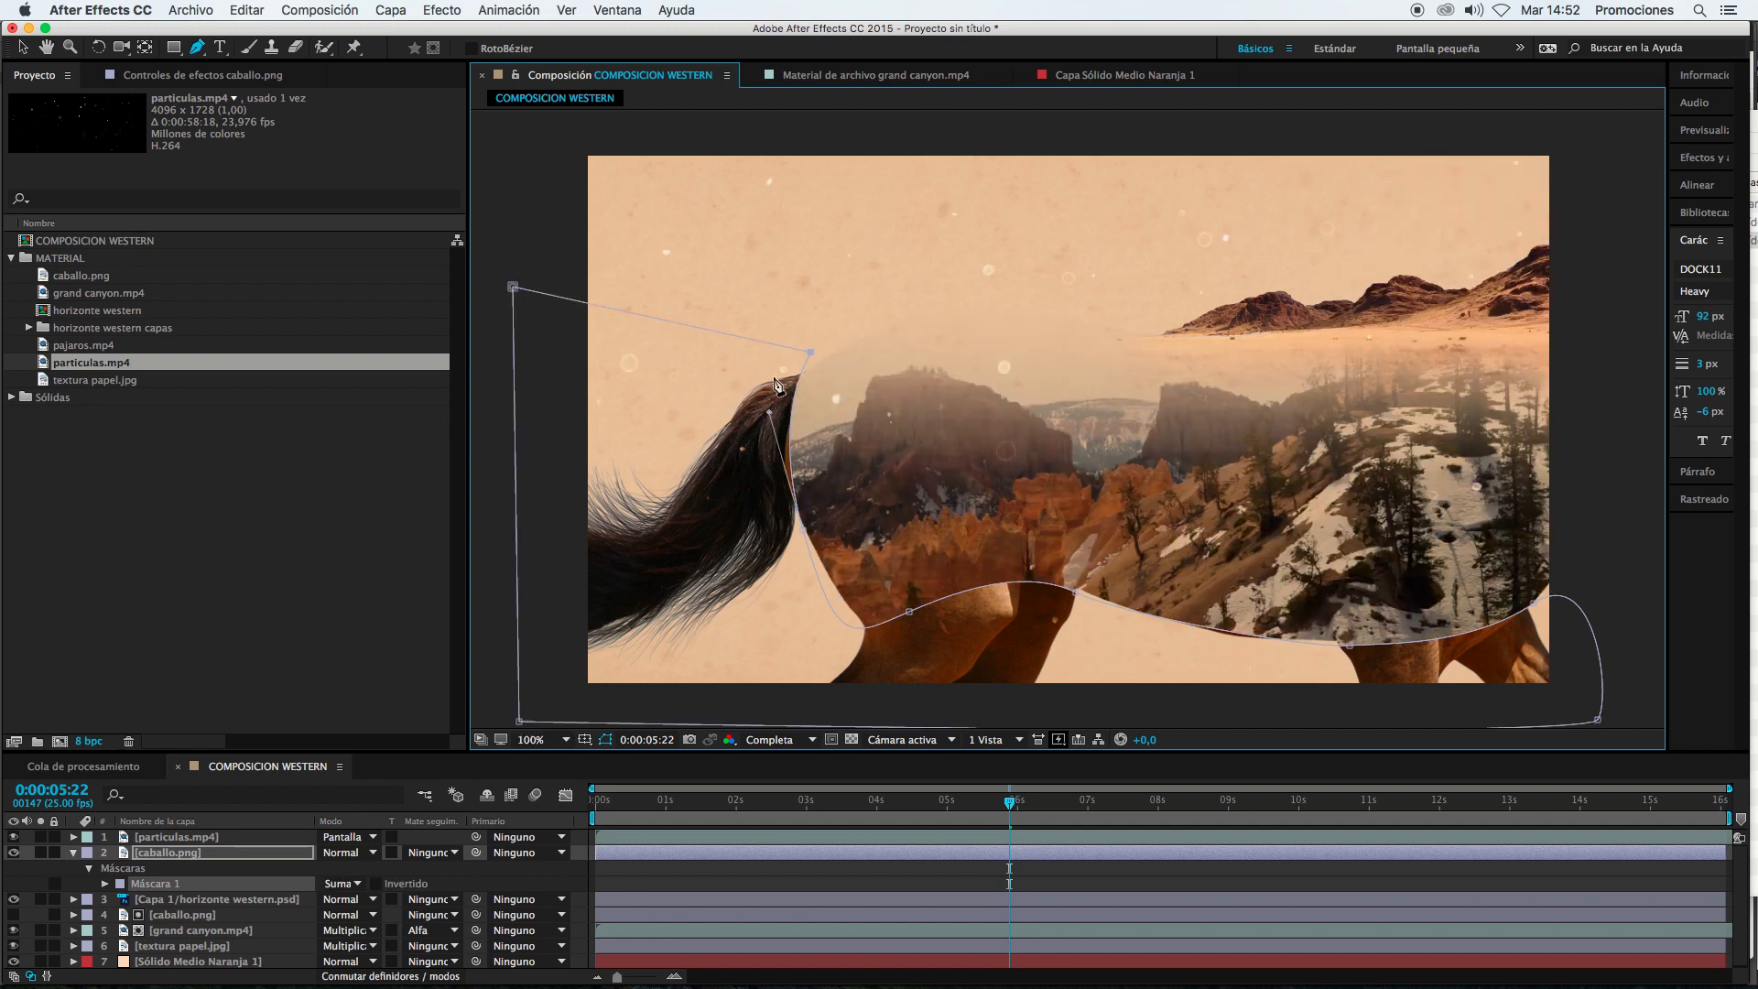
# Step: Collapse the masked caballo.png copy's properties and set the layer's blend mode to Multiplicar
pyautogui.click(619, 890)
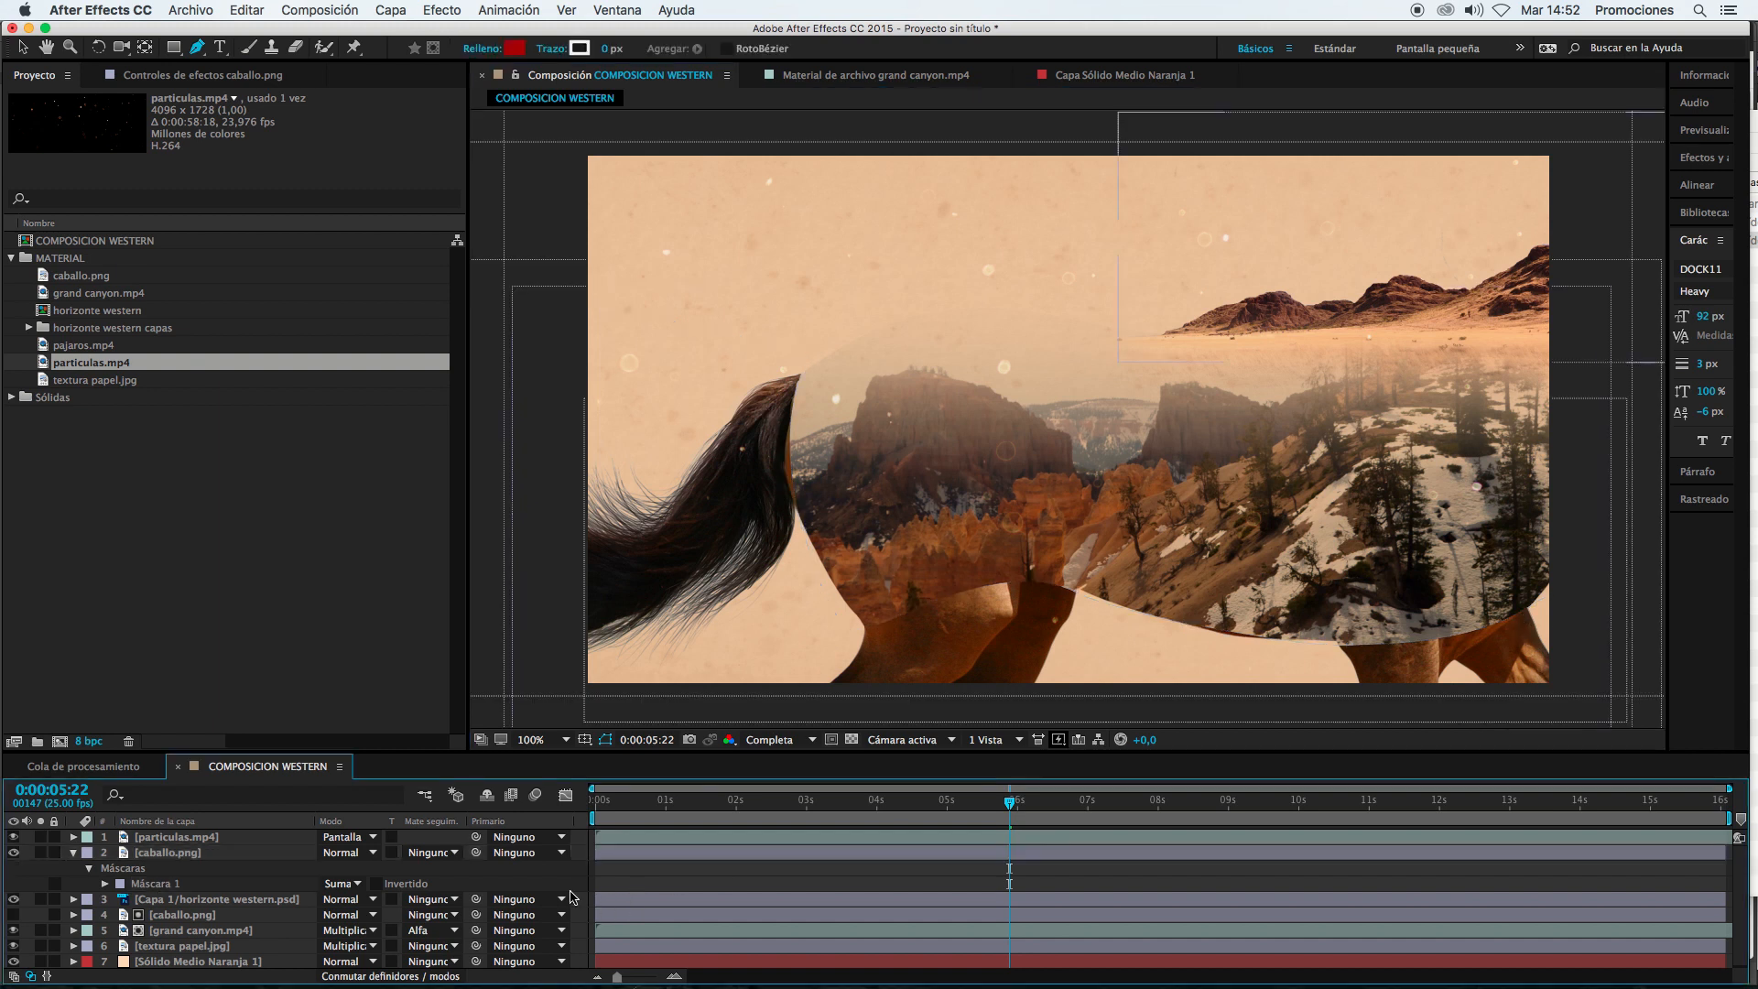
pyautogui.click(168, 853)
pyautogui.click(75, 854)
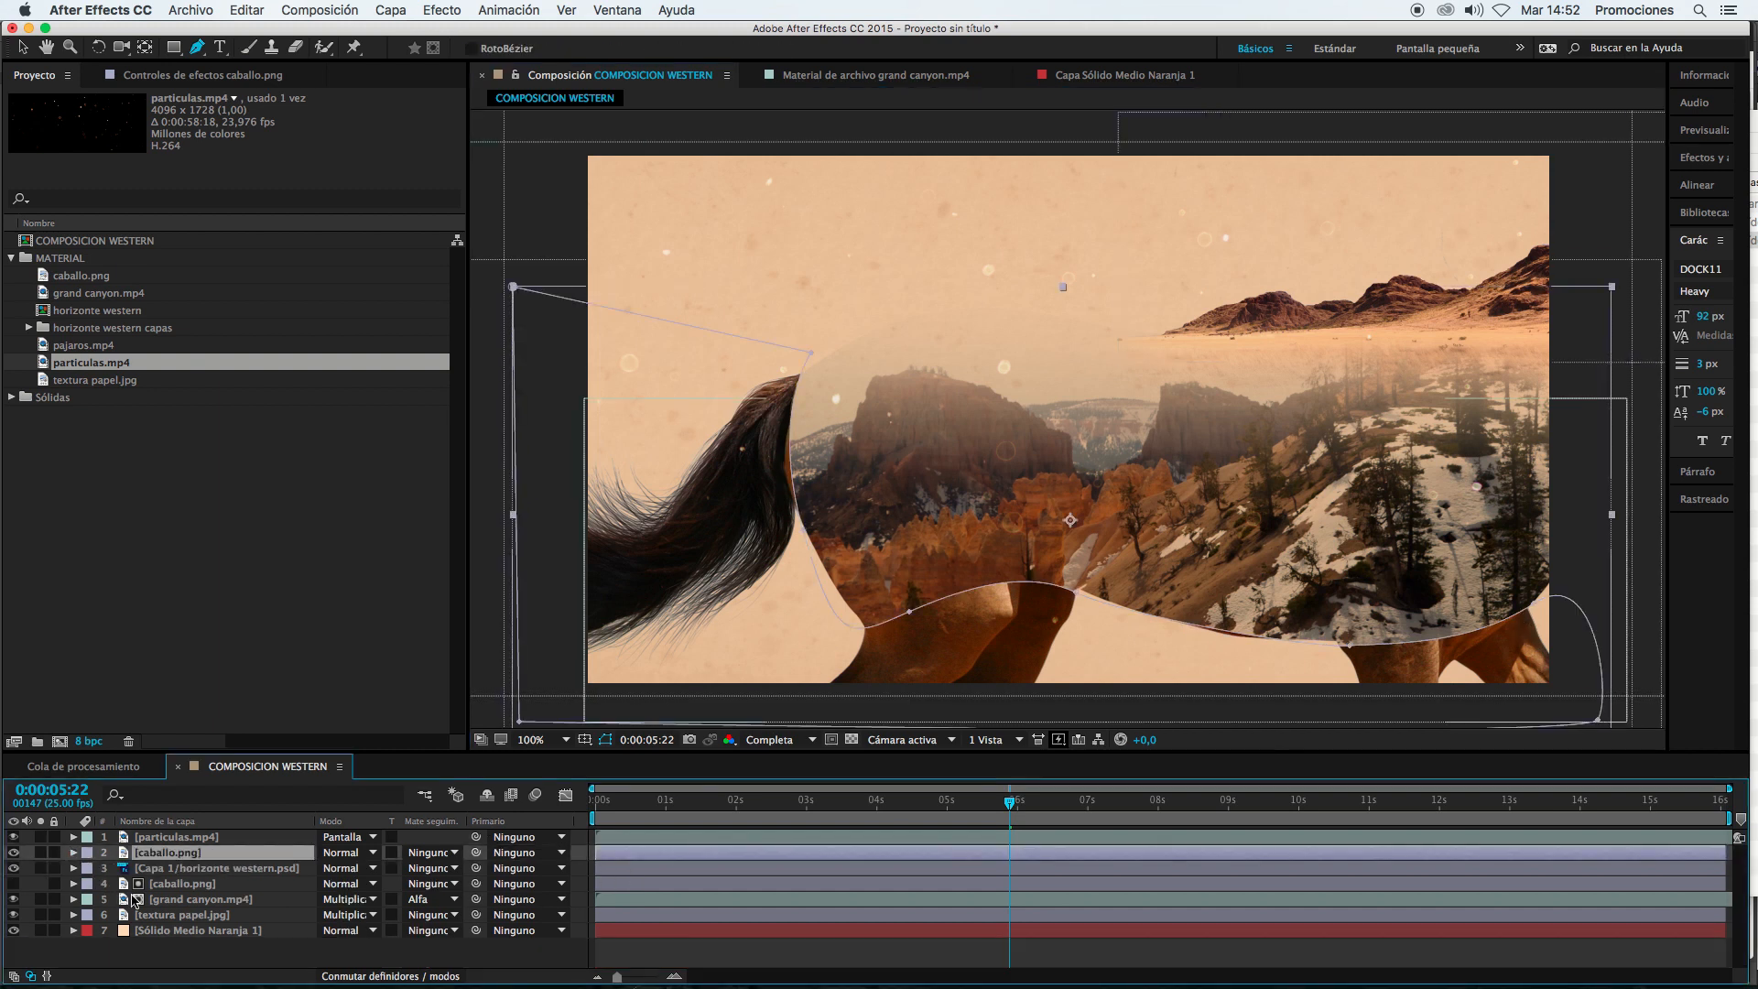
pyautogui.click(371, 853)
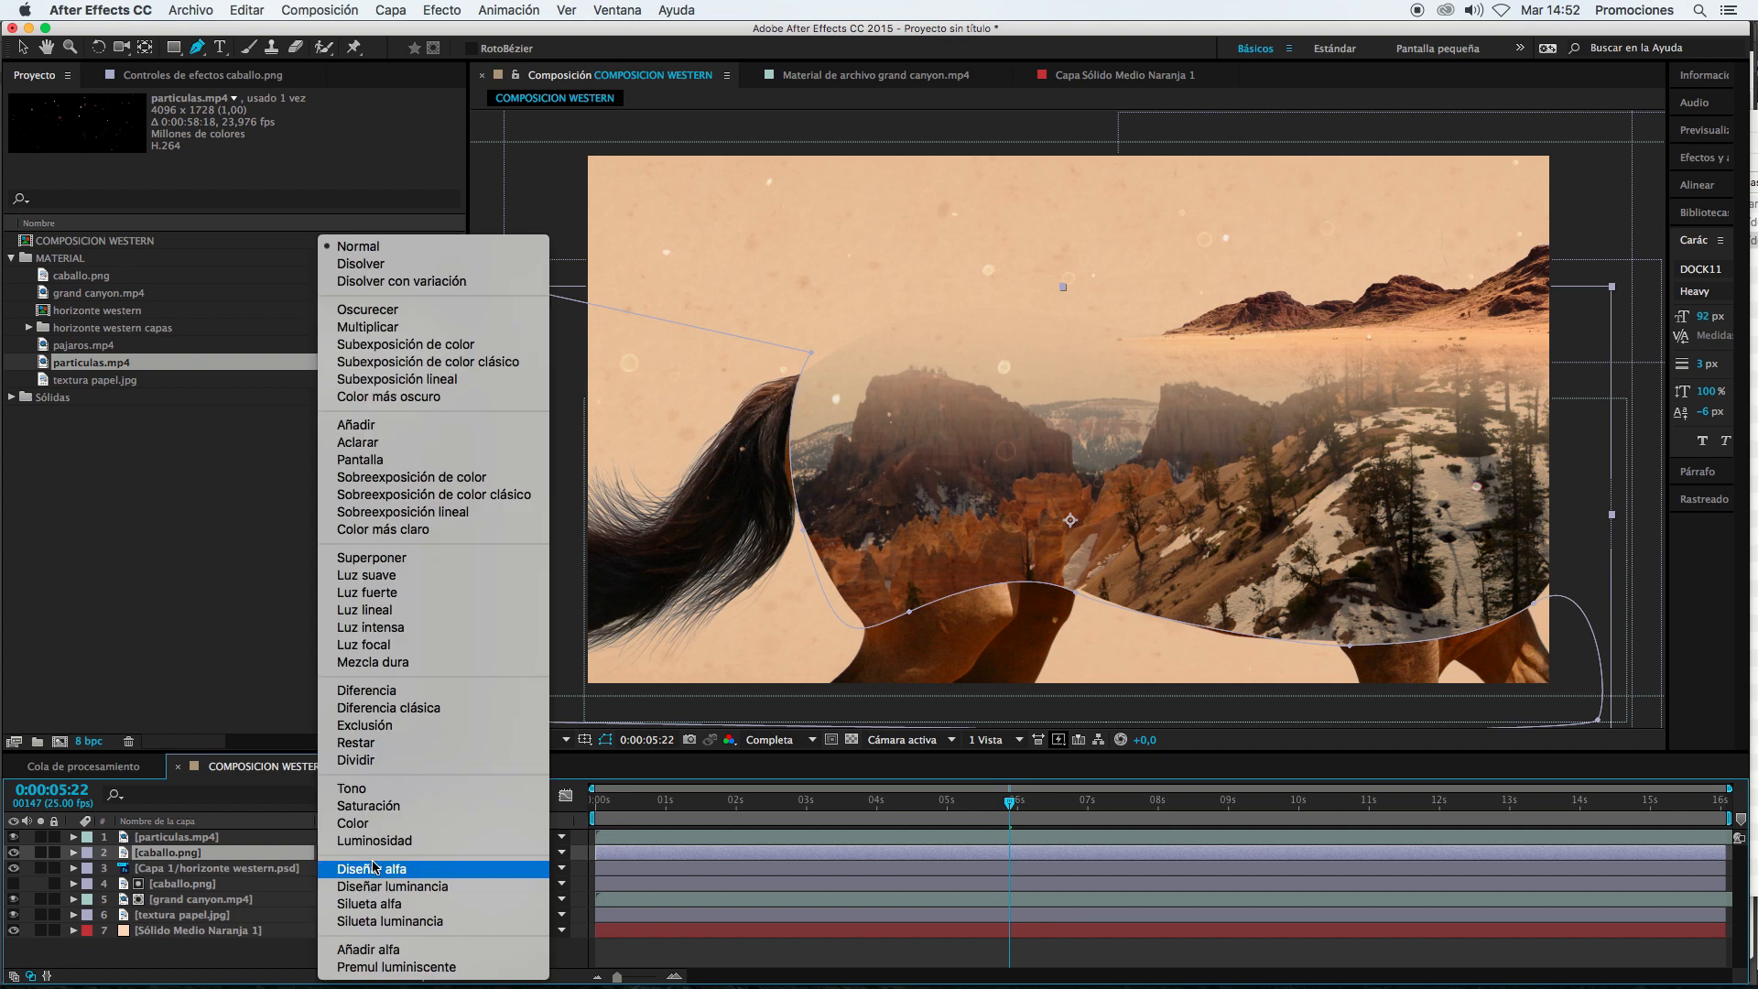
pyautogui.click(435, 328)
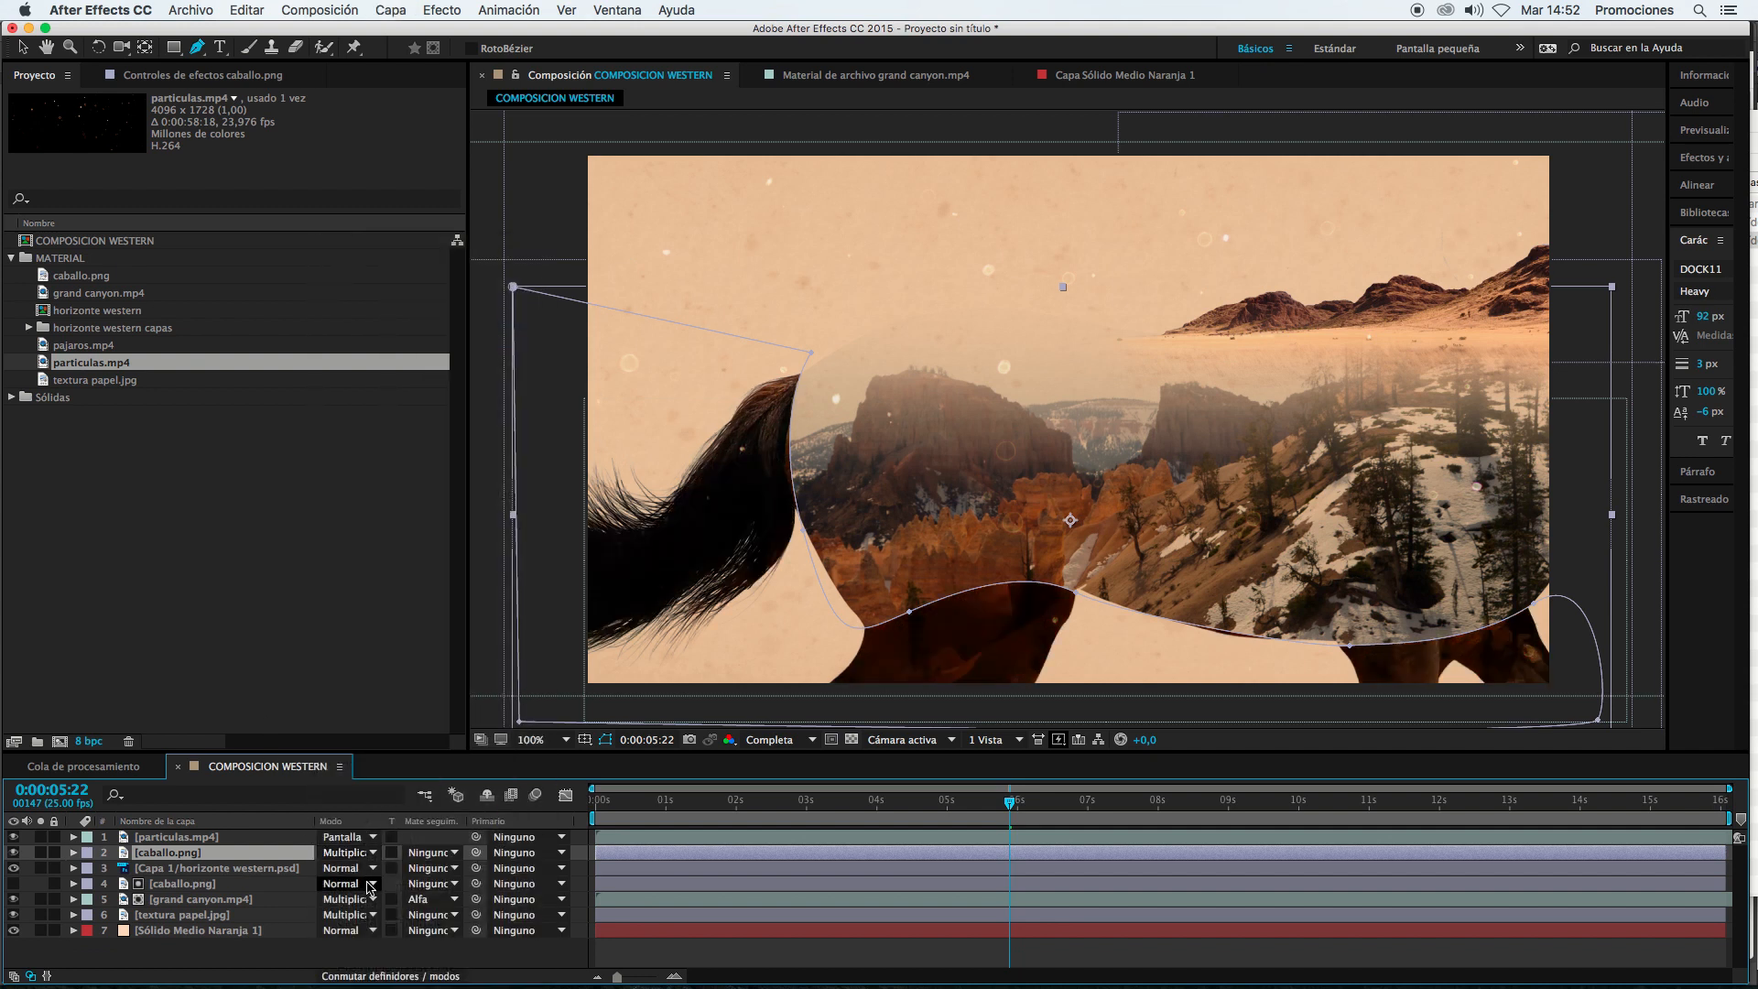
# Step: Set the mask feather (Calado de máscara) of the caballo.png copy to 144 pixels and collapse the layer
pyautogui.click(168, 868)
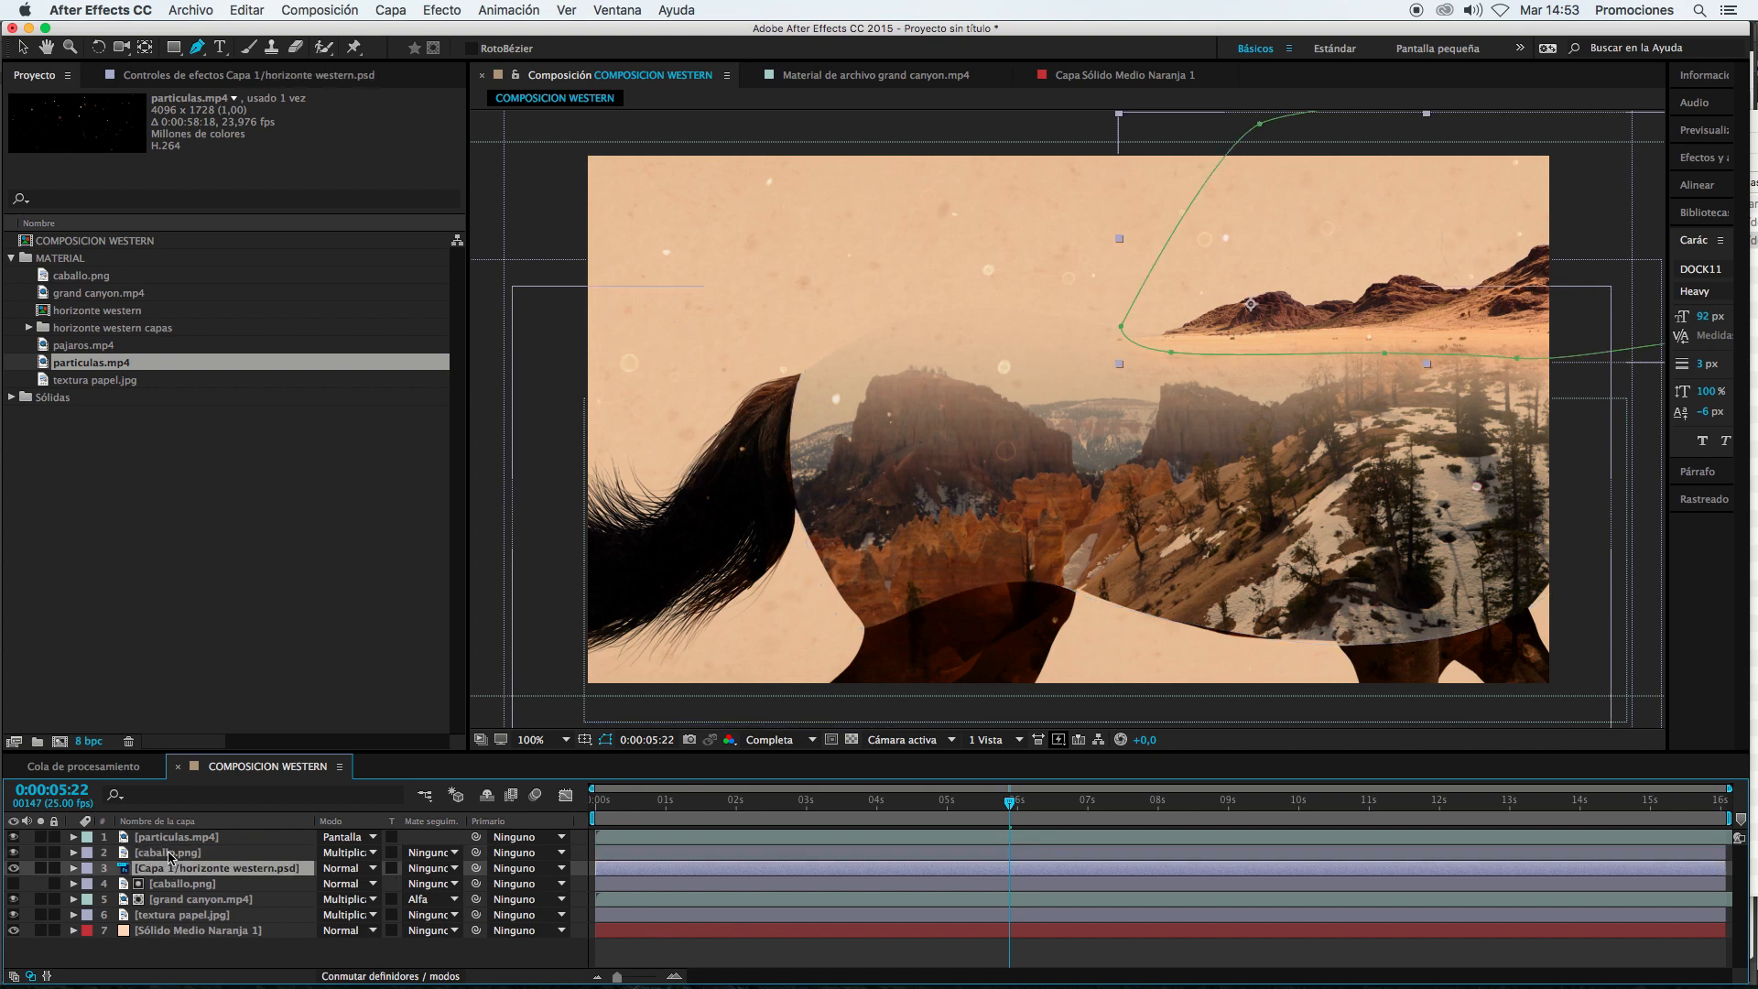
pyautogui.click(171, 853)
pyautogui.press('f')
pyautogui.press('f')
pyautogui.click(73, 852)
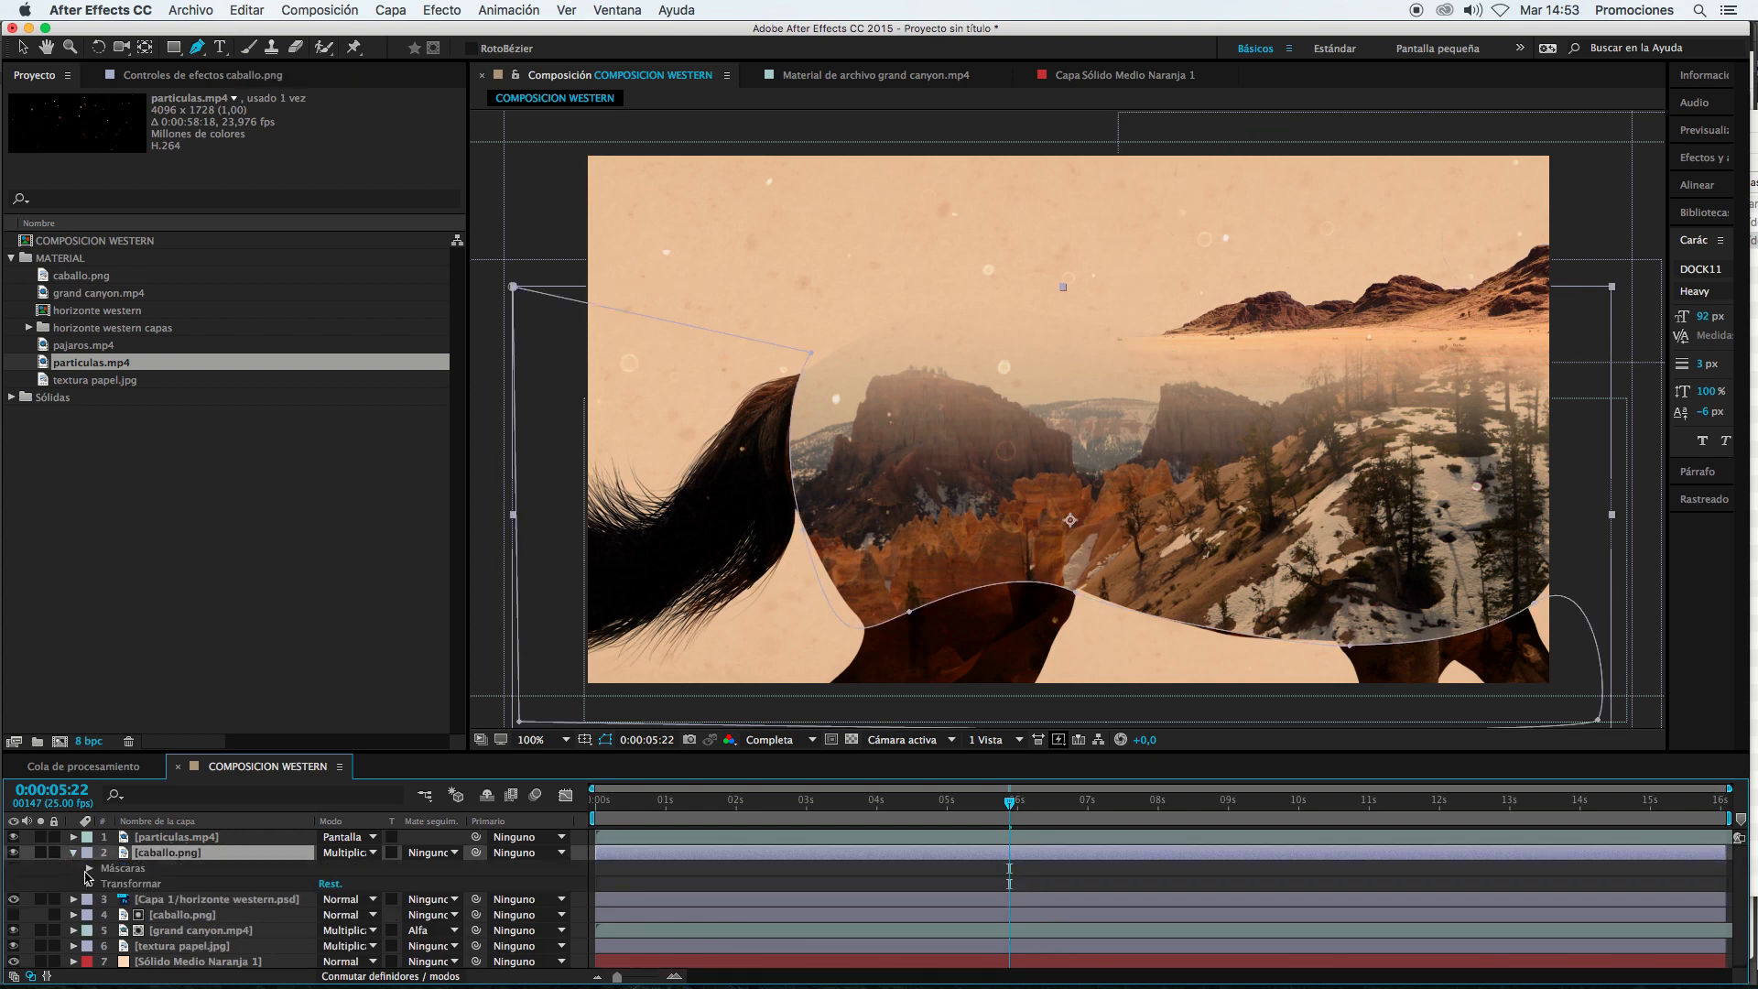
pyautogui.click(104, 886)
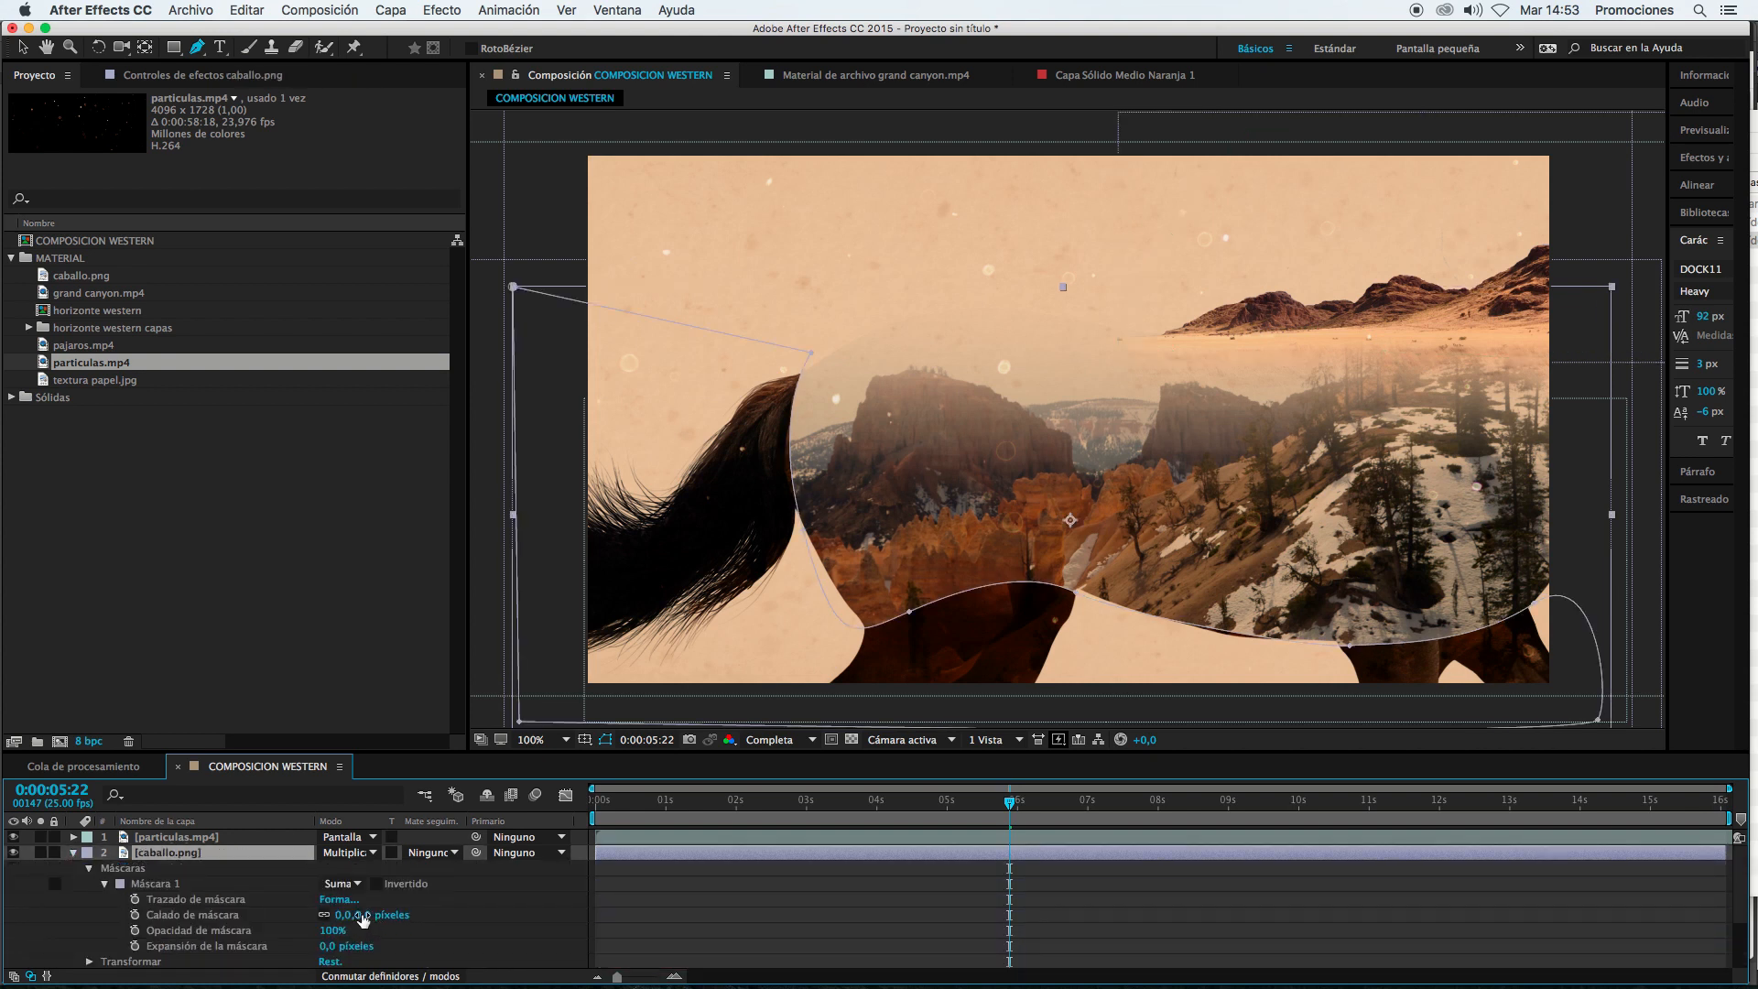
pyautogui.moveTo(363, 916); pyautogui.dragTo(313, 922)
pyautogui.click(391, 917)
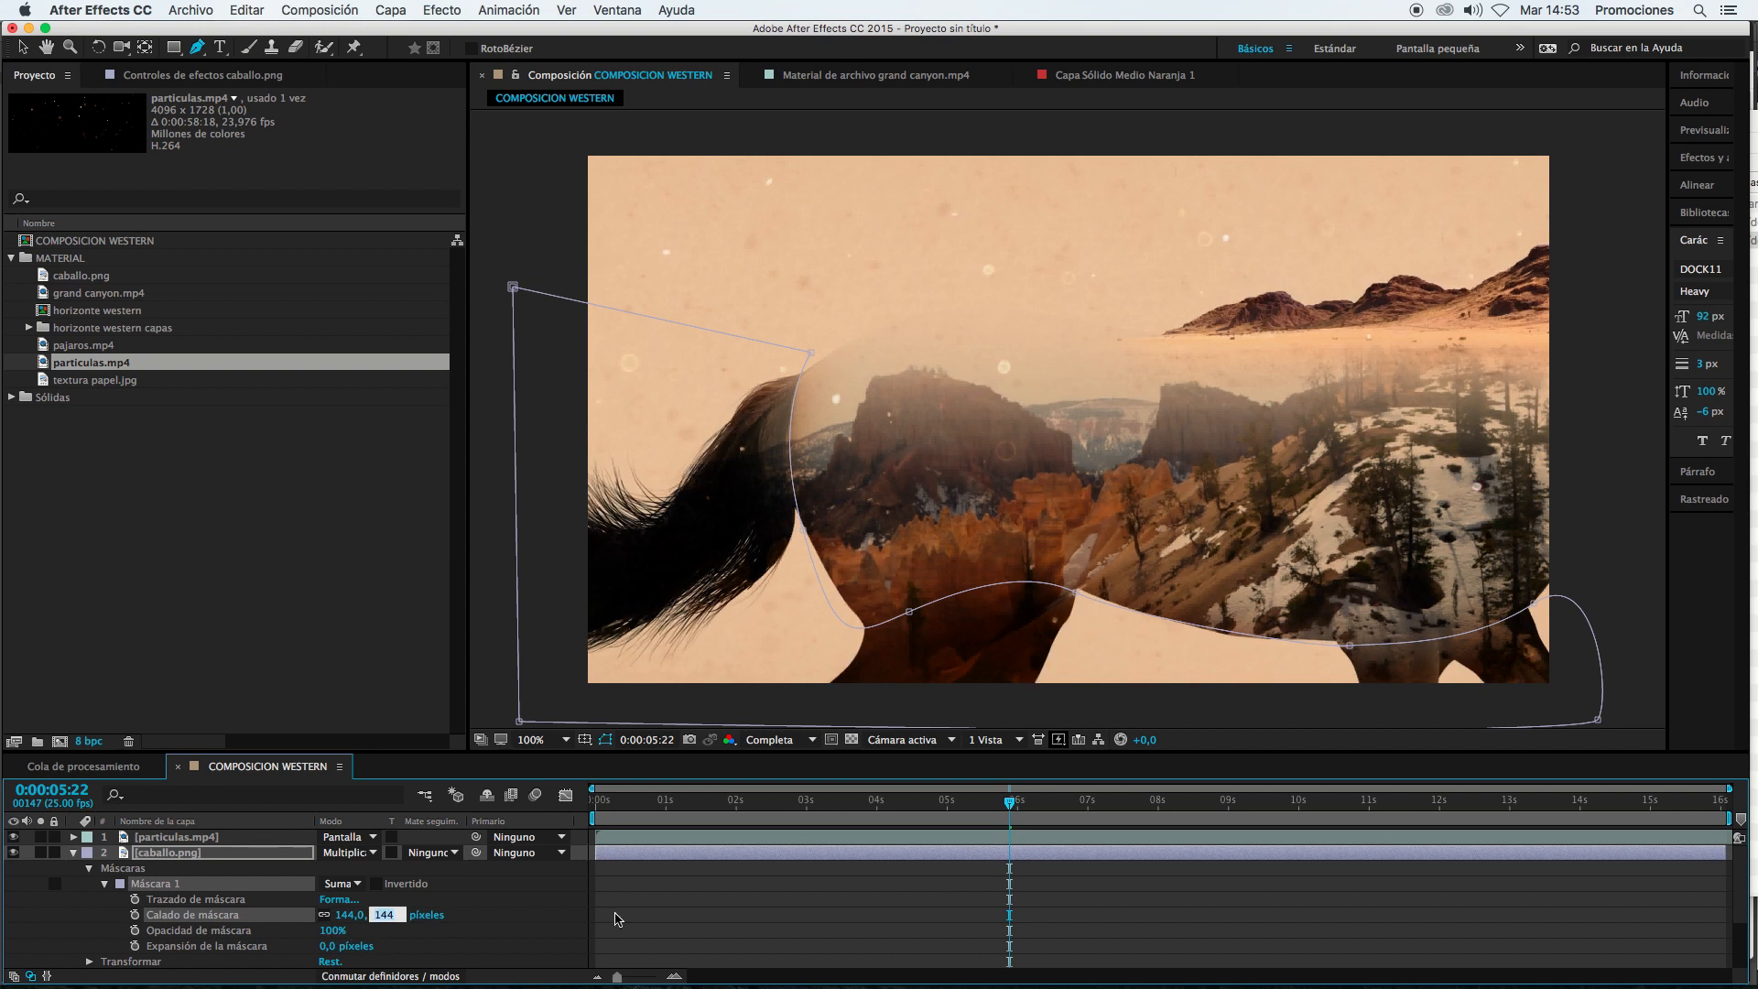
pyautogui.click(615, 915)
pyautogui.click(74, 853)
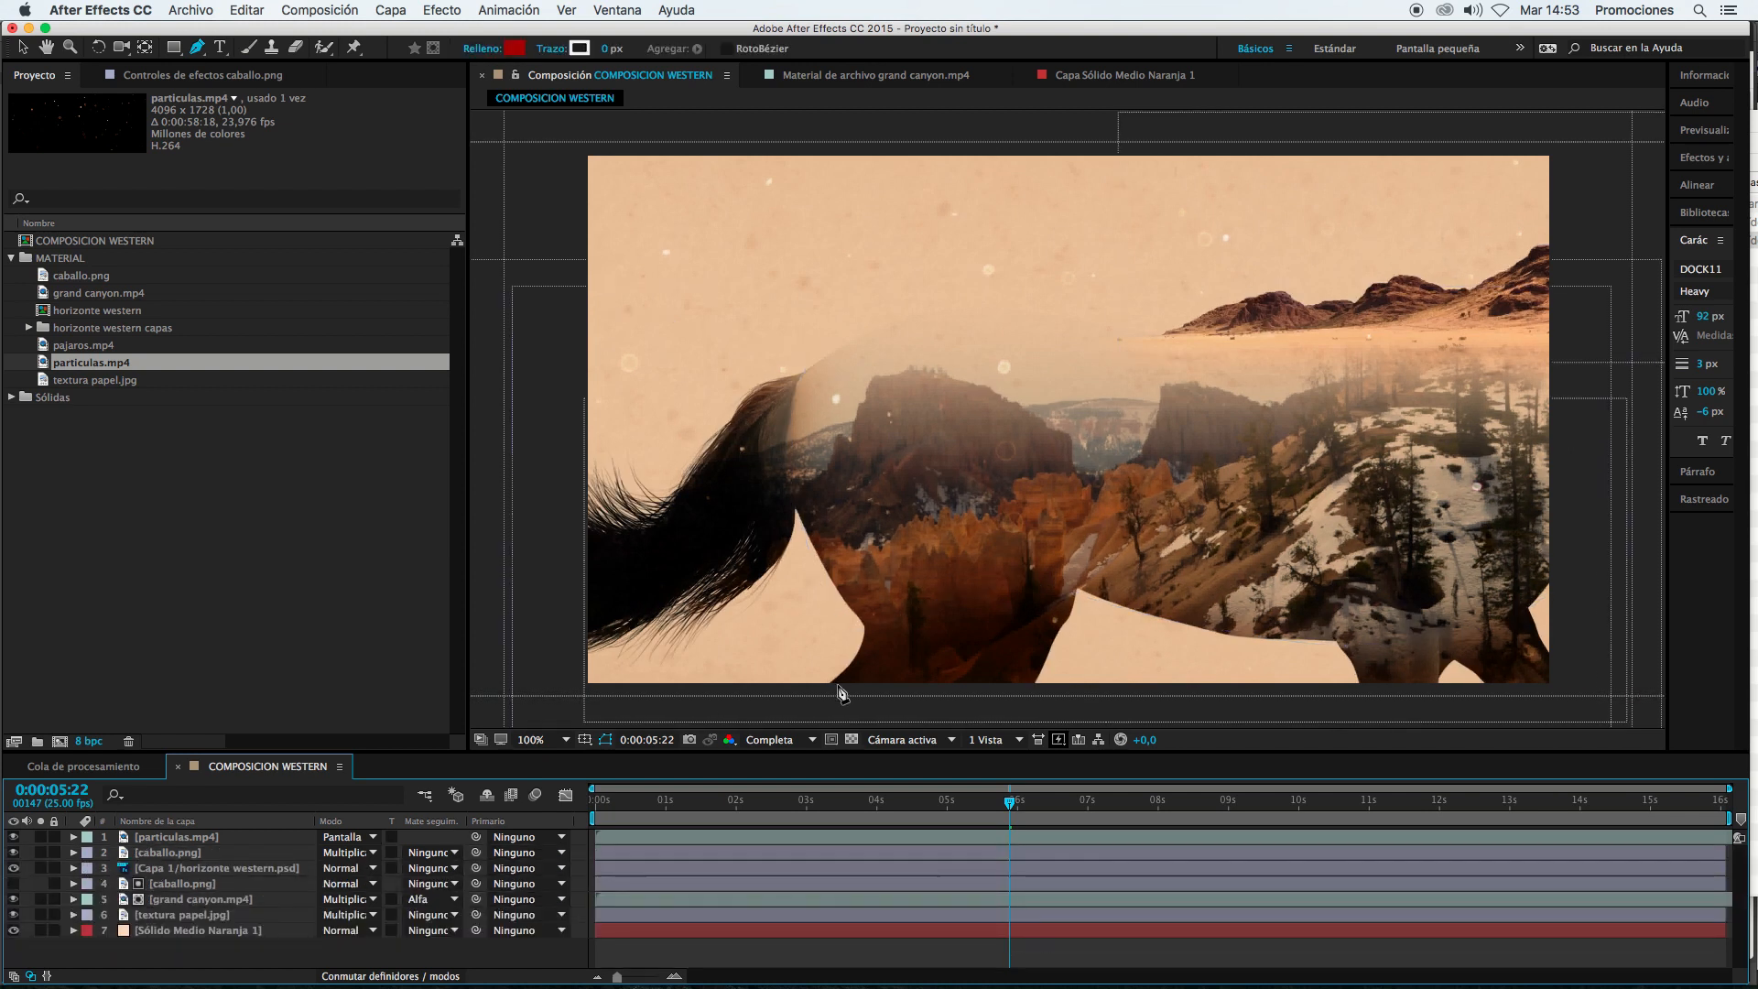
# Step: Reshape the horse copy's mask at the tail base by adjusting the curve, raising the hindquarter point and shifting the top point slightly inward
pyautogui.press('v')
pyautogui.click(561, 630)
pyautogui.click(811, 353)
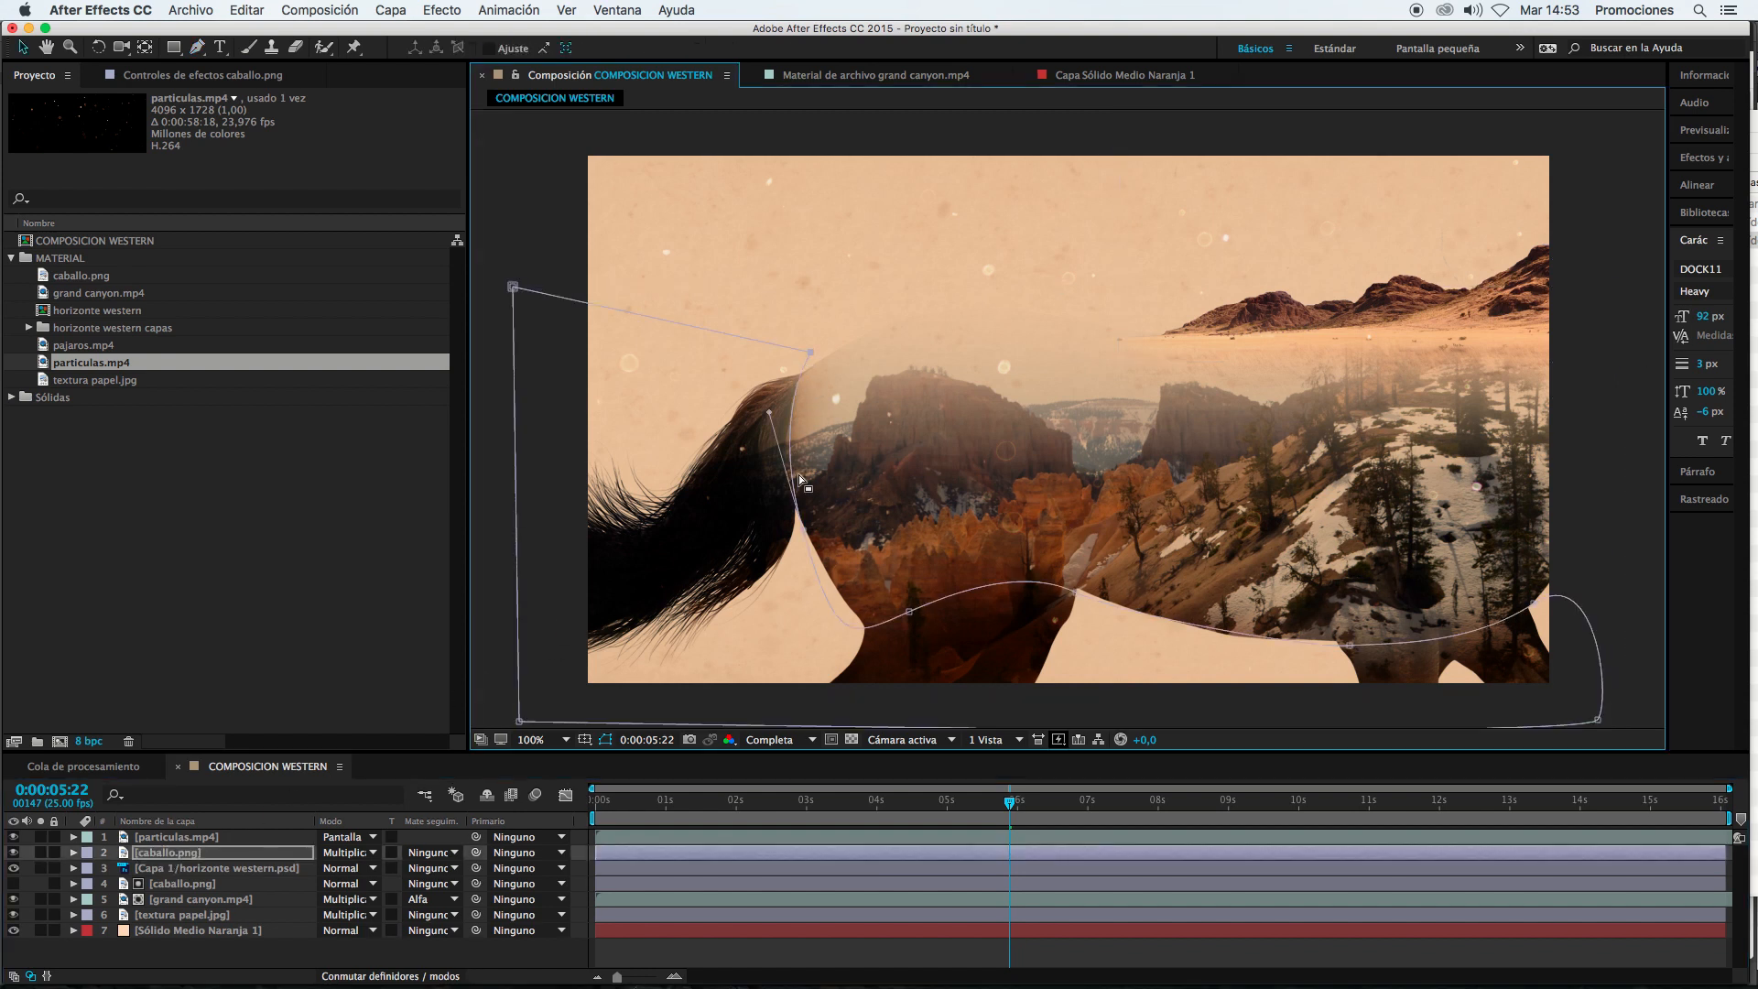
pyautogui.moveTo(770, 436)
pyautogui.mouseDown()
pyautogui.moveTo(741, 418)
pyautogui.moveTo(789, 409)
pyautogui.mouseUp()
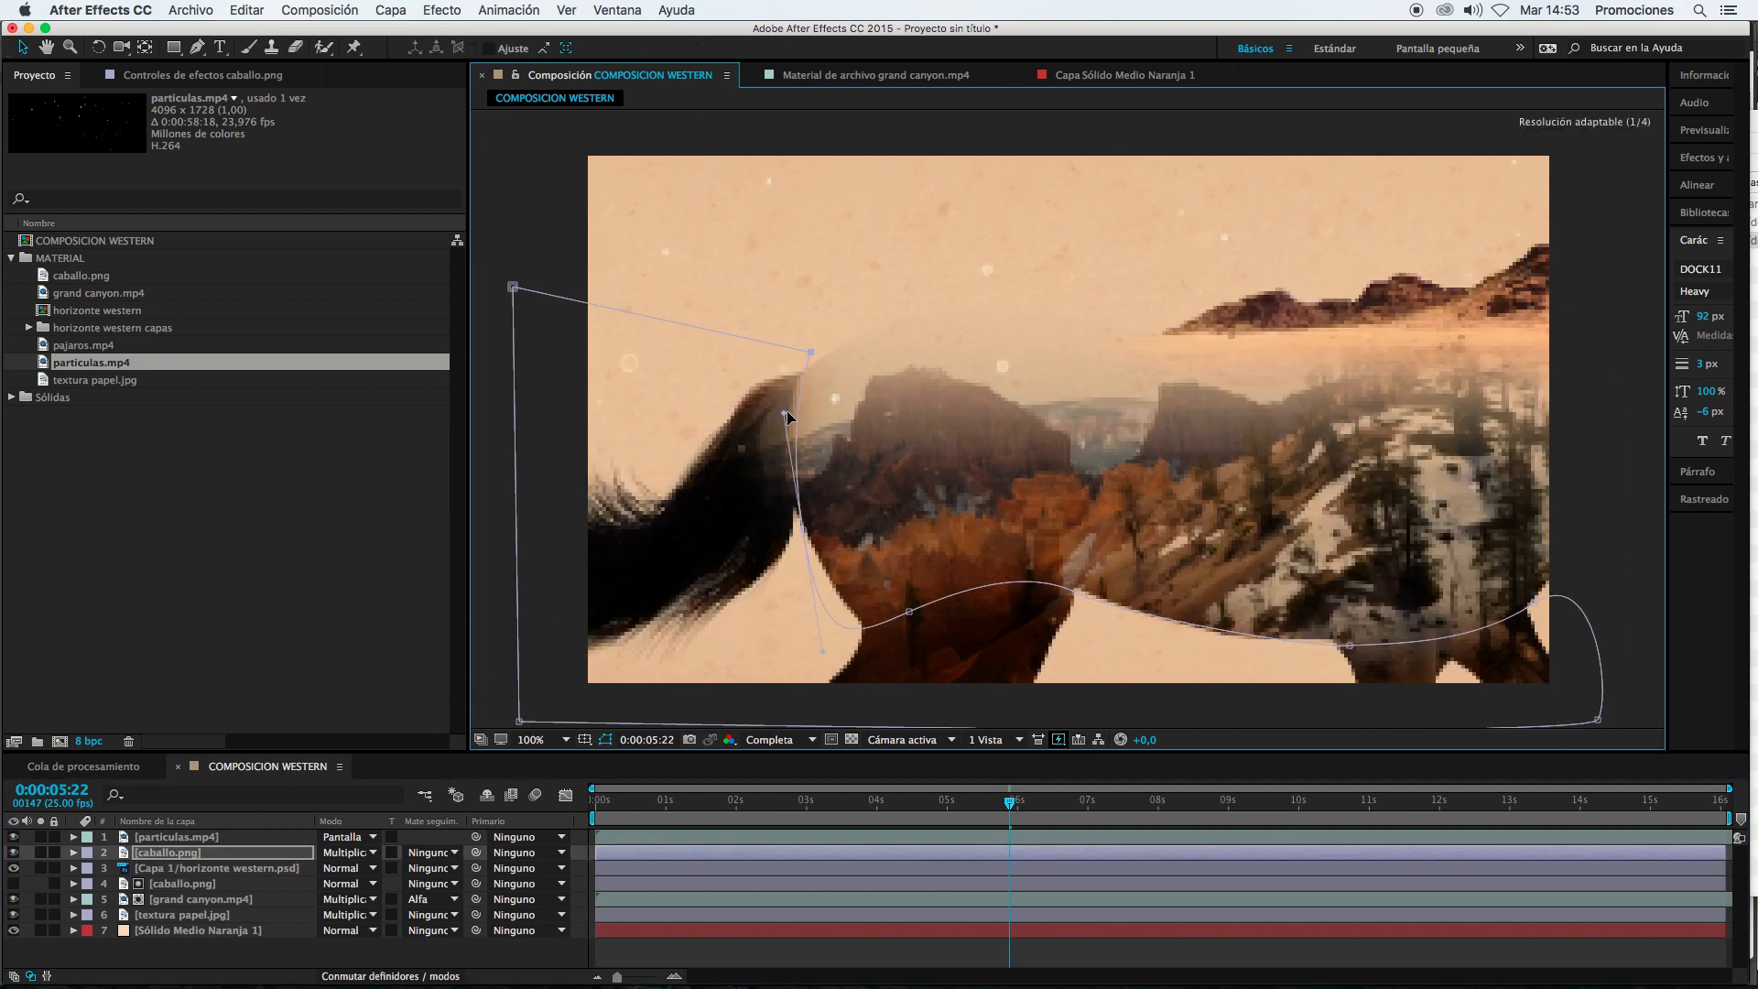
pyautogui.moveTo(805, 529); pyautogui.dragTo(806, 478)
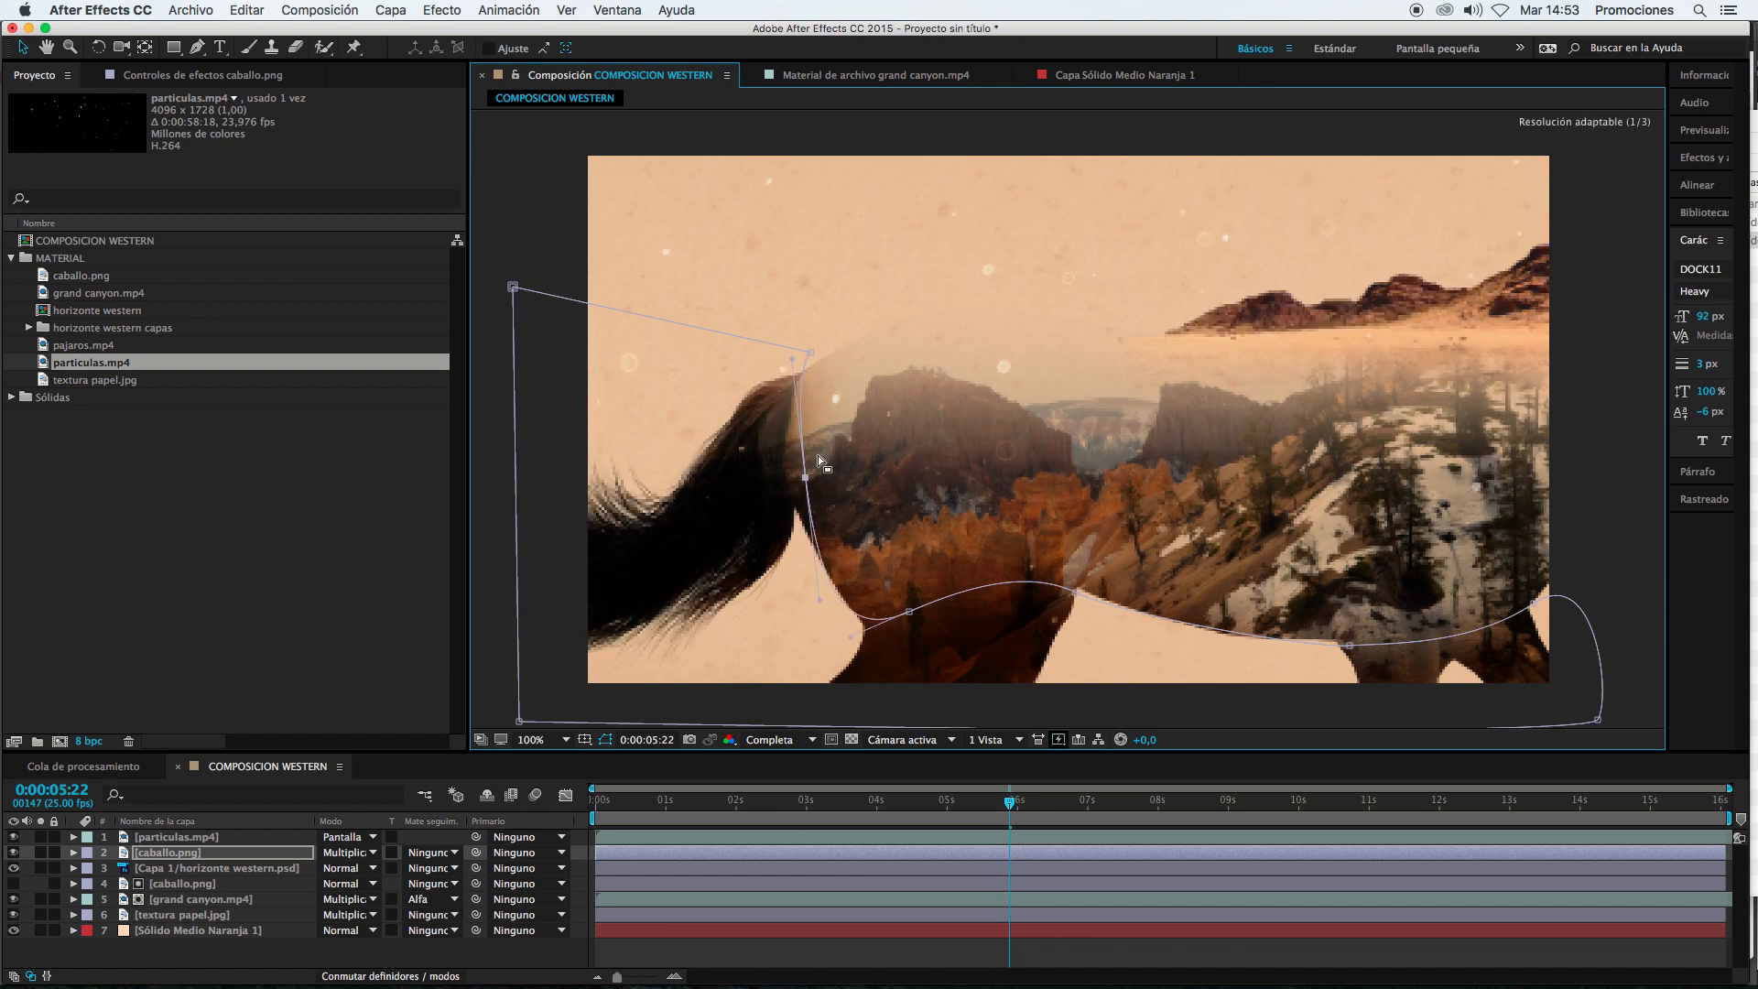
pyautogui.moveTo(811, 352); pyautogui.dragTo(825, 352)
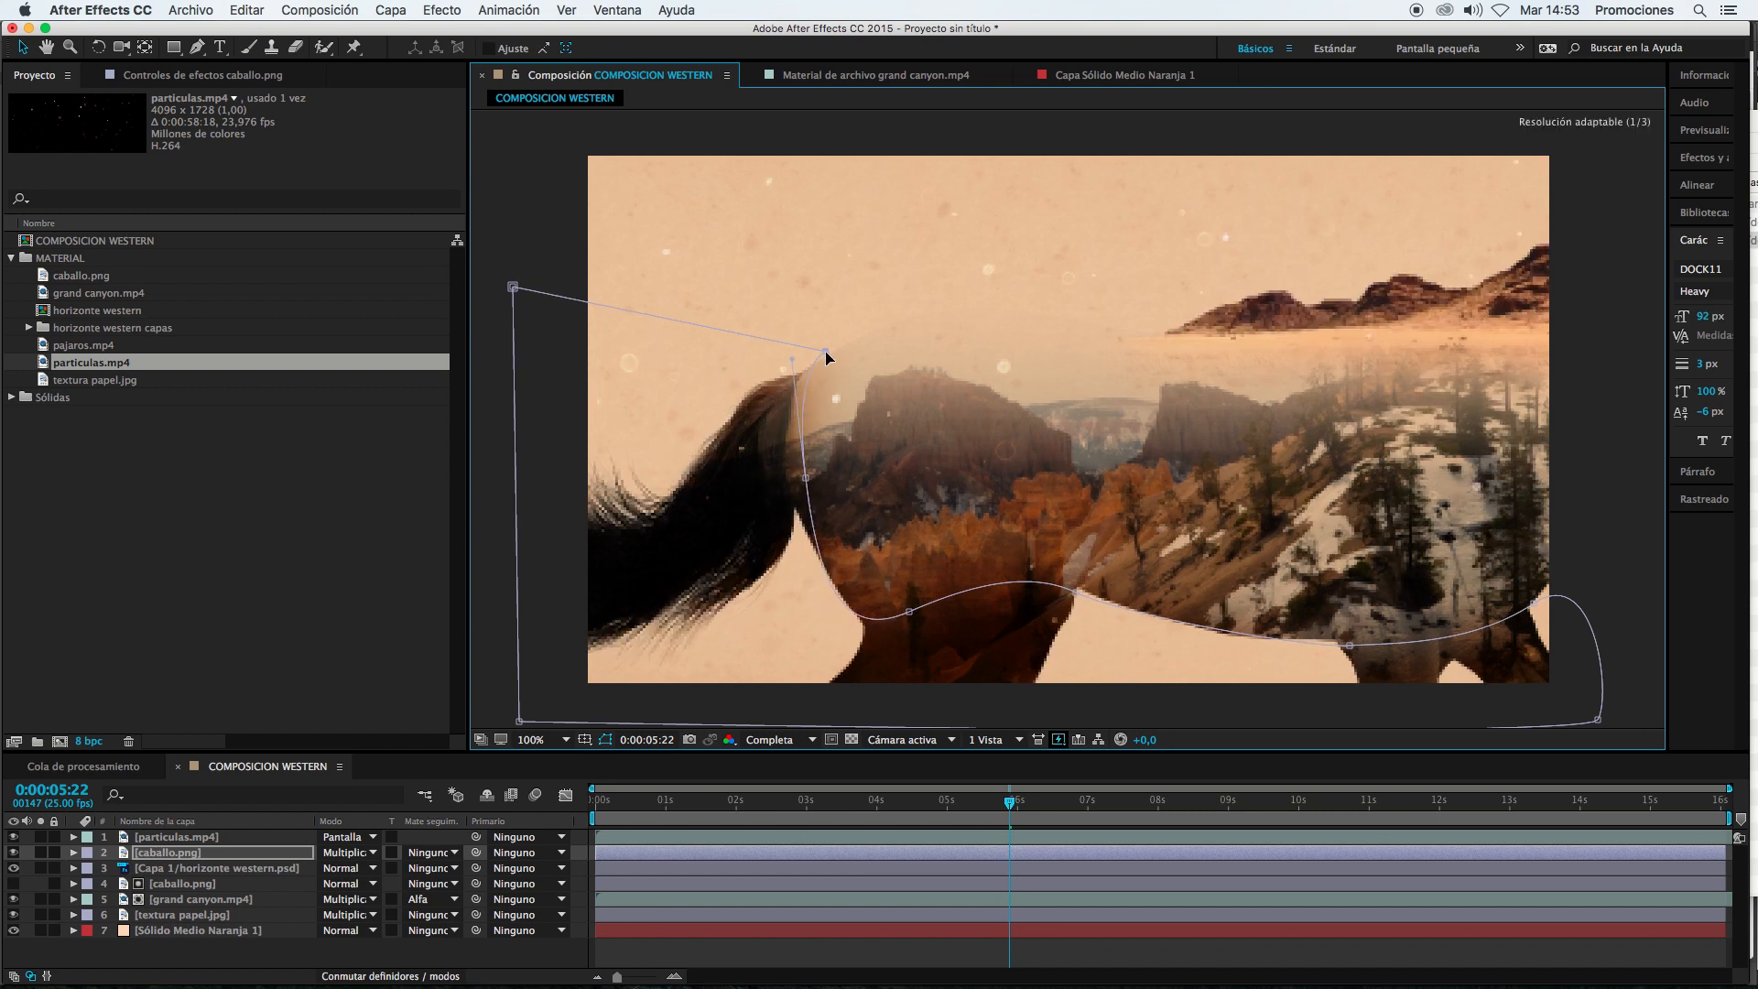
# Step: Try the Superponer blend mode on particulas.mp4 and a different blend mode on the caballo.png copy, and undo the changes
pyautogui.click(200, 871)
pyautogui.click(266, 854)
pyautogui.click(368, 842)
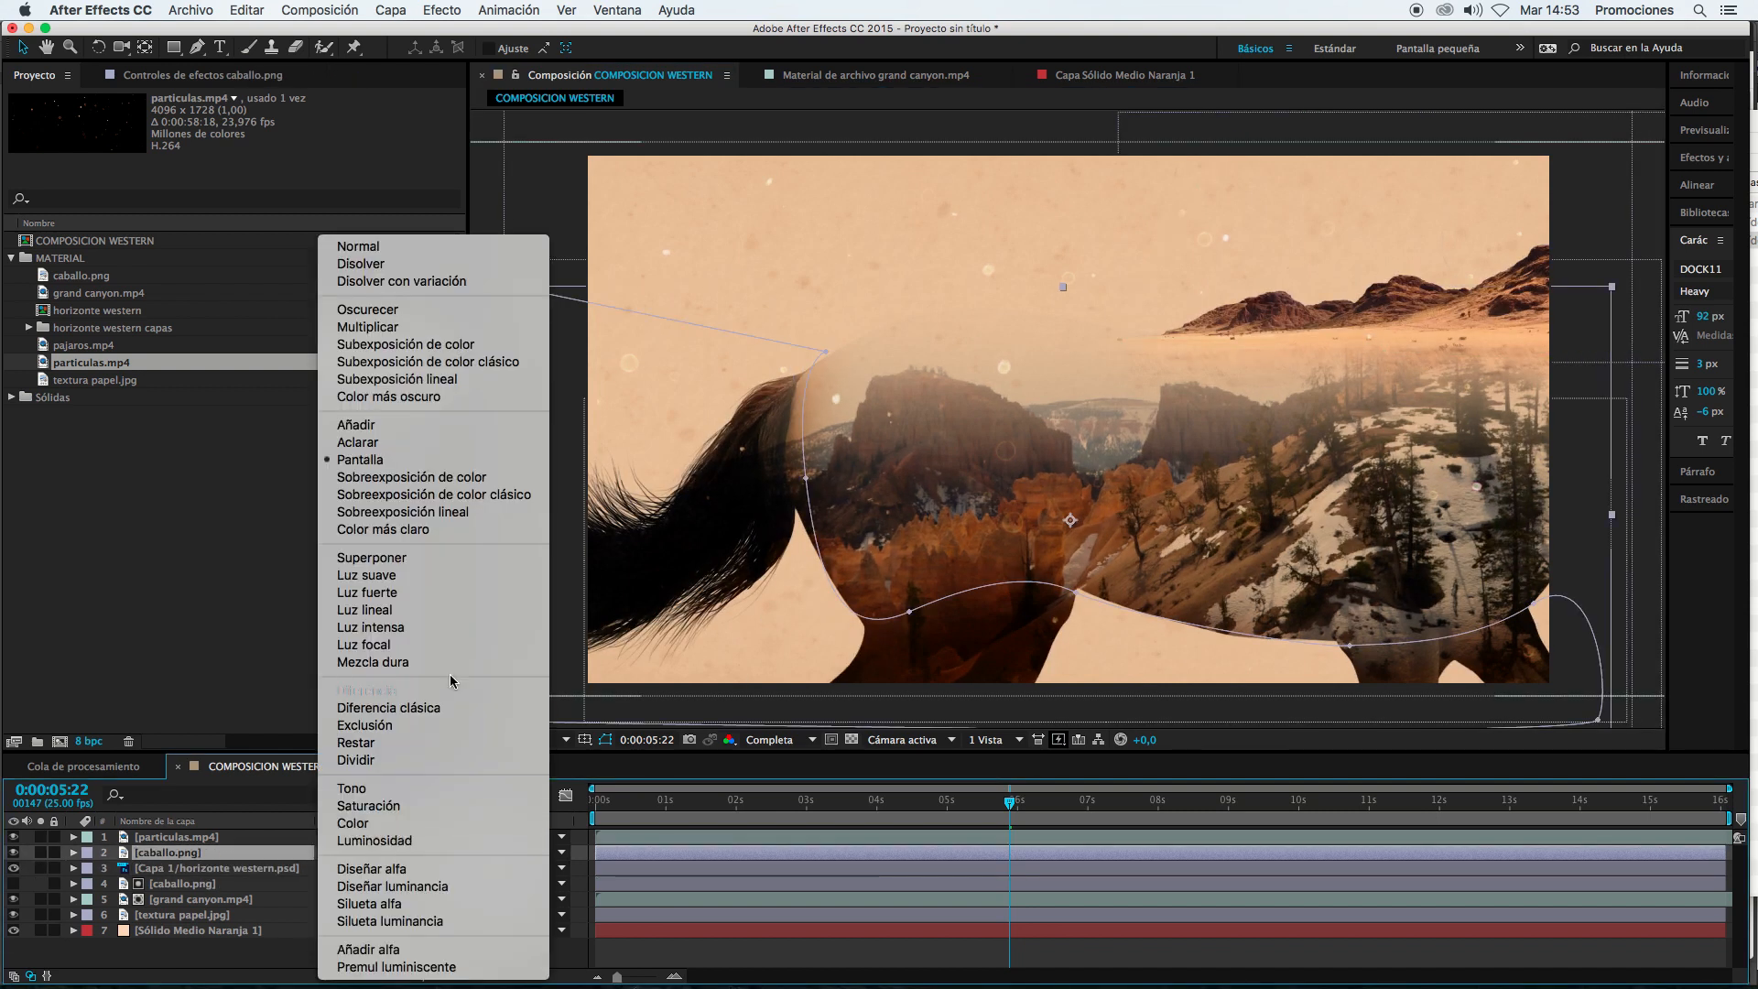
pyautogui.click(404, 558)
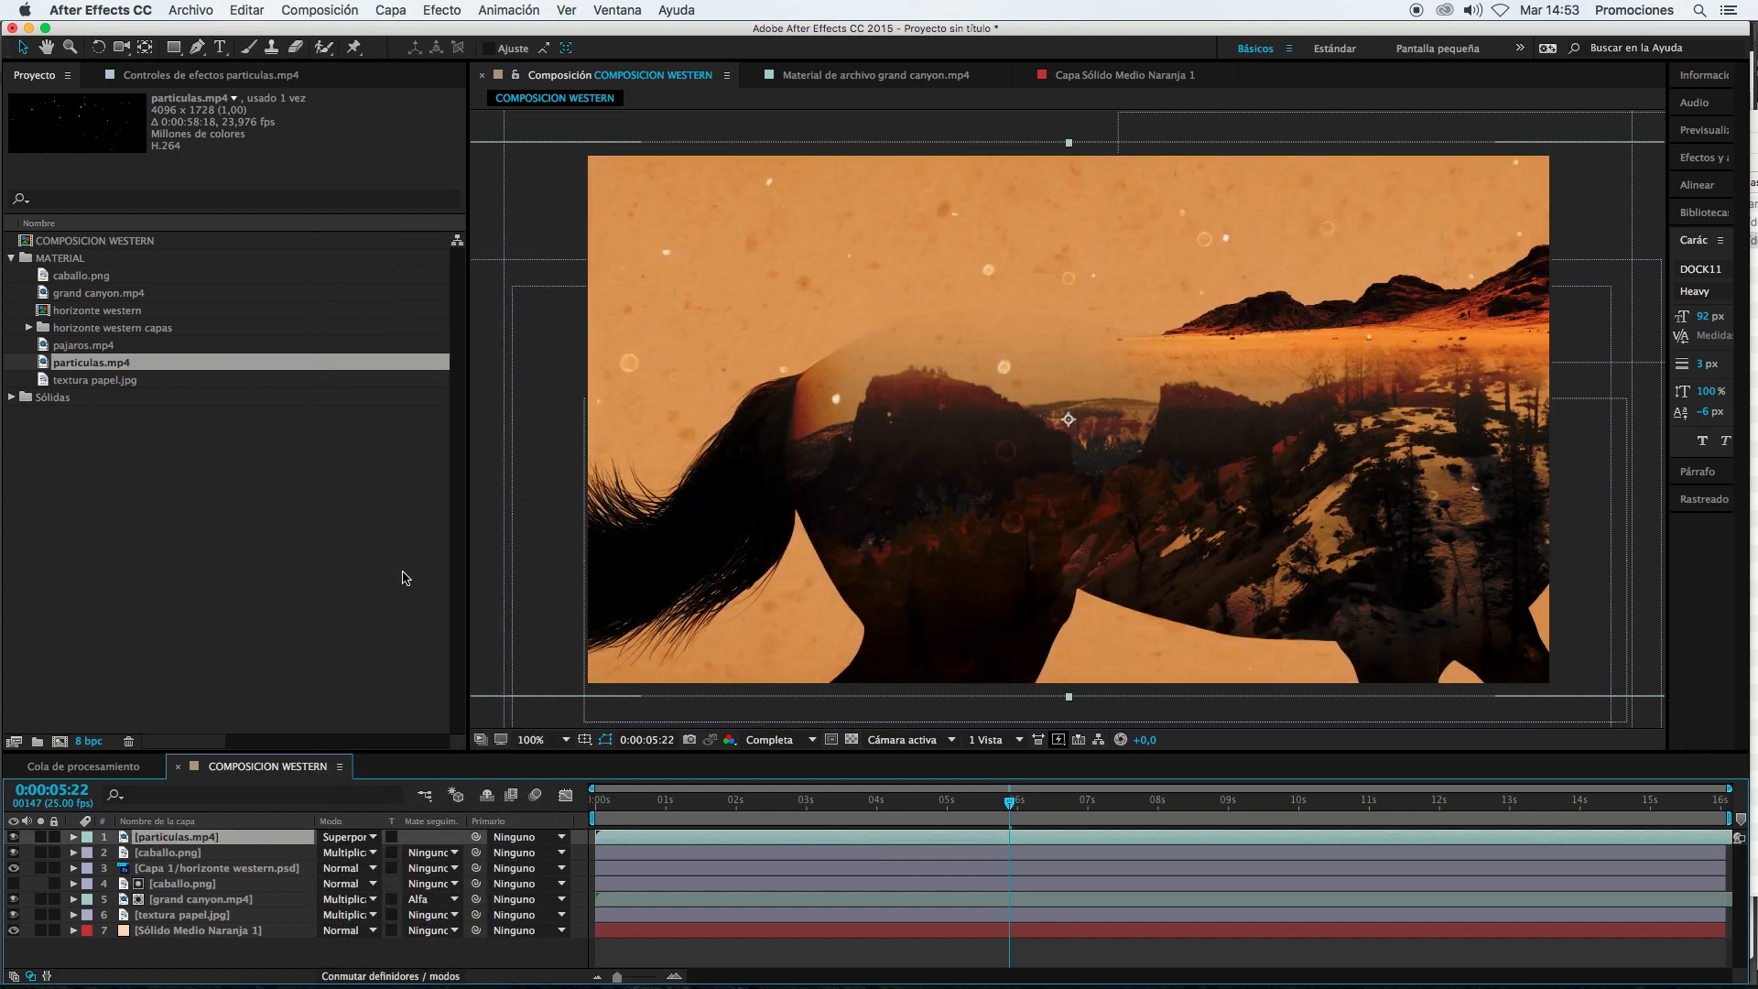
pyautogui.click(232, 856)
pyautogui.click(354, 854)
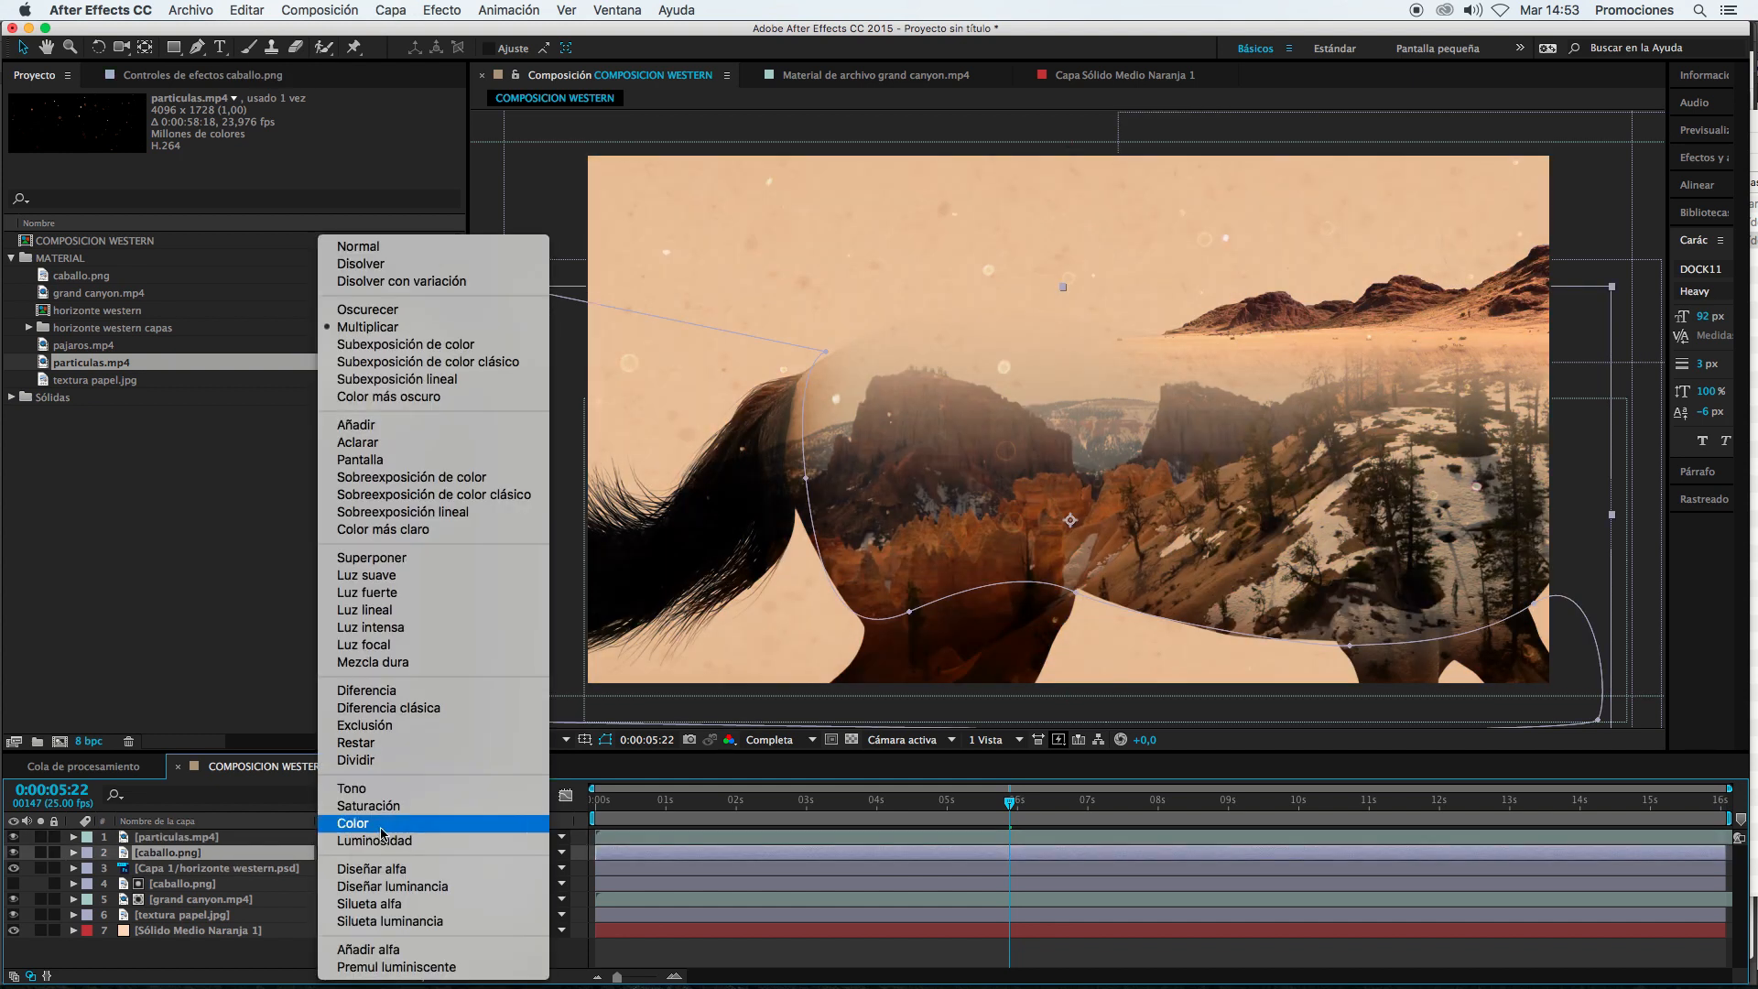
pyautogui.click(412, 436)
pyautogui.press('super+z')
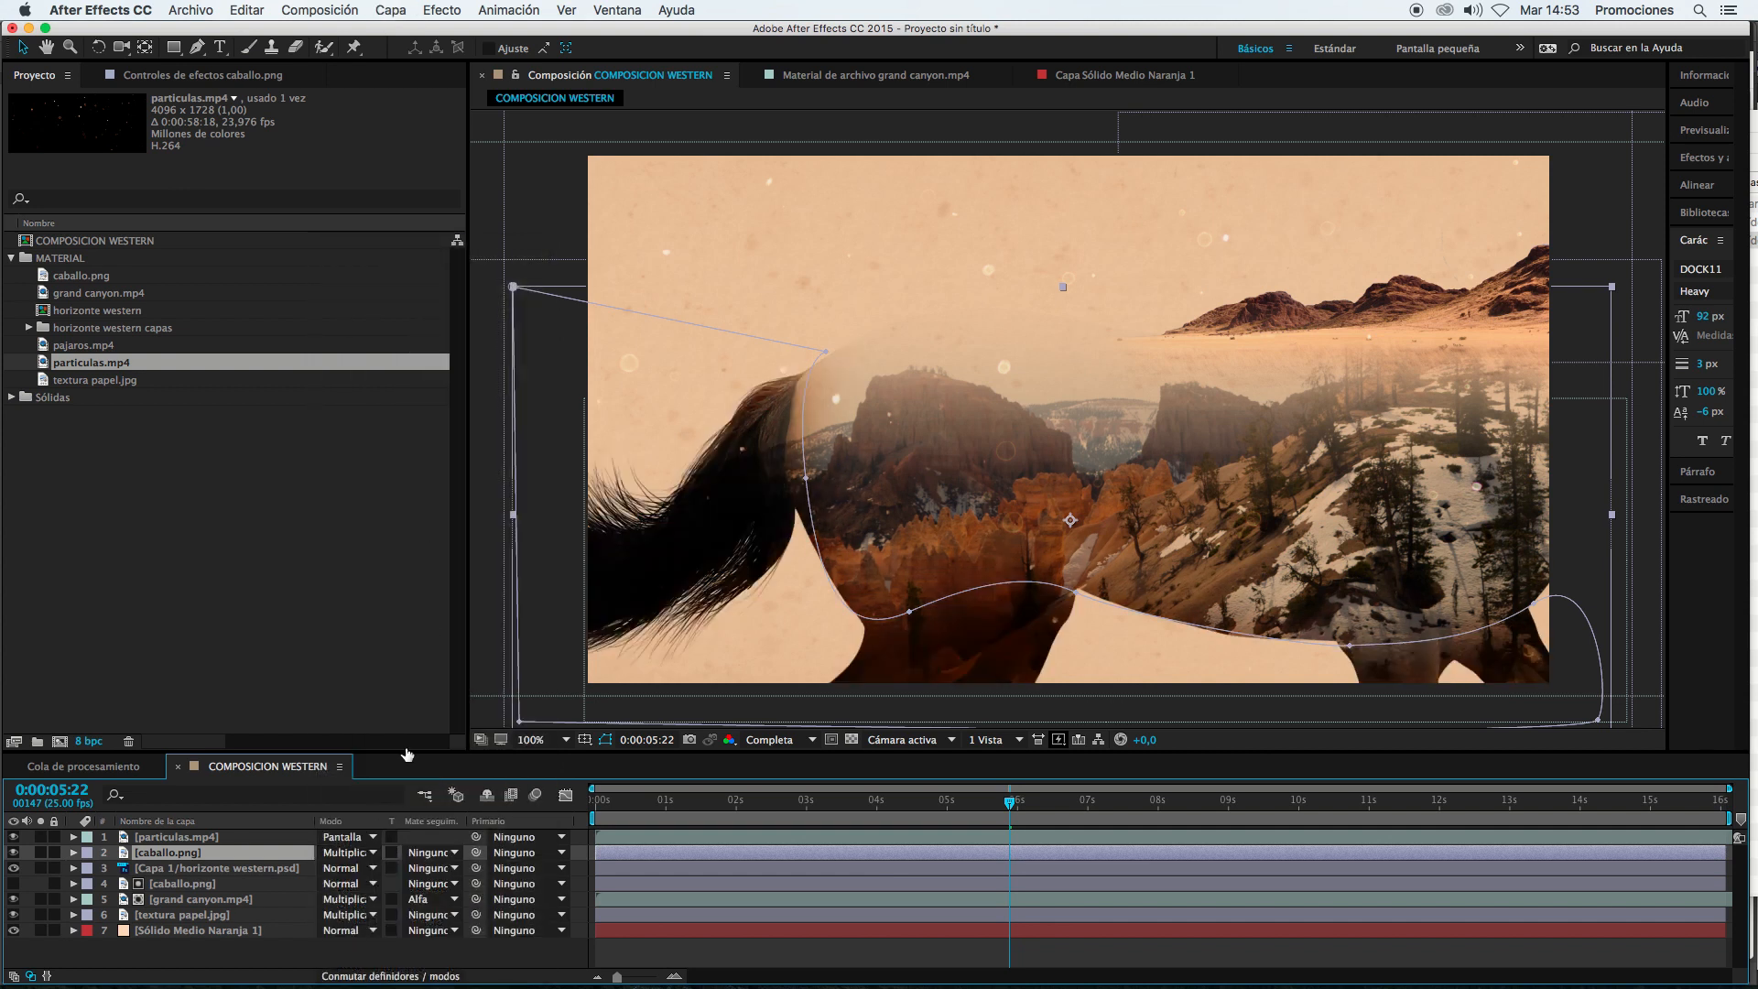
# Step: Check the WESTERN_2016_HD_1.mp4 reference preview in Finder against the composition and return to After Effects
pyautogui.click(900, 948)
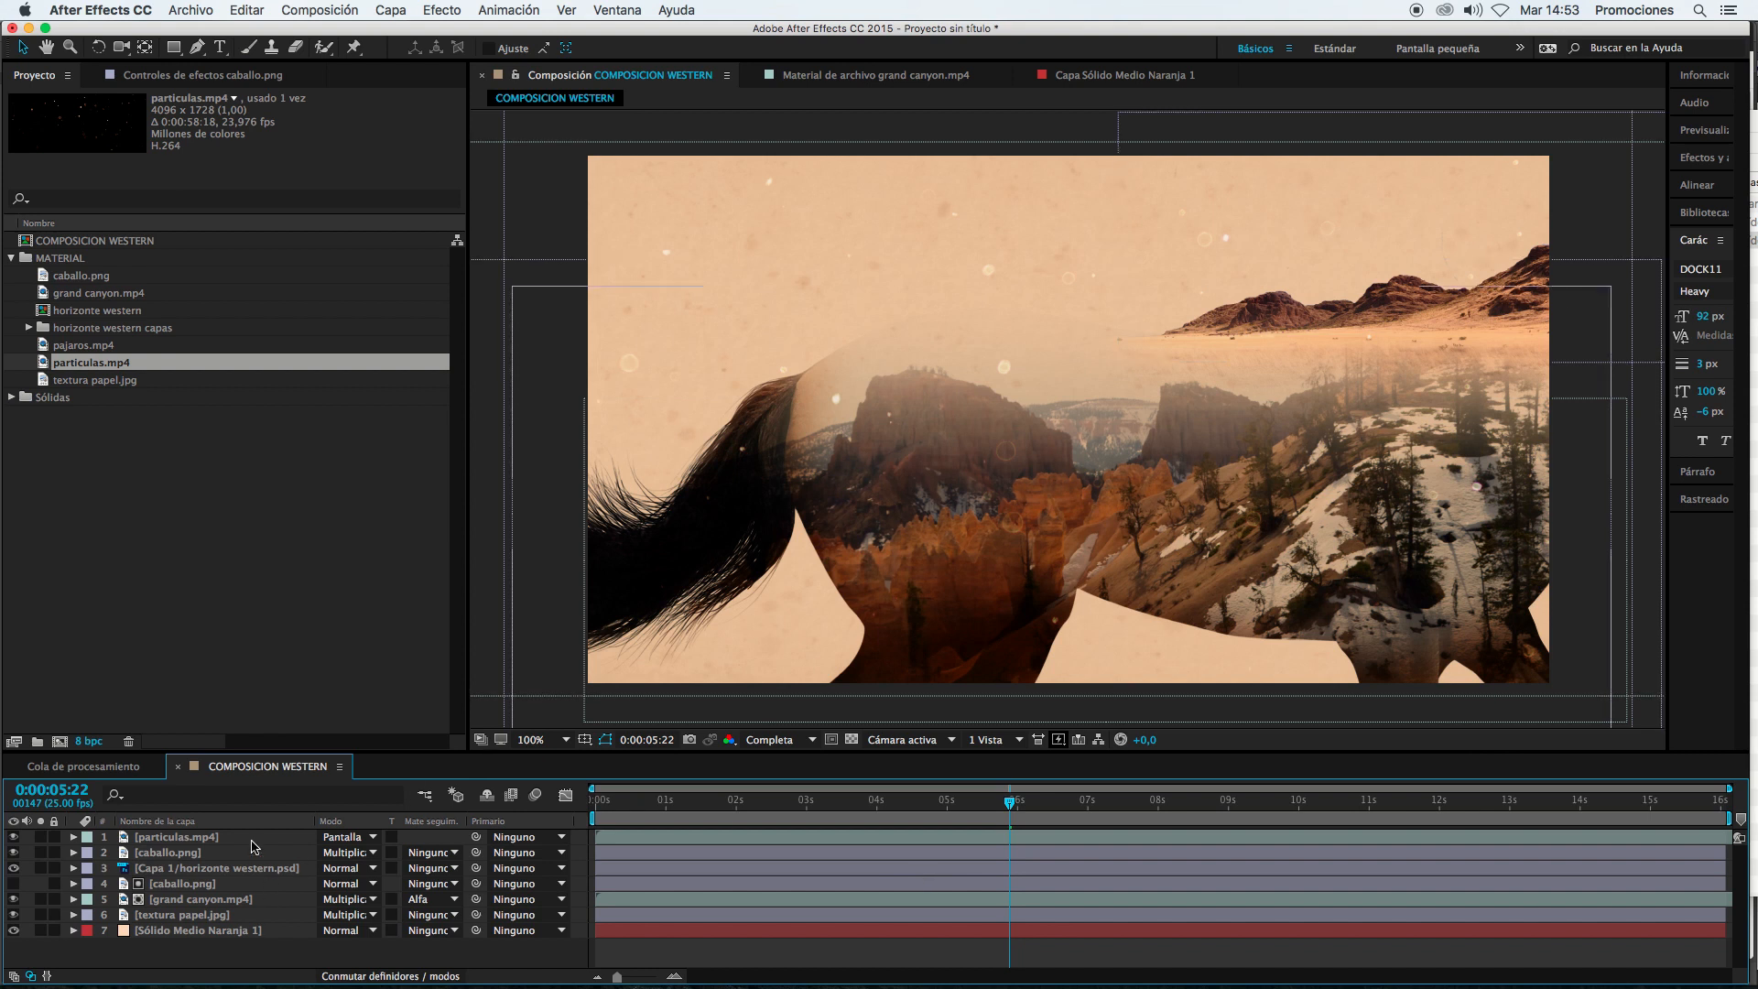
pyautogui.click(186, 857)
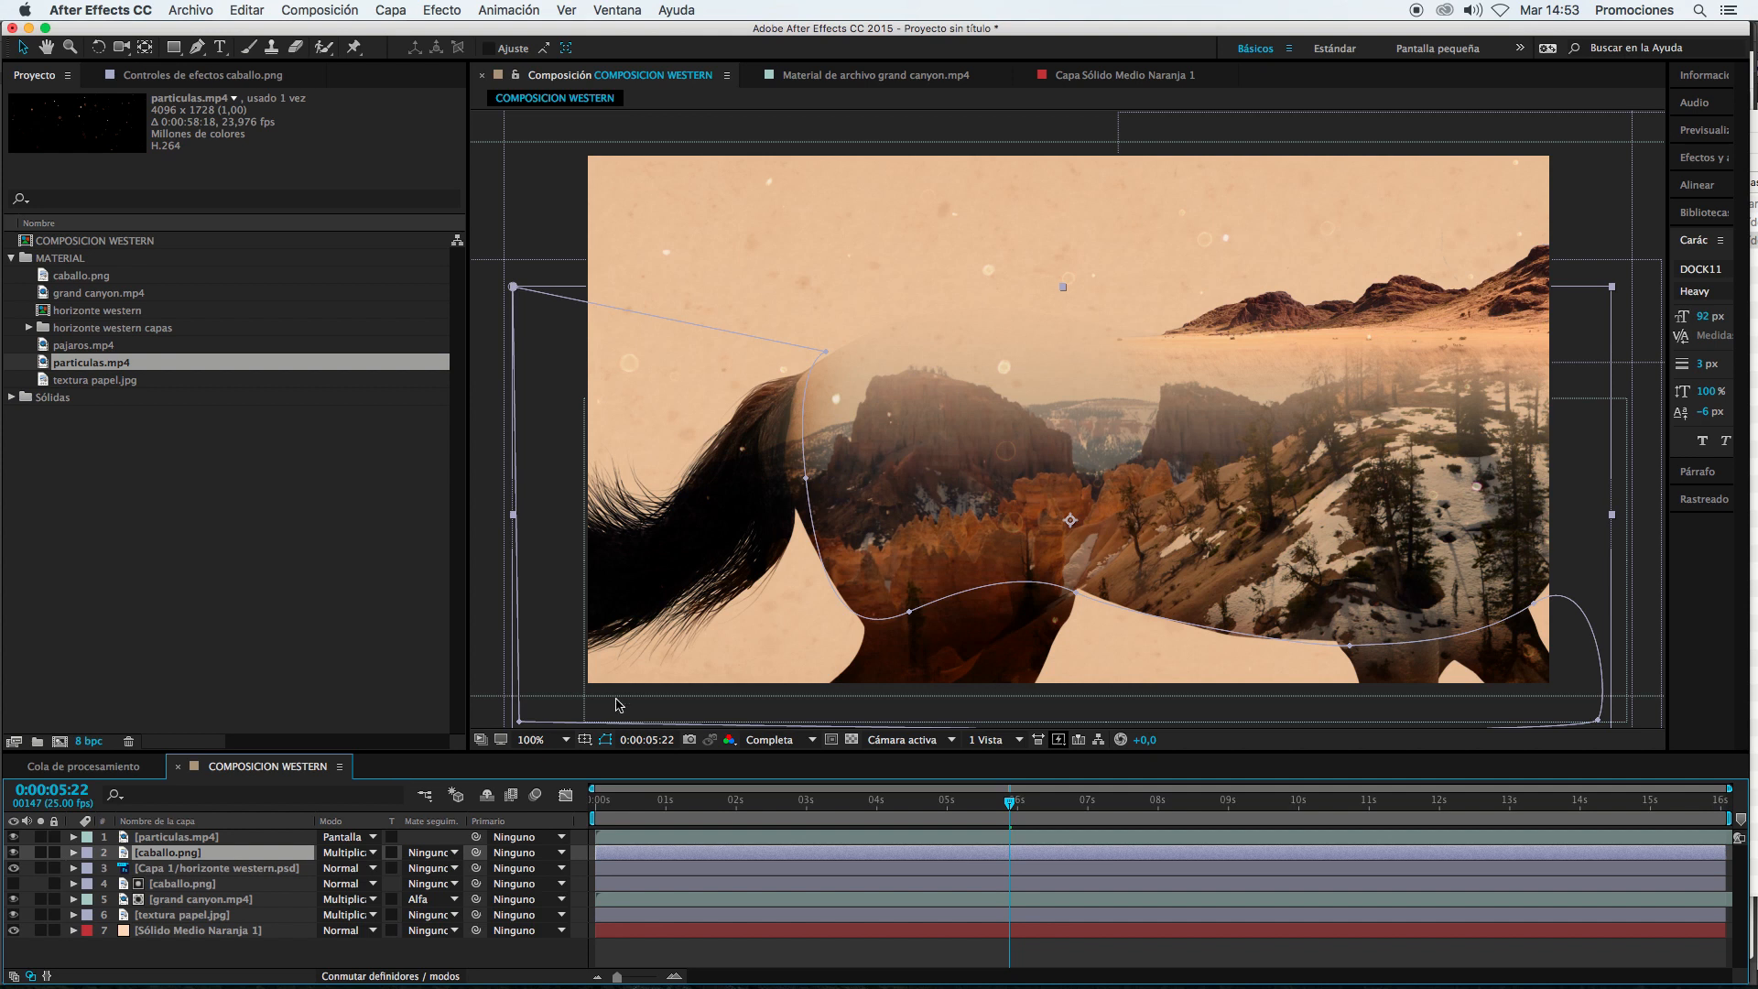
pyautogui.click(670, 949)
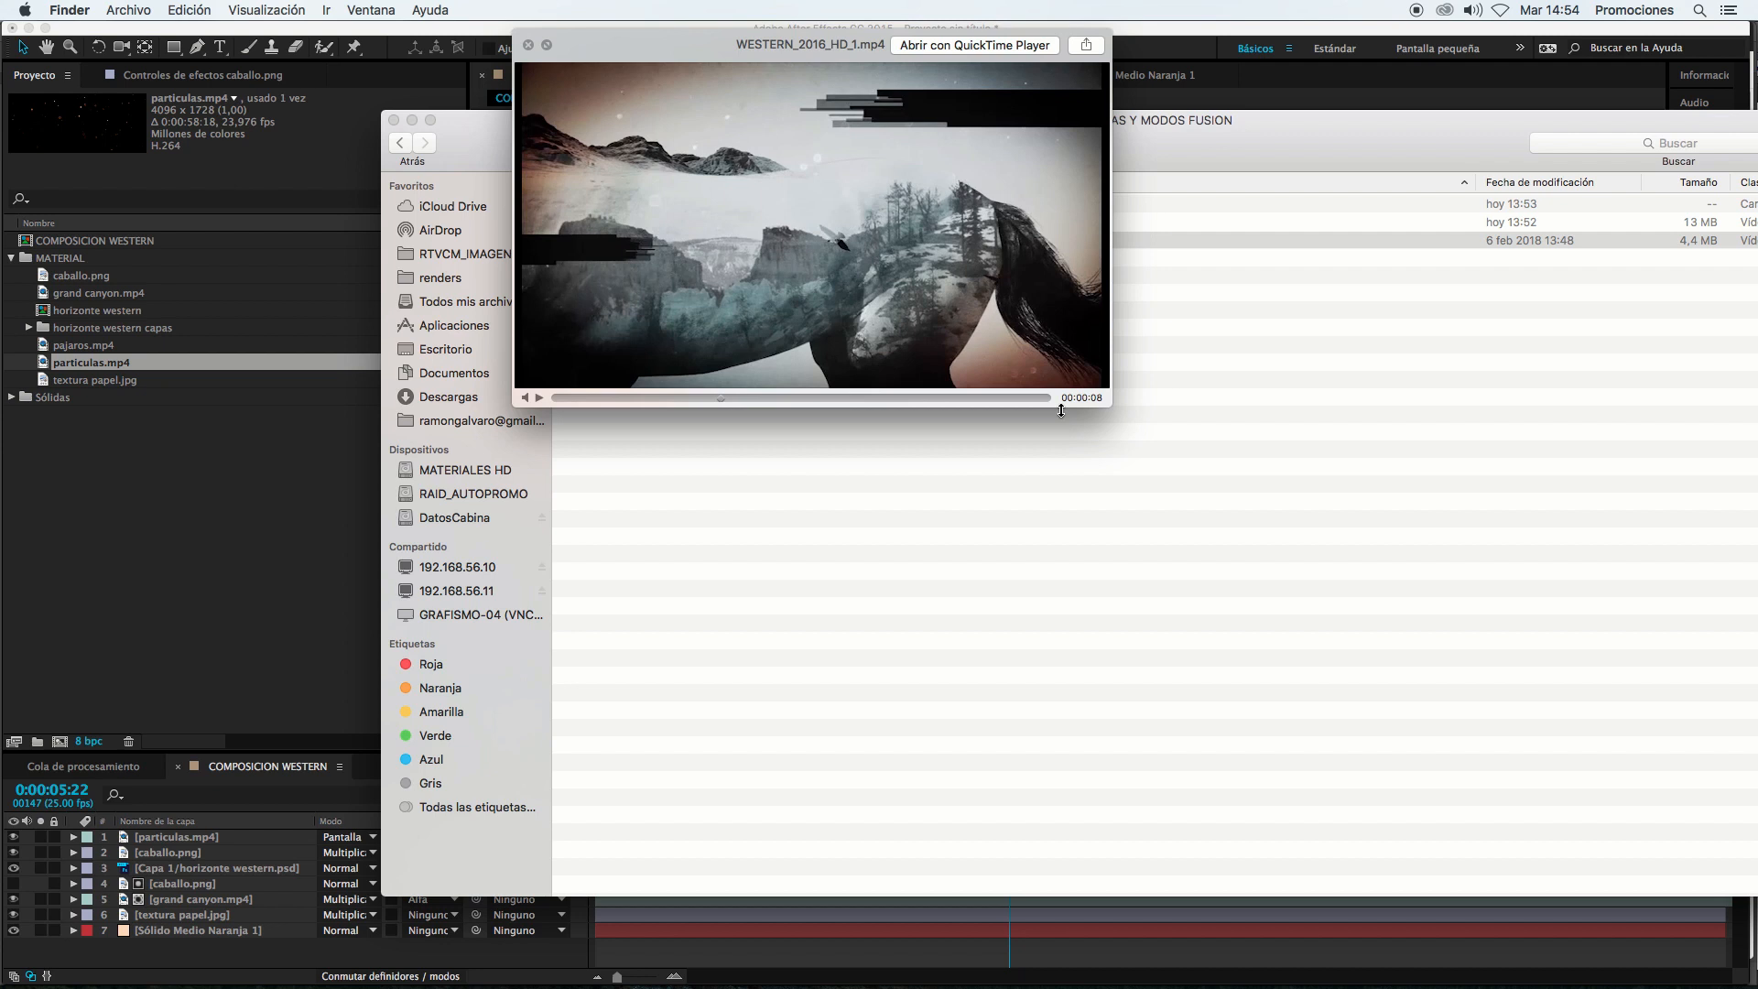
pyautogui.press('super+Tab')
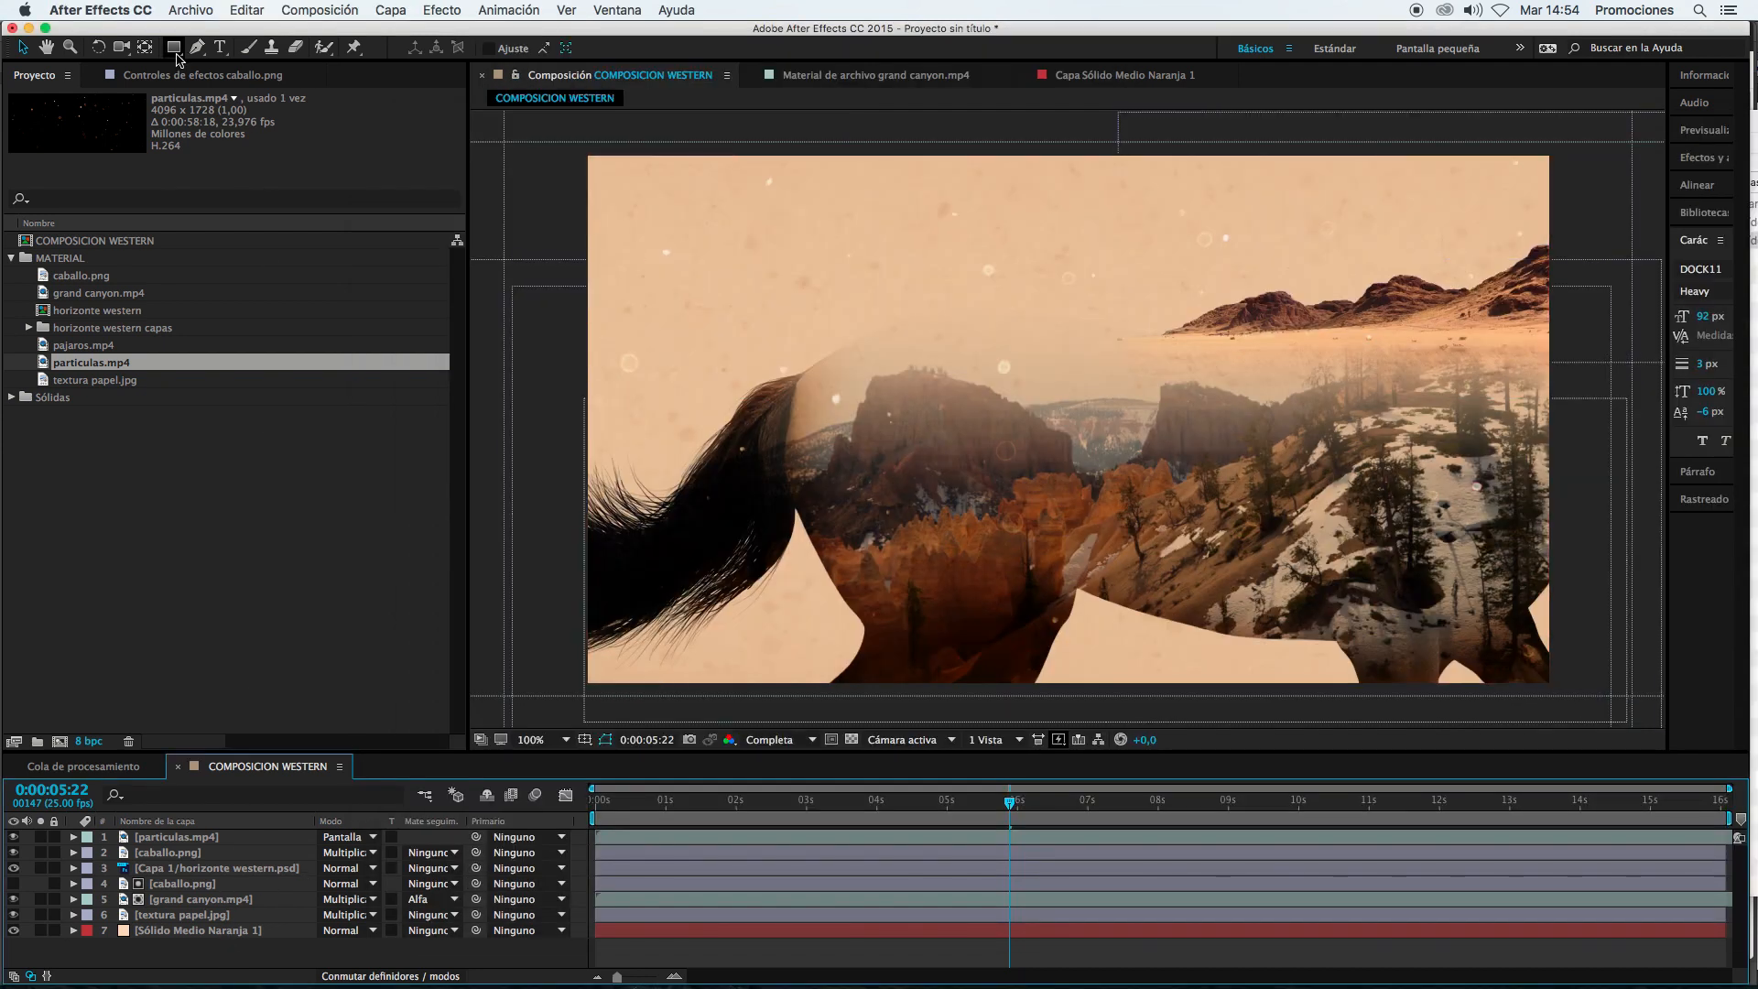
# Step: Create a black solid layer of 1050 × 576 px above all the other layers
pyautogui.click(391, 11)
pyautogui.moveTo(406, 34)
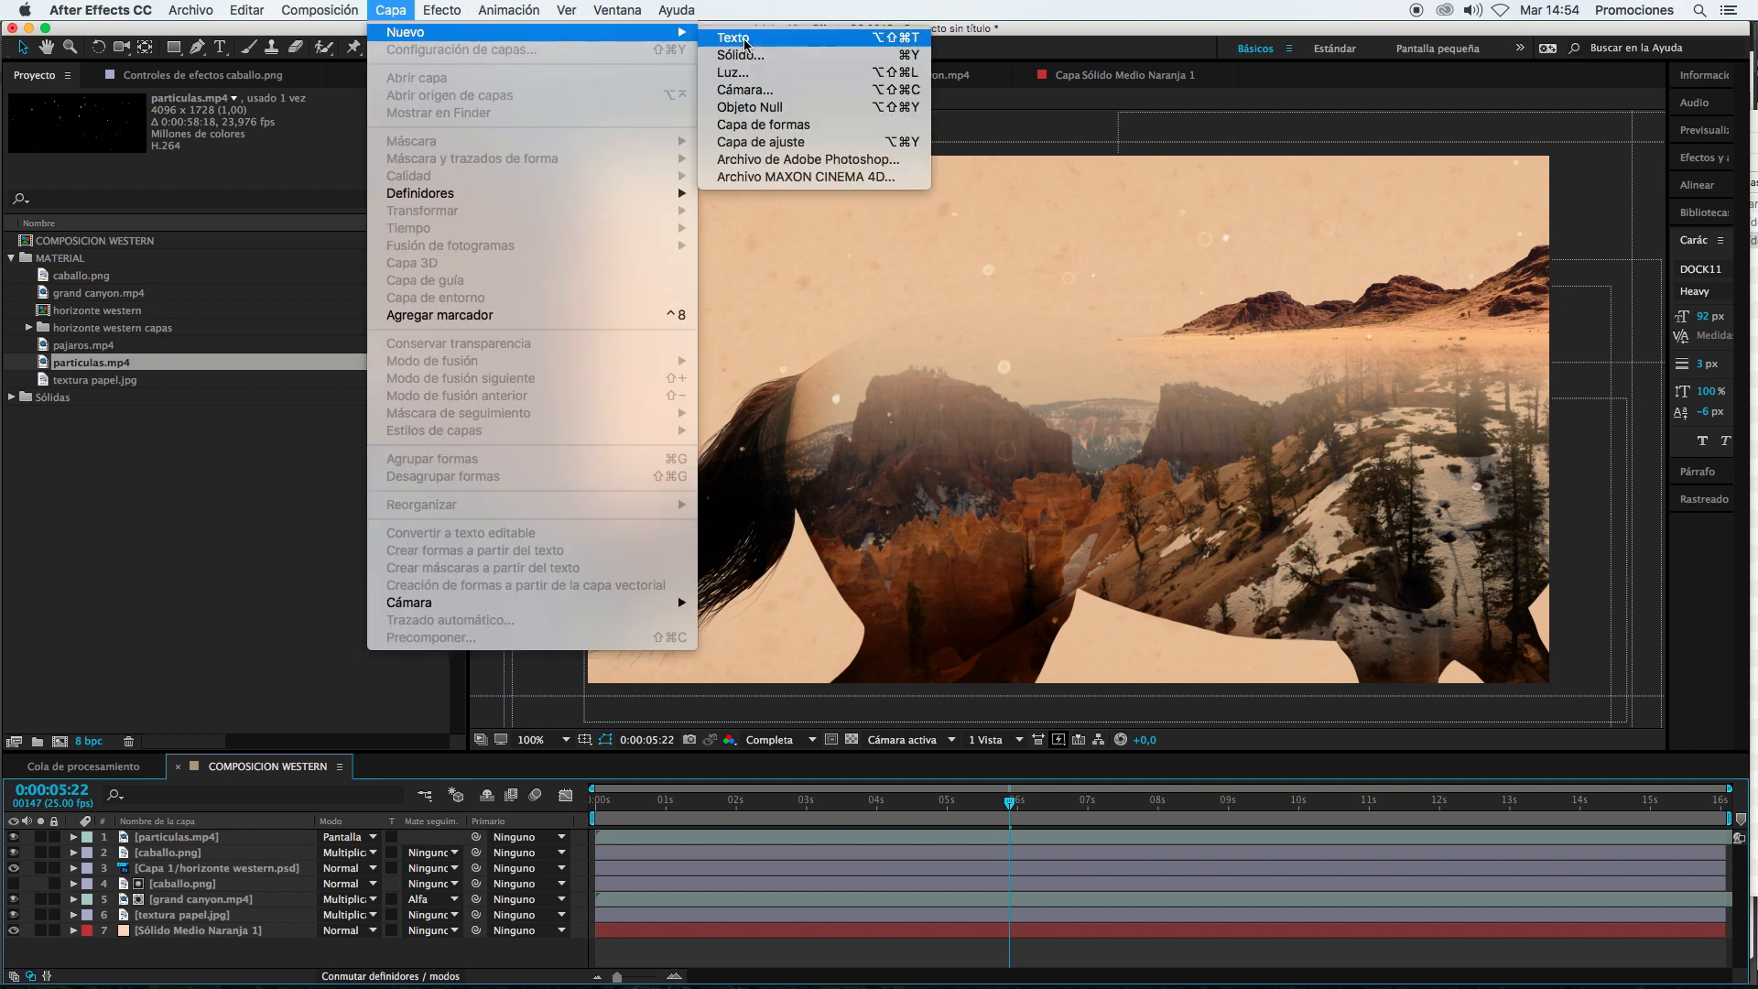
pyautogui.click(807, 58)
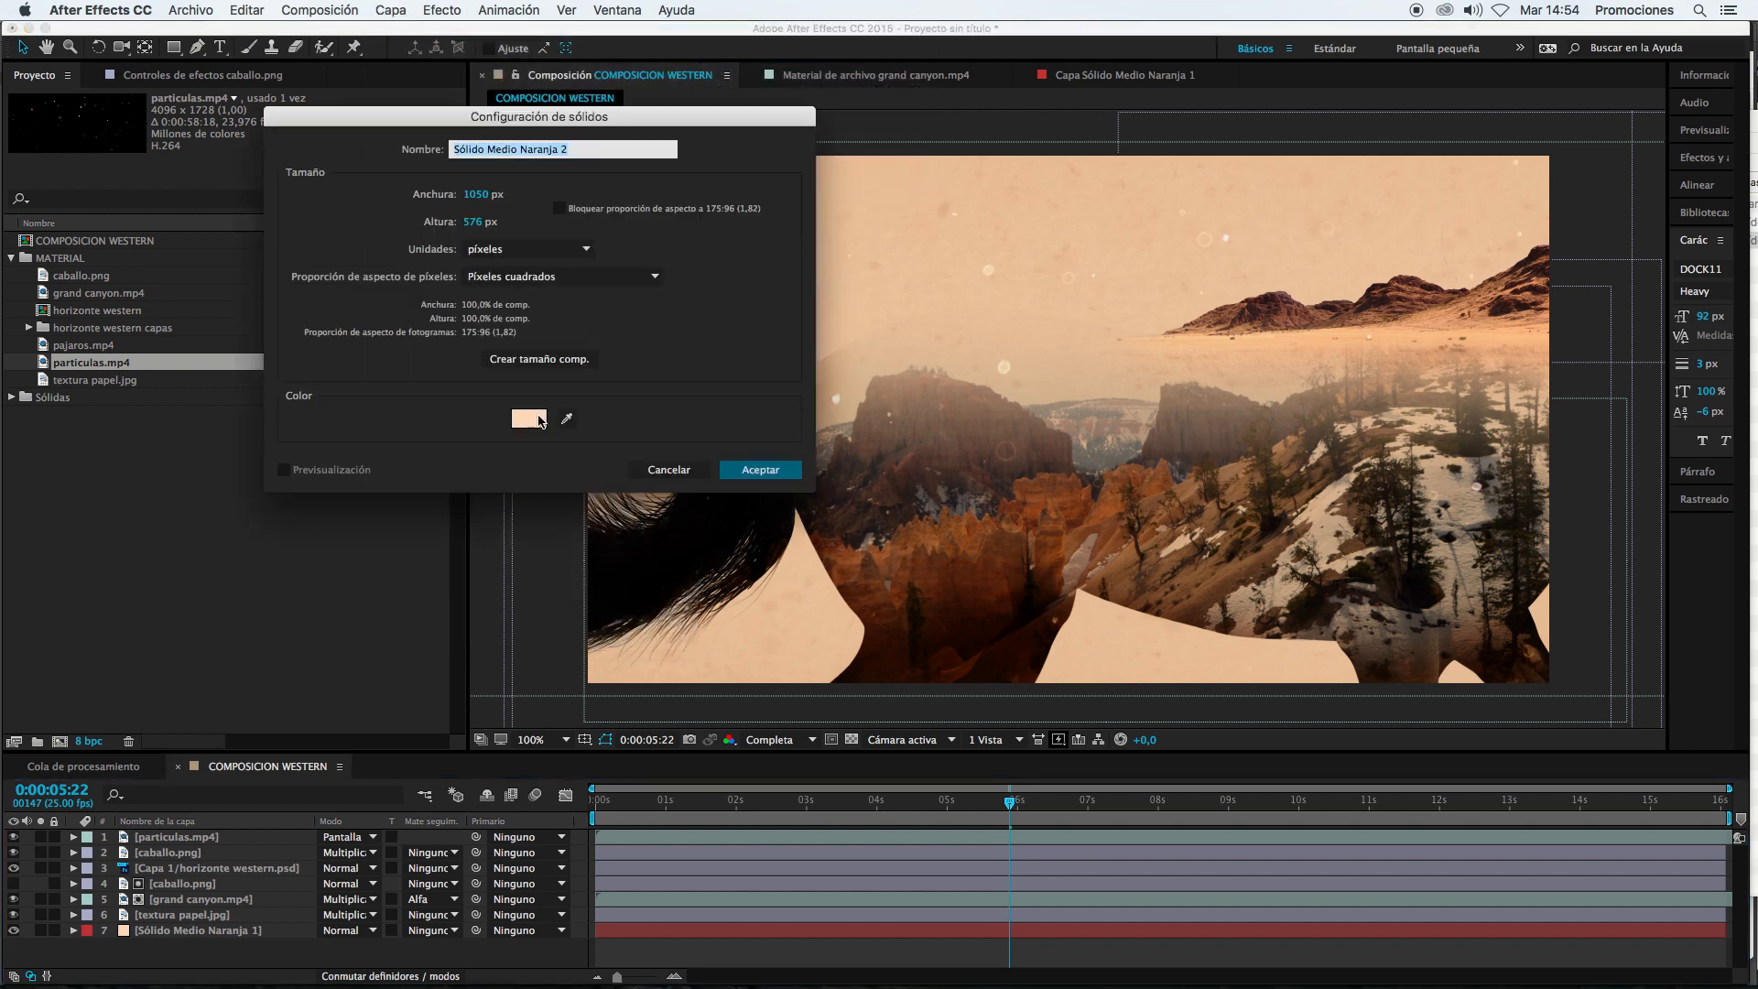
pyautogui.click(539, 418)
pyautogui.moveTo(264, 627); pyautogui.dragTo(409, 786)
pyautogui.press('Return')
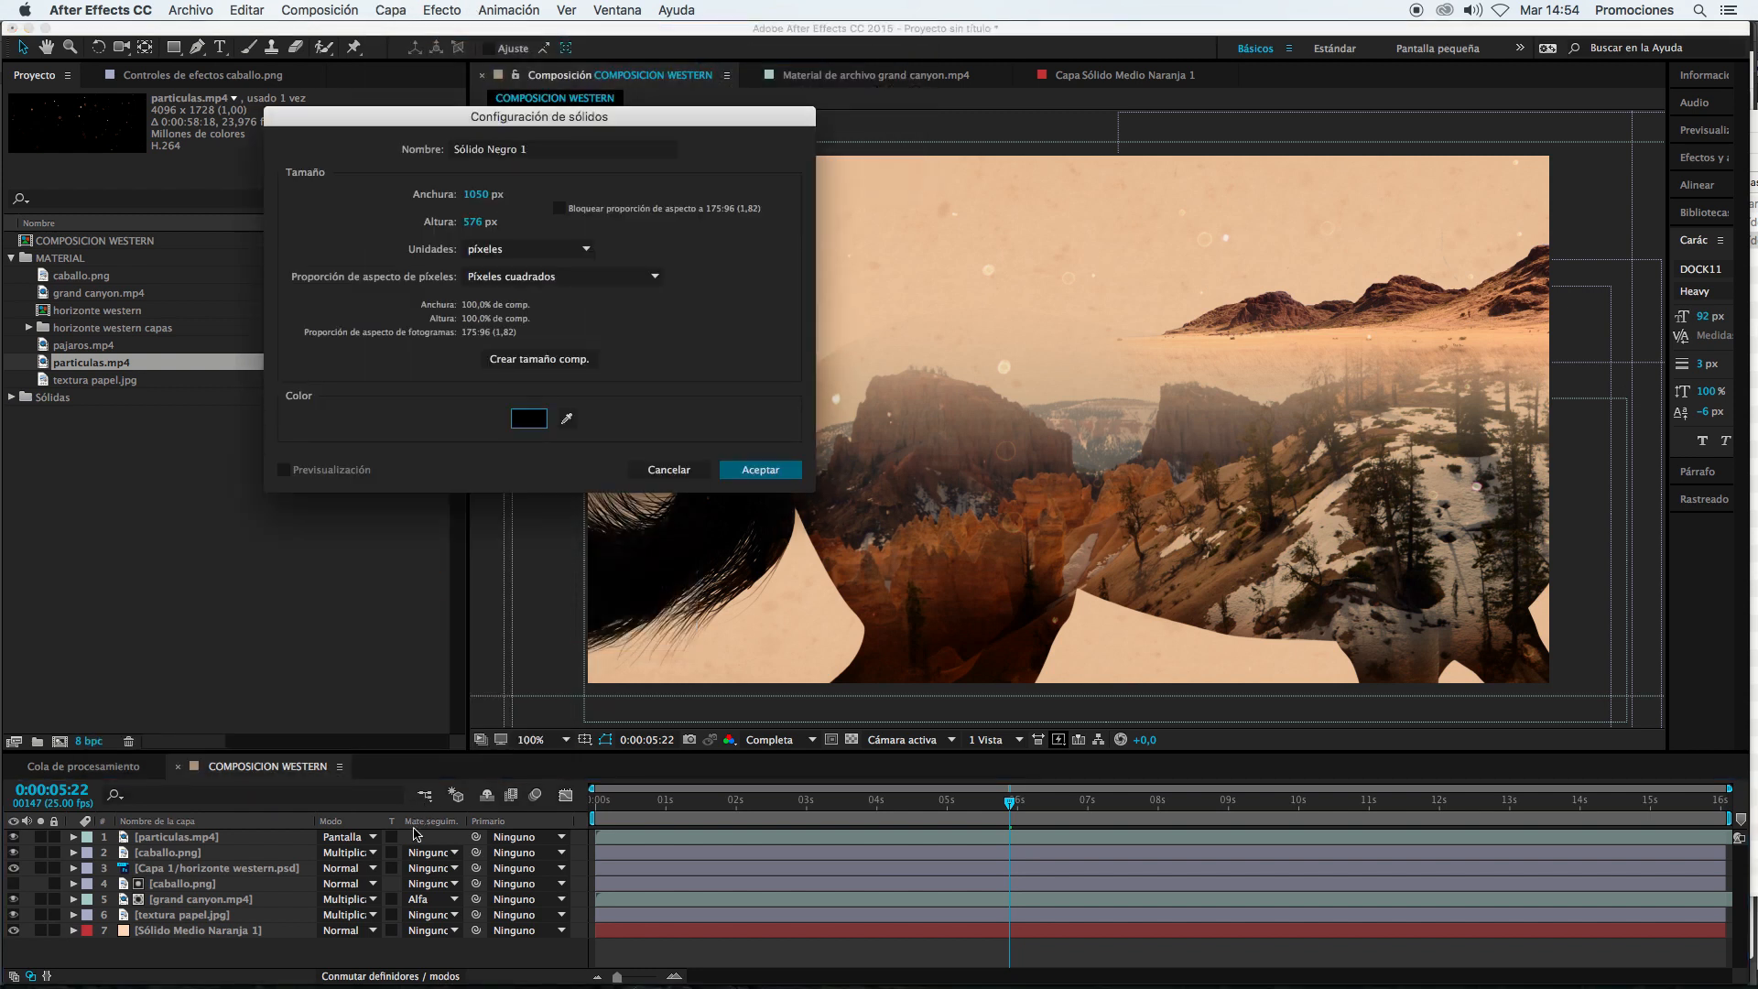
pyautogui.click(783, 471)
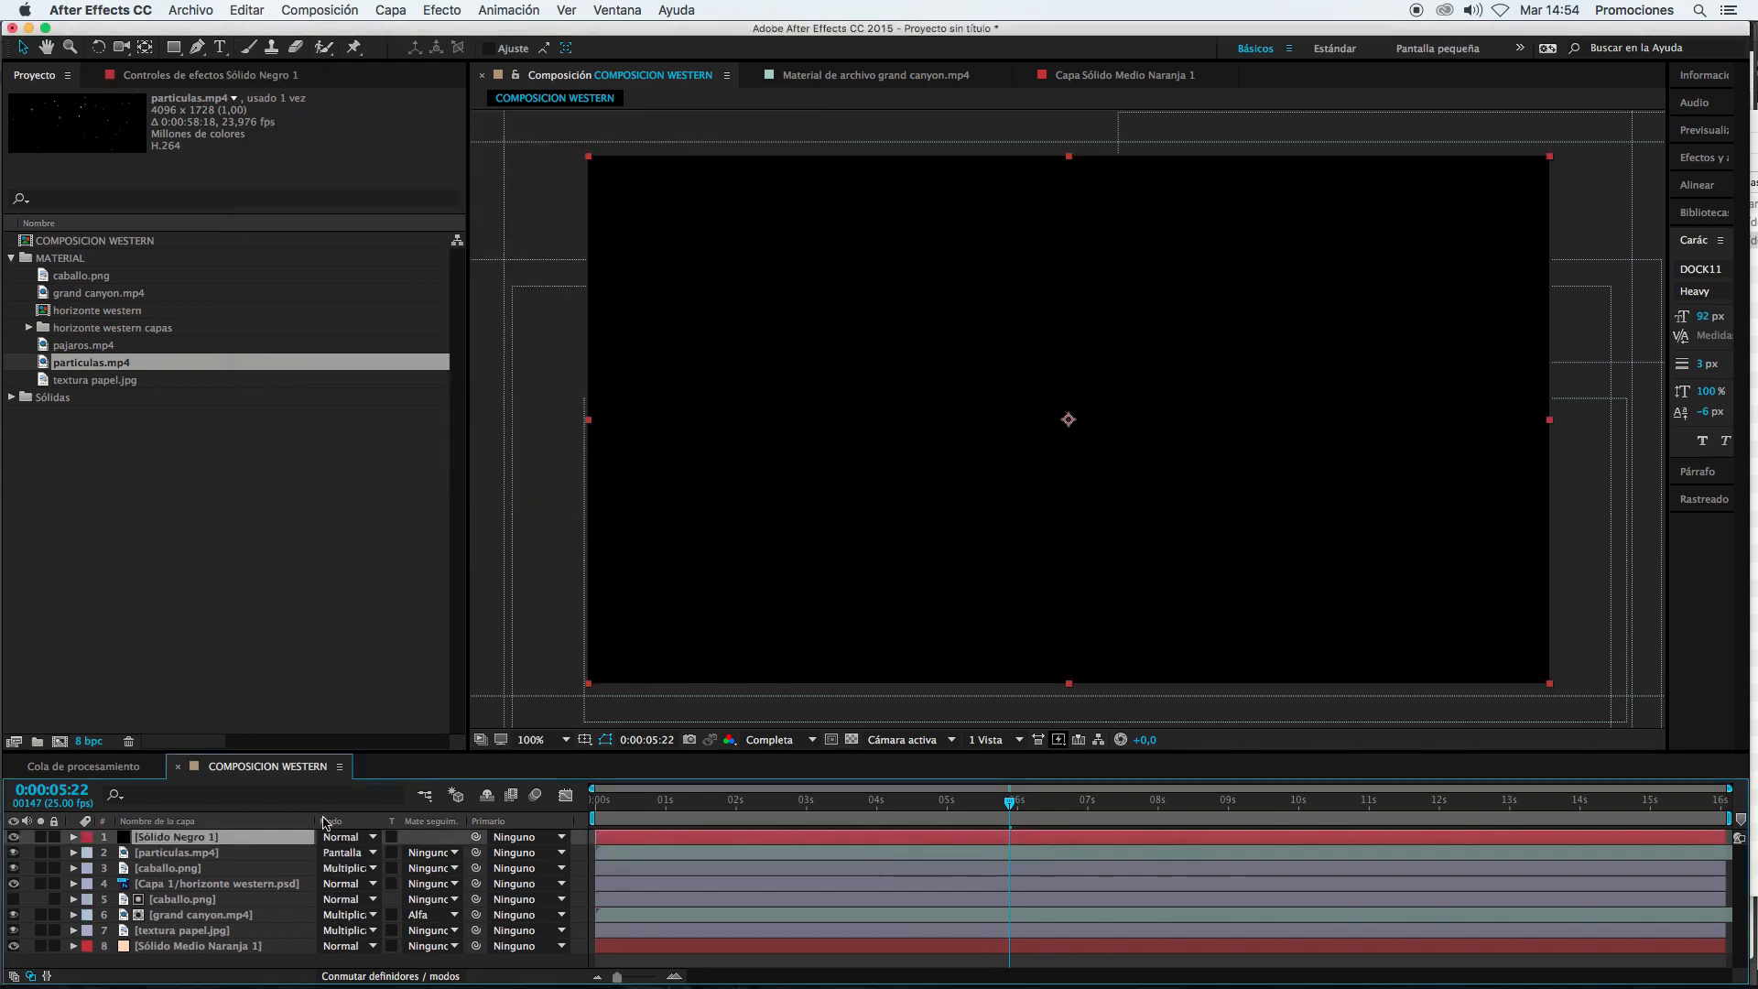
# Step: Try a freehand elliptical mask nearly filling the black solid, set to Restar mode, and delete the mask
pyautogui.moveTo(174, 47); pyautogui.dragTo(212, 88)
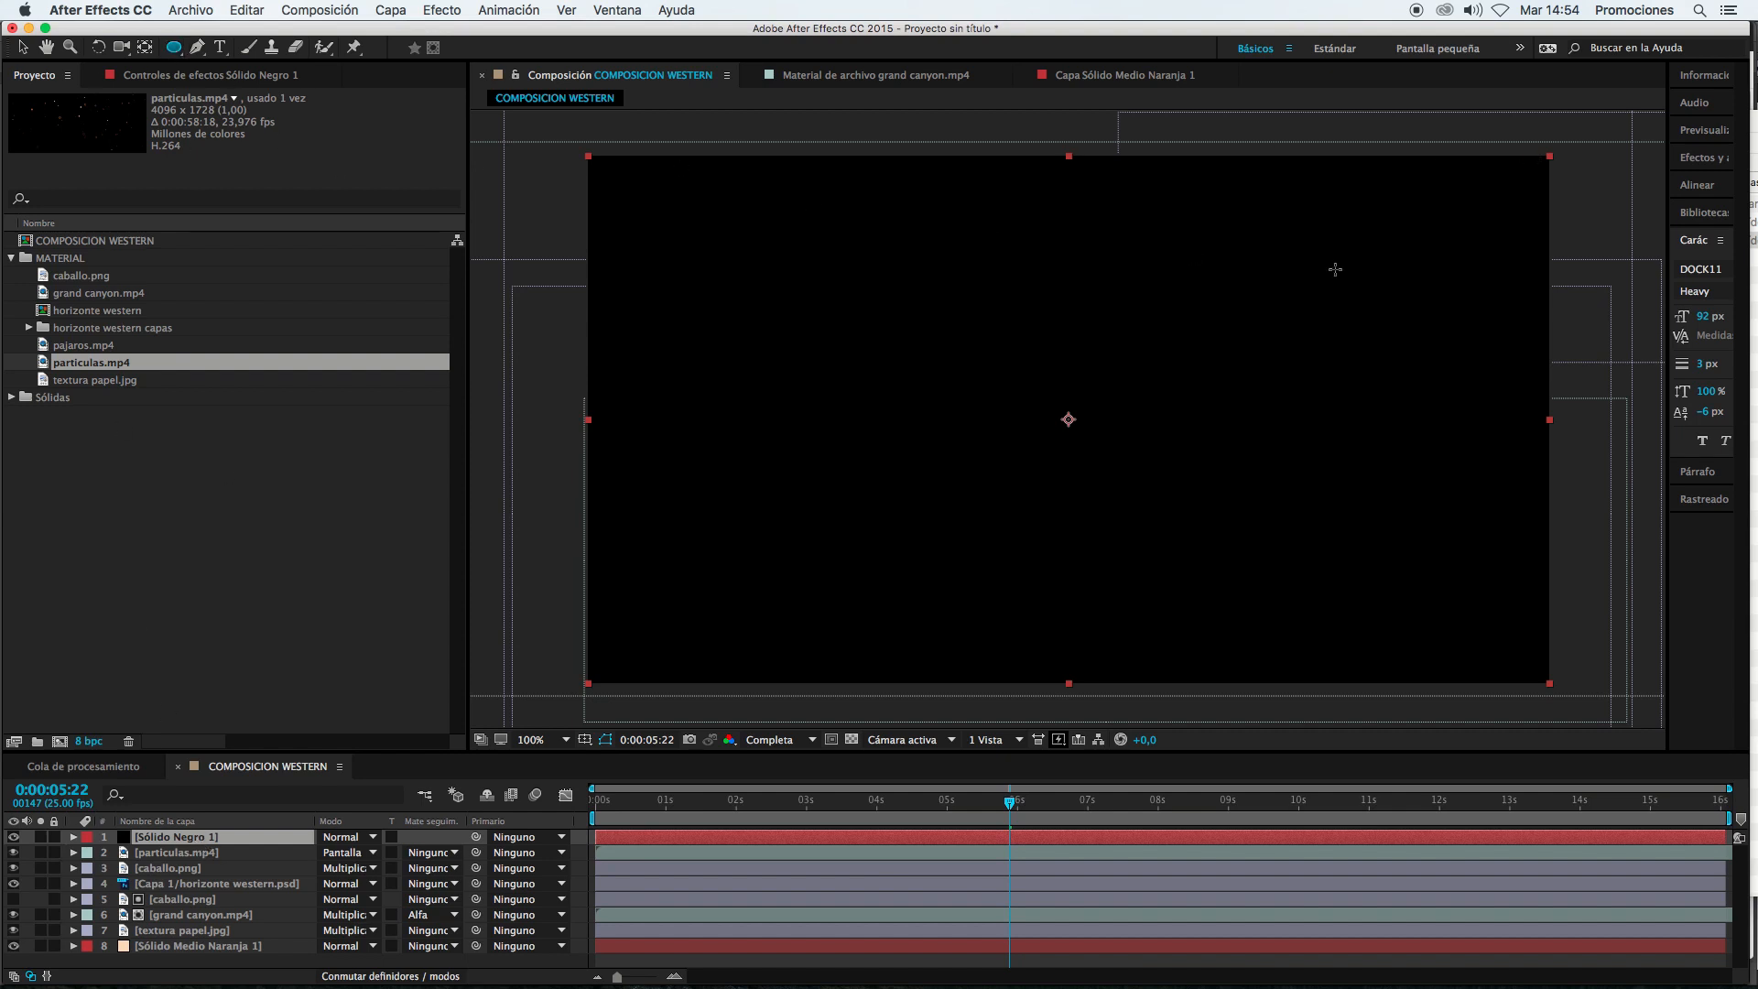
pyautogui.moveTo(1543, 165); pyautogui.dragTo(600, 677)
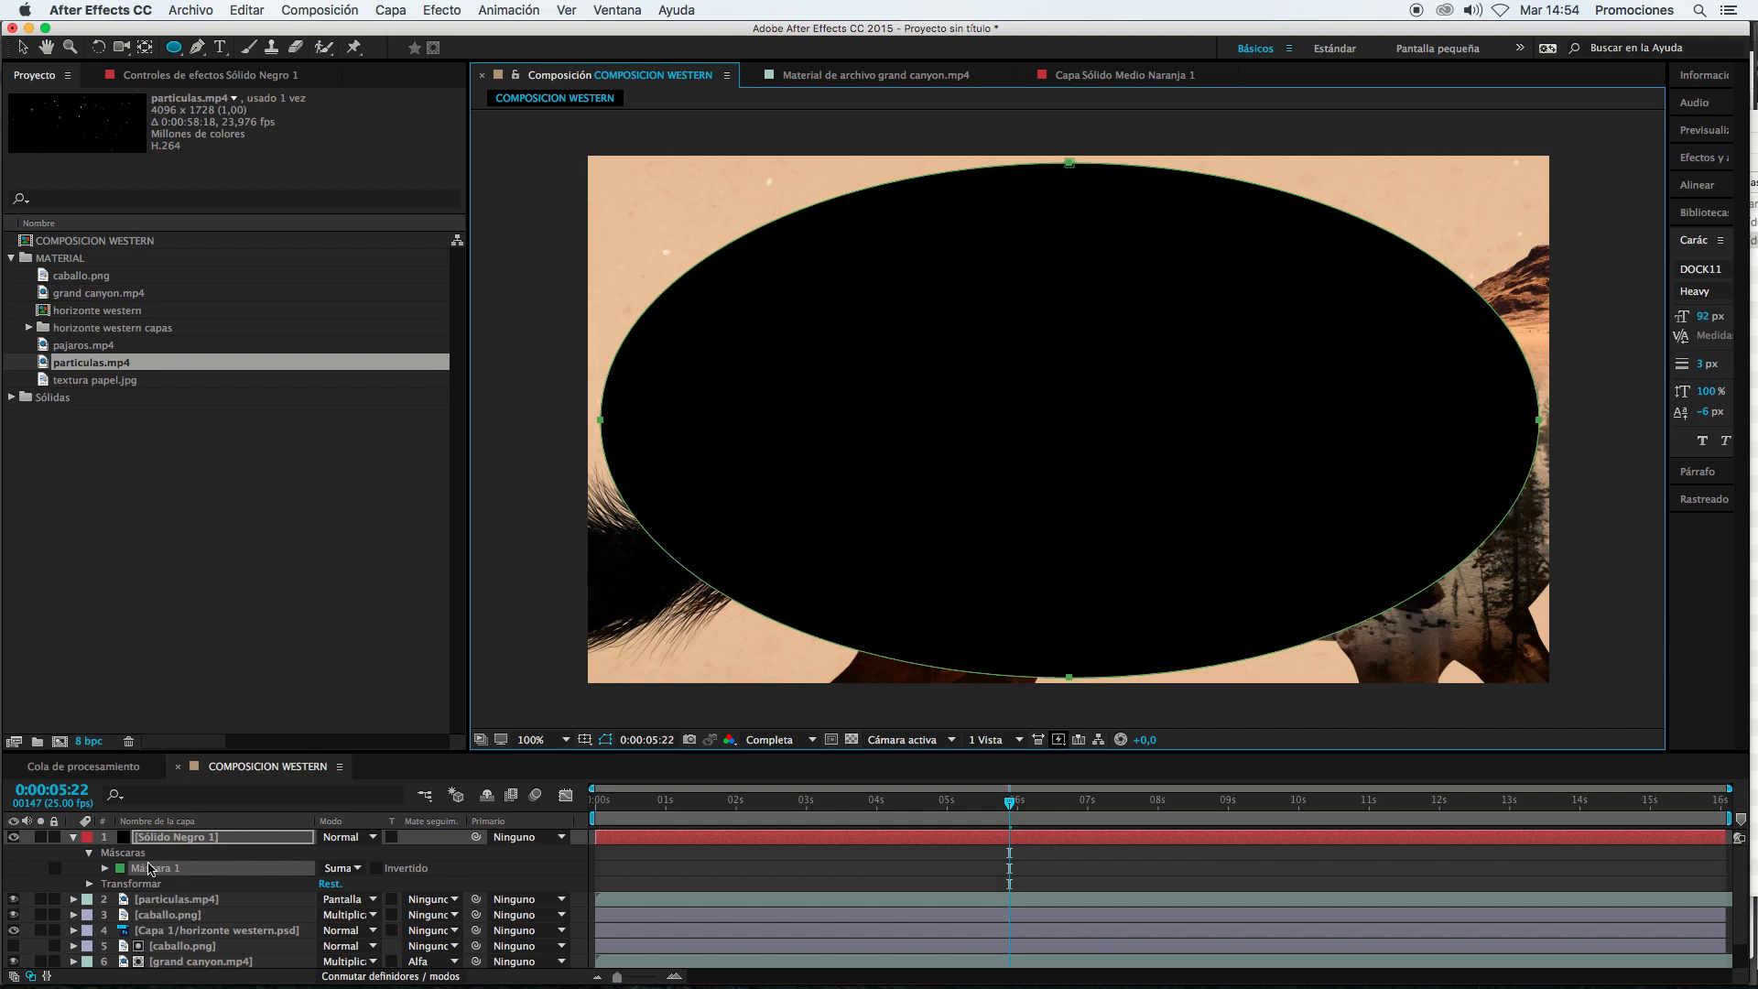
pyautogui.click(340, 869)
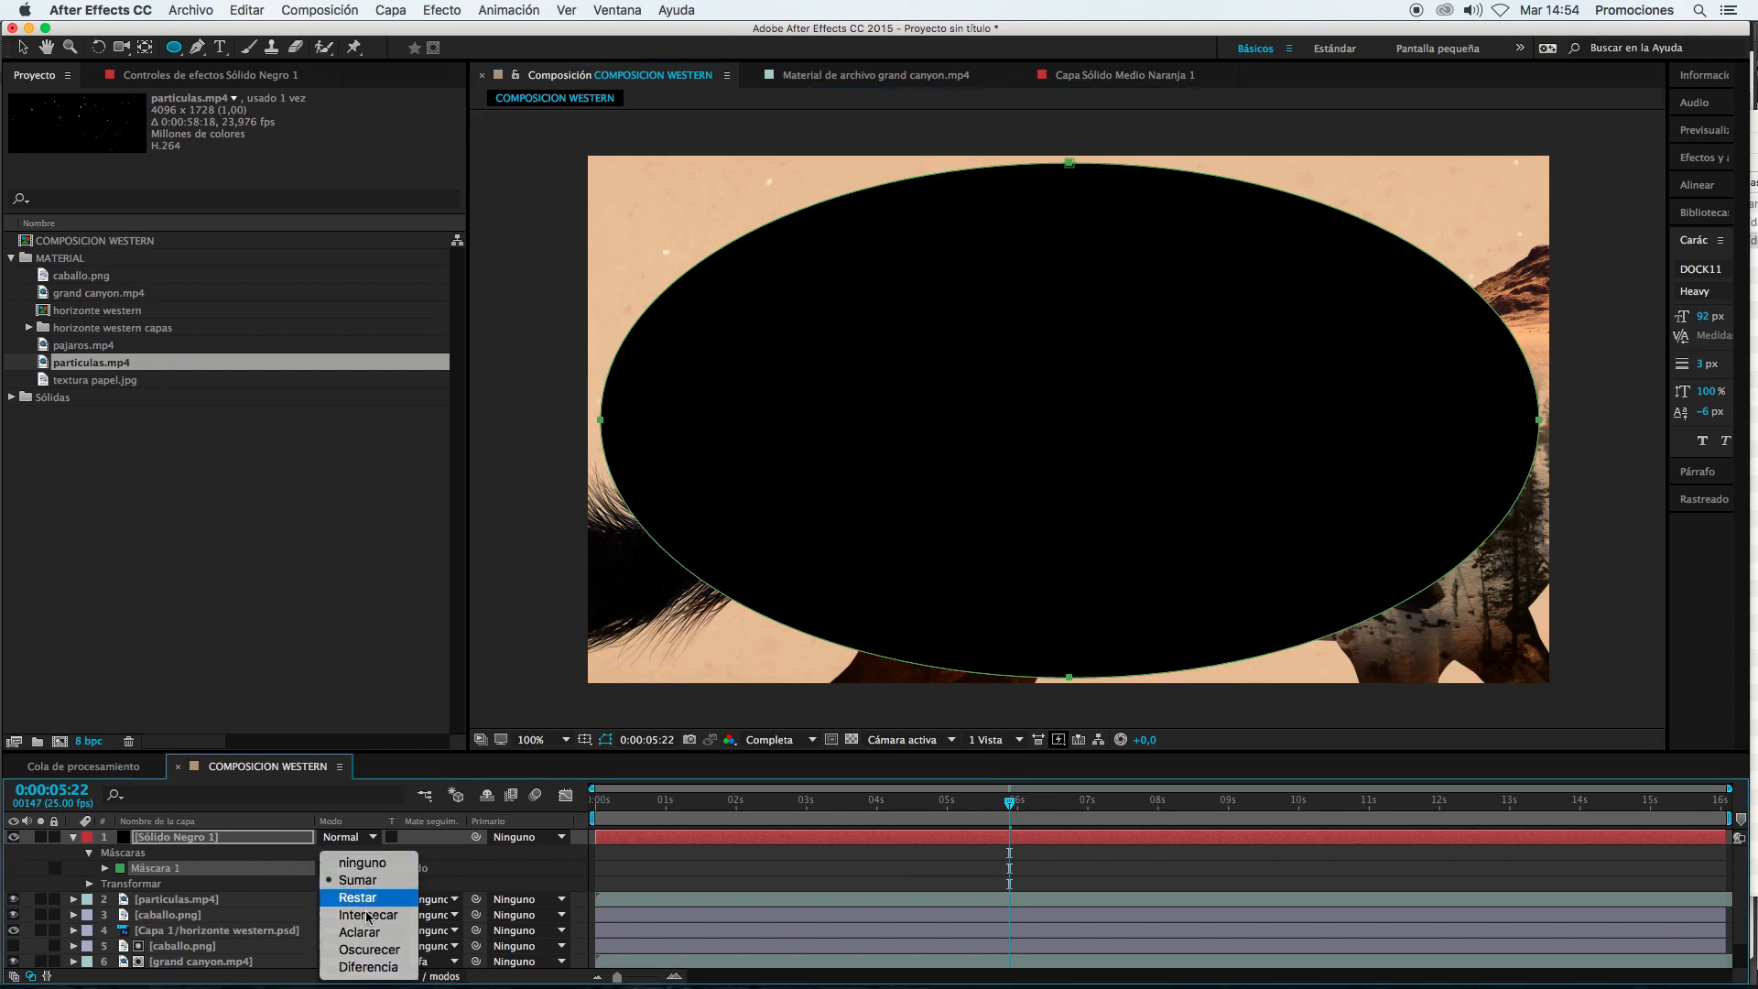
pyautogui.click(357, 897)
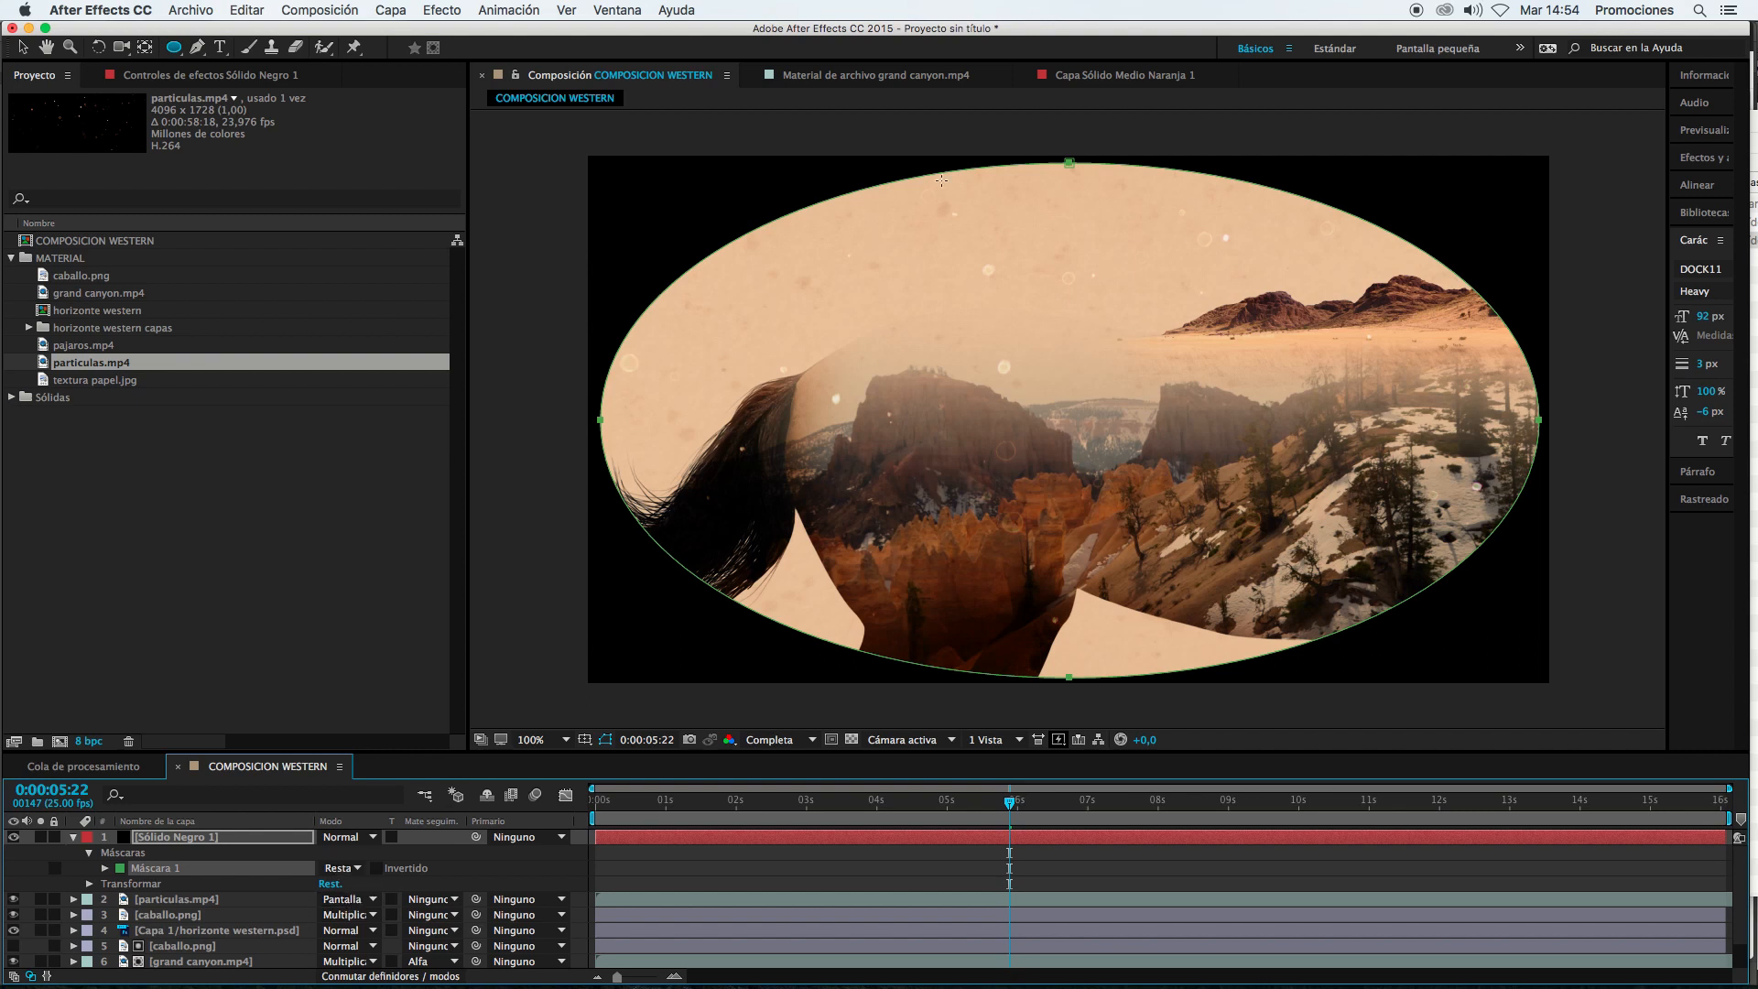
pyautogui.click(155, 869)
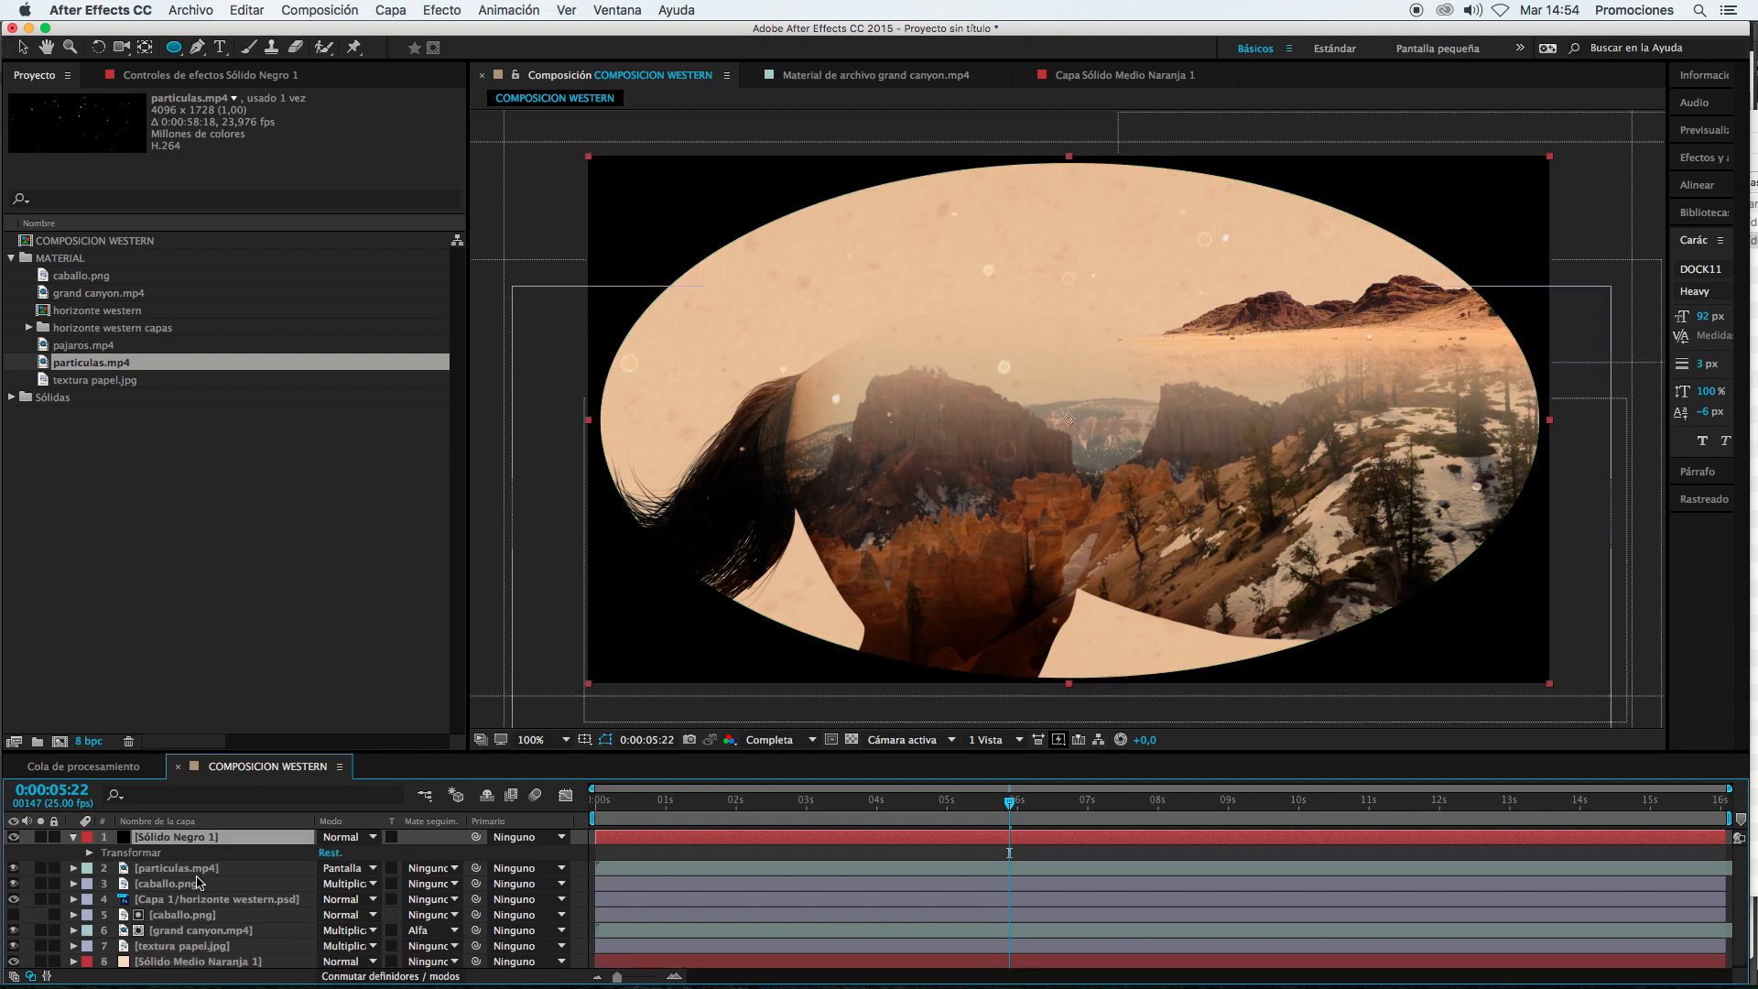
pyautogui.press('Delete')
pyautogui.click(637, 854)
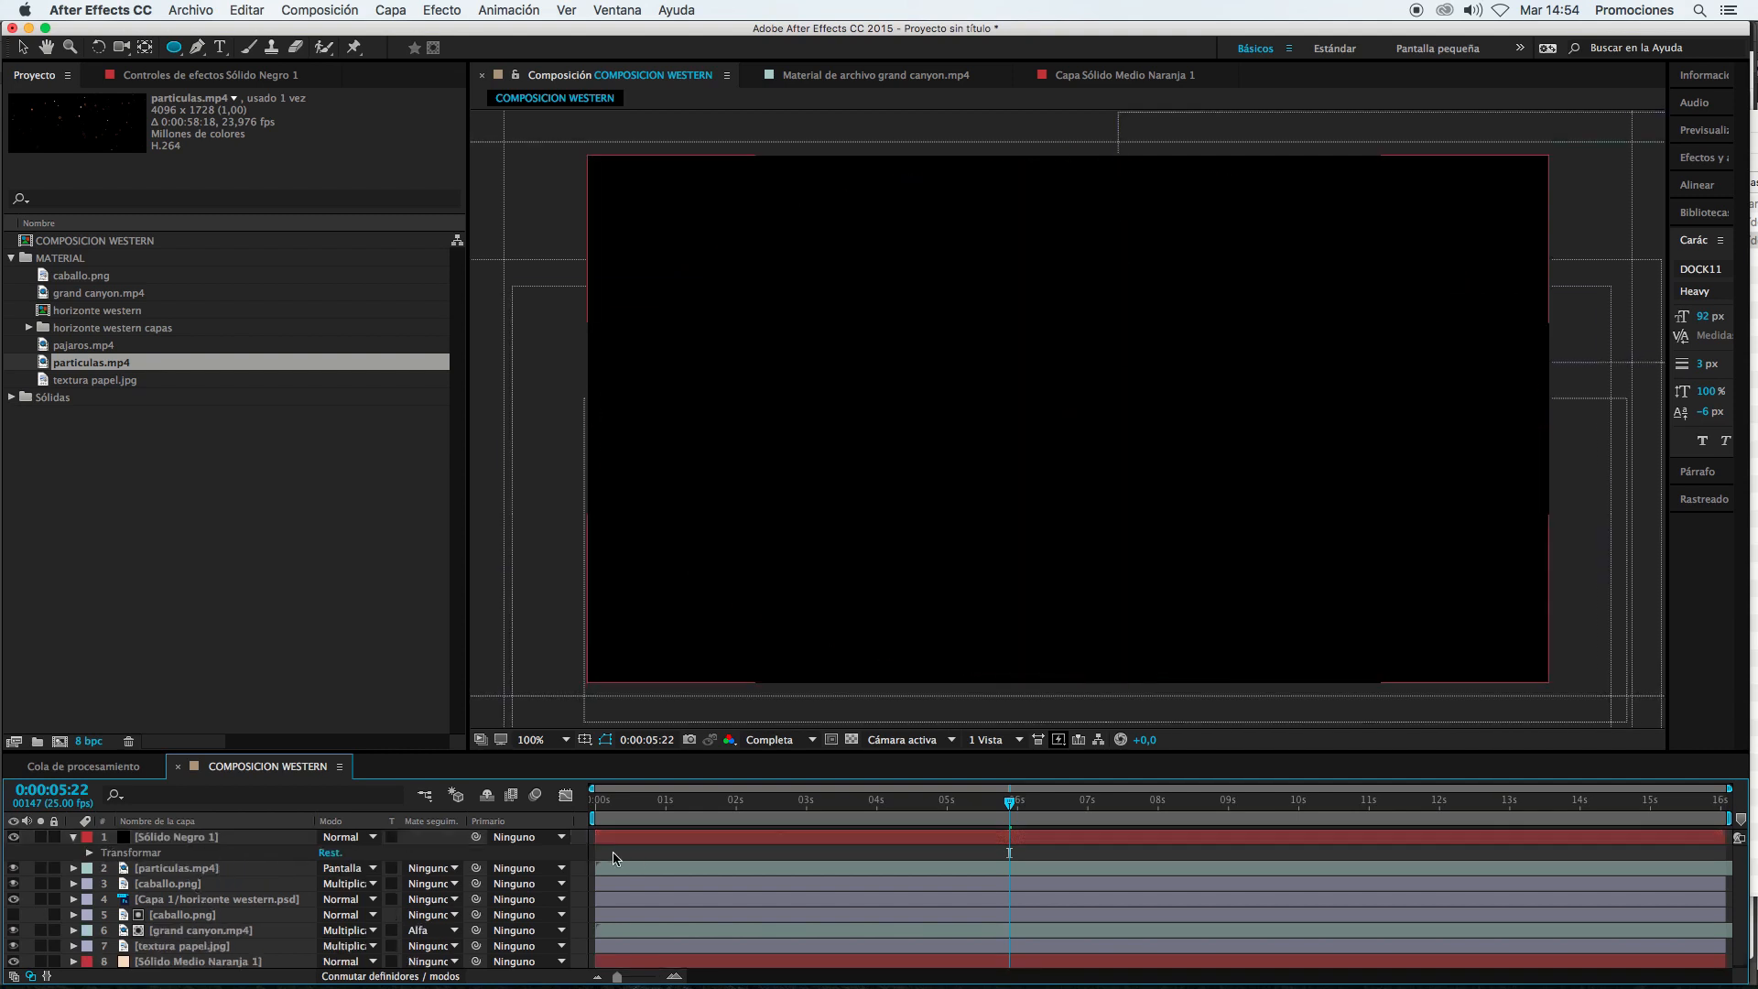
# Step: Try an automatic ellipse mask fitted to the full size of the black solid and delete it
pyautogui.click(193, 840)
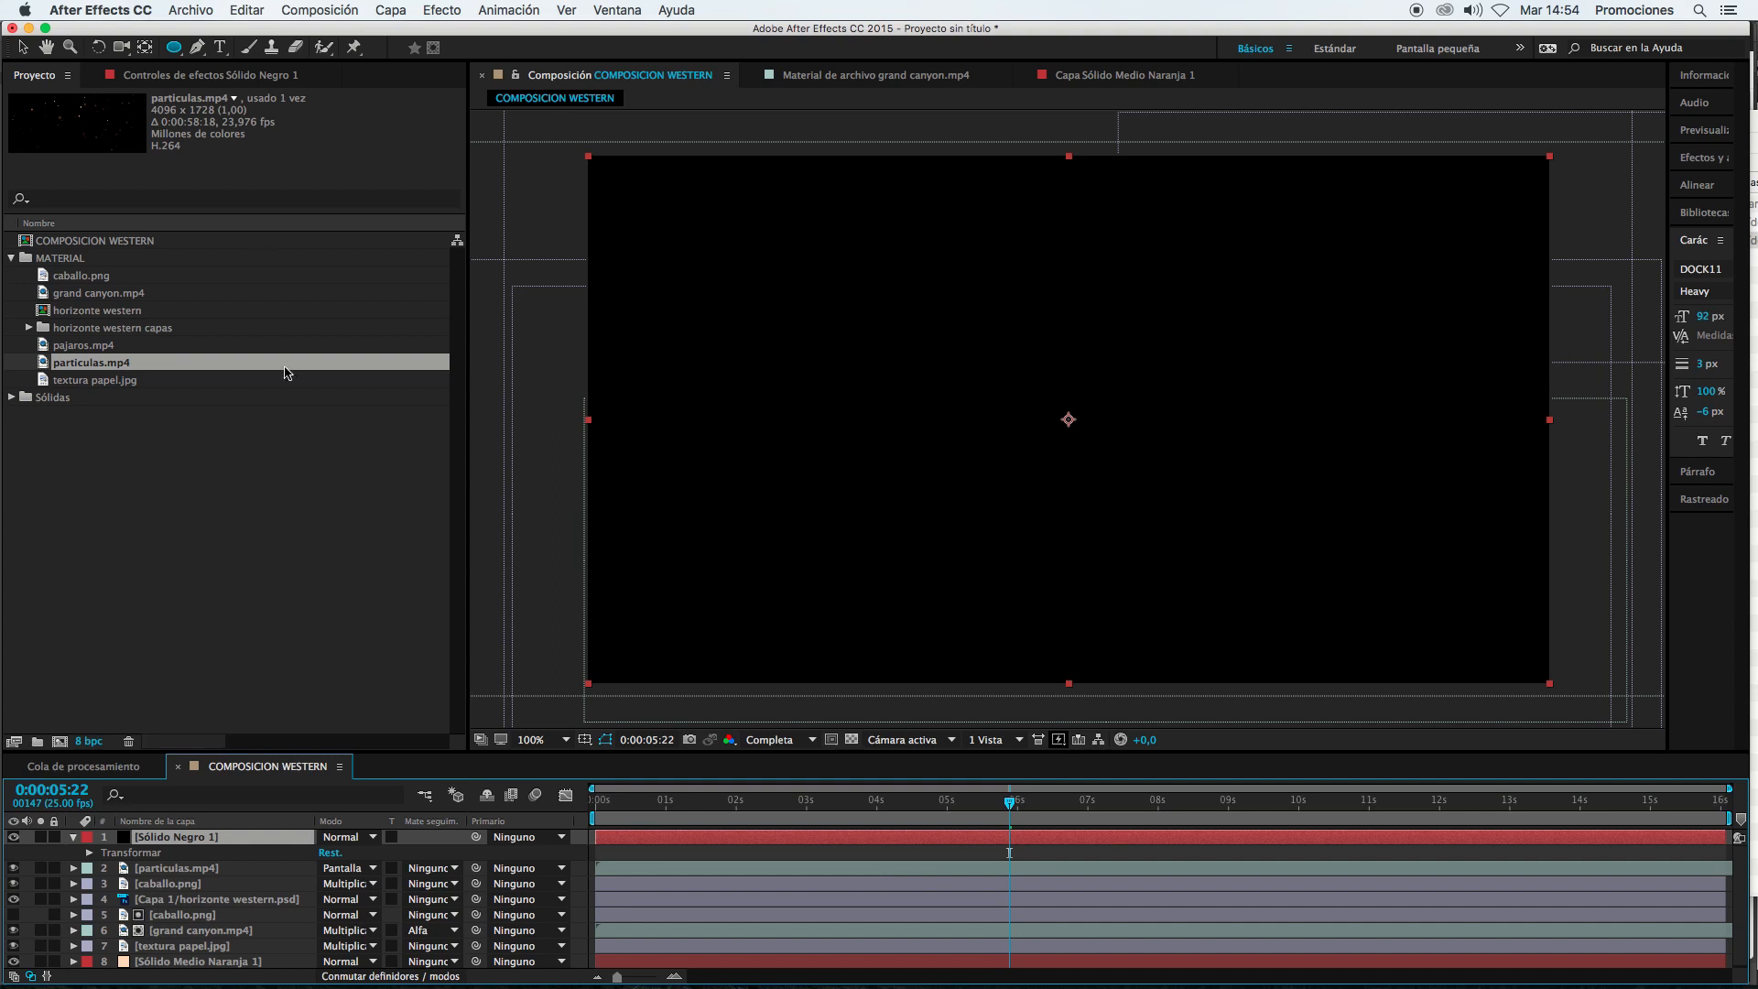
pyautogui.moveTo(173, 47); pyautogui.dragTo(245, 91)
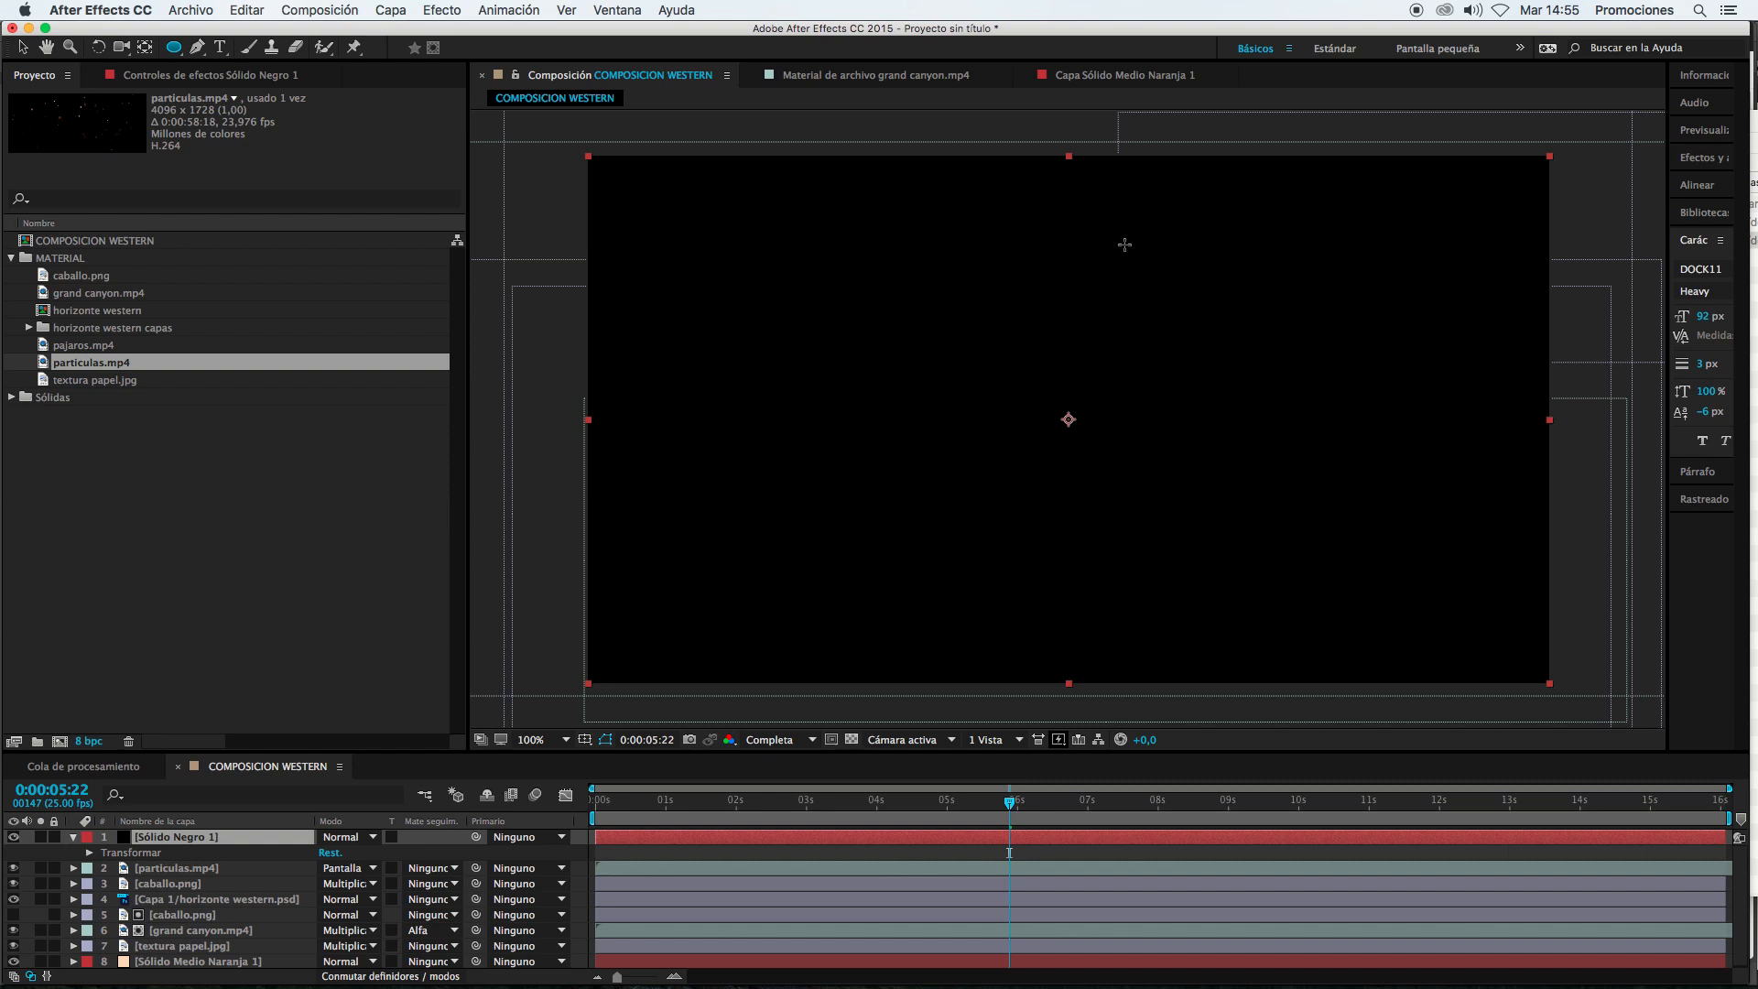
pyautogui.doubleClick(174, 47)
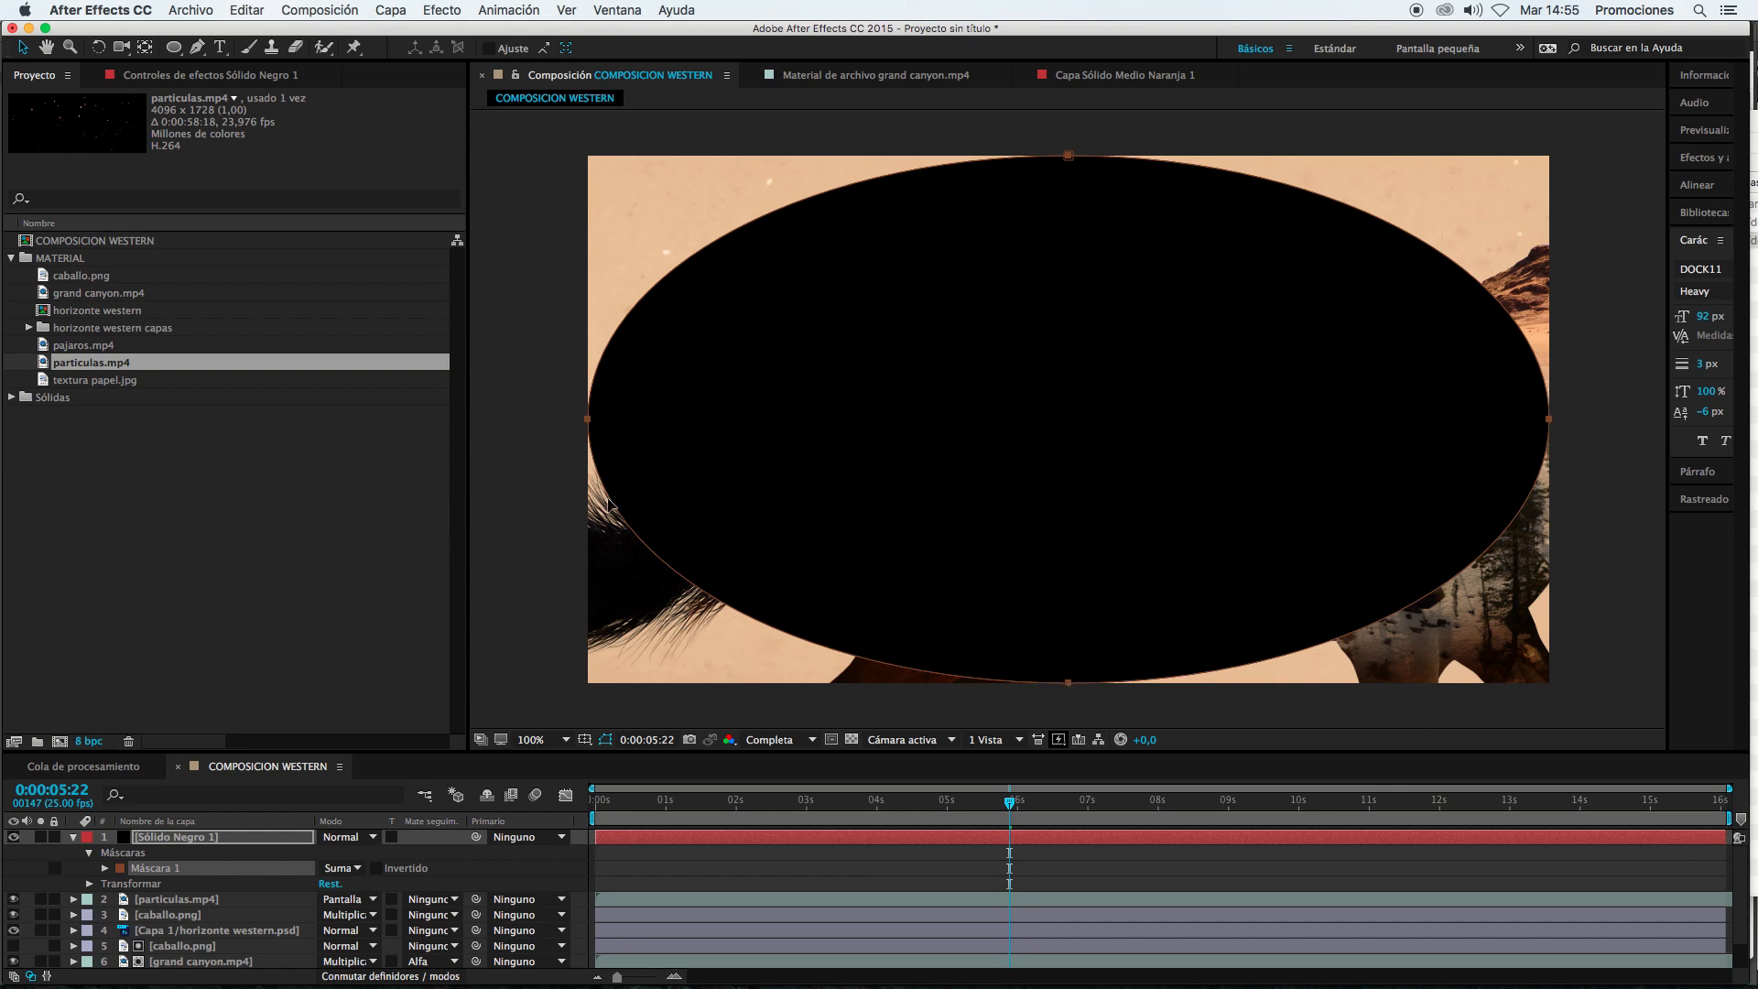
pyautogui.press('Delete')
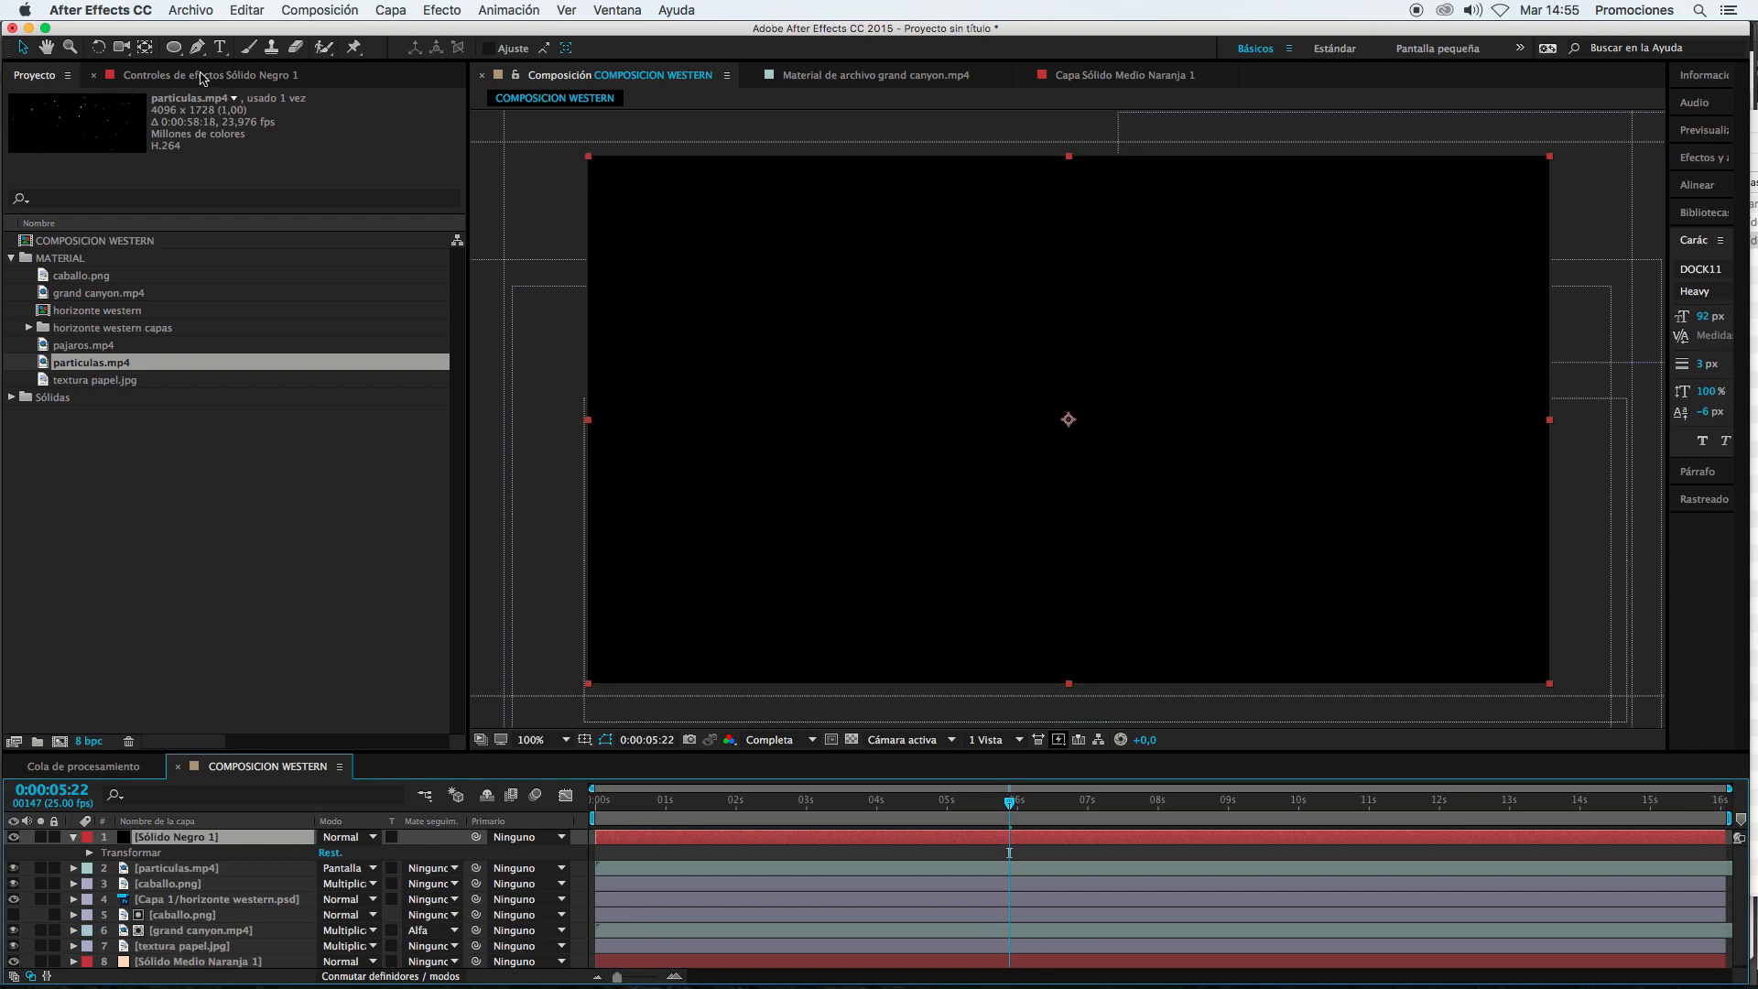
# Step: Try a full-size rectangular mask and a star mask on the black solid, removing each one
pyautogui.moveTo(174, 48); pyautogui.dragTo(220, 56)
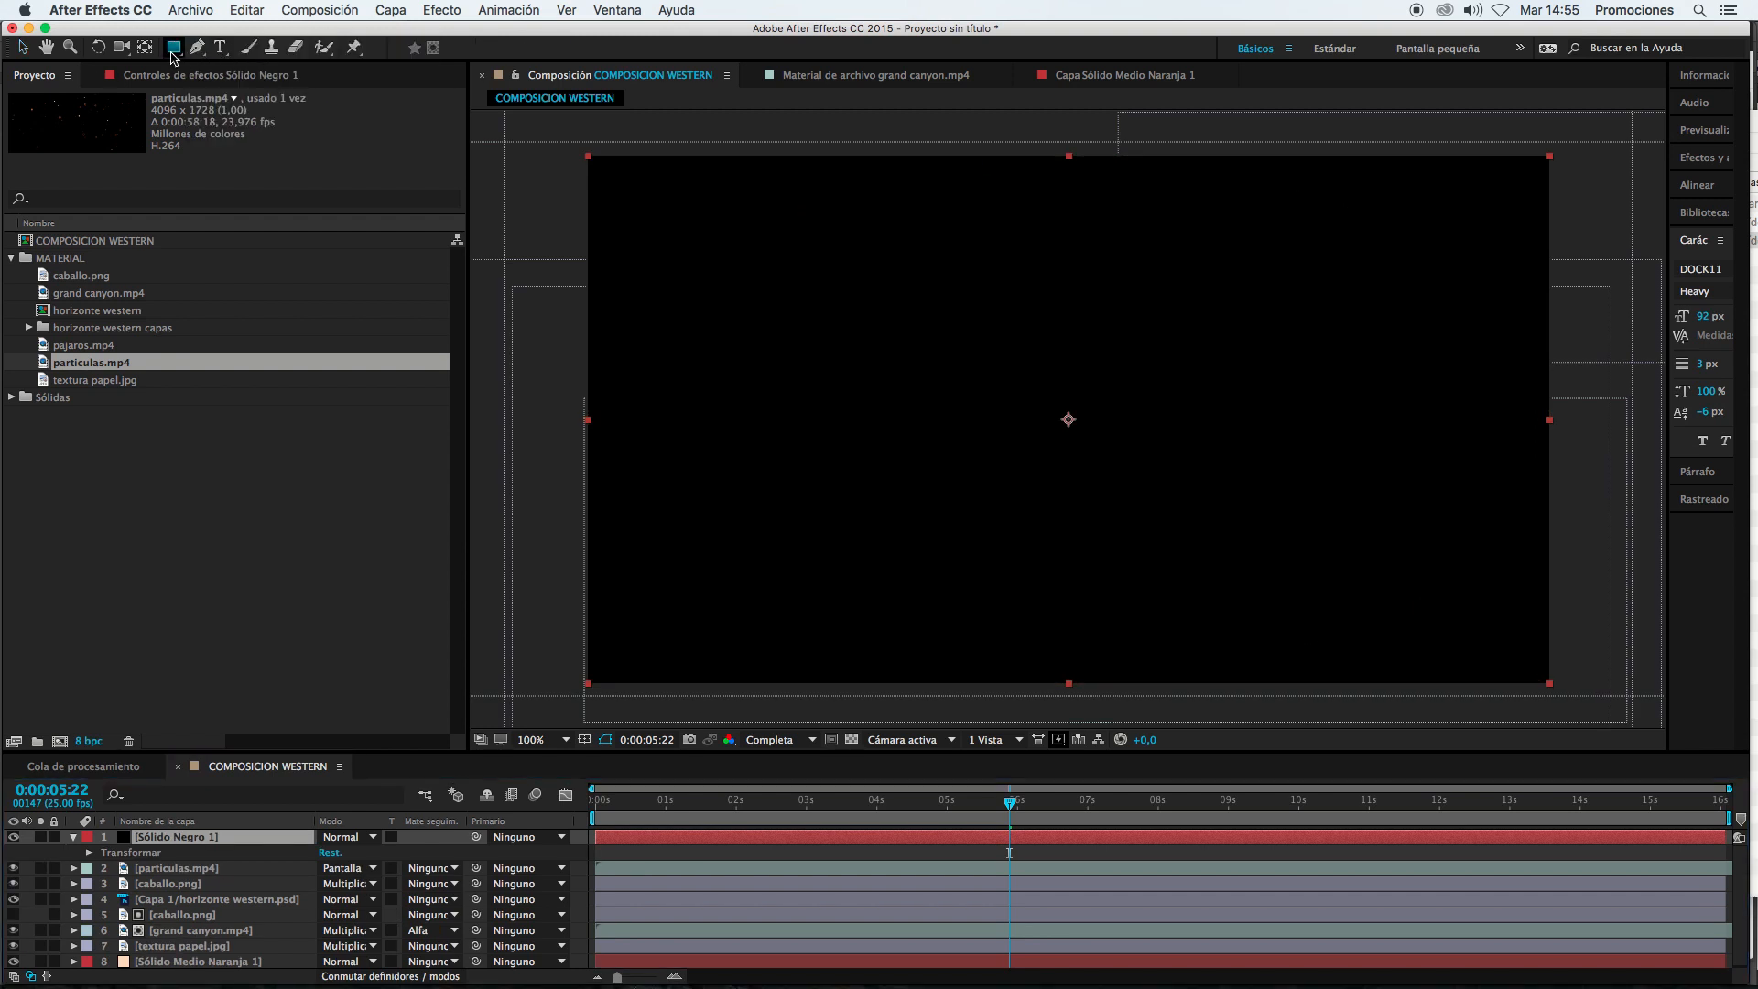
pyautogui.doubleClick(175, 49)
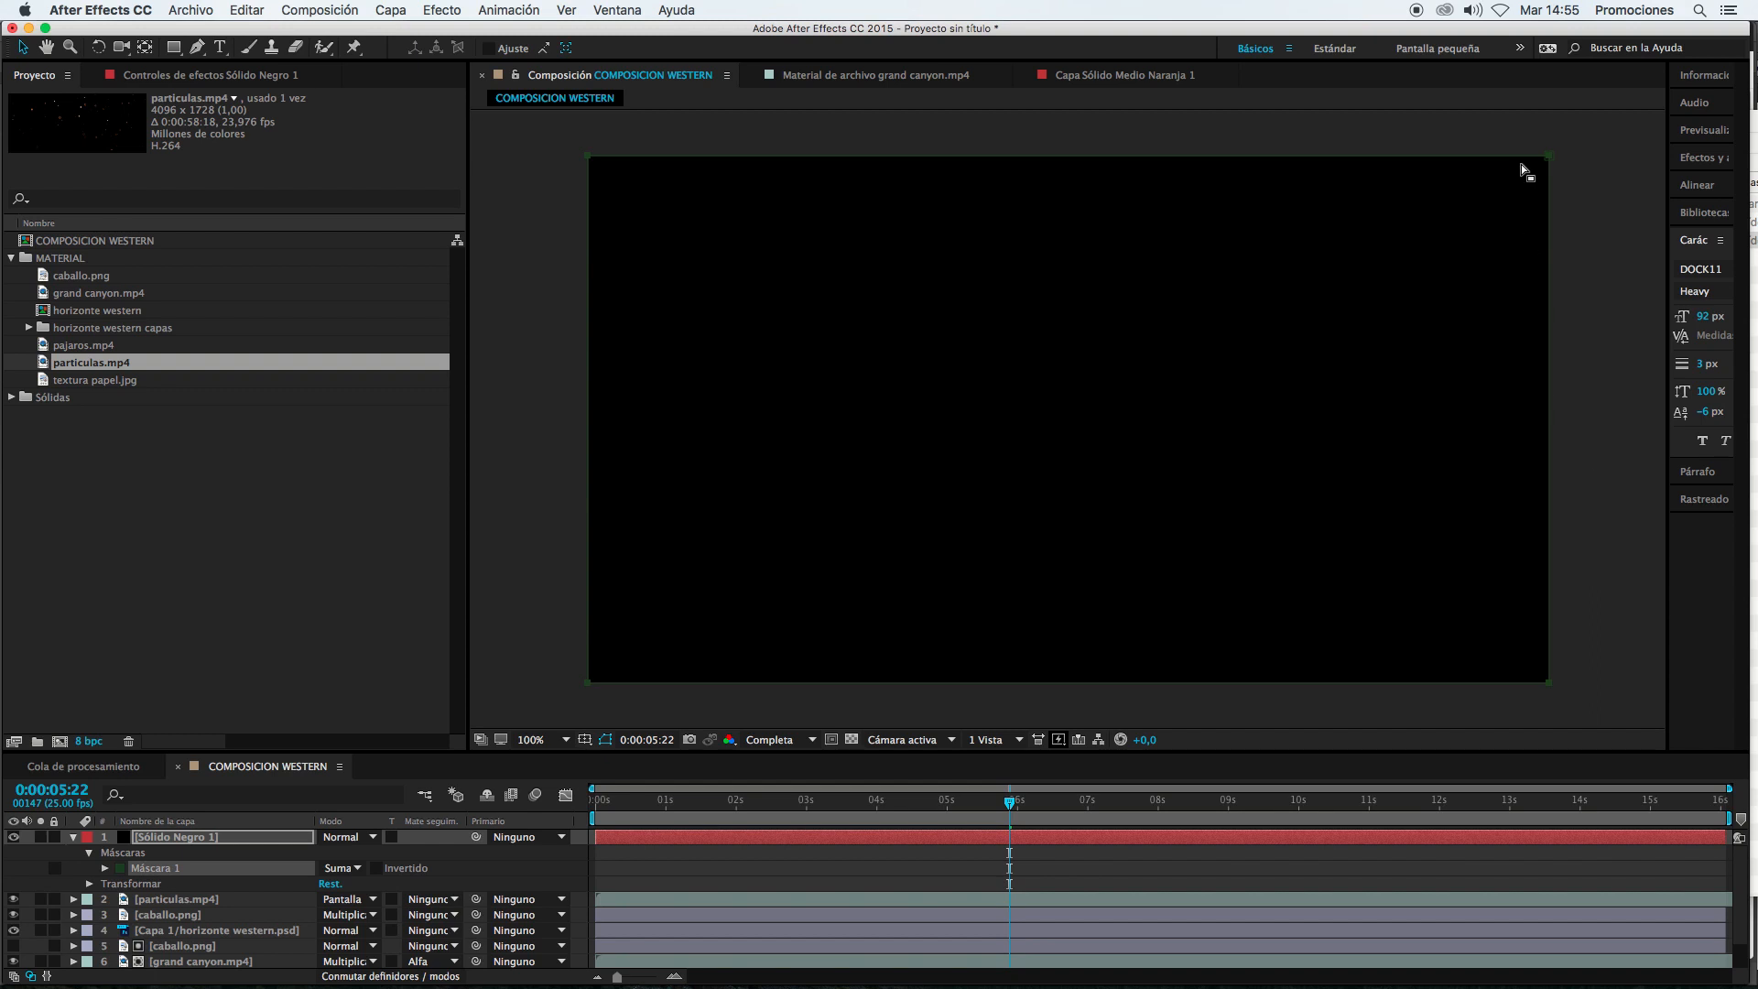
pyautogui.press('super+z')
pyautogui.click(175, 49)
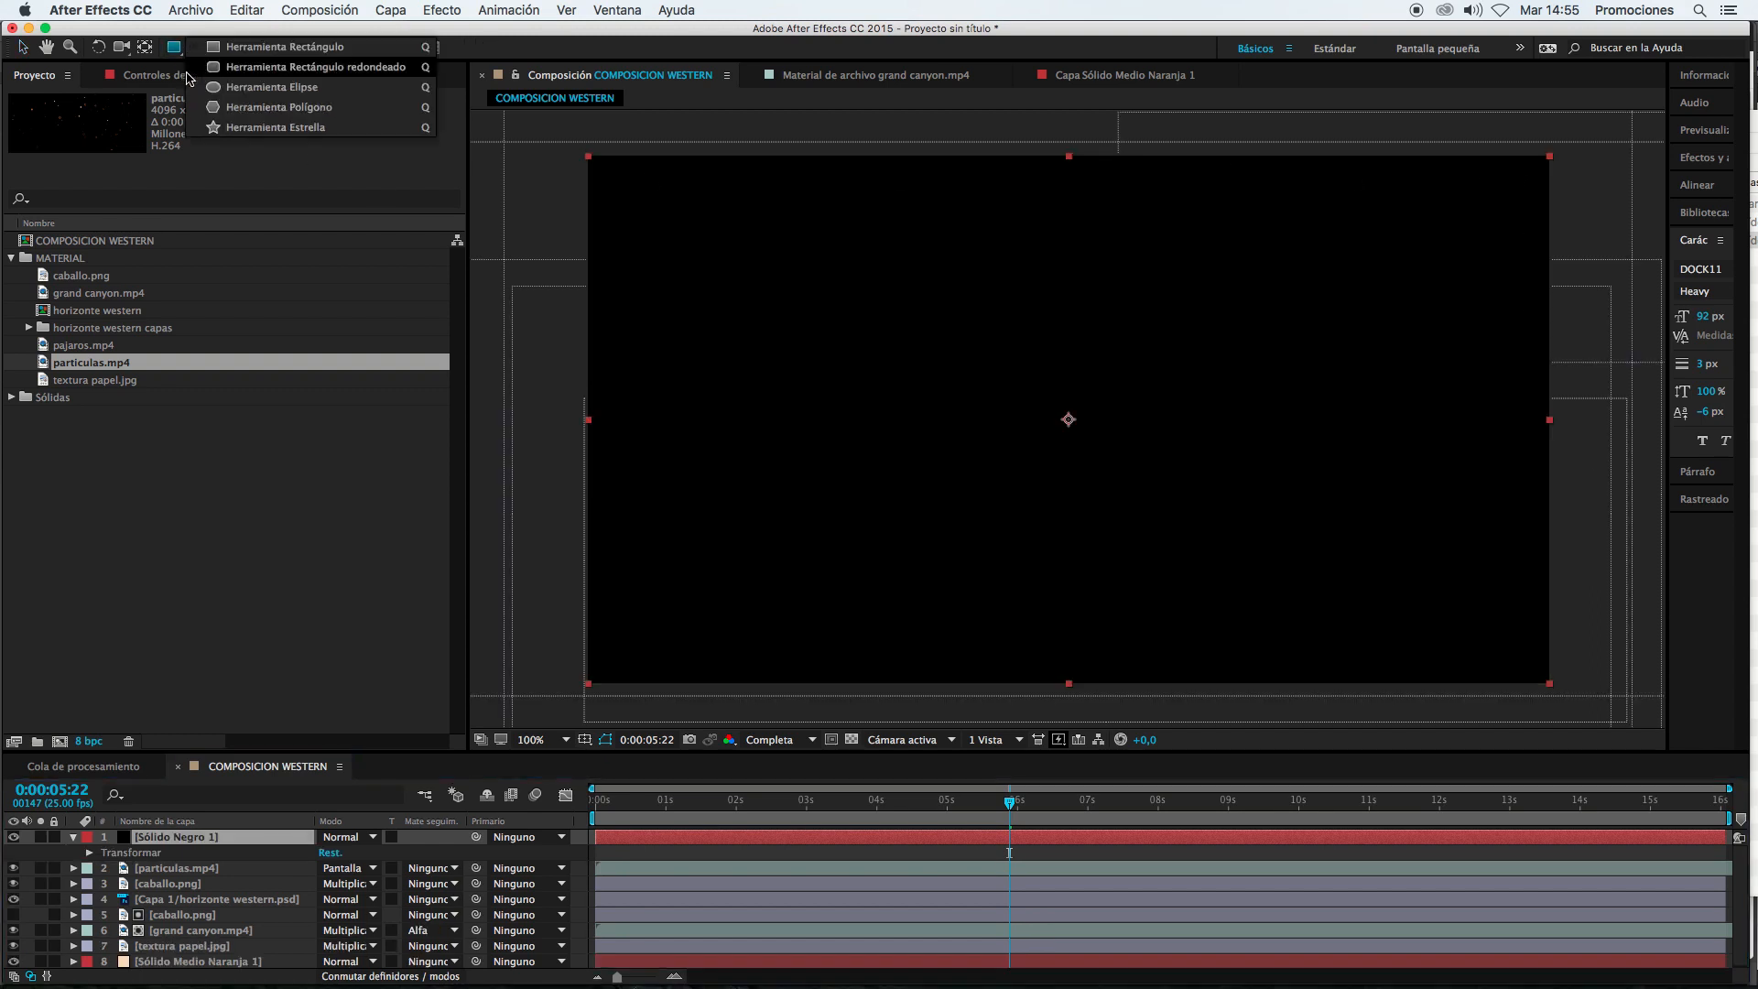
pyautogui.click(212, 68)
pyautogui.click(174, 49)
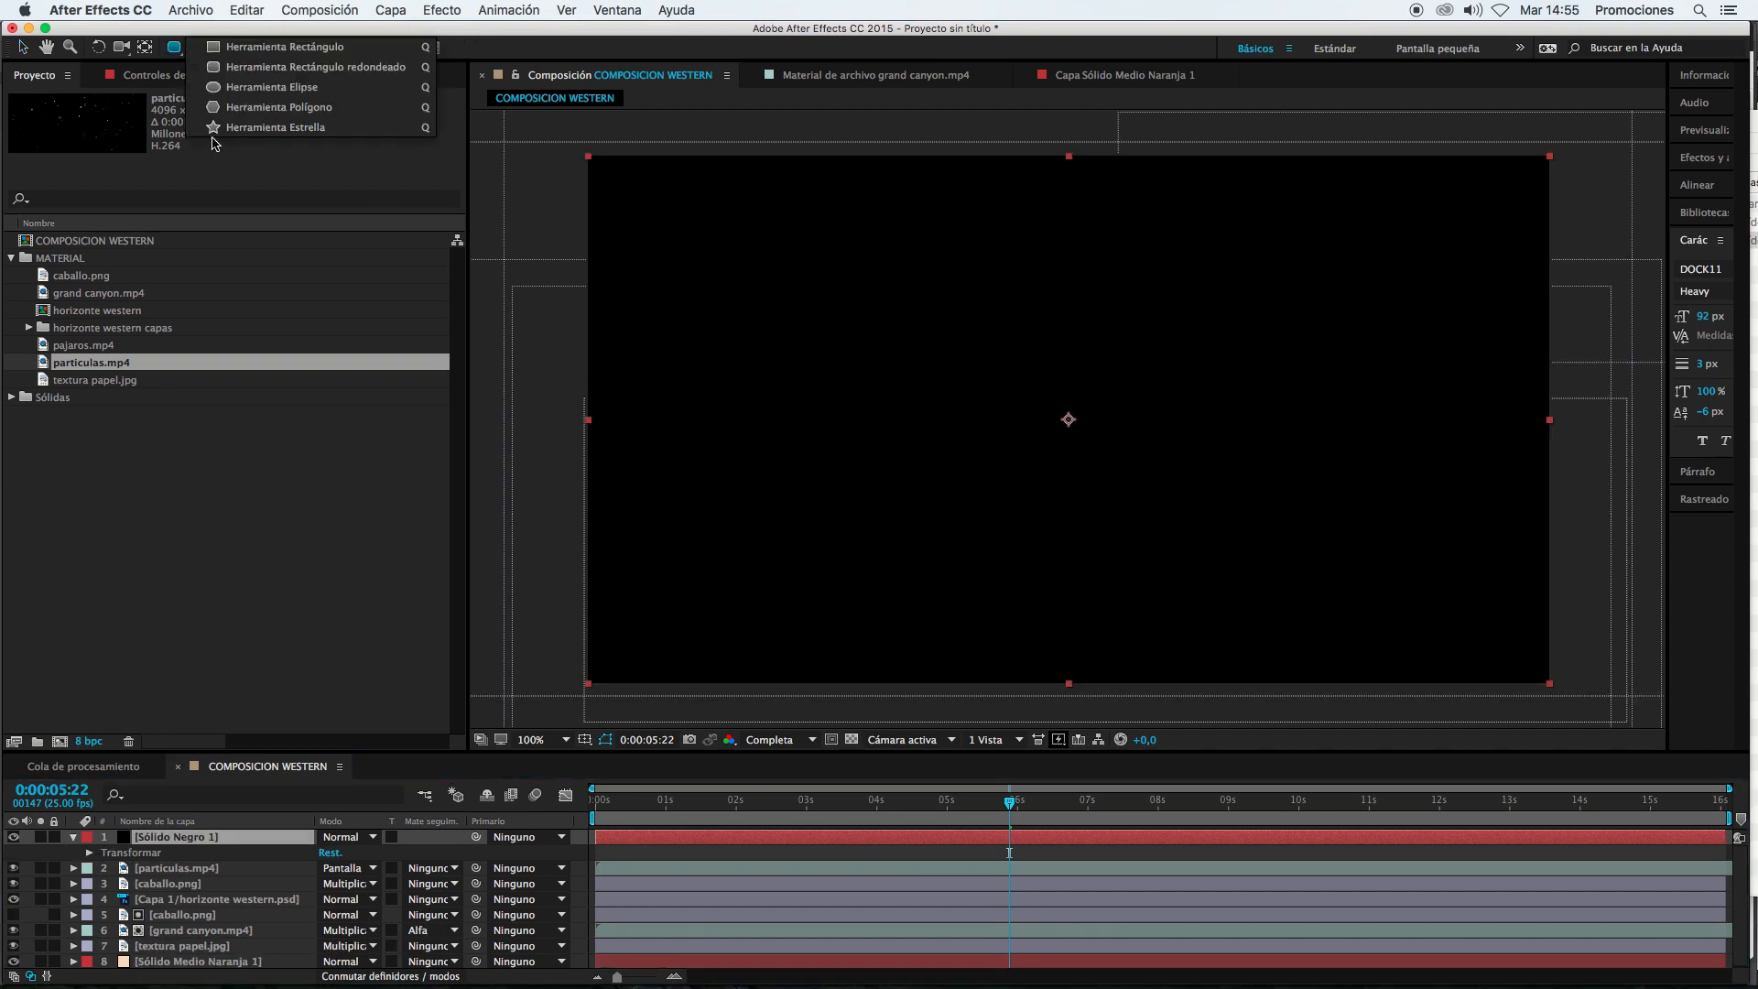
pyautogui.click(217, 136)
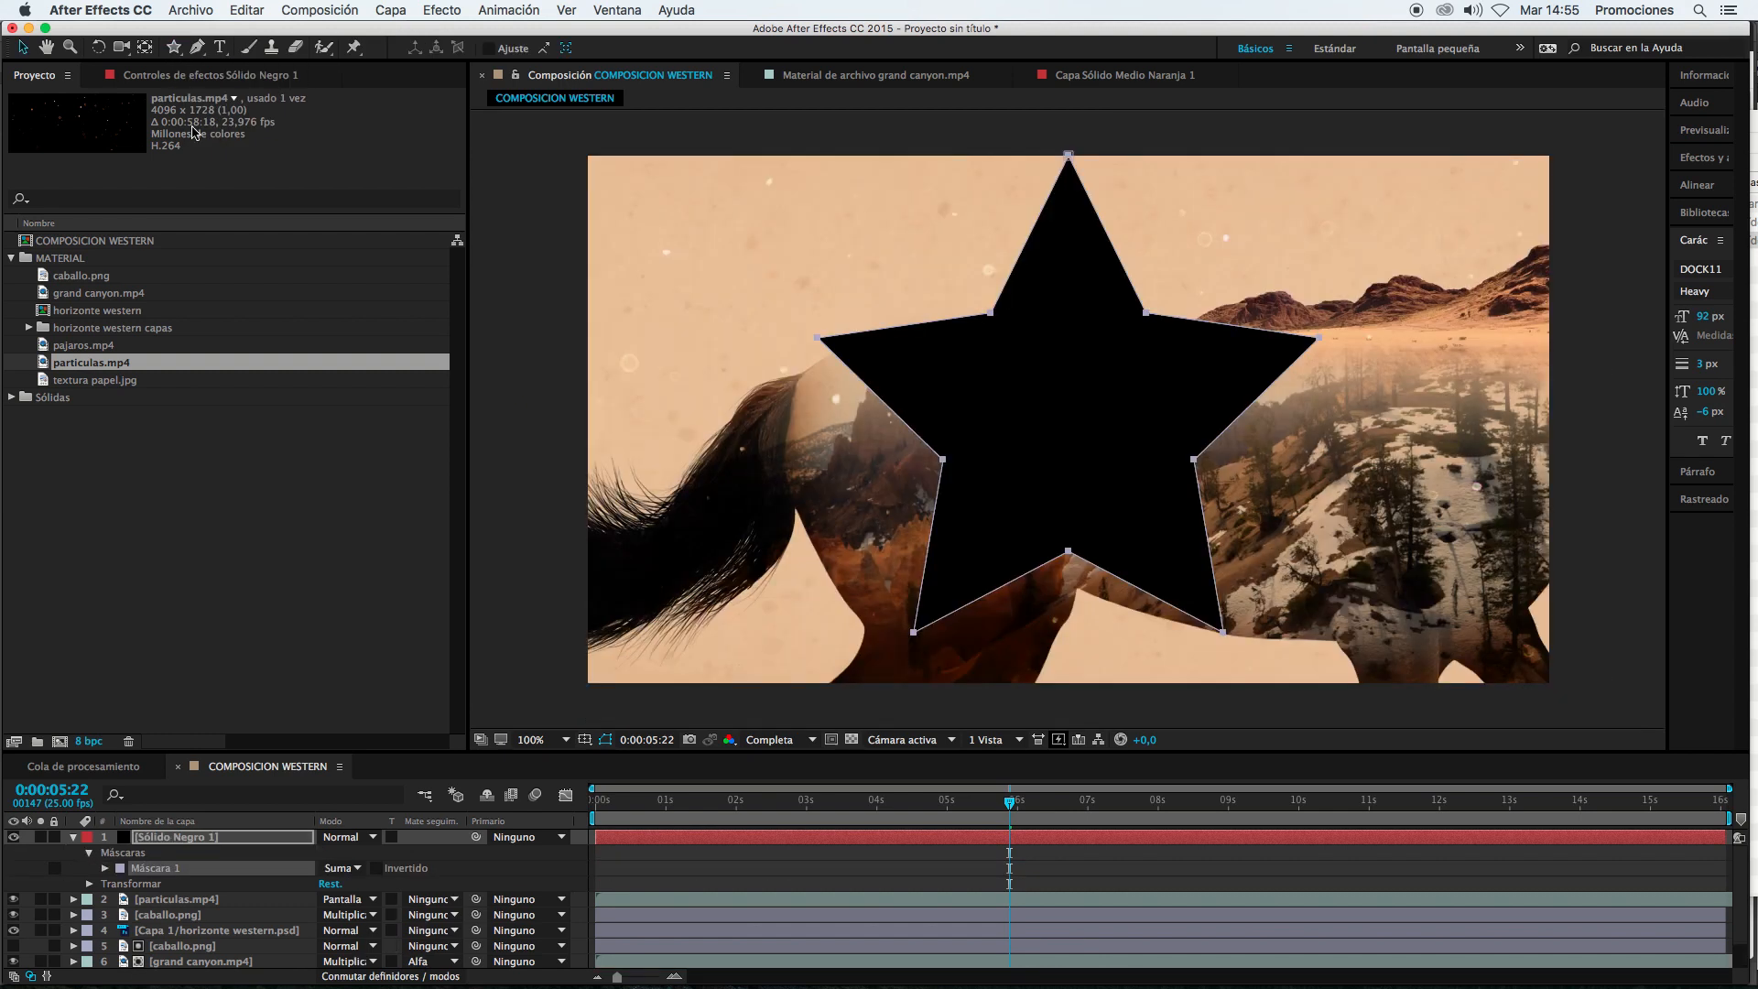
pyautogui.doubleClick(174, 49)
pyautogui.press('Delete')
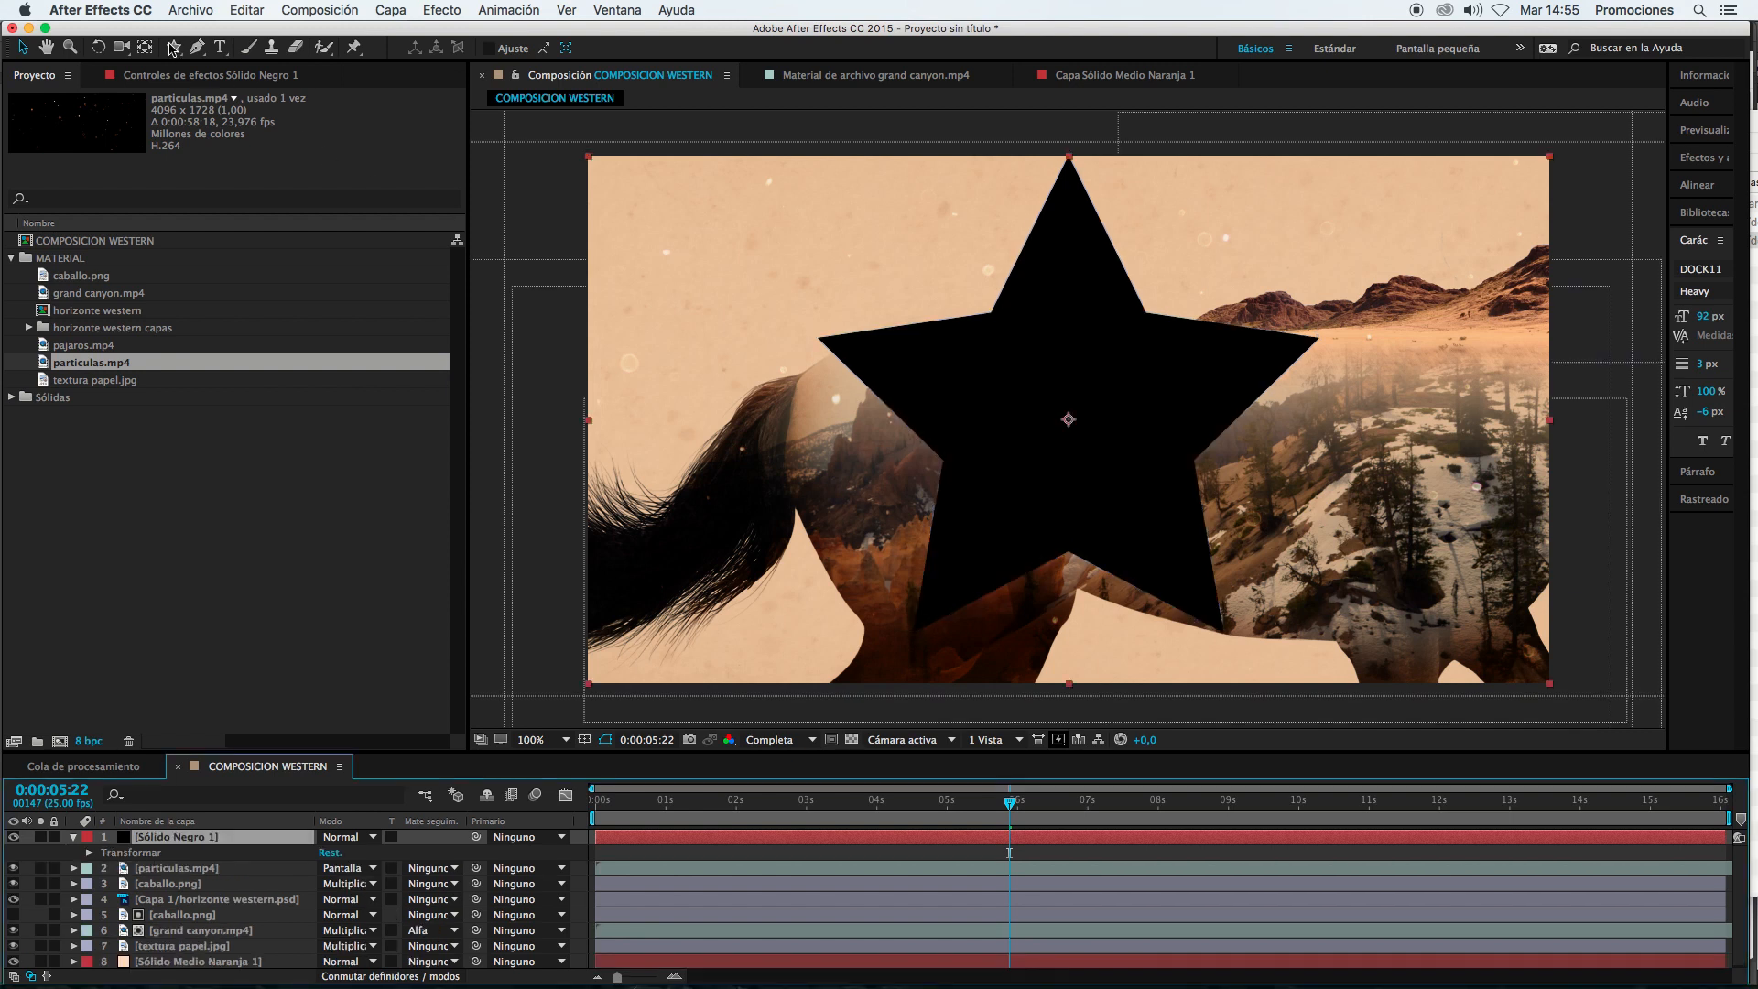
# Step: Add an ellipse mask fitted to the full black solid and set its mode to Restar
pyautogui.click(174, 48)
pyautogui.click(220, 87)
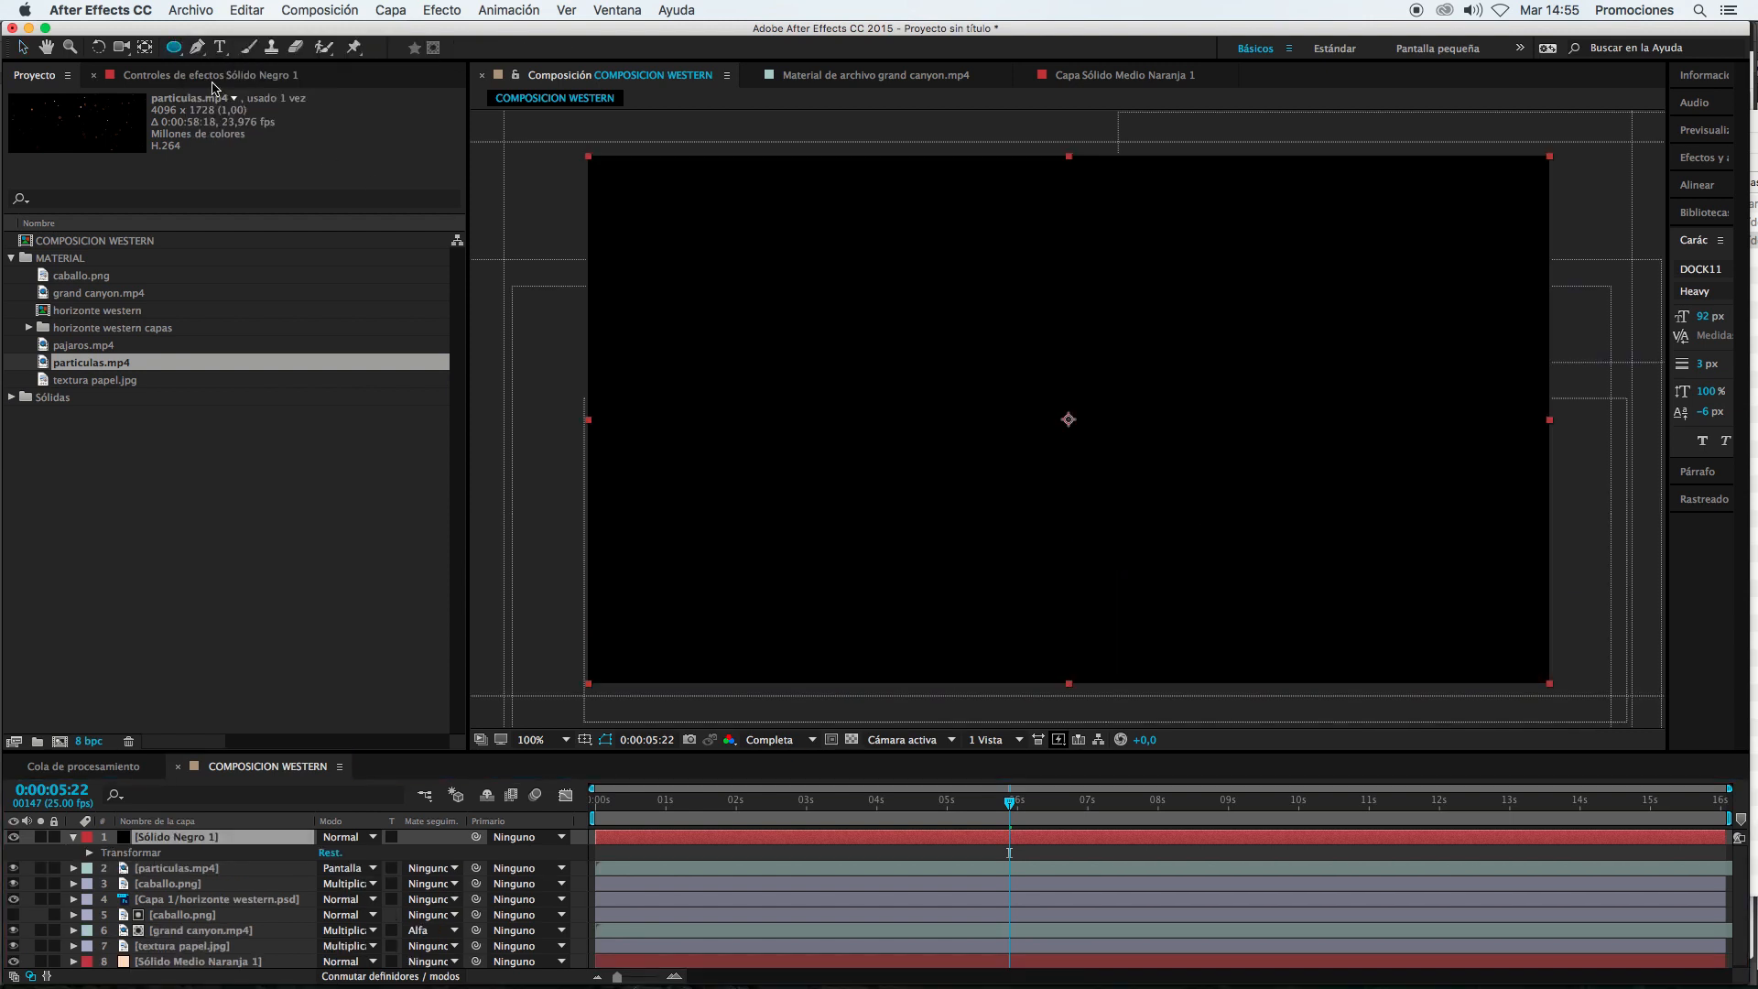
pyautogui.doubleClick(174, 48)
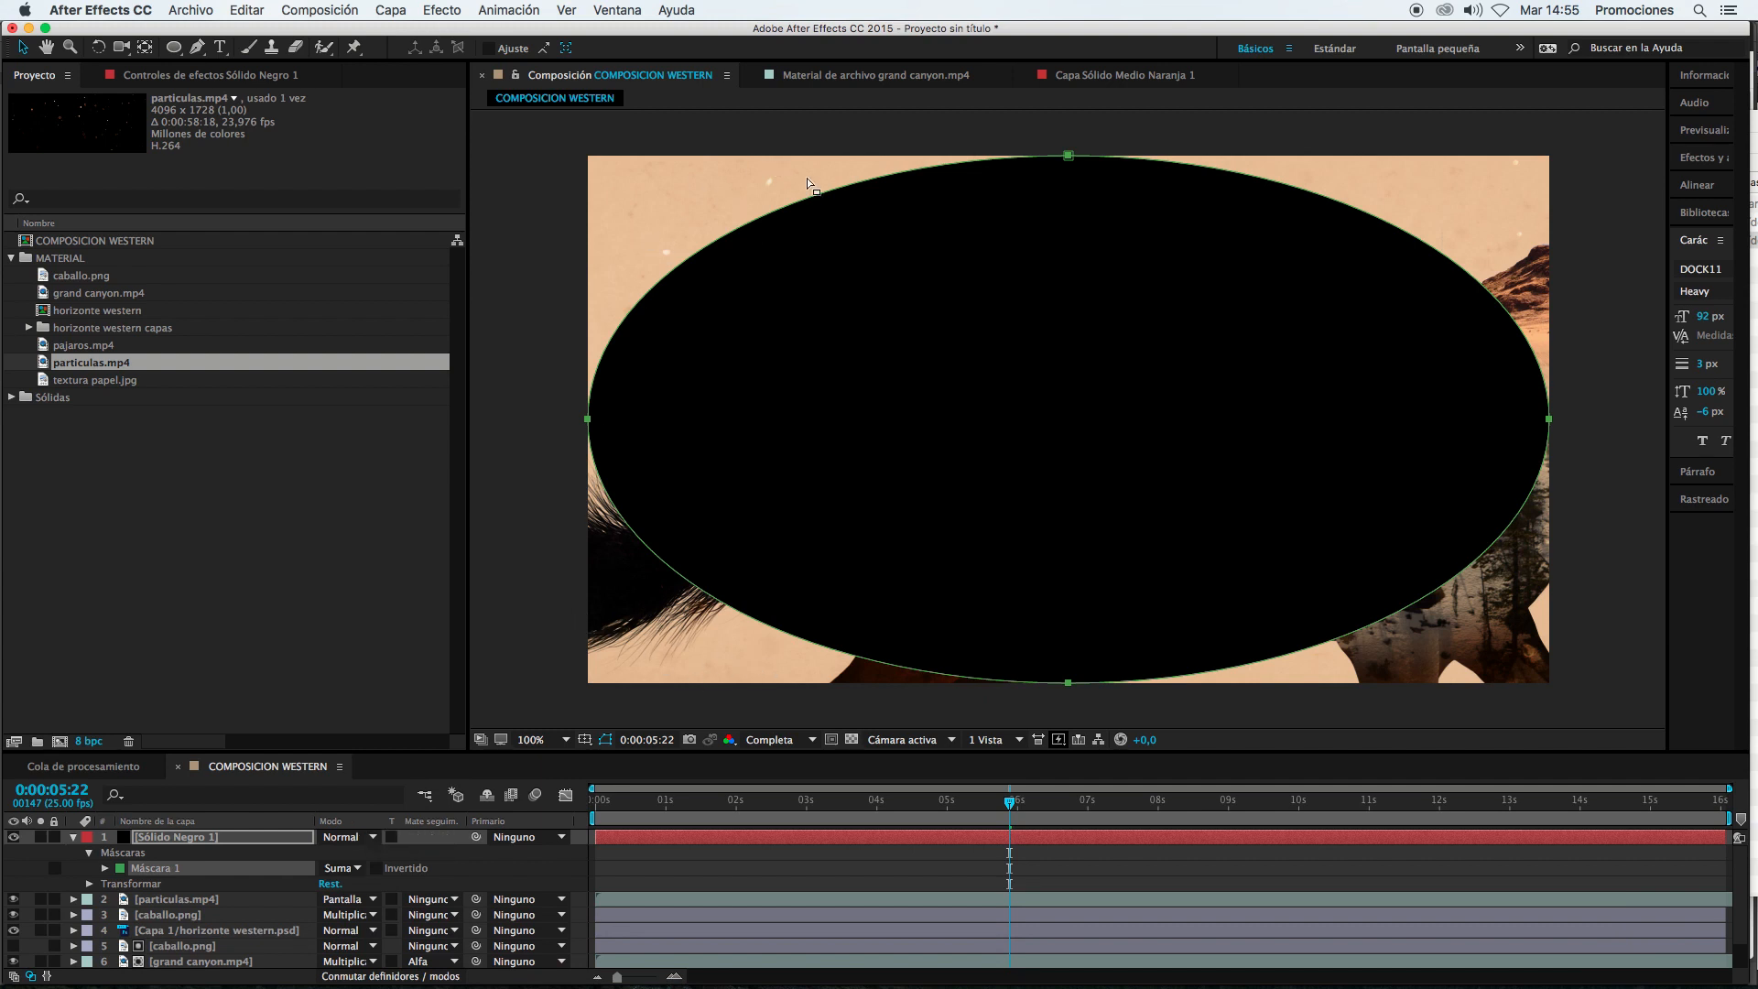
pyautogui.click(341, 868)
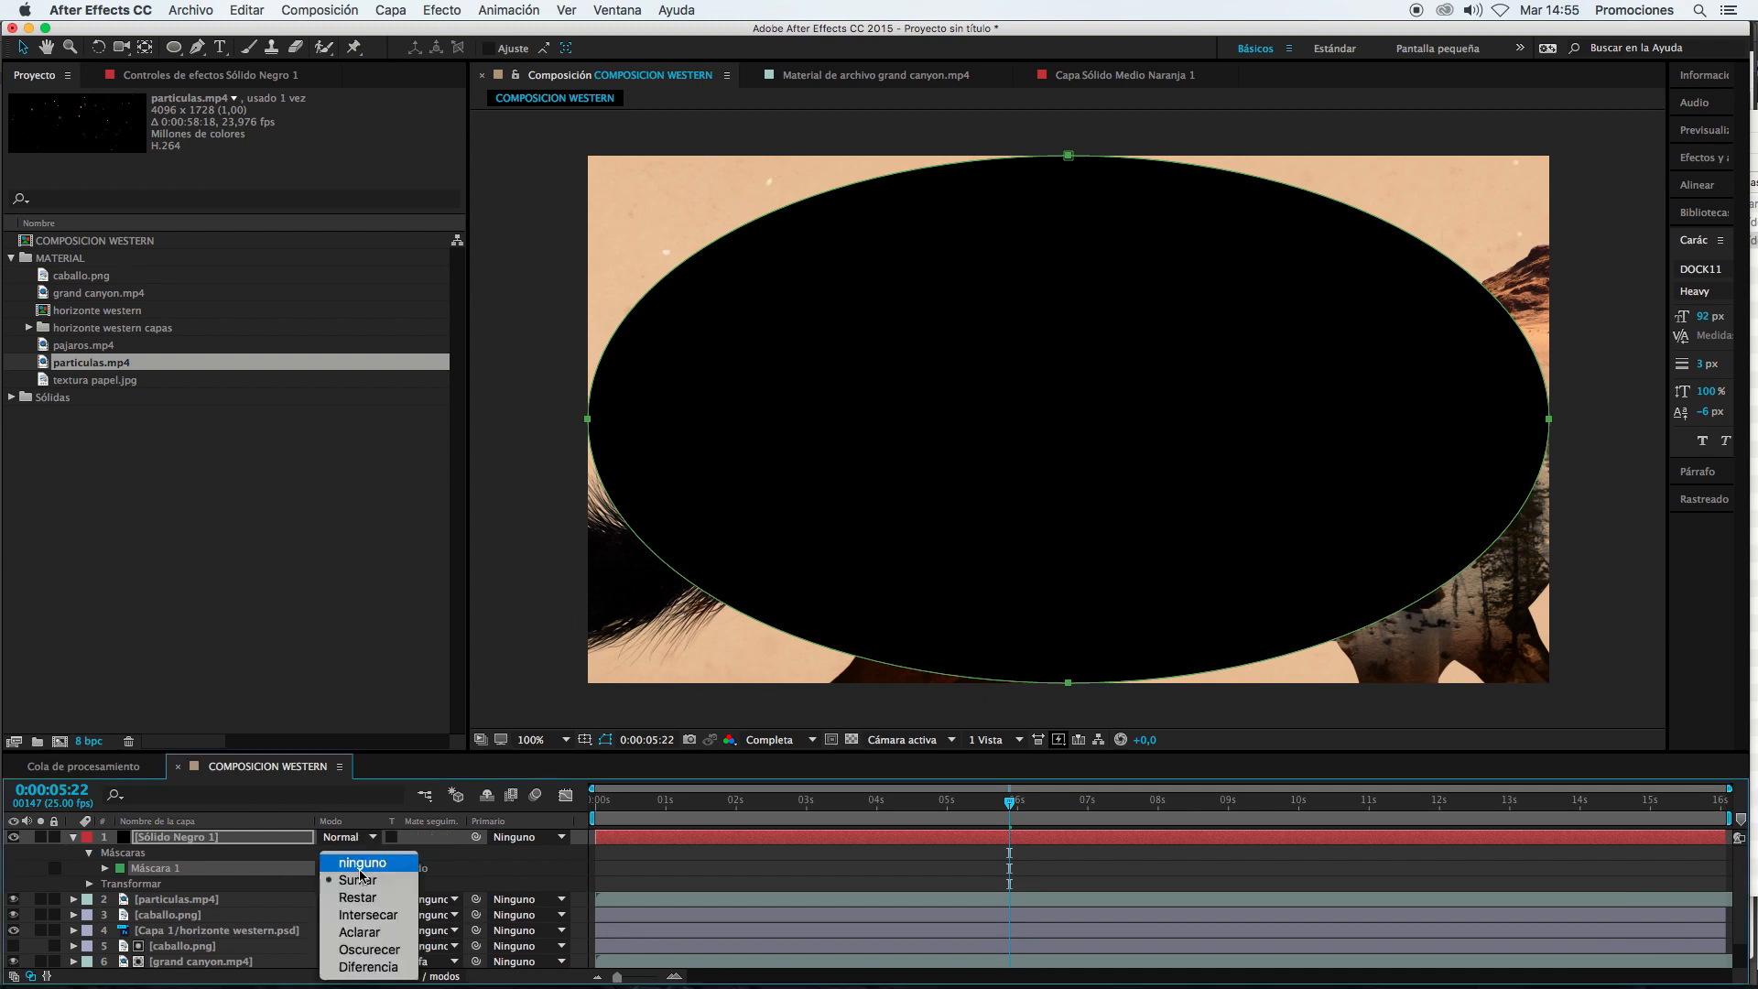
pyautogui.click(436, 983)
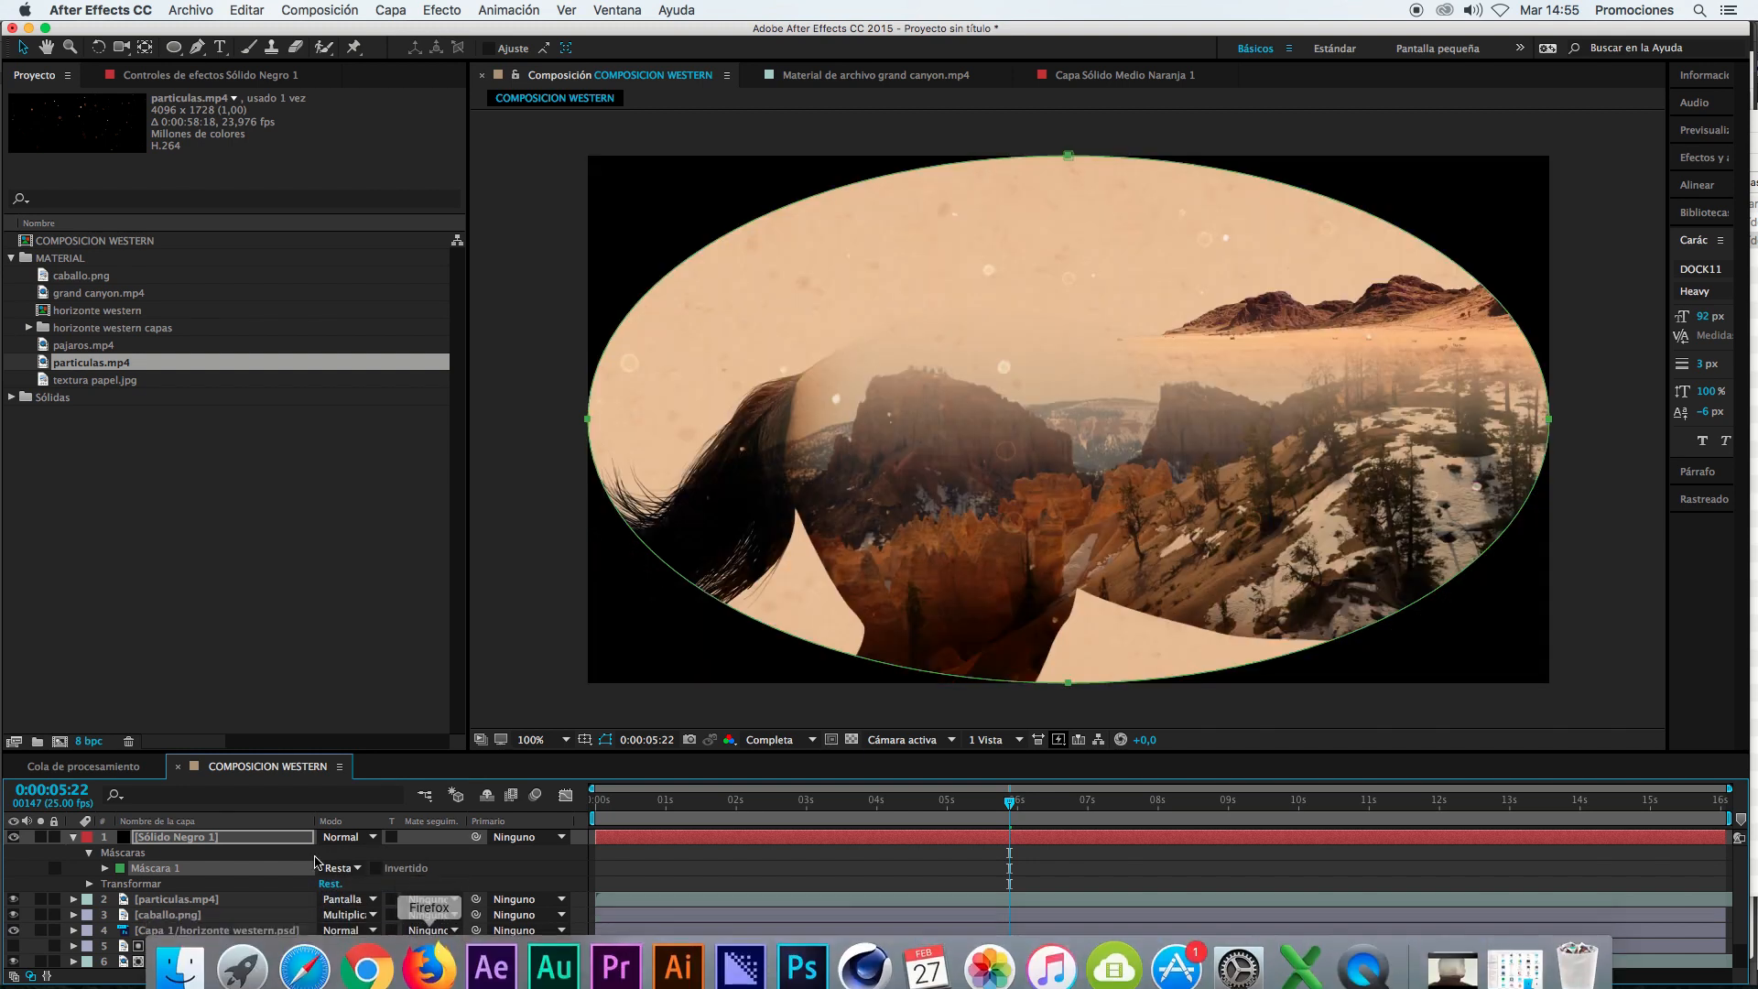
# Step: Feather the black solid's ellipse mask by 174 pixels in both directions
pyautogui.click(104, 868)
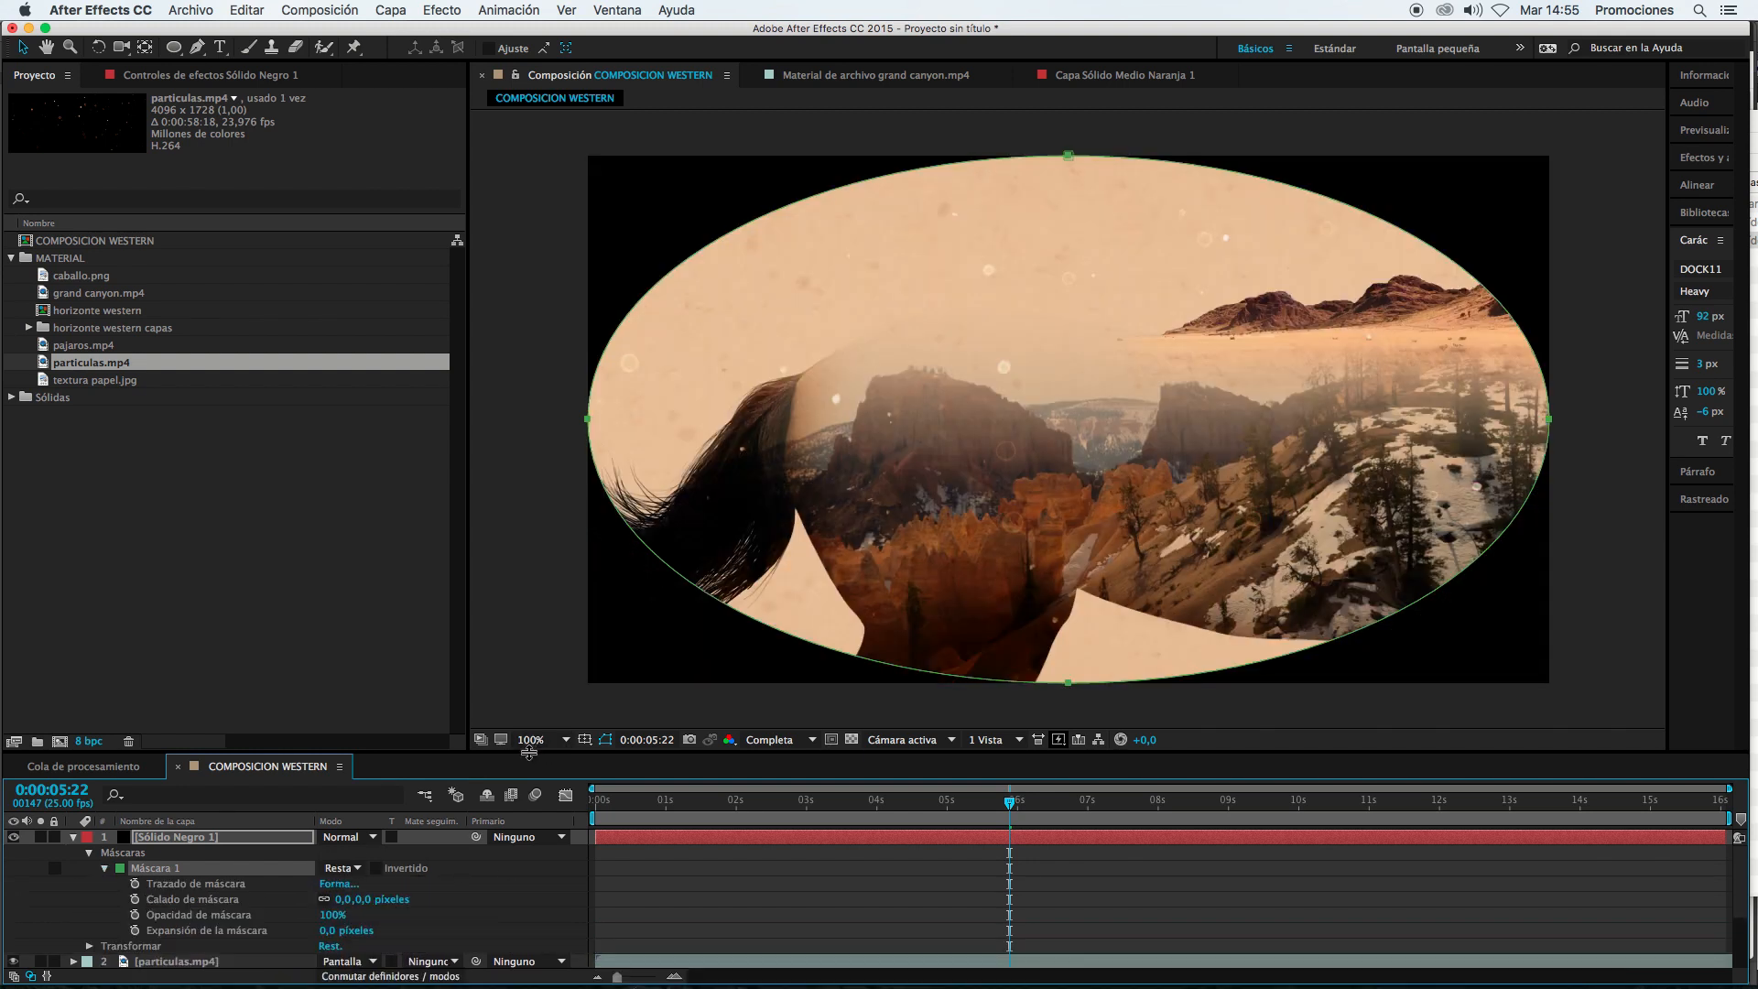
pyautogui.moveTo(545, 754); pyautogui.dragTo(545, 606)
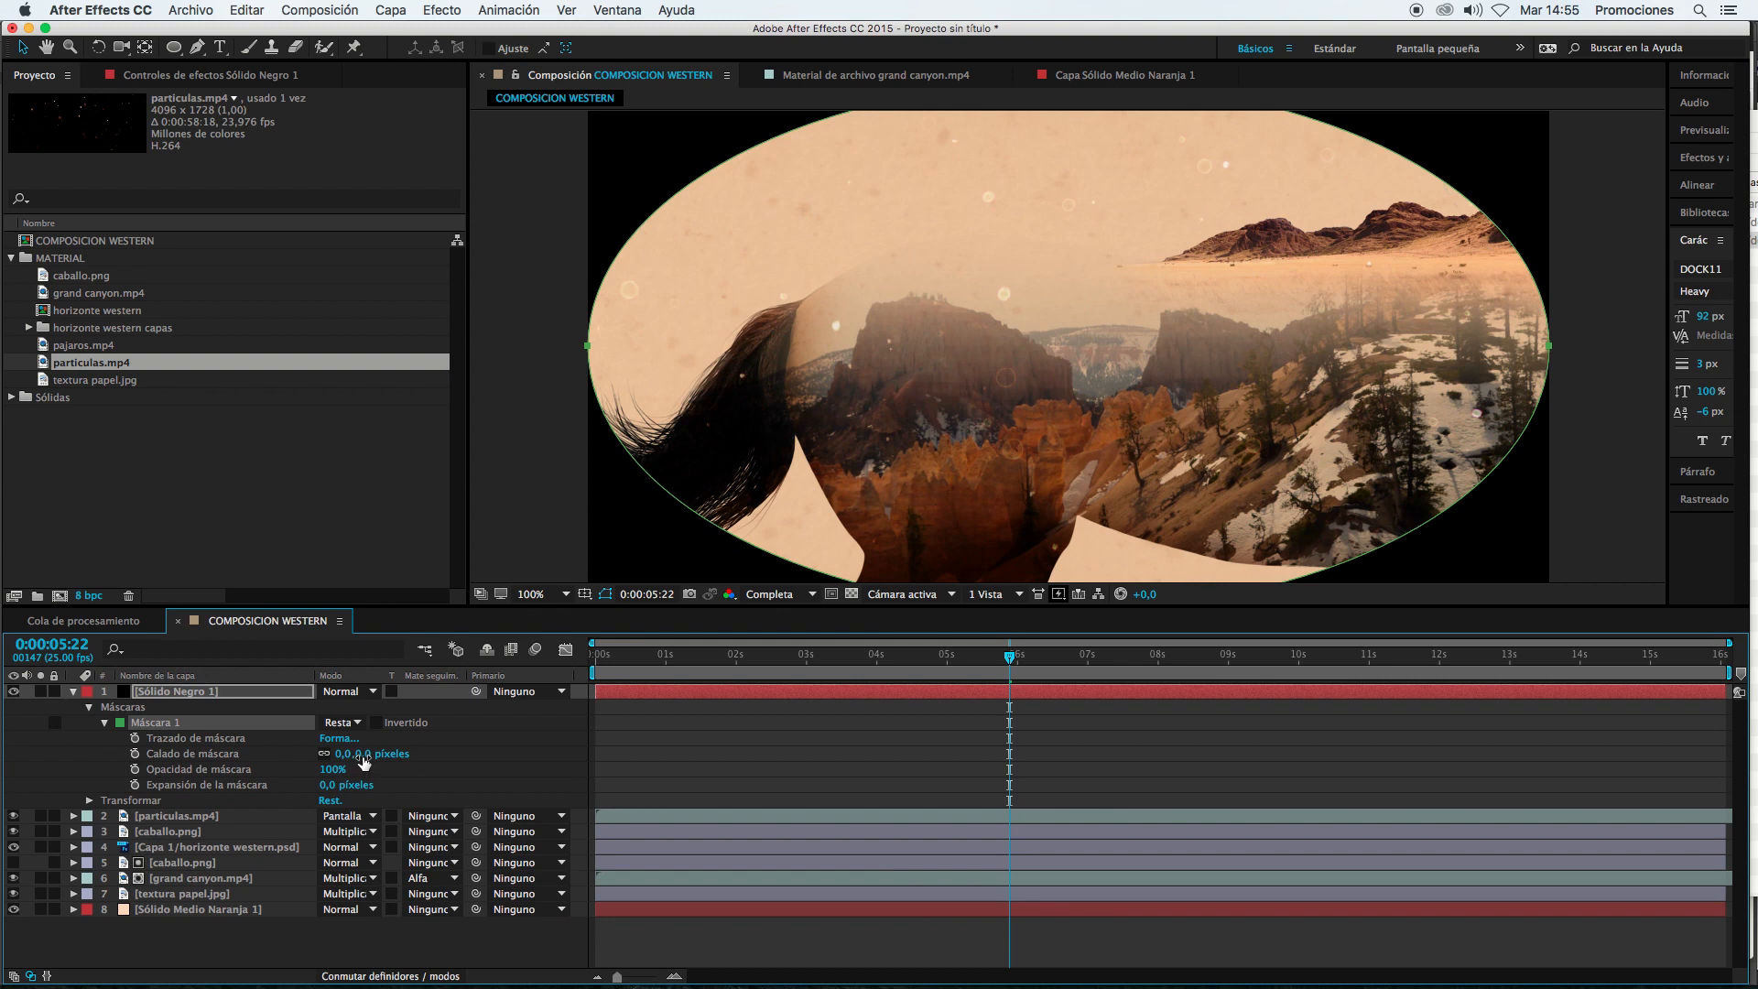
pyautogui.click(704, 775)
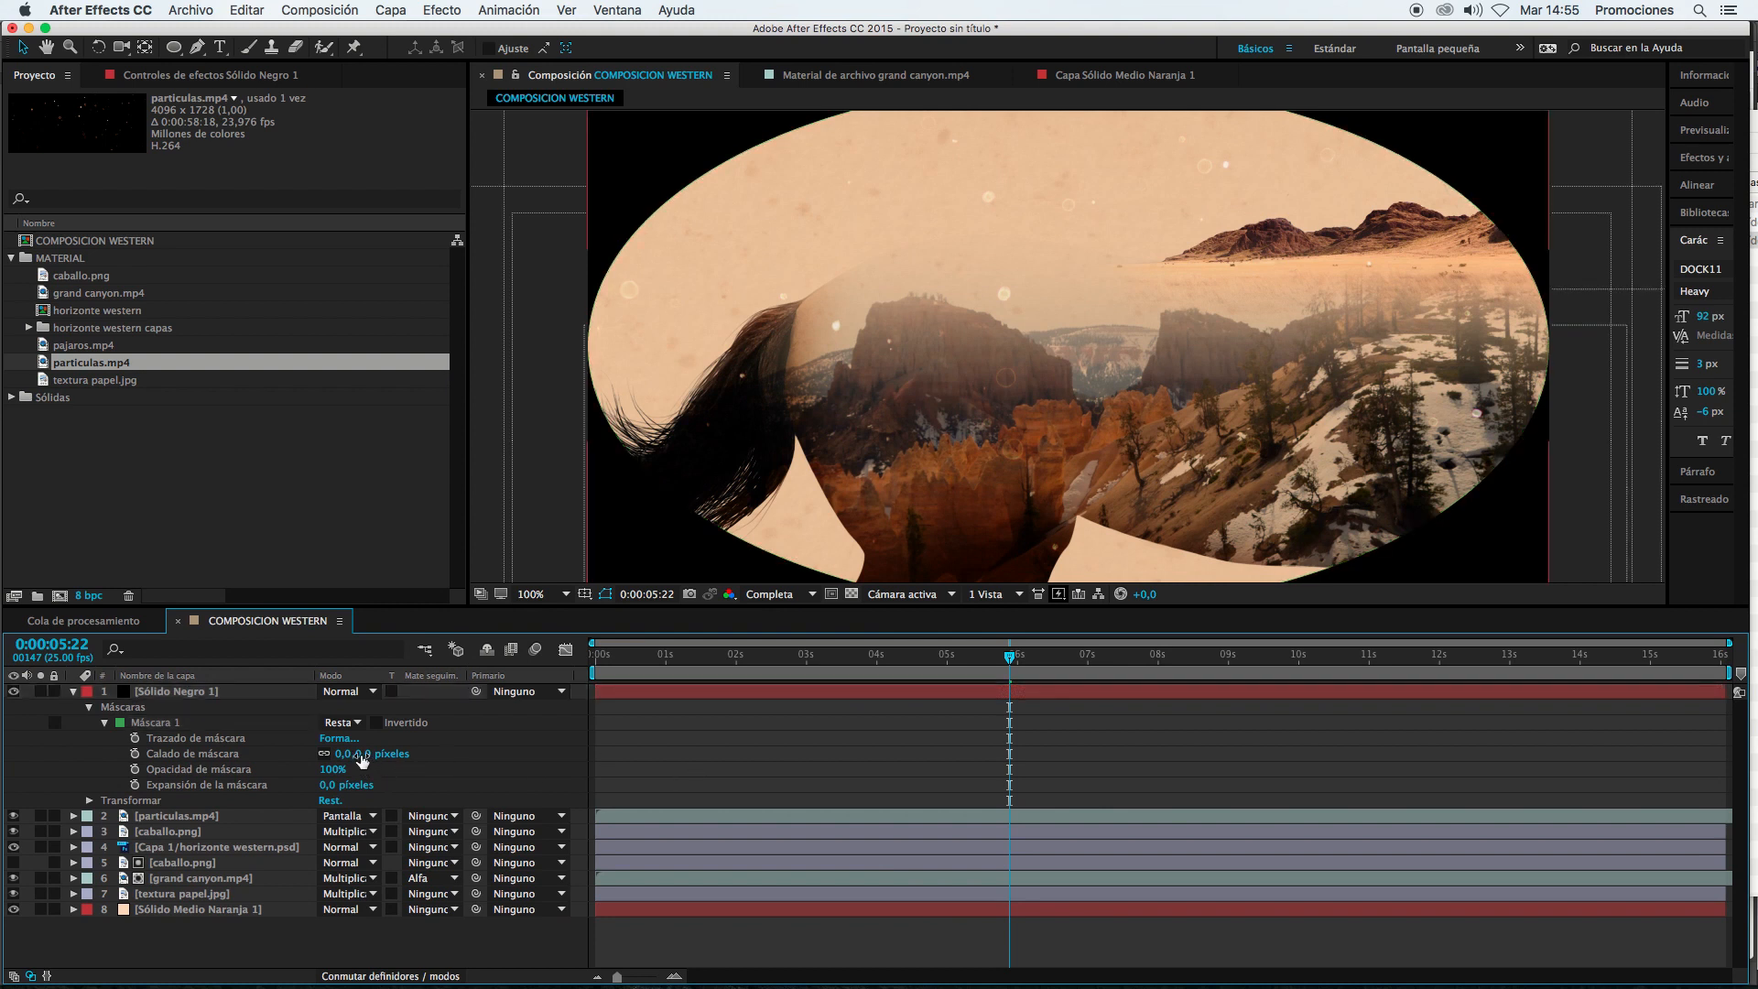
pyautogui.moveTo(364, 761); pyautogui.dragTo(511, 738)
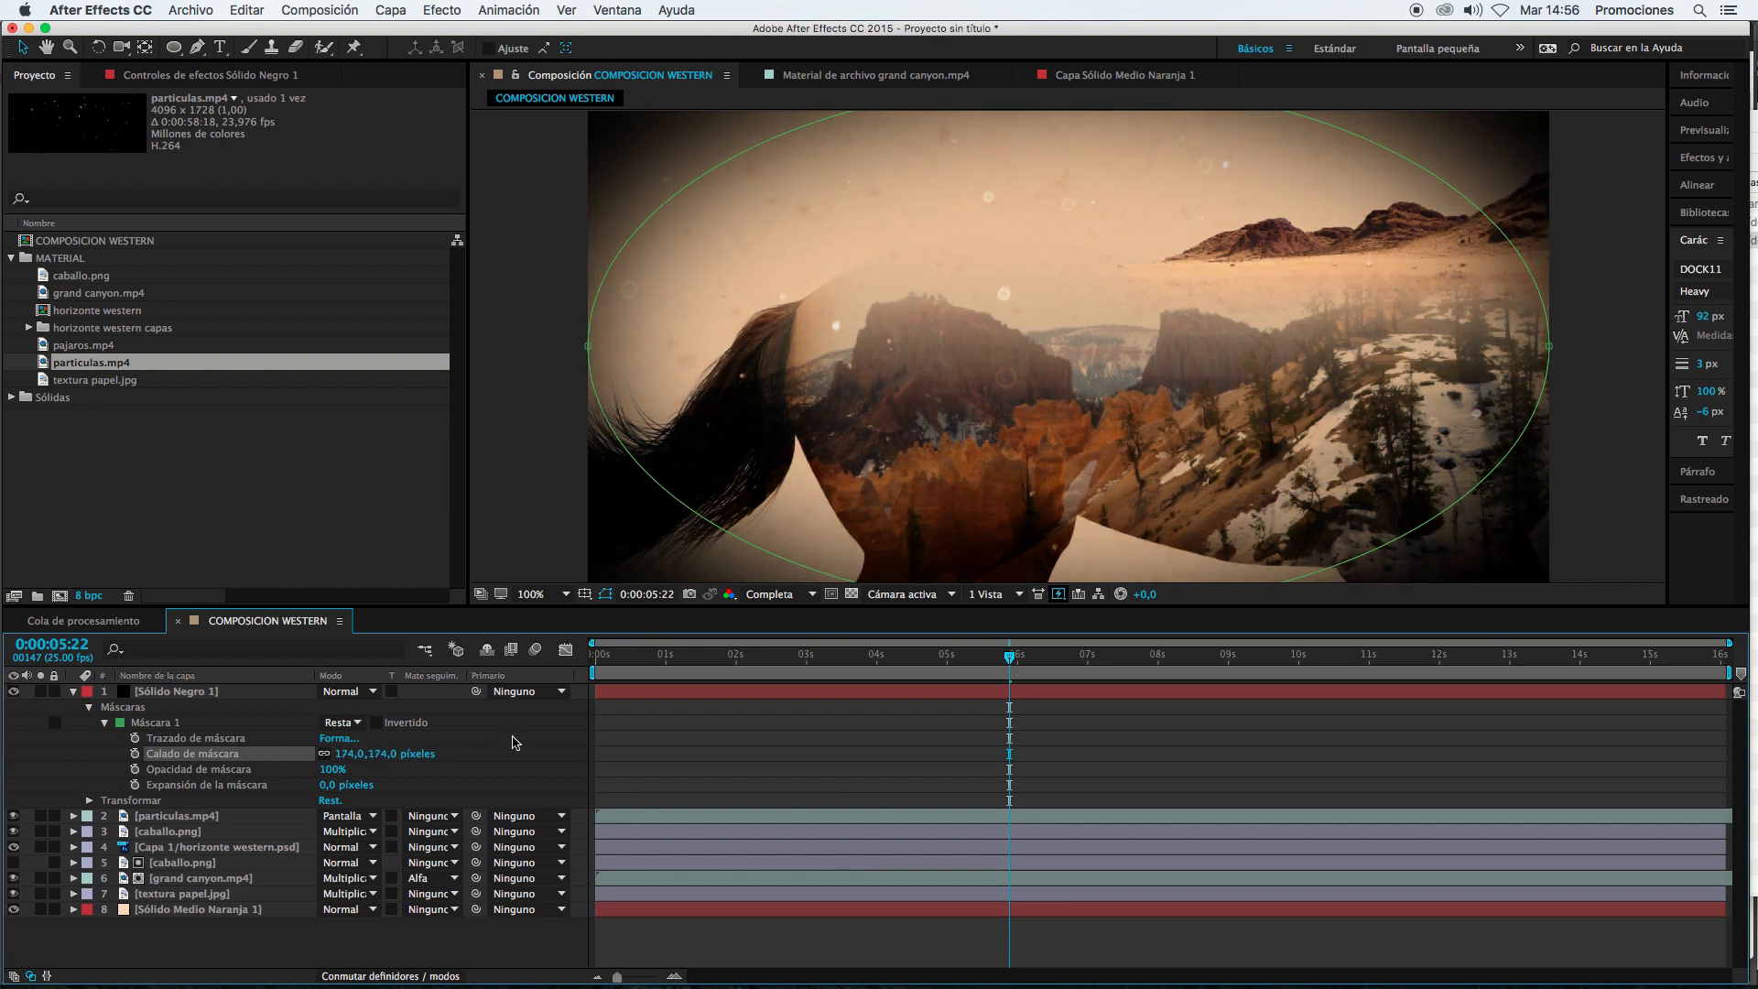
# Step: Set the vignette mask's expansion to 38 pixels and its opacity to 83%, and collapse the black solid's properties
pyautogui.moveTo(797, 612); pyautogui.dragTo(797, 698)
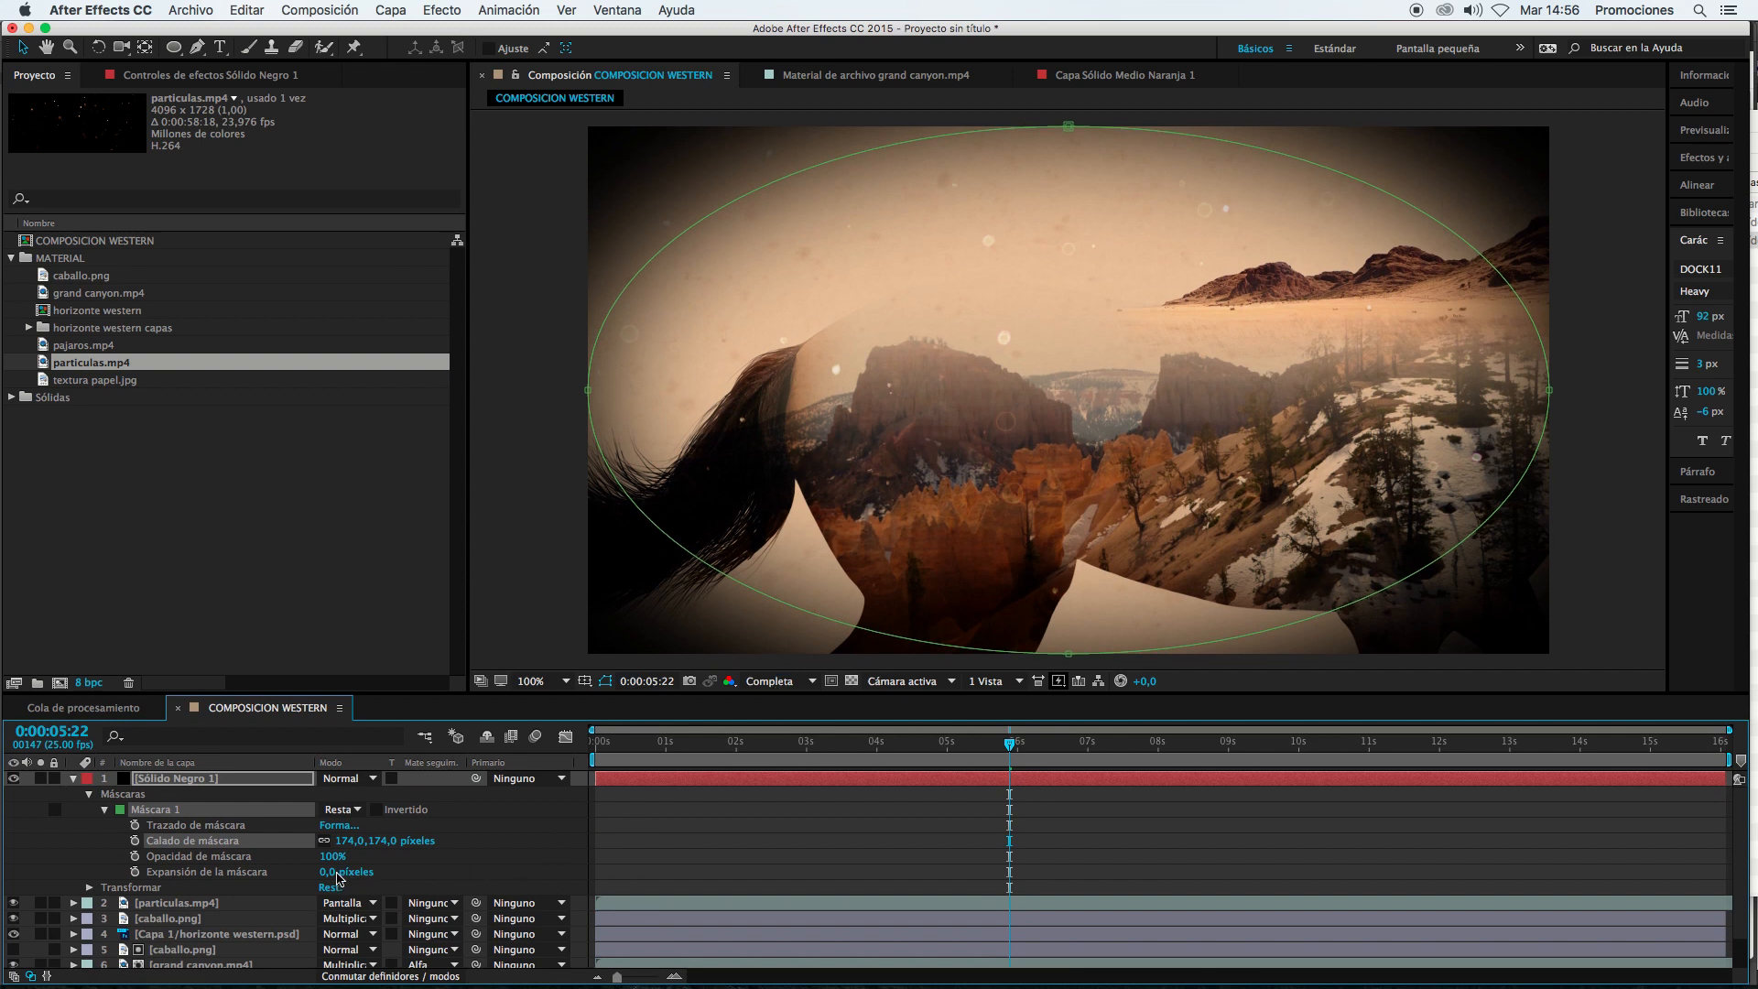
pyautogui.moveTo(328, 873)
pyautogui.mouseDown()
pyautogui.moveTo(356, 872)
pyautogui.moveTo(313, 856)
pyautogui.mouseUp()
pyautogui.click(634, 828)
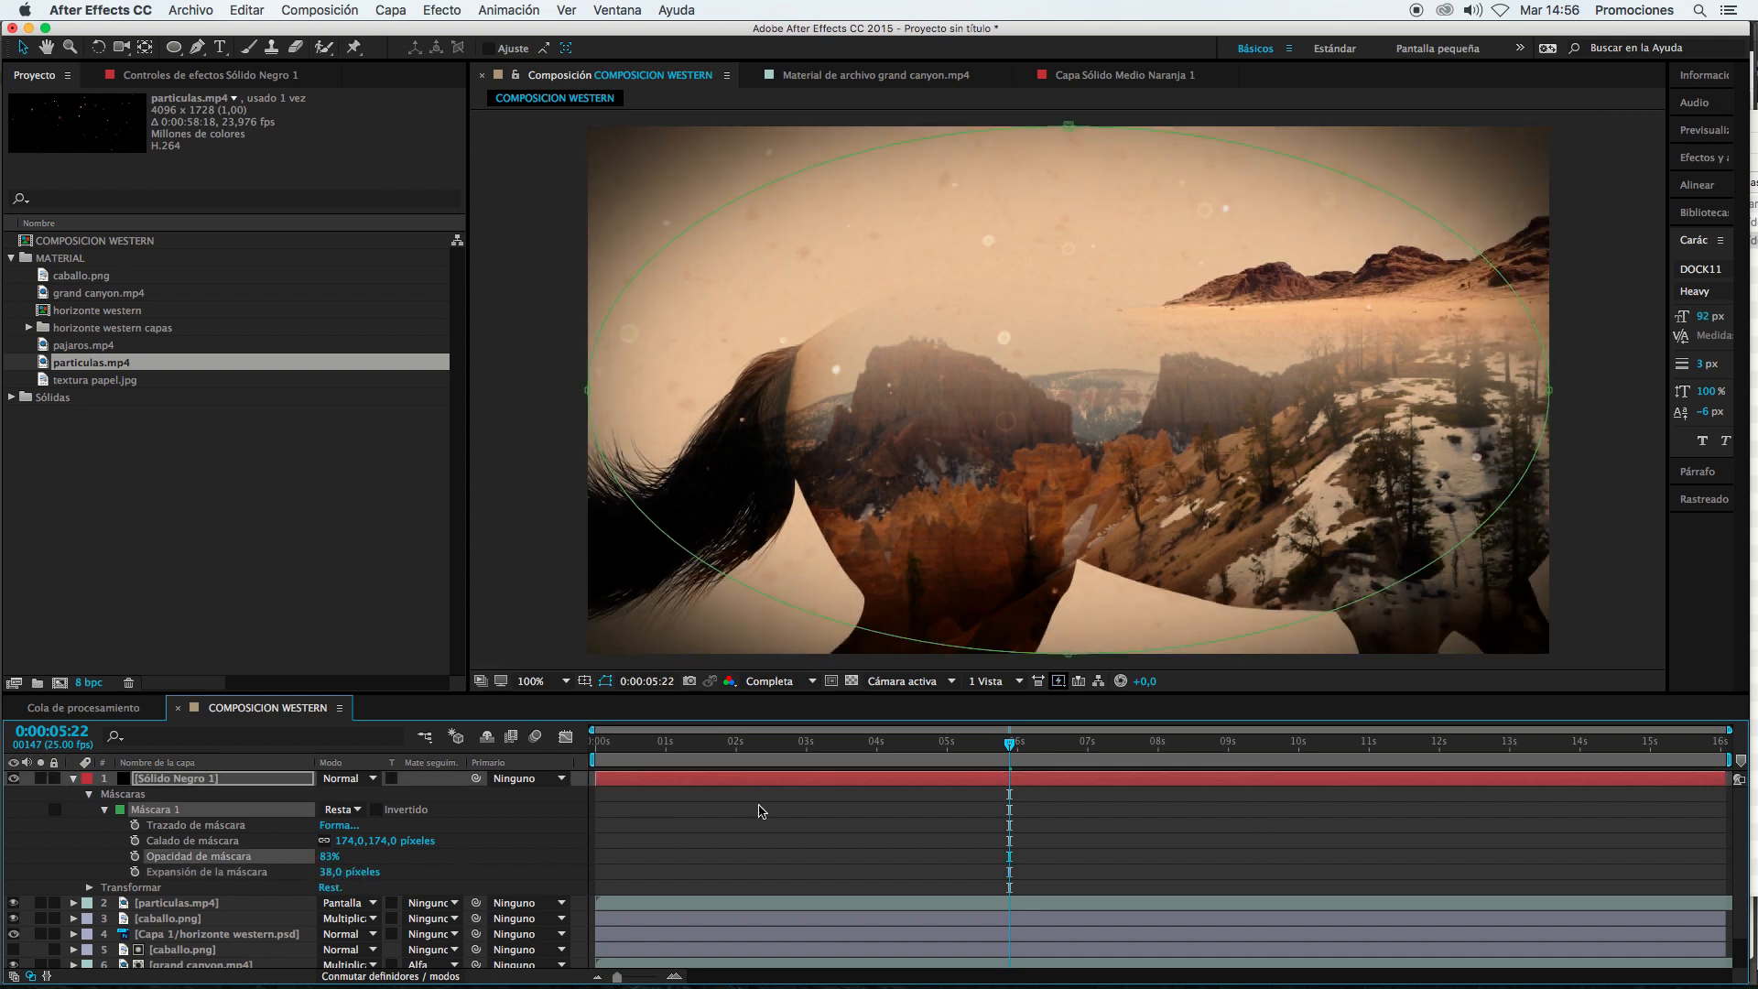
pyautogui.click(902, 823)
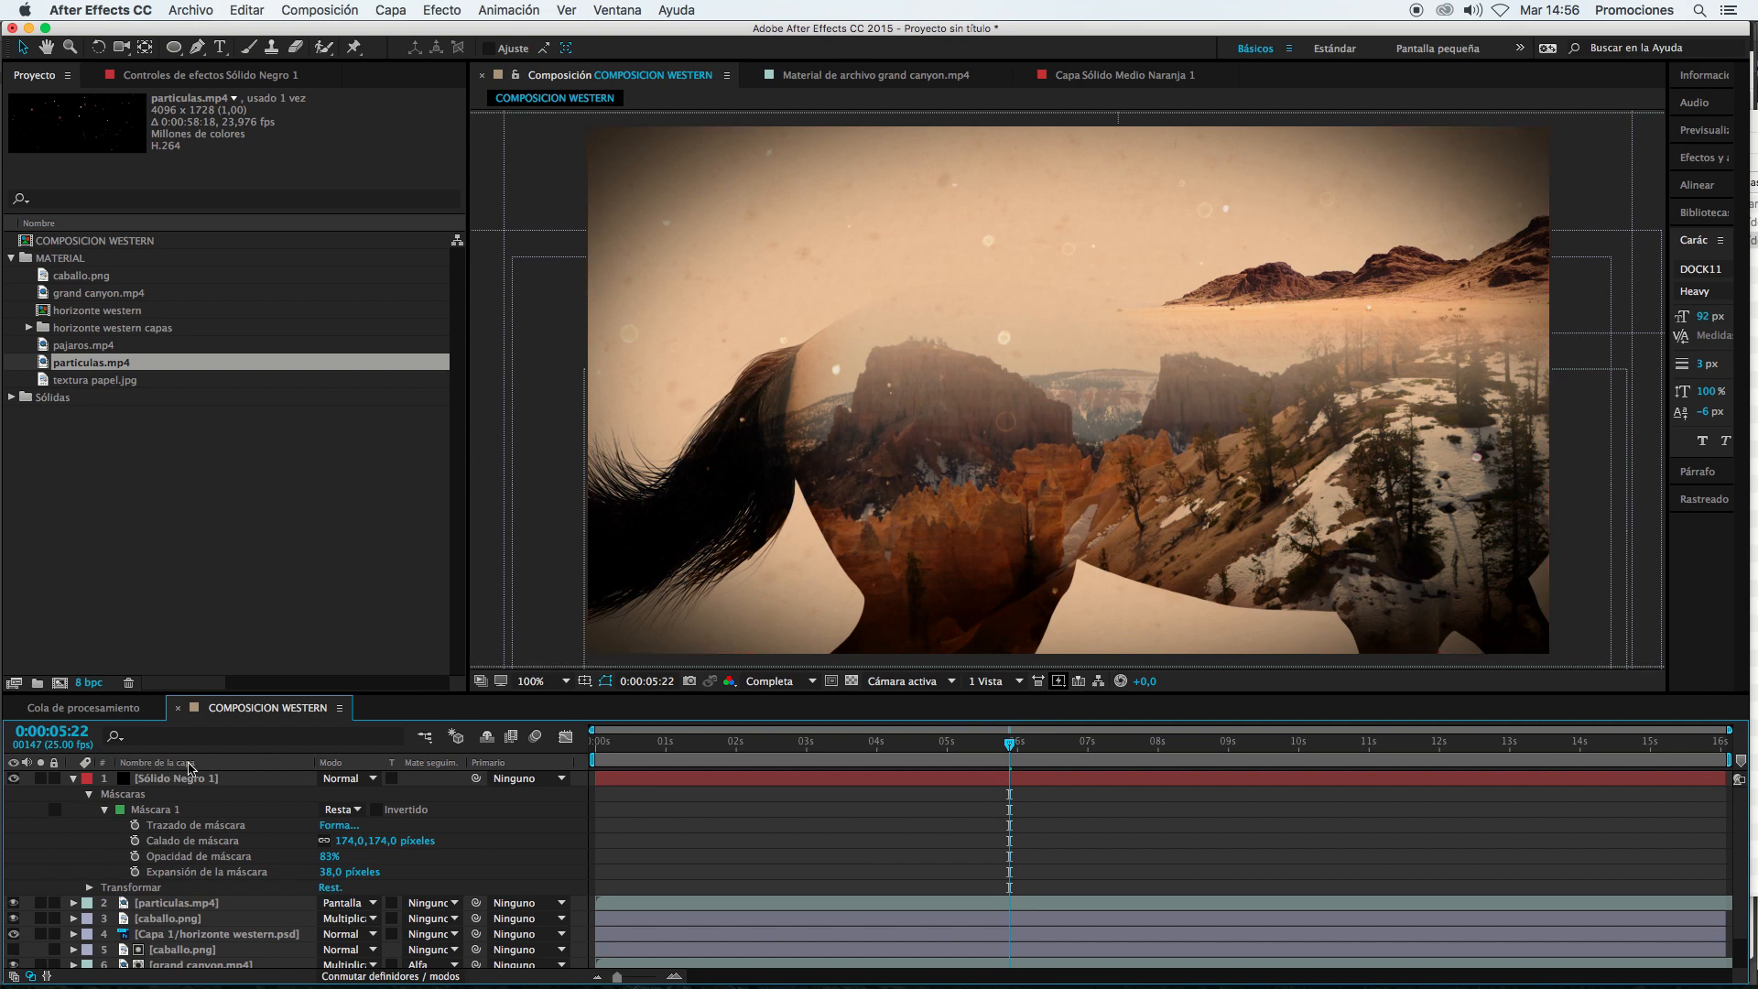
pyautogui.click(74, 778)
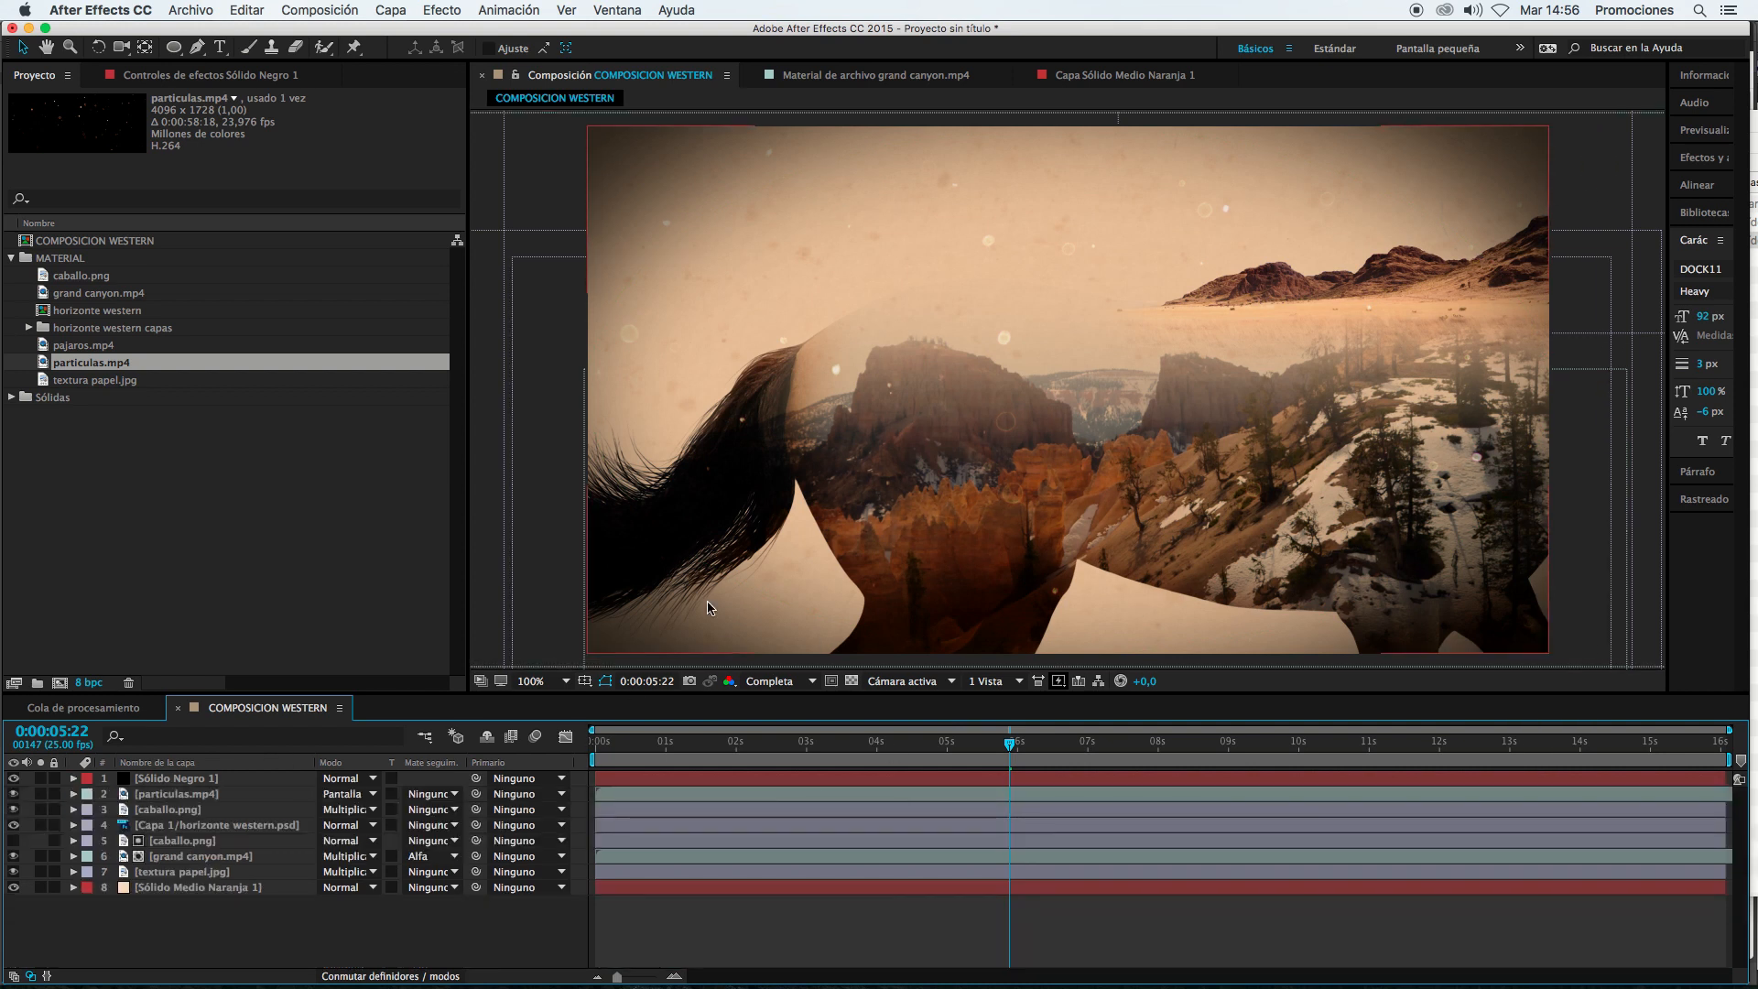
# Step: Compare the composition with the WESTERN_2016_HD_1.mp4 reference in Finder and set the black solid's blend mode to Superponer
pyautogui.press('super+Tab')
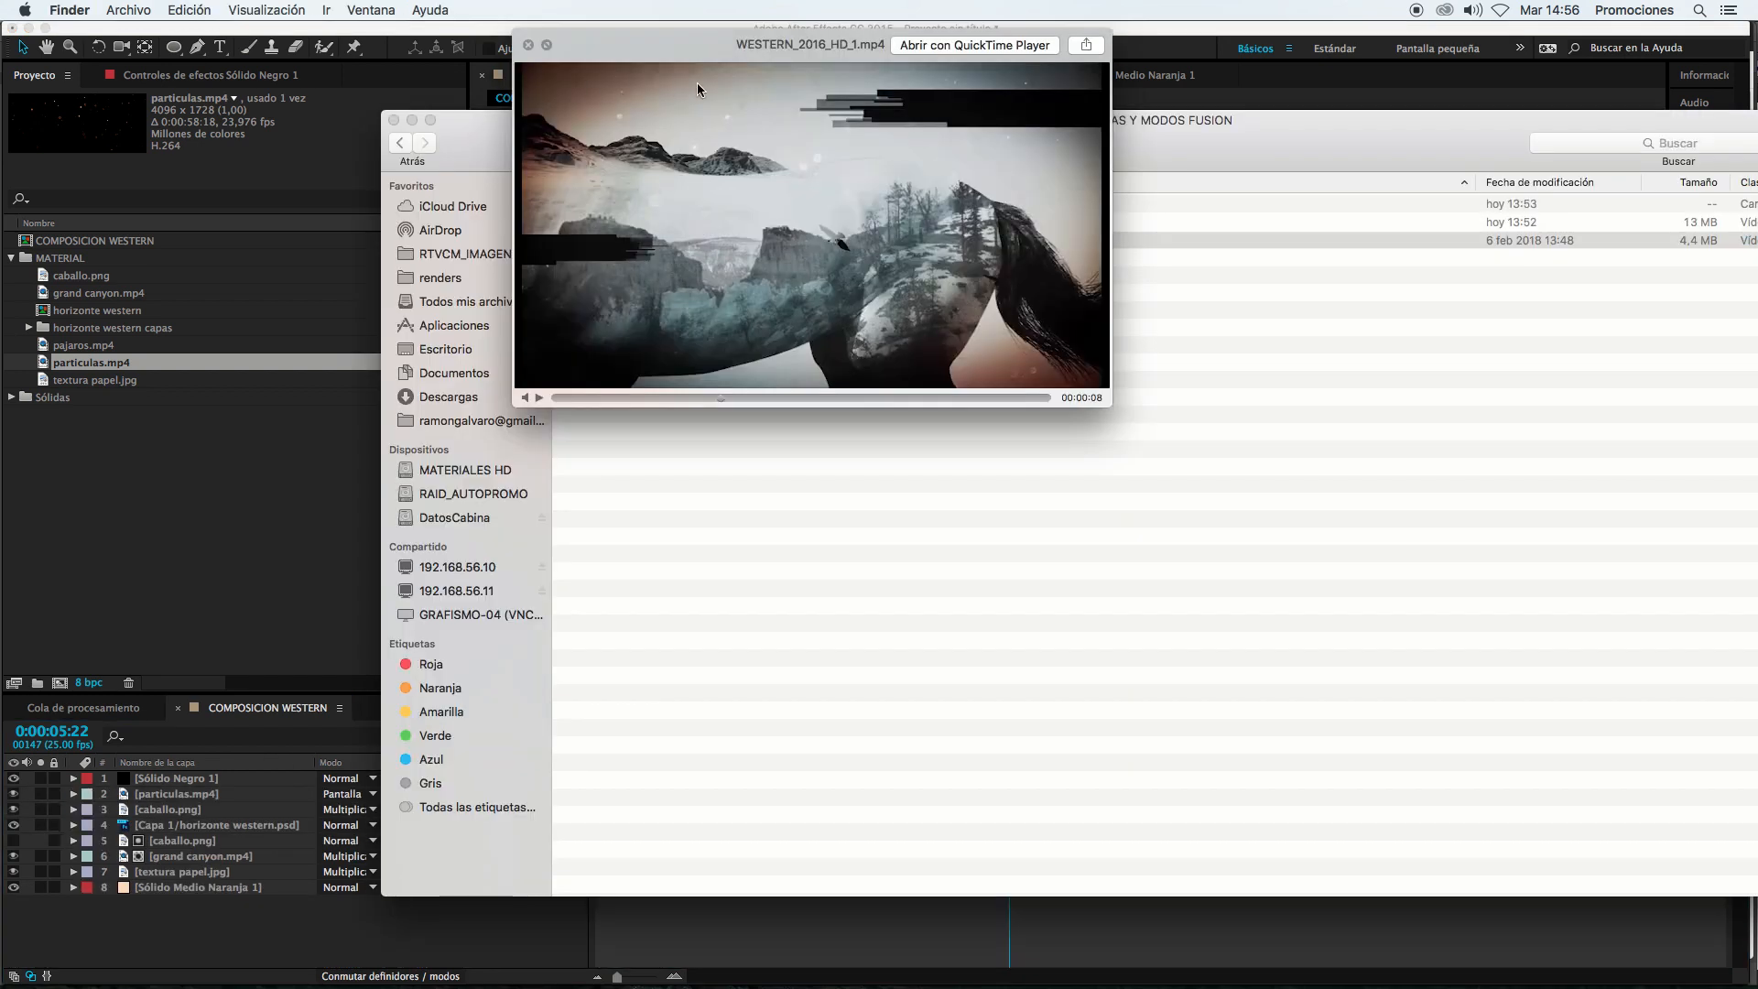
pyautogui.press('super+Tab')
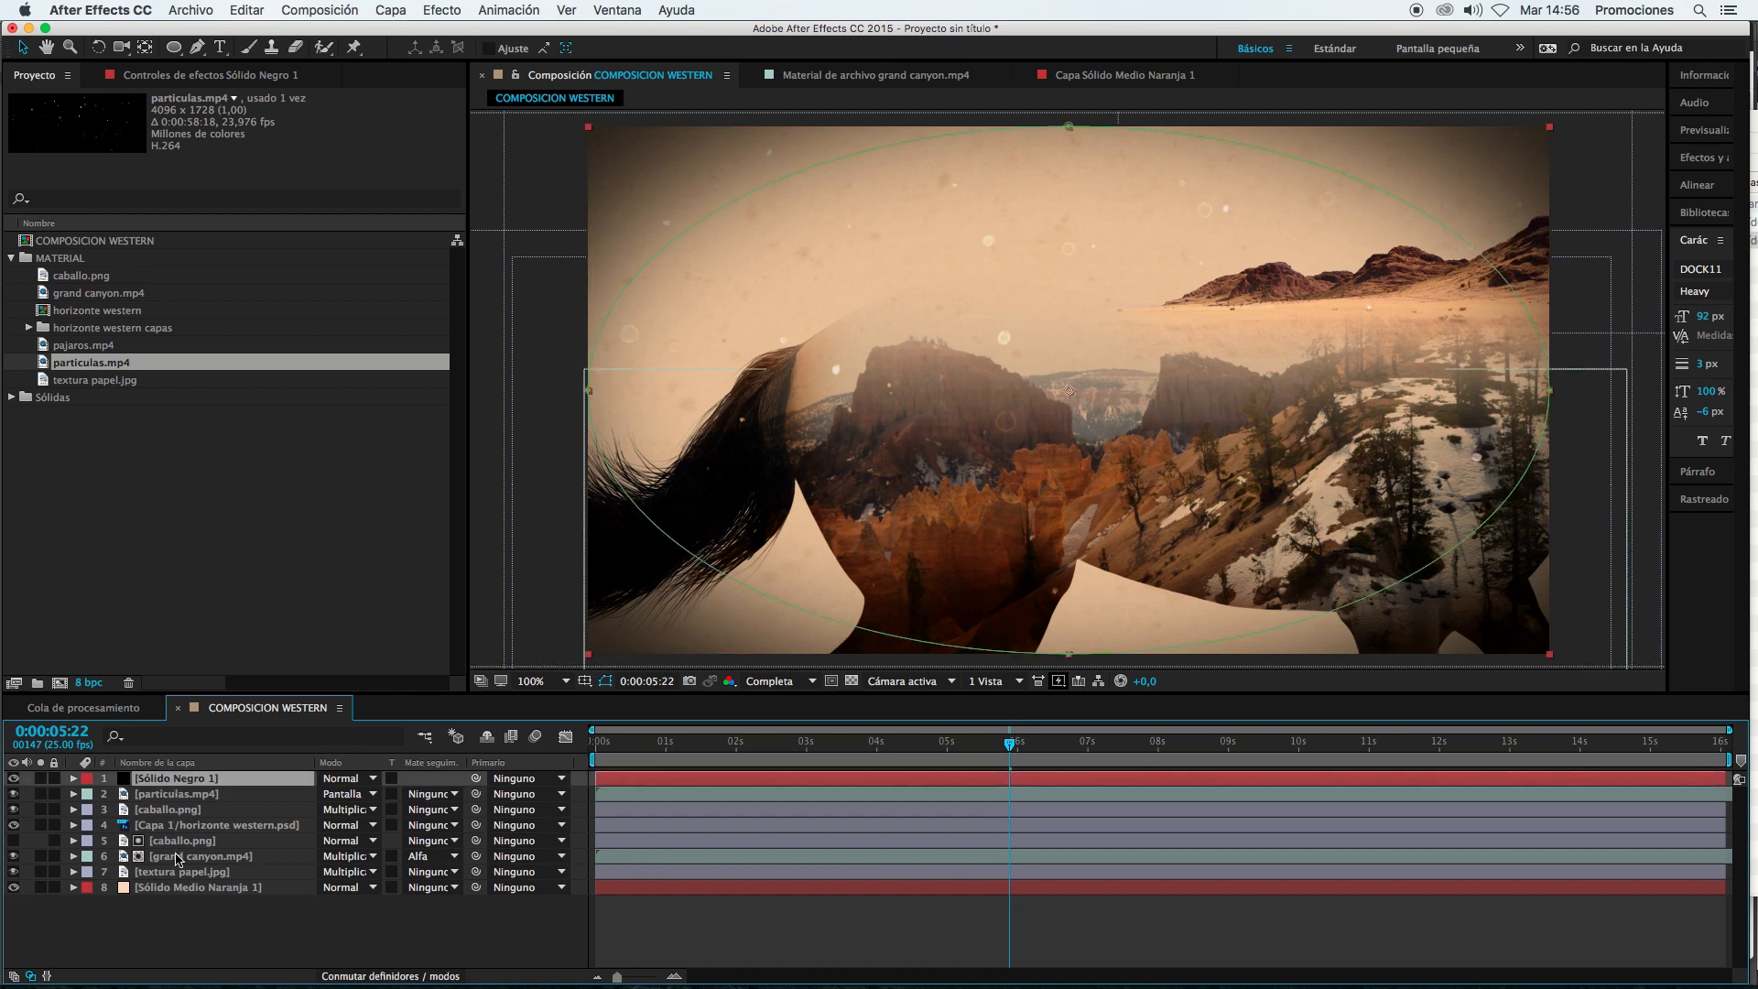
pyautogui.click(349, 783)
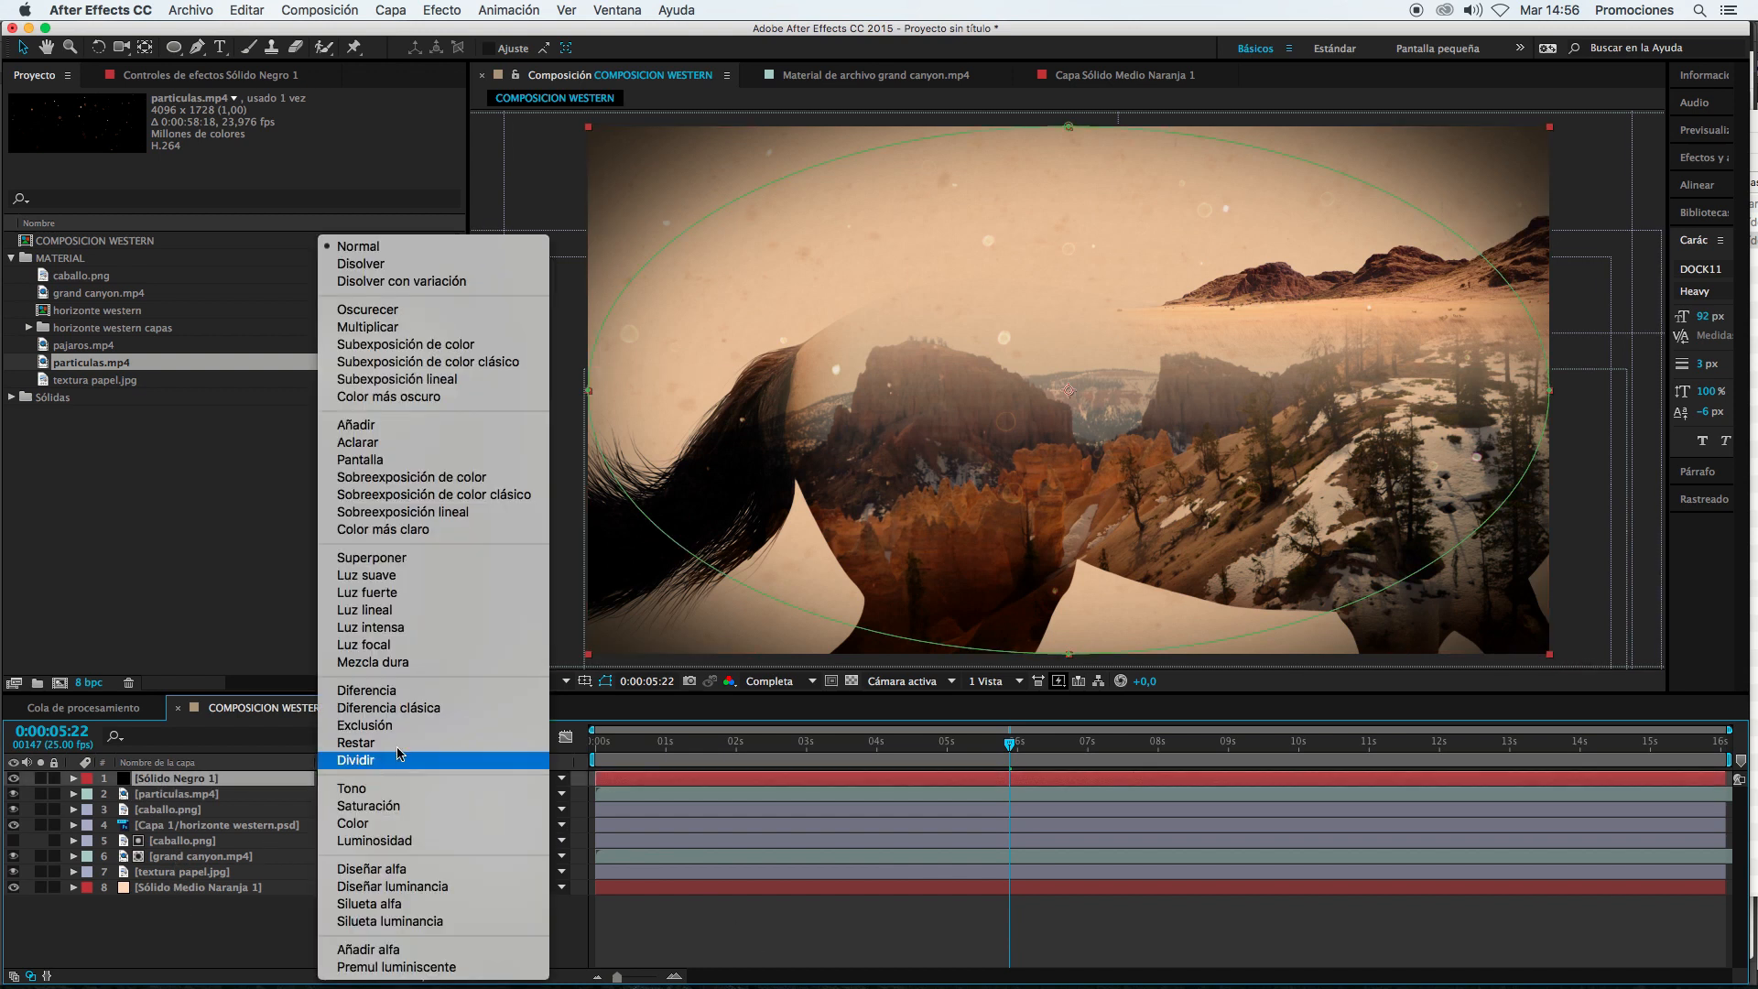
pyautogui.click(406, 560)
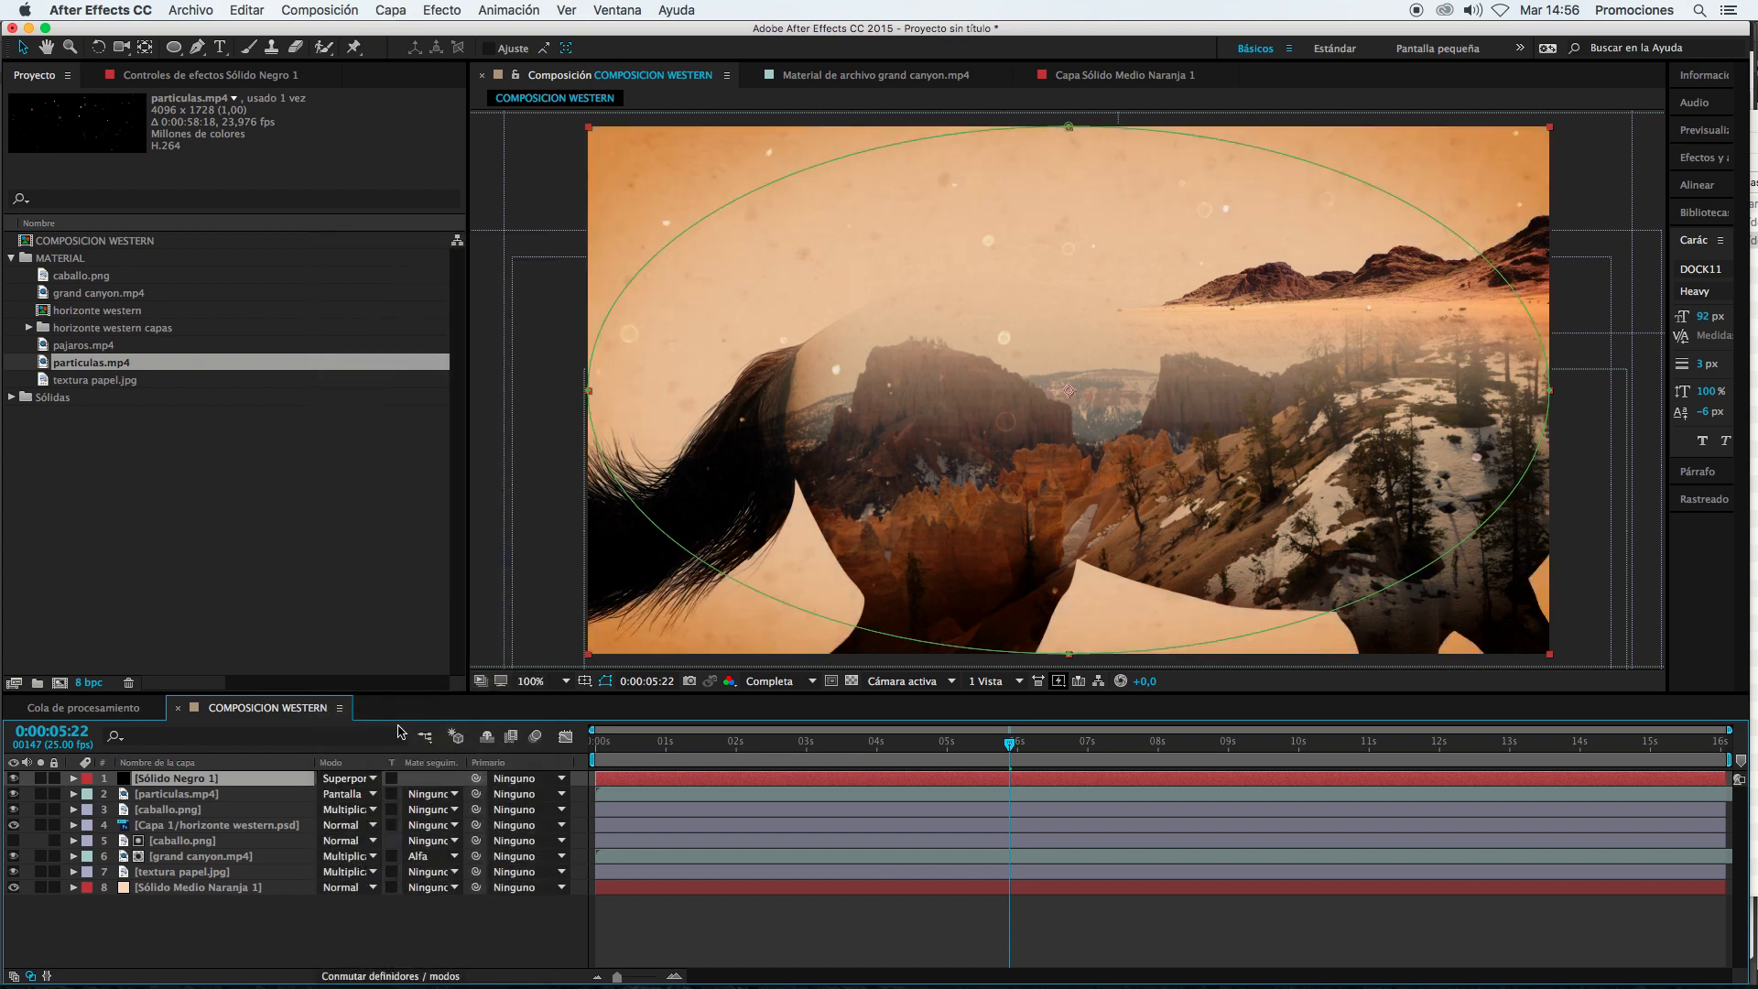
pyautogui.click(734, 933)
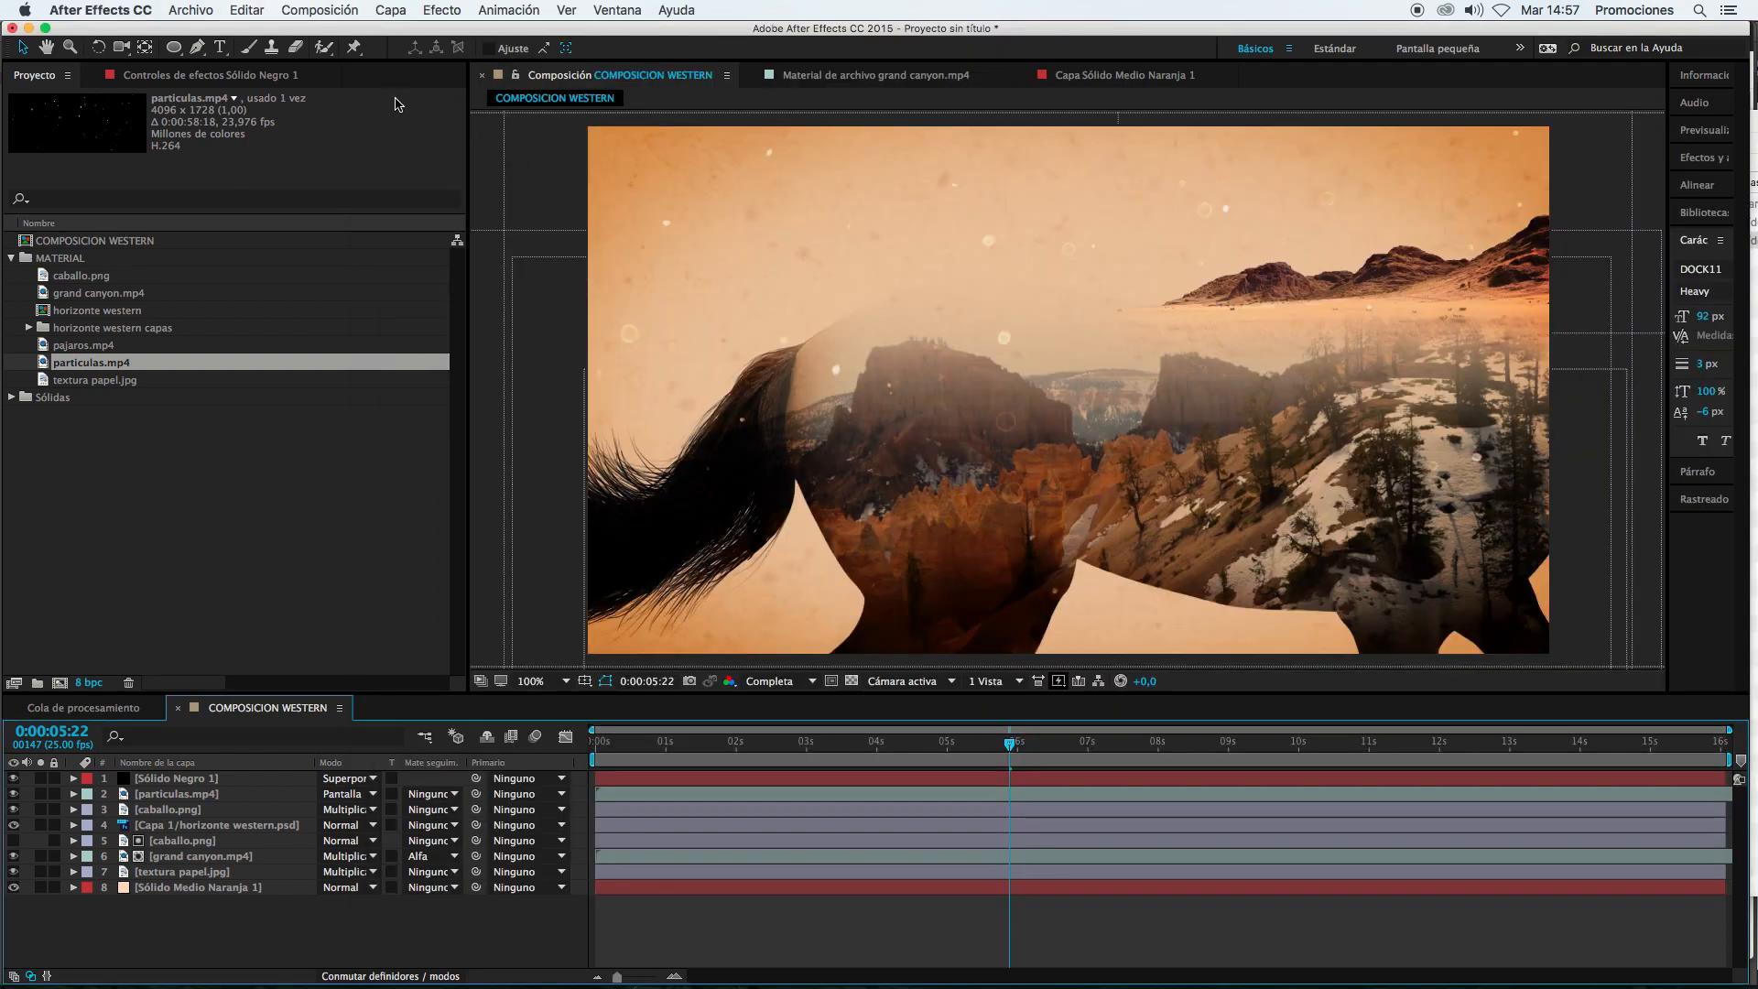
# Step: Create a composition-sized solid layer in medium blue, colour 365AA4
pyautogui.click(391, 10)
pyautogui.moveTo(400, 35)
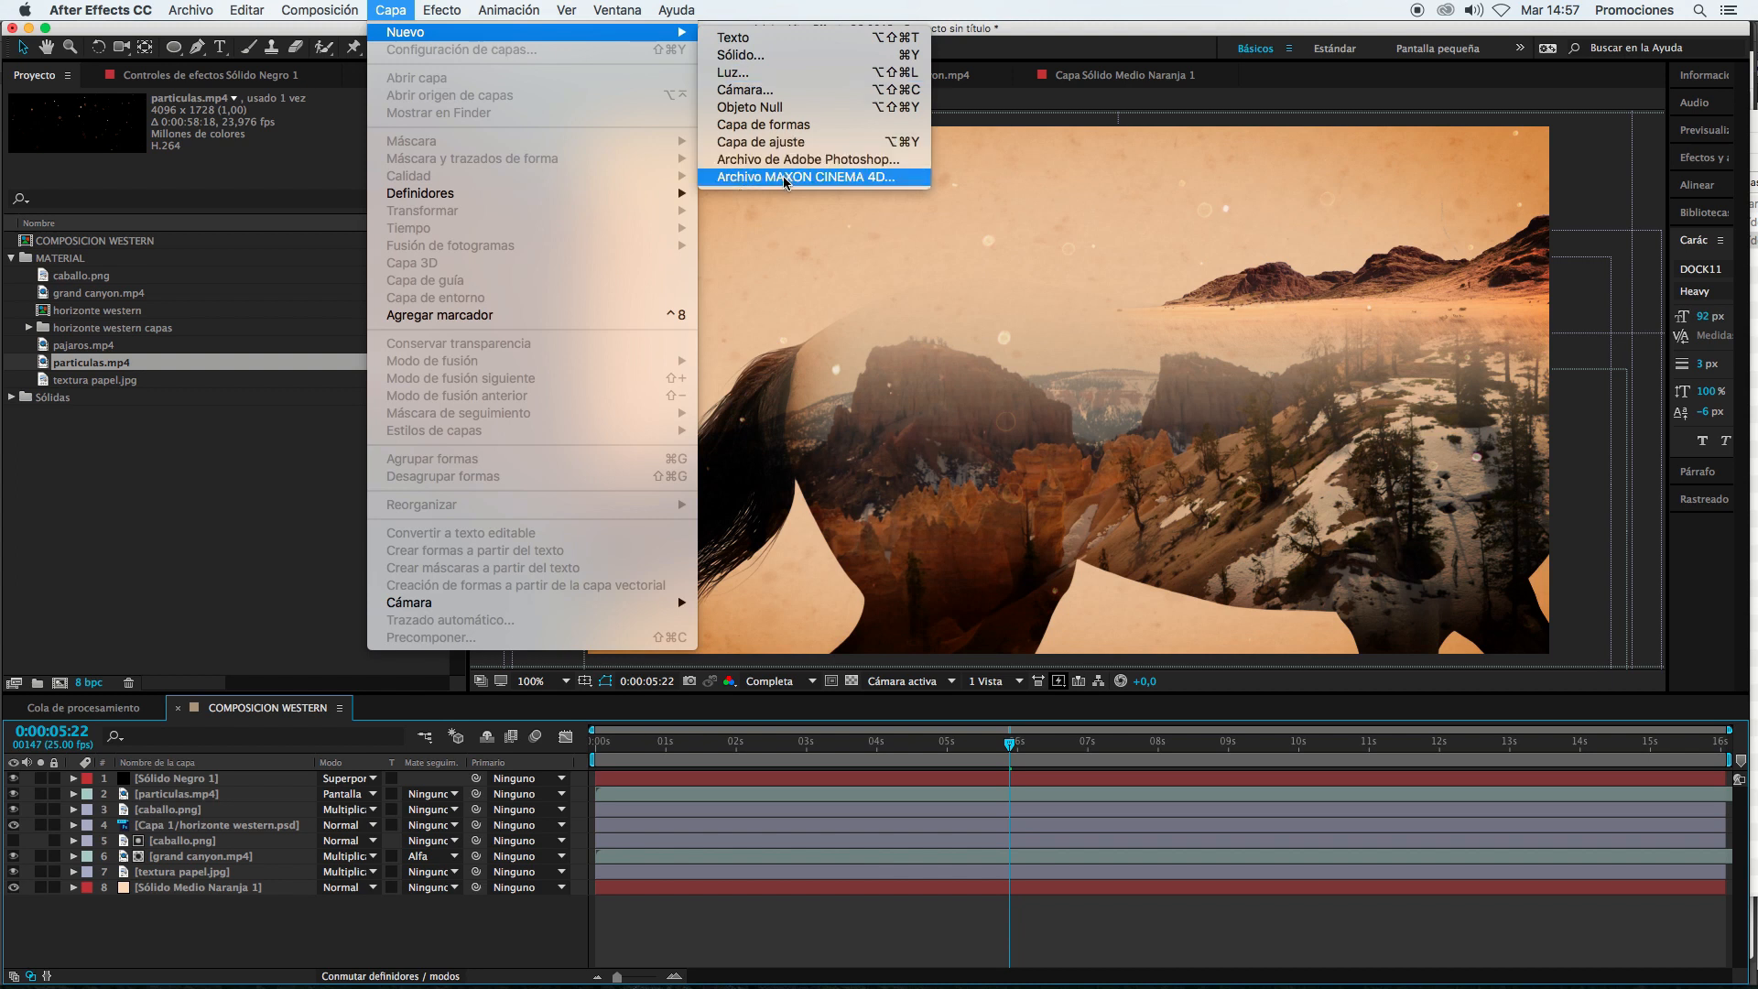
pyautogui.click(745, 55)
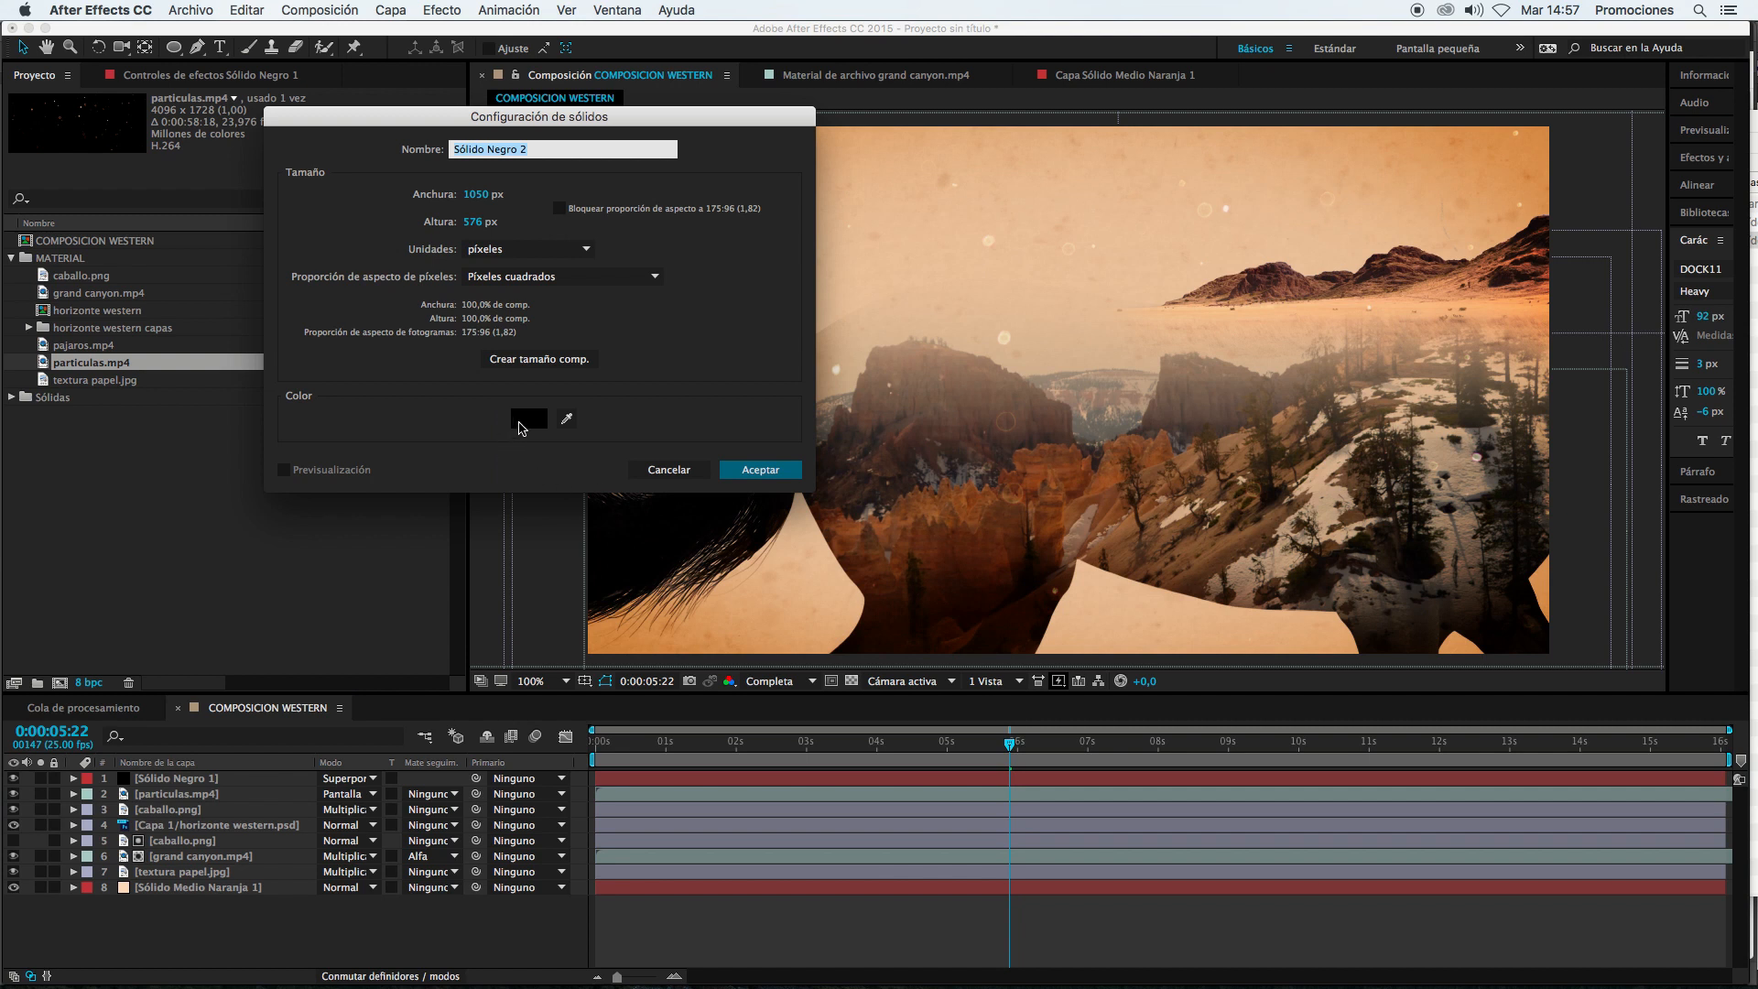
pyautogui.click(525, 426)
pyautogui.click(364, 596)
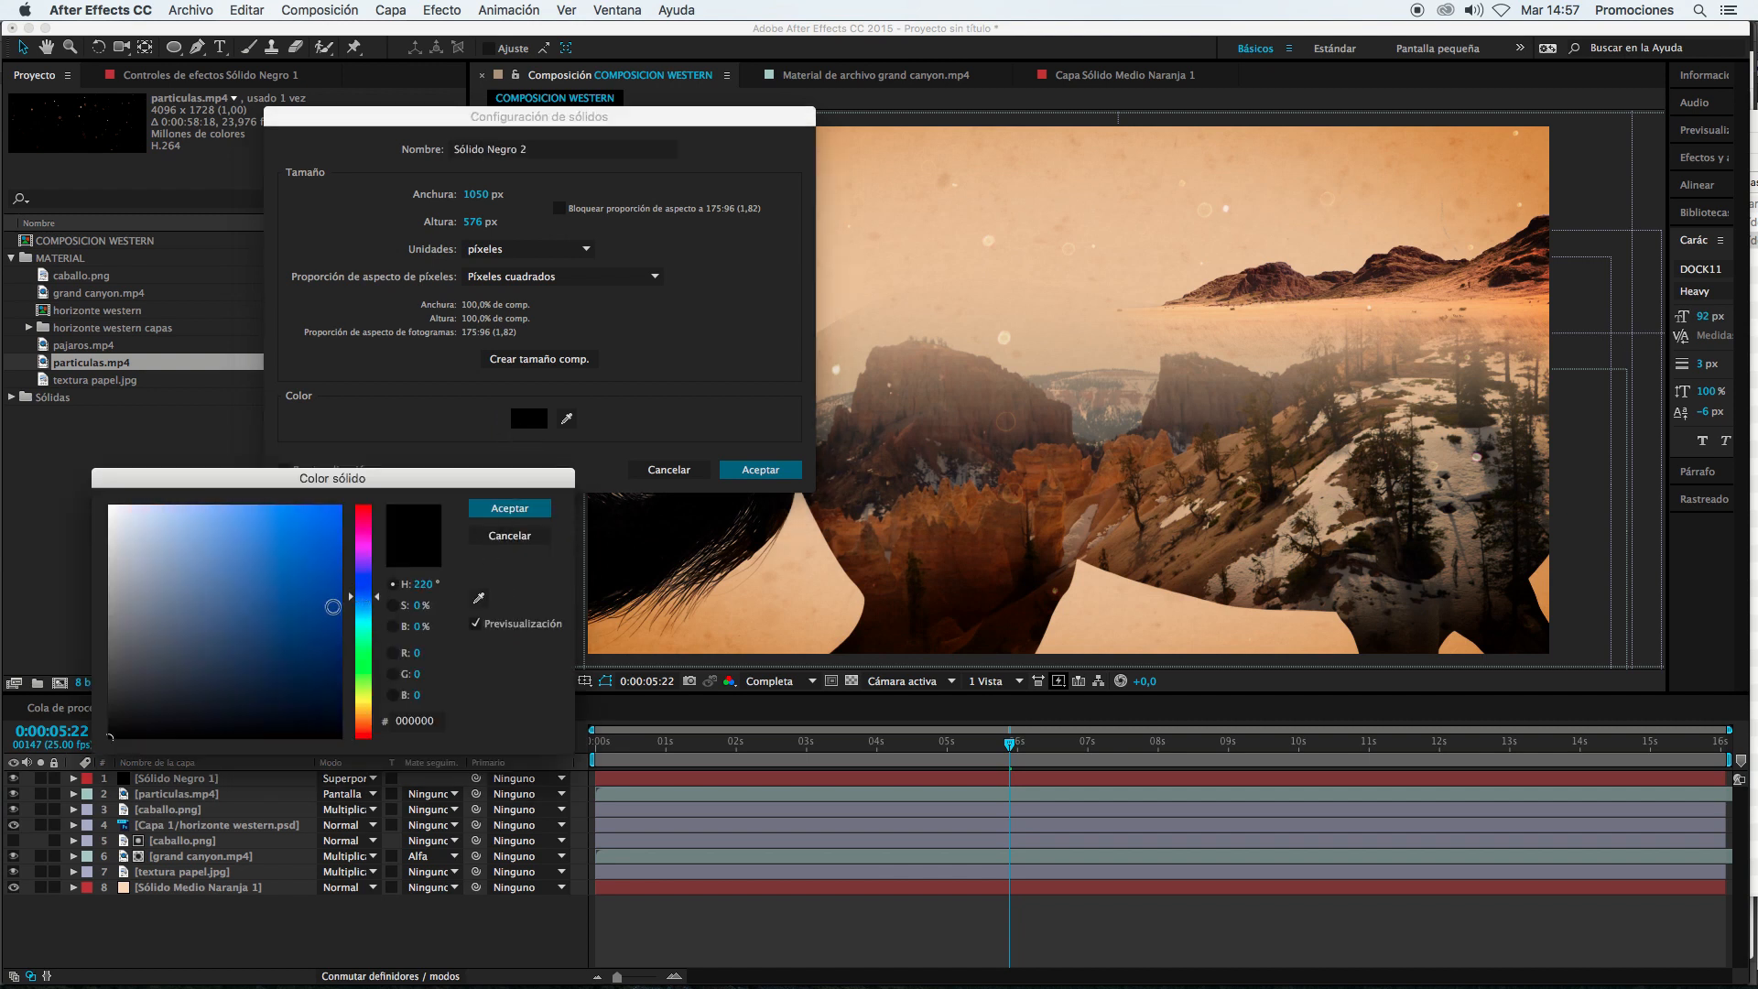
pyautogui.moveTo(330, 608); pyautogui.dragTo(266, 589)
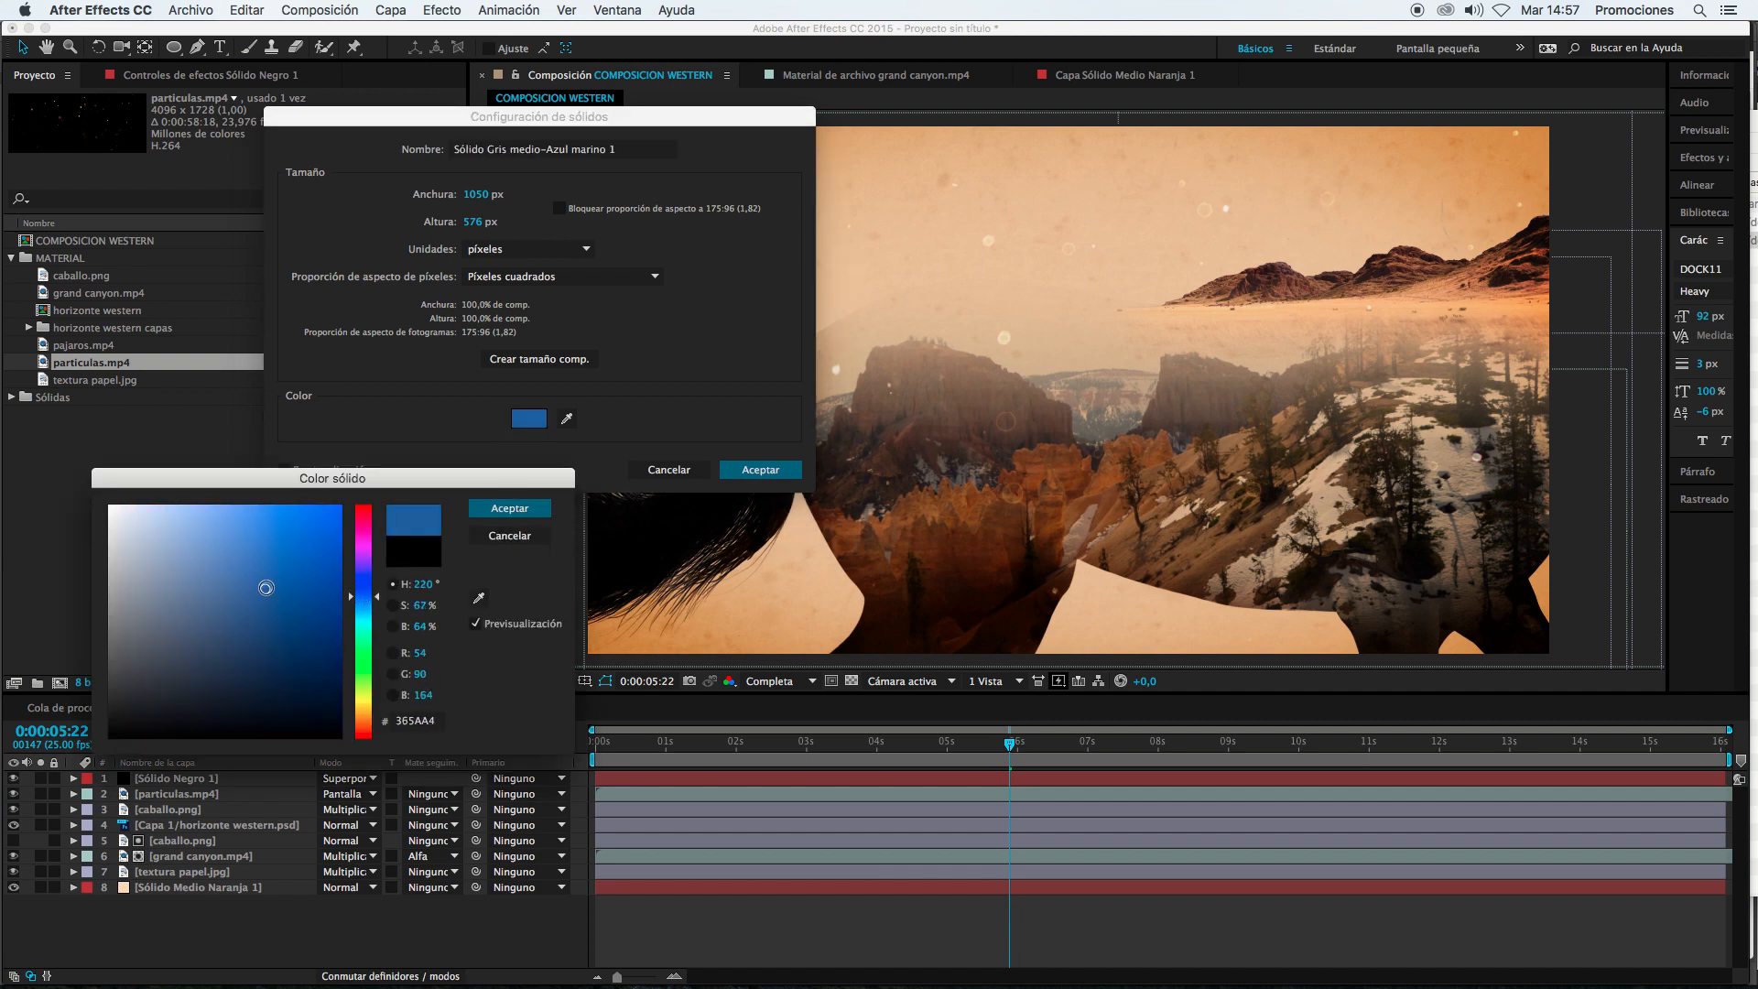
pyautogui.click(509, 509)
pyautogui.click(747, 470)
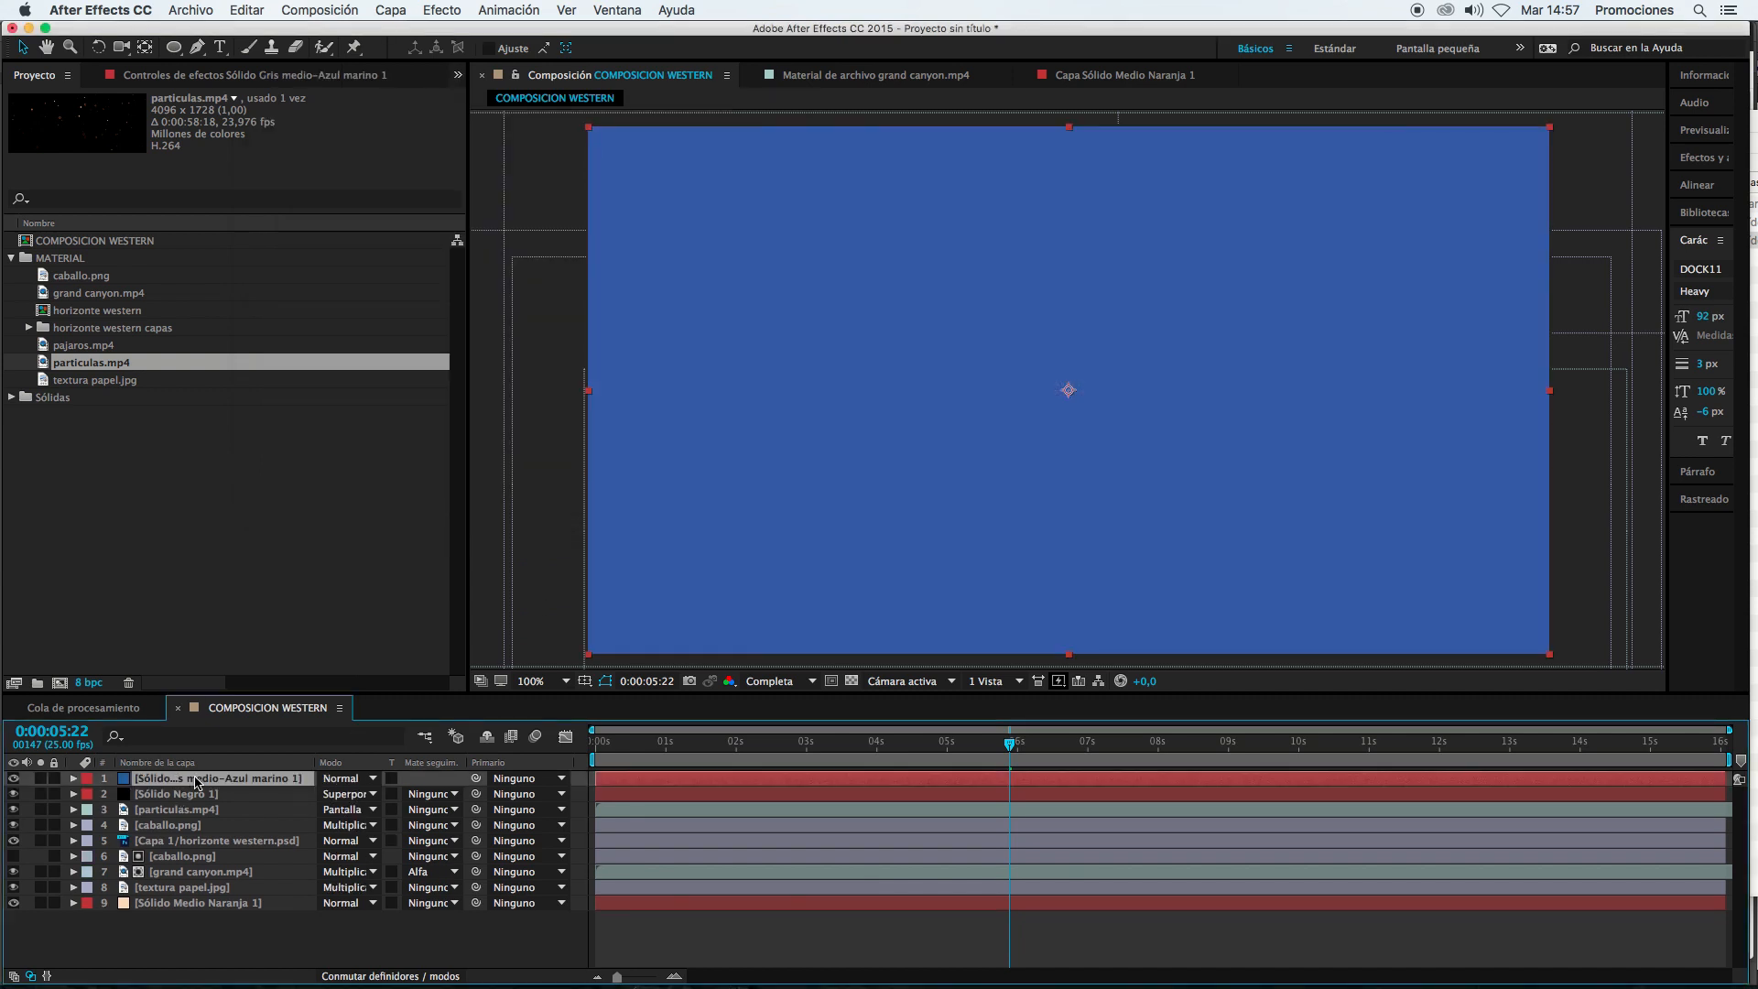
# Step: Place the blue solid directly below the black solid and set its blend mode to Superponer after trying Multiplicar
pyautogui.moveTo(194, 802); pyautogui.dragTo(194, 801)
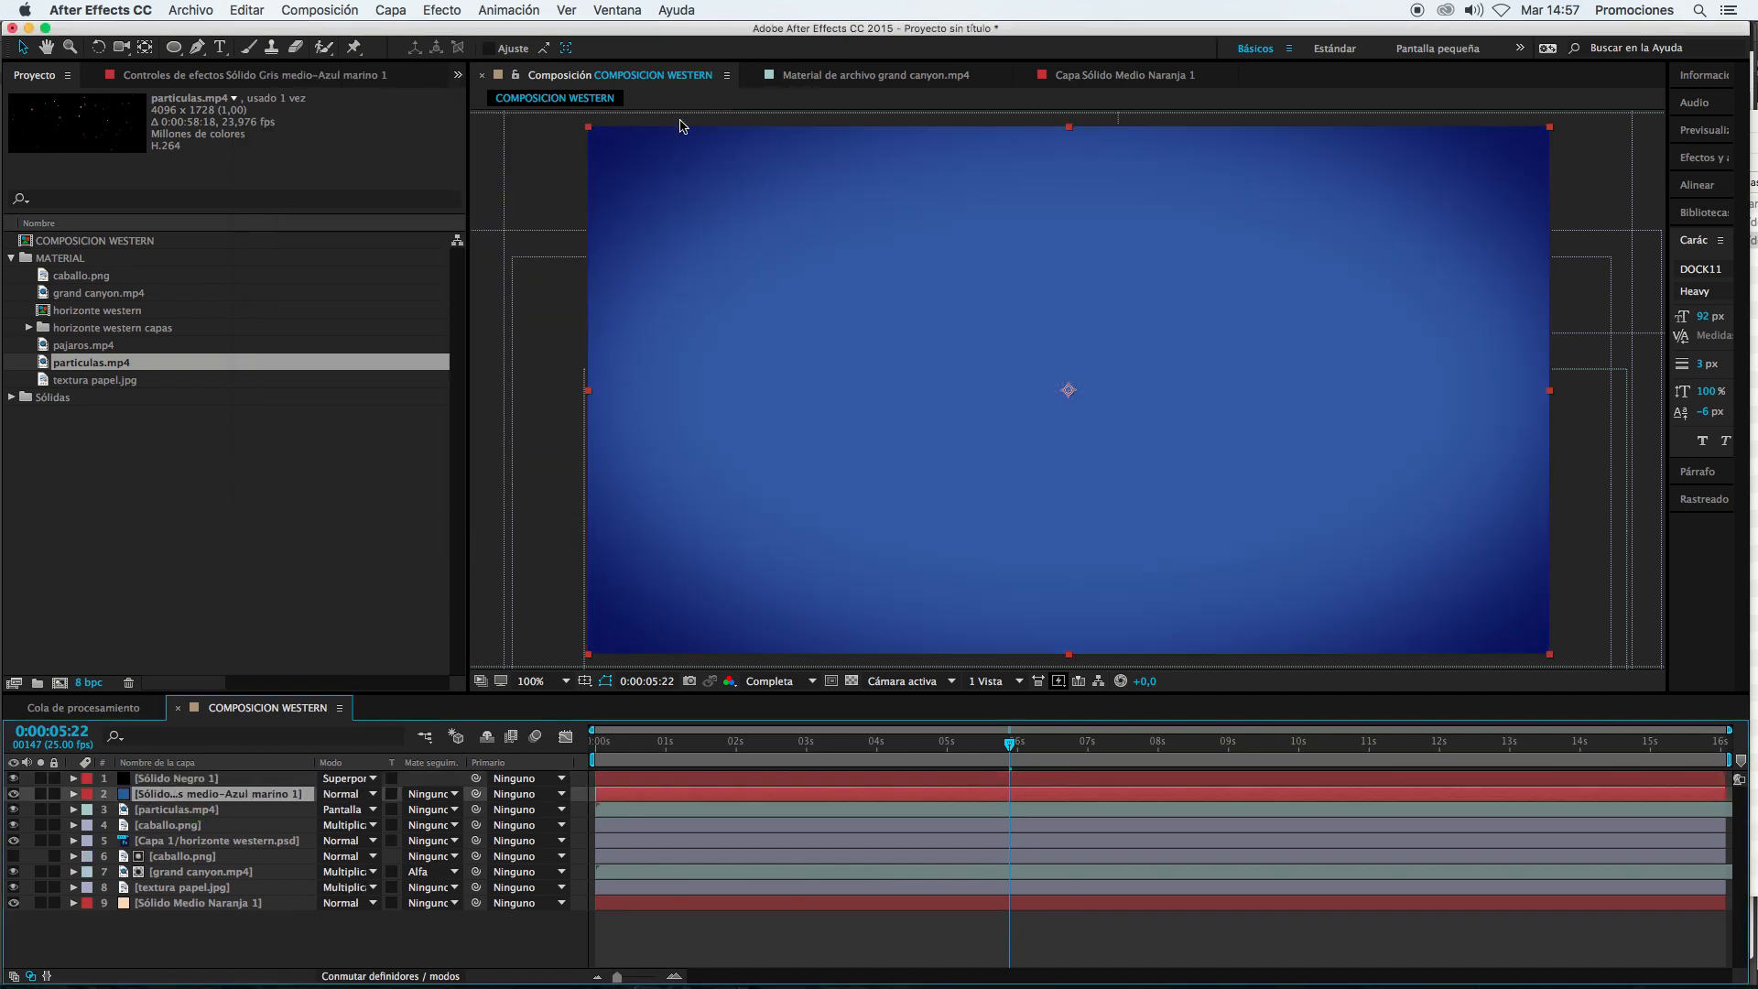
pyautogui.click(357, 794)
pyautogui.click(148, 796)
pyautogui.click(356, 795)
pyautogui.click(408, 328)
pyautogui.click(347, 796)
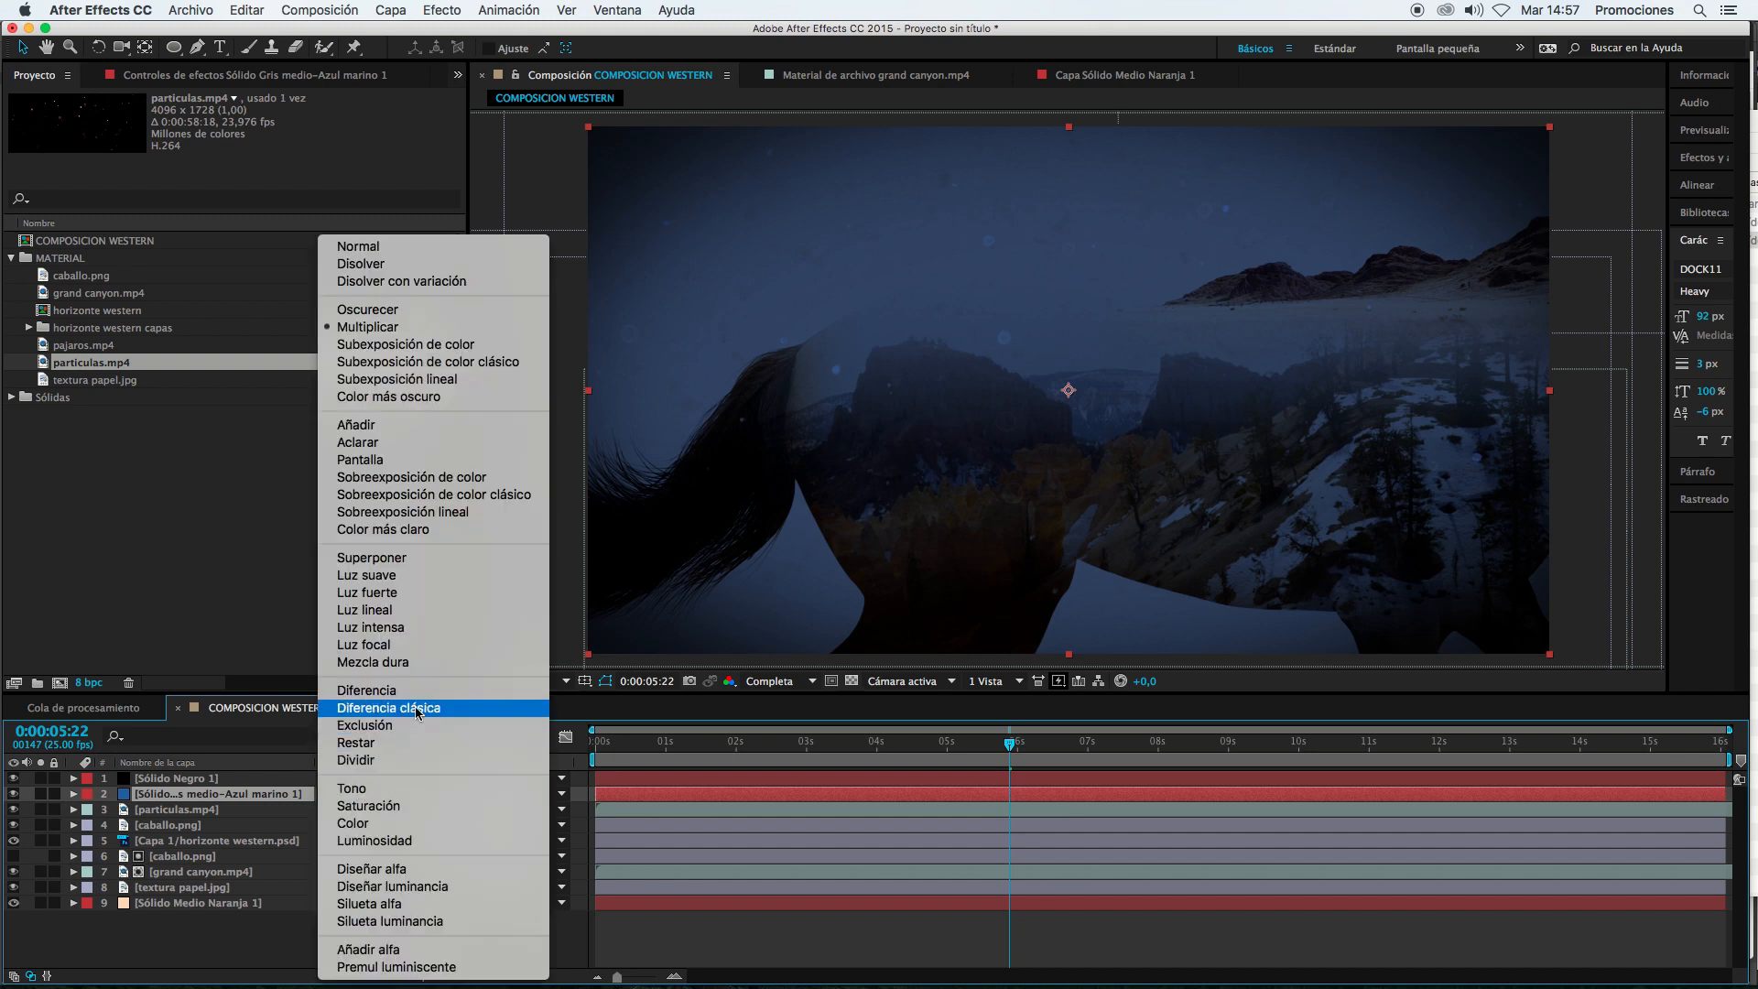
pyautogui.click(378, 559)
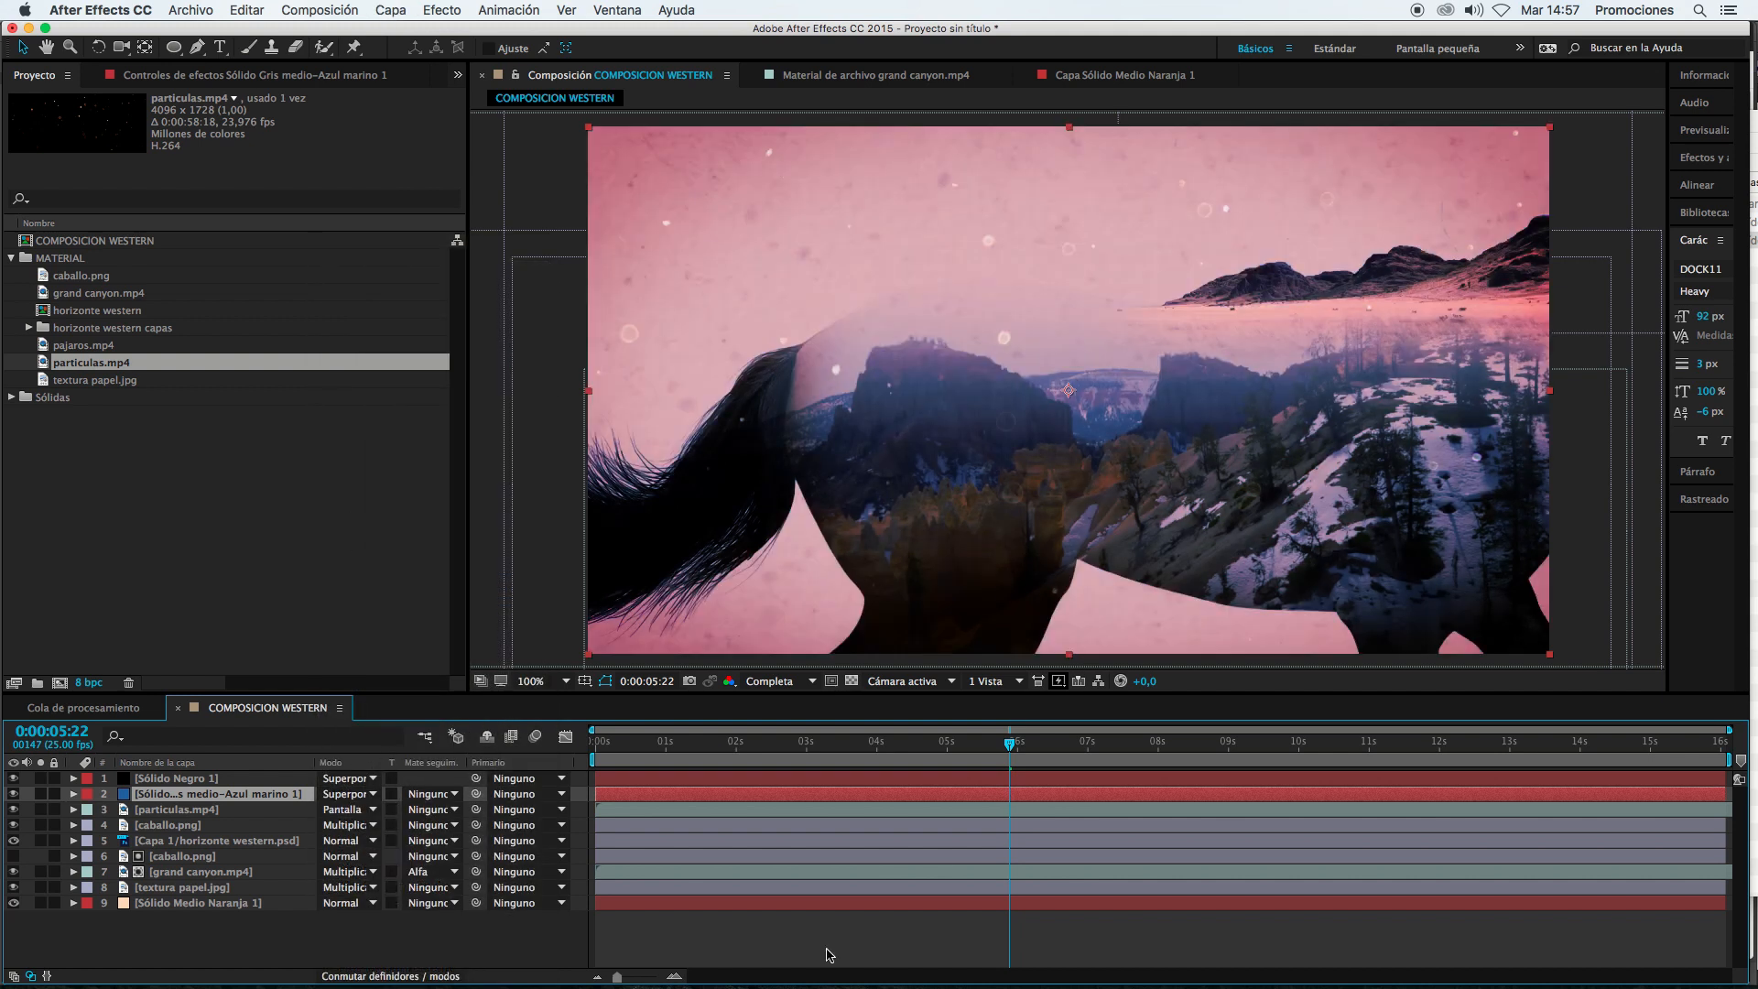
pyautogui.click(786, 934)
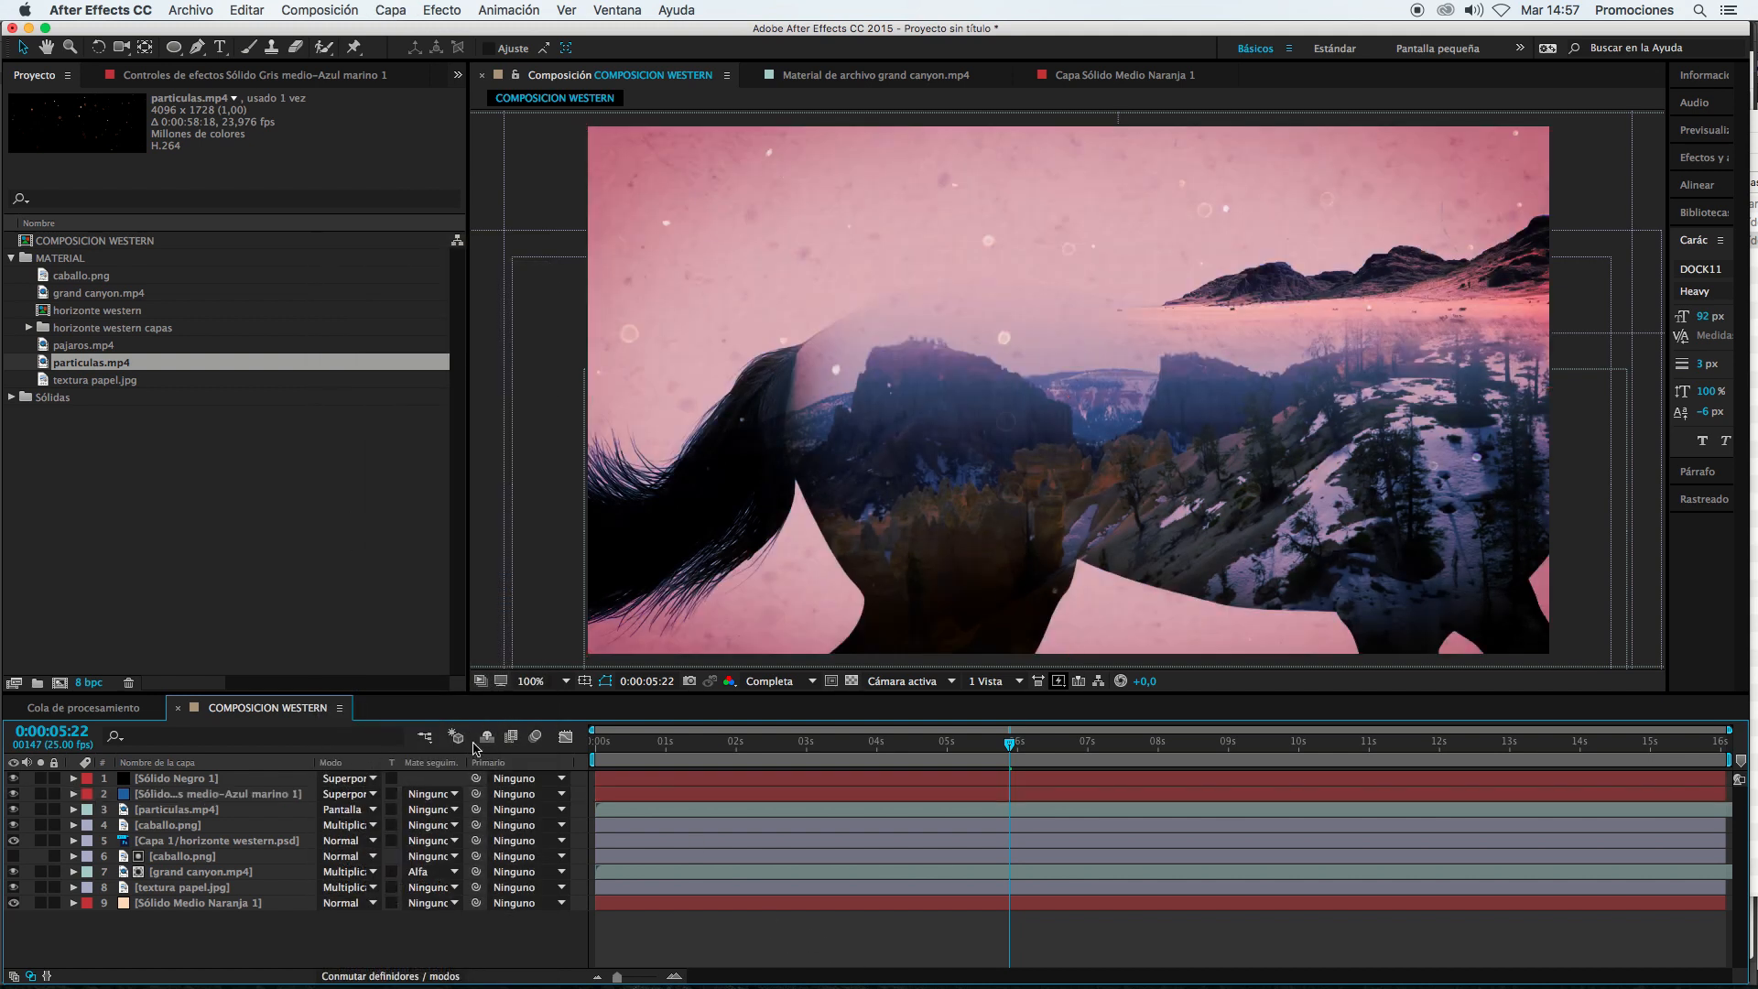
pyautogui.click(200, 794)
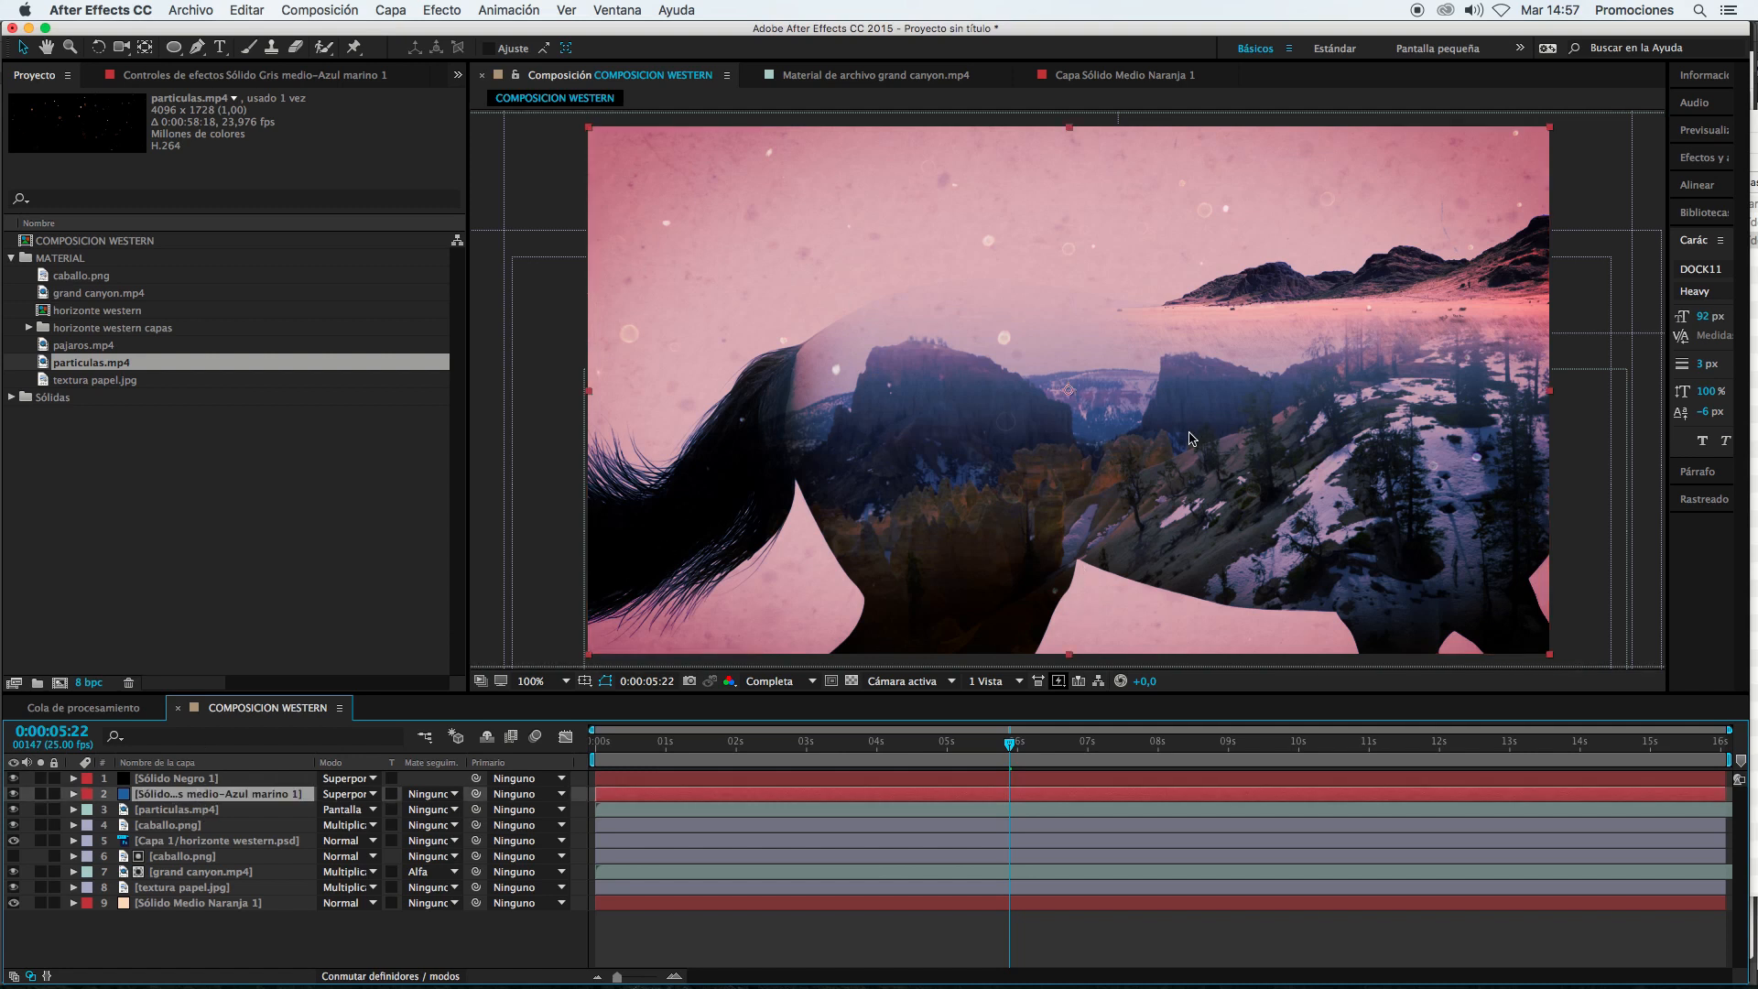
pyautogui.click(217, 874)
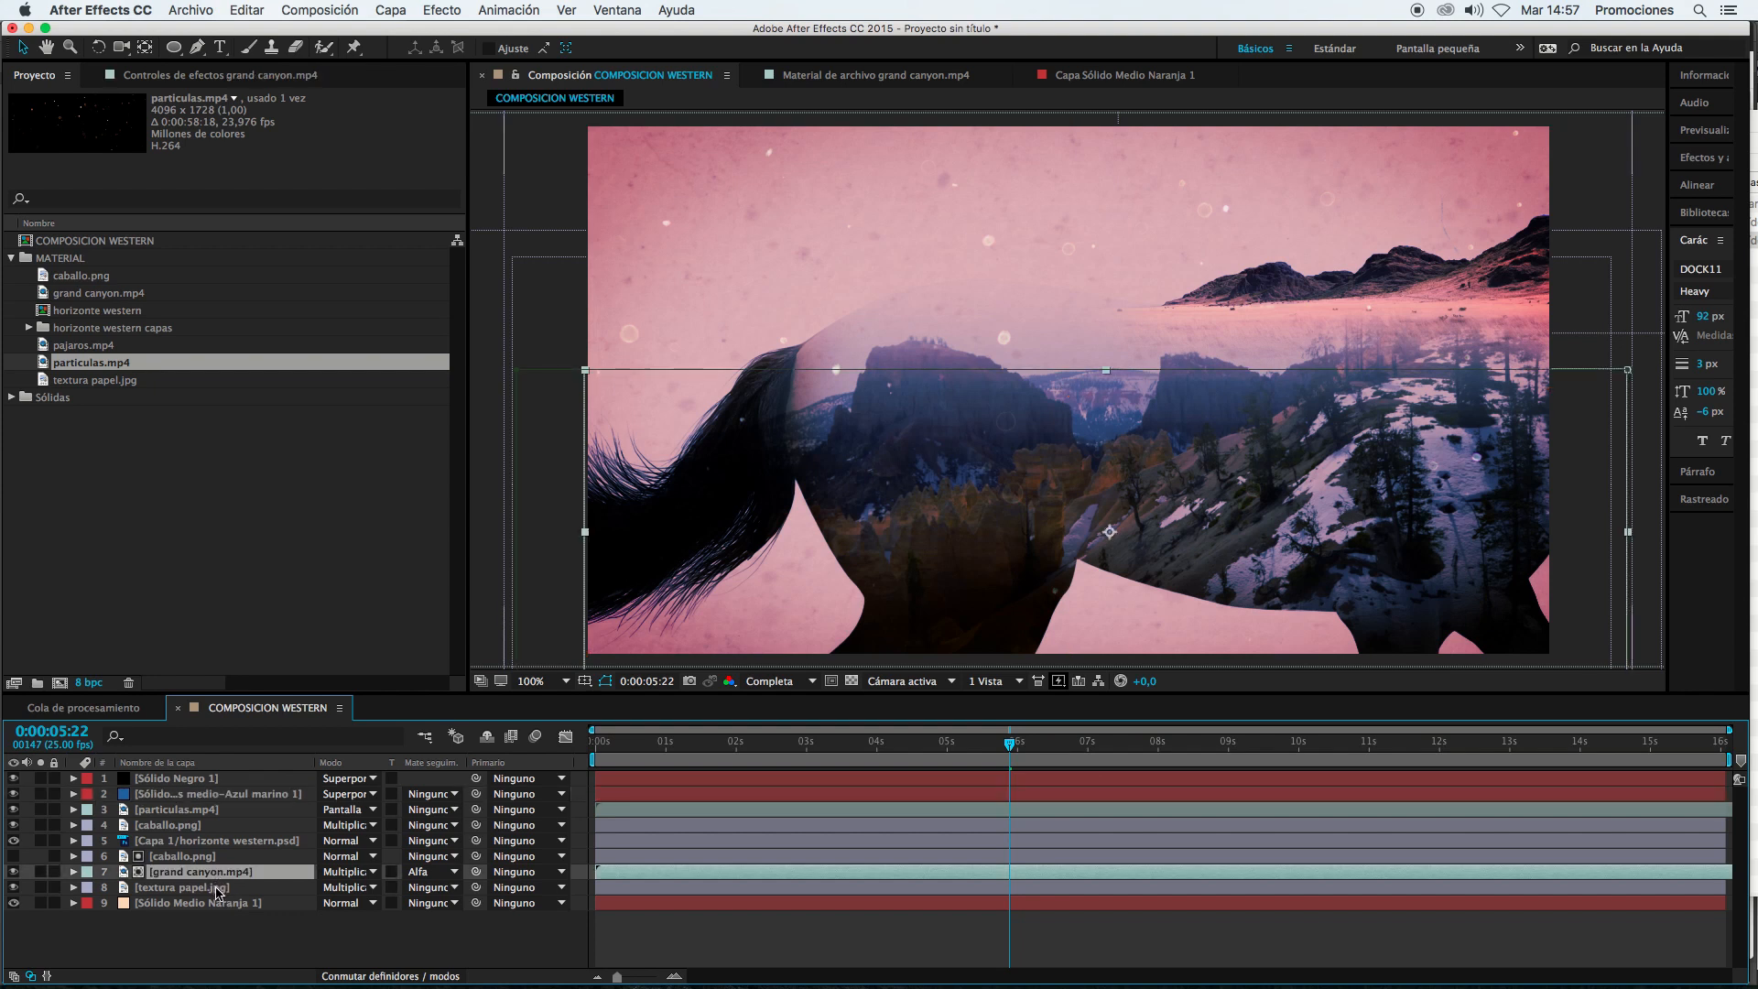
pyautogui.click(144, 794)
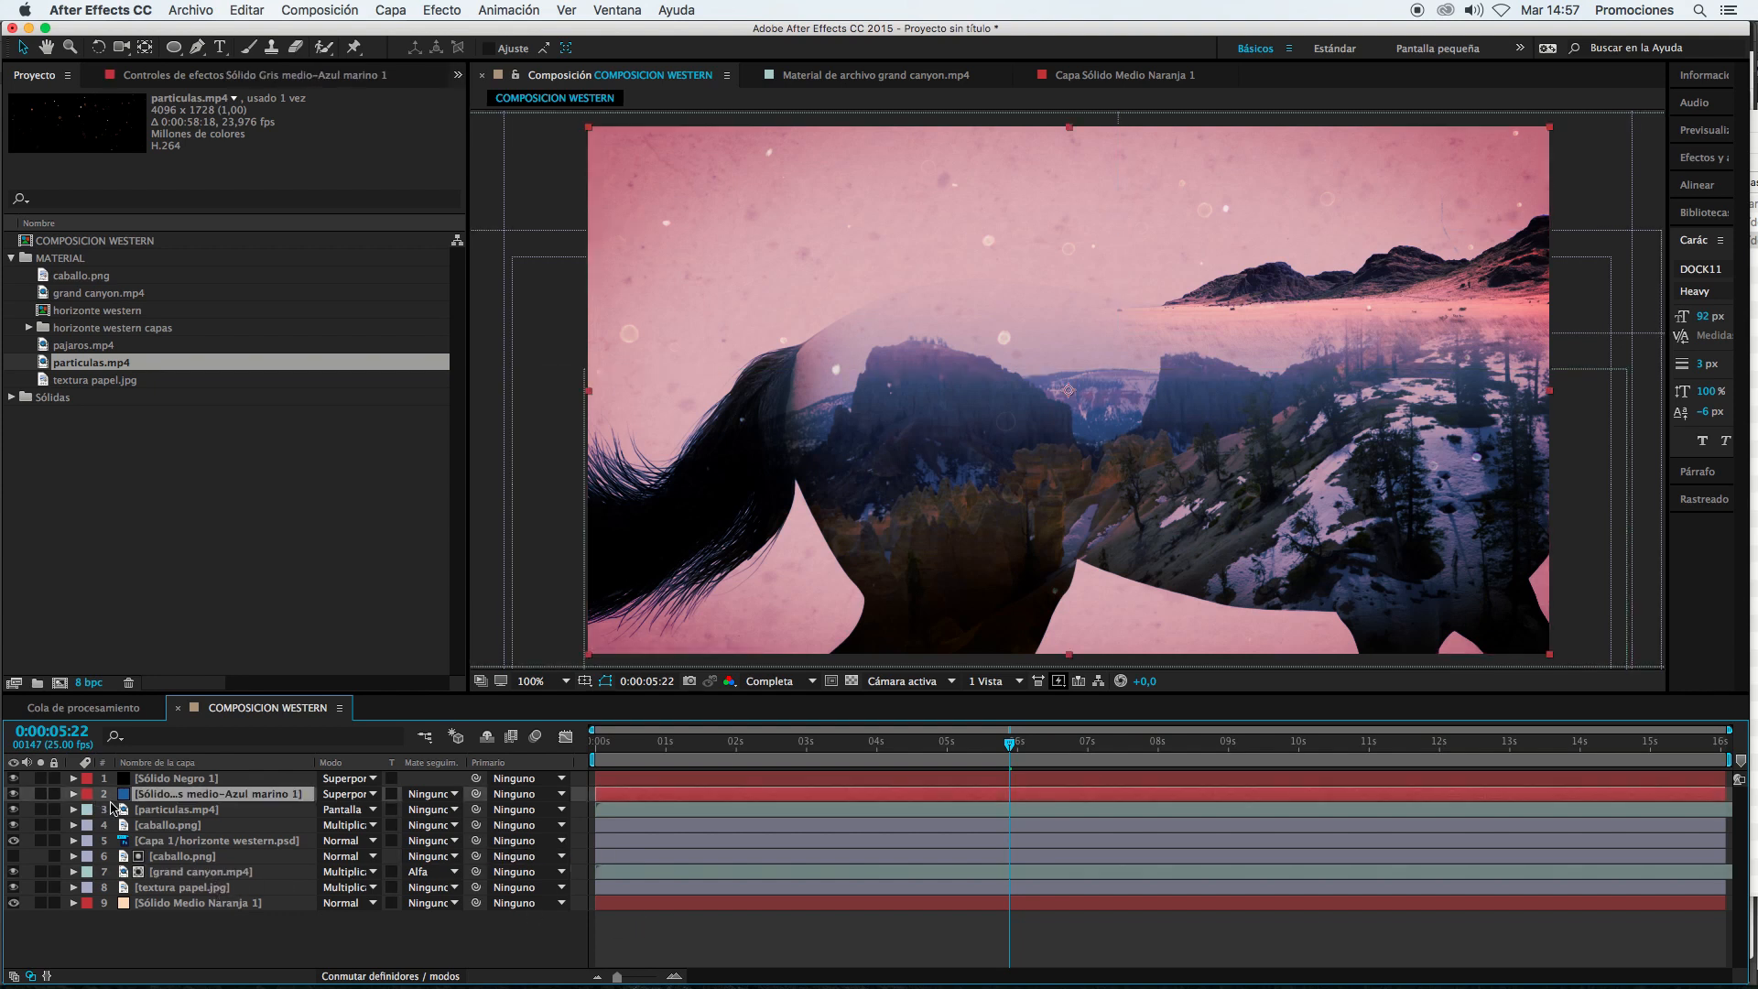
pyautogui.click(390, 10)
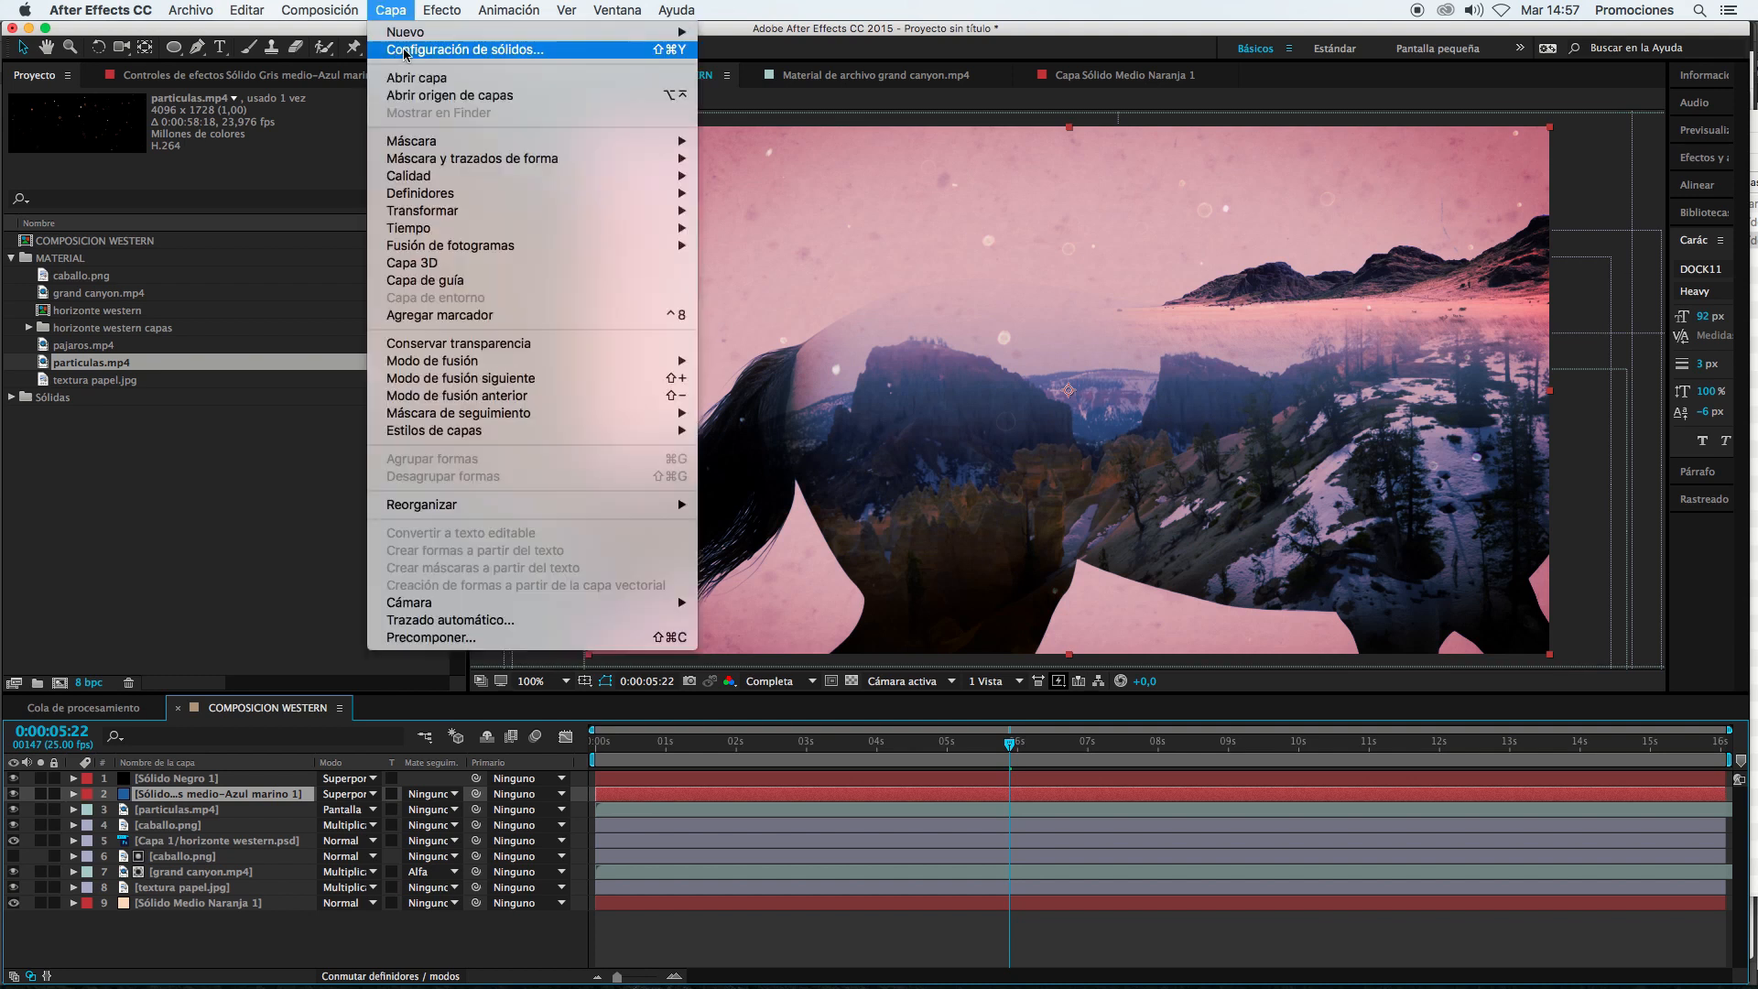
pyautogui.click(407, 51)
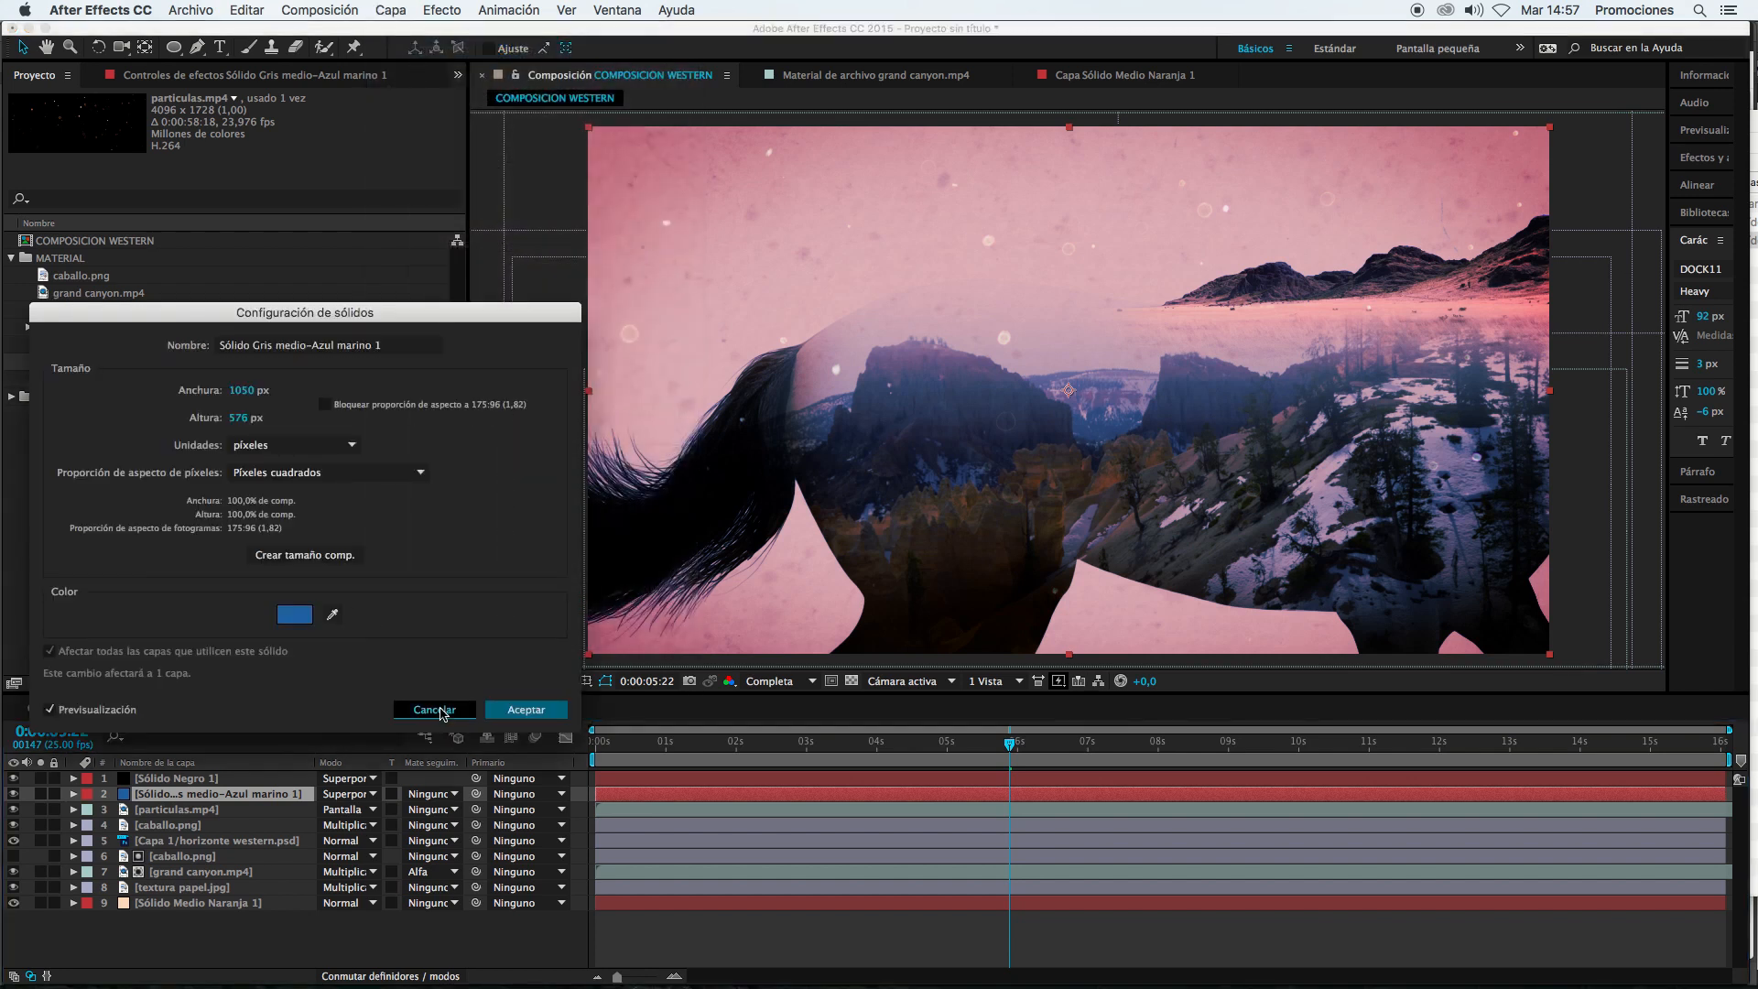
pyautogui.click(434, 711)
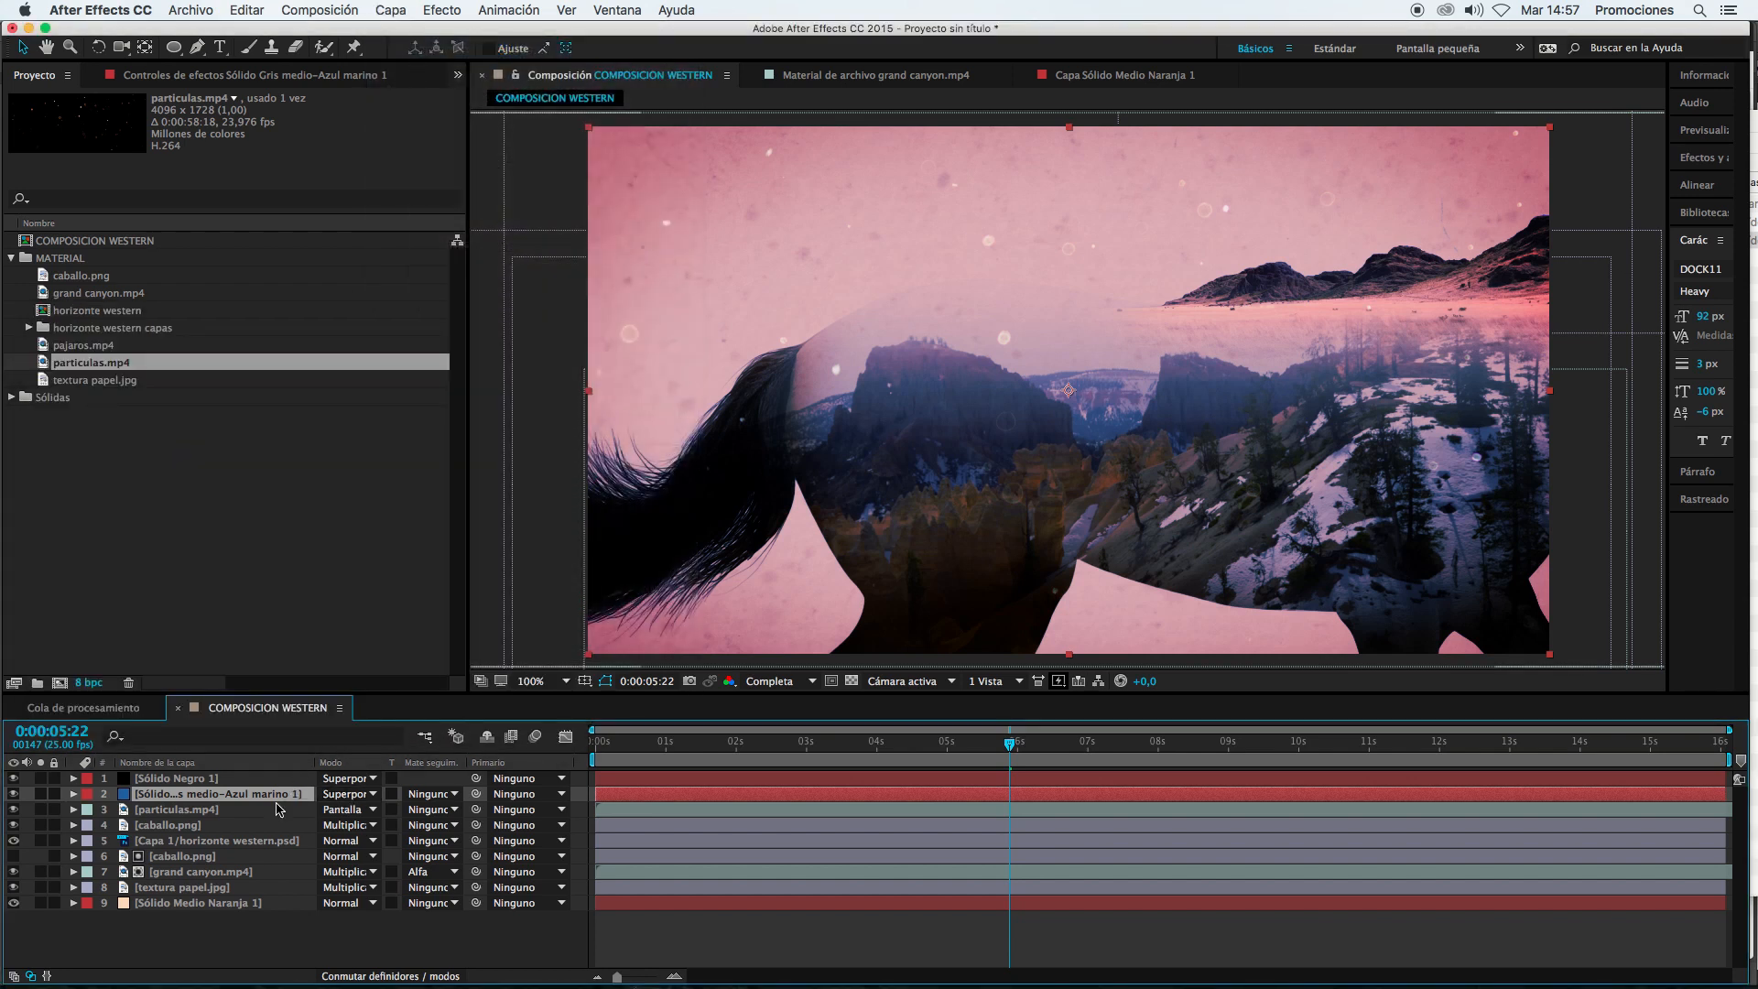
# Step: Try the green colour 5DA536 on the blue solid and undo the recolouring
pyautogui.click(394, 10)
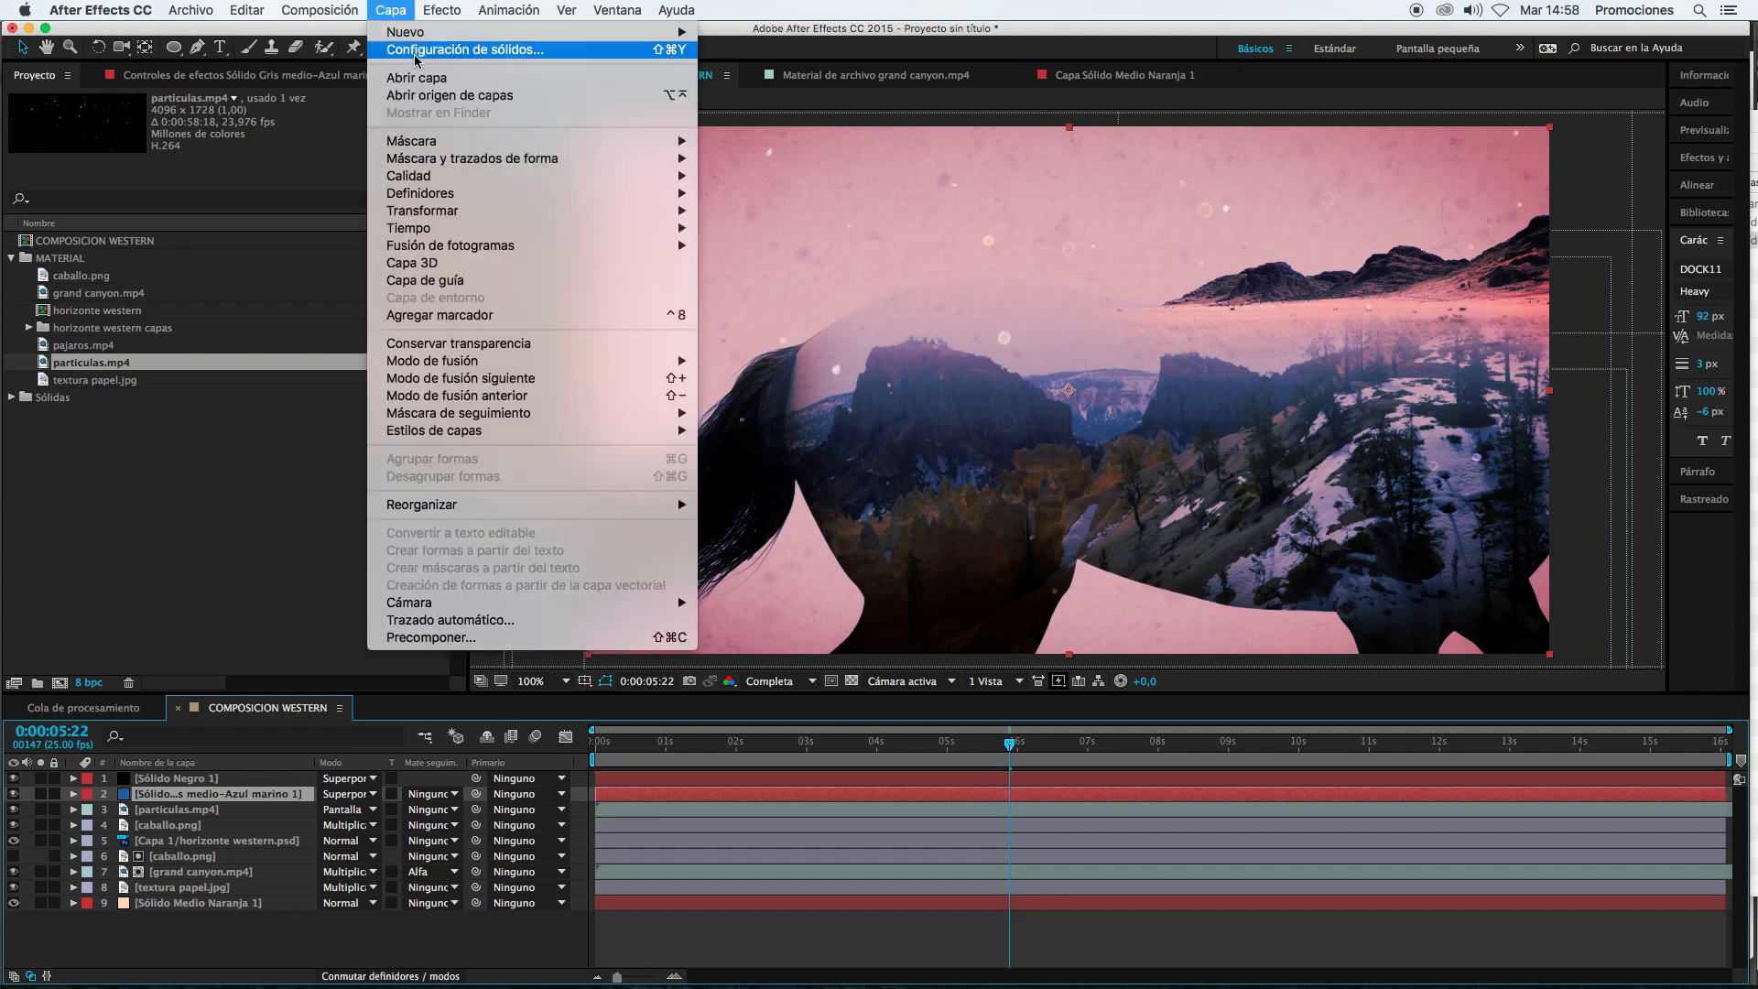
pyautogui.click(400, 50)
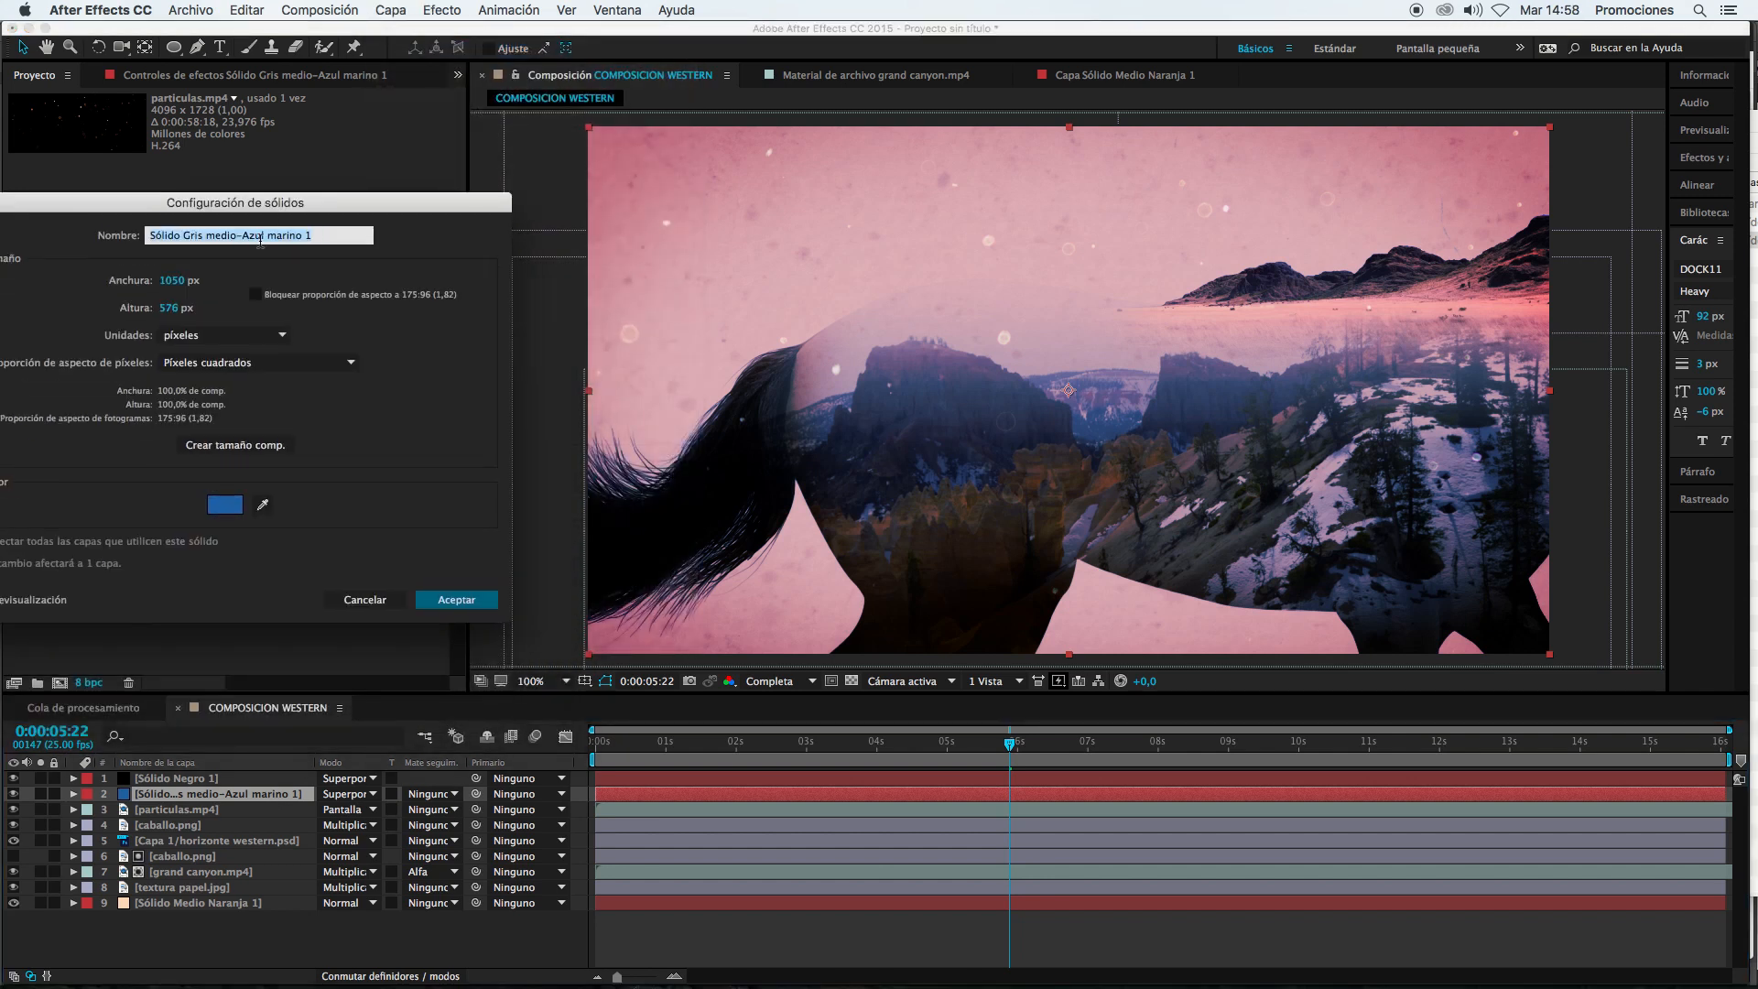
pyautogui.click(224, 504)
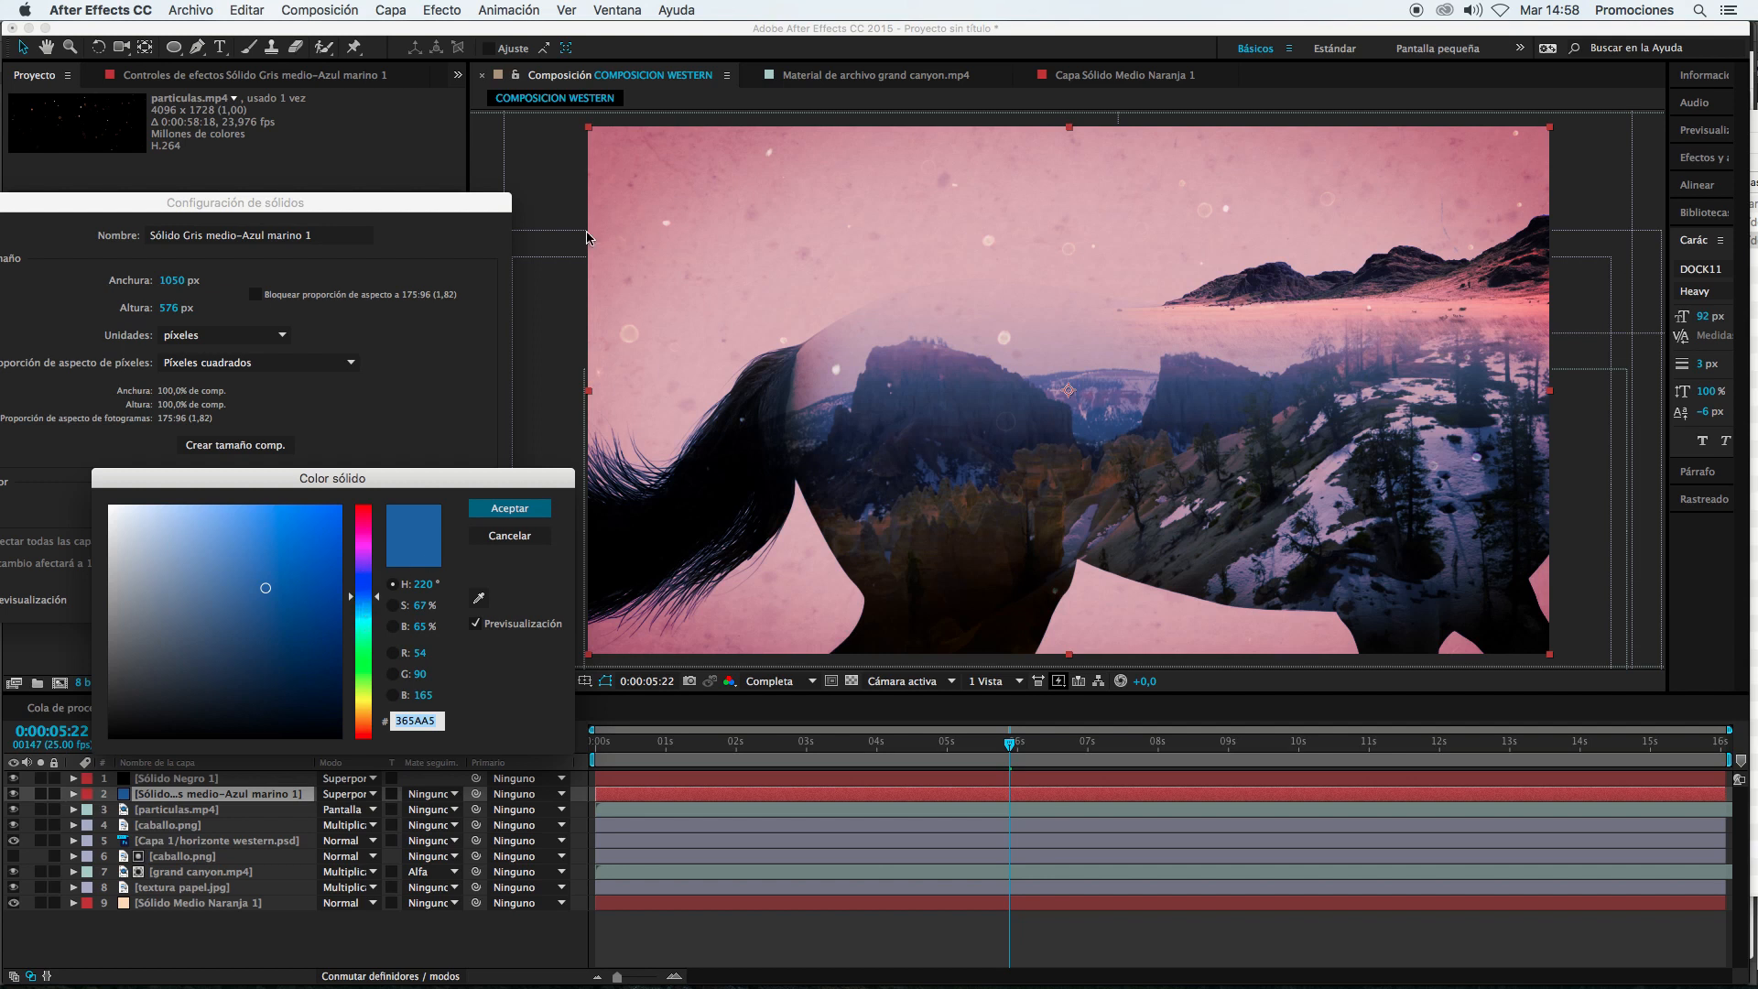
pyautogui.click(373, 722)
pyautogui.moveTo(375, 724); pyautogui.dragTo(376, 682)
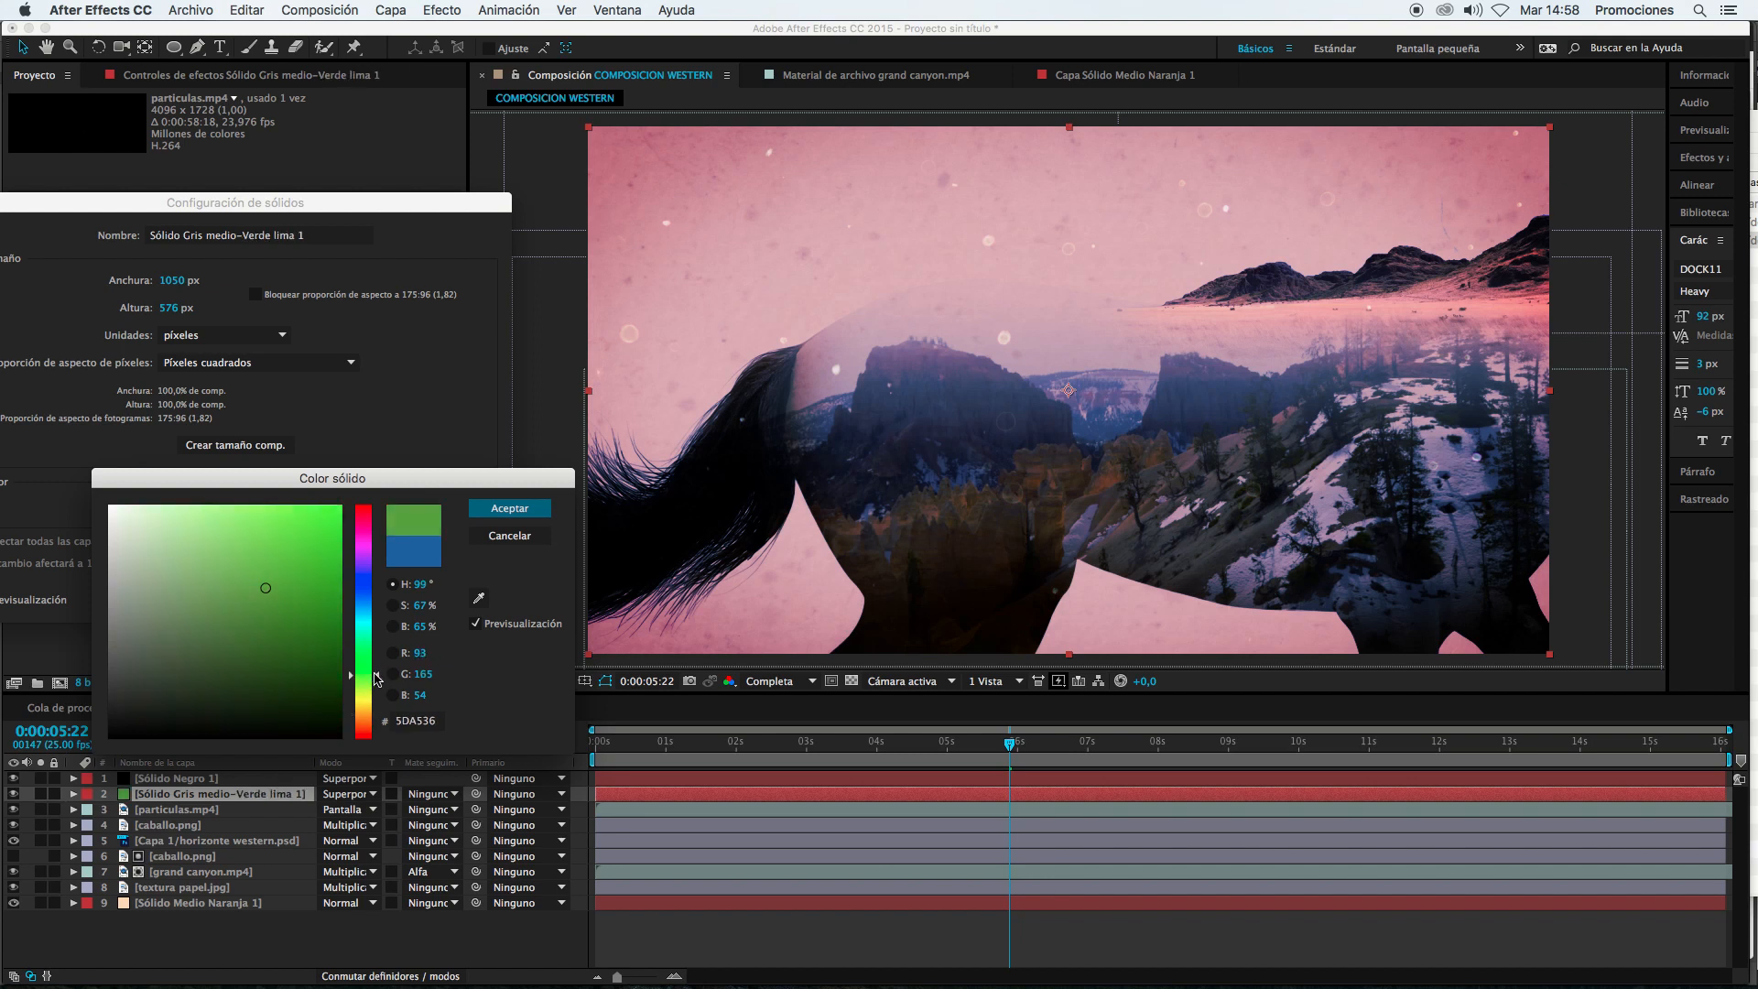
pyautogui.click(510, 509)
pyautogui.click(447, 601)
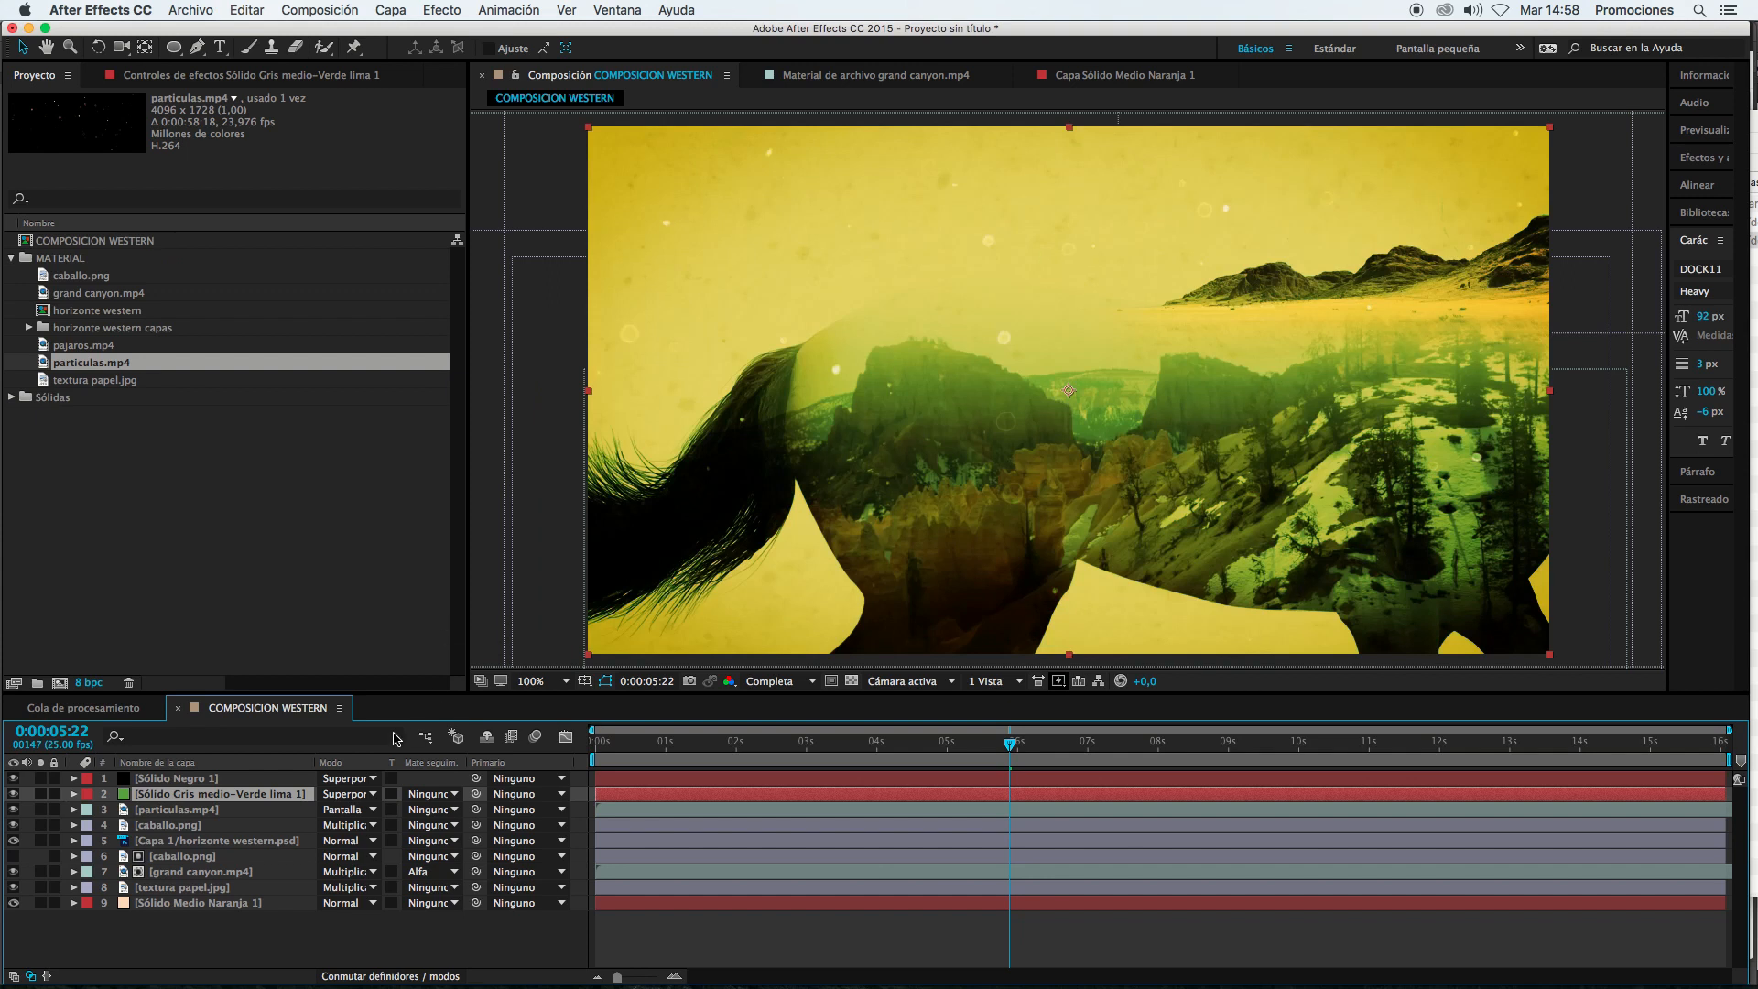
pyautogui.press('super+z')
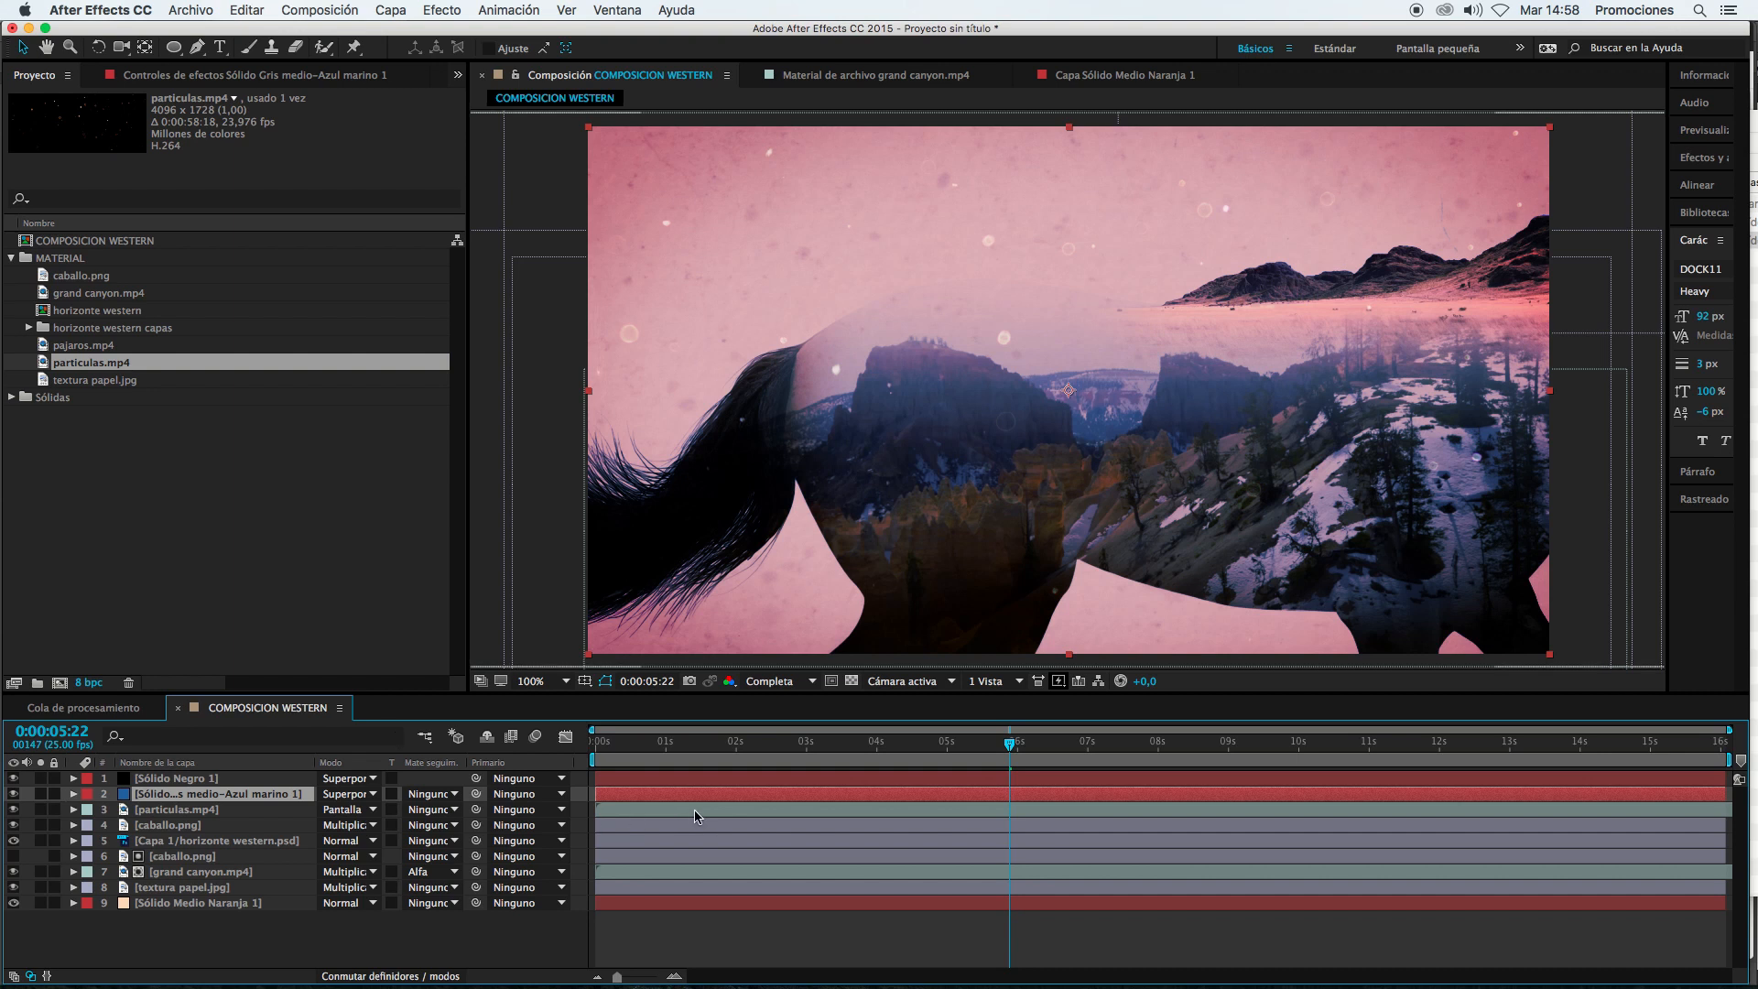
# Step: Create an adjustment layer directly above the blue solid
pyautogui.click(224, 934)
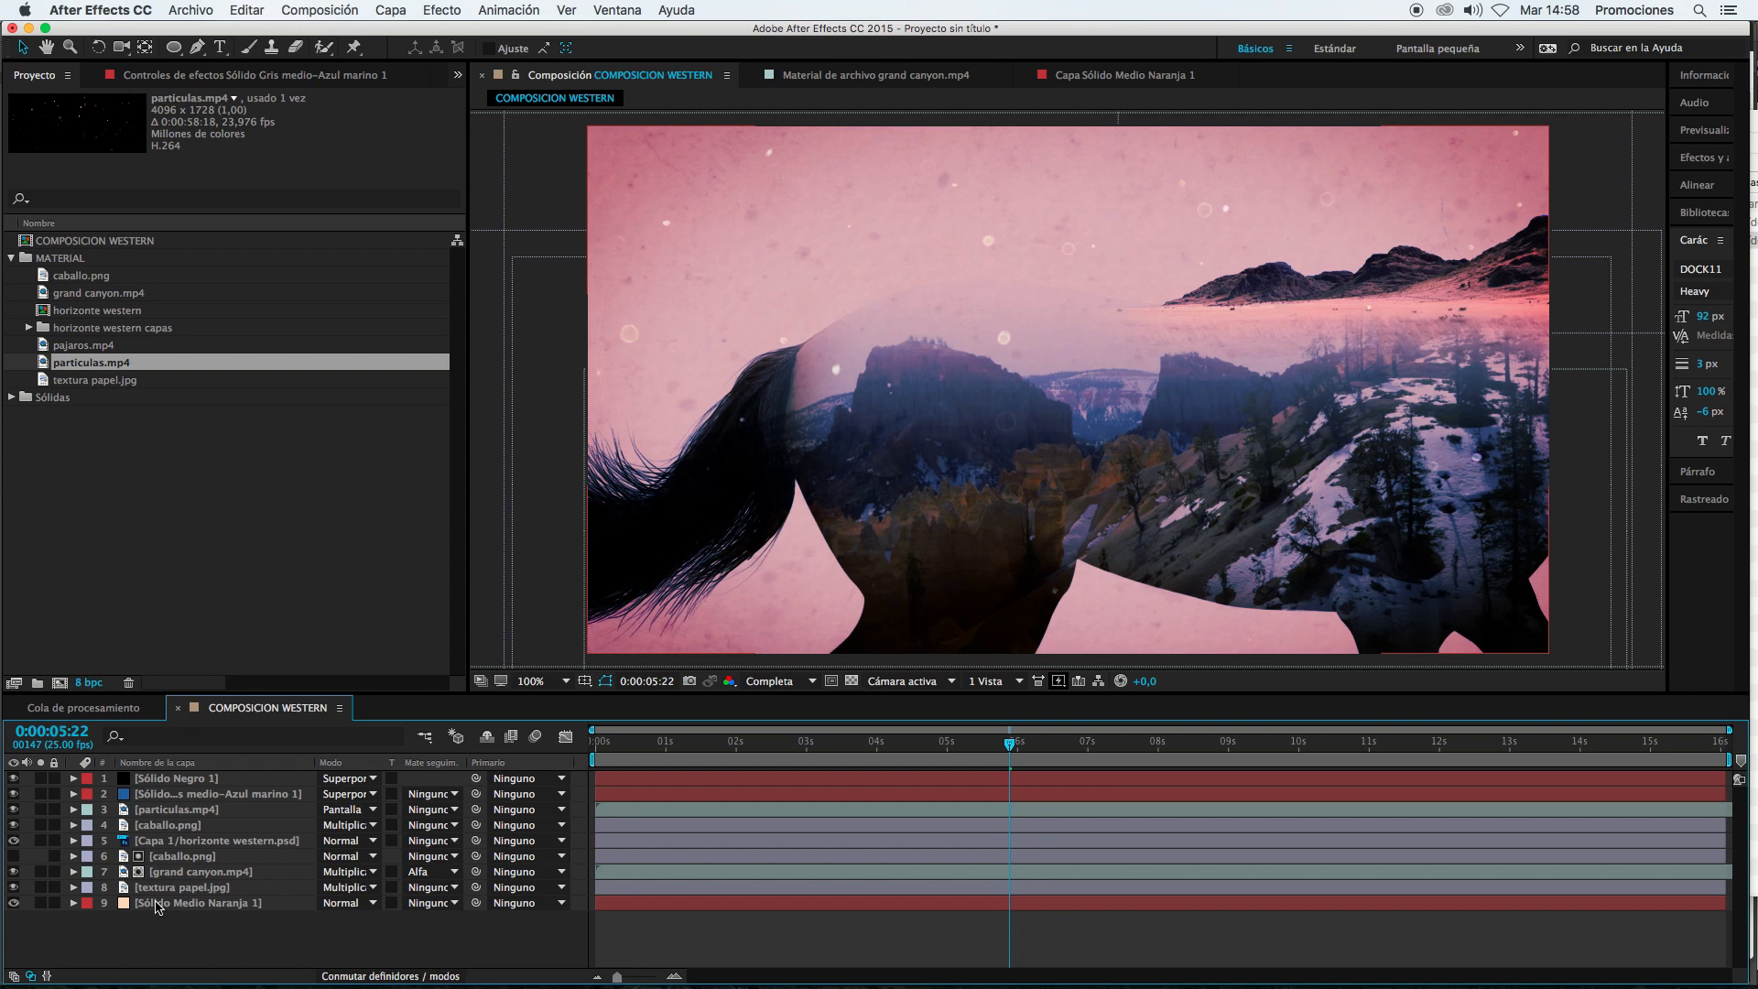
pyautogui.click(227, 796)
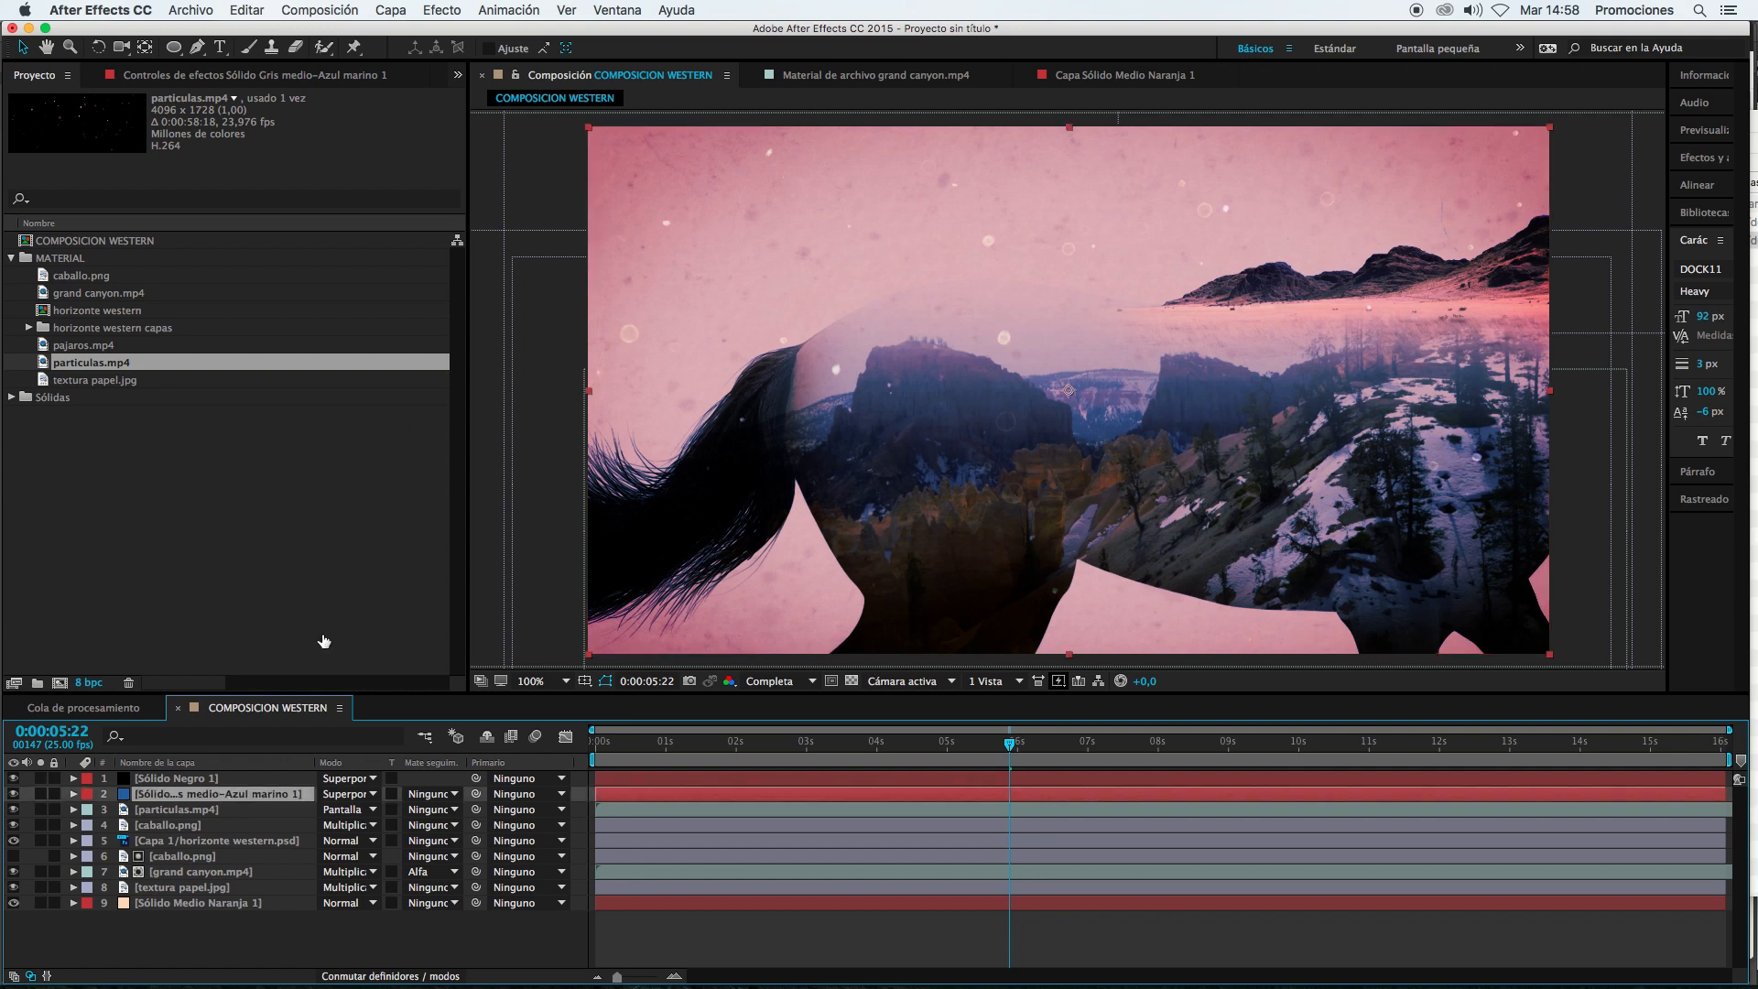
pyautogui.click(391, 10)
pyautogui.moveTo(412, 30)
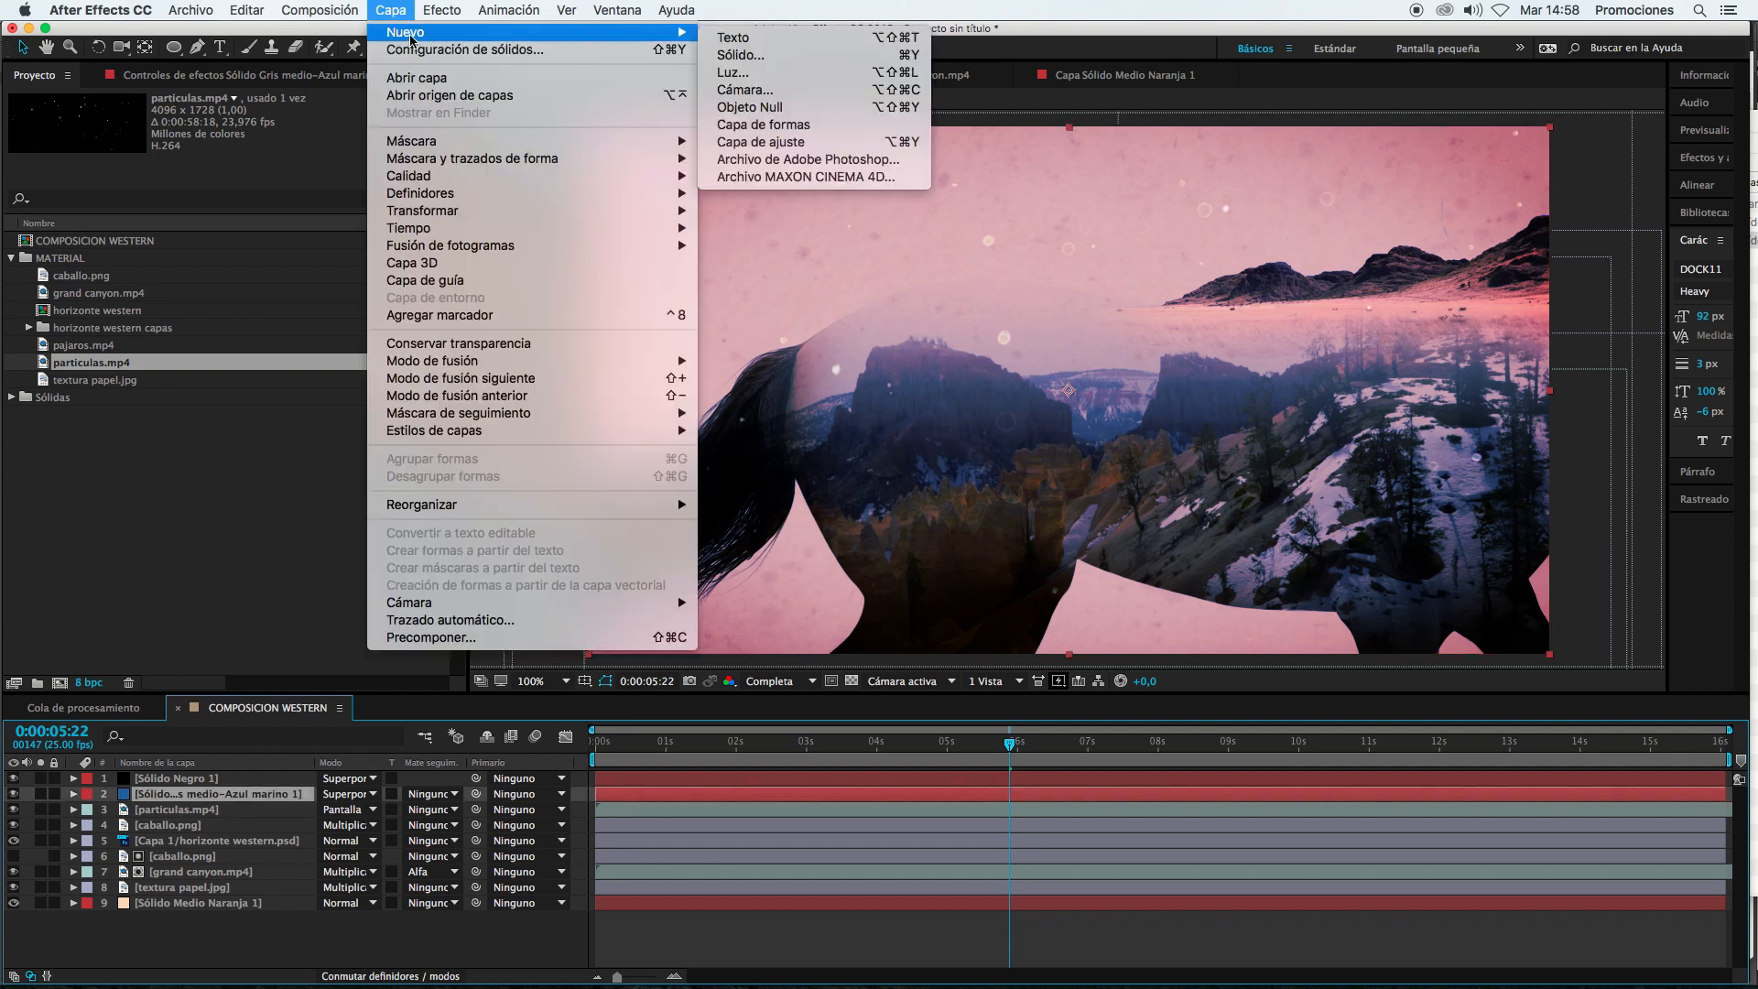
pyautogui.click(814, 142)
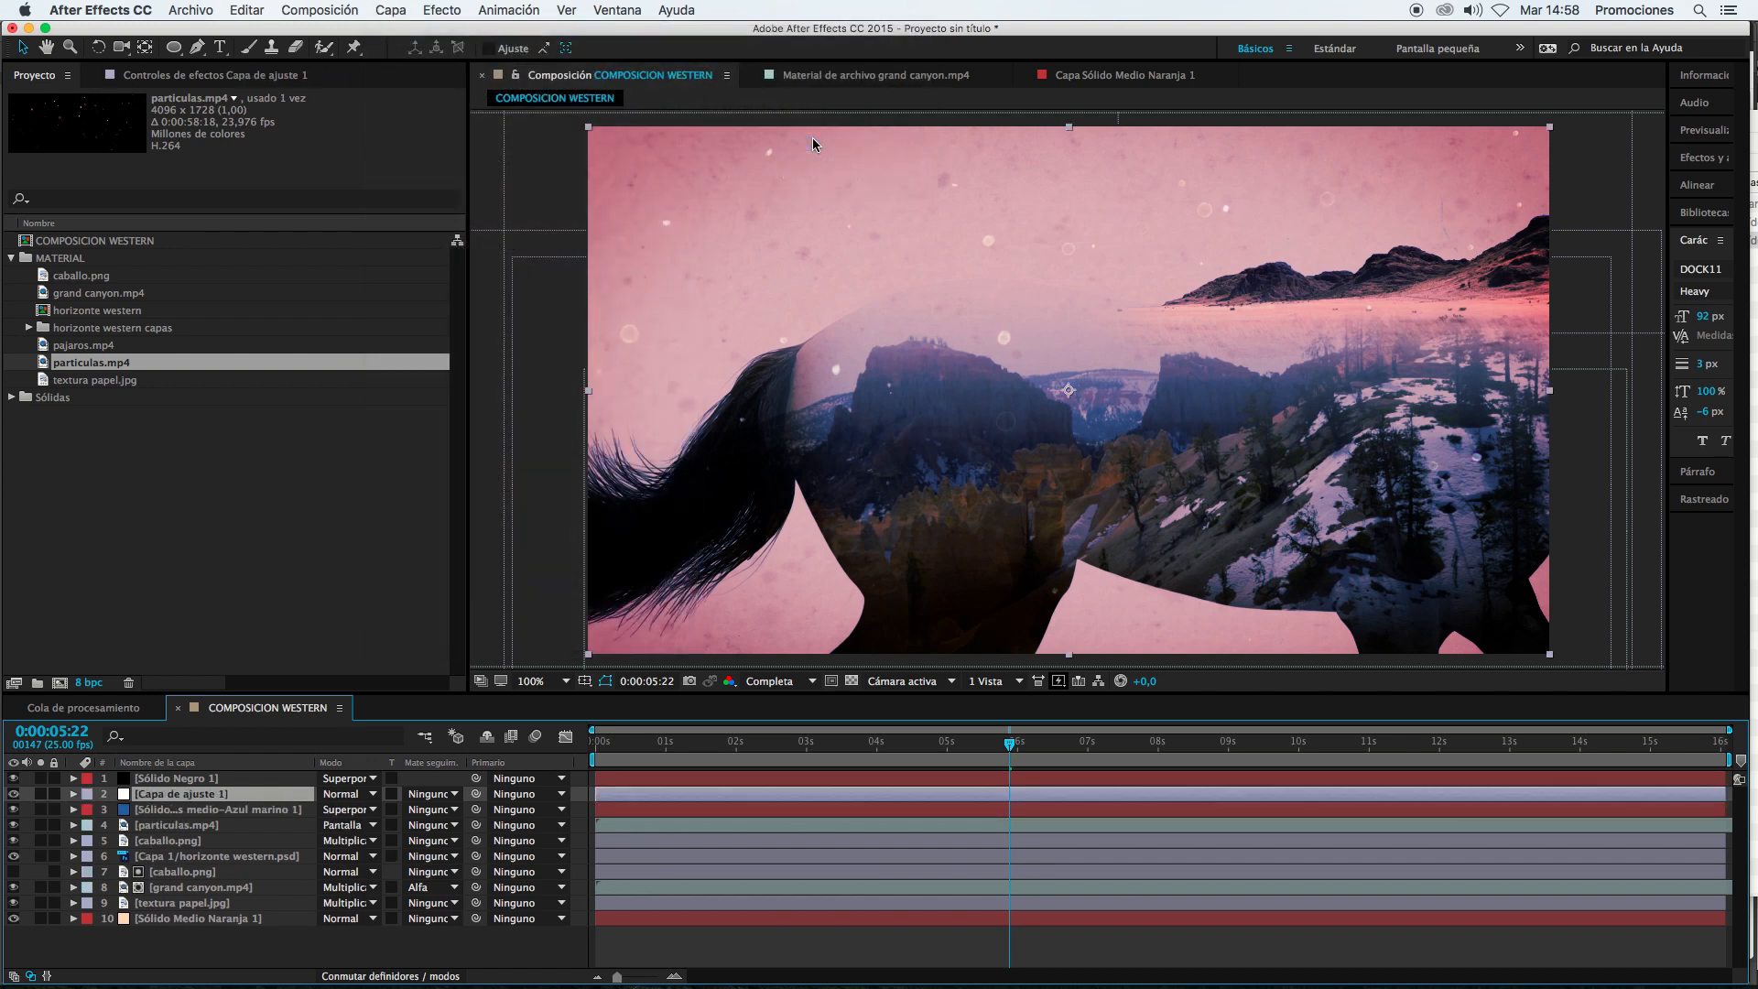
# Step: Apply the Tono/Saturación effect to the adjustment layer and set its master saturation to -44
pyautogui.click(442, 10)
pyautogui.moveTo(513, 183)
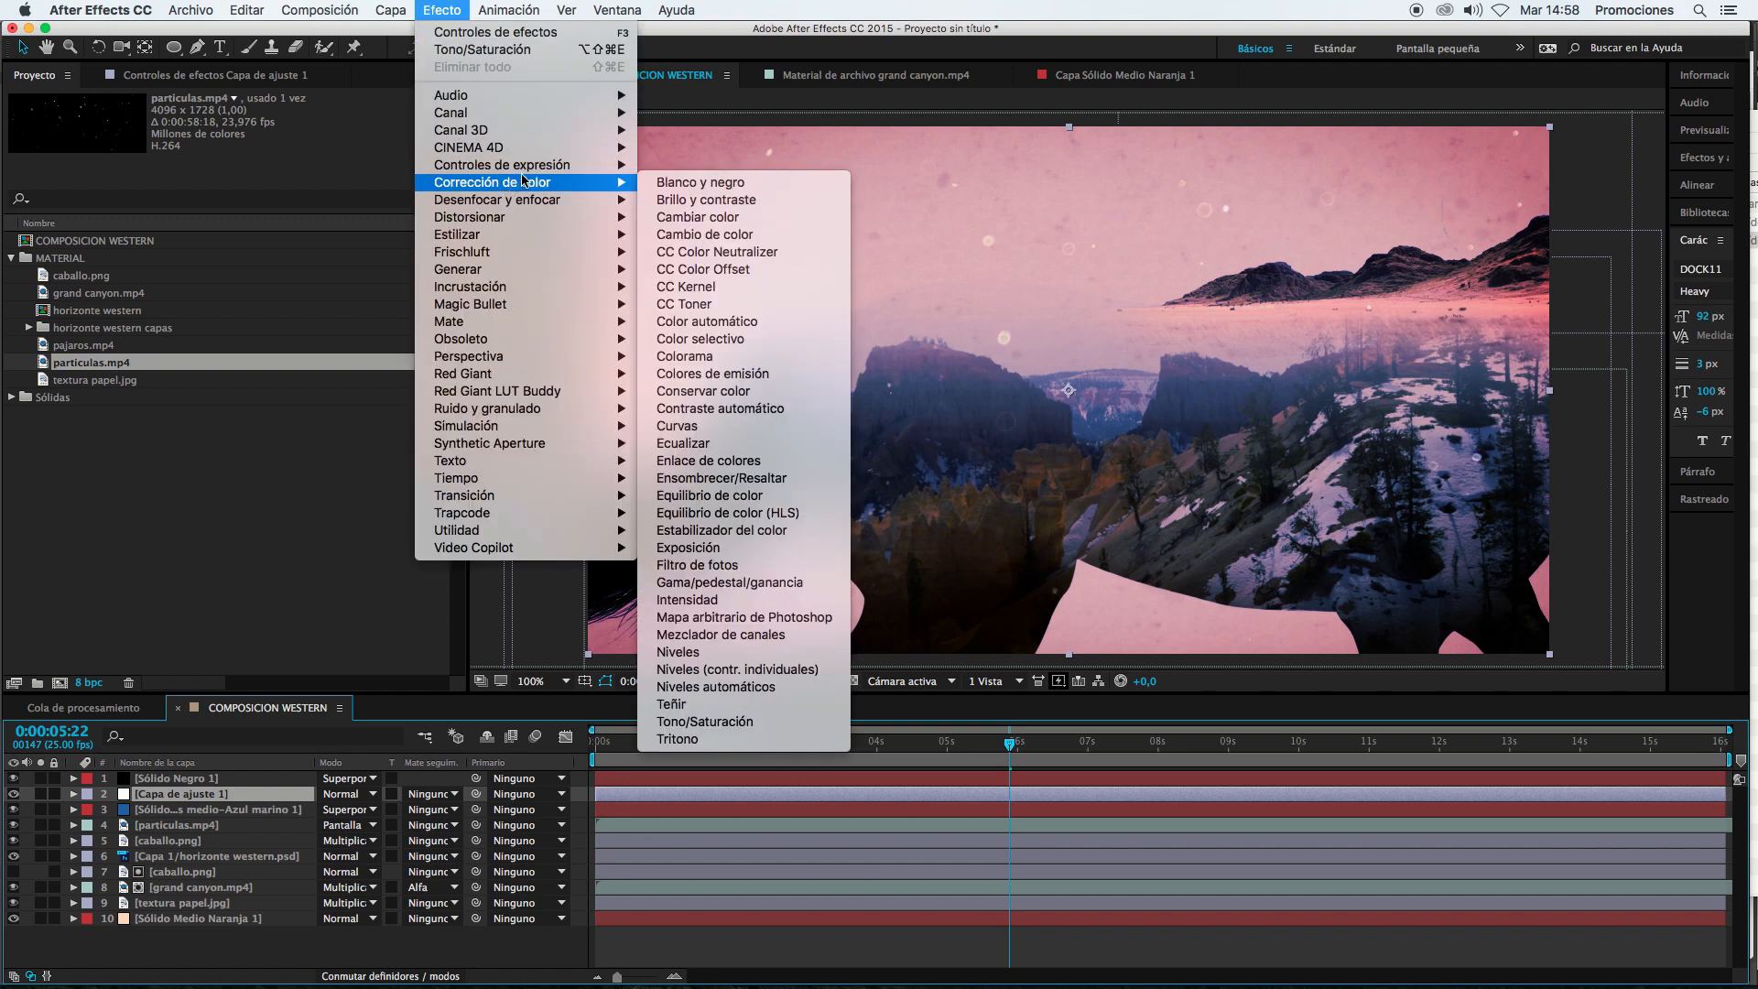
pyautogui.click(749, 723)
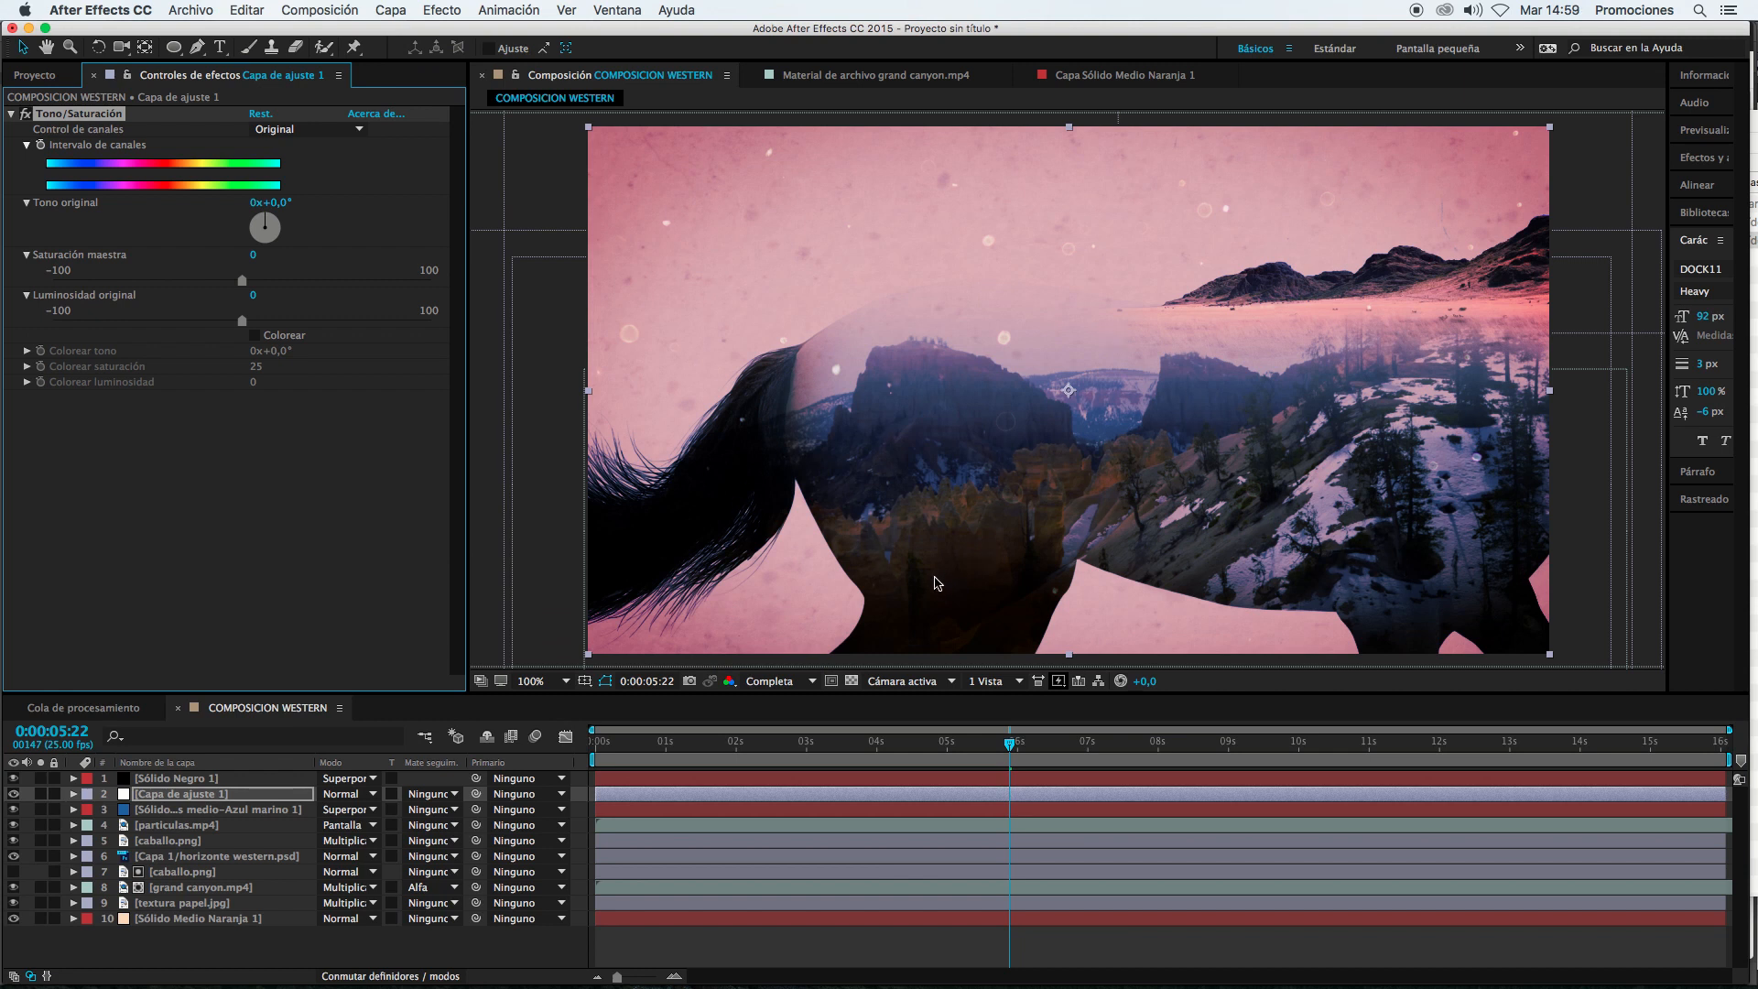
pyautogui.click(142, 281)
pyautogui.moveTo(141, 283); pyautogui.dragTo(158, 284)
# Step: Move the adjustment layer below the blue solid and set its master saturation to -71
pyautogui.click(194, 796)
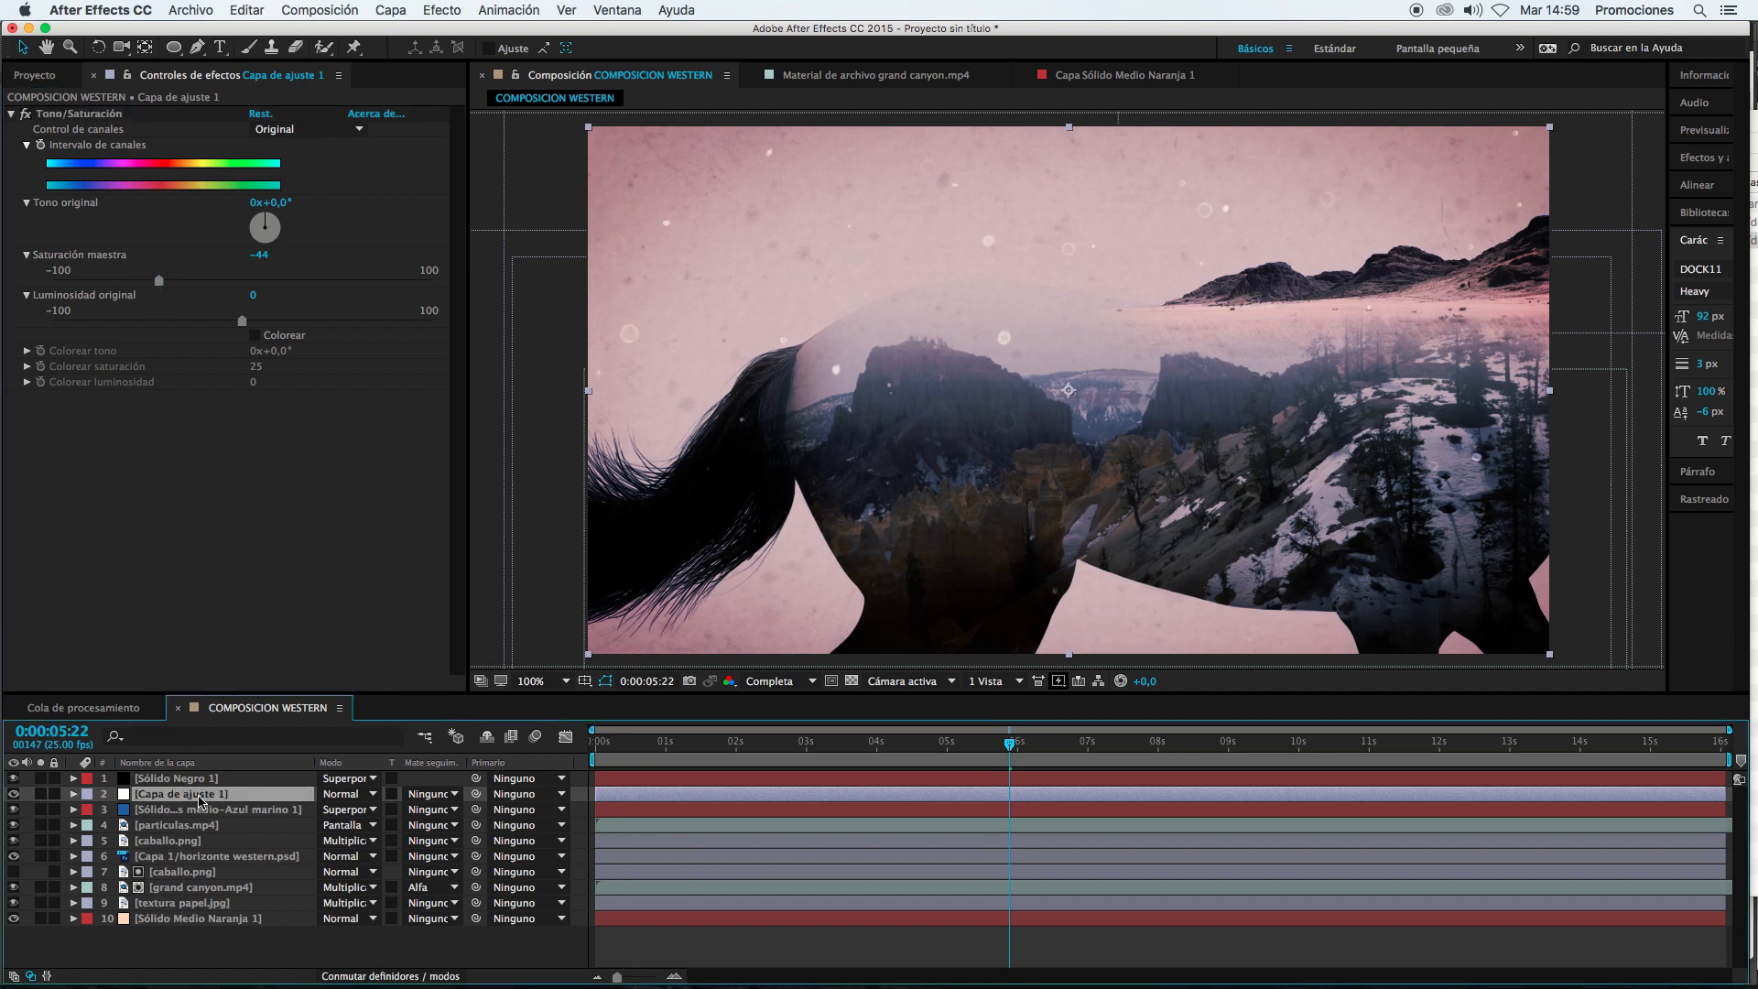
pyautogui.moveTo(200, 800); pyautogui.dragTo(198, 817)
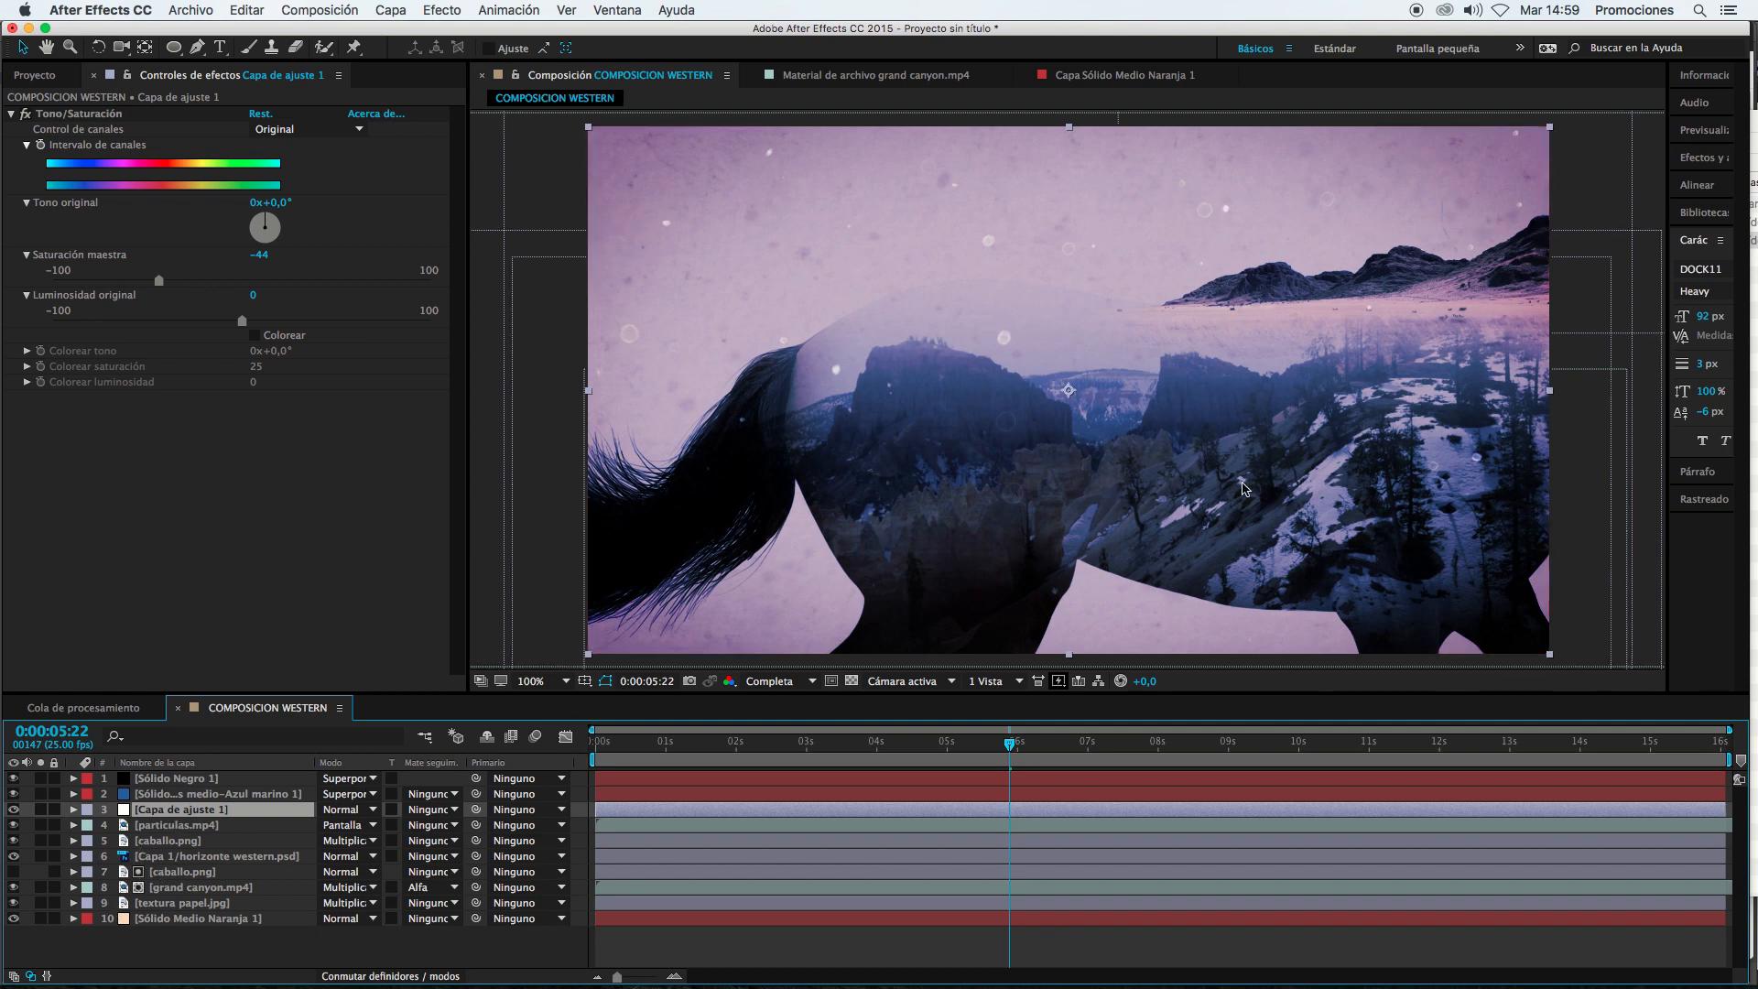
pyautogui.click(108, 282)
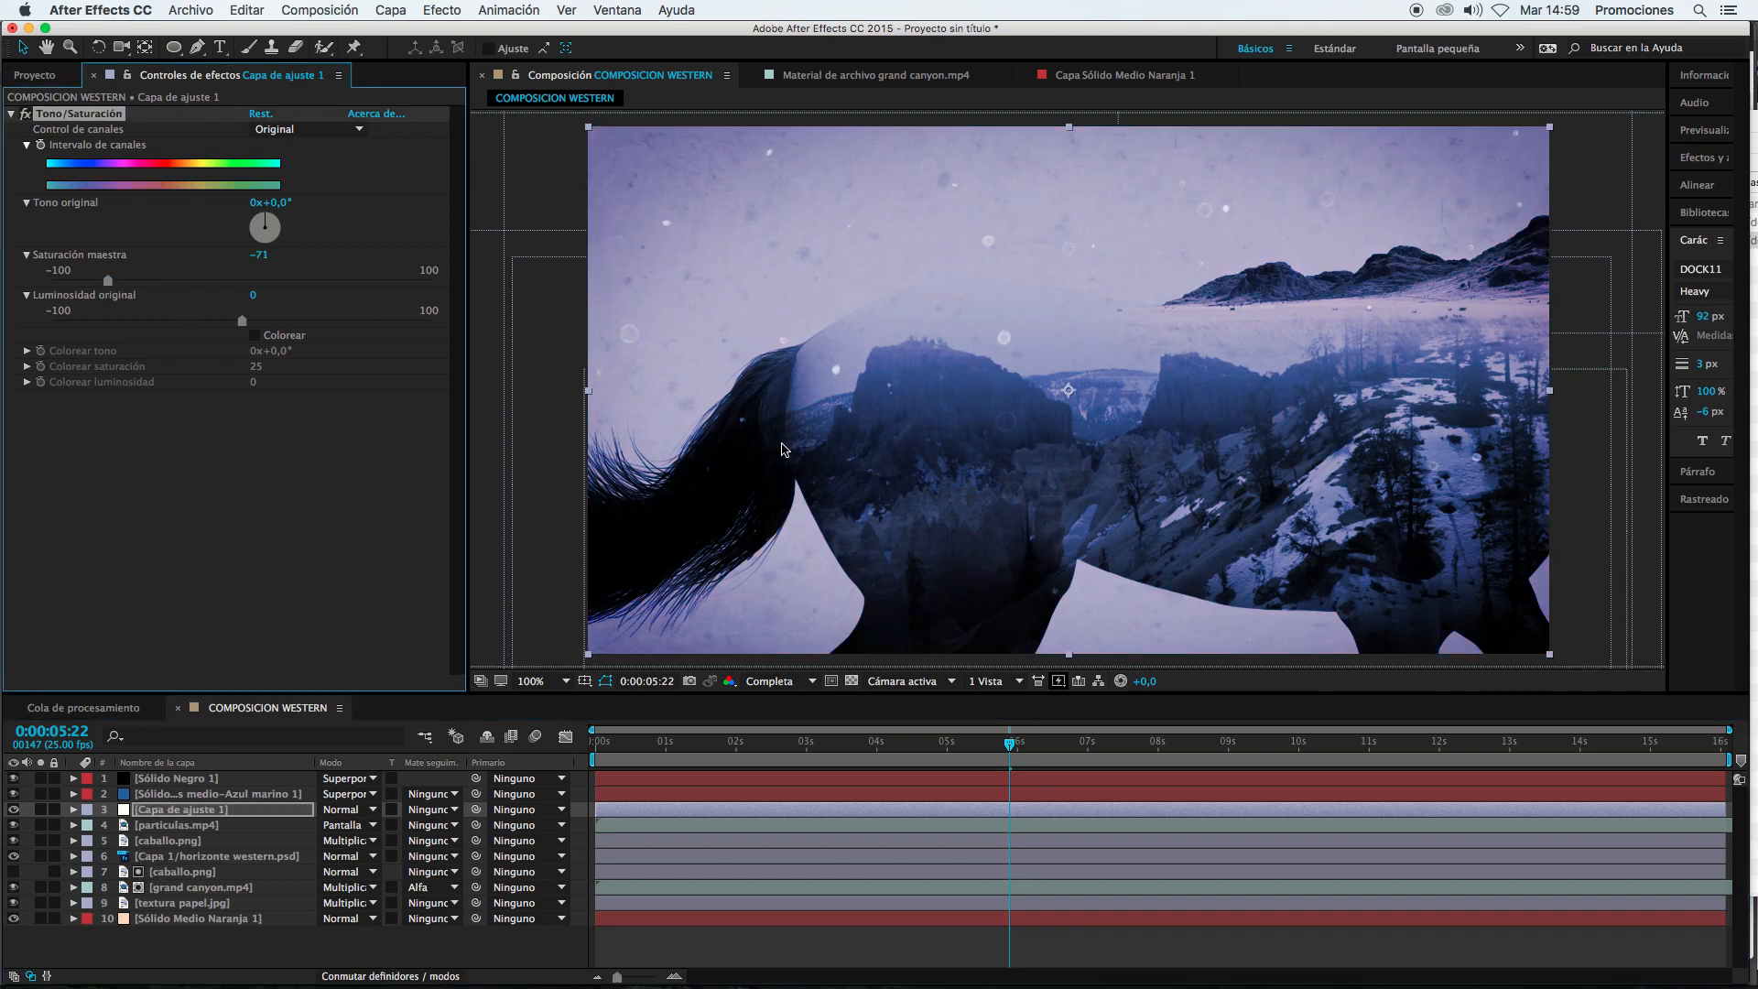
# Step: Set the blue solid's opacity to 55%
pyautogui.click(185, 795)
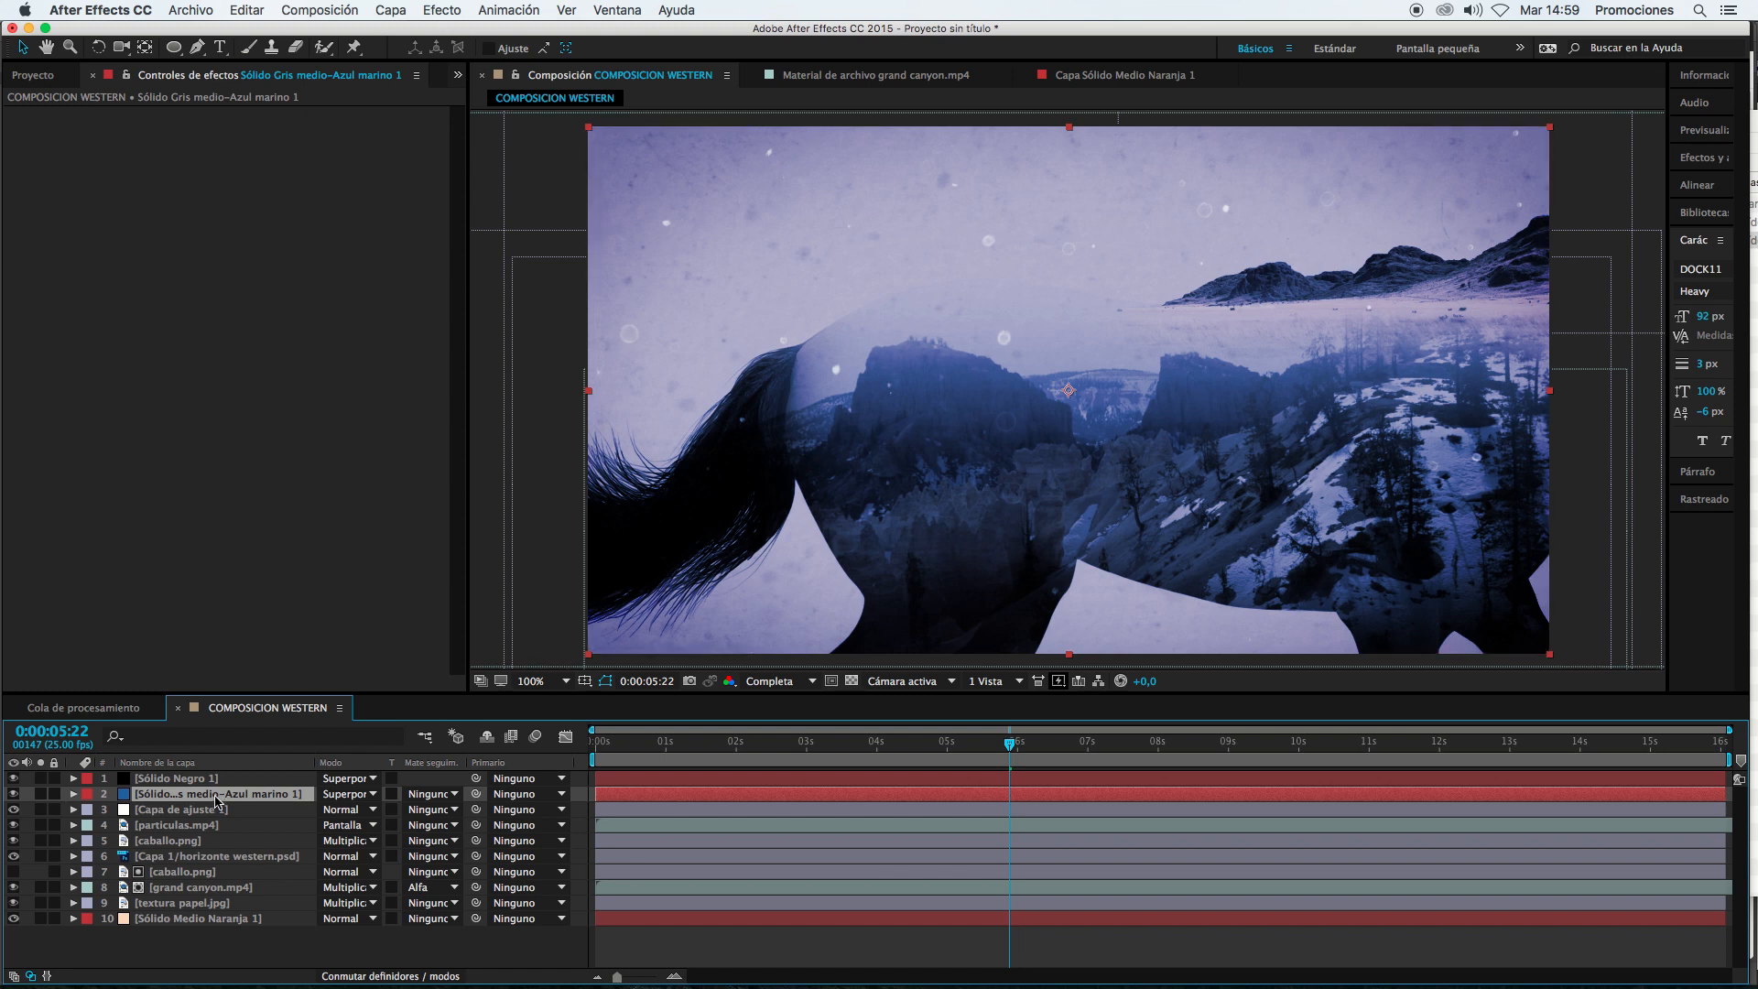
pyautogui.press('t')
pyautogui.moveTo(342, 813); pyautogui.dragTo(297, 816)
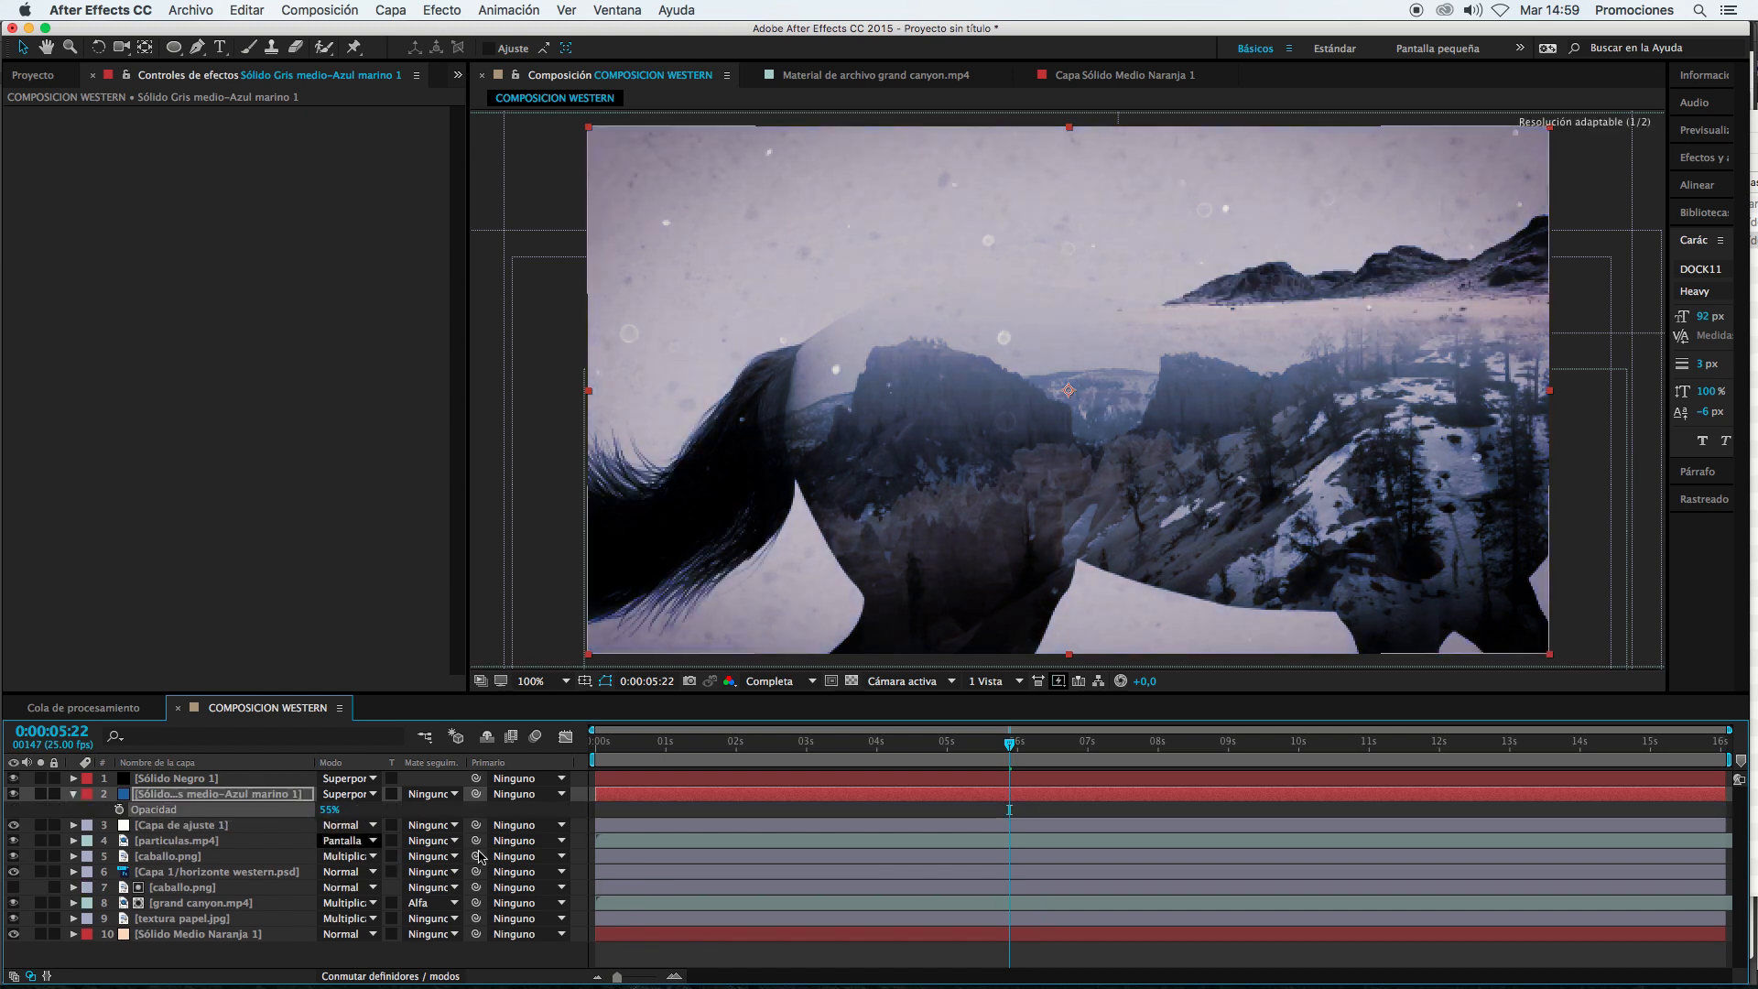
pyautogui.click(743, 810)
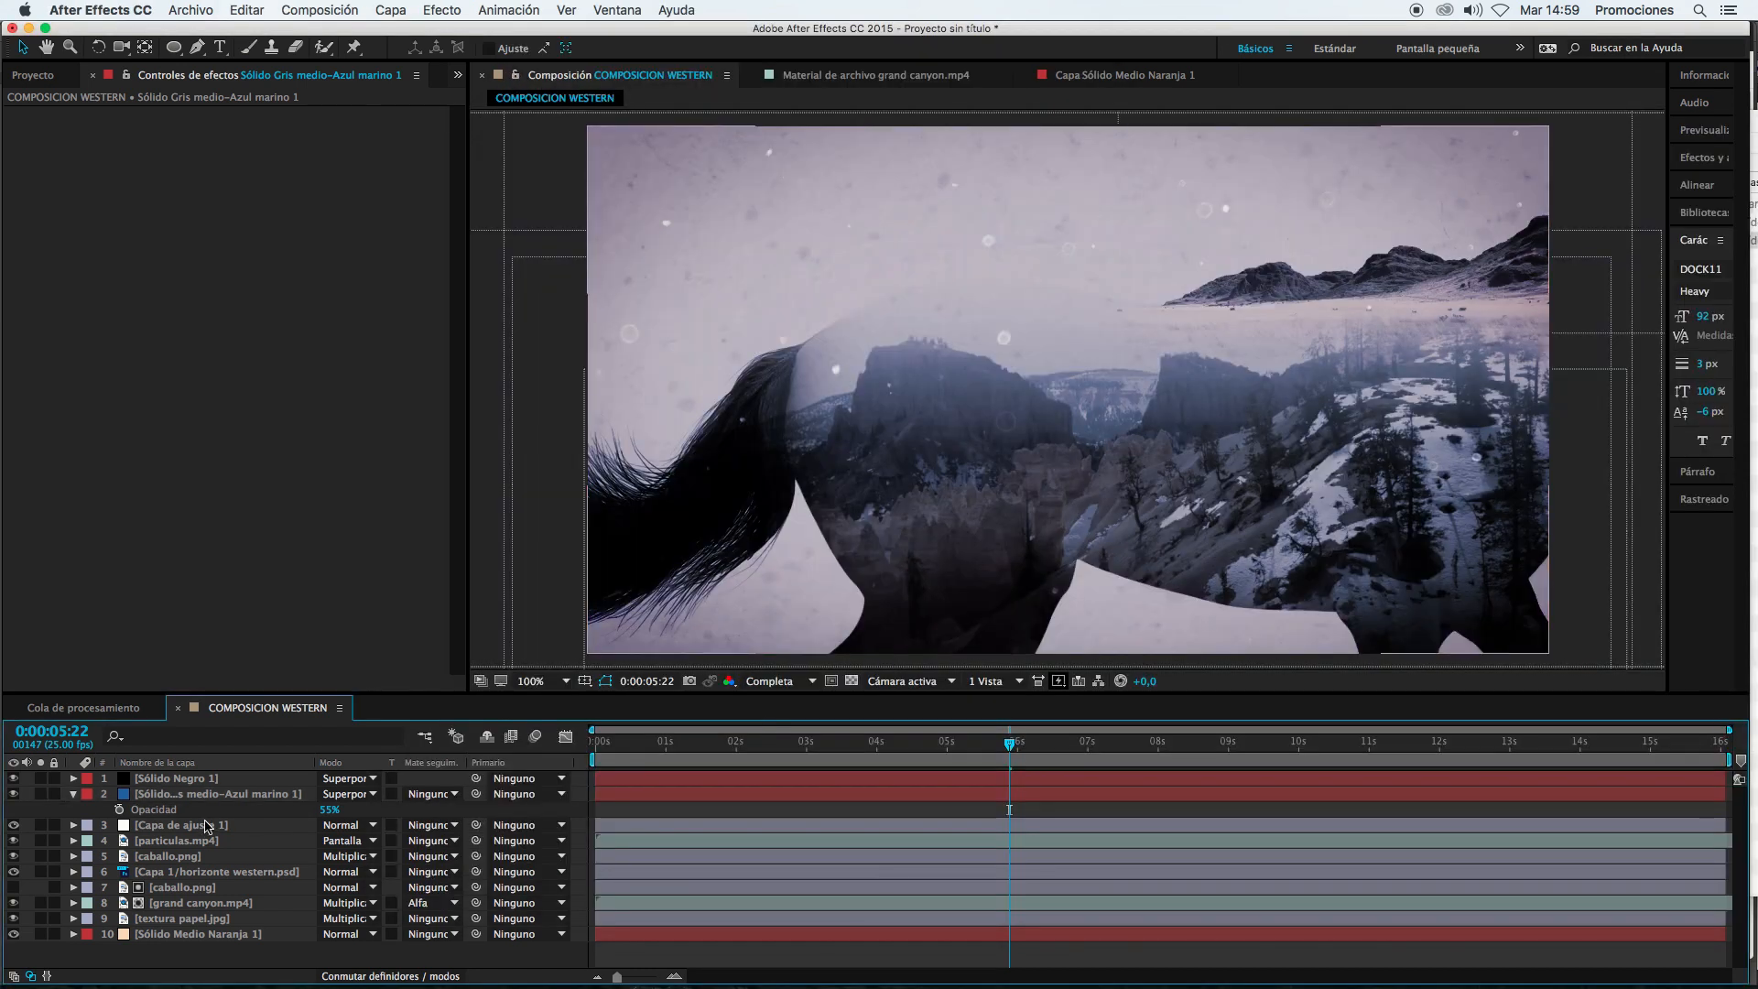
# Step: Add the Niveles effect to the adjustment layer and set its input black to 22 and input white to 217
pyautogui.click(204, 825)
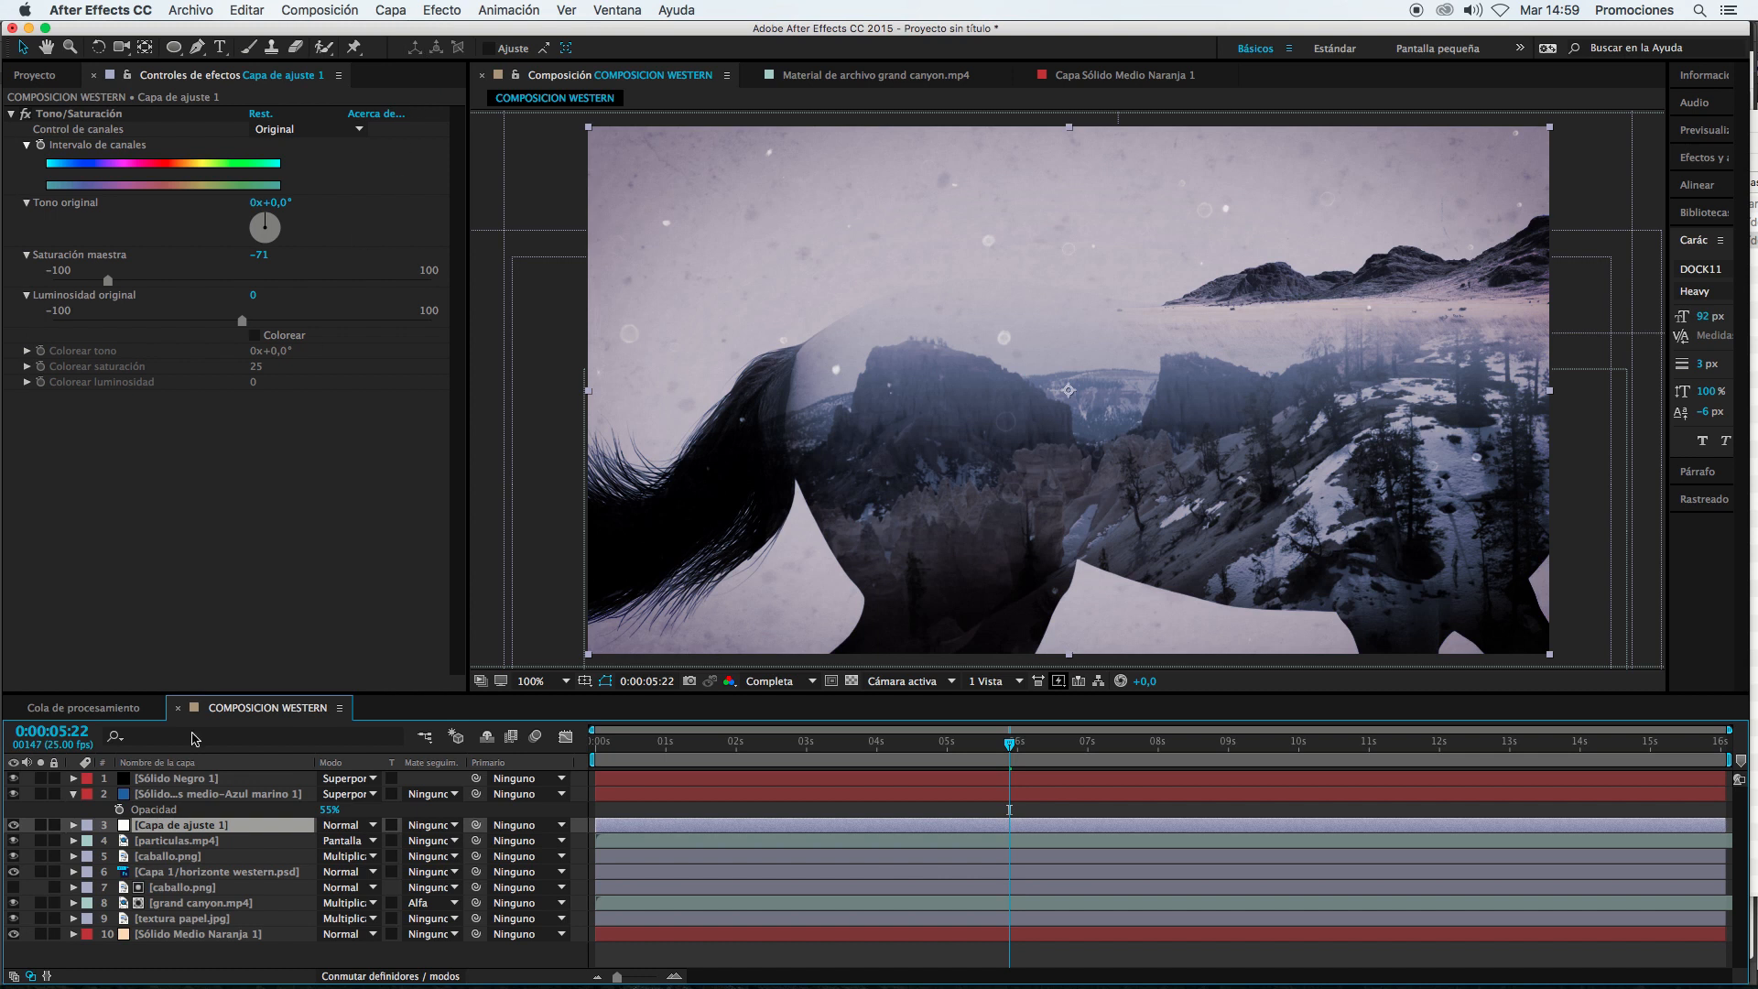
pyautogui.click(442, 10)
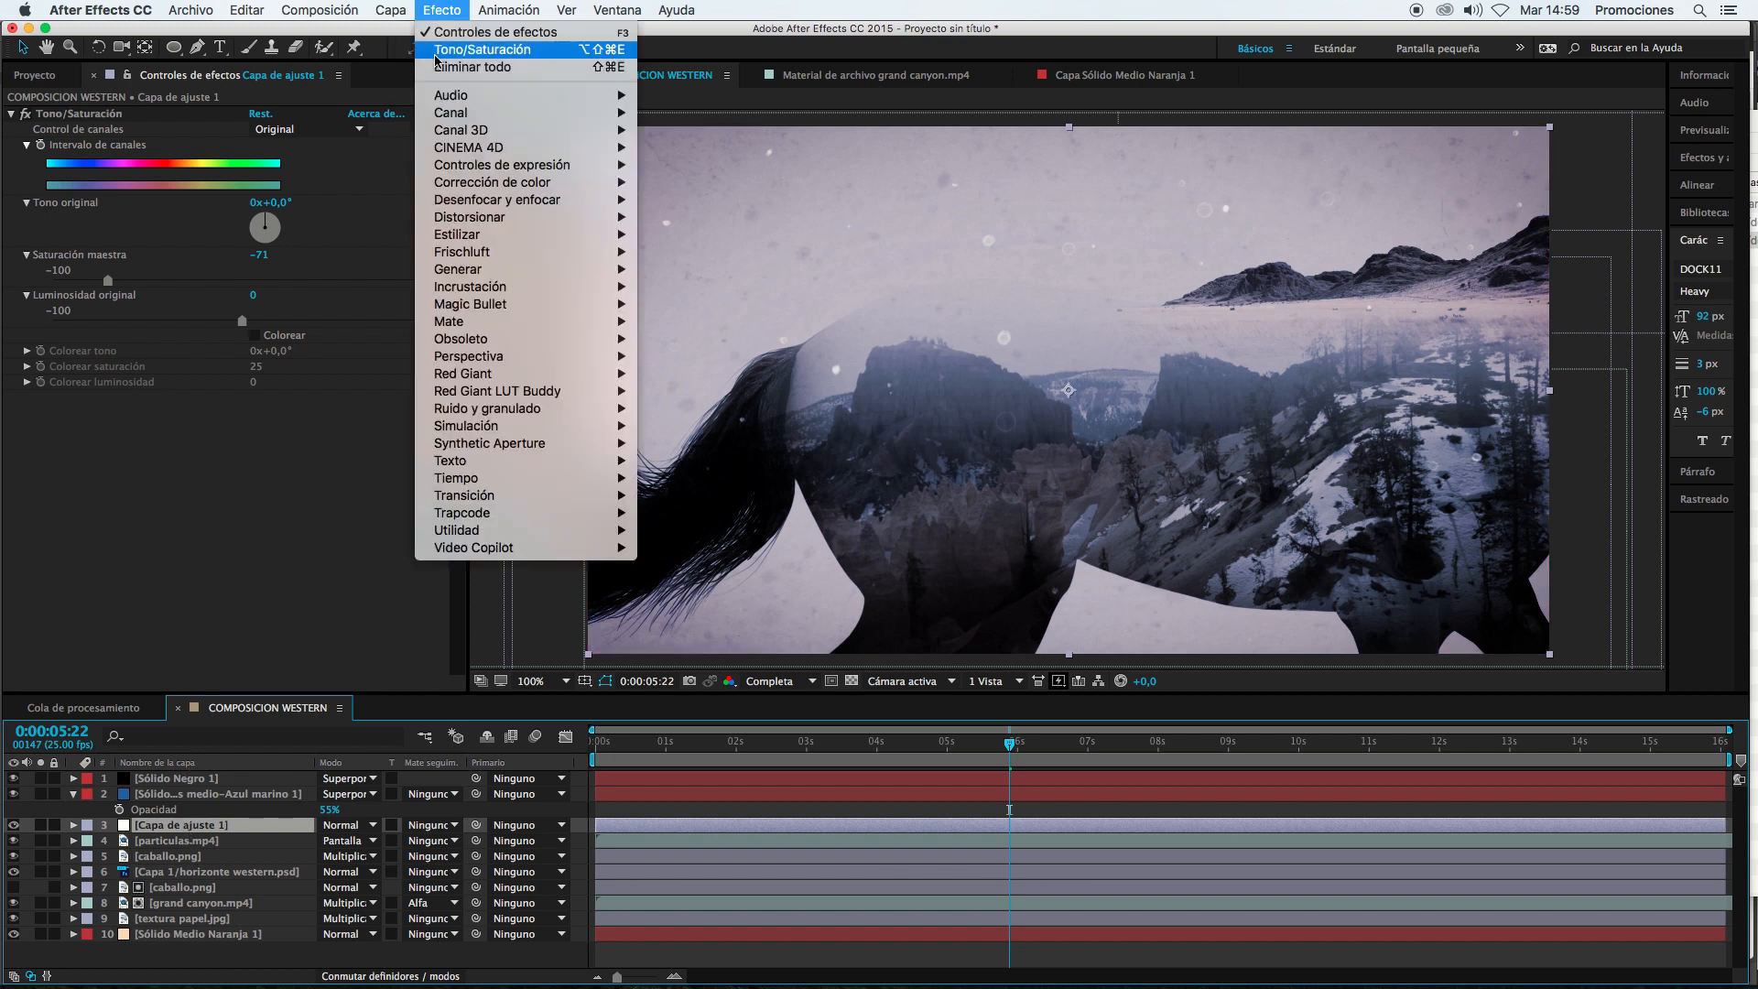
pyautogui.moveTo(506, 184)
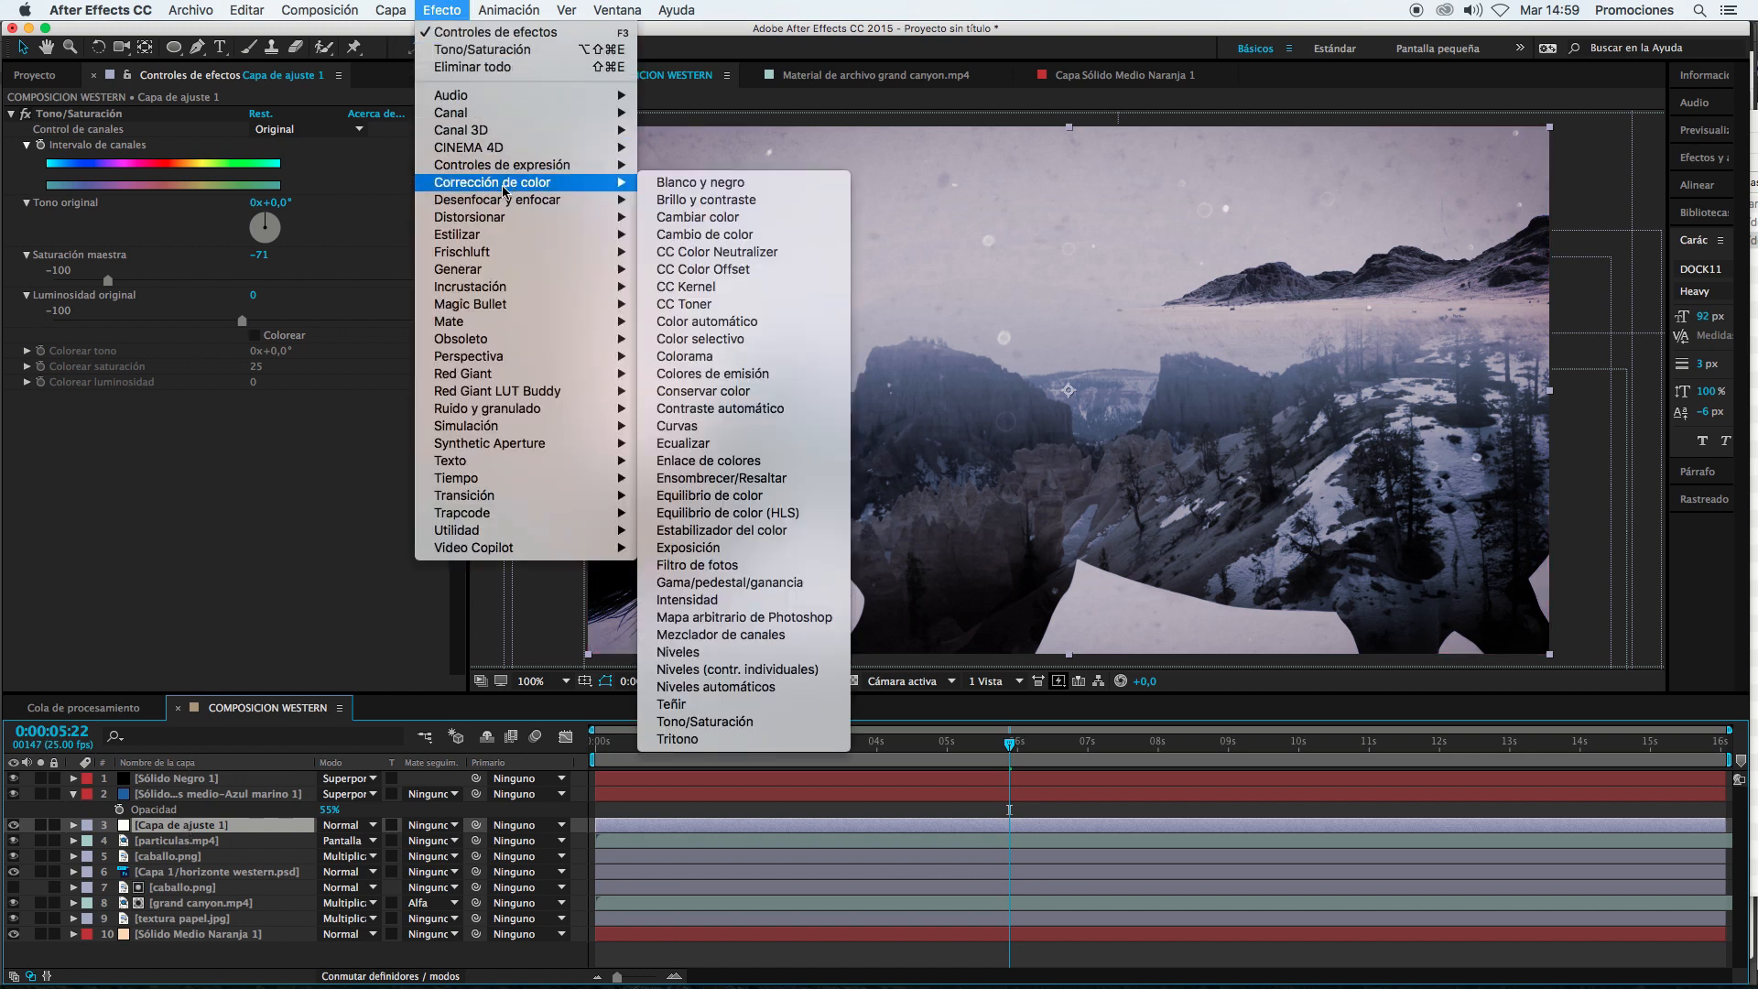
pyautogui.click(724, 659)
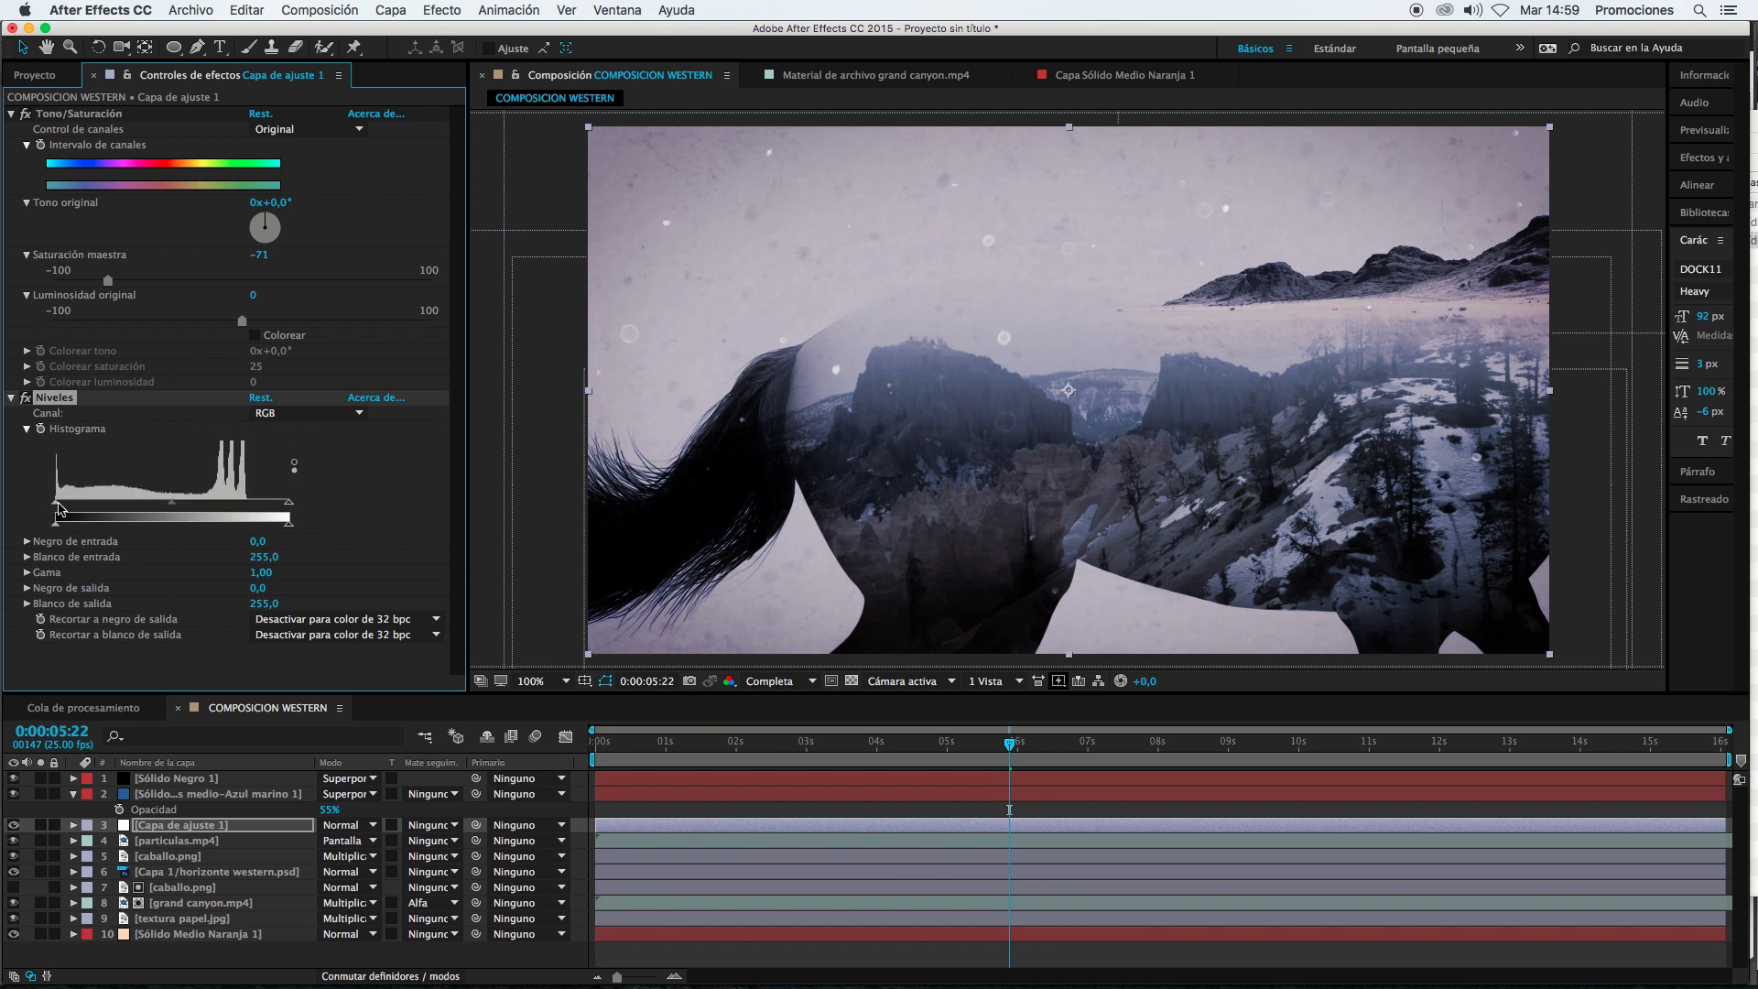
pyautogui.moveTo(59, 509); pyautogui.dragTo(80, 515)
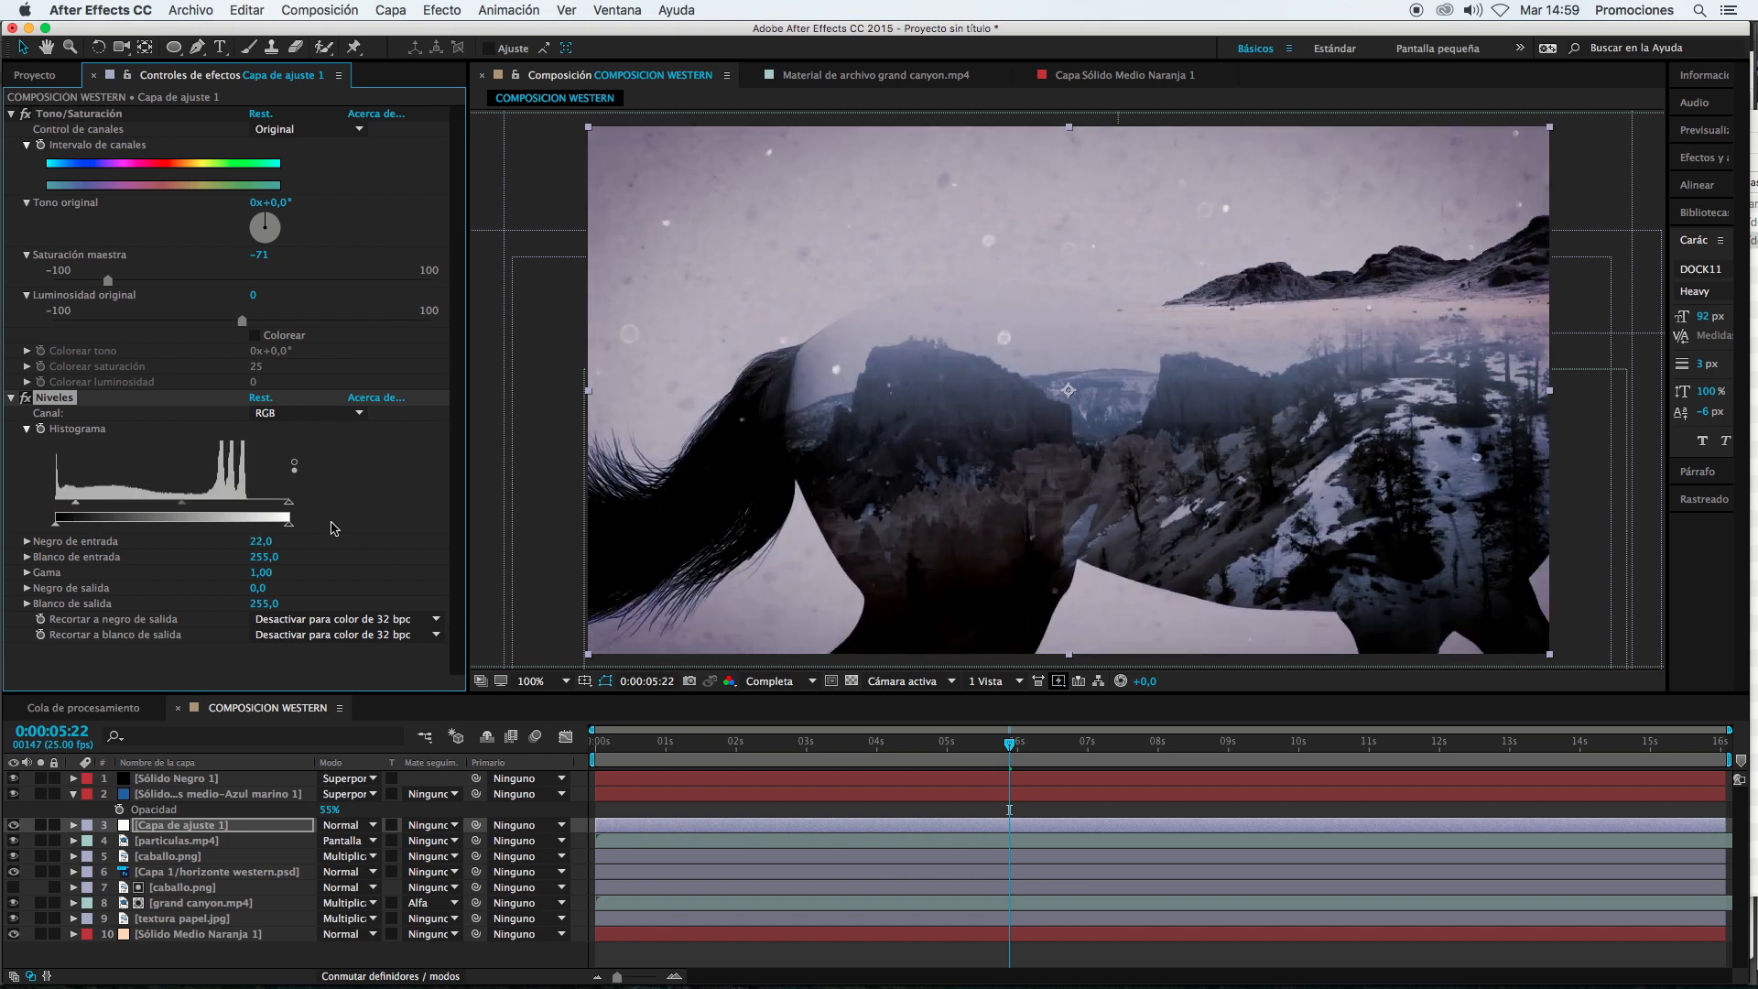
pyautogui.moveTo(277, 506); pyautogui.dragTo(253, 506)
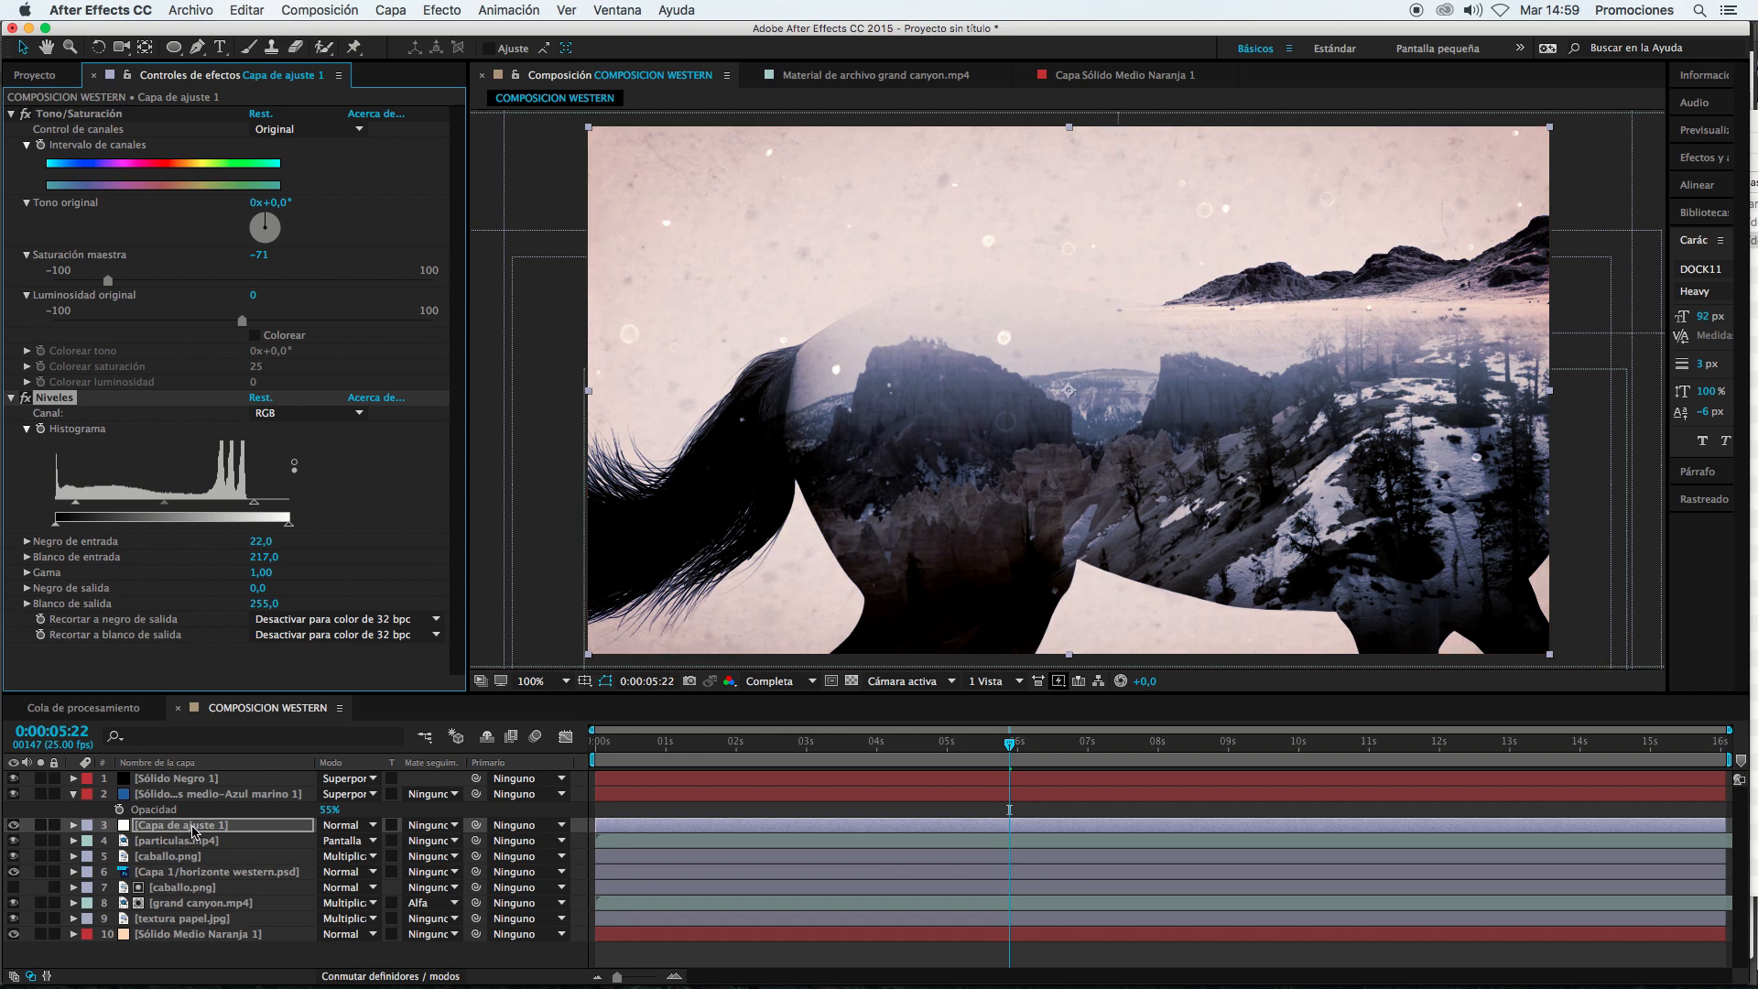
# Step: Try the adjustment layer above the blue solid, restore the original order and set the blue solid's opacity to 73%
pyautogui.moveTo(196, 830); pyautogui.dragTo(192, 804)
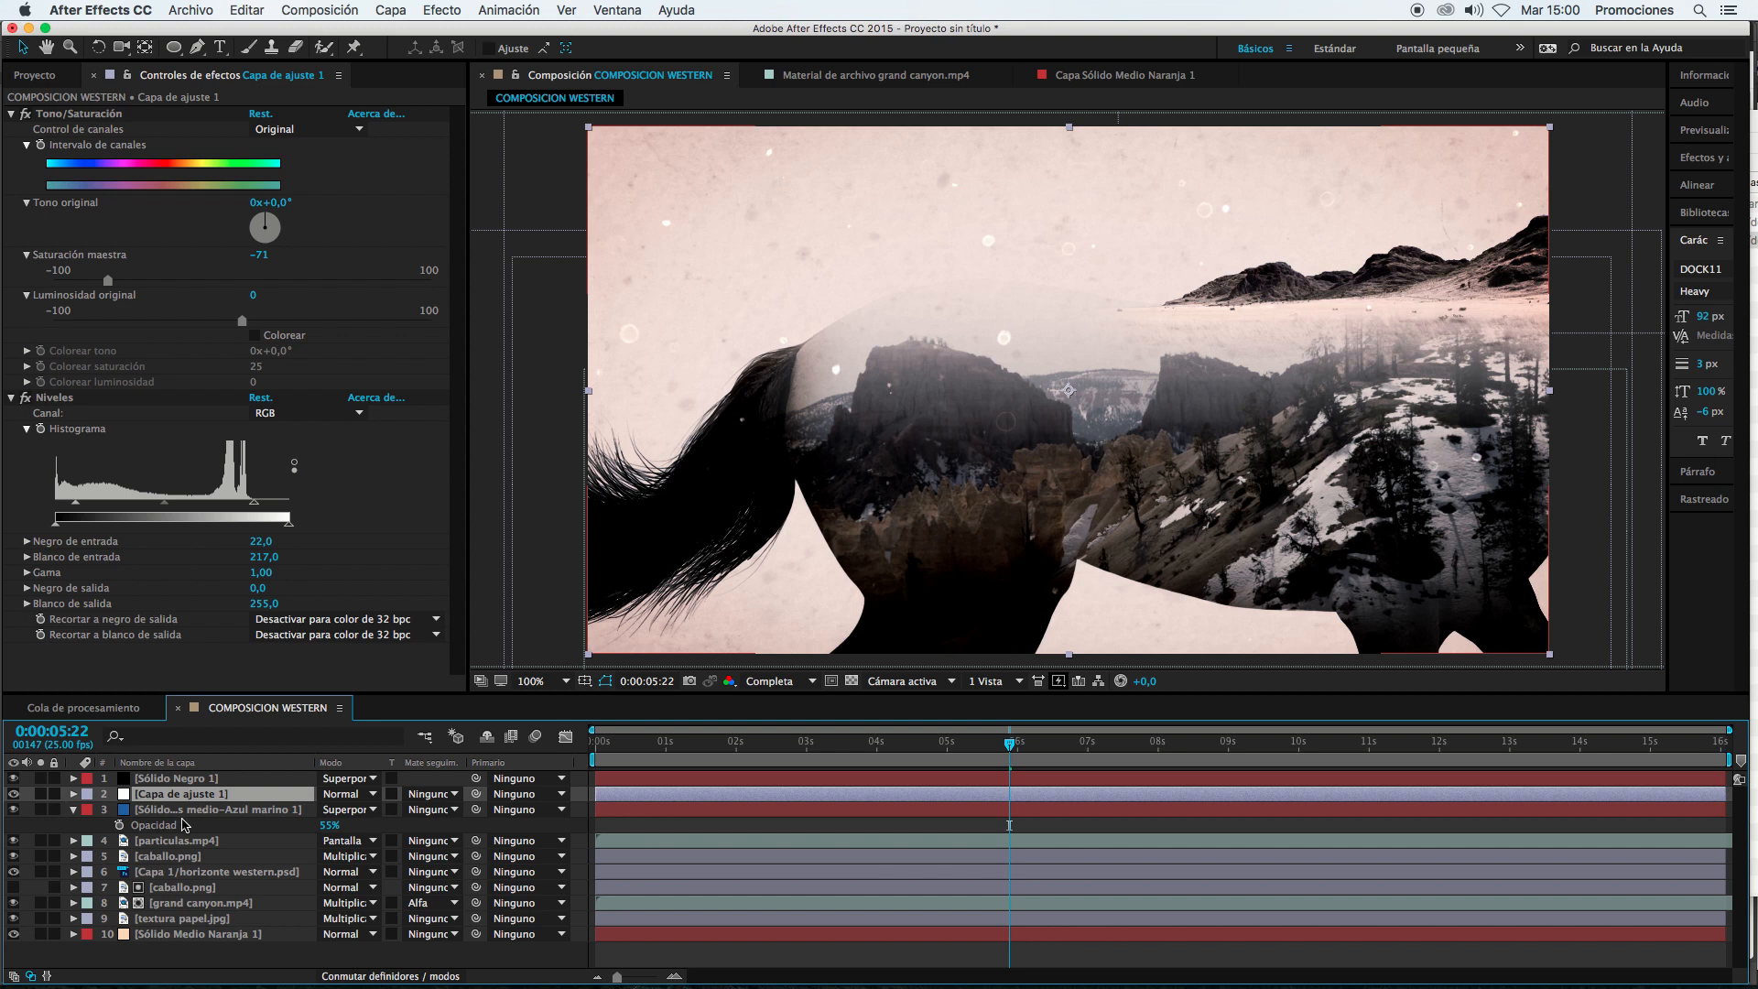
pyautogui.moveTo(229, 802); pyautogui.dragTo(346, 818)
pyautogui.click(217, 794)
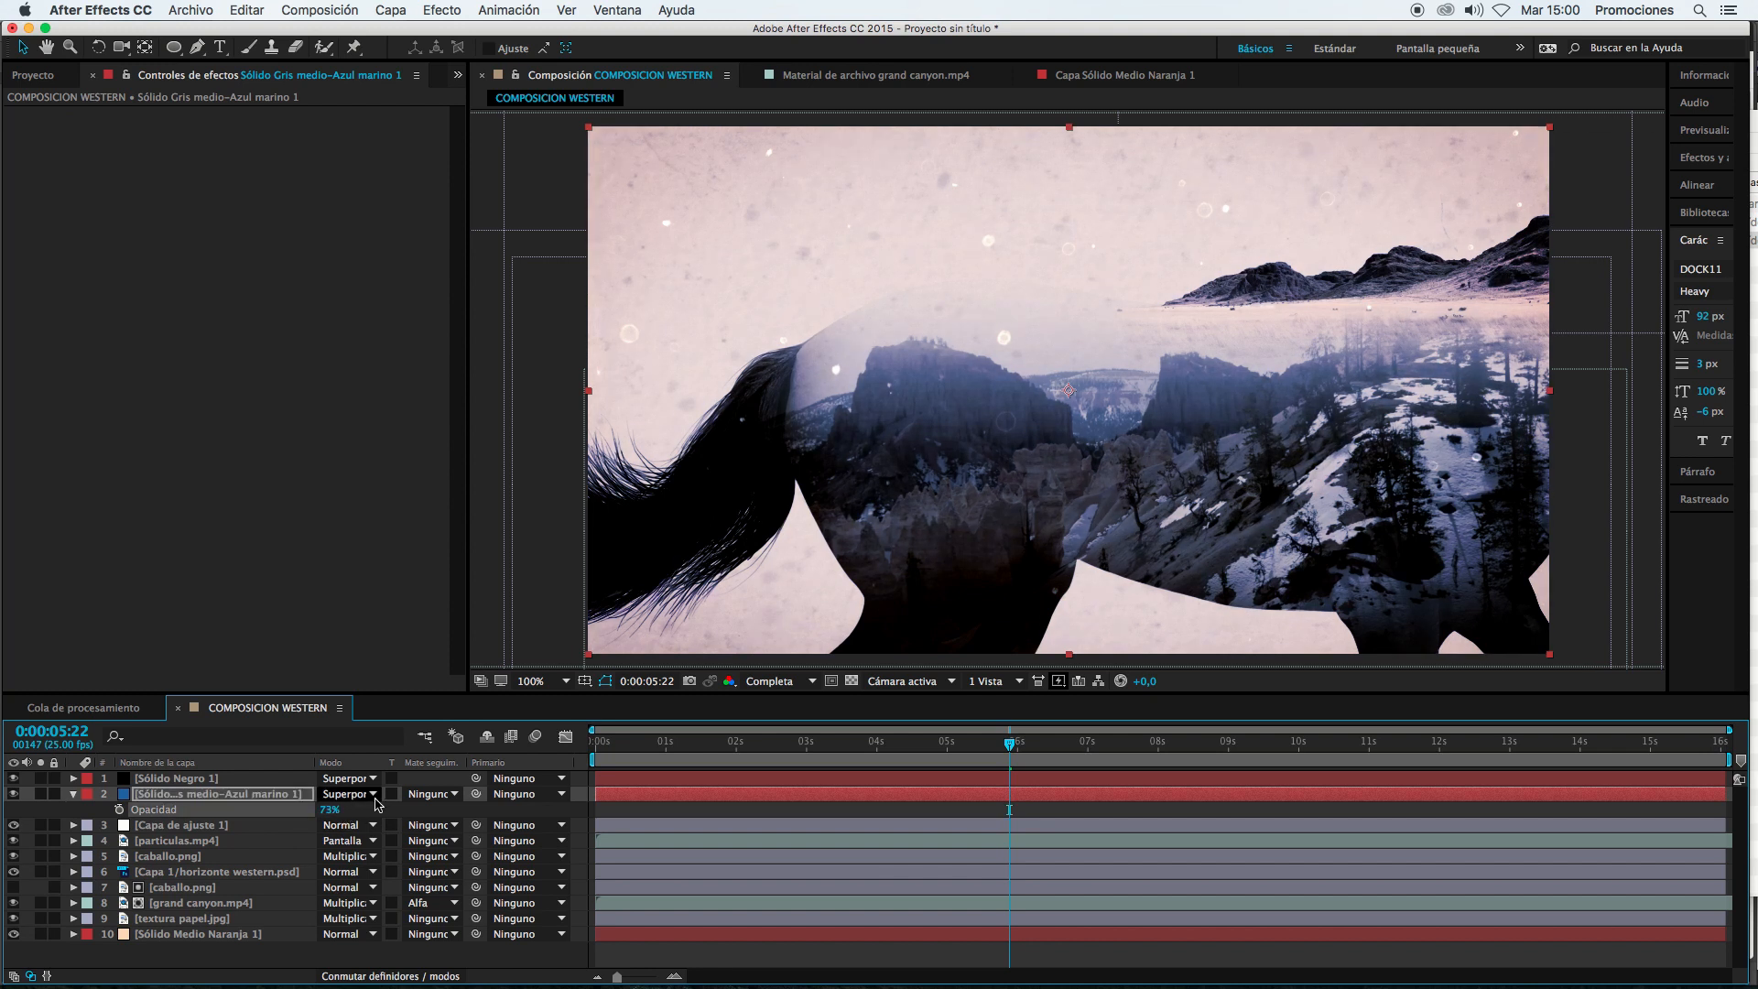
# Step: Try the Multiplicar blending mode on the blue solid and undo it
pyautogui.click(348, 794)
pyautogui.click(373, 339)
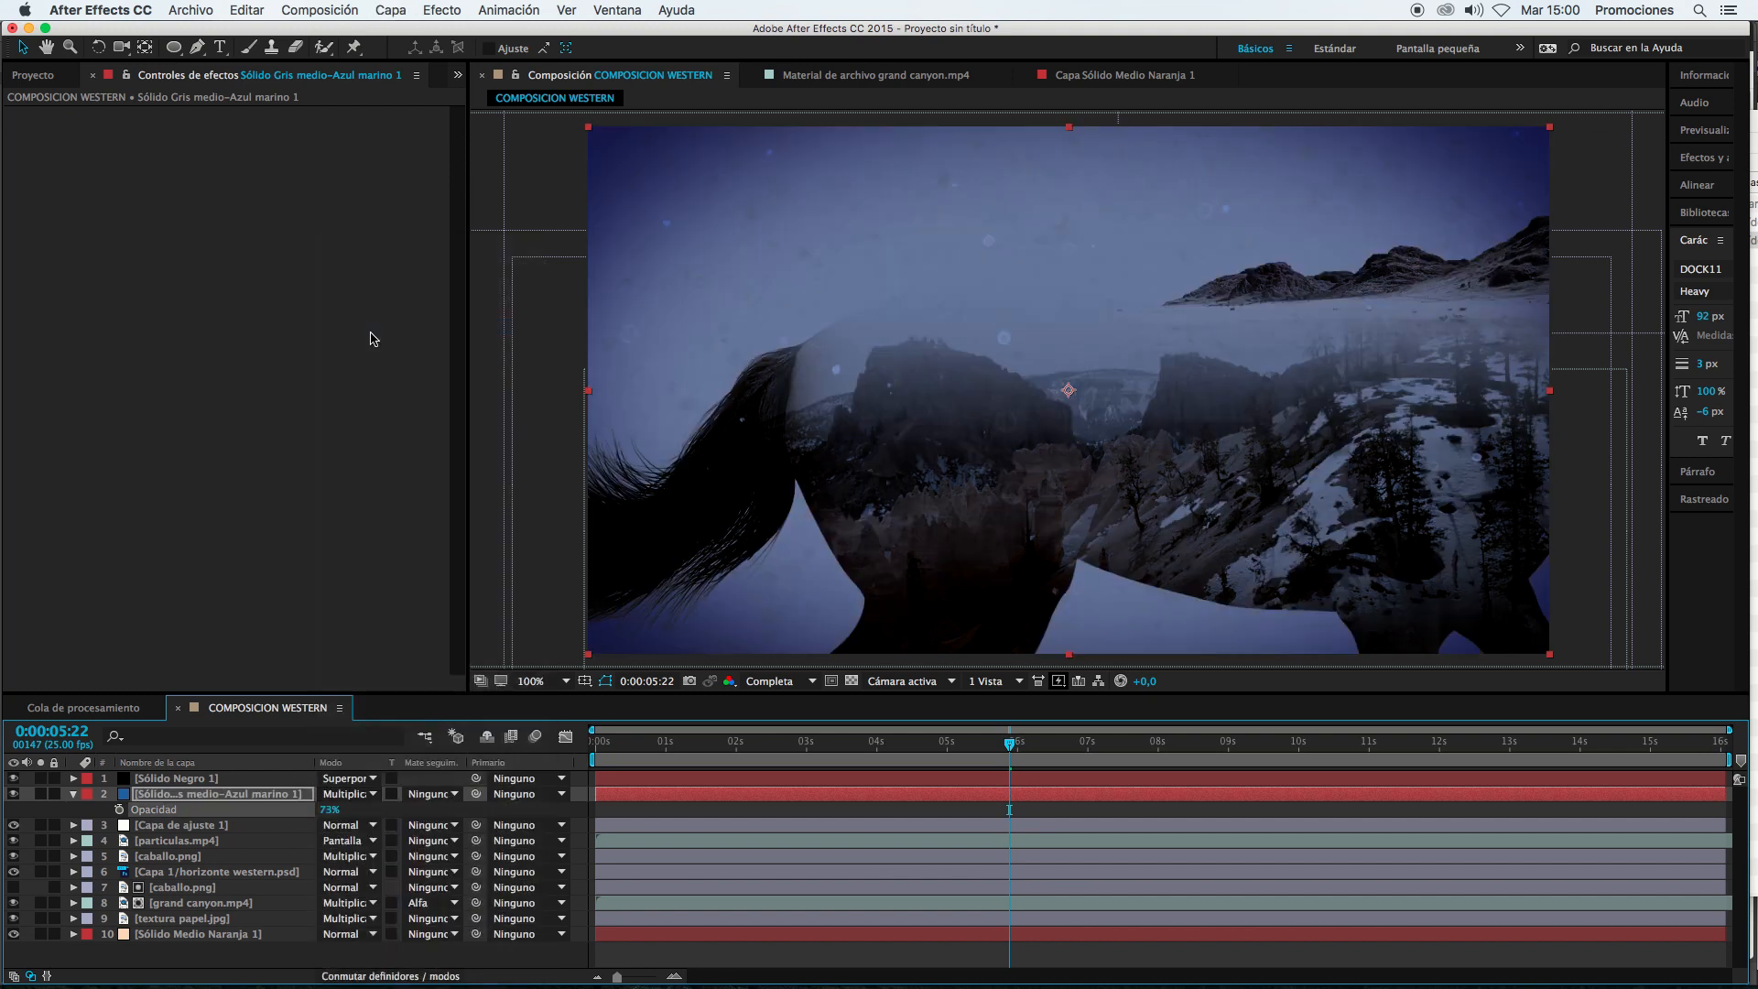
pyautogui.press('super+z')
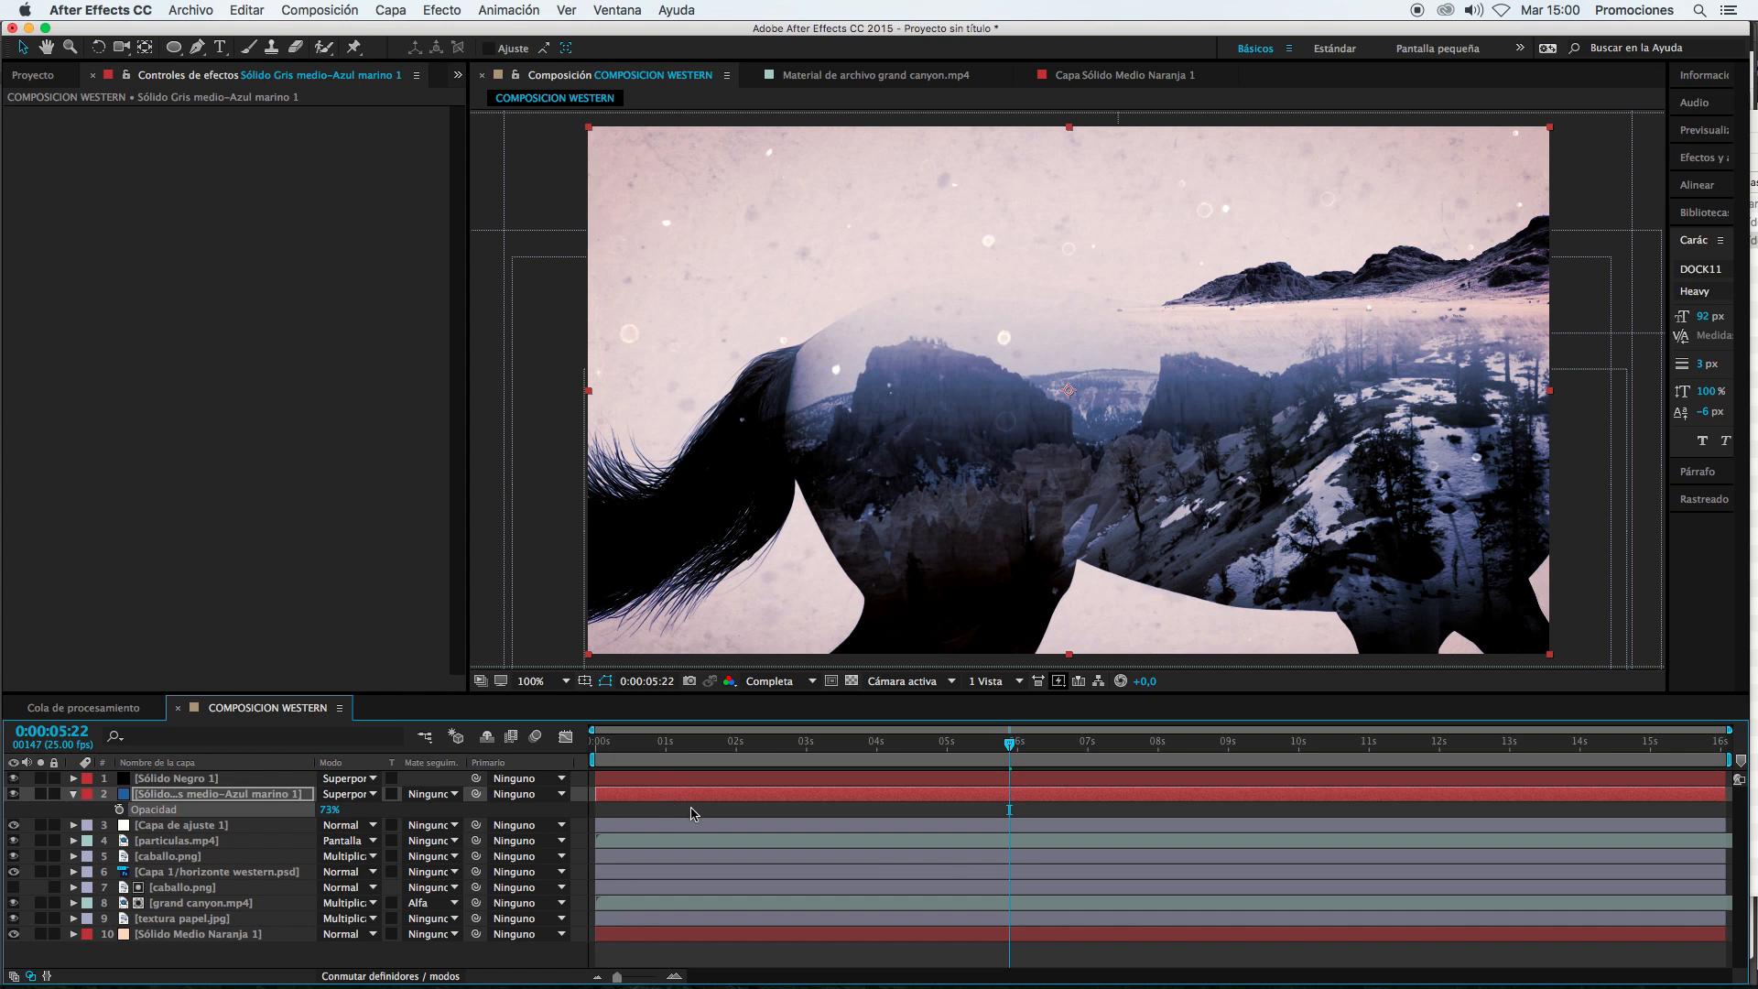
pyautogui.click(693, 813)
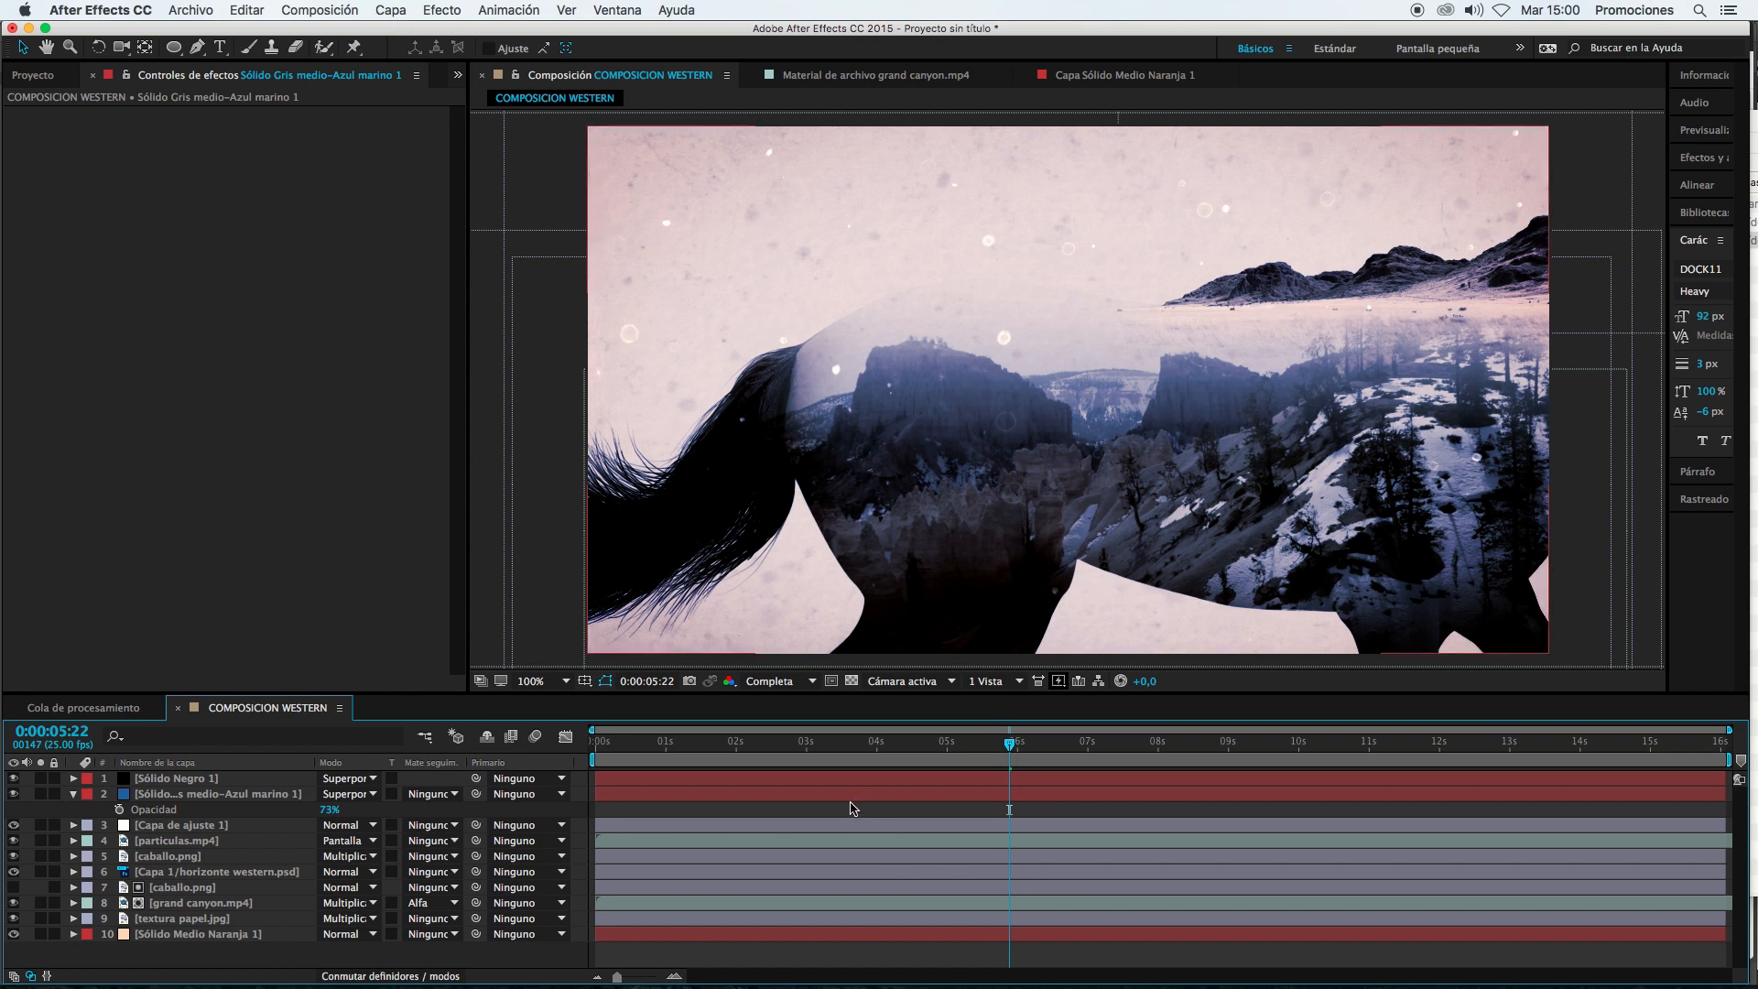
# Step: Set the mask opacity of Máscara 1 on the black solid to 100%
pyautogui.click(201, 779)
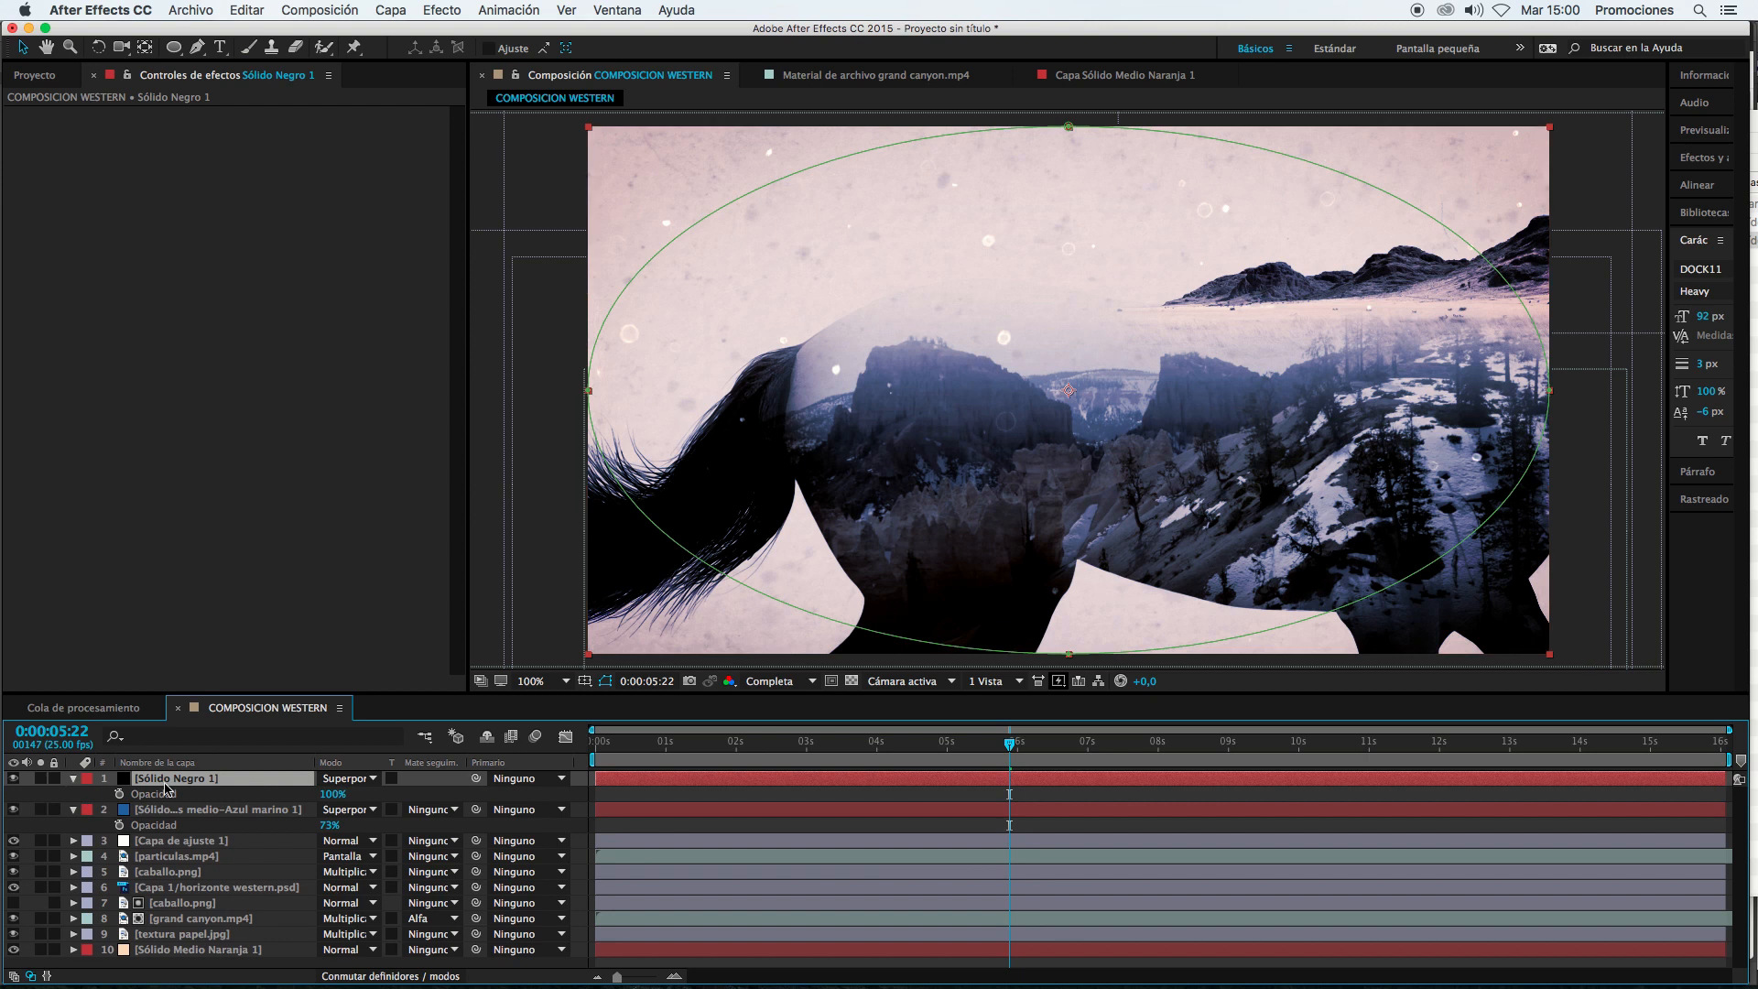
pyautogui.click(74, 779)
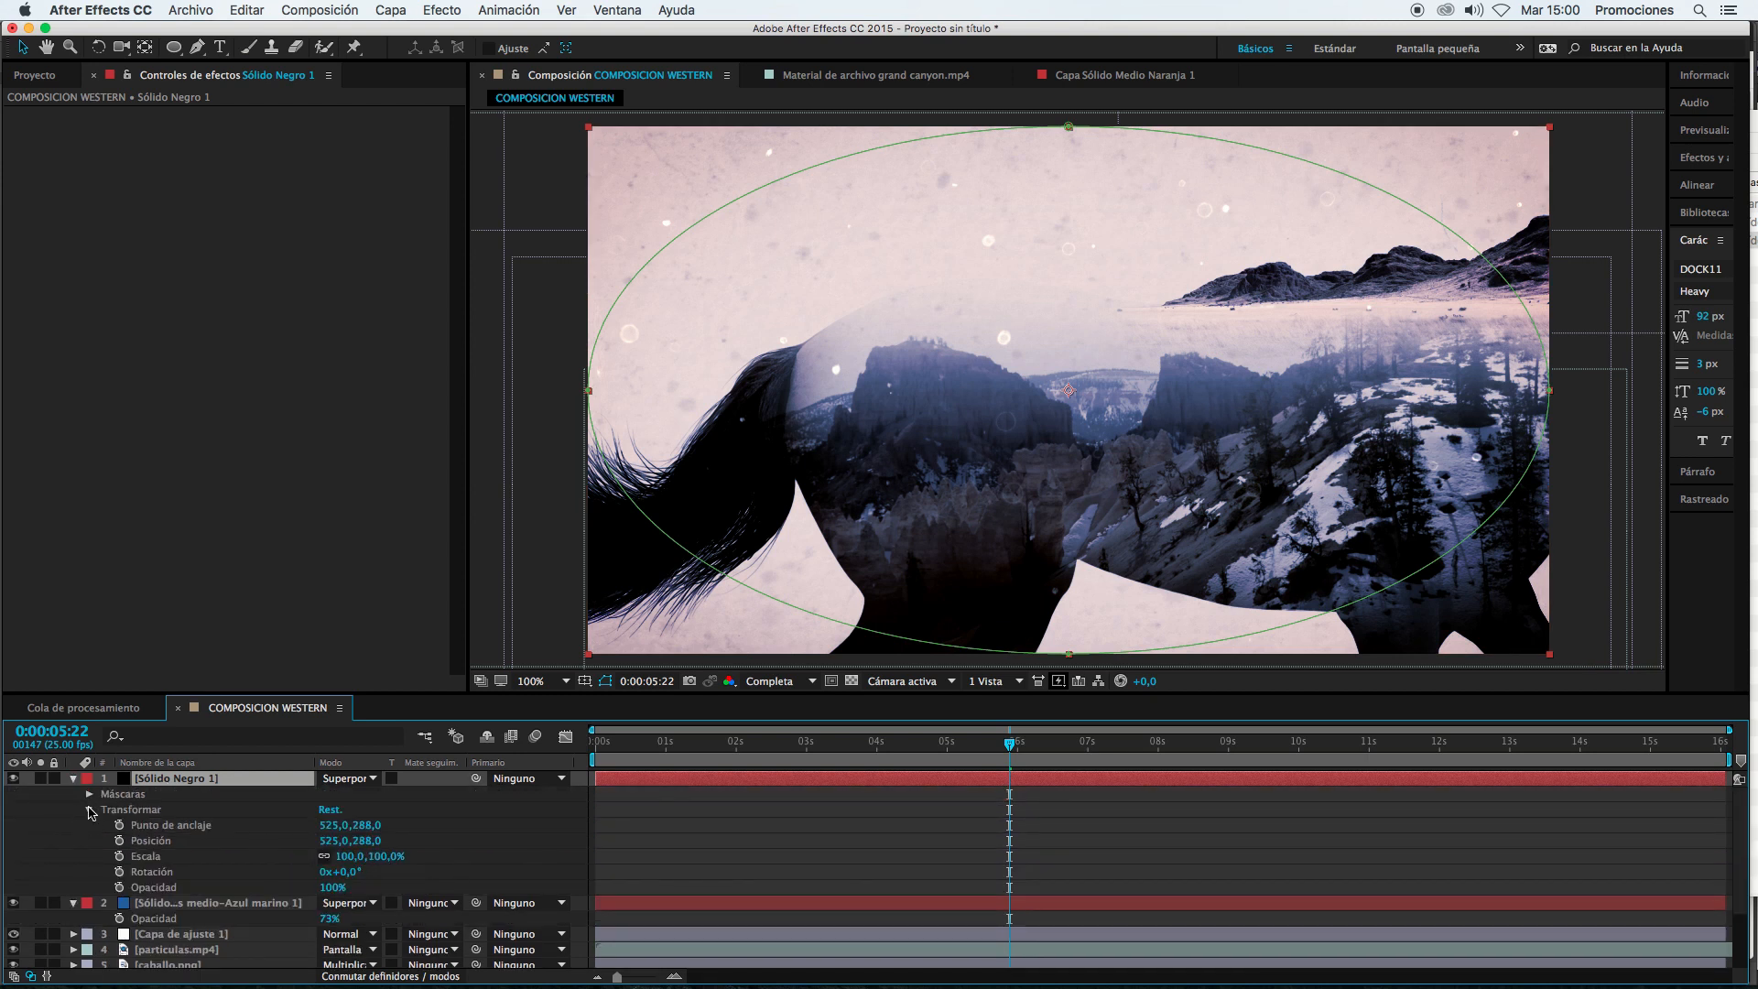
pyautogui.click(89, 810)
pyautogui.click(89, 794)
pyautogui.click(104, 809)
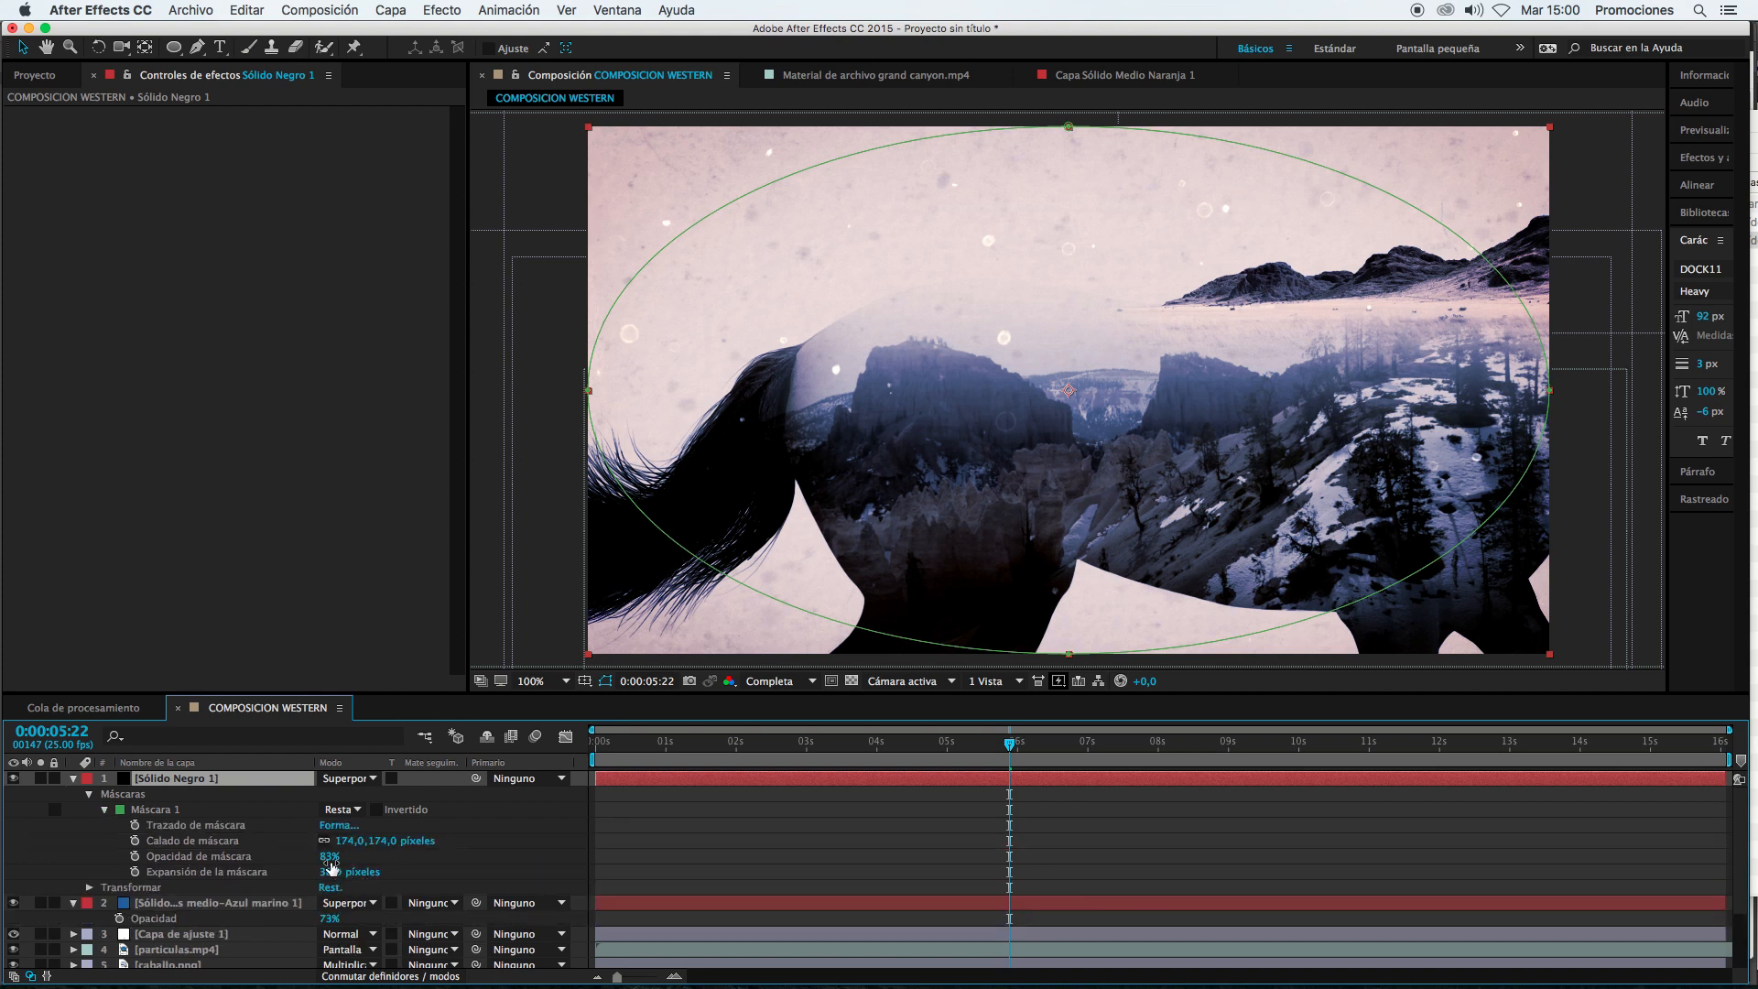
pyautogui.moveTo(330, 857); pyautogui.dragTo(380, 852)
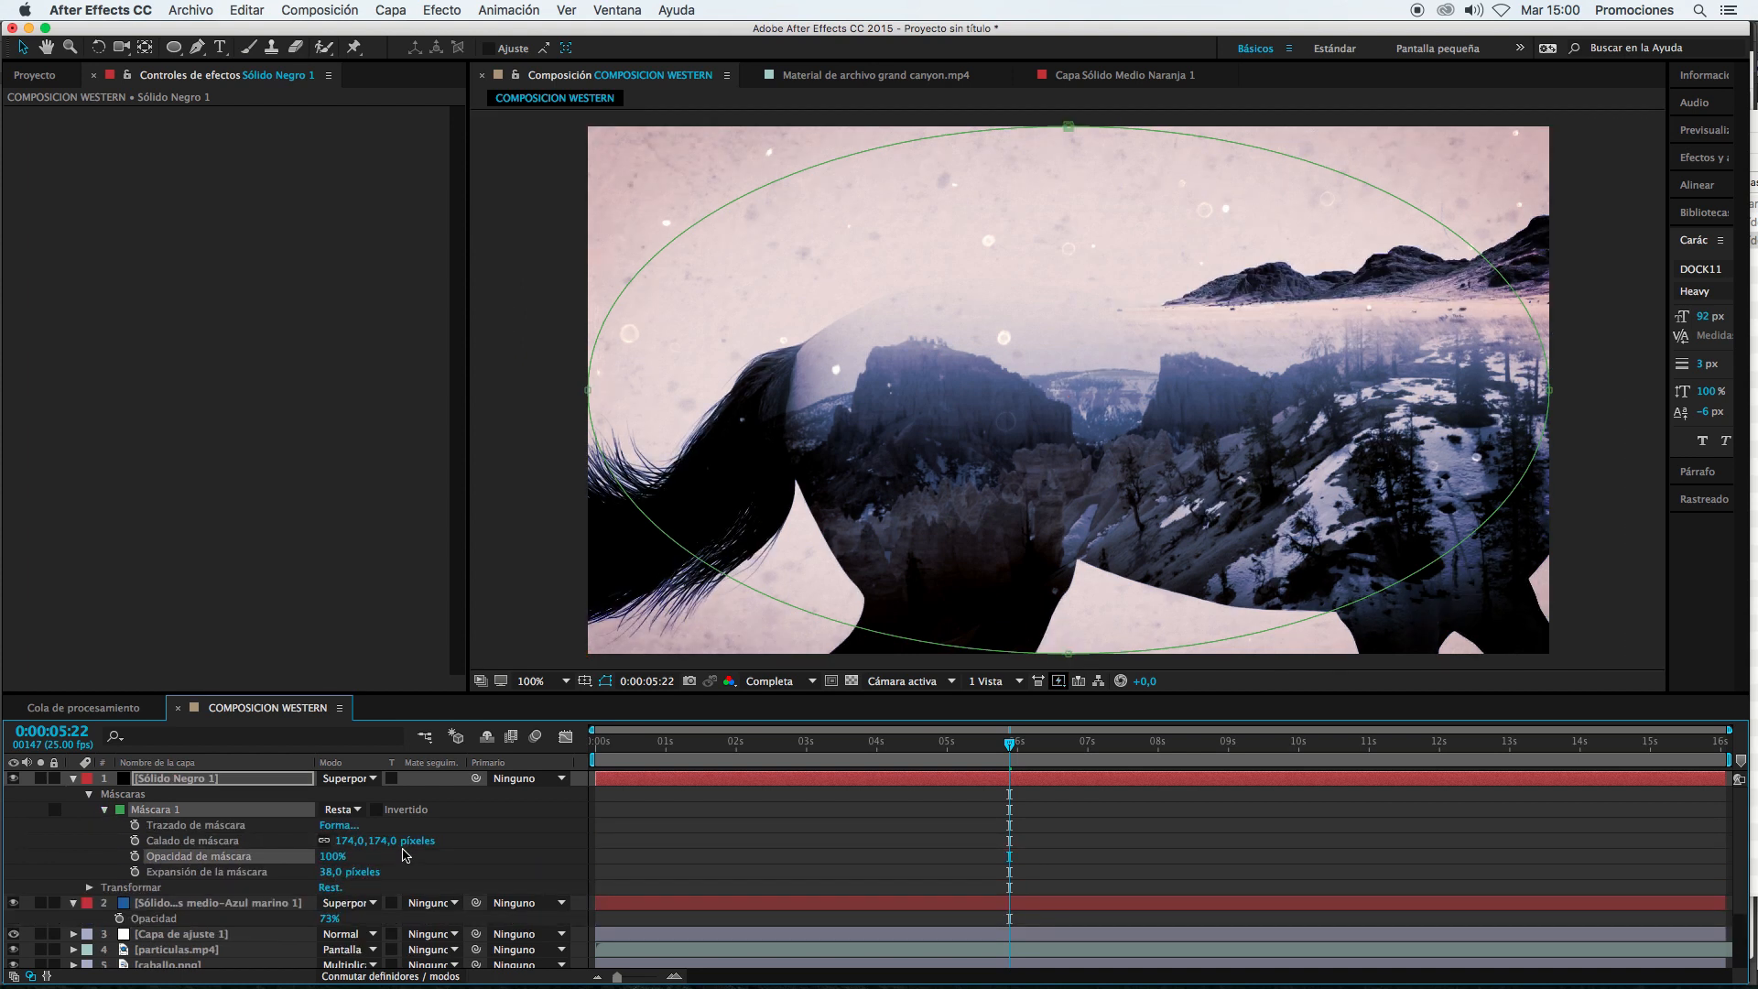
# Step: Set the black solid's blending mode to Normal and its layer opacity to 77%
pyautogui.click(348, 778)
pyautogui.click(406, 252)
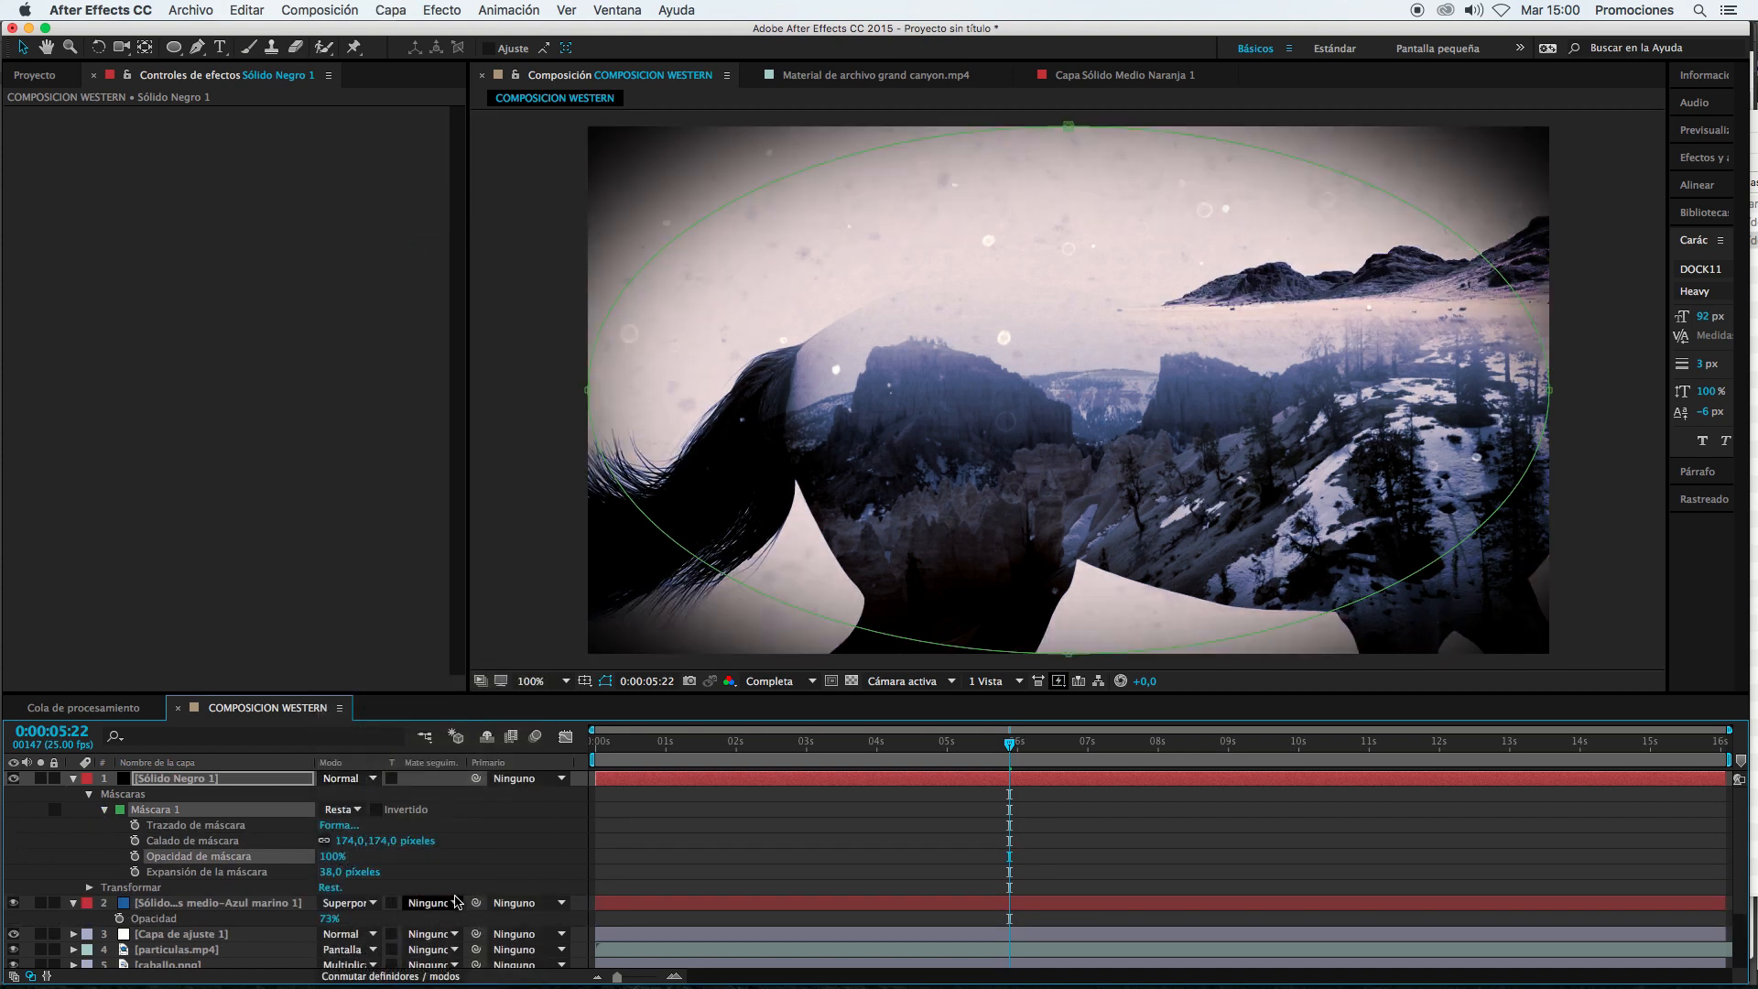
pyautogui.click(876, 848)
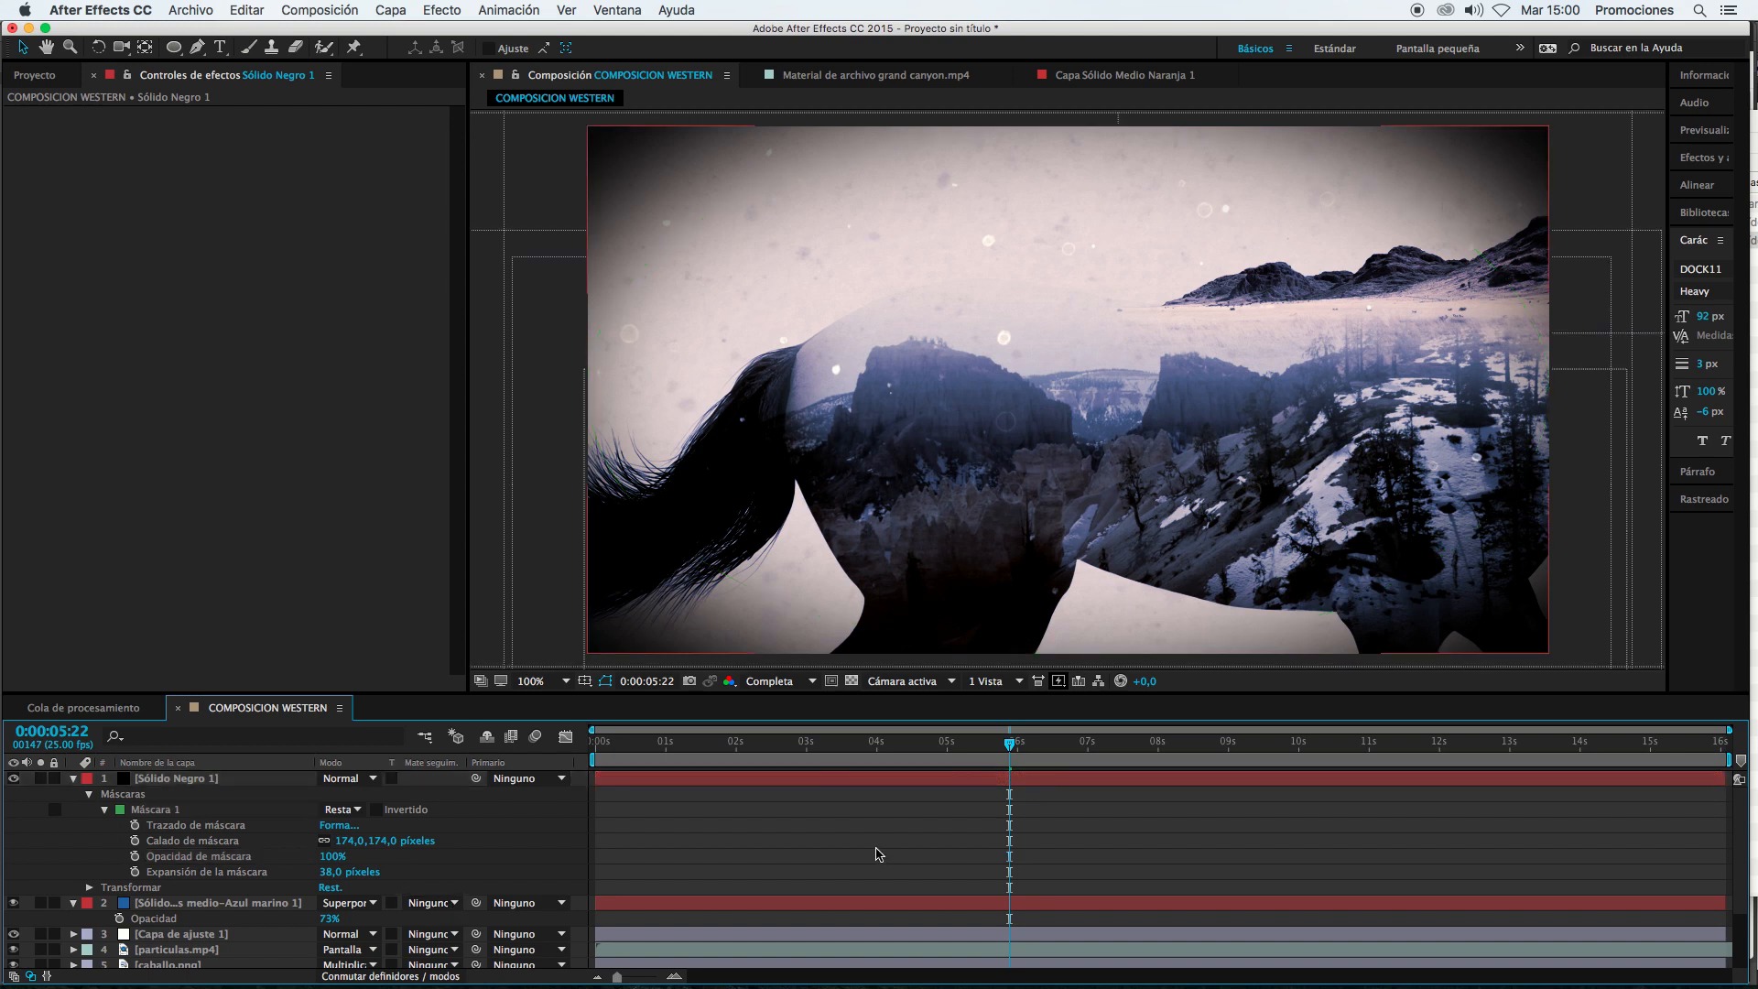
pyautogui.click(222, 779)
pyautogui.press('t')
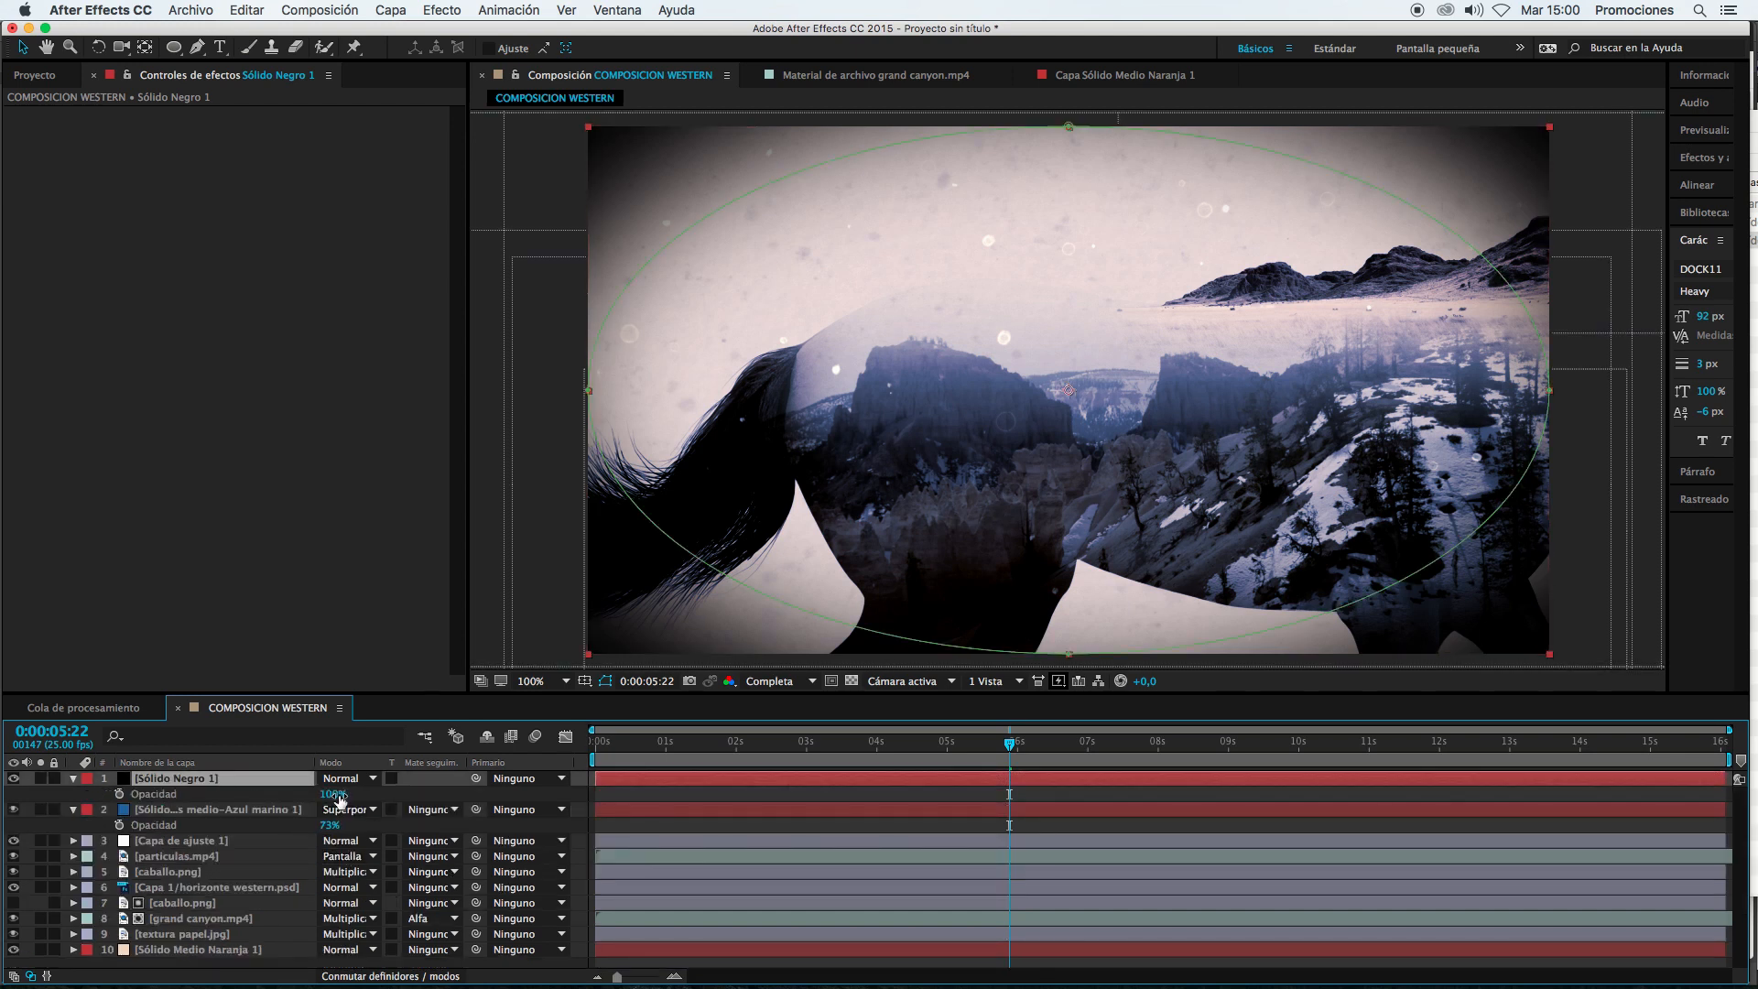
pyautogui.moveTo(331, 794); pyautogui.dragTo(312, 795)
pyautogui.click(714, 796)
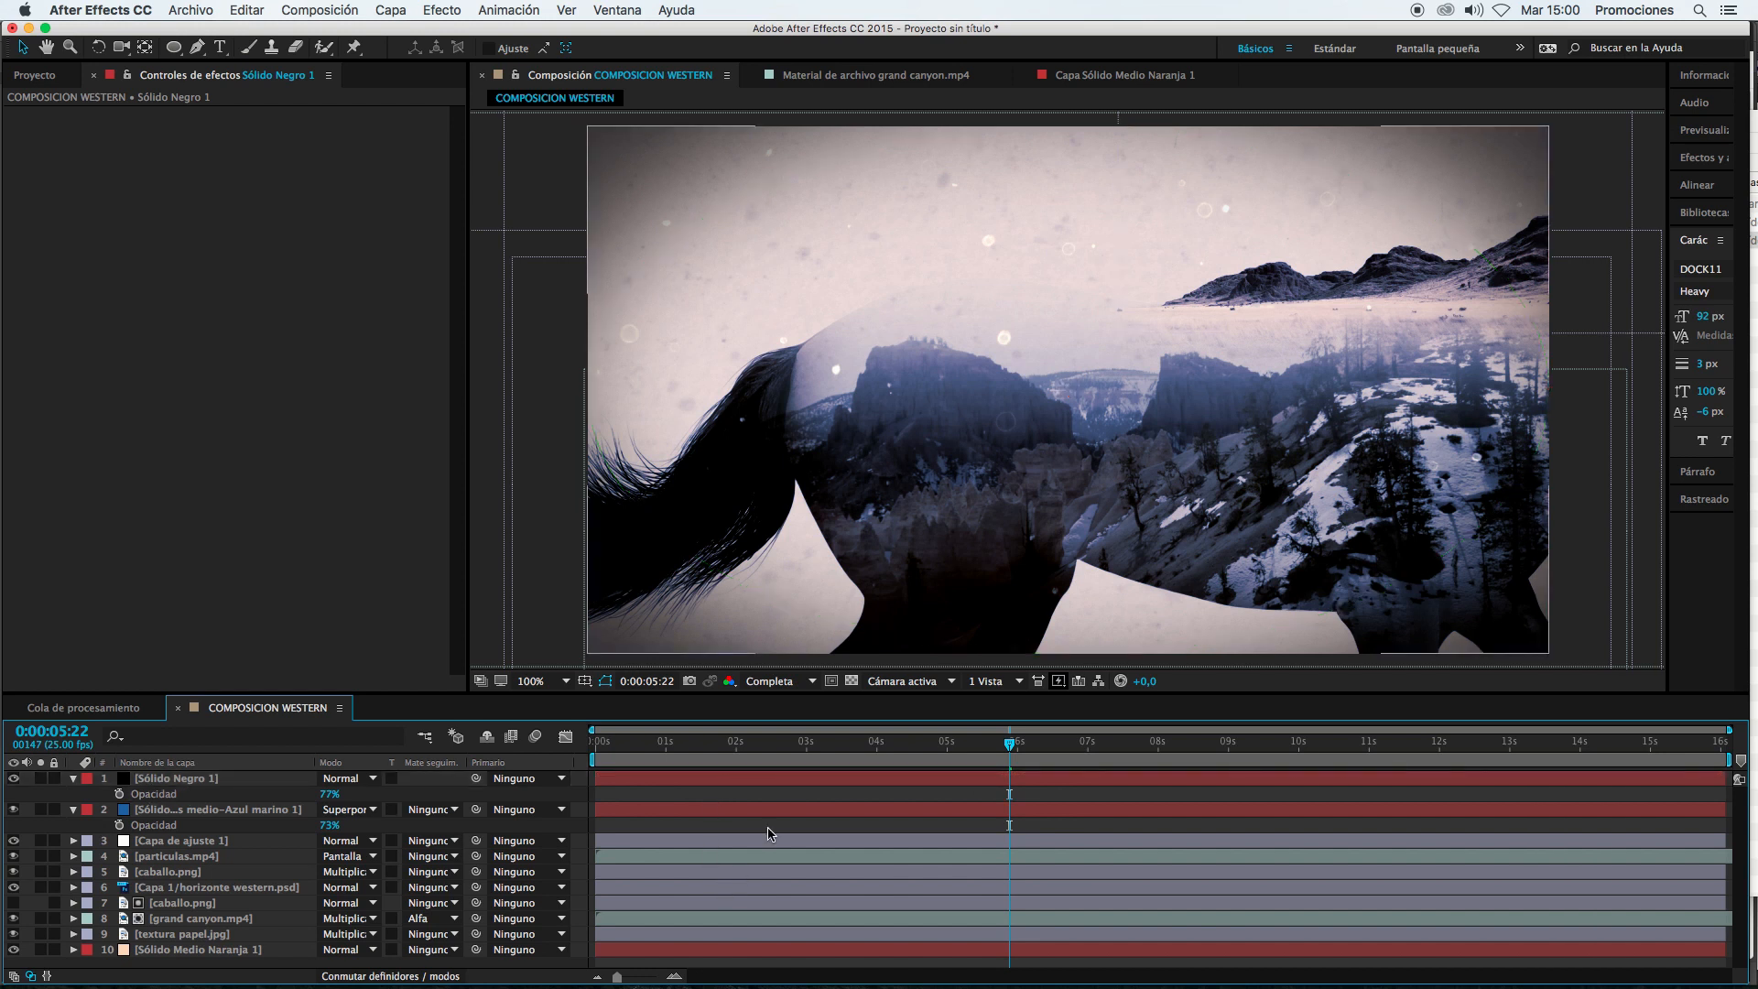
# Step: Go to 0:00:03:04 and add textura papel.jpg to the composition between the black and blue solids
pyautogui.moveTo(668, 744); pyautogui.dragTo(818, 743)
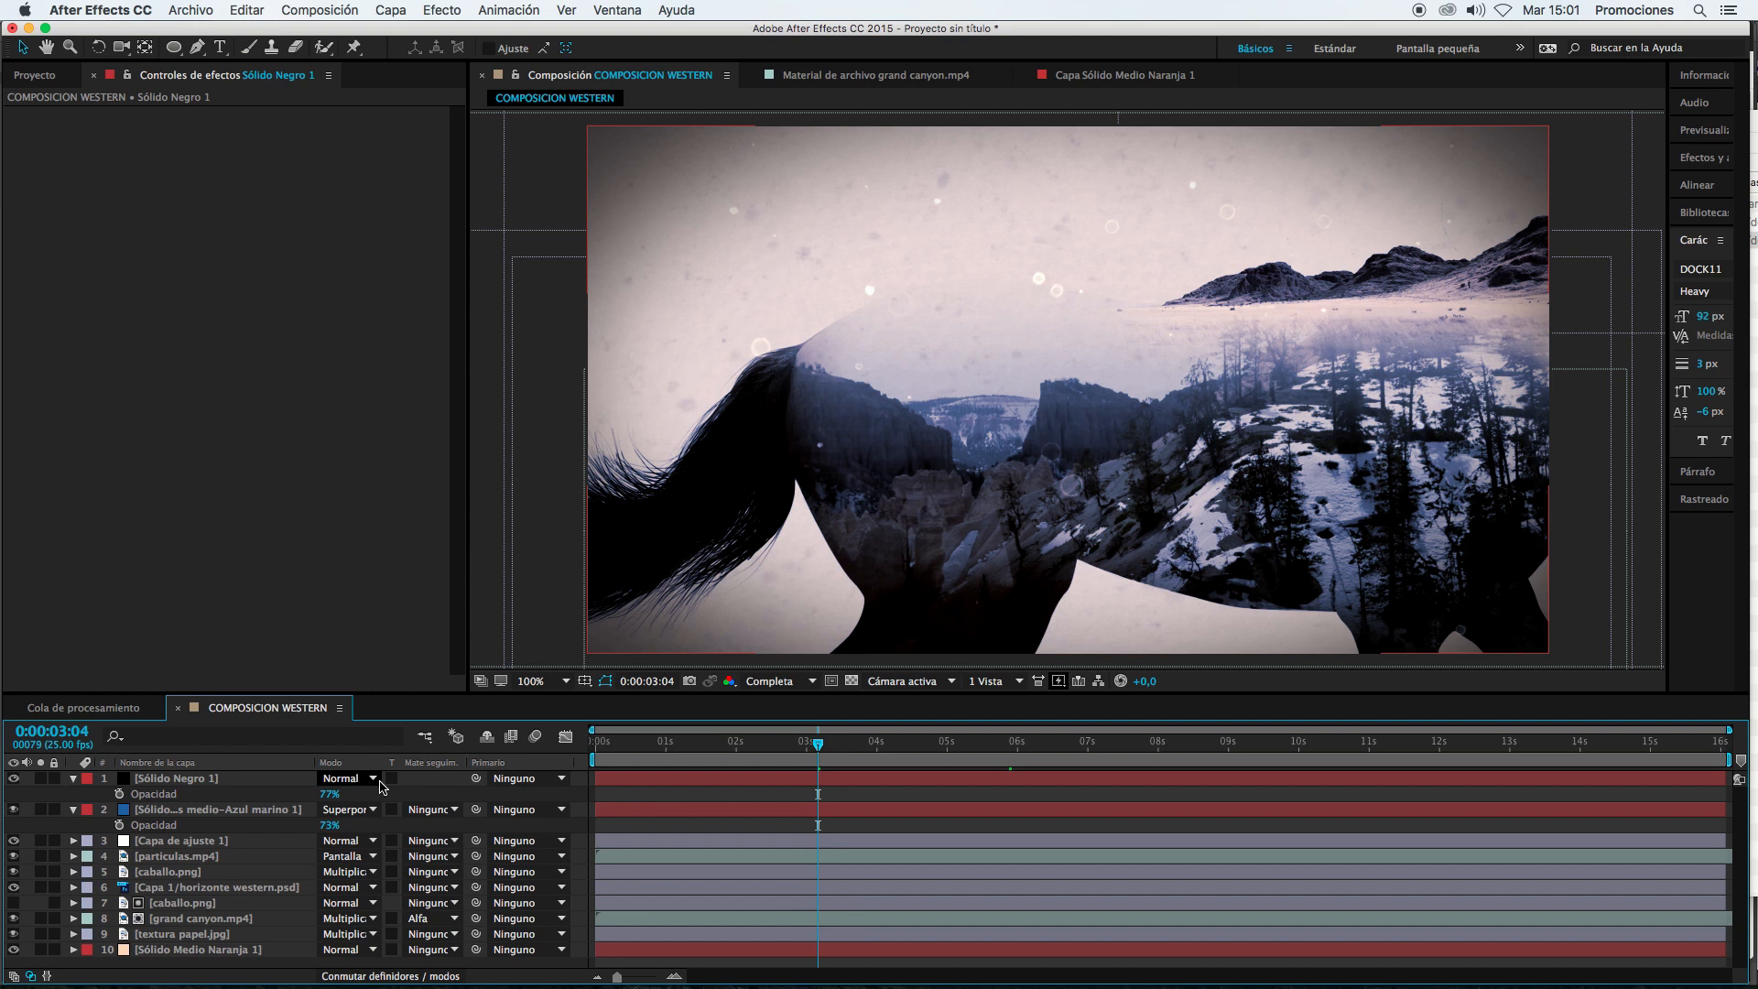
pyautogui.click(42, 77)
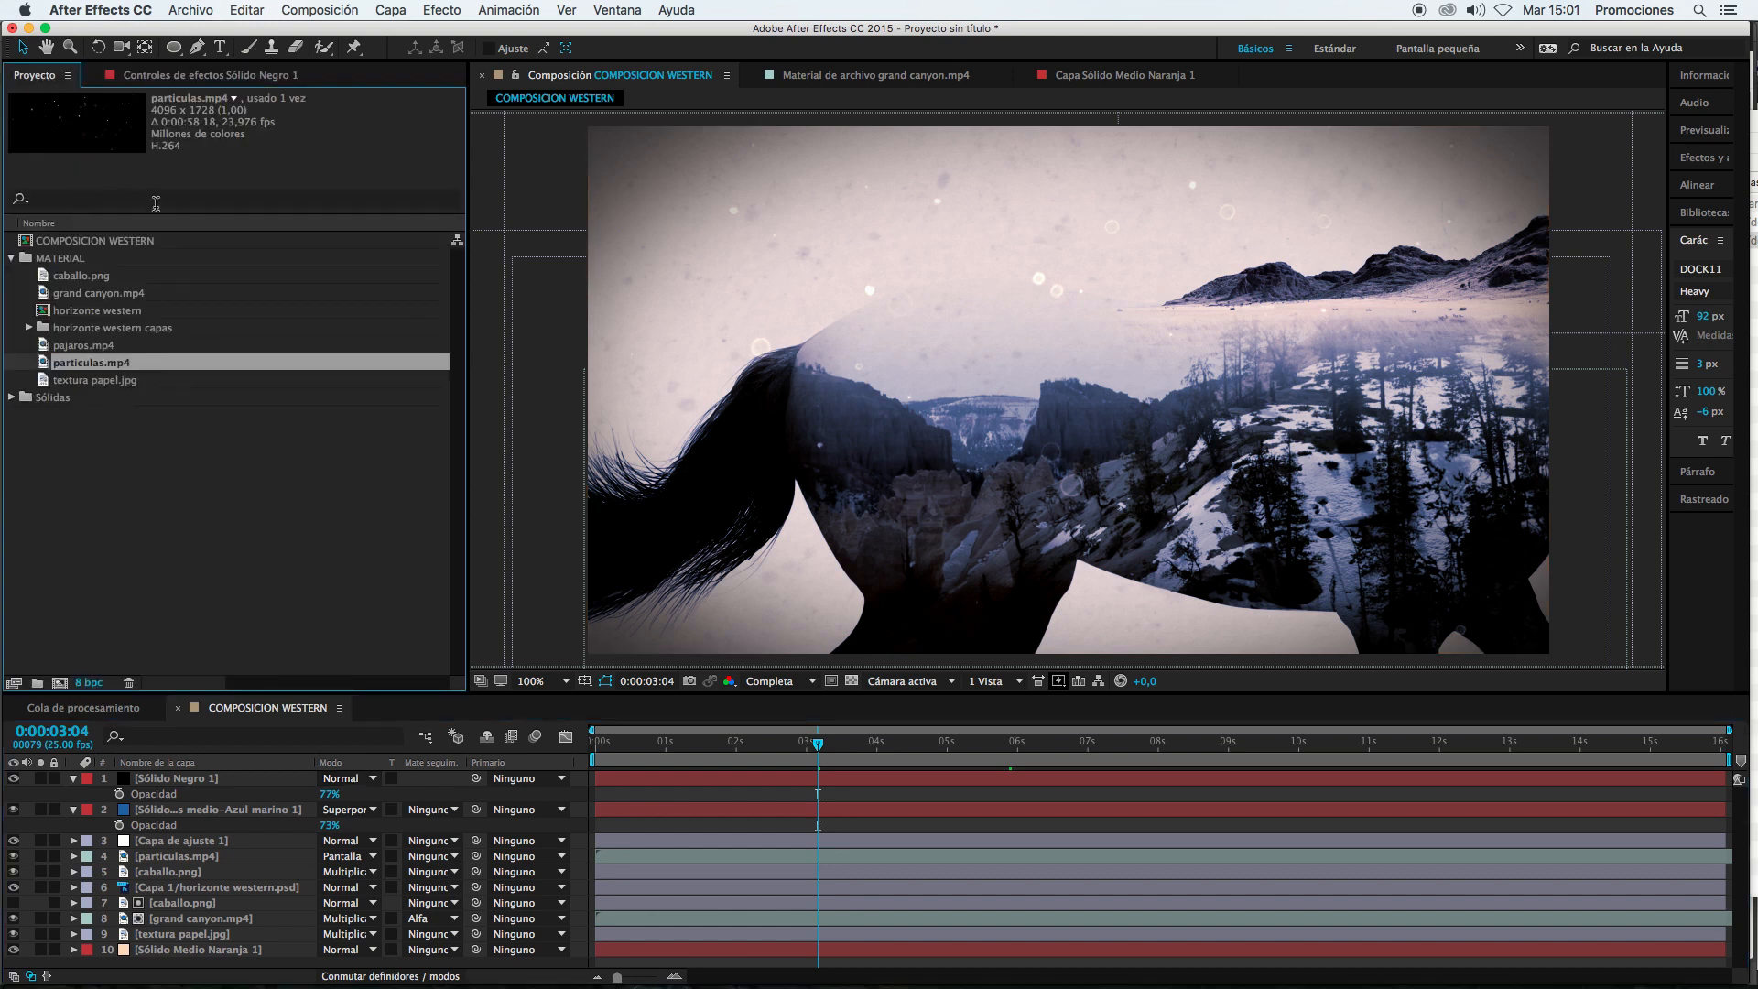
pyautogui.click(220, 500)
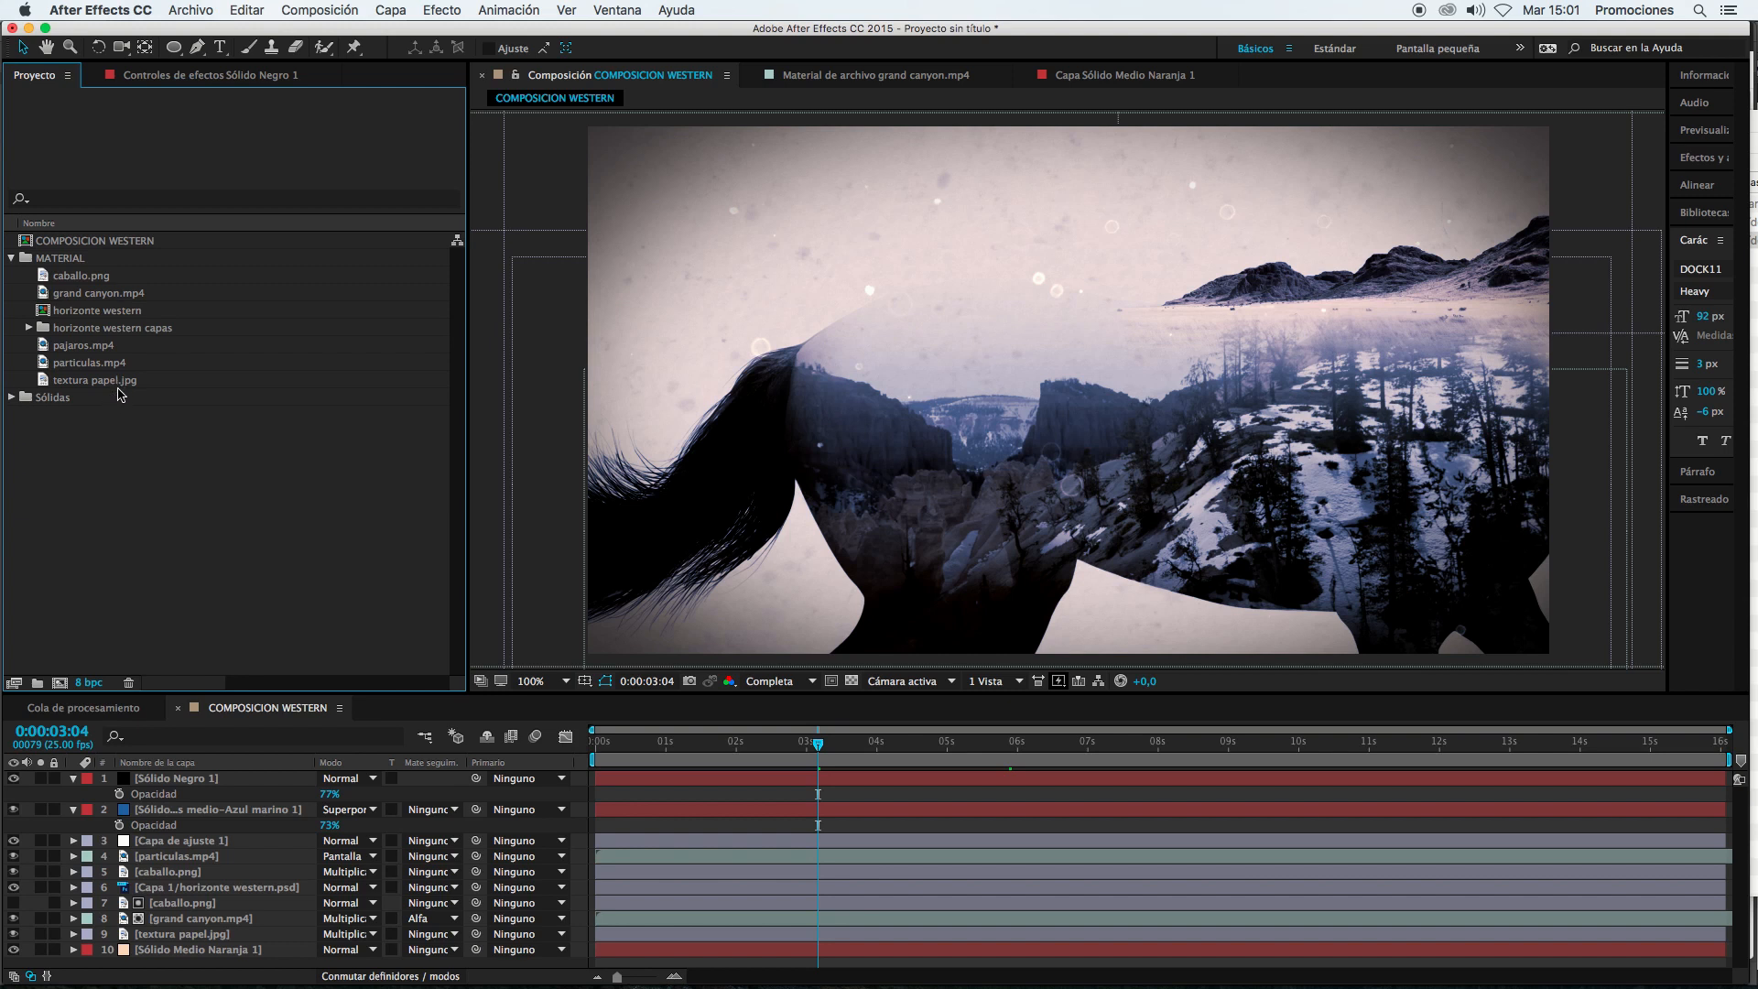
pyautogui.moveTo(120, 389); pyautogui.dragTo(163, 797)
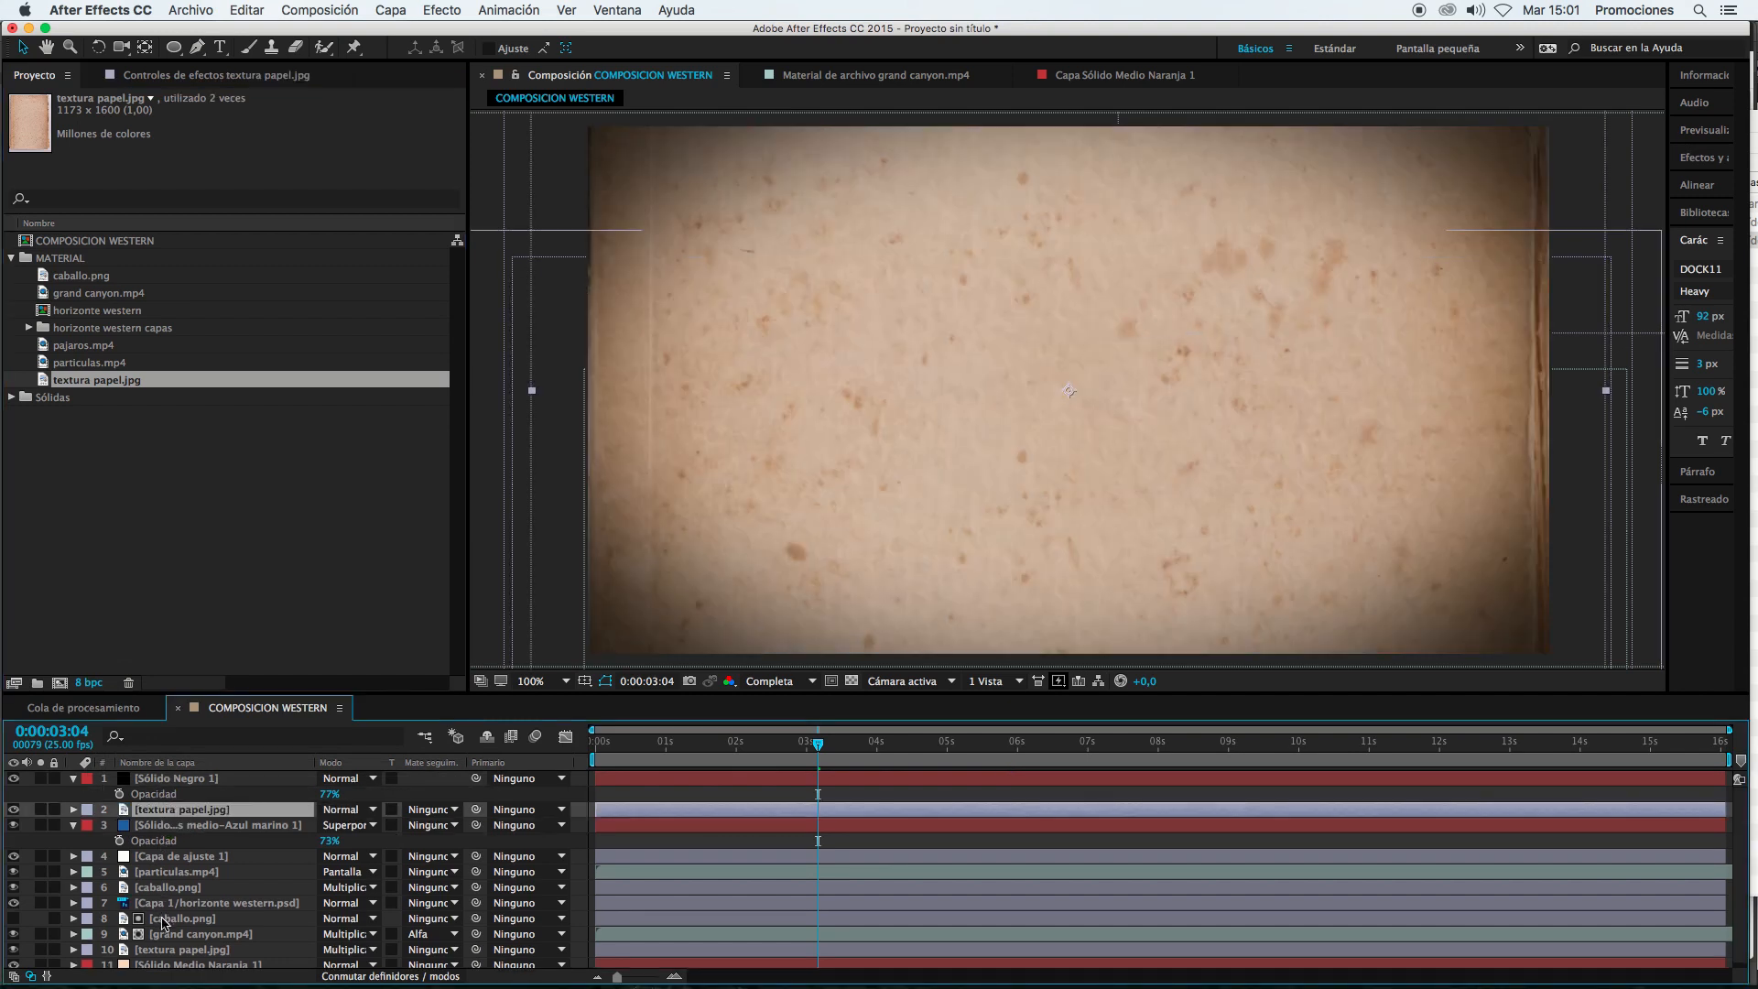
# Step: Try the Superponer and Multiplicar blending modes on the upper paper texture layer and compare the image with and without it
pyautogui.click(372, 809)
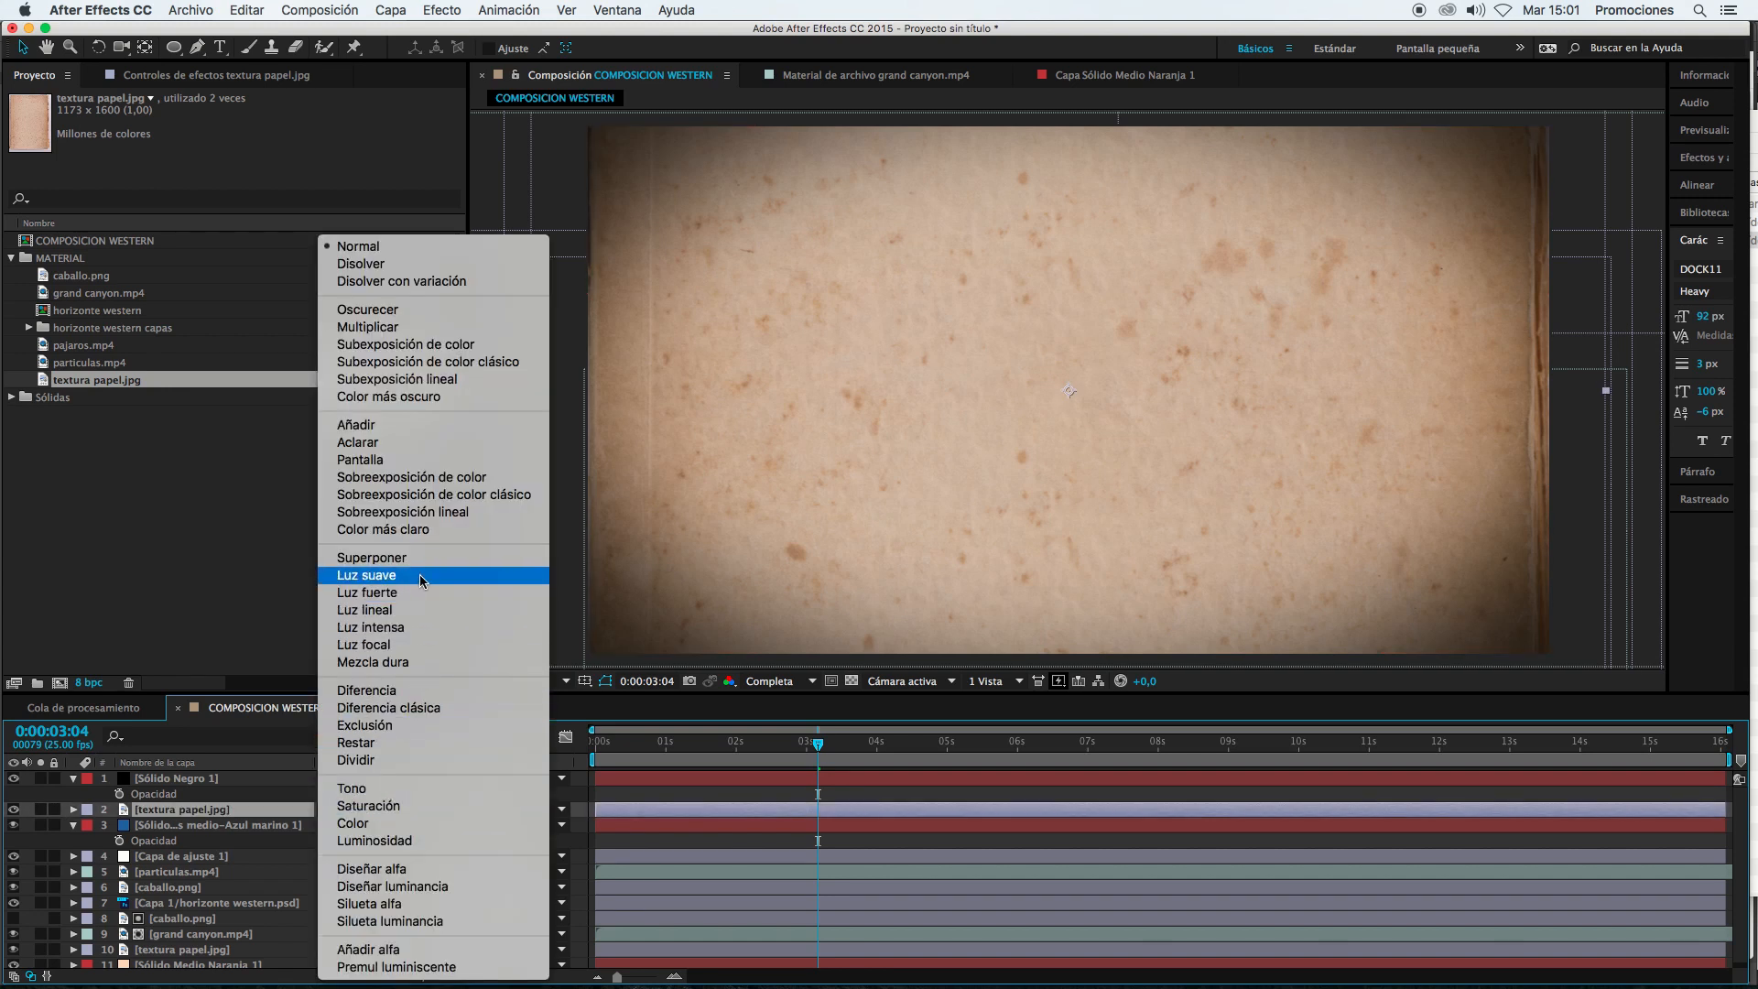
pyautogui.click(371, 557)
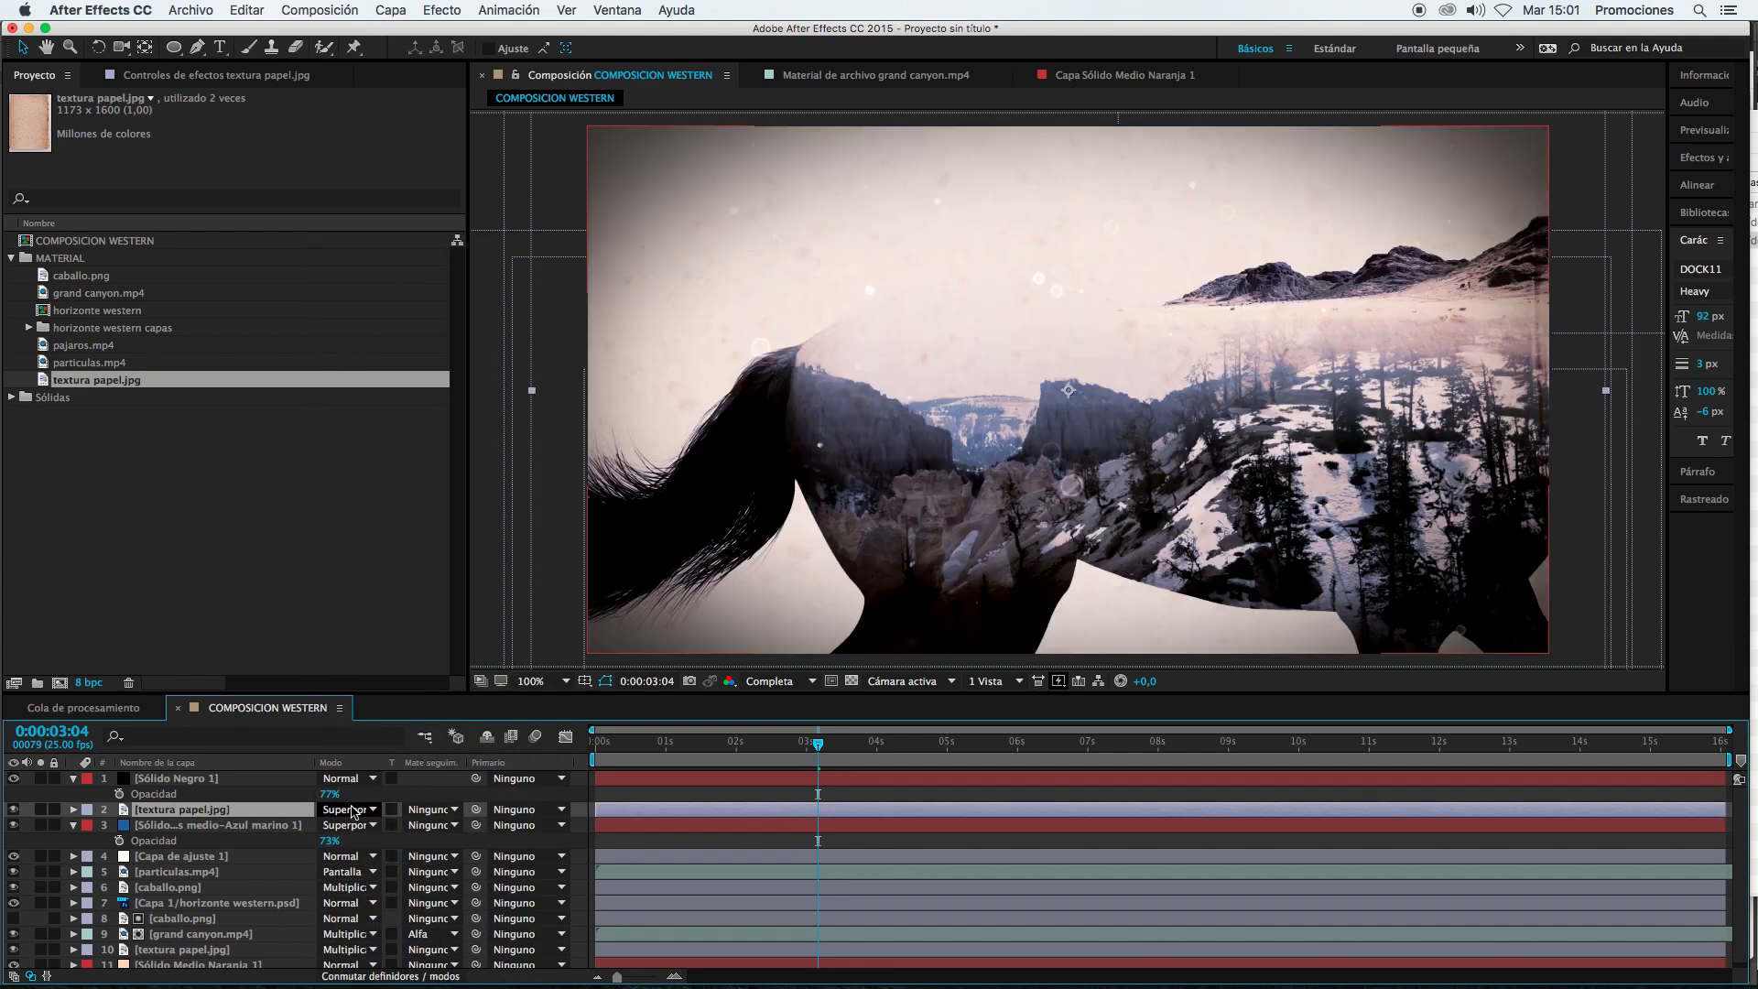
pyautogui.click(371, 809)
pyautogui.click(388, 330)
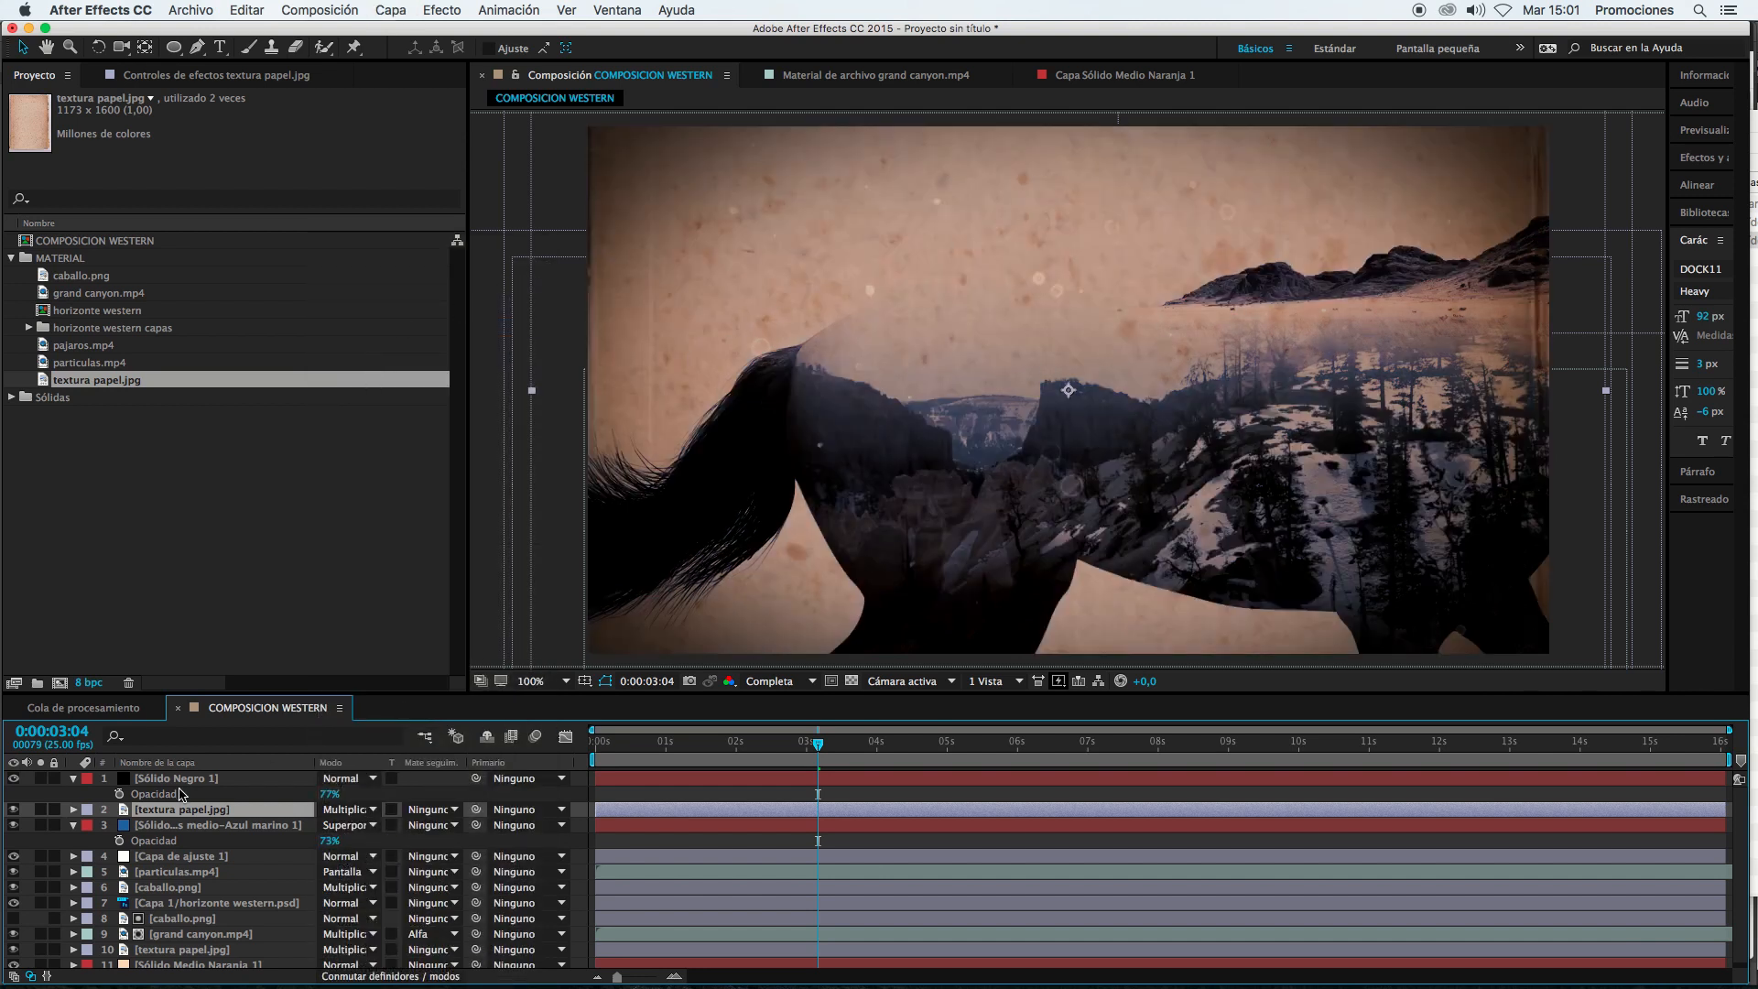
pyautogui.click(14, 809)
pyautogui.click(14, 810)
# Step: Delete the textura papel.jpg layer between the black and blue solids
pyautogui.click(180, 826)
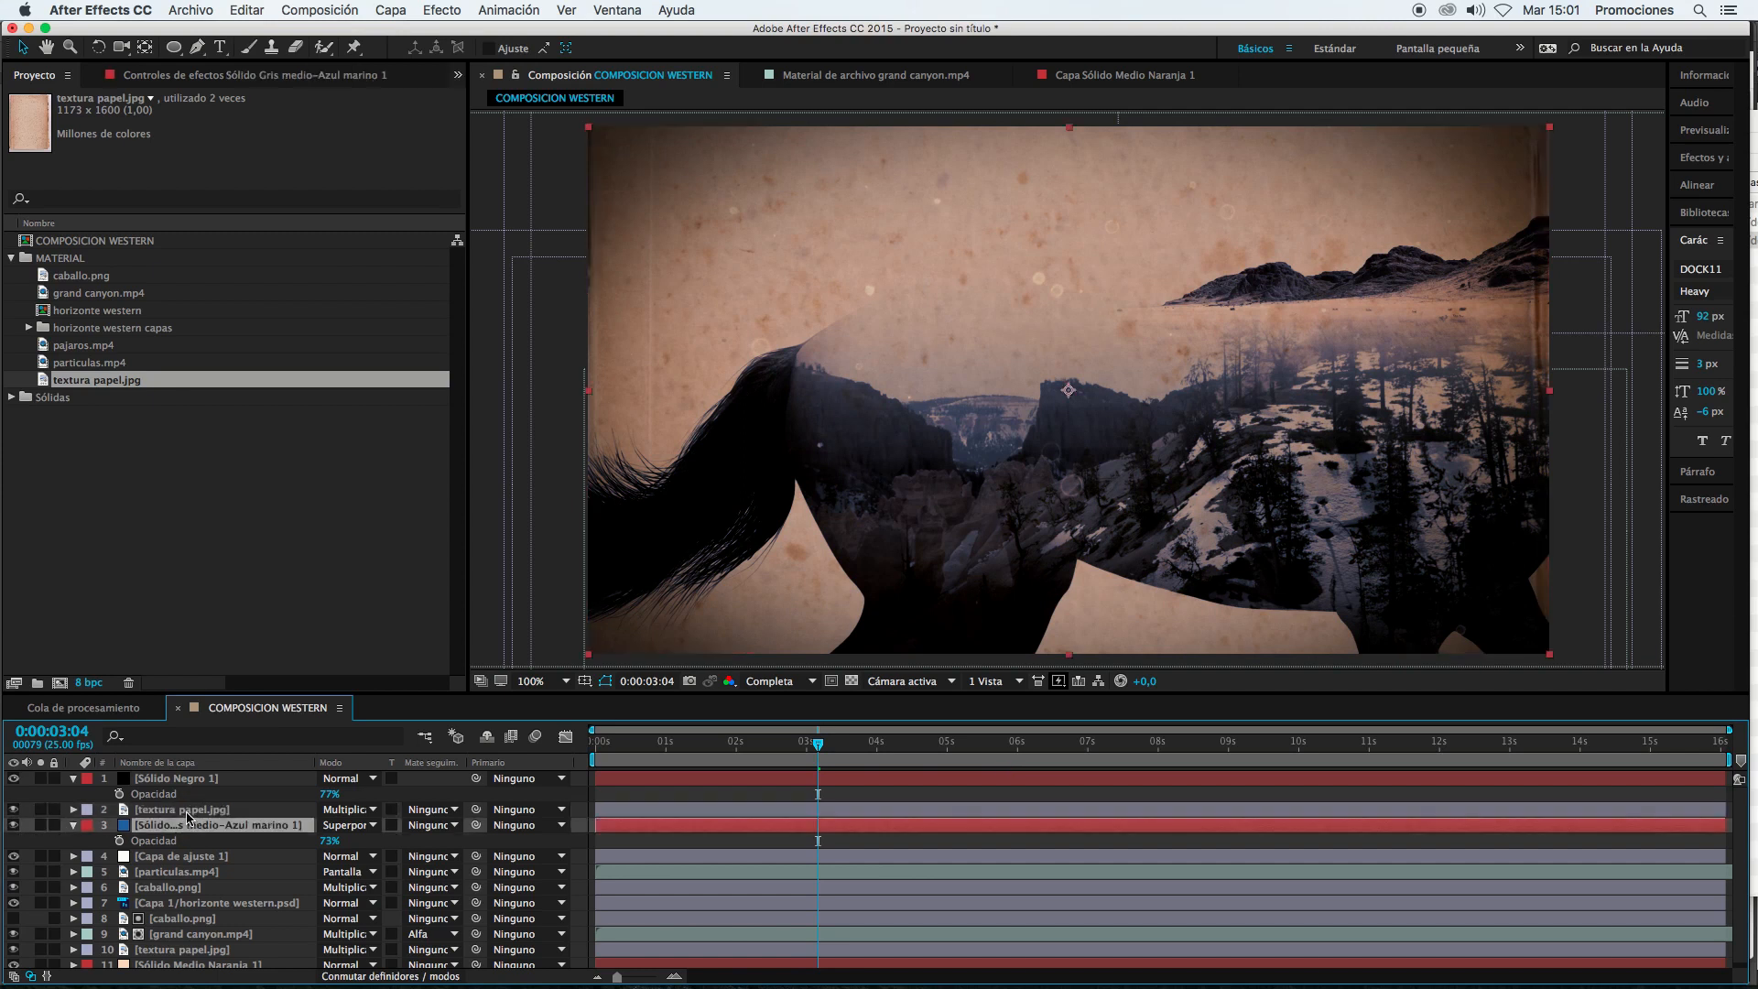
pyautogui.click(190, 810)
pyautogui.press('Delete')
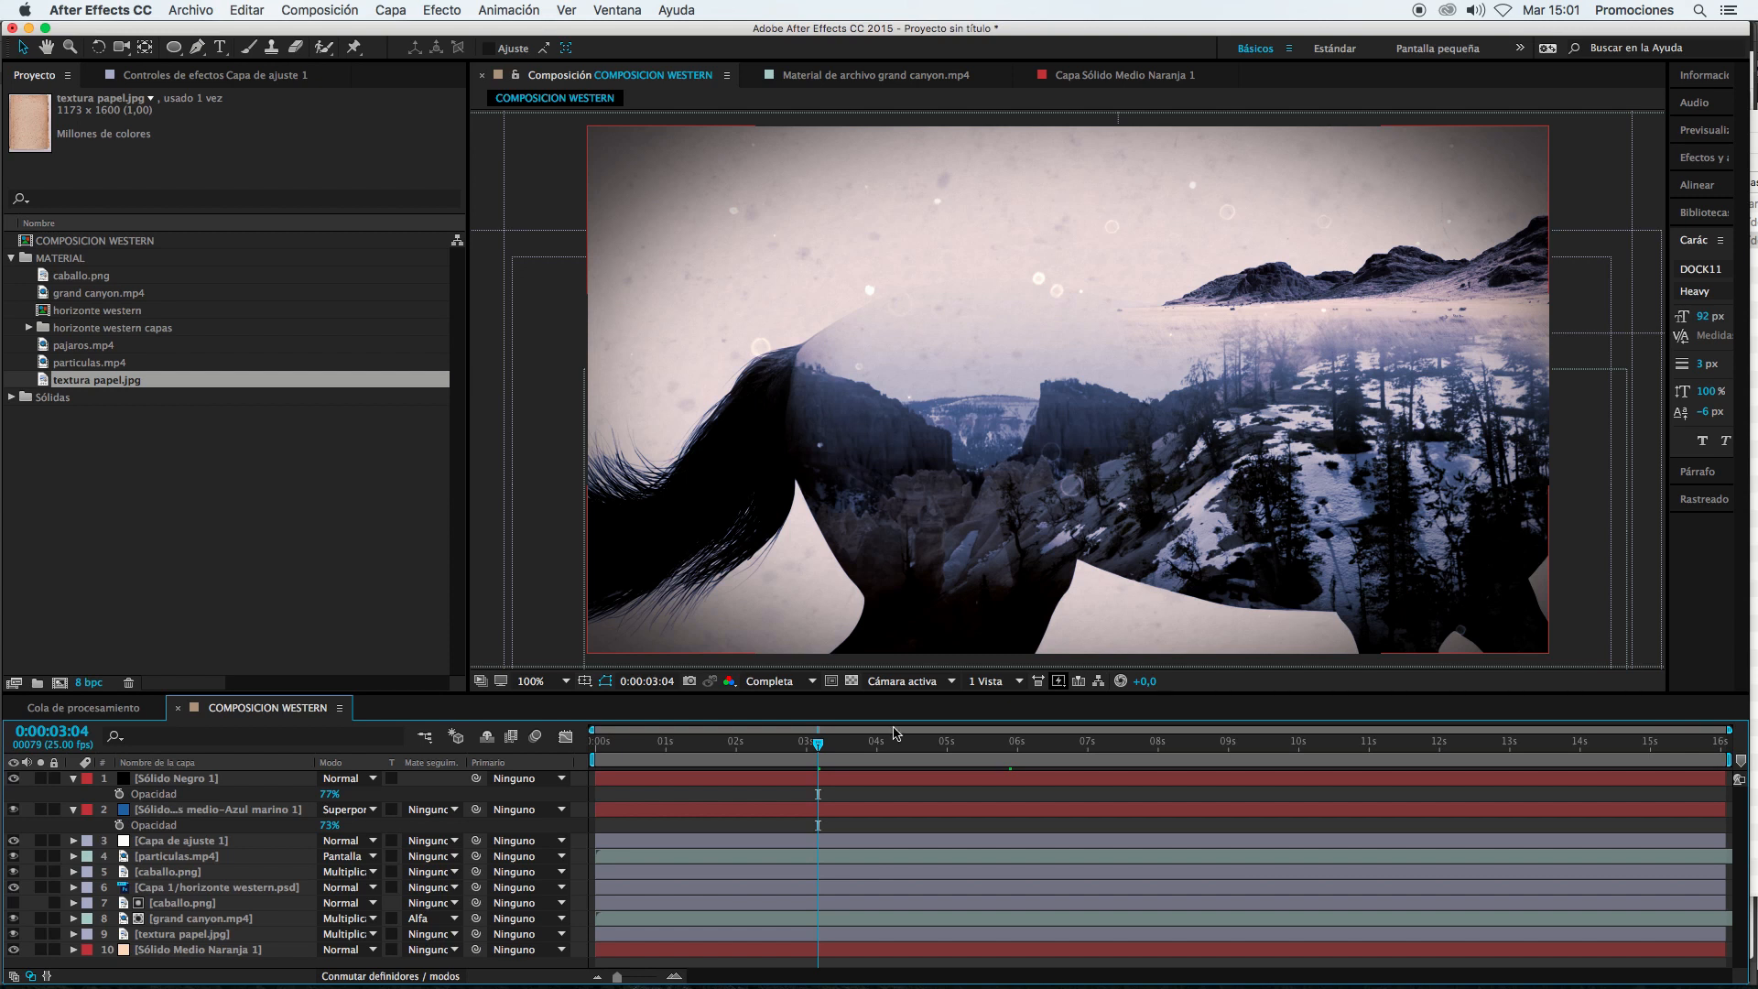
# Step: Collapse the layers' opacity properties, check the frame at 0:00:04:21 and play a preview of the composition
pyautogui.press('t')
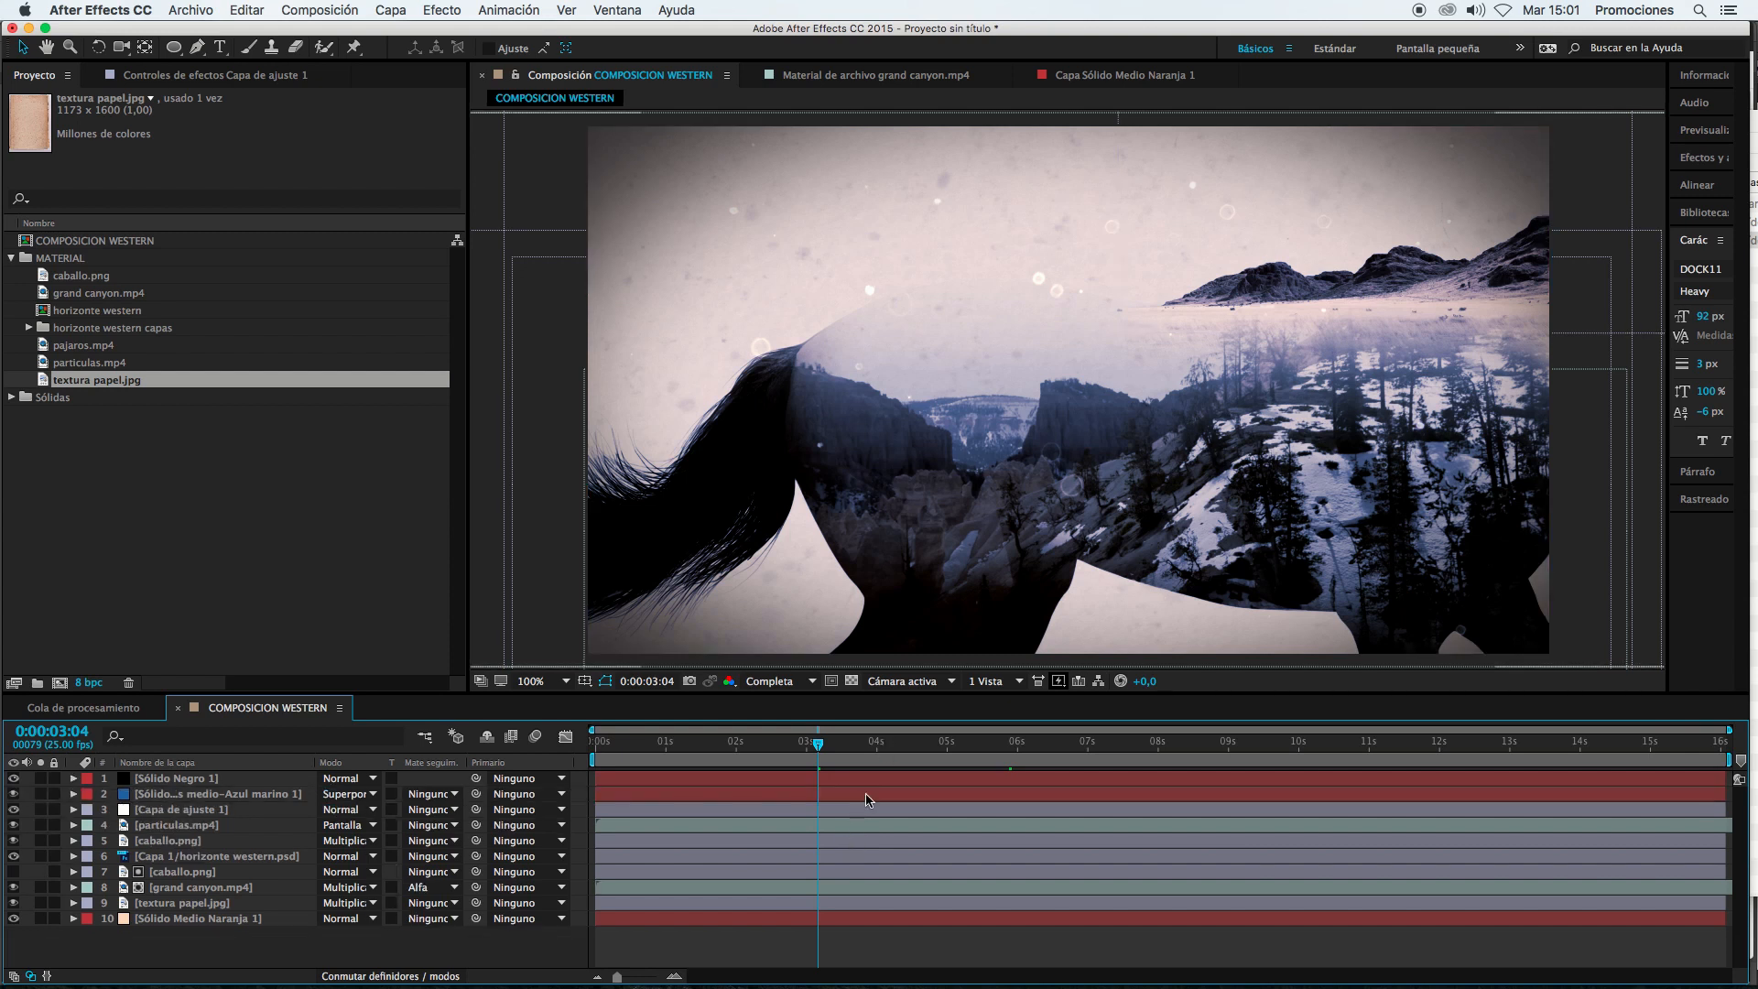
pyautogui.moveTo(901, 742); pyautogui.dragTo(927, 733)
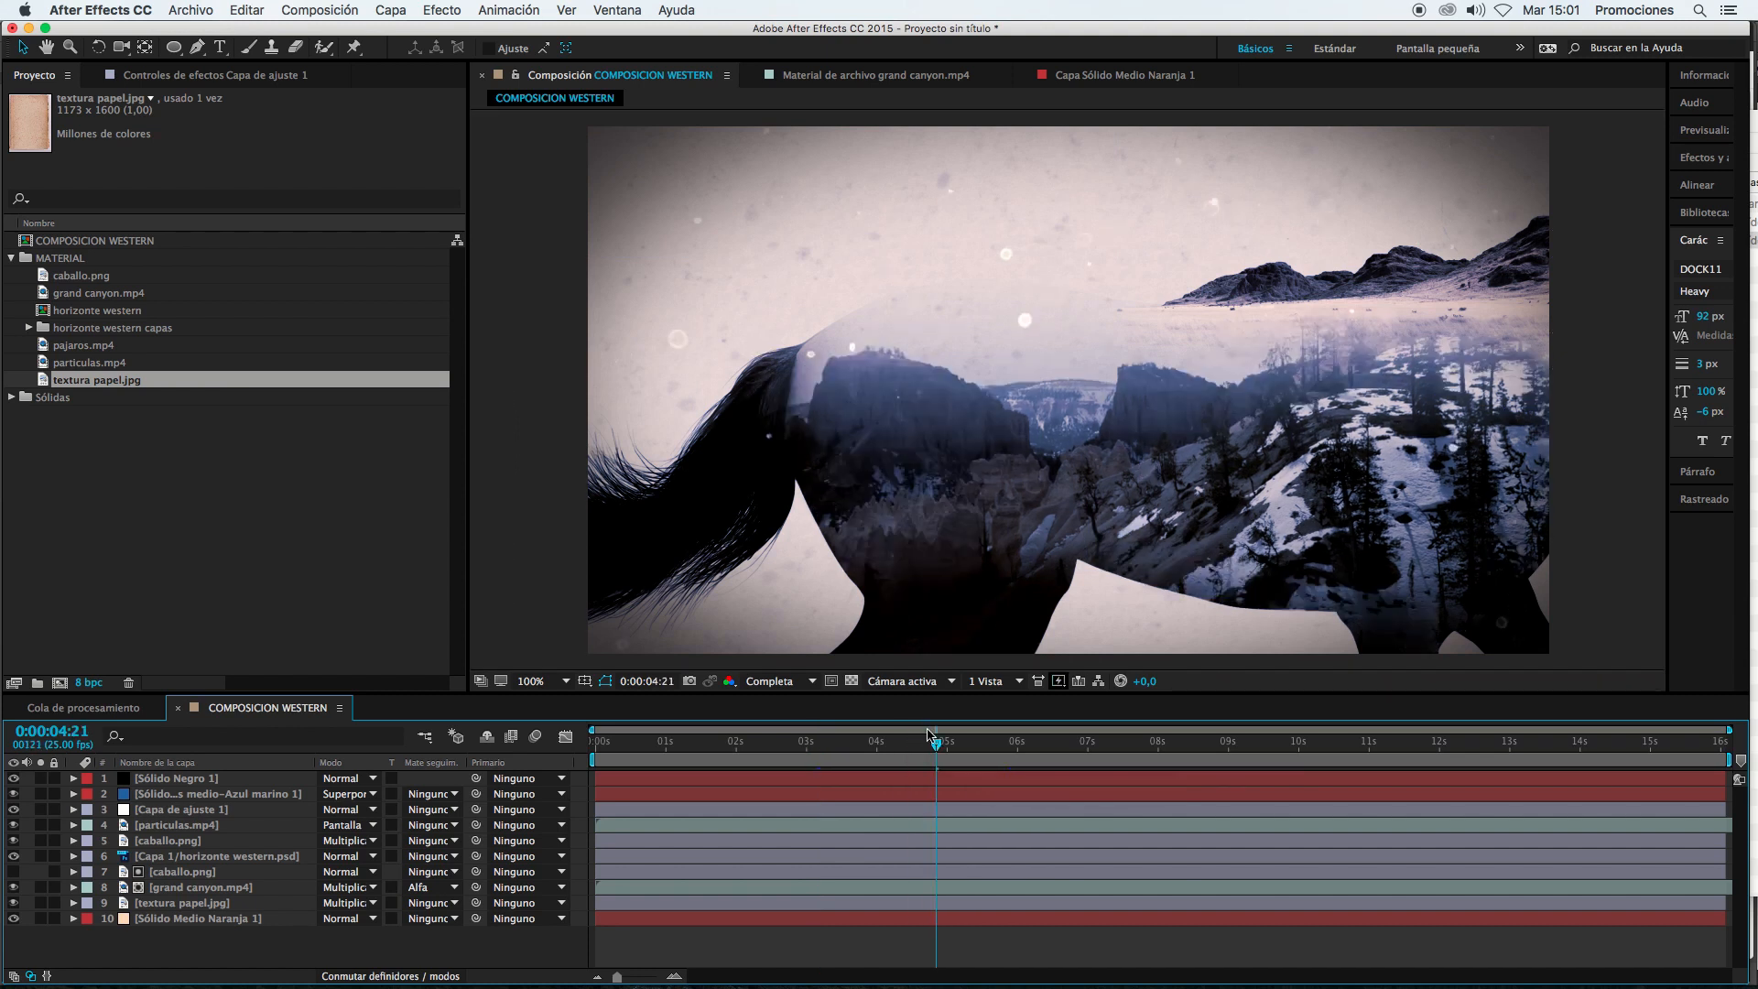
pyautogui.press('space')
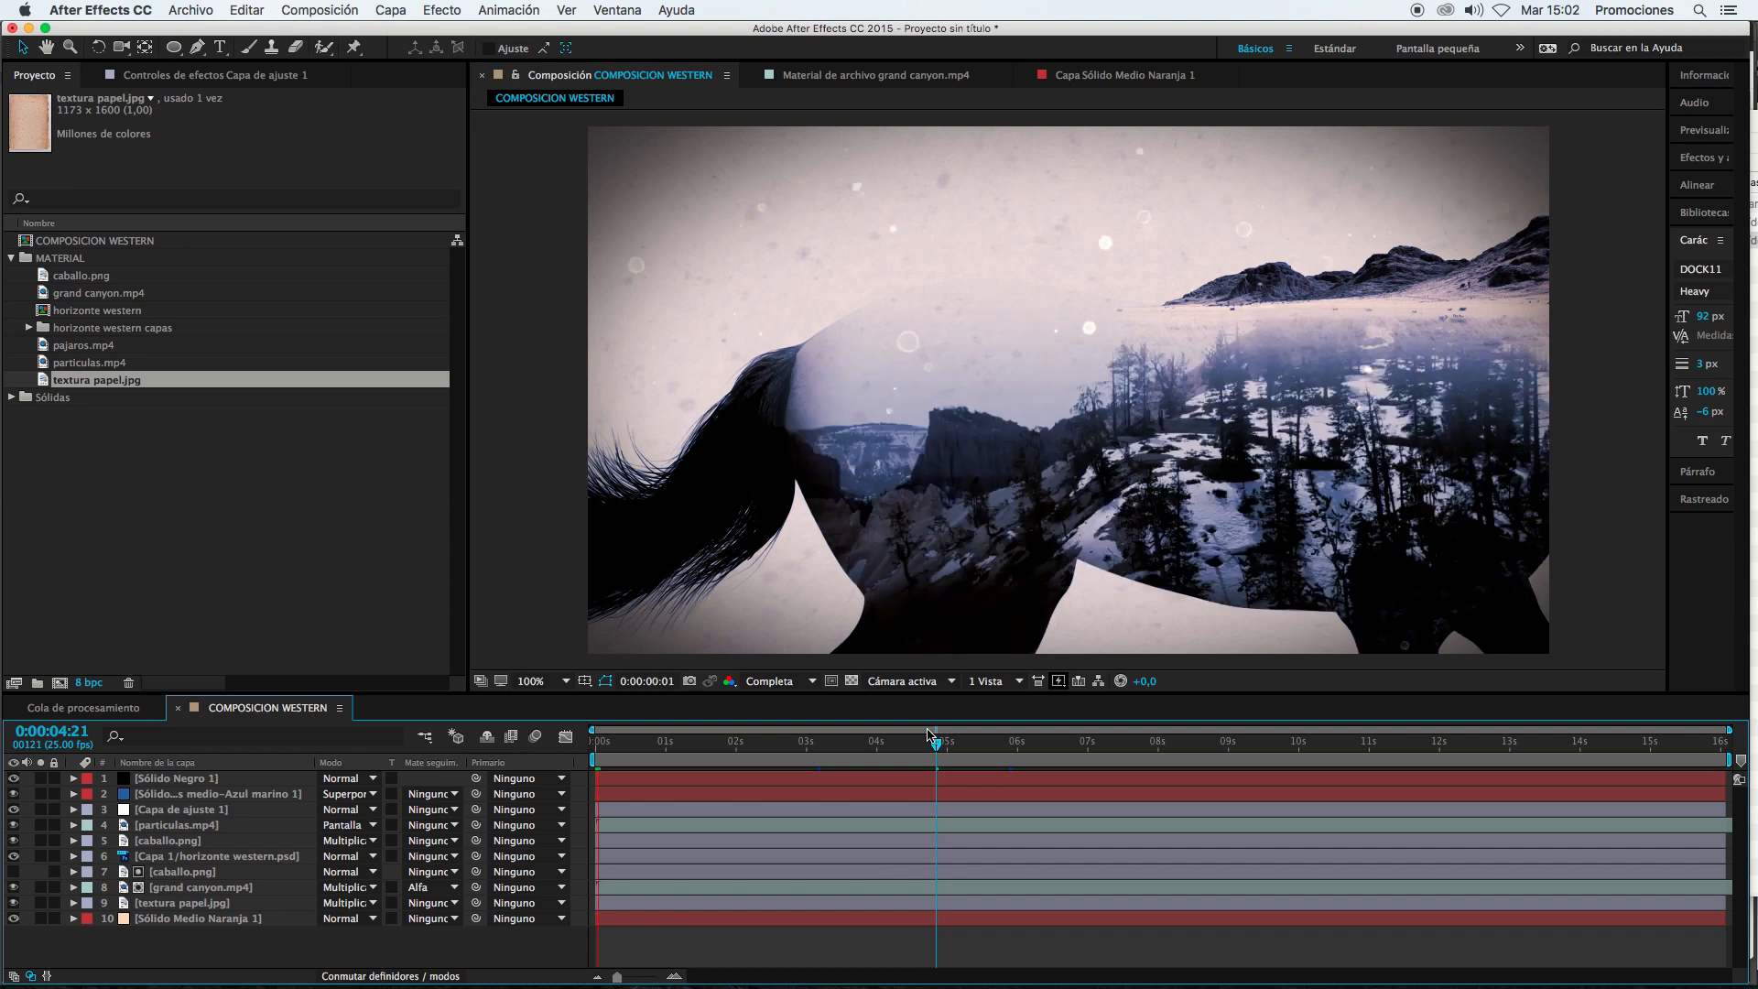
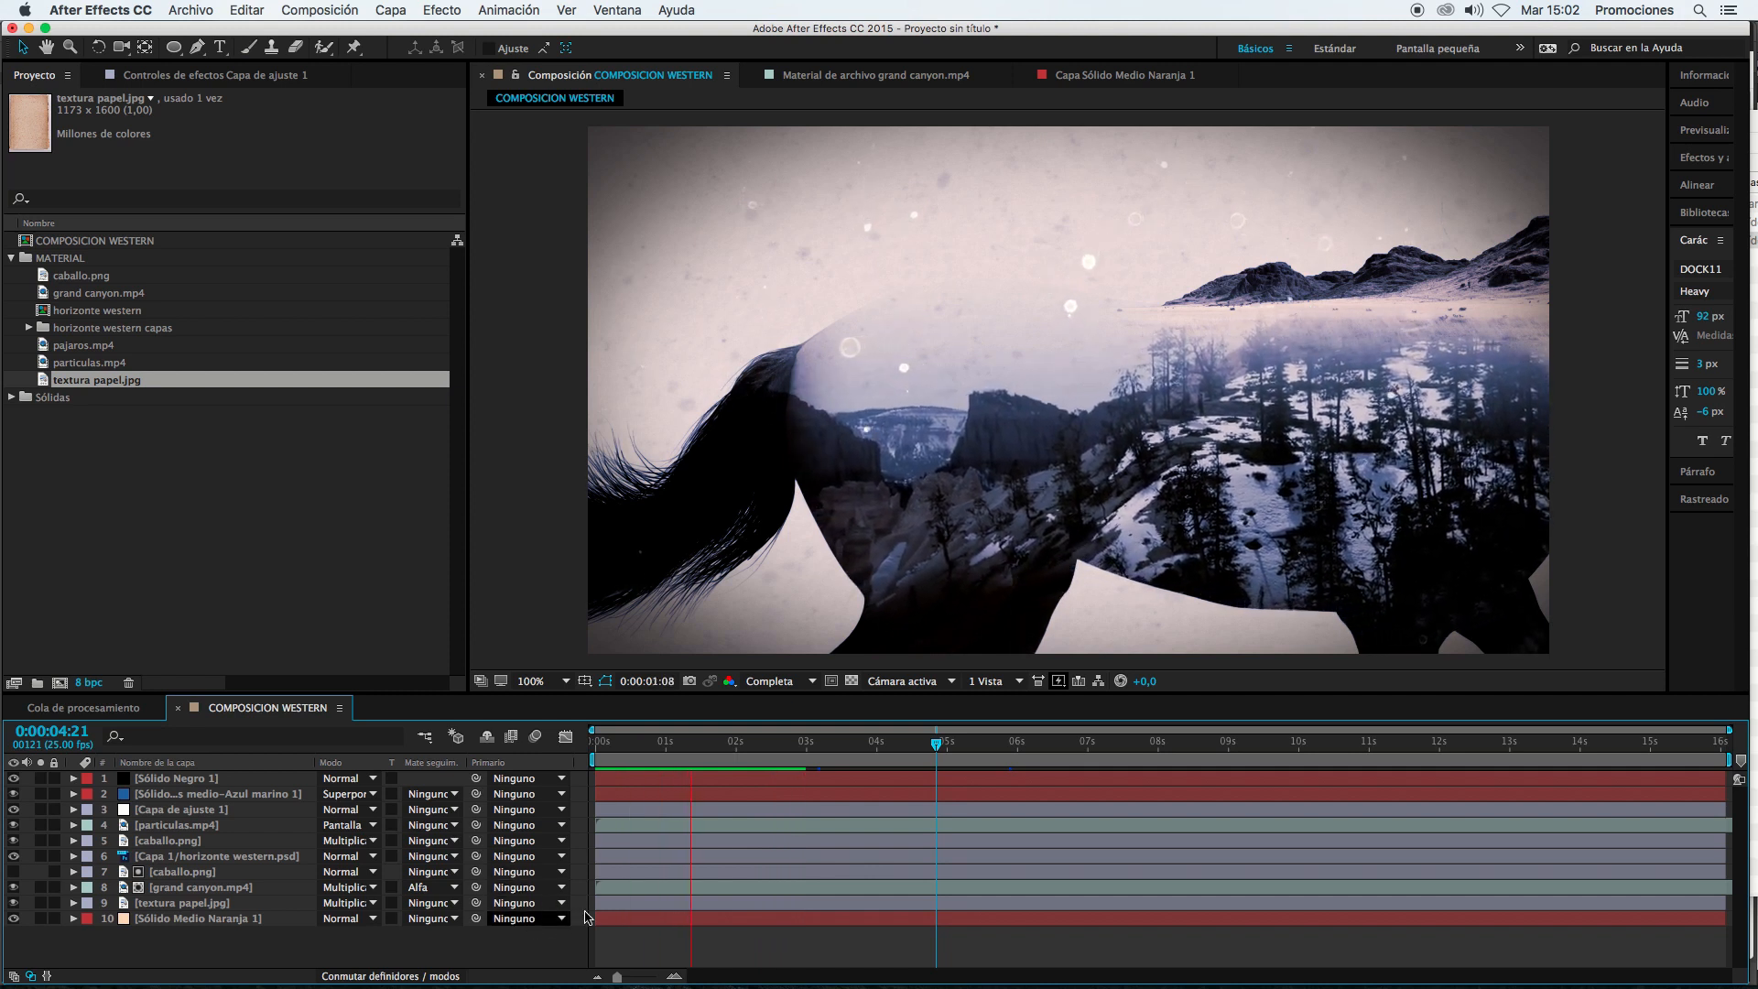
pyautogui.click(639, 954)
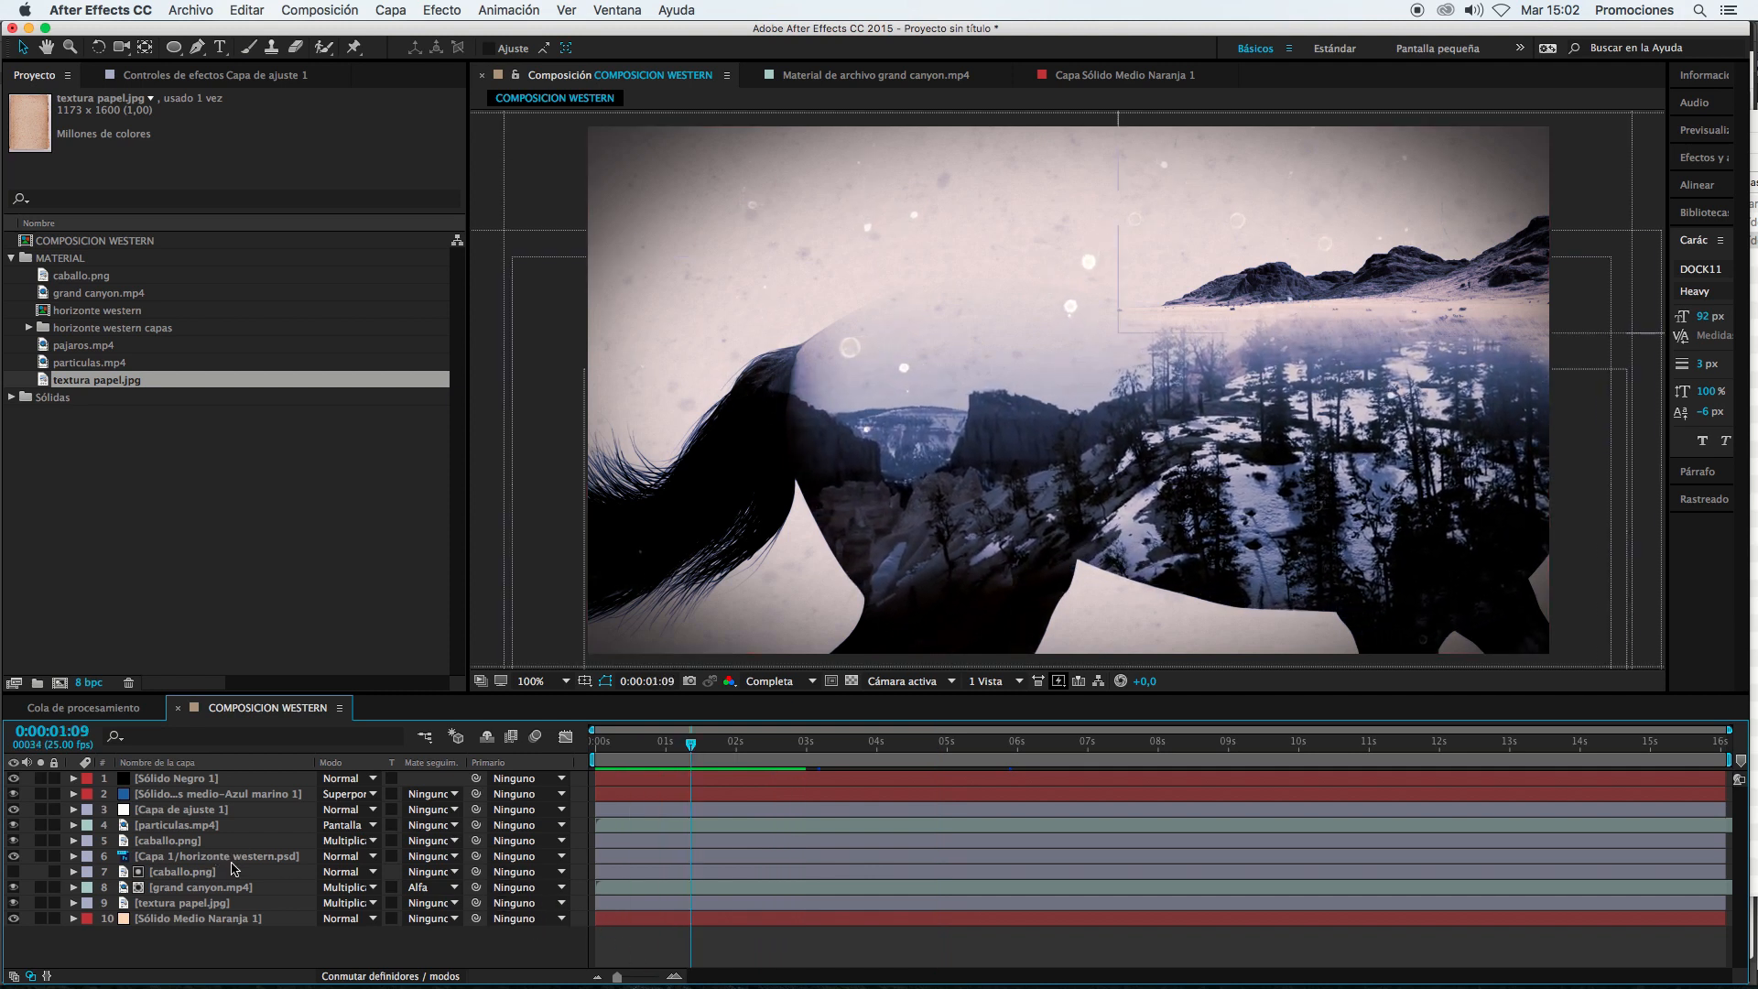
# Step: Add a Posición keyframe at 0:00:00:00 to the Capa 1/horizonte western.psd layer, keeping 724,0,162,0
pyautogui.click(174, 872)
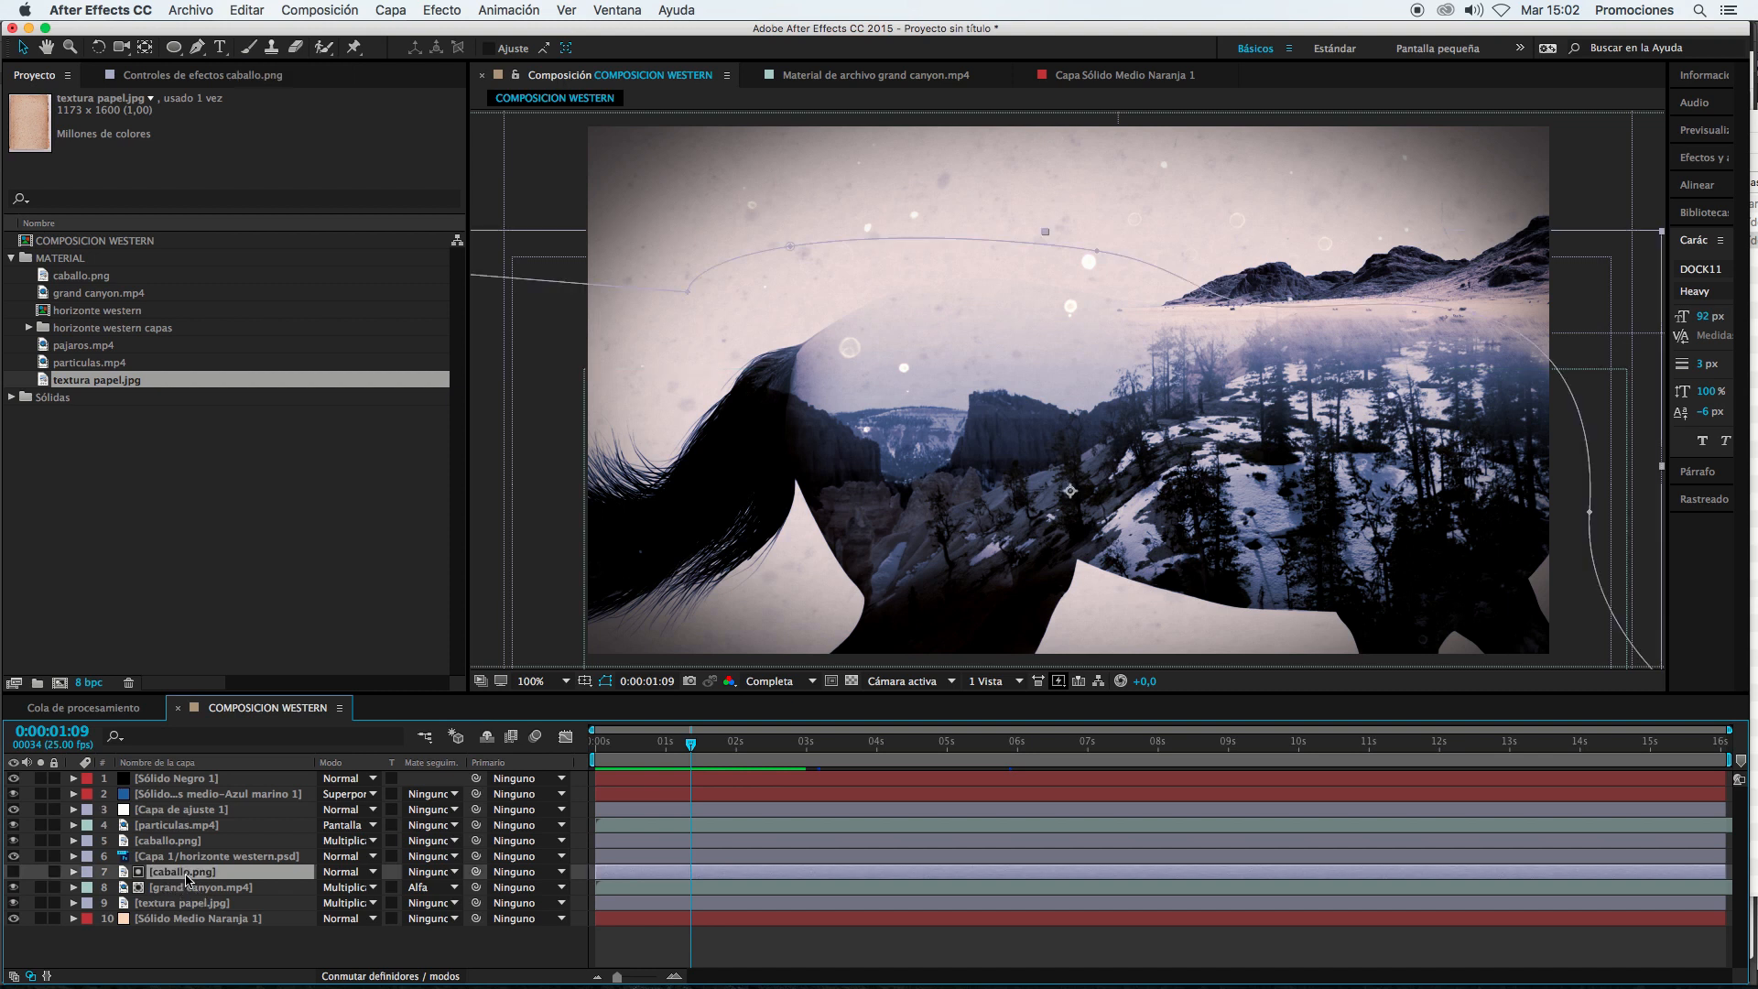
pyautogui.press('Home')
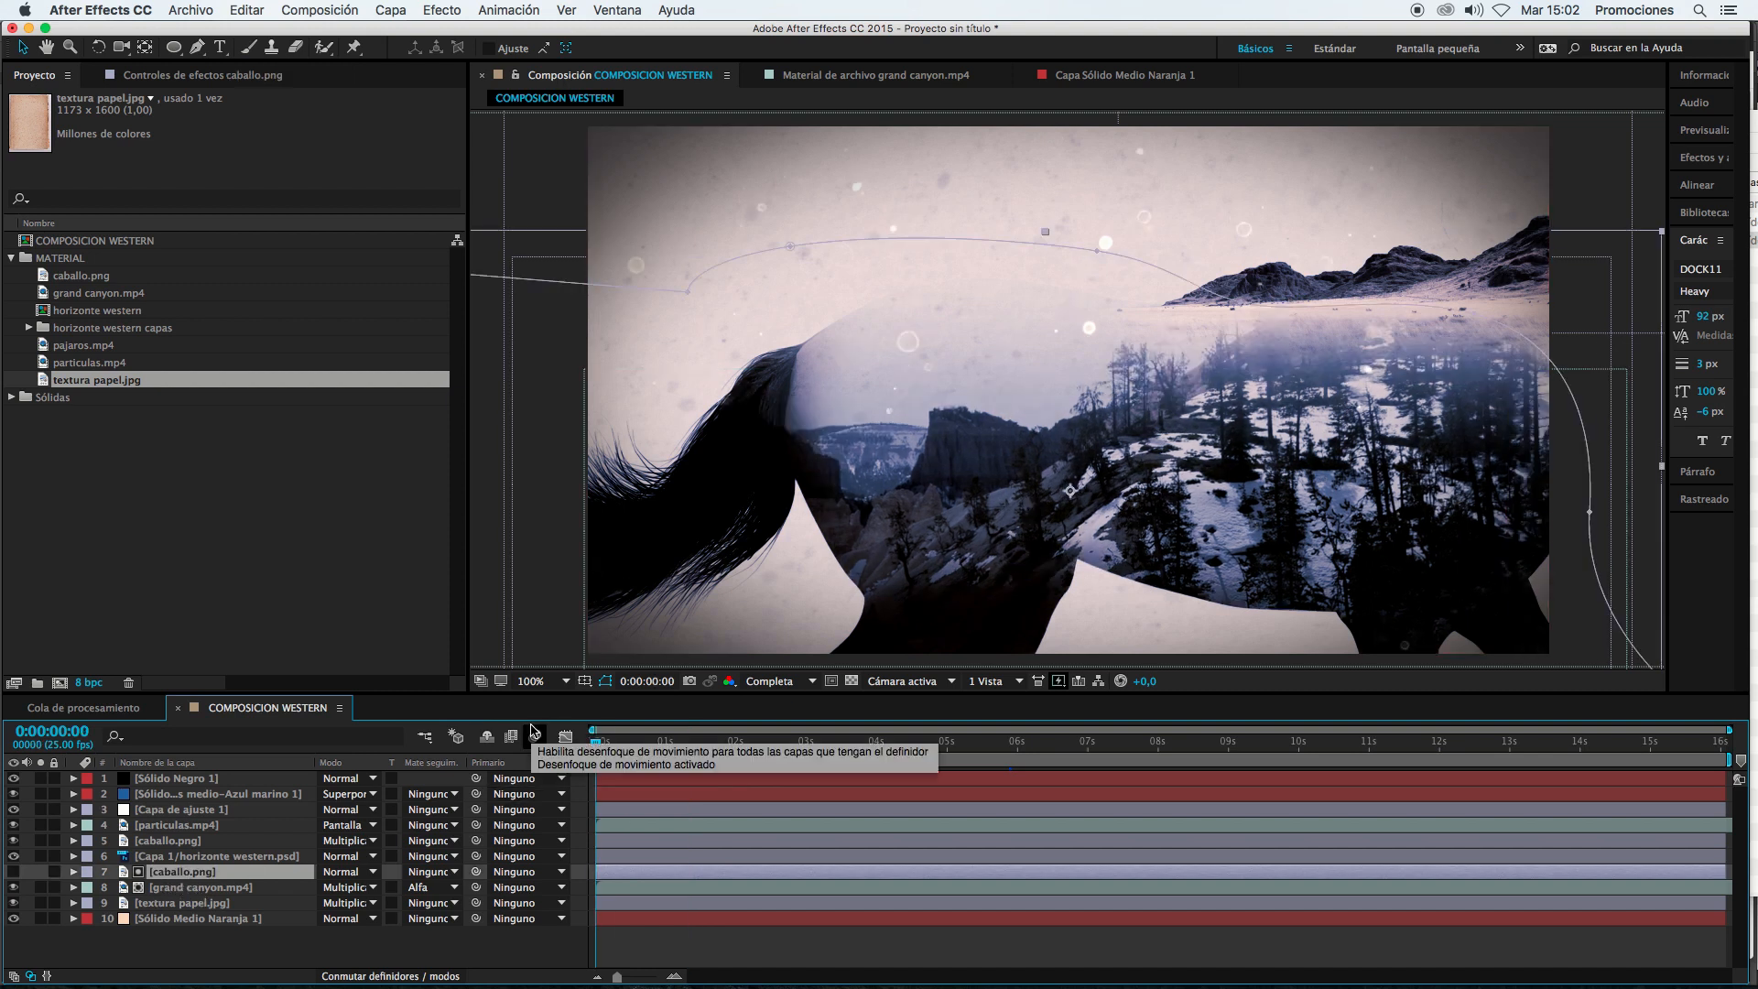
pyautogui.click(73, 871)
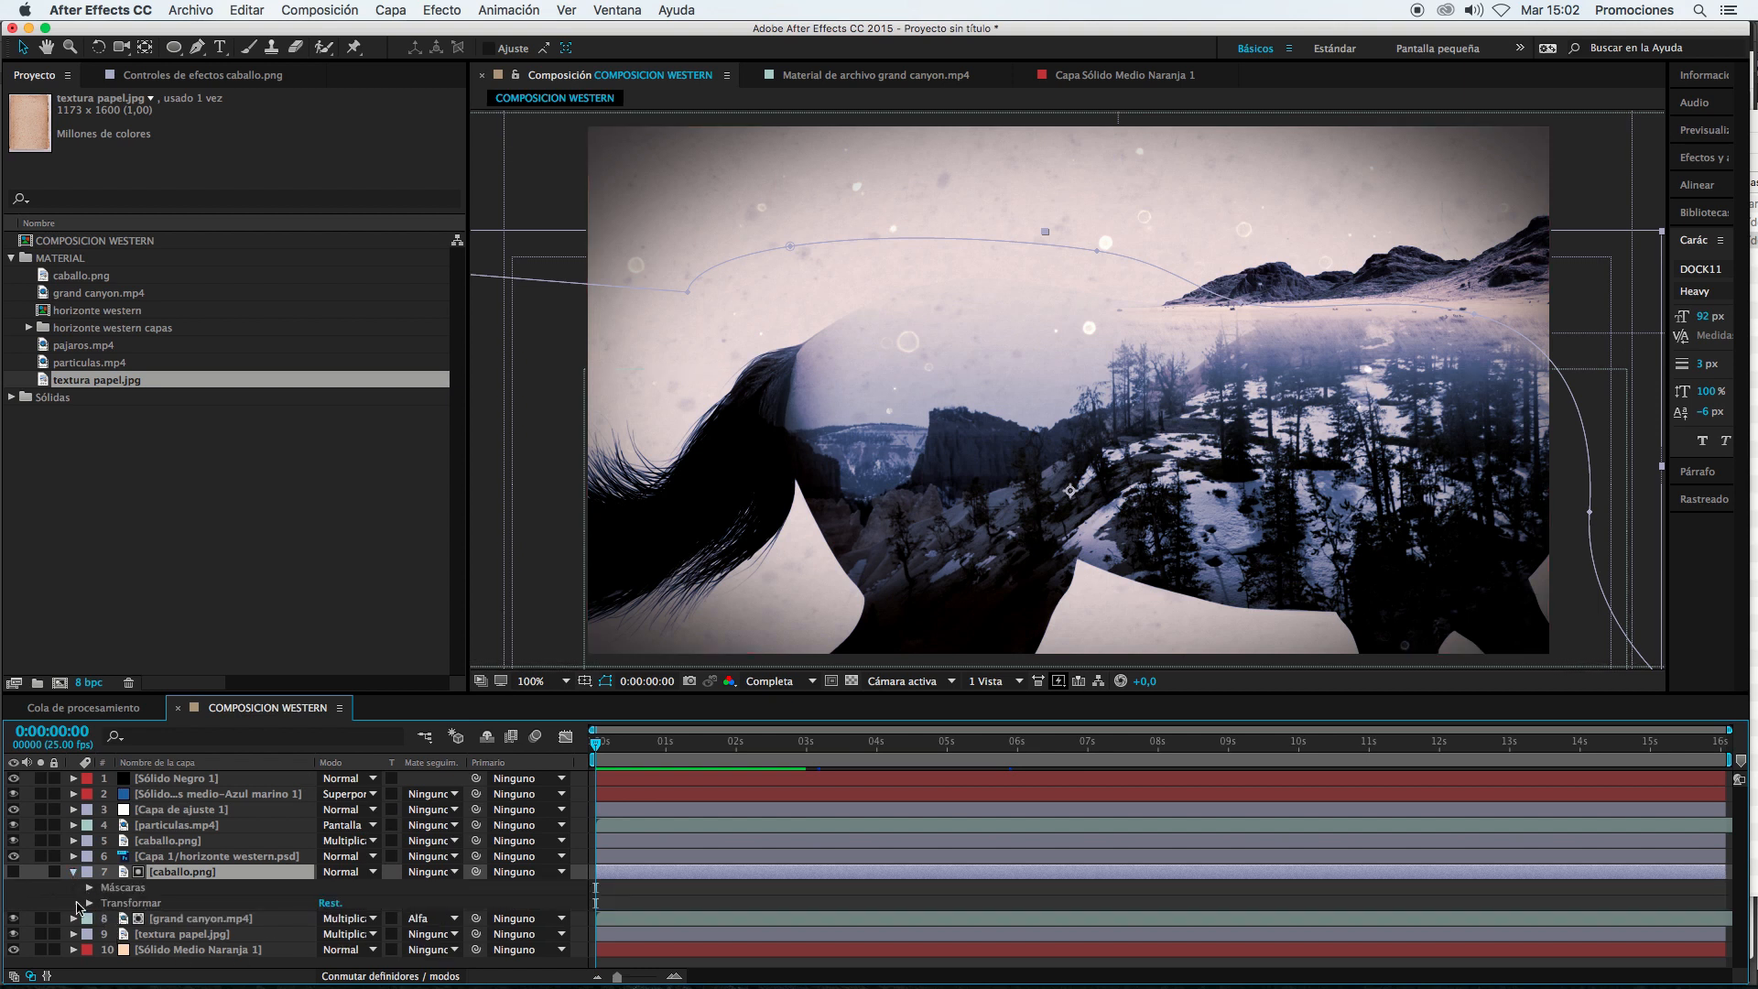
pyautogui.click(160, 841)
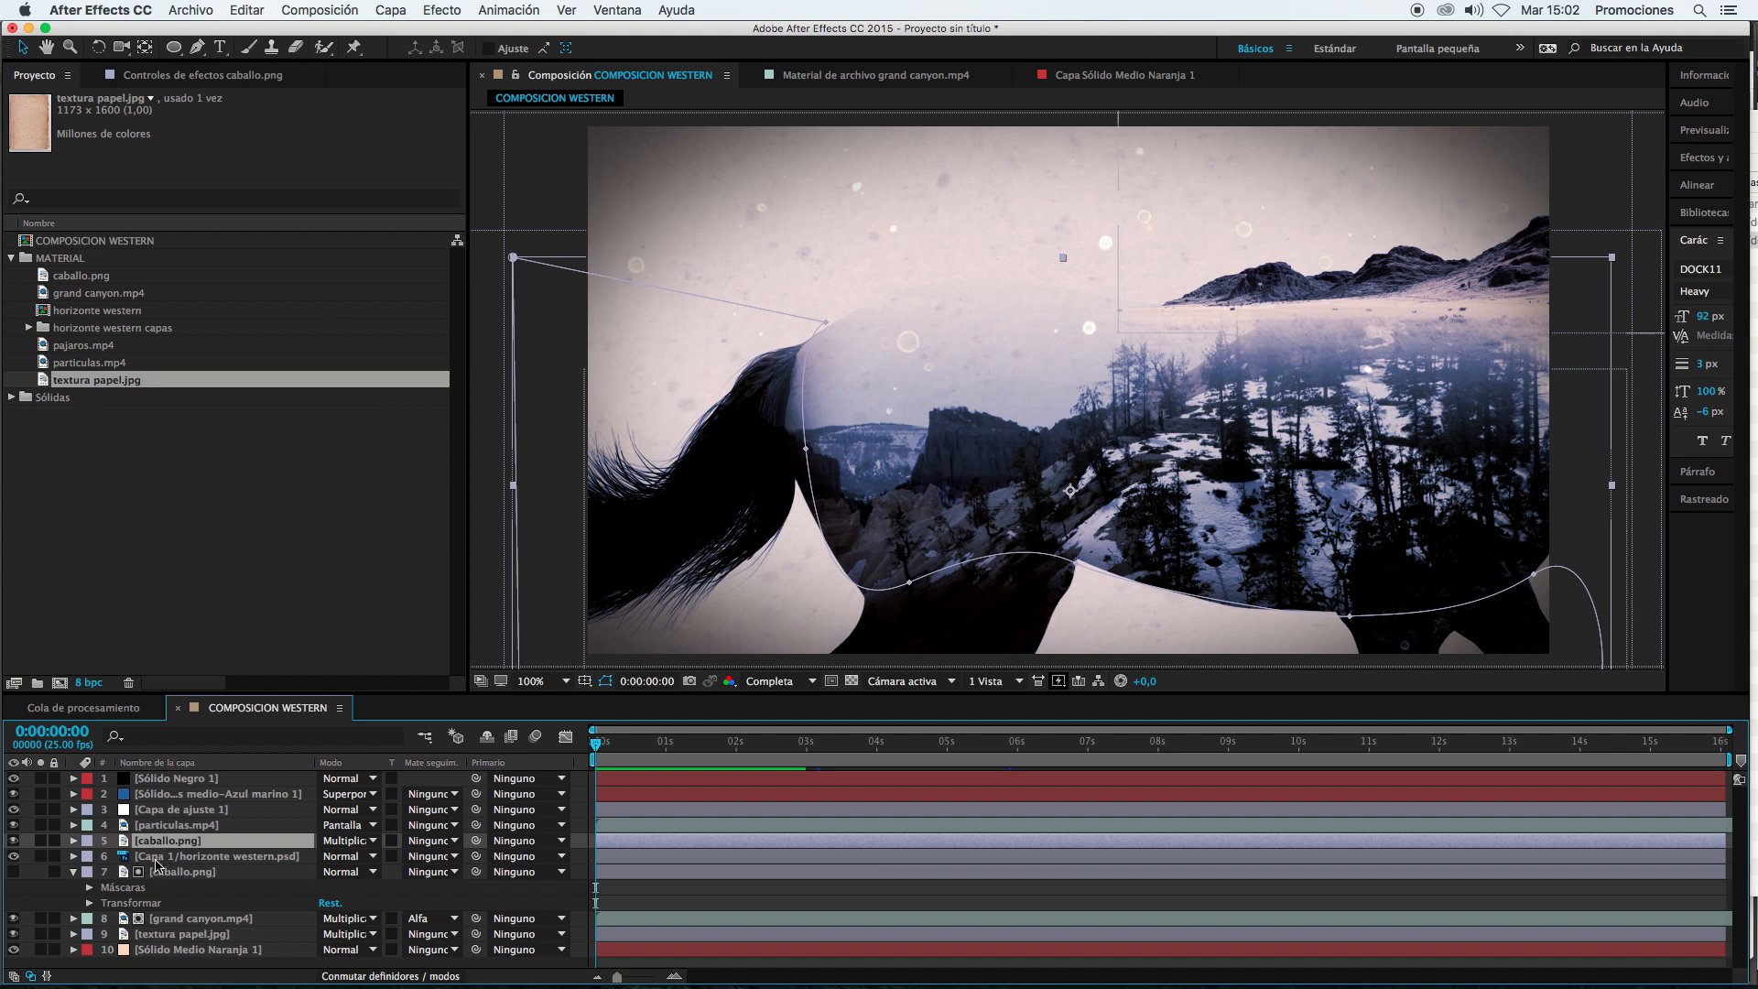
pyautogui.click(75, 873)
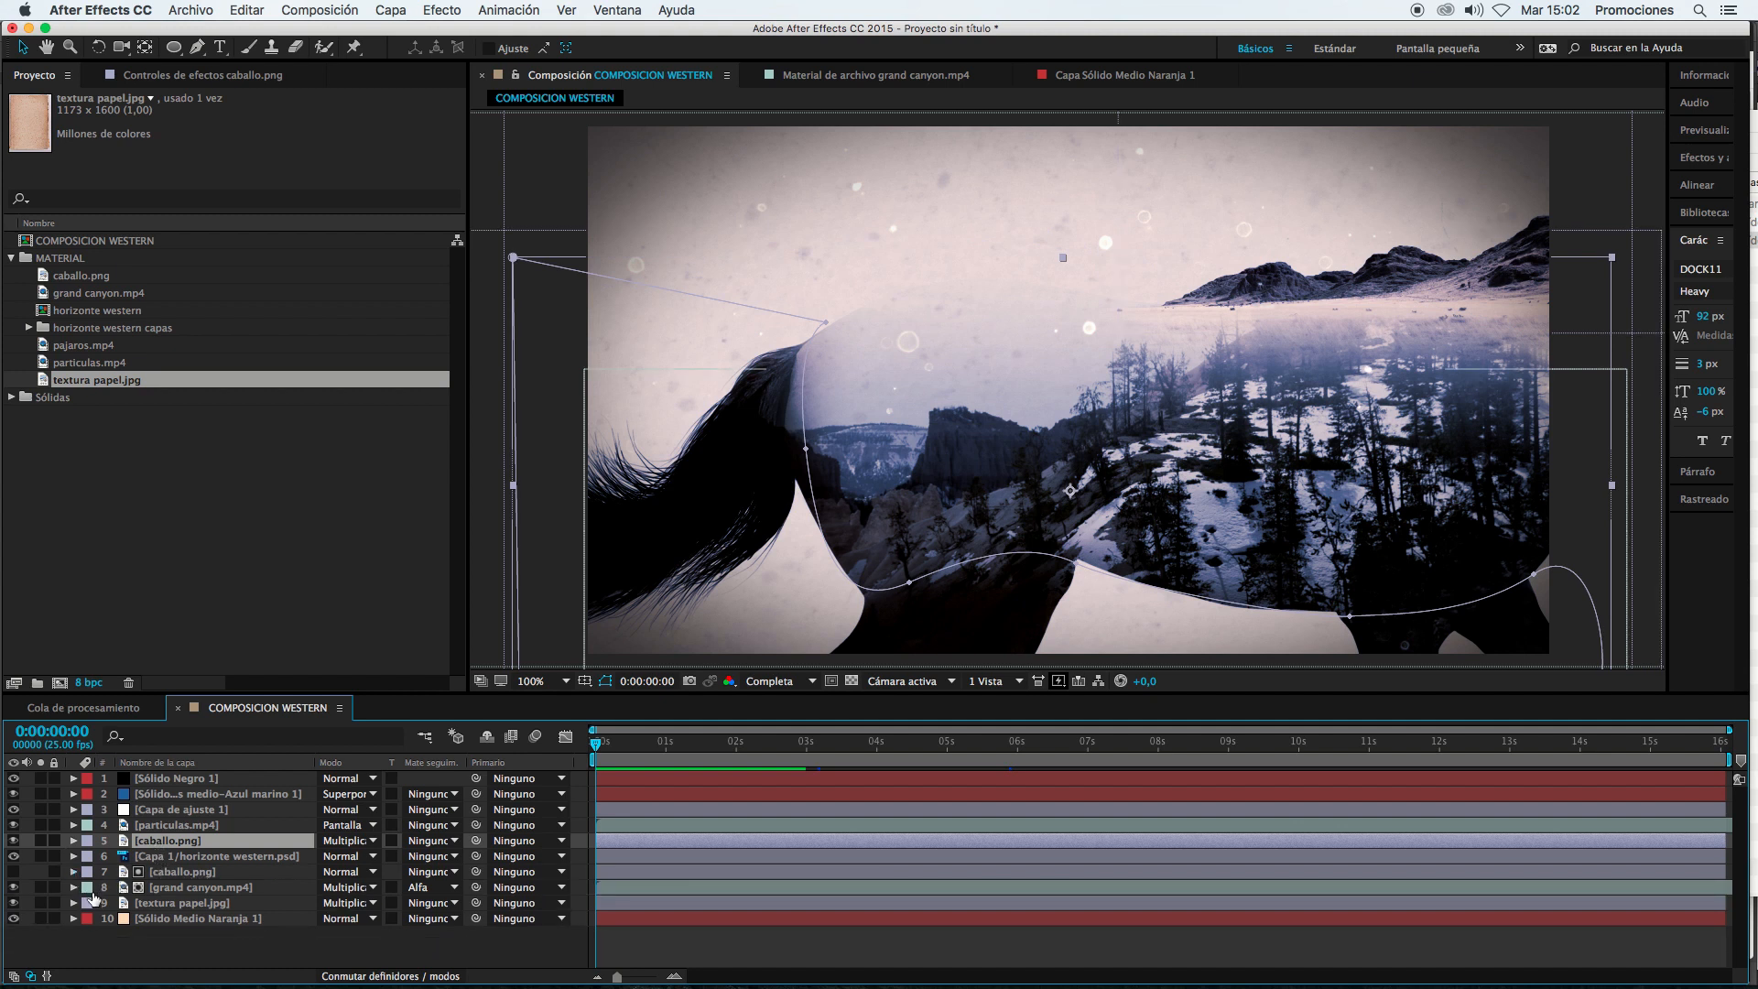
pyautogui.click(219, 858)
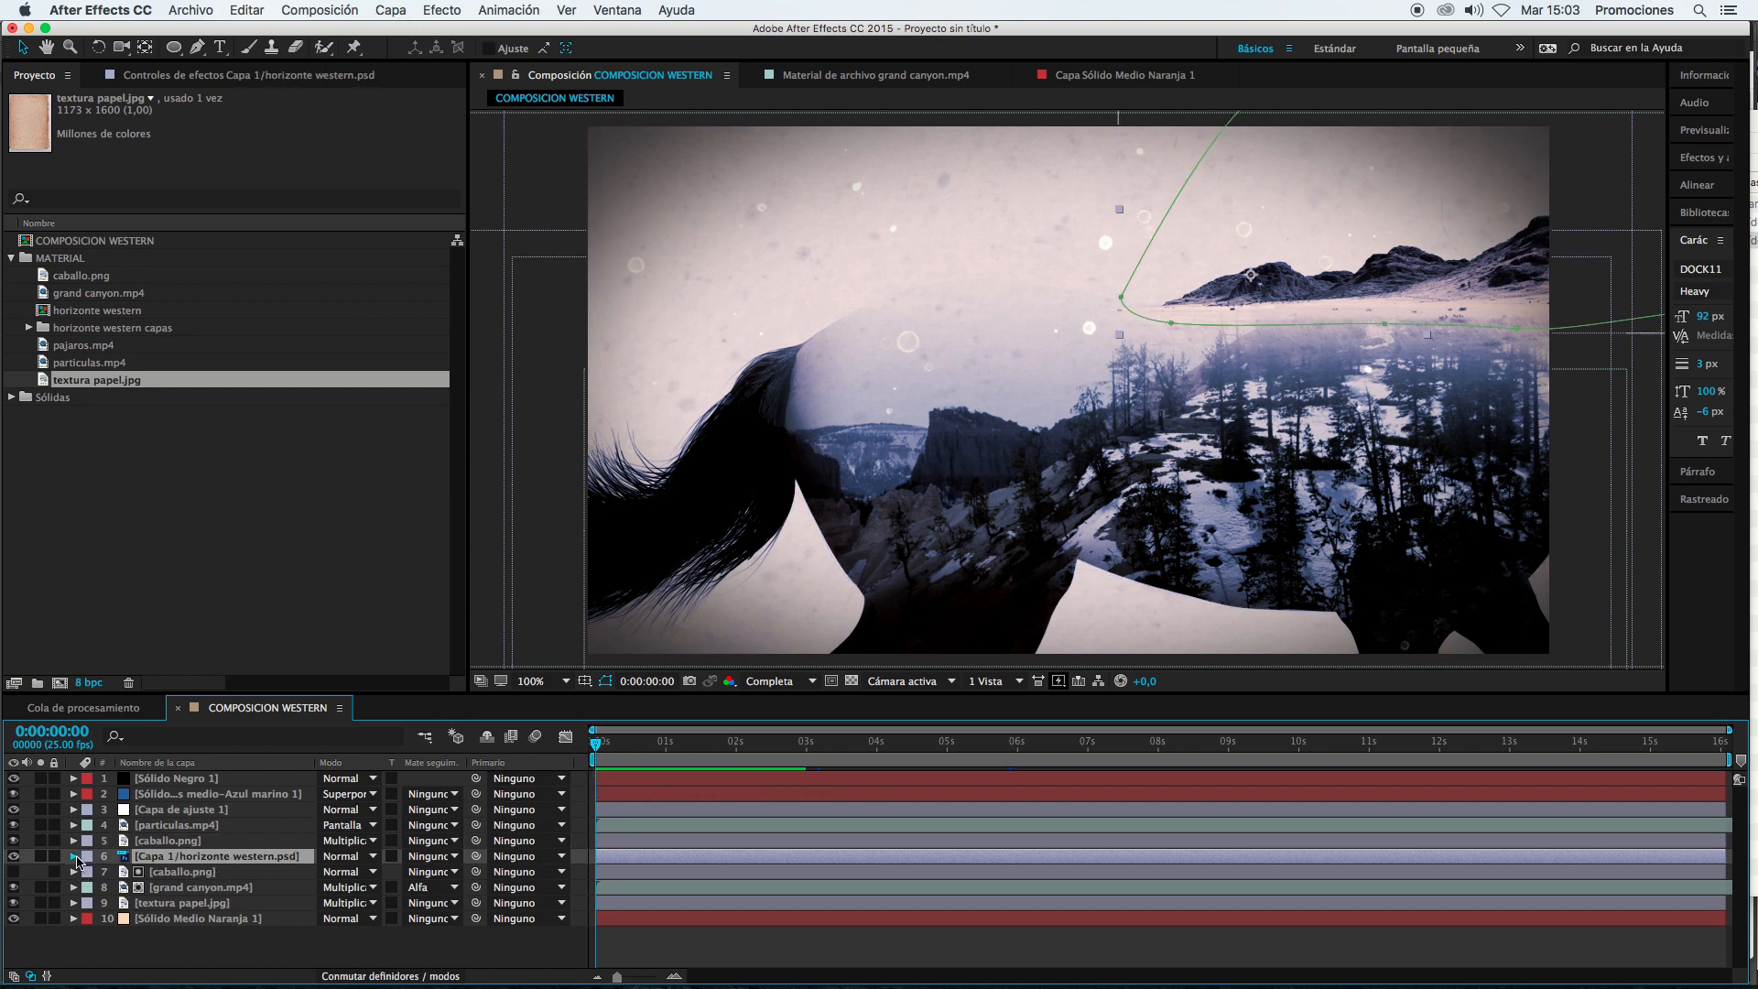
pyautogui.click(75, 856)
pyautogui.click(89, 887)
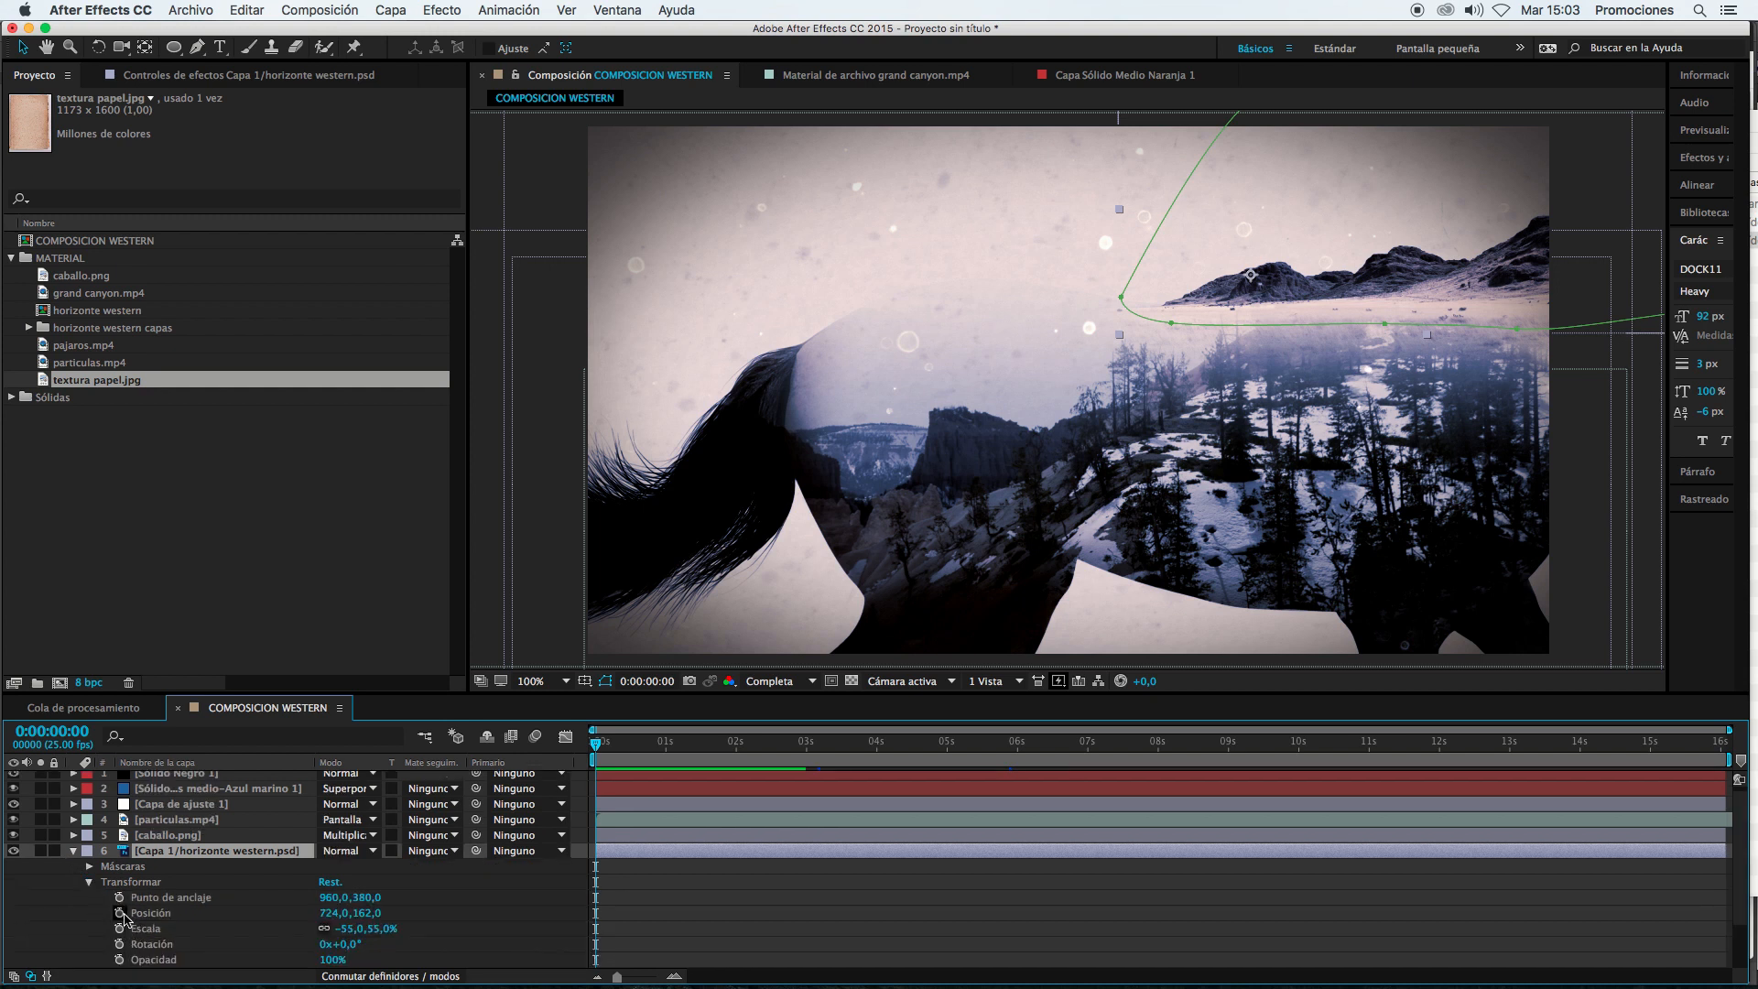
pyautogui.click(119, 913)
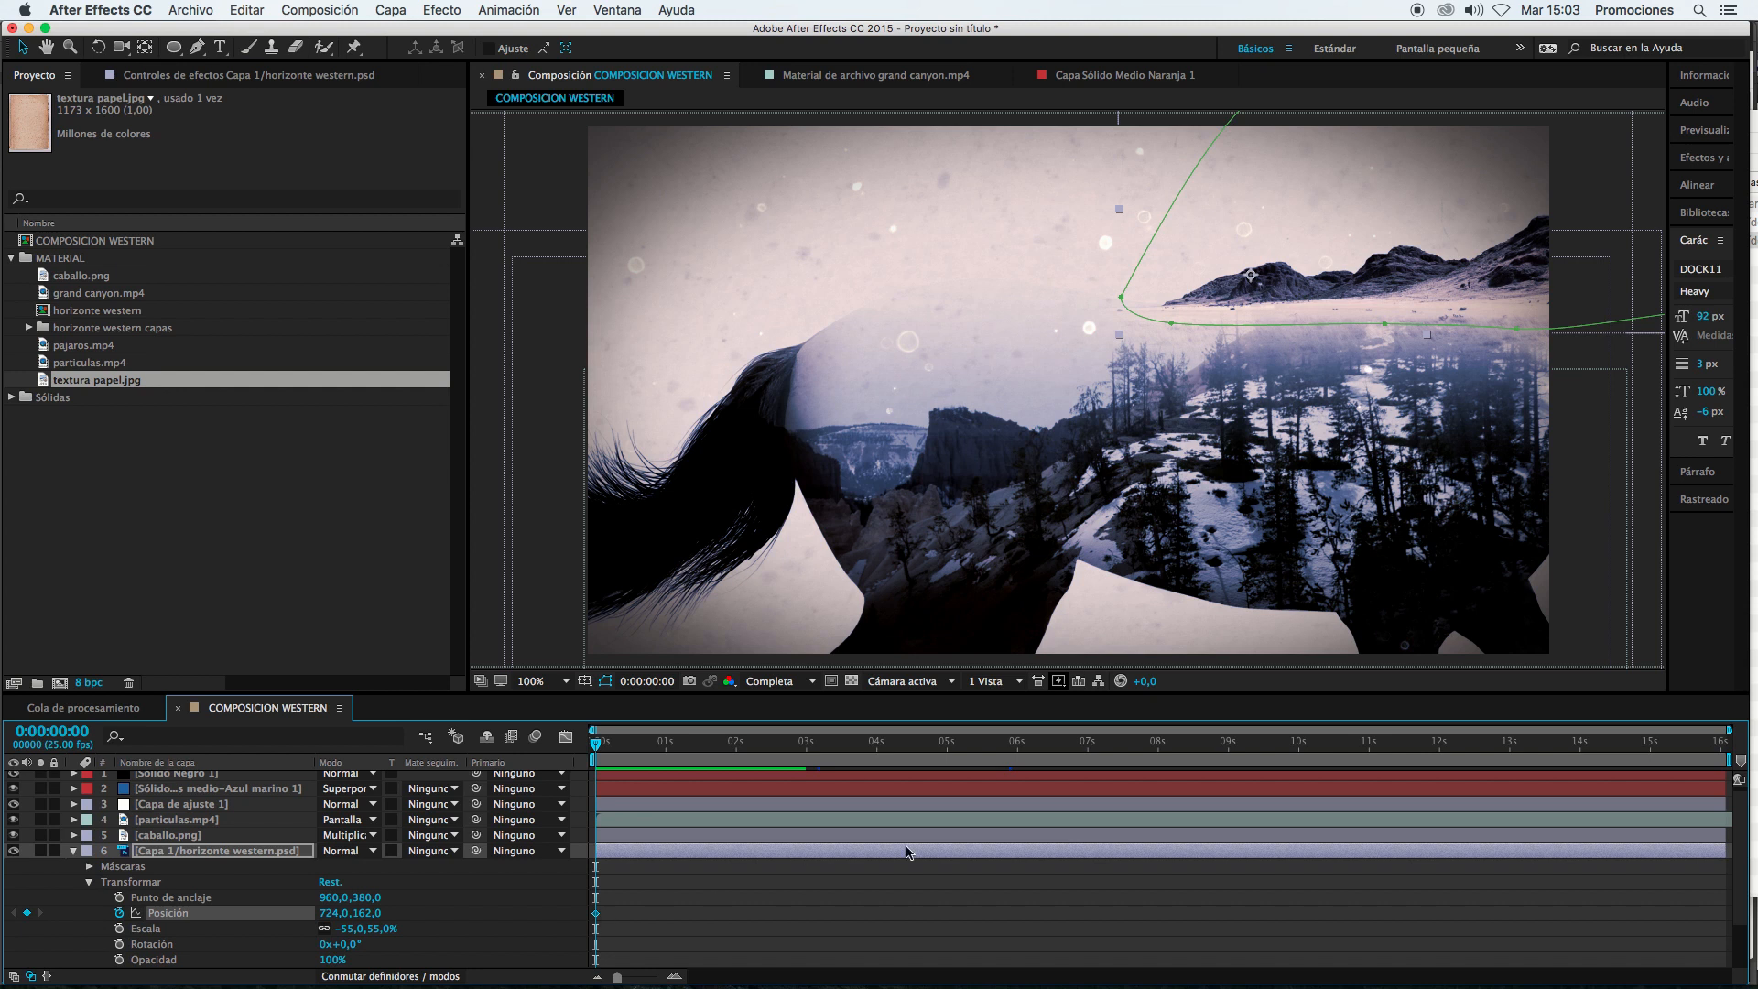
# Step: Add a second Posición keyframe at 0:00:03:00 on the horizonte western layer and move it horizontally to 774,0,162,0
pyautogui.click(807, 743)
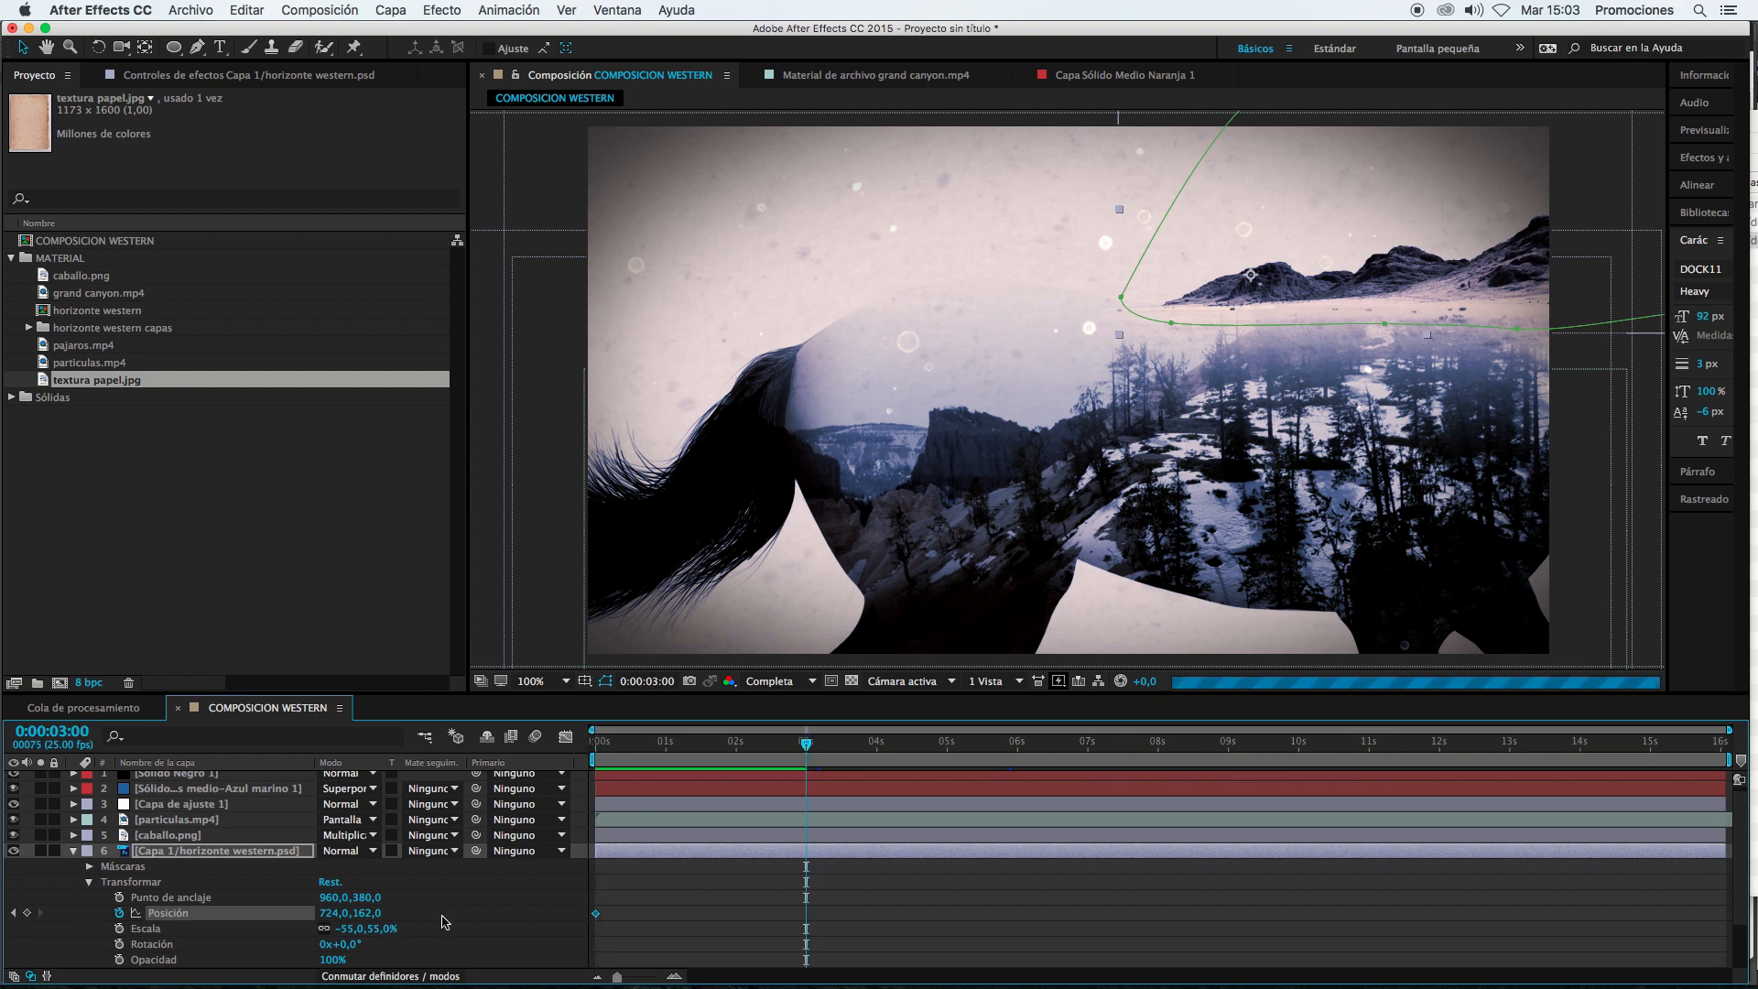
pyautogui.click(28, 913)
pyautogui.hotkey('shift', 'Right')
pyautogui.hotkey('shift', 'Right')
pyautogui.hotkey('shift', 'Right')
pyautogui.hotkey('shift', 'Right')
pyautogui.hotkey('shift', 'Right')
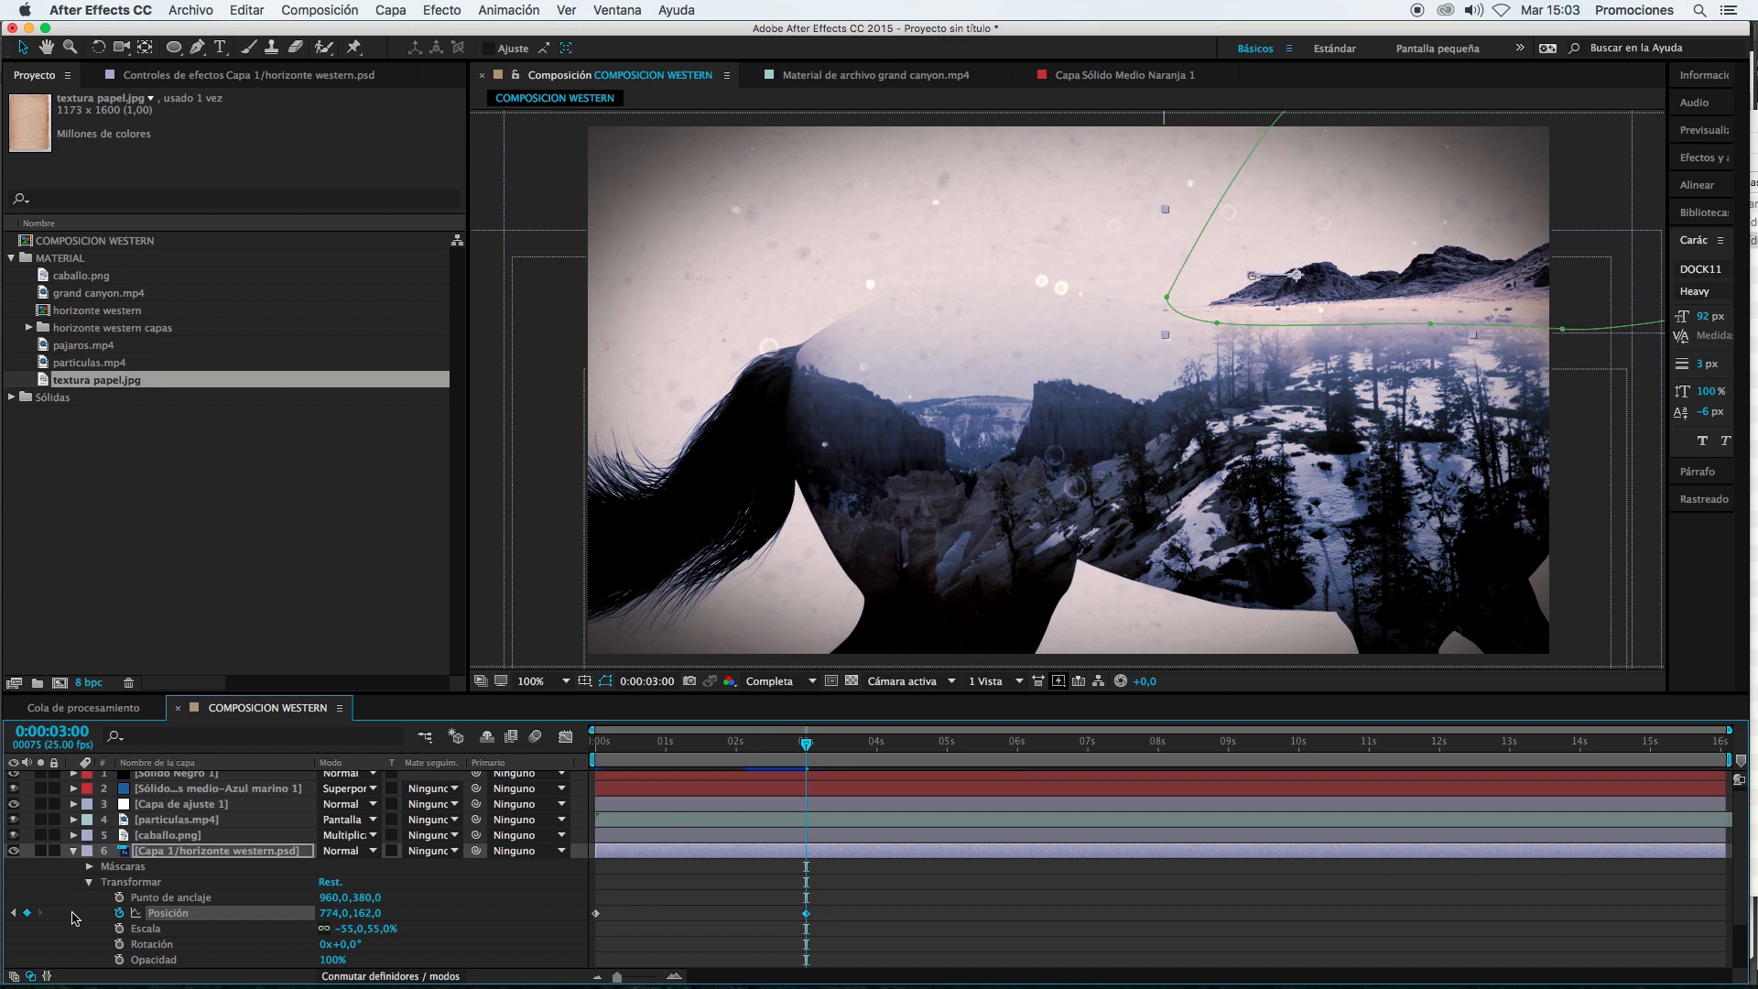
pyautogui.click(983, 955)
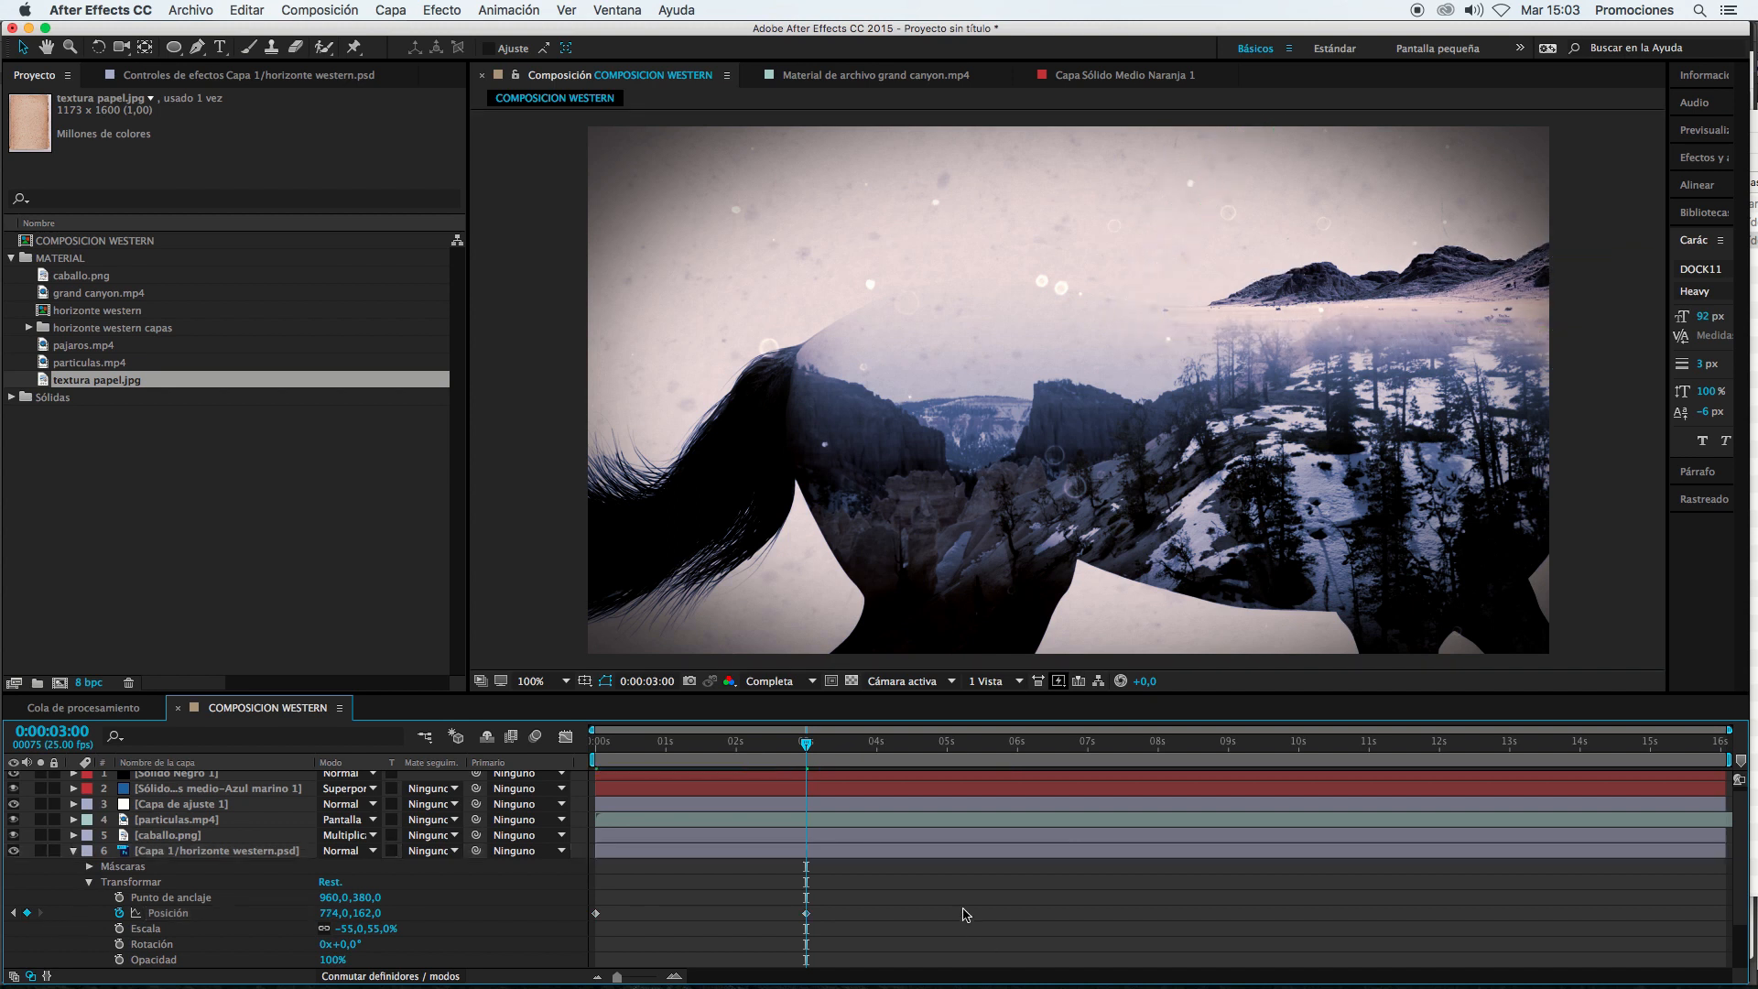
# Step: Play a preview of the composition and scrub through its first two seconds to check the horizon's movement
pyautogui.press('space')
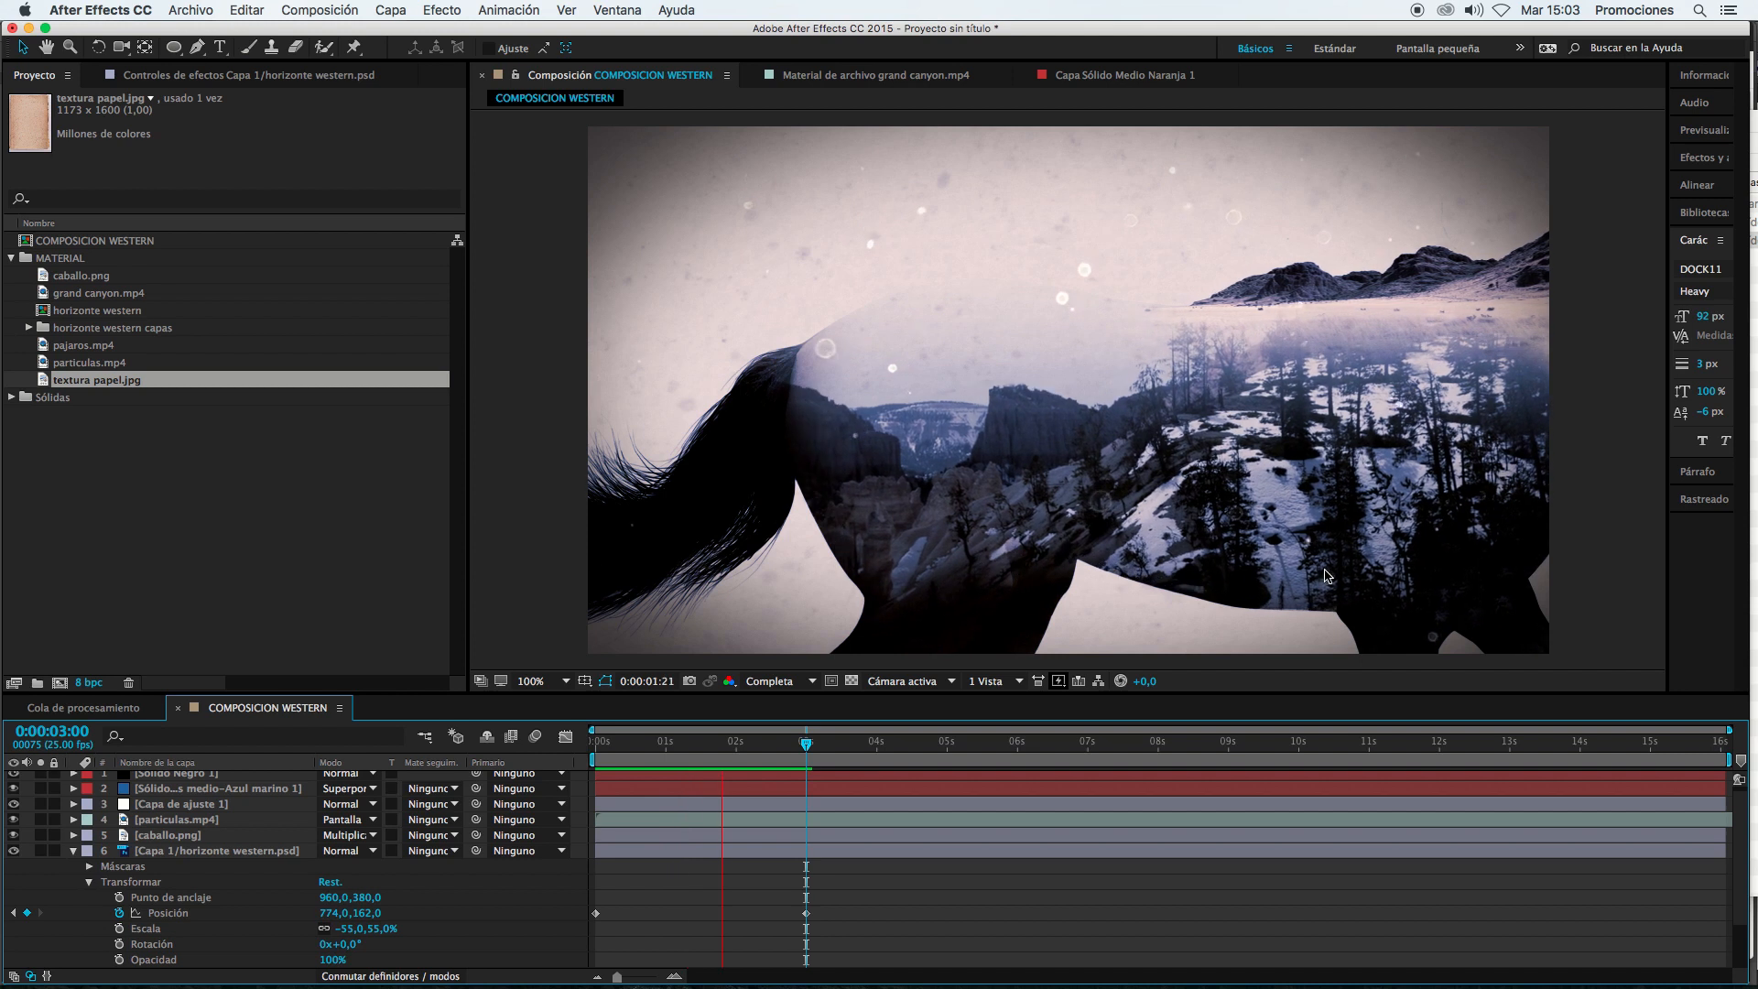
pyautogui.press('Home')
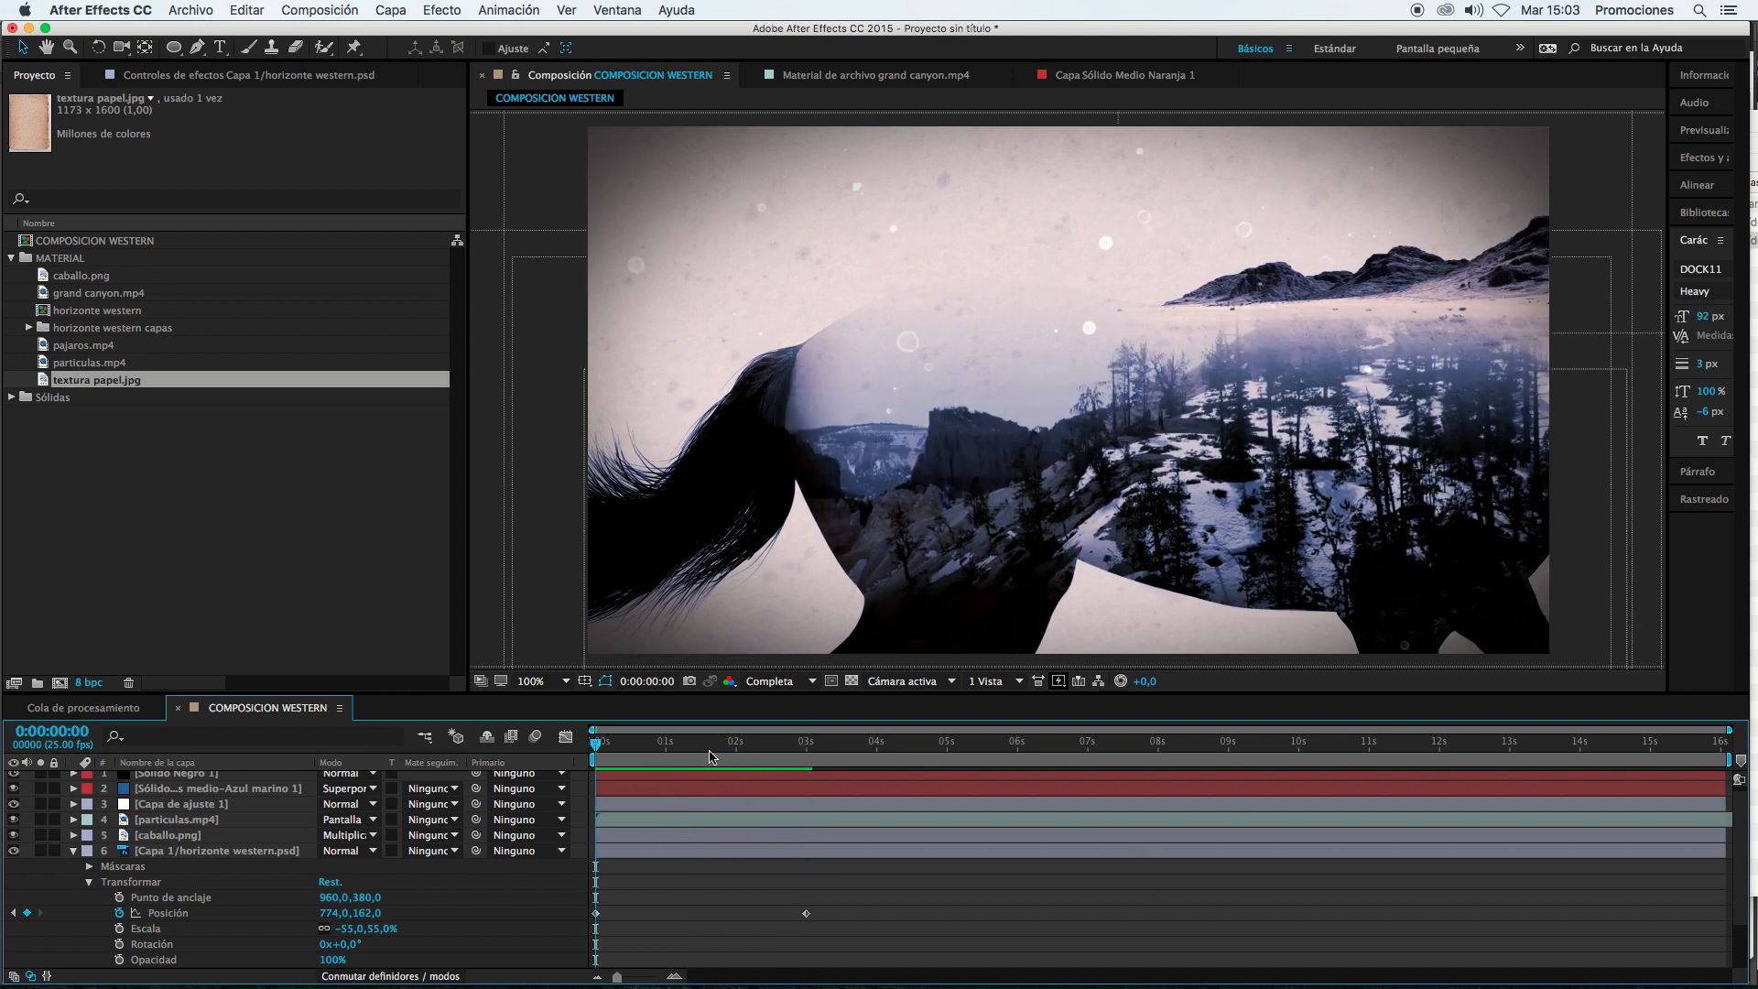
pyautogui.moveTo(711, 755)
pyautogui.mouseDown()
pyautogui.moveTo(746, 760)
pyautogui.moveTo(734, 770)
pyautogui.mouseUp()
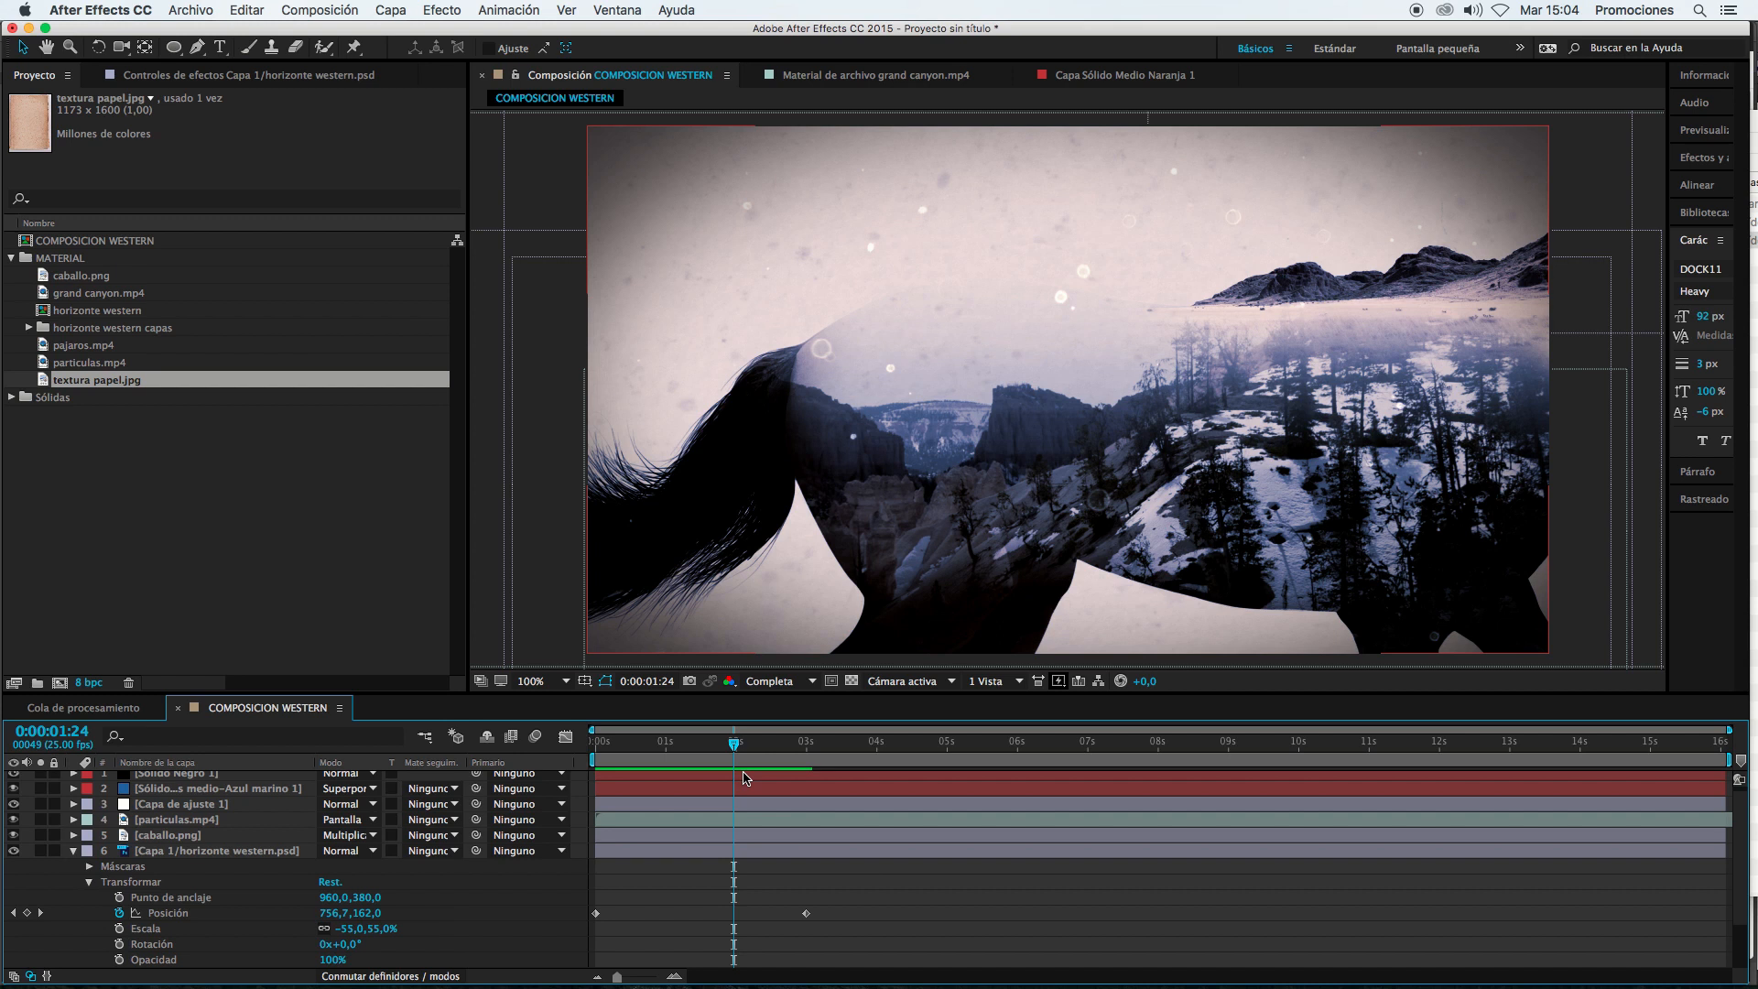
pyautogui.hotkey('shift', 'pageup')
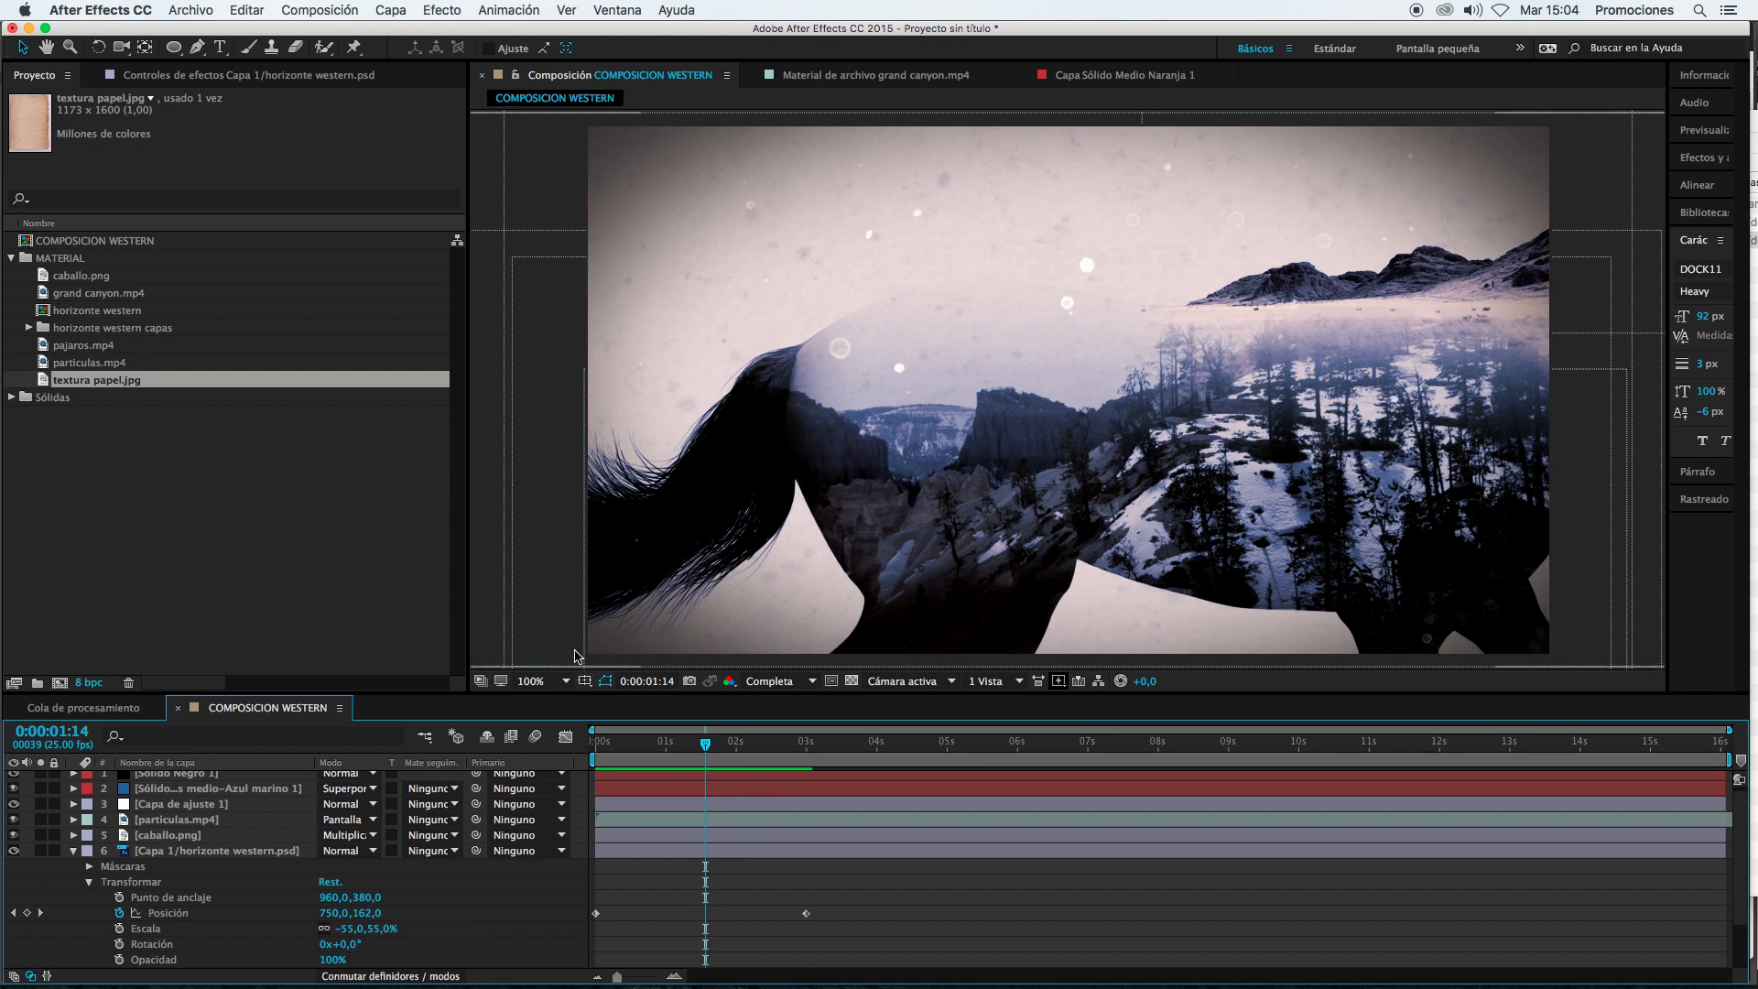
pyautogui.moveTo(706, 749); pyautogui.dragTo(659, 756)
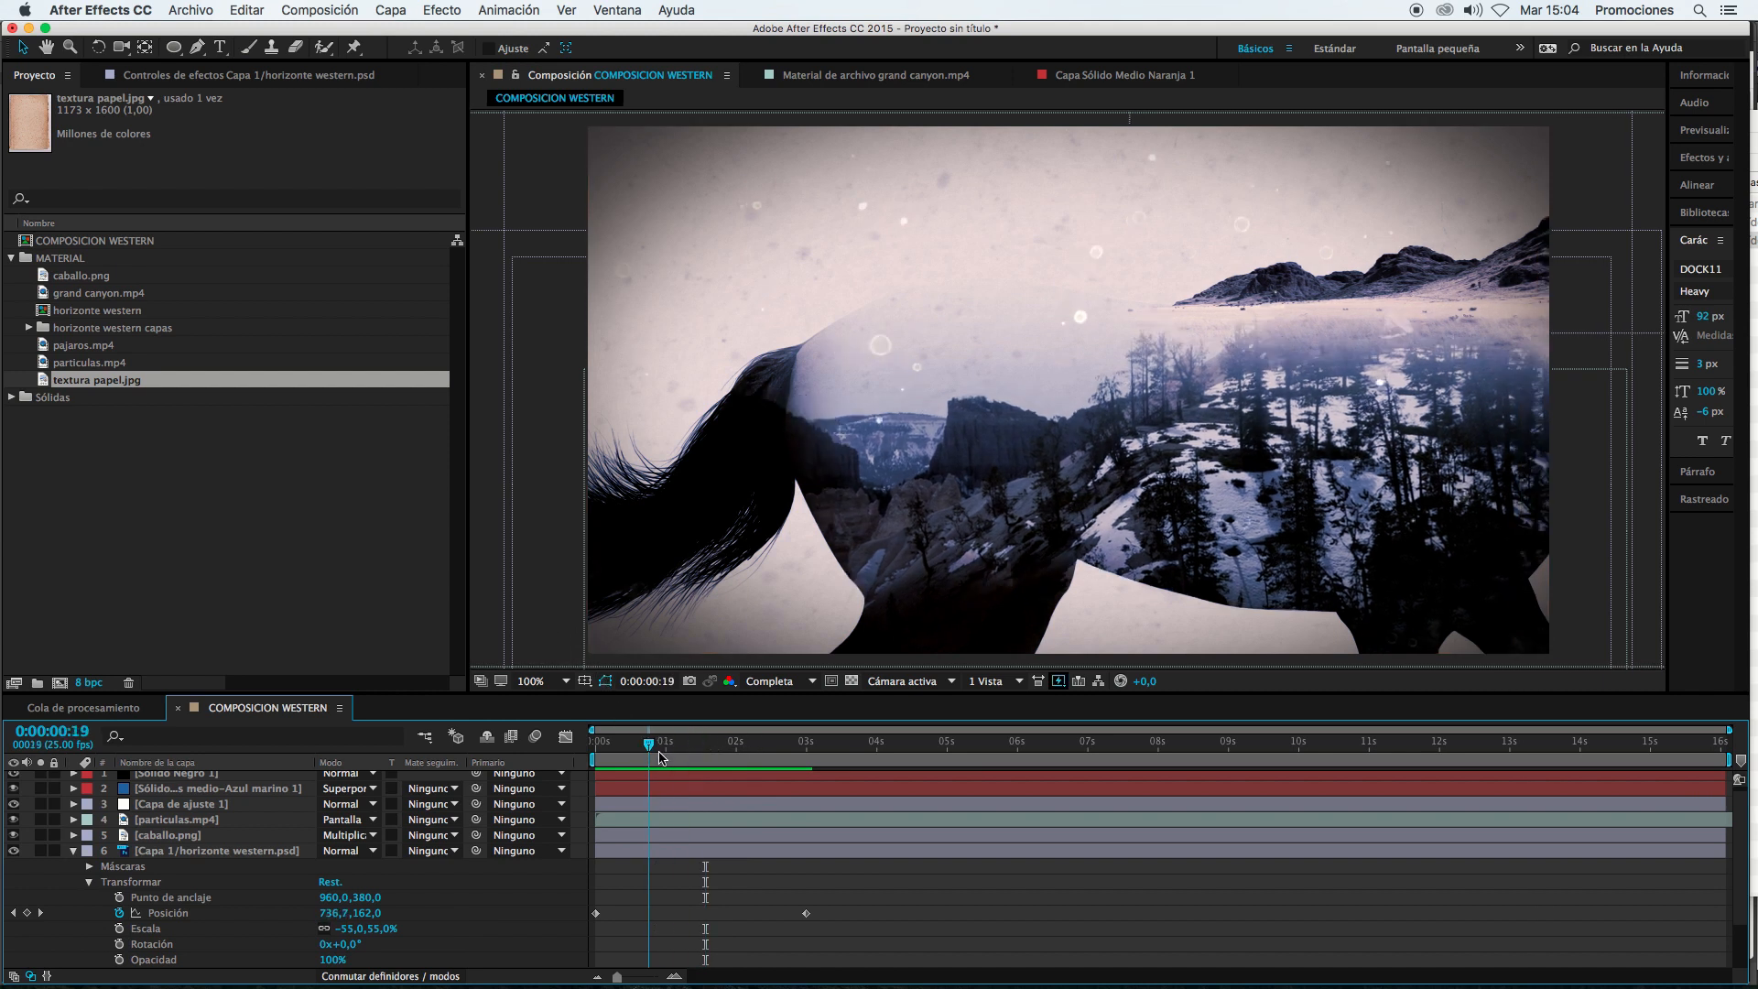
pyautogui.press('space')
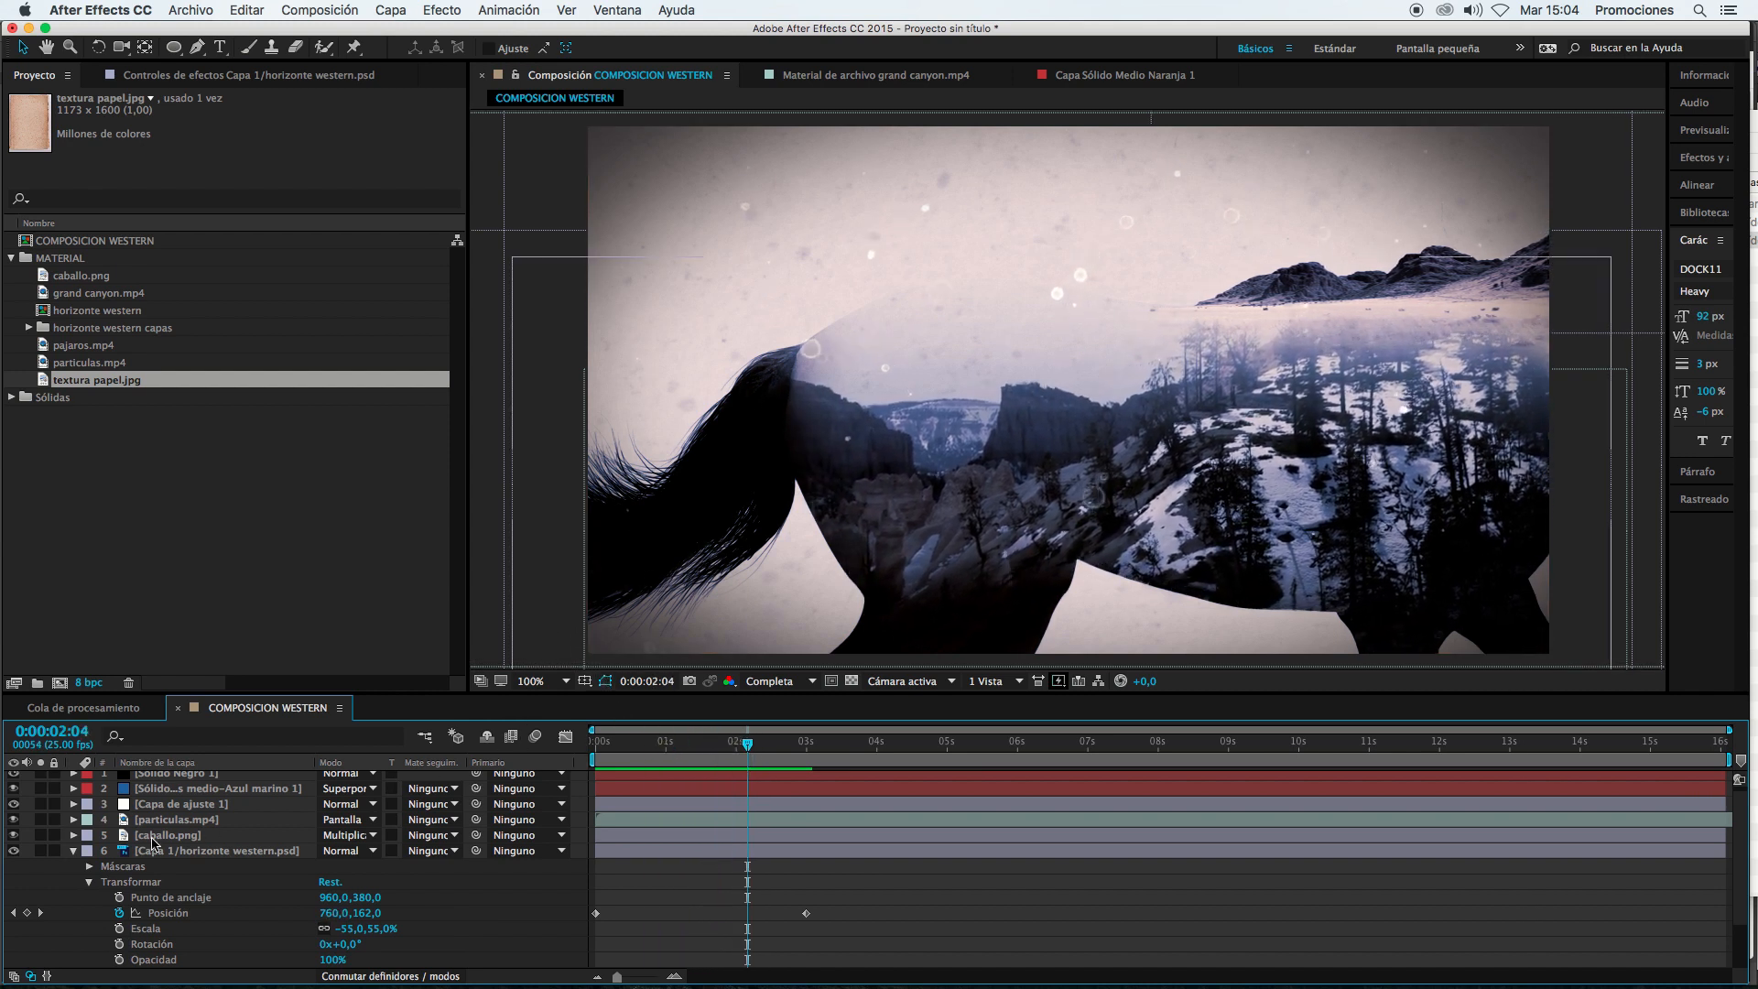
# Step: Collapse the horizonte western layer's properties and check the frames at 0:00:02:00, 0:00:01:00 and 0:00:01:13
pyautogui.click(74, 850)
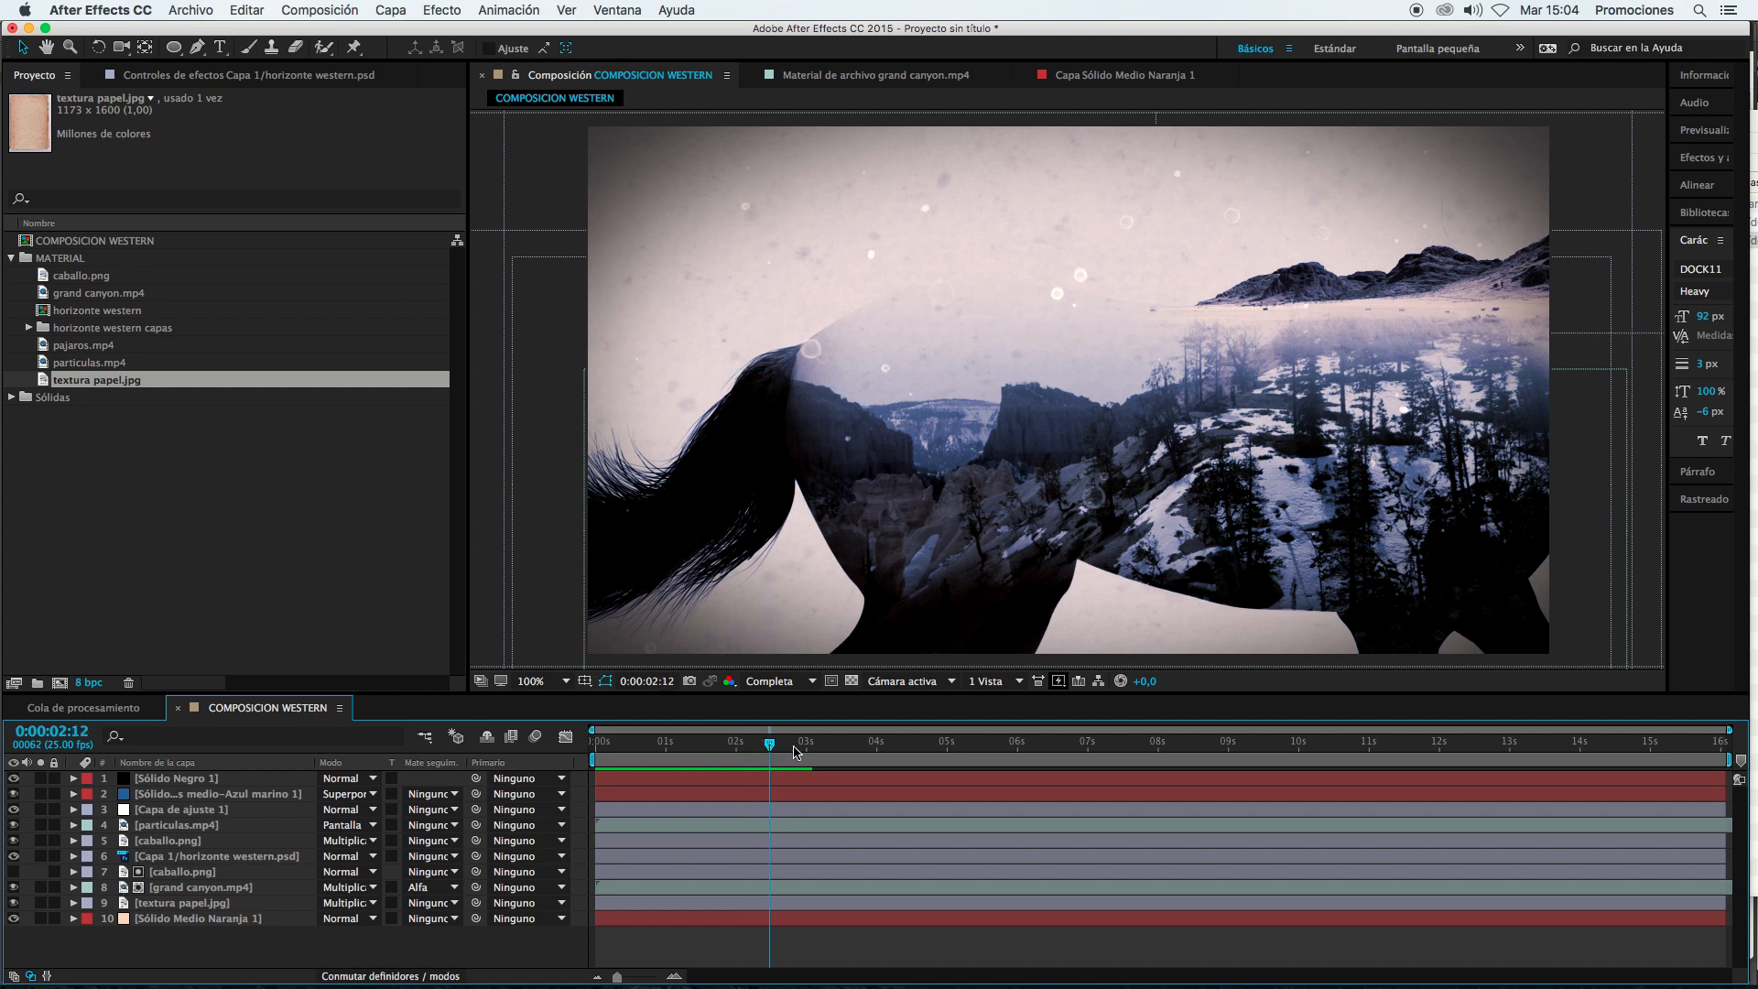
pyautogui.moveTo(749, 746)
pyautogui.mouseDown()
pyautogui.moveTo(809, 765)
pyautogui.moveTo(686, 777)
pyautogui.moveTo(663, 754)
pyautogui.moveTo(740, 769)
pyautogui.mouseUp()
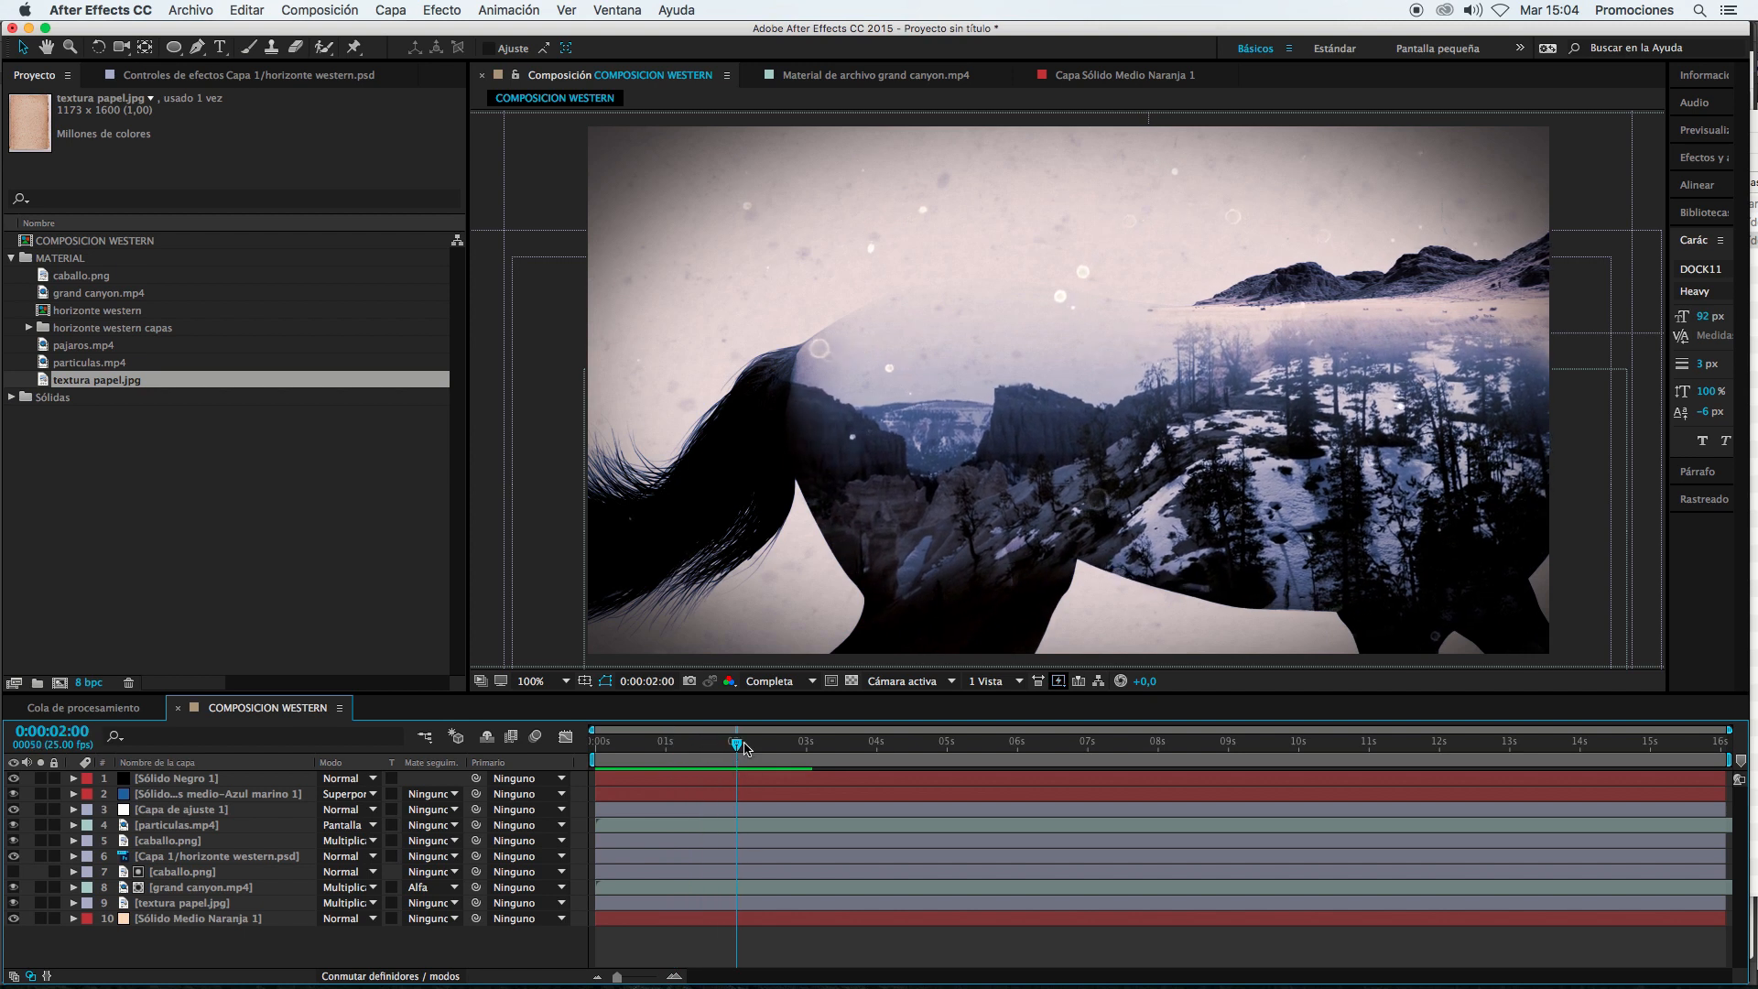
pyautogui.click(666, 746)
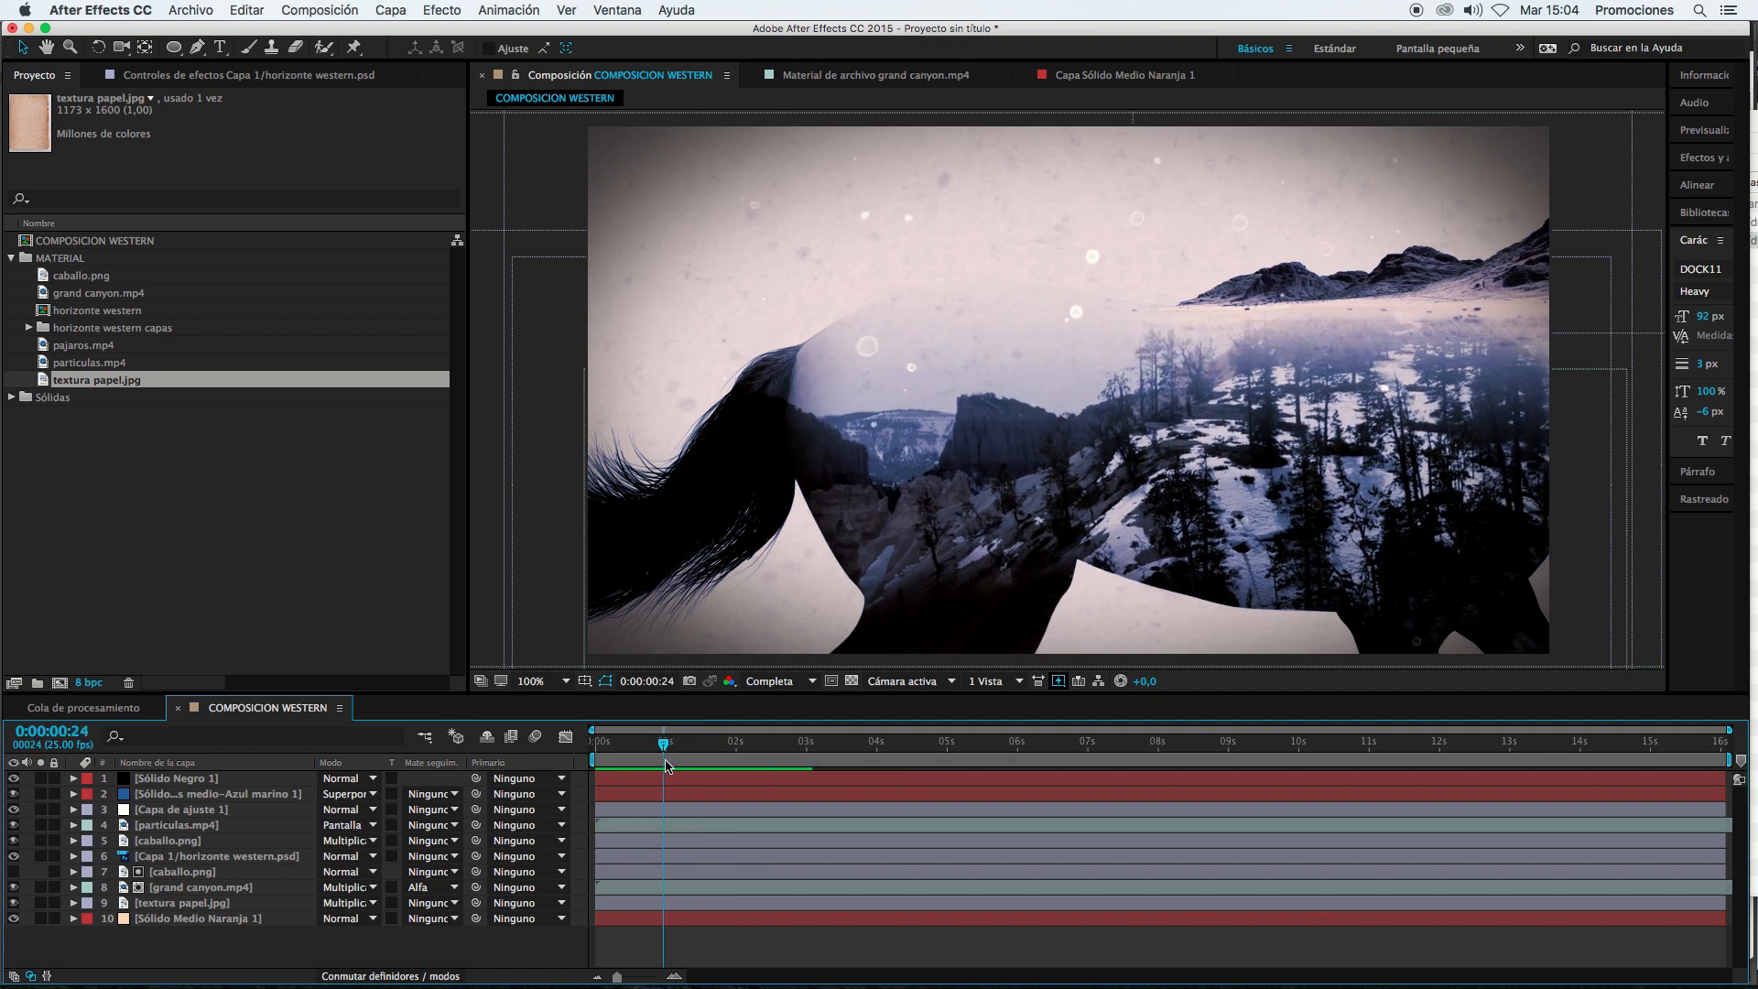
pyautogui.moveTo(666, 767); pyautogui.dragTo(668, 770)
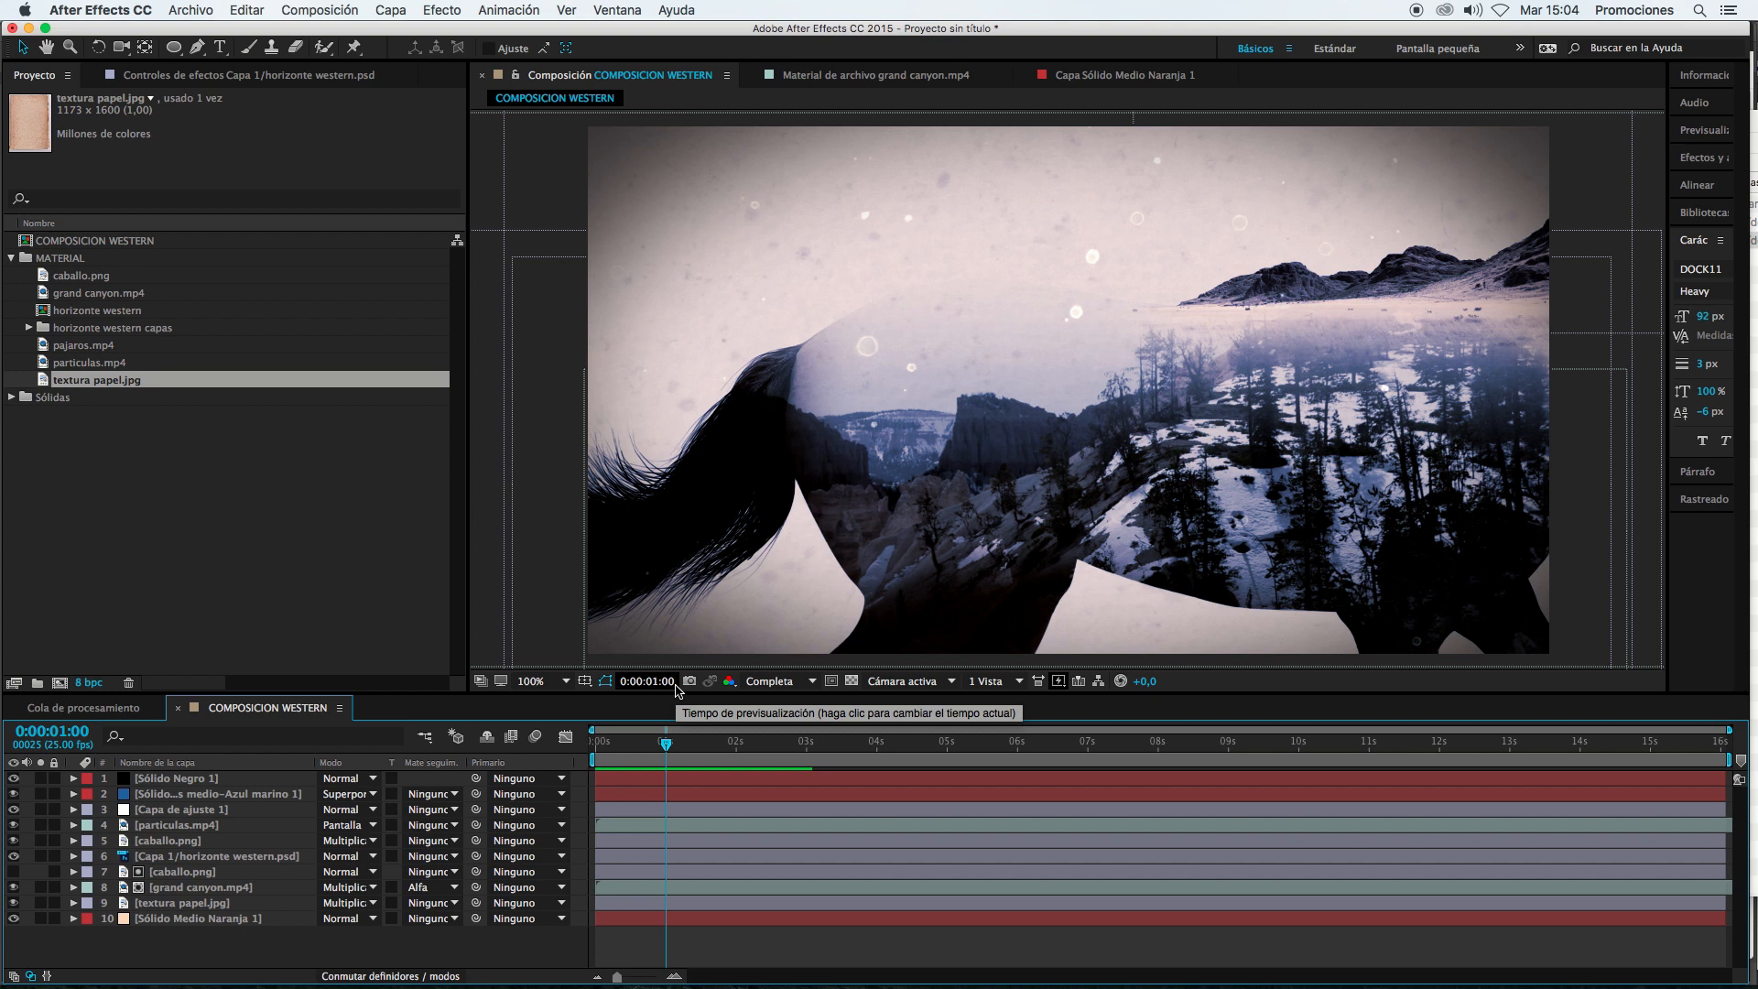
pyautogui.click(702, 744)
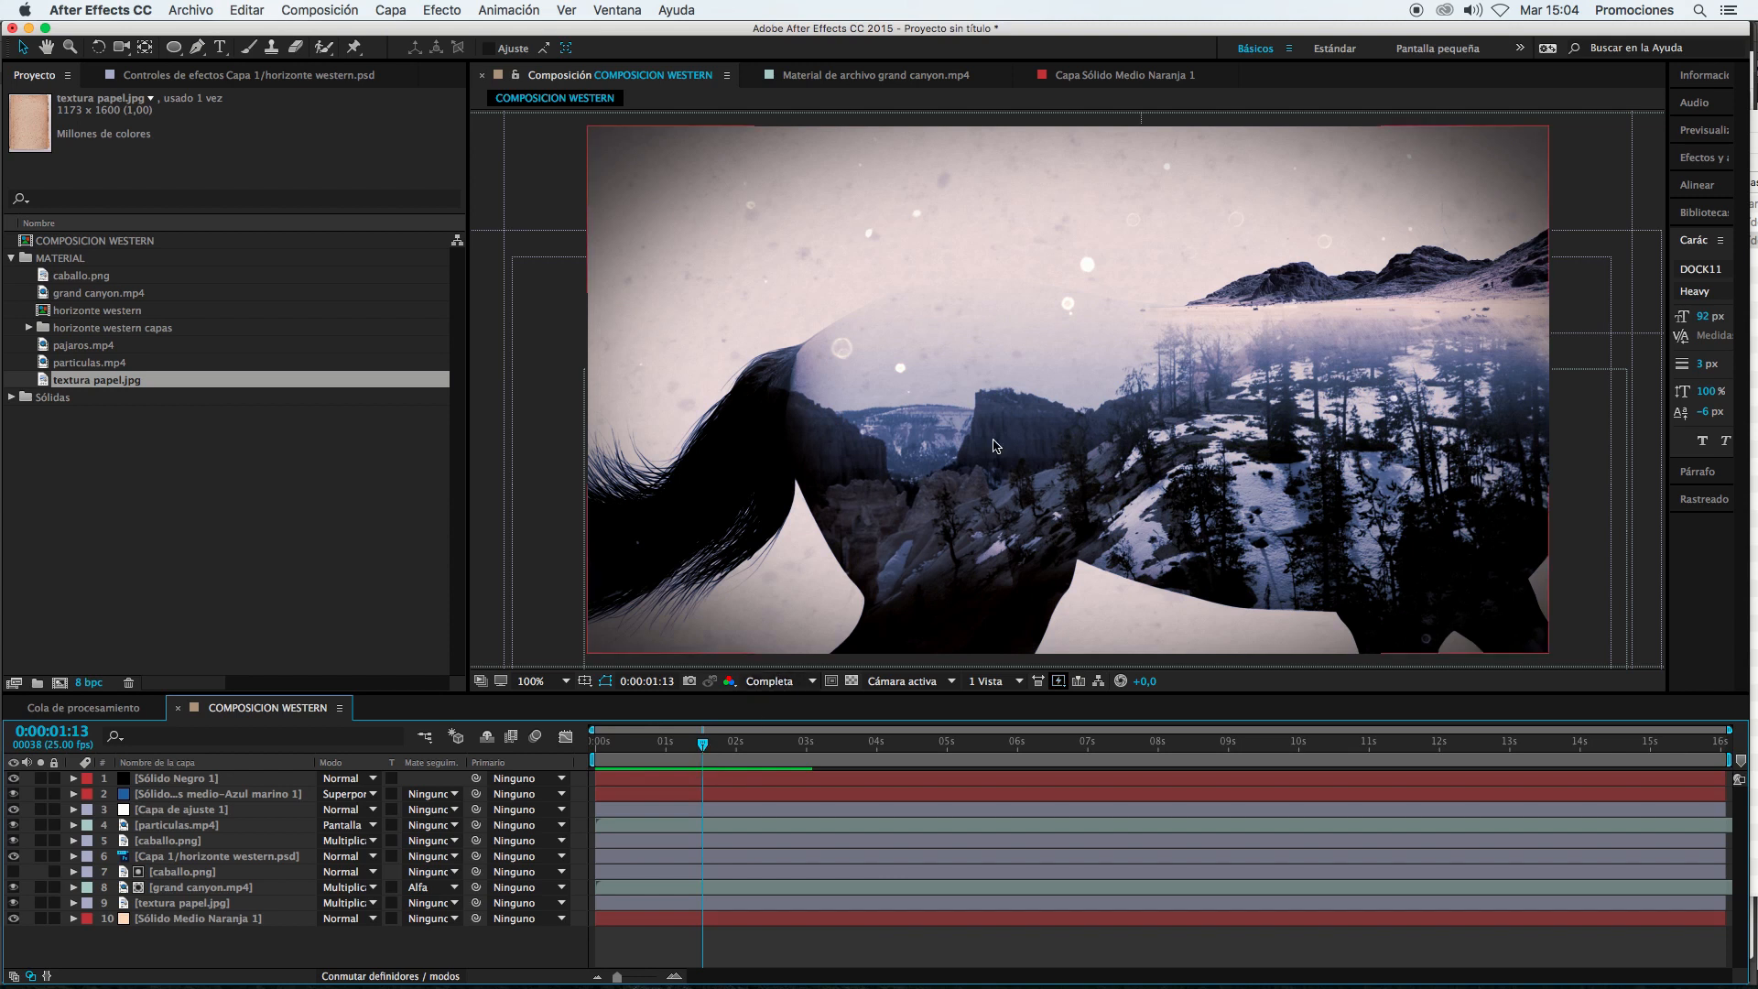
# Step: Switch to Finder, preview True Detective Season 1 Opening Credits - HBO.mp4 and examine the aerial double exposure up to 00:00:07
pyautogui.press('super+Tab')
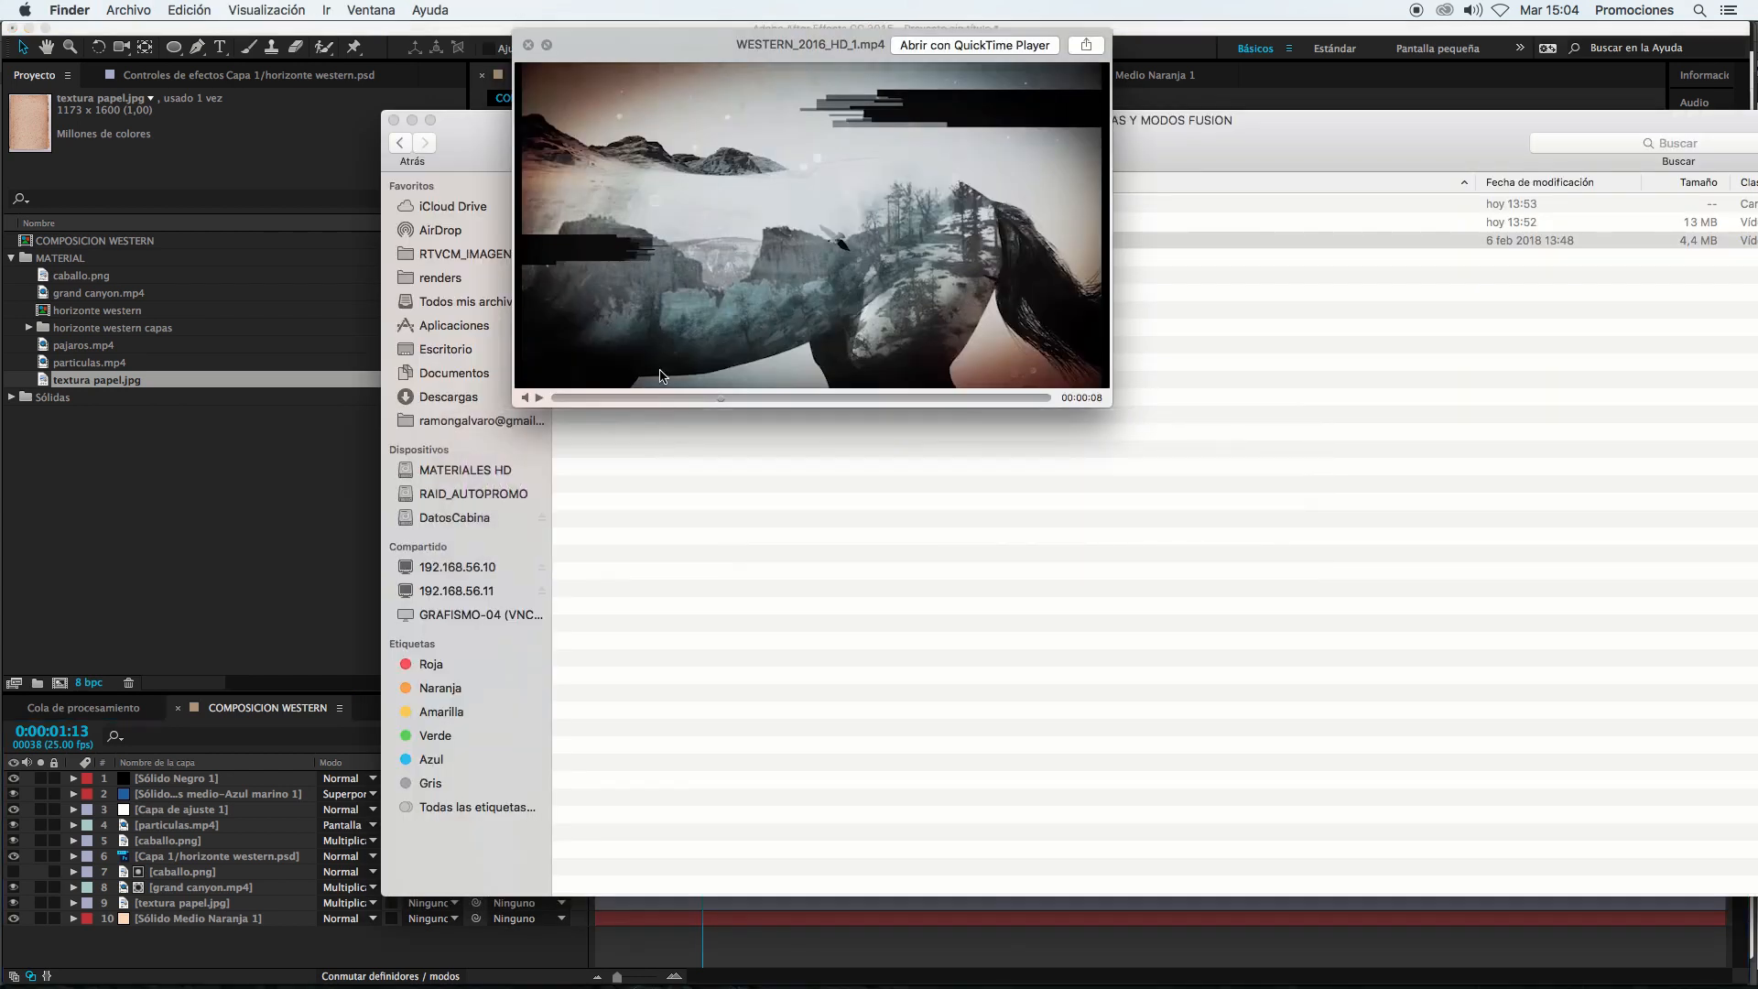
pyautogui.press('space')
pyautogui.click(682, 223)
pyautogui.press('space')
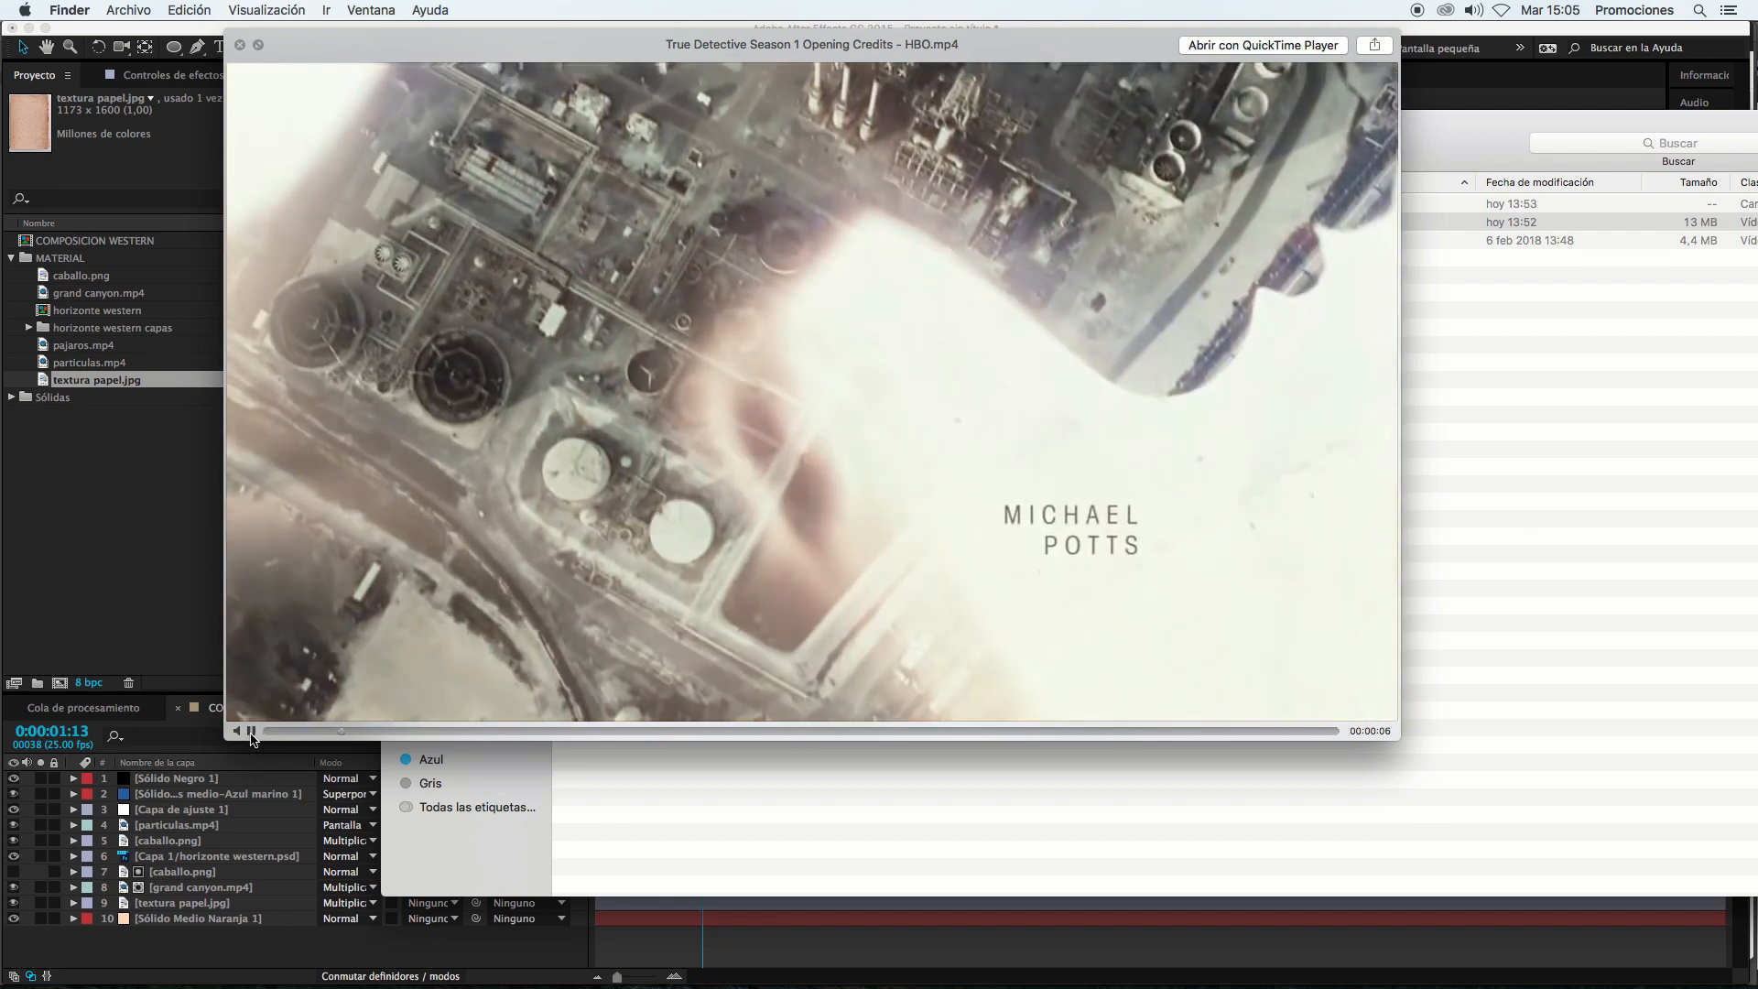
pyautogui.click(252, 731)
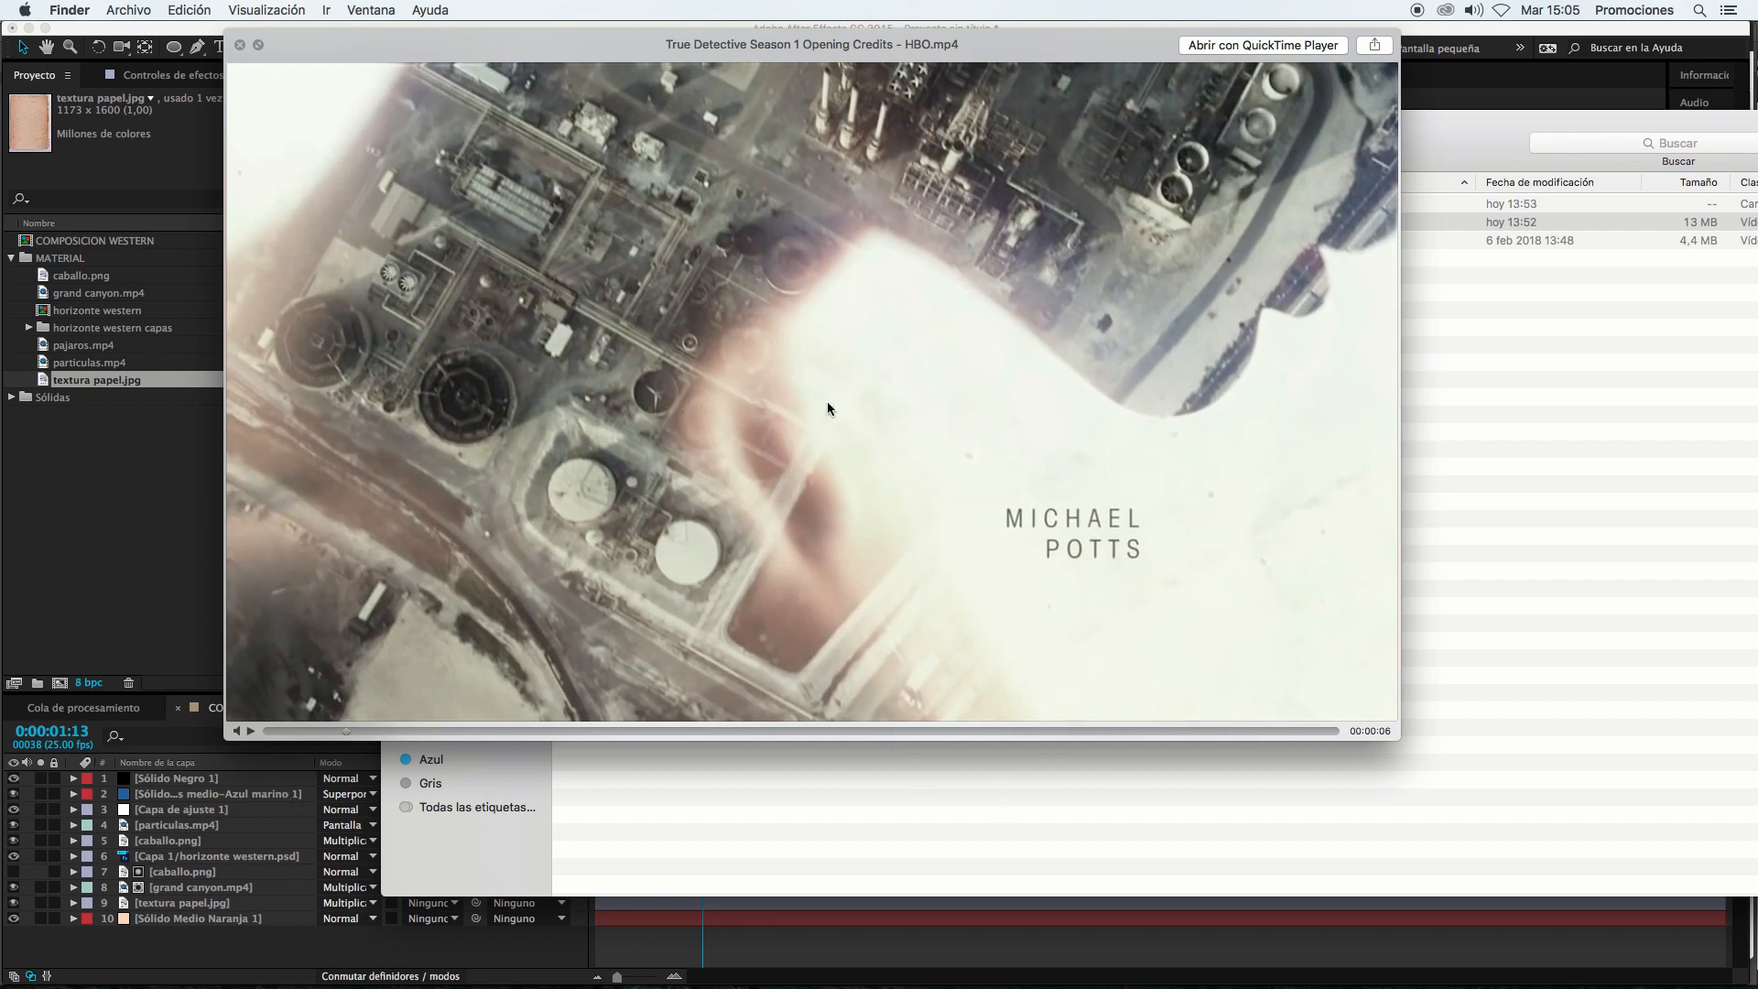
pyautogui.moveTo(348, 732); pyautogui.dragTo(359, 733)
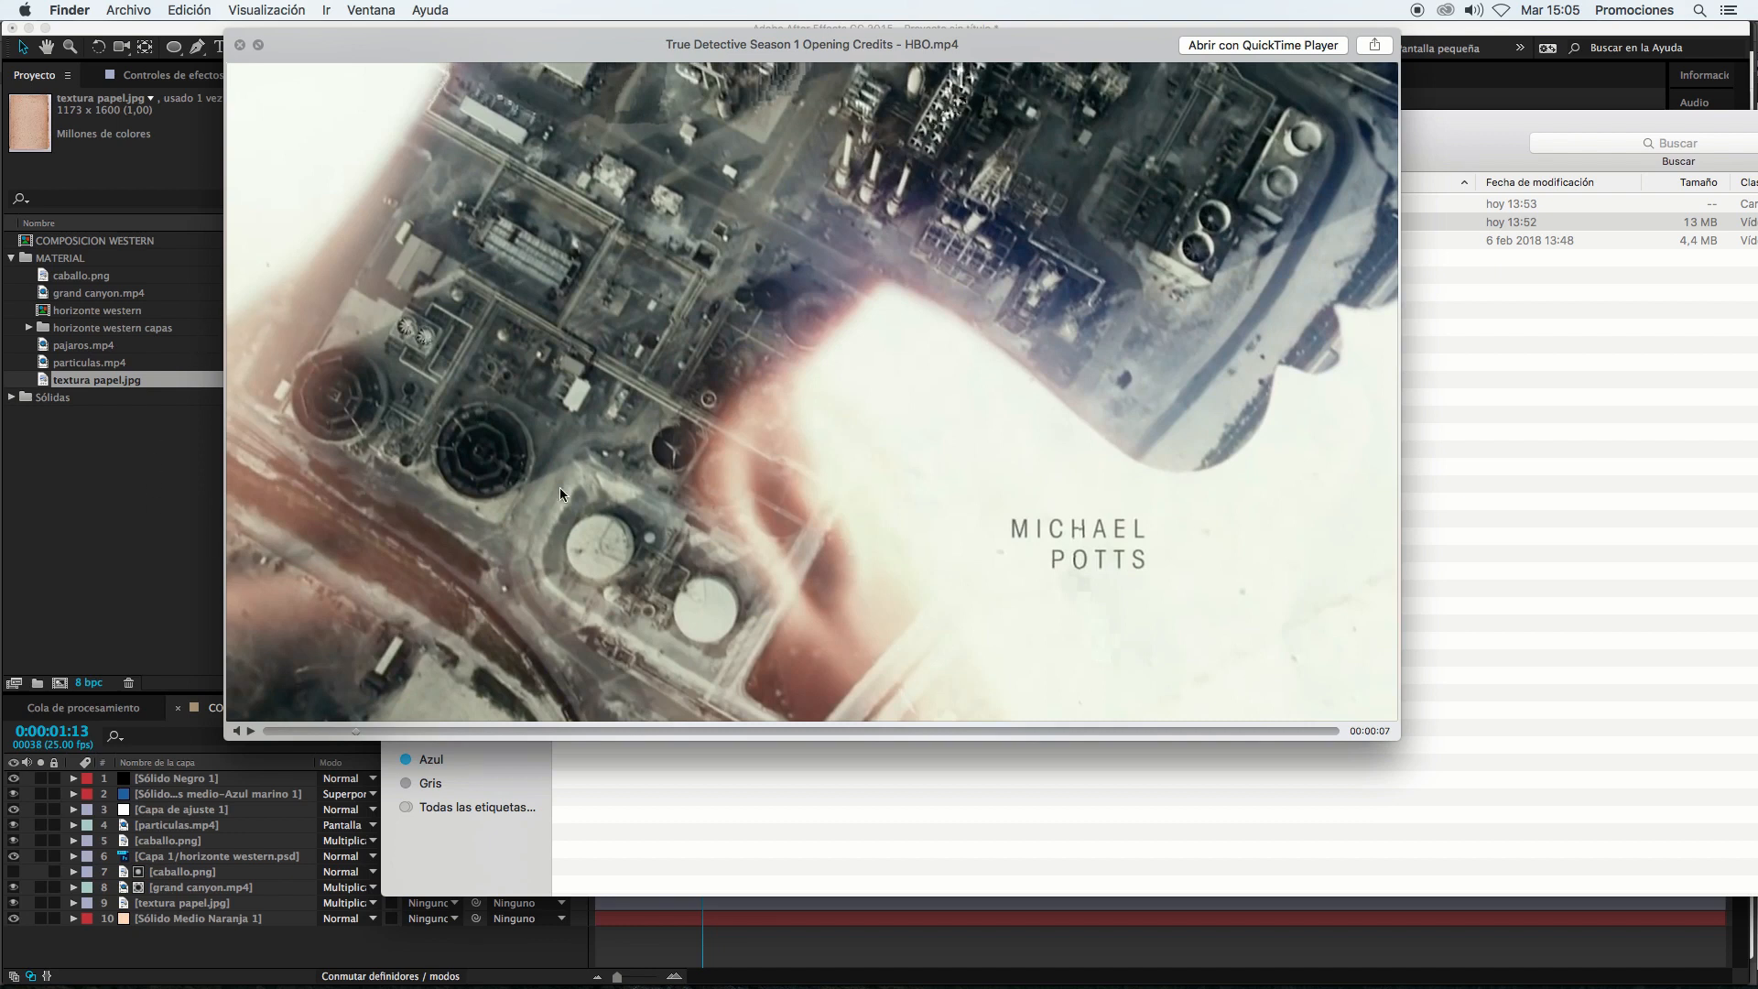
# Step: Continue the opening credits video, pausing at 00:00:09 and 00:00:11 to examine the suited man and the head silhouette
pyautogui.click(348, 733)
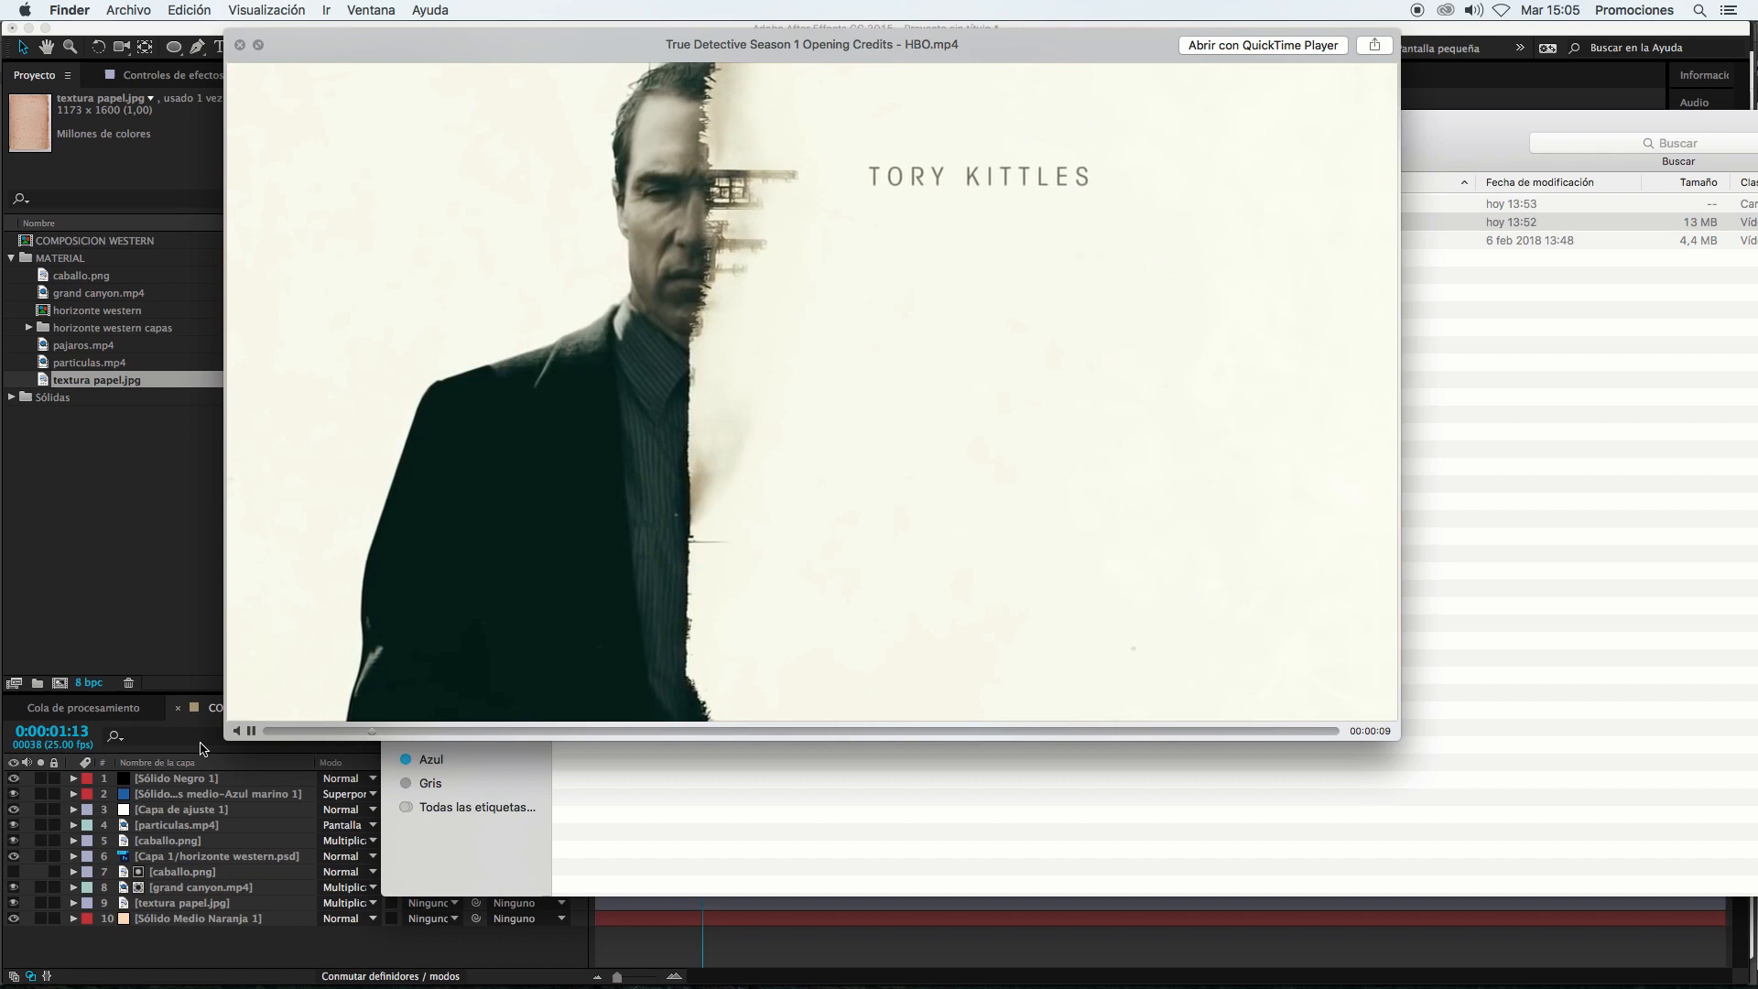
pyautogui.click(251, 731)
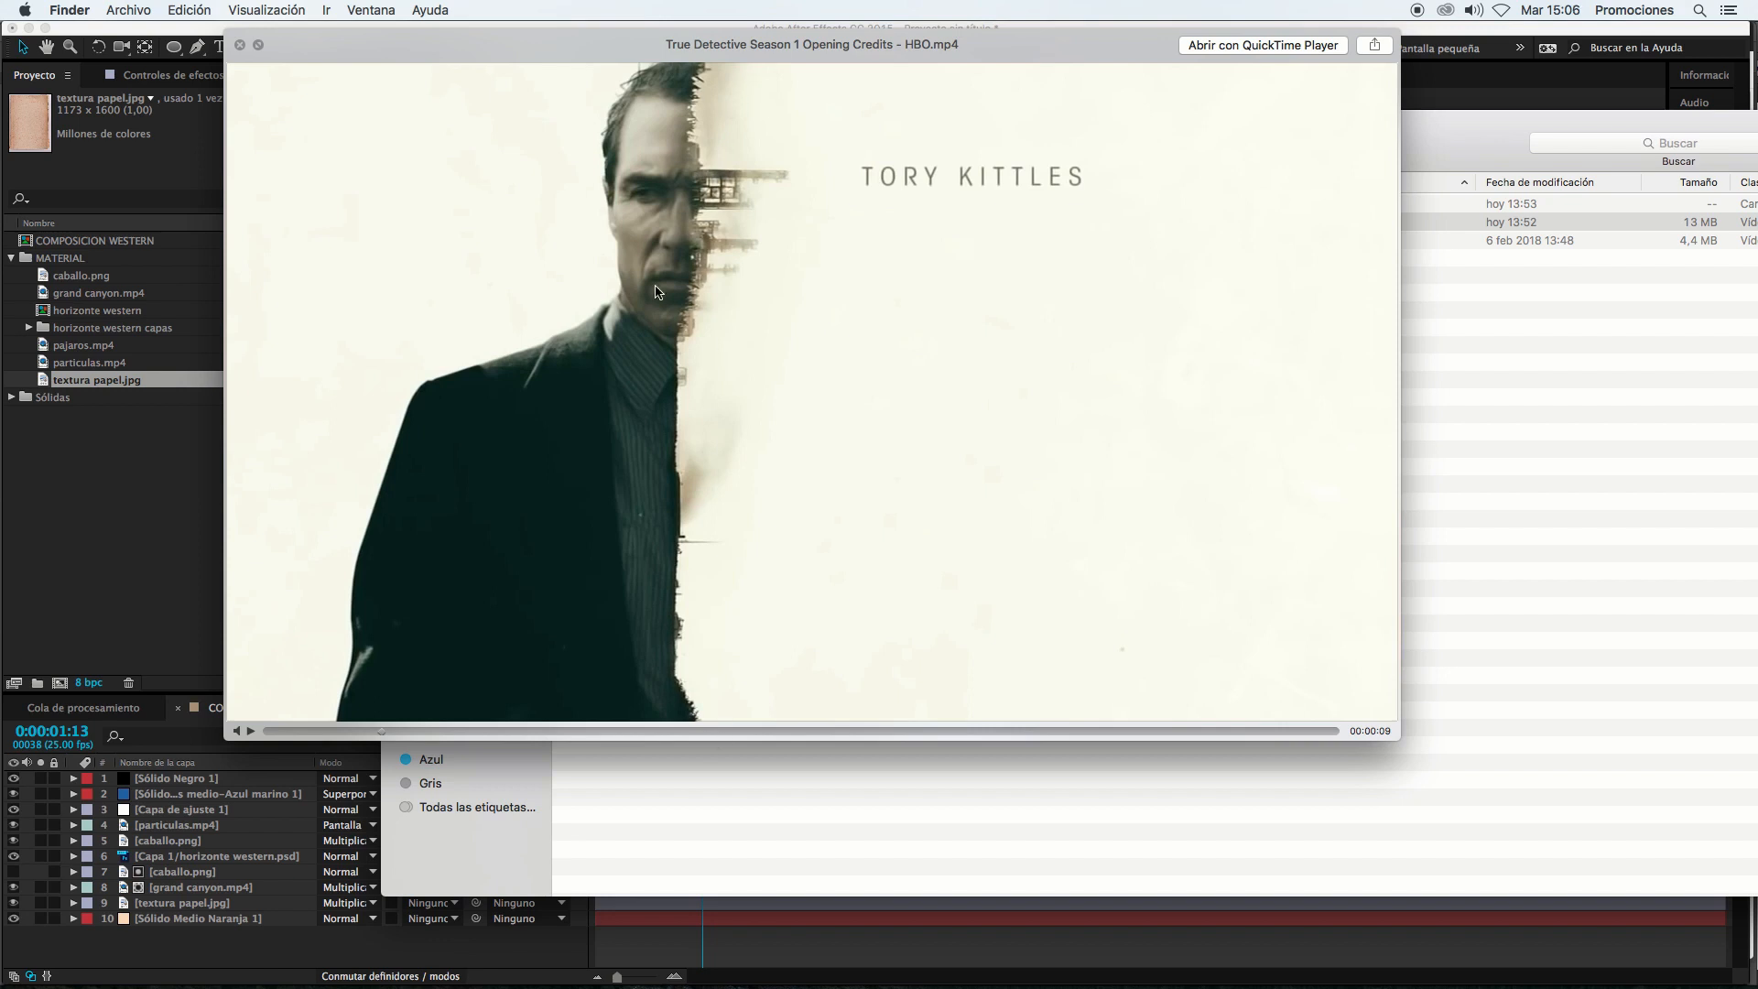
pyautogui.click(251, 732)
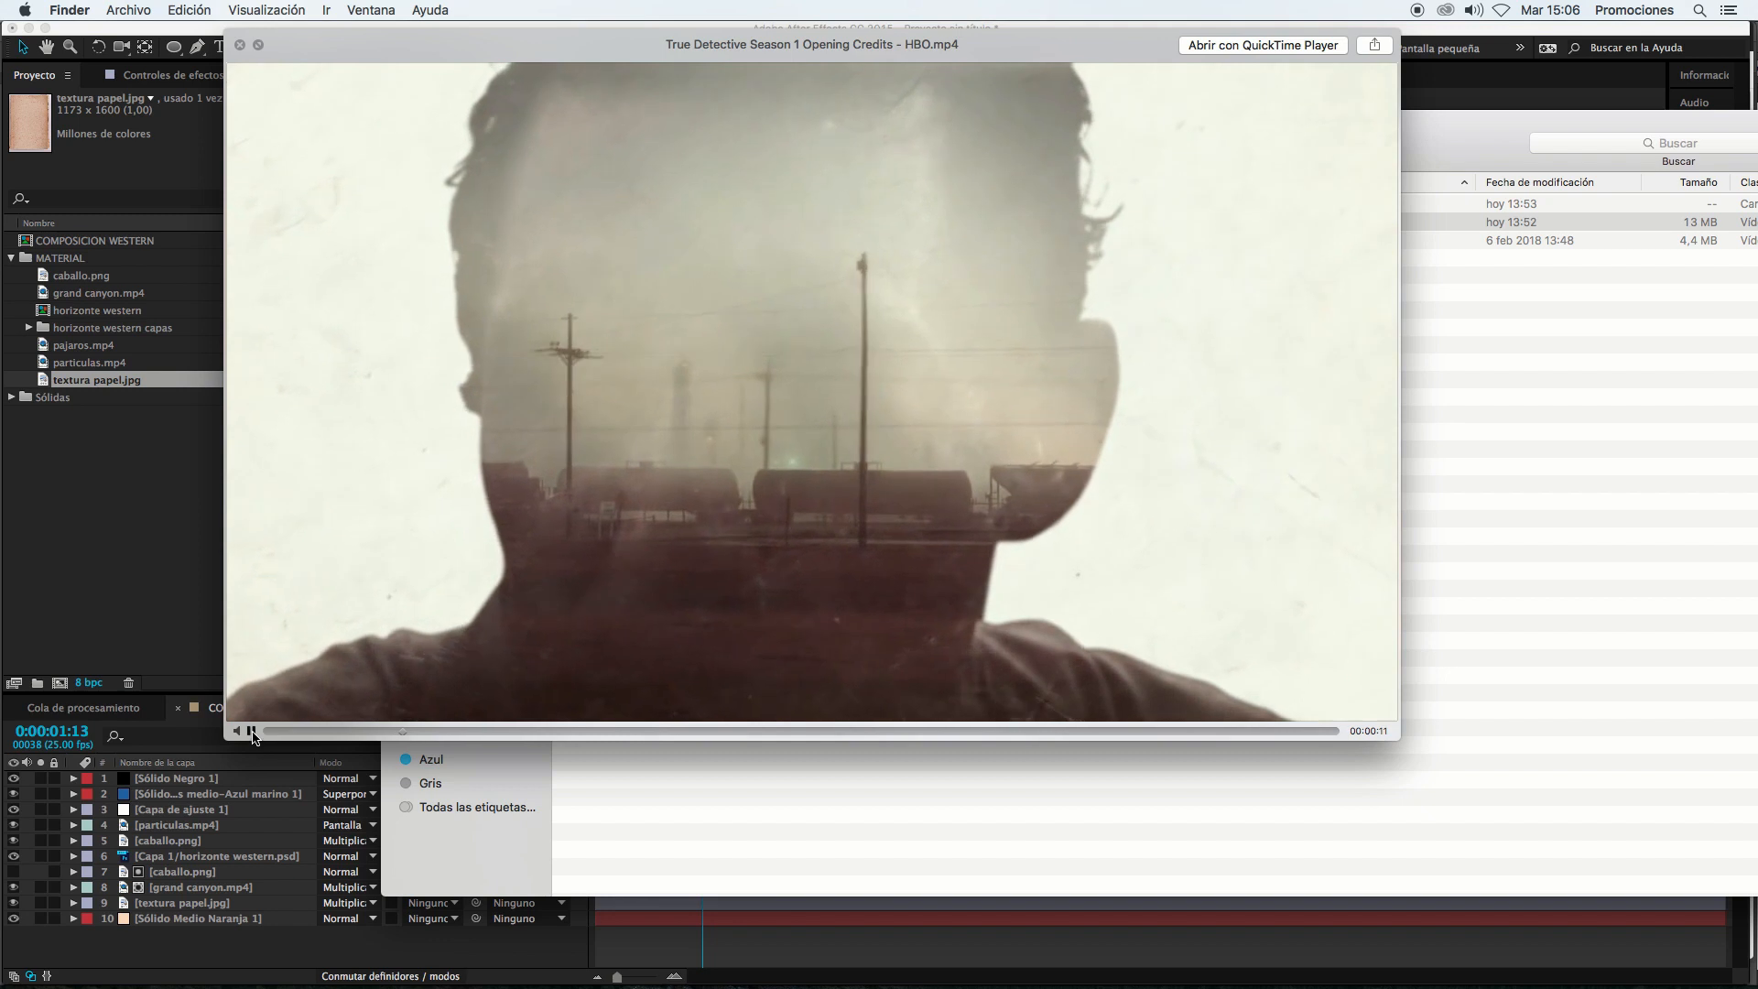
pyautogui.click(252, 733)
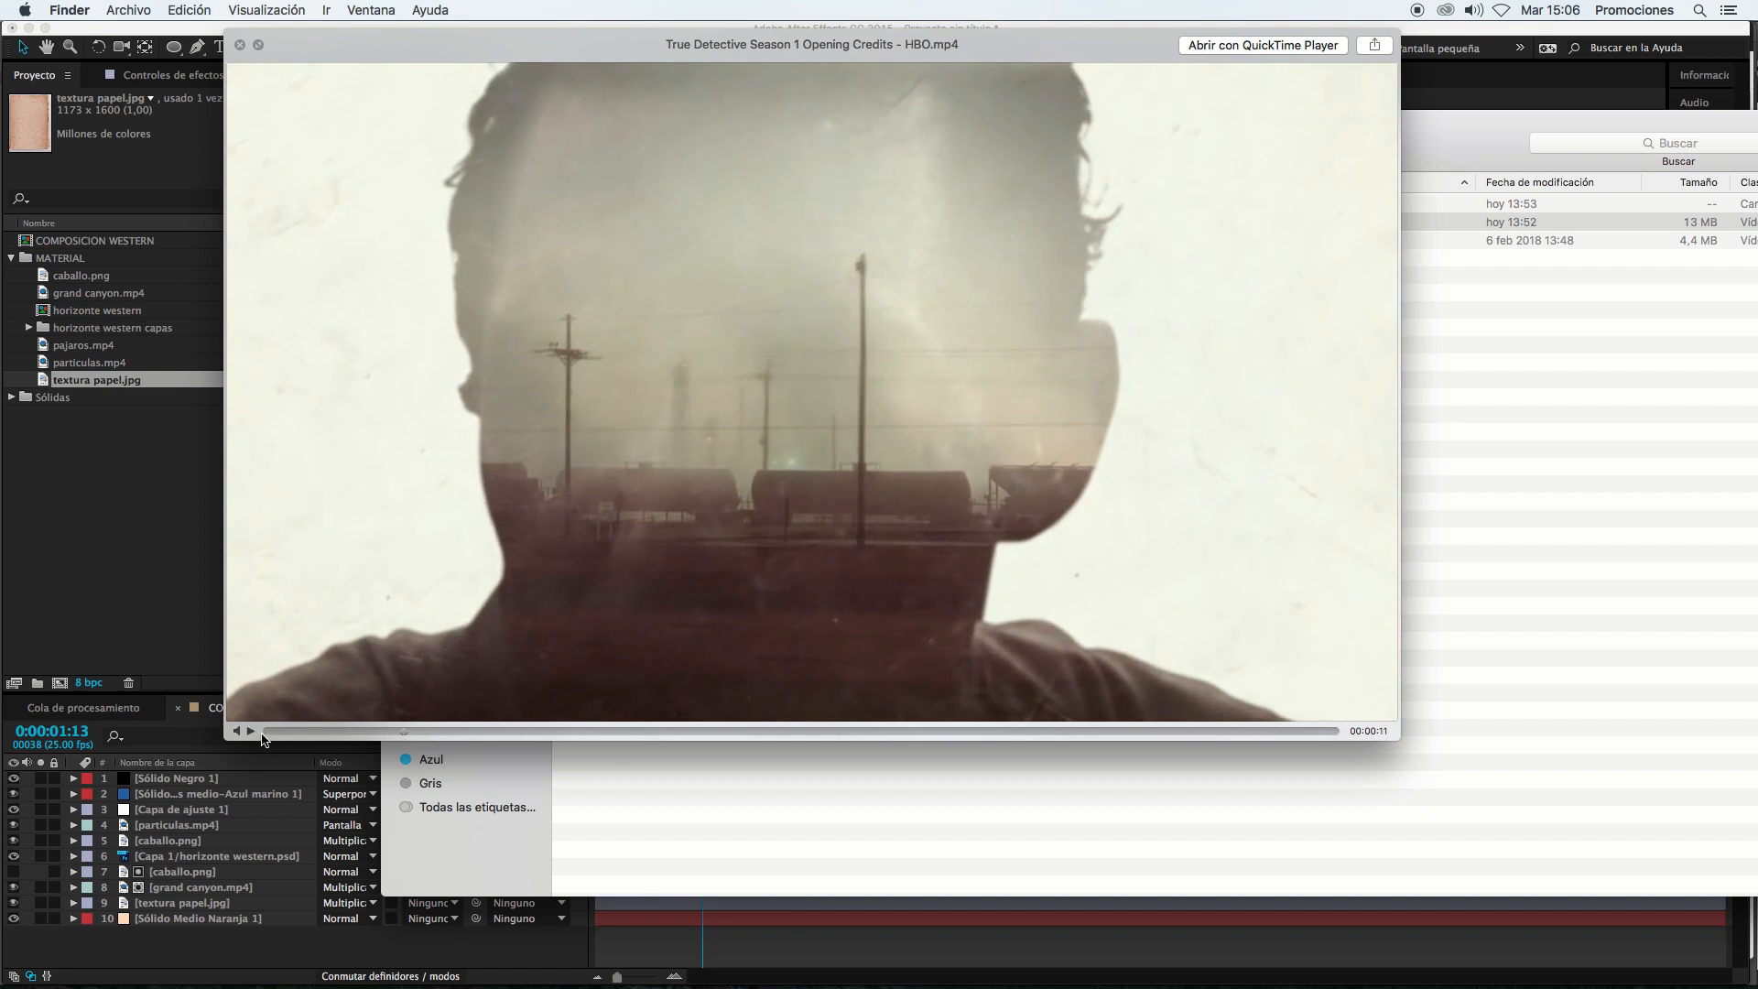
# Step: Examine the dark double exposures from 00:00:53 to 00:00:55, close the video preview and return to After Effects
pyautogui.moveTo(403, 731); pyautogui.dragTo(890, 739)
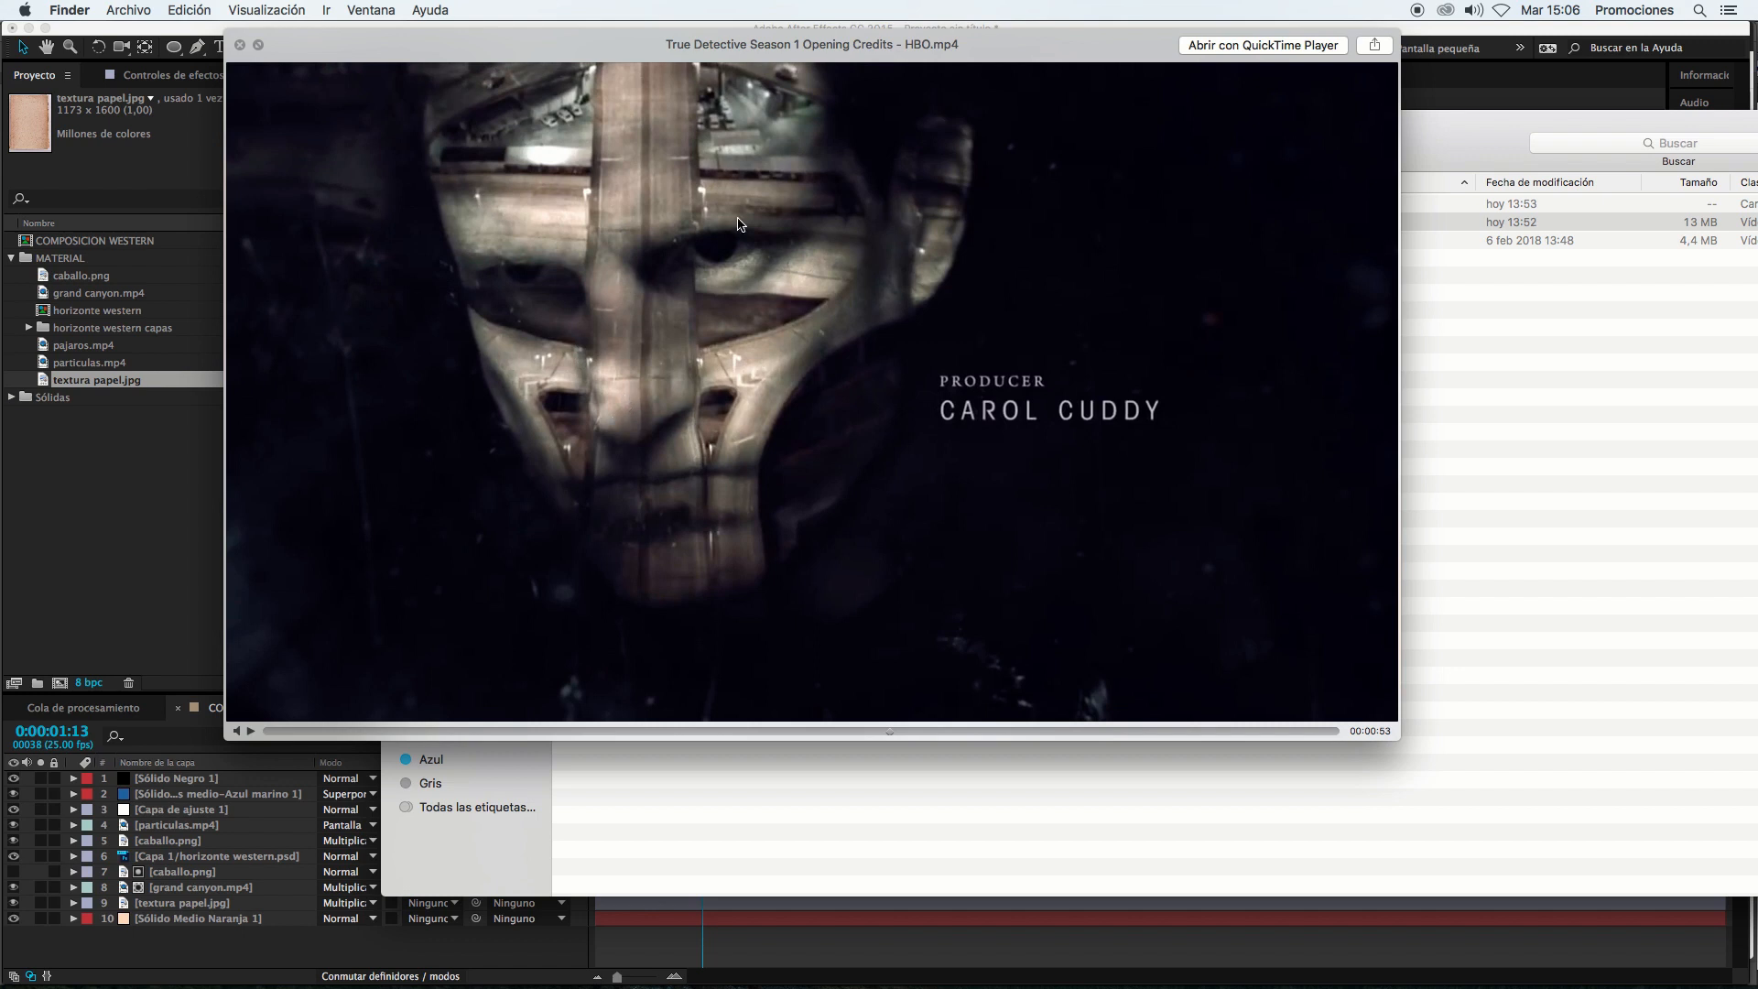
pyautogui.click(250, 731)
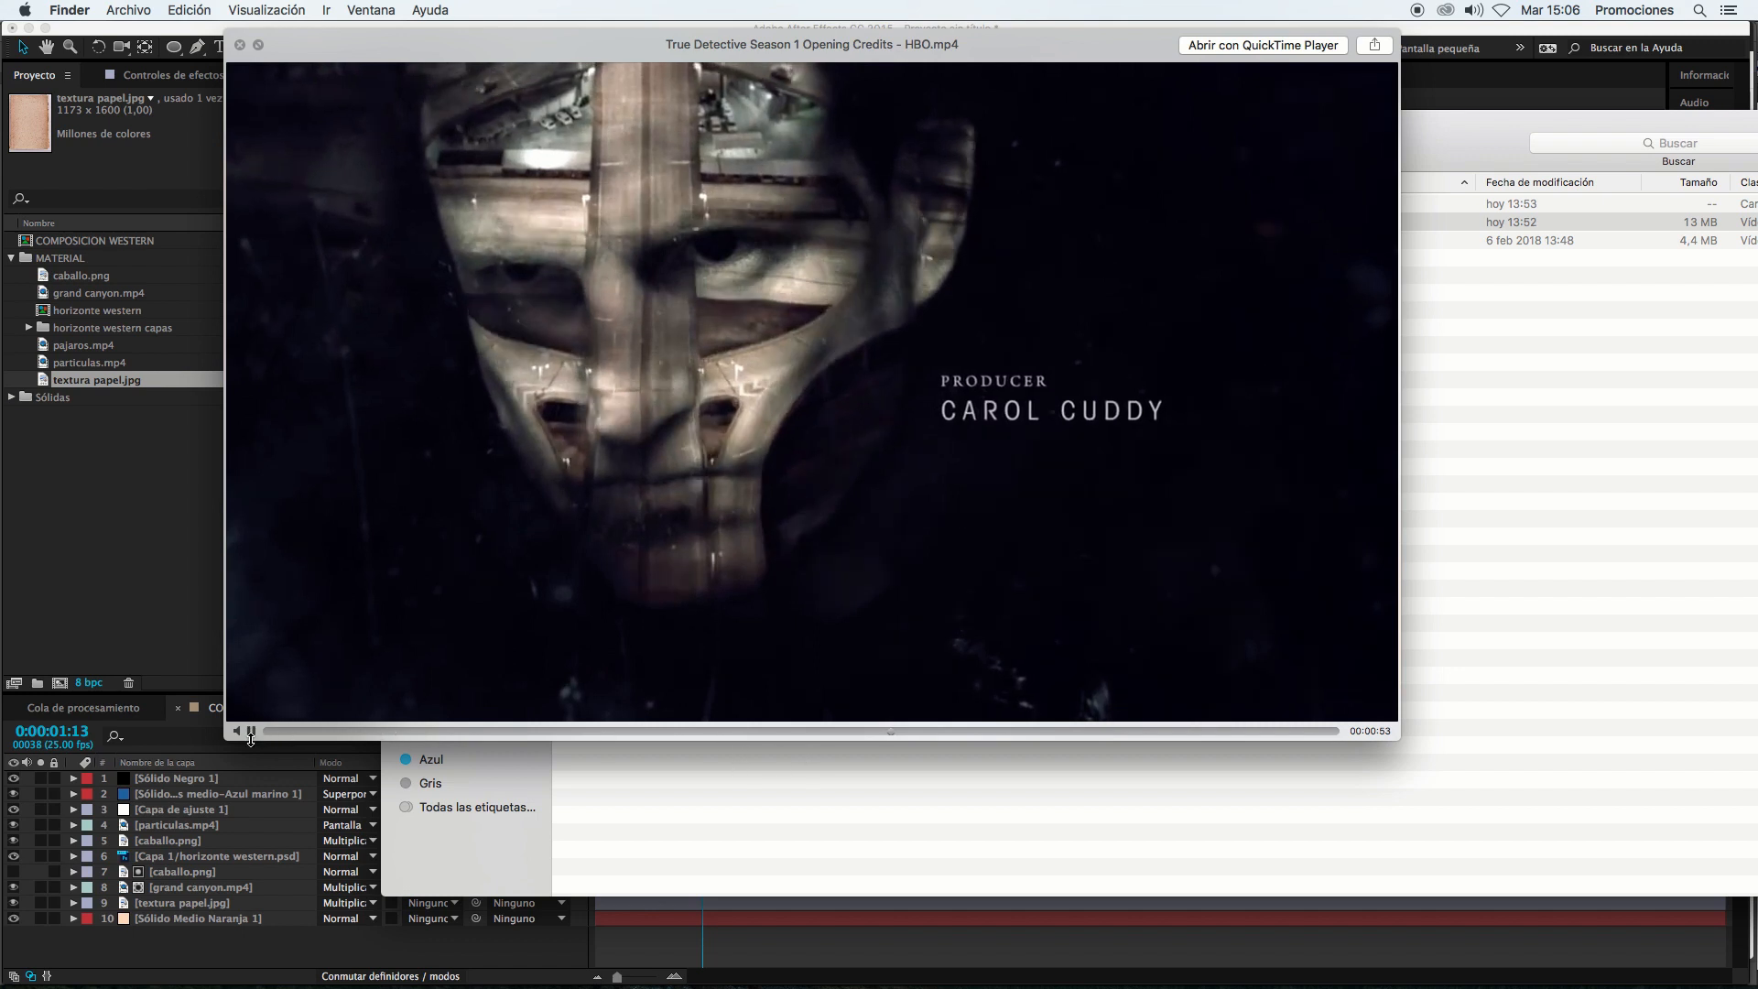
pyautogui.click(251, 730)
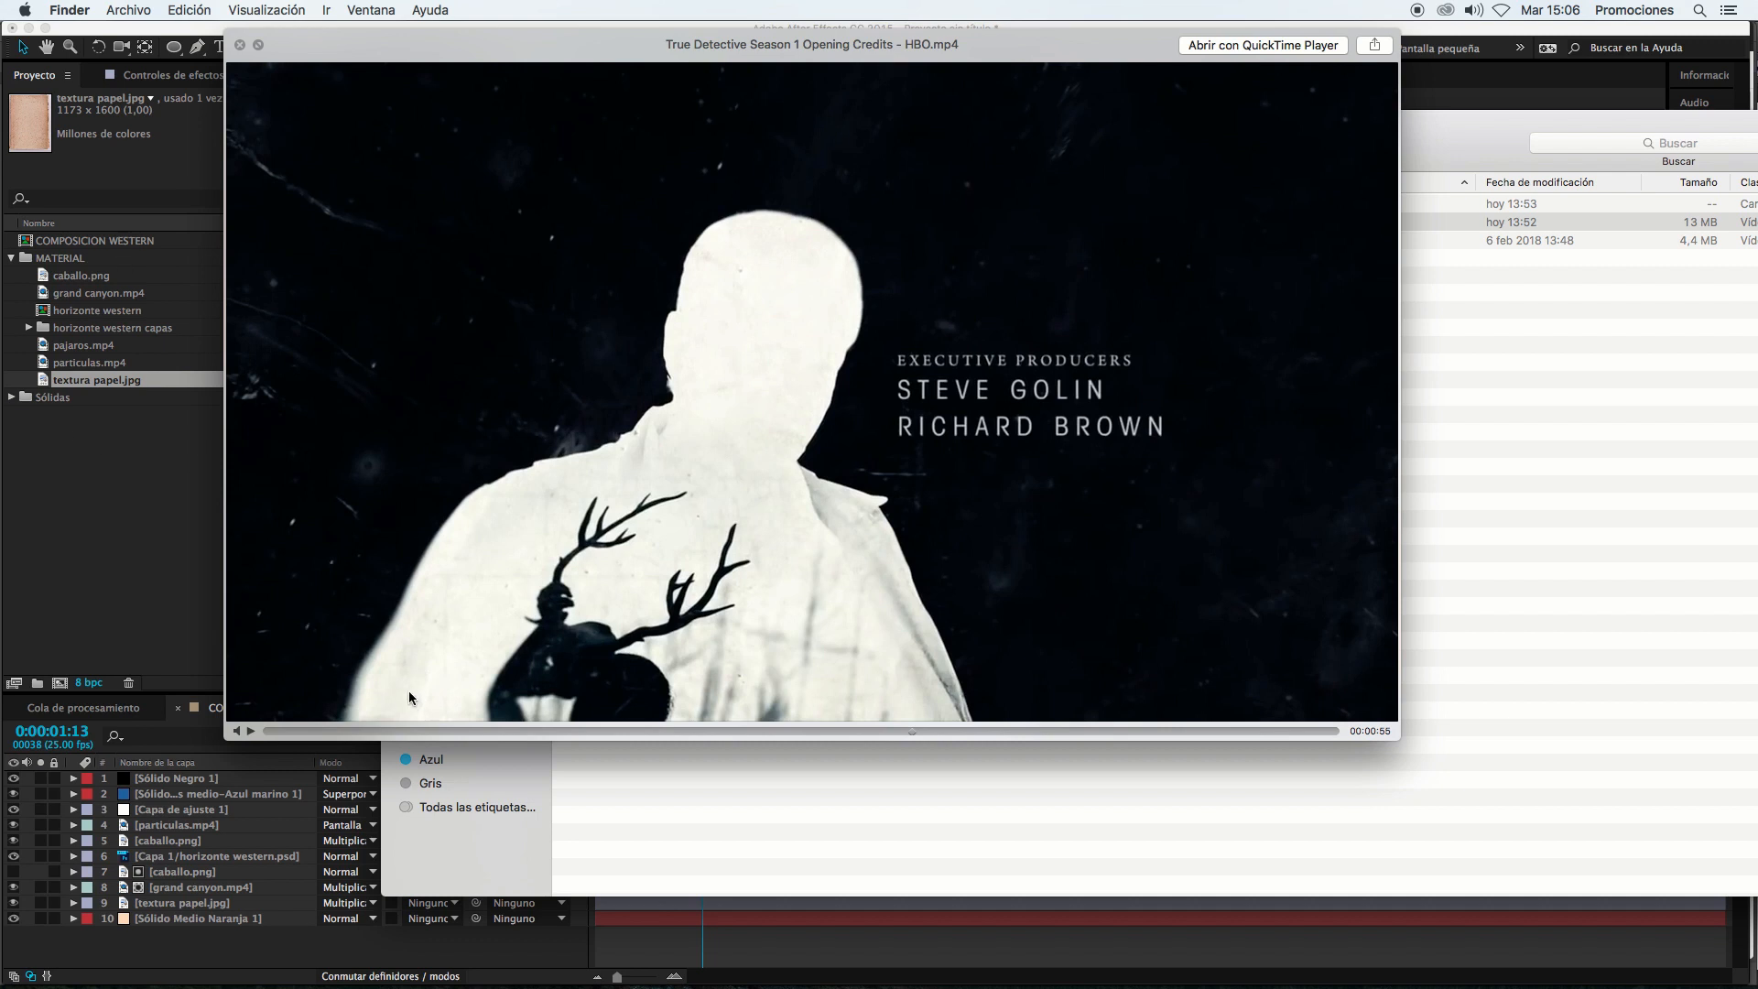
pyautogui.press('space')
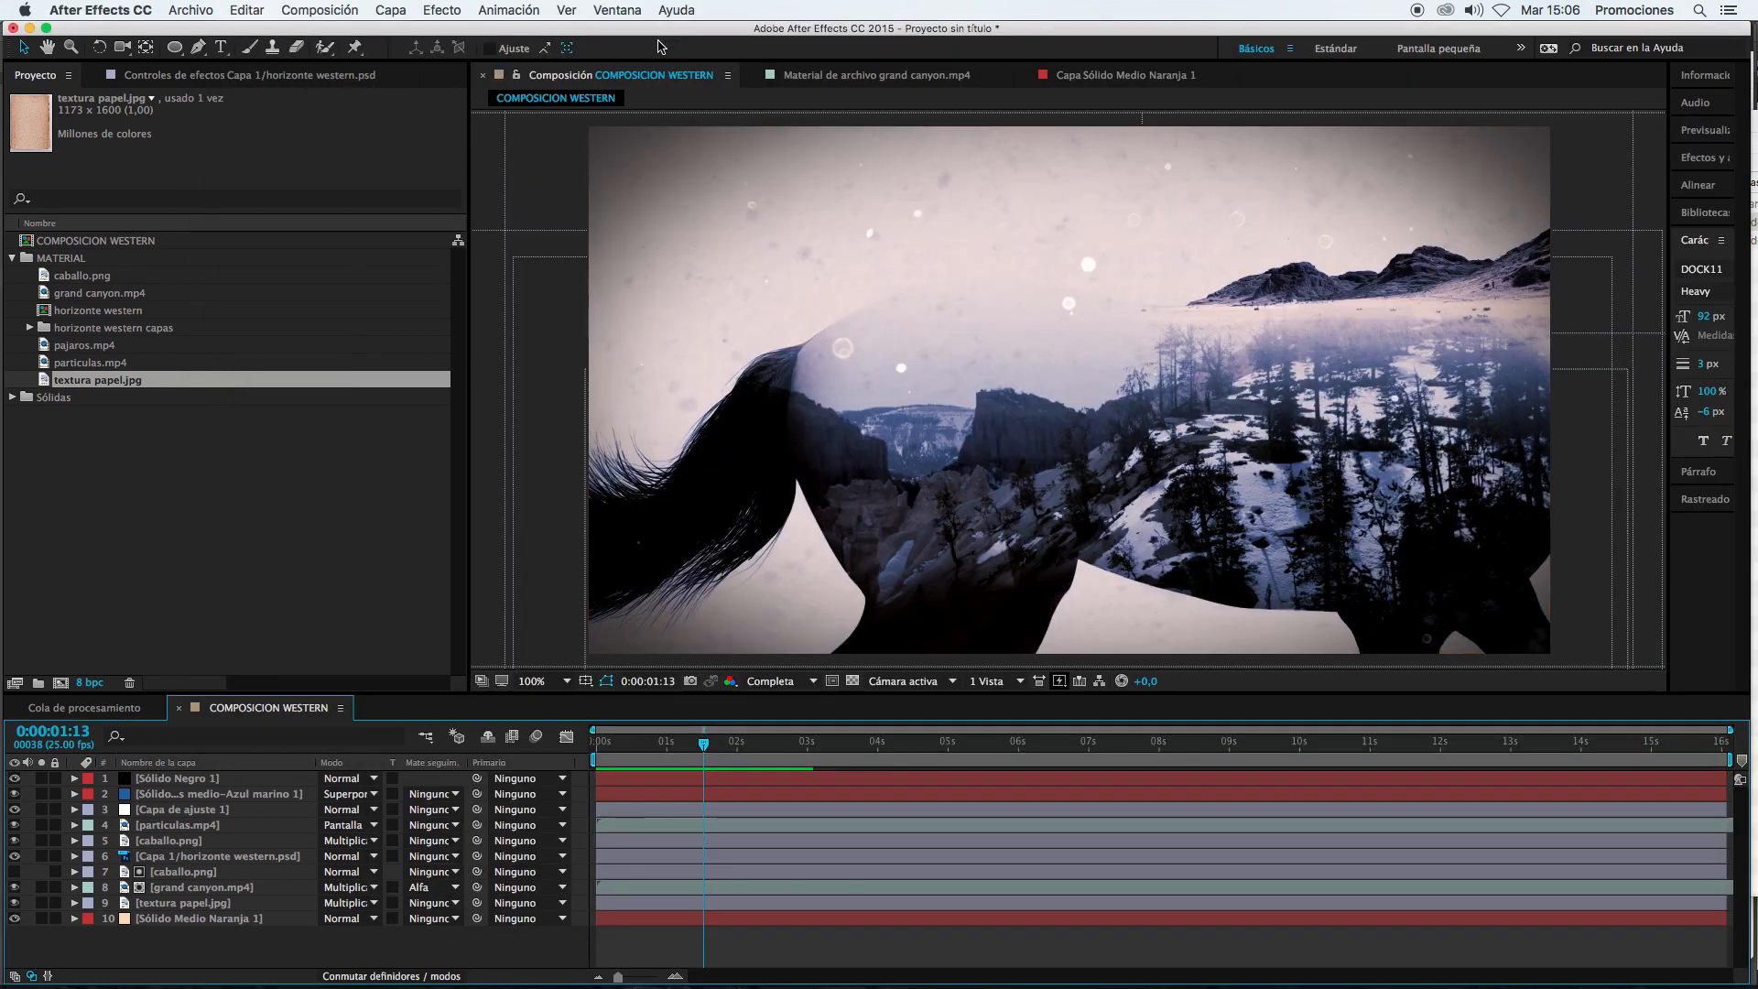
pyautogui.click(667, 37)
# Step: Scrub the composition between 0:00:01:00 and 0:00:02:22, stopping at 0:00:02:12, to review the double-exposure animation
pyautogui.click(731, 767)
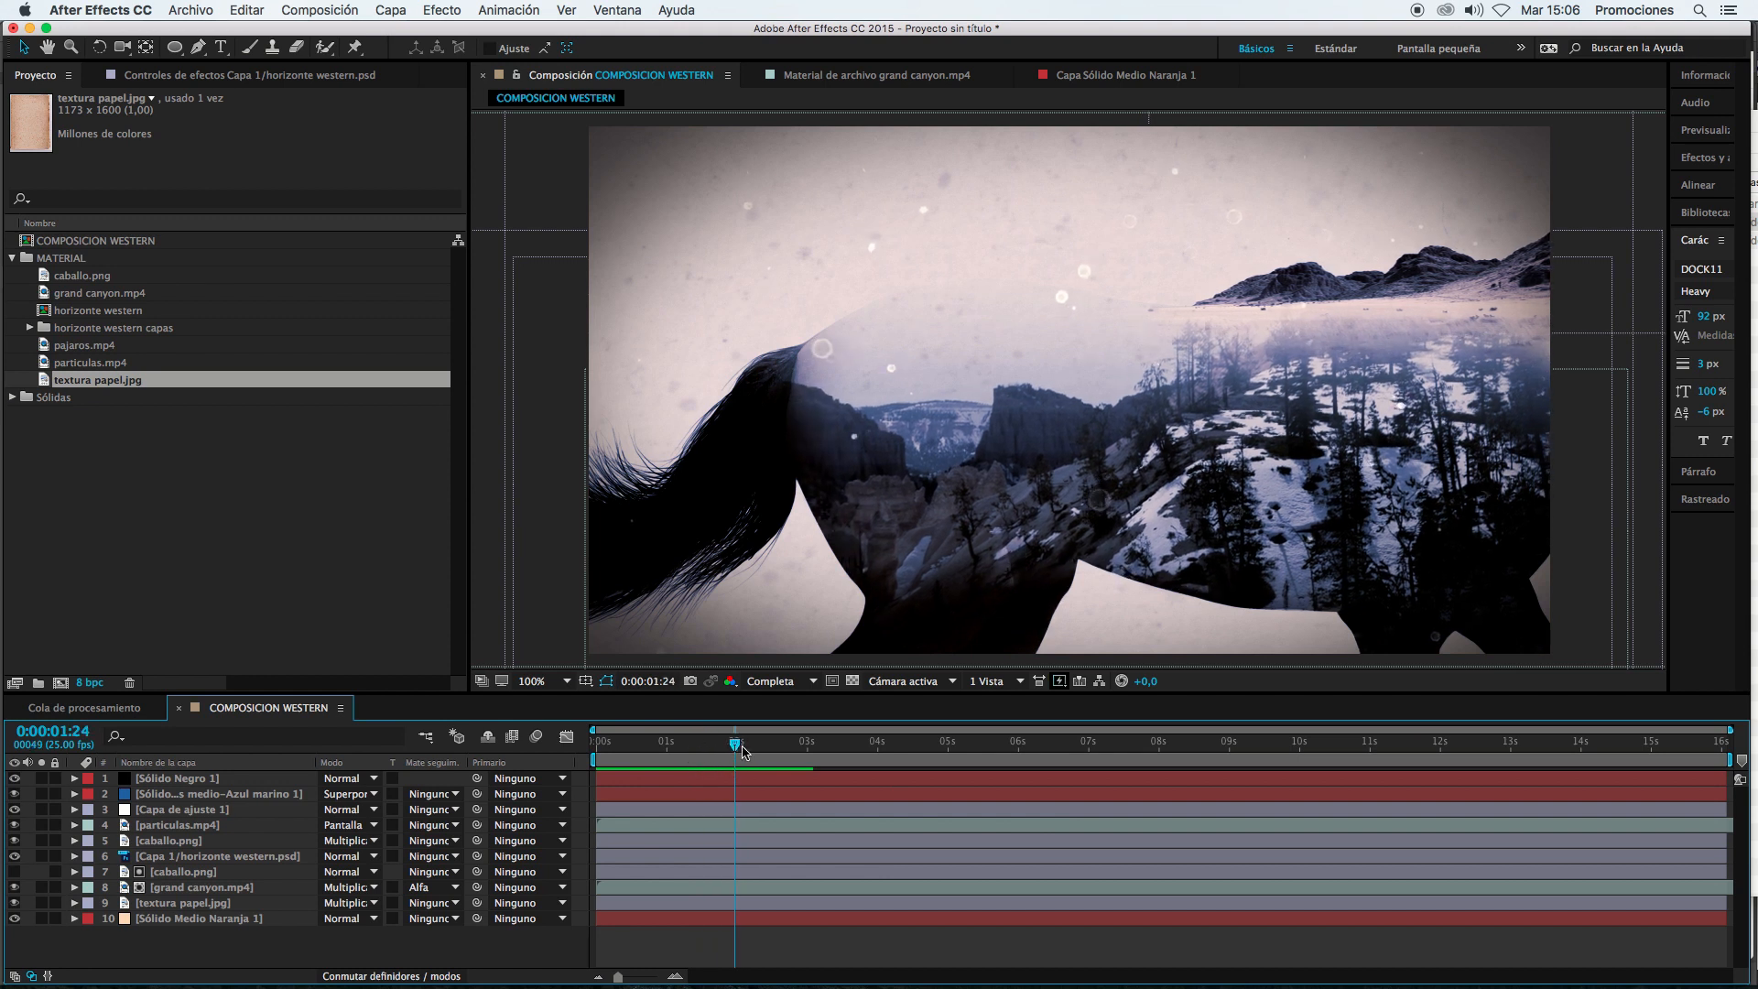
pyautogui.moveTo(738, 760); pyautogui.dragTo(774, 763)
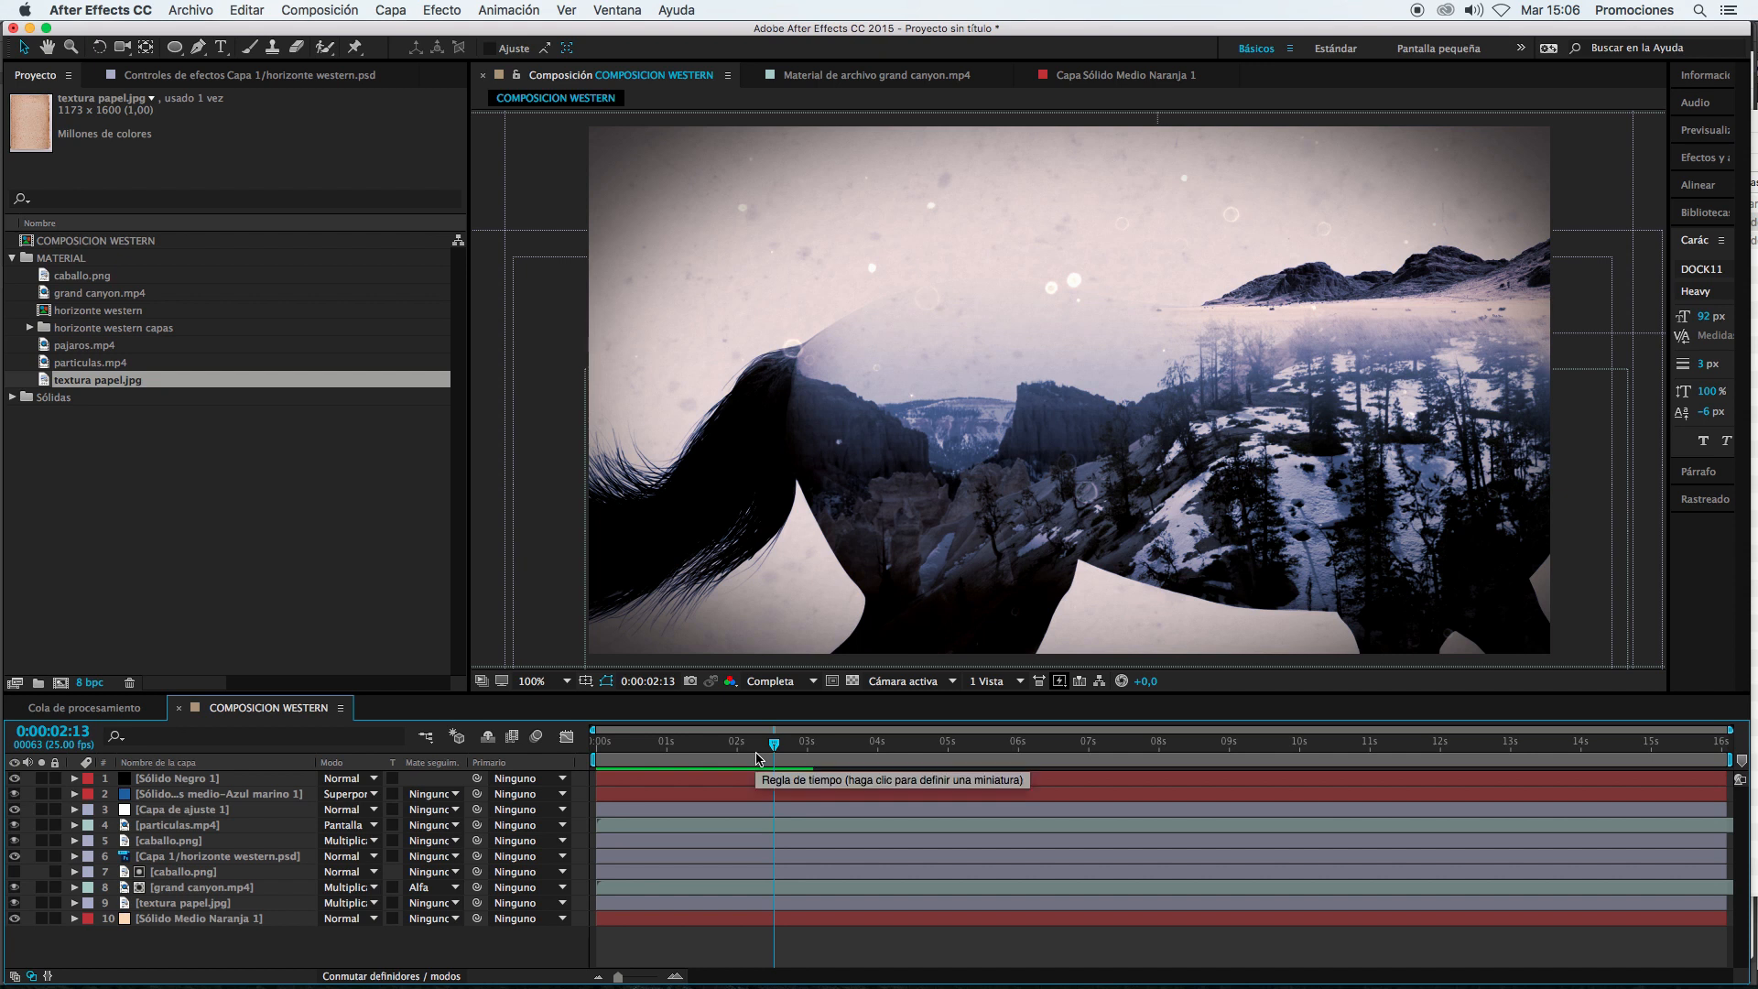
pyautogui.click(798, 760)
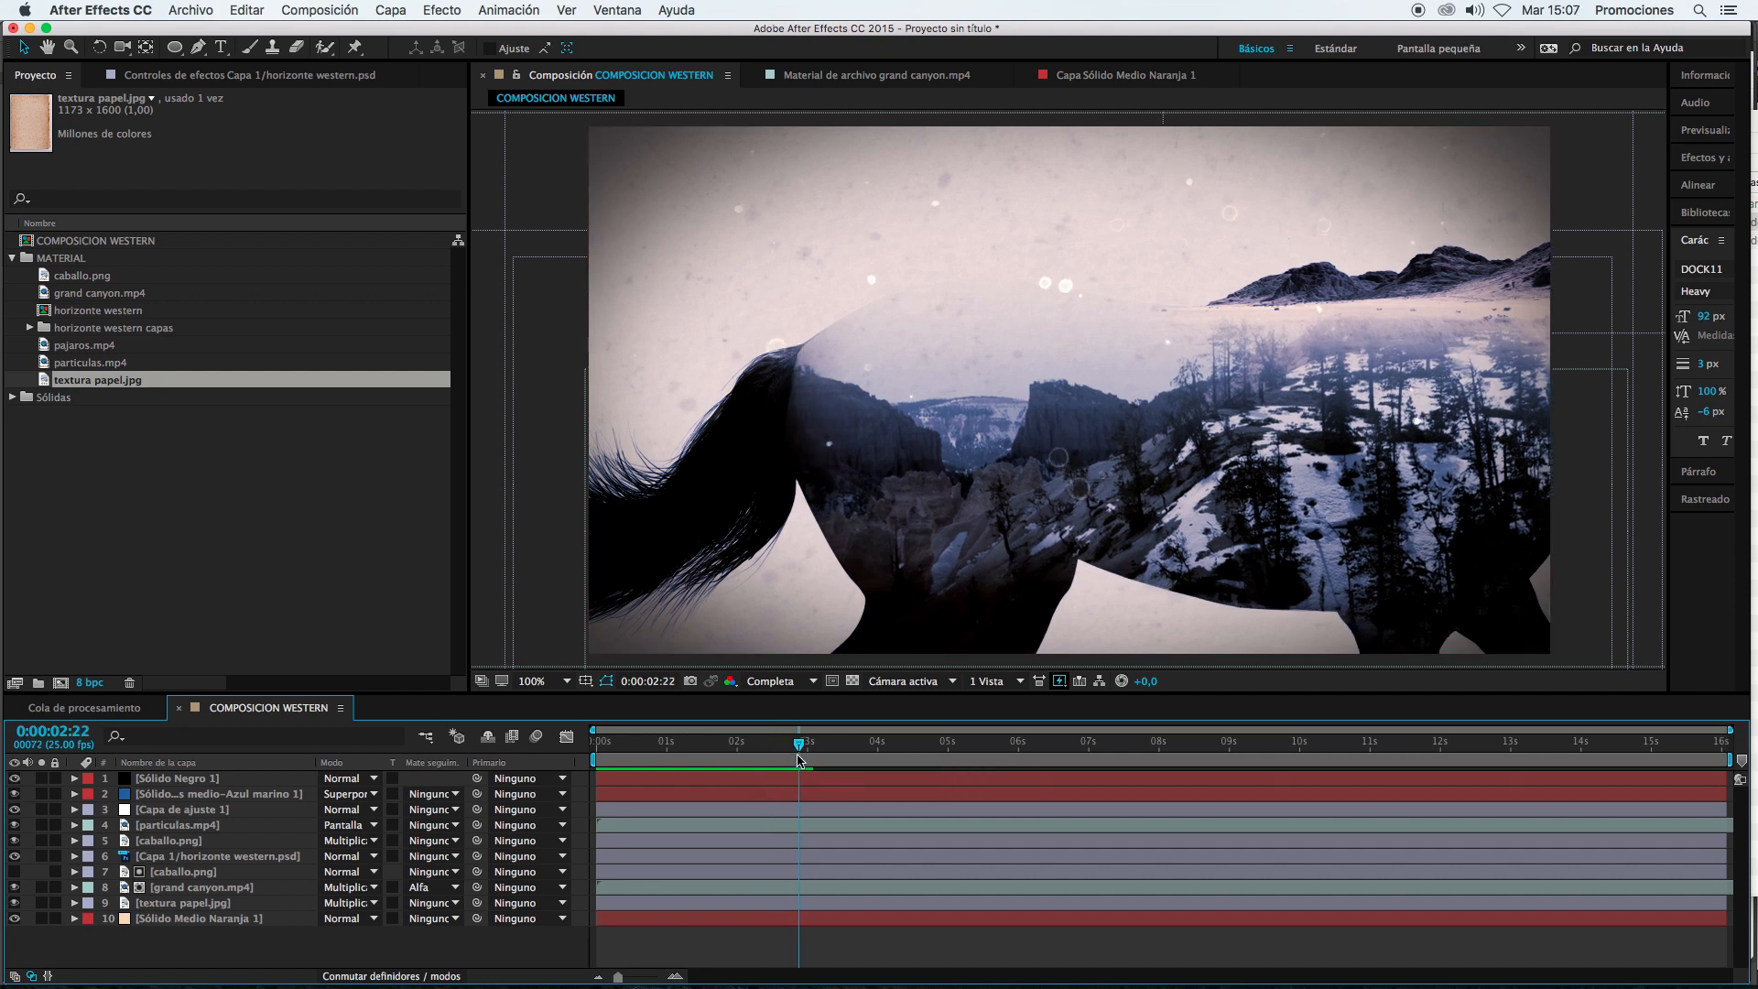
pyautogui.click(666, 765)
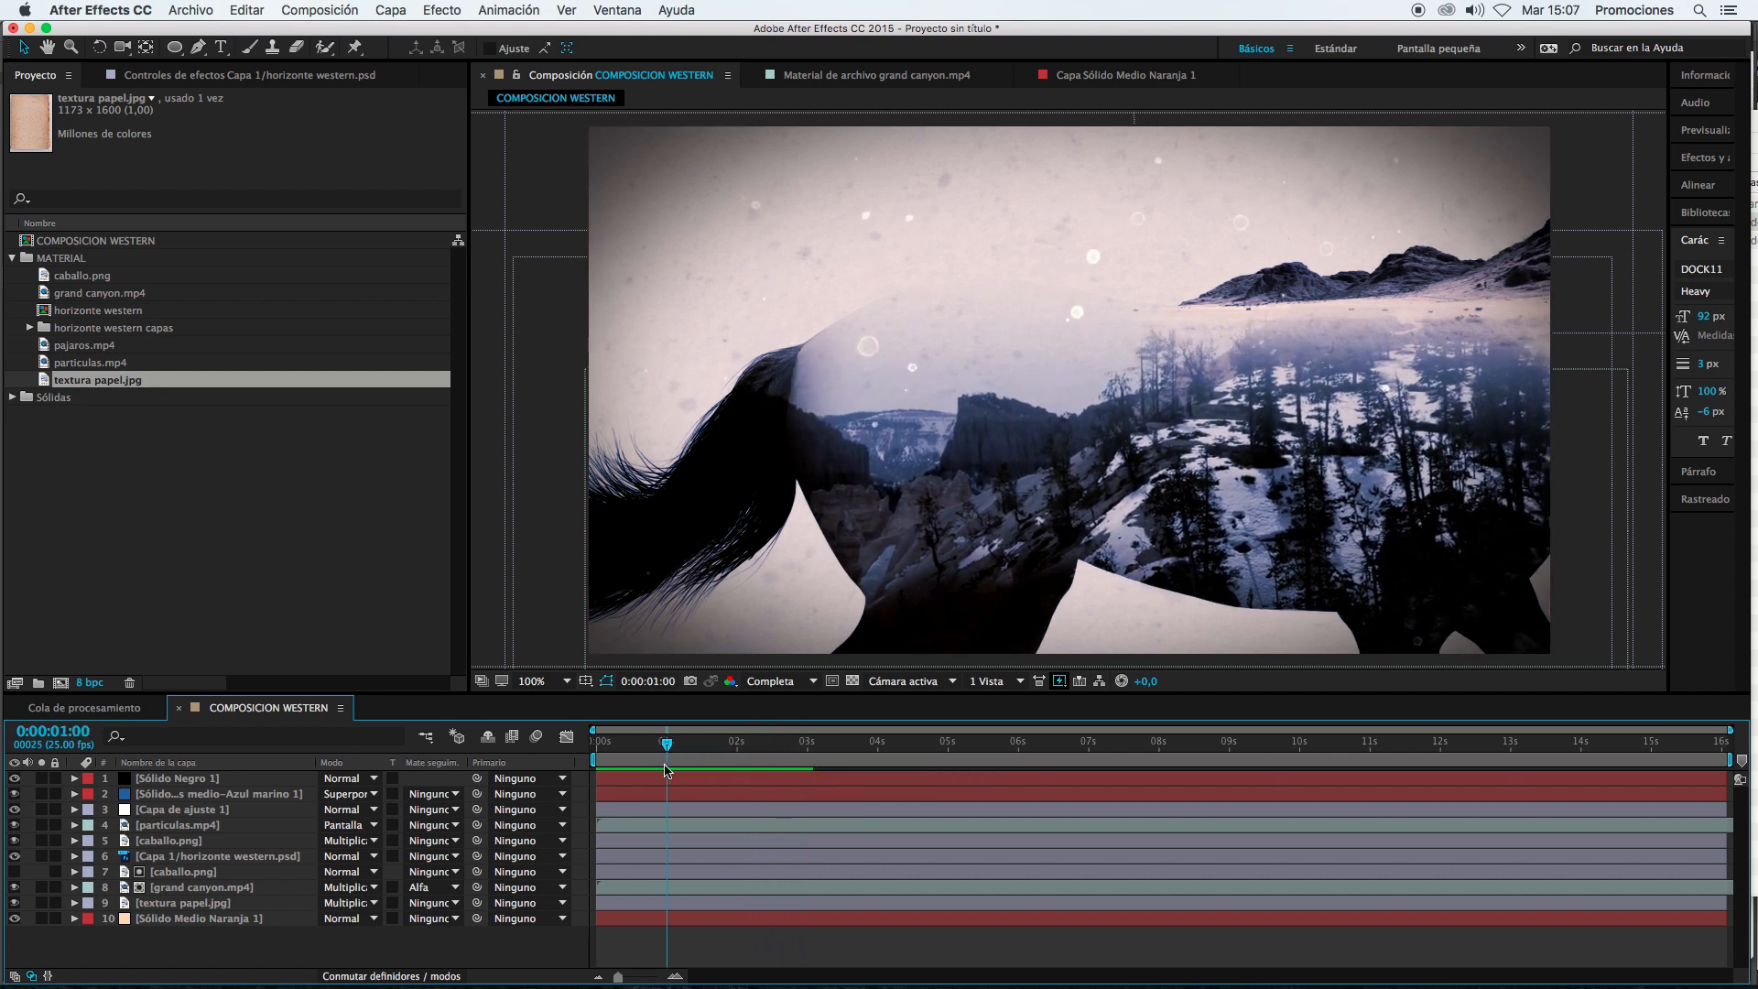
pyautogui.moveTo(666, 769); pyautogui.dragTo(770, 770)
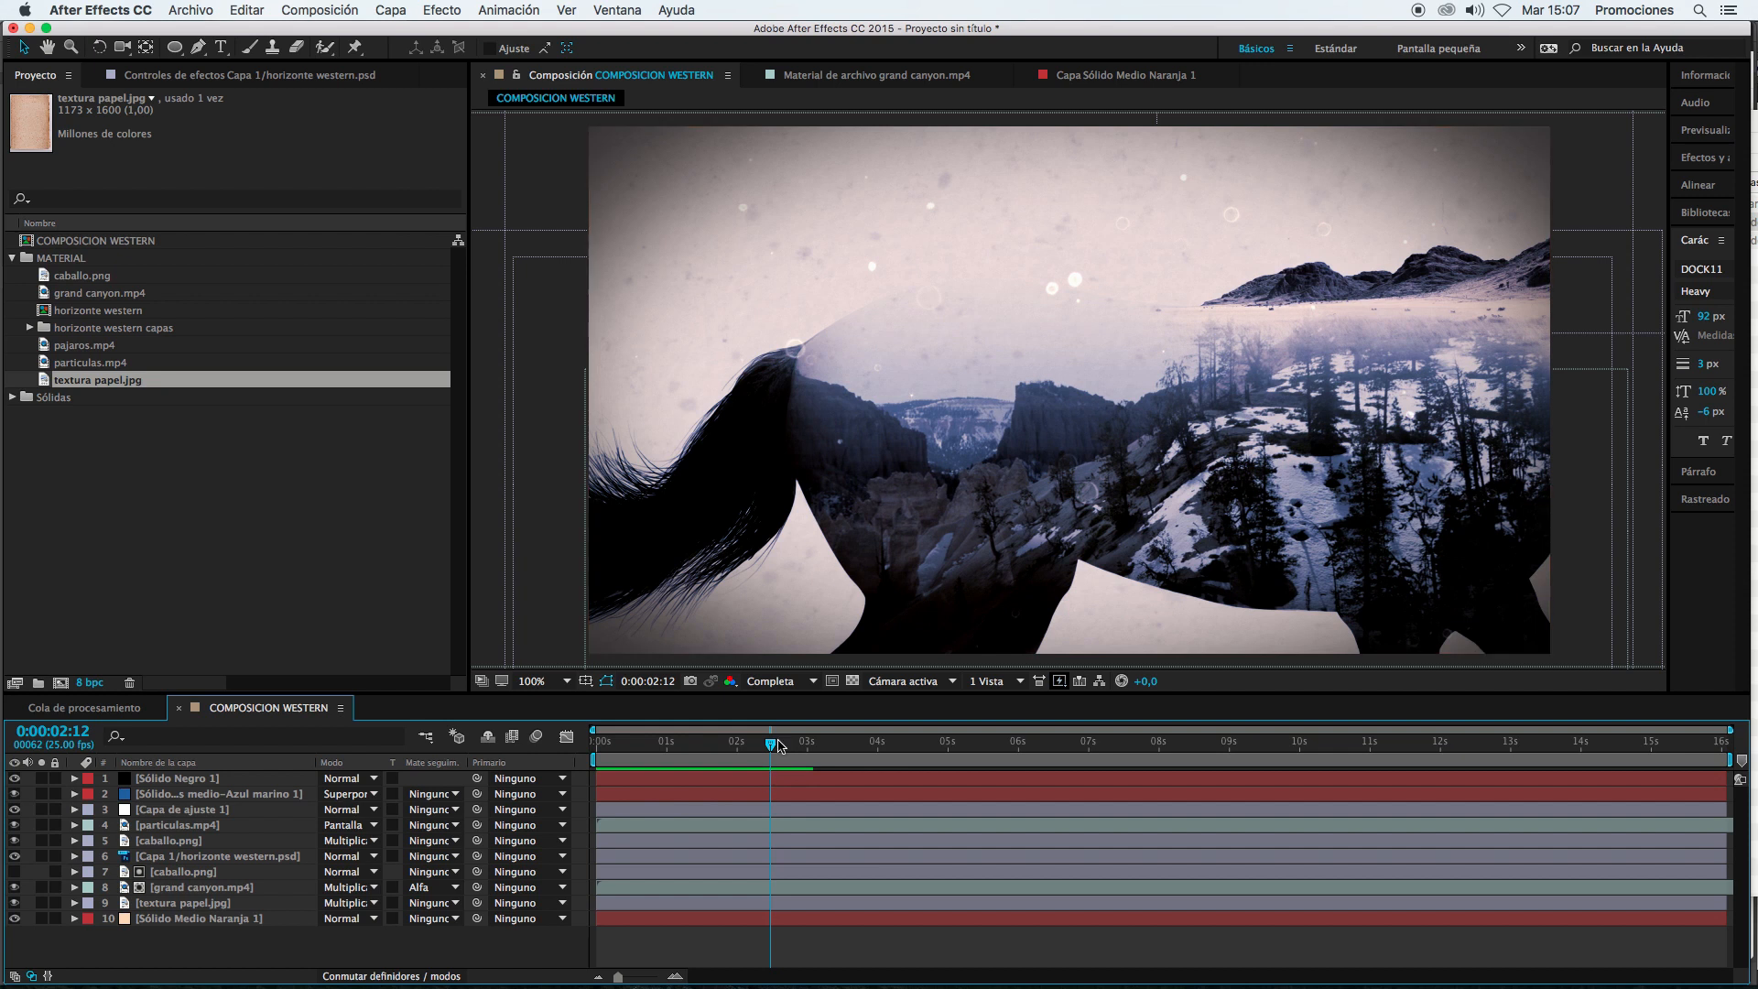